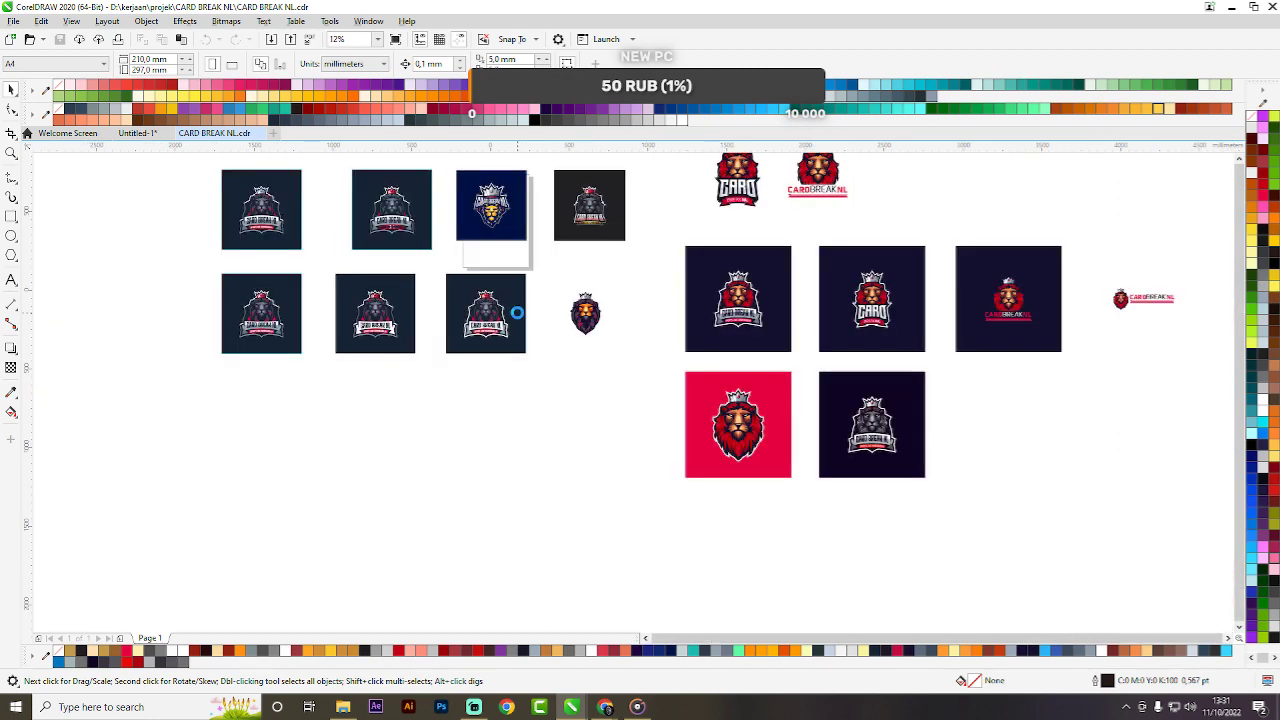
Place a copy of the dark purple grey-lion logo card below the second row of navy logo cards.
{"action": "scroll", "coordinate": [784, 390], "scroll_direction": "up", "scroll_amount": 2}
{"action": "scroll", "coordinate": [784, 390], "scroll_direction": "up", "scroll_amount": 1}
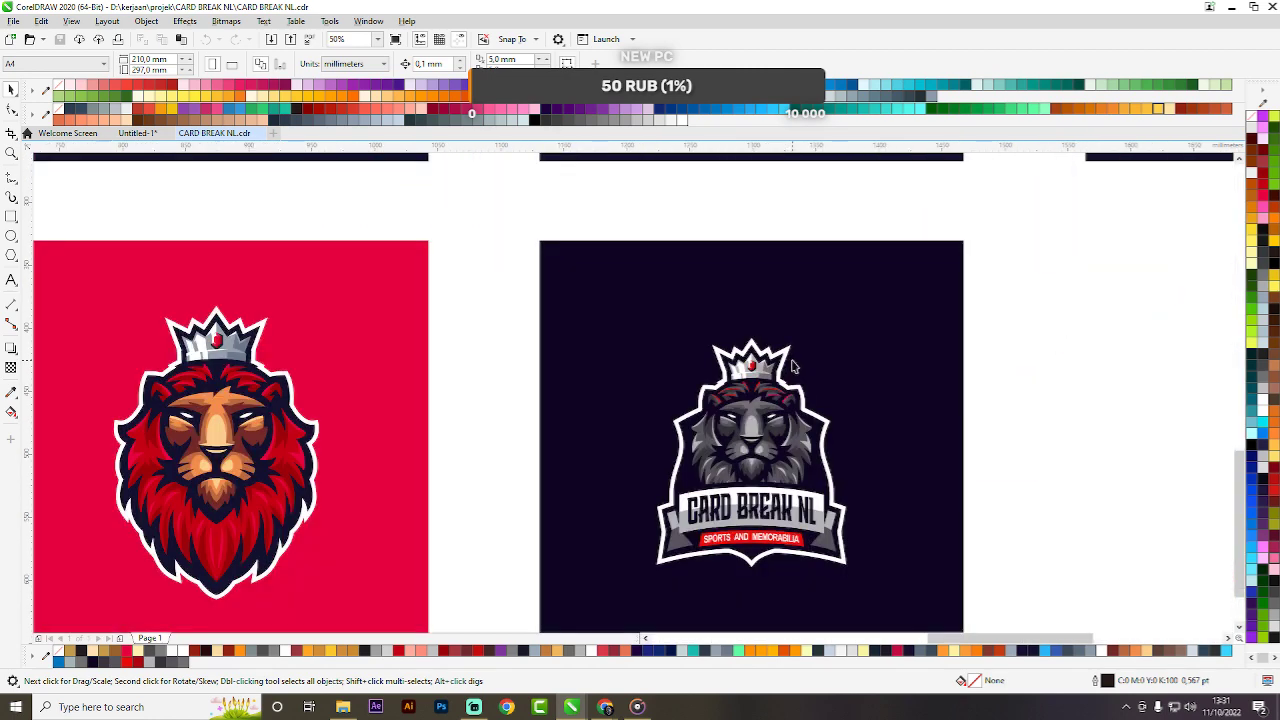
{"action": "scroll", "coordinate": [793, 366], "scroll_direction": "down", "scroll_amount": 2}
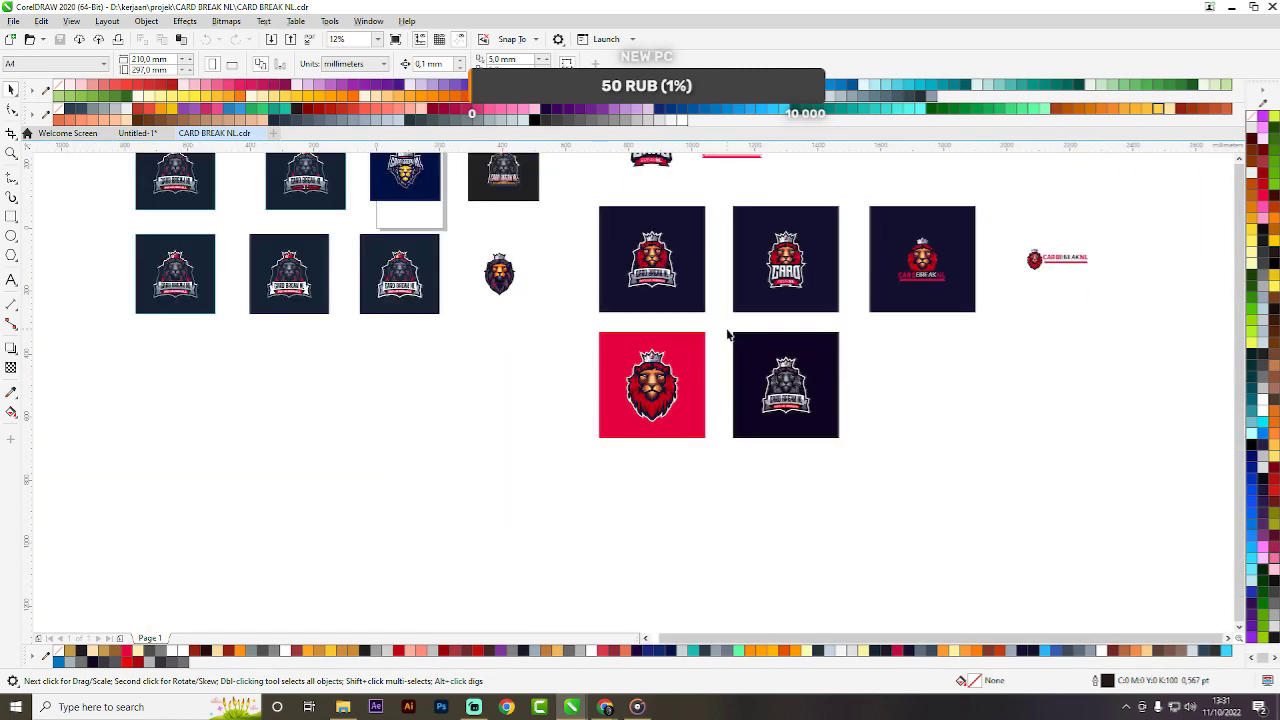
{"action": "left_click", "coordinate": [815, 398]}
{"action": "left_click_drag", "start_coordinate": [815, 398], "coordinate": [429, 389]}
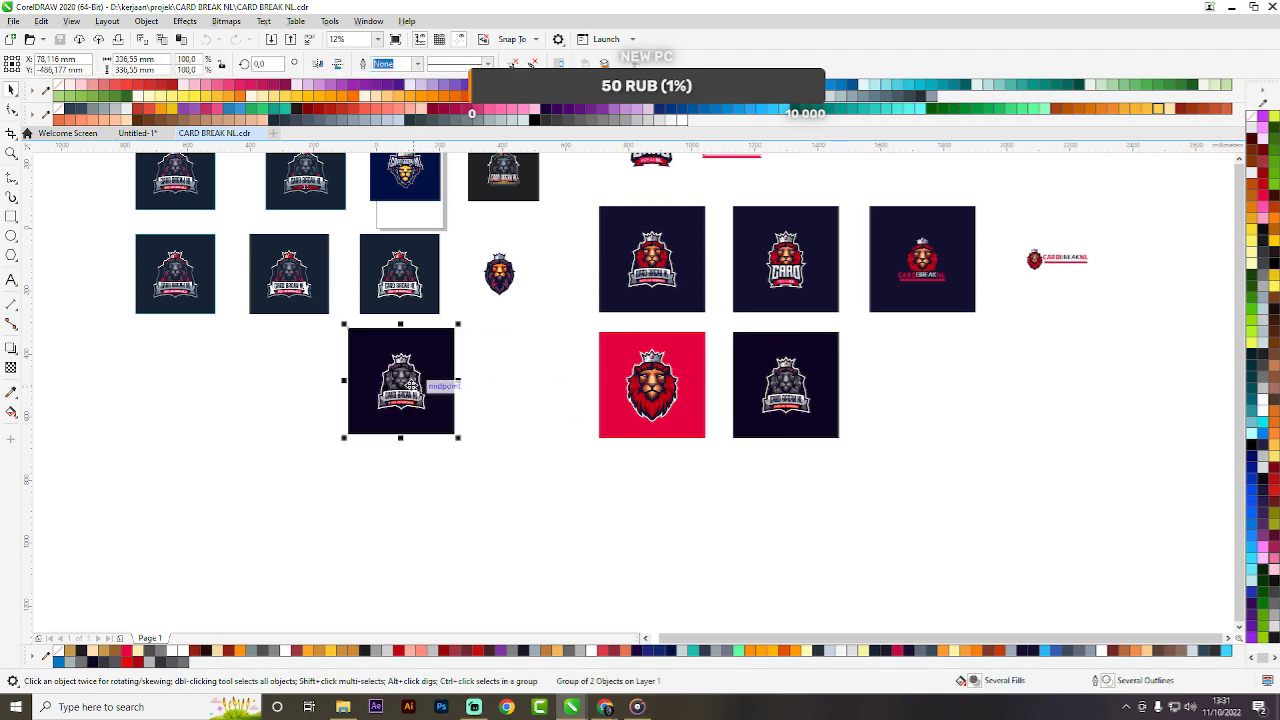
Scale the copied dark purple card to about 253 mm square and align it beneath the third navy card in the second row.
{"action": "scroll", "coordinate": [400, 360], "scroll_direction": "up", "scroll_amount": 1}
{"action": "left_click_drag", "start_coordinate": [524, 296], "coordinate": [498, 326]}
{"action": "left_click_drag", "start_coordinate": [335, 325], "coordinate": [333, 262]}
{"action": "scroll", "coordinate": [574, 420], "scroll_direction": "down", "scroll_amount": 1}
{"action": "scroll", "coordinate": [467, 336], "scroll_direction": "up", "scroll_amount": 1}
{"action": "scroll", "coordinate": [467, 340], "scroll_direction": "up", "scroll_amount": 1}
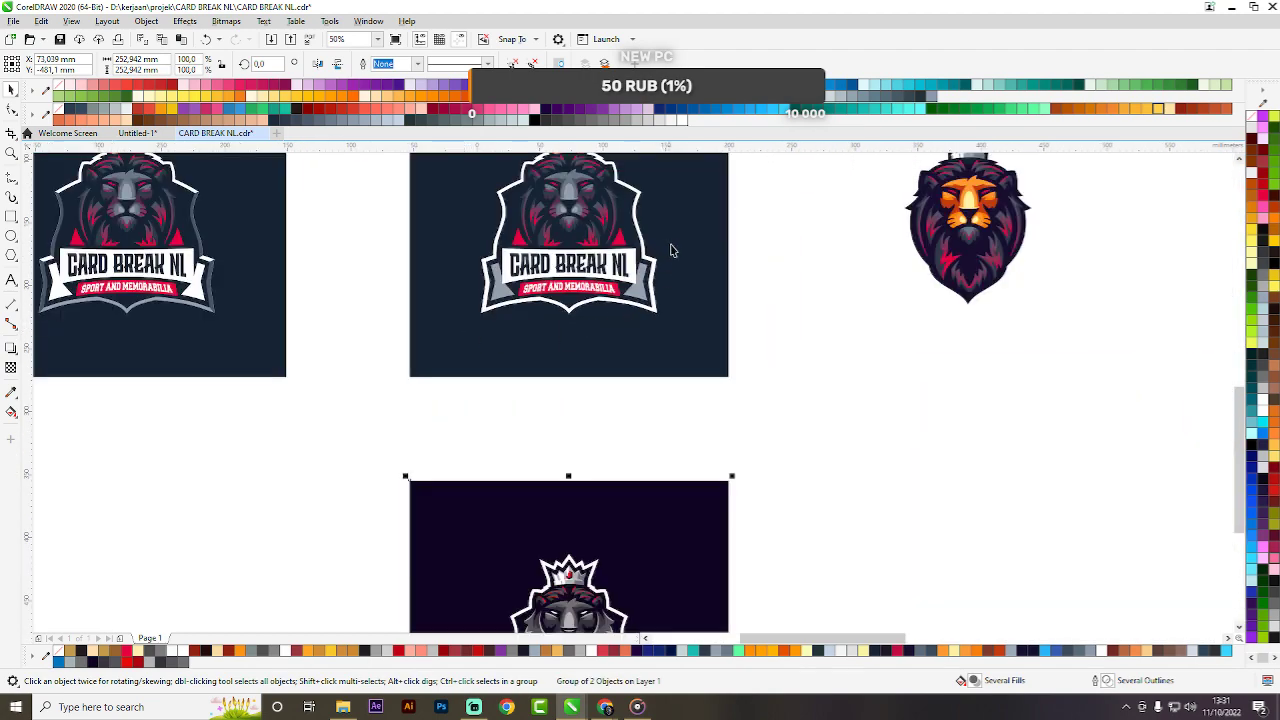
Compare the copied dark purple card with the surrounding logo variations on the drawing area.
{"action": "scroll", "coordinate": [671, 251], "scroll_direction": "down", "scroll_amount": 2}
{"action": "scroll", "coordinate": [574, 209], "scroll_direction": "up", "scroll_amount": 2}
{"action": "scroll", "coordinate": [740, 335], "scroll_direction": "down", "scroll_amount": 2}
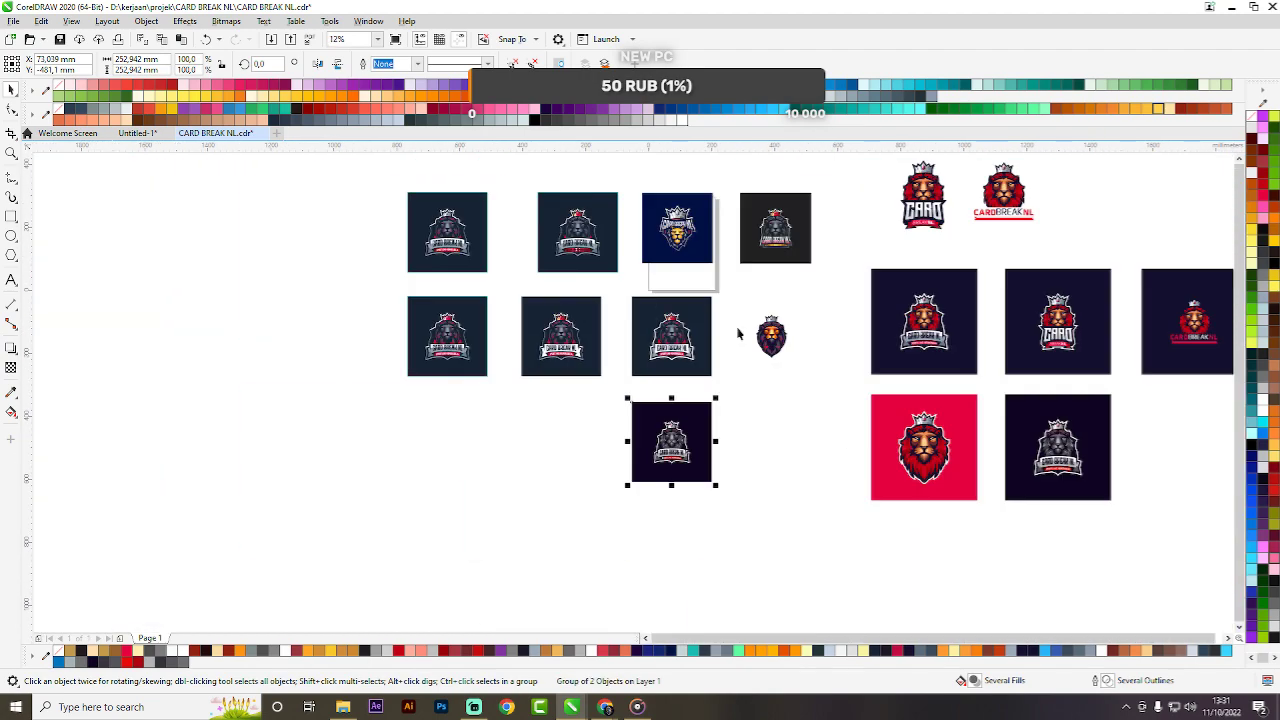
{"action": "scroll", "coordinate": [718, 331], "scroll_direction": "up", "scroll_amount": 2}
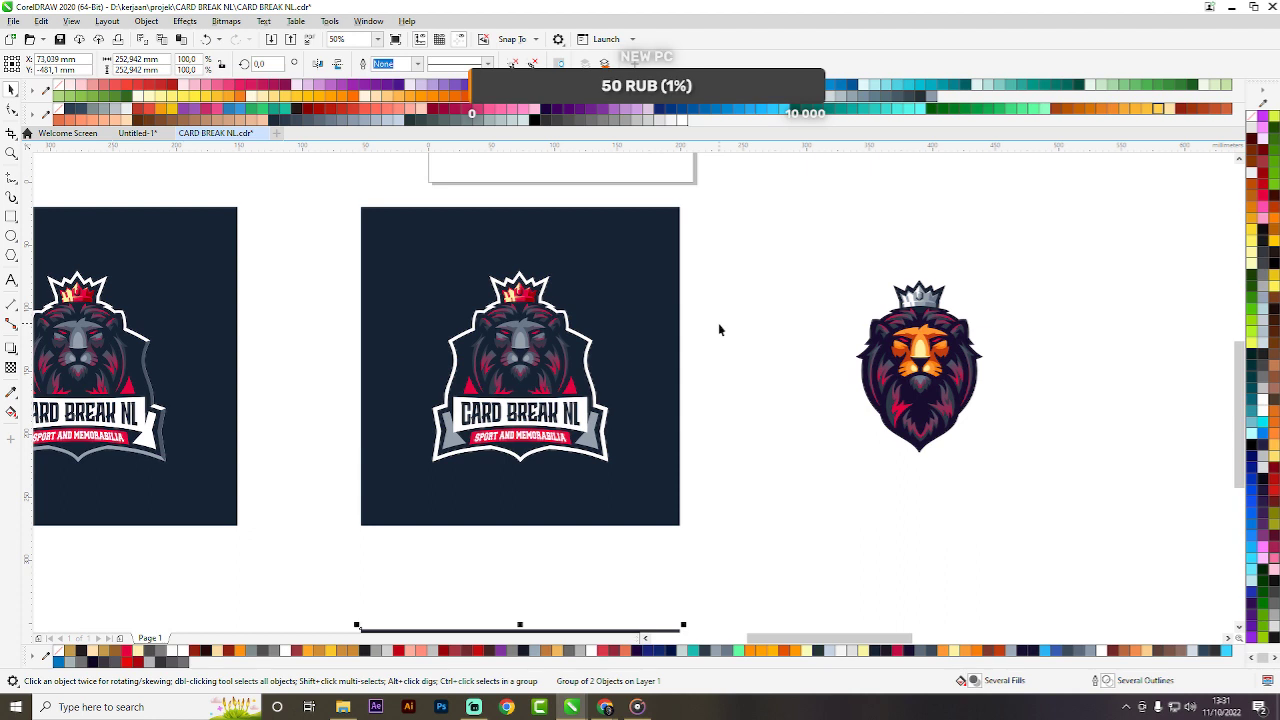
{"action": "scroll", "coordinate": [714, 307], "scroll_direction": "down", "scroll_amount": 3}
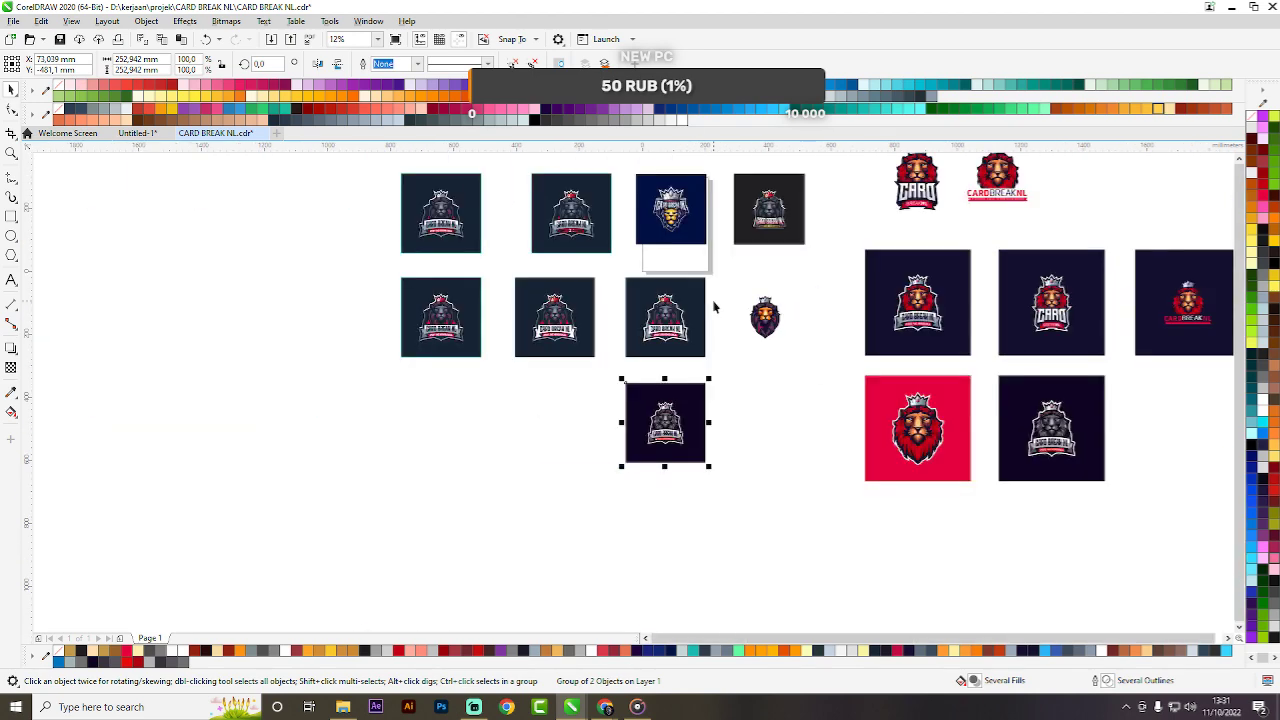
{"action": "scroll", "coordinate": [716, 307], "scroll_direction": "up", "scroll_amount": 2}
{"action": "scroll", "coordinate": [745, 316], "scroll_direction": "down", "scroll_amount": 2}
{"action": "scroll", "coordinate": [745, 316], "scroll_direction": "up", "scroll_amount": 2}
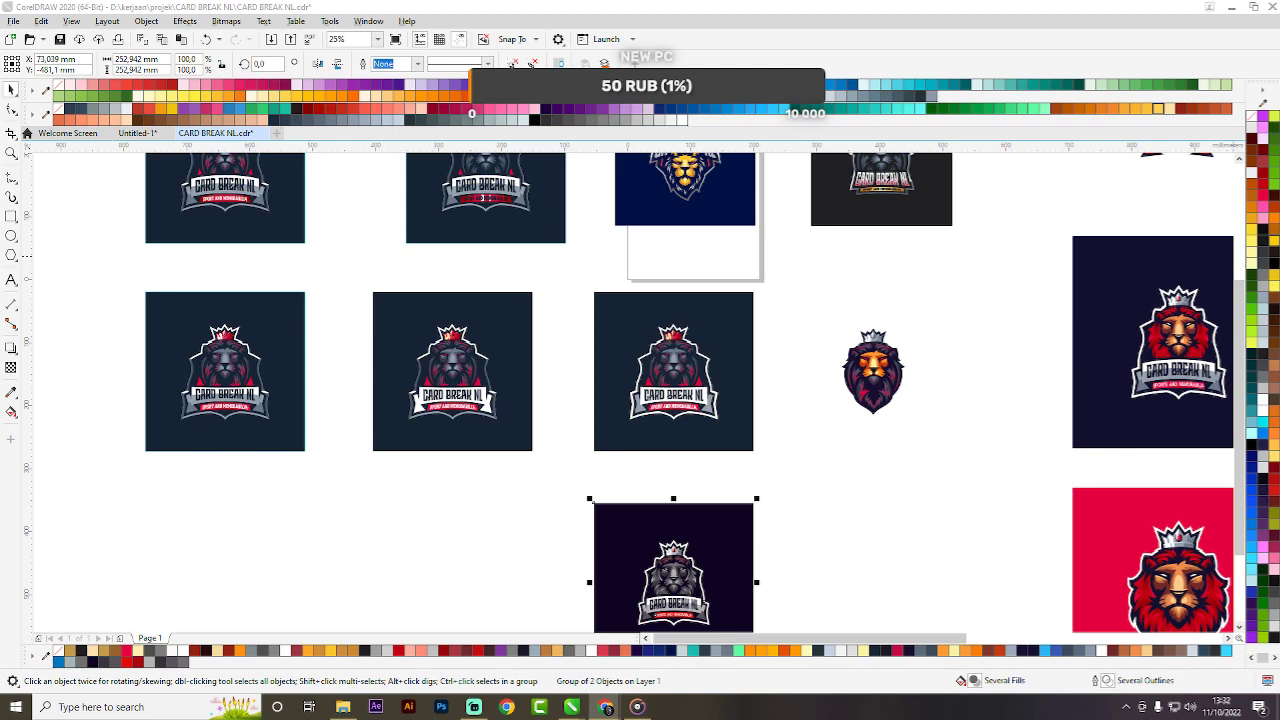
Copy the third navy logo card of the second row and place it left of the dark purple card, aligned in height.
{"action": "left_click_drag", "start_coordinate": [557, 271], "coordinate": [845, 480]}
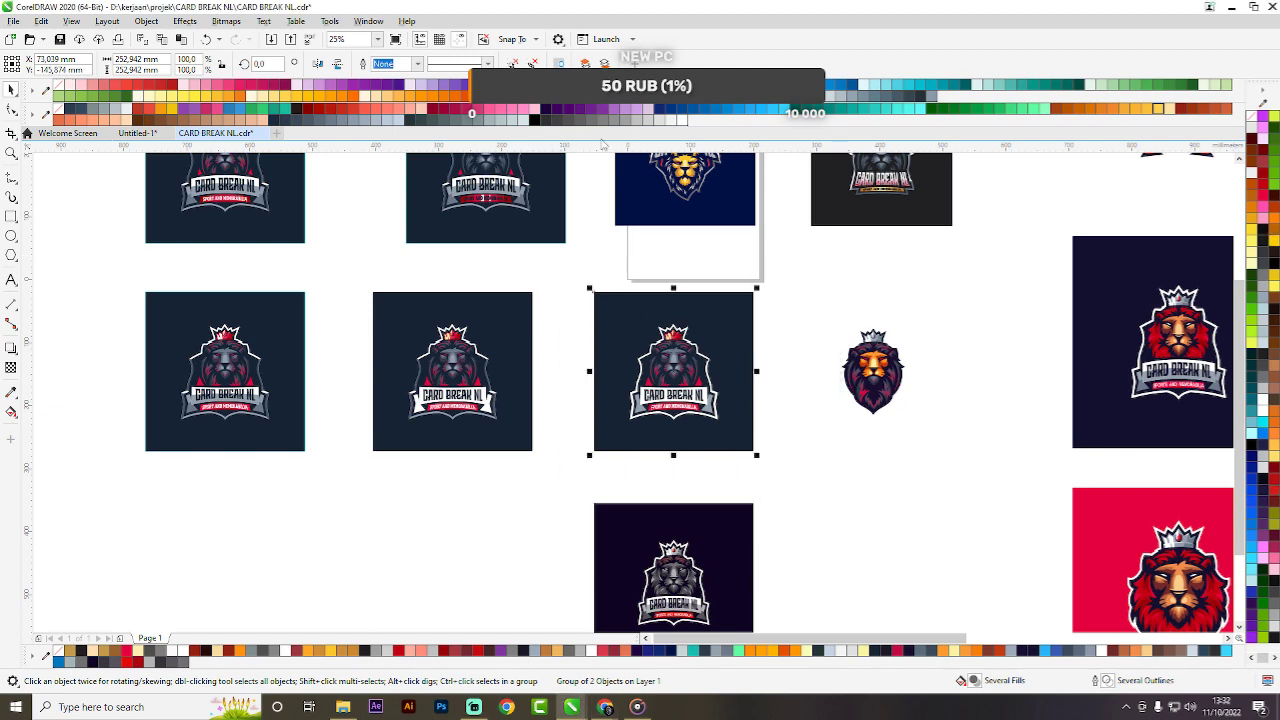
{"action": "scroll", "coordinate": [714, 300], "scroll_direction": "down", "scroll_amount": 2}
{"action": "scroll", "coordinate": [714, 300], "scroll_direction": "up", "scroll_amount": 2}
{"action": "left_click_drag", "start_coordinate": [705, 312], "coordinate": [514, 505]}
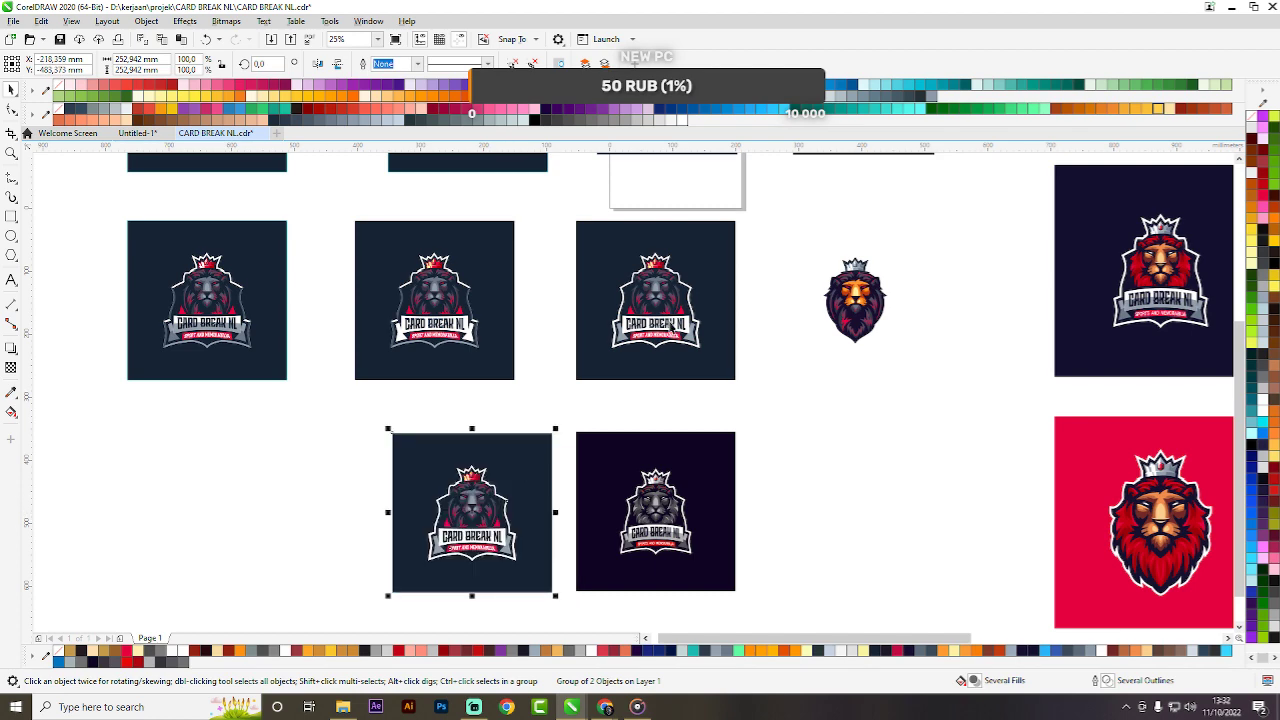
{"action": "scroll", "coordinate": [601, 570], "scroll_direction": "up", "scroll_amount": 1}
{"action": "left_click_drag", "start_coordinate": [503, 296], "coordinate": [561, 323]}
{"action": "scroll", "coordinate": [672, 266], "scroll_direction": "down", "scroll_amount": 1}
{"action": "scroll", "coordinate": [612, 350], "scroll_direction": "up", "scroll_amount": 2}
{"action": "scroll", "coordinate": [397, 297], "scroll_direction": "down", "scroll_amount": 1}
{"action": "left_click", "coordinate": [840, 354]}
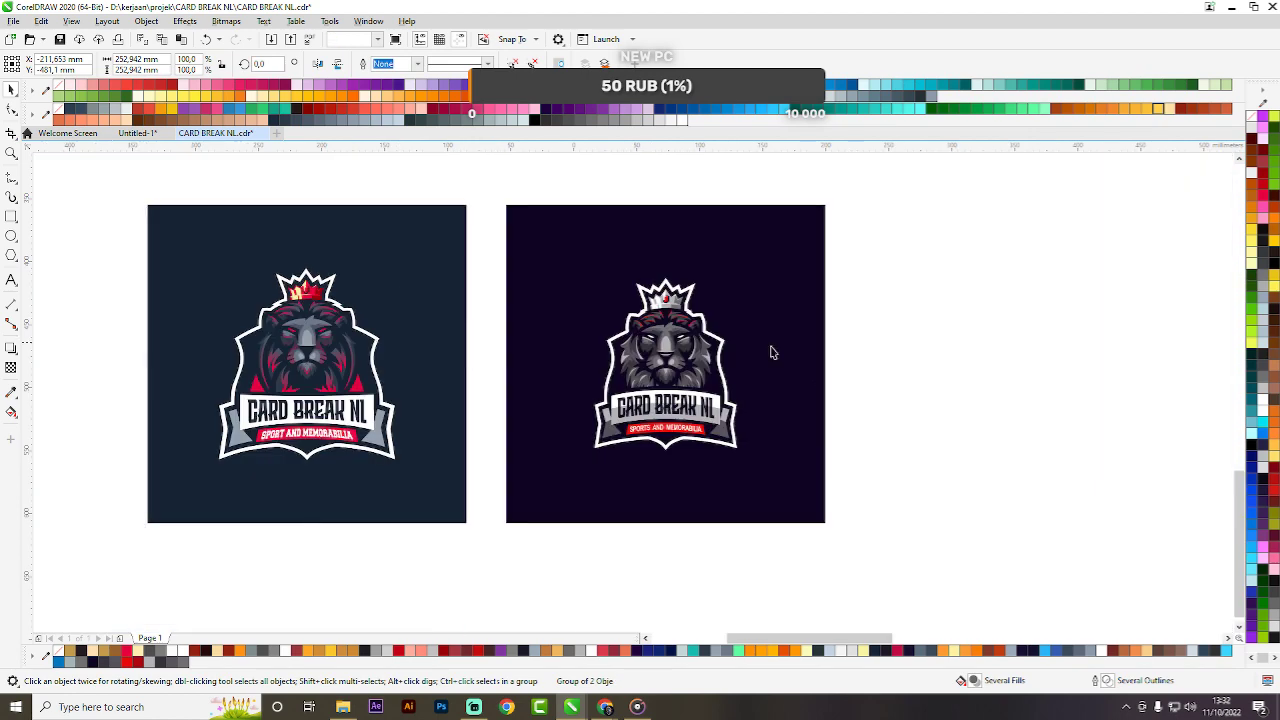
Try to move the copied navy logo card closer to the dark purple card.
{"action": "scroll", "coordinate": [406, 359], "scroll_direction": "up", "scroll_amount": 1}
{"action": "left_click", "coordinate": [283, 360]}
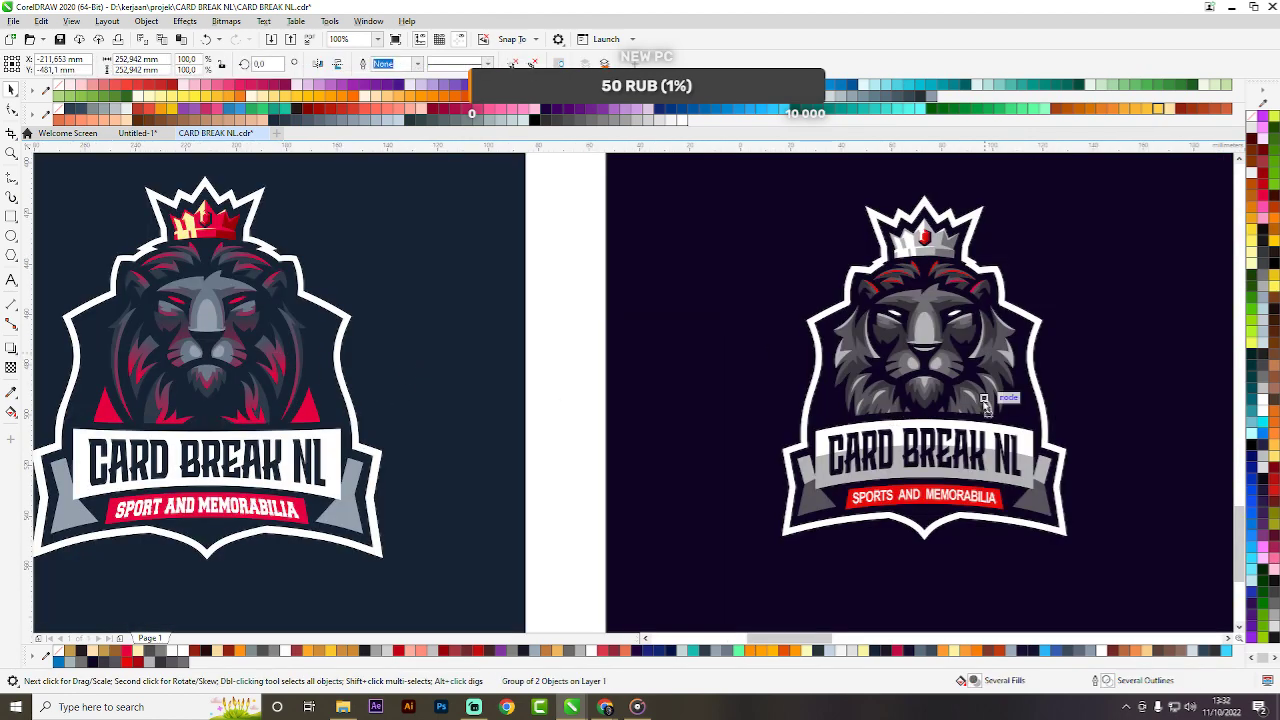
{"action": "left_click_drag", "start_coordinate": [330, 348], "coordinate": [471, 348]}
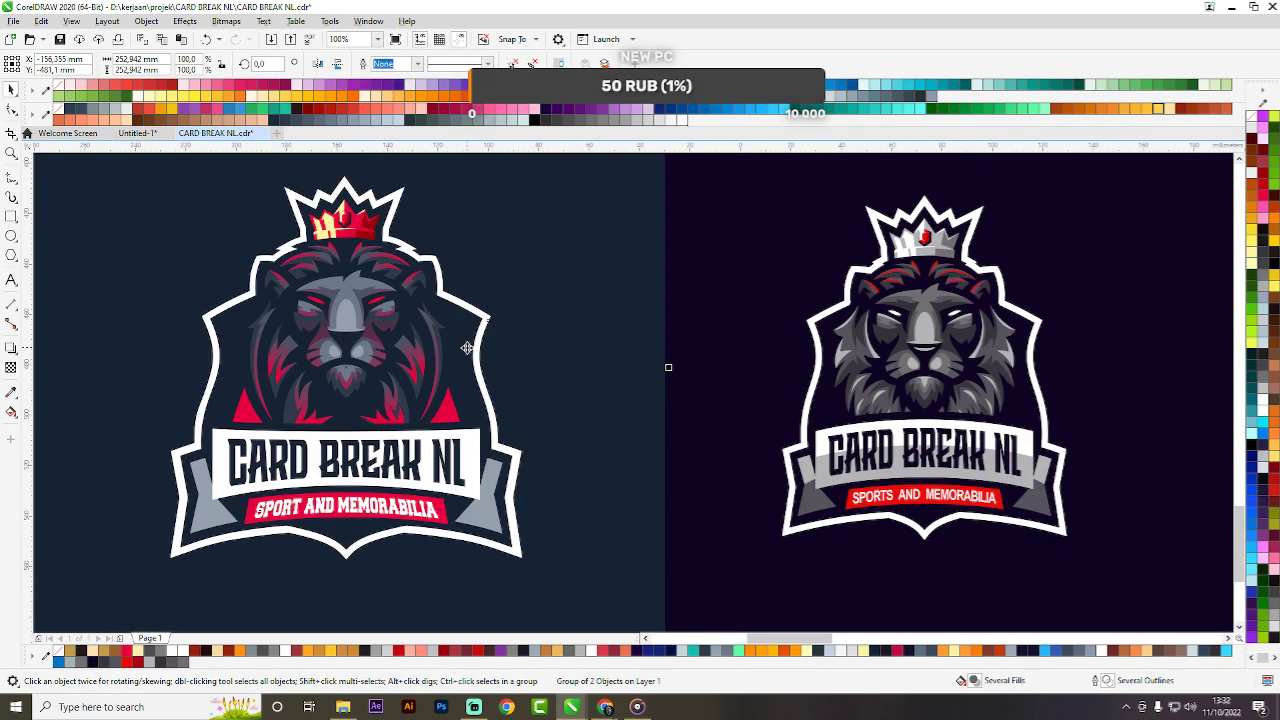
{"action": "key", "text": "ctrl+z"}
{"action": "left_click", "coordinate": [572, 343]}
{"action": "scroll", "coordinate": [790, 390], "scroll_direction": "down", "scroll_amount": 2}
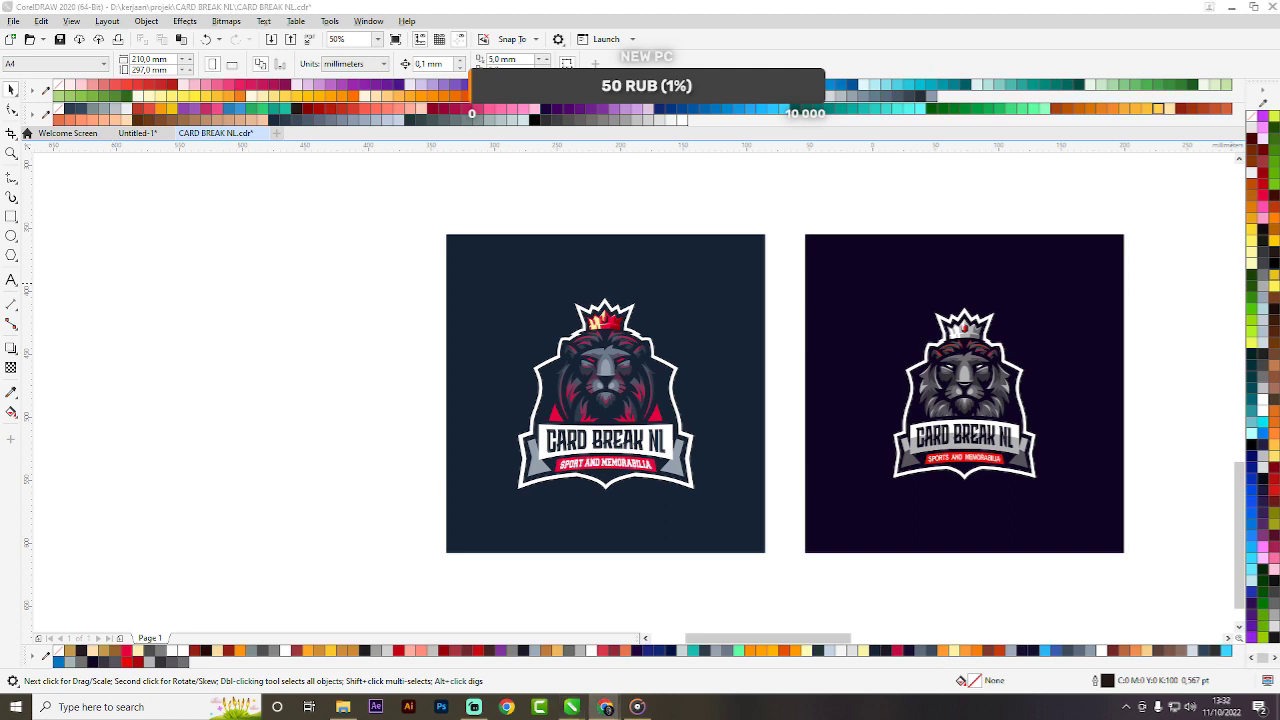
Sample the dark grey from the dark purple card's logo and apply it to the dark red shadow shapes of the copied navy logo's crown.
{"action": "key", "text": "alt+Tab"}
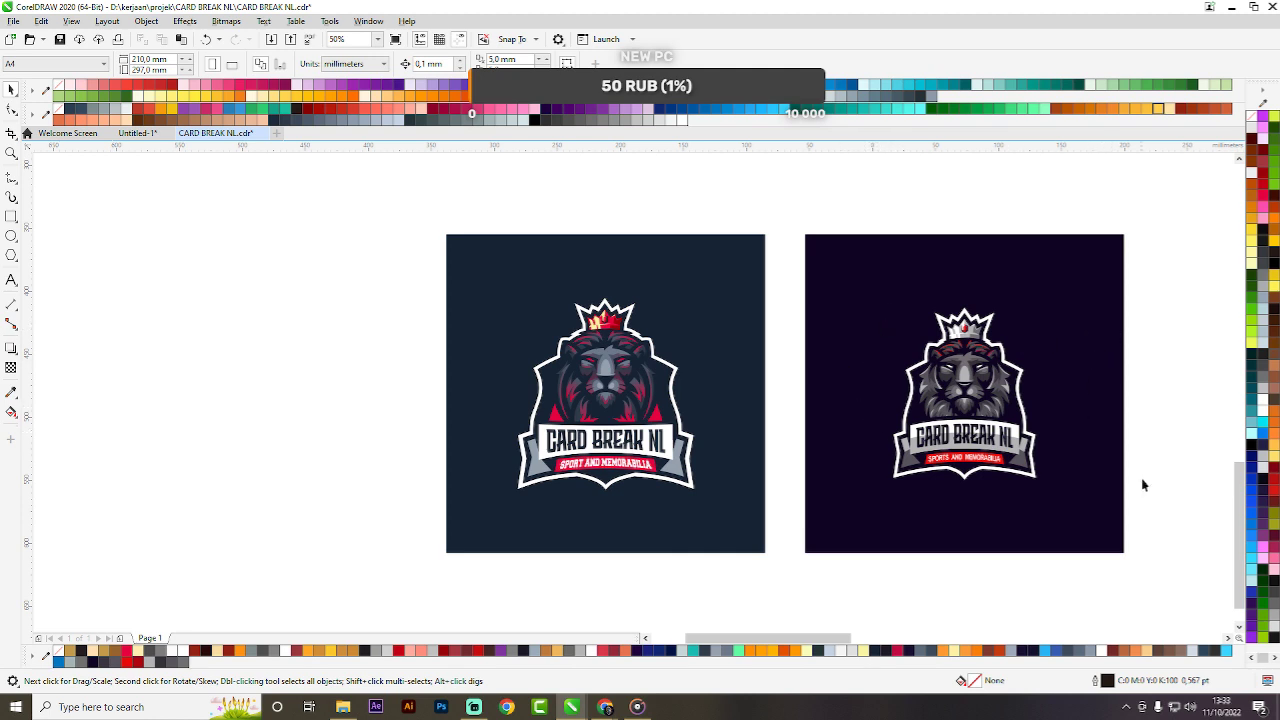
{"action": "left_click", "coordinate": [11, 391]}
{"action": "scroll", "coordinate": [1018, 410], "scroll_direction": "up", "scroll_amount": 4}
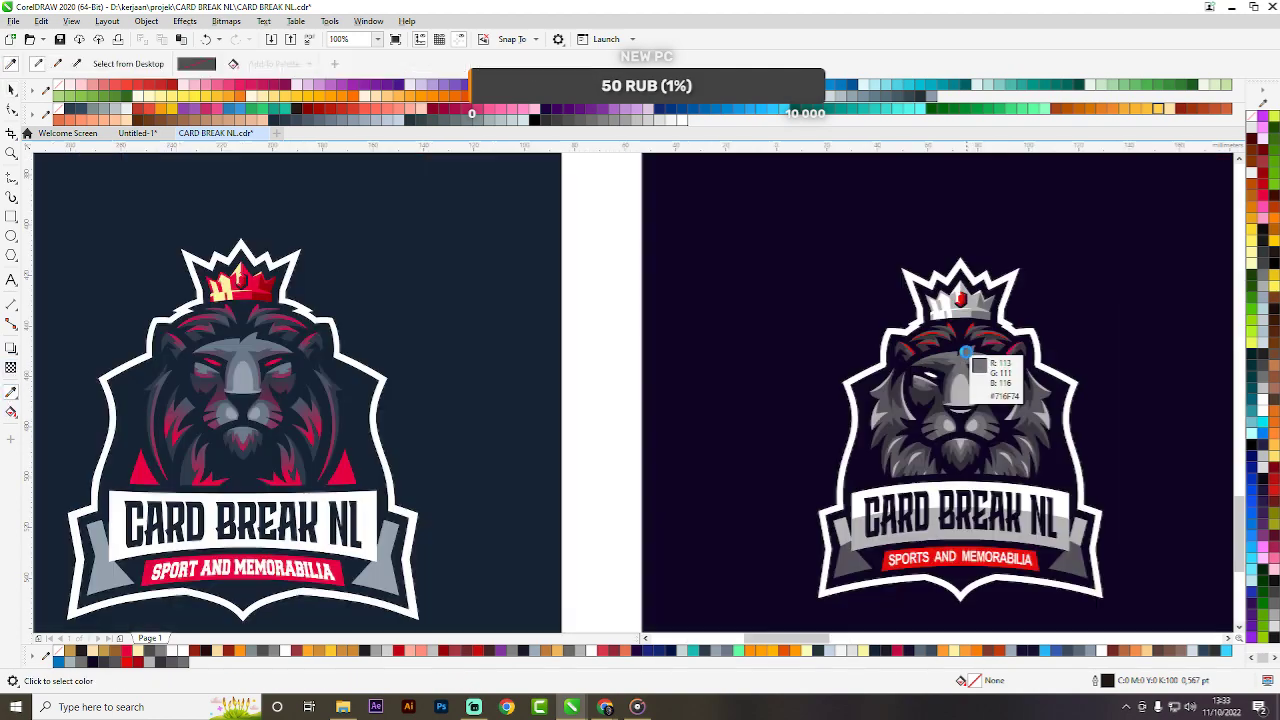
{"action": "left_click", "coordinate": [1018, 250]}
{"action": "scroll", "coordinate": [1018, 250], "scroll_direction": "down", "scroll_amount": 2}
{"action": "scroll", "coordinate": [674, 263], "scroll_direction": "up", "scroll_amount": 5}
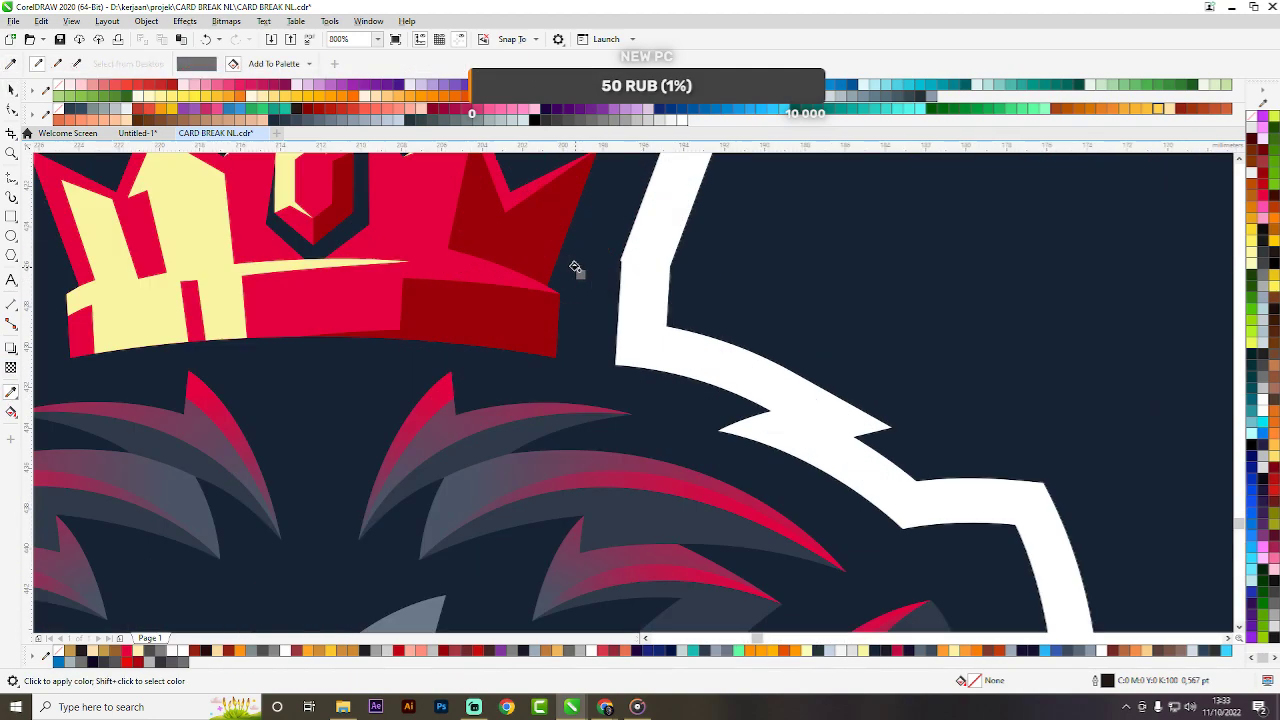
{"action": "key", "text": "space"}
{"action": "scroll", "coordinate": [1134, 337], "scroll_direction": "down", "scroll_amount": 4}
{"action": "scroll", "coordinate": [951, 314], "scroll_direction": "up", "scroll_amount": 3}
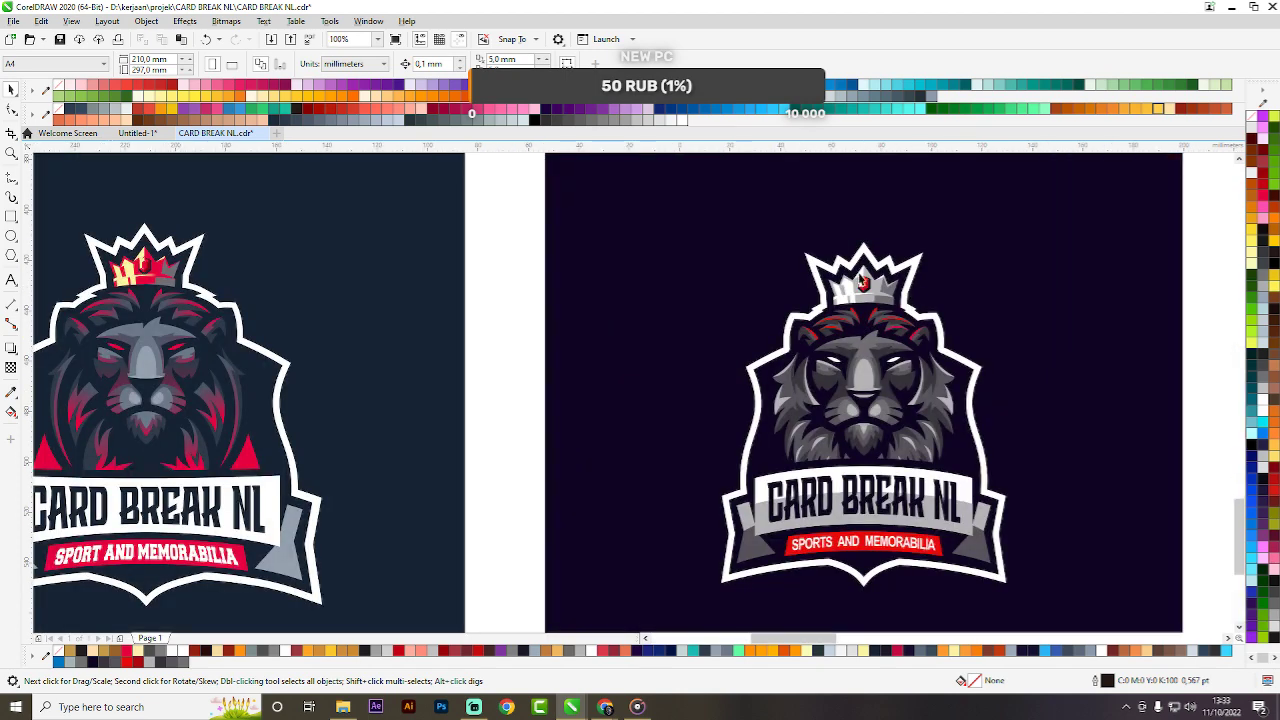
Sample the light grey of the reference crown and apply it to the red body of the navy logo's crown.
{"action": "key", "text": "space"}
{"action": "scroll", "coordinate": [900, 316], "scroll_direction": "down", "scroll_amount": 2}
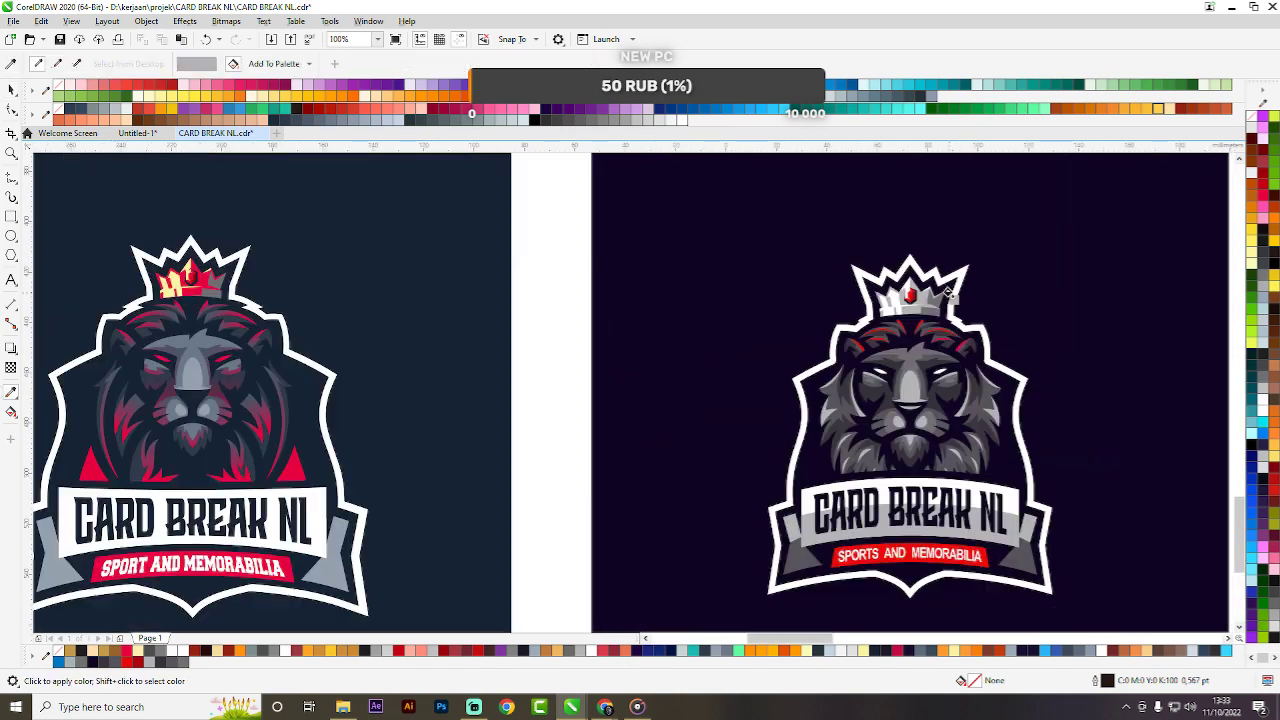
{"action": "scroll", "coordinate": [212, 296], "scroll_direction": "up", "scroll_amount": 3}
{"action": "left_click", "coordinate": [205, 287]}
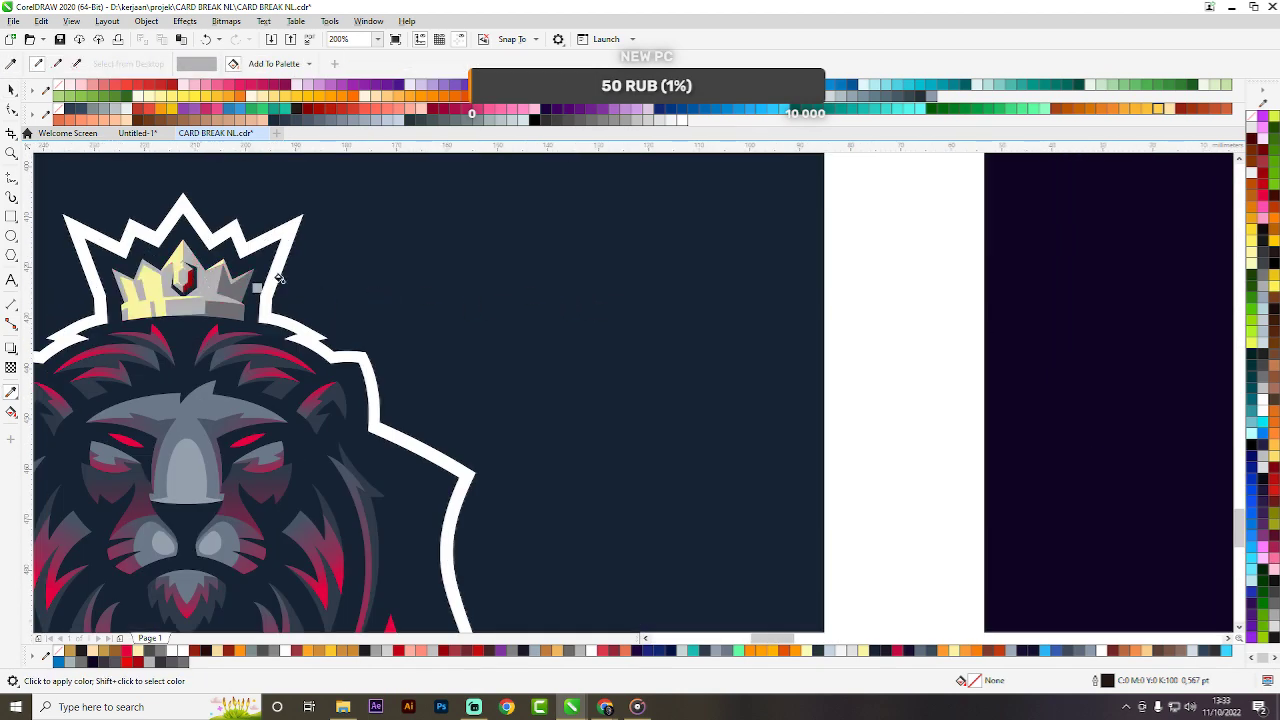
Sample white from the reference logo and apply it to the yellow highlights on the front and centre of the navy logo's crown.
{"action": "scroll", "coordinate": [759, 244], "scroll_direction": "down", "scroll_amount": 2}
{"action": "scroll", "coordinate": [889, 262], "scroll_direction": "down", "scroll_amount": 4}
{"action": "scroll", "coordinate": [909, 269], "scroll_direction": "up", "scroll_amount": 2}
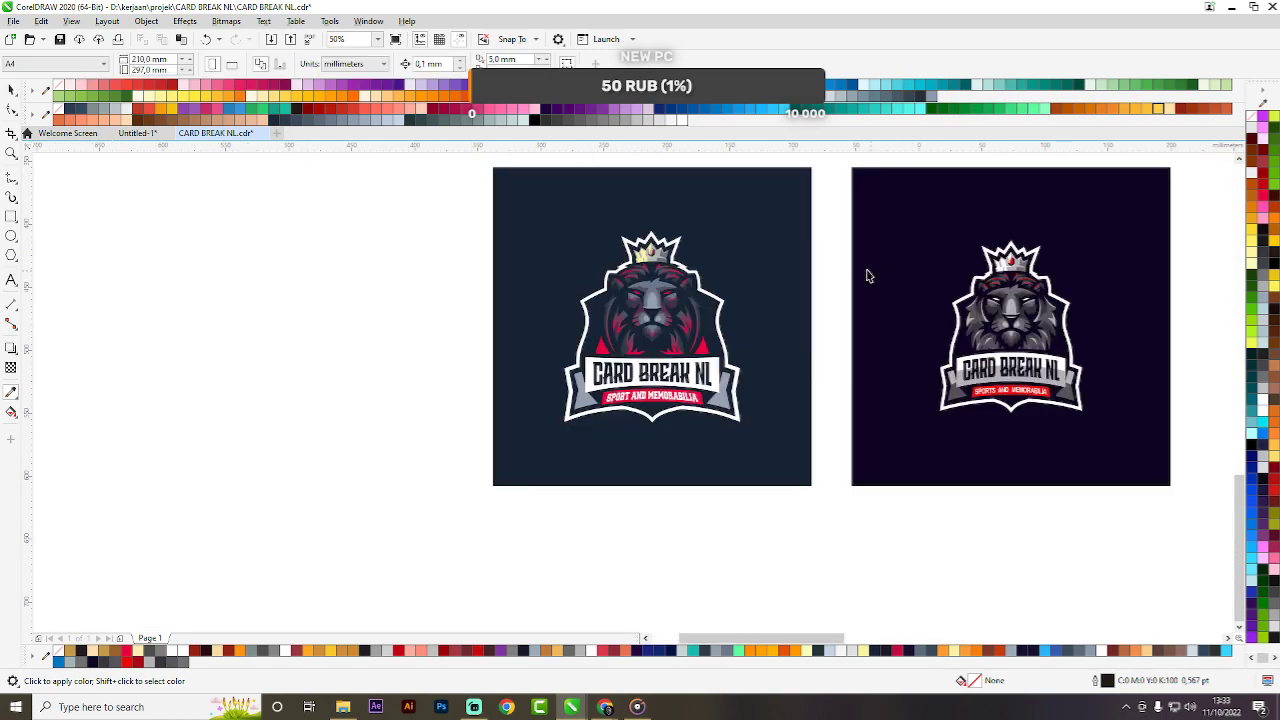
{"action": "scroll", "coordinate": [644, 257], "scroll_direction": "up", "scroll_amount": 3}
{"action": "left_click", "coordinate": [652, 238]}
{"action": "scroll", "coordinate": [653, 231], "scroll_direction": "down", "scroll_amount": 2}
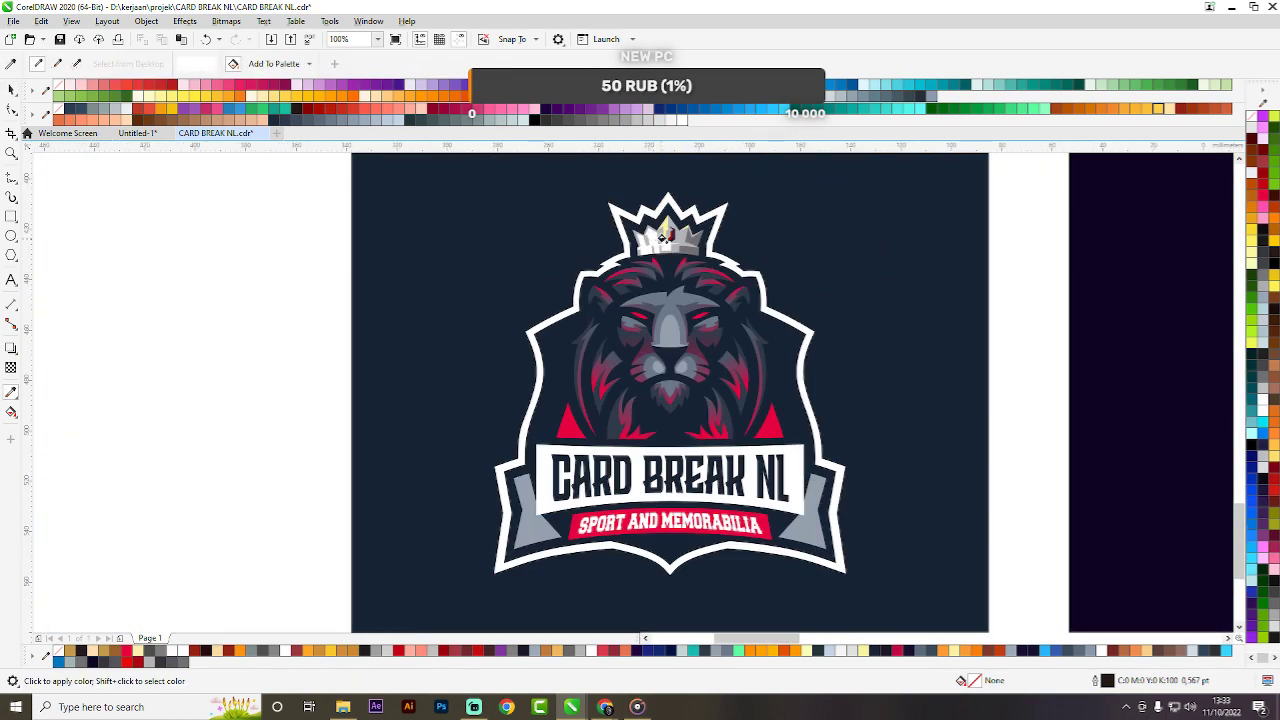
{"action": "scroll", "coordinate": [657, 225], "scroll_direction": "up", "scroll_amount": 3}
{"action": "left_click", "coordinate": [697, 214]}
{"action": "scroll", "coordinate": [760, 235], "scroll_direction": "down", "scroll_amount": 3}
Try to recolor the navy logo's crown gem with the red sampled from the reference logo.
{"action": "scroll", "coordinate": [806, 249], "scroll_direction": "up", "scroll_amount": 5}
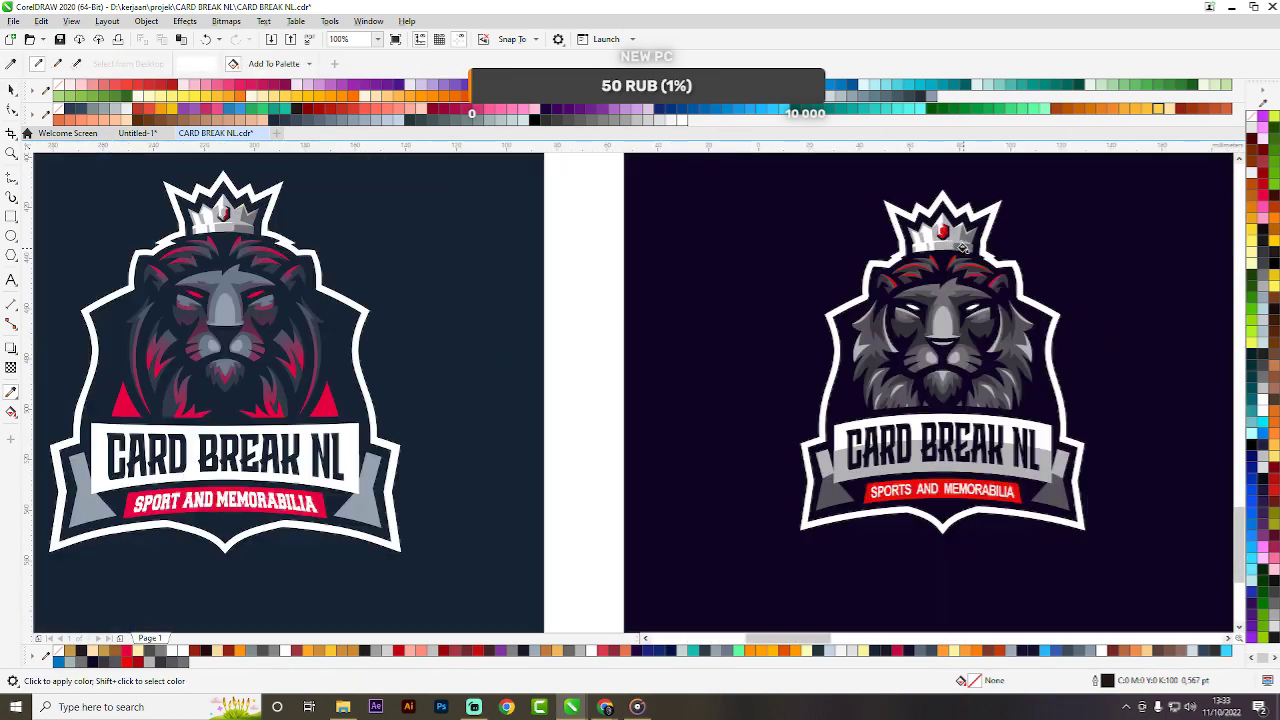
{"action": "left_click", "coordinate": [1045, 300]}
{"action": "scroll", "coordinate": [1045, 300], "scroll_direction": "down", "scroll_amount": 4}
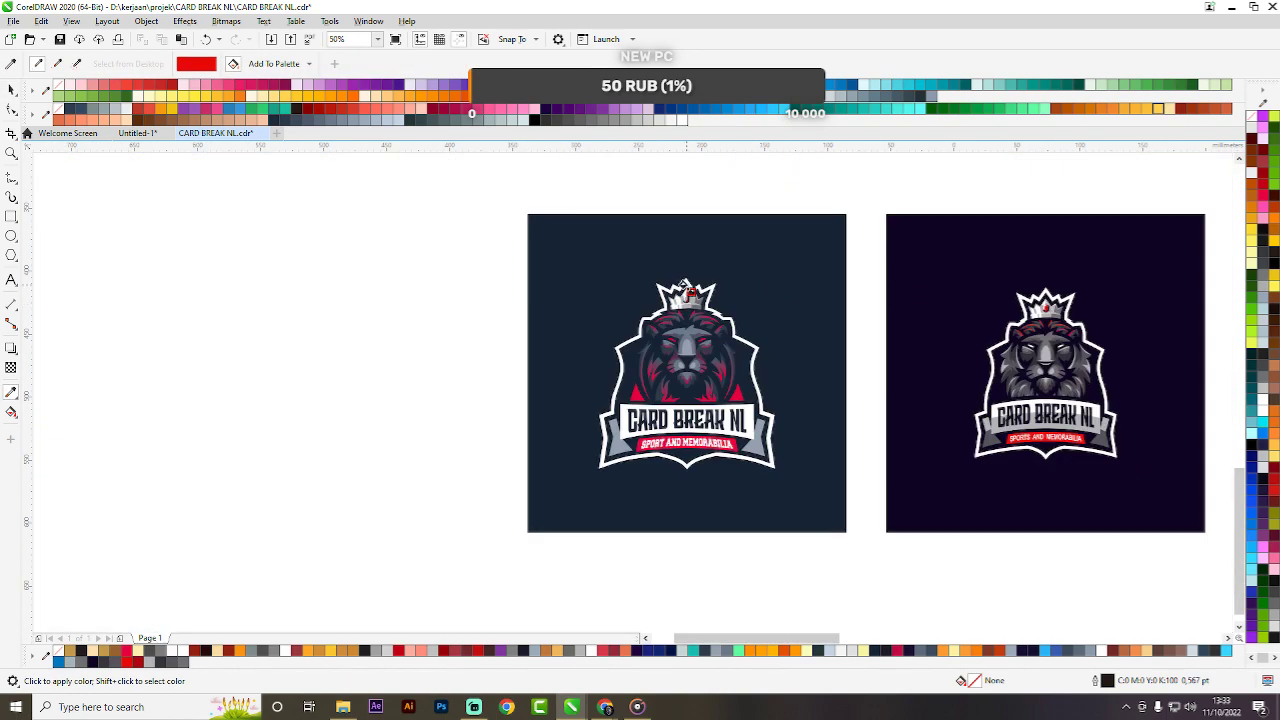
{"action": "scroll", "coordinate": [690, 290], "scroll_direction": "up", "scroll_amount": 3}
{"action": "scroll", "coordinate": [716, 352], "scroll_direction": "up", "scroll_amount": 1}
{"action": "left_click", "coordinate": [700, 380]}
{"action": "scroll", "coordinate": [692, 274], "scroll_direction": "down", "scroll_amount": 2}
{"action": "key", "text": "space"}
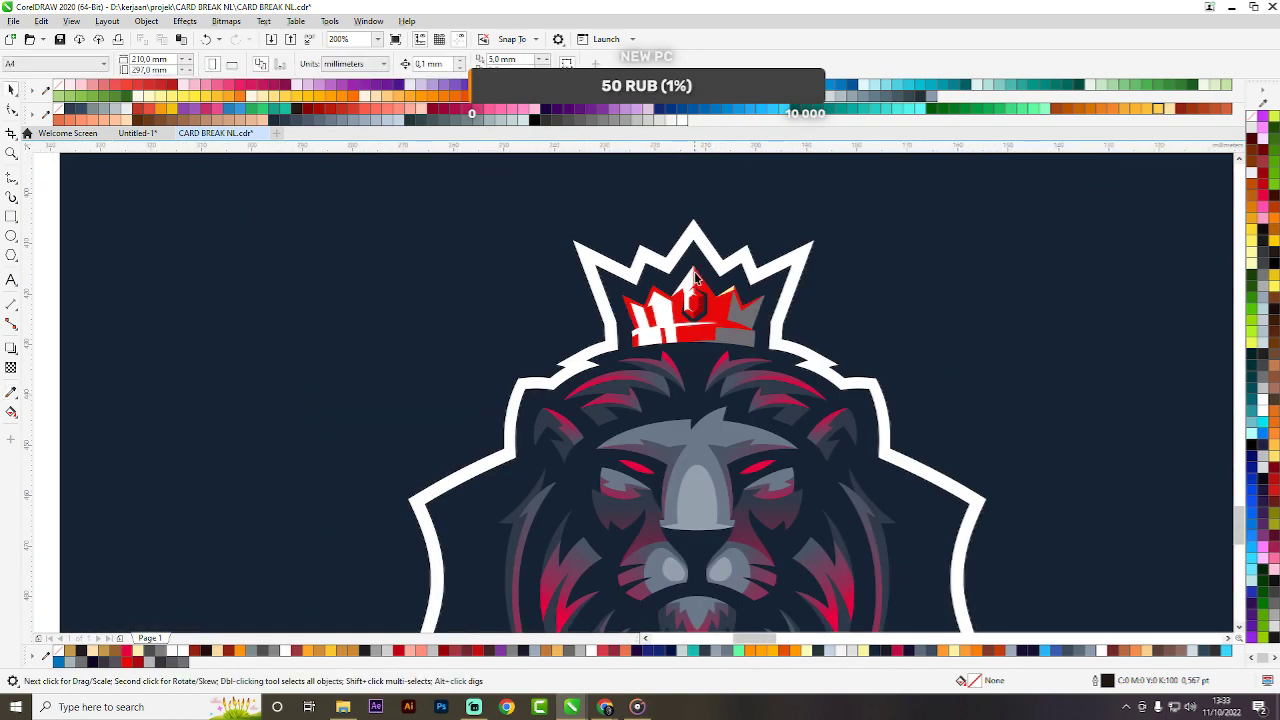
{"action": "key", "text": "ctrl+z"}
{"action": "key", "text": "space"}
{"action": "key", "text": "space"}
Ungroup the logo artwork on the copied navy card and clear the selection.
{"action": "left_click", "coordinate": [700, 231]}
{"action": "scroll", "coordinate": [700, 231], "scroll_direction": "down", "scroll_amount": 2}
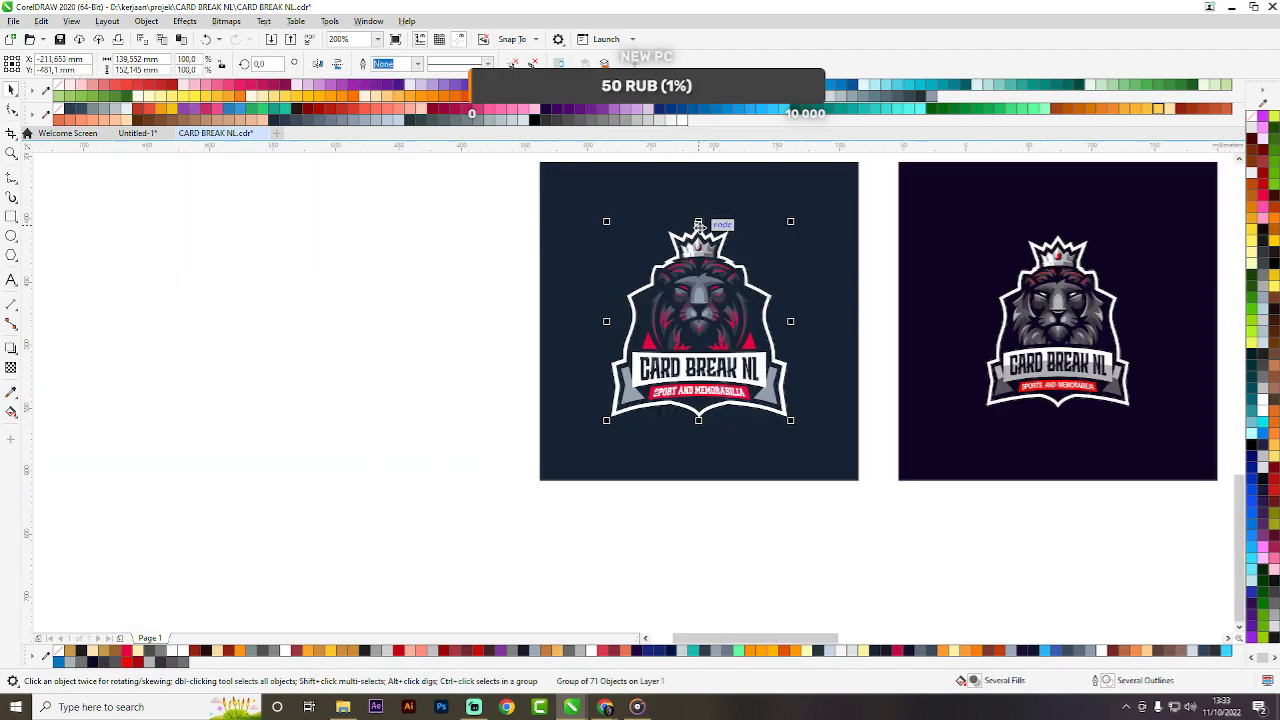
{"action": "key", "text": "ctrl+u"}
{"action": "scroll", "coordinate": [713, 229], "scroll_direction": "right", "scroll_amount": 2}
{"action": "left_click", "coordinate": [897, 508]}
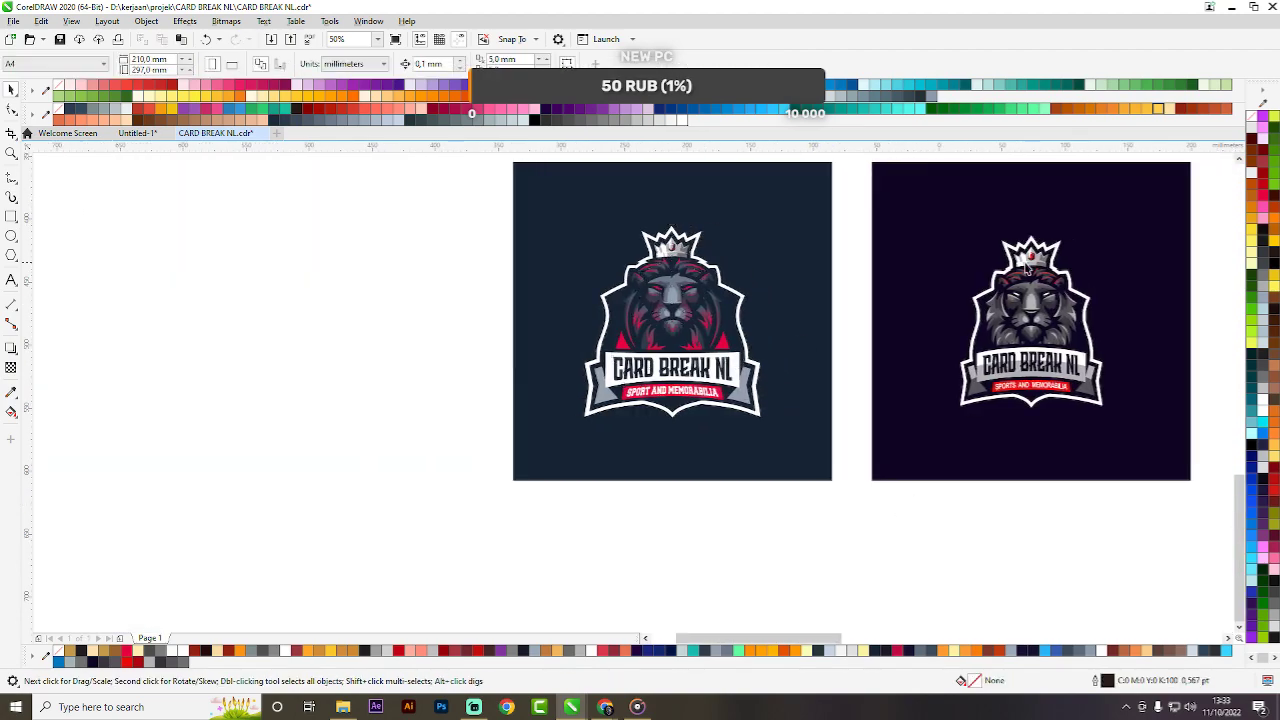
Ungroup the lion logo artwork on the dark purple card to reach its crown gem.
{"action": "scroll", "coordinate": [1025, 261], "scroll_direction": "up", "scroll_amount": 2}
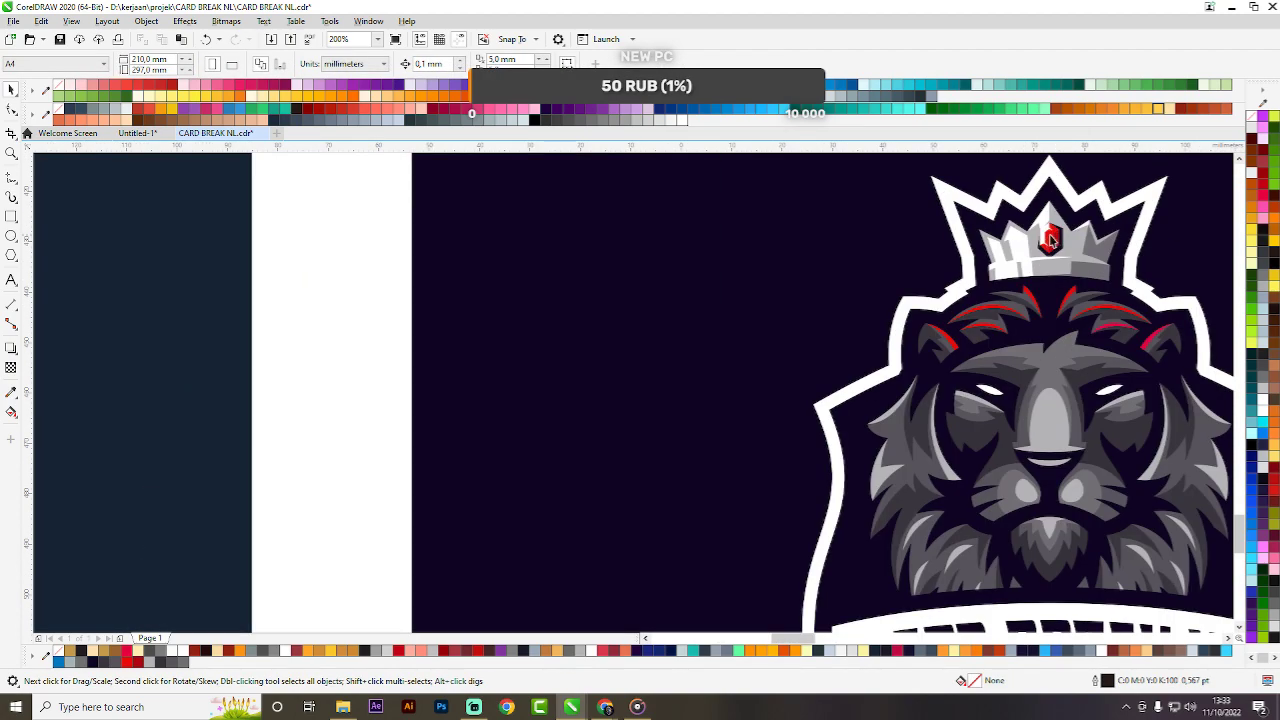
{"action": "scroll", "coordinate": [1050, 240], "scroll_direction": "down", "scroll_amount": 2}
{"action": "scroll", "coordinate": [773, 240], "scroll_direction": "up", "scroll_amount": 4}
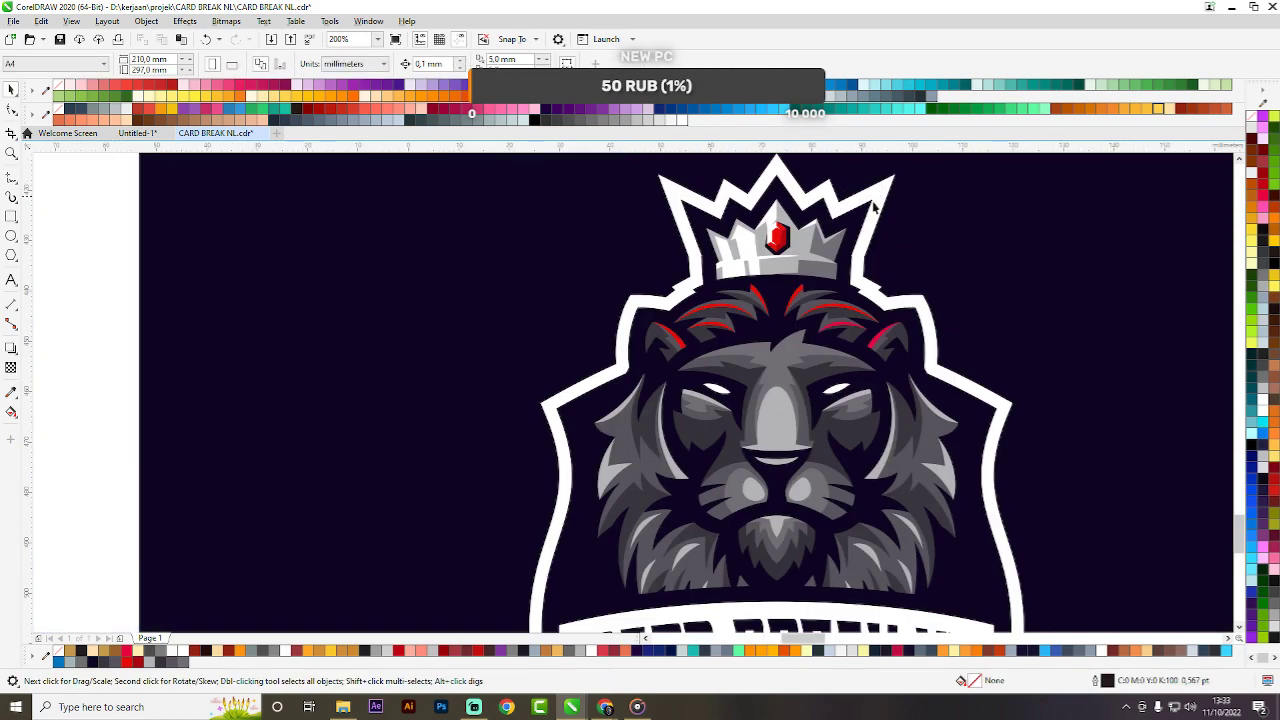
{"action": "left_click", "coordinate": [775, 245]}
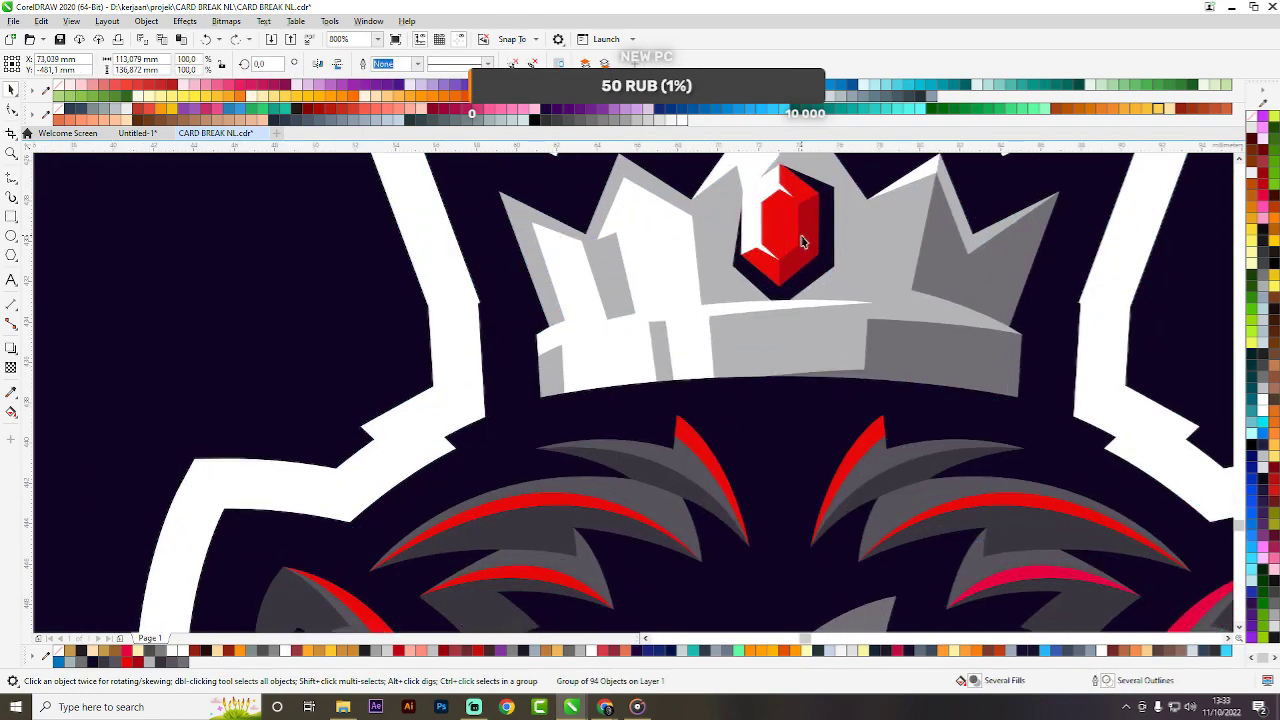
{"action": "scroll", "coordinate": [806, 236], "scroll_direction": "down", "scroll_amount": 2}
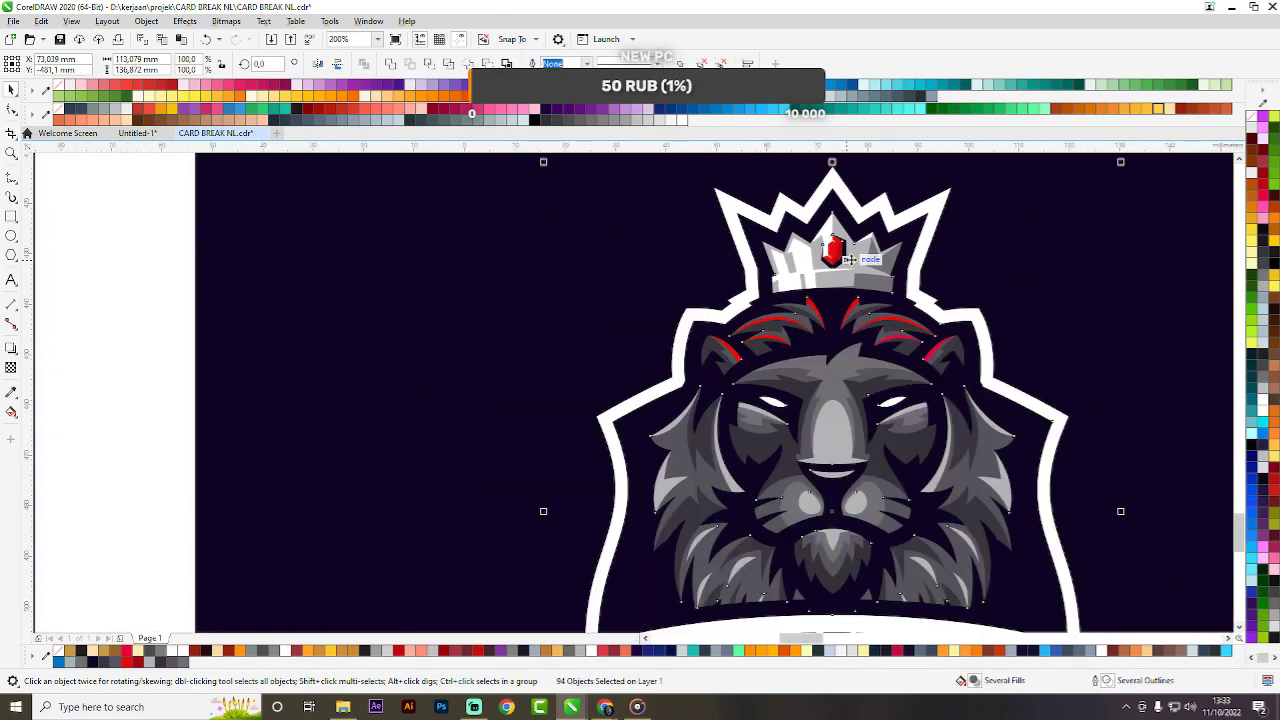
Copy the red gem shape (#E70909) from the dark purple card's crown and position it over the gem in the navy logo's crown.
{"action": "scroll", "coordinate": [848, 259], "scroll_direction": "down", "scroll_amount": 1}
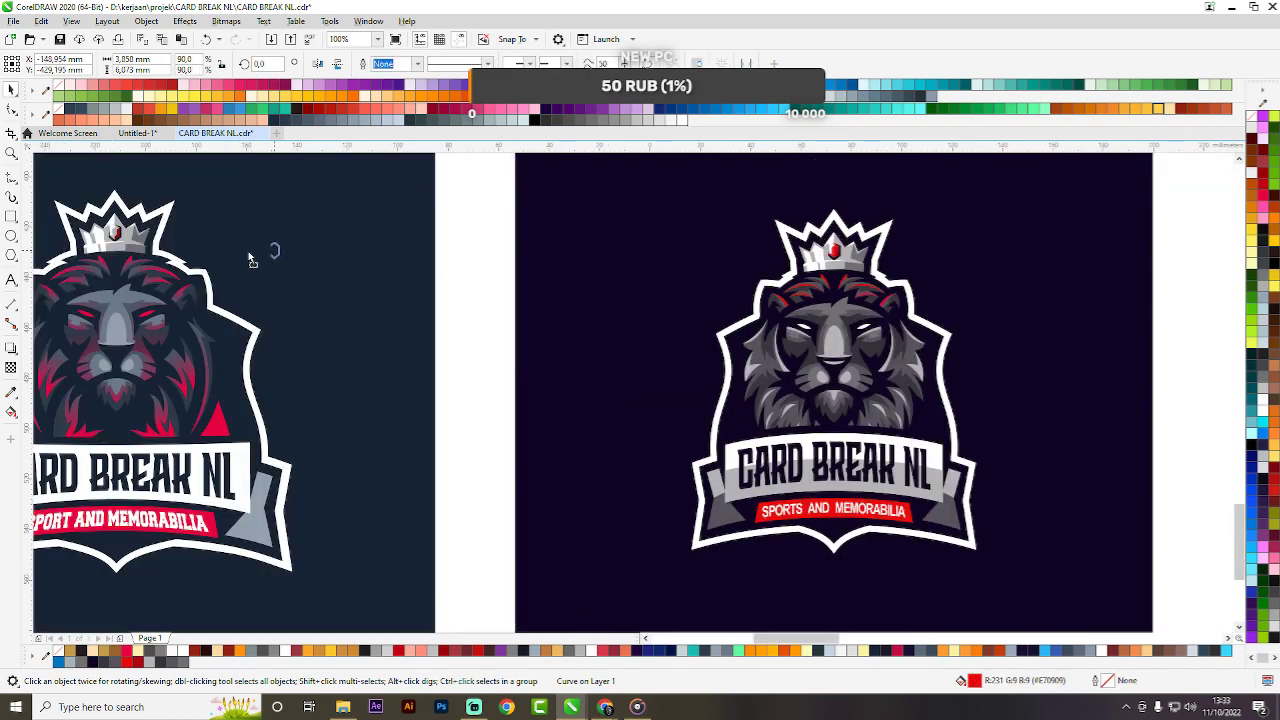
{"action": "right_click", "coordinate": [125, 245]}
{"action": "scroll", "coordinate": [560, 274], "scroll_direction": "down", "scroll_amount": 2}
{"action": "left_click", "coordinate": [497, 271]}
{"action": "scroll", "coordinate": [457, 272], "scroll_direction": "up", "scroll_amount": 4}
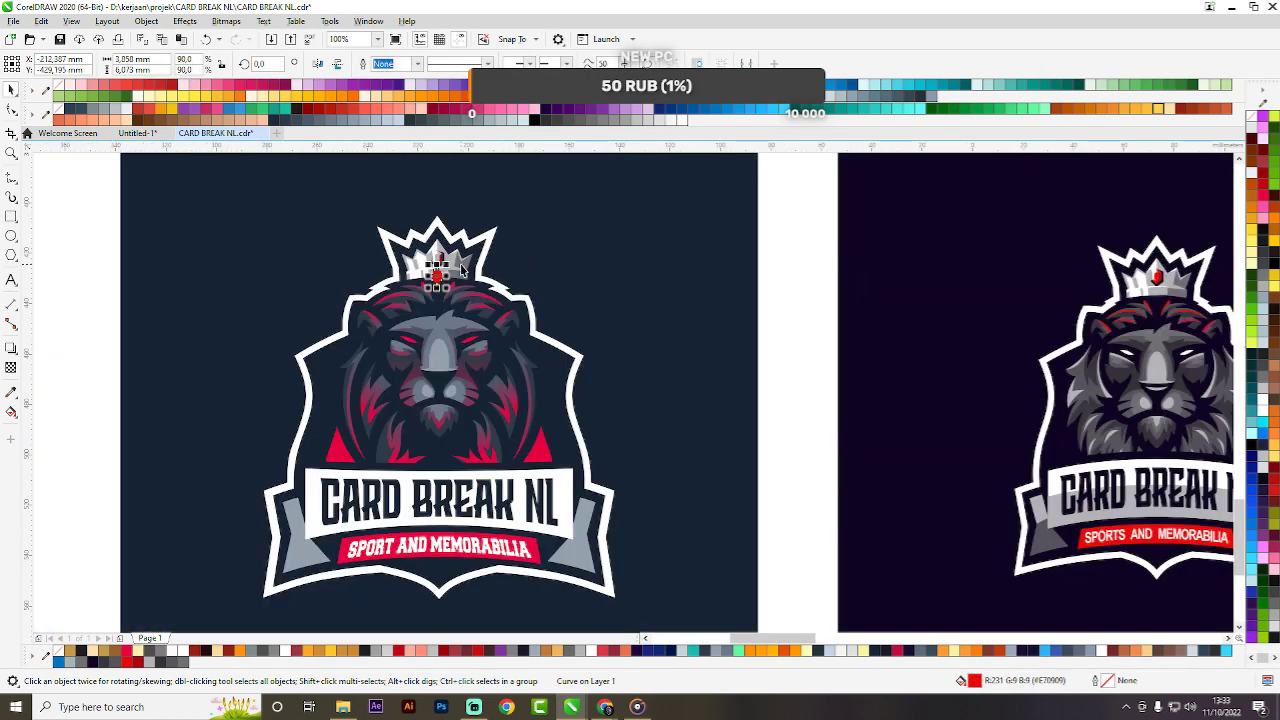
{"action": "scroll", "coordinate": [393, 299], "scroll_direction": "up", "scroll_amount": 2}
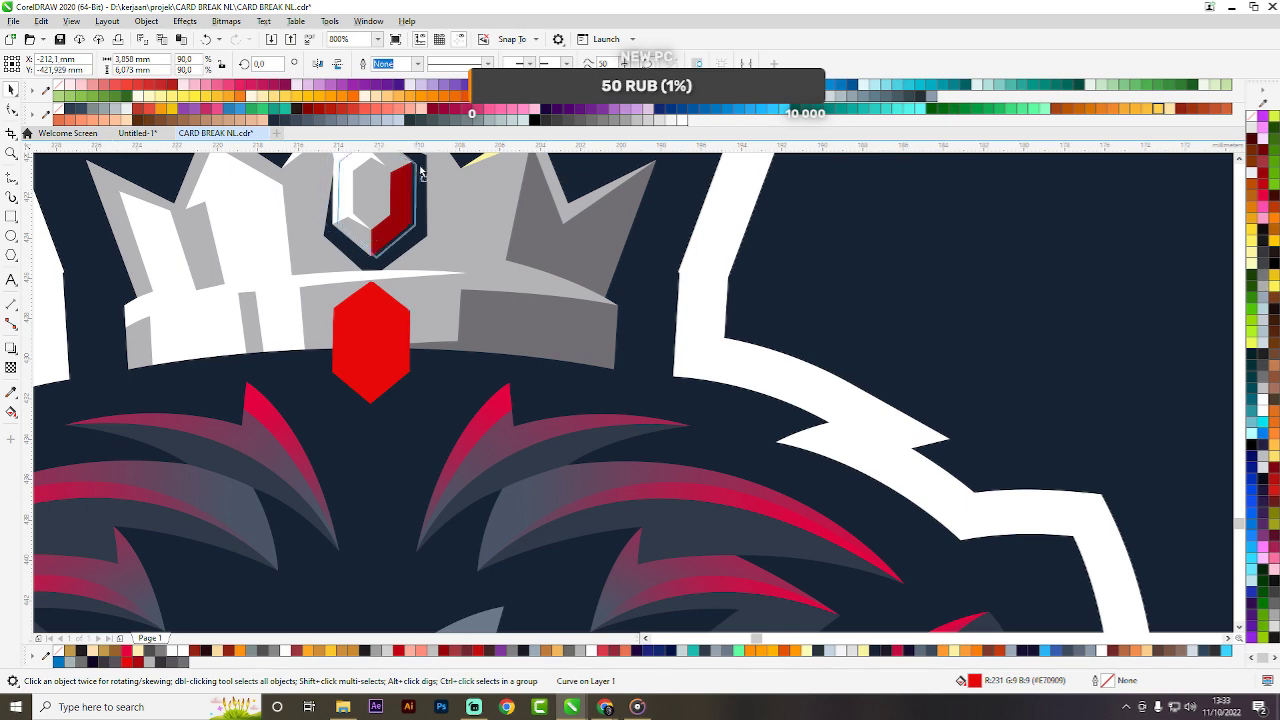
{"action": "scroll", "coordinate": [500, 220], "scroll_direction": "down", "scroll_amount": 2}
{"action": "scroll", "coordinate": [679, 305], "scroll_direction": "up", "scroll_amount": 4}
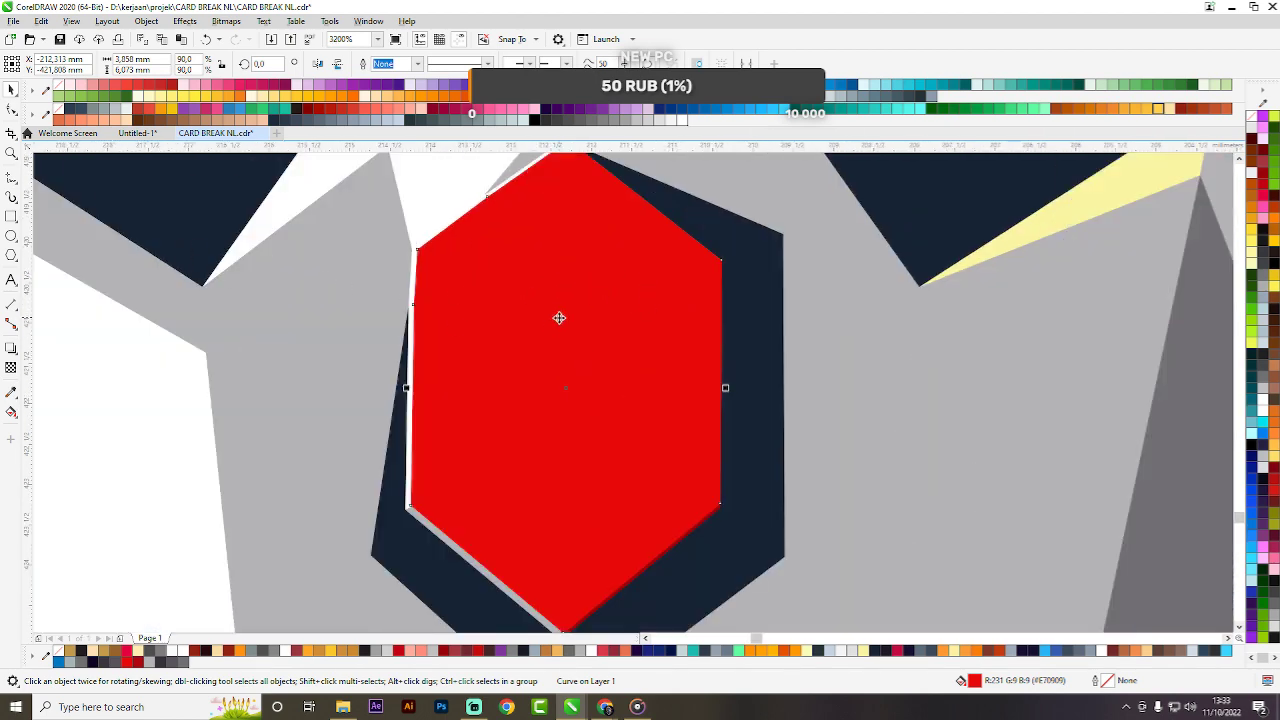
{"action": "right_click", "coordinate": [584, 262]}
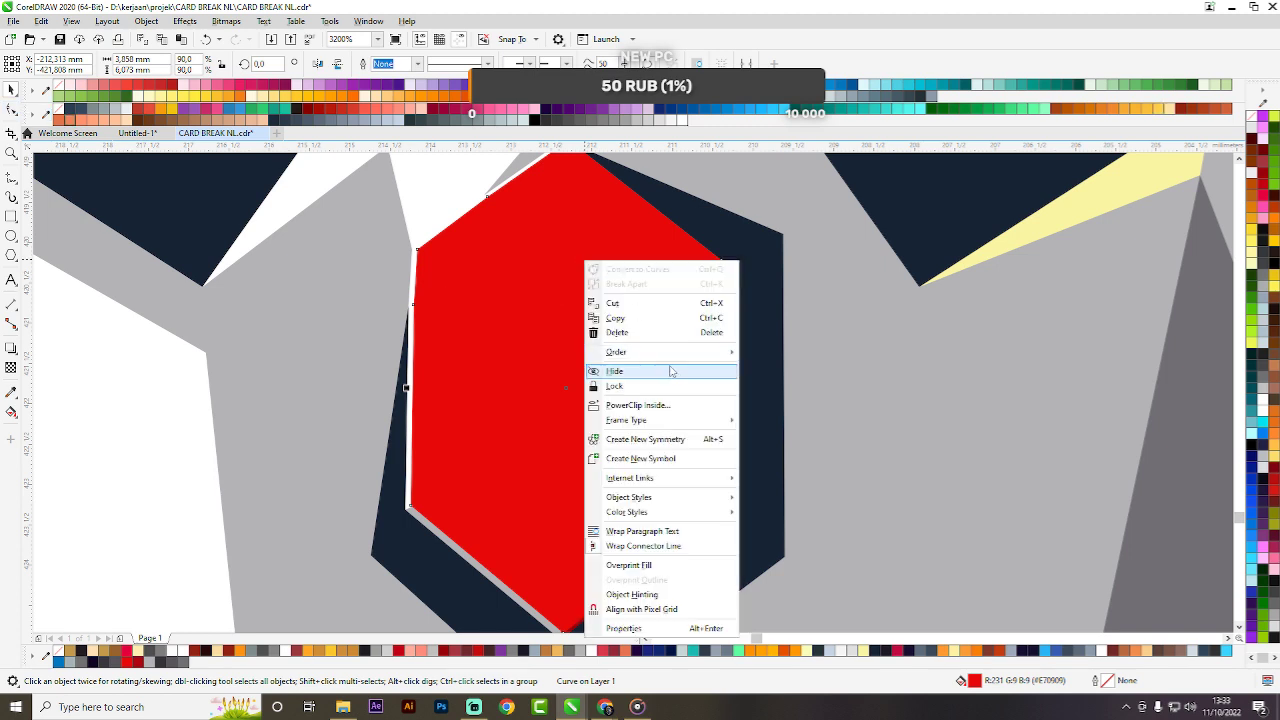
{"action": "mouse_move", "coordinate": [671, 358]}
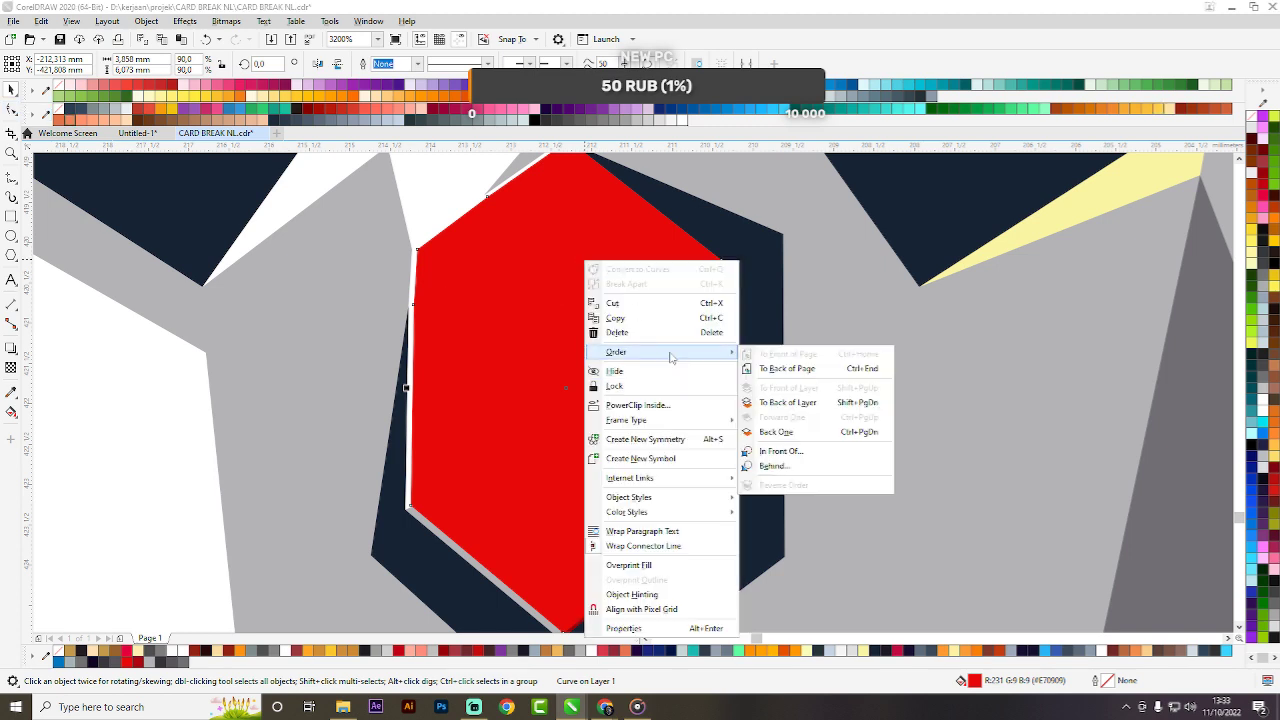
{"action": "left_click", "coordinate": [832, 310]}
{"action": "left_click_drag", "start_coordinate": [630, 329], "coordinate": [478, 327]}
{"action": "key", "text": "ctrl+z"}
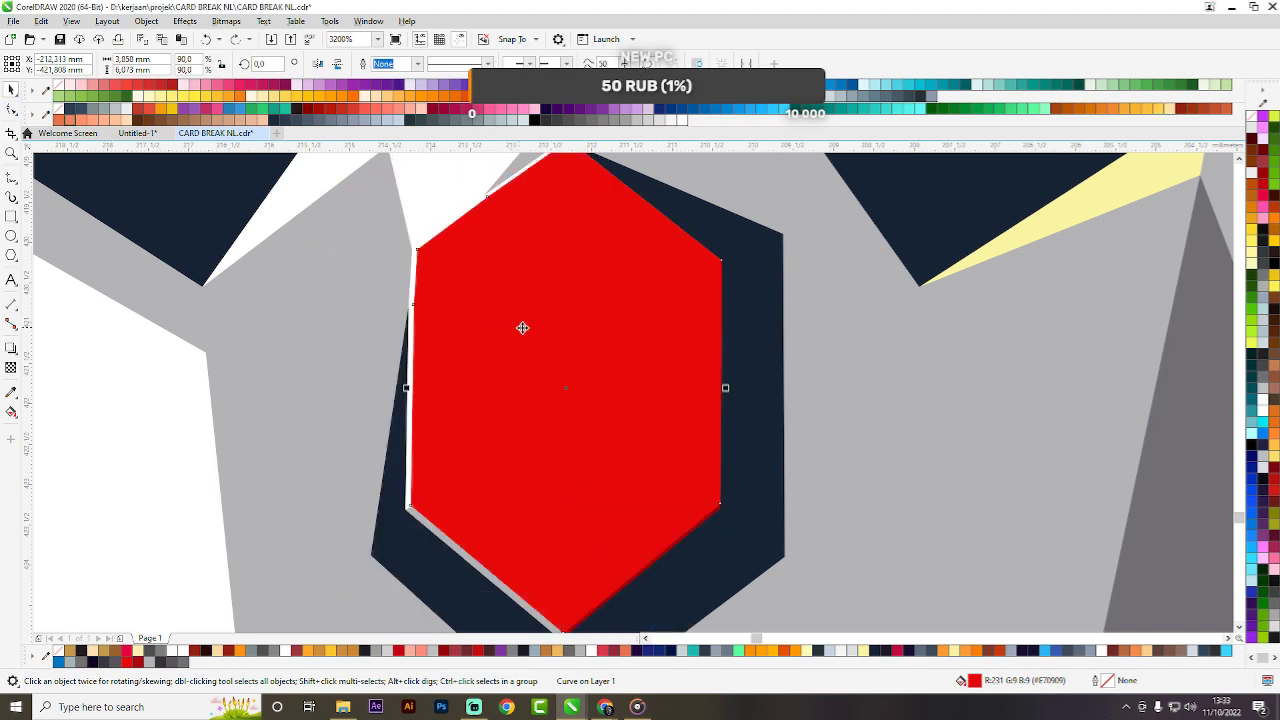
Ungroup the crown artwork on the navy logo so the gem can be ordered among its individual shapes.
{"action": "scroll", "coordinate": [771, 309], "scroll_direction": "down", "scroll_amount": 3}
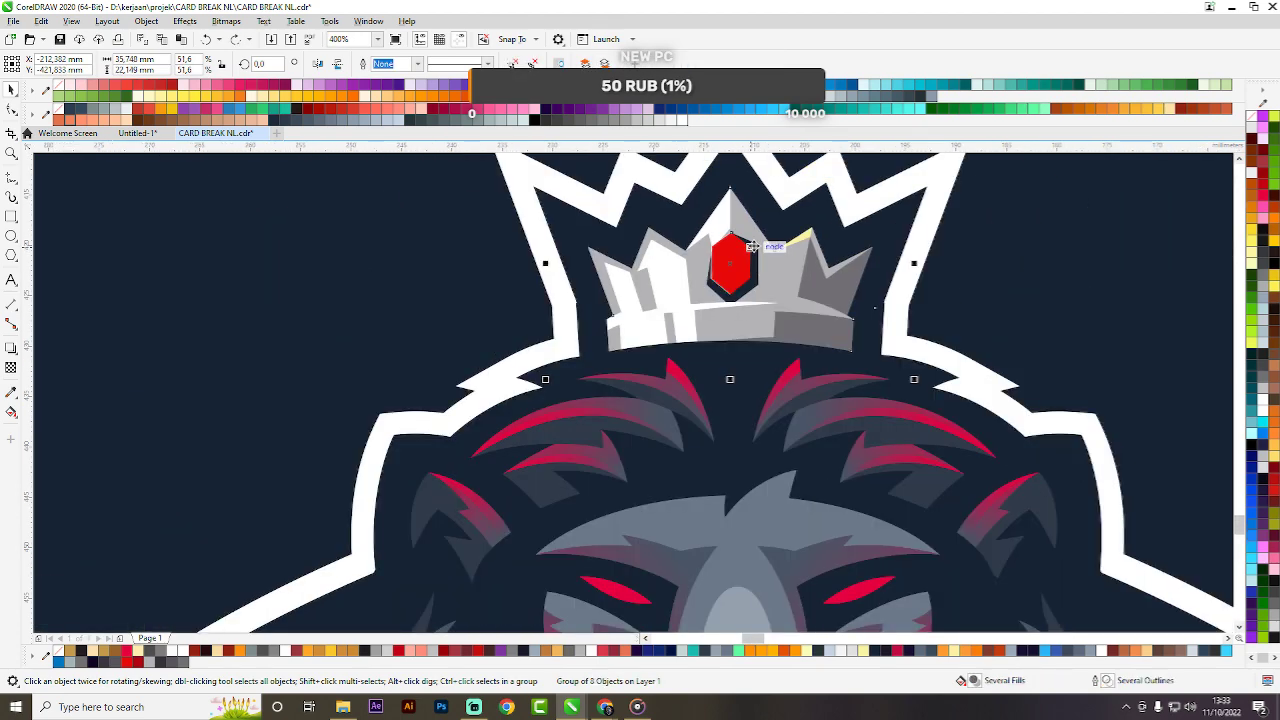
{"action": "key", "text": "ctrl+u"}
{"action": "scroll", "coordinate": [750, 249], "scroll_direction": "right", "scroll_amount": 1}
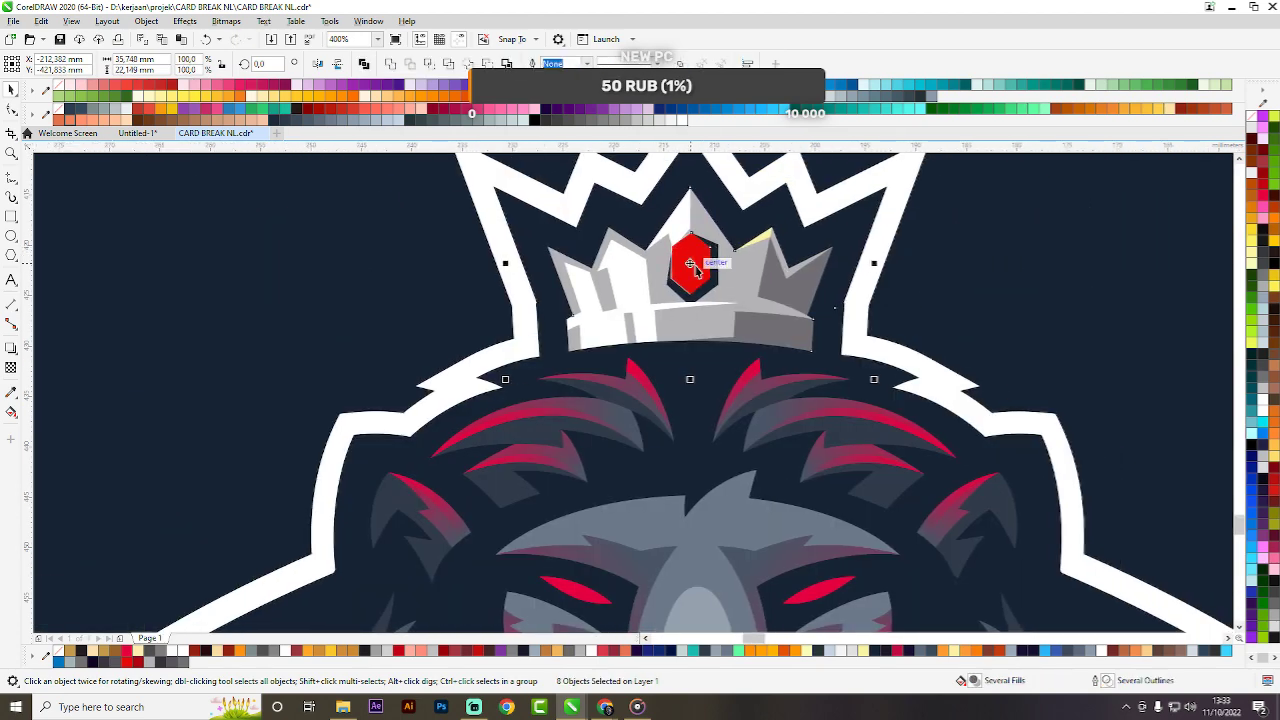
{"action": "key", "text": "Escape"}
{"action": "left_click_drag", "start_coordinate": [697, 270], "coordinate": [668, 333]}
{"action": "key", "text": "ctrl+z"}
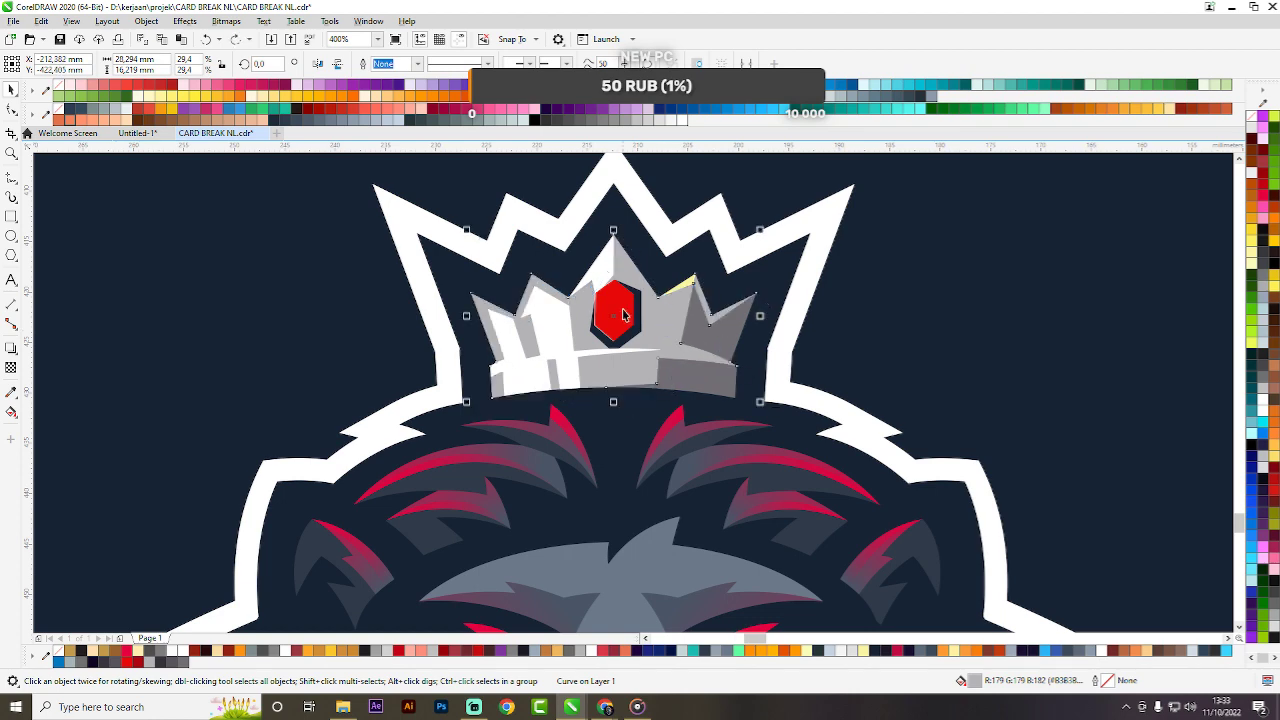
Reorder the red gem shape to sit directly in front of the light grey crown shape, then clear the selection.
{"action": "scroll", "coordinate": [621, 311], "scroll_direction": "up", "scroll_amount": 2}
{"action": "left_click", "coordinate": [649, 292]}
{"action": "right_click", "coordinate": [649, 290]}
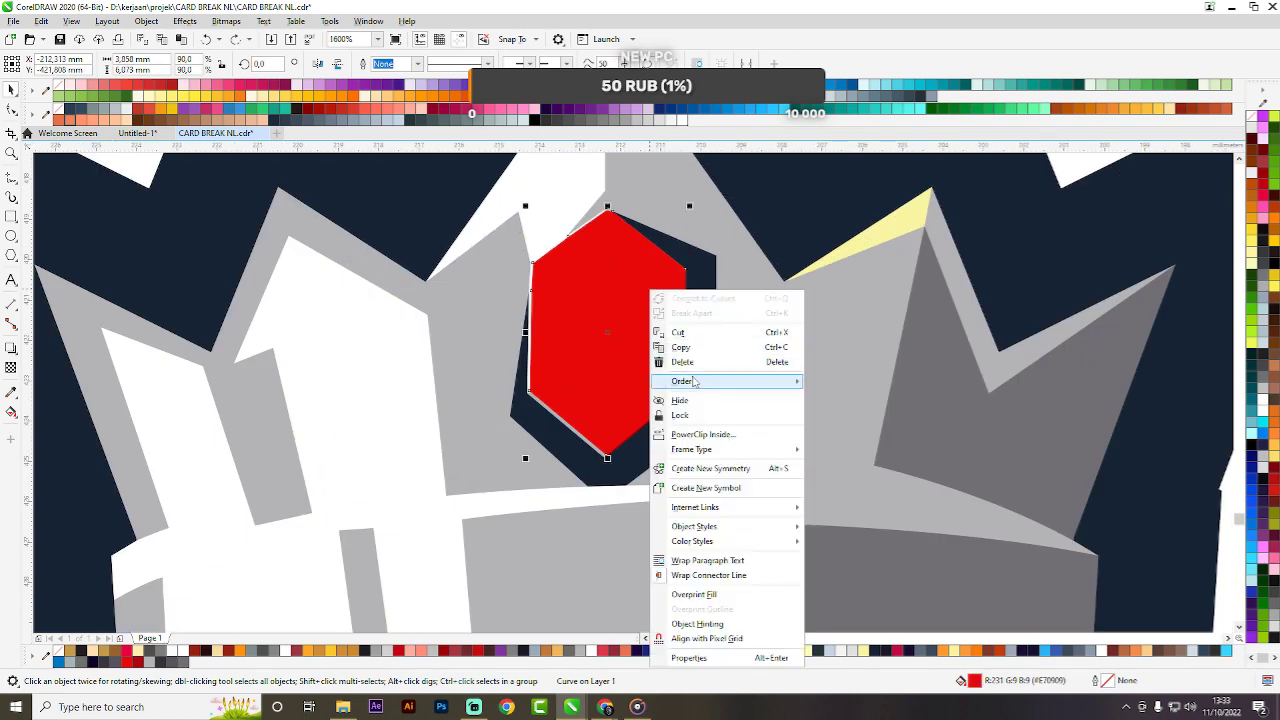
{"action": "mouse_move", "coordinate": [753, 385]}
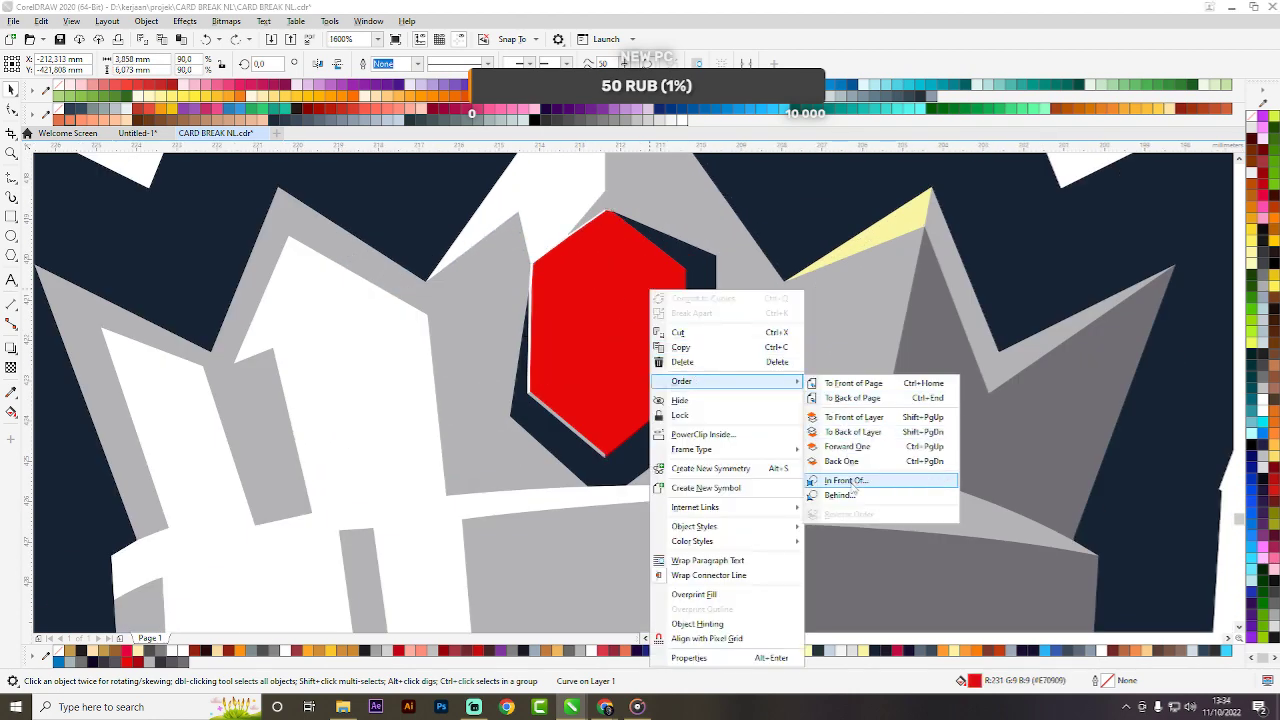
{"action": "left_click", "coordinate": [848, 481]}
{"action": "left_click", "coordinate": [760, 302]}
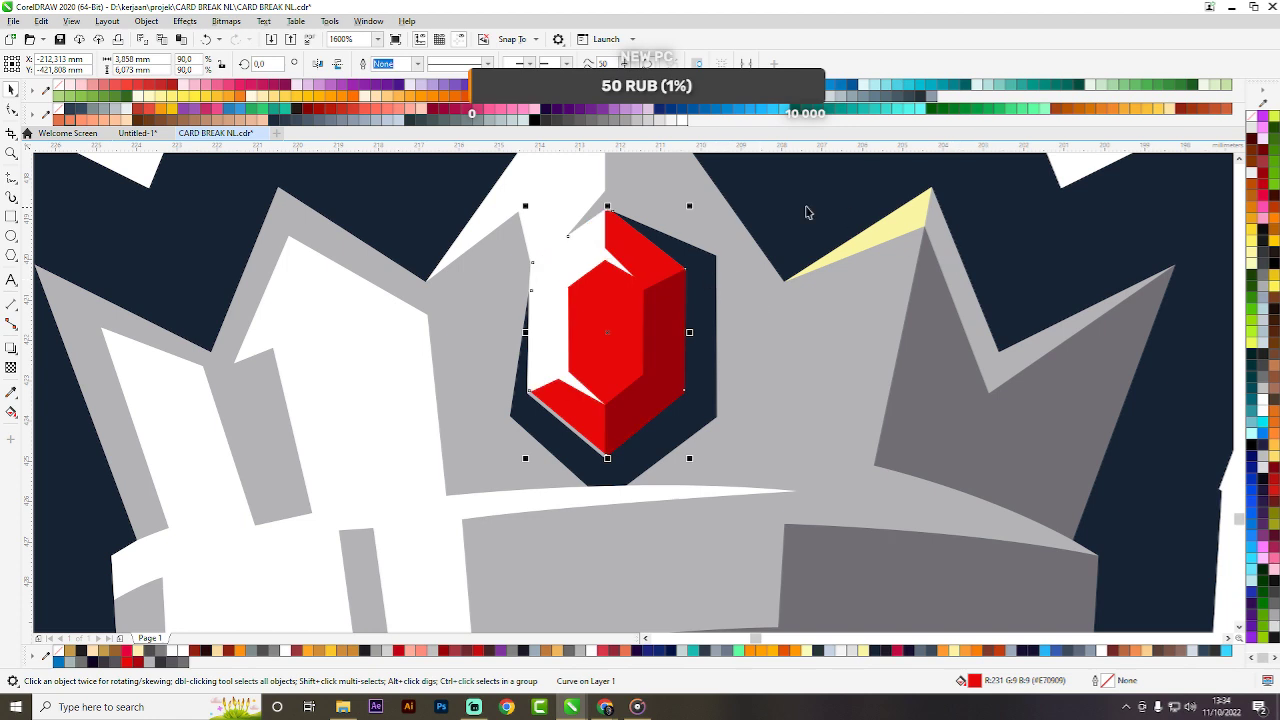
{"action": "scroll", "coordinate": [700, 240], "scroll_direction": "down", "scroll_amount": 4}
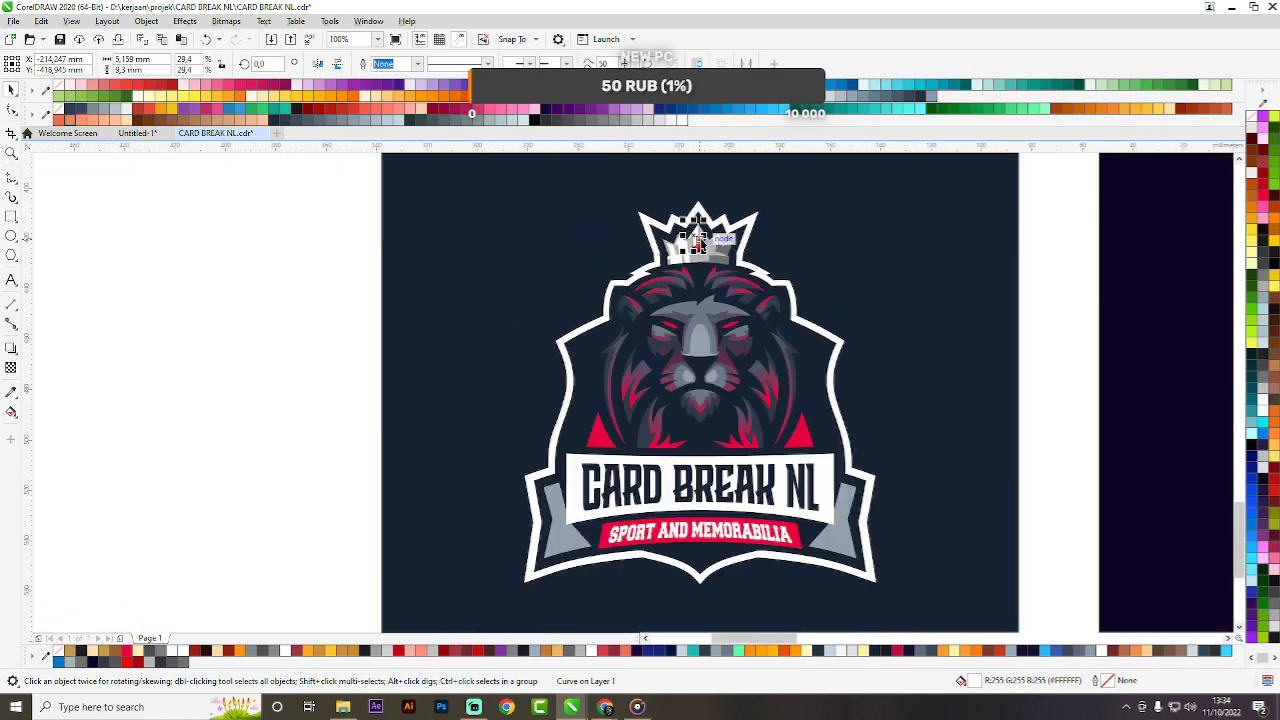
{"action": "scroll", "coordinate": [700, 240], "scroll_direction": "down", "scroll_amount": 1}
{"action": "left_click", "coordinate": [874, 330]}
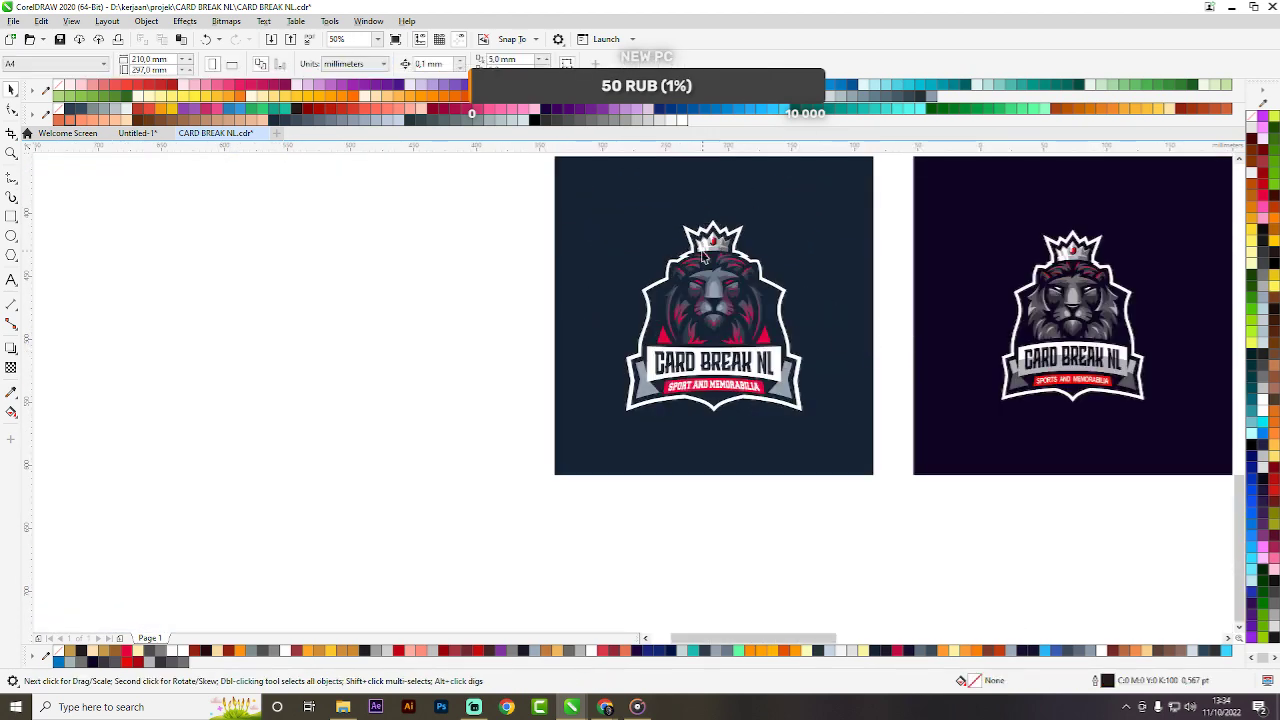
{"action": "scroll", "coordinate": [742, 304], "scroll_direction": "up", "scroll_amount": 1}
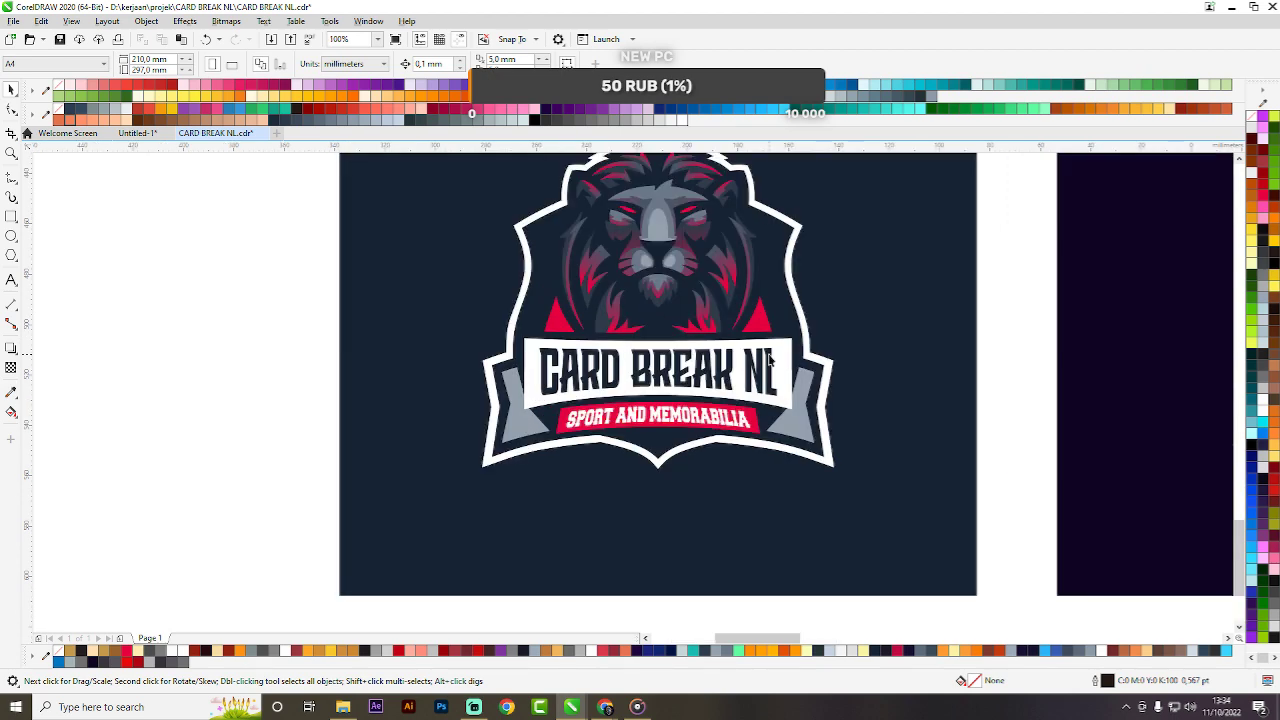
{"action": "scroll", "coordinate": [770, 360], "scroll_direction": "up", "scroll_amount": 1}
{"action": "left_click", "coordinate": [768, 354]}
{"action": "scroll", "coordinate": [769, 354], "scroll_direction": "down", "scroll_amount": 1}
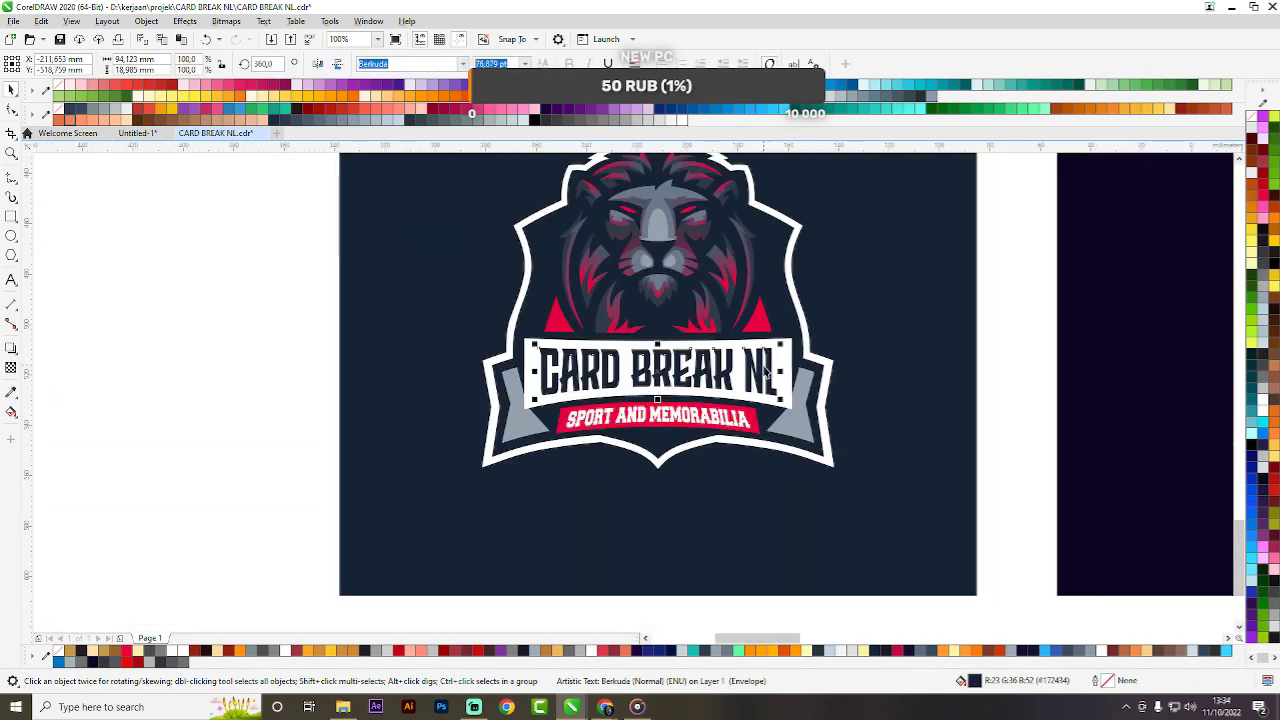
{"action": "scroll", "coordinate": [771, 356], "scroll_direction": "up", "scroll_amount": 2}
{"action": "left_click", "coordinate": [817, 331], "text": "shift"}
{"action": "left_click", "coordinate": [860, 350], "text": "shift"}
{"action": "left_click", "coordinate": [891, 417], "text": "shift"}
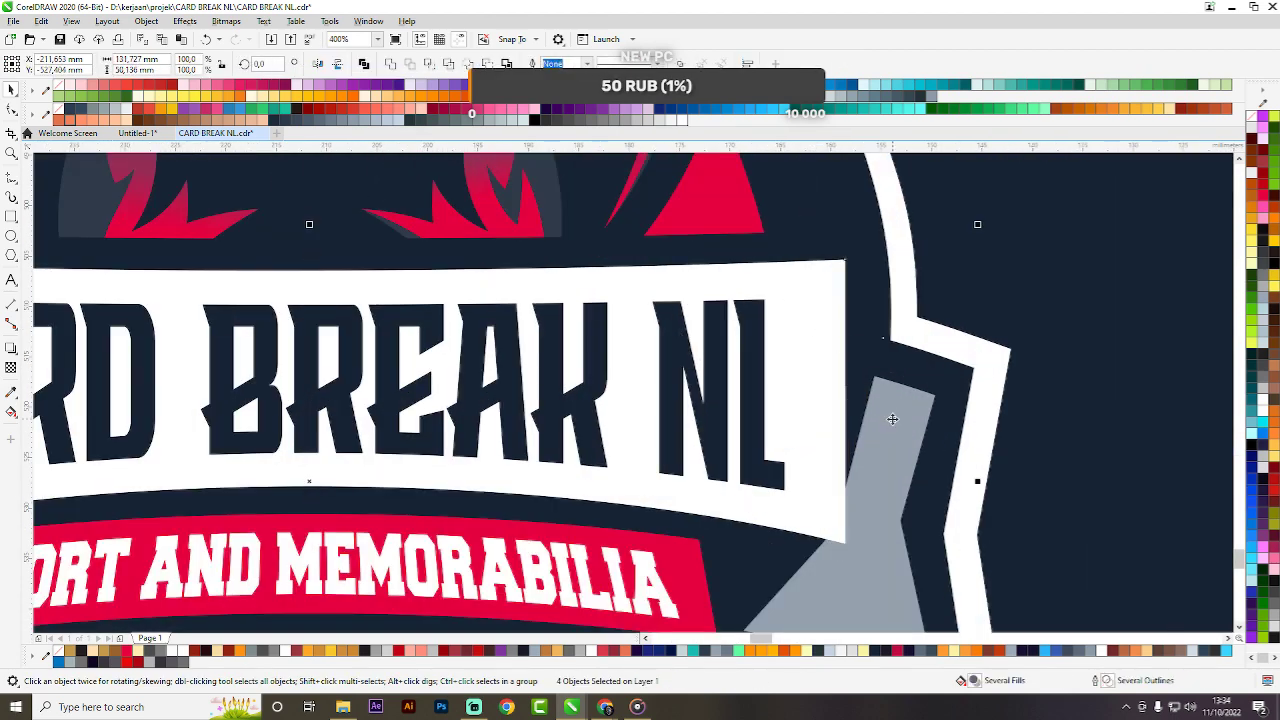
{"action": "scroll", "coordinate": [826, 312], "scroll_direction": "down", "scroll_amount": 2}
{"action": "scroll", "coordinate": [834, 390], "scroll_direction": "up", "scroll_amount": 2}
{"action": "left_click", "coordinate": [684, 366], "text": "shift"}
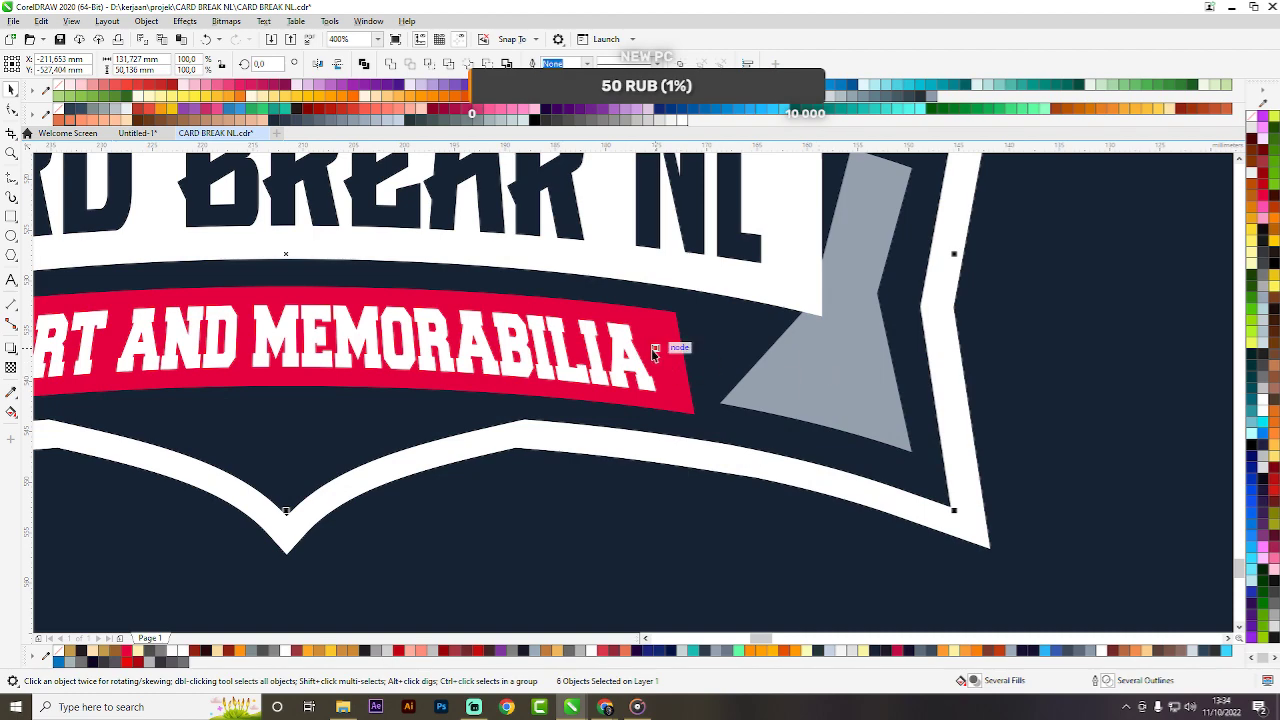
{"action": "scroll", "coordinate": [680, 345], "scroll_direction": "down", "scroll_amount": 3}
{"action": "key", "text": "Escape"}
Try moving the CARD BREAK NL lettering off its white banner, then undo the move and deselect it.
{"action": "scroll", "coordinate": [770, 322], "scroll_direction": "up", "scroll_amount": 2}
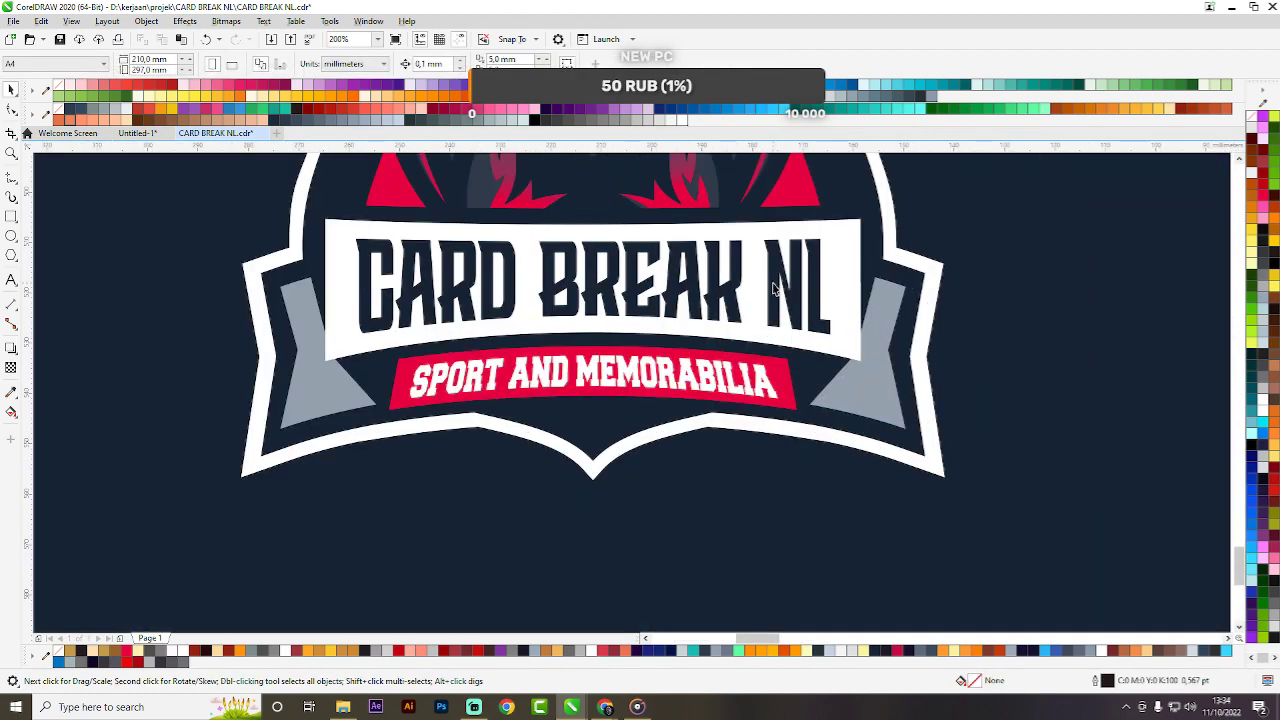
{"action": "left_click_drag", "start_coordinate": [776, 300], "coordinate": [403, 300]}
{"action": "scroll", "coordinate": [916, 372], "scroll_direction": "down", "scroll_amount": 1}
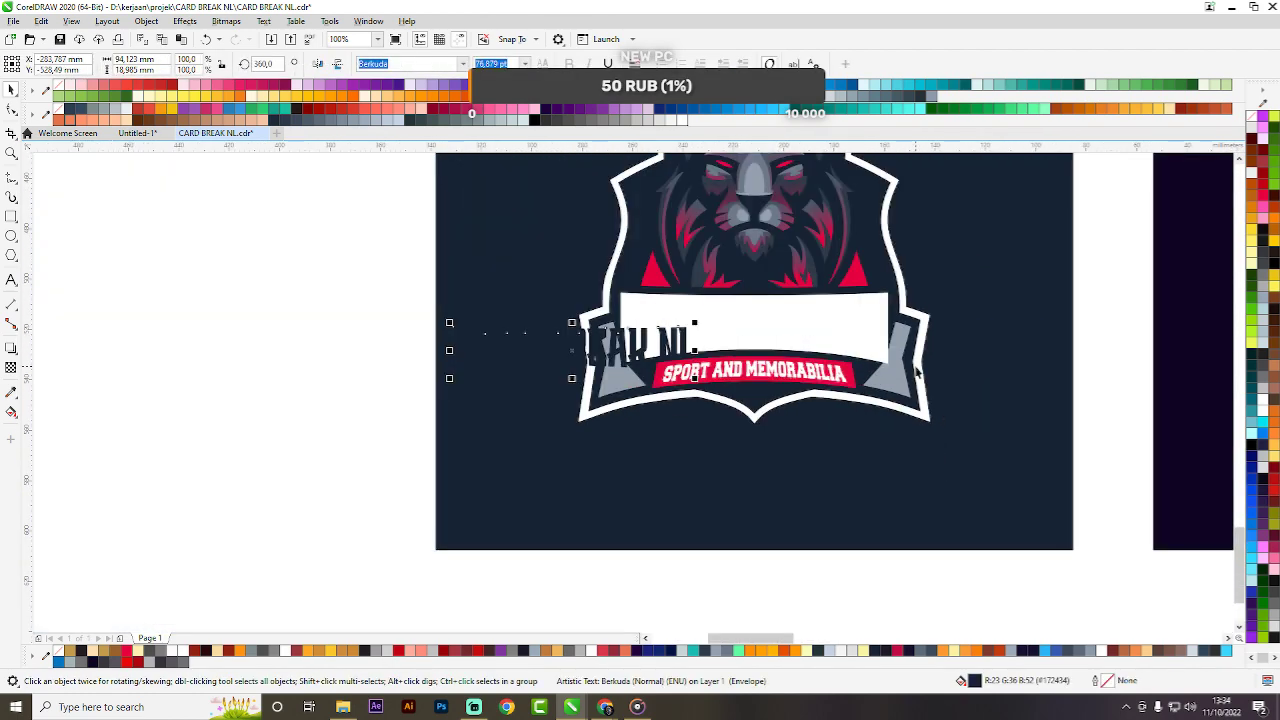
{"action": "key", "text": "ctrl+z"}
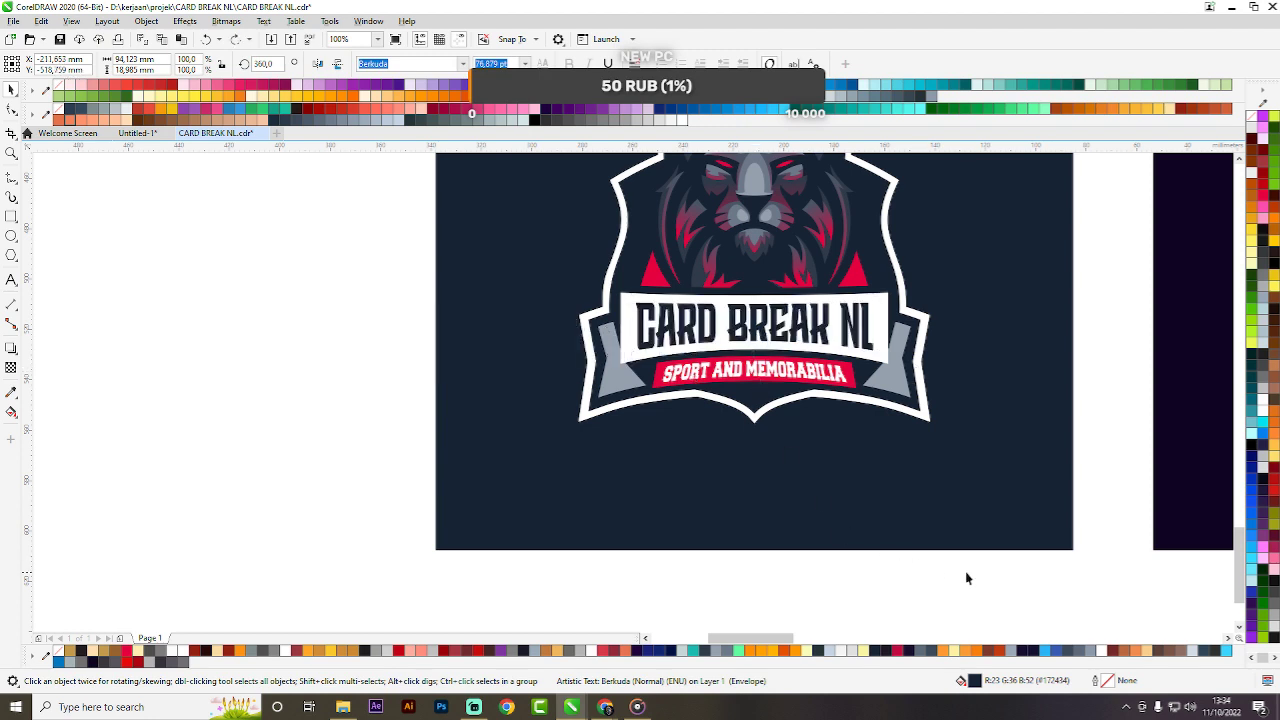
{"action": "left_click", "coordinate": [966, 574]}
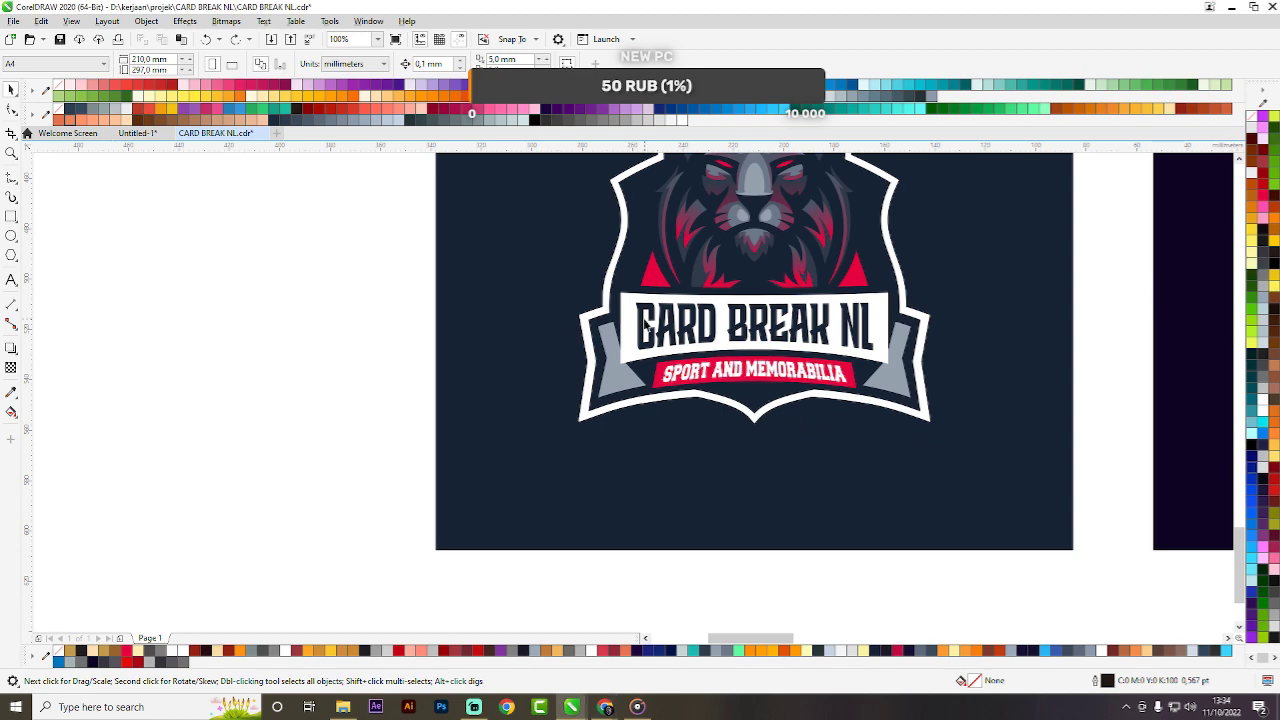
{"action": "scroll", "coordinate": [647, 328], "scroll_direction": "up", "scroll_amount": 4}
{"action": "left_click", "coordinate": [605, 294]}
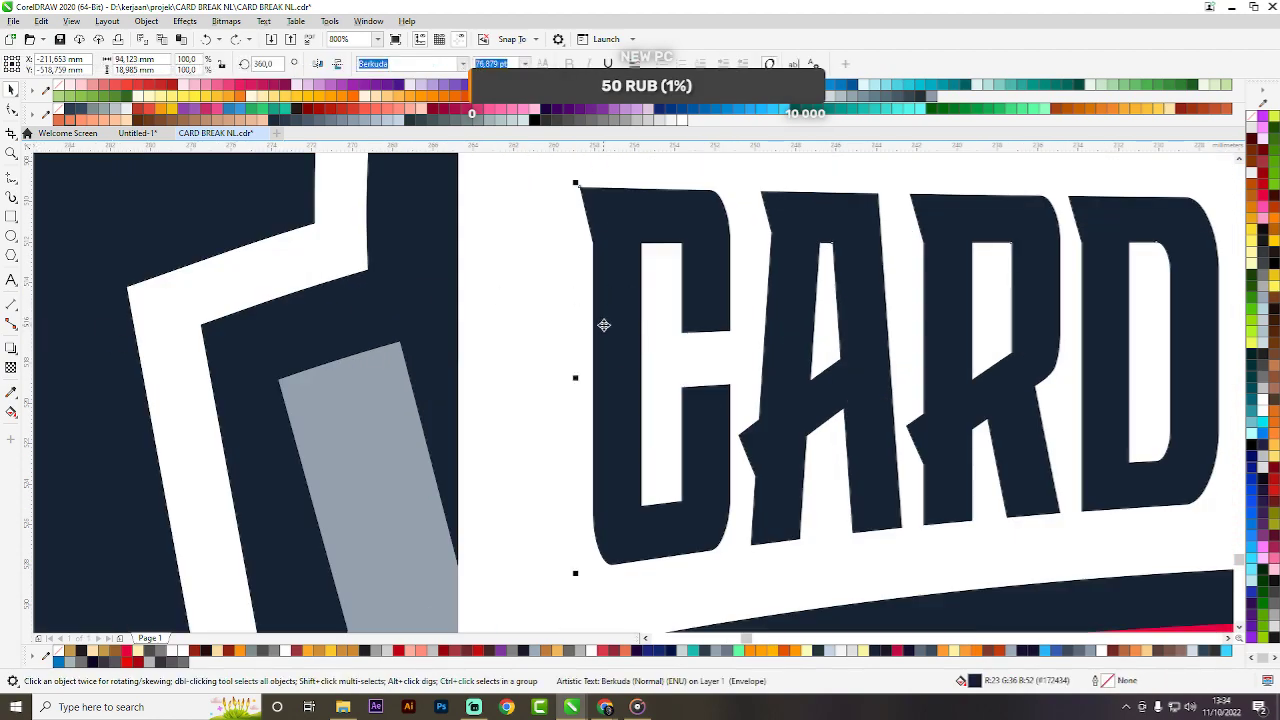
{"action": "key", "text": "super"}
{"action": "key", "text": "super"}
{"action": "scroll", "coordinate": [669, 286], "scroll_direction": "down", "scroll_amount": 3}
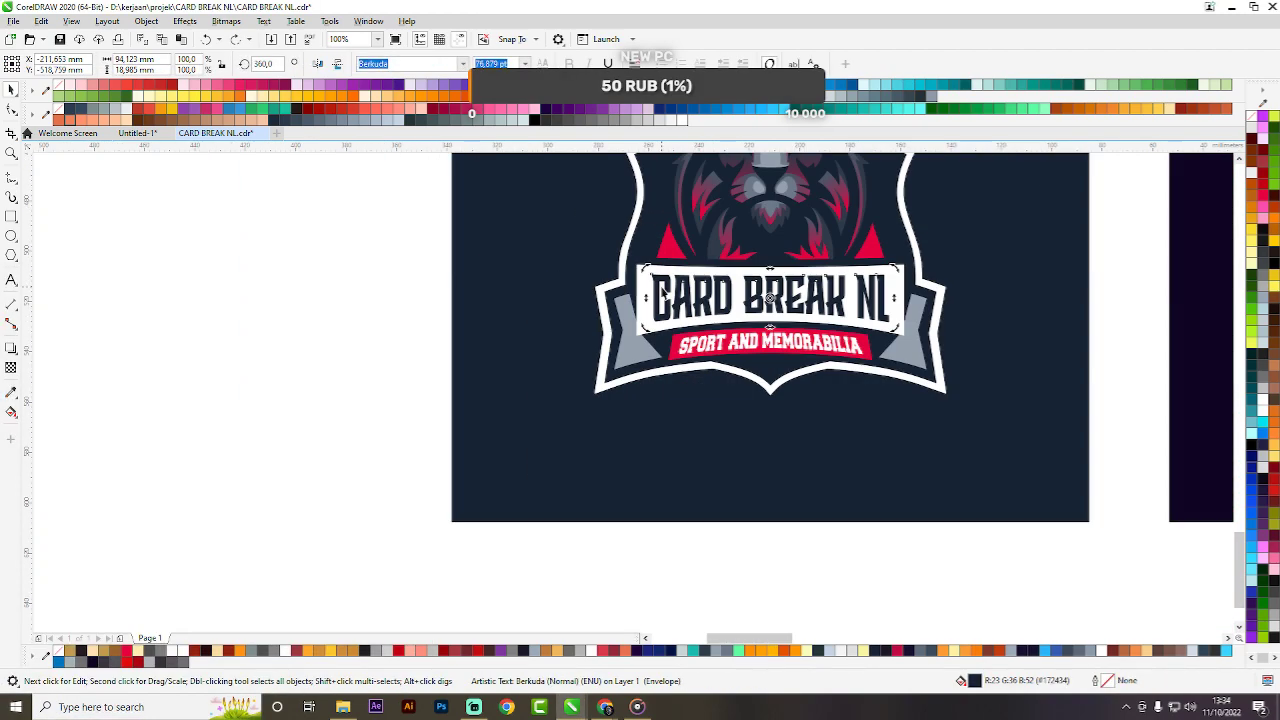
{"action": "scroll", "coordinate": [655, 280], "scroll_direction": "up", "scroll_amount": 3}
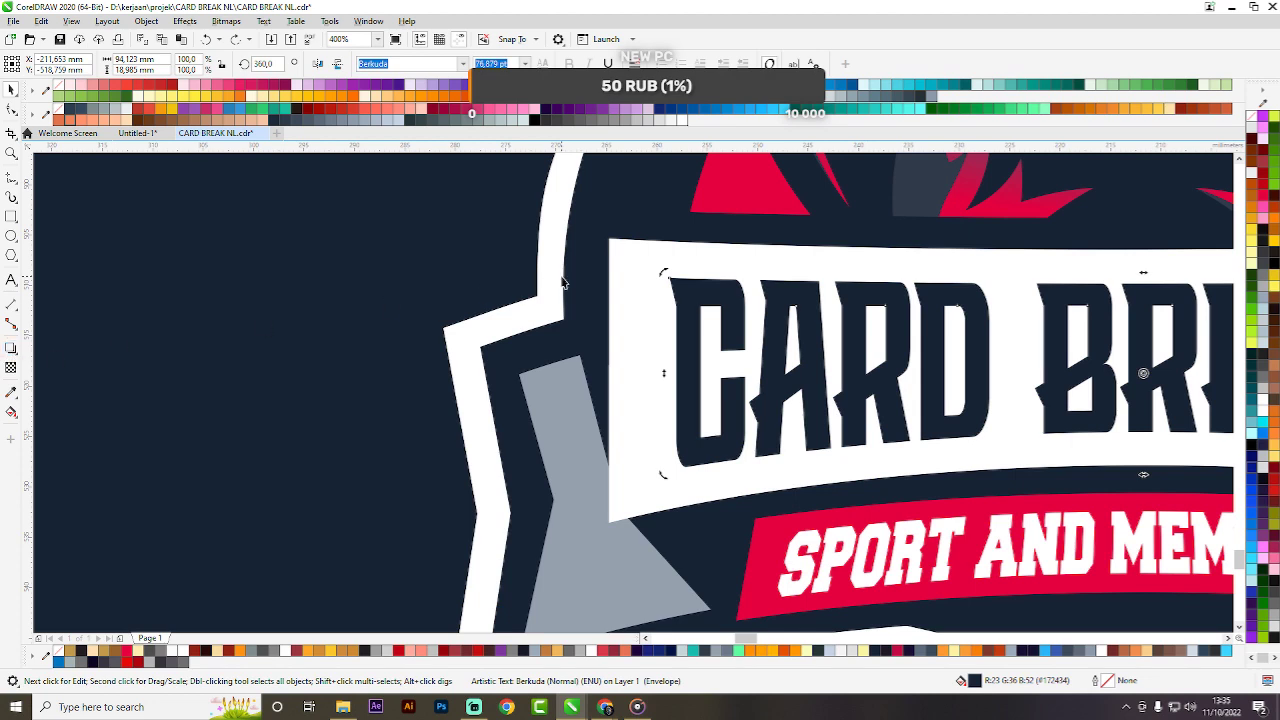
{"action": "scroll", "coordinate": [579, 297], "scroll_direction": "down", "scroll_amount": 1}
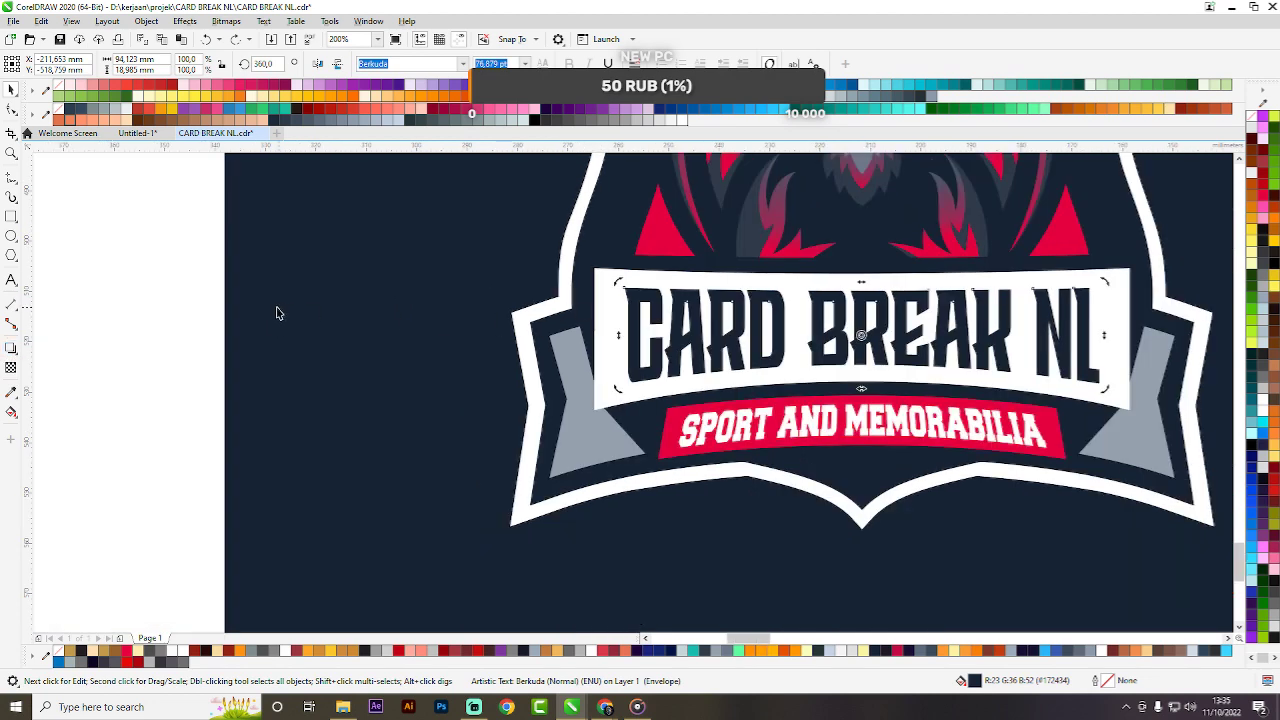
{"action": "left_click", "coordinate": [182, 291]}
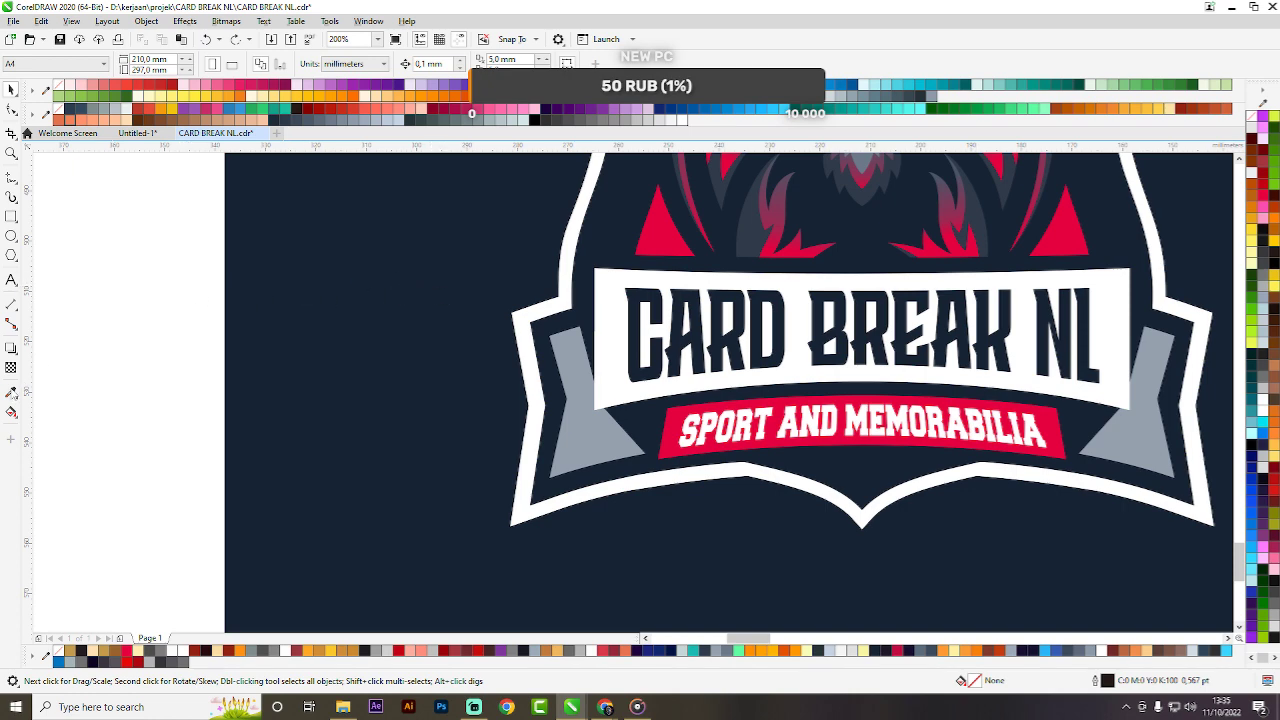
Recolor the navy card's CARD BREAK NL lettering white and its banner navy (#172434), using sampled logo colors.
{"action": "left_click", "coordinate": [12, 393]}
{"action": "scroll", "coordinate": [665, 398], "scroll_direction": "up", "scroll_amount": 1}
{"action": "left_click", "coordinate": [664, 398]}
{"action": "left_click", "coordinate": [660, 380]}
{"action": "scroll", "coordinate": [661, 377], "scroll_direction": "down", "scroll_amount": 2}
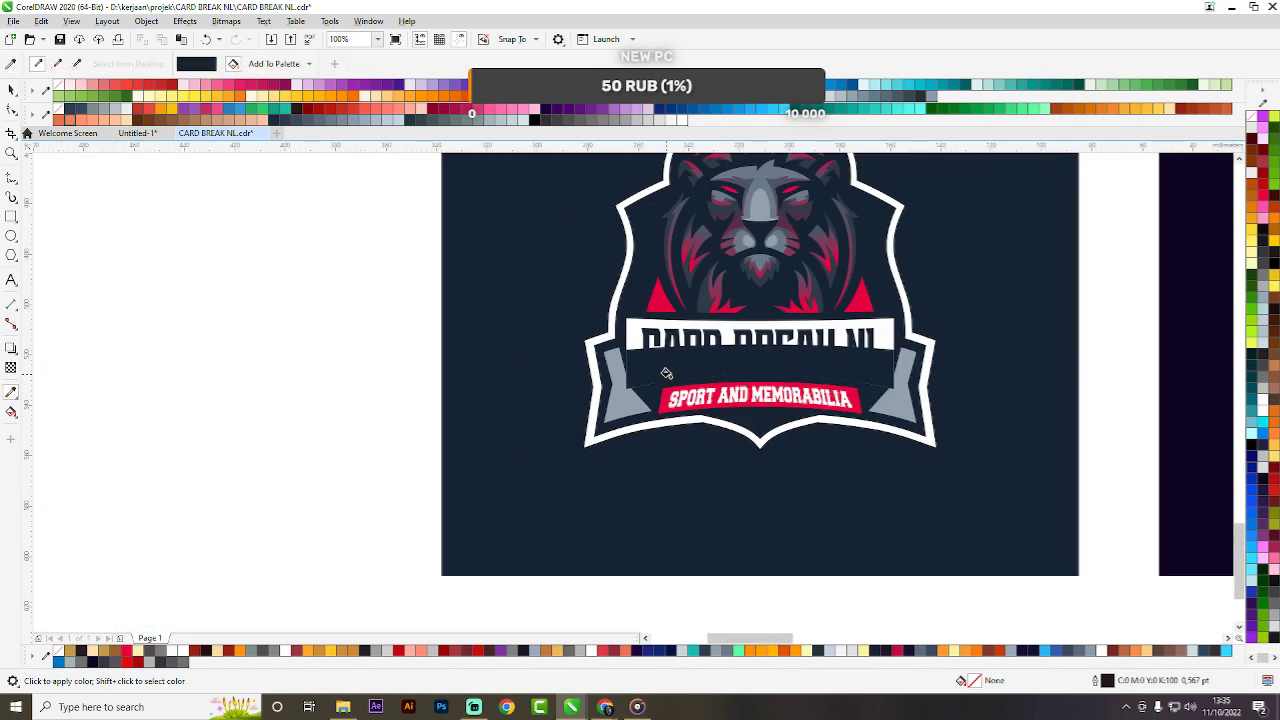
{"action": "scroll", "coordinate": [666, 373], "scroll_direction": "up", "scroll_amount": 1}
{"action": "scroll", "coordinate": [650, 360], "scroll_direction": "up", "scroll_amount": 1}
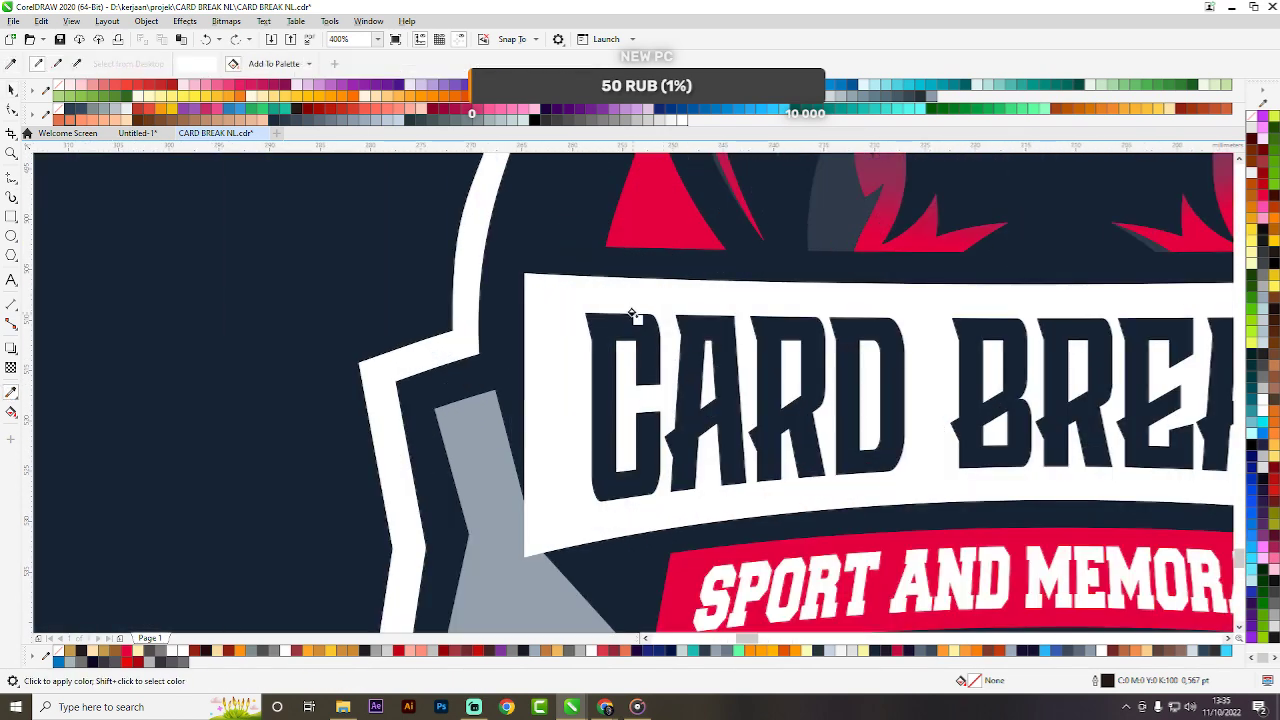
{"action": "left_click", "coordinate": [632, 313]}
{"action": "key", "text": "space"}
{"action": "left_click", "coordinate": [577, 291]}
{"action": "key", "text": "Delete"}
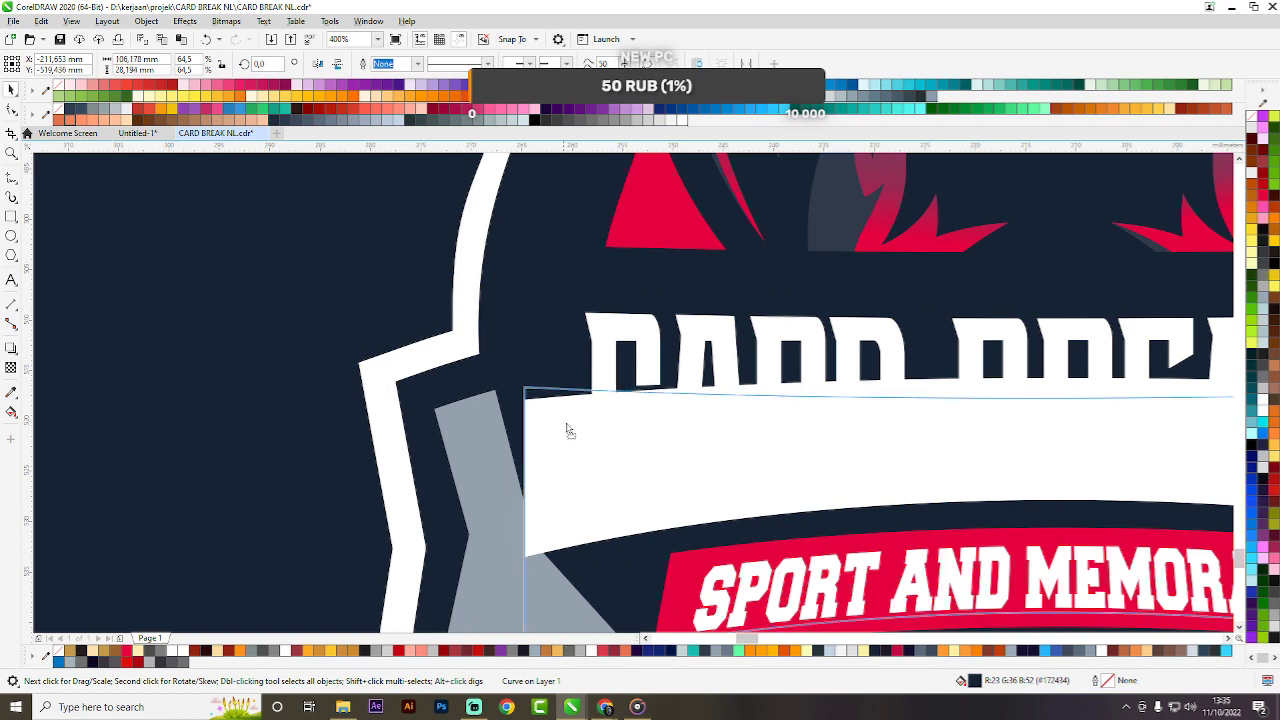
{"action": "scroll", "coordinate": [566, 311], "scroll_direction": "down", "scroll_amount": 2}
{"action": "left_click", "coordinate": [171, 357]}
Fill the grey ribbon tails beside the CARD BREAK NL lettering with the navy sampled from the background.
{"action": "scroll", "coordinate": [707, 334], "scroll_direction": "down", "scroll_amount": 1}
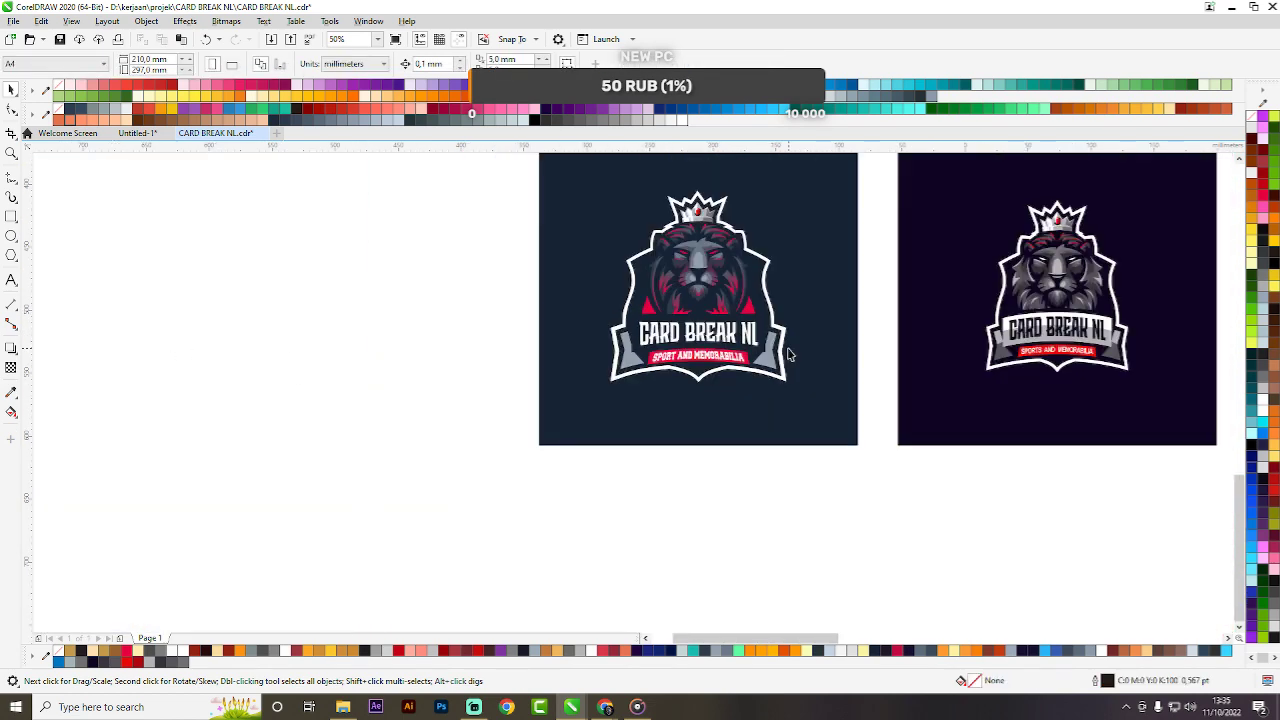
{"action": "scroll", "coordinate": [776, 350], "scroll_direction": "up", "scroll_amount": 3}
{"action": "key", "text": "i"}
{"action": "left_click", "coordinate": [700, 305]}
{"action": "left_click", "coordinate": [744, 342]}
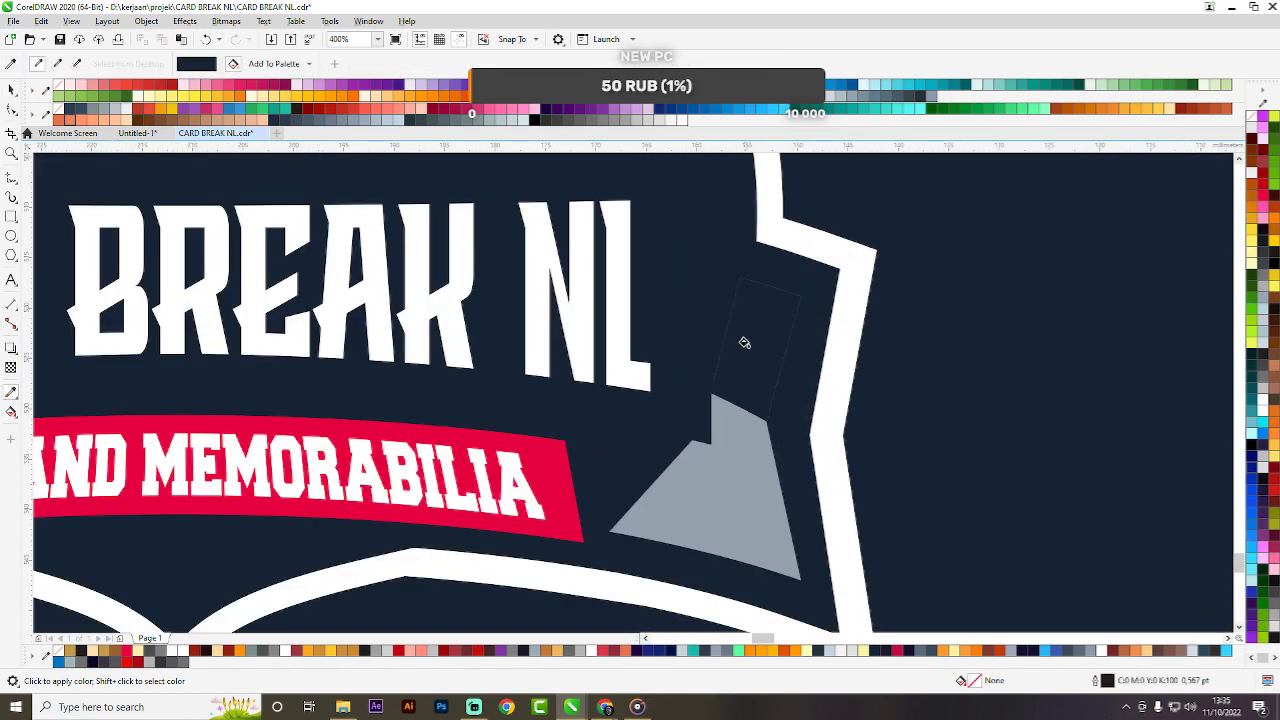
{"action": "left_click", "coordinate": [743, 443]}
{"action": "scroll", "coordinate": [815, 393], "scroll_direction": "down", "scroll_amount": 3}
{"action": "scroll", "coordinate": [554, 393], "scroll_direction": "up", "scroll_amount": 2}
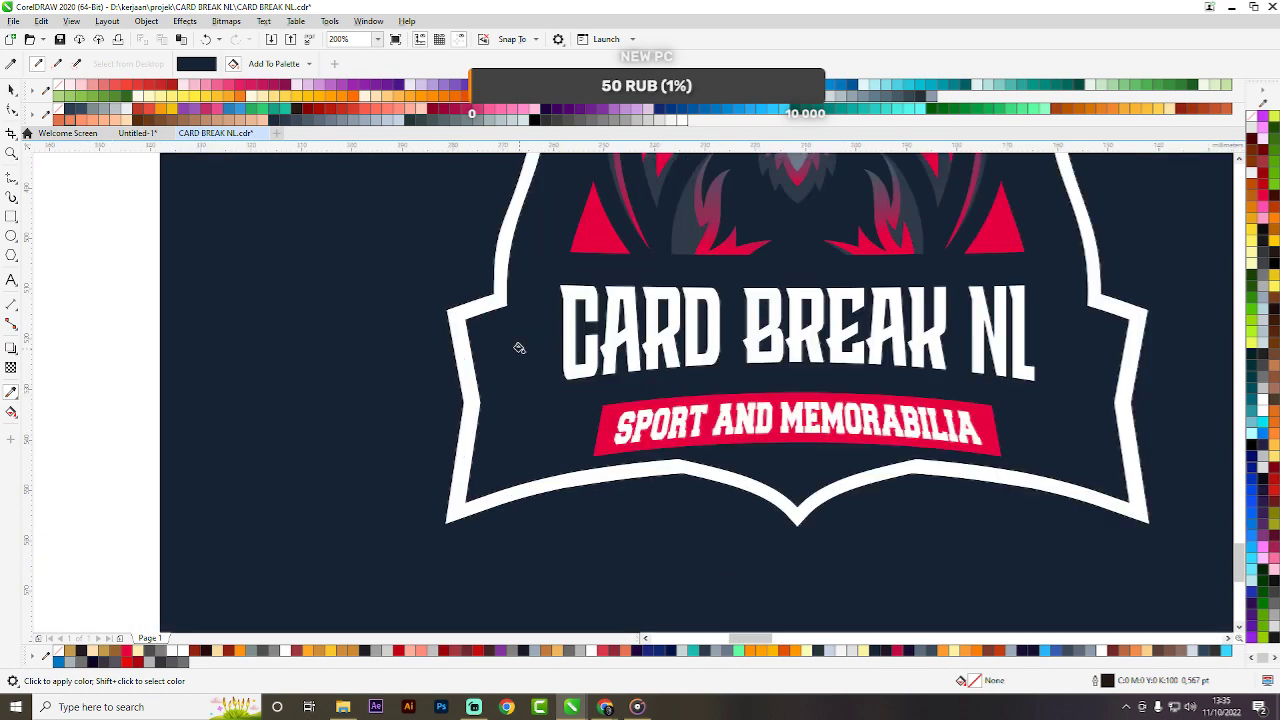
{"action": "scroll", "coordinate": [519, 347], "scroll_direction": "down", "scroll_amount": 2}
{"action": "key", "text": "space"}
{"action": "scroll", "coordinate": [843, 365], "scroll_direction": "up", "scroll_amount": 1}
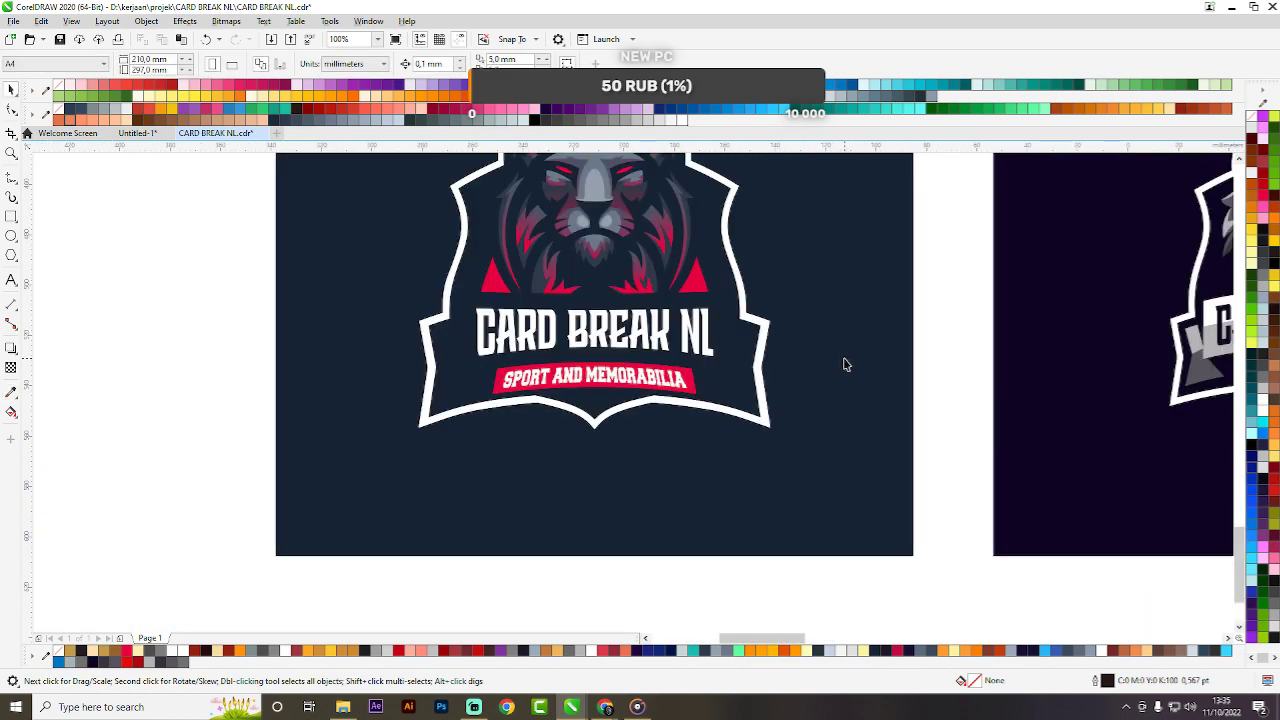
Delete the navy ribbon tails and the navy backing shape behind the CARD BREAK NL banner.
{"action": "left_click", "coordinate": [741, 343]}
{"action": "scroll", "coordinate": [750, 335], "scroll_direction": "up", "scroll_amount": 1}
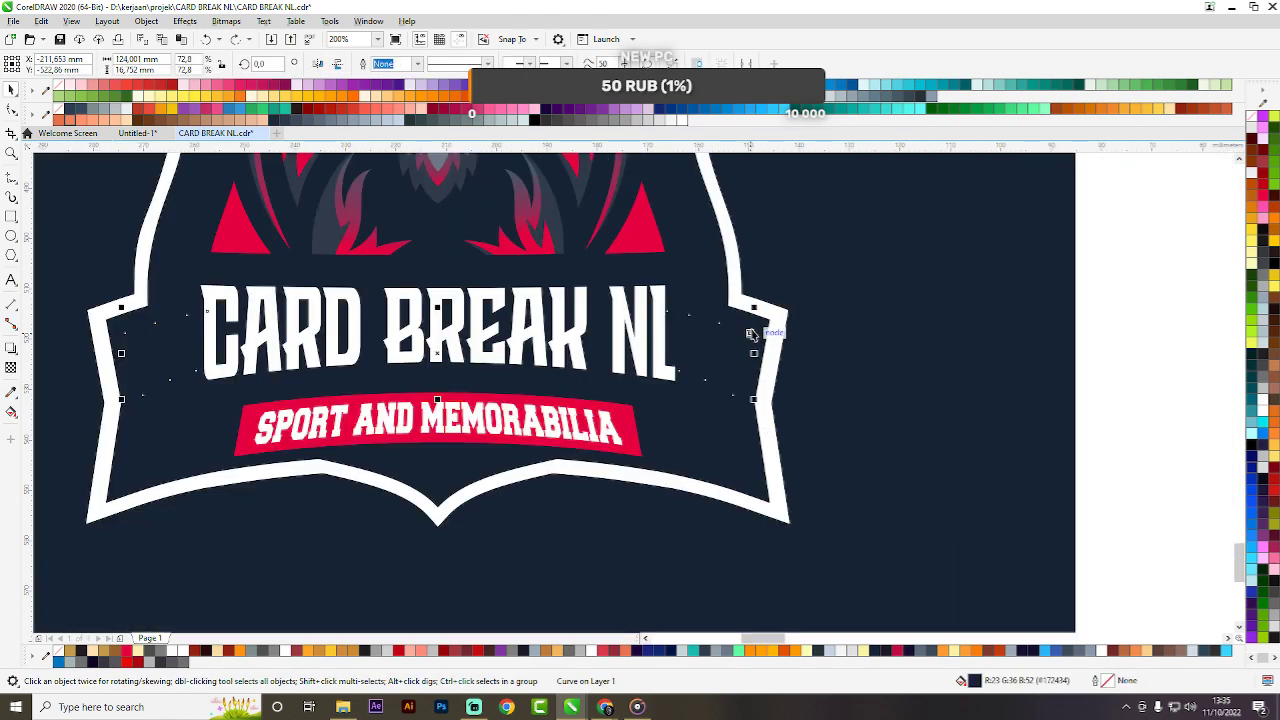
{"action": "key", "text": "Delete"}
{"action": "left_click", "coordinate": [647, 264]}
{"action": "key", "text": "Delete"}
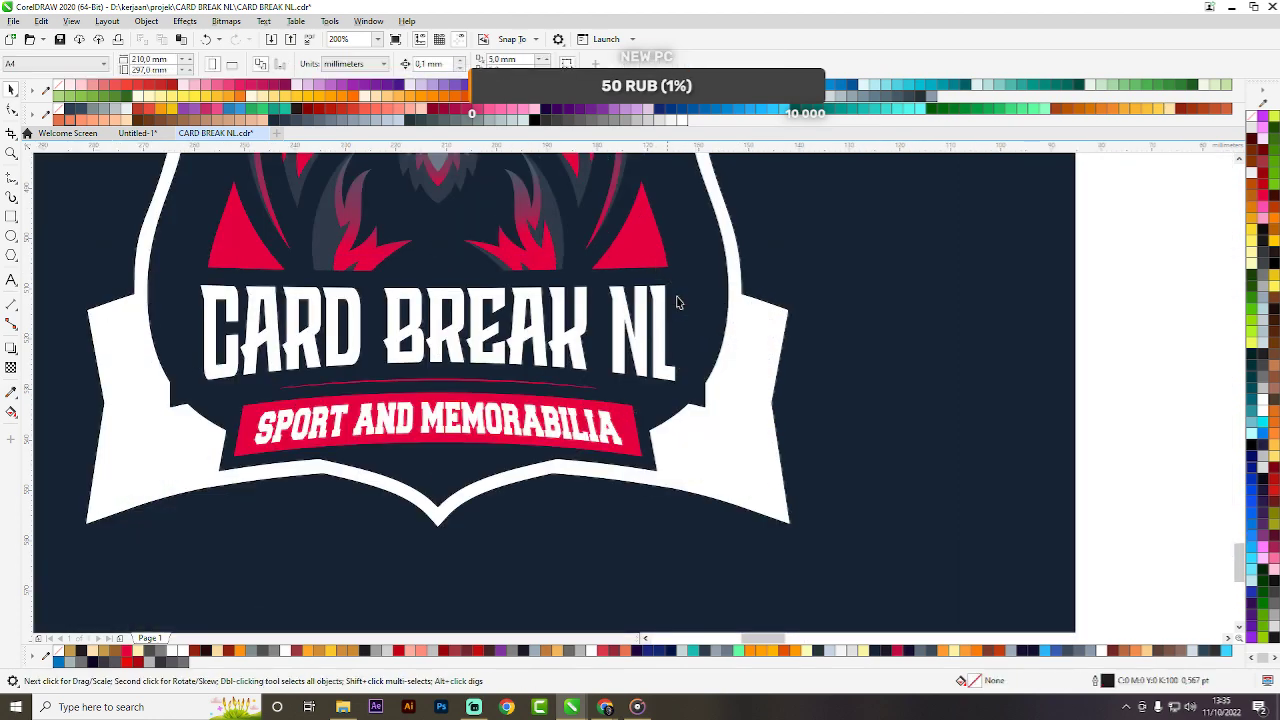
Delete the navy CARD BREAK NL banner and the navy backing shape around the red SPORT AND MEMORABILIA ribbon.
{"action": "left_click", "coordinate": [691, 315]}
{"action": "key", "text": "Delete"}
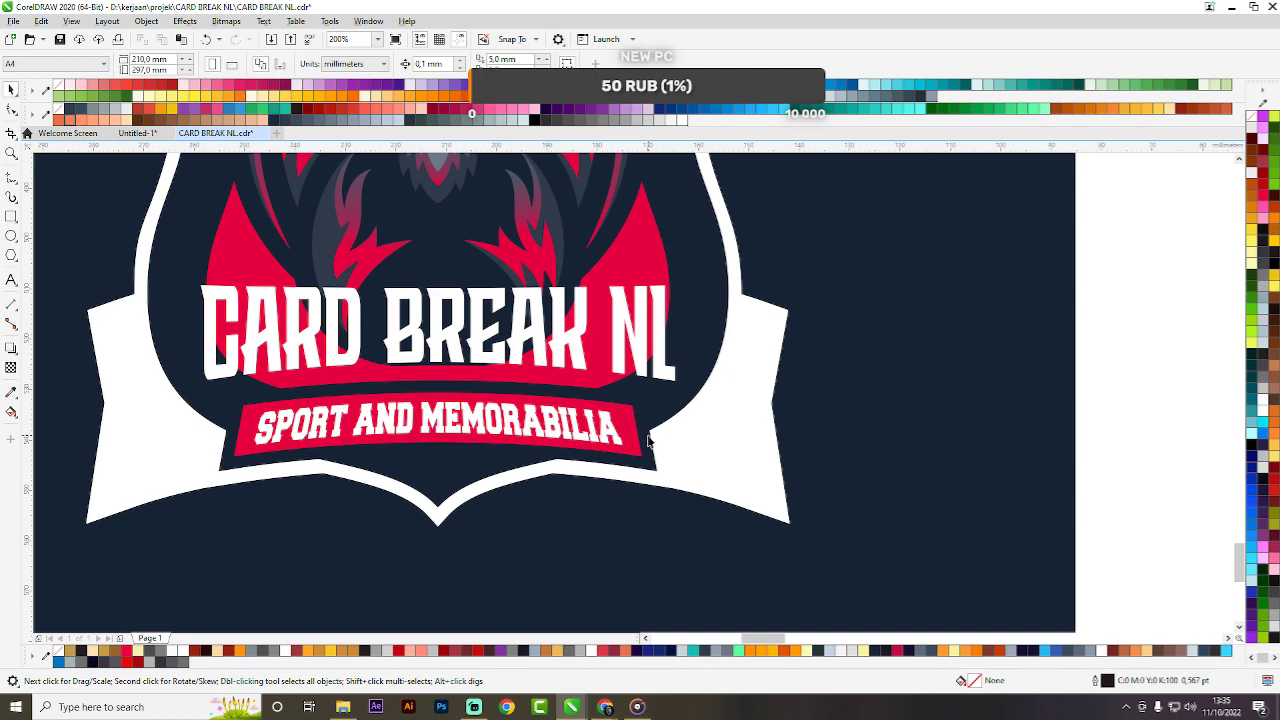
{"action": "left_click", "coordinate": [648, 440]}
{"action": "key", "text": "Delete"}
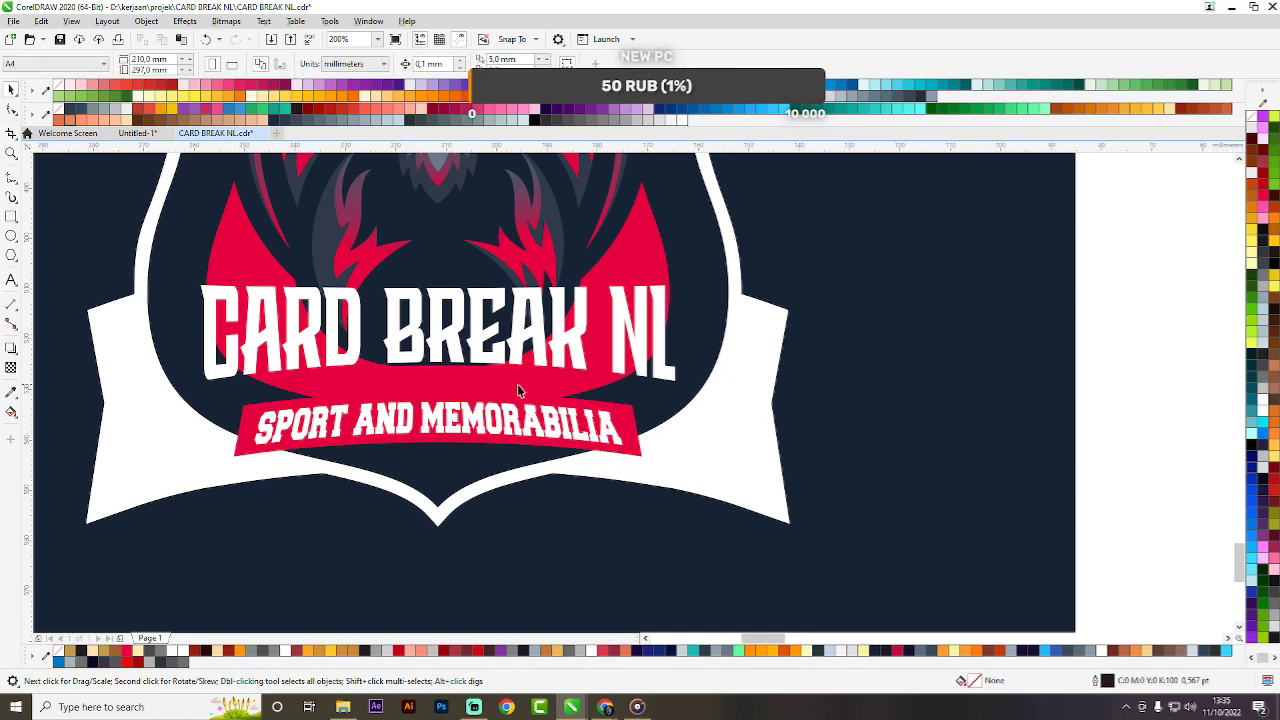
{"action": "left_click", "coordinate": [383, 422]}
{"action": "scroll", "coordinate": [383, 422], "scroll_direction": "down", "scroll_amount": 4}
{"action": "scroll", "coordinate": [448, 384], "scroll_direction": "up", "scroll_amount": 5}
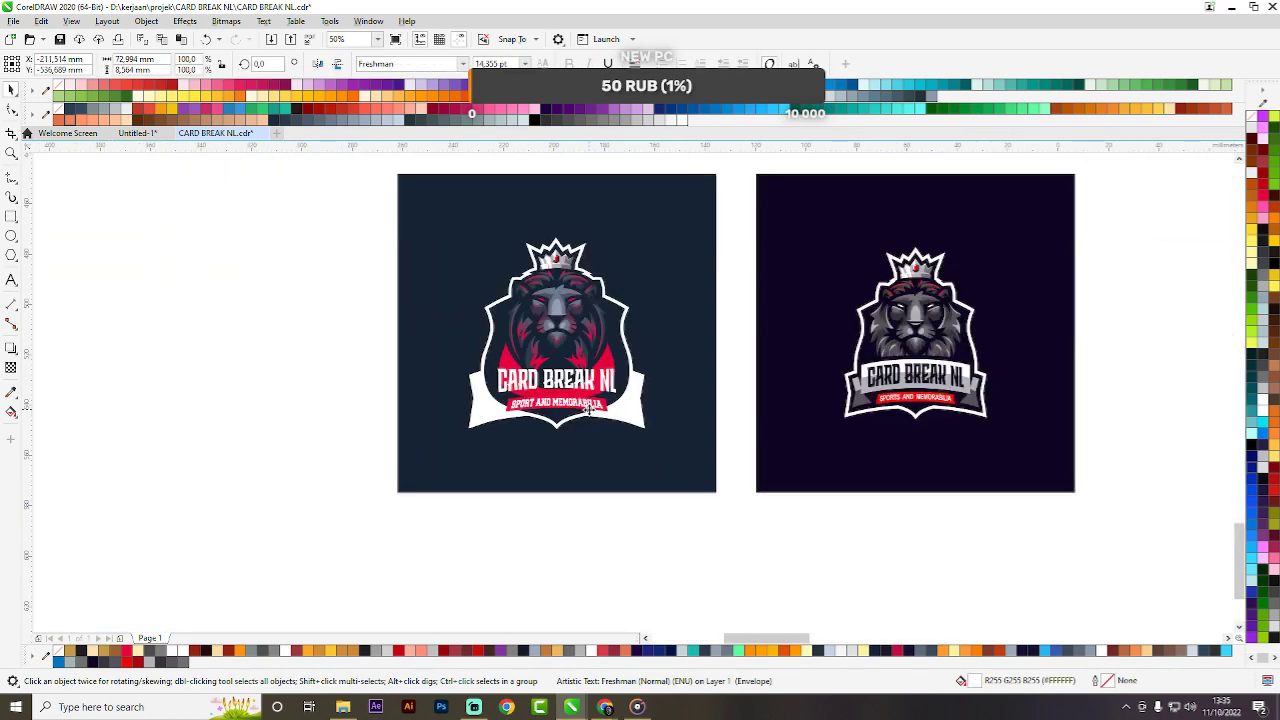
{"action": "scroll", "coordinate": [449, 384], "scroll_direction": "up", "scroll_amount": 2}
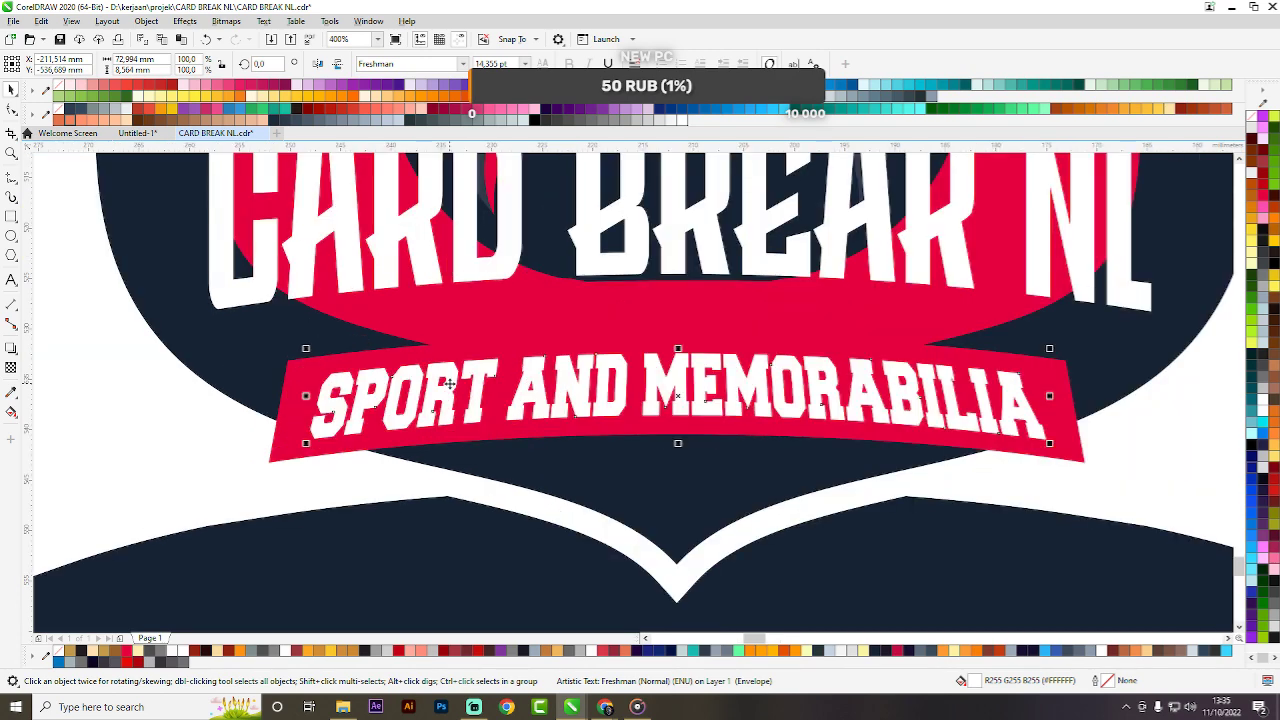
{"action": "double_click", "coordinate": [450, 384]}
{"action": "key", "text": "space"}
Add the text SPORTS AND MEMORABILIA above the navy card's red ribbon and scale it down to about 59 mm wide.
{"action": "left_click", "coordinate": [11, 280]}
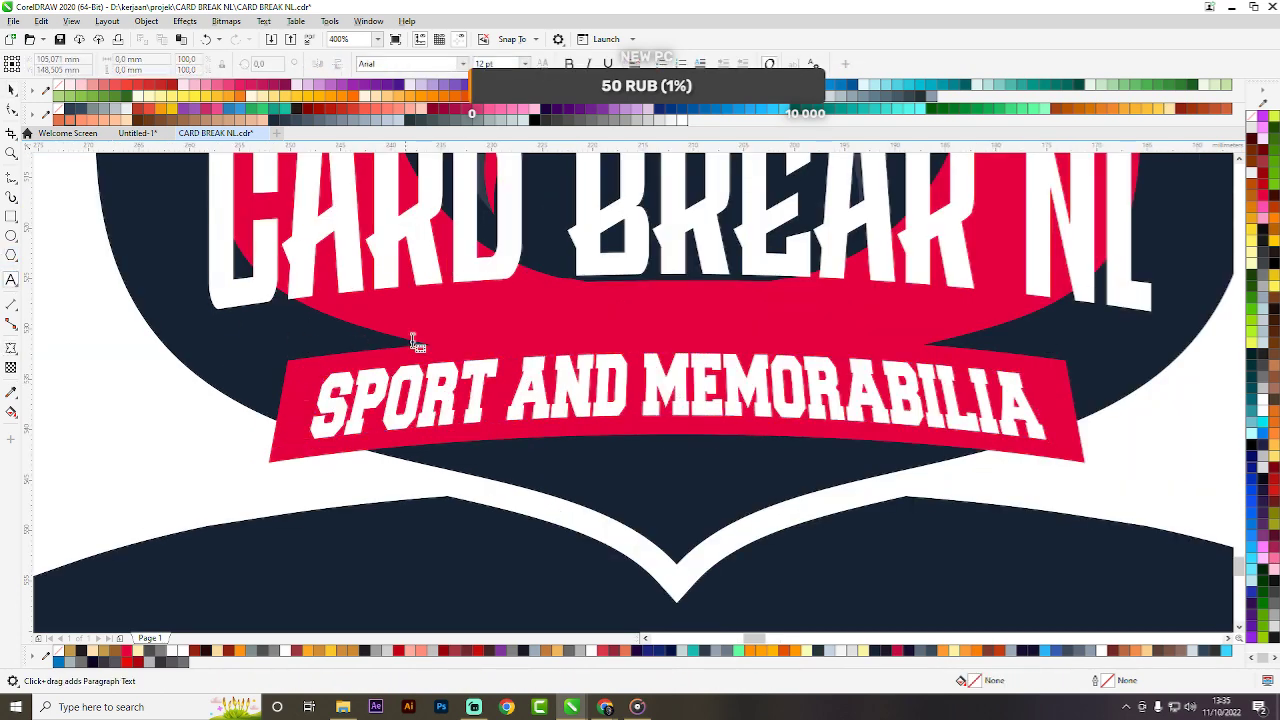
{"action": "left_click", "coordinate": [446, 354]}
{"action": "scroll", "coordinate": [822, 391], "scroll_direction": "up", "scroll_amount": 4}
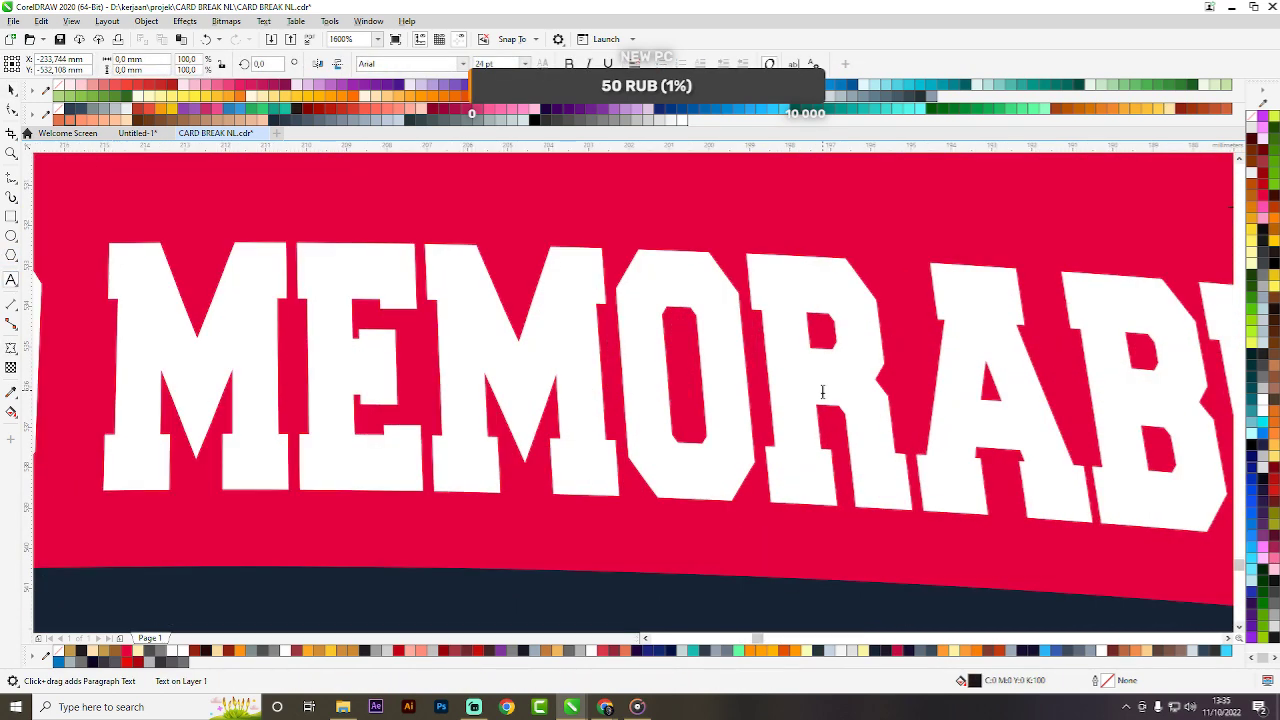
{"action": "scroll", "coordinate": [822, 391], "scroll_direction": "down", "scroll_amount": 4}
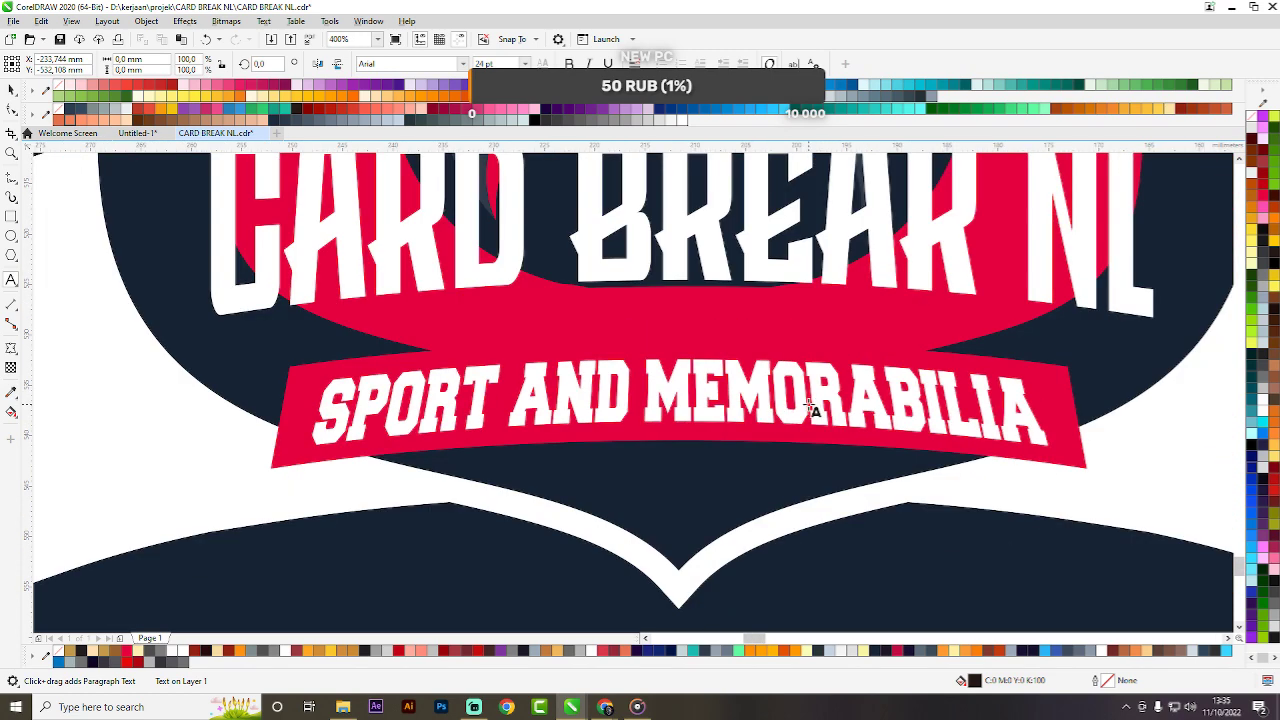
{"action": "type", "text": "SPORT"}
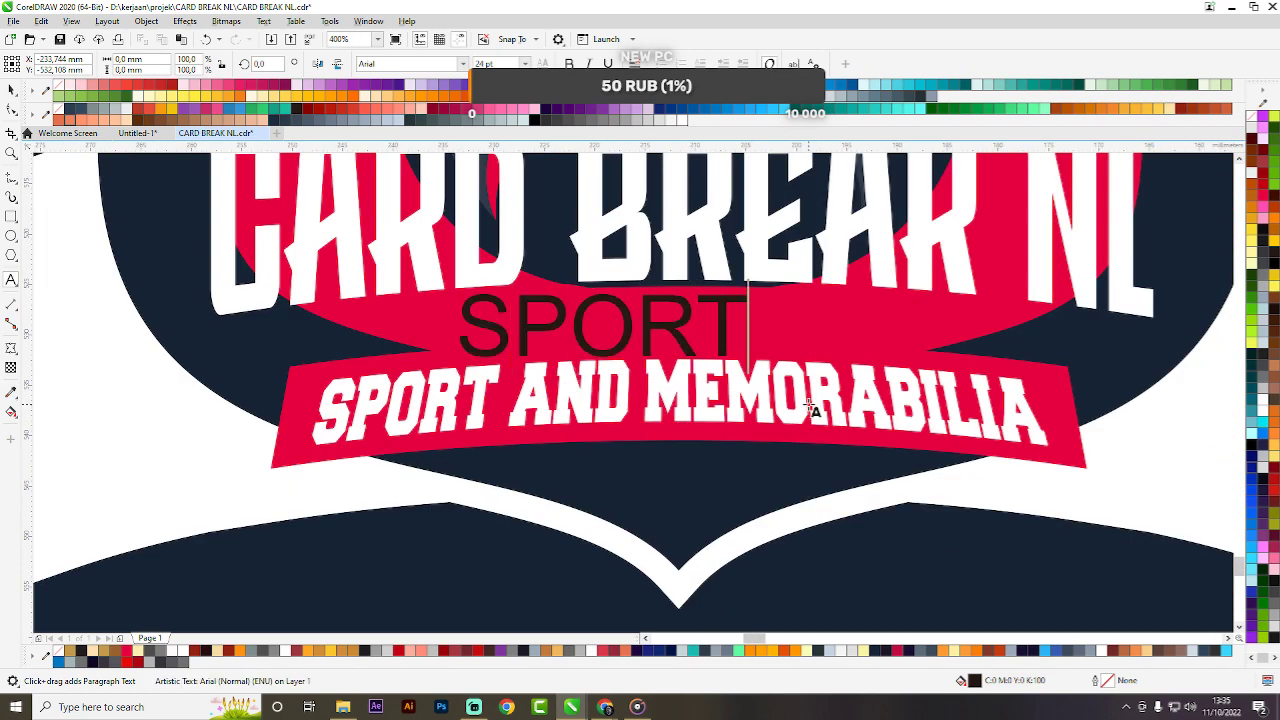
{"action": "type", "text": "S AND"}
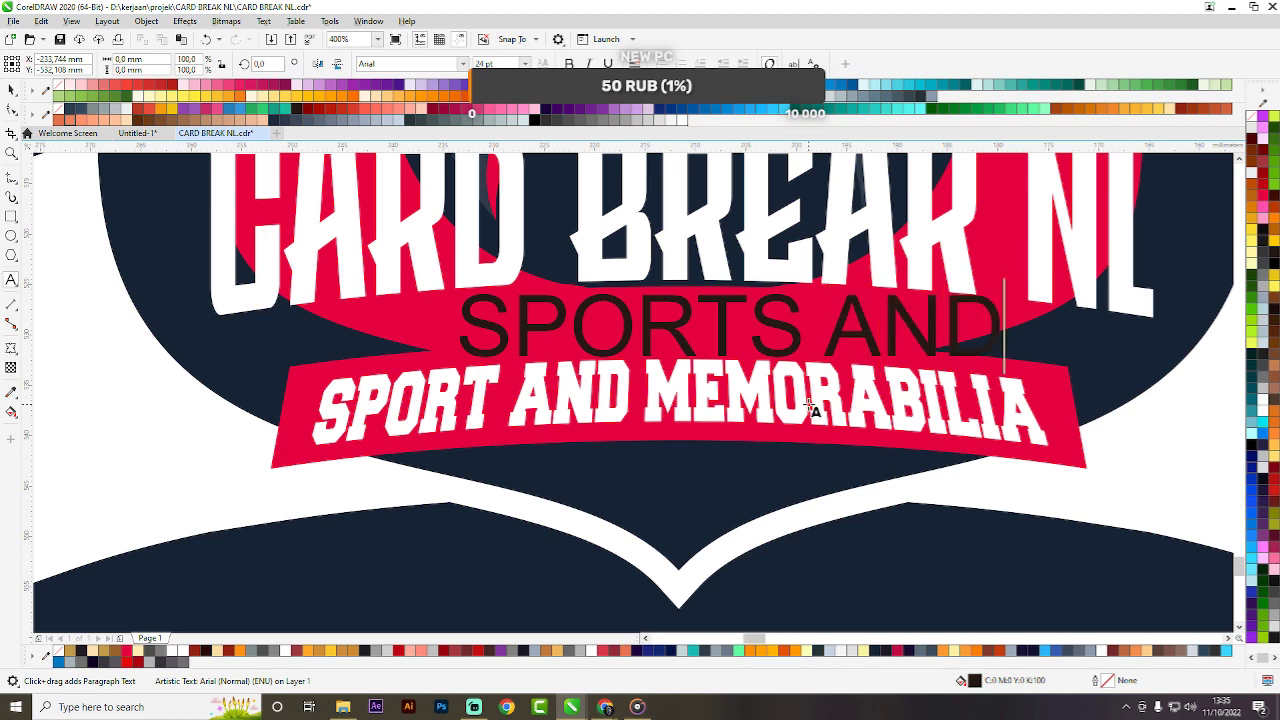
{"action": "type", "text": " ME"}
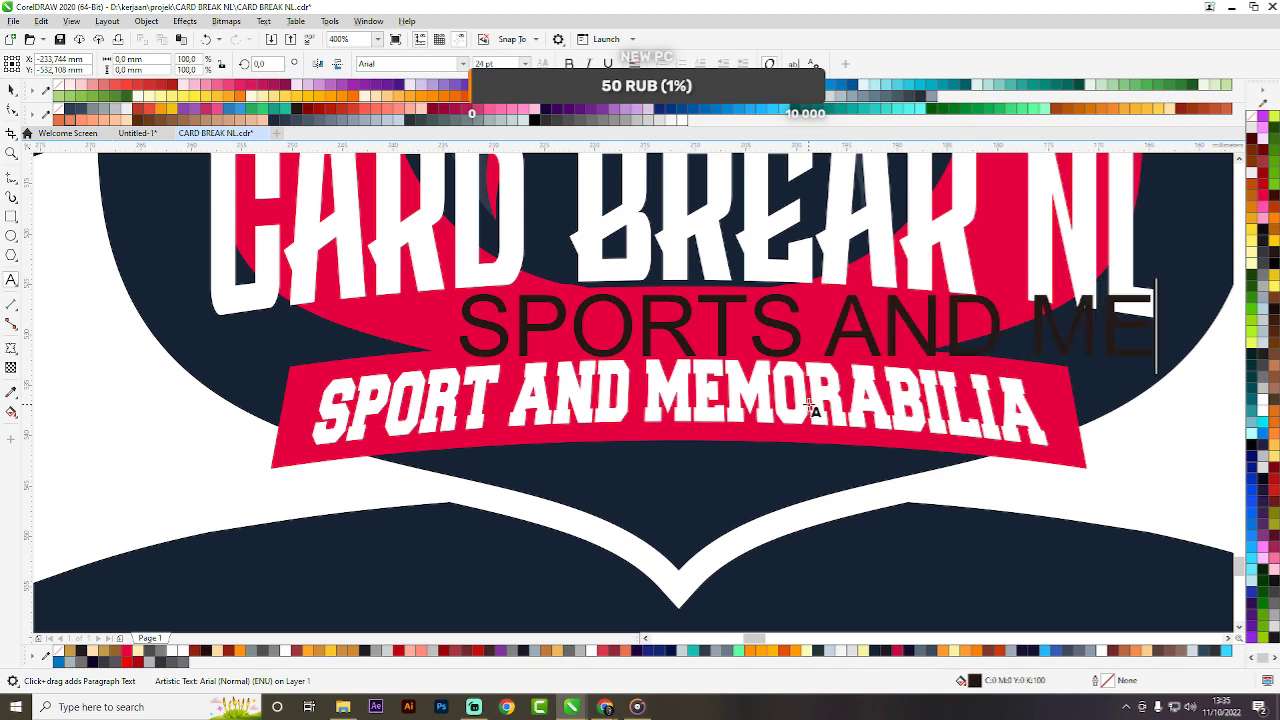
{"action": "type", "text": "MORI"}
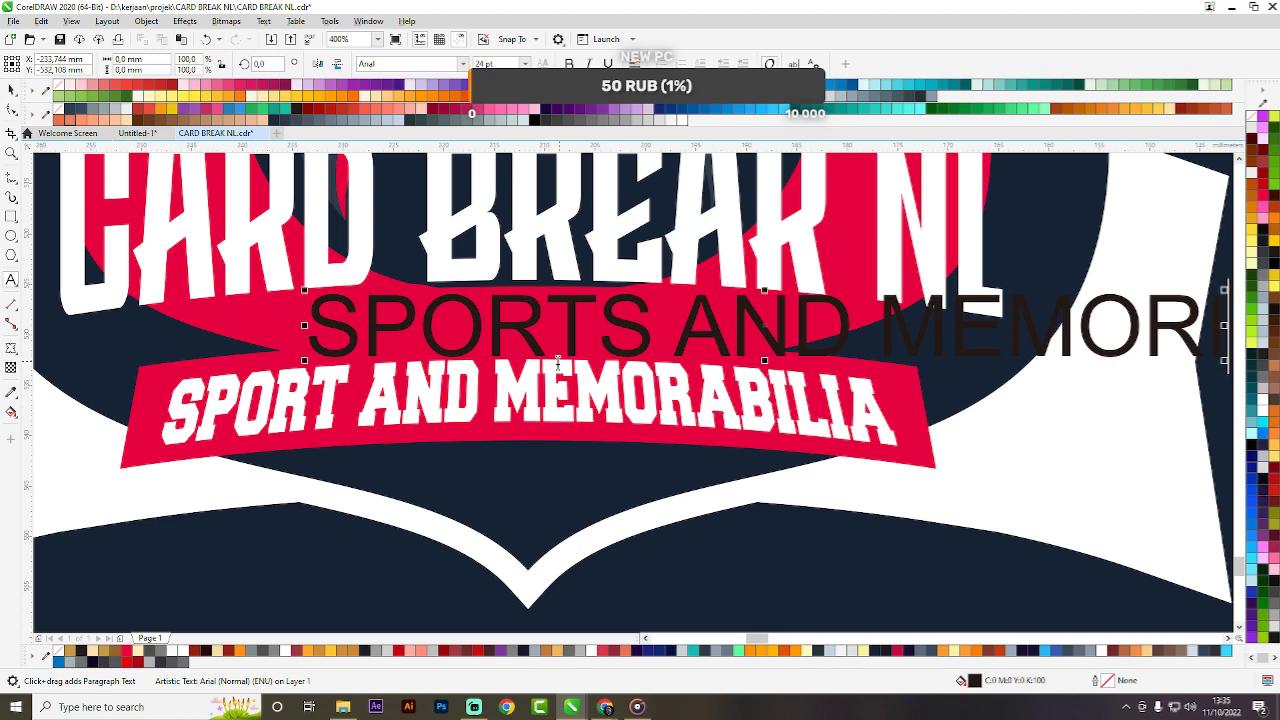
{"action": "scroll", "coordinate": [555, 362], "scroll_direction": "down", "scroll_amount": 1}
{"action": "scroll", "coordinate": [858, 362], "scroll_direction": "up", "scroll_amount": 1}
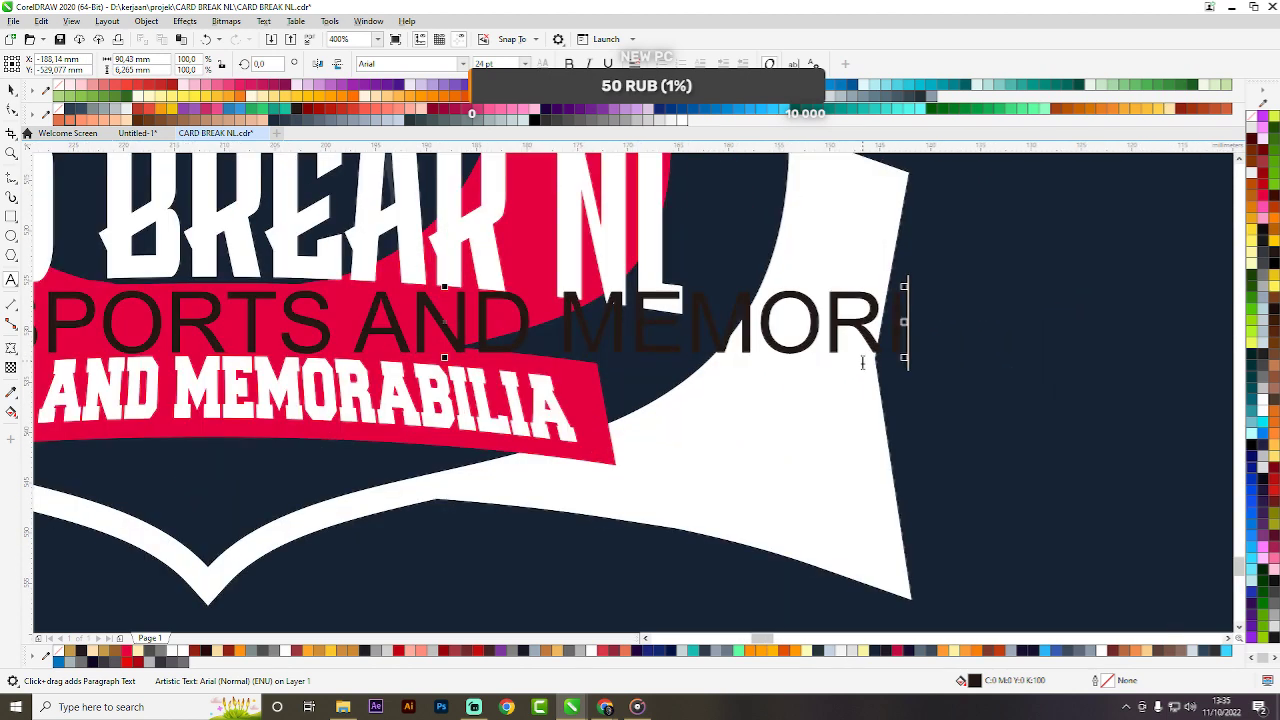
{"action": "key", "text": "BackSpace"}
{"action": "type", "text": "AB"}
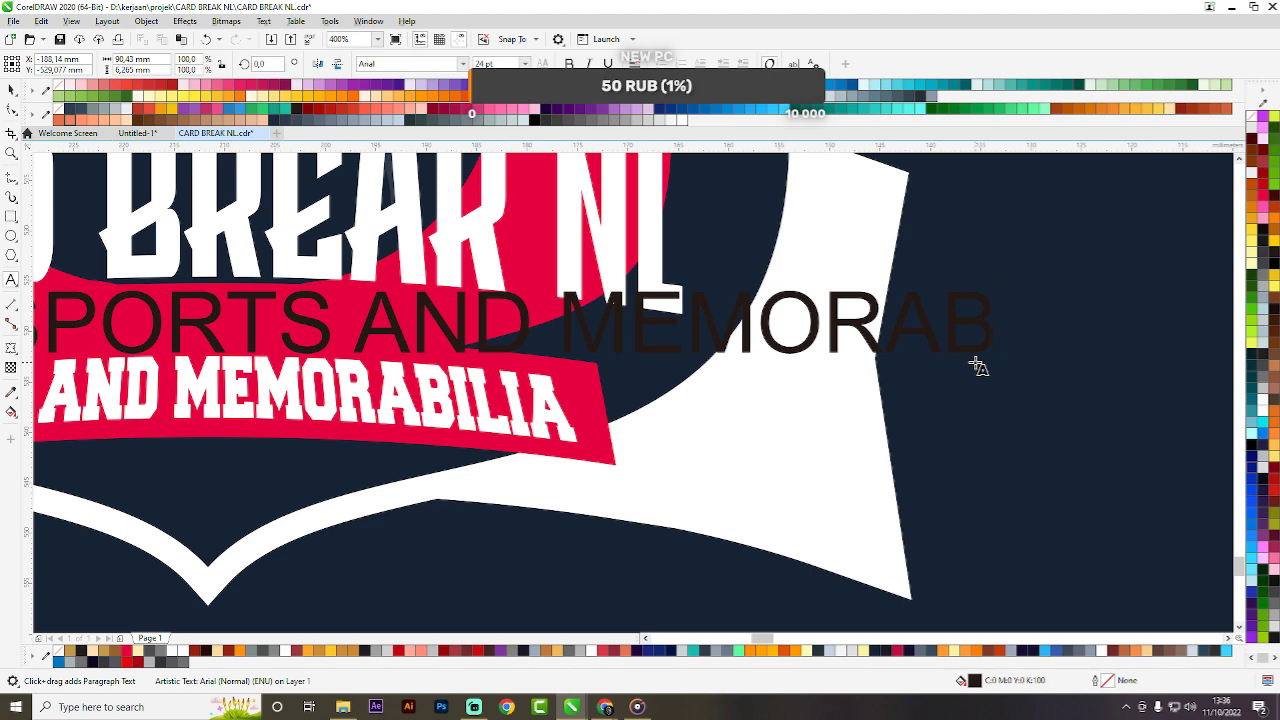
{"action": "type", "text": "ILIA"}
{"action": "scroll", "coordinate": [885, 348], "scroll_direction": "down", "scroll_amount": 3}
{"action": "scroll", "coordinate": [880, 340], "scroll_direction": "up", "scroll_amount": 1}
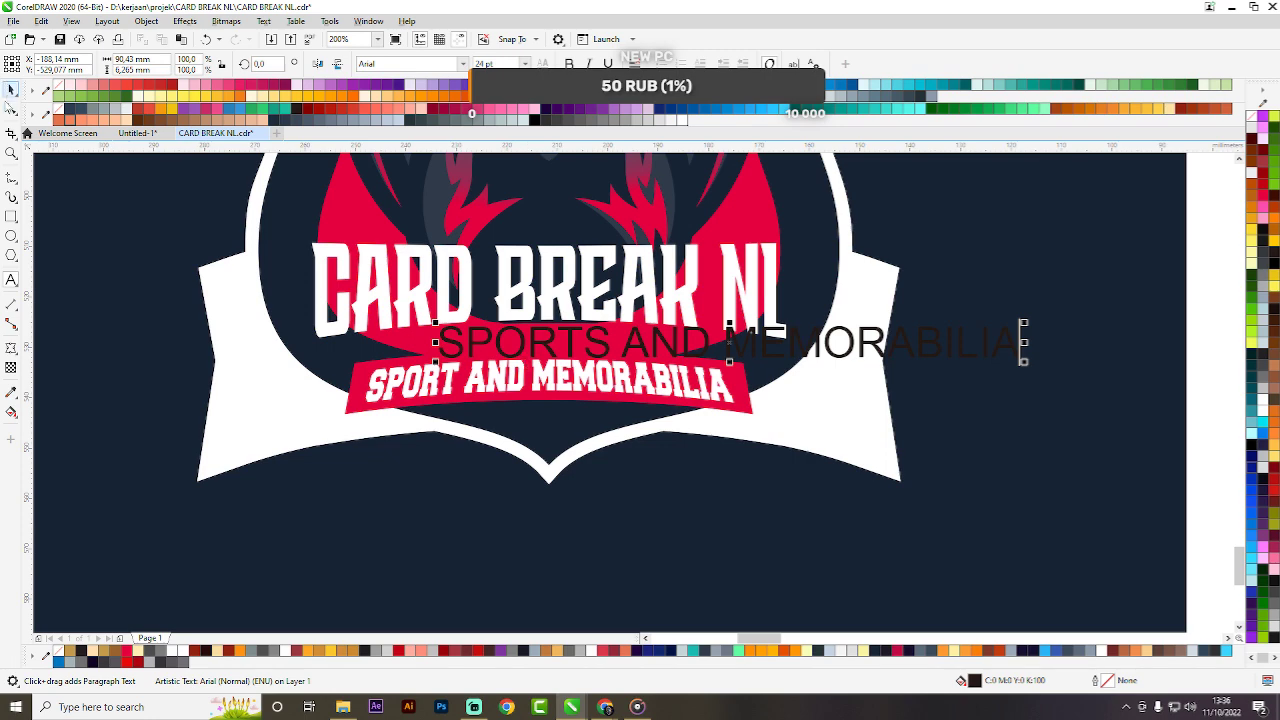
{"action": "left_click", "coordinate": [11, 90]}
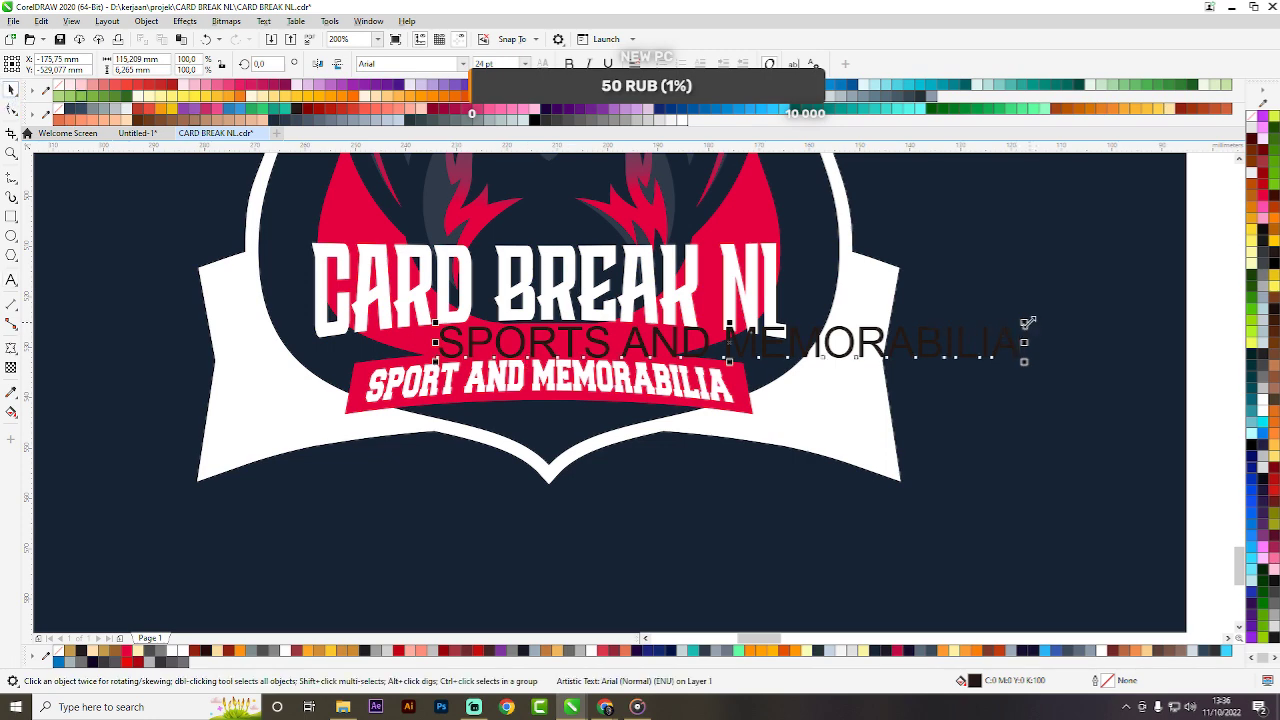
{"action": "left_click_drag", "start_coordinate": [1023, 323], "coordinate": [742, 336]}
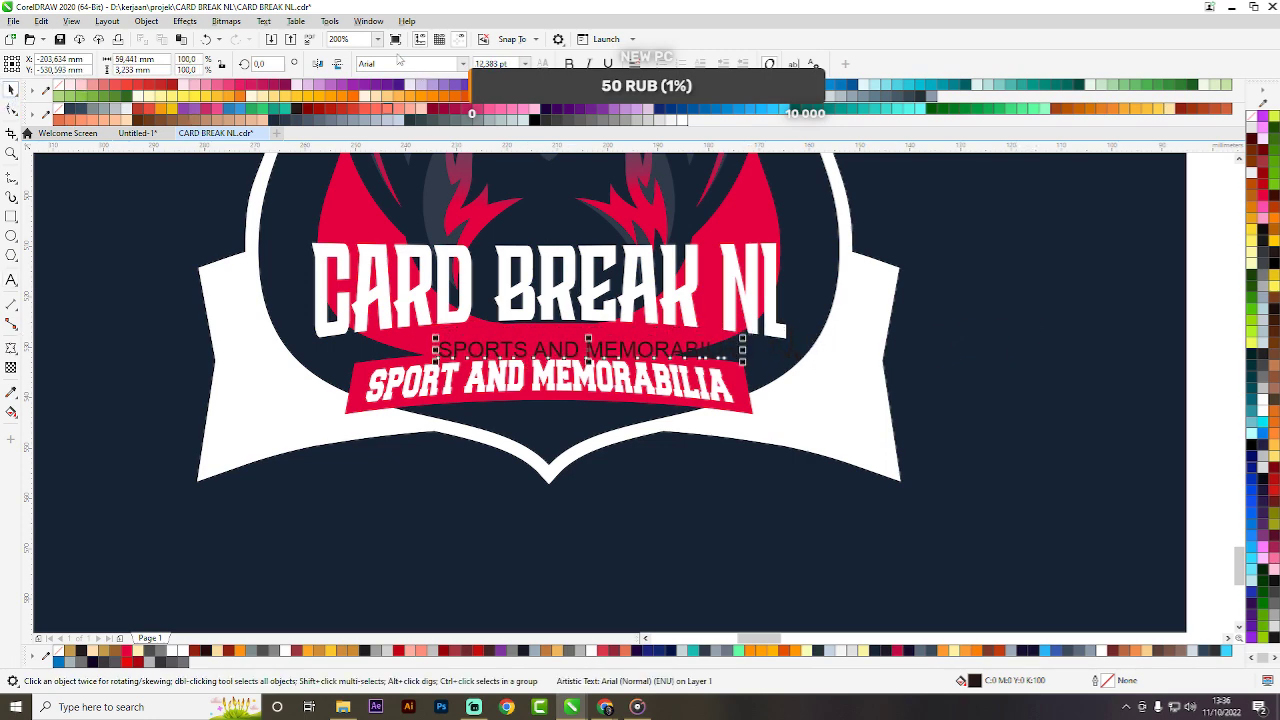
Set the font of the new SPORTS AND MEMORABILIA text to Elang Biru.
{"action": "left_click", "coordinate": [462, 64]}
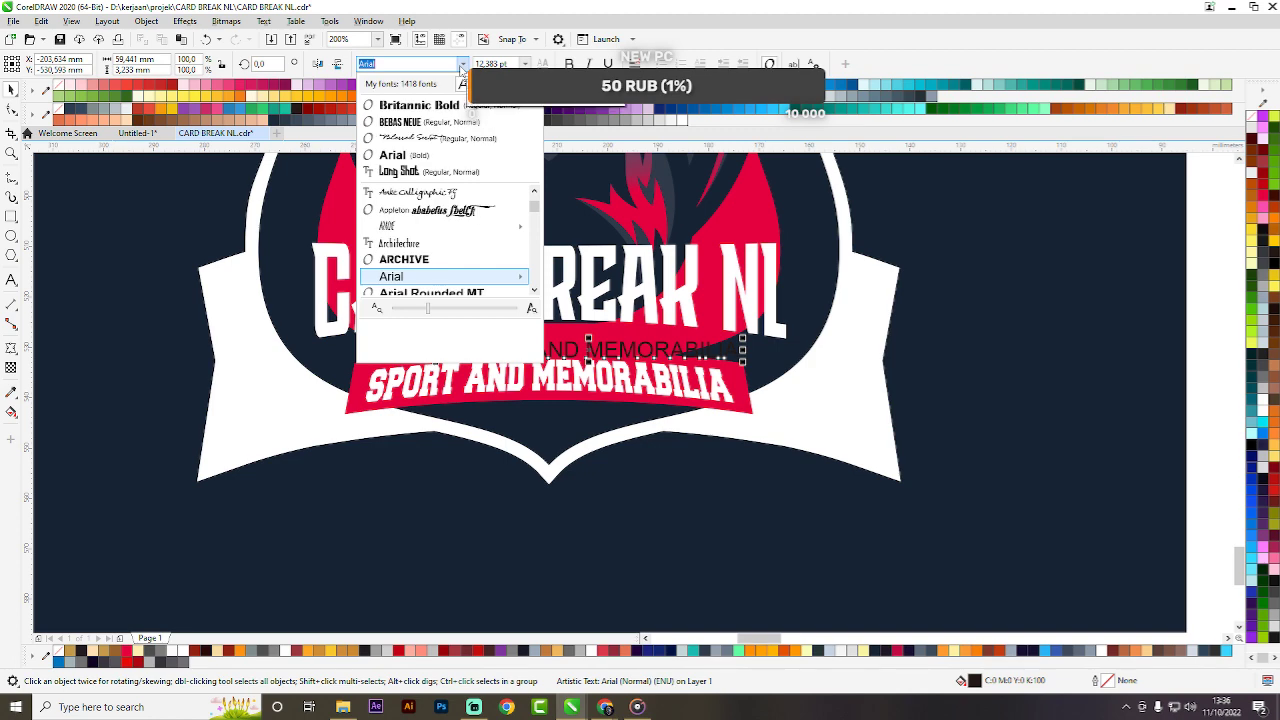
{"action": "scroll", "coordinate": [435, 228], "scroll_direction": "down", "scroll_amount": 3}
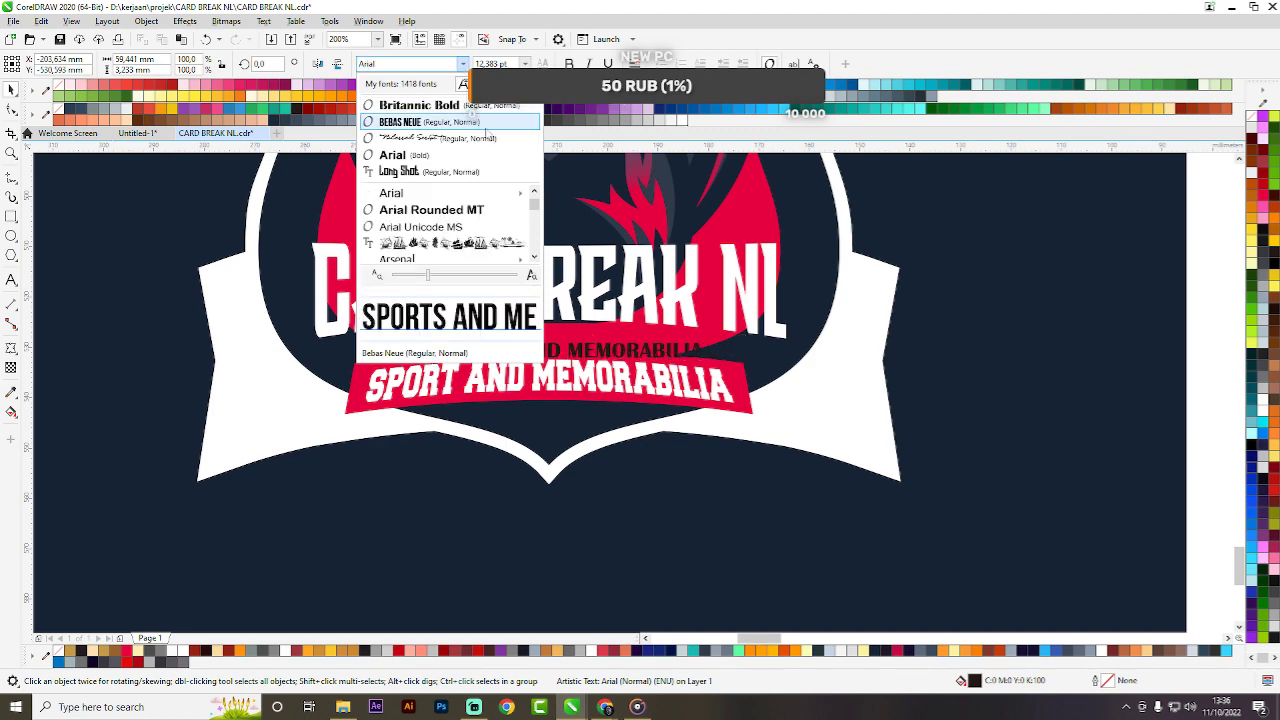
{"action": "scroll", "coordinate": [430, 228], "scroll_direction": "down", "scroll_amount": 1}
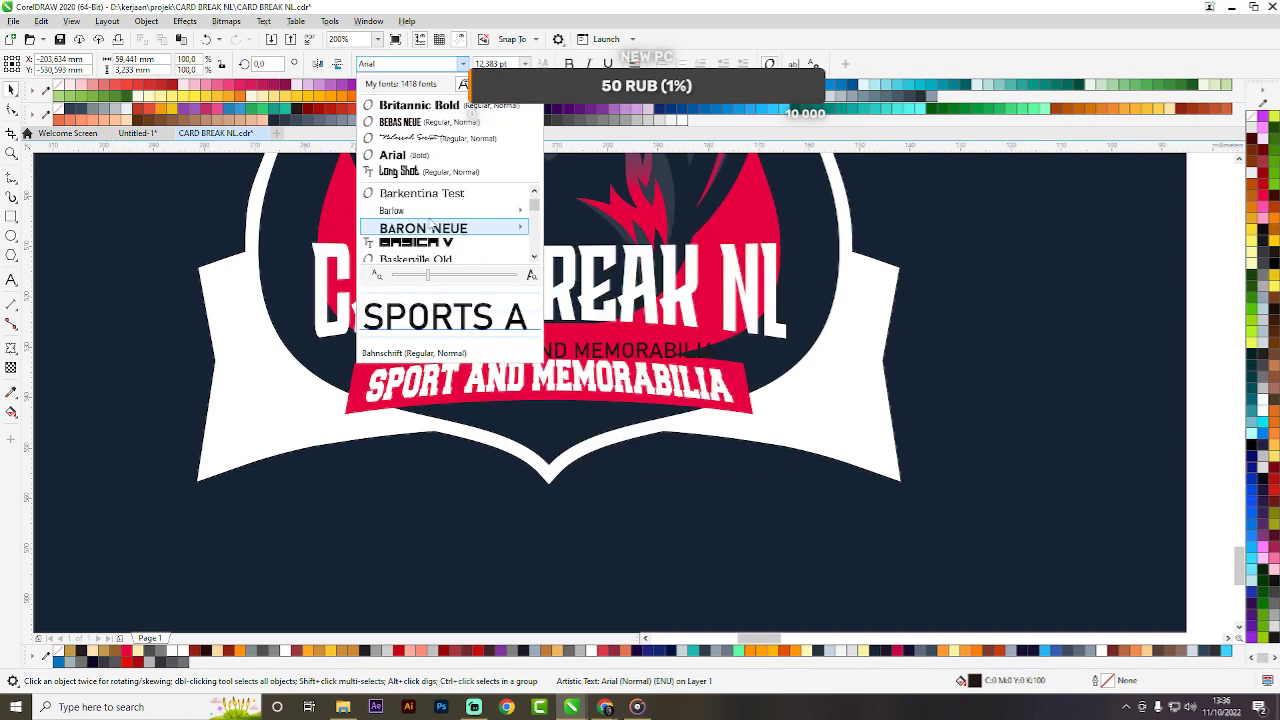
{"action": "scroll", "coordinate": [455, 248], "scroll_direction": "down", "scroll_amount": 4}
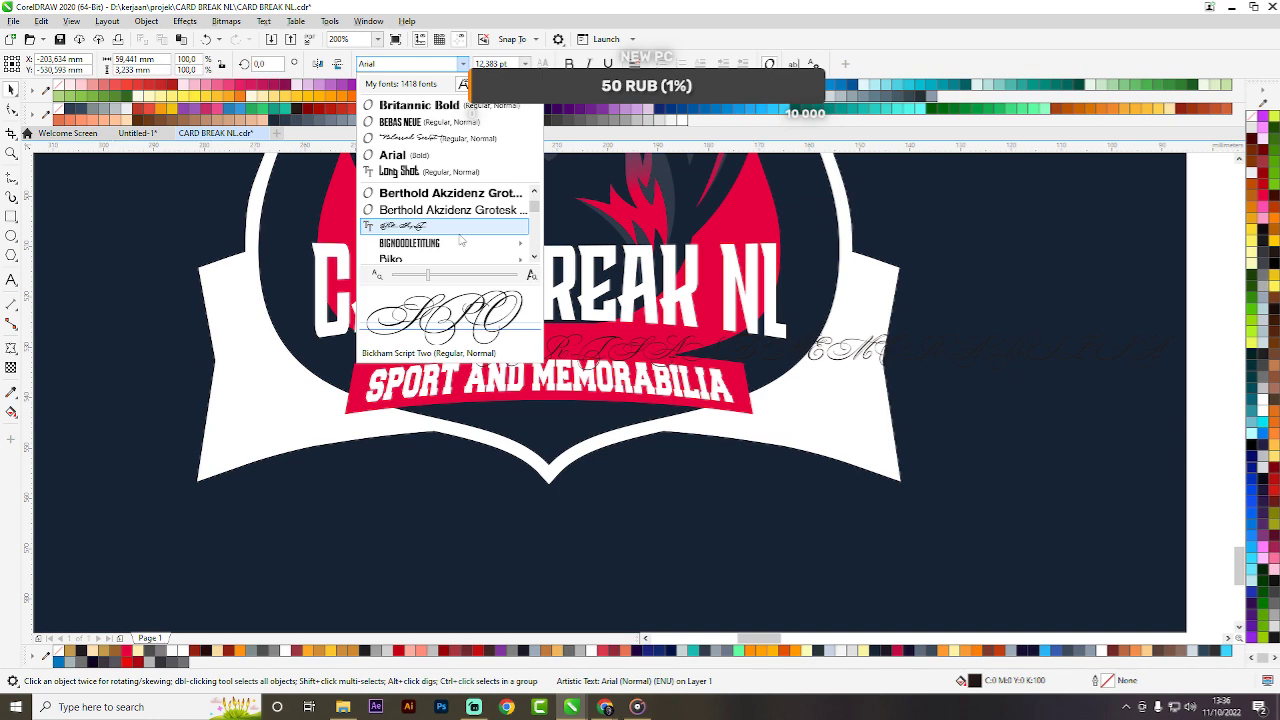
{"action": "scroll", "coordinate": [457, 198], "scroll_direction": "down", "scroll_amount": 1}
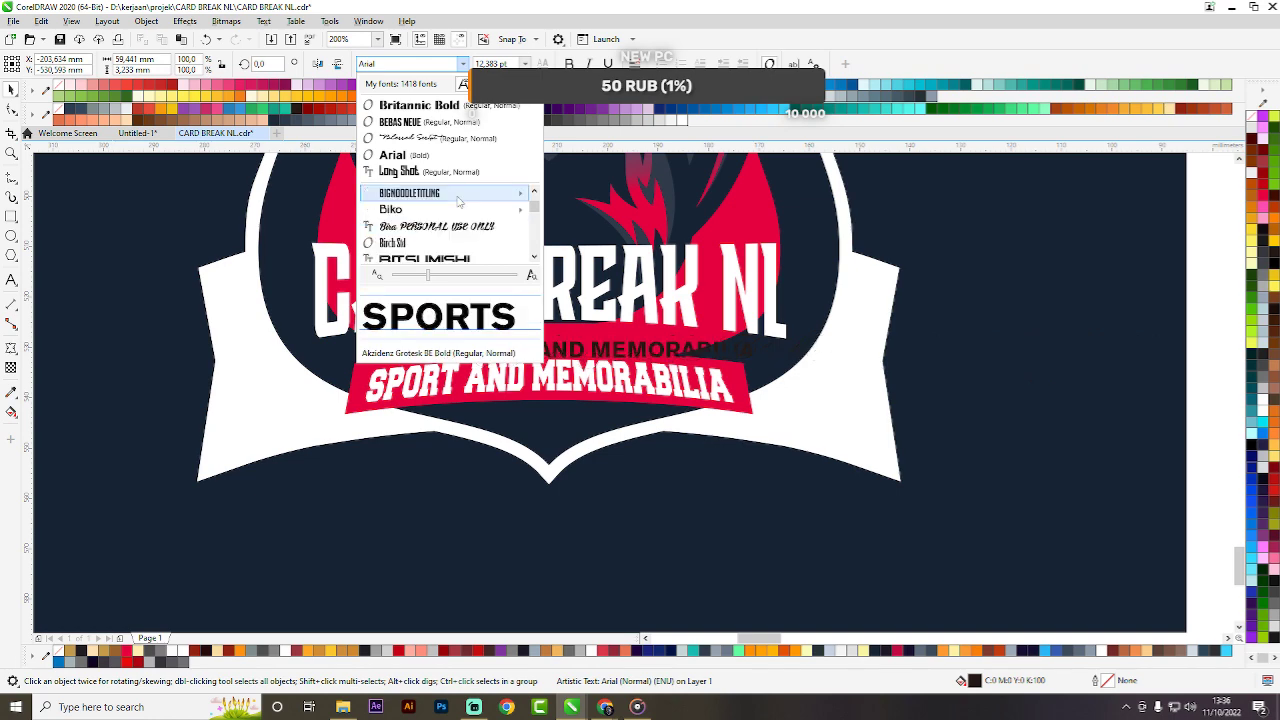
{"action": "scroll", "coordinate": [457, 200], "scroll_direction": "down", "scroll_amount": 1}
{"action": "scroll", "coordinate": [457, 200], "scroll_direction": "down", "scroll_amount": 5}
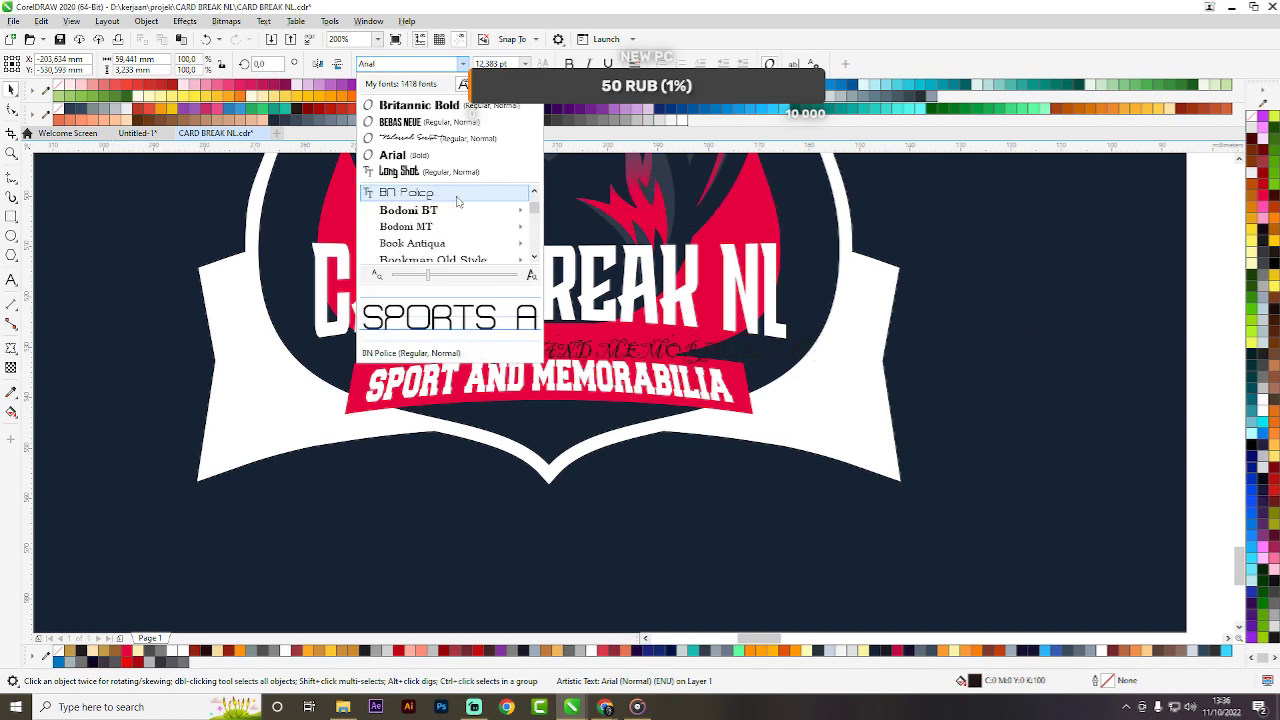
{"action": "scroll", "coordinate": [457, 200], "scroll_direction": "down", "scroll_amount": 1}
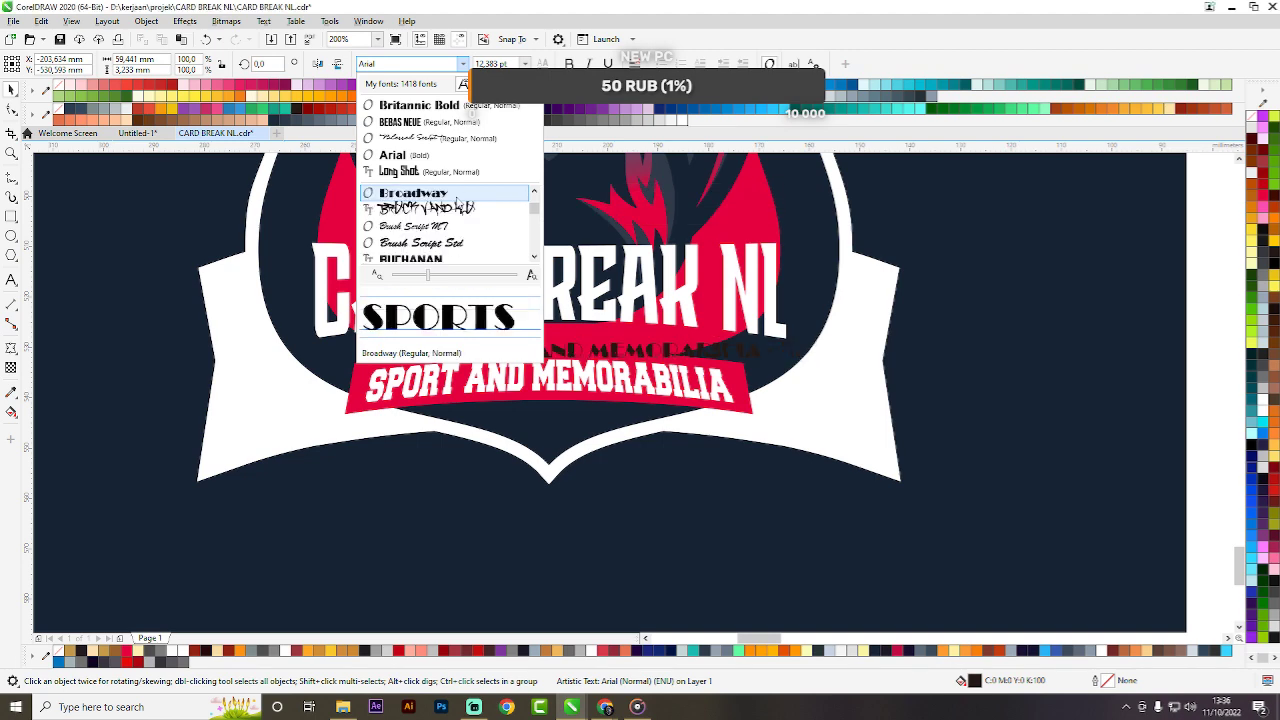
{"action": "scroll", "coordinate": [452, 210], "scroll_direction": "down", "scroll_amount": 4}
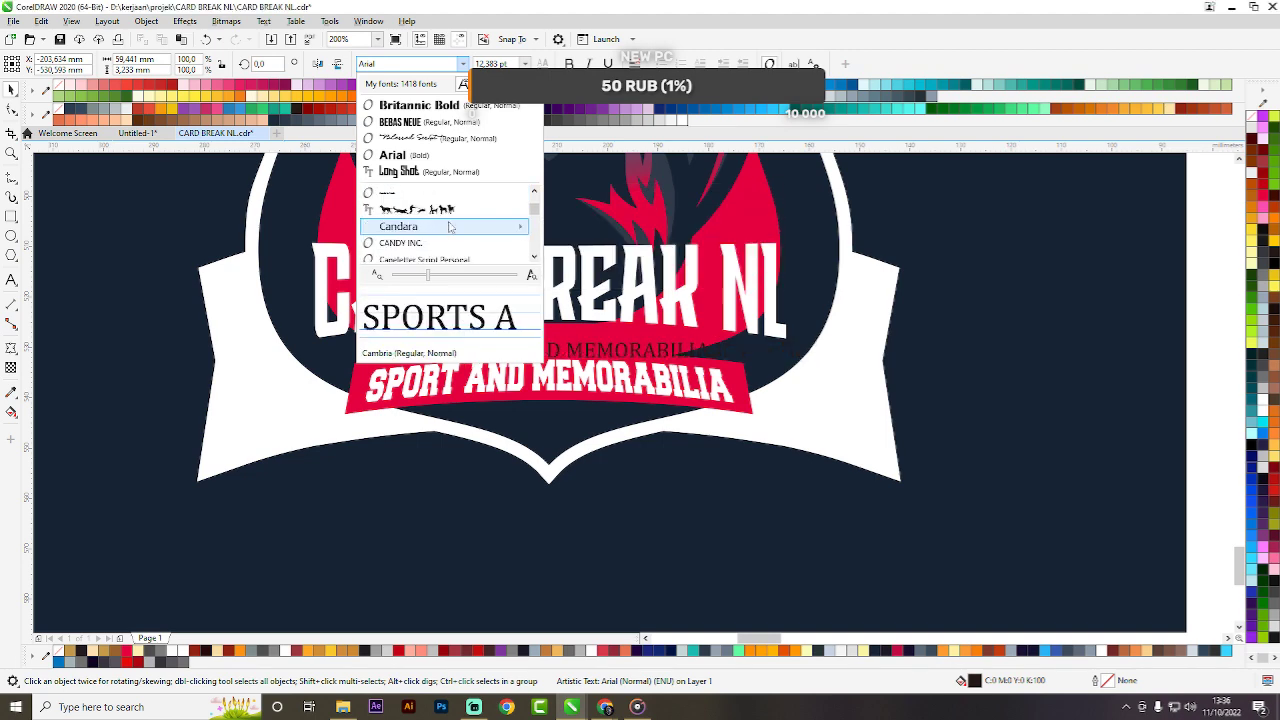
{"action": "scroll", "coordinate": [450, 227], "scroll_direction": "down", "scroll_amount": 4}
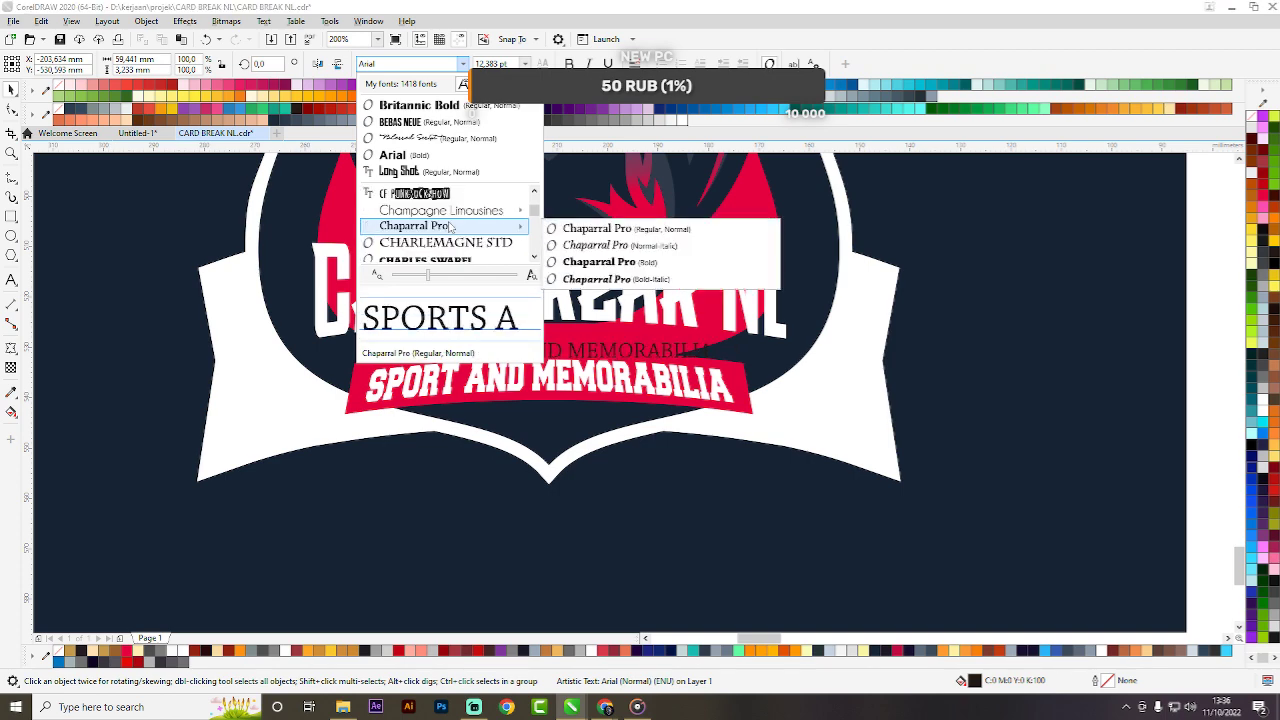
{"action": "scroll", "coordinate": [450, 227], "scroll_direction": "down", "scroll_amount": 3}
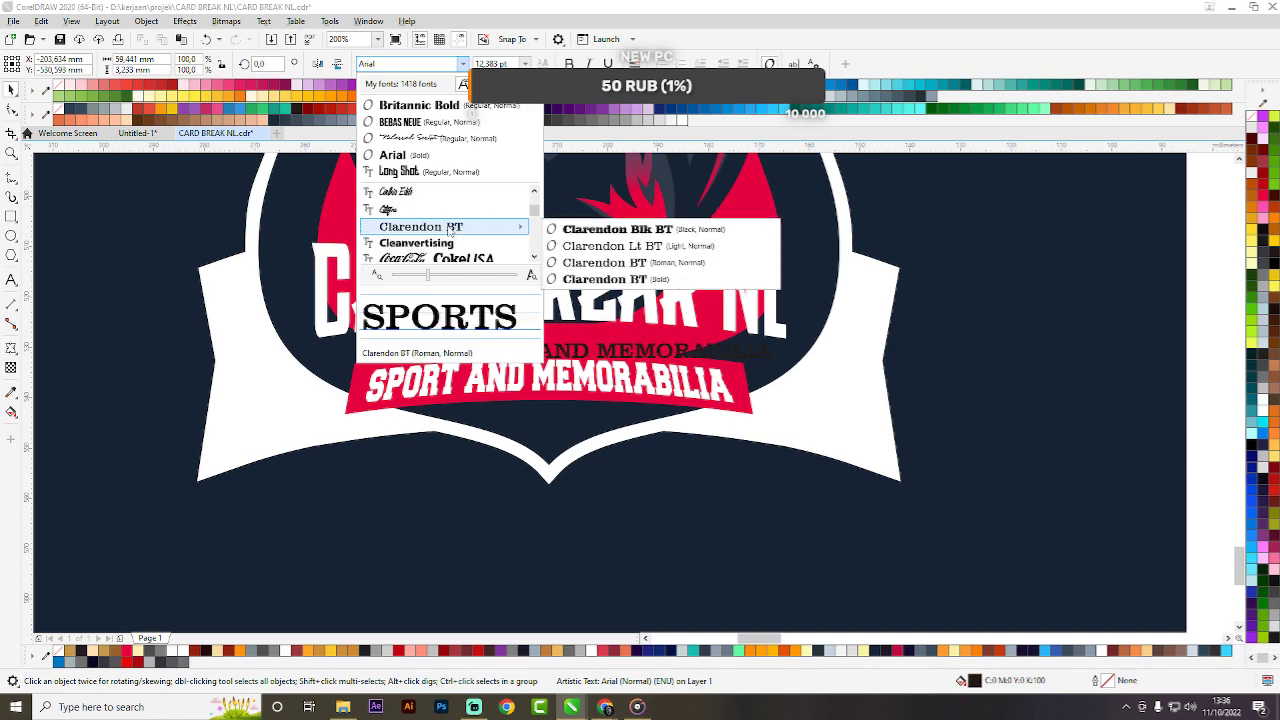
{"action": "scroll", "coordinate": [450, 229], "scroll_direction": "down", "scroll_amount": 4}
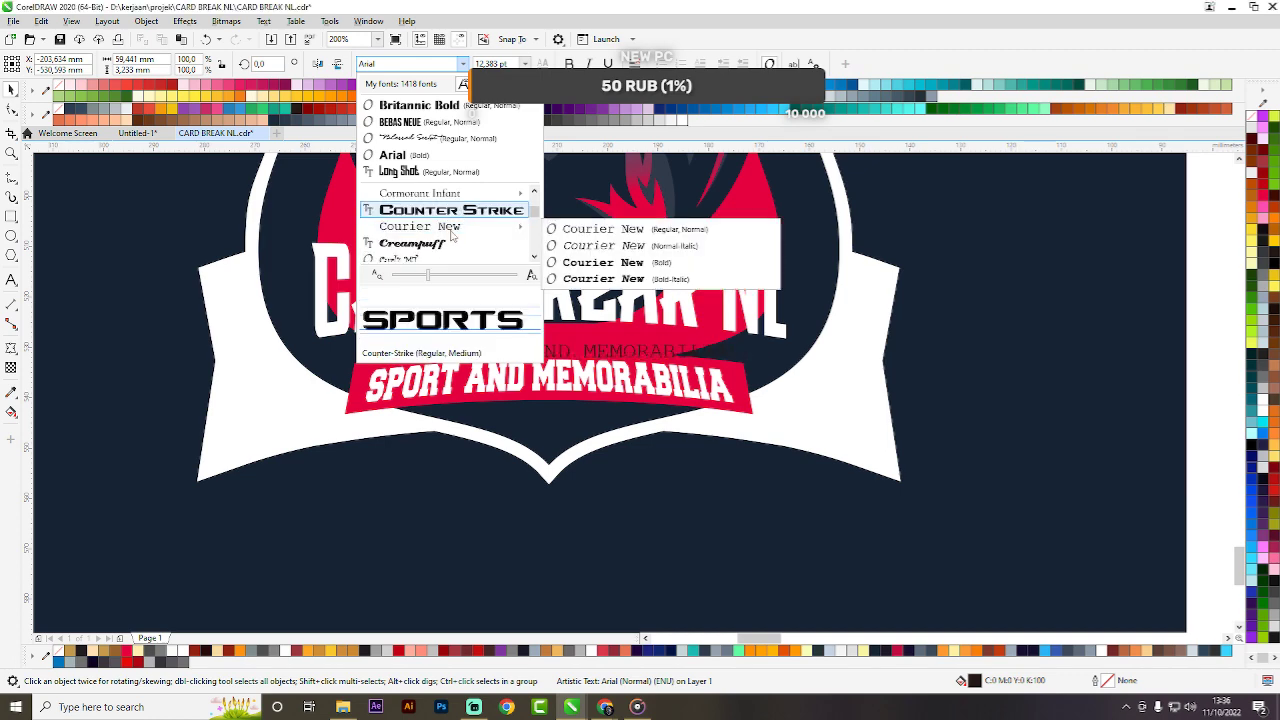
{"action": "scroll", "coordinate": [451, 233], "scroll_direction": "down", "scroll_amount": 3}
{"action": "scroll", "coordinate": [451, 233], "scroll_direction": "down", "scroll_amount": 4}
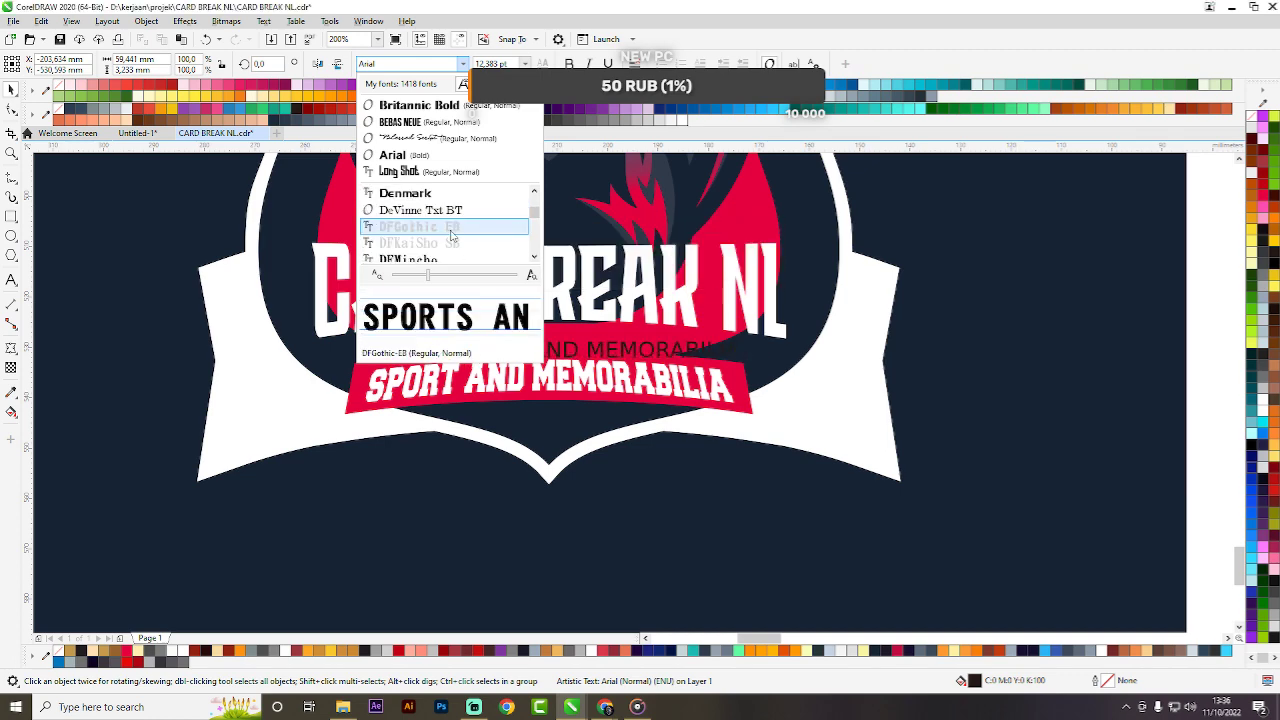
{"action": "scroll", "coordinate": [451, 233], "scroll_direction": "down", "scroll_amount": 4}
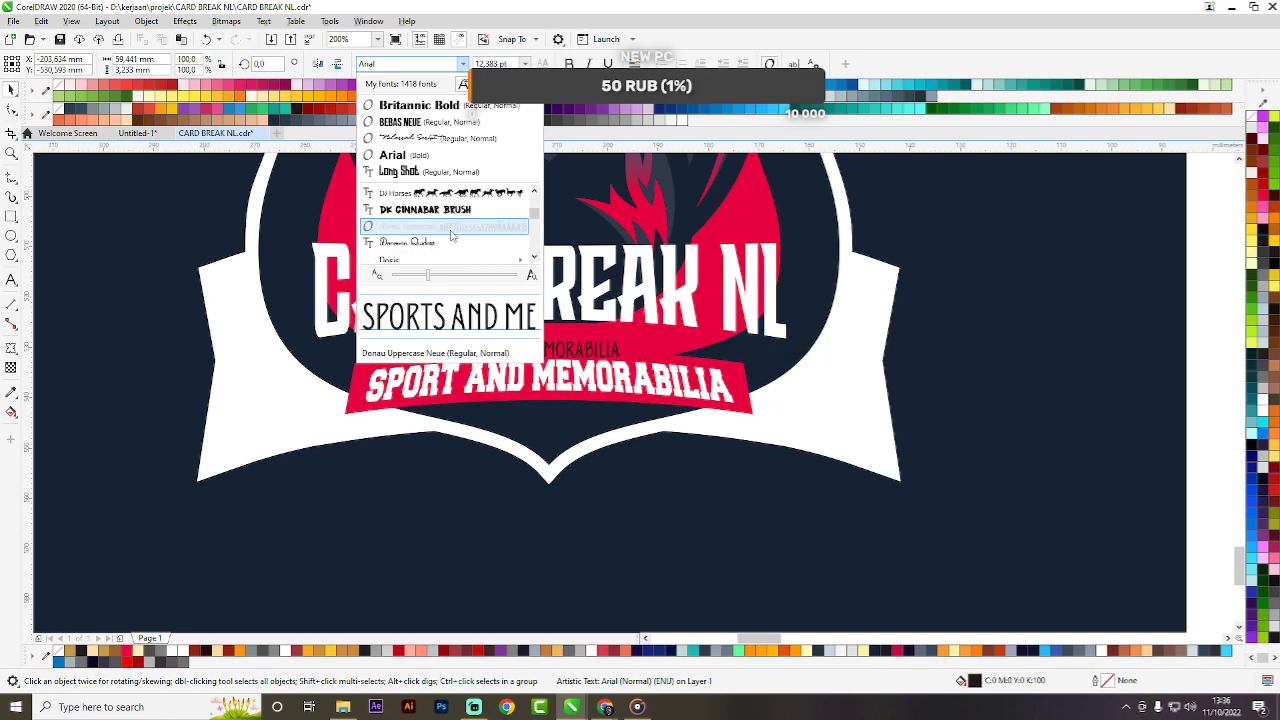
{"action": "scroll", "coordinate": [451, 233], "scroll_direction": "down", "scroll_amount": 3}
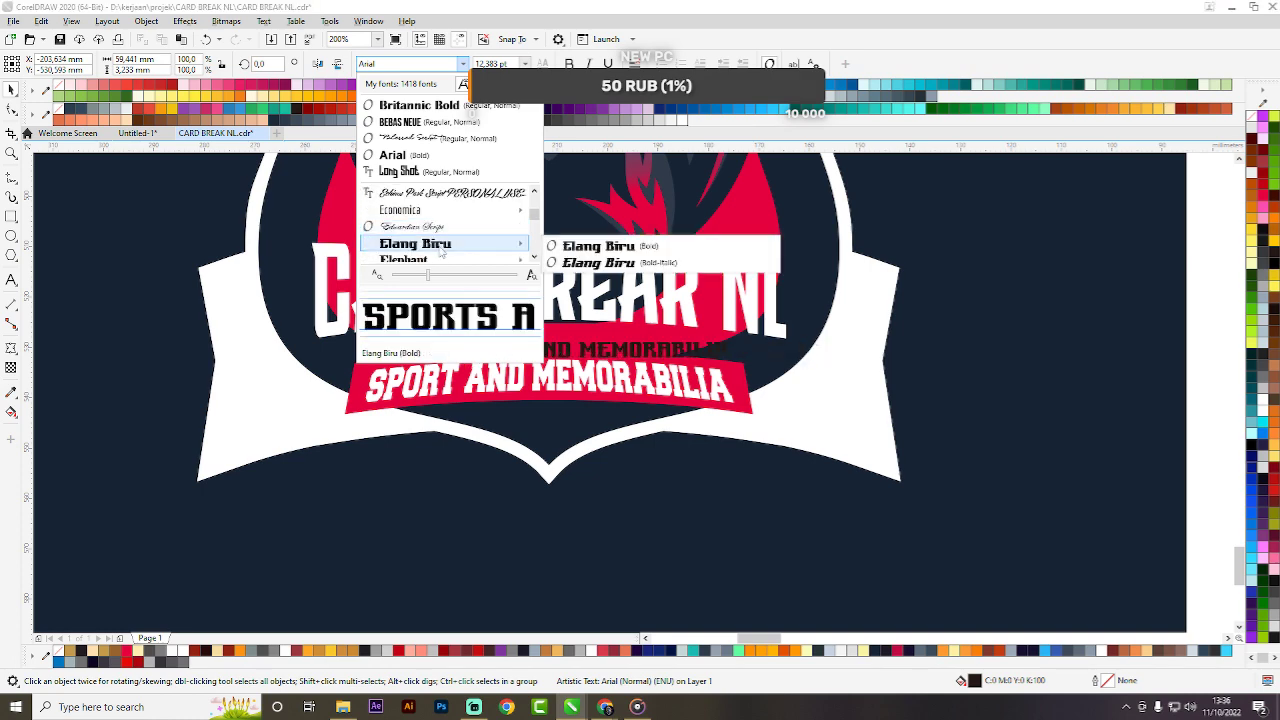
{"action": "left_click", "coordinate": [438, 245]}
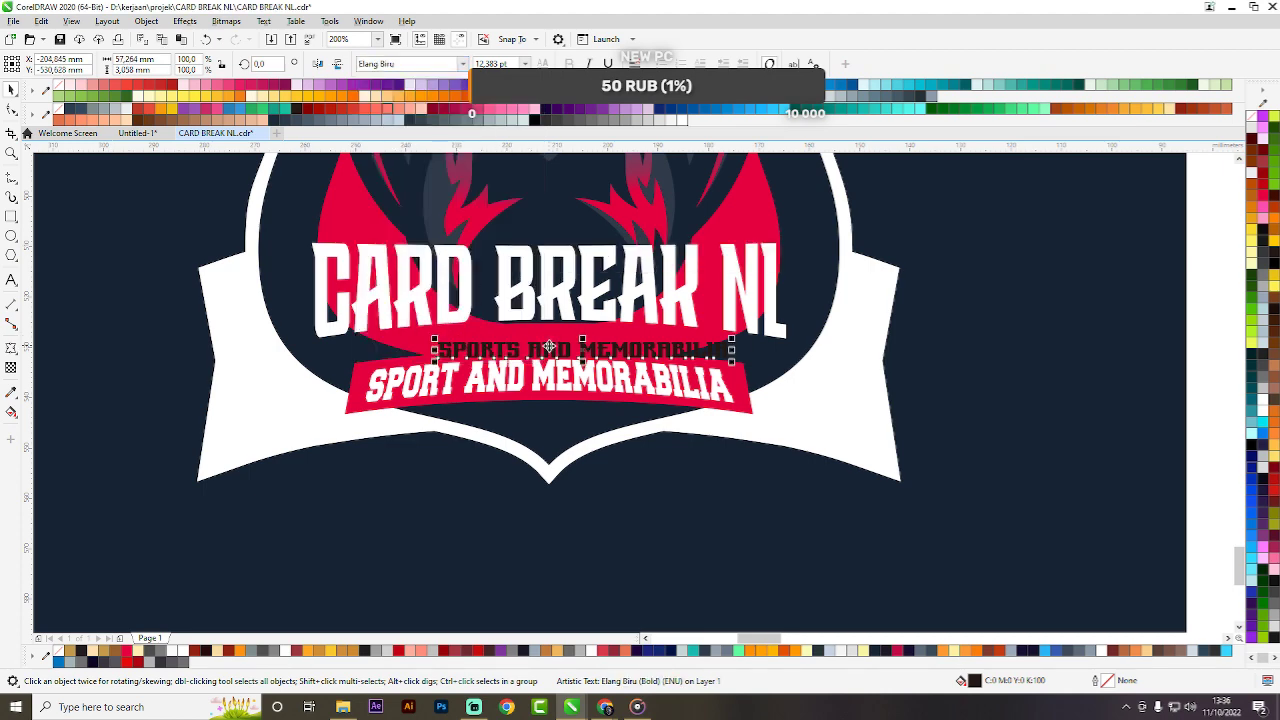
Move the new SPORTS AND MEMORABILIA text onto the red ribbon and delete the old white SPORT AND MEMORABILIA lettering.
{"action": "left_click_drag", "start_coordinate": [549, 346], "coordinate": [490, 378]}
{"action": "scroll", "coordinate": [483, 373], "scroll_direction": "up", "scroll_amount": 2}
{"action": "left_click", "coordinate": [504, 333]}
{"action": "scroll", "coordinate": [550, 321], "scroll_direction": "down", "scroll_amount": 2}
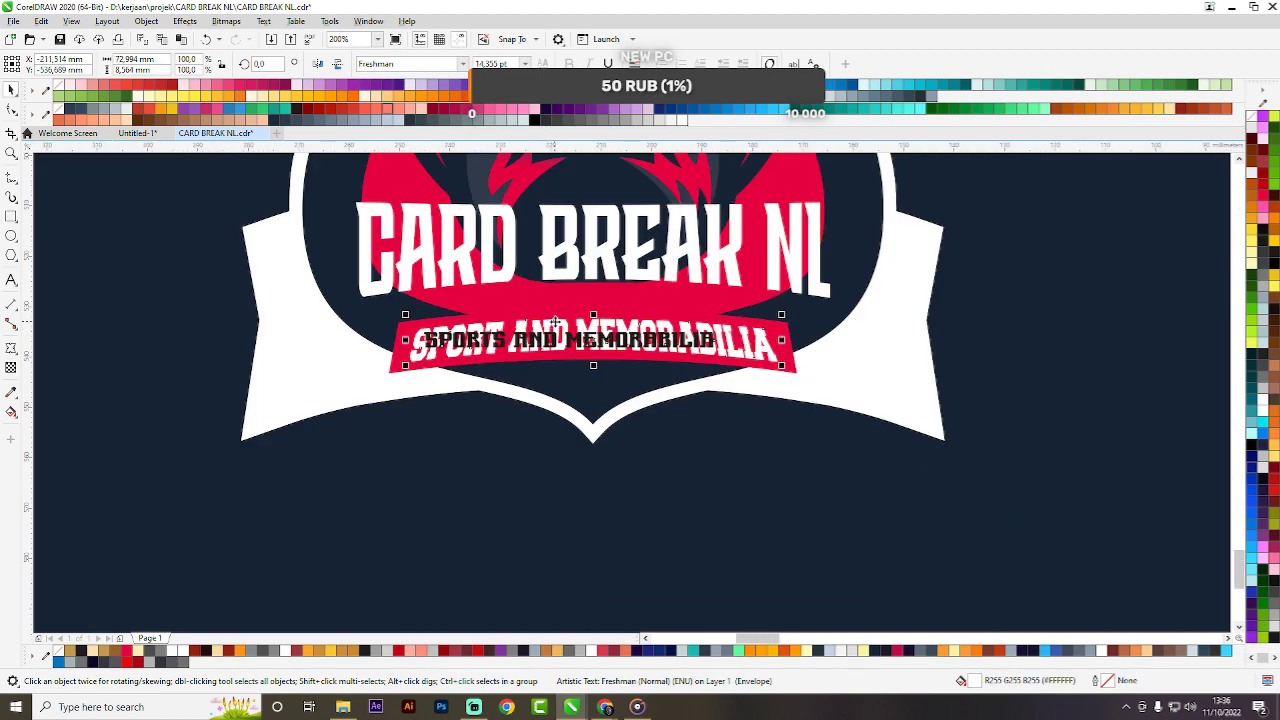
{"action": "key", "text": "ctrl+shift+z"}
Enlarge the SPORTS AND MEMORABILIA text proportionally to about 69.6 mm wide across the red ribbon.
{"action": "scroll", "coordinate": [700, 336], "scroll_direction": "up", "scroll_amount": 2}
{"action": "left_click", "coordinate": [708, 342]}
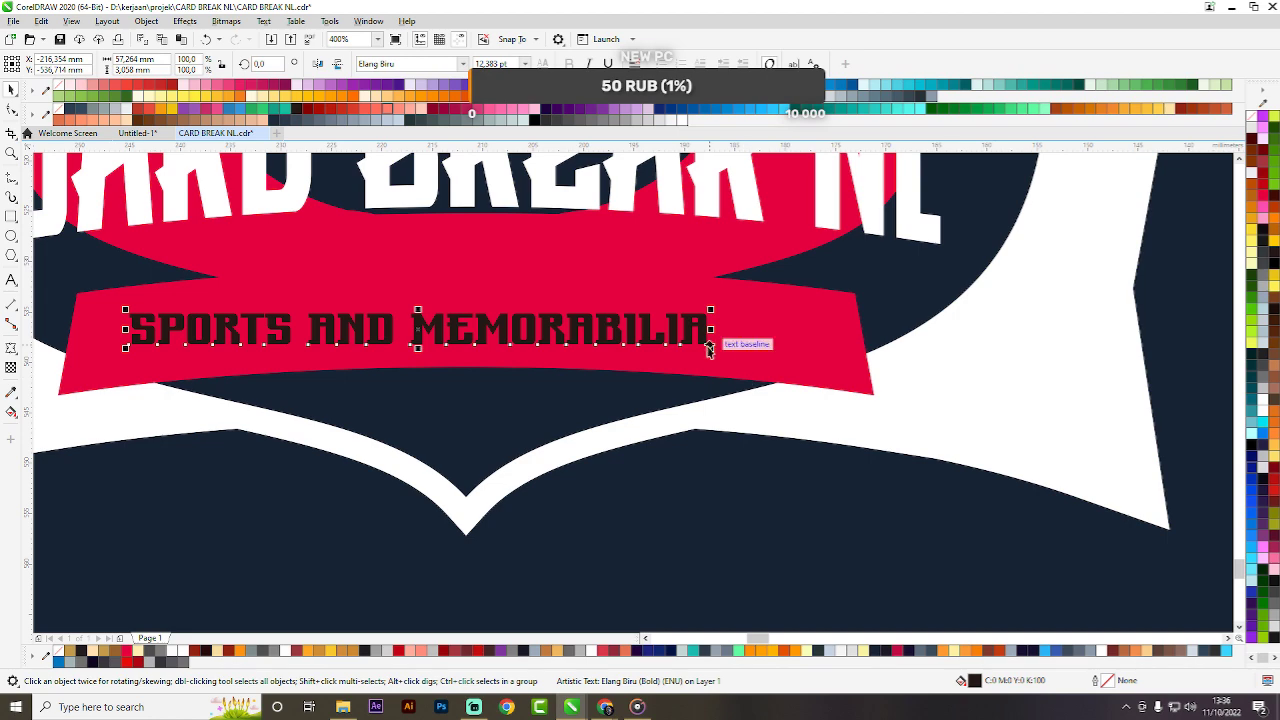
{"action": "left_click_drag", "start_coordinate": [708, 346], "coordinate": [831, 334]}
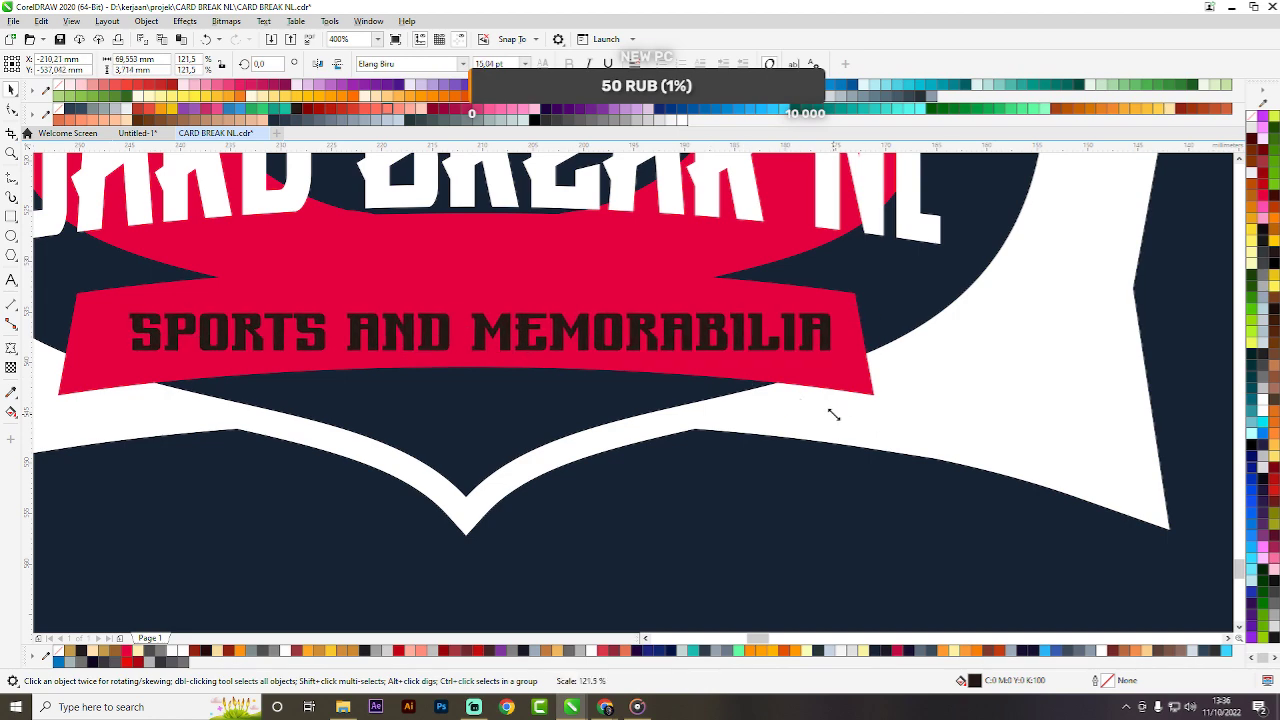
{"action": "scroll", "coordinate": [617, 305], "scroll_direction": "down", "scroll_amount": 2}
{"action": "scroll", "coordinate": [592, 391], "scroll_direction": "down", "scroll_amount": 4}
{"action": "scroll", "coordinate": [900, 371], "scroll_direction": "up", "scroll_amount": 4}
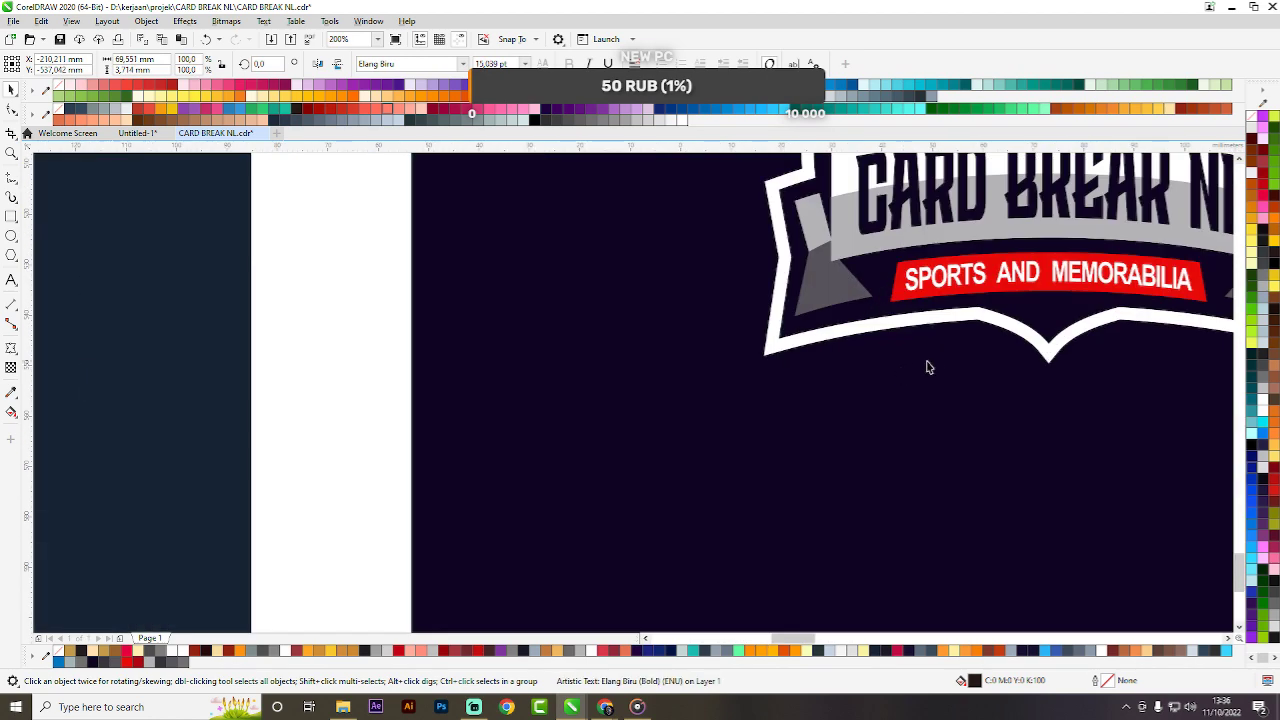
{"action": "scroll", "coordinate": [938, 364], "scroll_direction": "down", "scroll_amount": 2}
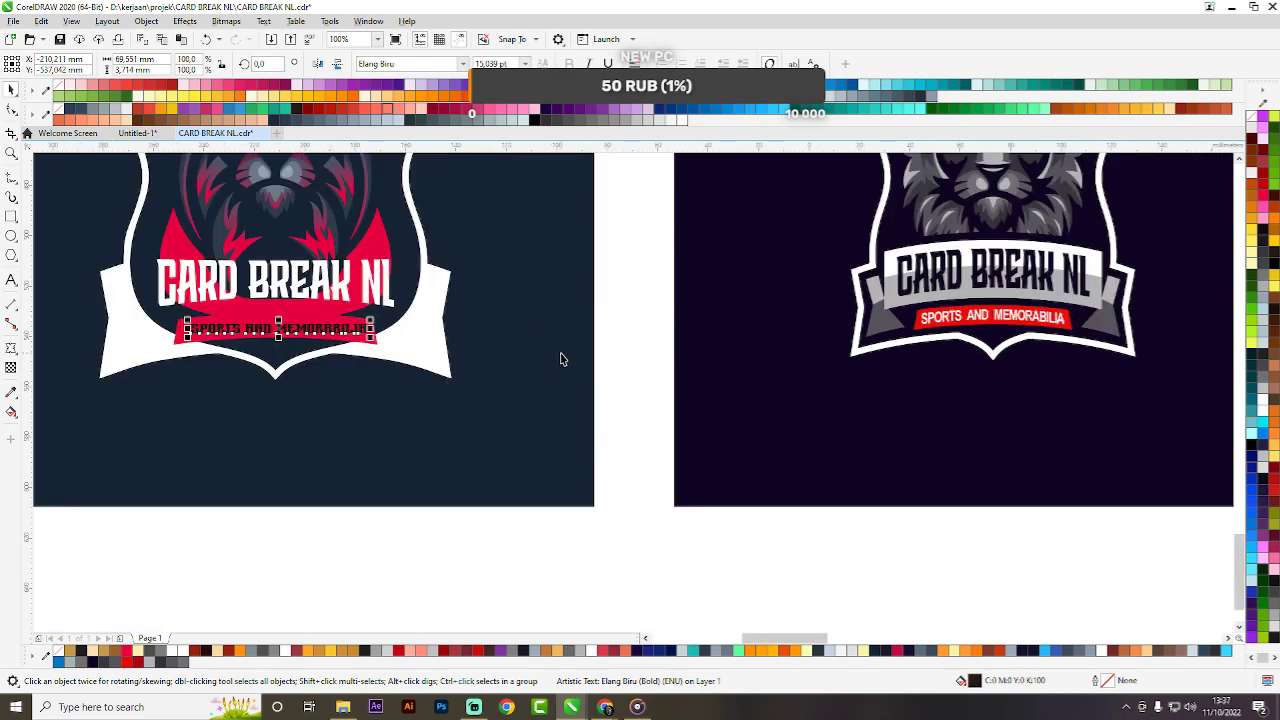
{"action": "scroll", "coordinate": [463, 337], "scroll_direction": "up", "scroll_amount": 3}
{"action": "scroll", "coordinate": [591, 343], "scroll_direction": "down", "scroll_amount": 5}
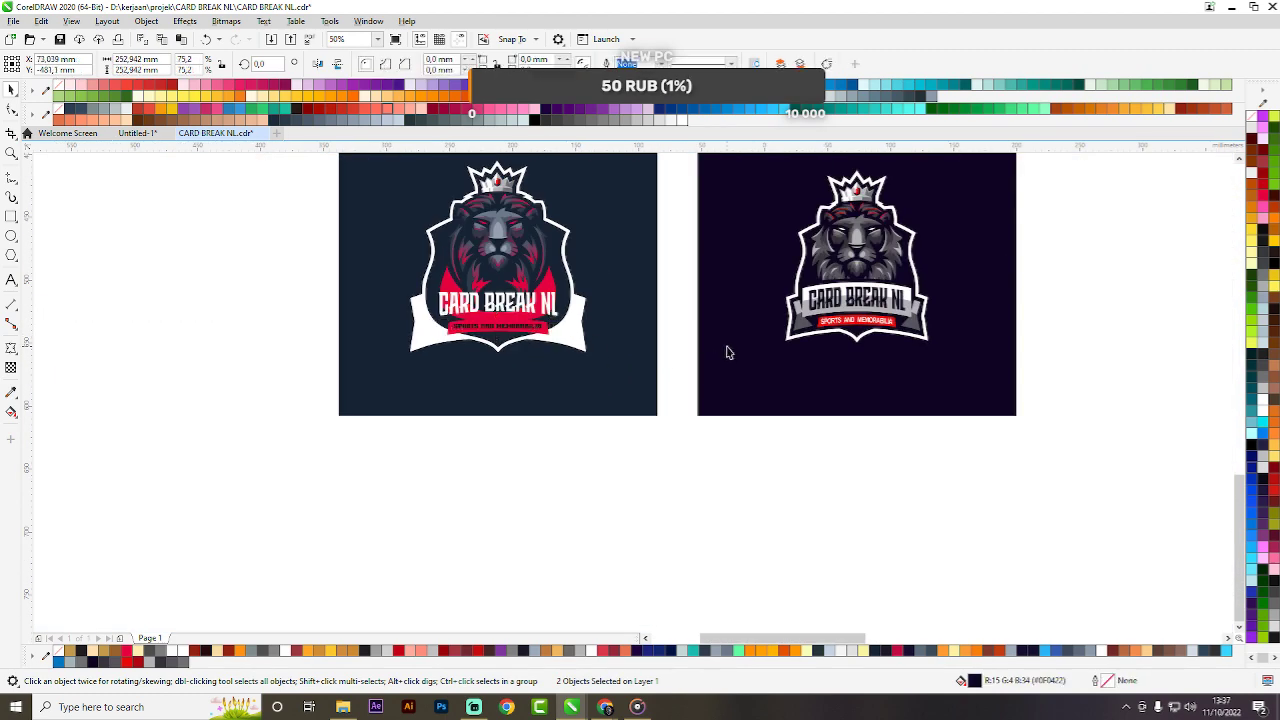
Delete the navy background rectangle behind the CARD BREAK NL lion logo.
{"action": "left_click", "coordinate": [728, 352]}
{"action": "scroll", "coordinate": [558, 328], "scroll_direction": "up", "scroll_amount": 2}
{"action": "scroll", "coordinate": [631, 286], "scroll_direction": "down", "scroll_amount": 2}
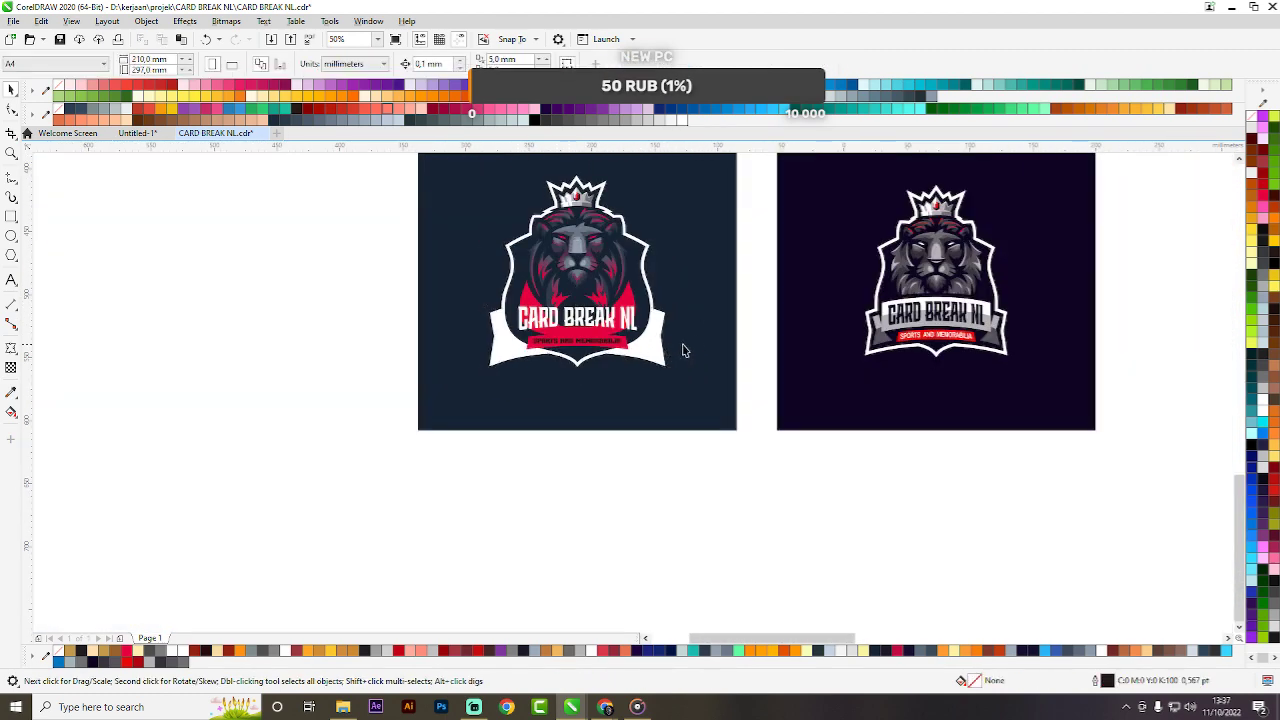
{"action": "left_click_drag", "start_coordinate": [686, 346], "coordinate": [264, 356]}
{"action": "key", "text": "Delete"}
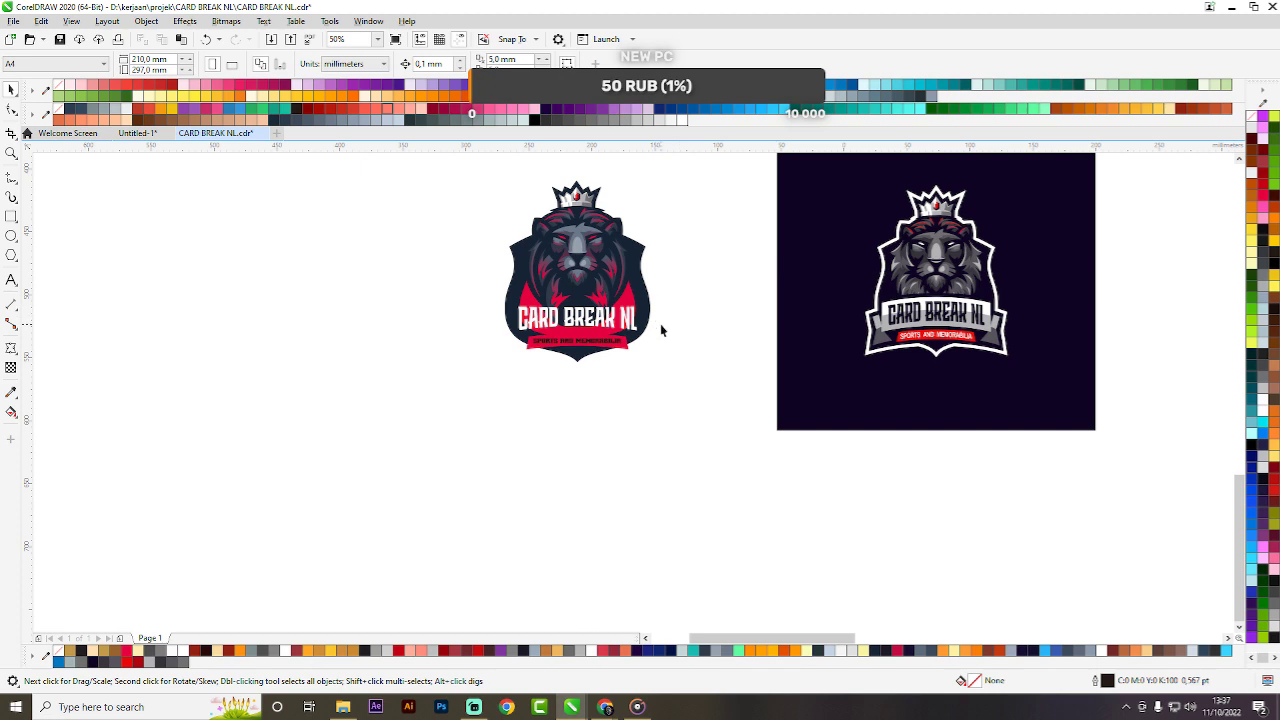
Give the logo objects a 50% black outline and delete the white border and ribbon-tail shapes around the navy shield.
{"action": "left_click", "coordinate": [650, 323]}
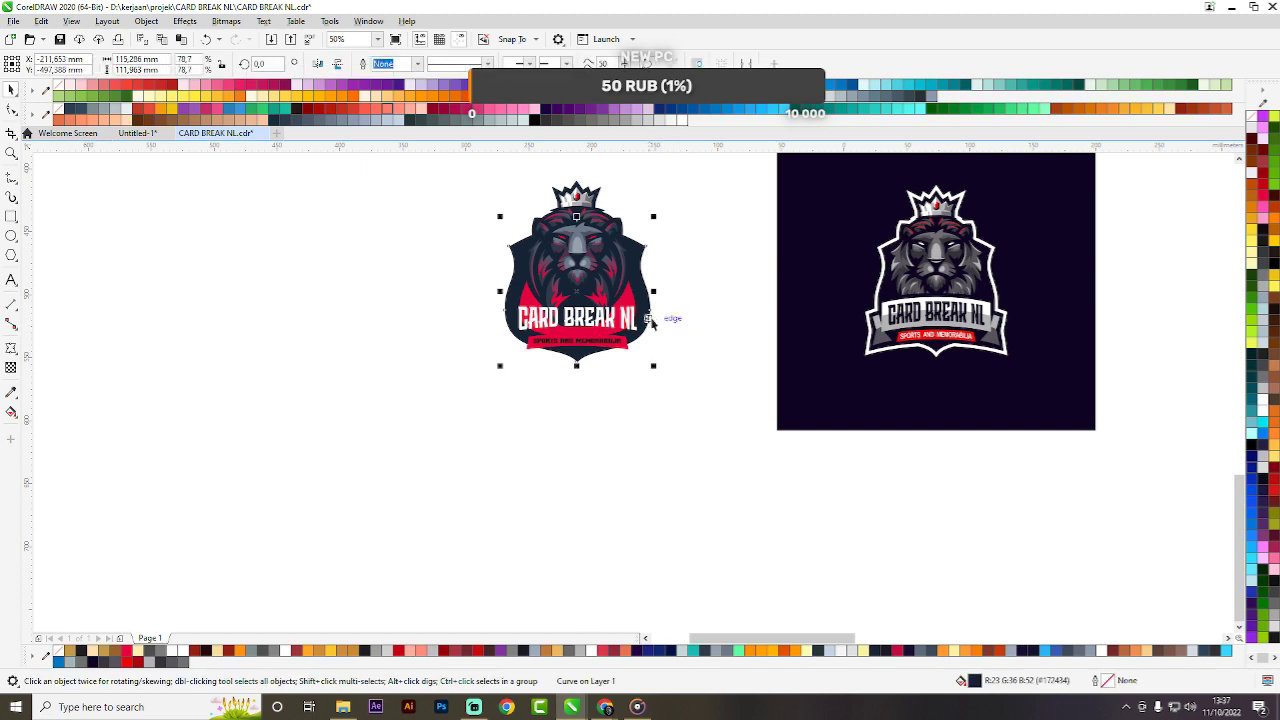
{"action": "left_click", "coordinate": [702, 187]}
{"action": "left_click", "coordinate": [662, 363]}
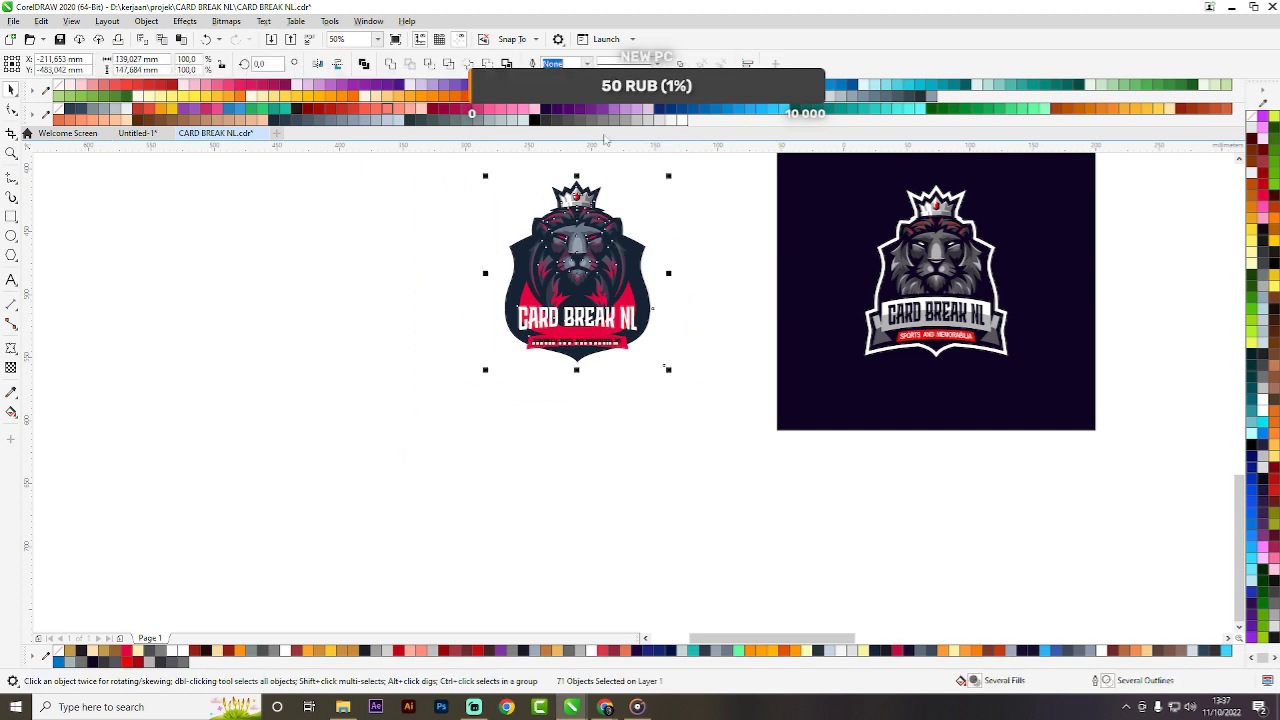
{"action": "left_click", "coordinate": [662, 363]}
{"action": "scroll", "coordinate": [662, 363], "scroll_direction": "up", "scroll_amount": 1}
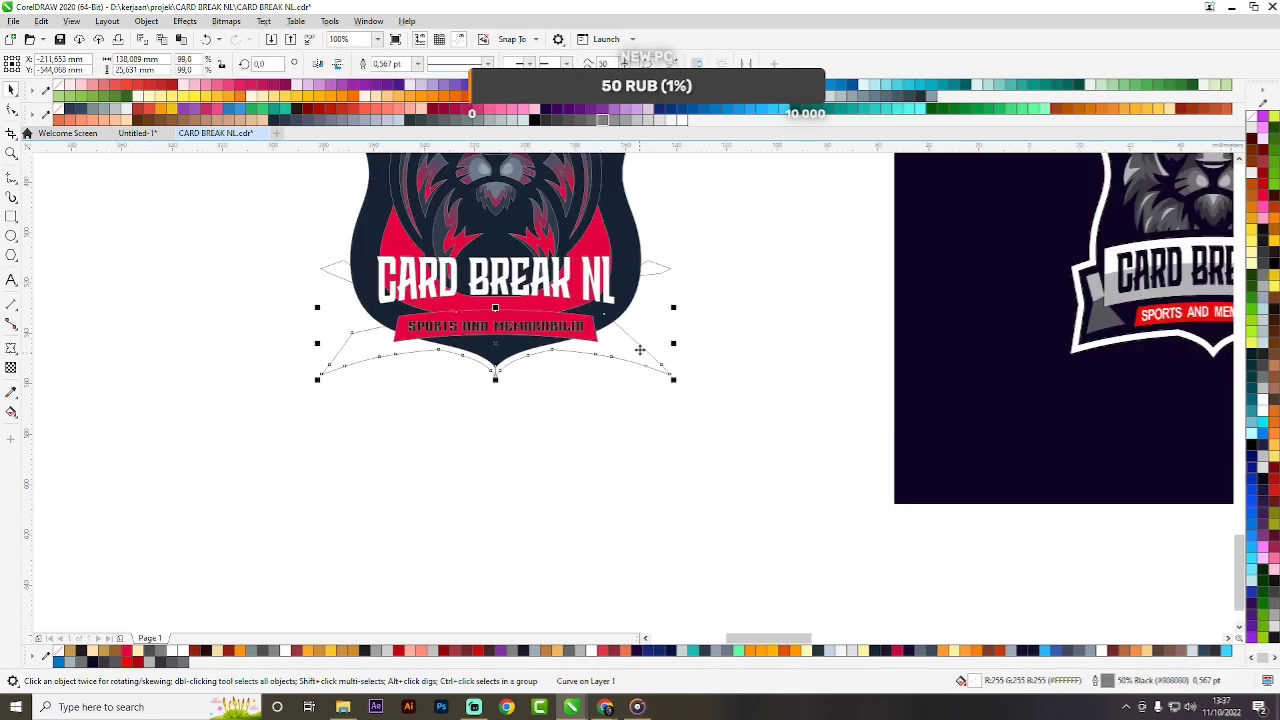
{"action": "scroll", "coordinate": [651, 366], "scroll_direction": "down", "scroll_amount": 2}
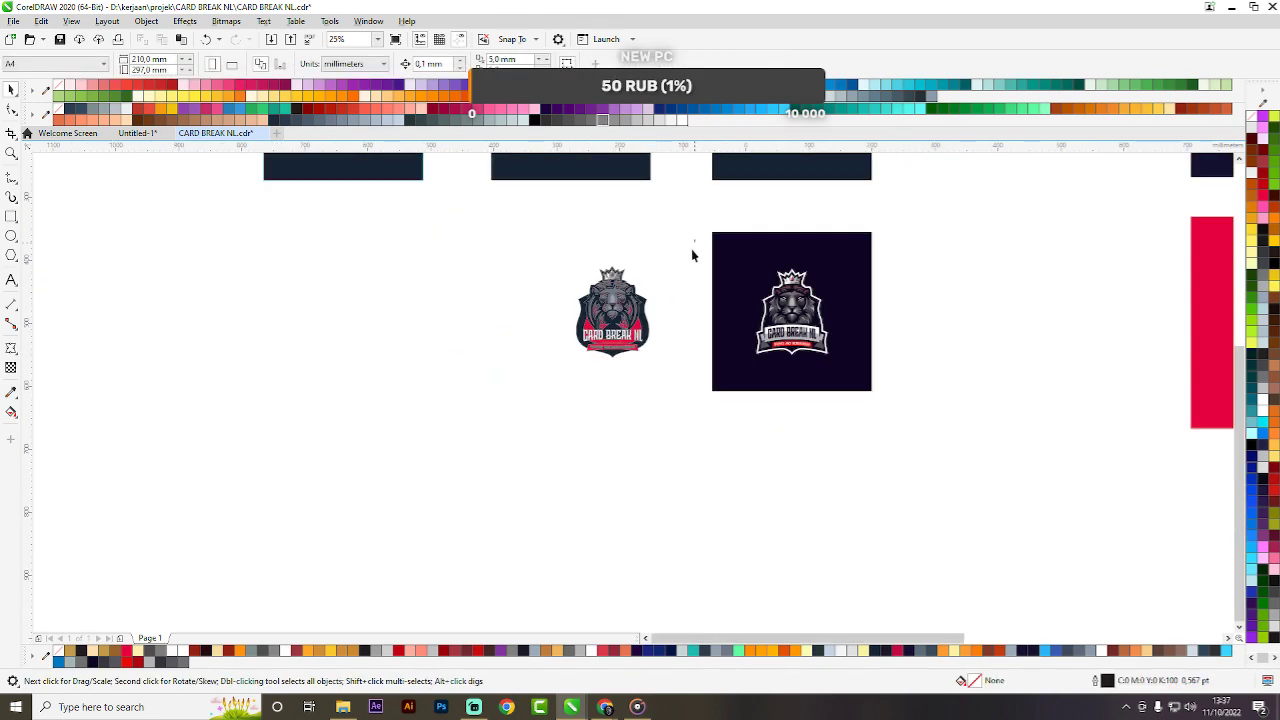
Remove the 50% black outline from all remaining objects of the lion logo.
{"action": "left_click_drag", "start_coordinate": [692, 255], "coordinate": [420, 437]}
{"action": "scroll", "coordinate": [625, 305], "scroll_direction": "up", "scroll_amount": 2}
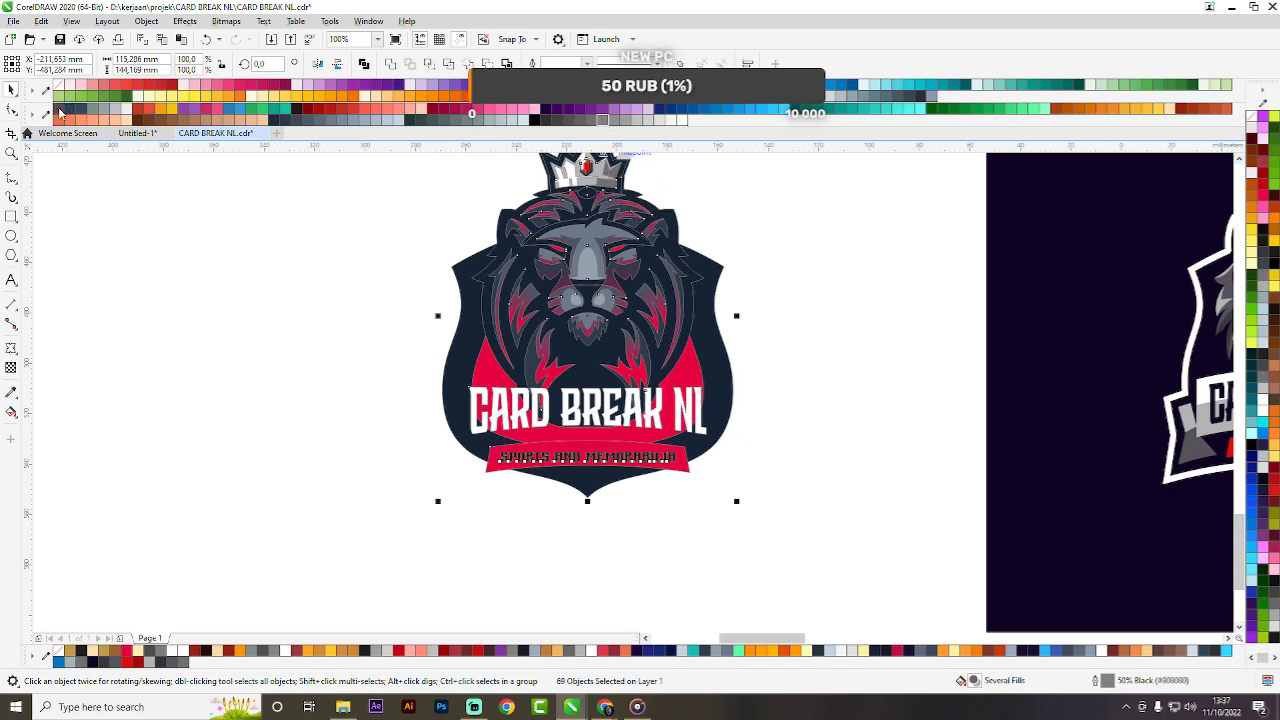
{"action": "right_click", "coordinate": [59, 112]}
{"action": "left_click", "coordinate": [203, 309]}
Move the red ribbon together with its SPORTS AND MEMORABILIA text straight down, clear of the shield.
{"action": "scroll", "coordinate": [640, 466], "scroll_direction": "up", "scroll_amount": 2}
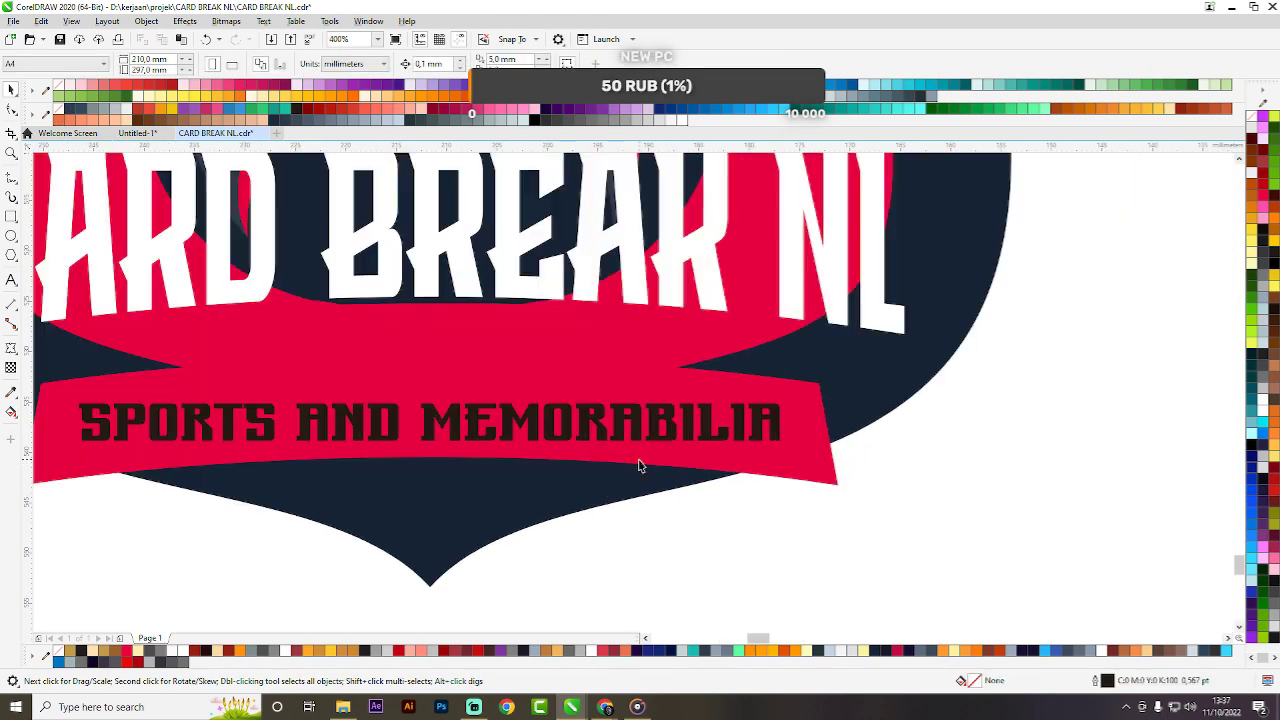
{"action": "left_click", "coordinate": [636, 420]}
{"action": "left_click", "coordinate": [651, 380], "text": "shift"}
{"action": "scroll", "coordinate": [600, 380], "scroll_direction": "down", "scroll_amount": 2}
{"action": "left_click_drag", "start_coordinate": [622, 377], "coordinate": [622, 580]}
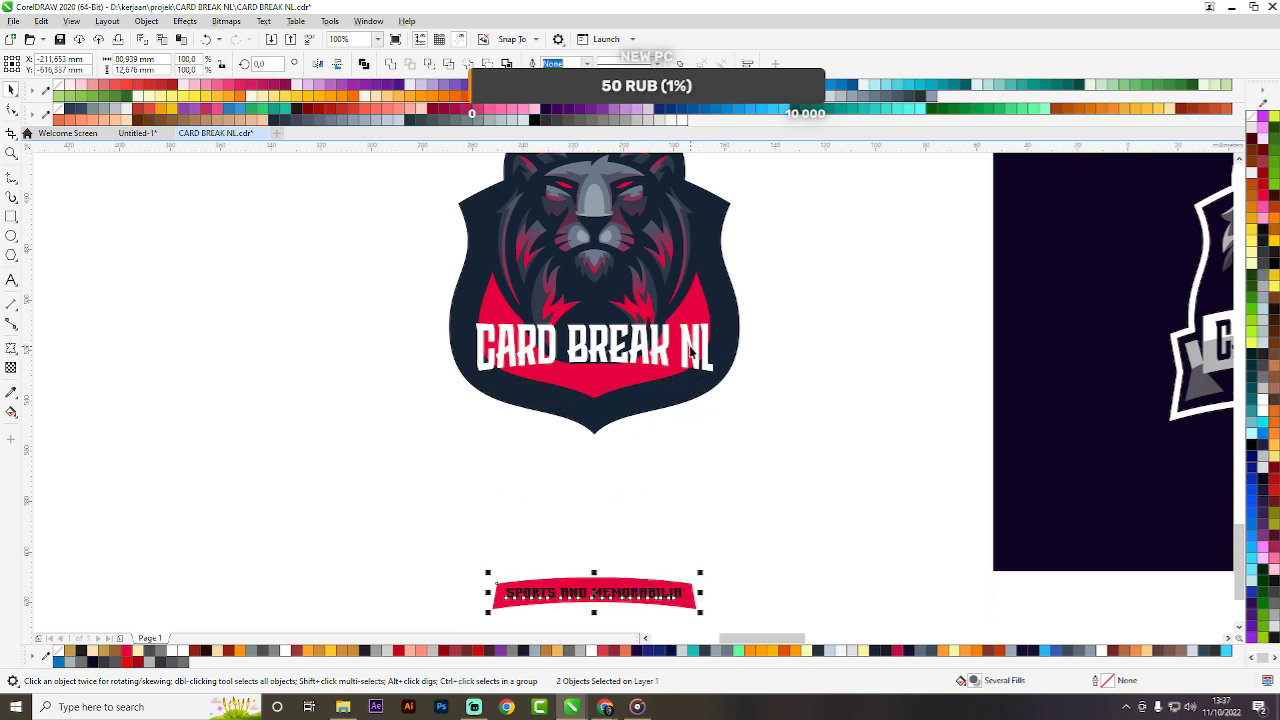
Place the CARD BREAK NL lettering below the shield in black, stretched vertically to about 31.3 mm tall.
{"action": "left_click_drag", "start_coordinate": [690, 350], "coordinate": [686, 477]}
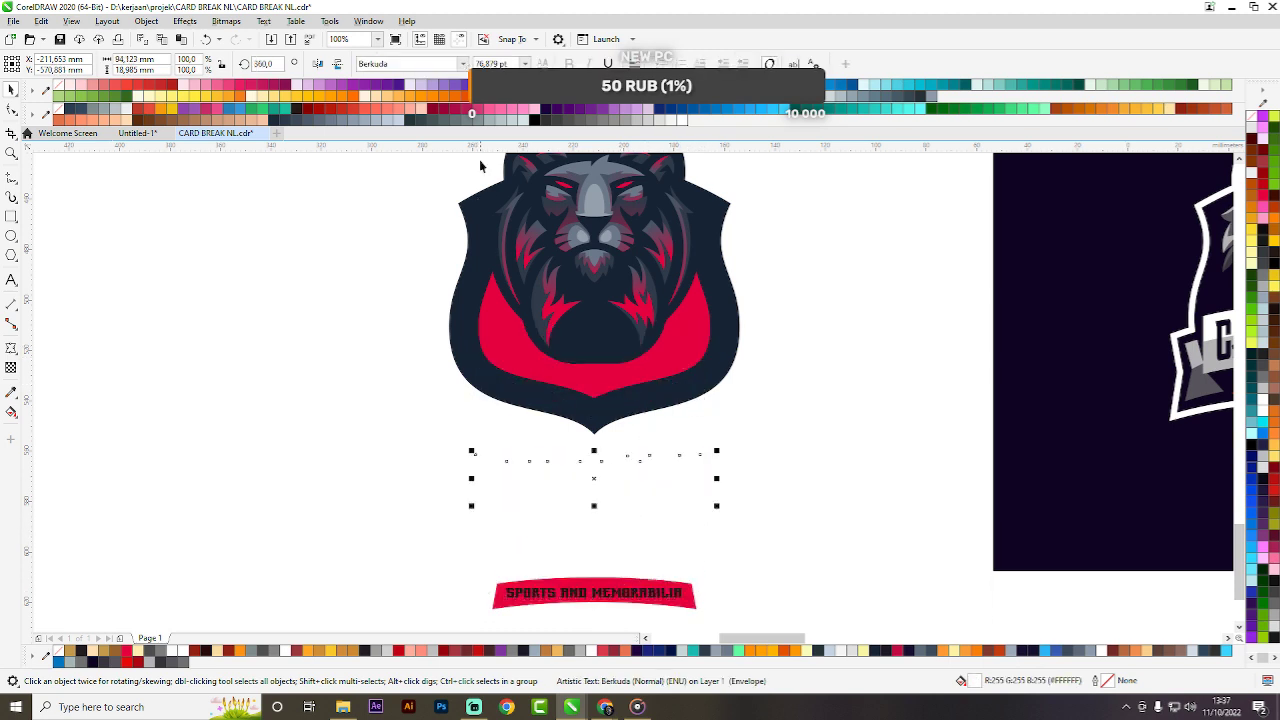
{"action": "left_click", "coordinate": [542, 120]}
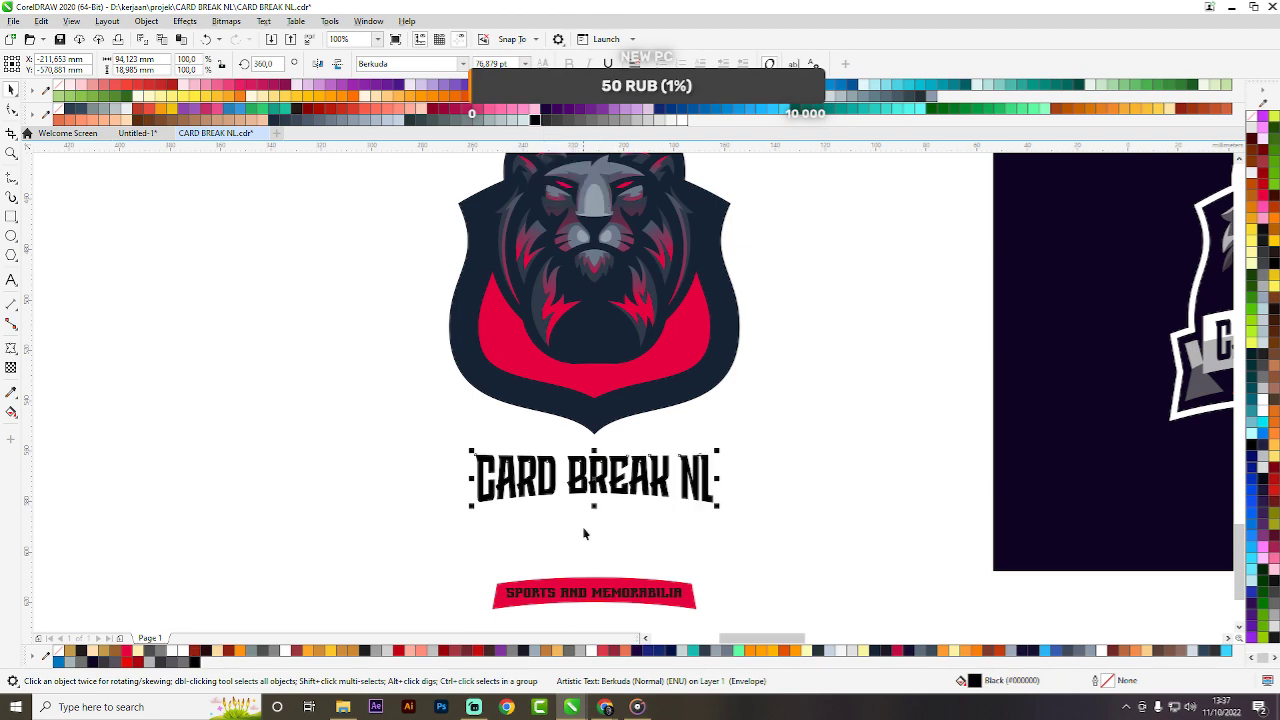
{"action": "scroll", "coordinate": [655, 470], "scroll_direction": "down", "scroll_amount": 2}
{"action": "scroll", "coordinate": [694, 517], "scroll_direction": "up", "scroll_amount": 3}
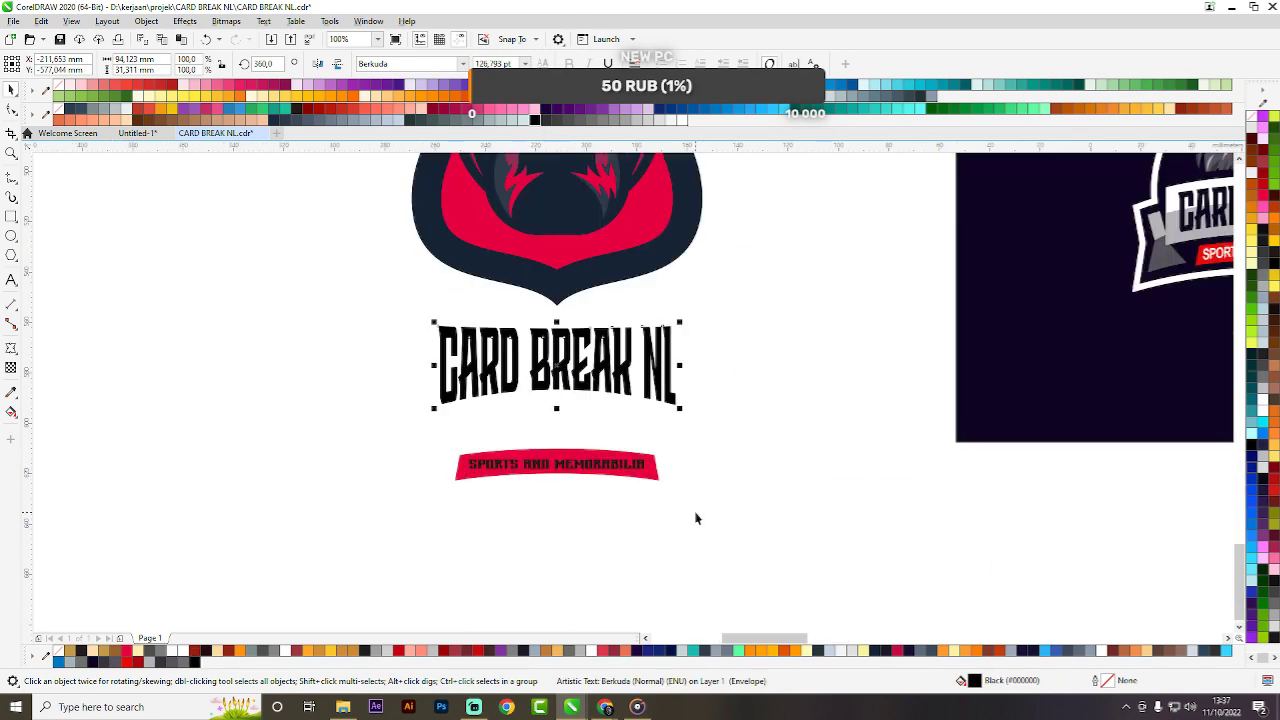
{"action": "left_click", "coordinate": [613, 510]}
Bend the top and bottom edges of the CARD BREAK NL lettering into downward curves with the Envelope tool.
{"action": "scroll", "coordinate": [545, 368], "scroll_direction": "up", "scroll_amount": 1}
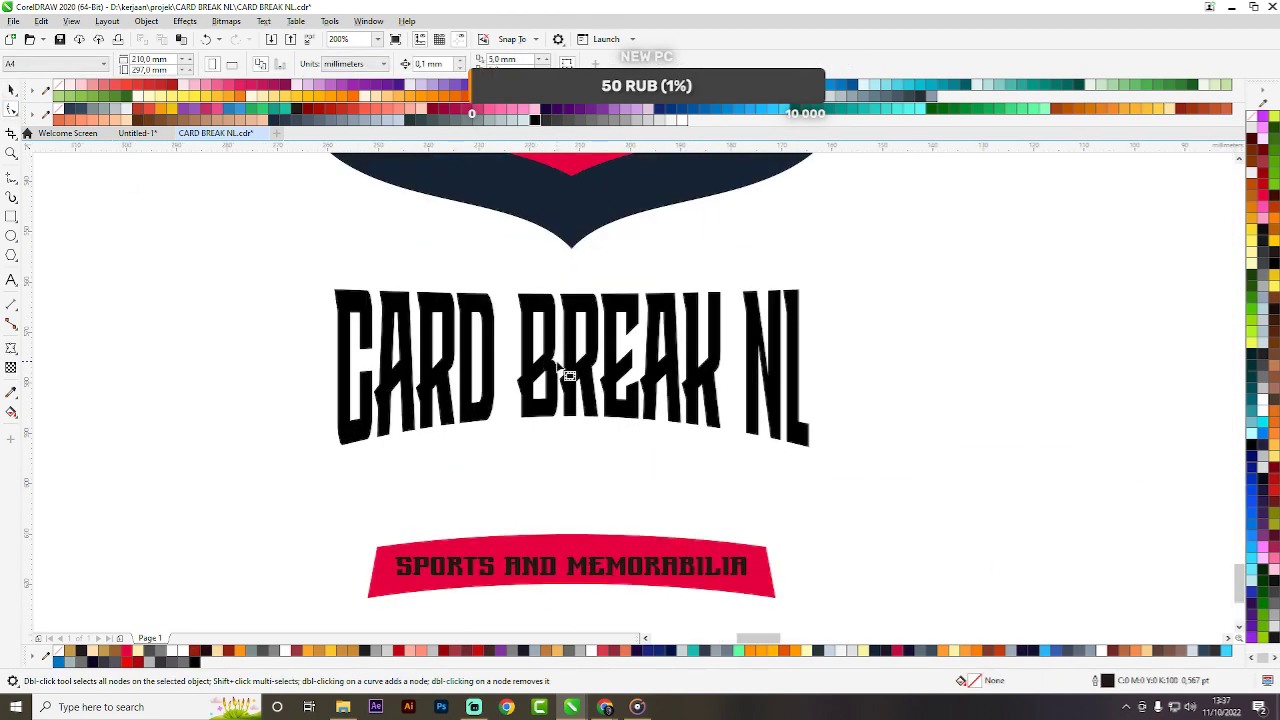
{"action": "left_click", "coordinate": [550, 371]}
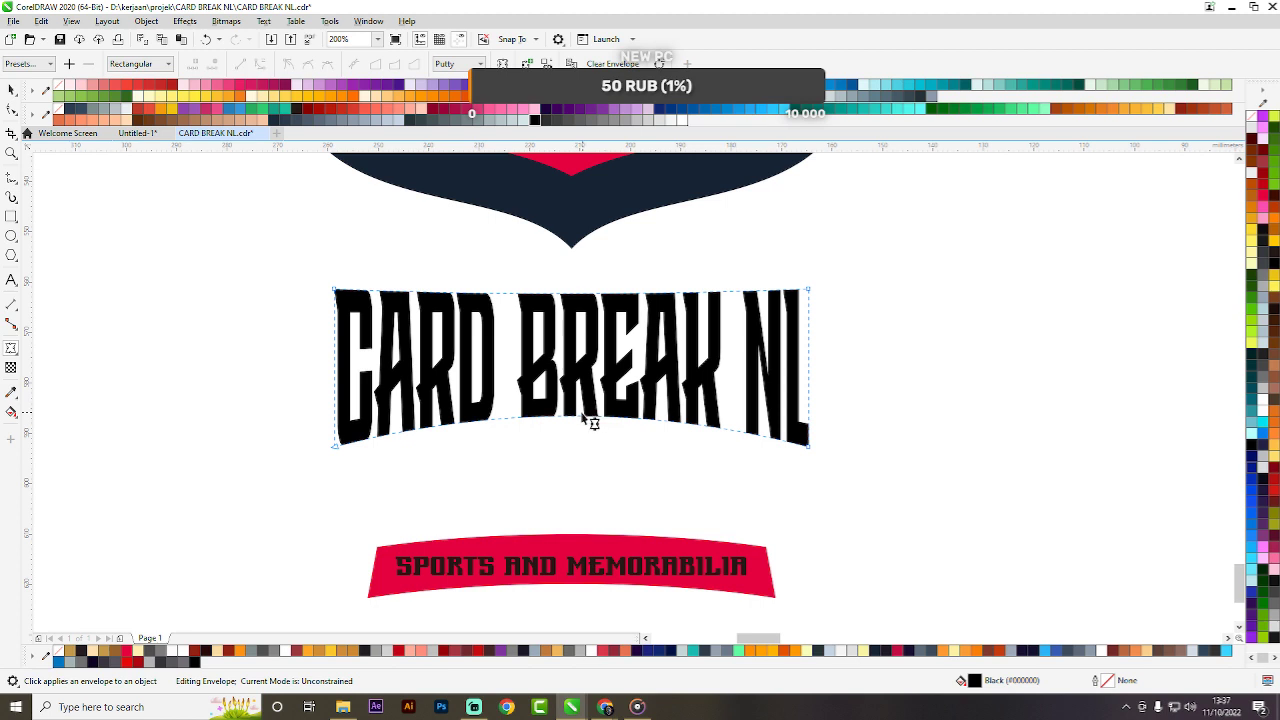
{"action": "left_click_drag", "start_coordinate": [543, 413], "coordinate": [576, 463]}
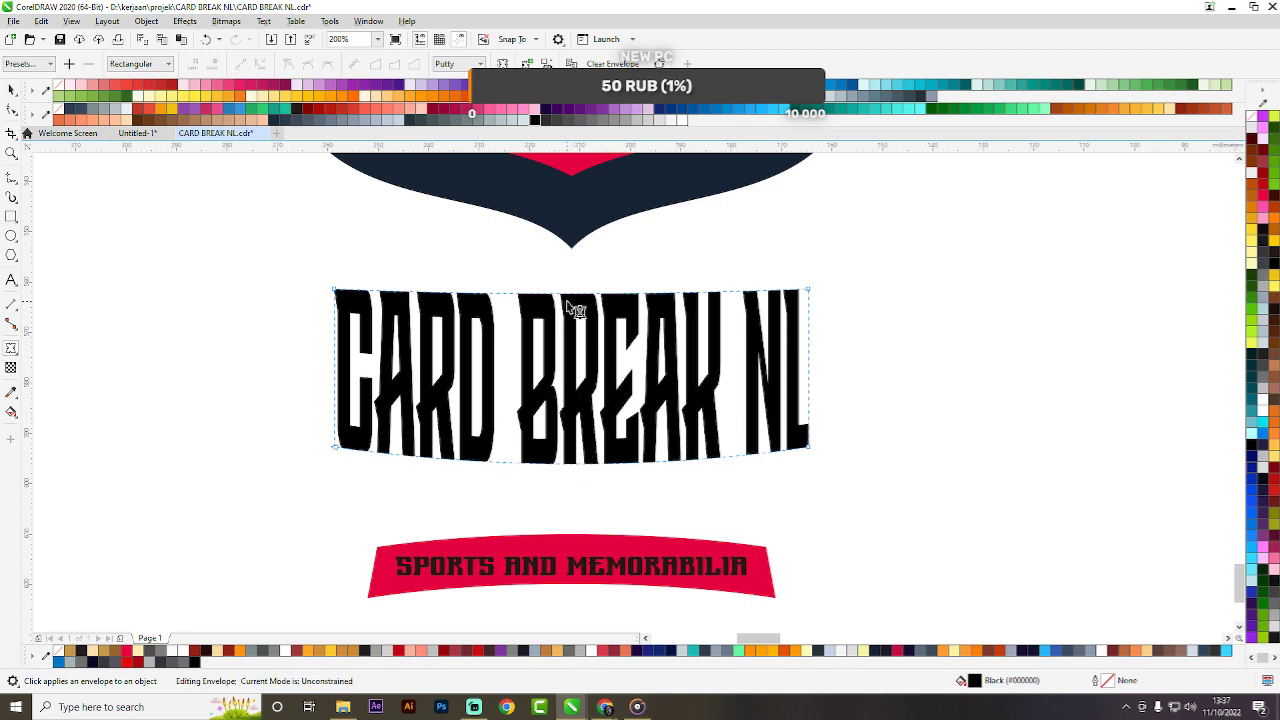
{"action": "left_click_drag", "start_coordinate": [574, 294], "coordinate": [577, 320]}
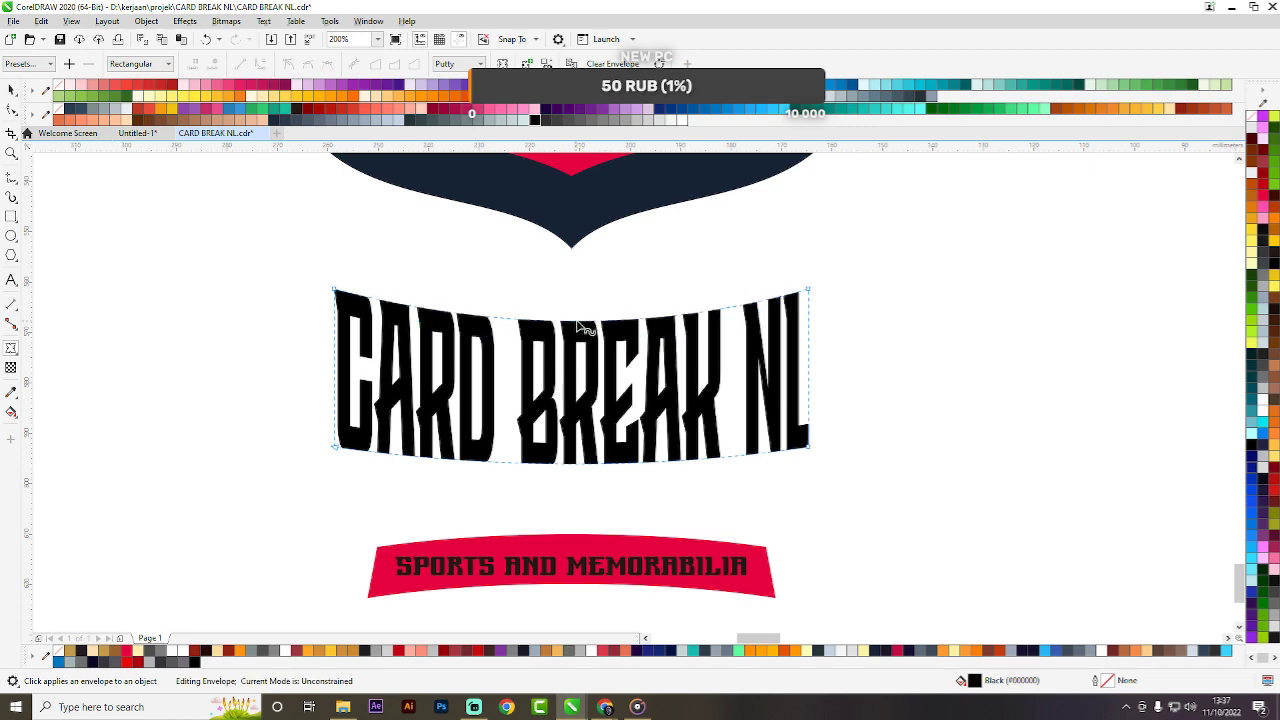
{"action": "scroll", "coordinate": [769, 469], "scroll_direction": "down", "scroll_amount": 2}
{"action": "key", "text": "space"}
{"action": "scroll", "coordinate": [666, 364], "scroll_direction": "up", "scroll_amount": 2}
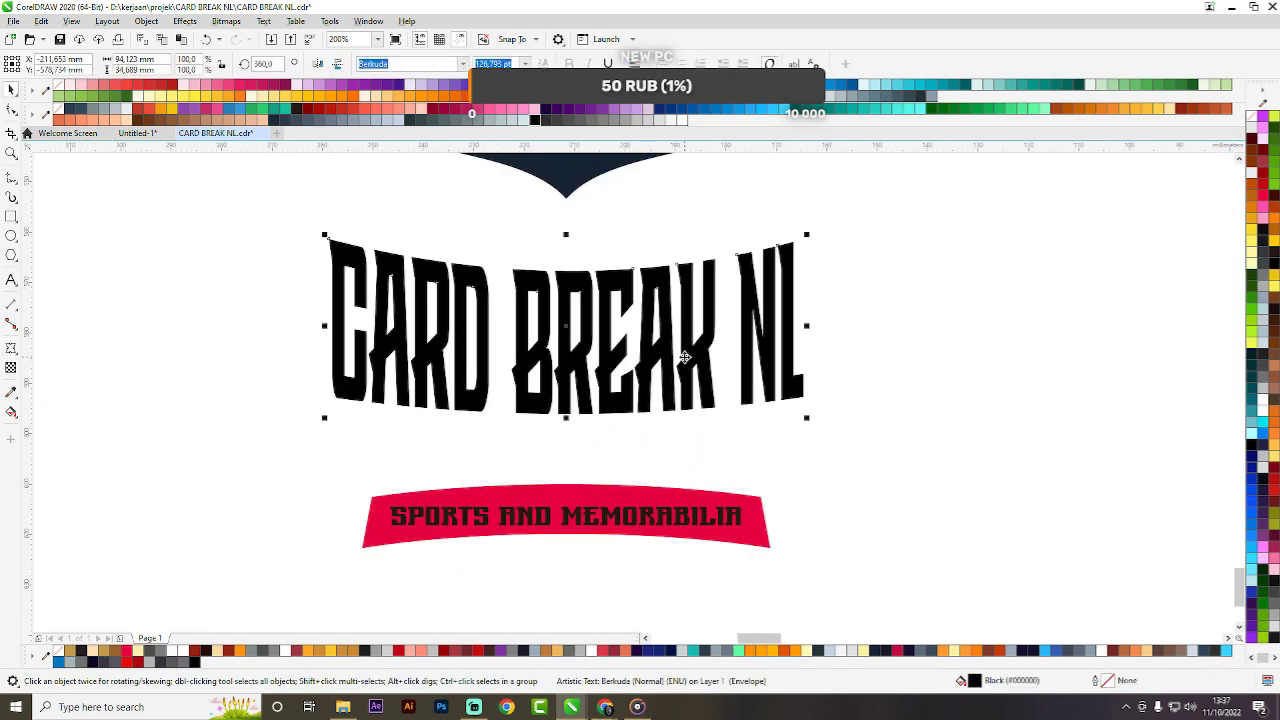
{"action": "scroll", "coordinate": [684, 357], "scroll_direction": "down", "scroll_amount": 2}
{"action": "left_click", "coordinate": [798, 376]}
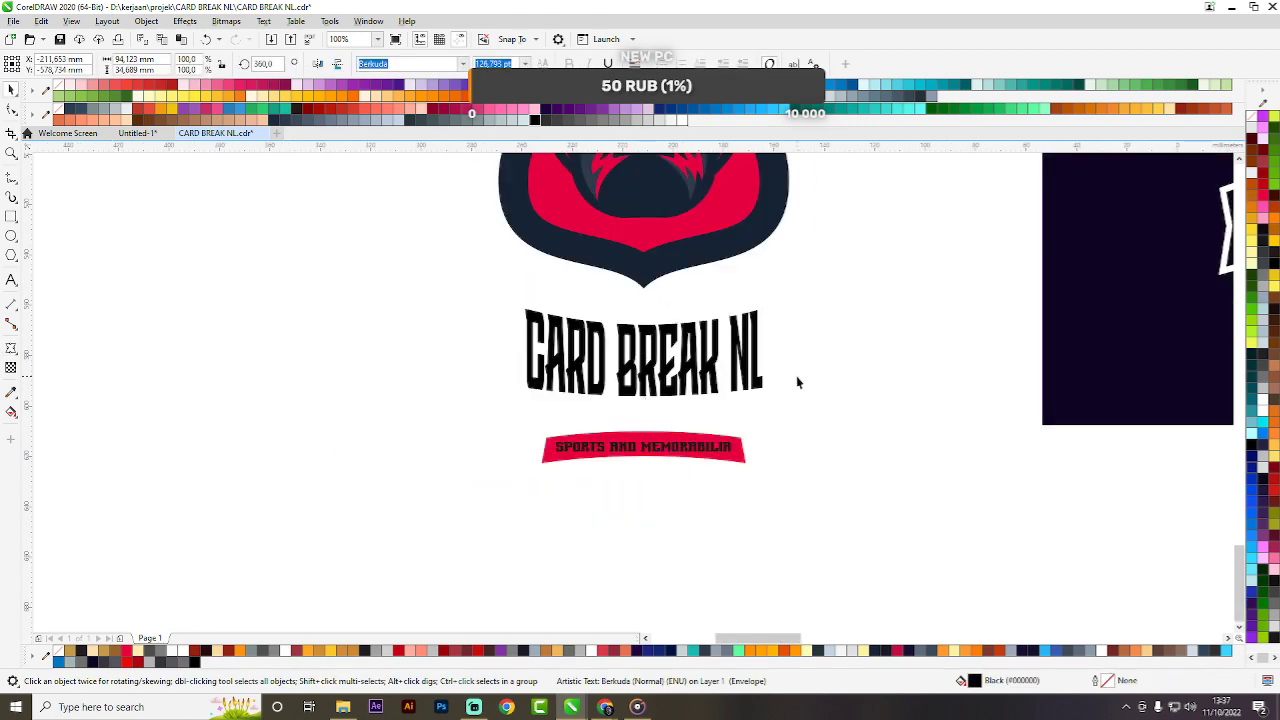
{"action": "left_click", "coordinate": [709, 345]}
{"action": "left_click", "coordinate": [866, 430]}
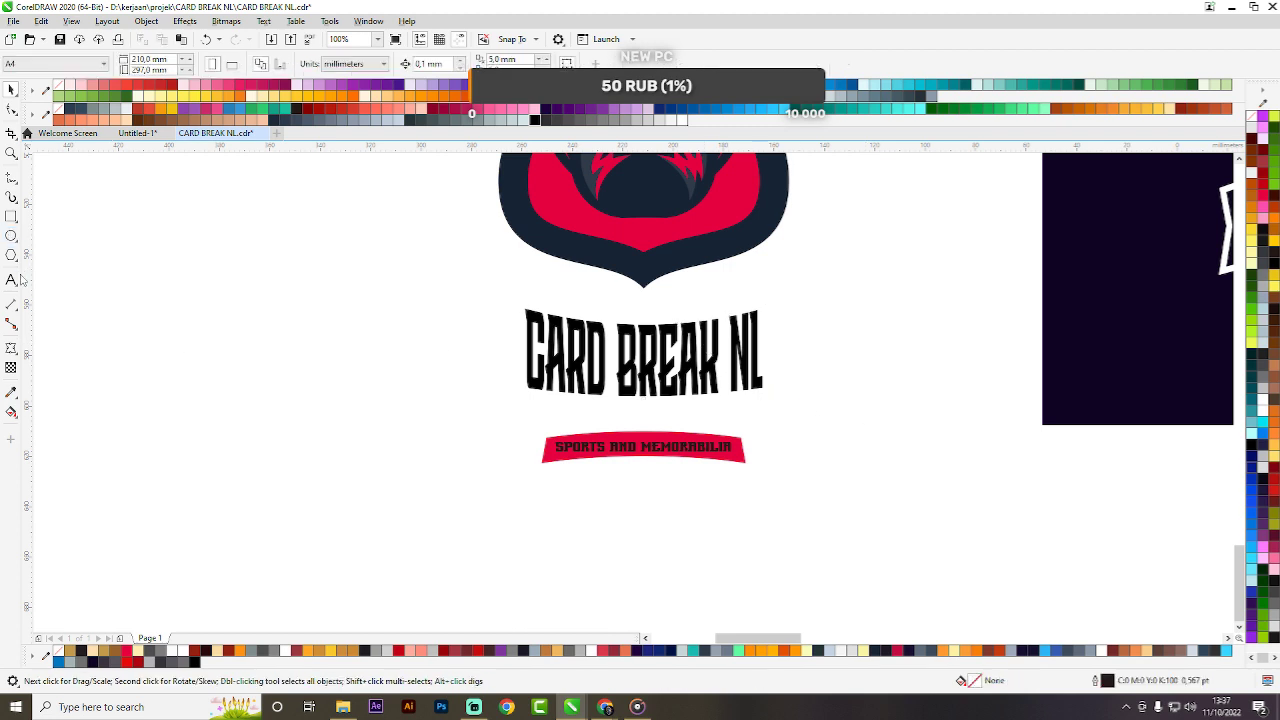
Replace the curved CARD BREAK NL lettering with new straight text of the same wording above the ribbon, enlarged to about 121.9 mm wide.
{"action": "key", "text": "F8"}
{"action": "scroll", "coordinate": [576, 420], "scroll_direction": "up", "scroll_amount": 2}
{"action": "left_click", "coordinate": [496, 410]}
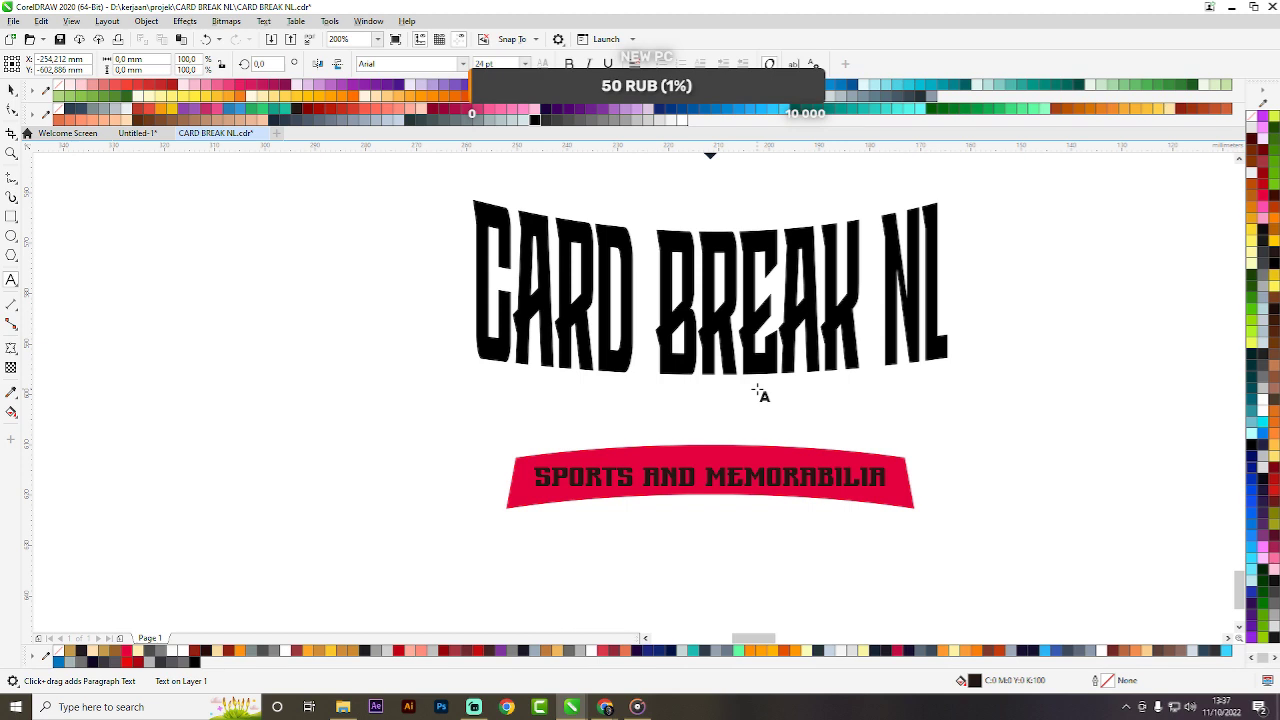
{"action": "type", "text": "CARD AND"}
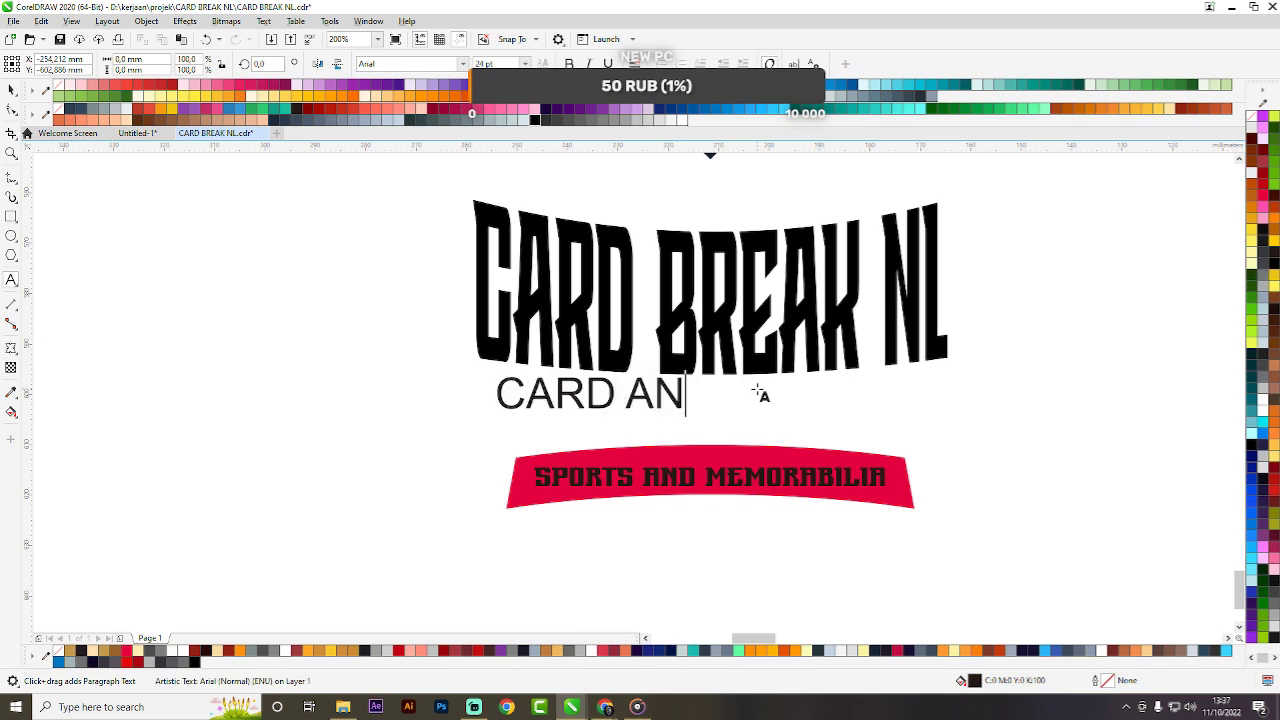
{"action": "key", "text": "BackSpace"}
{"action": "key", "text": "BackSpace"}
{"action": "key", "text": "BackSpace"}
{"action": "key", "text": "BackSpace"}
{"action": "key", "text": "BackSpace"}
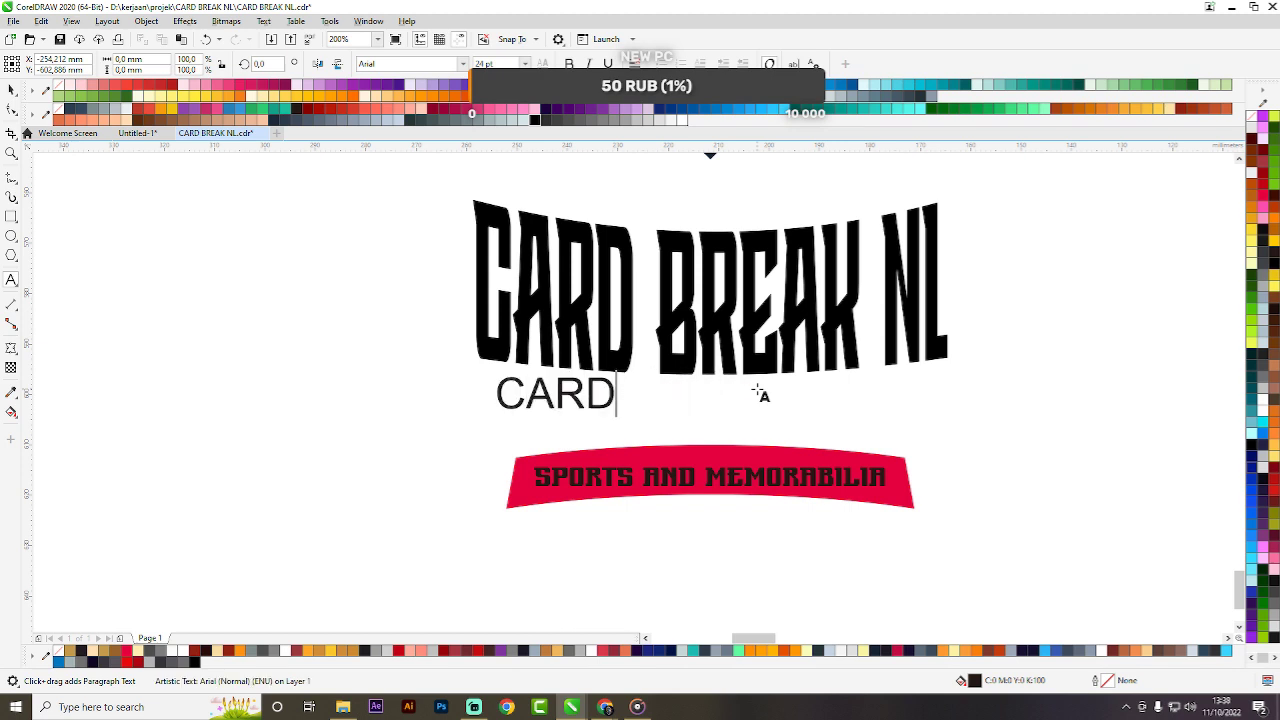
{"action": "type", "text": "BREA"}
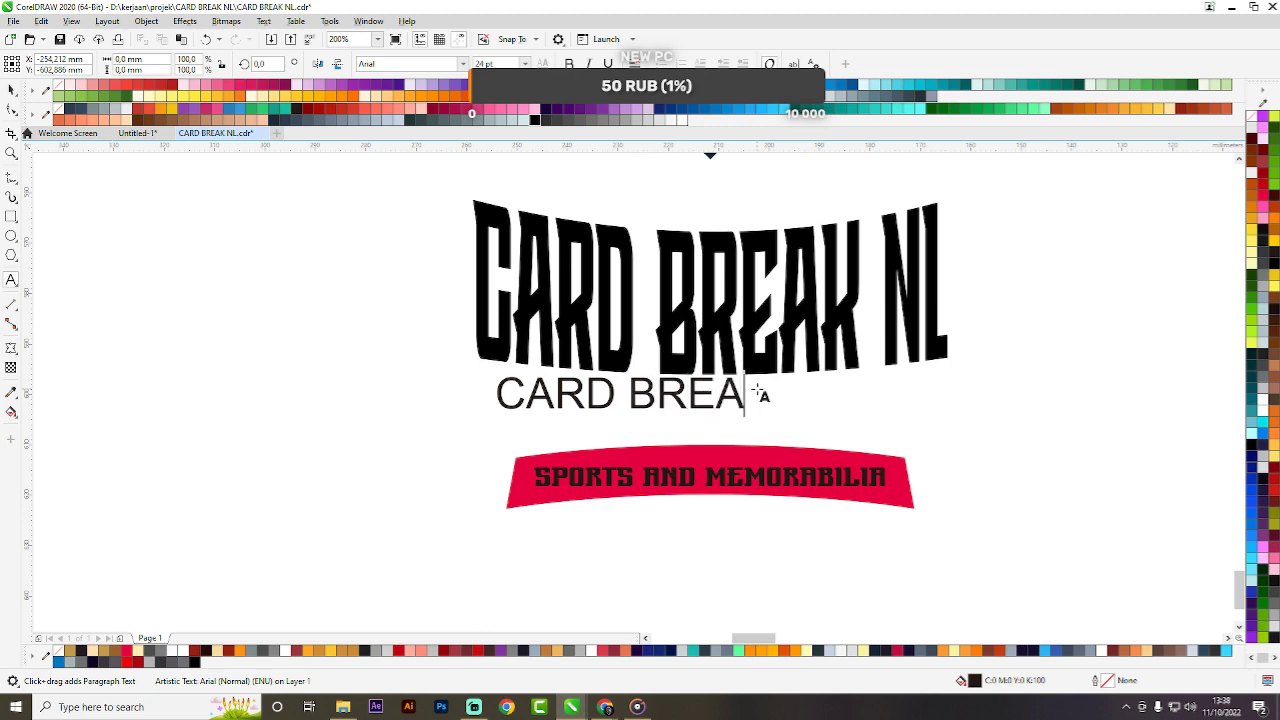
{"action": "type", "text": "K NL"}
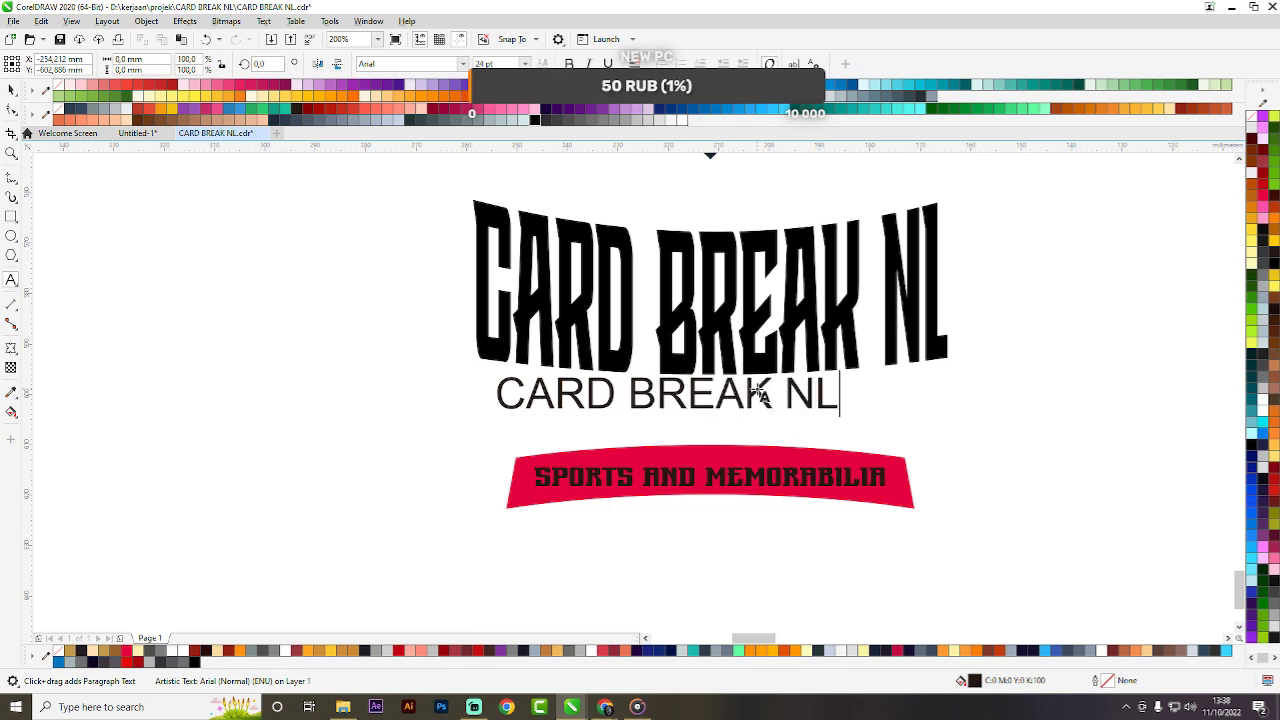
{"action": "key", "text": "Escape"}
{"action": "key", "text": "space"}
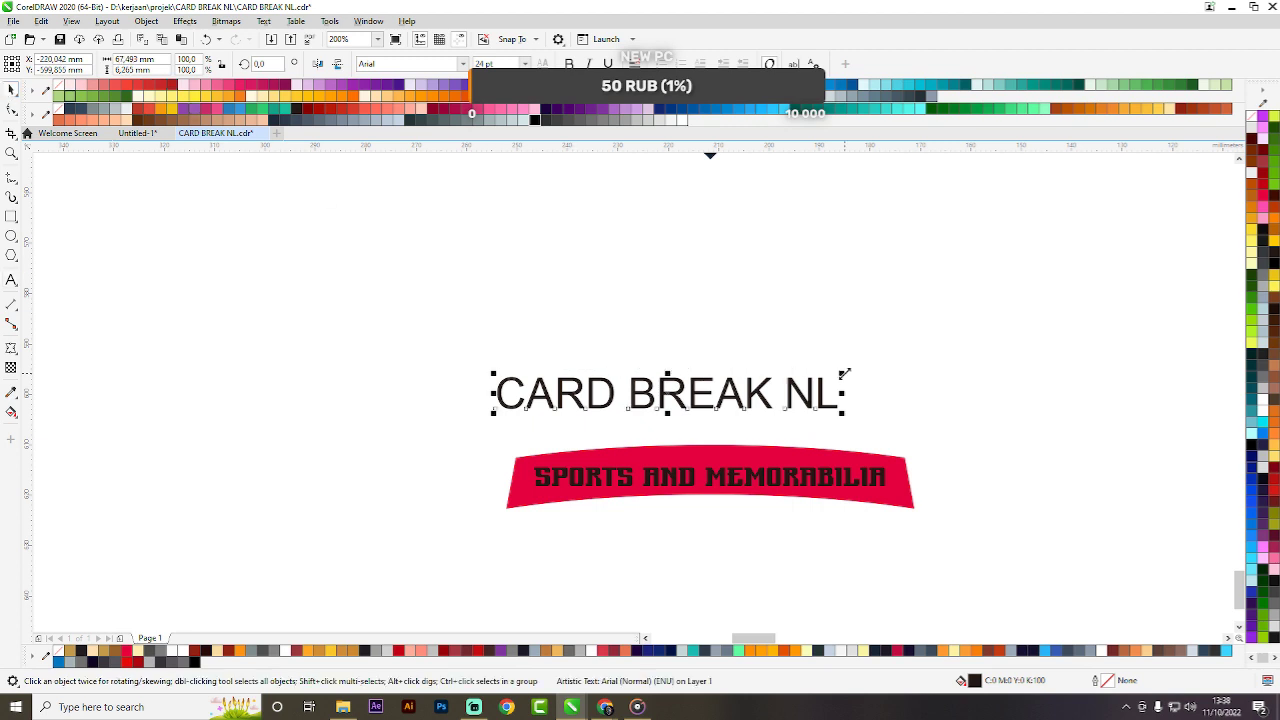
{"action": "left_click_drag", "start_coordinate": [841, 373], "coordinate": [1116, 348]}
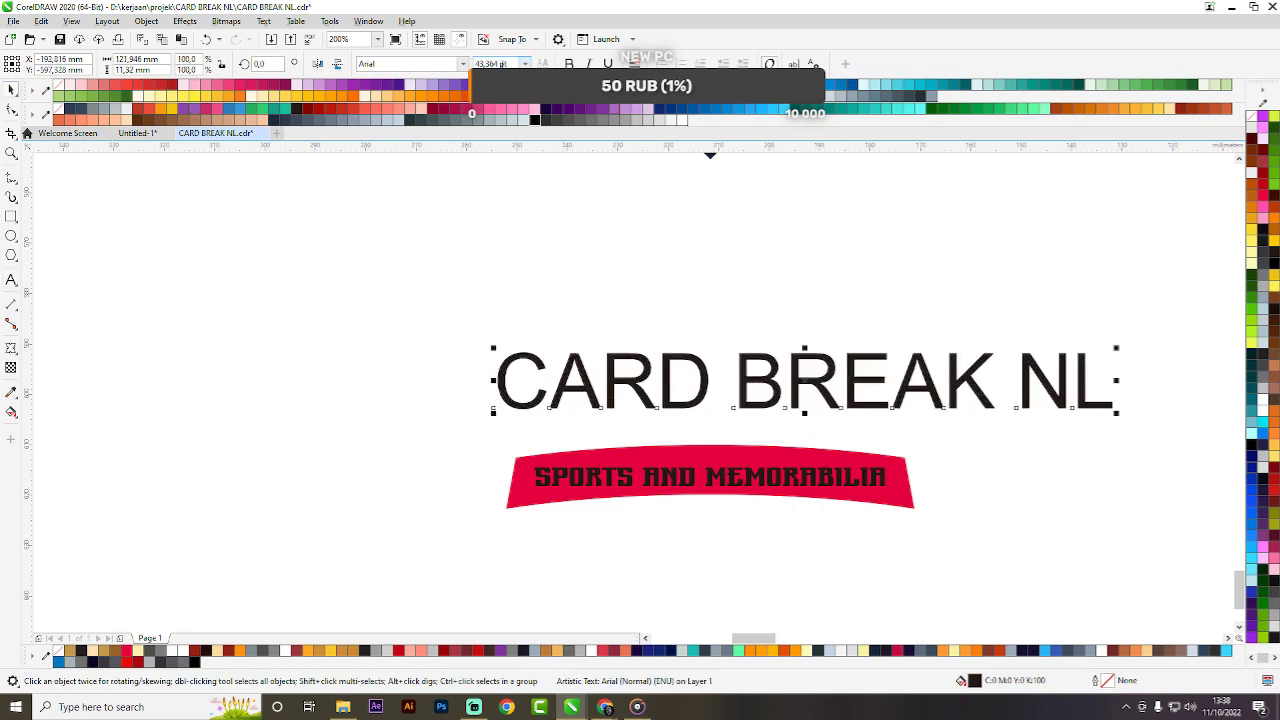
Preview fonts from the font list on the CARD BREAK NL lettering, including Candara, Caviar Dreams, Century and Bersepeda.
{"action": "left_click", "coordinate": [465, 61]}
{"action": "left_click", "coordinate": [465, 64]}
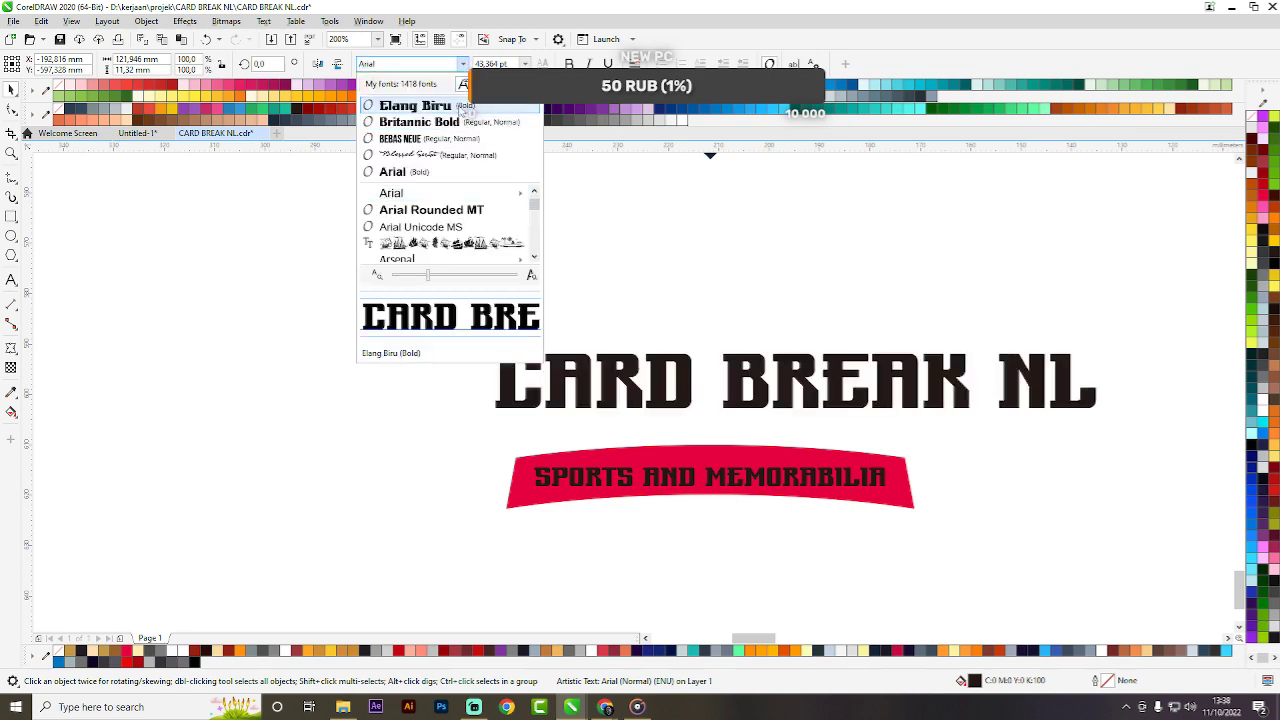
{"action": "scroll", "coordinate": [450, 210], "scroll_direction": "down", "scroll_amount": 3}
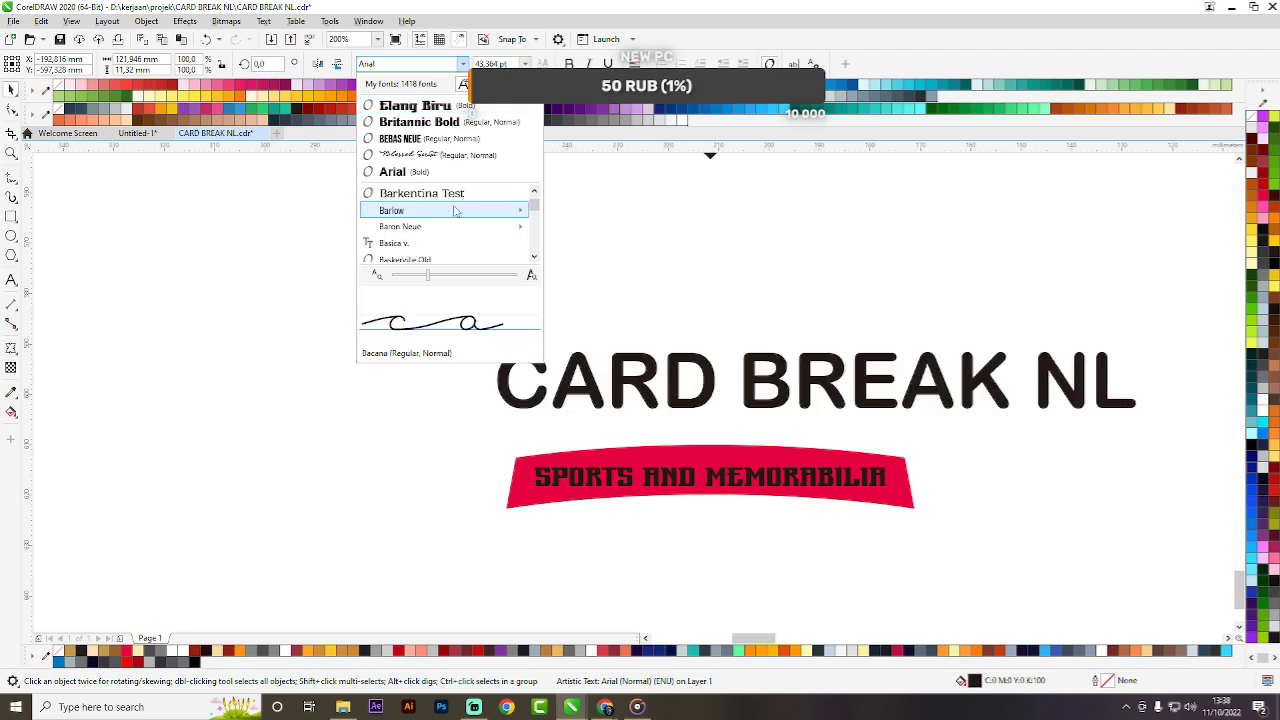
{"action": "scroll", "coordinate": [450, 237], "scroll_direction": "down", "scroll_amount": 3}
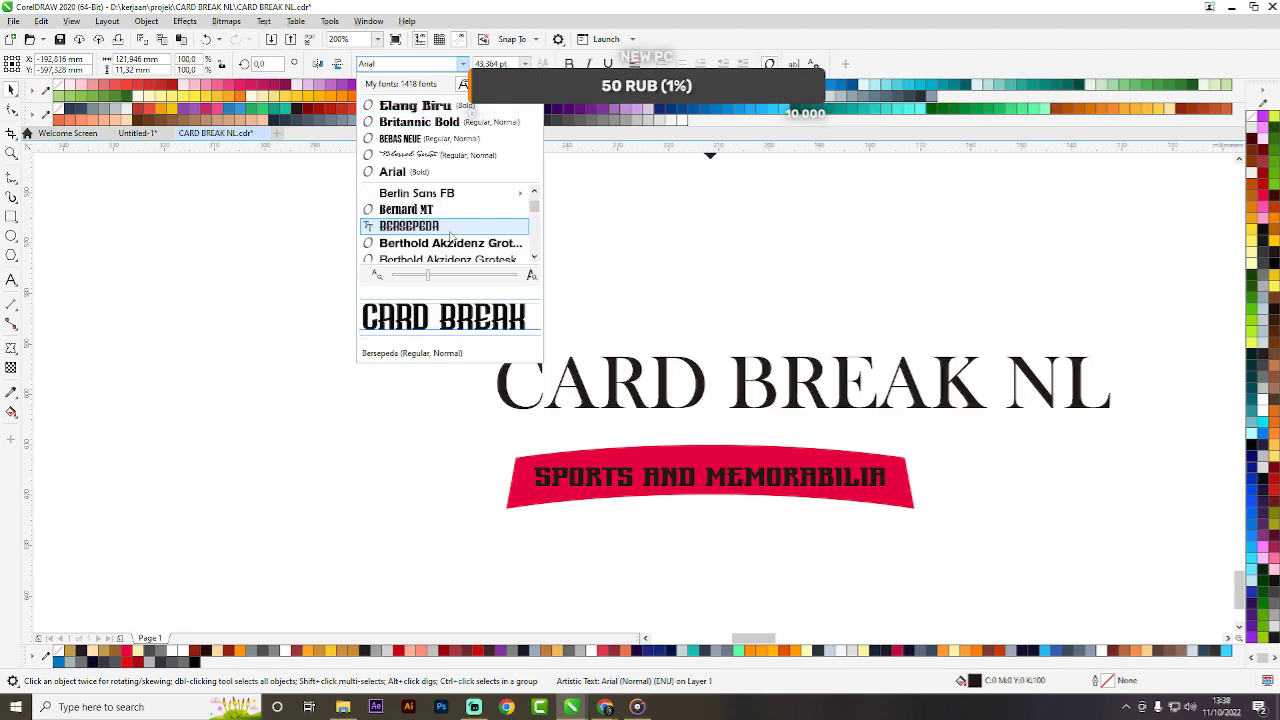
{"action": "scroll", "coordinate": [450, 237], "scroll_direction": "down", "scroll_amount": 3}
{"action": "scroll", "coordinate": [450, 237], "scroll_direction": "down", "scroll_amount": 6}
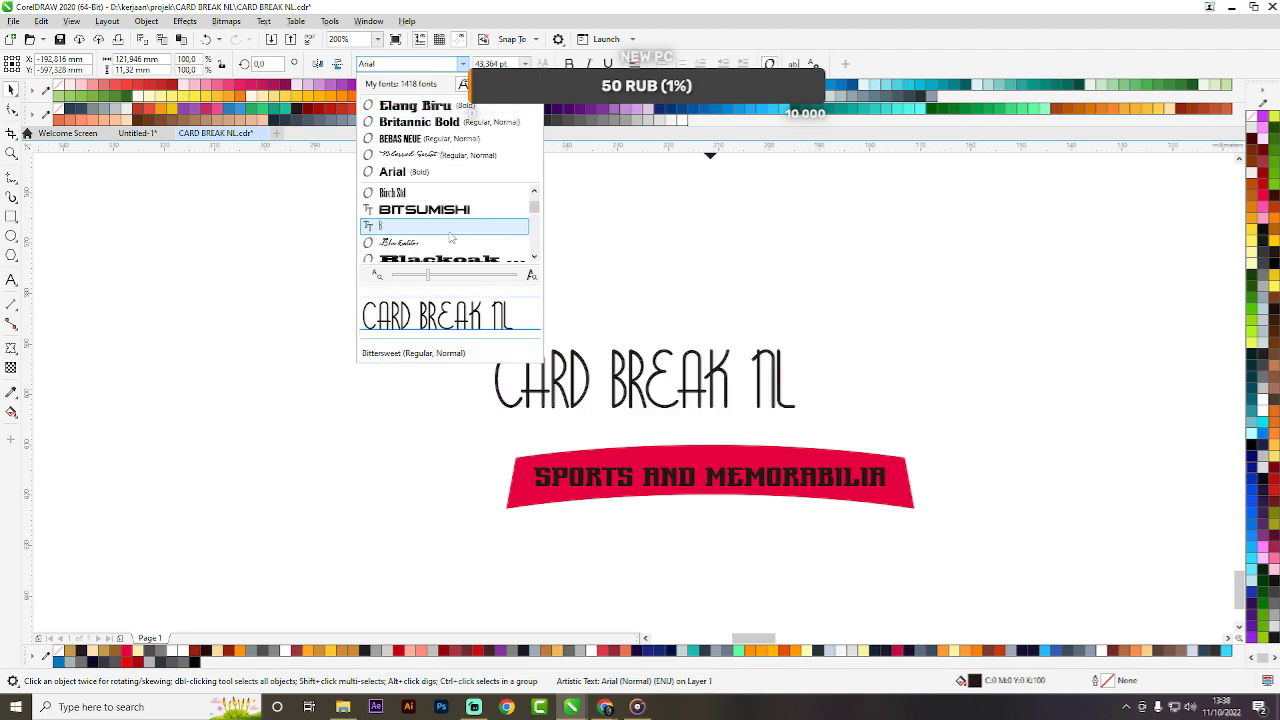
{"action": "scroll", "coordinate": [449, 237], "scroll_direction": "down", "scroll_amount": 9}
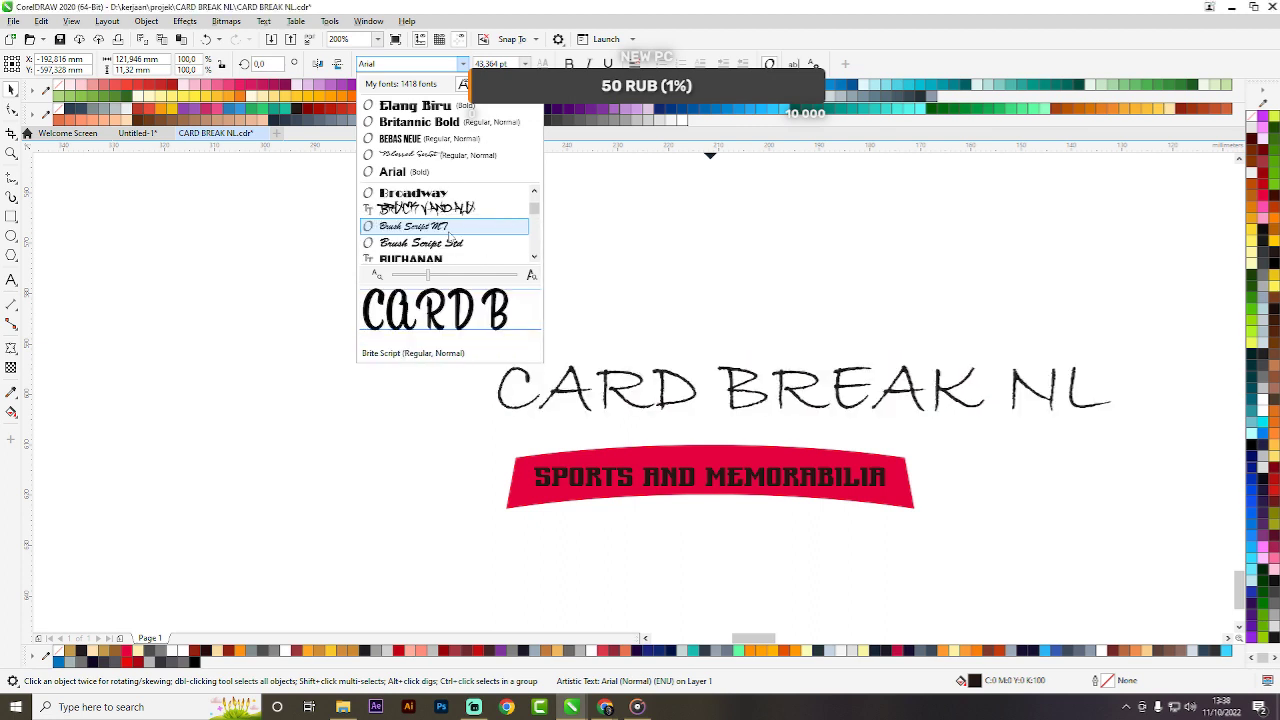
{"action": "mouse_move", "coordinate": [438, 226]}
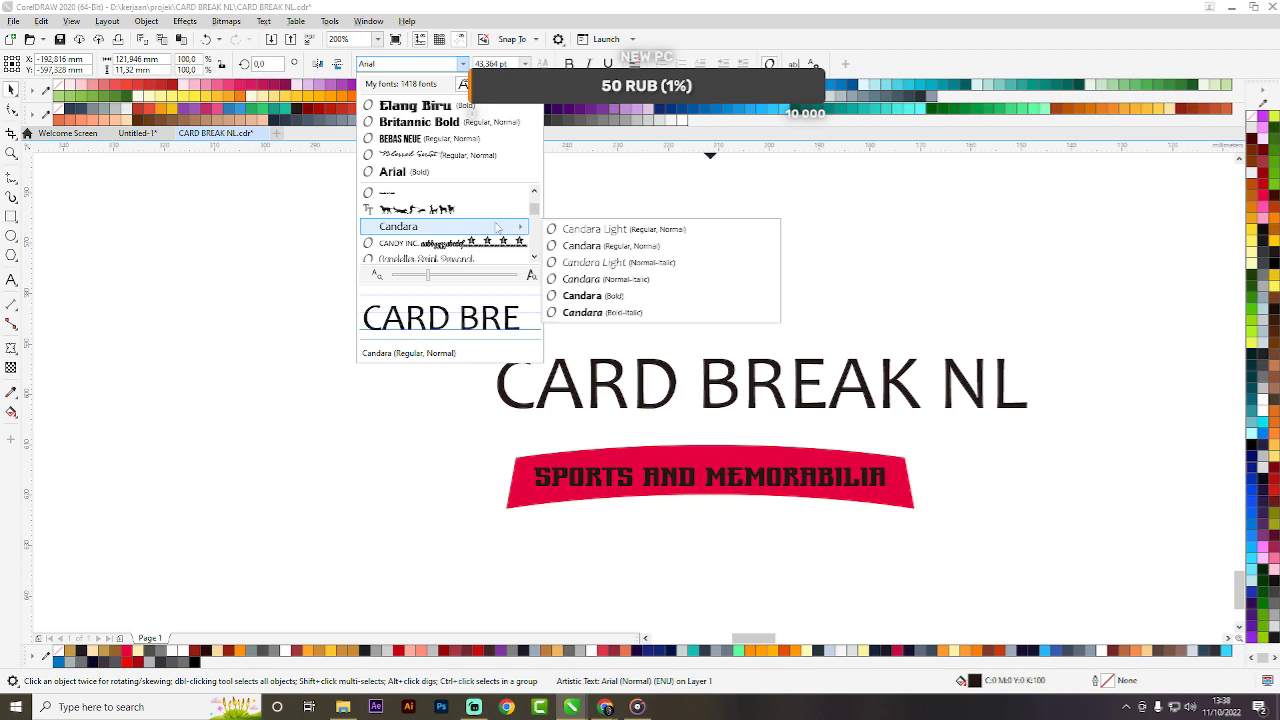
{"action": "scroll", "coordinate": [497, 228], "scroll_direction": "down", "scroll_amount": 3}
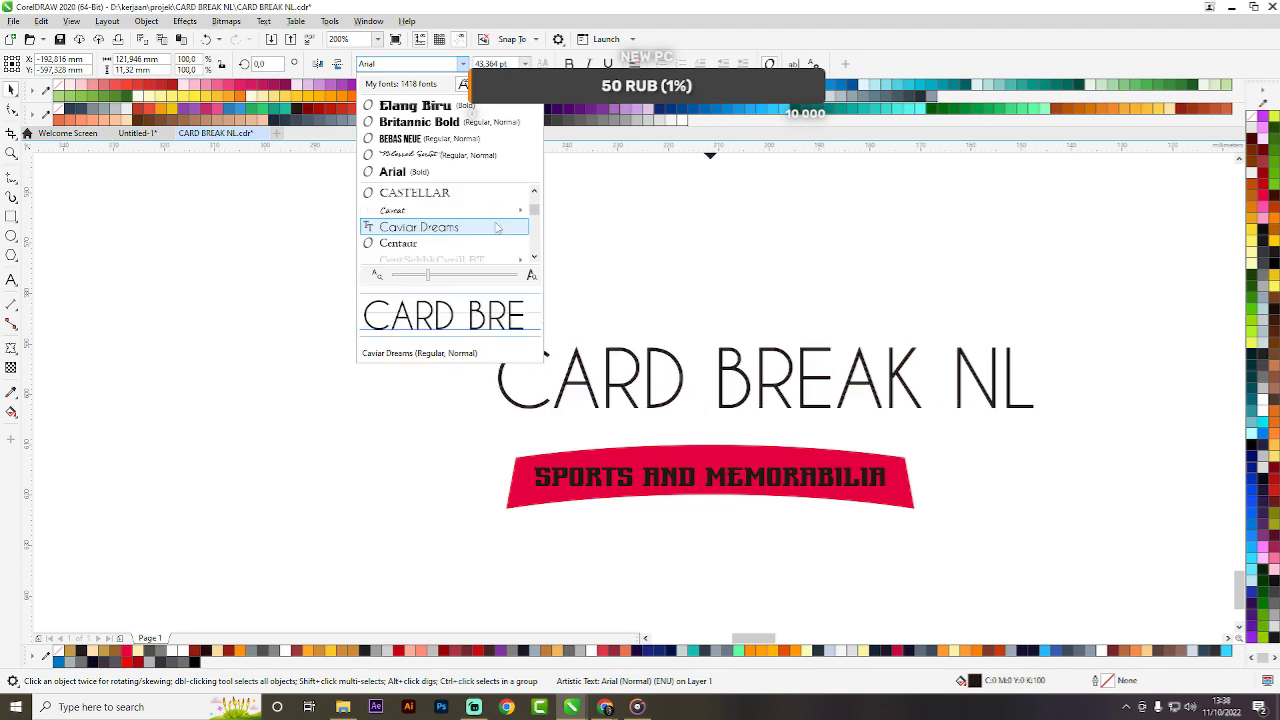
{"action": "scroll", "coordinate": [497, 226], "scroll_direction": "down", "scroll_amount": 1}
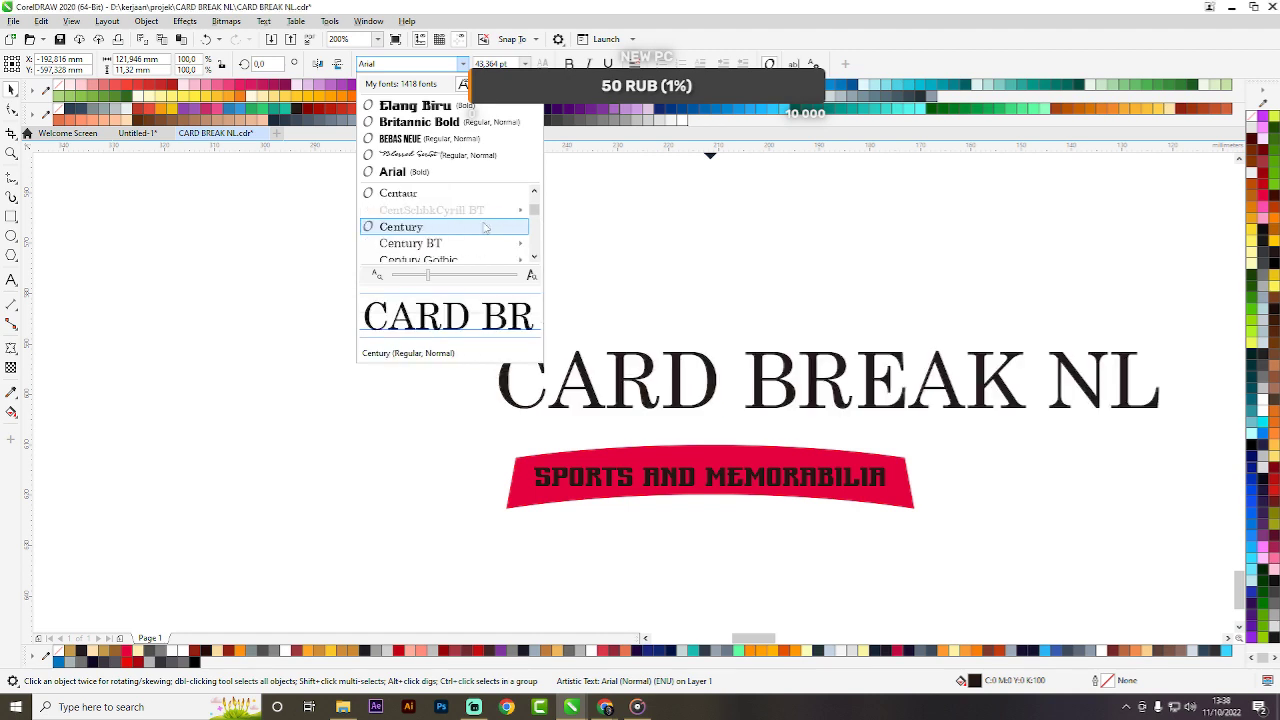
{"action": "scroll", "coordinate": [480, 226], "scroll_direction": "down", "scroll_amount": 1}
{"action": "scroll", "coordinate": [476, 220], "scroll_direction": "up", "scroll_amount": 2}
{"action": "scroll", "coordinate": [478, 220], "scroll_direction": "up", "scroll_amount": 10}
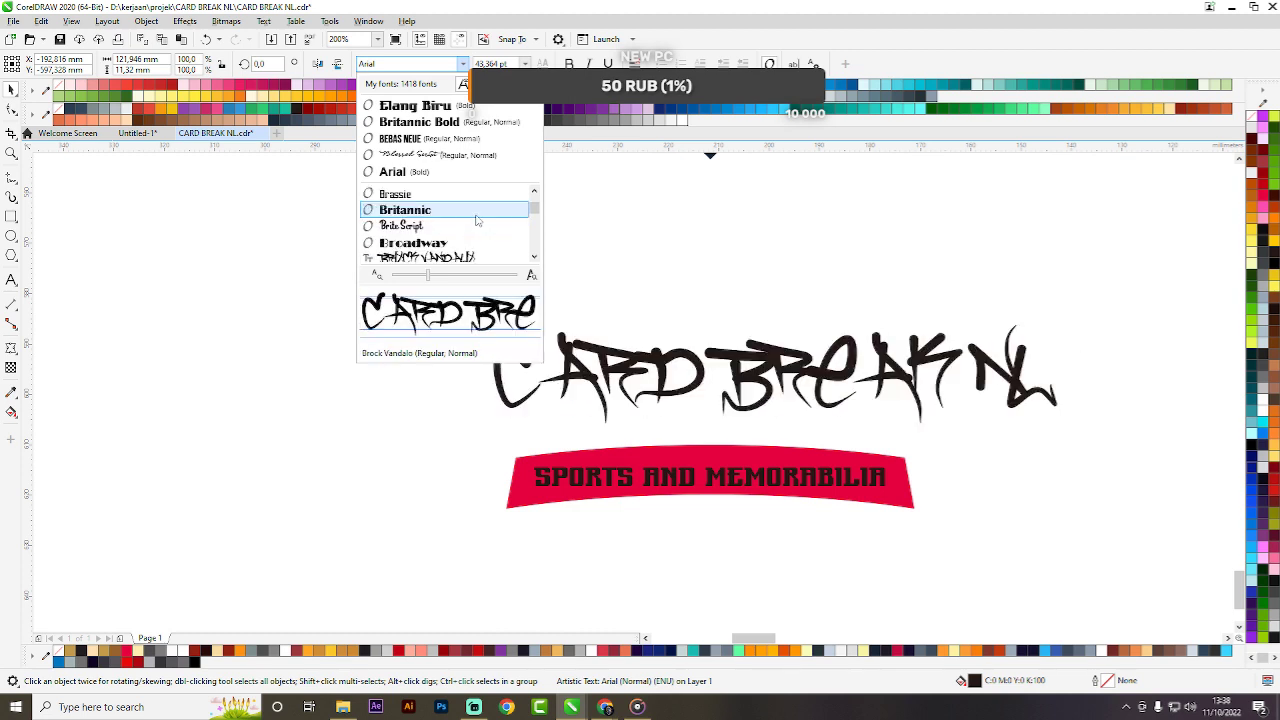
{"action": "scroll", "coordinate": [478, 220], "scroll_direction": "up", "scroll_amount": 6}
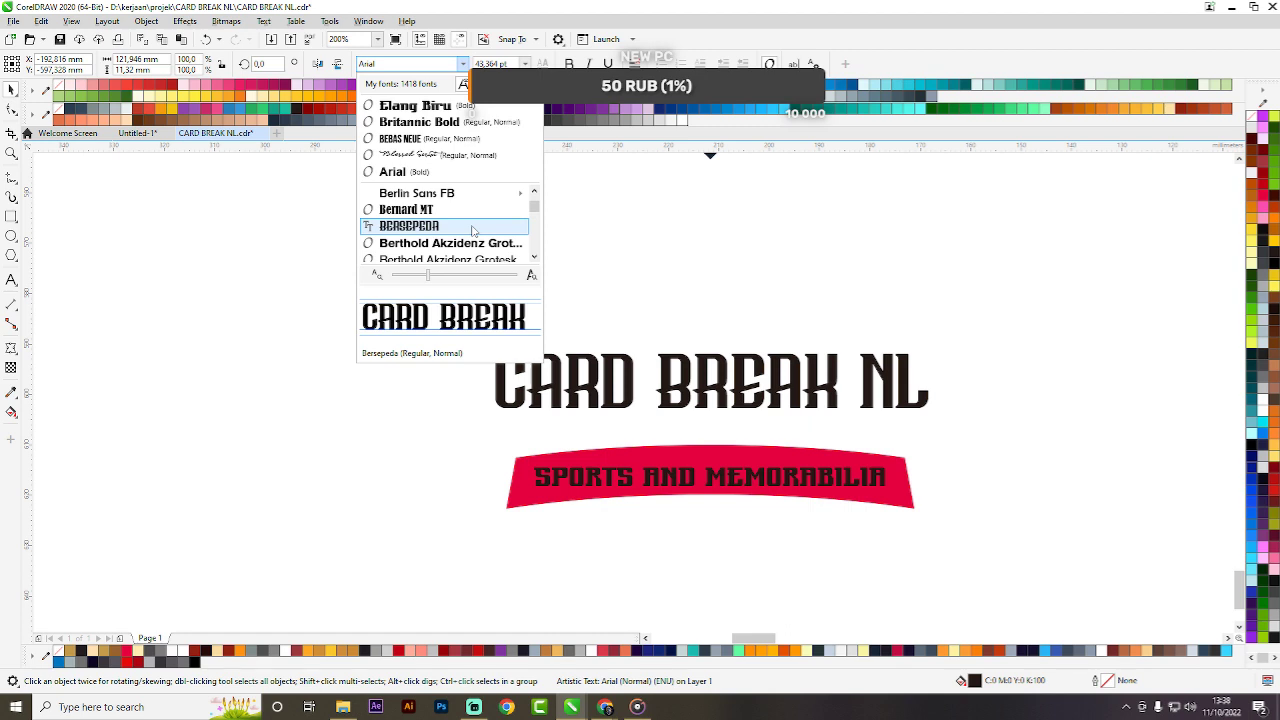
Set the font of the CARD BREAK NL lettering to Long Shot.
{"action": "left_click", "coordinate": [420, 63]}
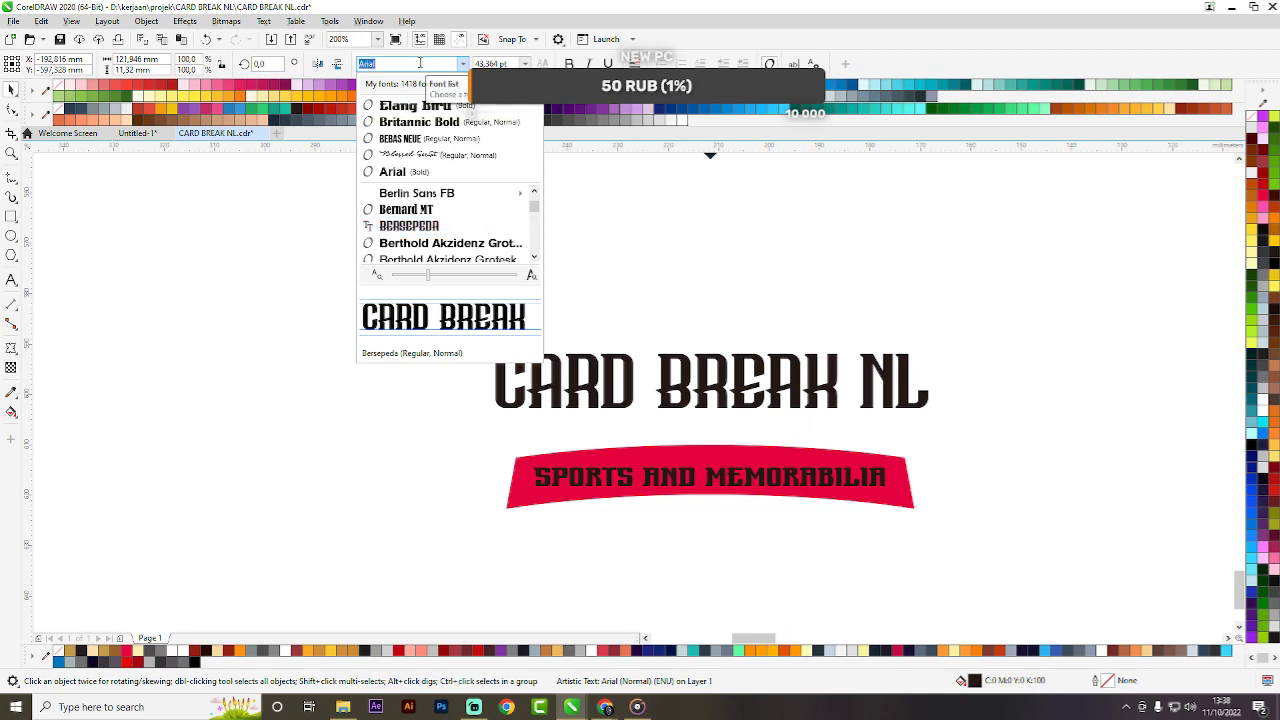
{"action": "type", "text": "long"}
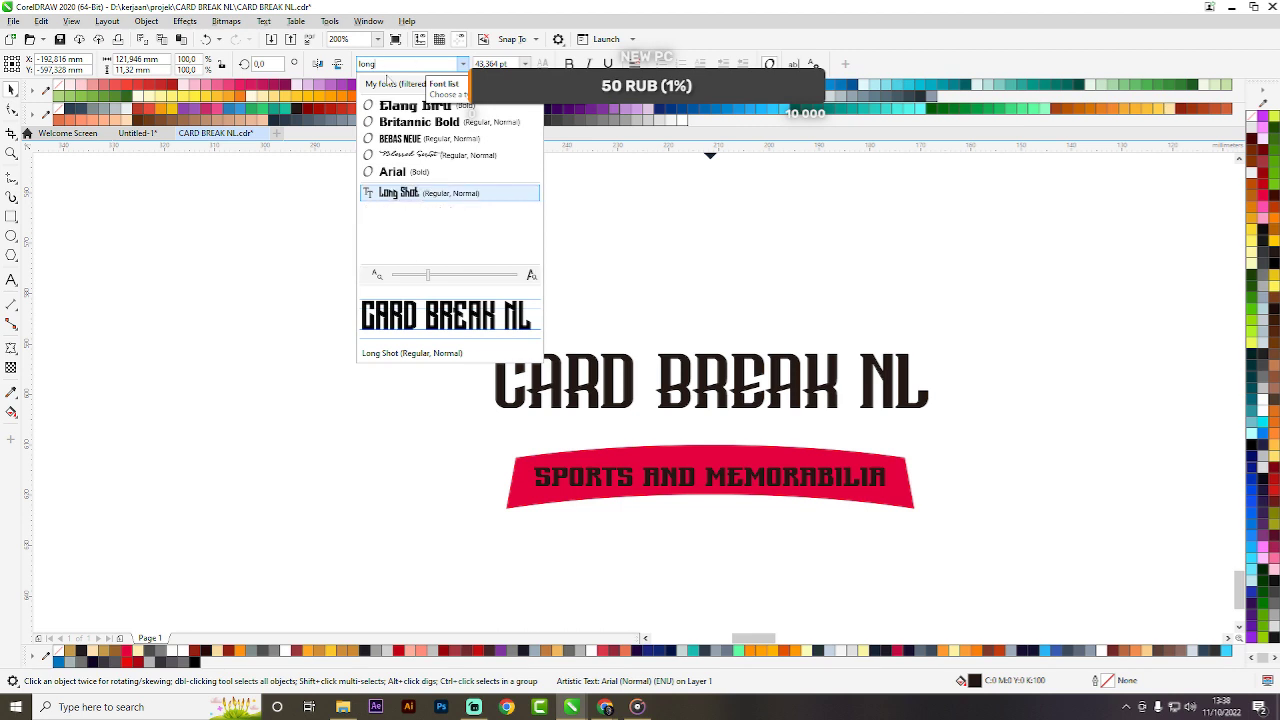
{"action": "left_click", "coordinate": [416, 195]}
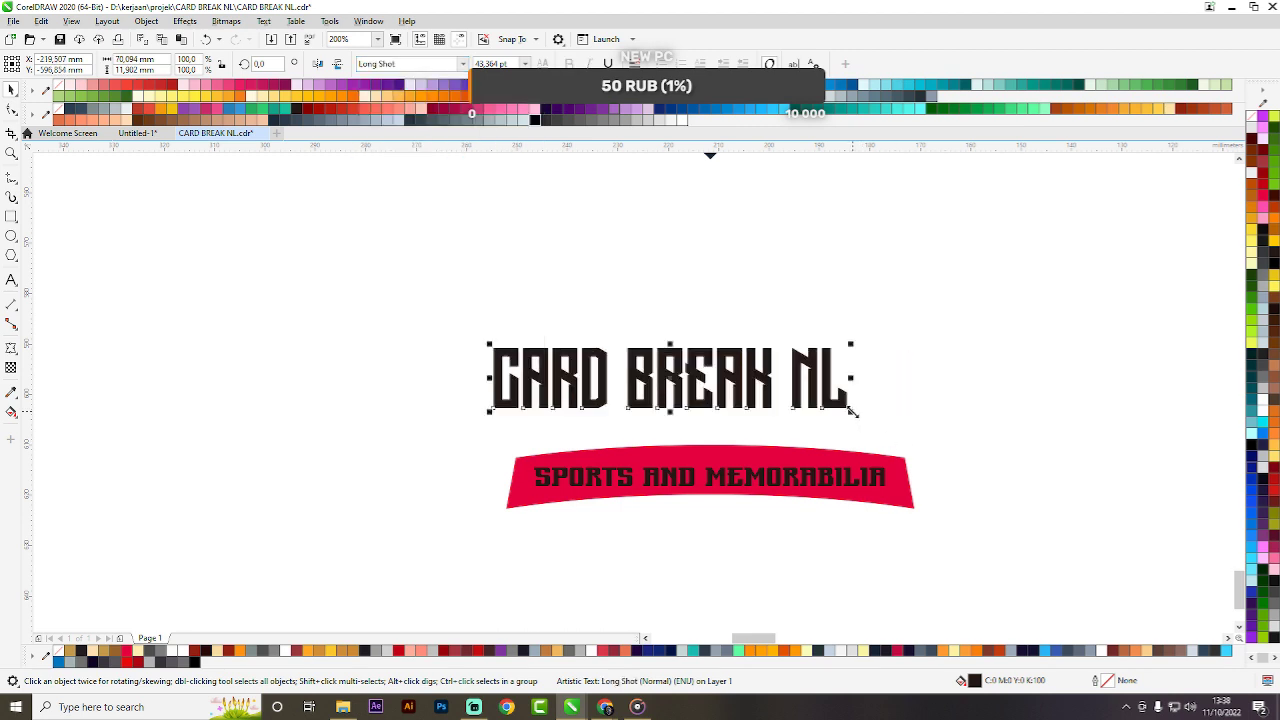
Enlarge the CARD BREAK NL lettering proportionally to about 108.8 mm wide and place it above the red ribbon with a clear gap.
{"action": "left_click_drag", "start_coordinate": [853, 412], "coordinate": [1048, 517]}
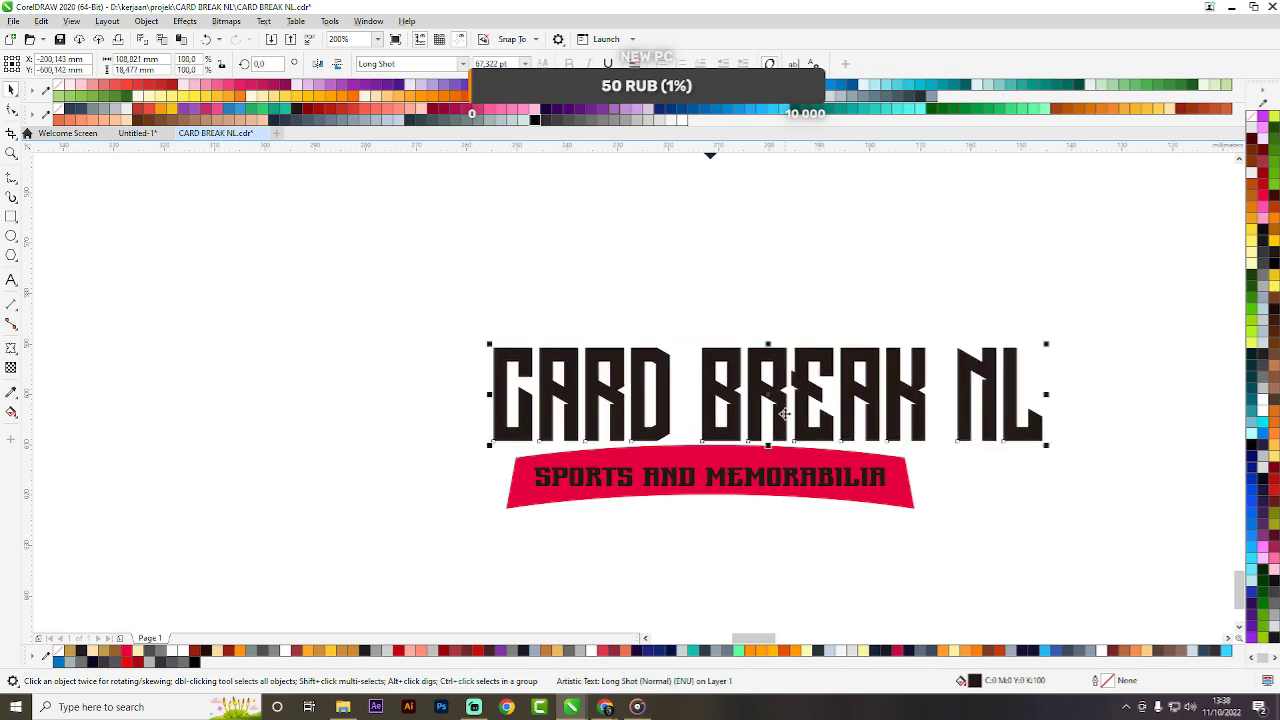
{"action": "left_click_drag", "start_coordinate": [768, 393], "coordinate": [723, 348]}
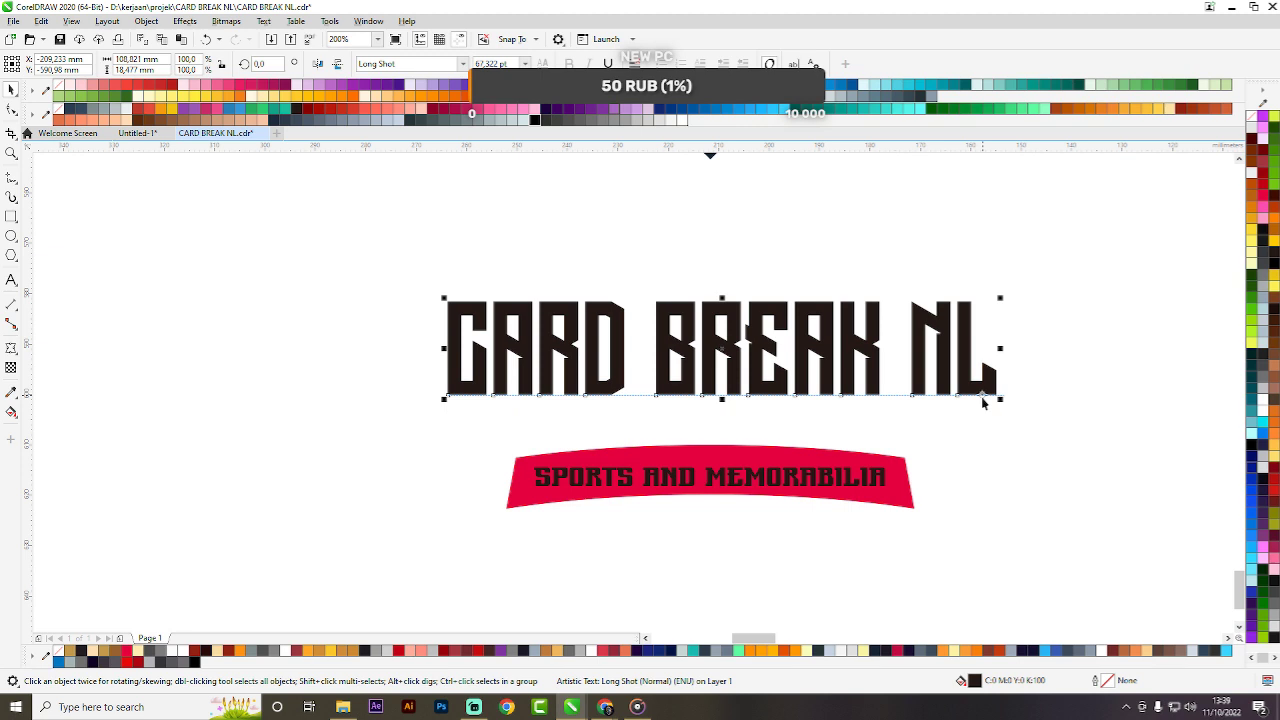
{"action": "scroll", "coordinate": [983, 402], "scroll_direction": "down", "scroll_amount": 2}
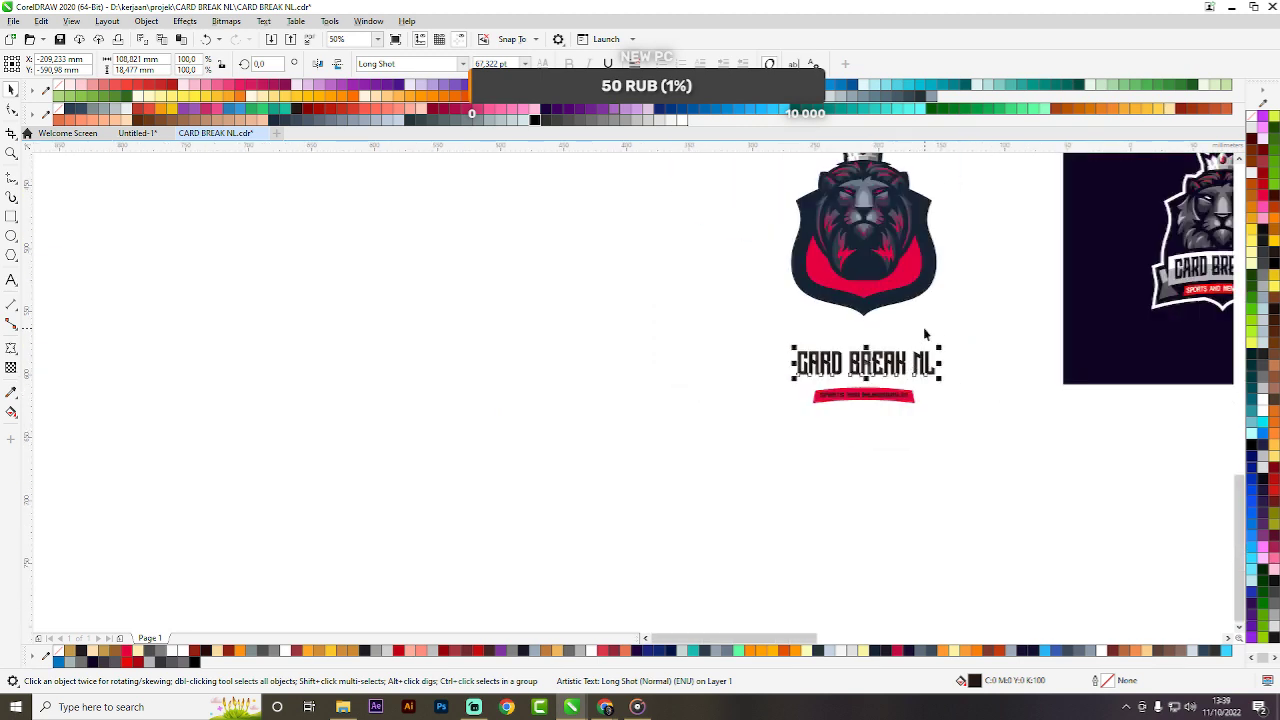
{"action": "scroll", "coordinate": [923, 327], "scroll_direction": "up", "scroll_amount": 1}
{"action": "scroll", "coordinate": [913, 352], "scroll_direction": "up", "scroll_amount": 1}
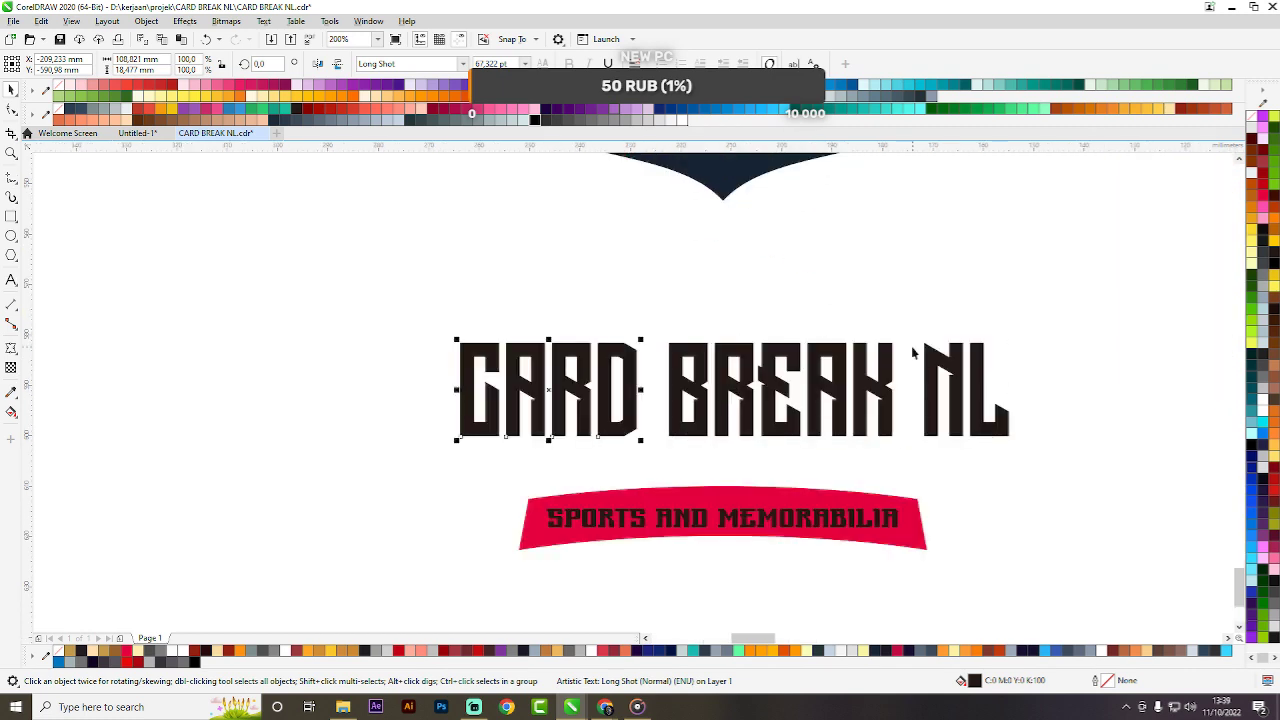
Apply an envelope to the CARD BREAK NL lettering and reduce it to its four corner nodes.
{"action": "left_click", "coordinate": [904, 298]}
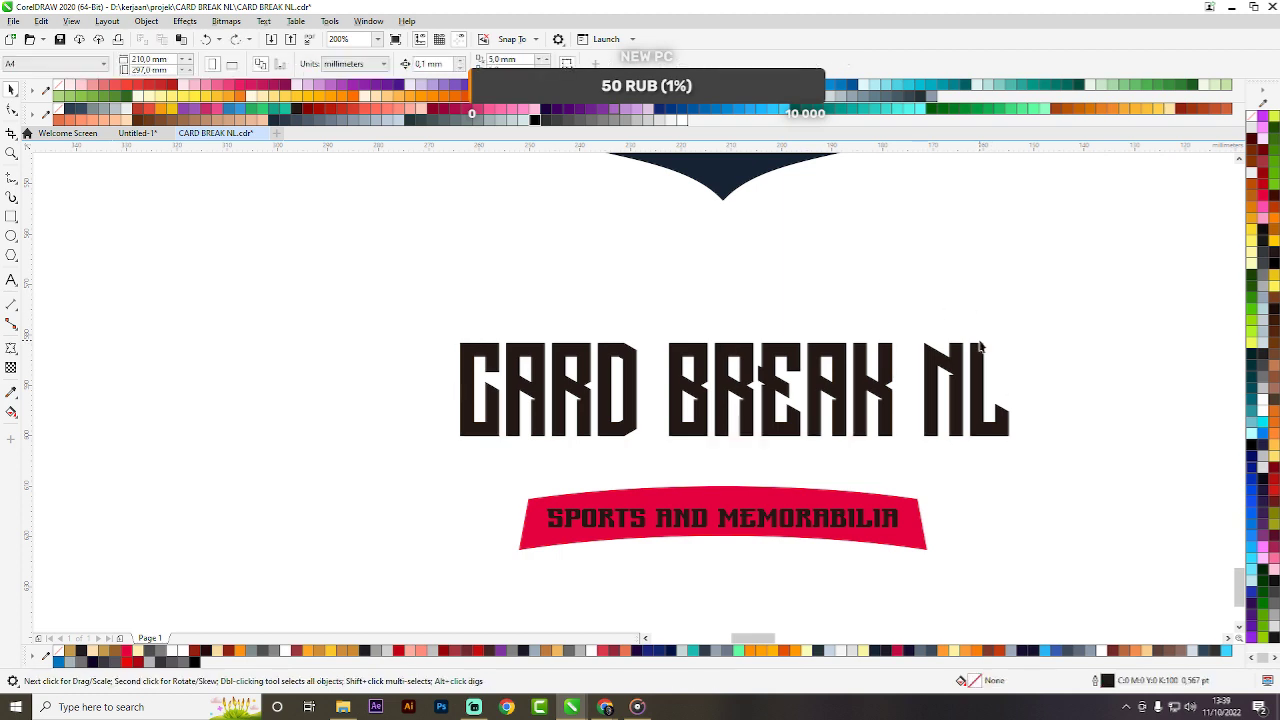
{"action": "left_click", "coordinate": [746, 369]}
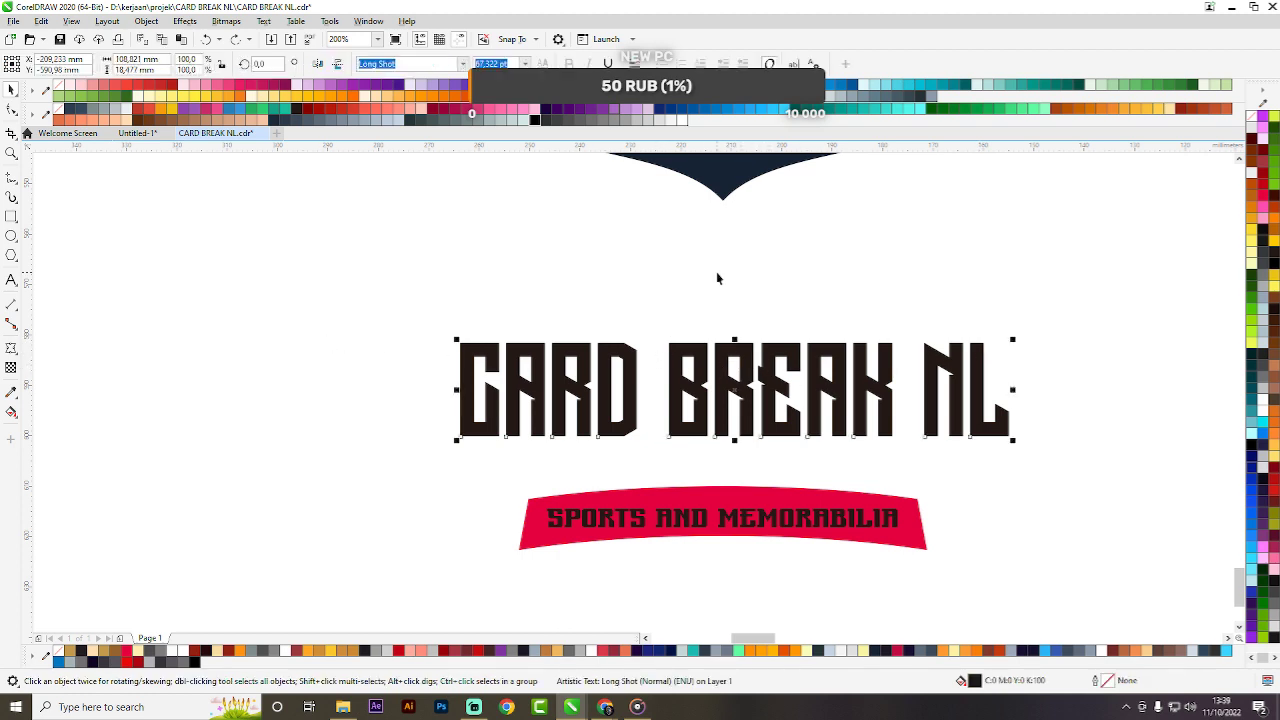
{"action": "left_click", "coordinate": [20, 360]}
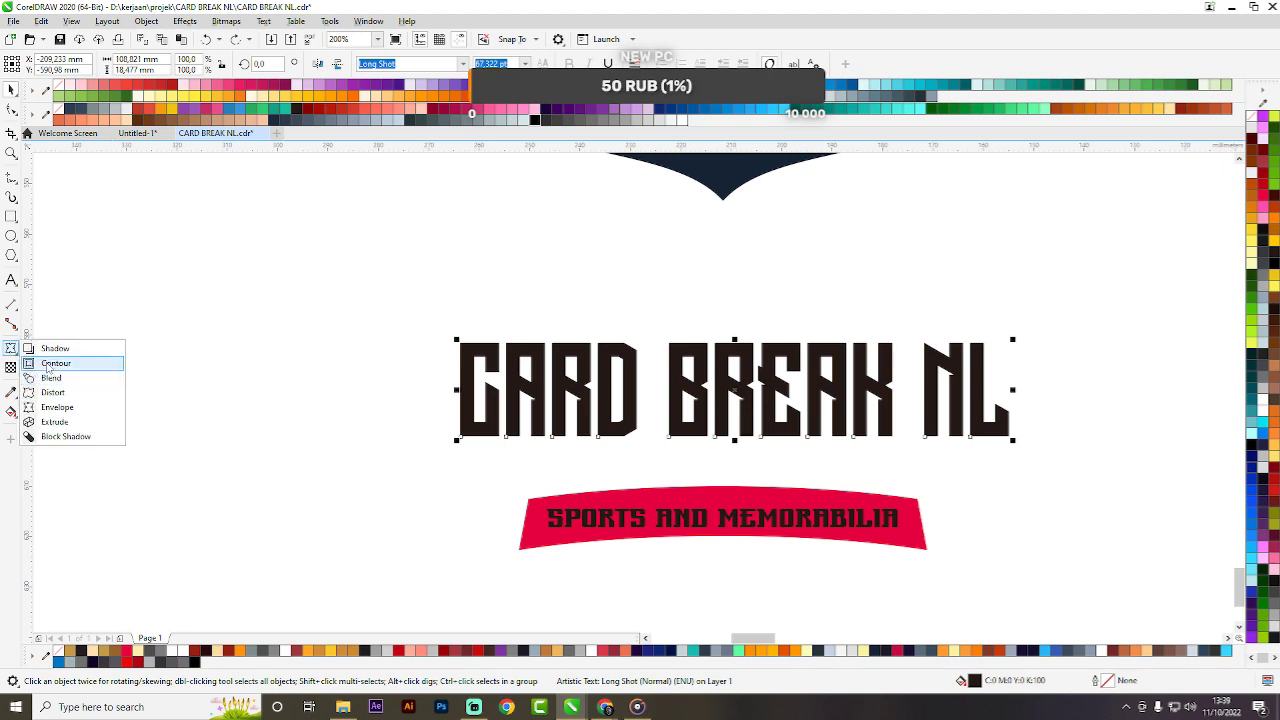
{"action": "left_click", "coordinate": [50, 363]}
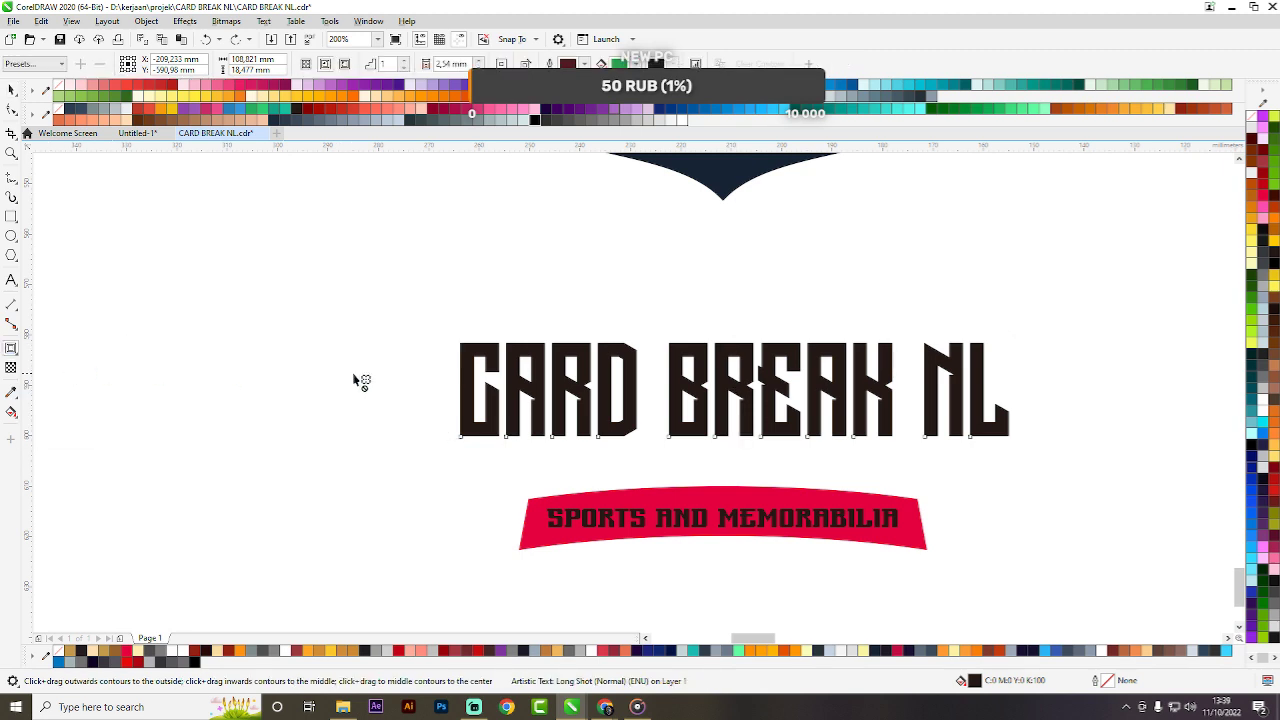
{"action": "left_click", "coordinate": [20, 358]}
{"action": "left_click", "coordinate": [57, 407]}
{"action": "scroll", "coordinate": [526, 400], "scroll_direction": "down", "scroll_amount": 2}
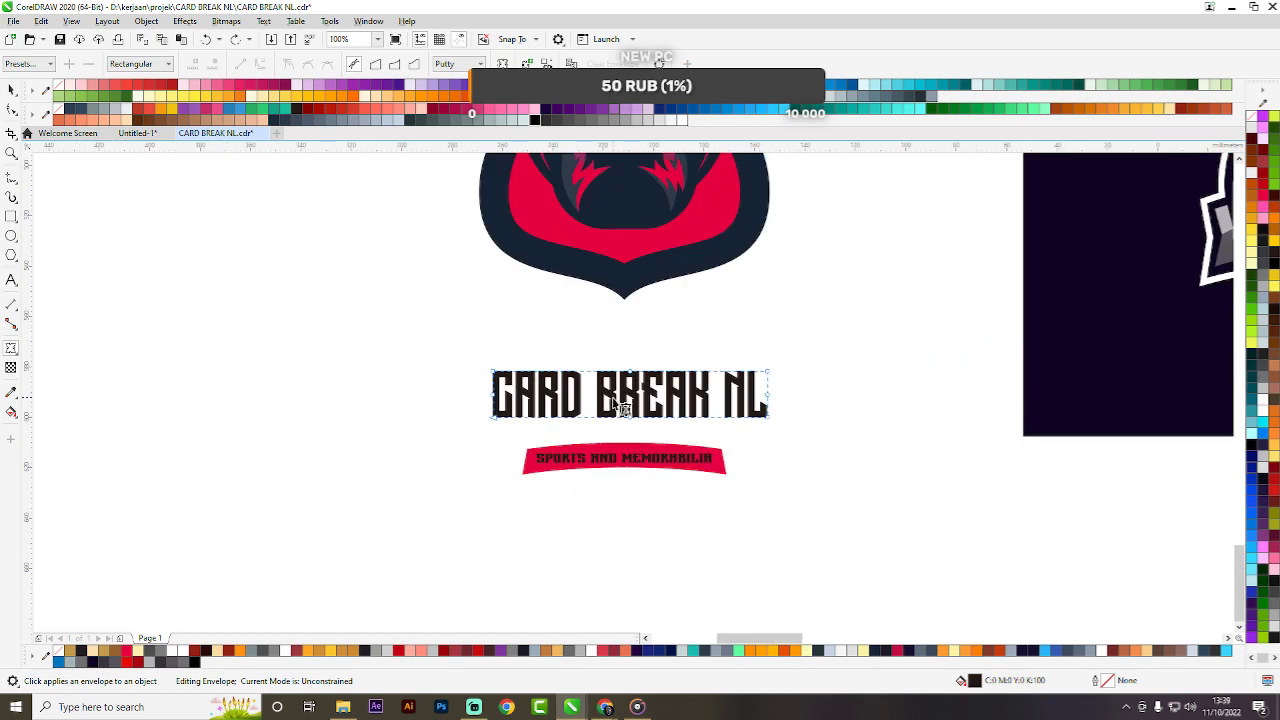
{"action": "scroll", "coordinate": [645, 420], "scroll_direction": "up", "scroll_amount": 2}
{"action": "left_click_drag", "start_coordinate": [292, 360], "coordinate": [970, 400]}
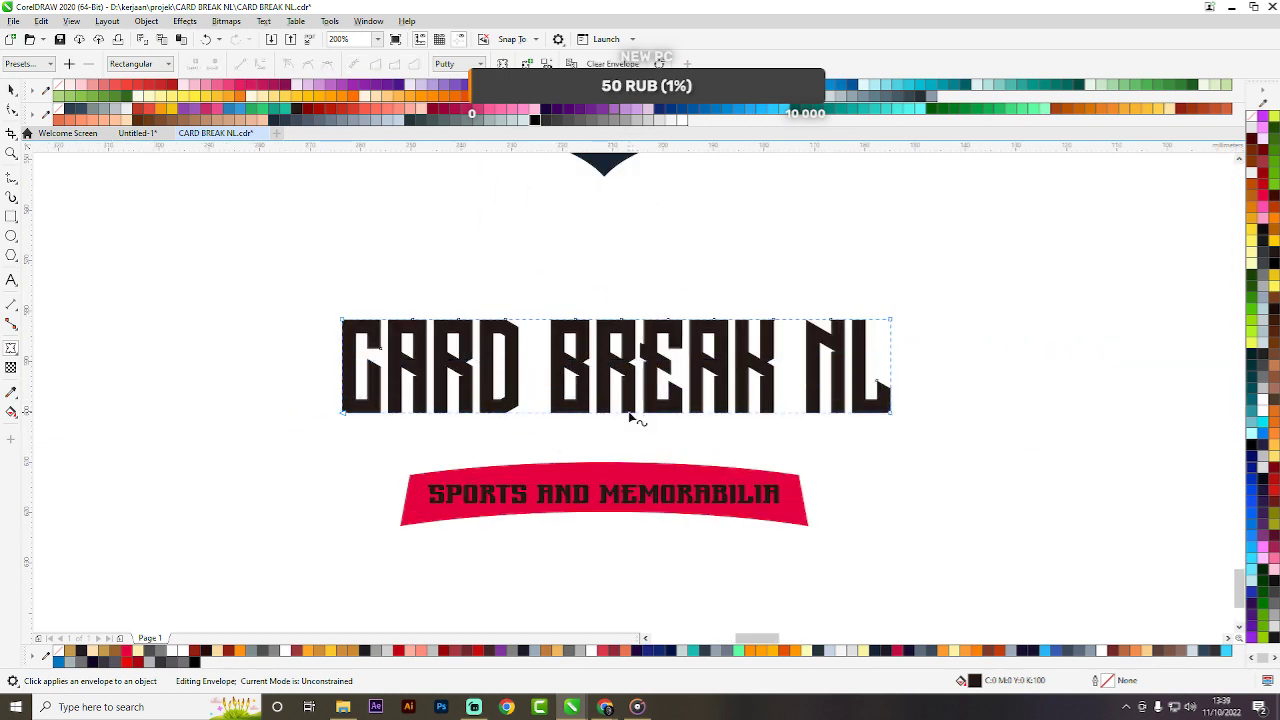
Bend the bottom and top edges of the CARD BREAK NL lettering's envelope into downward curves.
{"action": "key", "text": "space"}
{"action": "left_click_drag", "start_coordinate": [617, 414], "coordinate": [620, 450]}
{"action": "key", "text": "space"}
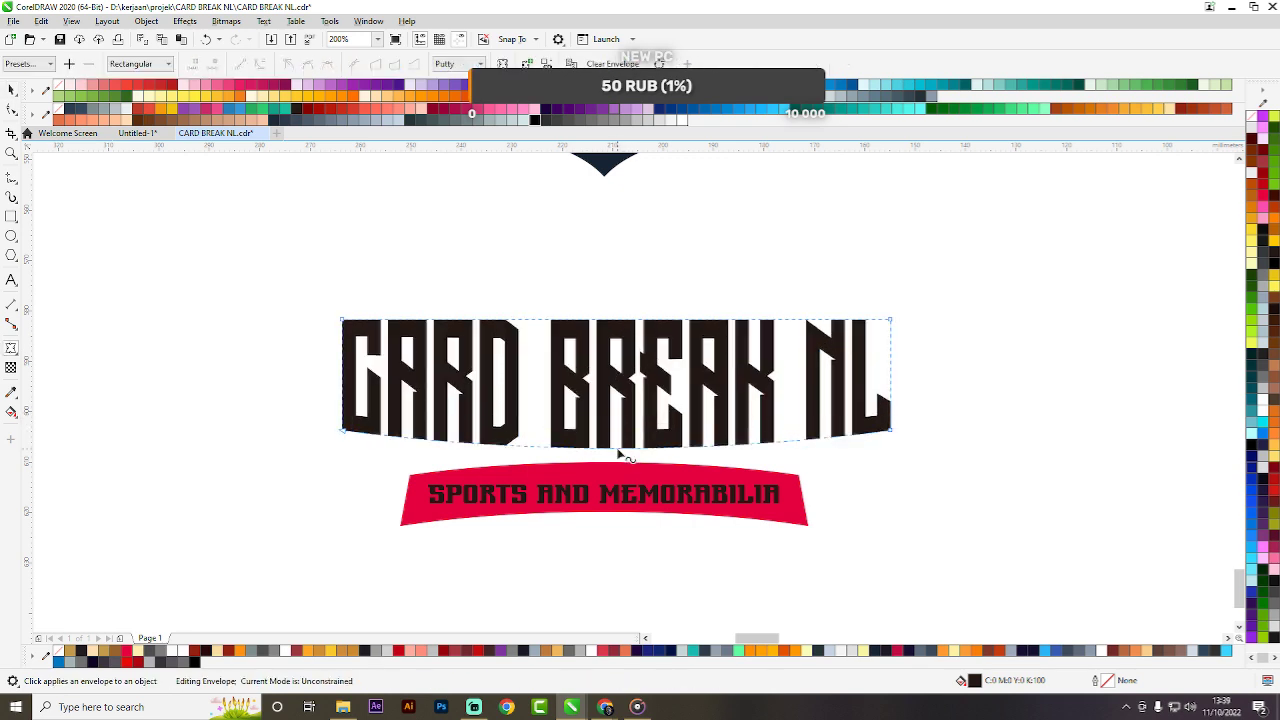
{"action": "left_click_drag", "start_coordinate": [617, 321], "coordinate": [617, 349]}
{"action": "left_click_drag", "start_coordinate": [602, 452], "coordinate": [601, 455]}
{"action": "scroll", "coordinate": [802, 377], "scroll_direction": "down", "scroll_amount": 2}
{"action": "key", "text": "space"}
{"action": "left_click", "coordinate": [785, 360]}
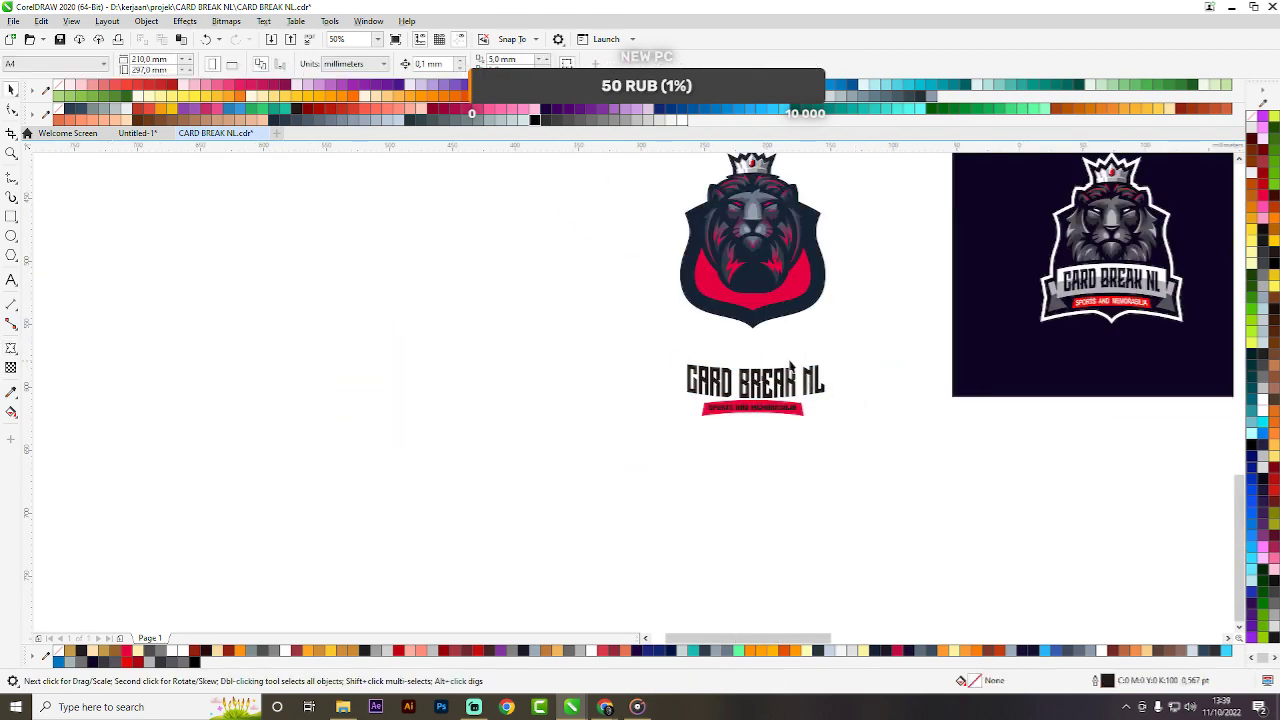
Move the curved CARD BREAK NL lettering straight up onto the lower part of the shield and centre it horizontally on the shield.
{"action": "scroll", "coordinate": [782, 360], "scroll_direction": "up", "scroll_amount": 1}
{"action": "scroll", "coordinate": [780, 366], "scroll_direction": "down", "scroll_amount": 1}
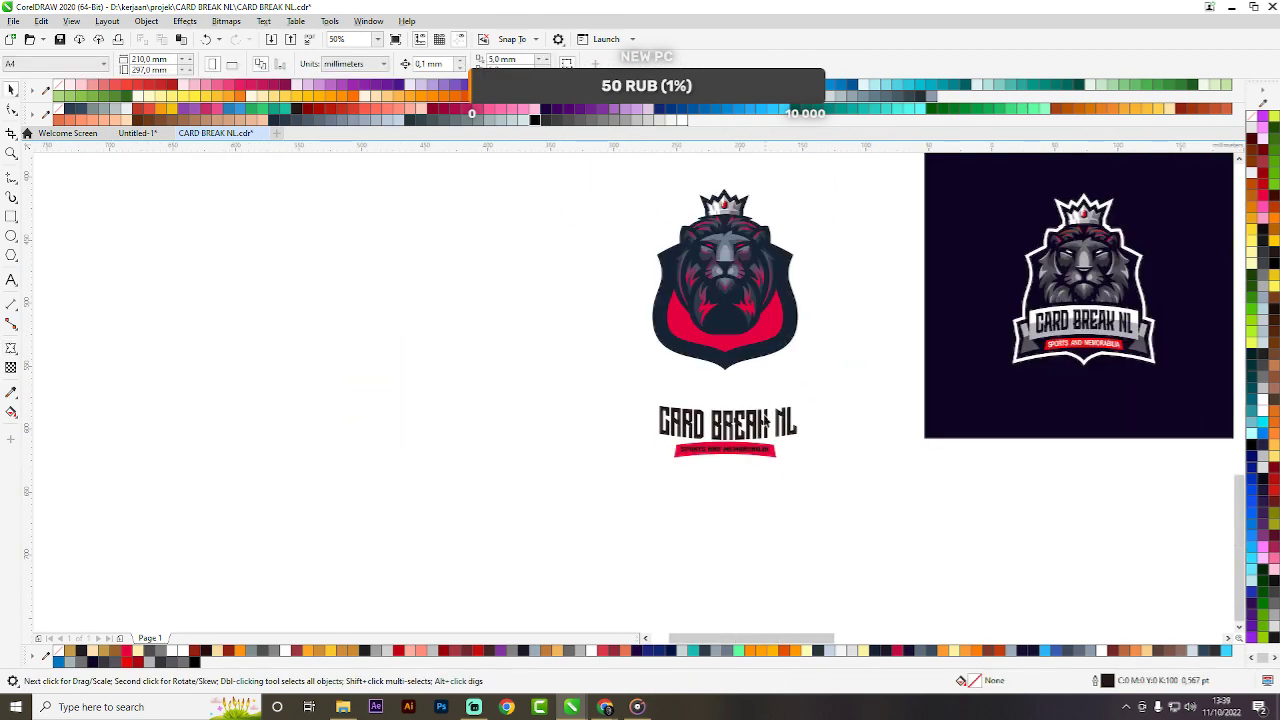
{"action": "left_click_drag", "start_coordinate": [762, 420], "coordinate": [806, 303]}
{"action": "scroll", "coordinate": [806, 328], "scroll_direction": "up", "scroll_amount": 1}
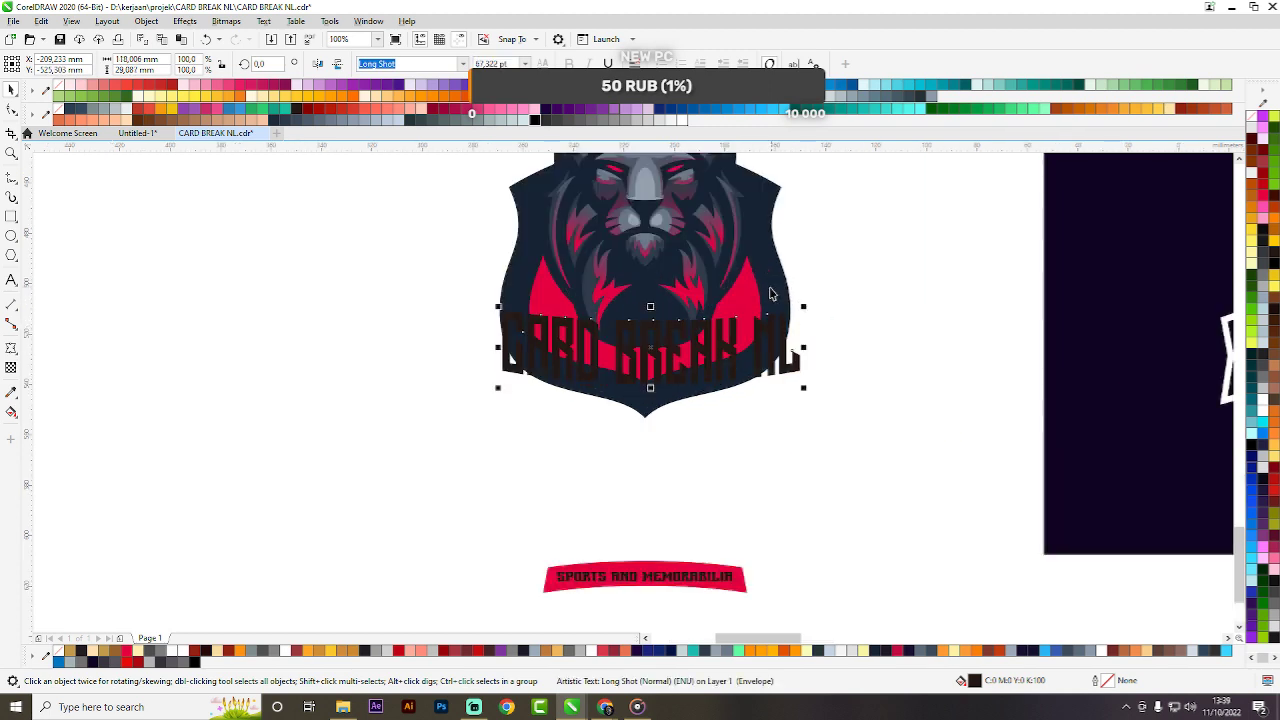
{"action": "left_click", "coordinate": [770, 291], "text": "shift"}
{"action": "key", "text": "c"}
{"action": "left_click", "coordinate": [826, 284]}
Give the CARD BREAK NL lettering on the shield a thin white outline.
{"action": "scroll", "coordinate": [766, 318], "scroll_direction": "up", "scroll_amount": 2}
{"action": "left_click", "coordinate": [766, 322]}
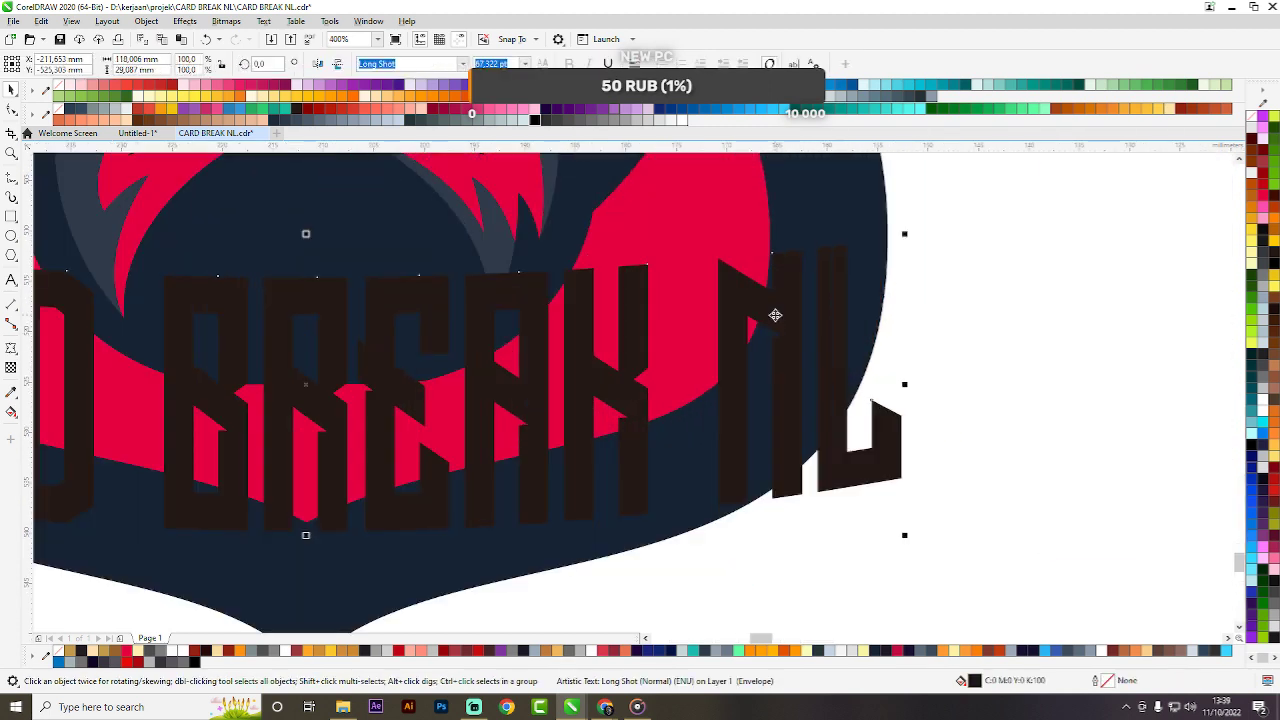
{"action": "right_click", "coordinate": [677, 121]}
{"action": "scroll", "coordinate": [852, 313], "scroll_direction": "down", "scroll_amount": 2}
{"action": "left_click", "coordinate": [880, 316]}
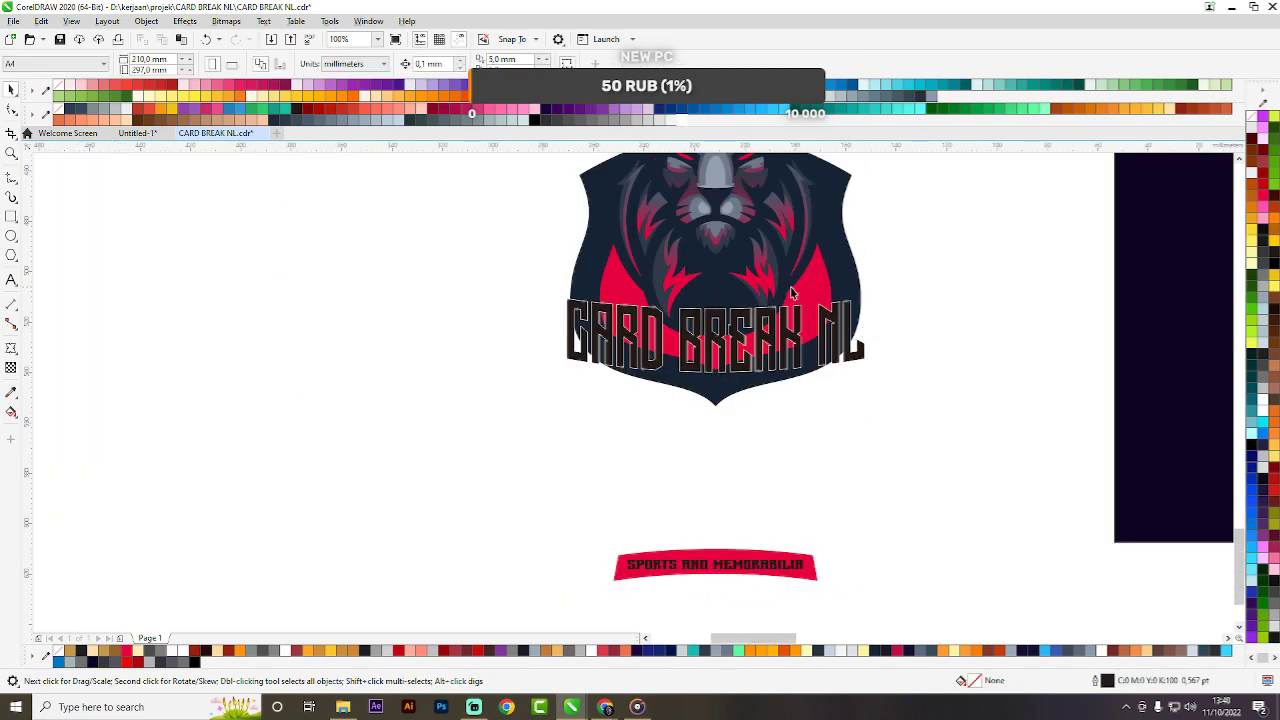
Delete the middle nodes of the red SPORTS AND MEMORABILIA ribbon, leaving only its four corner nodes.
{"action": "scroll", "coordinate": [774, 287], "scroll_direction": "up", "scroll_amount": 1}
{"action": "scroll", "coordinate": [774, 287], "scroll_direction": "down", "scroll_amount": 2}
{"action": "scroll", "coordinate": [712, 384], "scroll_direction": "up", "scroll_amount": 2}
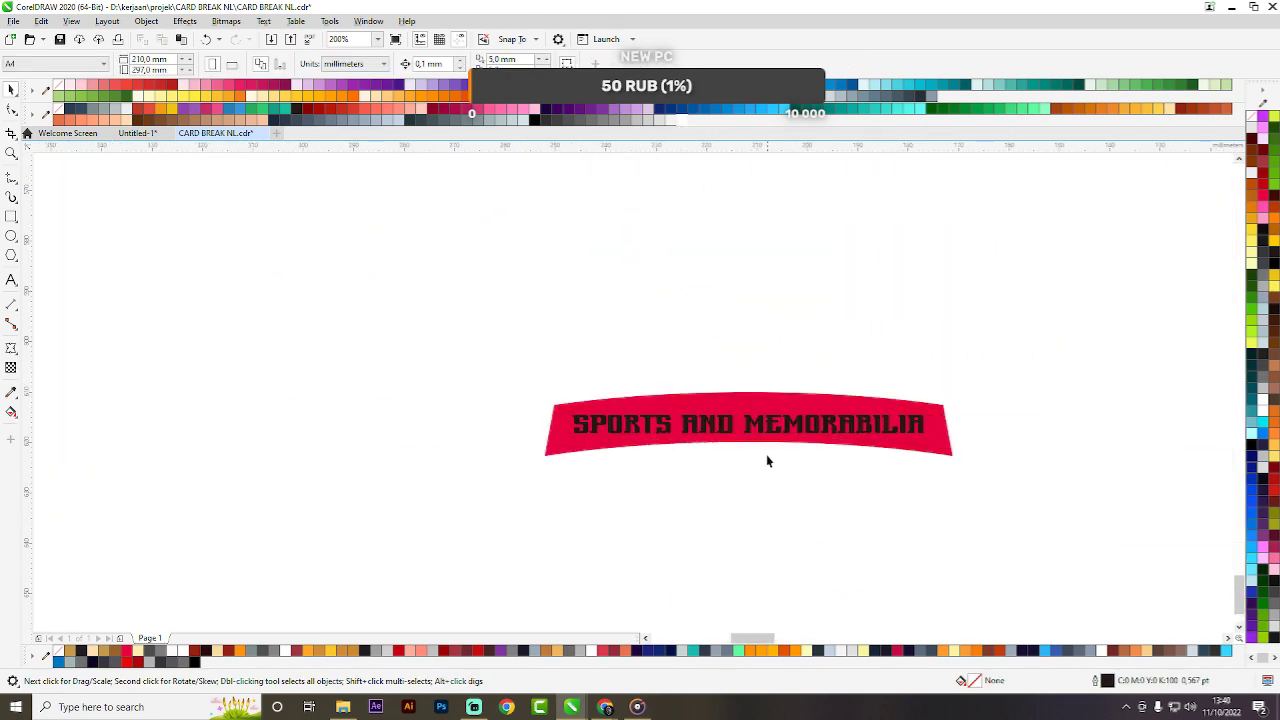
{"action": "left_click", "coordinate": [760, 450]}
{"action": "key", "text": "F10"}
{"action": "mouse_move", "coordinate": [603, 369]}
{"action": "left_mouse_down"}
{"action": "mouse_move", "coordinate": [849, 514]}
{"action": "mouse_move", "coordinate": [879, 510]}
{"action": "left_mouse_up"}
{"action": "key", "text": "Delete"}
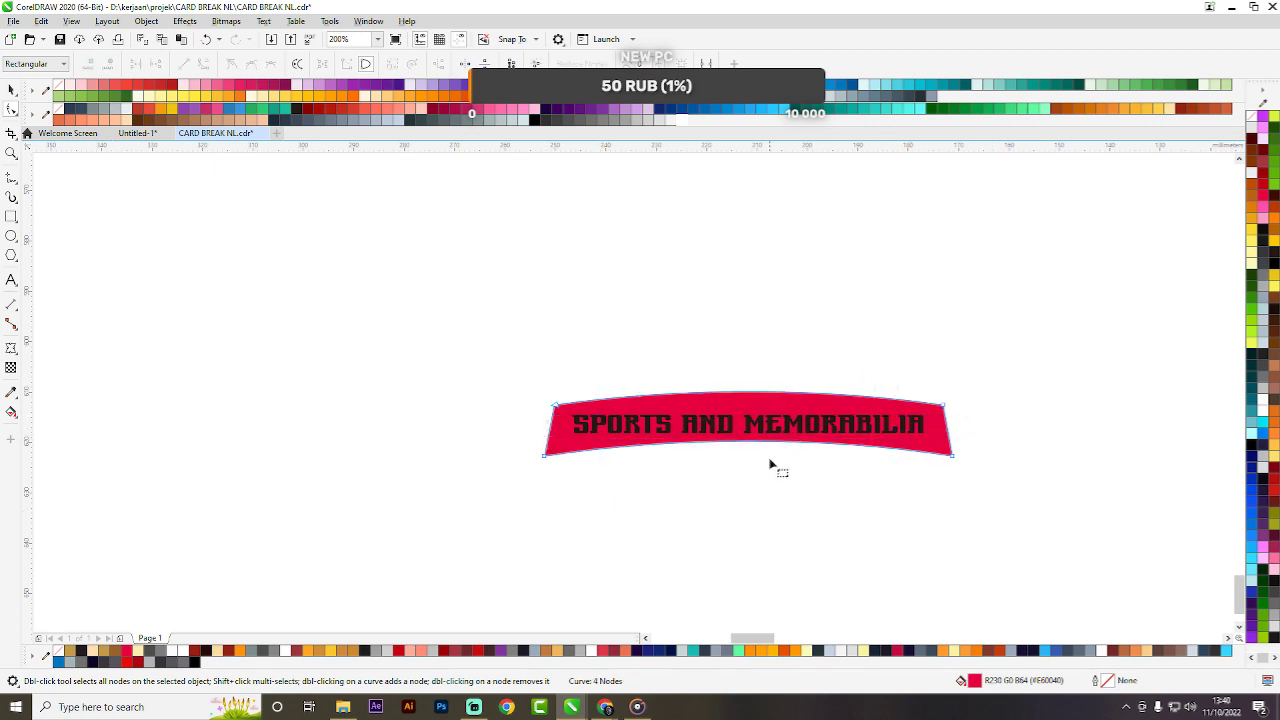
Reshape the red ribbon by bending its lower and upper edges into downward curves.
{"action": "left_click_drag", "start_coordinate": [747, 447], "coordinate": [753, 463]}
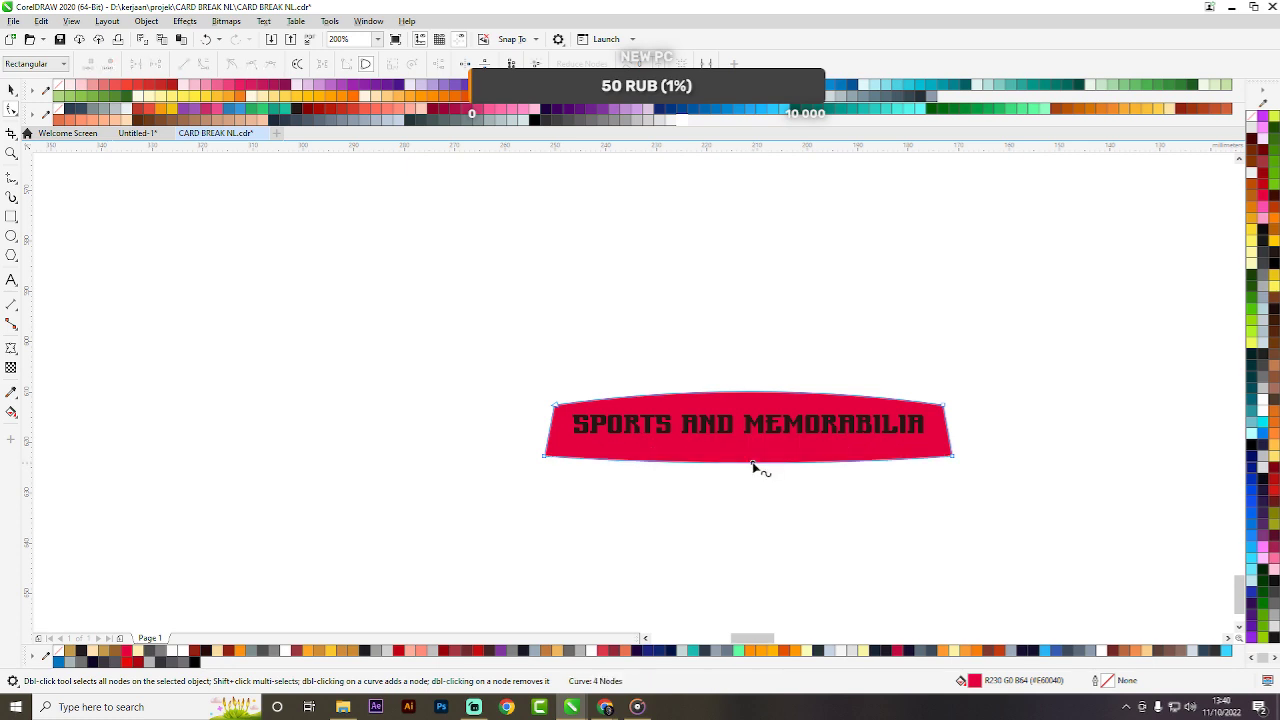
{"action": "left_click", "coordinate": [747, 395]}
{"action": "left_click_drag", "start_coordinate": [747, 395], "coordinate": [754, 421]}
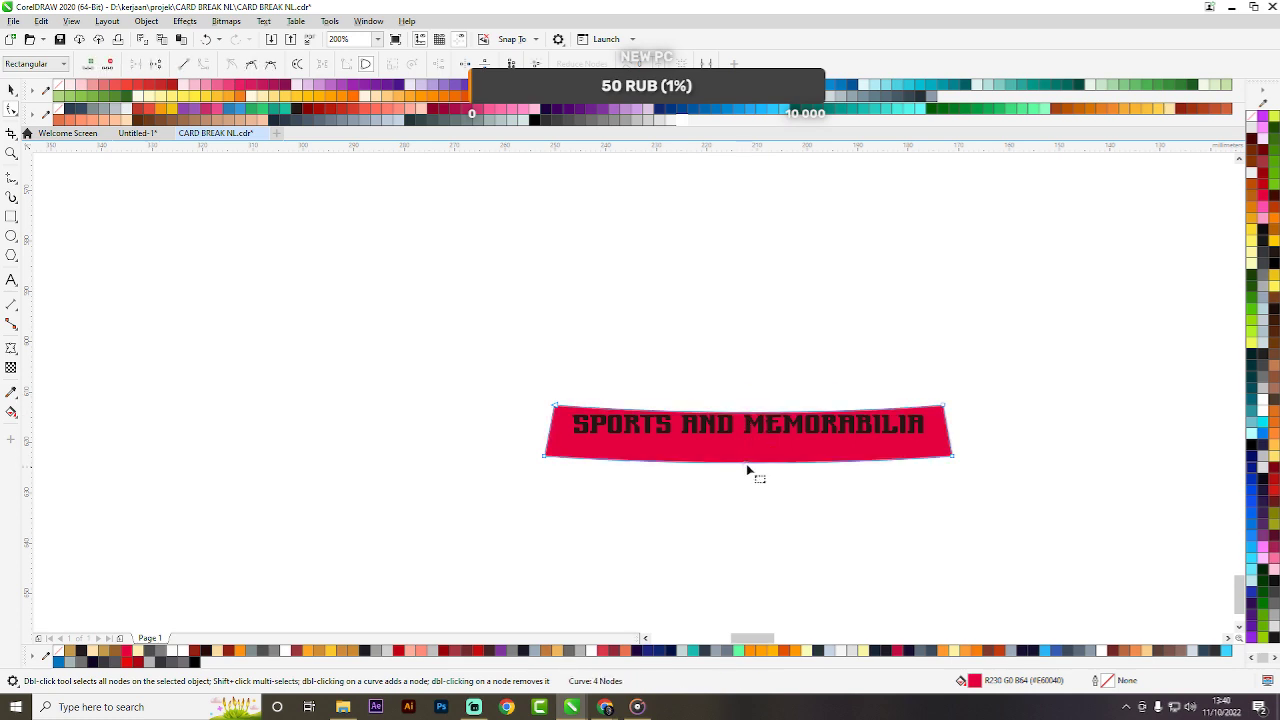
{"action": "left_click_drag", "start_coordinate": [750, 468], "coordinate": [746, 469]}
{"action": "scroll", "coordinate": [788, 410], "scroll_direction": "down", "scroll_amount": 1}
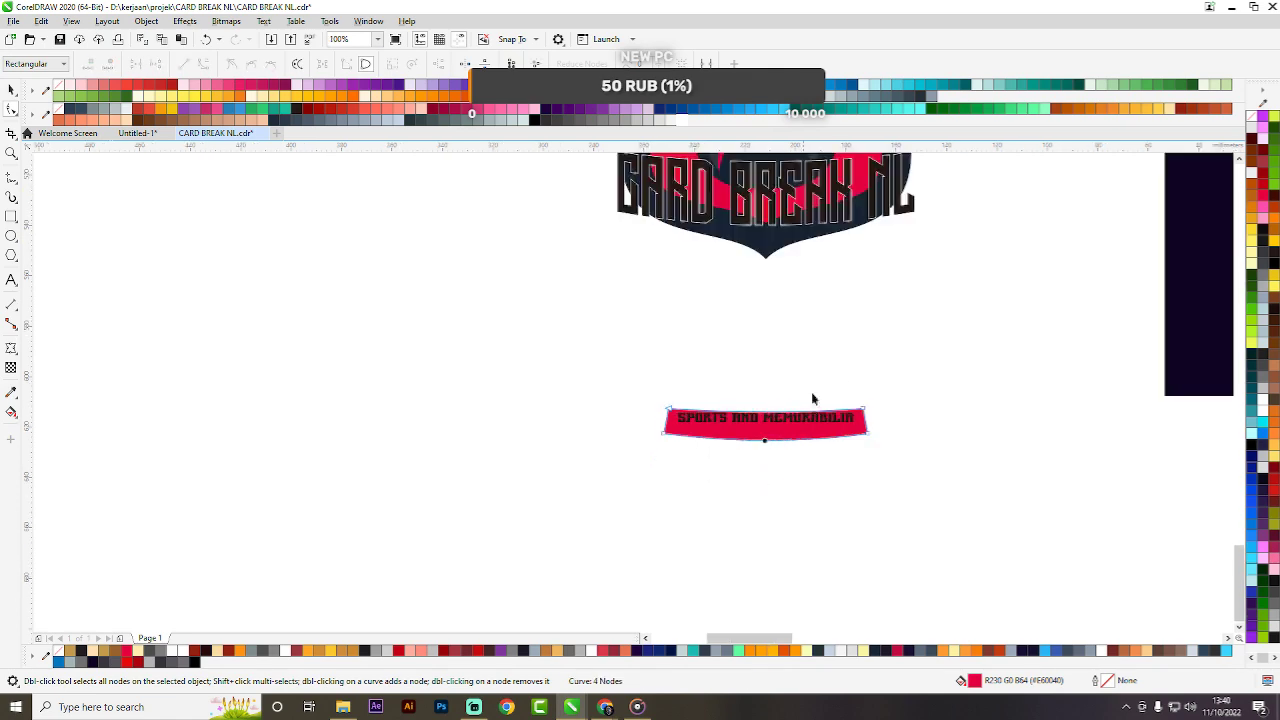
{"action": "key", "text": "space"}
{"action": "left_click", "coordinate": [811, 392]}
{"action": "scroll", "coordinate": [777, 399], "scroll_direction": "up", "scroll_amount": 1}
{"action": "scroll", "coordinate": [743, 463], "scroll_direction": "up", "scroll_amount": 1}
{"action": "left_click", "coordinate": [740, 488]}
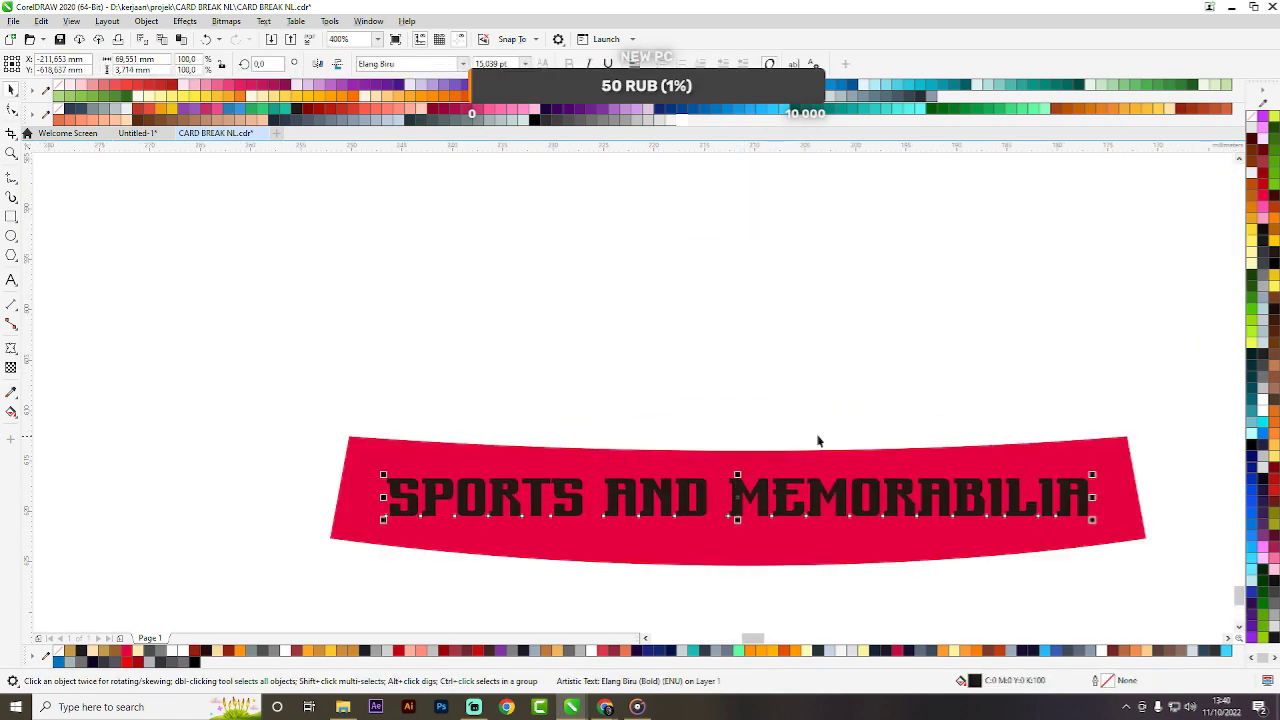
{"action": "scroll", "coordinate": [903, 430], "scroll_direction": "down", "scroll_amount": 3}
{"action": "left_click", "coordinate": [898, 413]}
{"action": "scroll", "coordinate": [892, 395], "scroll_direction": "down", "scroll_amount": 2}
{"action": "scroll", "coordinate": [880, 316], "scroll_direction": "up", "scroll_amount": 2}
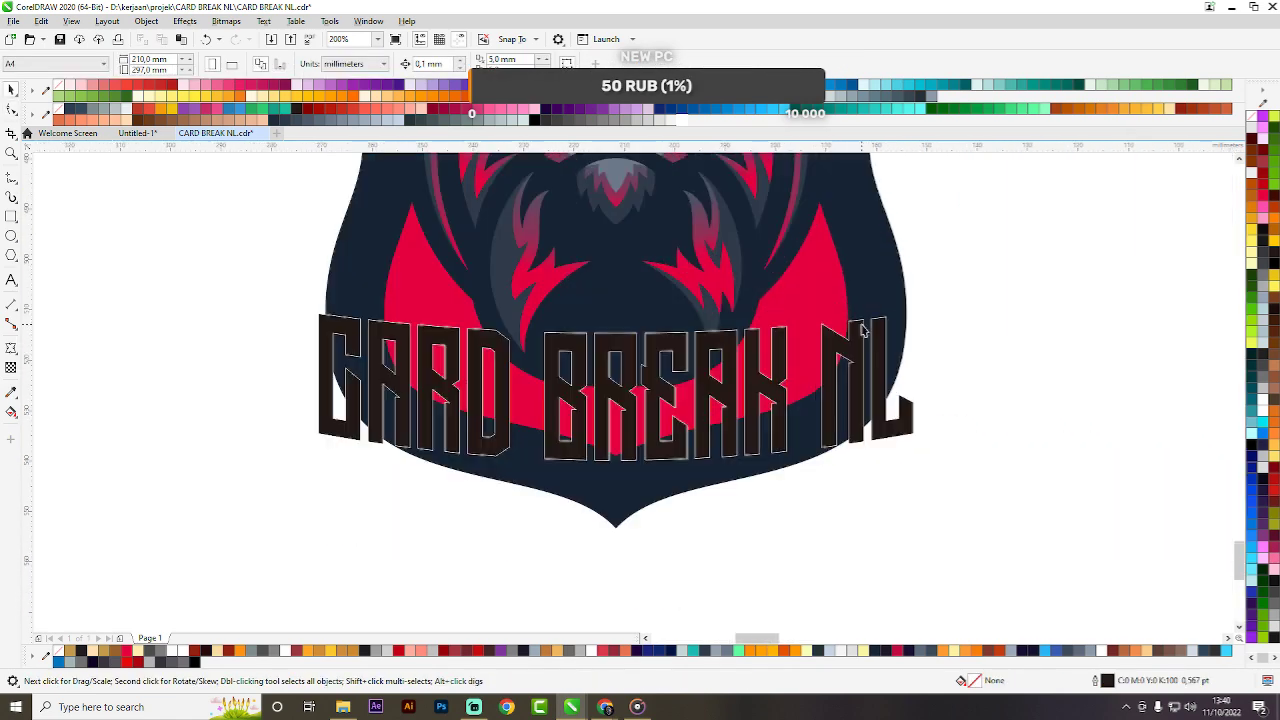
Add an outside contour of about 4.2 mm around the CARD BREAK NL lettering and break it apart for node editing.
{"action": "left_click", "coordinate": [861, 325]}
{"action": "left_click", "coordinate": [18, 358]}
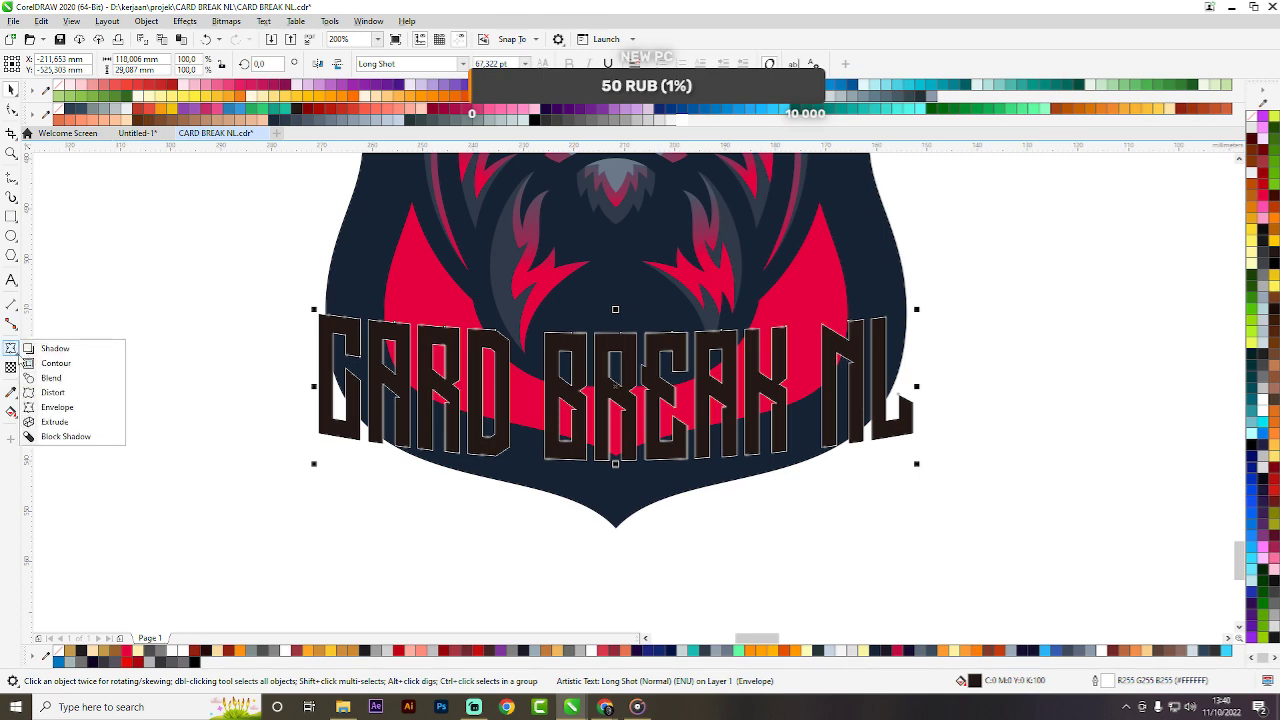
{"action": "left_click", "coordinate": [45, 360]}
{"action": "left_click_drag", "start_coordinate": [885, 330], "coordinate": [906, 300]}
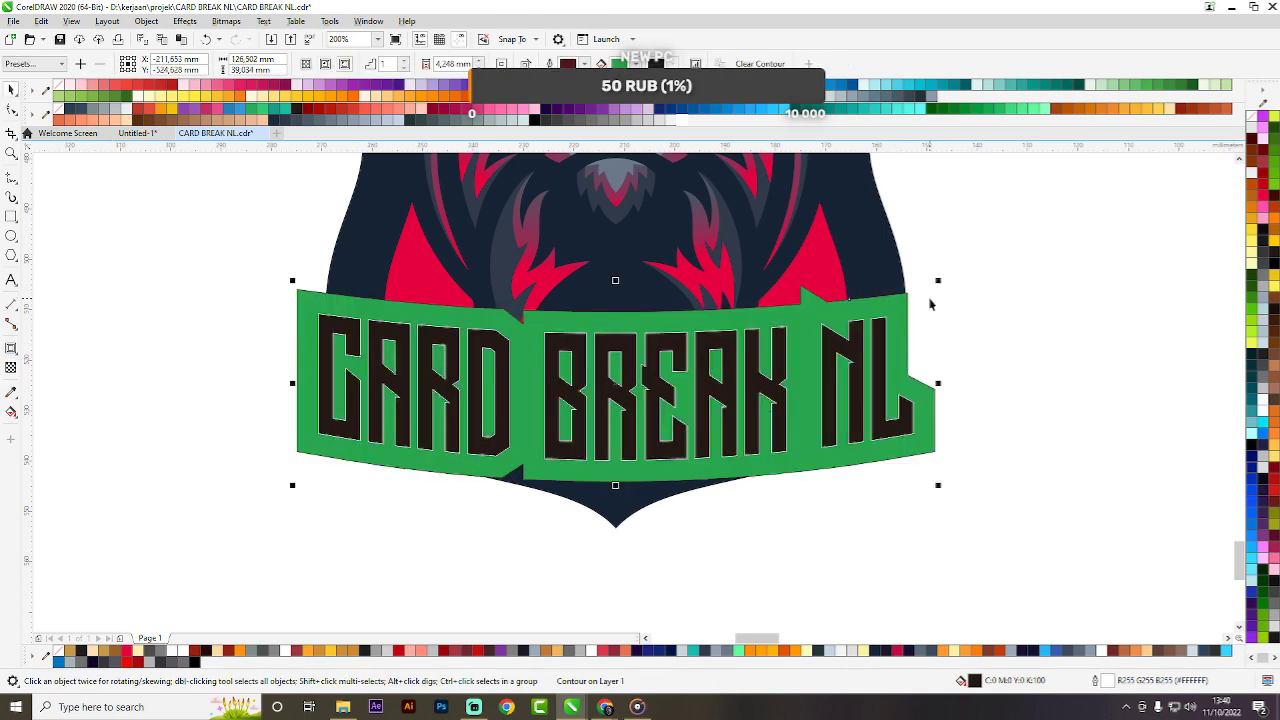
{"action": "key", "text": "ctrl+k"}
{"action": "left_click", "coordinate": [958, 303]}
{"action": "left_click", "coordinate": [869, 304]}
{"action": "left_click", "coordinate": [18, 112]}
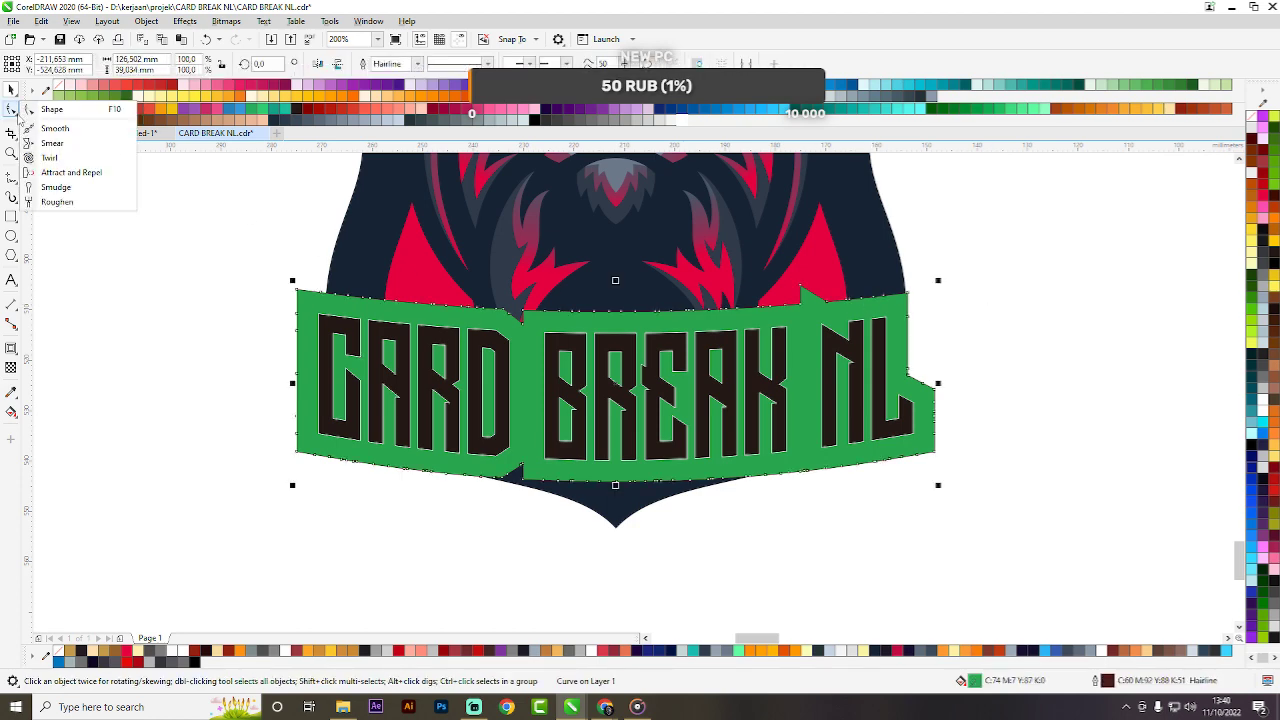
{"action": "left_click", "coordinate": [40, 110]}
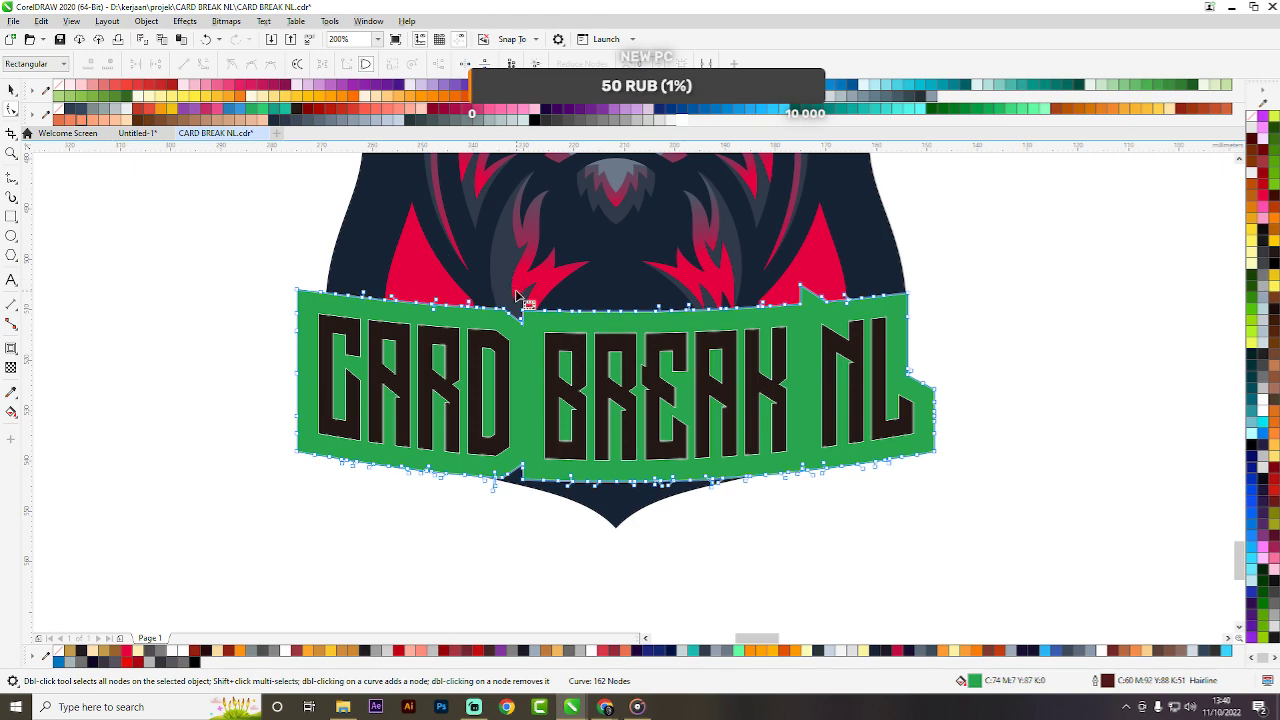
Undo the contour, the ribbon reshaping, and the lettering's outline, repositioning and latest curve edits, bringing lettering and ribbon back below the shield.
{"action": "key", "text": "space"}
{"action": "key", "text": "ctrl+z"}
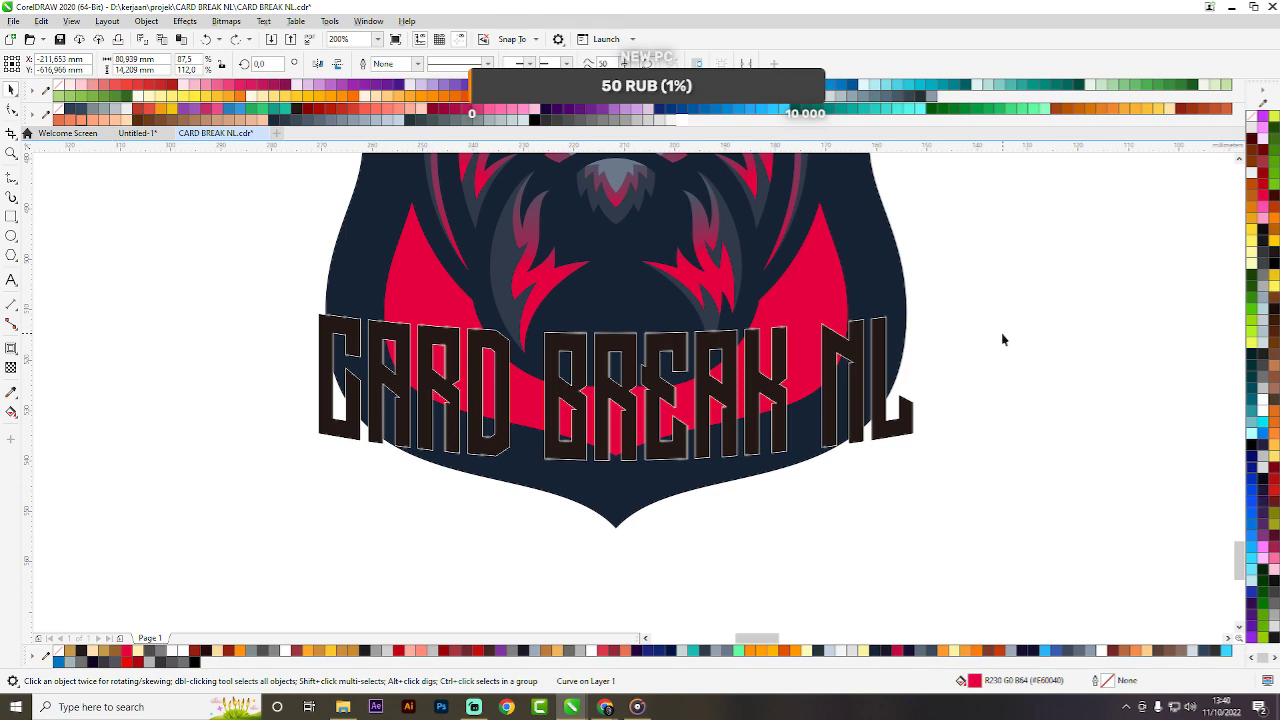
{"action": "scroll", "coordinate": [945, 325], "scroll_direction": "down", "scroll_amount": 1}
{"action": "key", "text": "ctrl+z"}
{"action": "key", "text": "ctrl+z"}
{"action": "key", "text": "ctrl+z"}
{"action": "key", "text": "ctrl+z"}
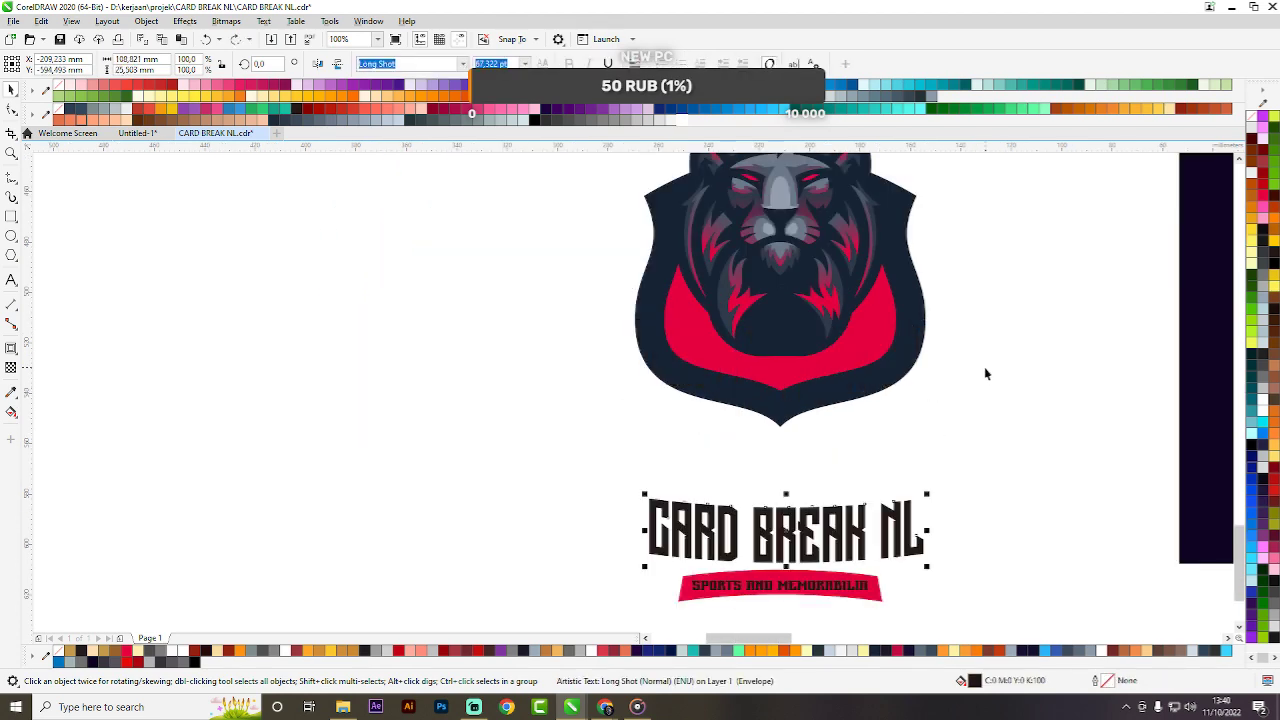
{"action": "left_click", "coordinate": [985, 372]}
{"action": "scroll", "coordinate": [956, 316], "scroll_direction": "up", "scroll_amount": 1}
{"action": "scroll", "coordinate": [922, 318], "scroll_direction": "down", "scroll_amount": 2}
{"action": "key", "text": "ctrl+z"}
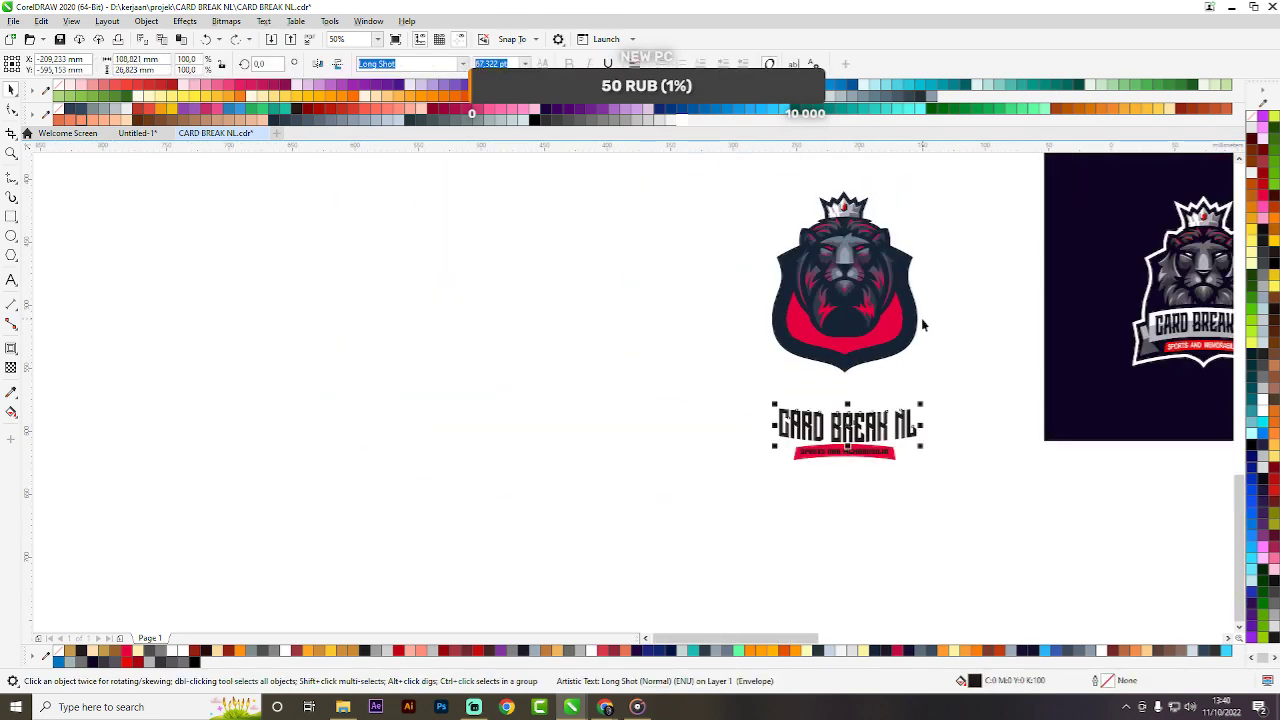
{"action": "key", "text": "ctrl+z"}
{"action": "key", "text": "ctrl+z"}
{"action": "left_click", "coordinate": [958, 316]}
{"action": "scroll", "coordinate": [958, 316], "scroll_direction": "up", "scroll_amount": 1}
{"action": "scroll", "coordinate": [745, 370], "scroll_direction": "down", "scroll_amount": 1}
{"action": "scroll", "coordinate": [912, 245], "scroll_direction": "up", "scroll_amount": 1}
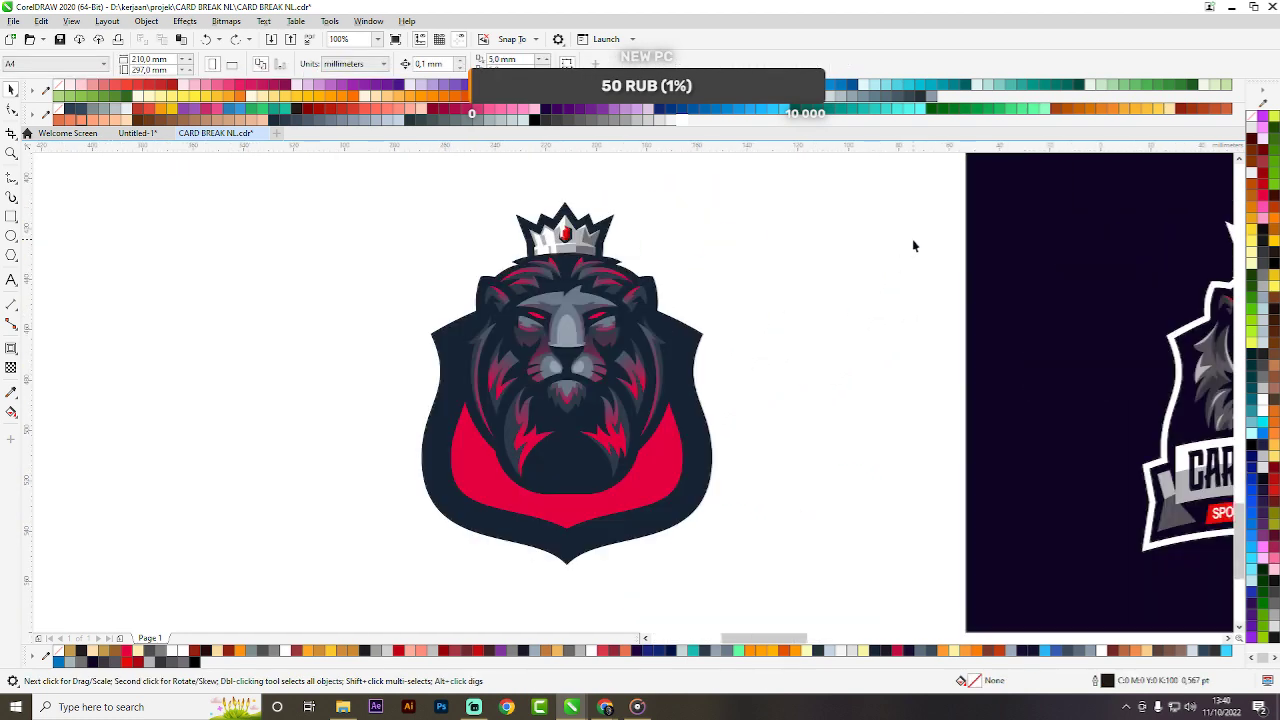
Draw an unfilled ellipse about 168.5 × 112 mm over the lion, centre it horizontally on the shield and raise it above the shield's base.
{"action": "left_click", "coordinate": [11, 236]}
{"action": "left_click_drag", "start_coordinate": [360, 218], "coordinate": [786, 504]}
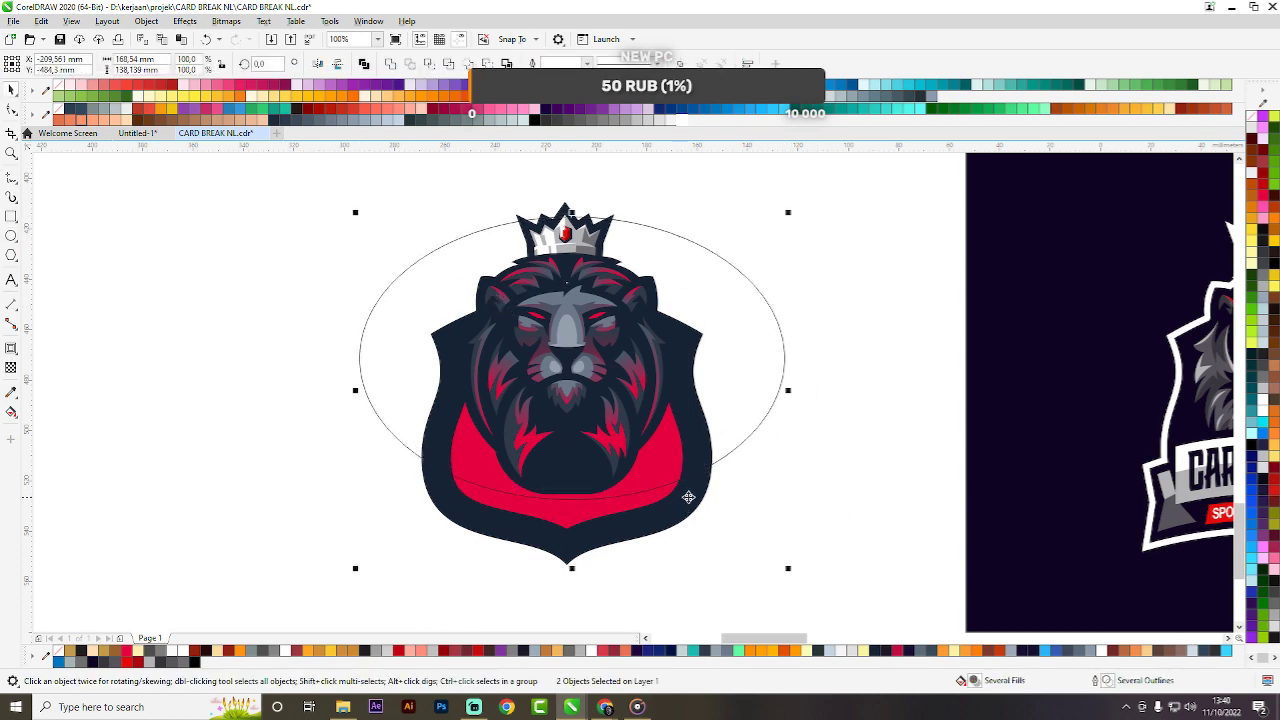
{"action": "key", "text": "space"}
{"action": "scroll", "coordinate": [720, 470], "scroll_direction": "up", "scroll_amount": 1}
{"action": "left_click_drag", "start_coordinate": [698, 447], "coordinate": [707, 356]}
{"action": "scroll", "coordinate": [770, 378], "scroll_direction": "down", "scroll_amount": 1}
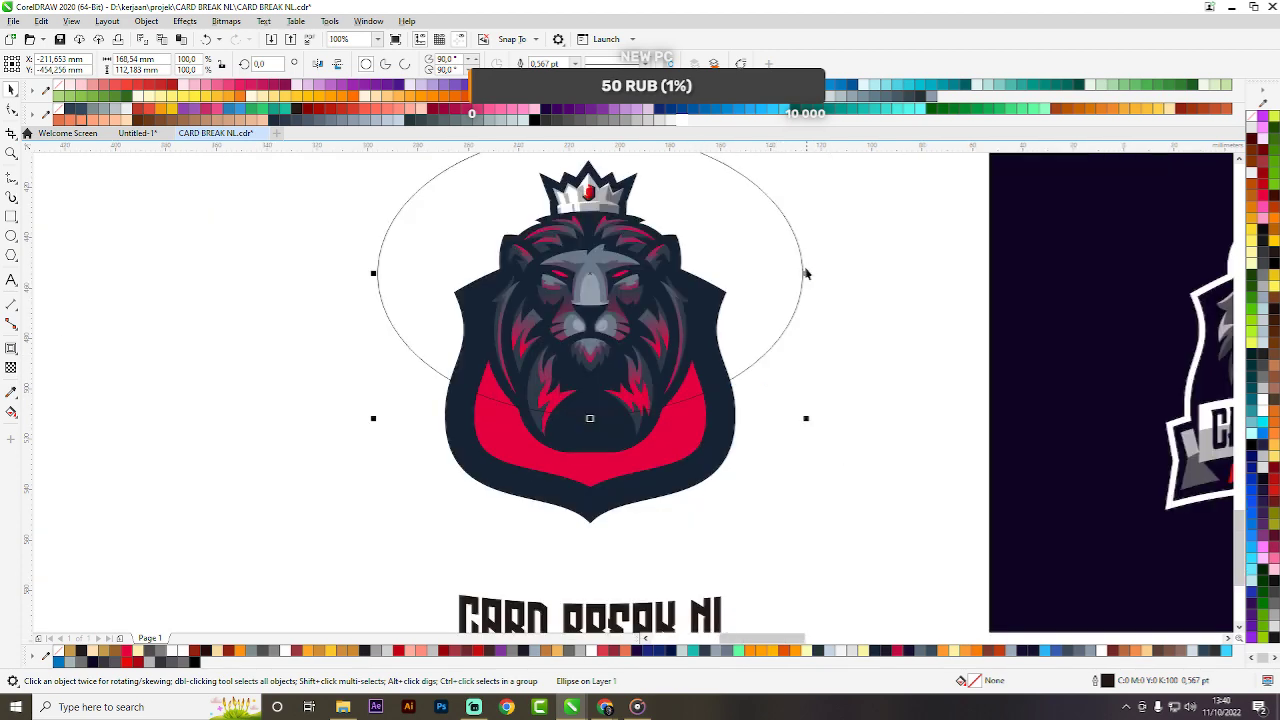
Duplicate the ellipse straight down over the lower shield and flatten the copy to about 53% of its height, keeping its lower edge.
{"action": "left_click_drag", "start_coordinate": [777, 277], "coordinate": [778, 382]}
{"action": "right_click", "coordinate": [778, 382]}
{"action": "left_click", "coordinate": [866, 502]}
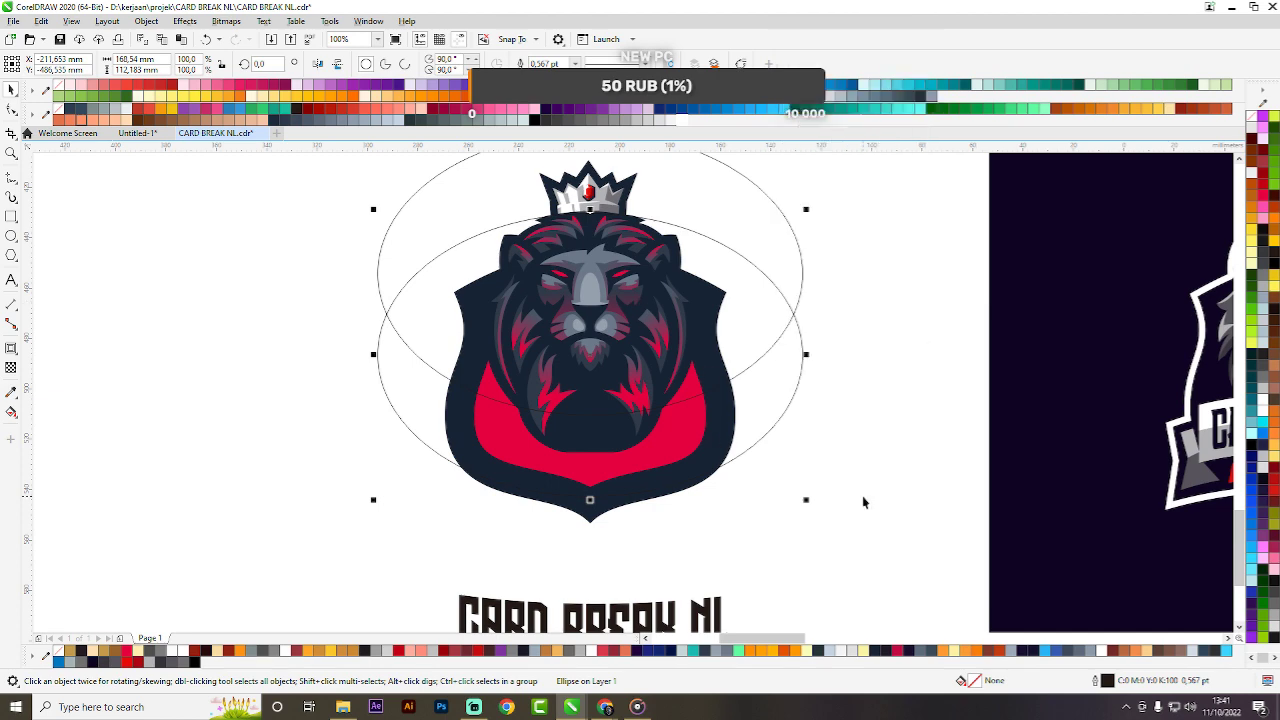
{"action": "left_click_drag", "start_coordinate": [590, 207], "coordinate": [572, 345]}
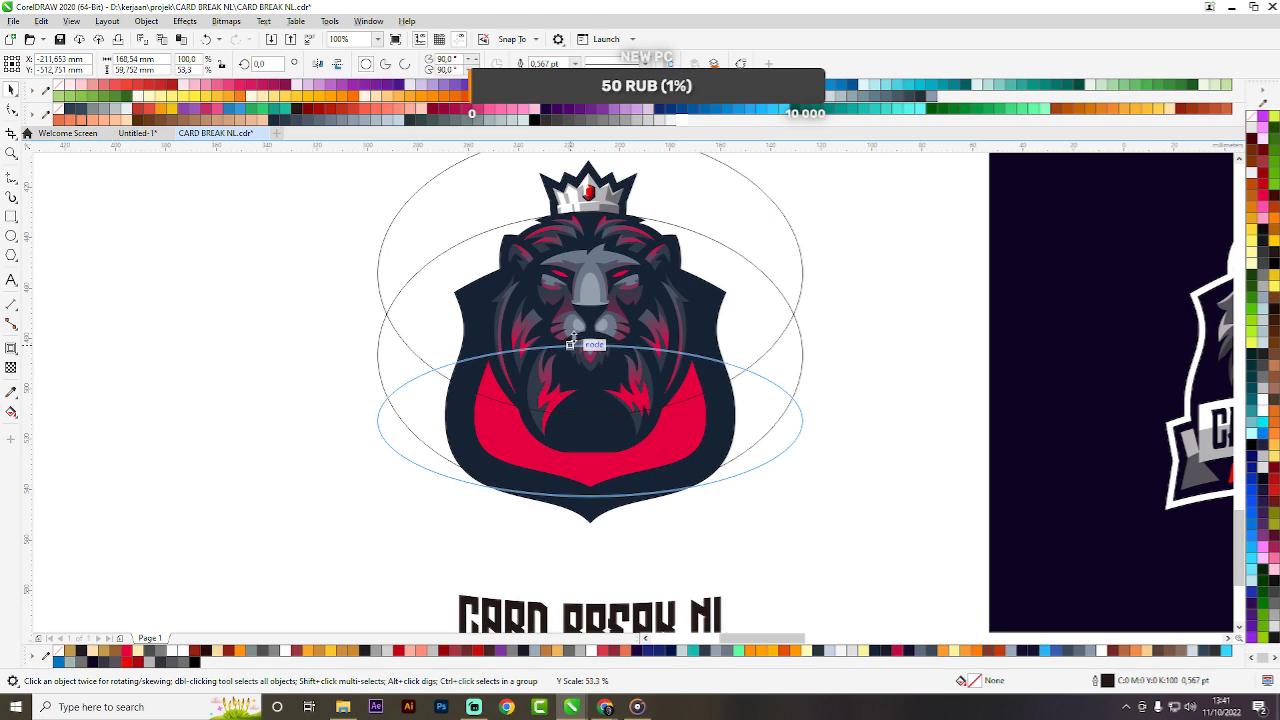
Trim the flattened ellipse with the upper ellipse to form a crescent band, and delete the upper ellipse.
{"action": "key", "text": "ctrl+q"}
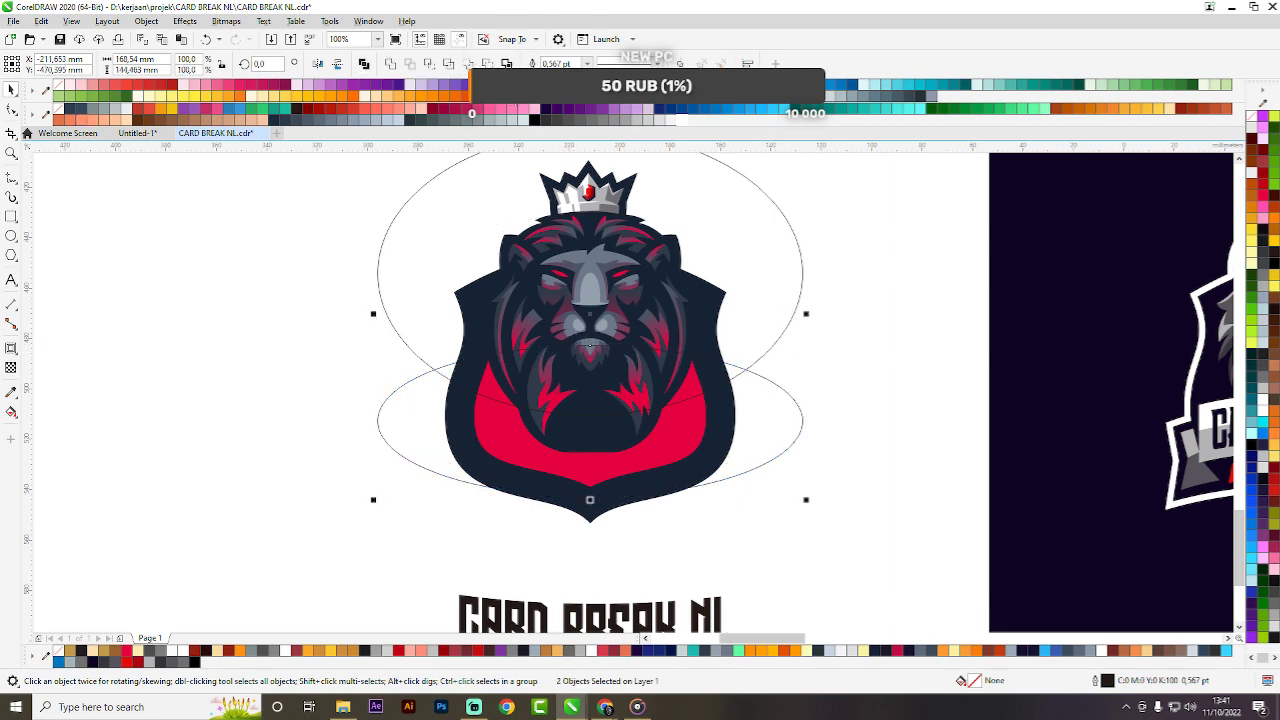
{"action": "left_click", "coordinate": [844, 298]}
{"action": "left_click", "coordinate": [774, 275]}
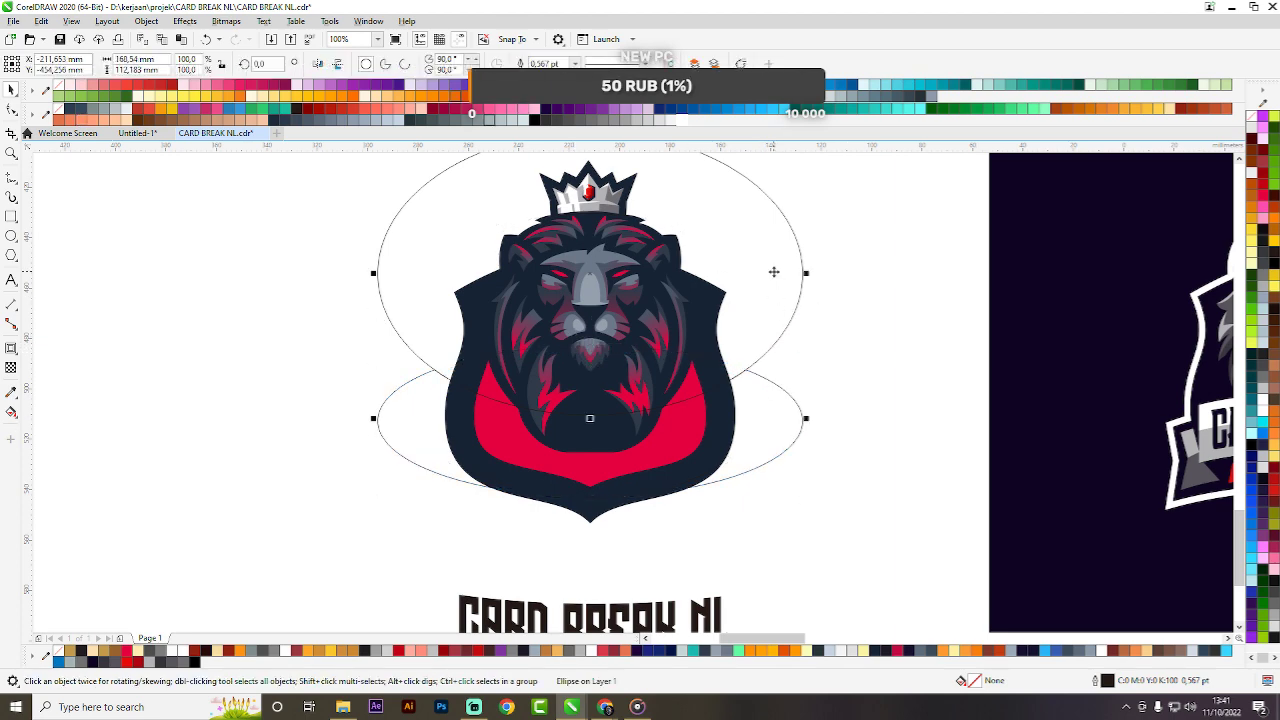
{"action": "key", "text": "Delete"}
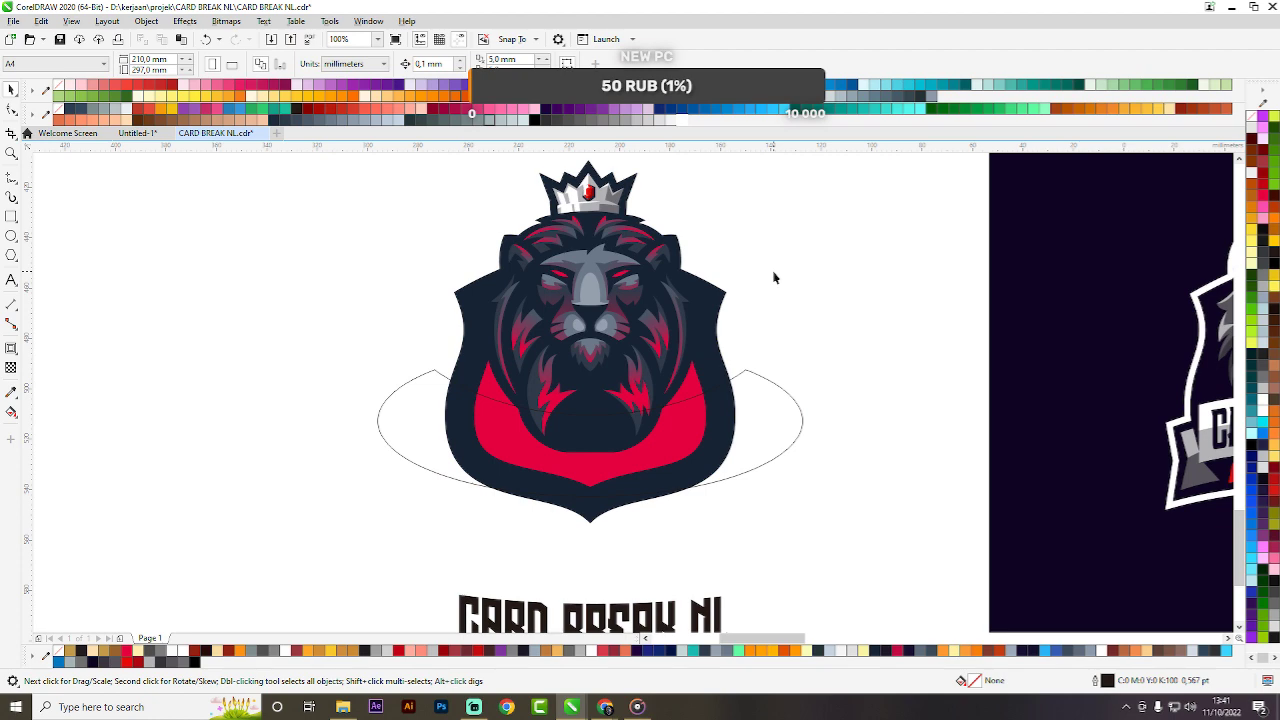
{"action": "left_click", "coordinate": [14, 197]}
{"action": "left_click", "coordinate": [45, 210]}
{"action": "scroll", "coordinate": [749, 408], "scroll_direction": "up", "scroll_amount": 2}
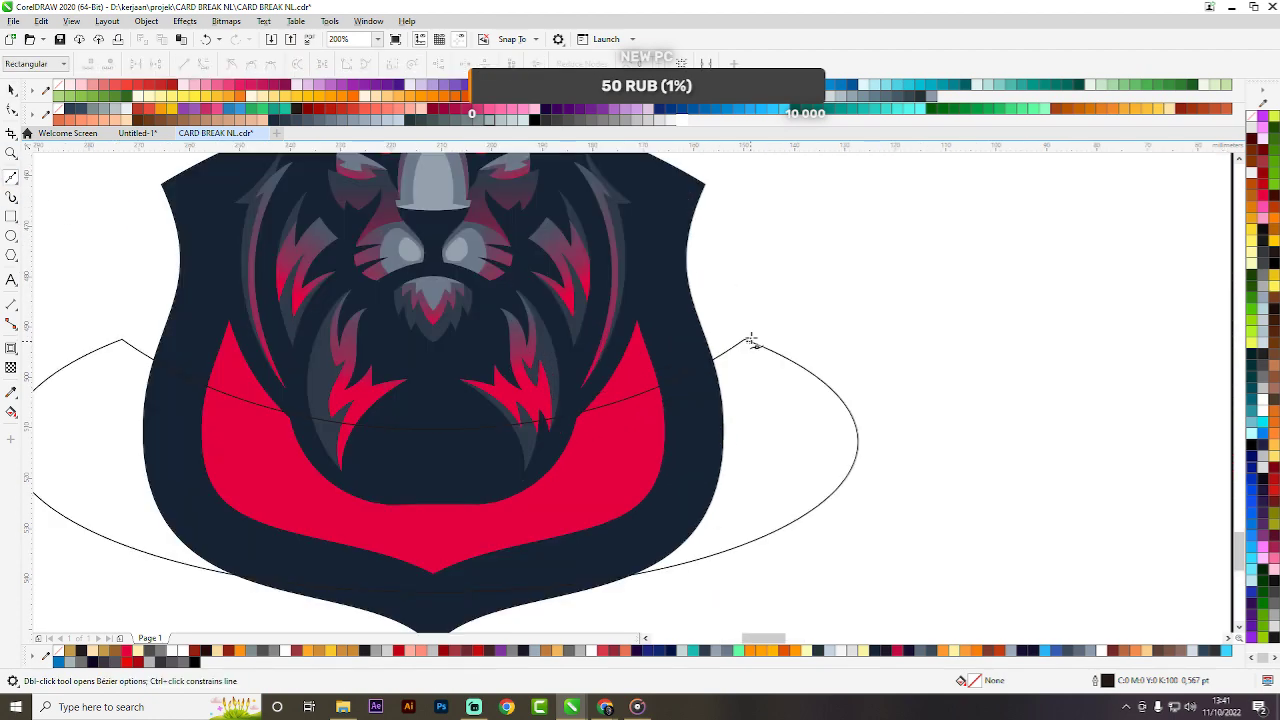
{"action": "left_click", "coordinate": [744, 341]}
{"action": "left_click_drag", "start_coordinate": [747, 437], "coordinate": [741, 495]}
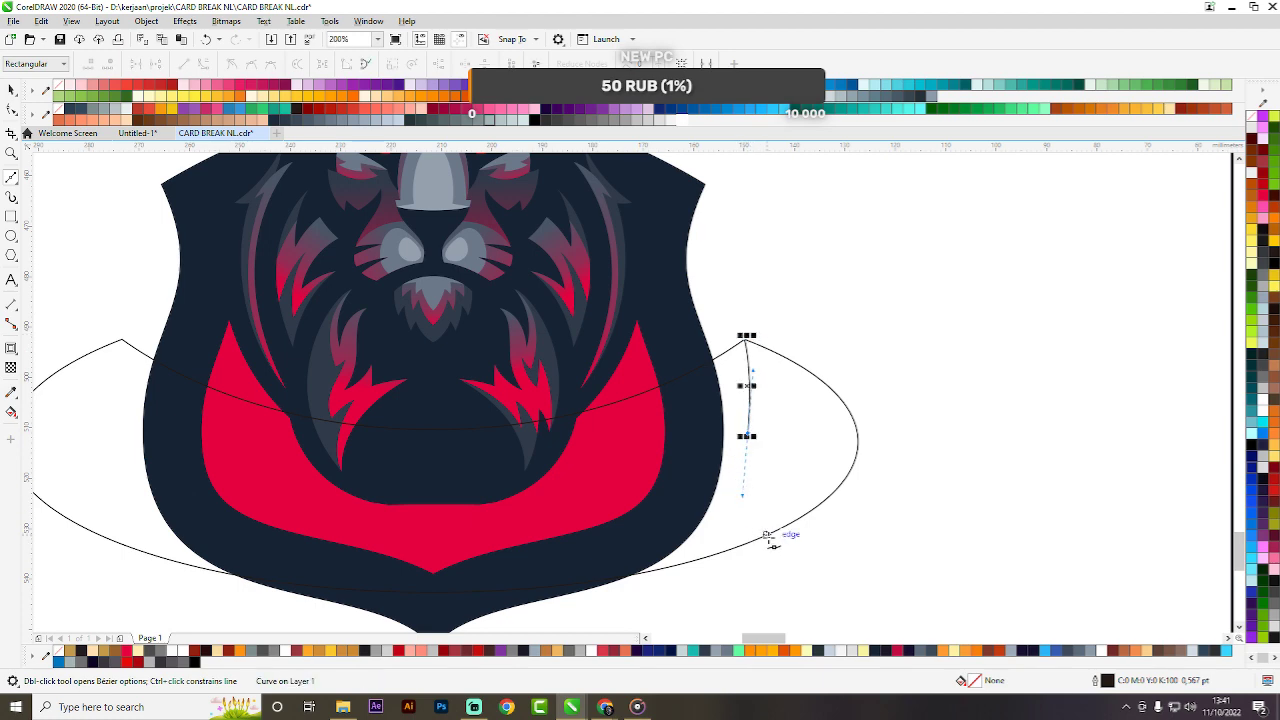
{"action": "mouse_move", "coordinate": [742, 545]}
{"action": "left_mouse_down"}
{"action": "mouse_move", "coordinate": [752, 571]}
{"action": "mouse_move", "coordinate": [754, 560]}
{"action": "left_mouse_up"}
{"action": "key", "text": "ctrl+z"}
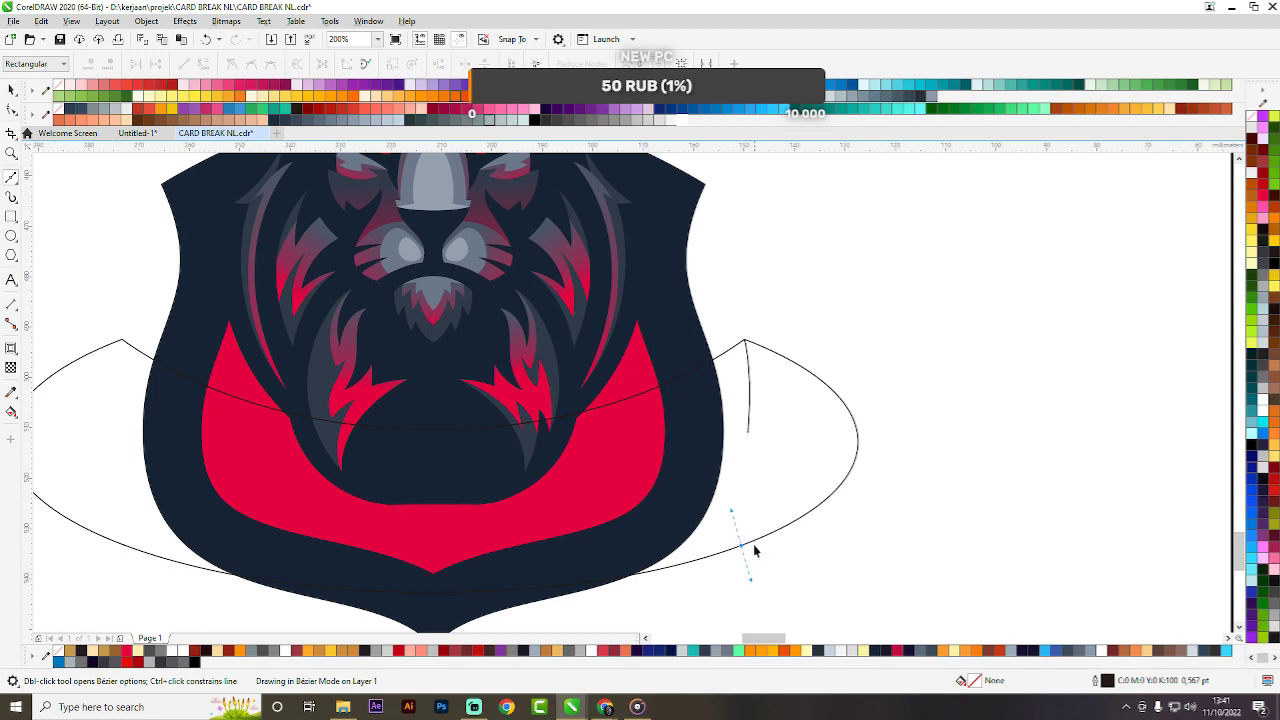
{"action": "key", "text": "ctrl+z"}
Draw a closed Bézier shape over the crescent's right end, with its inner side running in an S-curve down from the crescent's upper corner.
{"action": "left_click", "coordinate": [747, 341]}
{"action": "left_click_drag", "start_coordinate": [746, 448], "coordinate": [734, 536]}
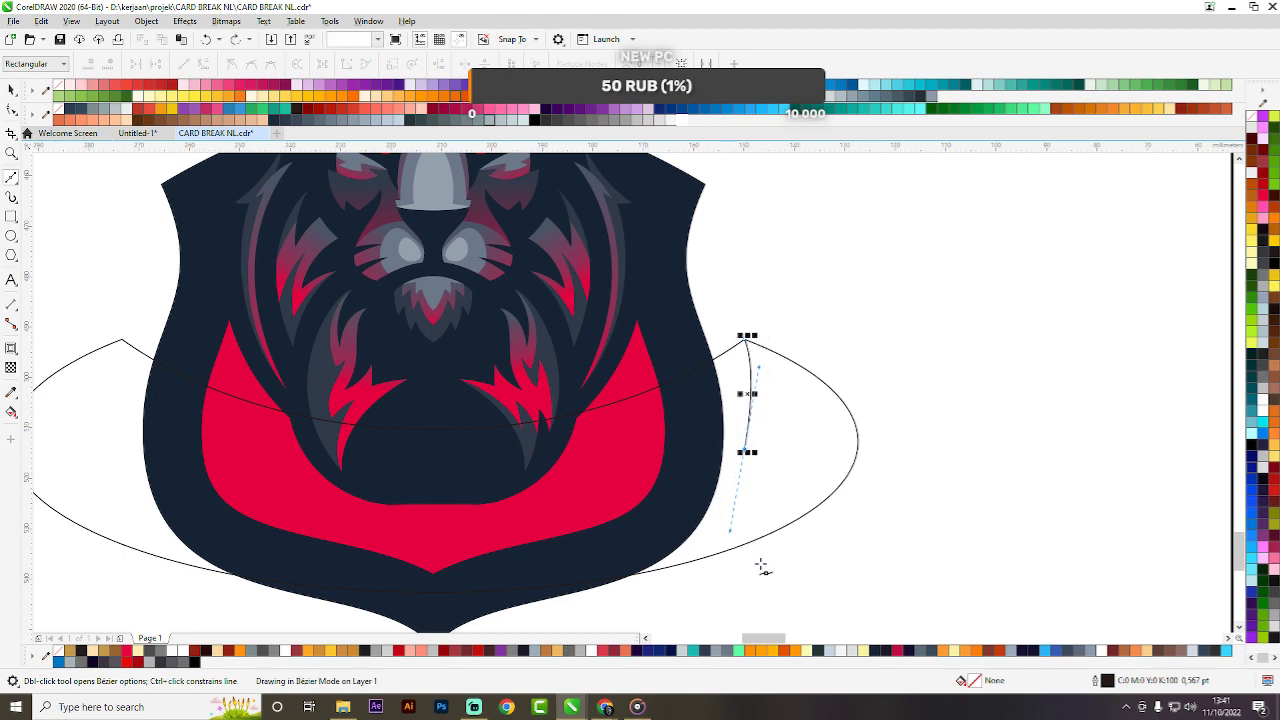
{"action": "left_click_drag", "start_coordinate": [792, 578], "coordinate": [854, 588]}
{"action": "left_click_drag", "start_coordinate": [993, 446], "coordinate": [958, 354]}
{"action": "left_click_drag", "start_coordinate": [884, 292], "coordinate": [846, 294]}
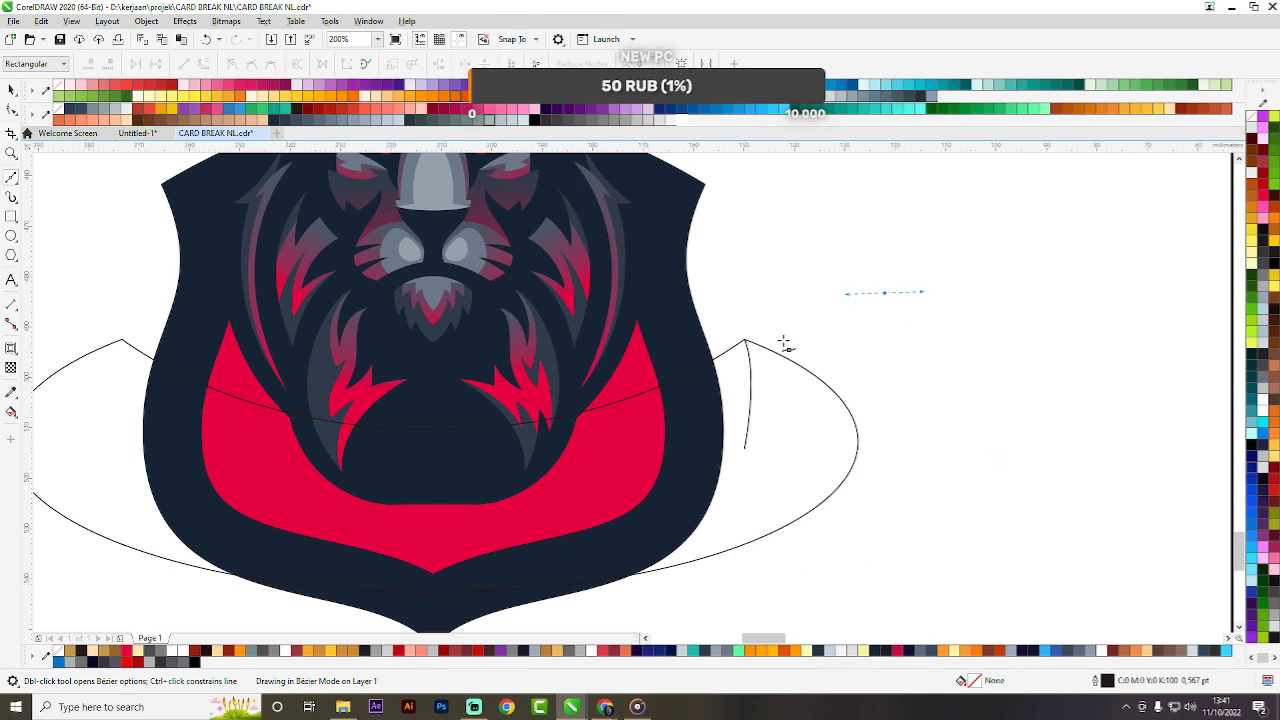
{"action": "left_click_drag", "start_coordinate": [745, 339], "coordinate": [745, 233]}
Trim the crescent's right end with the Bézier shape to leave a curved banner end, and remove the cutting shape.
{"action": "left_click", "coordinate": [729, 350], "text": "shift"}
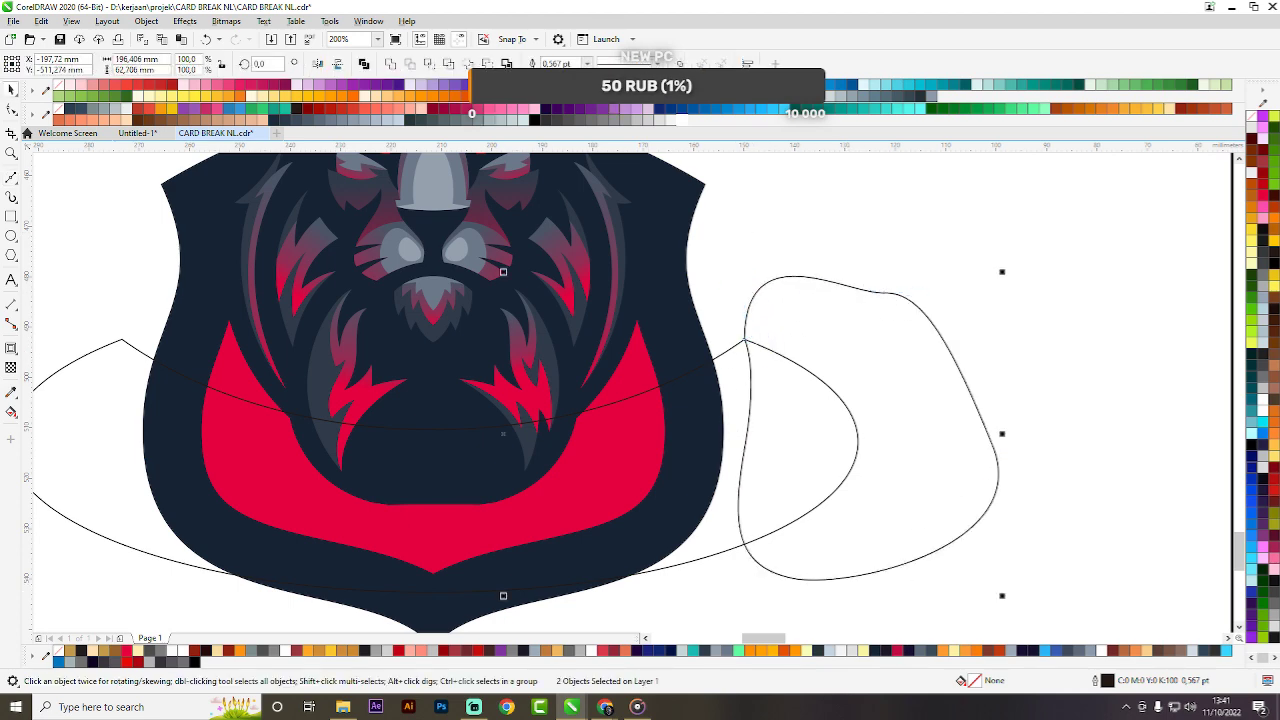
{"action": "left_click", "coordinate": [487, 63]}
{"action": "scroll", "coordinate": [830, 340], "scroll_direction": "down", "scroll_amount": 2}
{"action": "left_click", "coordinate": [266, 296]}
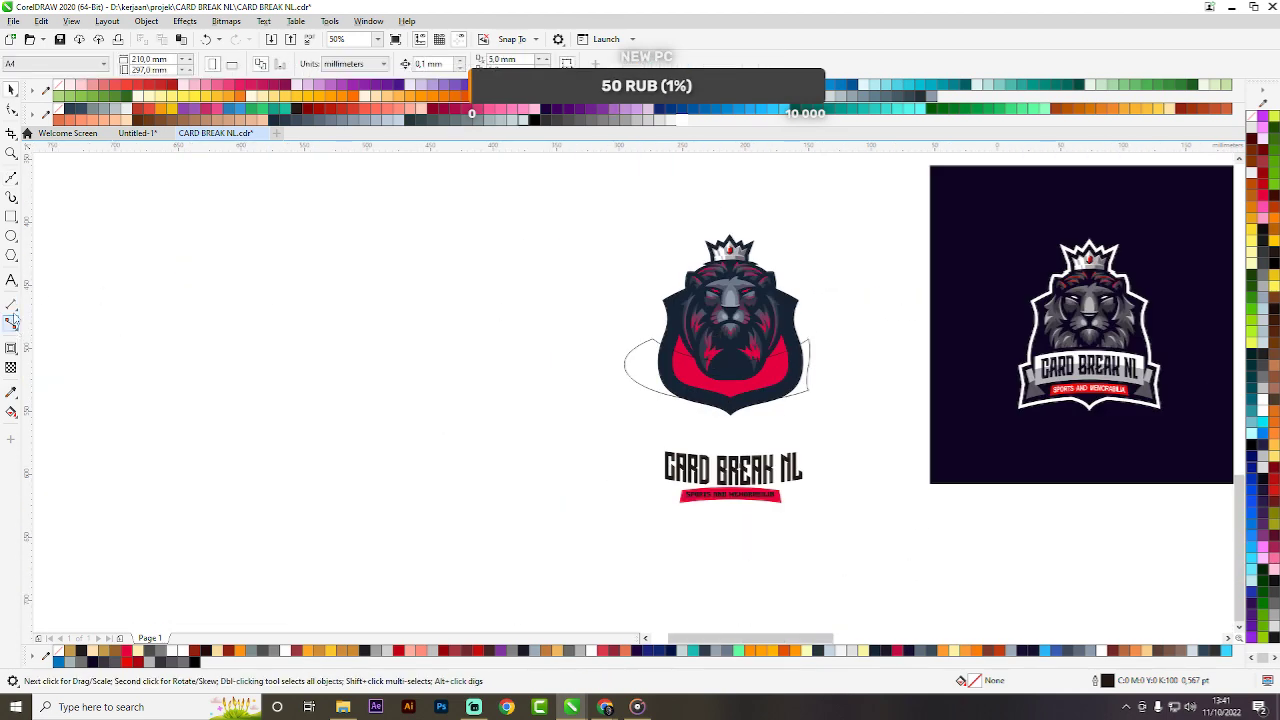
Draw a rectangle about 200 × 201 mm up to the shield's centre line, trim off the band's left half with it and remove the rectangle.
{"action": "left_click", "coordinate": [11, 217]}
{"action": "mouse_move", "coordinate": [735, 418]}
{"action": "left_mouse_down"}
{"action": "mouse_move", "coordinate": [603, 314]}
{"action": "mouse_move", "coordinate": [474, 157]}
{"action": "left_mouse_up"}
{"action": "scroll", "coordinate": [880, 329], "scroll_direction": "up", "scroll_amount": 1}
{"action": "key", "text": "space"}
{"action": "left_click_drag", "start_coordinate": [282, 354], "coordinate": [278, 393]}
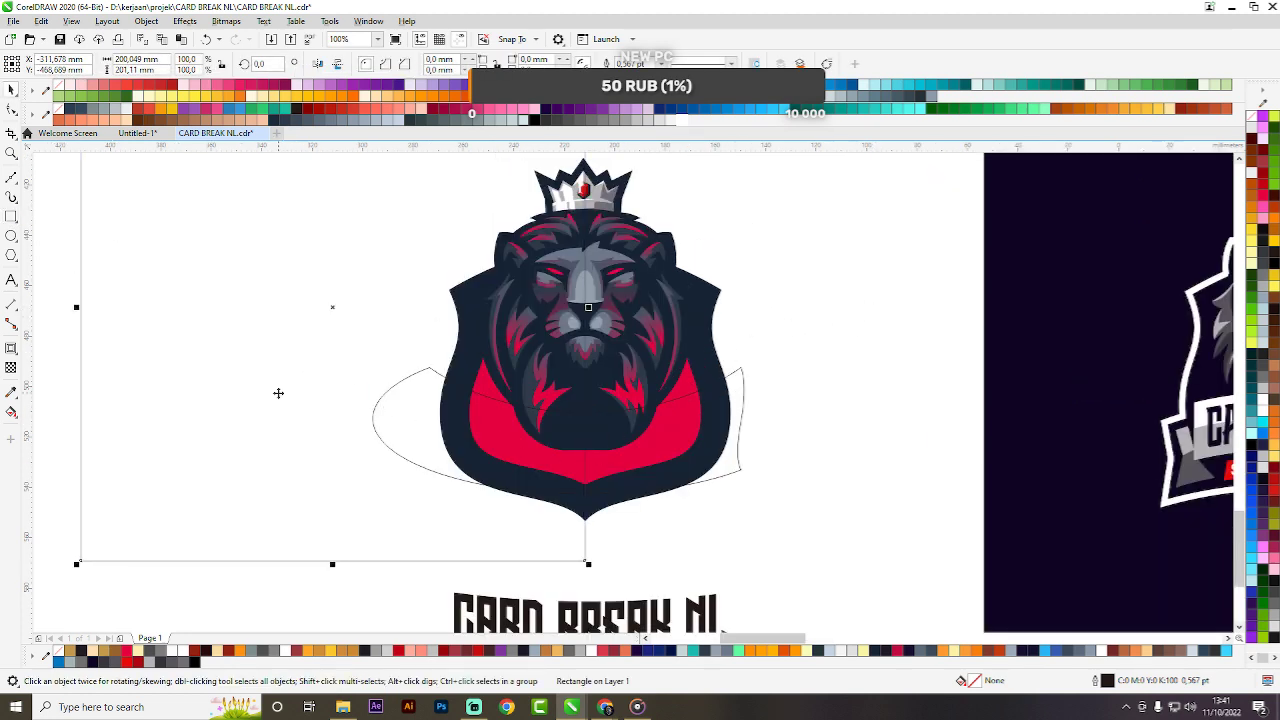
{"action": "left_click", "coordinate": [738, 453], "text": "shift"}
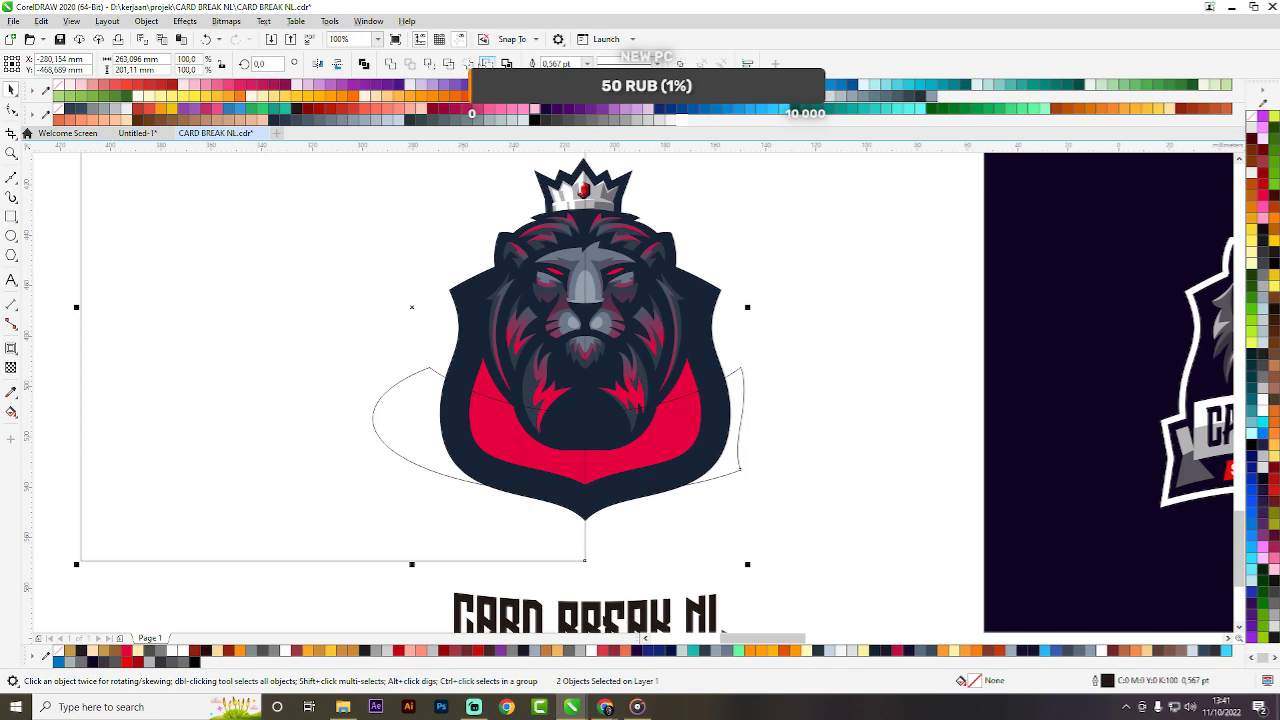
{"action": "left_click", "coordinate": [486, 63]}
{"action": "left_click", "coordinate": [829, 369]}
Mirror a copy of the right half-banner to the left and join both halves into one banner filled with the shield's dark navy.
{"action": "left_click", "coordinate": [736, 440]}
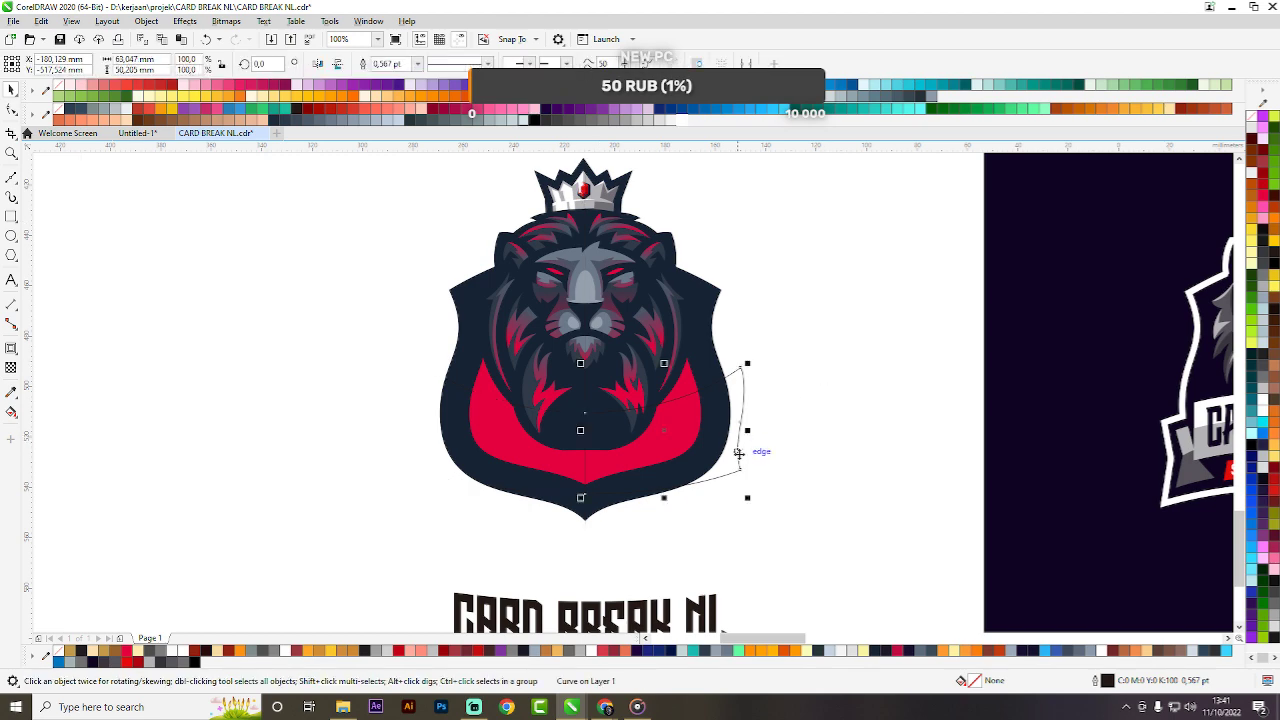
{"action": "left_click_drag", "start_coordinate": [738, 455], "coordinate": [425, 405]}
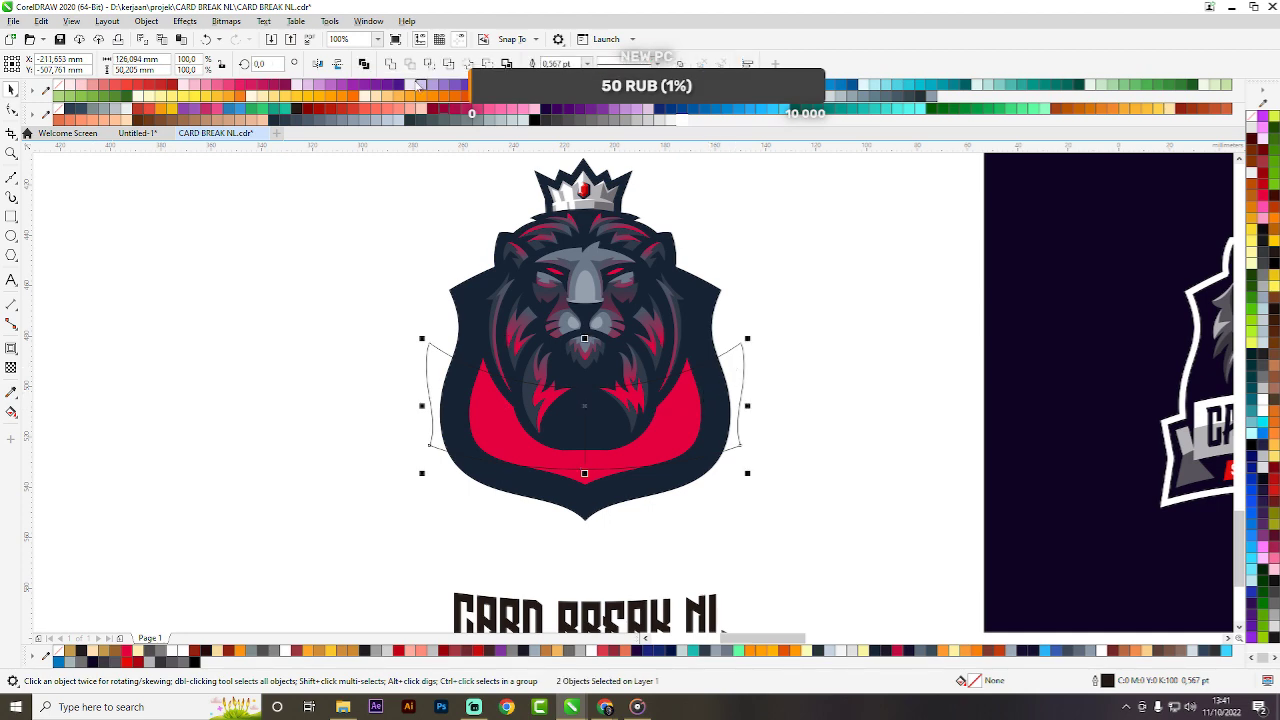
{"action": "left_click", "coordinate": [783, 277]}
{"action": "scroll", "coordinate": [668, 350], "scroll_direction": "up", "scroll_amount": 3}
{"action": "scroll", "coordinate": [700, 360], "scroll_direction": "down", "scroll_amount": 5}
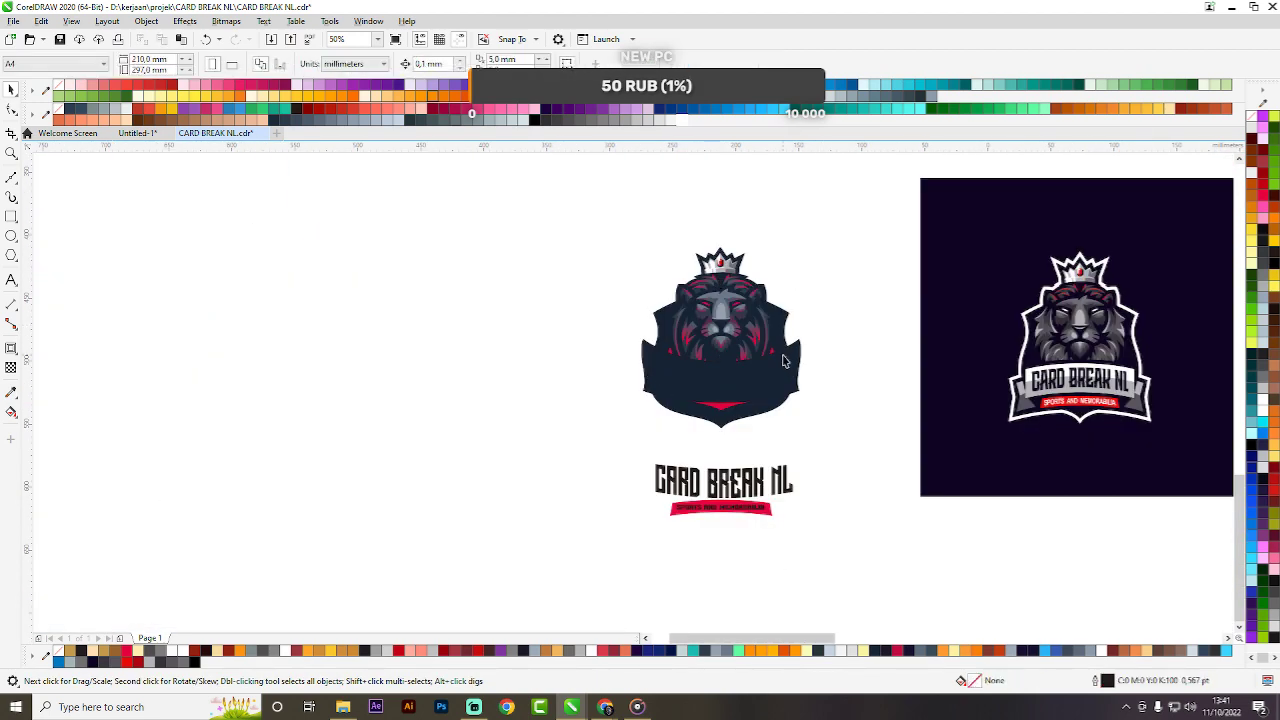
Change the banner's fill to white and give it a thin black outline.
{"action": "scroll", "coordinate": [793, 357], "scroll_direction": "up", "scroll_amount": 2}
{"action": "left_click", "coordinate": [793, 357]}
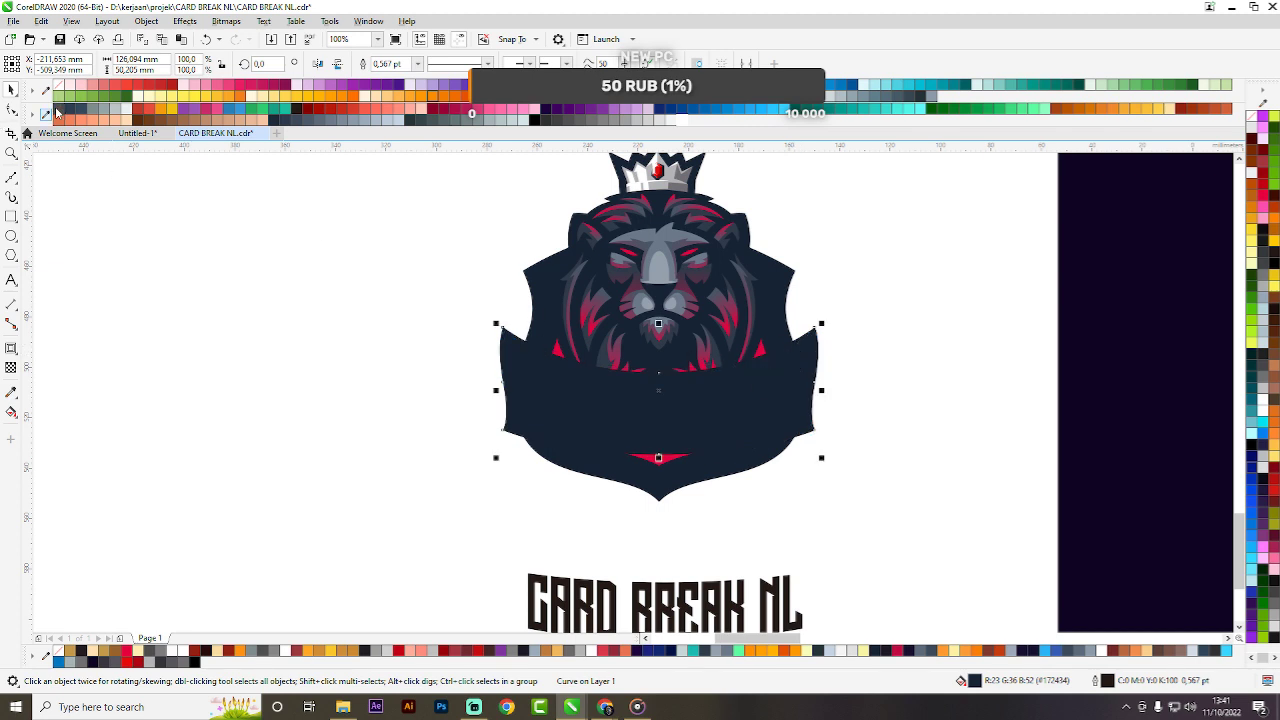
{"action": "right_click", "coordinate": [58, 109]}
{"action": "key", "text": "Escape"}
{"action": "left_click", "coordinate": [723, 411]}
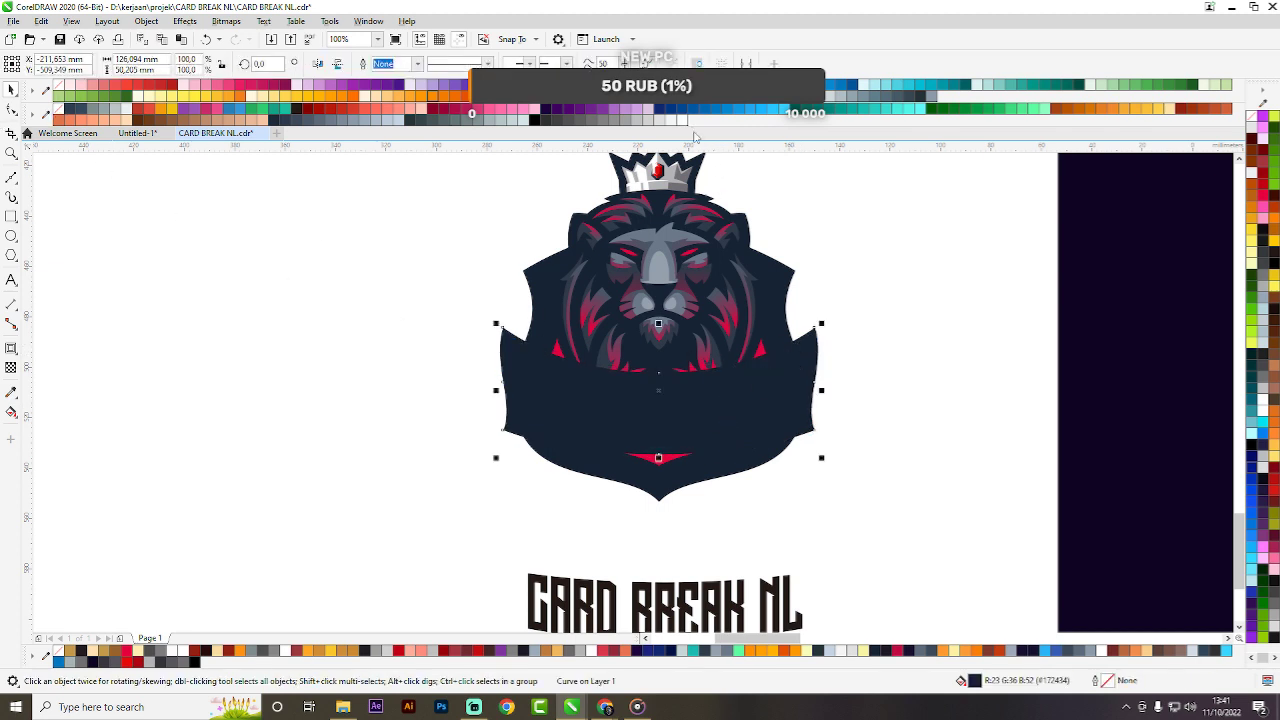
{"action": "left_click", "coordinate": [686, 119]}
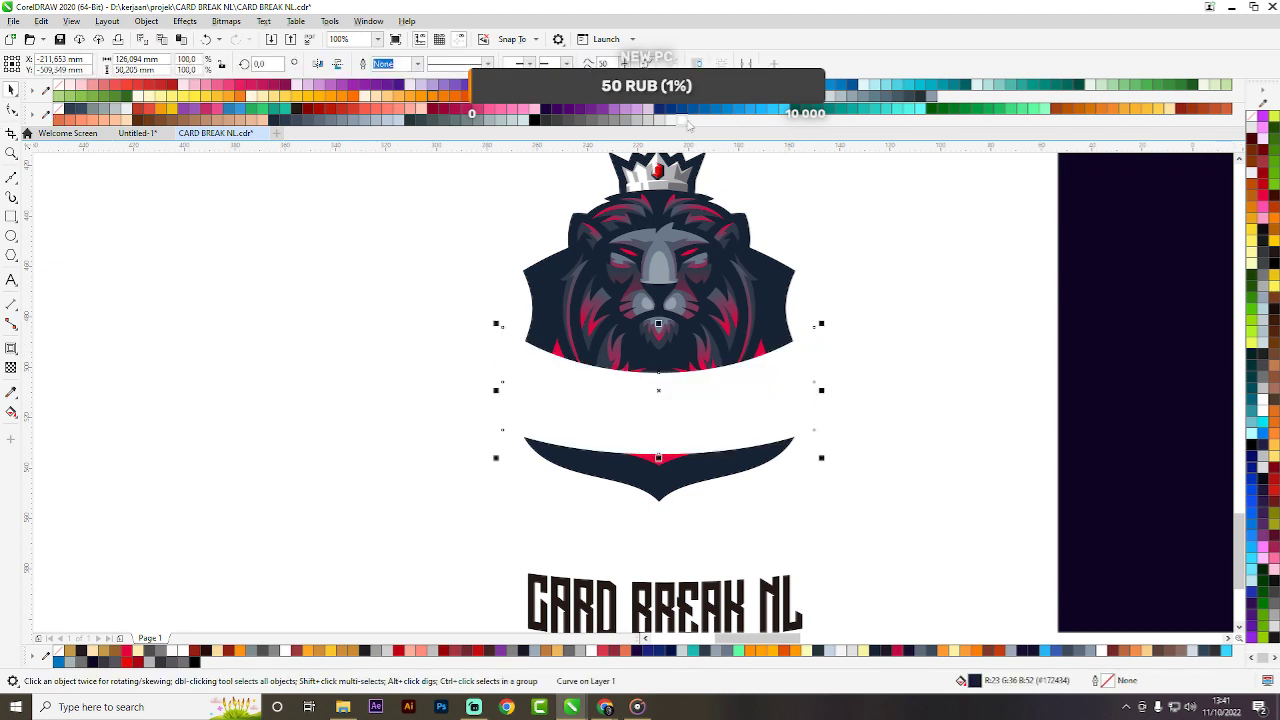
{"action": "right_click", "coordinate": [537, 120]}
{"action": "key", "text": "Escape"}
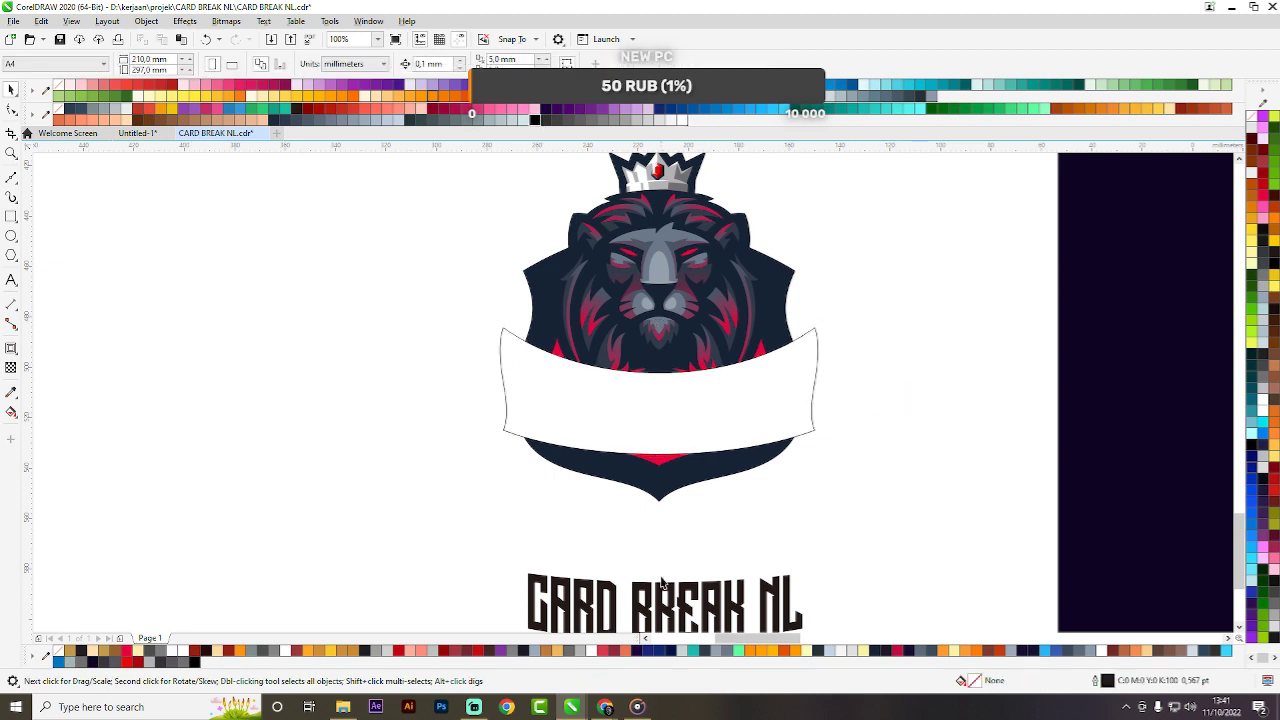
Try to move the CARD BREAK NL lettering up onto the white banner.
{"action": "left_click_drag", "start_coordinate": [660, 597], "coordinate": [718, 378]}
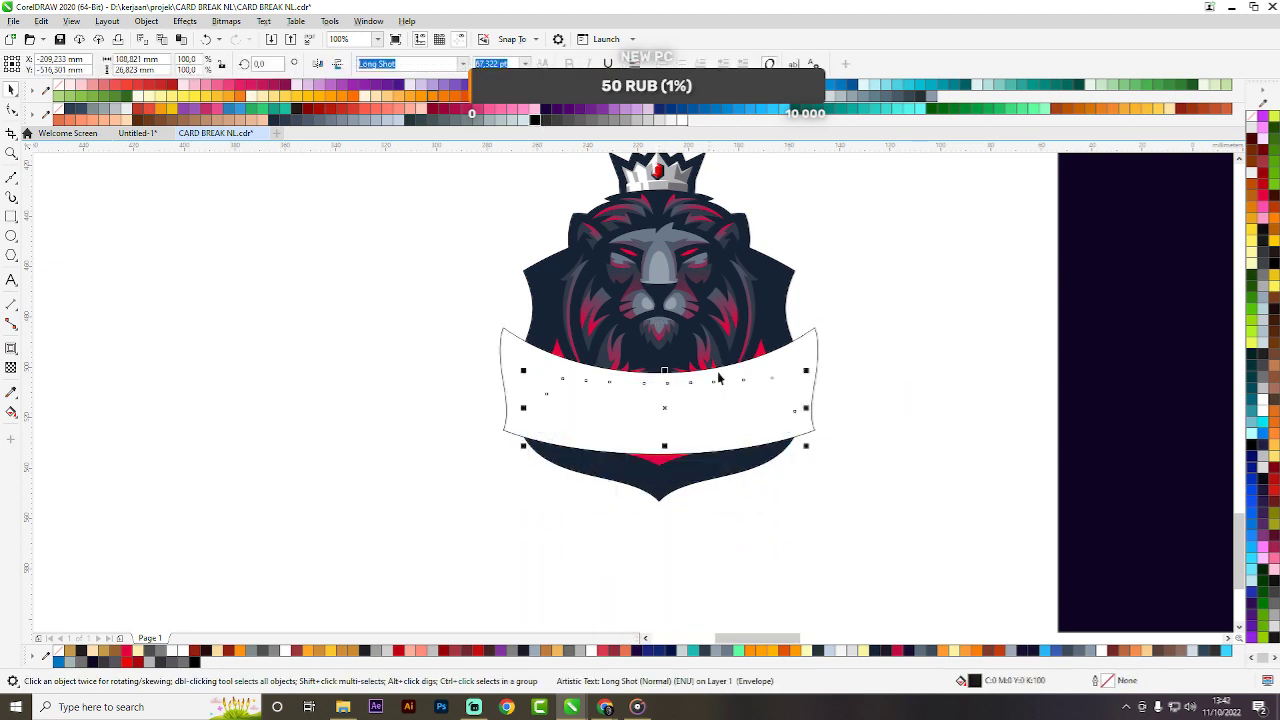
{"action": "left_click", "coordinate": [799, 356], "text": "shift"}
{"action": "key", "text": "ctrl+z"}
{"action": "left_click", "coordinate": [730, 543]}
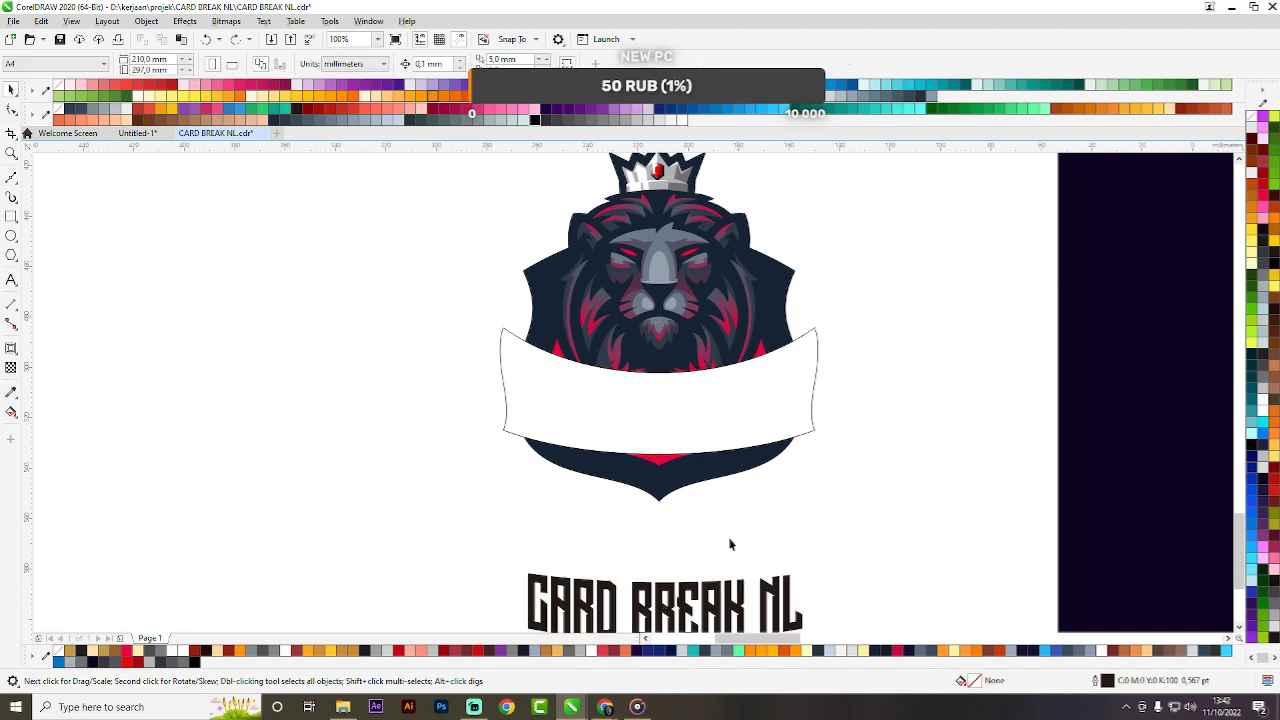
Move the CARD BREAK NL lettering up onto the white banner and centre it between the banner's upper and lower edges.
{"action": "left_click_drag", "start_coordinate": [690, 597], "coordinate": [700, 414]}
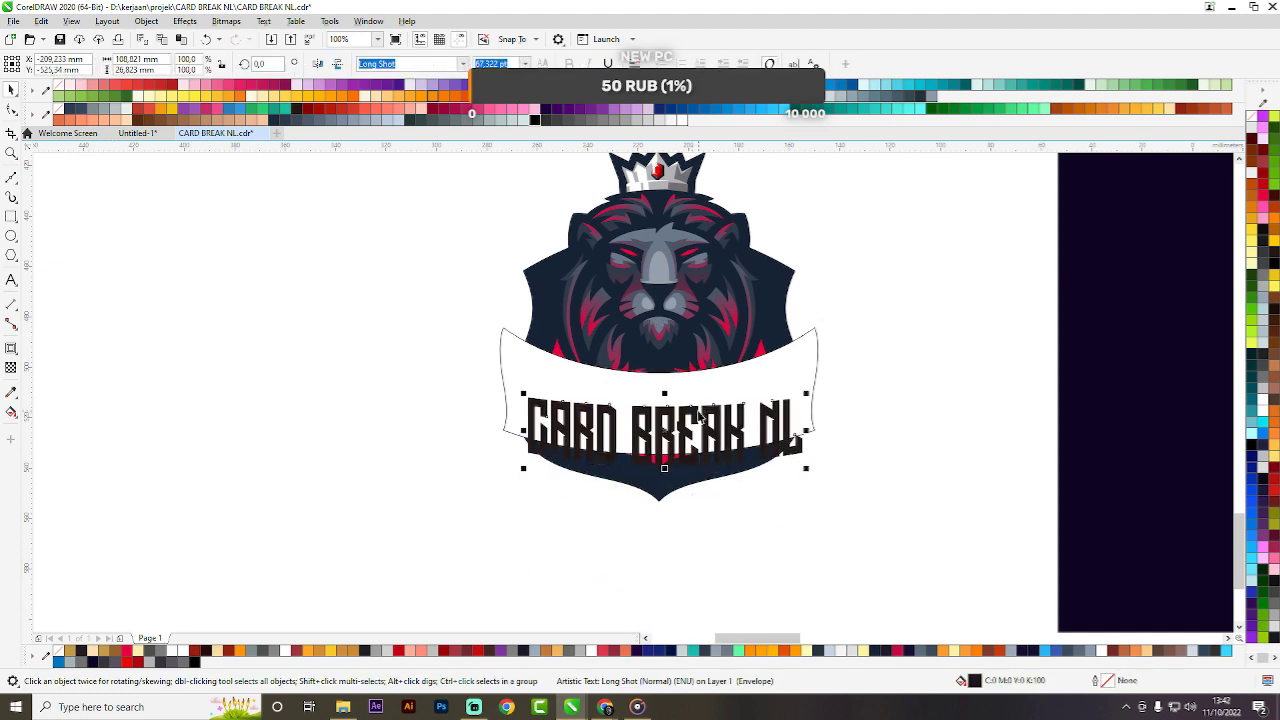
{"action": "left_click", "coordinate": [894, 351]}
{"action": "scroll", "coordinate": [688, 418], "scroll_direction": "up", "scroll_amount": 4}
{"action": "left_click", "coordinate": [688, 418]}
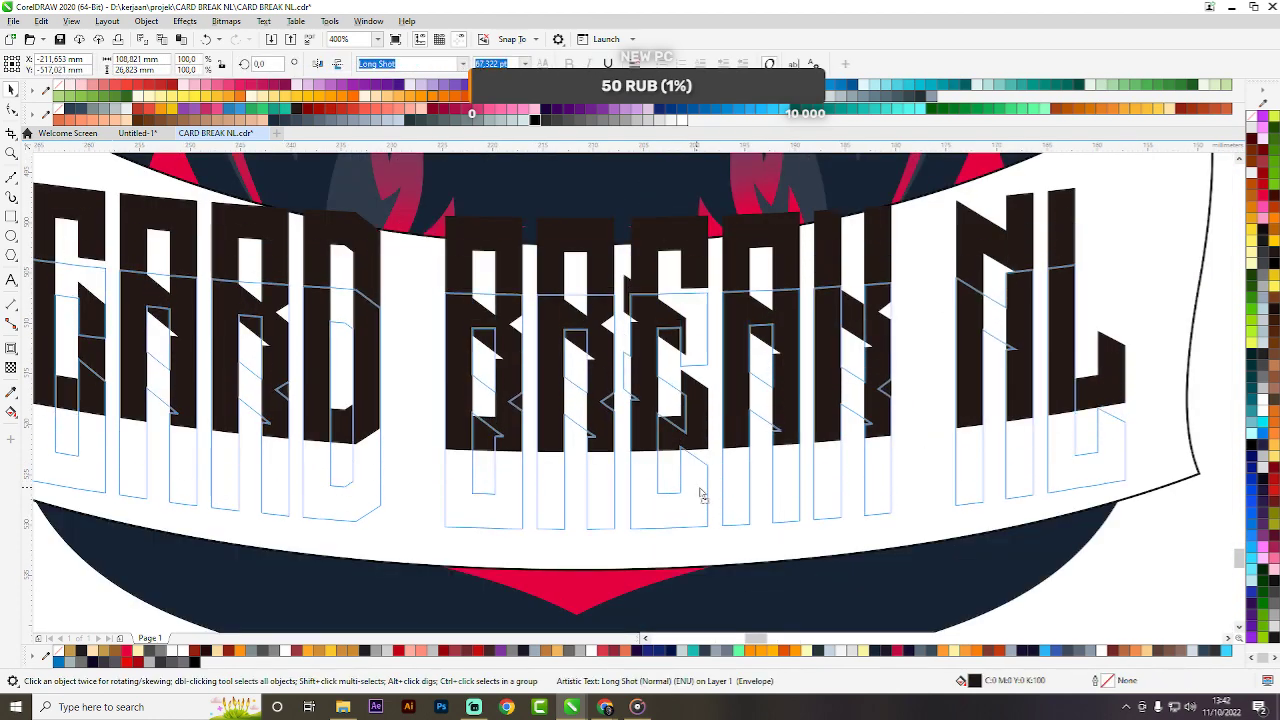
{"action": "scroll", "coordinate": [806, 420], "scroll_direction": "down", "scroll_amount": 4}
{"action": "scroll", "coordinate": [879, 414], "scroll_direction": "up", "scroll_amount": 2}
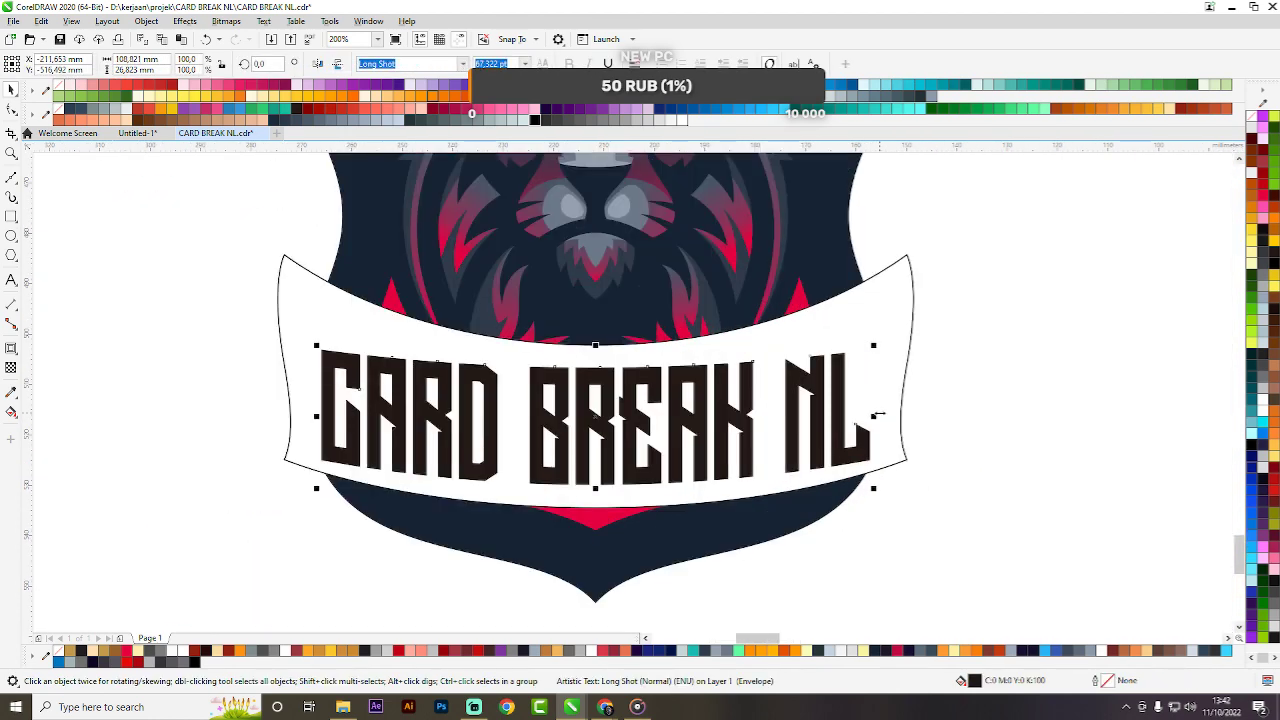
{"action": "scroll", "coordinate": [858, 460], "scroll_direction": "up", "scroll_amount": 2}
{"action": "scroll", "coordinate": [857, 370], "scroll_direction": "down", "scroll_amount": 4}
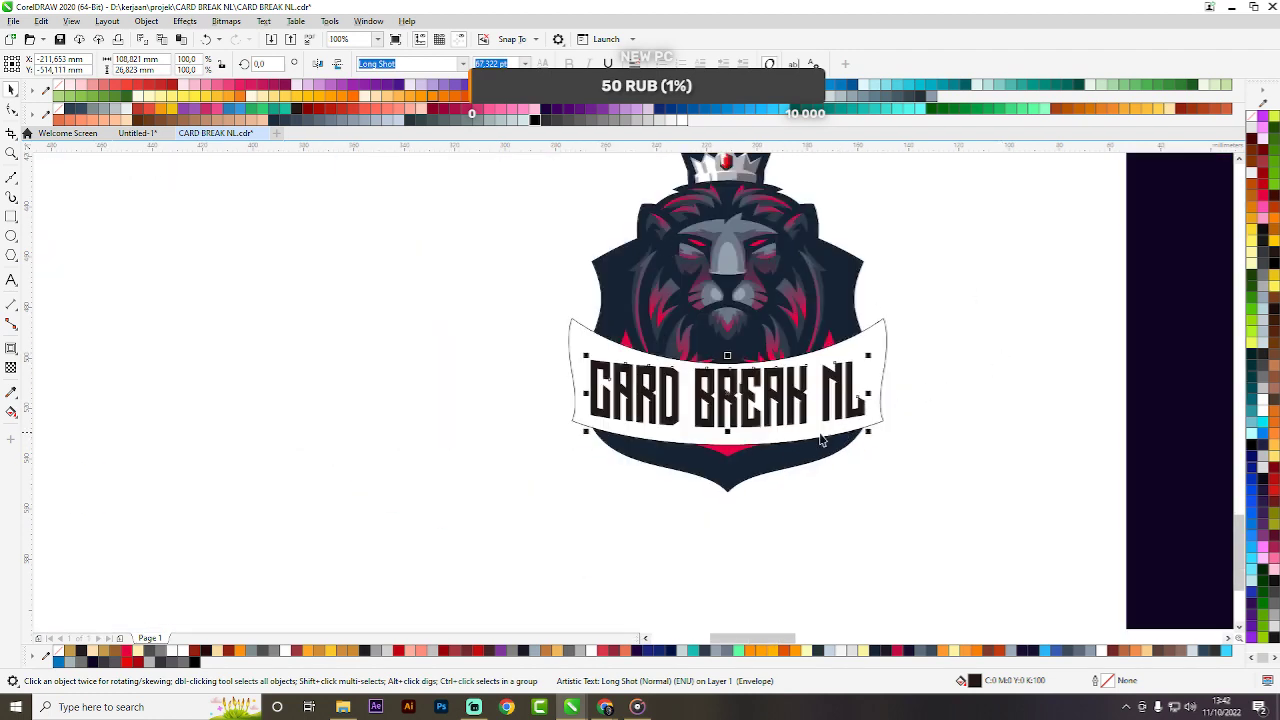
Raise the middle node of the white banner's lower edge slightly with the Shape tool.
{"action": "scroll", "coordinate": [791, 440], "scroll_direction": "up", "scroll_amount": 2}
{"action": "left_click", "coordinate": [757, 440]}
{"action": "left_click", "coordinate": [11, 108]}
{"action": "scroll", "coordinate": [638, 404], "scroll_direction": "down", "scroll_amount": 1}
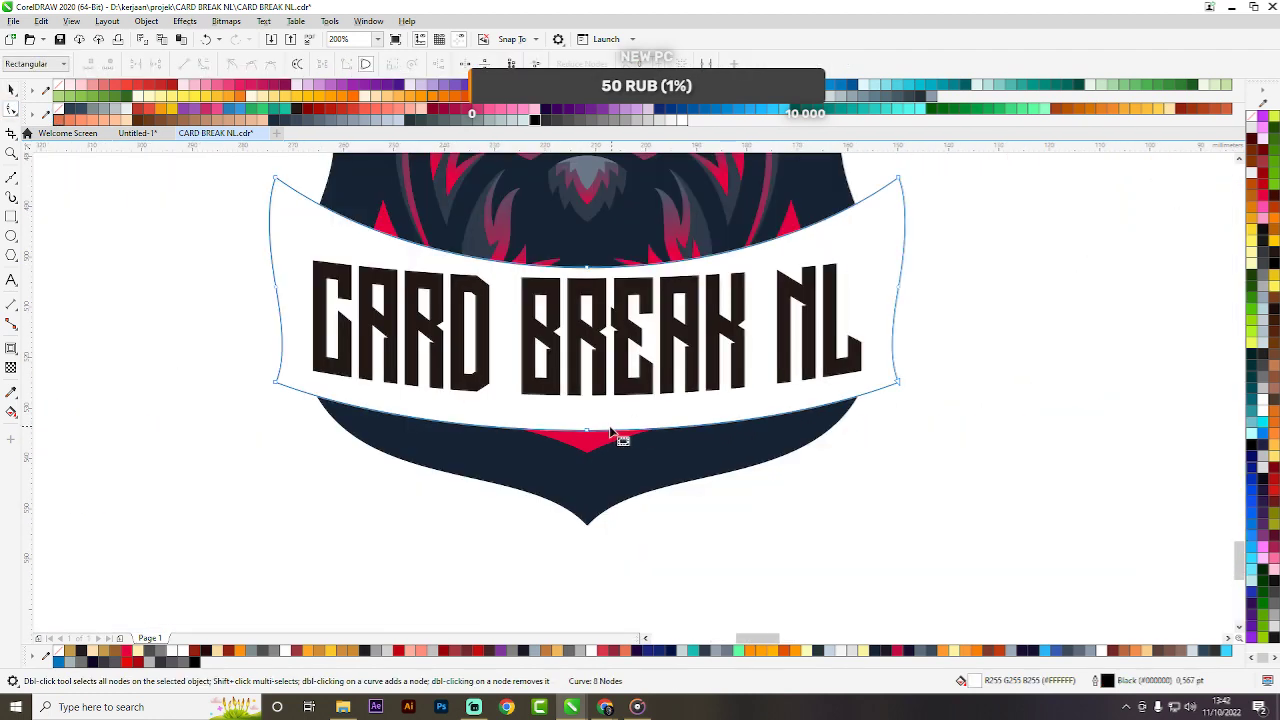
{"action": "double_click", "coordinate": [590, 433]}
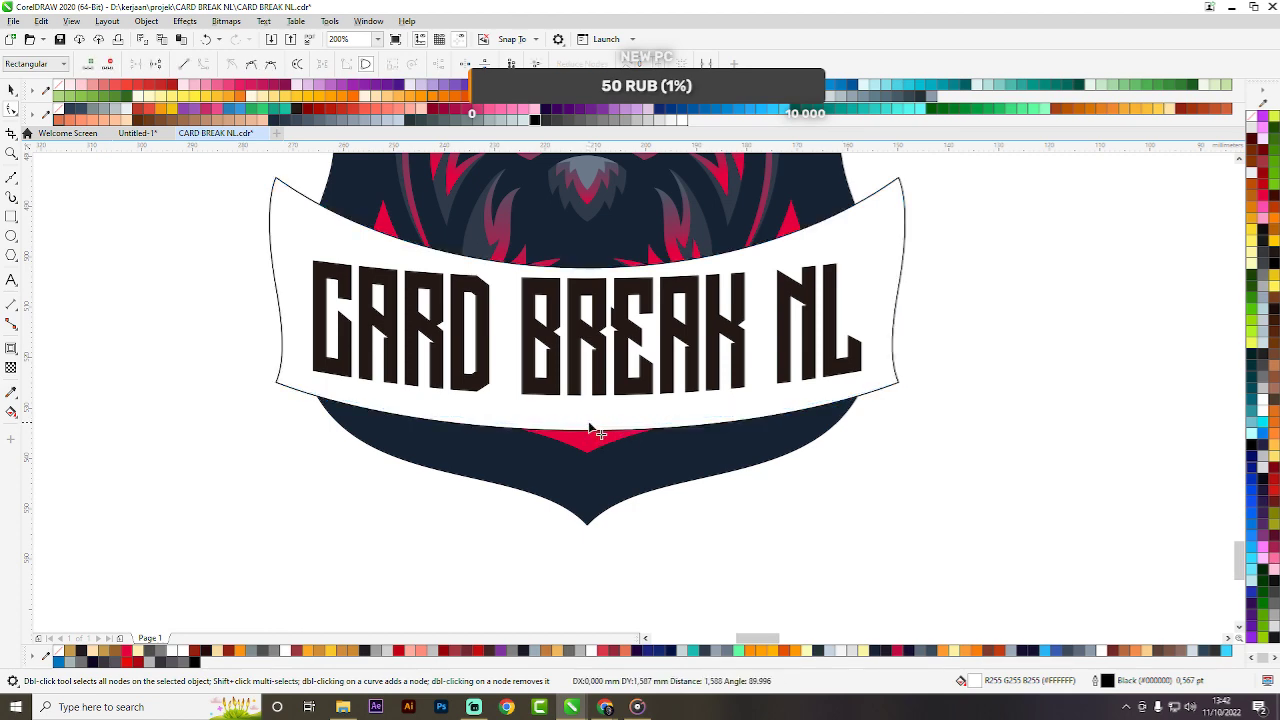
{"action": "scroll", "coordinate": [665, 375], "scroll_direction": "down", "scroll_amount": 1}
{"action": "key", "text": "space"}
{"action": "left_click", "coordinate": [842, 368]}
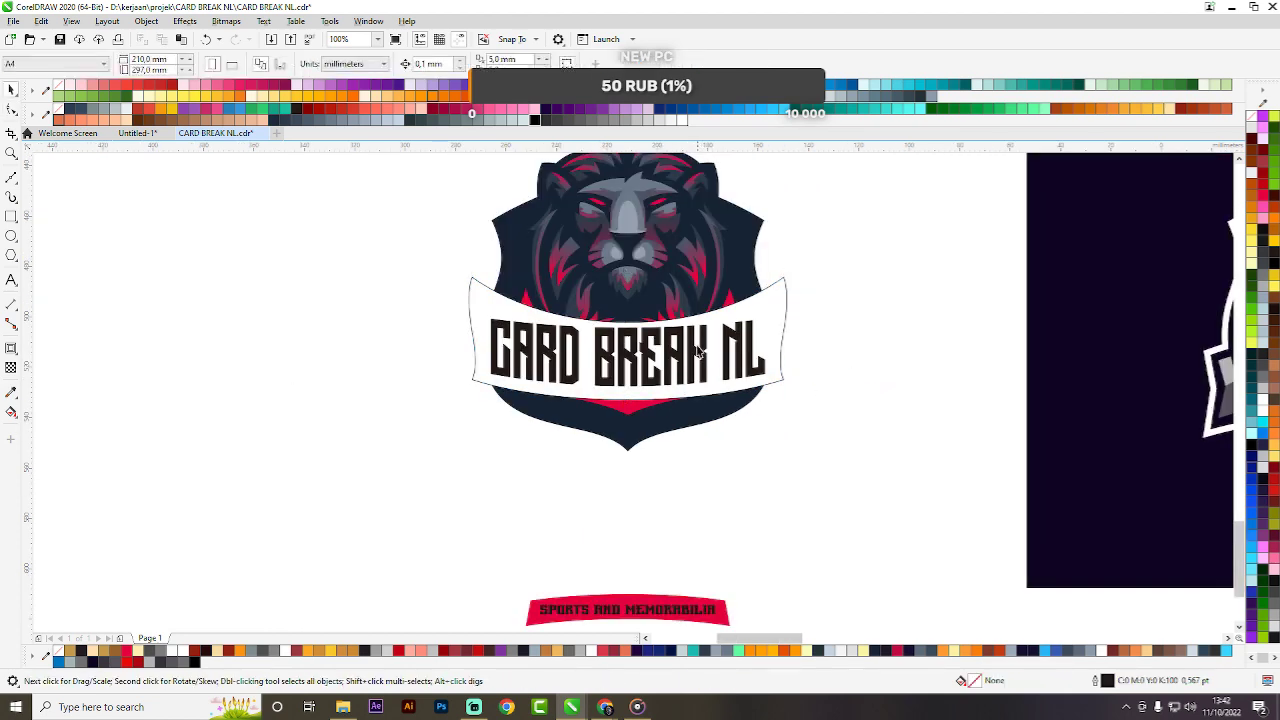
Shrink the banner and its lettering together to about 115 × 45 mm and move them lower on the shield.
{"action": "left_click", "coordinate": [690, 338]}
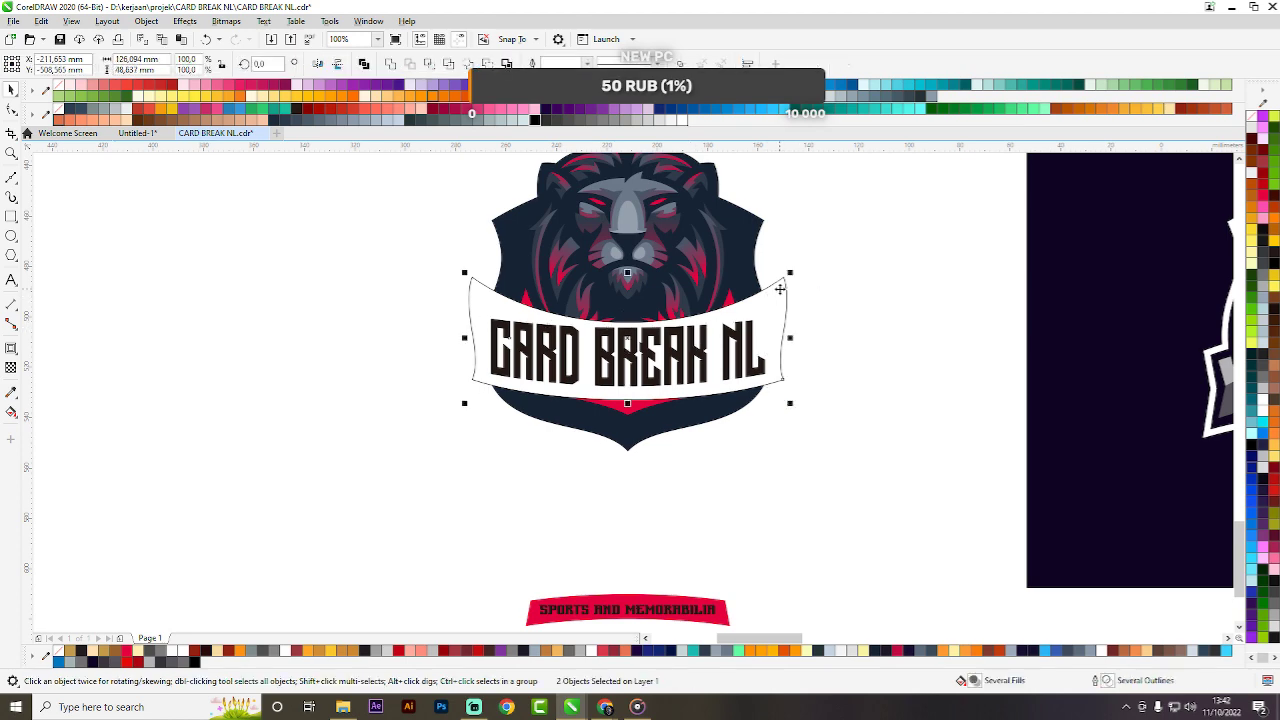
{"action": "mouse_move", "coordinate": [780, 289]}
{"action": "left_mouse_down"}
{"action": "mouse_move", "coordinate": [780, 308]}
{"action": "mouse_move", "coordinate": [779, 293]}
{"action": "left_mouse_up"}
{"action": "key", "text": "ctrl+z"}
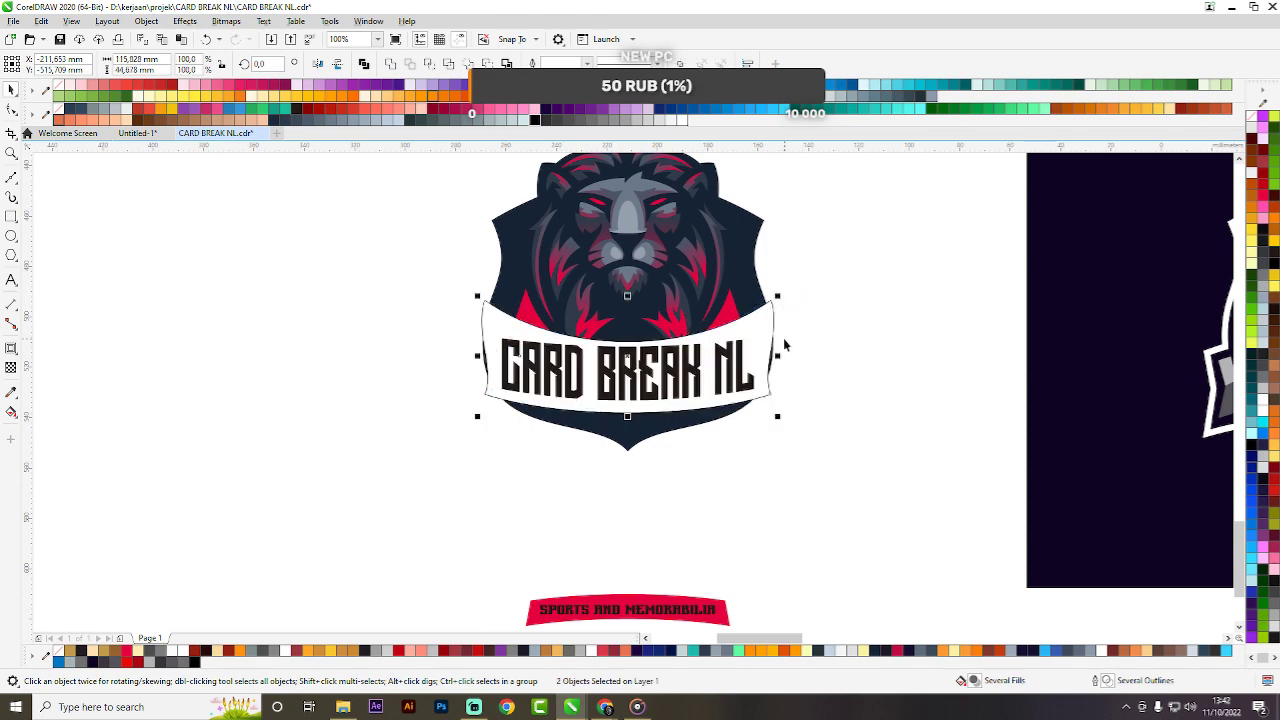
{"action": "scroll", "coordinate": [784, 345], "scroll_direction": "up", "scroll_amount": 2}
{"action": "left_click_drag", "start_coordinate": [752, 337], "coordinate": [760, 378]}
{"action": "scroll", "coordinate": [810, 344], "scroll_direction": "down", "scroll_amount": 1}
{"action": "scroll", "coordinate": [810, 323], "scroll_direction": "up", "scroll_amount": 2}
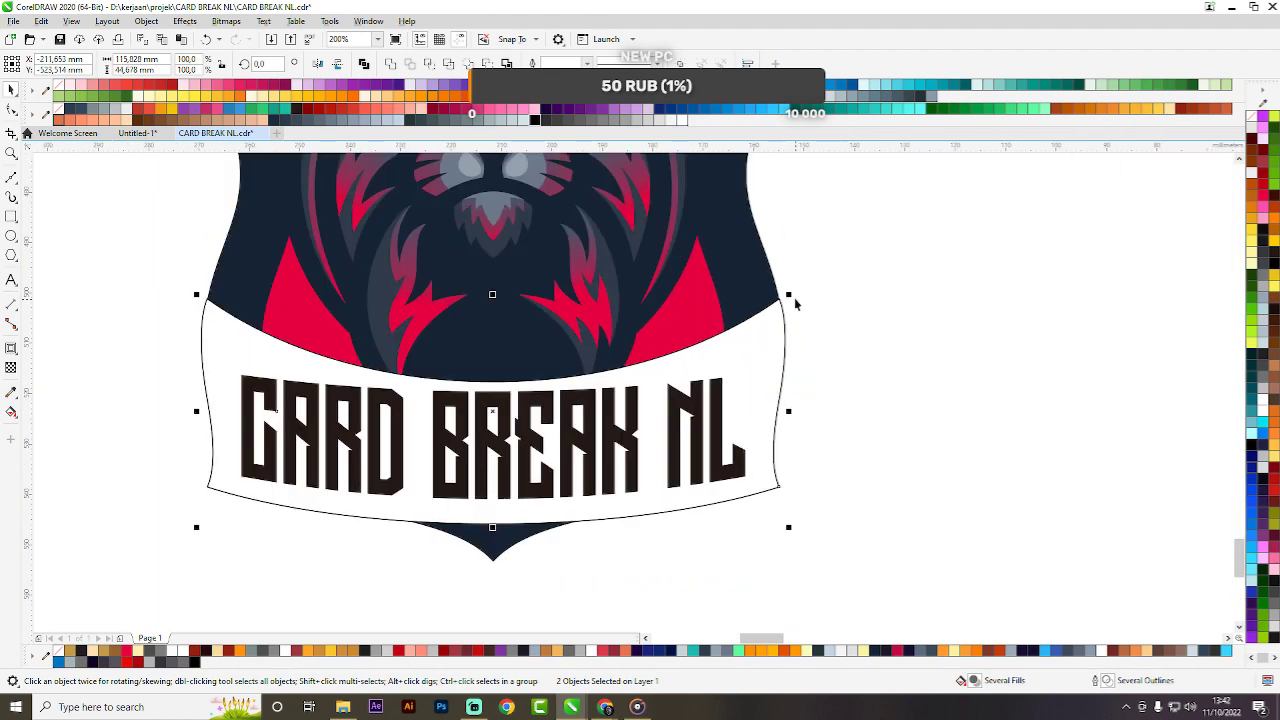
Enlarge the banner and its lettering slightly from their centre and shift them up a little.
{"action": "left_click_drag", "start_coordinate": [789, 295], "coordinate": [795, 287]}
{"action": "left_click_drag", "start_coordinate": [741, 384], "coordinate": [747, 375]}
{"action": "scroll", "coordinate": [771, 343], "scroll_direction": "down", "scroll_amount": 1}
{"action": "left_click", "coordinate": [843, 331]}
Reposition the CARD BREAK NL lettering and bend its envelope's upper and lower edges downward to follow the banner's curve.
{"action": "left_click", "coordinate": [632, 366]}
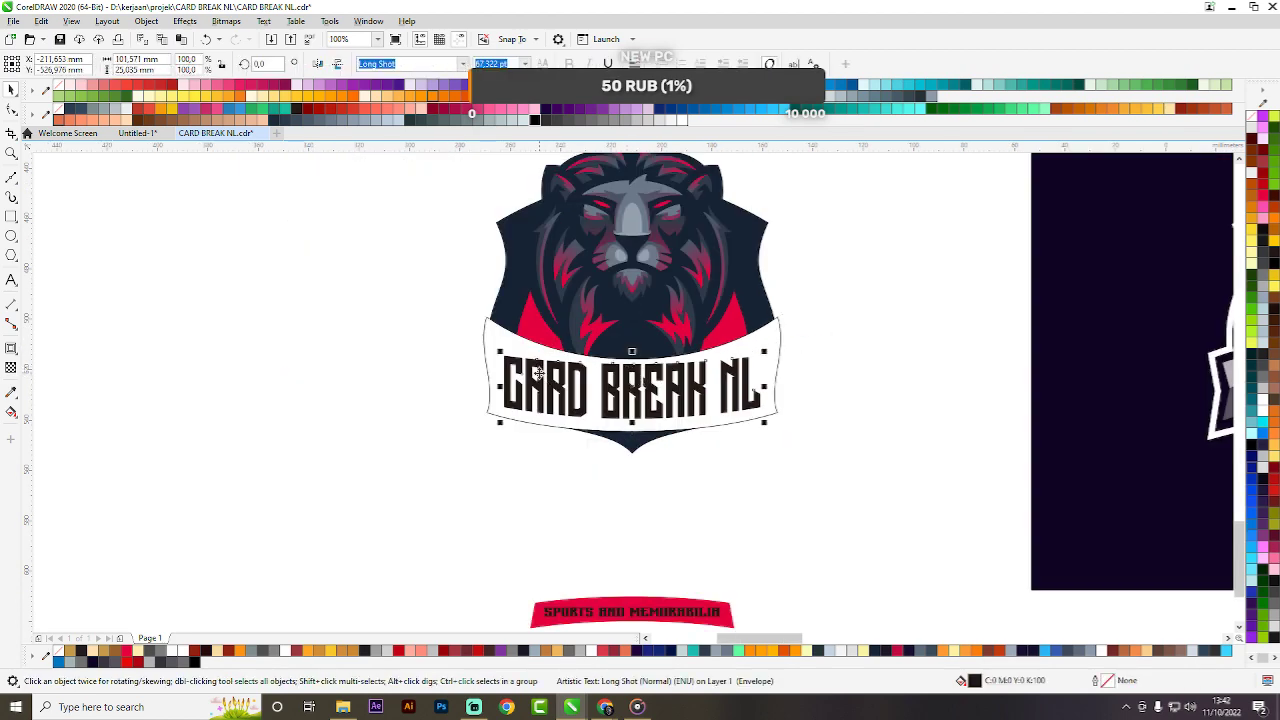
{"action": "scroll", "coordinate": [538, 373], "scroll_direction": "up", "scroll_amount": 2}
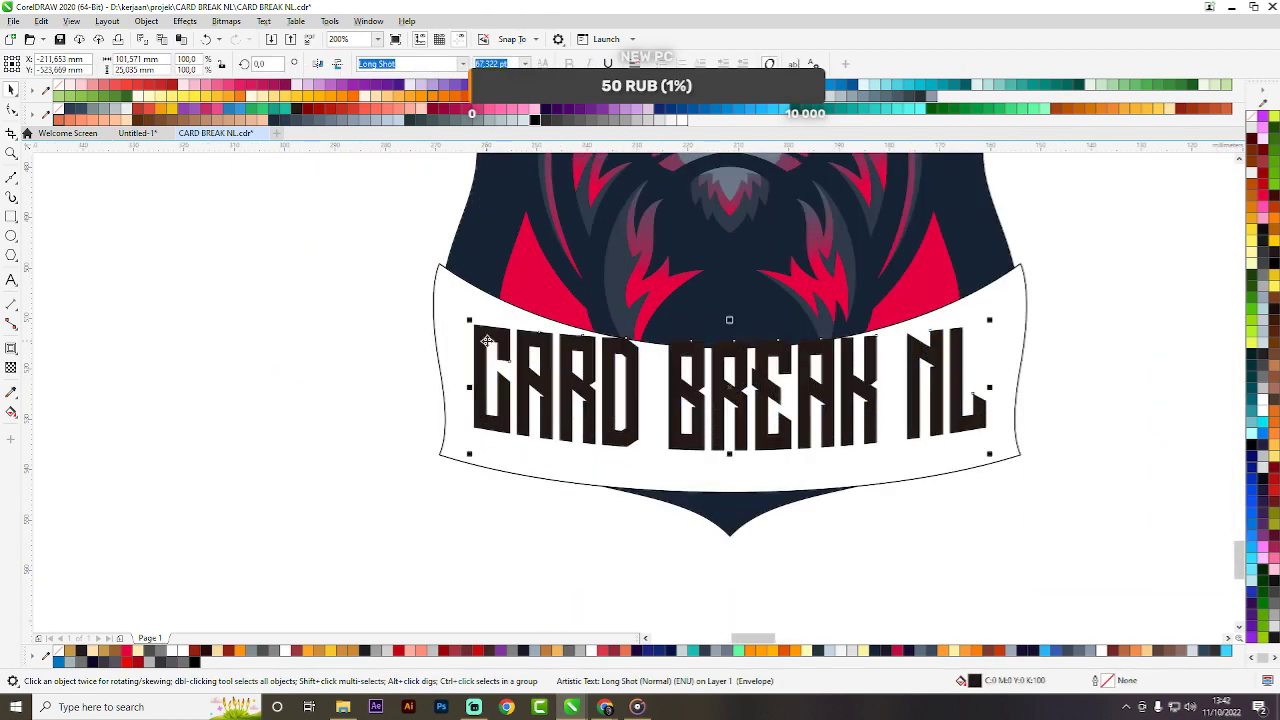
{"action": "left_click_drag", "start_coordinate": [742, 430], "coordinate": [720, 464]}
{"action": "key", "text": "space"}
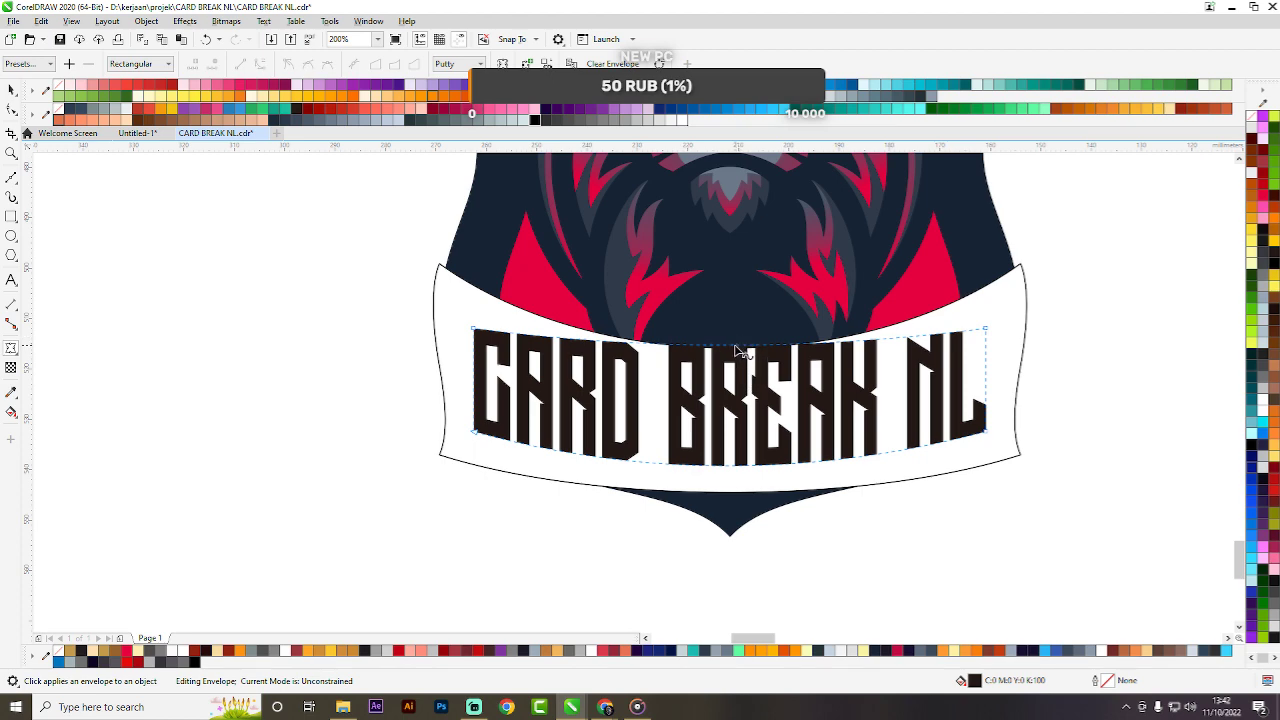
{"action": "left_click_drag", "start_coordinate": [737, 349], "coordinate": [743, 381]}
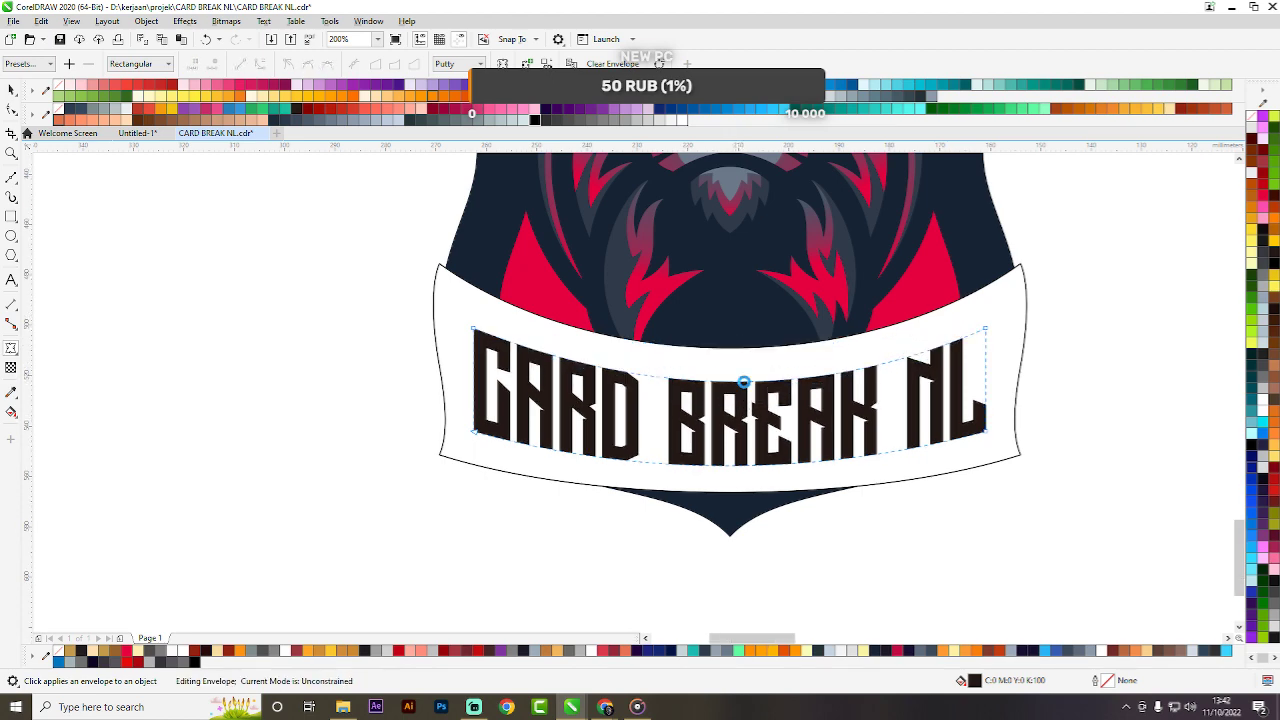
{"action": "scroll", "coordinate": [741, 379], "scroll_direction": "down", "scroll_amount": 1}
{"action": "key", "text": "space"}
{"action": "left_click", "coordinate": [960, 340]}
Move the banner and its lettering up the shield together and enlarge them to about 119 × 46 mm.
{"action": "scroll", "coordinate": [895, 339], "scroll_direction": "down", "scroll_amount": 2}
{"action": "scroll", "coordinate": [942, 319], "scroll_direction": "up", "scroll_amount": 2}
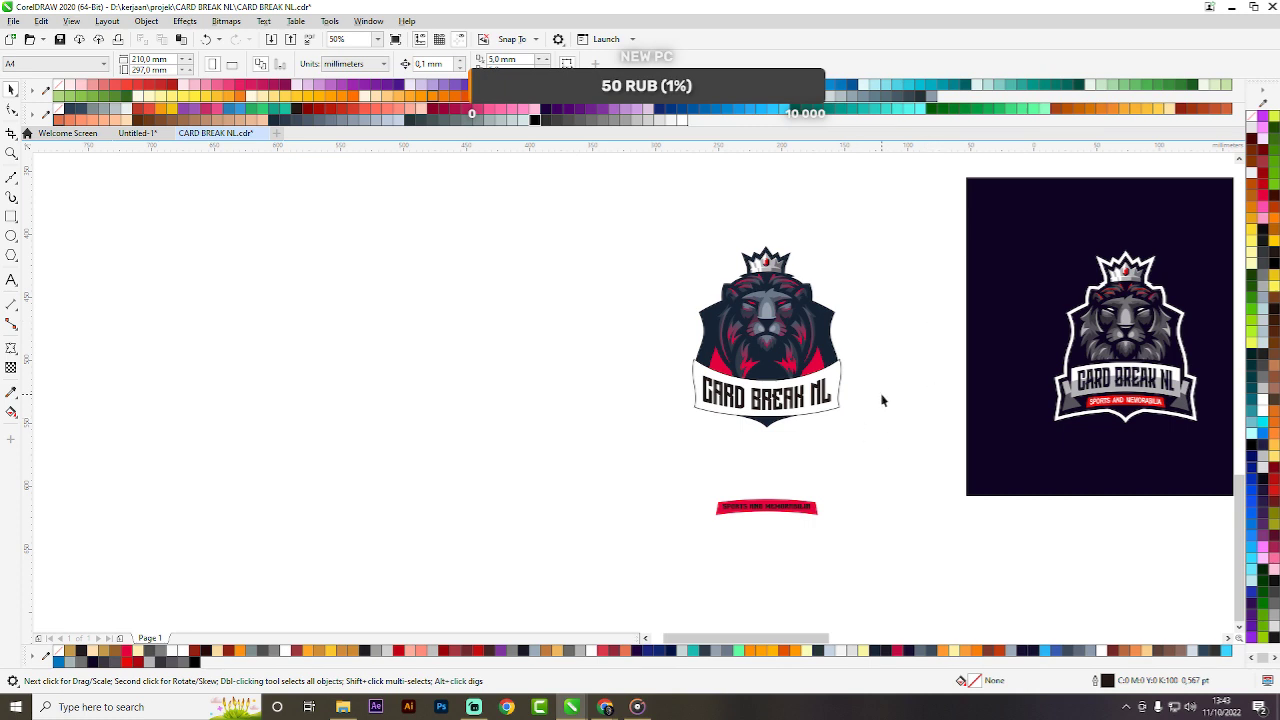
{"action": "scroll", "coordinate": [809, 386], "scroll_direction": "up", "scroll_amount": 2}
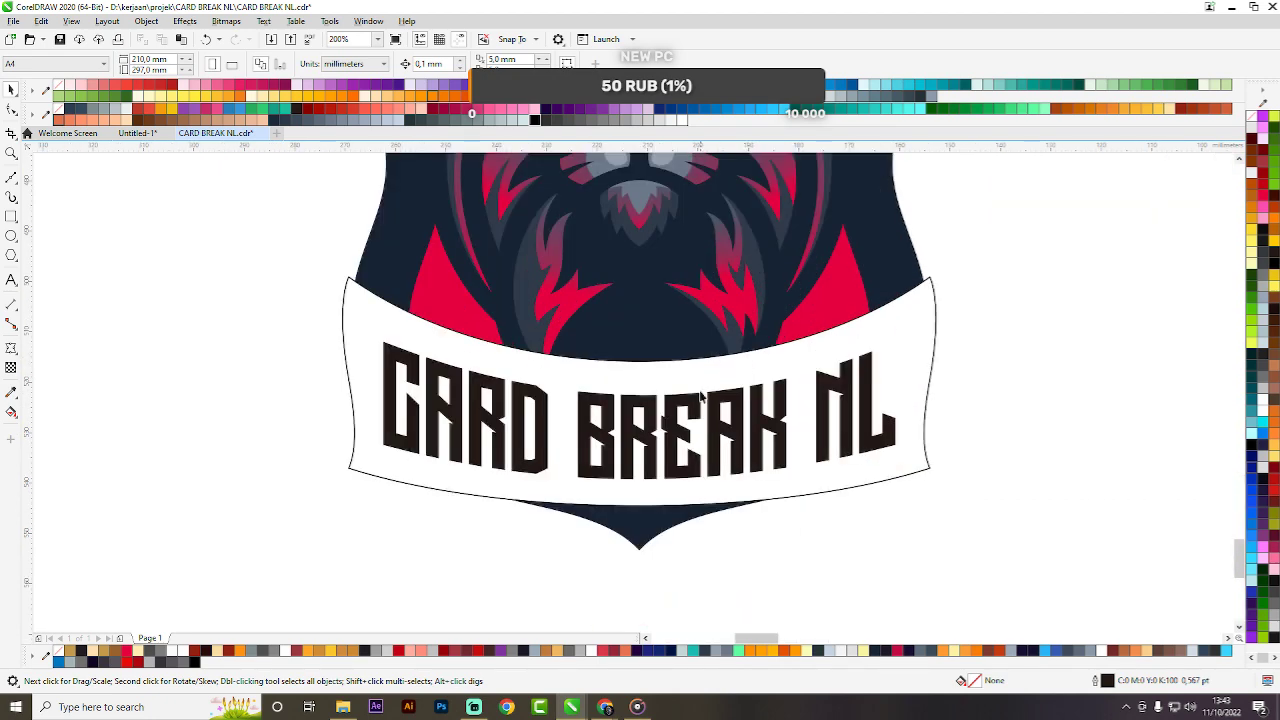
{"action": "left_click", "coordinate": [712, 393]}
{"action": "left_click", "coordinate": [728, 374], "text": "shift"}
{"action": "left_click_drag", "start_coordinate": [733, 375], "coordinate": [732, 348]}
{"action": "left_click_drag", "start_coordinate": [942, 478], "coordinate": [946, 490]}
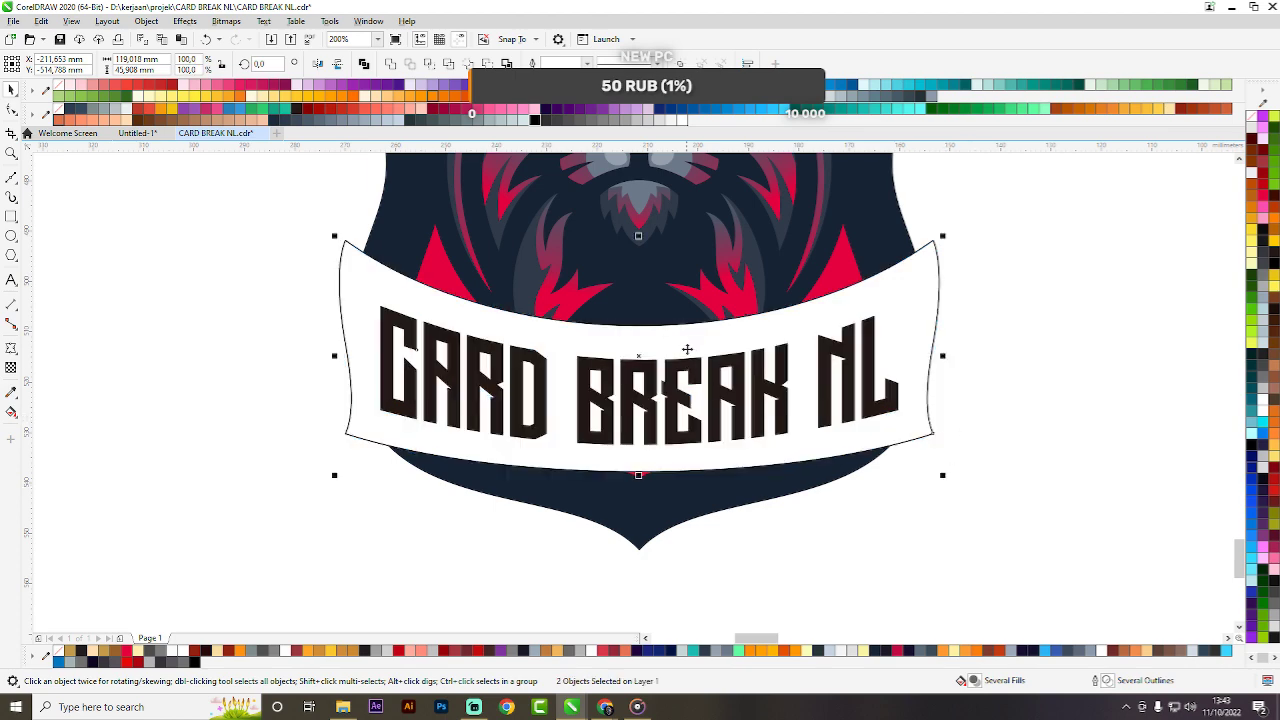
{"action": "scroll", "coordinate": [687, 349], "scroll_direction": "down", "scroll_amount": 4}
{"action": "key", "text": "Escape"}
Copy the shield's dark navy fill onto the white banner.
{"action": "scroll", "coordinate": [716, 337], "scroll_direction": "up", "scroll_amount": 2}
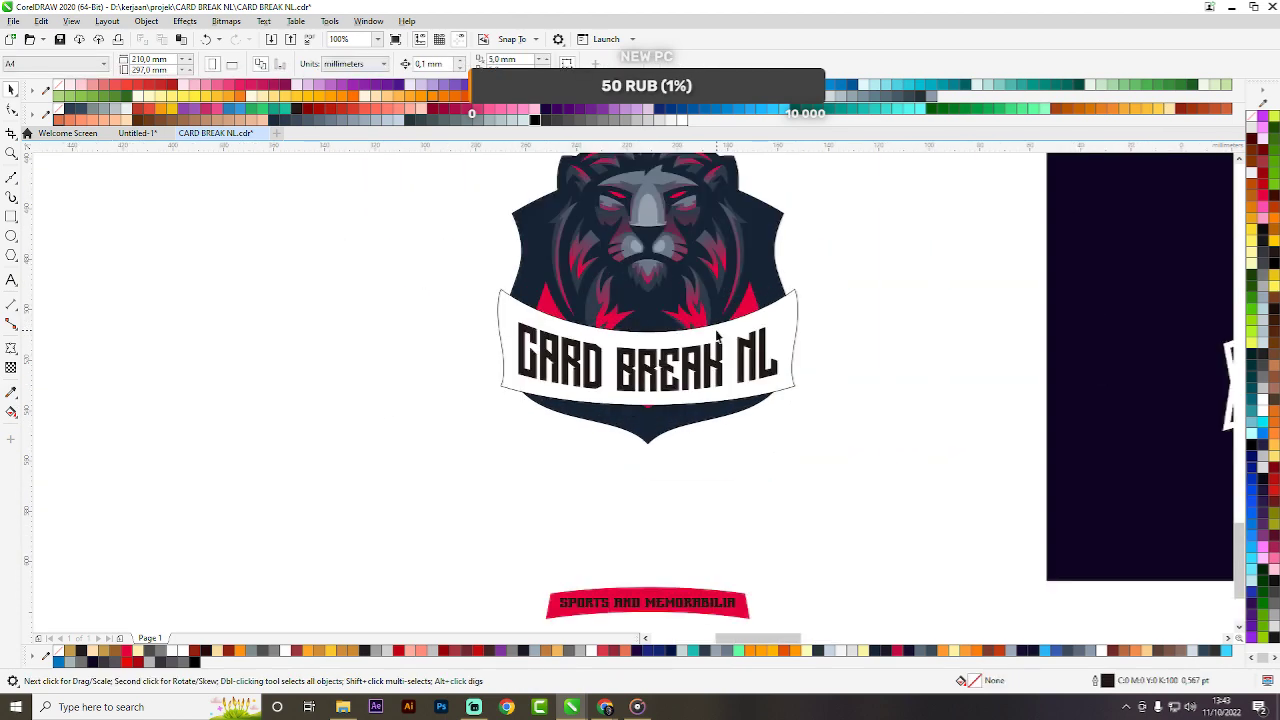
{"action": "scroll", "coordinate": [741, 378], "scroll_direction": "up", "scroll_amount": 2}
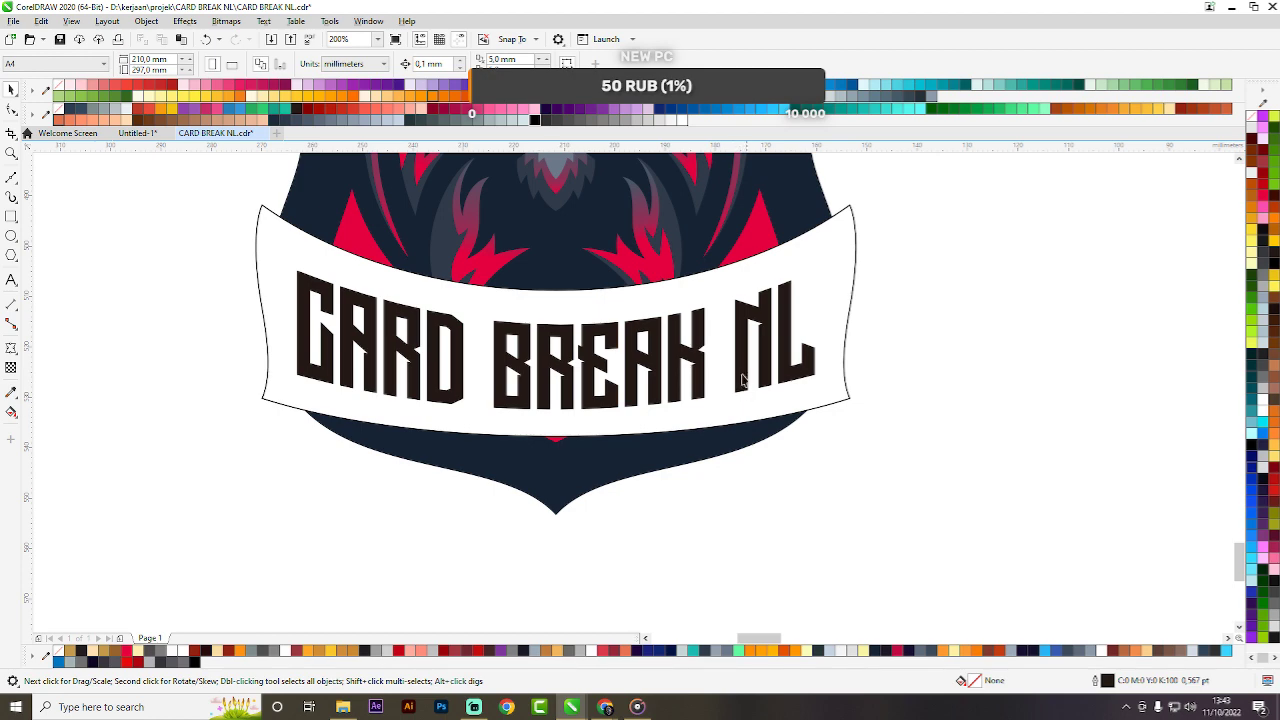
{"action": "scroll", "coordinate": [779, 232], "scroll_direction": "up", "scroll_amount": 1}
{"action": "left_click_drag", "start_coordinate": [779, 232], "coordinate": [840, 282]}
{"action": "left_click", "coordinate": [977, 280]}
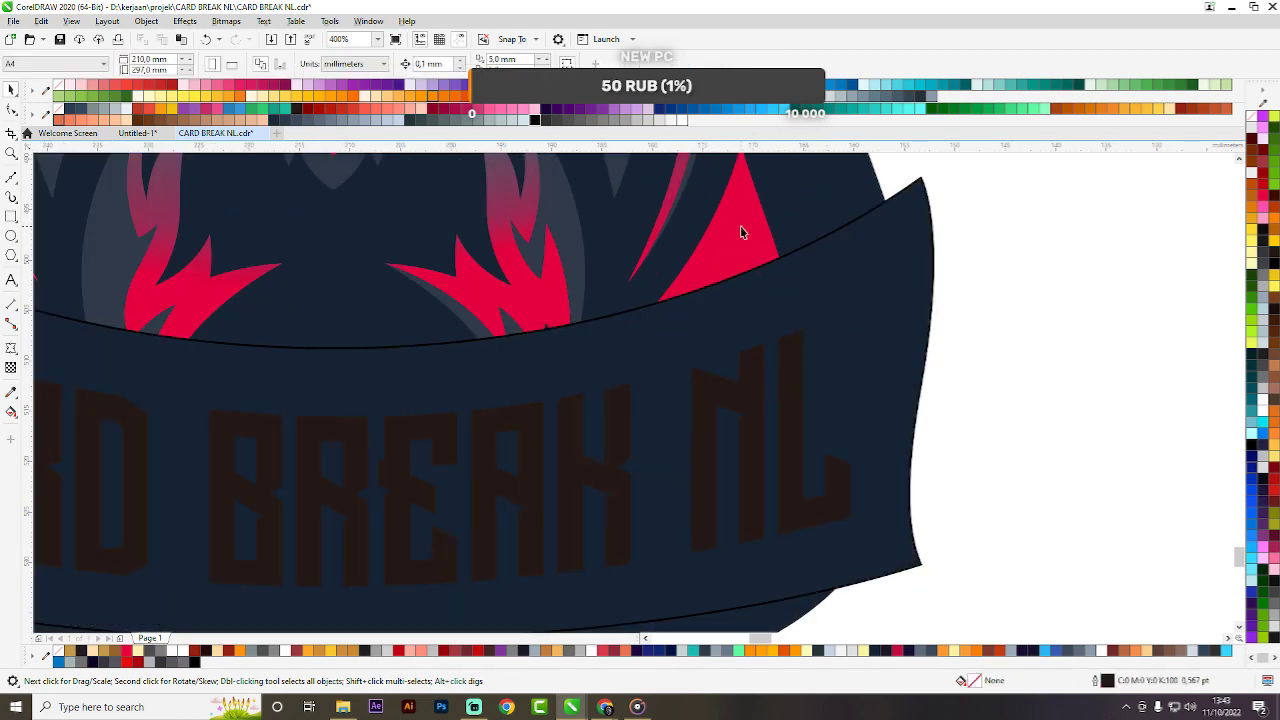
Try the shield's crimson accent colour as the fill of the CARD BREAK NL lettering.
{"action": "left_click_drag", "start_coordinate": [740, 231], "coordinate": [787, 362]}
{"action": "scroll", "coordinate": [787, 362], "scroll_direction": "down", "scroll_amount": 2}
{"action": "scroll", "coordinate": [895, 345], "scroll_direction": "up", "scroll_amount": 1}
{"action": "key", "text": "Escape"}
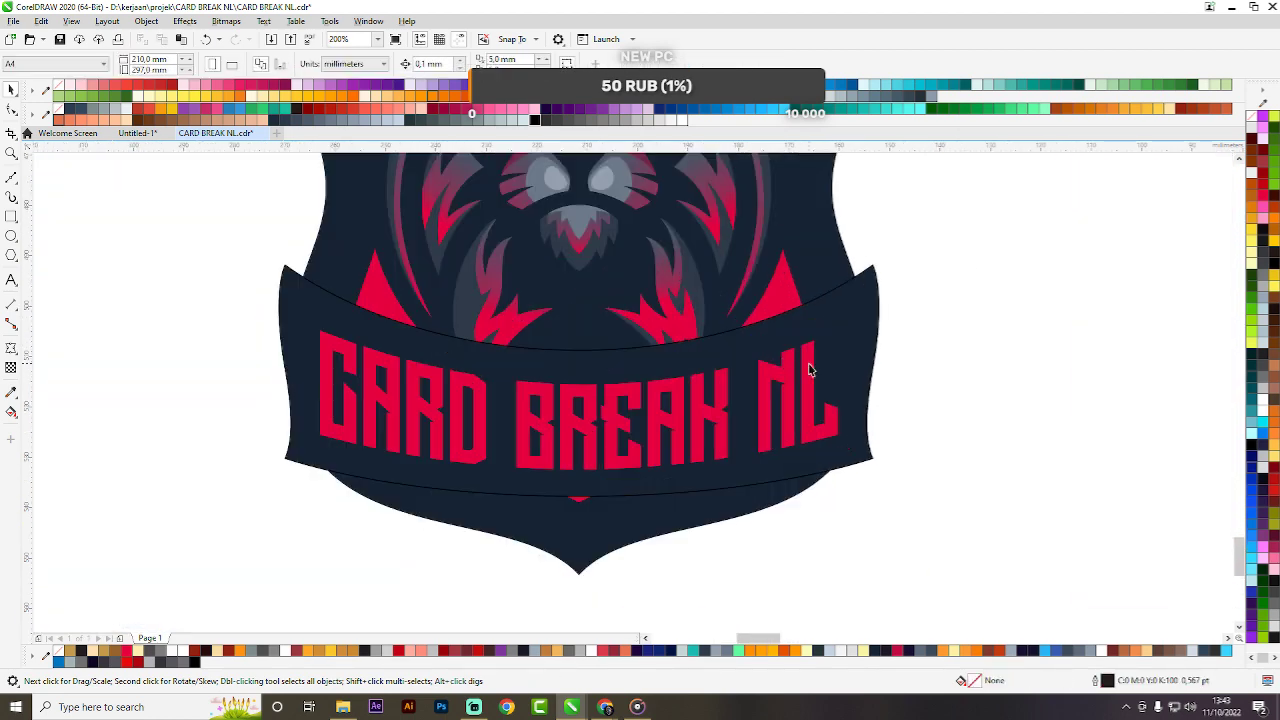
Fill the CARD BREAK NL lettering with white.
{"action": "left_click", "coordinate": [810, 370]}
{"action": "scroll", "coordinate": [727, 335], "scroll_direction": "down", "scroll_amount": 2}
{"action": "key", "text": "Escape"}
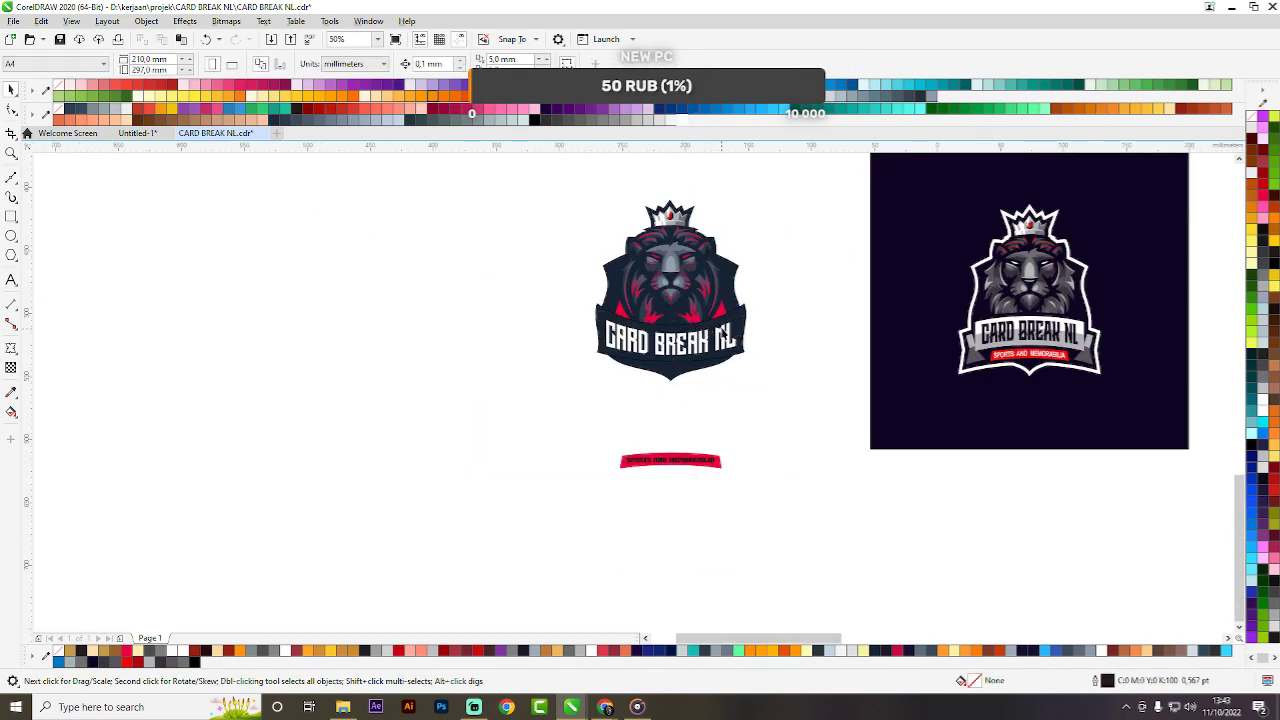
Remove the thin black outline from the navy banner.
{"action": "scroll", "coordinate": [727, 335], "scroll_direction": "up", "scroll_amount": 1}
{"action": "left_click", "coordinate": [731, 312]}
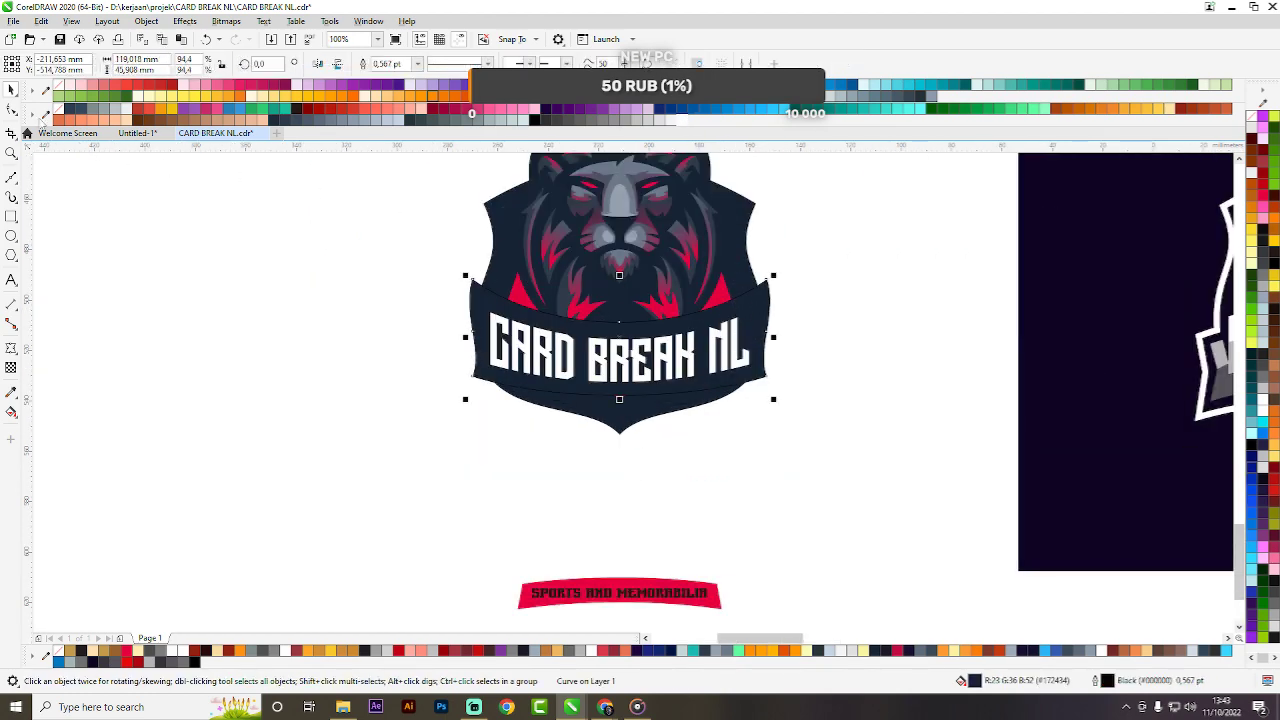
{"action": "key", "text": "Escape"}
Add a one-step outside contour of about 0.48 mm around the CARD BREAK NL lettering and break it apart from the text.
{"action": "scroll", "coordinate": [683, 348], "scroll_direction": "up", "scroll_amount": 2}
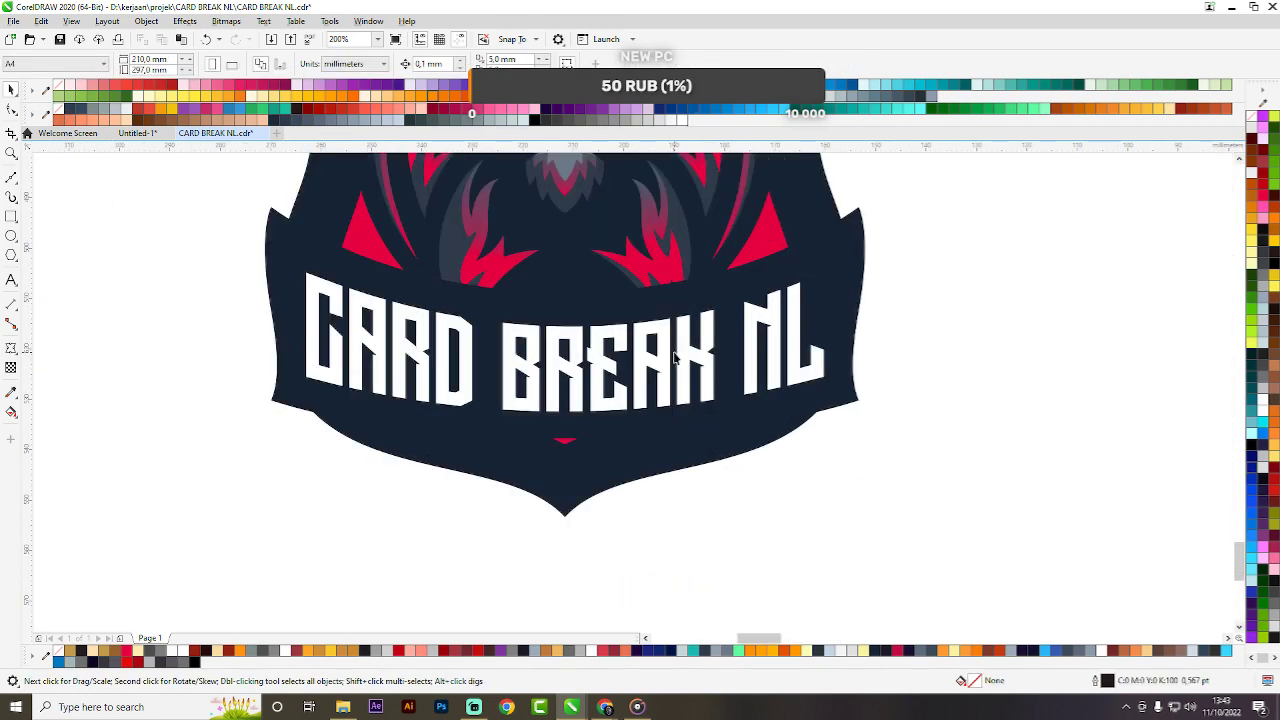
{"action": "left_click", "coordinate": [507, 330]}
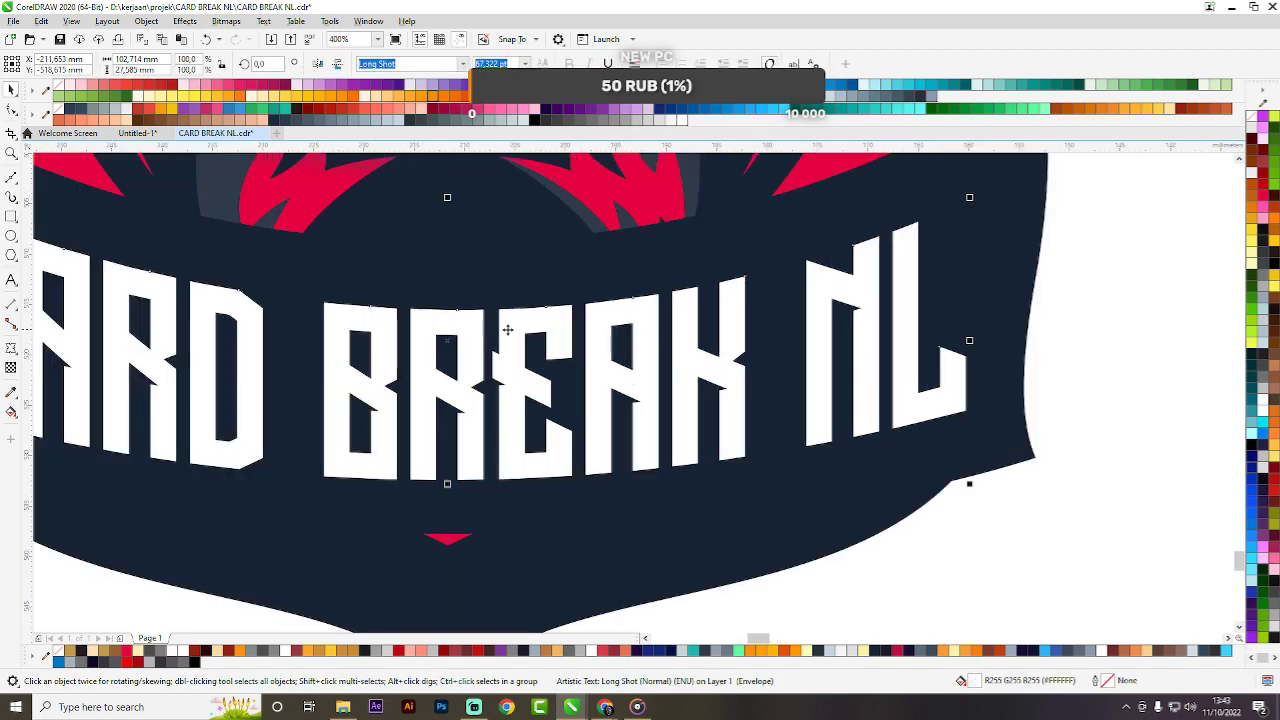
{"action": "left_click", "coordinate": [11, 348]}
{"action": "left_click", "coordinate": [60, 363]}
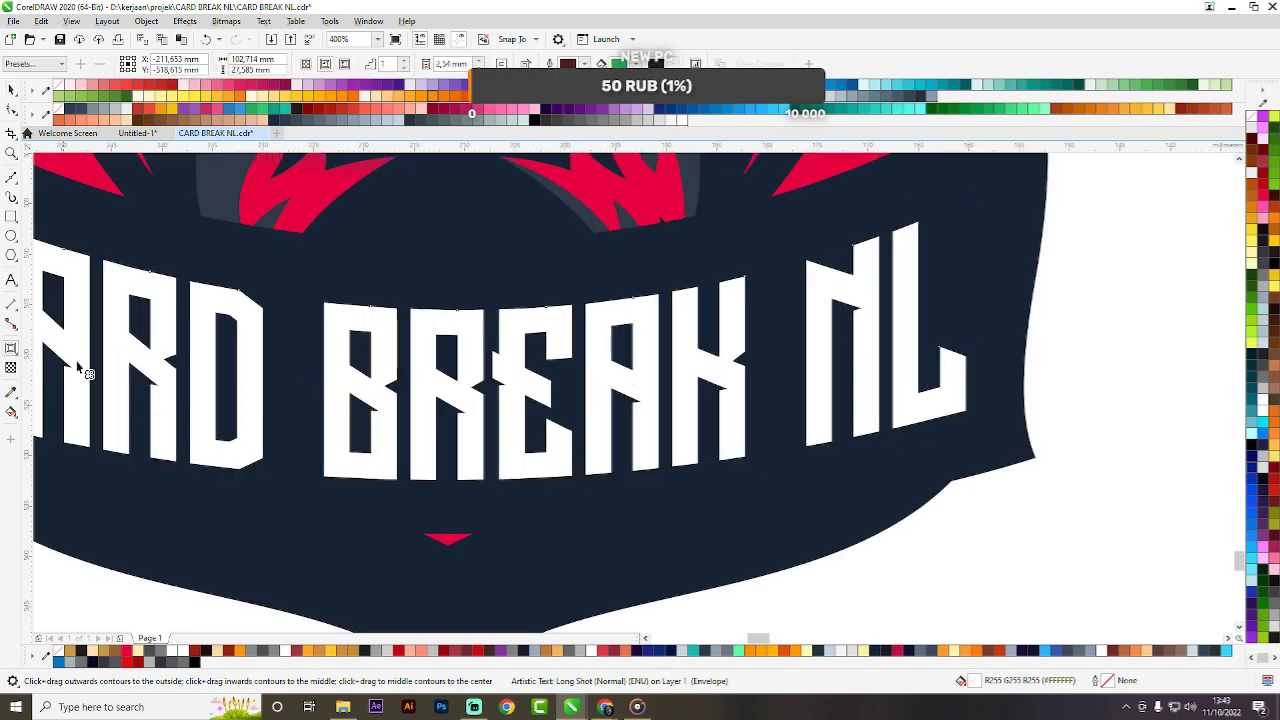
{"action": "scroll", "coordinate": [927, 380], "scroll_direction": "up", "scroll_amount": 1}
{"action": "left_click_drag", "start_coordinate": [925, 381], "coordinate": [957, 395]}
{"action": "scroll", "coordinate": [900, 340], "scroll_direction": "down", "scroll_amount": 2}
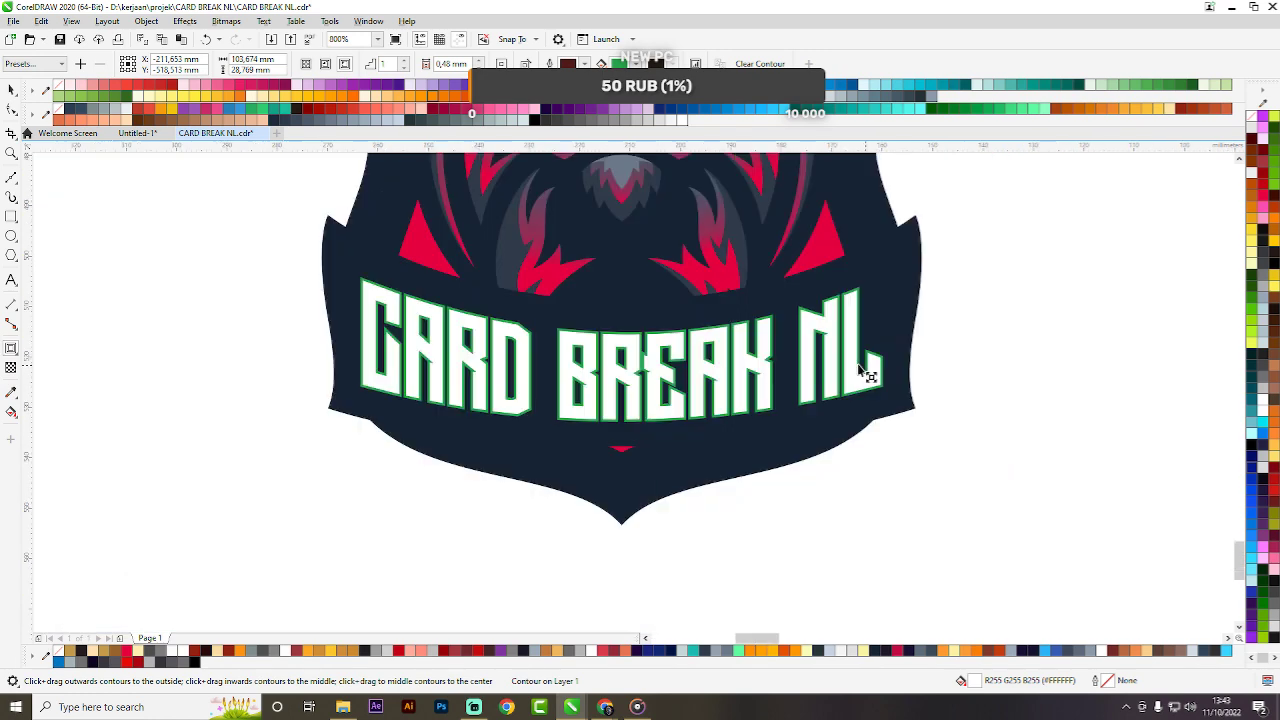
{"action": "key", "text": "ctrl+k"}
{"action": "left_click", "coordinate": [960, 354]}
Copy the lettering's white fill onto the green contour and fill the lettering itself with light grey #D0D0D0.
{"action": "scroll", "coordinate": [883, 354], "scroll_direction": "up", "scroll_amount": 4}
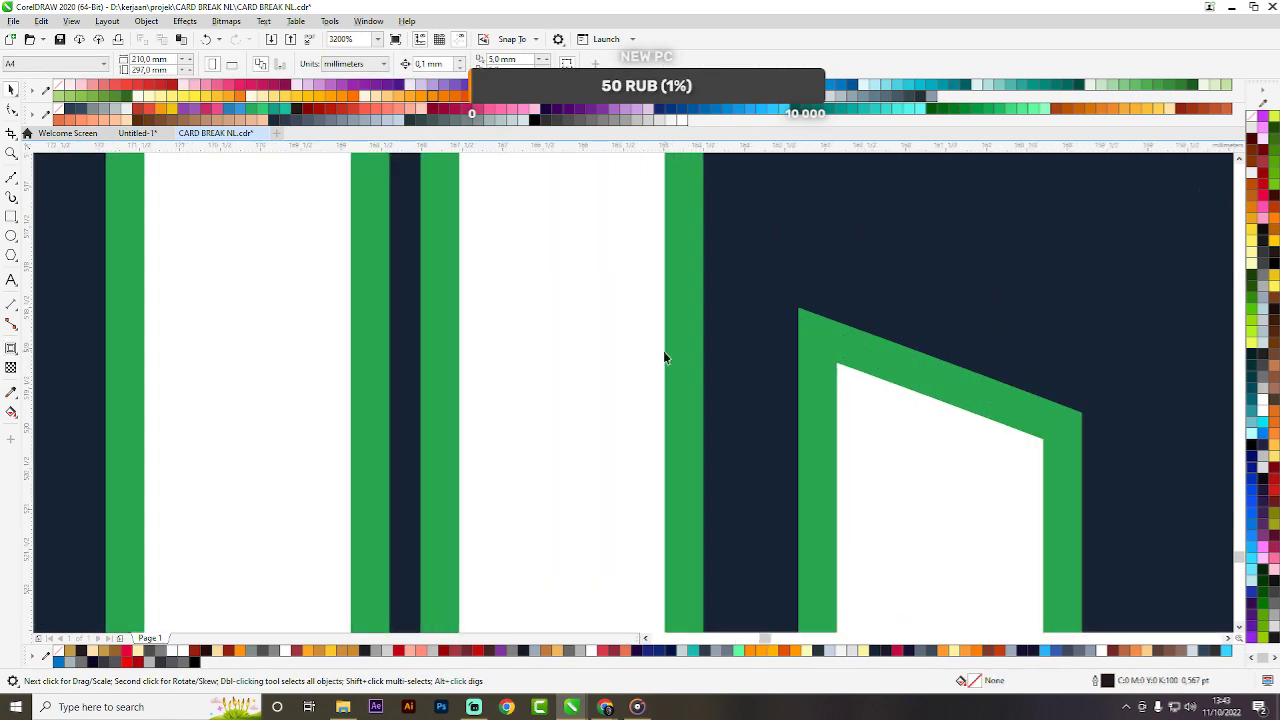
{"action": "left_click_drag", "start_coordinate": [648, 346], "coordinate": [701, 342]}
{"action": "key", "text": "ctrl+z"}
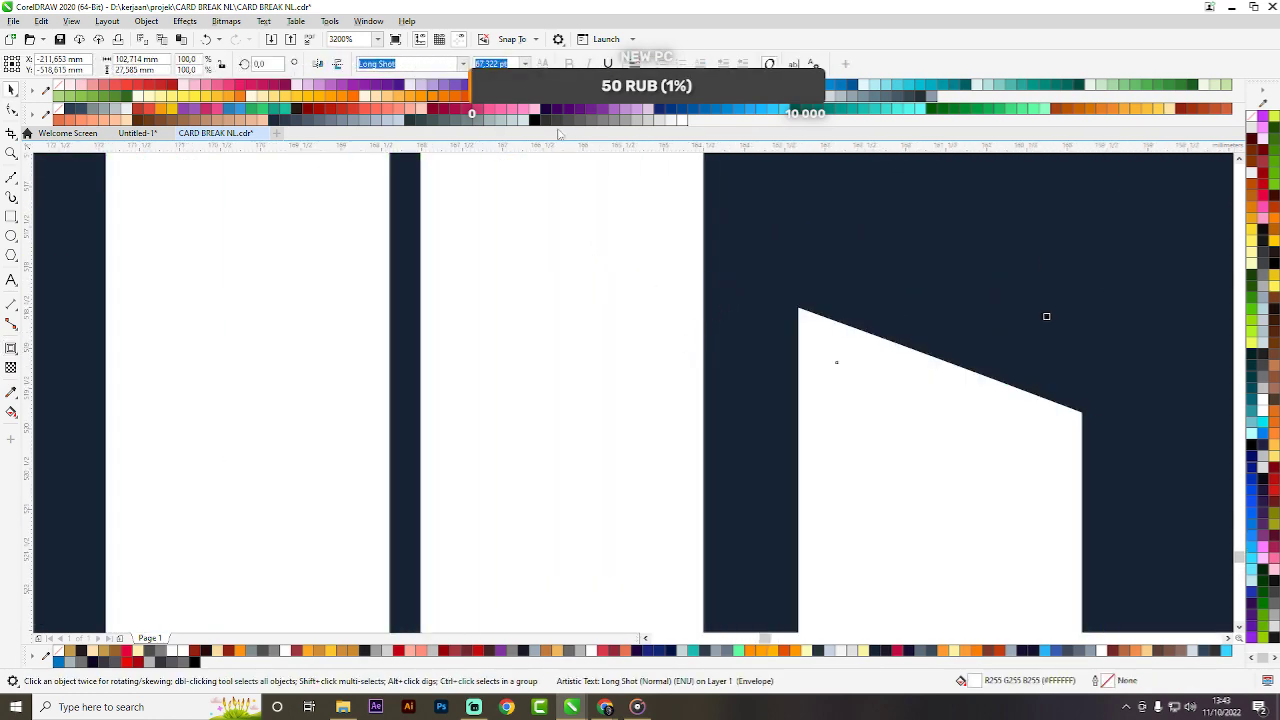
{"action": "left_click", "coordinate": [397, 119]}
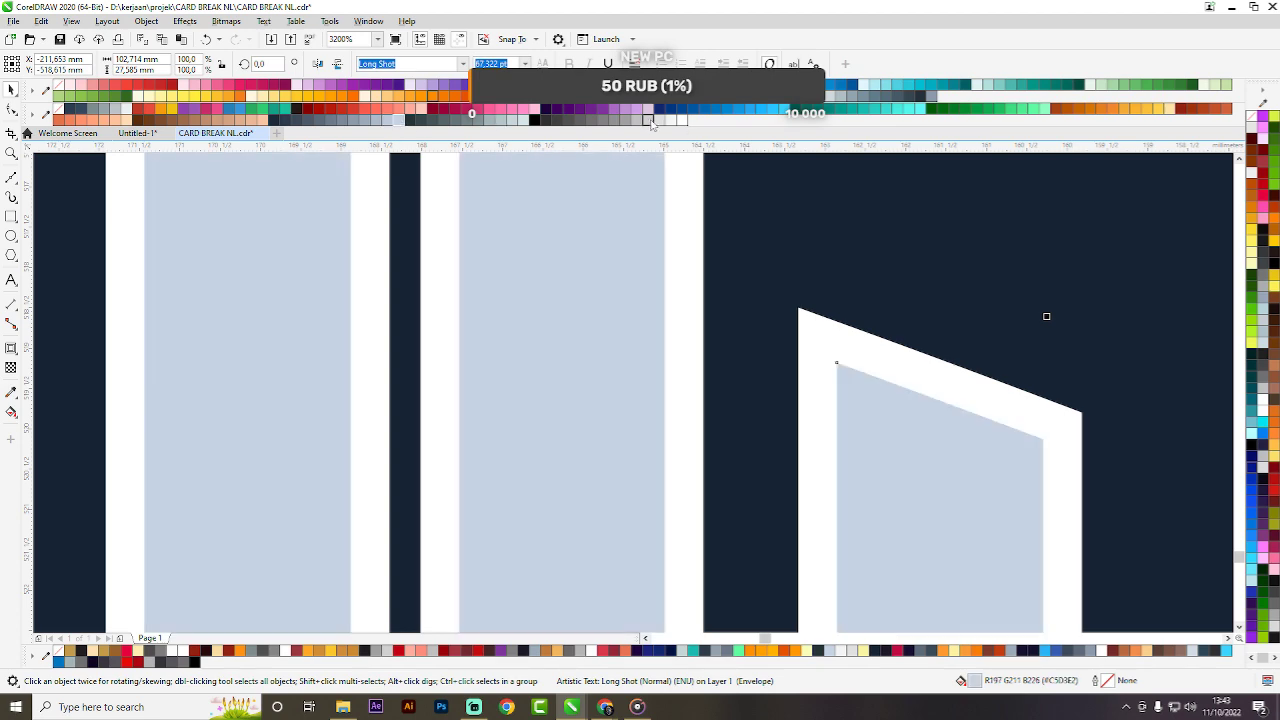
{"action": "scroll", "coordinate": [803, 363], "scroll_direction": "down", "scroll_amount": 10}
{"action": "left_click", "coordinate": [803, 363]}
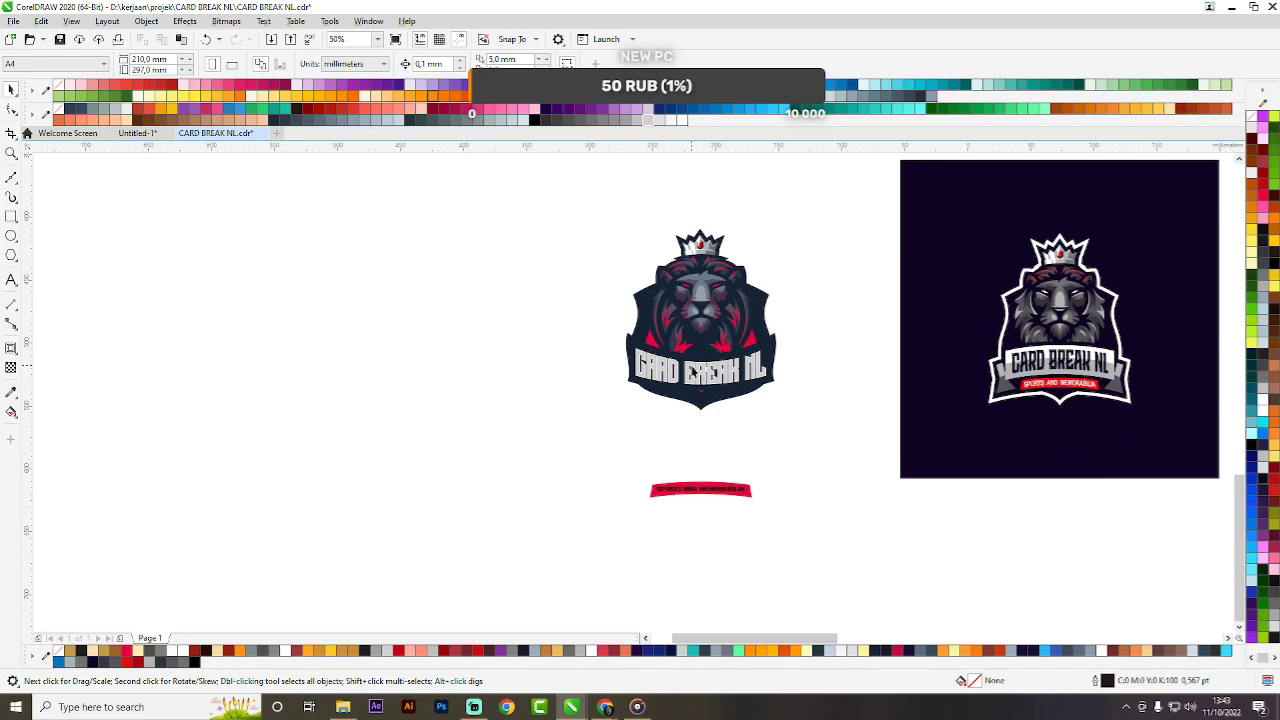
Try a neighbouring grey on the CARD BREAK NL lettering and return its fill to light grey #D0D0D0.
{"action": "scroll", "coordinate": [693, 371], "scroll_direction": "up", "scroll_amount": 6}
{"action": "left_click", "coordinate": [701, 251]}
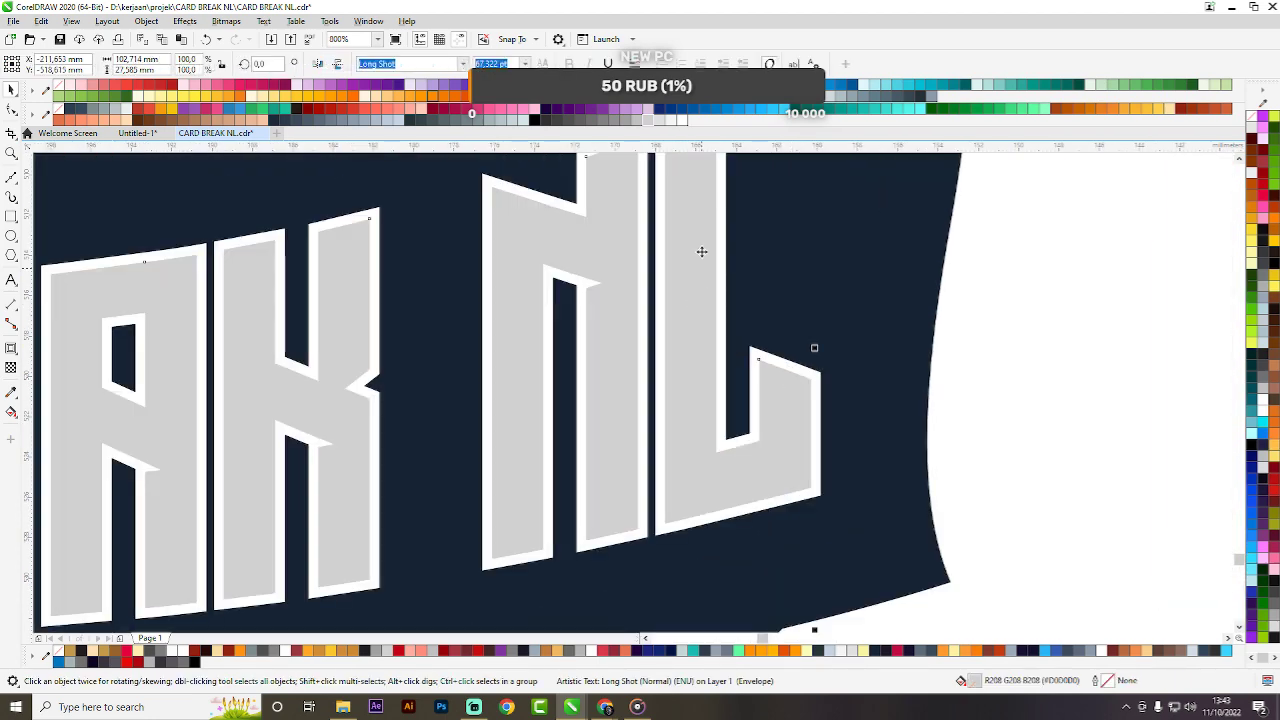
{"action": "left_click", "coordinate": [637, 121]}
{"action": "left_click", "coordinate": [647, 120]}
{"action": "scroll", "coordinate": [812, 430], "scroll_direction": "down", "scroll_amount": 3}
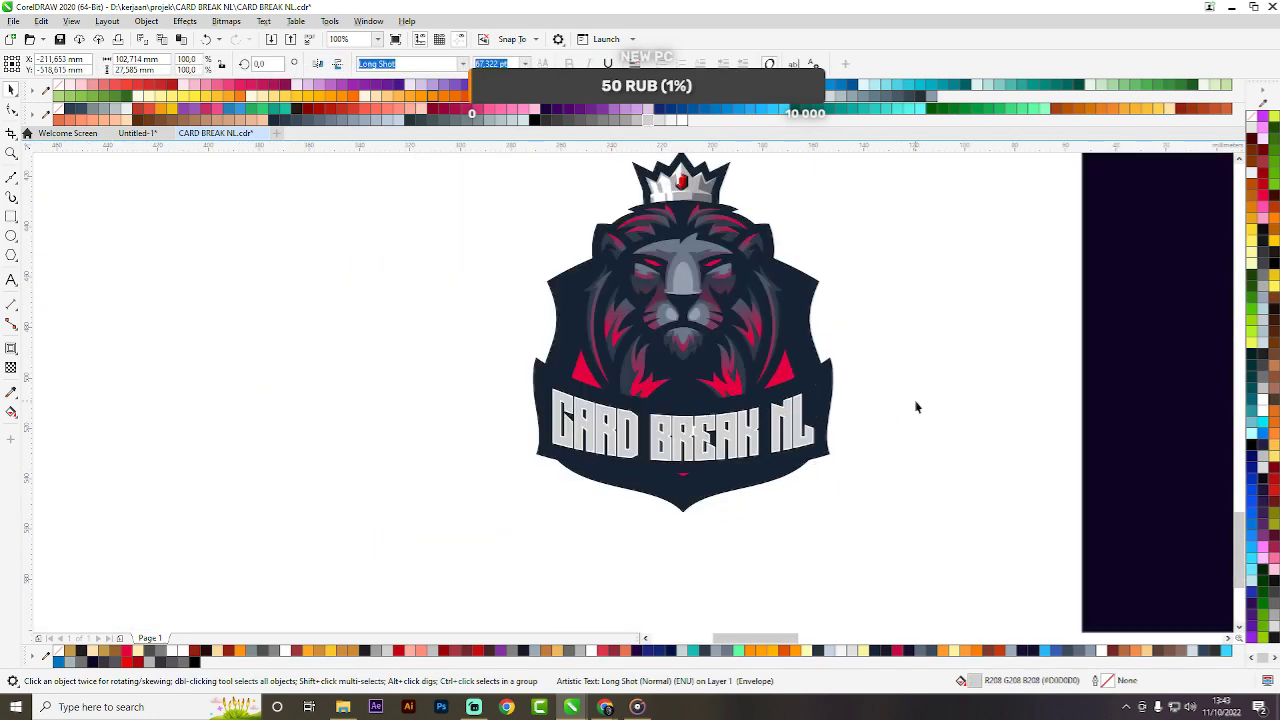
{"action": "left_click", "coordinate": [914, 406]}
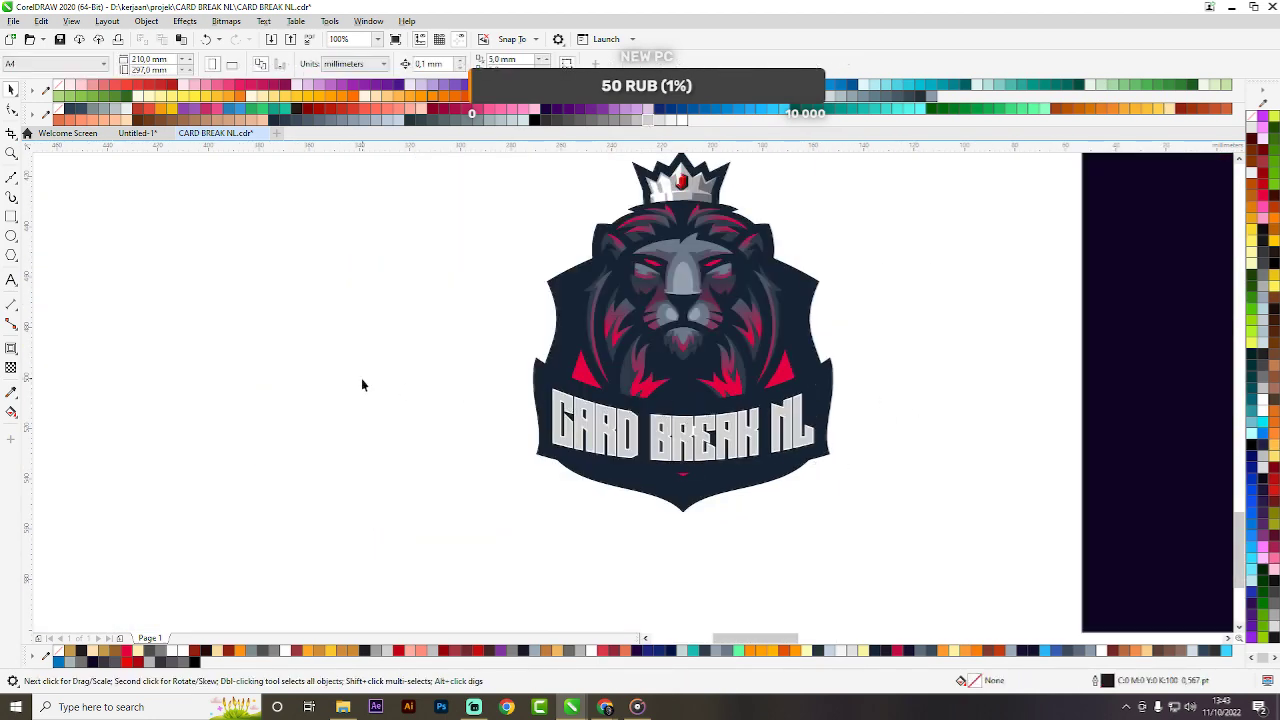
Draw a wide, flat ellipse about 135 mm across and centre it horizontally over the CARD BREAK NL lettering.
{"action": "left_click", "coordinate": [11, 236]}
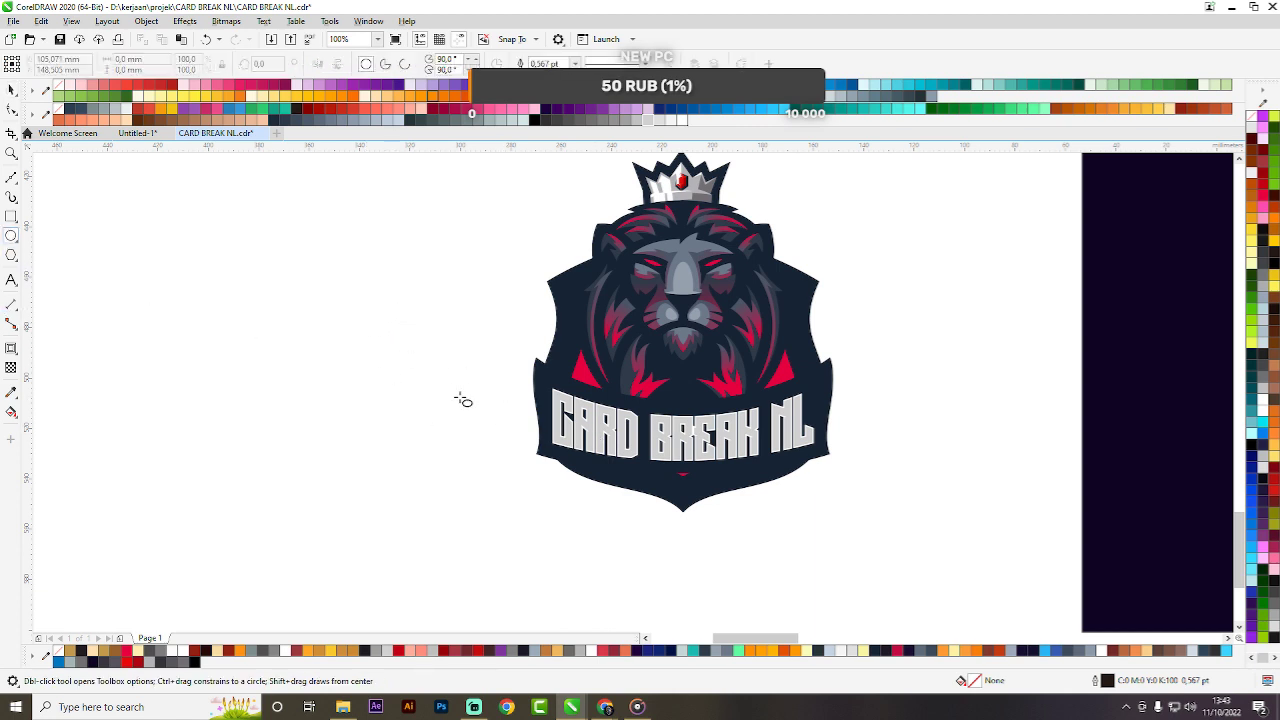
{"action": "mouse_move", "coordinate": [442, 394]}
{"action": "left_mouse_down"}
{"action": "mouse_move", "coordinate": [1045, 521]}
{"action": "mouse_move", "coordinate": [1045, 464]}
{"action": "mouse_move", "coordinate": [1075, 418]}
{"action": "mouse_move", "coordinate": [1043, 311]}
{"action": "mouse_move", "coordinate": [1031, 329]}
{"action": "left_mouse_up"}
{"action": "key", "text": "space"}
{"action": "left_click_drag", "start_coordinate": [889, 380], "coordinate": [880, 414]}
{"action": "left_click_drag", "start_coordinate": [1031, 399], "coordinate": [907, 399]}
{"action": "left_click", "coordinate": [887, 448]}
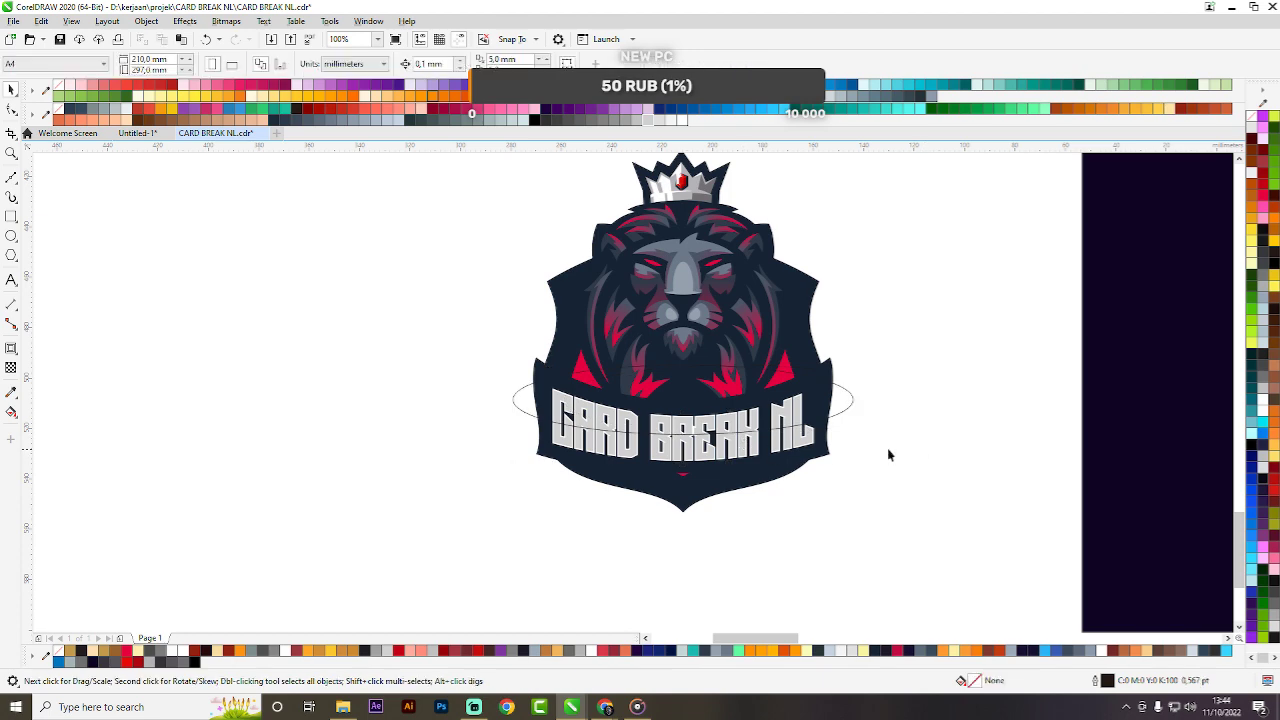
{"action": "scroll", "coordinate": [837, 434], "scroll_direction": "up", "scroll_amount": 2}
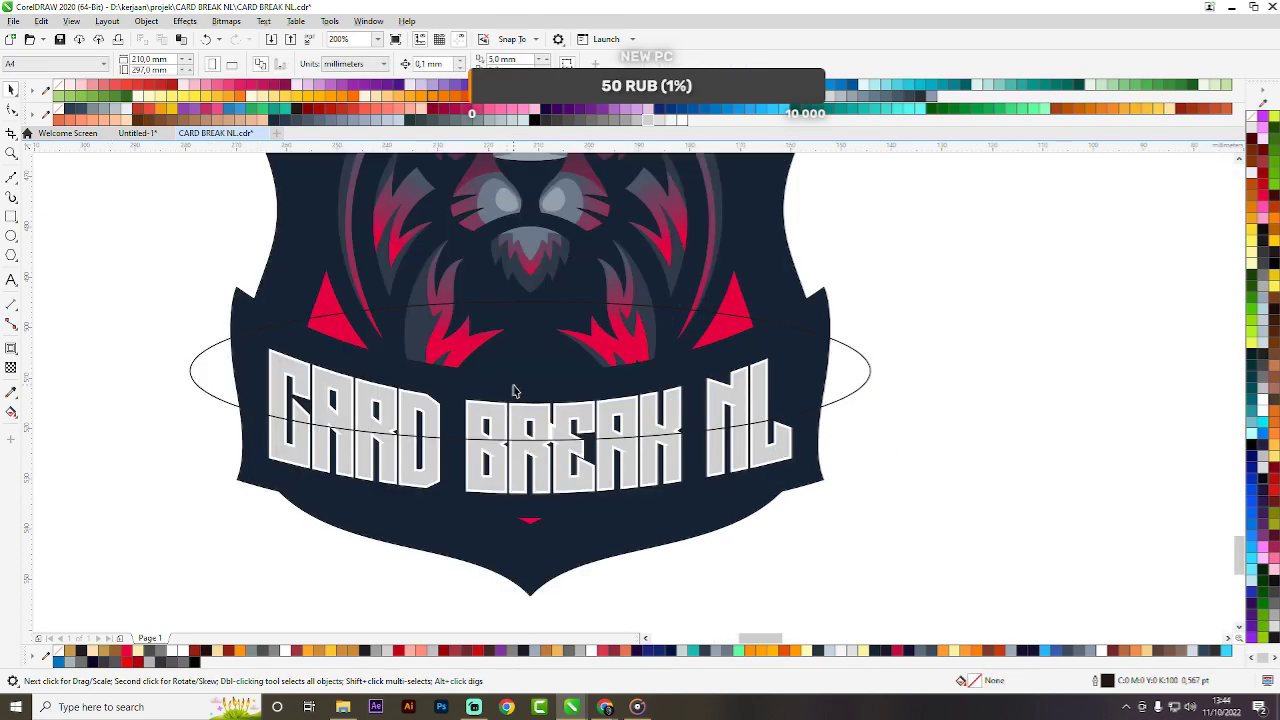
Narrow the ellipse to about 122 mm, lower it slightly, and use it to trim the grey fill off the lettering's upper half.
{"action": "left_click", "coordinate": [499, 440]}
{"action": "left_click_drag", "start_coordinate": [527, 458], "coordinate": [530, 460]}
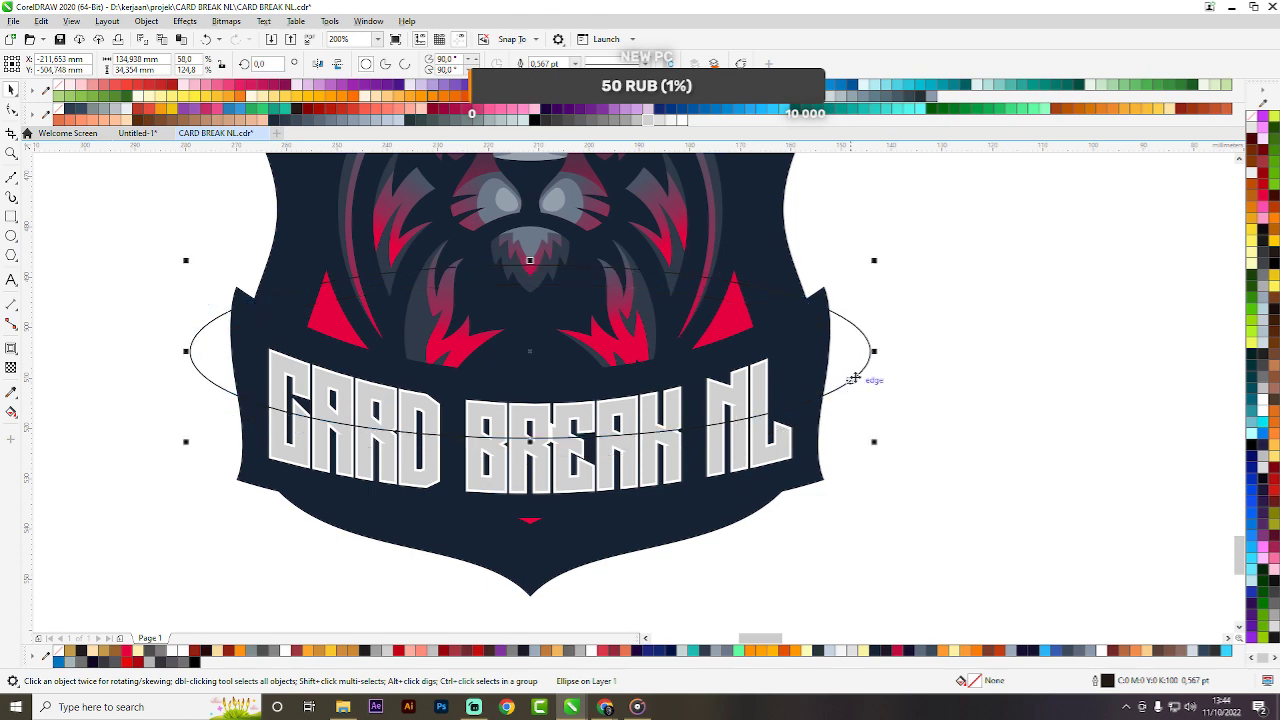
{"action": "left_click_drag", "start_coordinate": [874, 370], "coordinate": [844, 347]}
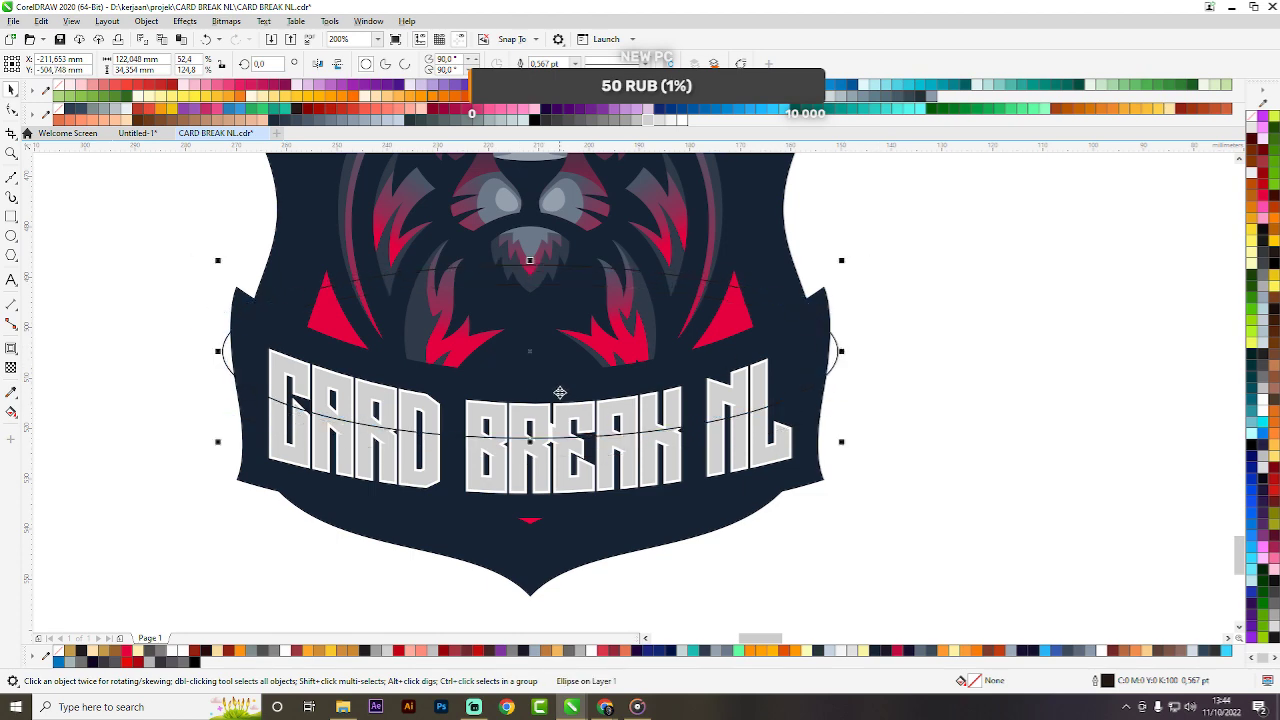
{"action": "left_click_drag", "start_coordinate": [559, 389], "coordinate": [544, 428]}
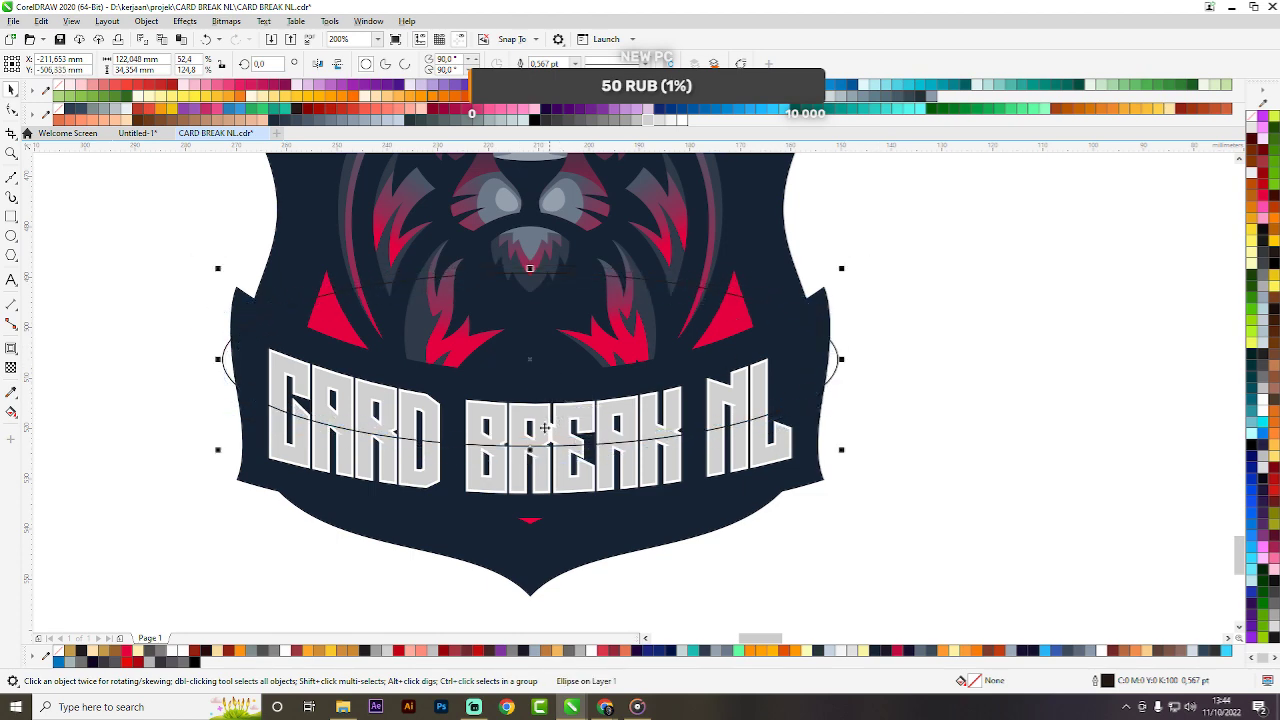
{"action": "left_click", "coordinate": [559, 473], "text": "shift"}
{"action": "left_click", "coordinate": [488, 64]}
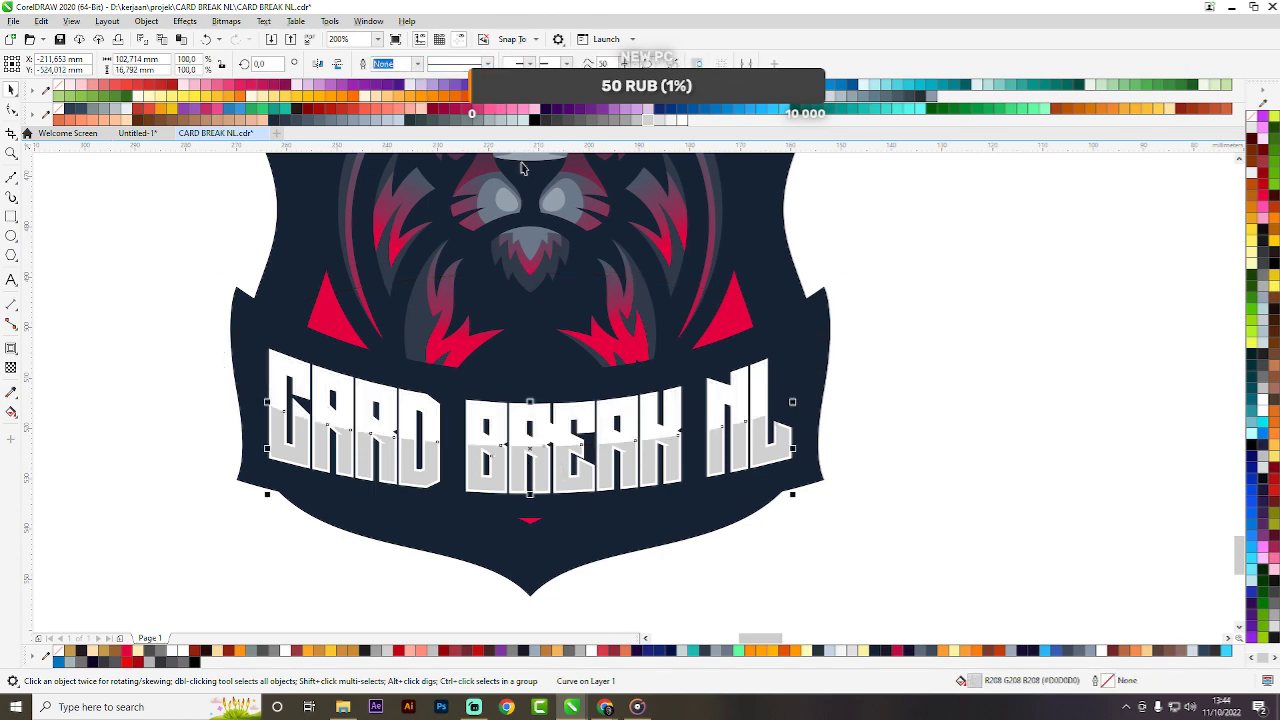
{"action": "scroll", "coordinate": [629, 295], "scroll_direction": "down", "scroll_amount": 3}
{"action": "left_click", "coordinate": [688, 332]}
Move the red ribbon onto the shield's lower tip with its curve flipped downward and enlarge it to about 92 mm wide.
{"action": "scroll", "coordinate": [646, 300], "scroll_direction": "up", "scroll_amount": 1}
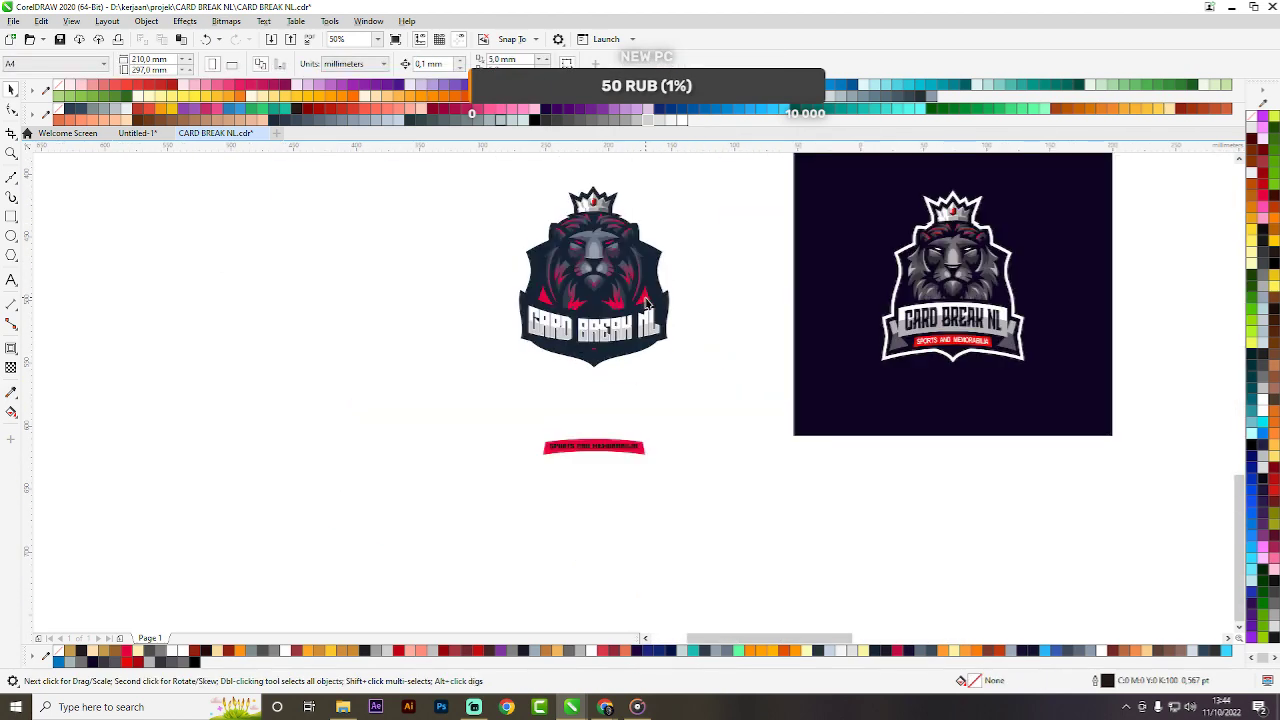
{"action": "scroll", "coordinate": [602, 445], "scroll_direction": "up", "scroll_amount": 2}
{"action": "left_click", "coordinate": [594, 460]}
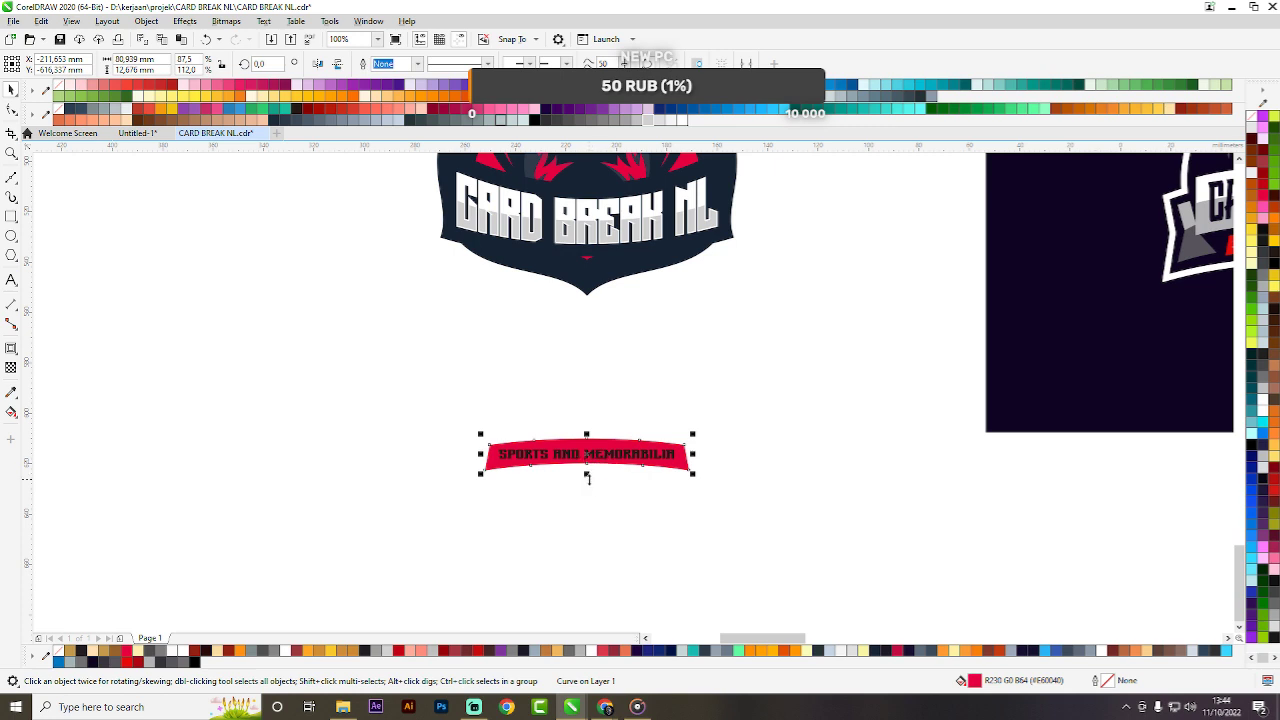
{"action": "left_click_drag", "start_coordinate": [587, 475], "coordinate": [606, 274]}
{"action": "scroll", "coordinate": [666, 307], "scroll_direction": "up", "scroll_amount": 2}
{"action": "left_click_drag", "start_coordinate": [669, 321], "coordinate": [669, 333]}
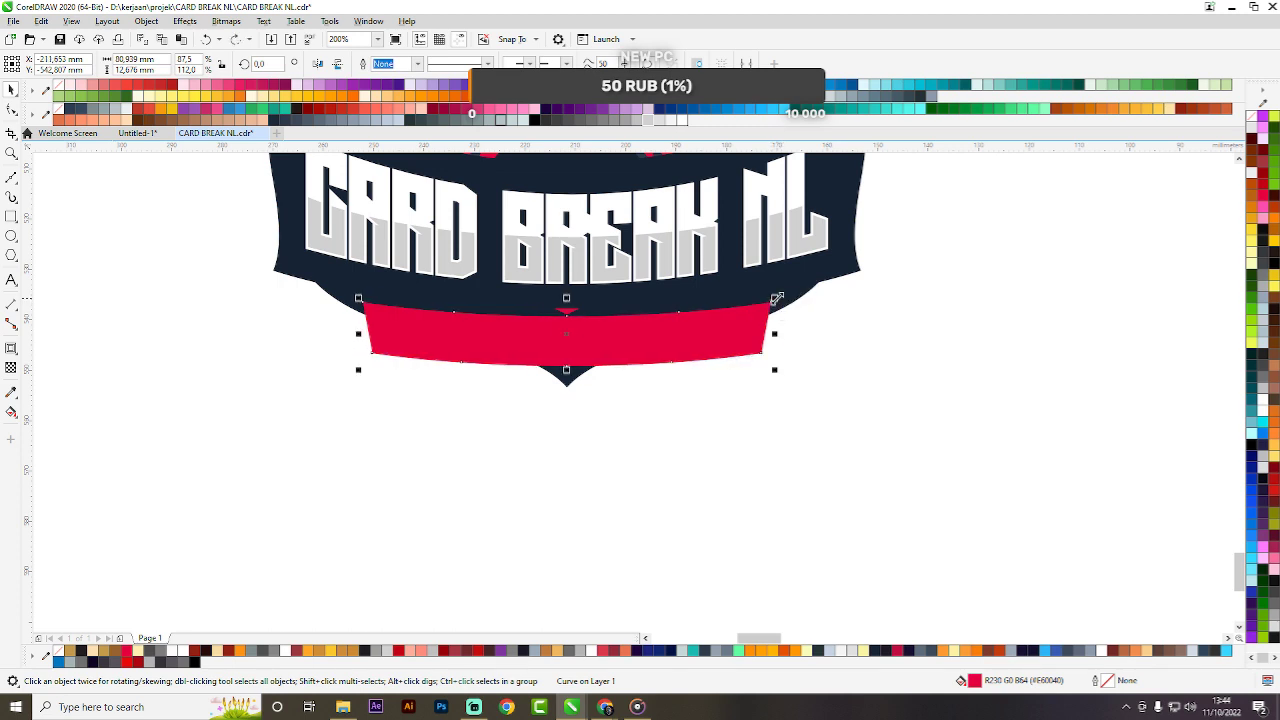
{"action": "mouse_move", "coordinate": [776, 298]}
{"action": "left_mouse_down"}
{"action": "mouse_move", "coordinate": [806, 285]}
{"action": "mouse_move", "coordinate": [797, 293]}
{"action": "left_mouse_up"}
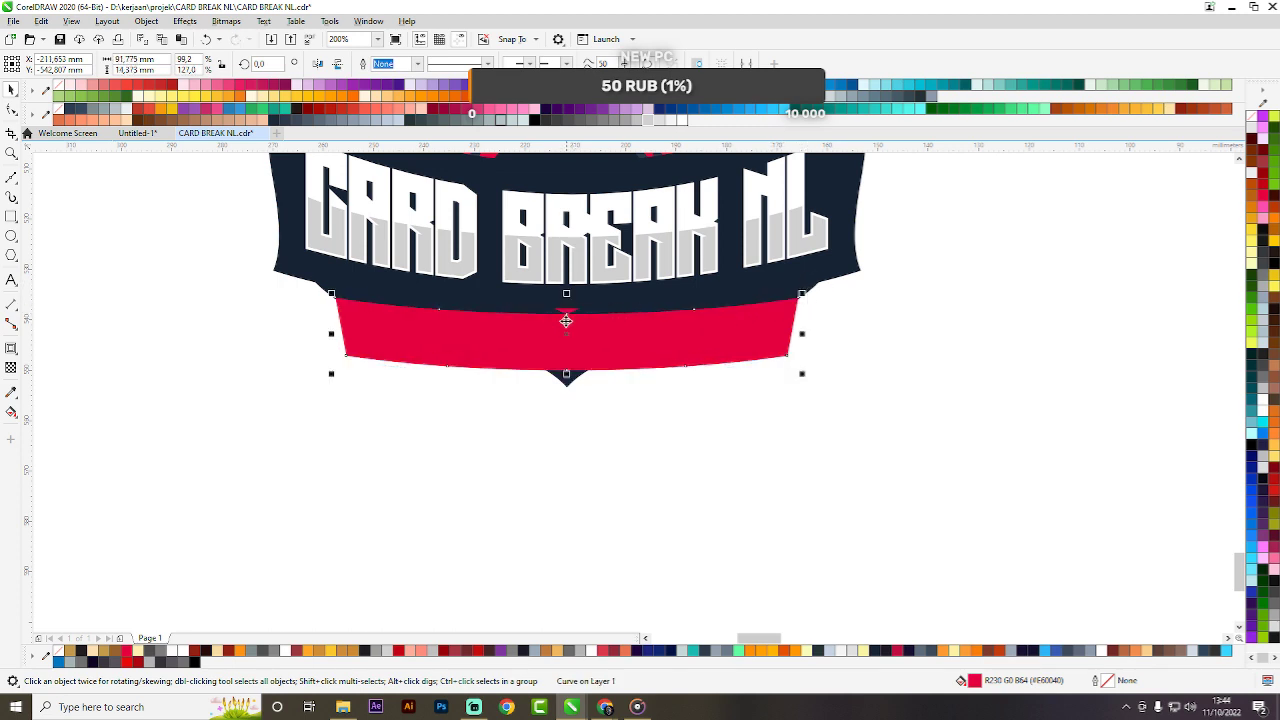
Move the SPORTS AND MEMORABILIA text onto the red ribbon.
{"action": "scroll", "coordinate": [662, 370], "scroll_direction": "down", "scroll_amount": 2}
{"action": "left_click", "coordinate": [740, 398]}
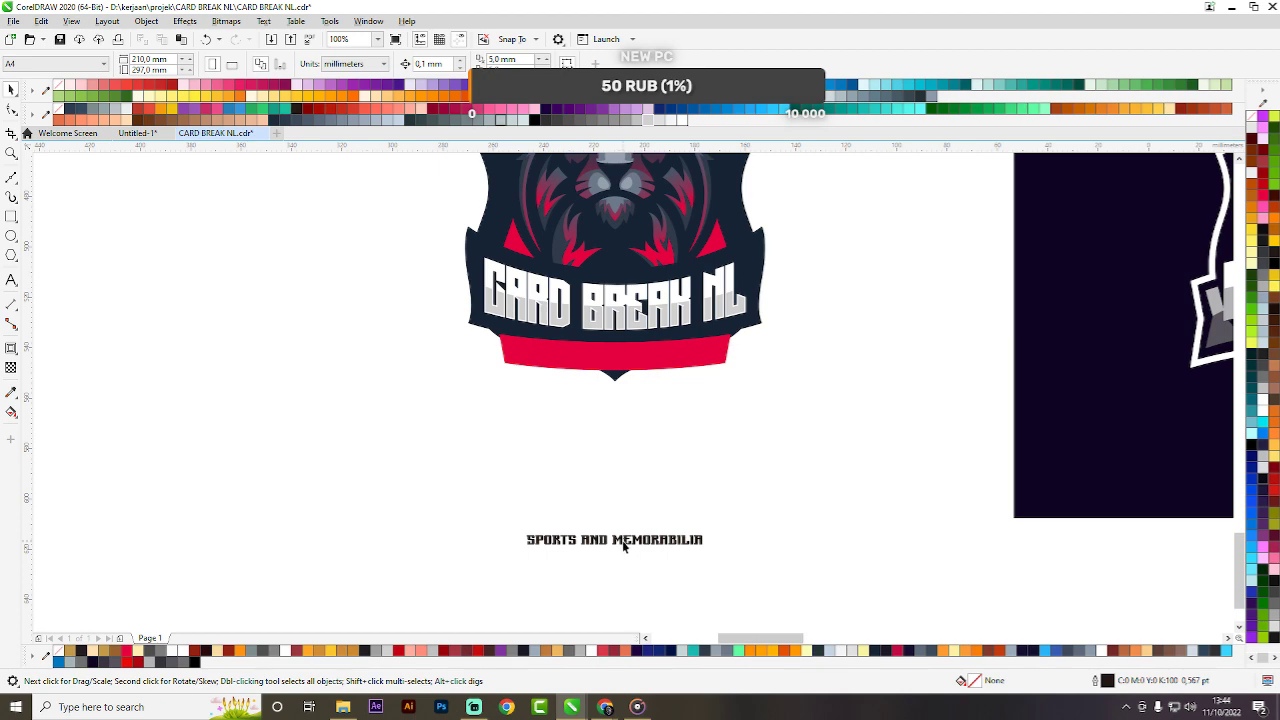
{"action": "left_click_drag", "start_coordinate": [622, 545], "coordinate": [625, 355]}
{"action": "scroll", "coordinate": [655, 345], "scroll_direction": "up", "scroll_amount": 2}
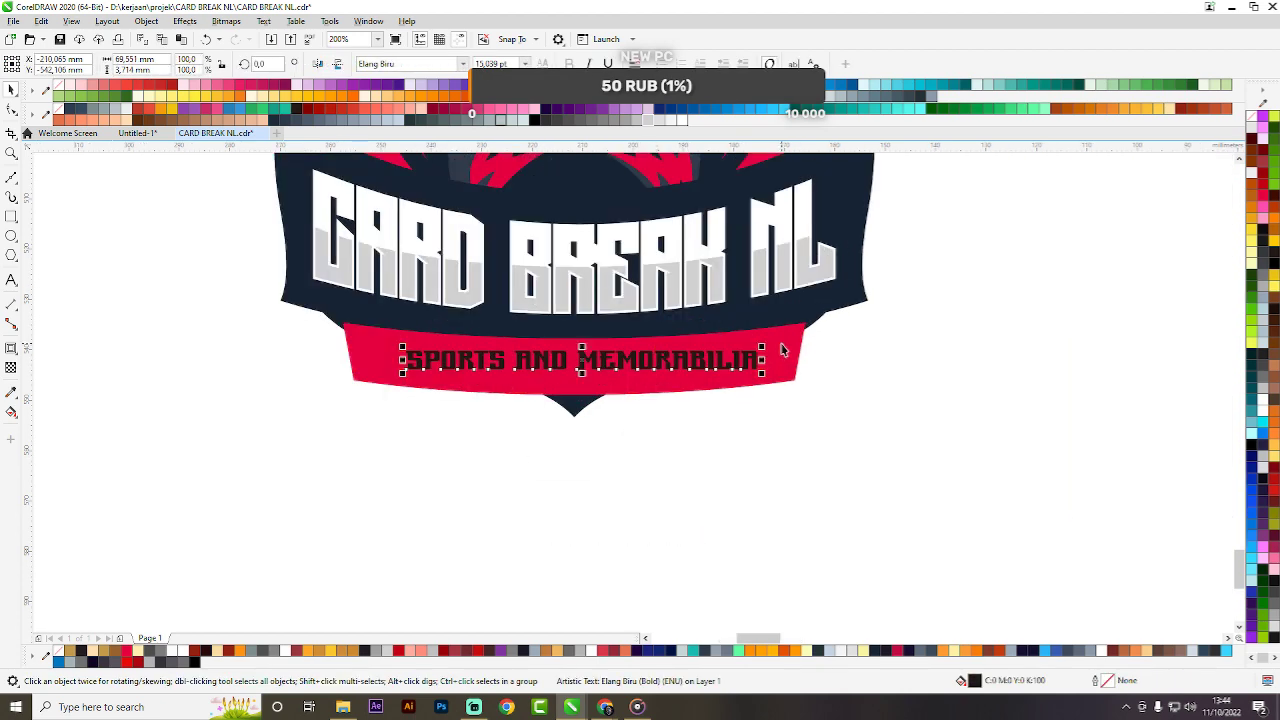
{"action": "left_click", "coordinate": [888, 356]}
{"action": "scroll", "coordinate": [653, 362], "scroll_direction": "up", "scroll_amount": 2}
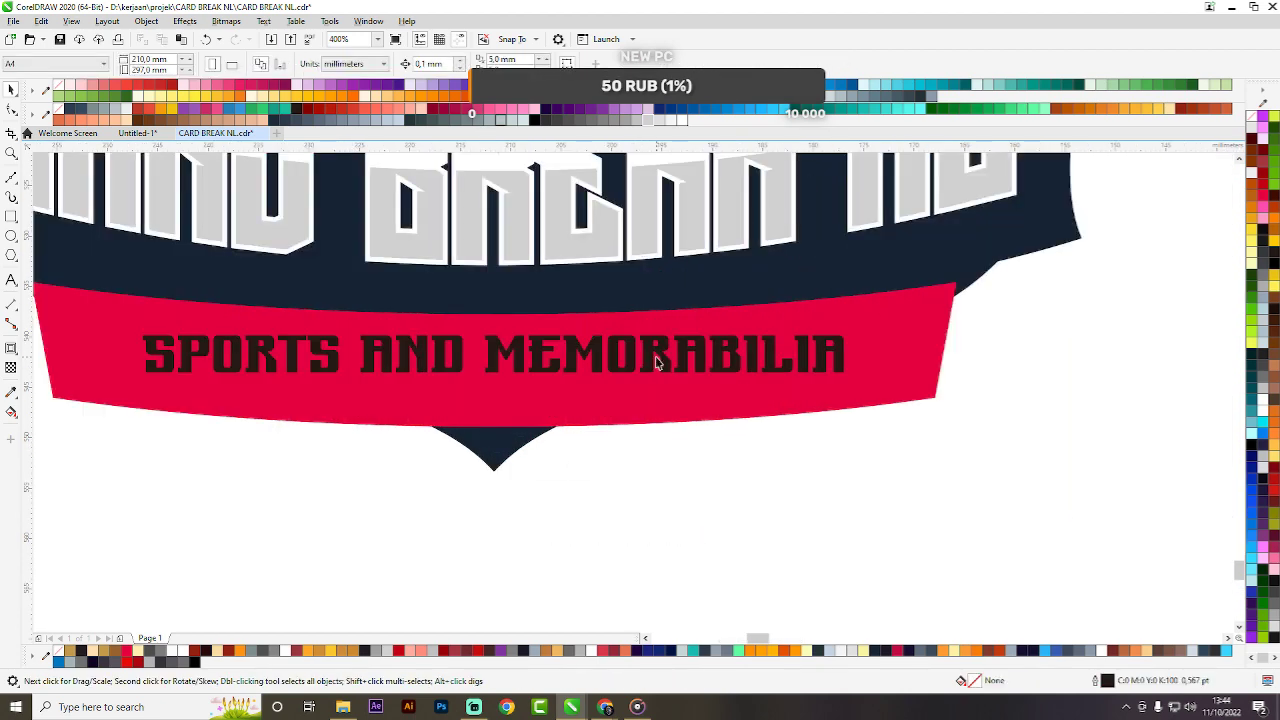
Enlarge the SPORTS AND MEMORABILIA text to about 83 mm wide, centre it on the ribbon and stretch its height to about 6.1 mm.
{"action": "left_click", "coordinate": [657, 362]}
{"action": "left_click_drag", "start_coordinate": [848, 376], "coordinate": [917, 417]}
{"action": "scroll", "coordinate": [968, 412], "scroll_direction": "down", "scroll_amount": 2}
{"action": "scroll", "coordinate": [717, 393], "scroll_direction": "up", "scroll_amount": 2}
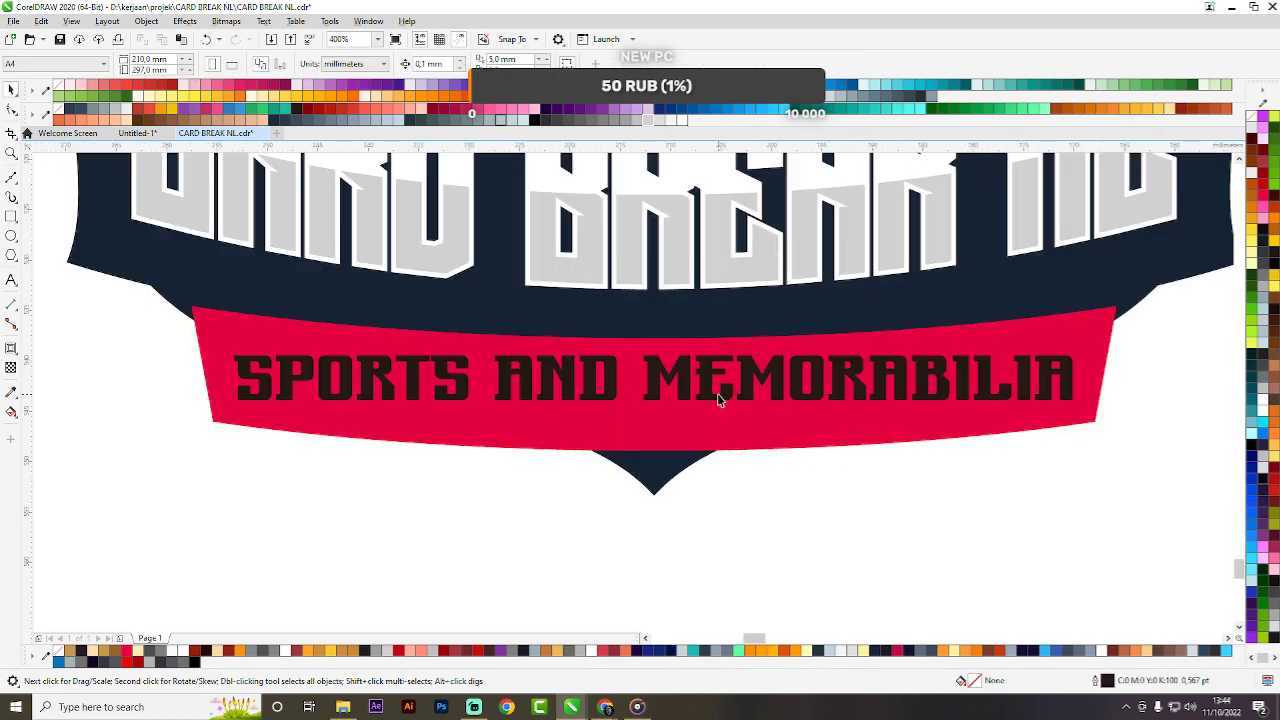
{"action": "left_click_drag", "start_coordinate": [651, 413], "coordinate": [652, 421]}
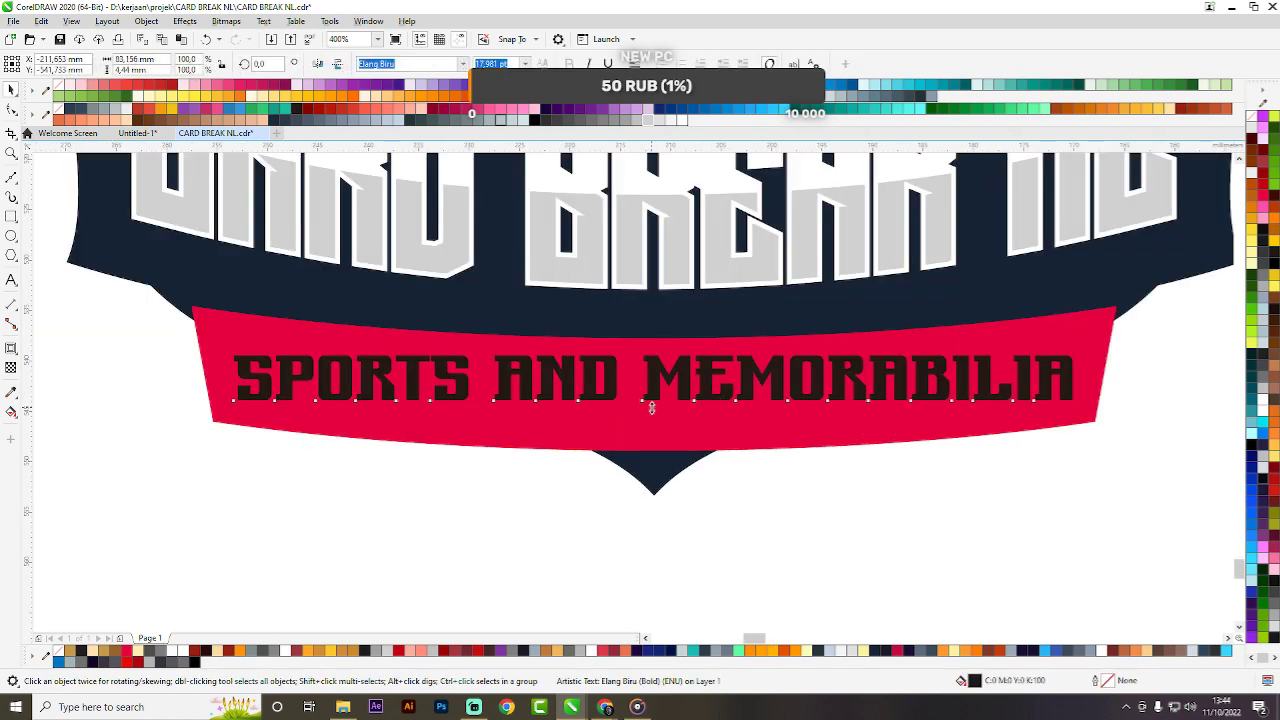
{"action": "left_click_drag", "start_coordinate": [648, 358], "coordinate": [648, 348]}
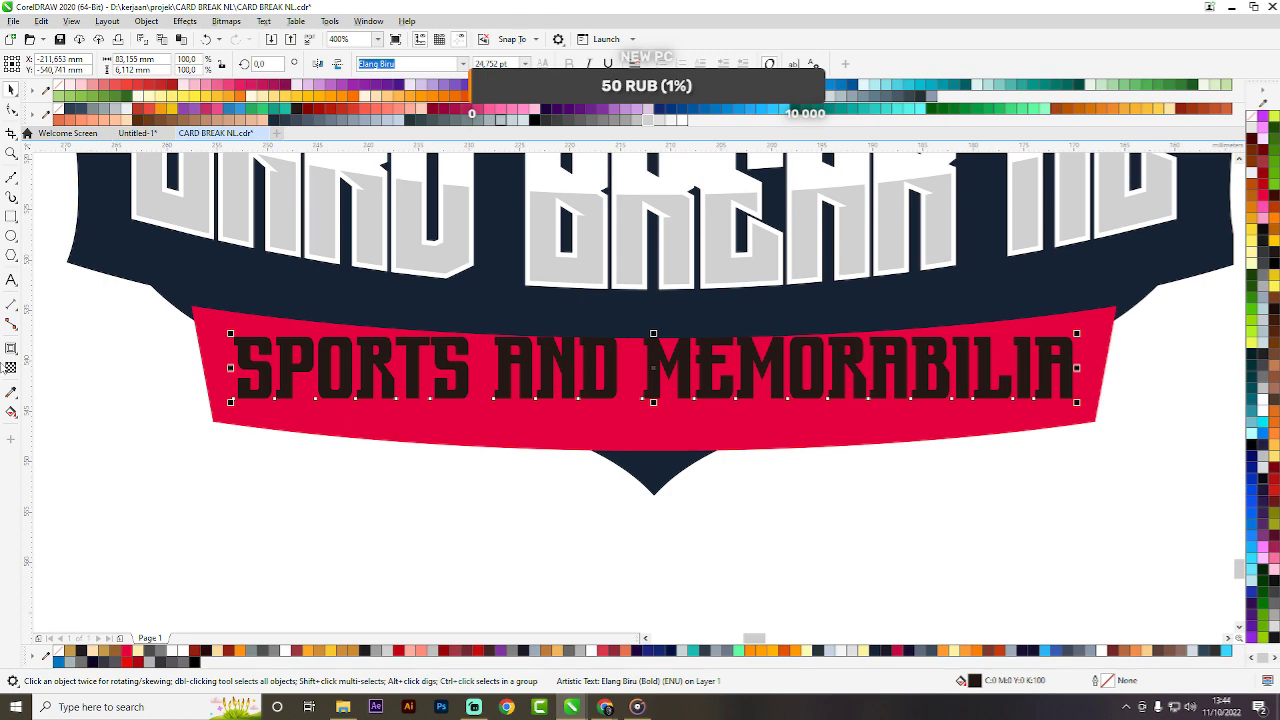
Draw a guide rectangle about 85 by 14 mm around the SPORTS AND MEMORABILIA text and centre it on the ribbon.
{"action": "left_click", "coordinate": [16, 356]}
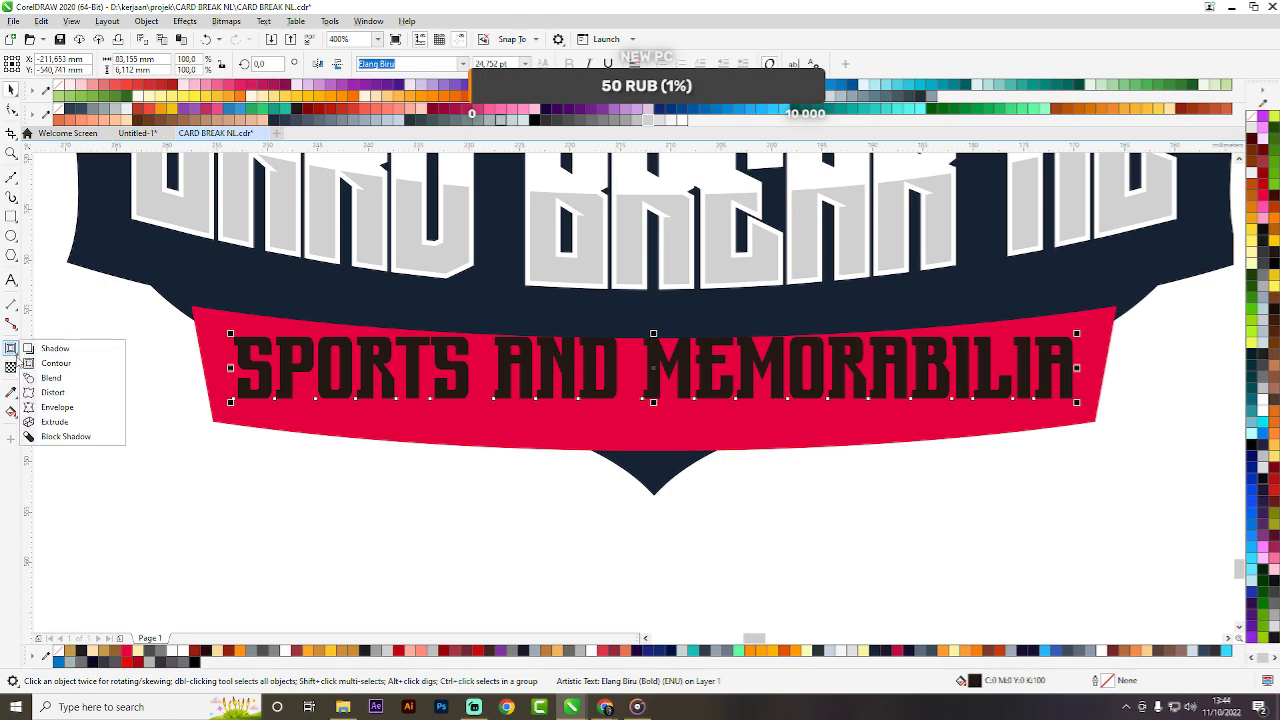
{"action": "left_click", "coordinate": [58, 405]}
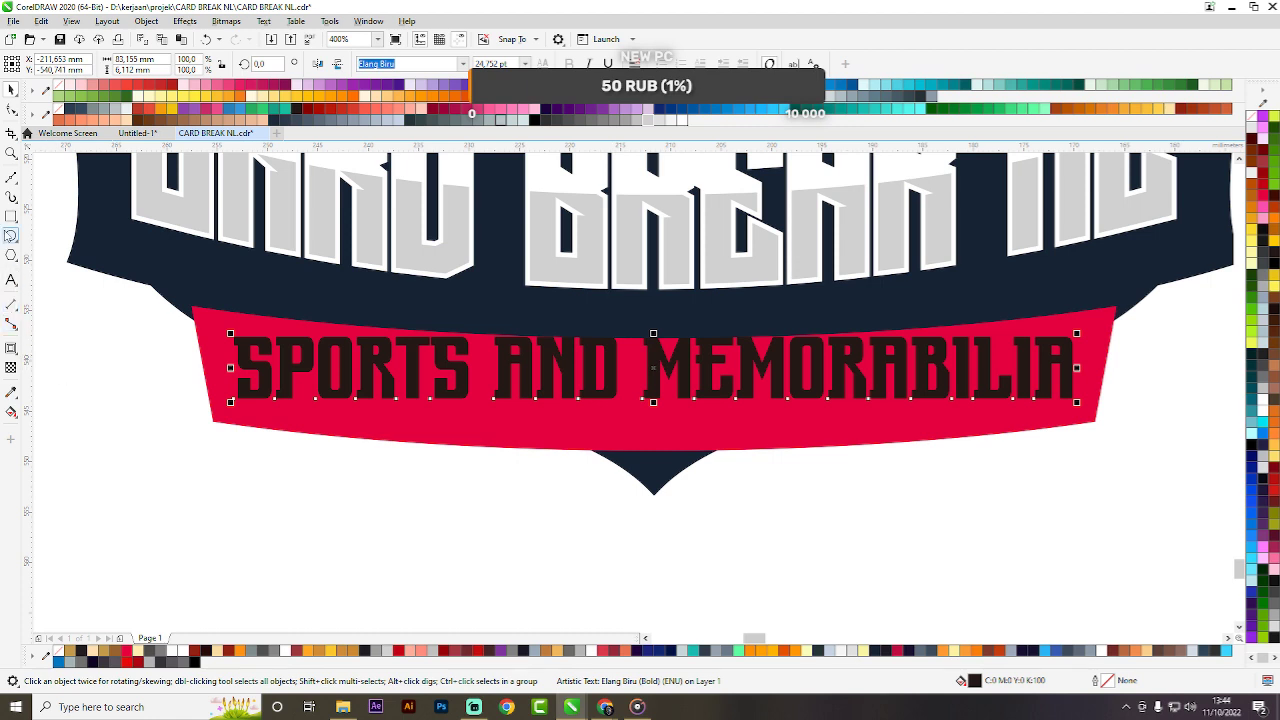
{"action": "left_click", "coordinate": [11, 216]}
{"action": "left_click_drag", "start_coordinate": [224, 422], "coordinate": [1083, 285]}
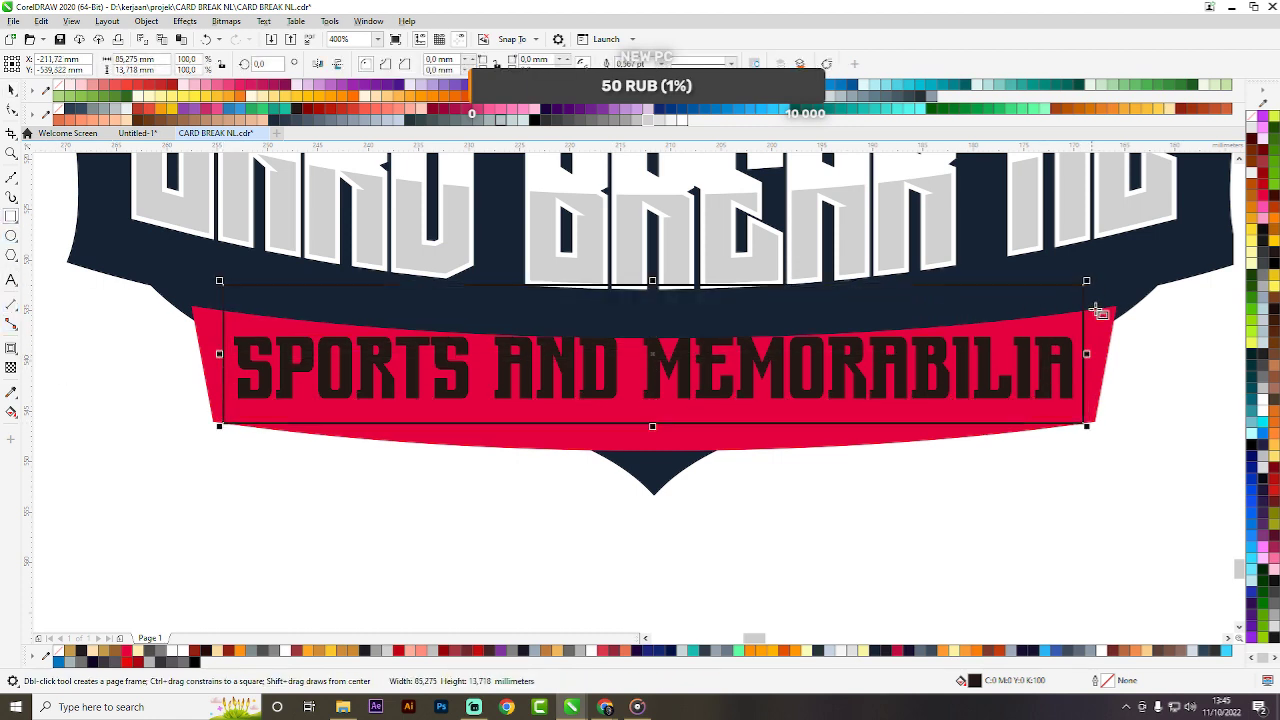
{"action": "key", "text": "space"}
{"action": "left_click", "coordinate": [1103, 344], "text": "shift"}
{"action": "left_click", "coordinate": [1143, 363]}
Start an envelope on the SPORTS AND MEMORABILIA text and delete its middle top and bottom nodes.
{"action": "left_click_drag", "start_coordinate": [1150, 330], "coordinate": [101, 503]}
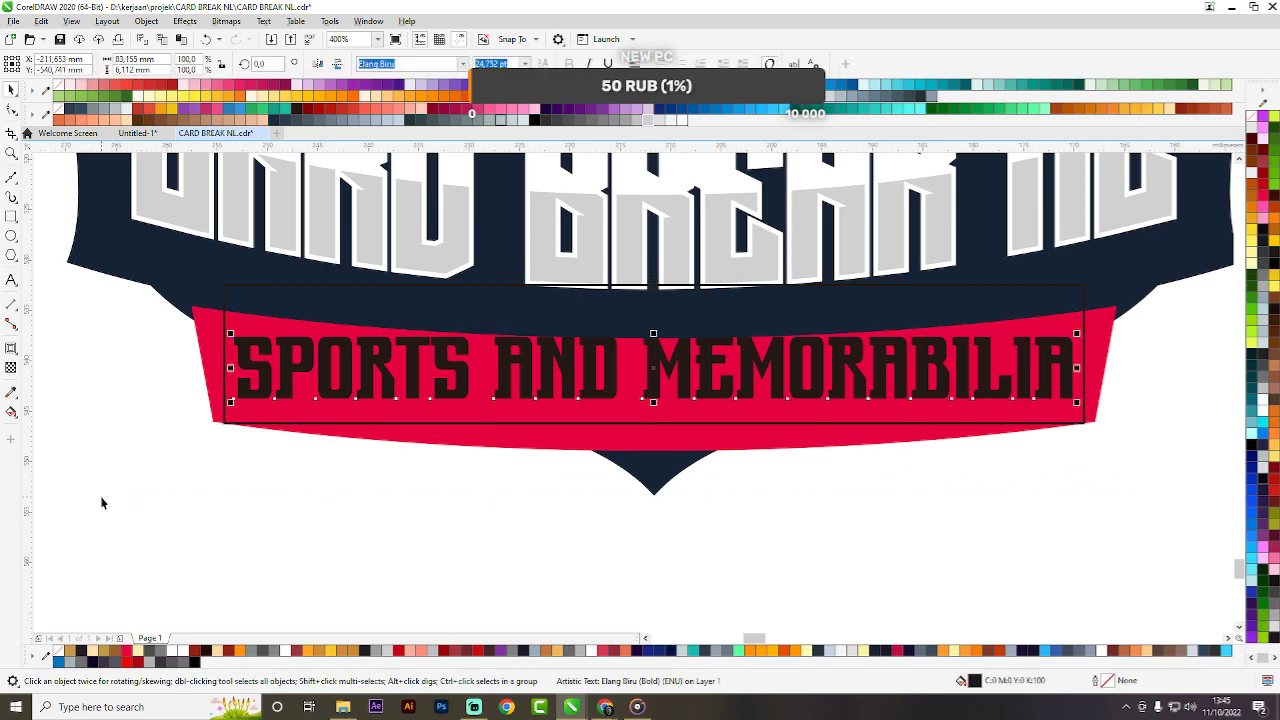
{"action": "left_click", "coordinate": [18, 356]}
{"action": "left_click", "coordinate": [75, 406]}
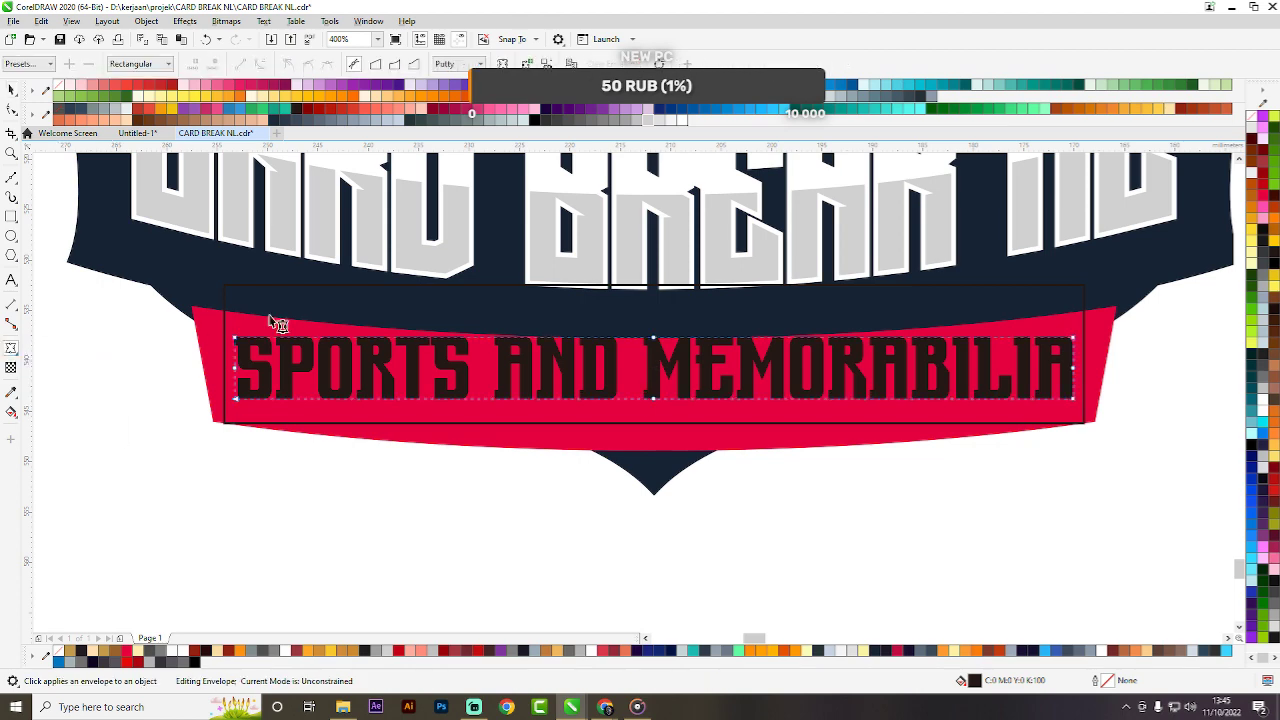
{"action": "left_click_drag", "start_coordinate": [546, 272], "coordinate": [746, 454]}
{"action": "key", "text": "Delete"}
Pull the envelope's two upper corners outward to the sides of the guide rectangle so the text flares like the ribbon.
{"action": "scroll", "coordinate": [1082, 334], "scroll_direction": "up", "scroll_amount": 2}
{"action": "left_click_drag", "start_coordinate": [1047, 352], "coordinate": [1089, 353]}
{"action": "scroll", "coordinate": [1085, 352], "scroll_direction": "down", "scroll_amount": 2}
{"action": "scroll", "coordinate": [226, 360], "scroll_direction": "up", "scroll_amount": 2}
{"action": "left_click_drag", "start_coordinate": [260, 357], "coordinate": [240, 357]}
{"action": "scroll", "coordinate": [250, 368], "scroll_direction": "down", "scroll_amount": 2}
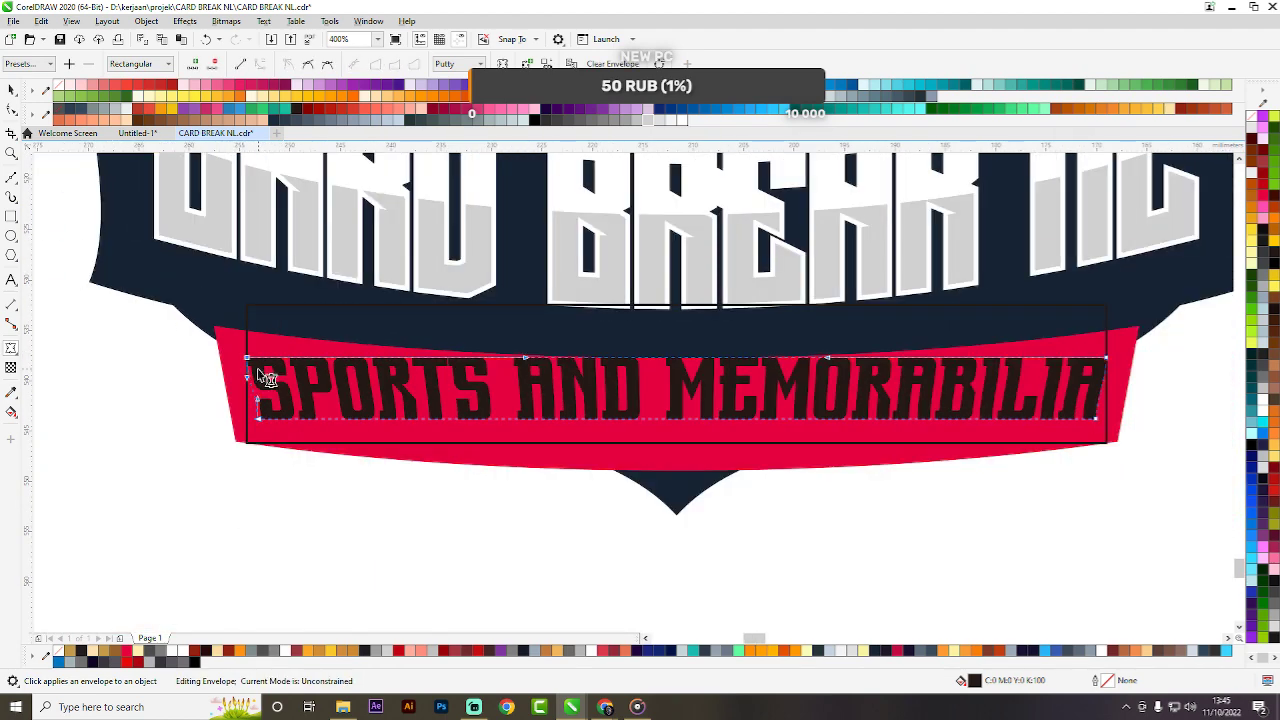
{"action": "scroll", "coordinate": [1088, 406], "scroll_direction": "up", "scroll_amount": 2}
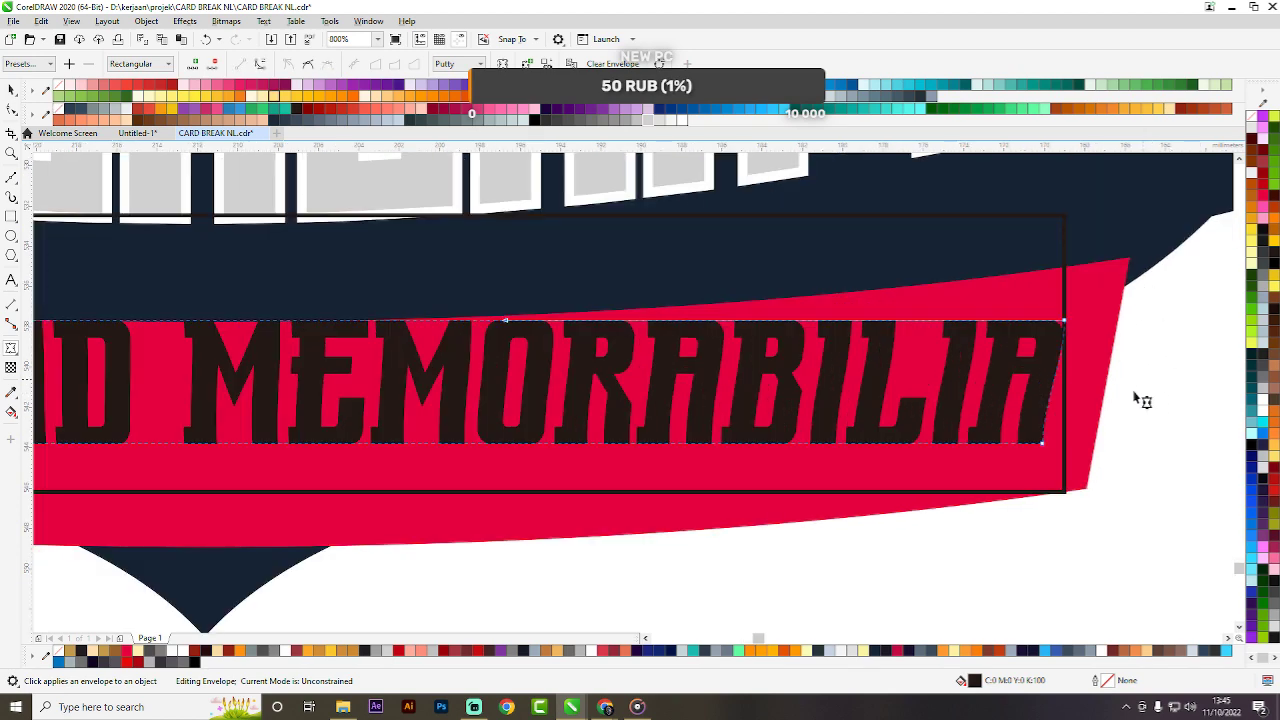
{"action": "scroll", "coordinate": [694, 309], "scroll_direction": "down", "scroll_amount": 4}
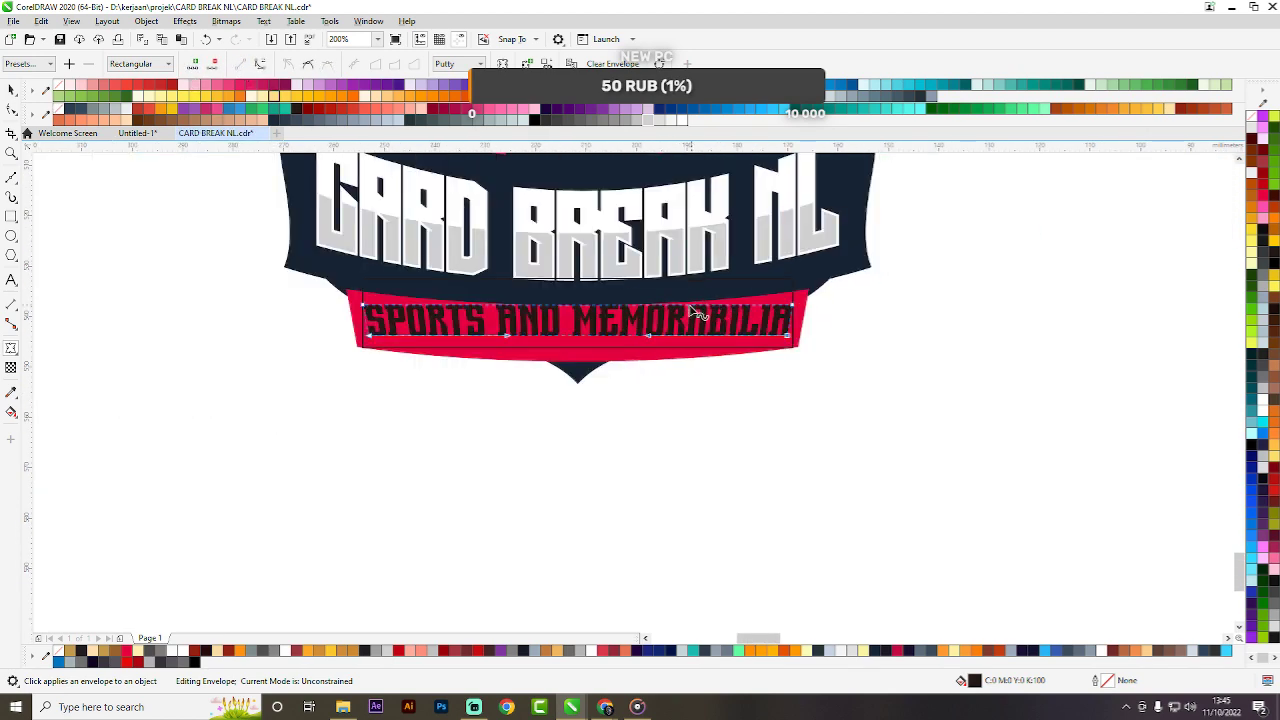
Bend the envelope's lower and upper edges downward so the ribbon text follows the ribbon's curve.
{"action": "scroll", "coordinate": [618, 327], "scroll_direction": "up", "scroll_amount": 2}
{"action": "left_click_drag", "start_coordinate": [606, 345], "coordinate": [607, 373]}
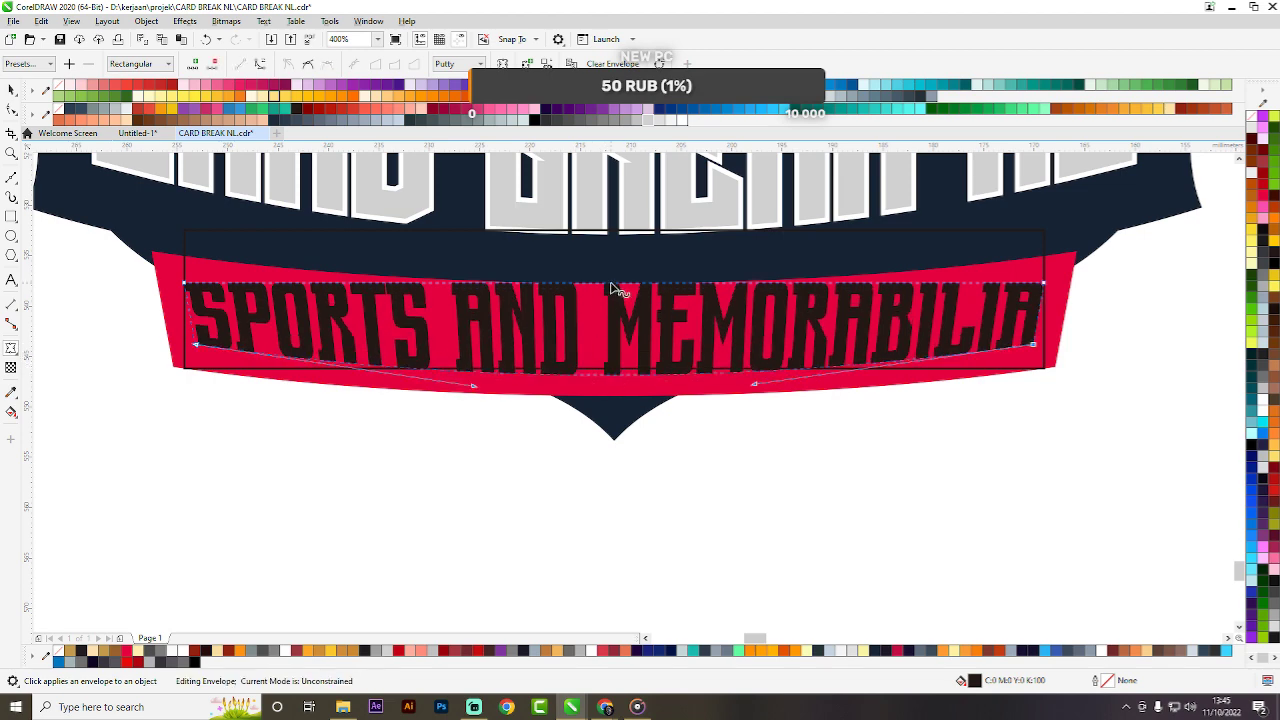
{"action": "left_click_drag", "start_coordinate": [611, 290], "coordinate": [614, 313]}
{"action": "key", "text": "space"}
{"action": "left_click", "coordinate": [790, 415]}
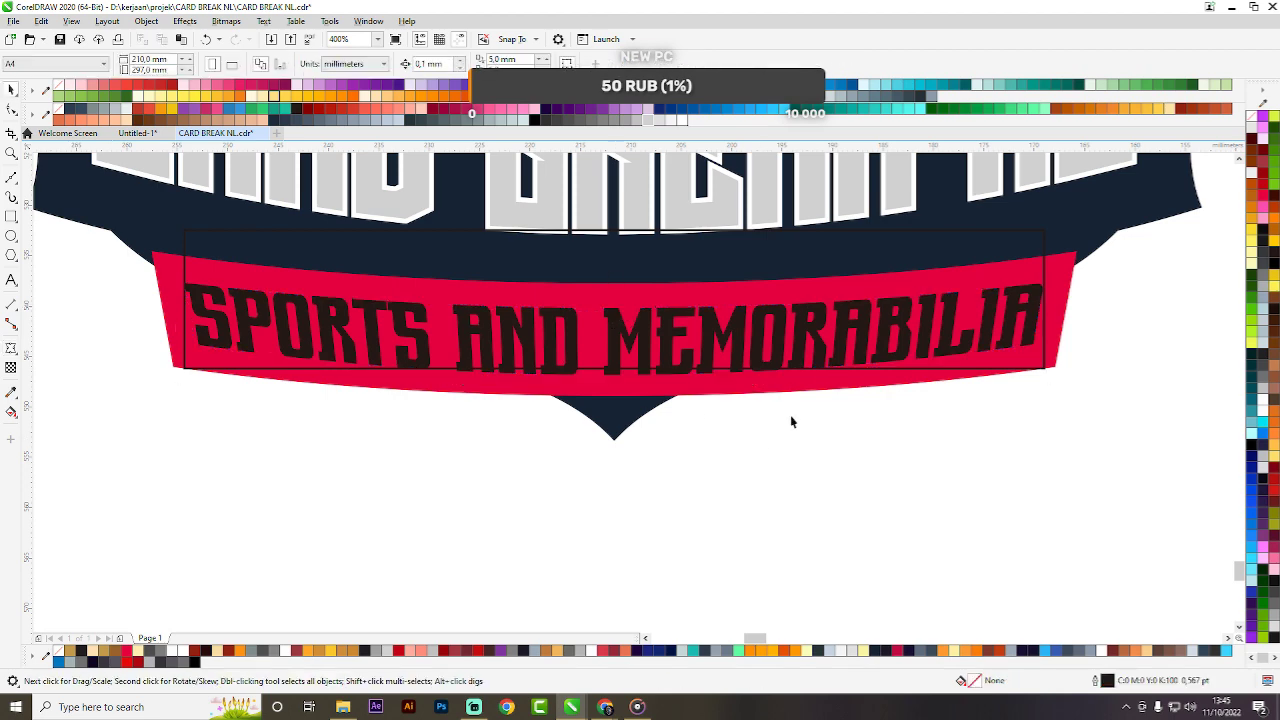
Remove the guide rectangle and fine-tune the upper and lower curves of the ribbon text's envelope.
{"action": "scroll", "coordinate": [766, 400], "scroll_direction": "down", "scroll_amount": 4}
{"action": "scroll", "coordinate": [853, 386], "scroll_direction": "up", "scroll_amount": 1}
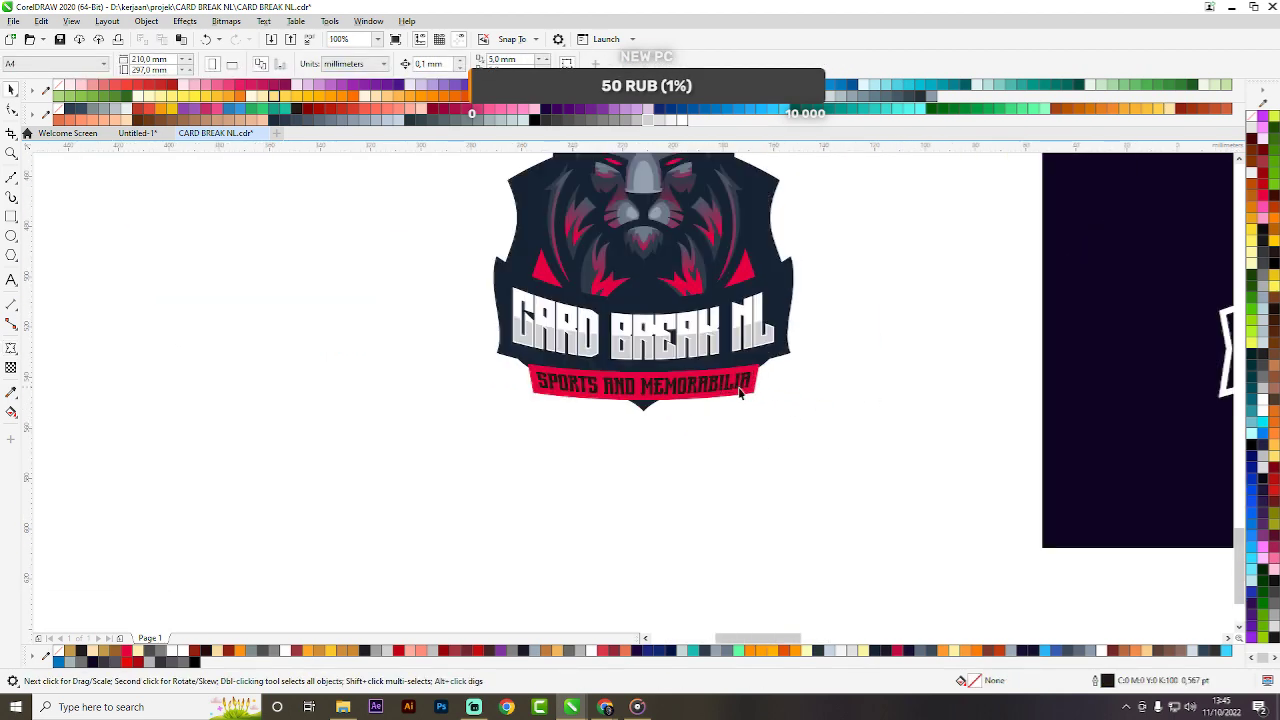
{"action": "scroll", "coordinate": [740, 390], "scroll_direction": "up", "scroll_amount": 2}
{"action": "scroll", "coordinate": [570, 370], "scroll_direction": "up", "scroll_amount": 1}
{"action": "key", "text": "F10"}
{"action": "left_click", "coordinate": [548, 383]}
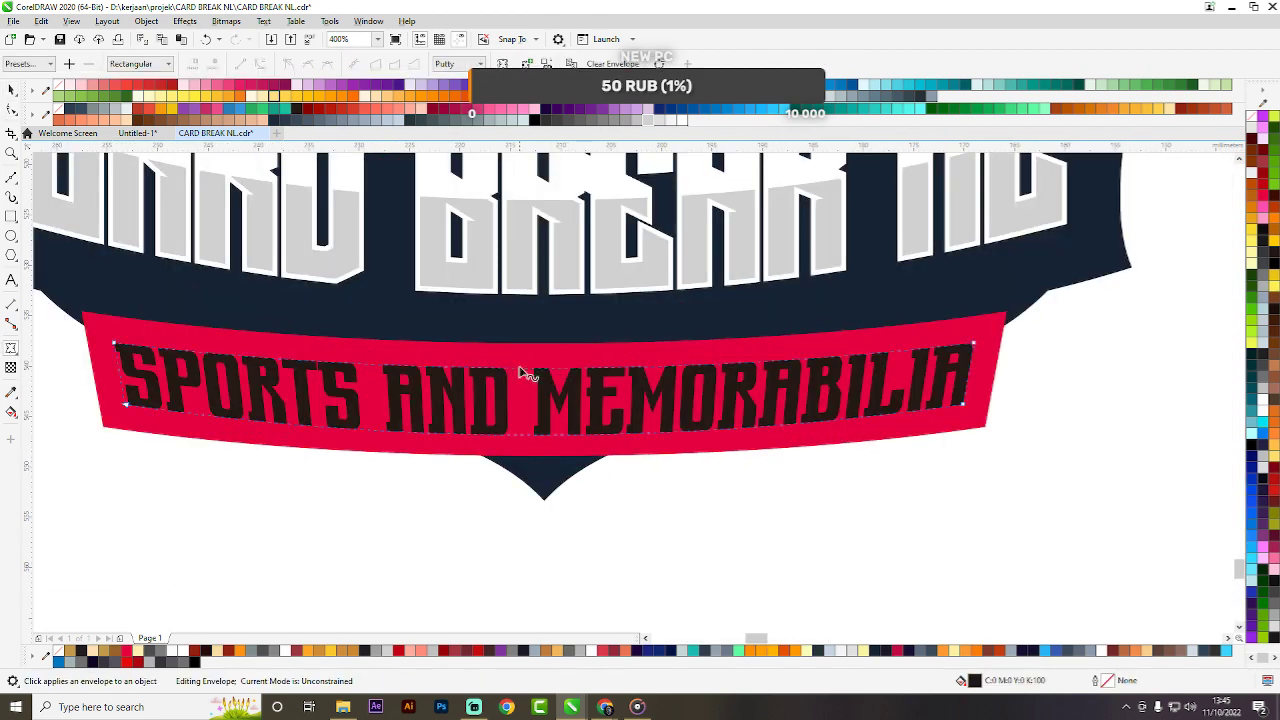
{"action": "scroll", "coordinate": [529, 369], "scroll_direction": "up", "scroll_amount": 1}
{"action": "left_click_drag", "start_coordinate": [529, 369], "coordinate": [534, 366]}
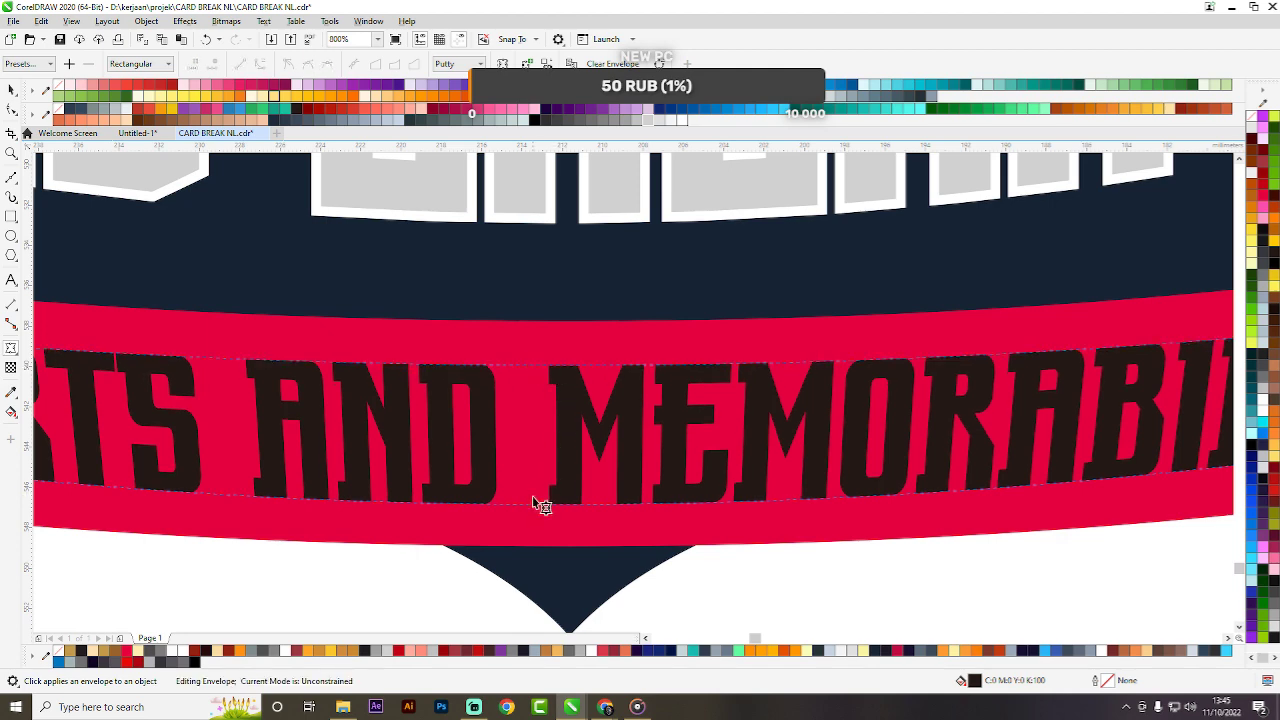
{"action": "left_click_drag", "start_coordinate": [548, 504], "coordinate": [549, 496]}
{"action": "scroll", "coordinate": [590, 447], "scroll_direction": "down", "scroll_amount": 3}
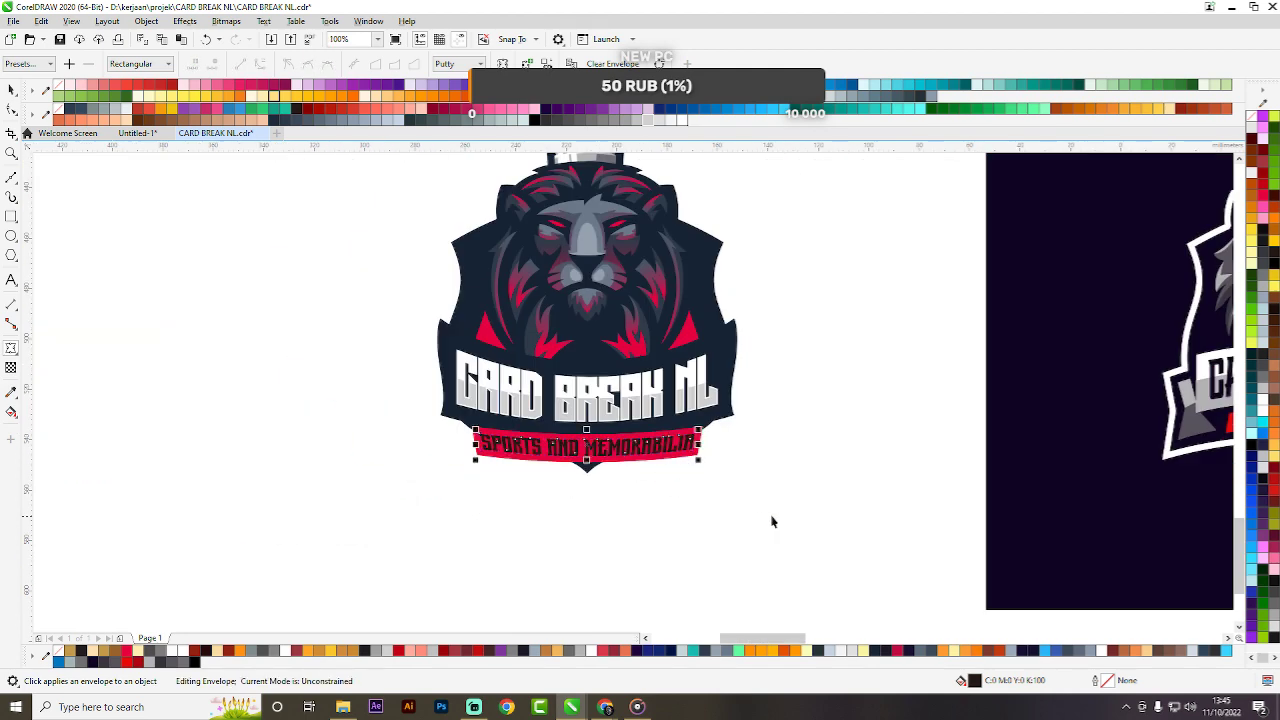
{"action": "key", "text": "space"}
{"action": "left_click", "coordinate": [771, 520]}
{"action": "scroll", "coordinate": [597, 435], "scroll_direction": "up", "scroll_amount": 1}
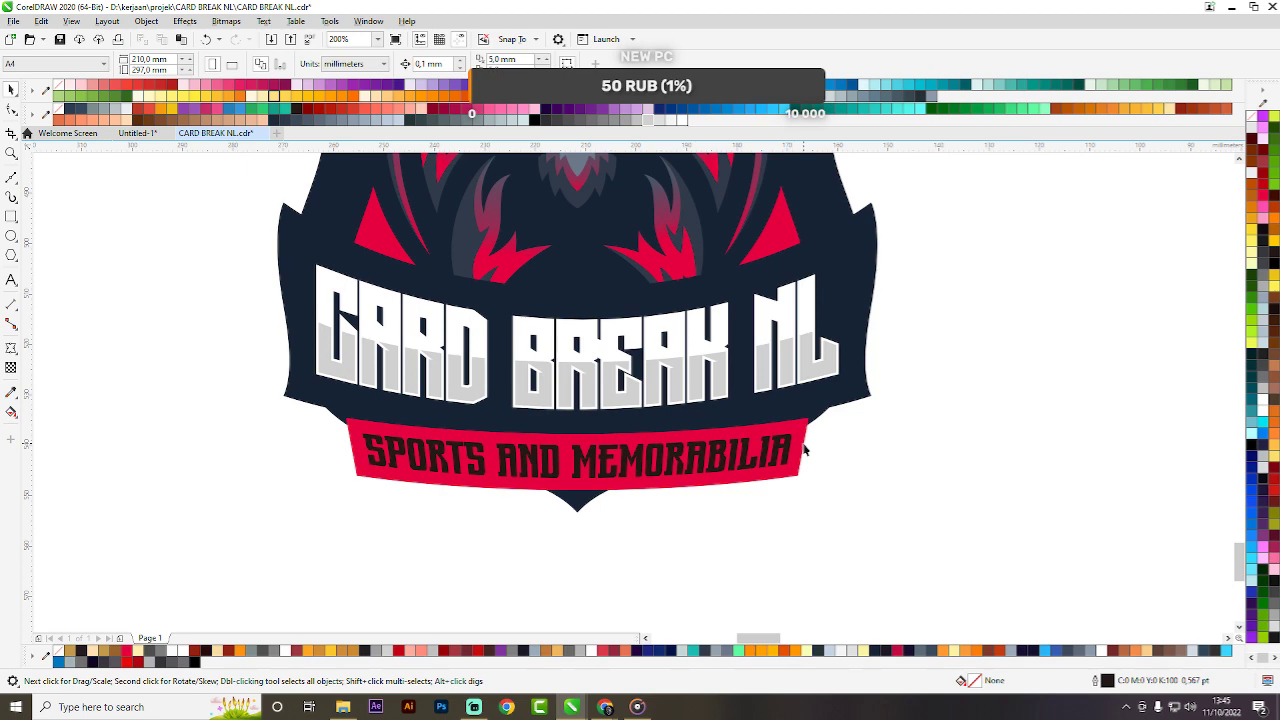
{"action": "scroll", "coordinate": [838, 412], "scroll_direction": "down", "scroll_amount": 3}
{"action": "scroll", "coordinate": [908, 423], "scroll_direction": "up", "scroll_amount": 1}
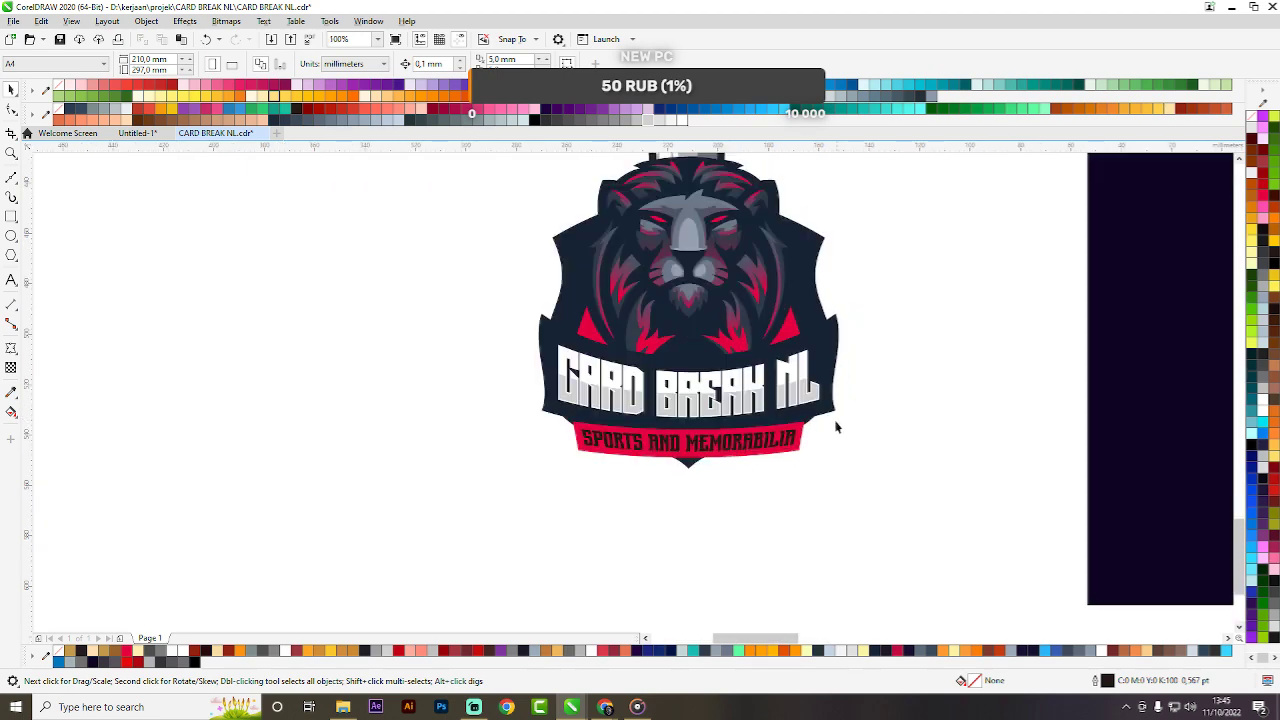
{"action": "scroll", "coordinate": [829, 460], "scroll_direction": "down", "scroll_amount": 2}
{"action": "scroll", "coordinate": [811, 420], "scroll_direction": "up", "scroll_amount": 1}
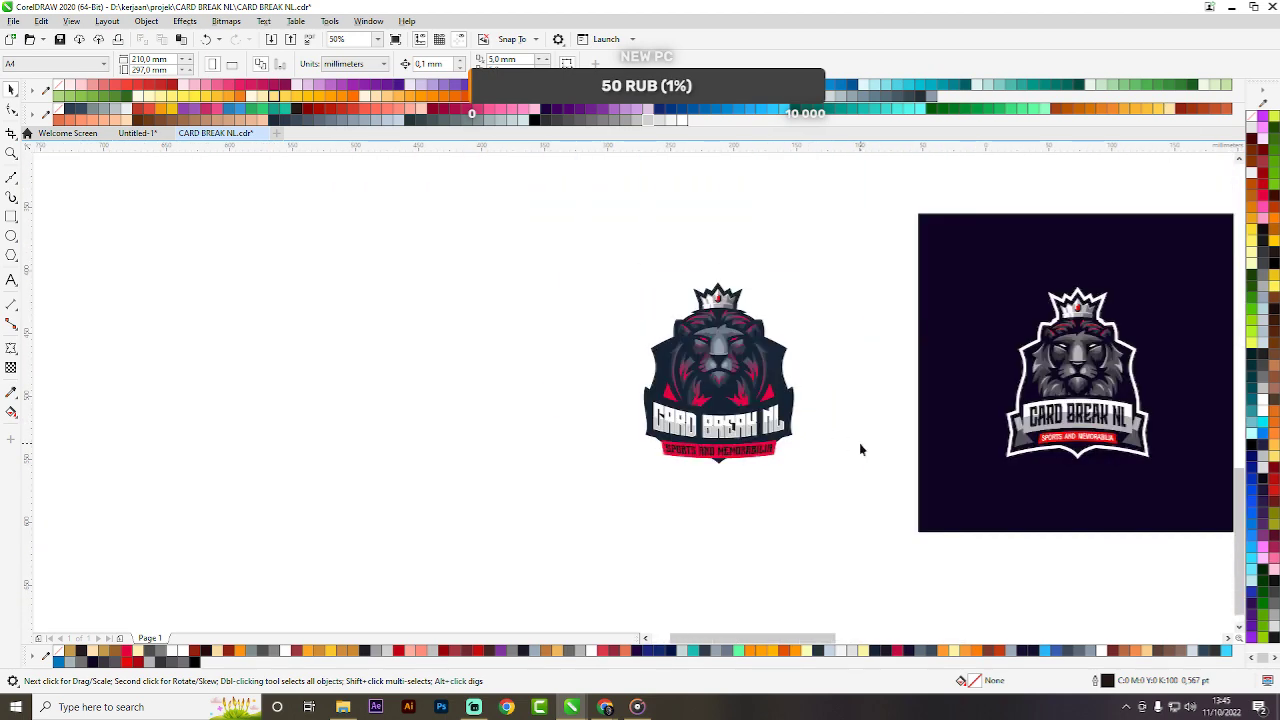
{"action": "scroll", "coordinate": [859, 443], "scroll_direction": "up", "scroll_amount": 1}
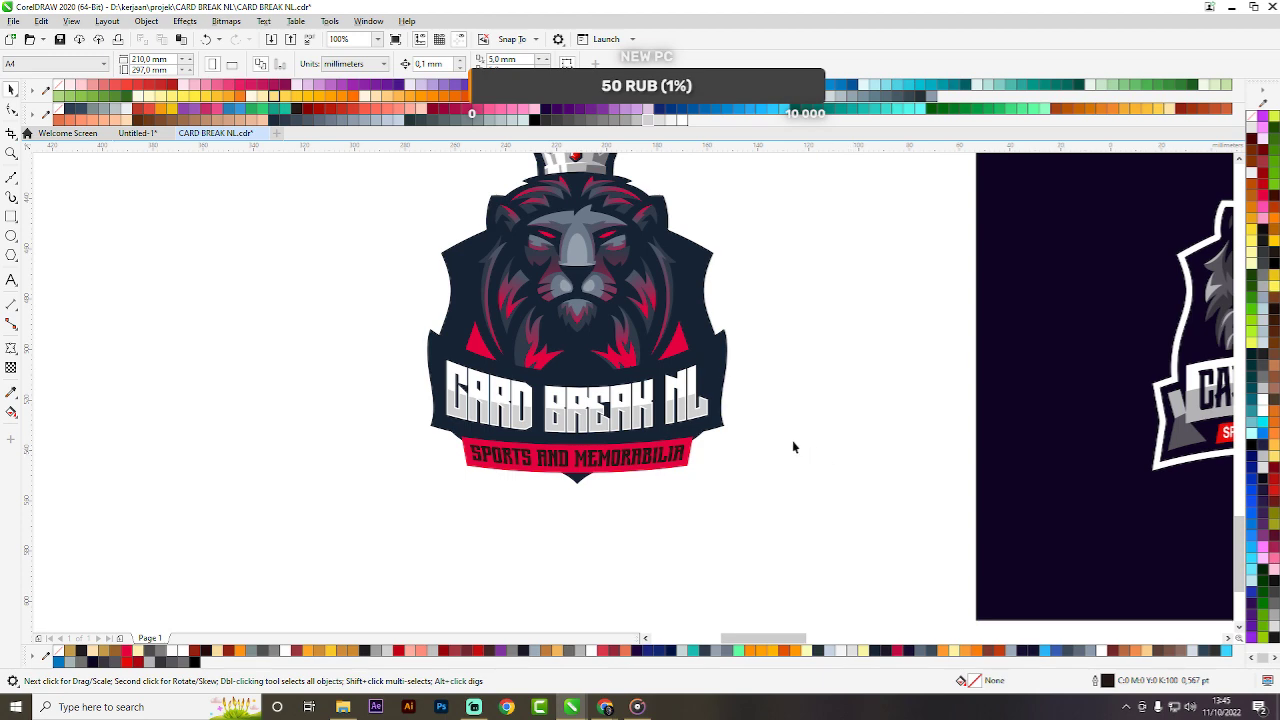
Try enlarging the CARD BREAK NL lettering to about 104.6 mm wide from its centre, and undo the resize.
{"action": "scroll", "coordinate": [680, 392], "scroll_direction": "up", "scroll_amount": 1}
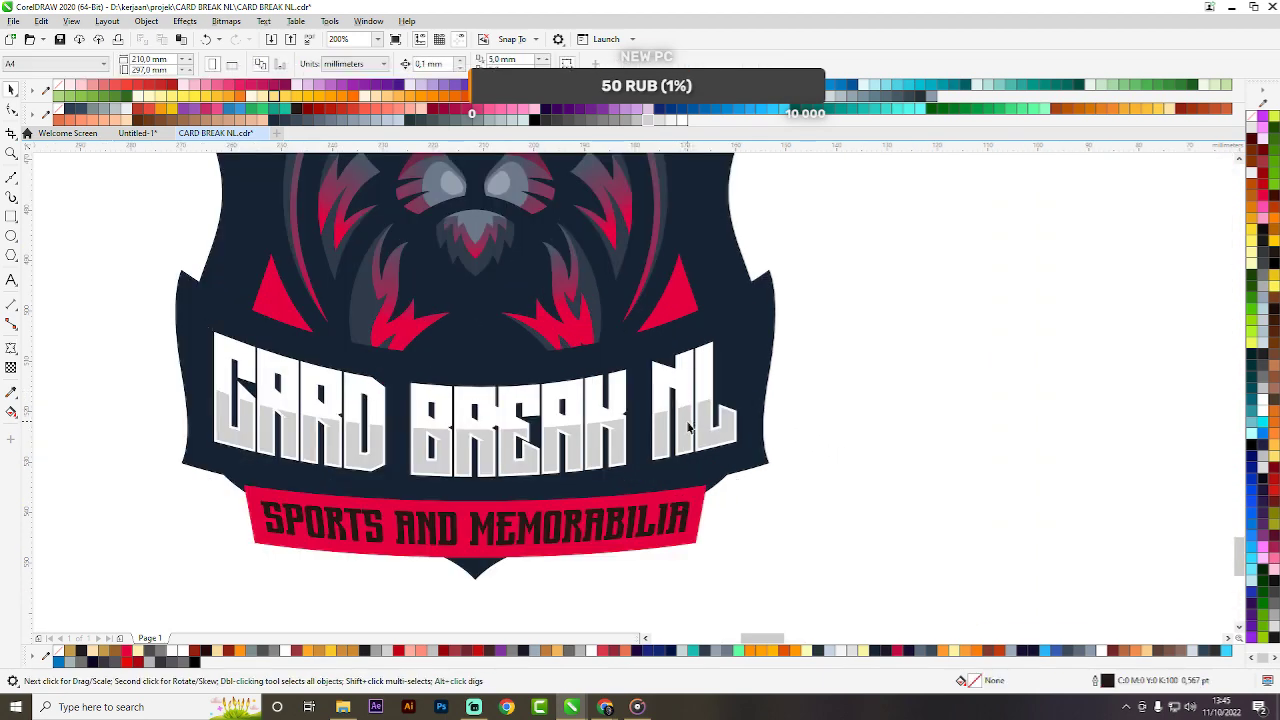
{"action": "left_click", "coordinate": [684, 429]}
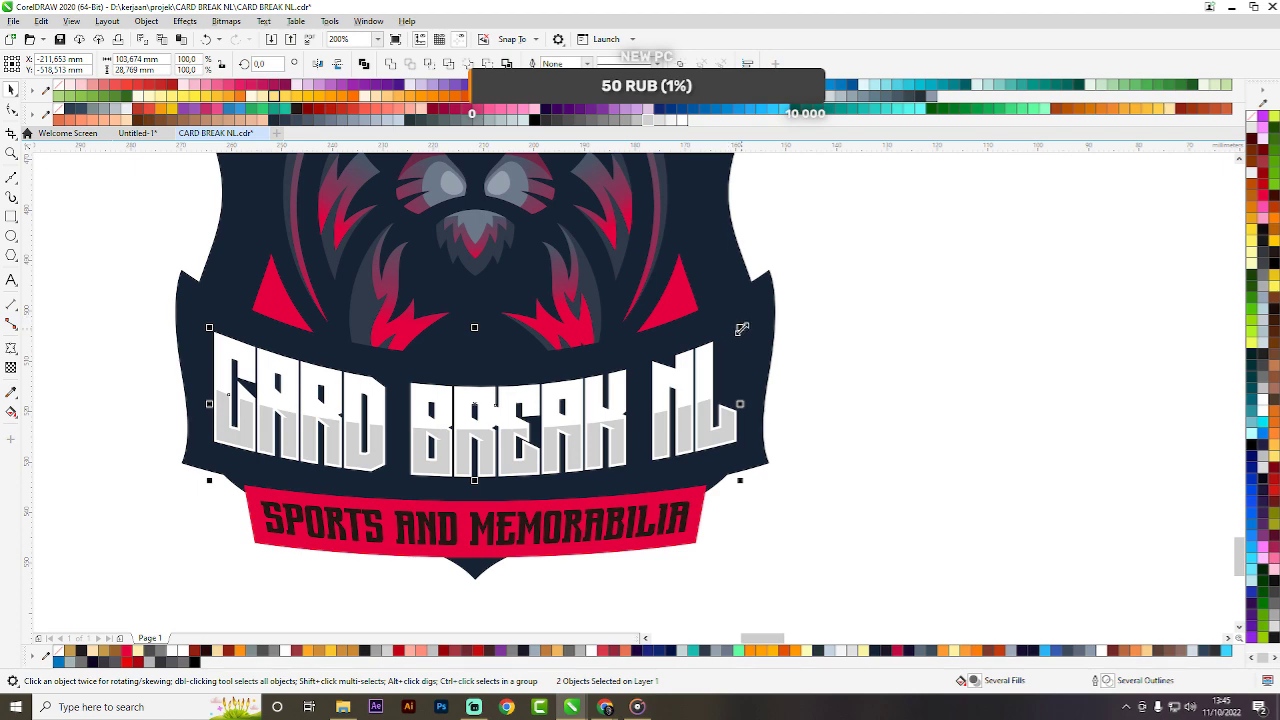
{"action": "left_click_drag", "start_coordinate": [741, 328], "coordinate": [745, 322]}
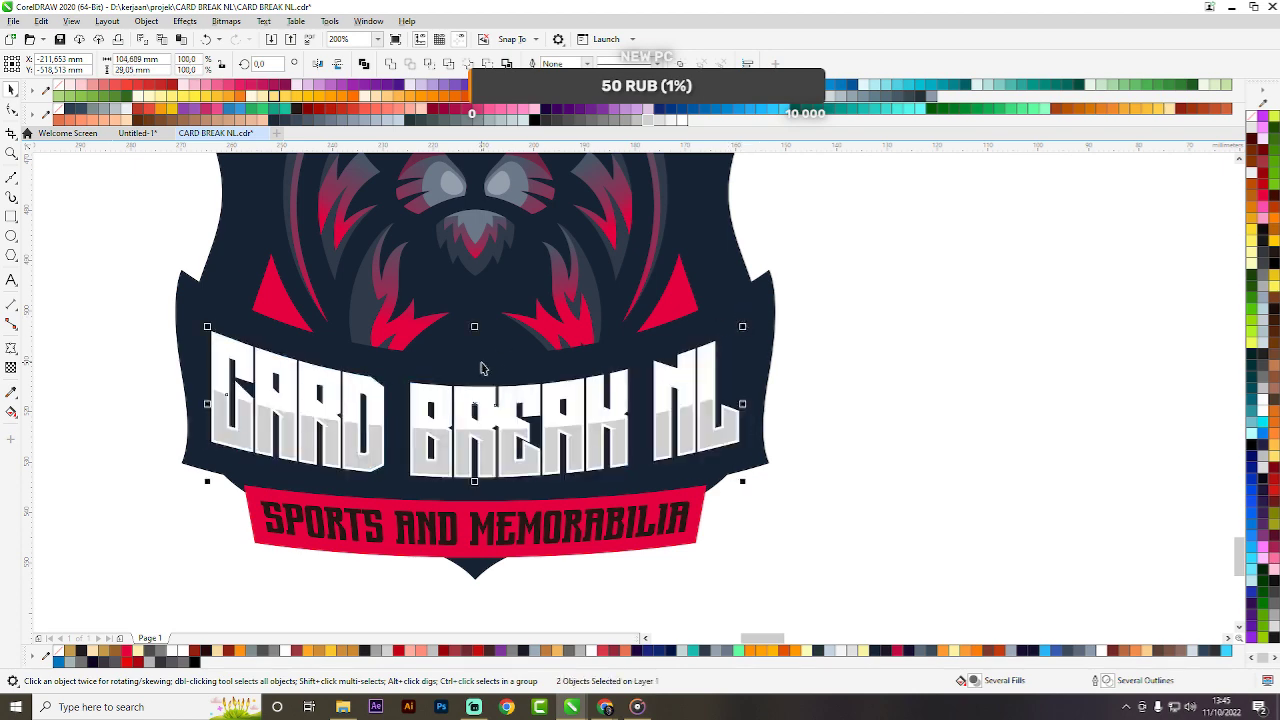
{"action": "key", "text": "ctrl+z"}
{"action": "left_click", "coordinate": [882, 389]}
Add an inward contour to the navy banner behind CARD BREAK NL and separate it as a green inner shape.
{"action": "left_click", "coordinate": [11, 348]}
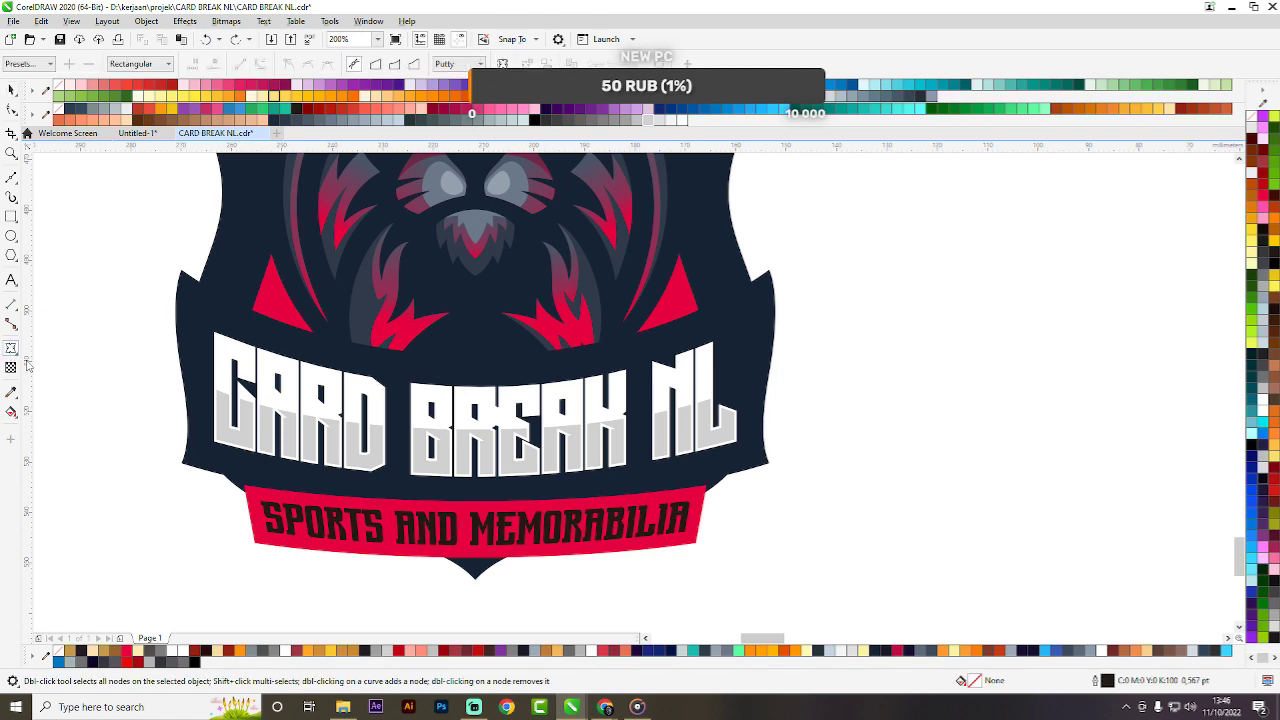
{"action": "left_click", "coordinate": [13, 350]}
{"action": "left_click", "coordinate": [40, 358]}
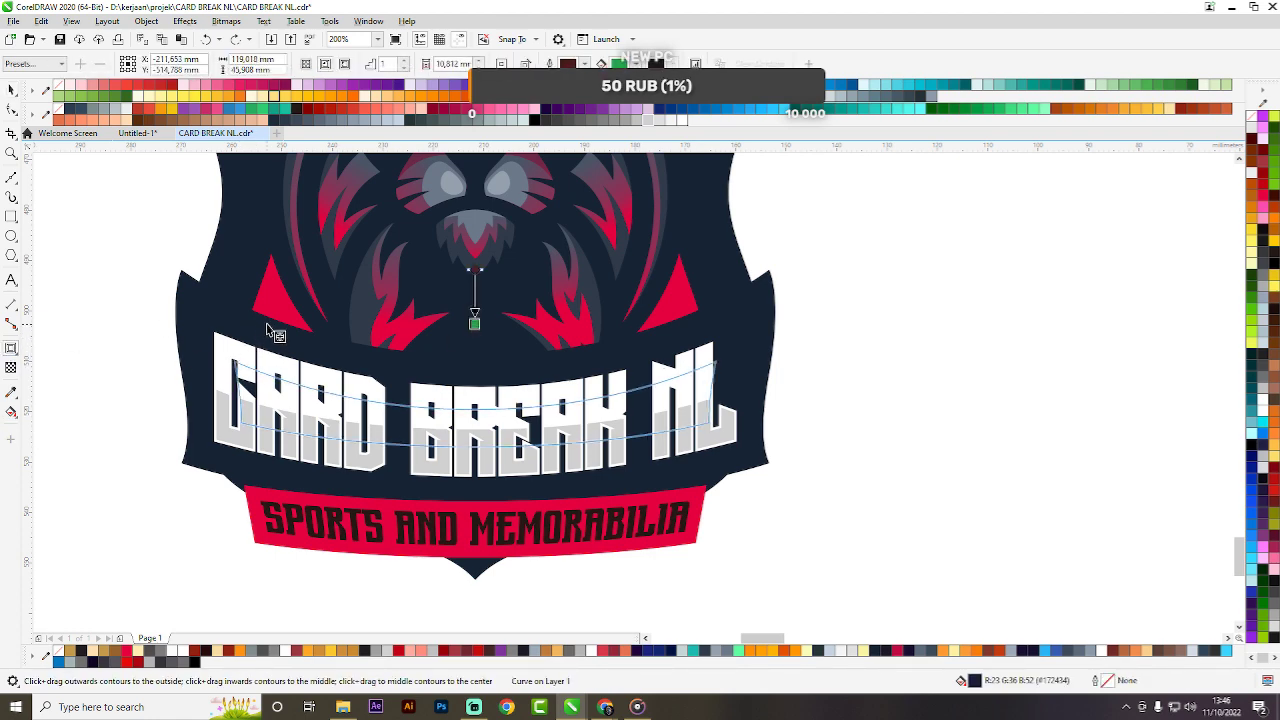
{"action": "left_click_drag", "start_coordinate": [268, 330], "coordinate": [290, 288]}
{"action": "left_click", "coordinate": [869, 385]}
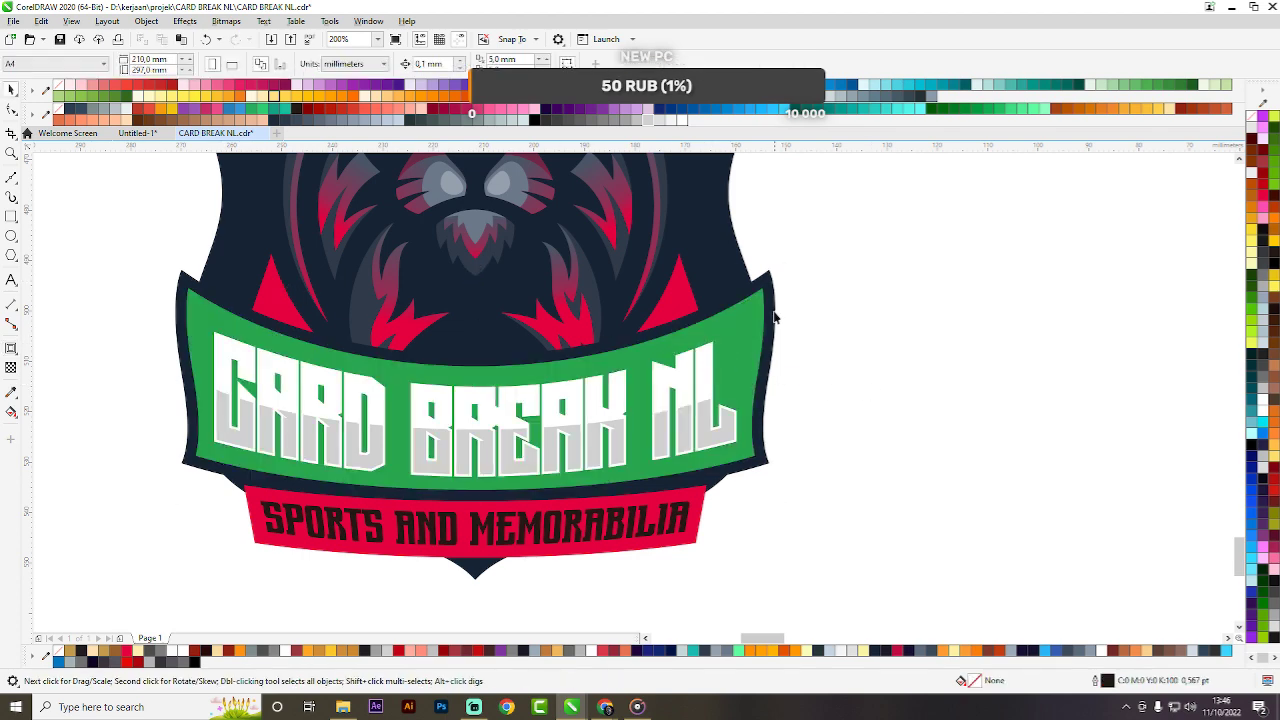
Remove the larger outer banner and fill the inner contour shape with navy as the new banner.
{"action": "left_click", "coordinate": [770, 318]}
{"action": "scroll", "coordinate": [766, 352], "scroll_direction": "up", "scroll_amount": 1}
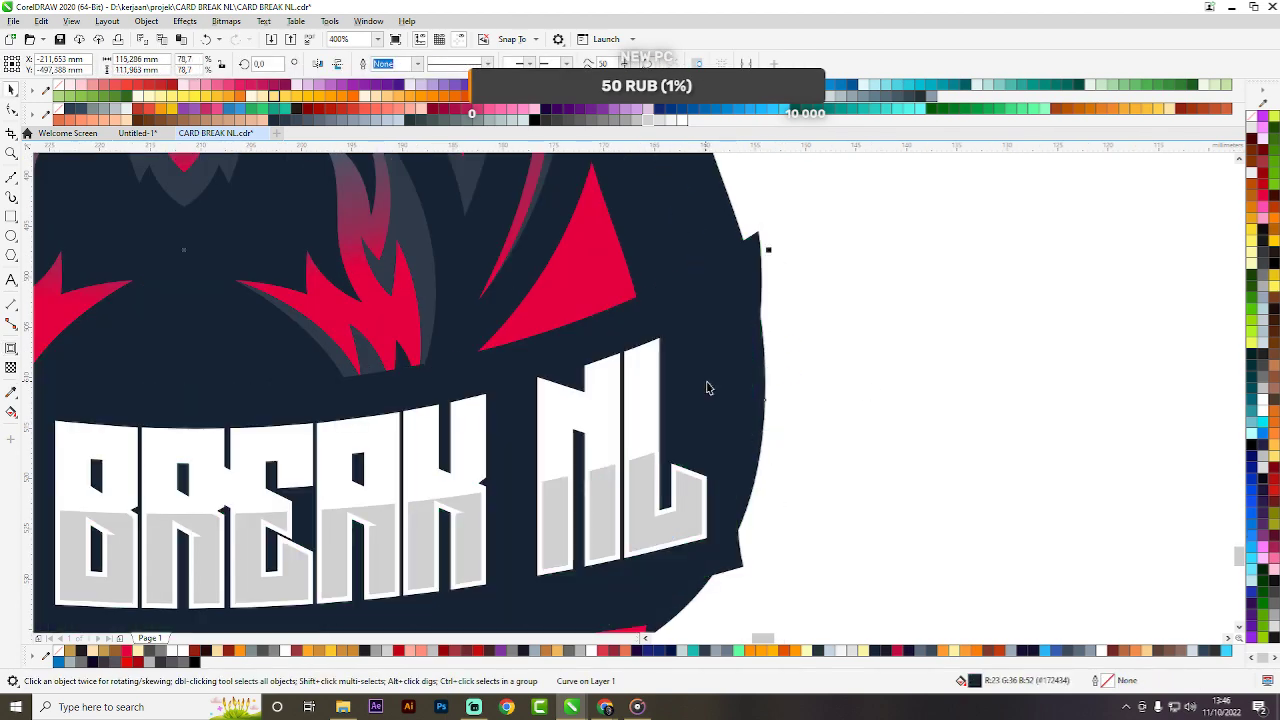
{"action": "scroll", "coordinate": [707, 388], "scroll_direction": "down", "scroll_amount": 1}
Enlarge the CARD BREAK NL lettering together with its navy banner to 104.3% from the centre.
{"action": "left_click", "coordinate": [710, 430]}
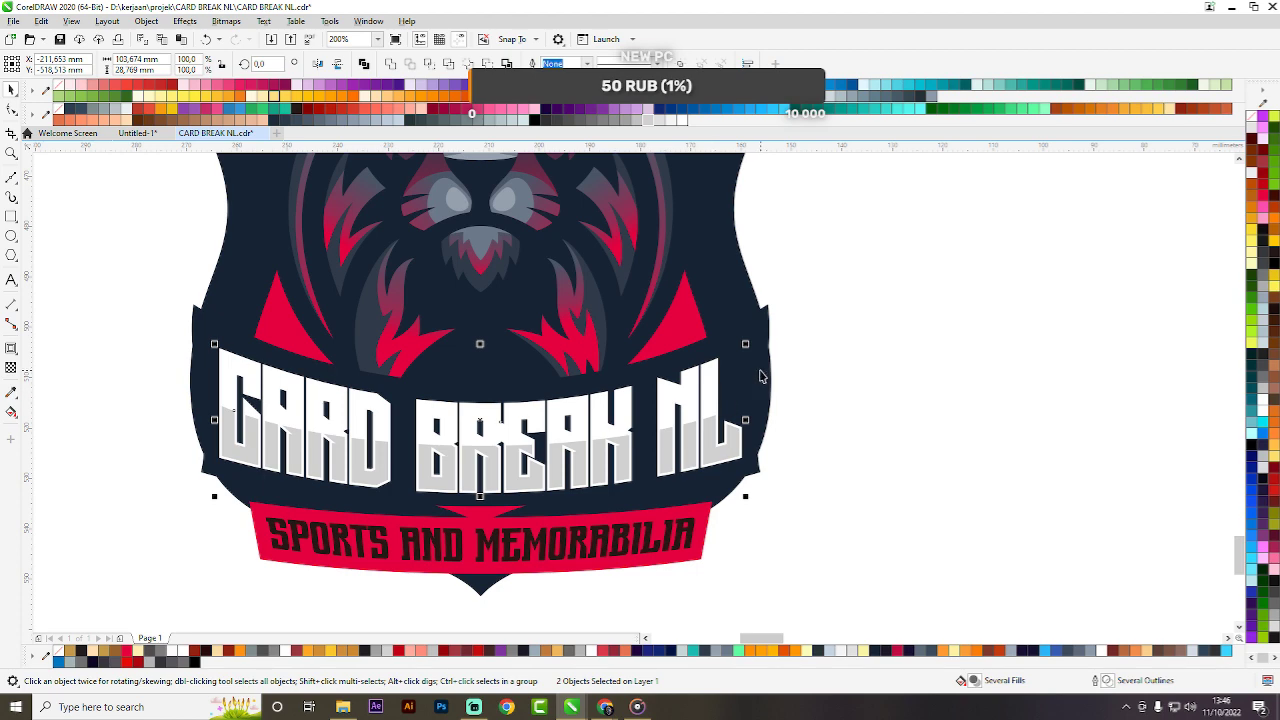
{"action": "left_click_drag", "start_coordinate": [773, 509], "coordinate": [786, 532]}
{"action": "scroll", "coordinate": [772, 397], "scroll_direction": "down", "scroll_amount": 2}
{"action": "left_click", "coordinate": [860, 384]}
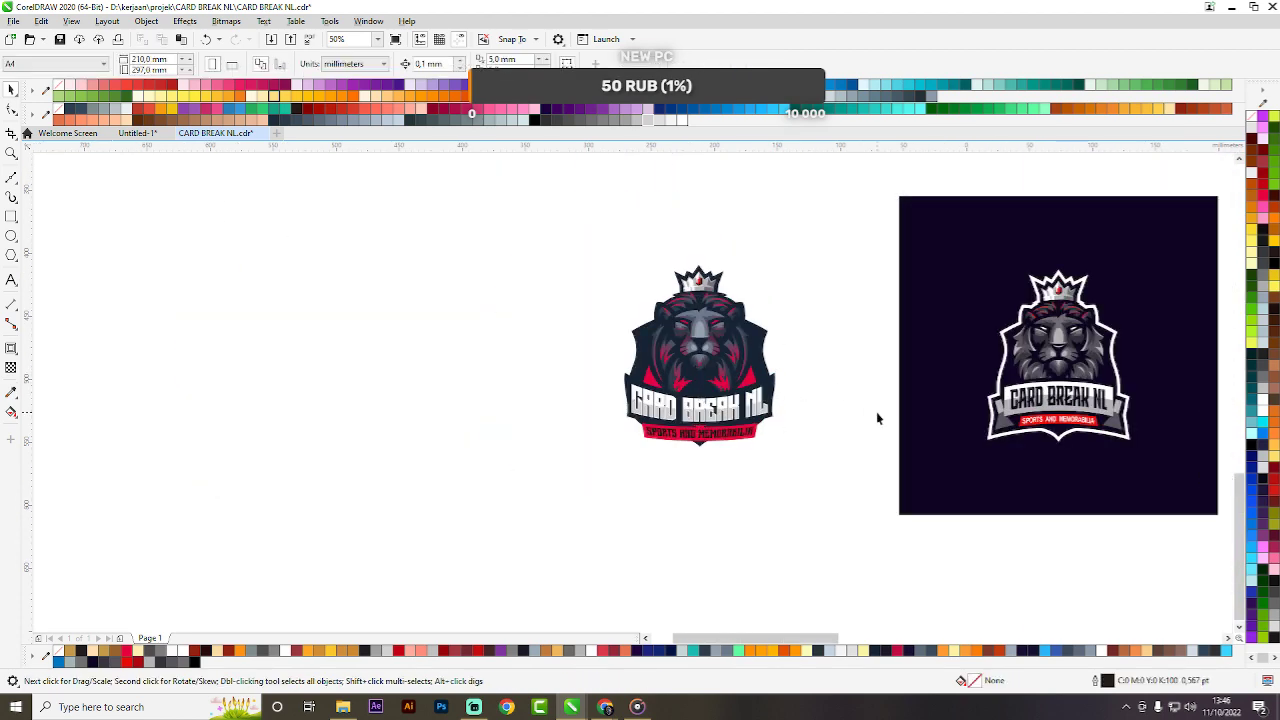
{"action": "scroll", "coordinate": [803, 403], "scroll_direction": "up", "scroll_amount": 3}
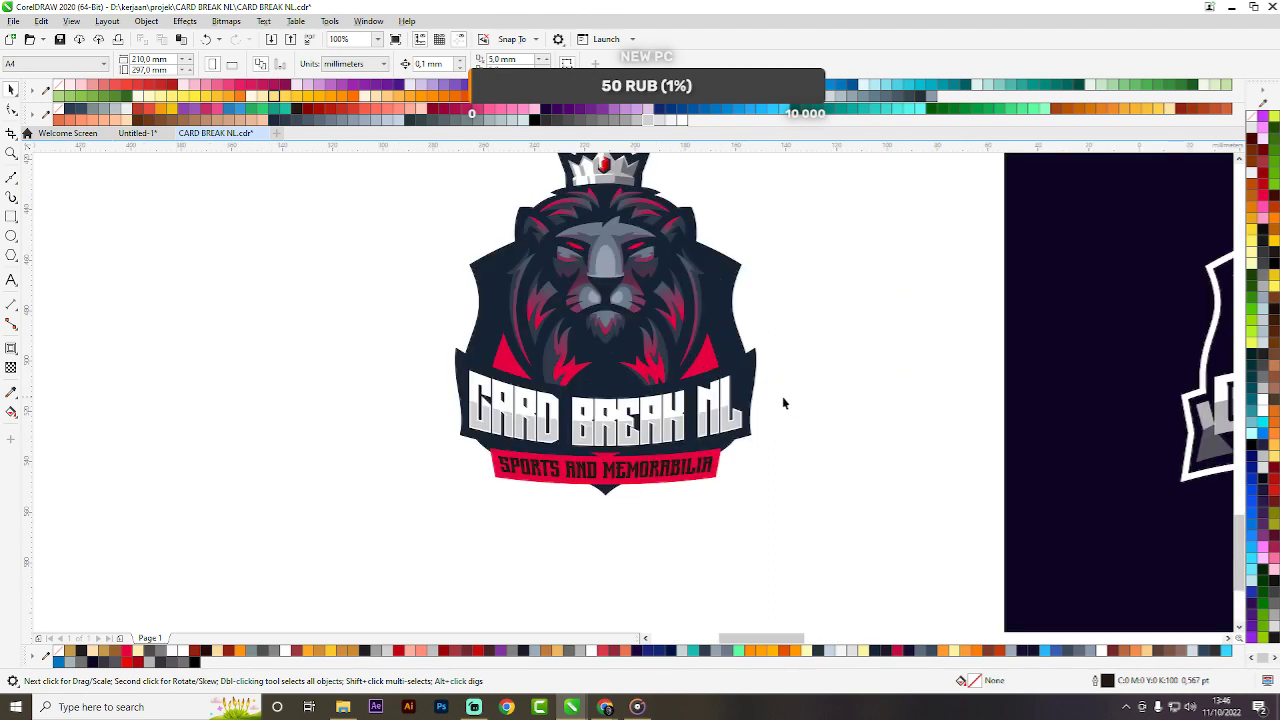
Try filling the banner white and the white parts and outline of the CARD BREAK NL lettering navy.
{"action": "left_click", "coordinate": [581, 368]}
{"action": "left_click_drag", "start_coordinate": [581, 368], "coordinate": [648, 308]}
{"action": "left_click", "coordinate": [757, 310]}
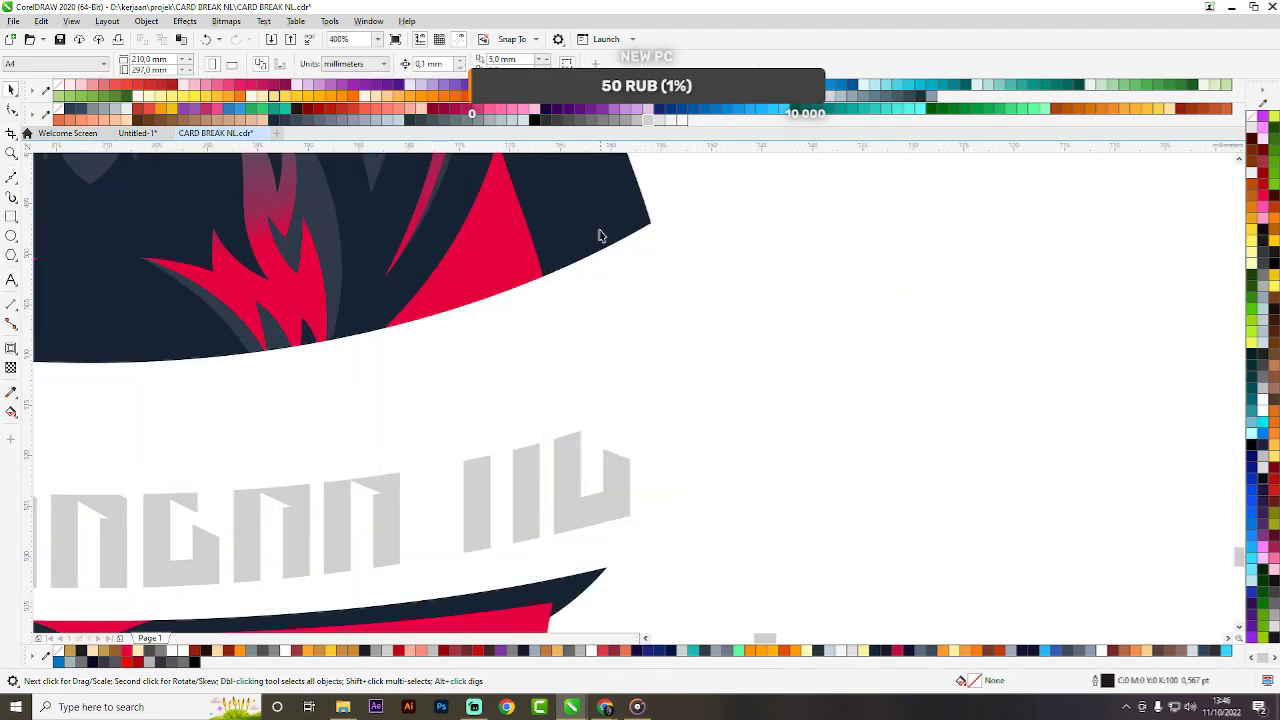
{"action": "left_click_drag", "start_coordinate": [600, 234], "coordinate": [571, 391]}
{"action": "scroll", "coordinate": [650, 381], "scroll_direction": "down", "scroll_amount": 2}
{"action": "left_click", "coordinate": [789, 365]}
{"action": "scroll", "coordinate": [681, 389], "scroll_direction": "up", "scroll_amount": 1}
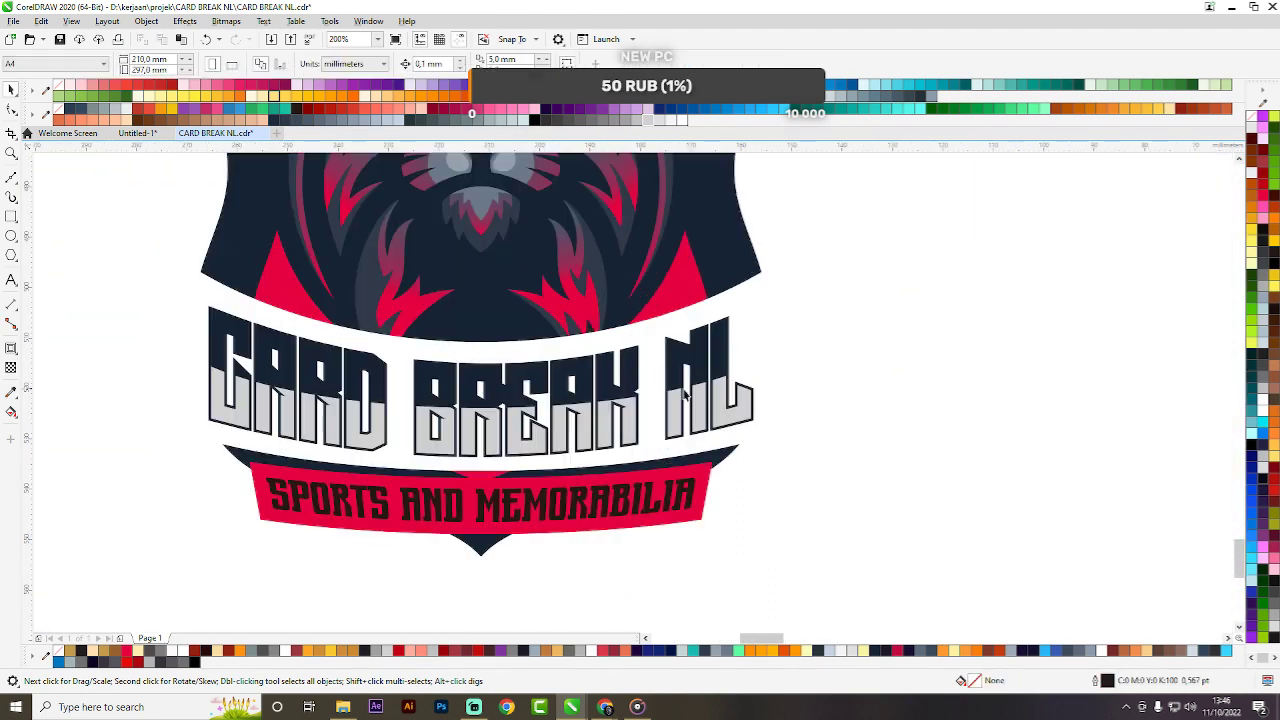
{"action": "scroll", "coordinate": [725, 377], "scroll_direction": "up", "scroll_amount": 1}
{"action": "left_click", "coordinate": [710, 337]}
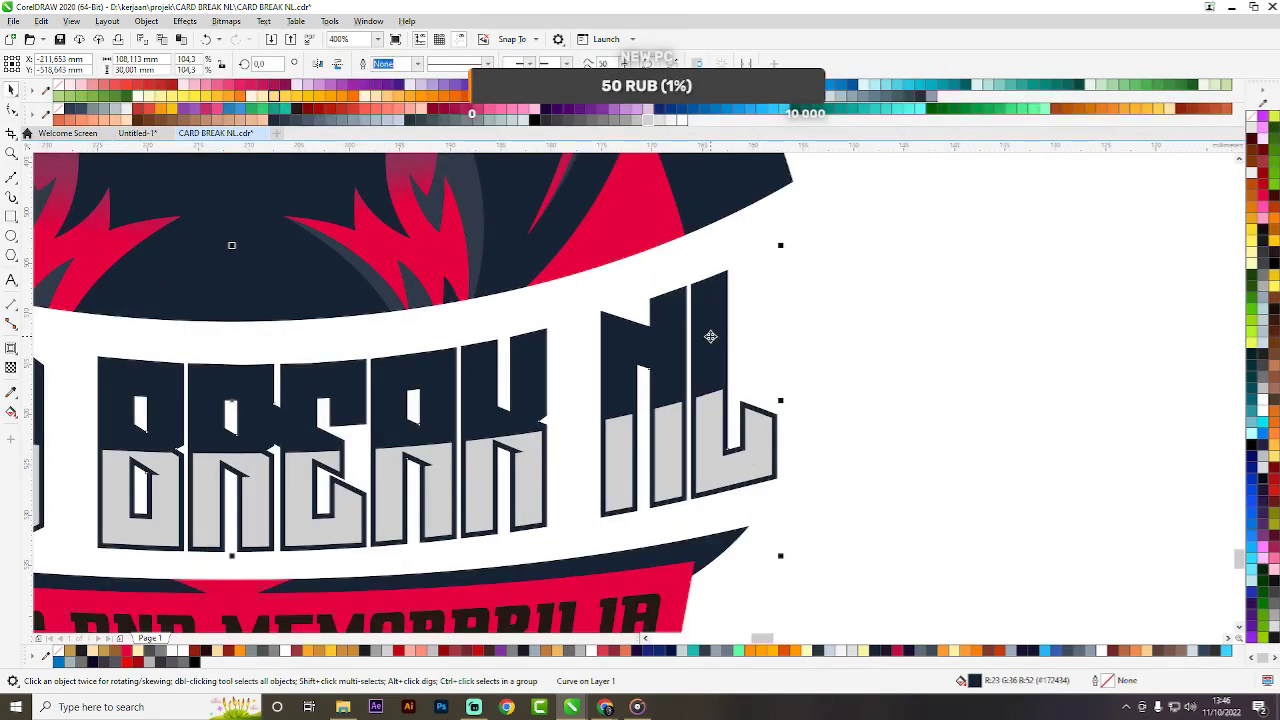
{"action": "scroll", "coordinate": [710, 337], "scroll_direction": "down", "scroll_amount": 2}
{"action": "key", "text": "Escape"}
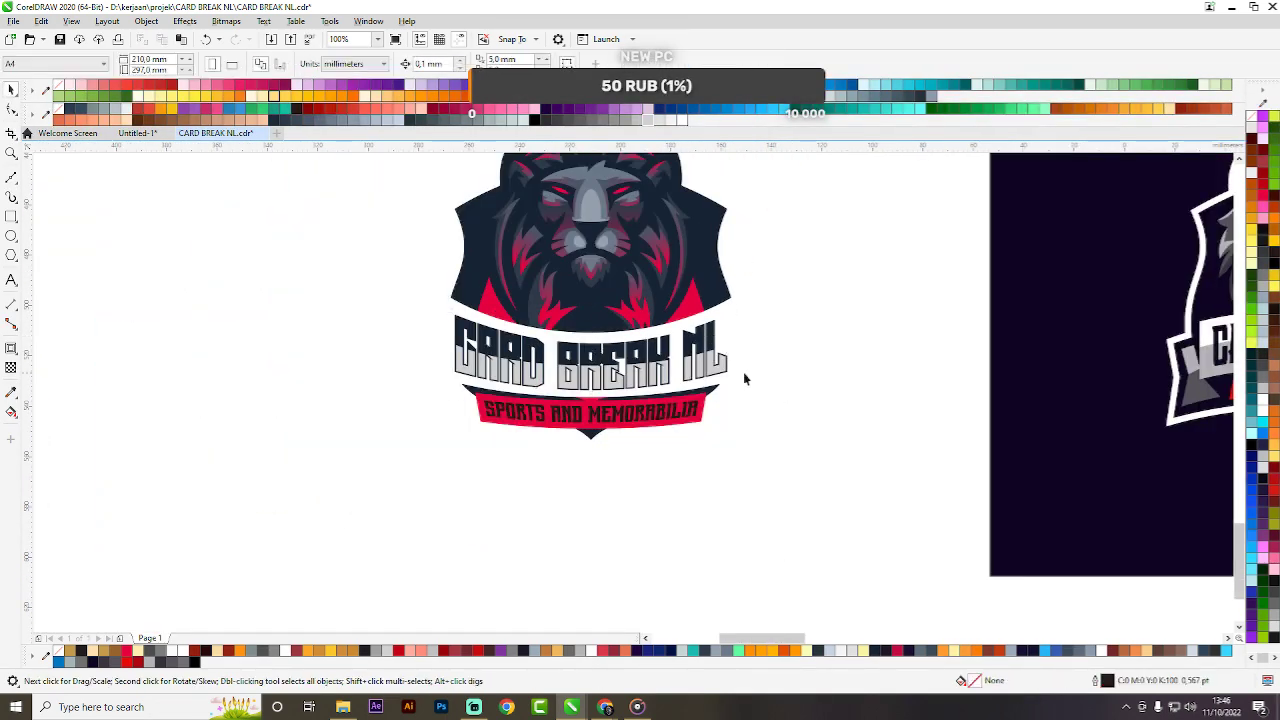
Try turning the CARD BREAK NL letters solid navy without their grey lower halves.
{"action": "scroll", "coordinate": [743, 371], "scroll_direction": "up", "scroll_amount": 2}
{"action": "left_click", "coordinate": [732, 345]}
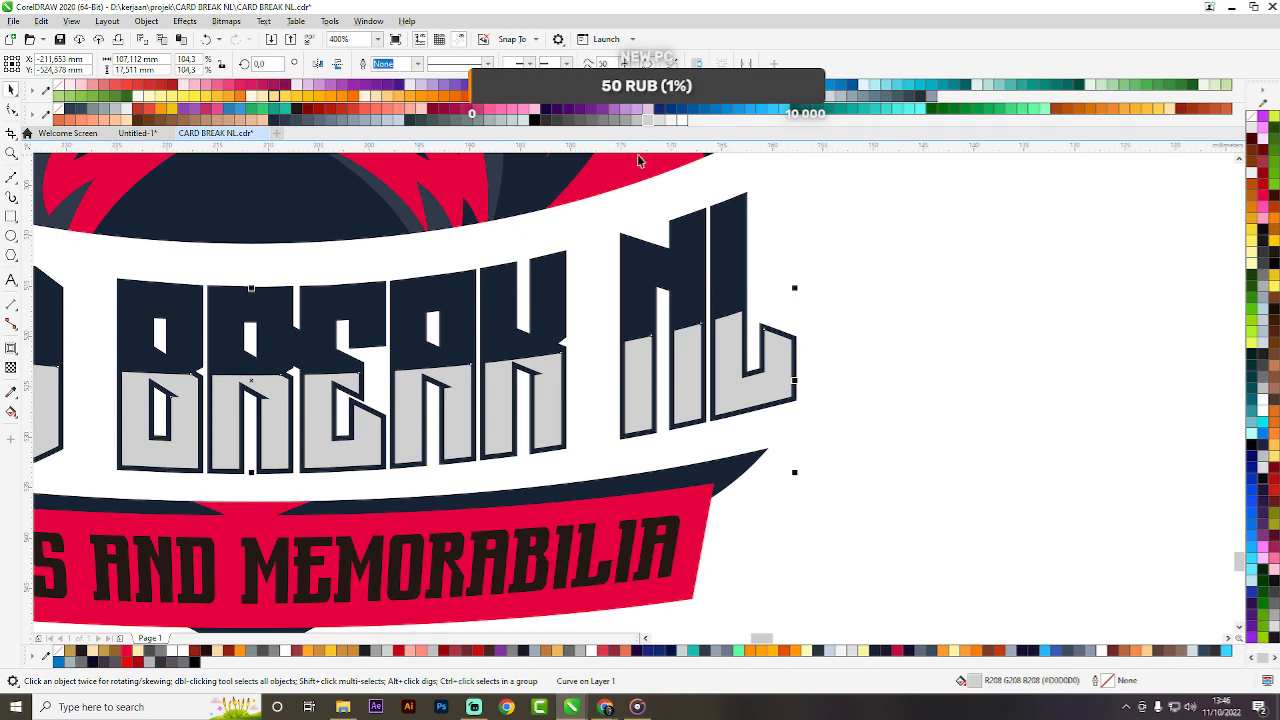
{"action": "key", "text": "shift+Page_Up"}
{"action": "scroll", "coordinate": [728, 358], "scroll_direction": "down", "scroll_amount": 3}
{"action": "left_click", "coordinate": [791, 397]}
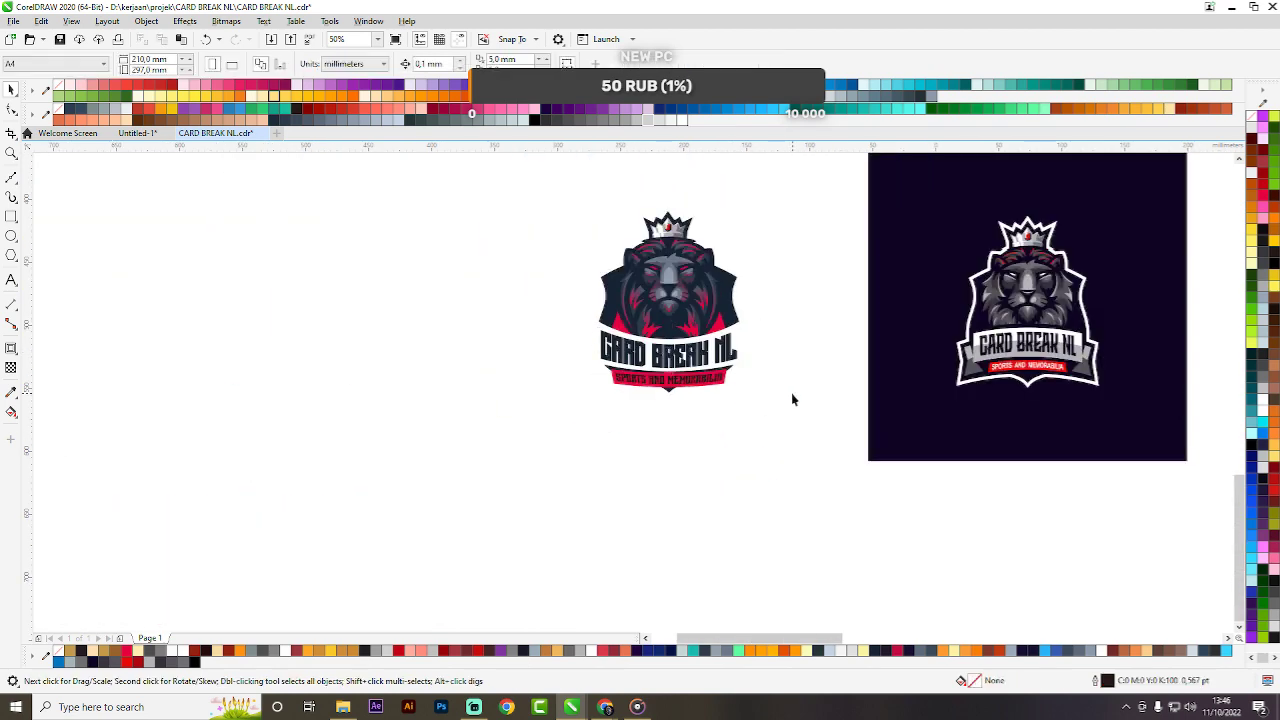
Undo the solid navy lettering and the white banner recolouring.
{"action": "scroll", "coordinate": [703, 352], "scroll_direction": "up", "scroll_amount": 2}
{"action": "scroll", "coordinate": [674, 333], "scroll_direction": "up", "scroll_amount": 2}
{"action": "key", "text": "ctrl+z"}
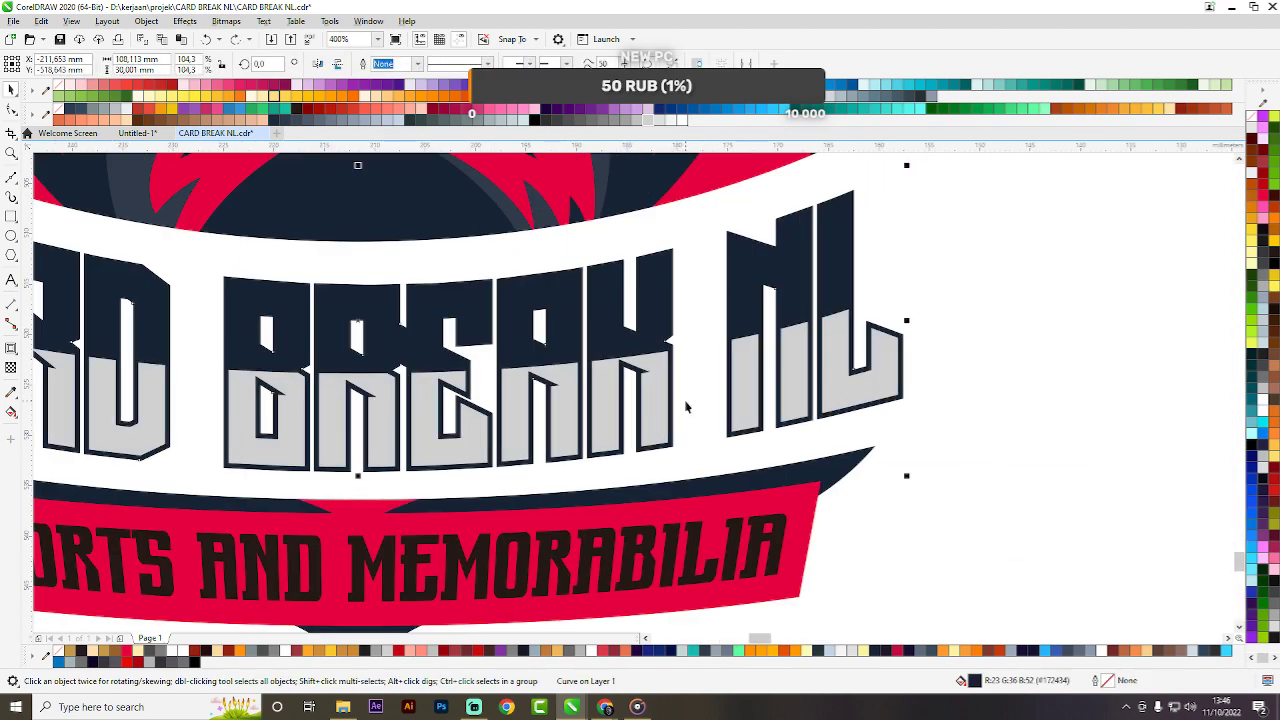
{"action": "key", "text": "ctrl+z"}
{"action": "scroll", "coordinate": [691, 403], "scroll_direction": "down", "scroll_amount": 1}
{"action": "key", "text": "ctrl+z"}
{"action": "left_click", "coordinate": [814, 360]}
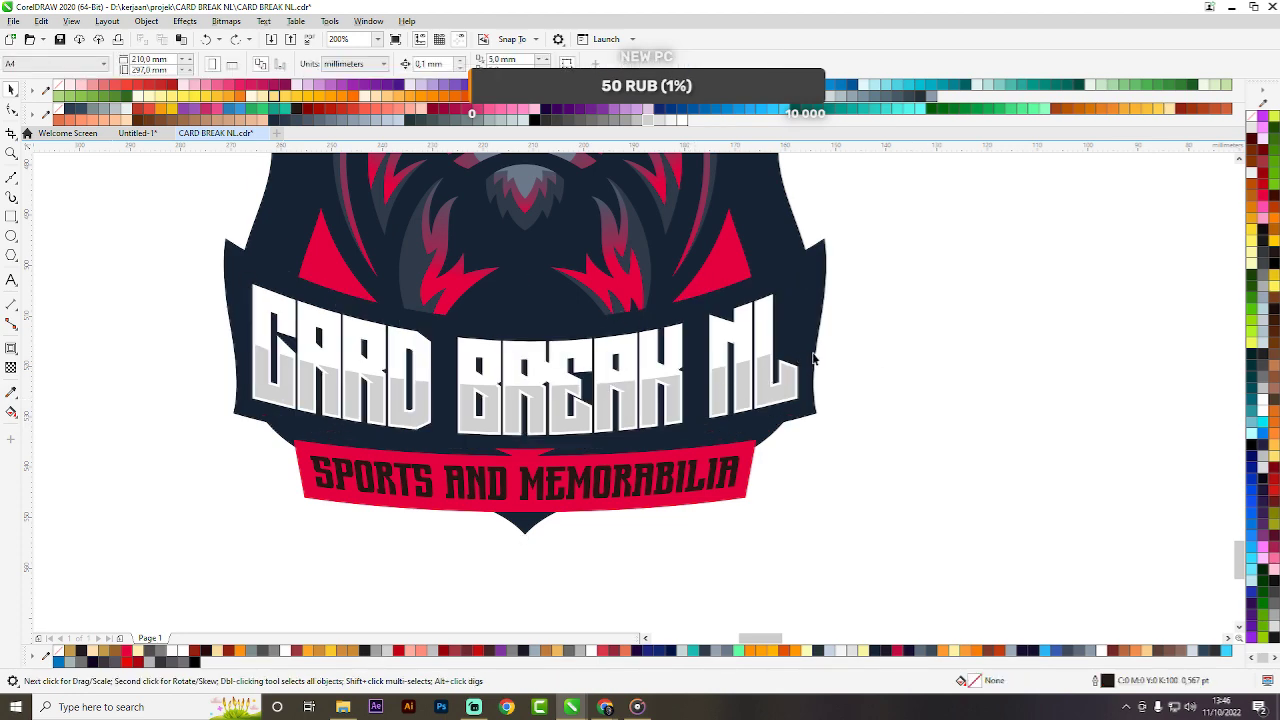
Add an inward contour to the navy banner with an offset of about 1.65 mm and separate it.
{"action": "scroll", "coordinate": [803, 349], "scroll_direction": "up", "scroll_amount": 1}
{"action": "key", "text": "ctrl+F9"}
{"action": "left_click_drag", "start_coordinate": [800, 334], "coordinate": [874, 349]}
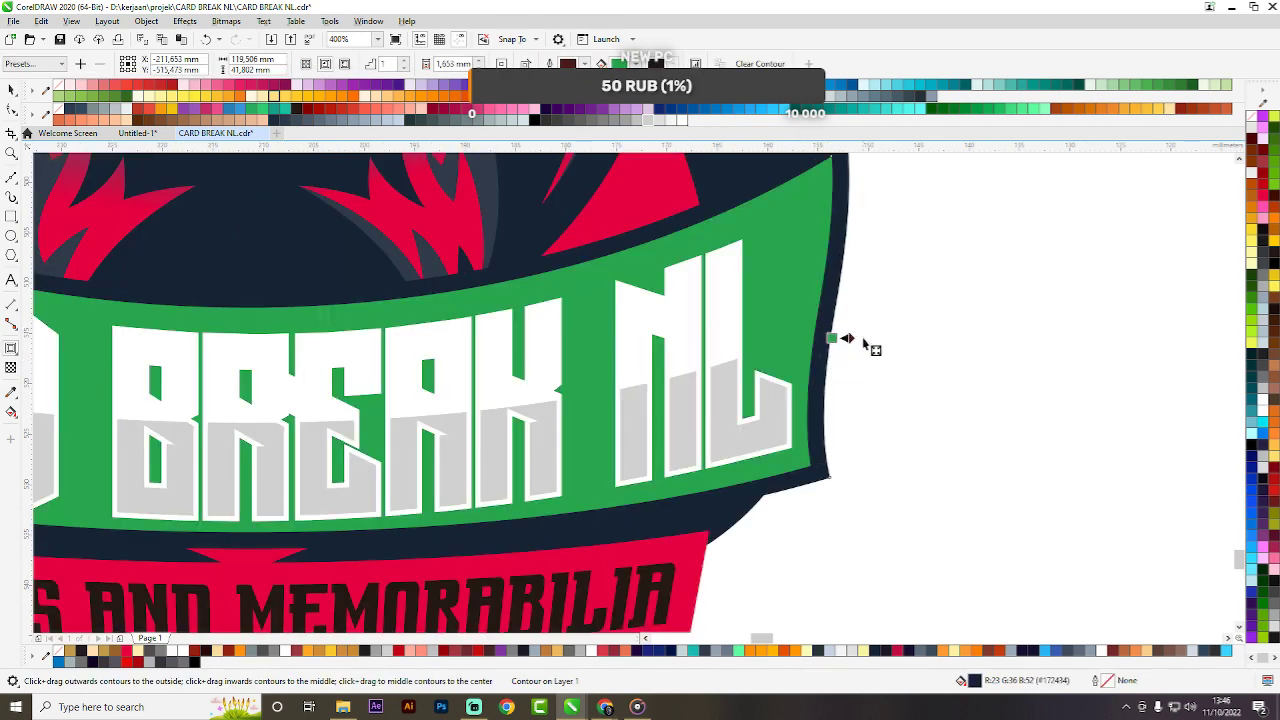
{"action": "scroll", "coordinate": [917, 349], "scroll_direction": "down", "scroll_amount": 1}
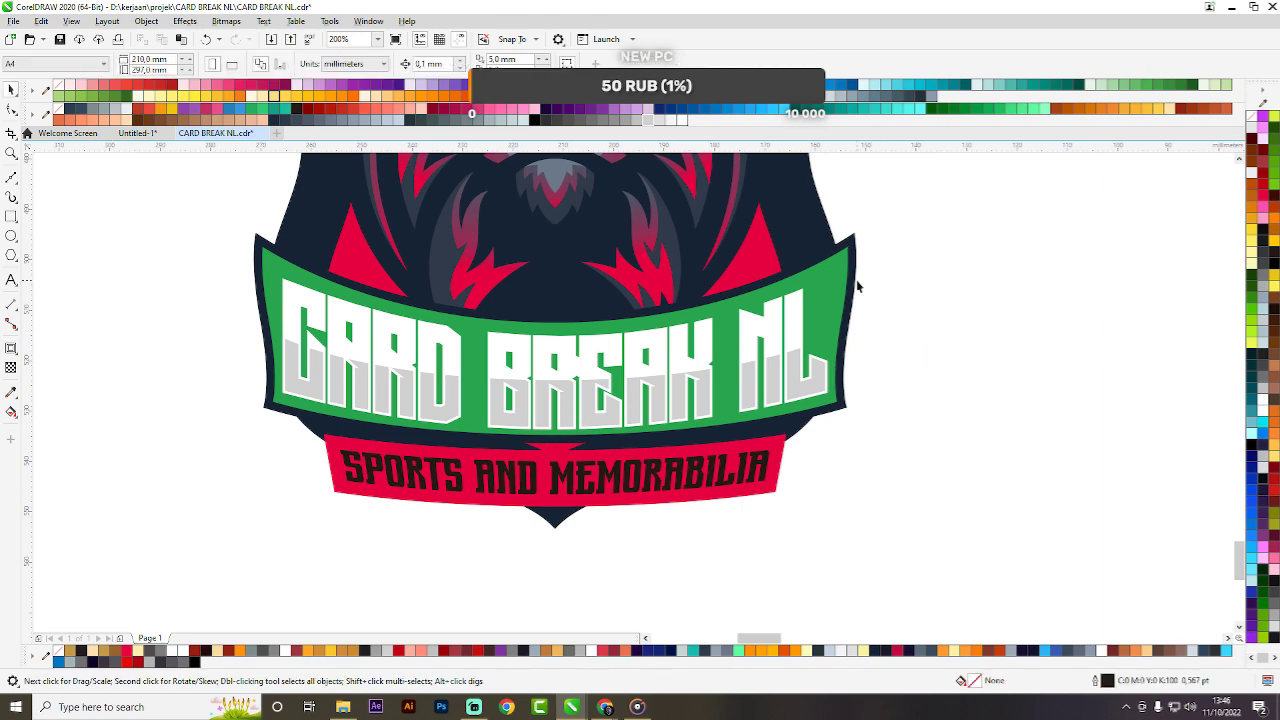
Add an outward contour around the navy banner and break it apart into a separate shape.
{"action": "scroll", "coordinate": [858, 286], "scroll_direction": "up", "scroll_amount": 1}
{"action": "left_click_drag", "start_coordinate": [845, 352], "coordinate": [885, 366]}
{"action": "key", "text": "ctrl+k"}
{"action": "left_click", "coordinate": [890, 379]}
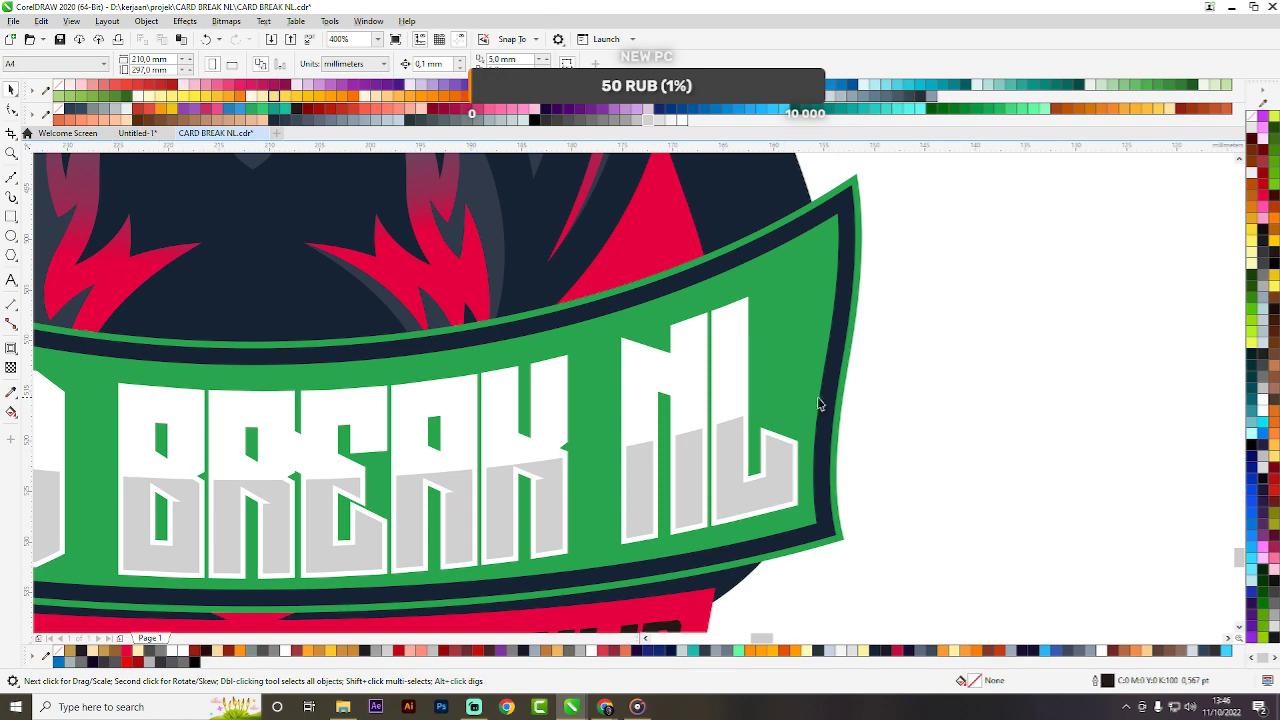
Delete the middle navy banner and fill the inner contour shape navy, leaving the outer shape as a green frame.
{"action": "left_click", "coordinate": [826, 395]}
{"action": "key", "text": "Delete"}
{"action": "left_click_drag", "start_coordinate": [792, 218], "coordinate": [869, 255]}
{"action": "left_click_drag", "start_coordinate": [798, 283], "coordinate": [845, 262]}
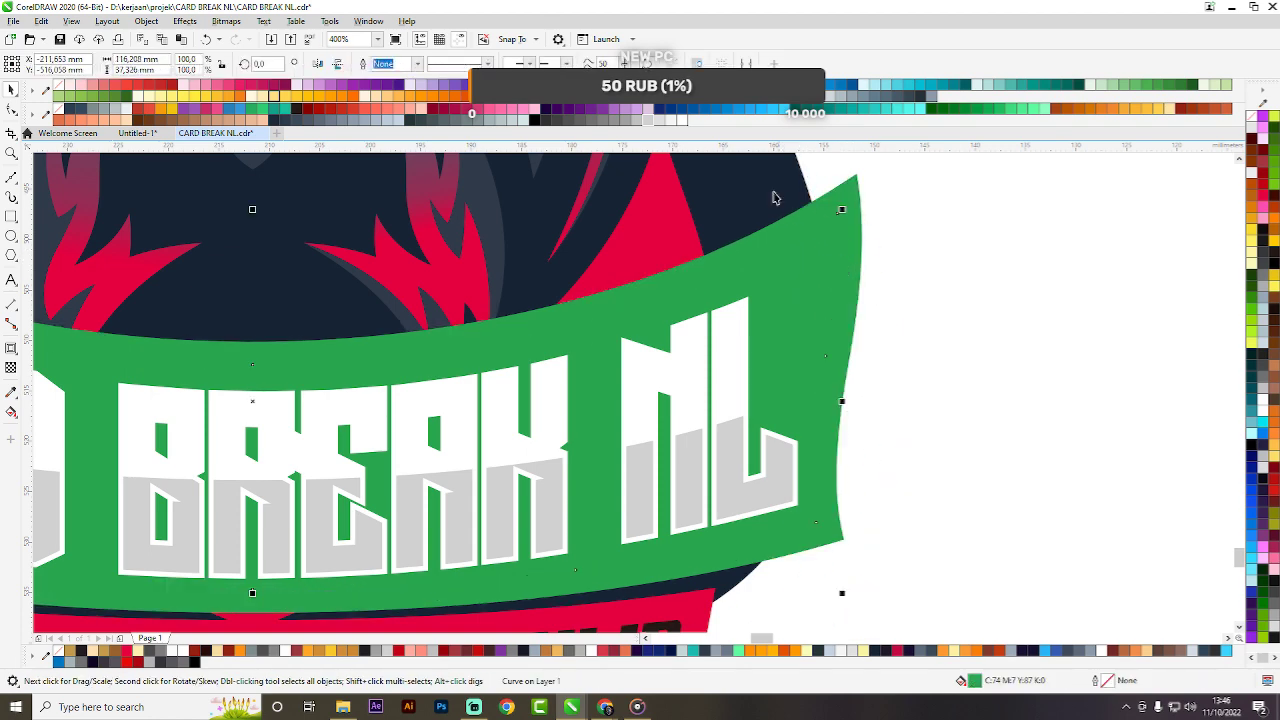
{"action": "left_click_drag", "start_coordinate": [754, 180], "coordinate": [788, 292]}
{"action": "scroll", "coordinate": [792, 299], "scroll_direction": "down", "scroll_amount": 3}
{"action": "scroll", "coordinate": [793, 300], "scroll_direction": "up", "scroll_amount": 5}
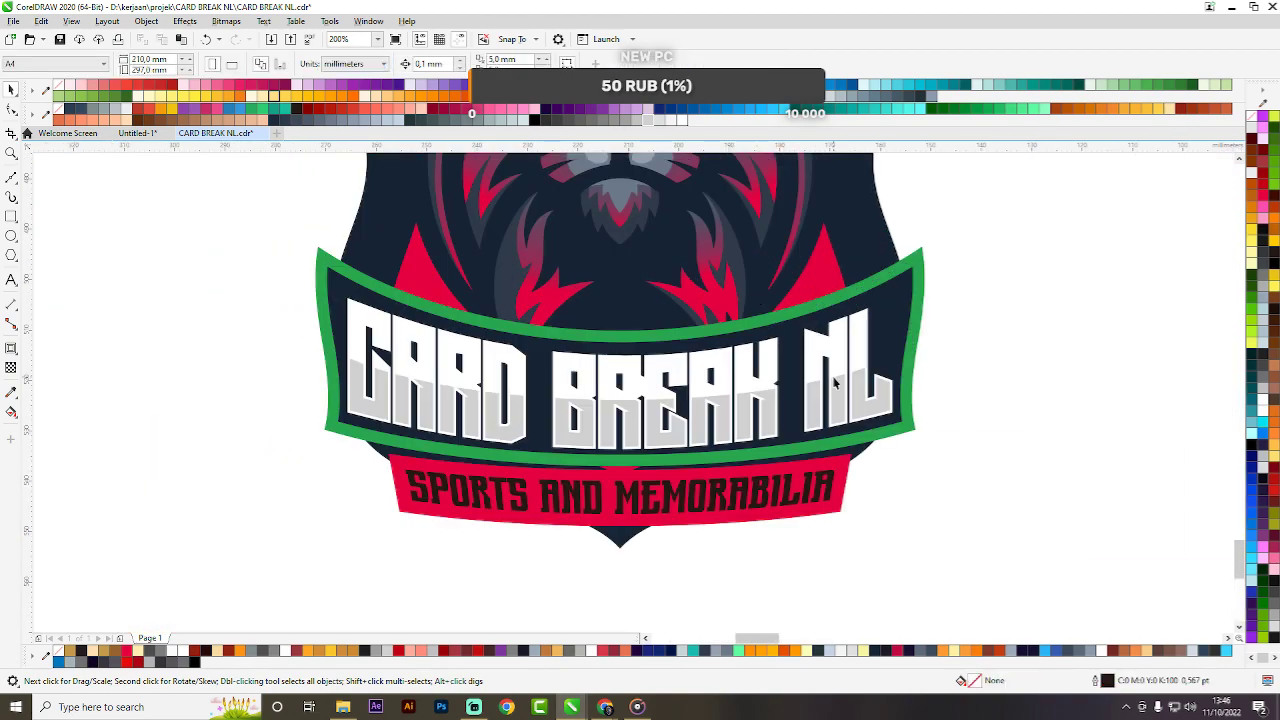
Fill the banner's outer frame with the white of the lettering.
{"action": "left_click_drag", "start_coordinate": [1008, 306], "coordinate": [978, 302]}
{"action": "scroll", "coordinate": [854, 331], "scroll_direction": "down", "scroll_amount": 3}
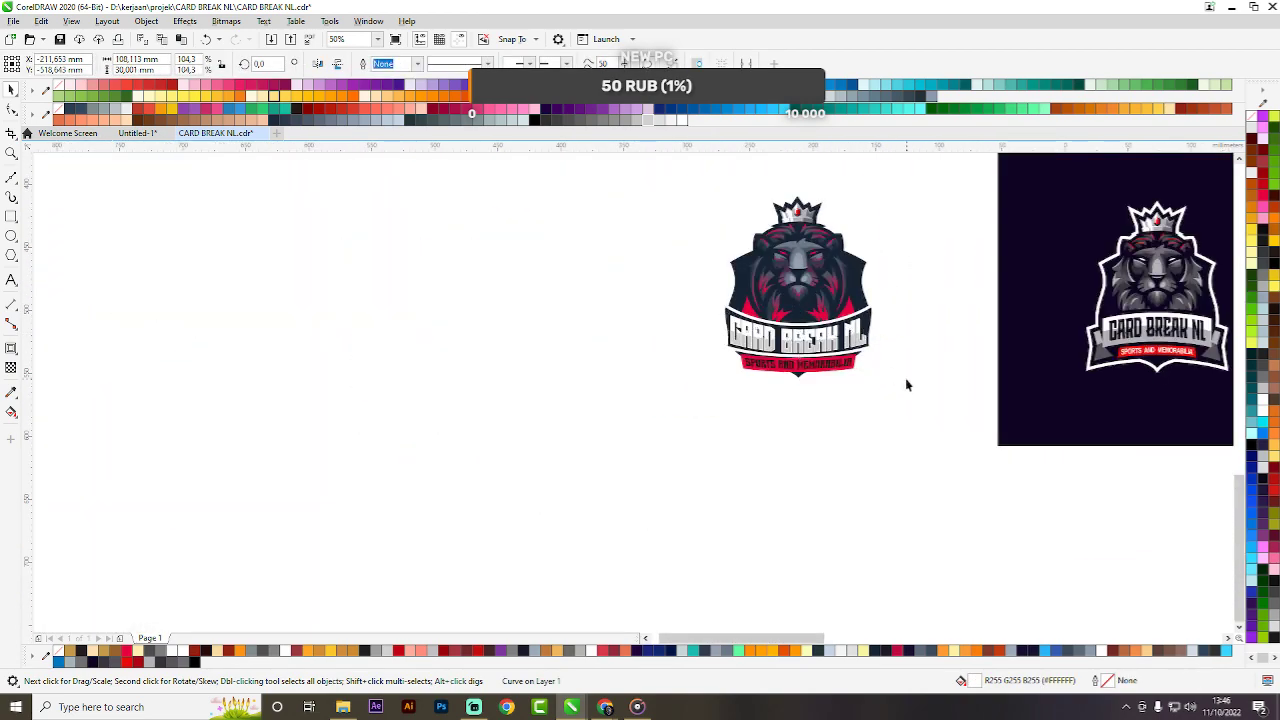
{"action": "left_click", "coordinate": [905, 379]}
{"action": "scroll", "coordinate": [898, 319], "scroll_direction": "up", "scroll_amount": 1}
{"action": "scroll", "coordinate": [848, 280], "scroll_direction": "up", "scroll_amount": 1}
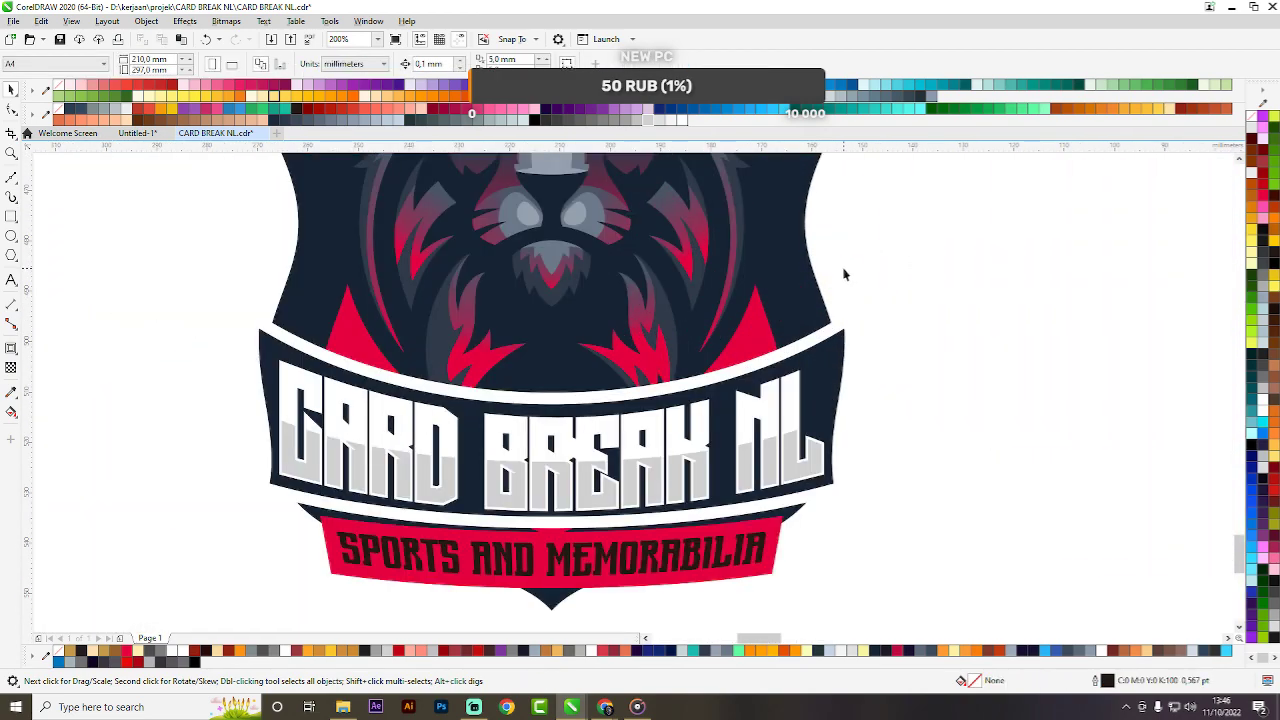
Try filling the banner's outer frame with the red of the triangular accents.
{"action": "scroll", "coordinate": [760, 350], "scroll_direction": "up", "scroll_amount": 1}
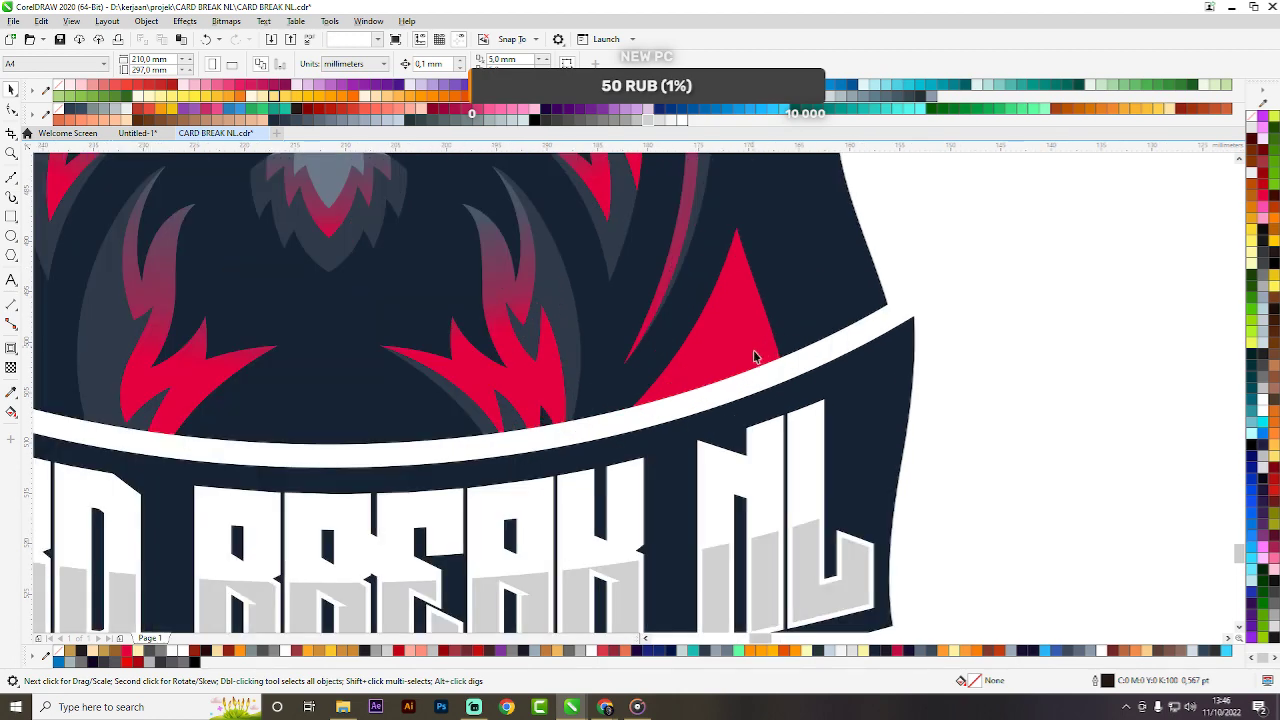
{"action": "left_click", "coordinate": [757, 352]}
{"action": "scroll", "coordinate": [868, 344], "scroll_direction": "down", "scroll_amount": 2}
{"action": "left_click", "coordinate": [876, 336]}
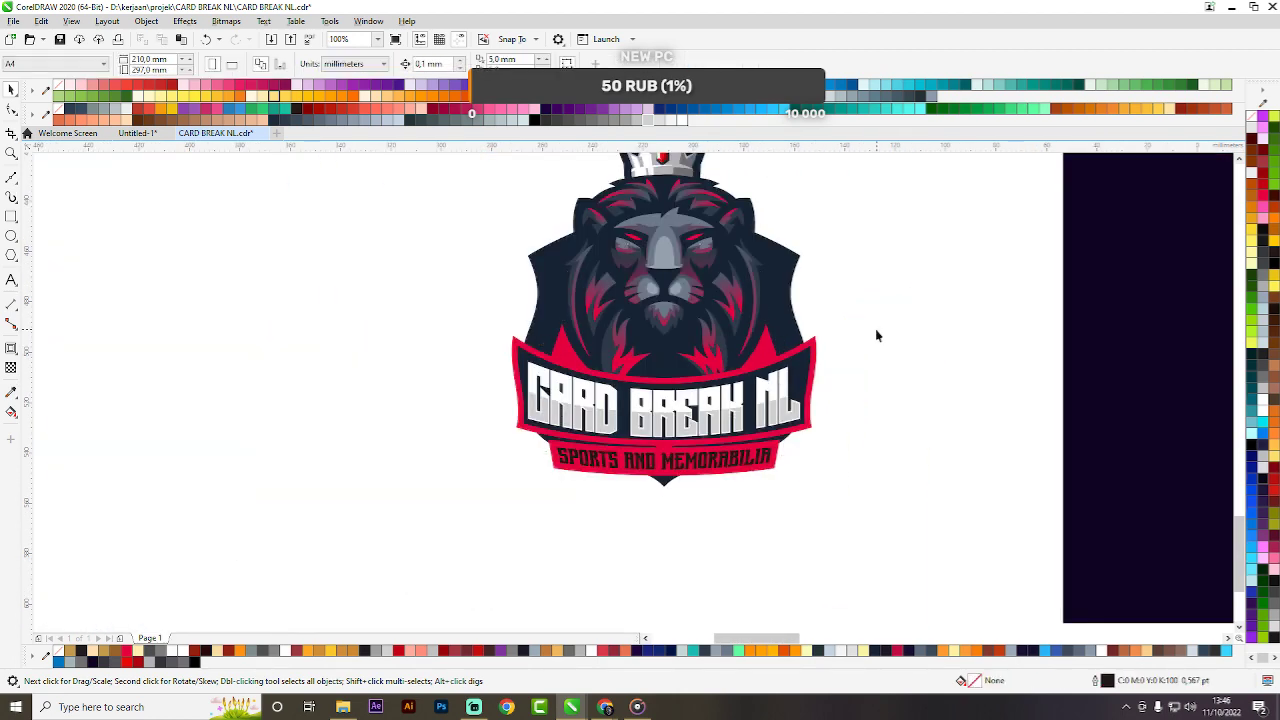
Undo the frame and inner banner fills, the middle banner's deletion and both contours.
{"action": "key", "text": "ctrl+z"}
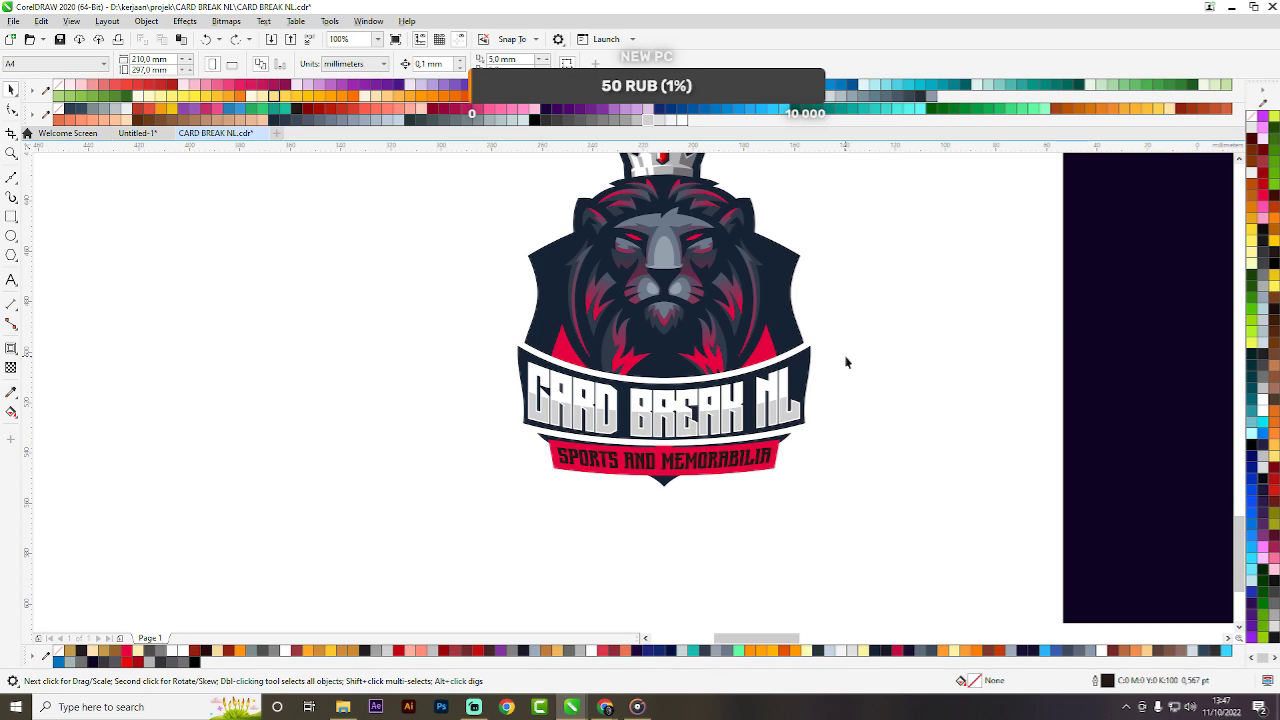
{"action": "scroll", "coordinate": [796, 392], "scroll_direction": "up", "scroll_amount": 1}
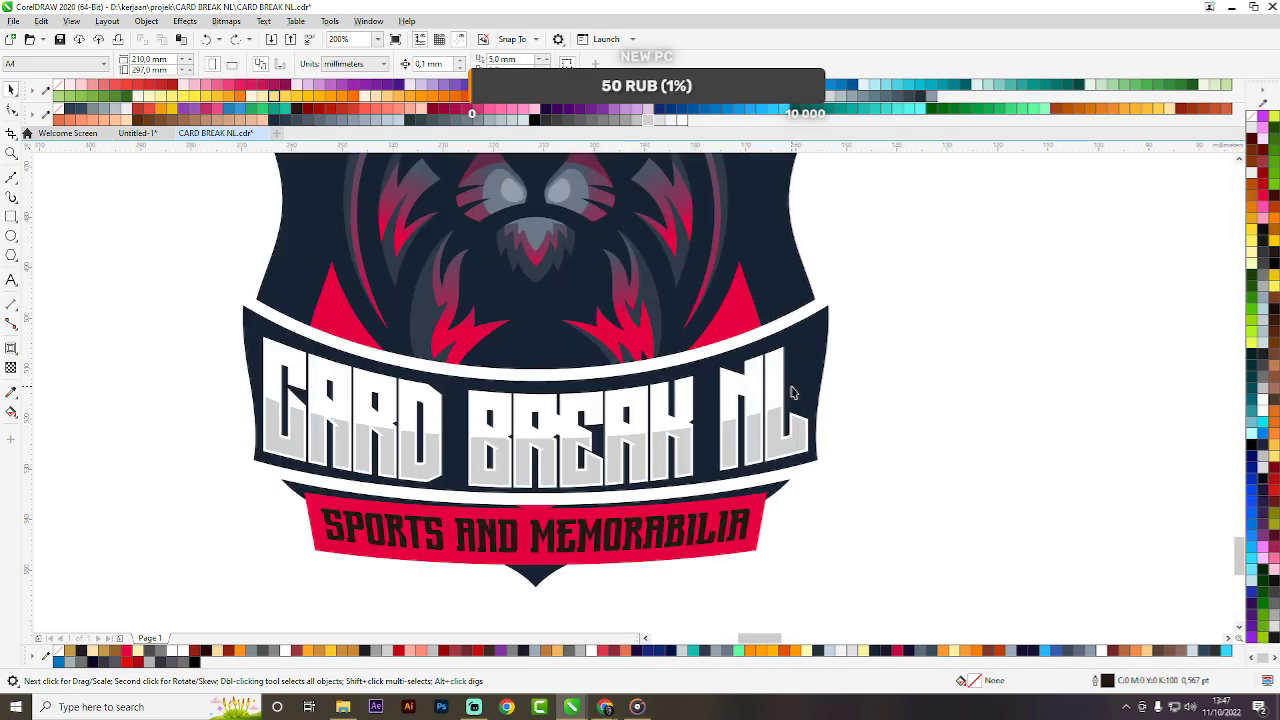
{"action": "left_click", "coordinate": [792, 390]}
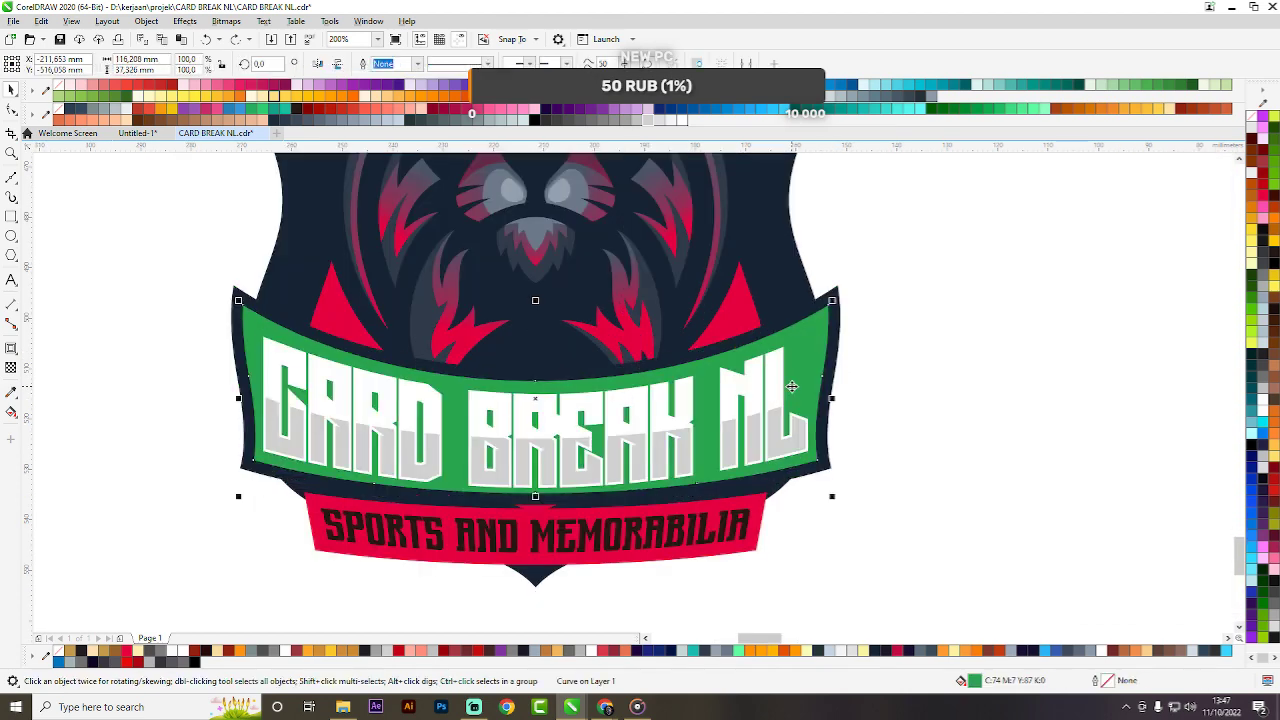
{"action": "key", "text": "ctrl+z"}
{"action": "key", "text": "ctrl+z"}
{"action": "key", "text": "ctrl+z"}
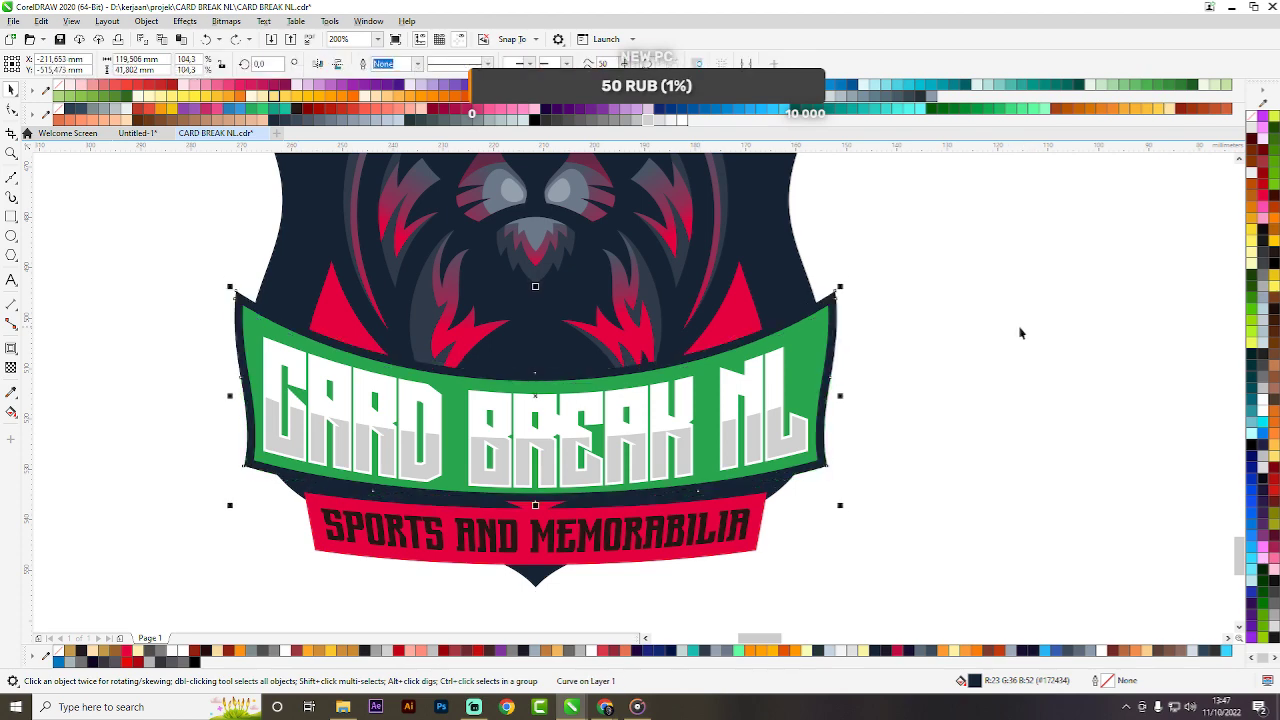
{"action": "key", "text": "ctrl+z"}
{"action": "left_click", "coordinate": [1018, 327]}
{"action": "scroll", "coordinate": [717, 408], "scroll_direction": "down", "scroll_amount": 2}
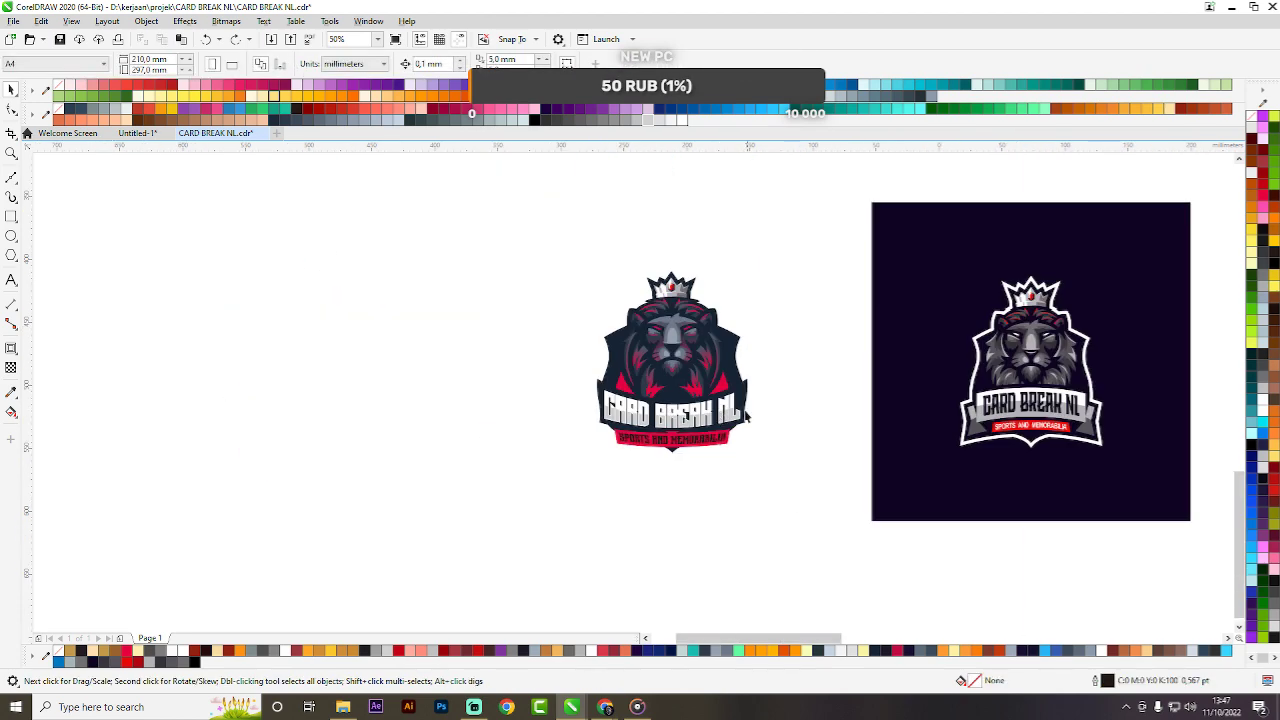
Clear away the small red wedge showing above the centre of the SPORTS AND MEMORABILIA ribbon.
{"action": "scroll", "coordinate": [692, 446], "scroll_direction": "up", "scroll_amount": 2}
{"action": "scroll", "coordinate": [620, 422], "scroll_direction": "up", "scroll_amount": 2}
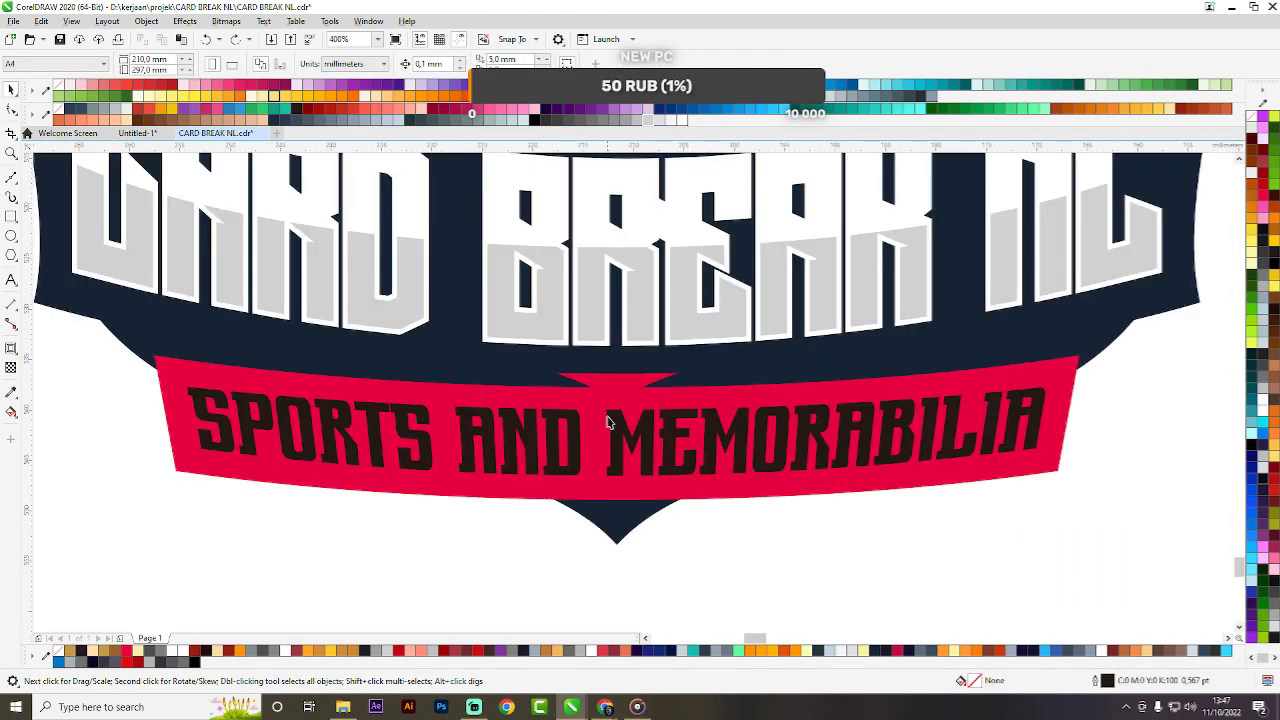
{"action": "left_click", "coordinate": [612, 420]}
{"action": "left_click_drag", "start_coordinate": [612, 391], "coordinate": [610, 378]}
{"action": "scroll", "coordinate": [629, 377], "scroll_direction": "down", "scroll_amount": 1}
{"action": "scroll", "coordinate": [649, 393], "scroll_direction": "down", "scroll_amount": 2}
{"action": "left_click", "coordinate": [771, 417]}
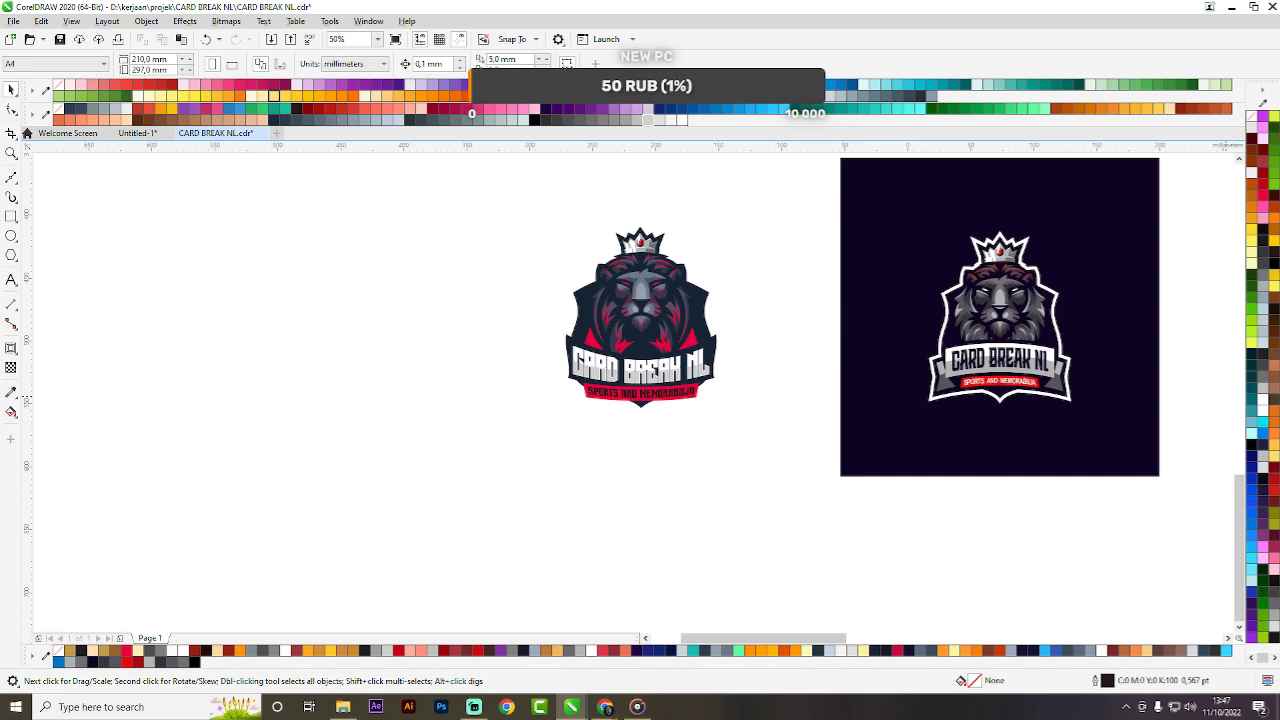
{"action": "key", "text": "alt+Tab"}
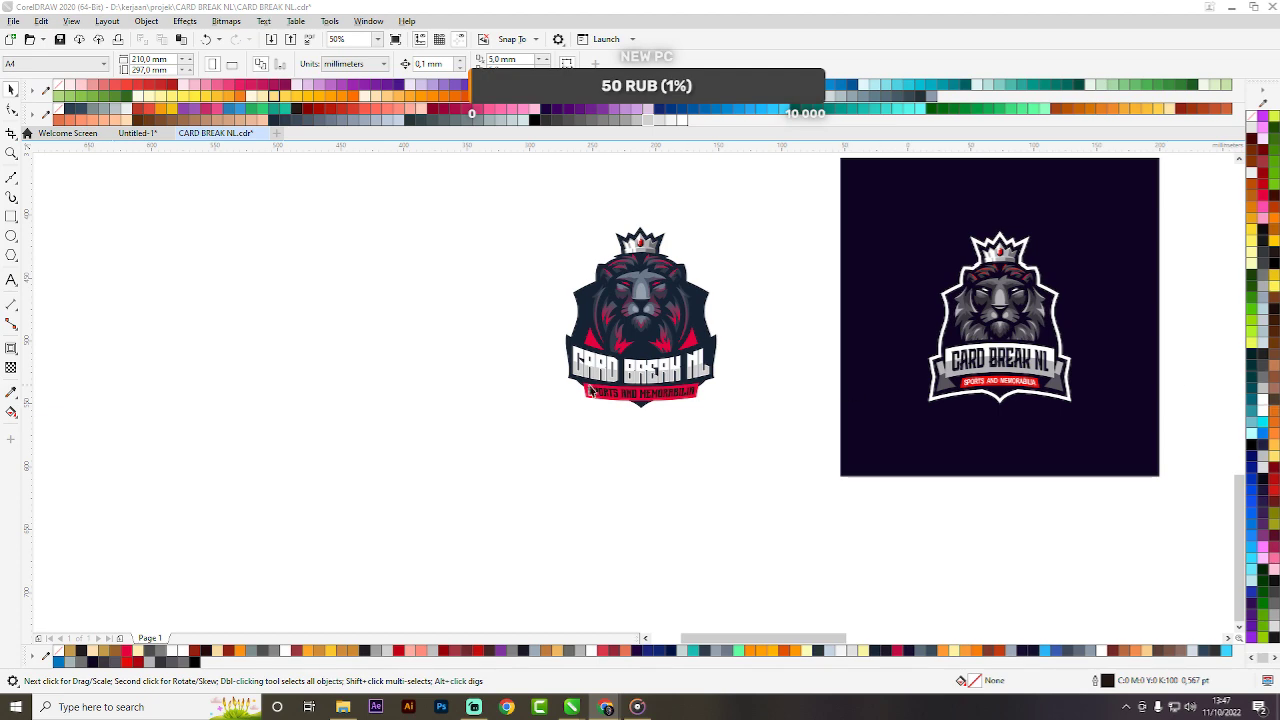
Compare the new lion logo with the earlier Card Break NL versions and the red-background lion elsewhere on the canvas.
{"action": "scroll", "coordinate": [440, 386], "scroll_direction": "down", "scroll_amount": 1}
{"action": "scroll", "coordinate": [705, 362], "scroll_direction": "up", "scroll_amount": 1}
{"action": "scroll", "coordinate": [734, 421], "scroll_direction": "down", "scroll_amount": 1}
{"action": "scroll", "coordinate": [734, 421], "scroll_direction": "down", "scroll_amount": 1}
{"action": "scroll", "coordinate": [1126, 446], "scroll_direction": "up", "scroll_amount": 1}
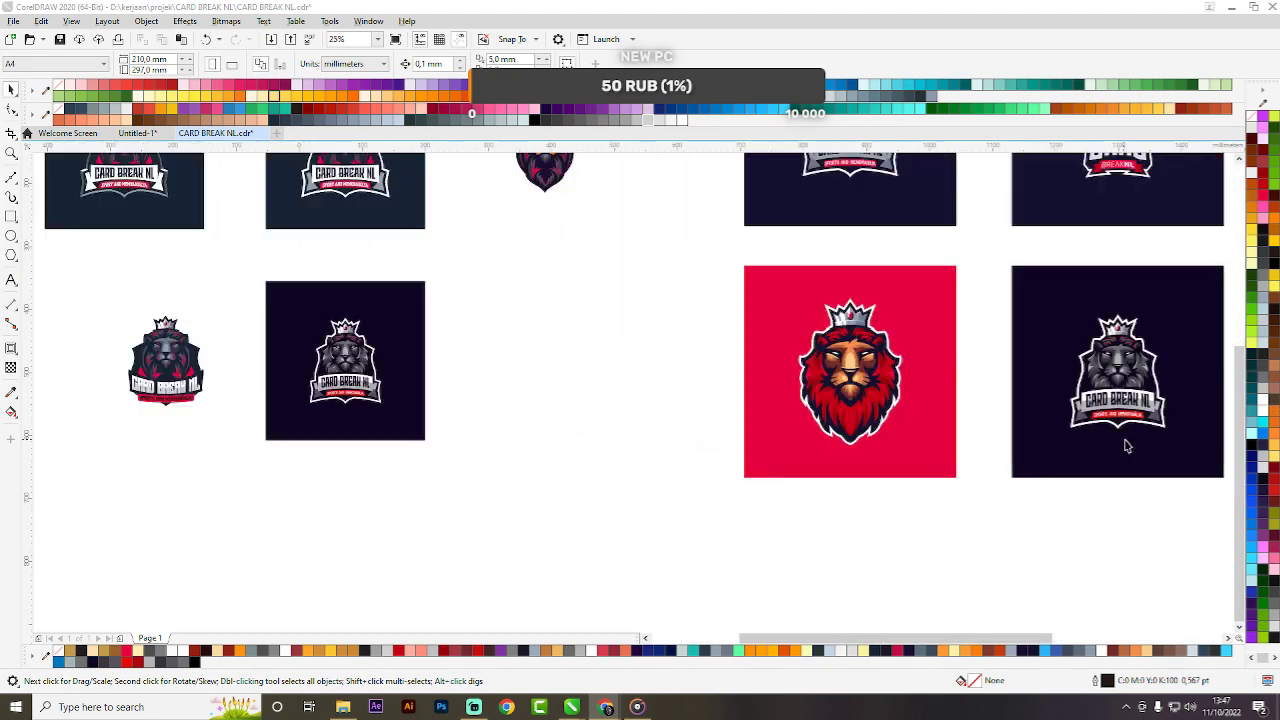
{"action": "scroll", "coordinate": [1127, 446], "scroll_direction": "down", "scroll_amount": 2}
{"action": "scroll", "coordinate": [1128, 446], "scroll_direction": "up", "scroll_amount": 2}
{"action": "scroll", "coordinate": [858, 355], "scroll_direction": "up", "scroll_amount": 2}
{"action": "scroll", "coordinate": [830, 322], "scroll_direction": "down", "scroll_amount": 1}
{"action": "scroll", "coordinate": [983, 390], "scroll_direction": "up", "scroll_amount": 1}
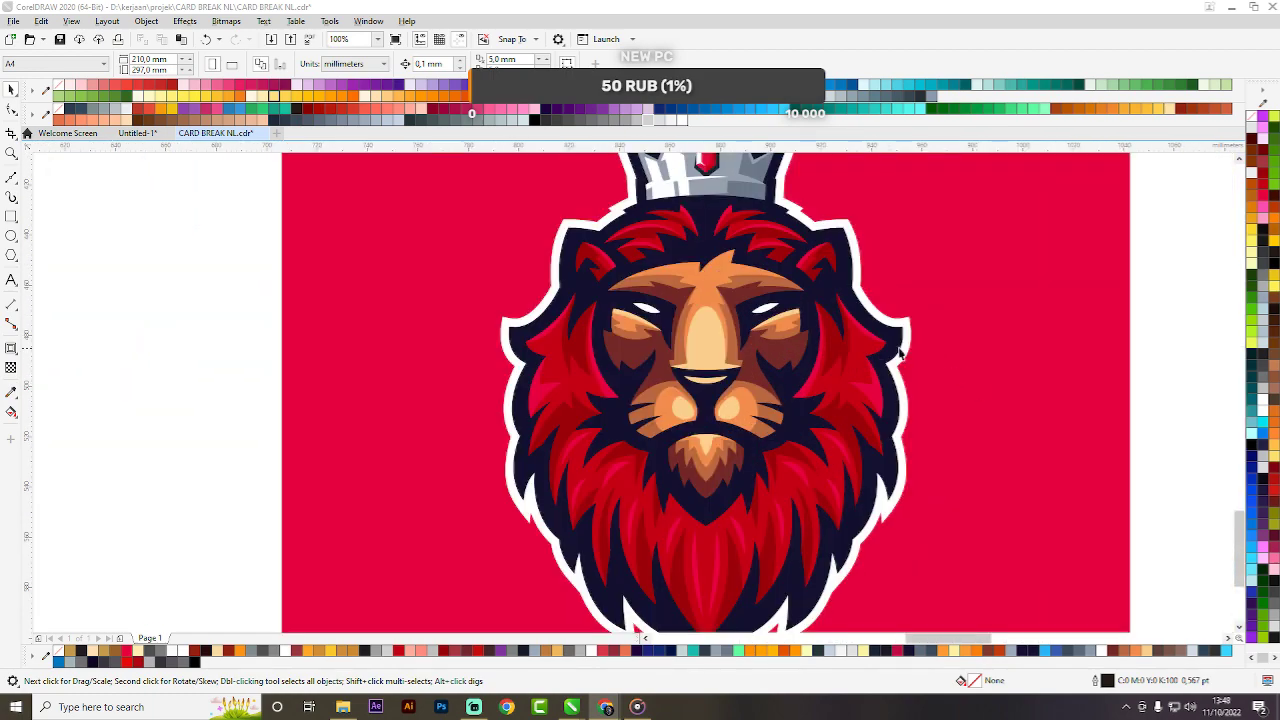
{"action": "scroll", "coordinate": [900, 354], "scroll_direction": "down", "scroll_amount": 1}
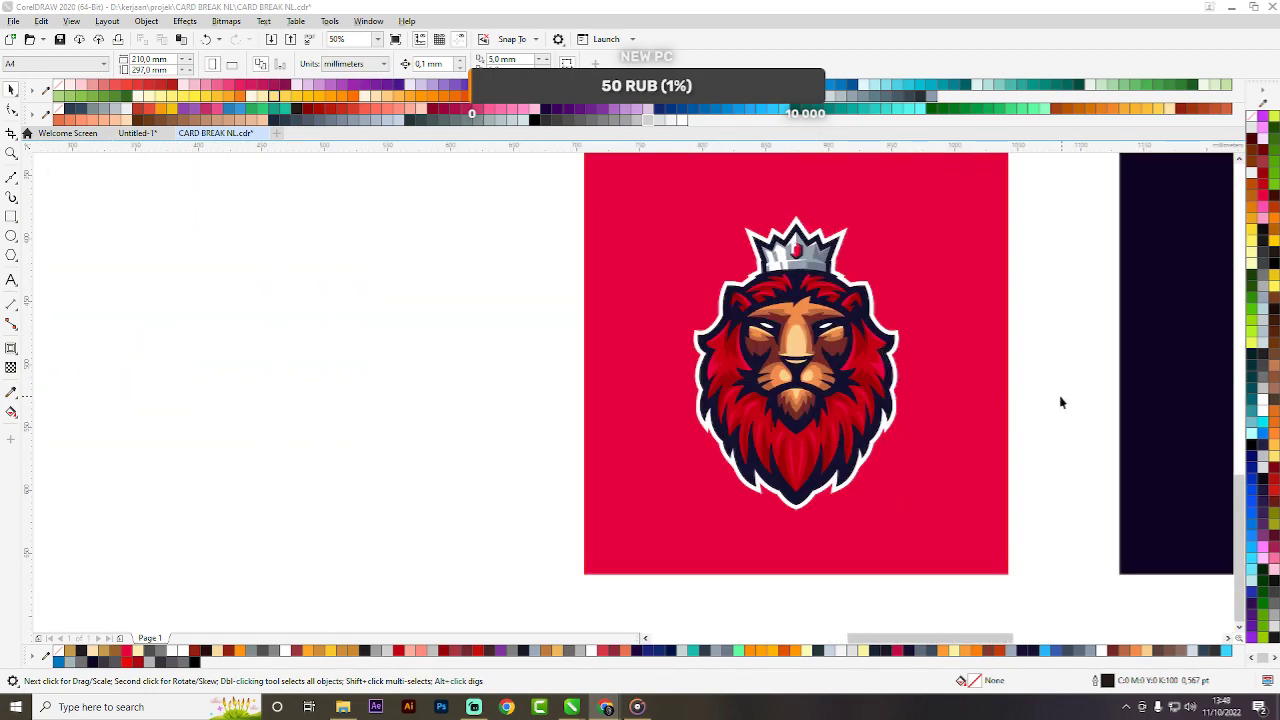
{"action": "scroll", "coordinate": [538, 380], "scroll_direction": "down", "scroll_amount": 1}
{"action": "scroll", "coordinate": [819, 368], "scroll_direction": "up", "scroll_amount": 1}
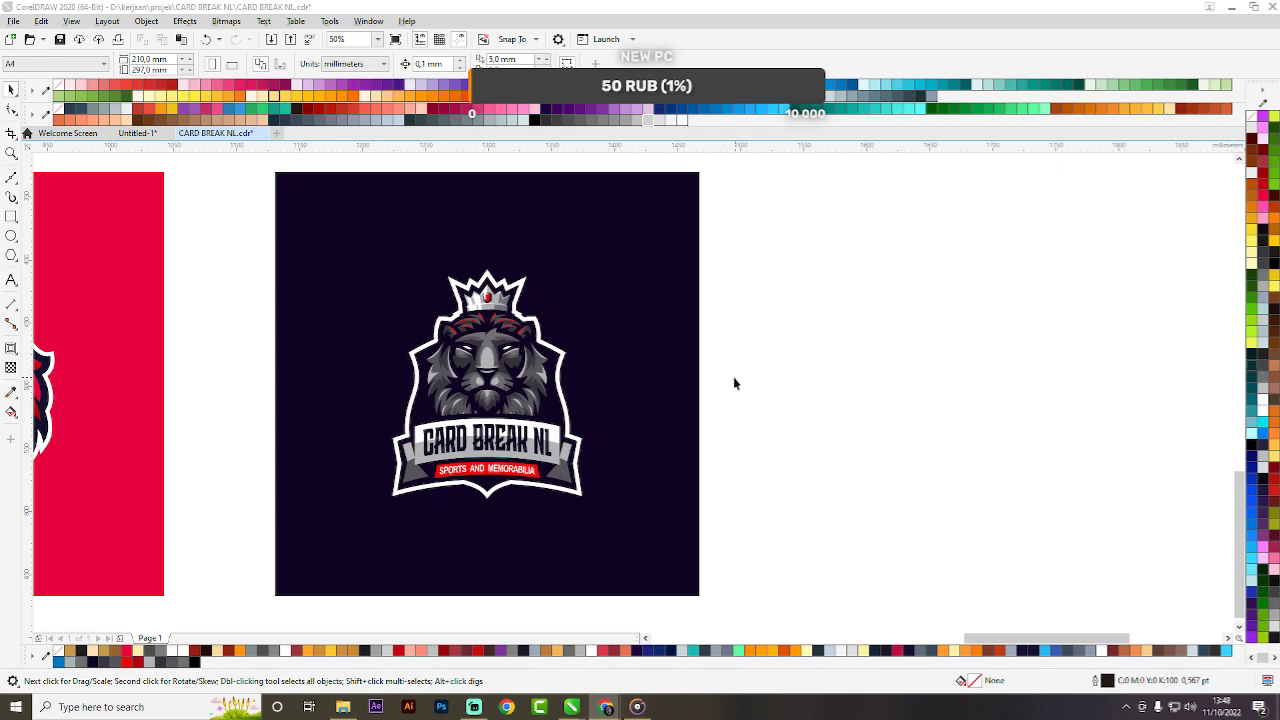
{"action": "scroll", "coordinate": [826, 371], "scroll_direction": "down", "scroll_amount": 2}
{"action": "scroll", "coordinate": [315, 402], "scroll_direction": "up", "scroll_amount": 4}
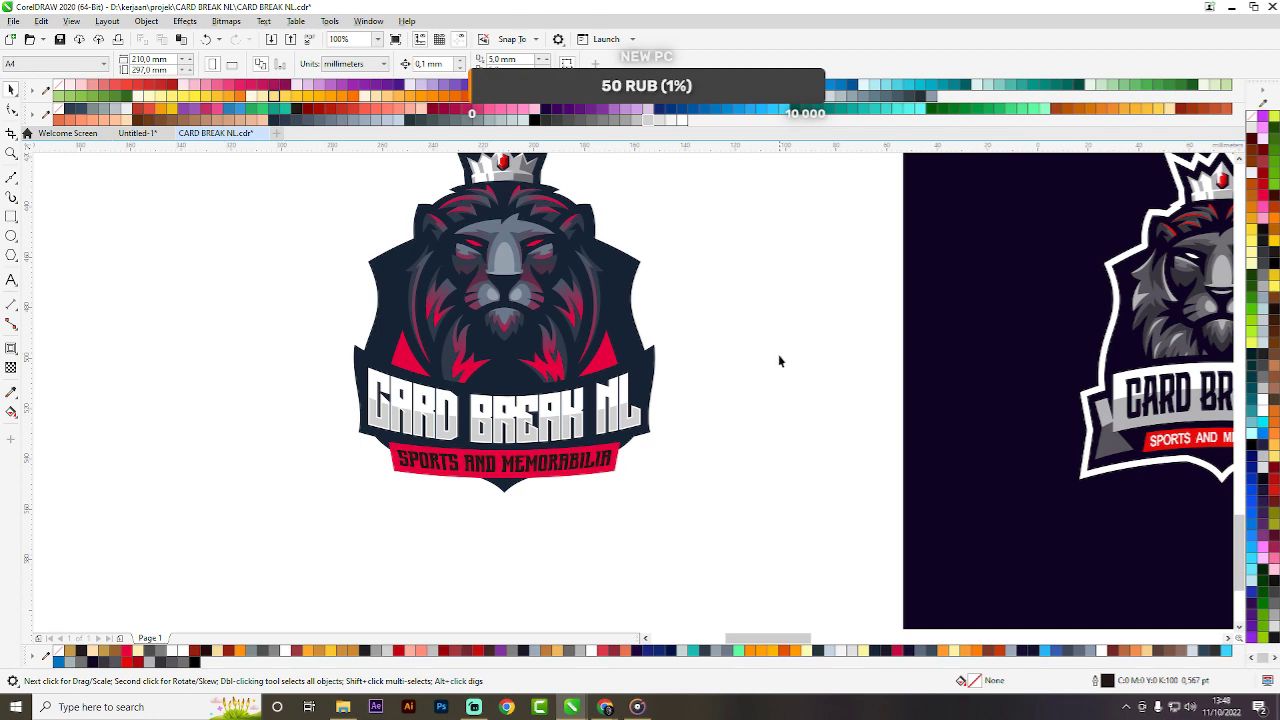
{"action": "scroll", "coordinate": [779, 361], "scroll_direction": "down", "scroll_amount": 1}
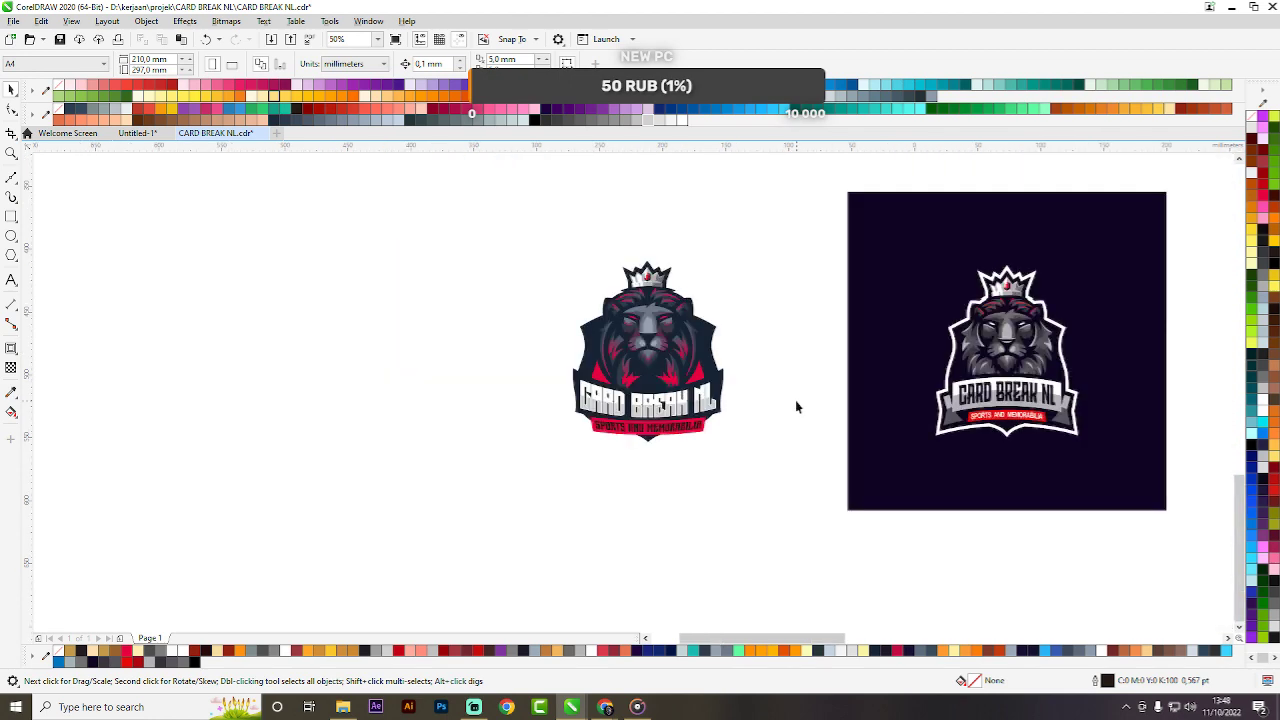
{"action": "scroll", "coordinate": [728, 396], "scroll_direction": "up", "scroll_amount": 2}
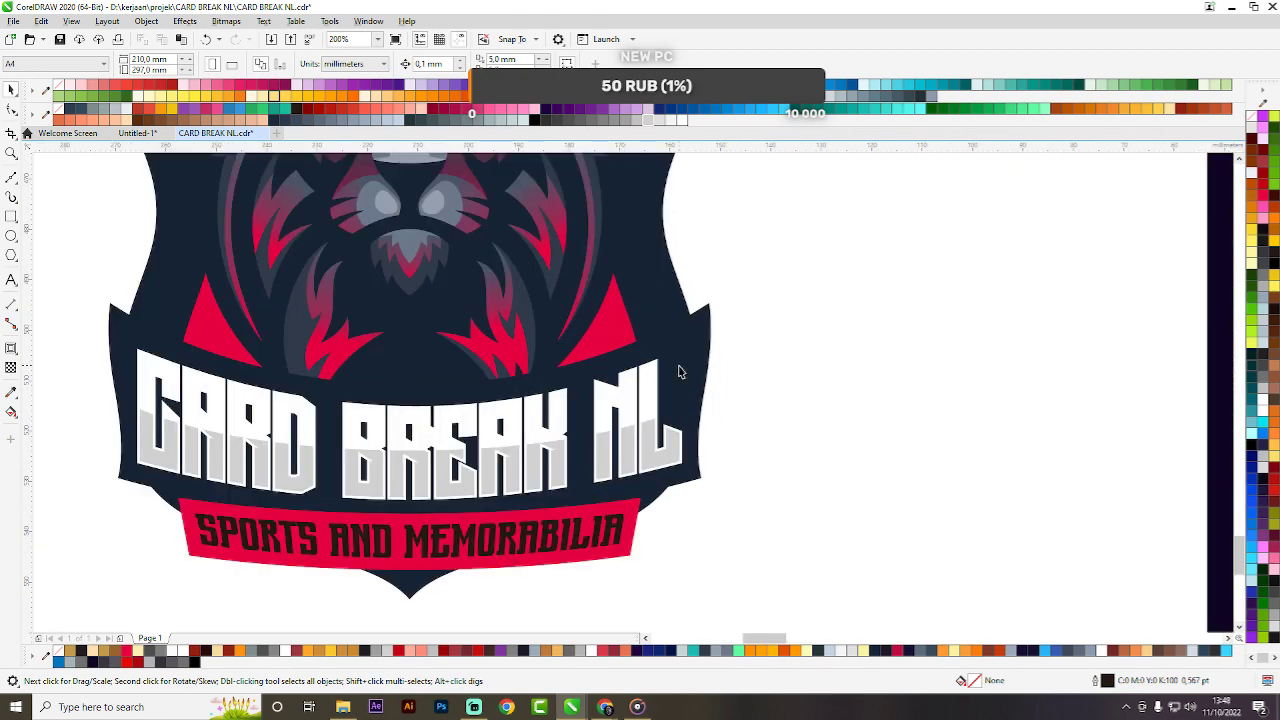
{"action": "left_click", "coordinate": [683, 370]}
{"action": "scroll", "coordinate": [750, 400], "scroll_direction": "down", "scroll_amount": 1}
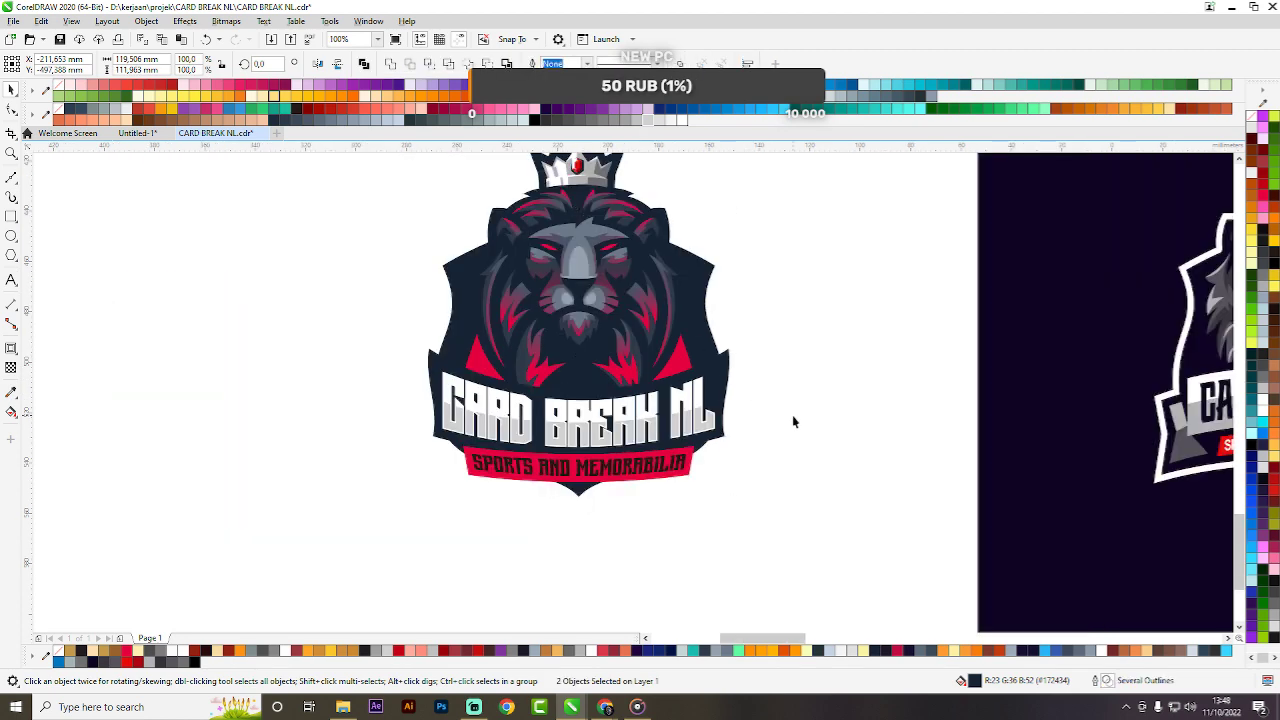
{"action": "left_click", "coordinate": [770, 432]}
{"action": "scroll", "coordinate": [738, 439], "scroll_direction": "down", "scroll_amount": 1}
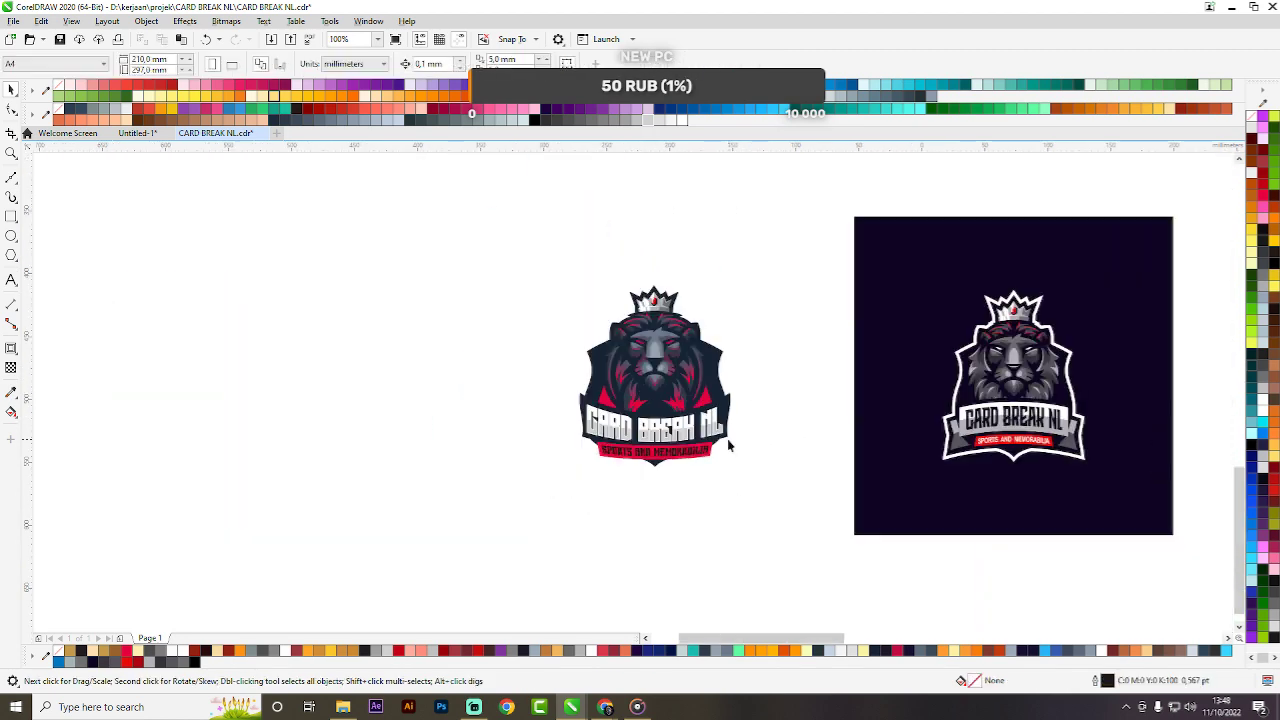
{"action": "scroll", "coordinate": [733, 440], "scroll_direction": "up", "scroll_amount": 1}
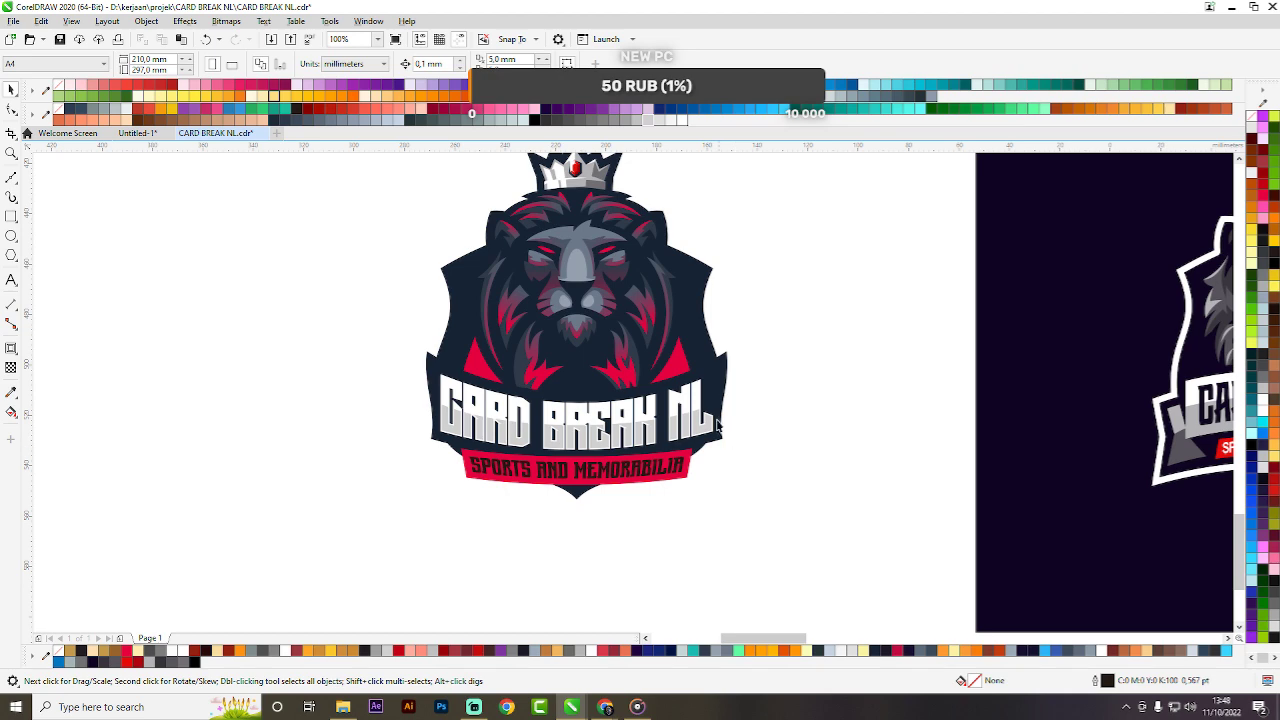
{"action": "left_click", "coordinate": [712, 382]}
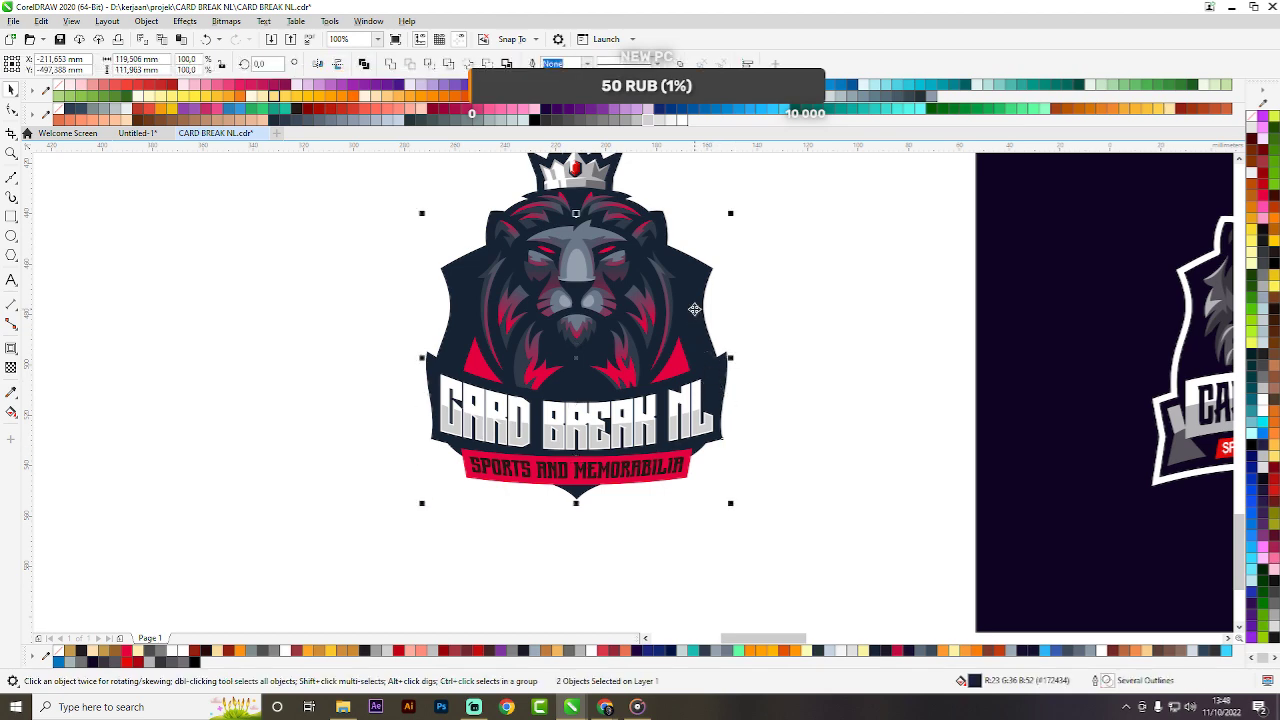
{"action": "scroll", "coordinate": [661, 226], "scroll_direction": "up", "scroll_amount": 1}
{"action": "left_click", "coordinate": [663, 243], "text": "shift"}
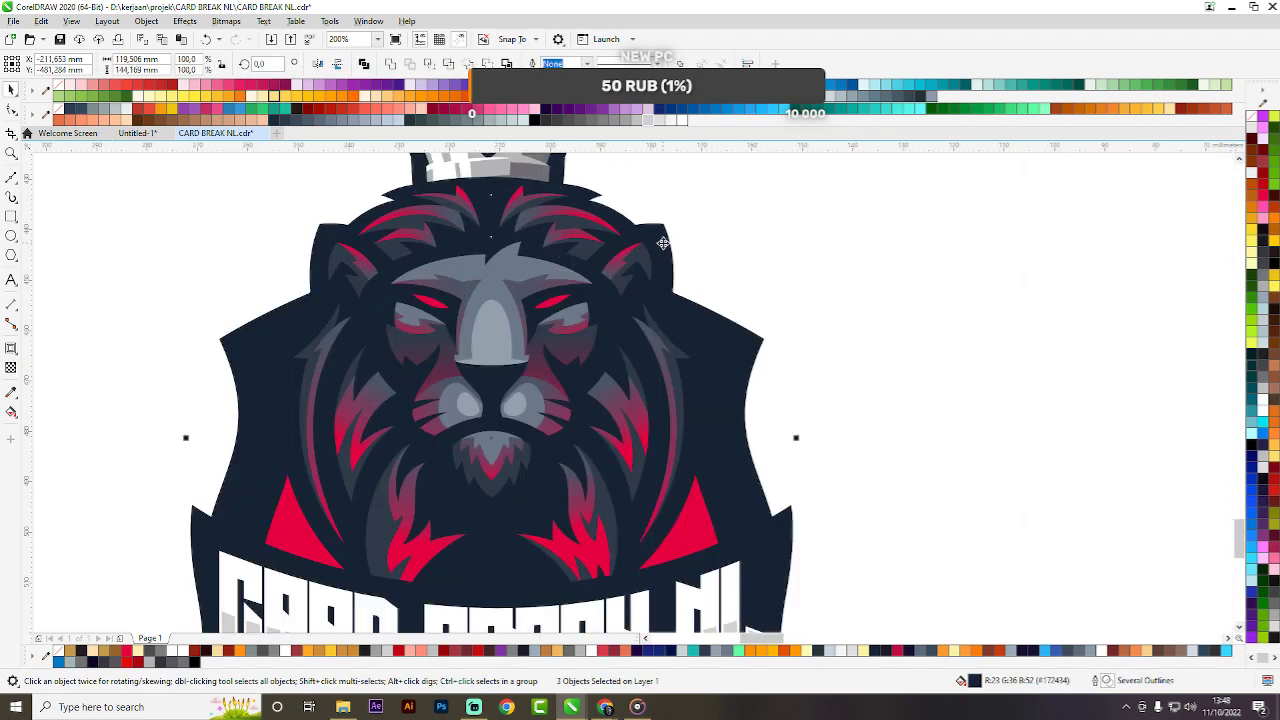
{"action": "scroll", "coordinate": [663, 243], "scroll_direction": "down", "scroll_amount": 1}
{"action": "scroll", "coordinate": [633, 161], "scroll_direction": "up", "scroll_amount": 1}
{"action": "left_click_drag", "start_coordinate": [605, 199], "coordinate": [627, 191]}
{"action": "key", "text": "ctrl+z"}
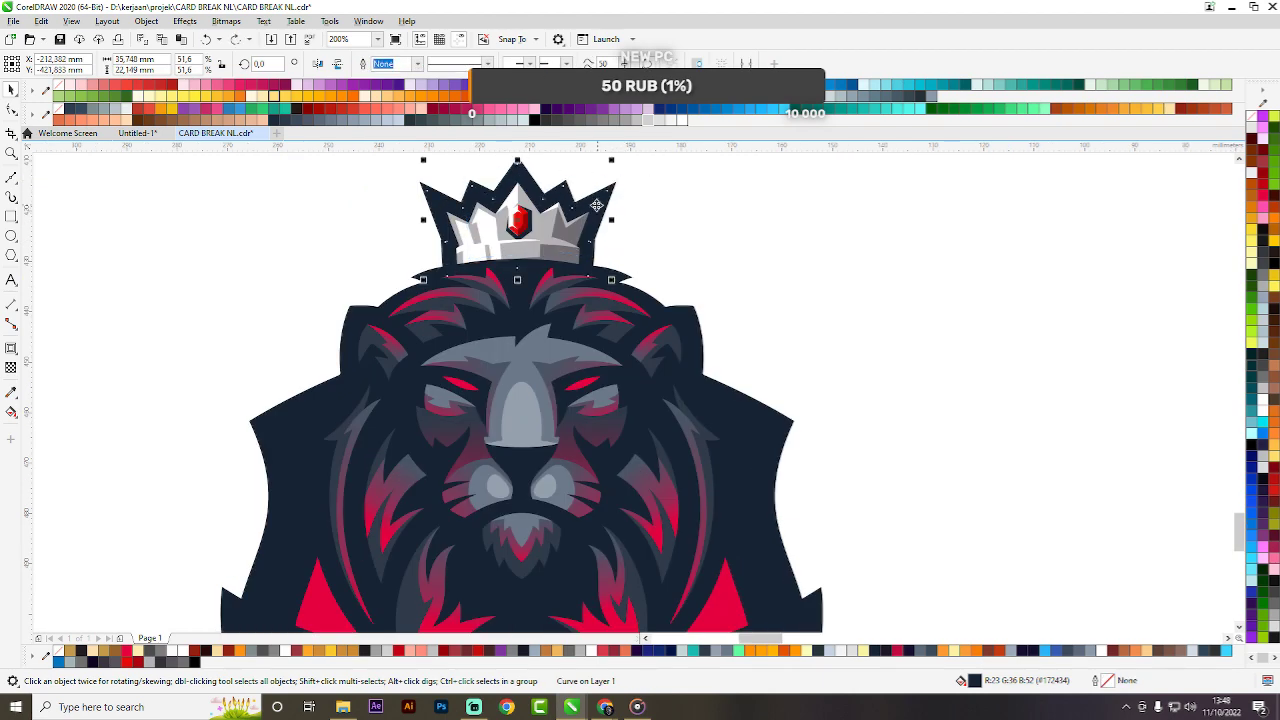
{"action": "scroll", "coordinate": [596, 205], "scroll_direction": "up", "scroll_amount": 2}
{"action": "scroll", "coordinate": [617, 211], "scroll_direction": "down", "scroll_amount": 1}
{"action": "left_click", "coordinate": [686, 270]}
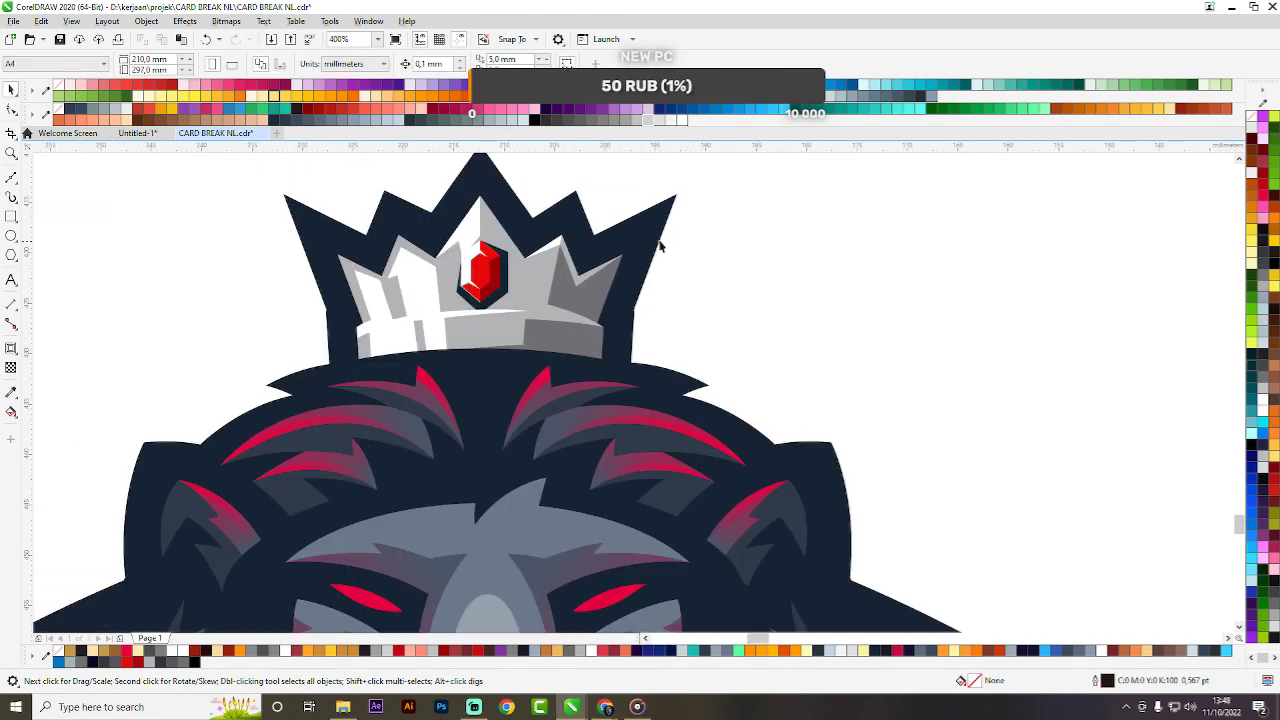
Delete the stray nodes inside the lion's navy silhouette just below the crown, and undo any accidental shift of the silhouette.
{"action": "left_click", "coordinate": [662, 242]}
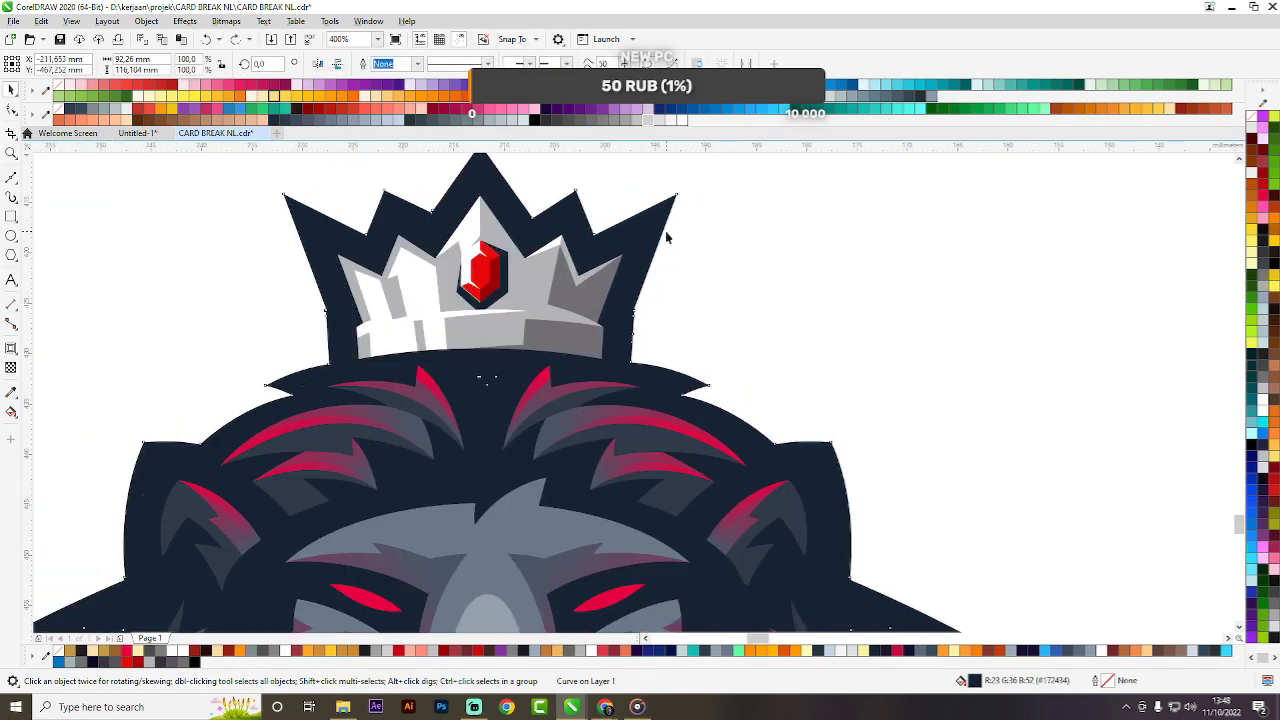
{"action": "key", "text": "F10"}
{"action": "left_click_drag", "start_coordinate": [455, 358], "coordinate": [500, 402]}
{"action": "key", "text": "Delete"}
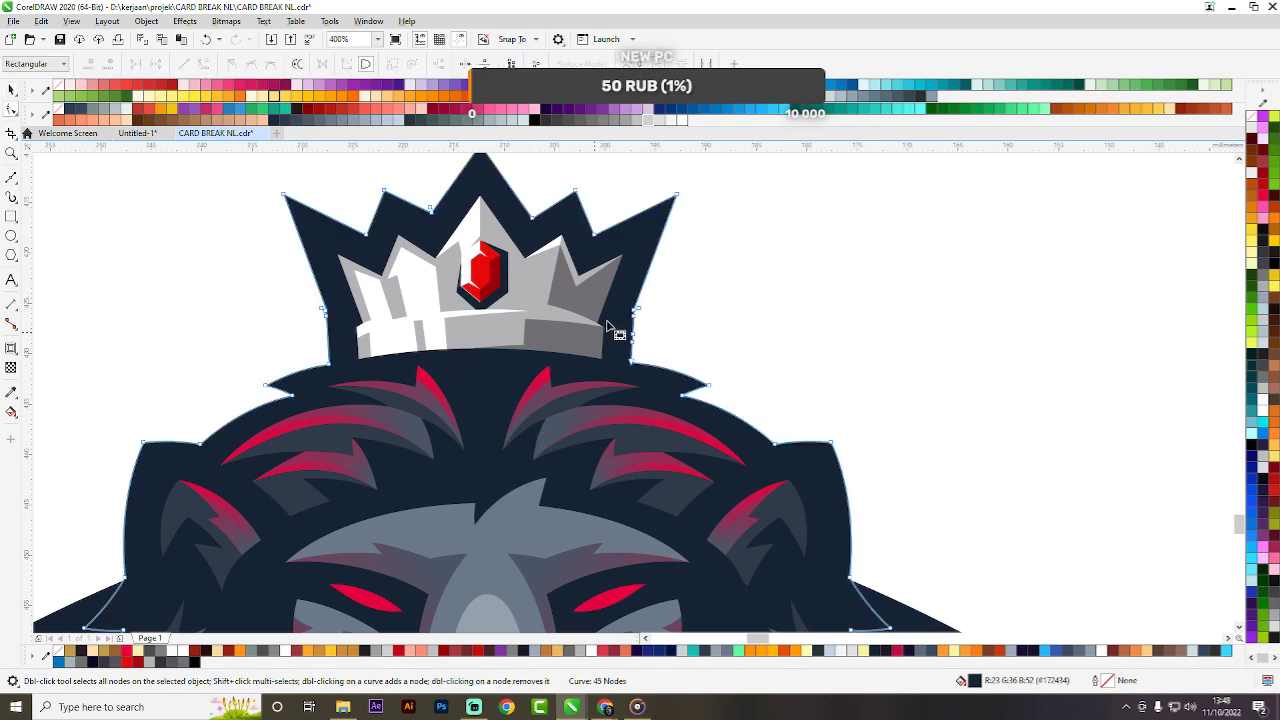
{"action": "key", "text": "space"}
{"action": "left_click_drag", "start_coordinate": [655, 239], "coordinate": [680, 226]}
{"action": "key", "text": "ctrl+z"}
{"action": "scroll", "coordinate": [701, 265], "scroll_direction": "down", "scroll_amount": 2}
{"action": "scroll", "coordinate": [790, 382], "scroll_direction": "up", "scroll_amount": 1}
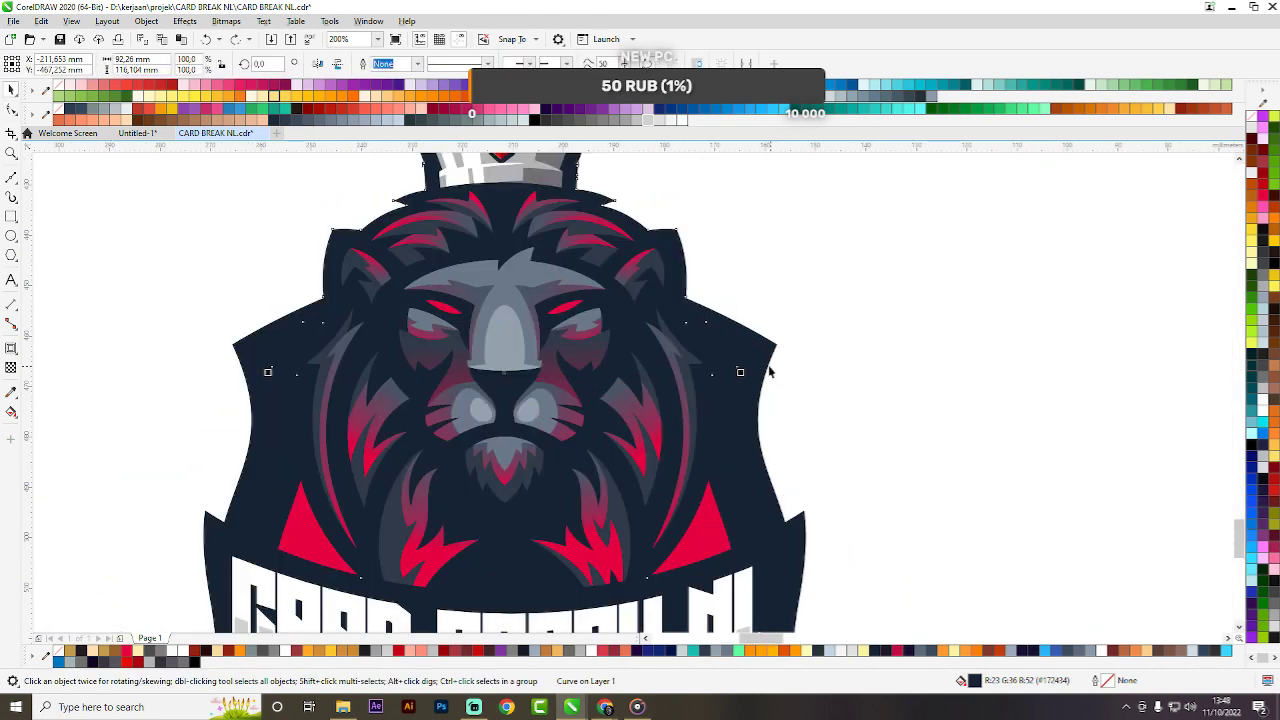
Weld pasted copies of the navy head silhouette, the banner shapes and the red ribbon into one logo silhouette.
{"action": "left_click", "coordinate": [762, 346], "text": "shift"}
{"action": "scroll", "coordinate": [762, 346], "scroll_direction": "down", "scroll_amount": 1}
{"action": "scroll", "coordinate": [787, 451], "scroll_direction": "up", "scroll_amount": 1}
{"action": "left_click", "coordinate": [749, 418], "text": "shift"}
{"action": "scroll", "coordinate": [749, 419], "scroll_direction": "down", "scroll_amount": 1}
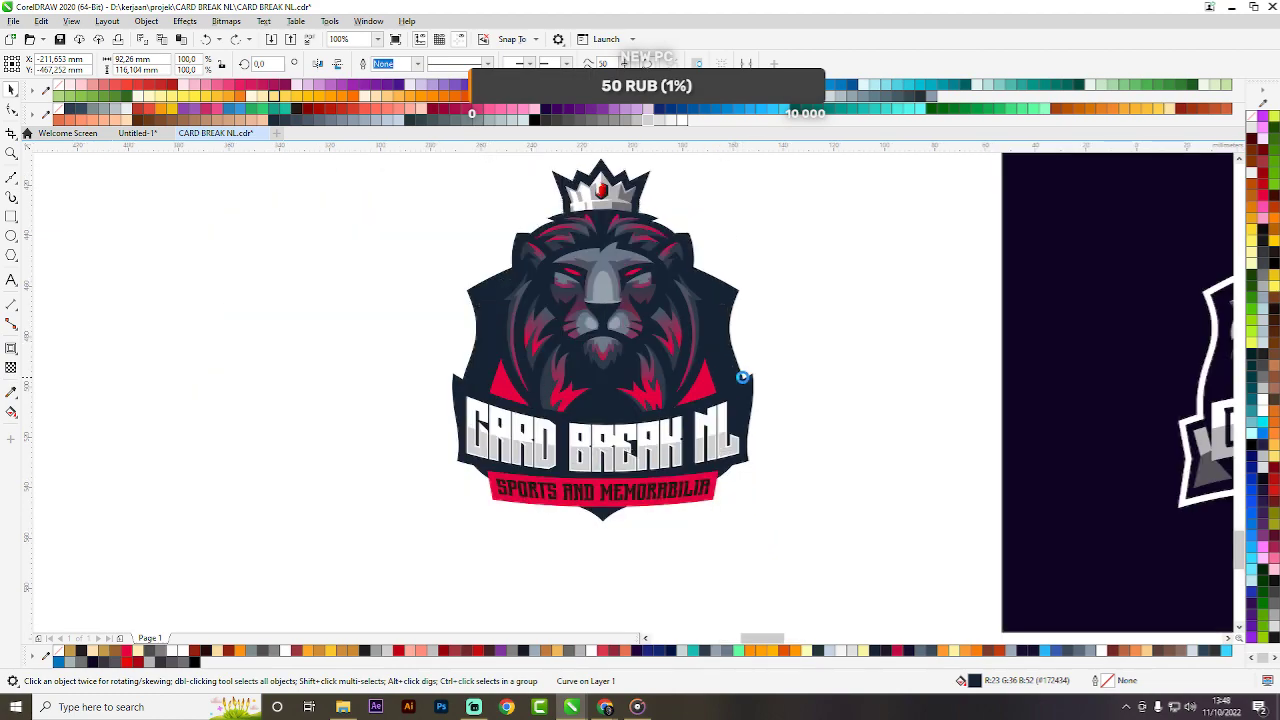
{"action": "scroll", "coordinate": [764, 384], "scroll_direction": "up", "scroll_amount": 1}
{"action": "left_click", "coordinate": [757, 382]}
{"action": "left_click", "coordinate": [709, 245], "text": "shift"}
{"action": "scroll", "coordinate": [715, 349], "scroll_direction": "down", "scroll_amount": 1}
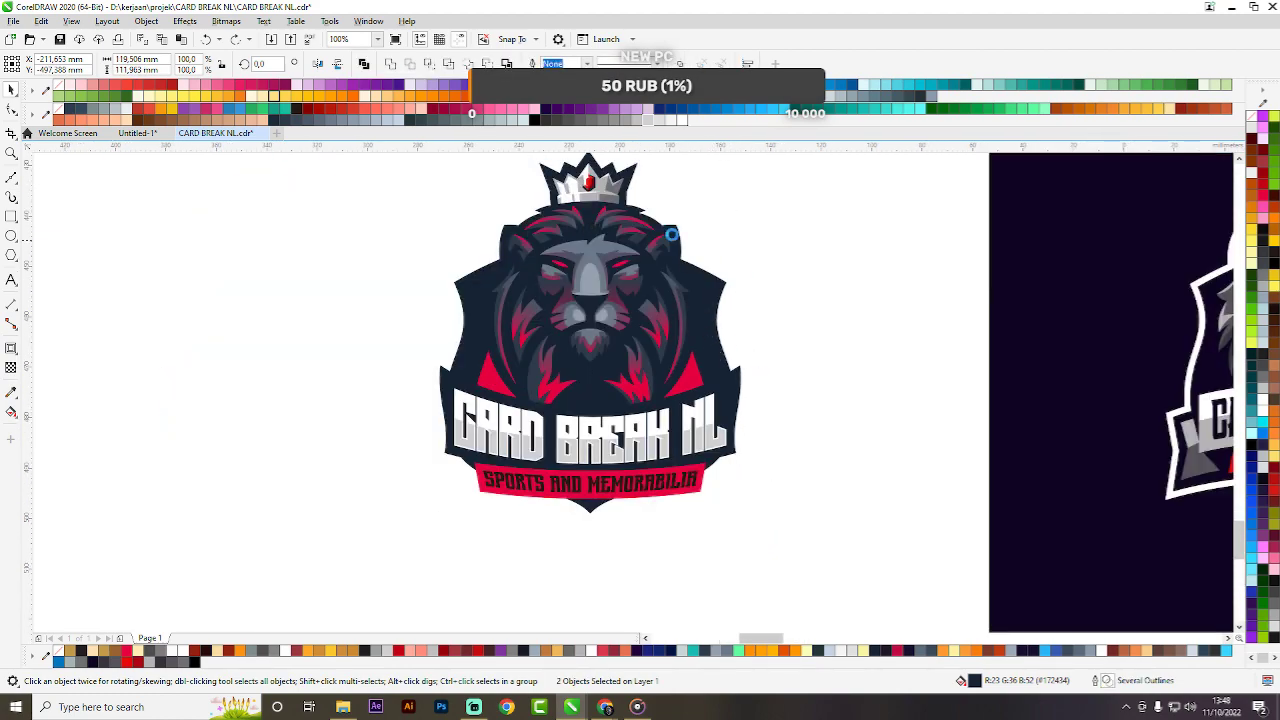
{"action": "scroll", "coordinate": [671, 228], "scroll_direction": "up", "scroll_amount": 1}
{"action": "left_click", "coordinate": [713, 207], "text": "shift"}
{"action": "scroll", "coordinate": [700, 300], "scroll_direction": "down", "scroll_amount": 2}
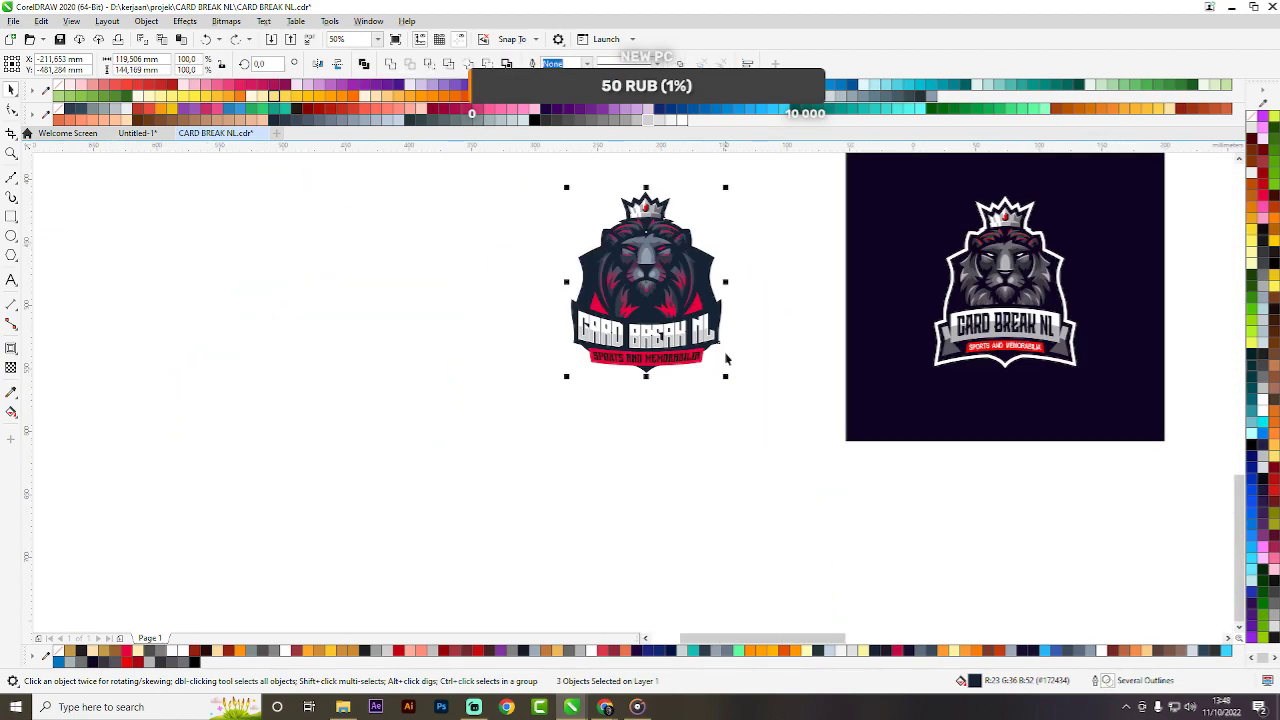
{"action": "scroll", "coordinate": [686, 393], "scroll_direction": "up", "scroll_amount": 2}
{"action": "scroll", "coordinate": [665, 432], "scroll_direction": "up", "scroll_amount": 1}
{"action": "left_click", "coordinate": [651, 460], "text": "shift"}
{"action": "scroll", "coordinate": [704, 408], "scroll_direction": "down", "scroll_amount": 2}
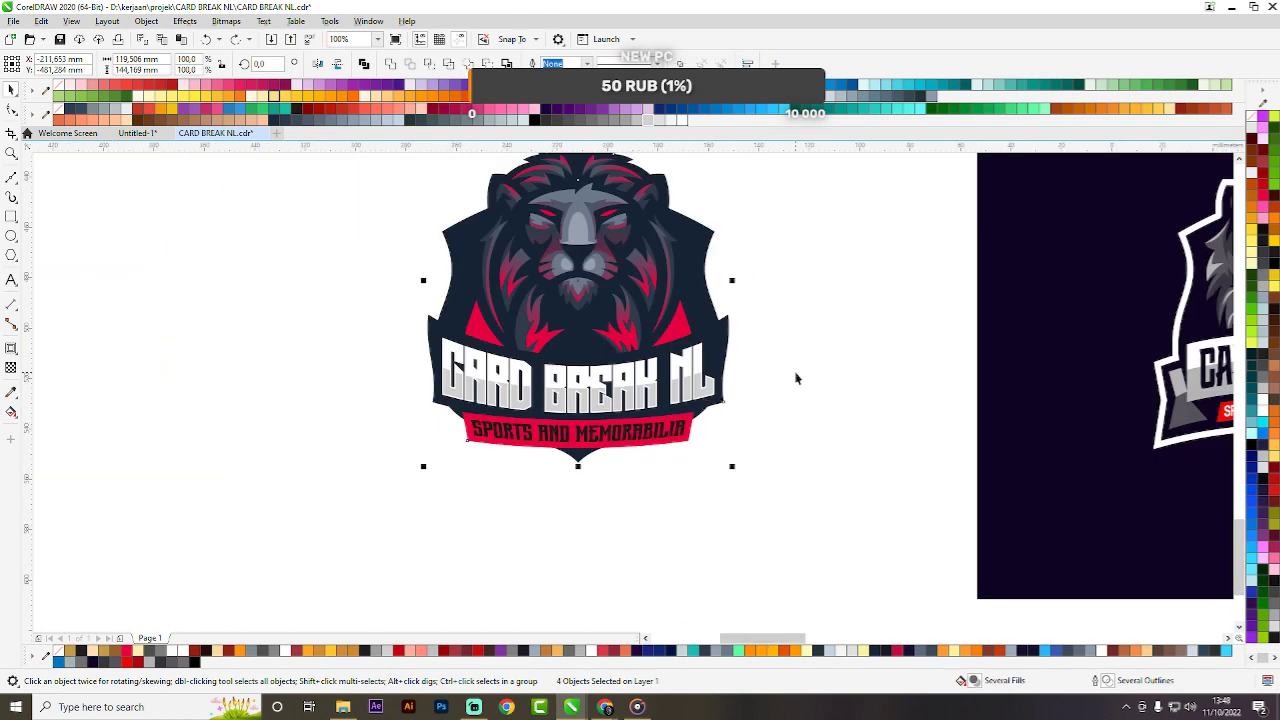
{"action": "key", "text": "ctrl+v"}
{"action": "left_click", "coordinate": [390, 63]}
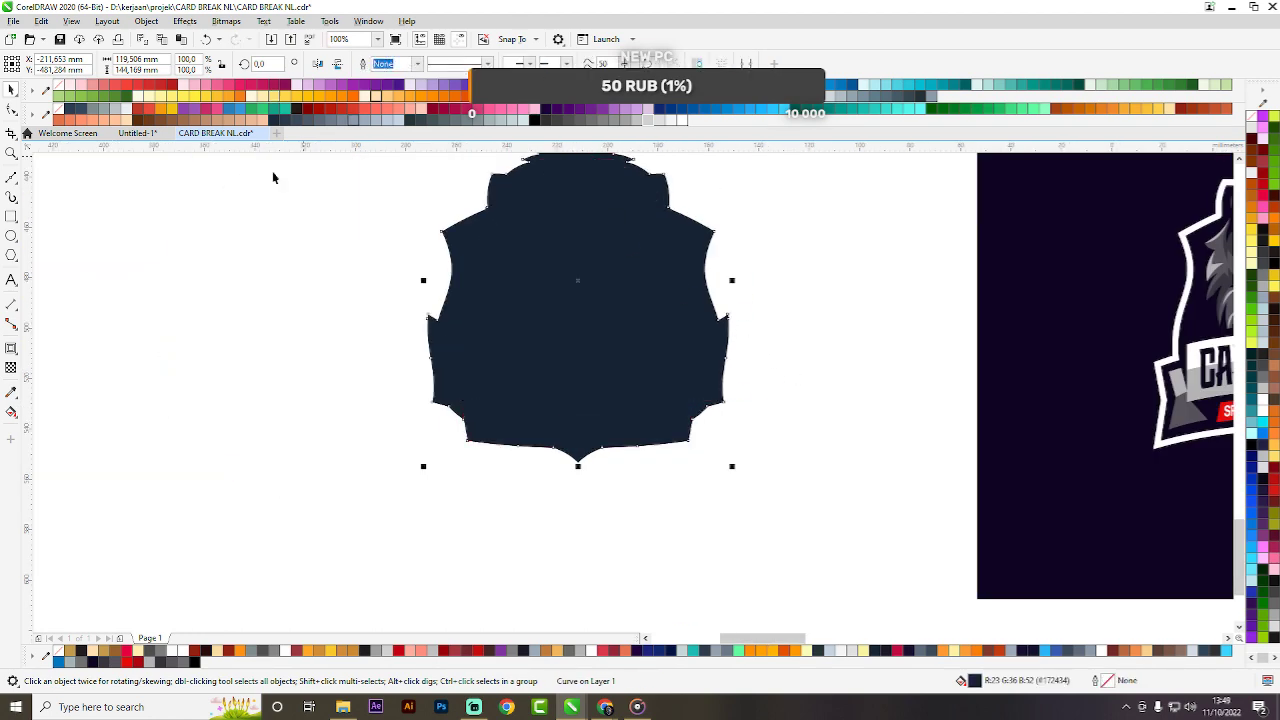
Add a one-step outward contour of about 2.55 mm around the welded navy silhouette.
{"action": "left_click", "coordinate": [11, 367]}
{"action": "scroll", "coordinate": [760, 408], "scroll_direction": "up", "scroll_amount": 3}
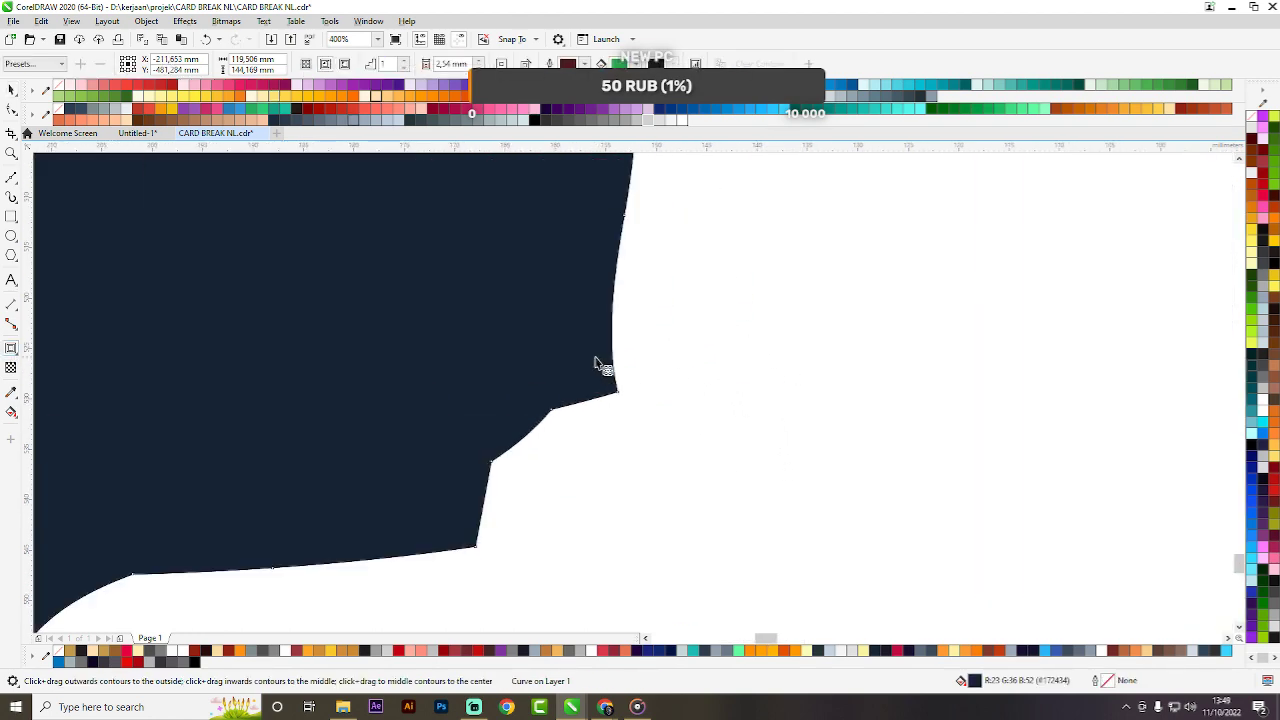
{"action": "left_click_drag", "start_coordinate": [600, 365], "coordinate": [752, 394]}
{"action": "key", "text": "space"}
{"action": "scroll", "coordinate": [745, 365], "scroll_direction": "down", "scroll_amount": 3}
{"action": "scroll", "coordinate": [694, 386], "scroll_direction": "up", "scroll_amount": 3}
{"action": "key", "text": "space"}
{"action": "scroll", "coordinate": [752, 403], "scroll_direction": "down", "scroll_amount": 5}
{"action": "key", "text": "space"}
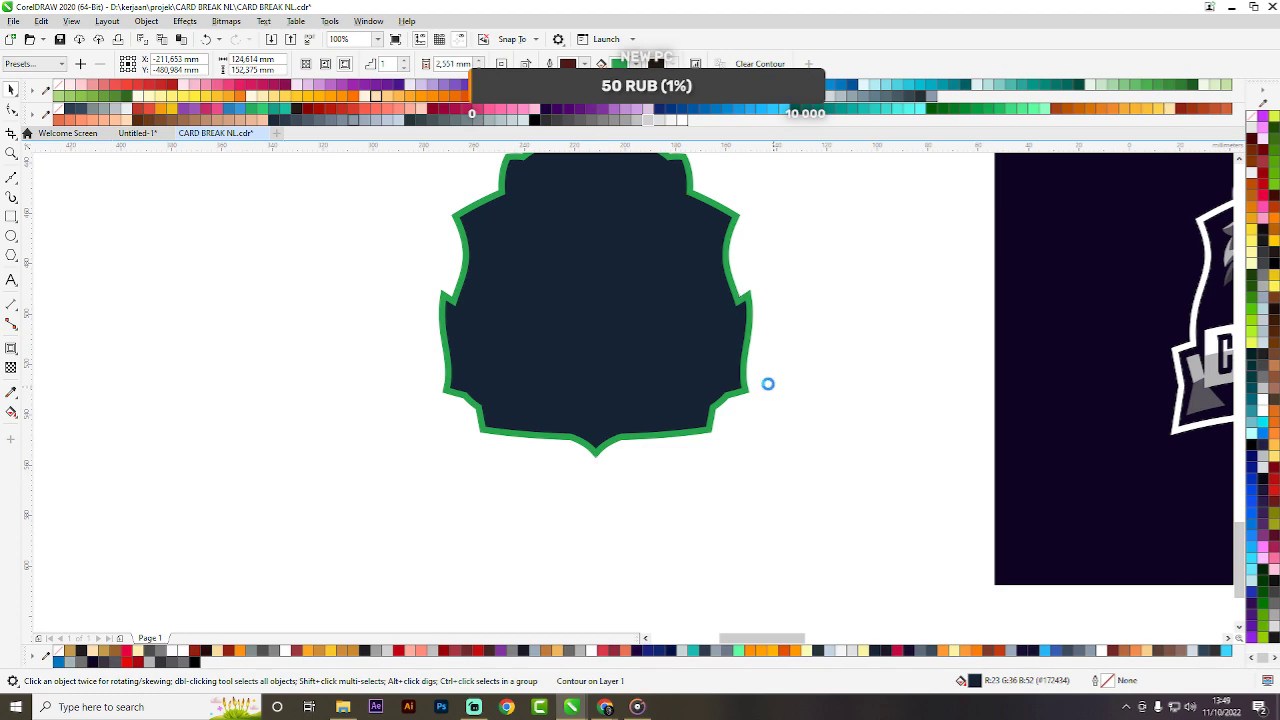
Delete the welded navy silhouette, keeping its green contour shape, and bring the logo artwork in front of that shape.
{"action": "scroll", "coordinate": [766, 383], "scroll_direction": "down", "scroll_amount": 3}
{"action": "scroll", "coordinate": [720, 330], "scroll_direction": "up", "scroll_amount": 3}
{"action": "left_click", "coordinate": [640, 366]}
{"action": "scroll", "coordinate": [701, 344], "scroll_direction": "down", "scroll_amount": 2}
{"action": "key", "text": "Delete"}
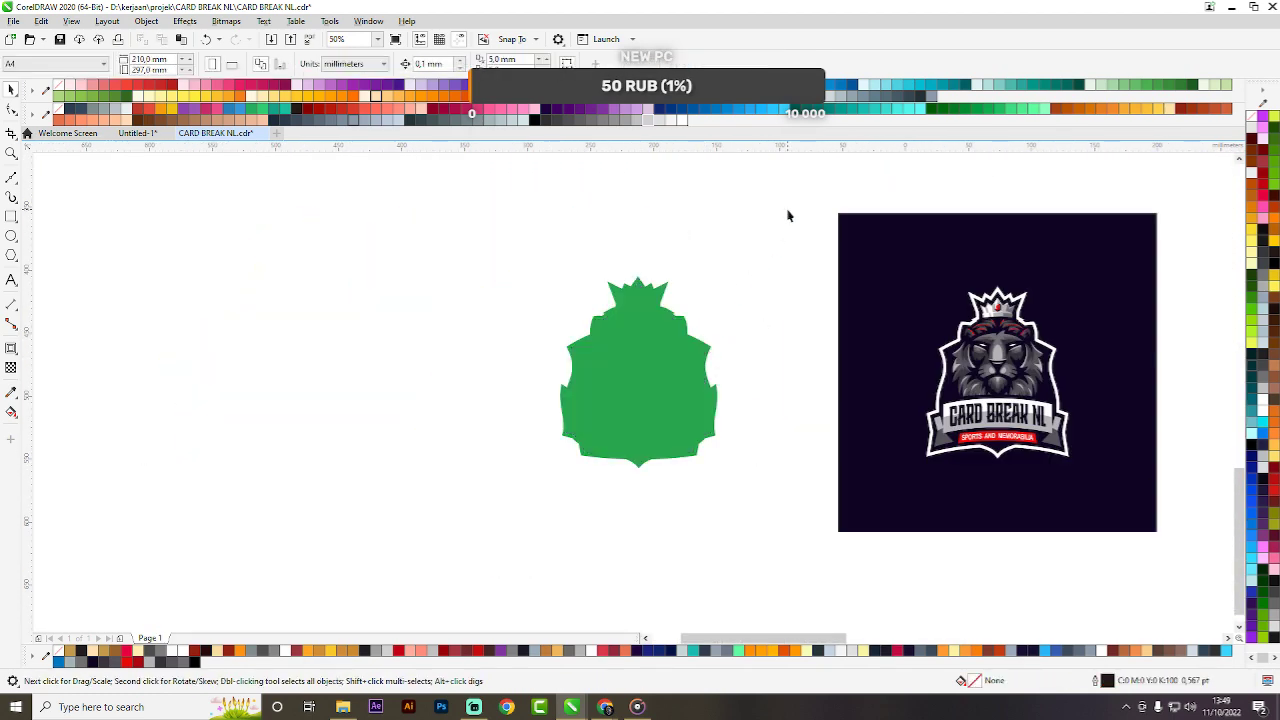
{"action": "scroll", "coordinate": [765, 272], "scroll_direction": "up", "scroll_amount": 2}
{"action": "scroll", "coordinate": [722, 254], "scroll_direction": "down", "scroll_amount": 2}
{"action": "left_click_drag", "start_coordinate": [759, 242], "coordinate": [479, 457]}
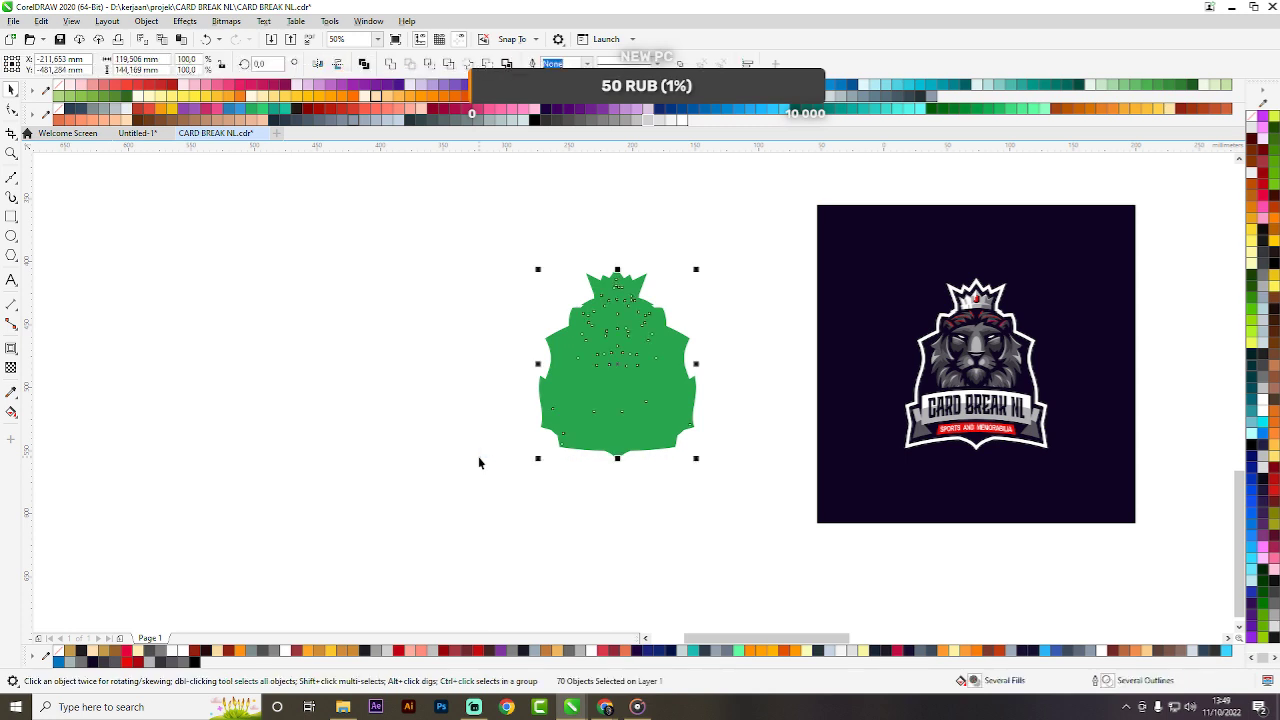
{"action": "key", "text": "shift+Page_Up"}
Copy the dark purple square from the reference logo behind the new logo, roughly centred on the green-outlined artwork.
{"action": "left_click_drag", "start_coordinate": [871, 471], "coordinate": [530, 495]}
{"action": "right_click", "coordinate": [530, 495]}
{"action": "left_click", "coordinate": [334, 253]}
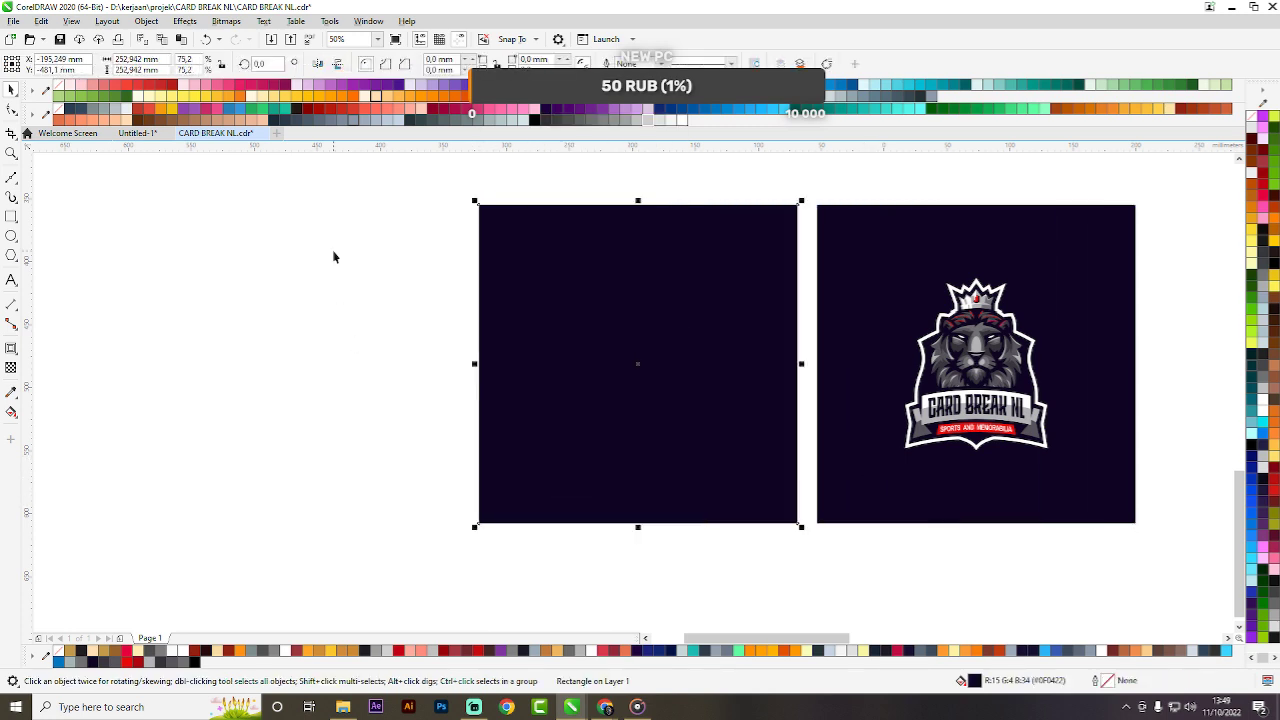
{"action": "left_click_drag", "start_coordinate": [341, 252], "coordinate": [782, 550]}
{"action": "key", "text": "shift+Page_Up"}
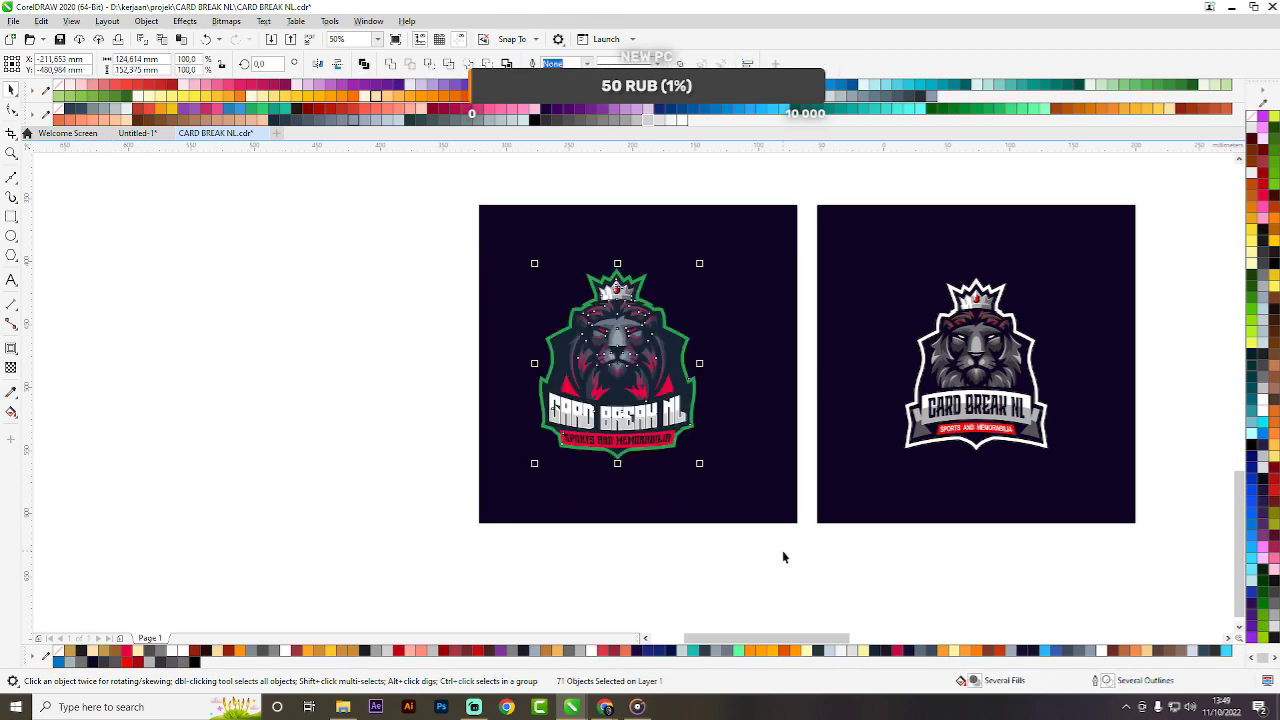
{"action": "left_click_drag", "start_coordinate": [789, 455], "coordinate": [762, 456]}
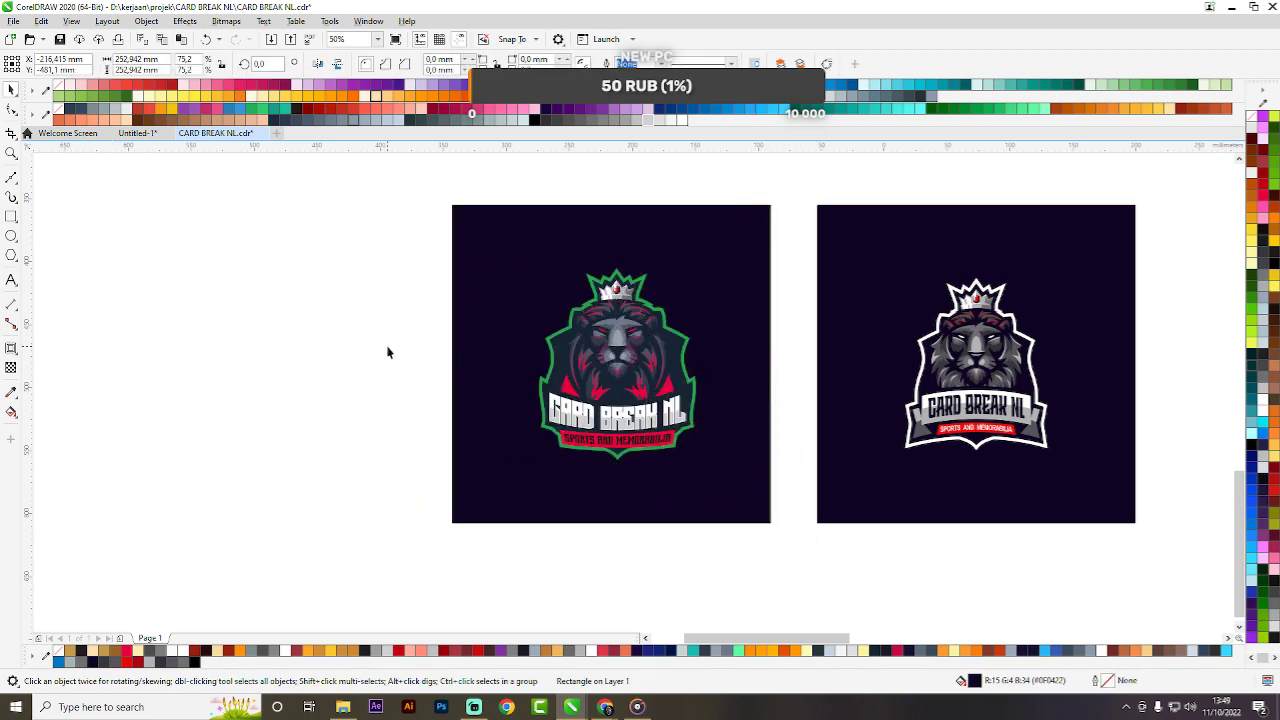
Fill the new background square with the banner's navy #172434 and the logo's green outer outline with the lettering's white.
{"action": "left_click", "coordinate": [387, 348]}
{"action": "scroll", "coordinate": [668, 329], "scroll_direction": "up", "scroll_amount": 2}
{"action": "scroll", "coordinate": [906, 329], "scroll_direction": "down", "scroll_amount": 4}
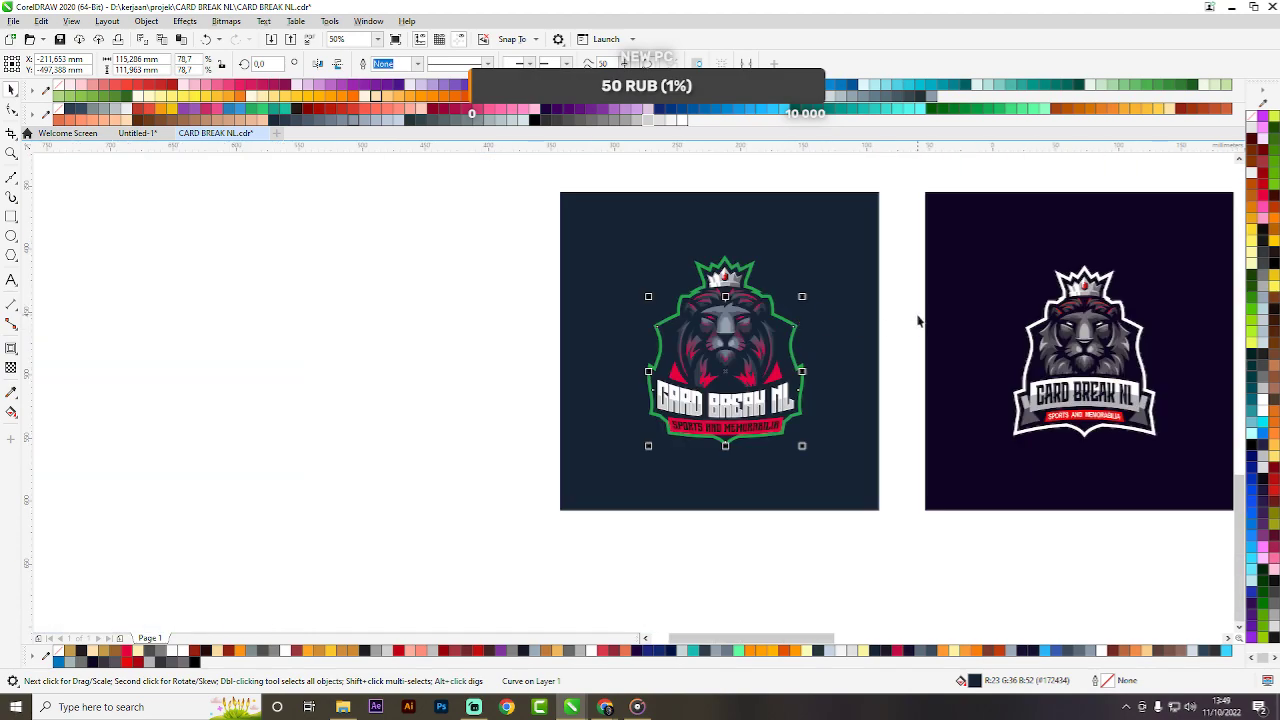
{"action": "scroll", "coordinate": [831, 363], "scroll_direction": "up", "scroll_amount": 6}
{"action": "left_click", "coordinate": [653, 493]}
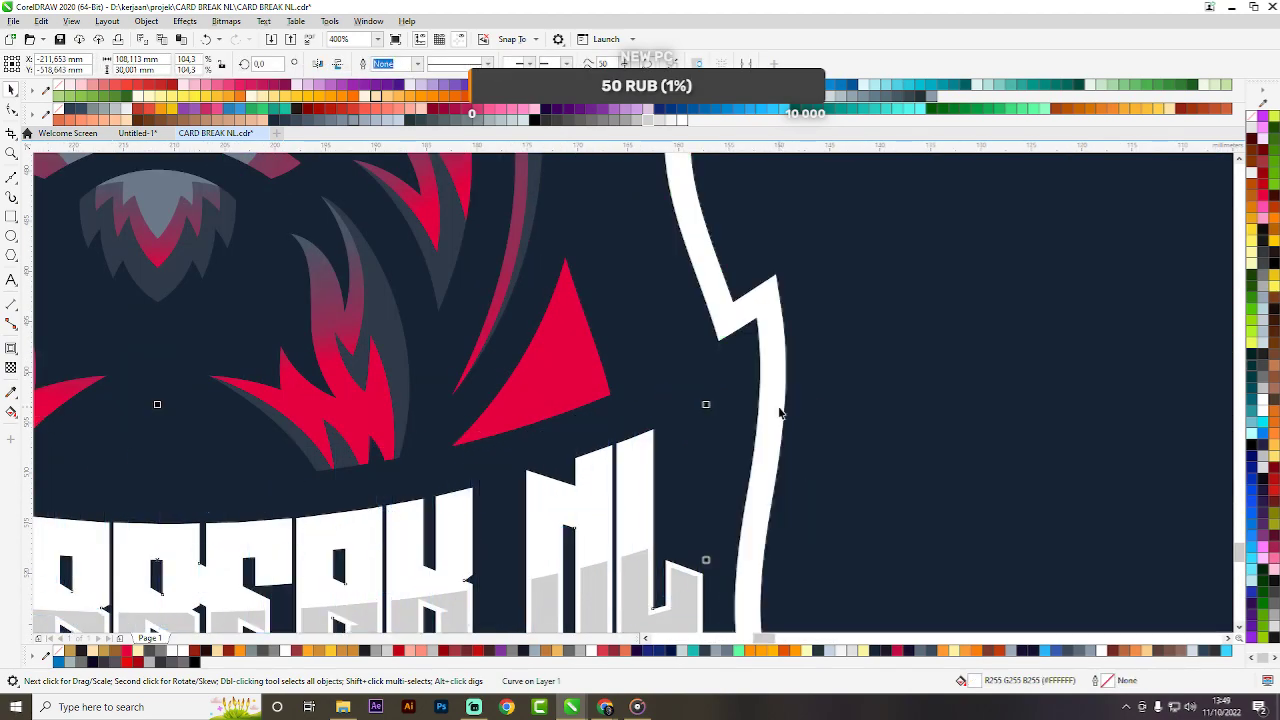
{"action": "scroll", "coordinate": [562, 620], "scroll_direction": "down", "scroll_amount": 6}
{"action": "left_click", "coordinate": [615, 578]}
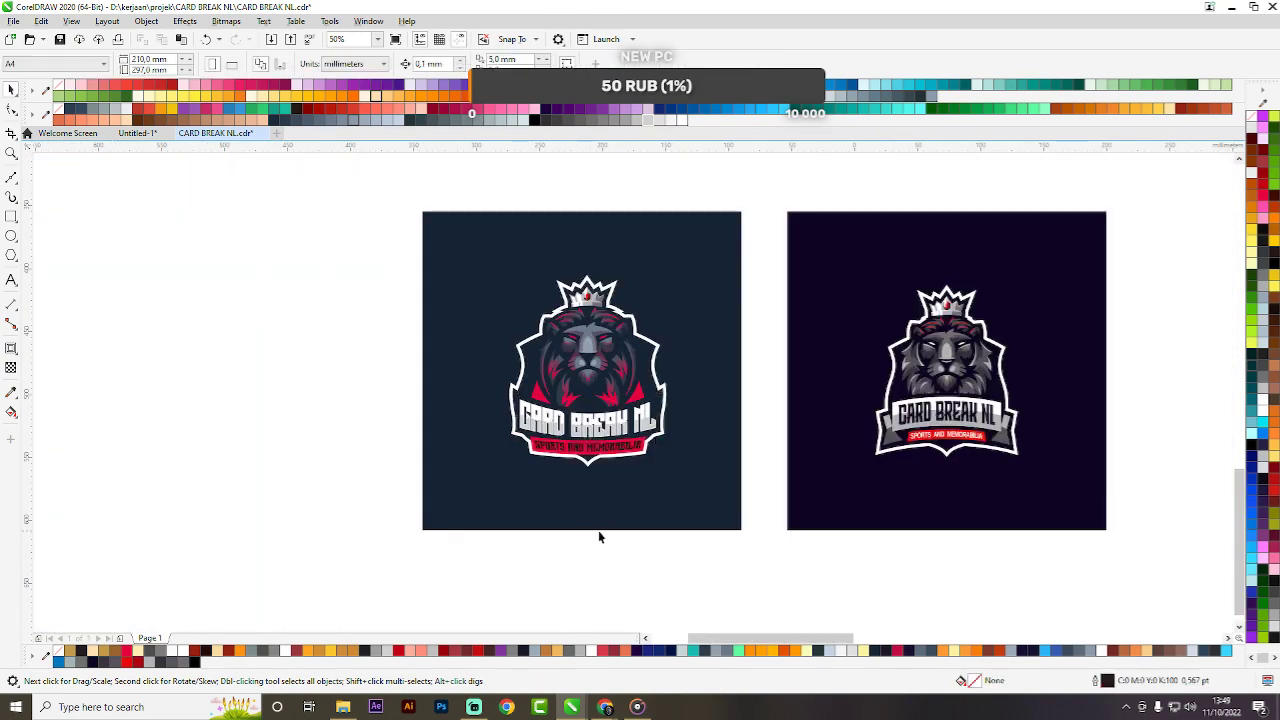
Add an outward contour of about 2.6 mm around the red SPORTS AND MEMORABILIA ribbon.
{"action": "scroll", "coordinate": [620, 485], "scroll_direction": "up", "scroll_amount": 2}
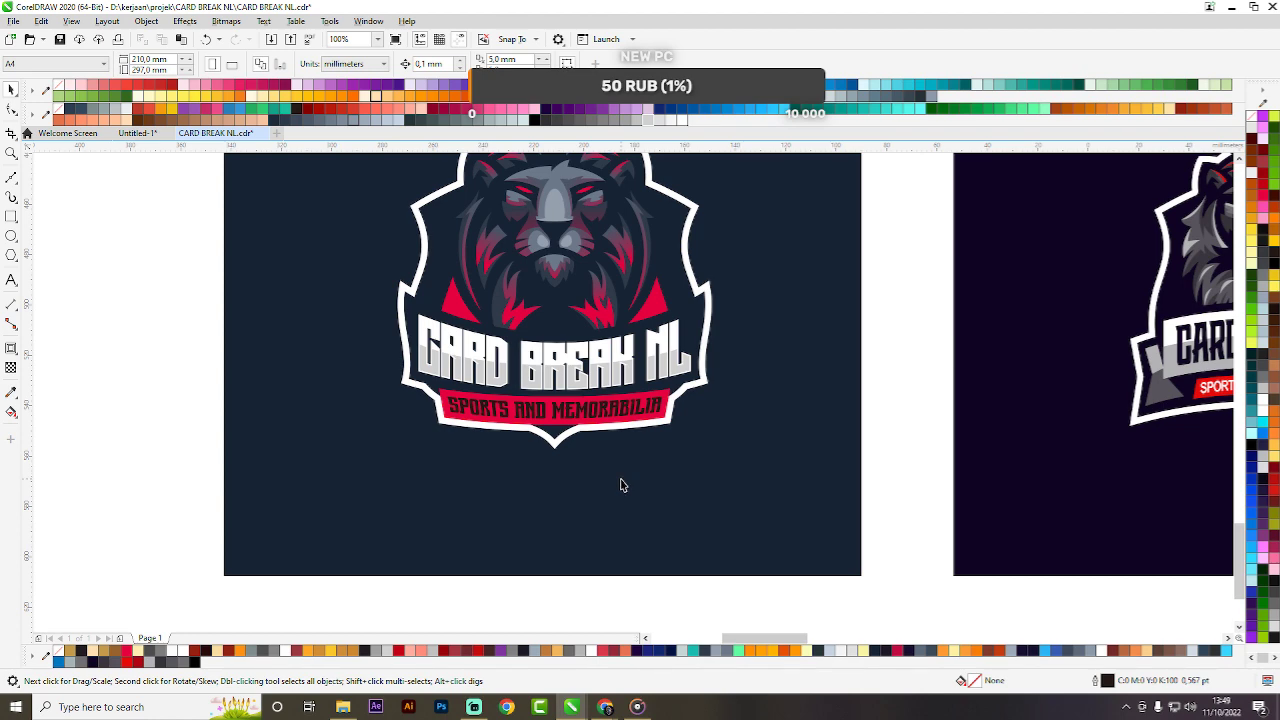
{"action": "scroll", "coordinate": [620, 485], "scroll_direction": "up", "scroll_amount": 2}
{"action": "scroll", "coordinate": [710, 418], "scroll_direction": "up", "scroll_amount": 2}
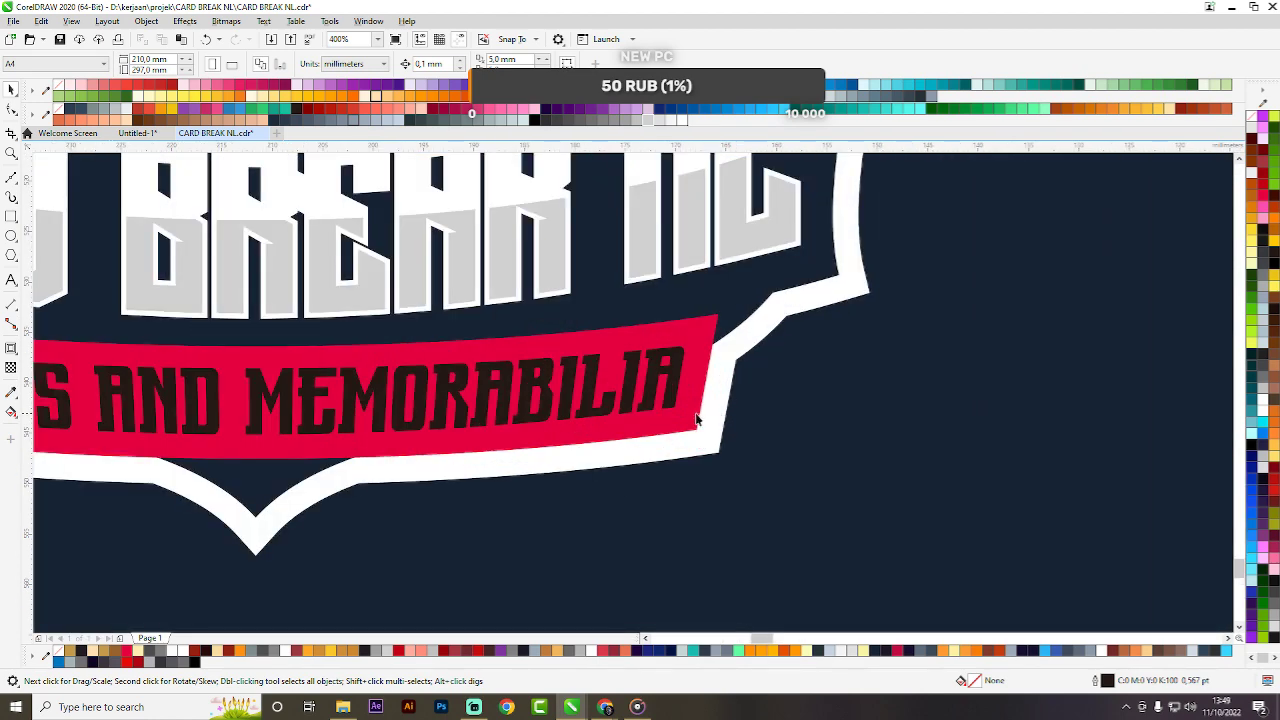
{"action": "left_click", "coordinate": [710, 420]}
{"action": "key", "text": "ctrl+z"}
{"action": "key", "text": "ctrl+F9"}
{"action": "left_click_drag", "start_coordinate": [701, 424], "coordinate": [746, 482]}
{"action": "key", "text": "space"}
{"action": "scroll", "coordinate": [714, 398], "scroll_direction": "down", "scroll_amount": 2}
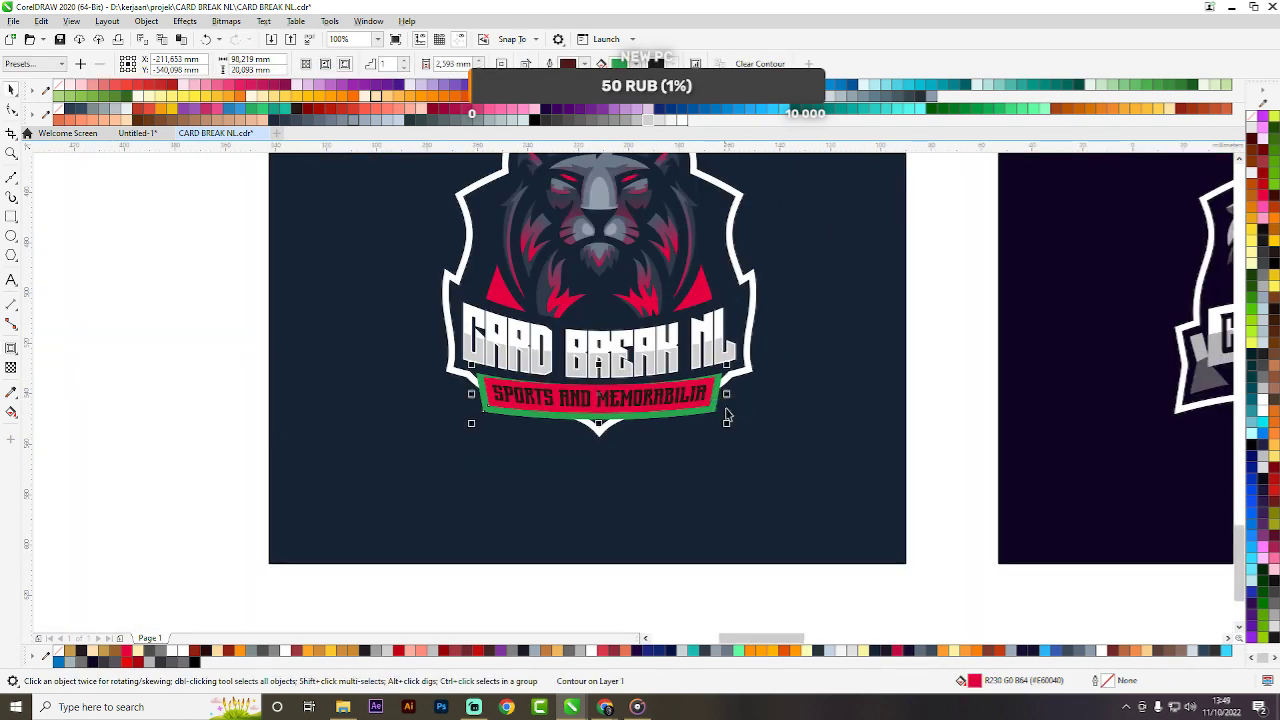
Try to weld the green contour around the red ribbon into the navy banner shape, and undo the weld.
{"action": "scroll", "coordinate": [763, 400], "scroll_direction": "up", "scroll_amount": 5}
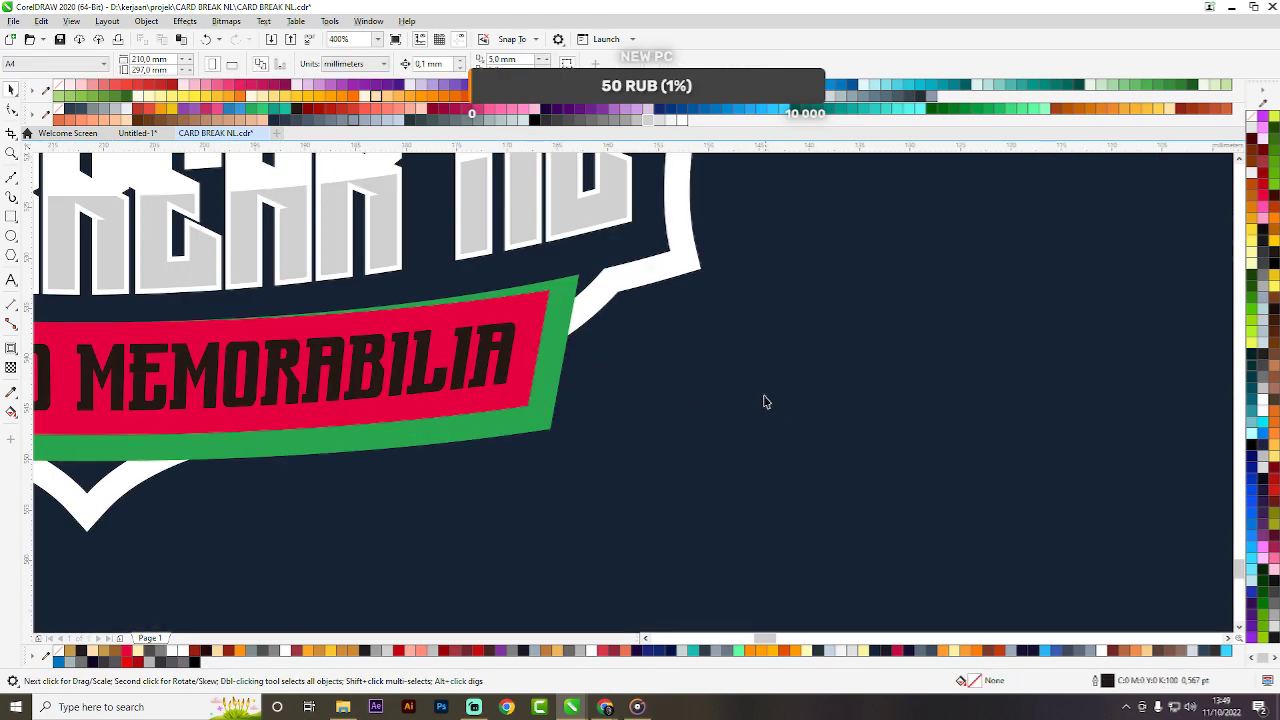
{"action": "left_click", "coordinate": [541, 338]}
{"action": "scroll", "coordinate": [541, 338], "scroll_direction": "down", "scroll_amount": 5}
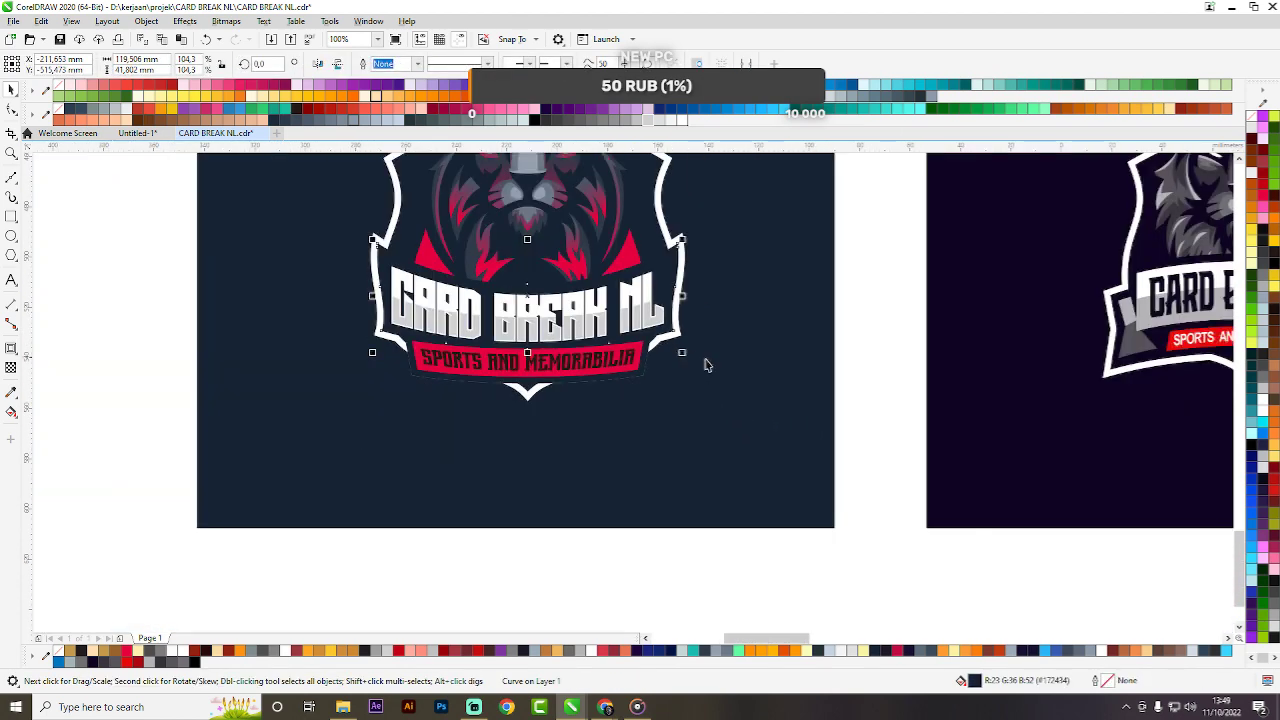
{"action": "left_click", "coordinate": [898, 370]}
{"action": "scroll", "coordinate": [640, 365], "scroll_direction": "up", "scroll_amount": 2}
{"action": "key", "text": "ctrl+z"}
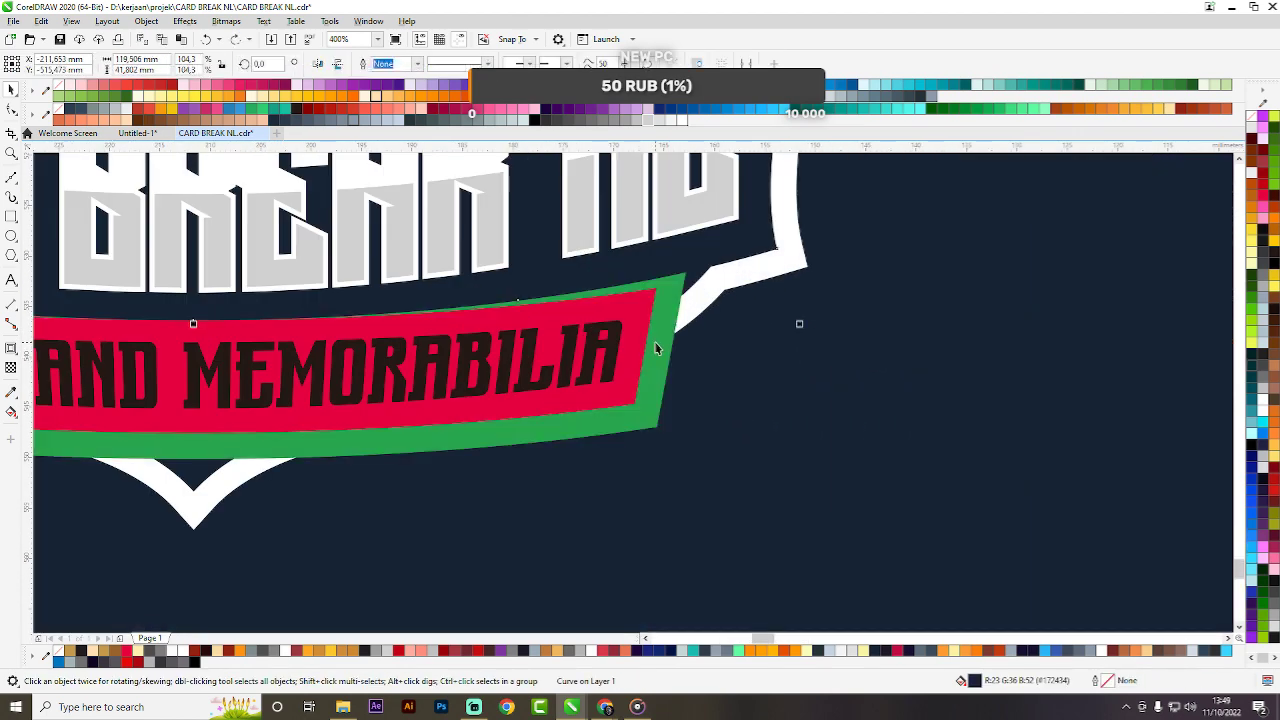
Add a second outward contour of about 2.5 mm around the green shape behind the red ribbon.
{"action": "left_click", "coordinate": [656, 349]}
{"action": "key", "text": "space"}
{"action": "left_click_drag", "start_coordinate": [697, 418], "coordinate": [720, 433]}
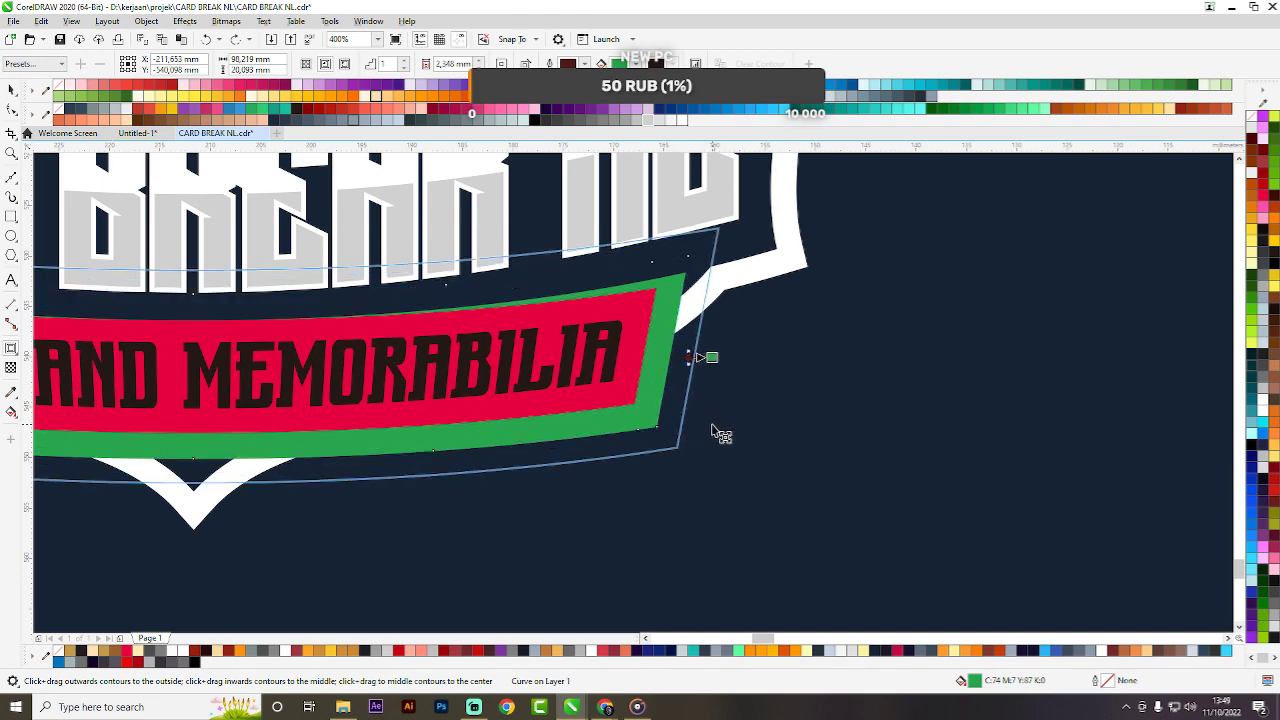
{"action": "left_click_drag", "start_coordinate": [713, 428], "coordinate": [716, 427]}
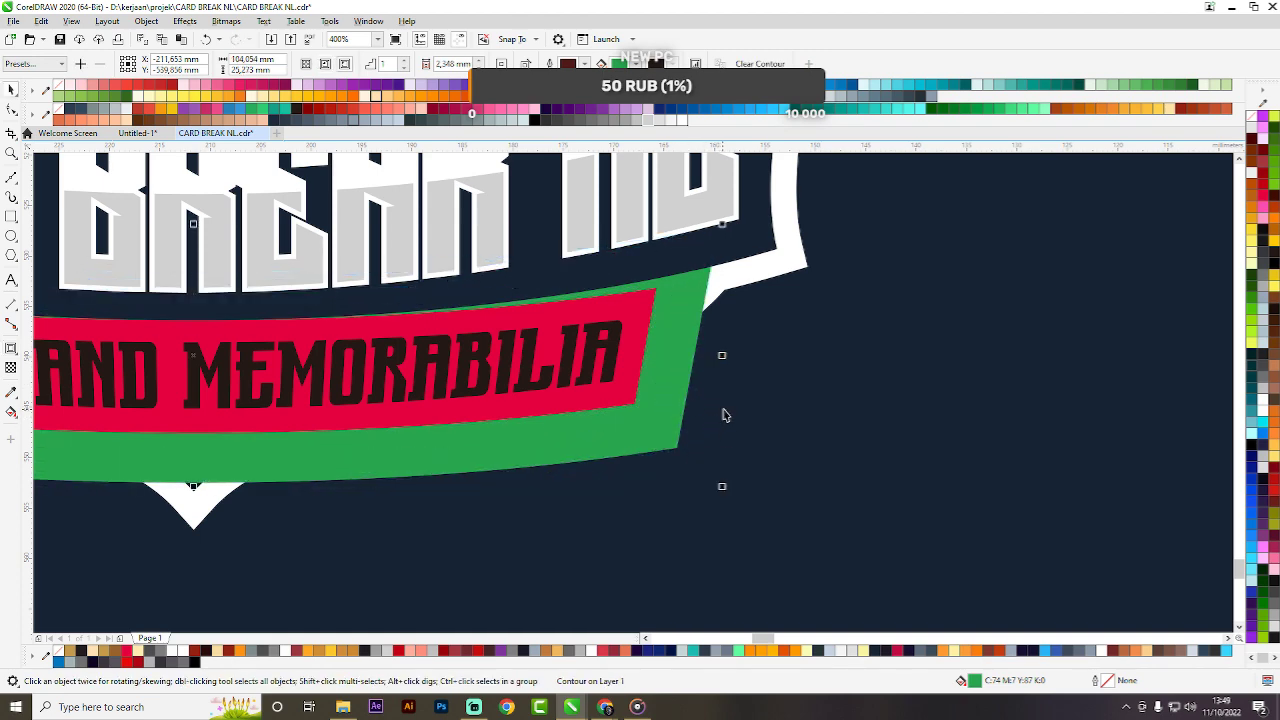
Weld the ribbon's outer green contour into the logo's white outline and its inner green contour into the navy banner.
{"action": "left_click", "coordinate": [744, 380]}
{"action": "left_click", "coordinate": [689, 332]}
{"action": "left_click", "coordinate": [715, 295], "text": "shift"}
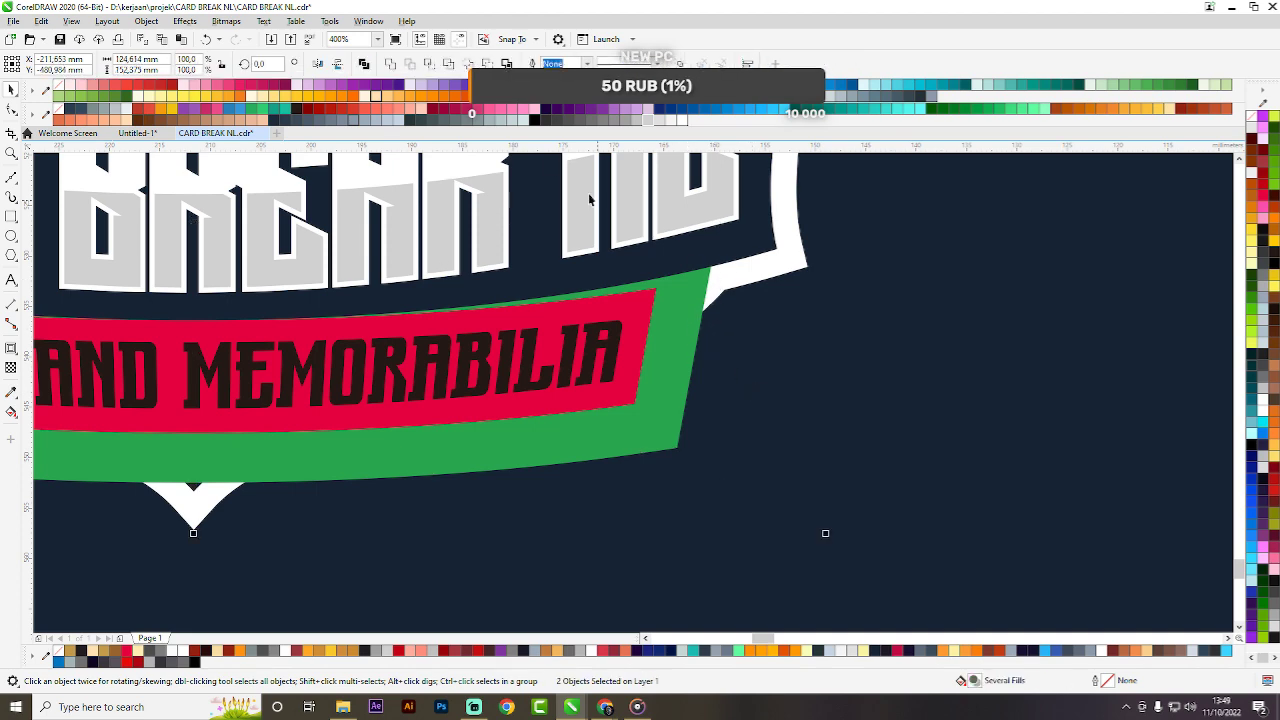
{"action": "left_click", "coordinate": [391, 64]}
{"action": "left_click_drag", "start_coordinate": [734, 259], "coordinate": [666, 300]}
{"action": "scroll", "coordinate": [688, 321], "scroll_direction": "down", "scroll_amount": 3}
{"action": "left_click", "coordinate": [819, 436]}
{"action": "scroll", "coordinate": [653, 265], "scroll_direction": "down", "scroll_amount": 2}
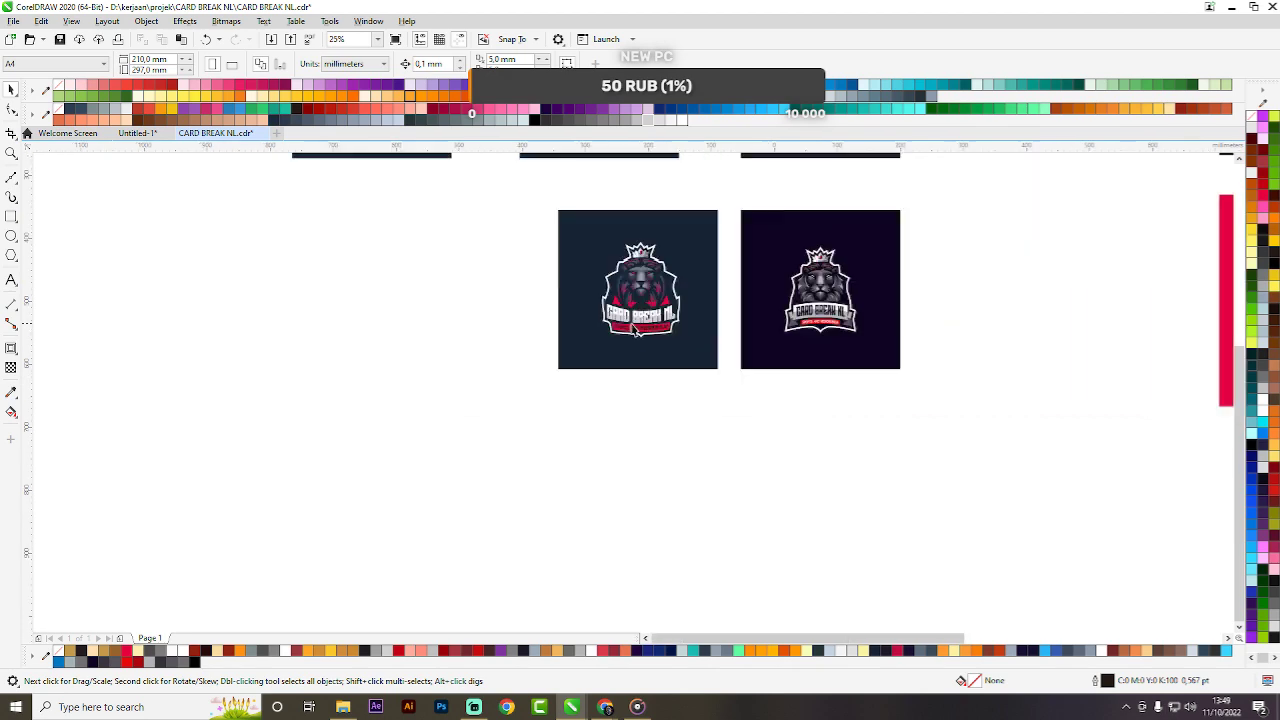
Try deleting the white shape behind the grey CARD BREAK NL letter faces, and undo the deletion.
{"action": "scroll", "coordinate": [622, 330], "scroll_direction": "up", "scroll_amount": 5}
{"action": "scroll", "coordinate": [622, 330], "scroll_direction": "down", "scroll_amount": 4}
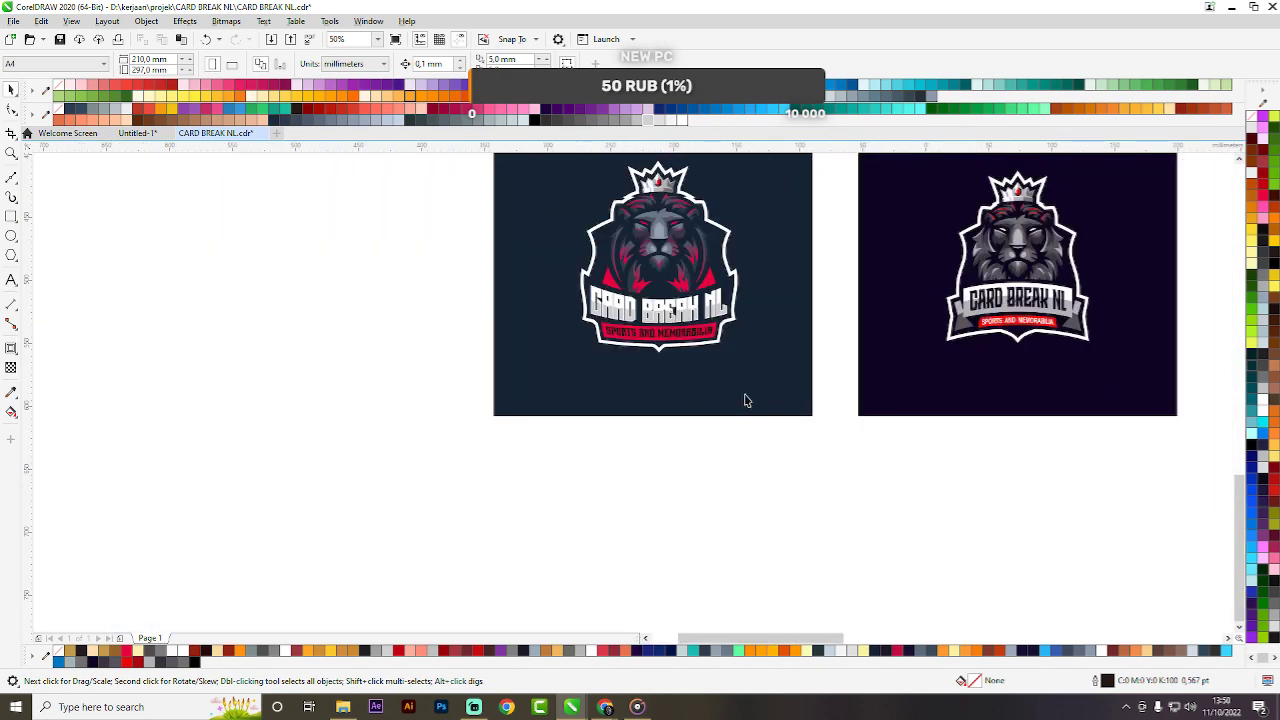
{"action": "scroll", "coordinate": [700, 420], "scroll_direction": "up", "scroll_amount": 4}
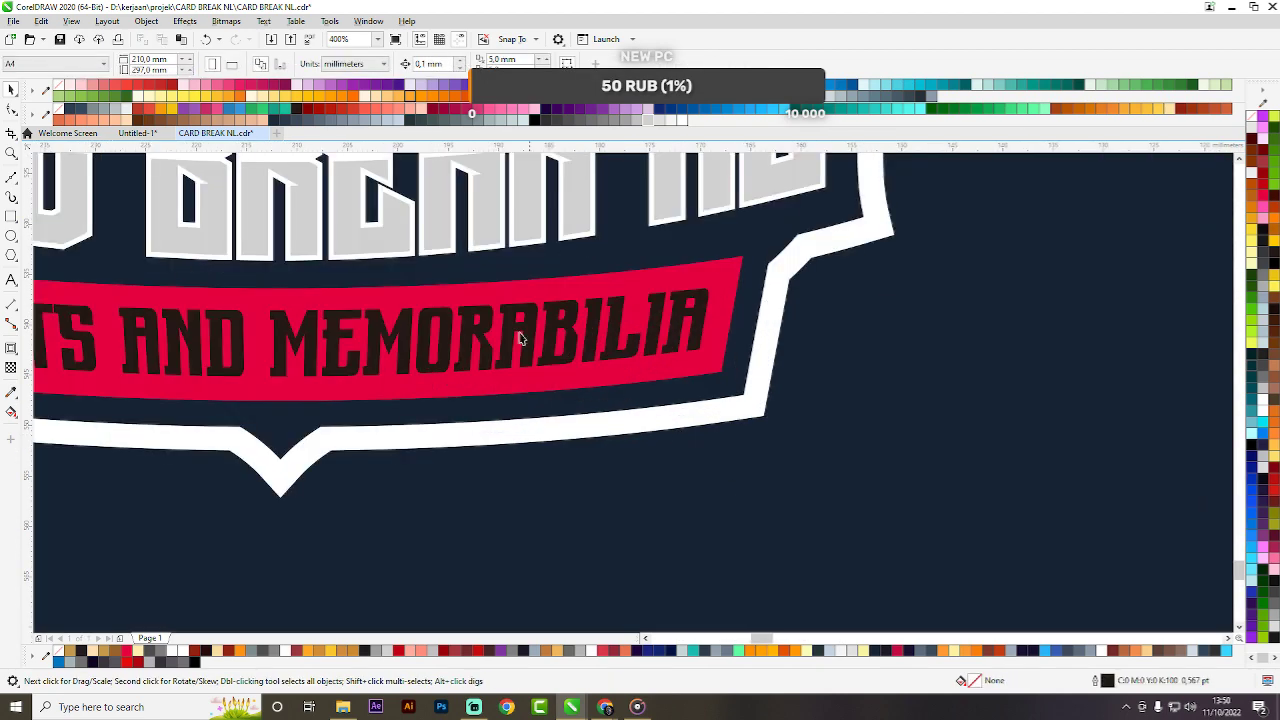
{"action": "scroll", "coordinate": [586, 400], "scroll_direction": "down", "scroll_amount": 2}
{"action": "scroll", "coordinate": [561, 311], "scroll_direction": "up", "scroll_amount": 2}
{"action": "left_click", "coordinate": [545, 312]}
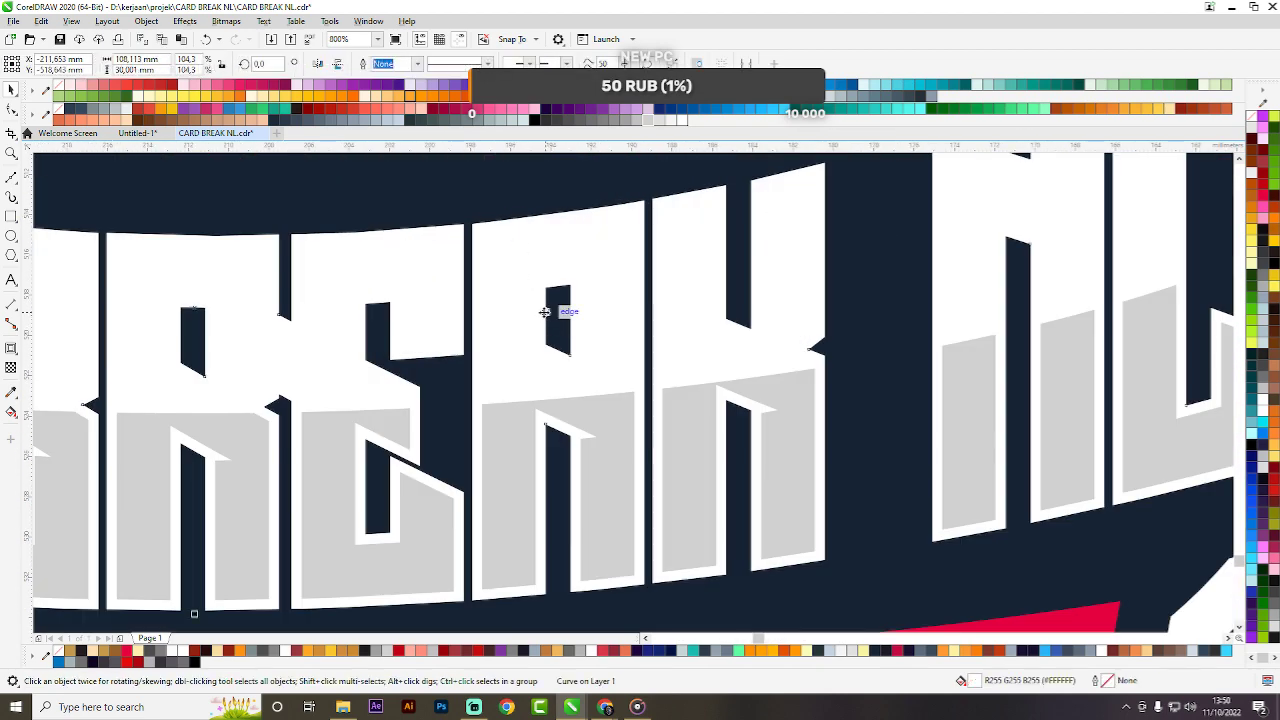
{"action": "key", "text": "Delete"}
{"action": "scroll", "coordinate": [594, 330], "scroll_direction": "down", "scroll_amount": 1}
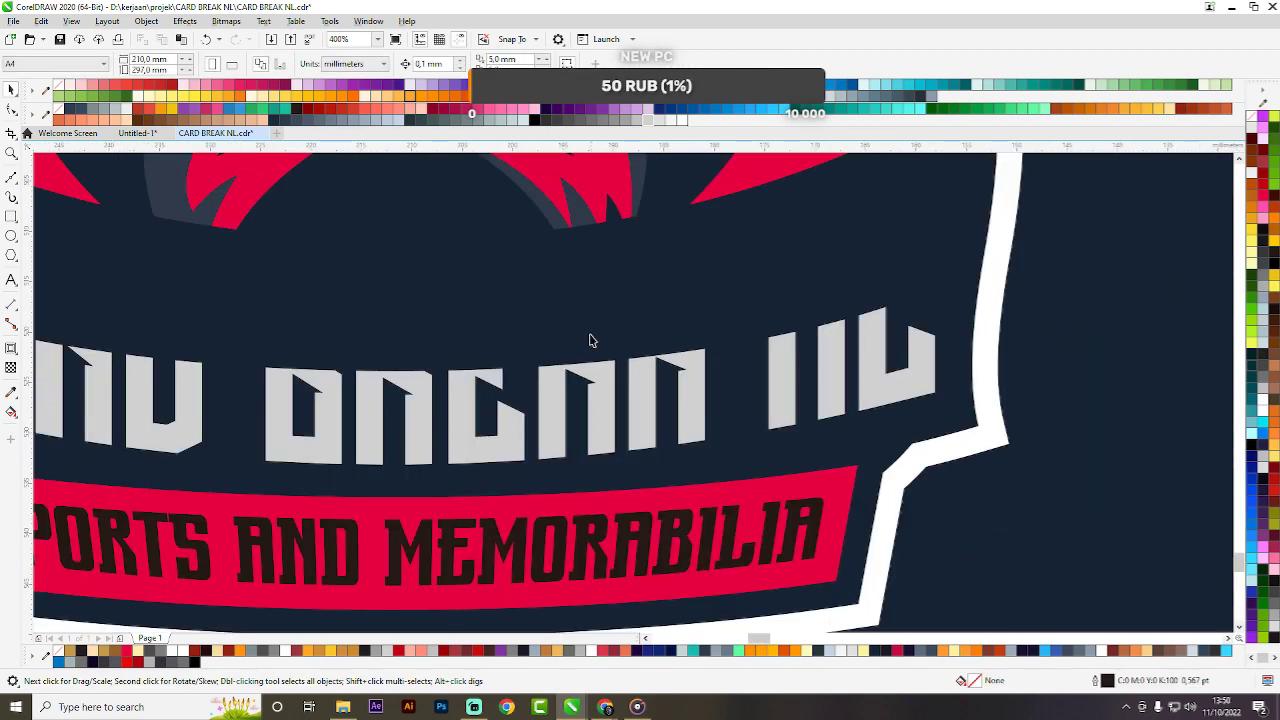
{"action": "scroll", "coordinate": [571, 352], "scroll_direction": "up", "scroll_amount": 1}
{"action": "key", "text": "ctrl+z"}
Add a contour to the white shape of the CARD BREAK NL lettering.
{"action": "mouse_move", "coordinate": [850, 422]}
{"action": "left_mouse_down"}
{"action": "mouse_move", "coordinate": [869, 431]}
{"action": "mouse_move", "coordinate": [854, 420]}
{"action": "left_mouse_up"}
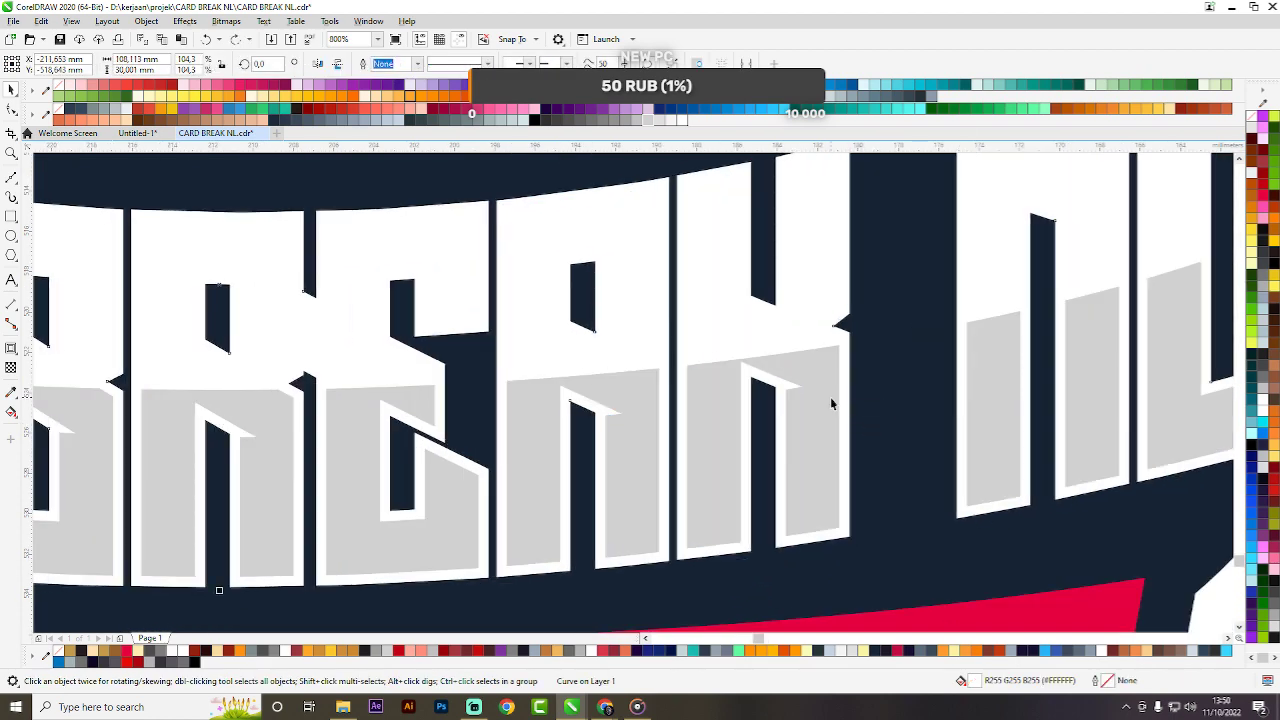
{"action": "scroll", "coordinate": [831, 313], "scroll_direction": "up", "scroll_amount": 1}
{"action": "left_click", "coordinate": [821, 386]}
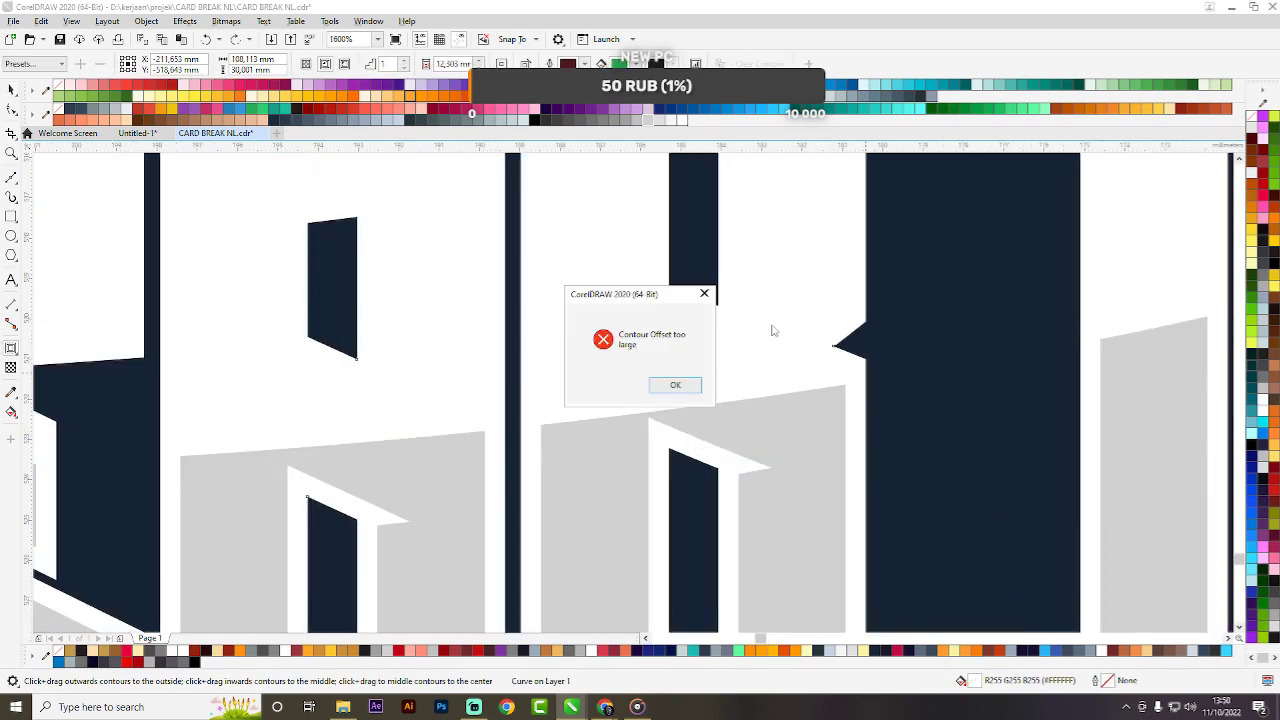
{"action": "left_click", "coordinate": [704, 293]}
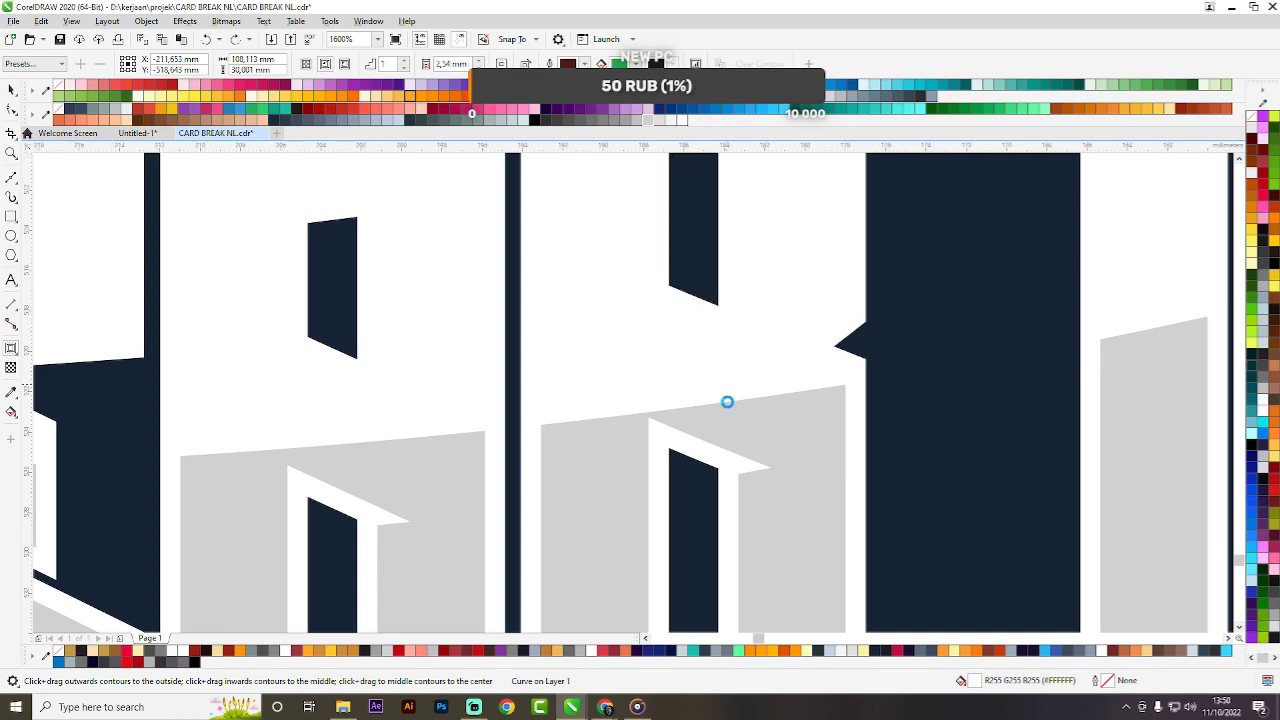
Try a white outer contour with an offset of about 0.489 mm around the CARD BREAK NL lettering.
{"action": "scroll", "coordinate": [738, 370], "scroll_direction": "down", "scroll_amount": 2}
{"action": "left_click_drag", "start_coordinate": [738, 370], "coordinate": [729, 236]}
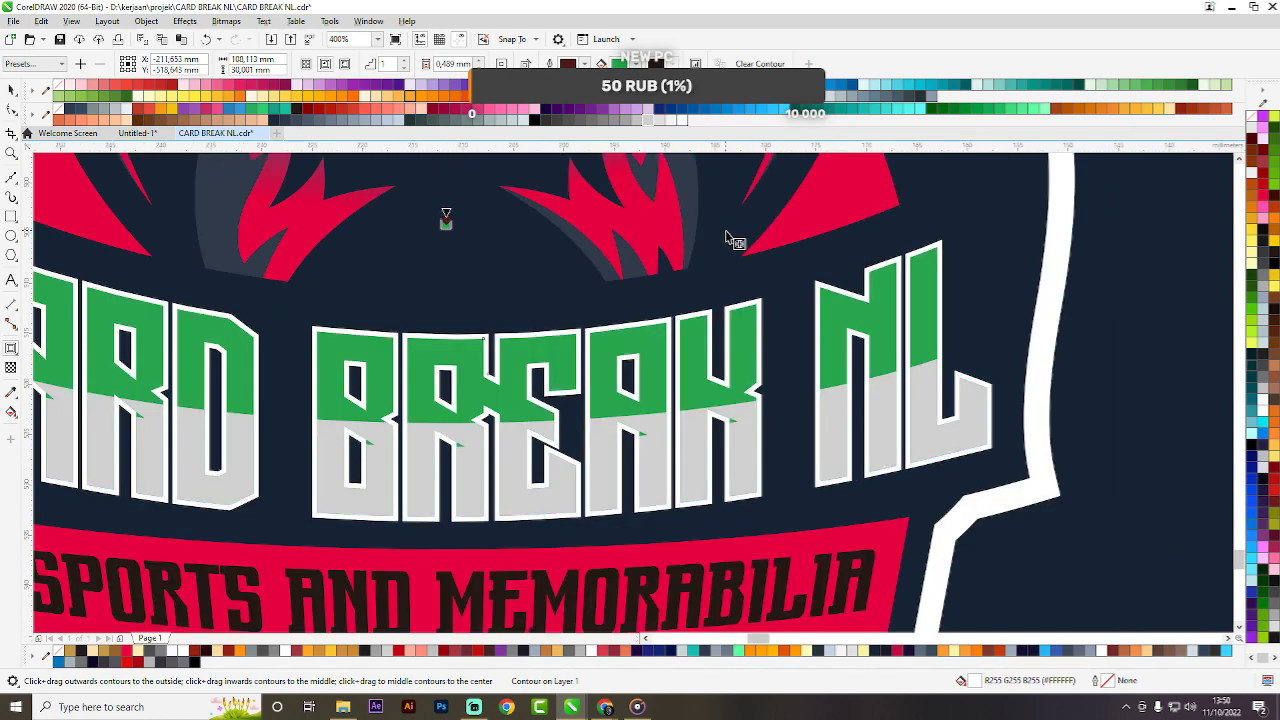
{"action": "key", "text": "Escape"}
{"action": "scroll", "coordinate": [760, 417], "scroll_direction": "up", "scroll_amount": 3}
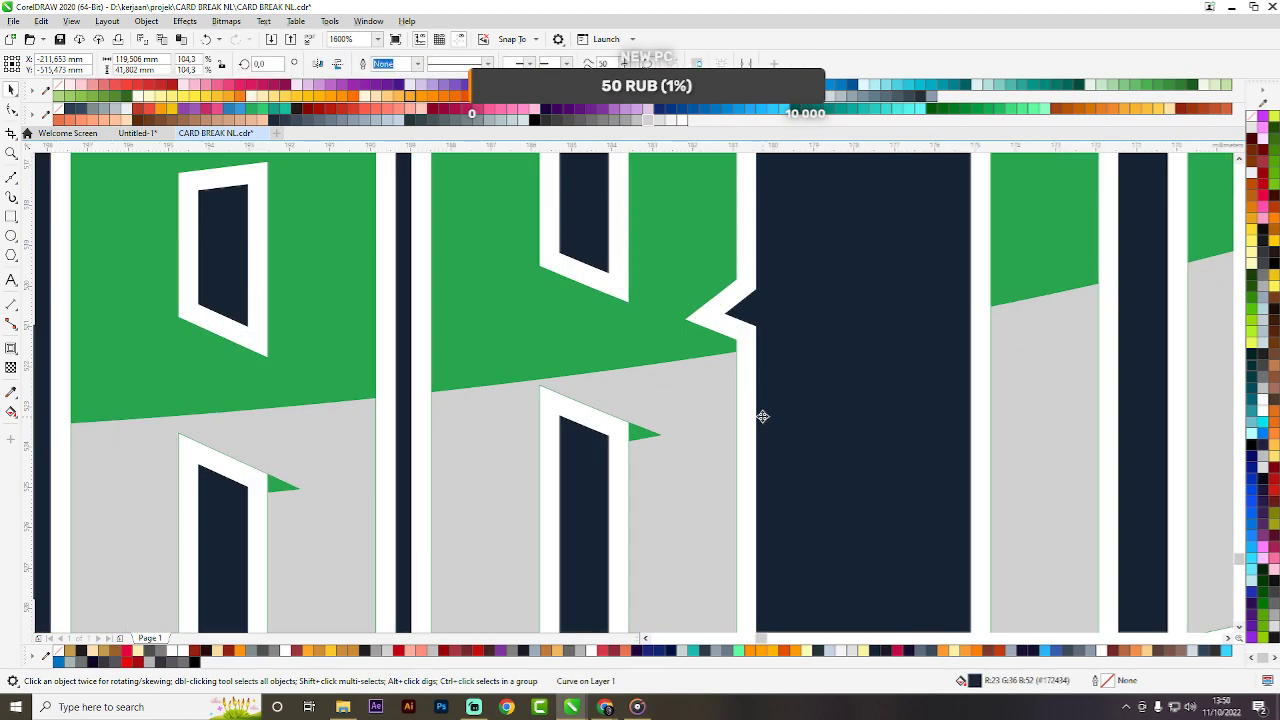
Delete the grey lower-half shape lying over the green CARD BREAK NL lettering.
{"action": "left_click", "coordinate": [641, 436]}
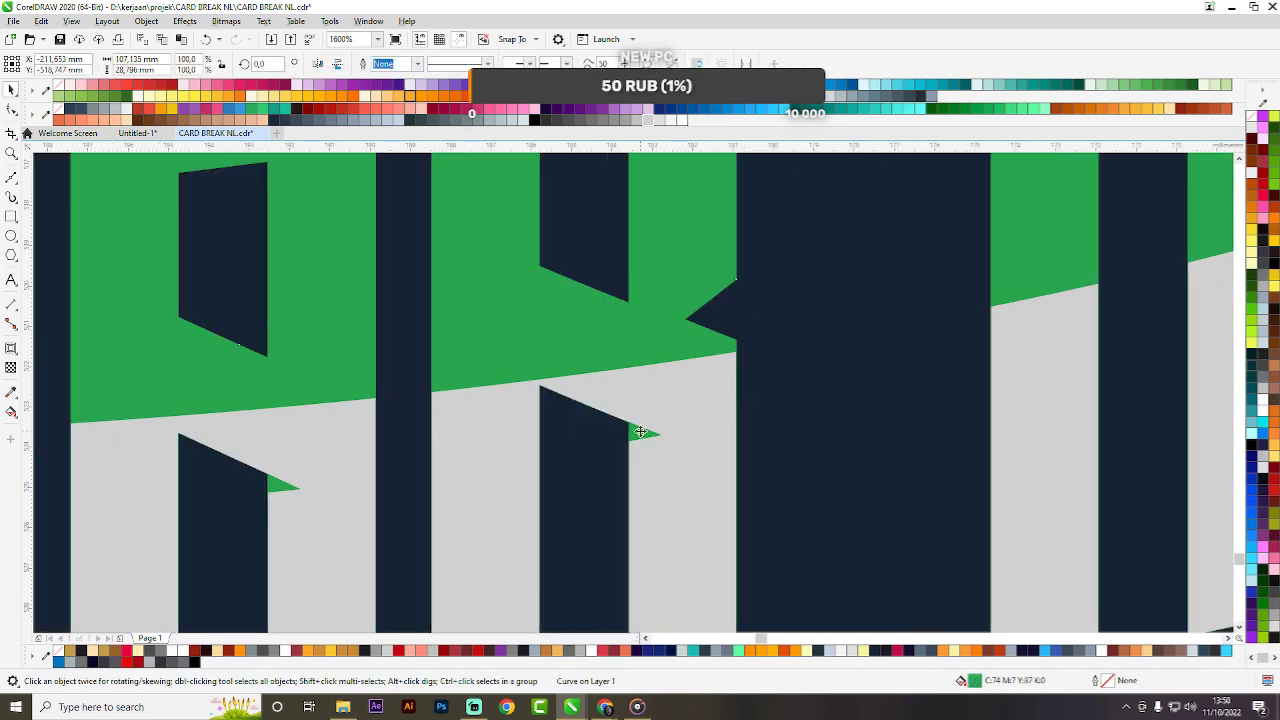
{"action": "scroll", "coordinate": [641, 436], "scroll_direction": "down", "scroll_amount": 3}
{"action": "left_click", "coordinate": [718, 397]}
{"action": "scroll", "coordinate": [718, 397], "scroll_direction": "down", "scroll_amount": 2}
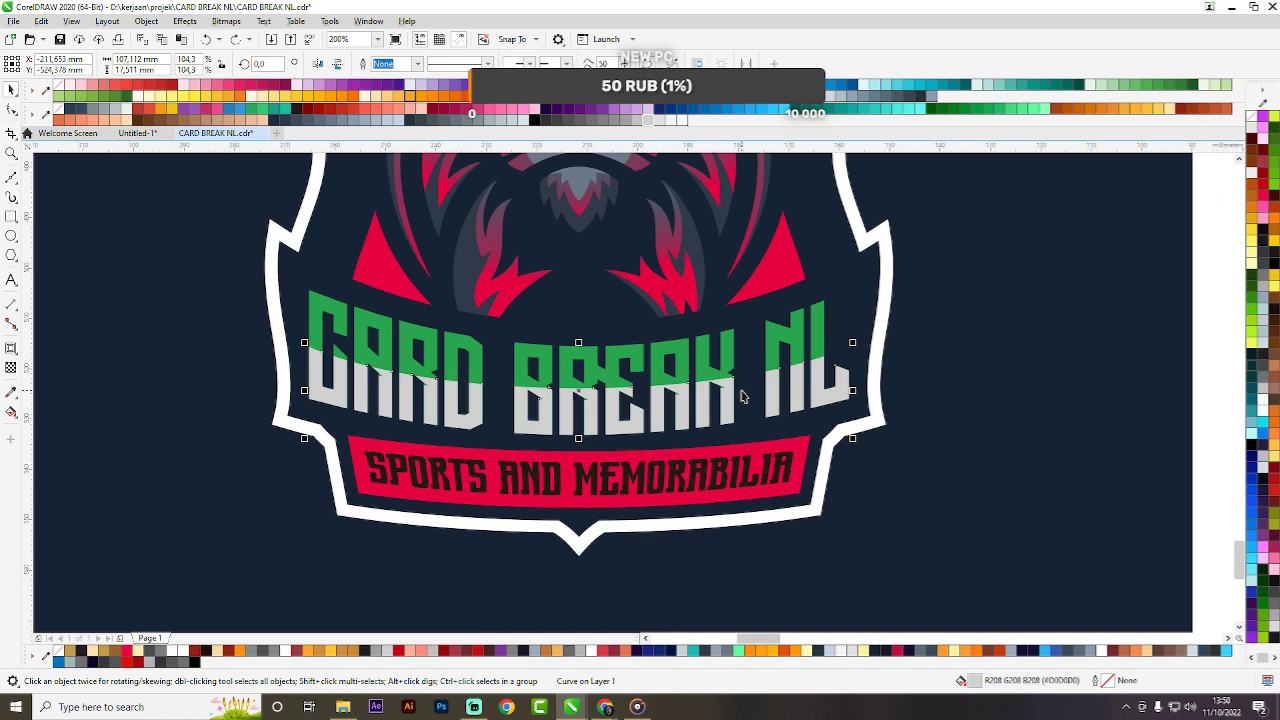
{"action": "key", "text": "Delete"}
Add a thin white outer contour, offset about 0.422 mm, around the green CARD BREAK NL lettering.
{"action": "scroll", "coordinate": [718, 362], "scroll_direction": "down", "scroll_amount": 1}
{"action": "scroll", "coordinate": [793, 327], "scroll_direction": "up", "scroll_amount": 1}
{"action": "left_click_drag", "start_coordinate": [805, 374], "coordinate": [859, 406]}
{"action": "scroll", "coordinate": [740, 385], "scroll_direction": "up", "scroll_amount": 1}
{"action": "key", "text": "ctrl+F9"}
{"action": "left_click", "coordinate": [735, 396]}
{"action": "scroll", "coordinate": [735, 393], "scroll_direction": "up", "scroll_amount": 1}
{"action": "scroll", "coordinate": [798, 381], "scroll_direction": "down", "scroll_amount": 2}
{"action": "key", "text": "space"}
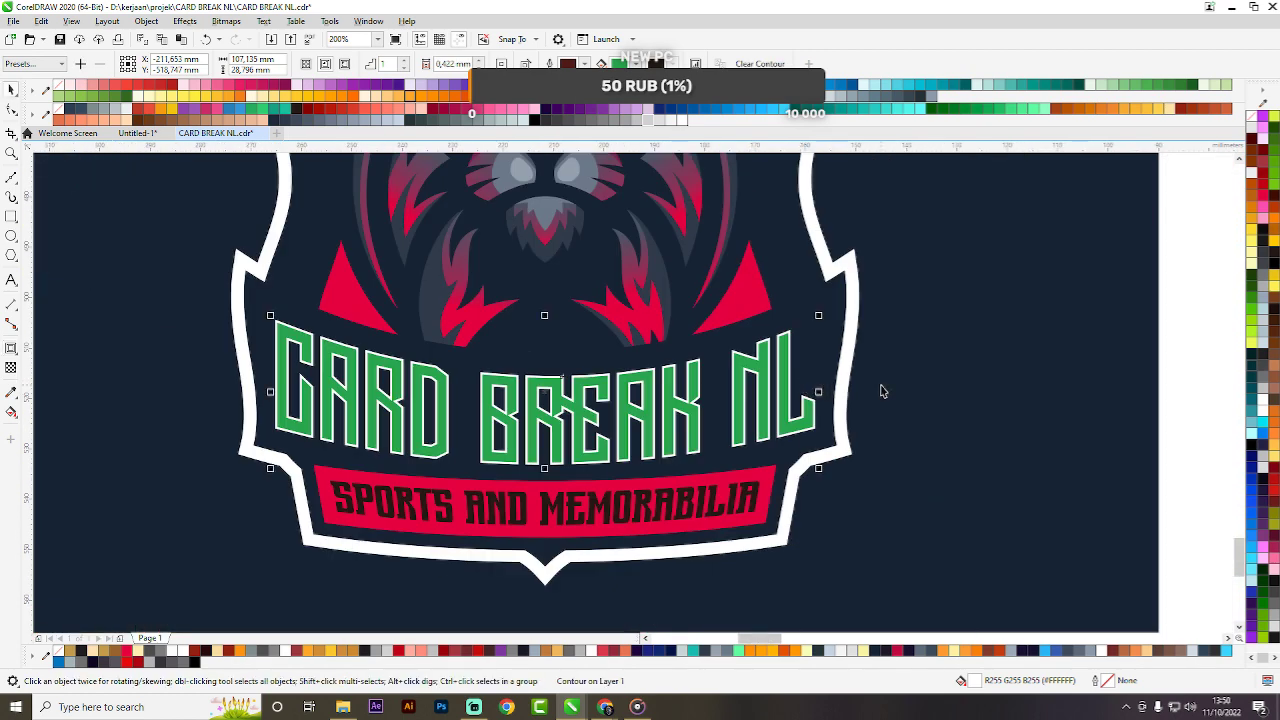
{"action": "scroll", "coordinate": [882, 391], "scroll_direction": "down", "scroll_amount": 2}
{"action": "key", "text": "Escape"}
{"action": "scroll", "coordinate": [785, 366], "scroll_direction": "up", "scroll_amount": 2}
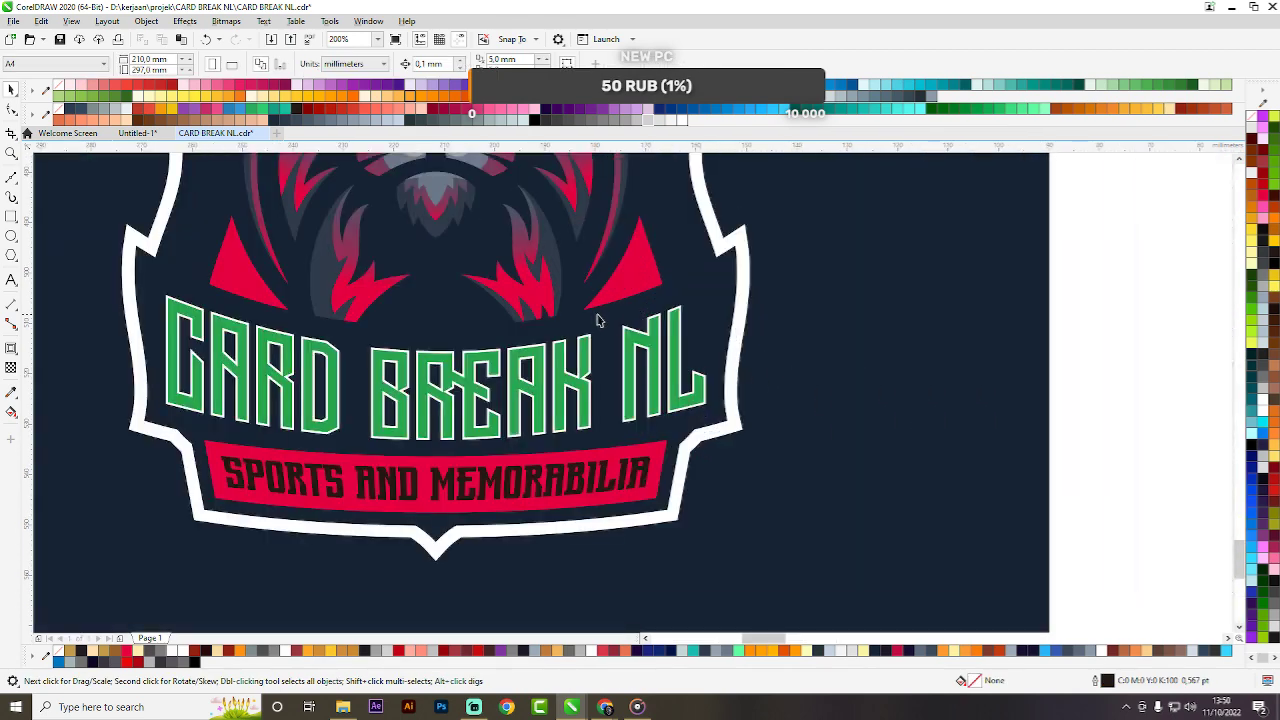
Move the navy shape over the upper lettering, resize it to about 115.8 × 47.9 mm, and nudge it upward to set the dividing curve.
{"action": "left_click_drag", "start_coordinate": [592, 330], "coordinate": [600, 256]}
{"action": "right_click", "coordinate": [600, 256]}
{"action": "left_click", "coordinate": [478, 350]}
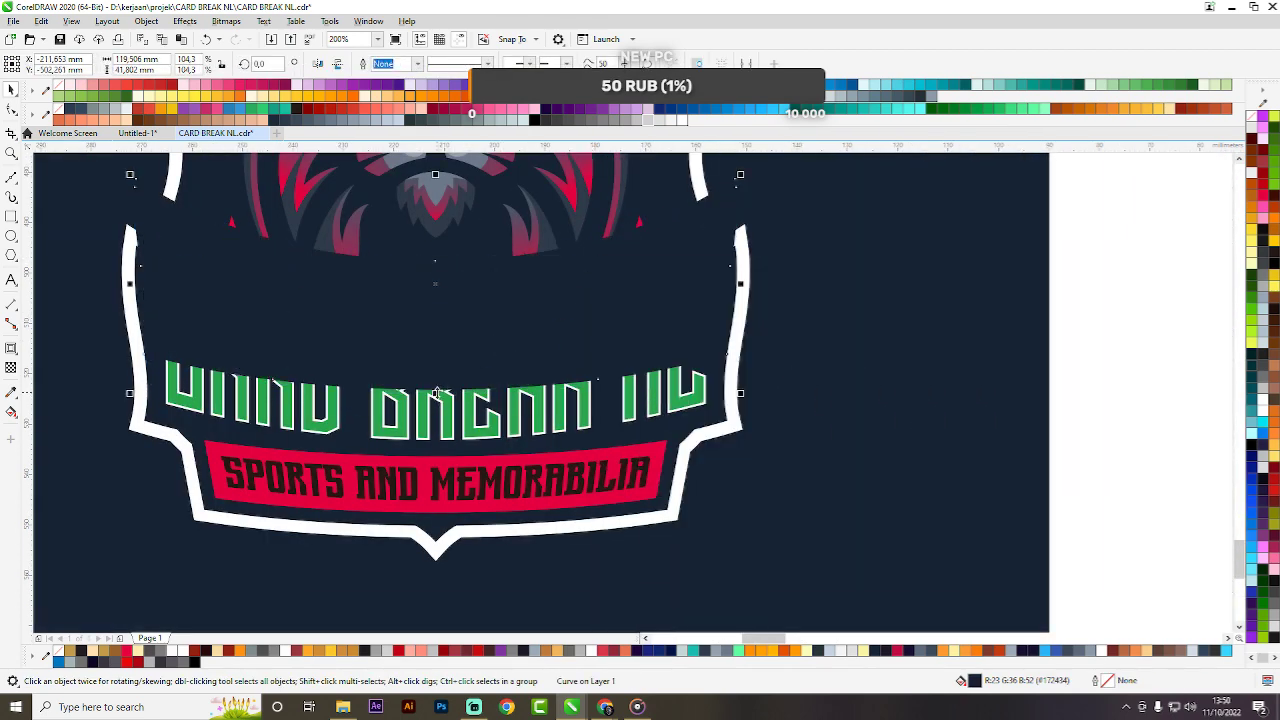
{"action": "left_click_drag", "start_coordinate": [436, 390], "coordinate": [440, 406]}
{"action": "mouse_move", "coordinate": [743, 284]}
{"action": "left_mouse_down"}
{"action": "mouse_move", "coordinate": [724, 283]}
{"action": "mouse_move", "coordinate": [737, 283]}
{"action": "left_mouse_up"}
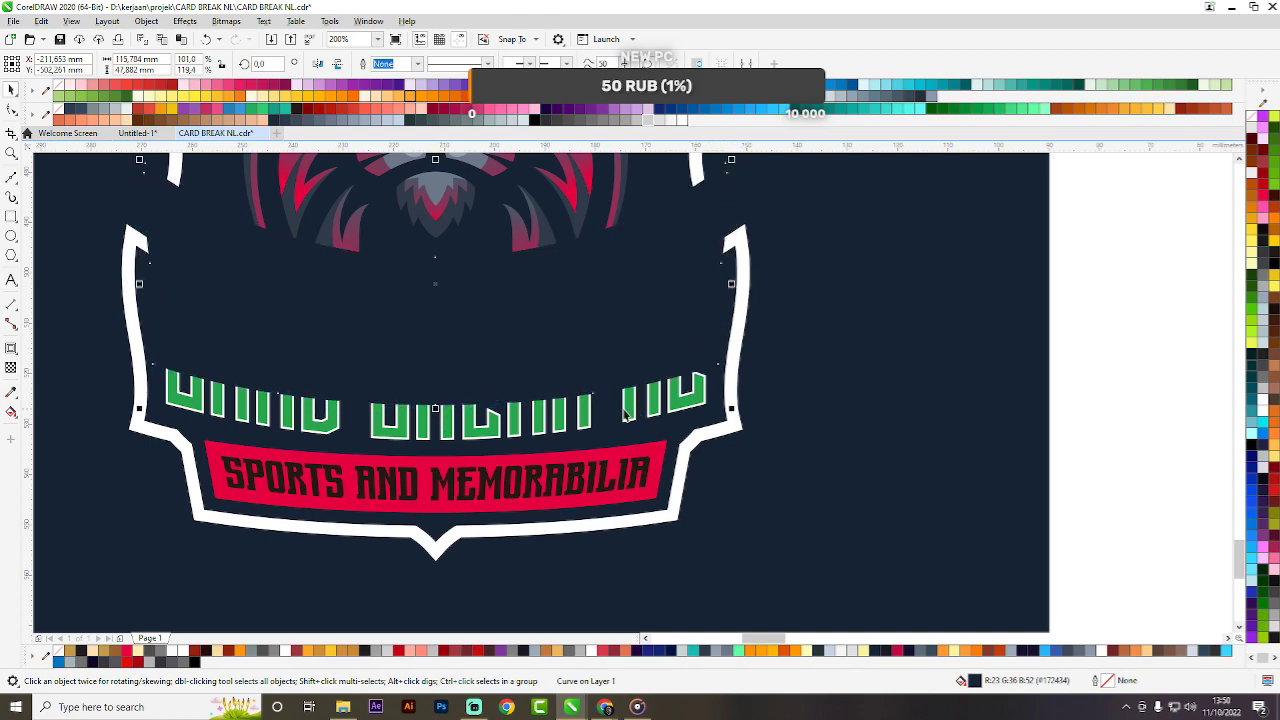
{"action": "left_click_drag", "start_coordinate": [497, 383], "coordinate": [497, 375]}
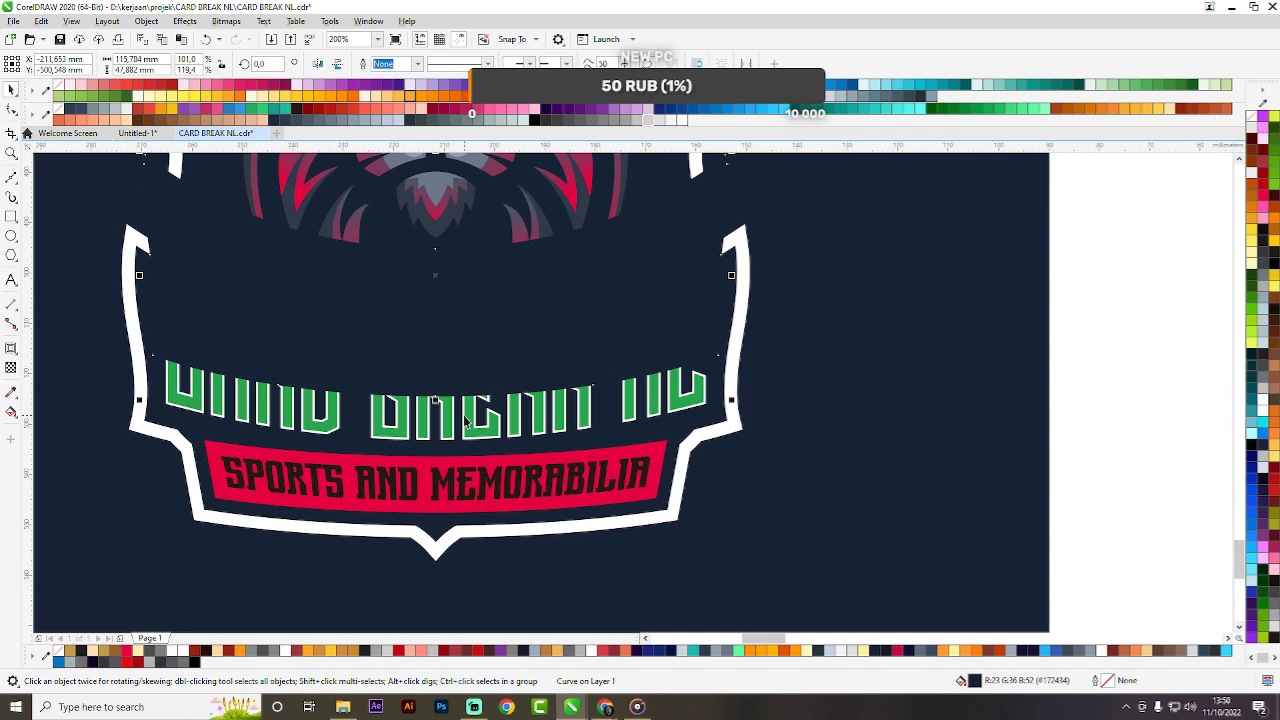
Subtract the navy shape from the green lettering and fill the remaining lower part of the letters with light grey R208 G208 B208.
{"action": "left_click", "coordinate": [473, 414], "text": "shift"}
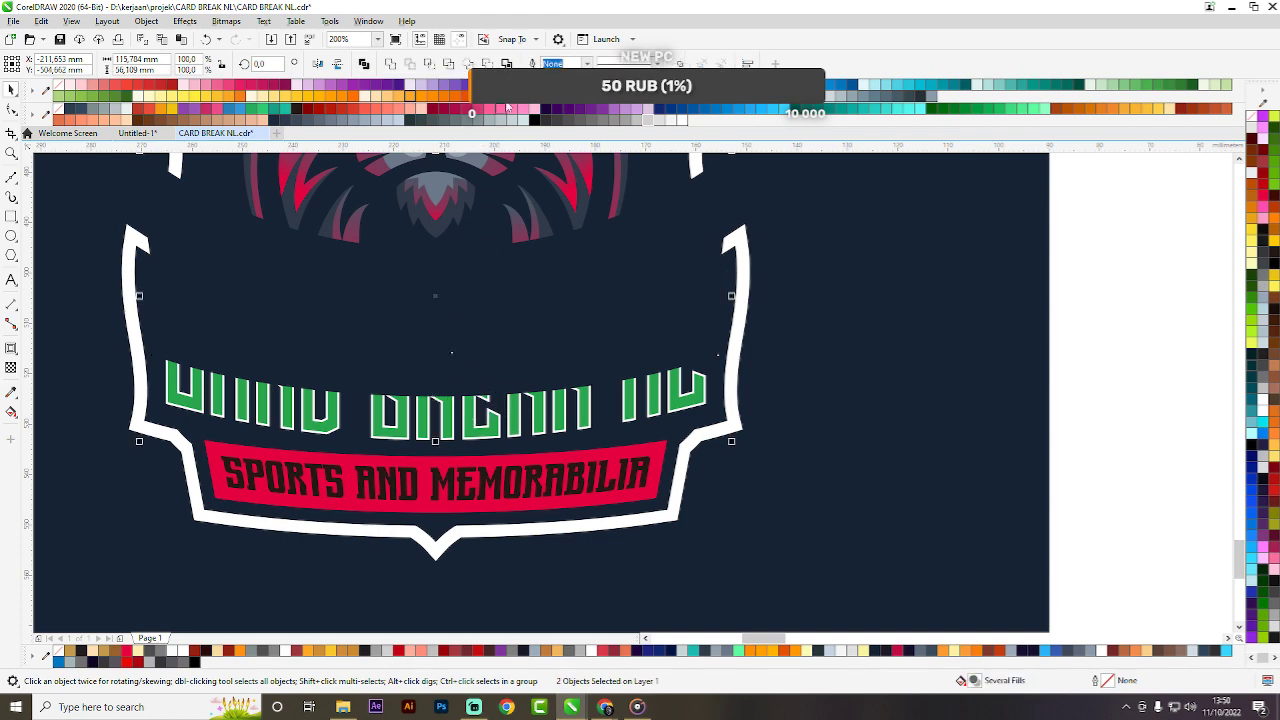
{"action": "left_click", "coordinate": [487, 63]}
{"action": "left_click", "coordinate": [647, 119]}
{"action": "scroll", "coordinate": [625, 300], "scroll_direction": "down", "scroll_amount": 2}
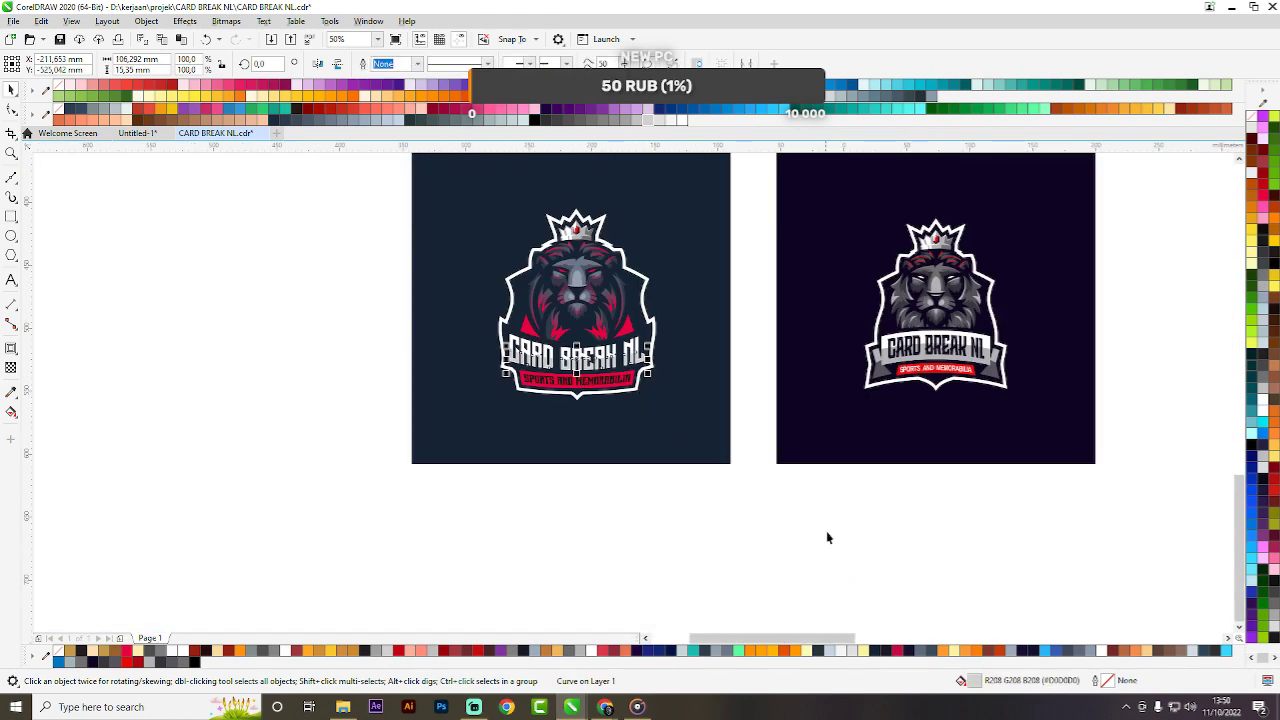
{"action": "left_click", "coordinate": [826, 536]}
{"action": "scroll", "coordinate": [678, 337], "scroll_direction": "up", "scroll_amount": 2}
{"action": "scroll", "coordinate": [450, 302], "scroll_direction": "down", "scroll_amount": 2}
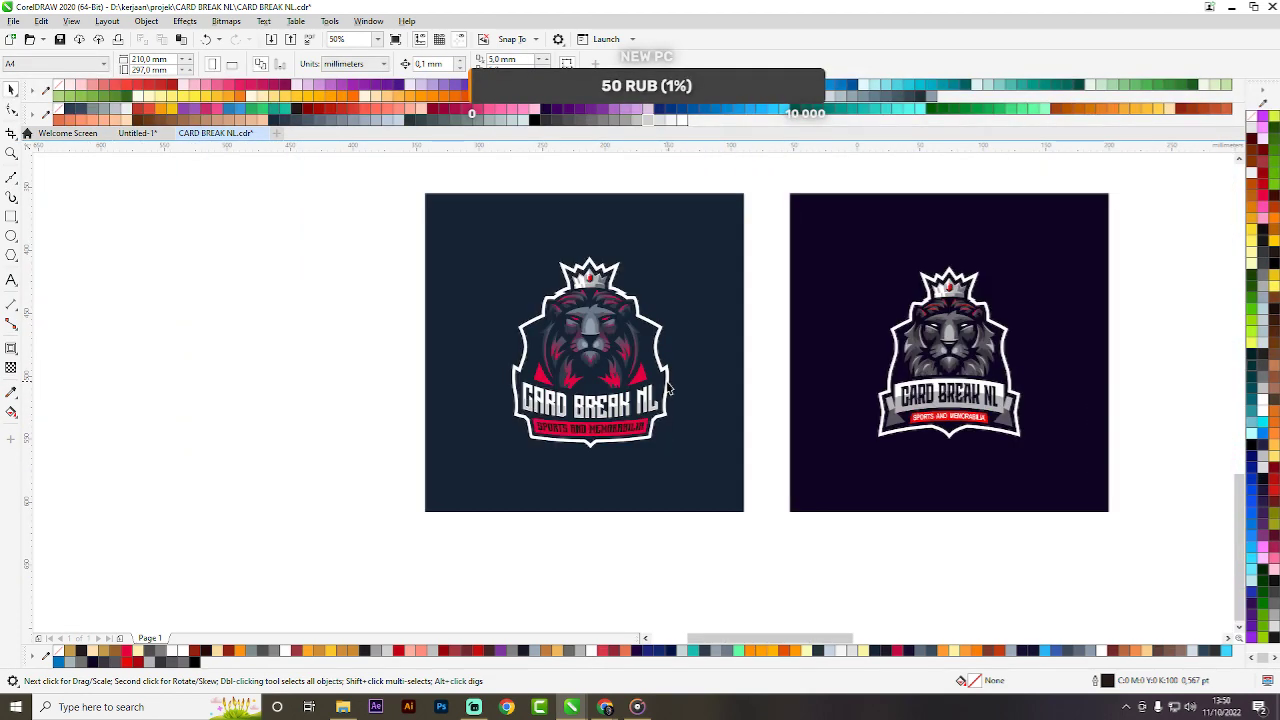
Group all objects of the lion logo and centre the group on its navy background square.
{"action": "left_click_drag", "start_coordinate": [313, 207], "coordinate": [789, 524]}
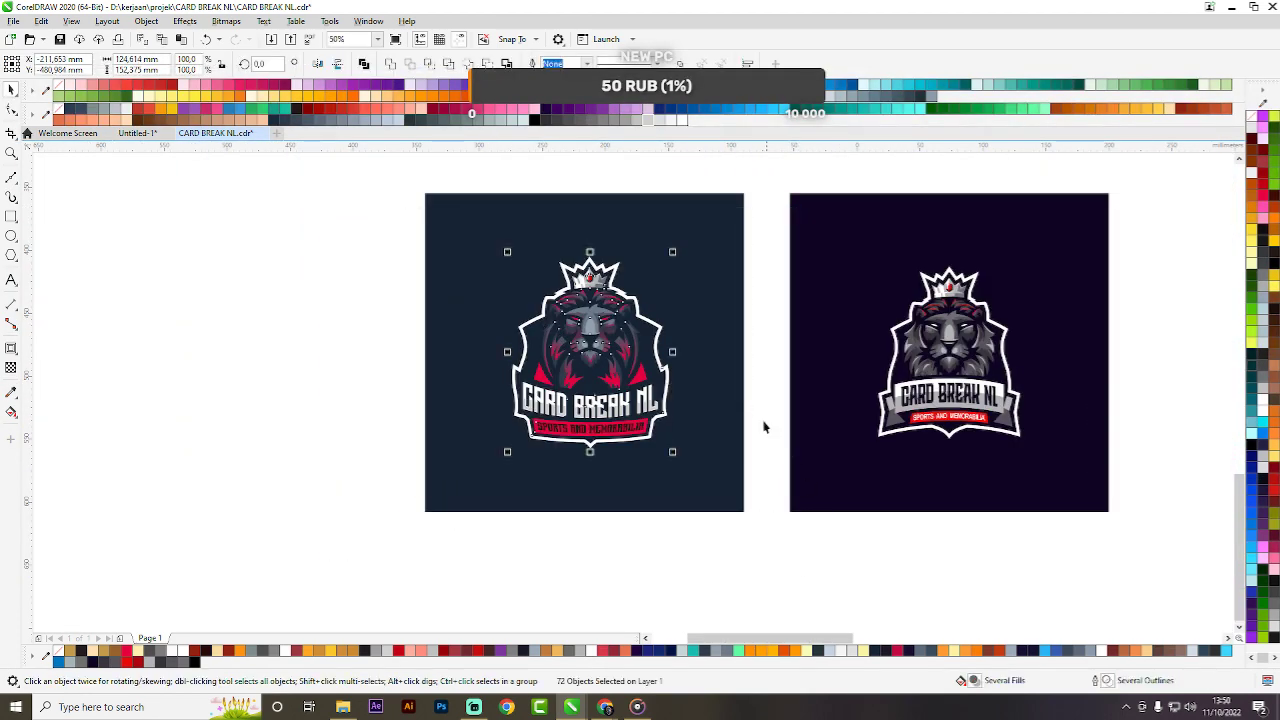
{"action": "left_click_drag", "start_coordinate": [786, 172], "coordinate": [365, 475]}
{"action": "left_click", "coordinate": [711, 275], "text": "shift"}
{"action": "left_click", "coordinate": [757, 251]}
{"action": "left_click", "coordinate": [597, 319]}
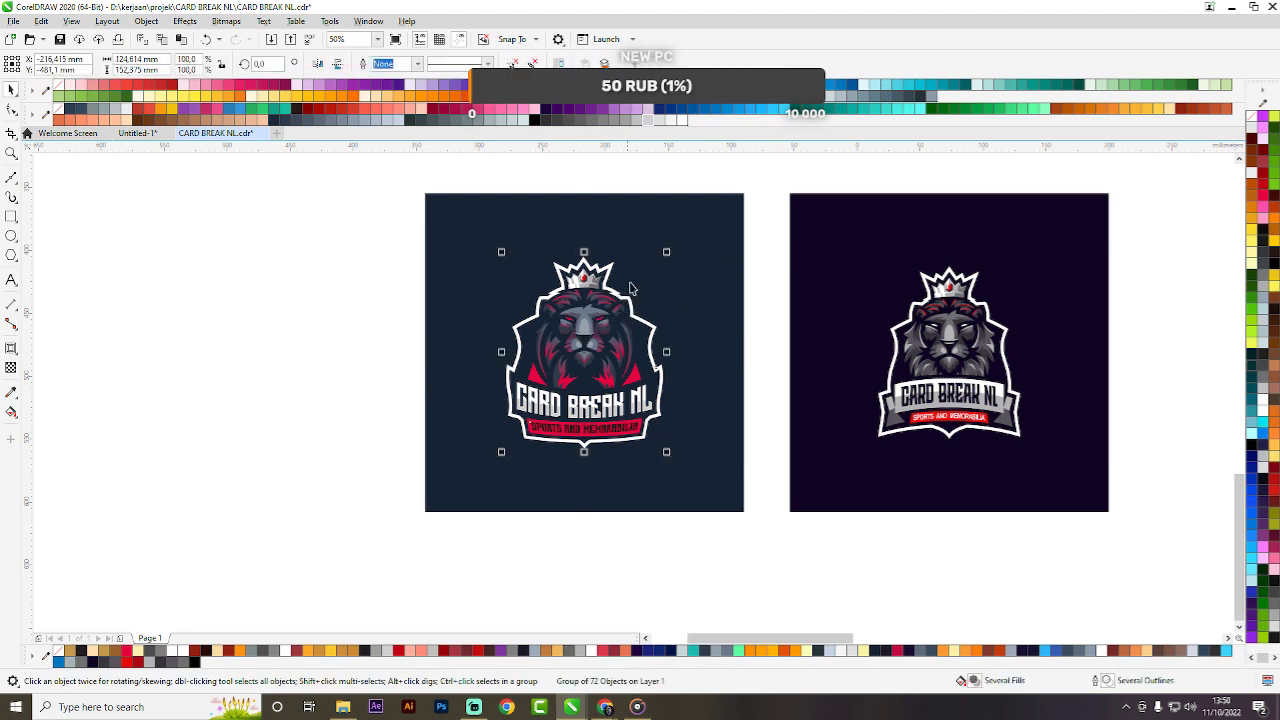
Scale the logo down slightly about its centre and group it with the navy background.
{"action": "left_click_drag", "start_coordinate": [665, 250], "coordinate": [651, 258]}
{"action": "left_click_drag", "start_coordinate": [397, 182], "coordinate": [776, 600]}
{"action": "key", "text": "ctrl+g"}
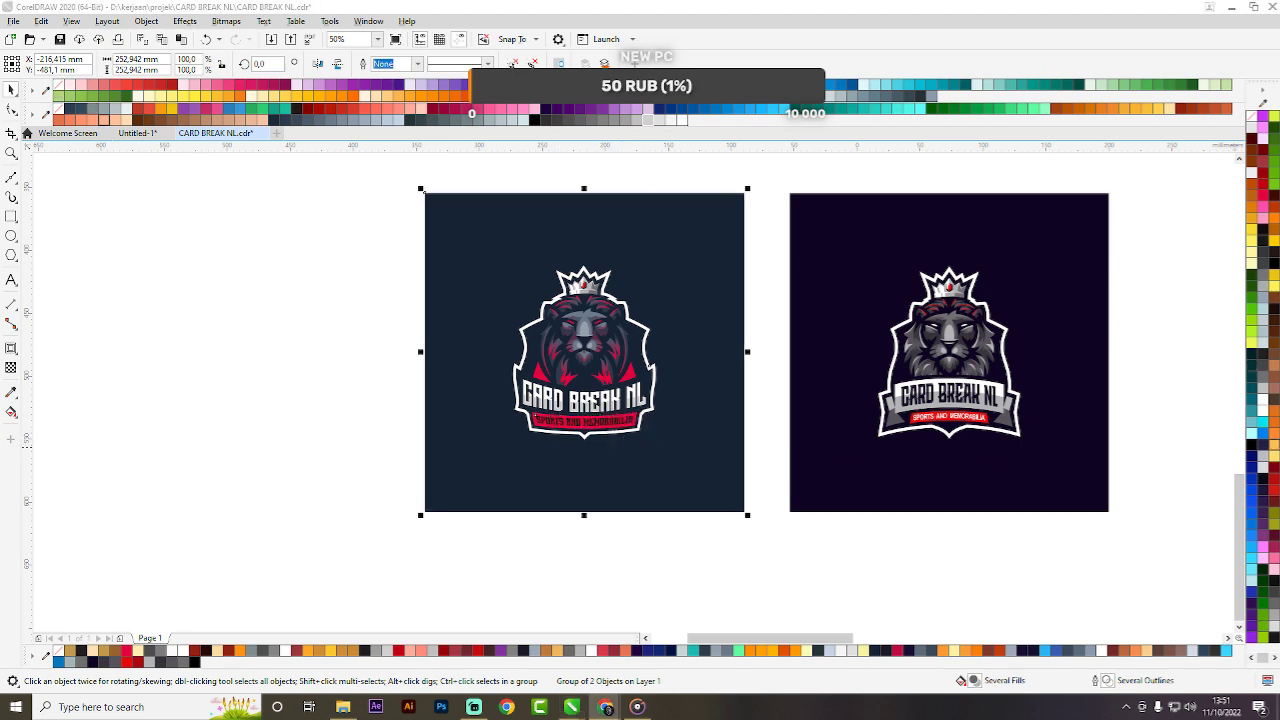
{"action": "left_click", "coordinate": [237, 215]}
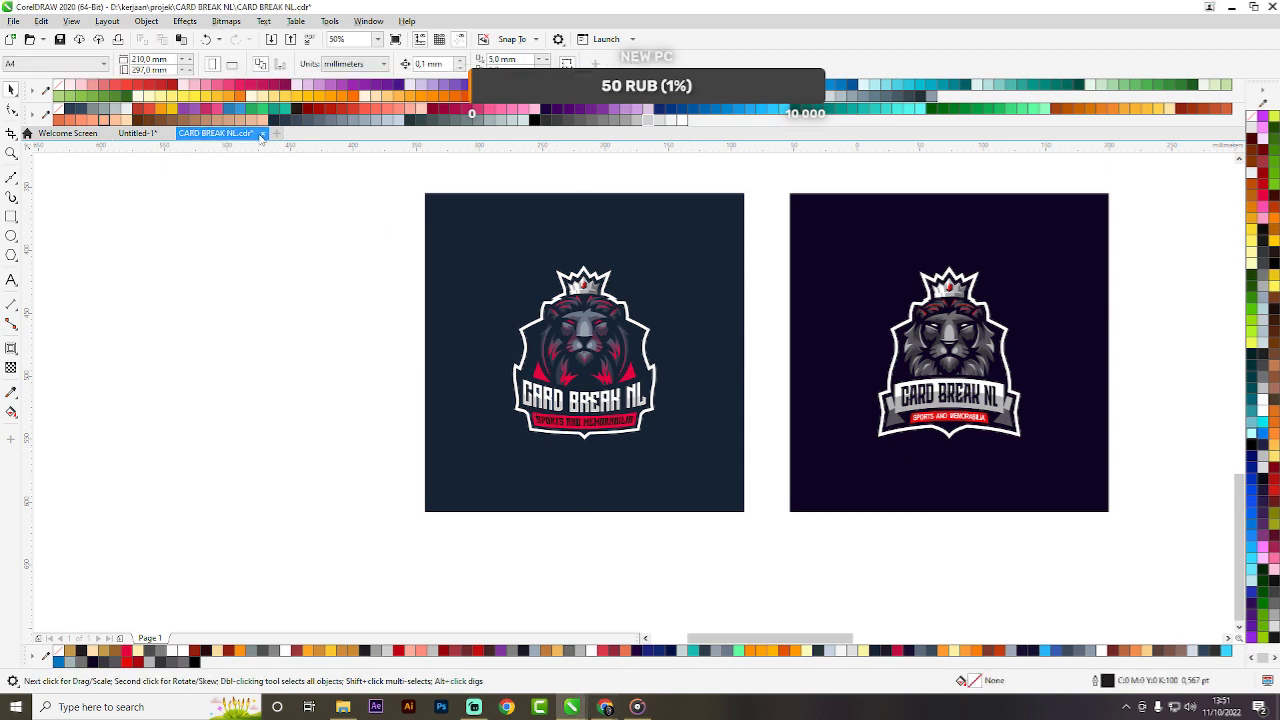
Close the CARD BREAK NL document, saving its changes.
{"action": "left_click", "coordinate": [262, 134]}
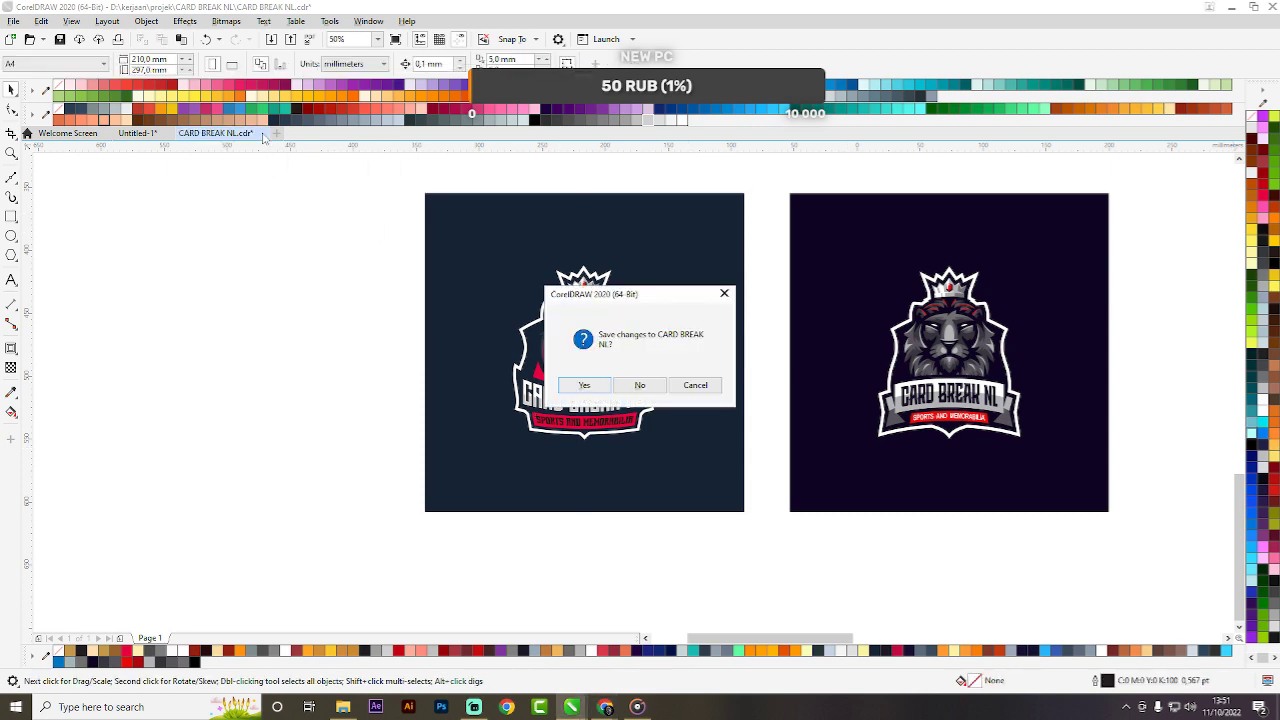
{"action": "left_click", "coordinate": [724, 293]}
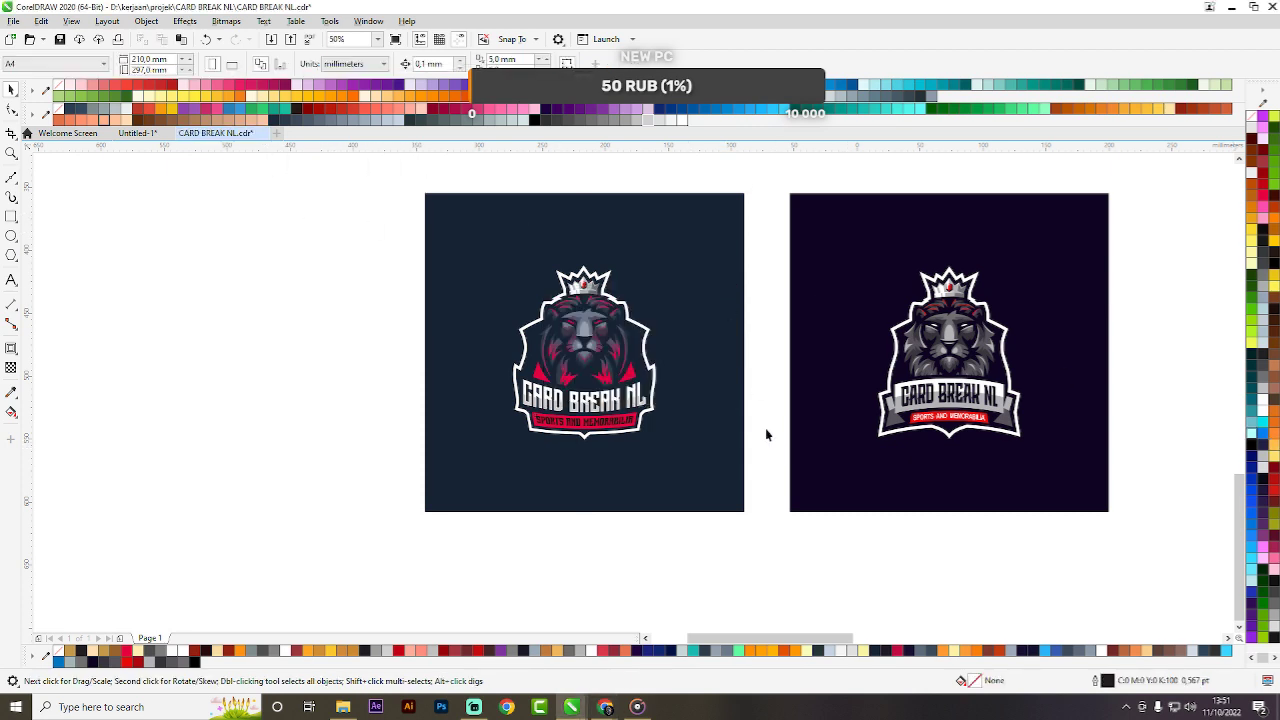
{"action": "left_click", "coordinate": [262, 134]}
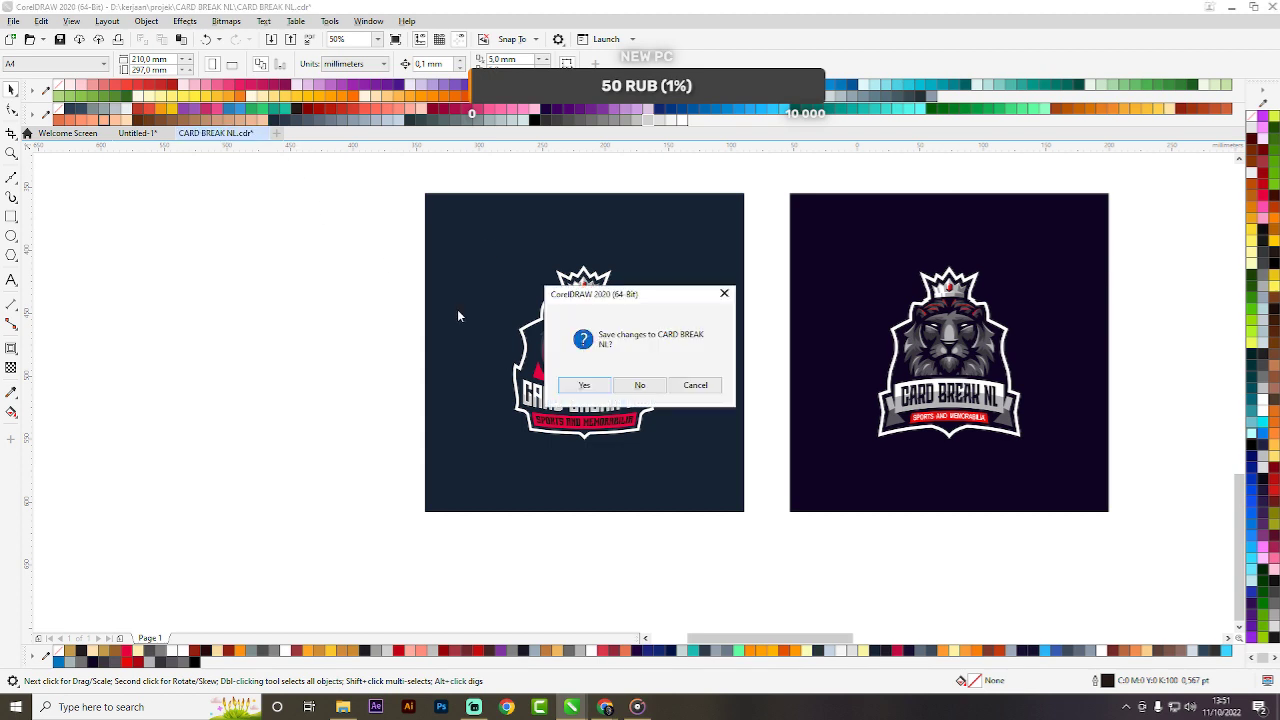
{"action": "left_click", "coordinate": [580, 385]}
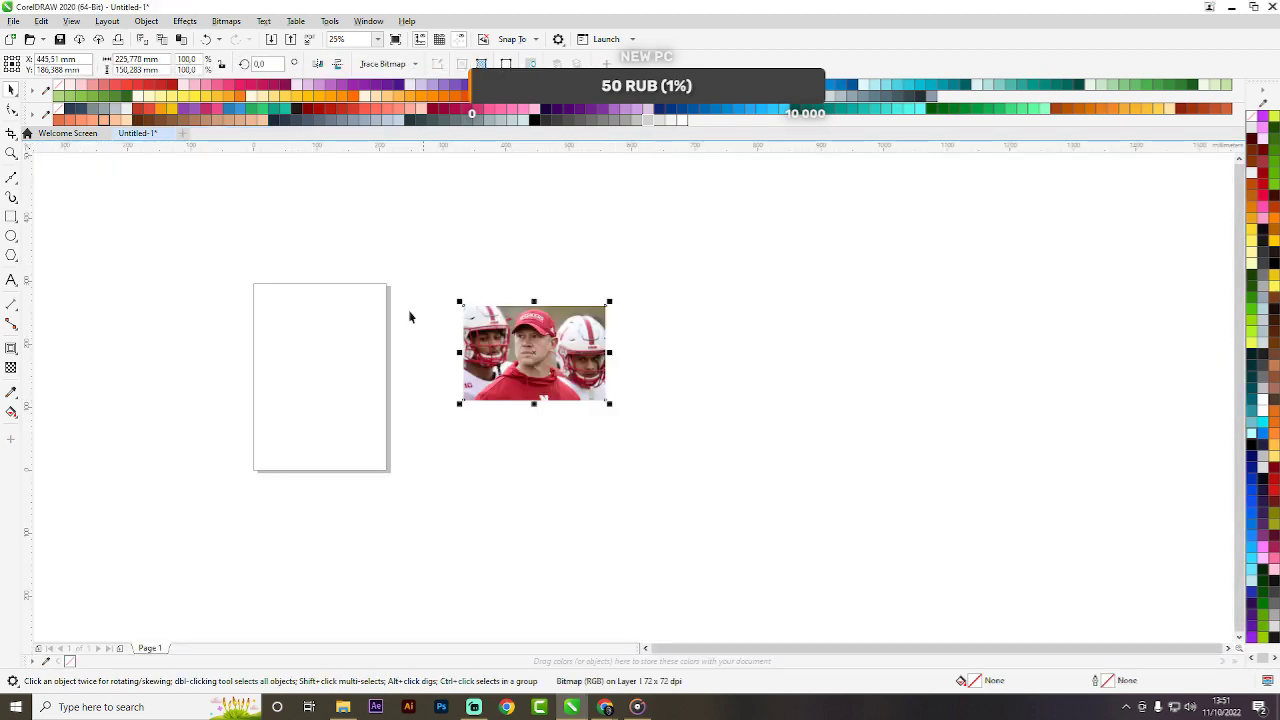
Draw a square about 175 mm wide over the football photo and centre it on the photo.
{"action": "scroll", "coordinate": [572, 362], "scroll_direction": "up", "scroll_amount": 2}
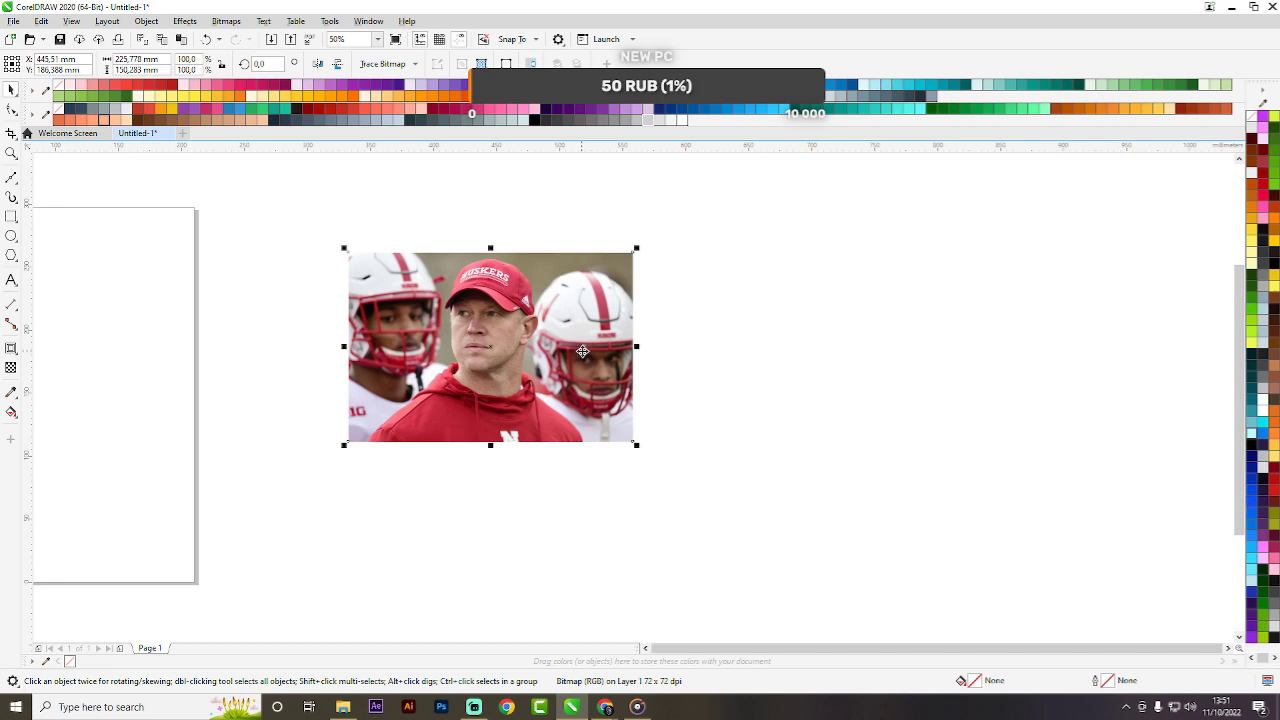
{"action": "scroll", "coordinate": [582, 351], "scroll_direction": "up", "scroll_amount": 1}
{"action": "left_click", "coordinate": [1026, 374]}
{"action": "left_click", "coordinate": [11, 216]}
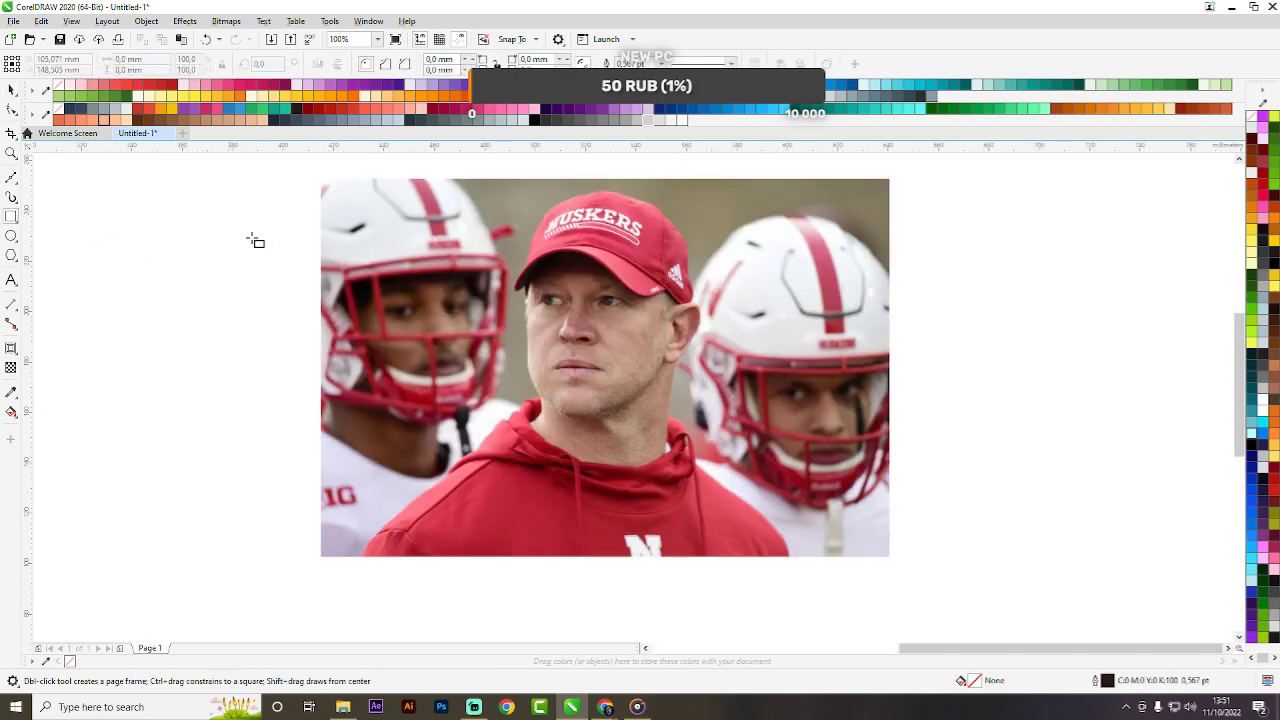
{"action": "left_click_drag", "start_coordinate": [355, 179], "coordinate": [796, 557]}
{"action": "key", "text": "space"}
{"action": "left_click", "coordinate": [822, 533], "text": "shift"}
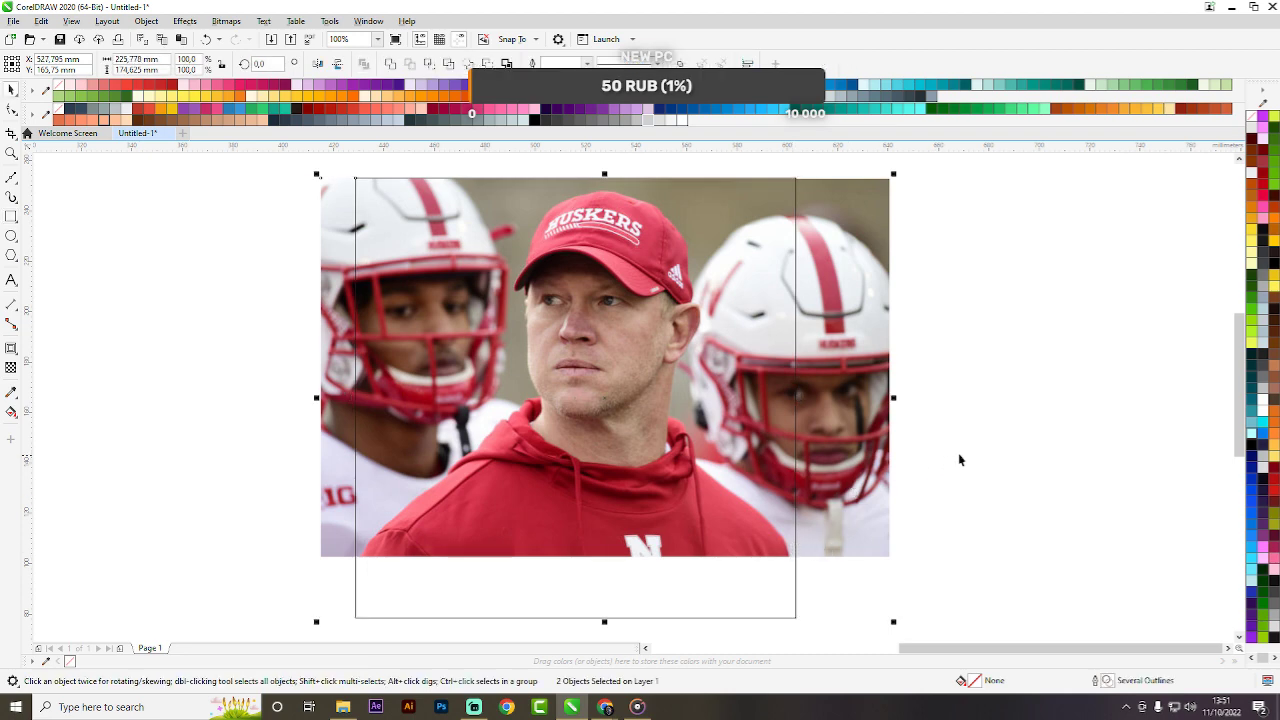
{"action": "key", "text": "c"}
{"action": "key", "text": "e"}
{"action": "left_click", "coordinate": [957, 453]}
Shrink the square about its centre to about 150.3 mm, matching the photo's height.
{"action": "left_click", "coordinate": [827, 167]}
{"action": "scroll", "coordinate": [786, 298], "scroll_direction": "down", "scroll_amount": 2}
{"action": "scroll", "coordinate": [784, 237], "scroll_direction": "up", "scroll_amount": 2}
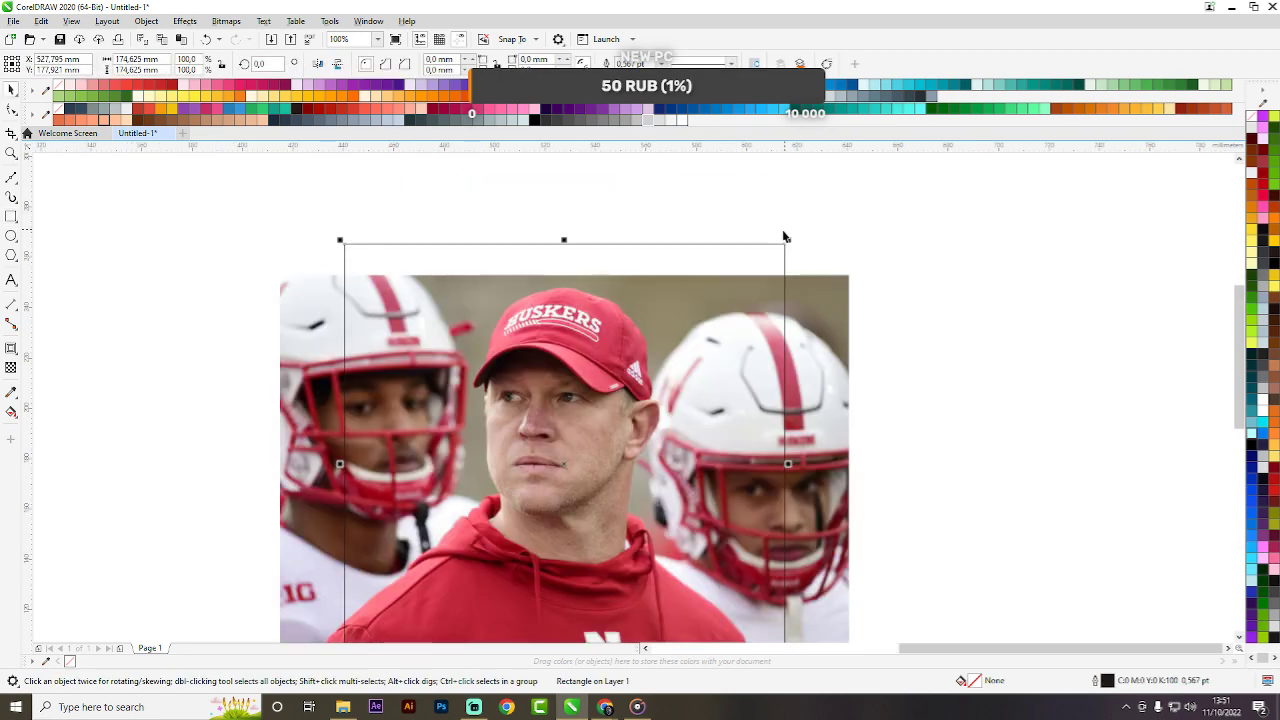
{"action": "left_click_drag", "start_coordinate": [787, 241], "coordinate": [815, 275]}
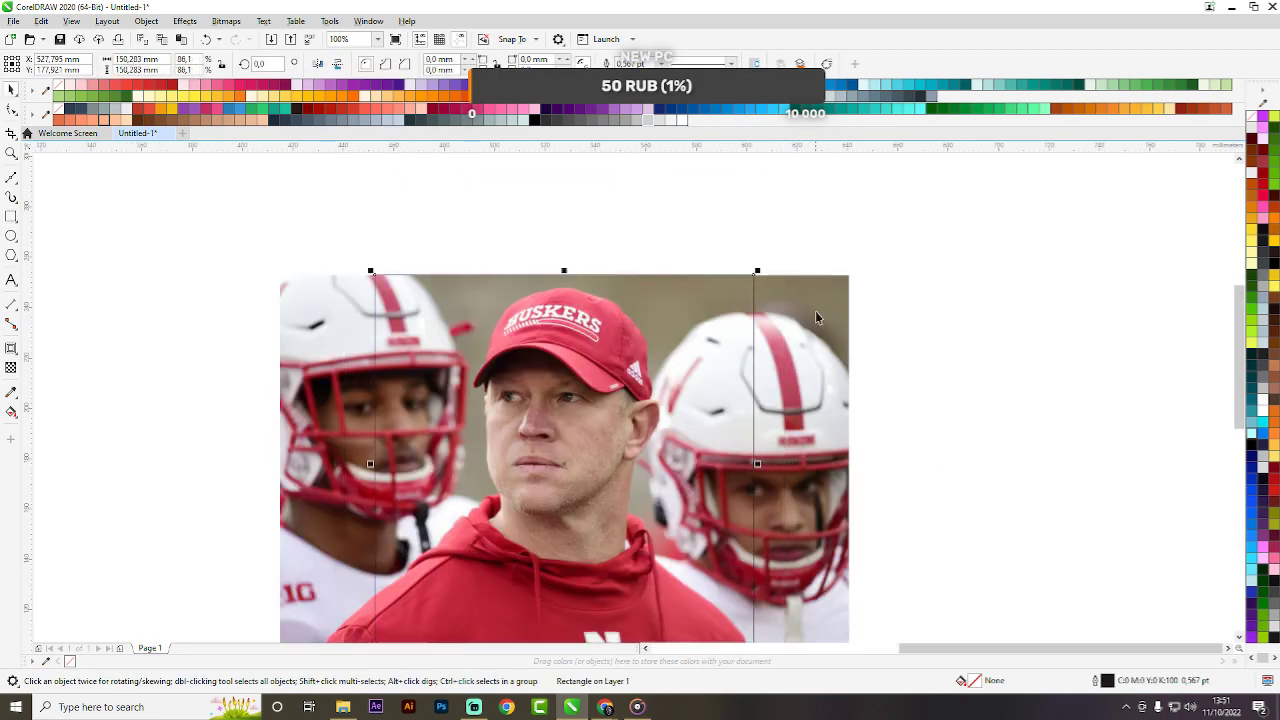
Intersect the photo with the square to get a square crop, and delete the original uncropped photo.
{"action": "left_click", "coordinate": [812, 323], "text": "shift"}
{"action": "left_click", "coordinate": [429, 63]}
{"action": "left_click", "coordinate": [300, 312]}
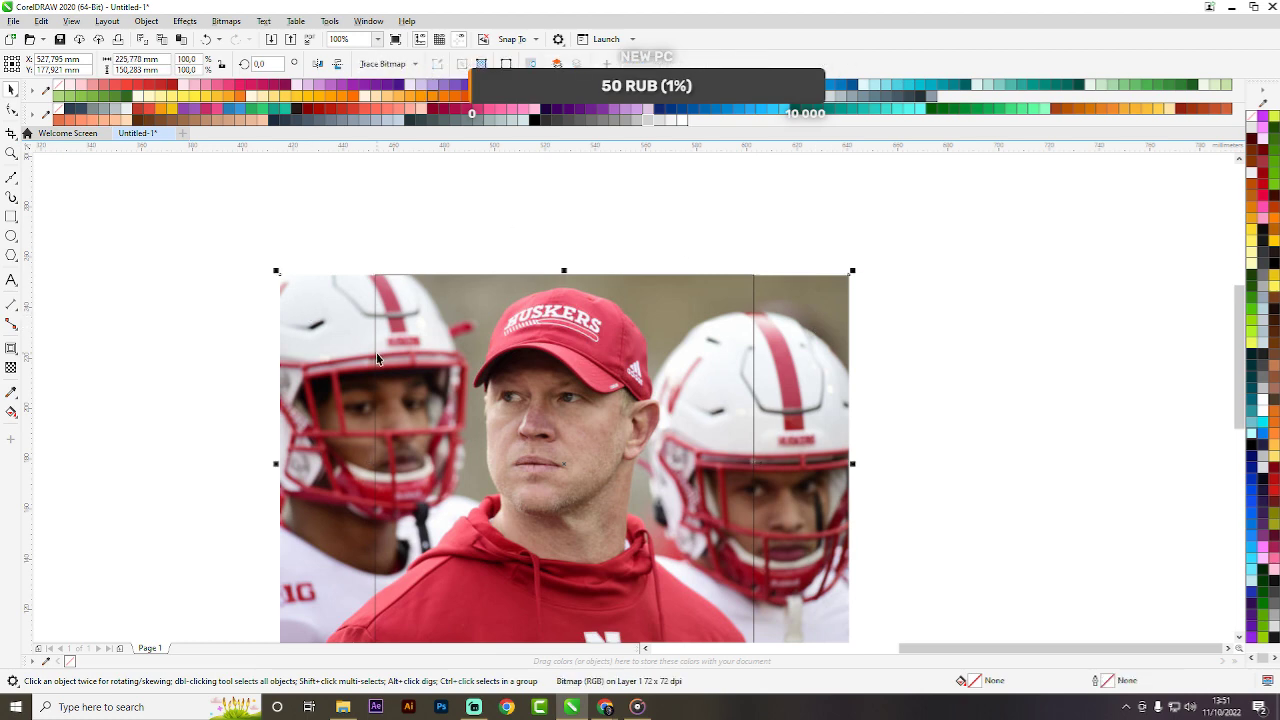
{"action": "key", "text": "Delete"}
{"action": "scroll", "coordinate": [448, 266], "scroll_direction": "down", "scroll_amount": 2}
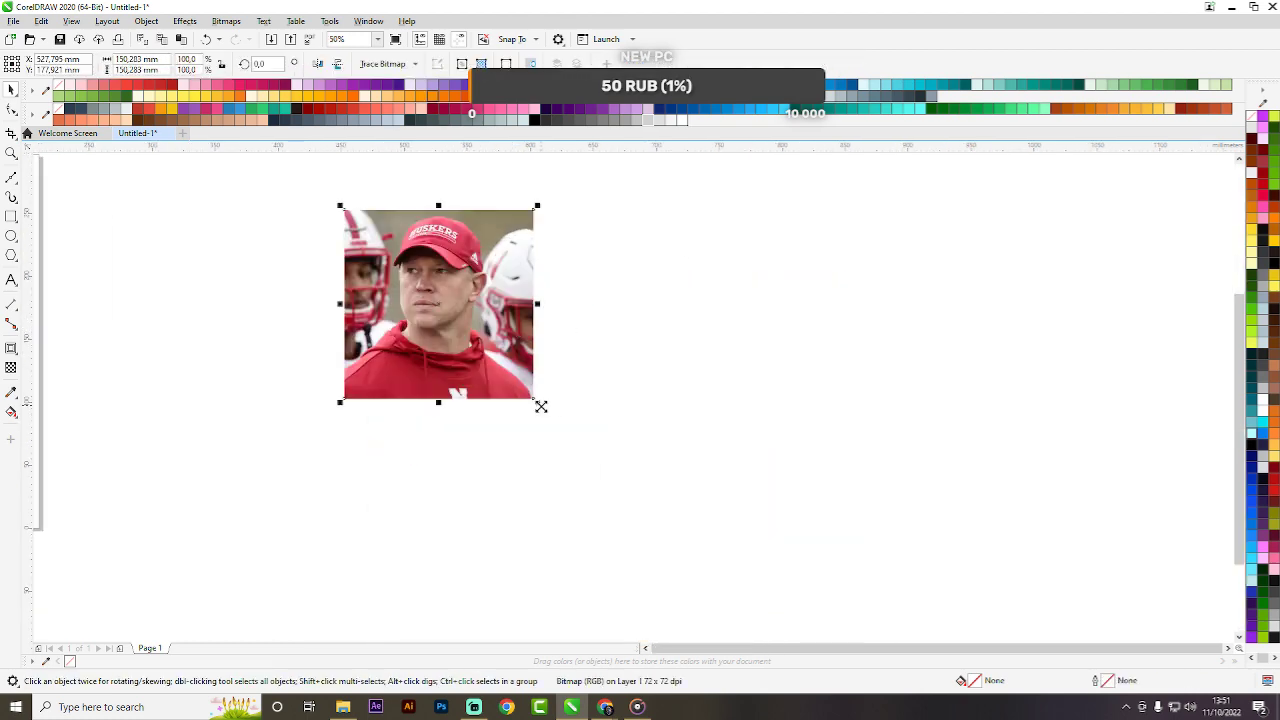
Enlarge the cropped photo to about 260 mm square and reposition it in the empty area beside the page.
{"action": "left_click_drag", "start_coordinate": [540, 406], "coordinate": [672, 537]}
{"action": "left_click_drag", "start_coordinate": [539, 436], "coordinate": [521, 383]}
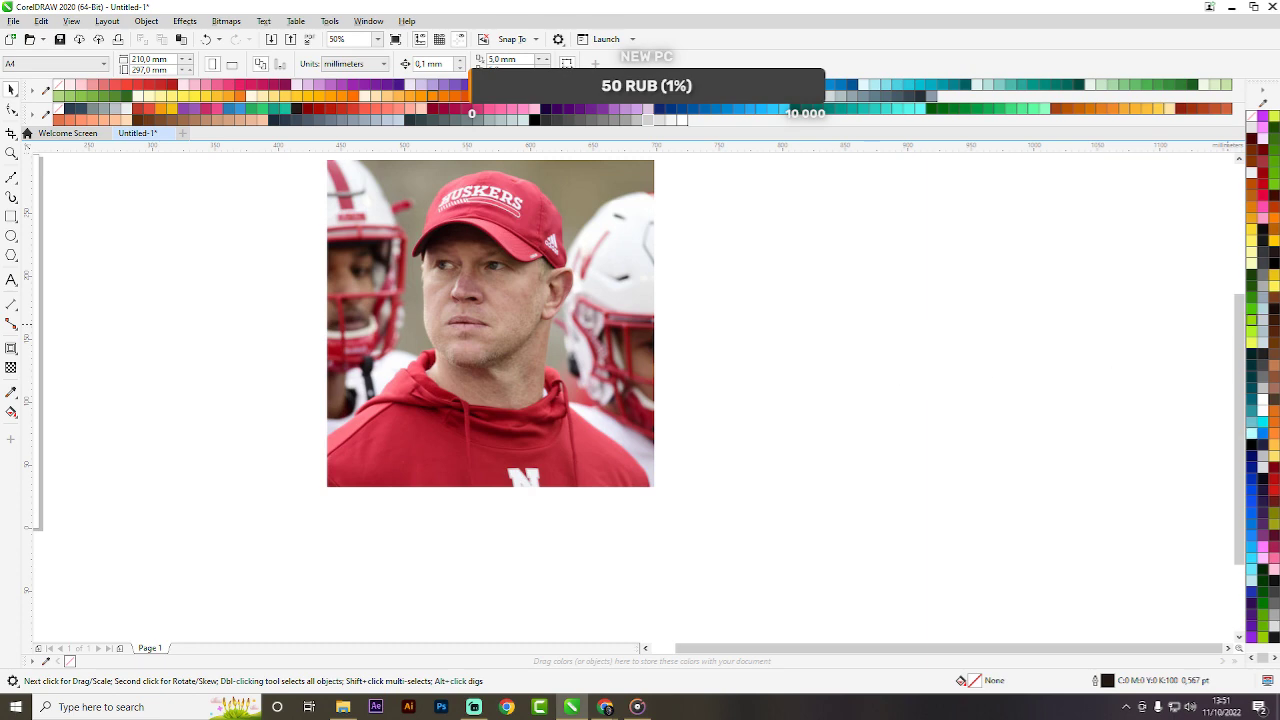
{"action": "left_click", "coordinate": [605, 707]}
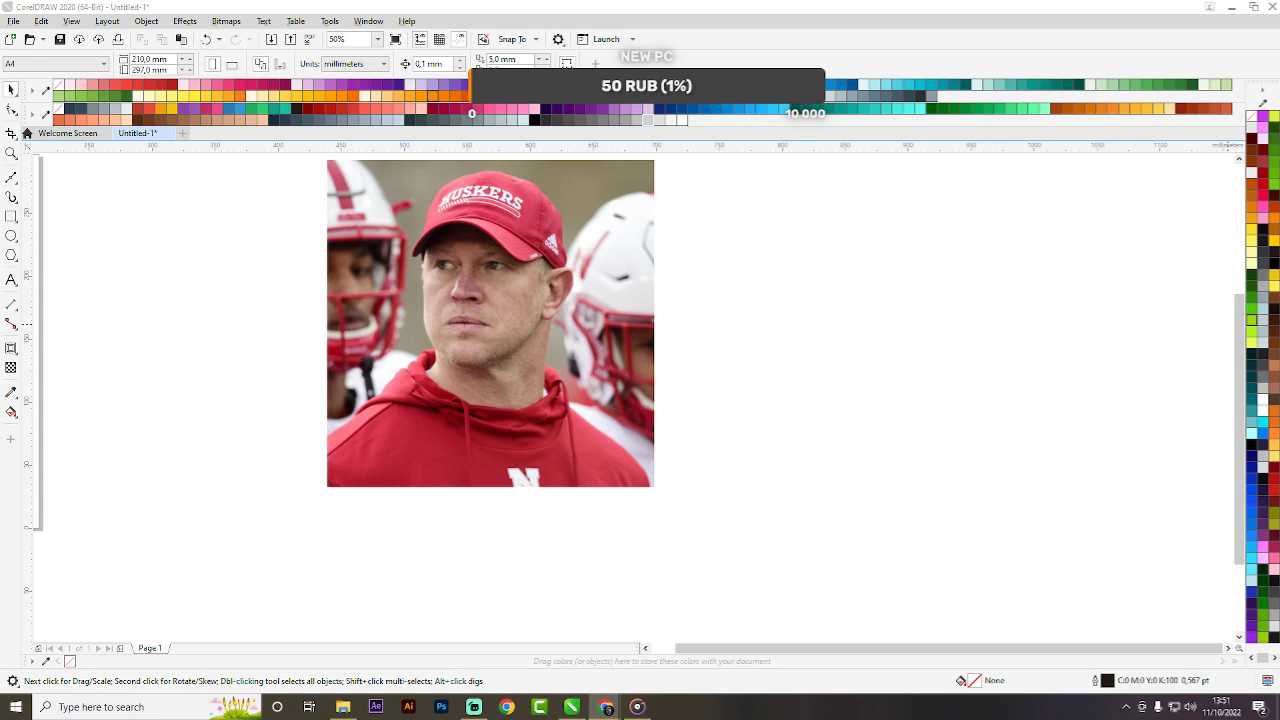
{"action": "left_click_drag", "start_coordinate": [607, 333], "coordinate": [733, 390]}
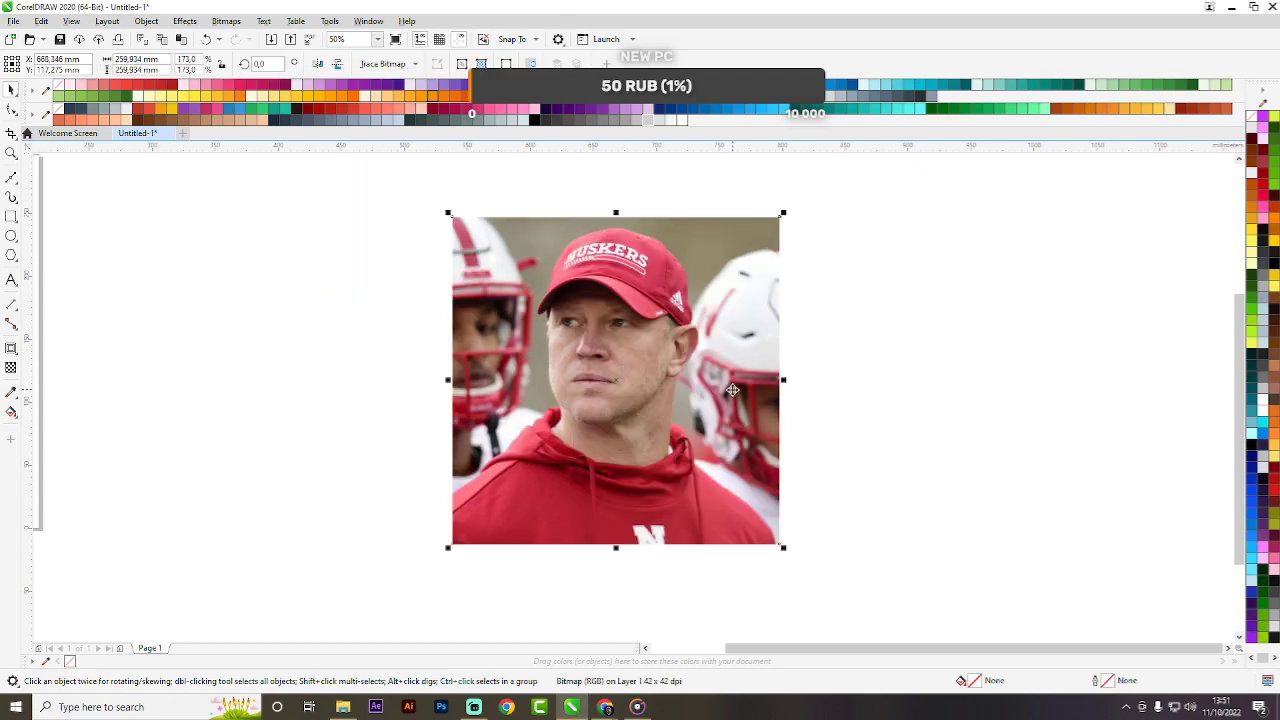
Apply a uniform transparency of 68 to the cropped photo.
{"action": "left_click", "coordinate": [11, 367]}
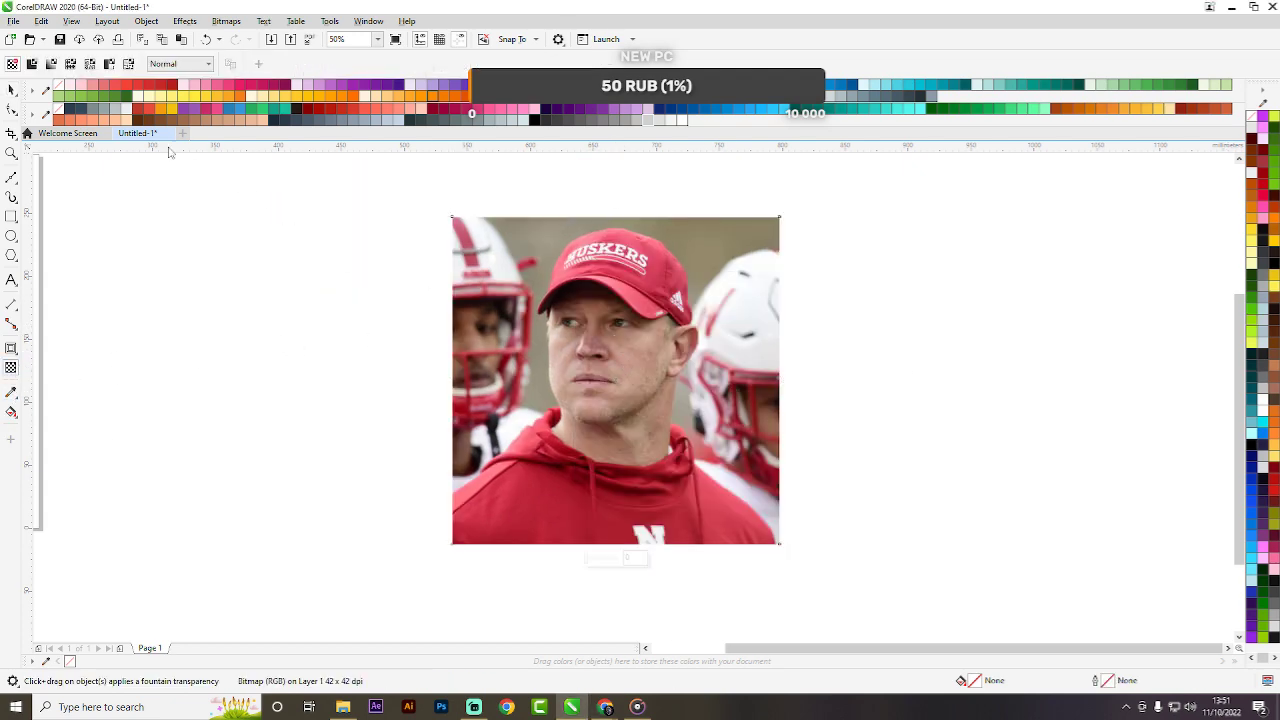
{"action": "left_click", "coordinate": [32, 64]}
{"action": "left_click", "coordinate": [608, 559]}
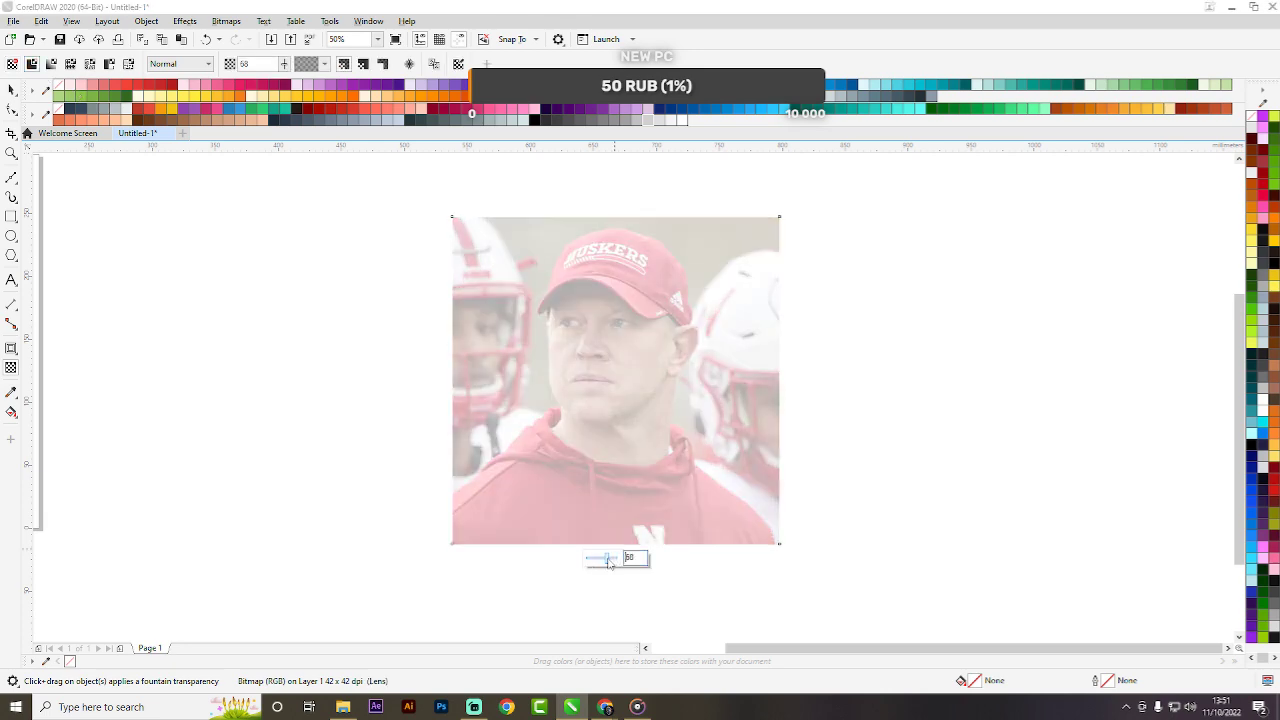
{"action": "left_click_drag", "start_coordinate": [609, 563], "coordinate": [609, 564]}
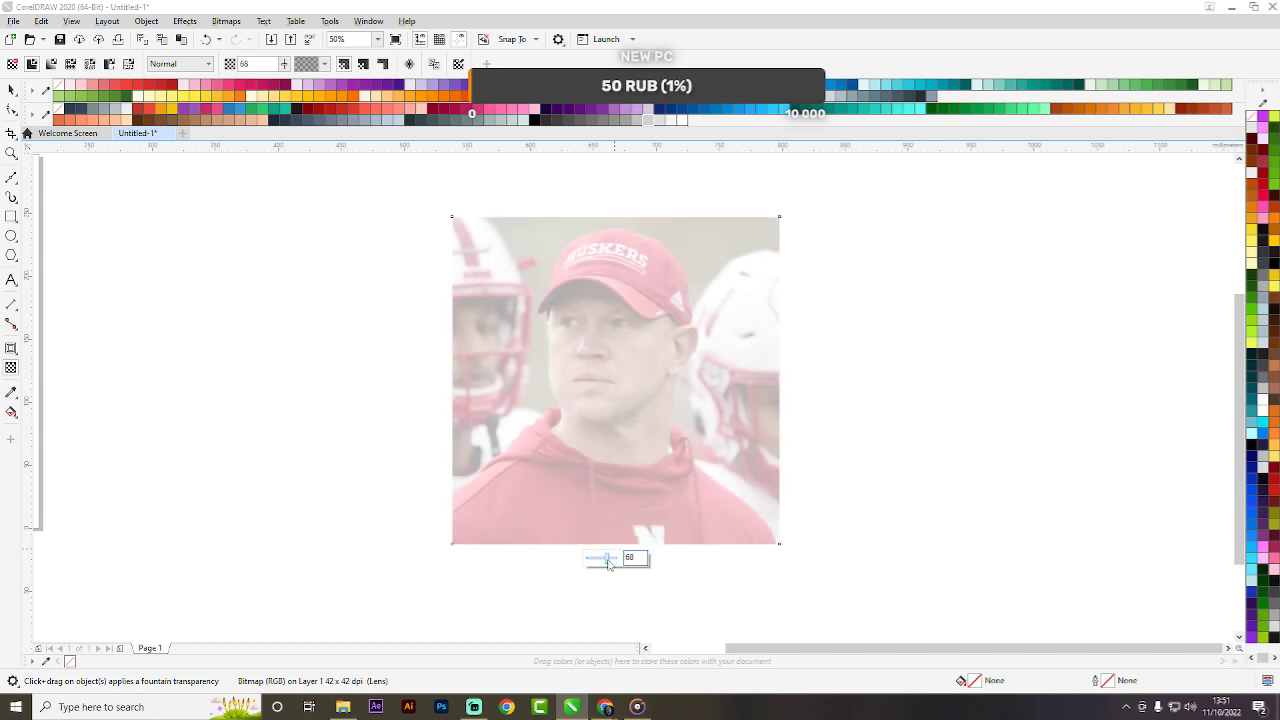
{"action": "left_click", "coordinate": [11, 90]}
Enlarge the faded photo to about 307.6 mm square and adjust its position beside the page.
{"action": "left_click", "coordinate": [854, 387]}
{"action": "left_click", "coordinate": [662, 377]}
{"action": "scroll", "coordinate": [657, 327], "scroll_direction": "down", "scroll_amount": 2}
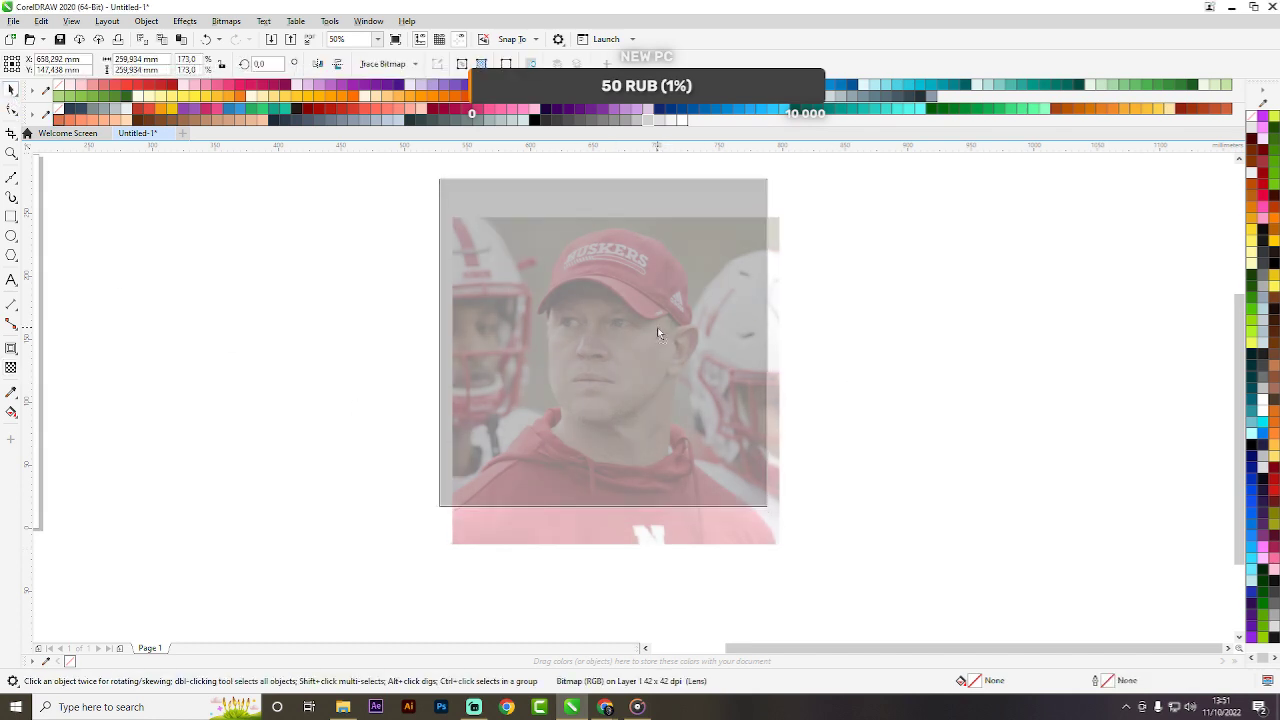
{"action": "left_click_drag", "start_coordinate": [738, 438], "coordinate": [772, 472]}
{"action": "left_click_drag", "start_coordinate": [736, 378], "coordinate": [726, 364]}
{"action": "scroll", "coordinate": [717, 340], "scroll_direction": "up", "scroll_amount": 2}
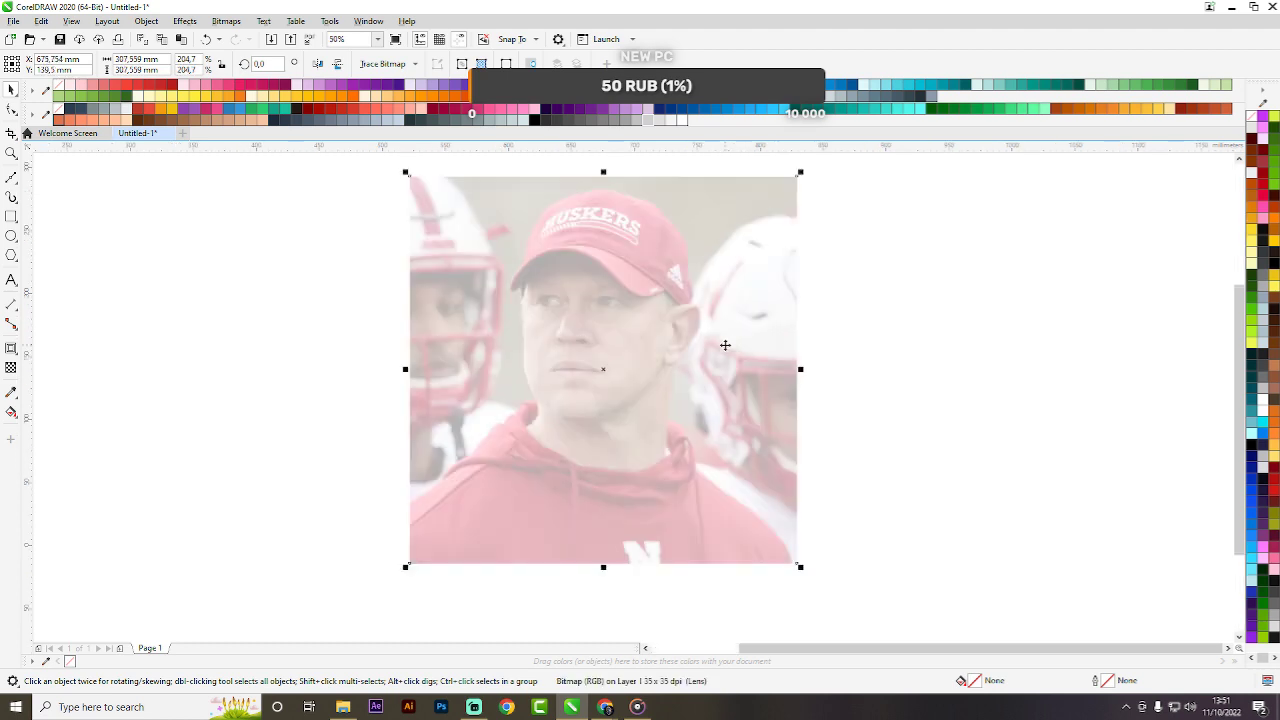
Mirror the faded photo horizontally and back to compare both orientations, leaving it in its original direction.
{"action": "left_click", "coordinate": [317, 64]}
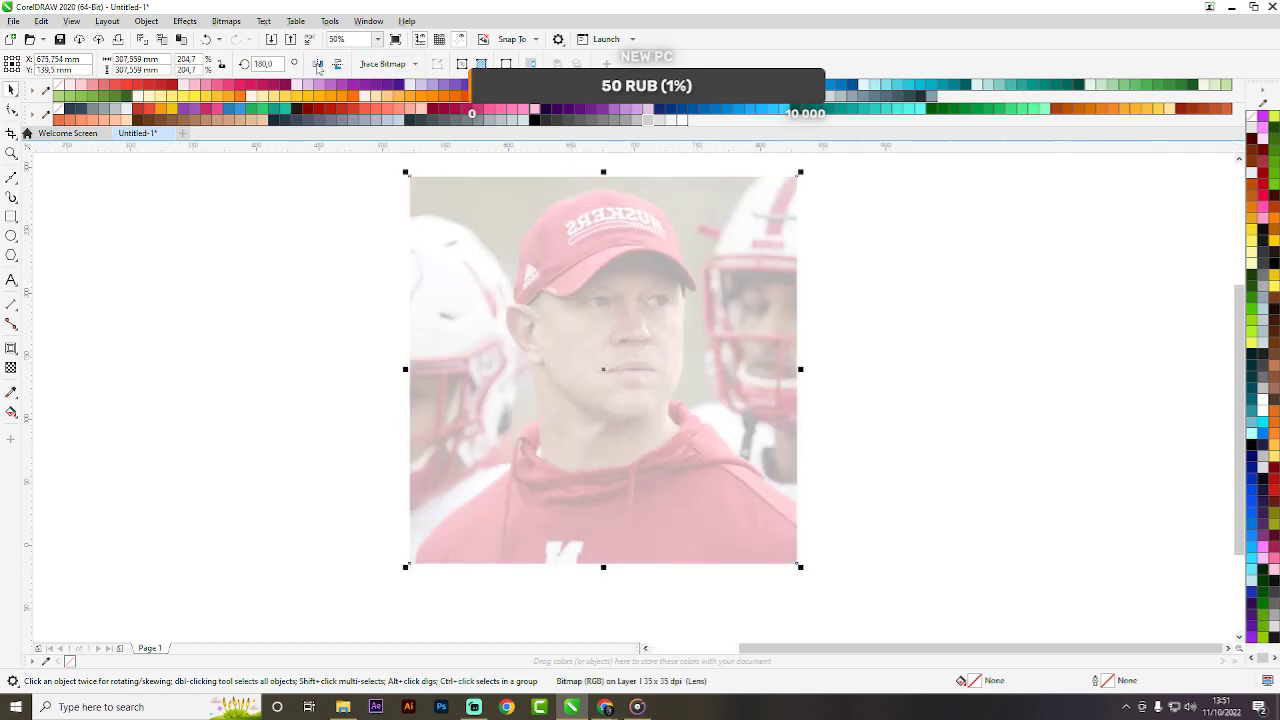
{"action": "left_click", "coordinate": [317, 64]}
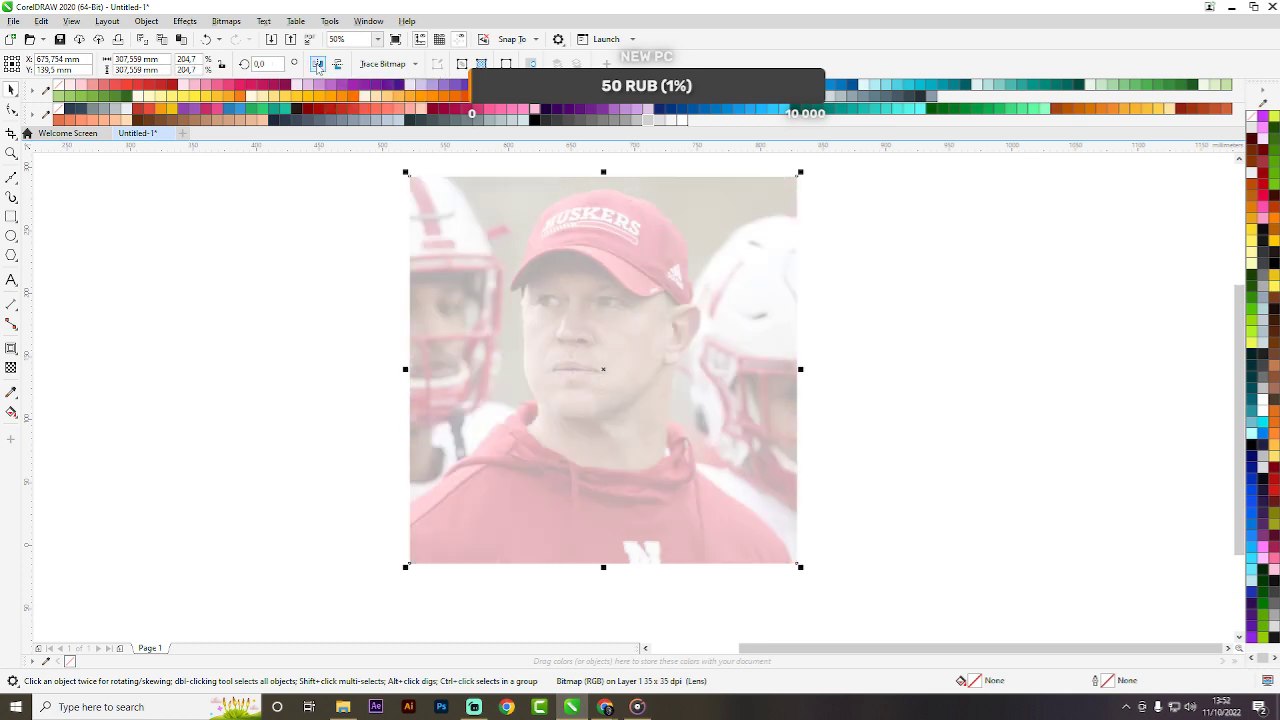
{"action": "left_click", "coordinate": [317, 64]}
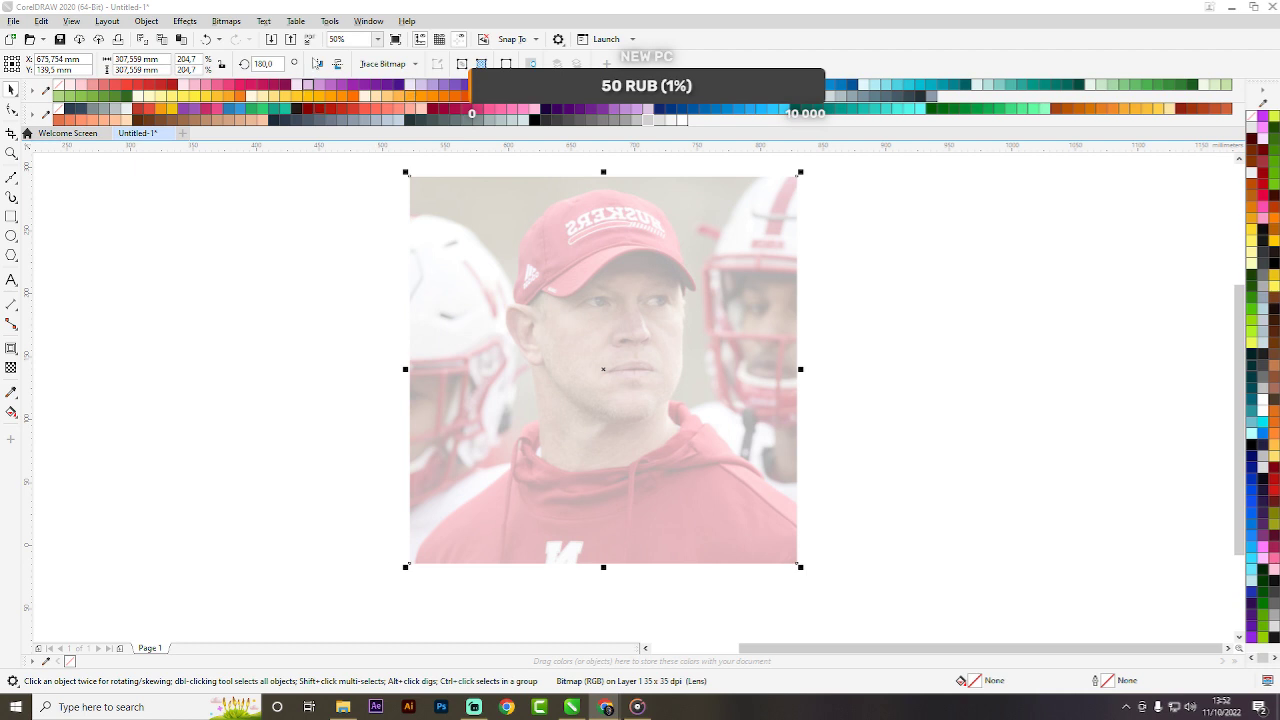
{"action": "left_click", "coordinate": [305, 69]}
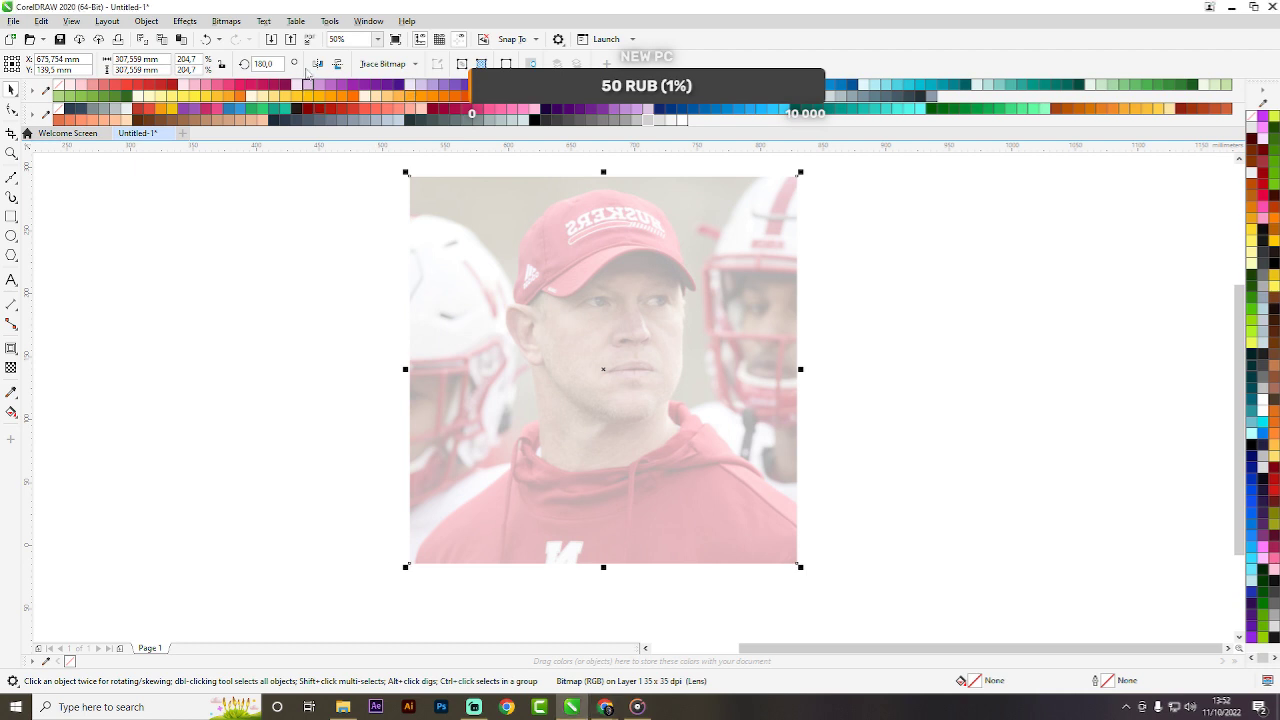
{"action": "left_click", "coordinate": [316, 64]}
{"action": "left_click", "coordinate": [874, 360]}
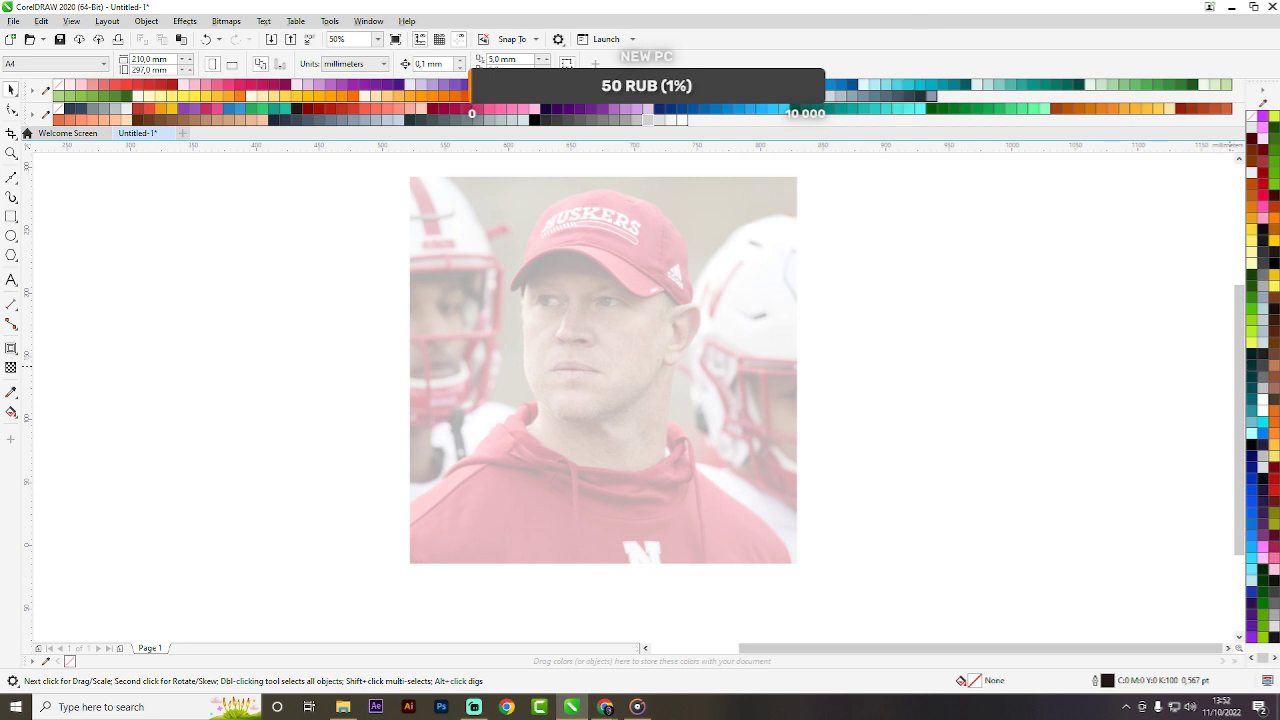
Lock the faded photo in place as a tracing reference and deselect it.
{"action": "key", "text": "alt+Tab"}
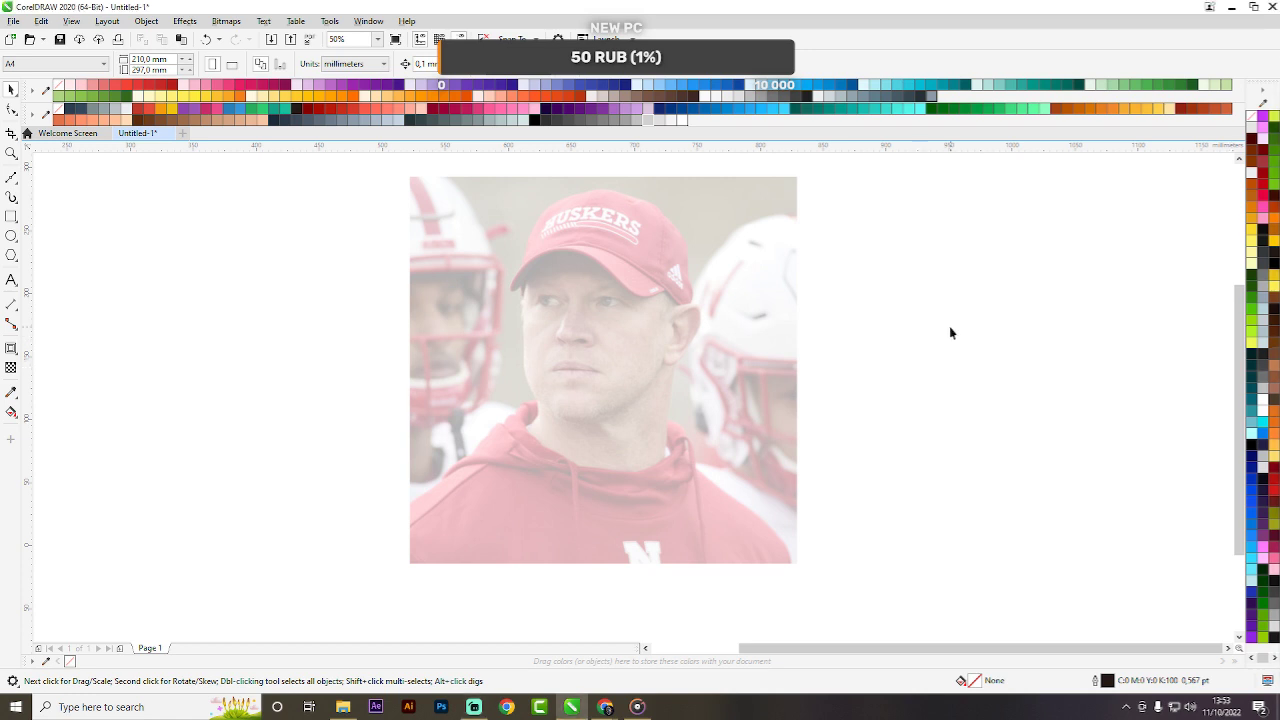
{"action": "scroll", "coordinate": [536, 228], "scroll_direction": "up", "scroll_amount": 1}
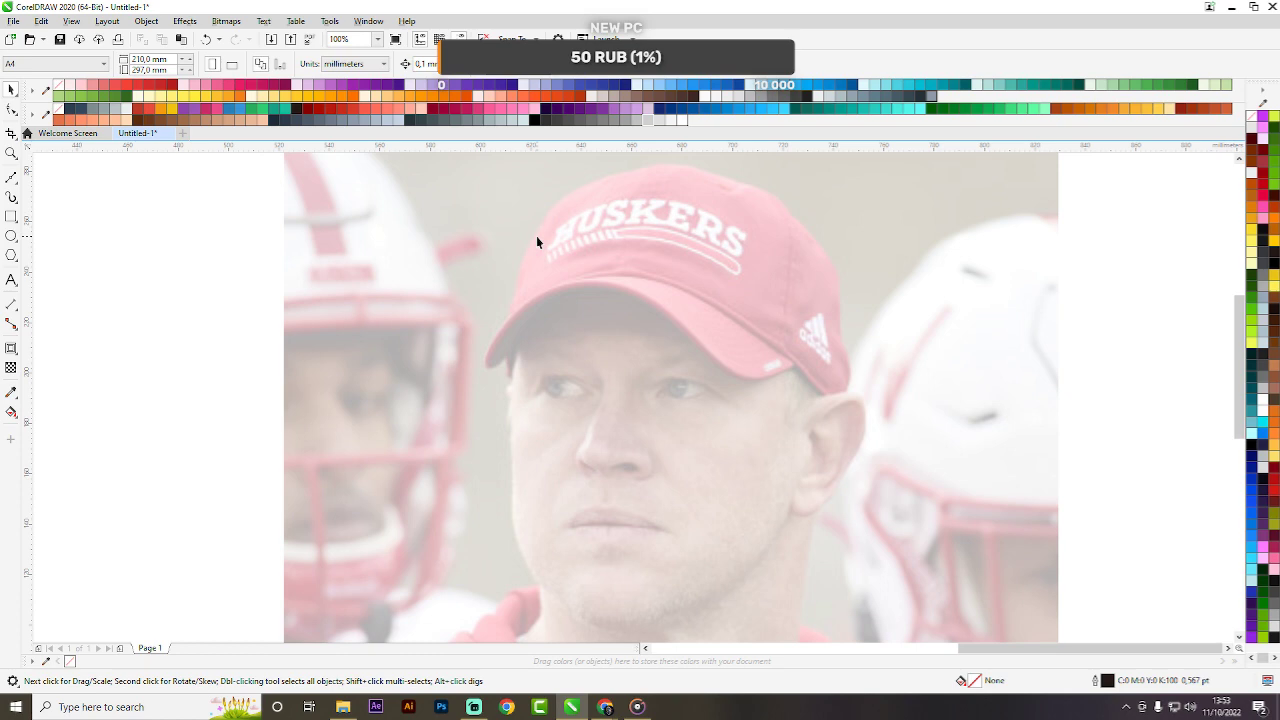
{"action": "scroll", "coordinate": [536, 241], "scroll_direction": "down", "scroll_amount": 2}
{"action": "mouse_move", "coordinate": [634, 342]}
{"action": "left_mouse_down"}
{"action": "mouse_move", "coordinate": [552, 302]}
{"action": "mouse_move", "coordinate": [640, 346]}
{"action": "left_mouse_up"}
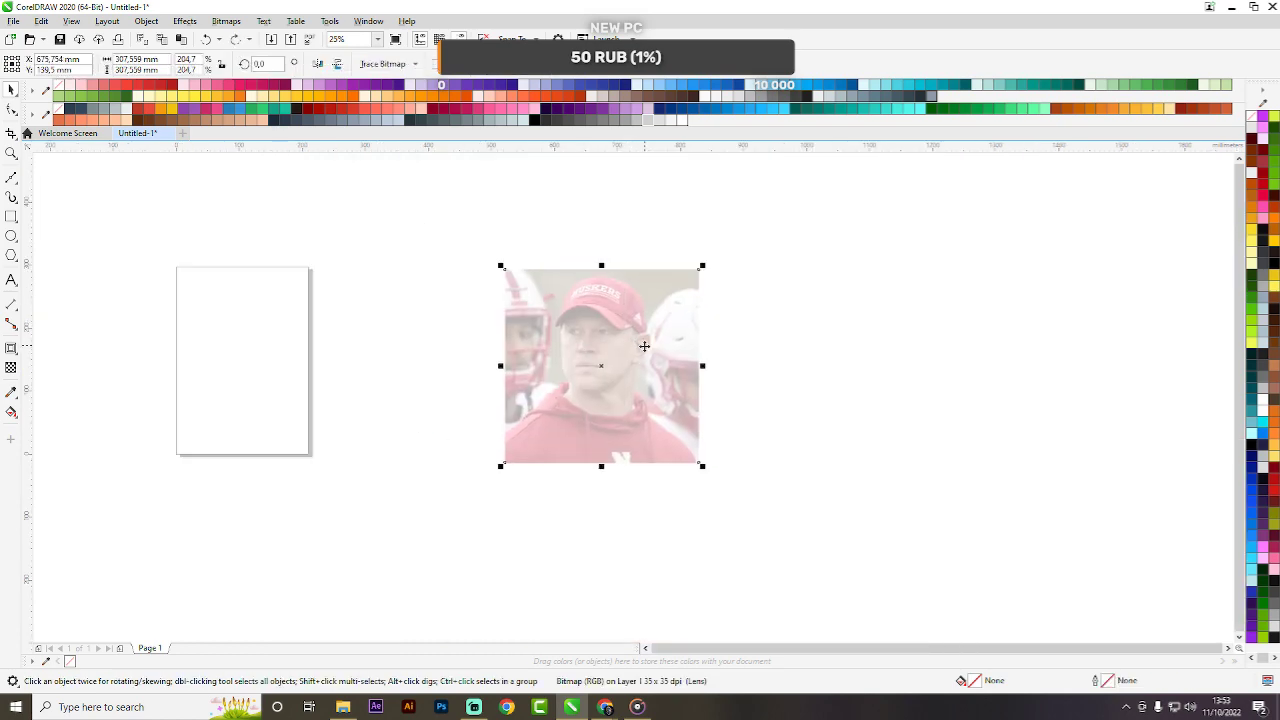
{"action": "scroll", "coordinate": [645, 347], "scroll_direction": "up", "scroll_amount": 1}
{"action": "right_click", "coordinate": [646, 348]}
{"action": "left_click", "coordinate": [672, 470]}
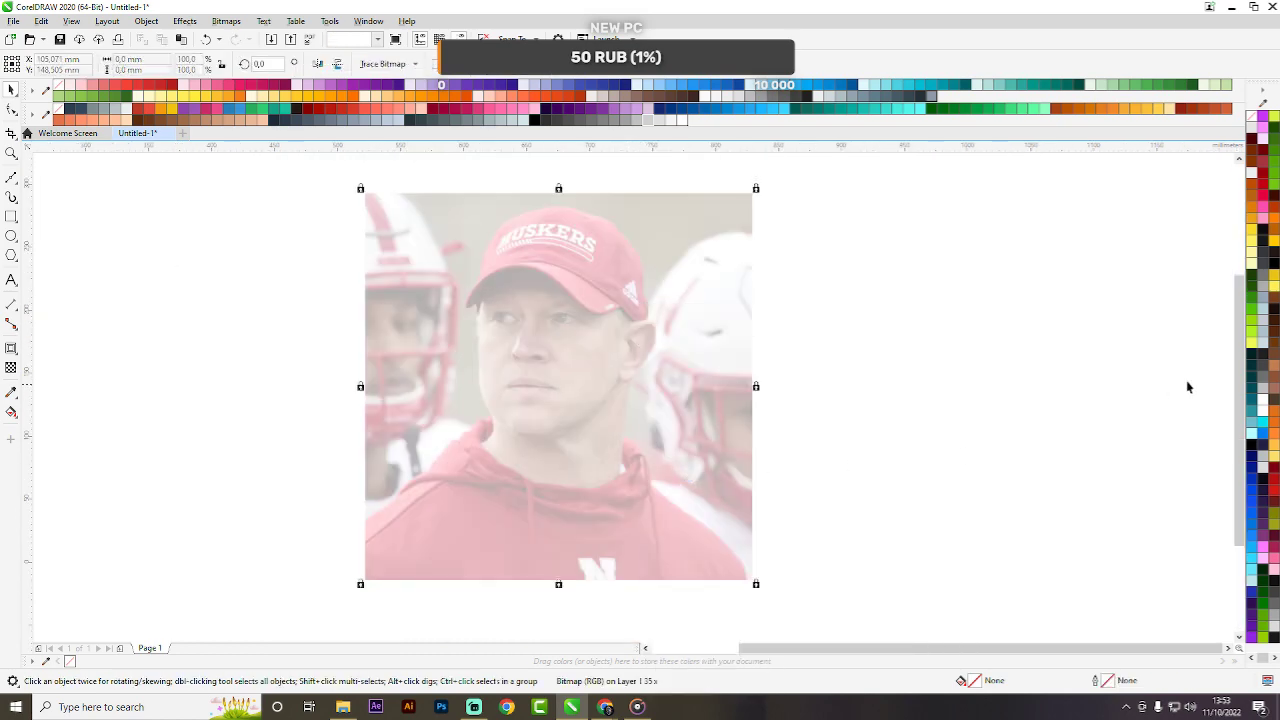
{"action": "left_click", "coordinate": [1192, 383]}
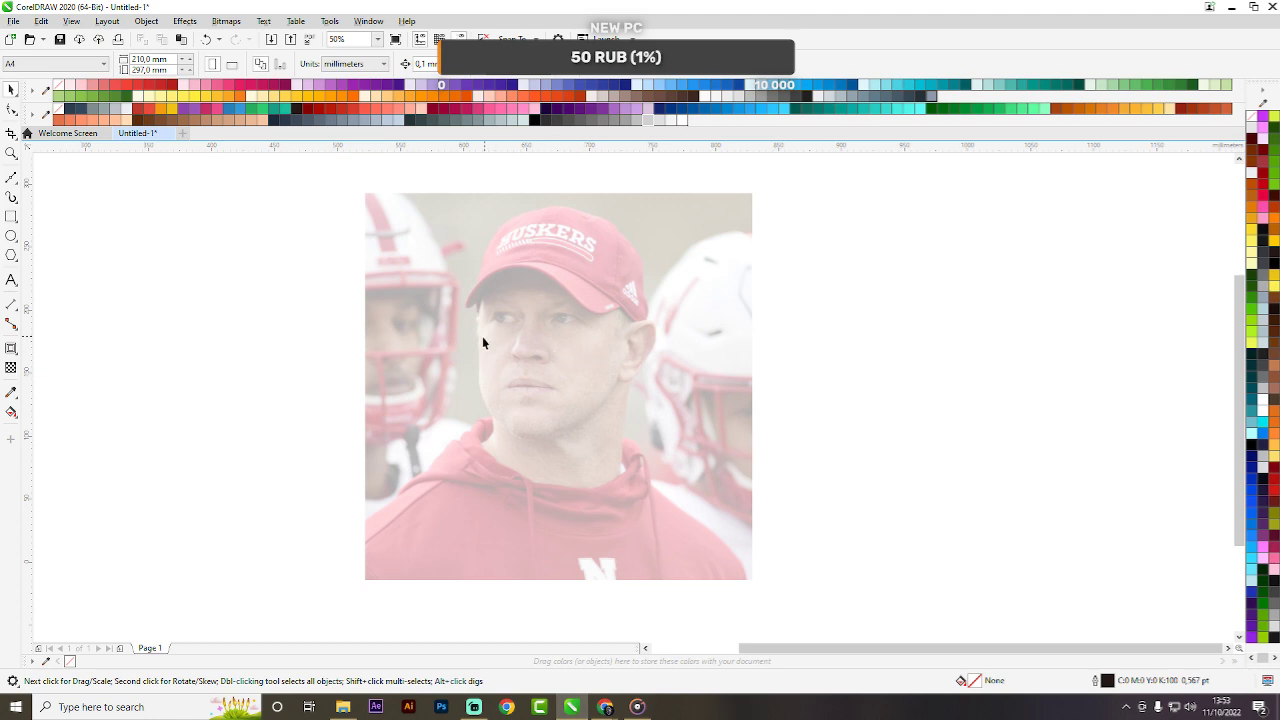
Start a Bézier outline beneath the cap brim's tip and trace around the tip up to the base of the crown.
{"action": "scroll", "coordinate": [525, 265], "scroll_direction": "up", "scroll_amount": 2}
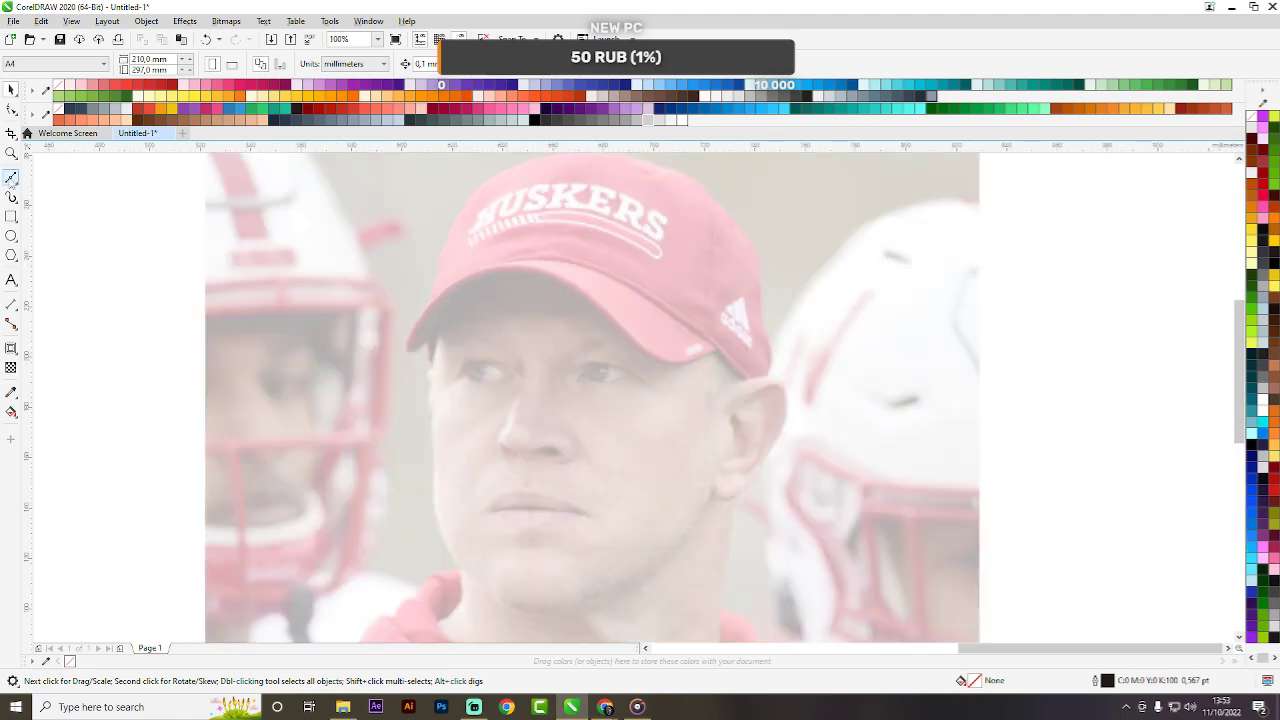
{"action": "left_click", "coordinate": [11, 177]}
{"action": "scroll", "coordinate": [420, 350], "scroll_direction": "up", "scroll_amount": 4}
{"action": "left_click", "coordinate": [371, 346]}
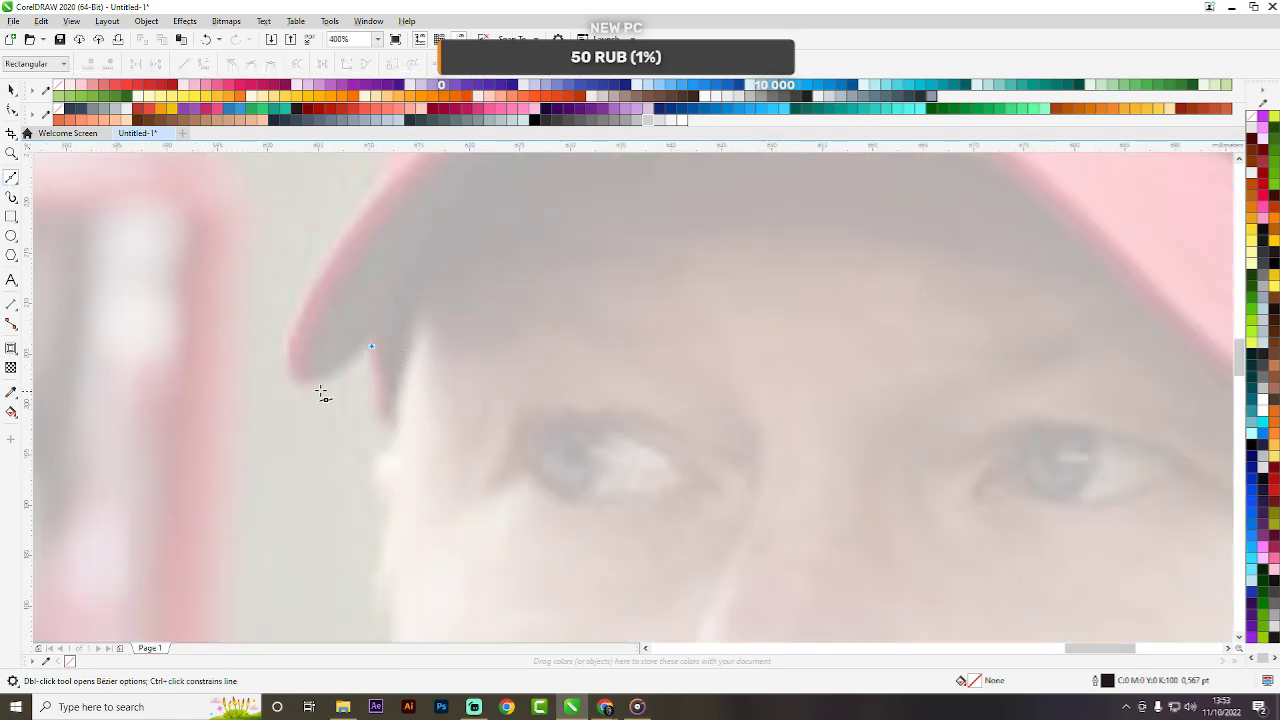
{"action": "left_click_drag", "start_coordinate": [316, 393], "coordinate": [284, 396]}
{"action": "left_click_drag", "start_coordinate": [300, 297], "coordinate": [334, 237]}
{"action": "scroll", "coordinate": [340, 300], "scroll_direction": "down", "scroll_amount": 4}
{"action": "scroll", "coordinate": [360, 263], "scroll_direction": "up", "scroll_amount": 3}
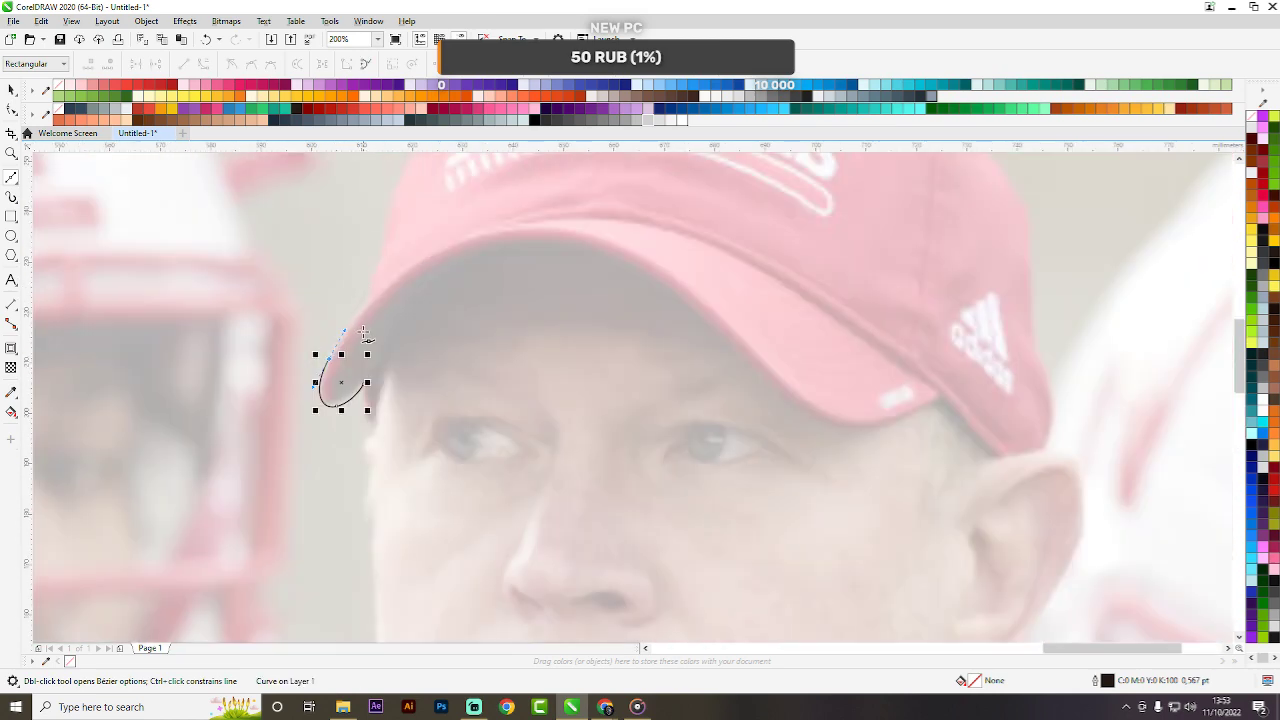
{"action": "left_click", "coordinate": [372, 288]}
Continue the outline up the front of the cap's crown to its highest point.
{"action": "scroll", "coordinate": [374, 291], "scroll_direction": "down", "scroll_amount": 2}
{"action": "scroll", "coordinate": [398, 188], "scroll_direction": "up", "scroll_amount": 2}
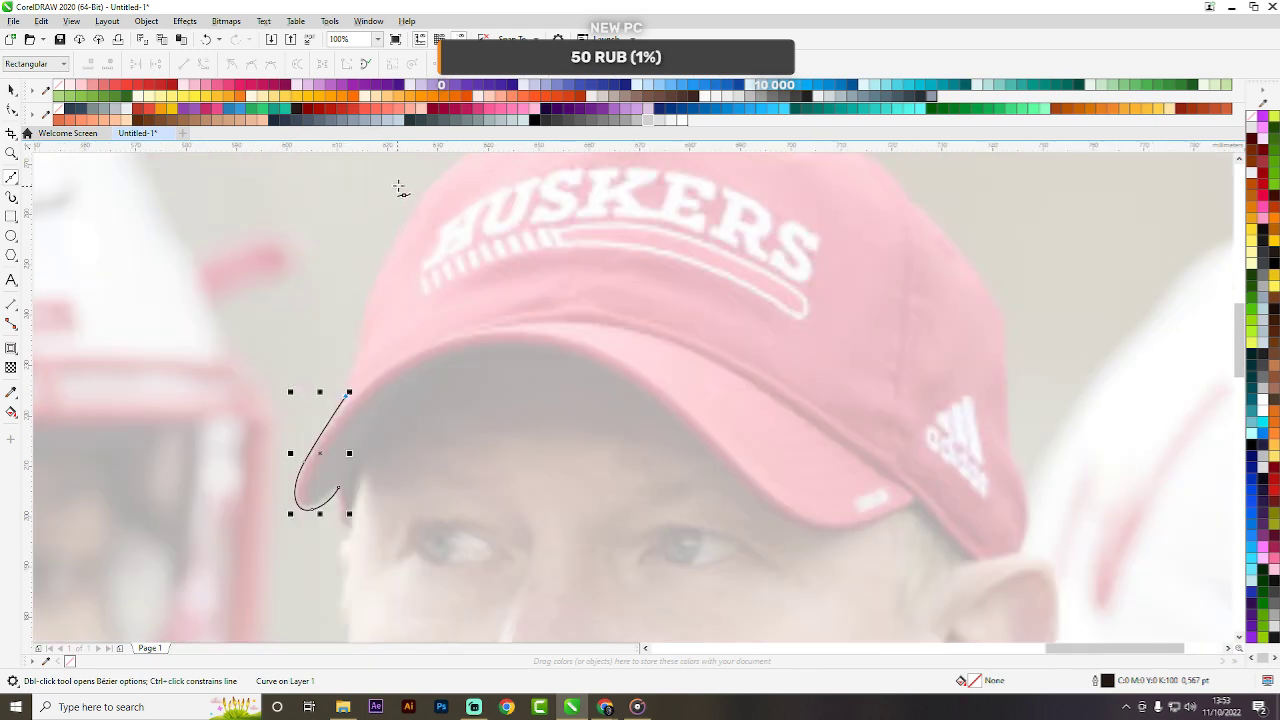
{"action": "left_click_drag", "start_coordinate": [410, 222], "coordinate": [443, 165]}
{"action": "scroll", "coordinate": [475, 350], "scroll_direction": "down", "scroll_amount": 2}
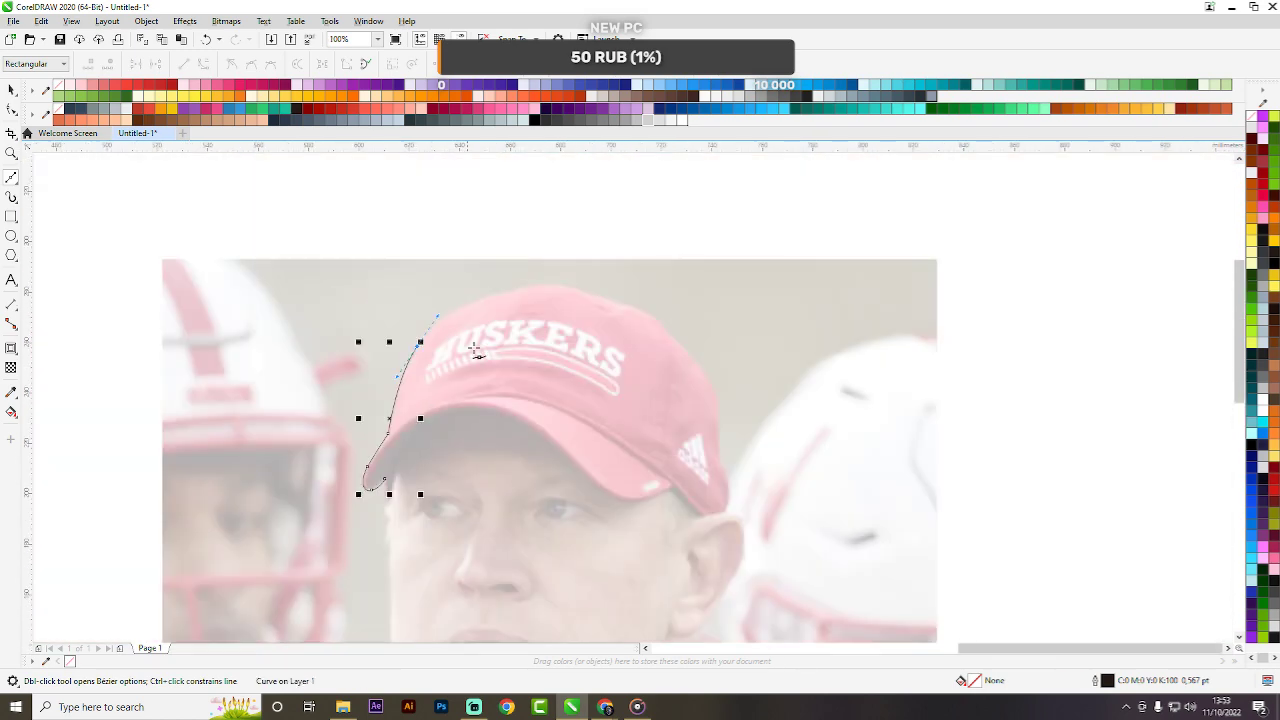
{"action": "scroll", "coordinate": [475, 350], "scroll_direction": "up", "scroll_amount": 2}
{"action": "left_click_drag", "start_coordinate": [571, 263], "coordinate": [700, 250]}
Undo the long curve over the back of the crown and retrace the cap's top with two shorter curves past its peak.
{"action": "left_click_drag", "start_coordinate": [858, 390], "coordinate": [900, 456]}
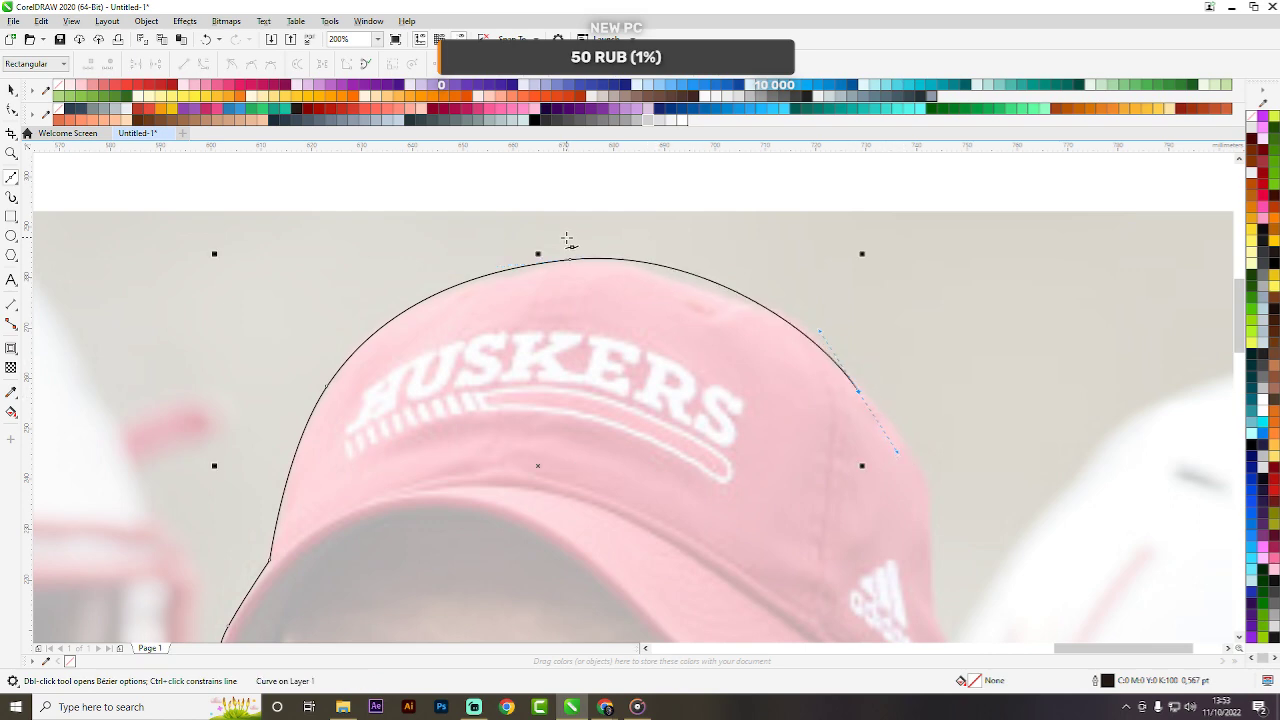
{"action": "key", "text": "ctrl+z"}
{"action": "scroll", "coordinate": [640, 270], "scroll_direction": "up", "scroll_amount": 2}
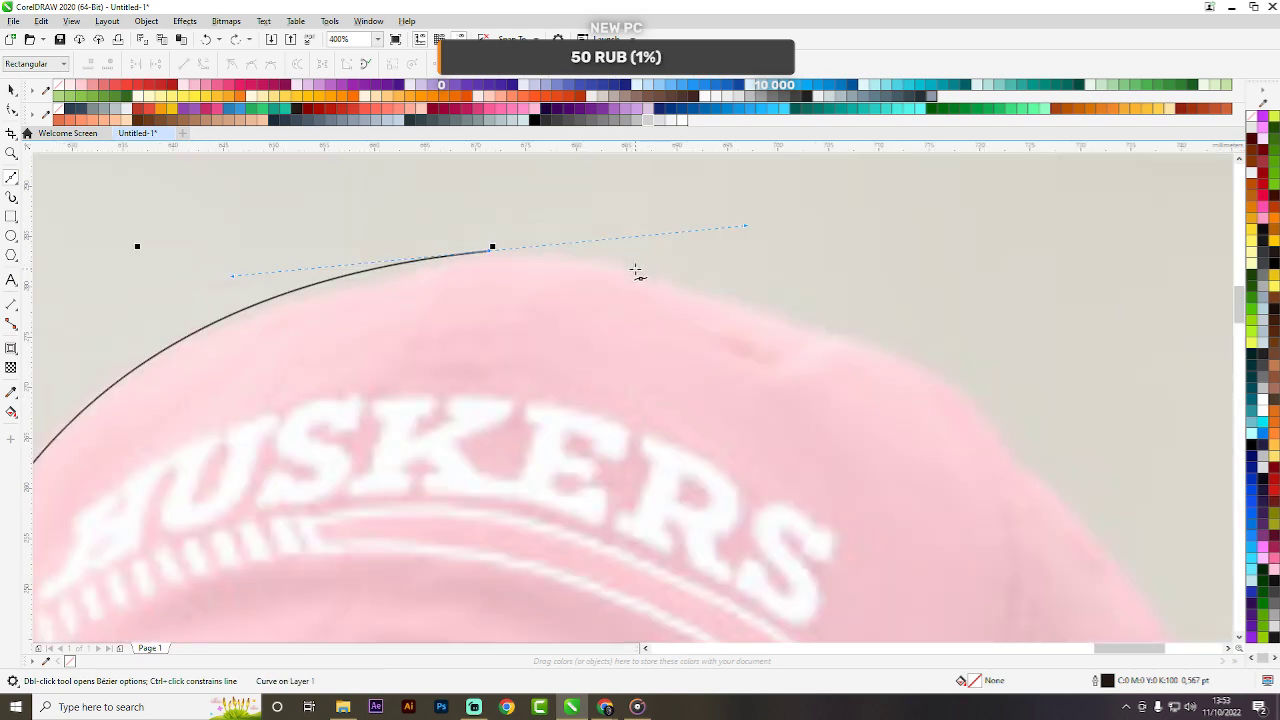
{"action": "left_click", "coordinate": [493, 248]}
{"action": "left_click_drag", "start_coordinate": [637, 268], "coordinate": [718, 304]}
{"action": "left_click_drag", "start_coordinate": [810, 326], "coordinate": [884, 345]}
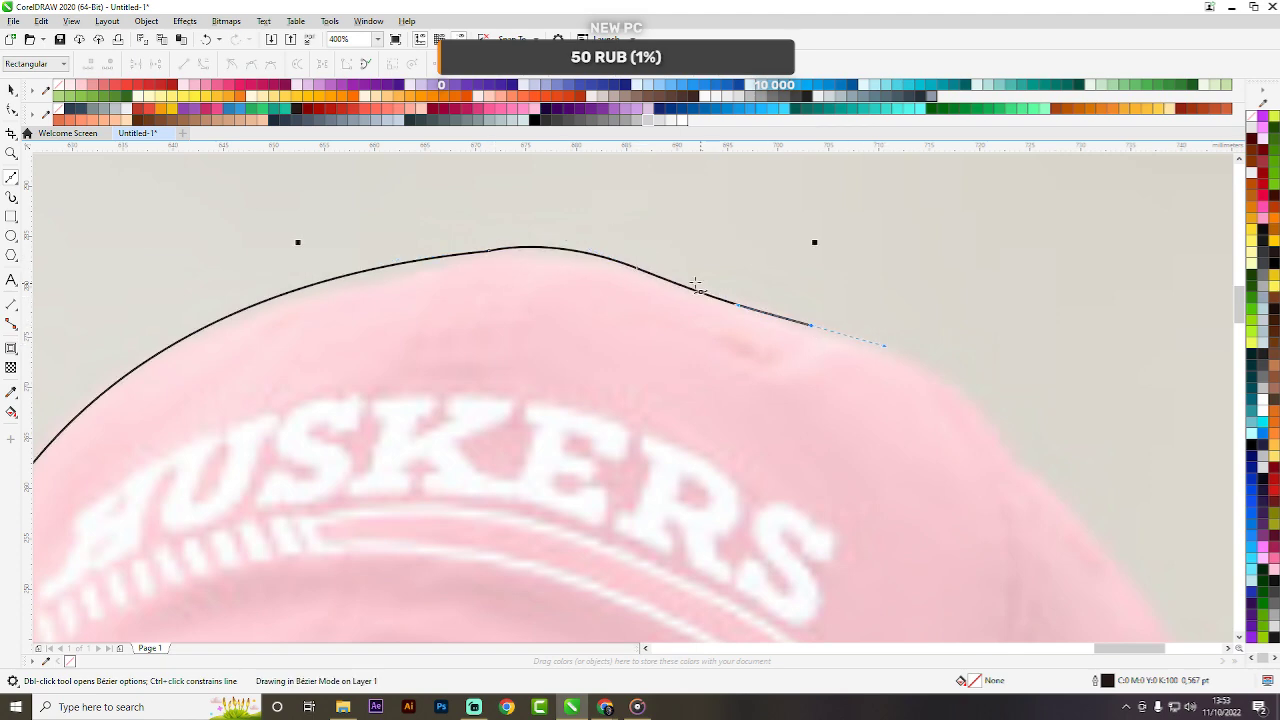
Continue the outline down the back of the cap to the point where it meets the ear.
{"action": "scroll", "coordinate": [697, 287], "scroll_direction": "down", "scroll_amount": 2}
{"action": "scroll", "coordinate": [795, 330], "scroll_direction": "up", "scroll_amount": 1}
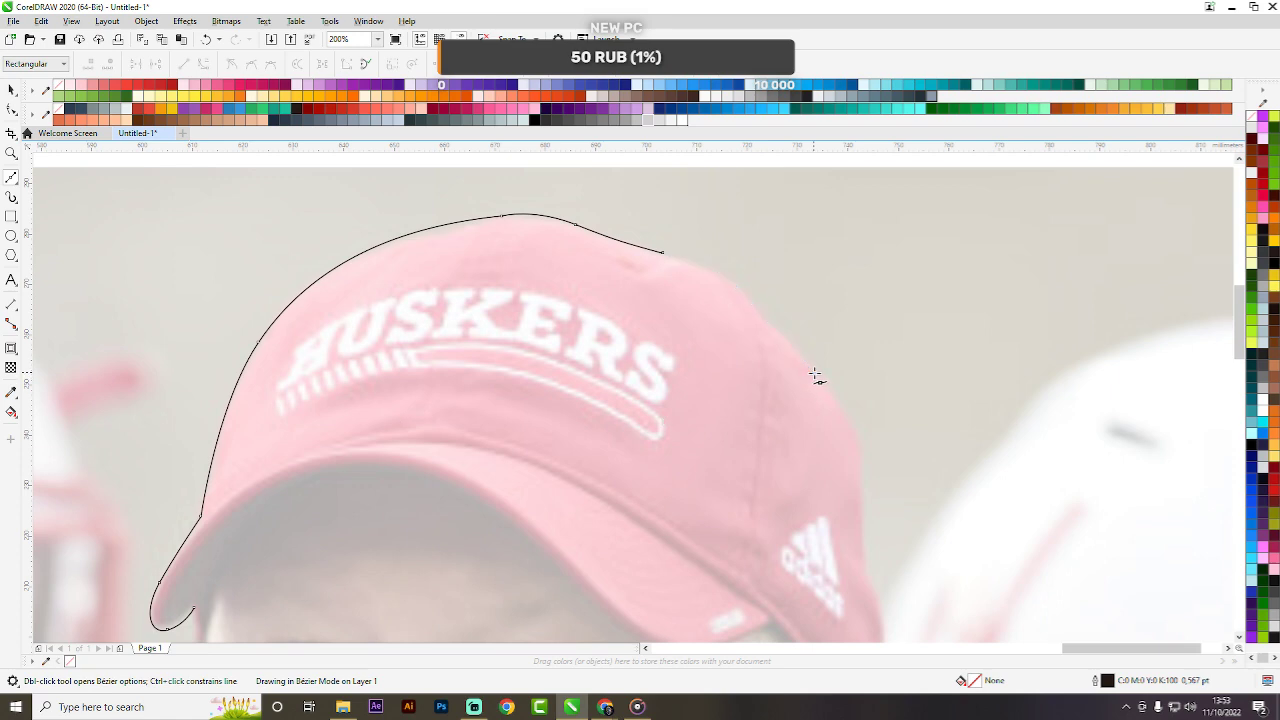
{"action": "left_click_drag", "start_coordinate": [764, 318], "coordinate": [814, 373]}
{"action": "left_click_drag", "start_coordinate": [863, 469], "coordinate": [873, 556]}
{"action": "scroll", "coordinate": [768, 389], "scroll_direction": "down", "scroll_amount": 2}
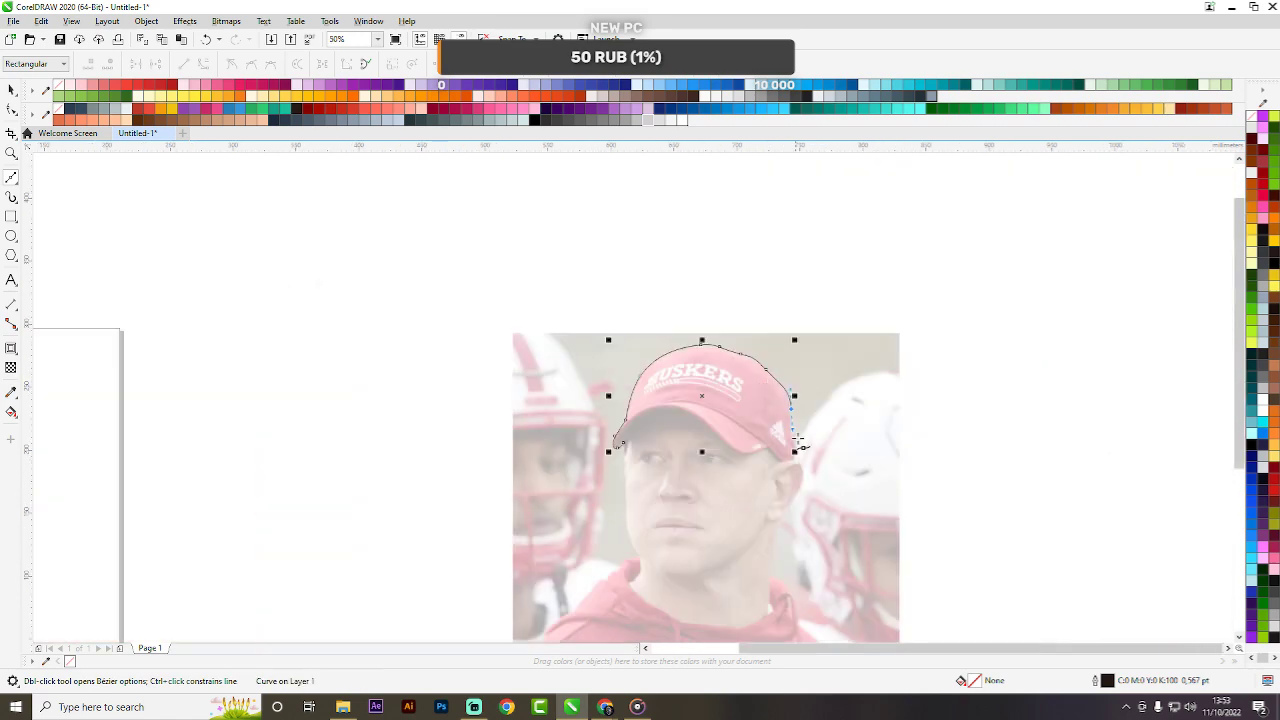
{"action": "scroll", "coordinate": [798, 450], "scroll_direction": "up", "scroll_amount": 2}
{"action": "left_click_drag", "start_coordinate": [782, 396], "coordinate": [788, 432]}
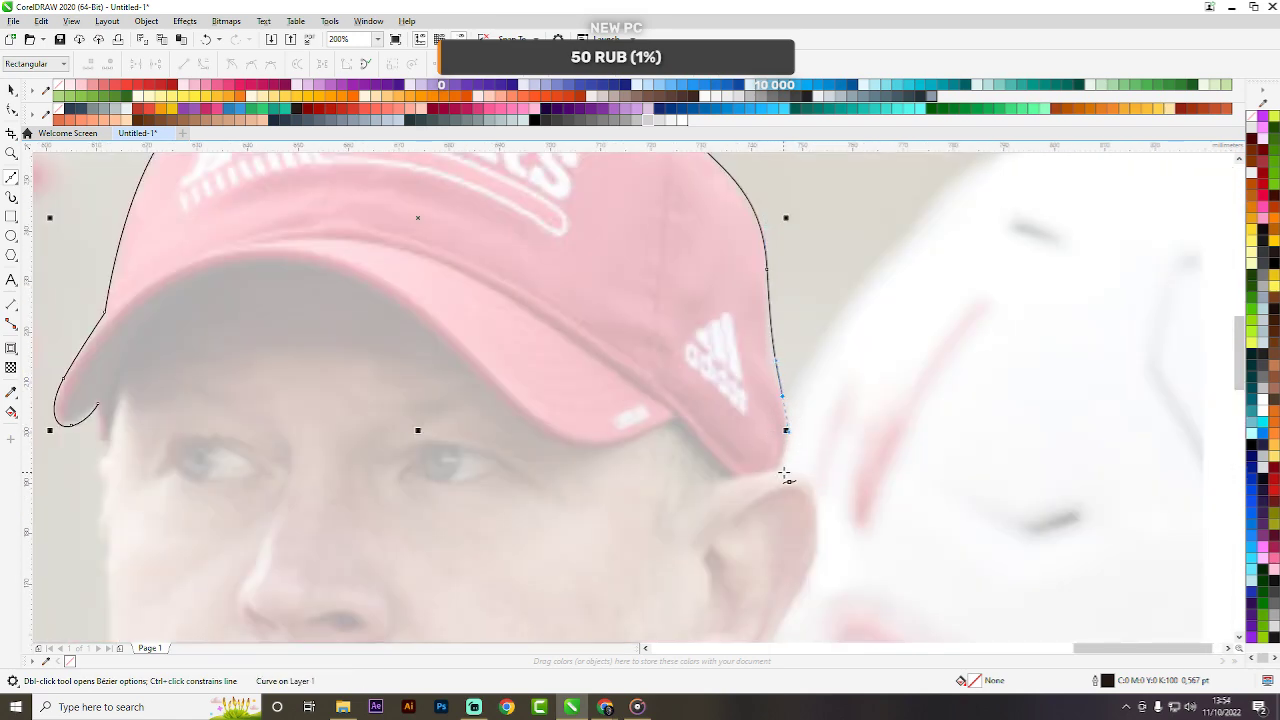
{"action": "left_click_drag", "start_coordinate": [785, 476], "coordinate": [767, 491]}
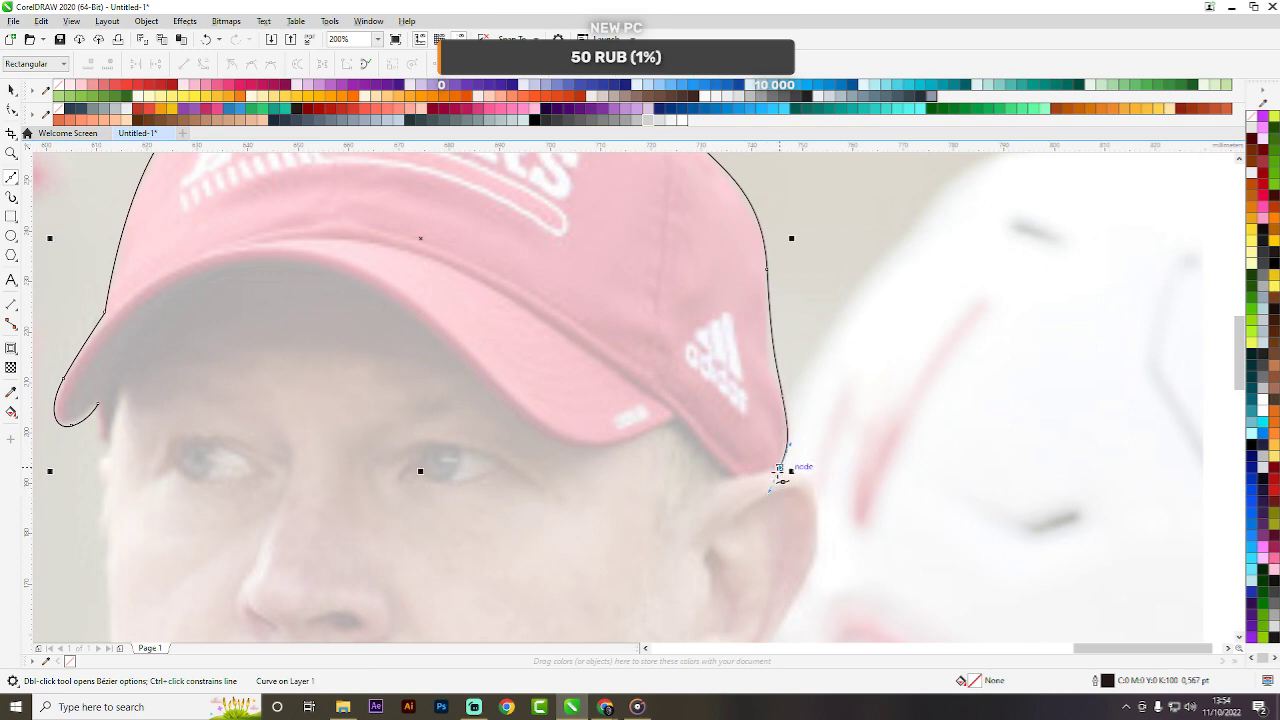
Trace the ear's outer edge from the cap down around to the earlobe.
{"action": "scroll", "coordinate": [750, 375], "scroll_direction": "down", "scroll_amount": 3}
{"action": "scroll", "coordinate": [736, 345], "scroll_direction": "up", "scroll_amount": 4}
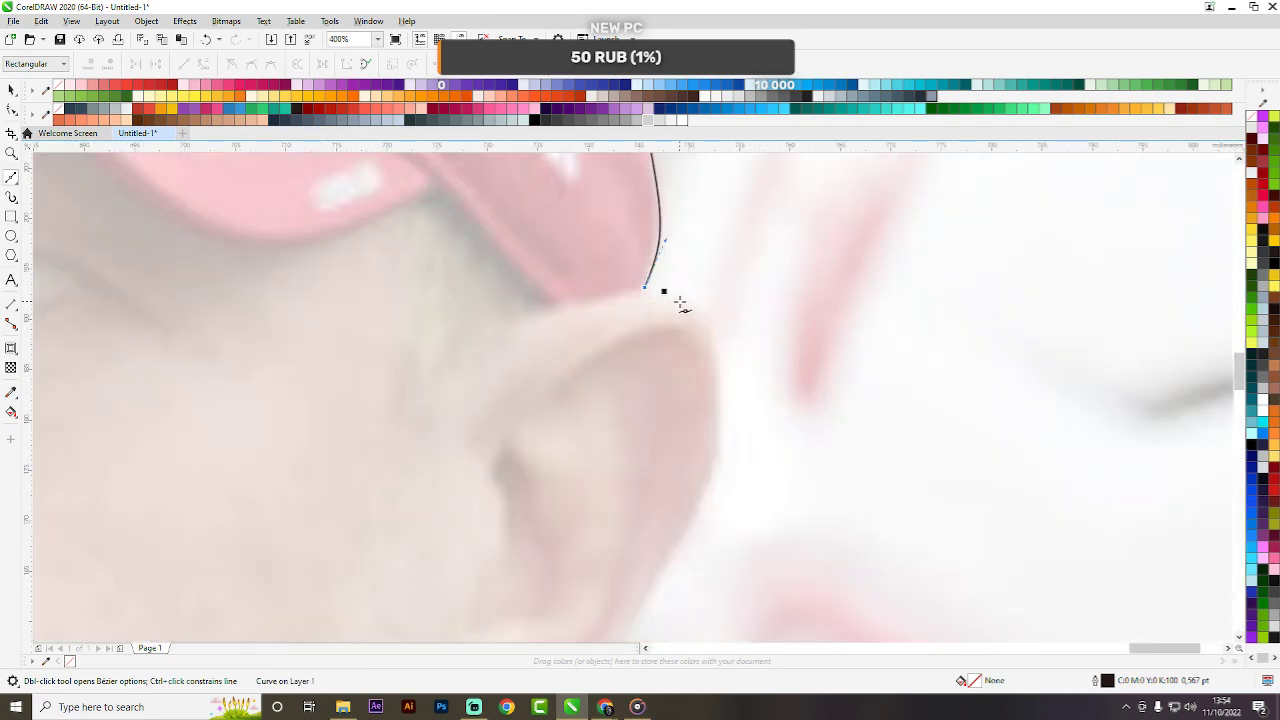
{"action": "left_click_drag", "start_coordinate": [716, 343], "coordinate": [737, 404]}
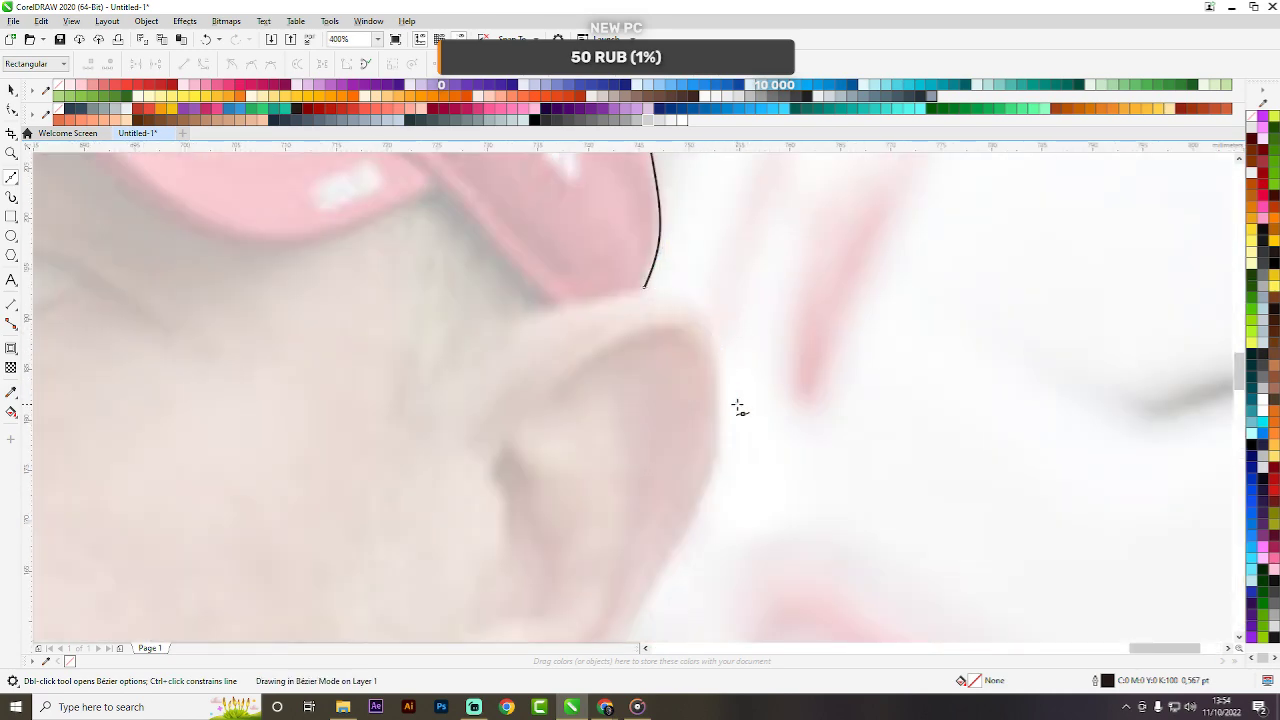
{"action": "left_click_drag", "start_coordinate": [679, 540], "coordinate": [640, 608]}
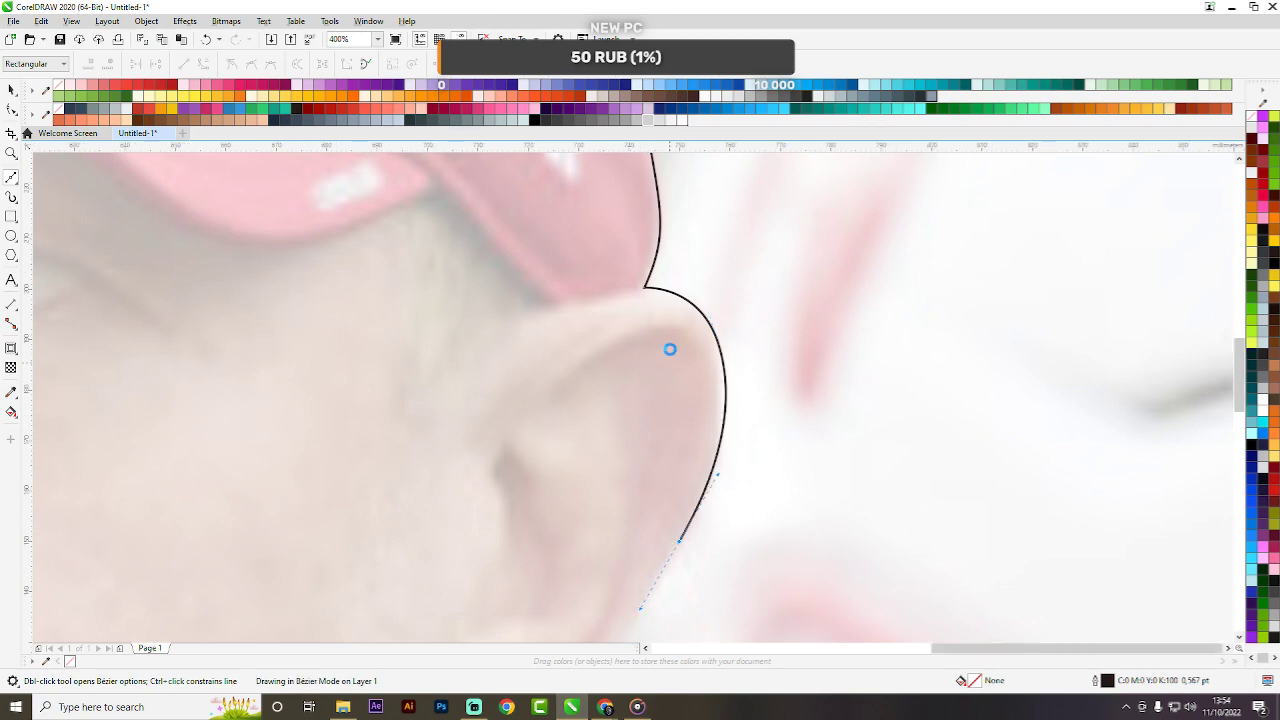
{"action": "scroll", "coordinate": [670, 349], "scroll_direction": "down", "scroll_amount": 3}
{"action": "scroll", "coordinate": [651, 443], "scroll_direction": "up", "scroll_amount": 3}
{"action": "left_click_drag", "start_coordinate": [648, 457], "coordinate": [562, 528]}
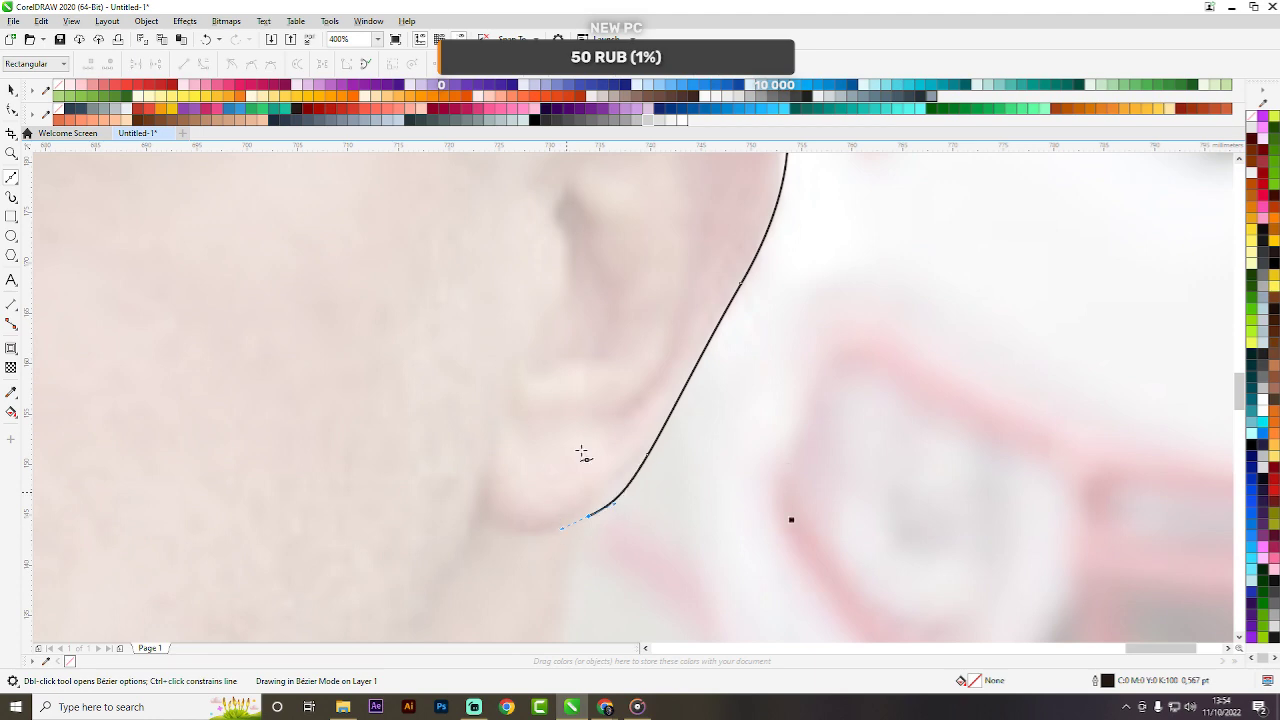
Extend the outline down the neck to the hood, make a corner there, and curve over the hood's upper edge.
{"action": "scroll", "coordinate": [640, 334], "scroll_direction": "down", "scroll_amount": 3}
{"action": "scroll", "coordinate": [635, 360], "scroll_direction": "up", "scroll_amount": 1}
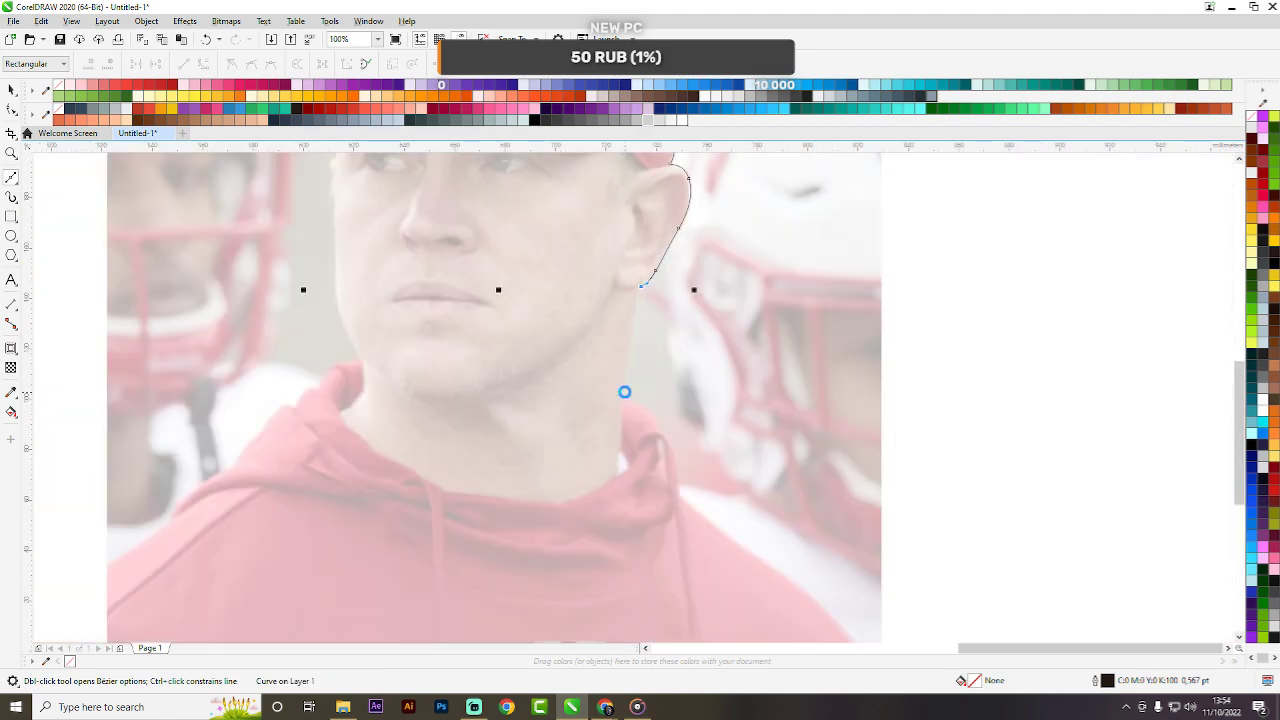
{"action": "scroll", "coordinate": [624, 392], "scroll_direction": "up", "scroll_amount": 1}
{"action": "left_click_drag", "start_coordinate": [622, 402], "coordinate": [610, 500]}
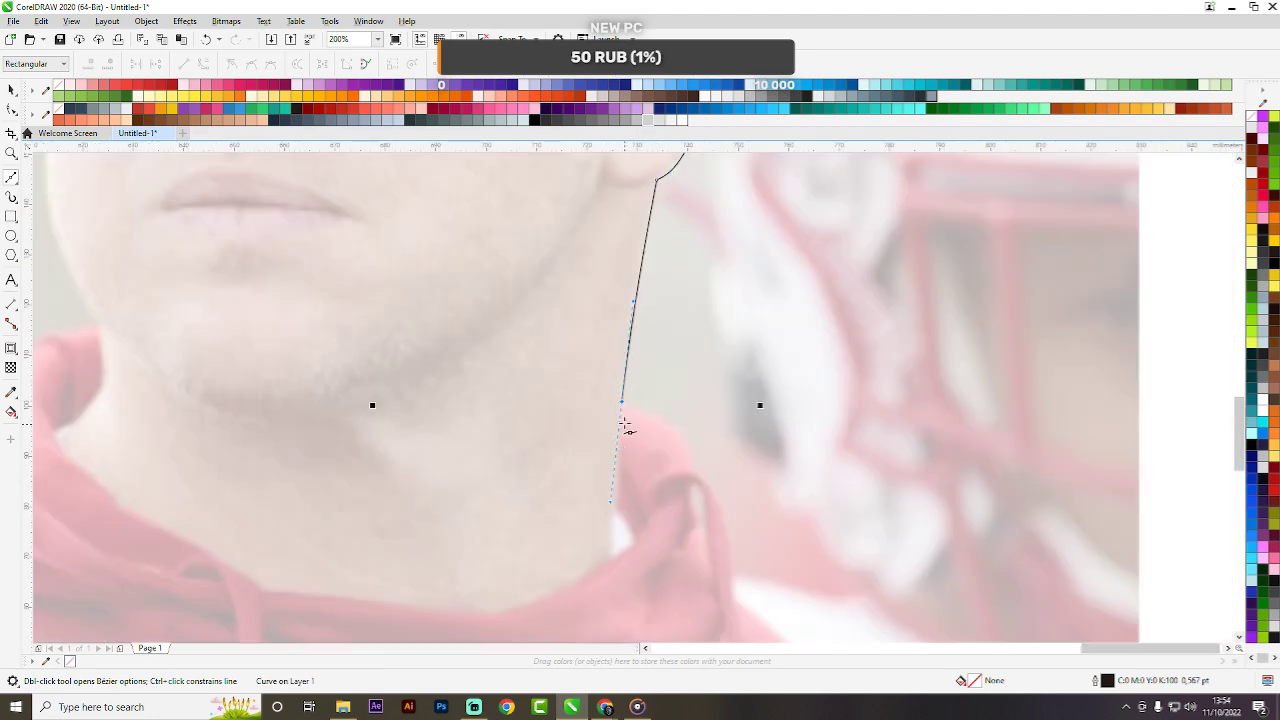
{"action": "double_click", "coordinate": [622, 402]}
{"action": "left_click_drag", "start_coordinate": [693, 462], "coordinate": [707, 513]}
Add a corner on the hood's edge and trace its outer side down to the shoulder, ending with a corner node.
{"action": "scroll", "coordinate": [660, 320], "scroll_direction": "down", "scroll_amount": 3}
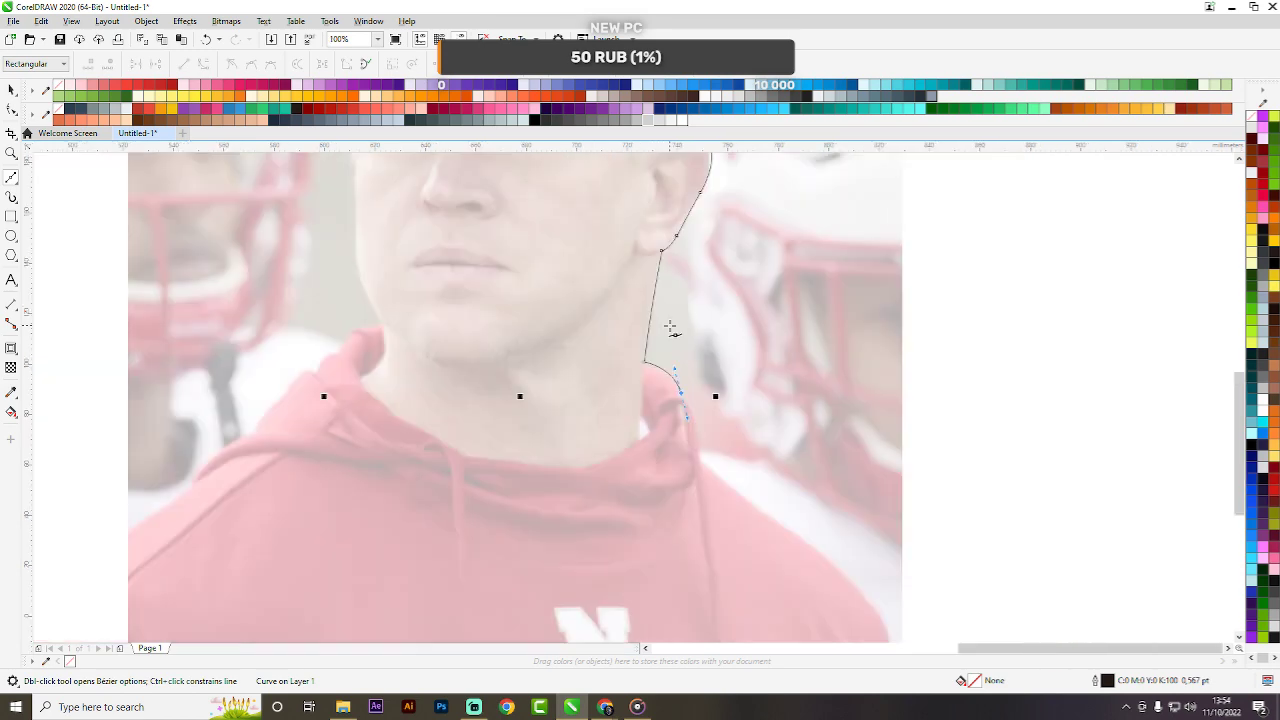
{"action": "scroll", "coordinate": [670, 368], "scroll_direction": "up", "scroll_amount": 3}
{"action": "left_click", "coordinate": [675, 377]}
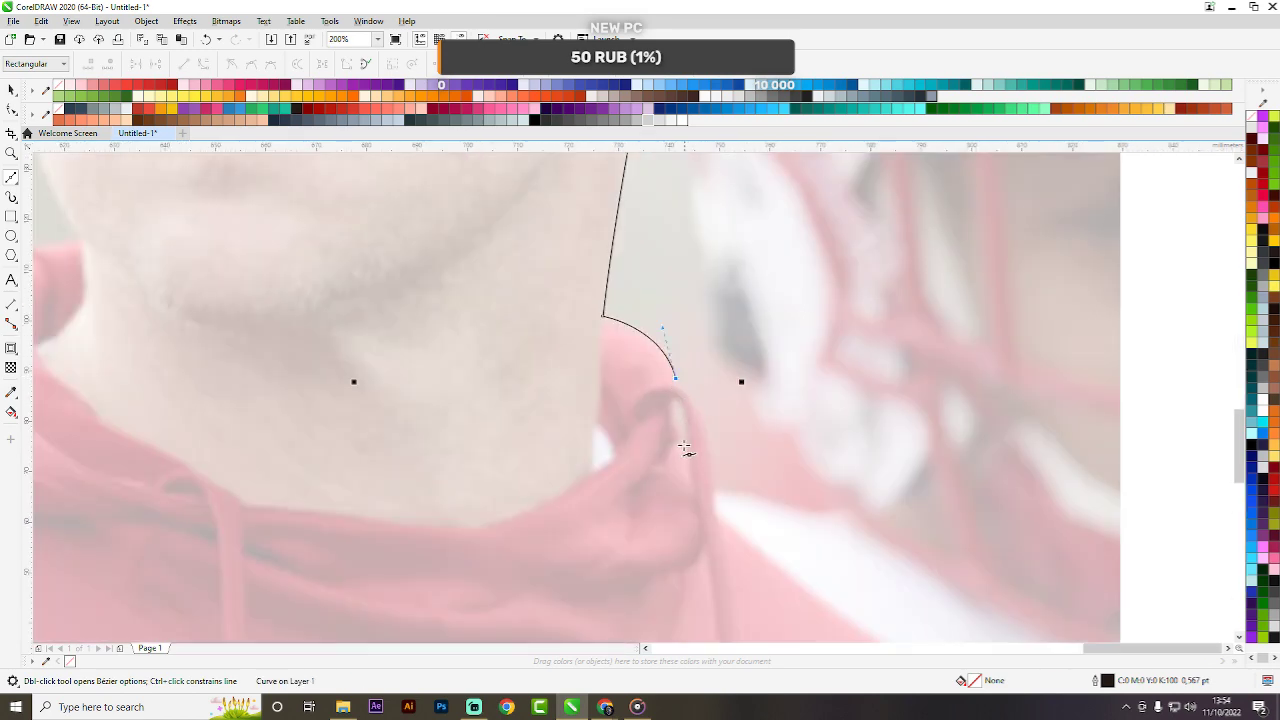
{"action": "mouse_move", "coordinate": [684, 442]}
{"action": "left_mouse_down"}
{"action": "mouse_move", "coordinate": [679, 493]}
{"action": "mouse_move", "coordinate": [683, 476]}
{"action": "mouse_move", "coordinate": [717, 537]}
{"action": "mouse_move", "coordinate": [713, 611]}
{"action": "left_mouse_up"}
{"action": "key", "text": "ctrl+z"}
{"action": "left_click", "coordinate": [676, 378]}
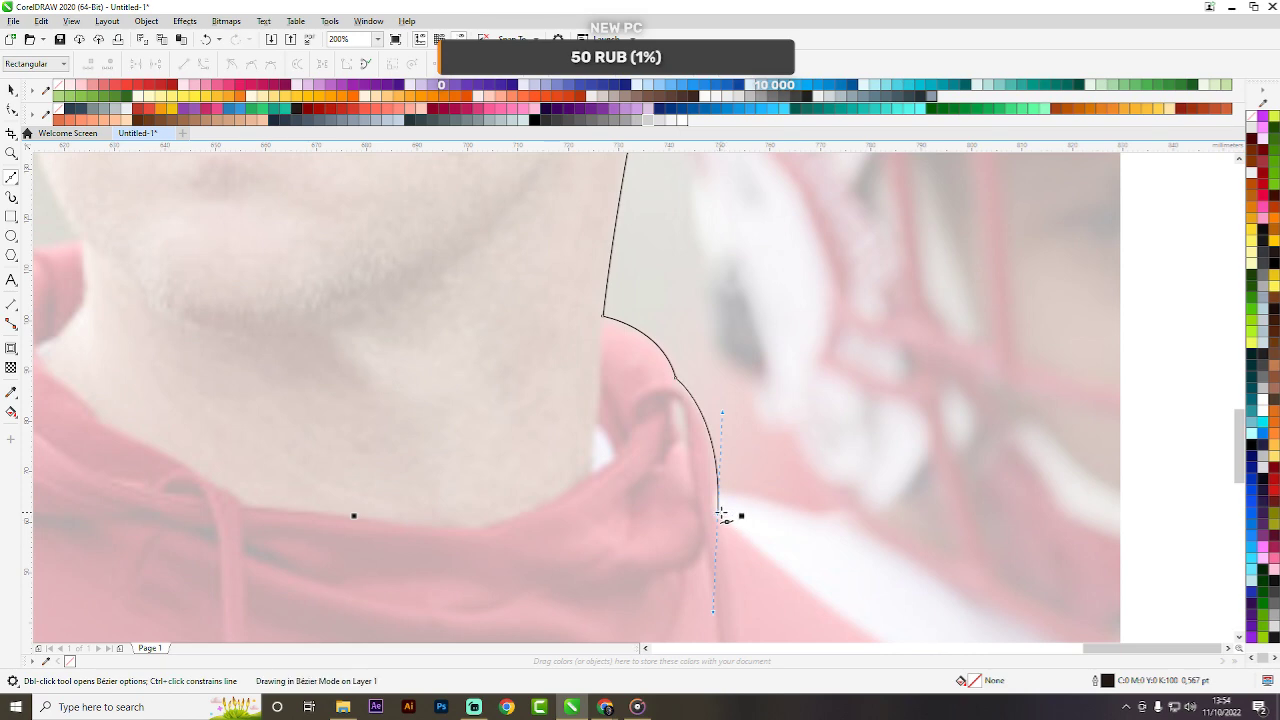
Run the outline in rough straight segments across the sweatshirt's chest to the outer edge of the opposite shoulder.
{"action": "scroll", "coordinate": [737, 517], "scroll_direction": "down", "scroll_amount": 2}
{"action": "scroll", "coordinate": [766, 457], "scroll_direction": "up", "scroll_amount": 1}
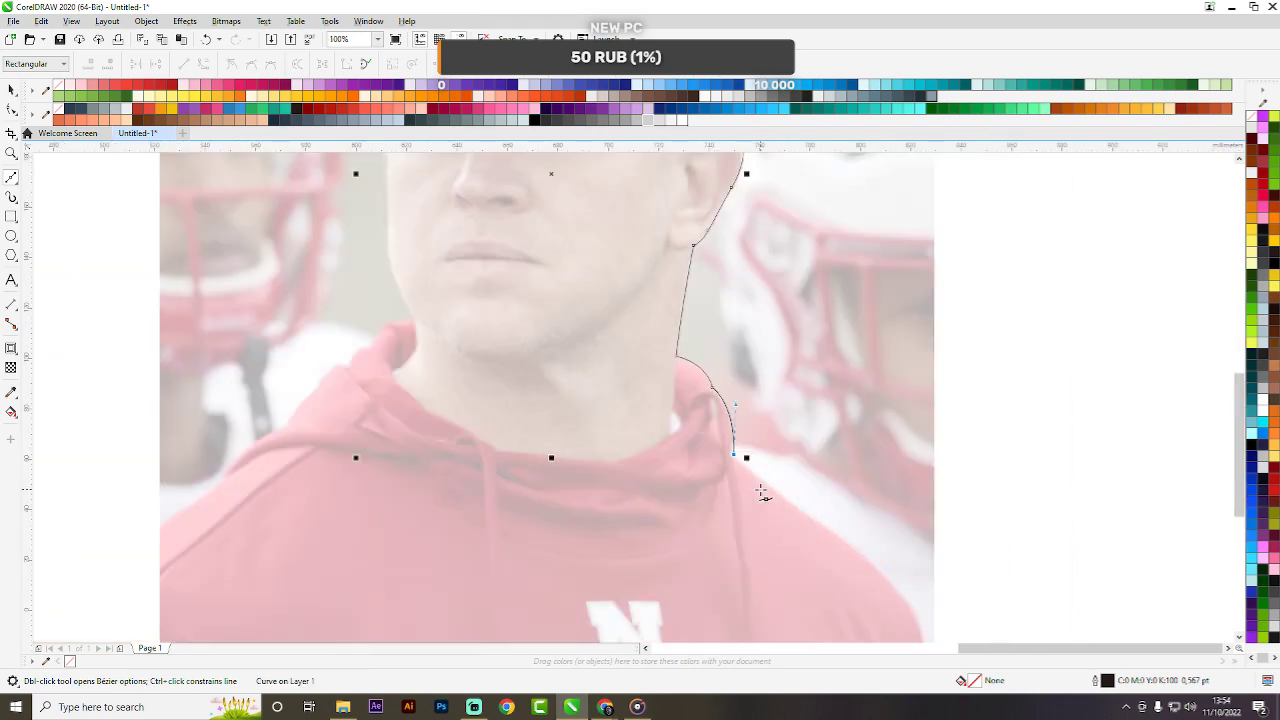
{"action": "left_click", "coordinate": [797, 511]}
{"action": "left_click", "coordinate": [747, 496]}
{"action": "left_click_drag", "start_coordinate": [243, 537], "coordinate": [330, 453]}
{"action": "left_click", "coordinate": [187, 507]}
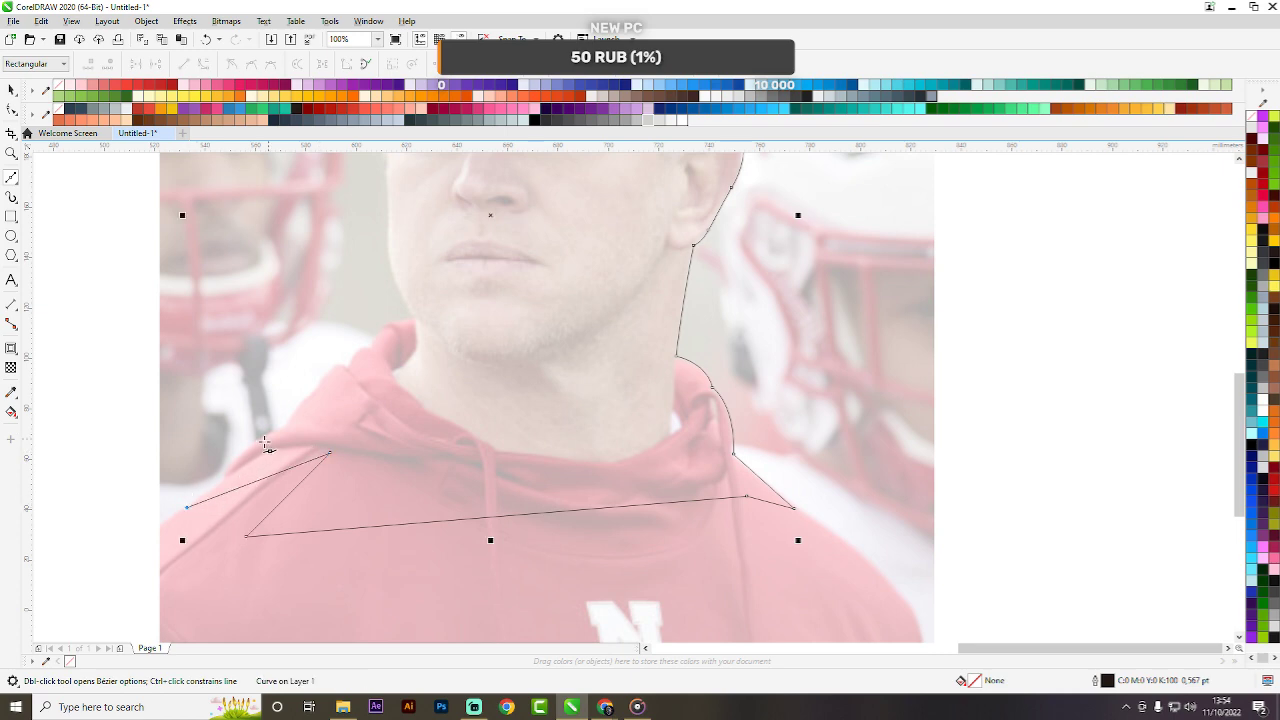
Trace the opposite shoulder with a curve up to the base of the hood and make a corner there.
{"action": "scroll", "coordinate": [530, 482], "scroll_direction": "down", "scroll_amount": 1}
{"action": "scroll", "coordinate": [430, 460], "scroll_direction": "up", "scroll_amount": 2}
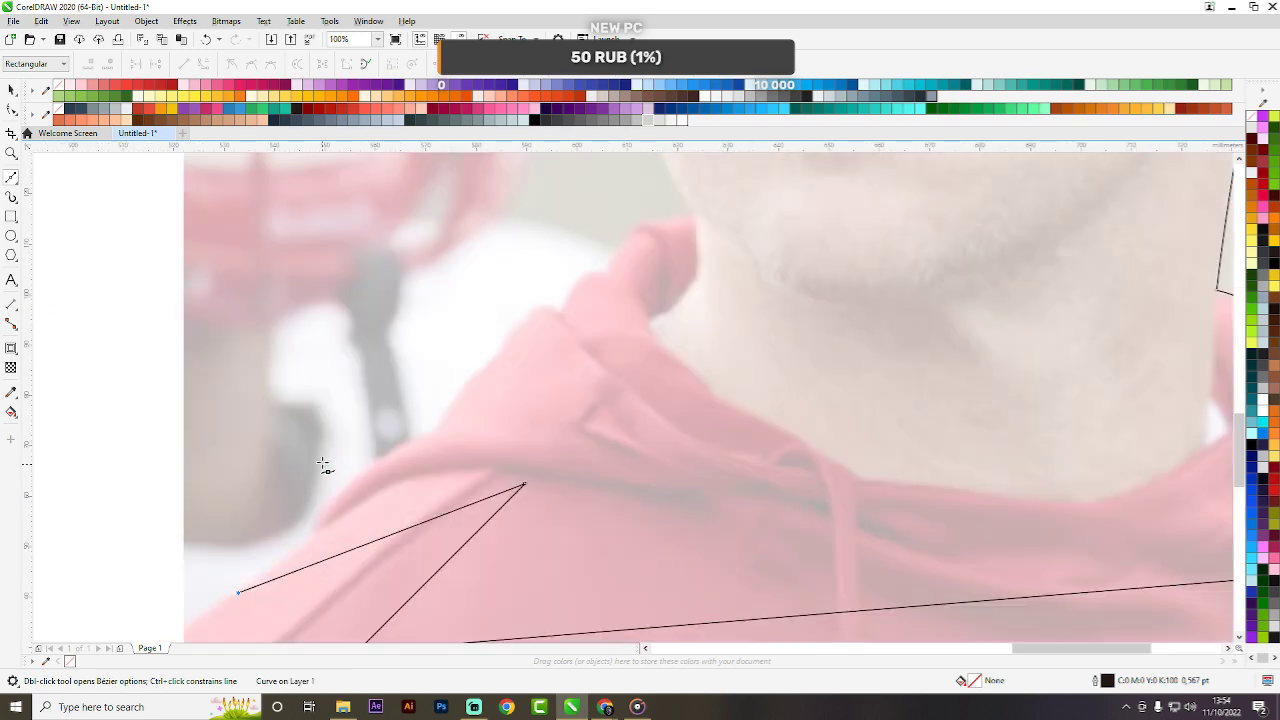
{"action": "left_click_drag", "start_coordinate": [433, 436], "coordinate": [502, 420]}
{"action": "double_click", "coordinate": [434, 435]}
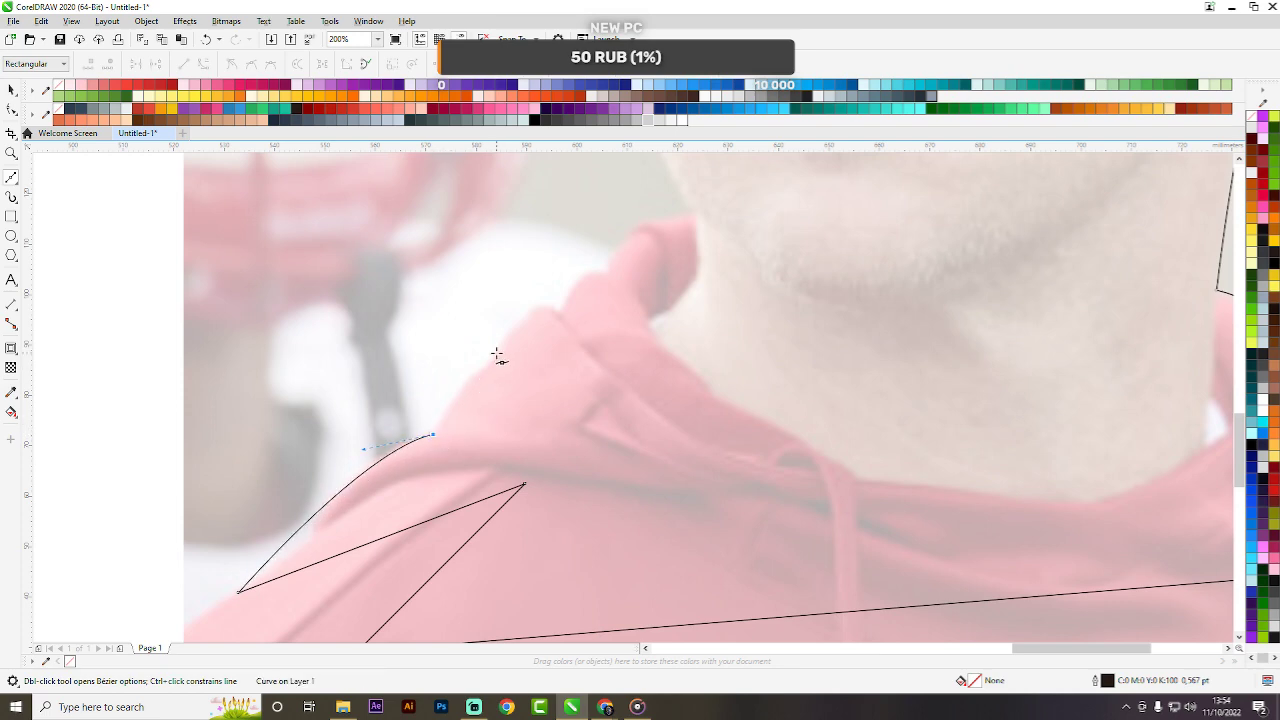
Curve the outline from the shoulder up the hood's outer edge and over its first fold, ending with a corner node.
{"action": "left_click_drag", "start_coordinate": [486, 366], "coordinate": [516, 339]}
{"action": "key", "text": "ctrl+z"}
{"action": "left_click", "coordinate": [436, 432]}
{"action": "scroll", "coordinate": [436, 436], "scroll_direction": "down", "scroll_amount": 3}
{"action": "scroll", "coordinate": [451, 497], "scroll_direction": "up", "scroll_amount": 2}
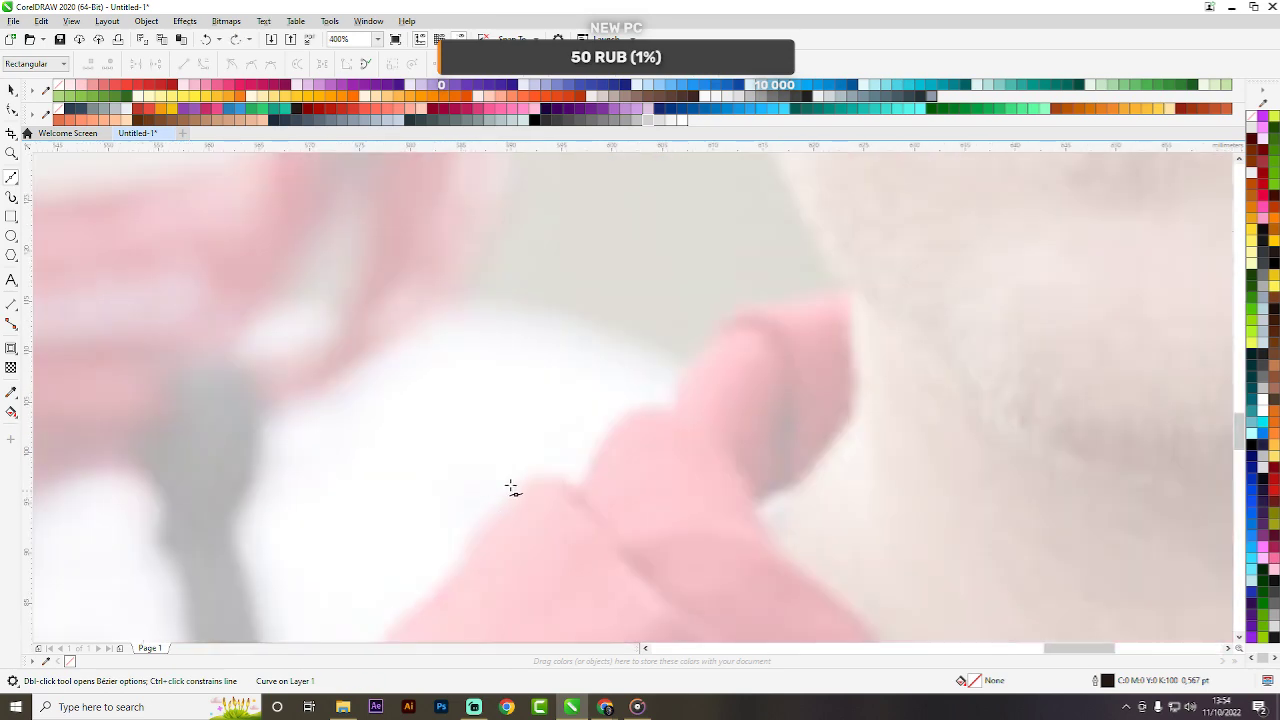
{"action": "scroll", "coordinate": [509, 486], "scroll_direction": "down", "scroll_amount": 1}
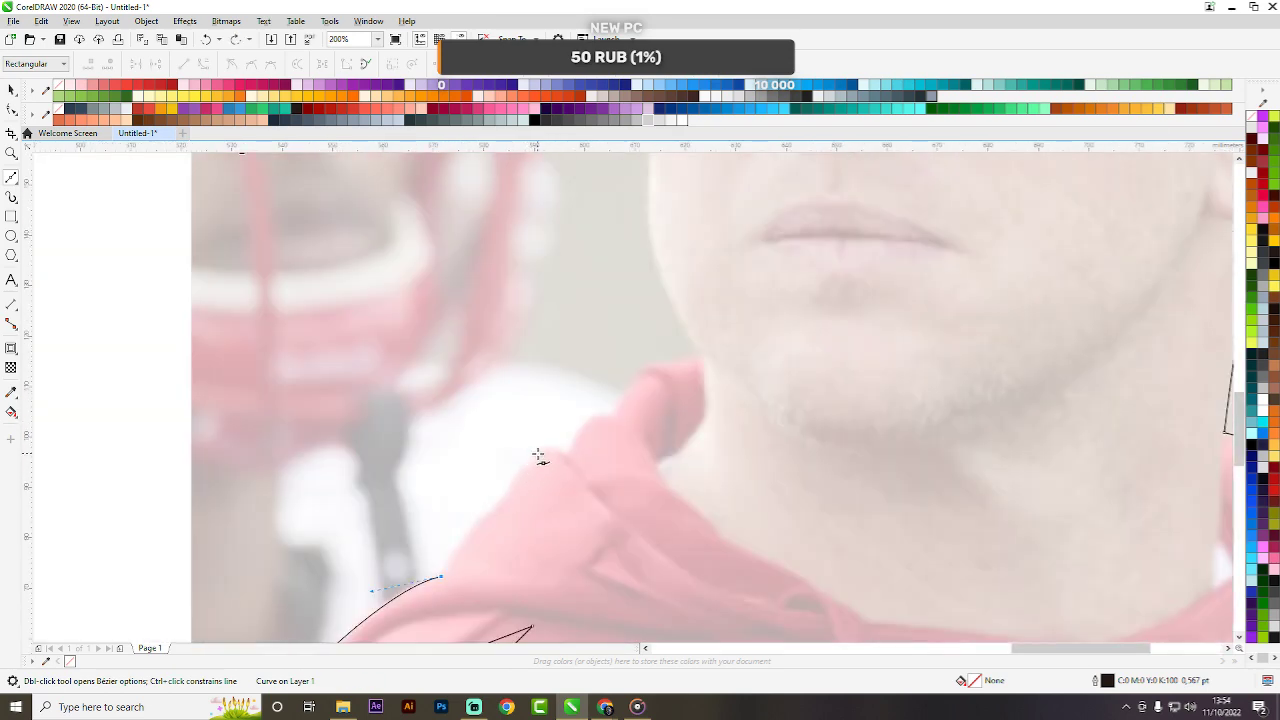
{"action": "left_click_drag", "start_coordinate": [537, 455], "coordinate": [571, 424]}
{"action": "scroll", "coordinate": [541, 457], "scroll_direction": "up", "scroll_amount": 1}
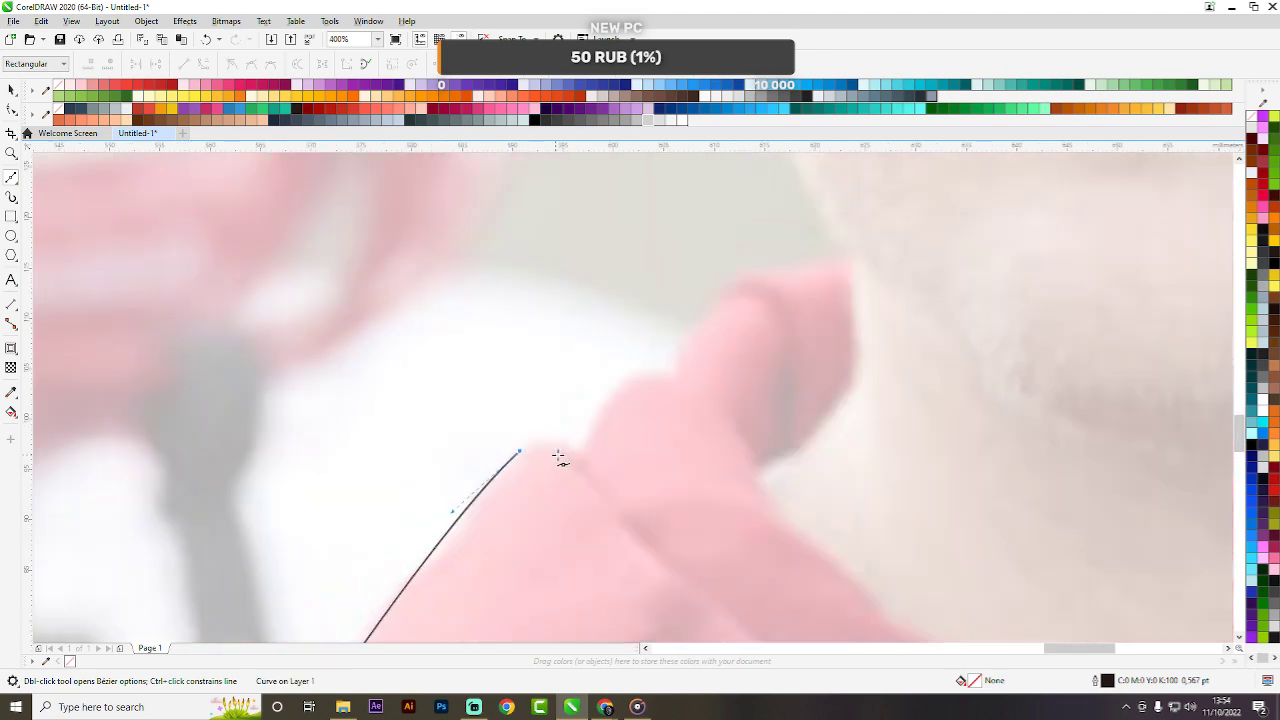
{"action": "left_click_drag", "start_coordinate": [581, 450], "coordinate": [617, 471]}
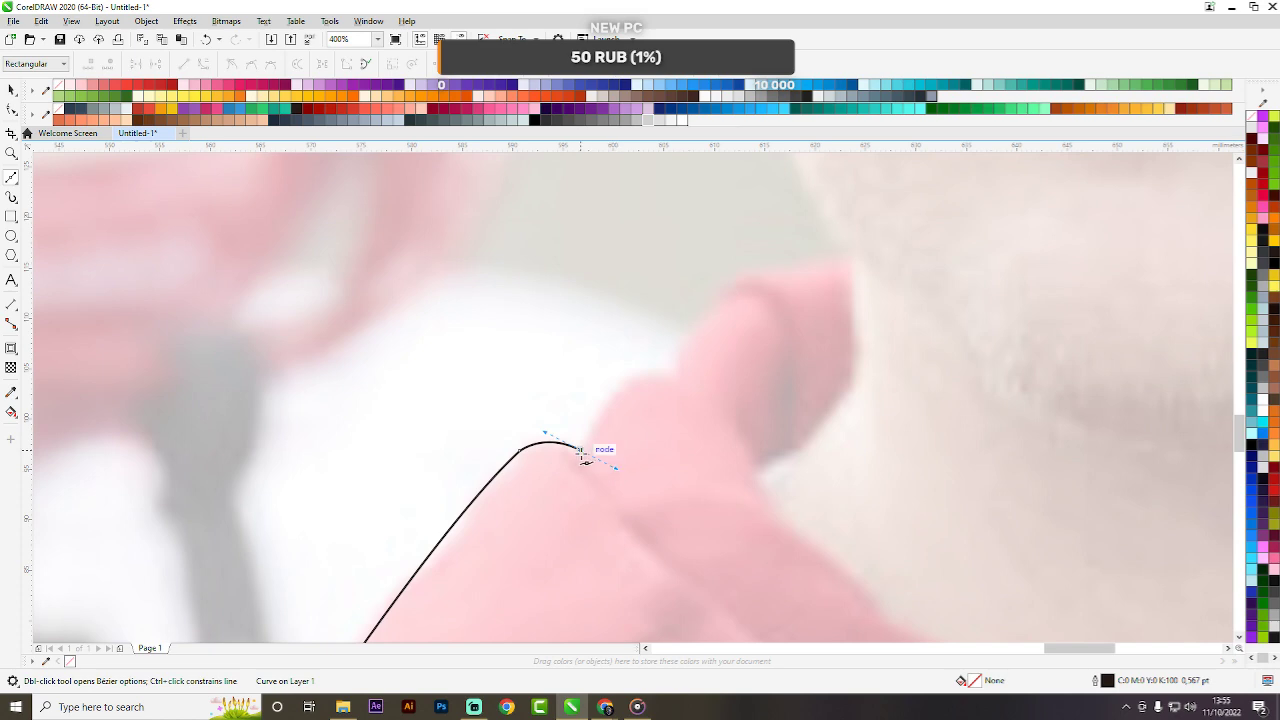
{"action": "double_click", "coordinate": [582, 451]}
Trace the hood's second fold with a curve and make a corner at its end.
{"action": "scroll", "coordinate": [583, 456], "scroll_direction": "down", "scroll_amount": 1}
{"action": "scroll", "coordinate": [659, 391], "scroll_direction": "up", "scroll_amount": 1}
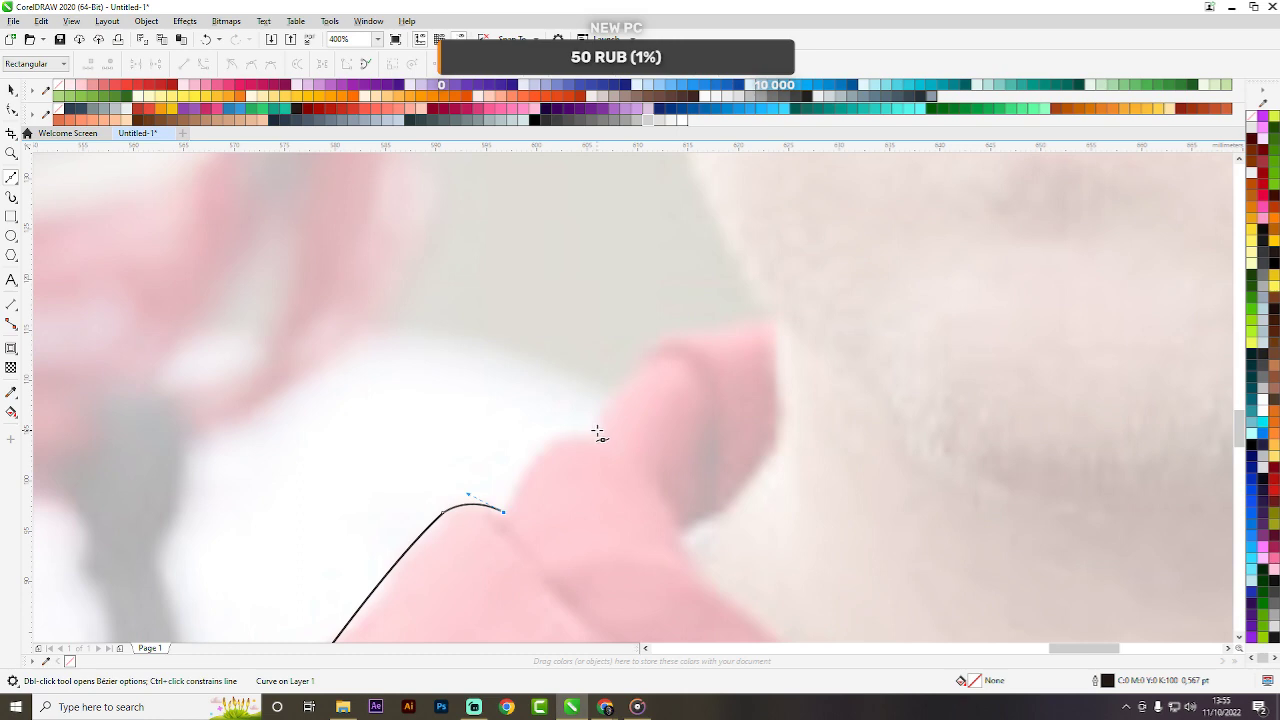
{"action": "left_click_drag", "start_coordinate": [597, 432], "coordinate": [670, 440]}
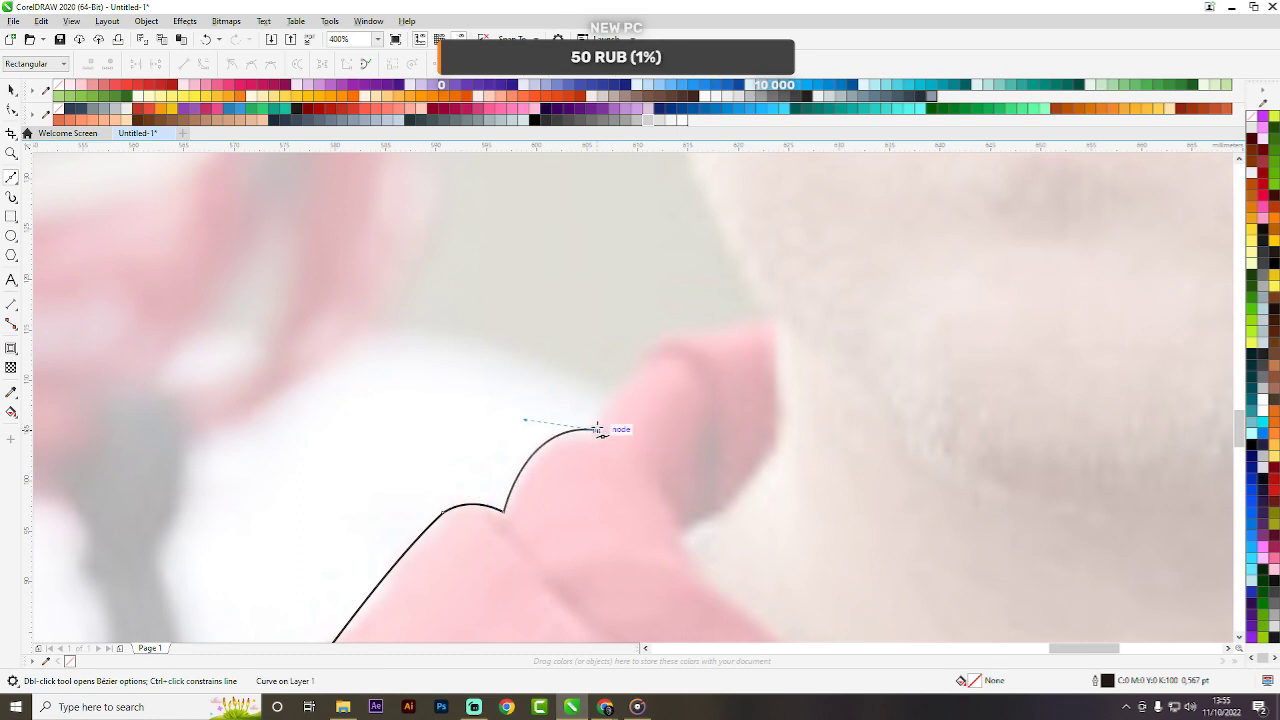
{"action": "scroll", "coordinate": [598, 431], "scroll_direction": "down", "scroll_amount": 2}
{"action": "key", "text": "space"}
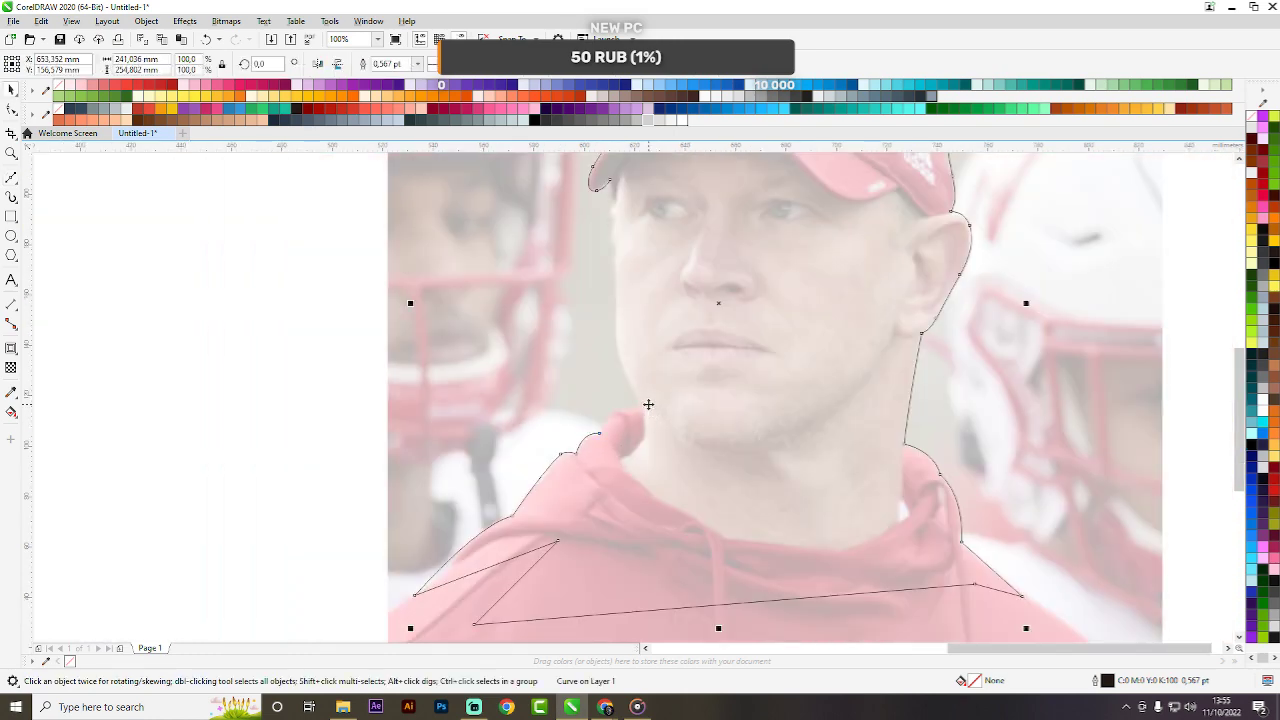
{"action": "scroll", "coordinate": [616, 426], "scroll_direction": "up", "scroll_amount": 2}
{"action": "key", "text": "space"}
{"action": "left_click", "coordinate": [550, 457]}
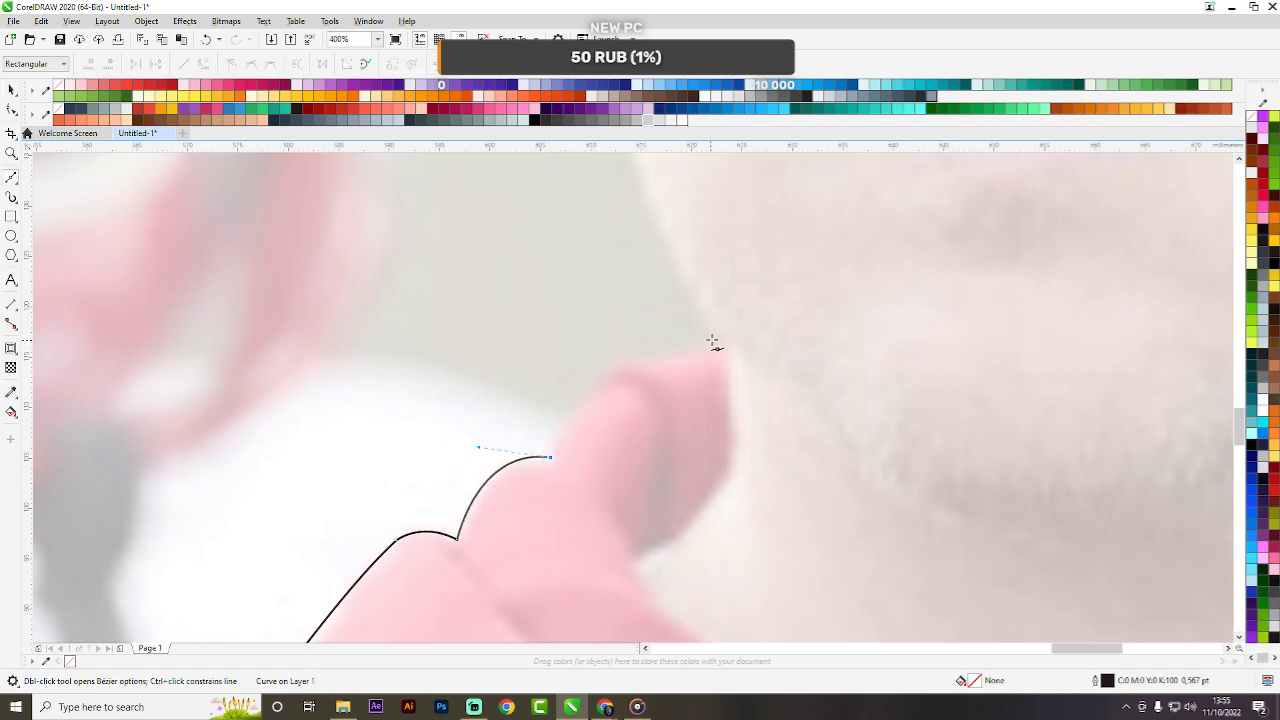
Curve over the top of the hood to the jaw, make a corner, and trace up the cheek towards the eye.
{"action": "left_click_drag", "start_coordinate": [714, 345], "coordinate": [843, 334]}
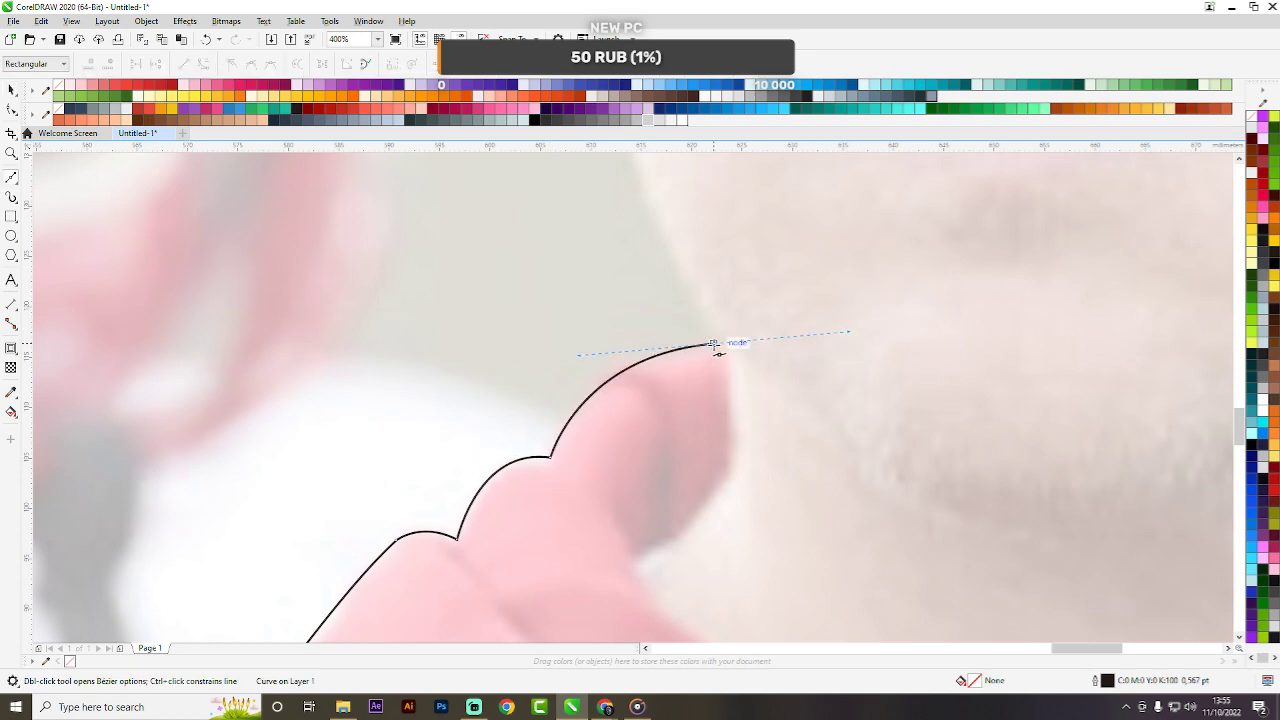
{"action": "scroll", "coordinate": [650, 375], "scroll_direction": "down", "scroll_amount": 4}
{"action": "scroll", "coordinate": [560, 448], "scroll_direction": "up", "scroll_amount": 3}
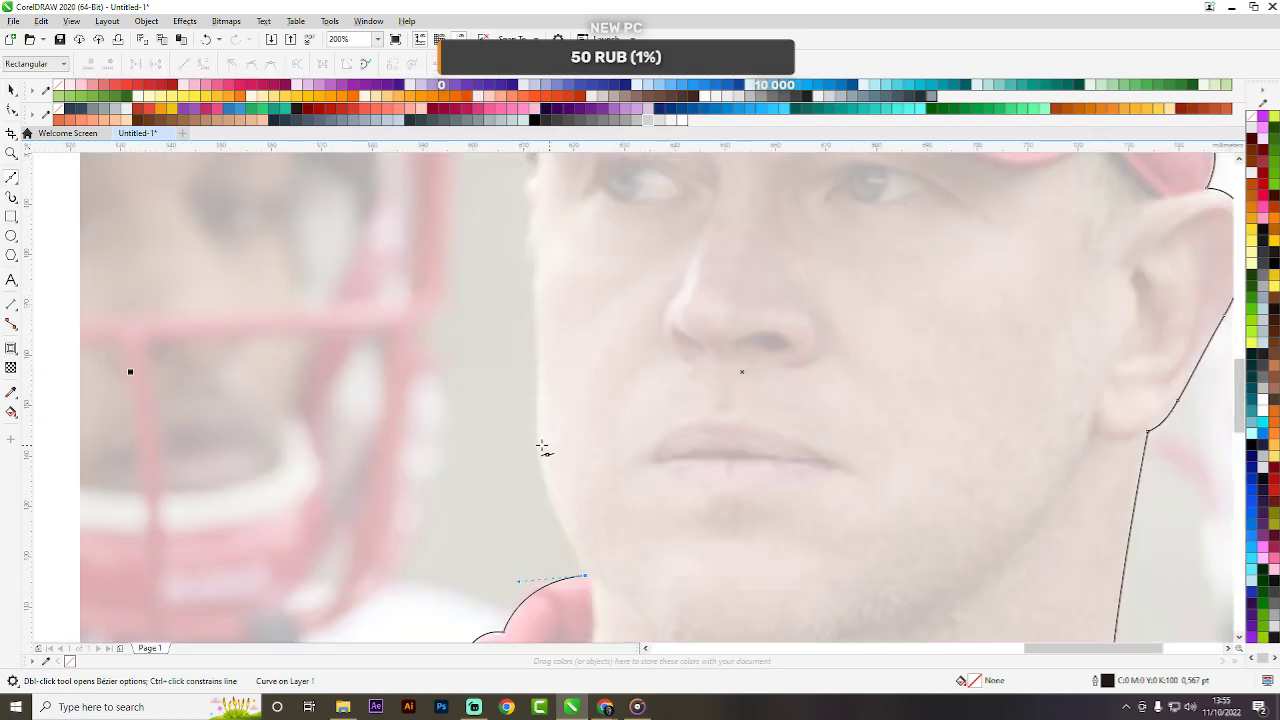
{"action": "left_click_drag", "start_coordinate": [537, 438], "coordinate": [537, 371]}
{"action": "left_click_drag", "start_coordinate": [537, 290], "coordinate": [534, 205]}
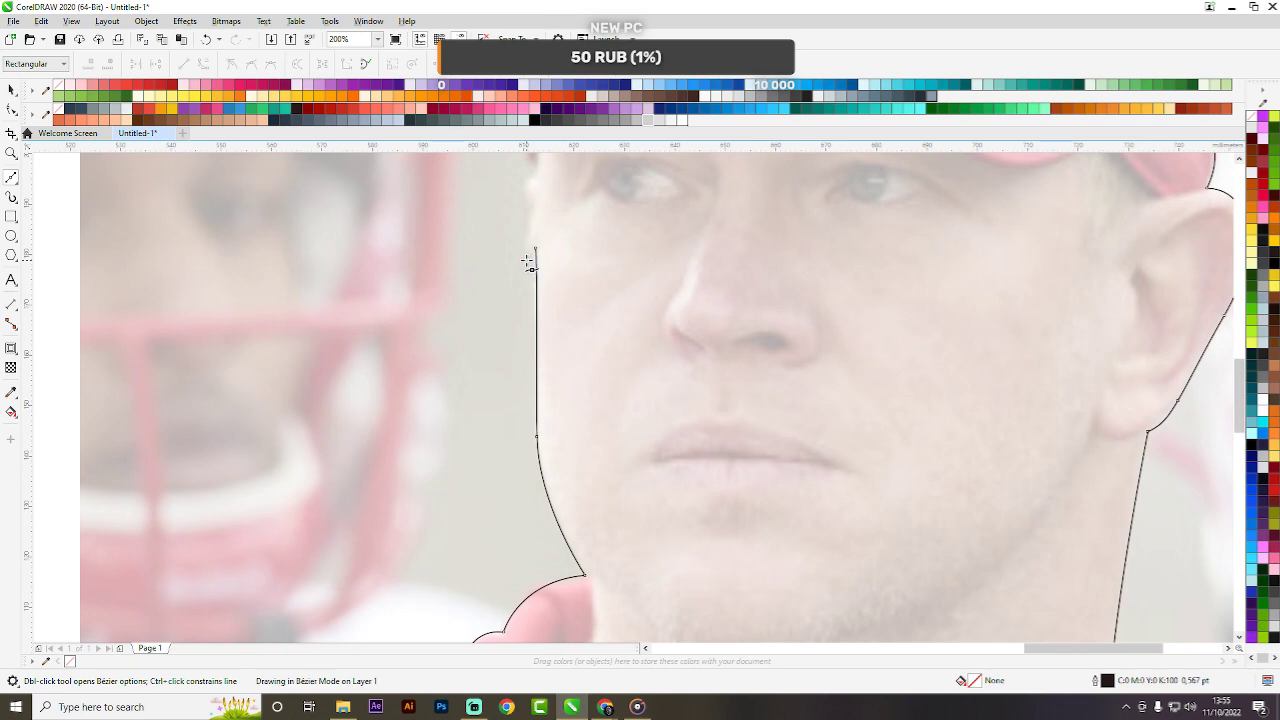
Trace the temple beside the eye and close the outline at its starting node under the cap's brim.
{"action": "scroll", "coordinate": [528, 258], "scroll_direction": "down", "scroll_amount": 1}
{"action": "scroll", "coordinate": [533, 215], "scroll_direction": "up", "scroll_amount": 2}
{"action": "left_click_drag", "start_coordinate": [534, 268], "coordinate": [520, 238]}
{"action": "left_click", "coordinate": [542, 215]}
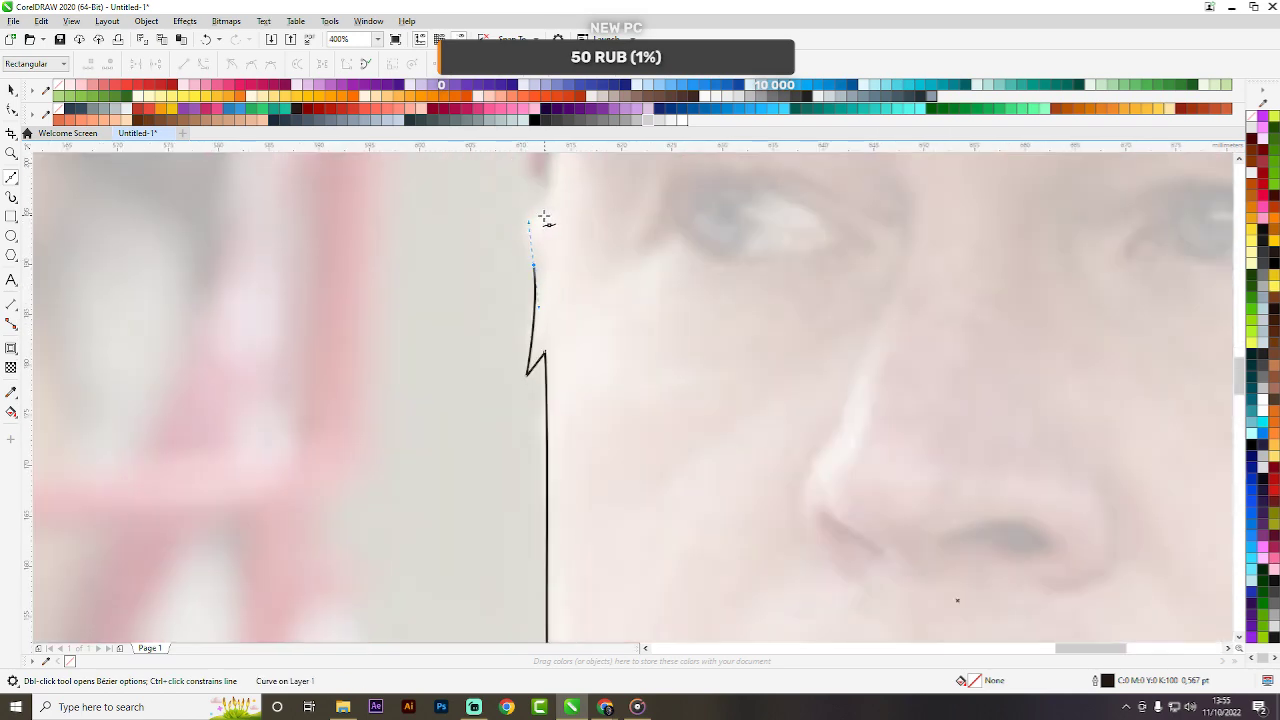
{"action": "scroll", "coordinate": [545, 220], "scroll_direction": "down", "scroll_amount": 2}
{"action": "scroll", "coordinate": [545, 272], "scroll_direction": "up", "scroll_amount": 1}
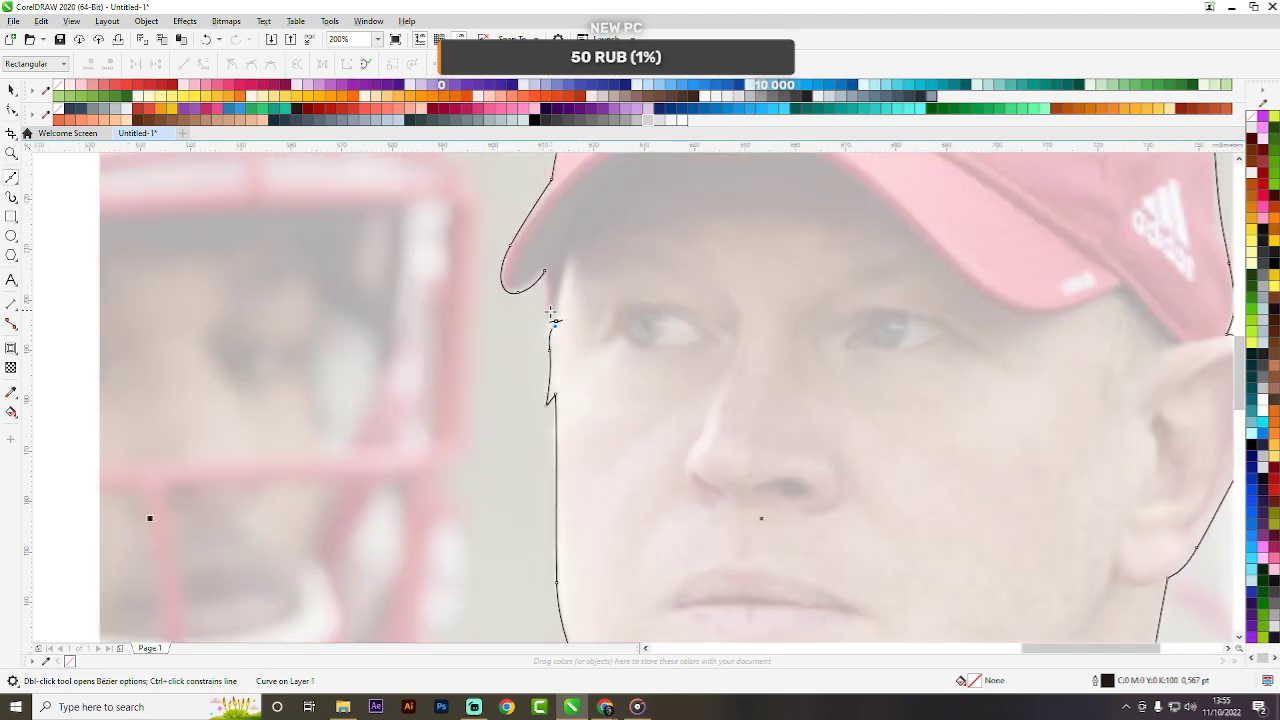
{"action": "left_click", "coordinate": [545, 272]}
{"action": "key", "text": "space"}
Check that the traced outline is closed around the man's head and shoulders.
{"action": "scroll", "coordinate": [578, 275], "scroll_direction": "down", "scroll_amount": 3}
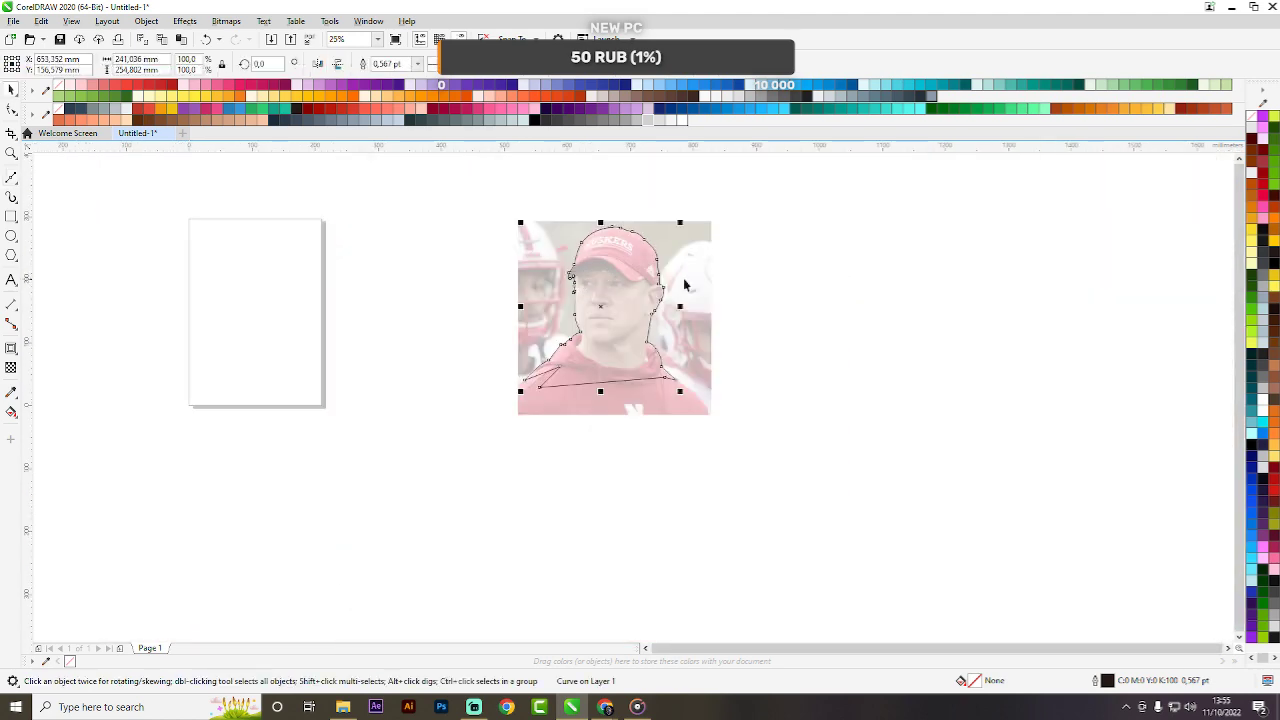
{"action": "scroll", "coordinate": [607, 287], "scroll_direction": "up", "scroll_amount": 1}
{"action": "key", "text": "Escape"}
{"action": "scroll", "coordinate": [663, 320], "scroll_direction": "up", "scroll_amount": 2}
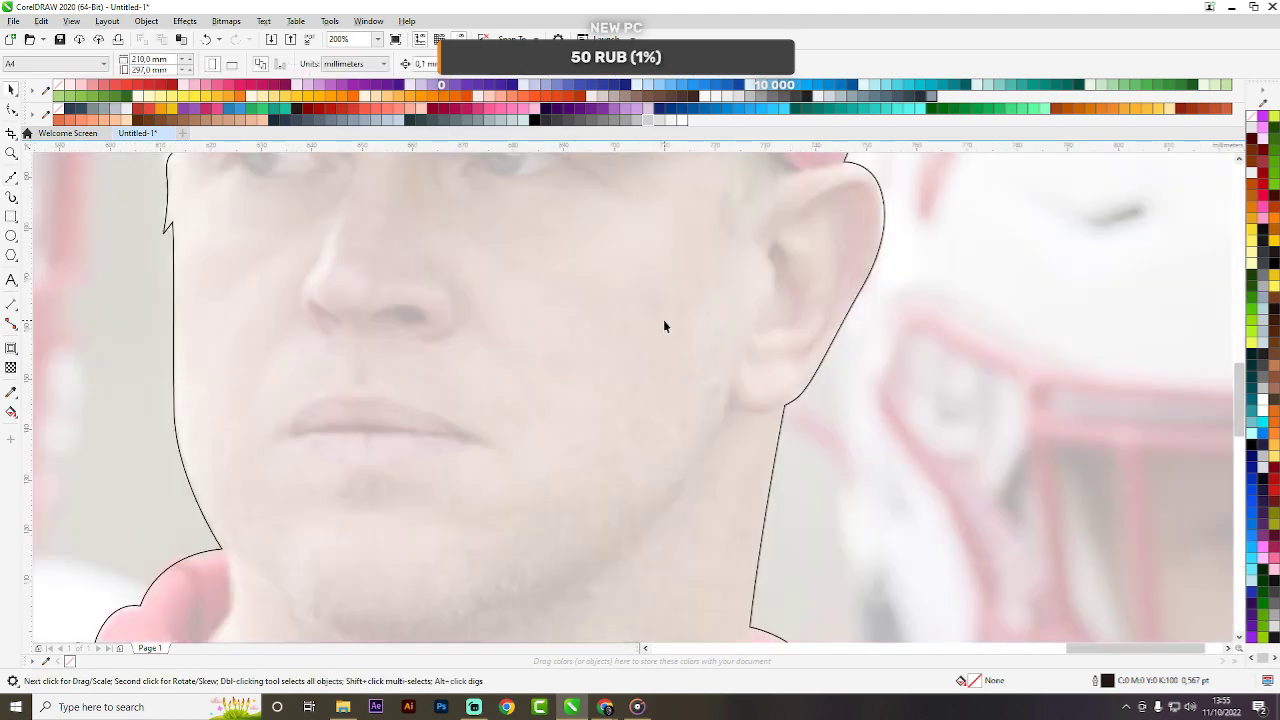
{"action": "left_click", "coordinate": [664, 320]}
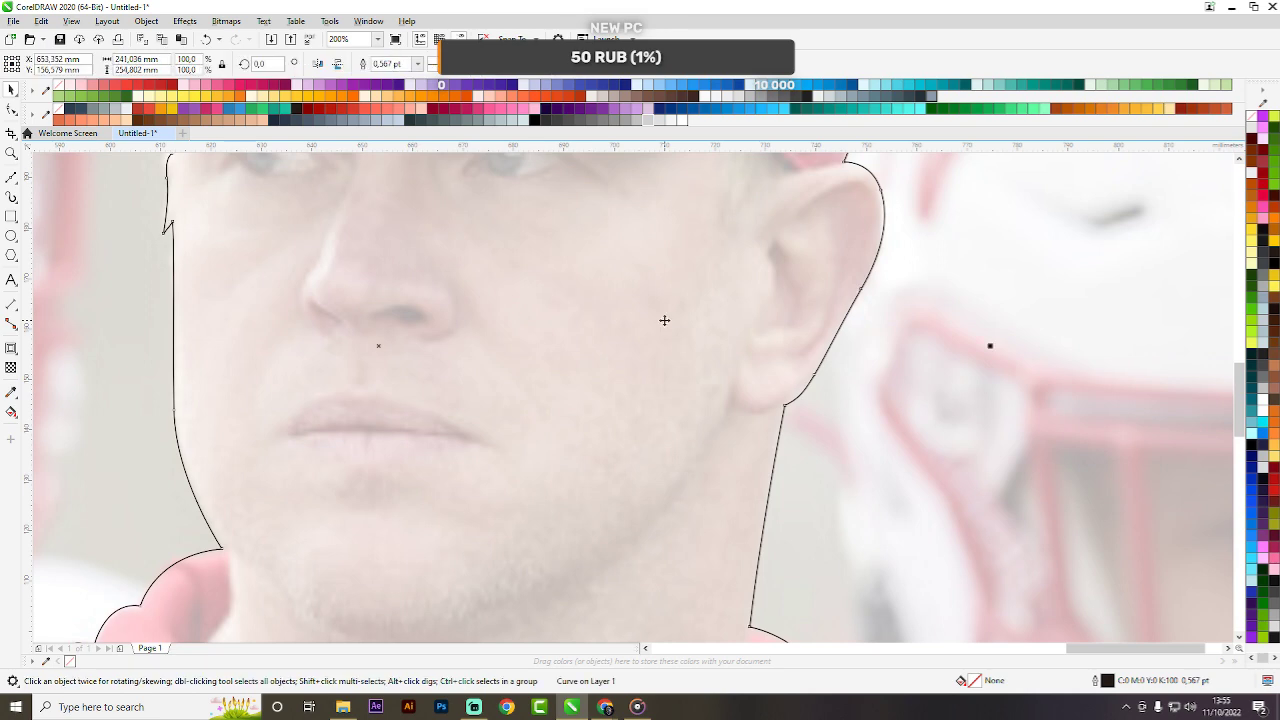
{"action": "scroll", "coordinate": [664, 320], "scroll_direction": "down", "scroll_amount": 2}
{"action": "left_click", "coordinate": [949, 297]}
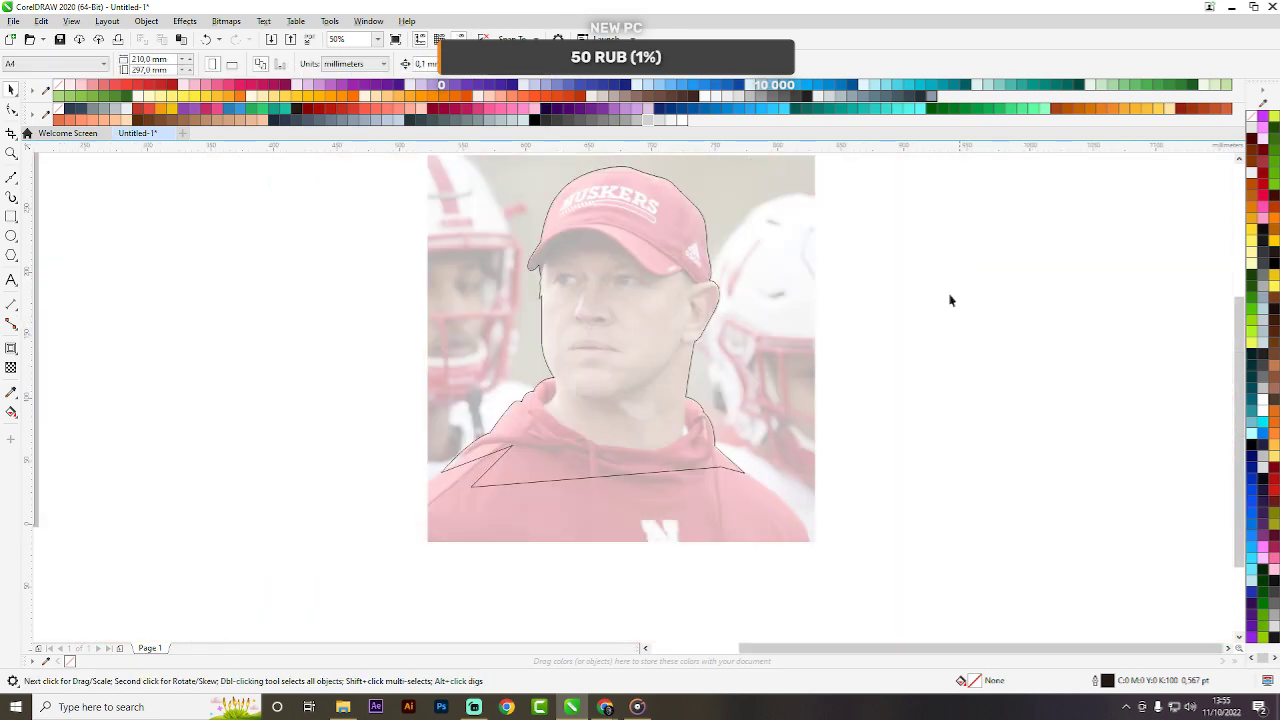
Add an outward contour around the closed outline as a separate curve.
{"action": "scroll", "coordinate": [786, 258], "scroll_direction": "up", "scroll_amount": 1}
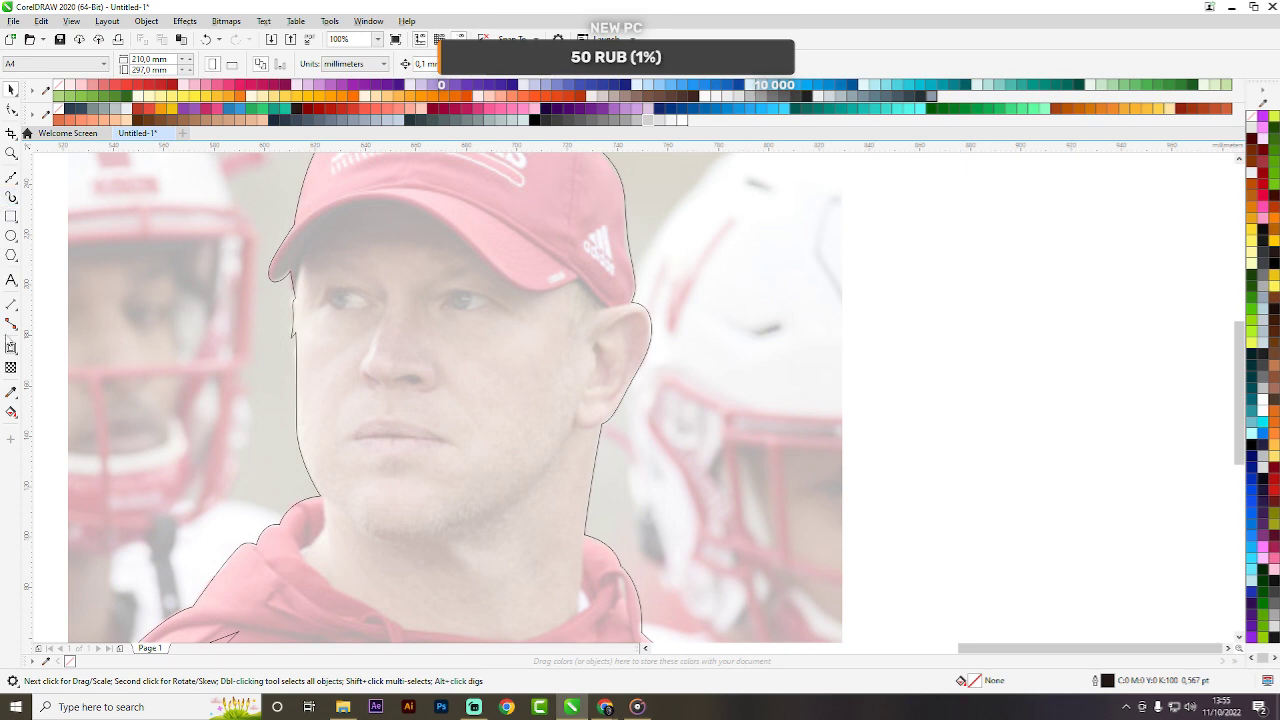
{"action": "left_click", "coordinate": [10, 348]}
{"action": "left_click_drag", "start_coordinate": [612, 408], "coordinate": [716, 408]}
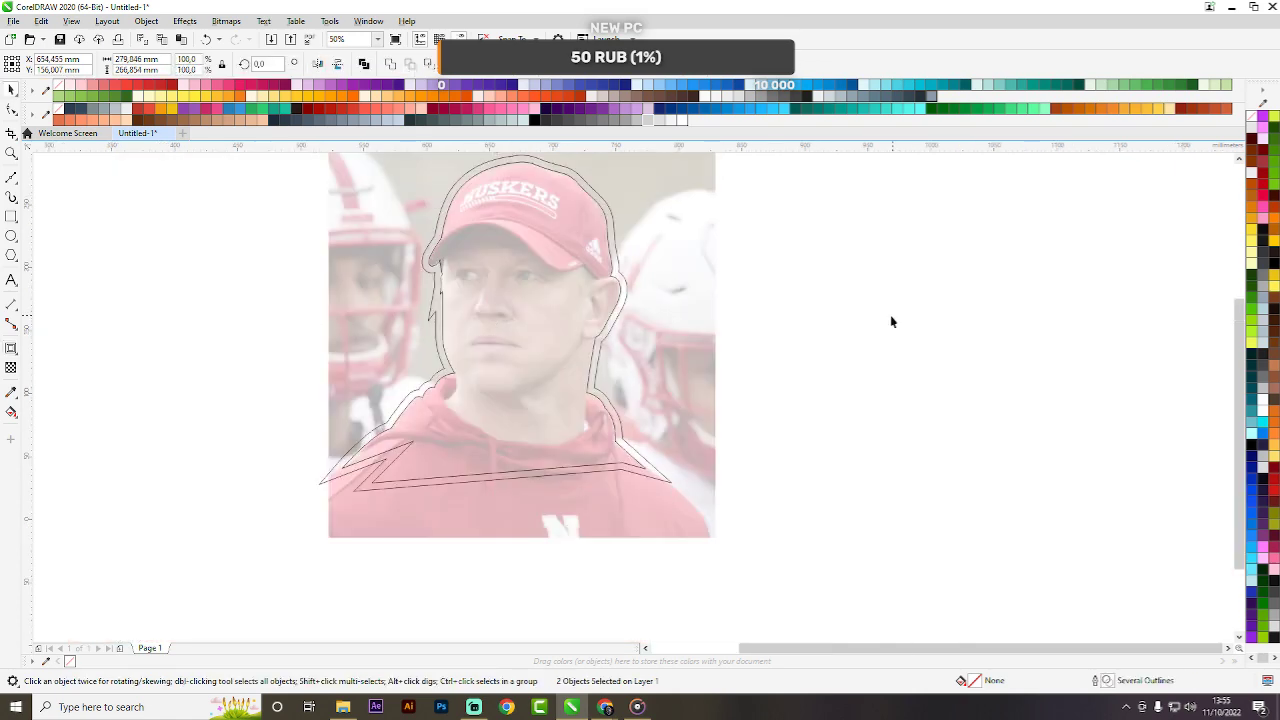
{"action": "left_click", "coordinate": [891, 320]}
Draw a closed Bézier shape from the brim across the face to the hood and back outside, covering the cheek-side contour.
{"action": "scroll", "coordinate": [438, 266], "scroll_direction": "up", "scroll_amount": 2}
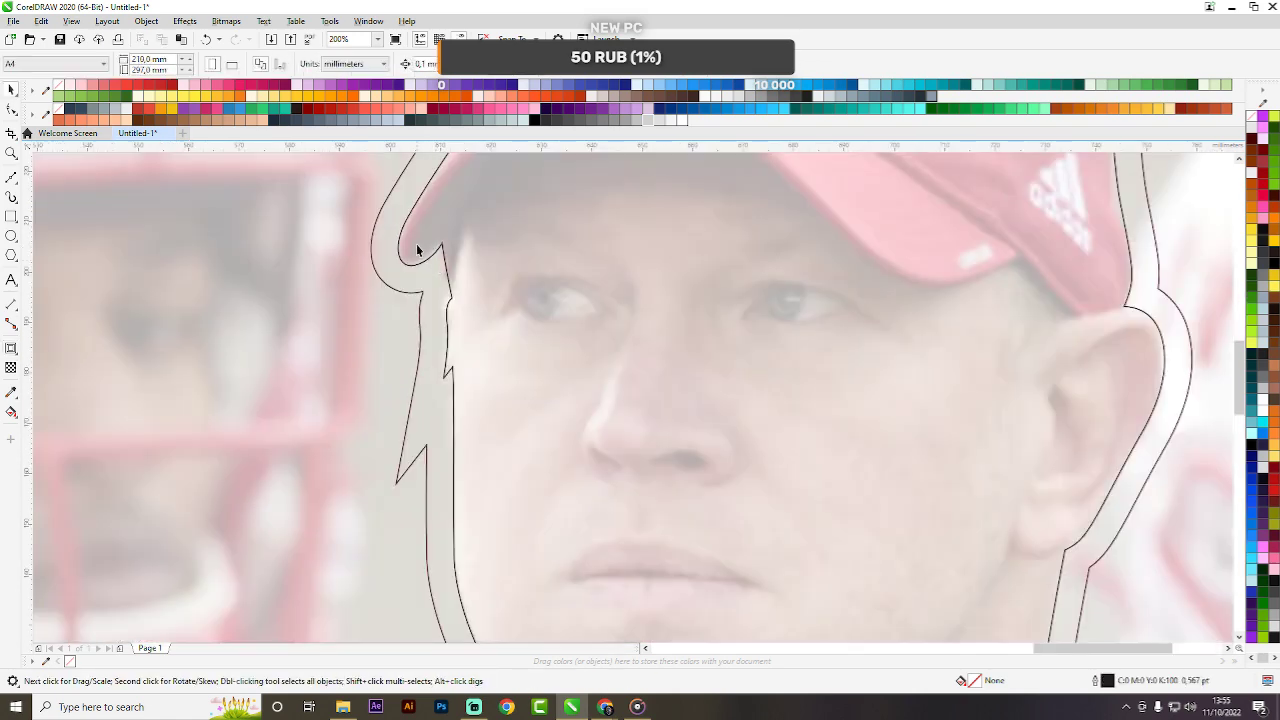
{"action": "left_click", "coordinate": [12, 177]}
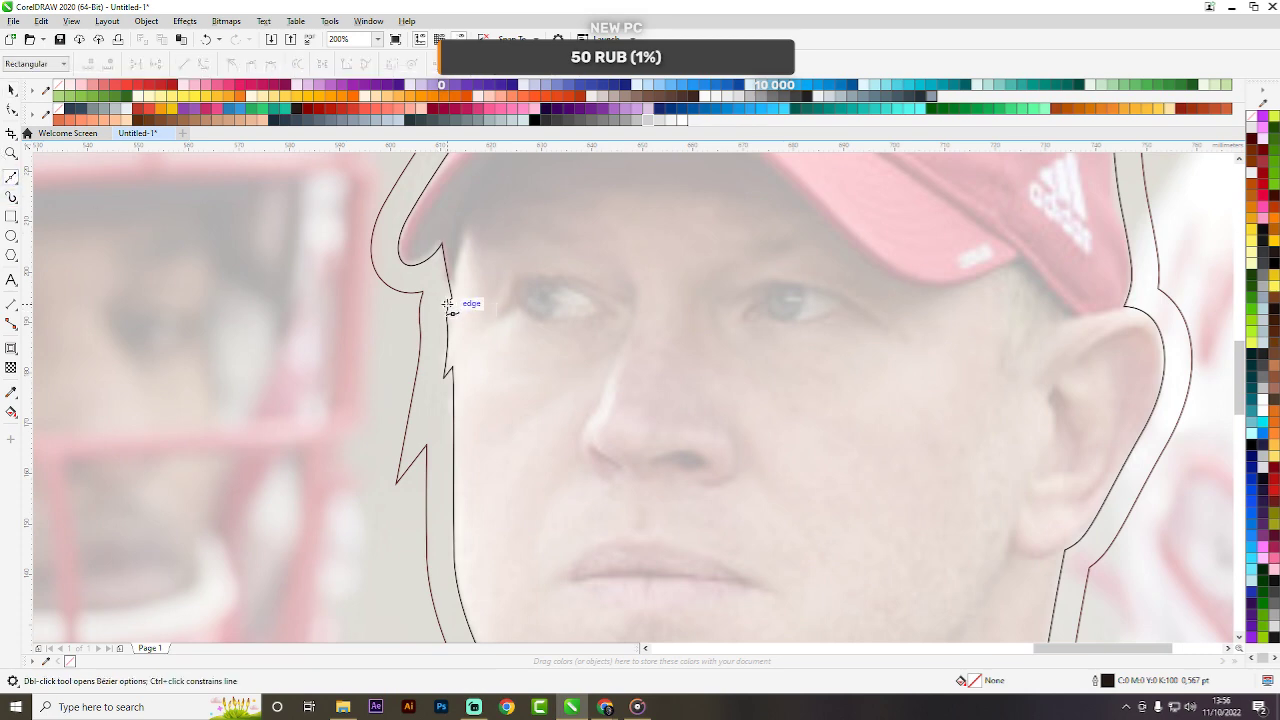
{"action": "scroll", "coordinate": [457, 286], "scroll_direction": "up", "scroll_amount": 2}
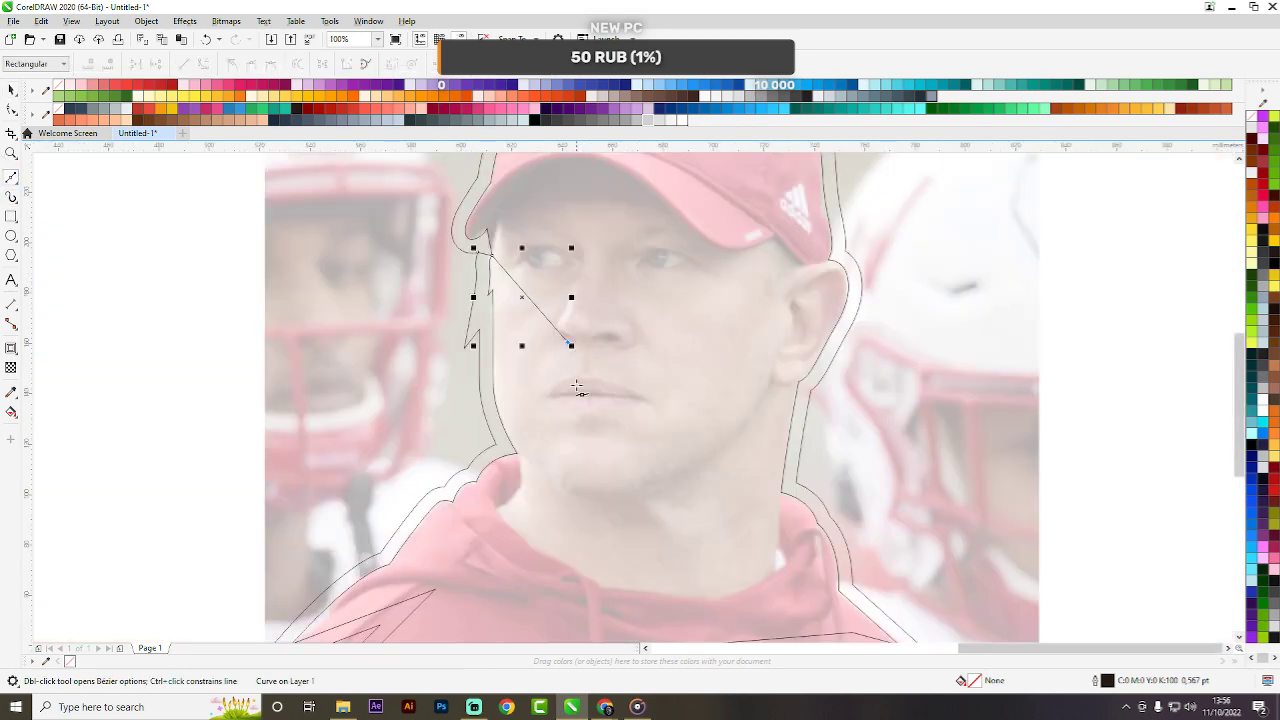
{"action": "left_click", "coordinate": [575, 443]}
{"action": "left_click", "coordinate": [540, 454]}
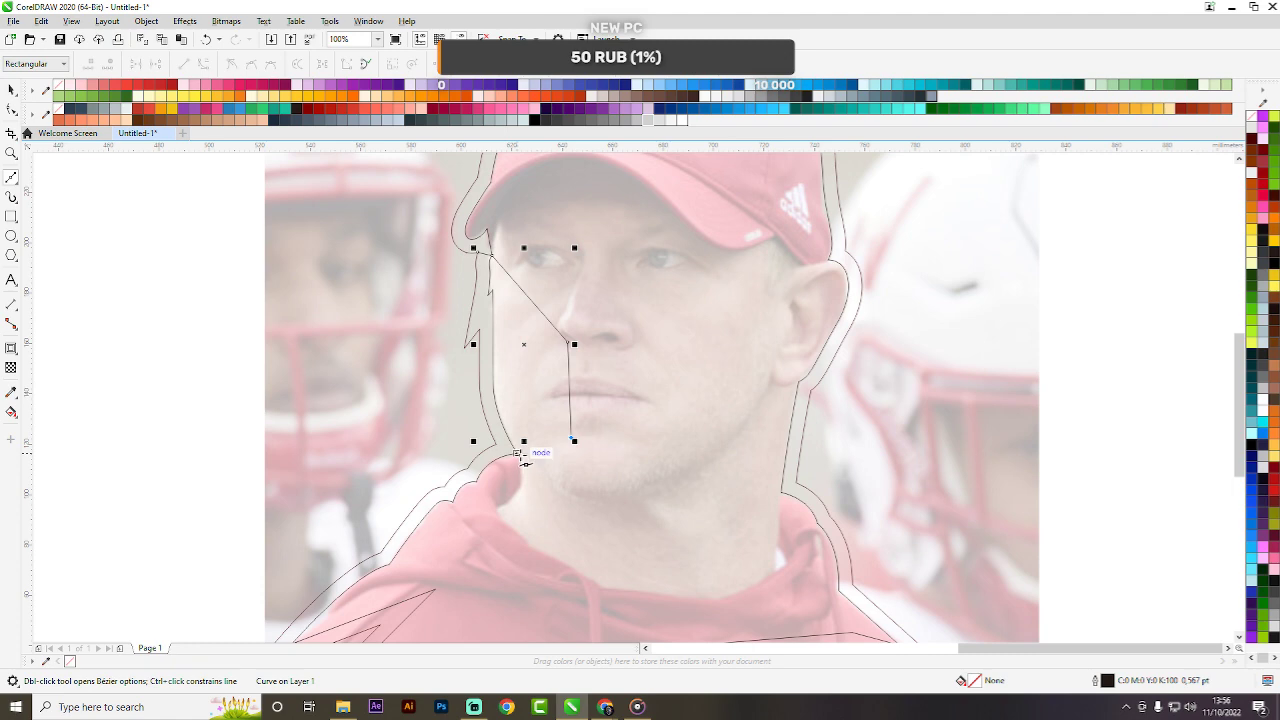
{"action": "scroll", "coordinate": [530, 452], "scroll_direction": "up", "scroll_amount": 2}
{"action": "left_click_drag", "start_coordinate": [452, 463], "coordinate": [407, 500]}
{"action": "left_click", "coordinate": [450, 466]}
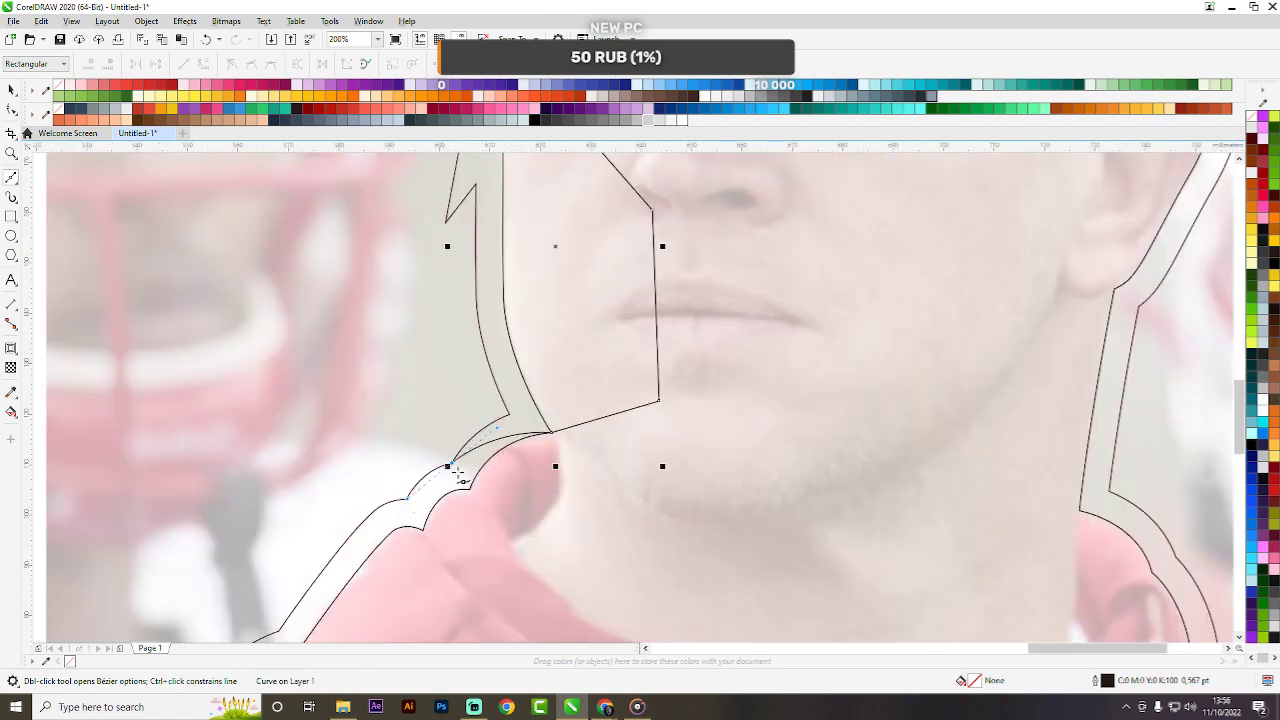
{"action": "scroll", "coordinate": [457, 474], "scroll_direction": "down", "scroll_amount": 2}
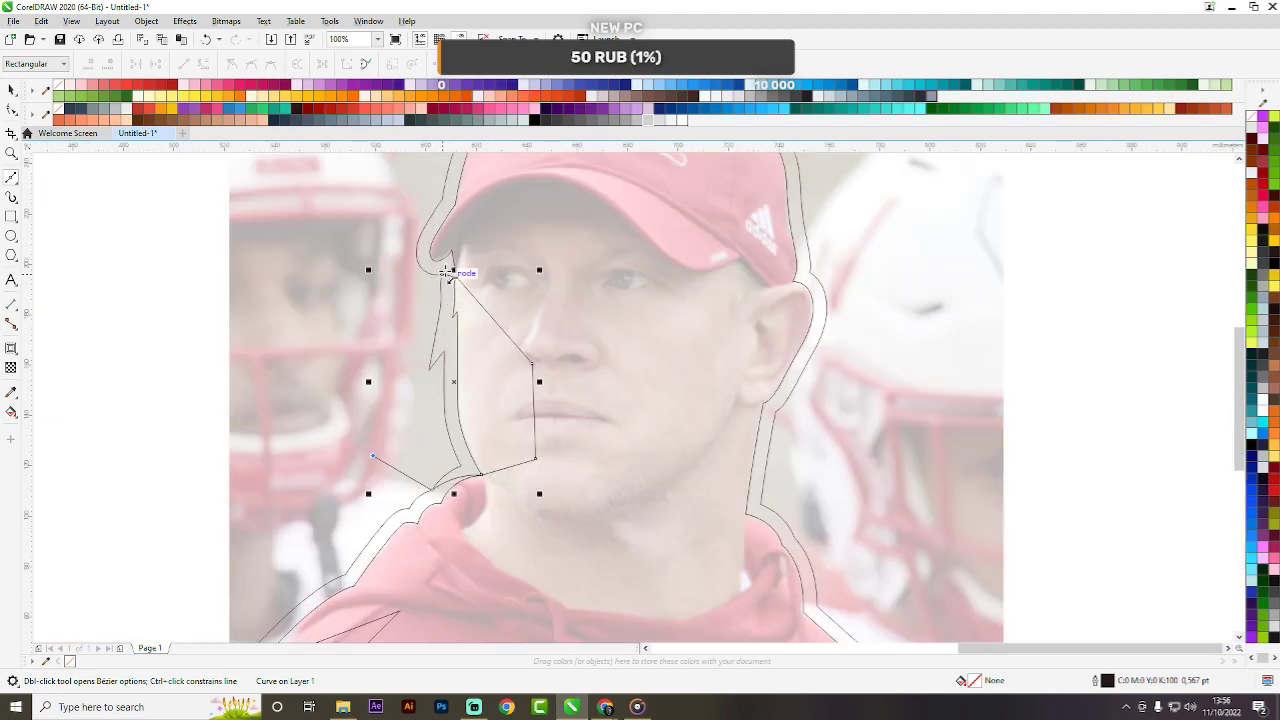
Subtract the closed cheek-side shape from the outer contour, removing the contour's jagged section beside the face.
{"action": "key", "text": "space"}
{"action": "left_click", "coordinate": [423, 255], "text": "shift"}
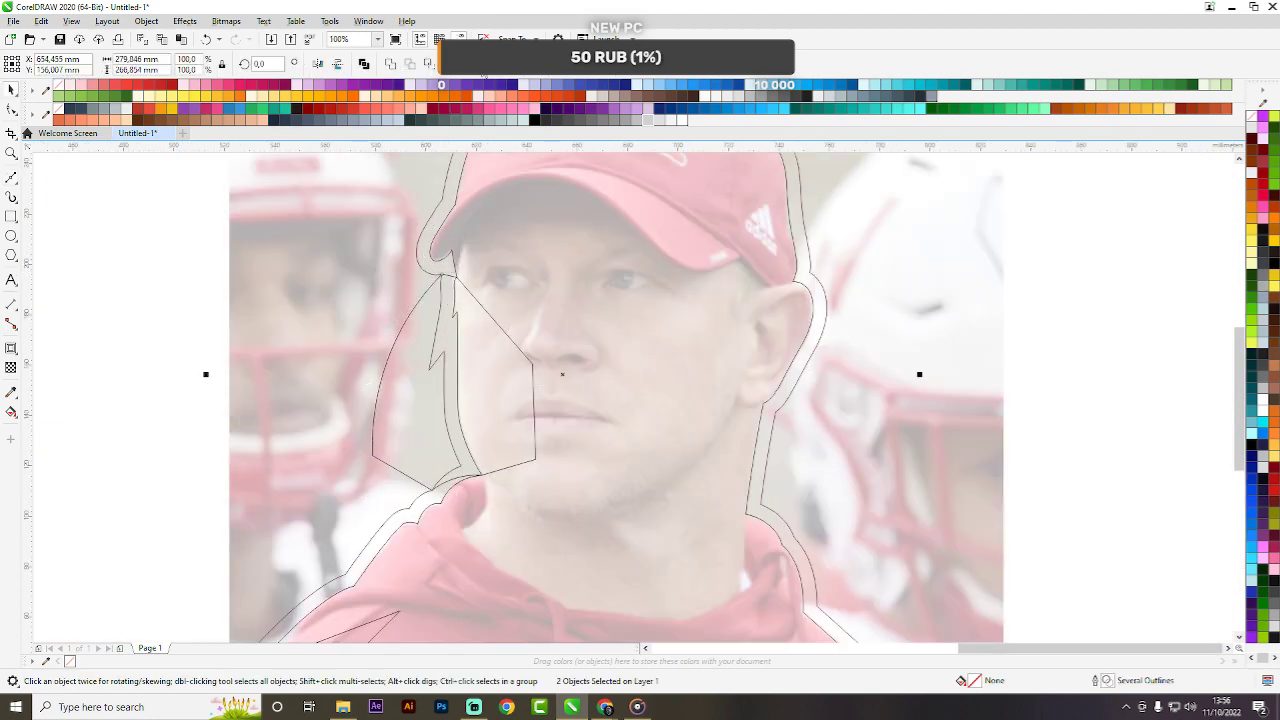
{"action": "left_click", "coordinate": [480, 66]}
{"action": "scroll", "coordinate": [611, 181], "scroll_direction": "down", "scroll_amount": 2}
{"action": "left_click", "coordinate": [949, 322]}
{"action": "scroll", "coordinate": [578, 243], "scroll_direction": "up", "scroll_amount": 3}
{"action": "scroll", "coordinate": [618, 260], "scroll_direction": "down", "scroll_amount": 1}
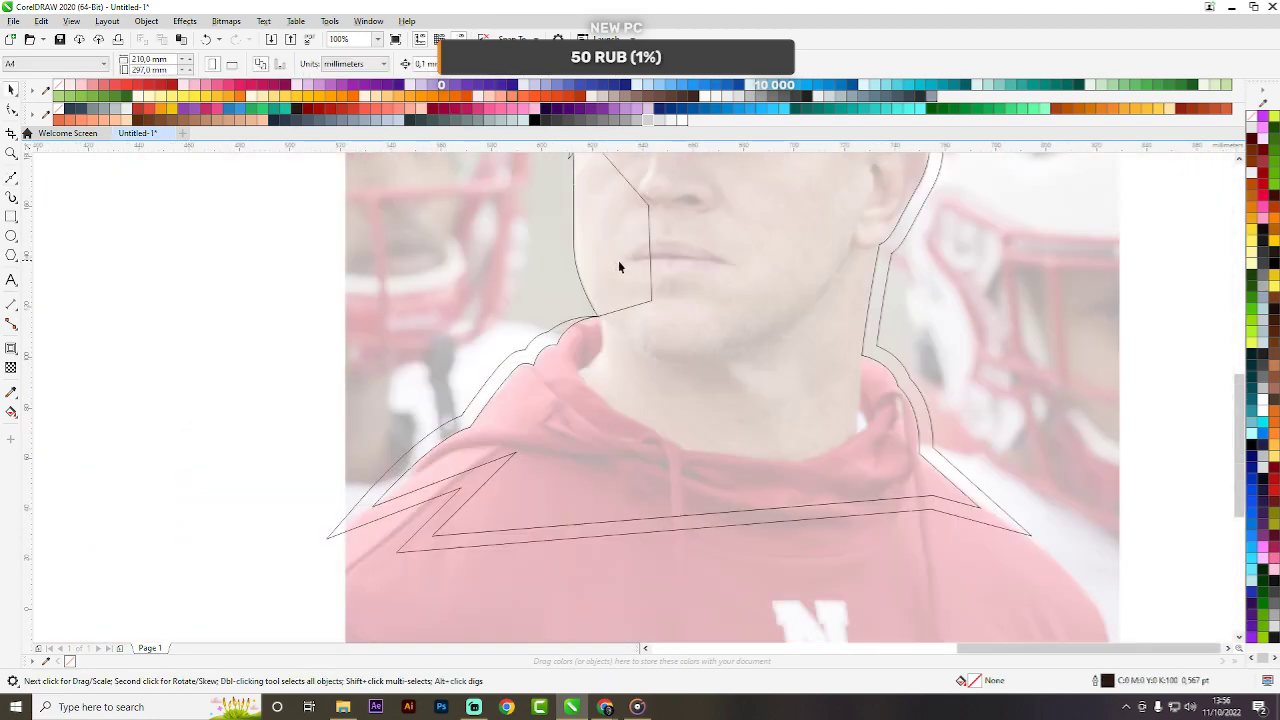
Start a Bézier shape at the contour's shoulder node and run it across the chest to the outline's opposite shoulder tip.
{"action": "scroll", "coordinate": [398, 527], "scroll_direction": "up", "scroll_amount": 2}
{"action": "key", "text": "space"}
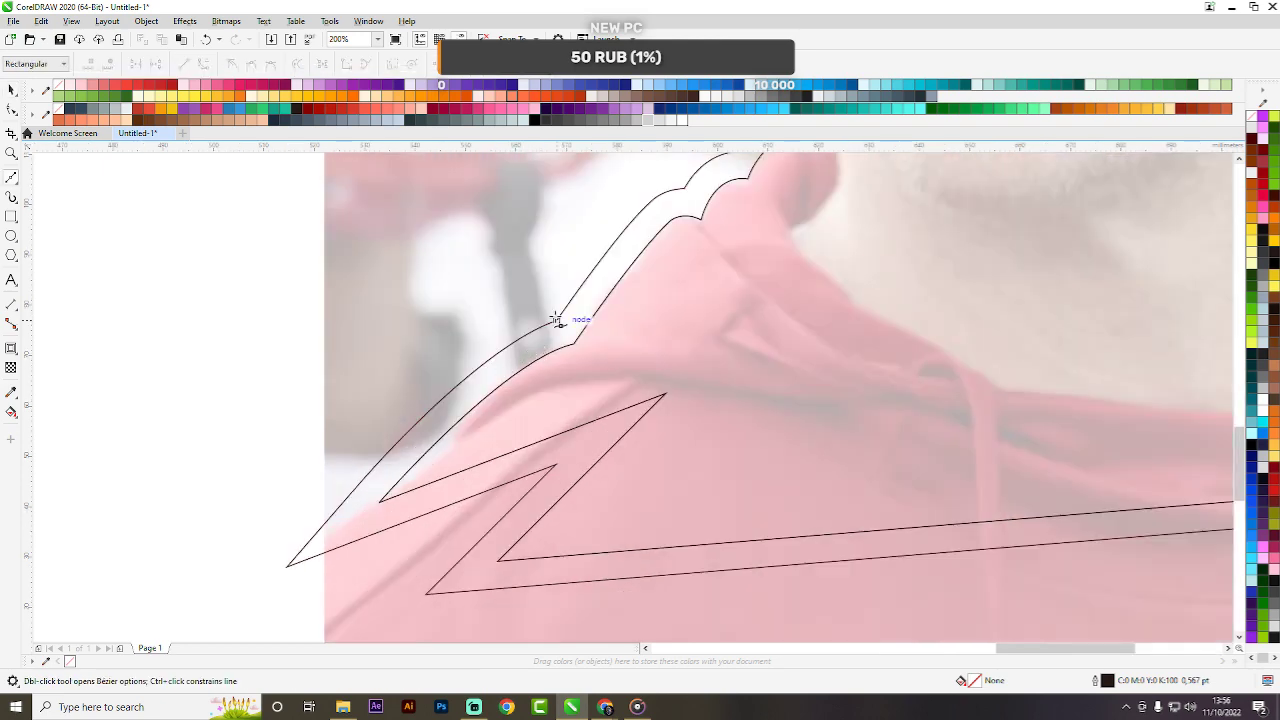
{"action": "left_click_drag", "start_coordinate": [380, 500], "coordinate": [292, 585]}
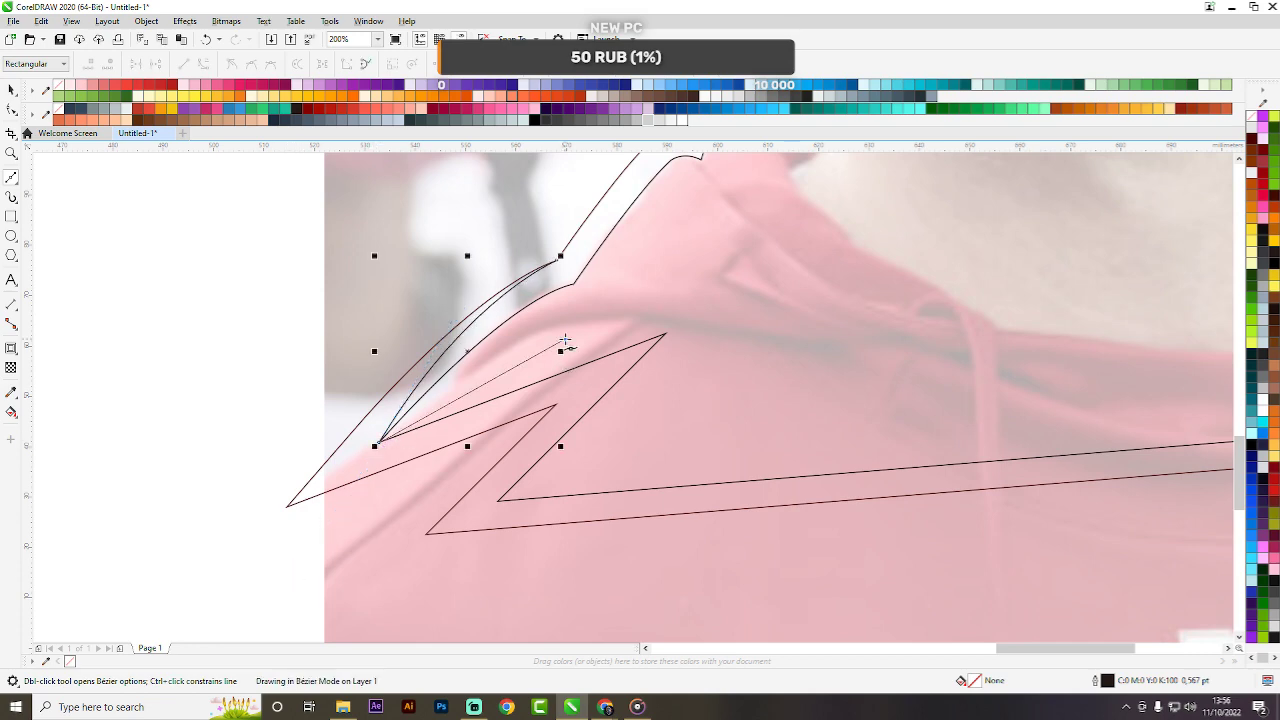
{"action": "left_click", "coordinate": [718, 283]}
{"action": "scroll", "coordinate": [640, 400], "scroll_direction": "down", "scroll_amount": 3}
{"action": "scroll", "coordinate": [690, 358], "scroll_direction": "up", "scroll_amount": 3}
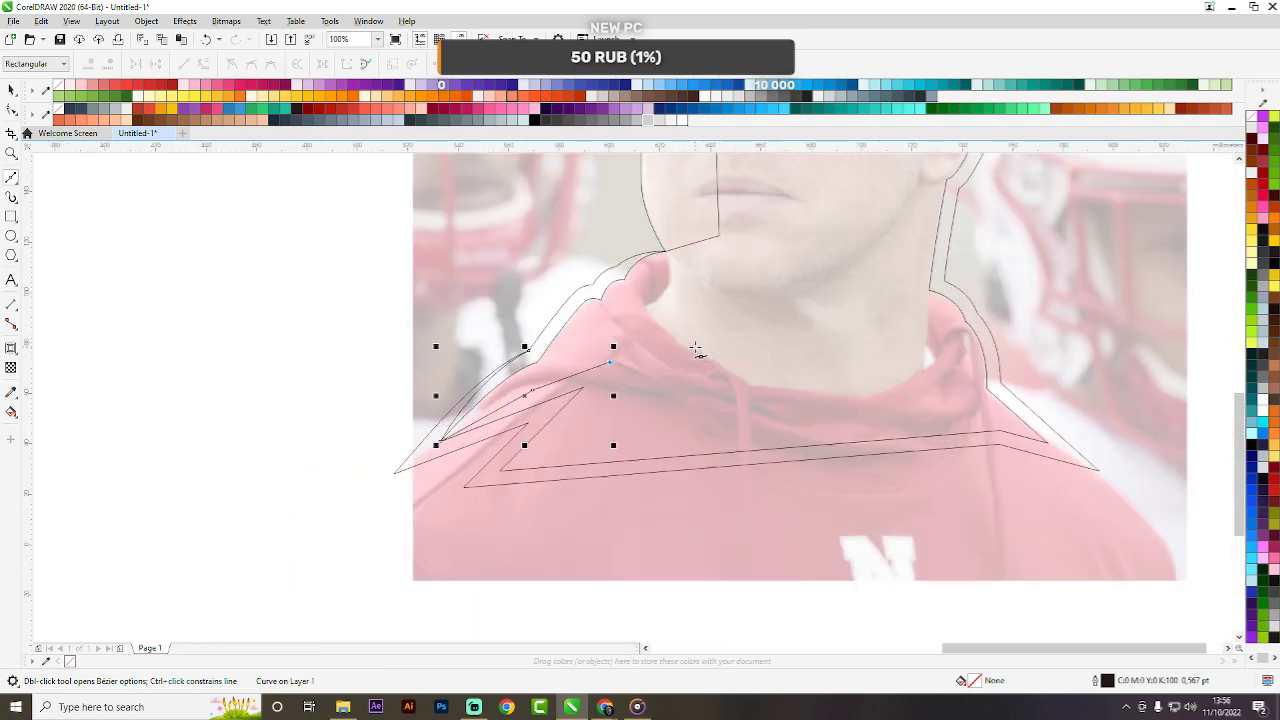
{"action": "scroll", "coordinate": [760, 406], "scroll_direction": "down", "scroll_amount": 3}
{"action": "scroll", "coordinate": [1000, 458], "scroll_direction": "up", "scroll_amount": 3}
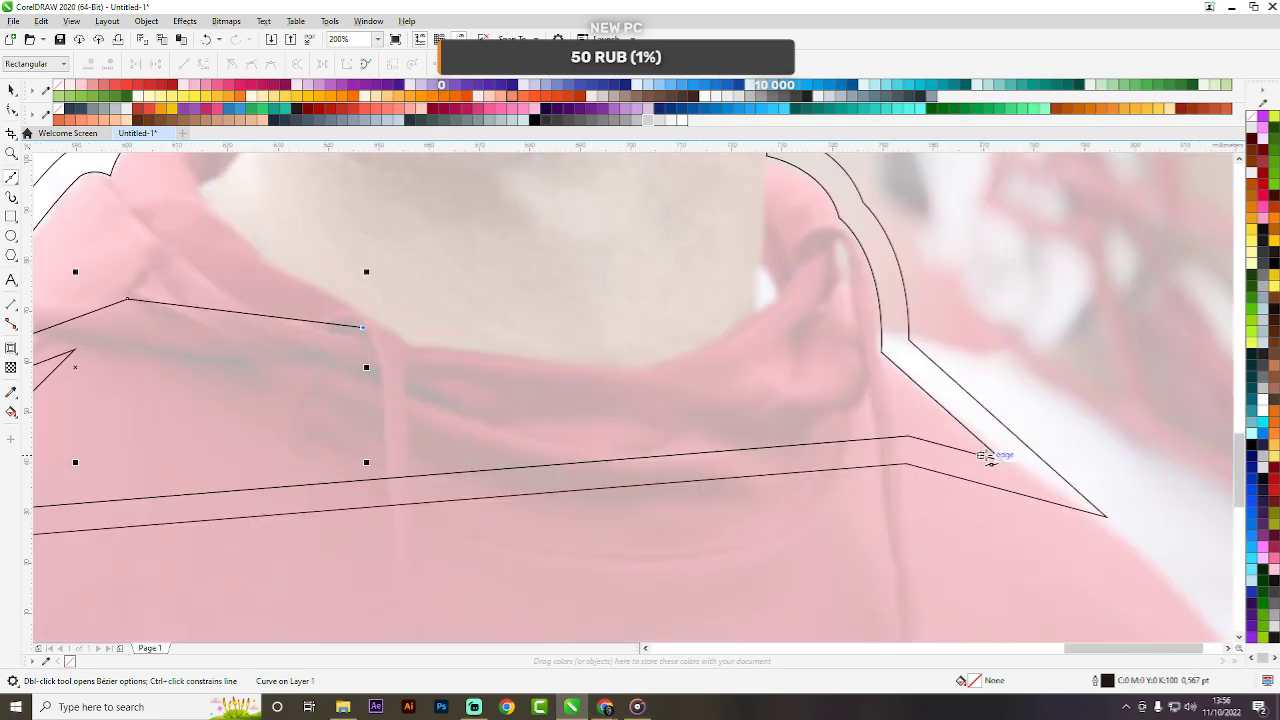
{"action": "left_click", "coordinate": [880, 416]}
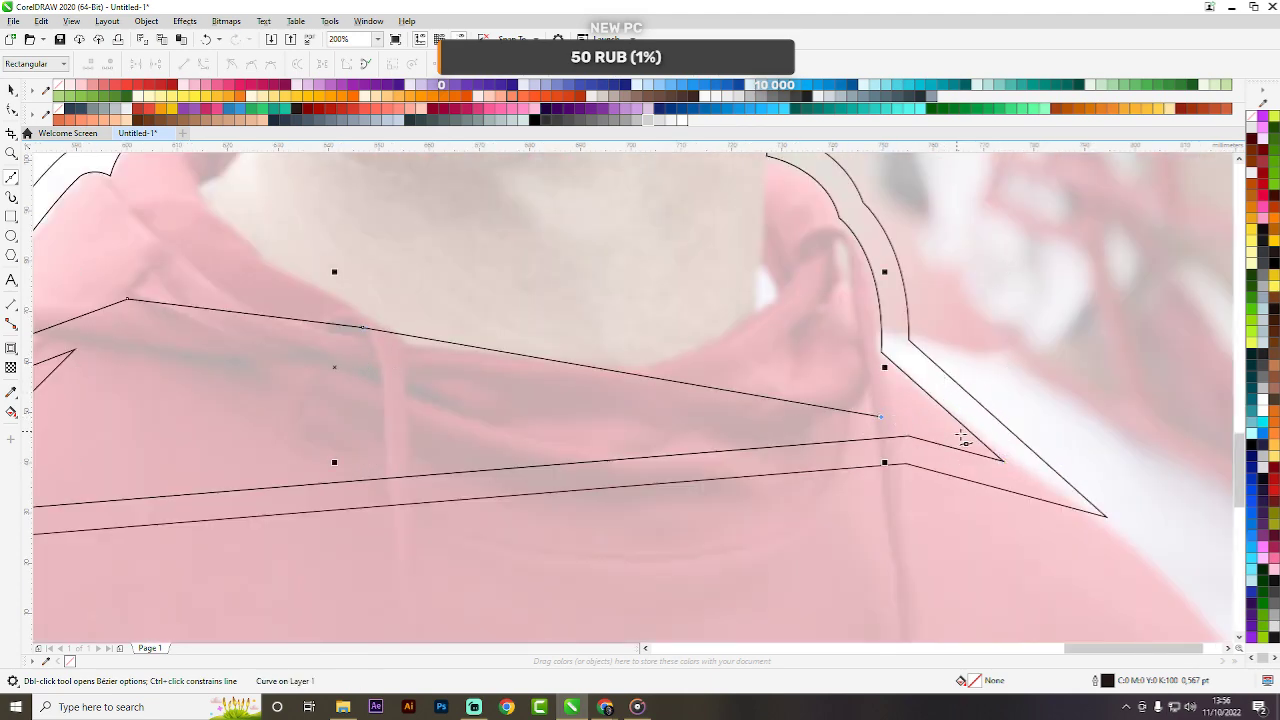
{"action": "left_click", "coordinate": [1006, 460]}
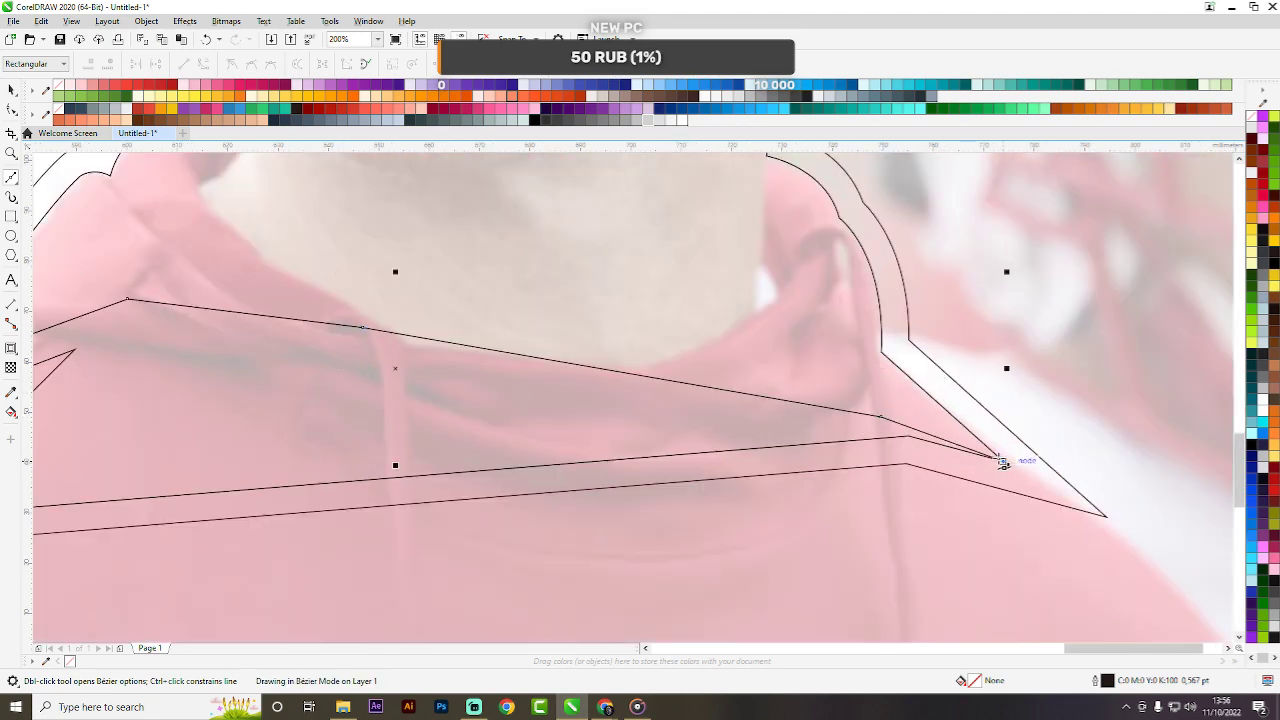
Carry the shape around the opposite shoulder, below the chest segments and back to its starting node to close it.
{"action": "left_click", "coordinate": [908, 344]}
{"action": "scroll", "coordinate": [910, 340], "scroll_direction": "down", "scroll_amount": 2}
{"action": "left_click", "coordinate": [1028, 338]}
{"action": "left_click_drag", "start_coordinate": [1085, 485], "coordinate": [1042, 501]}
{"action": "left_click_drag", "start_coordinate": [778, 495], "coordinate": [540, 493]}
{"action": "left_click_drag", "start_coordinate": [294, 485], "coordinate": [254, 483]}
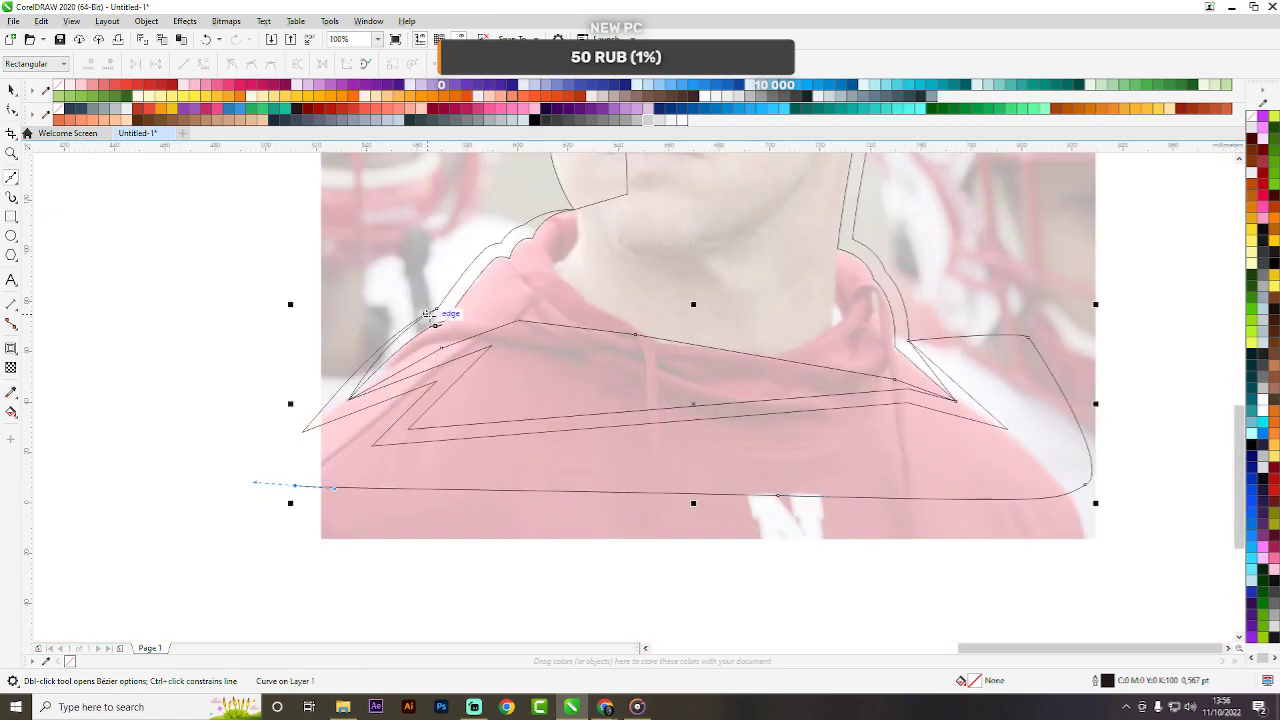
{"action": "left_click_drag", "start_coordinate": [437, 309], "coordinate": [176, 302]}
Subtract the closed chest shape from the outer contour, removing the contour's excess parts below both shoulders.
{"action": "key", "text": "space"}
{"action": "left_click", "coordinate": [480, 260], "text": "shift"}
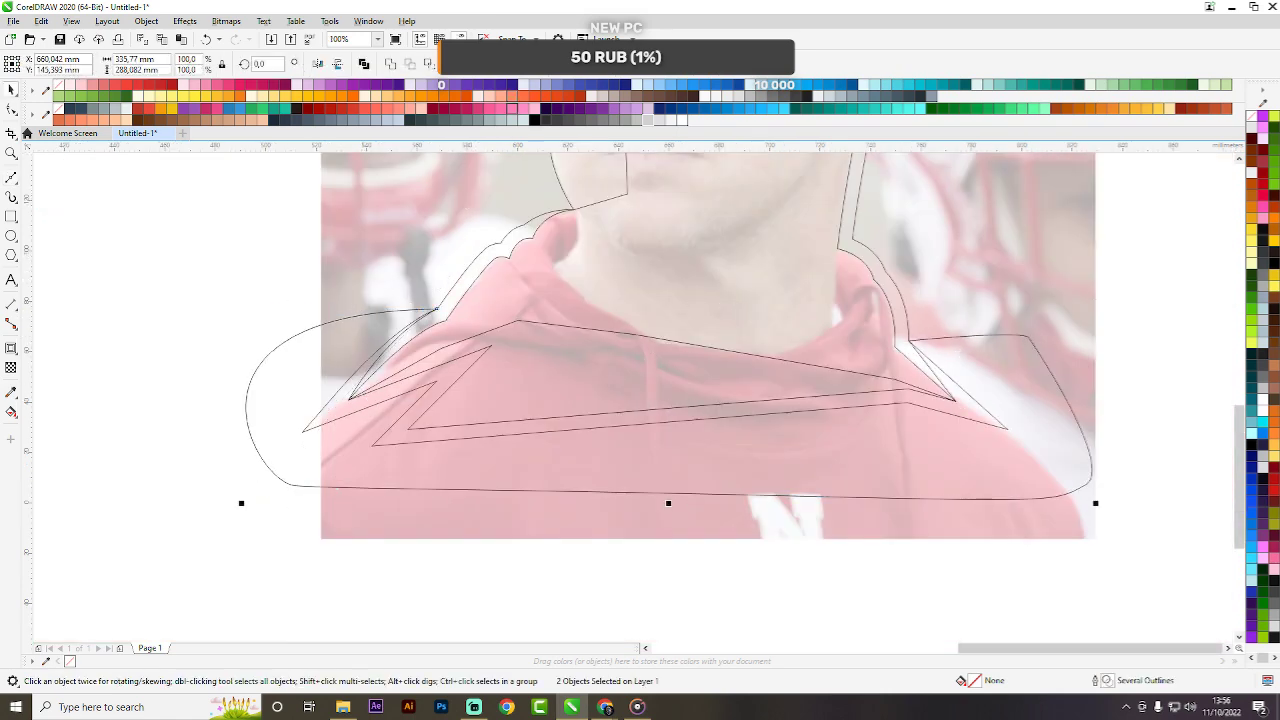
{"action": "left_click", "coordinate": [508, 63]}
{"action": "scroll", "coordinate": [582, 380], "scroll_direction": "down", "scroll_amount": 3}
{"action": "left_click", "coordinate": [850, 355]}
{"action": "scroll", "coordinate": [580, 350], "scroll_direction": "up", "scroll_amount": 4}
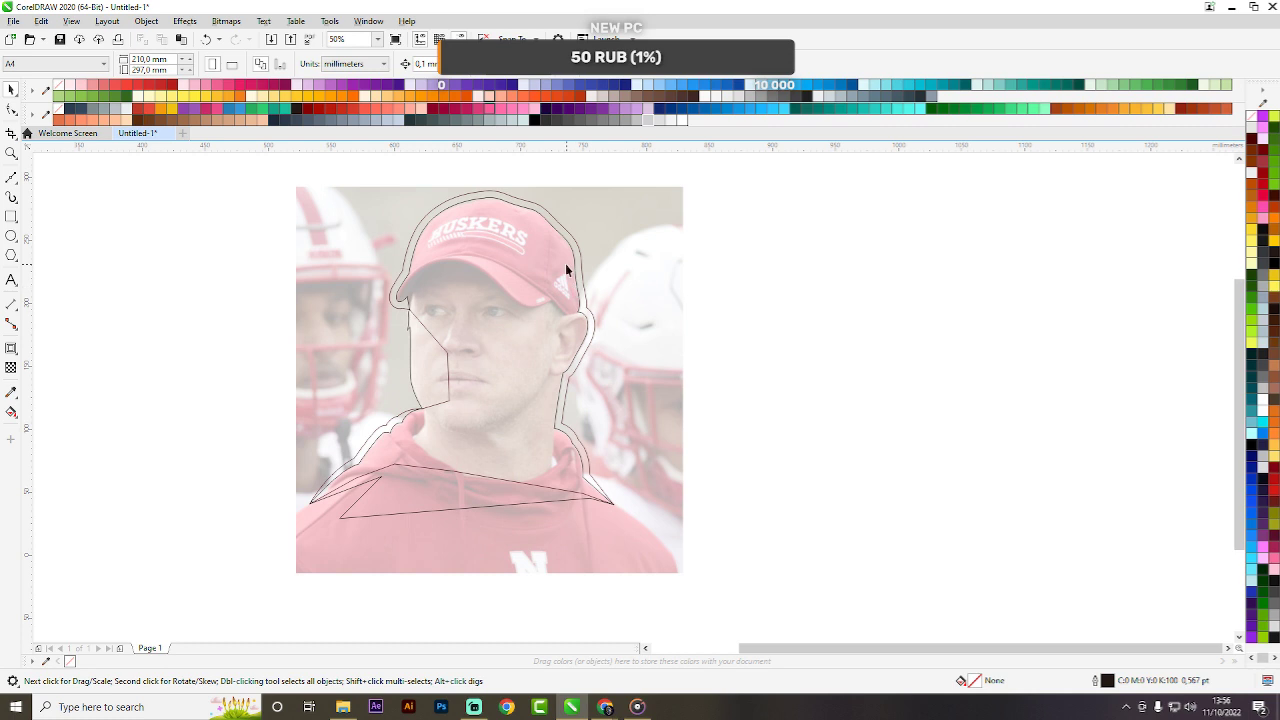
Try to weld the man's outline and the outer contour into one curve, then undo the weld.
{"action": "left_click", "coordinate": [426, 341]}
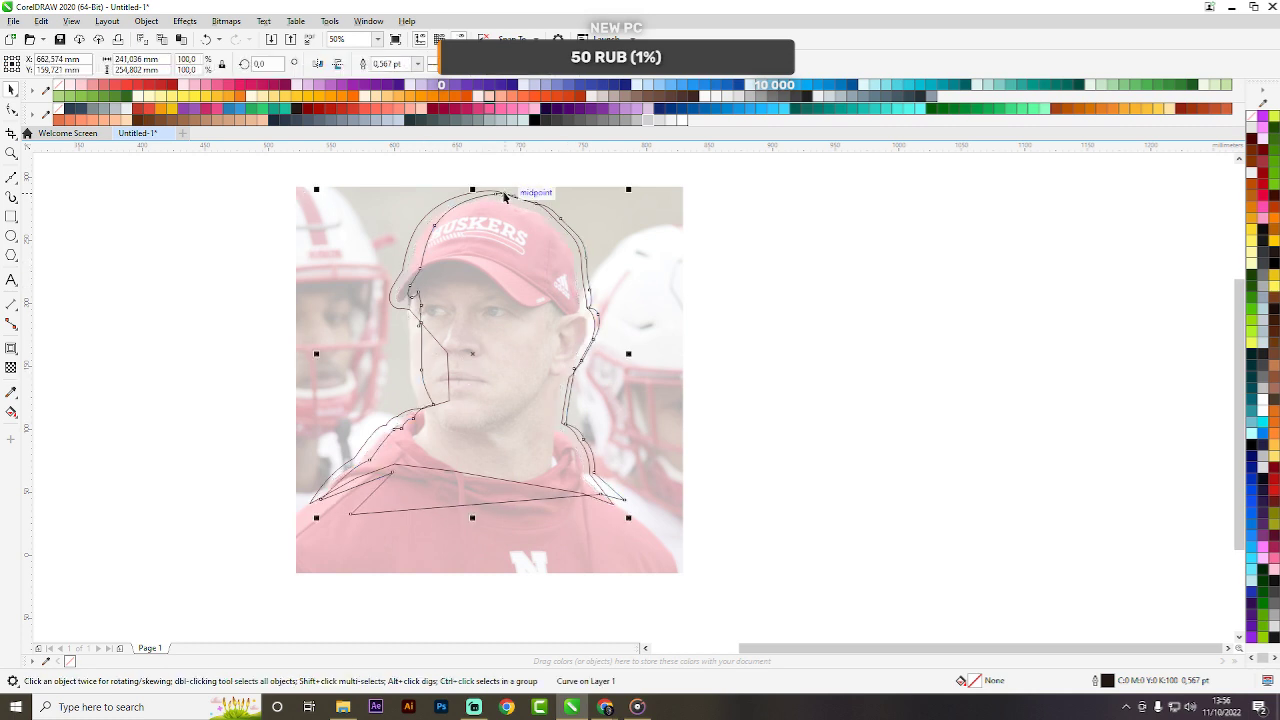
{"action": "left_click", "coordinate": [750, 207]}
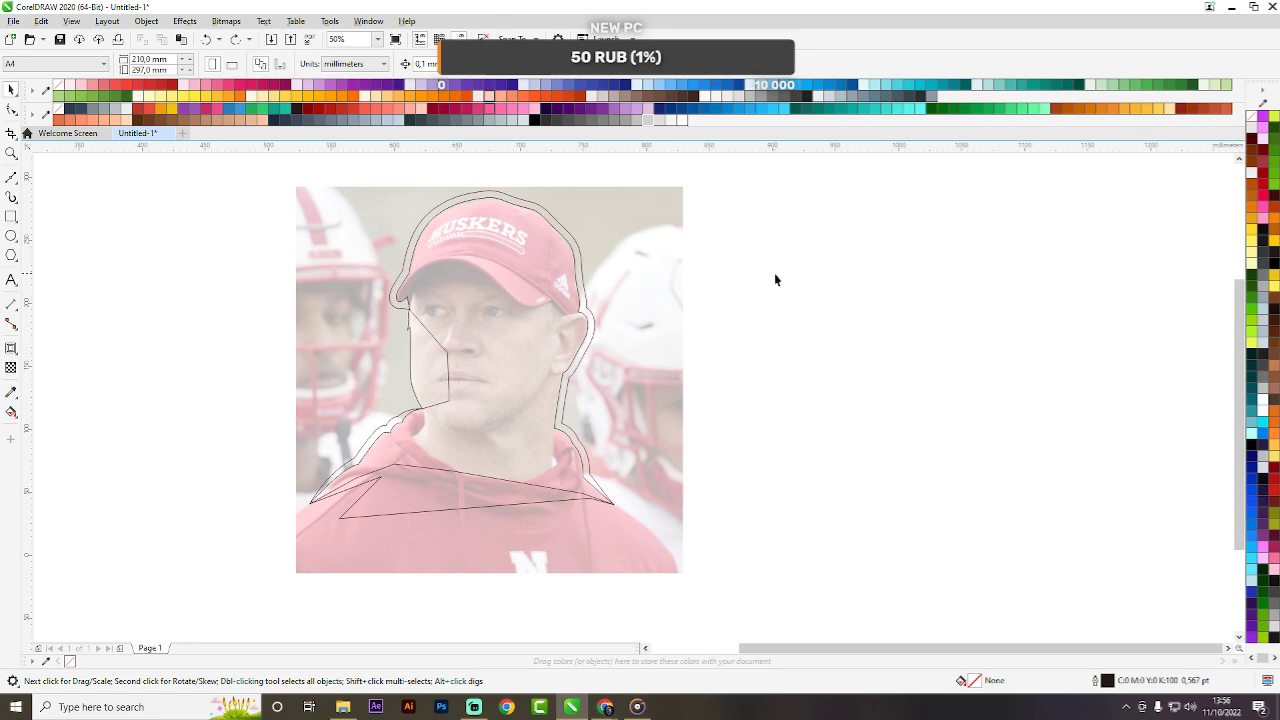
{"action": "scroll", "coordinate": [400, 333], "scroll_direction": "up", "scroll_amount": 1}
{"action": "left_click", "coordinate": [414, 239]}
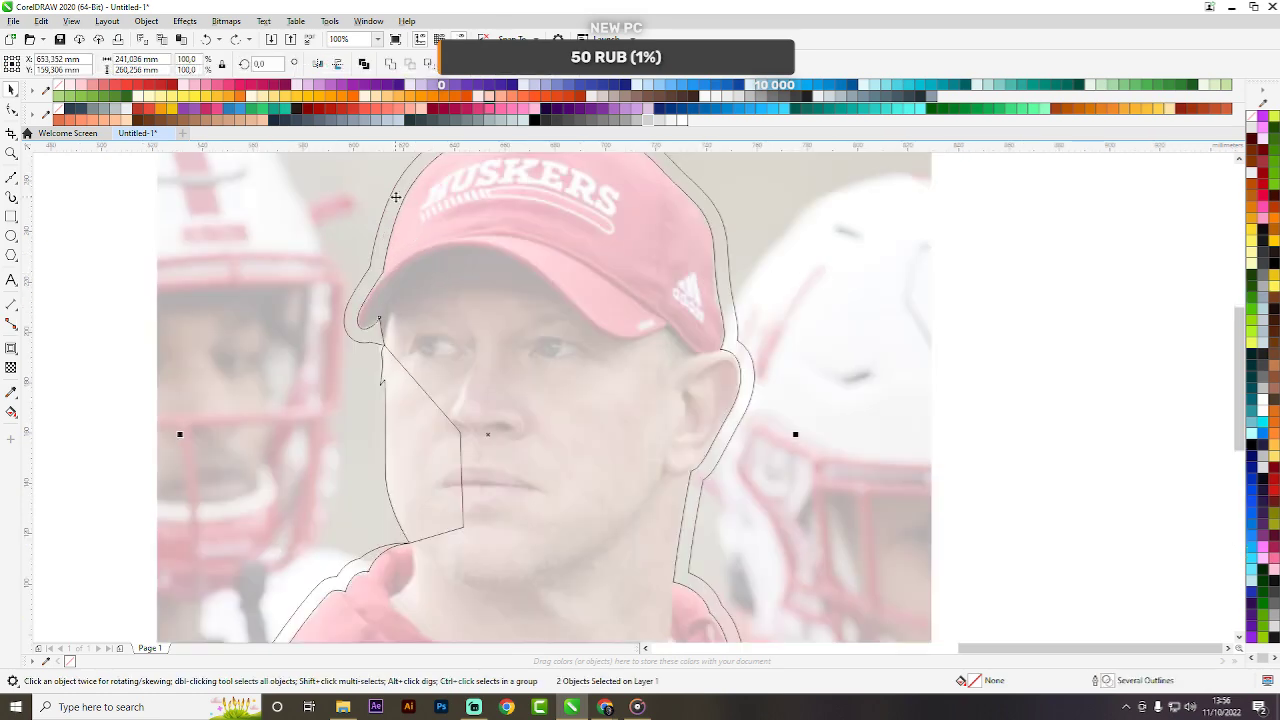
{"action": "left_click", "coordinate": [394, 59]}
{"action": "scroll", "coordinate": [576, 240], "scroll_direction": "down", "scroll_amount": 1}
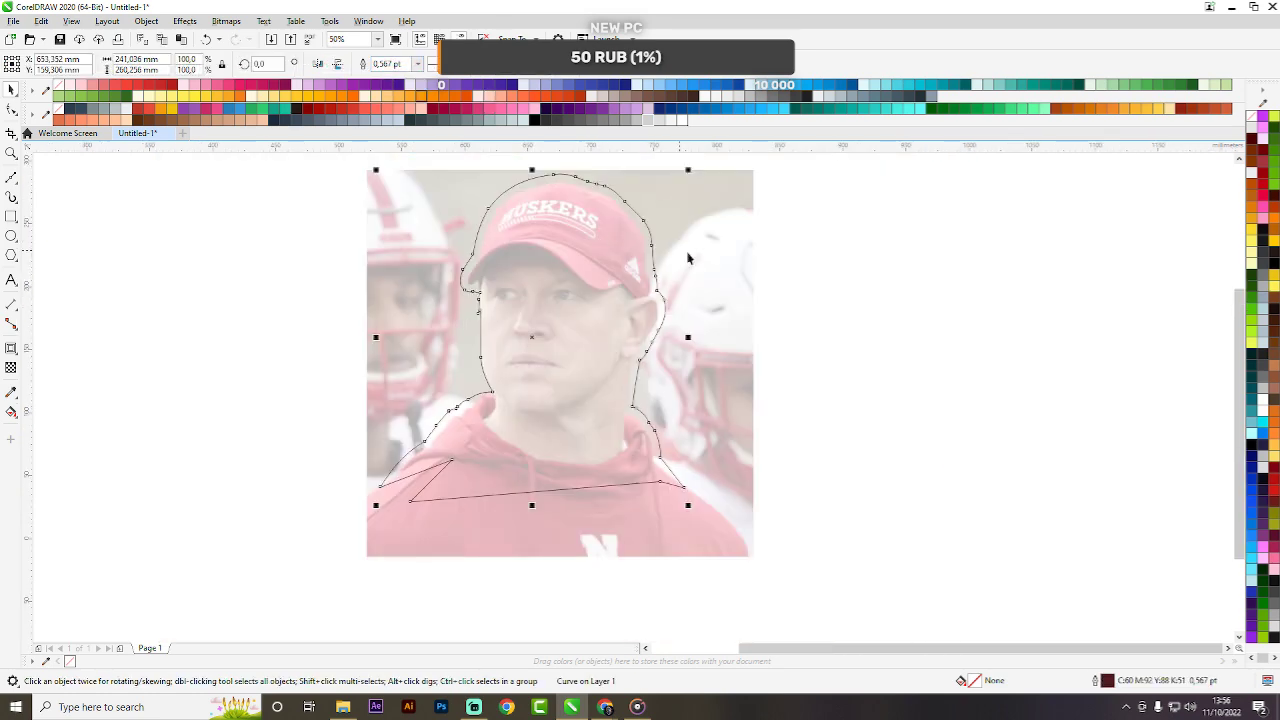
{"action": "key", "text": "ctrl+z"}
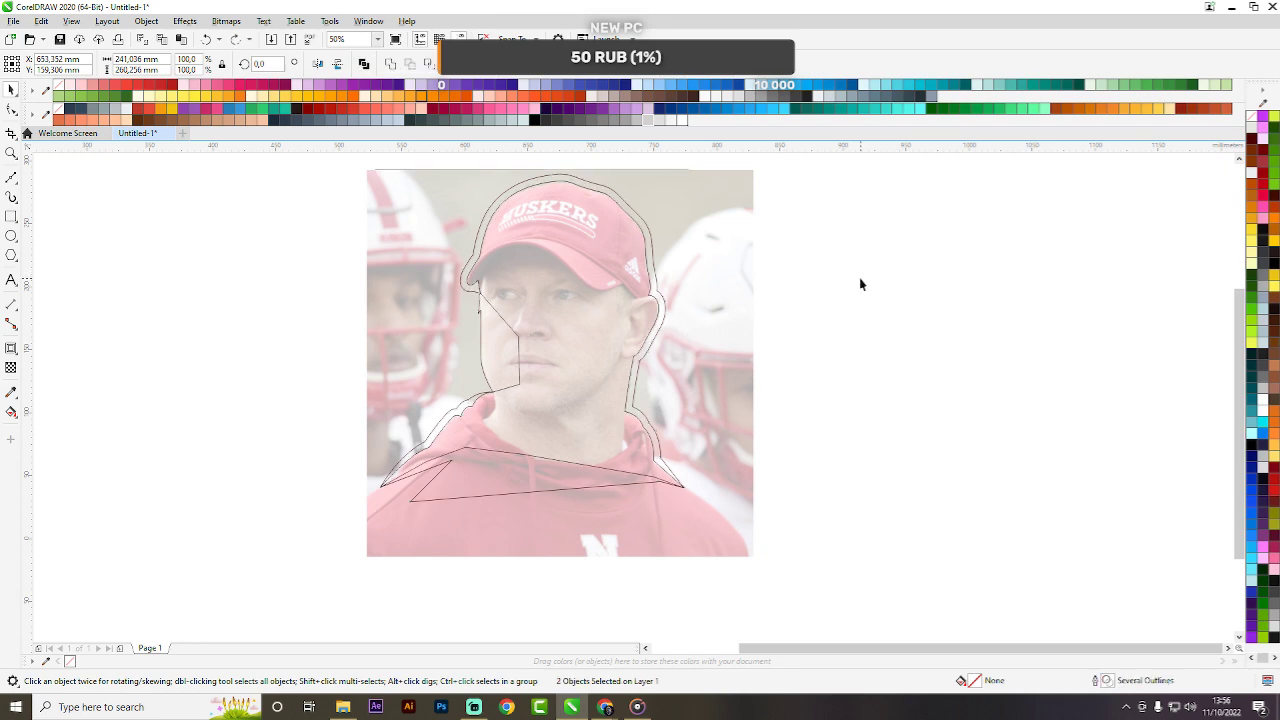
{"action": "left_click", "coordinate": [859, 284]}
{"action": "scroll", "coordinate": [607, 318], "scroll_direction": "up", "scroll_amount": 1}
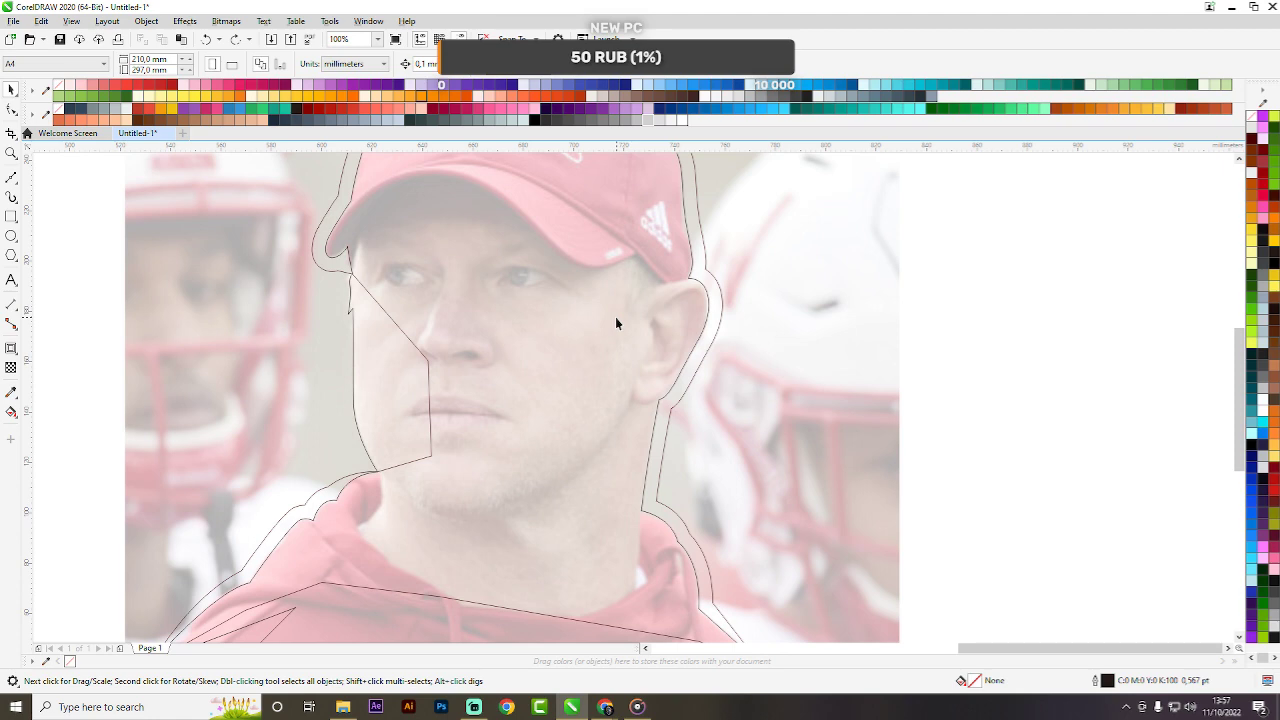
{"action": "key", "text": "alt+Tab"}
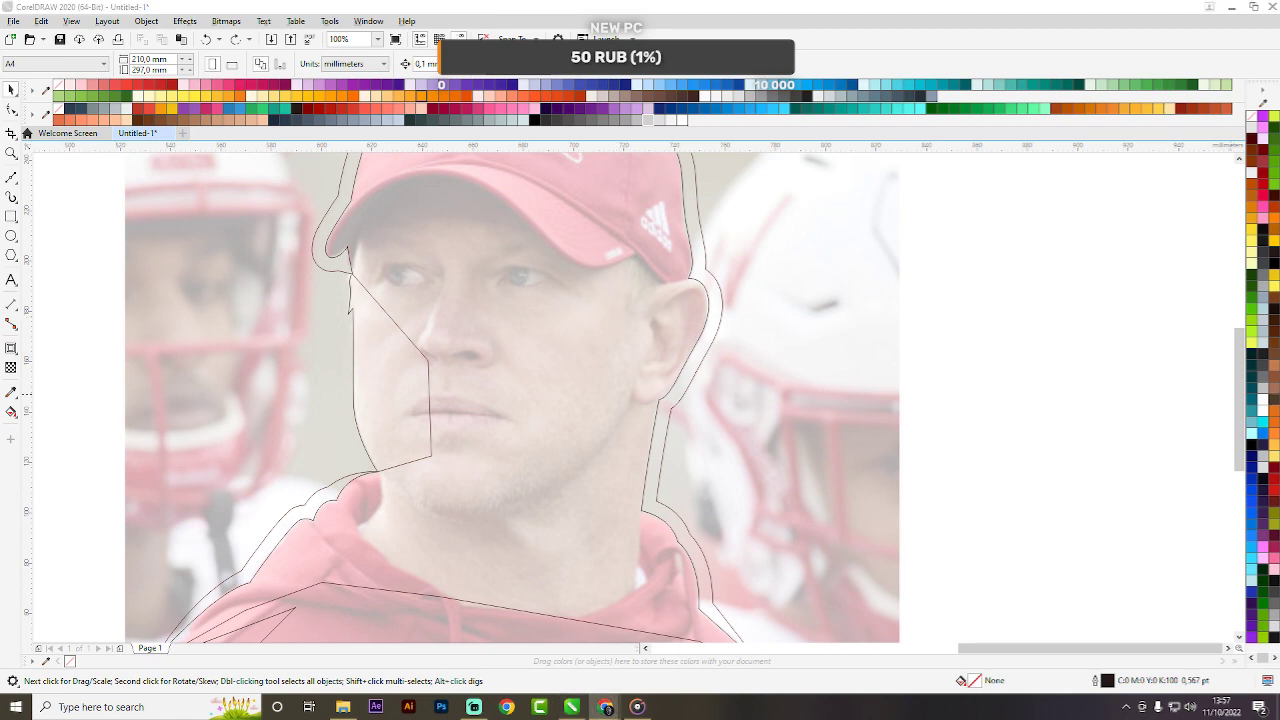
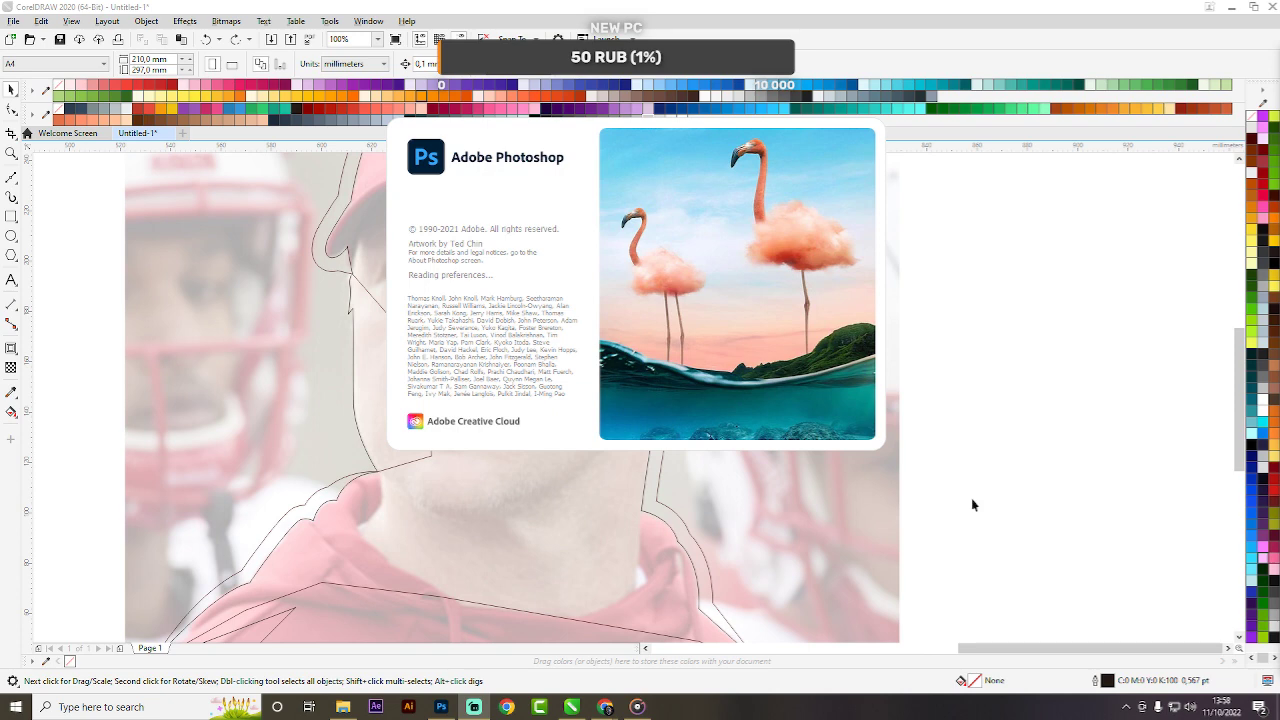
{"action": "right_click", "coordinate": [441, 706]}
{"action": "left_click", "coordinate": [438, 681]}
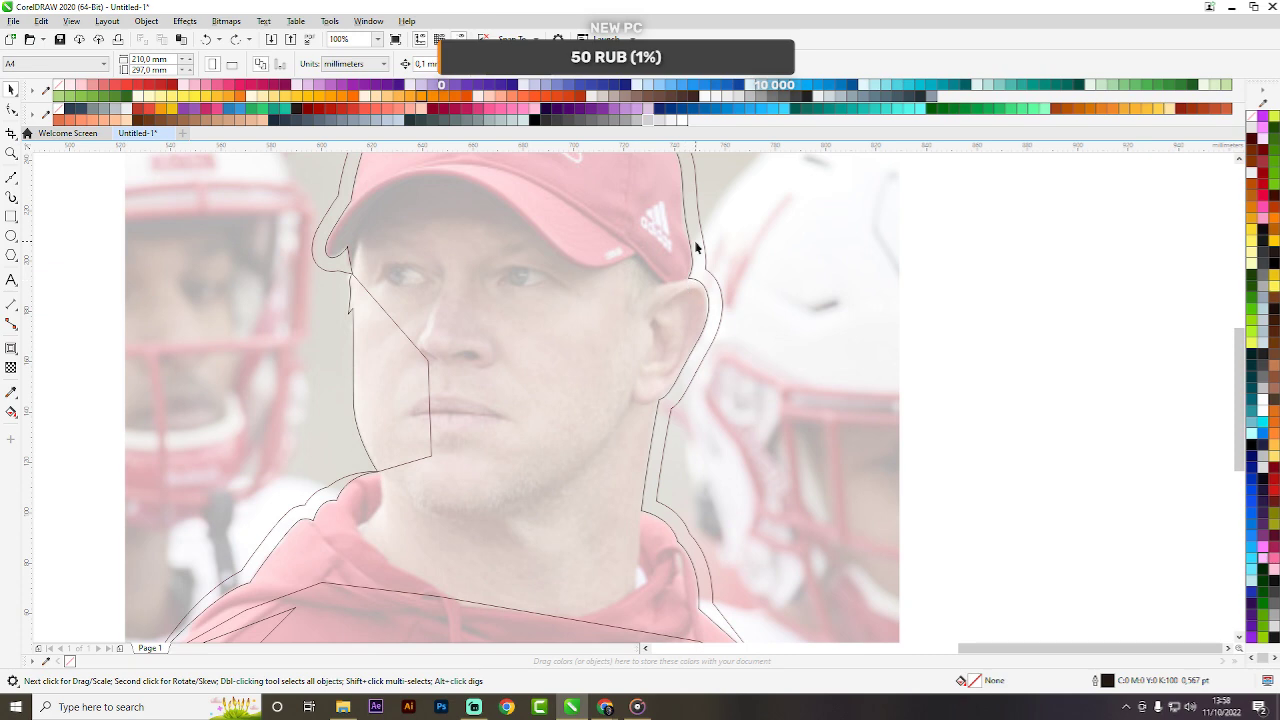
Start a Bézier curve at the contour node below the brim tip and draw a narrow peak up under the brim and back down.
{"action": "scroll", "coordinate": [246, 239], "scroll_direction": "up", "scroll_amount": 1}
{"action": "key", "text": "F5"}
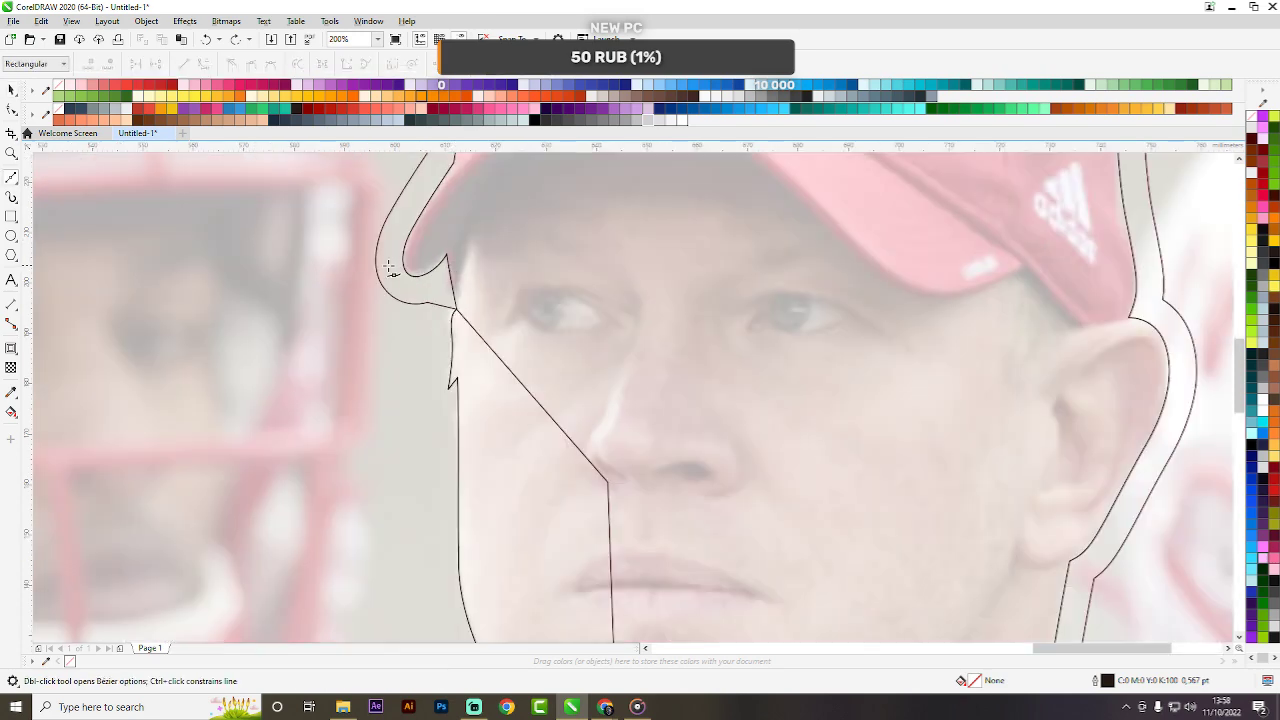
{"action": "left_click", "coordinate": [455, 312]}
{"action": "scroll", "coordinate": [484, 230], "scroll_direction": "up", "scroll_amount": 2}
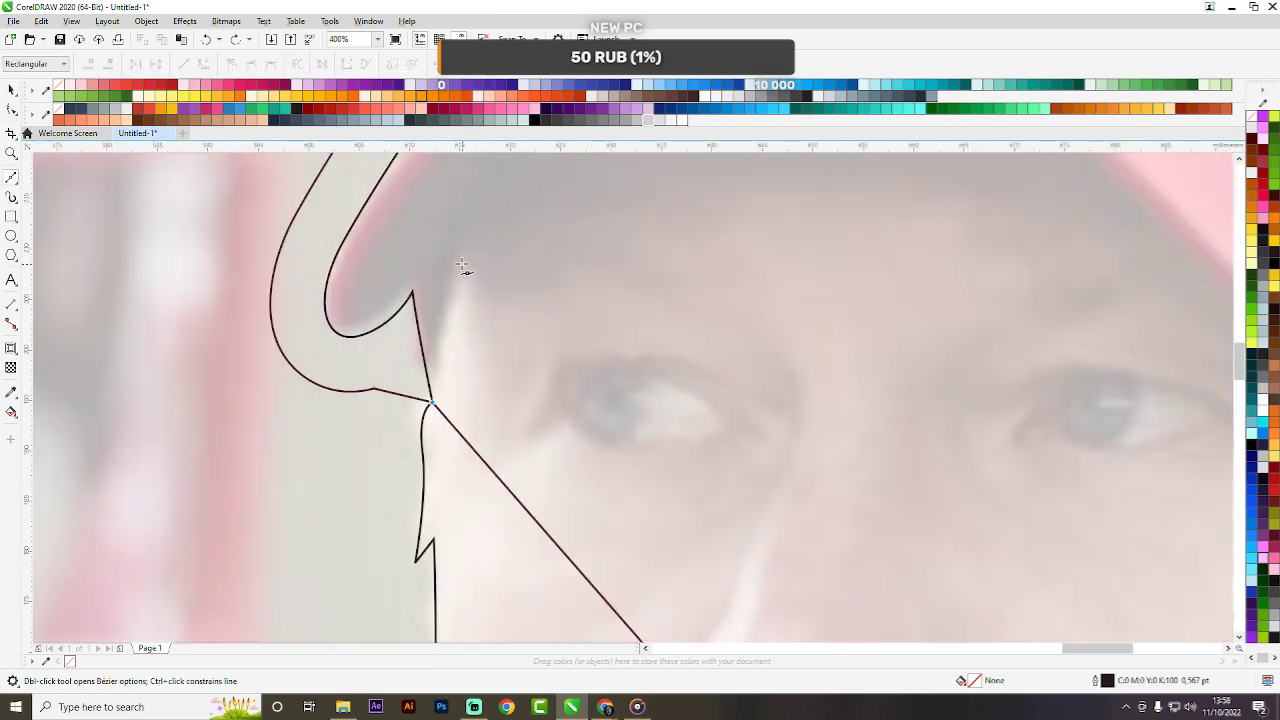
{"action": "left_click_drag", "start_coordinate": [459, 258], "coordinate": [477, 198]}
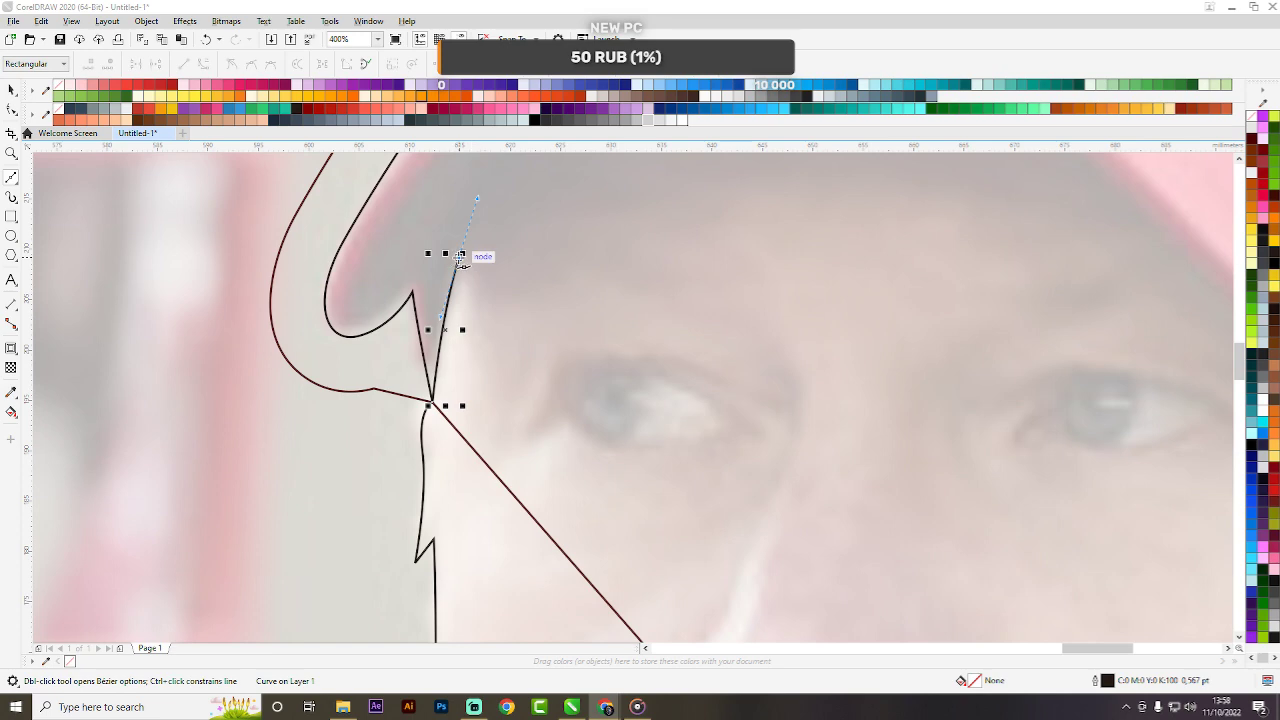
{"action": "scroll", "coordinate": [520, 330], "scroll_direction": "down", "scroll_amount": 2}
{"action": "scroll", "coordinate": [535, 350], "scroll_direction": "up", "scroll_amount": 2}
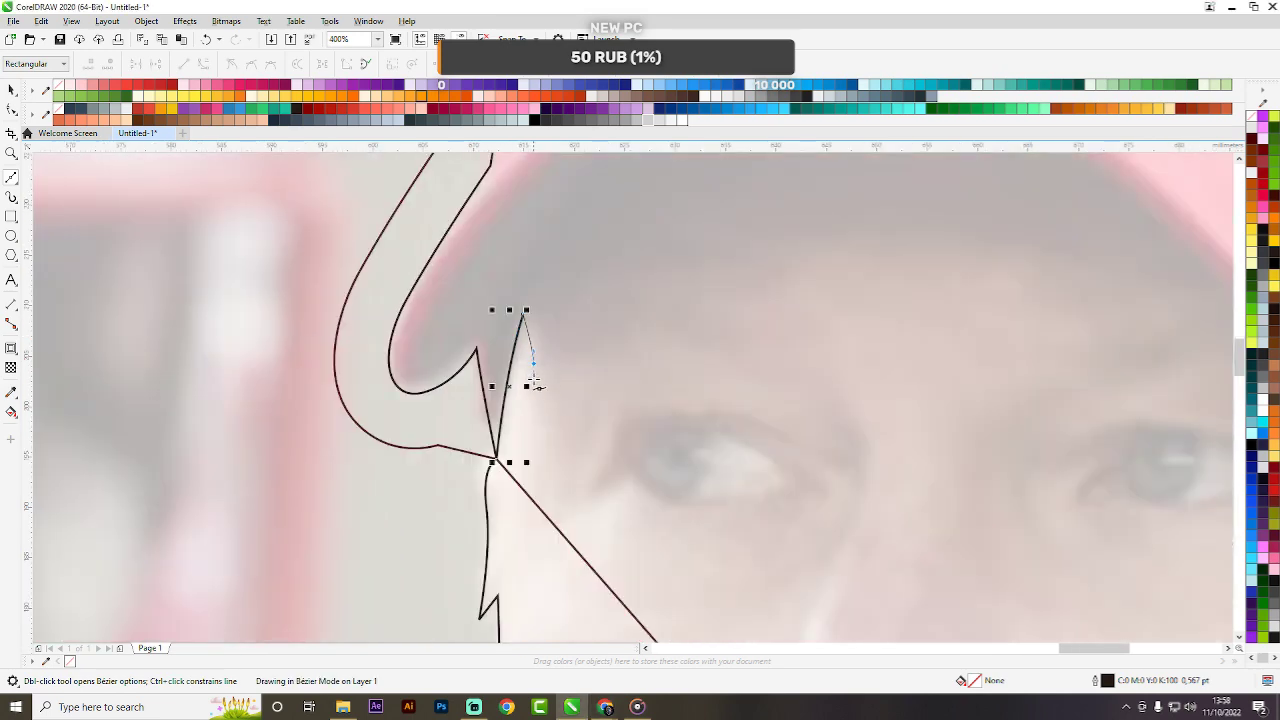
{"action": "left_click", "coordinate": [534, 363]}
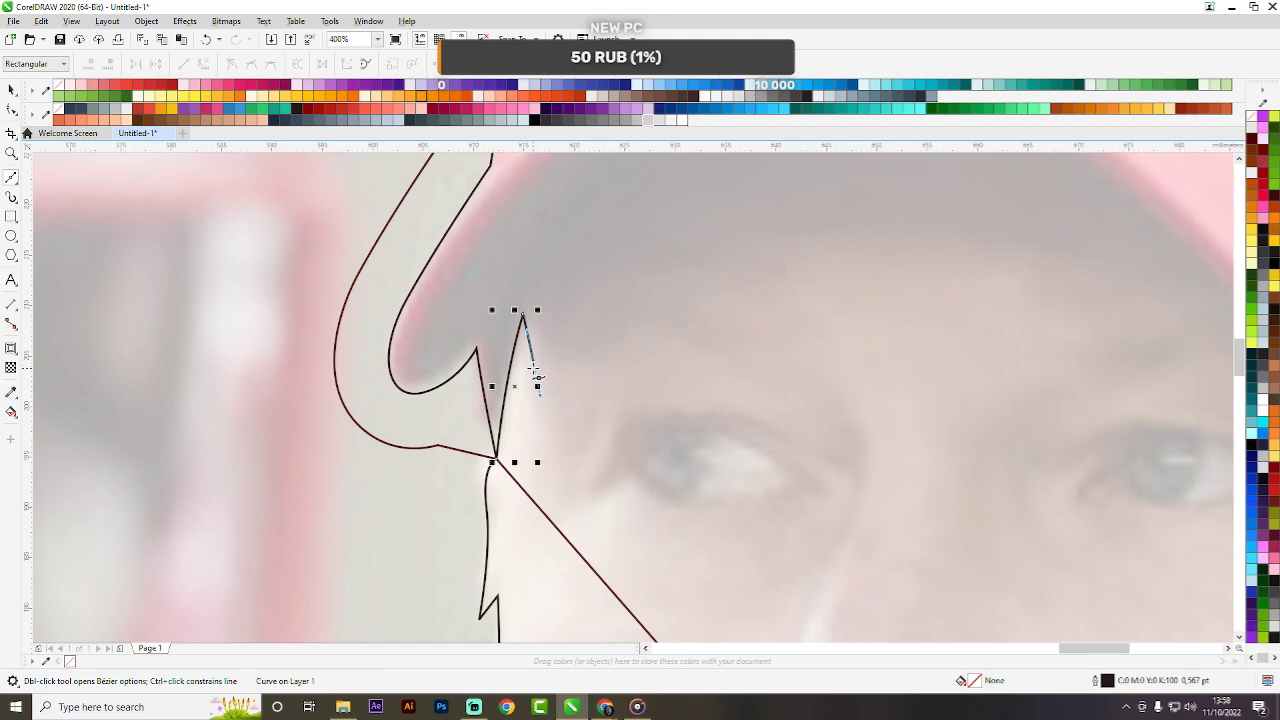
{"action": "scroll", "coordinate": [600, 340], "scroll_direction": "down", "scroll_amount": 3}
{"action": "scroll", "coordinate": [613, 337], "scroll_direction": "up", "scroll_amount": 2}
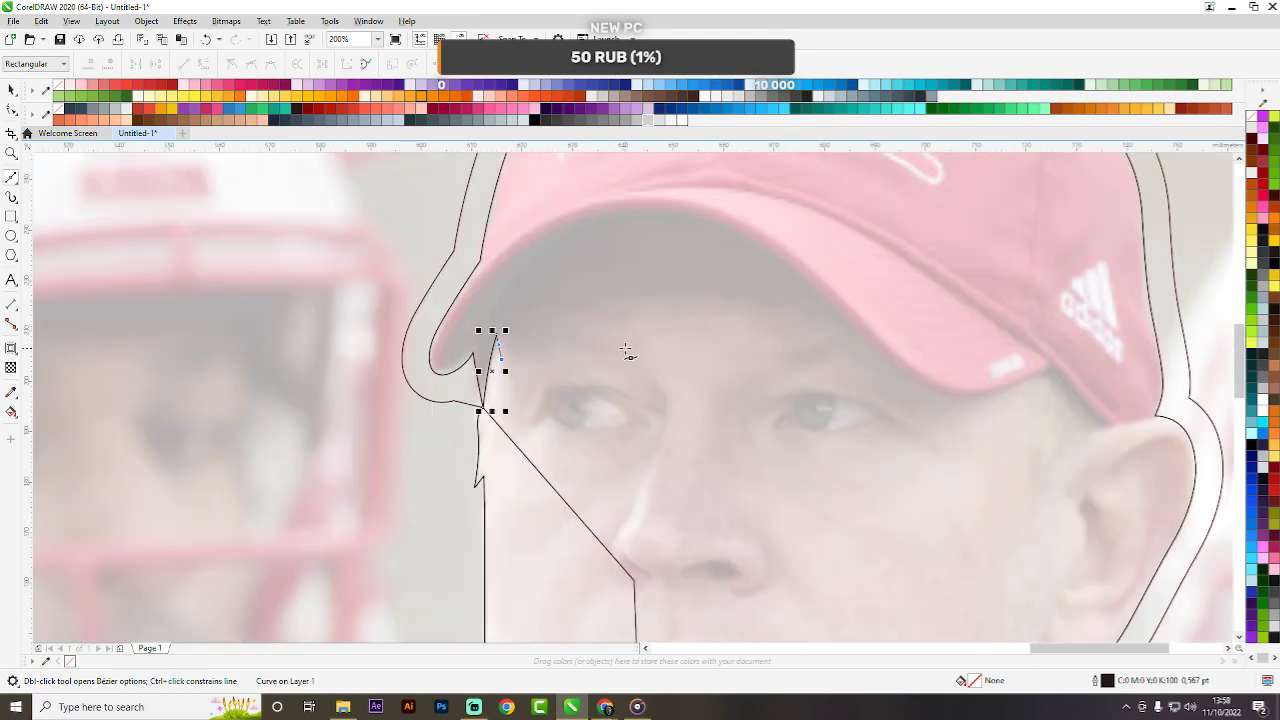
{"action": "left_click_drag", "start_coordinate": [615, 347], "coordinate": [681, 350]}
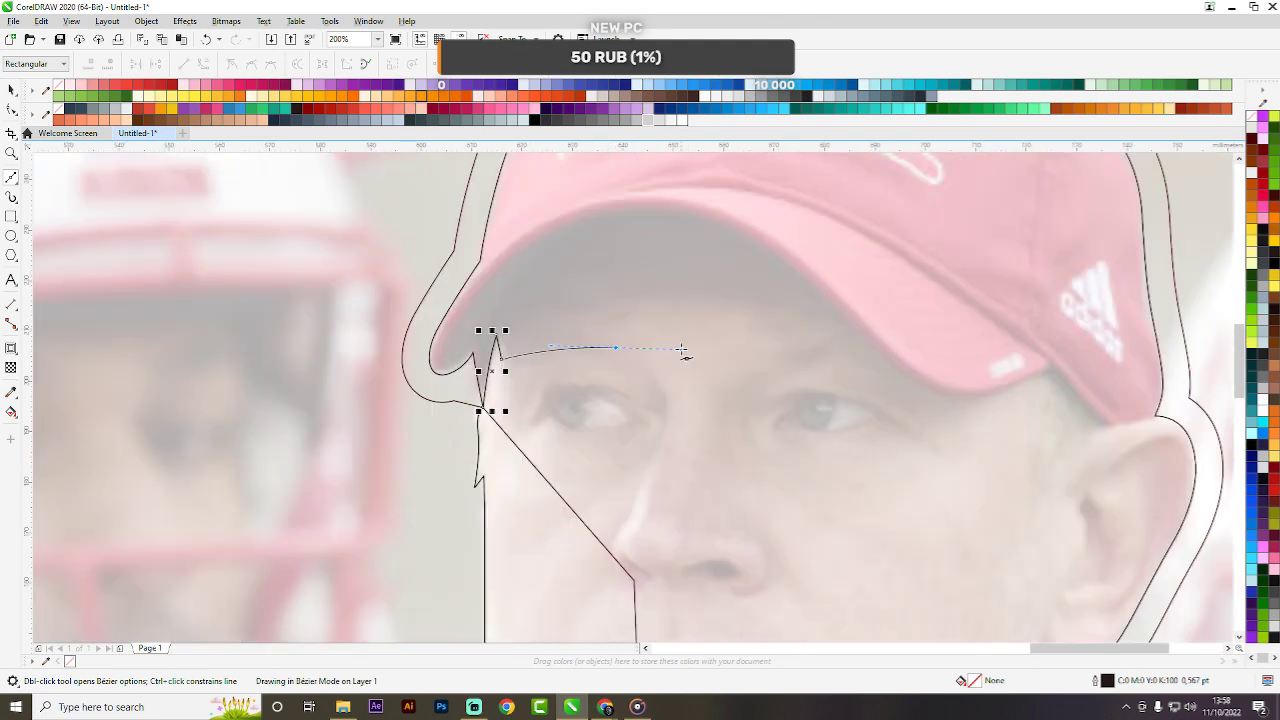
{"action": "key", "text": "ctrl+z"}
{"action": "scroll", "coordinate": [544, 338], "scroll_direction": "down", "scroll_amount": 1}
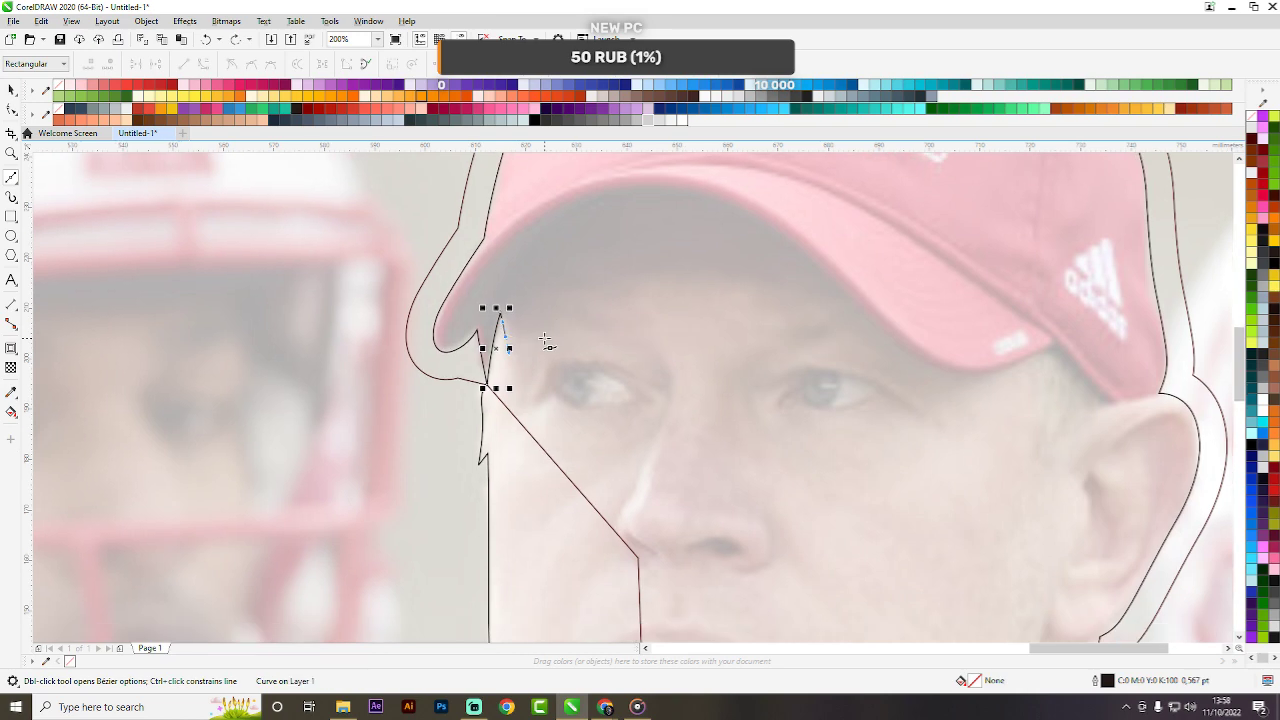
Reset the curve's end node to a corner and add a short segment rising toward the forehead.
{"action": "left_click", "coordinate": [506, 338]}
{"action": "scroll", "coordinate": [523, 332], "scroll_direction": "up", "scroll_amount": 1}
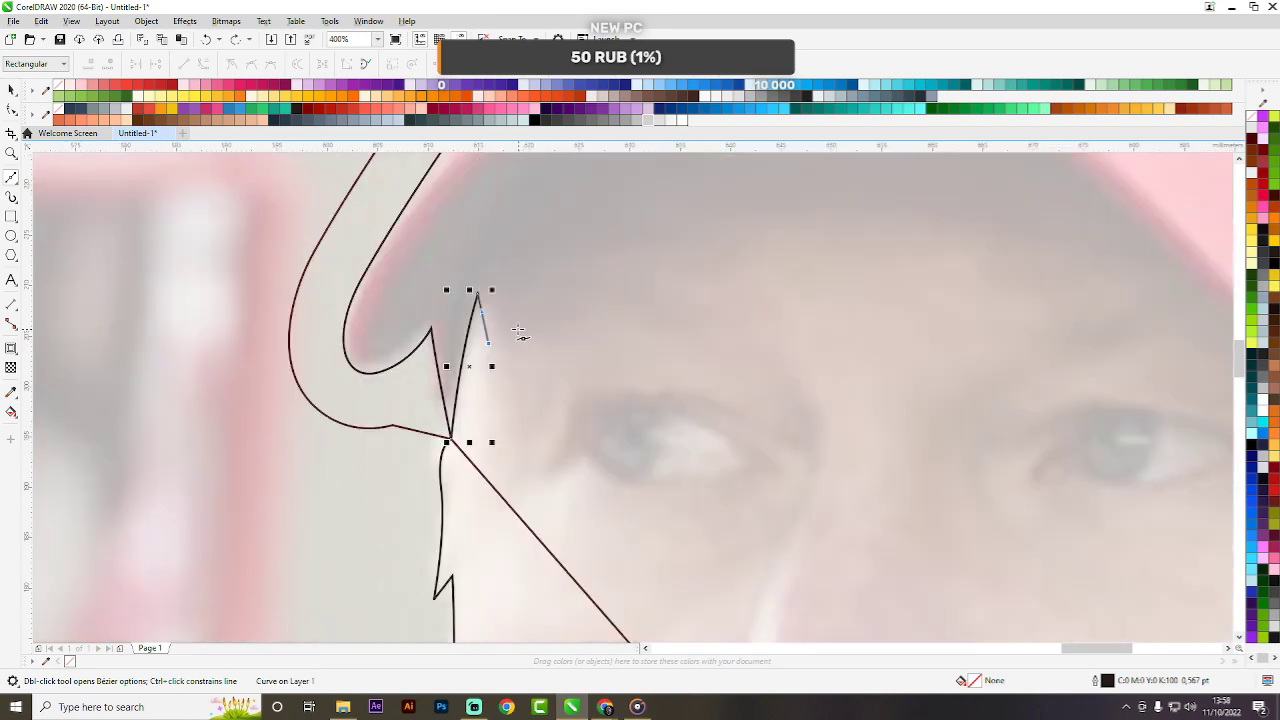
{"action": "left_click", "coordinate": [509, 324]}
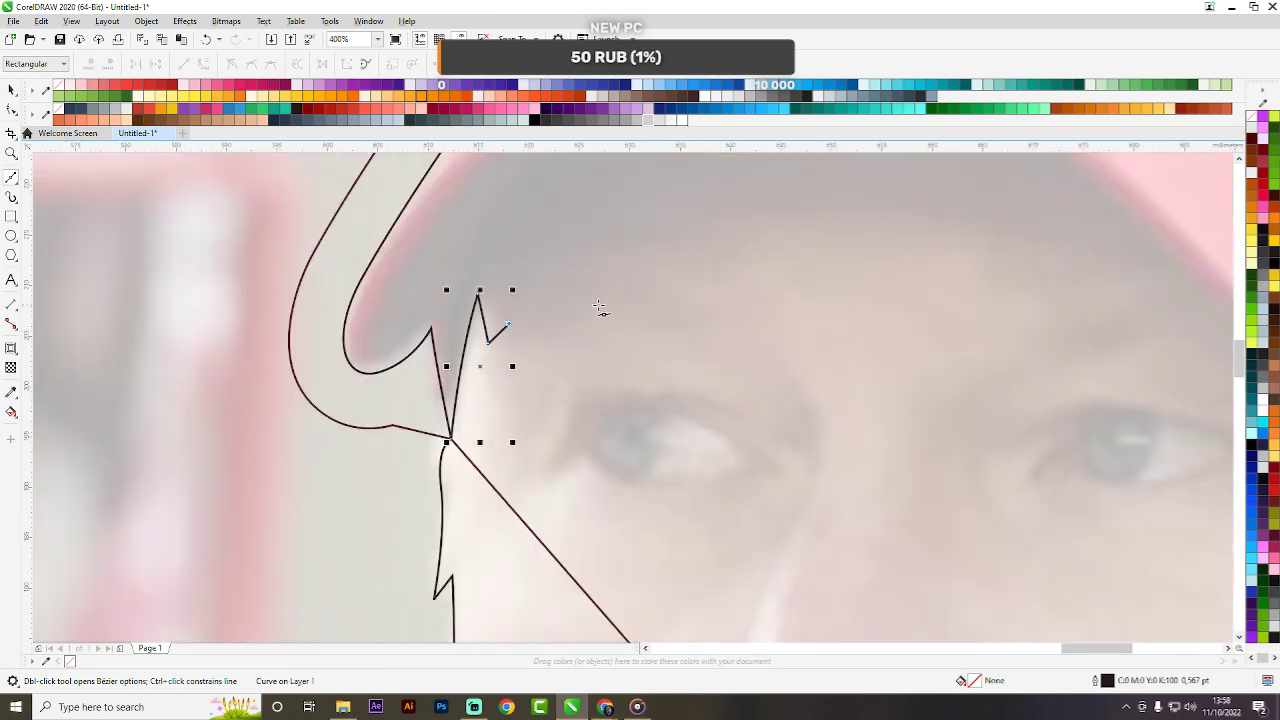
{"action": "left_click_drag", "start_coordinate": [641, 325], "coordinate": [740, 350]}
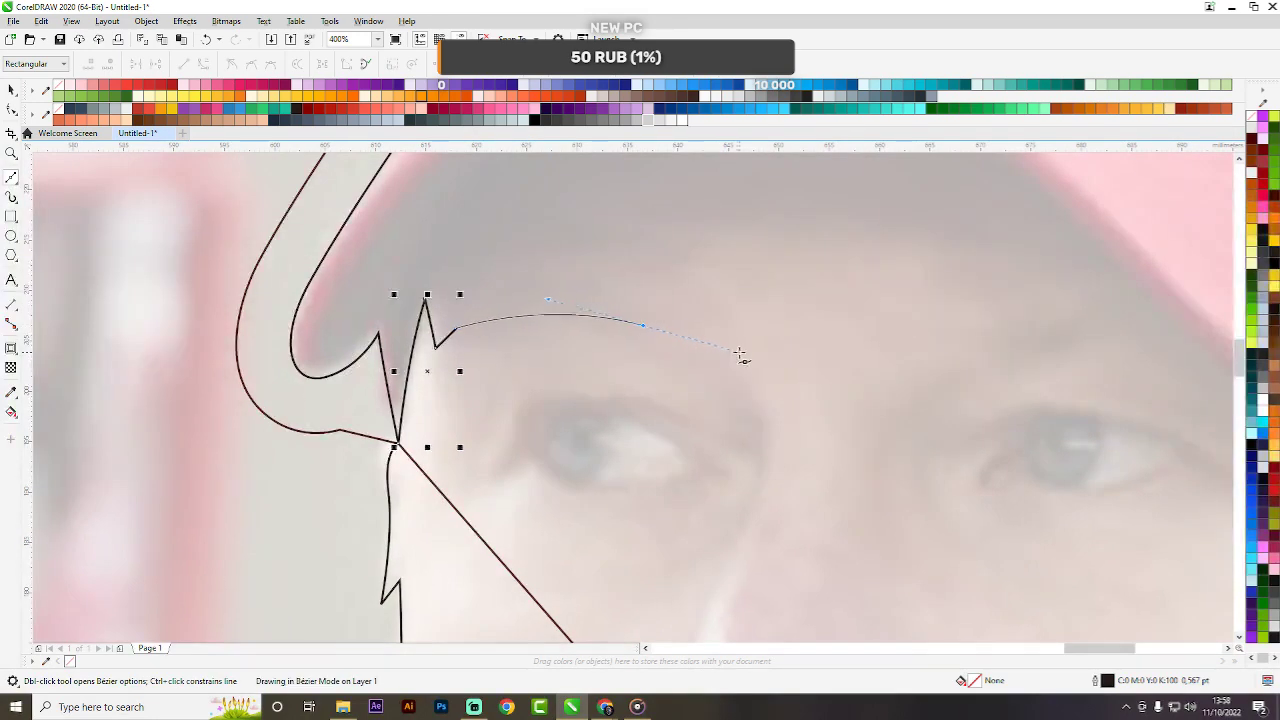
{"action": "scroll", "coordinate": [613, 323], "scroll_direction": "down", "scroll_amount": 1}
{"action": "scroll", "coordinate": [601, 295], "scroll_direction": "up", "scroll_amount": 1}
{"action": "key", "text": "ctrl+z"}
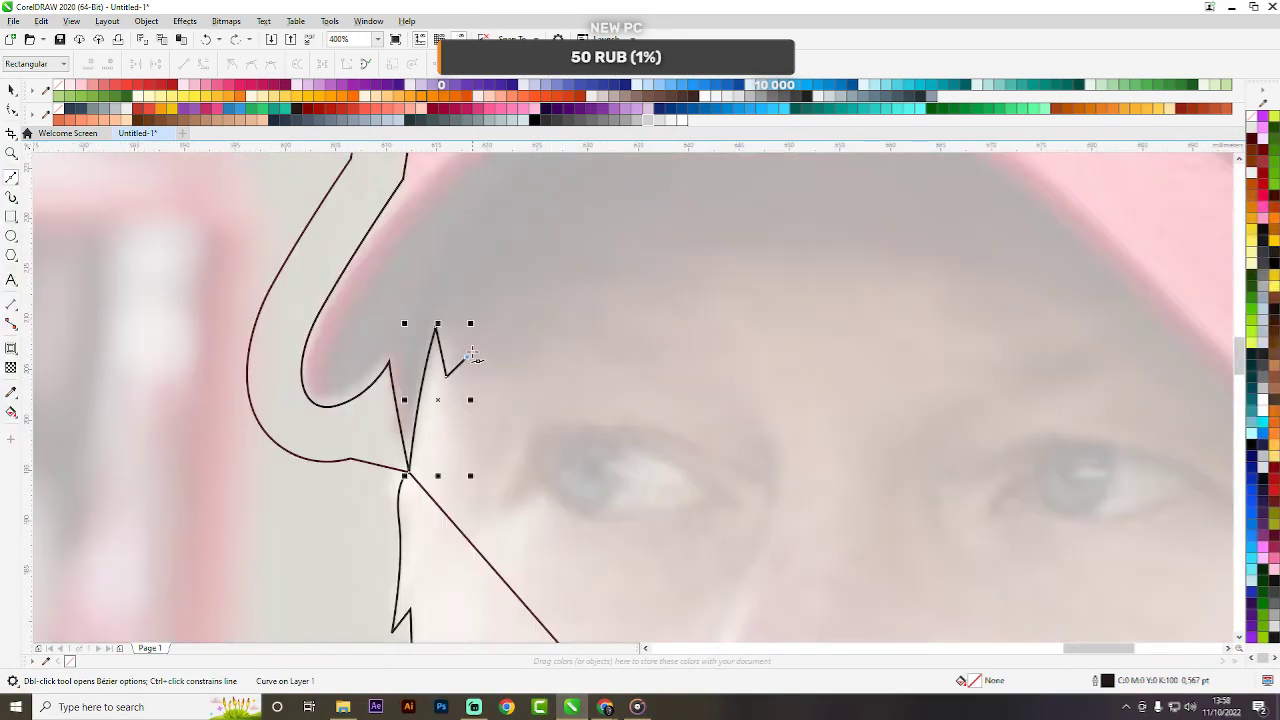
Continue the curve with a shallow arc along the shadow edge above the first eye, ending in a corner node.
{"action": "left_click", "coordinate": [467, 356]}
{"action": "left_click_drag", "start_coordinate": [588, 341], "coordinate": [679, 345]}
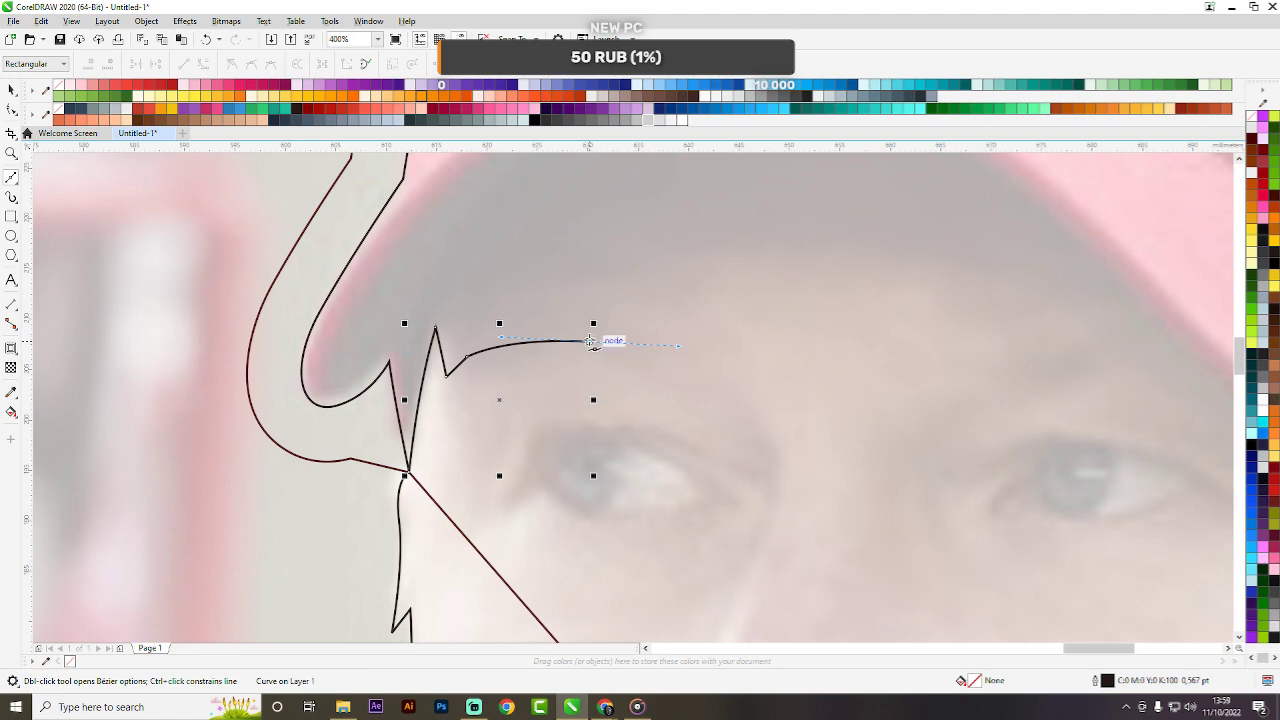
{"action": "double_click", "coordinate": [590, 341]}
{"action": "left_click", "coordinate": [553, 322]}
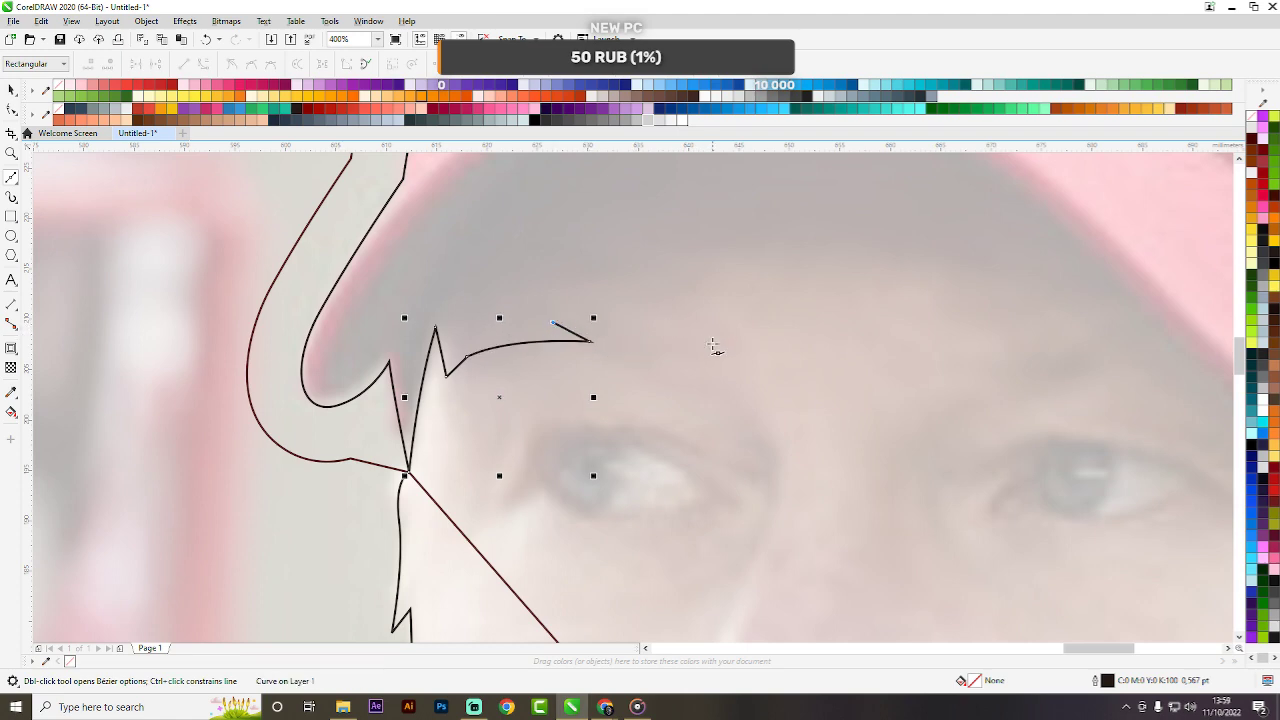
{"action": "mouse_move", "coordinate": [688, 358]}
{"action": "left_mouse_down"}
{"action": "mouse_move", "coordinate": [757, 394]}
{"action": "mouse_move", "coordinate": [743, 397]}
{"action": "left_mouse_up"}
{"action": "left_click_drag", "start_coordinate": [688, 358], "coordinate": [674, 322]}
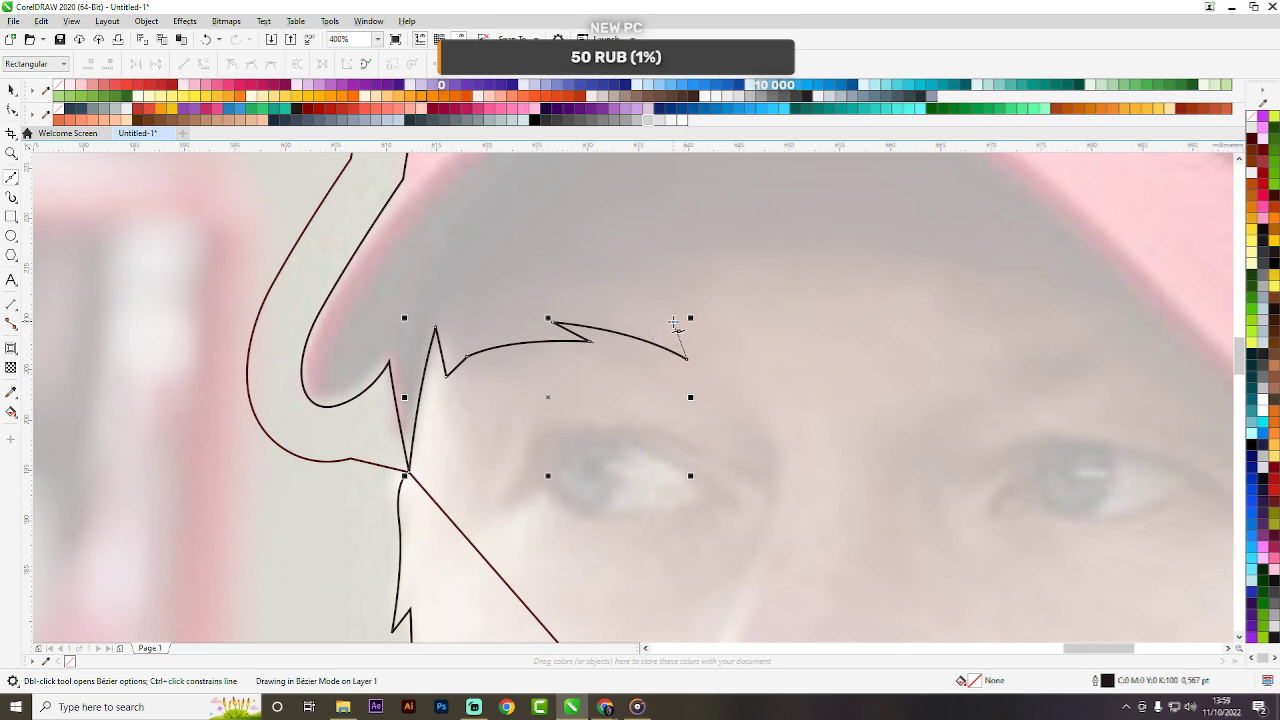
{"action": "left_click", "coordinate": [740, 361]}
{"action": "left_click_drag", "start_coordinate": [783, 508], "coordinate": [783, 594]}
{"action": "scroll", "coordinate": [766, 318], "scroll_direction": "down", "scroll_amount": 1}
{"action": "scroll", "coordinate": [782, 408], "scroll_direction": "up", "scroll_amount": 1}
{"action": "key", "text": "ctrl+z"}
{"action": "left_click_drag", "start_coordinate": [767, 379], "coordinate": [773, 415]}
{"action": "left_click", "coordinate": [768, 380]}
{"action": "left_click", "coordinate": [742, 463]}
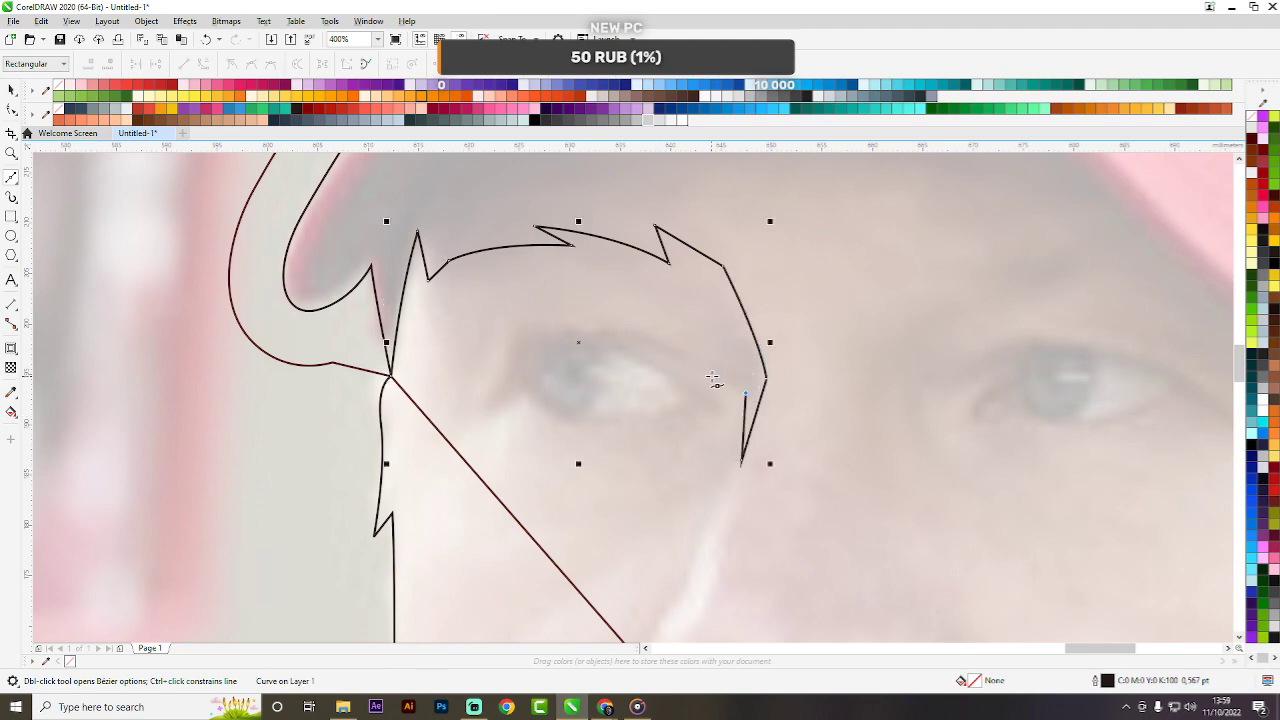
{"action": "key", "text": "ctrl+z"}
{"action": "key", "text": "ctrl+z"}
{"action": "key", "text": "ctrl+z"}
{"action": "key", "text": "ctrl+z"}
{"action": "key", "text": "ctrl+z"}
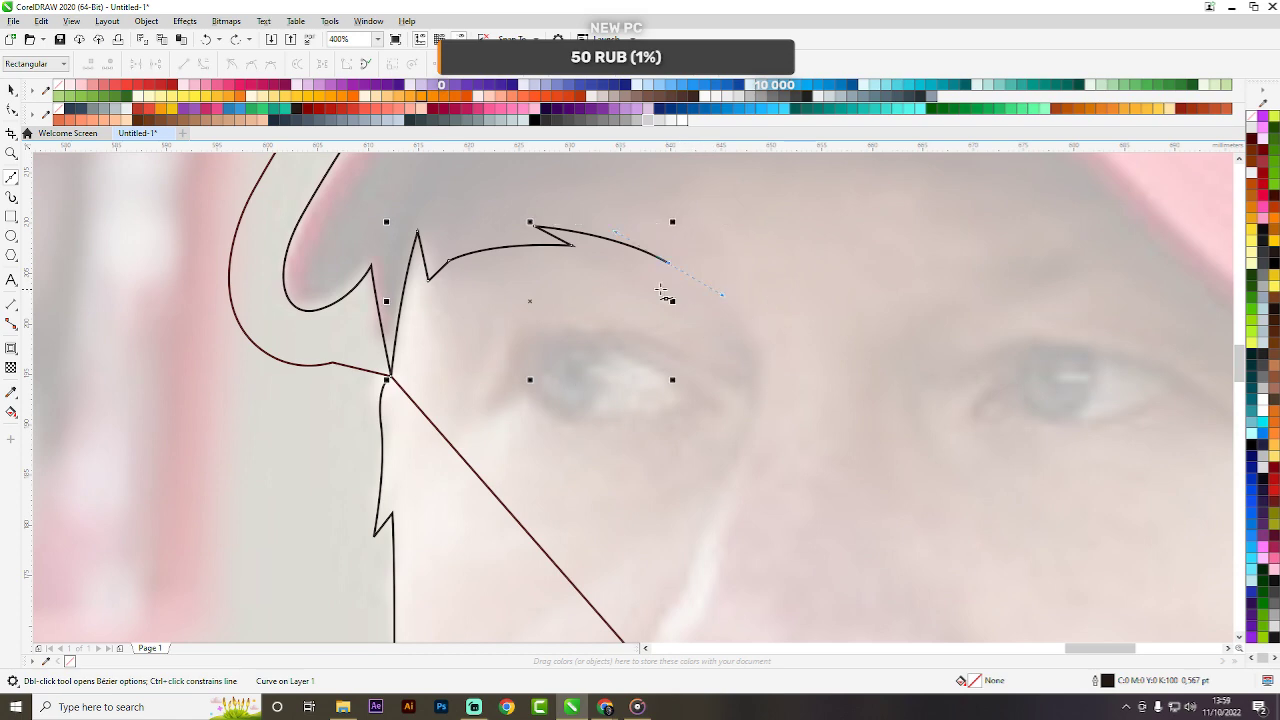
{"action": "scroll", "coordinate": [620, 300], "scroll_direction": "down", "scroll_amount": 2}
{"action": "scroll", "coordinate": [641, 252], "scroll_direction": "up", "scroll_amount": 2}
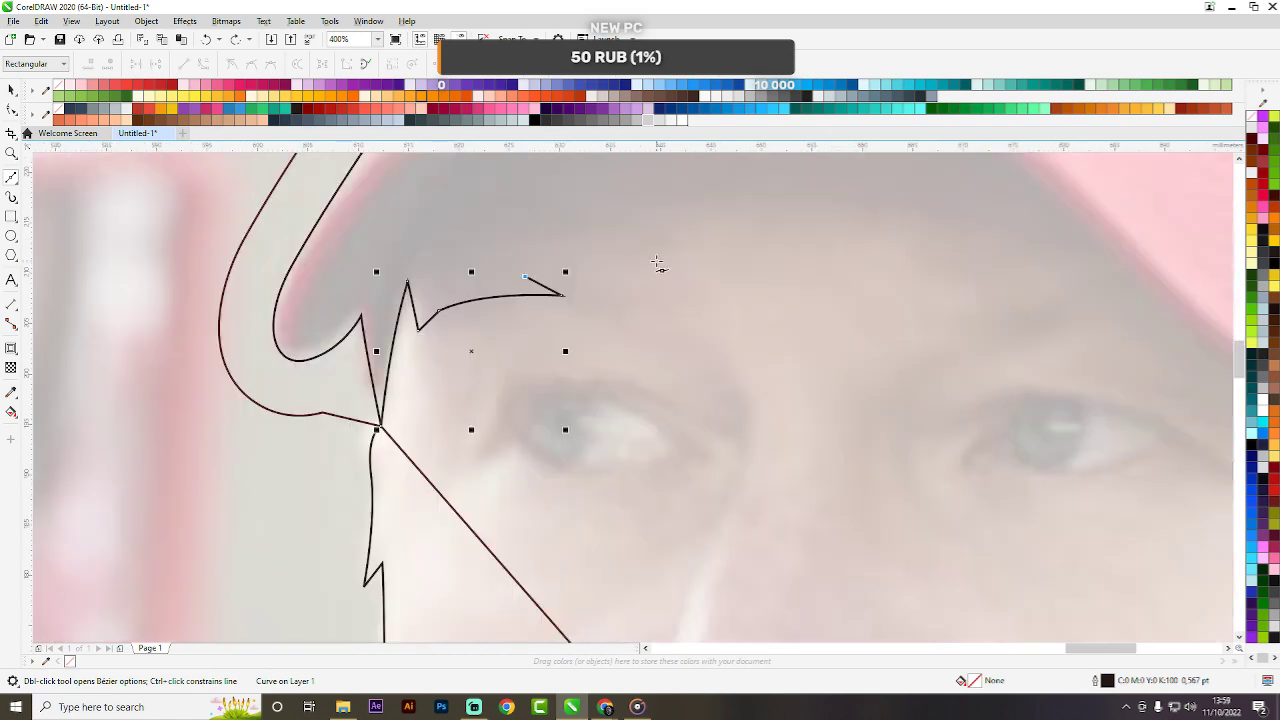
{"action": "left_click_drag", "start_coordinate": [656, 261], "coordinate": [706, 263]}
{"action": "key", "text": "ctrl+z"}
{"action": "key", "text": "ctrl+z"}
Add two small jagged teeth to the end of the shadow line above the first eye.
{"action": "left_click", "coordinate": [562, 295]}
{"action": "left_click", "coordinate": [560, 284]}
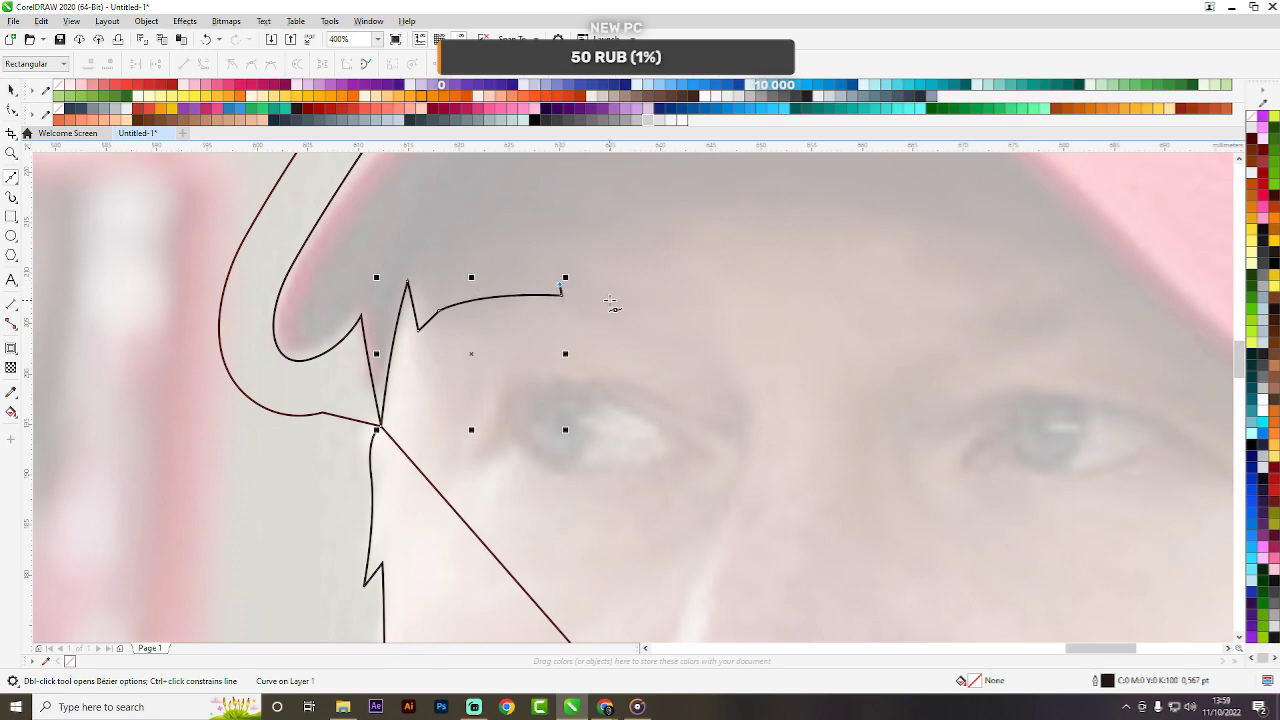
{"action": "left_click", "coordinate": [606, 297]}
{"action": "left_click", "coordinate": [596, 276]}
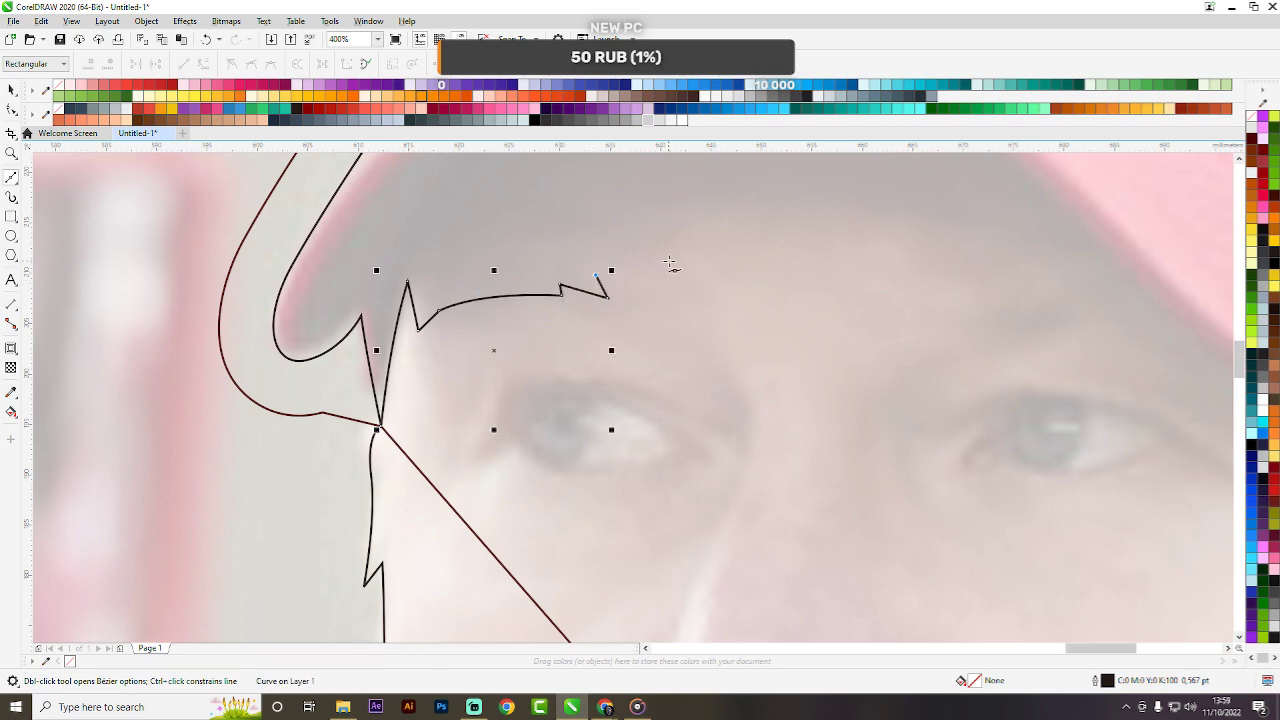
Draw a wide arc across the forehead to above the other eye and add a small notch at its end.
{"action": "scroll", "coordinate": [650, 278], "scroll_direction": "down", "scroll_amount": 2}
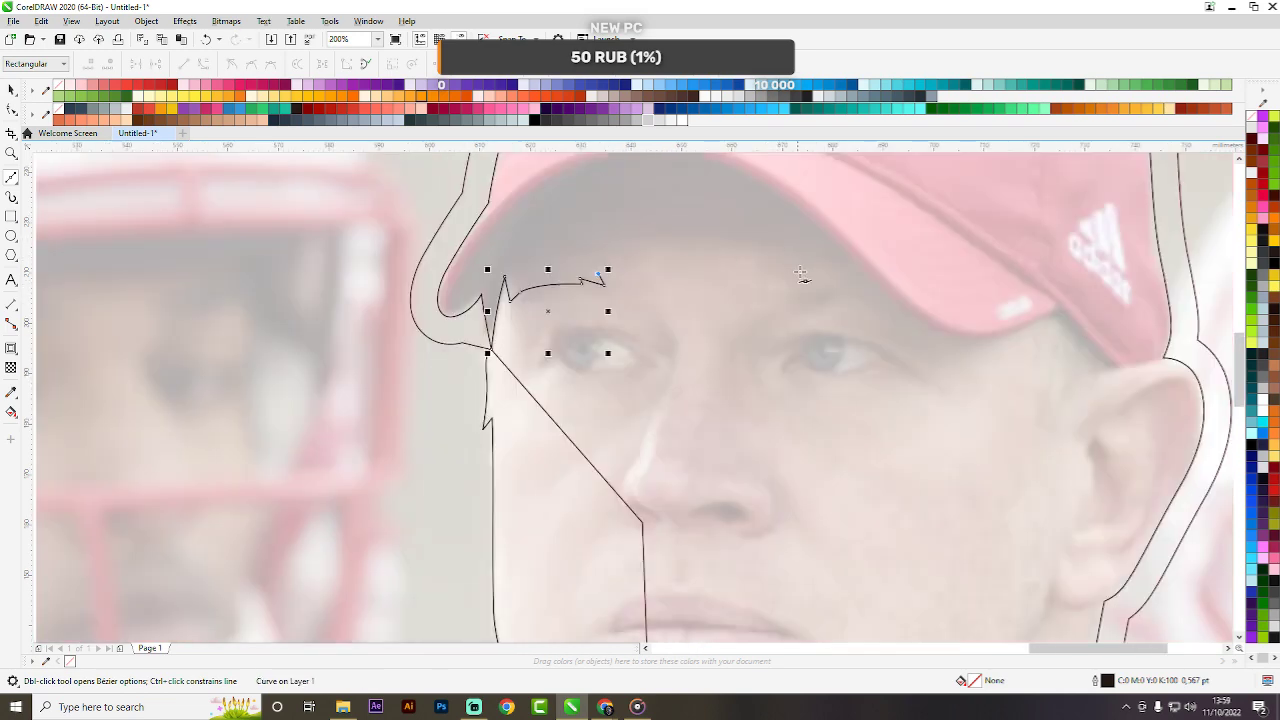
{"action": "left_click_drag", "start_coordinate": [807, 271], "coordinate": [947, 302]}
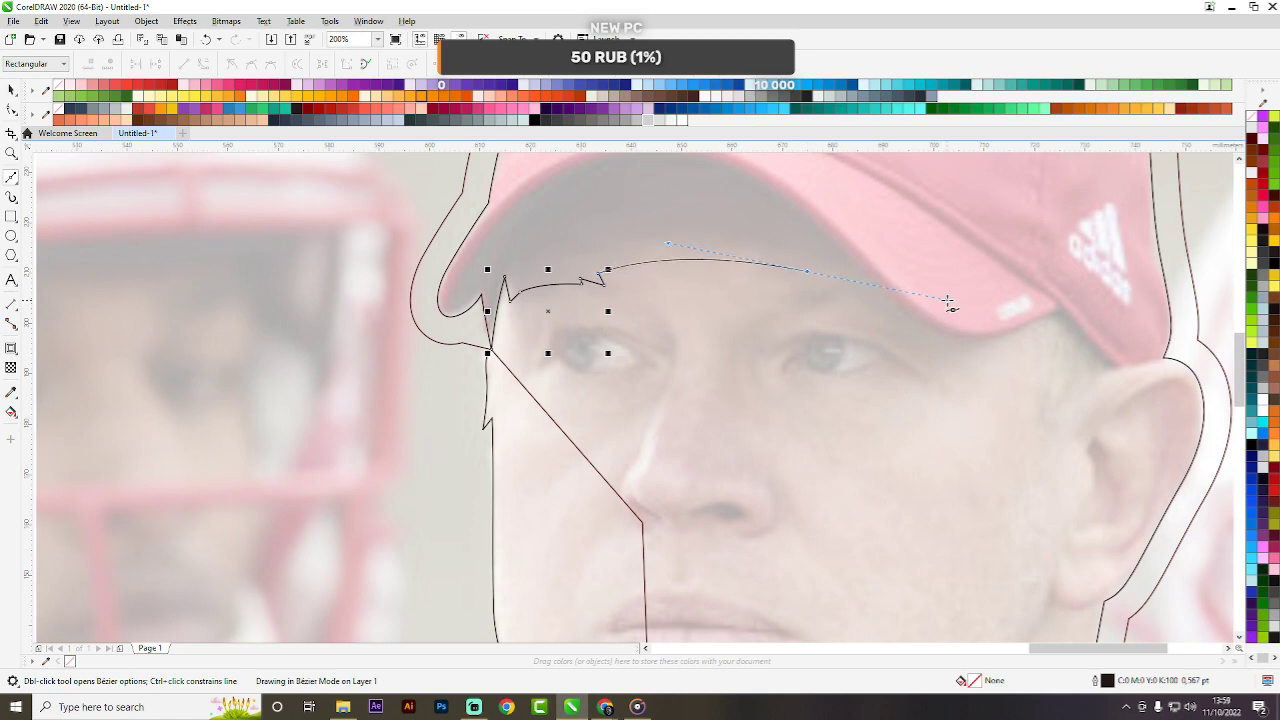
{"action": "scroll", "coordinate": [947, 302], "scroll_direction": "down", "scroll_amount": 3}
{"action": "scroll", "coordinate": [722, 296], "scroll_direction": "up", "scroll_amount": 3}
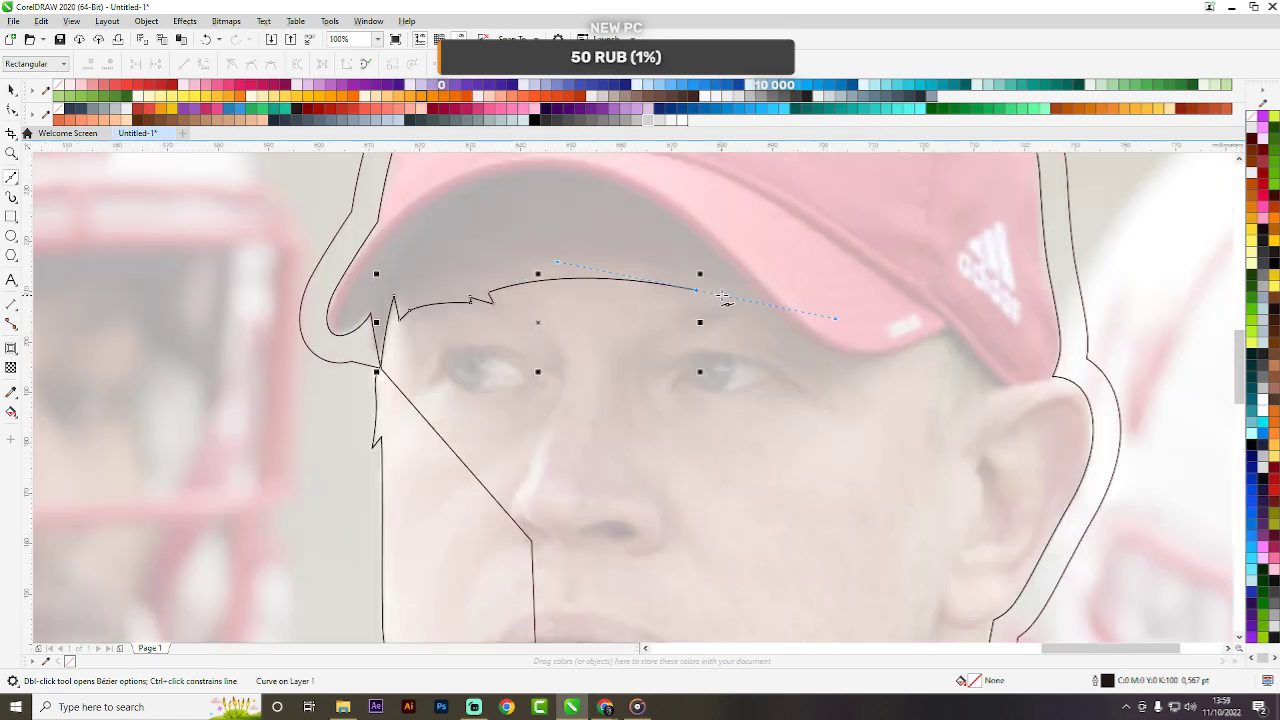
{"action": "scroll", "coordinate": [722, 296], "scroll_direction": "up", "scroll_amount": 4}
{"action": "left_click", "coordinate": [656, 310]}
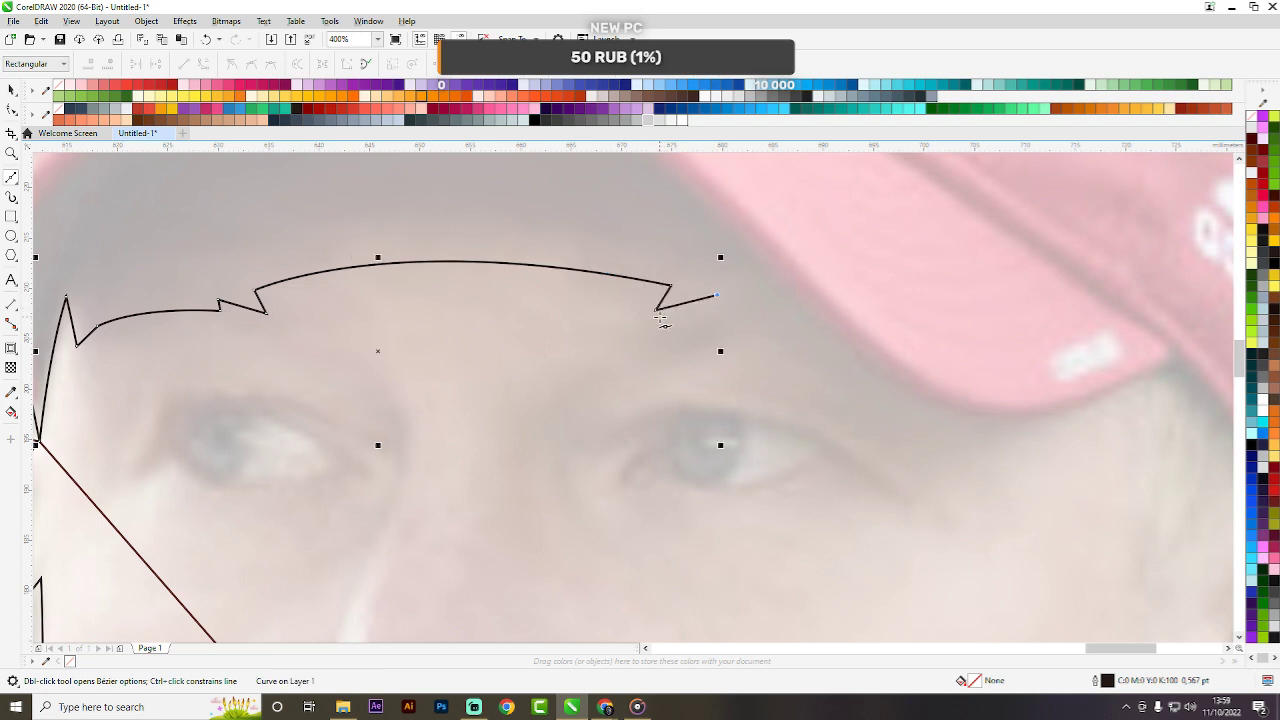
Replace the notch above the other eye with a deeper jagged zigzag reaching down to the inner end of its brow.
{"action": "key", "text": "ctrl+z"}
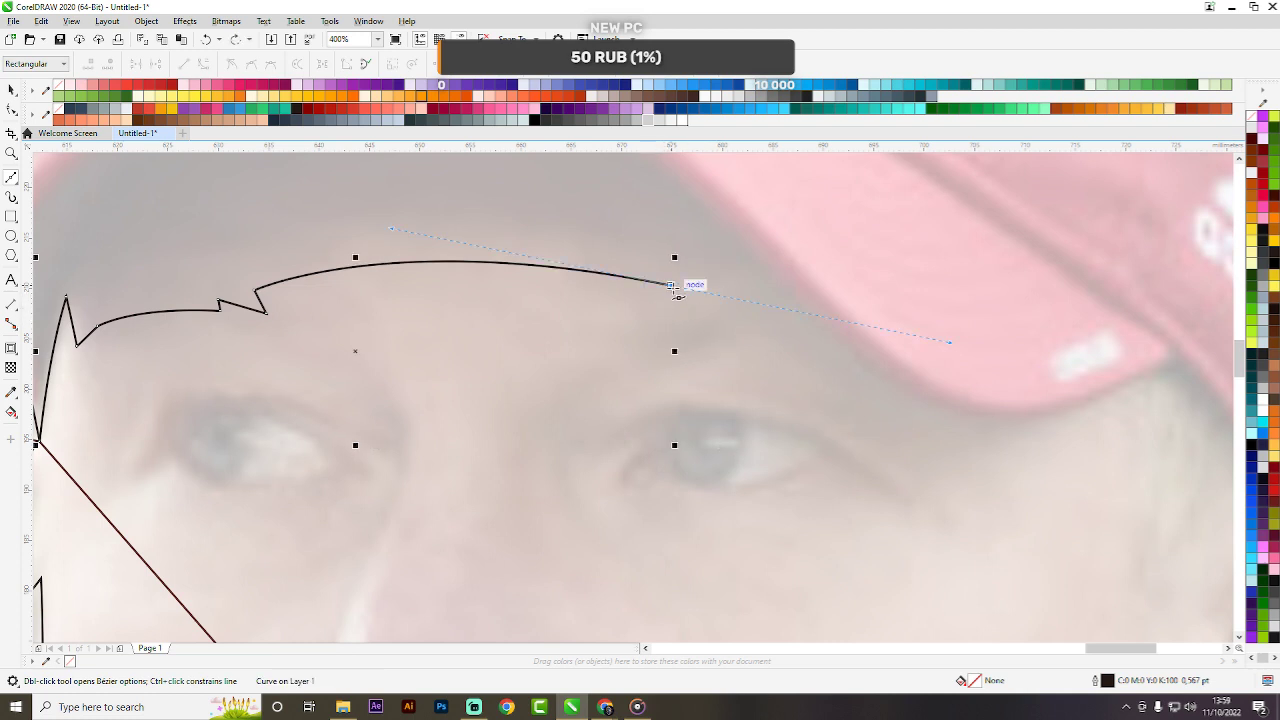
{"action": "left_click", "coordinate": [672, 286]}
{"action": "left_click", "coordinate": [639, 328]}
{"action": "left_click", "coordinate": [637, 303]}
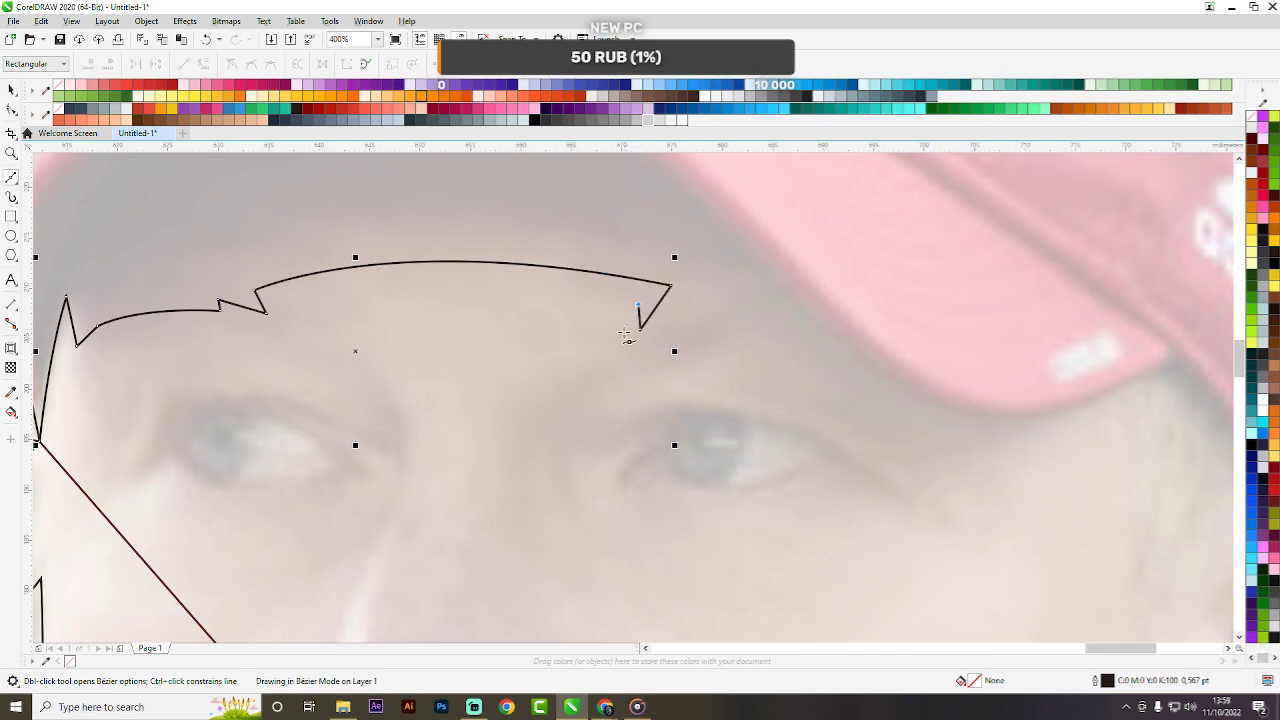
{"action": "left_click", "coordinate": [594, 378]}
Draw a shallow arc outward along the brow and finish it with a small zigzag descending toward the eyelid.
{"action": "left_click_drag", "start_coordinate": [745, 335], "coordinate": [810, 330]}
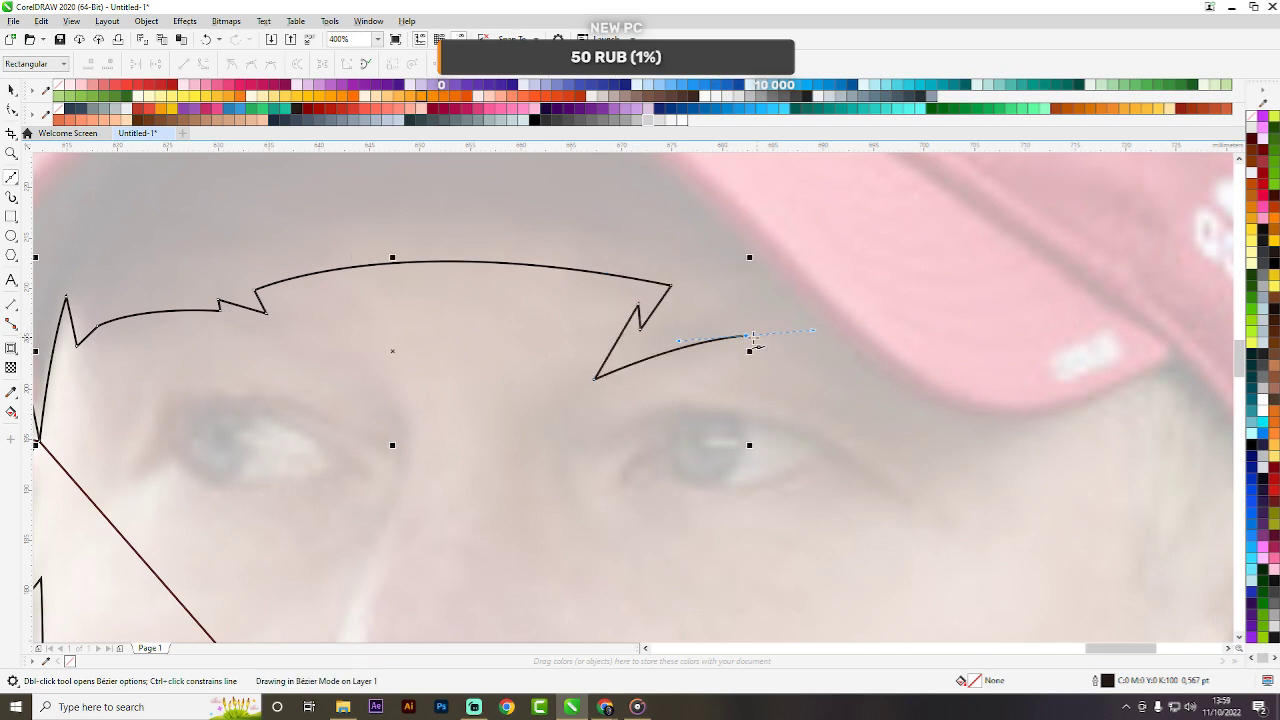
{"action": "left_click", "coordinate": [735, 349]}
{"action": "left_click", "coordinate": [756, 359]}
{"action": "left_click", "coordinate": [747, 393]}
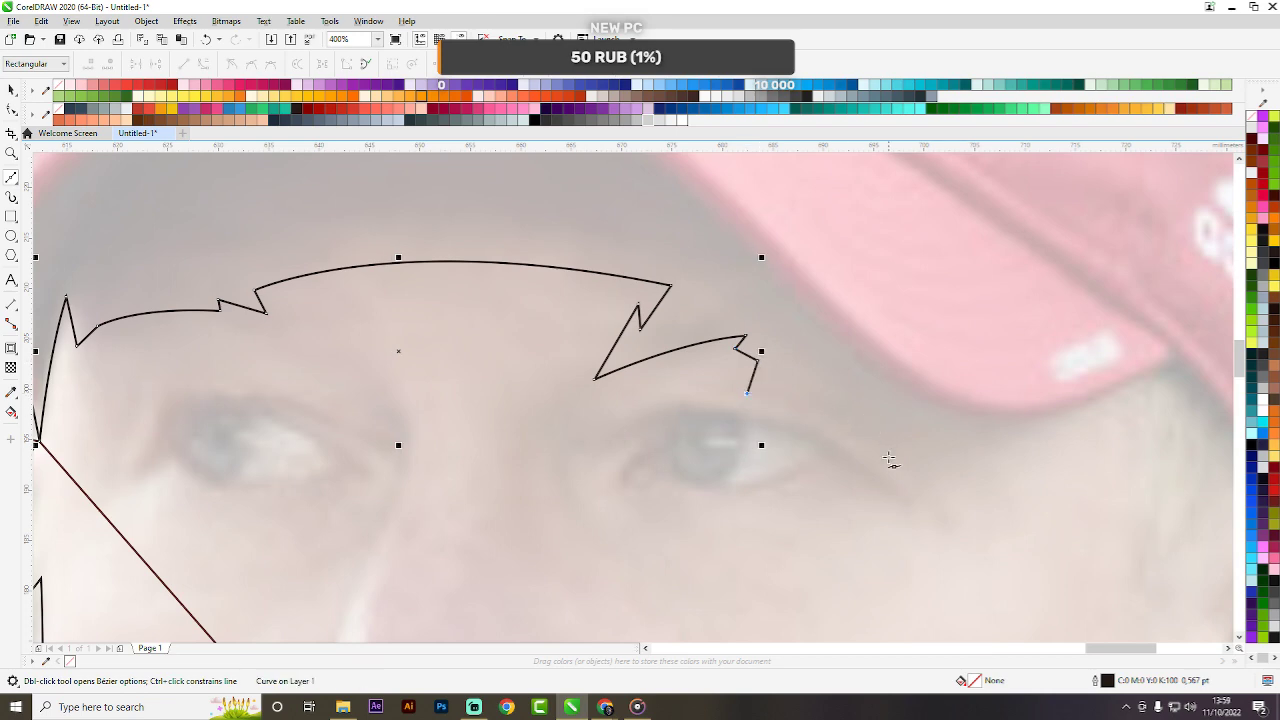
Replace the long outer segment with a shorter curve to the outer eye corner and return along the upper eyelid toward the nose.
{"action": "scroll", "coordinate": [830, 320], "scroll_direction": "down", "scroll_amount": 3}
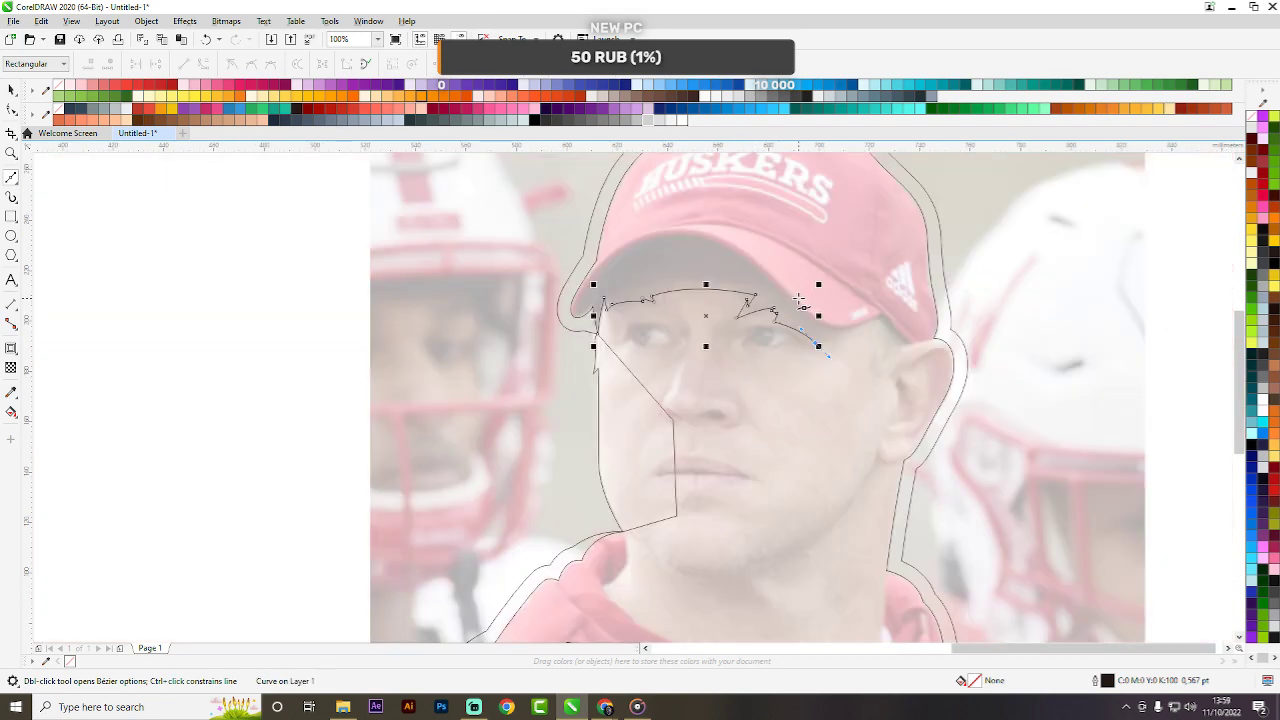
{"action": "scroll", "coordinate": [818, 346], "scroll_direction": "up", "scroll_amount": 3}
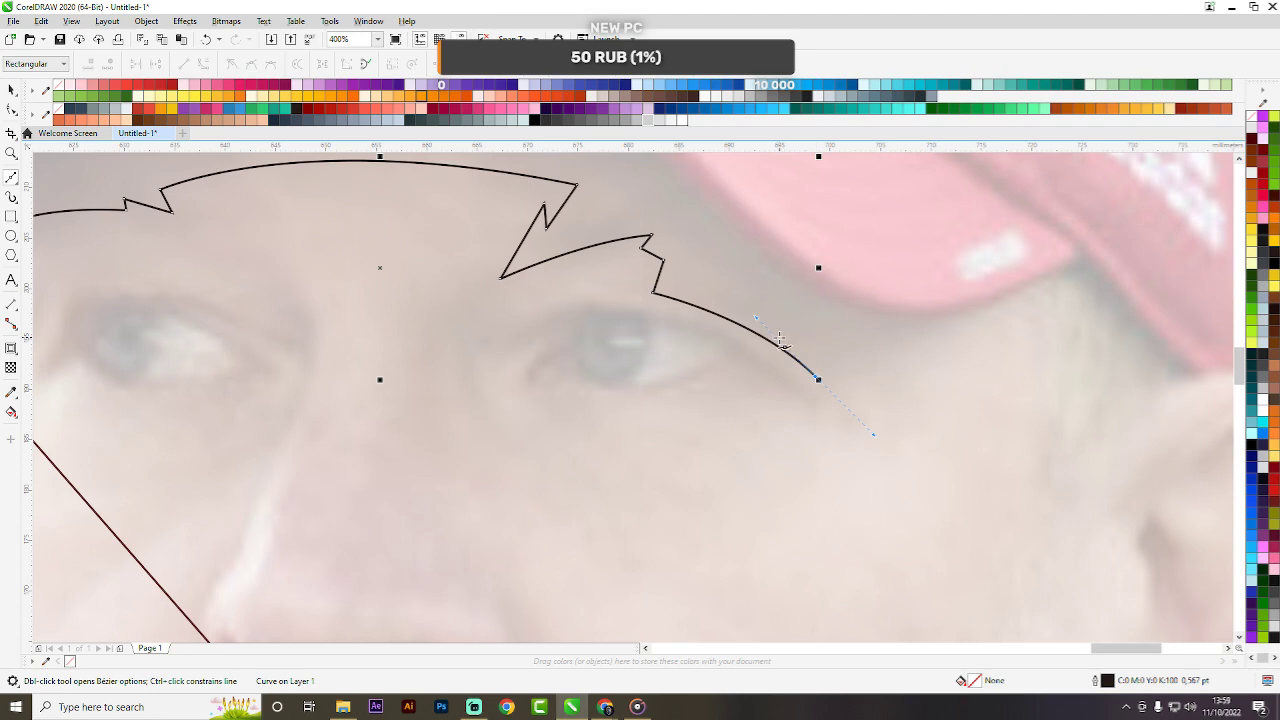
{"action": "key", "text": "ctrl+z"}
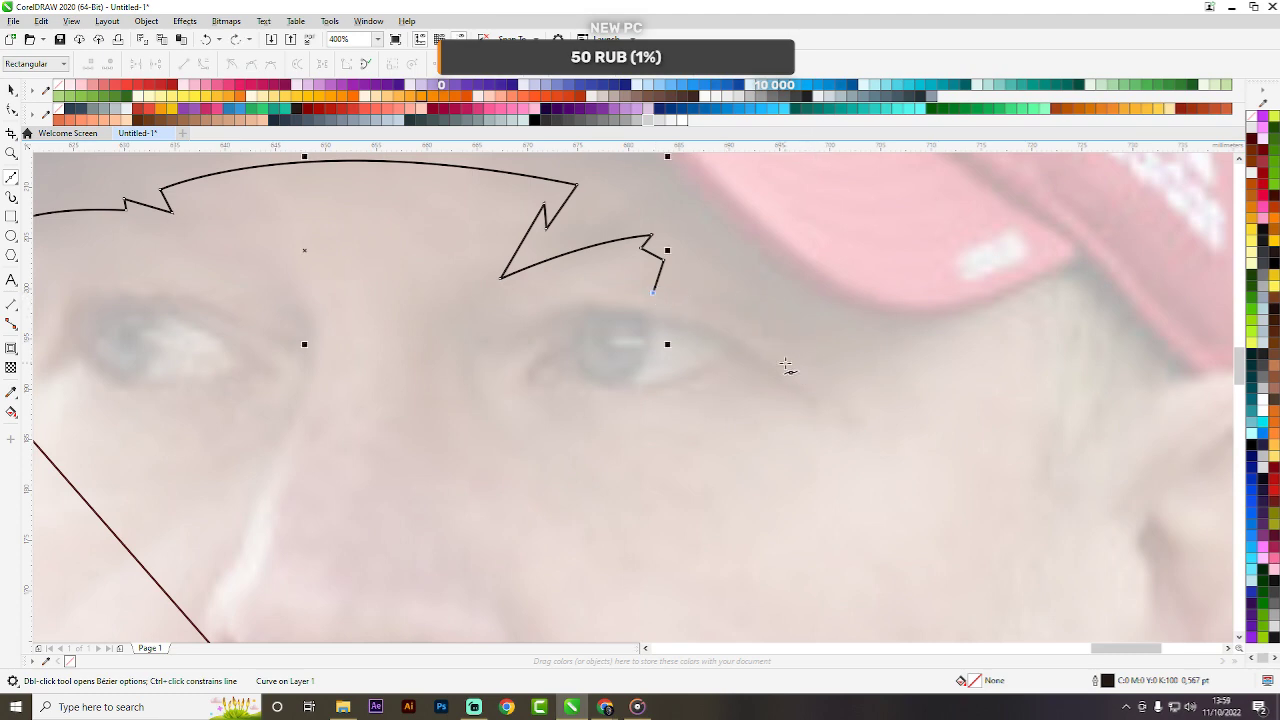
{"action": "left_click_drag", "start_coordinate": [743, 345], "coordinate": [763, 362]}
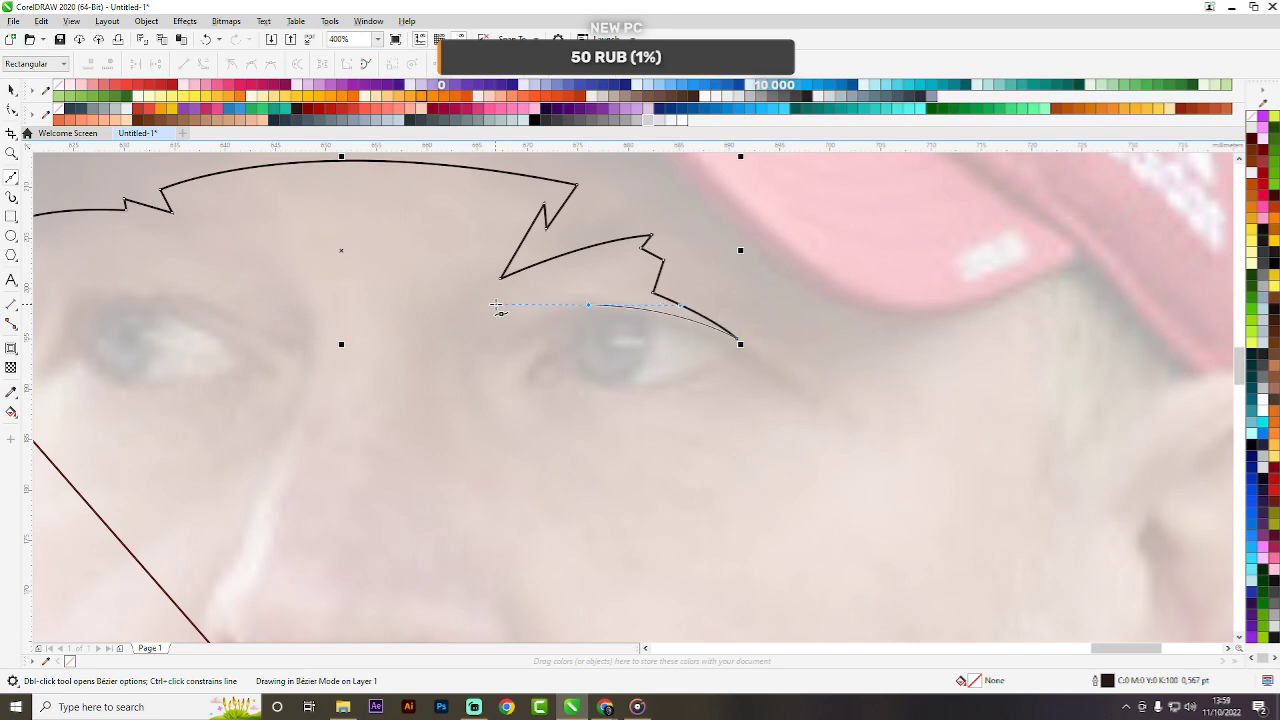
{"action": "left_click", "coordinate": [588, 305]}
{"action": "left_click", "coordinate": [503, 340]}
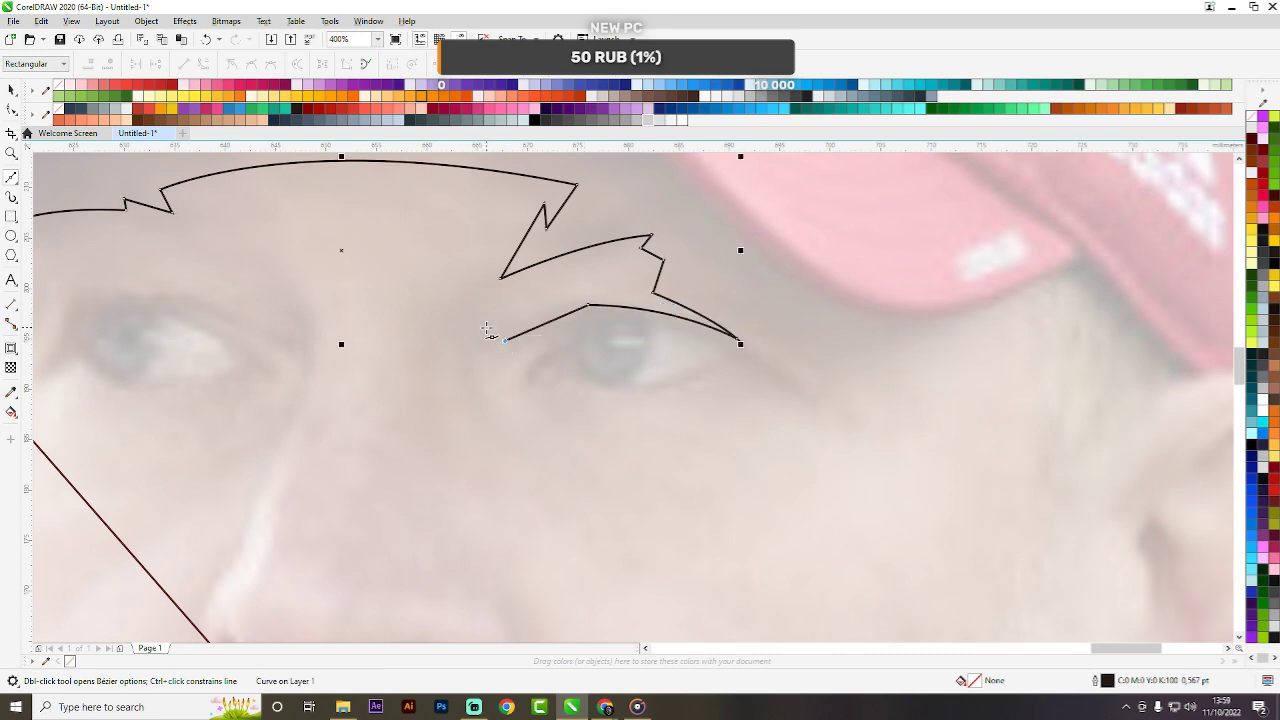
Add jagged teeth around the inner corner of the eye, ending at the start of the lower eyelid.
{"action": "left_click", "coordinate": [485, 328]}
{"action": "scroll", "coordinate": [508, 362], "scroll_direction": "down", "scroll_amount": 2}
{"action": "scroll", "coordinate": [528, 346], "scroll_direction": "up", "scroll_amount": 2}
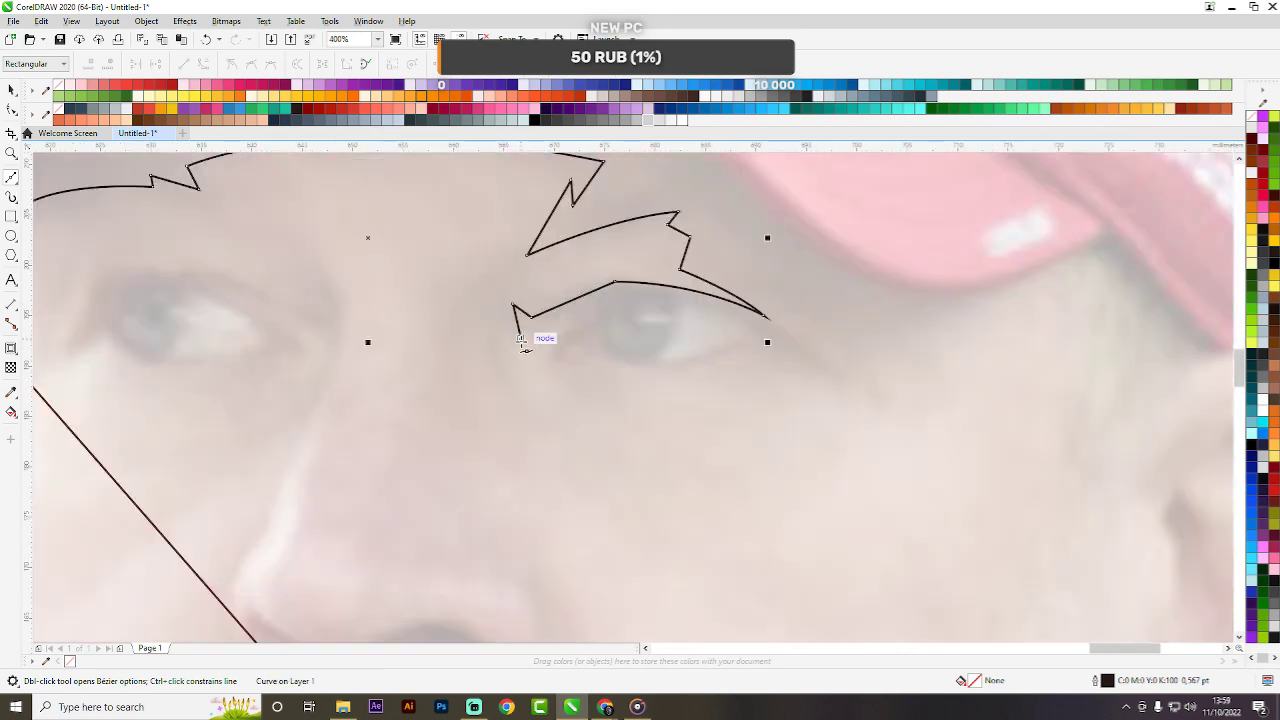
{"action": "left_click", "coordinate": [524, 345]}
{"action": "scroll", "coordinate": [524, 345], "scroll_direction": "down", "scroll_amount": 2}
{"action": "scroll", "coordinate": [600, 318], "scroll_direction": "up", "scroll_amount": 2}
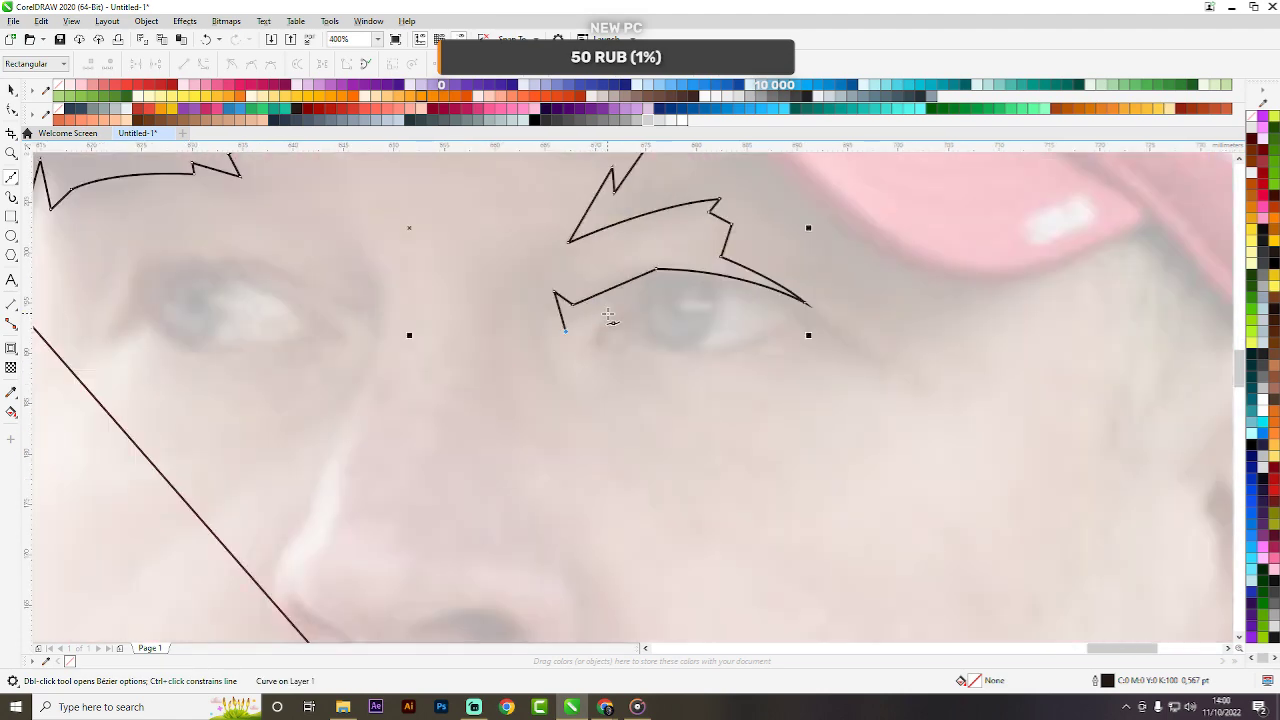
{"action": "left_click", "coordinate": [600, 319]}
{"action": "left_click", "coordinate": [591, 338]}
{"action": "left_click", "coordinate": [624, 356]}
{"action": "left_click", "coordinate": [637, 331]}
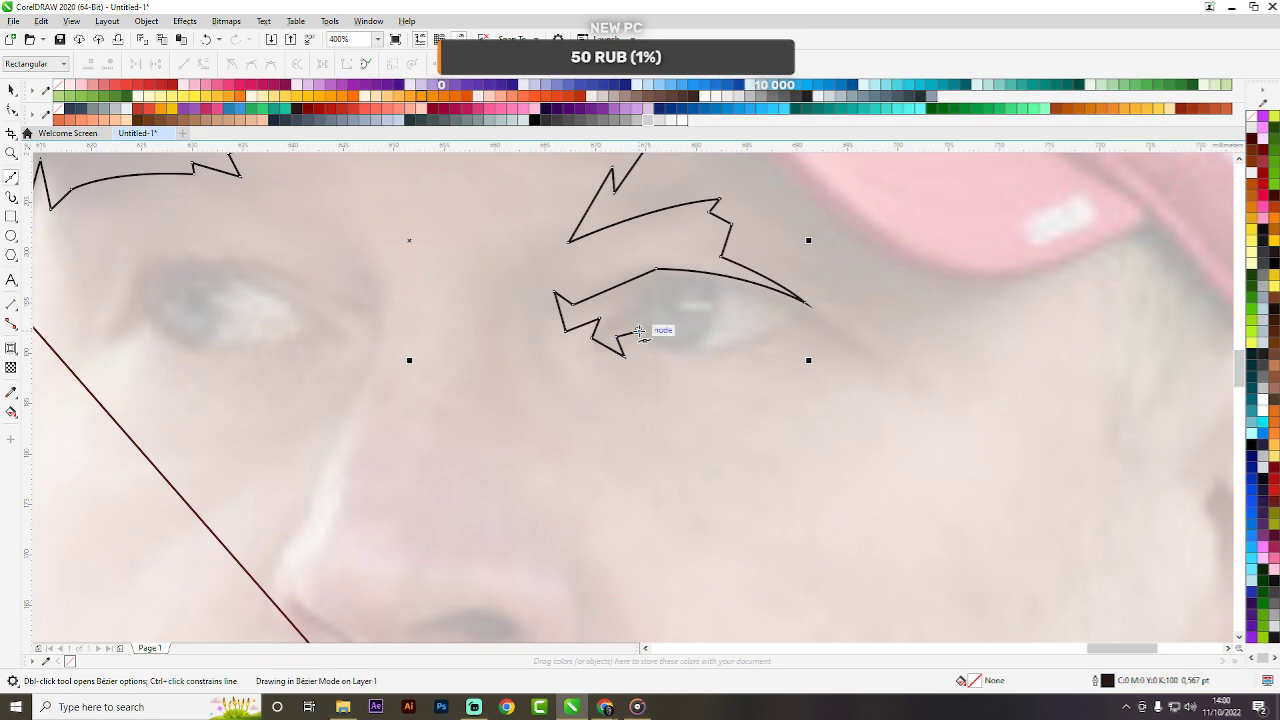
Draw the lower eyelid as a curve ending in a corner node and extend it with a jagged tail past the outer eye corner.
{"action": "left_click_drag", "start_coordinate": [788, 326], "coordinate": [881, 257]}
{"action": "double_click", "coordinate": [789, 325]}
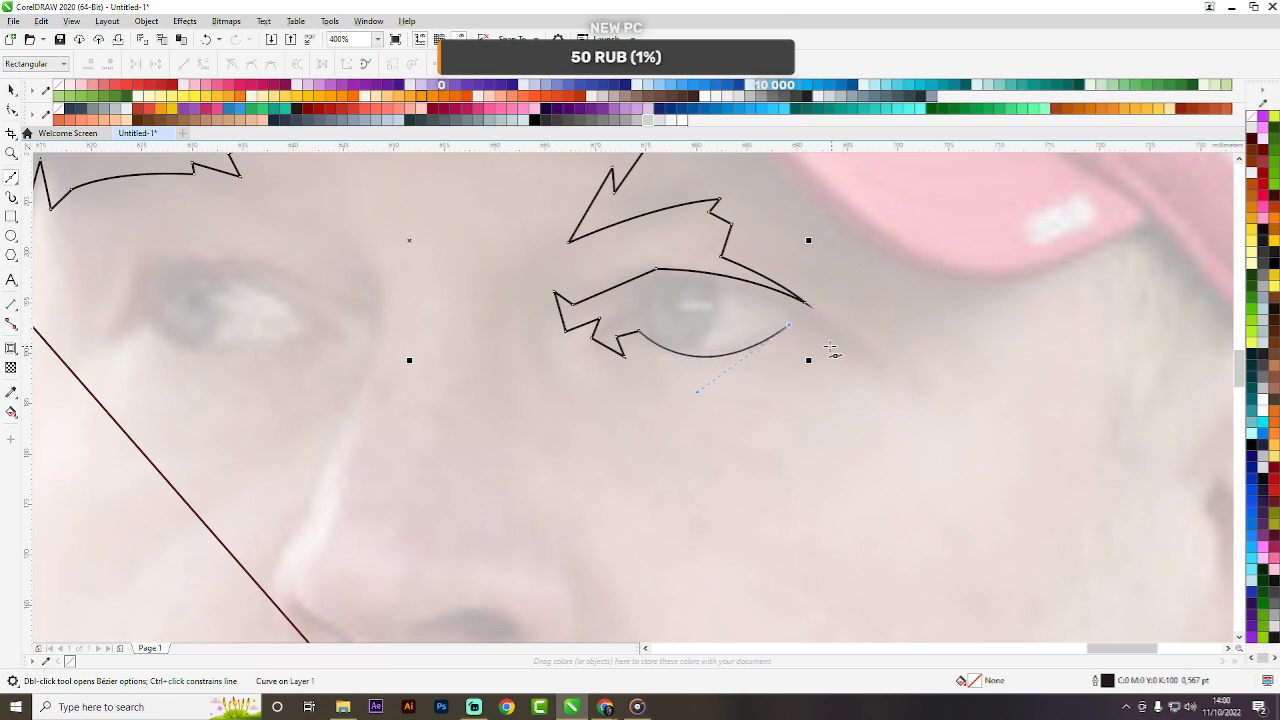
{"action": "left_click", "coordinate": [828, 346]}
{"action": "left_click", "coordinate": [836, 337]}
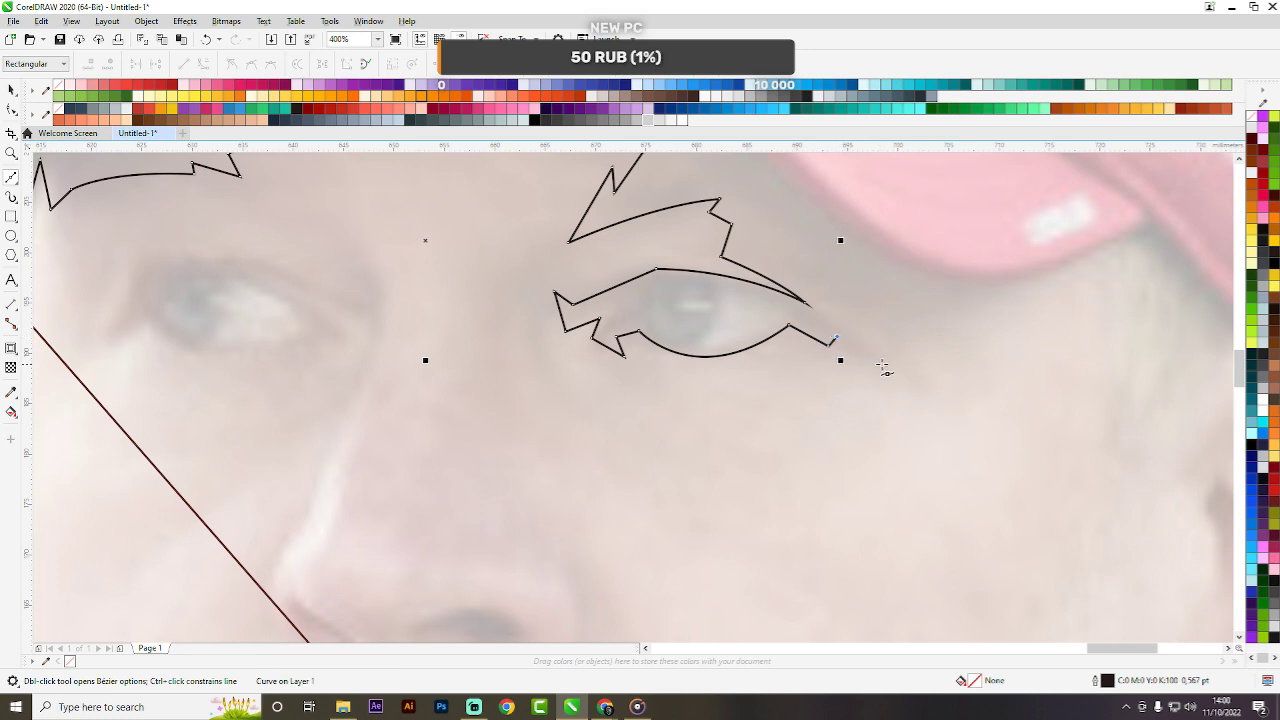
{"action": "left_click", "coordinate": [884, 375]}
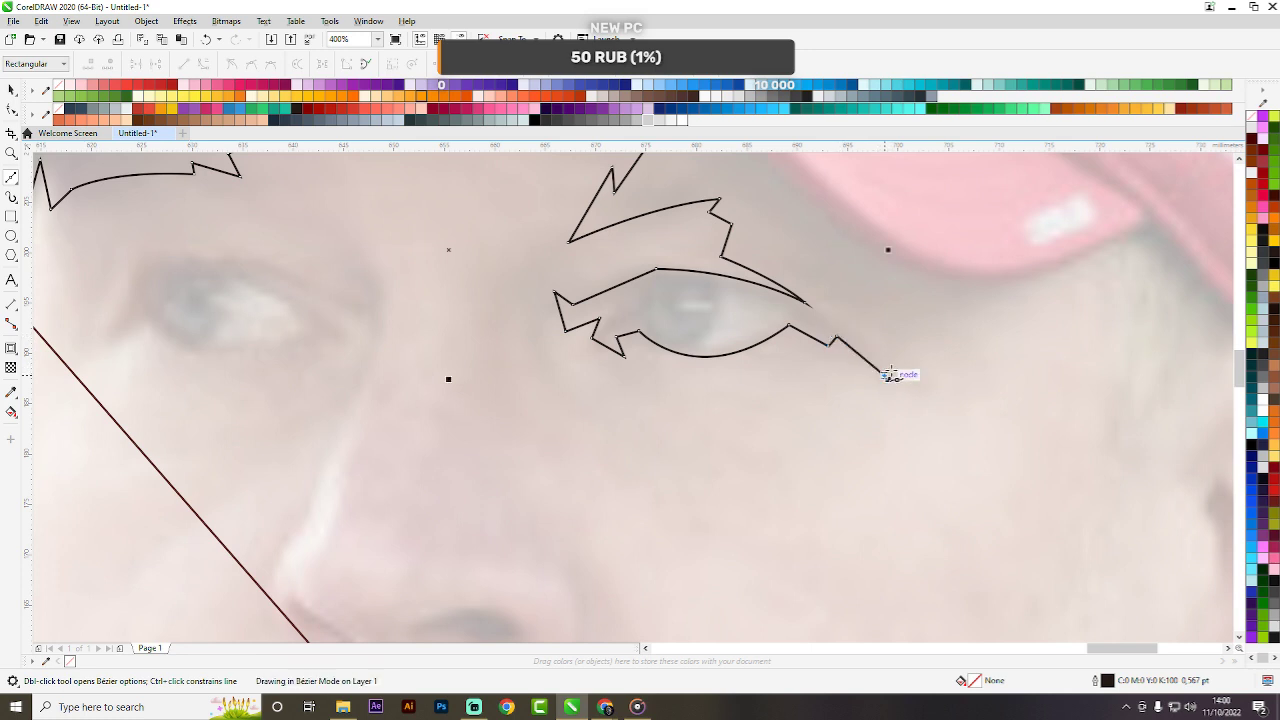
{"action": "left_click_drag", "start_coordinate": [889, 374], "coordinate": [892, 366]}
{"action": "left_click", "coordinate": [891, 355]}
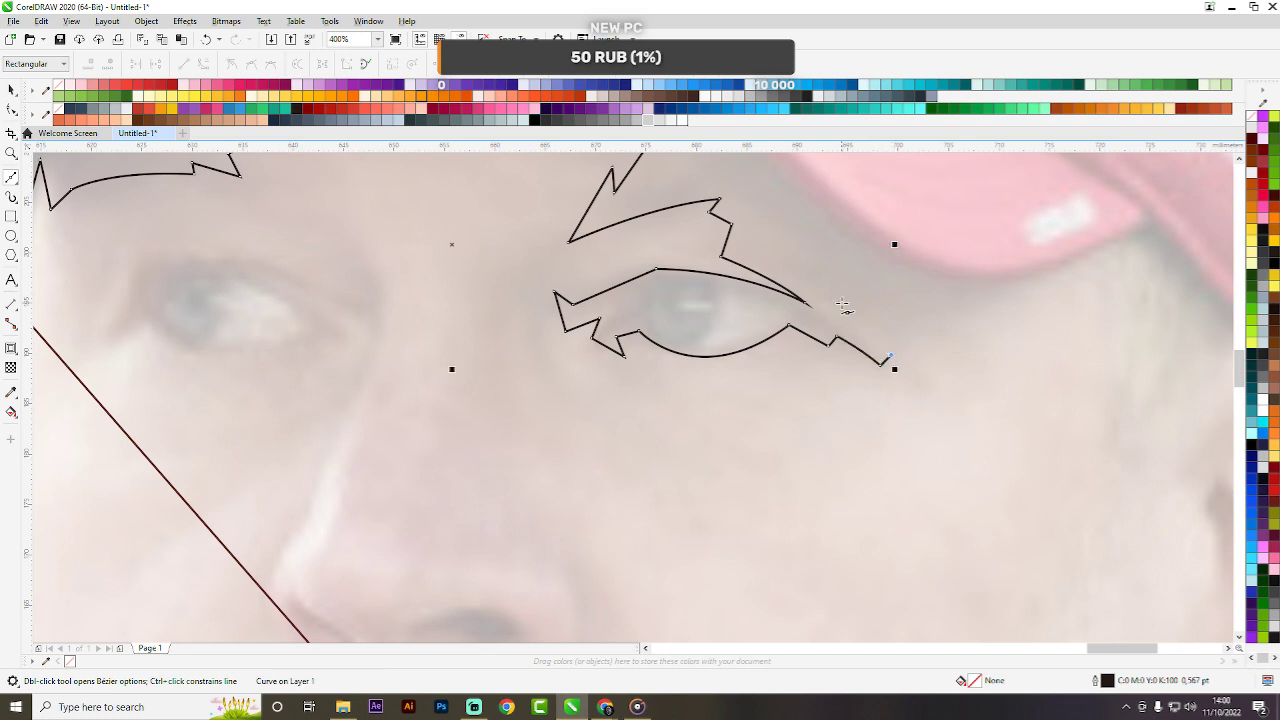
Run the shadow edge back toward the outer eye corner and across the temple, ending just below the rear corner of the cap's brim.
{"action": "left_click_drag", "start_coordinate": [832, 314], "coordinate": [791, 284]}
{"action": "scroll", "coordinate": [856, 261], "scroll_direction": "down", "scroll_amount": 3}
{"action": "scroll", "coordinate": [856, 261], "scroll_direction": "up", "scroll_amount": 3}
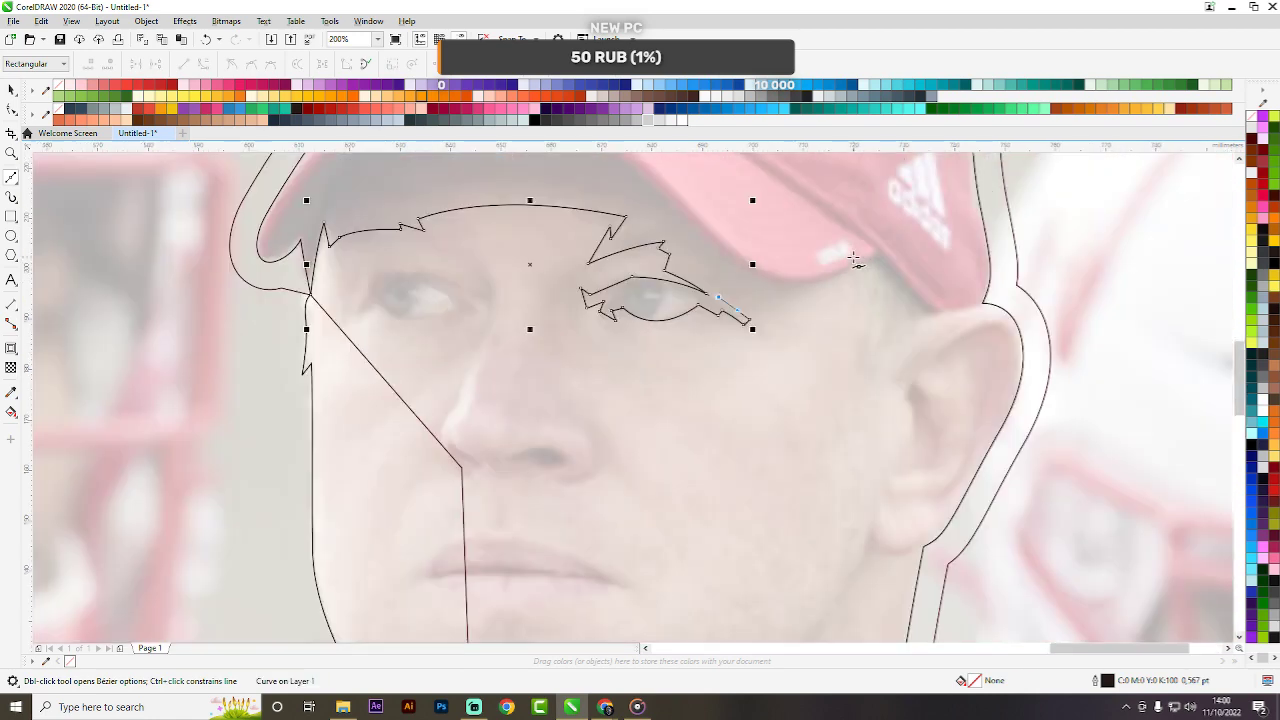
{"action": "left_click_drag", "start_coordinate": [779, 308], "coordinate": [816, 316]}
{"action": "left_click", "coordinate": [1015, 225]}
{"action": "scroll", "coordinate": [1015, 225], "scroll_direction": "down", "scroll_amount": 3}
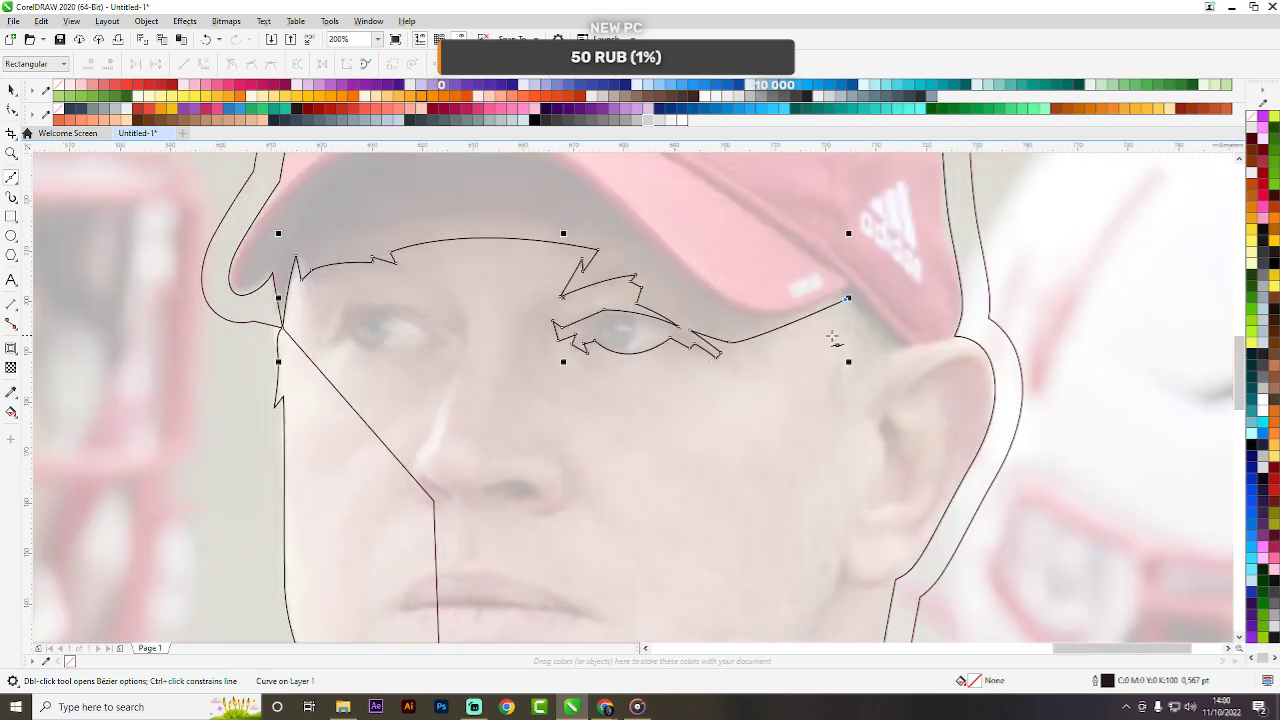
{"action": "scroll", "coordinate": [897, 363], "scroll_direction": "up", "scroll_amount": 3}
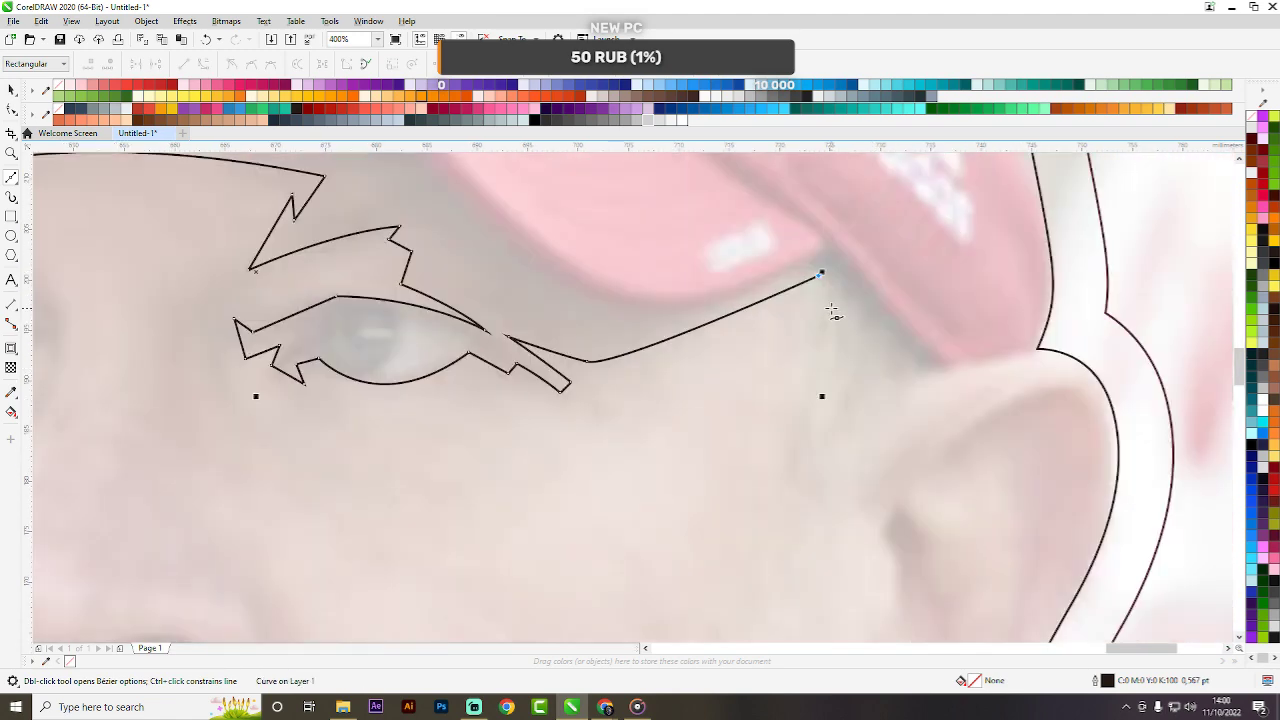
{"action": "key", "text": "ctrl+z"}
{"action": "left_click", "coordinate": [800, 296]}
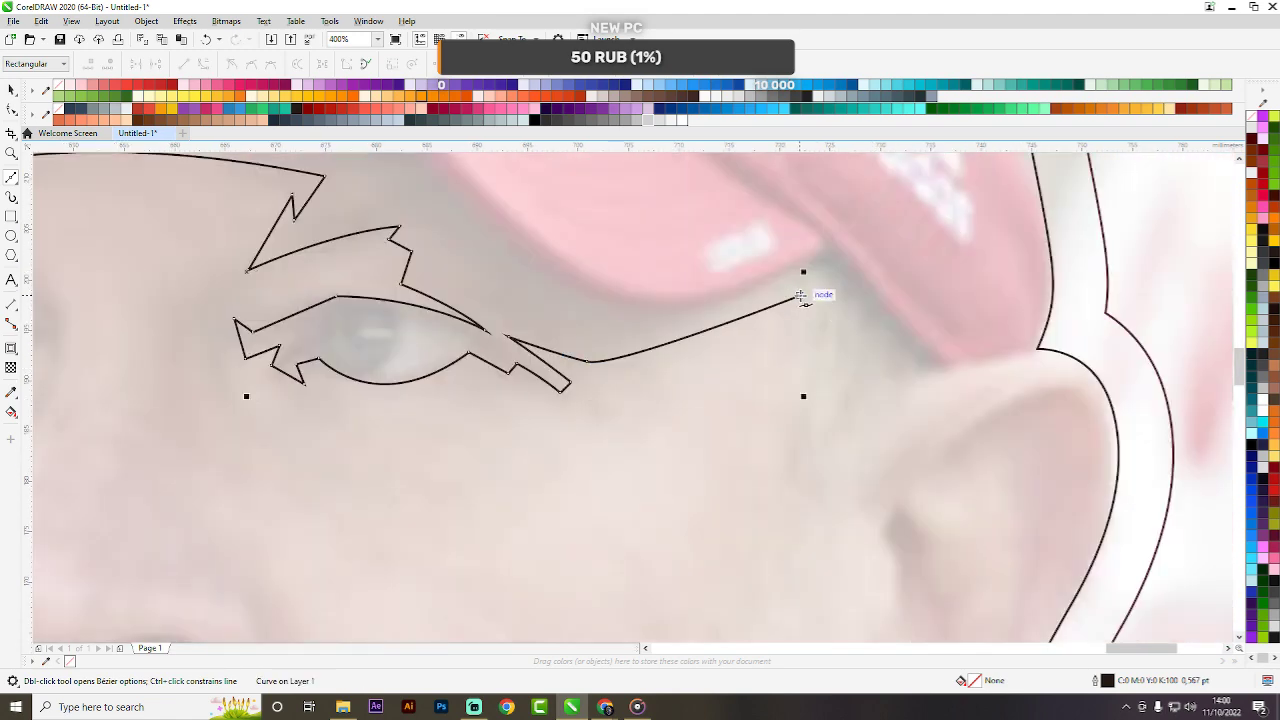
{"action": "left_click", "coordinate": [805, 350]}
{"action": "left_click_drag", "start_coordinate": [805, 349], "coordinate": [815, 343]}
{"action": "left_click", "coordinate": [805, 476]}
{"action": "key", "text": "ctrl+z"}
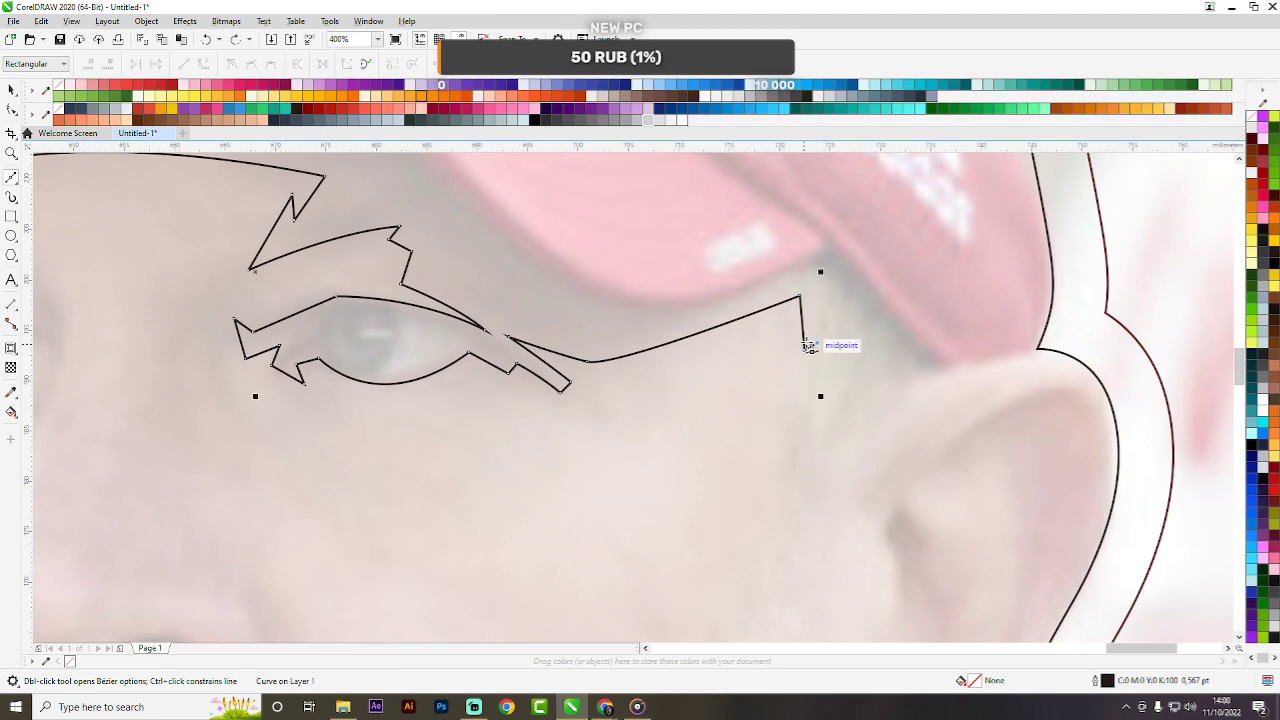
{"action": "key", "text": "ctrl+z"}
{"action": "key", "text": "ctrl+z"}
Draw the sideburn's front edge downward from the temple in gently curved segments separated by small steps.
{"action": "mouse_move", "coordinate": [798, 362]}
{"action": "left_mouse_down"}
{"action": "mouse_move", "coordinate": [790, 397]}
{"action": "mouse_move", "coordinate": [806, 365]}
{"action": "left_mouse_up"}
{"action": "left_click", "coordinate": [798, 362]}
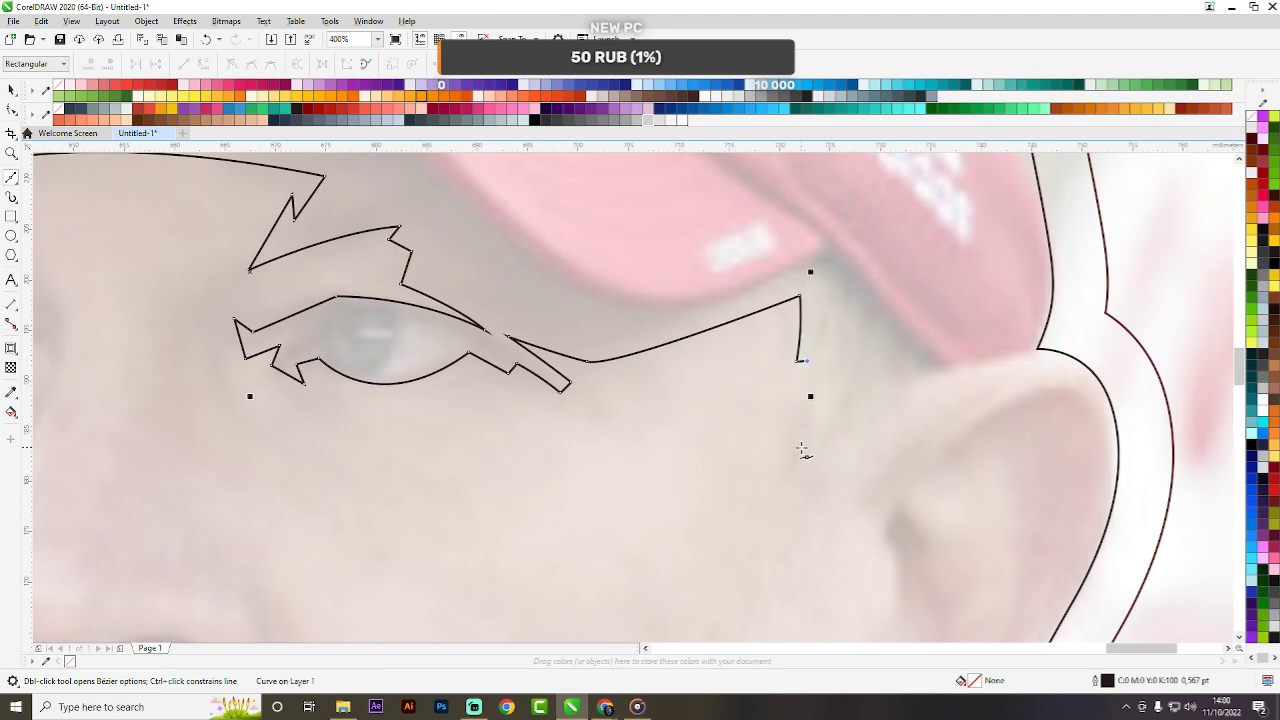
{"action": "scroll", "coordinate": [704, 351], "scroll_direction": "down", "scroll_amount": 3}
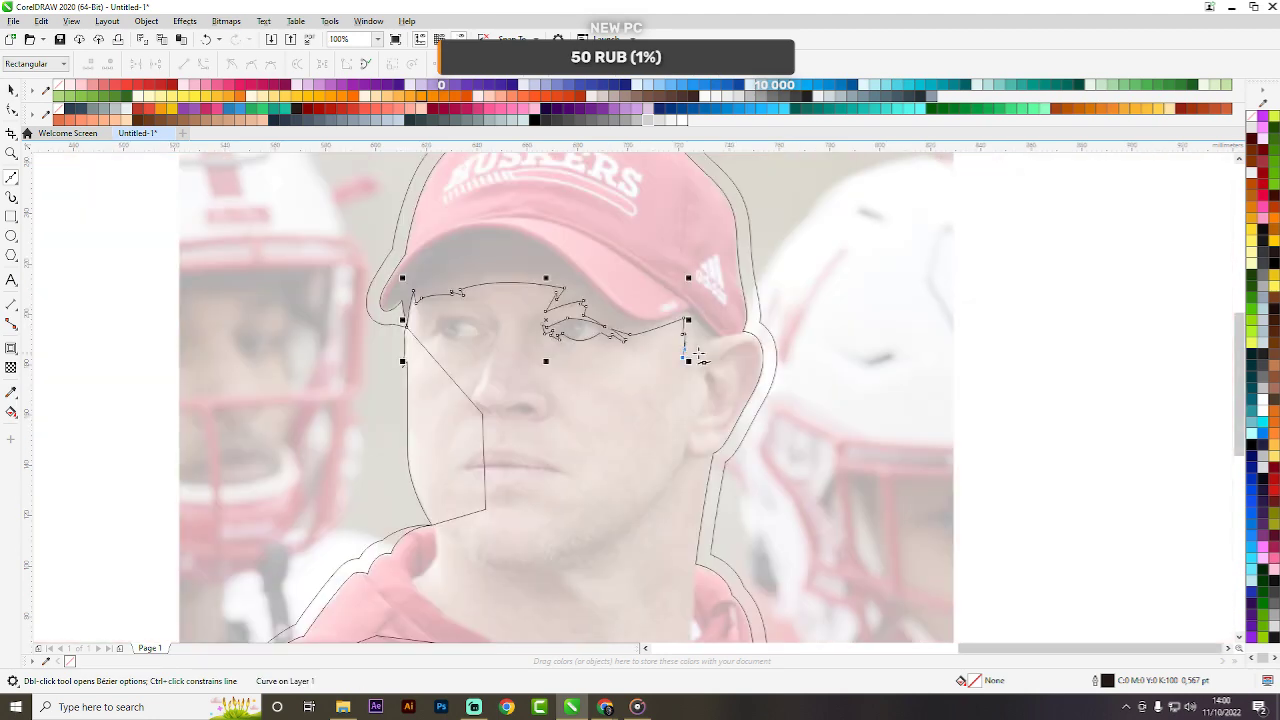
{"action": "scroll", "coordinate": [697, 356], "scroll_direction": "up", "scroll_amount": 3}
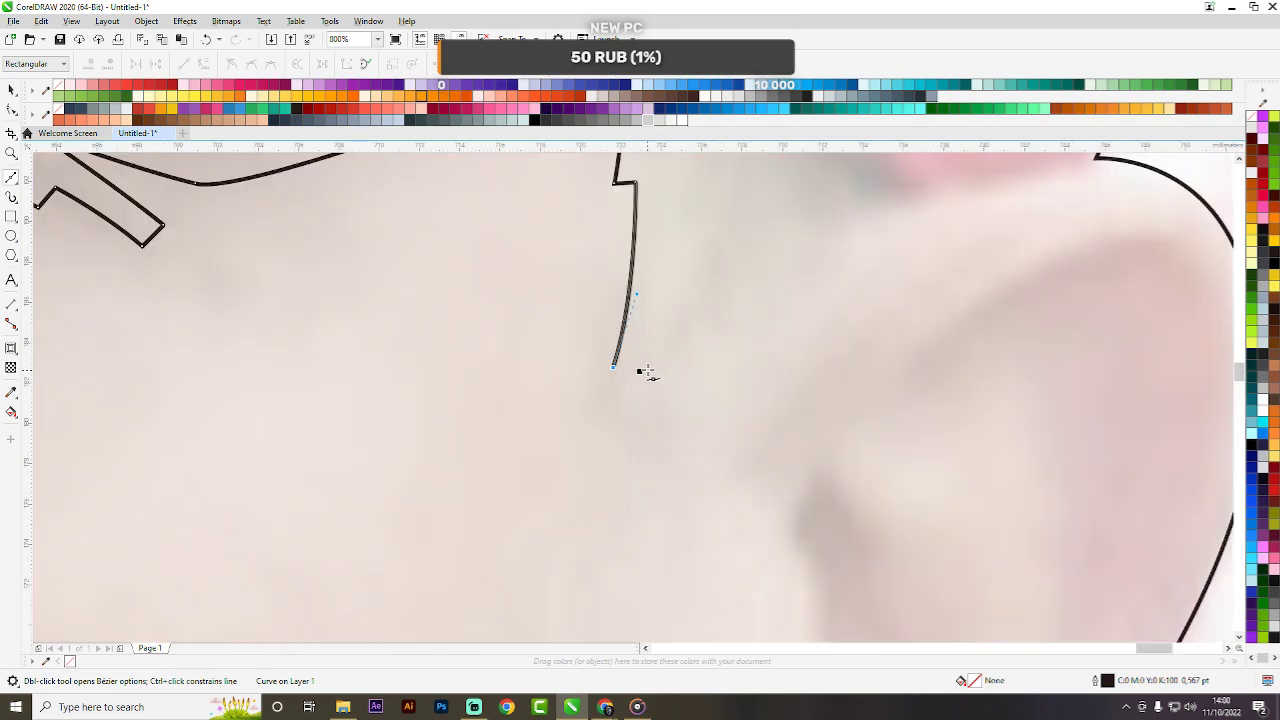
{"action": "scroll", "coordinate": [647, 372], "scroll_direction": "down", "scroll_amount": 2}
{"action": "left_click_drag", "start_coordinate": [617, 429], "coordinate": [606, 466]}
{"action": "double_click", "coordinate": [617, 429]}
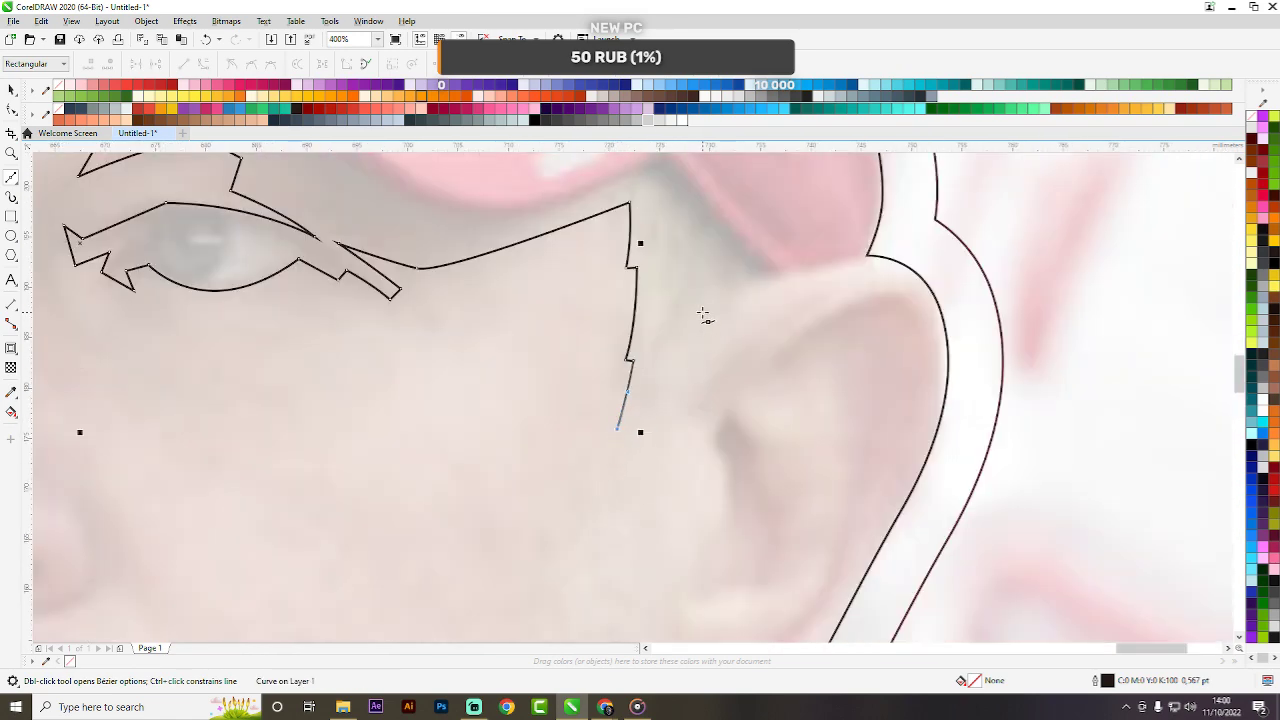
{"action": "left_click_drag", "start_coordinate": [703, 316], "coordinate": [735, 242]}
{"action": "double_click", "coordinate": [702, 311]}
{"action": "left_click", "coordinate": [704, 341]}
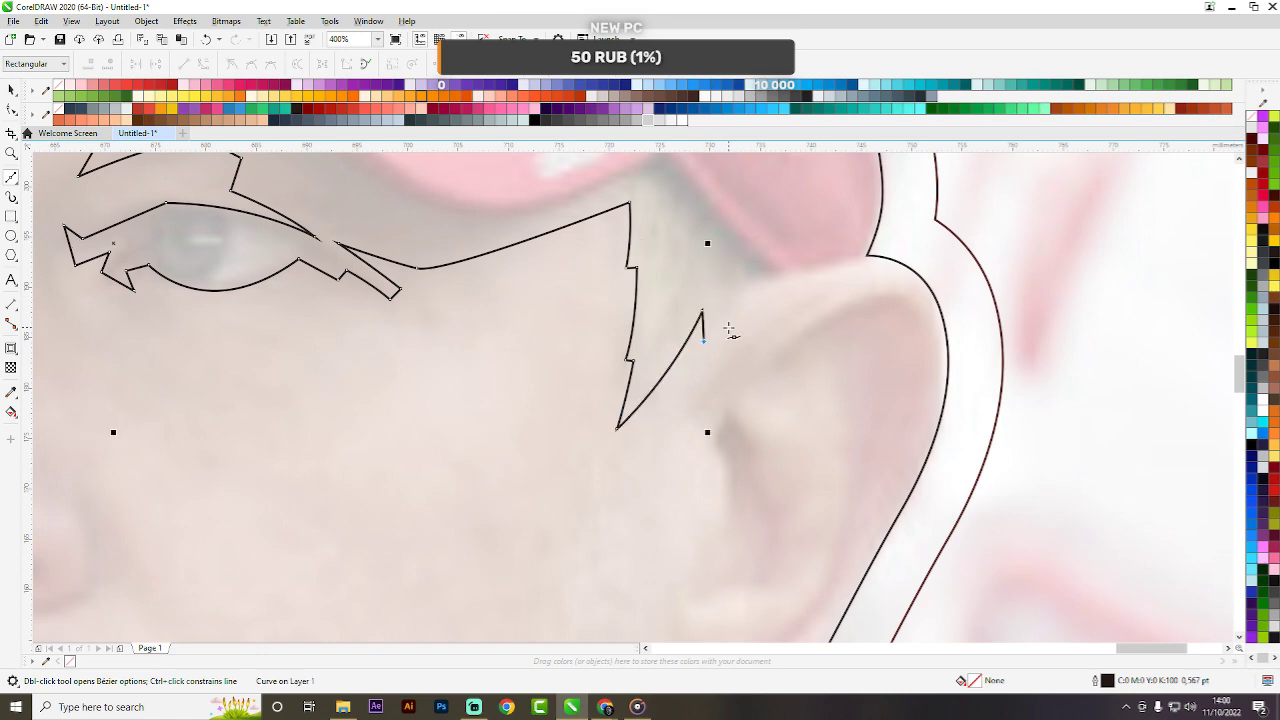
{"action": "key", "text": "ctrl+z"}
{"action": "key", "text": "ctrl+z"}
{"action": "key", "text": "ctrl+z"}
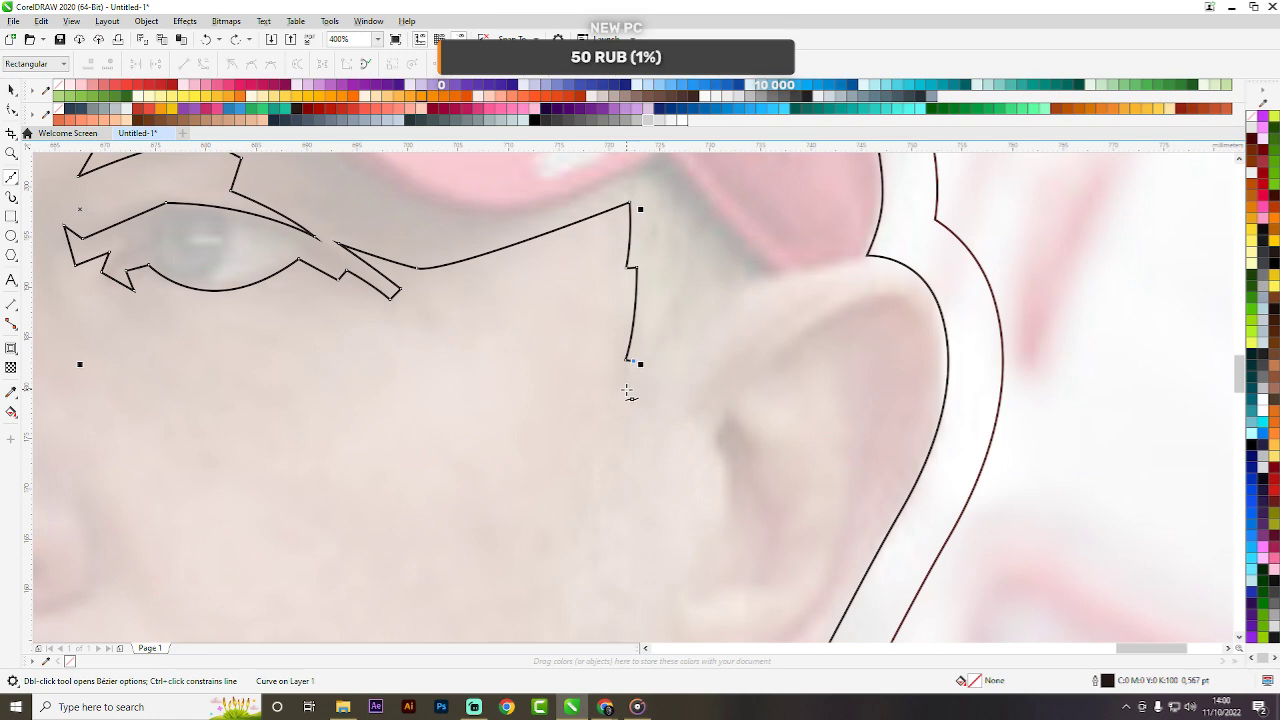
Draw a short lower end for the sideburn and a small segment rising from it toward the top of the ear.
{"action": "left_click", "coordinate": [627, 389]}
{"action": "left_click", "coordinate": [689, 361]}
{"action": "left_click", "coordinate": [745, 285]}
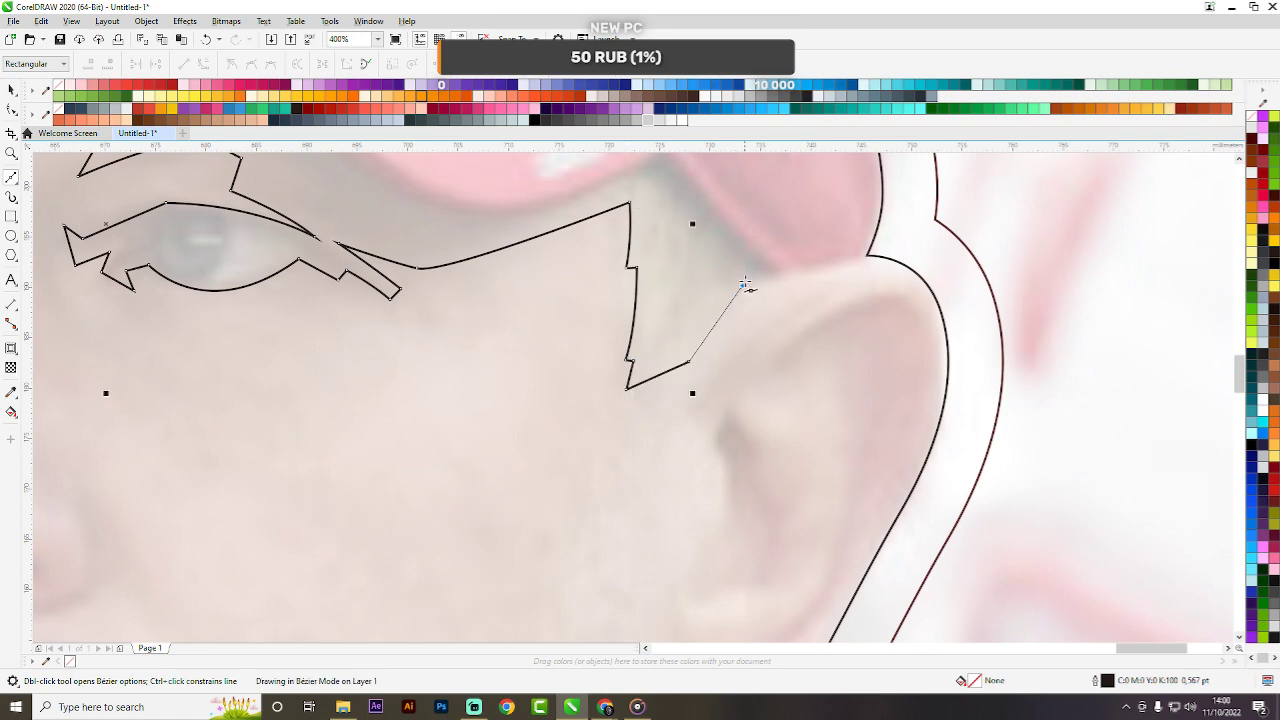
{"action": "left_click_drag", "start_coordinate": [745, 285], "coordinate": [773, 257]}
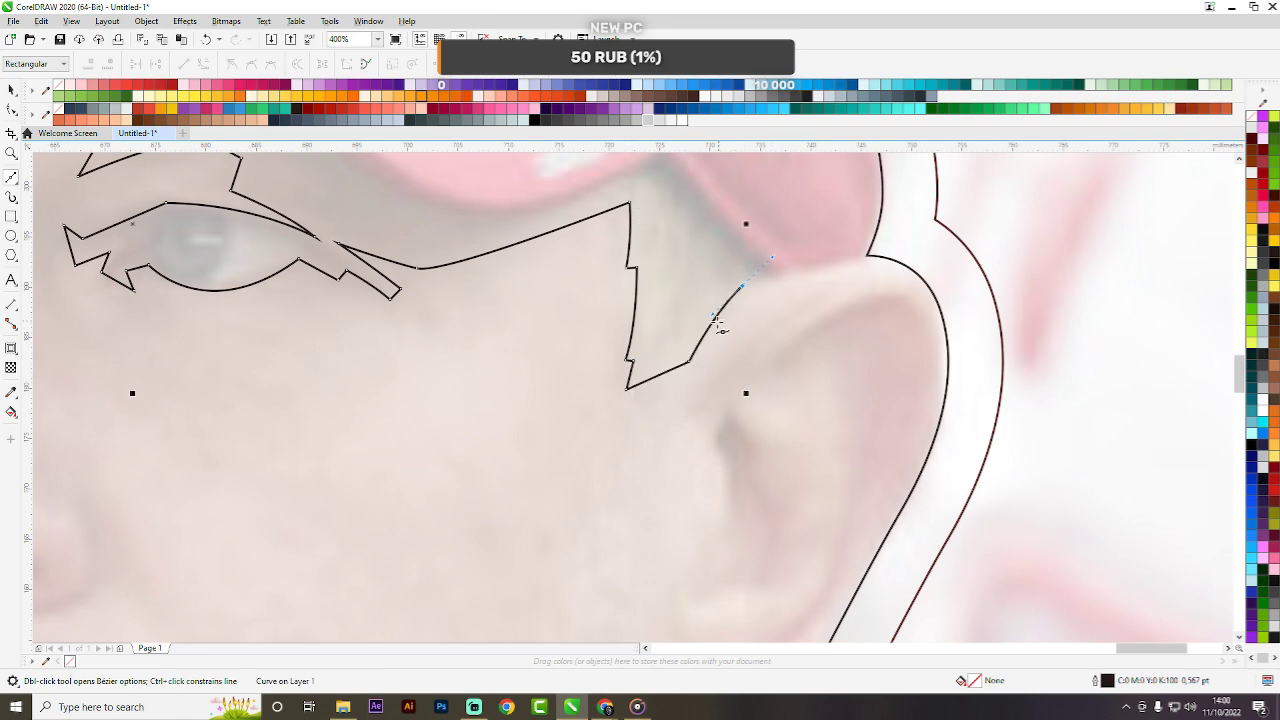
{"action": "key", "text": "ctrl+z"}
{"action": "mouse_move", "coordinate": [713, 306]}
{"action": "left_mouse_down"}
{"action": "mouse_move", "coordinate": [721, 290]}
{"action": "mouse_move", "coordinate": [714, 309]}
{"action": "left_mouse_up"}
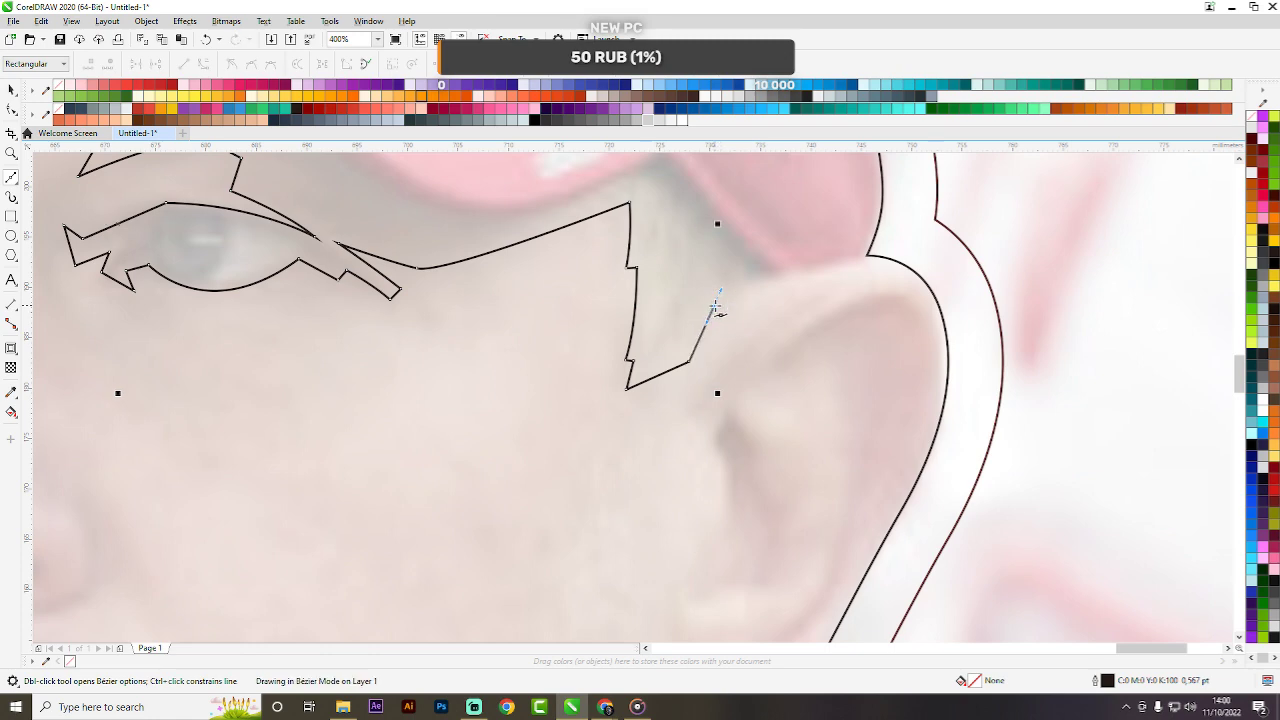
Curve the line along the top of the ear to the head contour and extend it to the outer contour behind the ear.
{"action": "left_click_drag", "start_coordinate": [866, 256], "coordinate": [949, 247]}
{"action": "scroll", "coordinate": [826, 331], "scroll_direction": "down", "scroll_amount": 1}
{"action": "scroll", "coordinate": [808, 448], "scroll_direction": "down", "scroll_amount": 1}
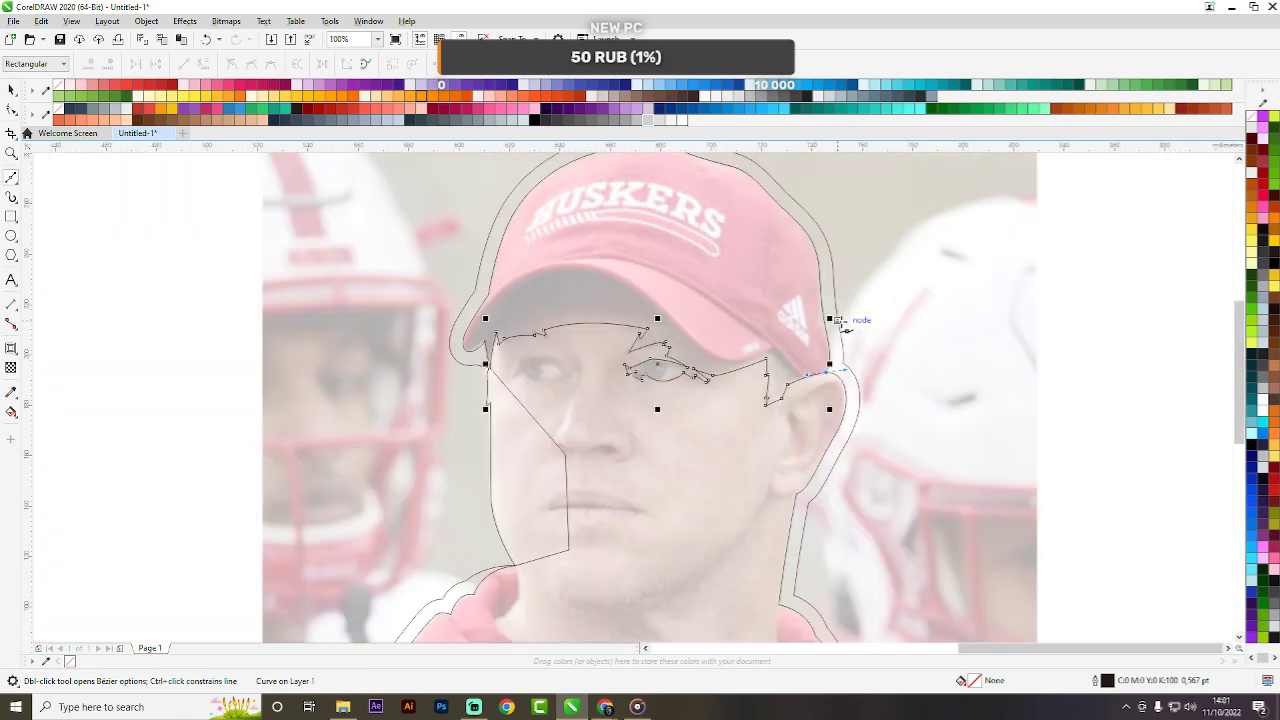
{"action": "scroll", "coordinate": [838, 355], "scroll_direction": "up", "scroll_amount": 4}
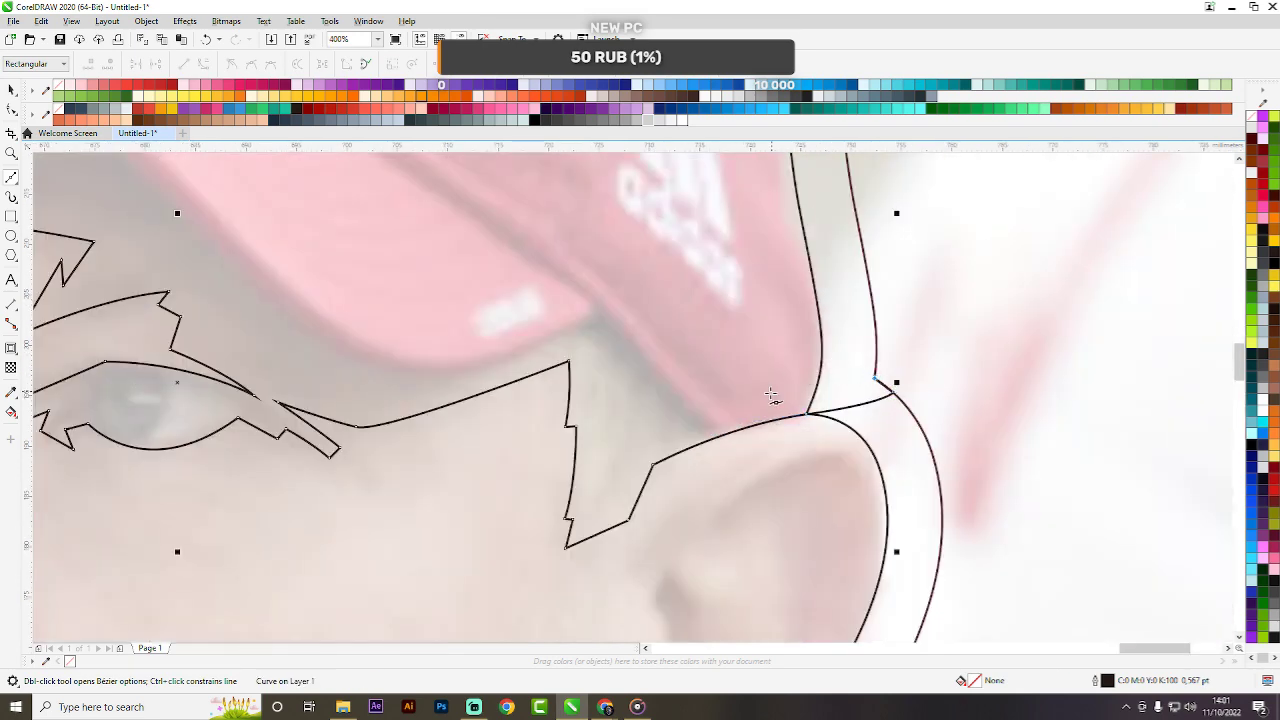
Bring the line back across the cap's lower rear edge and up to the rear corner of the brim.
{"action": "left_click", "coordinate": [820, 370]}
{"action": "left_click", "coordinate": [692, 402]}
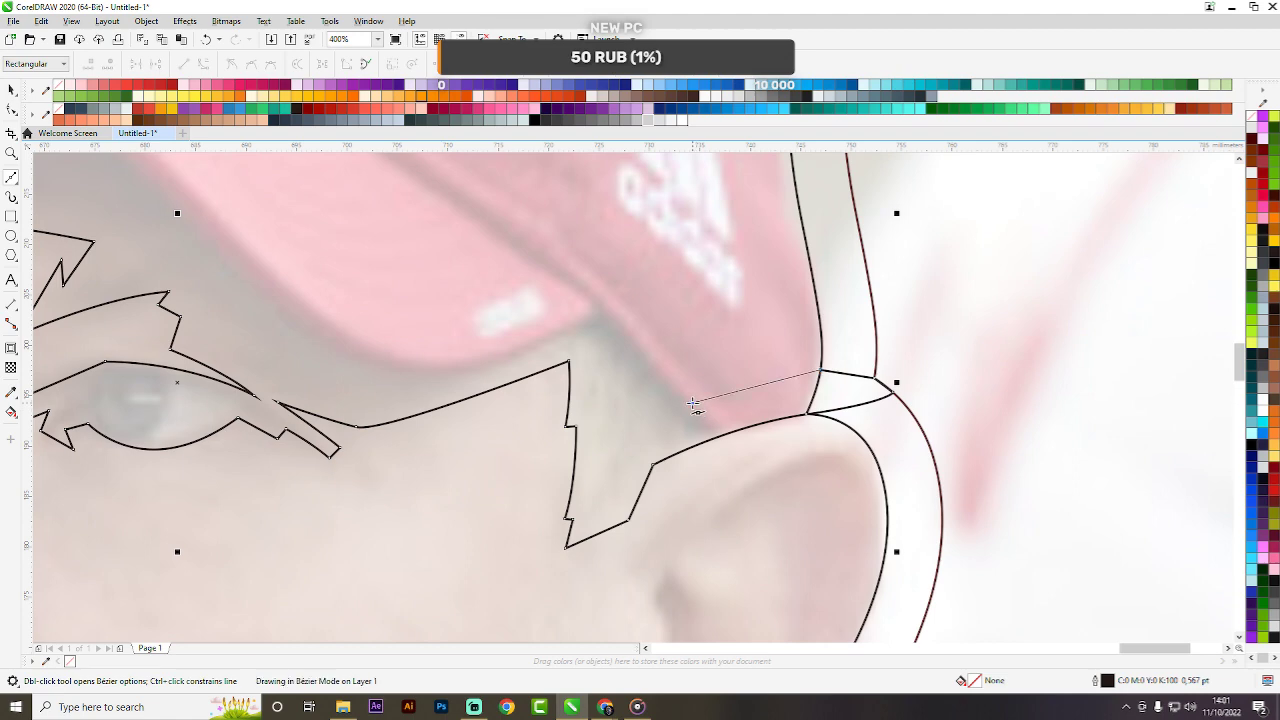
{"action": "left_click", "coordinate": [605, 310]}
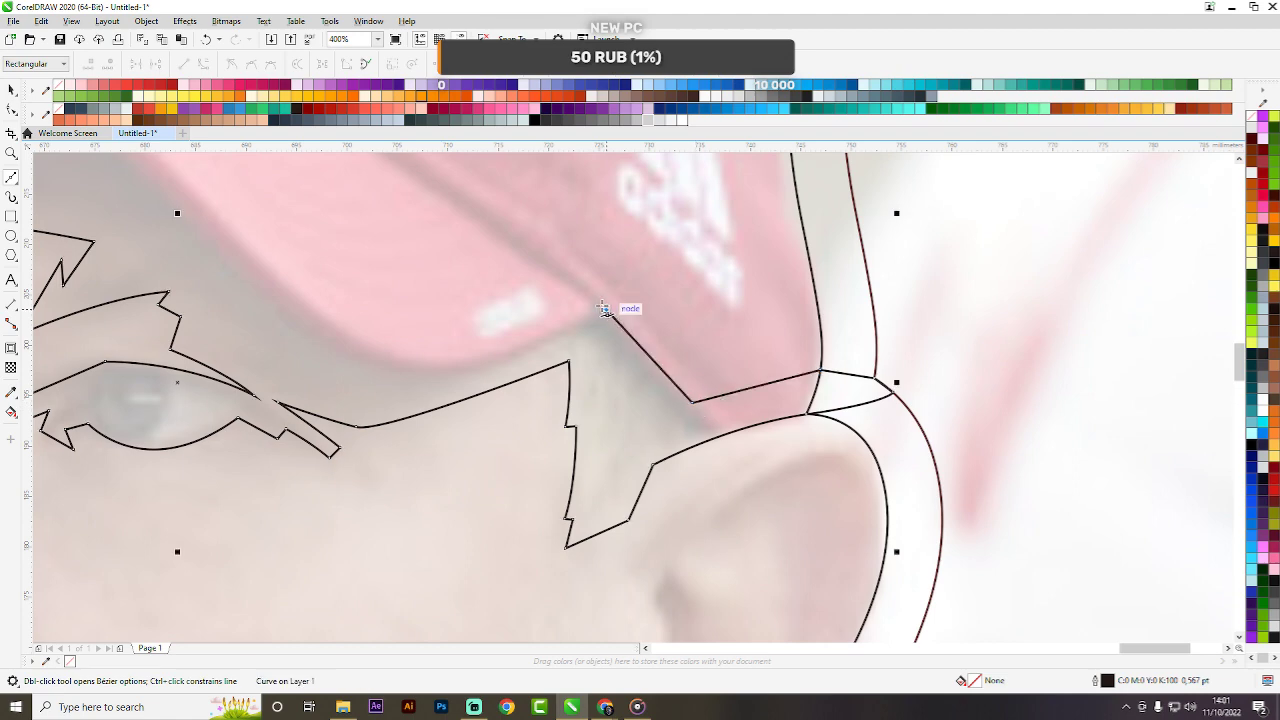
{"action": "scroll", "coordinate": [684, 365], "scroll_direction": "down", "scroll_amount": 2}
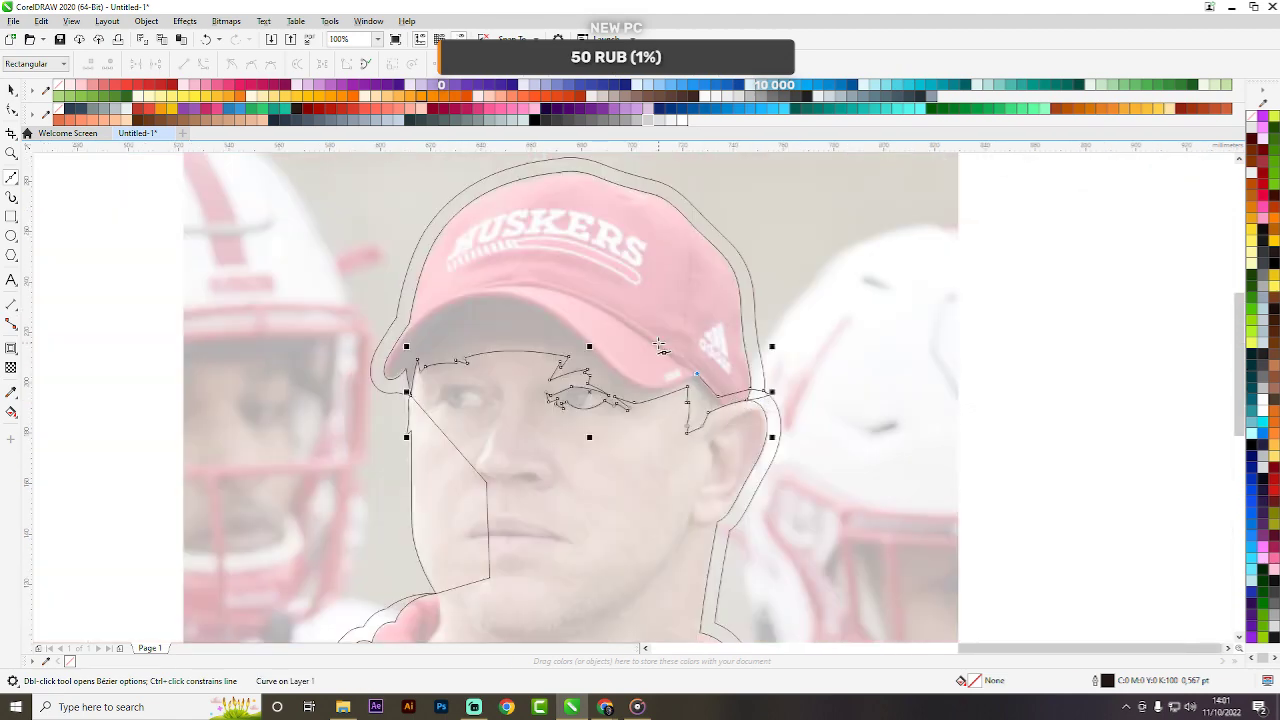
Curve the line forward from the brim's rear corner along the seam between crown and brim to the brim's upper front.
{"action": "scroll", "coordinate": [660, 345], "scroll_direction": "up", "scroll_amount": 2}
{"action": "scroll", "coordinate": [763, 448], "scroll_direction": "down", "scroll_amount": 2}
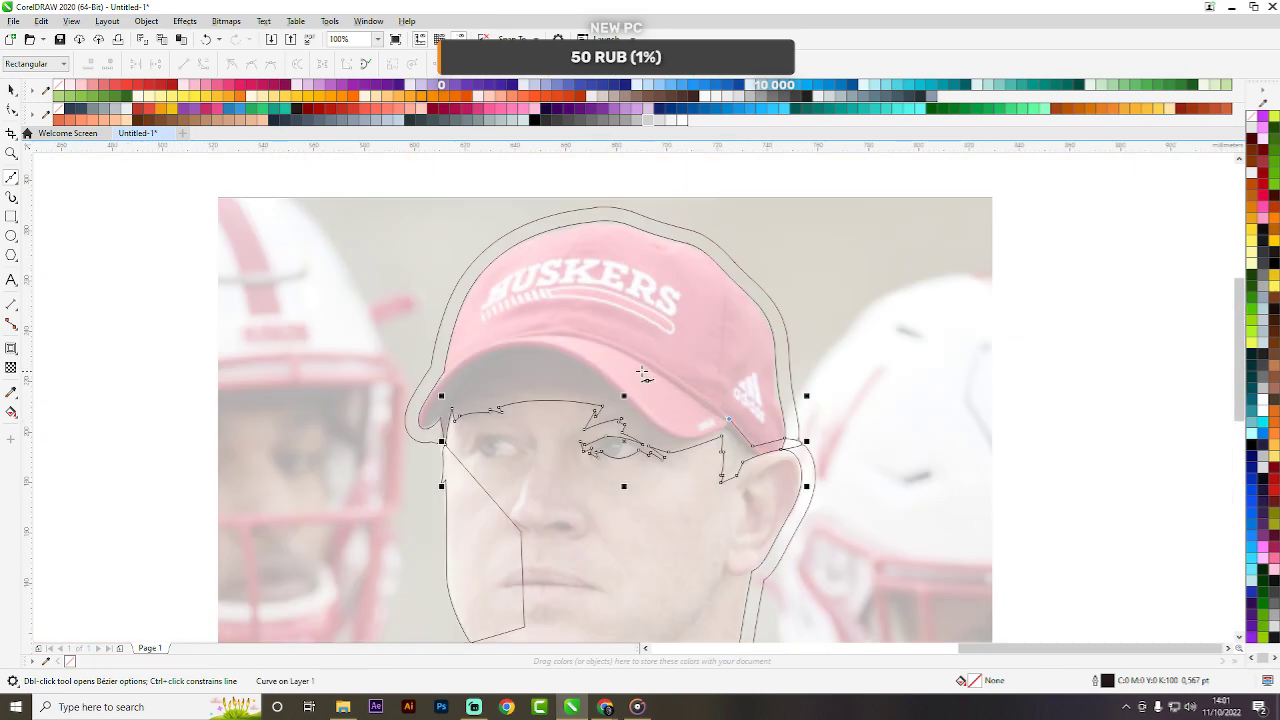
{"action": "scroll", "coordinate": [492, 330], "scroll_direction": "up", "scroll_amount": 1}
{"action": "left_click_drag", "start_coordinate": [446, 331], "coordinate": [232, 373]}
{"action": "key", "text": "ctrl+z"}
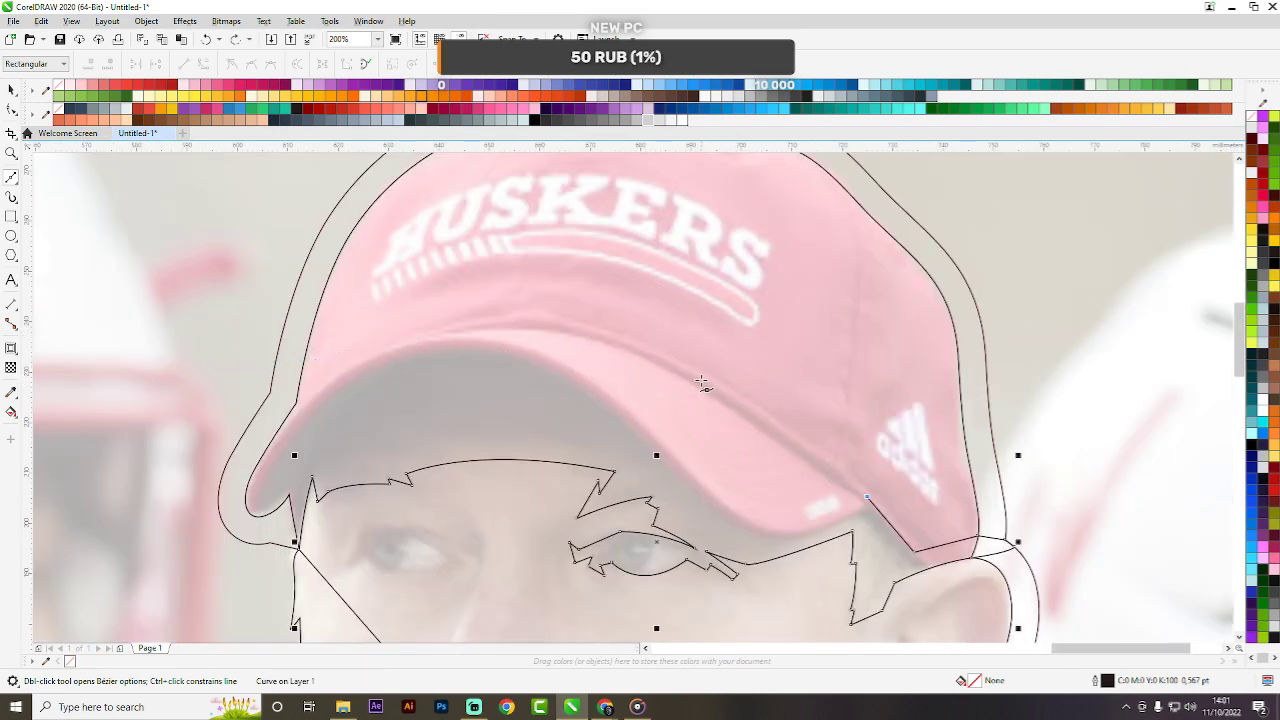
{"action": "left_click_drag", "start_coordinate": [698, 379], "coordinate": [628, 341]}
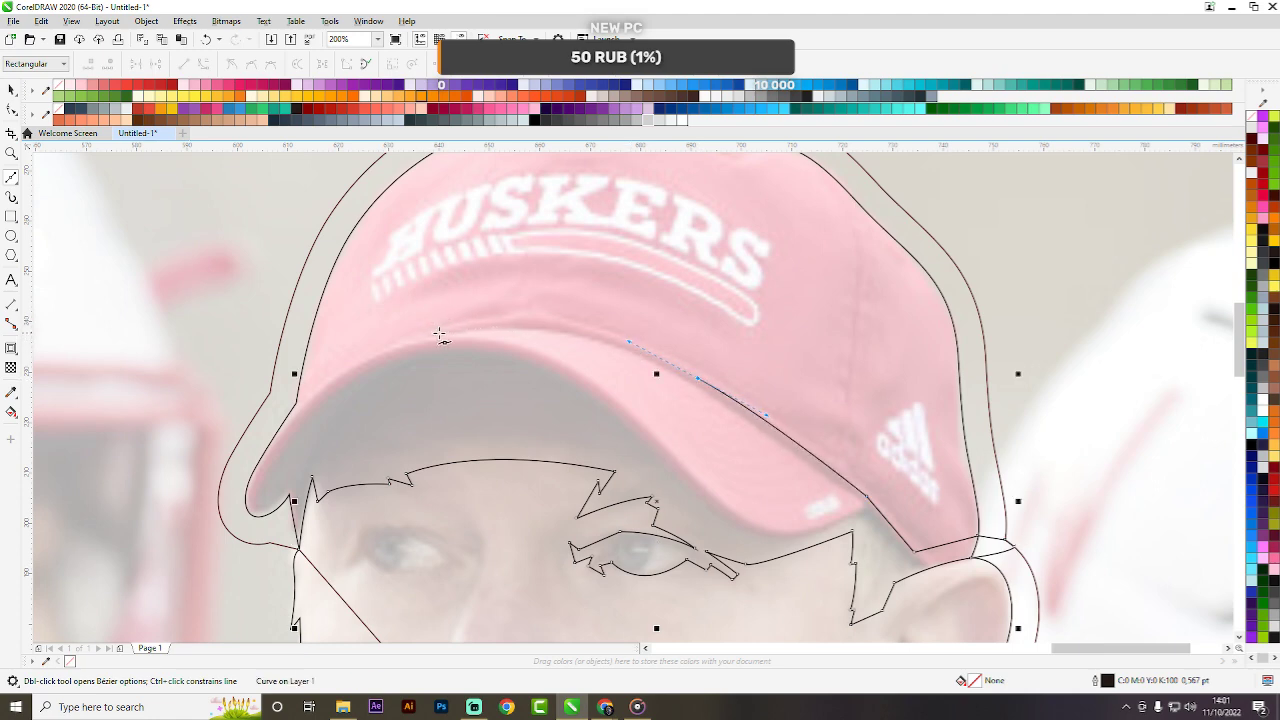
{"action": "left_click_drag", "start_coordinate": [445, 334], "coordinate": [334, 361]}
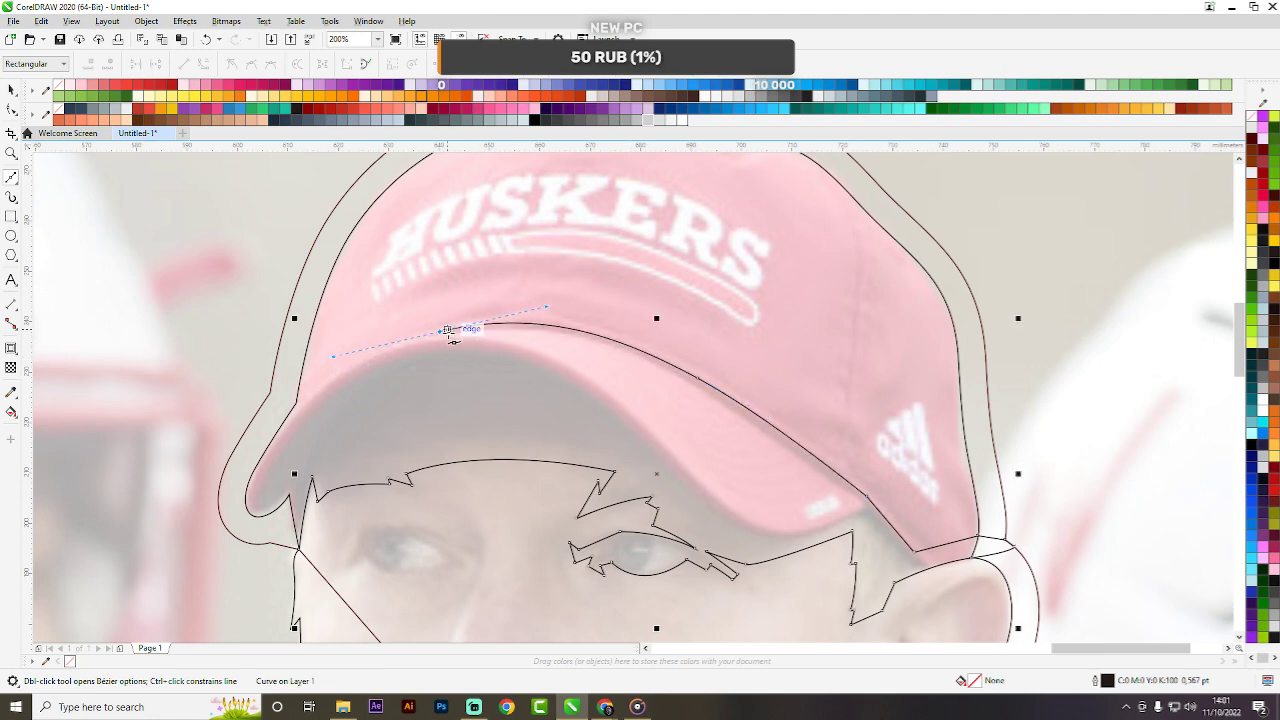
Turn the line sharply at the seam's front end and bring it back just below the seam to the brim's rear corner.
{"action": "left_click", "coordinate": [447, 331]}
{"action": "left_click_drag", "start_coordinate": [580, 341], "coordinate": [642, 357]}
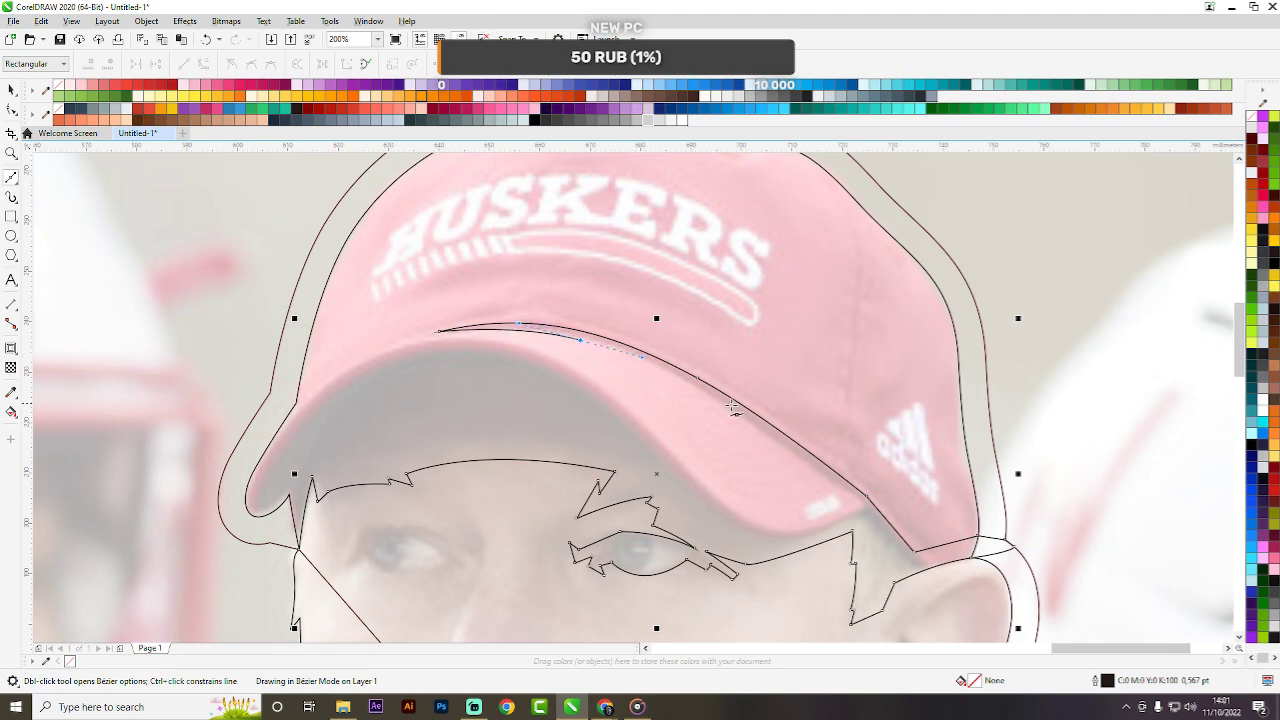
{"action": "left_click_drag", "start_coordinate": [800, 468], "coordinate": [830, 489]}
{"action": "key", "text": "ctrl+z"}
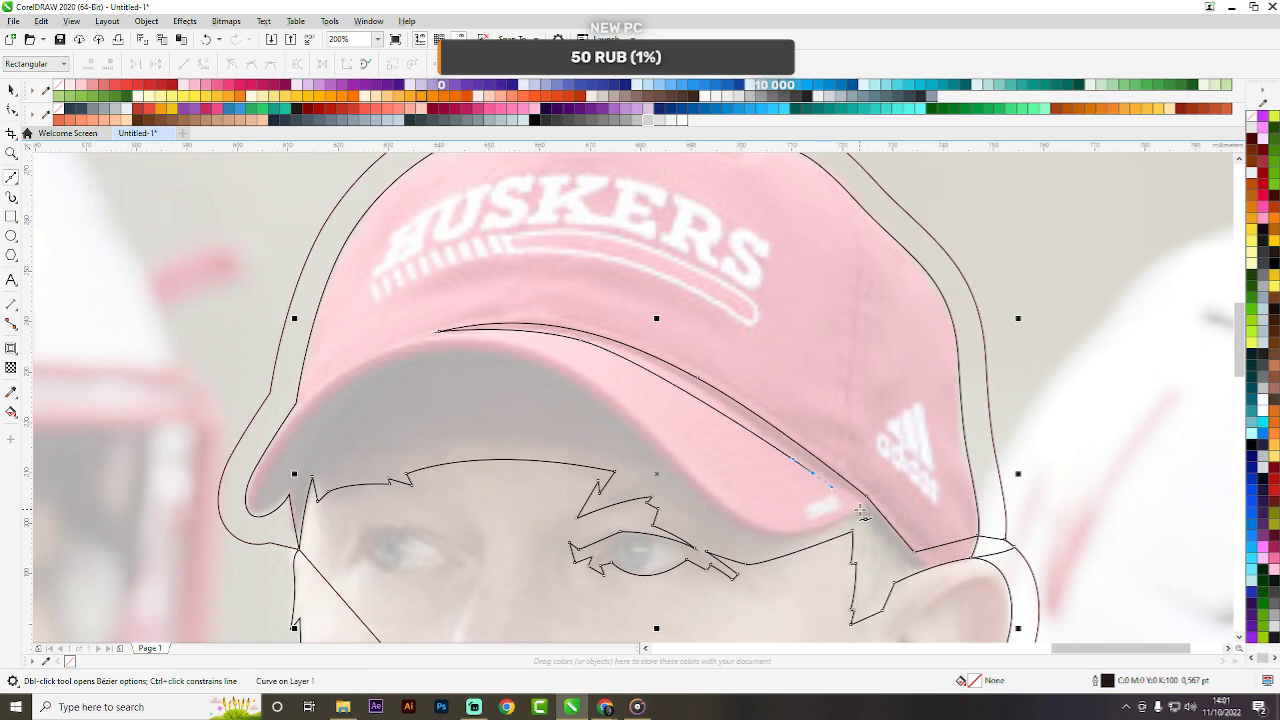
{"action": "left_click", "coordinate": [856, 508]}
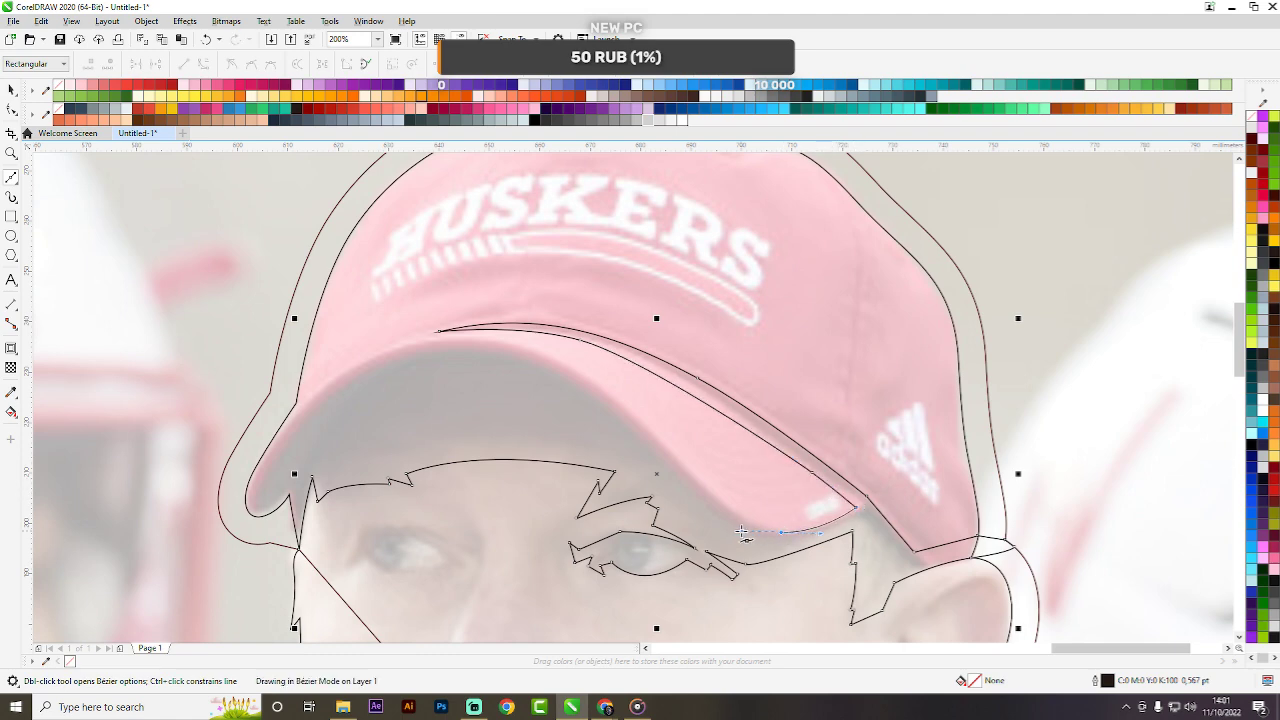
Trace the brim's underside edge forward from the rear corner, over the arch above the forehead, down to the front tip.
{"action": "left_click_drag", "start_coordinate": [780, 532], "coordinate": [628, 427]}
{"action": "left_click_drag", "start_coordinate": [582, 378], "coordinate": [576, 375]}
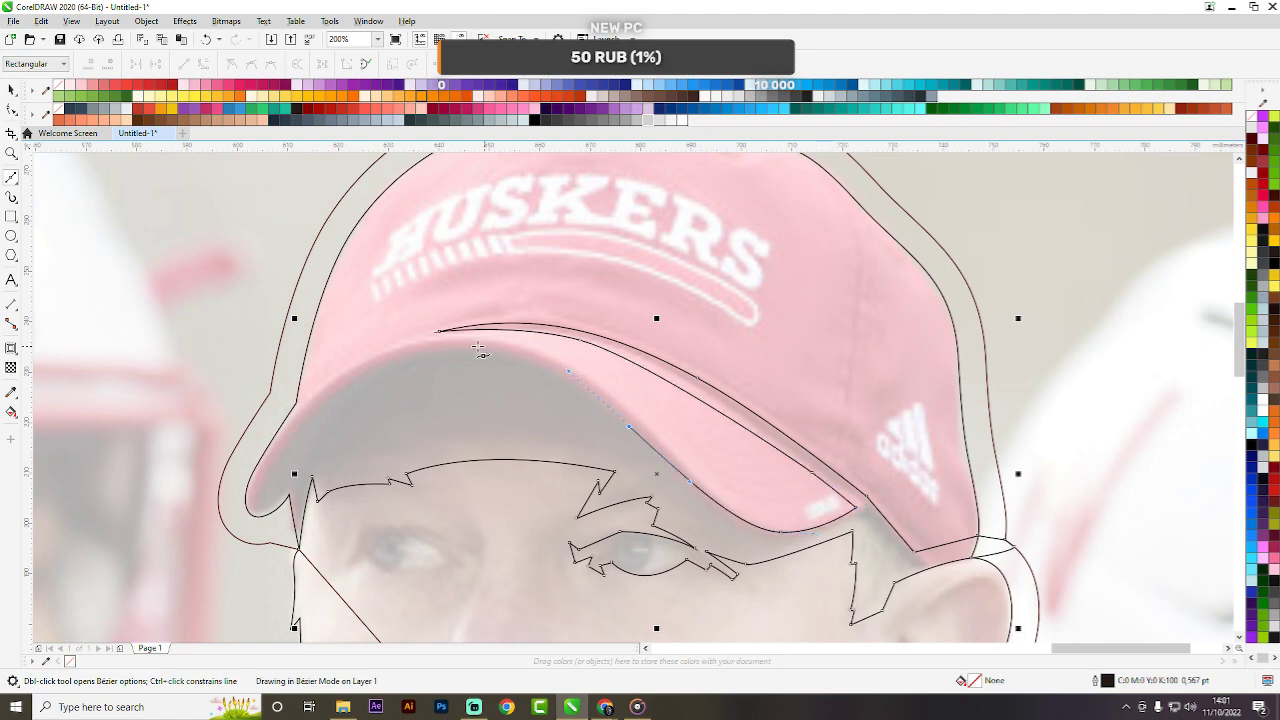
{"action": "left_click_drag", "start_coordinate": [403, 357], "coordinate": [326, 390]}
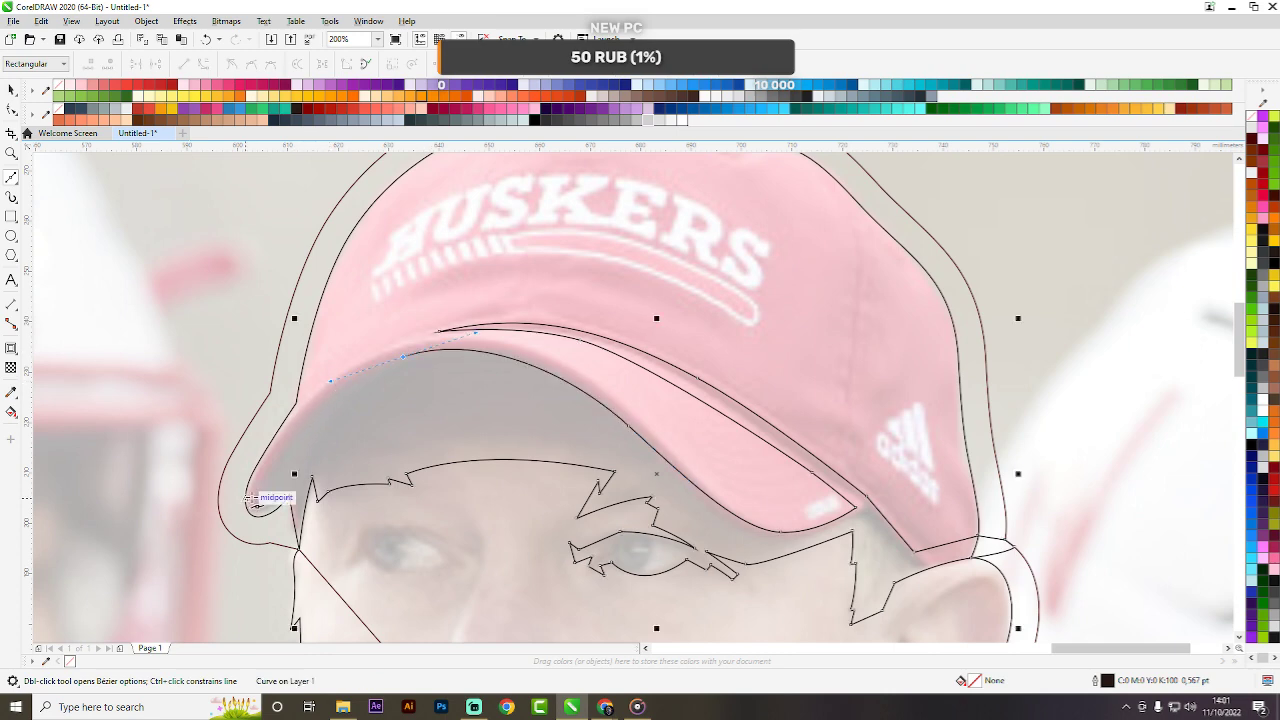
{"action": "left_click_drag", "start_coordinate": [263, 516], "coordinate": [297, 553]}
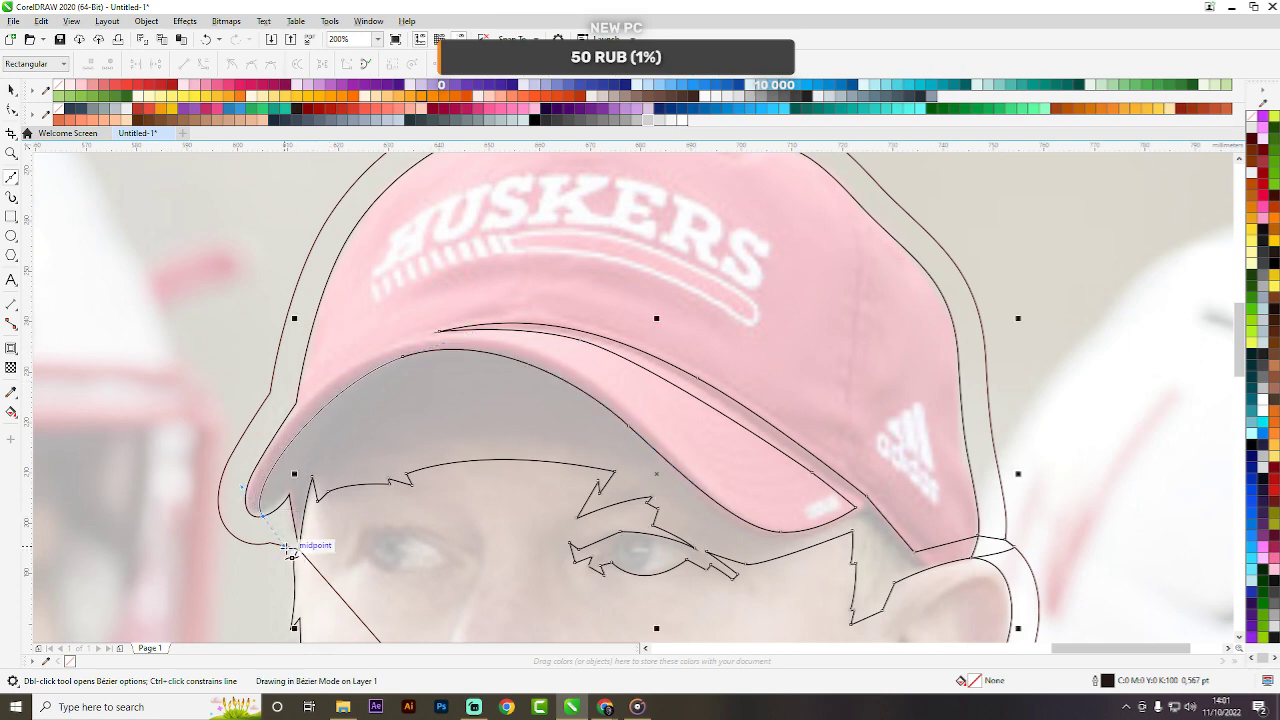
Close the cap-shadow shape at its starting node on the front face contour, cut it out of the head outline and clear the selection.
{"action": "left_click", "coordinate": [297, 556]}
{"action": "scroll", "coordinate": [300, 550], "scroll_direction": "up", "scroll_amount": 1}
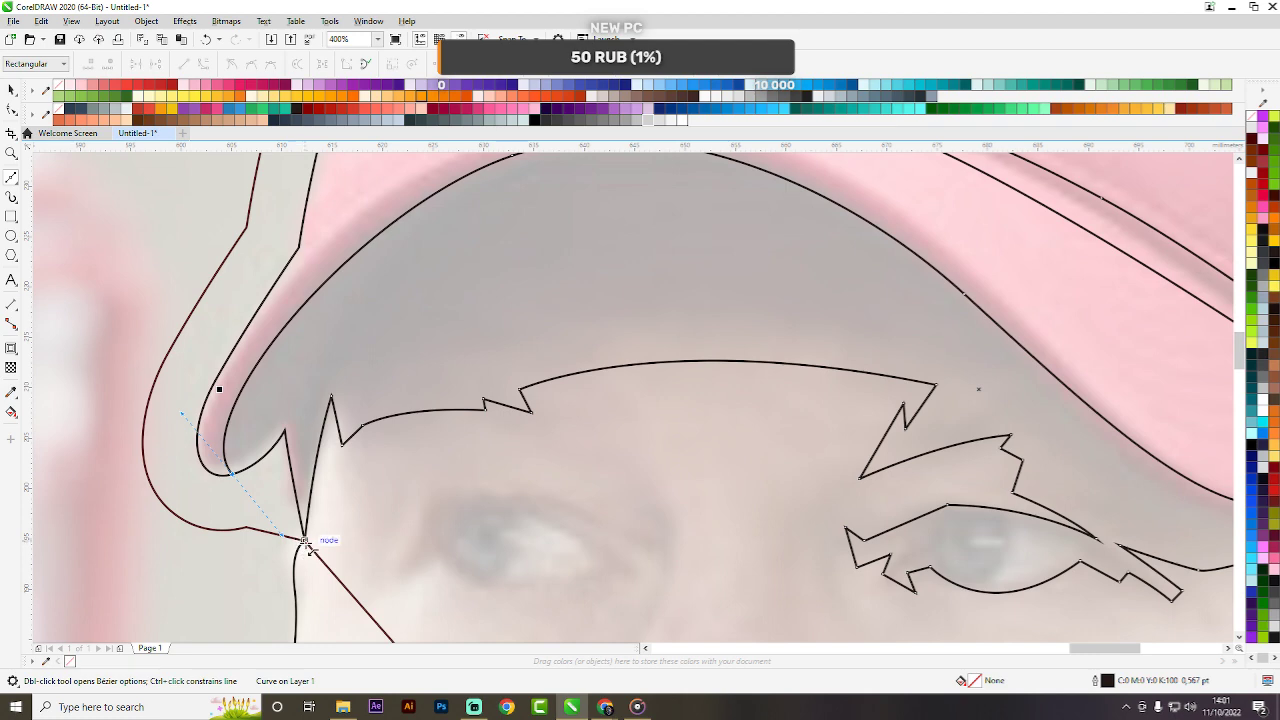
{"action": "left_click", "coordinate": [305, 543]}
{"action": "scroll", "coordinate": [465, 385], "scroll_direction": "down", "scroll_amount": 1}
{"action": "key", "text": "space"}
{"action": "key", "text": "ctrl+a"}
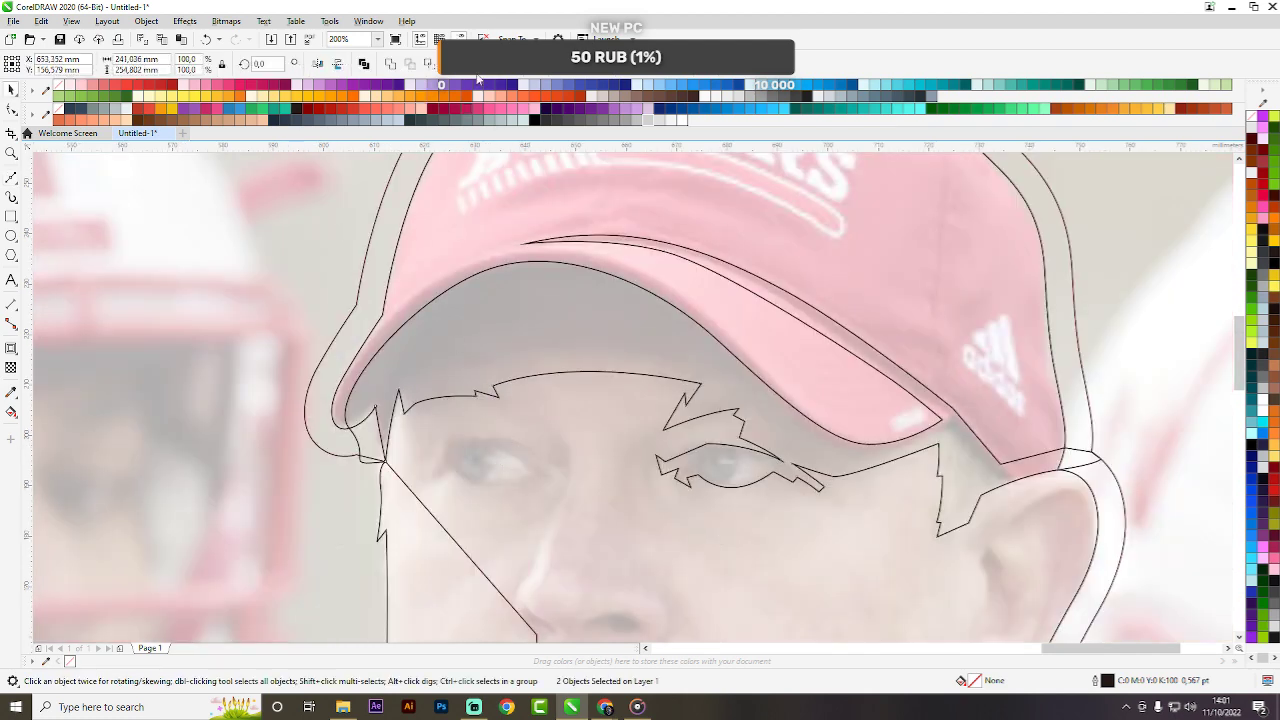
{"action": "scroll", "coordinate": [493, 289], "scroll_direction": "down", "scroll_amount": 3}
{"action": "left_click", "coordinate": [814, 337]}
{"action": "scroll", "coordinate": [591, 274], "scroll_direction": "up", "scroll_amount": 1}
{"action": "scroll", "coordinate": [408, 304], "scroll_direction": "up", "scroll_amount": 1}
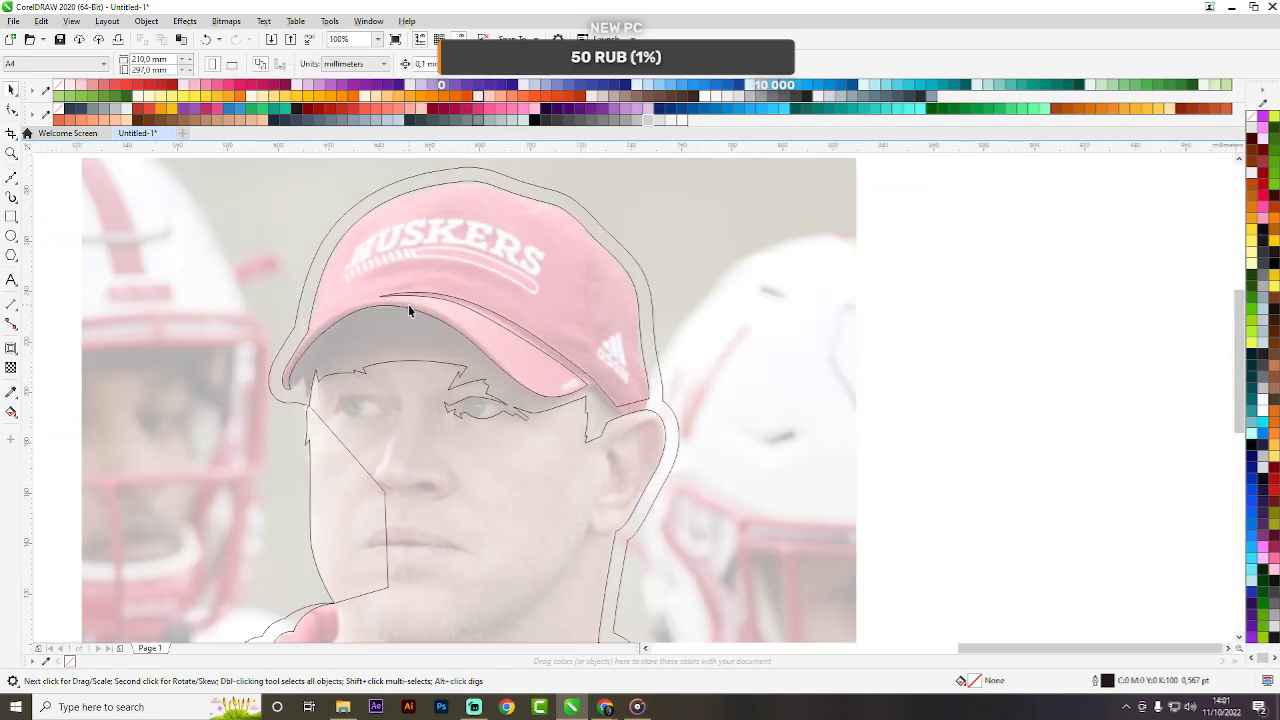
Start a new Bézier shape at the far eye's outer corner and curve it up and over the upper lid.
{"action": "scroll", "coordinate": [606, 322], "scroll_direction": "down", "scroll_amount": 1}
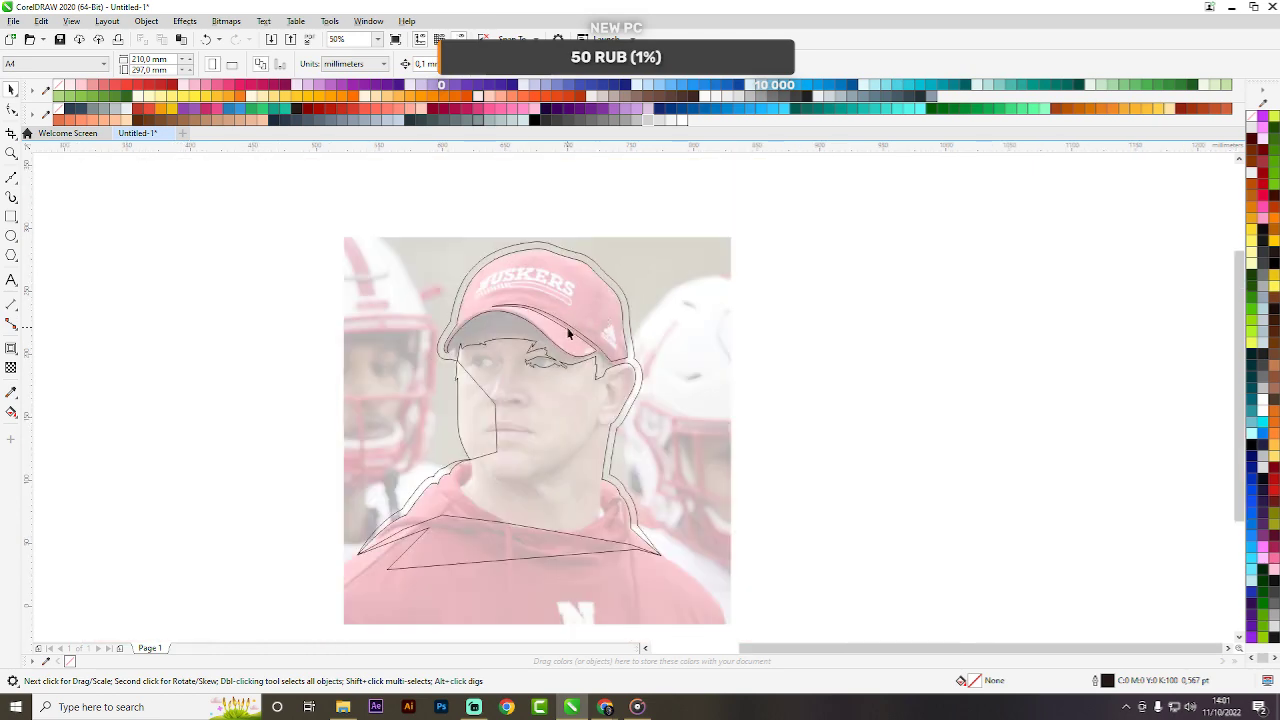
{"action": "scroll", "coordinate": [590, 282], "scroll_direction": "up", "scroll_amount": 1}
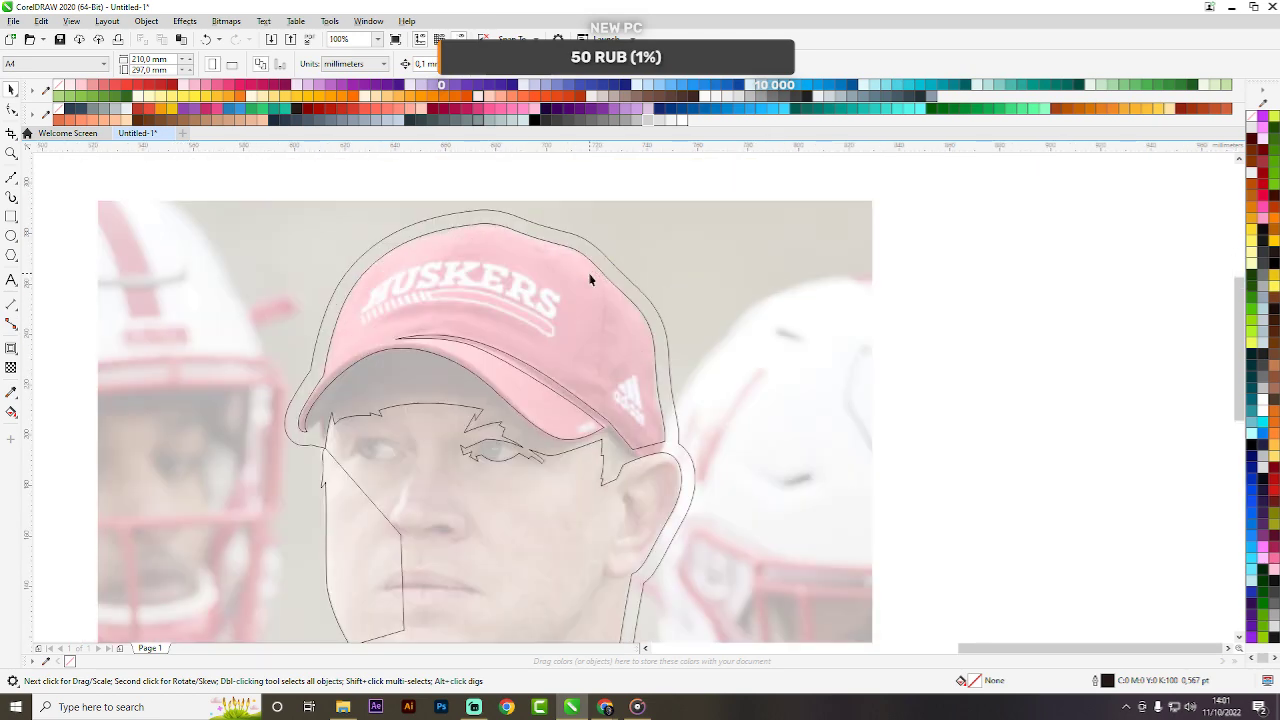
{"action": "scroll", "coordinate": [590, 282], "scroll_direction": "down", "scroll_amount": 1}
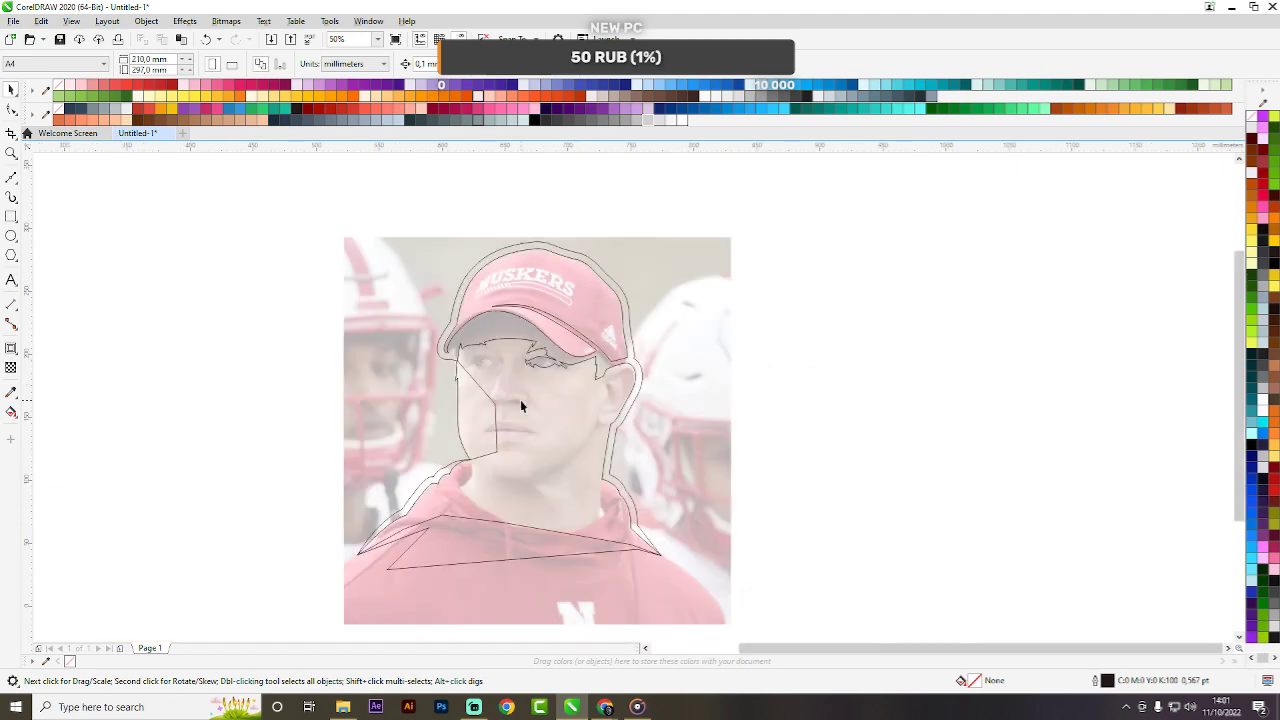
{"action": "scroll", "coordinate": [477, 380], "scroll_direction": "up", "scroll_amount": 3}
{"action": "key", "text": "F5"}
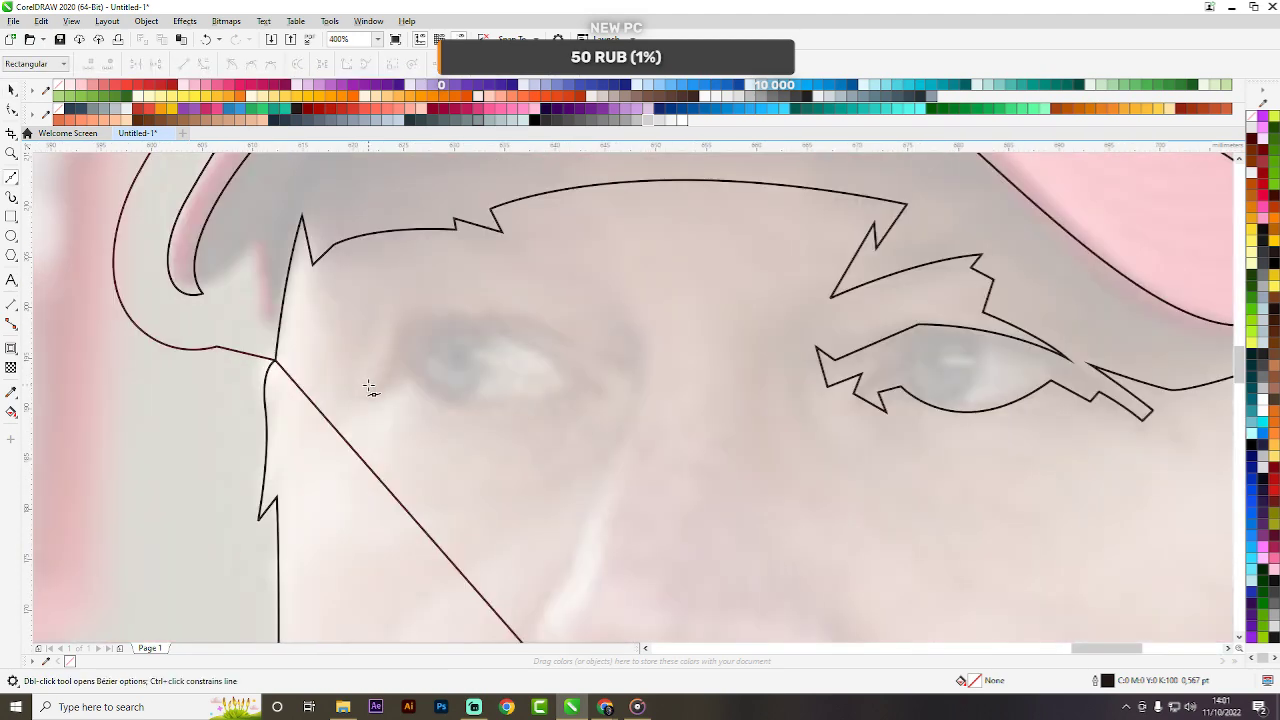
{"action": "left_click_drag", "start_coordinate": [391, 346], "coordinate": [404, 307]}
{"action": "left_click", "coordinate": [405, 309]}
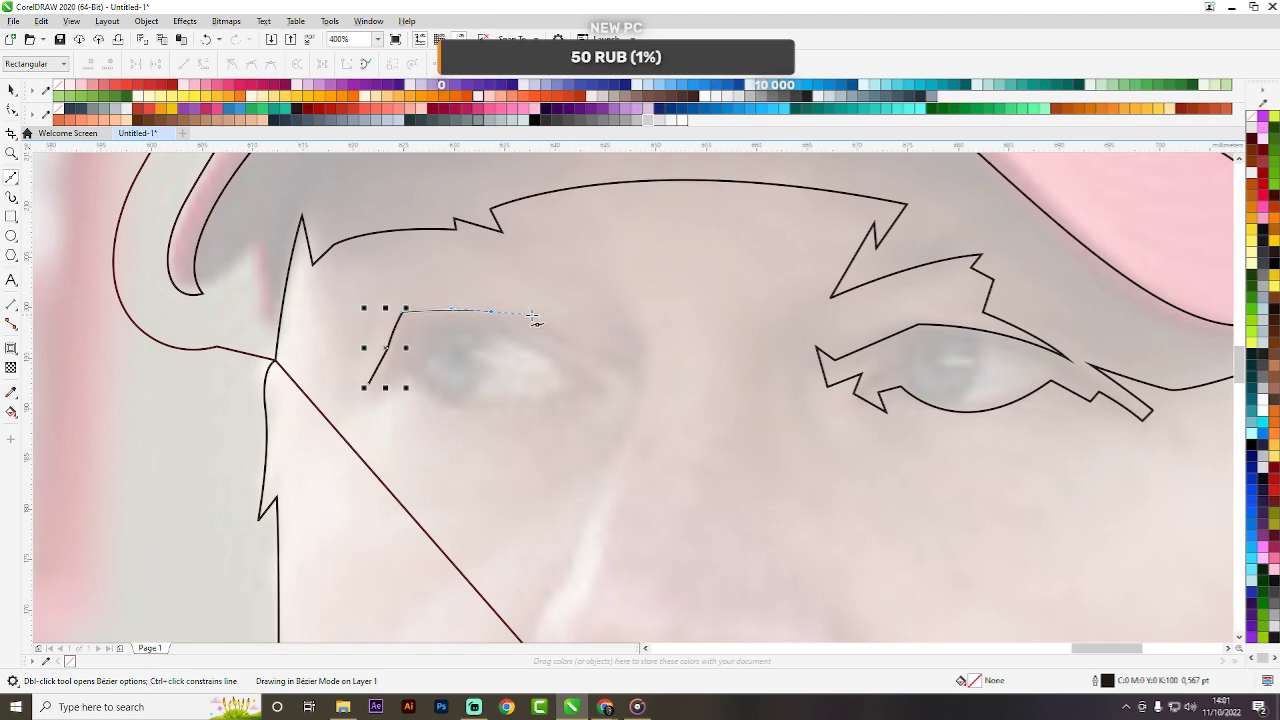
{"action": "left_click_drag", "start_coordinate": [533, 316], "coordinate": [537, 318]}
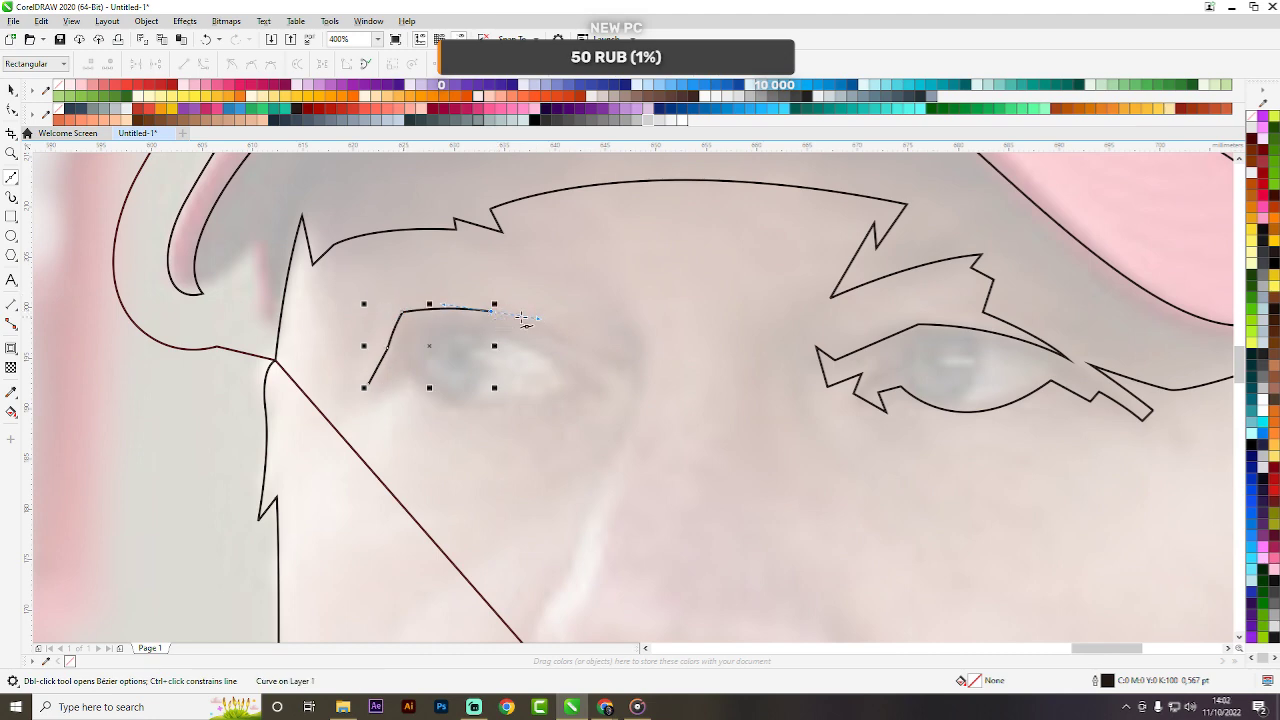
{"action": "key", "text": "ctrl+z"}
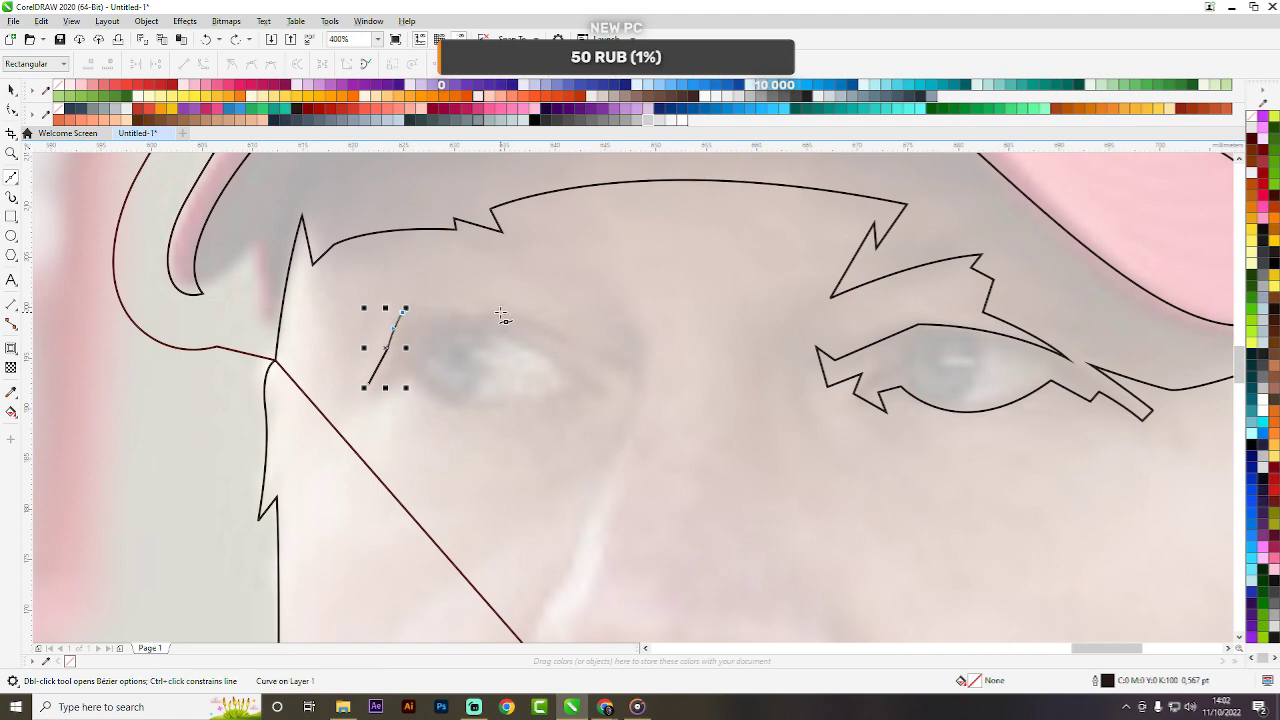
{"action": "left_click_drag", "start_coordinate": [515, 311], "coordinate": [580, 318]}
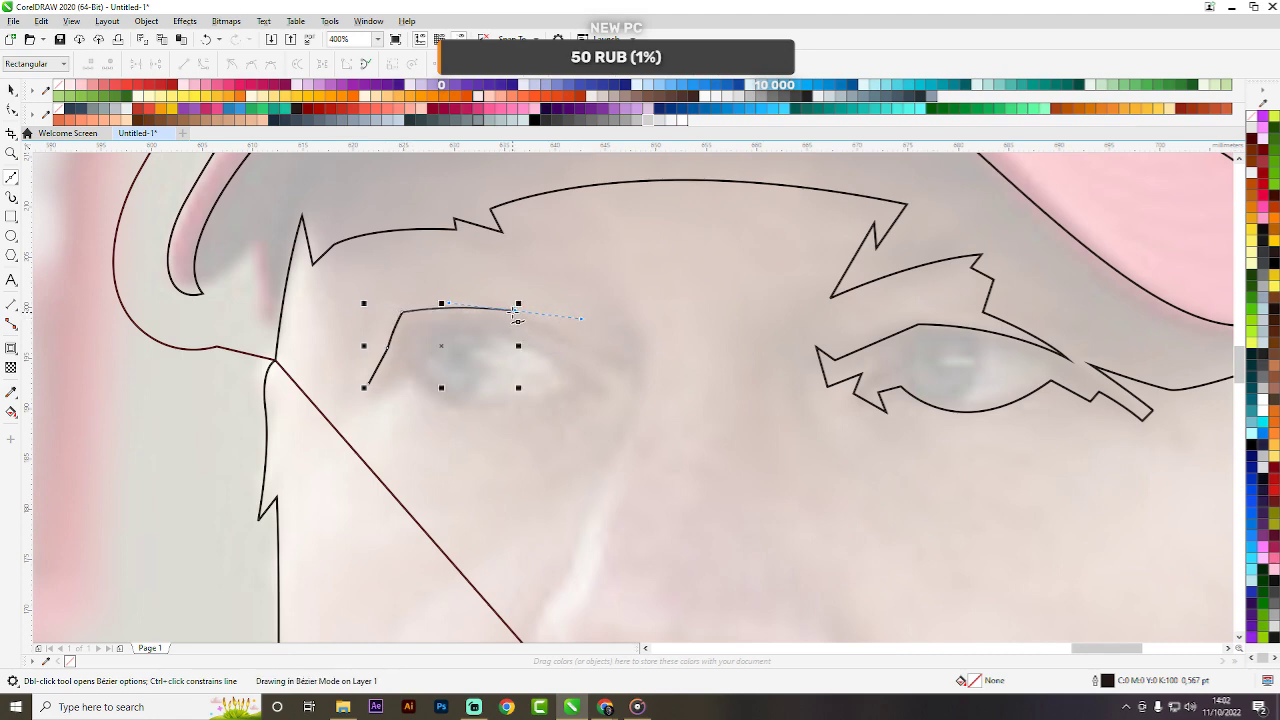
Slope the line down to the far eye's inner corner, add a pointed notch above it and turn down beside the nose bridge.
{"action": "left_click", "coordinate": [580, 343]}
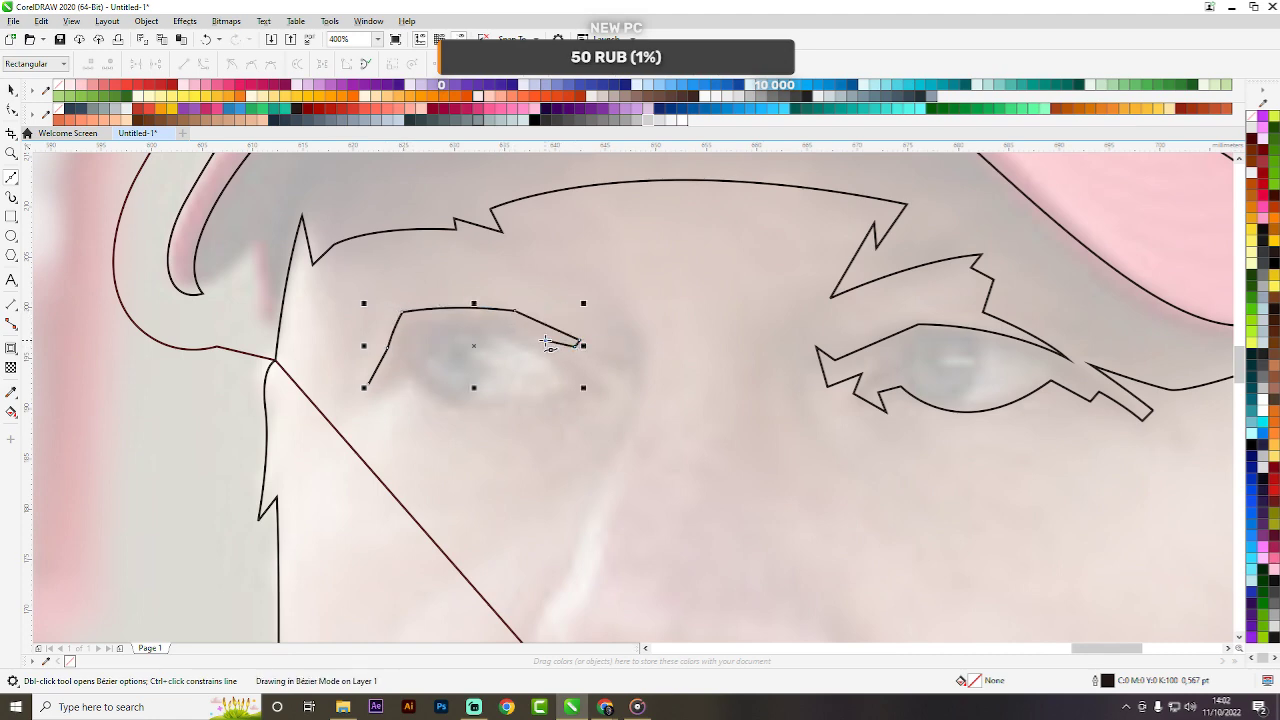
{"action": "left_click", "coordinate": [611, 356]}
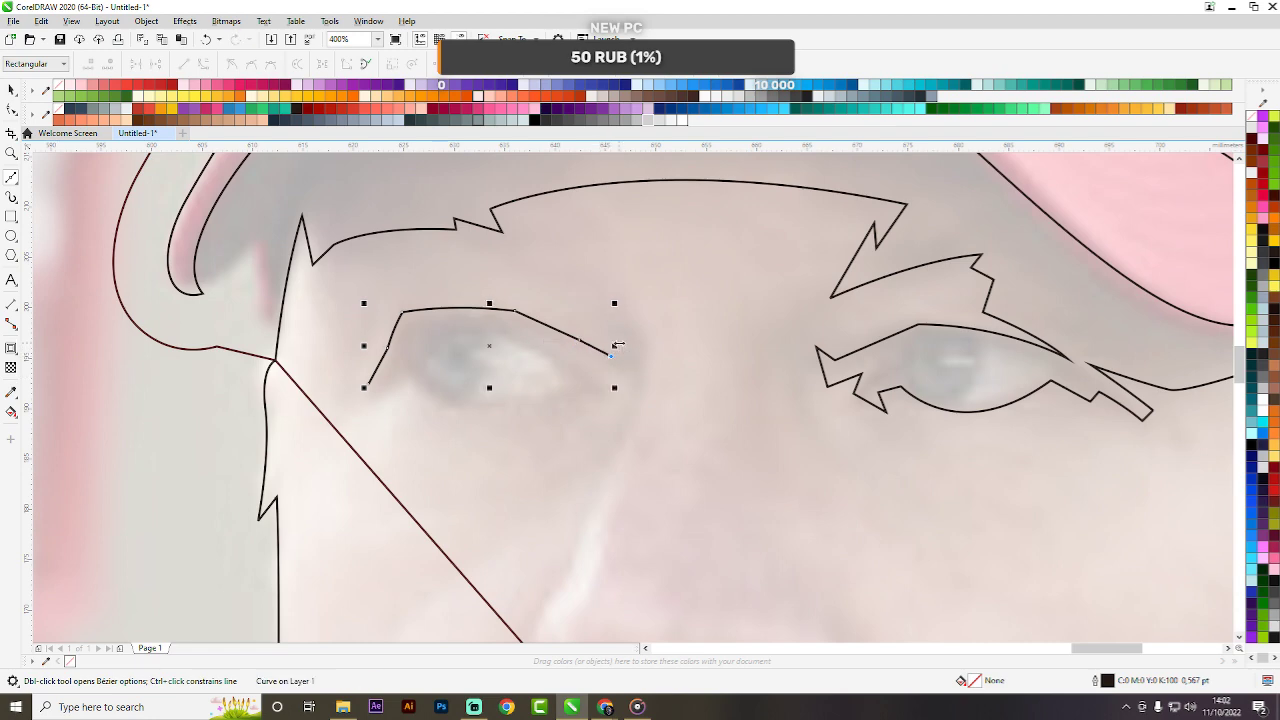
{"action": "left_click", "coordinate": [585, 311]}
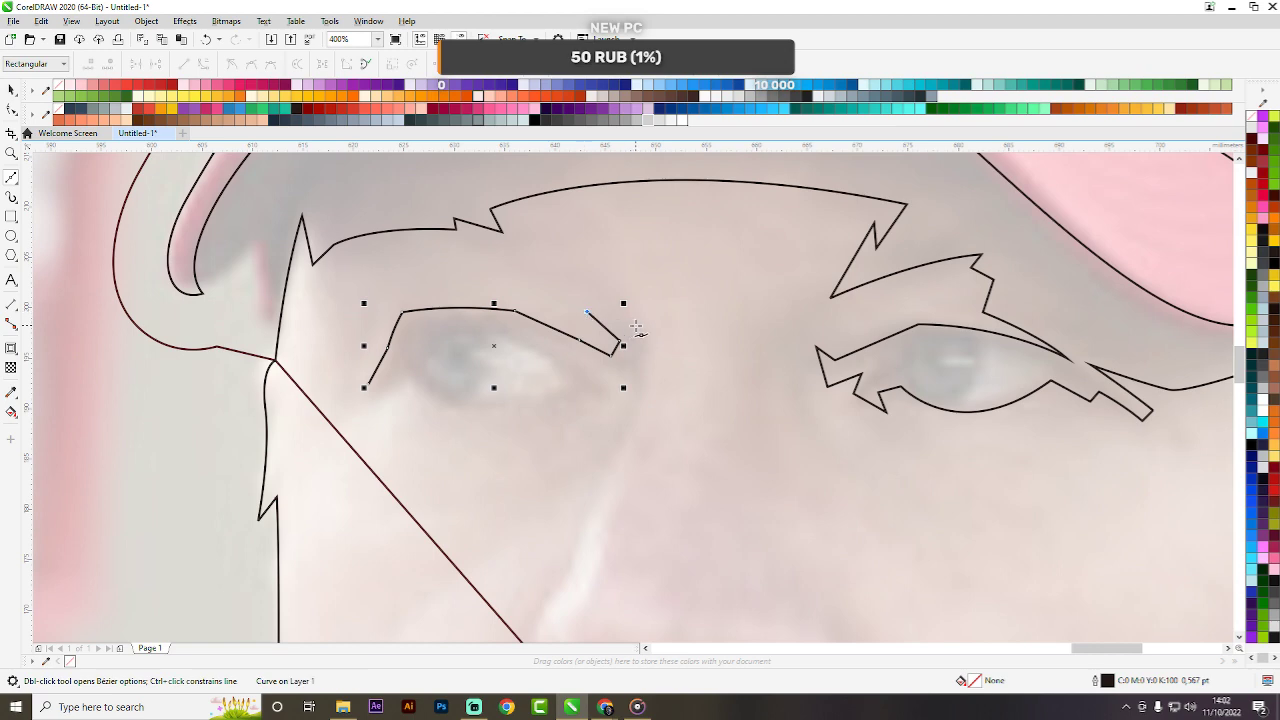
{"action": "left_click", "coordinate": [635, 322]}
{"action": "left_click", "coordinate": [651, 346]}
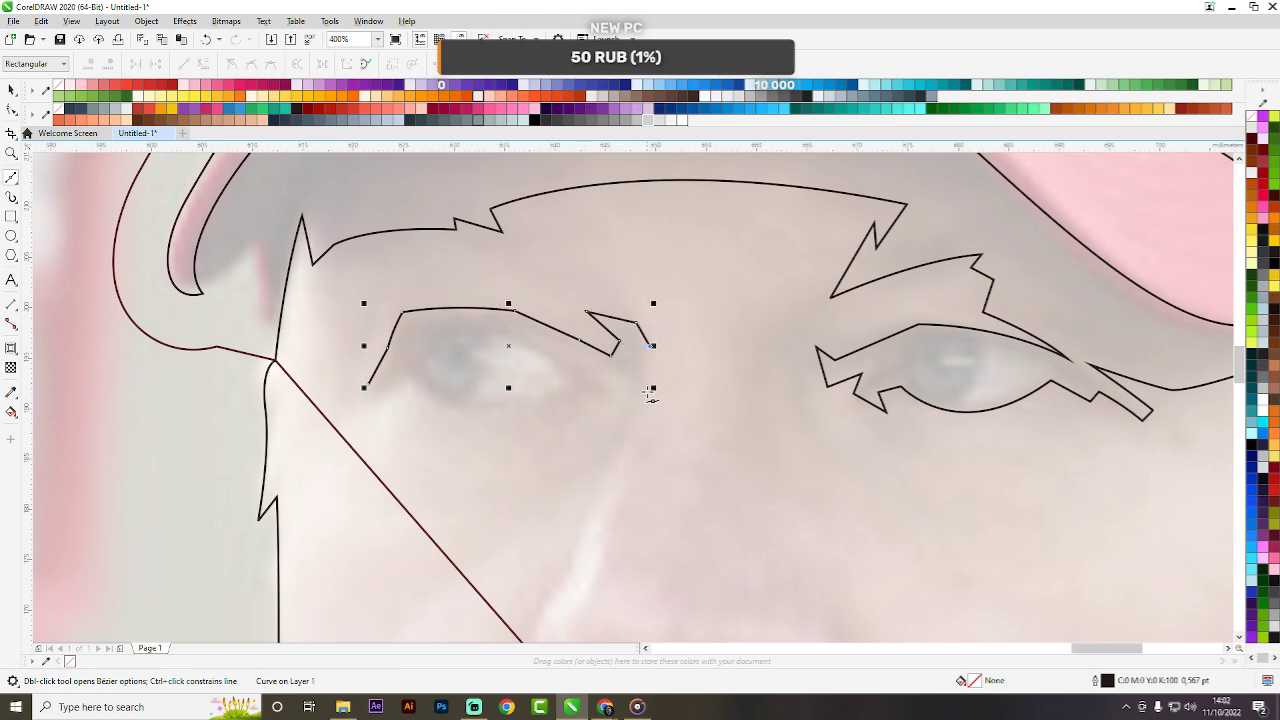
Run the line to a sharp point along the side of the nose and back up to a small notch at the inner eye corner.
{"action": "left_click", "coordinate": [649, 391]}
{"action": "left_click", "coordinate": [607, 471]}
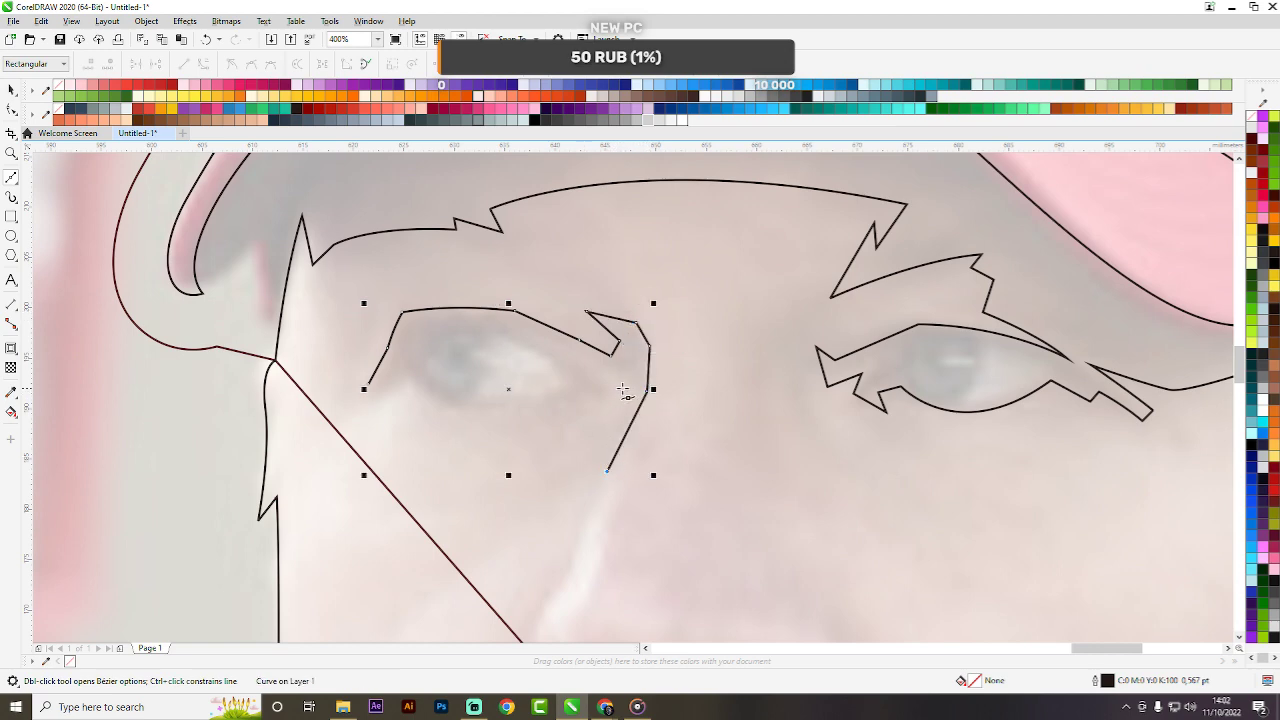
{"action": "left_click", "coordinate": [621, 388]}
{"action": "left_click", "coordinate": [585, 365]}
{"action": "left_click", "coordinate": [598, 389]}
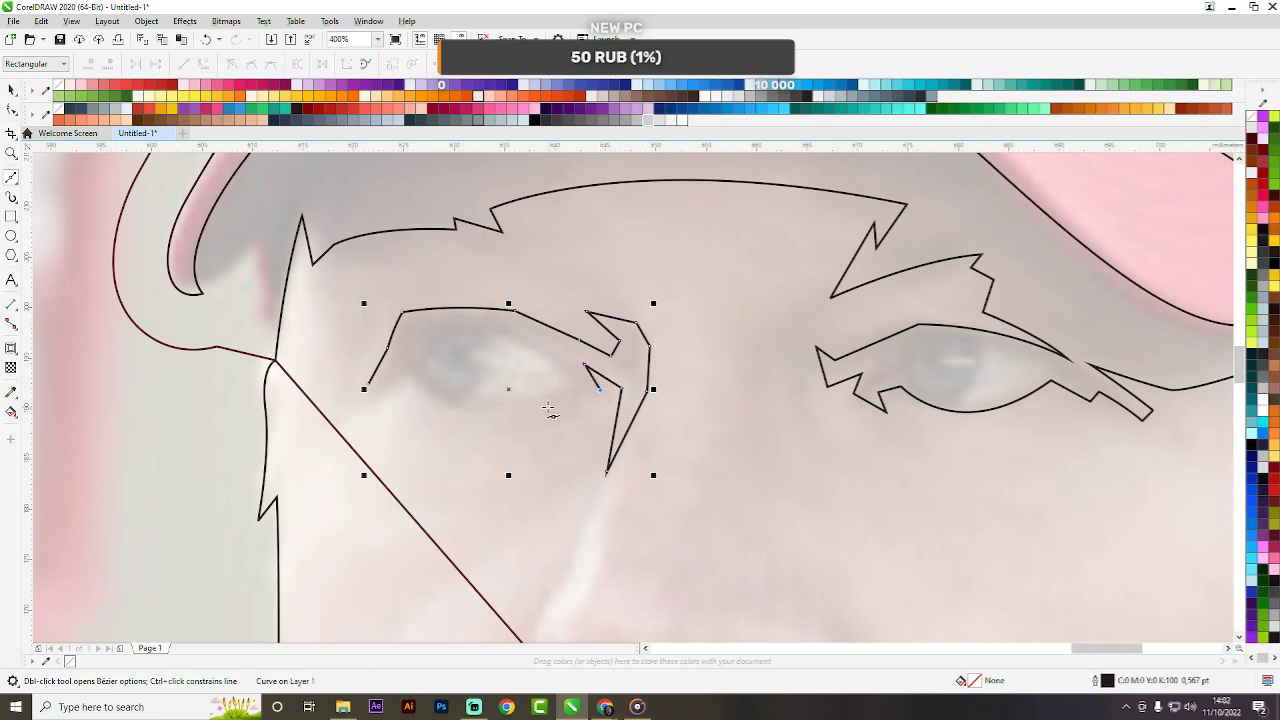
Curve the line along the far eye's lower lid and close the shape at the outer corner, about 28 mm wide and 16 mm high.
{"action": "mouse_move", "coordinate": [542, 409]}
{"action": "left_mouse_down"}
{"action": "mouse_move", "coordinate": [503, 423]}
{"action": "mouse_move", "coordinate": [541, 409]}
{"action": "left_mouse_up"}
{"action": "left_click_drag", "start_coordinate": [455, 408], "coordinate": [391, 358]}
{"action": "left_click", "coordinate": [409, 379]}
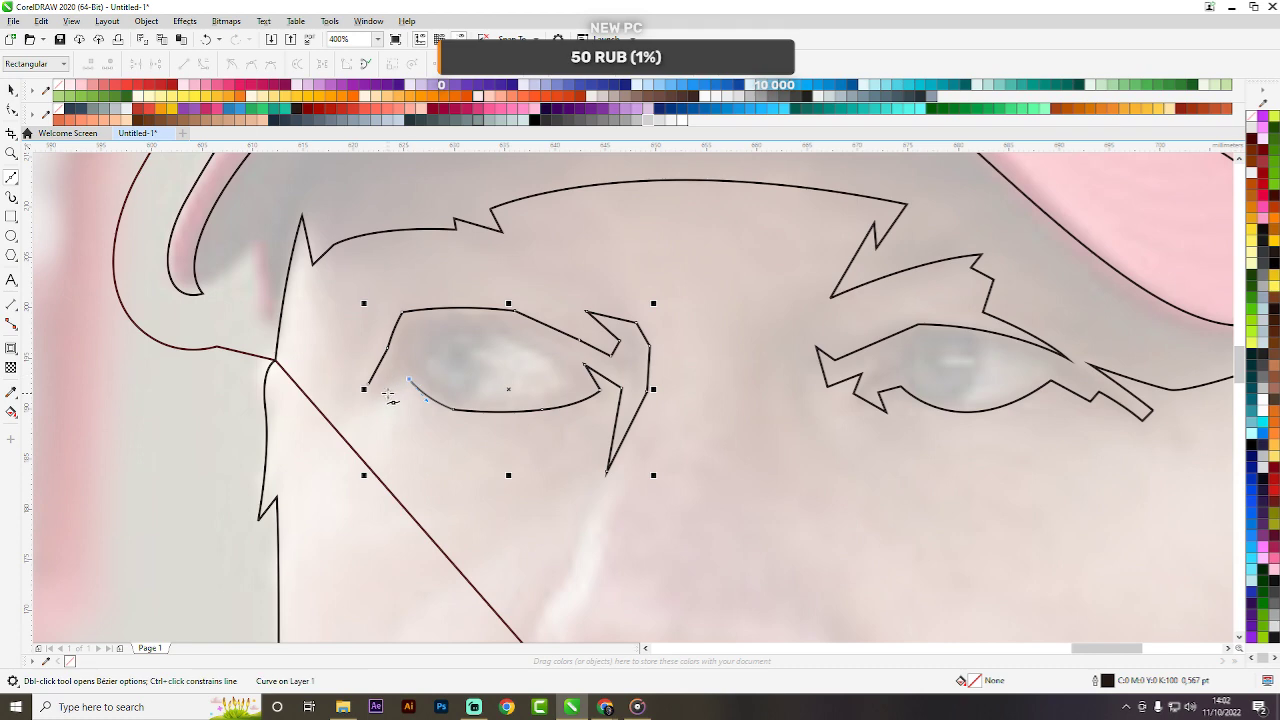
{"action": "left_click", "coordinate": [366, 388]}
{"action": "scroll", "coordinate": [497, 328], "scroll_direction": "down", "scroll_amount": 2}
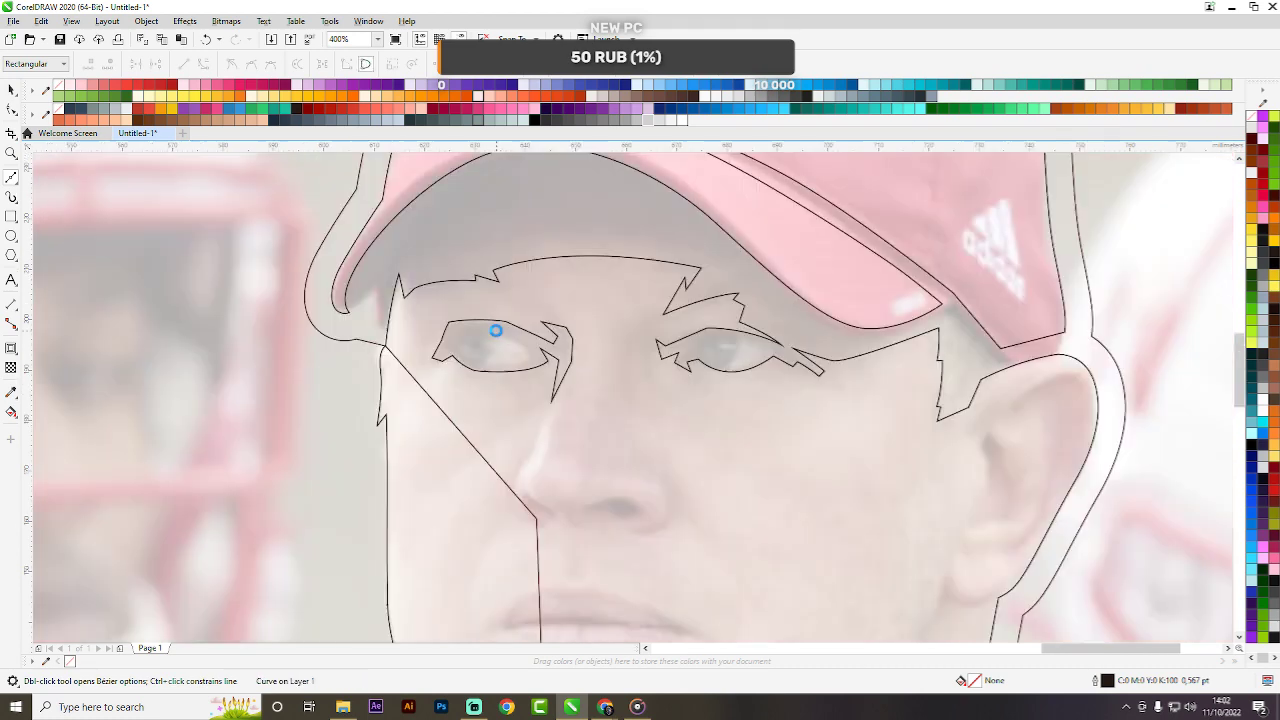
{"action": "key", "text": "space"}
{"action": "scroll", "coordinate": [575, 365], "scroll_direction": "down", "scroll_amount": 3}
{"action": "scroll", "coordinate": [563, 372], "scroll_direction": "up", "scroll_amount": 1}
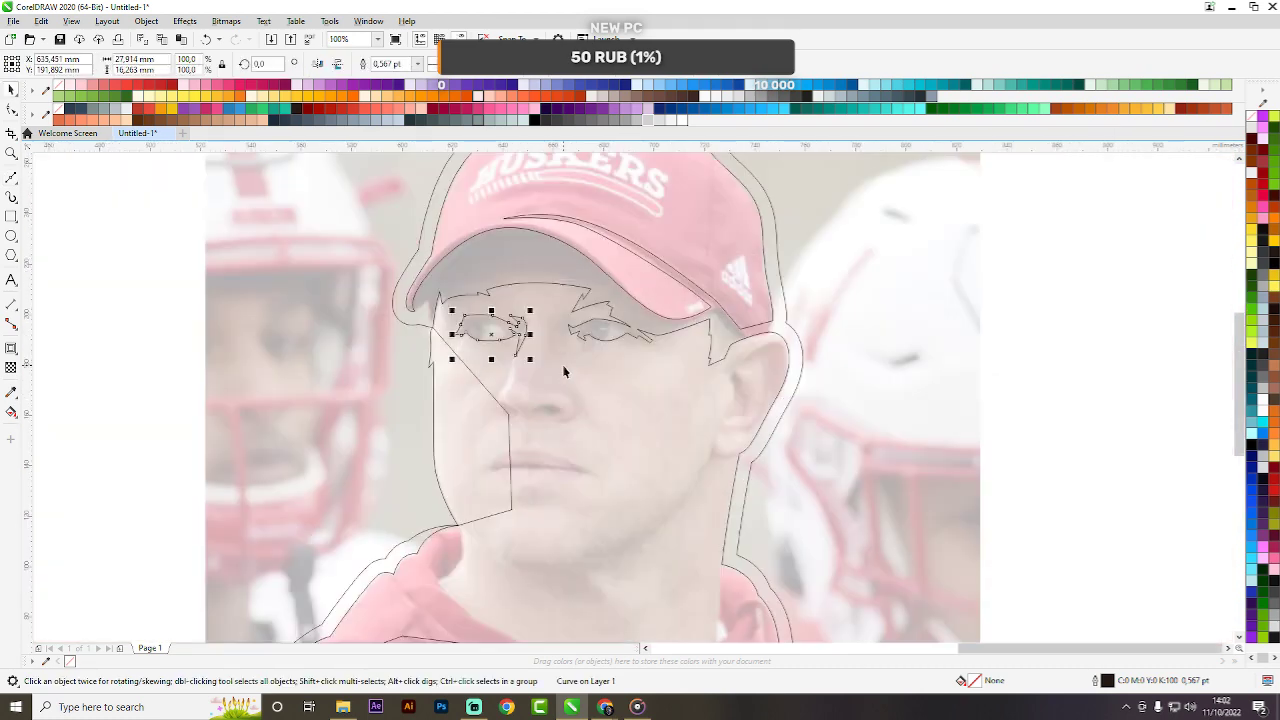
Start a Bézier shape at the far nostril's upper end, curve it down the outer edge and add a small notch below.
{"action": "scroll", "coordinate": [563, 372], "scroll_direction": "down", "scroll_amount": 3}
{"action": "scroll", "coordinate": [575, 336], "scroll_direction": "up", "scroll_amount": 6}
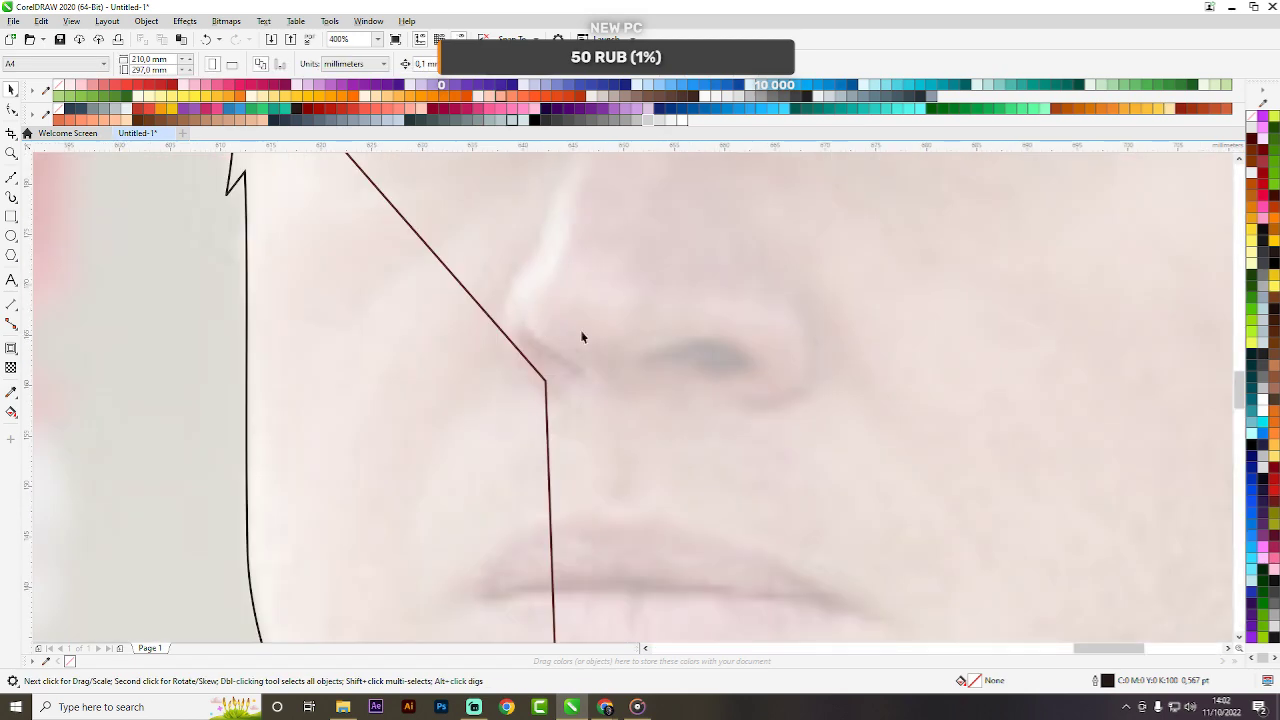
{"action": "scroll", "coordinate": [581, 337], "scroll_direction": "up", "scroll_amount": 1}
{"action": "key", "text": "space"}
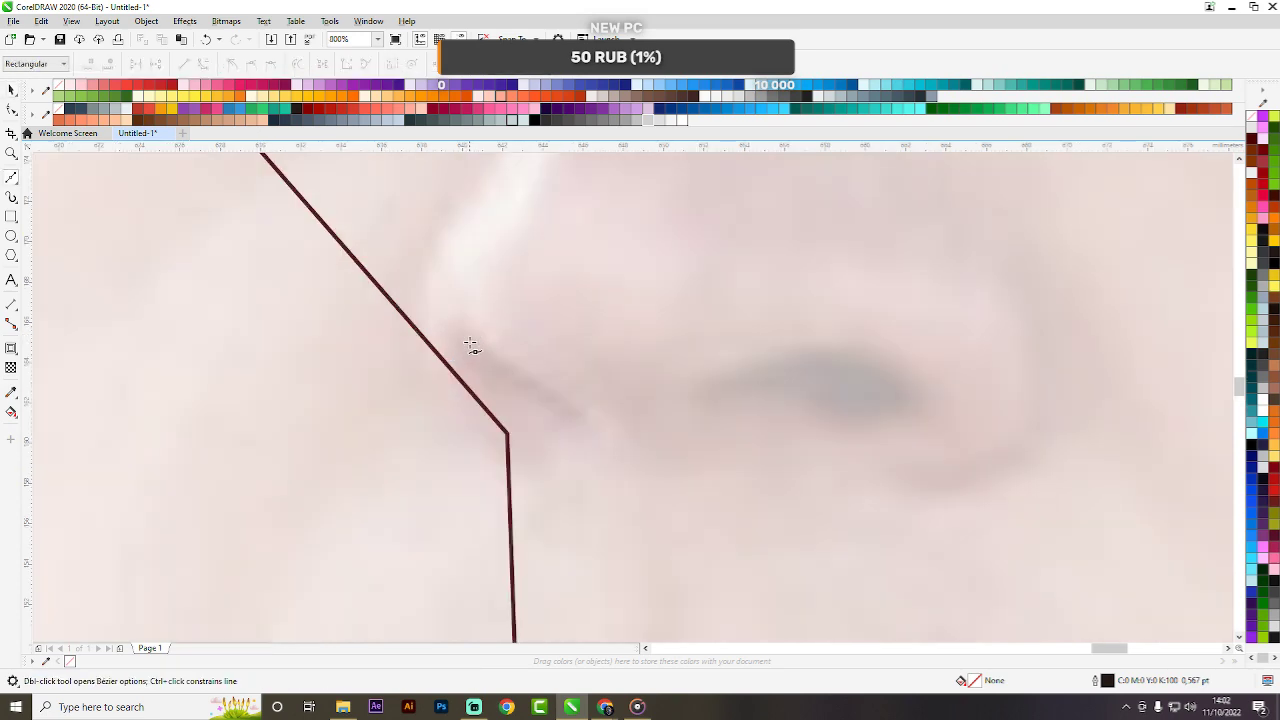
{"action": "scroll", "coordinate": [469, 375], "scroll_direction": "up", "scroll_amount": 1}
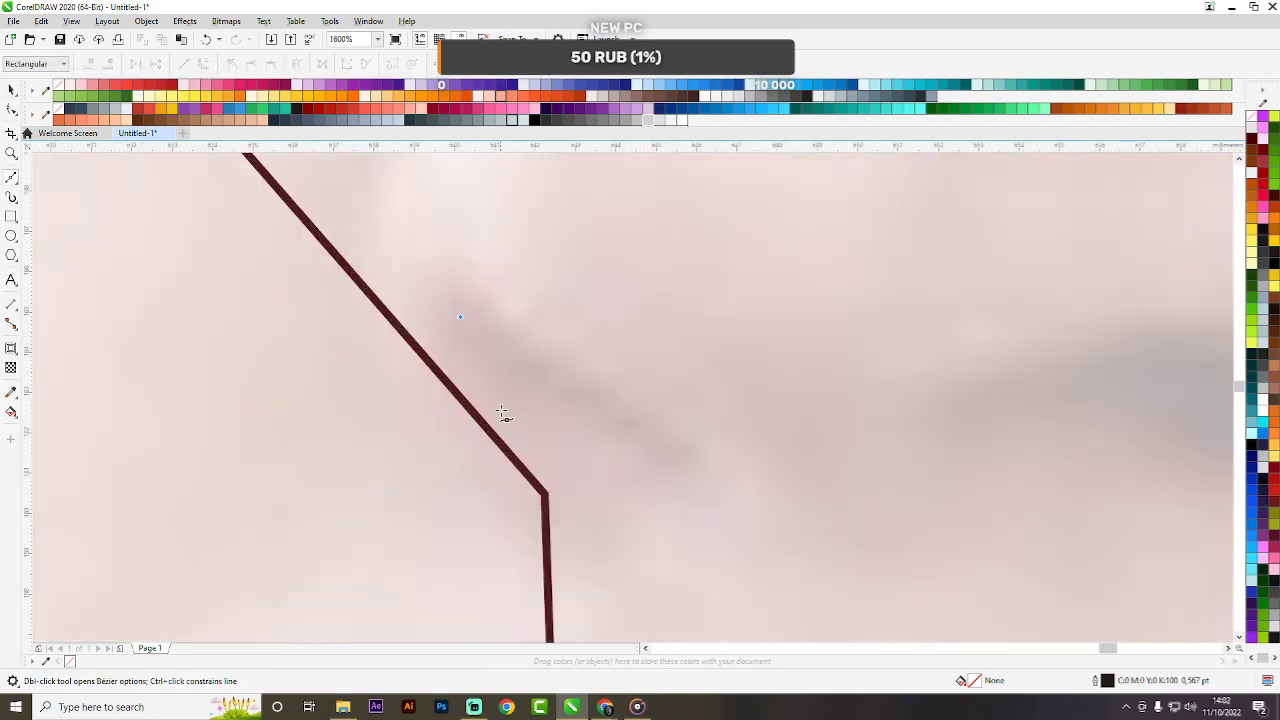
{"action": "left_click", "coordinate": [455, 286]}
{"action": "left_click_drag", "start_coordinate": [512, 432], "coordinate": [620, 486]}
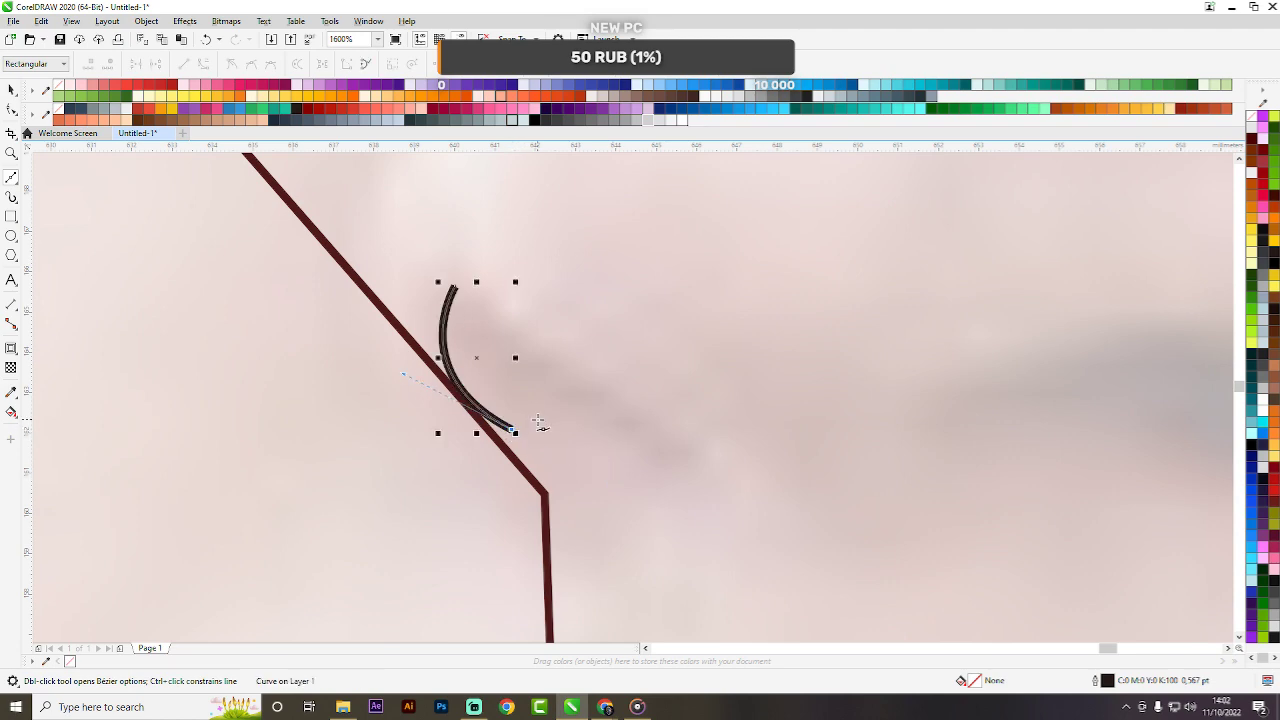
{"action": "left_click", "coordinate": [539, 419]}
Run the line along the far nostril's lower edge, turn at its inner tip and close the shape, about 6 mm wide and 4.6 mm high.
{"action": "scroll", "coordinate": [584, 404], "scroll_direction": "down", "scroll_amount": 1}
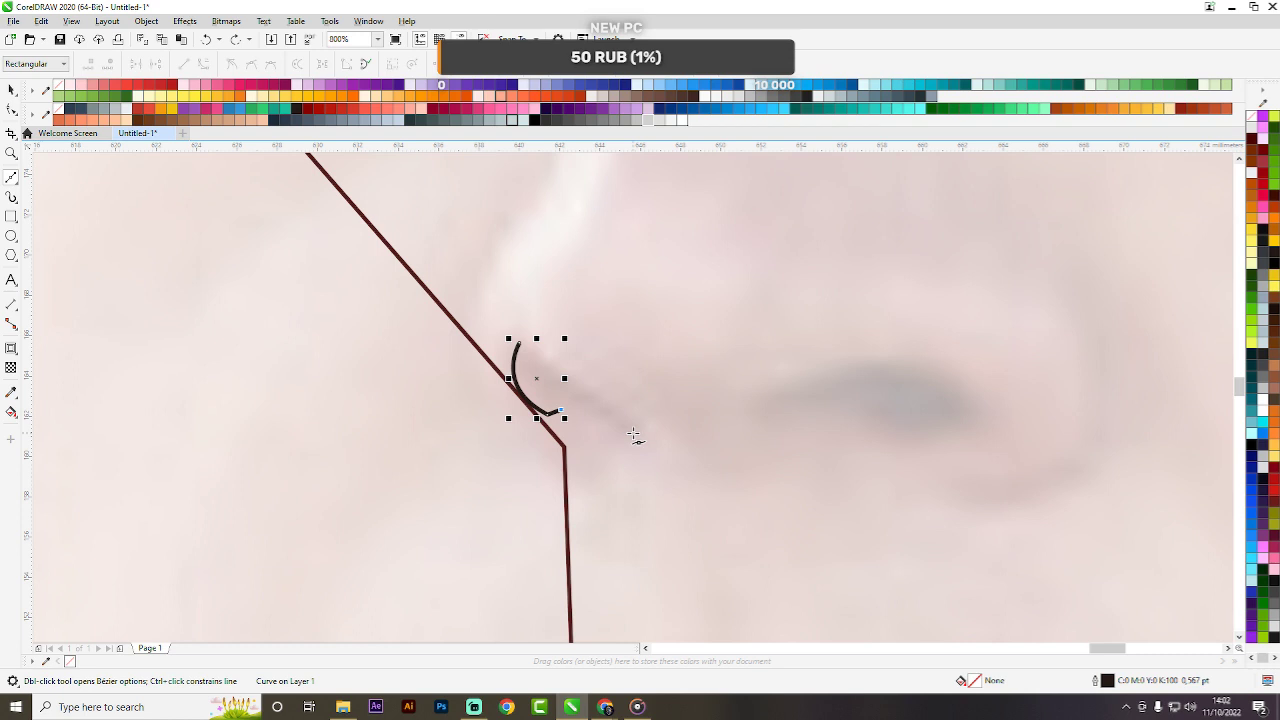
{"action": "left_click_drag", "start_coordinate": [636, 438], "coordinate": [649, 444]}
{"action": "double_click", "coordinate": [636, 437]}
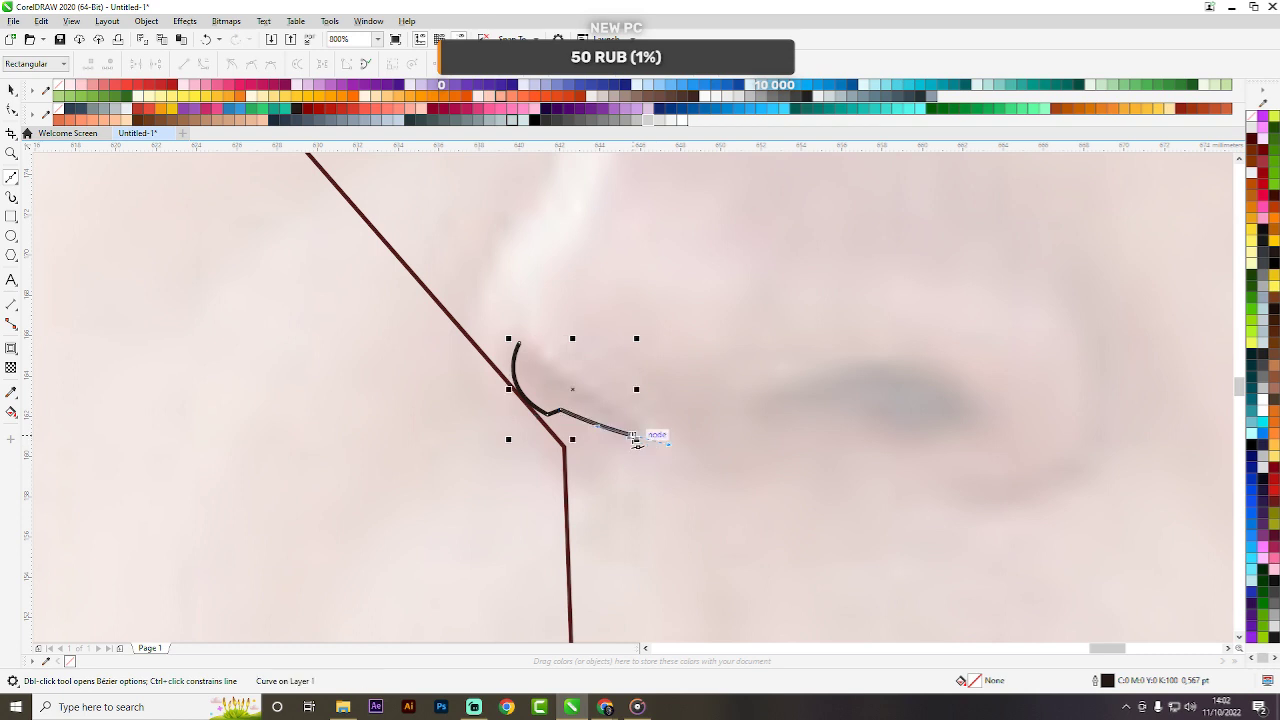
{"action": "left_click", "coordinate": [639, 426]}
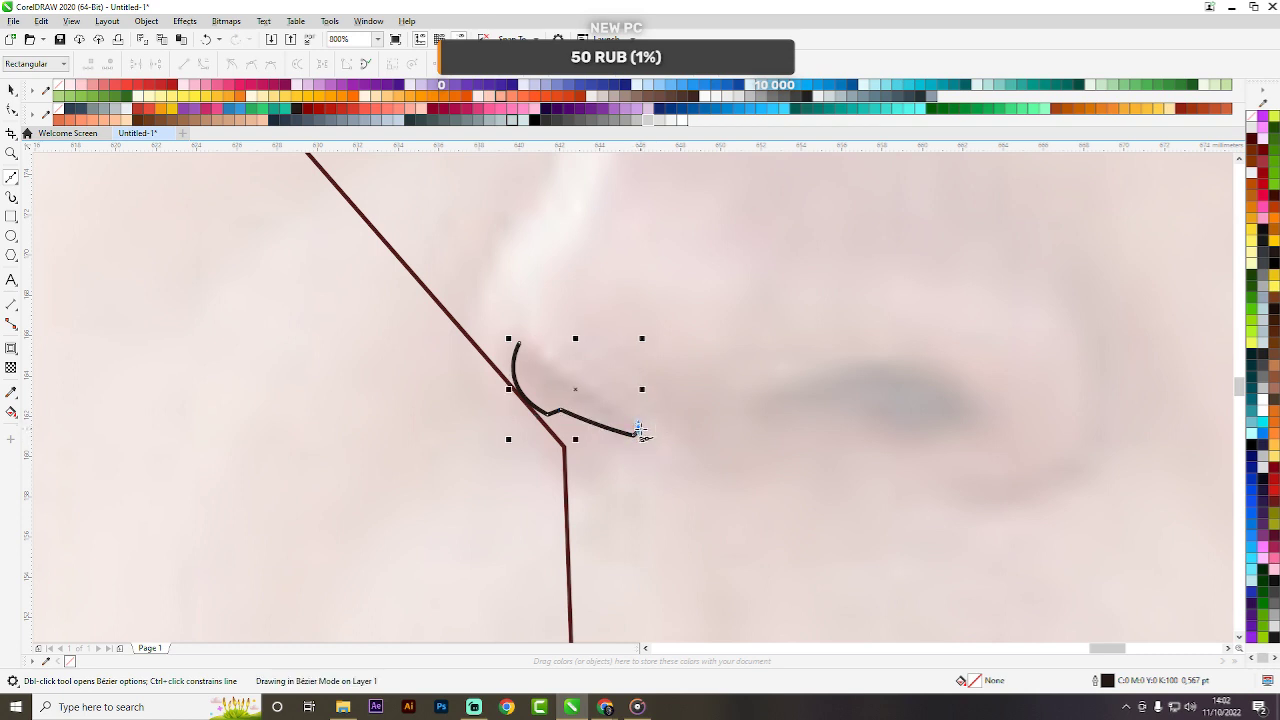
{"action": "scroll", "coordinate": [570, 378], "scroll_direction": "up", "scroll_amount": 2}
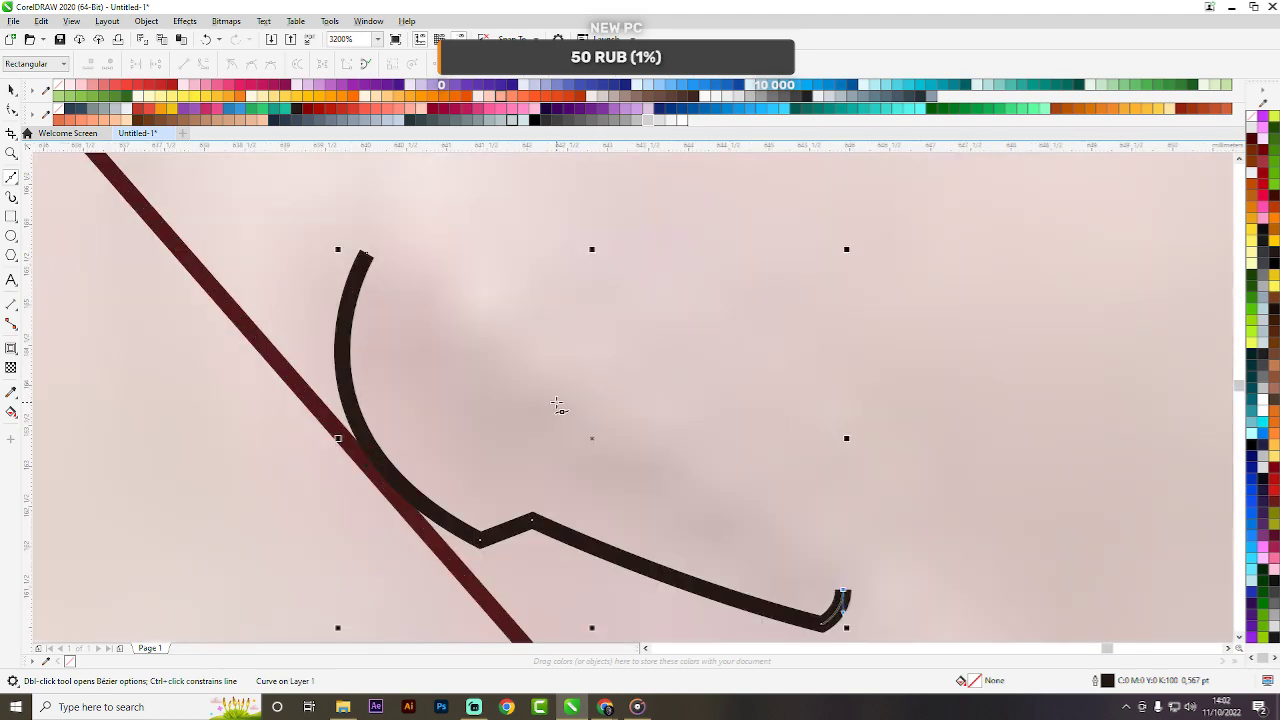
{"action": "scroll", "coordinate": [525, 430], "scroll_direction": "down", "scroll_amount": 1}
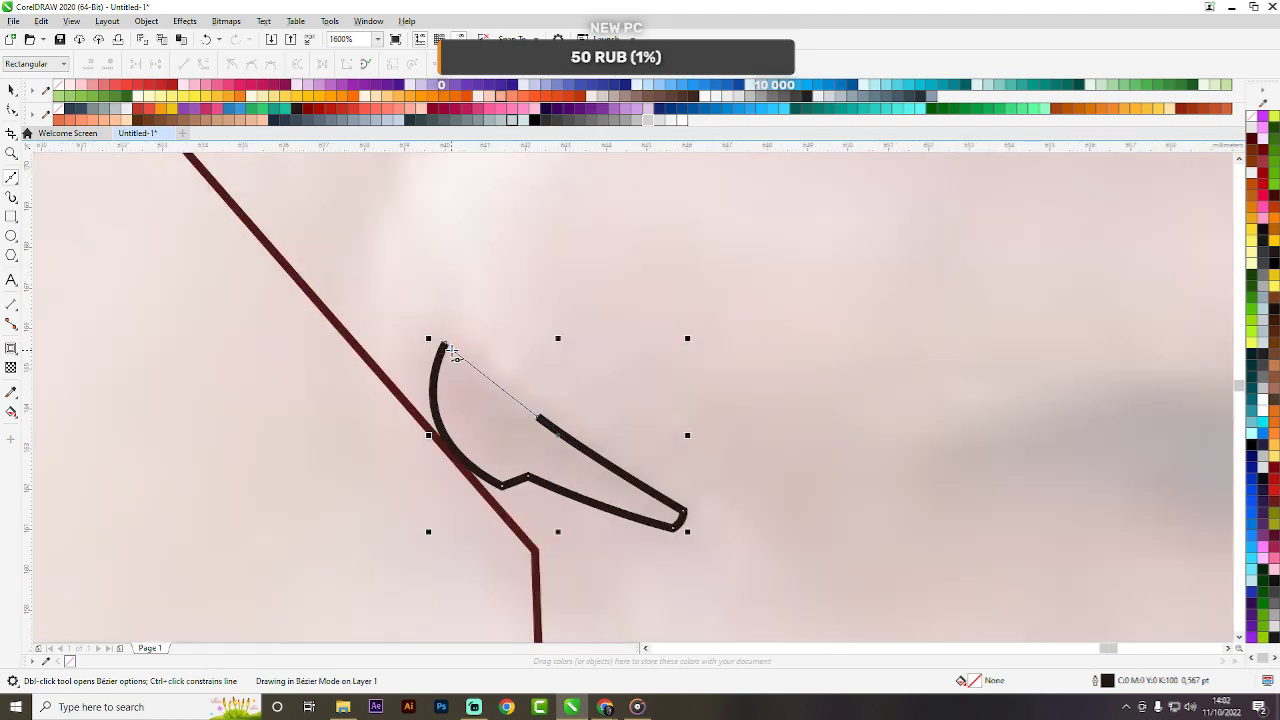
{"action": "left_click", "coordinate": [445, 342]}
Delete the extra node on the far nostril shape's upper edge, leaving one smooth curve, and deselect the shape.
{"action": "left_click", "coordinate": [11, 110]}
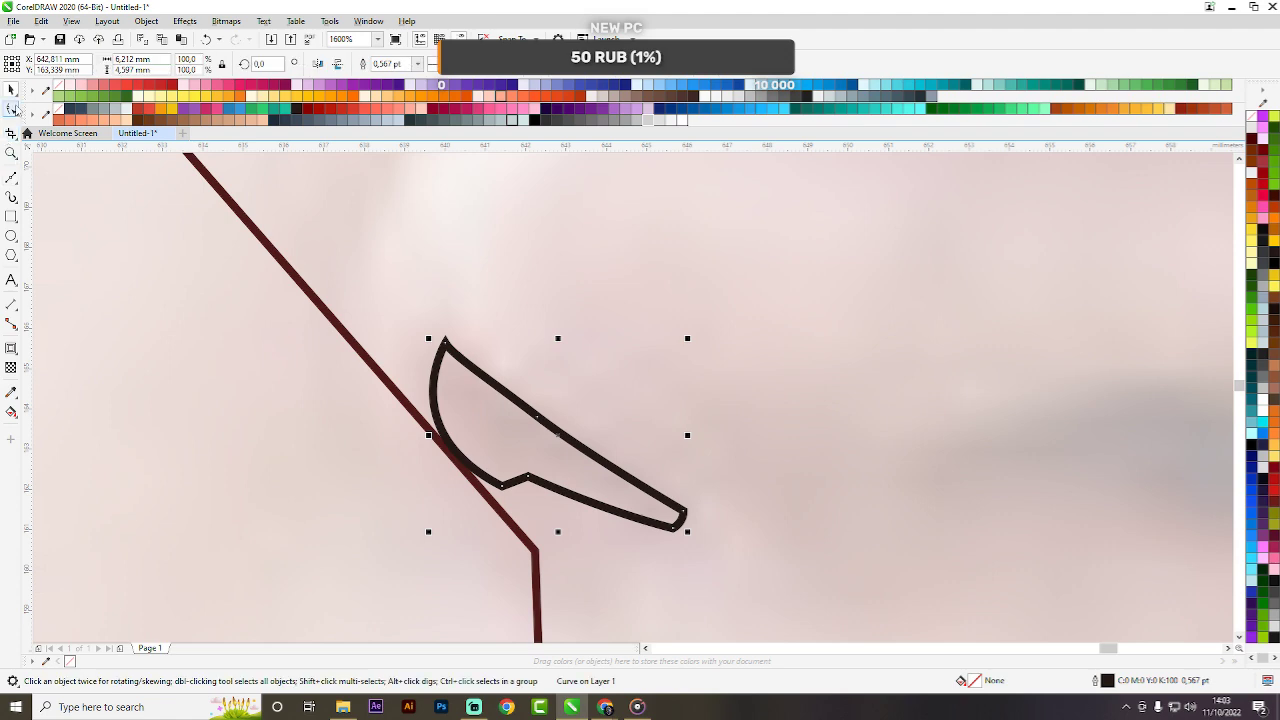
{"action": "left_click_drag", "start_coordinate": [664, 387], "coordinate": [492, 442]}
{"action": "key", "text": "Delete"}
{"action": "left_click_drag", "start_coordinate": [428, 319], "coordinate": [494, 406]}
{"action": "scroll", "coordinate": [508, 310], "scroll_direction": "down", "scroll_amount": 2}
{"action": "key", "text": "space"}
{"action": "scroll", "coordinate": [557, 346], "scroll_direction": "down", "scroll_amount": 2}
{"action": "left_click", "coordinate": [1089, 347]}
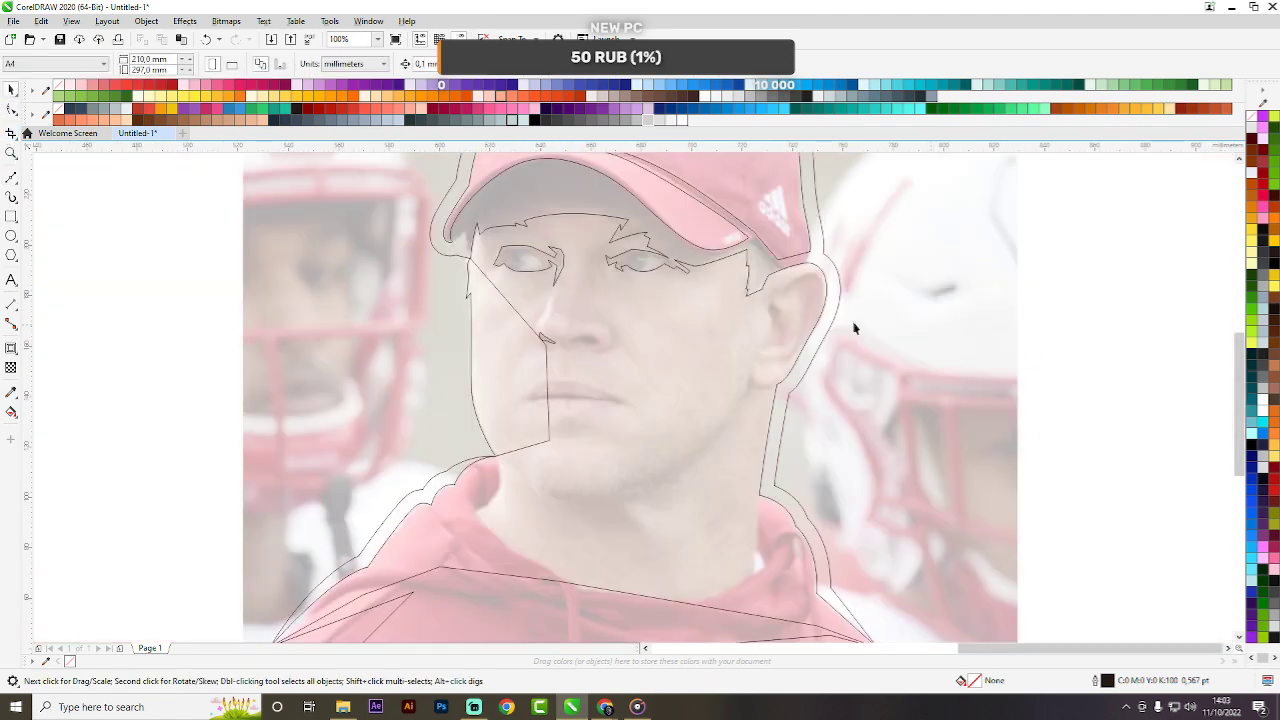
Start a Bézier shape at the near nostril's inner end and curve it over the opening, with a small notch midway, to the outer end.
{"action": "scroll", "coordinate": [619, 325], "scroll_direction": "up", "scroll_amount": 1}
{"action": "scroll", "coordinate": [557, 362], "scroll_direction": "up", "scroll_amount": 1}
{"action": "left_click", "coordinate": [12, 178]}
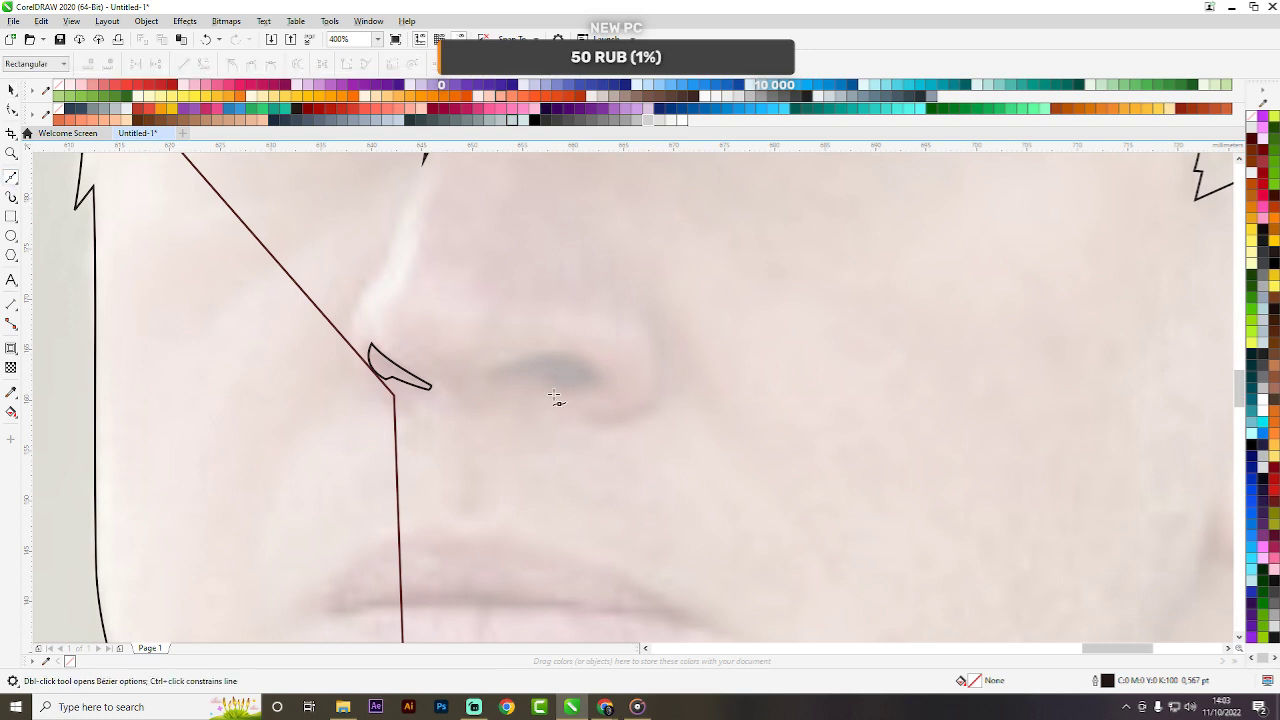
{"action": "left_click", "coordinate": [505, 367]}
{"action": "mouse_move", "coordinate": [557, 355]}
{"action": "left_mouse_down"}
{"action": "mouse_move", "coordinate": [586, 357]}
{"action": "mouse_move", "coordinate": [572, 352]}
{"action": "mouse_move", "coordinate": [605, 407]}
{"action": "left_mouse_up"}
Try to curve the near nostril's lower edge back inward with a notch midway, and undo those segments.
{"action": "left_click", "coordinate": [567, 401]}
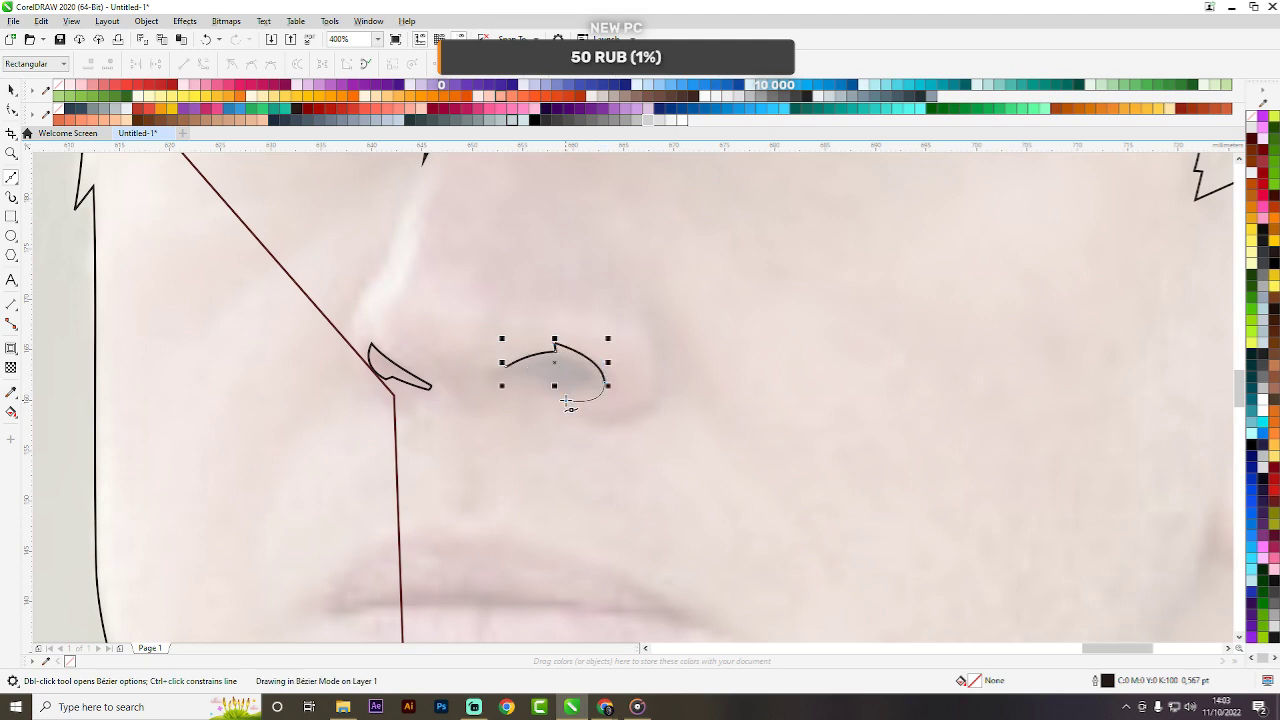
{"action": "key", "text": "ctrl+z"}
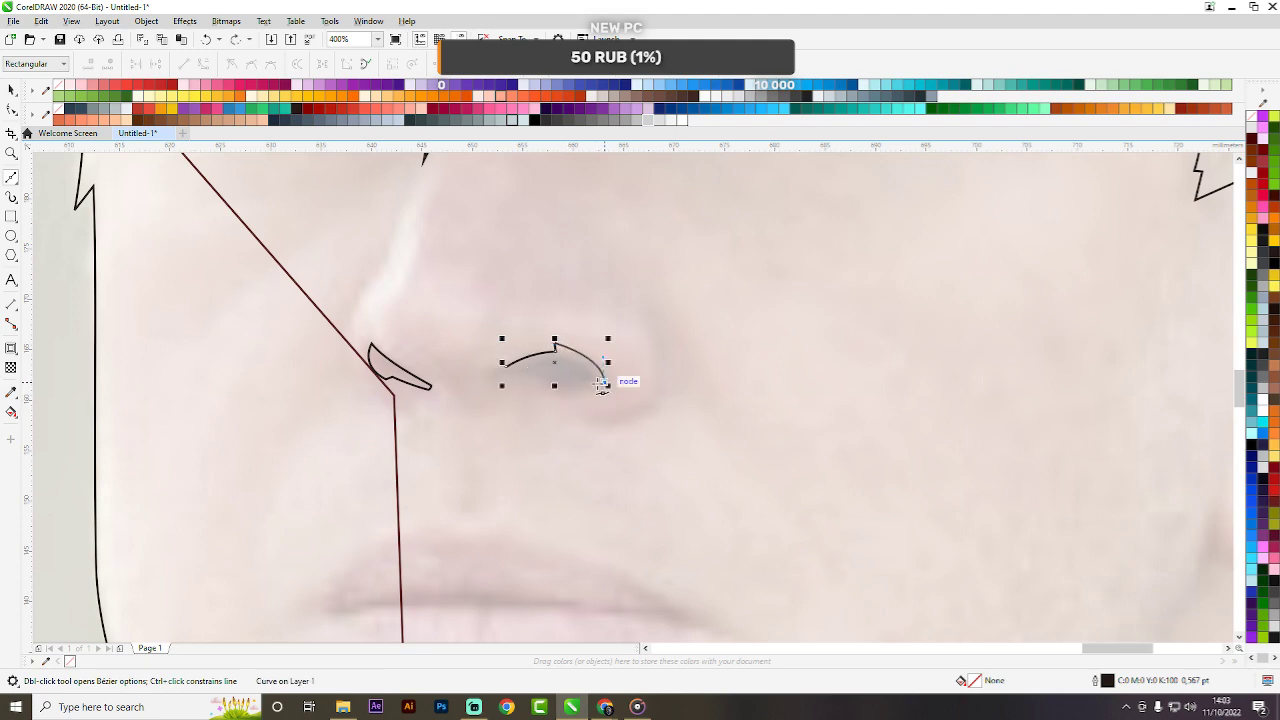
{"action": "left_click_drag", "start_coordinate": [562, 392], "coordinate": [543, 392]}
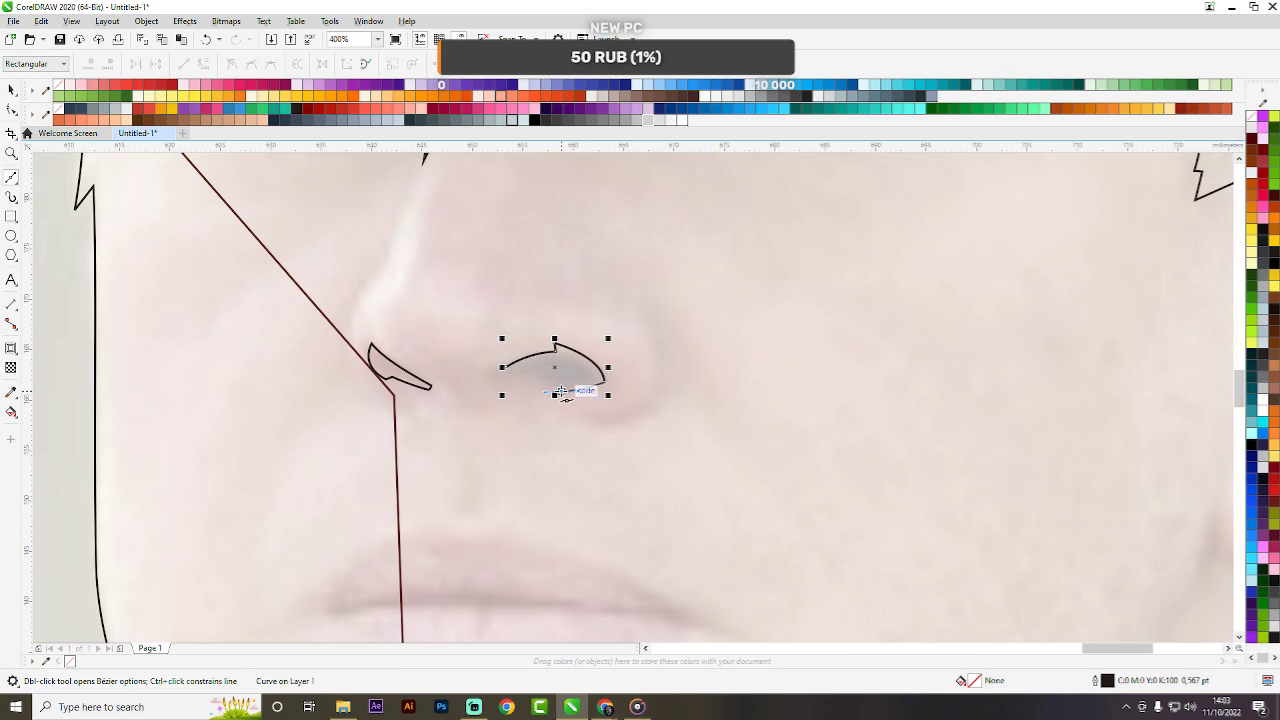
{"action": "double_click", "coordinate": [561, 391]}
{"action": "left_click", "coordinate": [565, 381]}
{"action": "scroll", "coordinate": [523, 378], "scroll_direction": "up", "scroll_amount": 2}
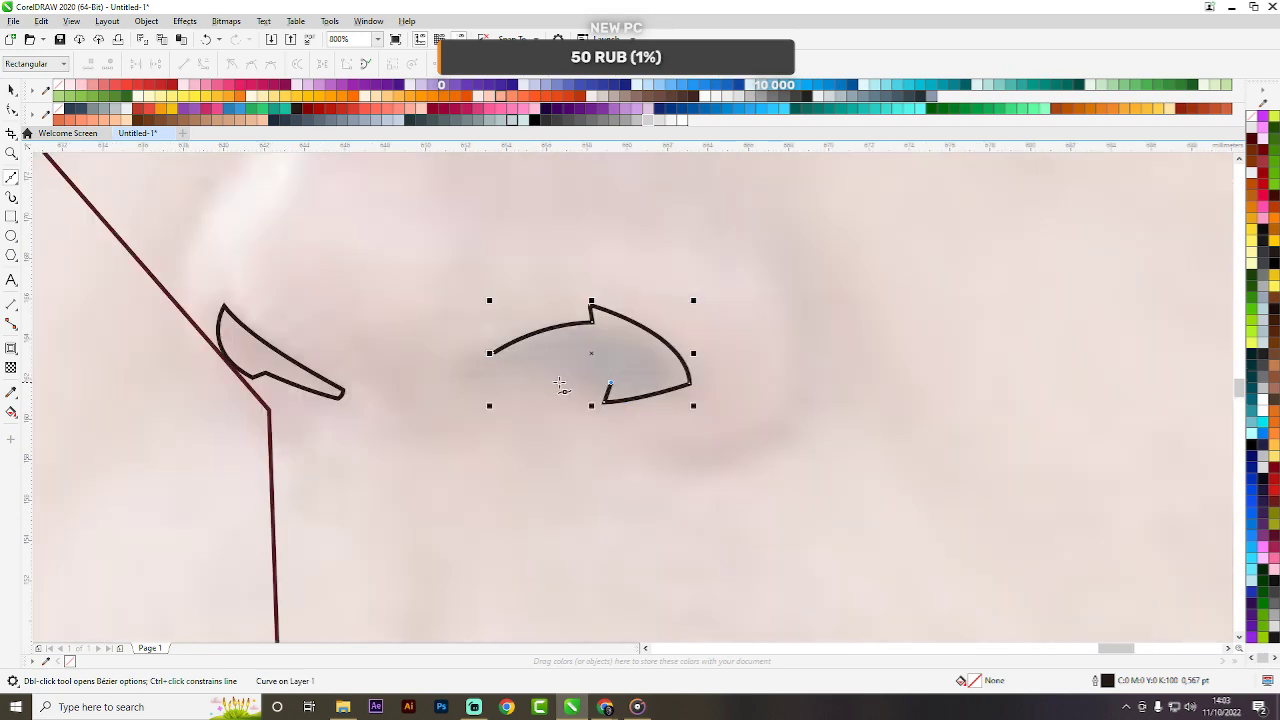
{"action": "key", "text": "ctrl+z"}
{"action": "left_click", "coordinate": [603, 402]}
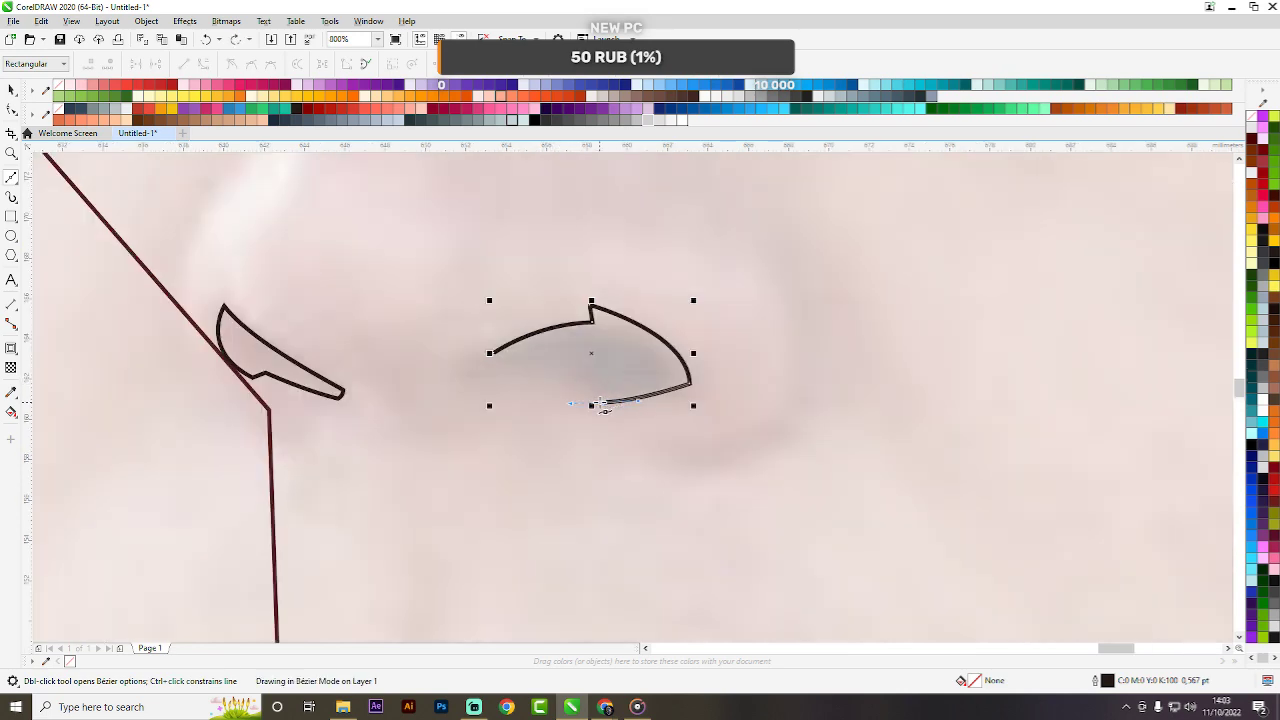
{"action": "key", "text": "space"}
{"action": "key", "text": "space"}
{"action": "key", "text": "ctrl+z"}
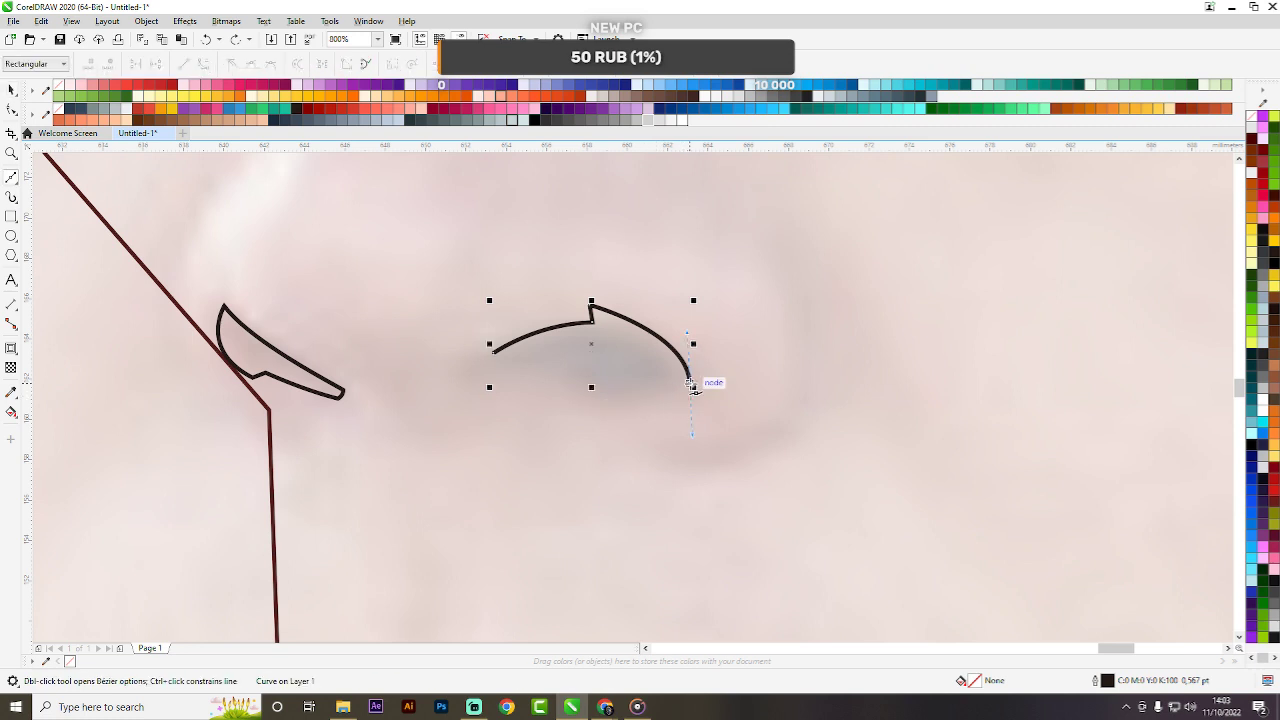
Add a short straight segment below the near nostril's outer end, run the lower edge back to the inner end and close the shape.
{"action": "left_click", "coordinate": [652, 399]}
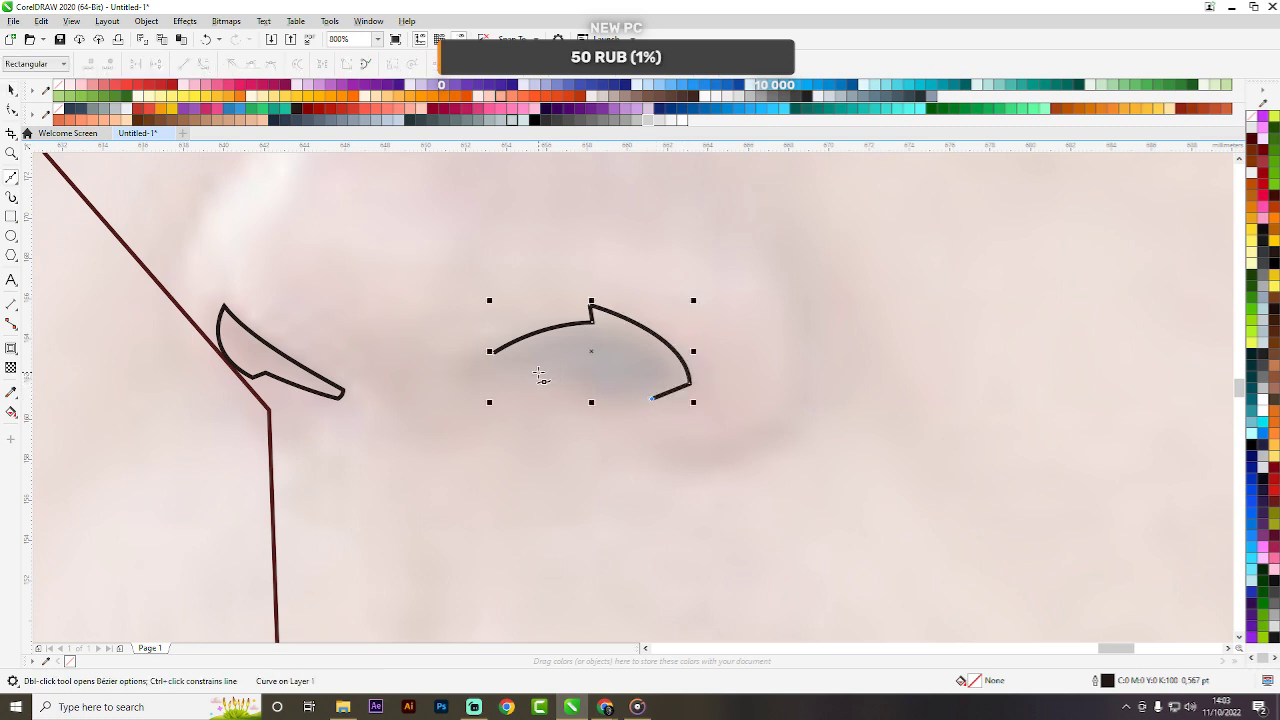
{"action": "mouse_move", "coordinate": [490, 351]}
{"action": "left_mouse_down"}
{"action": "mouse_move", "coordinate": [528, 374]}
{"action": "mouse_move", "coordinate": [492, 375]}
{"action": "left_mouse_up"}
{"action": "double_click", "coordinate": [527, 374]}
{"action": "left_click", "coordinate": [496, 376]}
{"action": "scroll", "coordinate": [607, 318], "scroll_direction": "down", "scroll_amount": 2}
{"action": "key", "text": "space"}
{"action": "scroll", "coordinate": [582, 356], "scroll_direction": "down", "scroll_amount": 2}
{"action": "key", "text": "Escape"}
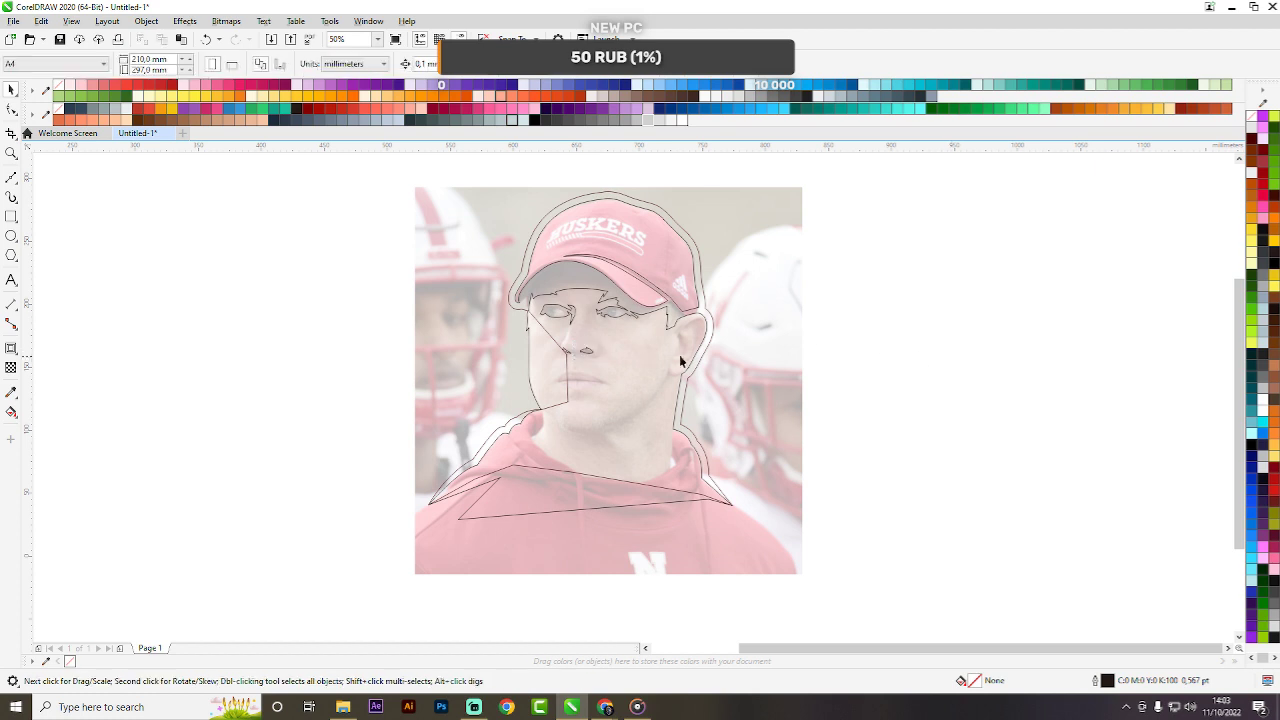
Start a Bézier shape inside the ear's upper fold and curve it over the top and down along the outer rim.
{"action": "scroll", "coordinate": [680, 350], "scroll_direction": "up", "scroll_amount": 1}
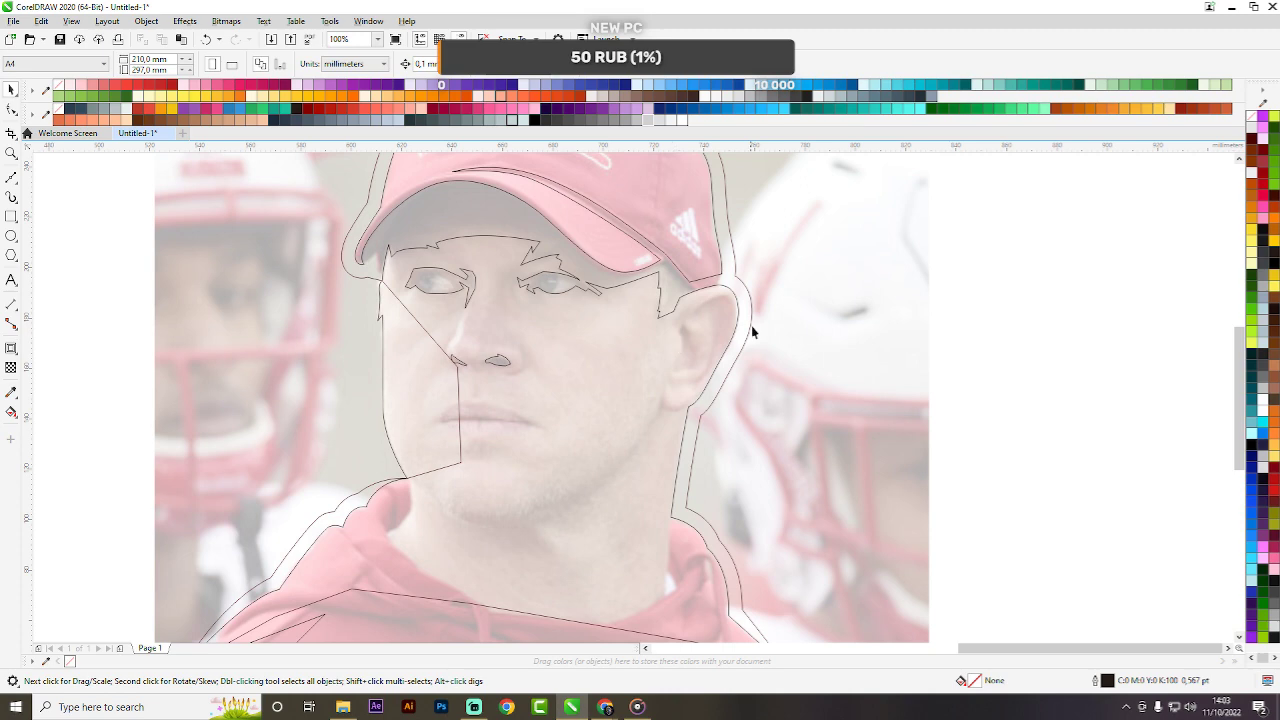
{"action": "scroll", "coordinate": [746, 309], "scroll_direction": "up", "scroll_amount": 1}
{"action": "key", "text": "space"}
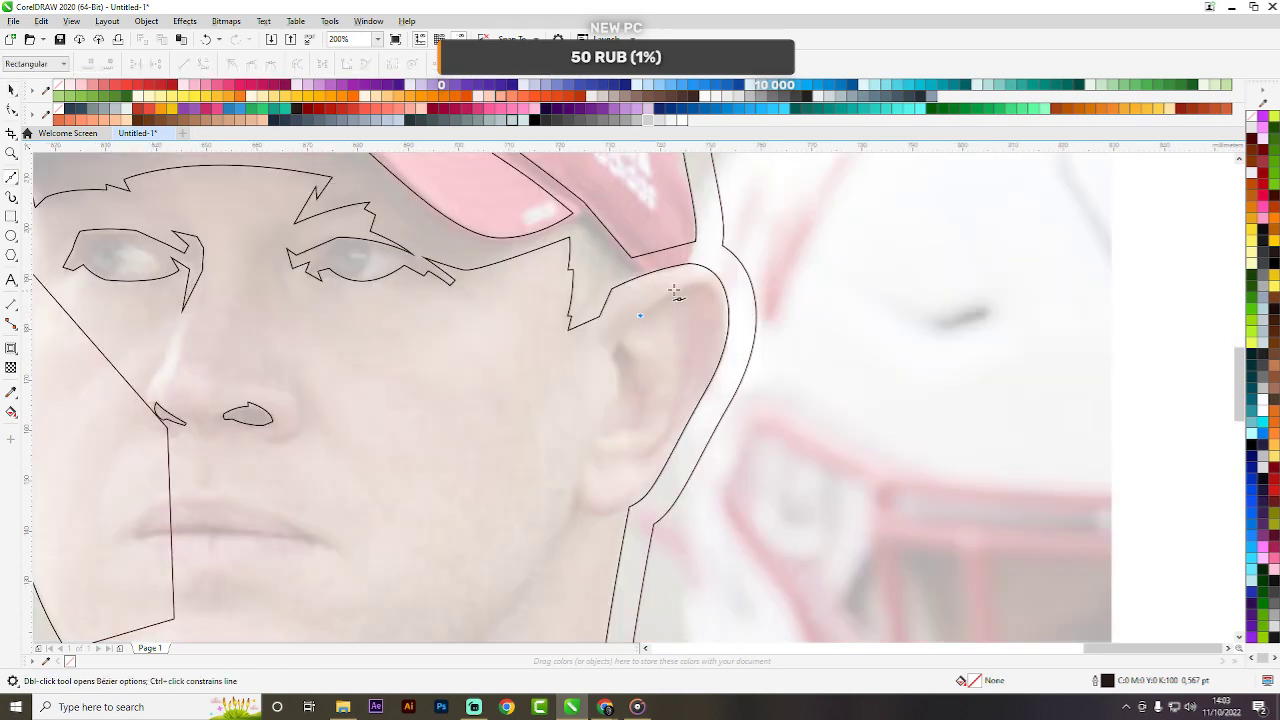
{"action": "scroll", "coordinate": [675, 292], "scroll_direction": "up", "scroll_amount": 1}
{"action": "mouse_move", "coordinate": [704, 288]}
{"action": "left_mouse_down"}
{"action": "mouse_move", "coordinate": [748, 272]}
{"action": "mouse_move", "coordinate": [737, 297]}
{"action": "left_mouse_up"}
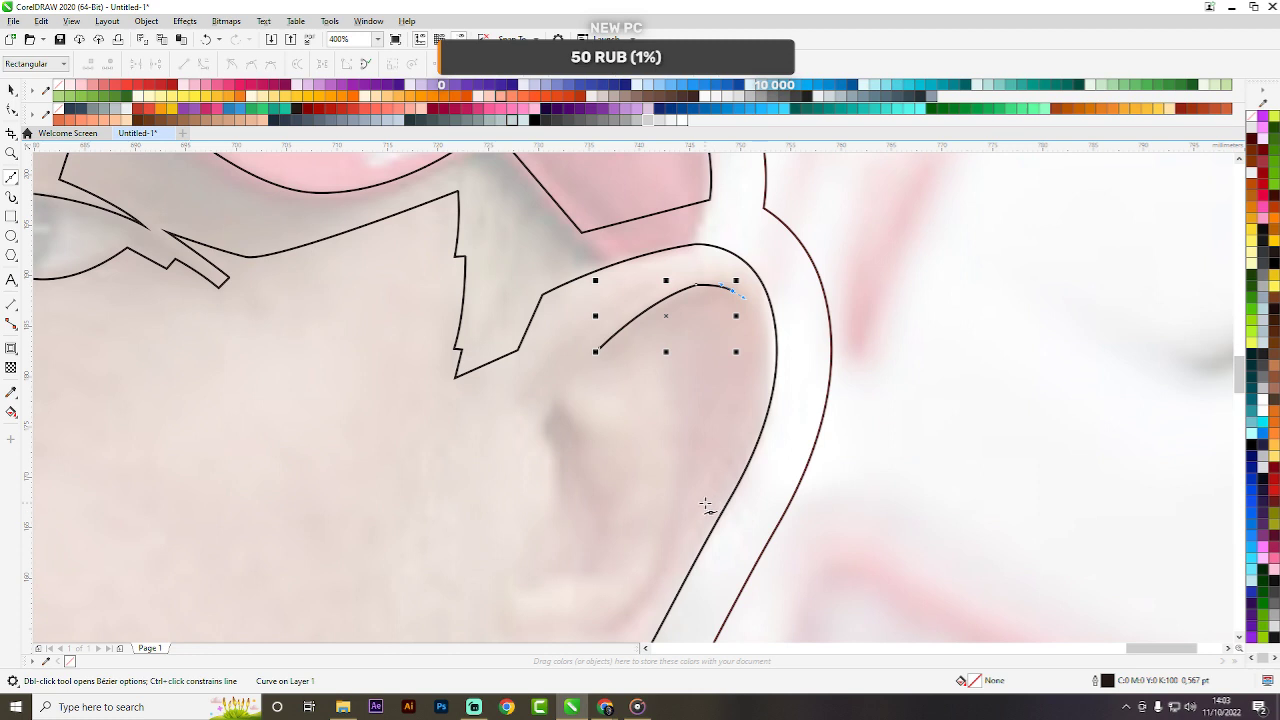
{"action": "left_click_drag", "start_coordinate": [705, 505], "coordinate": [622, 608]}
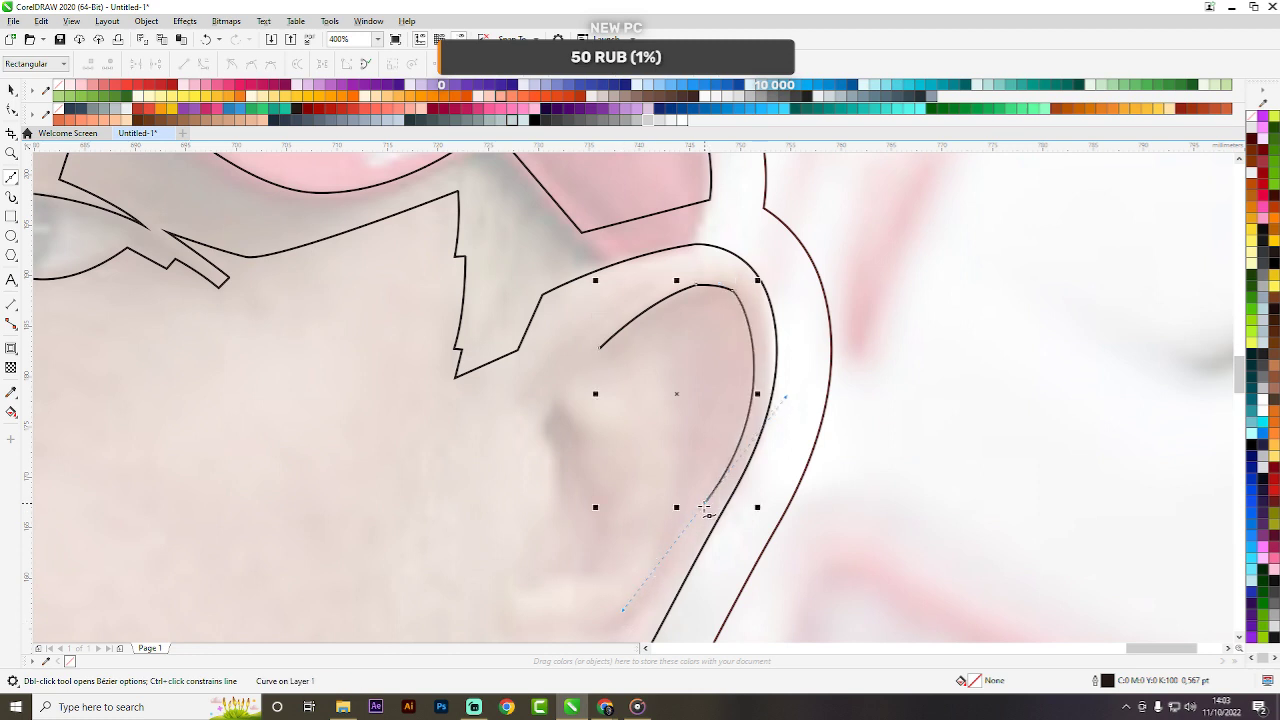
Cut the rim shadow off with a short segment, curve it back up the inner side with a notch and close the shape.
{"action": "left_click", "coordinate": [677, 491]}
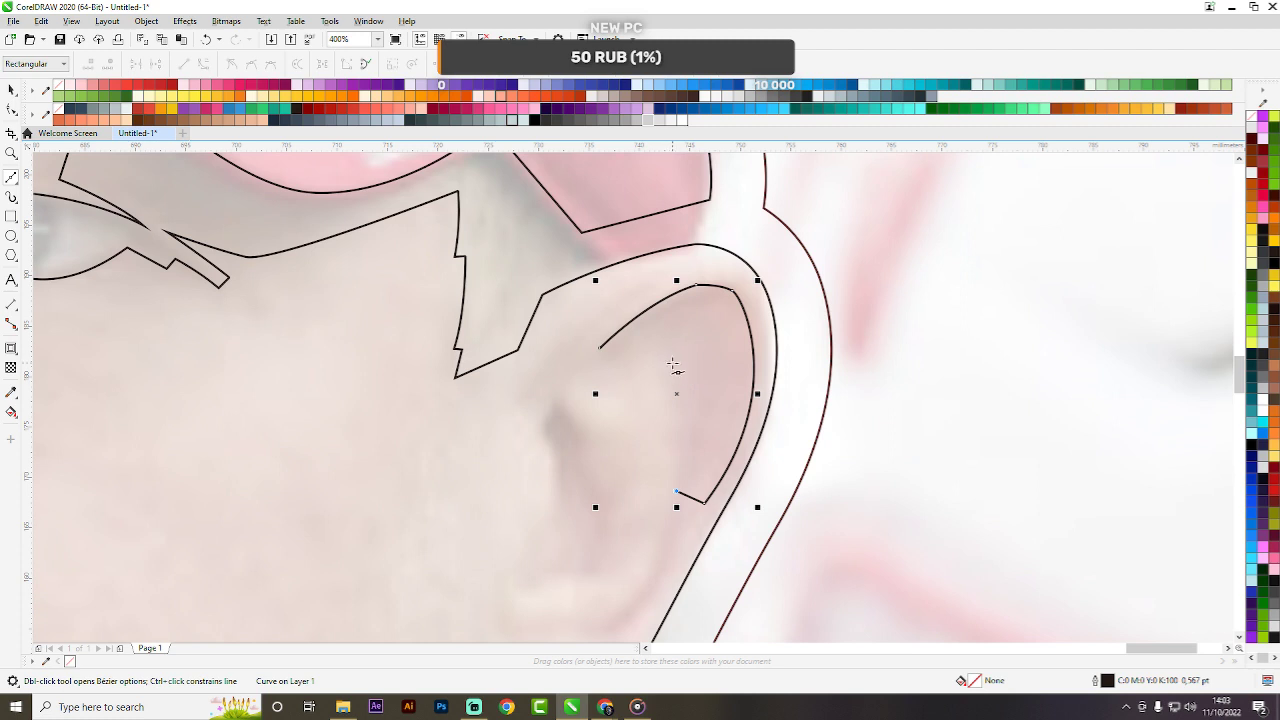
{"action": "left_click_drag", "start_coordinate": [674, 361], "coordinate": [627, 331]}
{"action": "double_click", "coordinate": [673, 363]}
{"action": "left_click", "coordinate": [673, 344]}
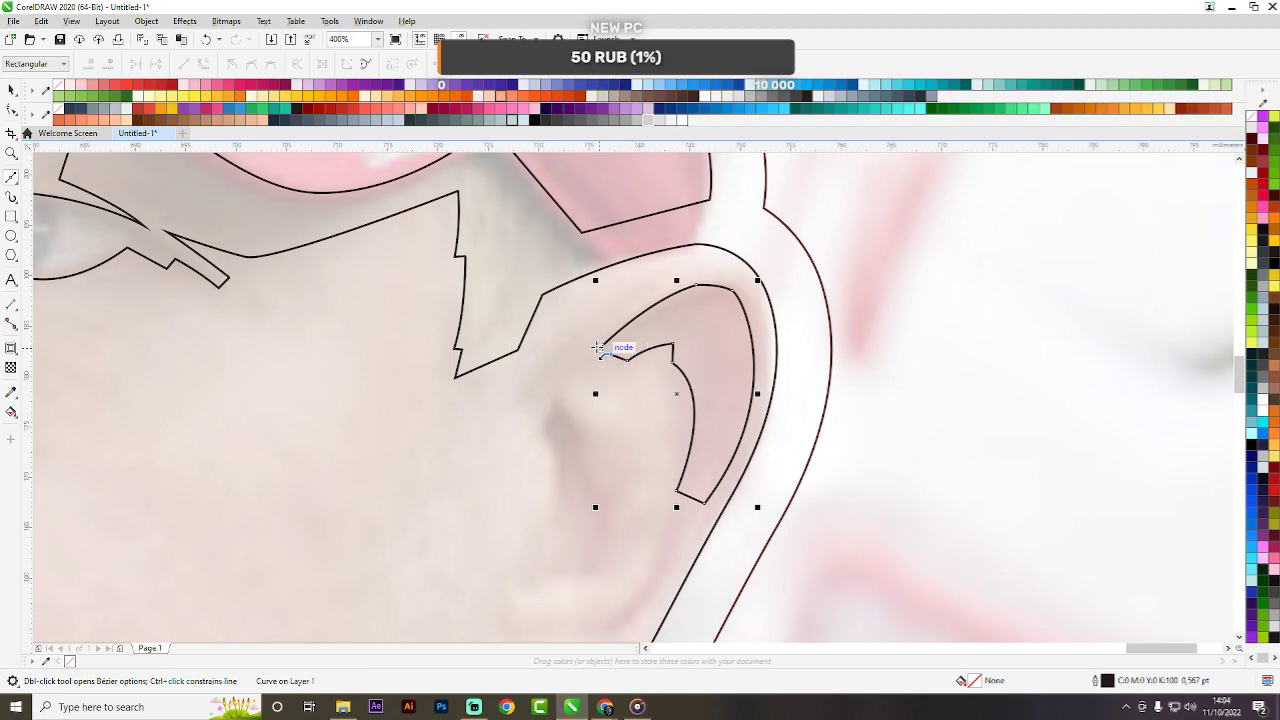
{"action": "left_click", "coordinate": [600, 348]}
{"action": "key", "text": "space"}
{"action": "left_click", "coordinate": [11, 109]}
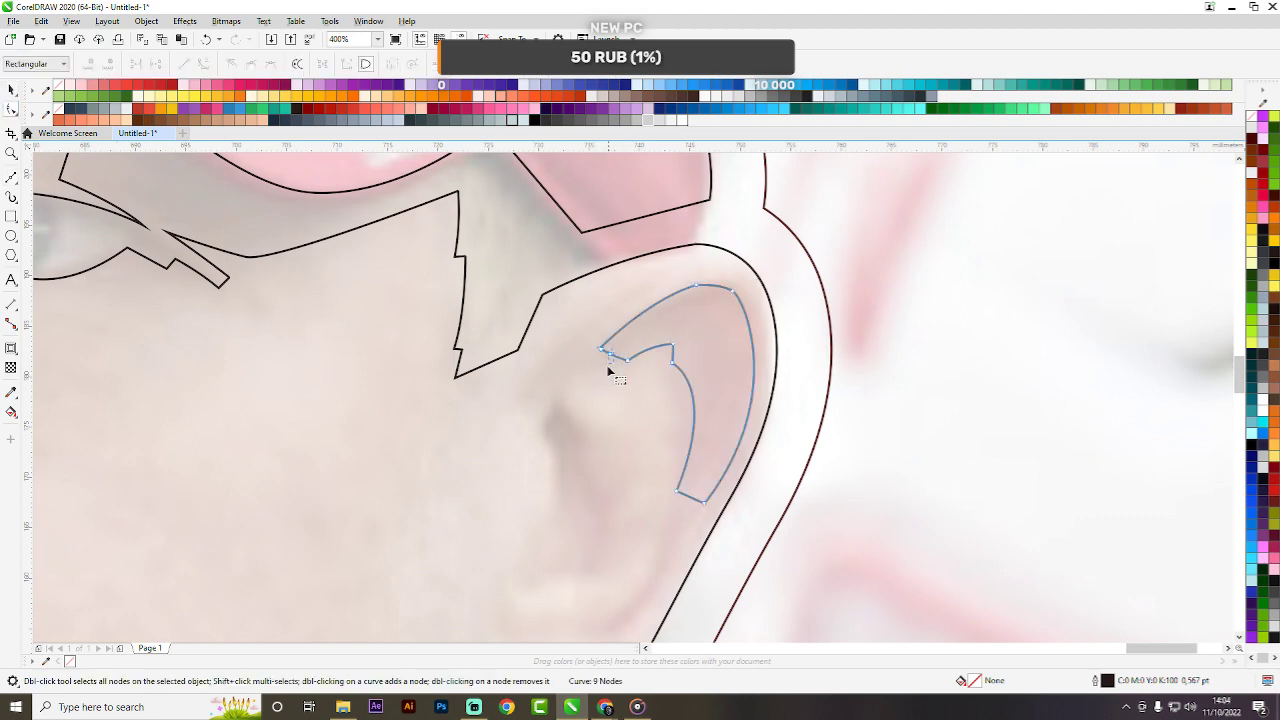
{"action": "scroll", "coordinate": [644, 313], "scroll_direction": "down", "scroll_amount": 2}
{"action": "key", "text": "space"}
{"action": "left_click", "coordinate": [1043, 326]}
Start a Bézier shape at the top of the ear canal and run a jagged line down its front edge to the lower point.
{"action": "scroll", "coordinate": [601, 340], "scroll_direction": "up", "scroll_amount": 1}
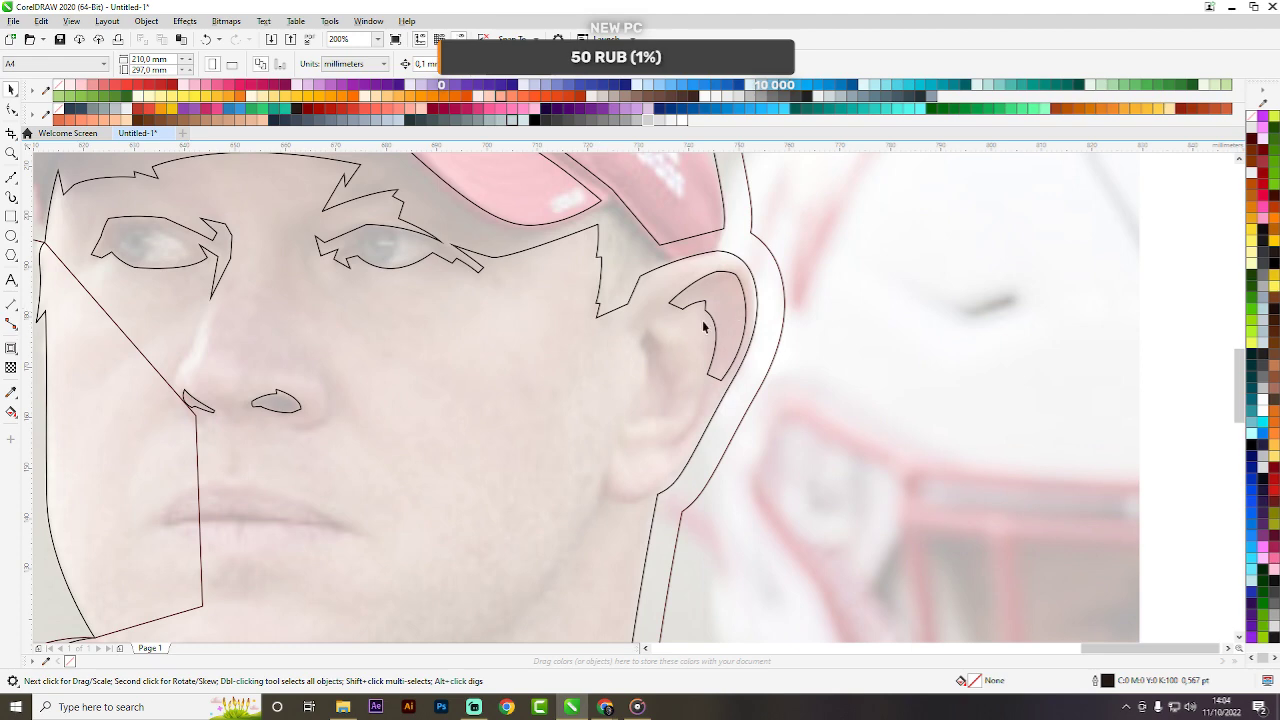
{"action": "left_click", "coordinate": [11, 177]}
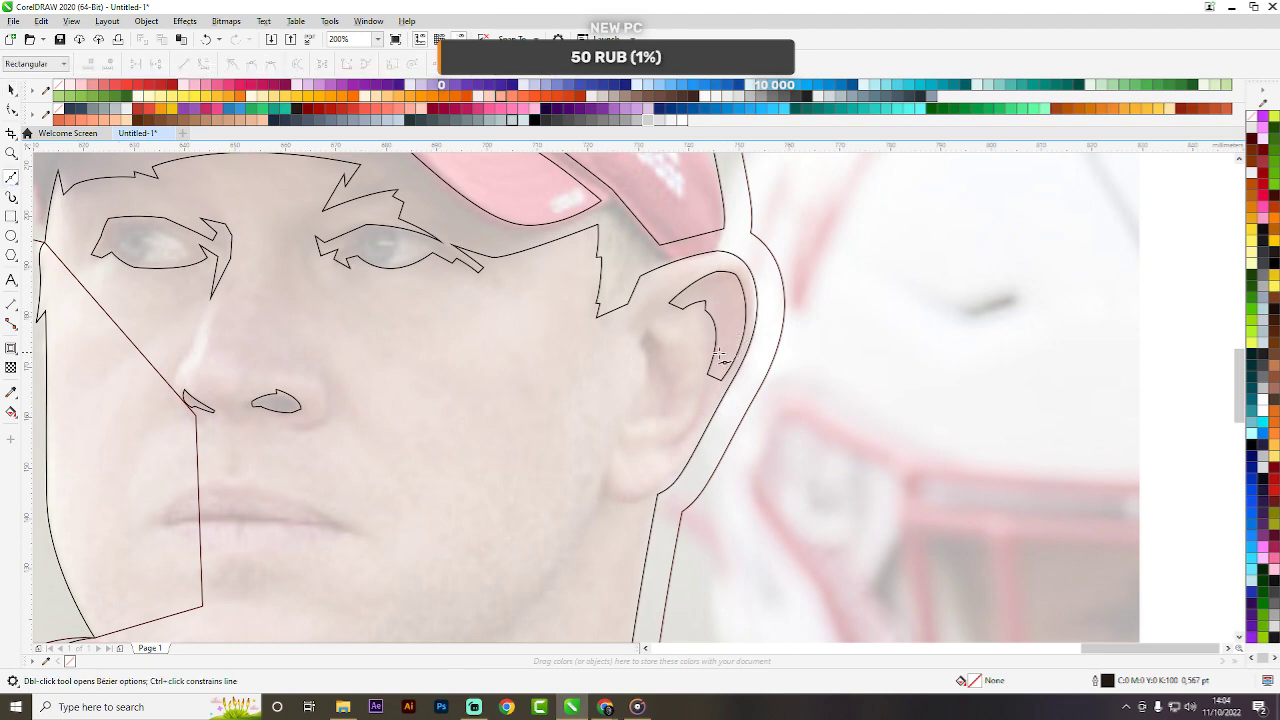
{"action": "scroll", "coordinate": [652, 347], "scroll_direction": "up", "scroll_amount": 1}
{"action": "left_click", "coordinate": [641, 313]}
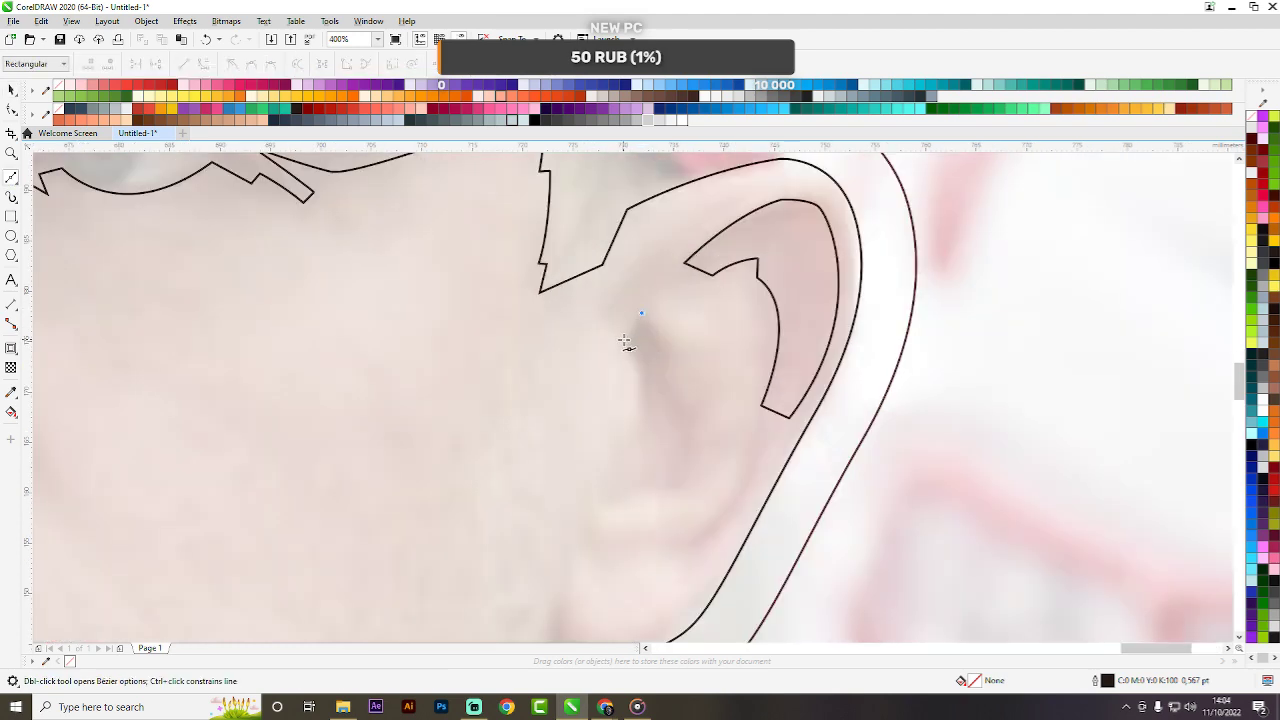
{"action": "left_click", "coordinate": [624, 342]}
{"action": "left_click", "coordinate": [623, 357]}
{"action": "left_click", "coordinate": [635, 366]}
{"action": "left_click", "coordinate": [635, 420]}
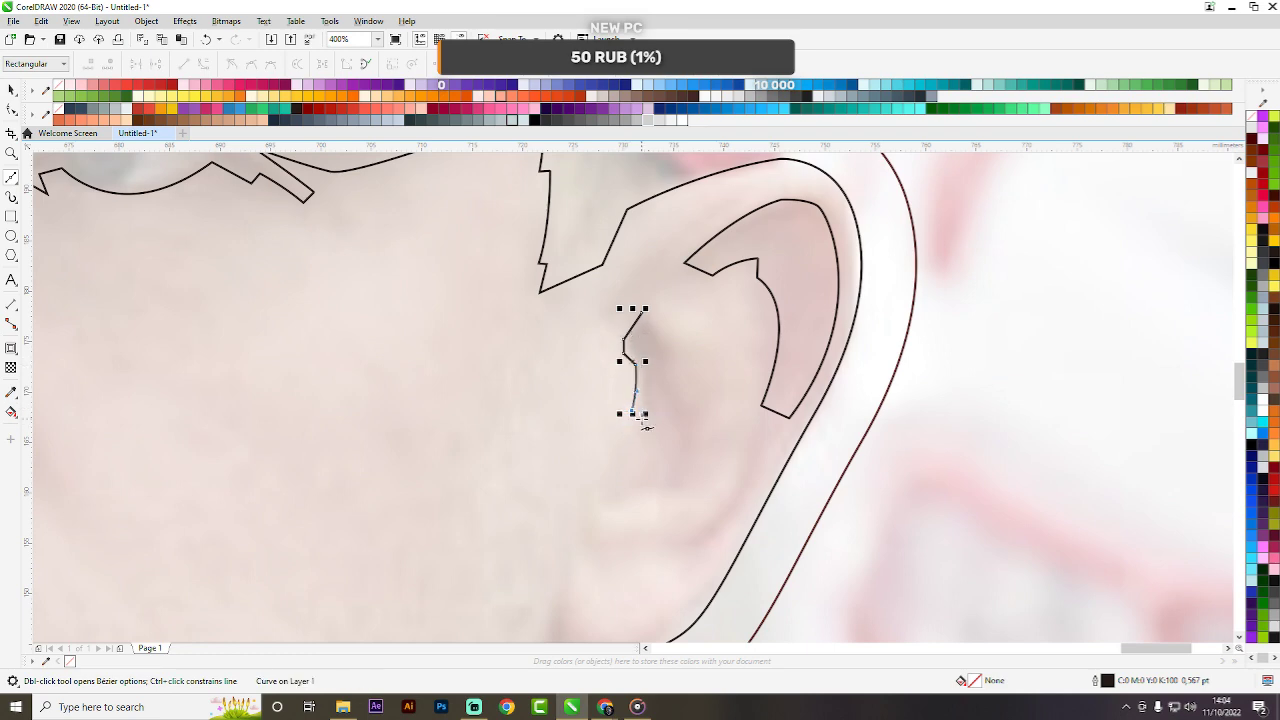
Curve the line up the ear canal's back edge, add a notch and close the shape, about 5 mm wide and 10 mm high.
{"action": "left_click_drag", "start_coordinate": [677, 363], "coordinate": [683, 320]}
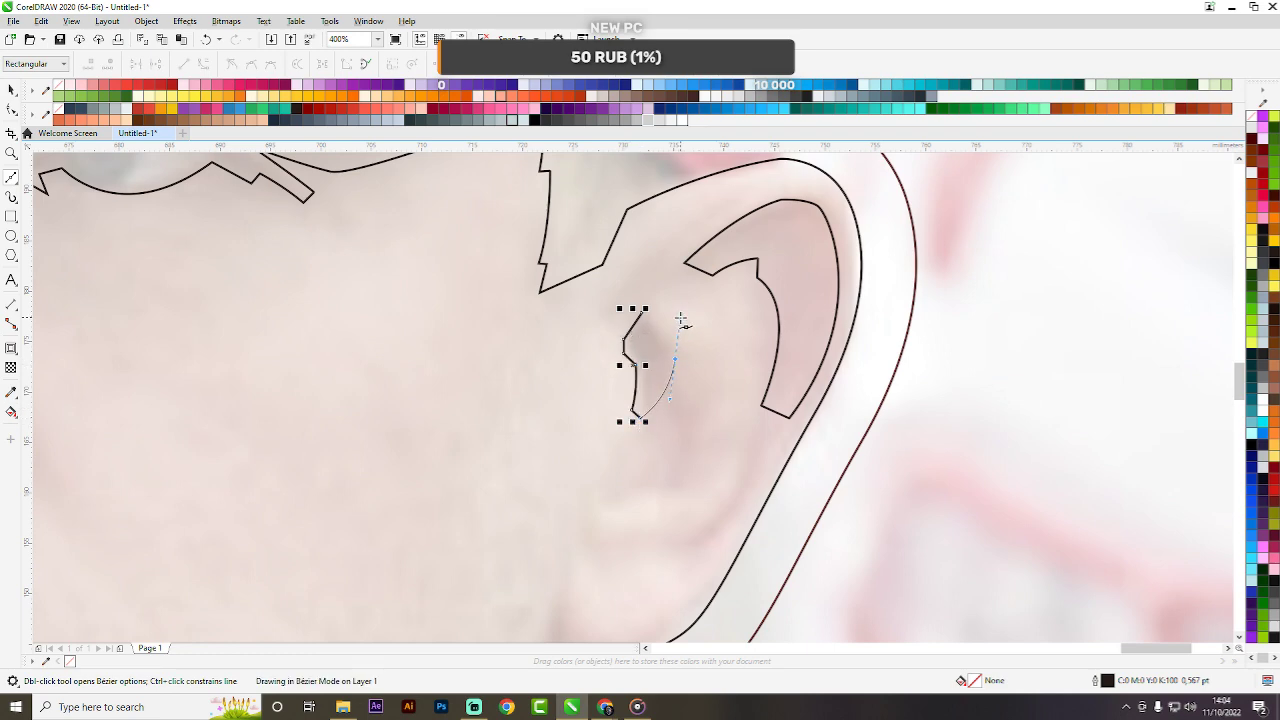
{"action": "left_click", "coordinate": [660, 326]}
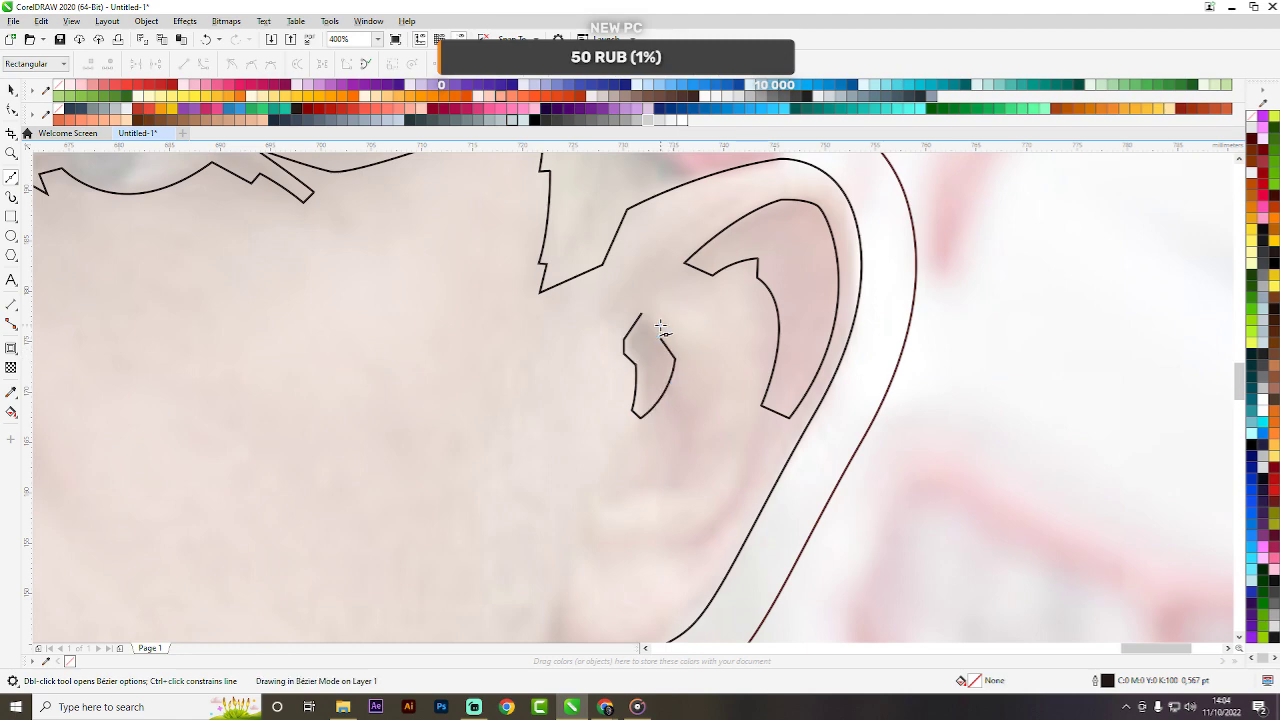
{"action": "left_click_drag", "start_coordinate": [642, 312], "coordinate": [651, 313]}
{"action": "scroll", "coordinate": [663, 308], "scroll_direction": "down", "scroll_amount": 2}
{"action": "key", "text": "space"}
{"action": "scroll", "coordinate": [813, 372], "scroll_direction": "down", "scroll_amount": 2}
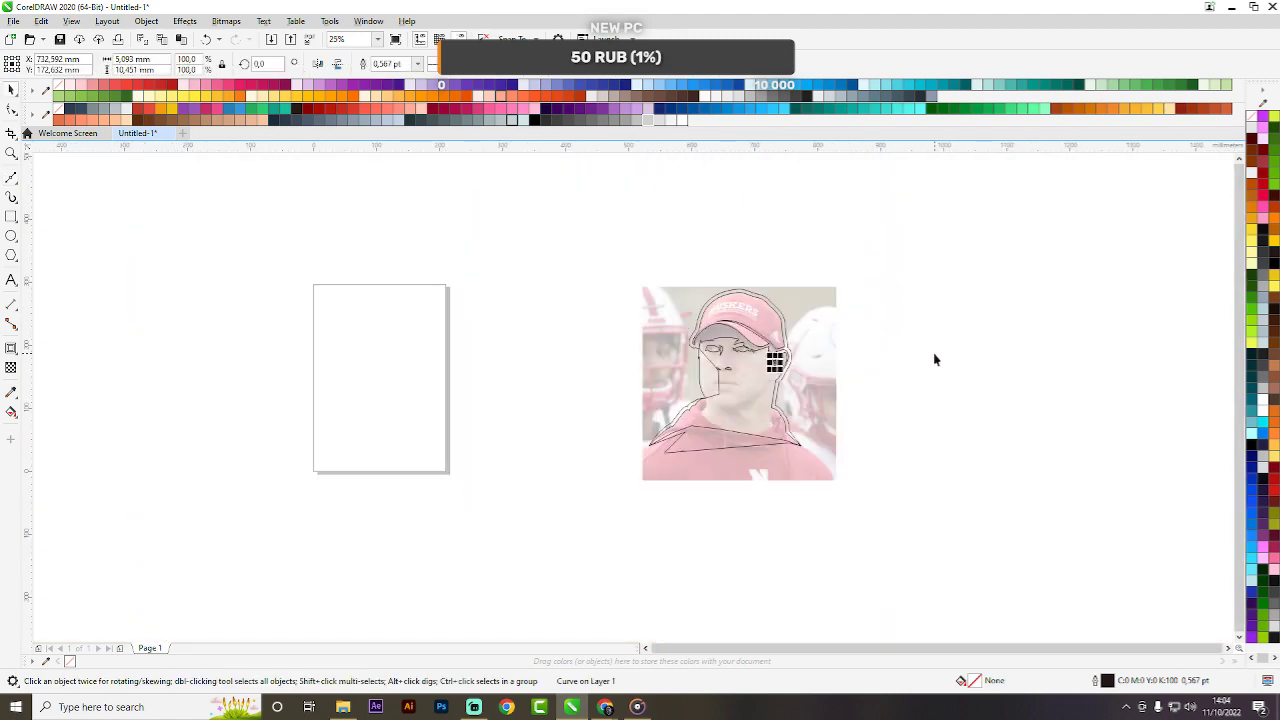
{"action": "left_click", "coordinate": [934, 358]}
{"action": "scroll", "coordinate": [935, 358], "scroll_direction": "up", "scroll_amount": 1}
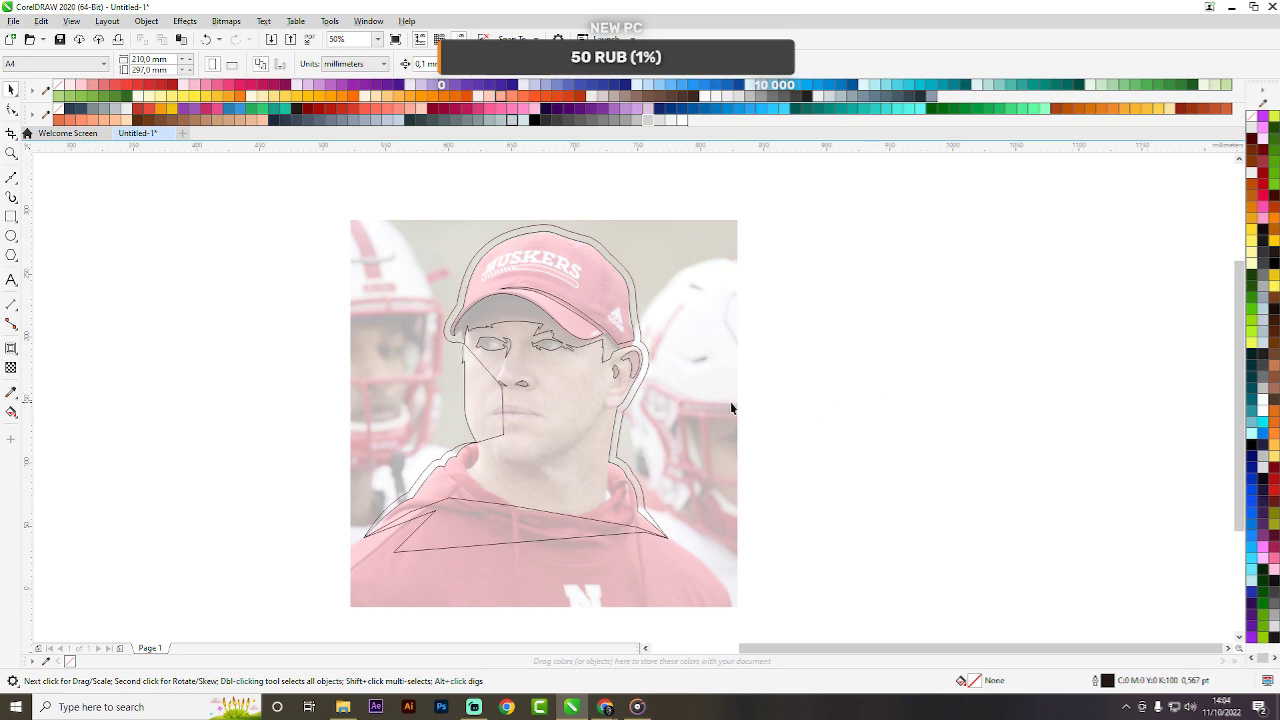
Start a Bézier shape behind the earlobe, curve it around the lobe's lower edge and turn it down at the top of the jaw.
{"action": "scroll", "coordinate": [626, 416], "scroll_direction": "up", "scroll_amount": 2}
{"action": "key", "text": "space"}
{"action": "left_click", "coordinate": [592, 397]}
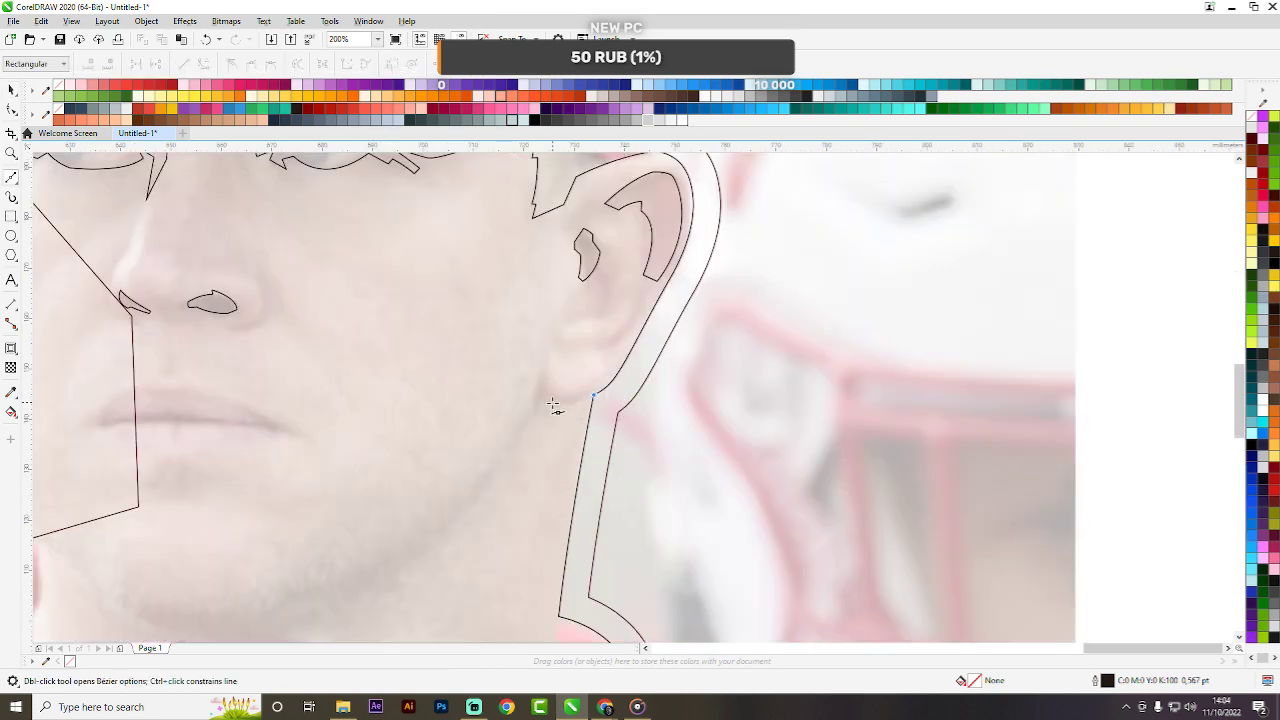
{"action": "left_click_drag", "start_coordinate": [553, 402], "coordinate": [534, 399]}
{"action": "left_click", "coordinate": [545, 358]}
{"action": "left_click_drag", "start_coordinate": [540, 365], "coordinate": [528, 392]}
{"action": "scroll", "coordinate": [527, 404], "scroll_direction": "down", "scroll_amount": 2}
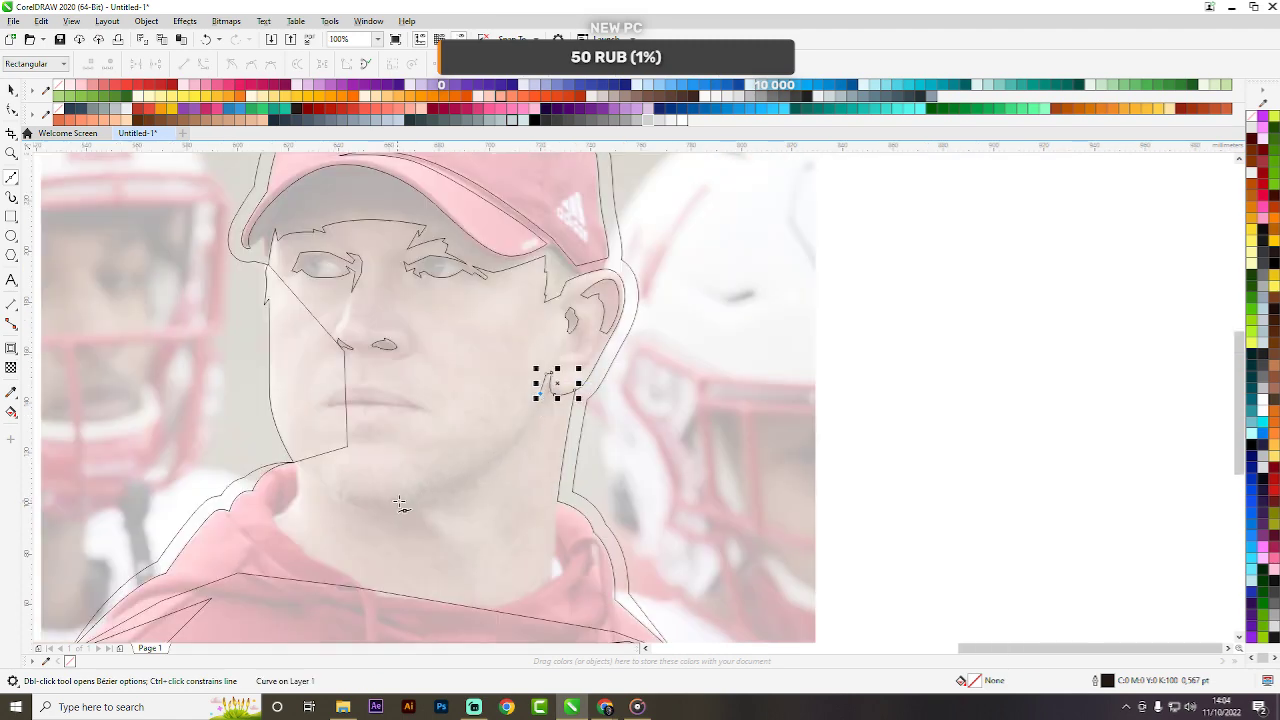
{"action": "left_click_drag", "start_coordinate": [447, 479], "coordinate": [392, 500]}
{"action": "scroll", "coordinate": [392, 500], "scroll_direction": "down", "scroll_amount": 1}
{"action": "scroll", "coordinate": [528, 422], "scroll_direction": "up", "scroll_amount": 2}
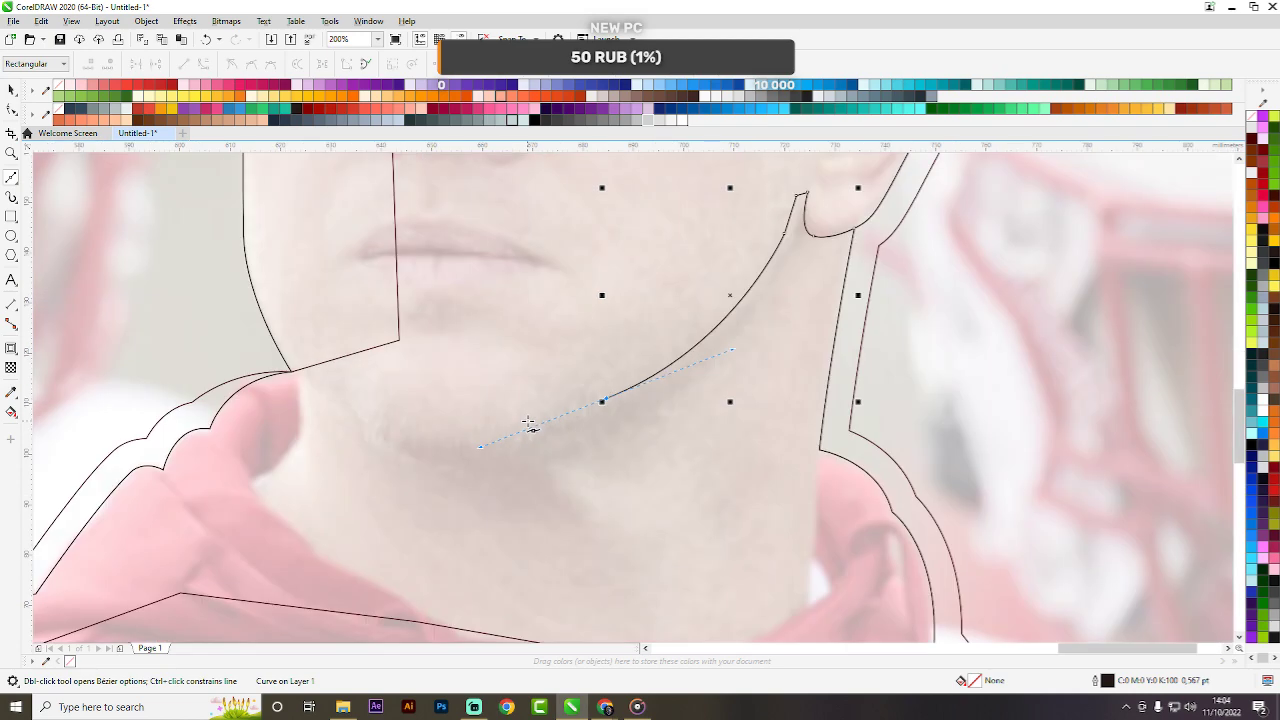
{"action": "left_click_drag", "start_coordinate": [528, 422], "coordinate": [384, 470]}
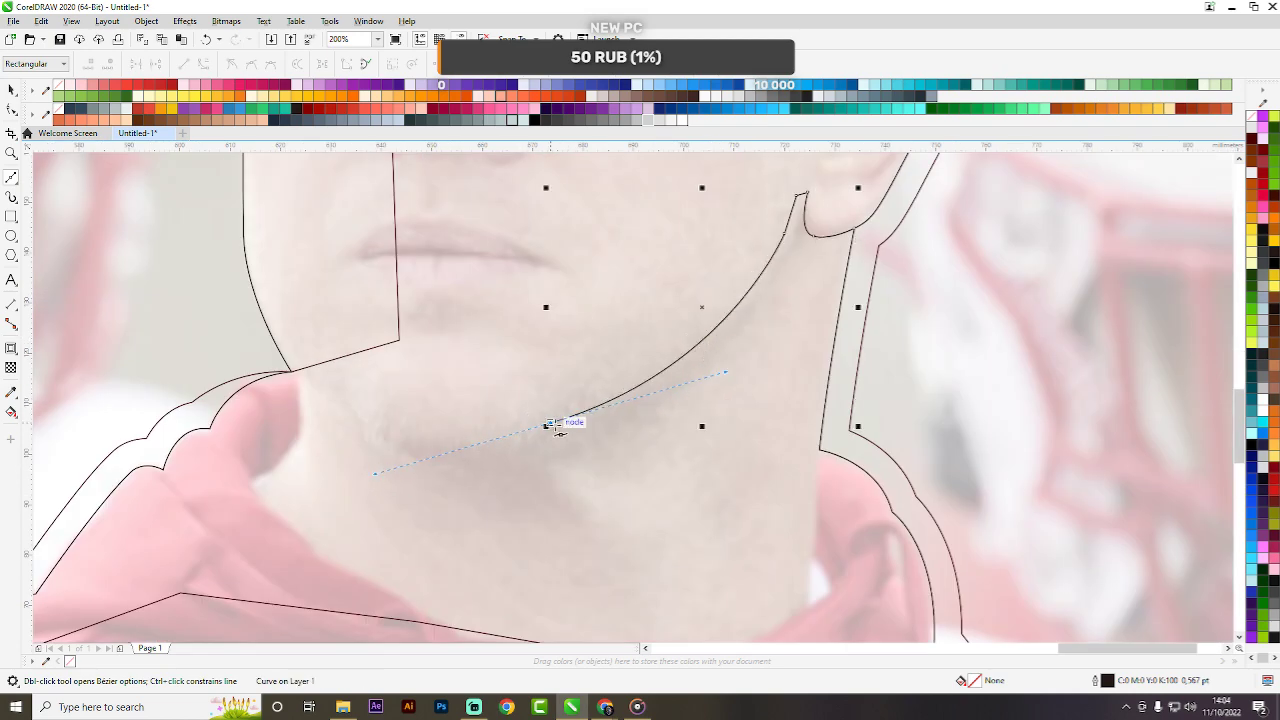
{"action": "key", "text": "ctrl+z"}
Curve the line along the jaw to the chin, add a small notch and continue along the chin's lower edge.
{"action": "left_click_drag", "start_coordinate": [522, 431], "coordinate": [420, 447]}
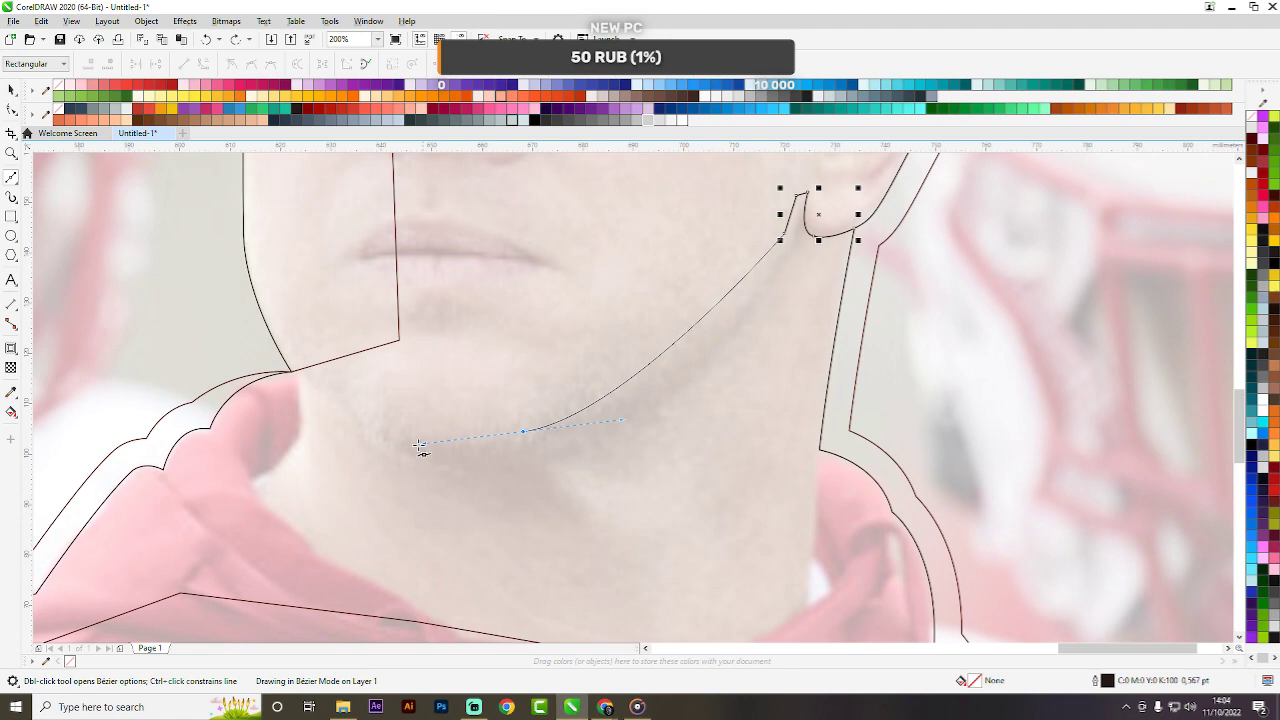
{"action": "key", "text": "space"}
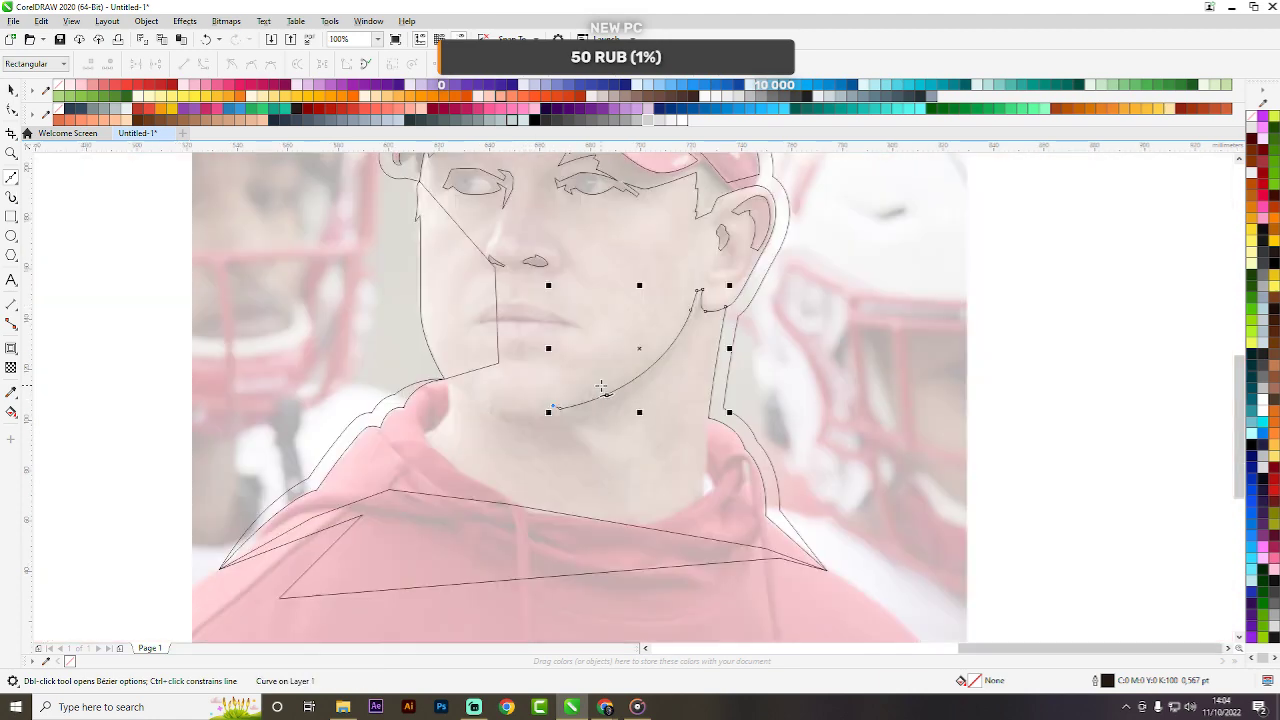
{"action": "scroll", "coordinate": [512, 429], "scroll_direction": "down", "scroll_amount": 1}
{"action": "scroll", "coordinate": [512, 418], "scroll_direction": "up", "scroll_amount": 2}
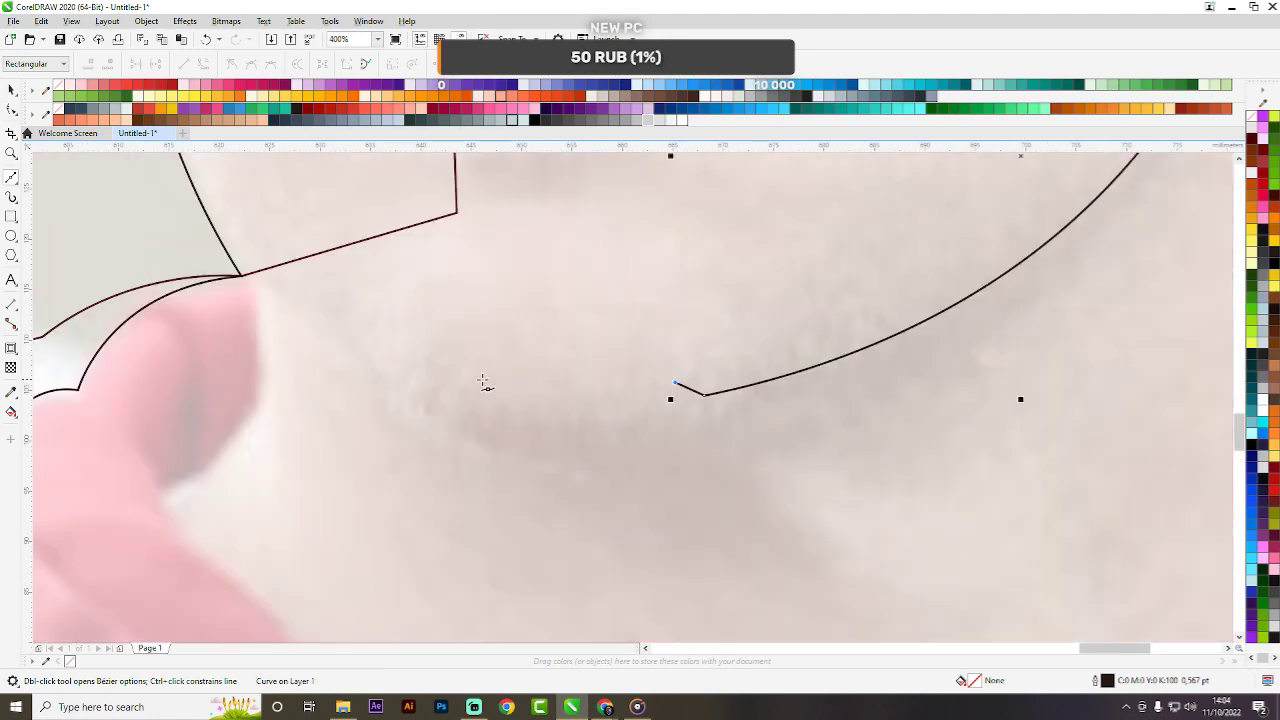
{"action": "left_click_drag", "start_coordinate": [430, 352], "coordinate": [274, 306]}
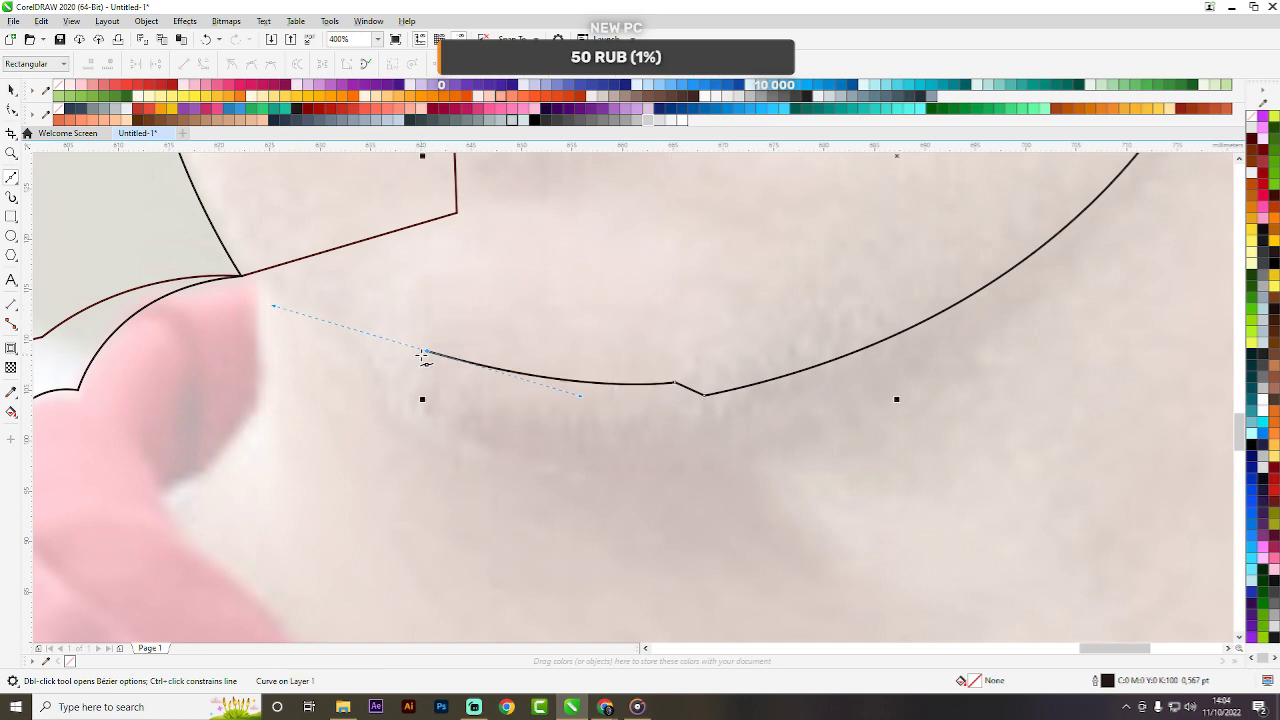
{"action": "double_click", "coordinate": [427, 352]}
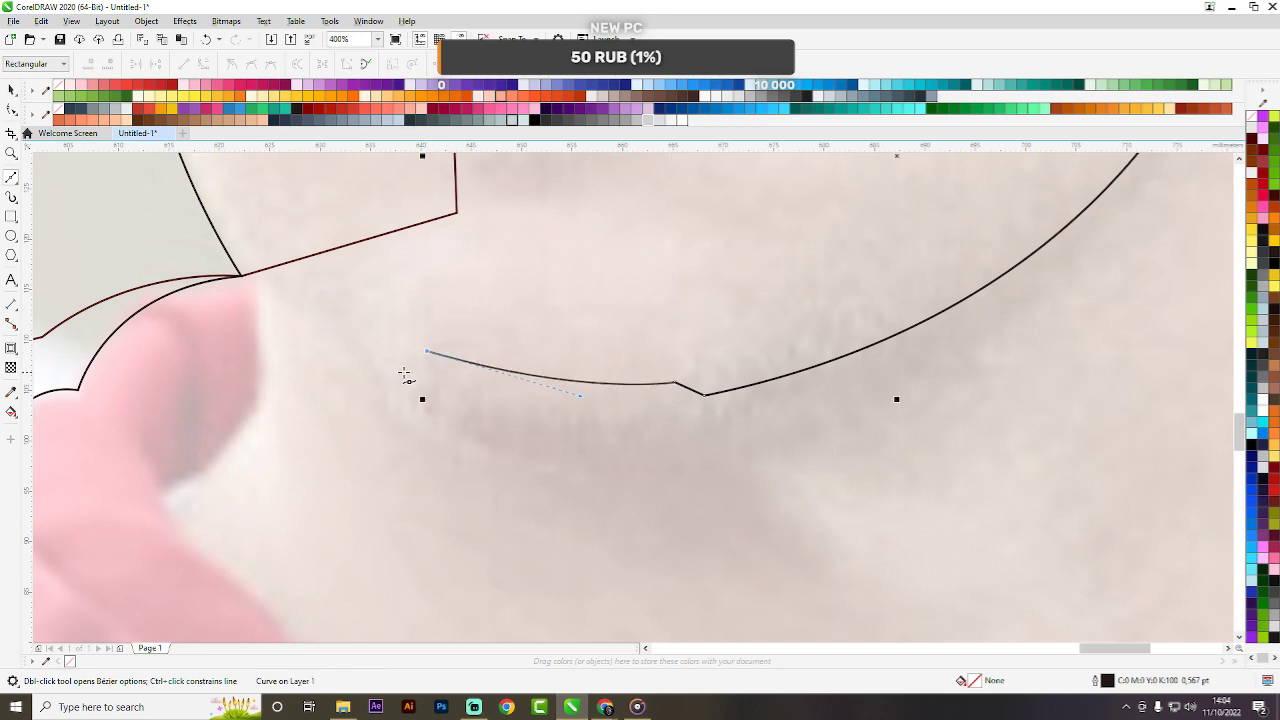
Turn the line back with a short segment and run it under the chin in curved passes that leave a thin pointed sliver.
{"action": "left_click", "coordinate": [403, 371]}
{"action": "left_click_drag", "start_coordinate": [707, 461], "coordinate": [812, 467]}
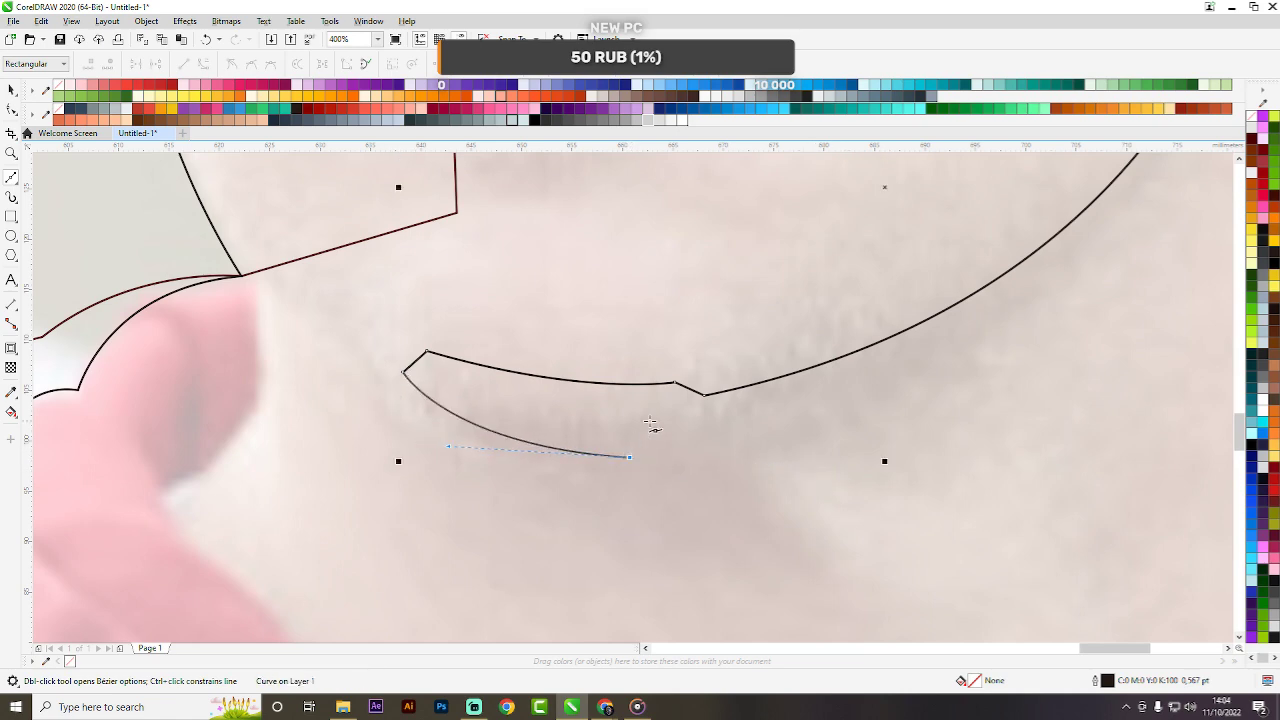
{"action": "scroll", "coordinate": [640, 430], "scroll_direction": "down", "scroll_amount": 2}
{"action": "scroll", "coordinate": [533, 418], "scroll_direction": "up", "scroll_amount": 2}
{"action": "left_click_drag", "start_coordinate": [484, 386], "coordinate": [393, 302]}
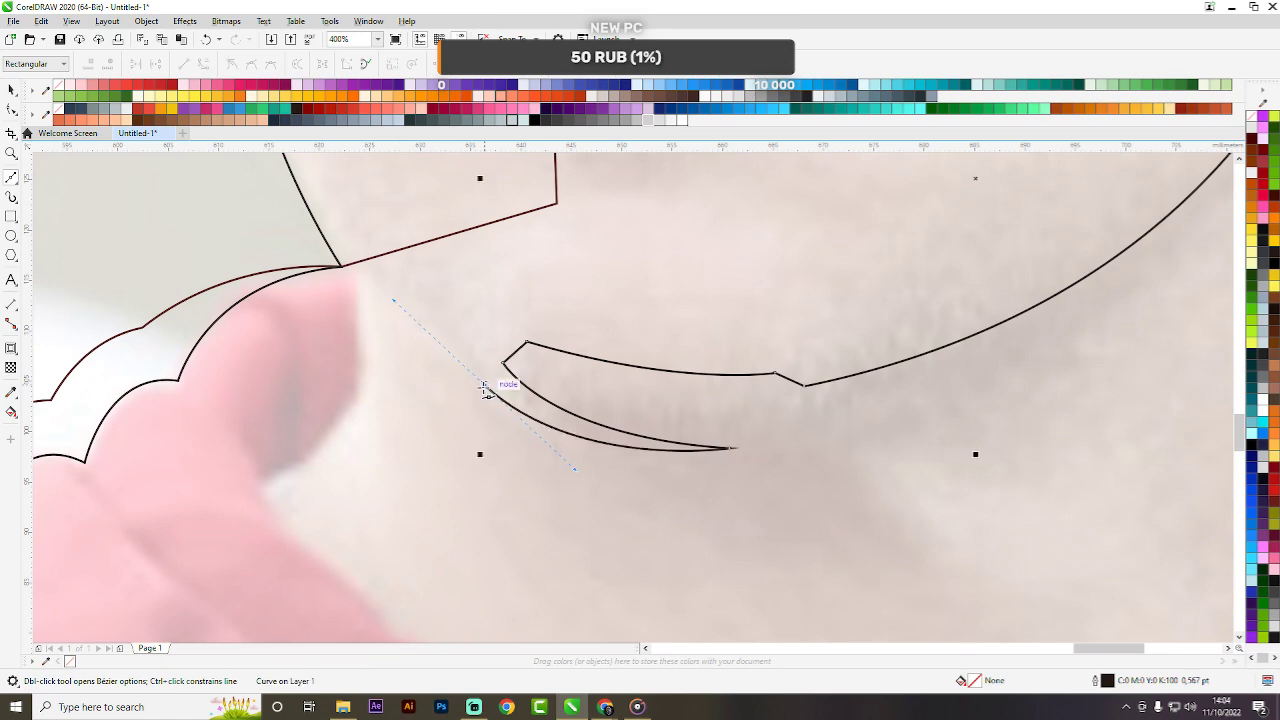
{"action": "scroll", "coordinate": [491, 383], "scroll_direction": "down", "scroll_amount": 1}
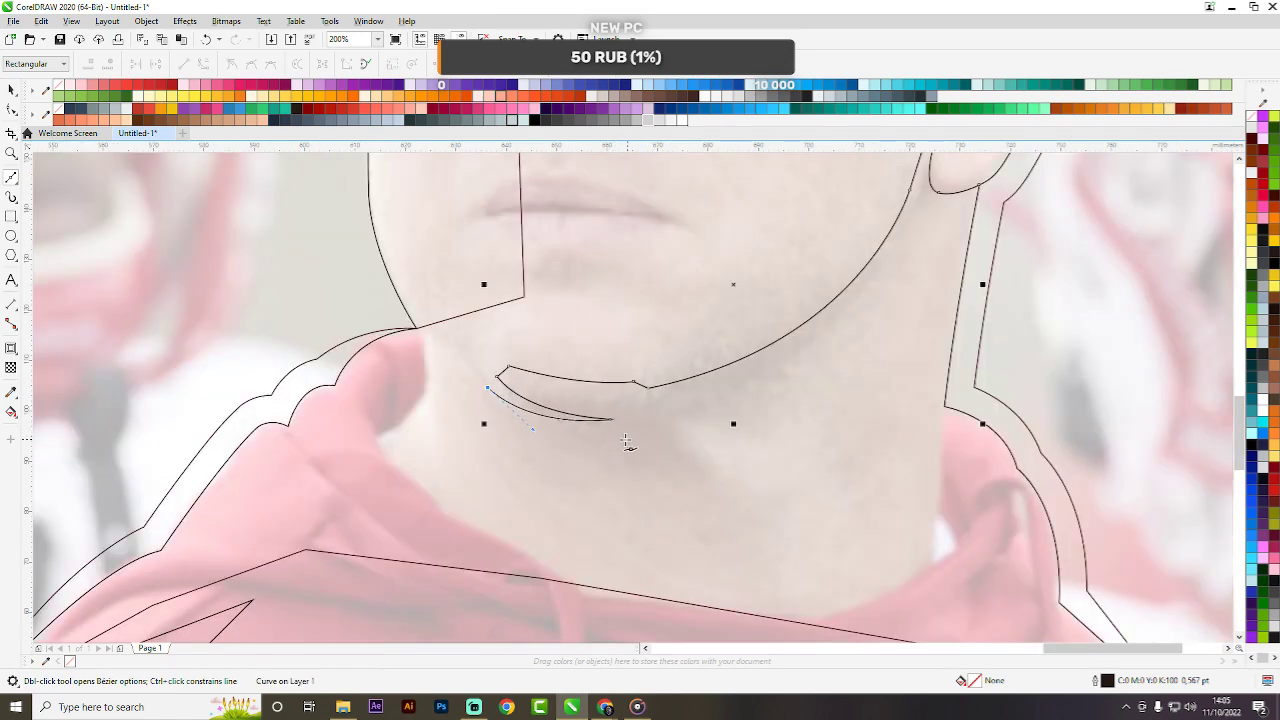
{"action": "left_click_drag", "start_coordinate": [602, 437], "coordinate": [695, 437]}
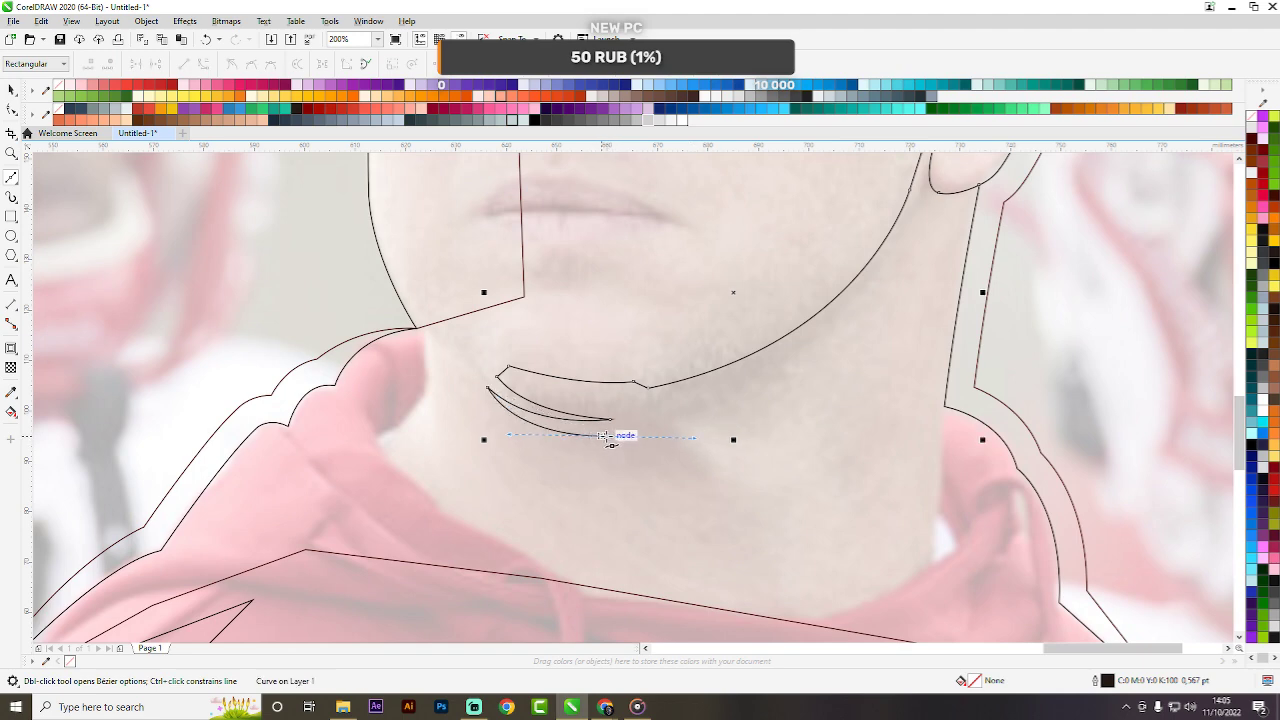
{"action": "double_click", "coordinate": [606, 436]}
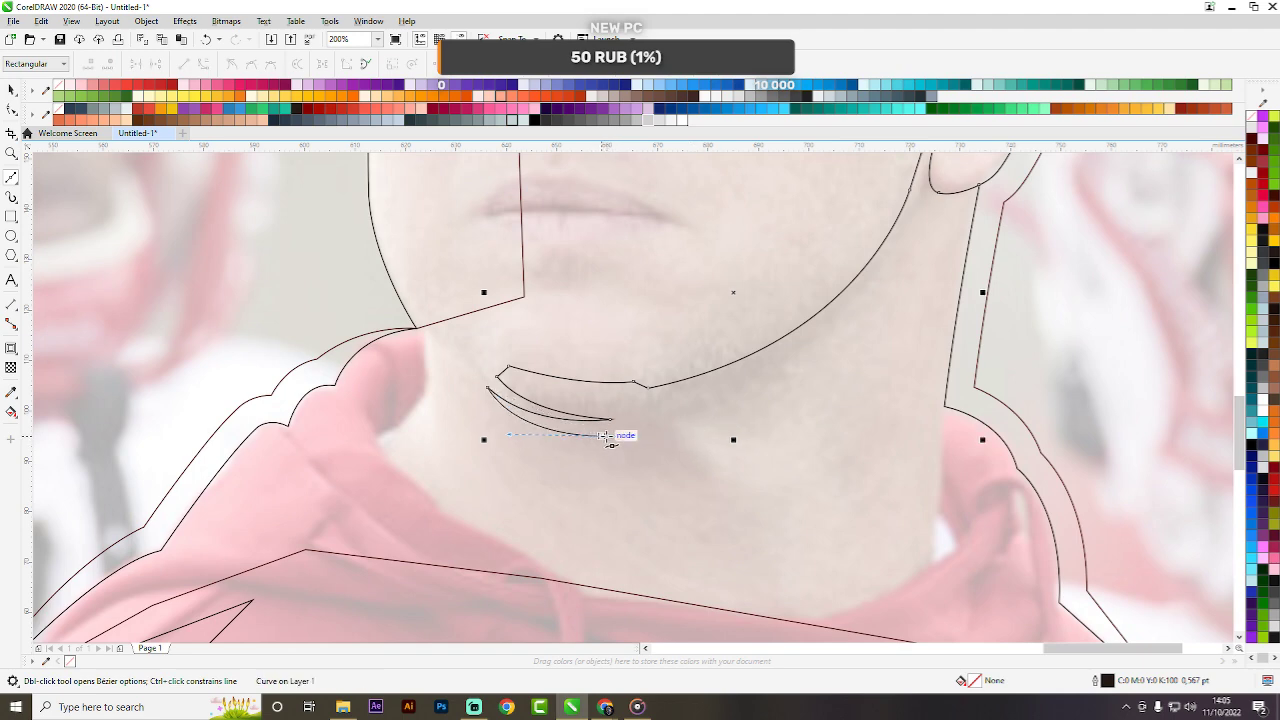
Run the line straight down the front of the neck and turn it back up to form a narrow spike.
{"action": "left_click", "coordinate": [666, 556]}
{"action": "scroll", "coordinate": [666, 557], "scroll_direction": "down", "scroll_amount": 2}
{"action": "scroll", "coordinate": [630, 425], "scroll_direction": "up", "scroll_amount": 1}
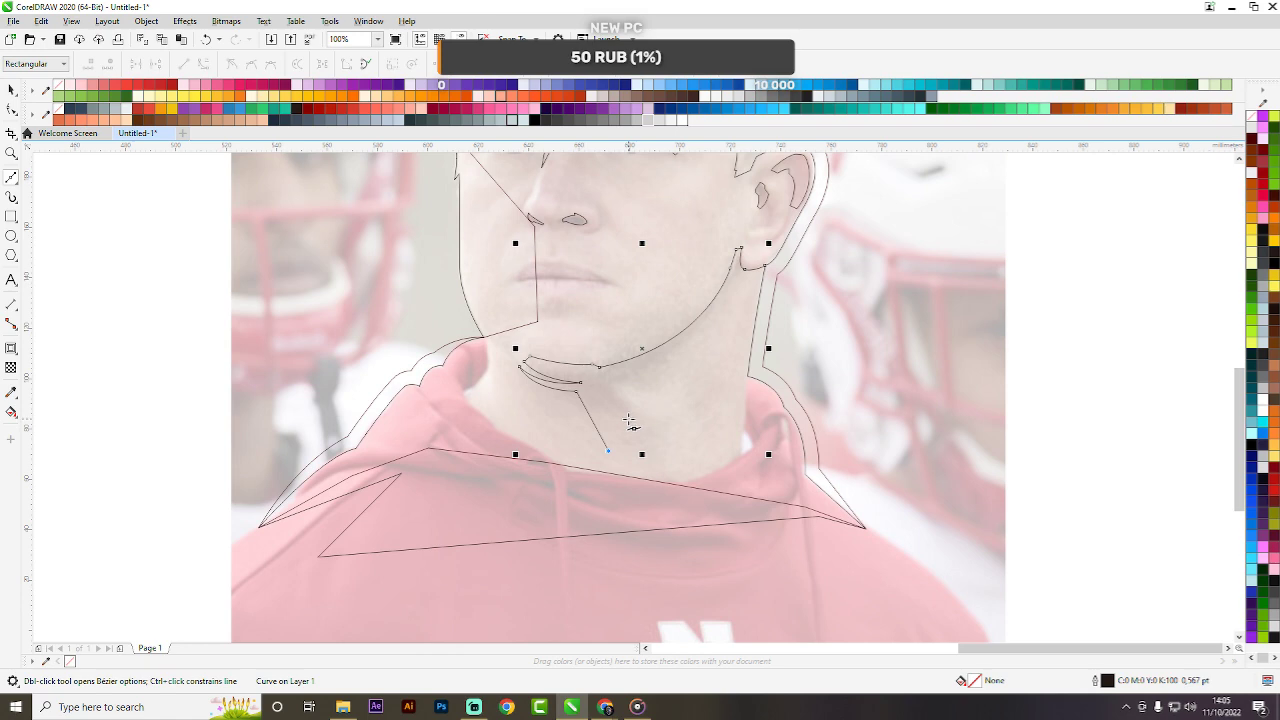
{"action": "scroll", "coordinate": [628, 420], "scroll_direction": "up", "scroll_amount": 1}
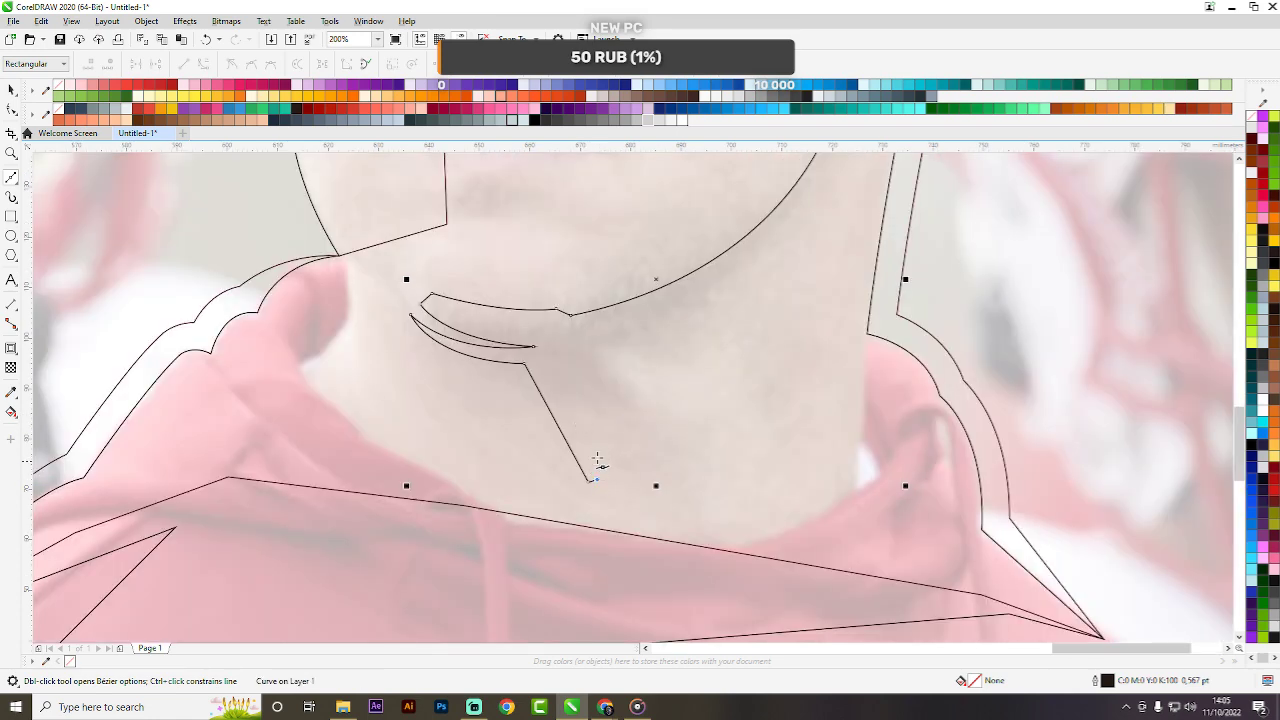
{"action": "scroll", "coordinate": [620, 420], "scroll_direction": "down", "scroll_amount": 2}
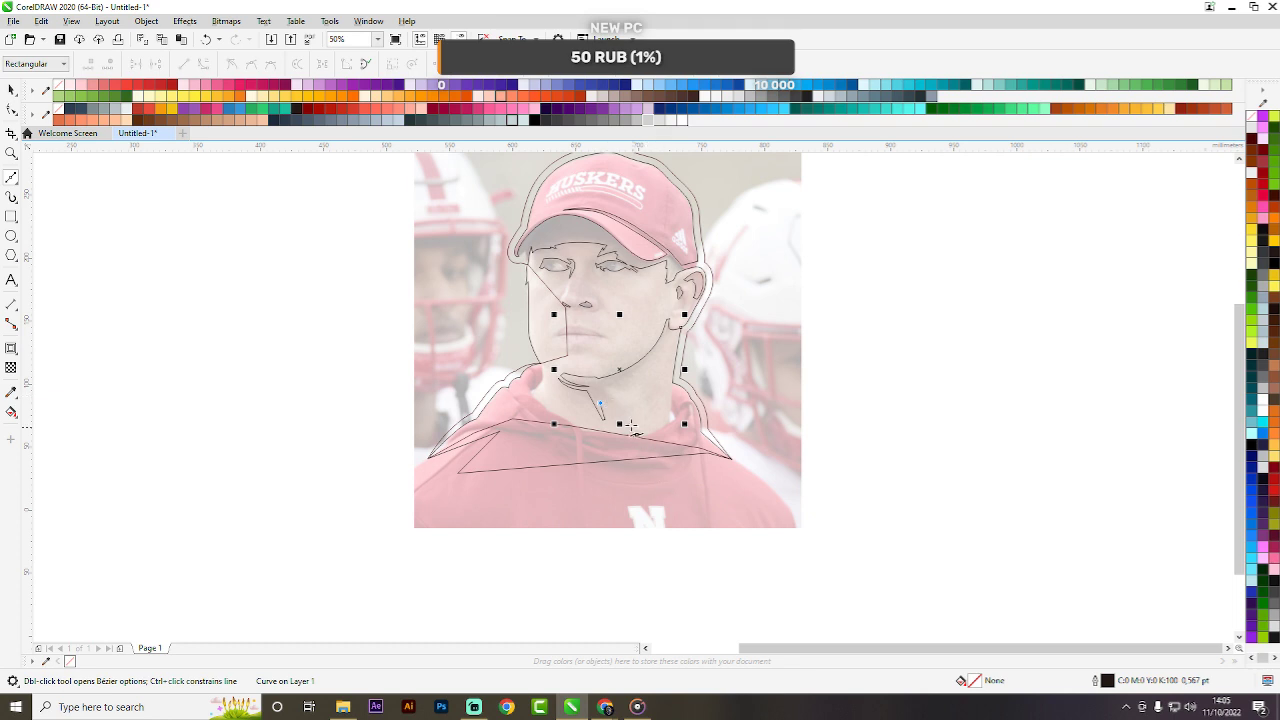
{"action": "scroll", "coordinate": [626, 424], "scroll_direction": "up", "scroll_amount": 1}
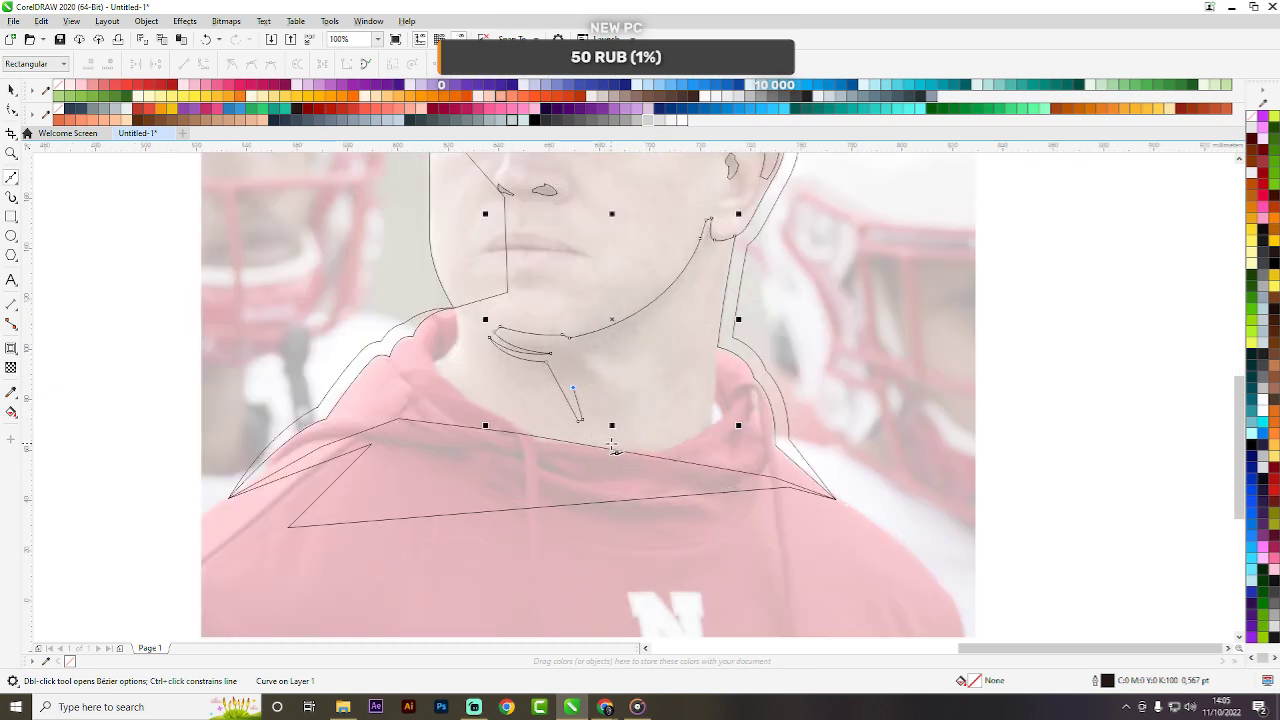
Take the line down to the collar, curve it along the hood's neckline and bring it up to the neck's outer edge.
{"action": "left_click", "coordinate": [609, 459]}
{"action": "left_click_drag", "start_coordinate": [729, 409], "coordinate": [747, 283]}
{"action": "scroll", "coordinate": [720, 390], "scroll_direction": "up", "scroll_amount": 1}
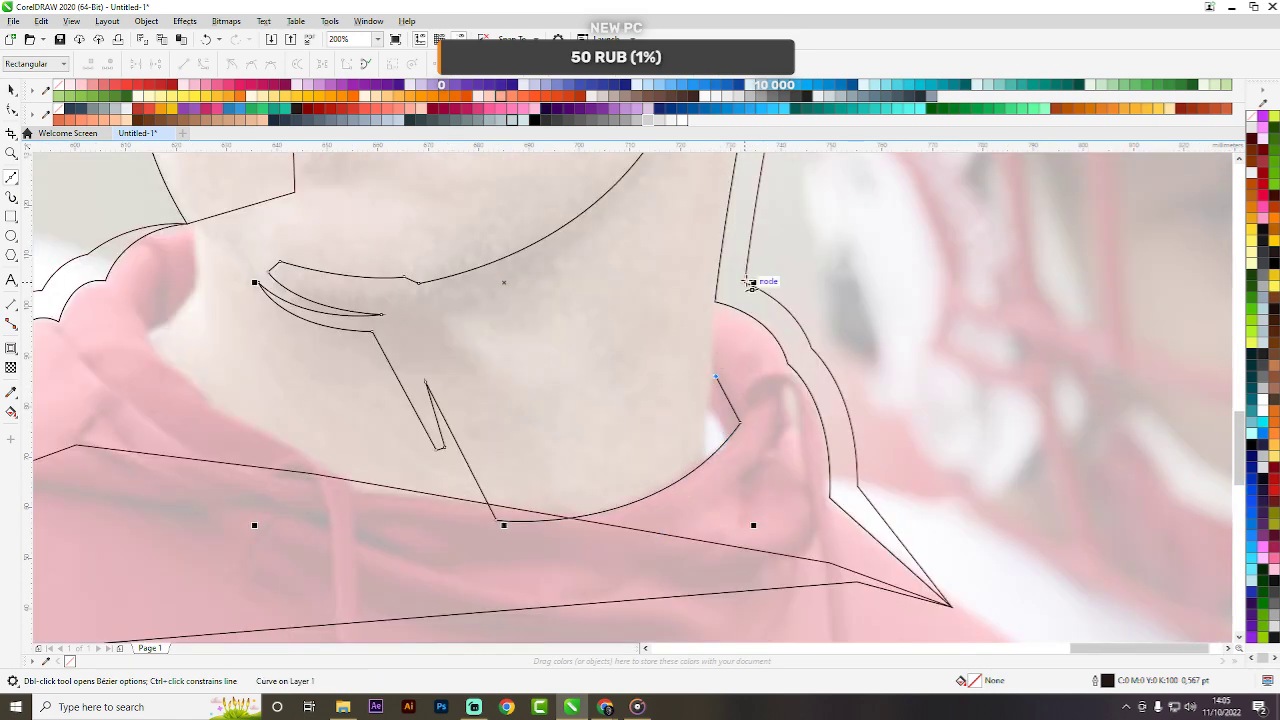
{"action": "key", "text": "ctrl+z"}
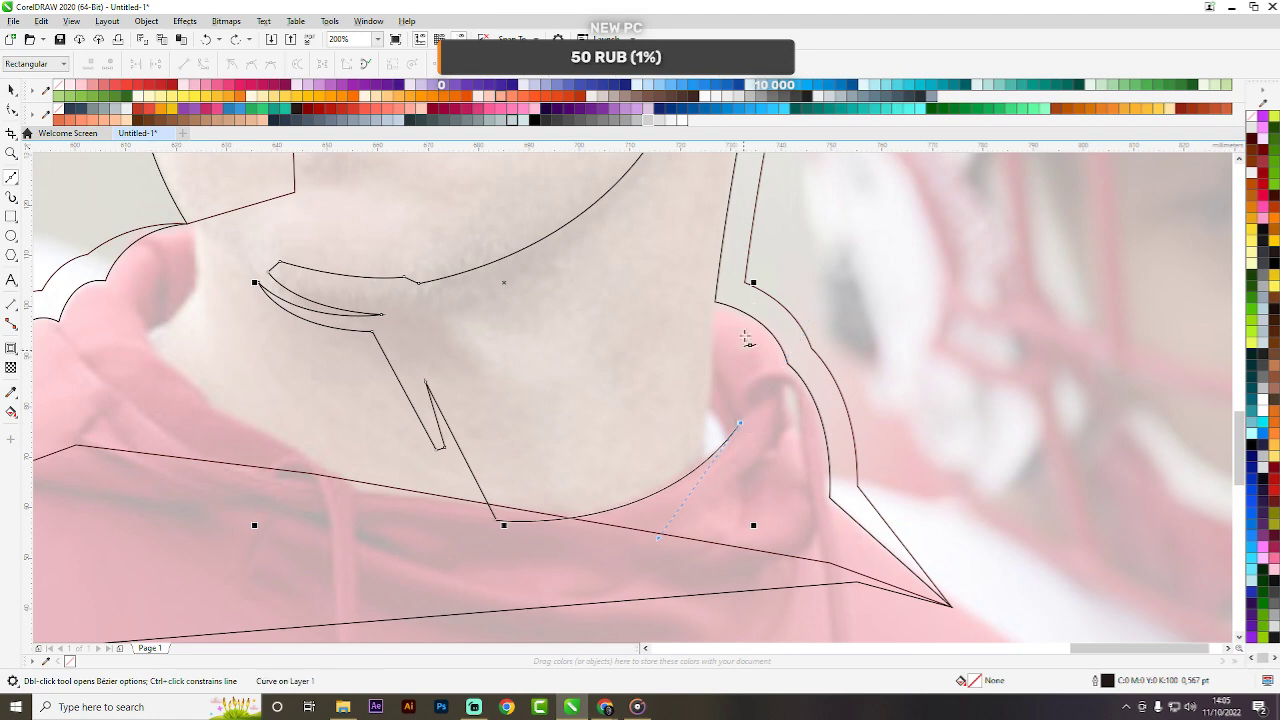
{"action": "left_click", "coordinate": [752, 283]}
{"action": "scroll", "coordinate": [757, 277], "scroll_direction": "down", "scroll_amount": 1}
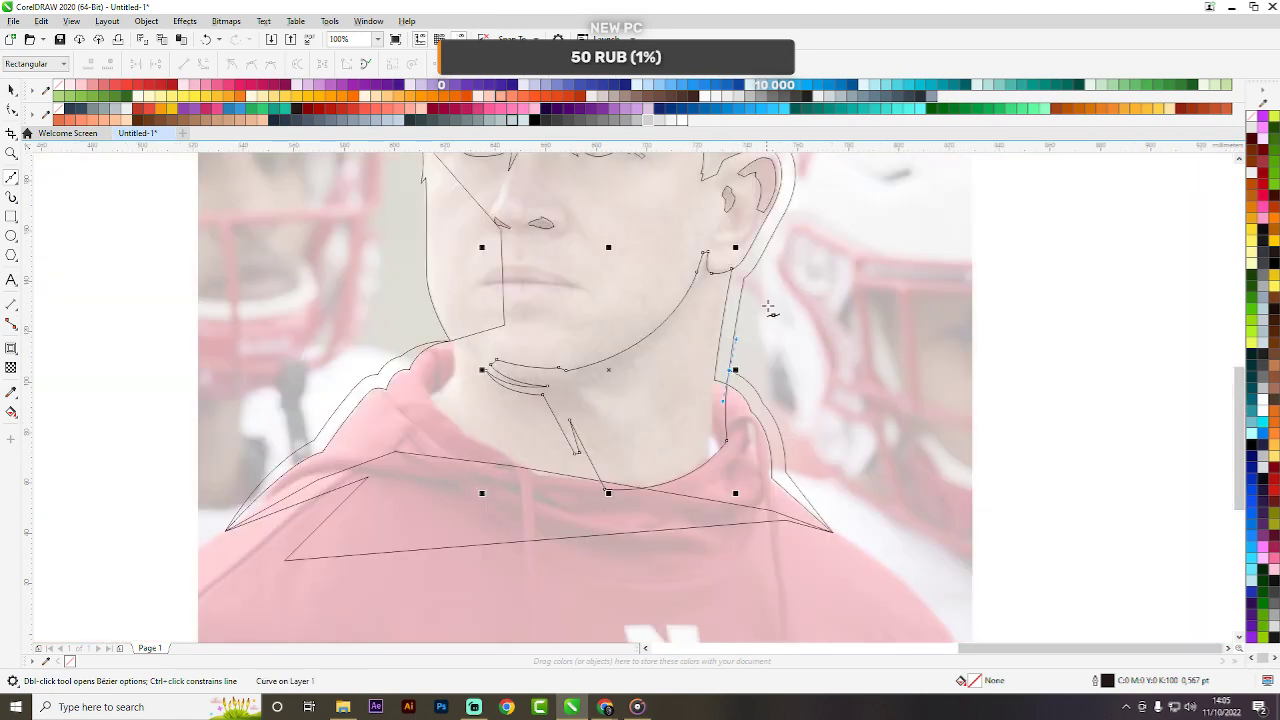
Subtract the closed jaw-and-neck shape from the man's inner silhouette and clear the selection.
{"action": "key", "text": "space"}
{"action": "key", "text": "ctrl+z"}
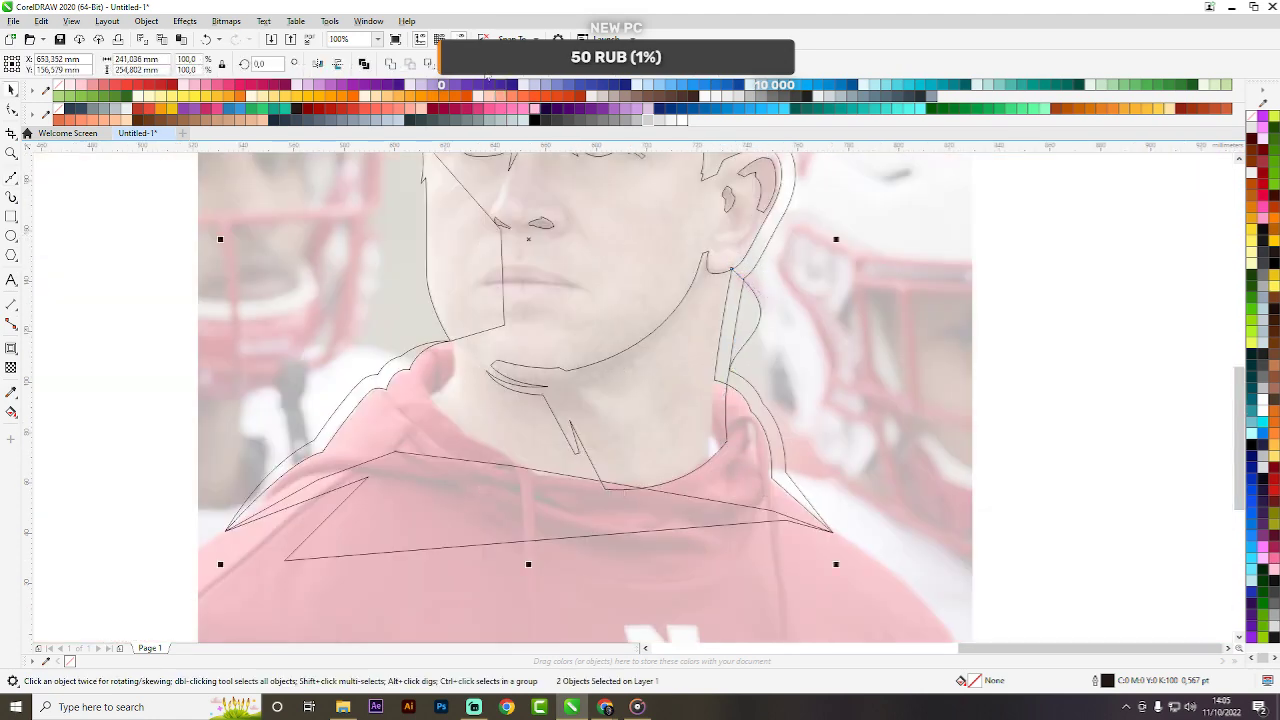
{"action": "key", "text": "ctrl+z"}
{"action": "scroll", "coordinate": [634, 342], "scroll_direction": "down", "scroll_amount": 2}
{"action": "left_click", "coordinate": [781, 358]}
{"action": "scroll", "coordinate": [649, 352], "scroll_direction": "up", "scroll_amount": 1}
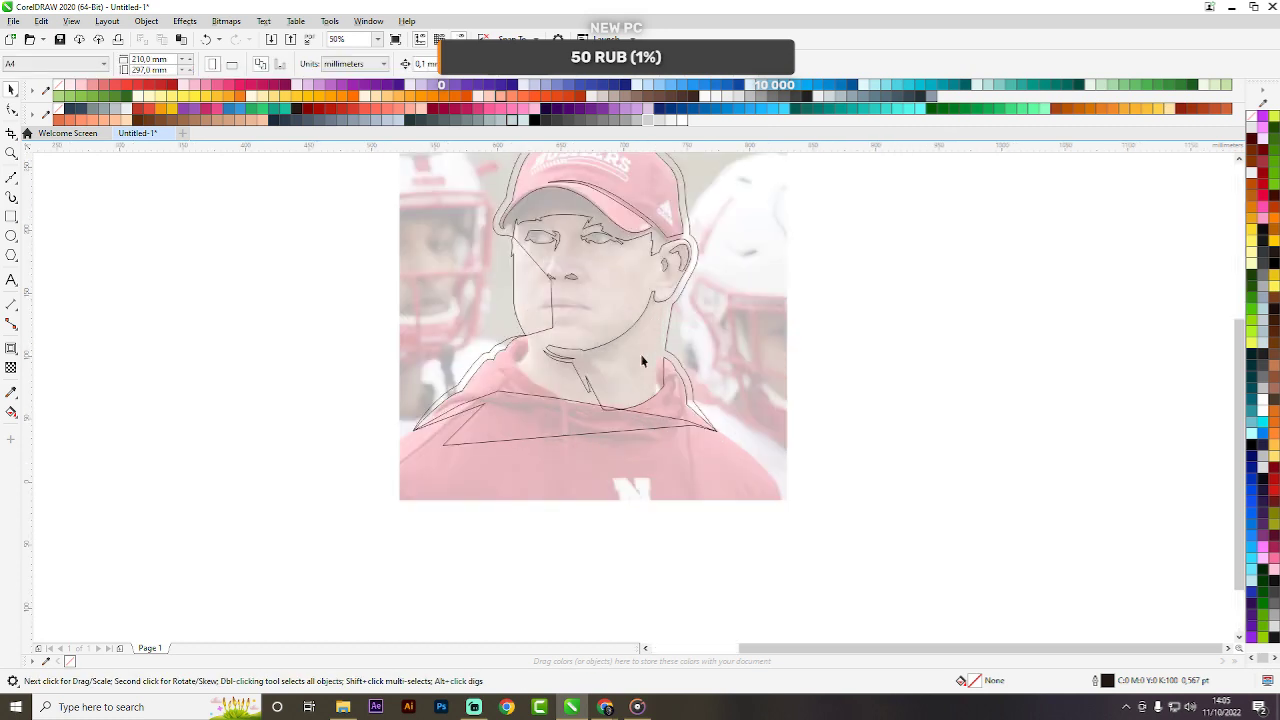
{"action": "scroll", "coordinate": [643, 361], "scroll_direction": "up", "scroll_amount": 1}
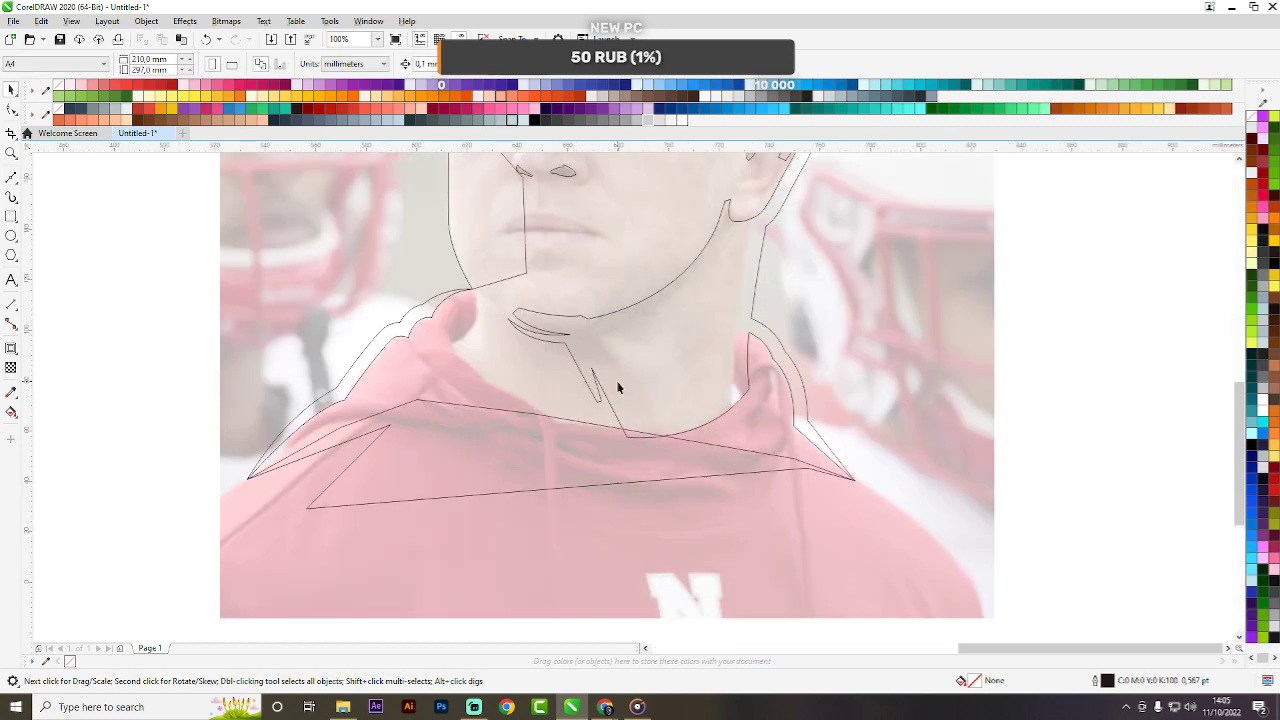
{"action": "key", "text": "space"}
{"action": "left_click", "coordinate": [627, 437]}
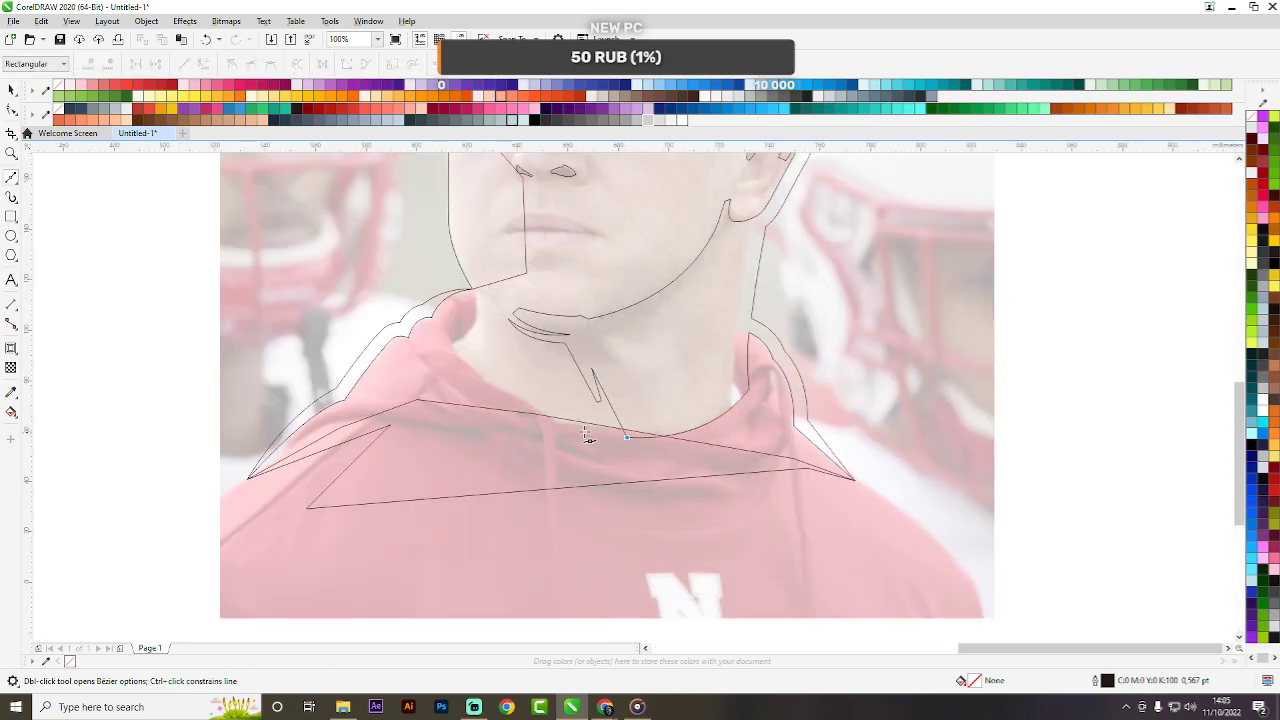
{"action": "left_click", "coordinate": [449, 358]}
{"action": "key", "text": "space"}
{"action": "key", "text": "space"}
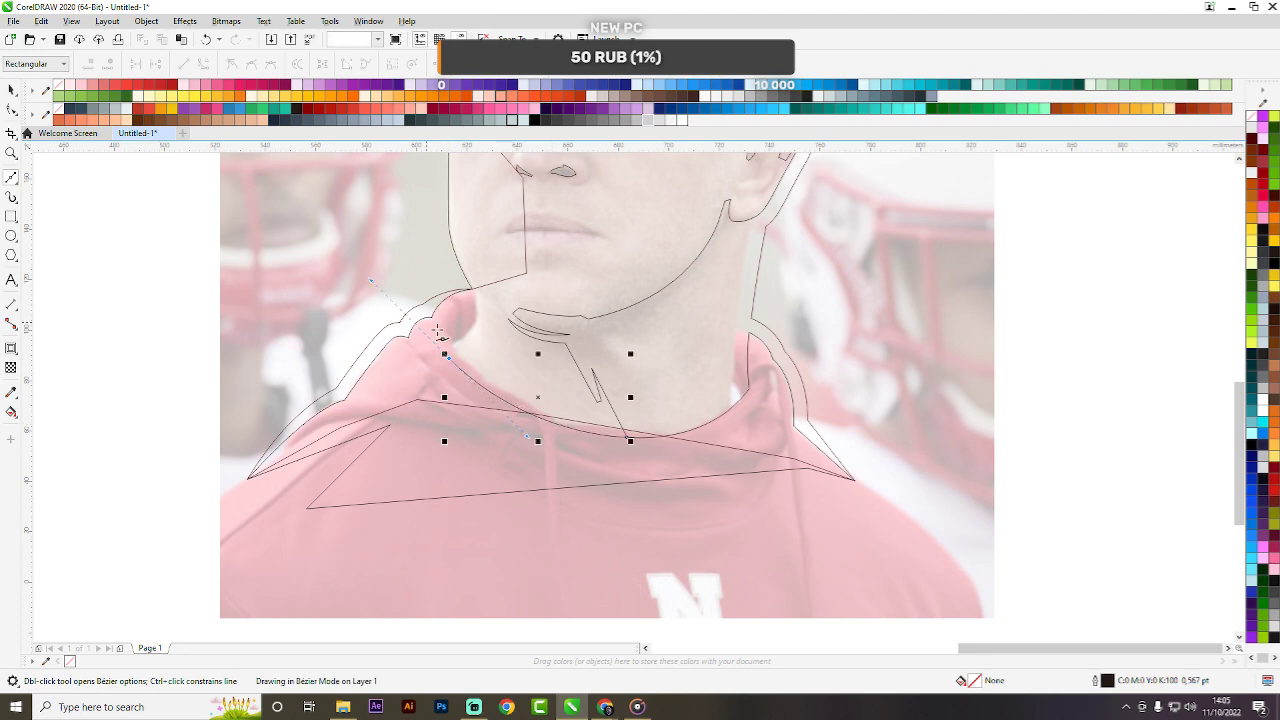
{"action": "key", "text": "ctrl+z"}
Start a Bézier shape at the neckline's lowest corner, curve it along the hood's other side and up its inner edge to the jaw.
{"action": "left_click", "coordinate": [627, 437]}
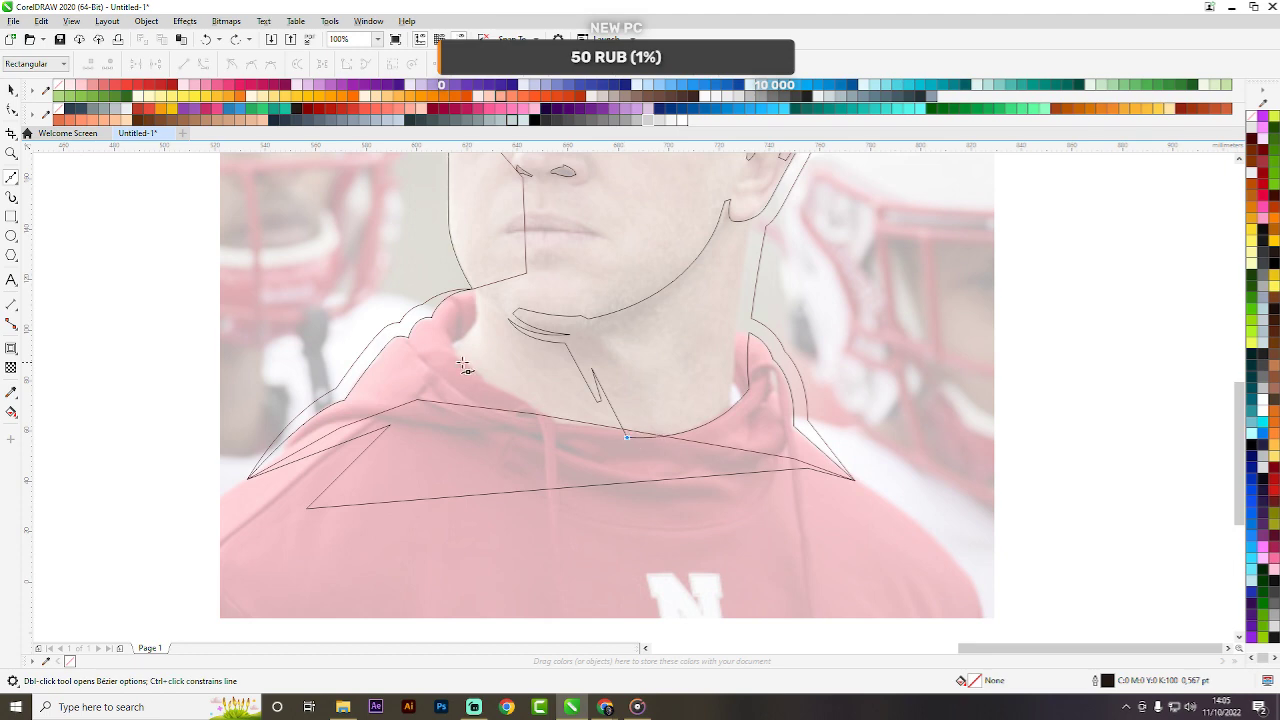
{"action": "left_click_drag", "start_coordinate": [432, 346], "coordinate": [380, 274]}
{"action": "key", "text": "space"}
{"action": "key", "text": "space"}
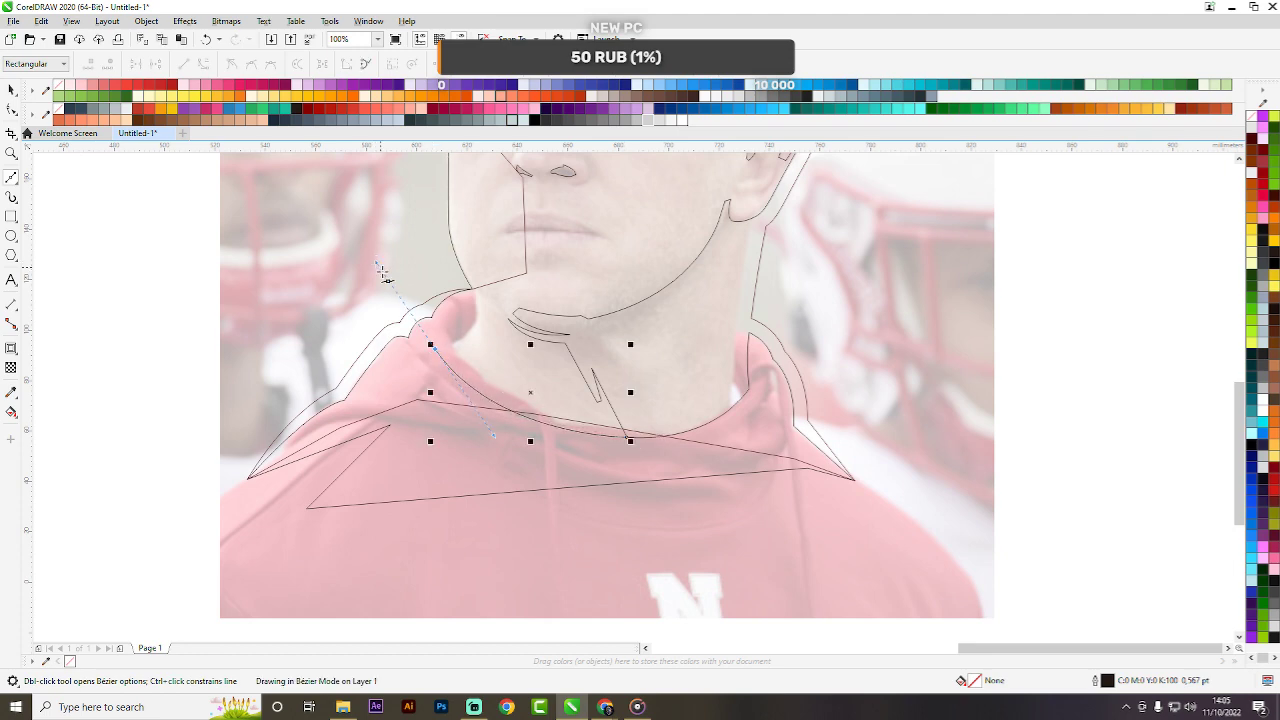
{"action": "scroll", "coordinate": [476, 322], "scroll_direction": "up", "scroll_amount": 1}
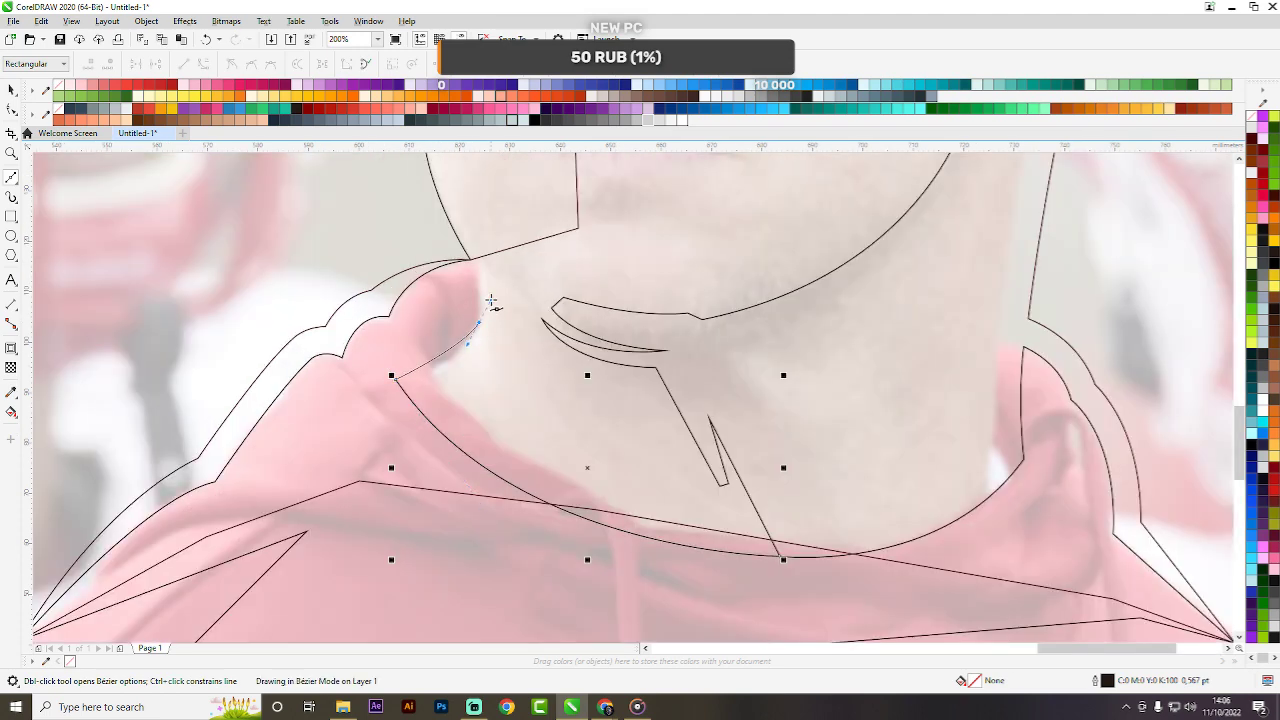
{"action": "scroll", "coordinate": [500, 275], "scroll_direction": "down", "scroll_amount": 1}
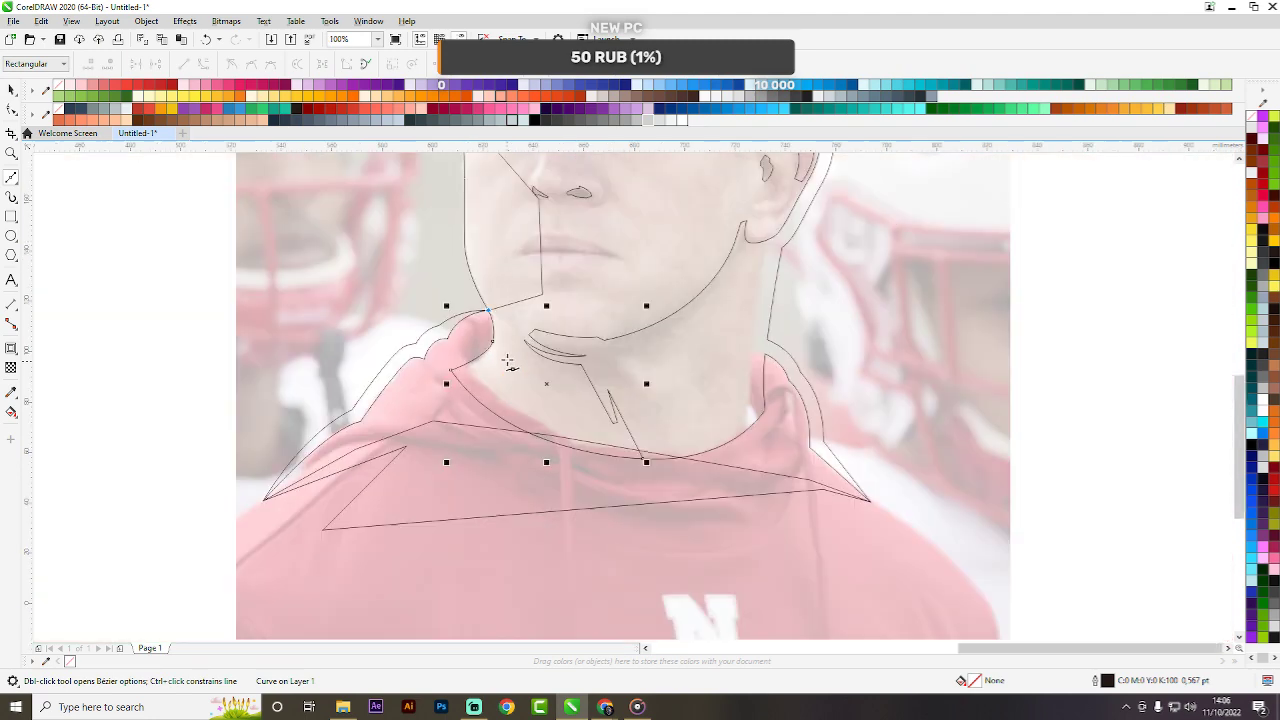
Carry the line outside the face's far side, back in at the temple and across the shaded underside of the cap brim.
{"action": "scroll", "coordinate": [495, 320], "scroll_direction": "down", "scroll_amount": 2}
{"action": "scroll", "coordinate": [510, 315], "scroll_direction": "up", "scroll_amount": 1}
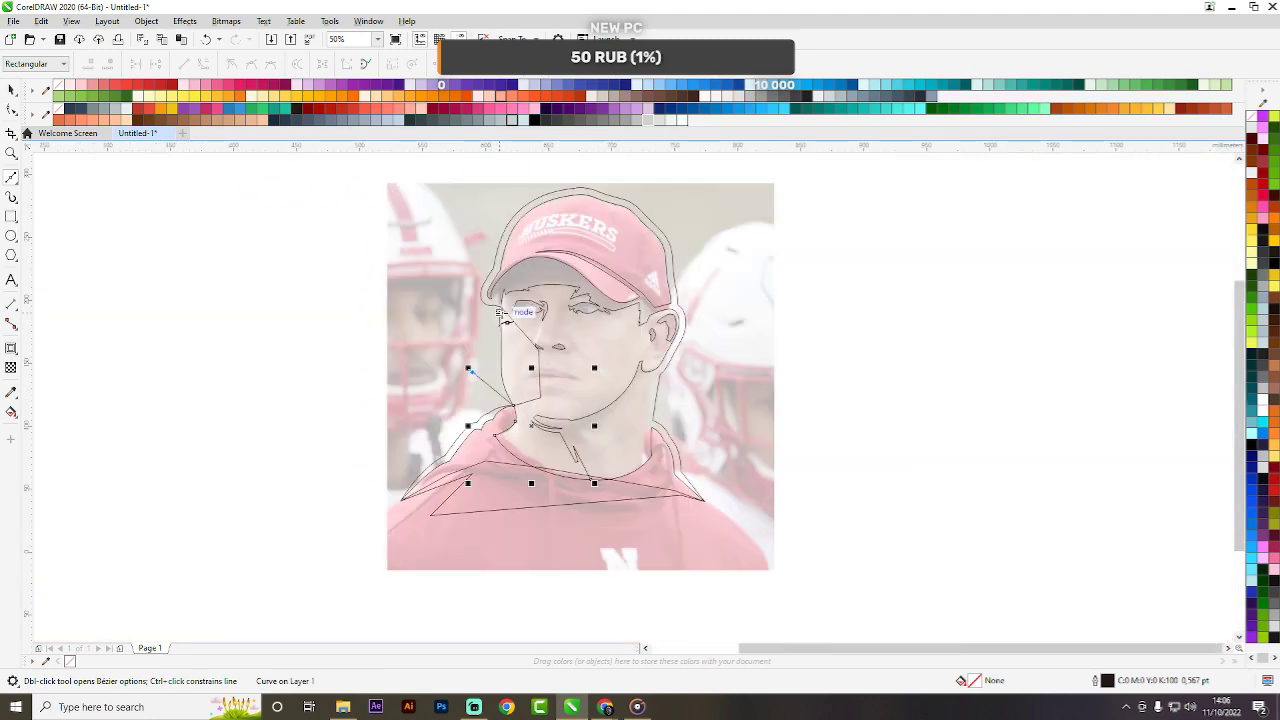
{"action": "scroll", "coordinate": [505, 287], "scroll_direction": "up", "scroll_amount": 2}
{"action": "left_click", "coordinate": [505, 287]}
{"action": "left_click", "coordinate": [572, 235]}
{"action": "left_click", "coordinate": [725, 226]}
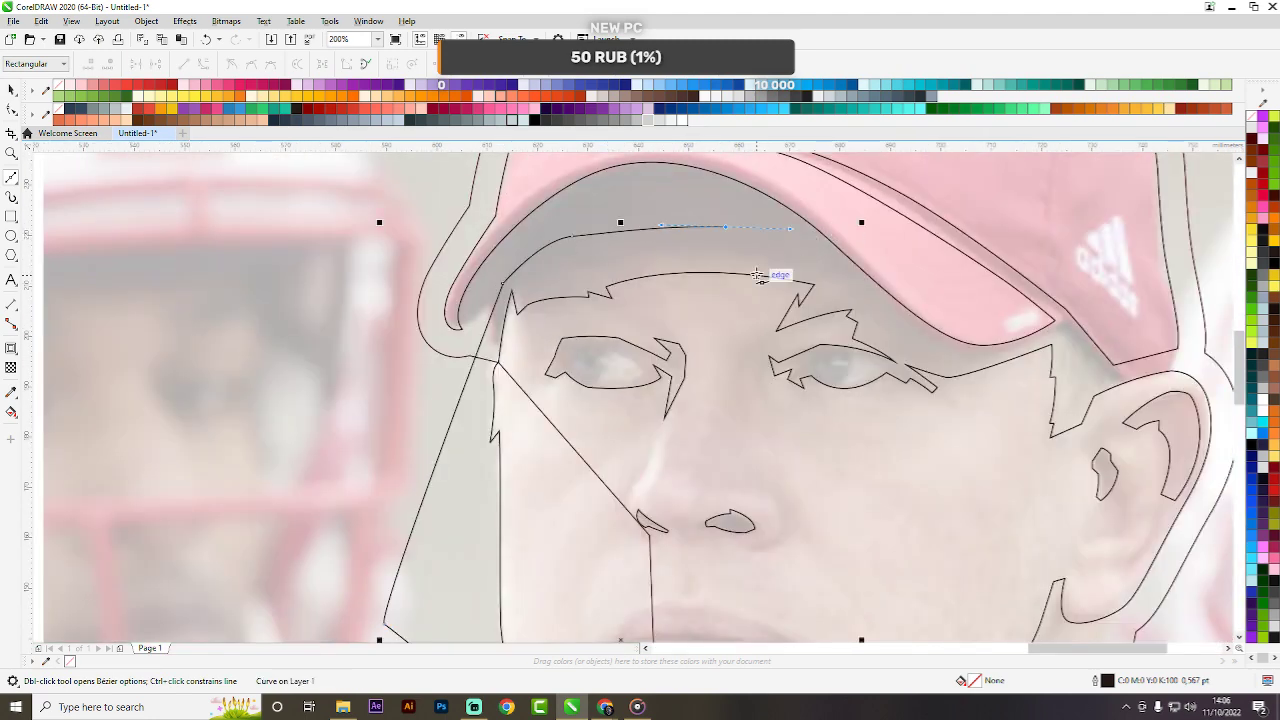
Continue the line down along the brim's lower edge and below the cap toward the top of the ear.
{"action": "scroll", "coordinate": [798, 289], "scroll_direction": "down", "scroll_amount": 1}
{"action": "scroll", "coordinate": [860, 317], "scroll_direction": "up", "scroll_amount": 1}
{"action": "left_click", "coordinate": [856, 314]}
{"action": "left_click_drag", "start_coordinate": [902, 328], "coordinate": [955, 326]}
{"action": "left_click", "coordinate": [1003, 305]}
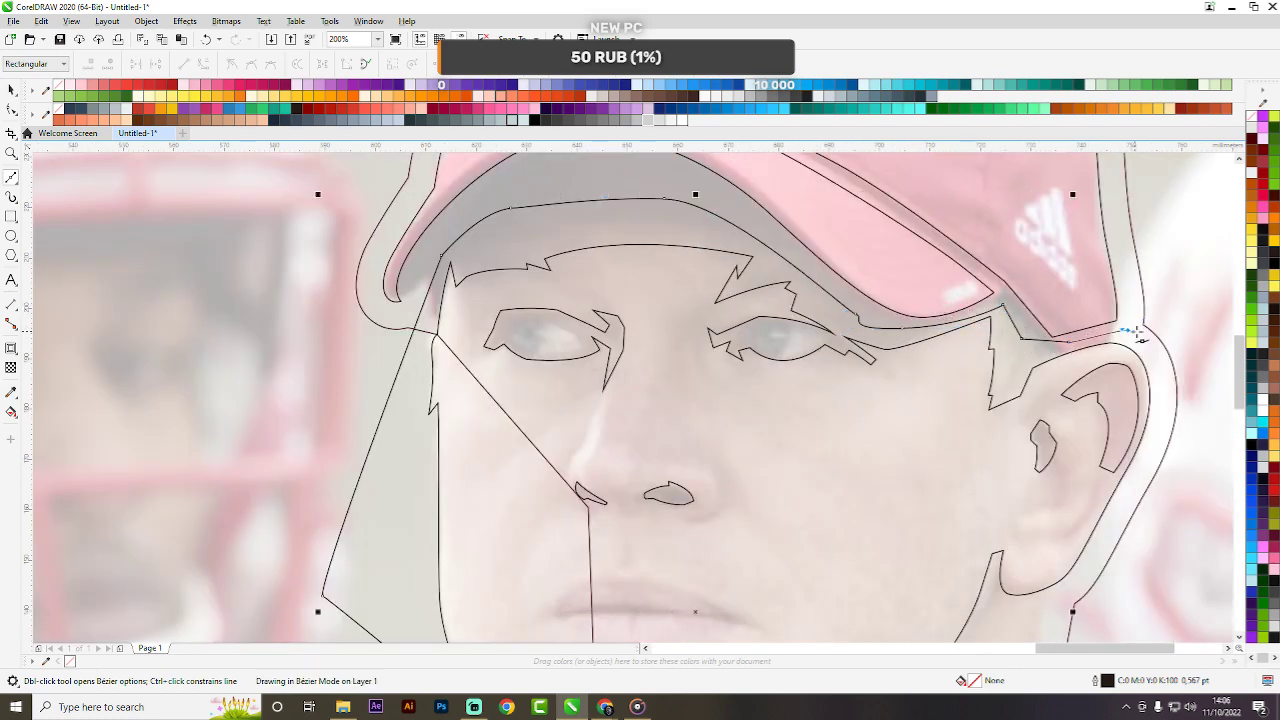
Bring the line down outside the ear, back in across the neck and close the shape at the neckline's lowest corner.
{"action": "scroll", "coordinate": [963, 370], "scroll_direction": "down", "scroll_amount": 2}
{"action": "left_click", "coordinate": [894, 356]}
{"action": "scroll", "coordinate": [832, 381], "scroll_direction": "up", "scroll_amount": 1}
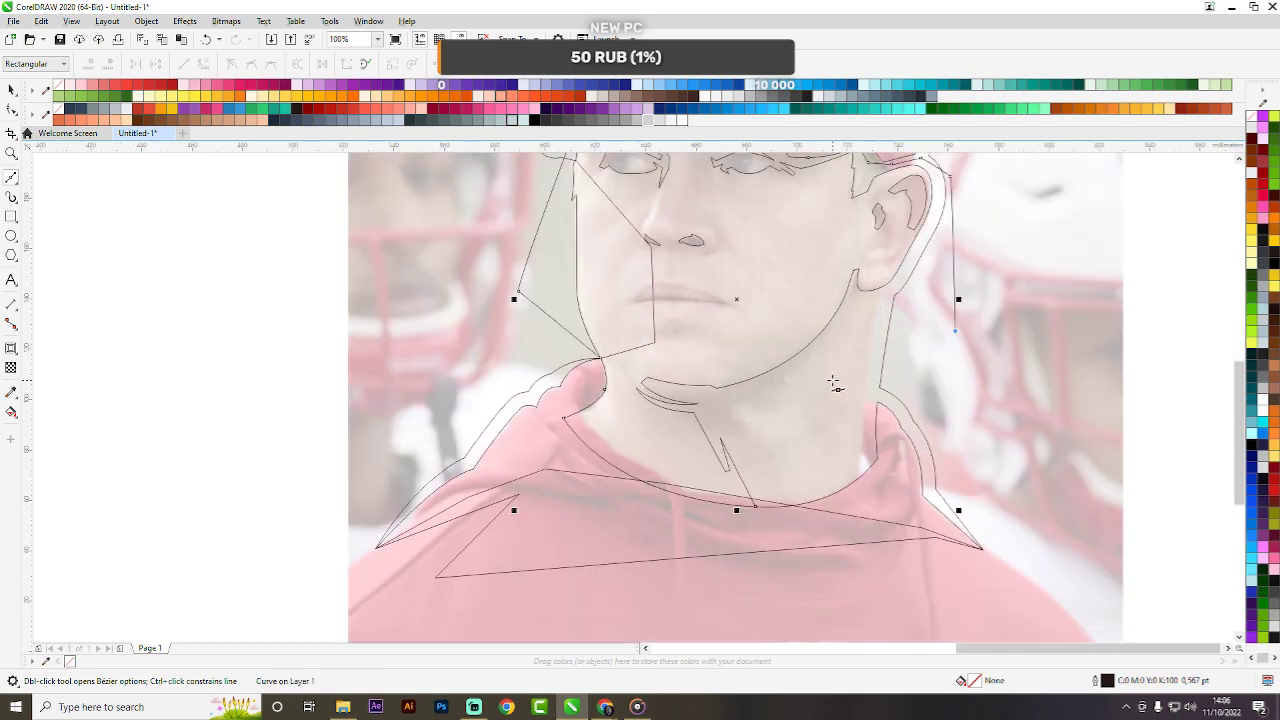
{"action": "left_click", "coordinate": [794, 372]}
{"action": "left_click", "coordinate": [757, 508]}
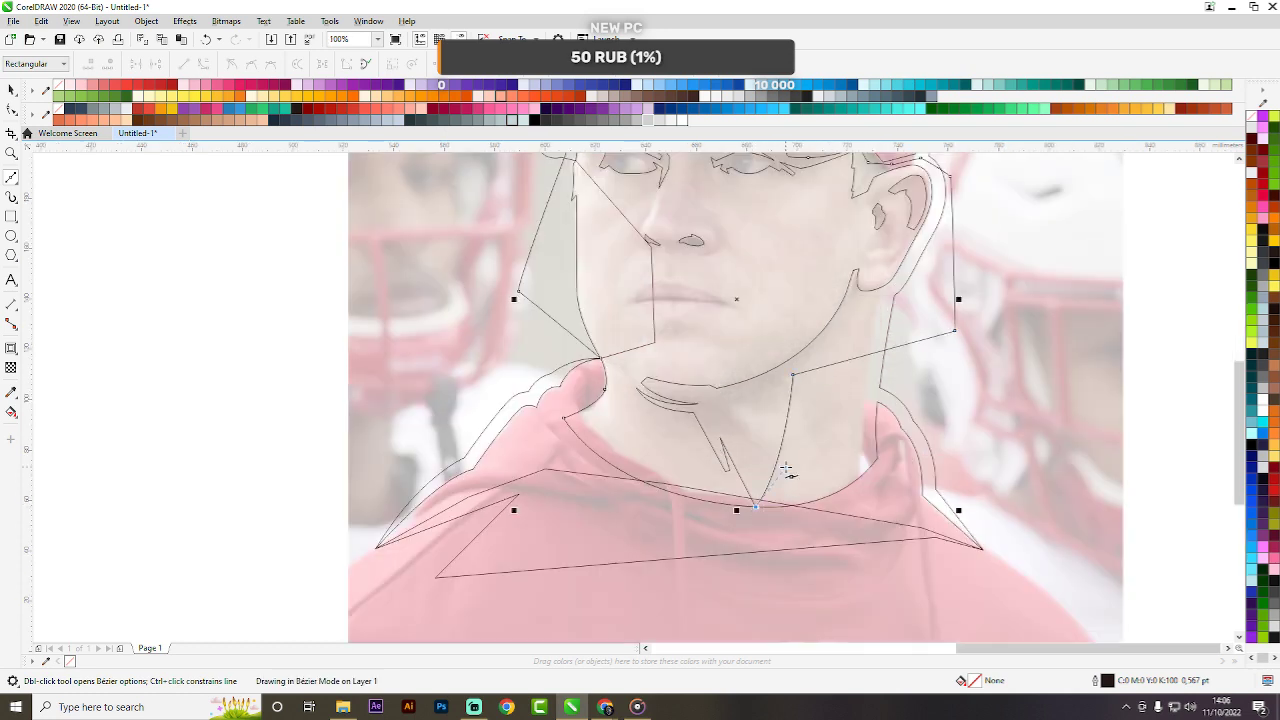
Trim the silhouette with the new Bézier shape around the face and neck, and delete the cutting shape.
{"action": "key", "text": "space"}
{"action": "left_click", "coordinate": [815, 537], "text": "shift"}
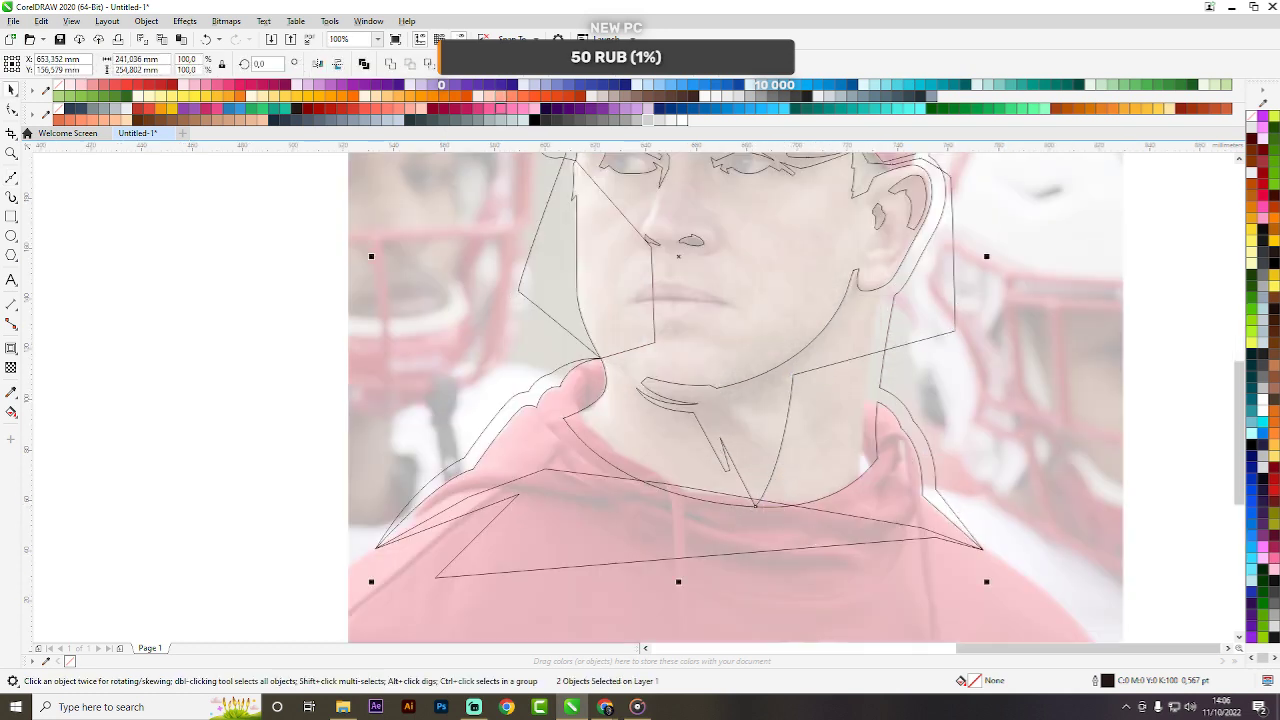
{"action": "left_click", "coordinate": [428, 67]}
{"action": "left_click", "coordinate": [932, 306]}
{"action": "scroll", "coordinate": [792, 332], "scroll_direction": "down", "scroll_amount": 1}
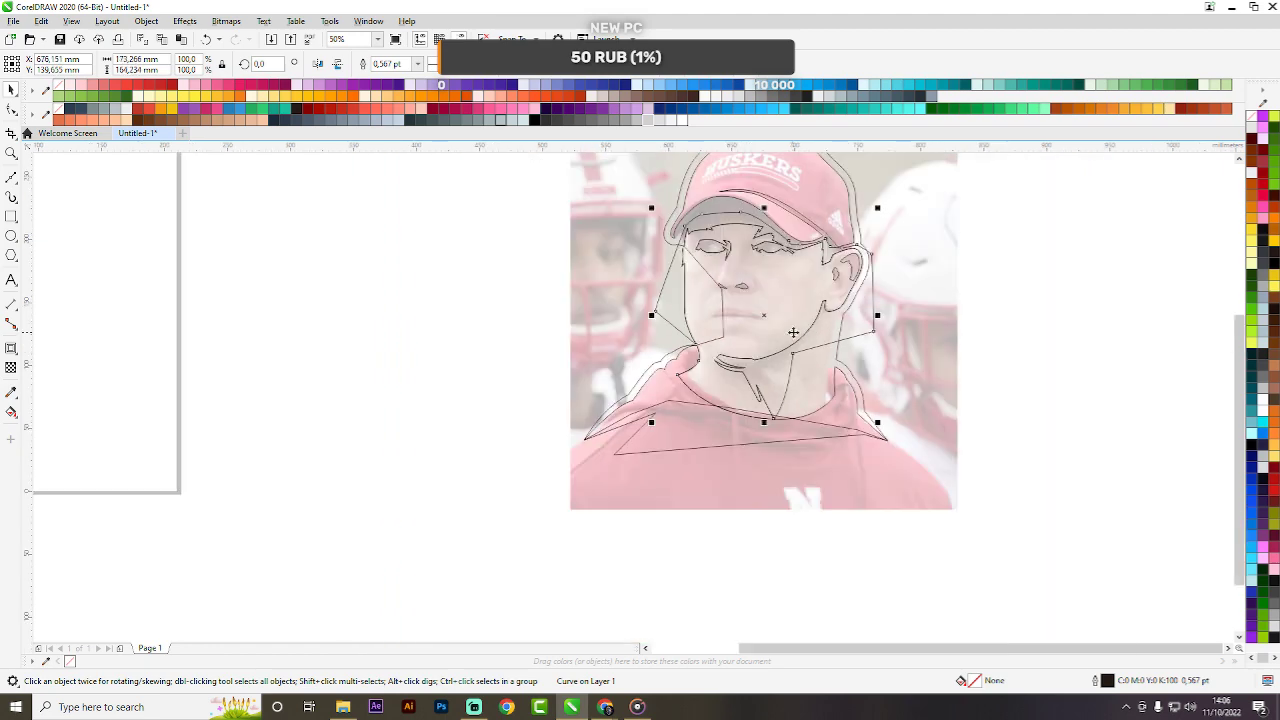
{"action": "key", "text": "Delete"}
Break the trimmed silhouette apart into separate curves and recombine the left-hand eye opening with the face shape.
{"action": "left_click", "coordinate": [829, 219]}
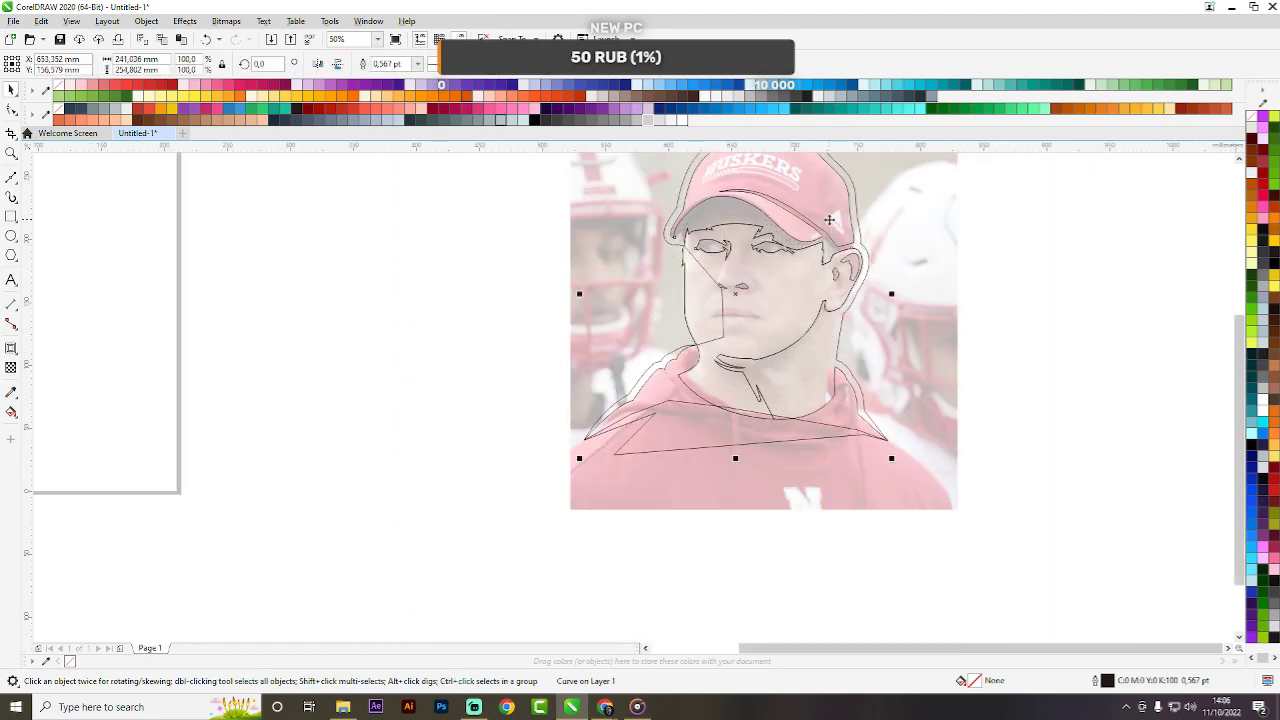
{"action": "key", "text": "ctrl+k"}
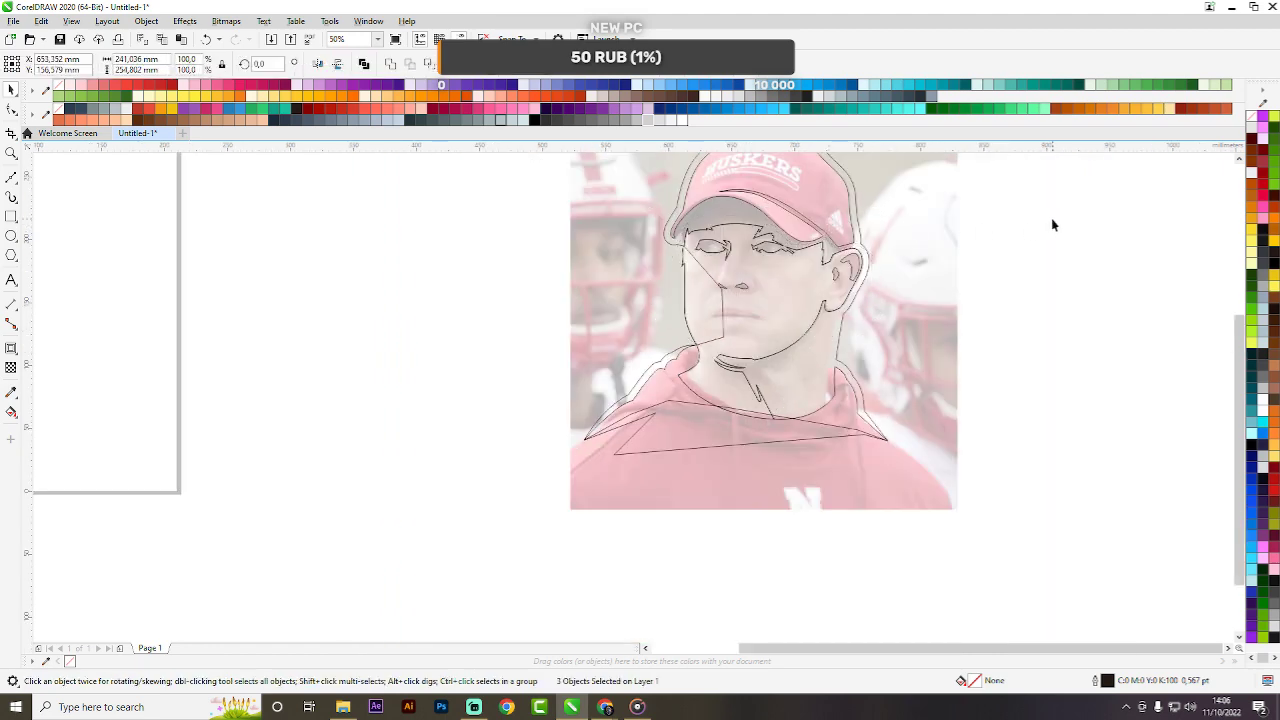
{"action": "scroll", "coordinate": [763, 238], "scroll_direction": "up", "scroll_amount": 1}
{"action": "left_click", "coordinate": [668, 258]}
{"action": "left_click", "coordinate": [773, 292], "text": "shift"}
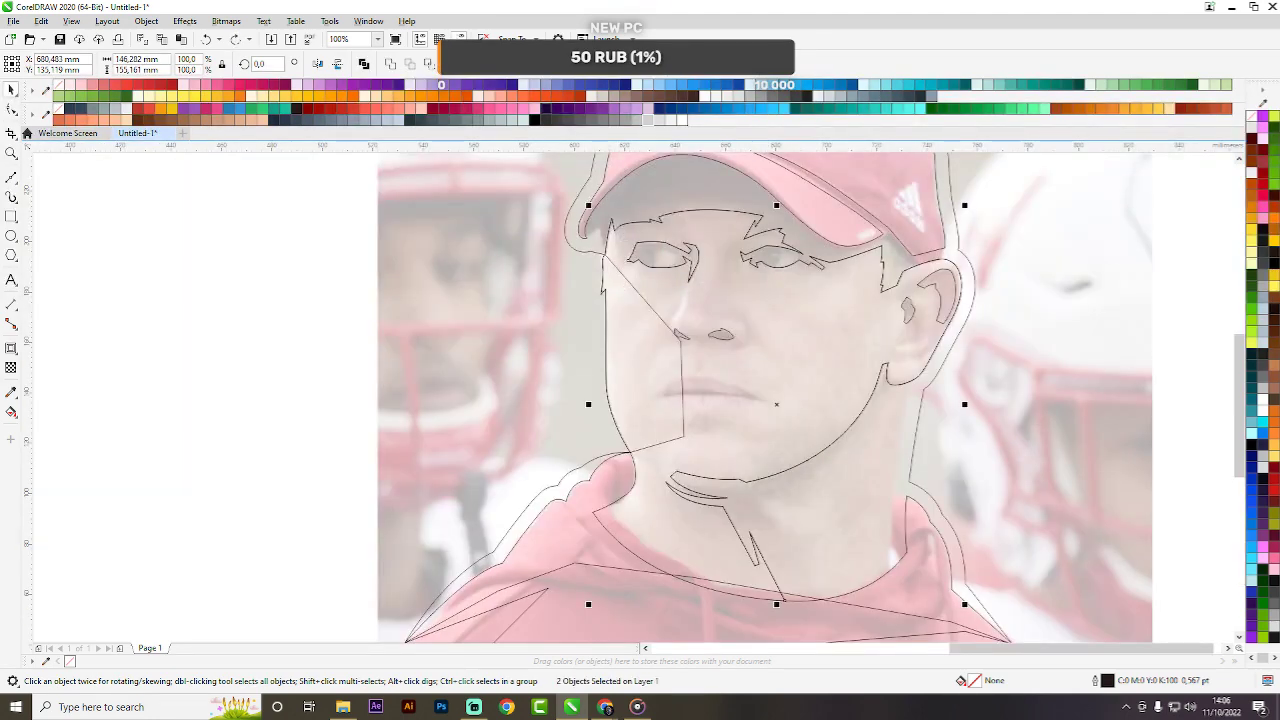
{"action": "left_click", "coordinate": [508, 67]}
{"action": "left_click", "coordinate": [685, 293]}
{"action": "scroll", "coordinate": [685, 290], "scroll_direction": "down", "scroll_amount": 2}
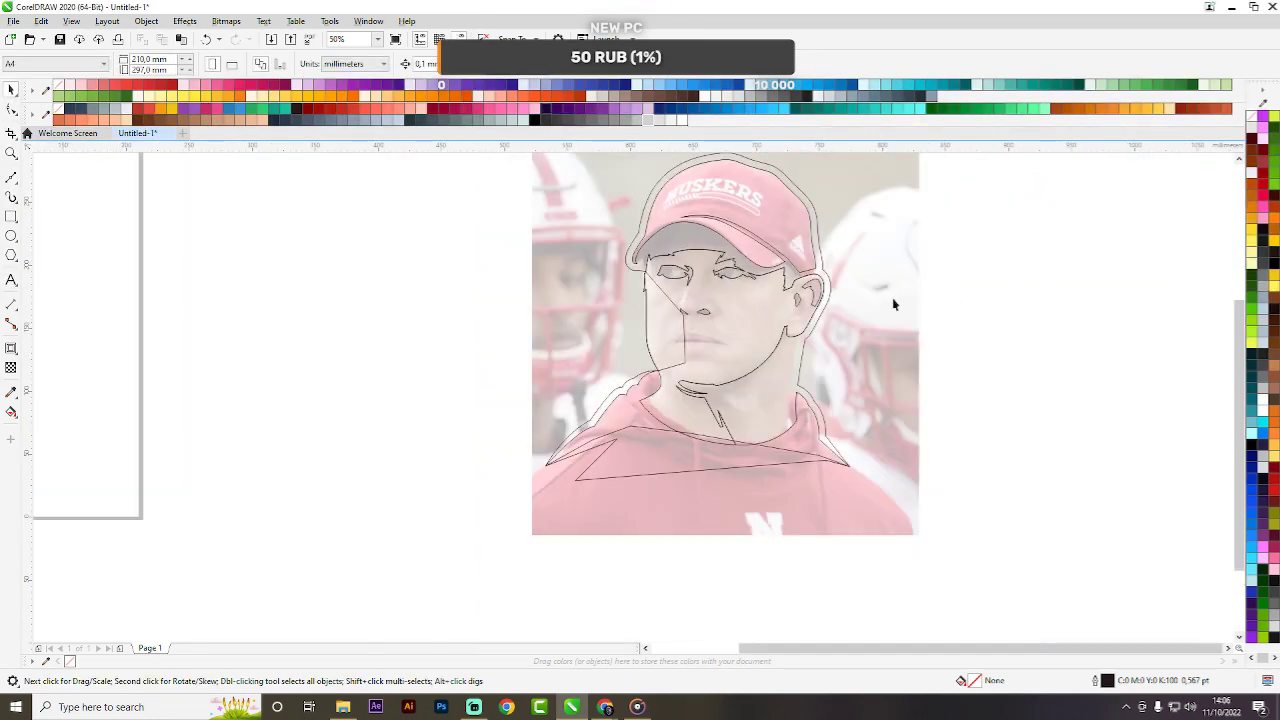
Test-move the separated shirt and neck piece to check its extent, and undo the move.
{"action": "left_click", "coordinate": [730, 317]}
{"action": "left_click", "coordinate": [962, 328]}
{"action": "scroll", "coordinate": [764, 459], "scroll_direction": "up", "scroll_amount": 1}
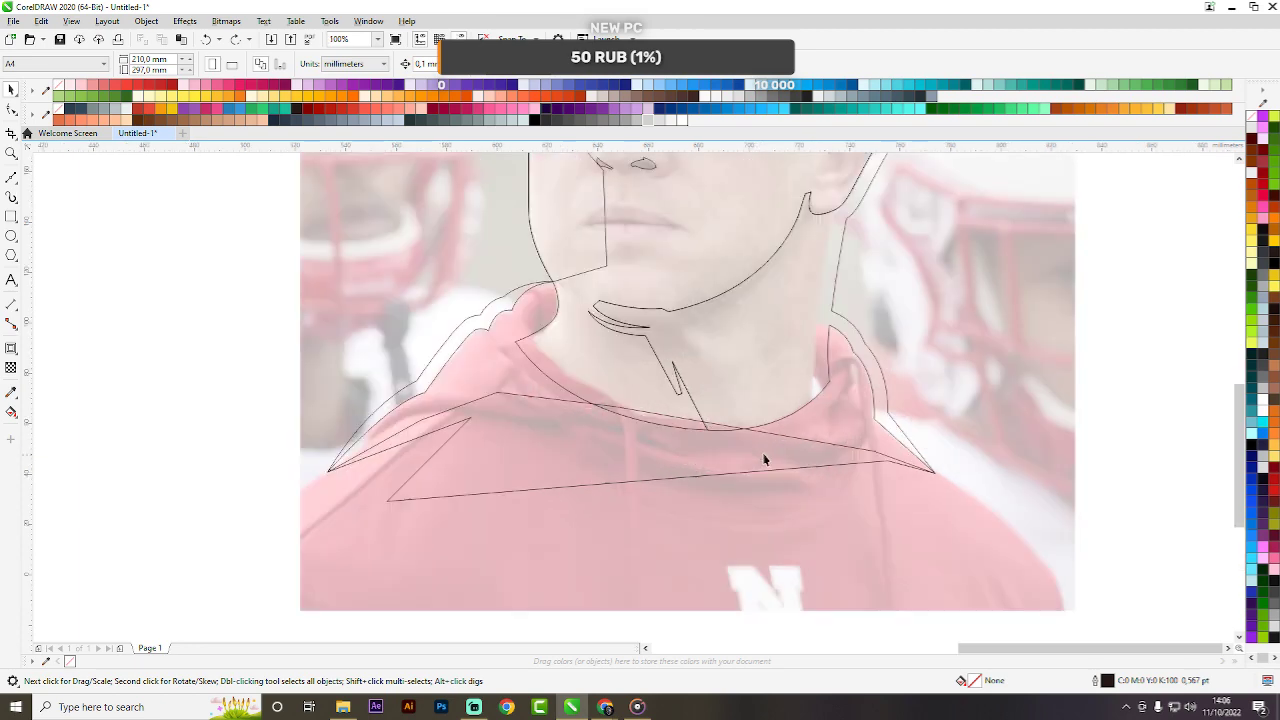
{"action": "left_click_drag", "start_coordinate": [763, 452], "coordinate": [751, 489]}
{"action": "key", "text": "ctrl+z"}
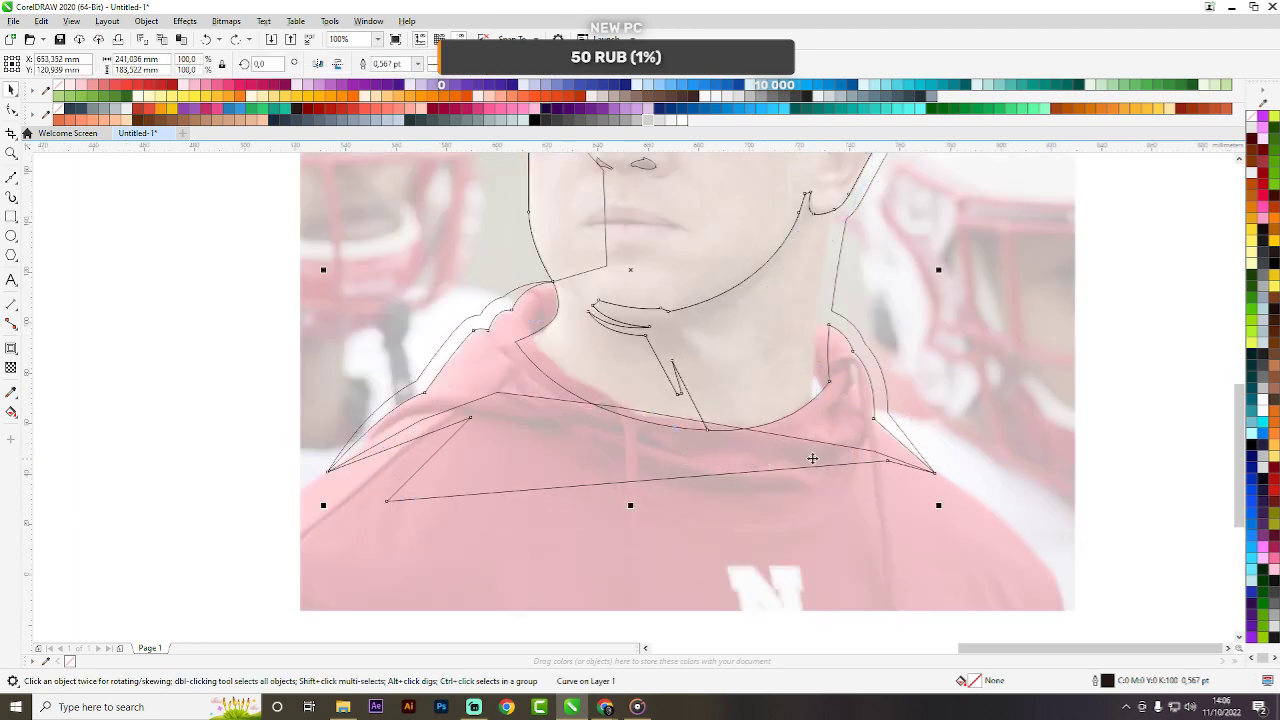
Clear the leftover lines across the cheek and collar from the outer silhouette, test-moving the pieces and restoring their positions.
{"action": "scroll", "coordinate": [651, 342], "scroll_direction": "down", "scroll_amount": 2}
{"action": "left_click", "coordinate": [785, 320]}
{"action": "scroll", "coordinate": [701, 283], "scroll_direction": "up", "scroll_amount": 1}
{"action": "left_click_drag", "start_coordinate": [701, 285], "coordinate": [725, 295]}
{"action": "key", "text": "ctrl+z"}
{"action": "left_click", "coordinate": [883, 290]}
{"action": "scroll", "coordinate": [589, 272], "scroll_direction": "up", "scroll_amount": 1}
{"action": "left_click_drag", "start_coordinate": [573, 280], "coordinate": [531, 298]}
{"action": "key", "text": "ctrl+z"}
{"action": "key", "text": "Delete"}
{"action": "key", "text": "ctrl+z"}
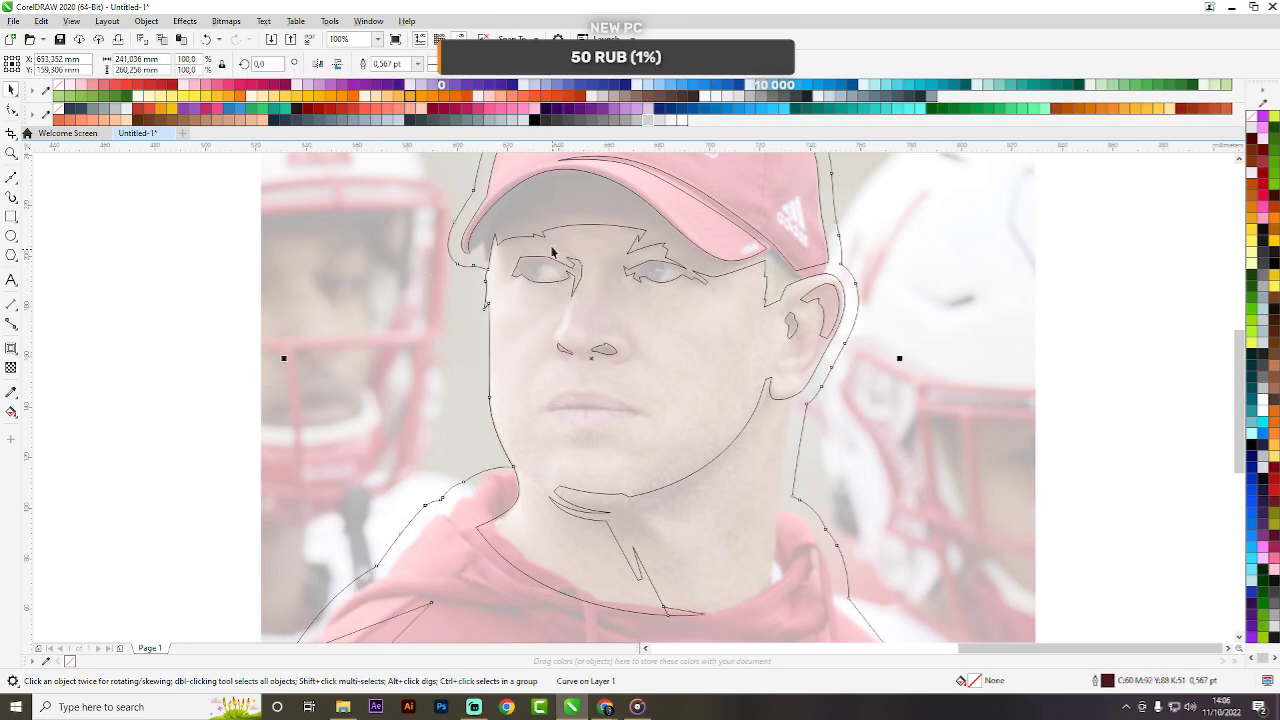
{"action": "left_click_drag", "start_coordinate": [551, 243], "coordinate": [589, 252]}
{"action": "key", "text": "ctrl+z"}
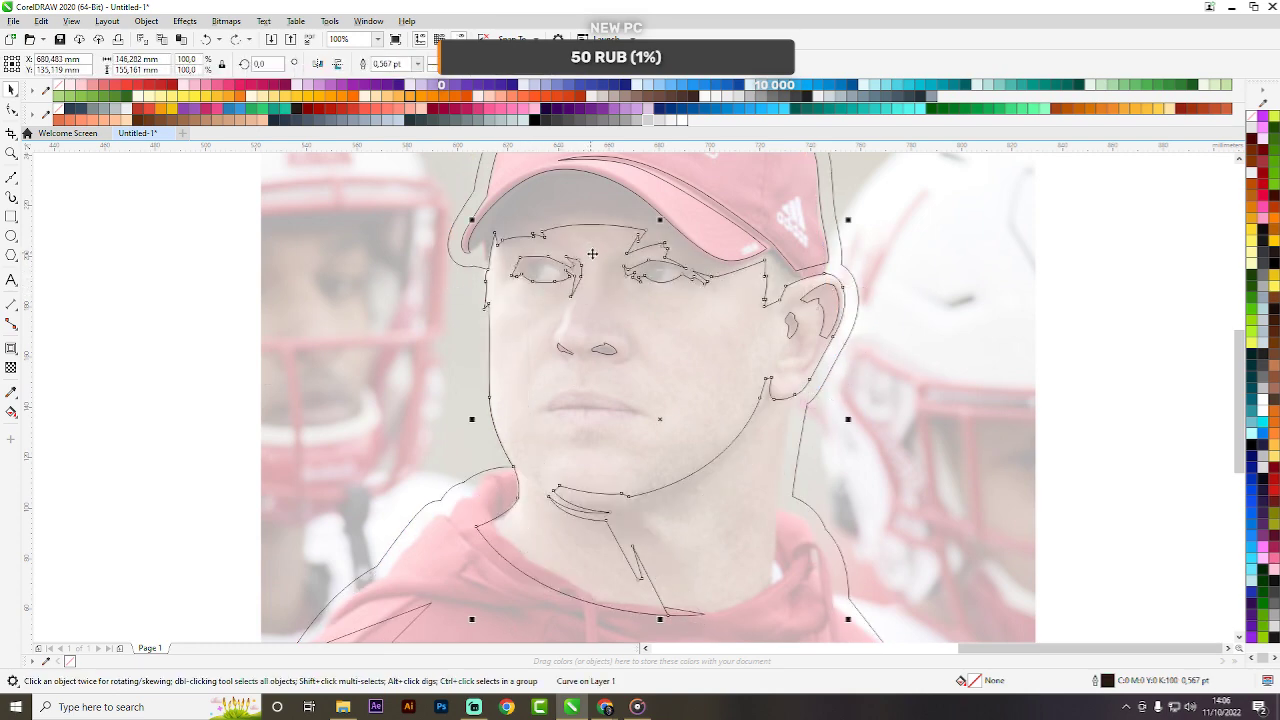
Delete the nodes of the small leftover triangle at the neckline's lowest point from the outer silhouette.
{"action": "key", "text": "Escape"}
{"action": "scroll", "coordinate": [431, 268], "scroll_direction": "down", "scroll_amount": 2}
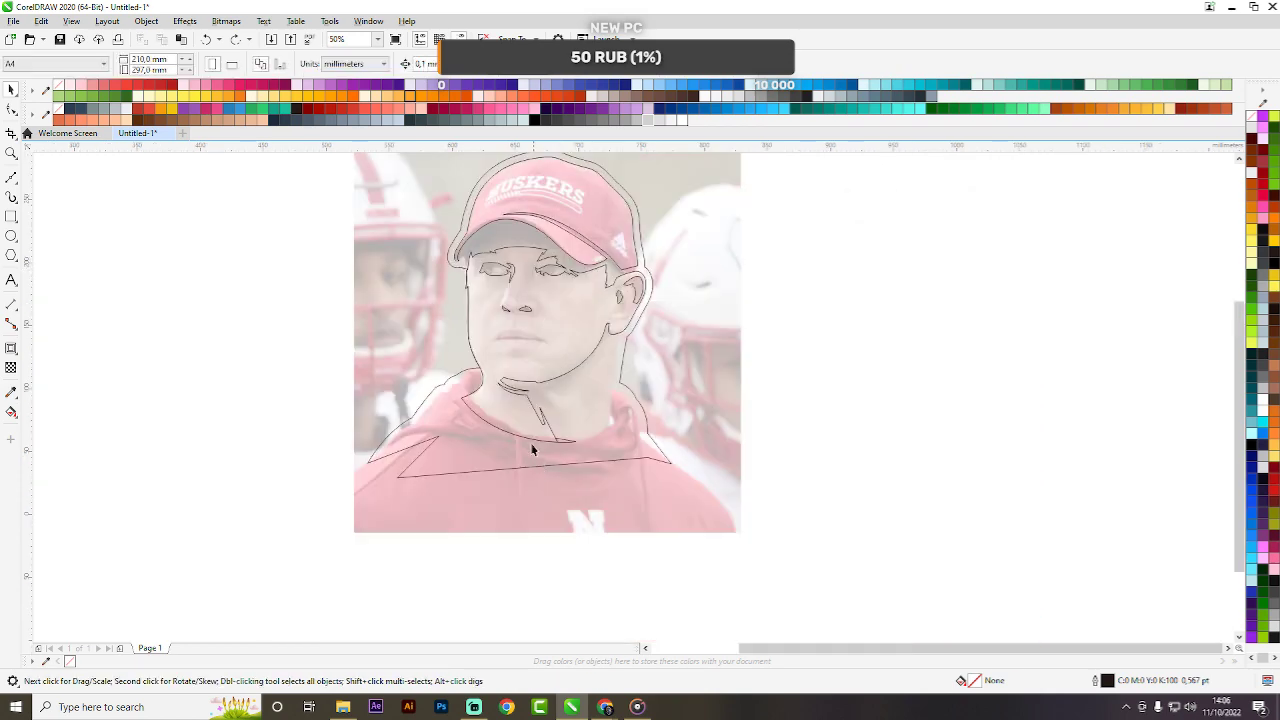
{"action": "scroll", "coordinate": [532, 450], "scroll_direction": "up", "scroll_amount": 4}
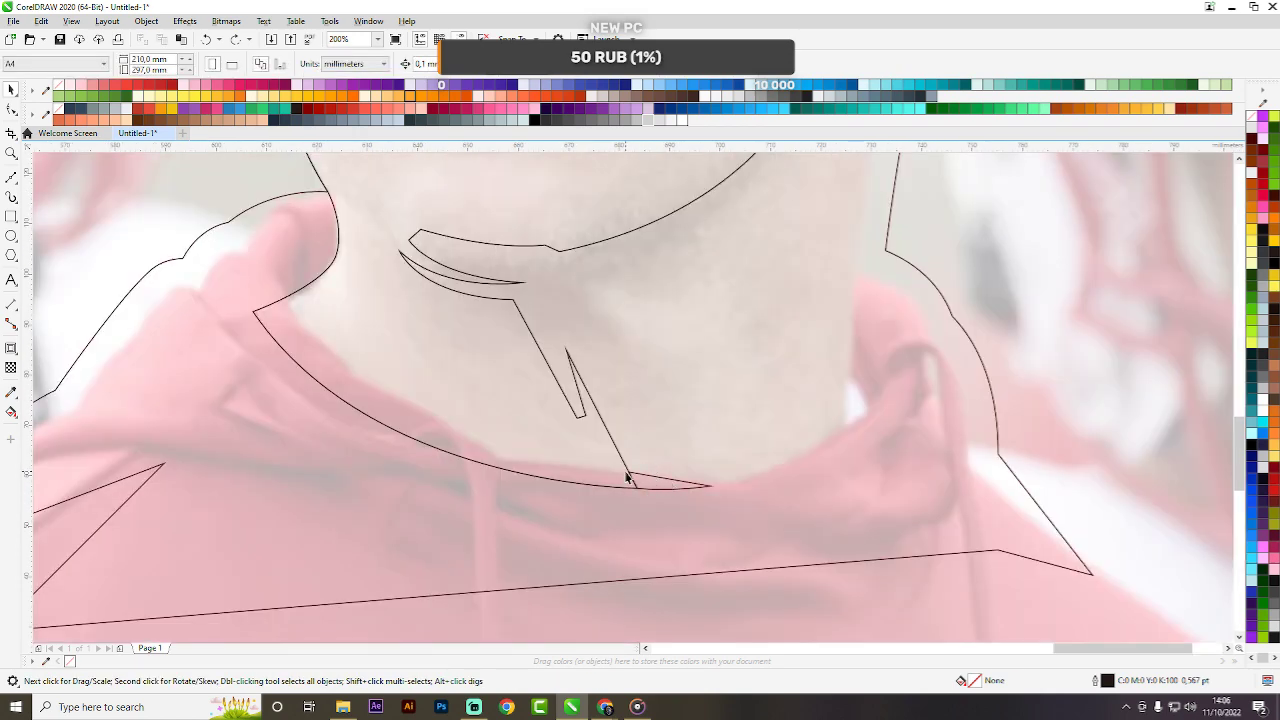
{"action": "left_click", "coordinate": [627, 478]}
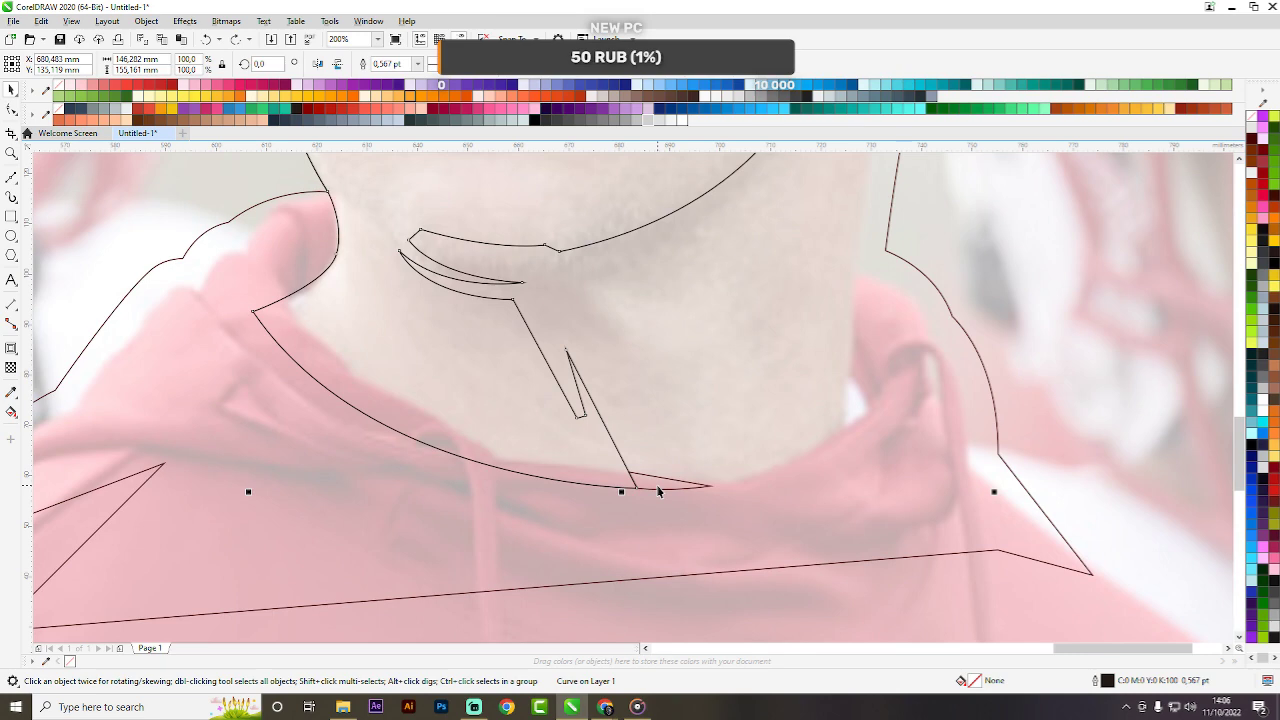
{"action": "key", "text": "F10"}
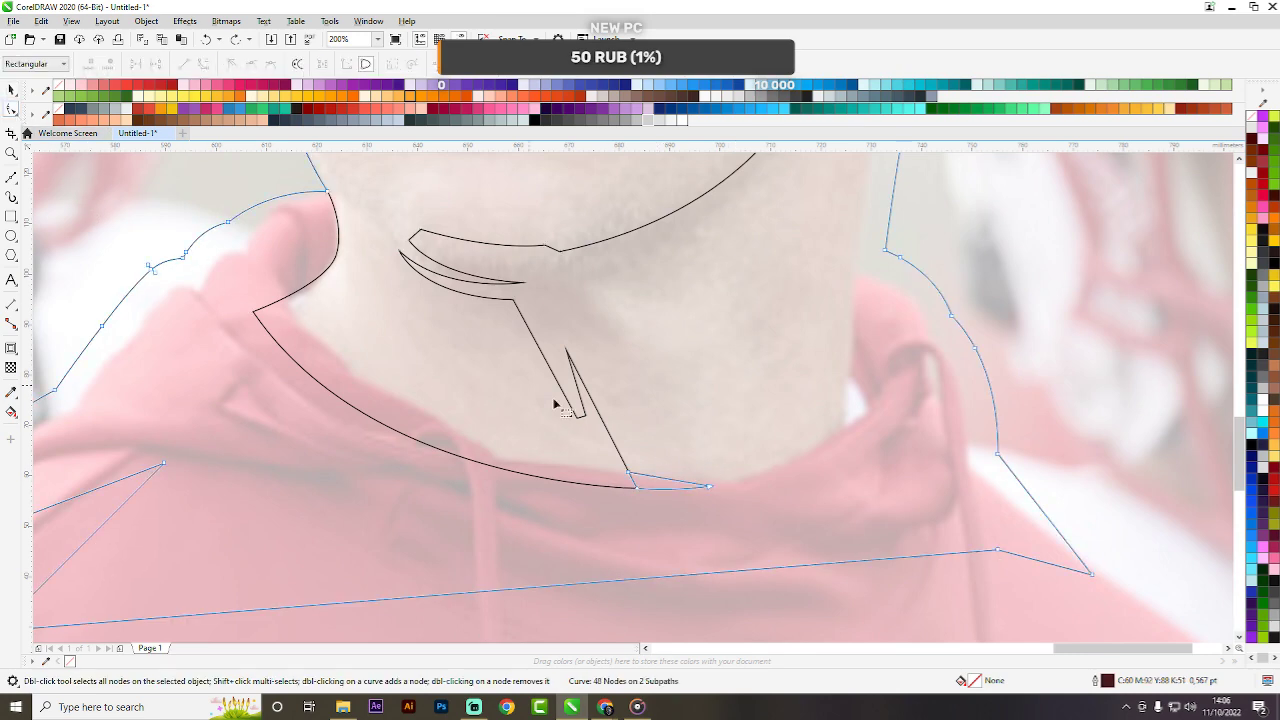
{"action": "left_click_drag", "start_coordinate": [616, 440], "coordinate": [779, 553]}
{"action": "key", "text": "Delete"}
{"action": "scroll", "coordinate": [624, 385], "scroll_direction": "down", "scroll_amount": 2}
{"action": "key", "text": "space"}
{"action": "left_click", "coordinate": [868, 365]}
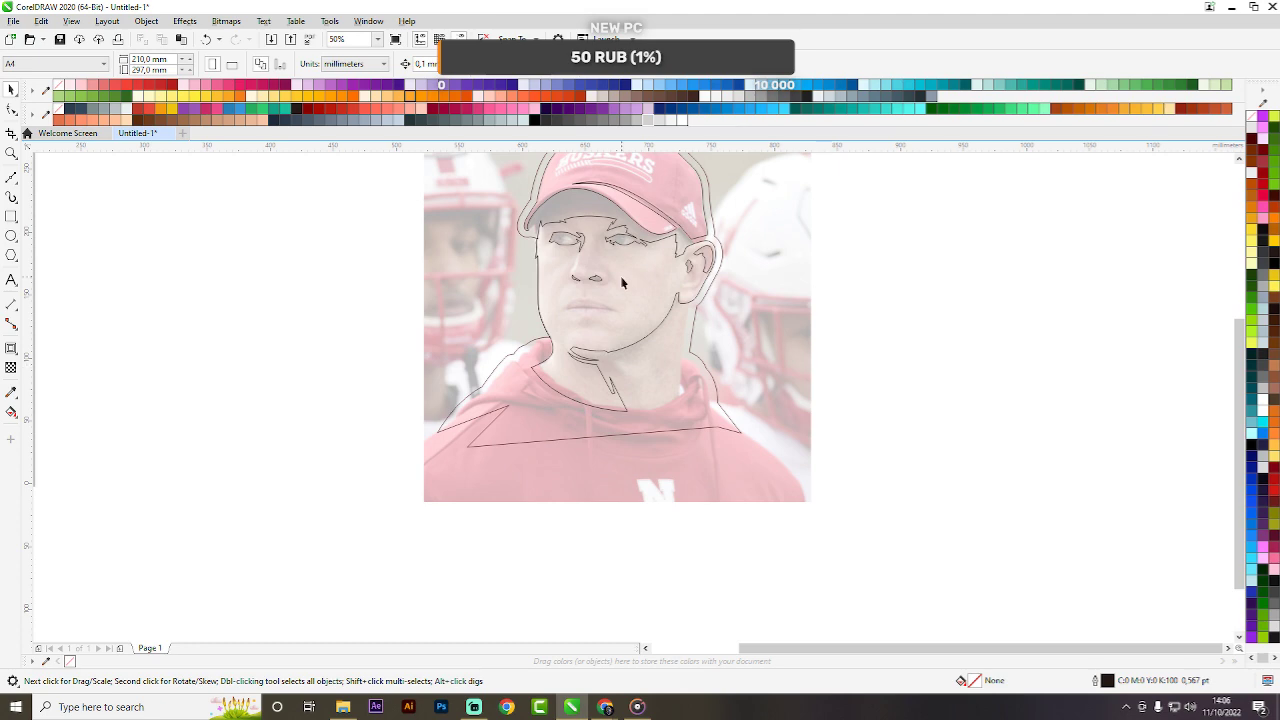
Start a Bézier shape at the mouth's left corner and curve its wavy upper edge along the line between the lips.
{"action": "scroll", "coordinate": [666, 297], "scroll_direction": "up", "scroll_amount": 2}
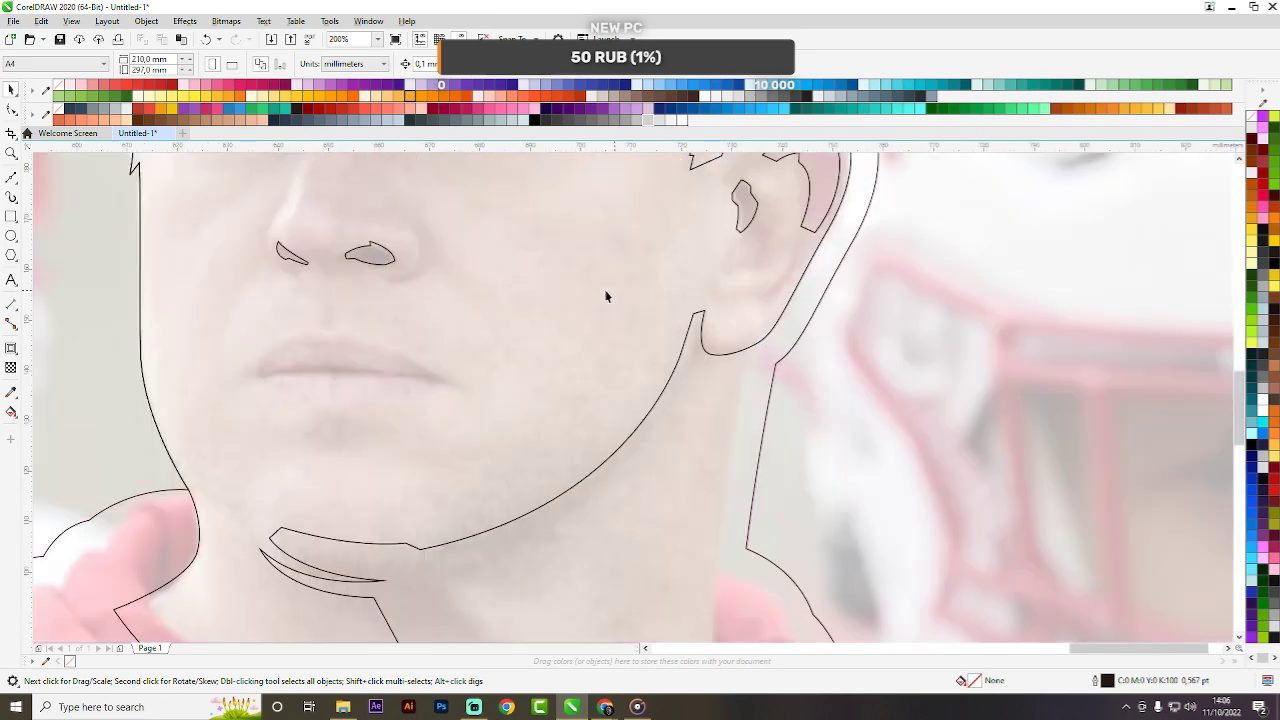
{"action": "left_click", "coordinate": [11, 178]}
{"action": "scroll", "coordinate": [270, 374], "scroll_direction": "up", "scroll_amount": 1}
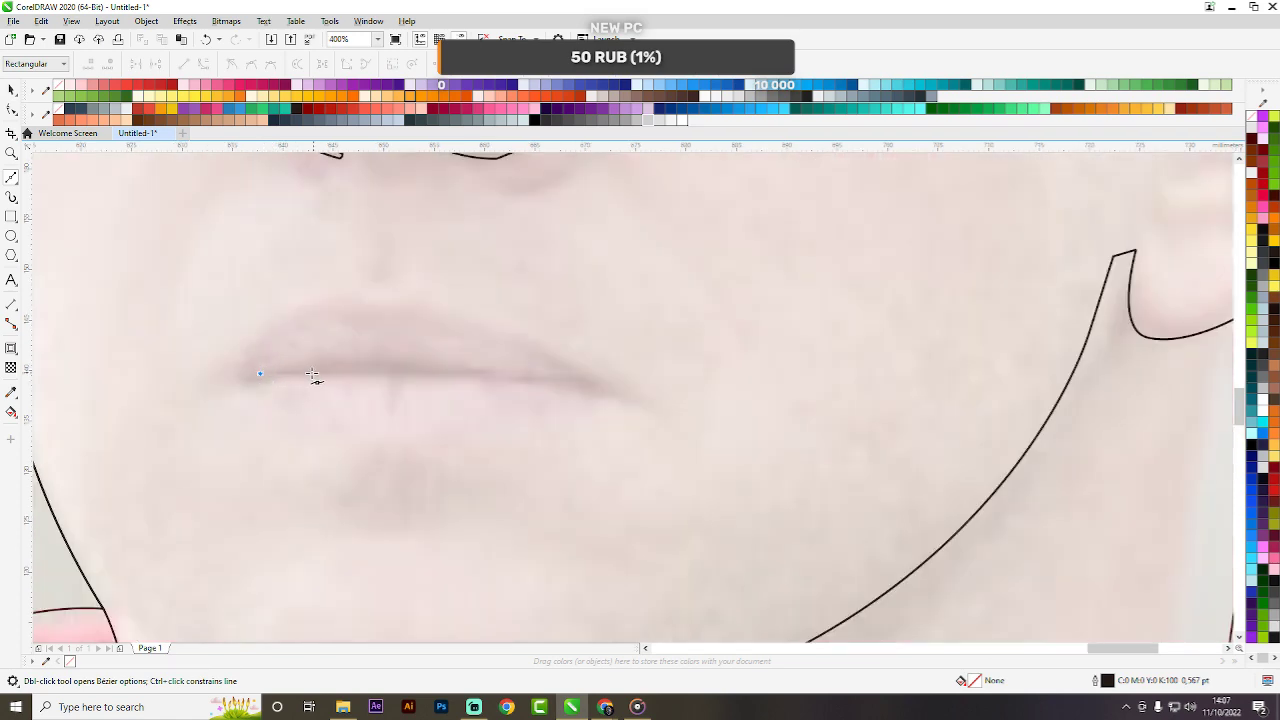
{"action": "scroll", "coordinate": [266, 365], "scroll_direction": "up", "scroll_amount": 1}
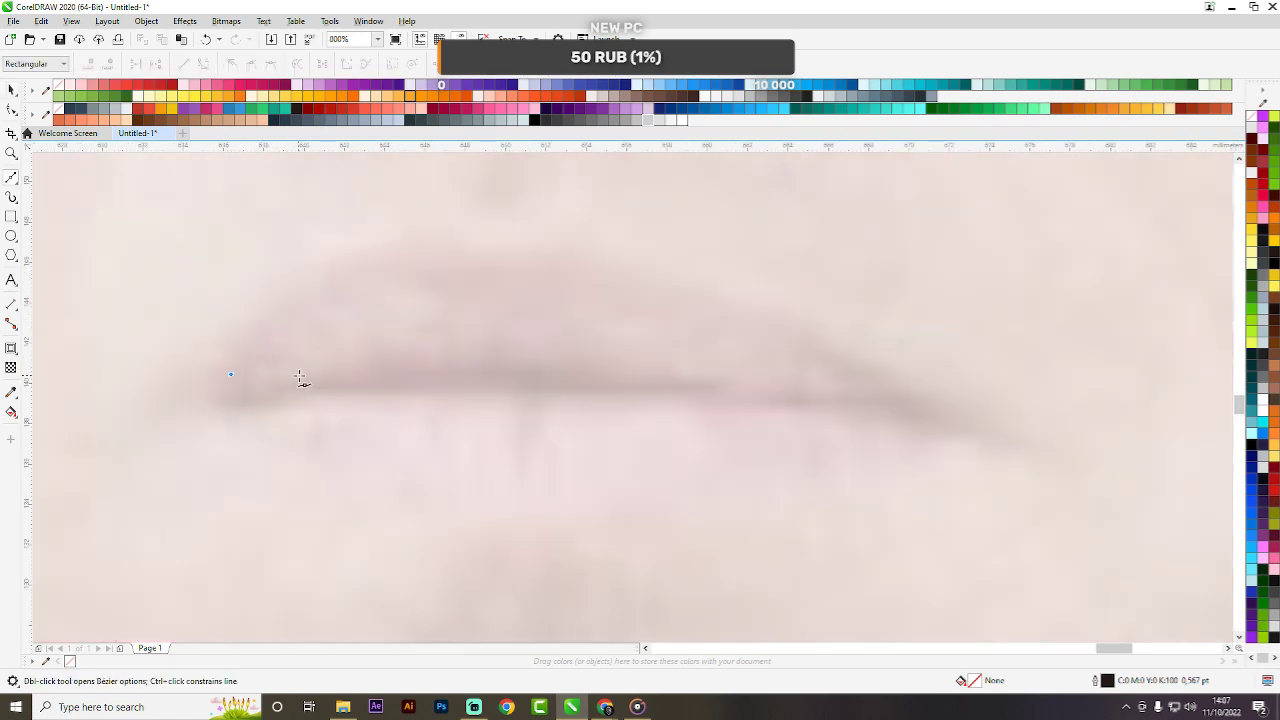
{"action": "left_click_drag", "start_coordinate": [333, 366], "coordinate": [398, 349]}
{"action": "mouse_move", "coordinate": [493, 352]}
{"action": "left_mouse_down"}
{"action": "mouse_move", "coordinate": [526, 358]}
{"action": "mouse_move", "coordinate": [472, 366]}
{"action": "left_mouse_up"}
{"action": "key", "text": "ctrl+z"}
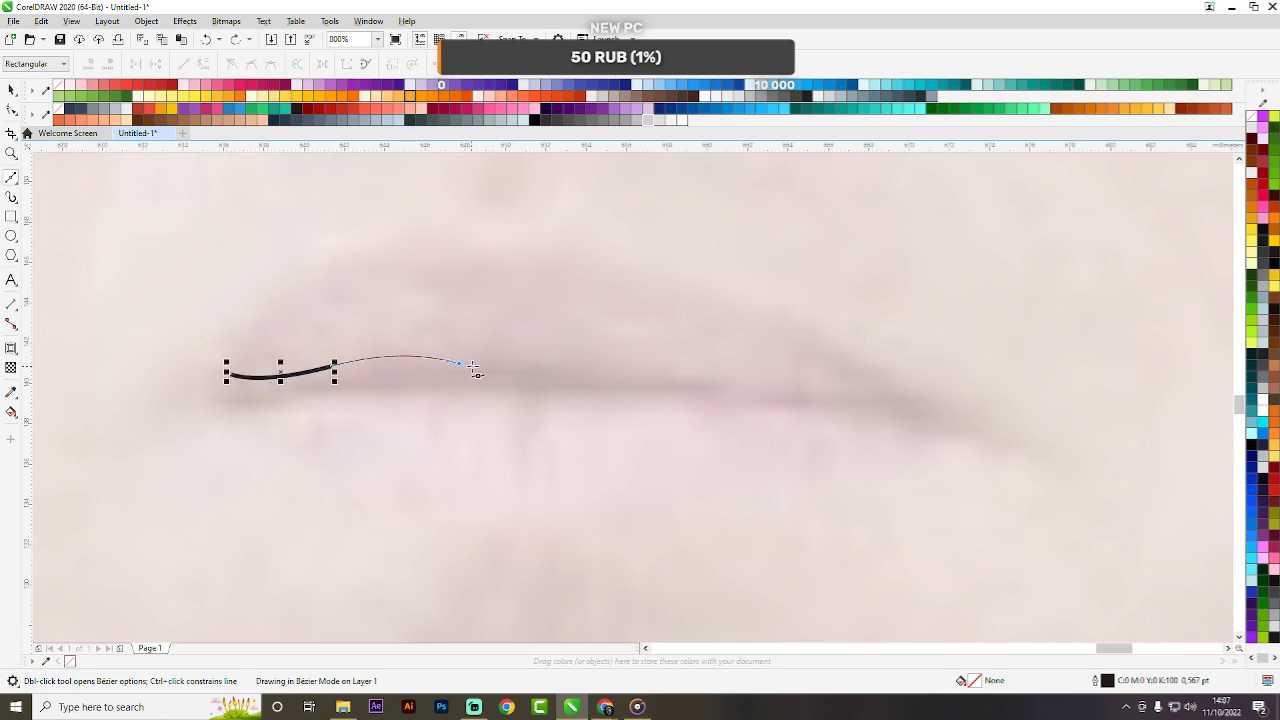
{"action": "left_click_drag", "start_coordinate": [607, 361], "coordinate": [597, 364]}
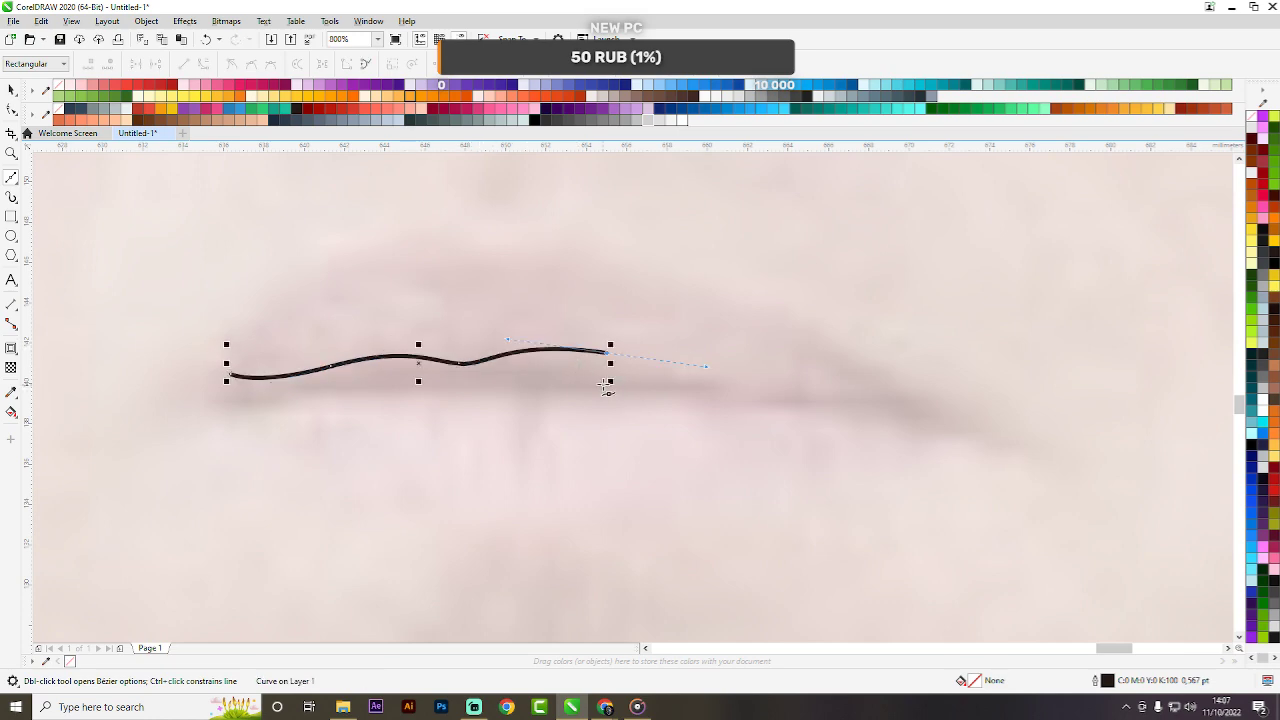
{"action": "scroll", "coordinate": [606, 392], "scroll_direction": "up", "scroll_amount": 1}
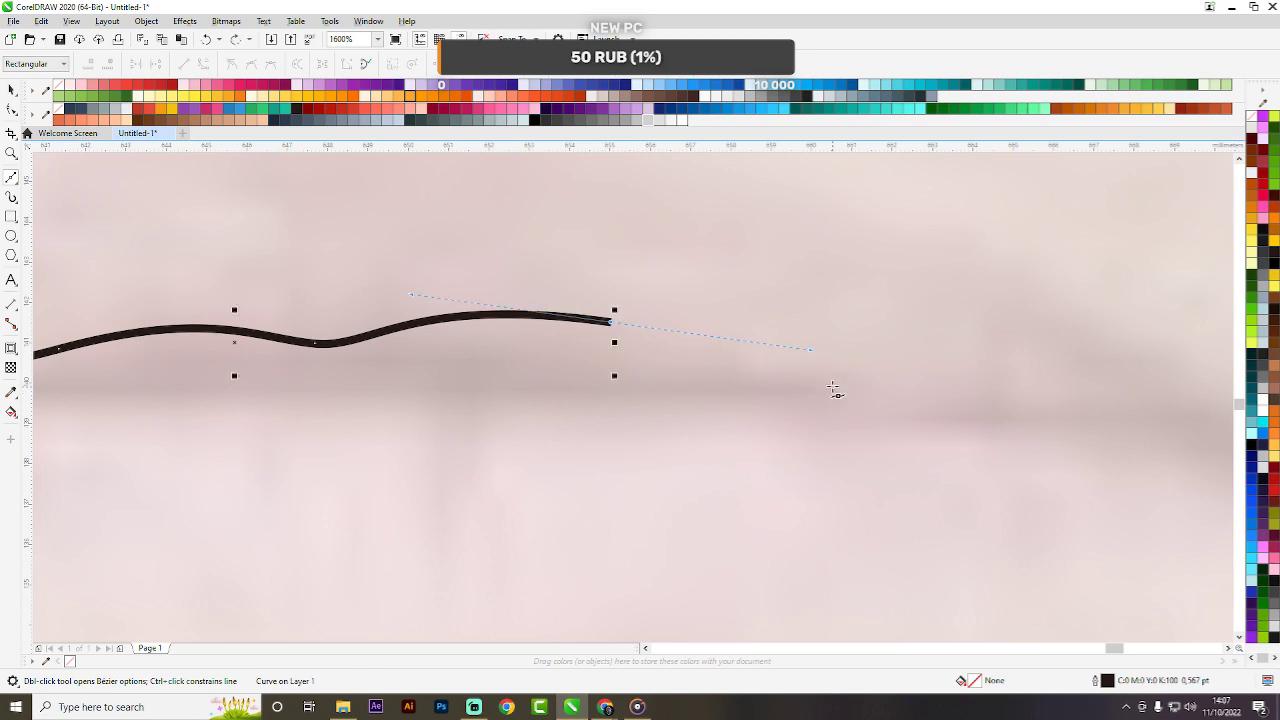
{"action": "left_click_drag", "start_coordinate": [861, 400], "coordinate": [860, 400]}
{"action": "key", "text": "space"}
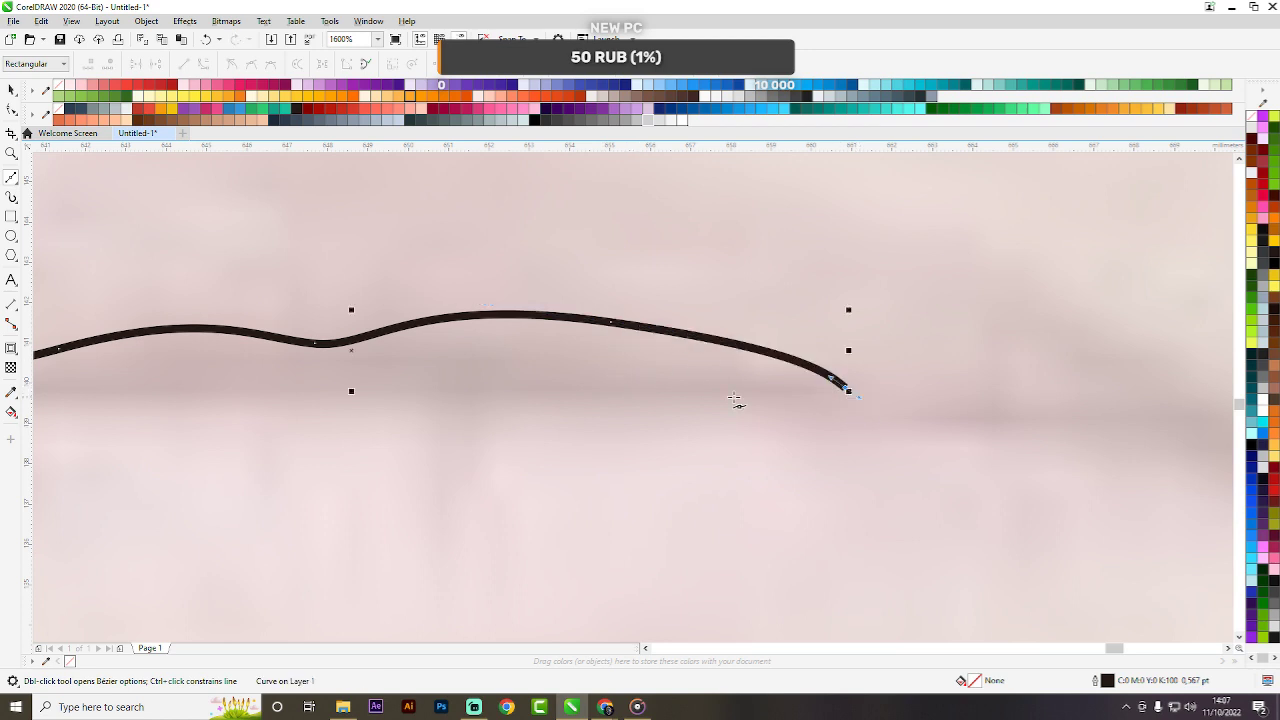
Bring the curve back along the lower edge of the lip line, close it around the left corner and deselect it.
{"action": "scroll", "coordinate": [735, 400], "scroll_direction": "down", "scroll_amount": 1}
{"action": "left_click_drag", "start_coordinate": [574, 356], "coordinate": [523, 354]}
{"action": "left_click_drag", "start_coordinate": [432, 358], "coordinate": [351, 375]}
{"action": "left_click_drag", "start_coordinate": [352, 331], "coordinate": [325, 365]}
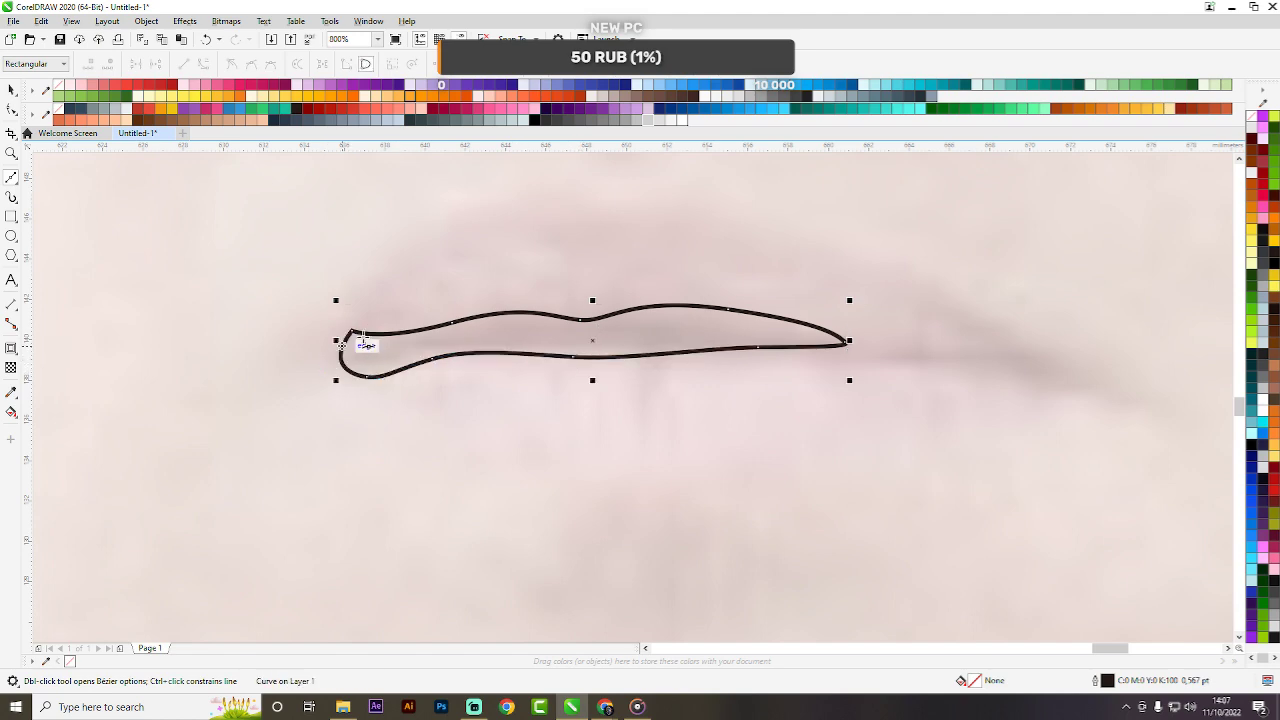
{"action": "scroll", "coordinate": [416, 334], "scroll_direction": "down", "scroll_amount": 3}
{"action": "left_click", "coordinate": [12, 90]}
{"action": "left_click", "coordinate": [974, 363]}
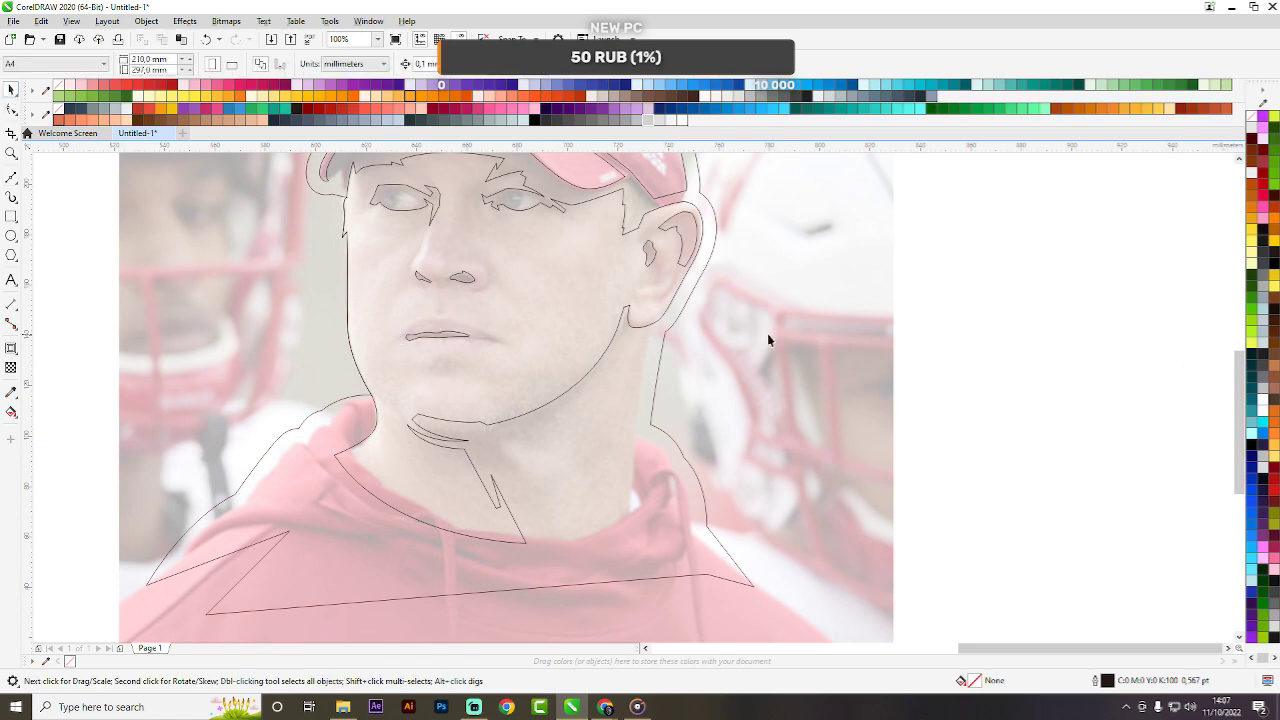
Start a second Bézier shape just past the lip line's tip, running toward the mouth's right corner and hooking back upward.
{"action": "scroll", "coordinate": [513, 335], "scroll_direction": "up", "scroll_amount": 2}
{"action": "key", "text": "space"}
{"action": "scroll", "coordinate": [448, 327], "scroll_direction": "up", "scroll_amount": 1}
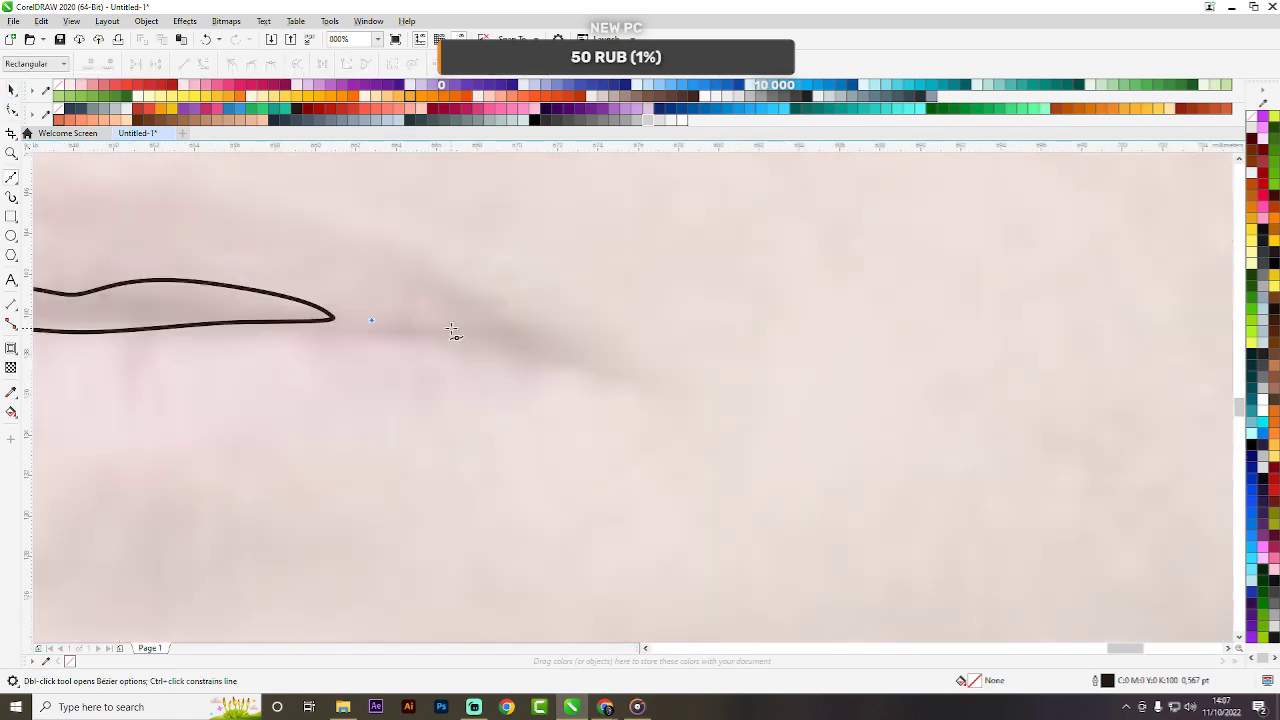
{"action": "left_click_drag", "start_coordinate": [441, 328], "coordinate": [496, 336]}
{"action": "left_click_drag", "start_coordinate": [448, 294], "coordinate": [417, 282]}
{"action": "left_click_drag", "start_coordinate": [502, 304], "coordinate": [532, 331]}
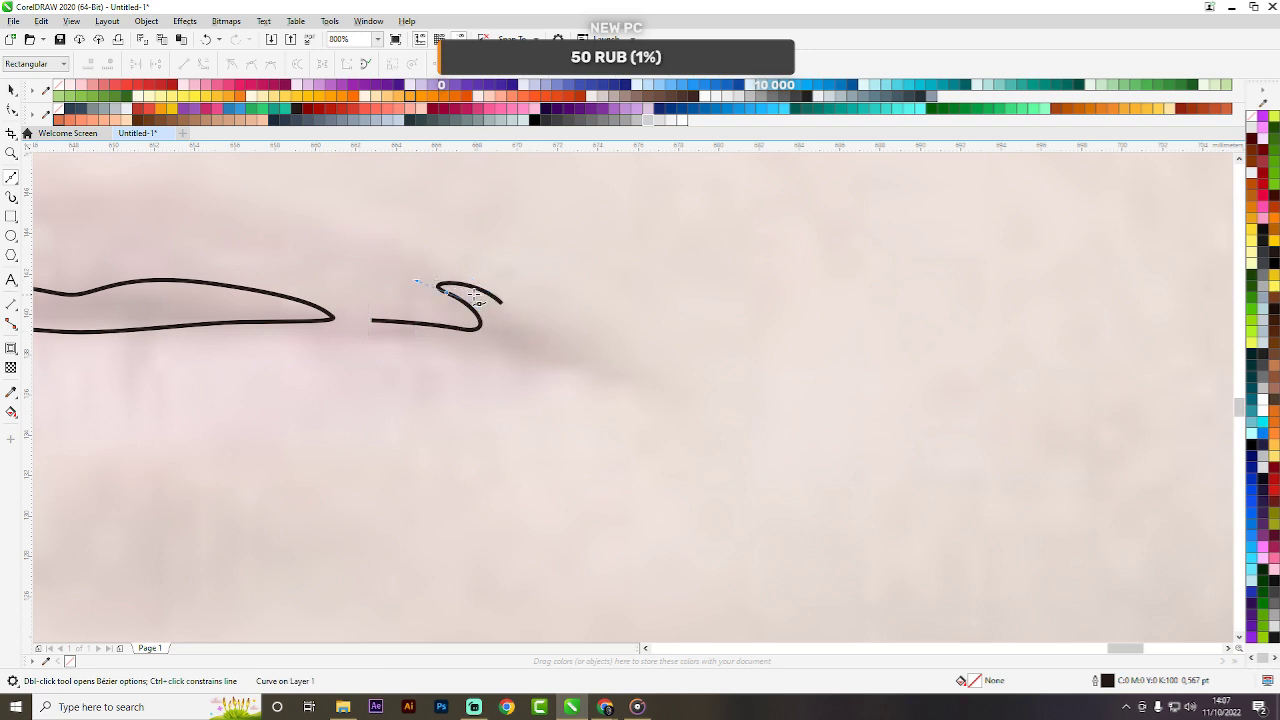
{"action": "key", "text": "ctrl+z"}
{"action": "left_click", "coordinate": [447, 293]}
{"action": "left_click_drag", "start_coordinate": [452, 277], "coordinate": [464, 277]}
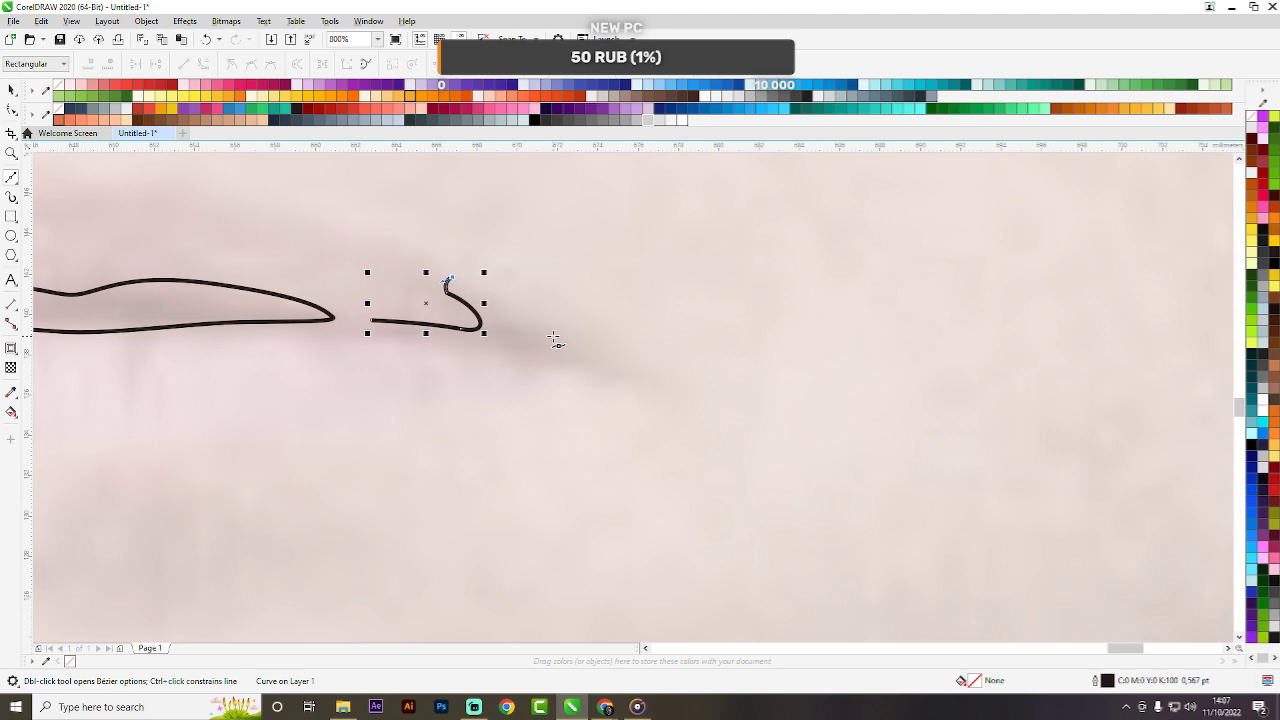
Slope the shape's upper edge down to the mouth's right corner, notch its end and curve the lower edge back.
{"action": "scroll", "coordinate": [609, 391], "scroll_direction": "down", "scroll_amount": 2}
{"action": "scroll", "coordinate": [612, 377], "scroll_direction": "up", "scroll_amount": 1}
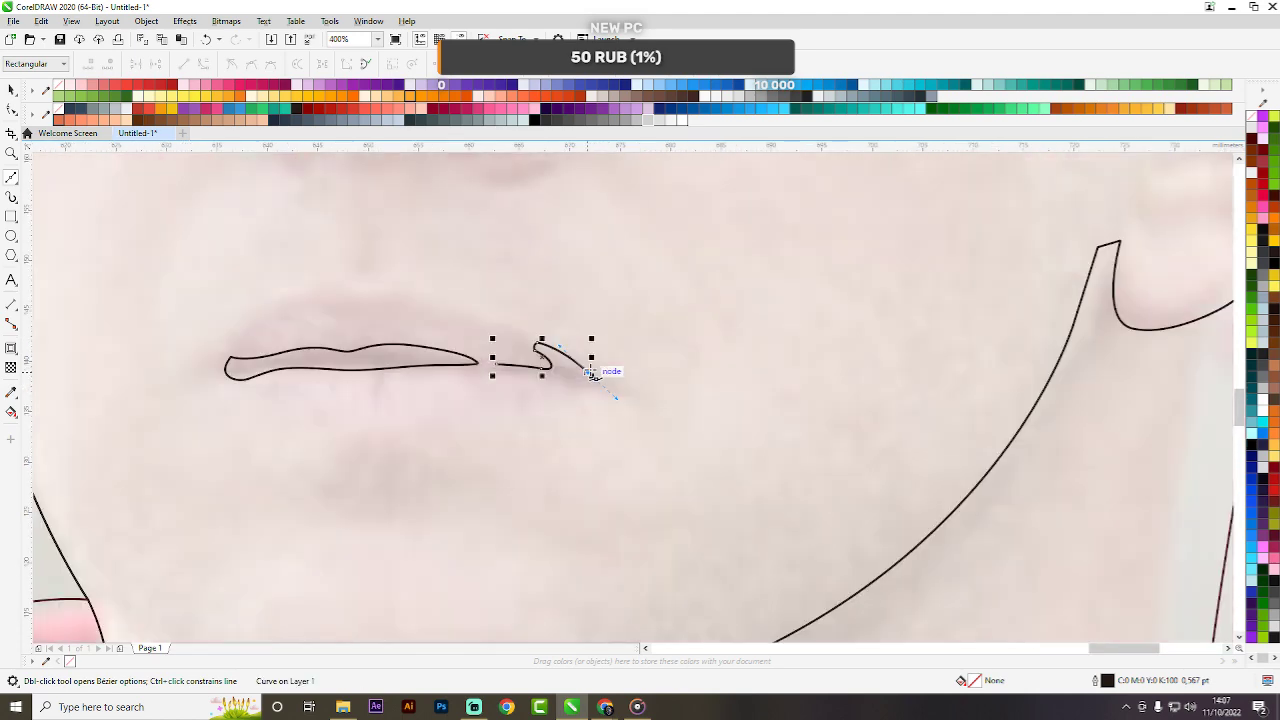
{"action": "scroll", "coordinate": [612, 384], "scroll_direction": "up", "scroll_amount": 1}
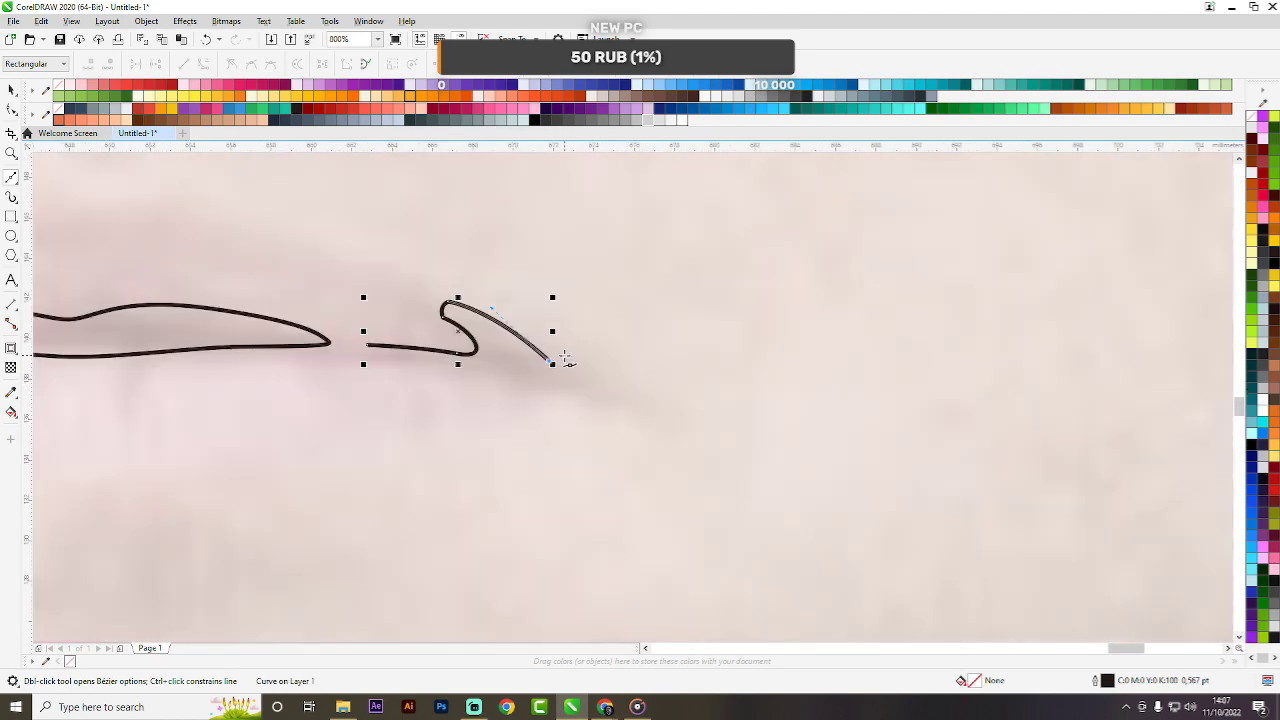
{"action": "left_click", "coordinate": [578, 400]}
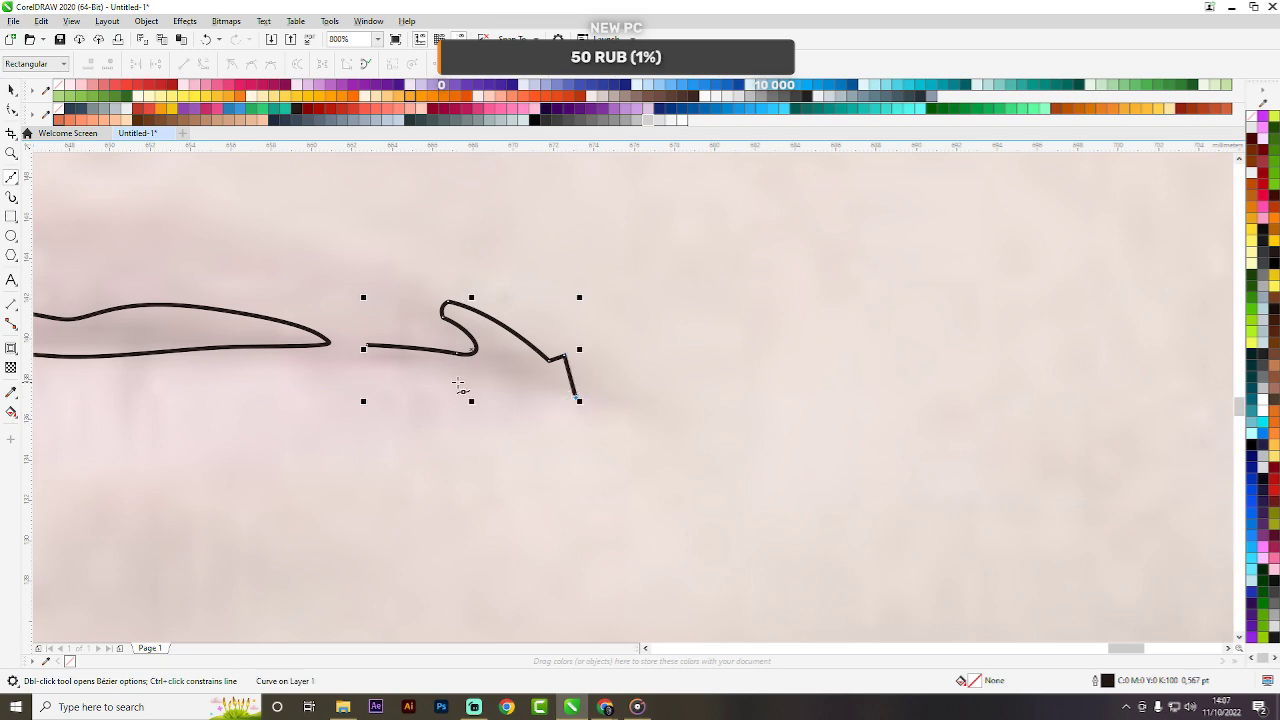
{"action": "left_click_drag", "start_coordinate": [310, 366], "coordinate": [153, 364]}
{"action": "scroll", "coordinate": [473, 380], "scroll_direction": "down", "scroll_amount": 1}
{"action": "scroll", "coordinate": [396, 366], "scroll_direction": "up", "scroll_amount": 1}
{"action": "scroll", "coordinate": [397, 368], "scroll_direction": "up", "scroll_amount": 1}
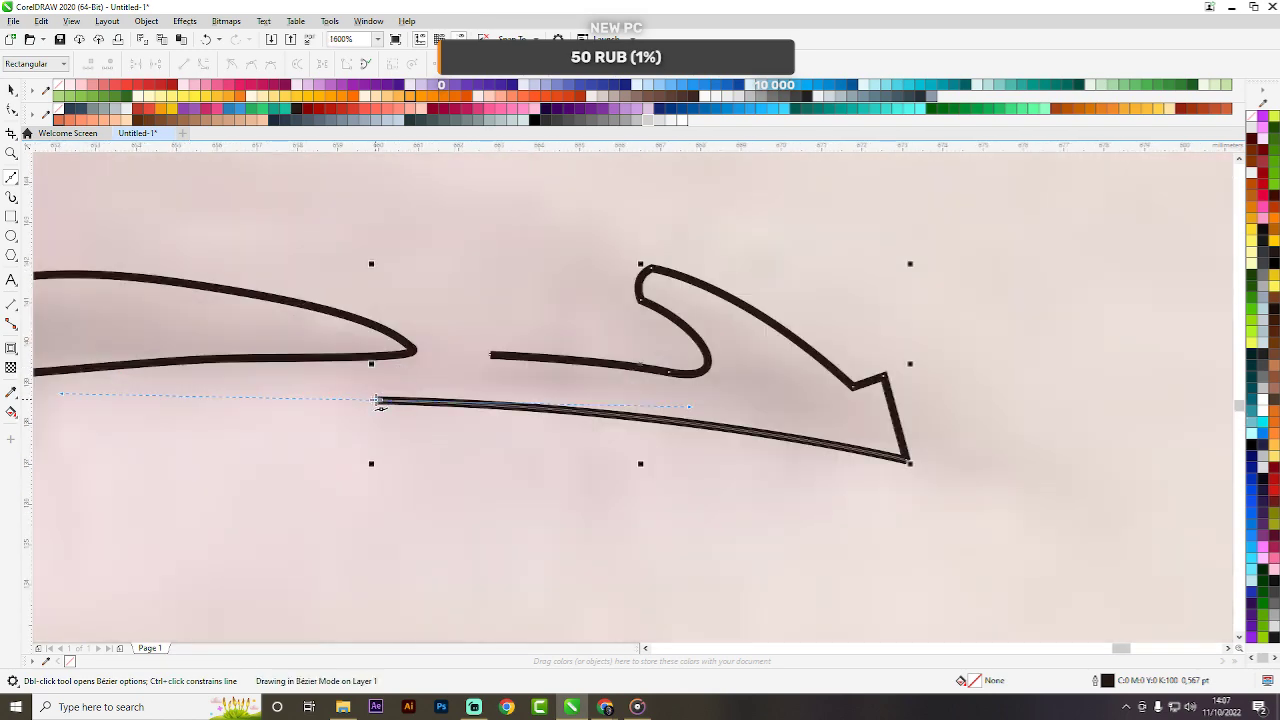
Give the mouth-corner shape a pointed inner tip, close it at its starting point and deselect it.
{"action": "left_click", "coordinate": [378, 400]}
{"action": "left_click_drag", "start_coordinate": [486, 374], "coordinate": [486, 374]}
{"action": "left_click", "coordinate": [490, 355]}
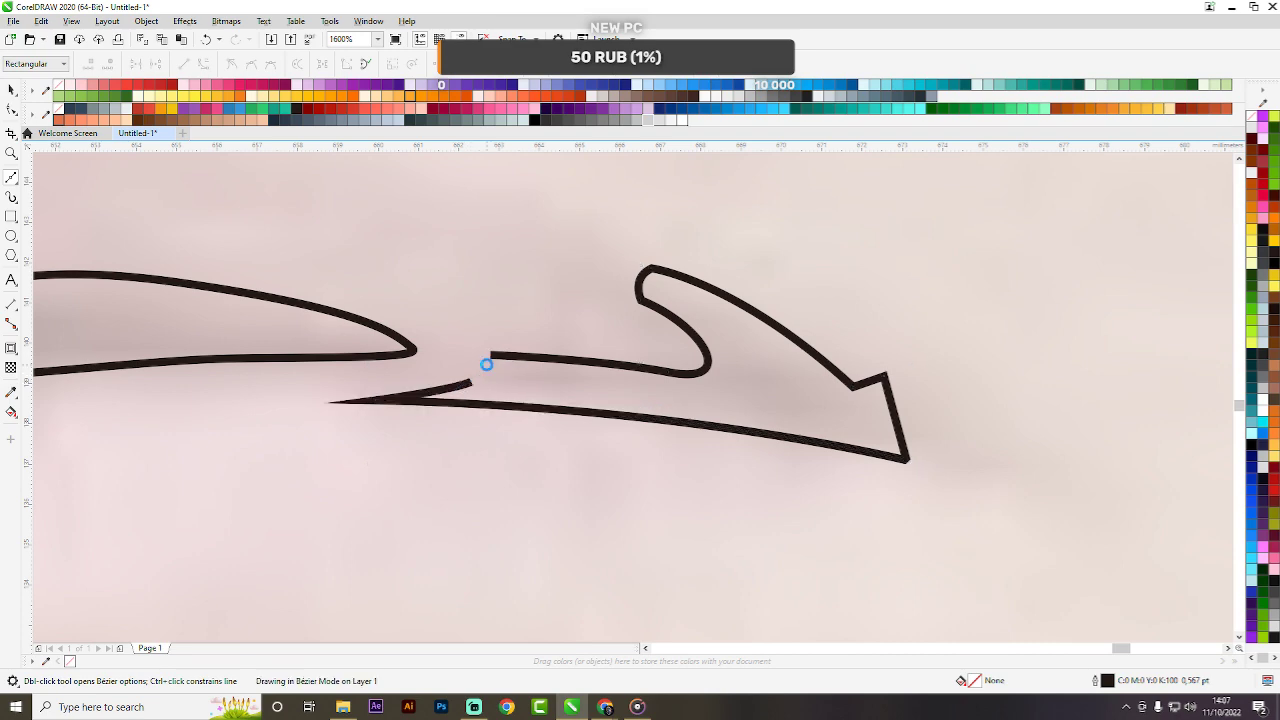
{"action": "key", "text": "space"}
{"action": "key", "text": "F10"}
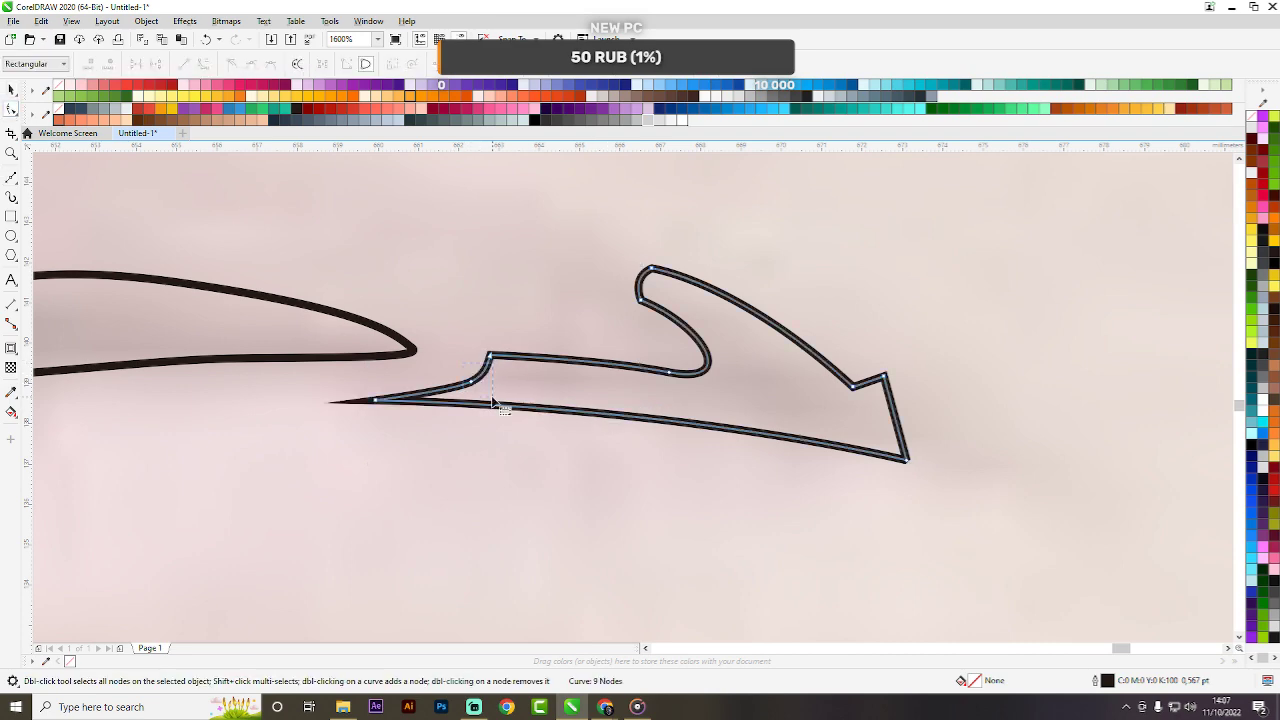
{"action": "scroll", "coordinate": [636, 336], "scroll_direction": "down", "scroll_amount": 5}
{"action": "key", "text": "space"}
{"action": "left_click", "coordinate": [771, 294]}
{"action": "scroll", "coordinate": [757, 289], "scroll_direction": "up", "scroll_amount": 2}
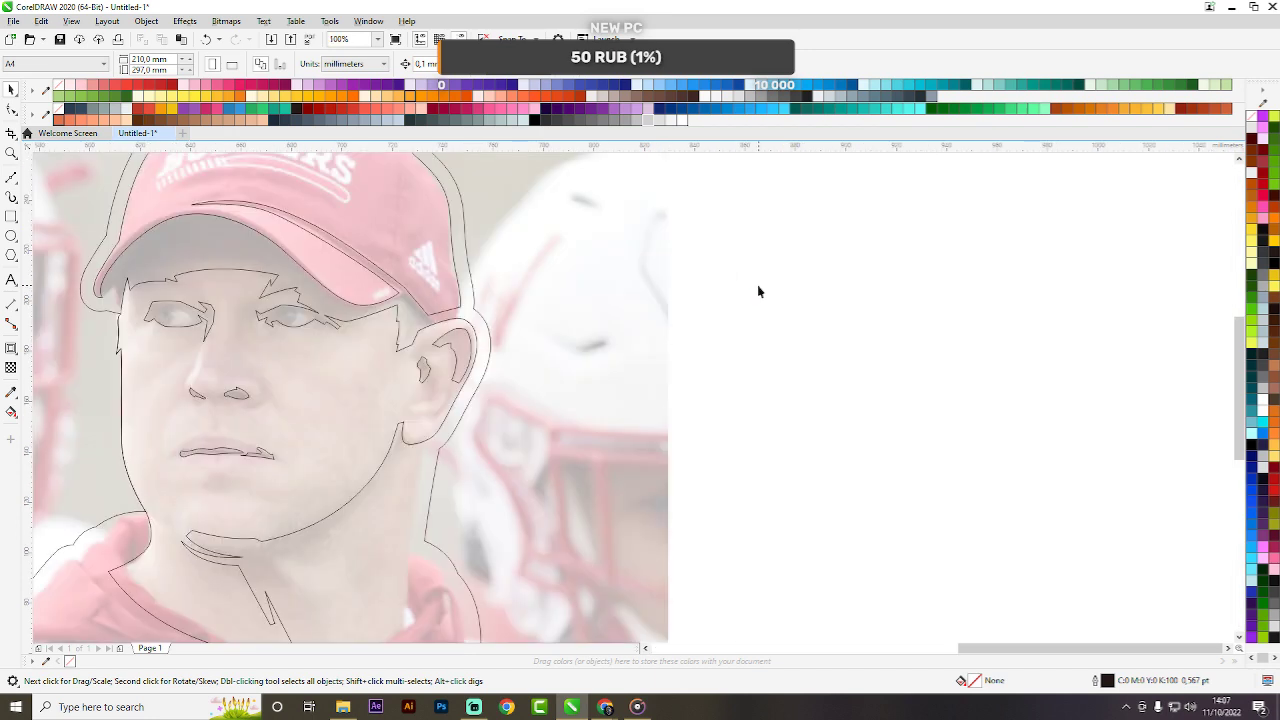
Fill the ear, nostril and mouth details dark grey and the cap shape light grey (#D0D0D0).
{"action": "scroll", "coordinate": [756, 281], "scroll_direction": "down", "scroll_amount": 1}
{"action": "left_click_drag", "start_coordinate": [320, 443], "coordinate": [320, 444]}
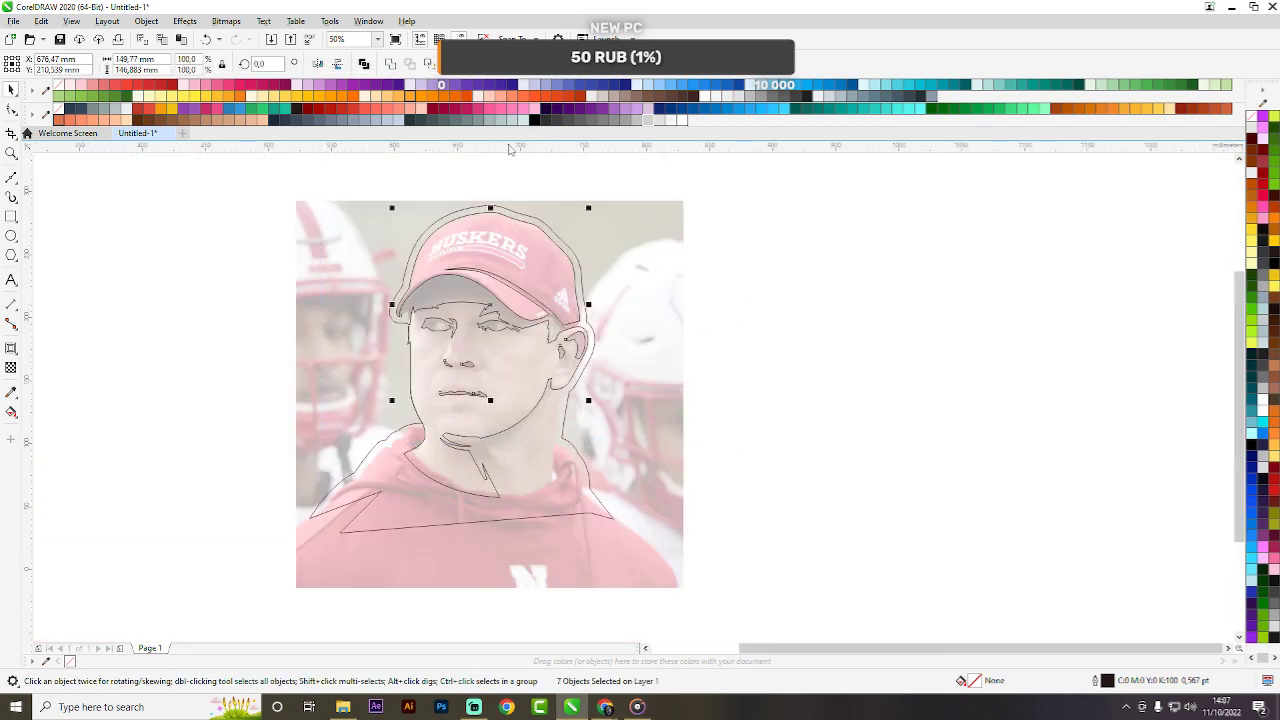
{"action": "left_click", "coordinate": [547, 122]}
{"action": "left_click", "coordinate": [717, 223]}
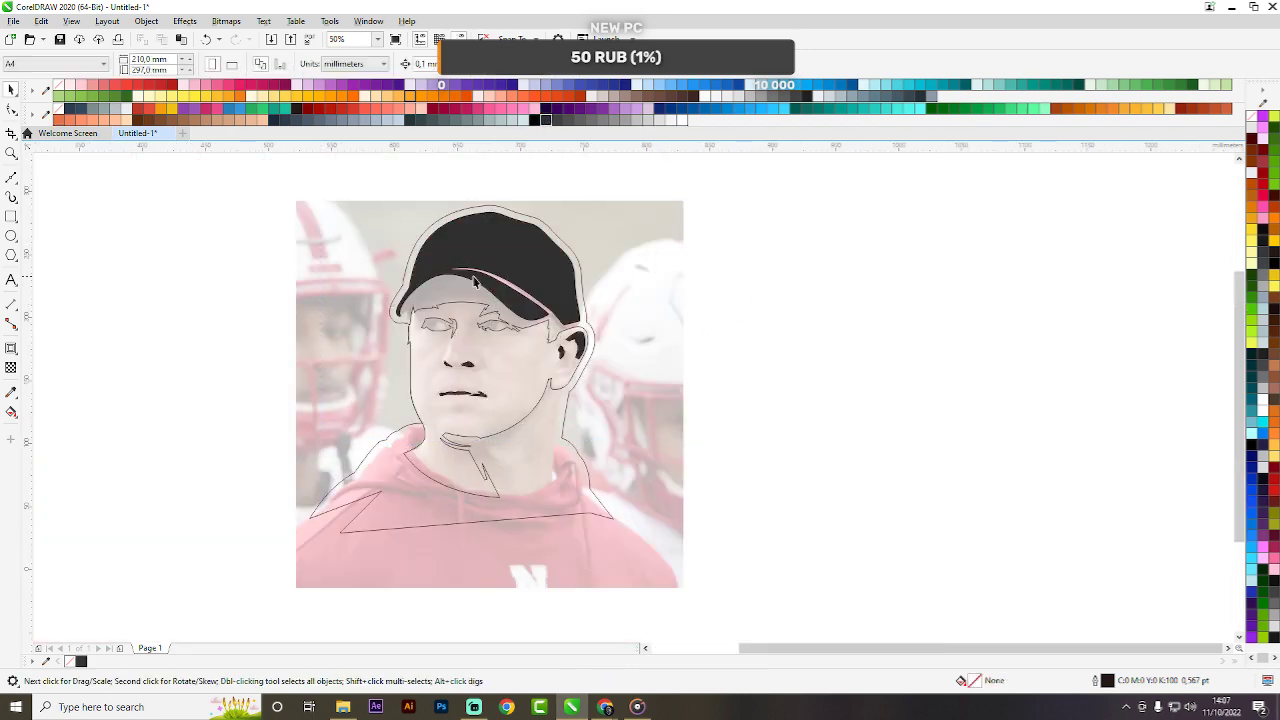
{"action": "left_click", "coordinate": [516, 263]}
{"action": "left_click", "coordinate": [648, 120]}
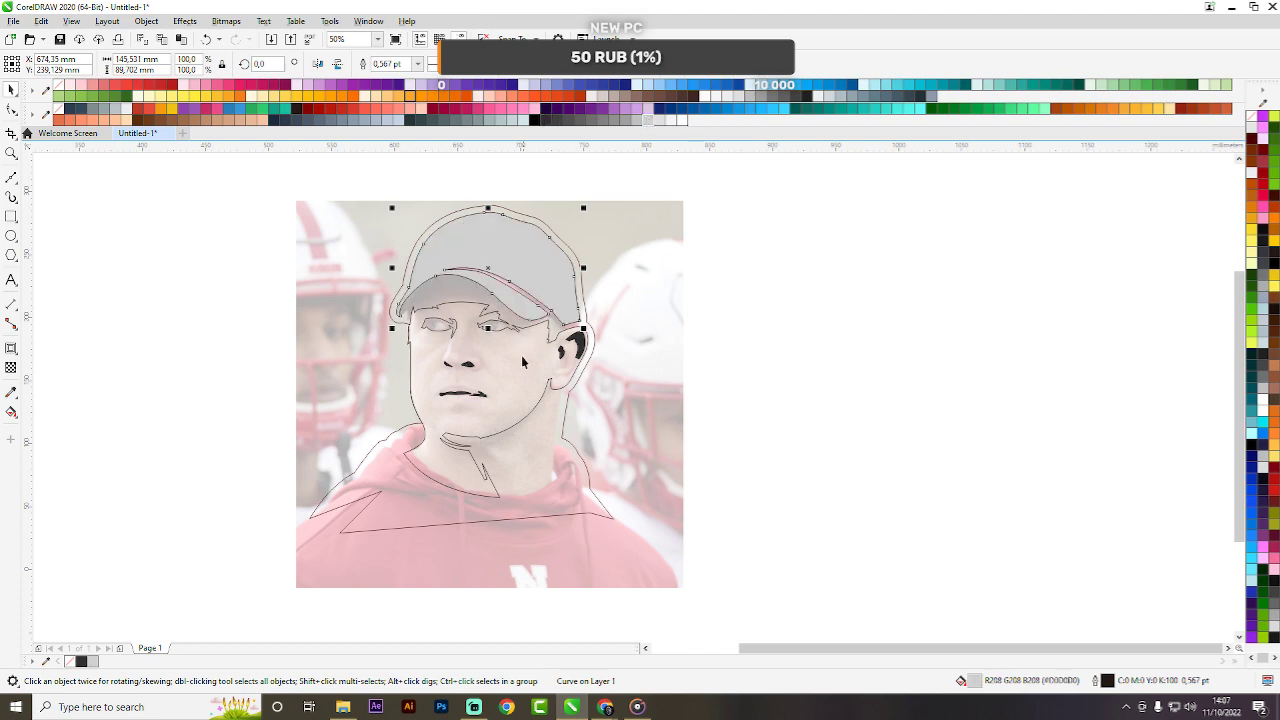
Try the same light grey fill on the face shape and a dark grey fill on the silhouette behind it.
{"action": "left_click", "coordinate": [515, 358]}
{"action": "key", "text": "ctrl+r"}
{"action": "scroll", "coordinate": [497, 362], "scroll_direction": "up", "scroll_amount": 1}
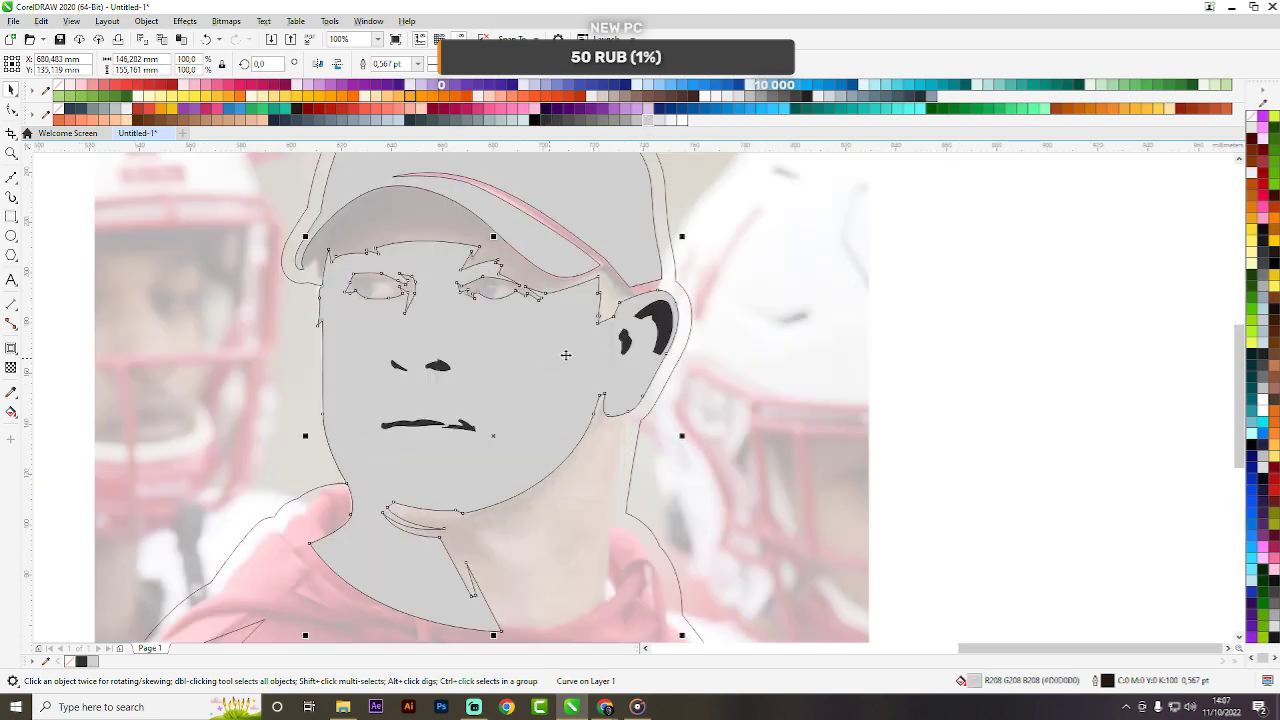
{"action": "left_click", "coordinate": [665, 319]}
{"action": "scroll", "coordinate": [574, 388], "scroll_direction": "down", "scroll_amount": 2}
{"action": "key", "text": "Escape"}
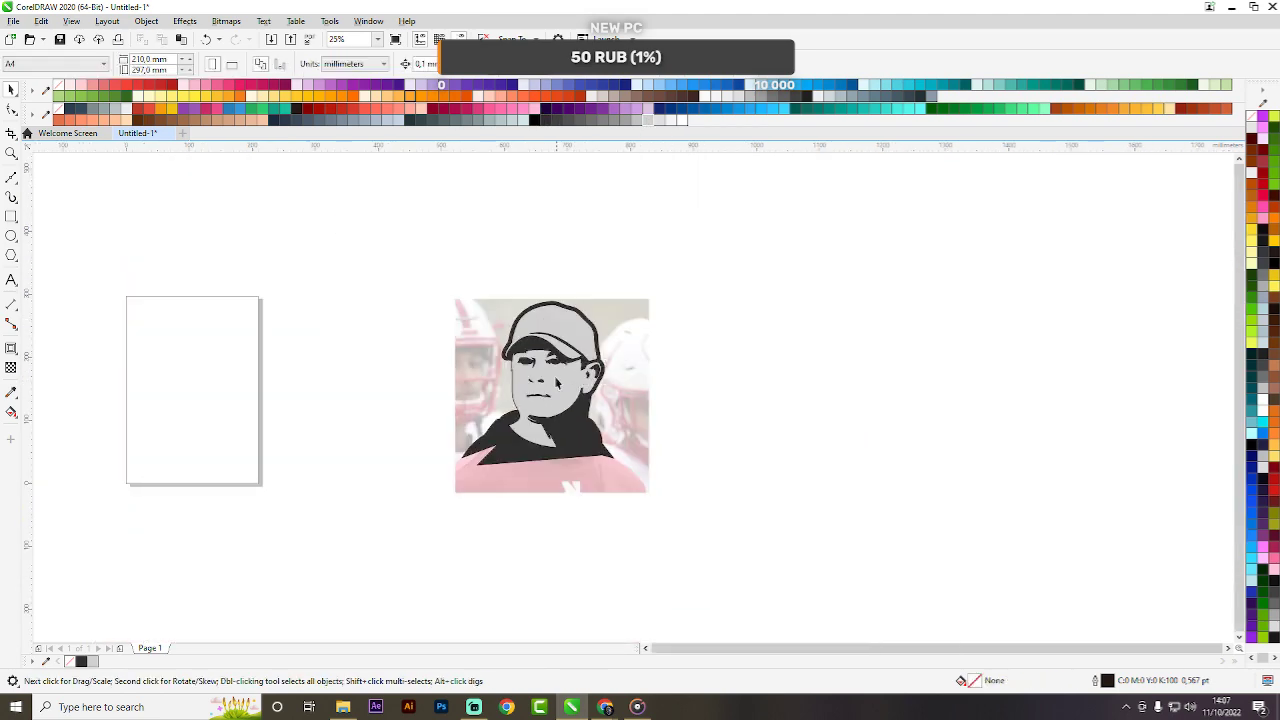
{"action": "scroll", "coordinate": [557, 378], "scroll_direction": "up", "scroll_amount": 1}
{"action": "left_click_drag", "start_coordinate": [799, 211], "coordinate": [232, 597]}
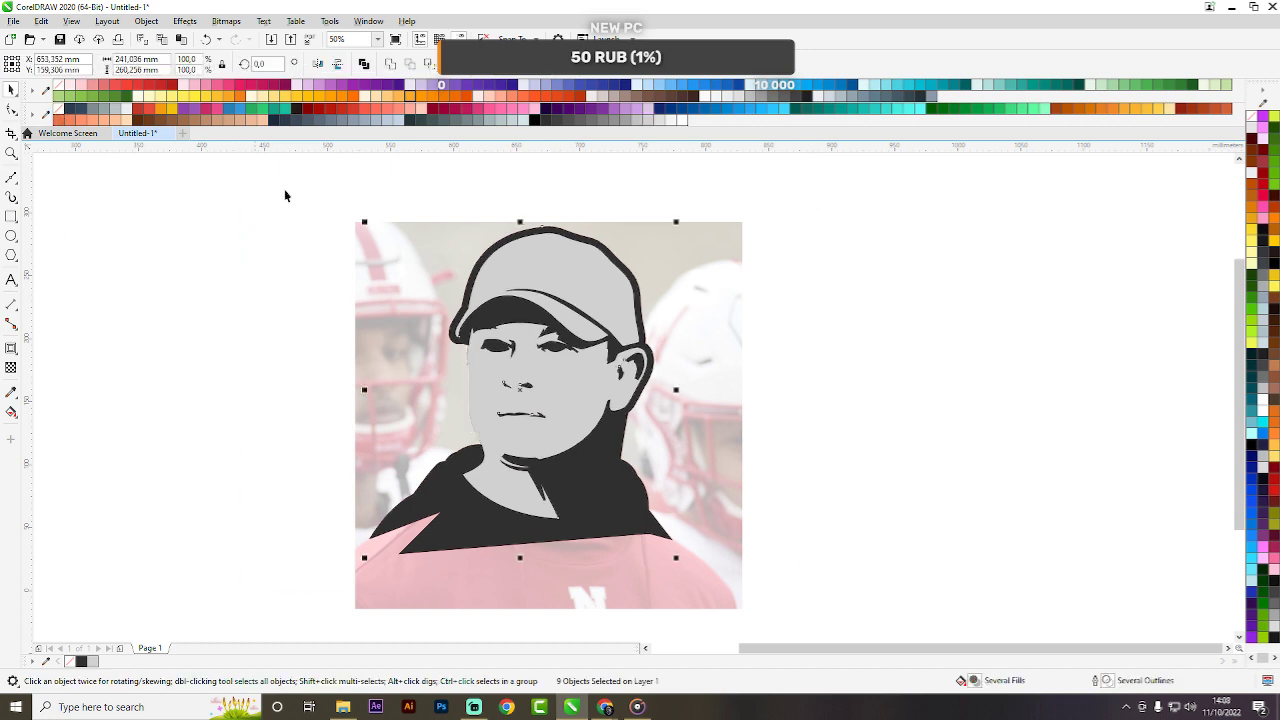
Undo the fills on the face and the silhouette and deselect the face shape.
{"action": "key", "text": "ctrl+z"}
{"action": "key", "text": "ctrl+z"}
{"action": "key", "text": "ctrl+z"}
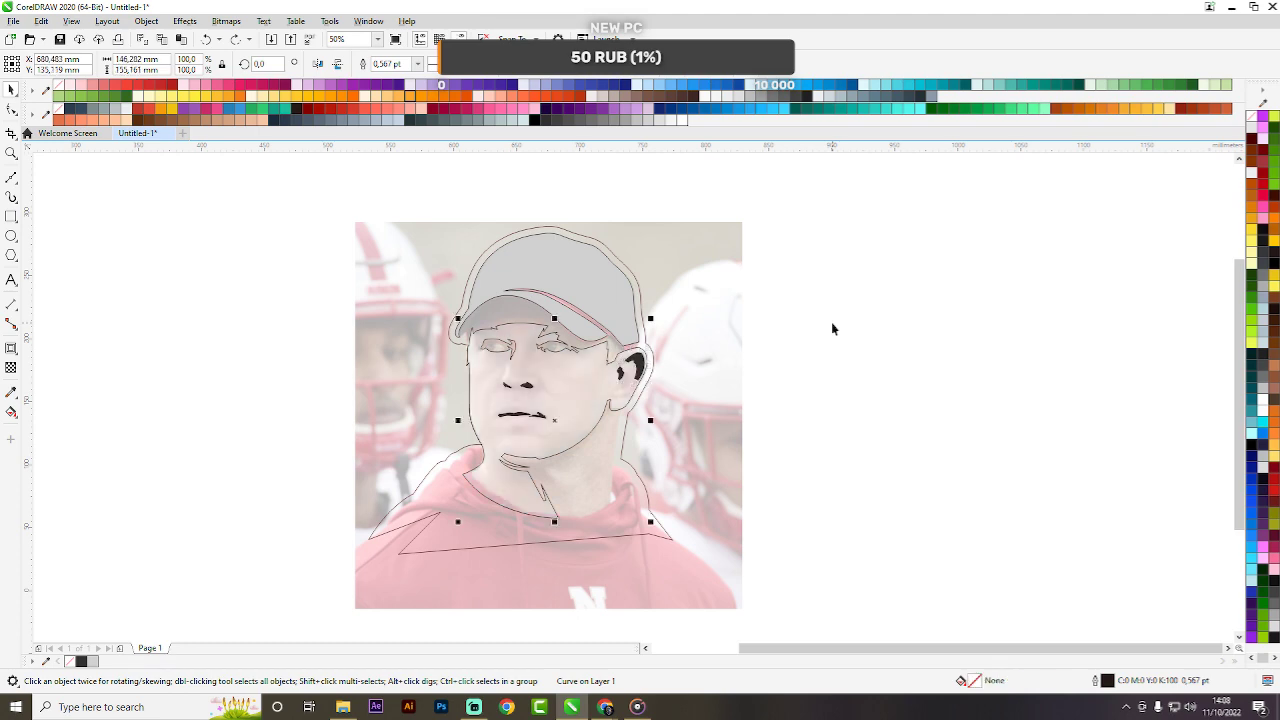
{"action": "left_click", "coordinate": [808, 338]}
Draw a small closed Bézier wedge across the point where the left jawline meets the collar.
{"action": "scroll", "coordinate": [551, 457], "scroll_direction": "up", "scroll_amount": 4}
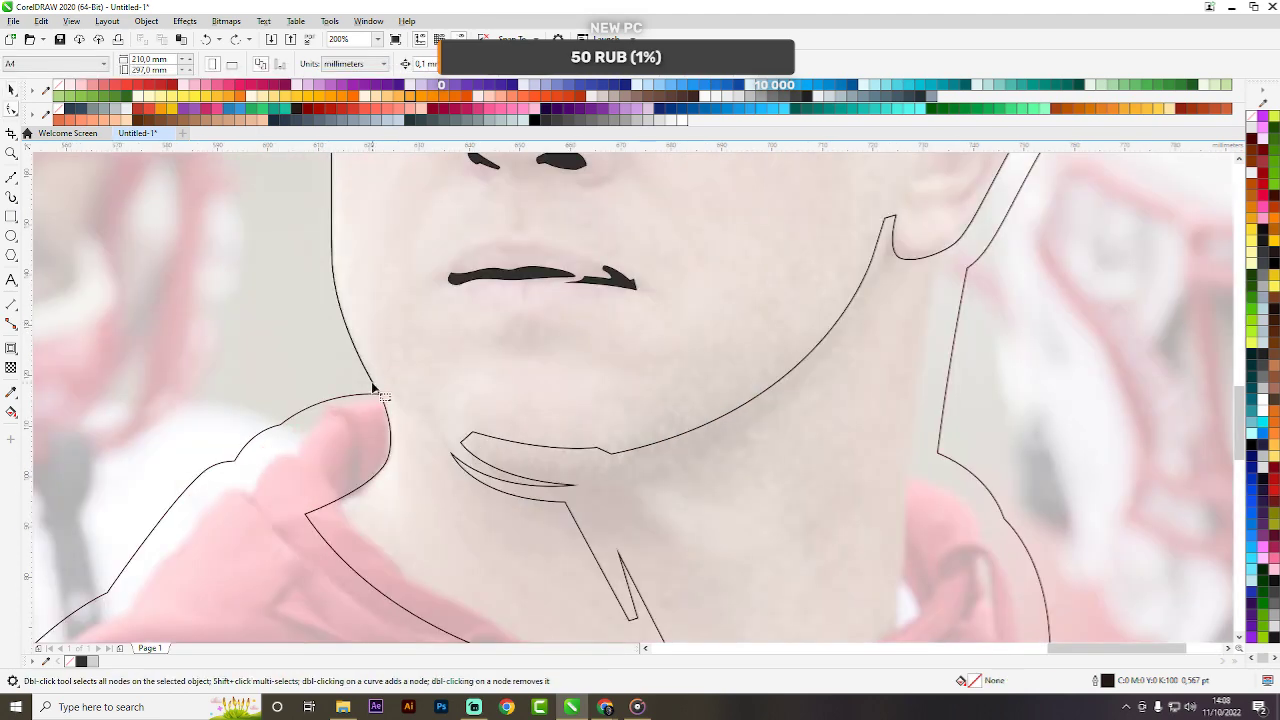
{"action": "left_click", "coordinate": [11, 178]}
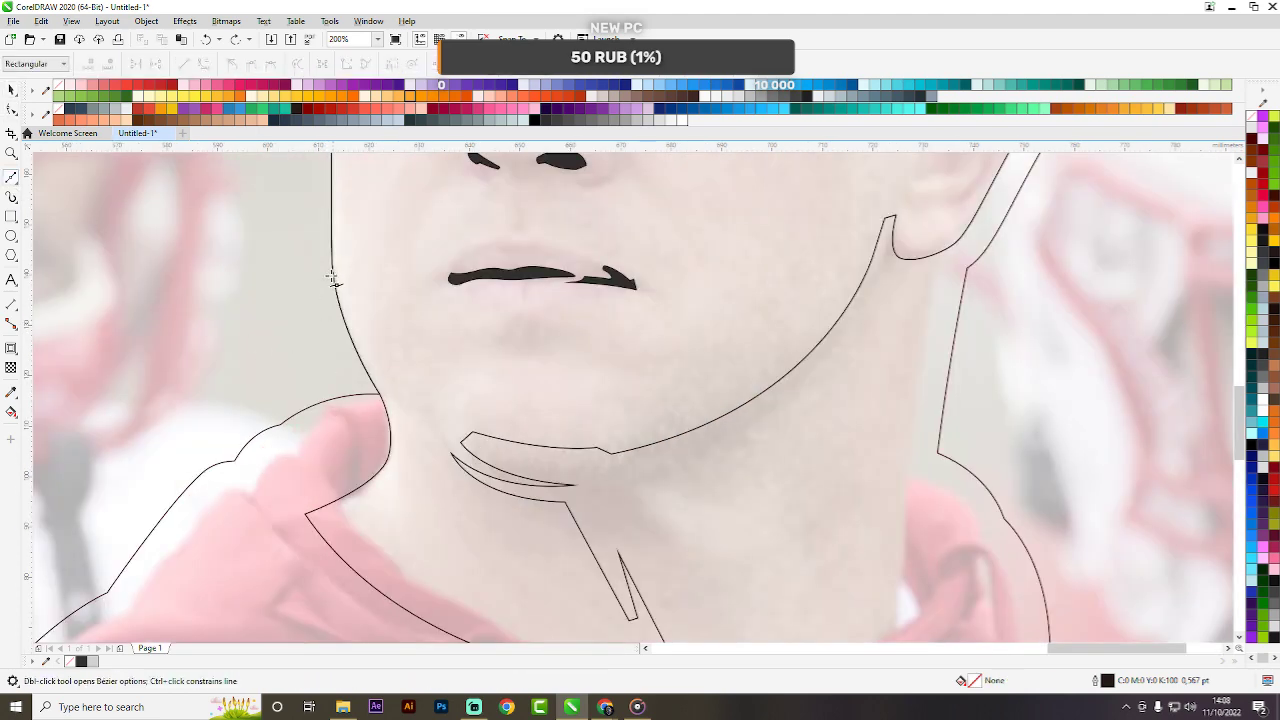
{"action": "left_click", "coordinate": [380, 394]}
{"action": "scroll", "coordinate": [415, 436], "scroll_direction": "up", "scroll_amount": 2}
{"action": "left_click_drag", "start_coordinate": [436, 424], "coordinate": [445, 438]}
{"action": "left_click", "coordinate": [409, 409]}
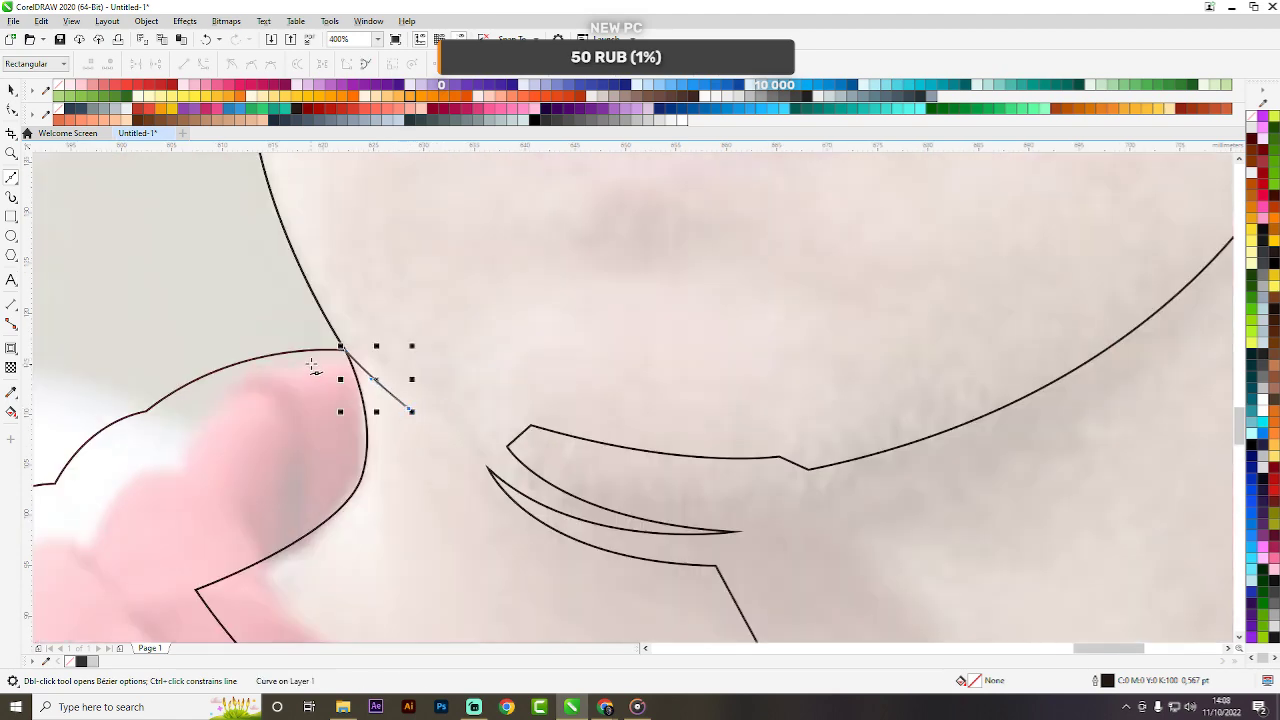
{"action": "left_click_drag", "start_coordinate": [270, 333], "coordinate": [199, 277]}
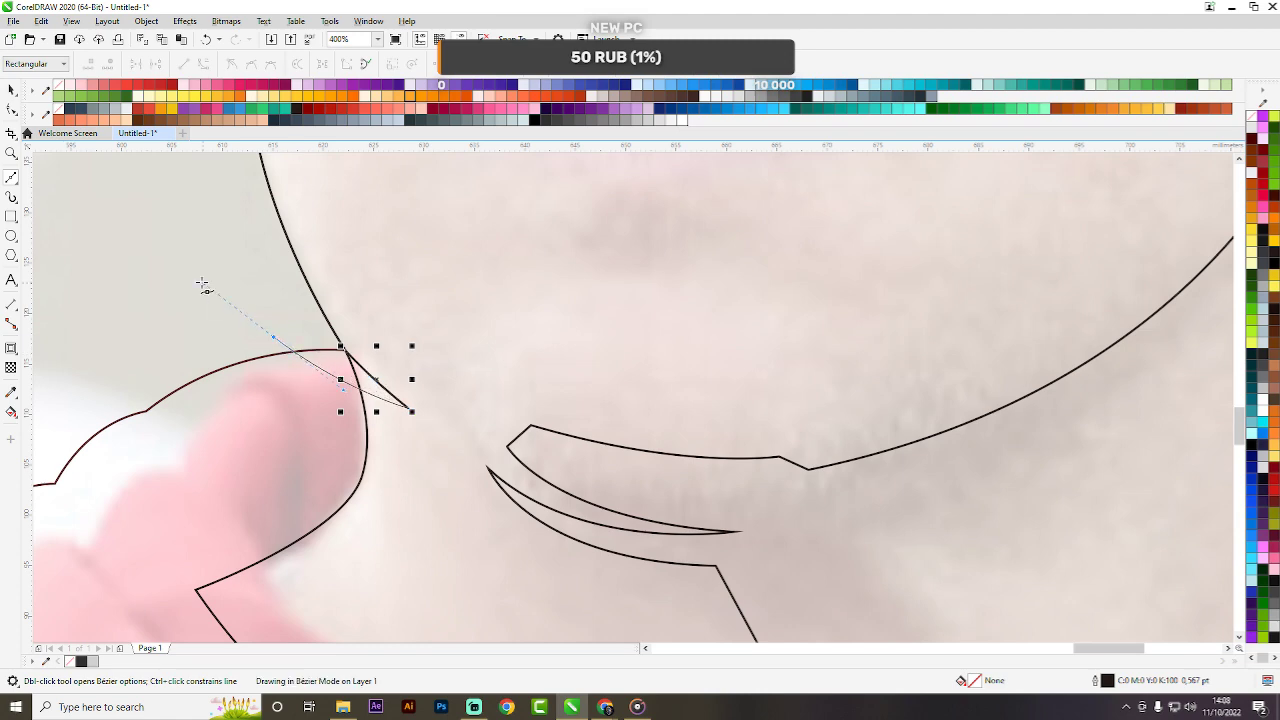
{"action": "left_click", "coordinate": [346, 350]}
Subtract the small wedge from the face shape at the jaw and collar junction and deselect the result.
{"action": "key", "text": "space"}
{"action": "left_click", "coordinate": [441, 288], "text": "shift"}
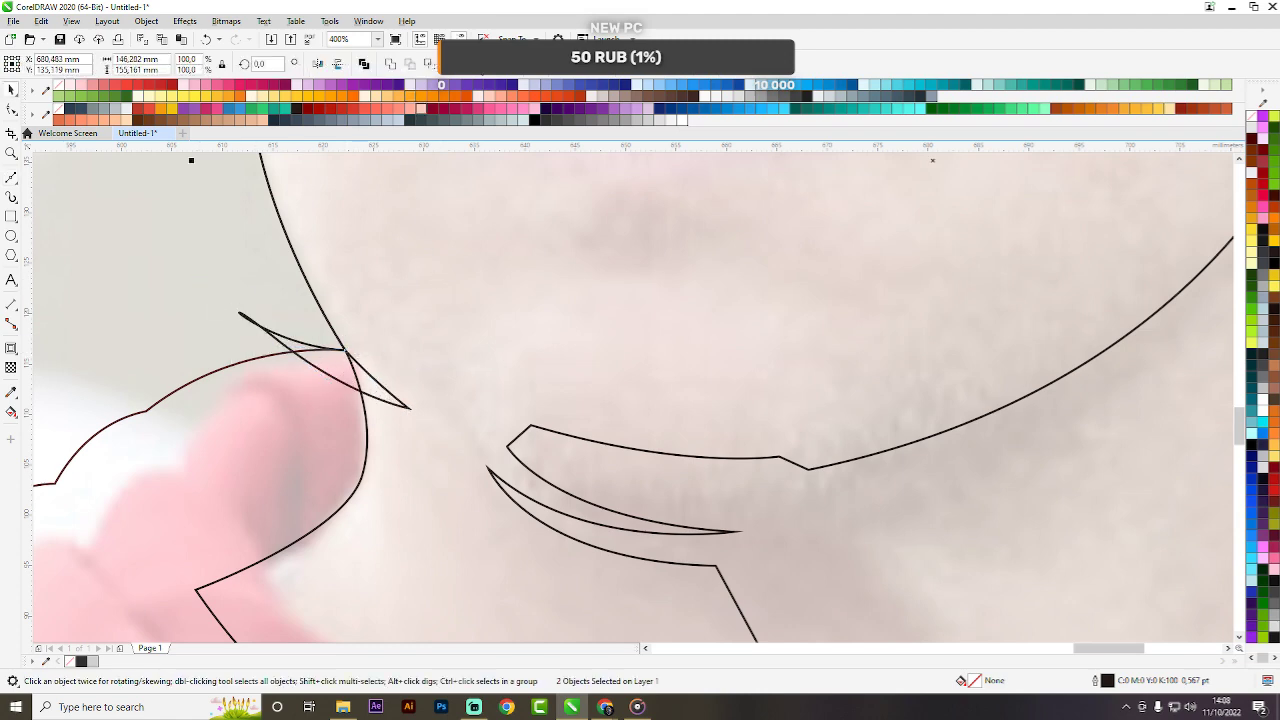
{"action": "left_click", "coordinate": [486, 64]}
{"action": "scroll", "coordinate": [545, 235], "scroll_direction": "down", "scroll_amount": 5}
{"action": "left_click", "coordinate": [685, 275]}
{"action": "scroll", "coordinate": [624, 220], "scroll_direction": "up", "scroll_amount": 2}
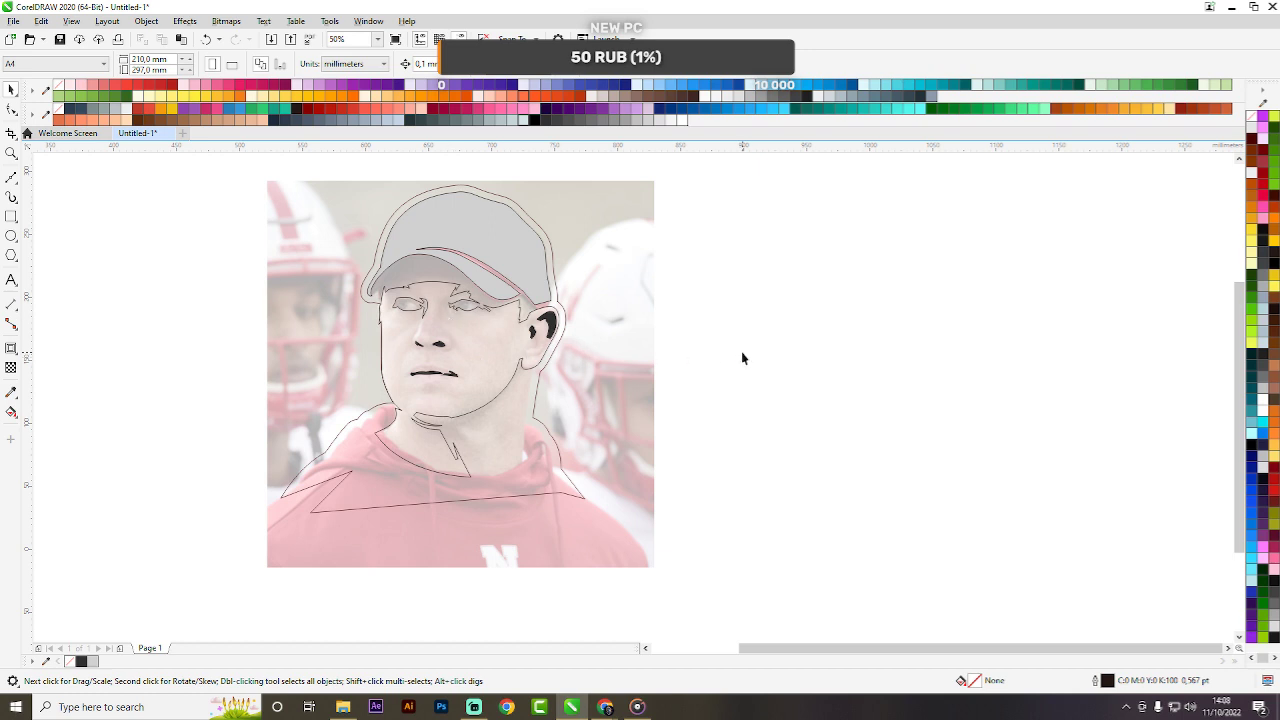
Start a Bézier shape on the forehead above the brow line and run it down between the eyes in straight segments.
{"action": "left_click", "coordinate": [11, 176]}
{"action": "scroll", "coordinate": [434, 287], "scroll_direction": "up", "scroll_amount": 3}
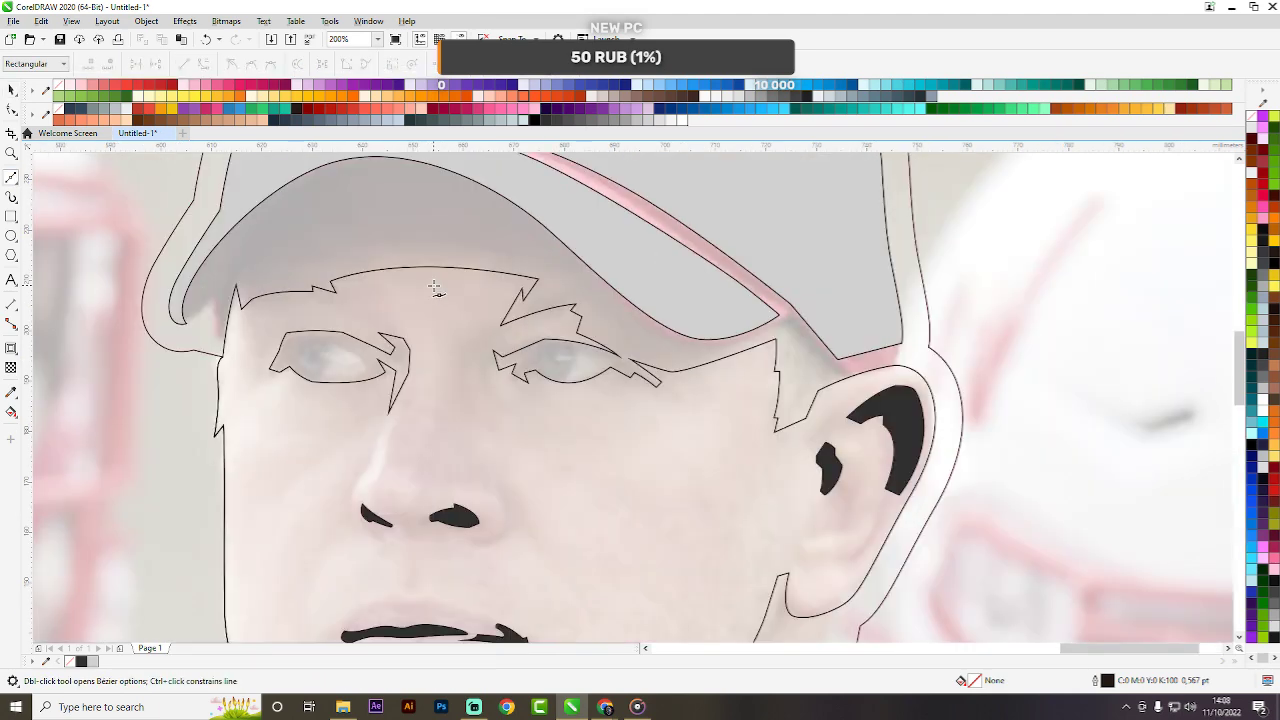
{"action": "left_click", "coordinate": [330, 284]}
{"action": "left_click", "coordinate": [435, 250]}
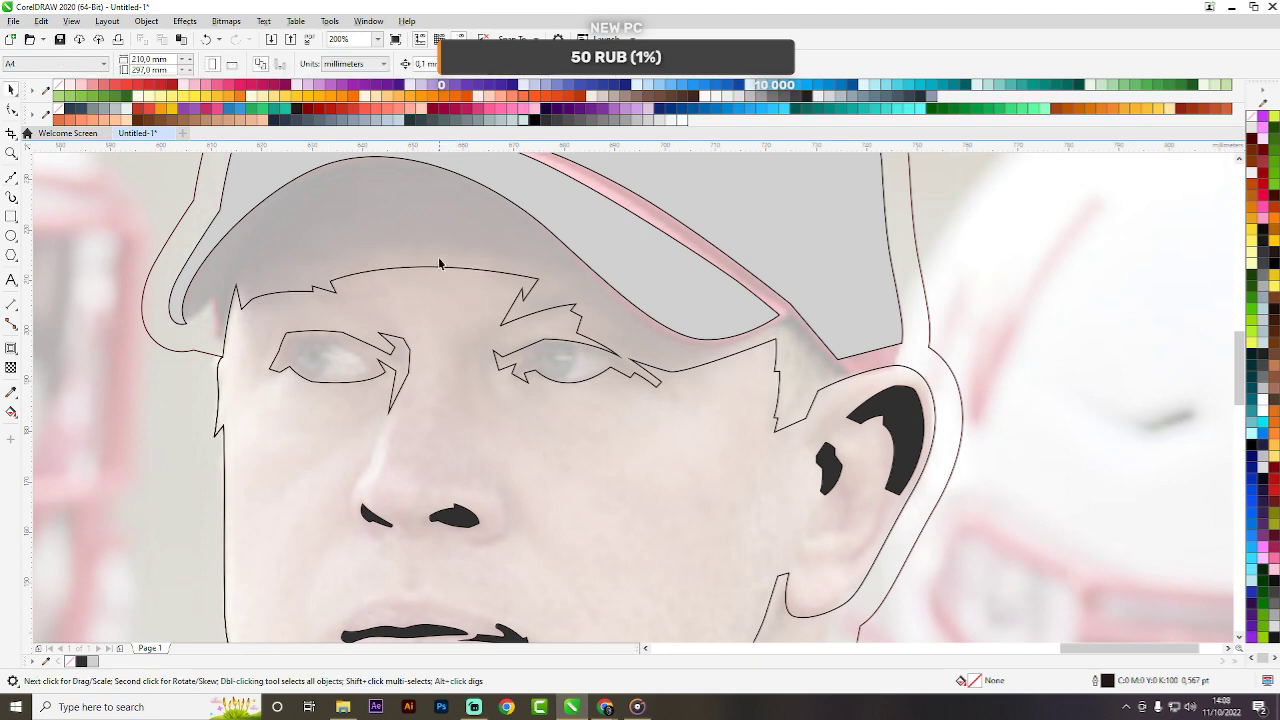
{"action": "left_click", "coordinate": [464, 301]}
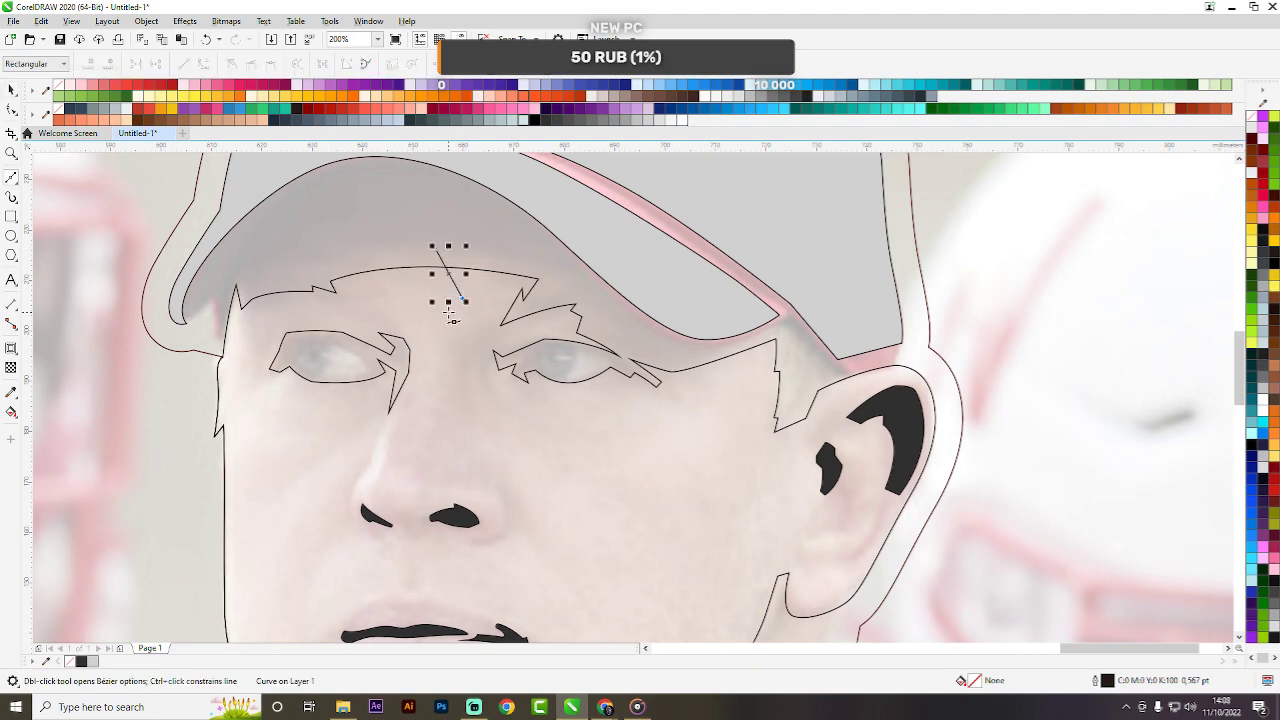
{"action": "scroll", "coordinate": [453, 313], "scroll_direction": "up", "scroll_amount": 2}
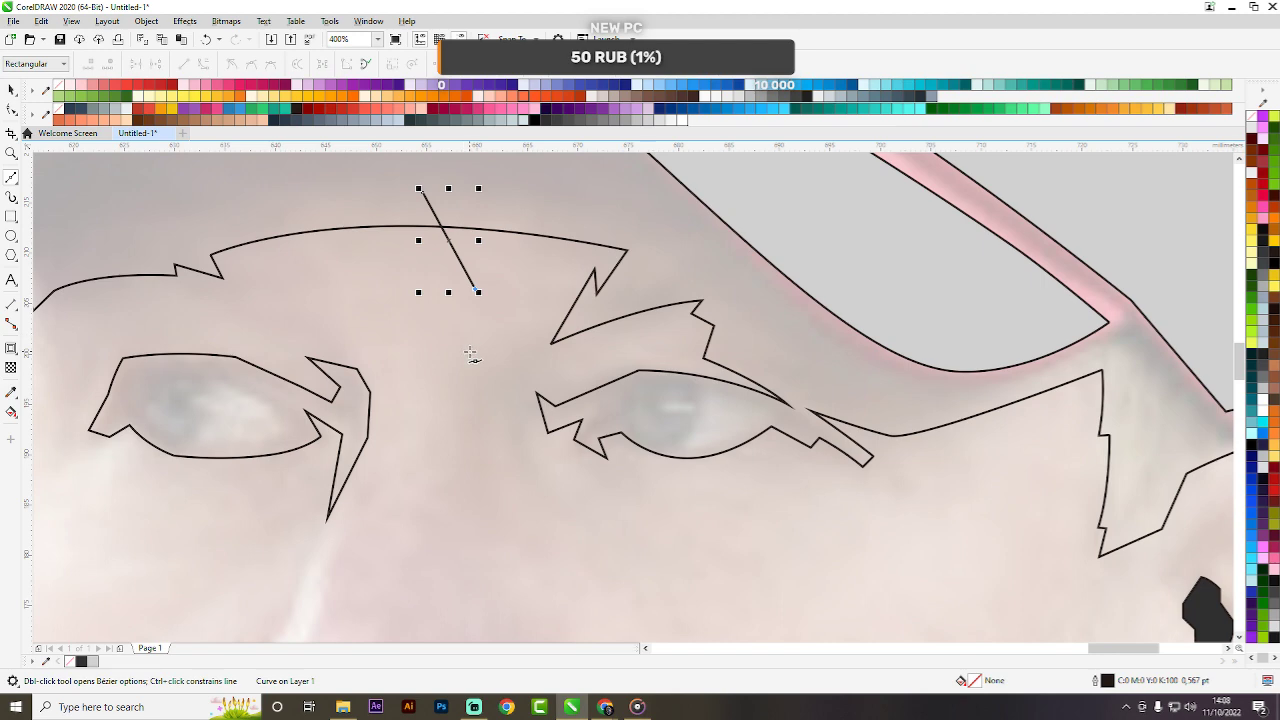
{"action": "left_click", "coordinate": [460, 332]}
{"action": "left_click", "coordinate": [466, 406]}
{"action": "scroll", "coordinate": [466, 406], "scroll_direction": "down", "scroll_amount": 2}
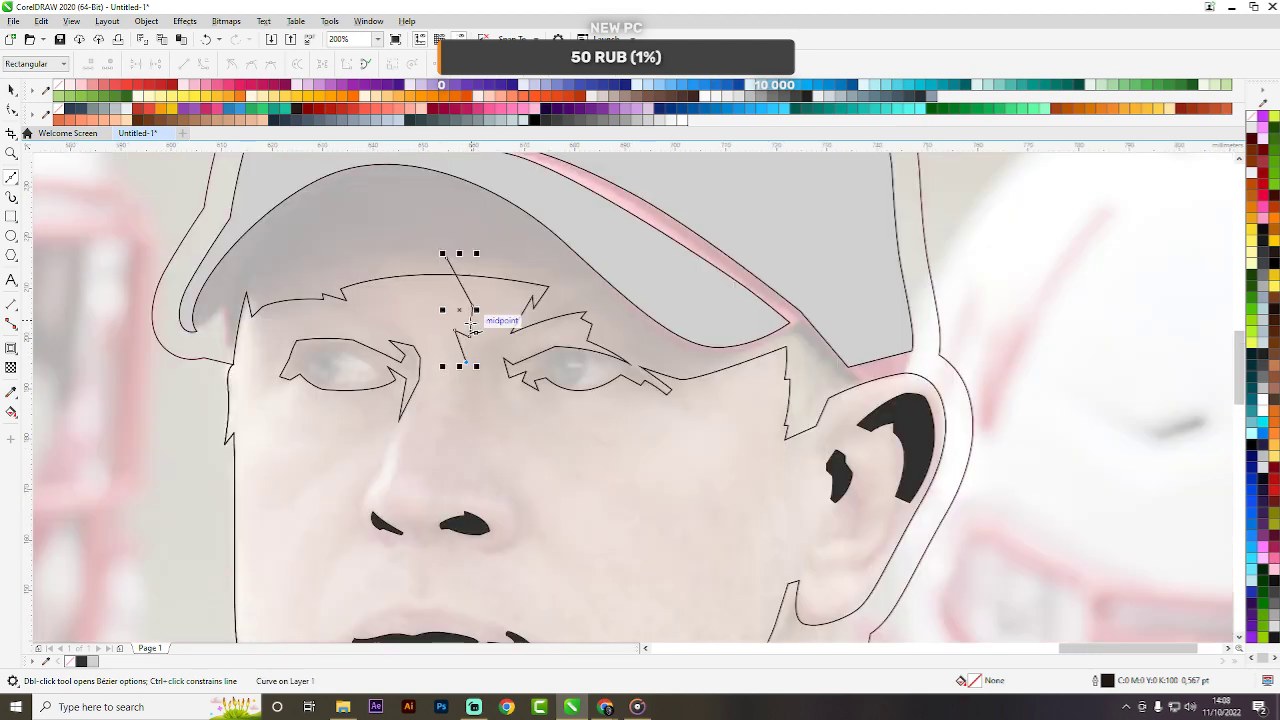
Undo the last straight segment and replace it with a curve ending in a small pointed hook between the eyes.
{"action": "scroll", "coordinate": [470, 373], "scroll_direction": "up", "scroll_amount": 4}
{"action": "key", "text": "ctrl+z"}
{"action": "left_click_drag", "start_coordinate": [440, 377], "coordinate": [462, 424]}
{"action": "double_click", "coordinate": [441, 377]}
{"action": "left_click_drag", "start_coordinate": [412, 357], "coordinate": [402, 343]}
{"action": "scroll", "coordinate": [413, 365], "scroll_direction": "down", "scroll_amount": 5}
{"action": "scroll", "coordinate": [500, 280], "scroll_direction": "up", "scroll_amount": 3}
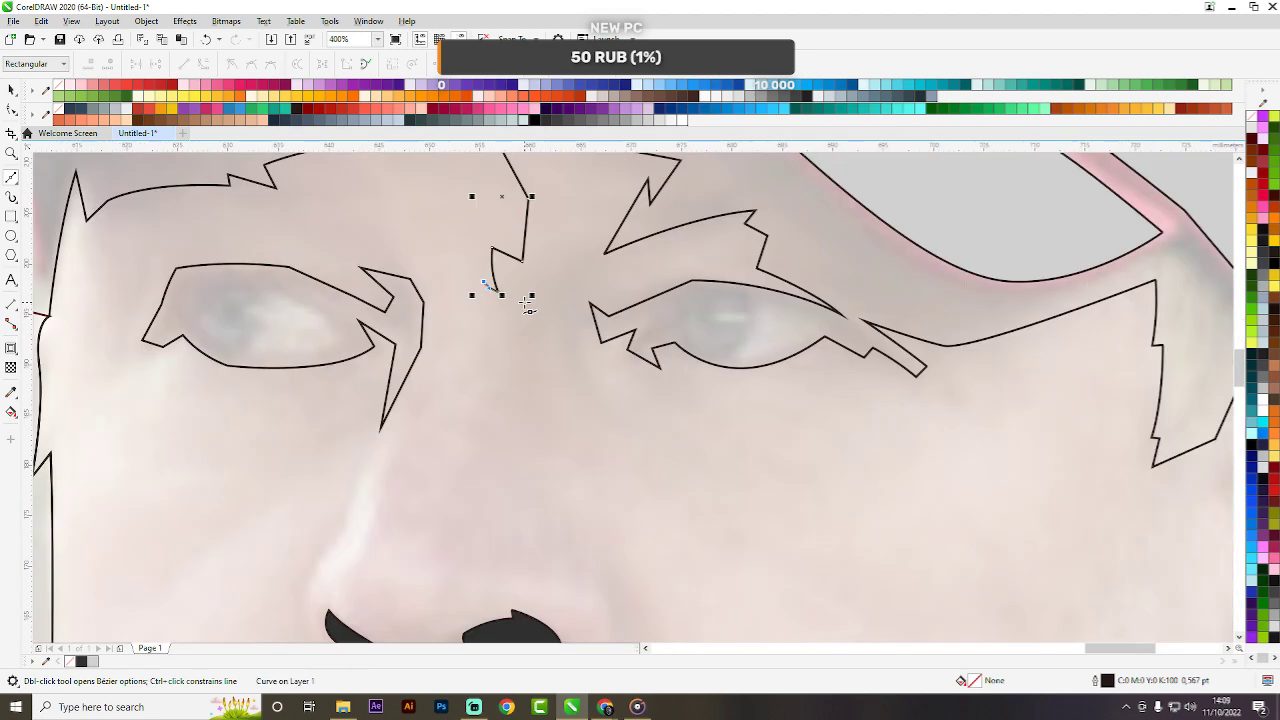
Redraw the segment below the hook as a curve down the nose bridge and add a small notch at its end.
{"action": "left_click_drag", "start_coordinate": [508, 332], "coordinate": [578, 385]}
{"action": "key", "text": "ctrl+z"}
{"action": "left_click", "coordinate": [484, 282]}
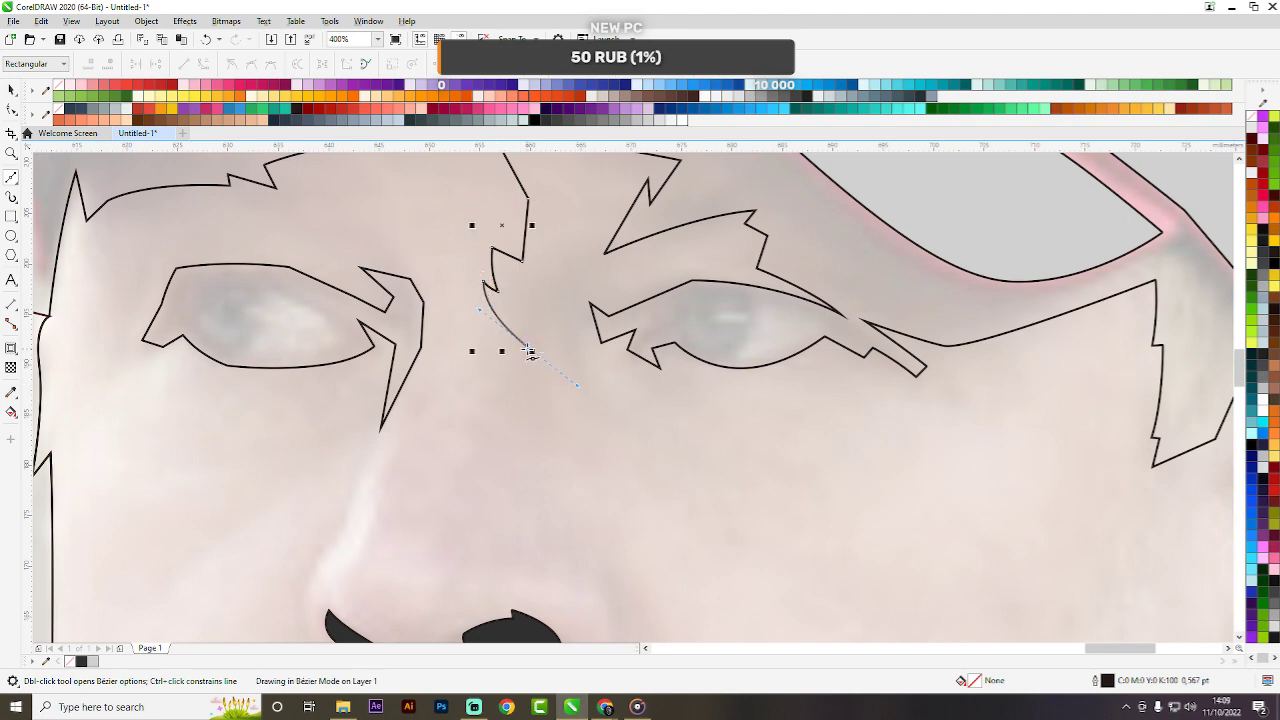
{"action": "double_click", "coordinate": [528, 349]}
{"action": "left_click", "coordinate": [539, 343]}
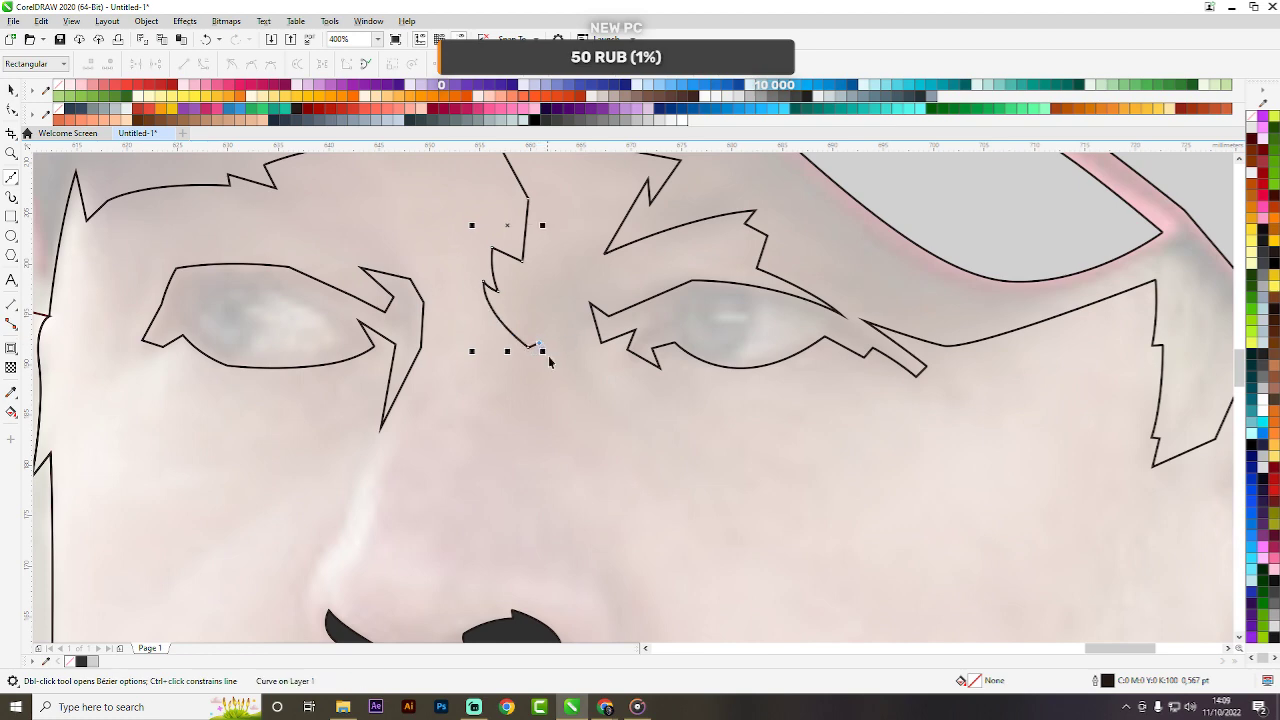
{"action": "left_click", "coordinate": [550, 359]}
Undo the stray last point, form a sharp downward spike beside the nose bridge and slope the edge below the inner eye corner.
{"action": "scroll", "coordinate": [566, 350], "scroll_direction": "down", "scroll_amount": 3}
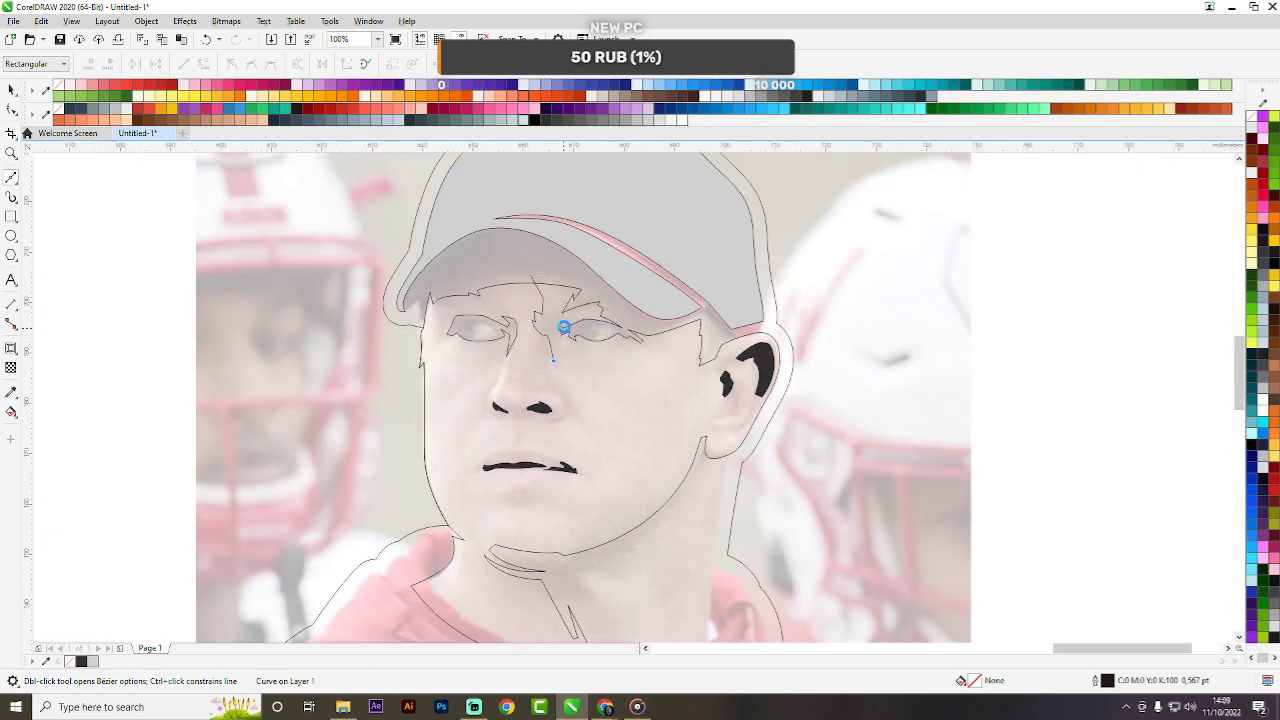
{"action": "scroll", "coordinate": [564, 328], "scroll_direction": "up", "scroll_amount": 1}
{"action": "key", "text": "ctrl+z"}
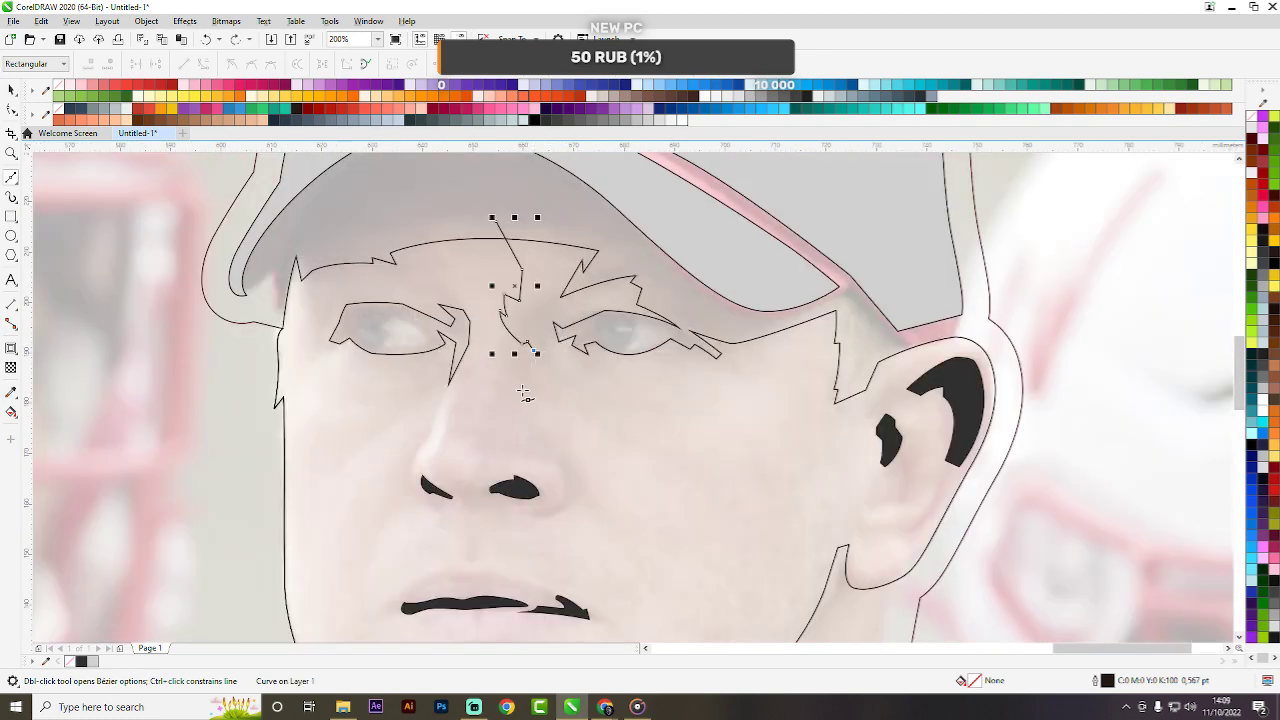
{"action": "left_click", "coordinate": [527, 392]}
{"action": "left_click", "coordinate": [548, 346]}
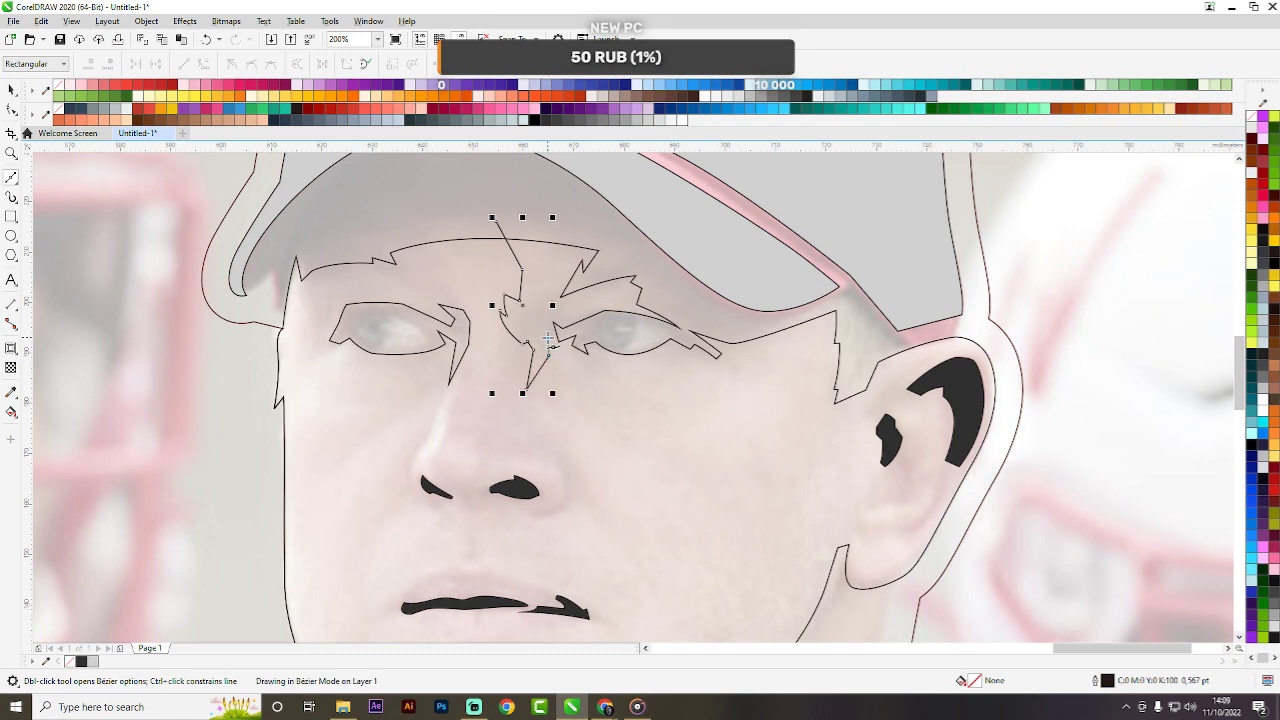
{"action": "scroll", "coordinate": [549, 348], "scroll_direction": "up", "scroll_amount": 2}
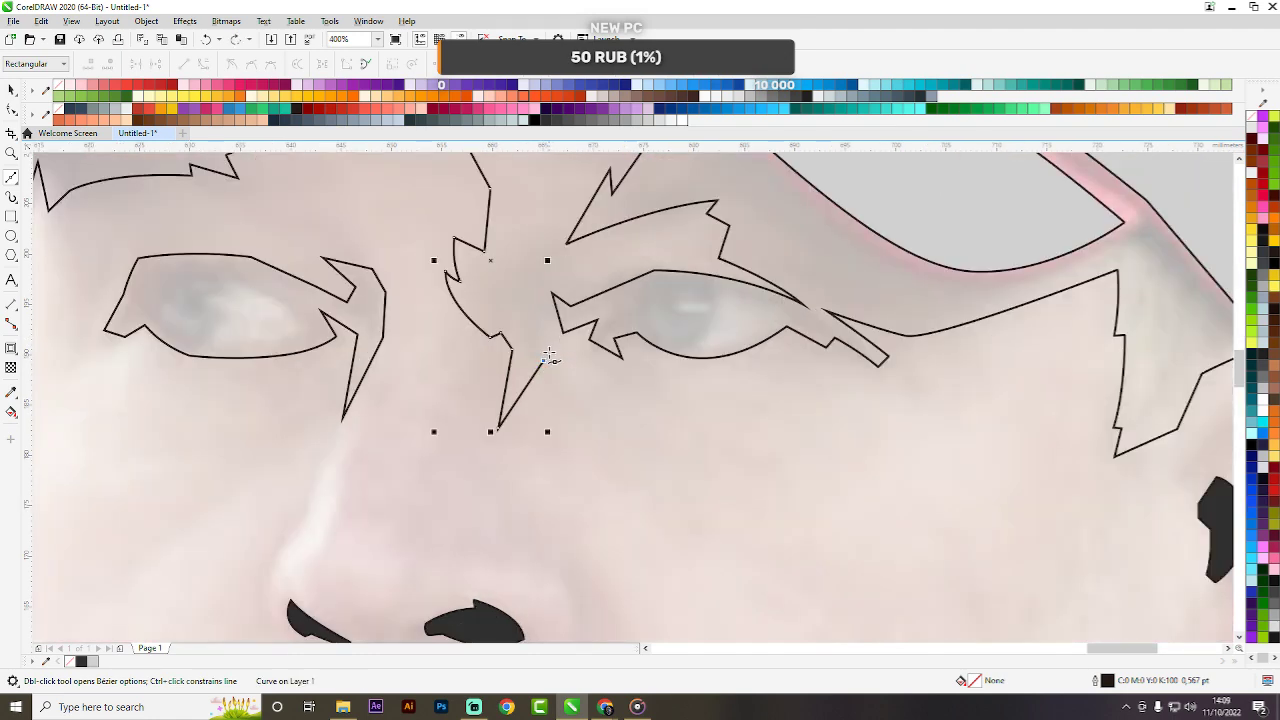
{"action": "left_click", "coordinate": [600, 389]}
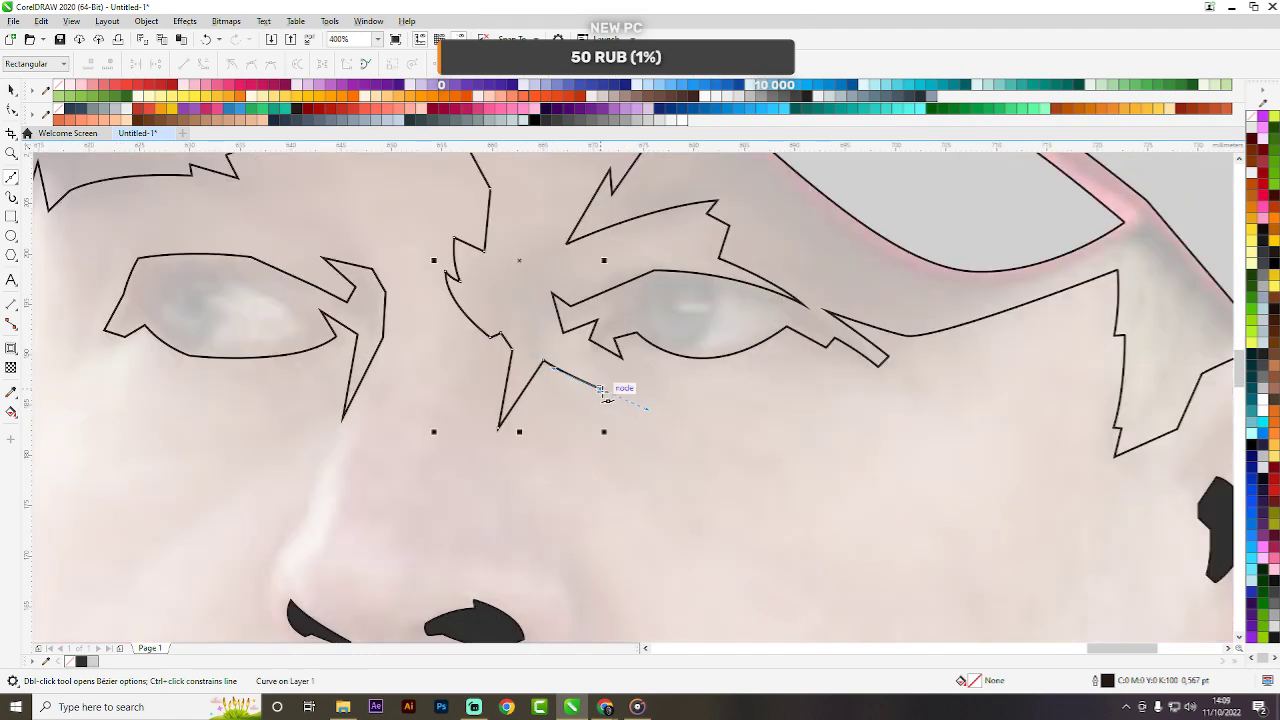
{"action": "scroll", "coordinate": [600, 389], "scroll_direction": "down", "scroll_amount": 2}
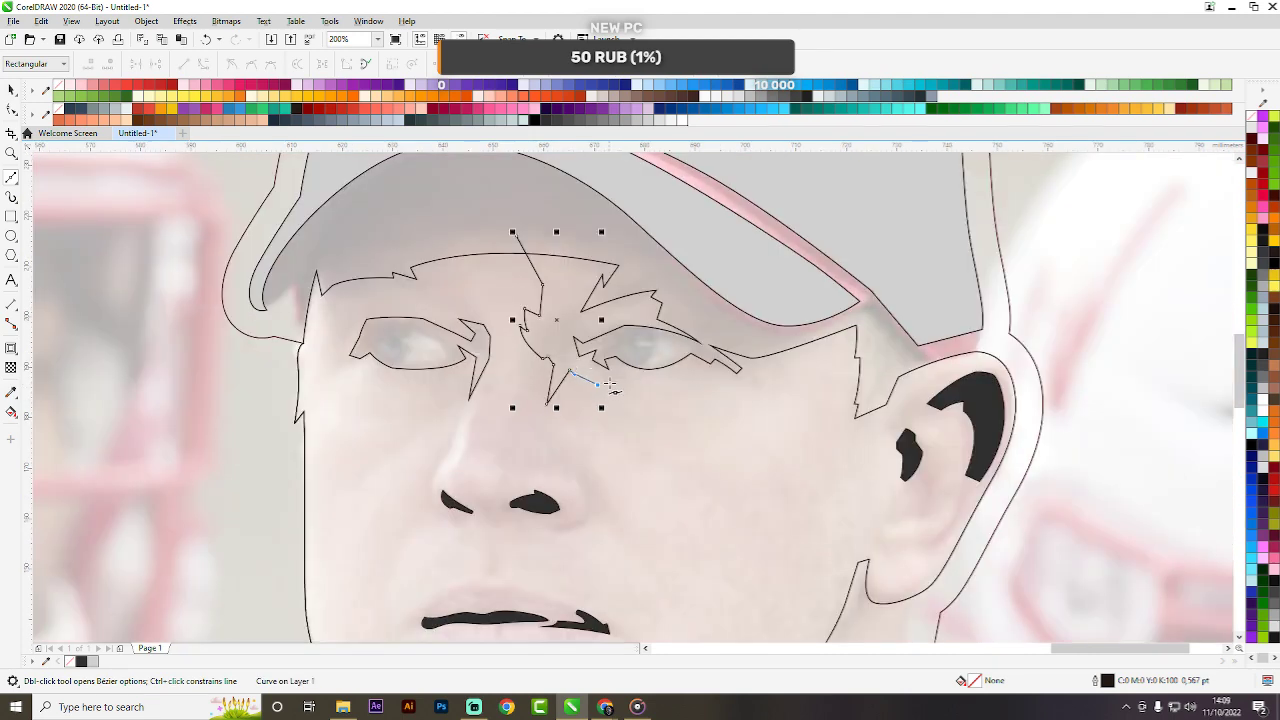
{"action": "scroll", "coordinate": [600, 398], "scroll_direction": "up", "scroll_amount": 1}
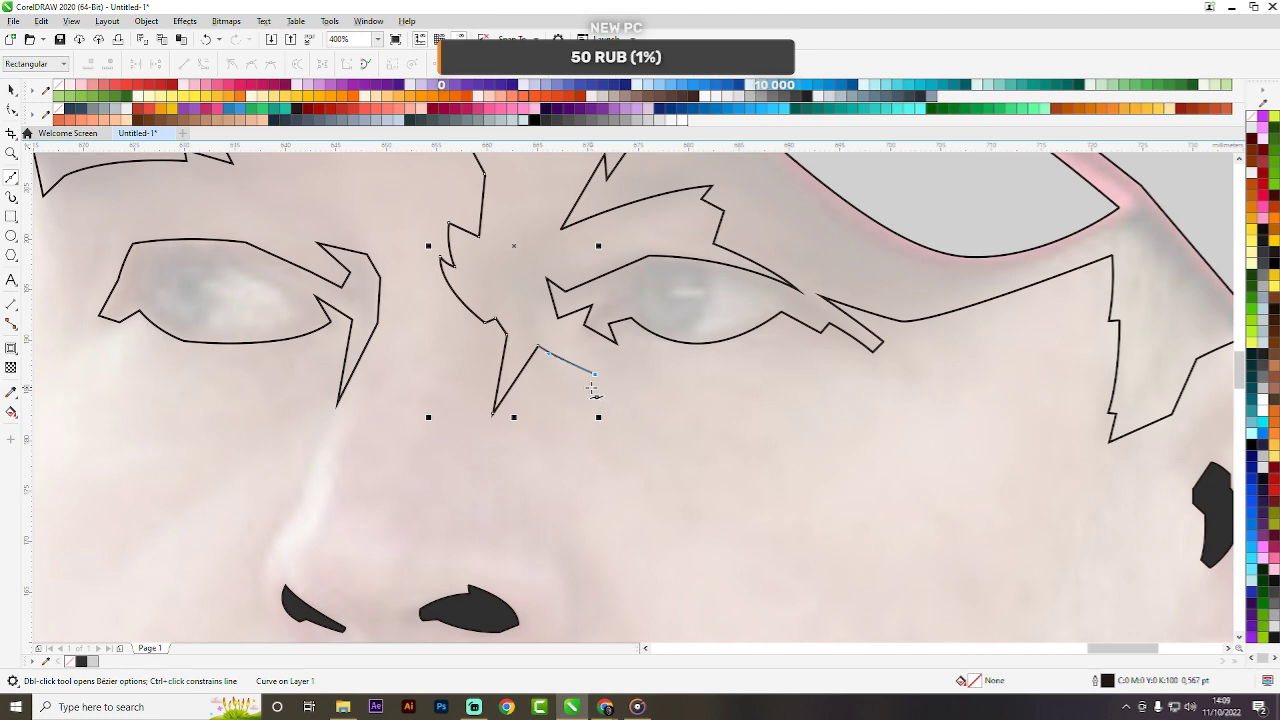
Draw the lower edge of the under-eye shadow as a shallow curve and end it with a short upward segment.
{"action": "left_click_drag", "start_coordinate": [718, 400], "coordinate": [788, 392]}
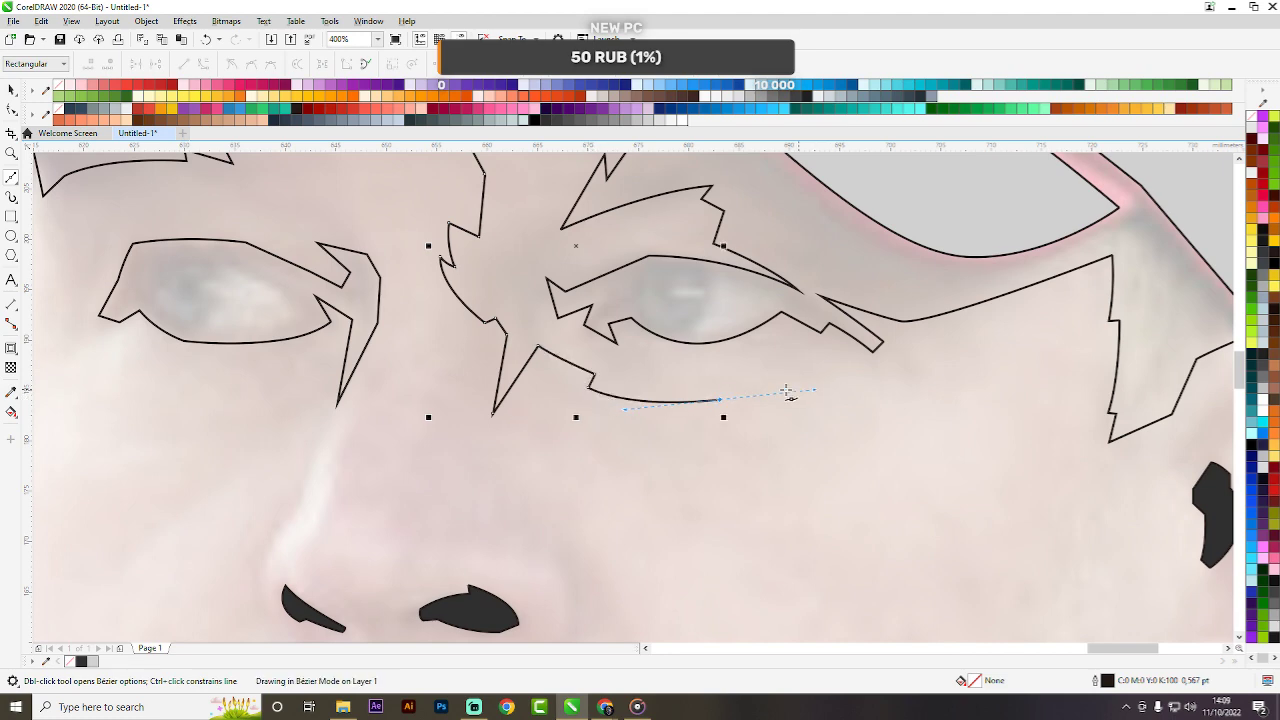
{"action": "scroll", "coordinate": [786, 392], "scroll_direction": "down", "scroll_amount": 1}
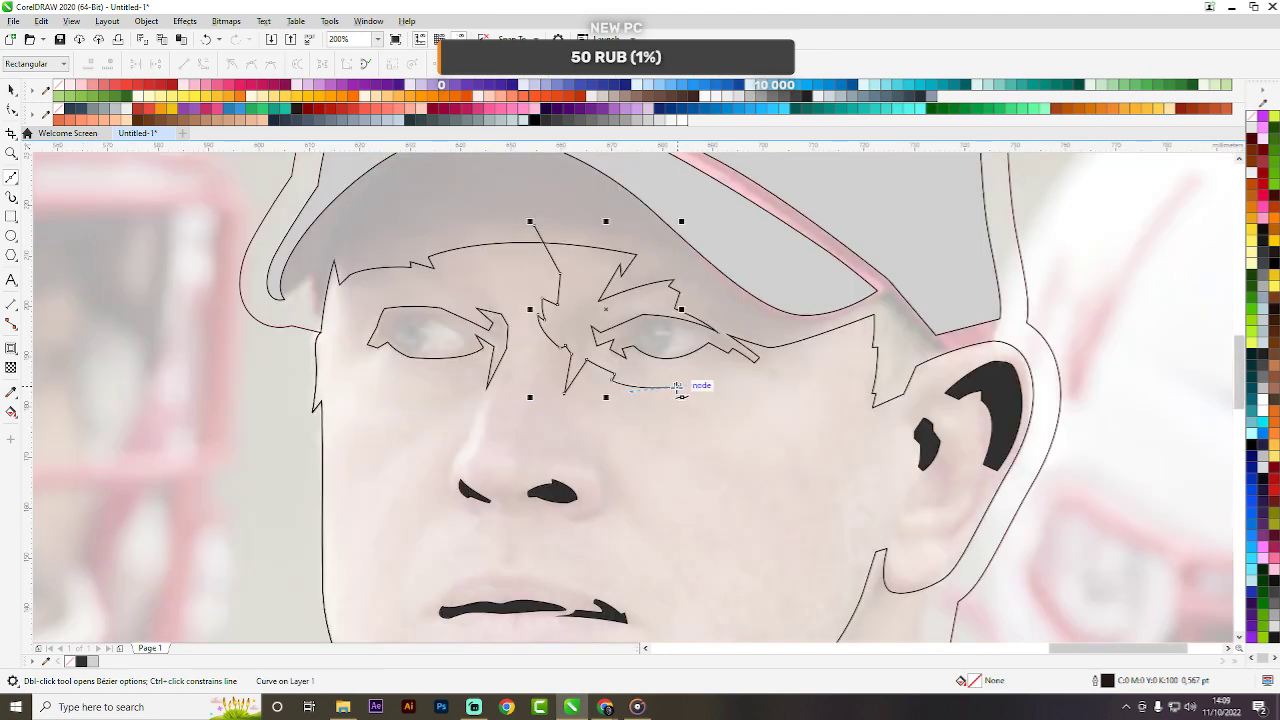
{"action": "scroll", "coordinate": [680, 389], "scroll_direction": "up", "scroll_amount": 1}
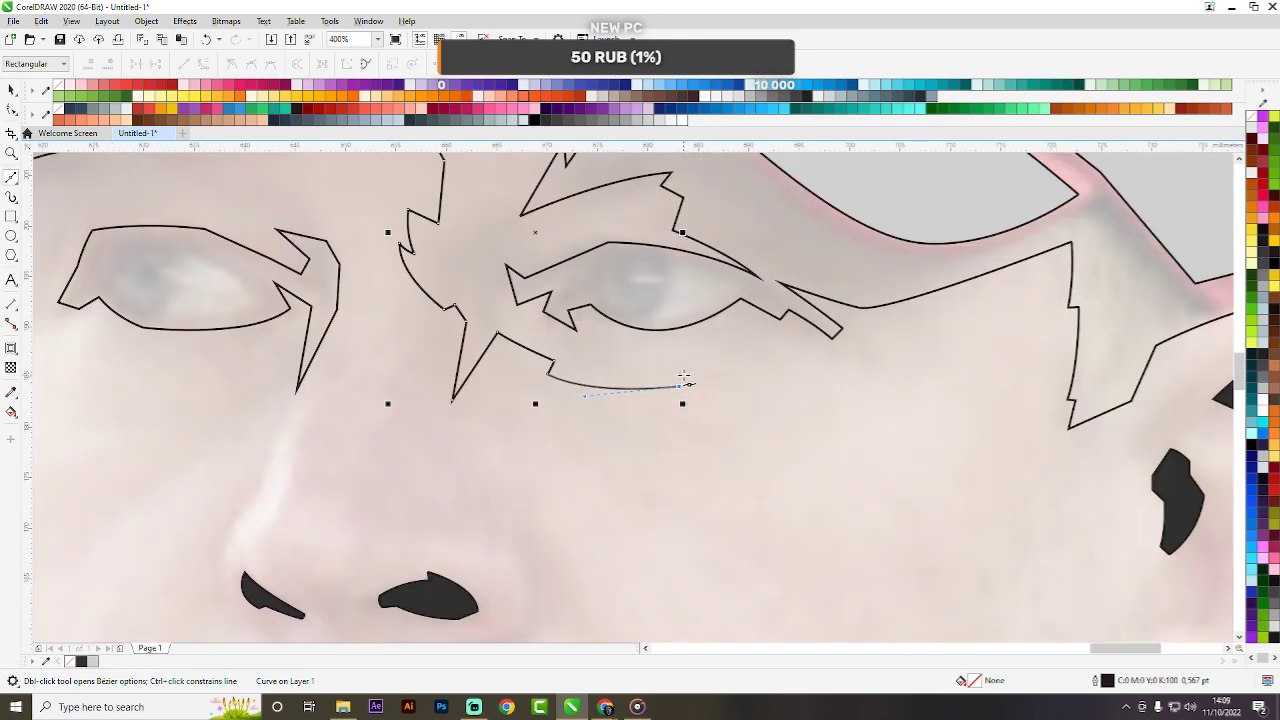
{"action": "left_click", "coordinate": [679, 373]}
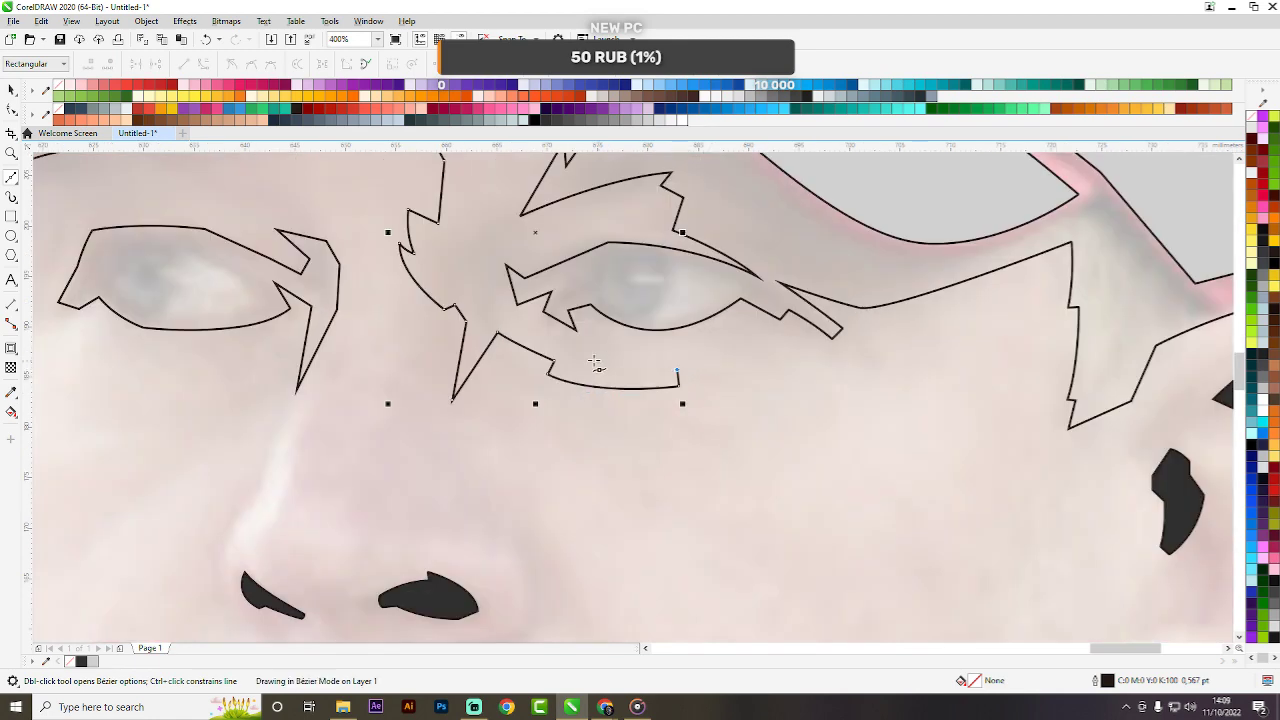
Curve the shadow outline back beneath the eye toward its inner corner and make the end point a corner.
{"action": "scroll", "coordinate": [595, 362], "scroll_direction": "up", "scroll_amount": 1}
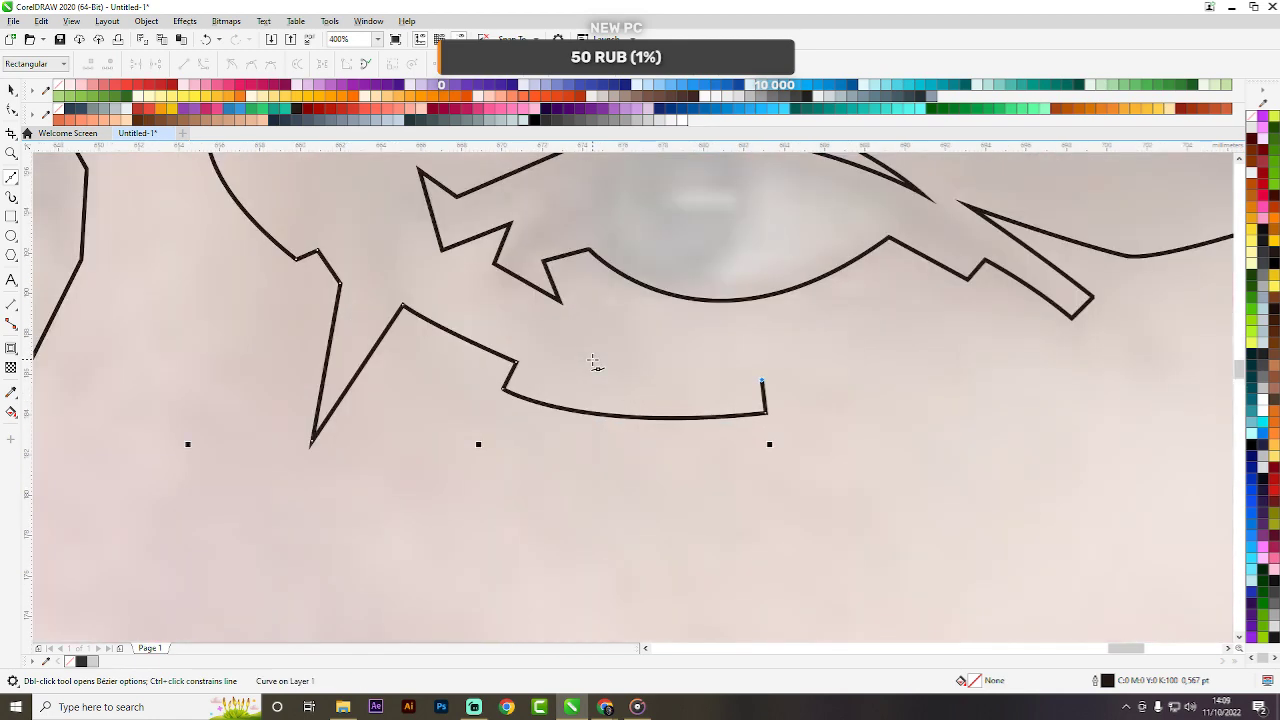
{"action": "scroll", "coordinate": [593, 362], "scroll_direction": "down", "scroll_amount": 1}
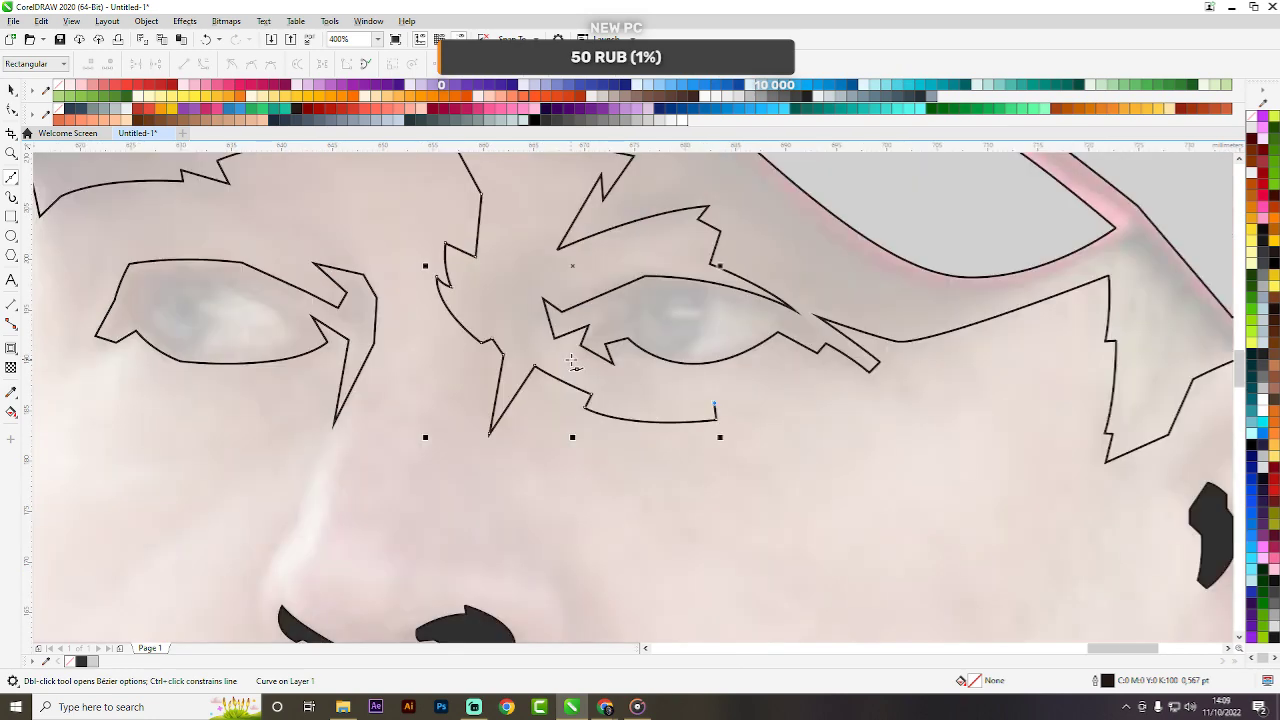
{"action": "scroll", "coordinate": [571, 362], "scroll_direction": "up", "scroll_amount": 2}
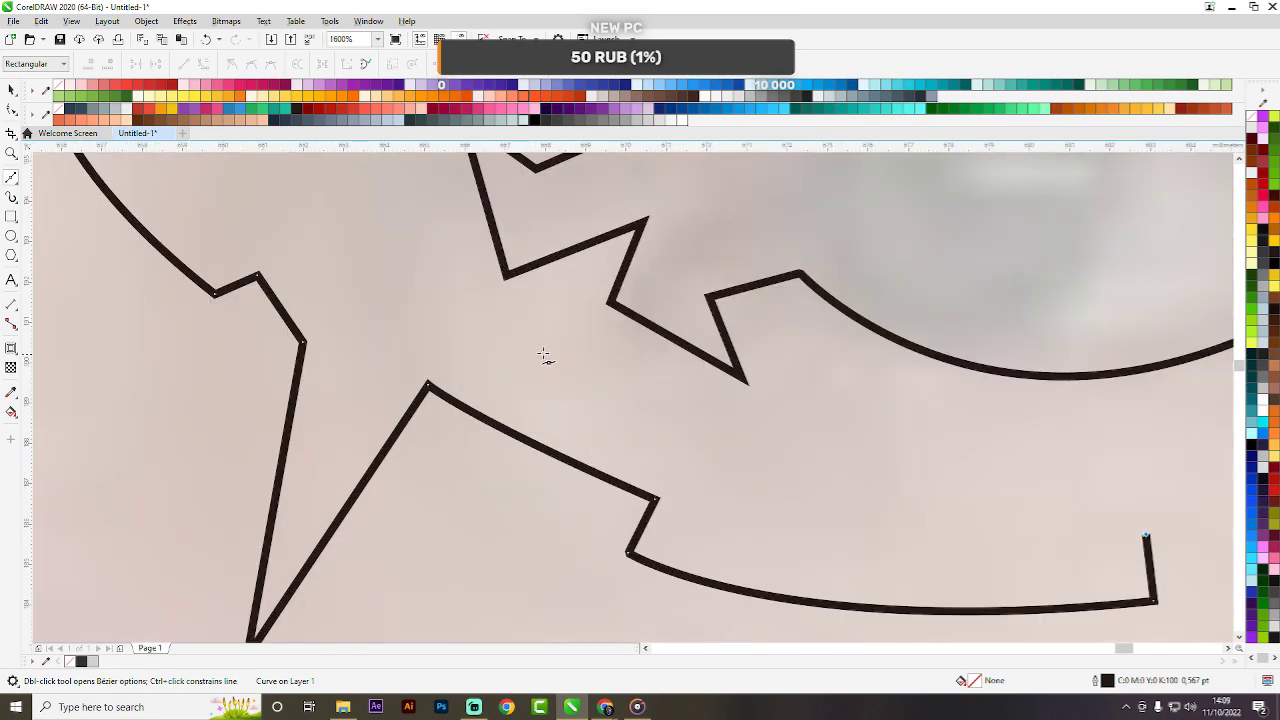
{"action": "left_click_drag", "start_coordinate": [543, 355], "coordinate": [268, 163]}
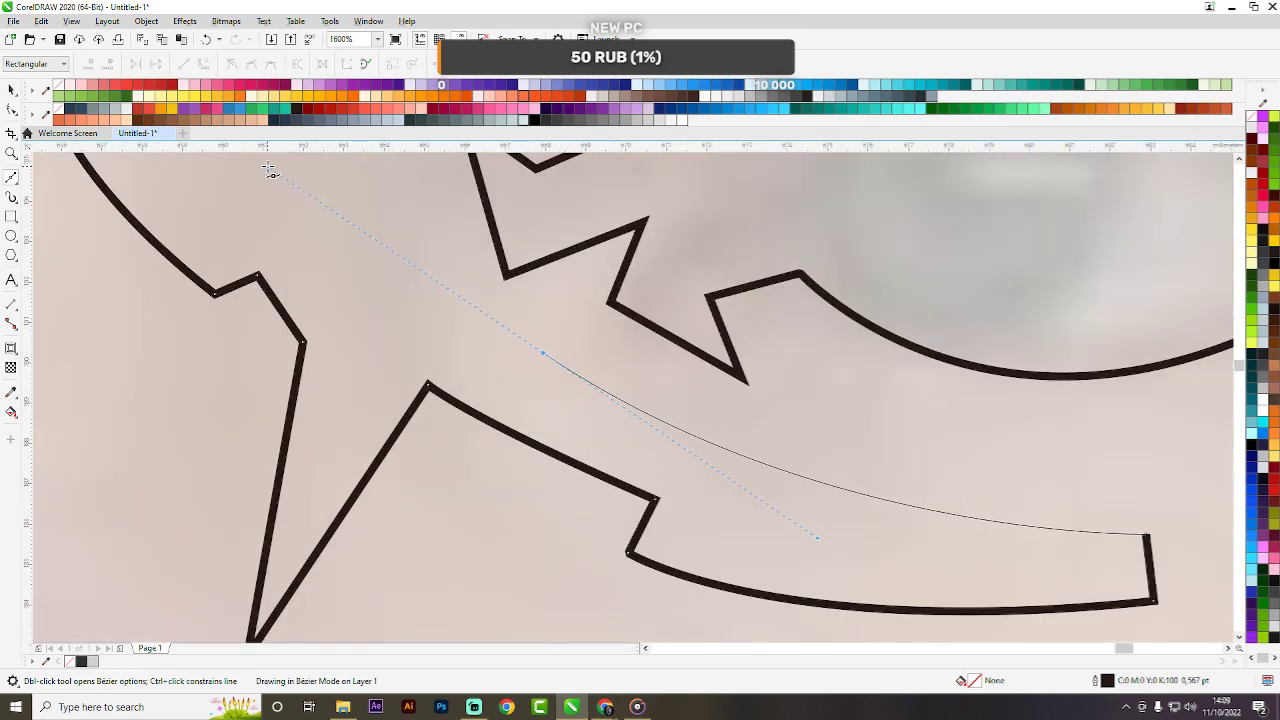
{"action": "left_click", "coordinate": [543, 355]}
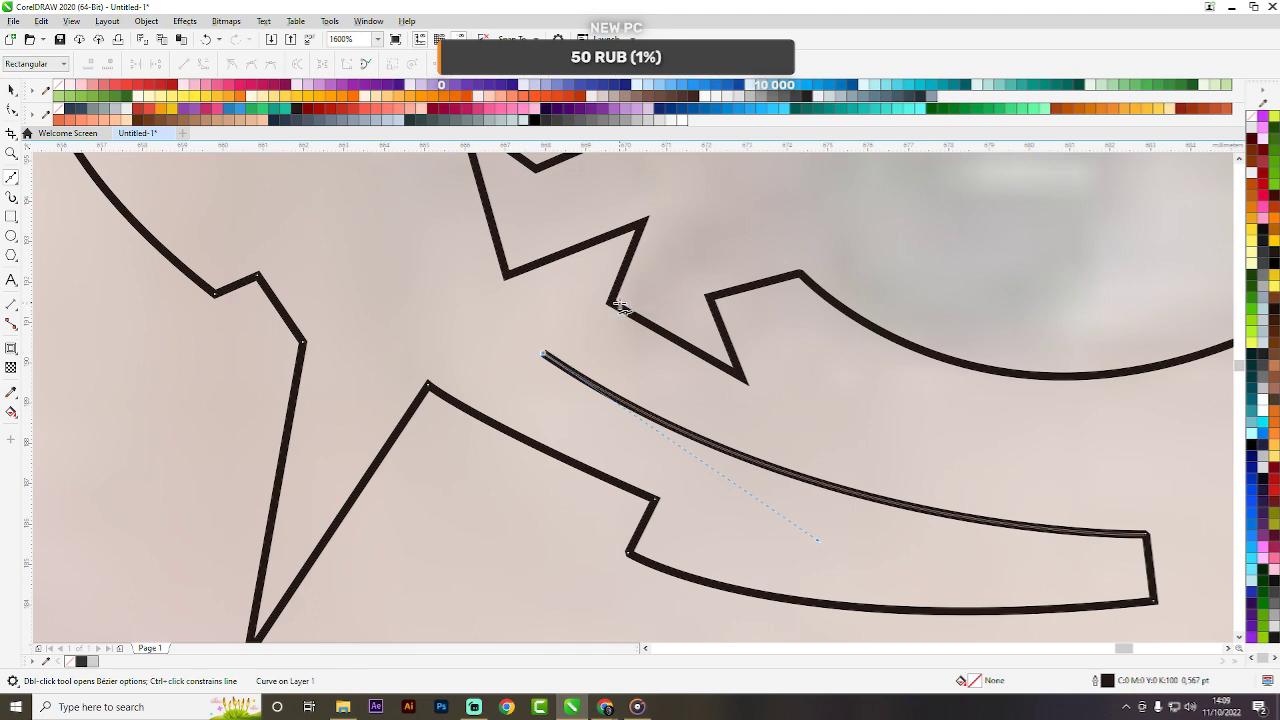
Carry the outline across the eye to its outer corner in straight segments and curve it back down below that corner.
{"action": "scroll", "coordinate": [620, 306], "scroll_direction": "down", "scroll_amount": 2}
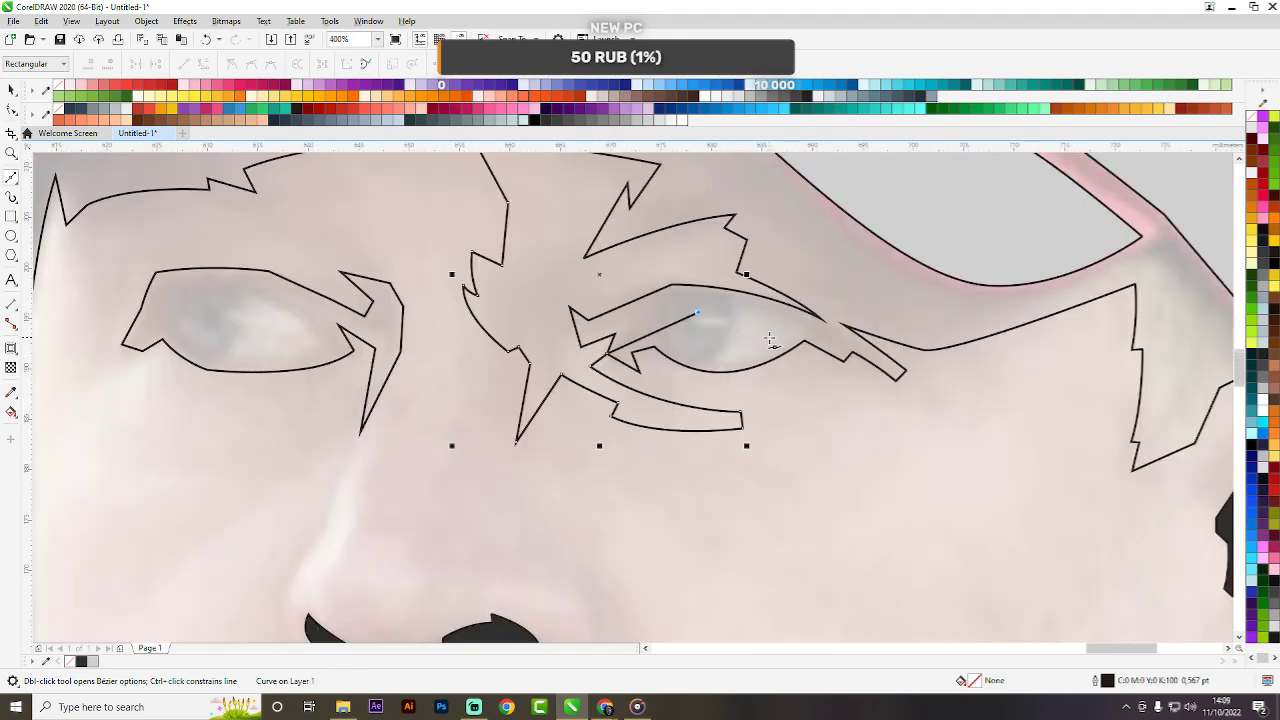
{"action": "scroll", "coordinate": [770, 340], "scroll_direction": "up", "scroll_amount": 1}
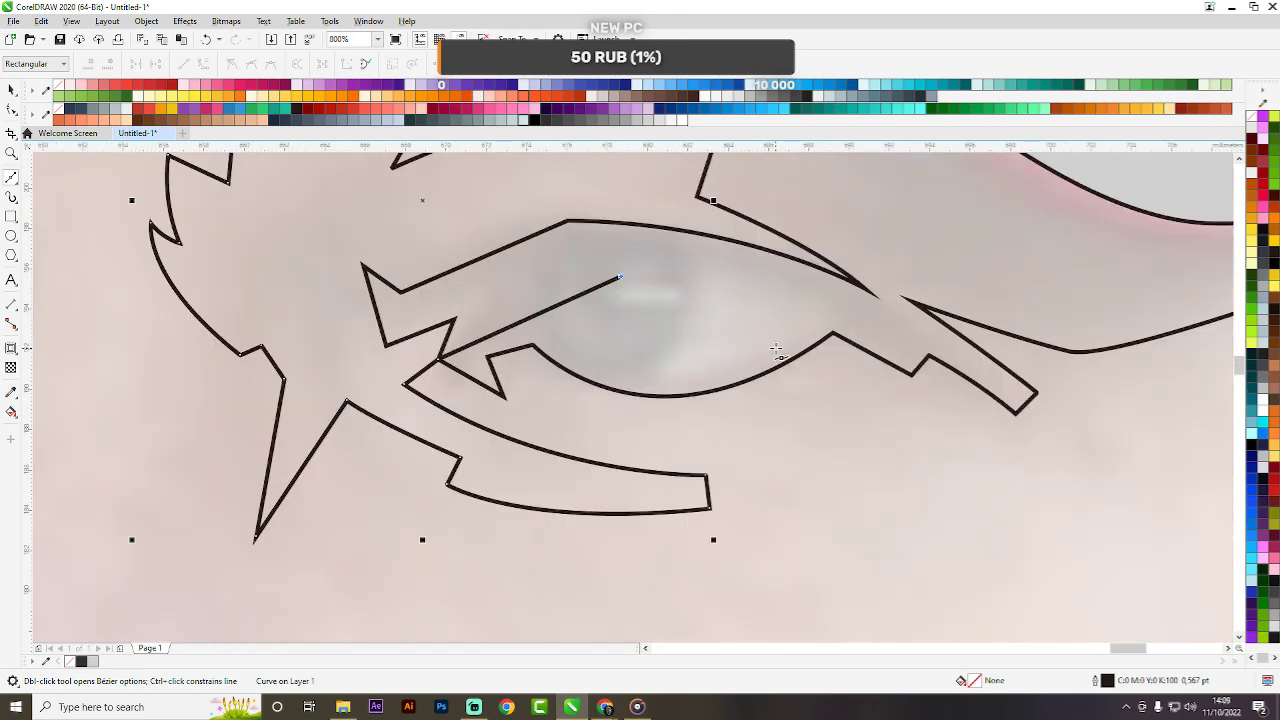
{"action": "left_click", "coordinate": [833, 333]}
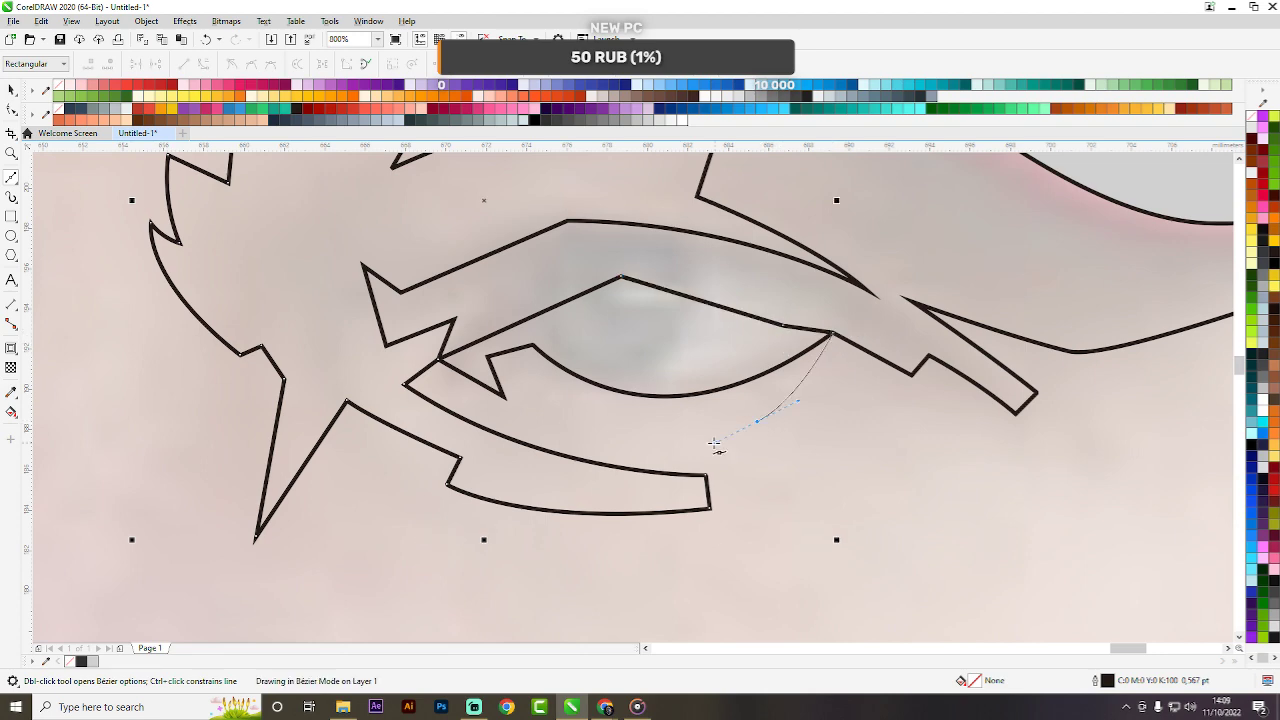
Add a short downward notch at the end of the curve below the outer eye corner.
{"action": "scroll", "coordinate": [668, 372], "scroll_direction": "down", "scroll_amount": 1}
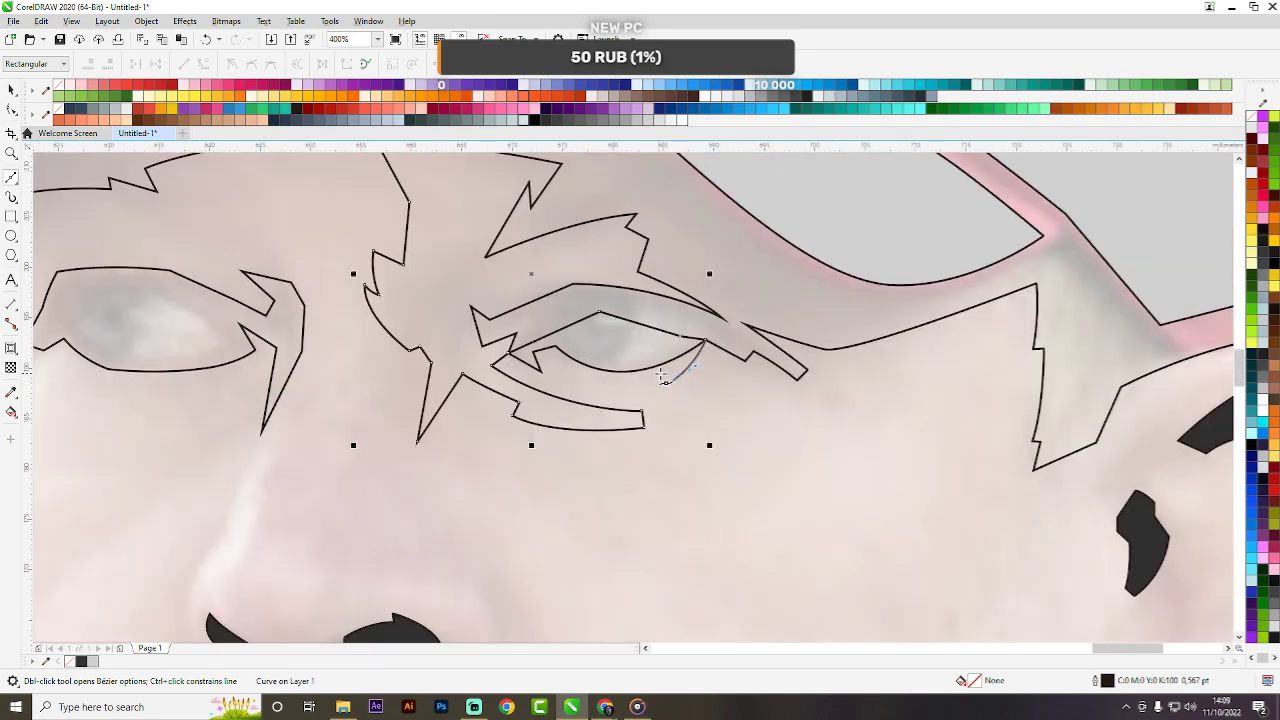
{"action": "scroll", "coordinate": [675, 376], "scroll_direction": "up", "scroll_amount": 1}
{"action": "left_click_drag", "start_coordinate": [671, 420], "coordinate": [669, 428]}
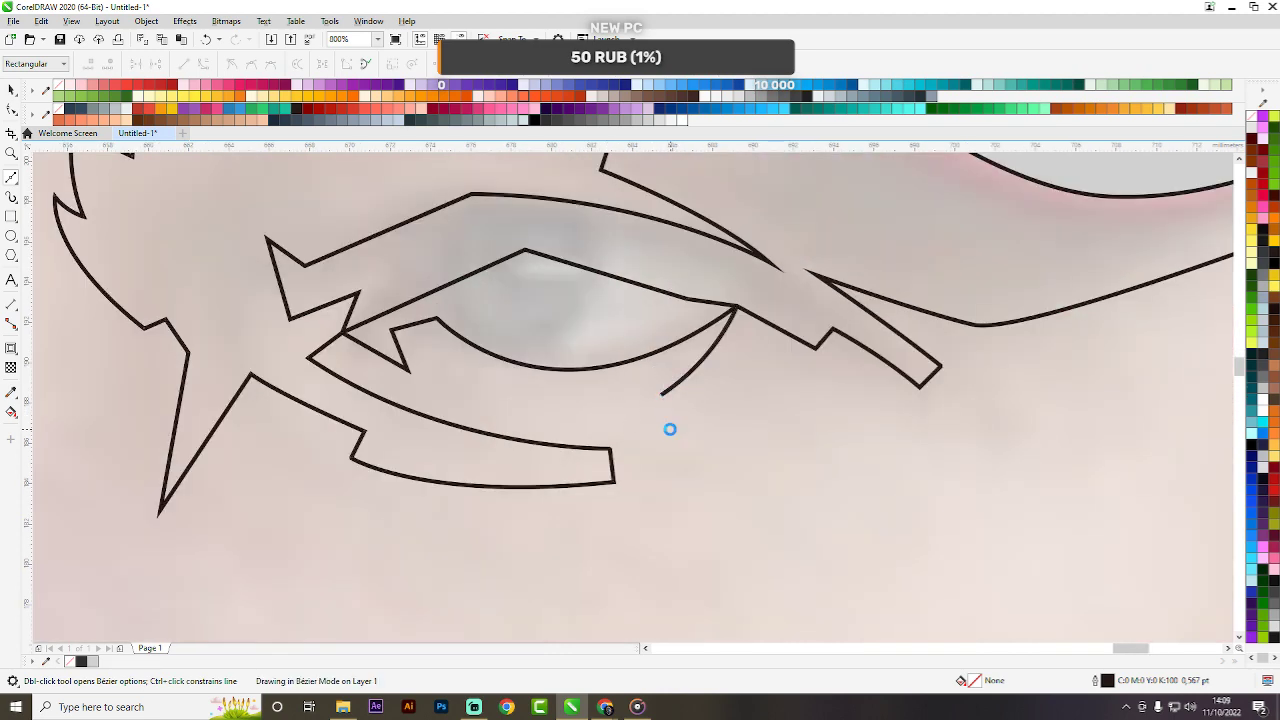
{"action": "left_click", "coordinate": [669, 428]}
Zigzag the outline outward below the outer eye corner in straight segments and start a long curve down the cheek.
{"action": "scroll", "coordinate": [657, 357], "scroll_direction": "down", "scroll_amount": 4}
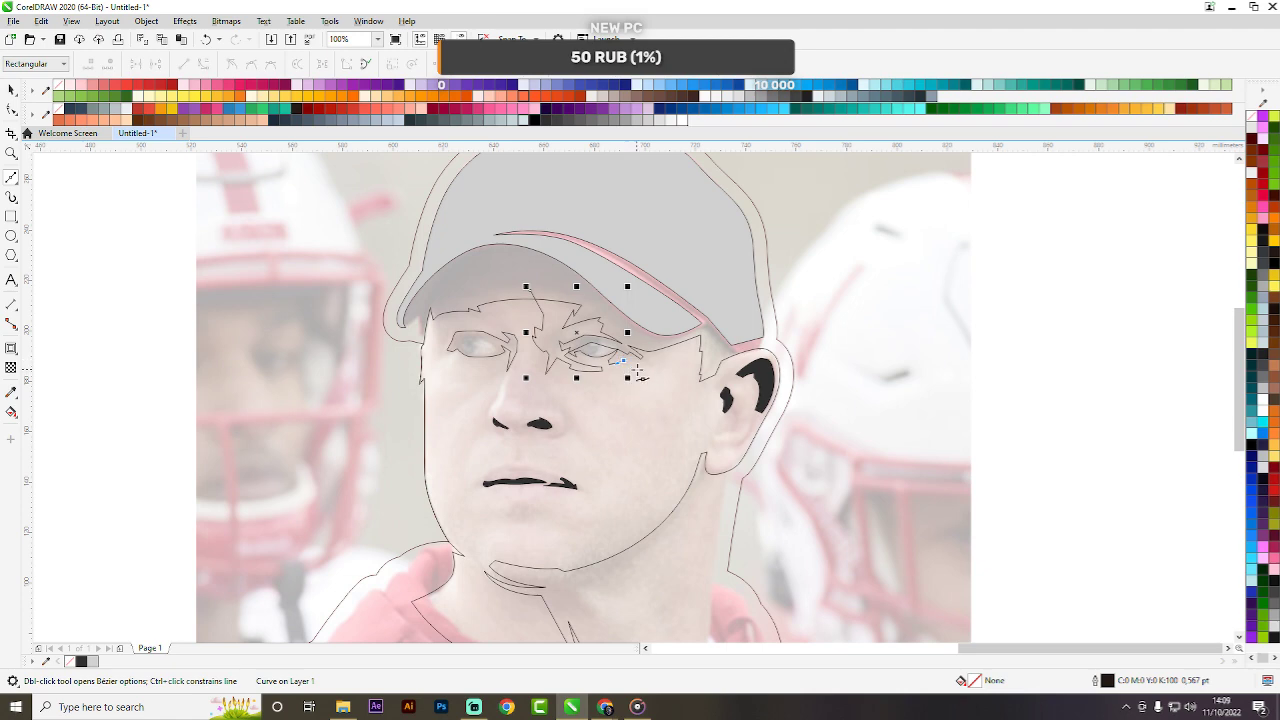
{"action": "left_click", "coordinate": [632, 368]}
{"action": "scroll", "coordinate": [645, 379], "scroll_direction": "up", "scroll_amount": 1}
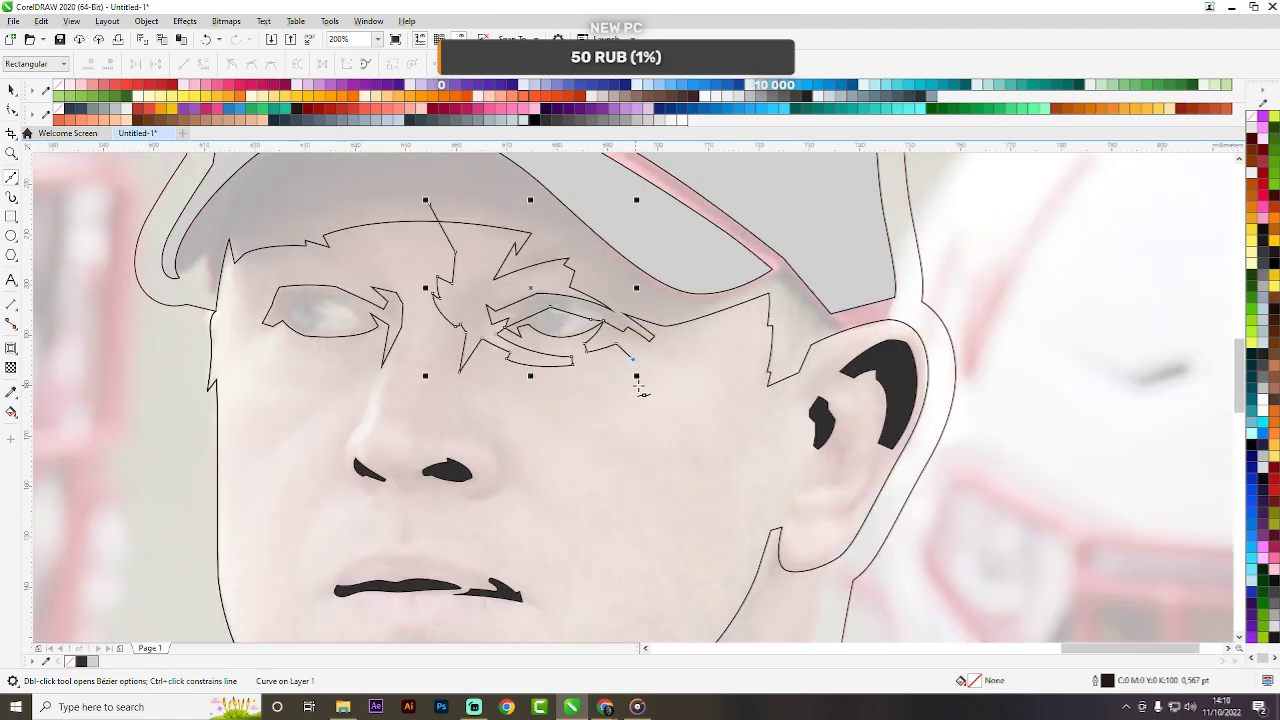
{"action": "left_click", "coordinate": [659, 347]}
{"action": "left_click_drag", "start_coordinate": [706, 429], "coordinate": [720, 483]}
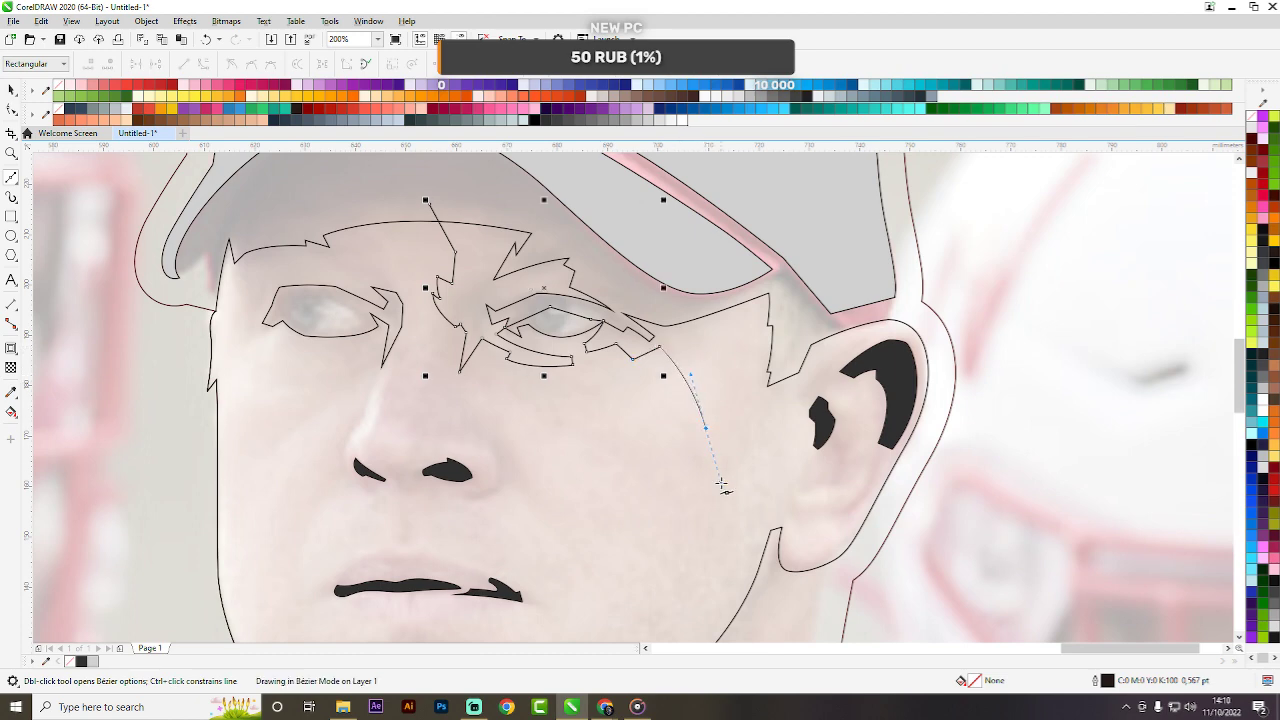
Continue the Bézier face-shadow outline from the outer corner of the right-hand eye down the cheek to beside the mouth.
{"action": "left_click", "coordinate": [708, 430]}
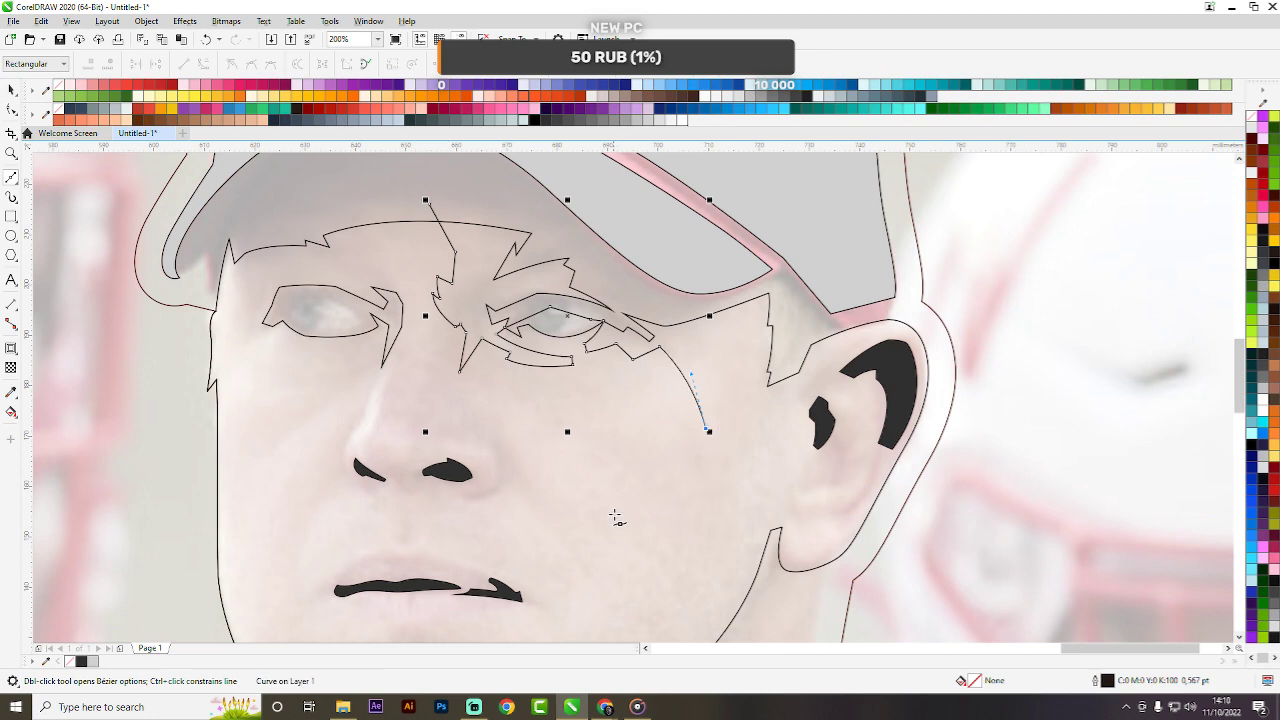
{"action": "scroll", "coordinate": [666, 372], "scroll_direction": "down", "scroll_amount": 2}
{"action": "scroll", "coordinate": [674, 452], "scroll_direction": "up", "scroll_amount": 2}
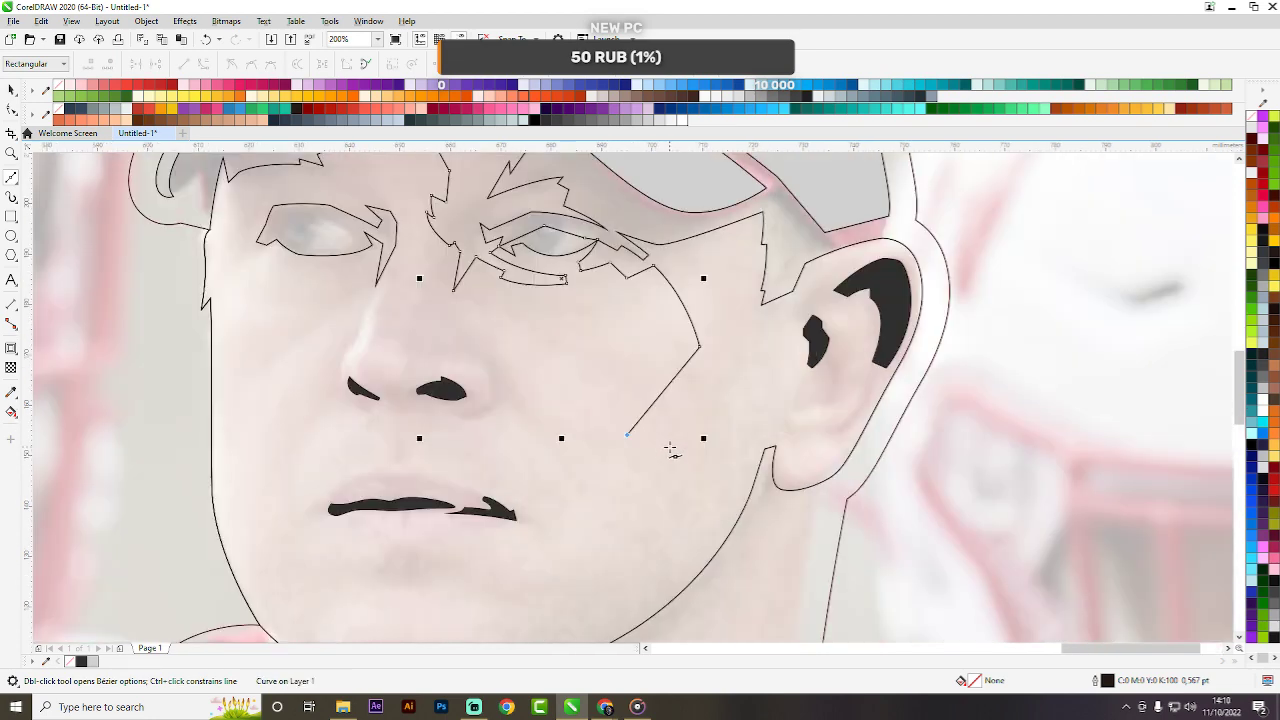
{"action": "left_click", "coordinate": [628, 436]}
{"action": "key", "text": "ctrl+z"}
{"action": "left_click_drag", "start_coordinate": [615, 545], "coordinate": [602, 614]}
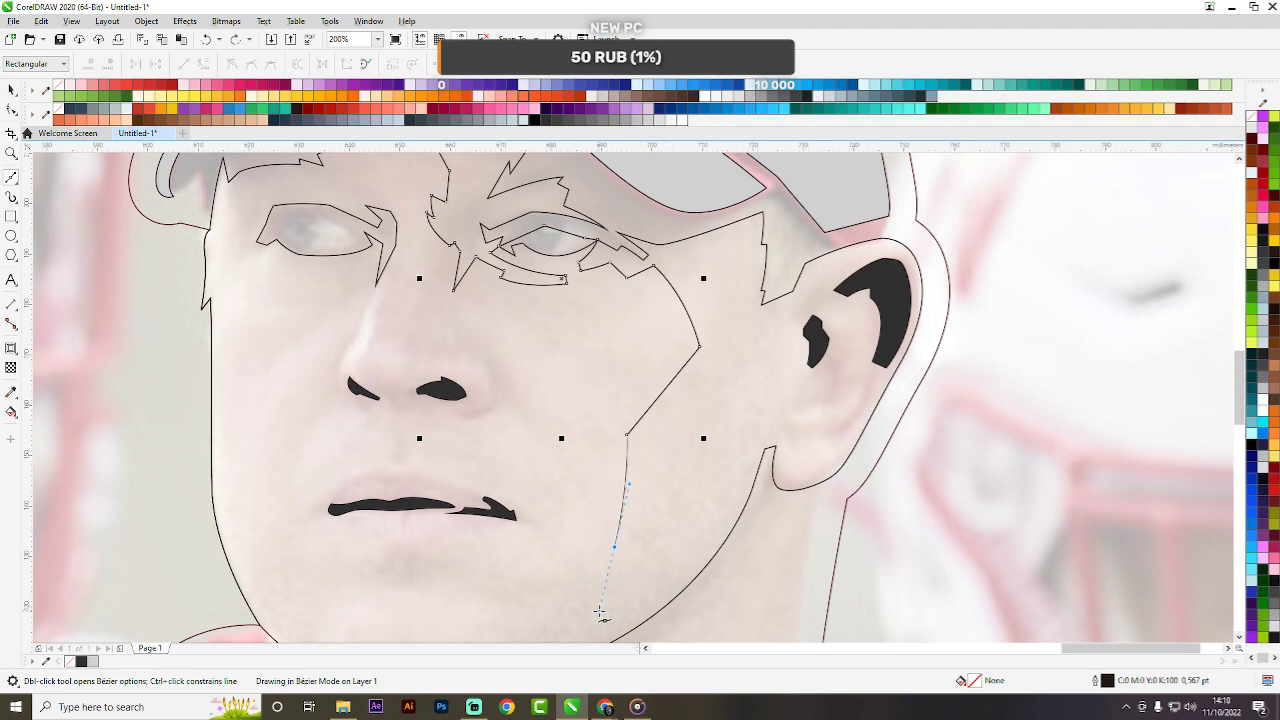
{"action": "scroll", "coordinate": [708, 299], "scroll_direction": "down", "scroll_amount": 2}
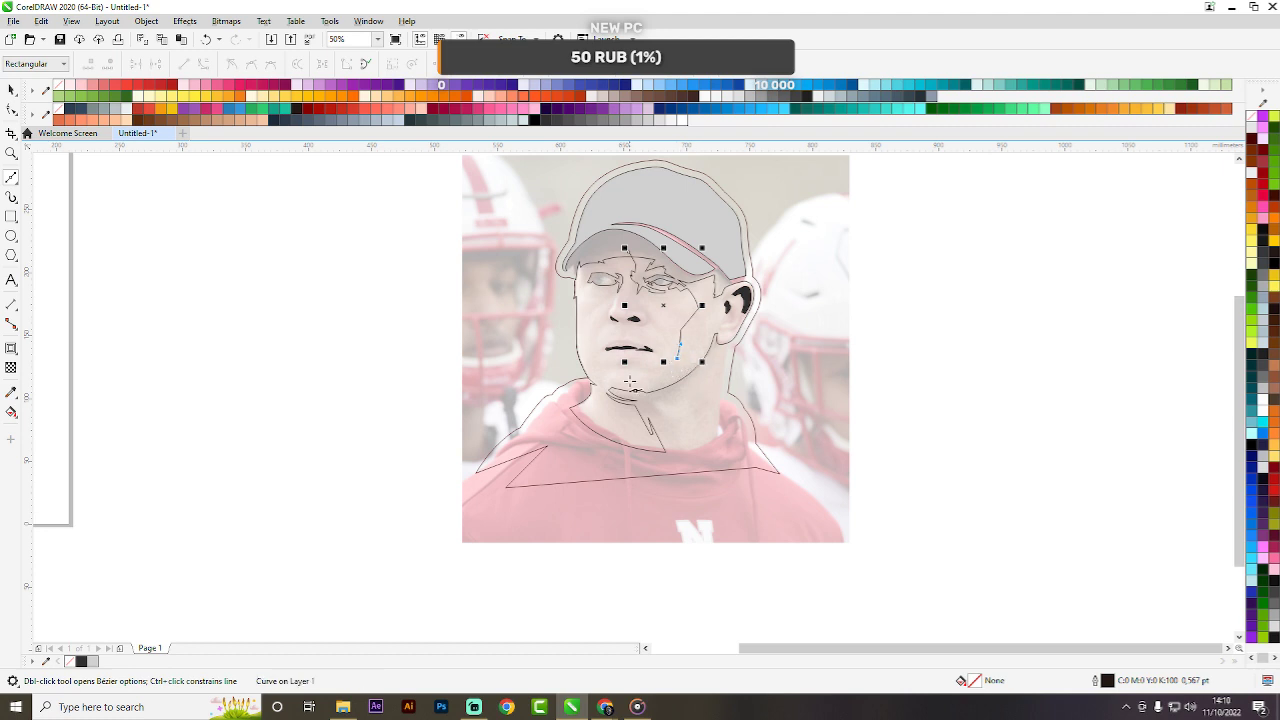
Extend the shadow outline with a curved segment along the lower cheek and a straight segment onto the chin.
{"action": "scroll", "coordinate": [679, 370], "scroll_direction": "up", "scroll_amount": 1}
{"action": "scroll", "coordinate": [720, 367], "scroll_direction": "up", "scroll_amount": 1}
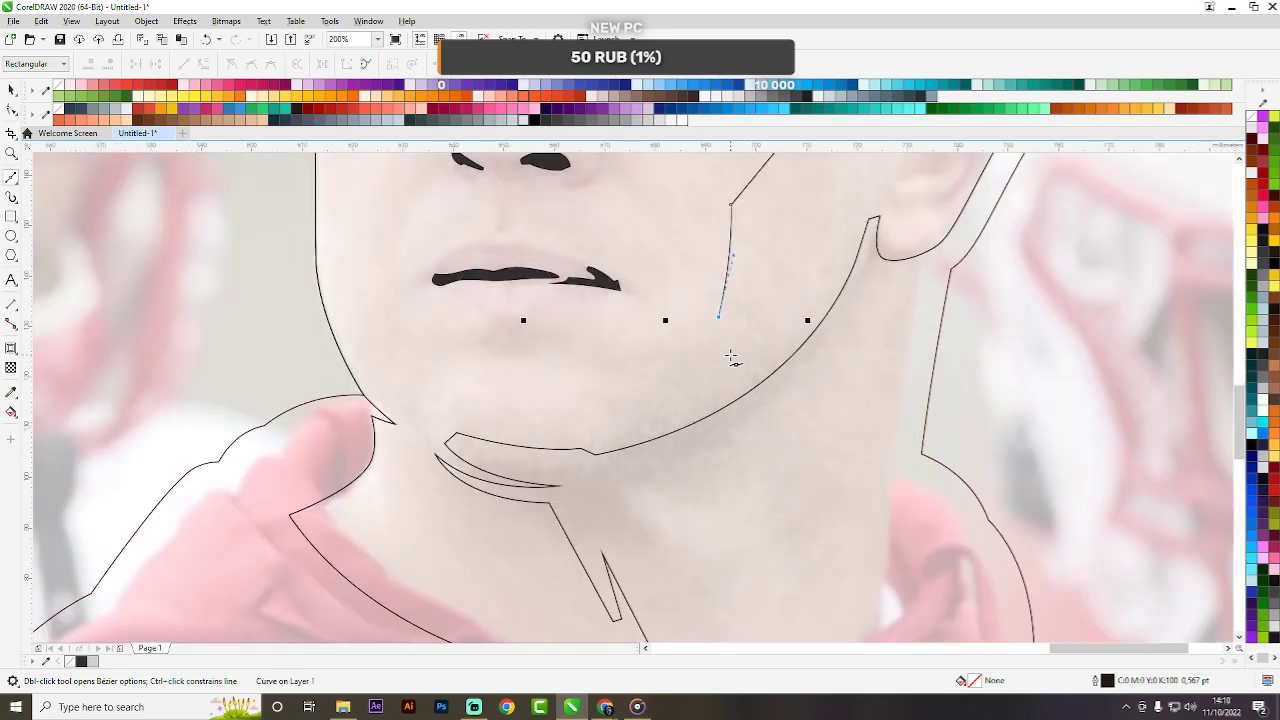
{"action": "left_click_drag", "start_coordinate": [624, 389], "coordinate": [557, 429]}
{"action": "double_click", "coordinate": [624, 389]}
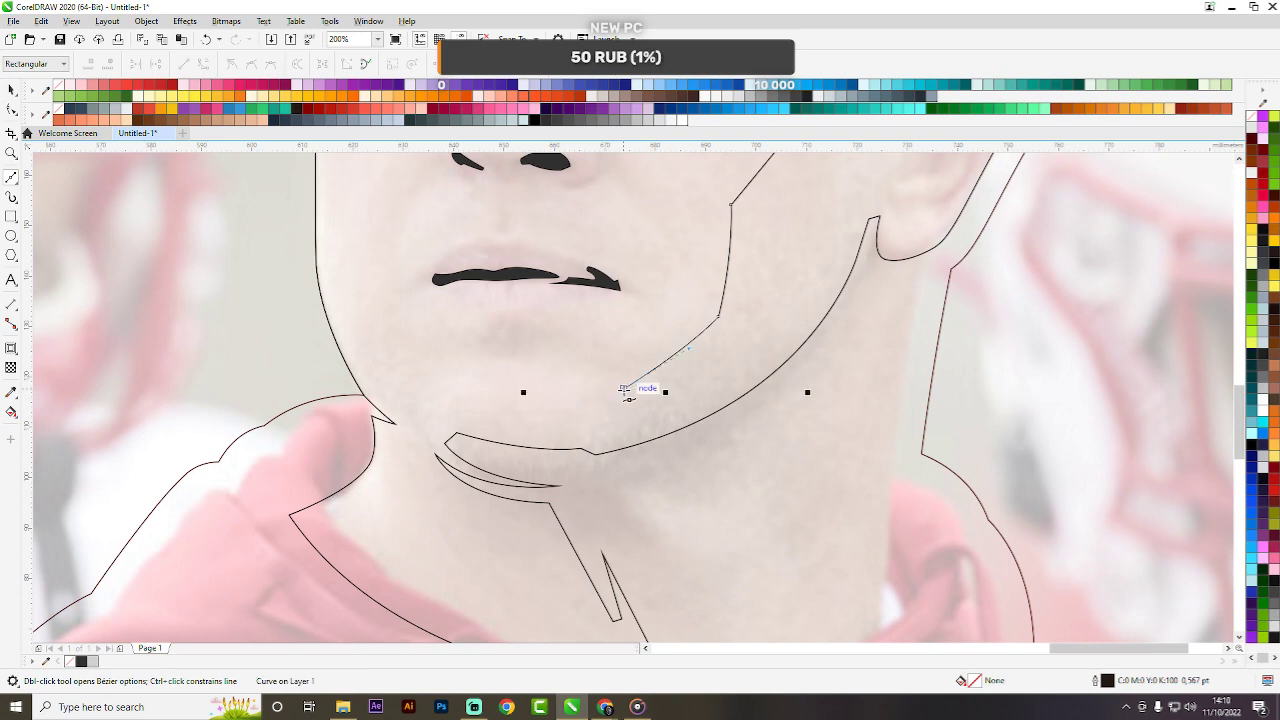
{"action": "left_click", "coordinate": [576, 366]}
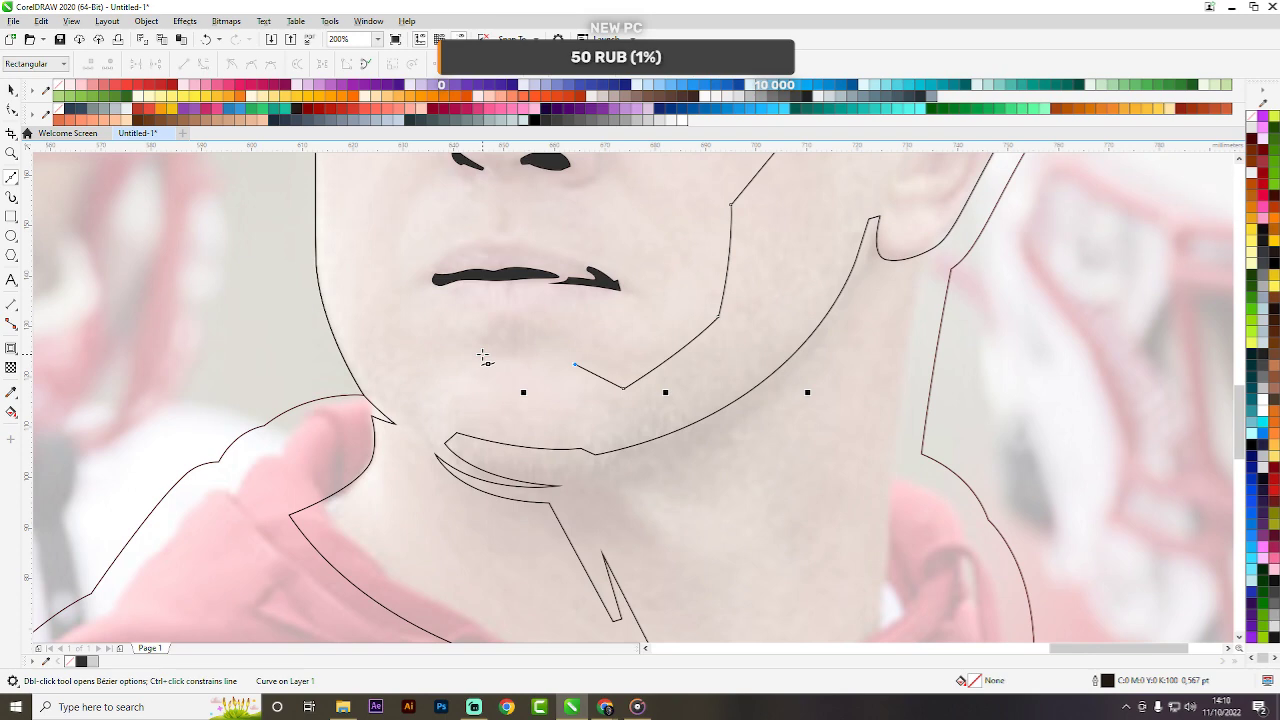
Trace the angular chin highlight notch and join the outline to the tip of the jawline shape.
{"action": "left_click", "coordinate": [482, 355]}
{"action": "left_click", "coordinate": [456, 399]}
{"action": "left_click", "coordinate": [573, 409]}
{"action": "left_click", "coordinate": [575, 430]}
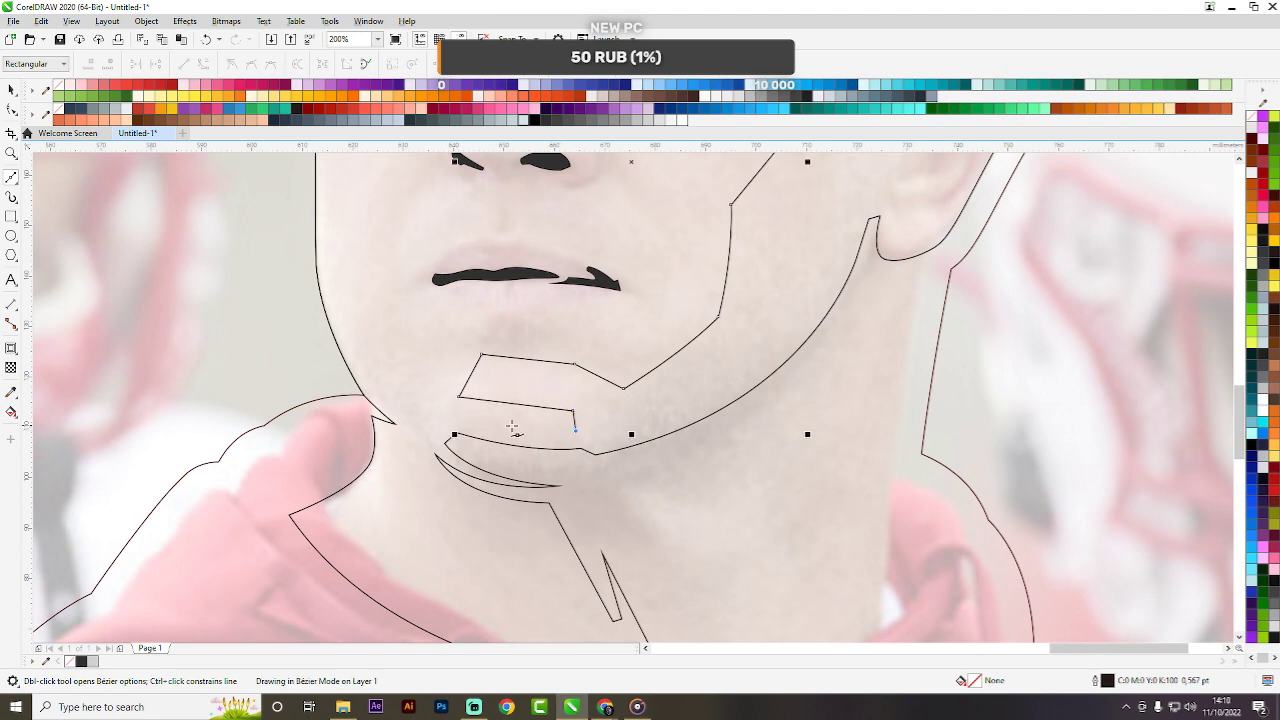
{"action": "left_click", "coordinate": [456, 434]}
Route the outline under the chin, across the hoodie and around outside the face, closing it at the forehead start node.
{"action": "scroll", "coordinate": [460, 436], "scroll_direction": "up", "scroll_amount": 3}
{"action": "scroll", "coordinate": [480, 470], "scroll_direction": "down", "scroll_amount": 3}
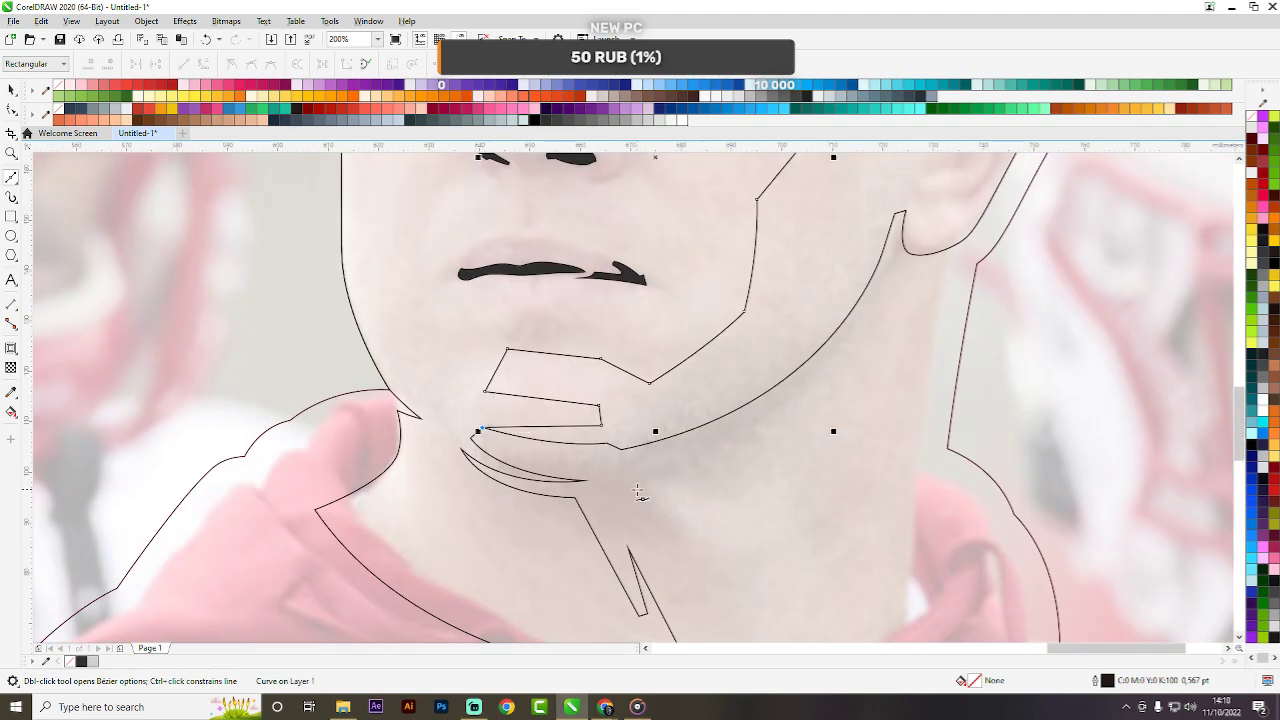
{"action": "scroll", "coordinate": [532, 466], "scroll_direction": "up", "scroll_amount": 2}
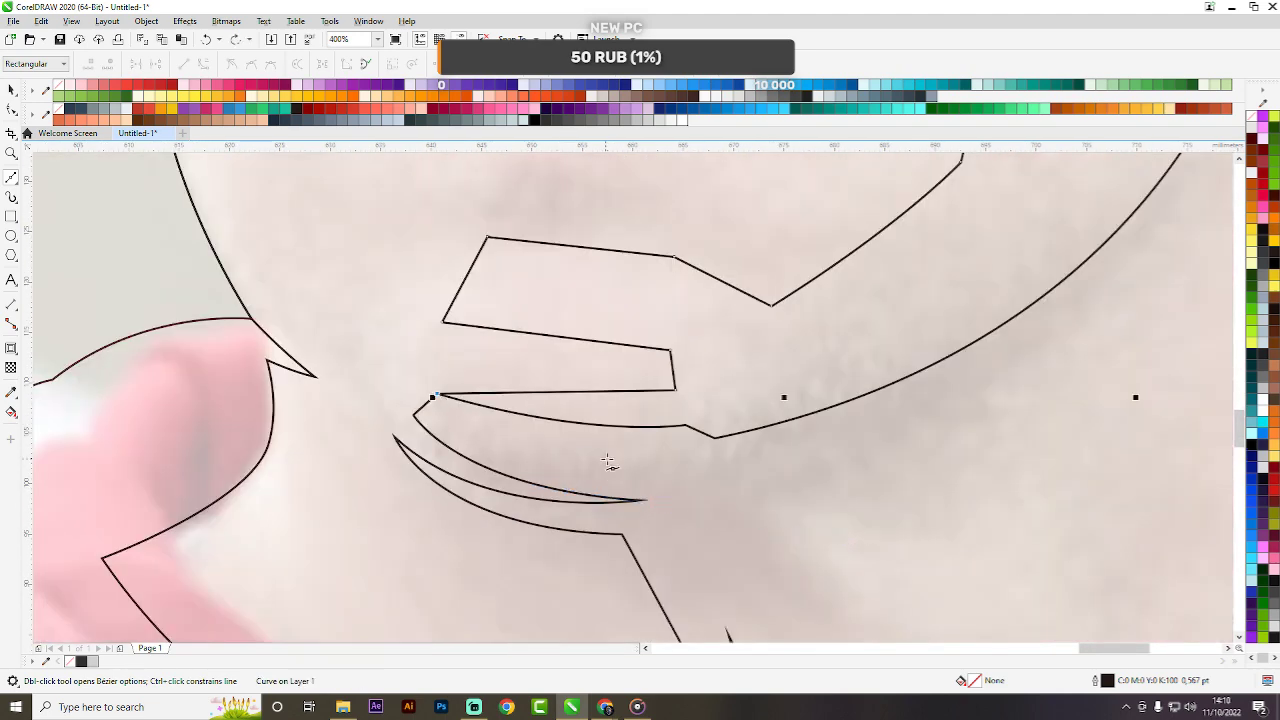
{"action": "scroll", "coordinate": [731, 414], "scroll_direction": "down", "scroll_amount": 4}
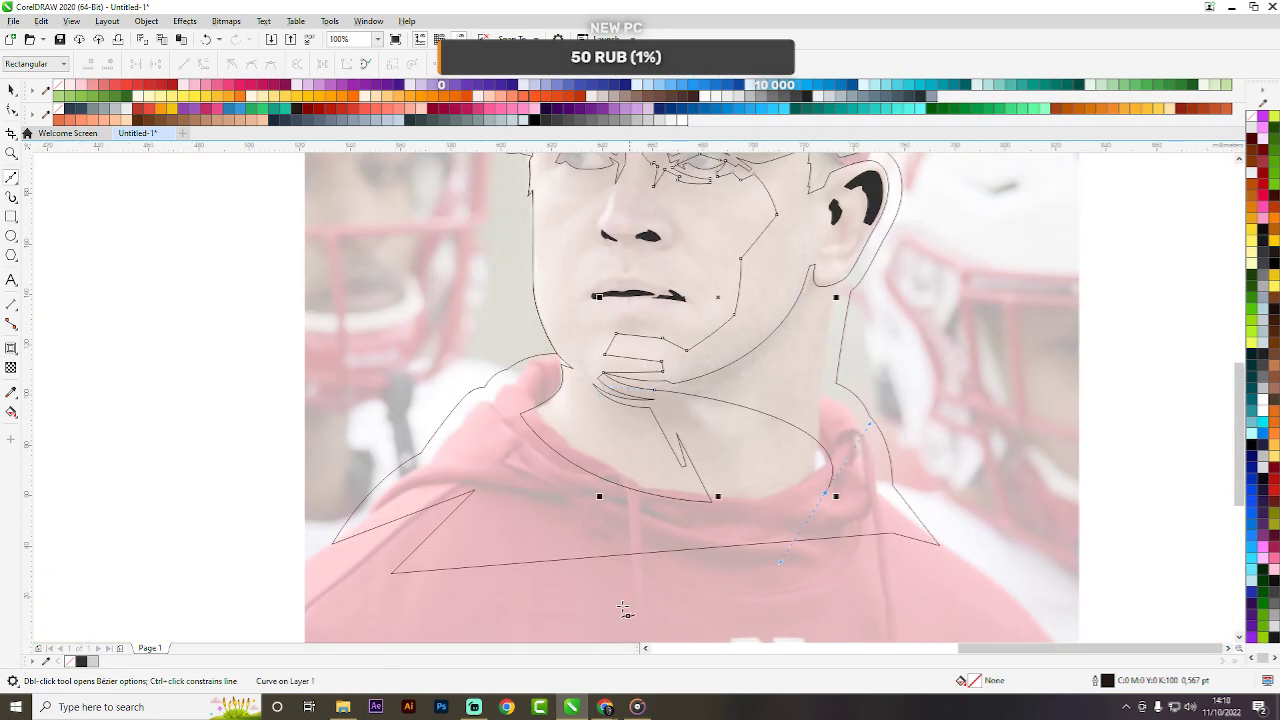
{"action": "left_click_drag", "start_coordinate": [623, 607], "coordinate": [586, 586]}
{"action": "left_click_drag", "start_coordinate": [300, 356], "coordinate": [354, 299]}
{"action": "scroll", "coordinate": [583, 437], "scroll_direction": "down", "scroll_amount": 2}
{"action": "scroll", "coordinate": [565, 355], "scroll_direction": "up", "scroll_amount": 2}
{"action": "left_click_drag", "start_coordinate": [543, 341], "coordinate": [607, 331]}
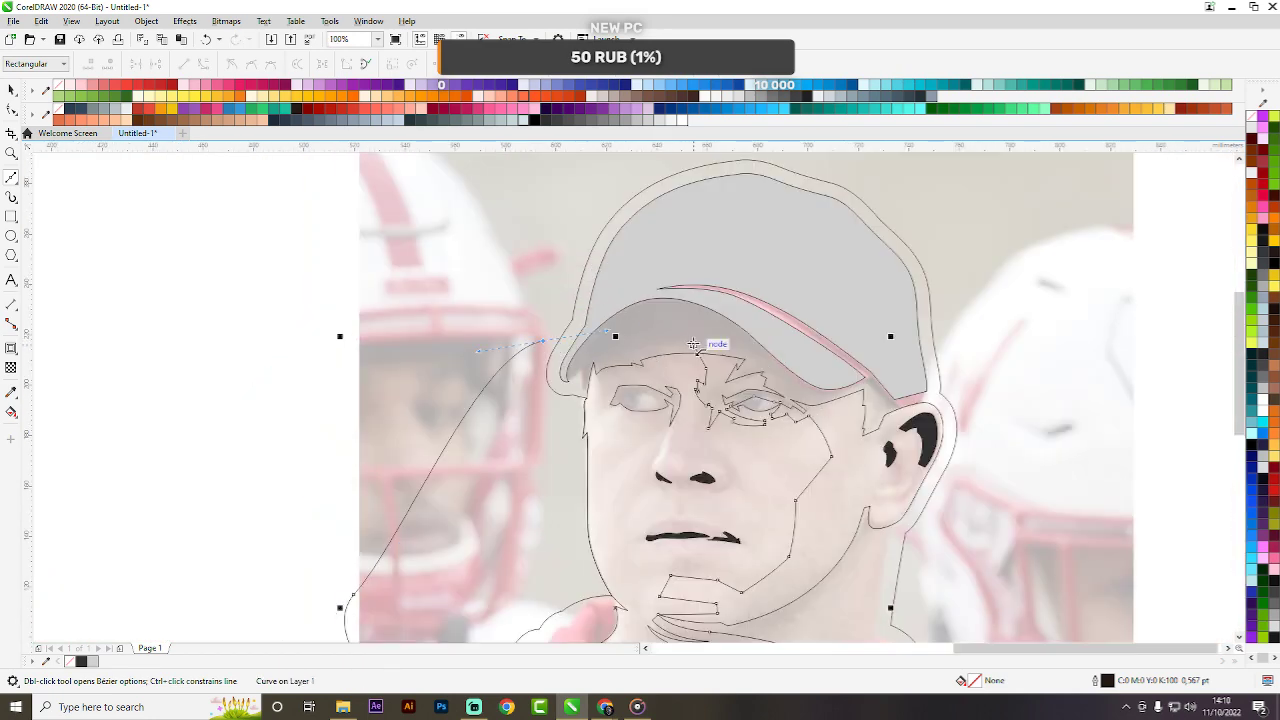
{"action": "left_click", "coordinate": [693, 344]}
{"action": "key", "text": "space"}
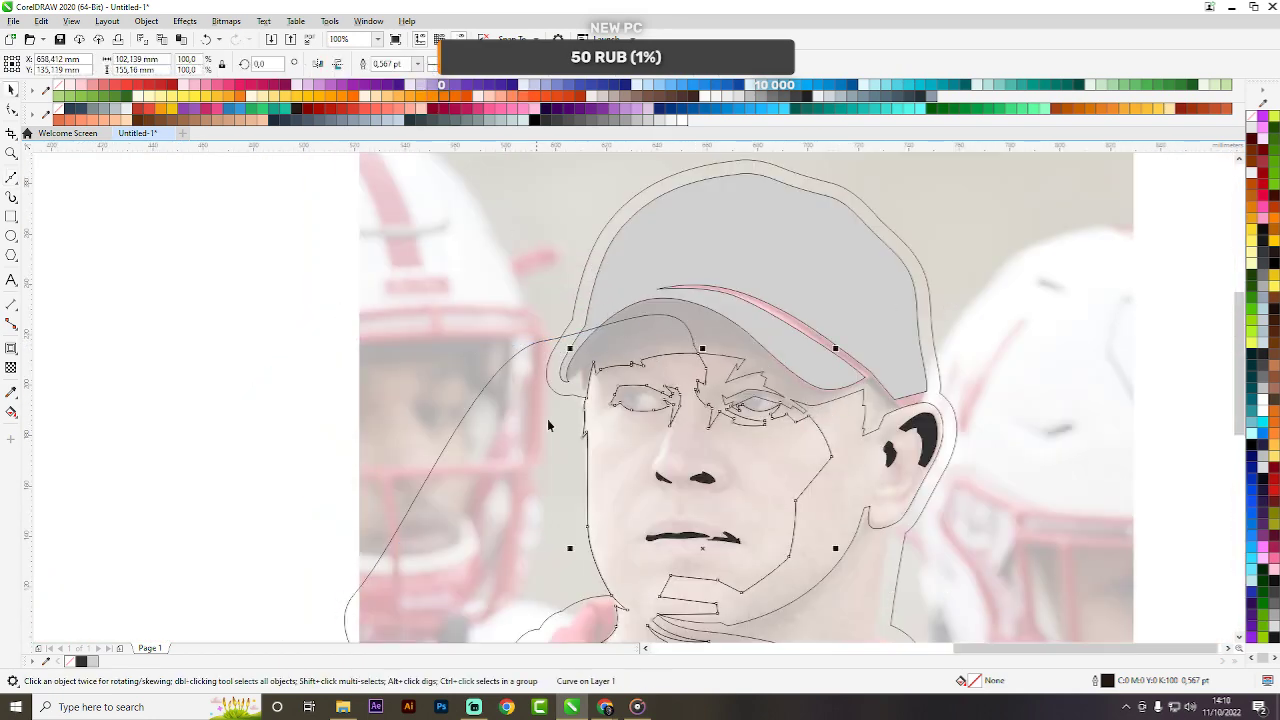
Deselect the finished shape and start a new Bézier outline from the left-hand eye's inner shadow tip down the nose edge.
{"action": "scroll", "coordinate": [548, 425], "scroll_direction": "down", "scroll_amount": 3}
{"action": "scroll", "coordinate": [545, 340], "scroll_direction": "up", "scroll_amount": 3}
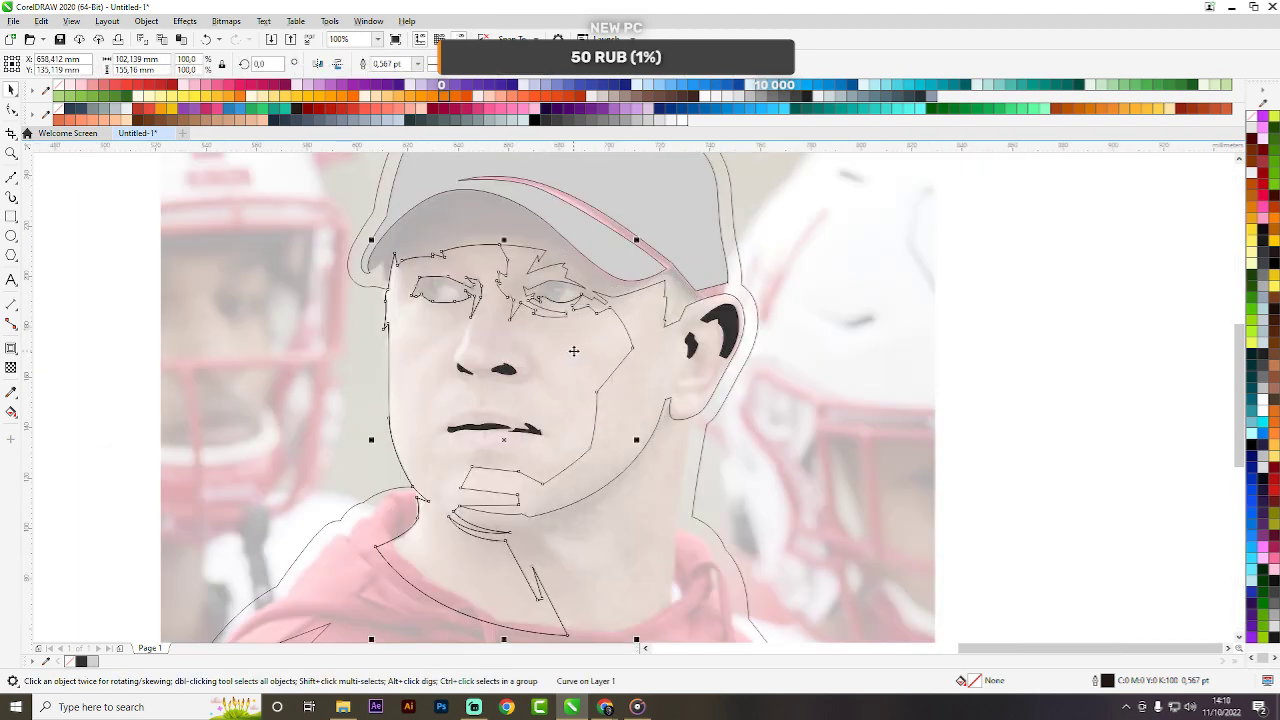
{"action": "left_click", "coordinate": [961, 290]}
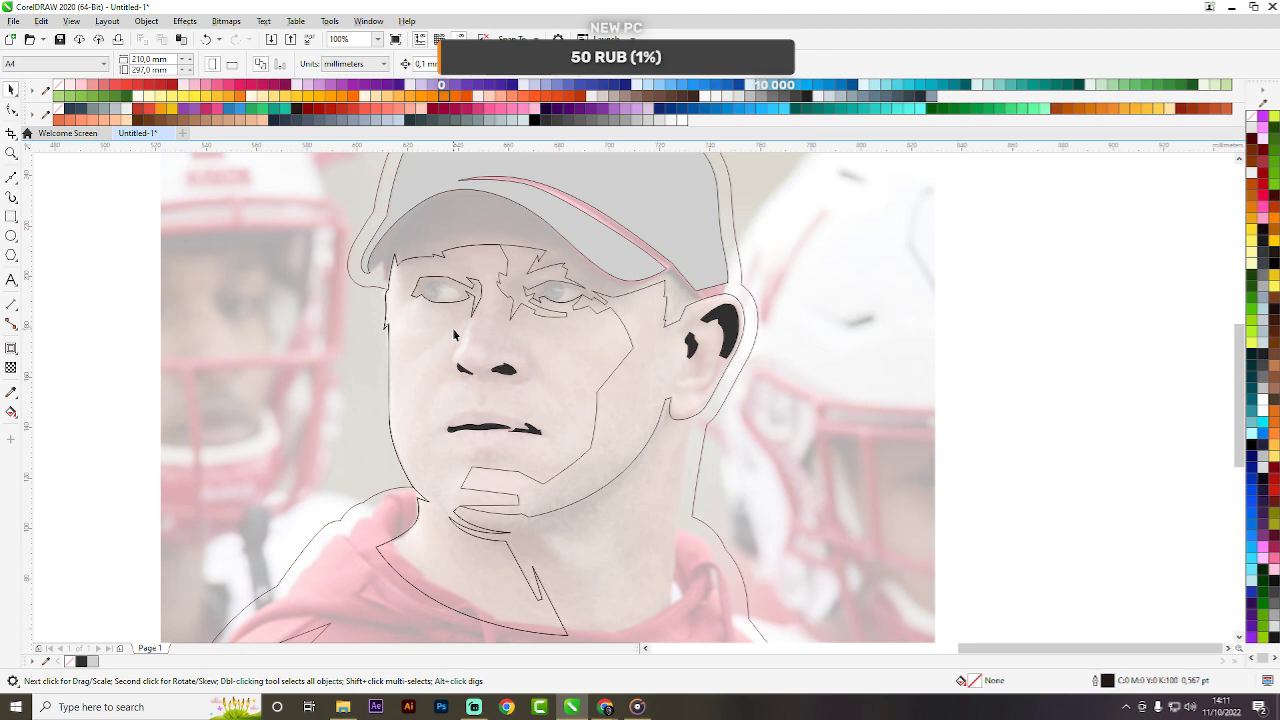
{"action": "scroll", "coordinate": [715, 325], "scroll_direction": "down", "scroll_amount": 1}
{"action": "scroll", "coordinate": [570, 333], "scroll_direction": "up", "scroll_amount": 3}
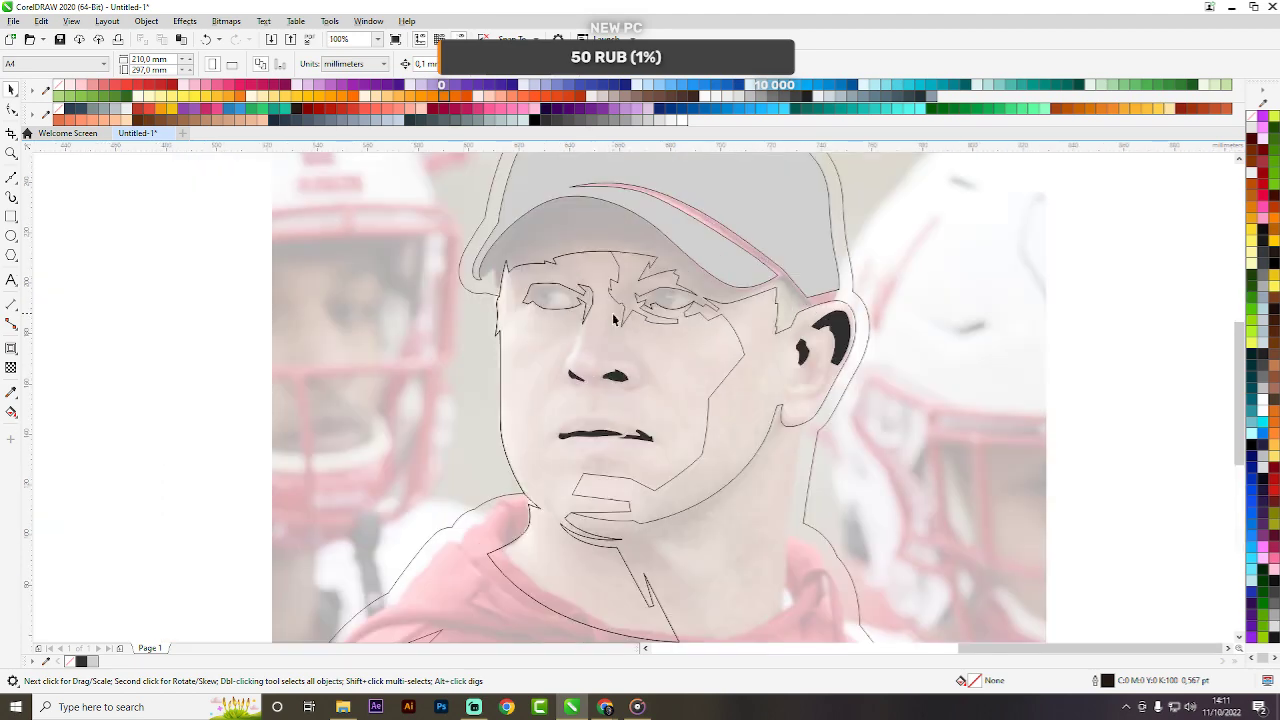
{"action": "key", "text": "space"}
{"action": "left_click", "coordinate": [584, 329]}
{"action": "scroll", "coordinate": [571, 349], "scroll_direction": "up", "scroll_amount": 2}
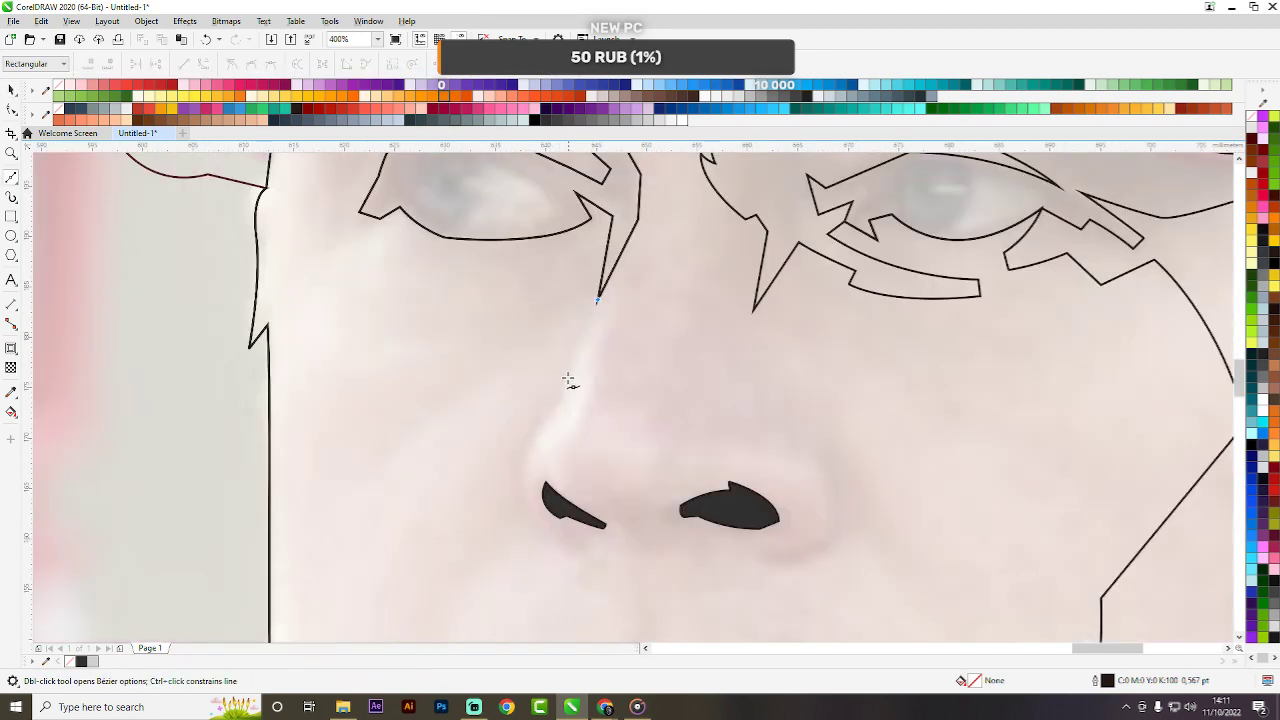
{"action": "left_click", "coordinate": [567, 381]}
{"action": "double_click", "coordinate": [567, 381]}
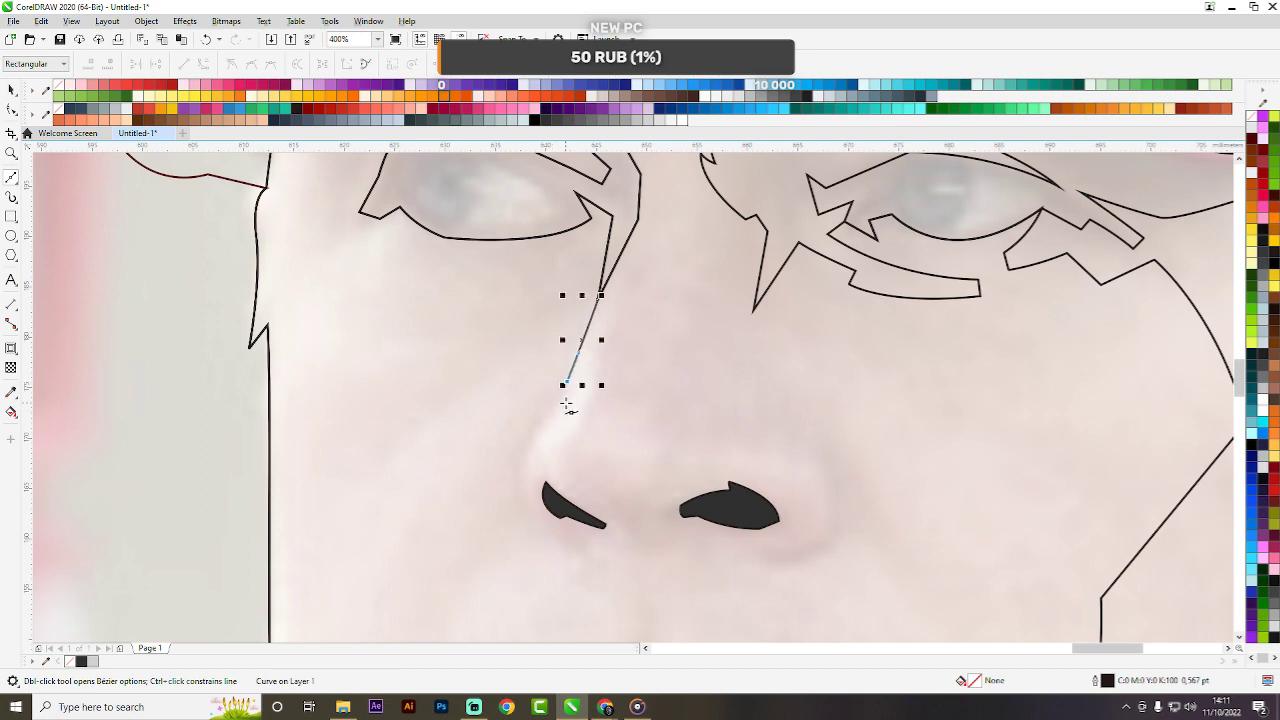
{"action": "left_click", "coordinate": [561, 406]}
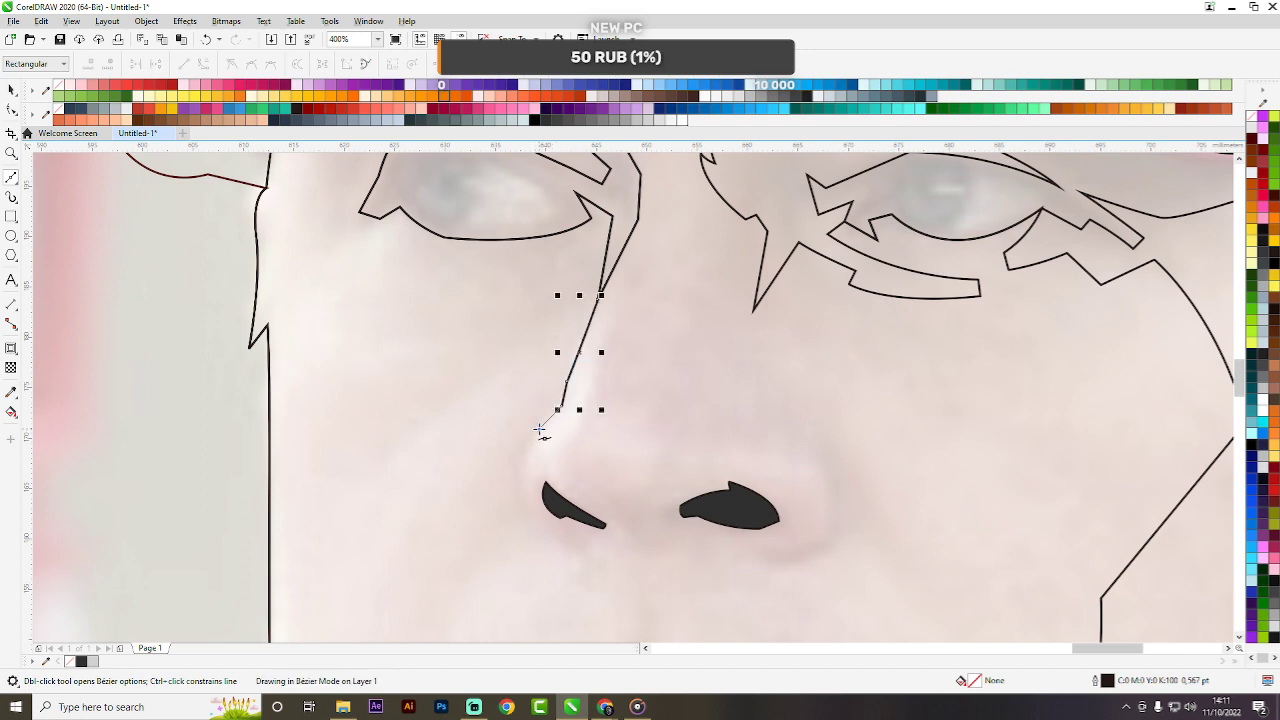
{"action": "double_click", "coordinate": [536, 430]}
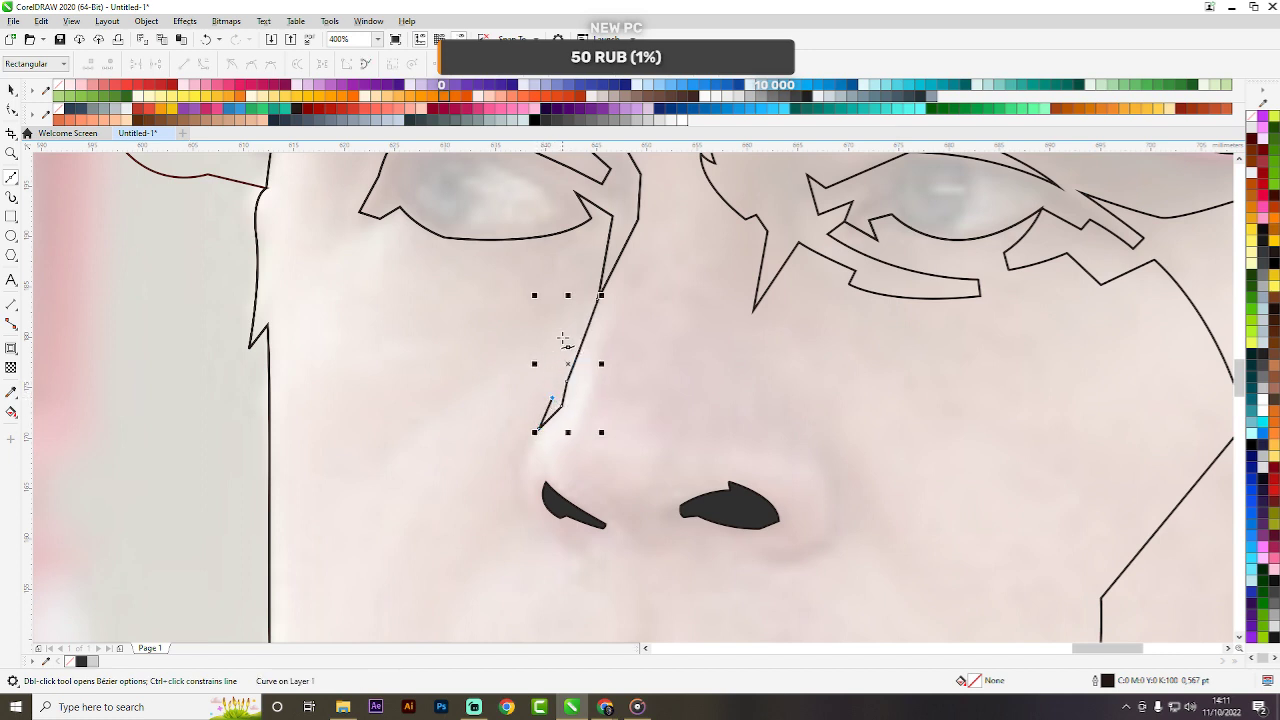
Bring the nose shadow outline back up to below the eye and add a short curved segment toward the cheek.
{"action": "double_click", "coordinate": [555, 366]}
{"action": "double_click", "coordinate": [573, 291]}
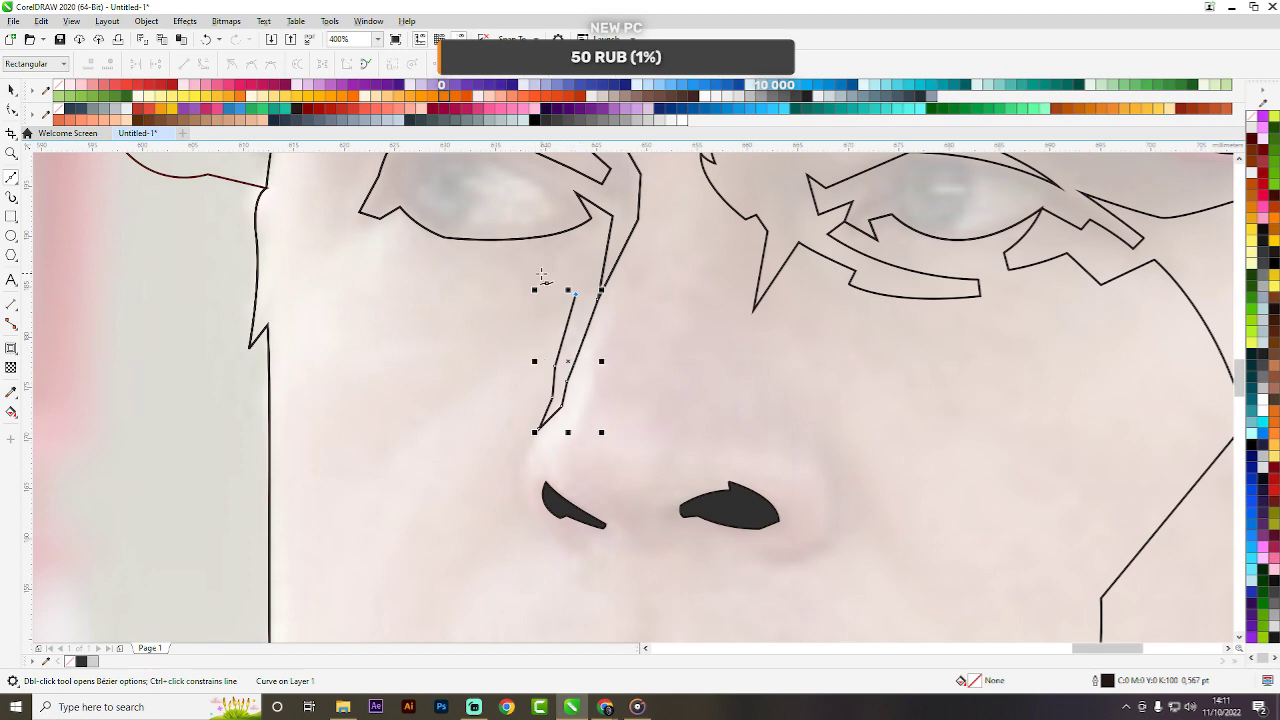
{"action": "scroll", "coordinate": [541, 272], "scroll_direction": "up", "scroll_amount": 1}
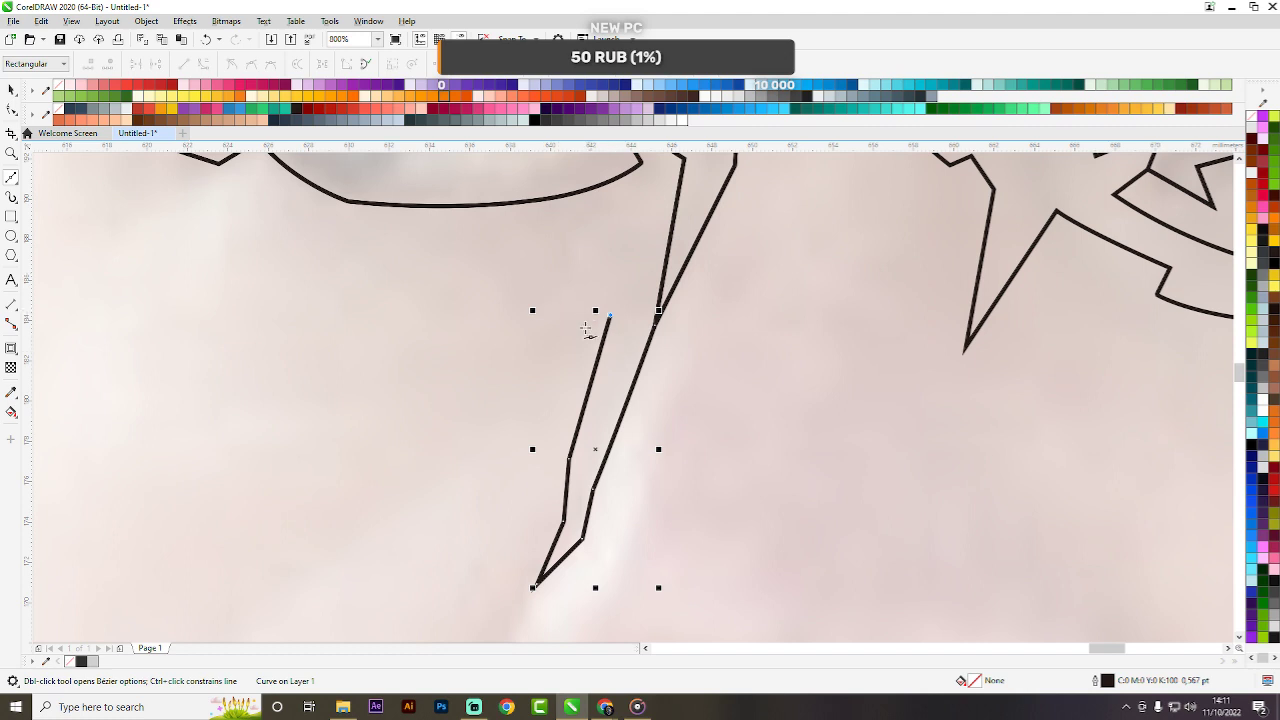
{"action": "left_click", "coordinate": [505, 333]}
{"action": "left_click", "coordinate": [500, 331]}
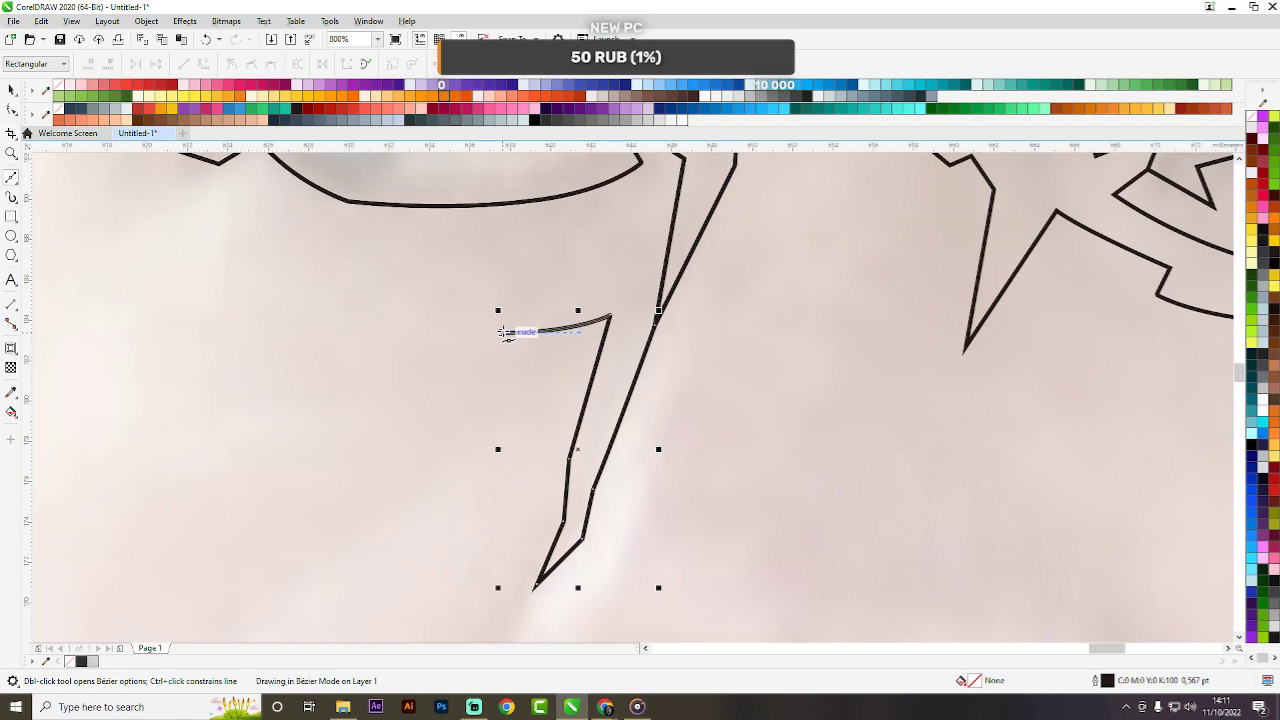
Continue the outline with a small notch and a curved lower edge for the under-eye crease, ending it in a sharp corner.
{"action": "scroll", "coordinate": [505, 333], "scroll_direction": "down", "scroll_amount": 2}
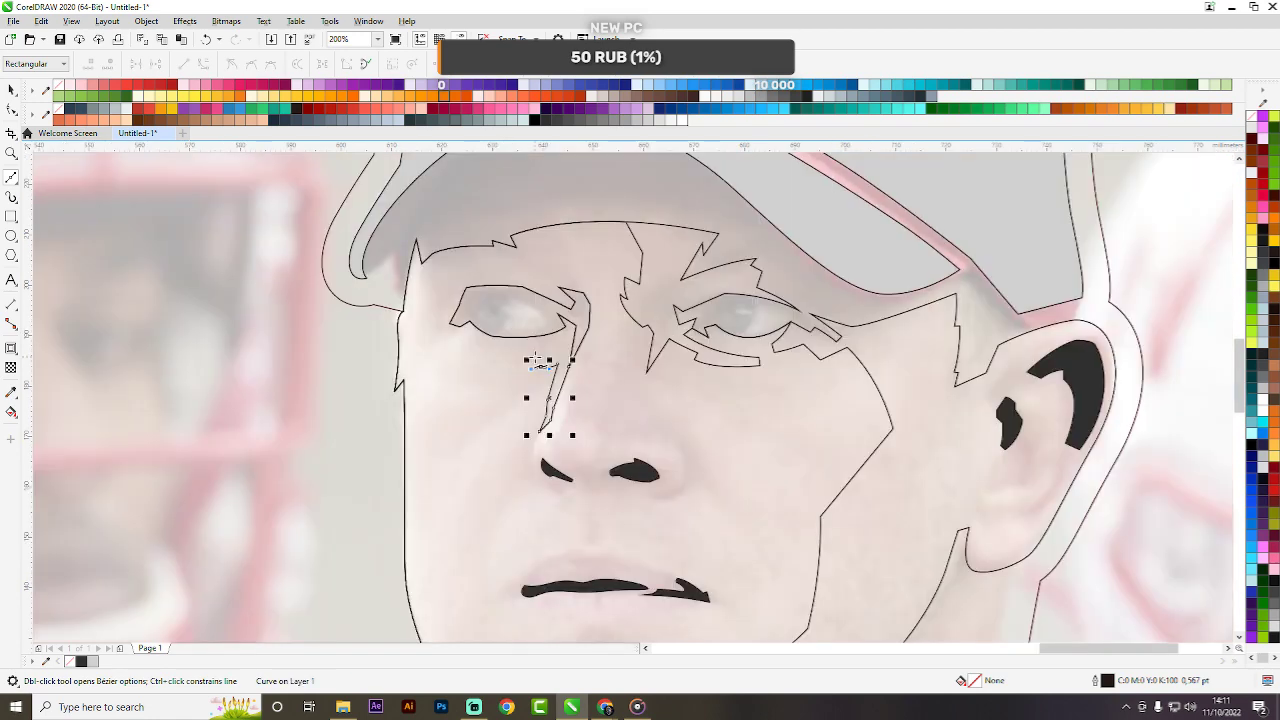
{"action": "left_click", "coordinate": [535, 360]}
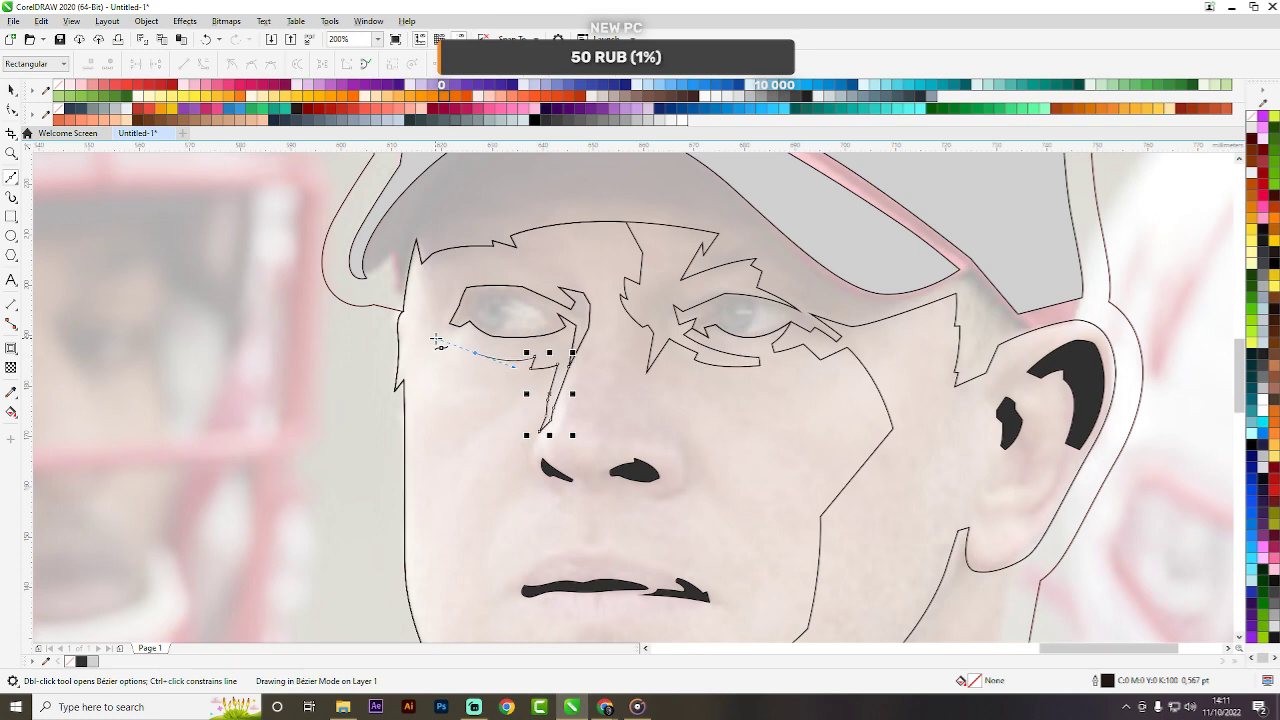
{"action": "double_click", "coordinate": [470, 345]}
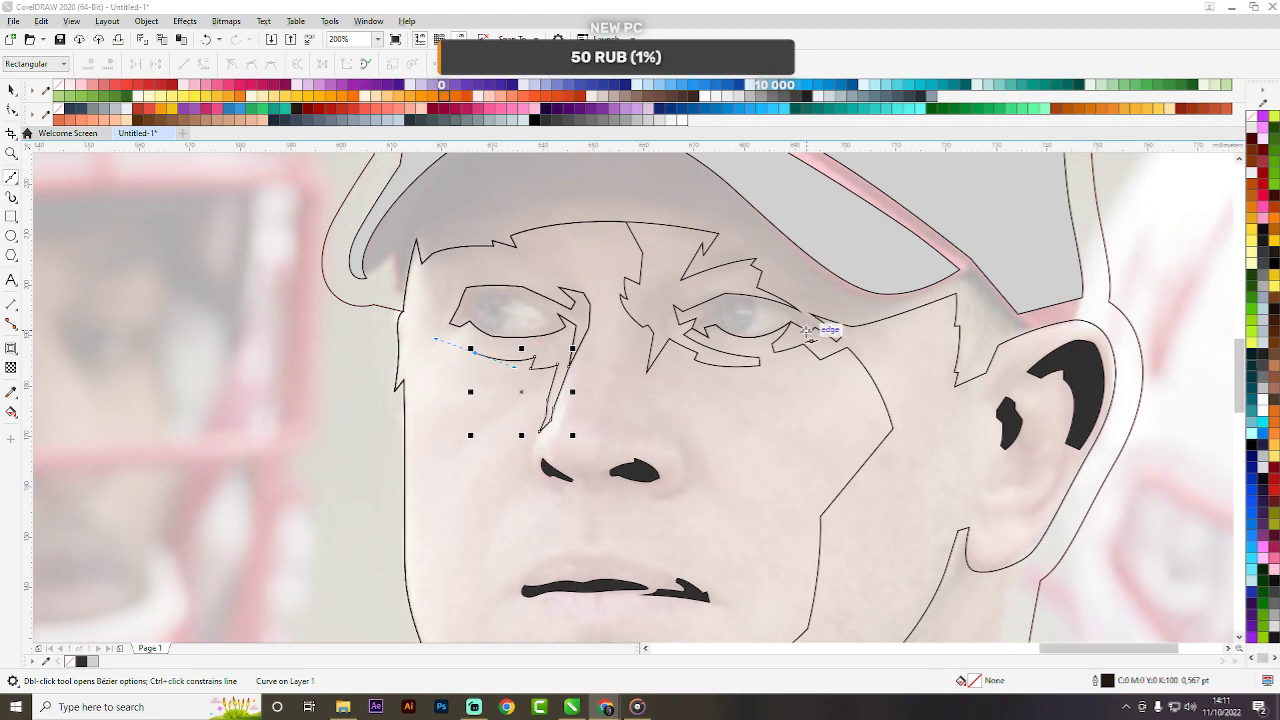
{"action": "double_click", "coordinate": [474, 353]}
{"action": "scroll", "coordinate": [489, 346], "scroll_direction": "up", "scroll_amount": 2}
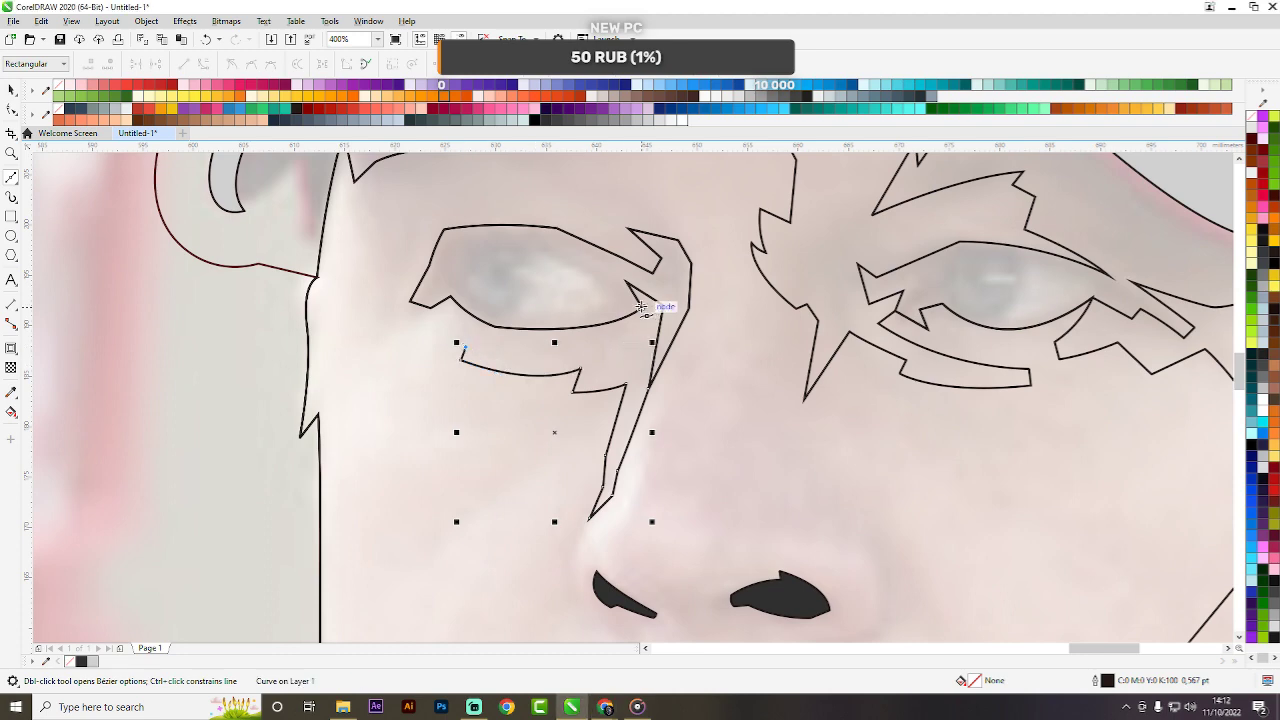
Undo the misplaced segment and curve the crease's upper edge back toward the inner eye corner, ending in a corner node.
{"action": "left_click_drag", "start_coordinate": [640, 308], "coordinate": [678, 241]}
{"action": "key", "text": "ctrl+z"}
{"action": "left_click_drag", "start_coordinate": [600, 346], "coordinate": [680, 324]}
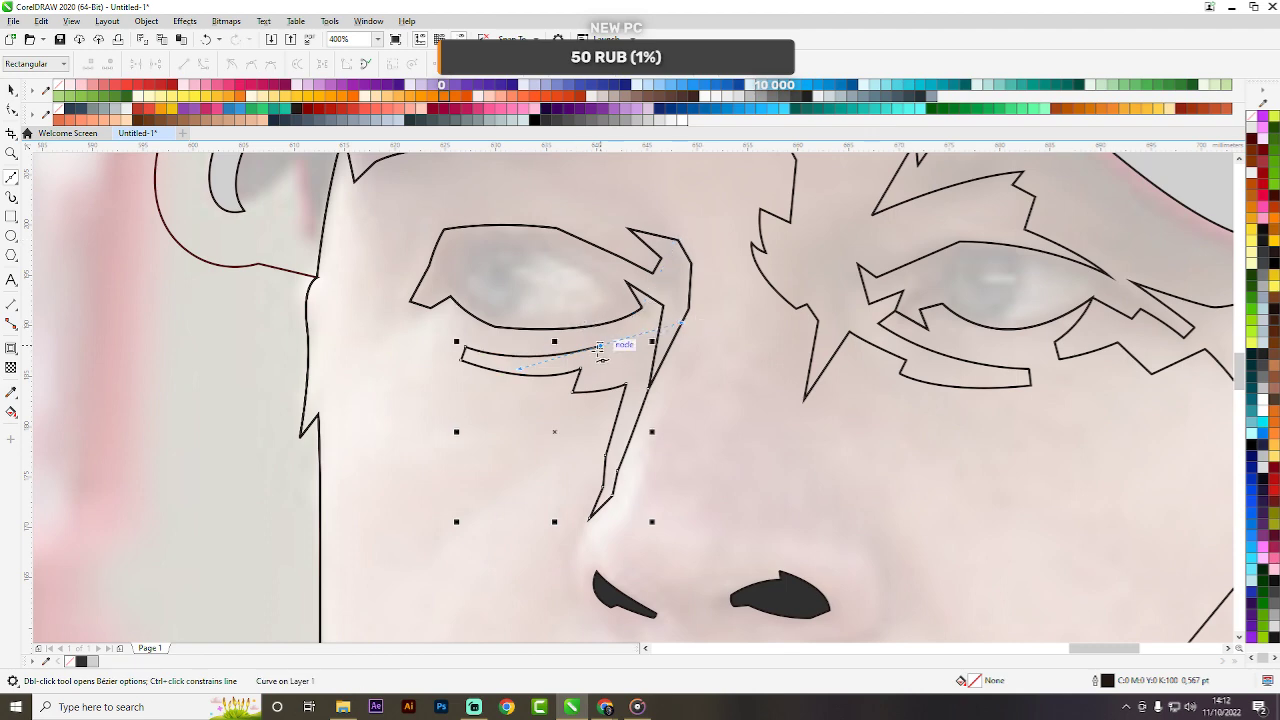
{"action": "left_click", "coordinate": [601, 347]}
Carry the outline across the left-hand eye to its outer corner and add the pointed shadow notch beside it.
{"action": "scroll", "coordinate": [620, 290], "scroll_direction": "down", "scroll_amount": 4}
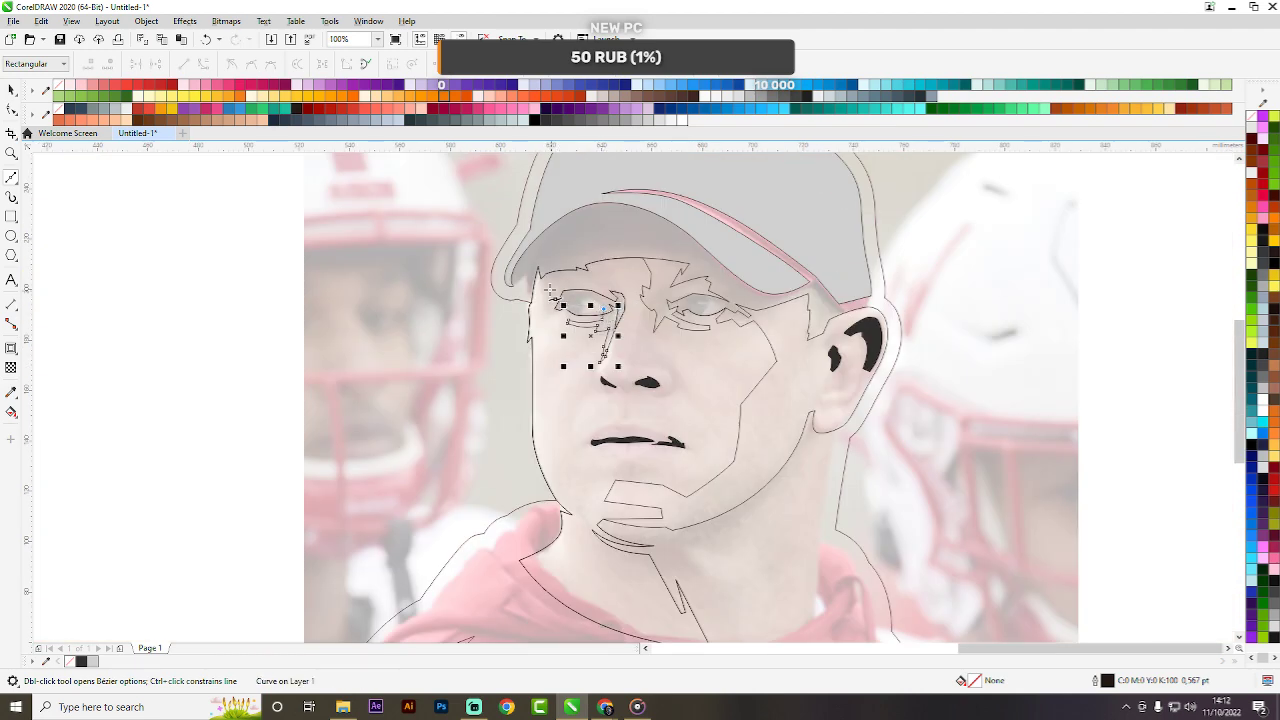
{"action": "scroll", "coordinate": [565, 320], "scroll_direction": "up", "scroll_amount": 2}
{"action": "scroll", "coordinate": [561, 320], "scroll_direction": "up", "scroll_amount": 2}
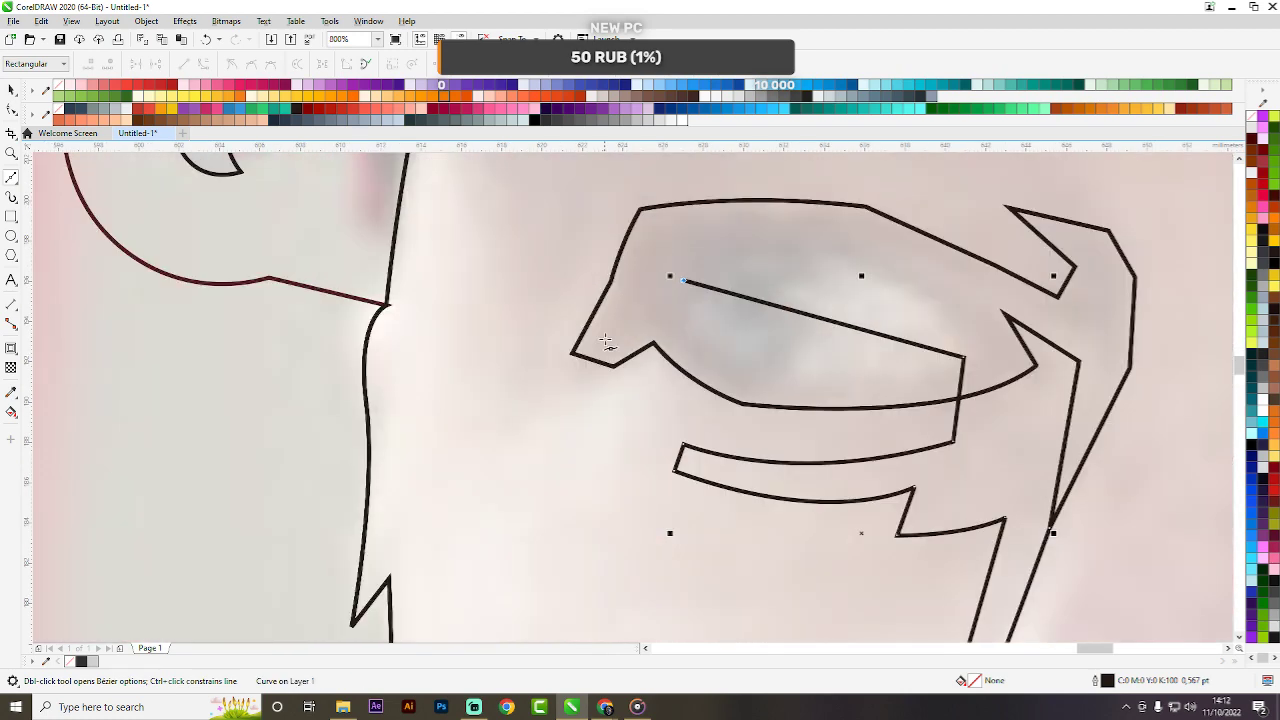
{"action": "left_click", "coordinate": [594, 341]}
{"action": "left_click", "coordinate": [572, 353]}
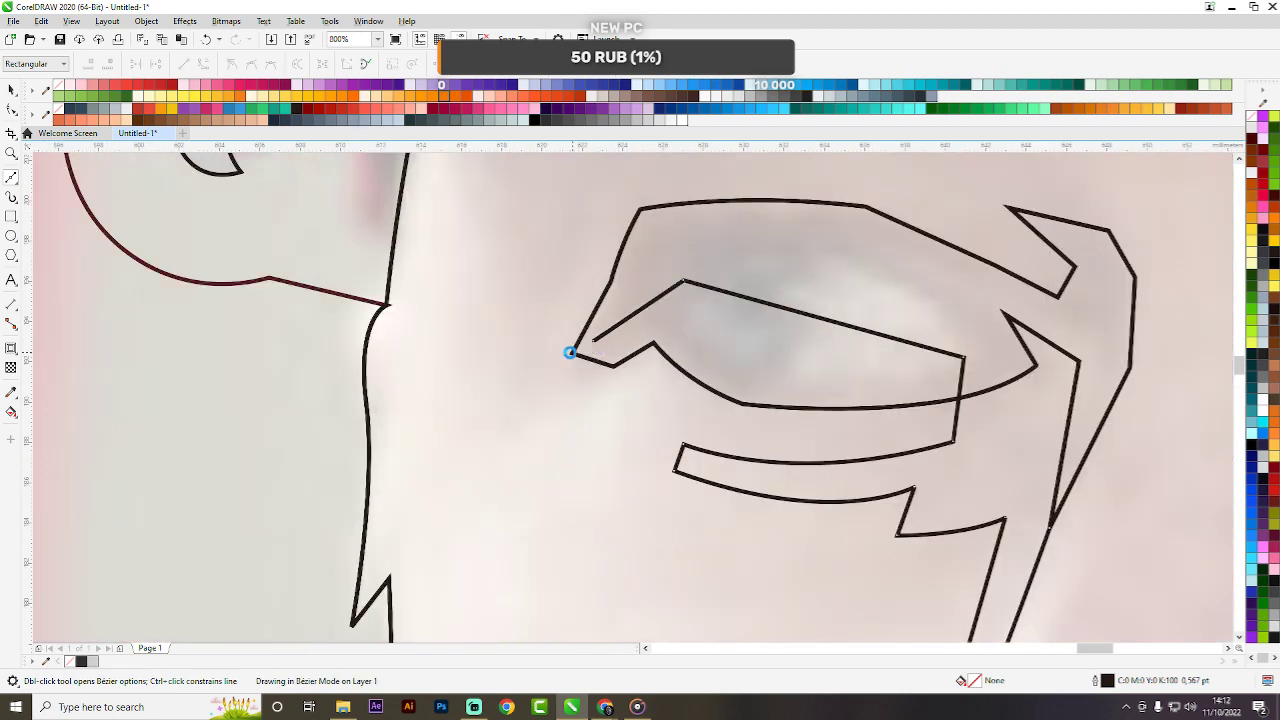
{"action": "left_click", "coordinate": [506, 383]}
{"action": "left_click", "coordinate": [537, 299]}
Try to extend the shadow outline from the outer eye corner up the temple to the cap brim.
{"action": "scroll", "coordinate": [534, 370], "scroll_direction": "down", "scroll_amount": 1}
{"action": "scroll", "coordinate": [535, 370], "scroll_direction": "down", "scroll_amount": 3}
{"action": "scroll", "coordinate": [535, 370], "scroll_direction": "up", "scroll_amount": 2}
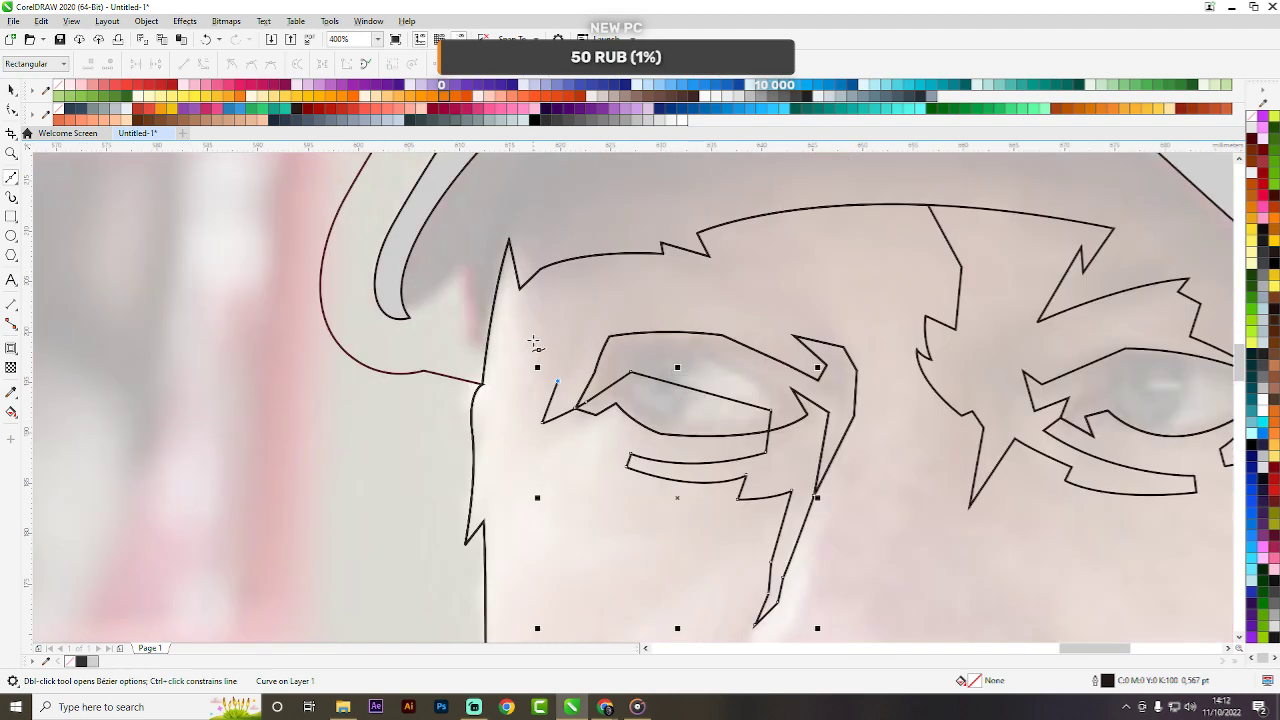
{"action": "left_click", "coordinate": [536, 238]}
{"action": "left_click", "coordinate": [536, 217]}
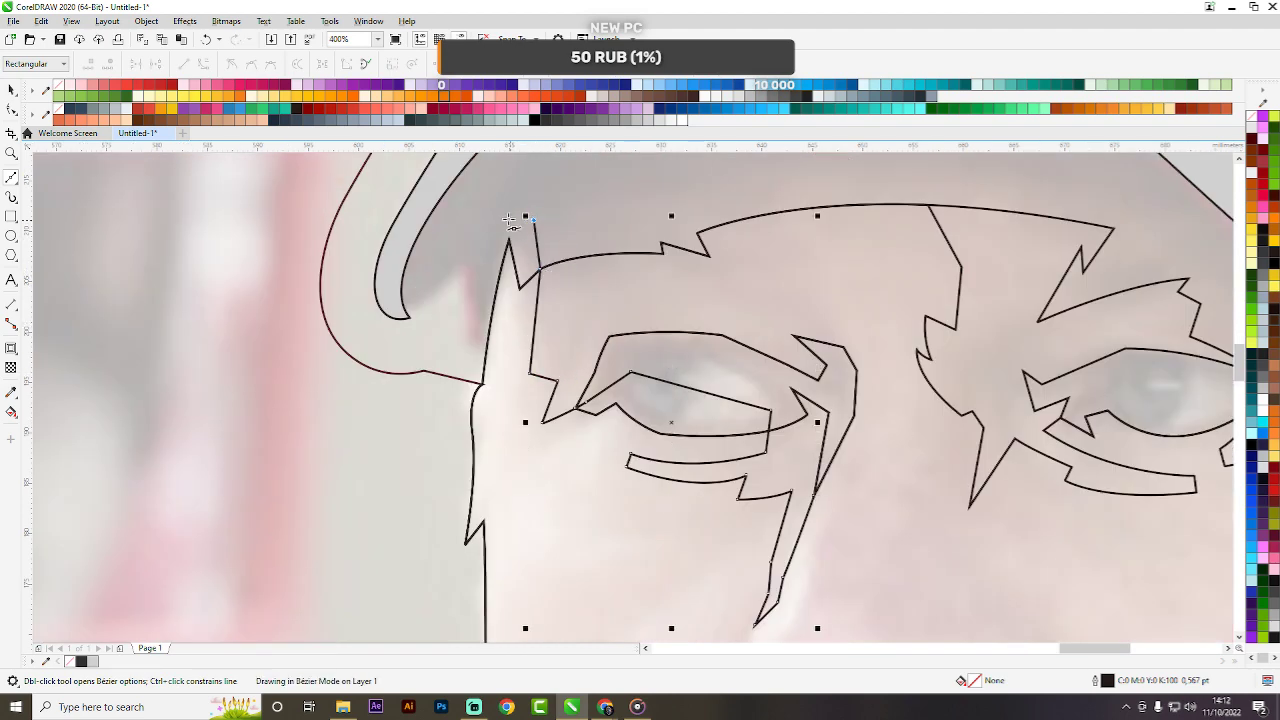
{"action": "left_click", "coordinate": [487, 210]}
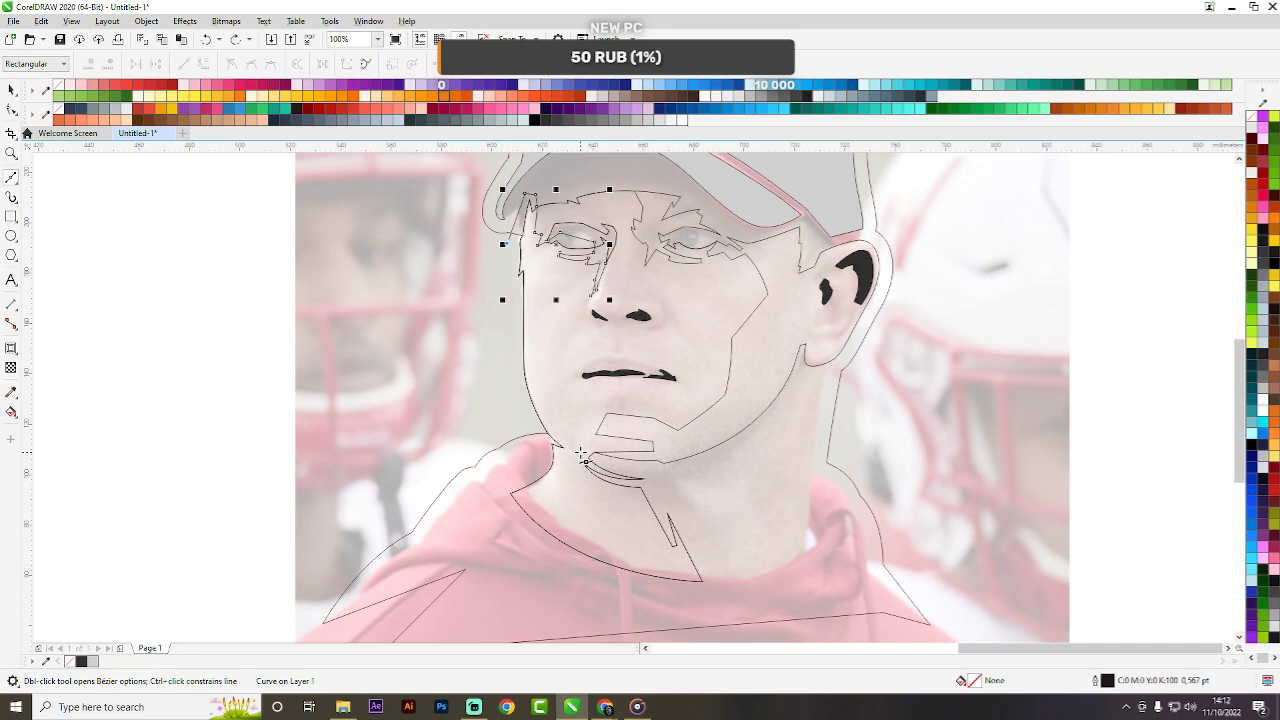
Undo the last brim segment and try to route the outline across the underside of the cap above the brow.
{"action": "scroll", "coordinate": [587, 198], "scroll_direction": "up", "scroll_amount": 1}
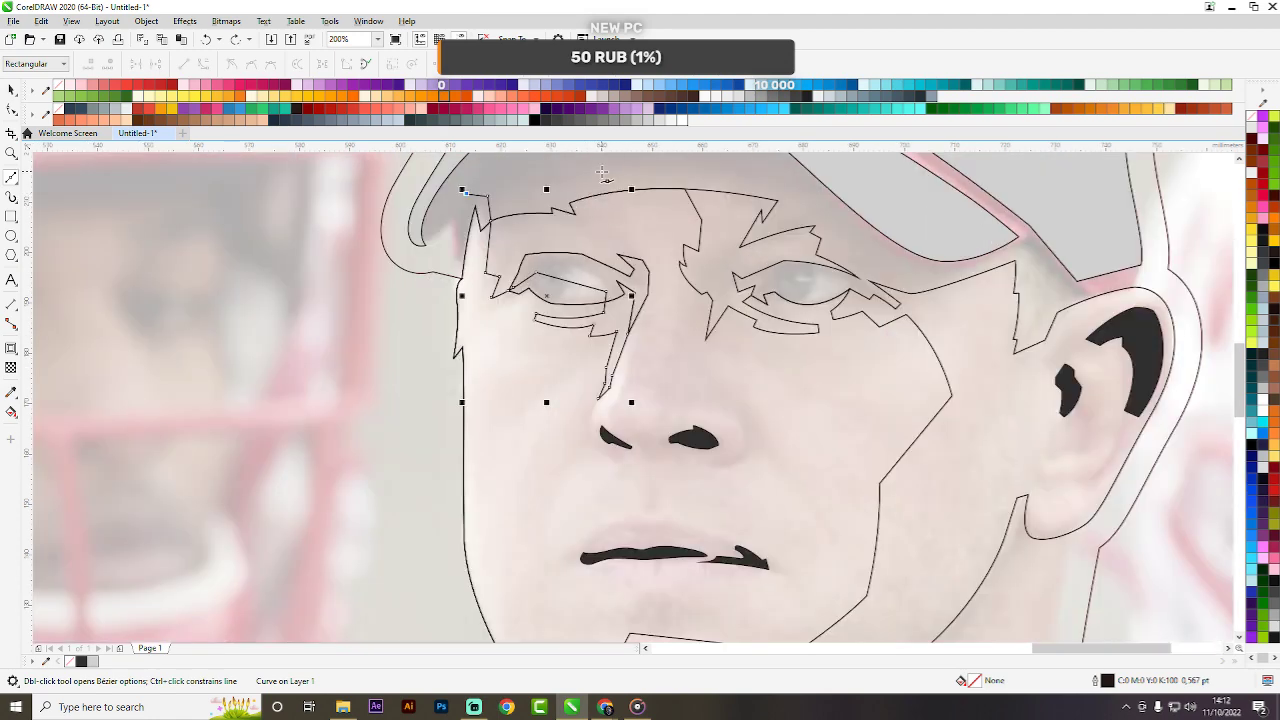
{"action": "key", "text": "ctrl+z"}
{"action": "left_click", "coordinate": [600, 171]}
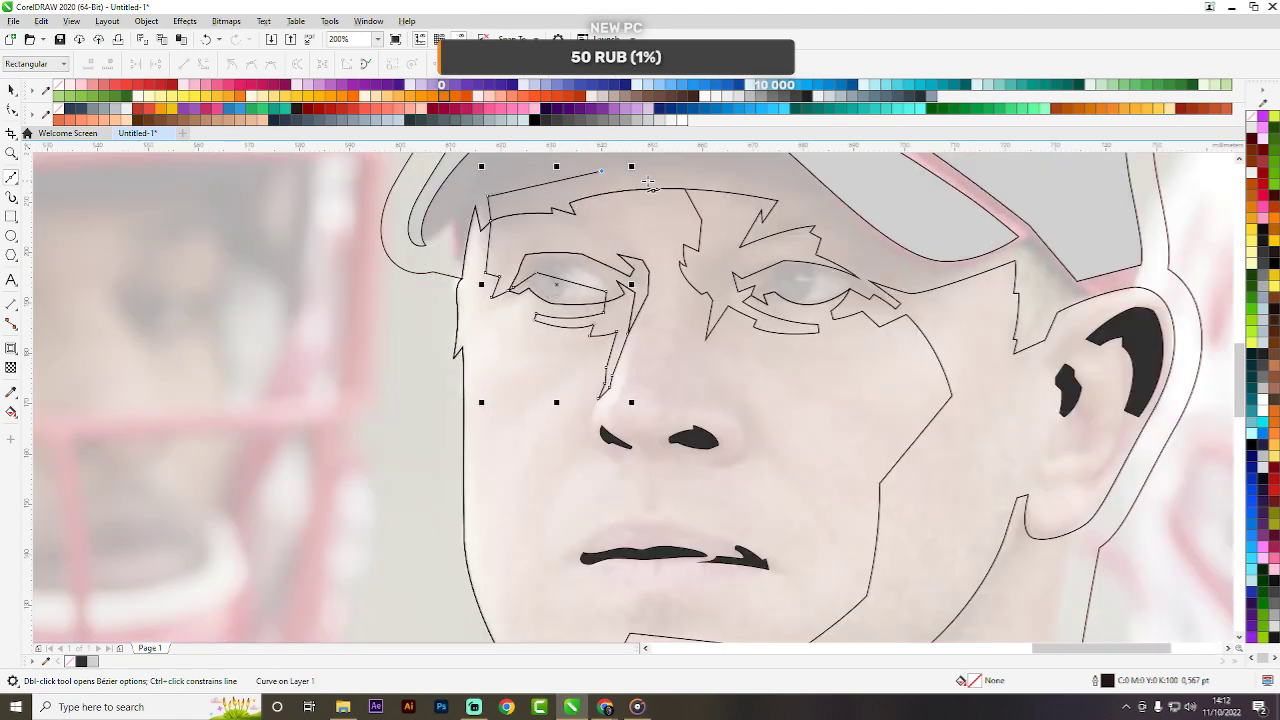
{"action": "left_click", "coordinate": [643, 188]}
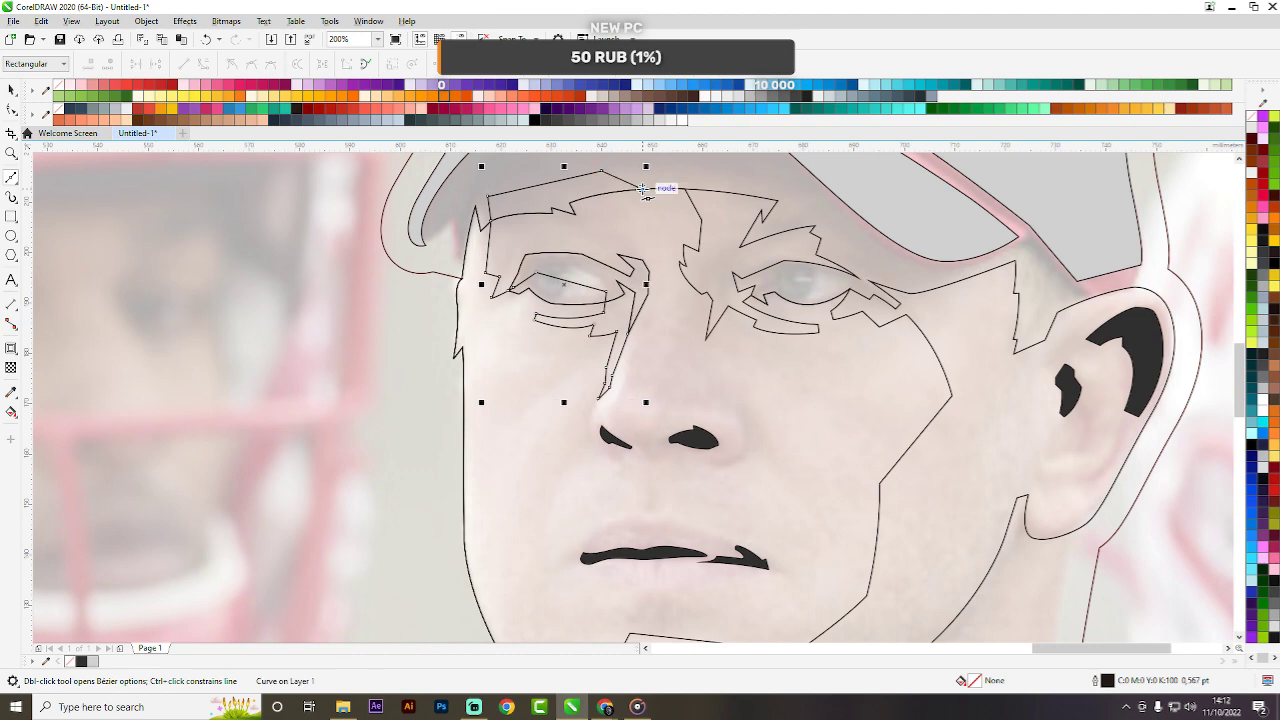
{"action": "key", "text": "ctrl+z"}
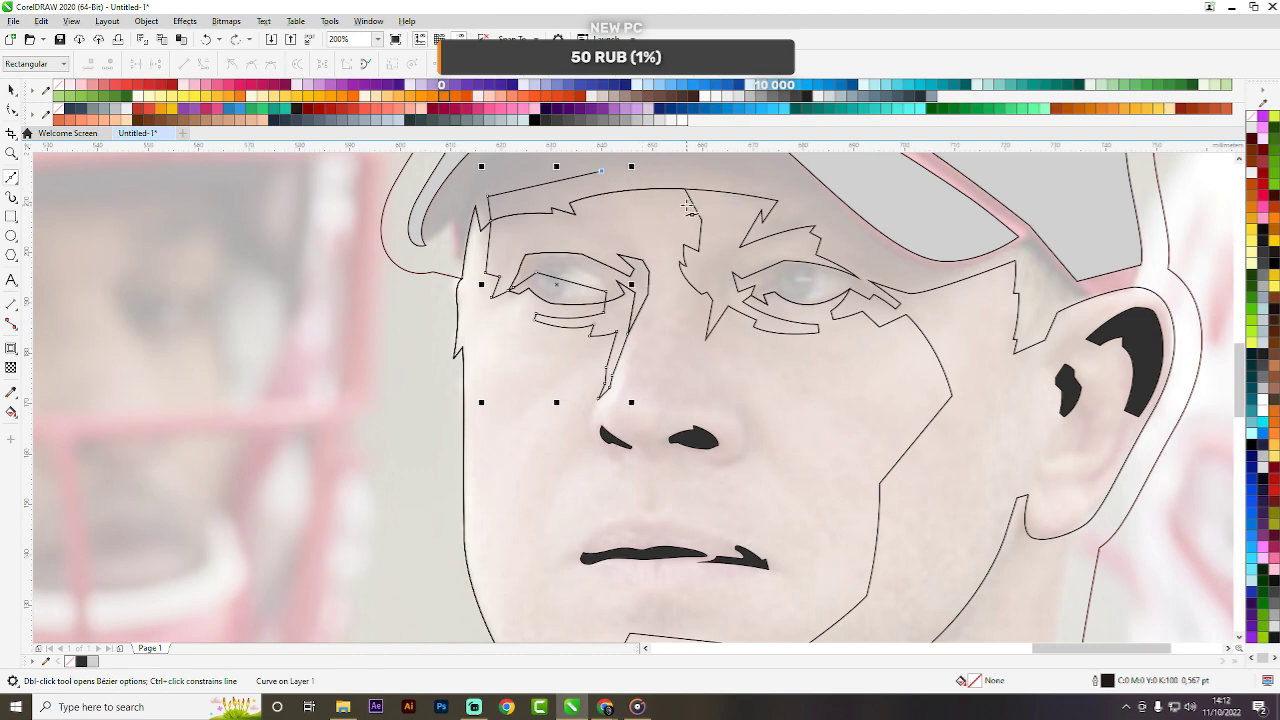
Undo the whole outline drawn around the nose side, under-eye crease and temple.
{"action": "key", "text": "ctrl+z"}
{"action": "key", "text": "ctrl+z"}
{"action": "key", "text": "ctrl+z"}
{"action": "key", "text": "ctrl+z"}
{"action": "key", "text": "ctrl+z"}
{"action": "key", "text": "ctrl+z"}
{"action": "key", "text": "ctrl+z"}
{"action": "key", "text": "ctrl+z"}
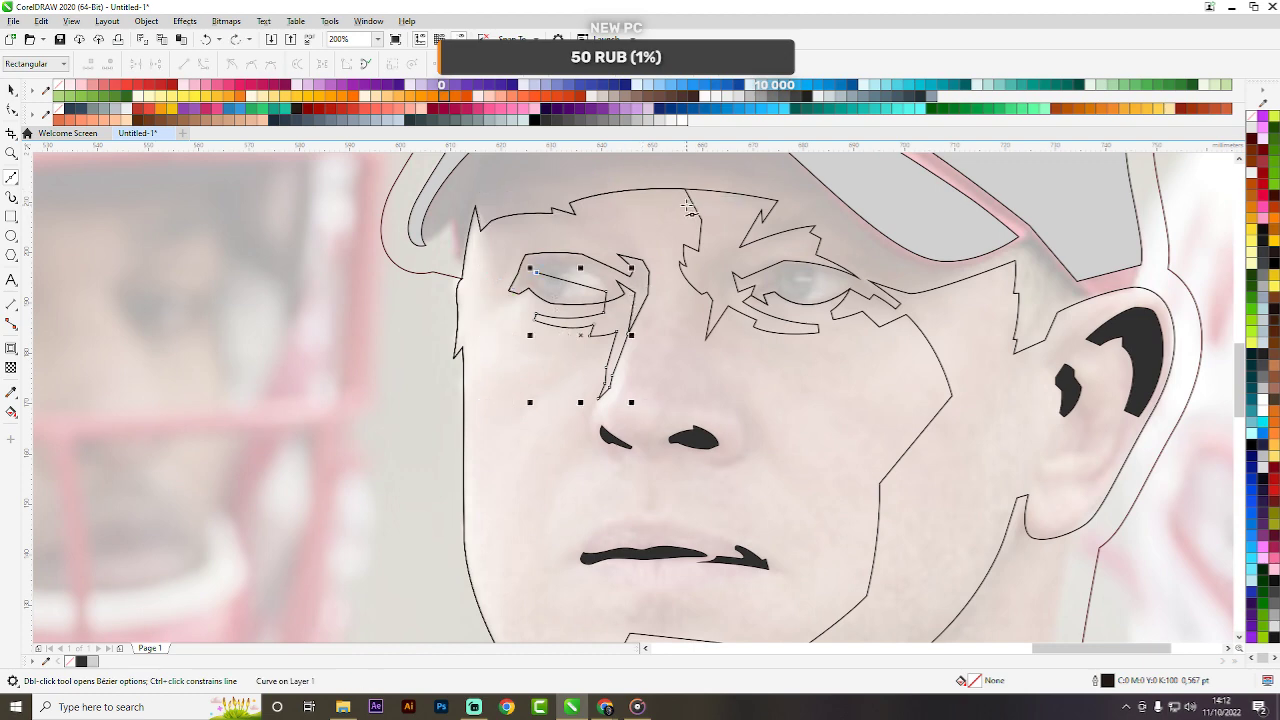
{"action": "key", "text": "ctrl+z"}
{"action": "key", "text": "ctrl+z"}
{"action": "key", "text": "ctrl+z"}
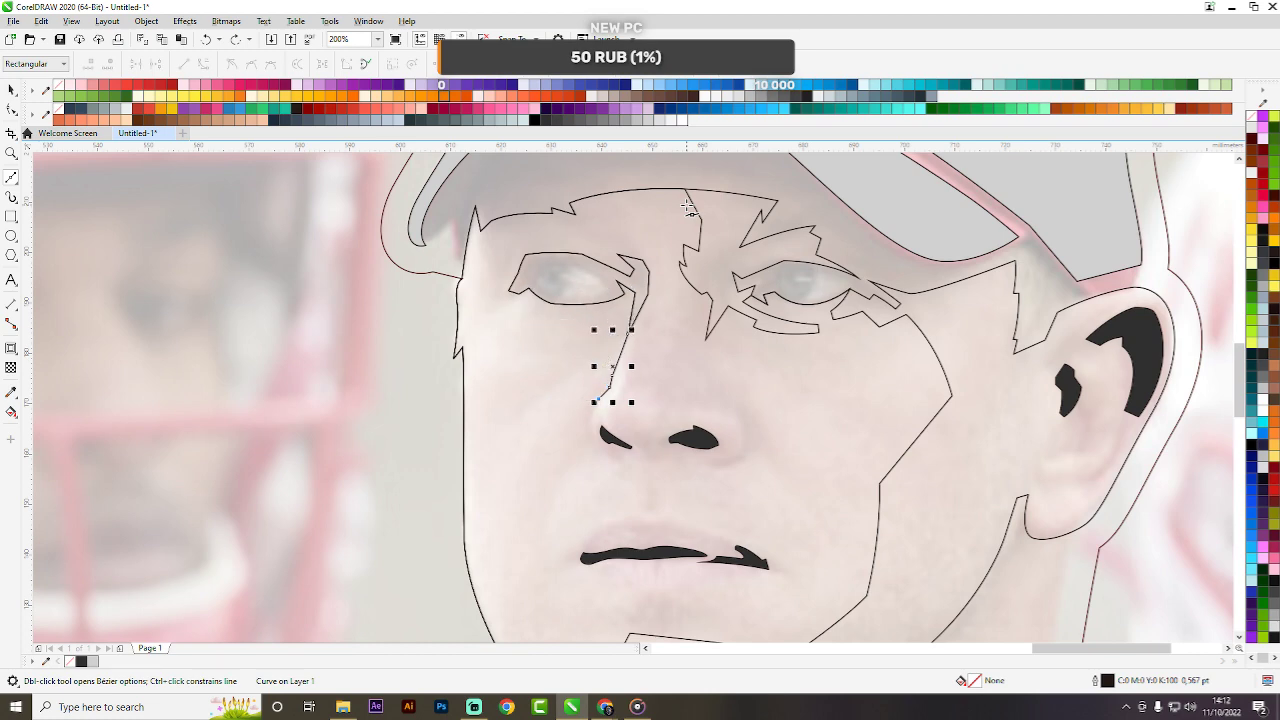
{"action": "key", "text": "ctrl+z"}
{"action": "key", "text": "ctrl+z"}
{"action": "key", "text": "ctrl+z"}
Place a copy of the faded photo beside the original, to the left of the traced portrait.
{"action": "key", "text": "space"}
{"action": "scroll", "coordinate": [655, 280], "scroll_direction": "down", "scroll_amount": 2}
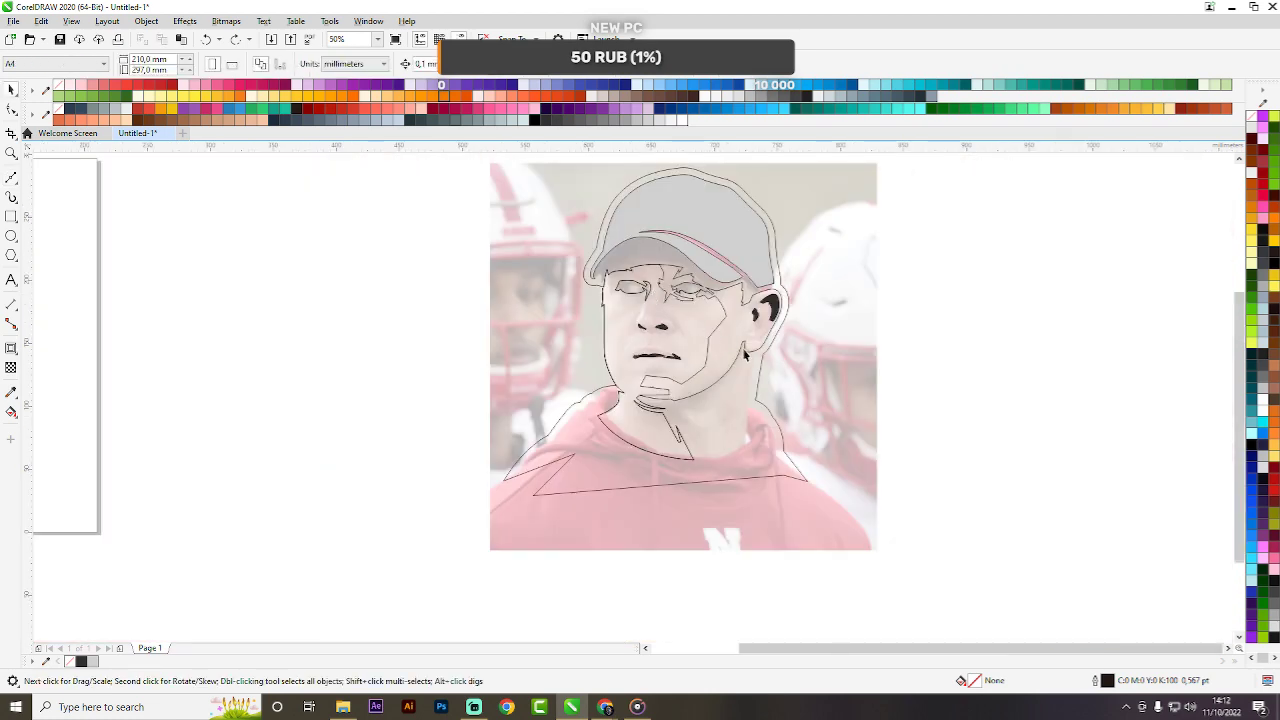
{"action": "right_click", "coordinate": [818, 398]}
{"action": "left_click", "coordinate": [787, 395]}
{"action": "mouse_move", "coordinate": [787, 395]}
{"action": "left_mouse_down"}
{"action": "mouse_move", "coordinate": [382, 405]}
{"action": "mouse_move", "coordinate": [411, 400]}
{"action": "left_mouse_up"}
{"action": "scroll", "coordinate": [205, 327], "scroll_direction": "up", "scroll_amount": 1}
{"action": "key", "text": "ctrl+z"}
{"action": "mouse_move", "coordinate": [943, 394]}
{"action": "left_mouse_down"}
{"action": "mouse_move", "coordinate": [237, 418]}
{"action": "mouse_move", "coordinate": [131, 394]}
{"action": "left_mouse_up"}
Remove the transparency from the copied photo to make it a full-colour reference.
{"action": "left_click", "coordinate": [11, 367]}
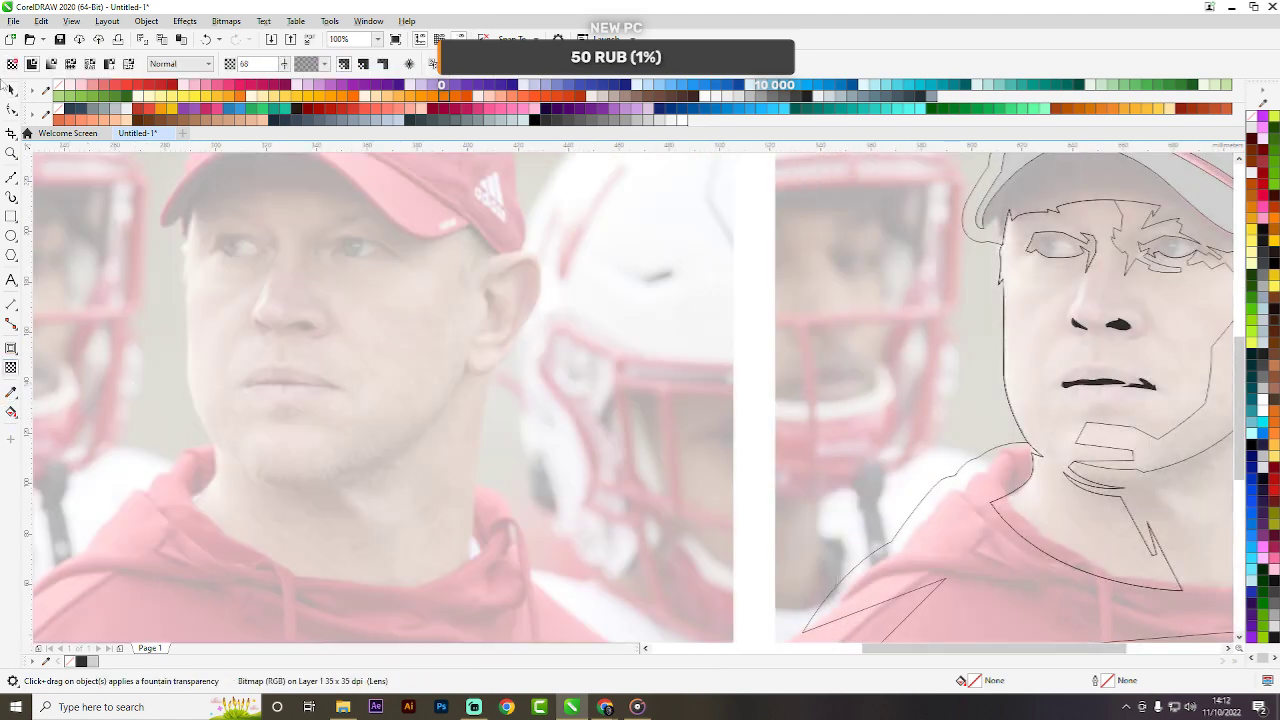
{"action": "left_click", "coordinate": [13, 64]}
{"action": "scroll", "coordinate": [228, 203], "scroll_direction": "down", "scroll_amount": 2}
{"action": "key", "text": "space"}
{"action": "left_click", "coordinate": [754, 269]}
{"action": "scroll", "coordinate": [346, 160], "scroll_direction": "up", "scroll_amount": 1}
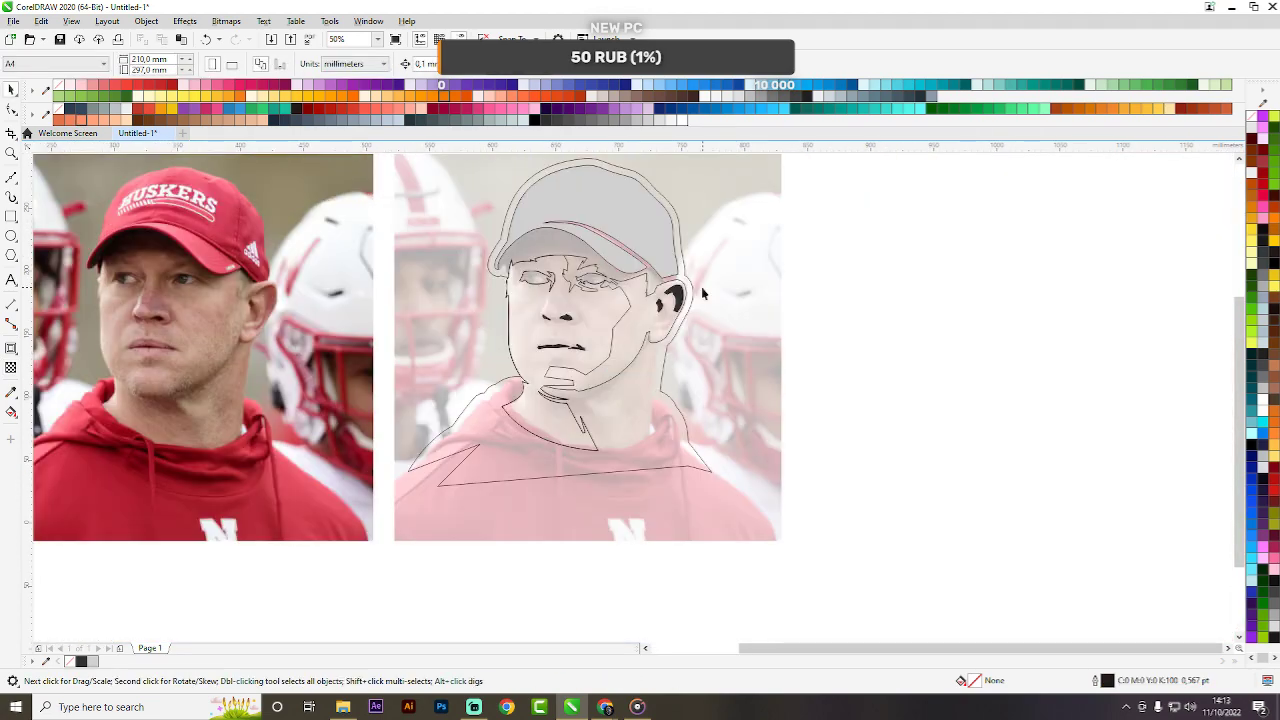
Fill the face shape with light grey (#D0D0D0) and the outer silhouette with dark grey.
{"action": "left_click", "coordinate": [638, 295]}
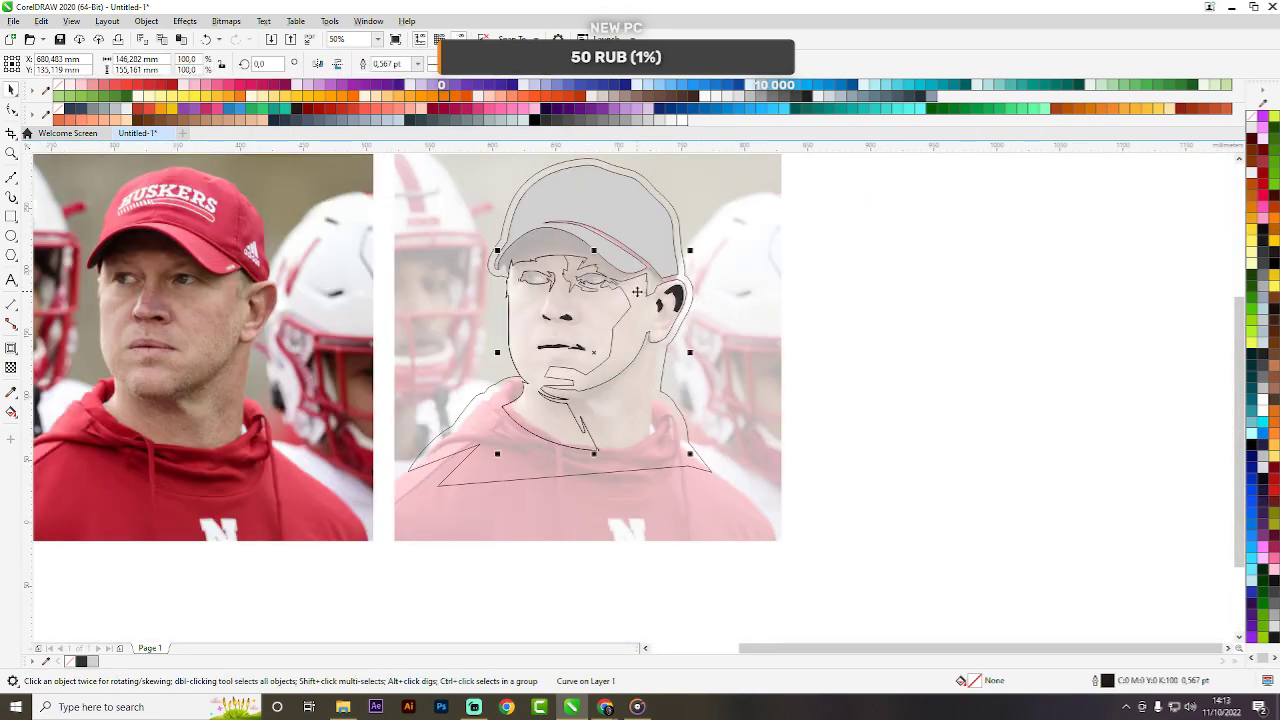
{"action": "scroll", "coordinate": [660, 288], "scroll_direction": "up", "scroll_amount": 2}
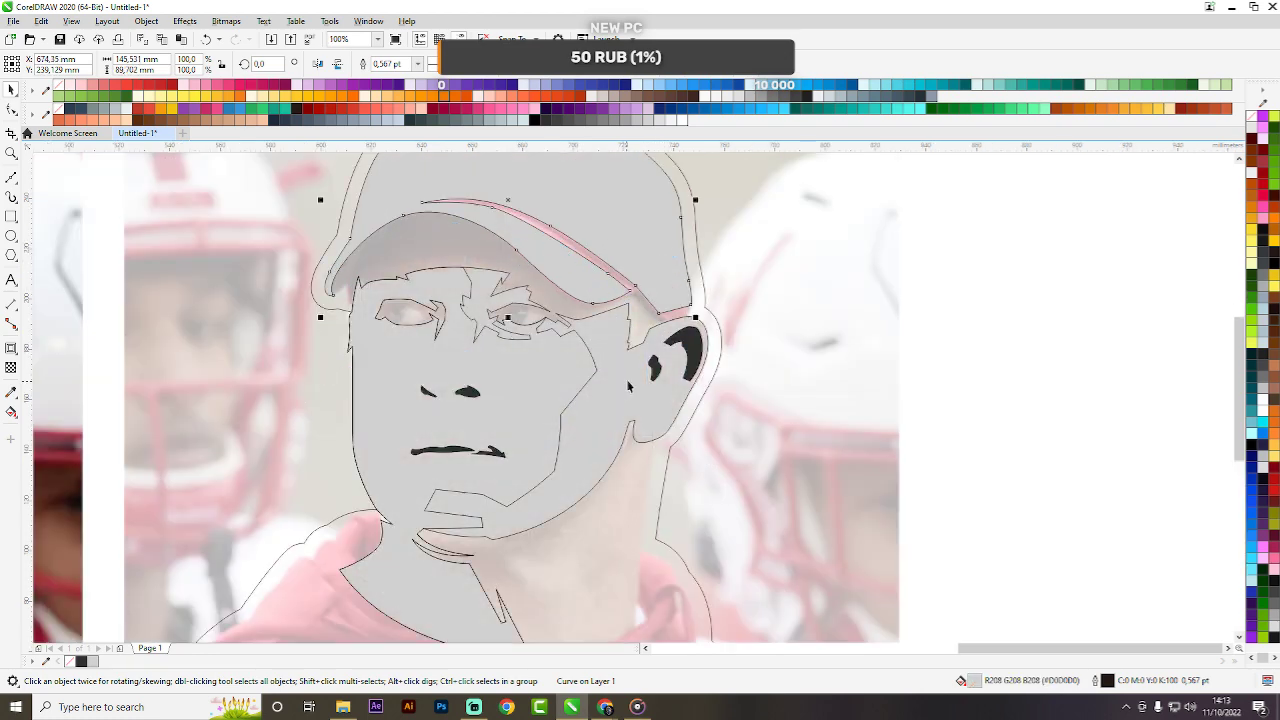
{"action": "left_click", "coordinate": [693, 359]}
{"action": "left_click_drag", "start_coordinate": [693, 359], "coordinate": [572, 556]}
Fill the lit face and neck shape with near-white (#F4F4F4).
{"action": "left_click", "coordinate": [538, 394]}
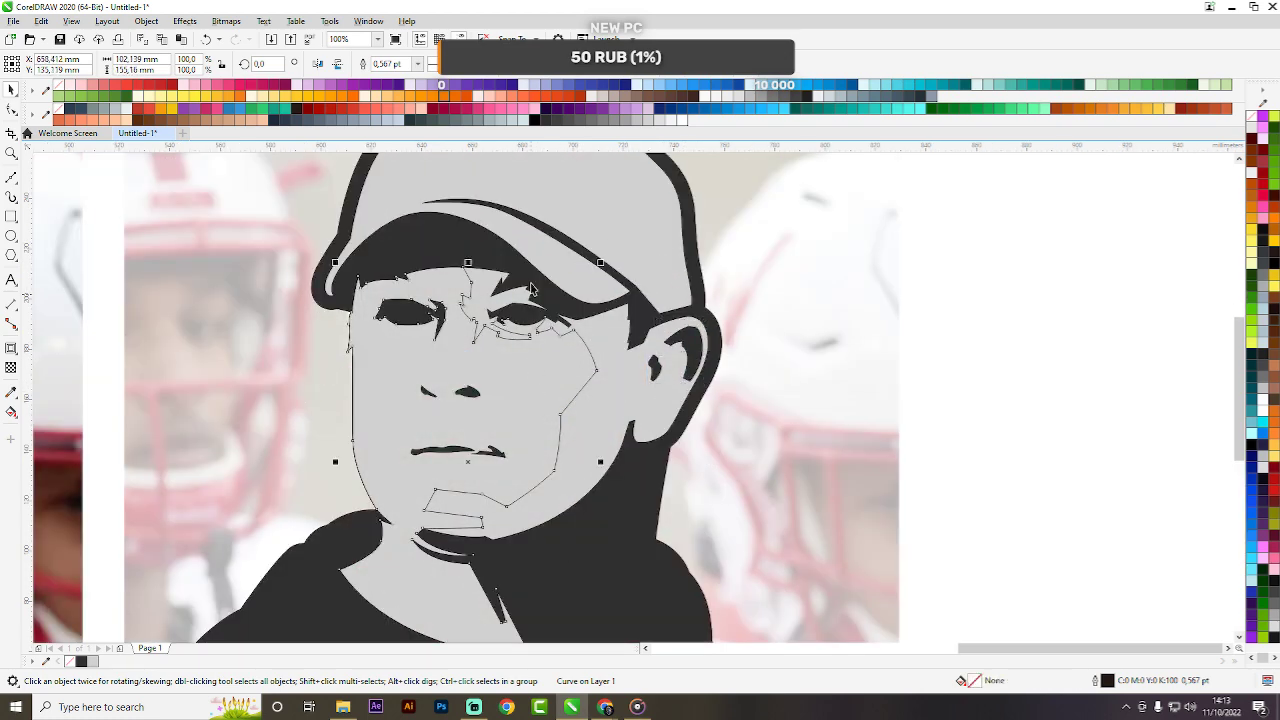
{"action": "left_click", "coordinate": [673, 120]}
{"action": "scroll", "coordinate": [693, 280], "scroll_direction": "down", "scroll_amount": 2}
{"action": "left_click", "coordinate": [725, 286]}
Select all the portrait shapes and remove their outlines.
{"action": "scroll", "coordinate": [704, 275], "scroll_direction": "up", "scroll_amount": 1}
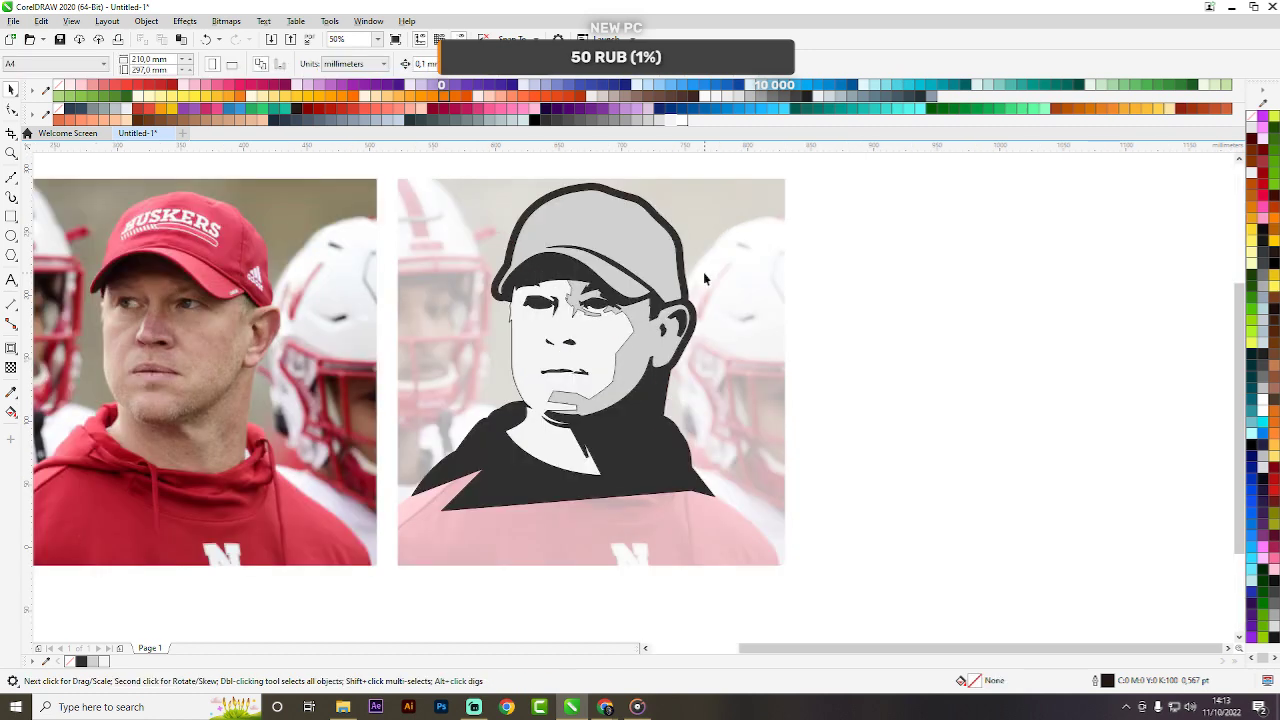
{"action": "left_click_drag", "start_coordinate": [872, 189], "coordinate": [337, 572]}
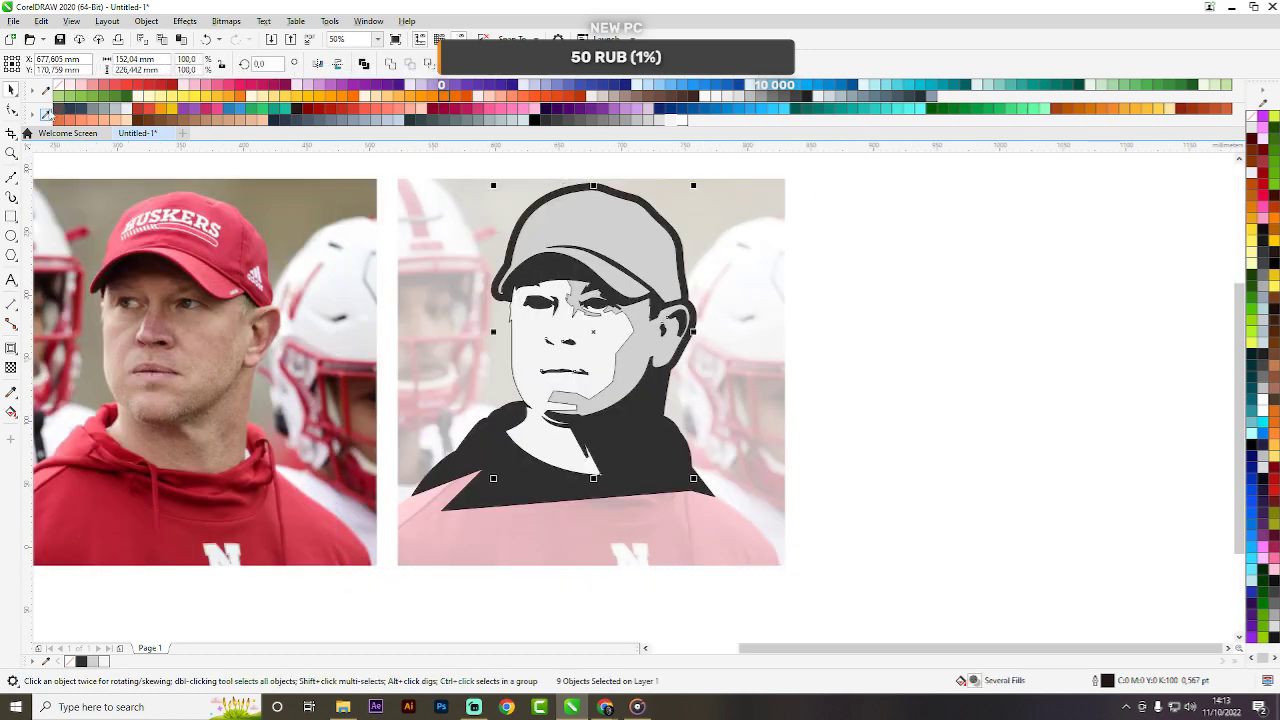
{"action": "left_click", "coordinate": [817, 310]}
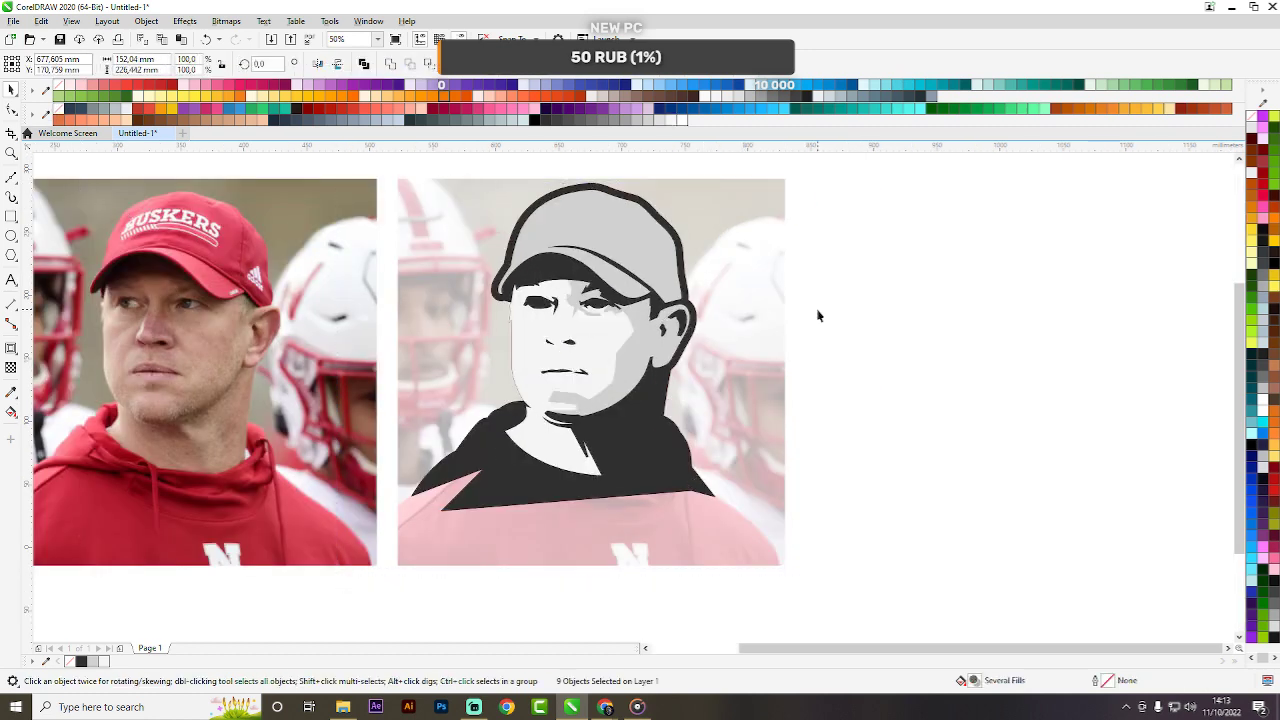
Draw a narrow pointed Bézier sliver down the nose side below the left-hand eye, about 4 mm wide and 12.5 mm high.
{"action": "scroll", "coordinate": [119, 330], "scroll_direction": "up", "scroll_amount": 2}
{"action": "left_click", "coordinate": [11, 177]}
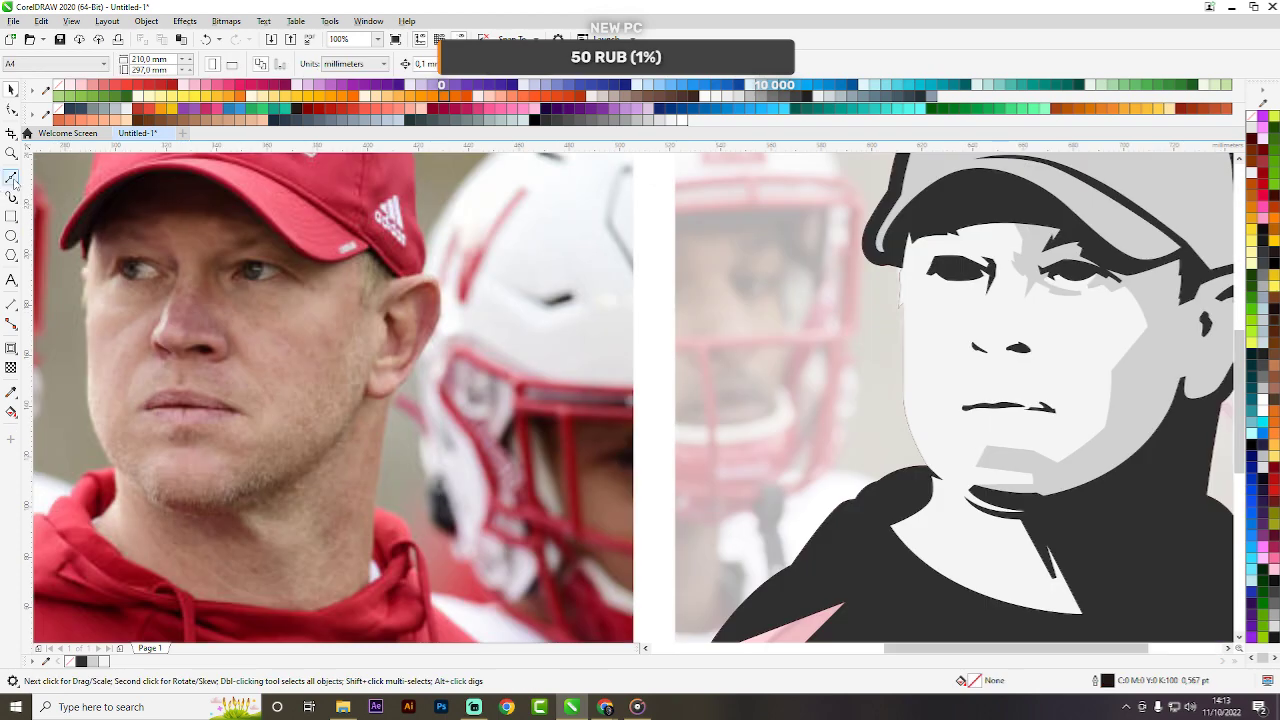
{"action": "left_click", "coordinate": [986, 296]}
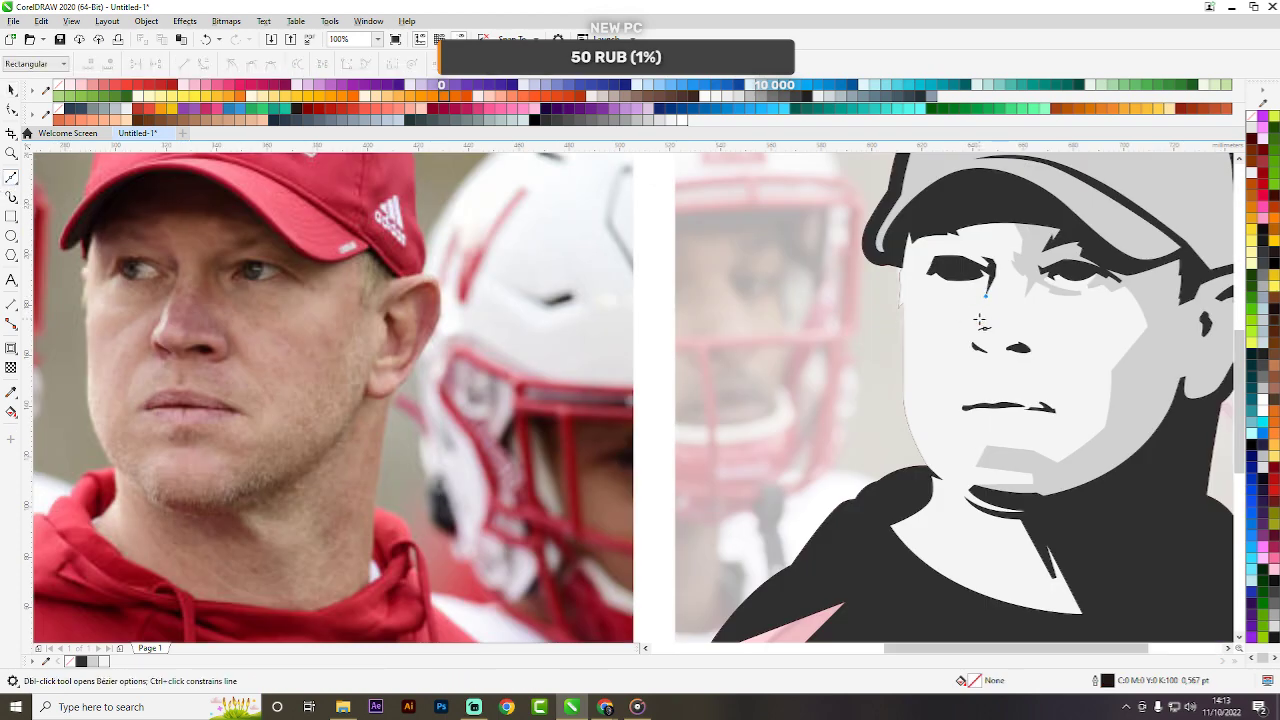
{"action": "left_click", "coordinate": [980, 318]}
{"action": "scroll", "coordinate": [980, 318], "scroll_direction": "up", "scroll_amount": 1}
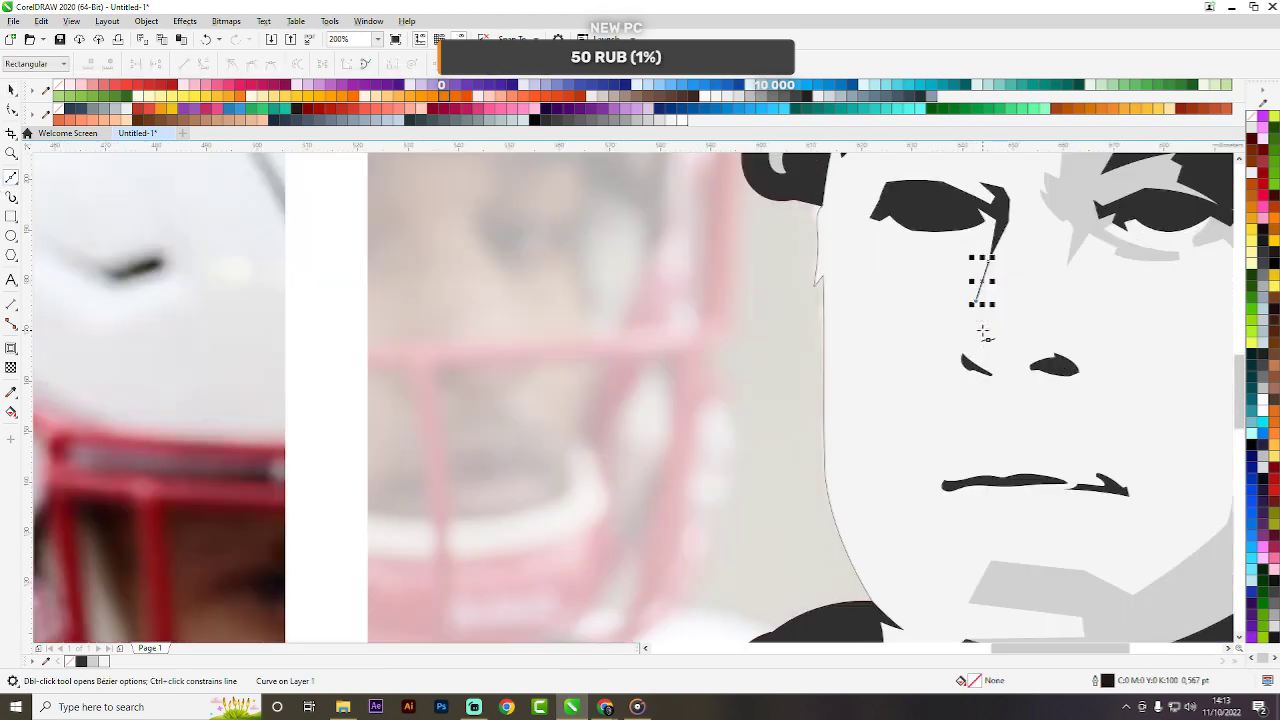
{"action": "scroll", "coordinate": [975, 318], "scroll_direction": "up", "scroll_amount": 1}
{"action": "left_click", "coordinate": [970, 321]}
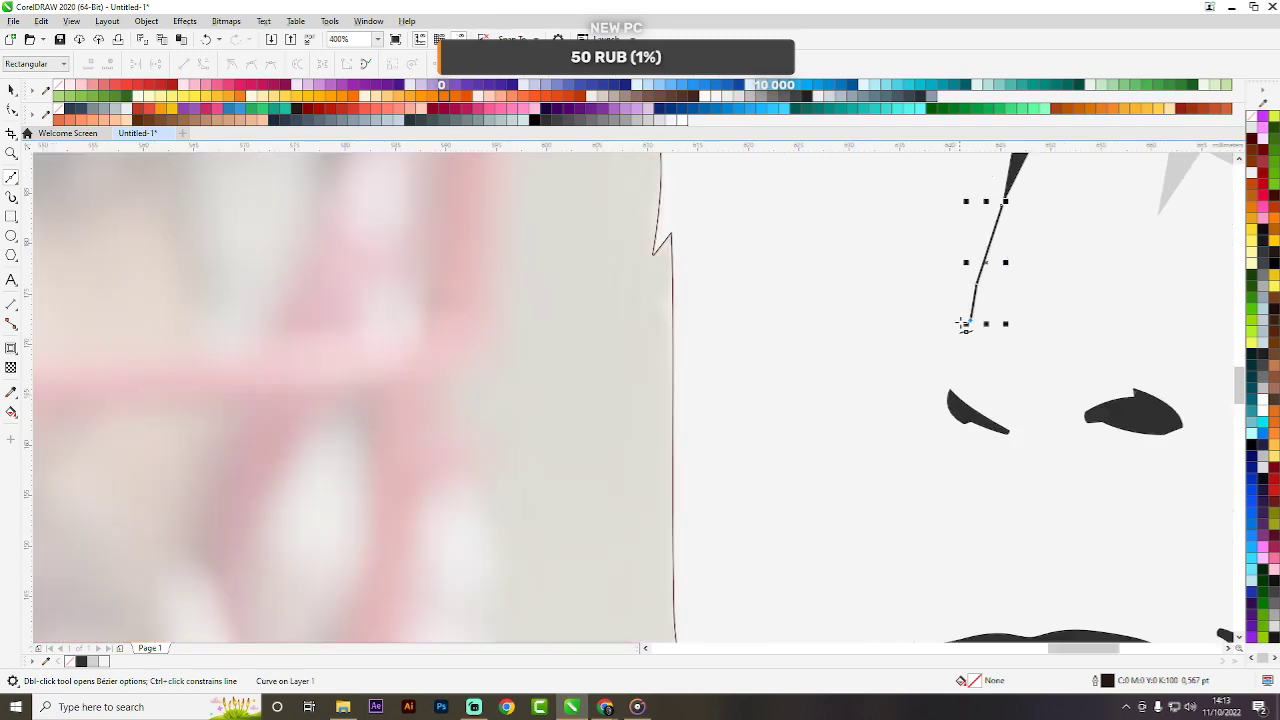
{"action": "left_click", "coordinate": [960, 284]}
{"action": "left_click", "coordinate": [978, 194]}
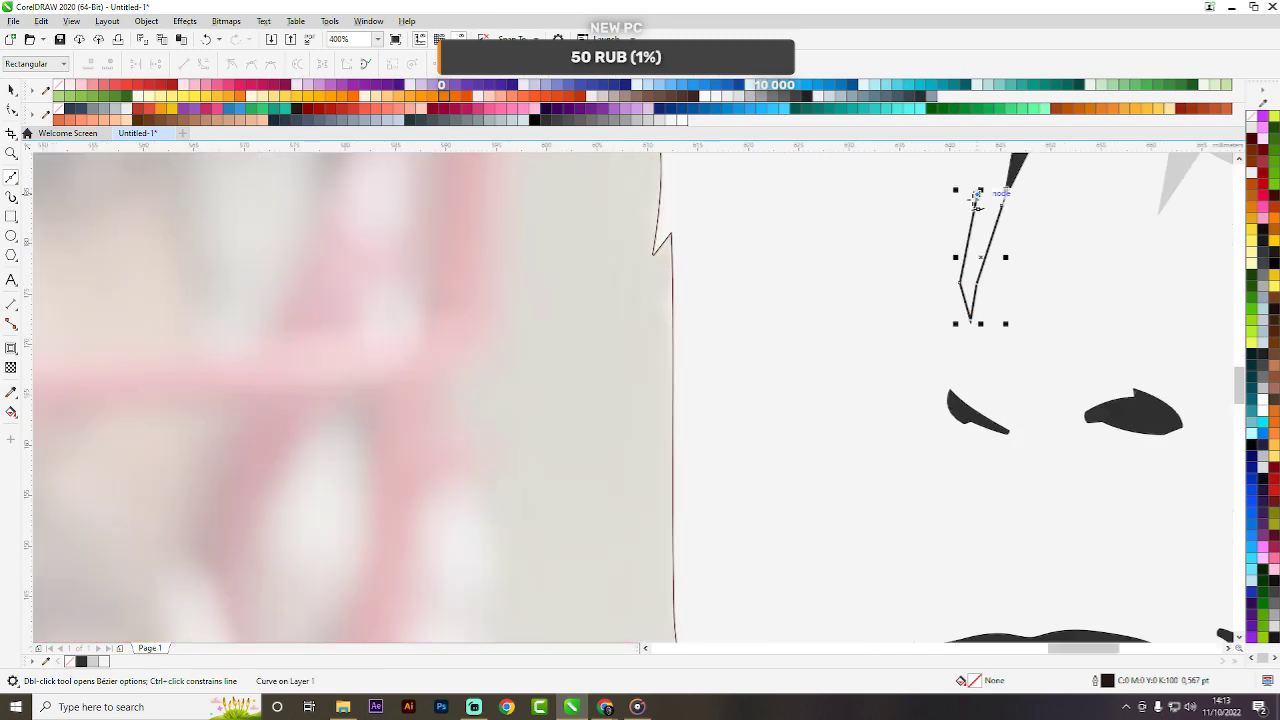
{"action": "scroll", "coordinate": [978, 196], "scroll_direction": "down", "scroll_amount": 2}
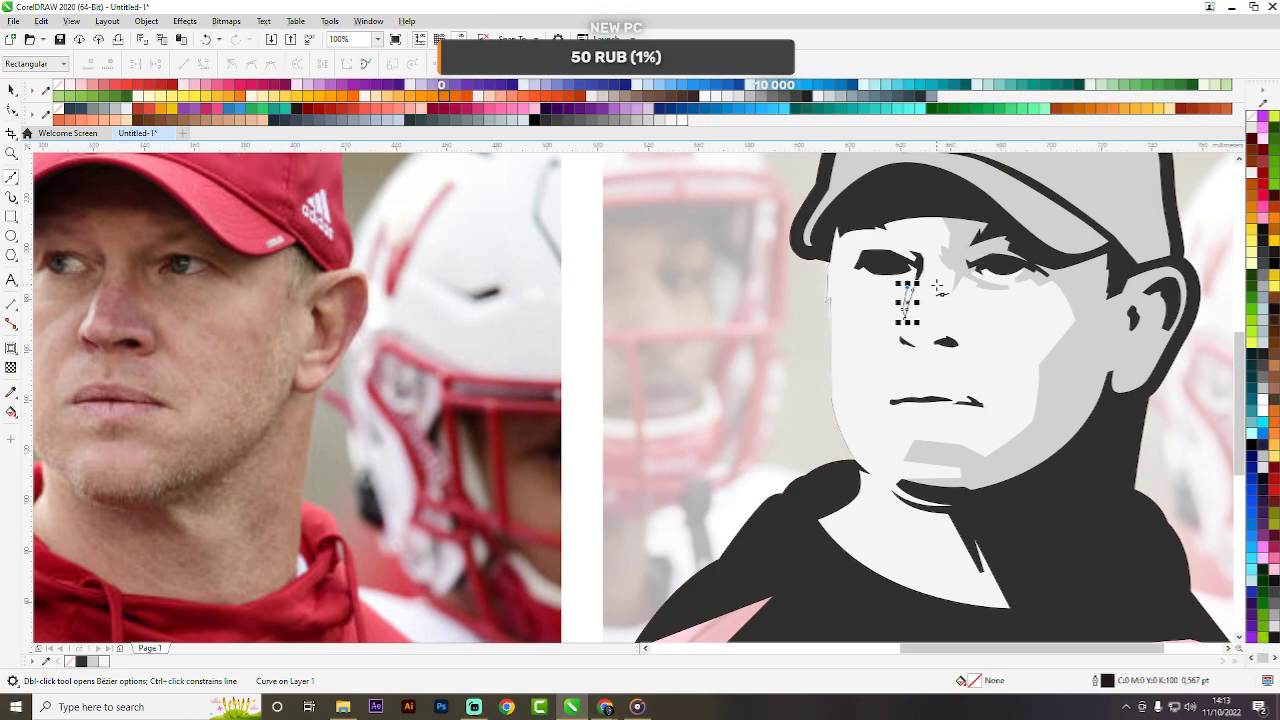
{"action": "key", "text": "space"}
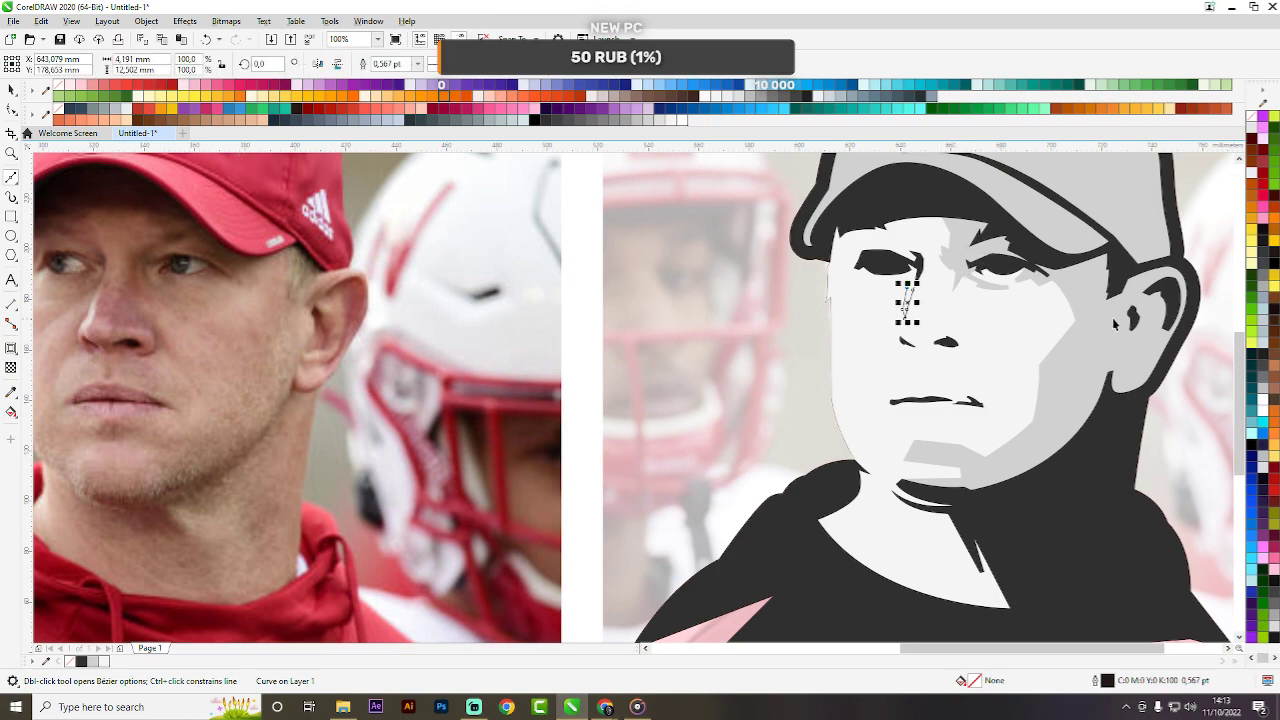
Fill the shaded face and ear shape with medium grey (#A0A0A0).
{"action": "left_click", "coordinate": [1114, 324]}
{"action": "left_click", "coordinate": [625, 120]}
{"action": "scroll", "coordinate": [707, 305], "scroll_direction": "down", "scroll_amount": 2}
{"action": "left_click", "coordinate": [1017, 330]}
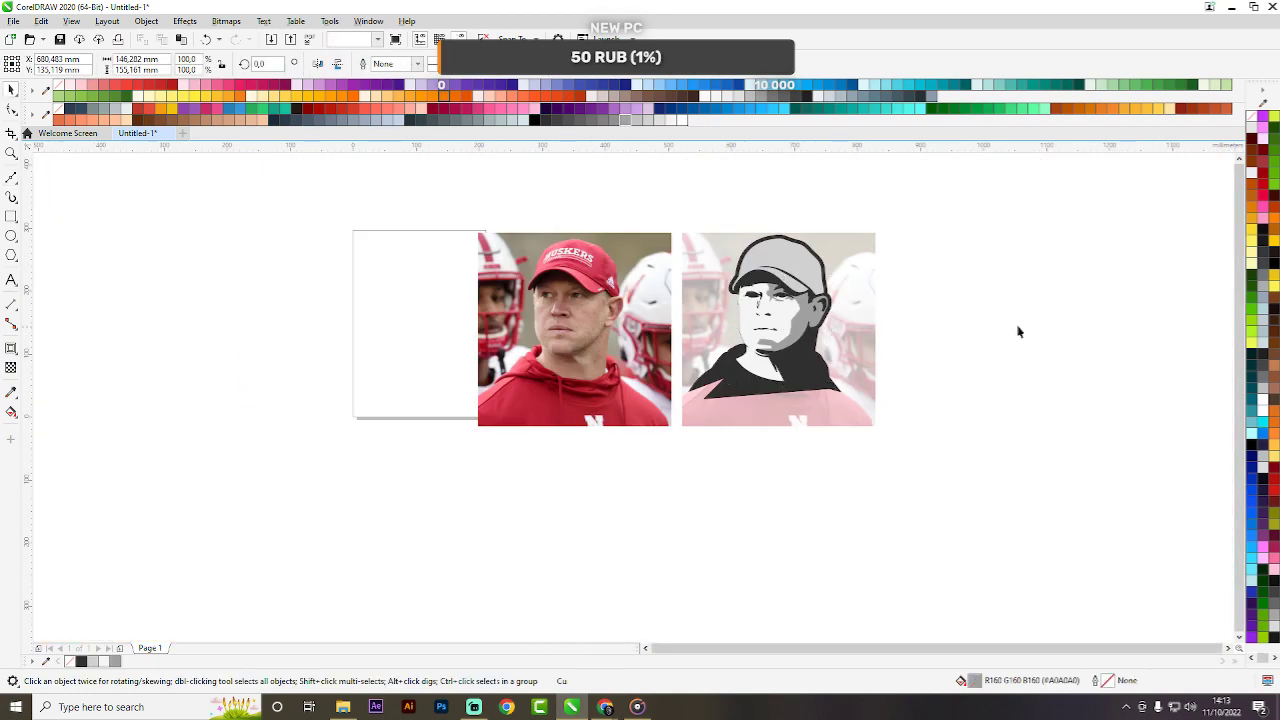
Remove the thin sliver beside the nose and fill the lit face and neck shape with light grey (#D0D0D0).
{"action": "scroll", "coordinate": [797, 314], "scroll_direction": "up", "scroll_amount": 1}
{"action": "scroll", "coordinate": [795, 308], "scroll_direction": "up", "scroll_amount": 2}
{"action": "left_click", "coordinate": [775, 313]}
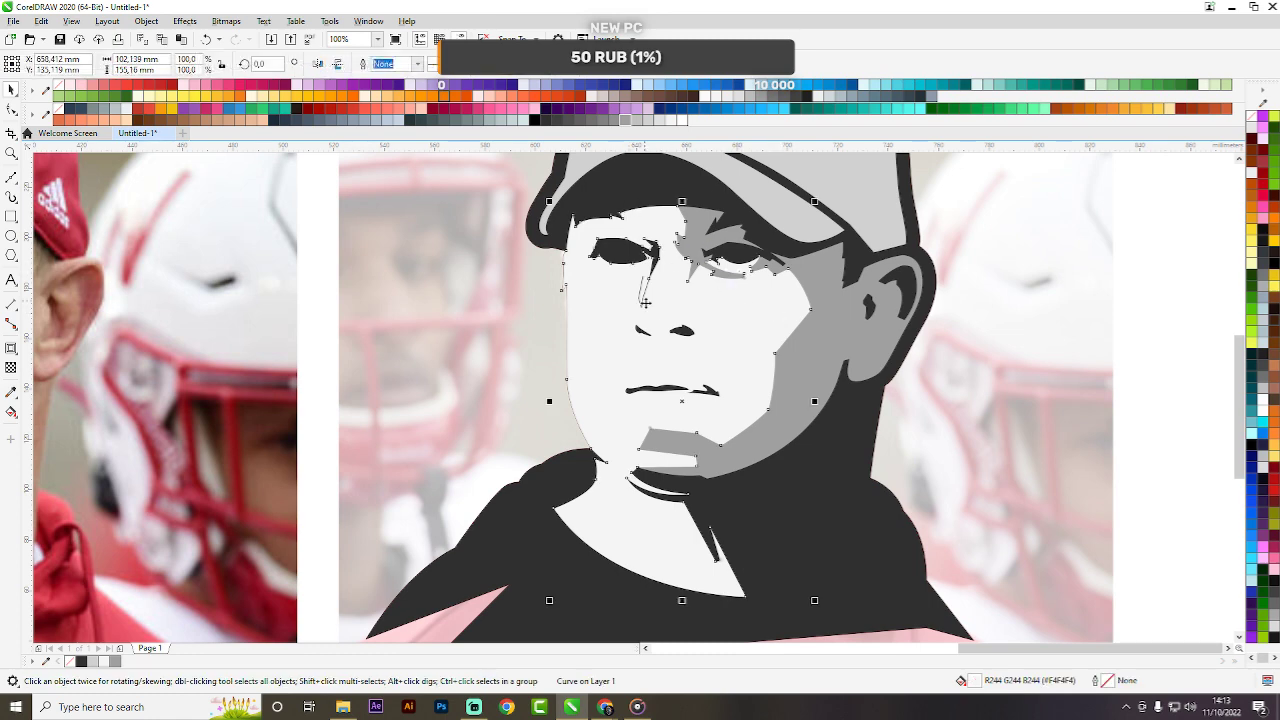
{"action": "key", "text": "Escape"}
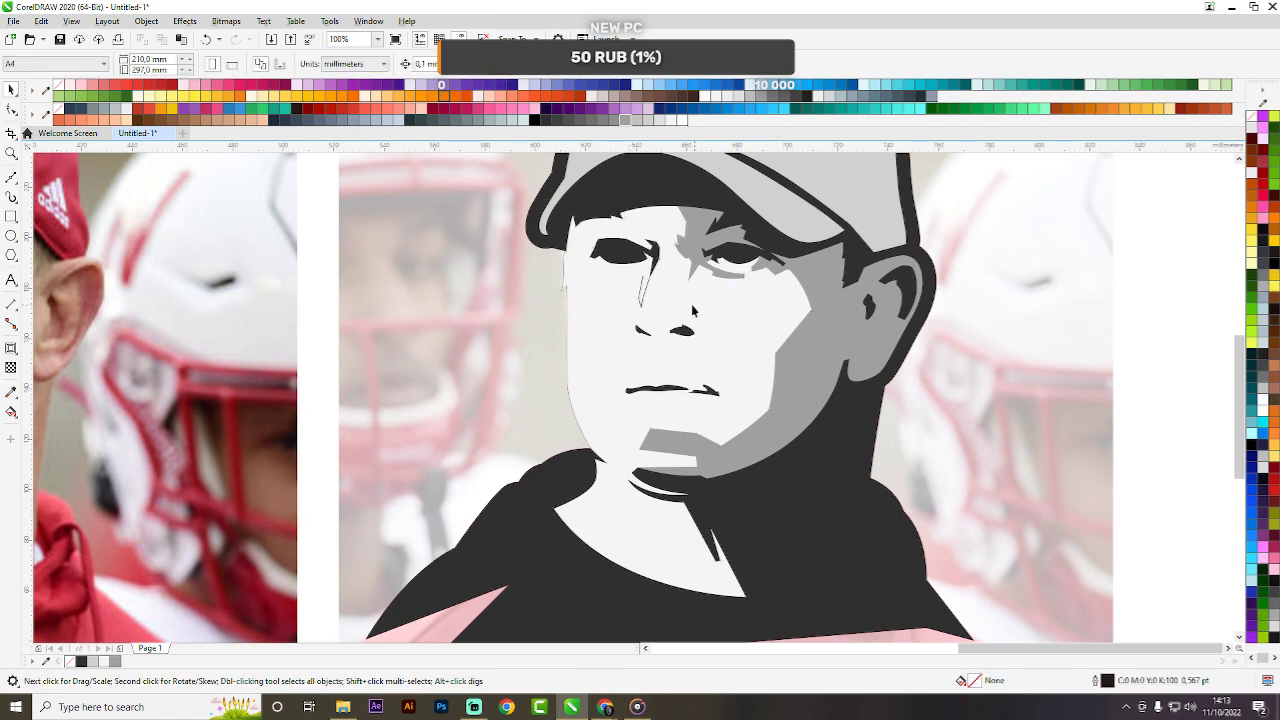
{"action": "left_click", "coordinate": [693, 311]}
{"action": "scroll", "coordinate": [693, 311], "scroll_direction": "up", "scroll_amount": 2}
{"action": "left_click", "coordinate": [655, 120]}
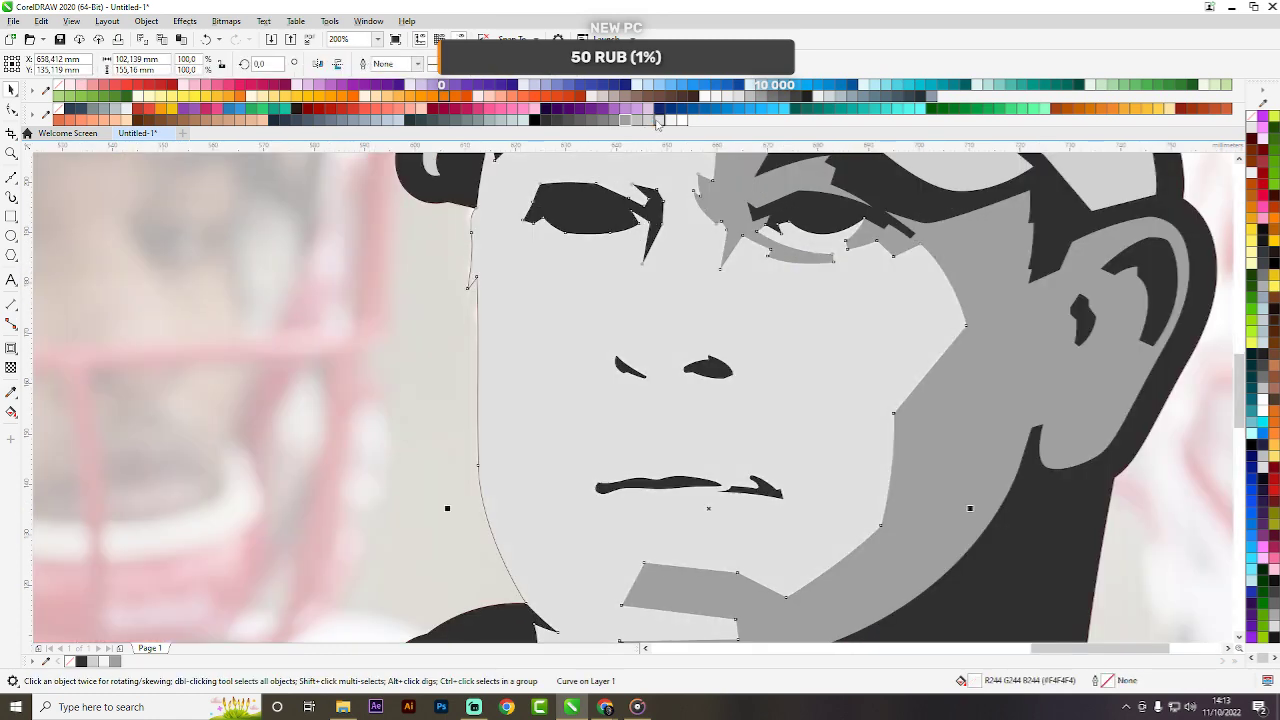
{"action": "scroll", "coordinate": [790, 285], "scroll_direction": "down", "scroll_amount": 4}
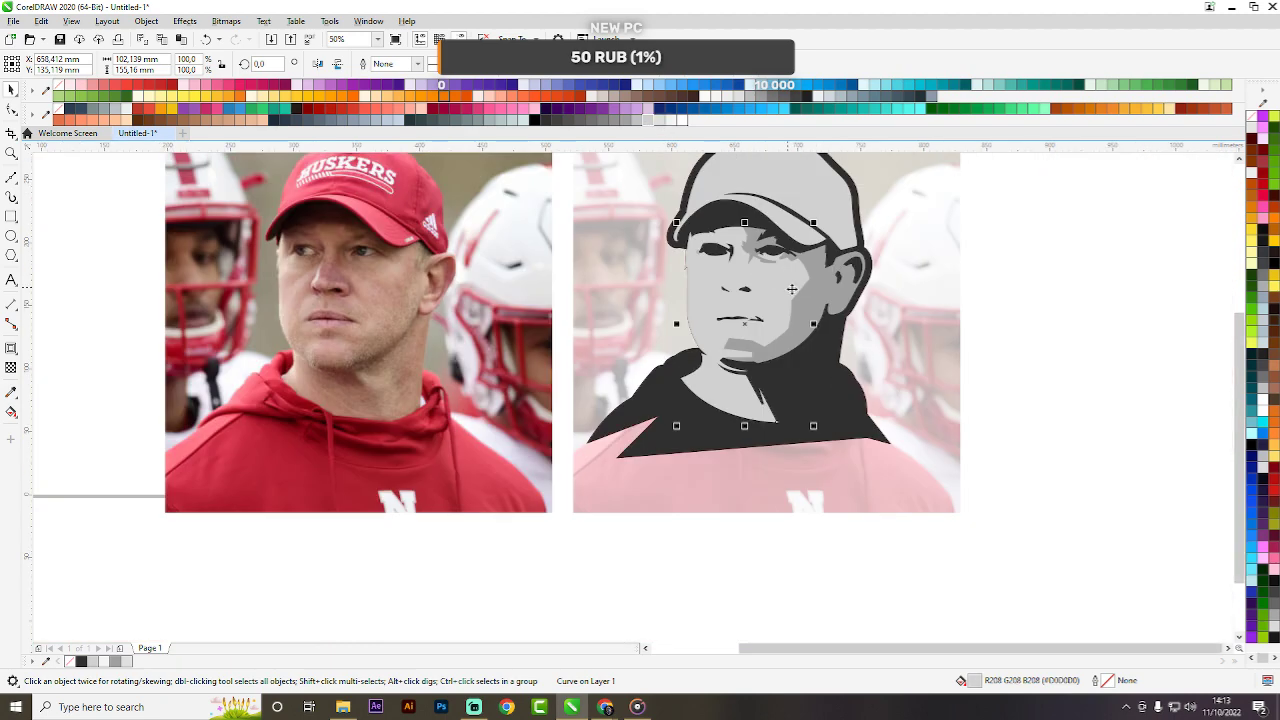
{"action": "left_click", "coordinate": [1079, 277]}
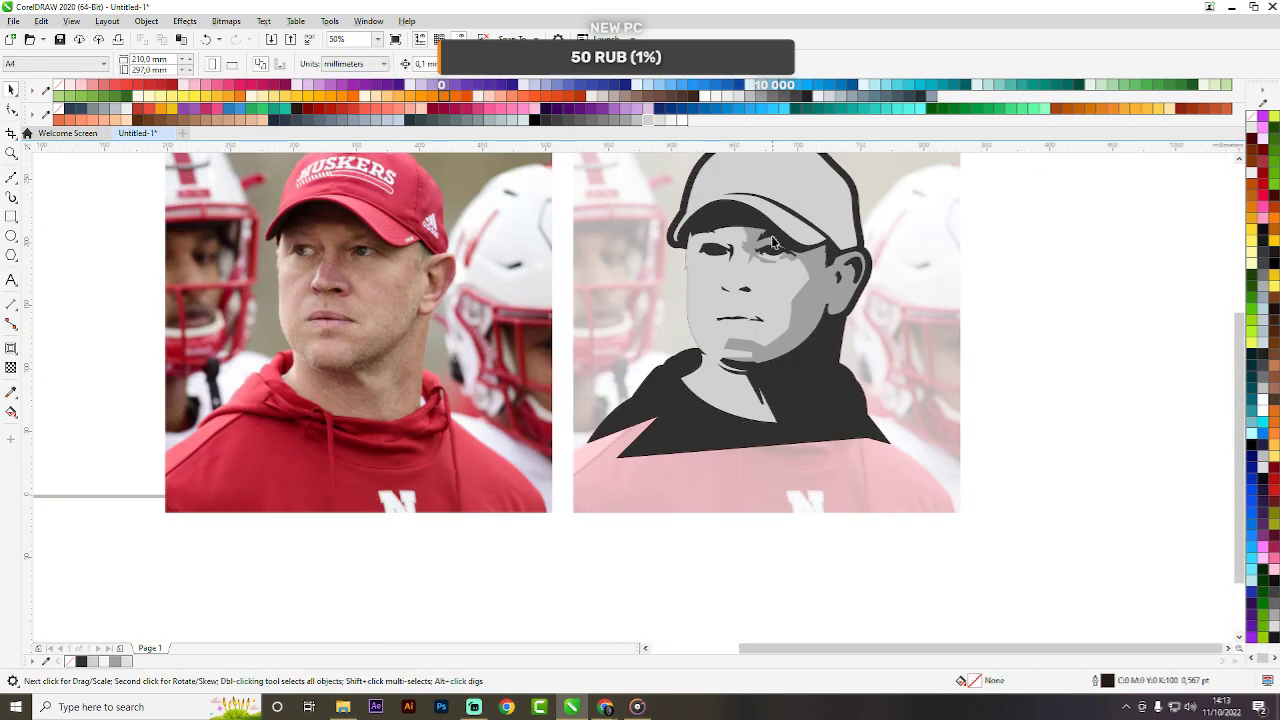
Select the silhouette, shaded face and lit face shapes, remove their fills and give them a thin dark outline.
{"action": "scroll", "coordinate": [684, 283], "scroll_direction": "up", "scroll_amount": 2}
{"action": "left_click", "coordinate": [909, 332]}
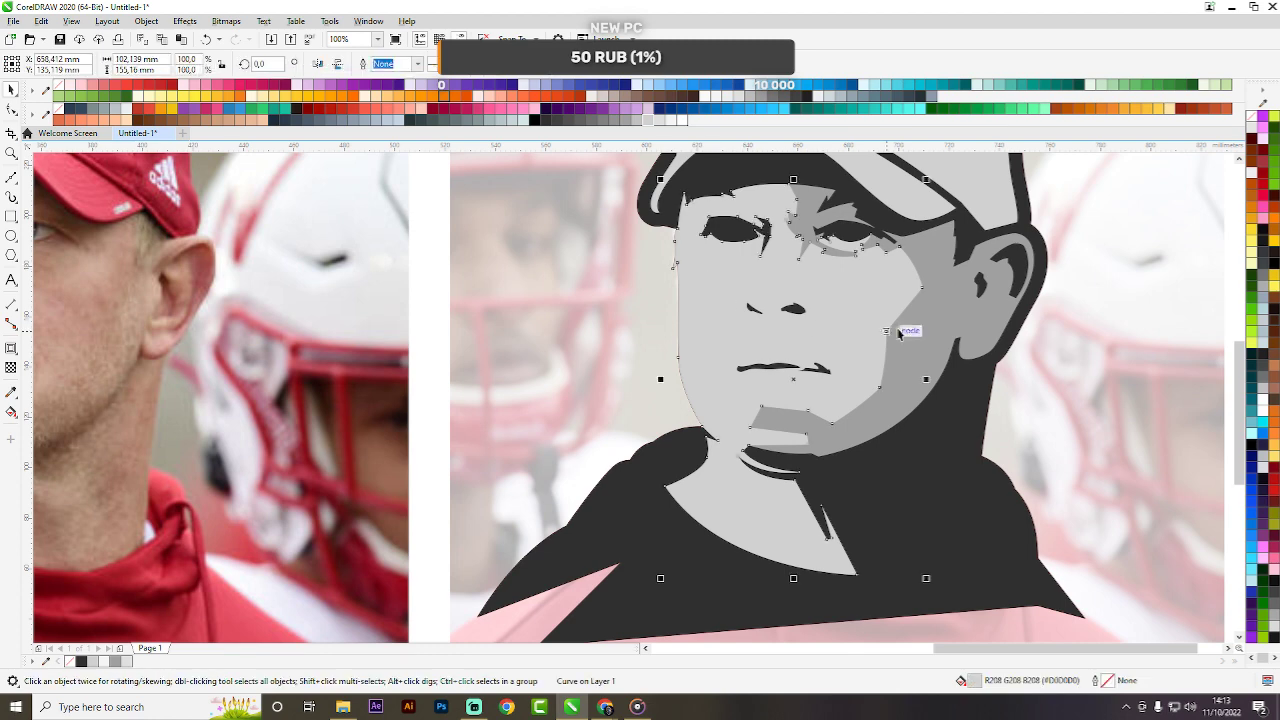
{"action": "left_click", "coordinate": [956, 386], "text": "shift"}
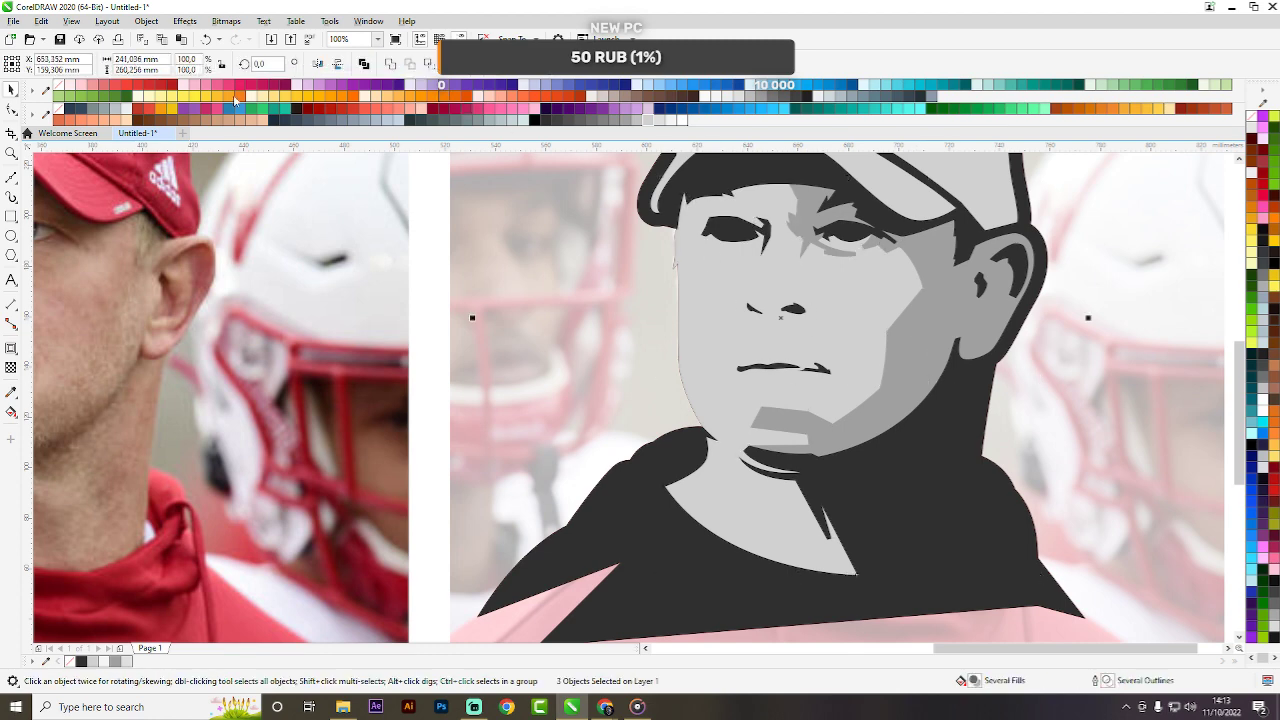
{"action": "left_click", "coordinate": [58, 86]}
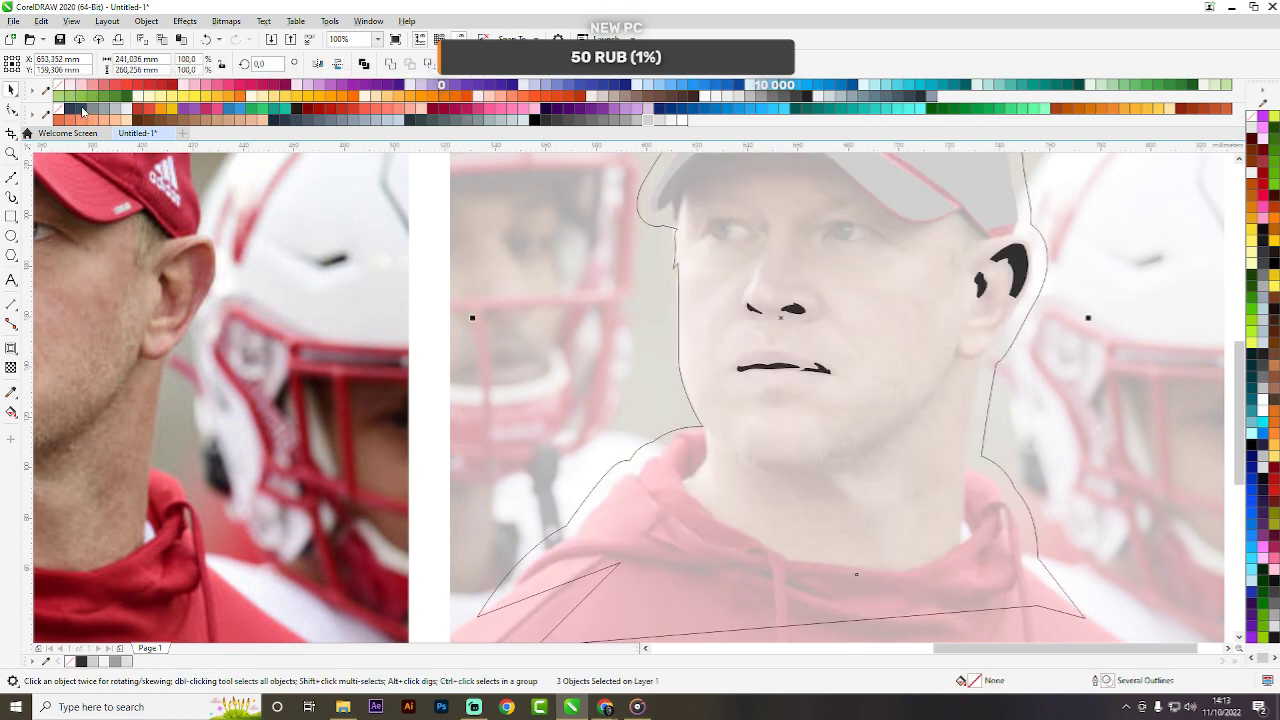
{"action": "scroll", "coordinate": [468, 390], "scroll_direction": "down", "scroll_amount": 2}
{"action": "left_click", "coordinate": [896, 390]}
{"action": "scroll", "coordinate": [645, 270], "scroll_direction": "up", "scroll_amount": 4}
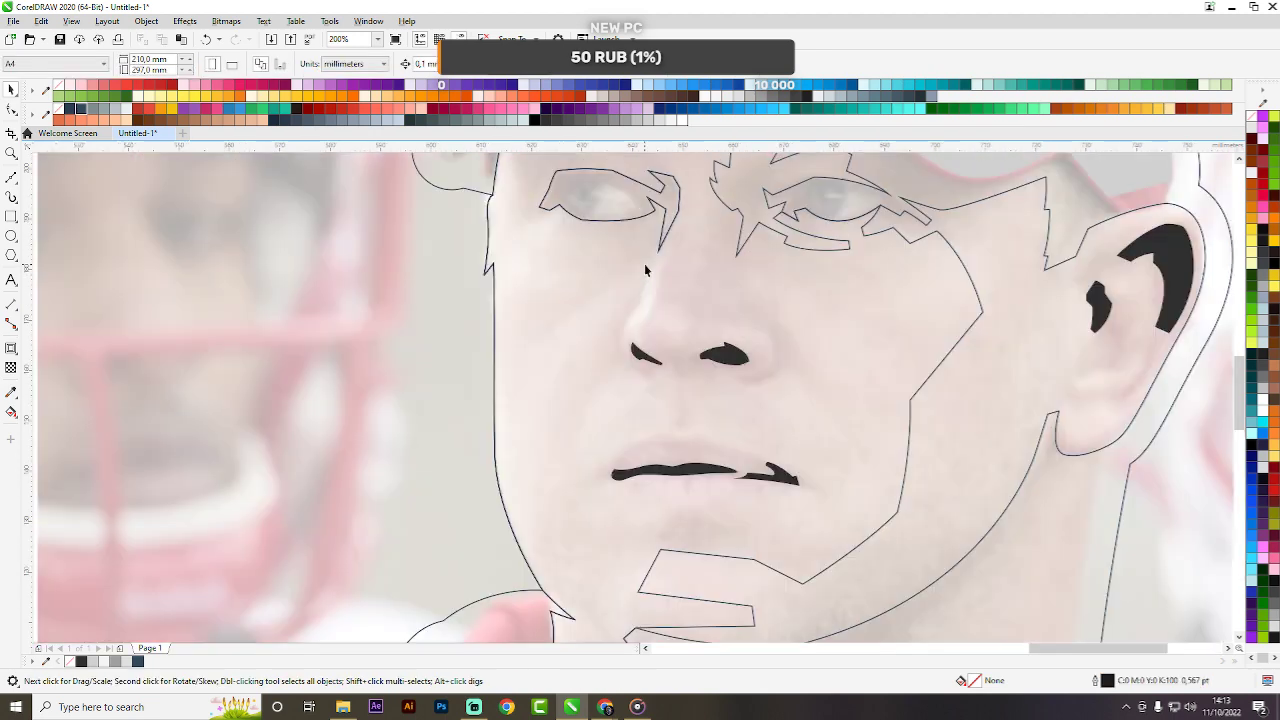
Start a Bézier nose shape at the tip of the left-hand eye shadow, tracing down the nose side and curving around the nostril wing.
{"action": "key", "text": "space"}
{"action": "left_click", "coordinate": [661, 250]}
{"action": "scroll", "coordinate": [646, 277], "scroll_direction": "up", "scroll_amount": 1}
{"action": "left_click", "coordinate": [649, 283]}
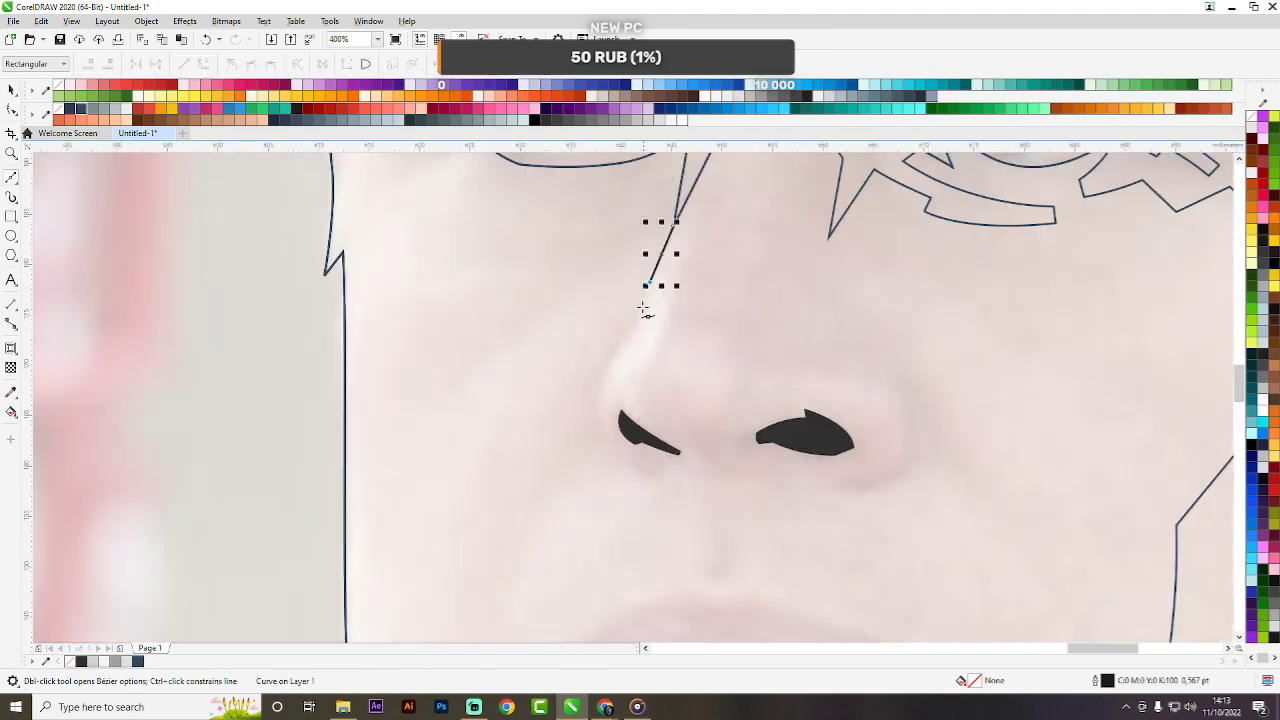
{"action": "double_click", "coordinate": [634, 322]}
{"action": "left_click", "coordinate": [627, 350]}
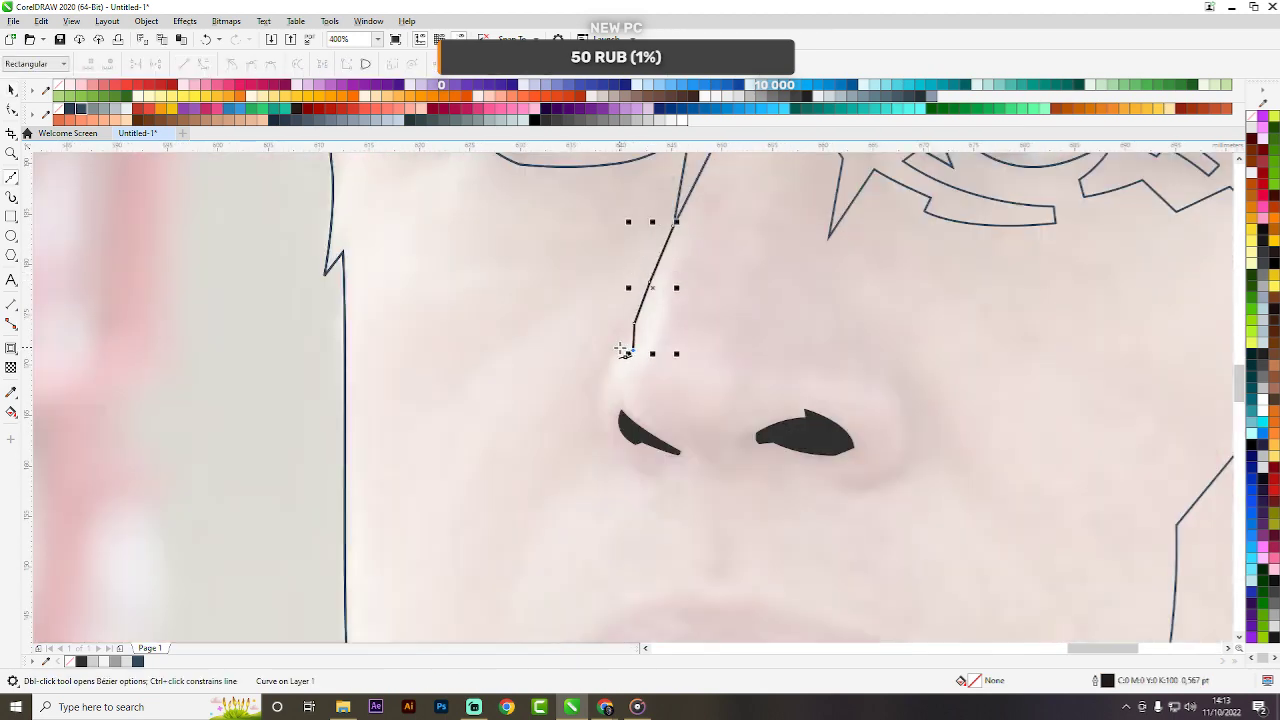
{"action": "left_click", "coordinate": [620, 349]}
{"action": "left_click_drag", "start_coordinate": [599, 398], "coordinate": [596, 426]}
{"action": "scroll", "coordinate": [605, 417], "scroll_direction": "up", "scroll_amount": 1}
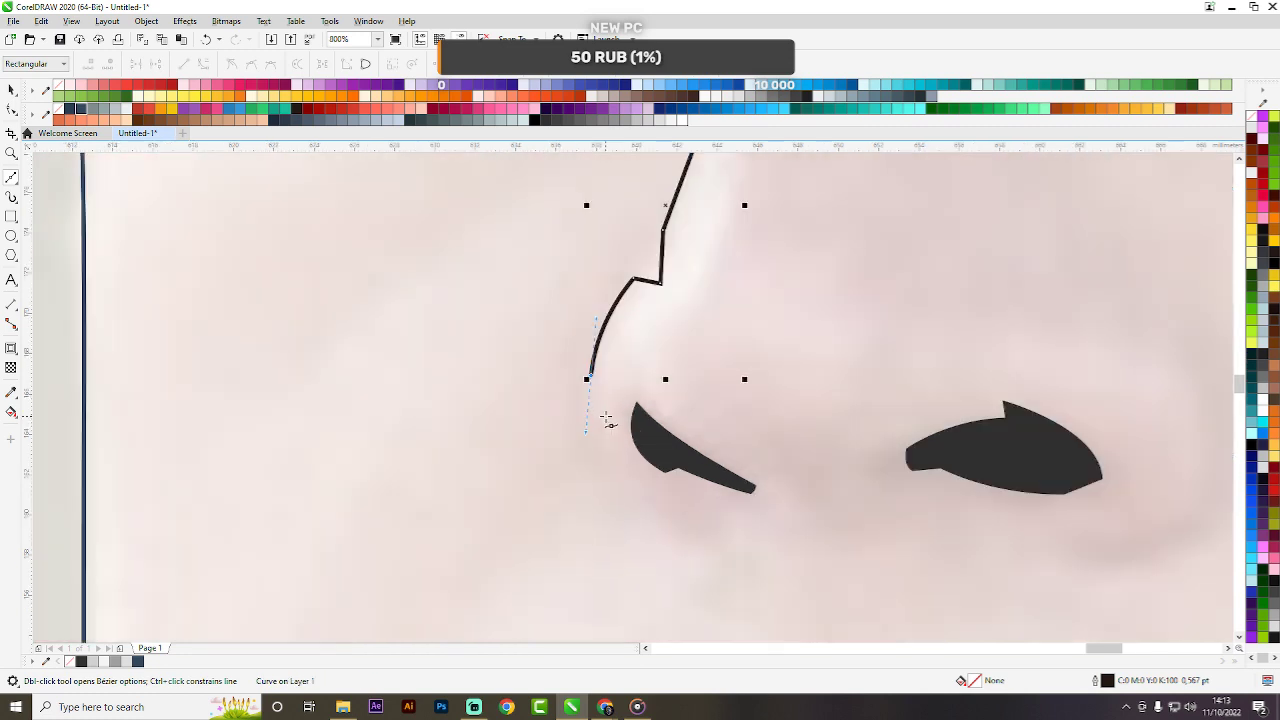
{"action": "key", "text": "ctrl+z"}
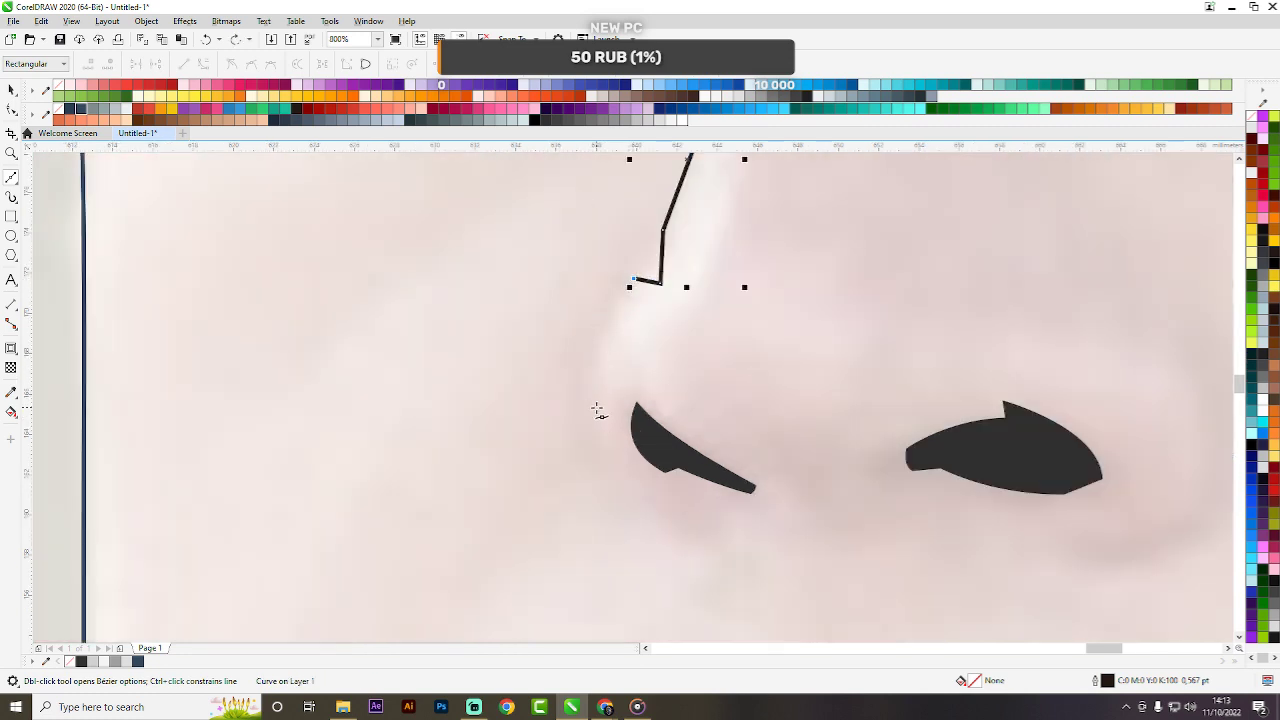
{"action": "left_click_drag", "start_coordinate": [588, 409], "coordinate": [589, 488]}
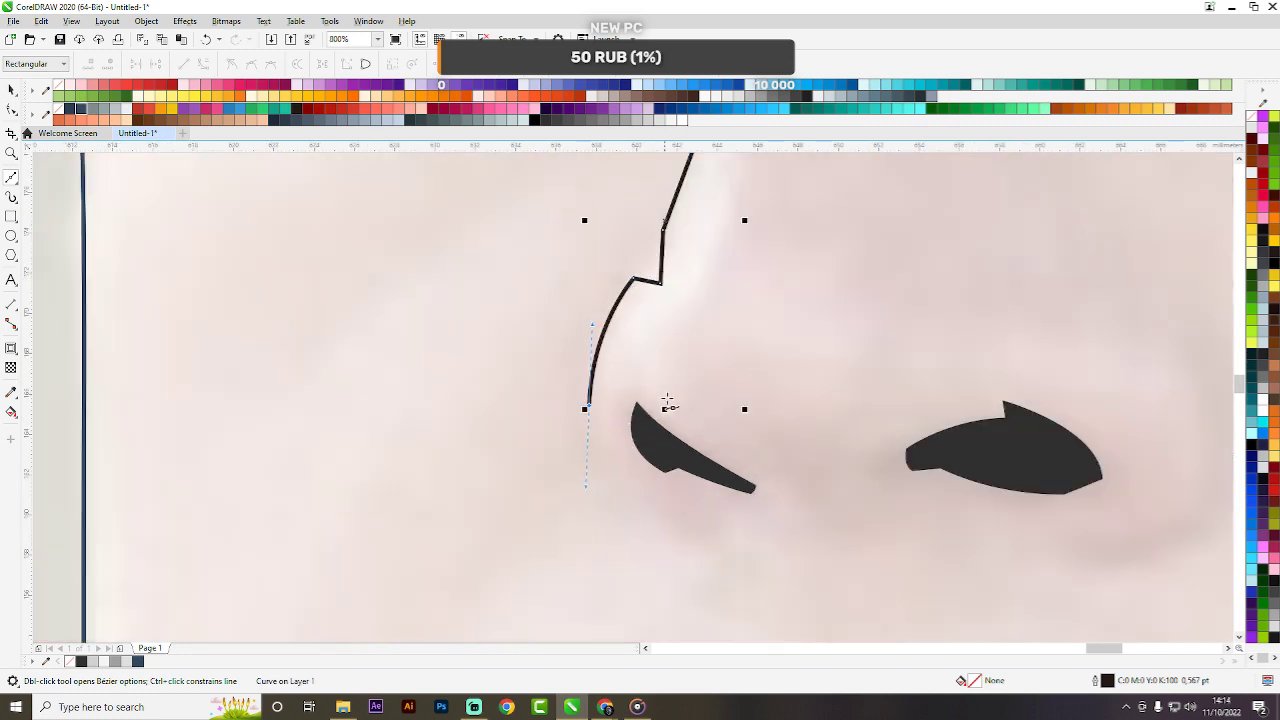
{"action": "left_click", "coordinate": [588, 408]}
Continue the nose shape back along the wing, in a curve under the nose tip and in a zigzag above the right-hand nostril.
{"action": "left_click_drag", "start_coordinate": [635, 369], "coordinate": [658, 356]}
{"action": "left_click", "coordinate": [636, 369]}
{"action": "left_click", "coordinate": [645, 322]}
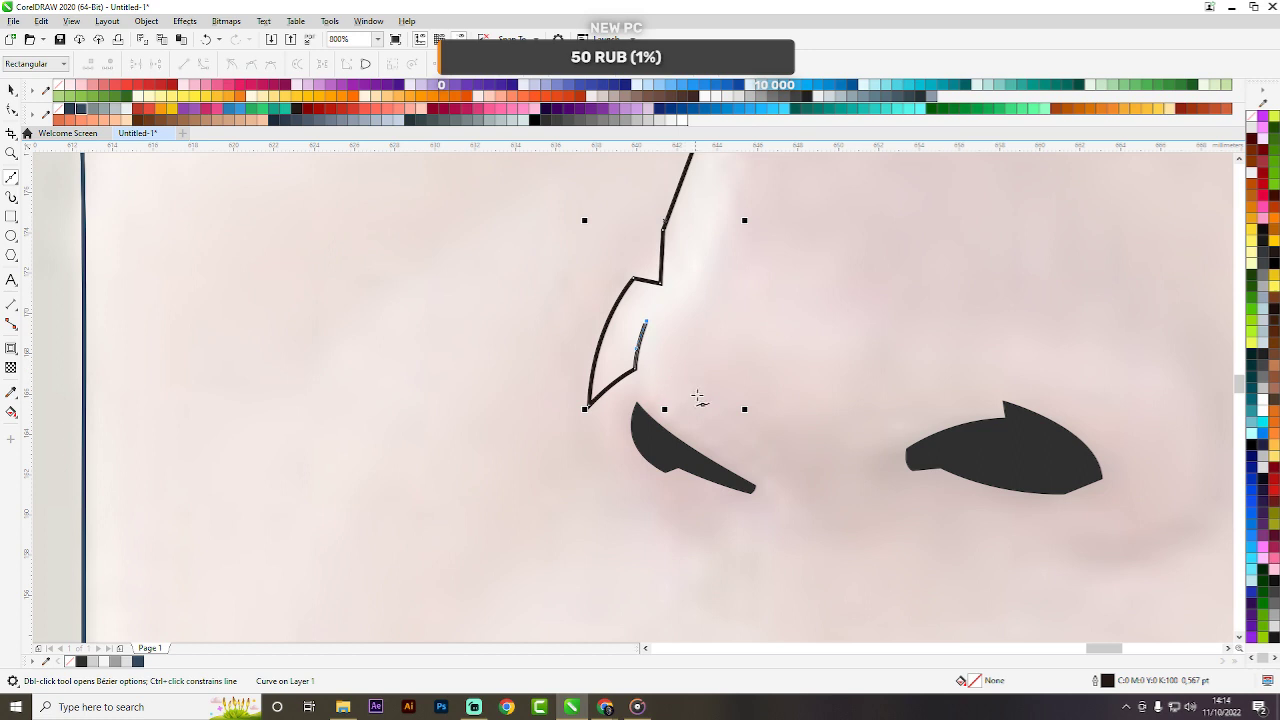
{"action": "left_click_drag", "start_coordinate": [676, 372], "coordinate": [706, 397]}
{"action": "scroll", "coordinate": [663, 419], "scroll_direction": "down", "scroll_amount": 1}
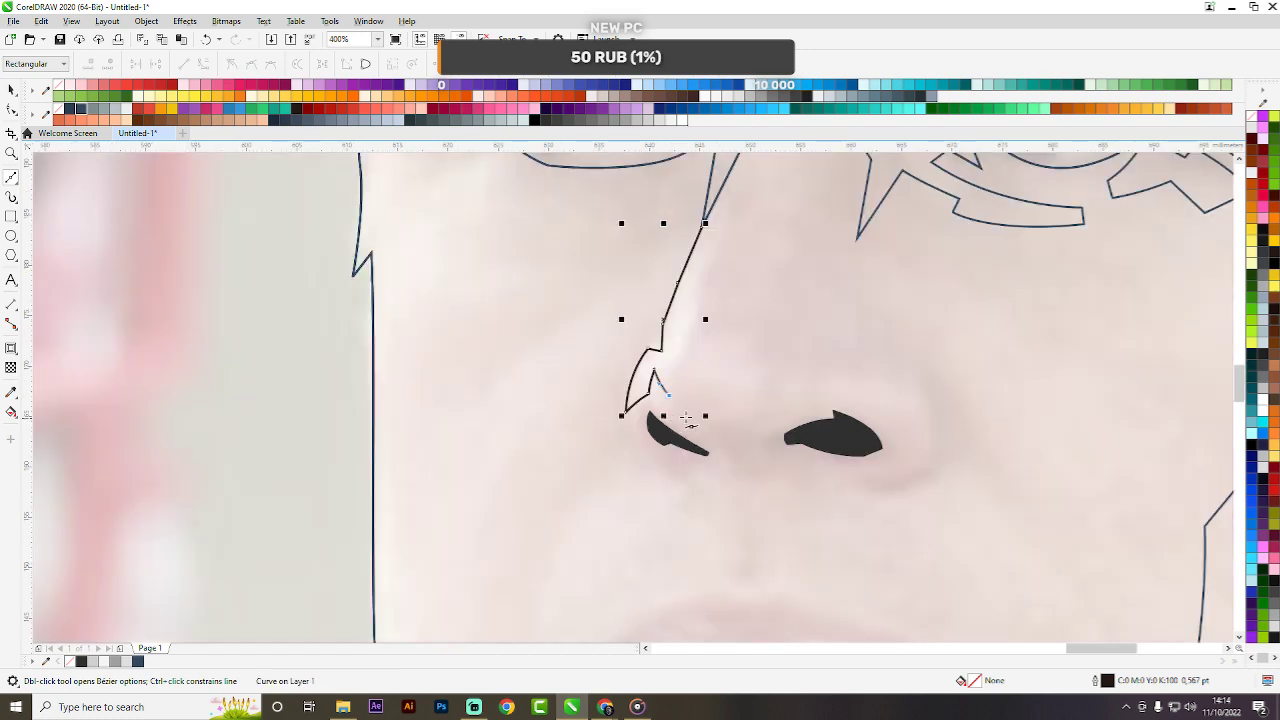
{"action": "left_click_drag", "start_coordinate": [755, 397], "coordinate": [812, 383]}
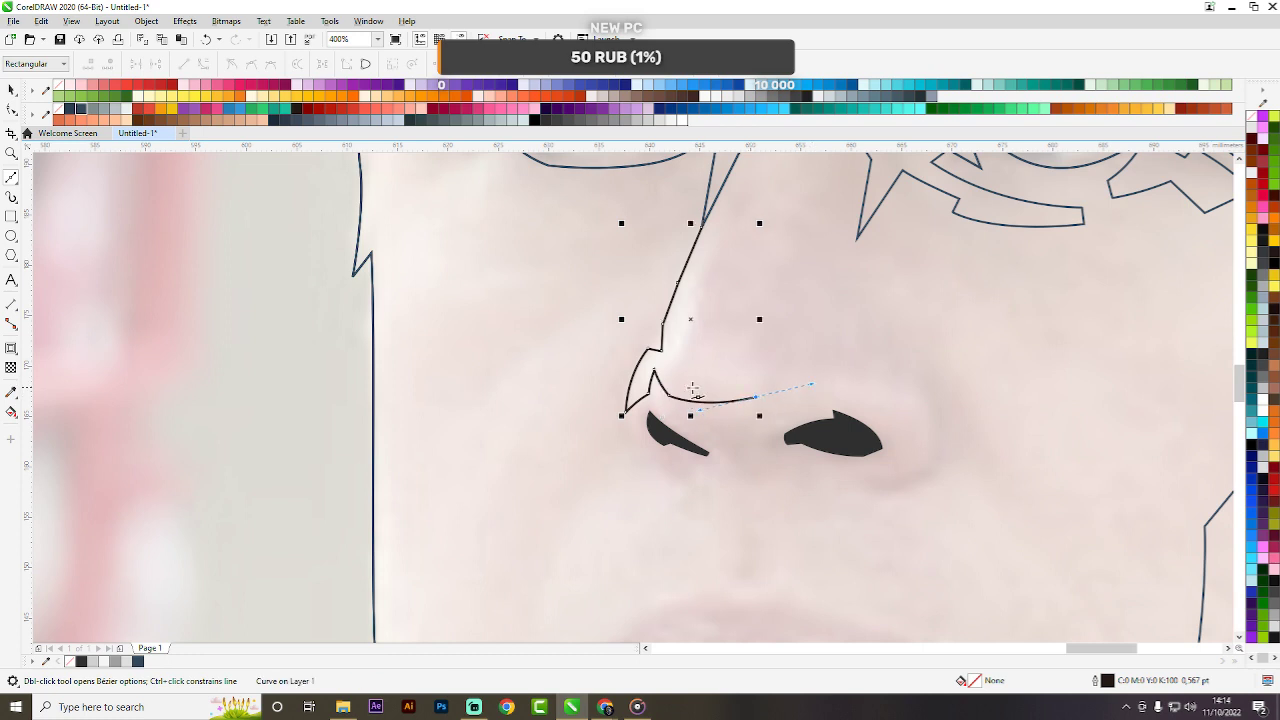
{"action": "left_click", "coordinate": [765, 373]}
{"action": "left_click", "coordinate": [786, 393]}
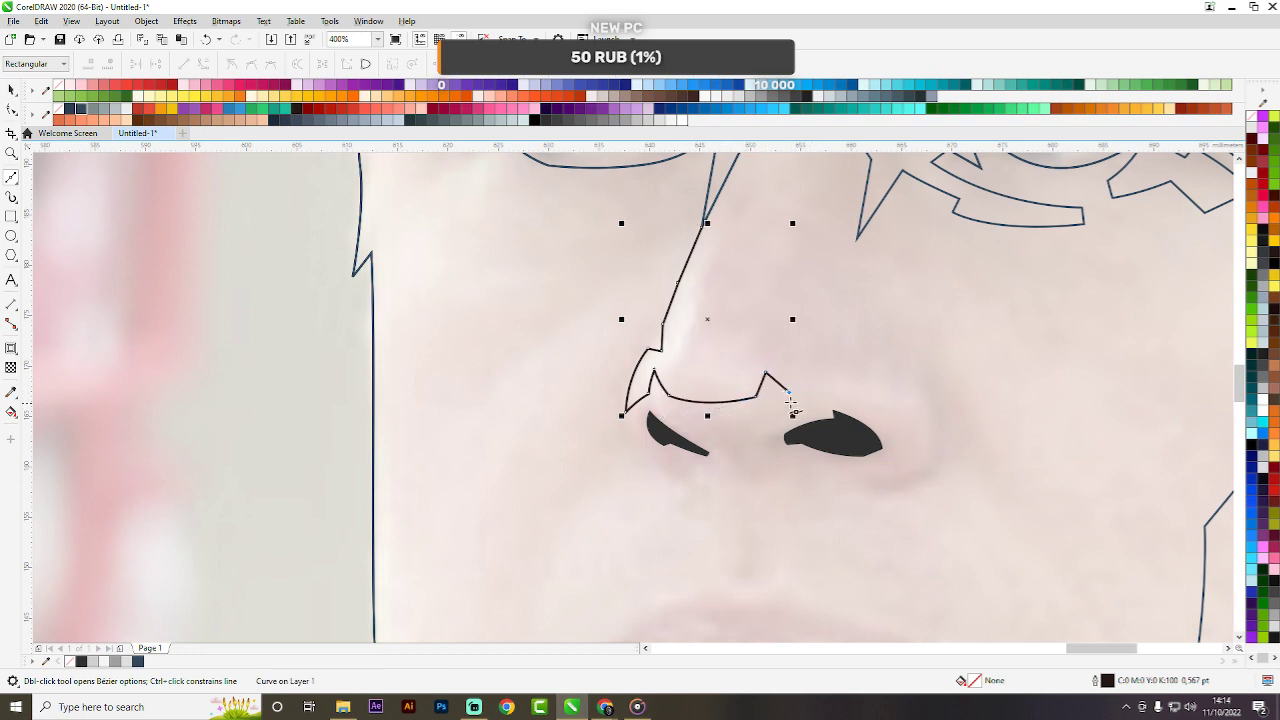
{"action": "scroll", "coordinate": [789, 403], "scroll_direction": "up", "scroll_amount": 1}
{"action": "scroll", "coordinate": [815, 365], "scroll_direction": "down", "scroll_amount": 1}
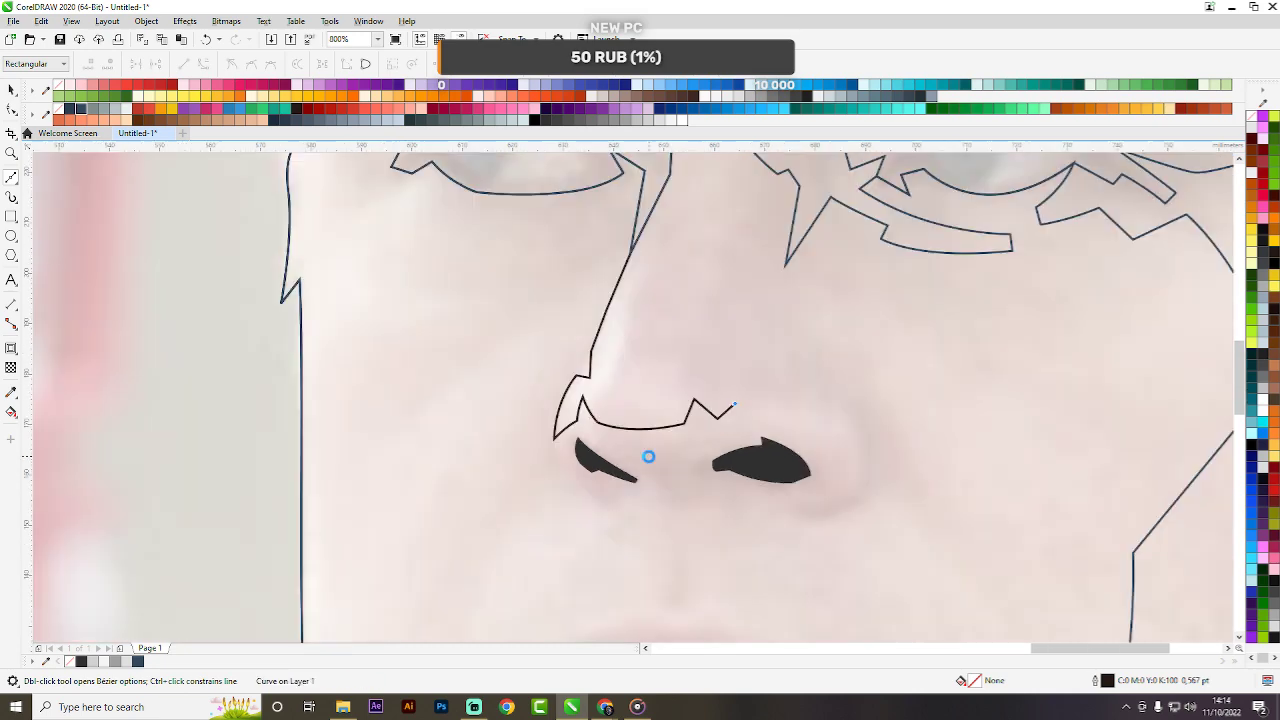
{"action": "left_click", "coordinate": [670, 452]}
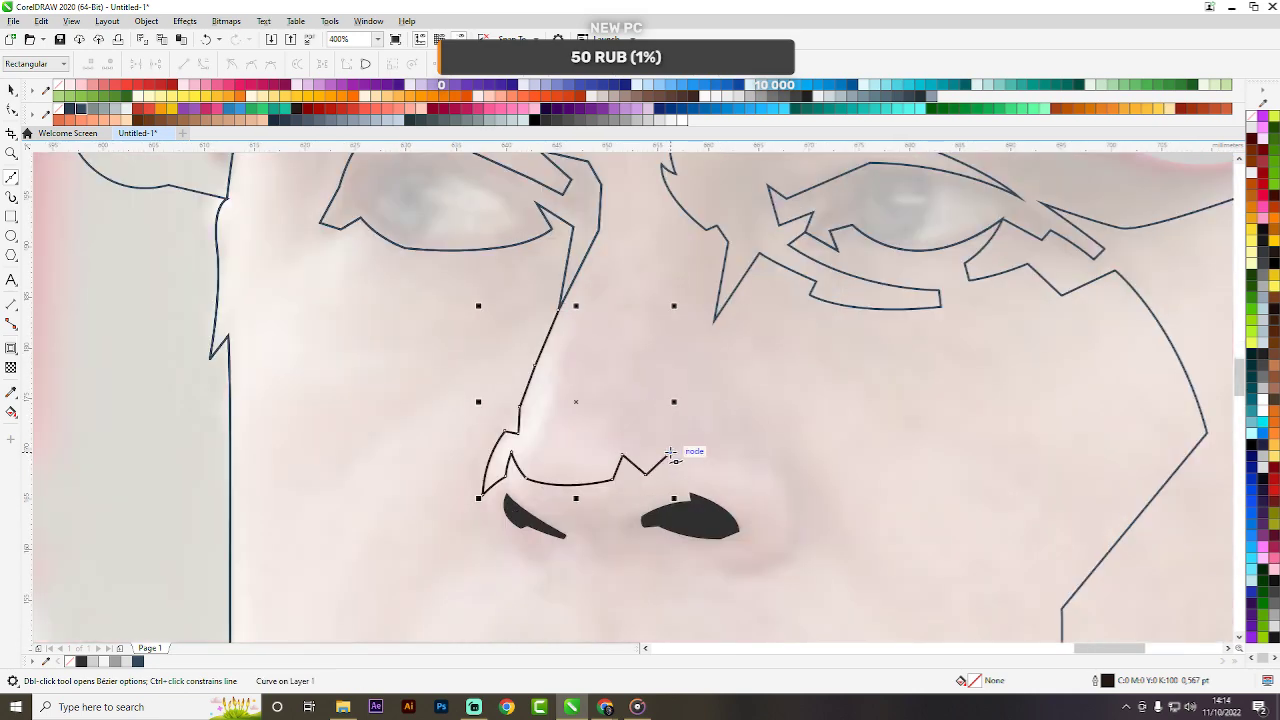
Trace up the nose bridge and close the nose shape at the left-hand eye shadow, about 18.6 mm wide and 28.9 mm high.
{"action": "scroll", "coordinate": [621, 435], "scroll_direction": "up", "scroll_amount": 1}
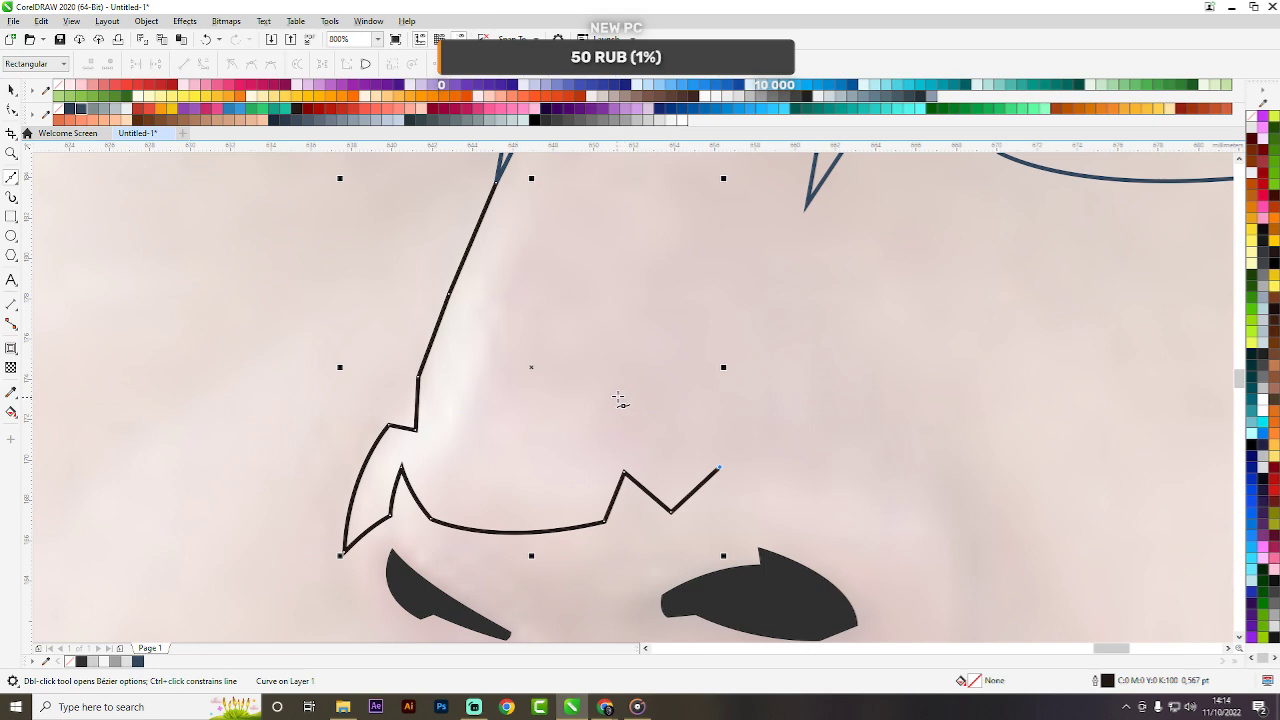
{"action": "scroll", "coordinate": [620, 372], "scroll_direction": "down", "scroll_amount": 2}
{"action": "scroll", "coordinate": [634, 360], "scroll_direction": "up", "scroll_amount": 1}
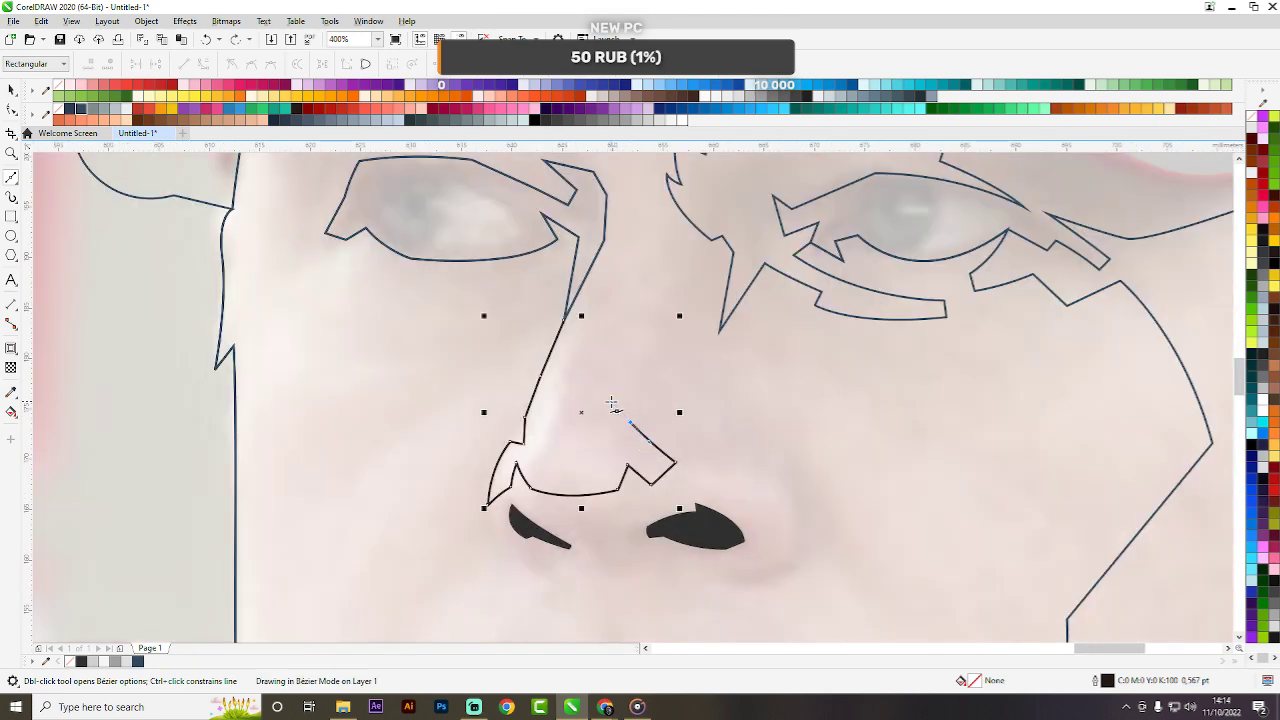
{"action": "left_click", "coordinate": [636, 424]}
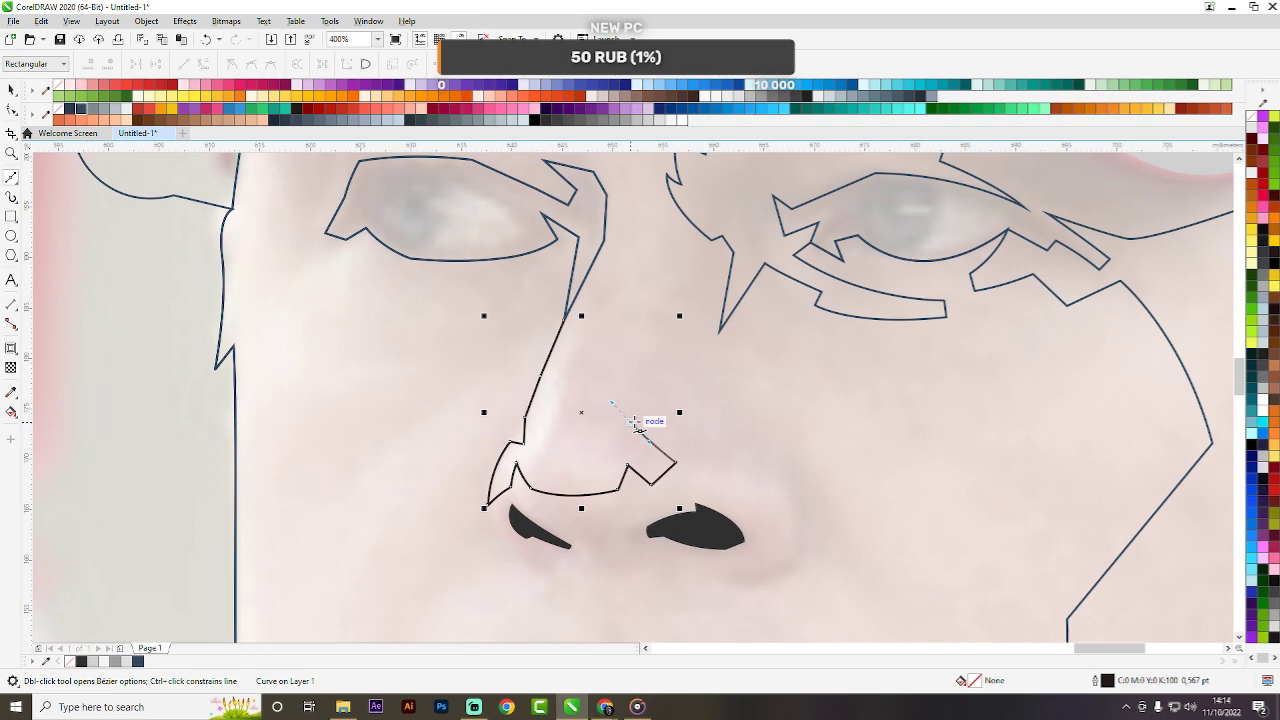
{"action": "left_click", "coordinate": [668, 269]}
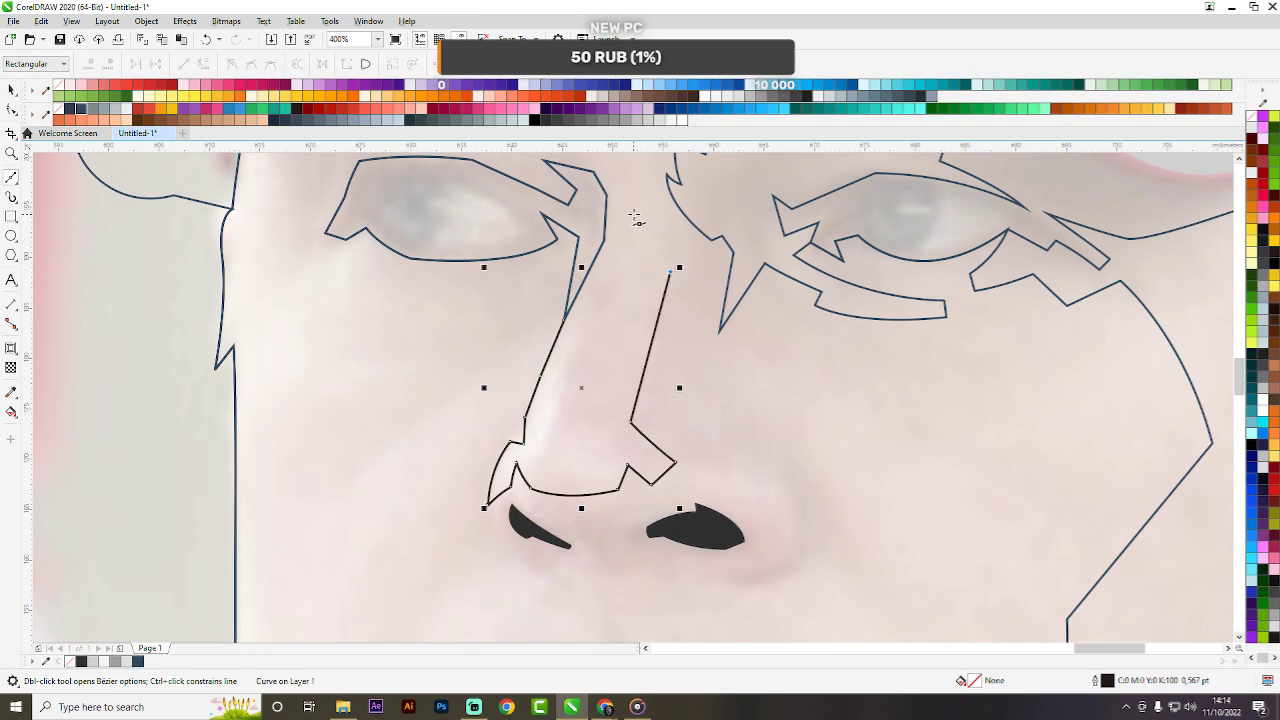
{"action": "left_click", "coordinate": [633, 213]}
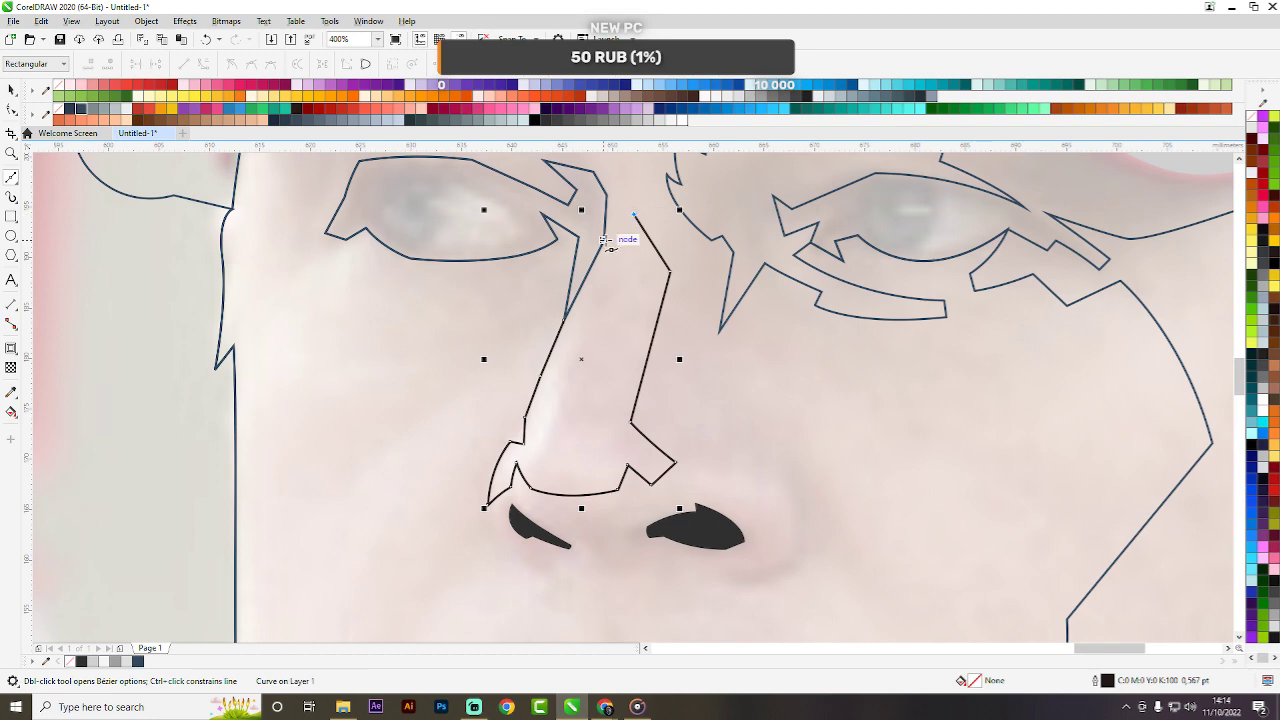
{"action": "left_click", "coordinate": [603, 240]}
{"action": "left_click", "coordinate": [564, 320]}
{"action": "scroll", "coordinate": [609, 294], "scroll_direction": "down", "scroll_amount": 1}
{"action": "key", "text": "space"}
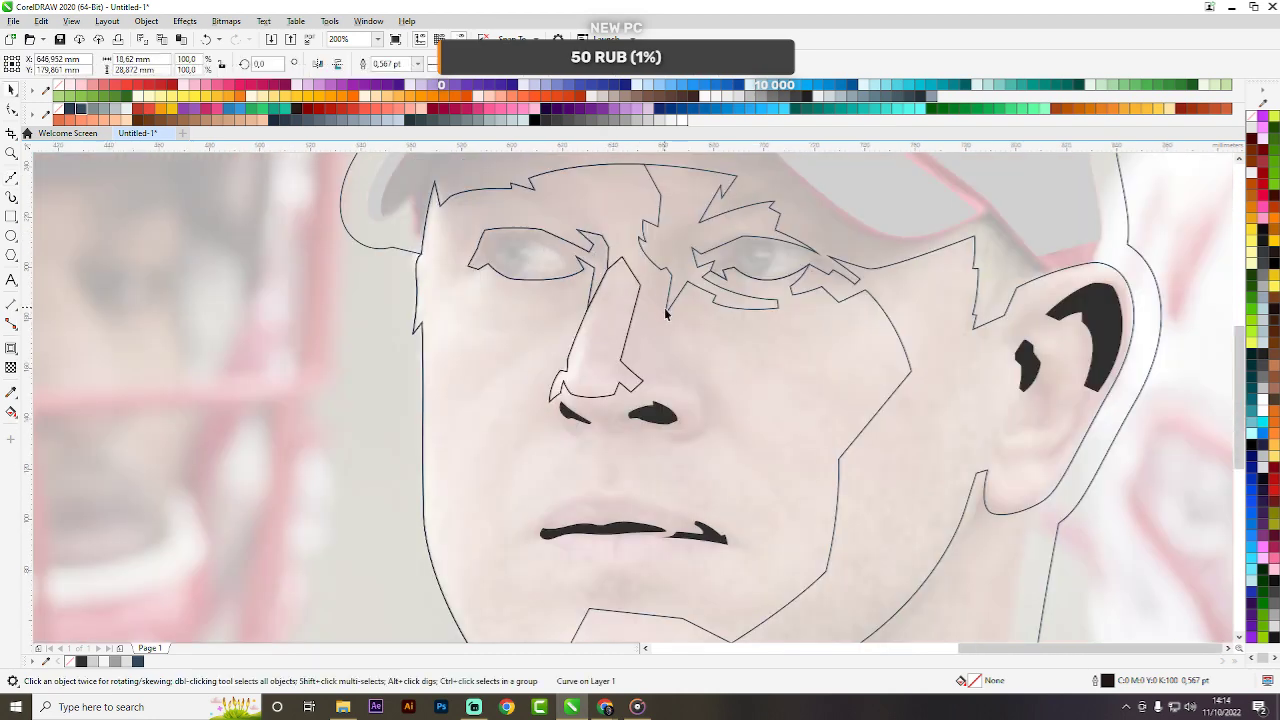
Draw a small closed Bézier shape with a curved upper edge above the right-hand nostril, about 6.6 mm wide and 2.8 mm high.
{"action": "scroll", "coordinate": [662, 306], "scroll_direction": "down", "scroll_amount": 2}
{"action": "left_click", "coordinate": [952, 307]}
{"action": "scroll", "coordinate": [667, 338], "scroll_direction": "up", "scroll_amount": 2}
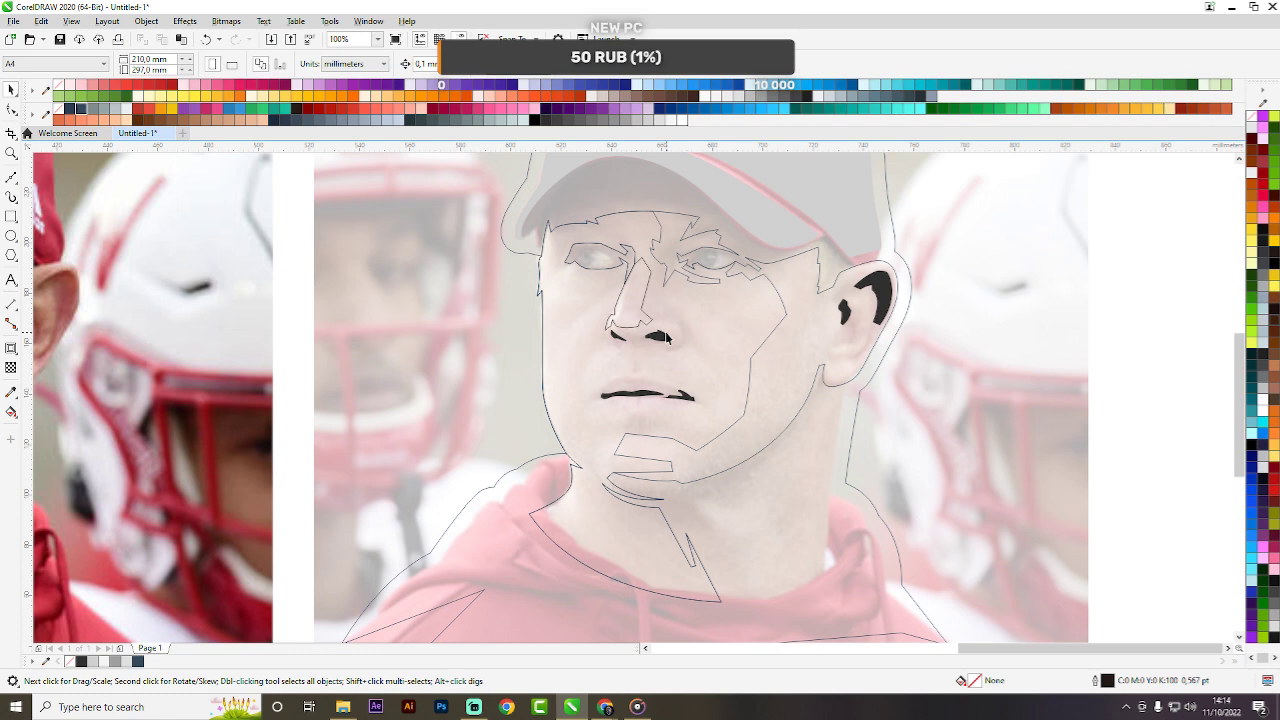
{"action": "scroll", "coordinate": [667, 338], "scroll_direction": "up", "scroll_amount": 1}
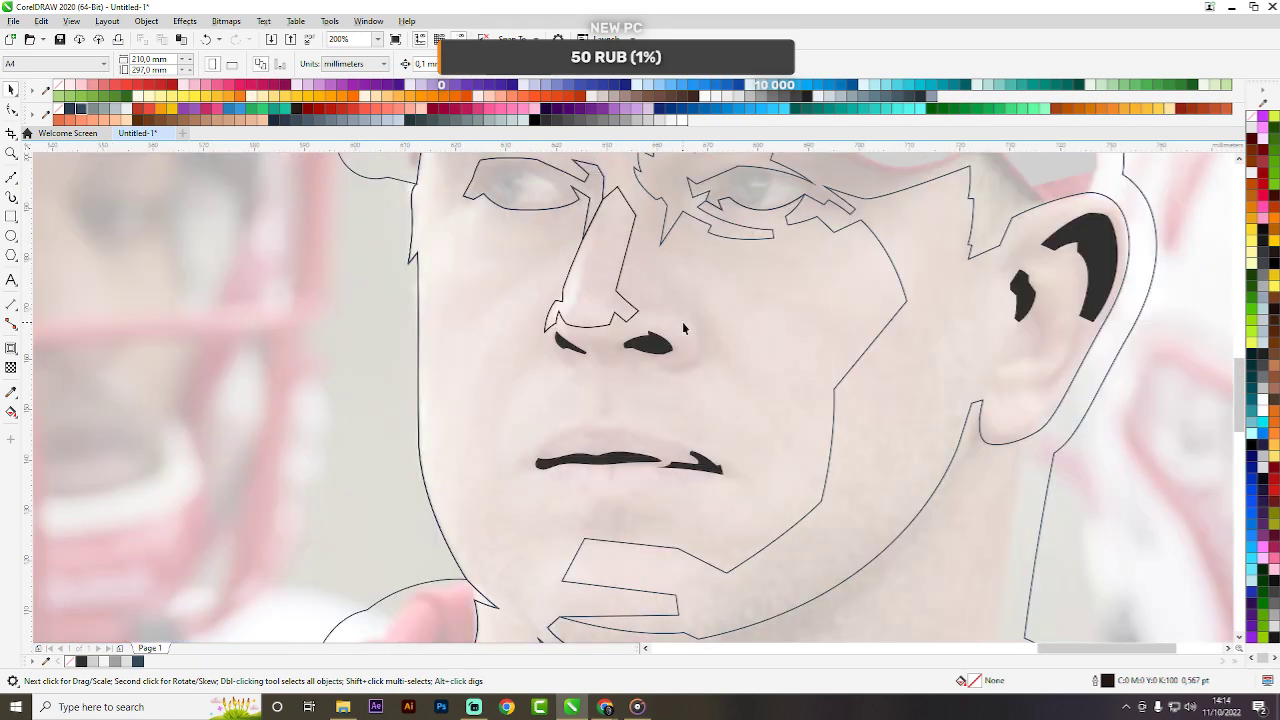
{"action": "scroll", "coordinate": [683, 326], "scroll_direction": "up", "scroll_amount": 2}
{"action": "key", "text": "space"}
{"action": "left_click", "coordinate": [578, 323]}
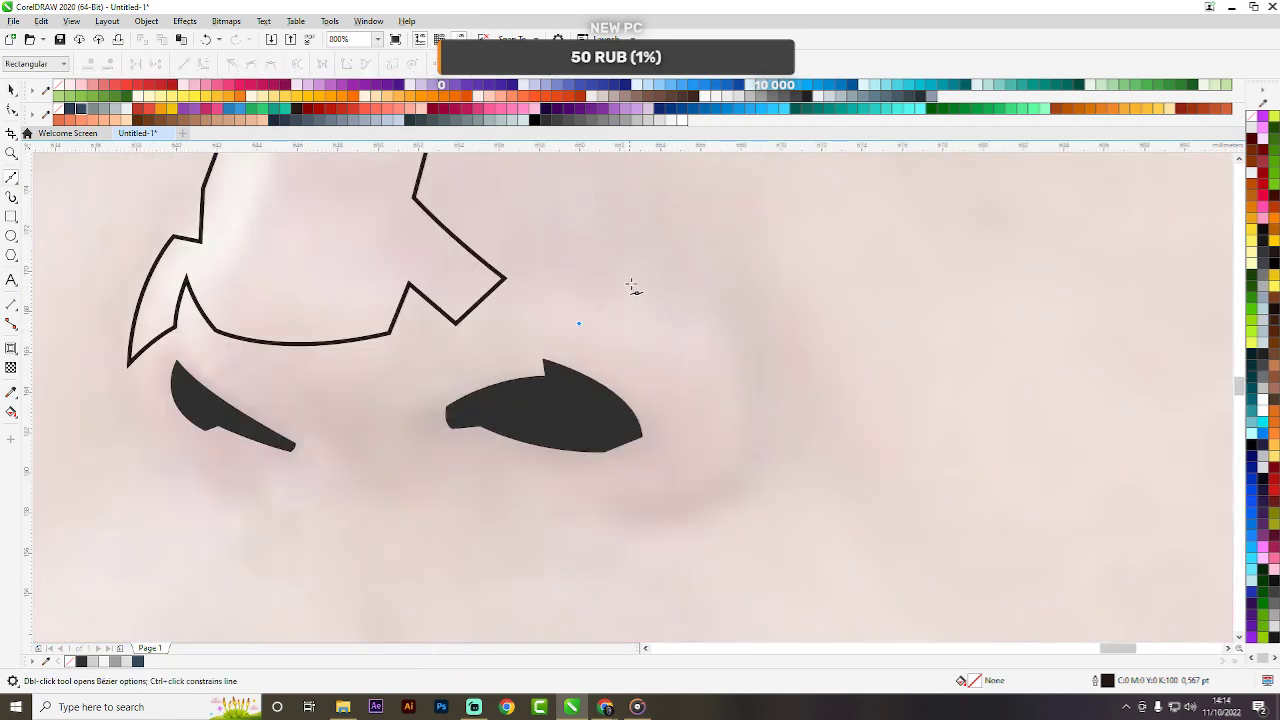
{"action": "mouse_move", "coordinate": [630, 283]}
{"action": "left_mouse_down"}
{"action": "mouse_move", "coordinate": [660, 271]}
{"action": "mouse_move", "coordinate": [645, 282]}
{"action": "left_mouse_up"}
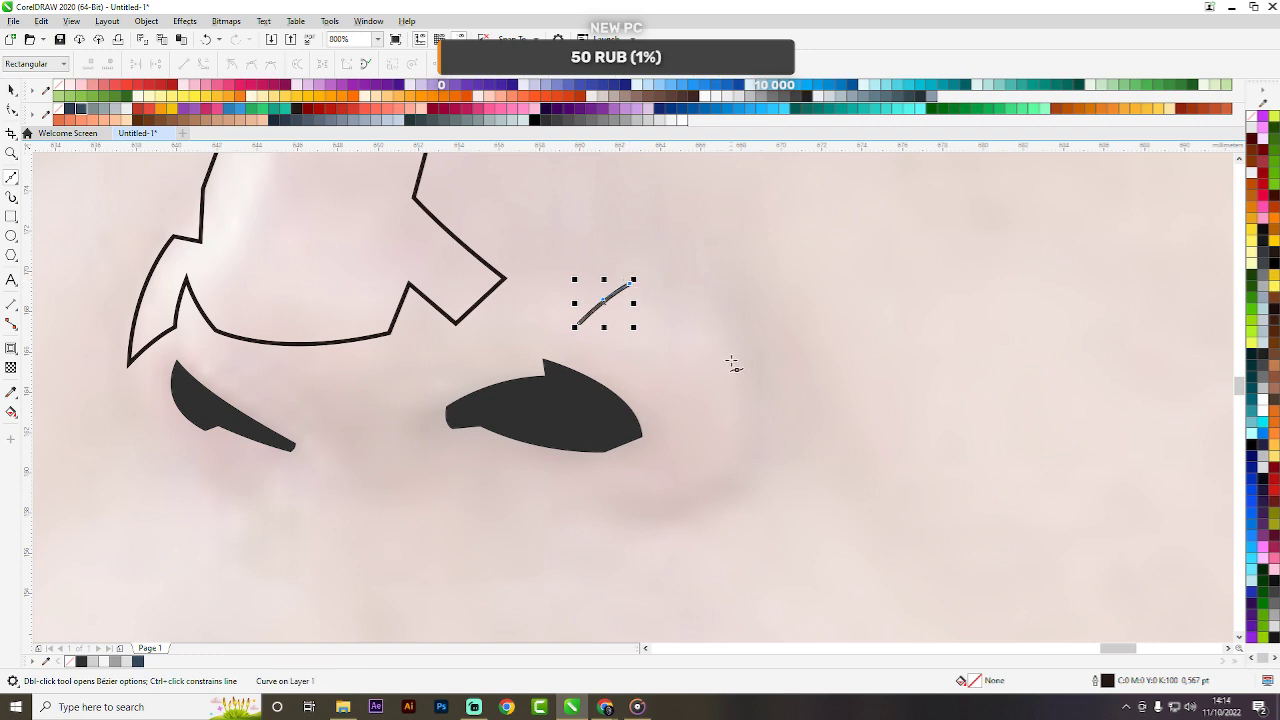
{"action": "left_click_drag", "start_coordinate": [732, 406], "coordinate": [744, 521]}
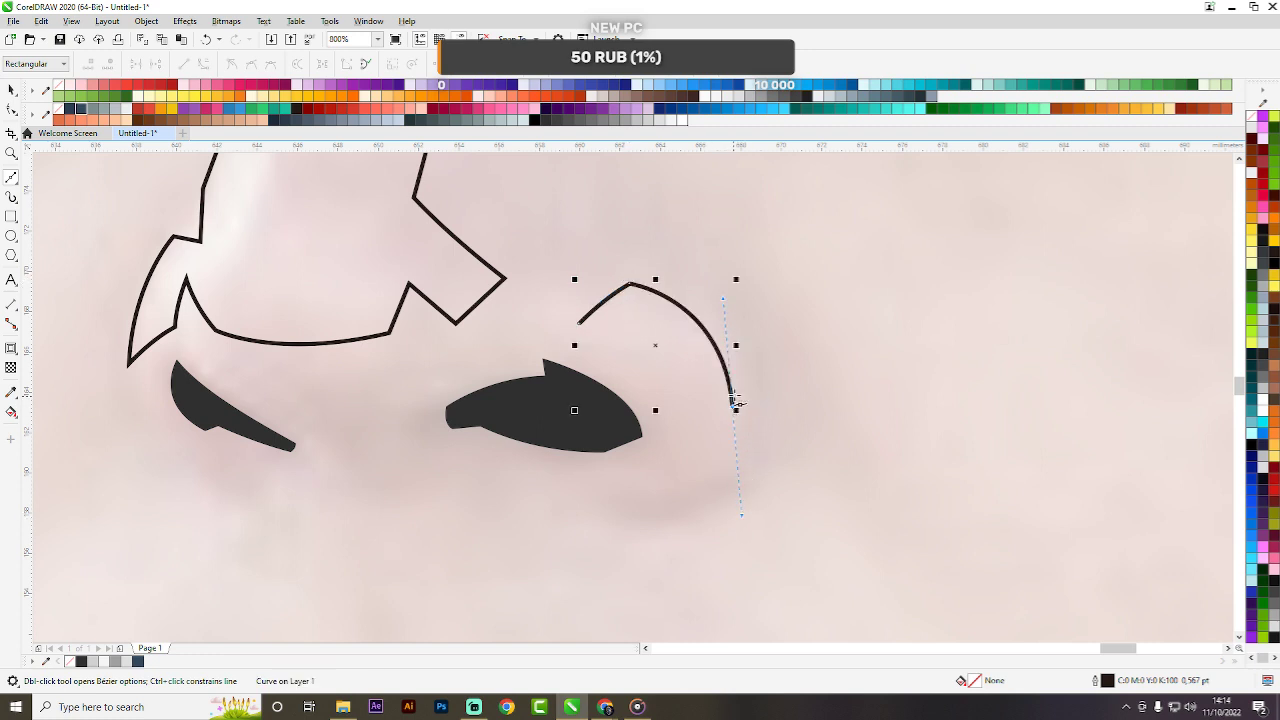
{"action": "key", "text": "ctrl+z"}
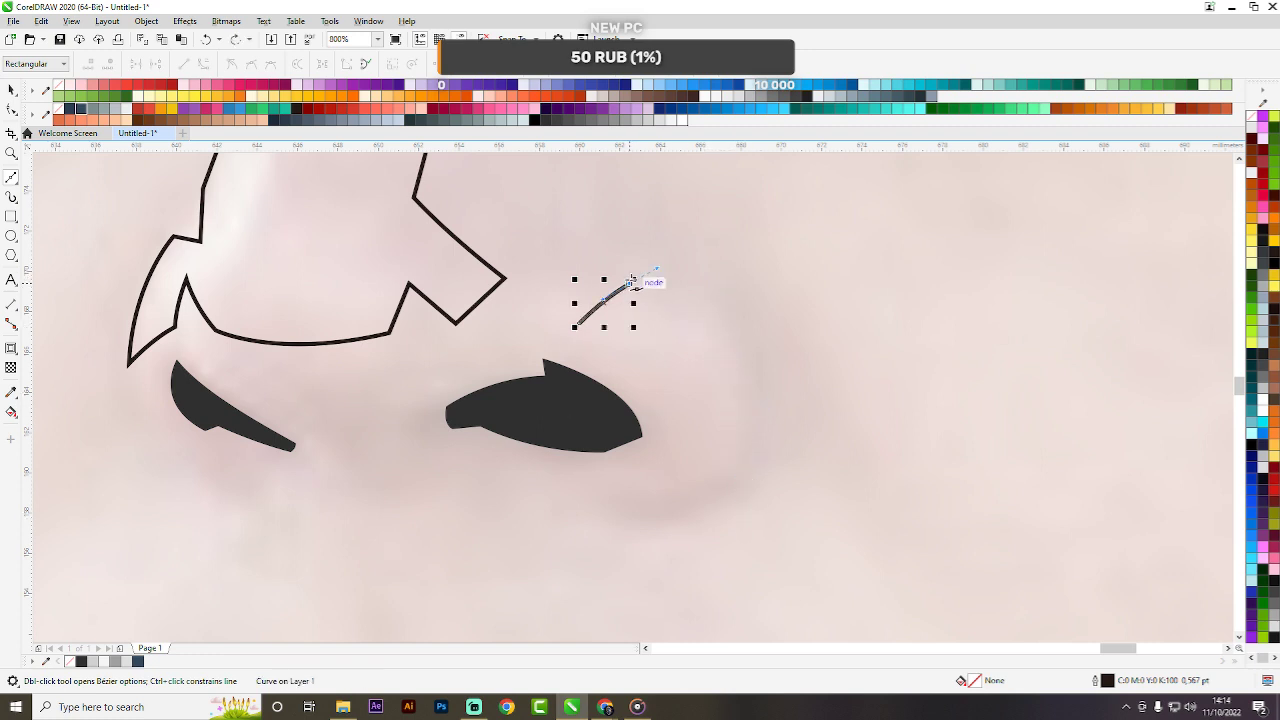
{"action": "mouse_move", "coordinate": [716, 334]}
{"action": "left_mouse_down"}
{"action": "mouse_move", "coordinate": [716, 372]}
{"action": "mouse_move", "coordinate": [714, 337]}
{"action": "left_mouse_up"}
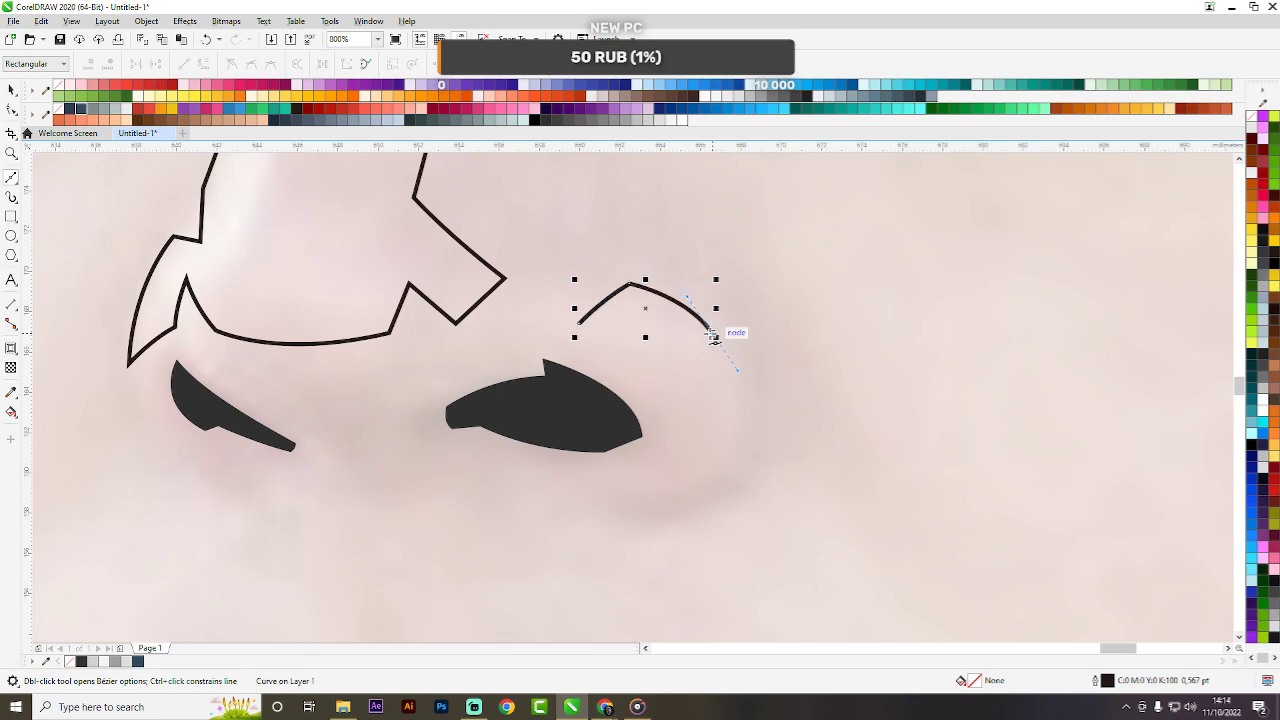
{"action": "left_click", "coordinate": [664, 340]}
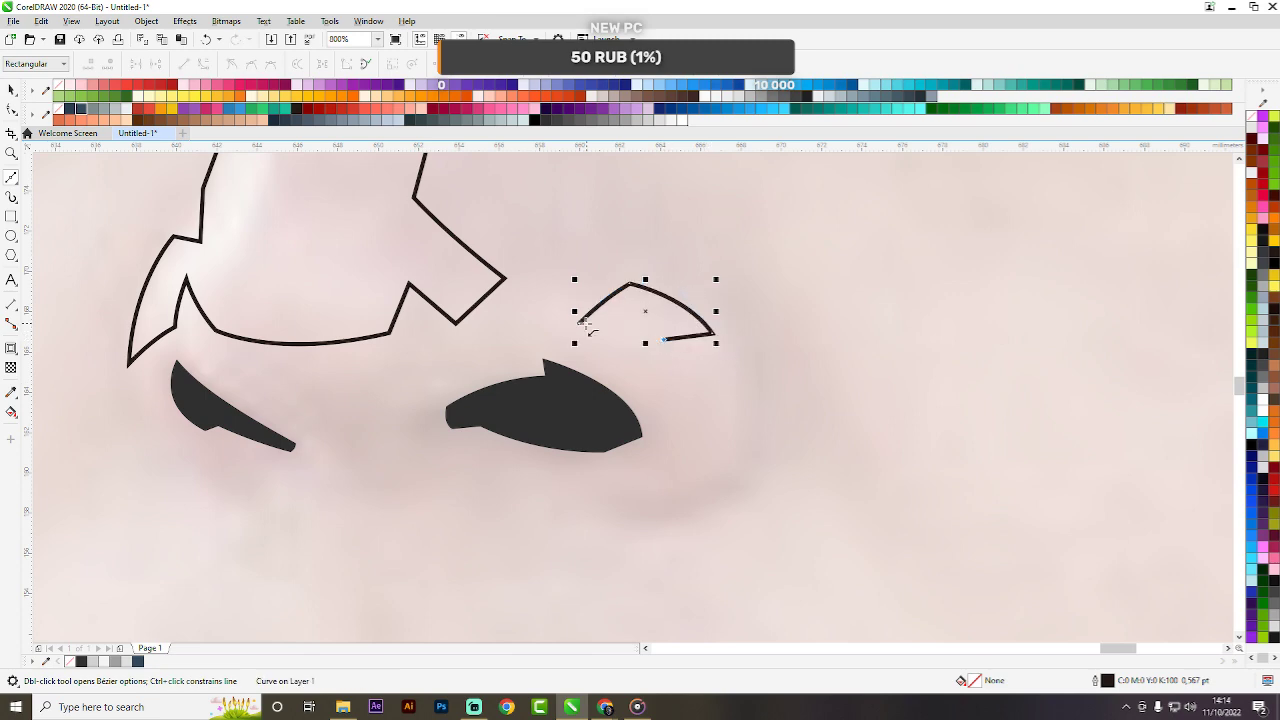
{"action": "left_click", "coordinate": [580, 323]}
{"action": "scroll", "coordinate": [587, 323], "scroll_direction": "down", "scroll_amount": 2}
{"action": "key", "text": "space"}
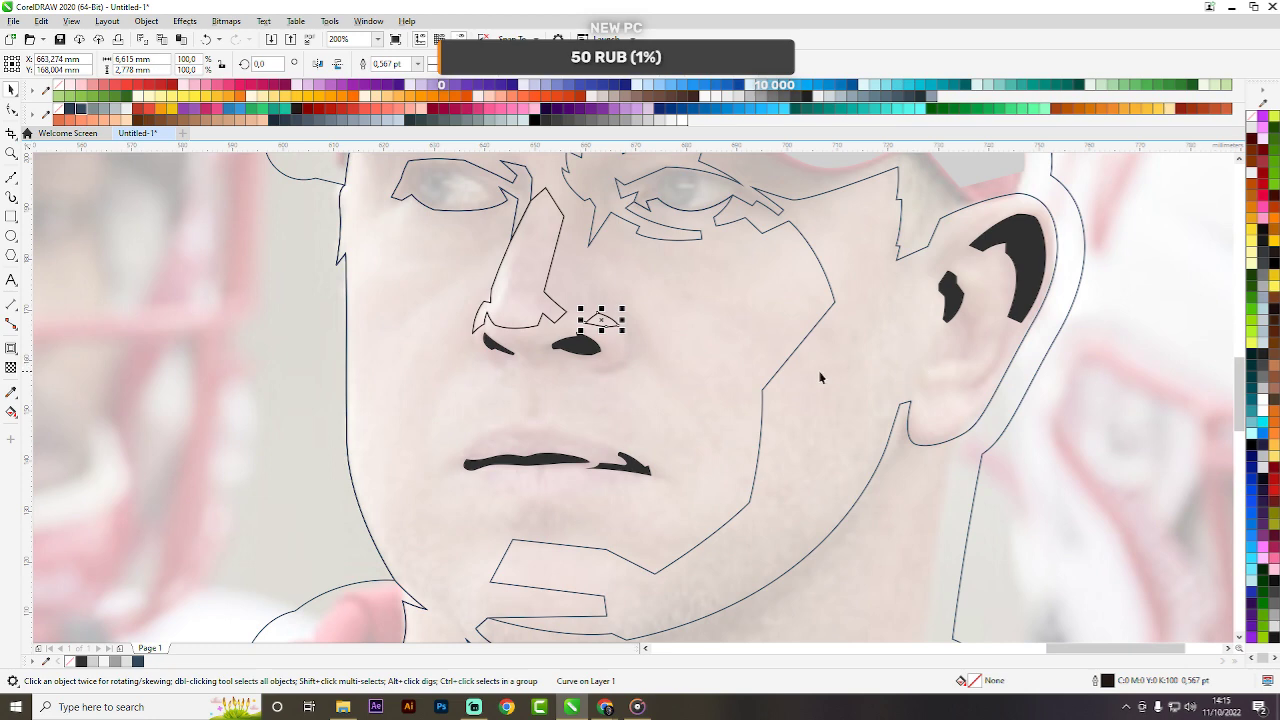
Start a Bézier crescent with its inner edge curving down around the right-hand nostril wing to a point below the nostril.
{"action": "scroll", "coordinate": [647, 361], "scroll_direction": "up", "scroll_amount": 1}
{"action": "key", "text": "space"}
{"action": "left_click", "coordinate": [605, 315]}
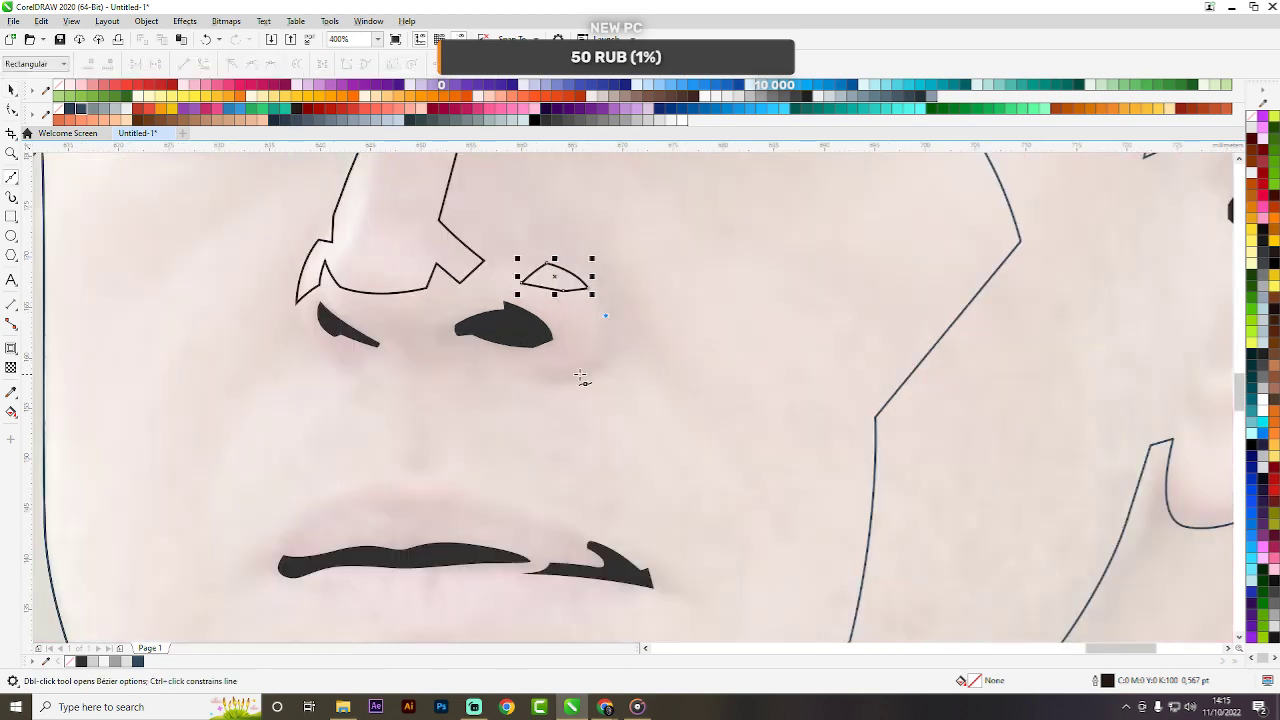
{"action": "left_click_drag", "start_coordinate": [558, 370], "coordinate": [497, 367]}
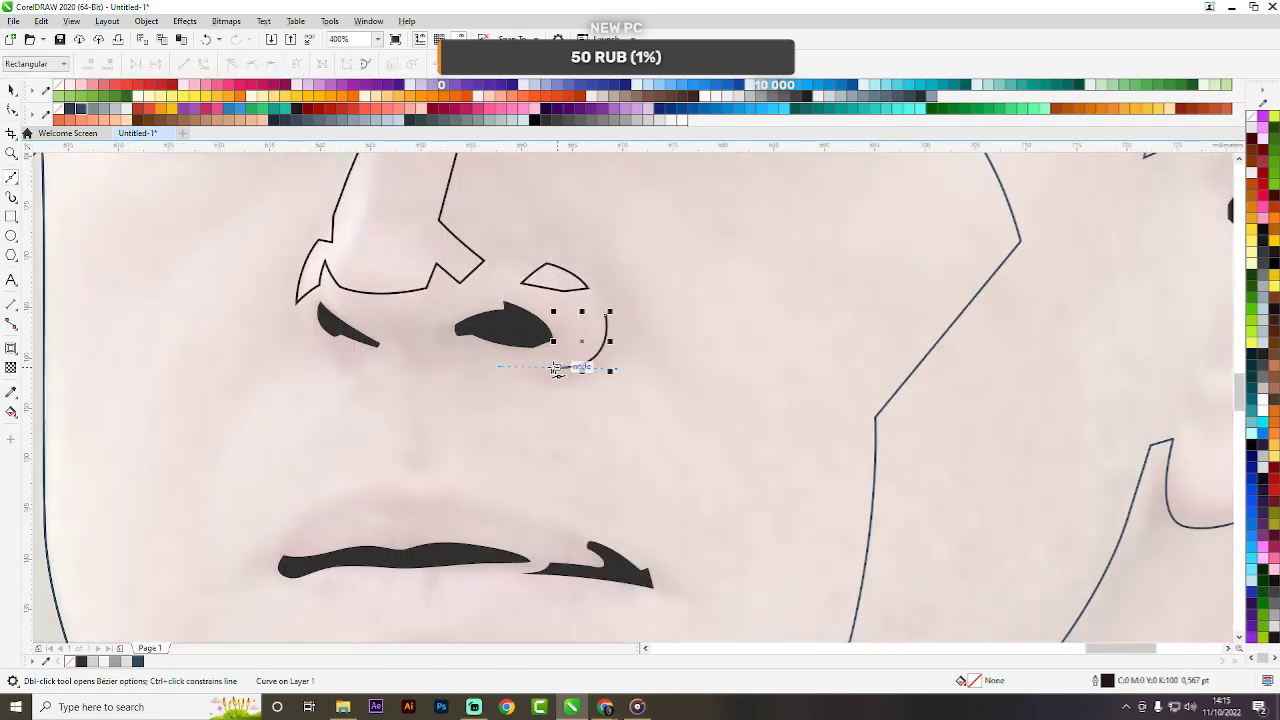
{"action": "left_click", "coordinate": [535, 381]}
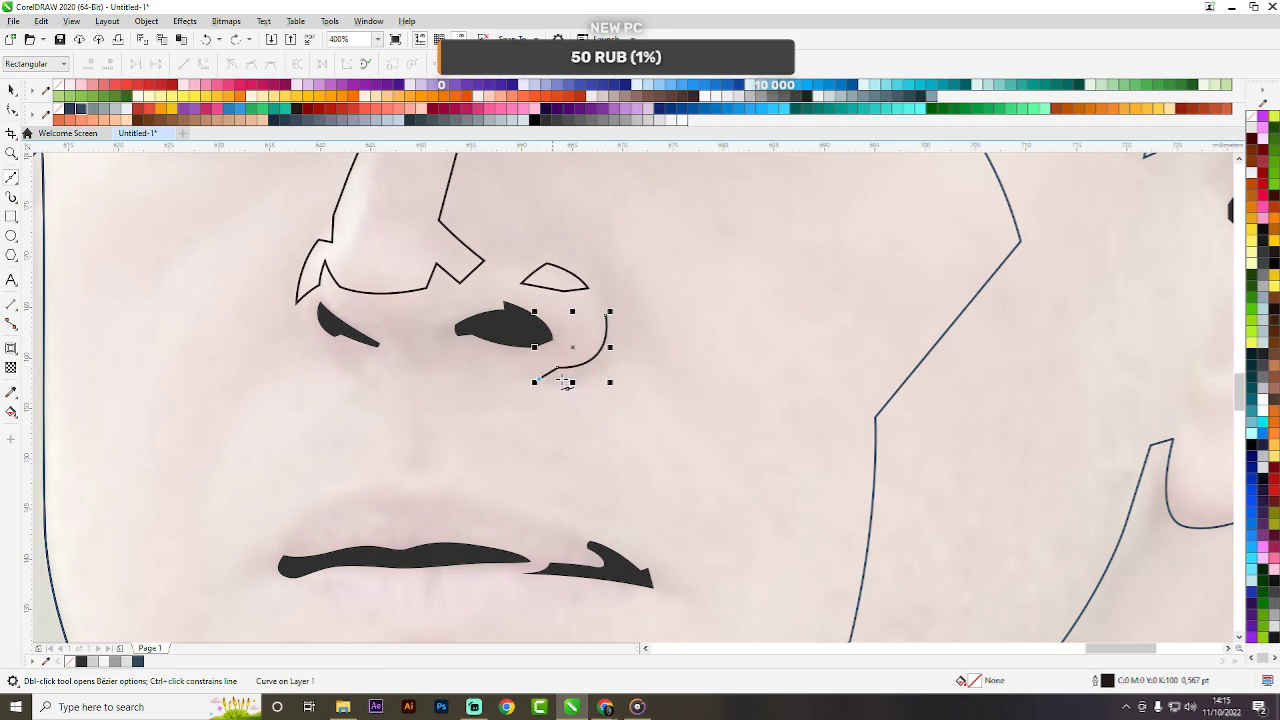
Close the crescent with curved lower and outer edges back to its upper tip, reducing it to four nodes.
{"action": "scroll", "coordinate": [640, 345], "scroll_direction": "down", "scroll_amount": 3}
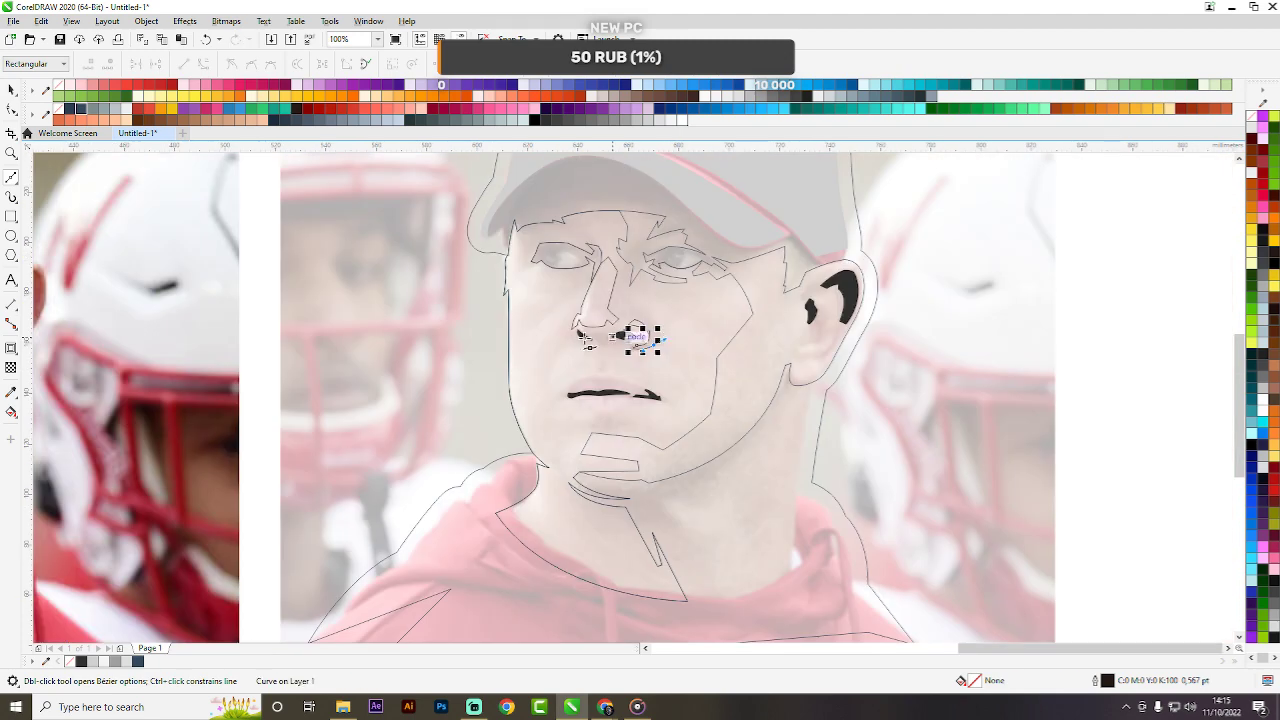
{"action": "scroll", "coordinate": [172, 370], "scroll_direction": "up", "scroll_amount": 2}
{"action": "scroll", "coordinate": [620, 366], "scroll_direction": "down", "scroll_amount": 1}
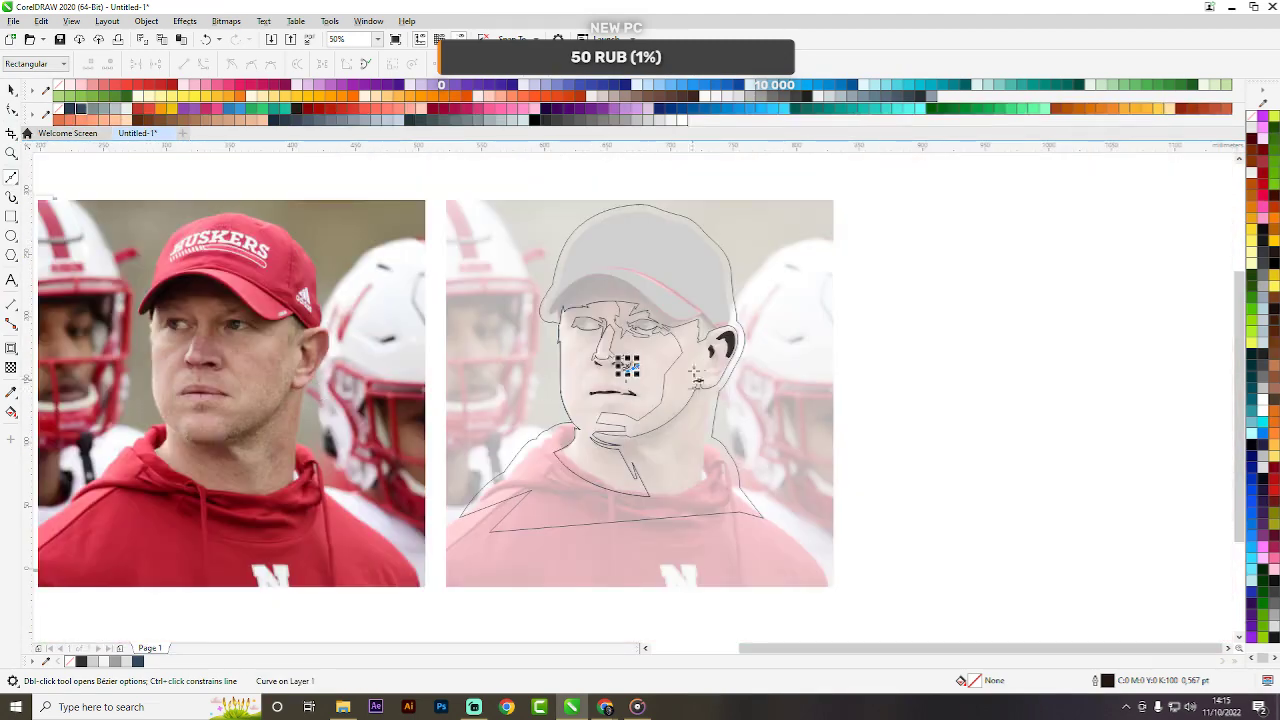
{"action": "scroll", "coordinate": [545, 366], "scroll_direction": "up", "scroll_amount": 3}
{"action": "scroll", "coordinate": [565, 400], "scroll_direction": "up", "scroll_amount": 1}
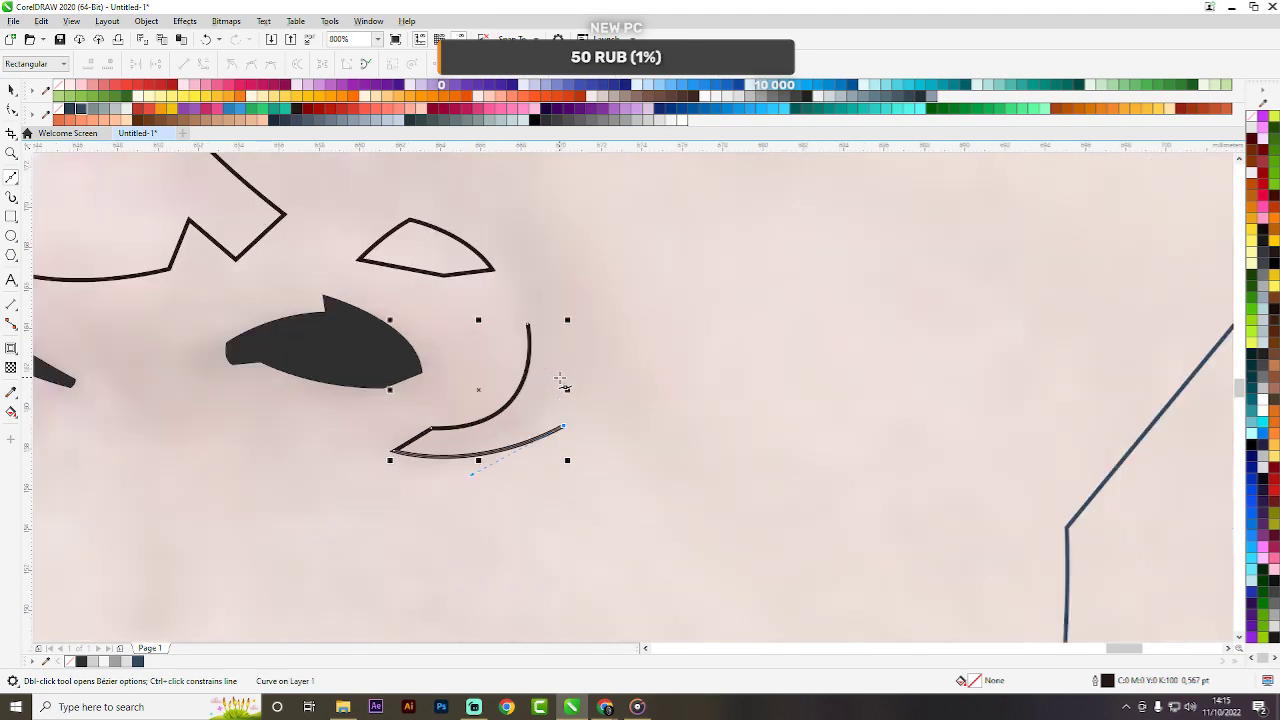
{"action": "left_click", "coordinate": [562, 400]}
{"action": "left_click", "coordinate": [528, 324]}
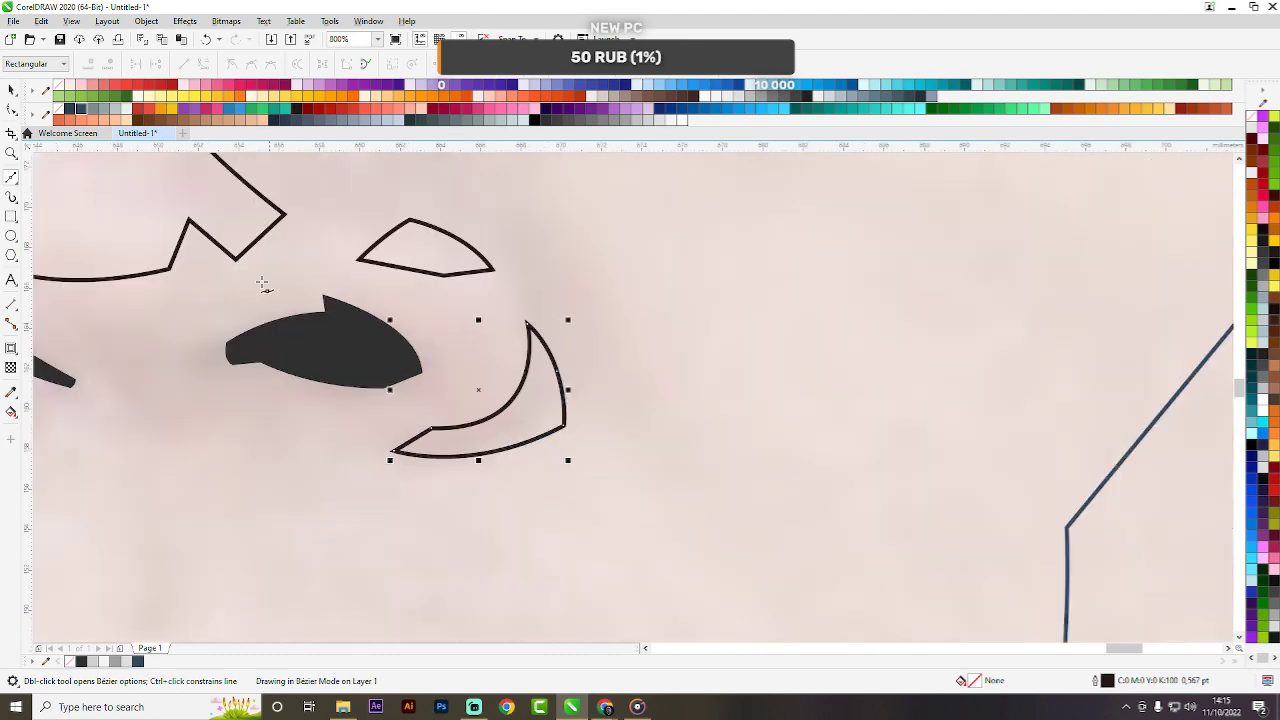
{"action": "key", "text": "F10"}
{"action": "double_click", "coordinate": [553, 401]}
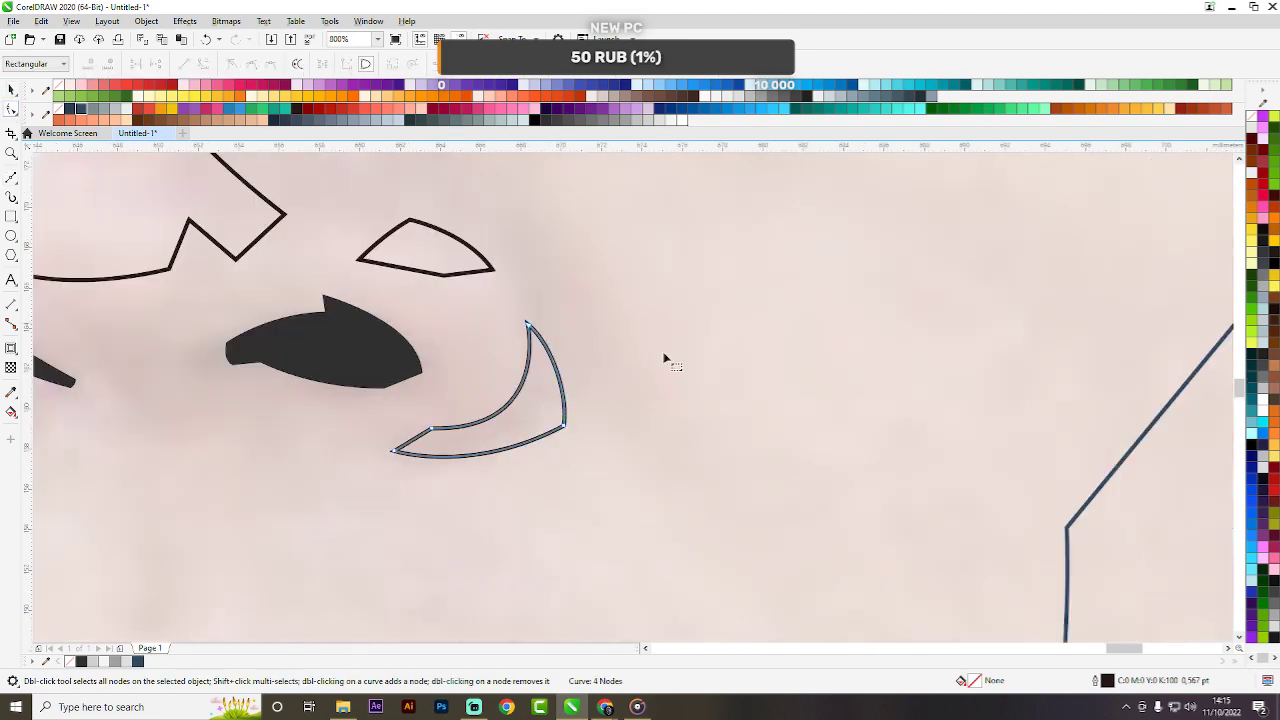
Copy the right-hand nostril's dark grey fill (#303030) and missing outline to the crescent beside it.
{"action": "key", "text": "space"}
{"action": "left_click_drag", "start_coordinate": [374, 357], "coordinate": [548, 409]}
{"action": "scroll", "coordinate": [759, 375], "scroll_direction": "down", "scroll_amount": 5}
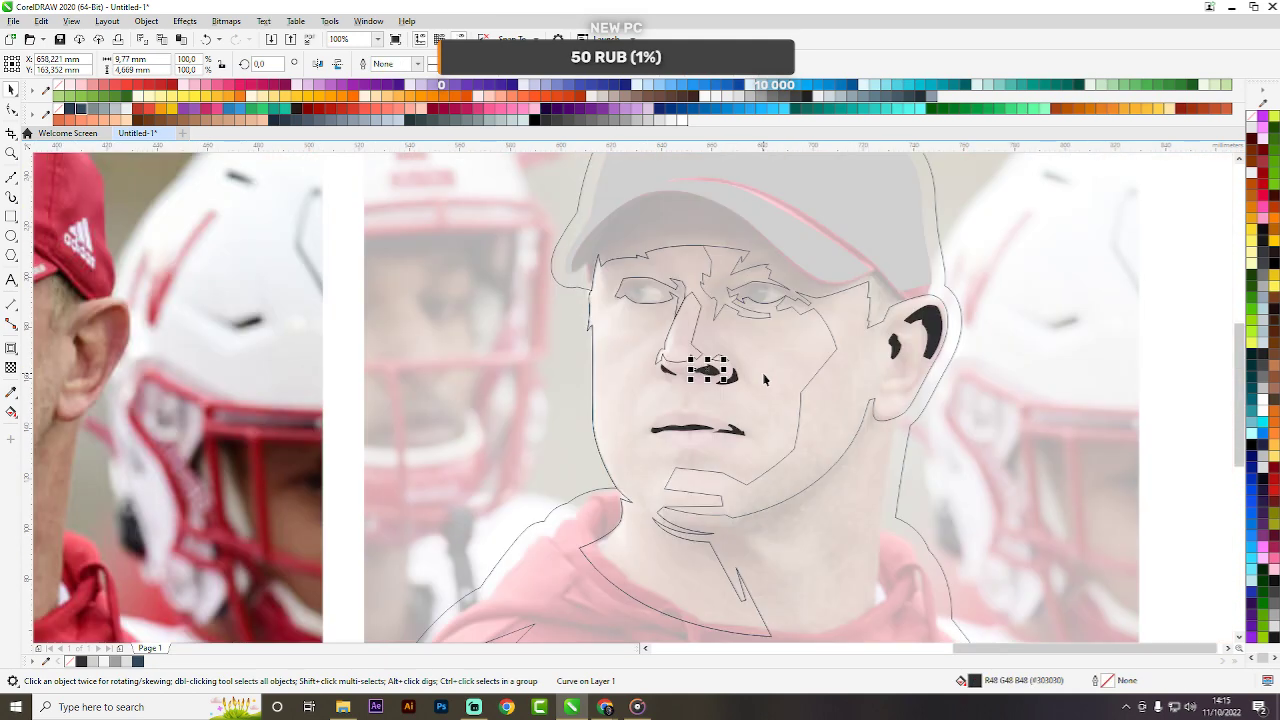
Fill the nose-bridge highlight and the small shape above the right-hand nostril with white (#FFFFFF).
{"action": "scroll", "coordinate": [805, 366], "scroll_direction": "up", "scroll_amount": 4}
{"action": "left_click", "coordinate": [660, 360]}
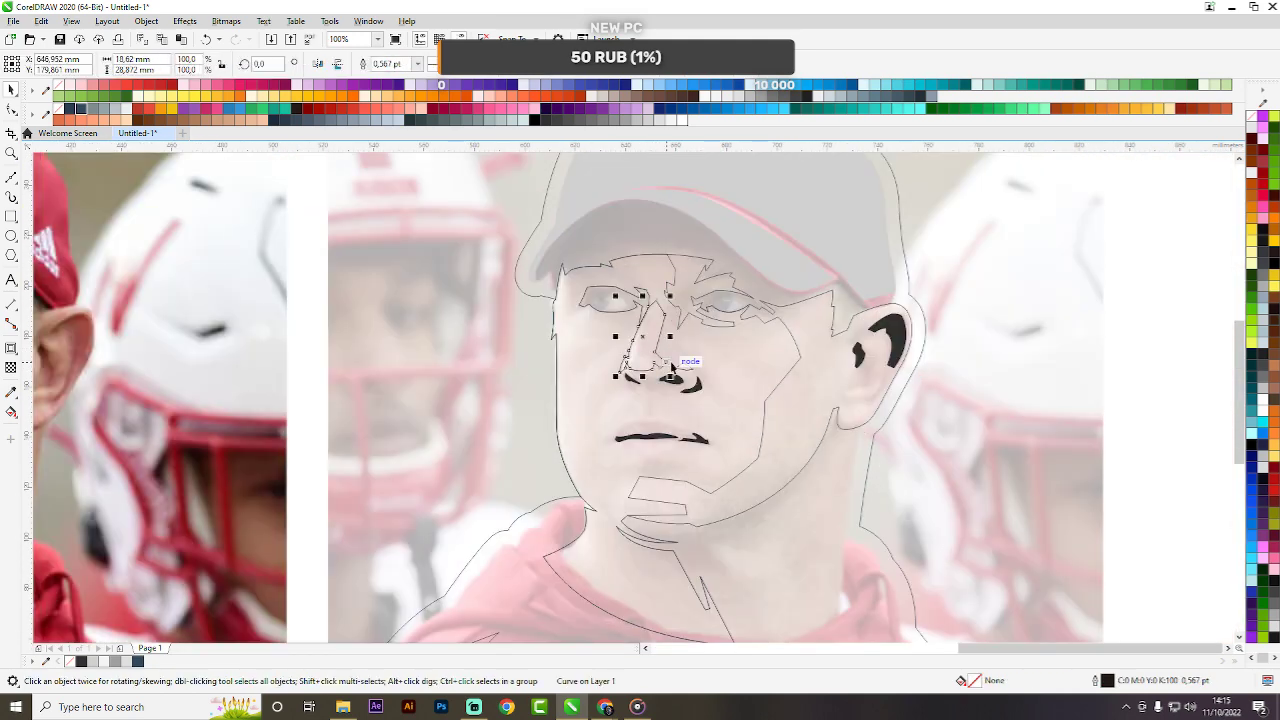
{"action": "scroll", "coordinate": [706, 374], "scroll_direction": "up", "scroll_amount": 2}
{"action": "left_click", "coordinate": [706, 374], "text": "shift"}
{"action": "left_click", "coordinate": [683, 121]}
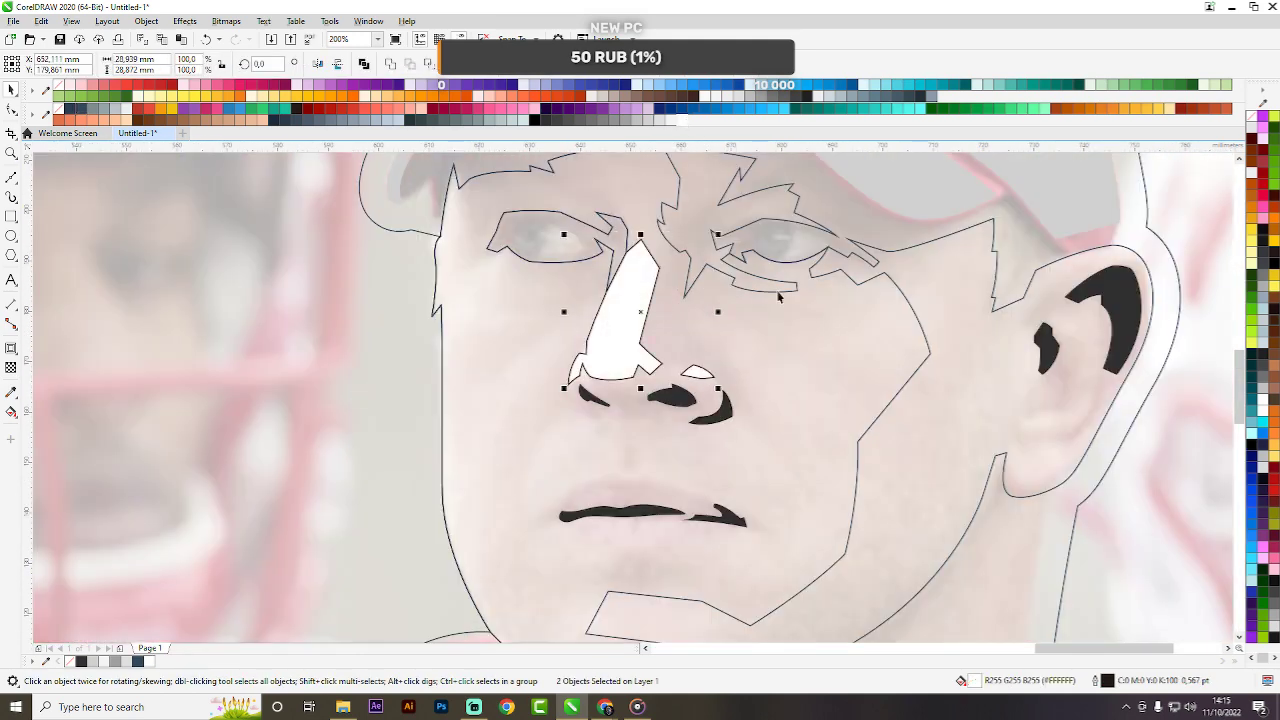
Fill the lit face area with light grey (#D0D0D0) and the face-and-ear shadow area with mid grey (#A0A0A0).
{"action": "left_click", "coordinate": [695, 162]}
{"action": "left_click", "coordinate": [658, 121]}
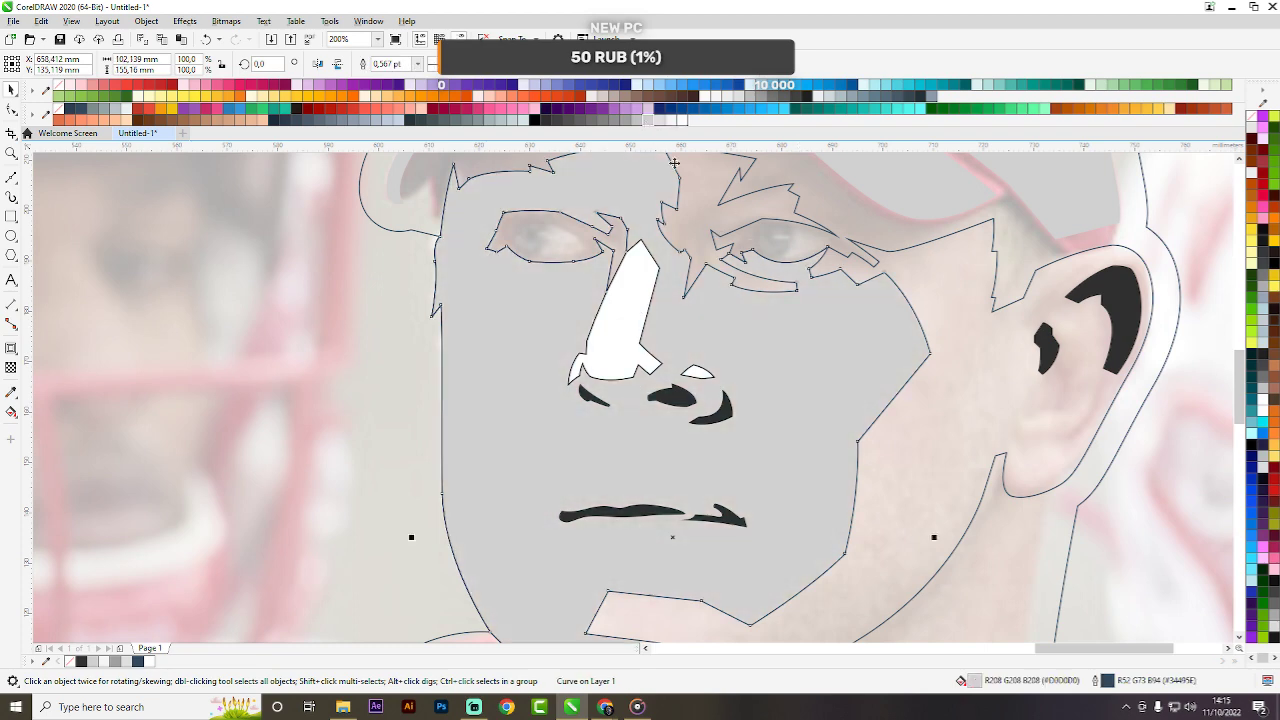
{"action": "left_click", "coordinate": [620, 121]}
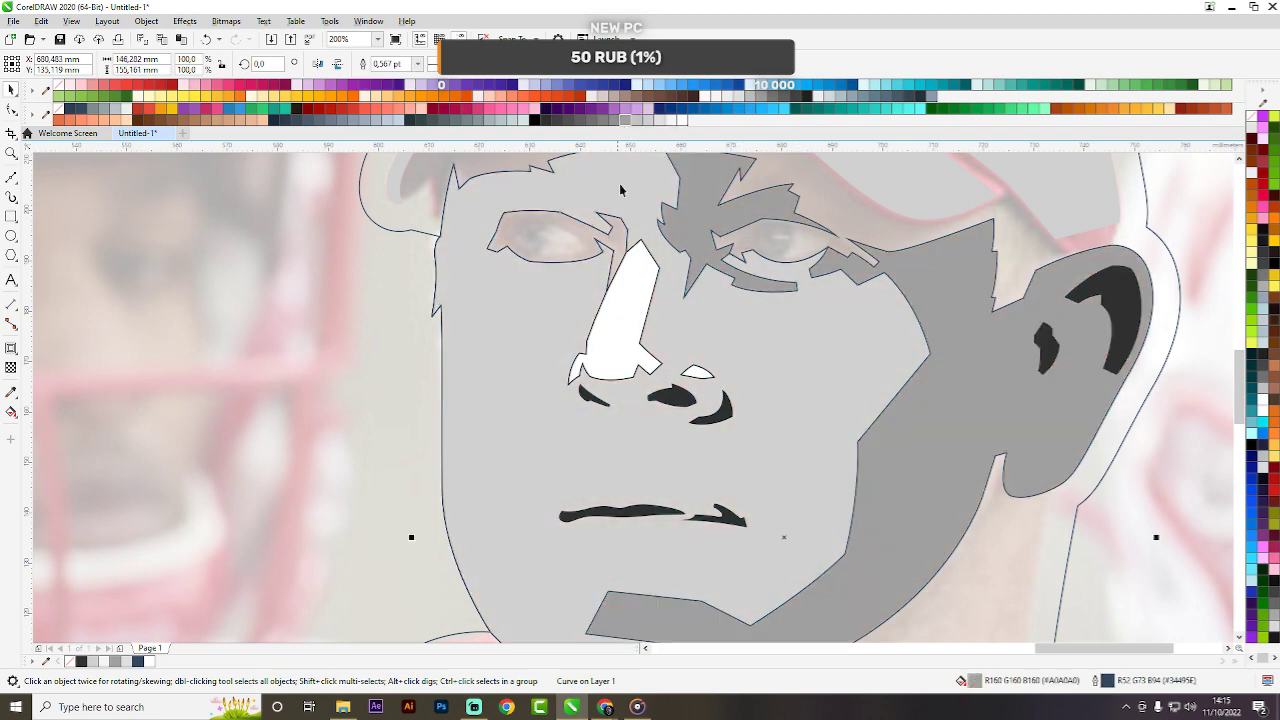
Copy the ear shadow's dark grey fill (#303030) and missing outline to the silhouette around the head and shoulders.
{"action": "scroll", "coordinate": [632, 226], "scroll_direction": "down", "scroll_amount": 2}
{"action": "scroll", "coordinate": [895, 268], "scroll_direction": "up", "scroll_amount": 2}
{"action": "scroll", "coordinate": [899, 268], "scroll_direction": "down", "scroll_amount": 3}
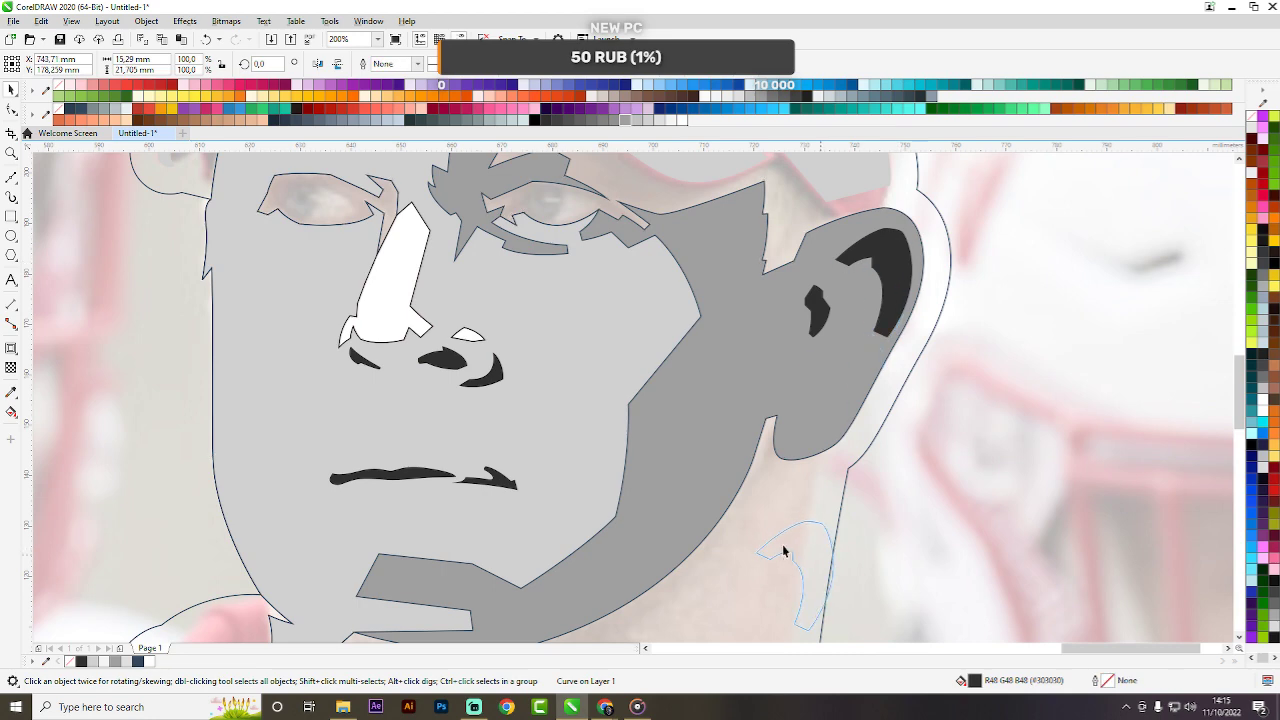
{"action": "key", "text": "Escape"}
{"action": "scroll", "coordinate": [698, 386], "scroll_direction": "up", "scroll_amount": 2}
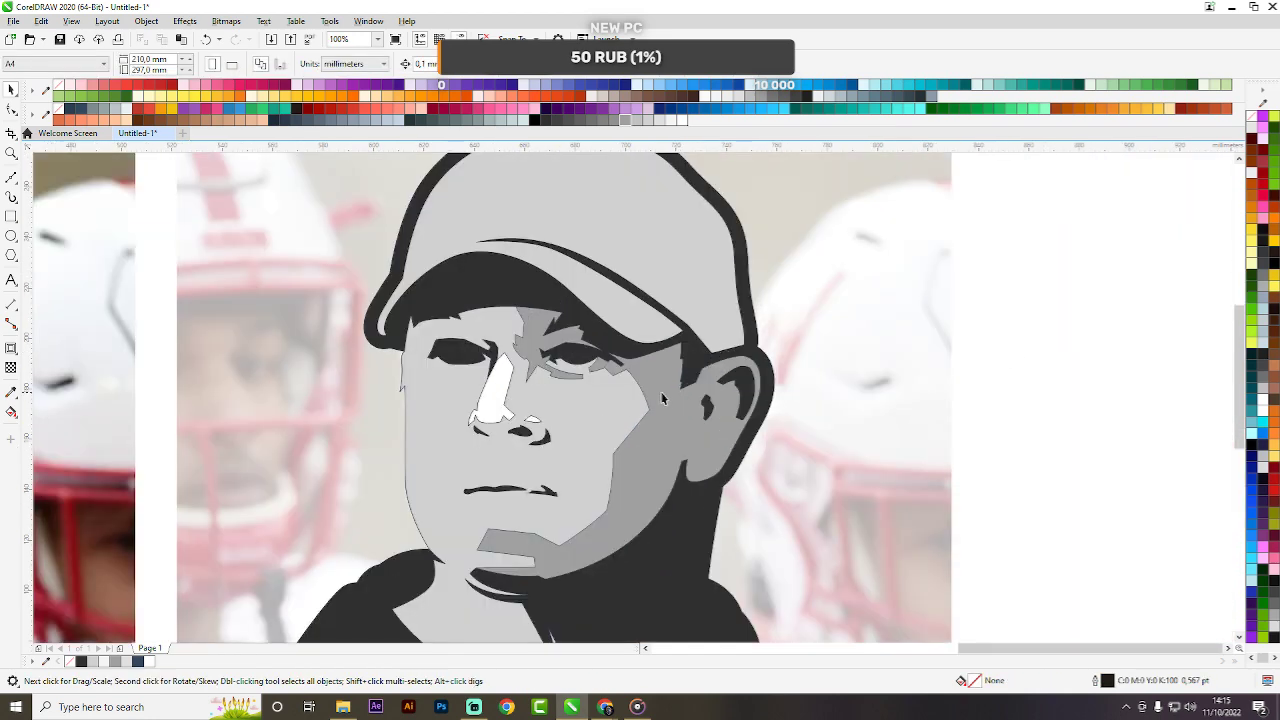
Copy the face shadow's mid grey fill (#A0A0A0) to the cap and view the whole portrait beside the photo.
{"action": "left_click", "coordinate": [661, 398]}
{"action": "scroll", "coordinate": [690, 242], "scroll_direction": "down", "scroll_amount": 3}
{"action": "scroll", "coordinate": [613, 318], "scroll_direction": "up", "scroll_amount": 3}
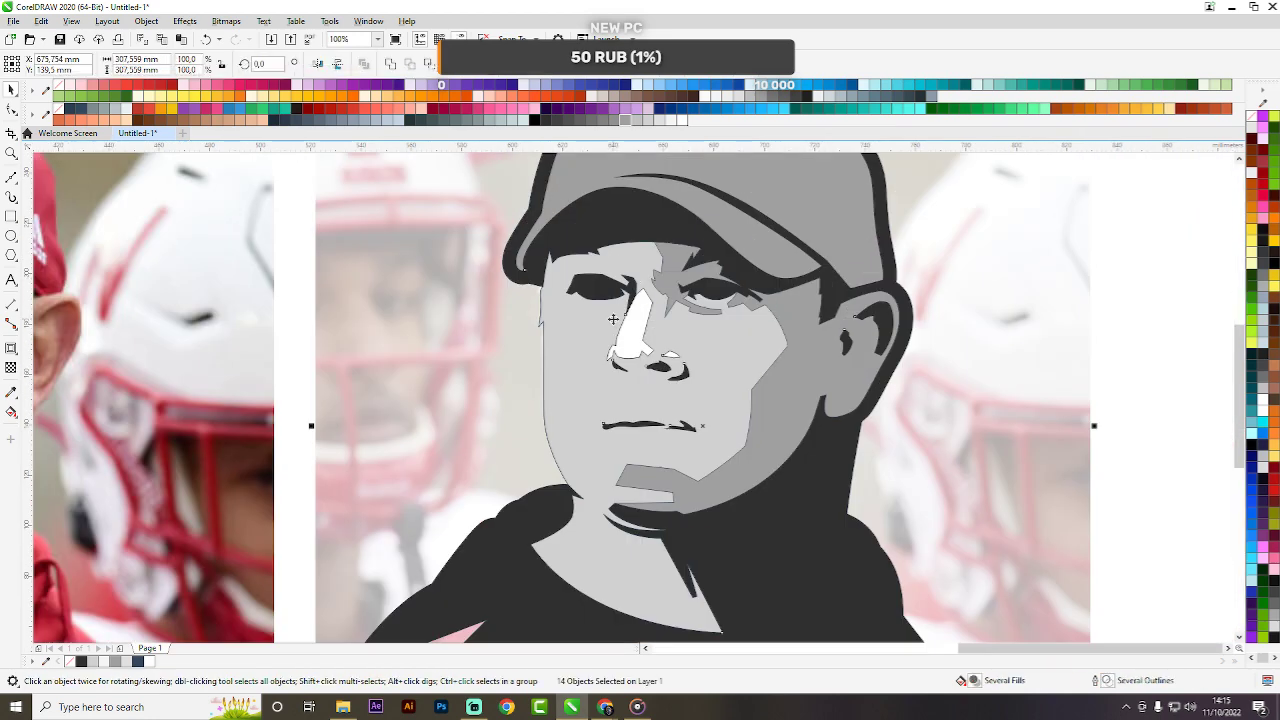
{"action": "scroll", "coordinate": [617, 276], "scroll_direction": "down", "scroll_amount": 3}
{"action": "key", "text": "Escape"}
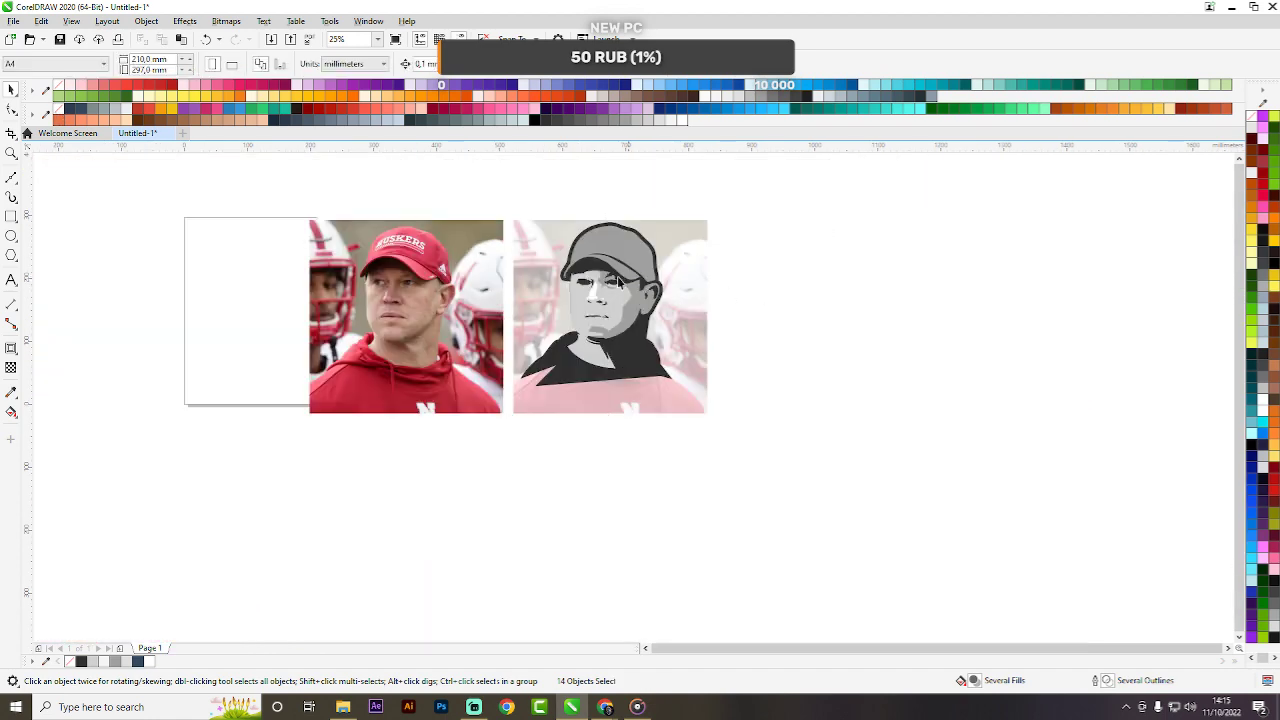
{"action": "scroll", "coordinate": [606, 278], "scroll_direction": "up", "scroll_amount": 2}
{"action": "scroll", "coordinate": [708, 288], "scroll_direction": "down", "scroll_amount": 1}
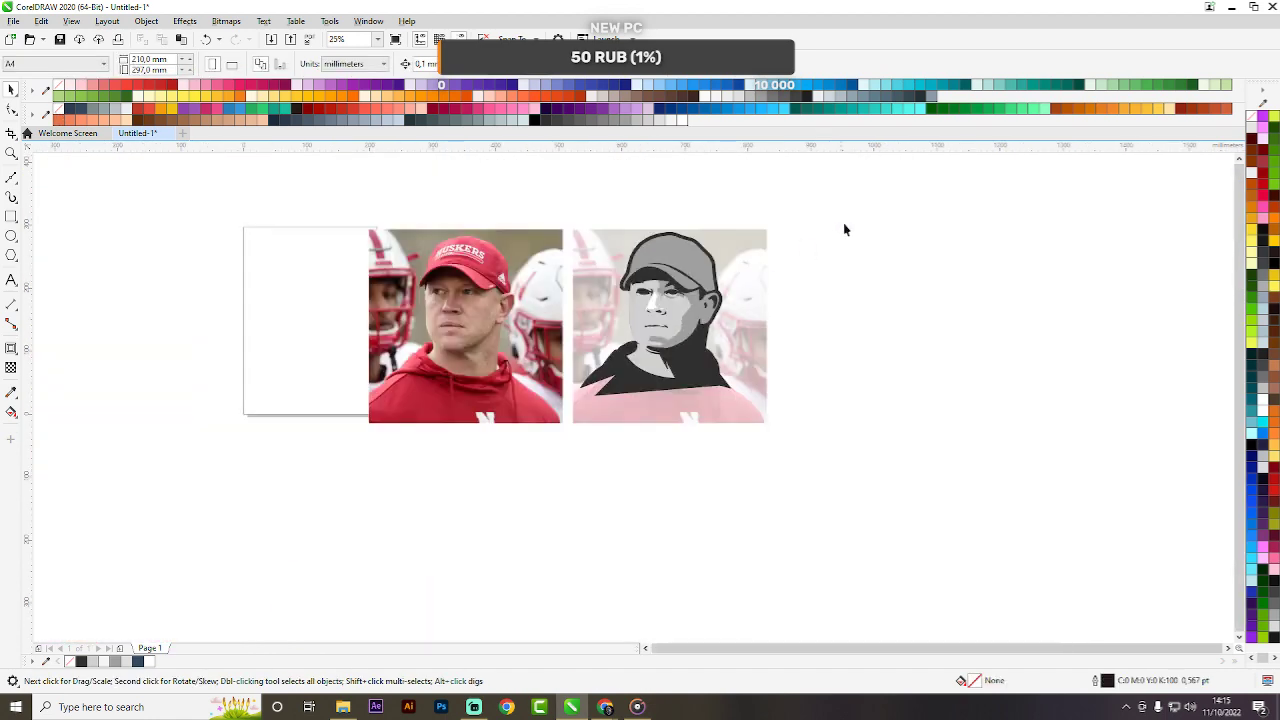
Give all the traced portrait shapes a dark grey outline (#404040) and remove their fills.
{"action": "left_click_drag", "start_coordinate": [474, 490], "coordinate": [476, 486]}
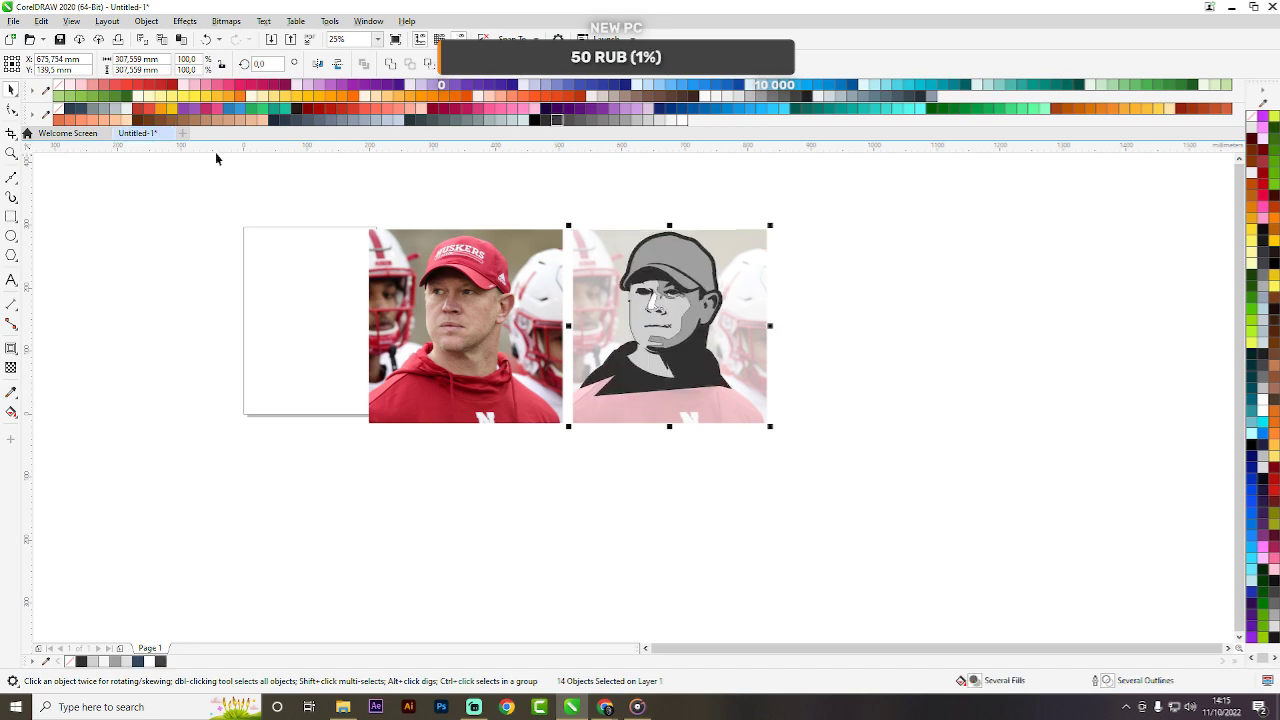
{"action": "left_click", "coordinate": [58, 108]}
{"action": "key", "text": "Escape"}
{"action": "scroll", "coordinate": [665, 328], "scroll_direction": "up", "scroll_amount": 6}
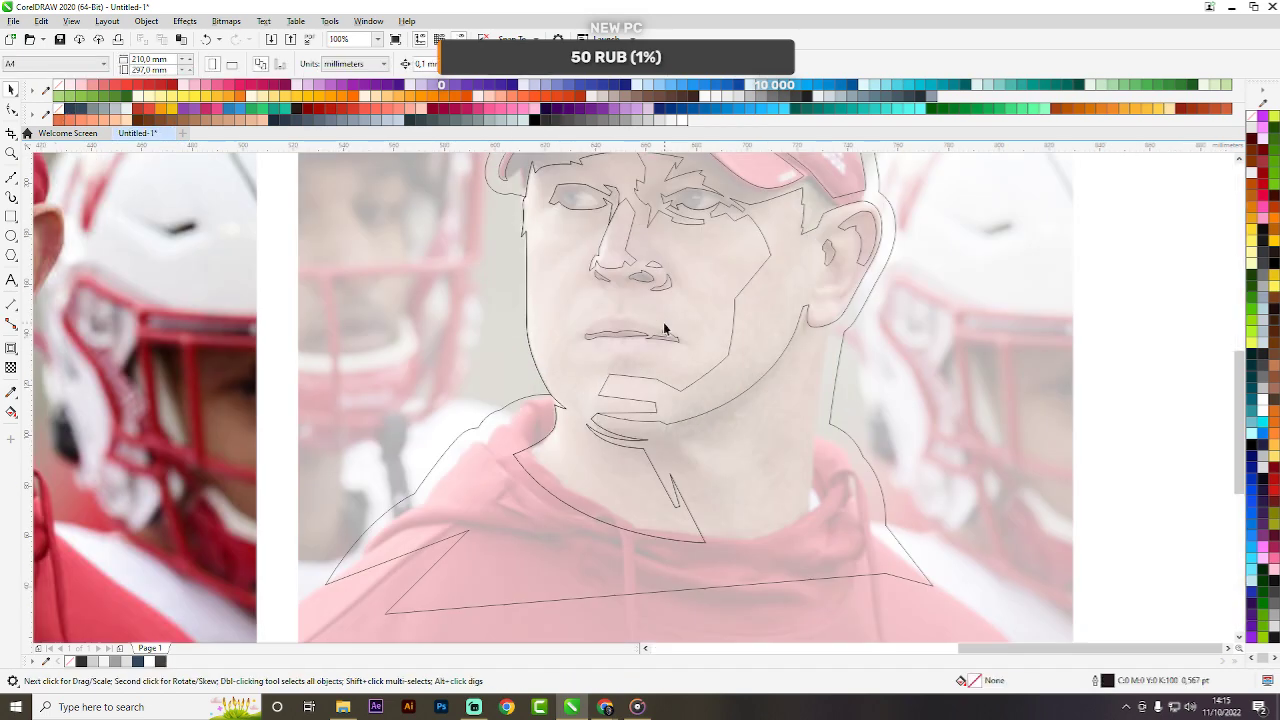
Reduce the transparency of the faded tracing photo to 45.
{"action": "scroll", "coordinate": [664, 321], "scroll_direction": "down", "scroll_amount": 4}
{"action": "left_click", "coordinate": [859, 372]}
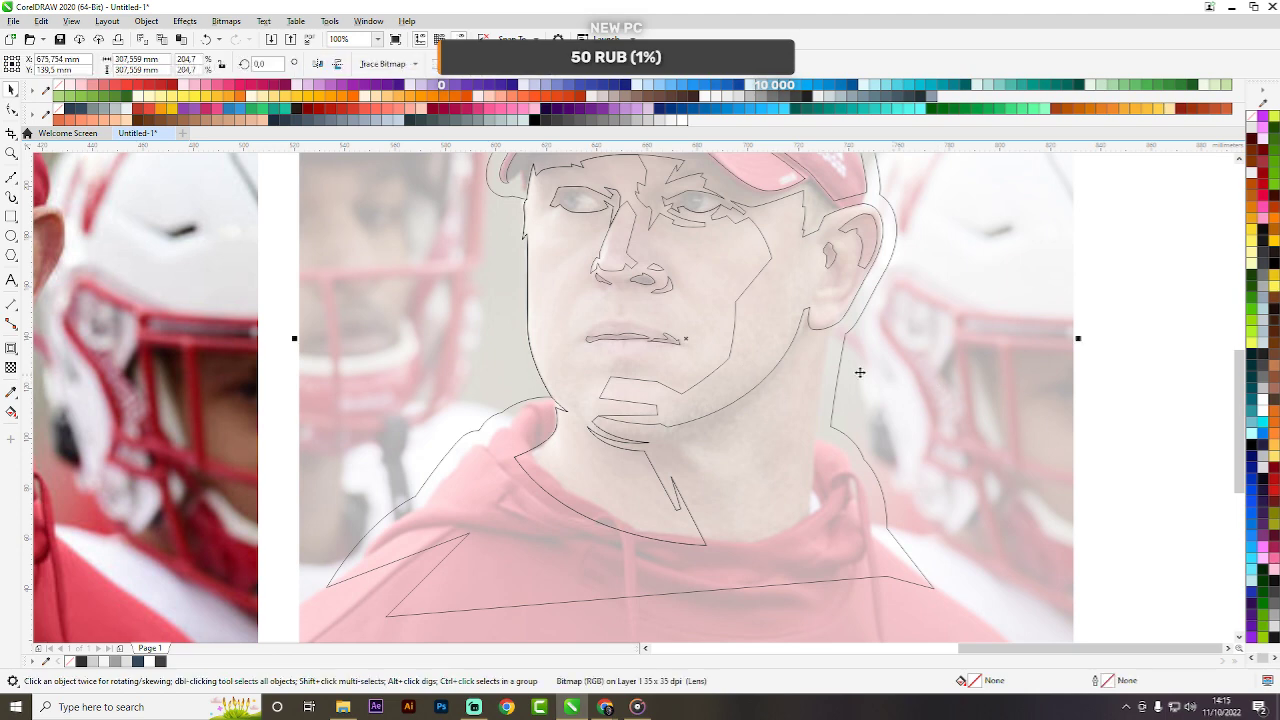
{"action": "left_click", "coordinate": [11, 369]}
{"action": "scroll", "coordinate": [595, 376], "scroll_direction": "down", "scroll_amount": 1}
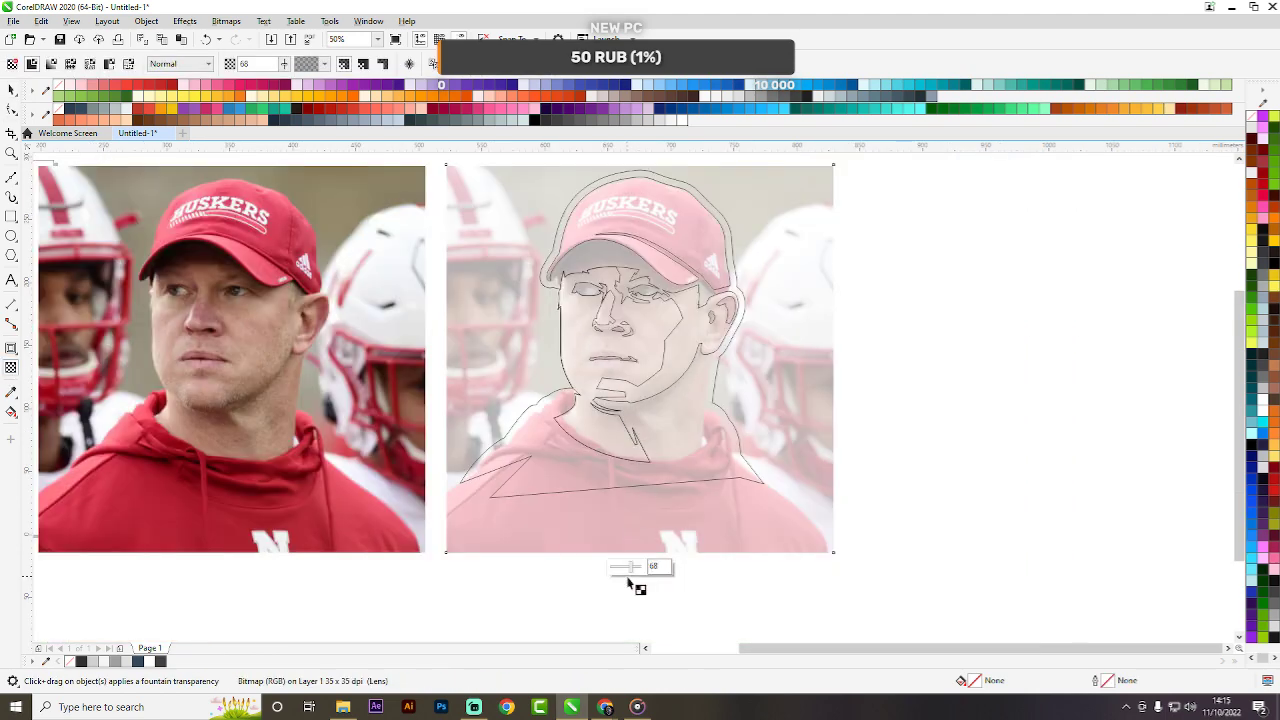
{"action": "scroll", "coordinate": [629, 584], "scroll_direction": "up", "scroll_amount": 1}
{"action": "left_click_drag", "start_coordinate": [638, 536], "coordinate": [632, 536]}
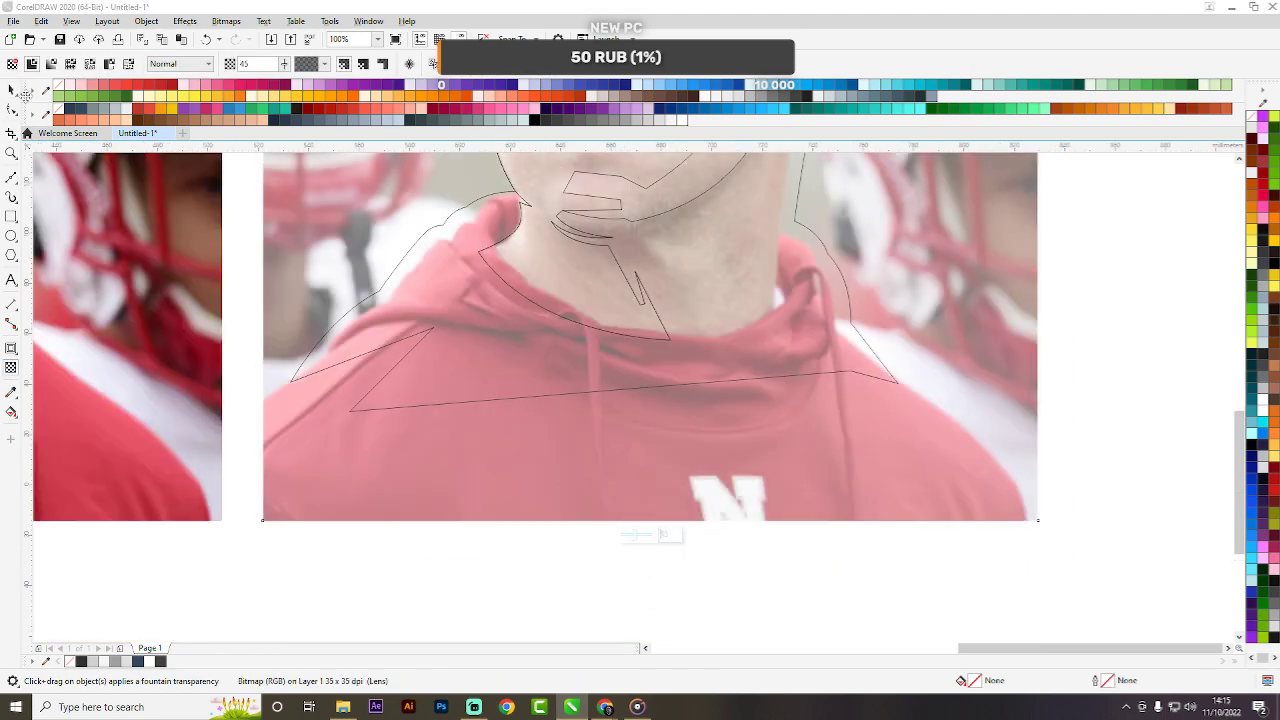
{"action": "left_click", "coordinate": [11, 90]}
{"action": "scroll", "coordinate": [494, 316], "scroll_direction": "down", "scroll_amount": 2}
{"action": "left_click", "coordinate": [549, 260]}
Start a Bézier lip outline at the left-hand mouth corner, curving up and across both peaks of the upper lip.
{"action": "scroll", "coordinate": [551, 262], "scroll_direction": "up", "scroll_amount": 4}
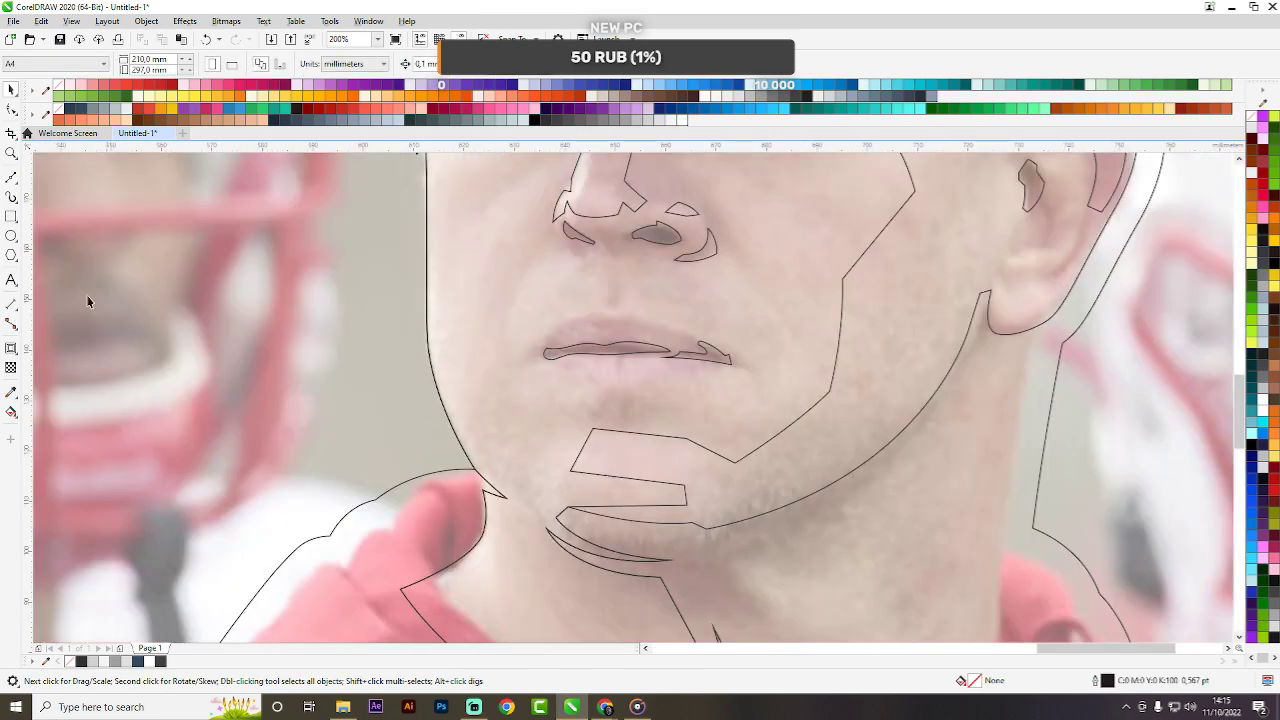
{"action": "left_click", "coordinate": [11, 177]}
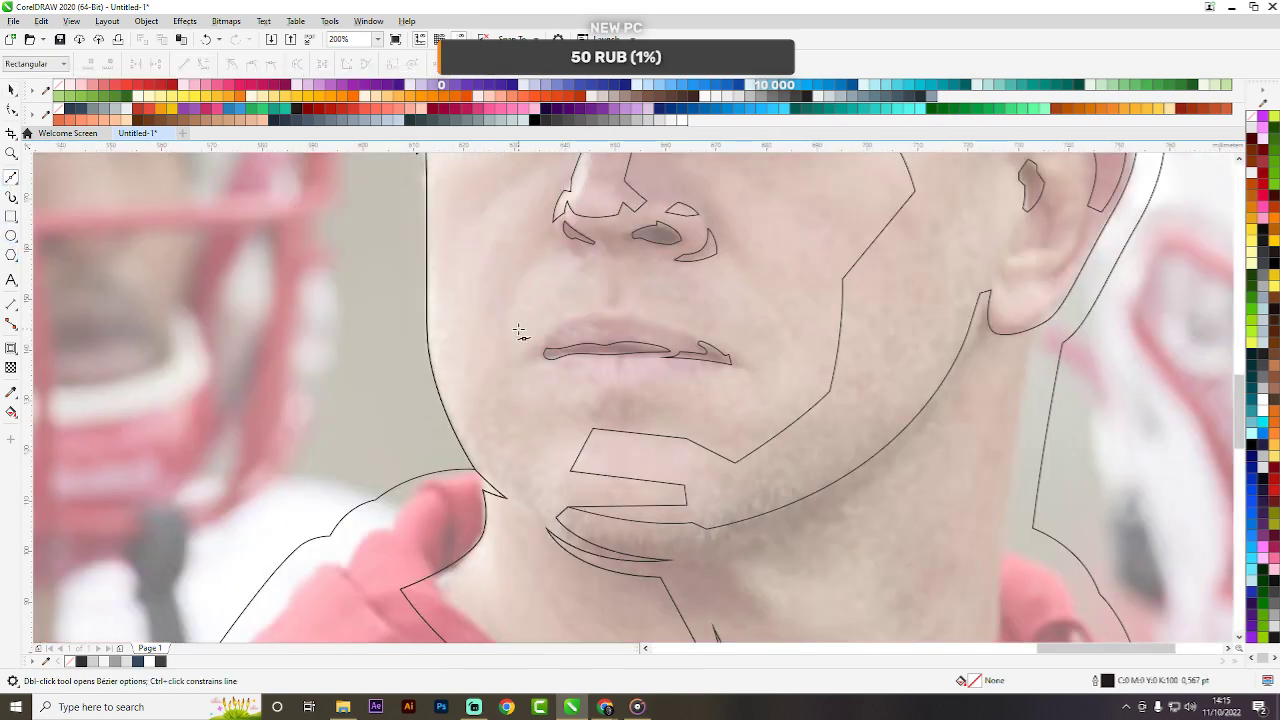
{"action": "scroll", "coordinate": [560, 305], "scroll_direction": "up", "scroll_amount": 2}
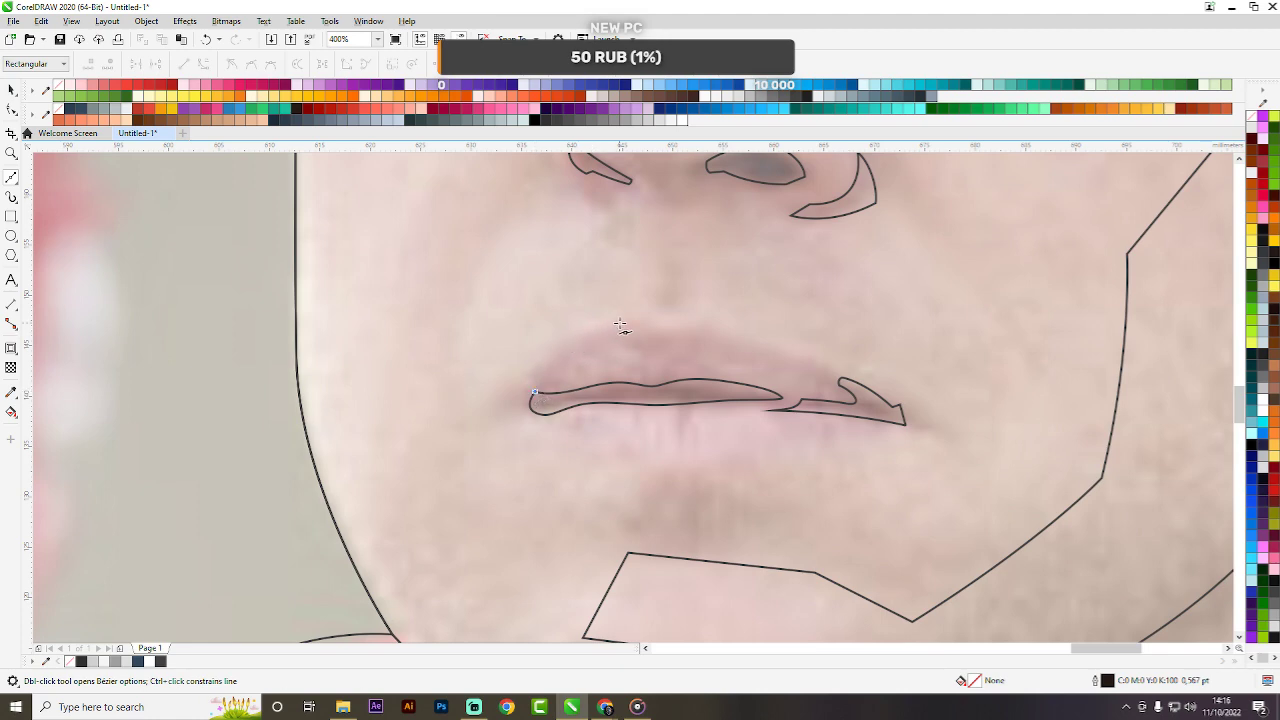
{"action": "left_click_drag", "start_coordinate": [621, 321], "coordinate": [688, 290]}
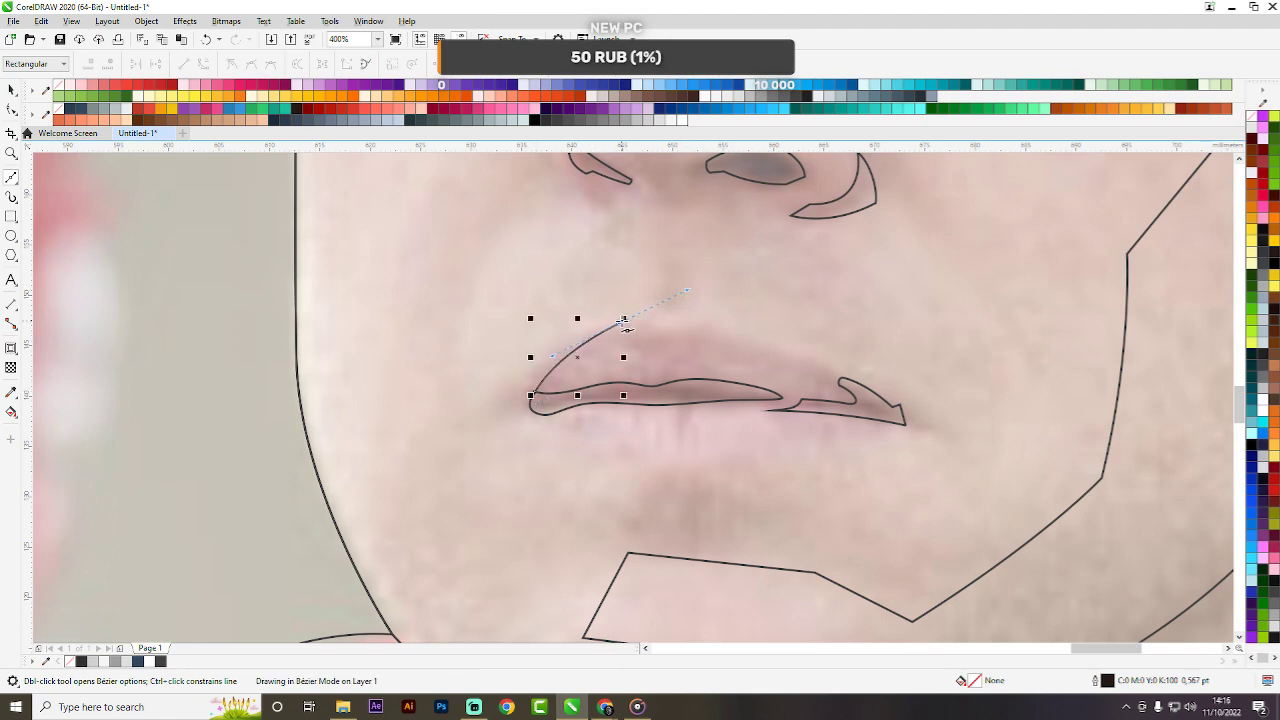
{"action": "left_click", "coordinate": [657, 332]}
{"action": "left_click", "coordinate": [710, 316]}
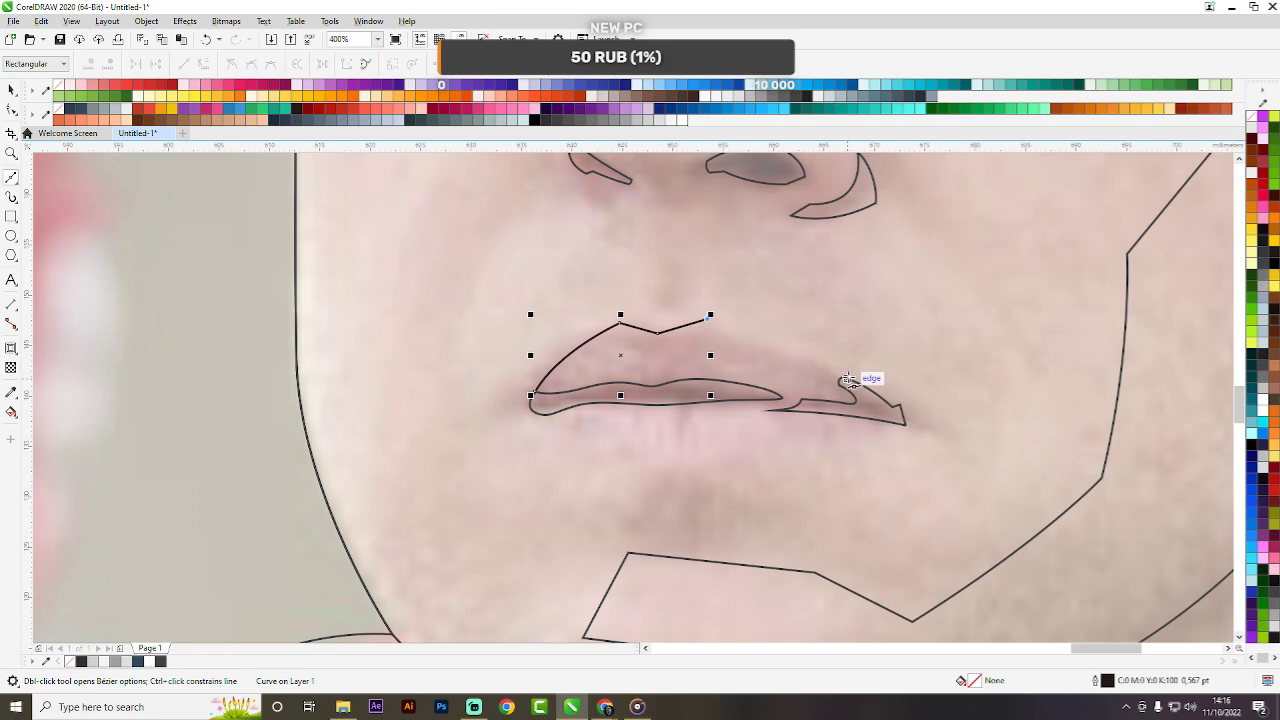
Continue the lip outline with curved segments down the upper lip to the right-hand mouth corner, redoing the first curve.
{"action": "left_click_drag", "start_coordinate": [846, 380], "coordinate": [882, 398]}
{"action": "scroll", "coordinate": [805, 364], "scroll_direction": "up", "scroll_amount": 1}
{"action": "key", "text": "ctrl+z"}
{"action": "left_click_drag", "start_coordinate": [765, 331], "coordinate": [848, 355]}
{"action": "left_click", "coordinate": [878, 392]}
{"action": "left_click", "coordinate": [937, 440]}
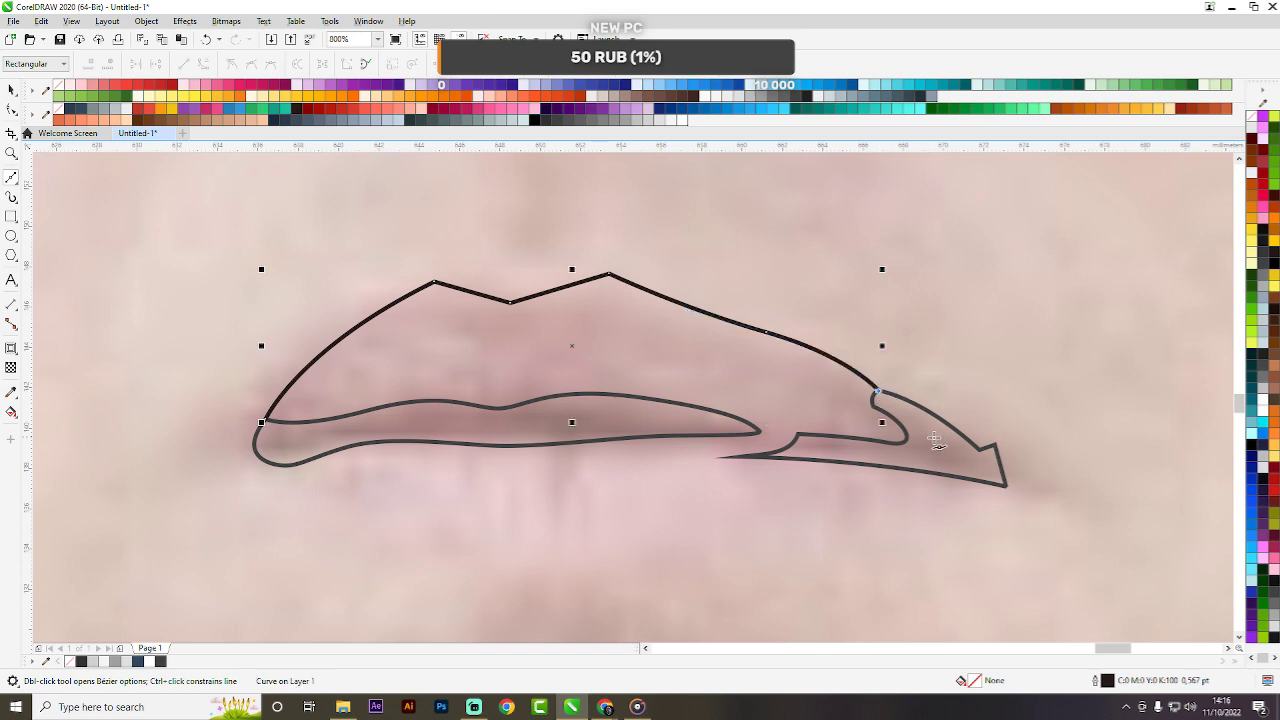
{"action": "left_click", "coordinate": [1005, 486]}
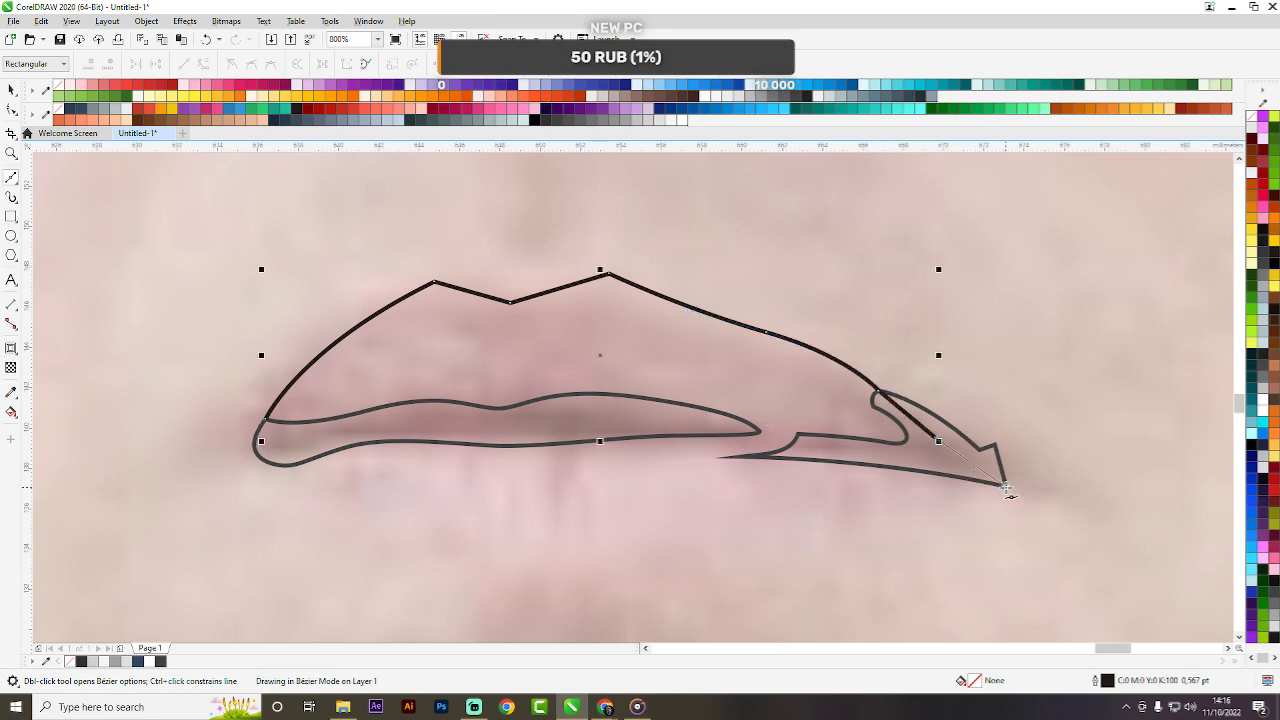
Close the lip outline with curves along the lower lip back to its start at the left-hand mouth corner.
{"action": "scroll", "coordinate": [916, 430], "scroll_direction": "down", "scroll_amount": 2}
{"action": "scroll", "coordinate": [879, 430], "scroll_direction": "up", "scroll_amount": 1}
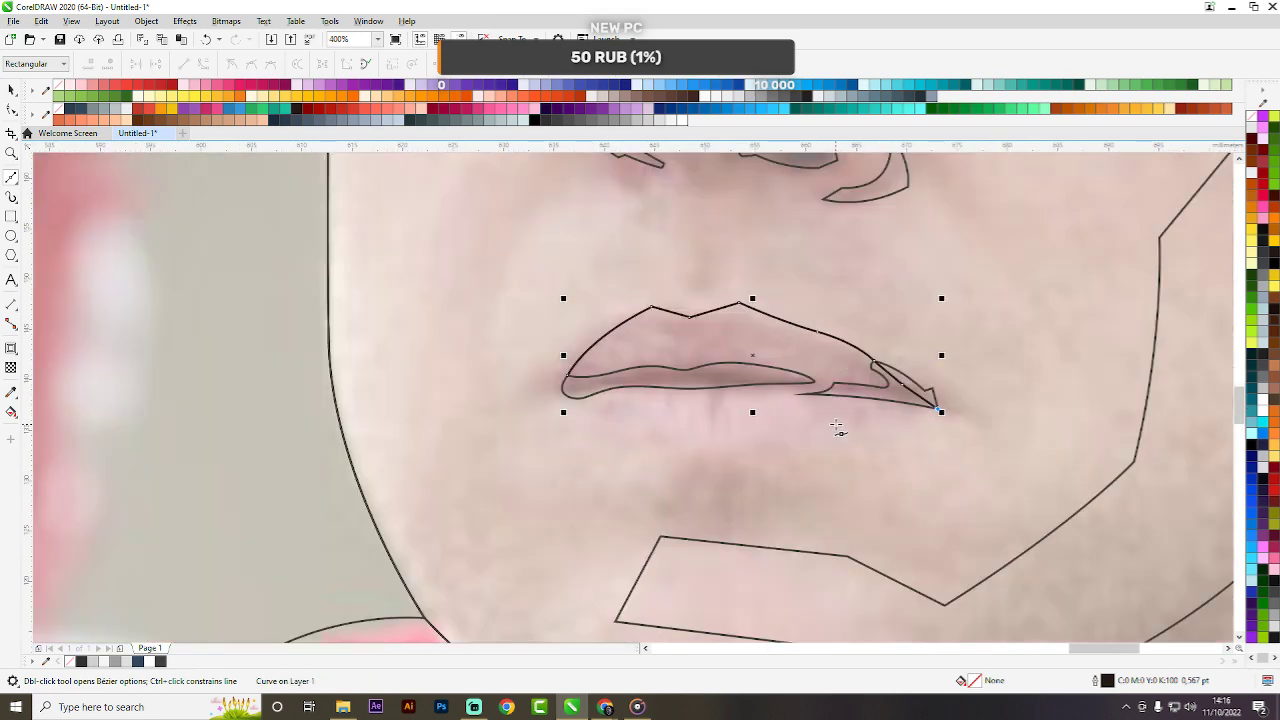
{"action": "left_click_drag", "start_coordinate": [838, 428], "coordinate": [775, 435]}
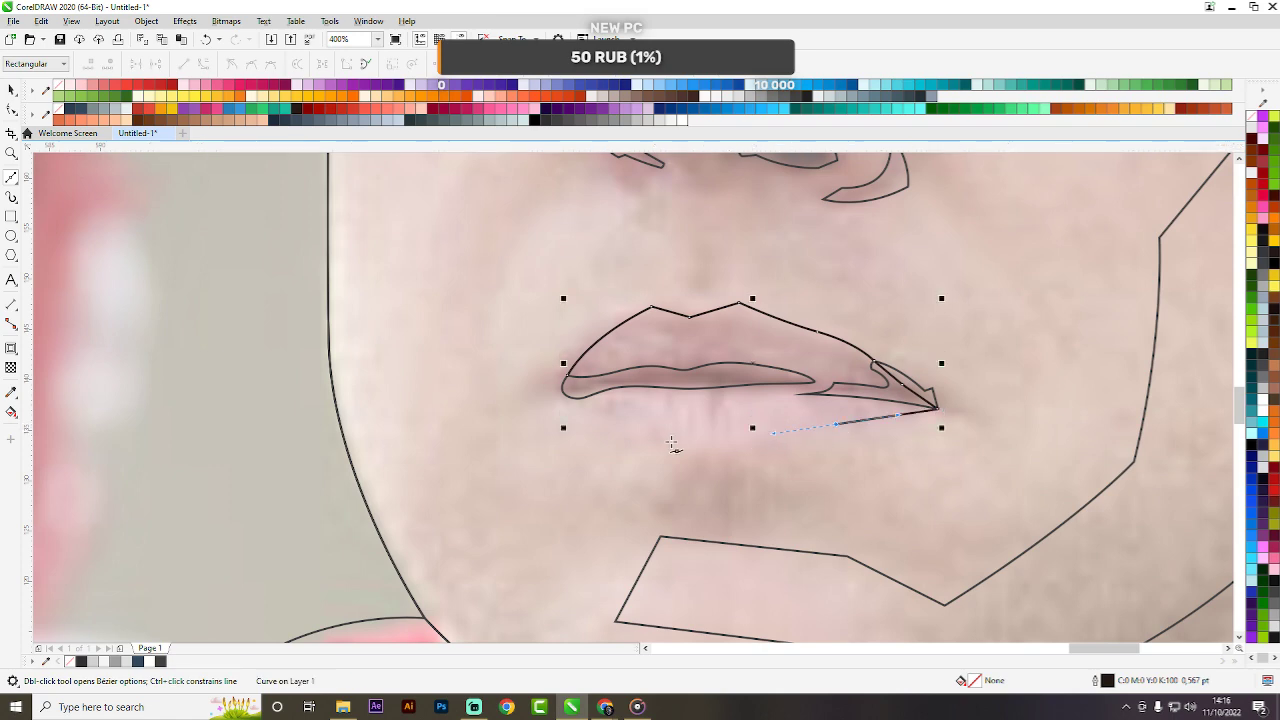
{"action": "left_click_drag", "start_coordinate": [664, 436], "coordinate": [555, 399]}
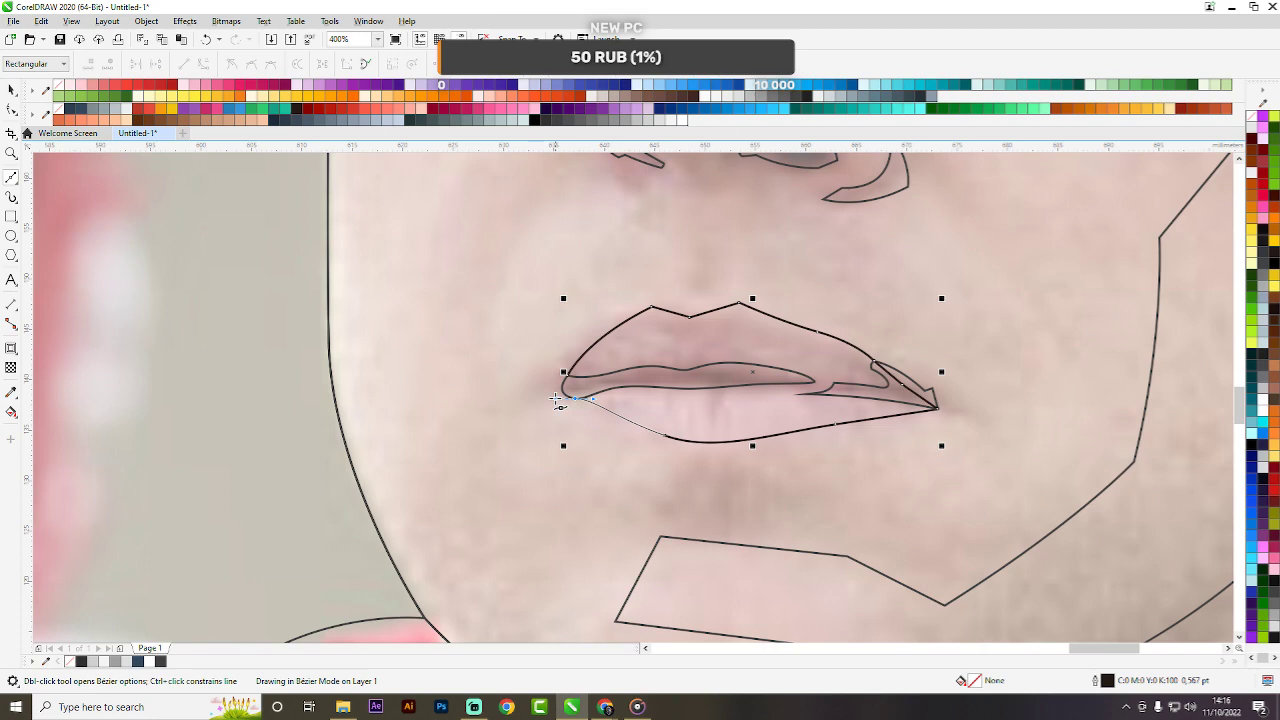
{"action": "scroll", "coordinate": [555, 400], "scroll_direction": "up", "scroll_amount": 2}
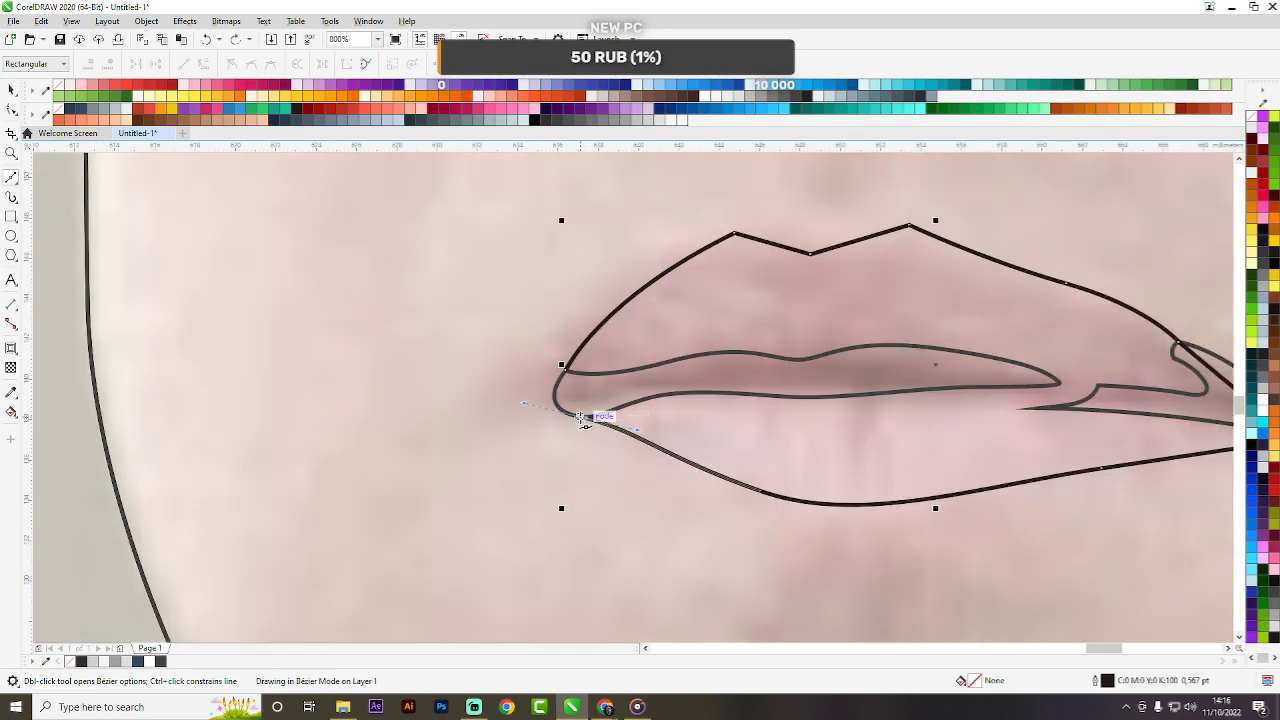
{"action": "left_click", "coordinate": [562, 365]}
{"action": "key", "text": "space"}
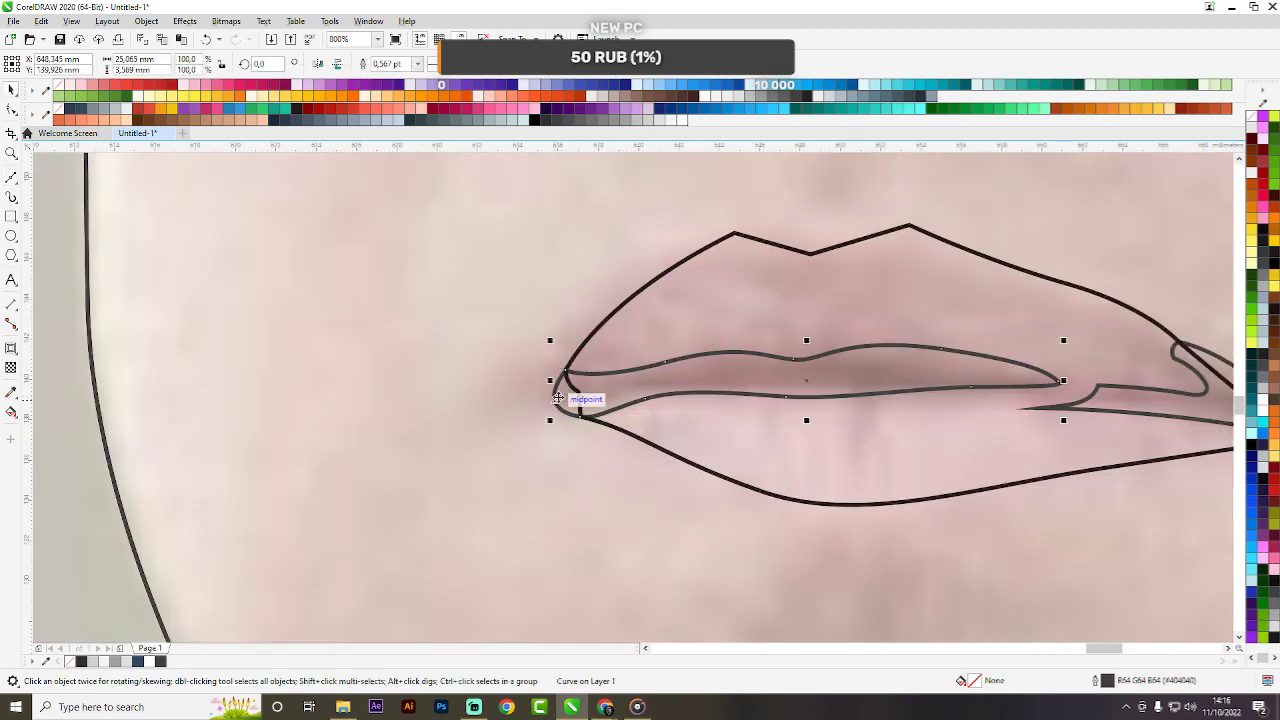
Bring the two mouth-line shapes in front of the lip shape.
{"action": "scroll", "coordinate": [565, 388], "scroll_direction": "down", "scroll_amount": 2}
{"action": "scroll", "coordinate": [565, 388], "scroll_direction": "down", "scroll_amount": 2}
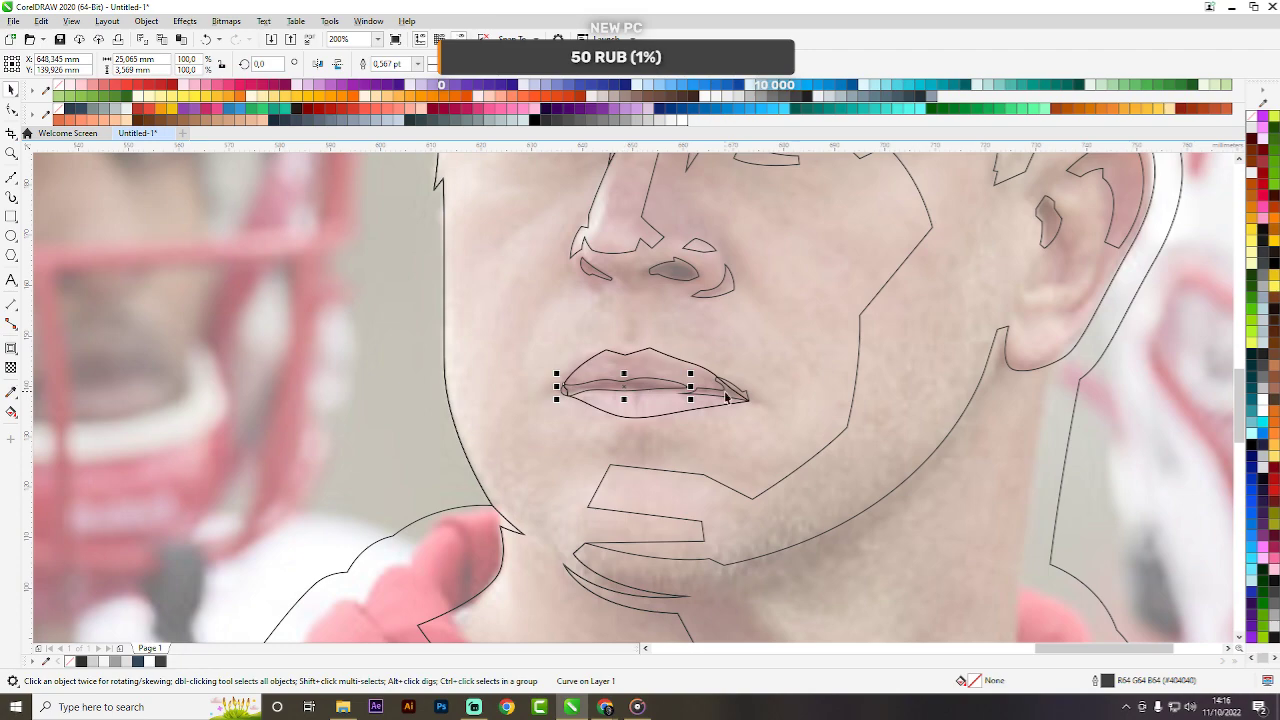
{"action": "scroll", "coordinate": [723, 394], "scroll_direction": "up", "scroll_amount": 2}
{"action": "left_click", "coordinate": [794, 390], "text": "shift"}
{"action": "scroll", "coordinate": [761, 380], "scroll_direction": "down", "scroll_amount": 6}
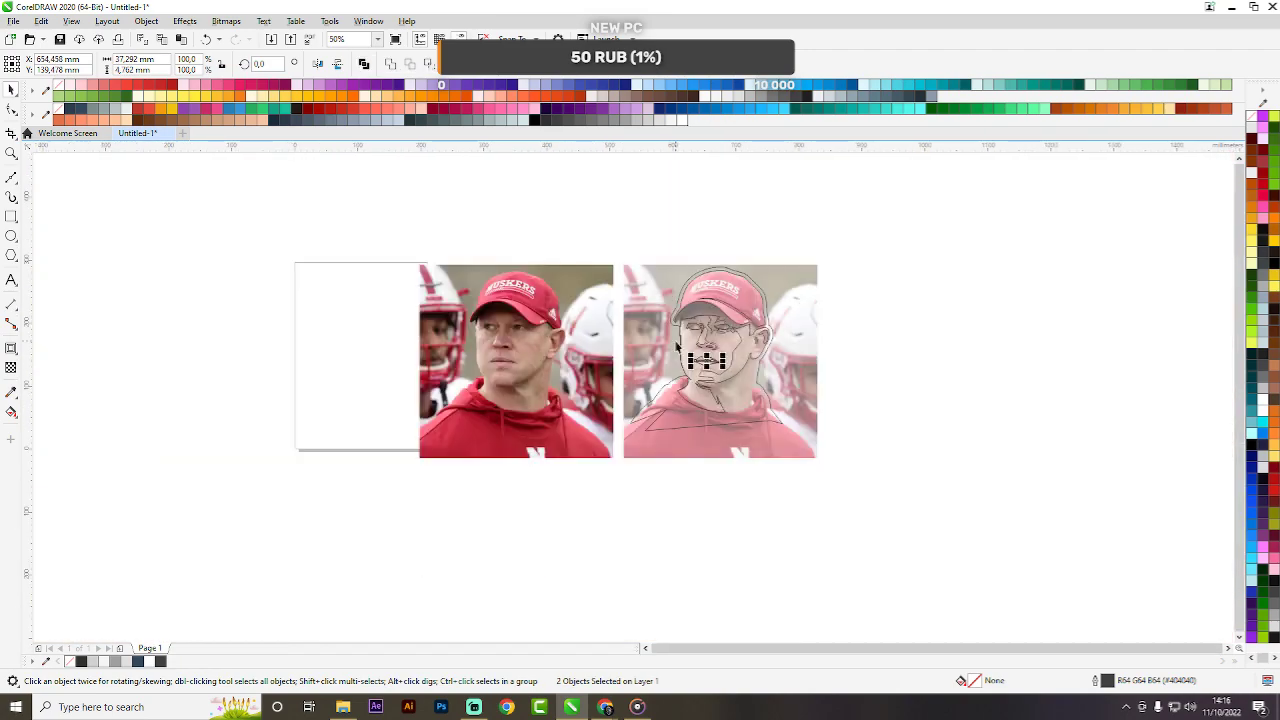
Fill the traced shapes inside the outer silhouette with mid grey (#A0A0A0) and recolour the lit face and neck area a lighter grey.
{"action": "left_click", "coordinate": [749, 353]}
{"action": "scroll", "coordinate": [749, 353], "scroll_direction": "up", "scroll_amount": 3}
{"action": "scroll", "coordinate": [755, 326], "scroll_direction": "down", "scroll_amount": 2}
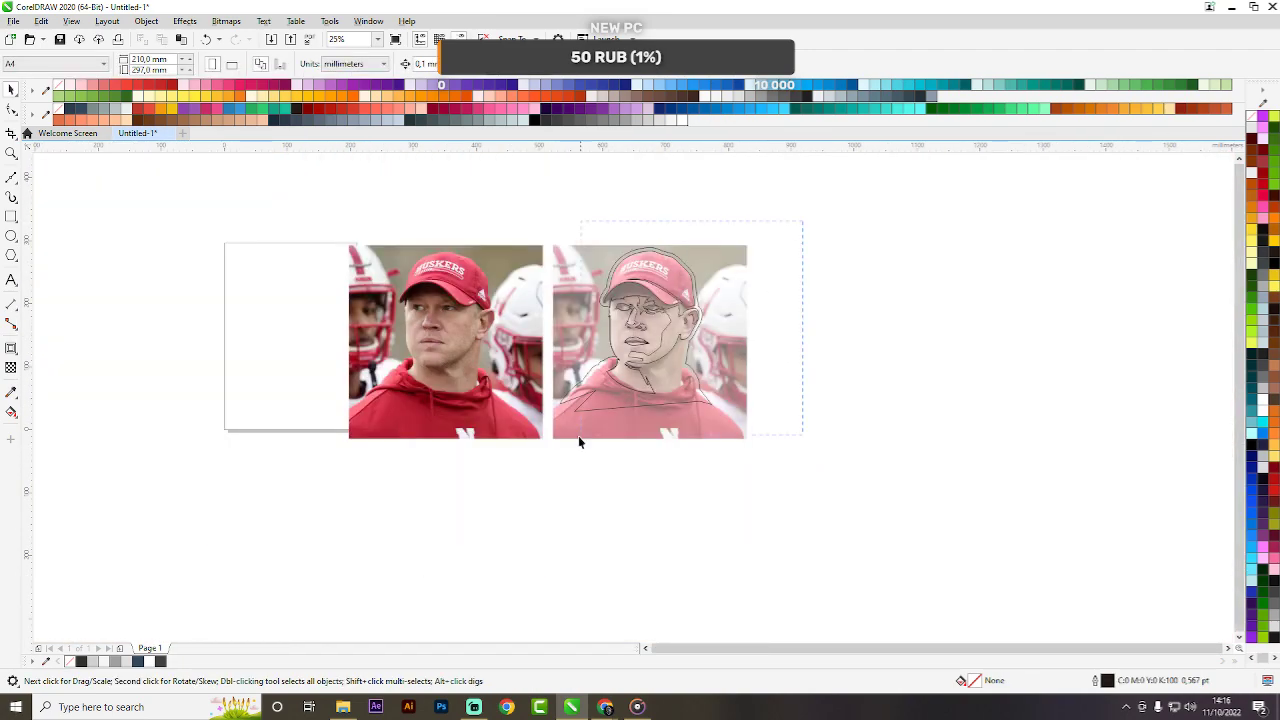
{"action": "left_click_drag", "start_coordinate": [578, 437], "coordinate": [579, 437]}
{"action": "scroll", "coordinate": [652, 330], "scroll_direction": "up", "scroll_amount": 2}
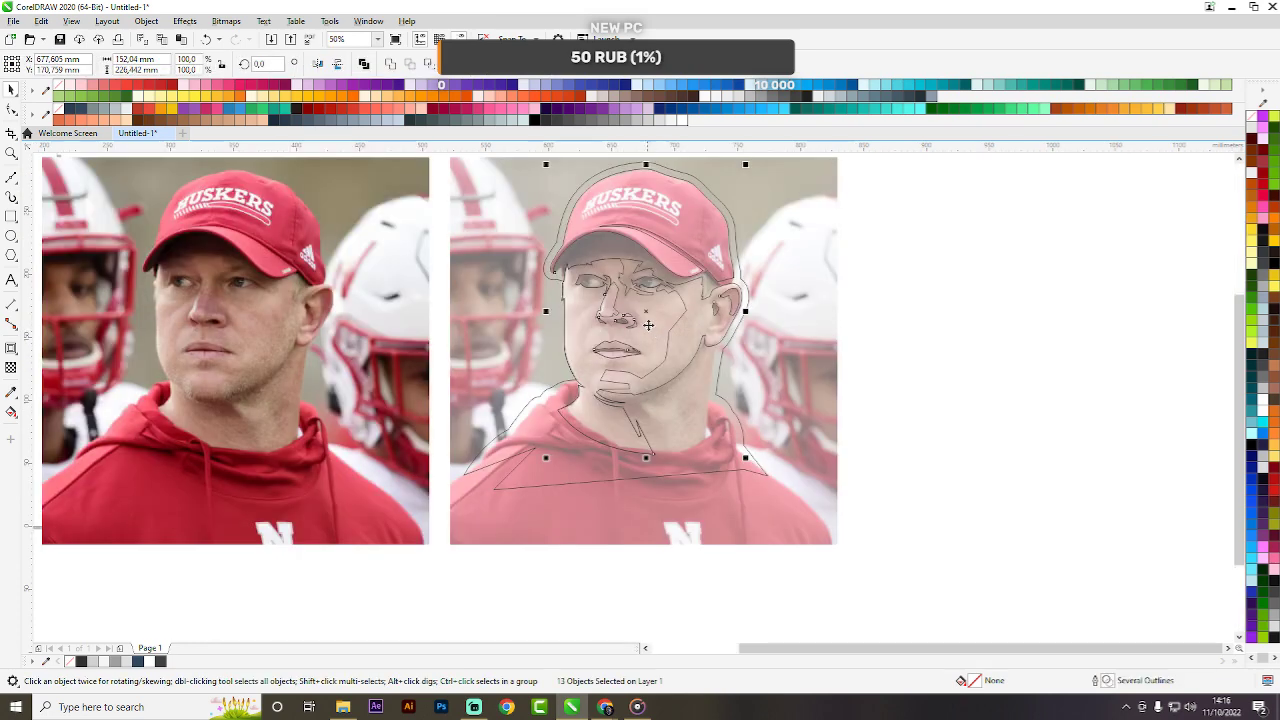
{"action": "key", "text": "ctrl+l"}
{"action": "scroll", "coordinate": [653, 255], "scroll_direction": "up", "scroll_amount": 2}
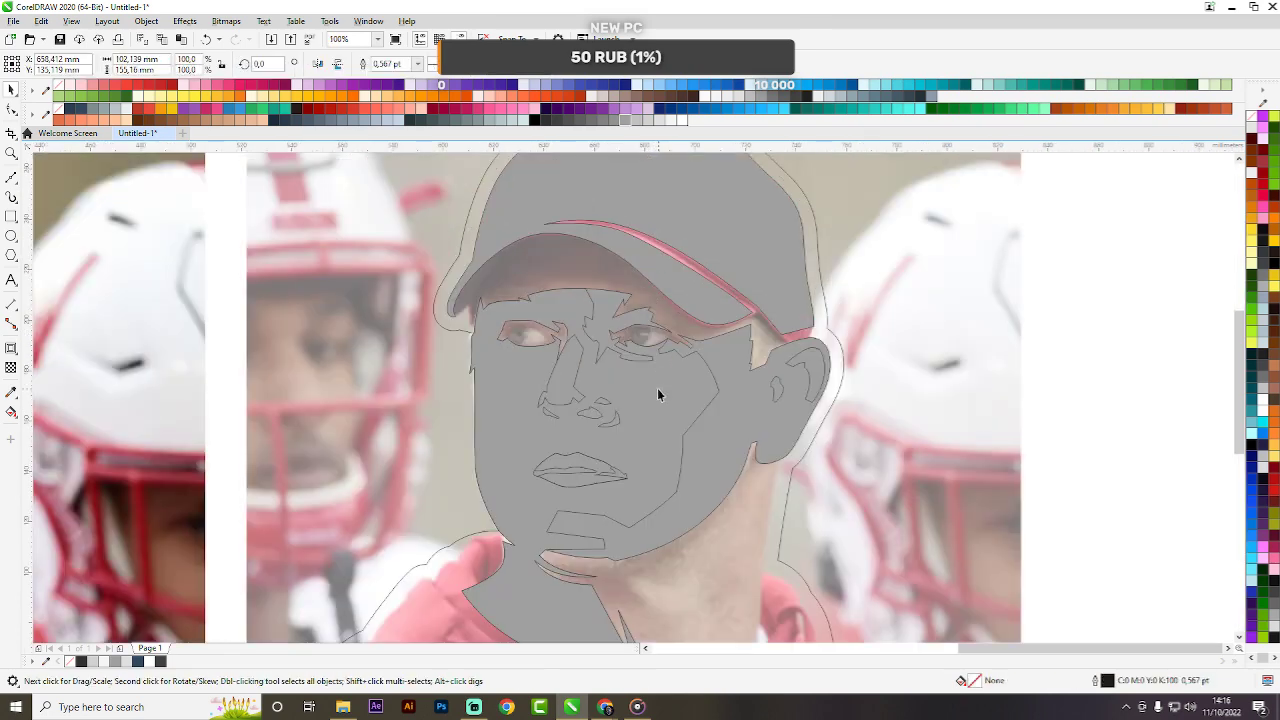
{"action": "left_click", "coordinate": [650, 120]}
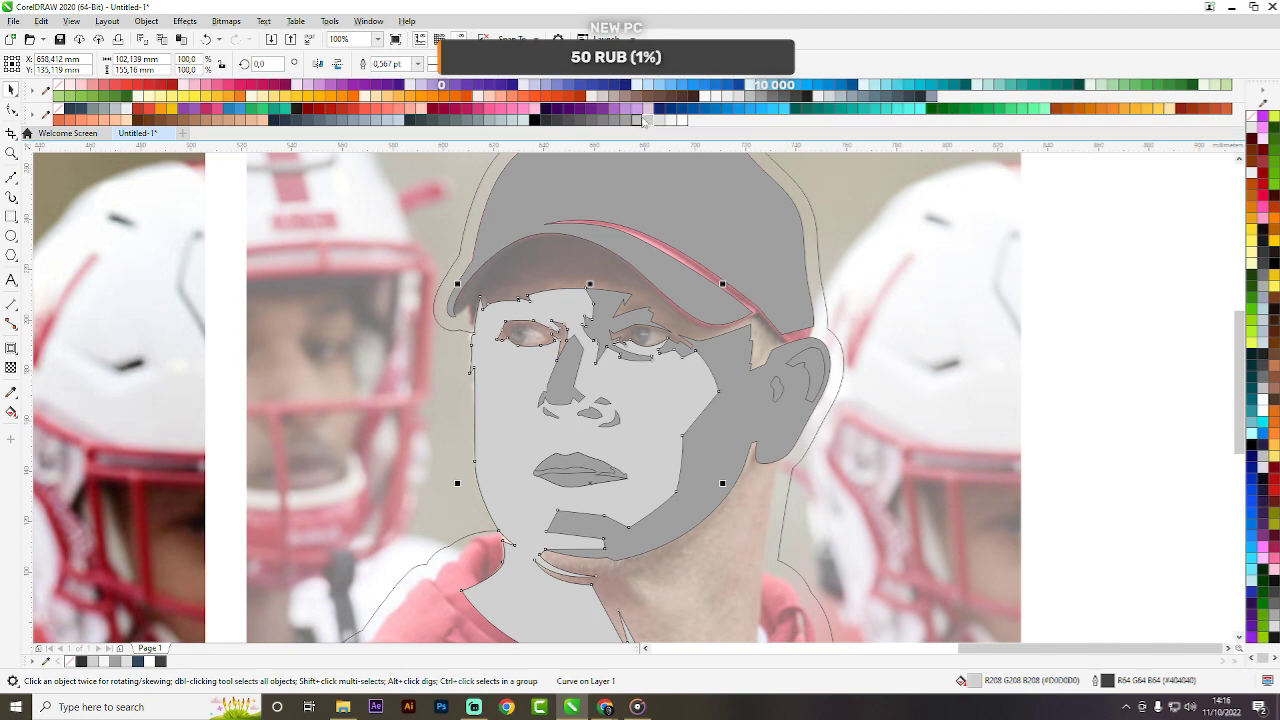
{"action": "left_click", "coordinate": [645, 120]}
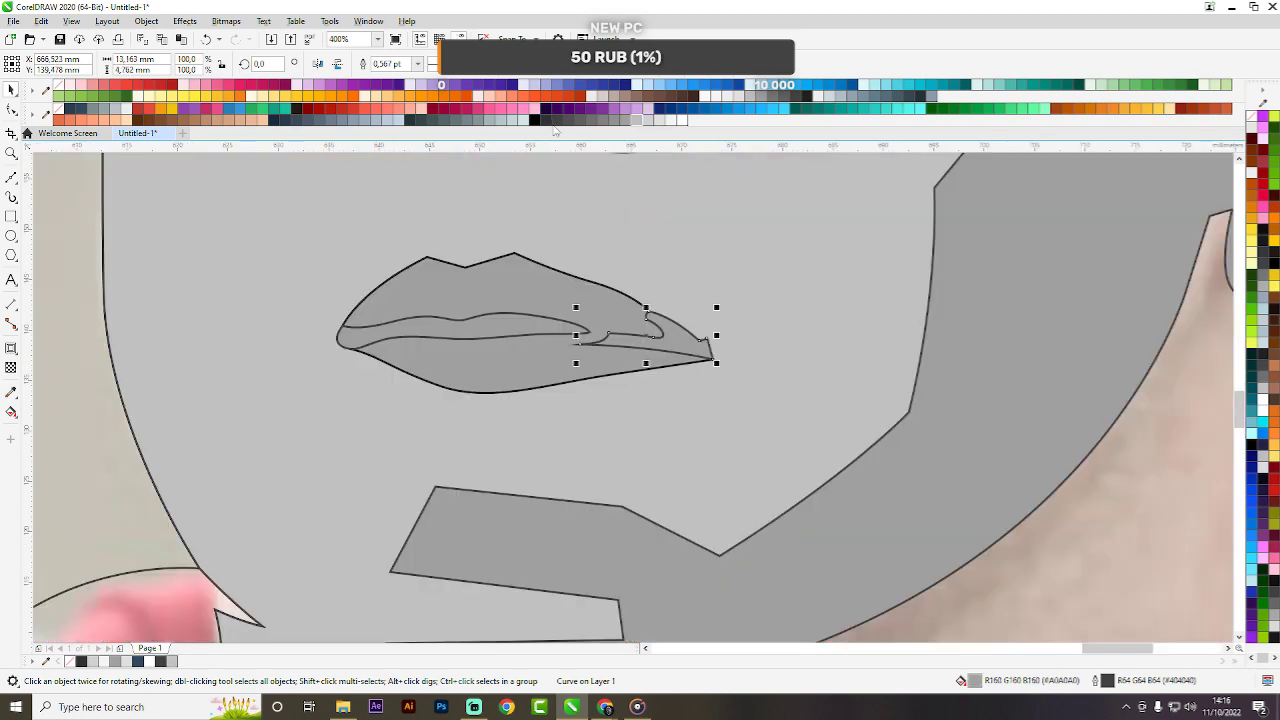
Fill both mouth-line shapes with dark grey (#303030).
{"action": "left_click", "coordinate": [546, 120]}
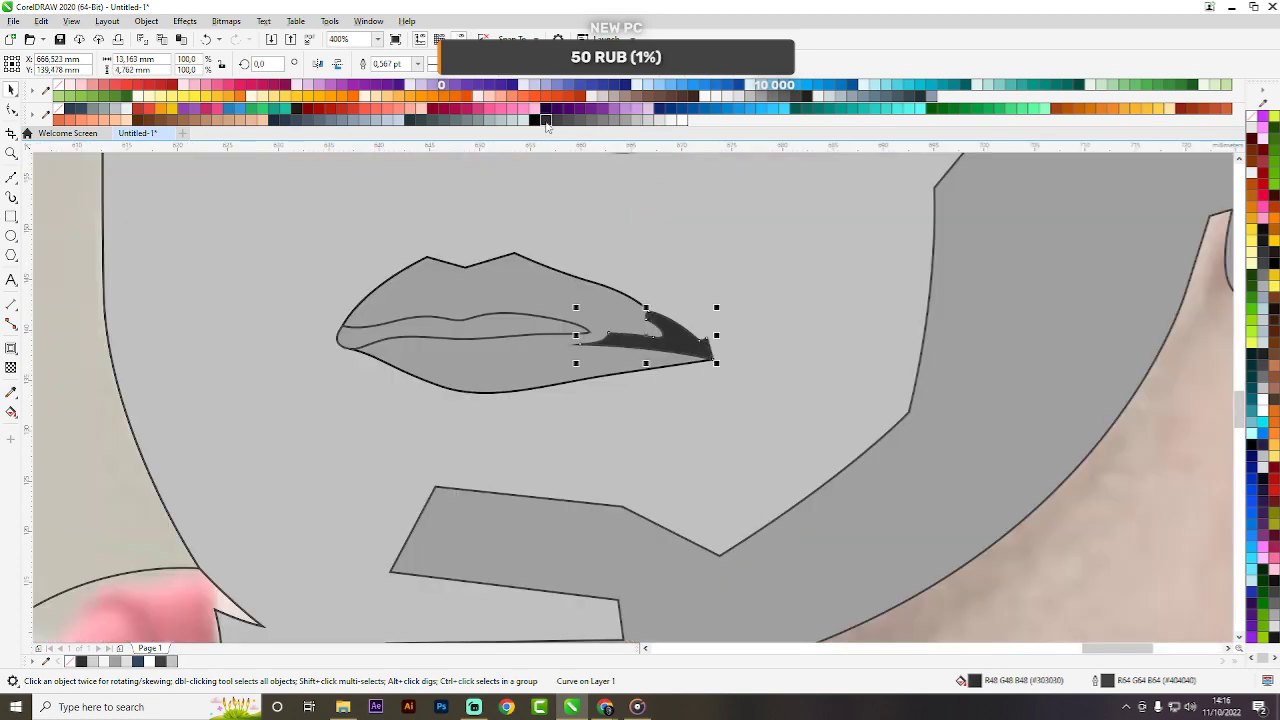
{"action": "left_click", "coordinate": [450, 319]}
{"action": "key", "text": "ctrl+r"}
{"action": "scroll", "coordinate": [521, 405], "scroll_direction": "down", "scroll_amount": 3}
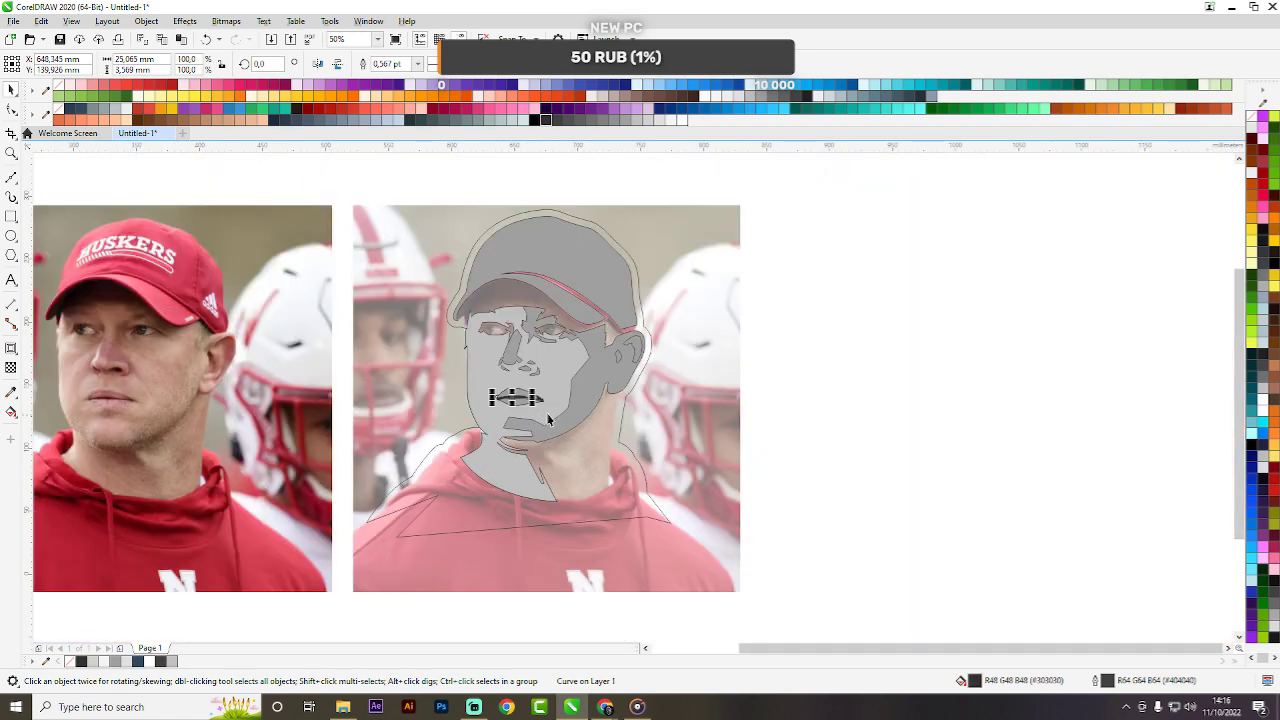
Fill the outer silhouette and the two inner-ear shapes with dark grey (#303030).
{"action": "scroll", "coordinate": [586, 328], "scroll_direction": "up", "scroll_amount": 1}
{"action": "left_click", "coordinate": [556, 322]}
{"action": "key", "text": "ctrl+r"}
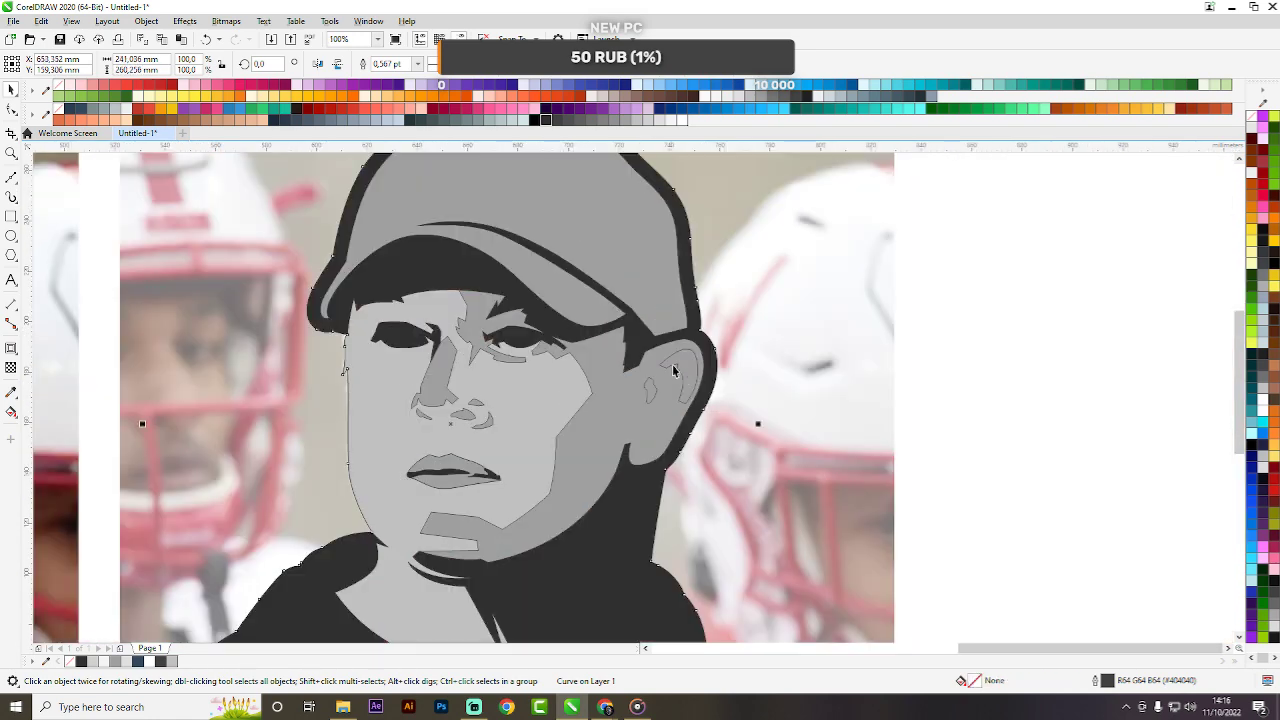
{"action": "left_click", "coordinate": [683, 372]}
{"action": "key", "text": "ctrl+r"}
{"action": "left_click", "coordinate": [649, 395]}
{"action": "key", "text": "ctrl+r"}
Fill the four small nostril and nose-wing shapes with dark grey (#303030).
{"action": "scroll", "coordinate": [470, 420], "scroll_direction": "up", "scroll_amount": 2}
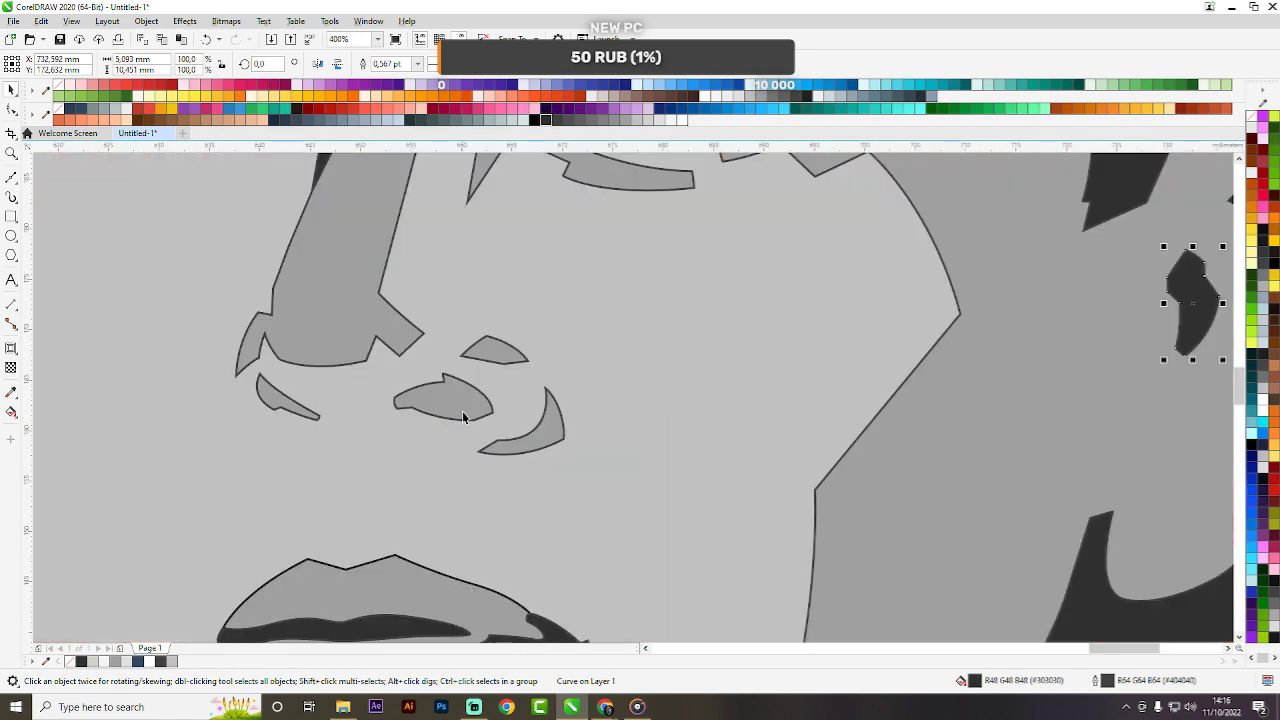
{"action": "left_click", "coordinate": [463, 413]}
{"action": "key", "text": "ctrl+r"}
{"action": "left_click", "coordinate": [293, 408]}
{"action": "key", "text": "ctrl+r"}
{"action": "left_click", "coordinate": [500, 350]}
{"action": "left_click", "coordinate": [552, 425]}
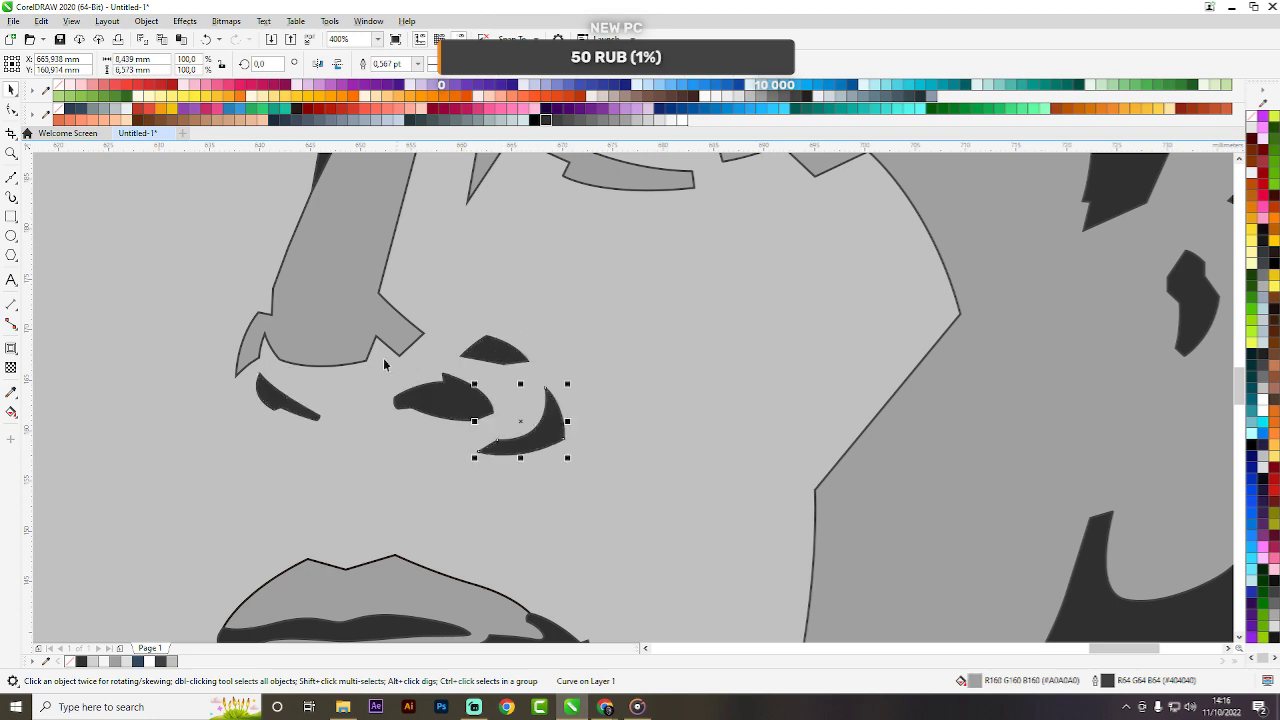
Recolour the nose shape near-white (#F4F4F4) as a highlight and deselect it.
{"action": "left_click", "coordinate": [399, 256]}
{"action": "left_click", "coordinate": [679, 121]}
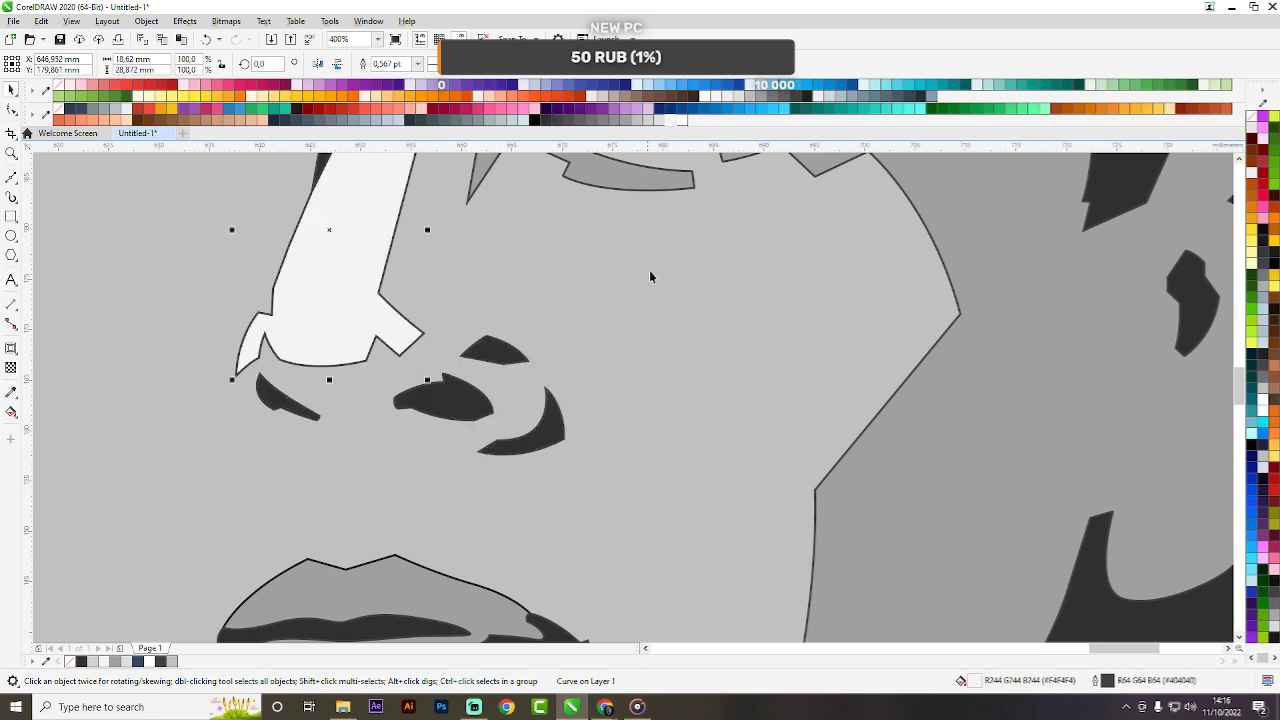
{"action": "scroll", "coordinate": [672, 310], "scroll_direction": "down", "scroll_amount": 4}
{"action": "left_click", "coordinate": [856, 217]}
{"action": "scroll", "coordinate": [851, 208], "scroll_direction": "up", "scroll_amount": 2}
{"action": "scroll", "coordinate": [847, 197], "scroll_direction": "down", "scroll_amount": 1}
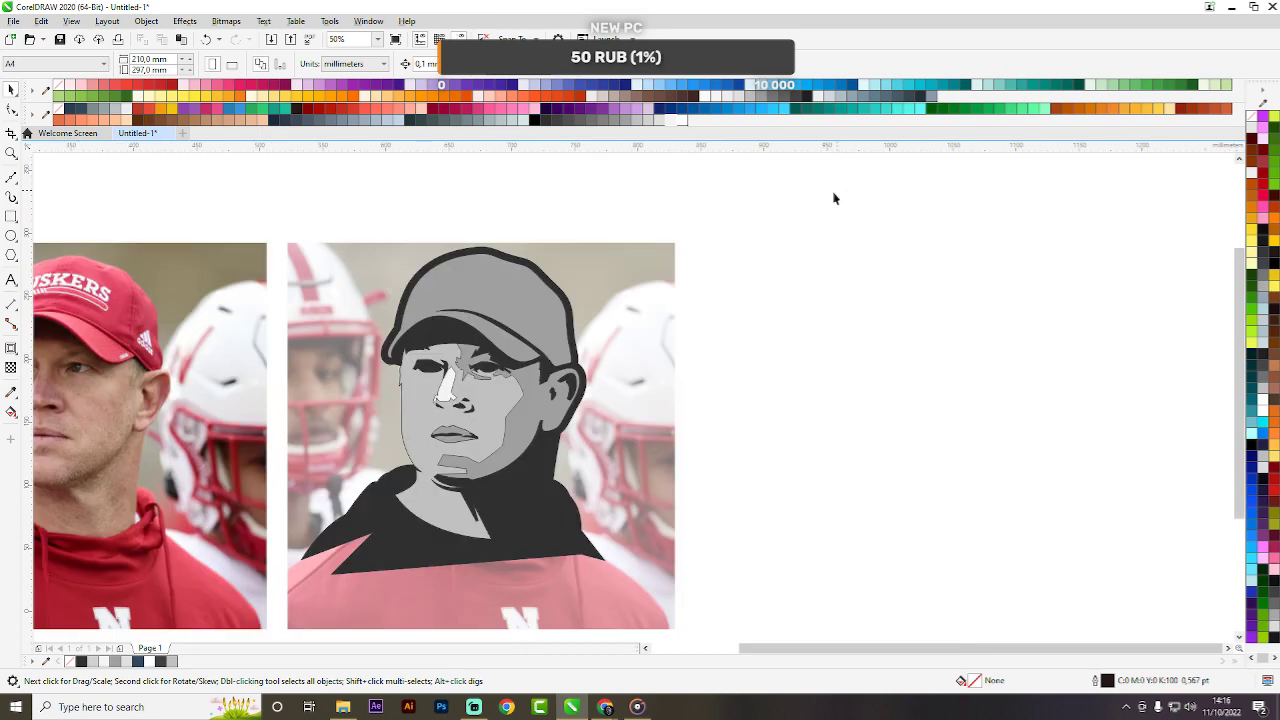
Select all the traced portrait shapes together and remove their outlines.
{"action": "left_click_drag", "start_coordinate": [834, 197], "coordinate": [188, 650]}
{"action": "right_click", "coordinate": [58, 85]}
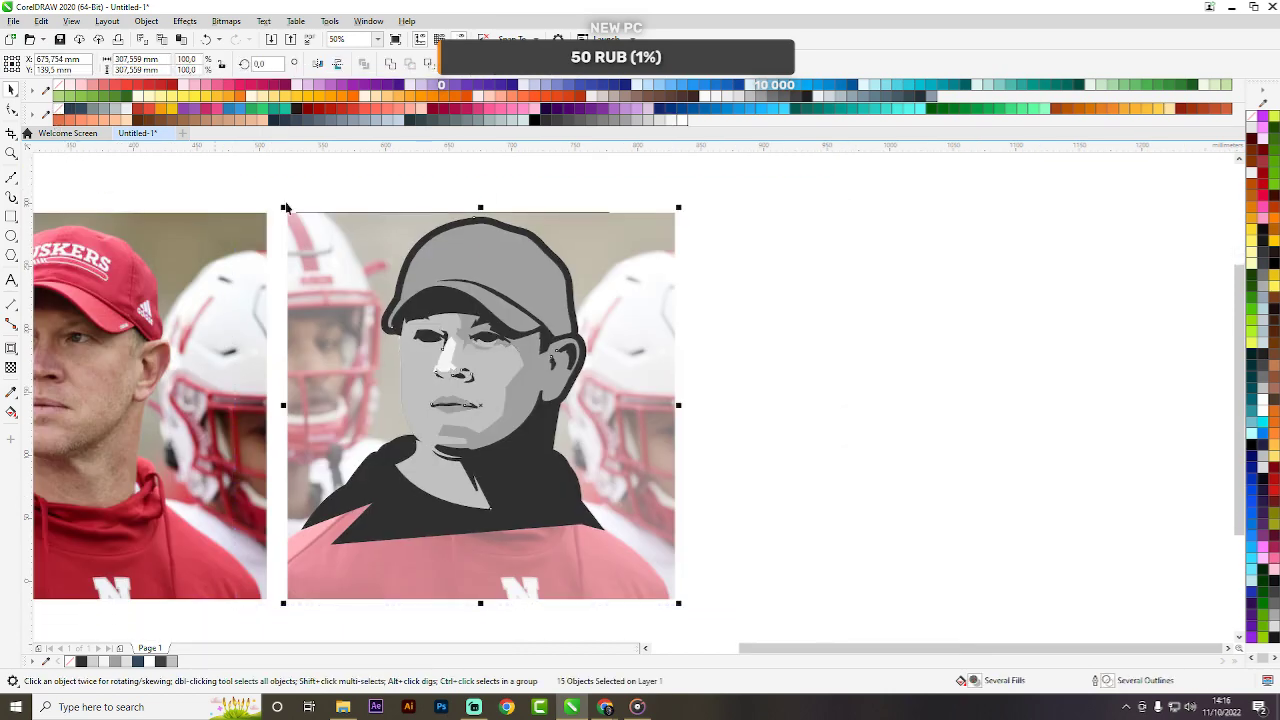
{"action": "scroll", "coordinate": [832, 363], "scroll_direction": "down", "scroll_amount": 2}
{"action": "left_click", "coordinate": [834, 363]}
{"action": "scroll", "coordinate": [752, 351], "scroll_direction": "up", "scroll_amount": 2}
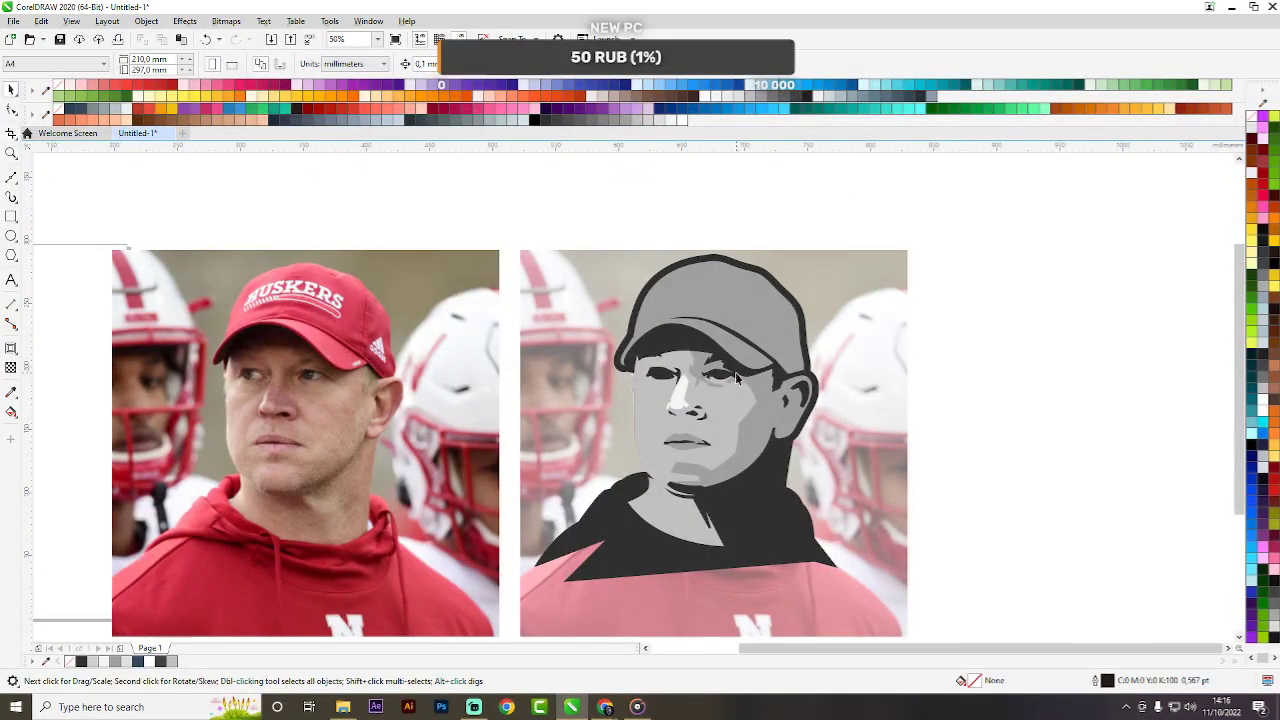
{"action": "scroll", "coordinate": [688, 370], "scroll_direction": "up", "scroll_amount": 2}
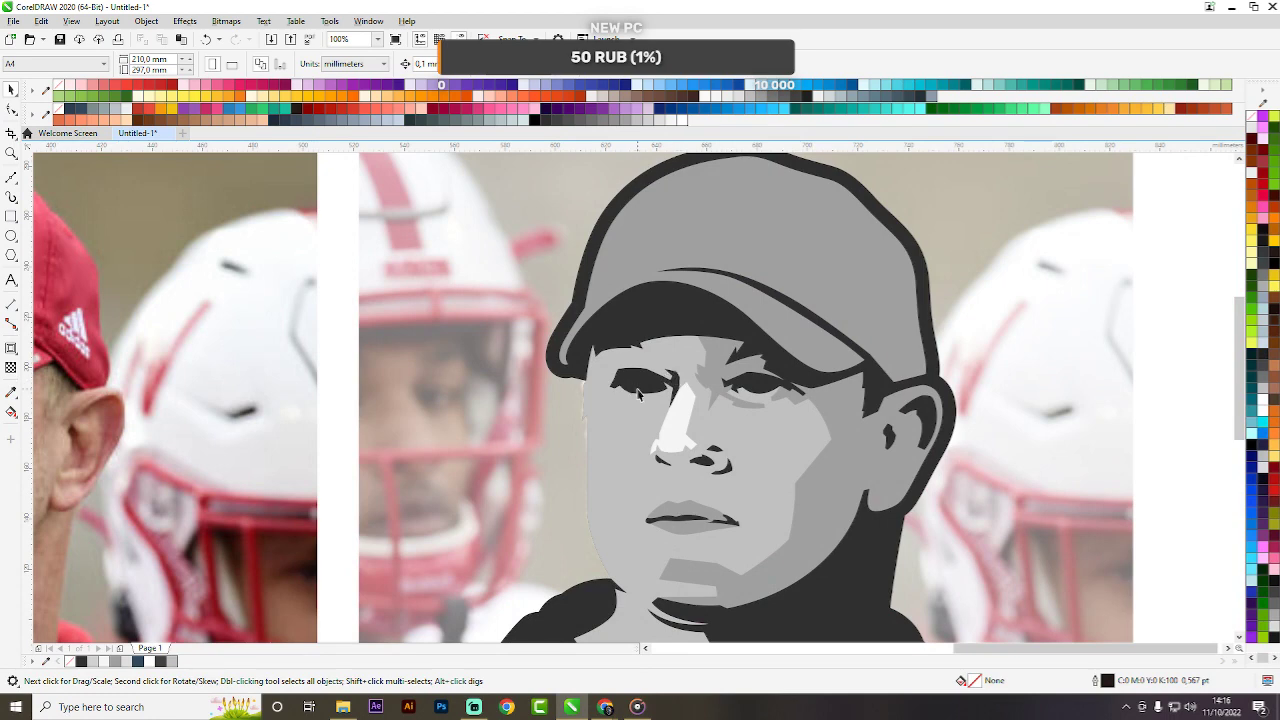
Start a Bézier outline at the left-hand nose wing and run it up beside the nose highlight.
{"action": "scroll", "coordinate": [646, 433], "scroll_direction": "up", "scroll_amount": 2}
{"action": "key", "text": "F5"}
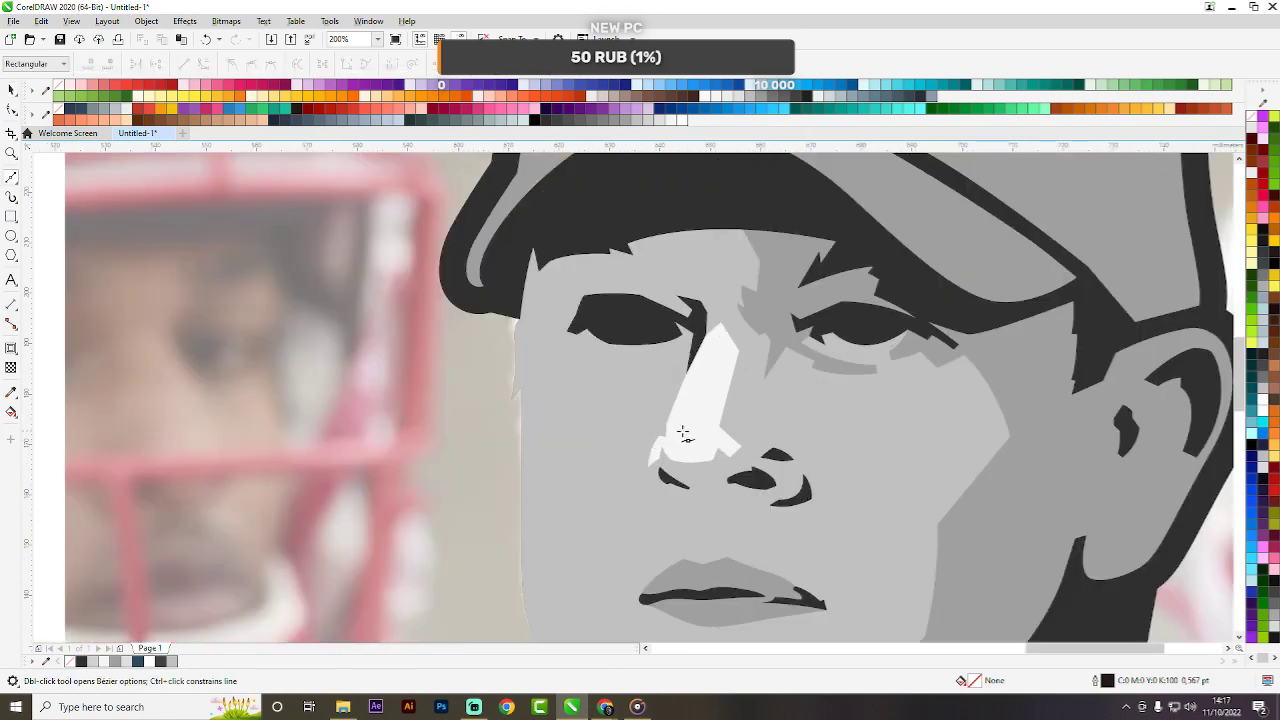
{"action": "scroll", "coordinate": [652, 430], "scroll_direction": "up", "scroll_amount": 2}
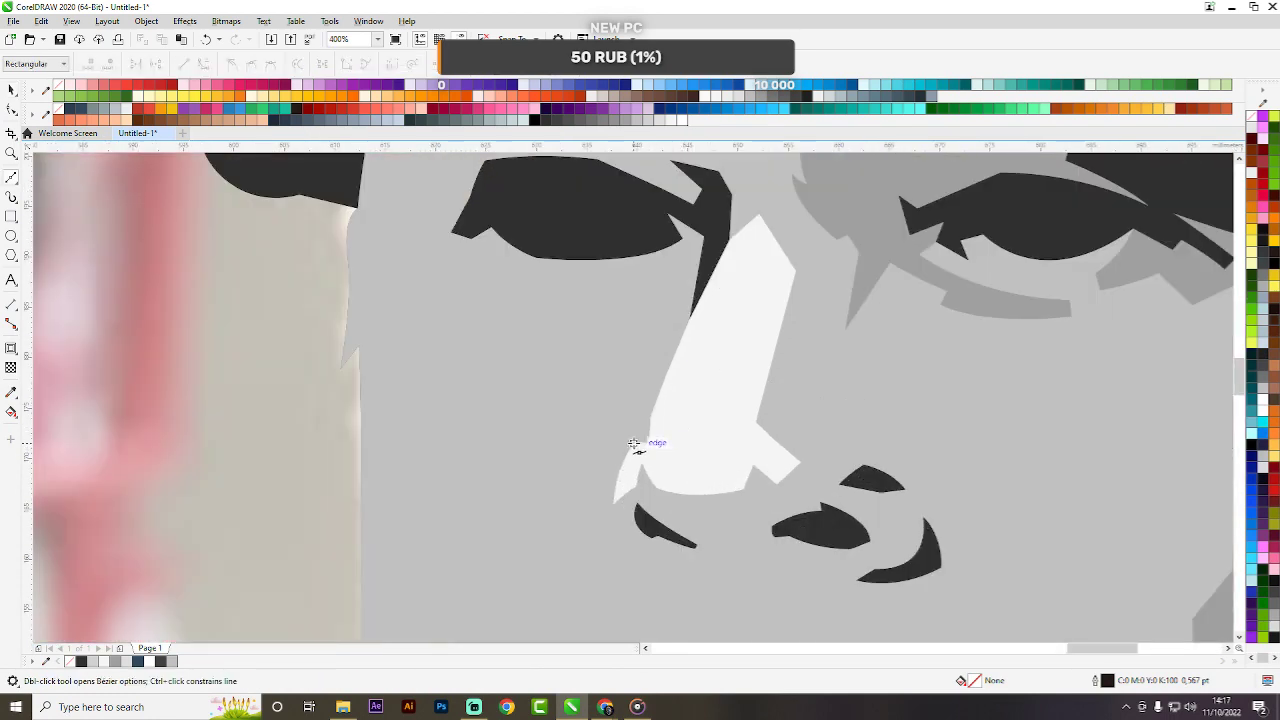
{"action": "scroll", "coordinate": [633, 443], "scroll_direction": "up", "scroll_amount": 1}
{"action": "left_click", "coordinate": [630, 405]}
{"action": "left_click", "coordinate": [638, 466]}
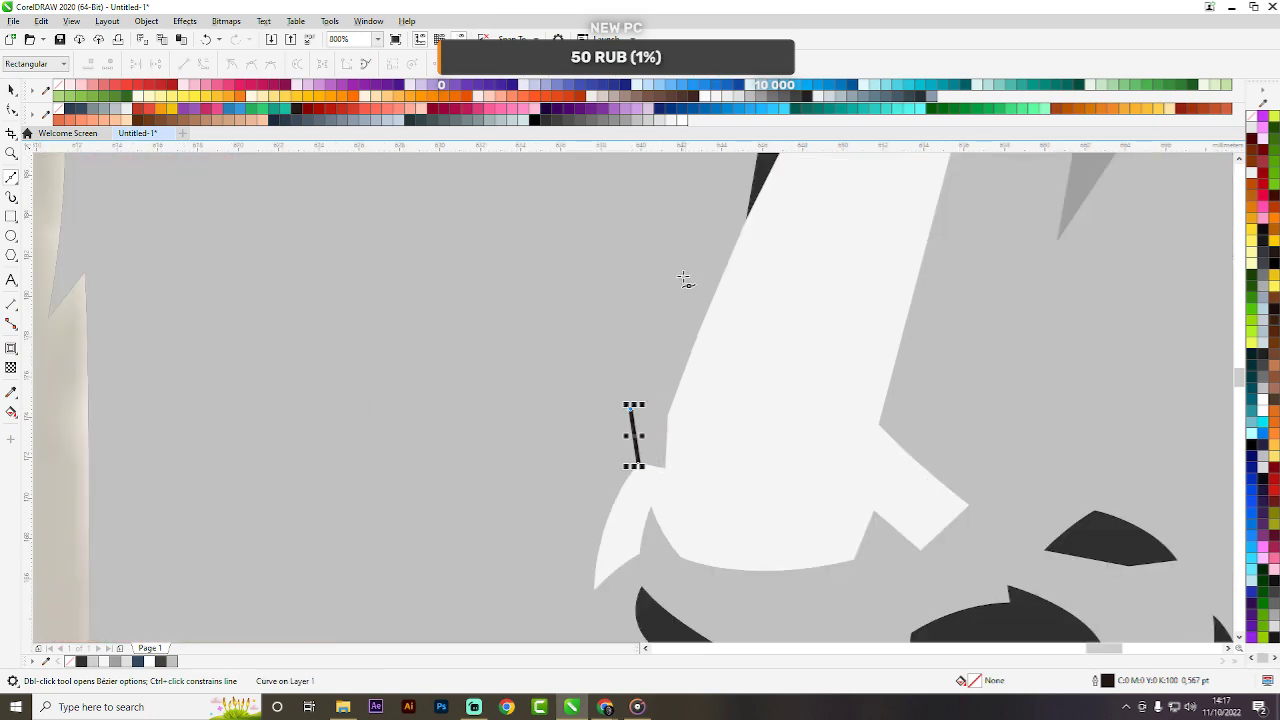
{"action": "left_click", "coordinate": [682, 248]}
{"action": "scroll", "coordinate": [682, 300], "scroll_direction": "down", "scroll_amount": 4}
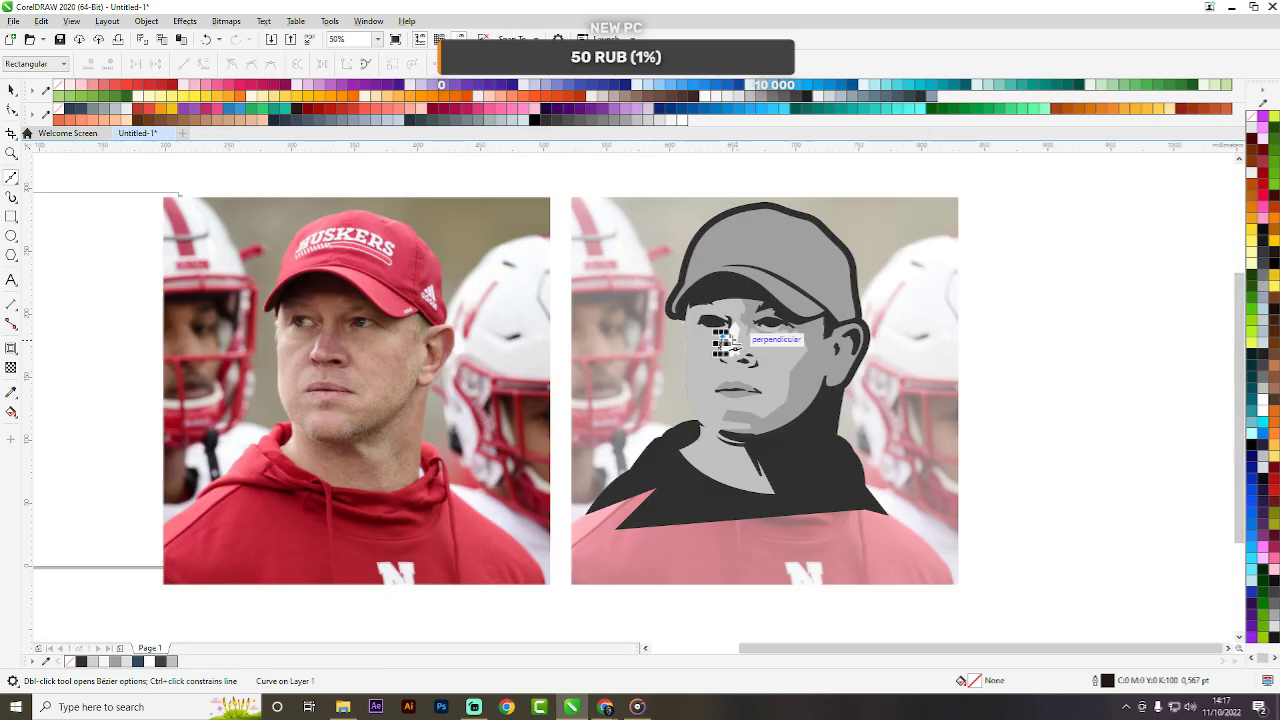
{"action": "scroll", "coordinate": [718, 350], "scroll_direction": "up", "scroll_amount": 2}
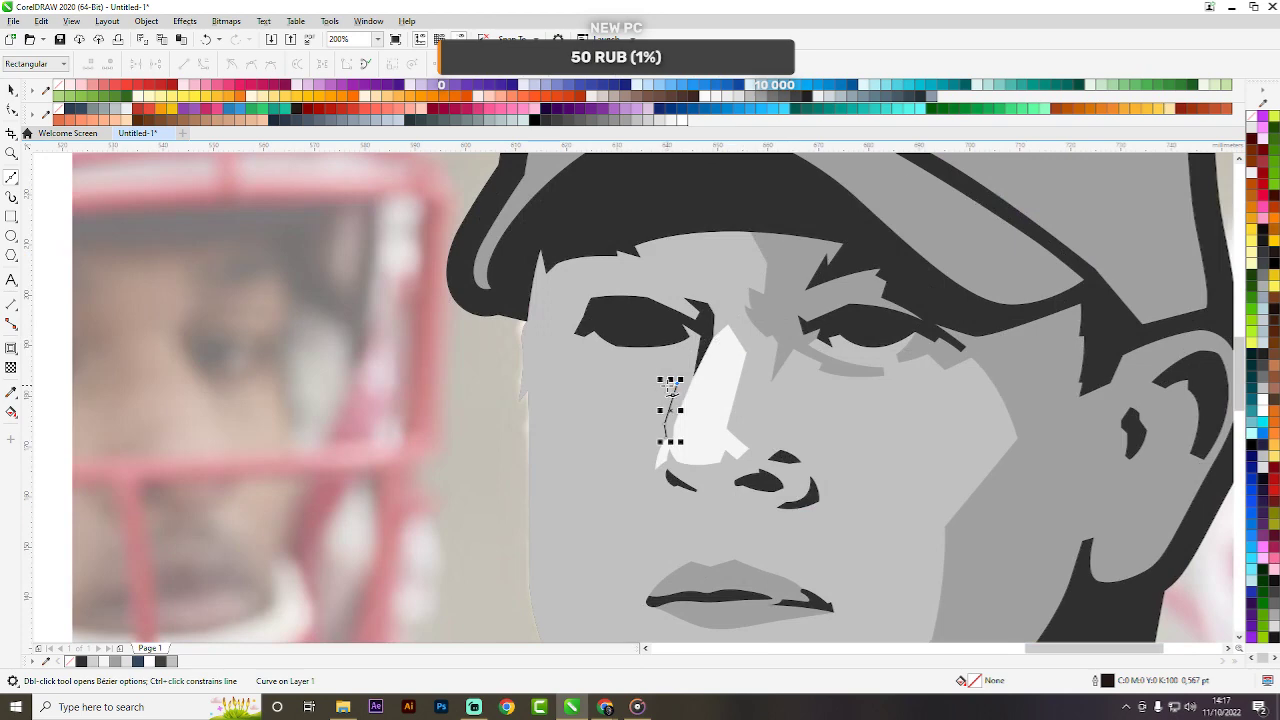
Extend the outline outward in a curve below the left-hand eye, then turn it back inward along the crease's upper edge.
{"action": "left_click", "coordinate": [669, 382]}
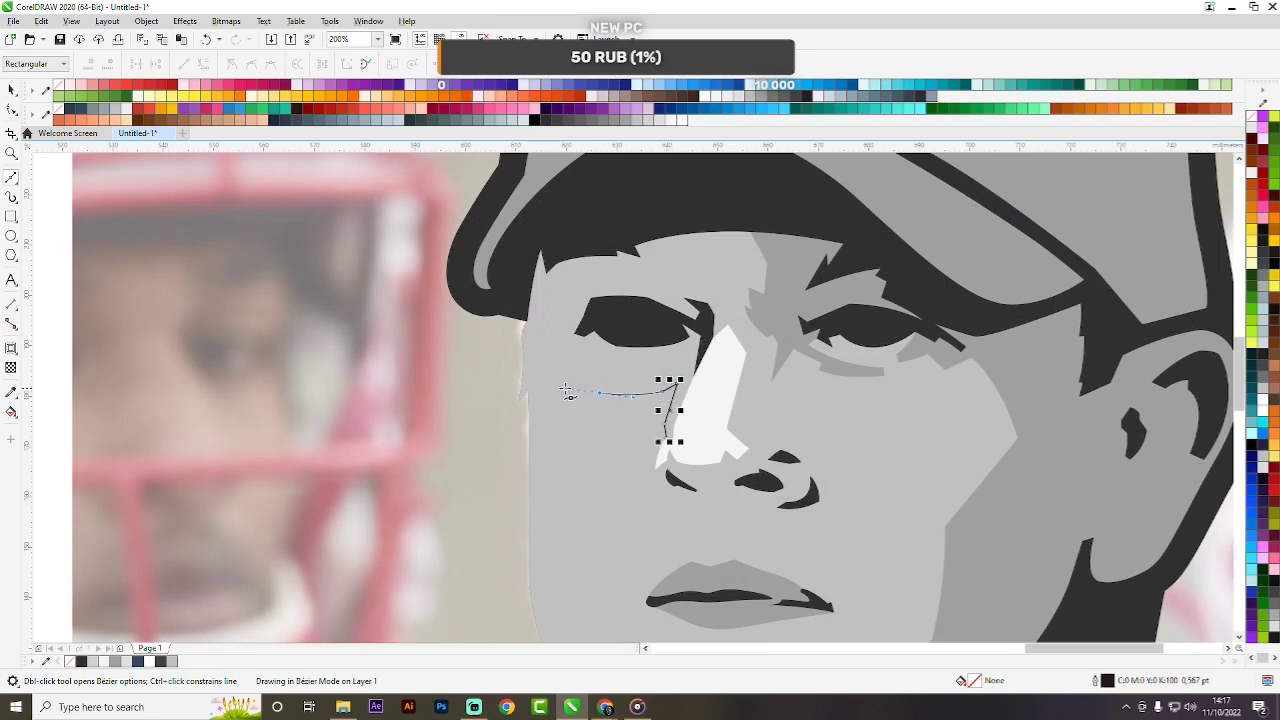
{"action": "left_click", "coordinate": [566, 390]}
{"action": "scroll", "coordinate": [566, 390], "scroll_direction": "down", "scroll_amount": 2}
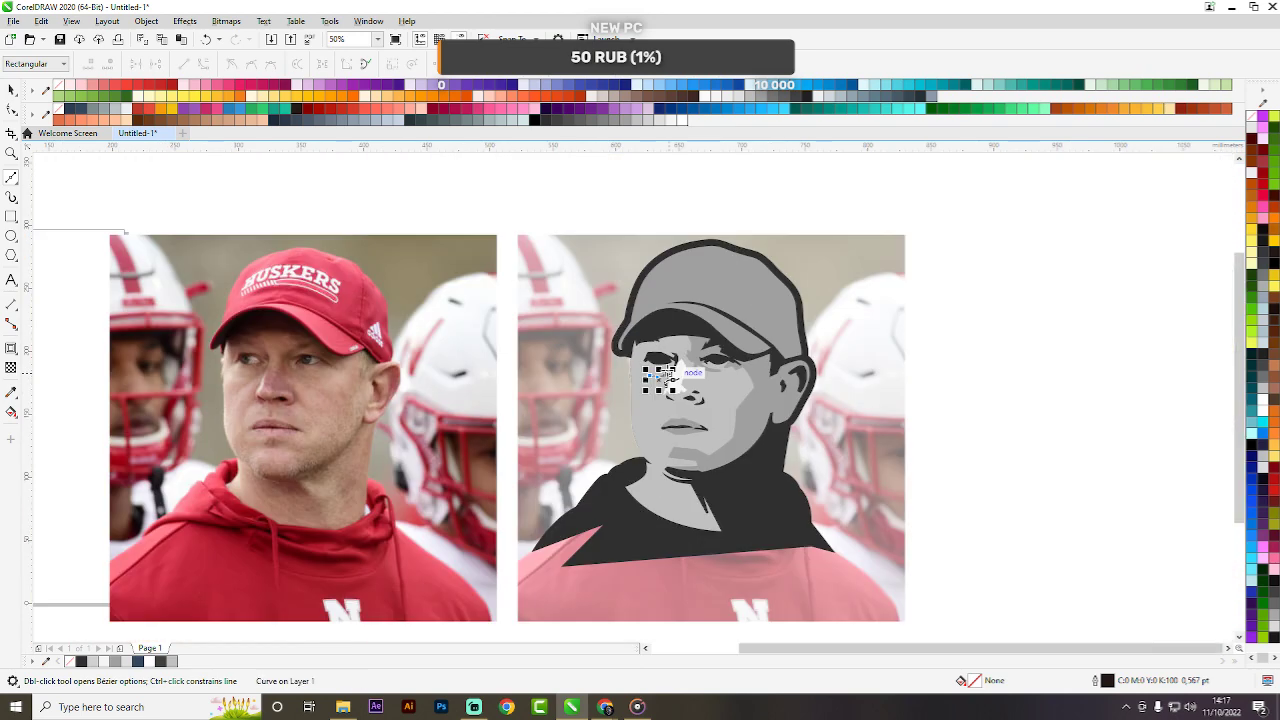
{"action": "scroll", "coordinate": [667, 378], "scroll_direction": "up", "scroll_amount": 3}
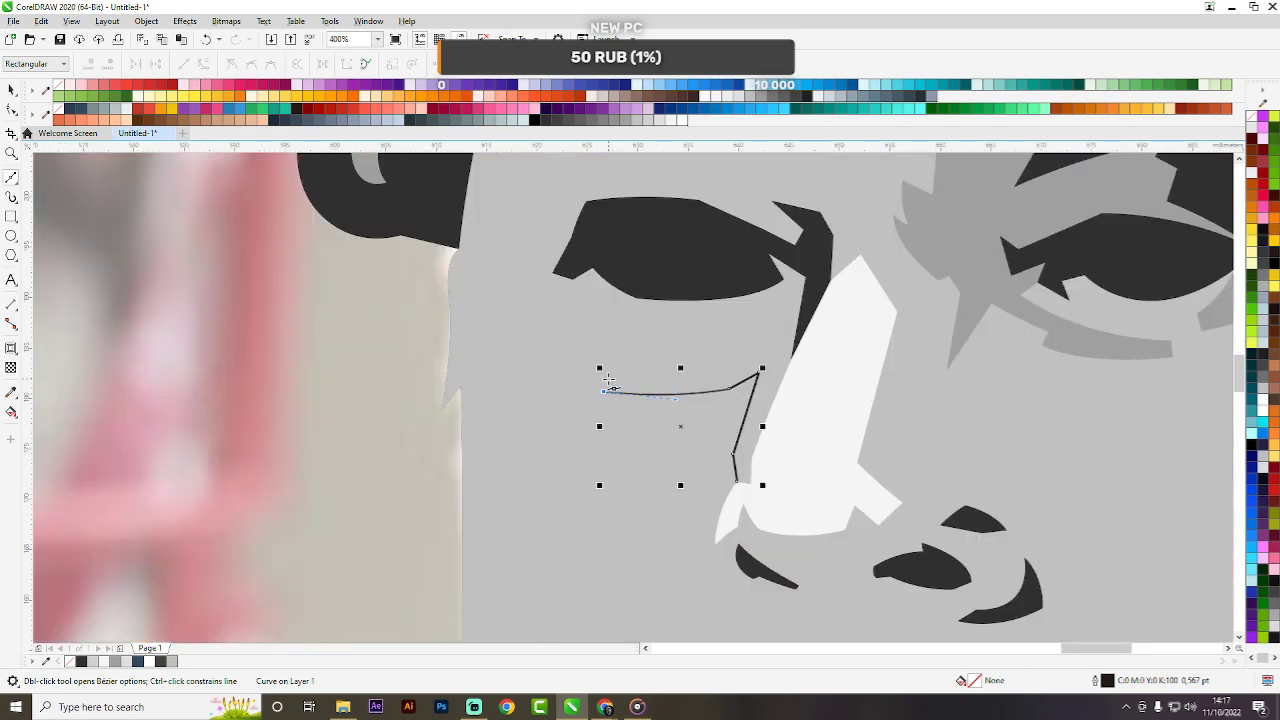
{"action": "left_click", "coordinate": [608, 379]}
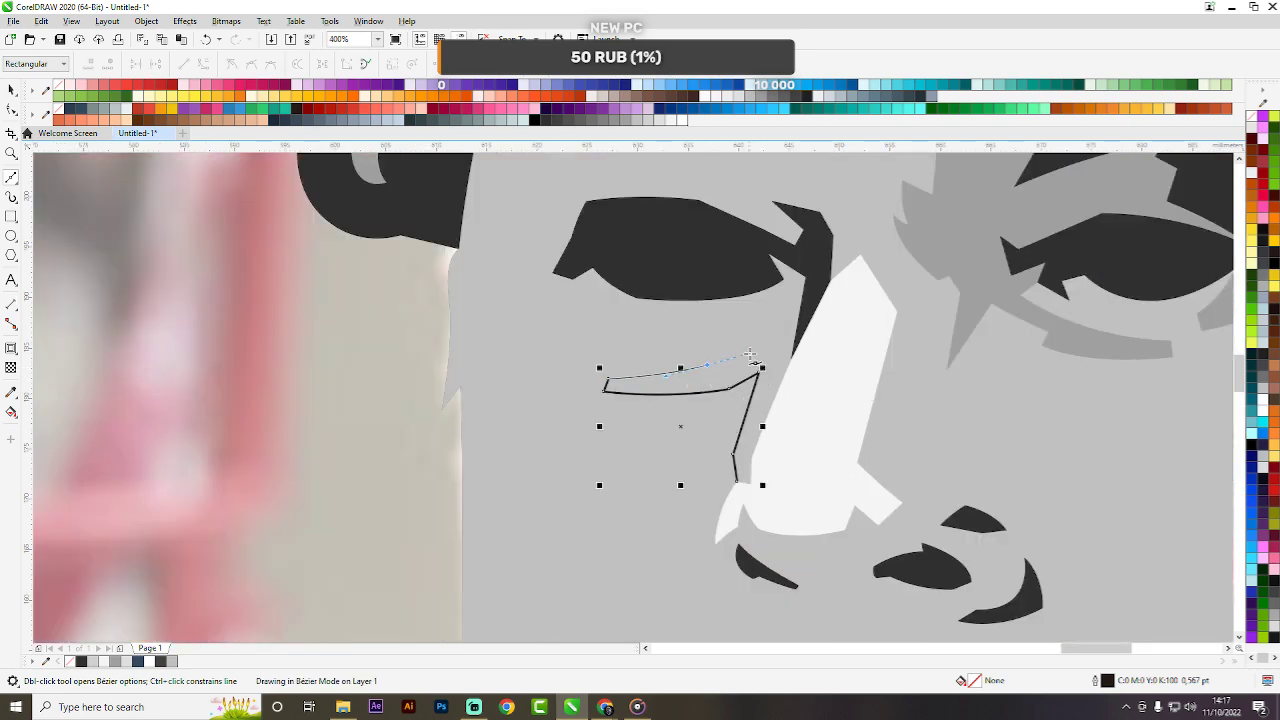
{"action": "scroll", "coordinate": [707, 369], "scroll_direction": "down", "scroll_amount": 2}
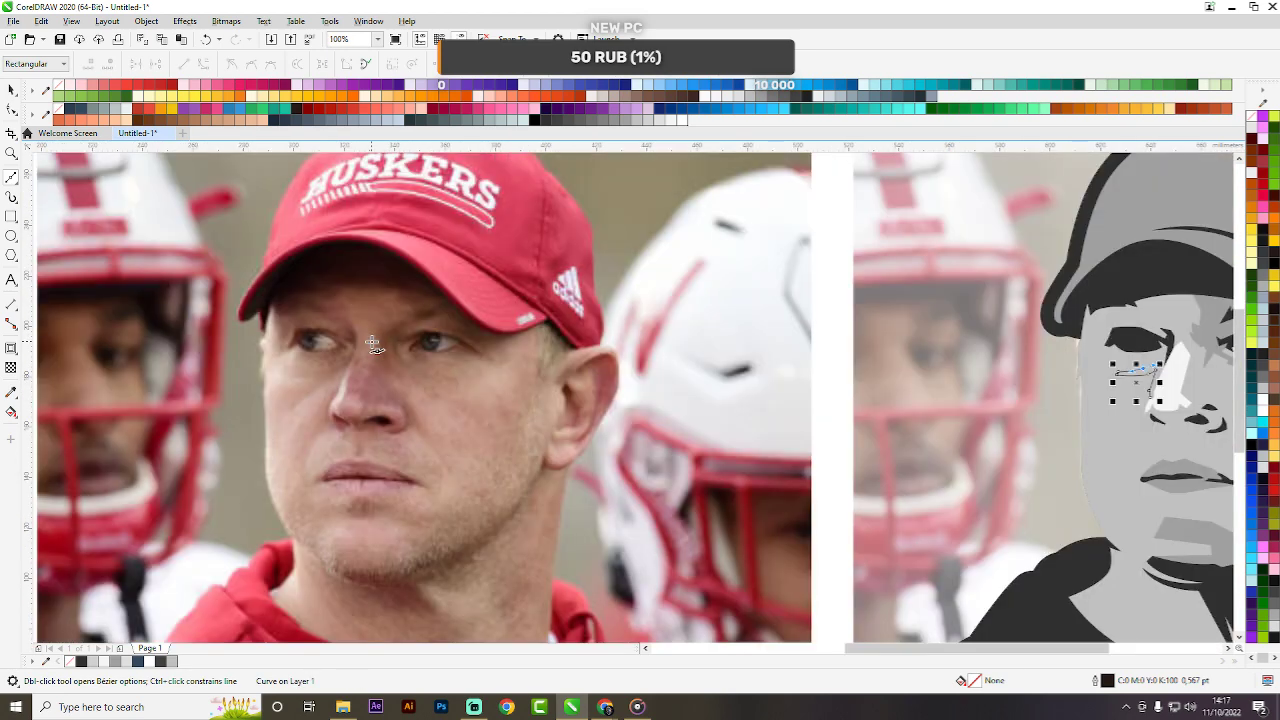
{"action": "scroll", "coordinate": [373, 344], "scroll_direction": "down", "scroll_amount": 1}
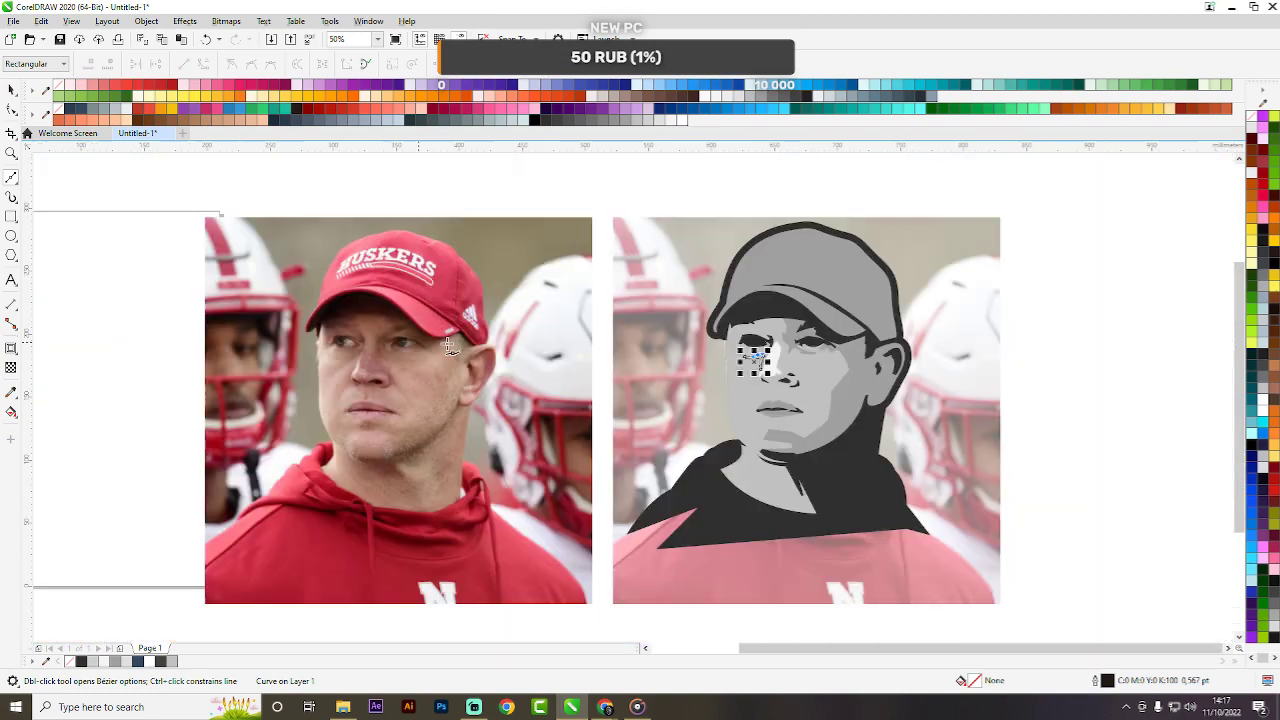
{"action": "scroll", "coordinate": [740, 360], "scroll_direction": "up", "scroll_amount": 3}
{"action": "left_click", "coordinate": [738, 358]}
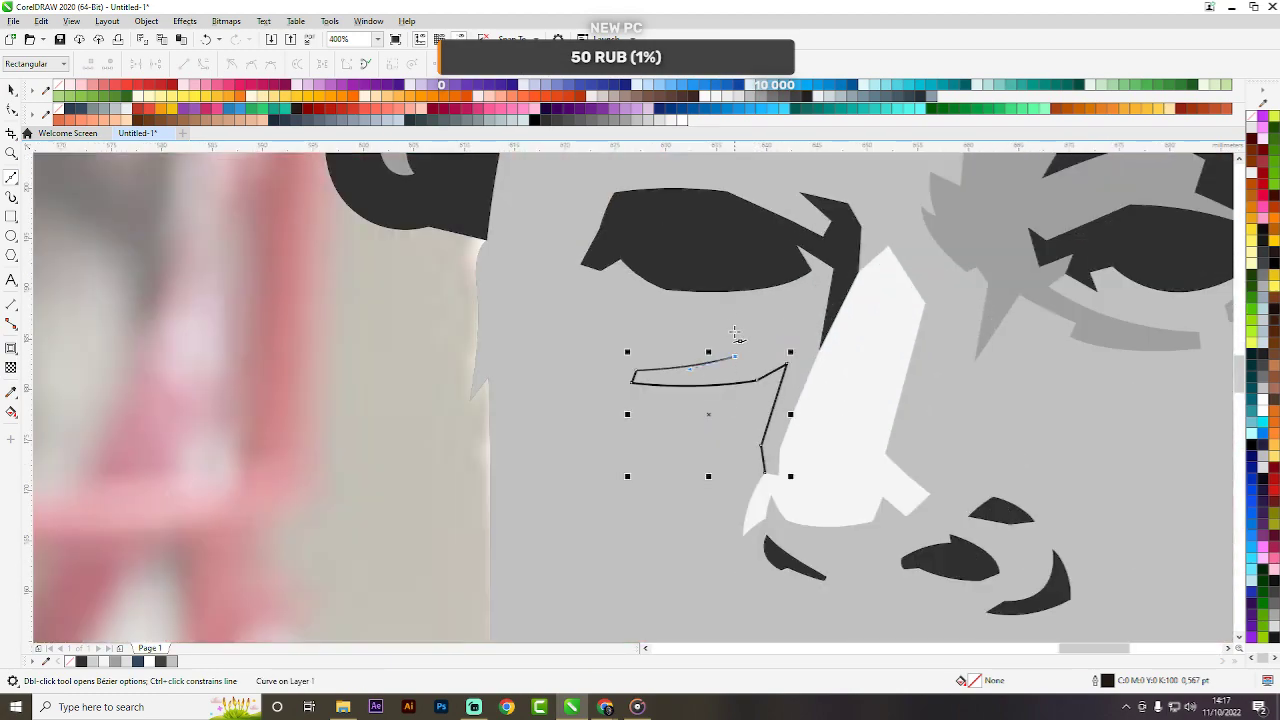
{"action": "left_click_drag", "start_coordinate": [737, 323], "coordinate": [735, 291]}
{"action": "scroll", "coordinate": [773, 340], "scroll_direction": "down", "scroll_amount": 3}
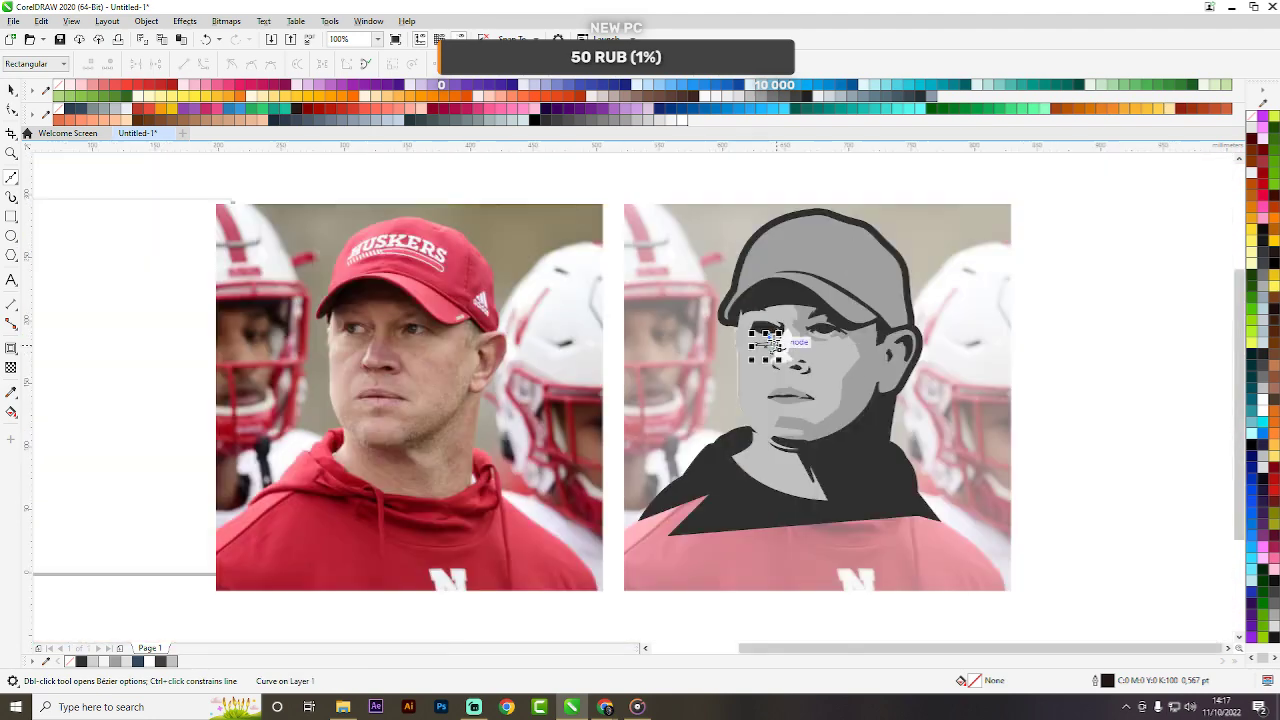
{"action": "scroll", "coordinate": [688, 332], "scroll_direction": "up", "scroll_amount": 2}
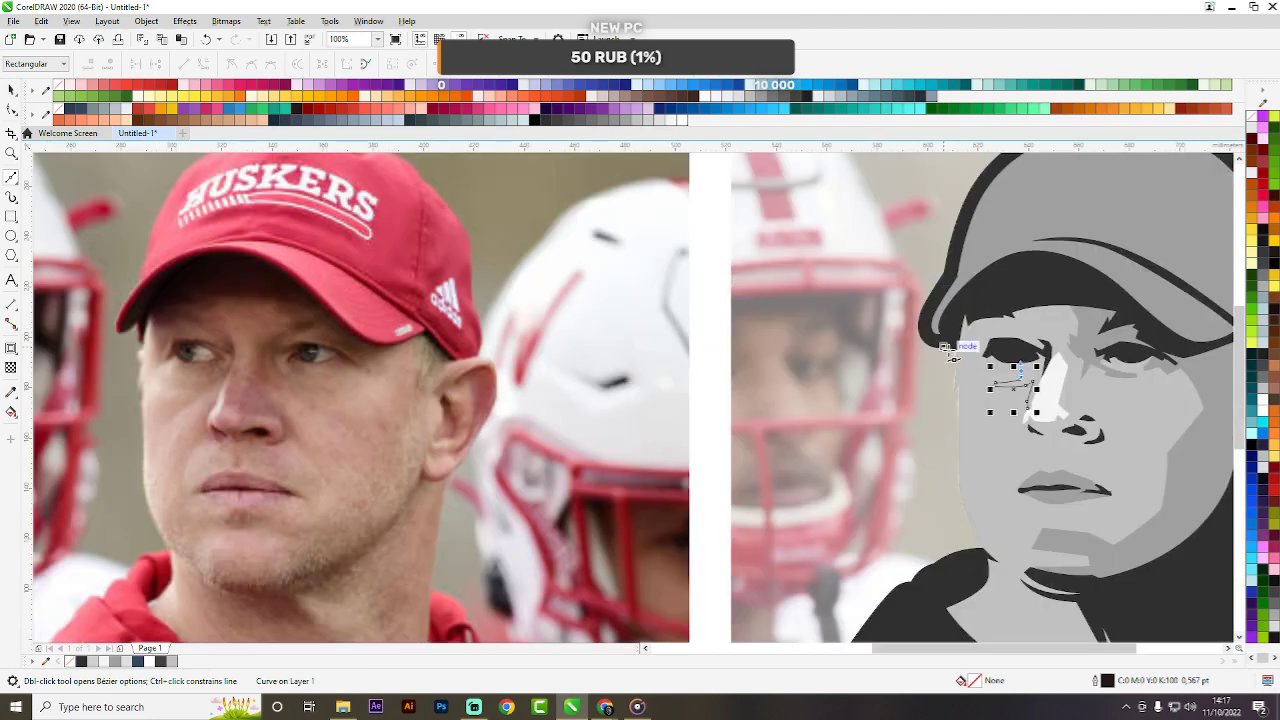
{"action": "scroll", "coordinate": [1043, 355], "scroll_direction": "up", "scroll_amount": 2}
{"action": "key", "text": "ctrl+z"}
Add a short upright segment at the crease's inner end and curve the outline outward beneath the left-hand eye.
{"action": "left_click", "coordinate": [956, 460]}
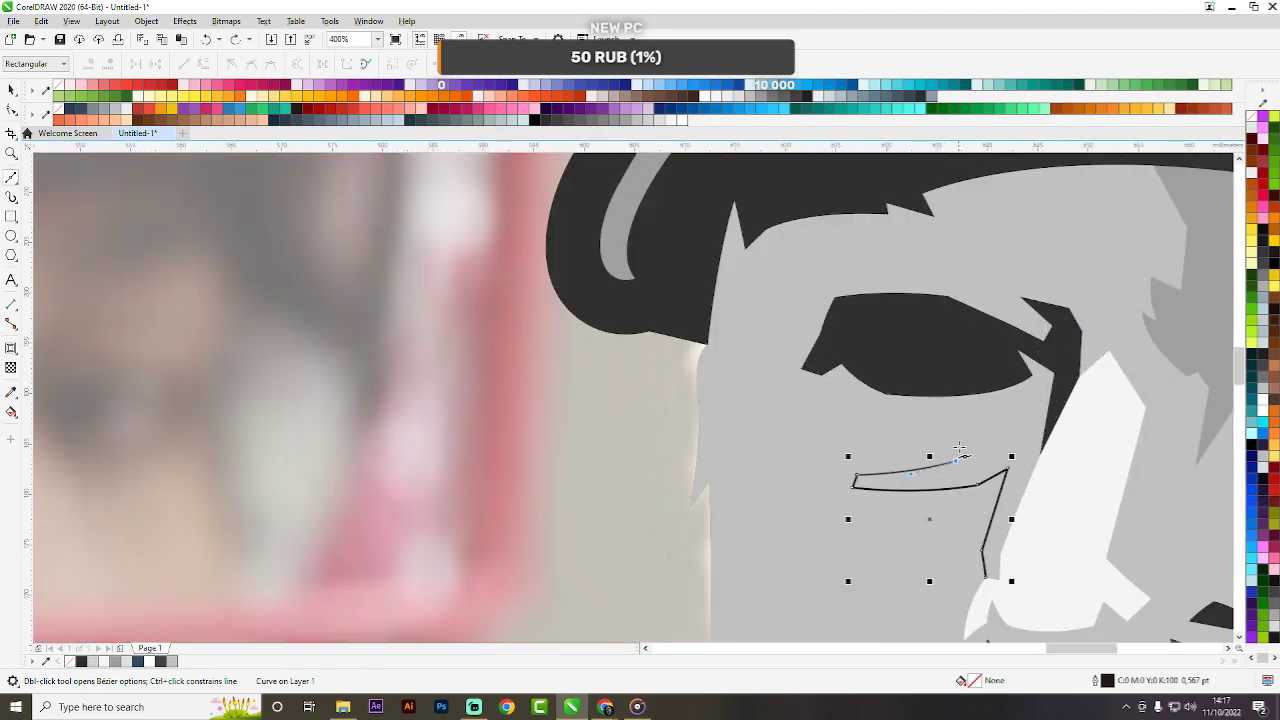
{"action": "scroll", "coordinate": [961, 439], "scroll_direction": "up", "scroll_amount": 1}
{"action": "left_click", "coordinate": [950, 484]}
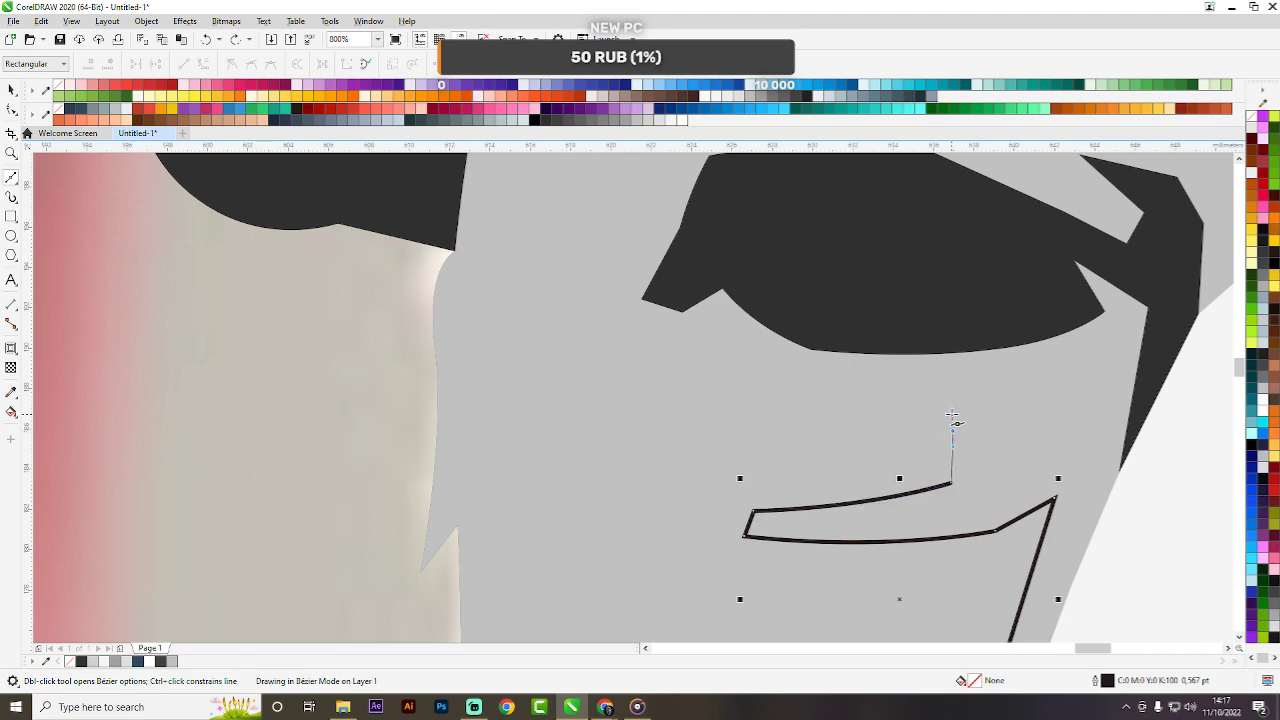
{"action": "left_click", "coordinate": [952, 432]}
{"action": "left_click_drag", "start_coordinate": [762, 424], "coordinate": [651, 405]}
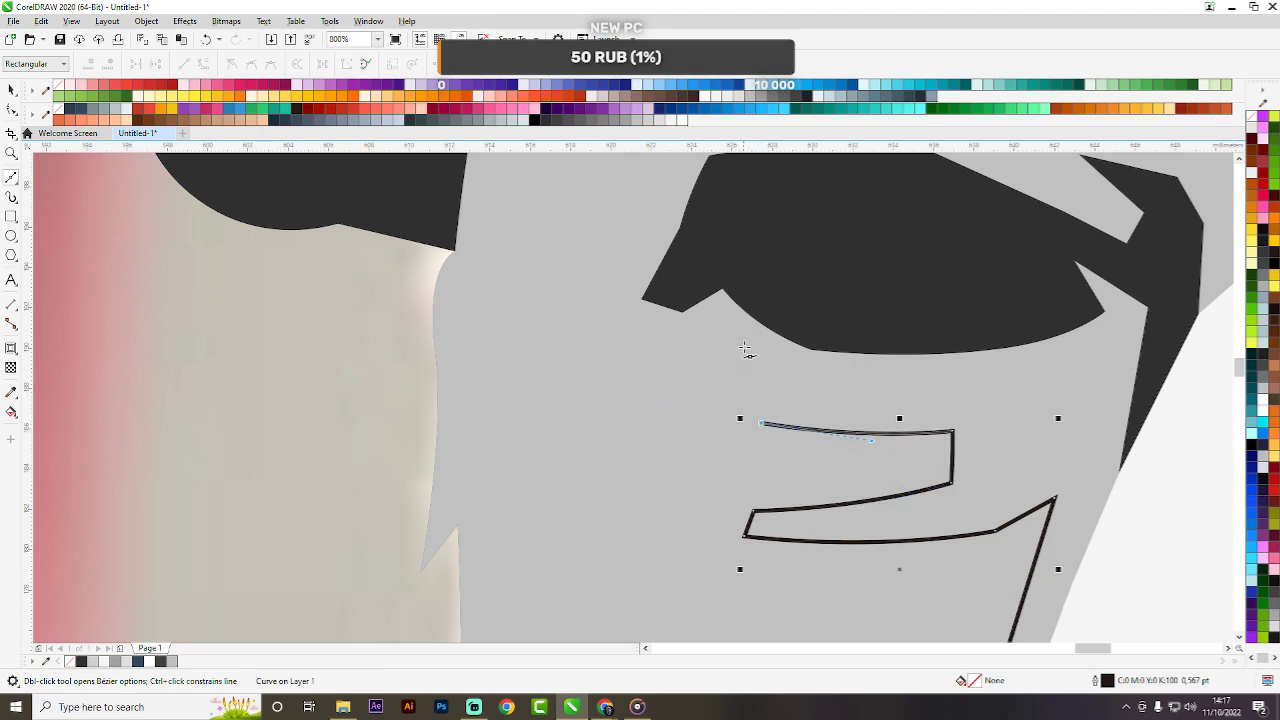
{"action": "scroll", "coordinate": [752, 345], "scroll_direction": "down", "scroll_amount": 5}
{"action": "scroll", "coordinate": [752, 345], "scroll_direction": "up", "scroll_amount": 5}
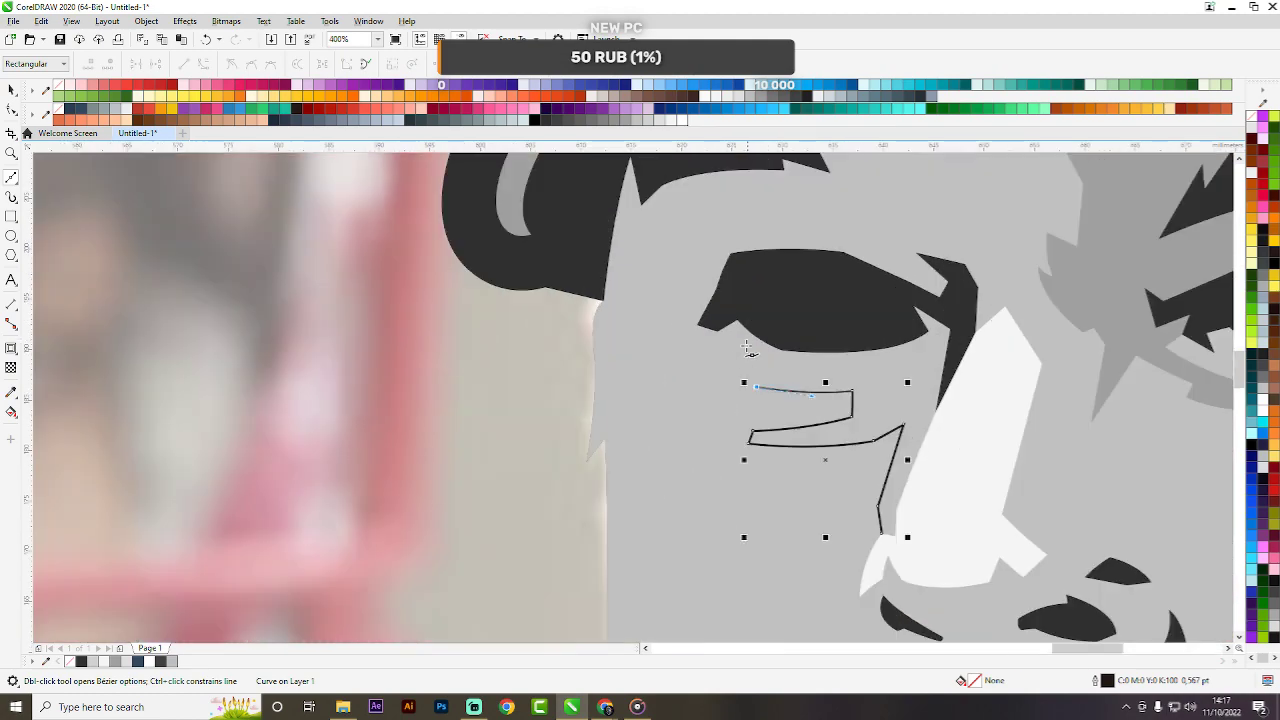
Carry the outline up around the left-hand eye's outer corner and across the dark eye shape towards its inner corner.
{"action": "left_click", "coordinate": [704, 356]}
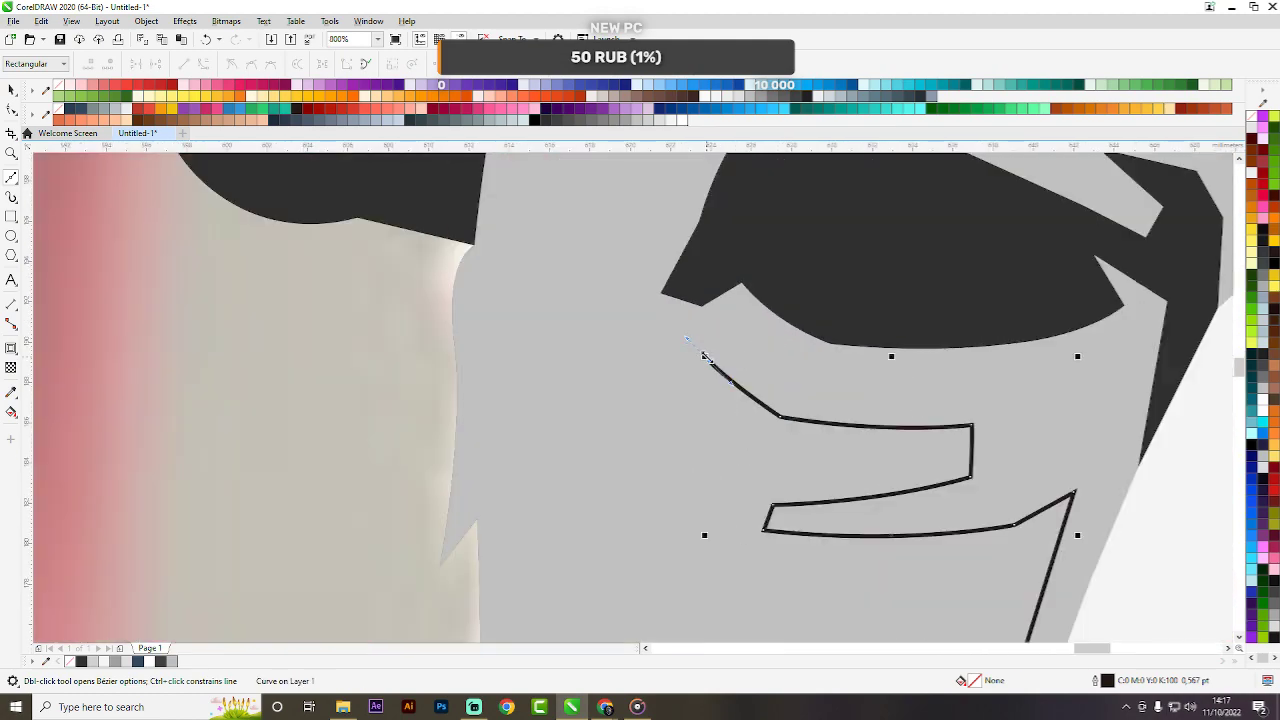
{"action": "scroll", "coordinate": [708, 362], "scroll_direction": "down", "scroll_amount": 3}
{"action": "scroll", "coordinate": [465, 311], "scroll_direction": "left", "scroll_amount": 3}
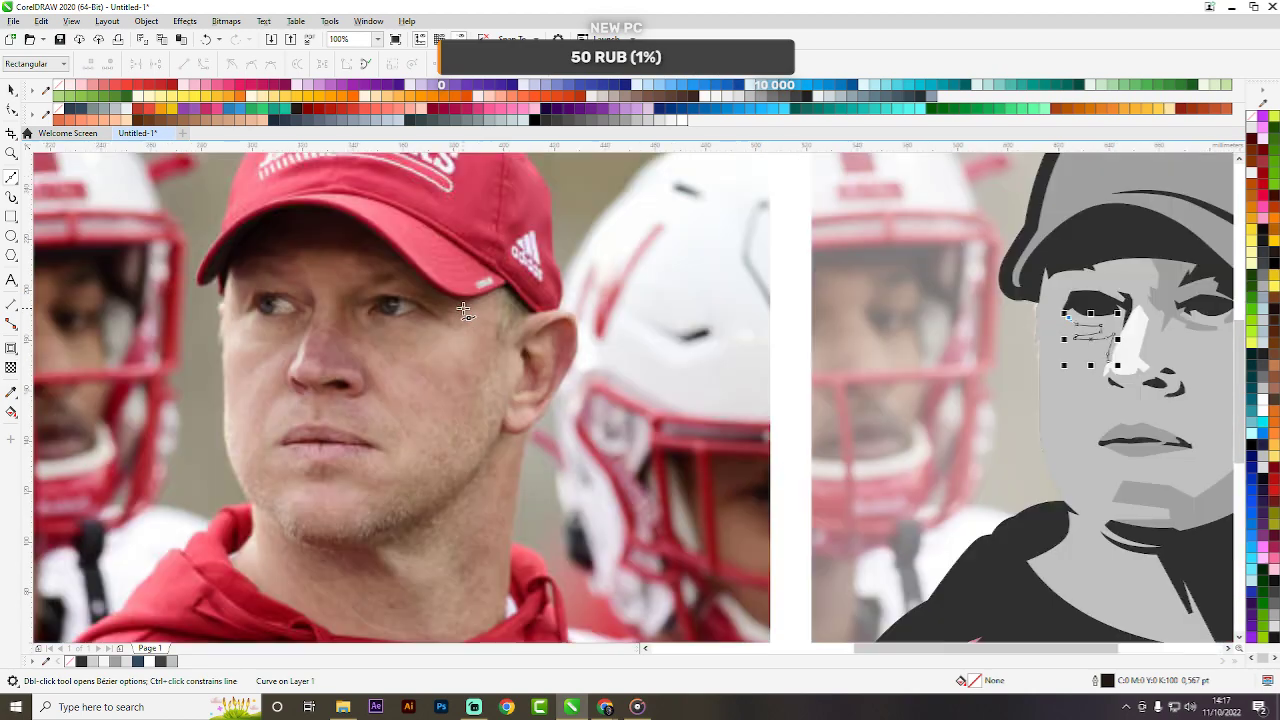
{"action": "scroll", "coordinate": [465, 311], "scroll_direction": "down", "scroll_amount": 2}
{"action": "scroll", "coordinate": [720, 318], "scroll_direction": "up", "scroll_amount": 5}
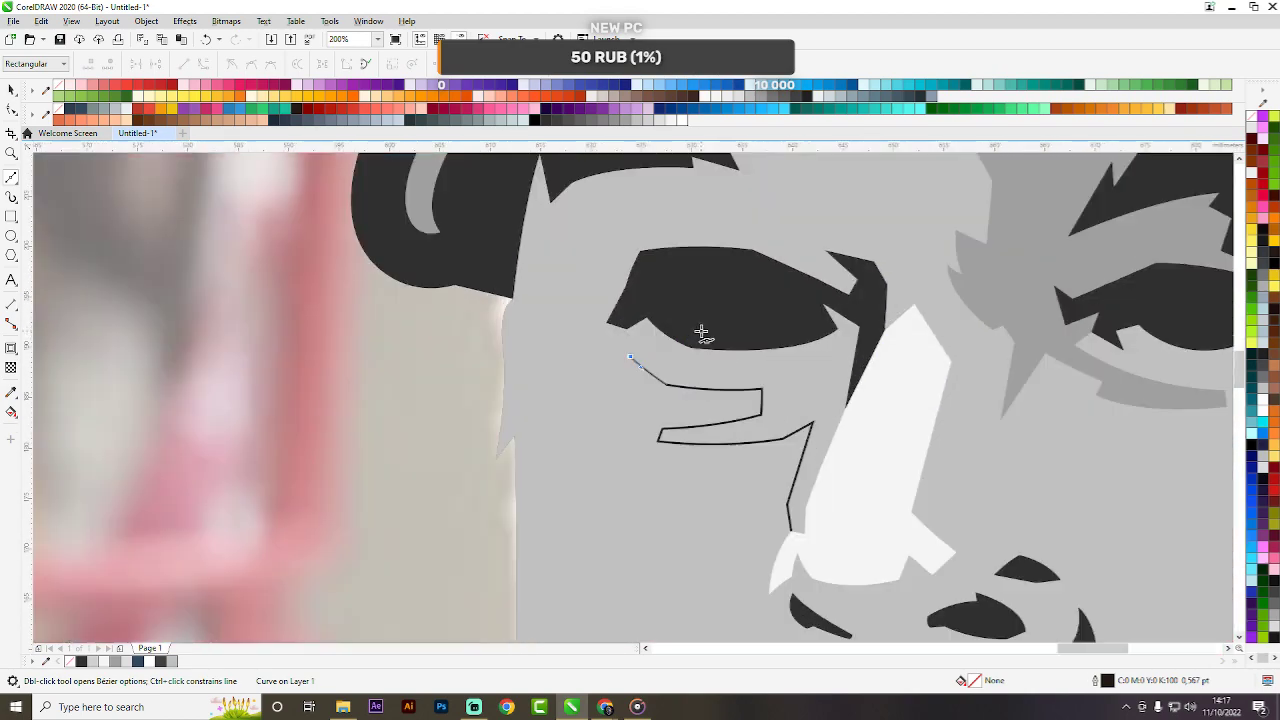
{"action": "left_click_drag", "start_coordinate": [593, 304], "coordinate": [620, 257]}
{"action": "left_click_drag", "start_coordinate": [721, 308], "coordinate": [784, 308]}
{"action": "left_click", "coordinate": [923, 259]}
{"action": "left_click", "coordinate": [992, 288]}
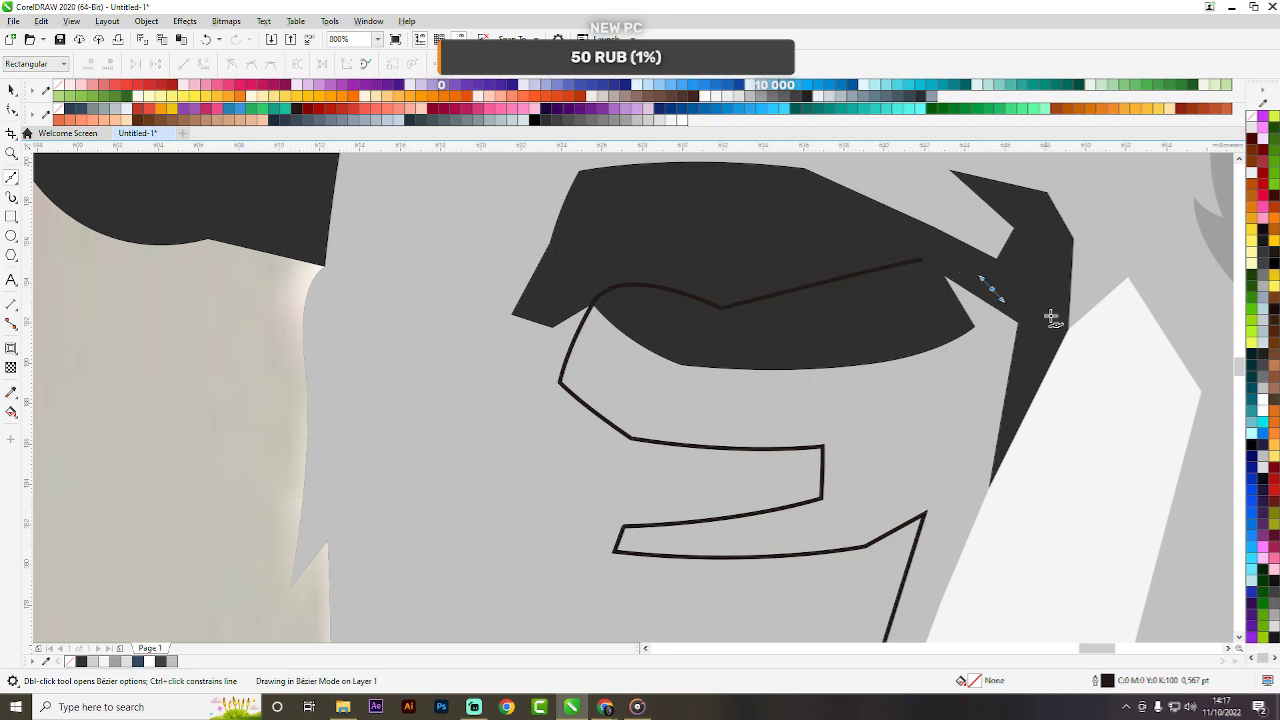
Continue the outline past the eye's inner corner and down over the nose highlight.
{"action": "left_click", "coordinate": [1051, 316]}
{"action": "scroll", "coordinate": [928, 354], "scroll_direction": "down", "scroll_amount": 2}
{"action": "scroll", "coordinate": [878, 320], "scroll_direction": "up", "scroll_amount": 3}
{"action": "left_click", "coordinate": [868, 295]}
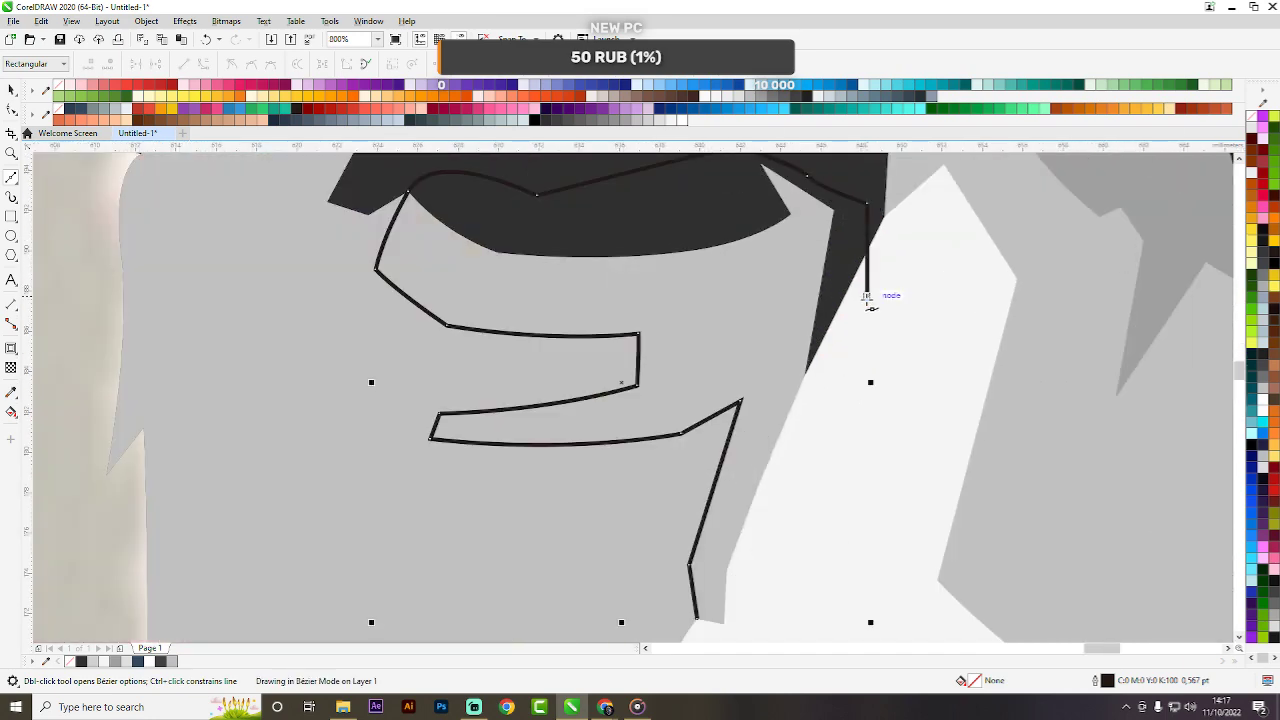
{"action": "left_click", "coordinate": [805, 585]}
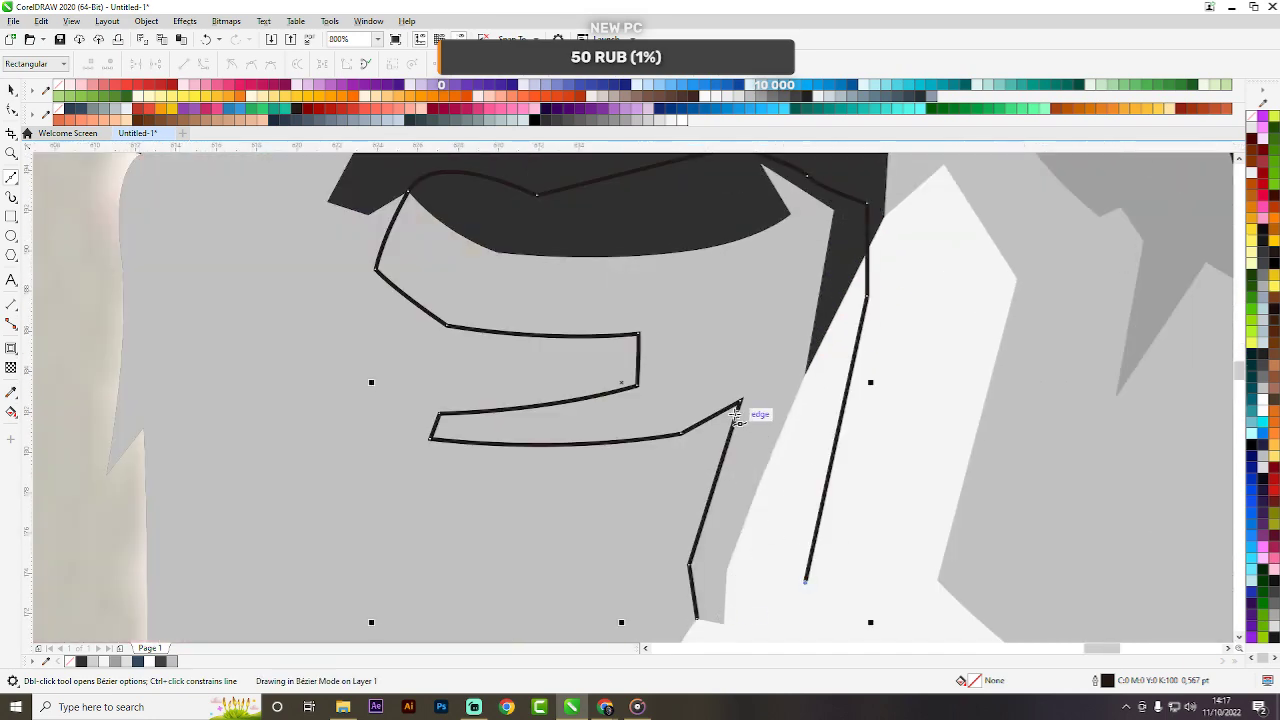
Close the under-eye and nose-side outline, about 24 × 25 mm, at its start on the nose wing and deselect it.
{"action": "scroll", "coordinate": [749, 414], "scroll_direction": "down", "scroll_amount": 1}
{"action": "scroll", "coordinate": [737, 543], "scroll_direction": "up", "scroll_amount": 1}
{"action": "left_click", "coordinate": [702, 492]}
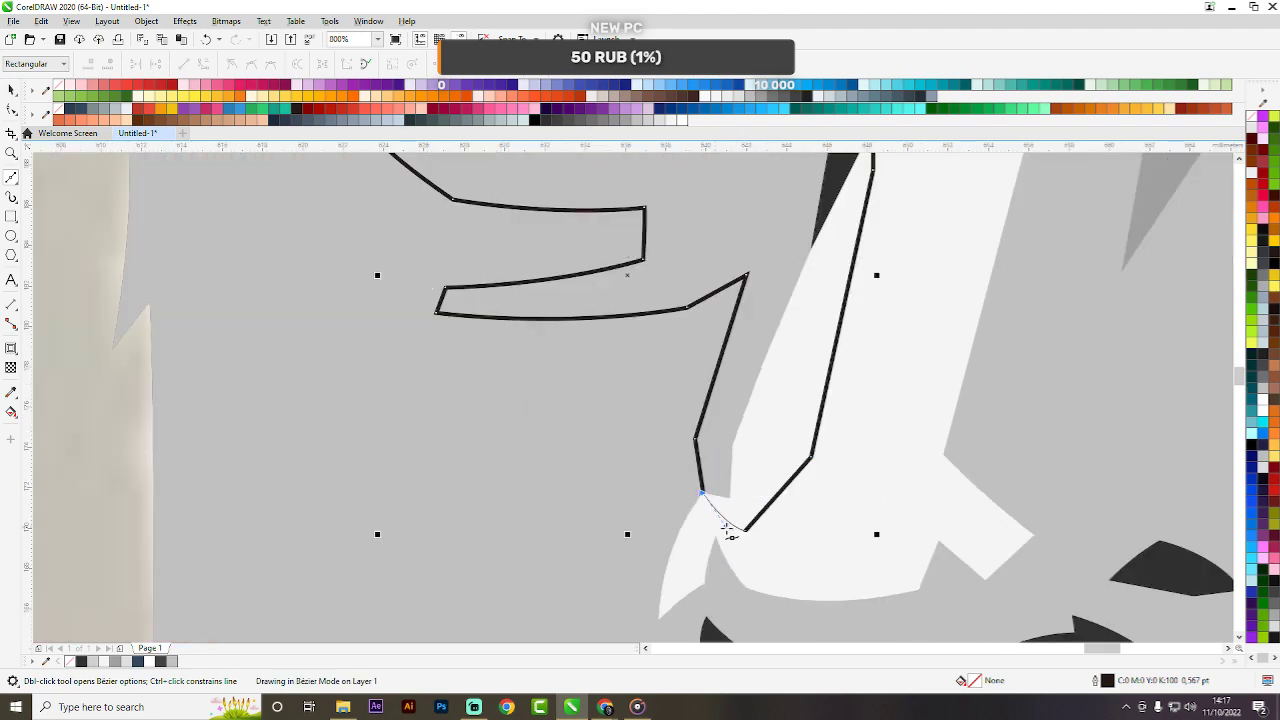
{"action": "scroll", "coordinate": [712, 440], "scroll_direction": "down", "scroll_amount": 1}
{"action": "key", "text": "space"}
{"action": "scroll", "coordinate": [834, 339], "scroll_direction": "down", "scroll_amount": 3}
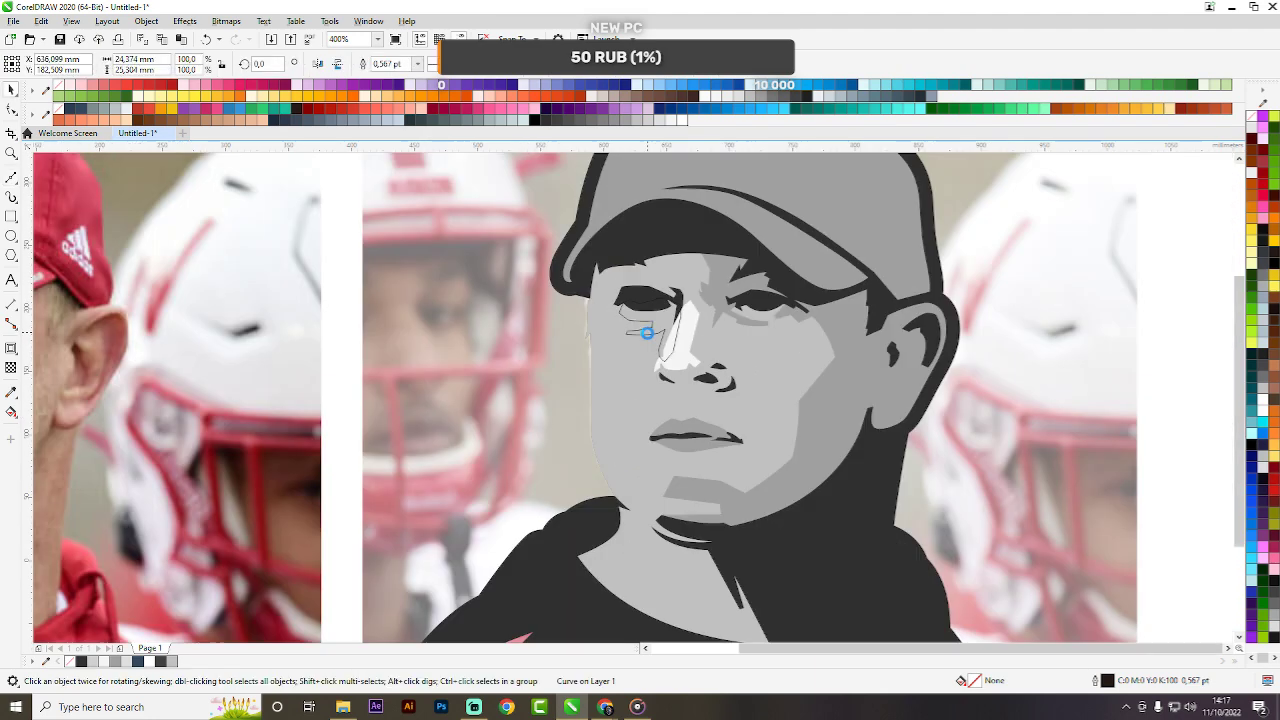
{"action": "left_click", "coordinate": [967, 386]}
{"action": "scroll", "coordinate": [658, 341], "scroll_direction": "up", "scroll_amount": 2}
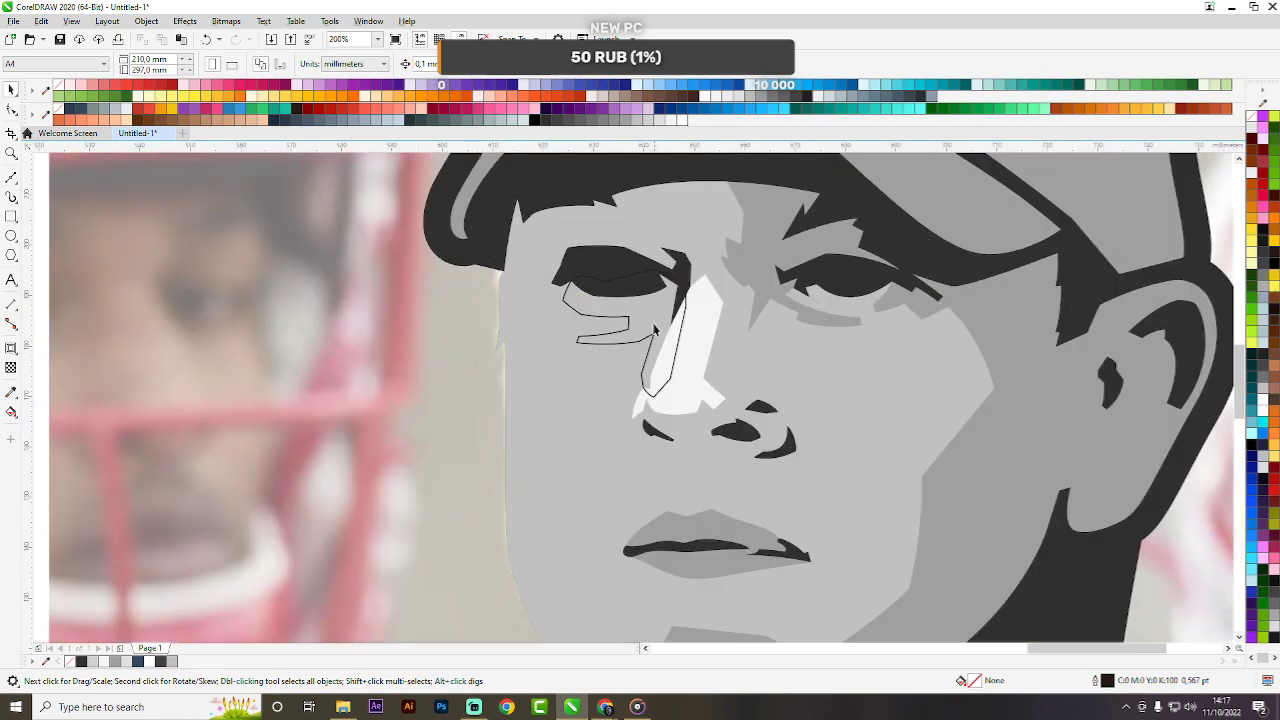
Fit the under-eye and nose-side shape behind the dark eye and nose highlight, filled with grey #A0A0A0 and without an outline.
{"action": "left_click", "coordinate": [653, 322]}
{"action": "scroll", "coordinate": [658, 284], "scroll_direction": "up", "scroll_amount": 1}
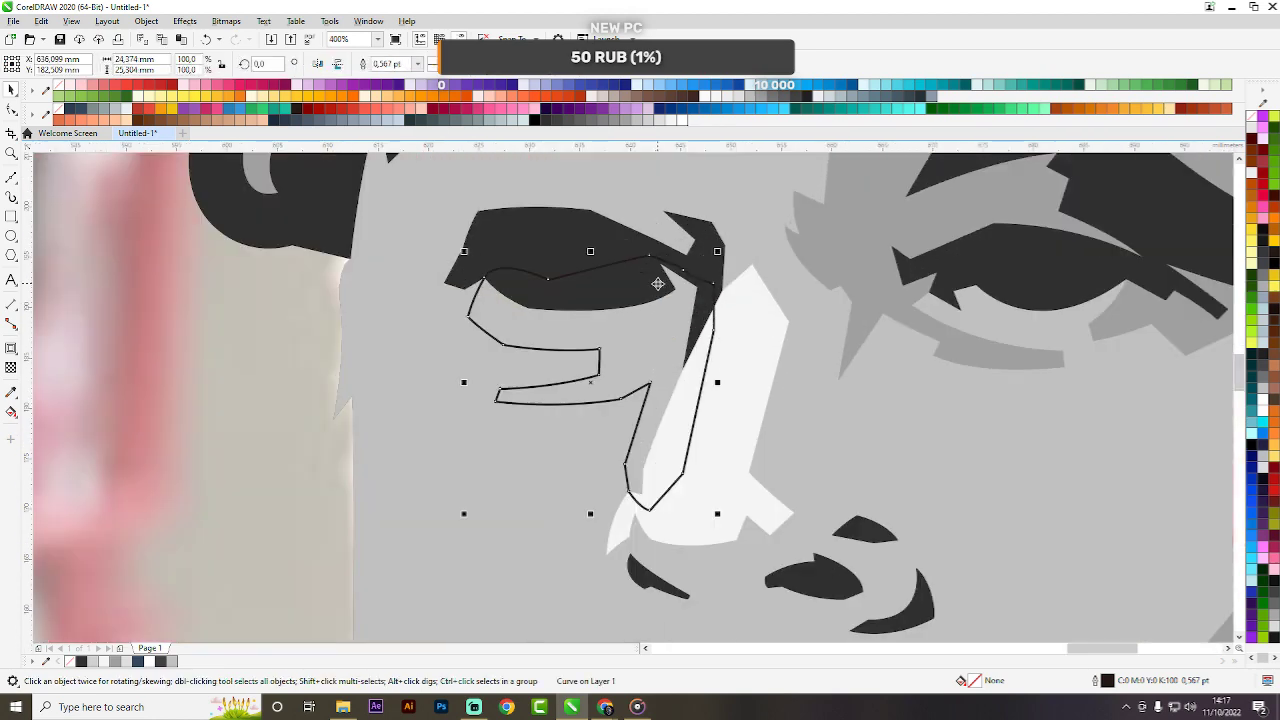
{"action": "left_click", "coordinate": [790, 373], "text": "shift"}
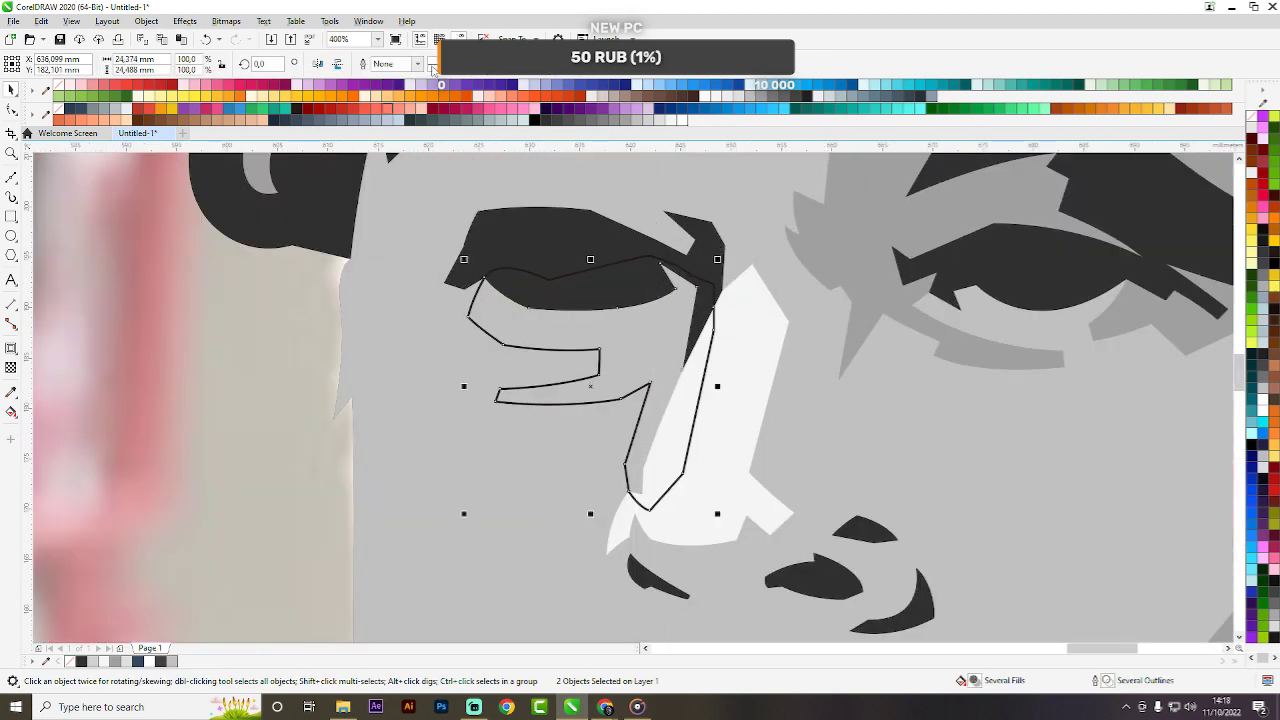
{"action": "key", "text": "Delete"}
{"action": "left_click", "coordinate": [657, 342]}
{"action": "left_click_drag", "start_coordinate": [658, 342], "coordinate": [647, 344]}
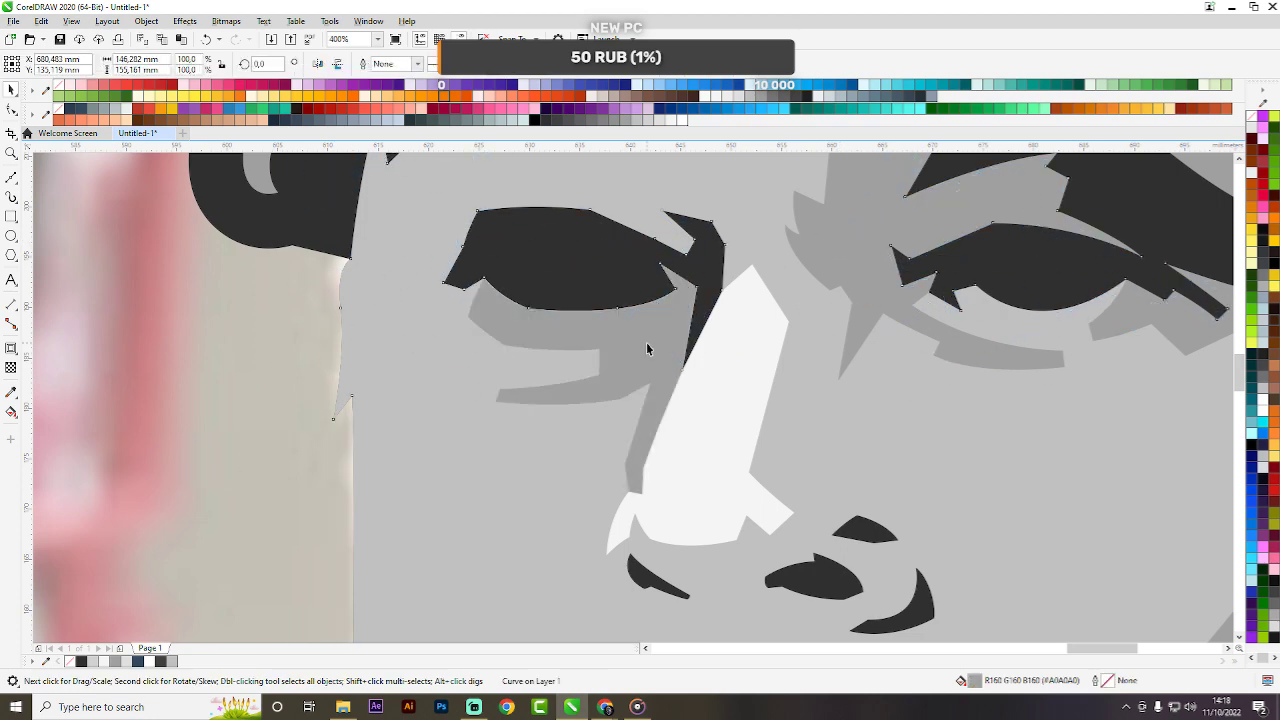
{"action": "scroll", "coordinate": [646, 342], "scroll_direction": "down", "scroll_amount": 2}
{"action": "left_click", "coordinate": [1155, 336]}
{"action": "scroll", "coordinate": [638, 332], "scroll_direction": "down", "scroll_amount": 2}
{"action": "scroll", "coordinate": [630, 379], "scroll_direction": "up", "scroll_amount": 1}
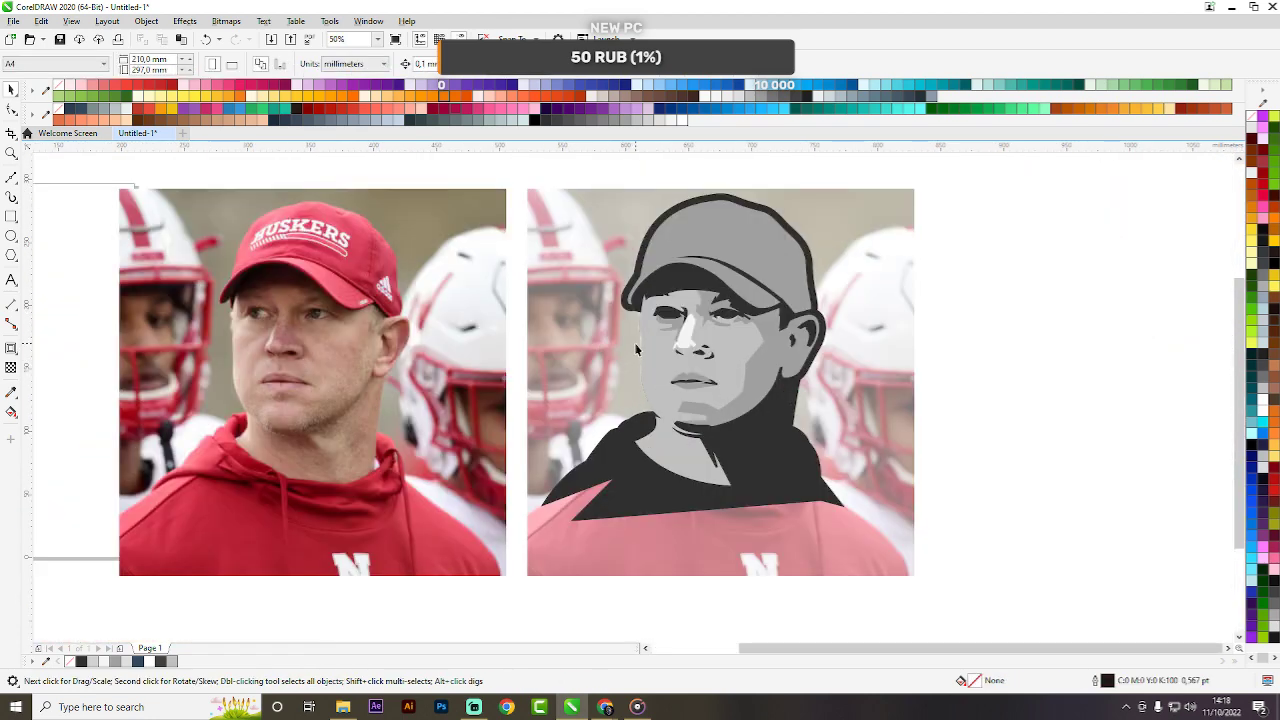
Start a Bézier outline at the notch under the cap's left-hand brim and run it down the temple with a small outward kink.
{"action": "scroll", "coordinate": [635, 302], "scroll_direction": "up", "scroll_amount": 3}
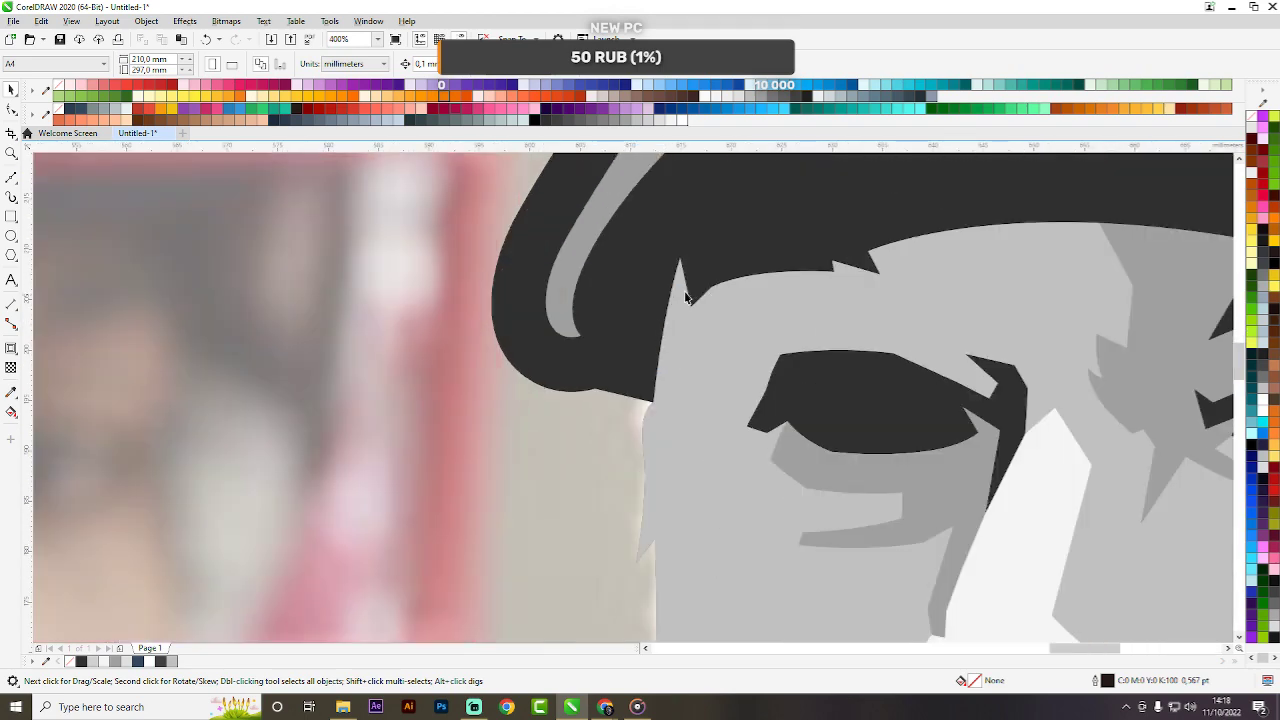
{"action": "key", "text": "F5"}
{"action": "left_click", "coordinate": [679, 258]}
{"action": "left_click_drag", "start_coordinate": [677, 400], "coordinate": [677, 453]}
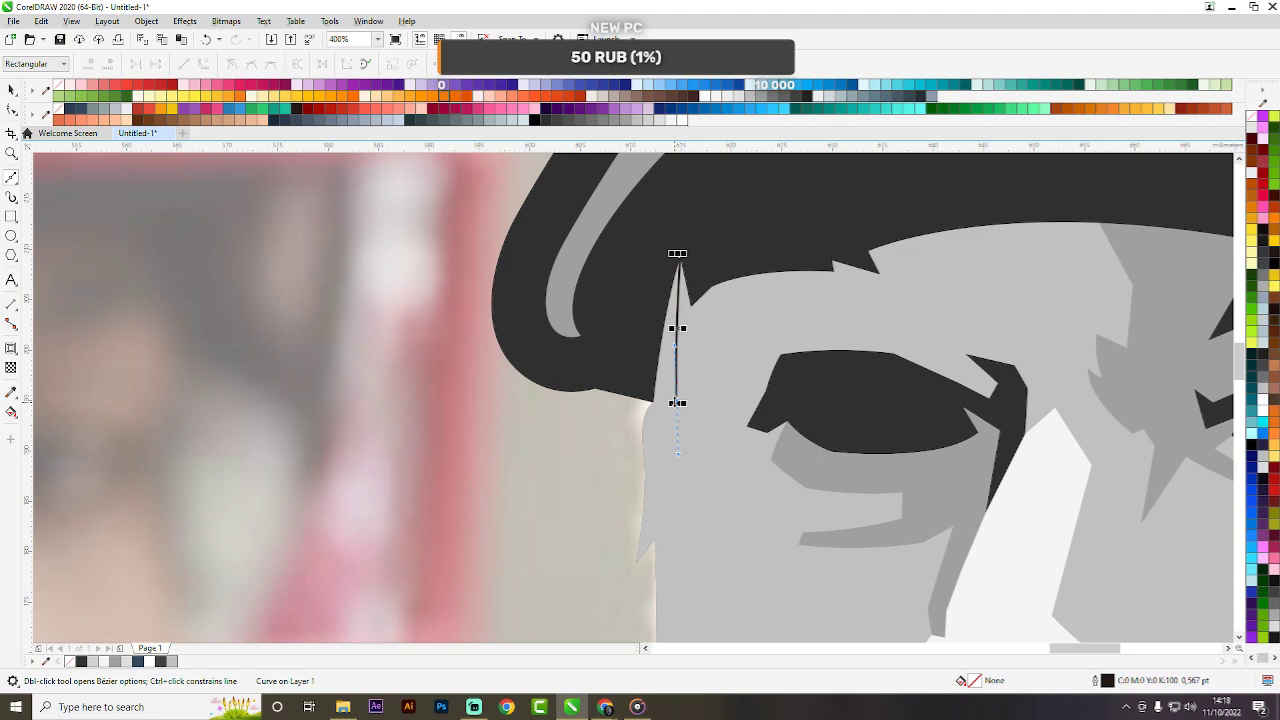
{"action": "double_click", "coordinate": [675, 402]}
{"action": "scroll", "coordinate": [729, 340], "scroll_direction": "down", "scroll_amount": 3}
{"action": "scroll", "coordinate": [729, 357], "scroll_direction": "up", "scroll_amount": 3}
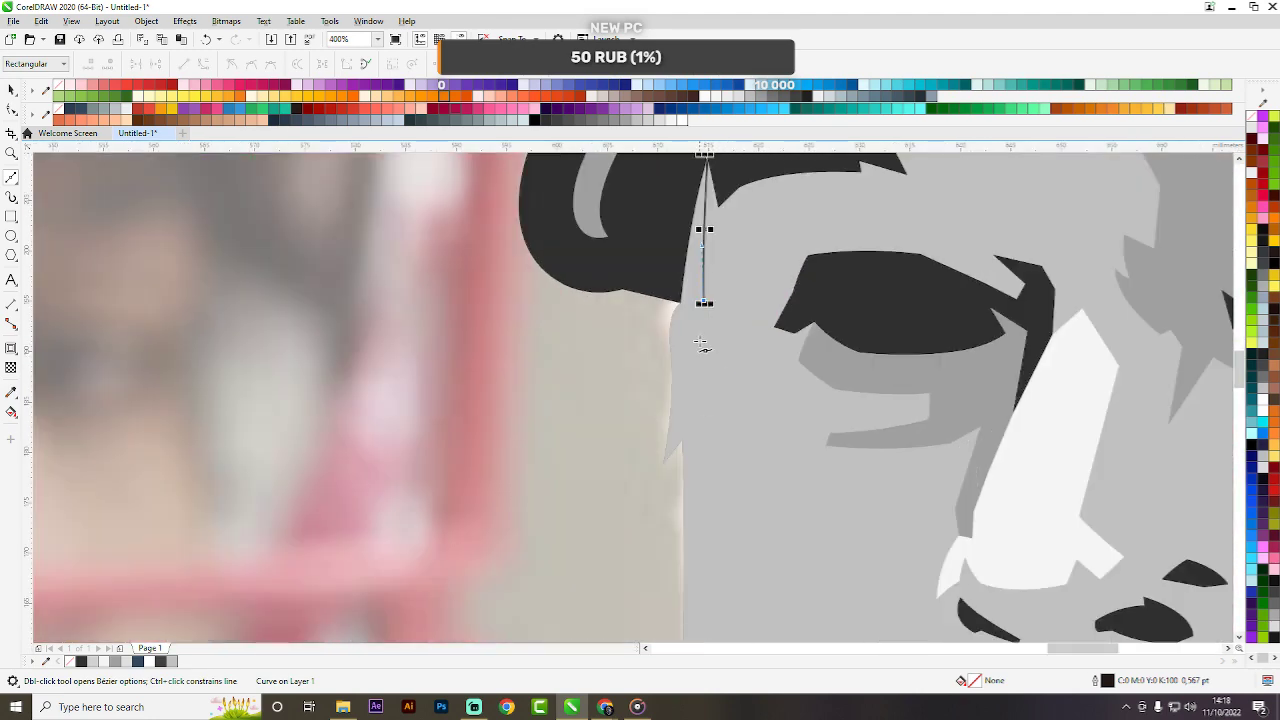
{"action": "left_click", "coordinate": [696, 322]}
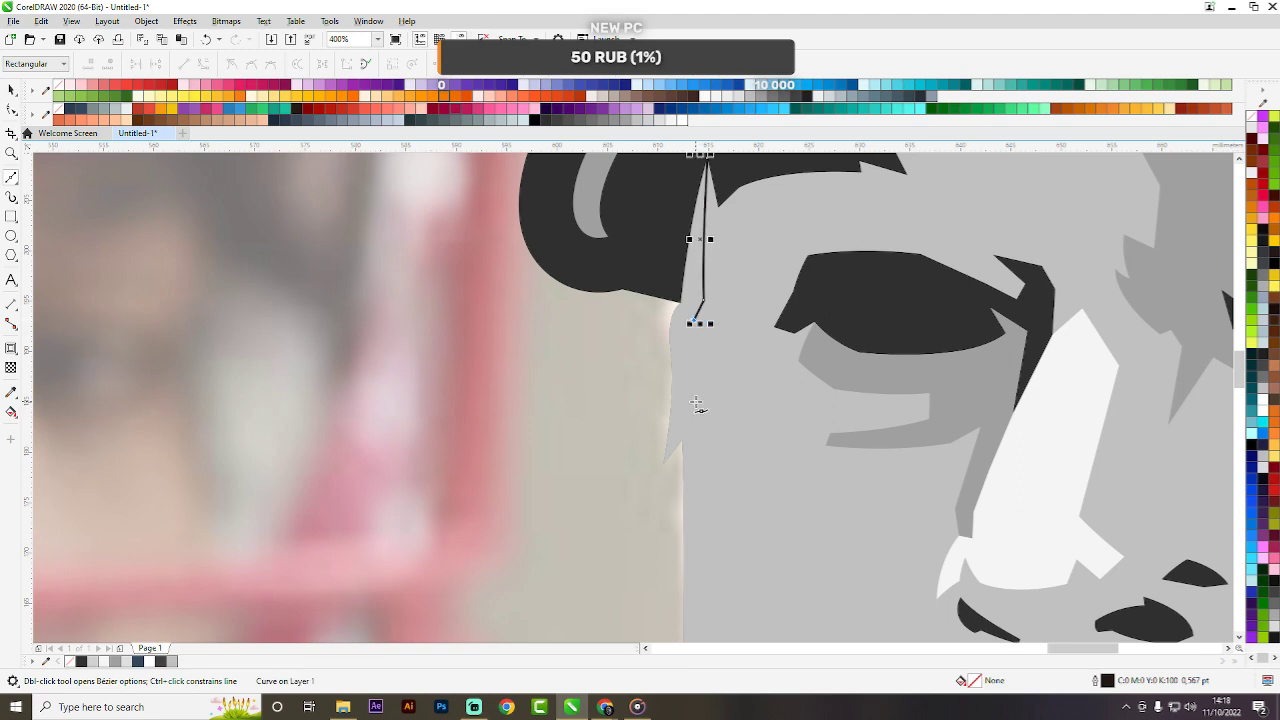
{"action": "left_click_drag", "start_coordinate": [696, 403], "coordinate": [696, 460]}
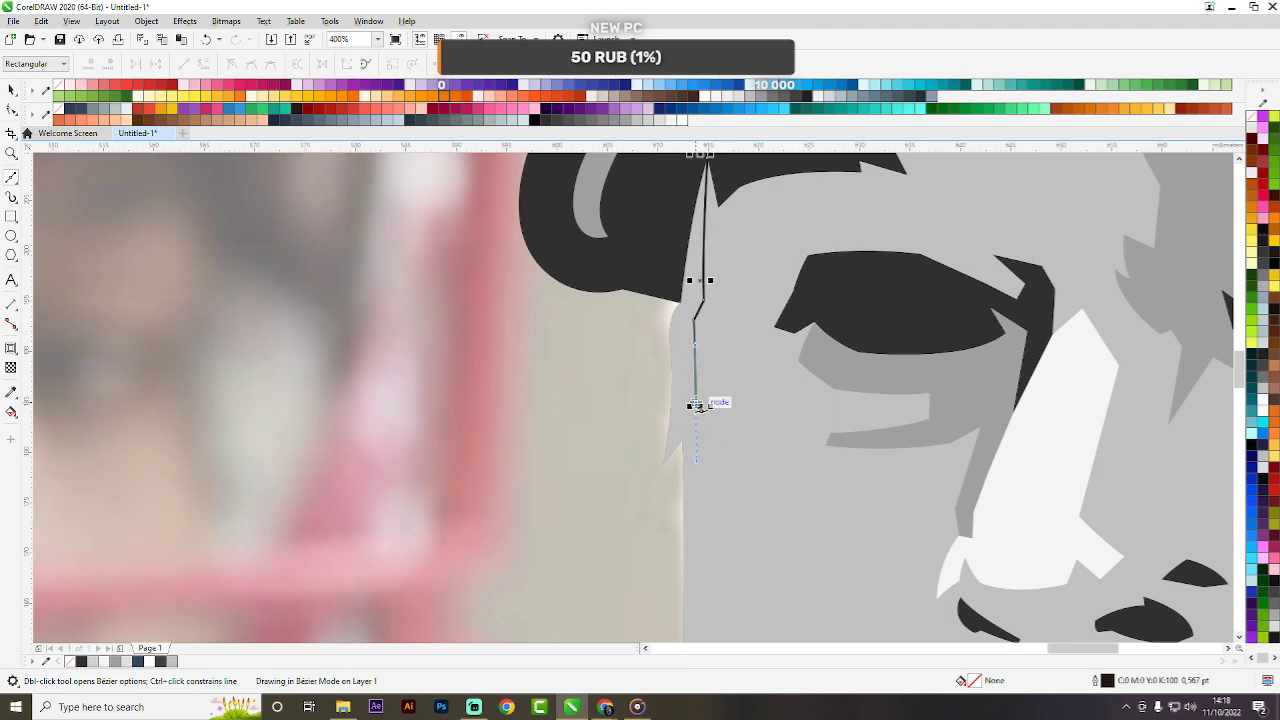
Continue the outline diagonally up from the temple towards the left-hand eye and cut back in a short spike.
{"action": "scroll", "coordinate": [684, 350], "scroll_direction": "down", "scroll_amount": 4}
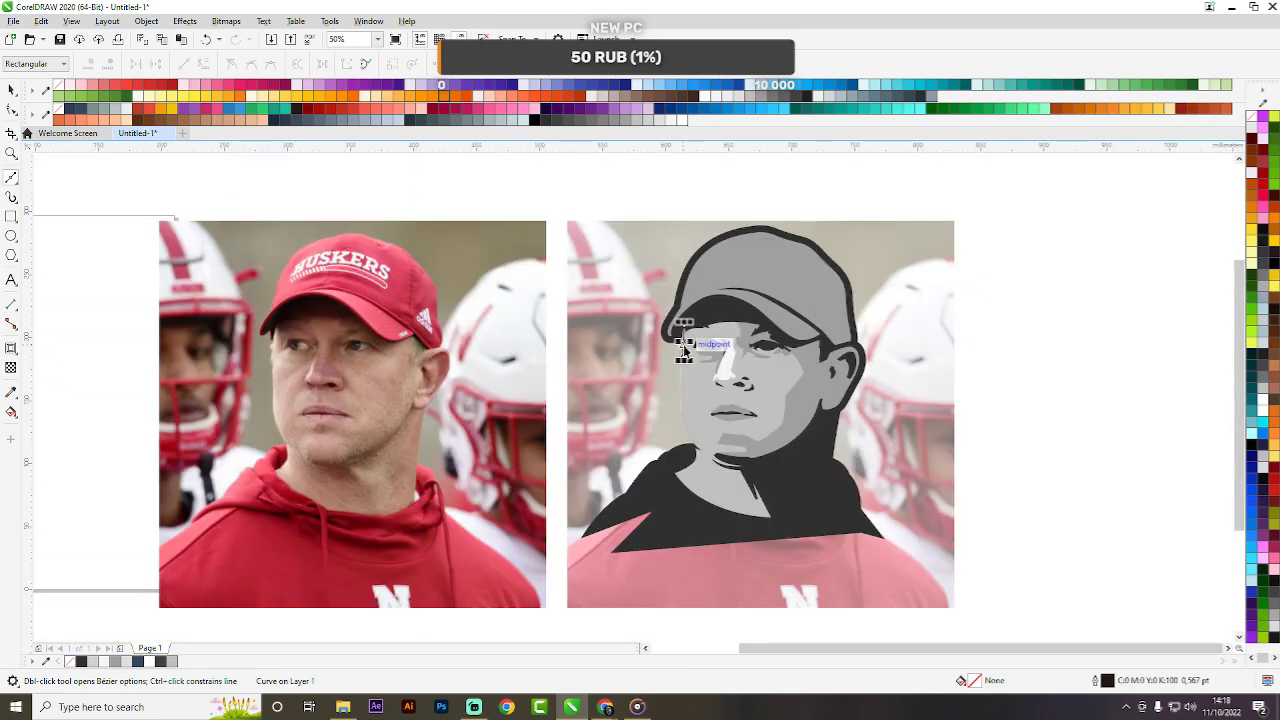
{"action": "scroll", "coordinate": [684, 350], "scroll_direction": "up", "scroll_amount": 3}
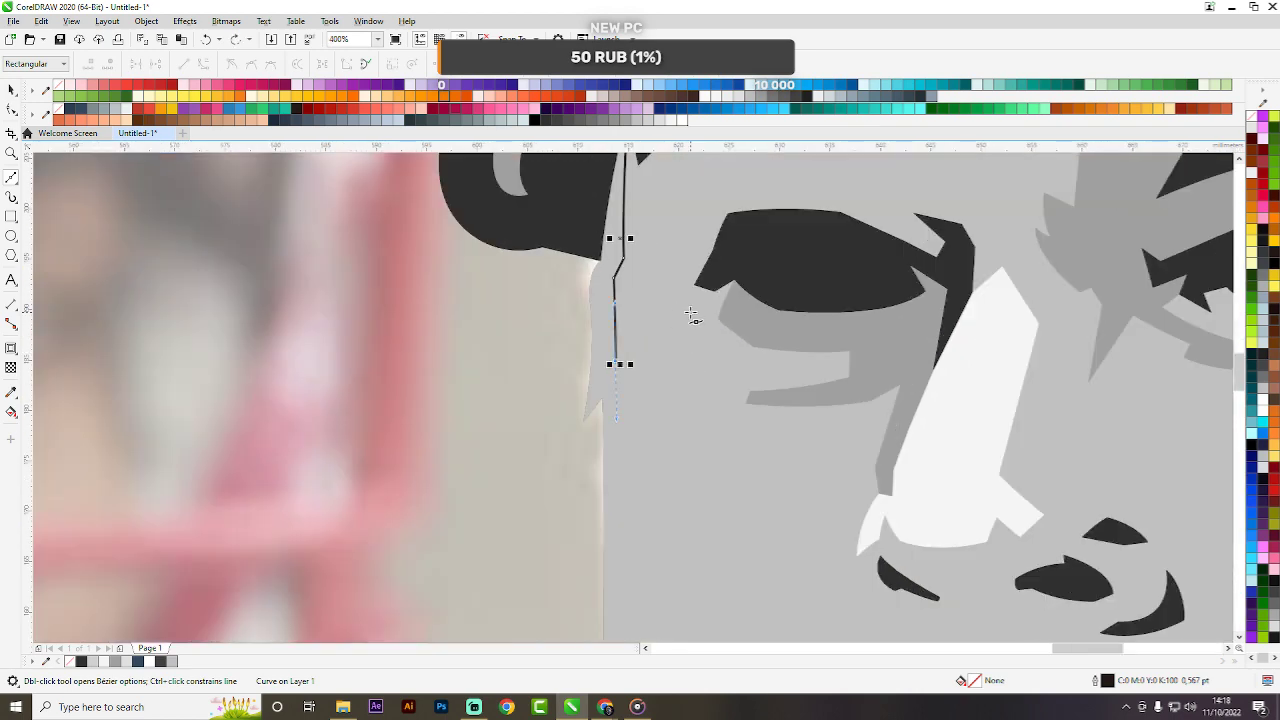
{"action": "left_click", "coordinate": [615, 363]}
{"action": "left_click", "coordinate": [693, 312]}
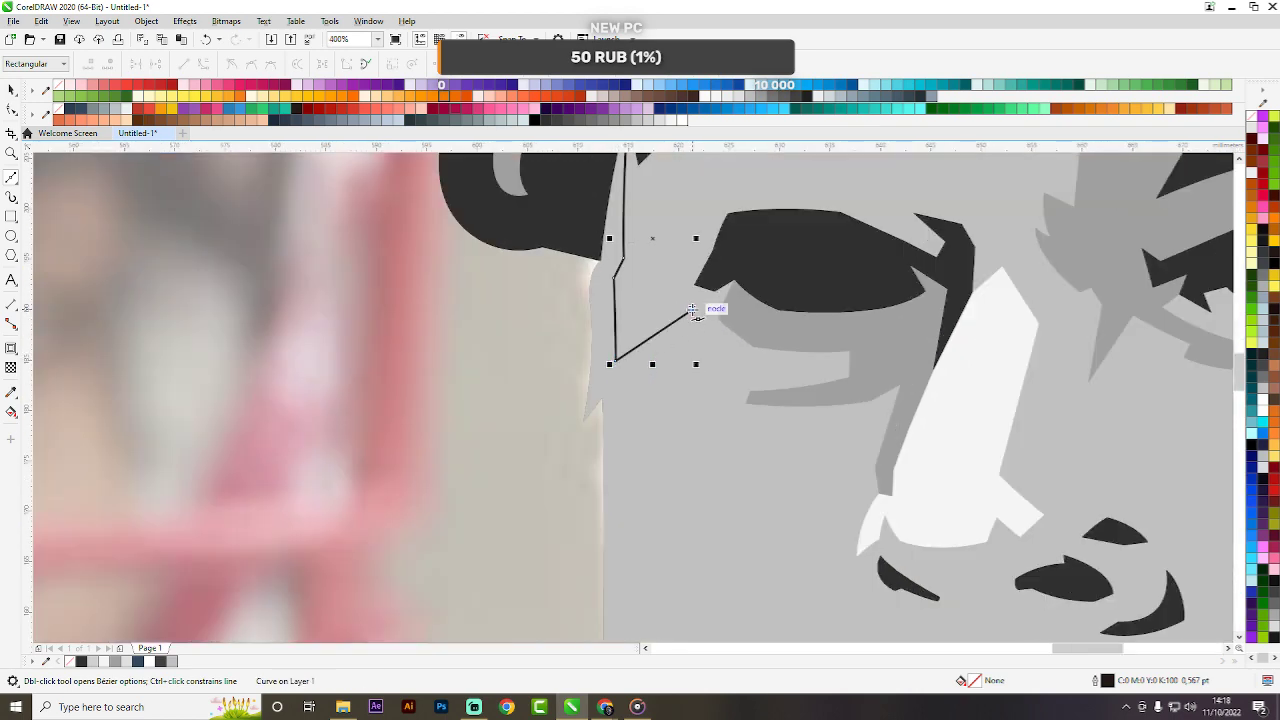
{"action": "left_click", "coordinate": [663, 298]}
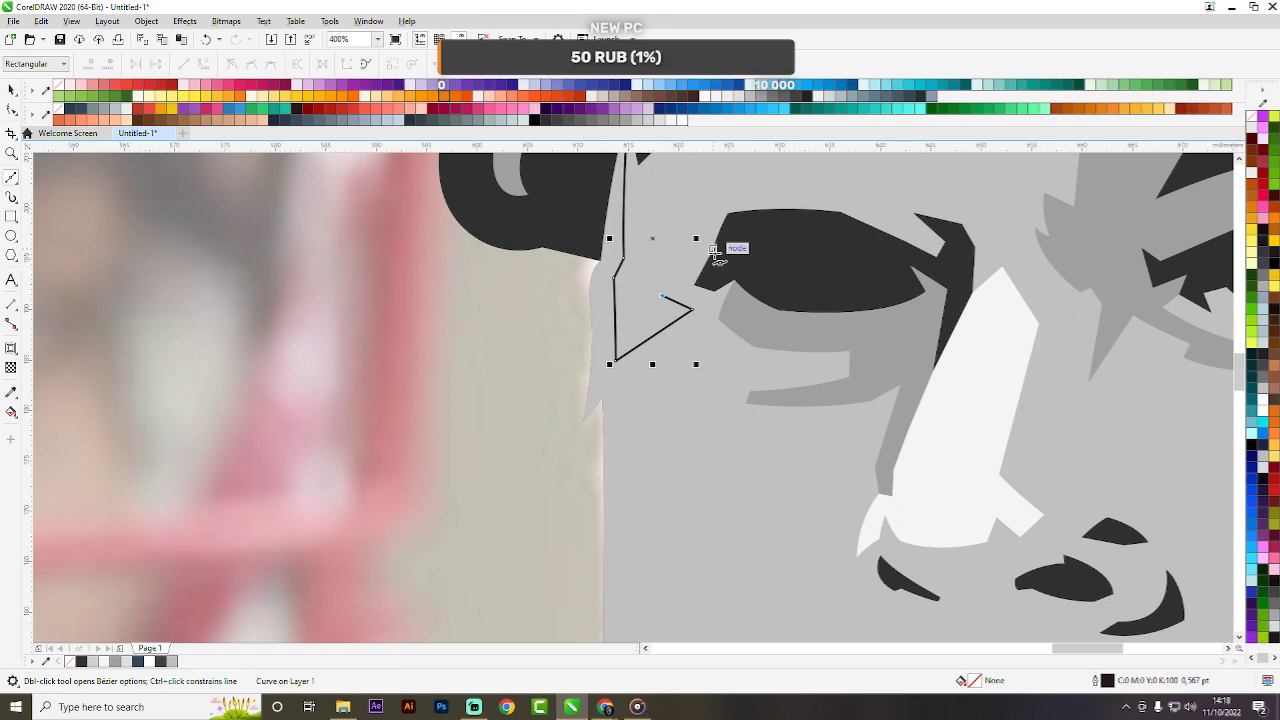
Carry the outline up to the left-hand eye's outer edge and across the dark eye shape to its inner corner.
{"action": "left_click", "coordinate": [713, 250]}
{"action": "scroll", "coordinate": [720, 280], "scroll_direction": "up", "scroll_amount": 1}
{"action": "left_click", "coordinate": [731, 270]}
{"action": "left_click", "coordinate": [748, 282]}
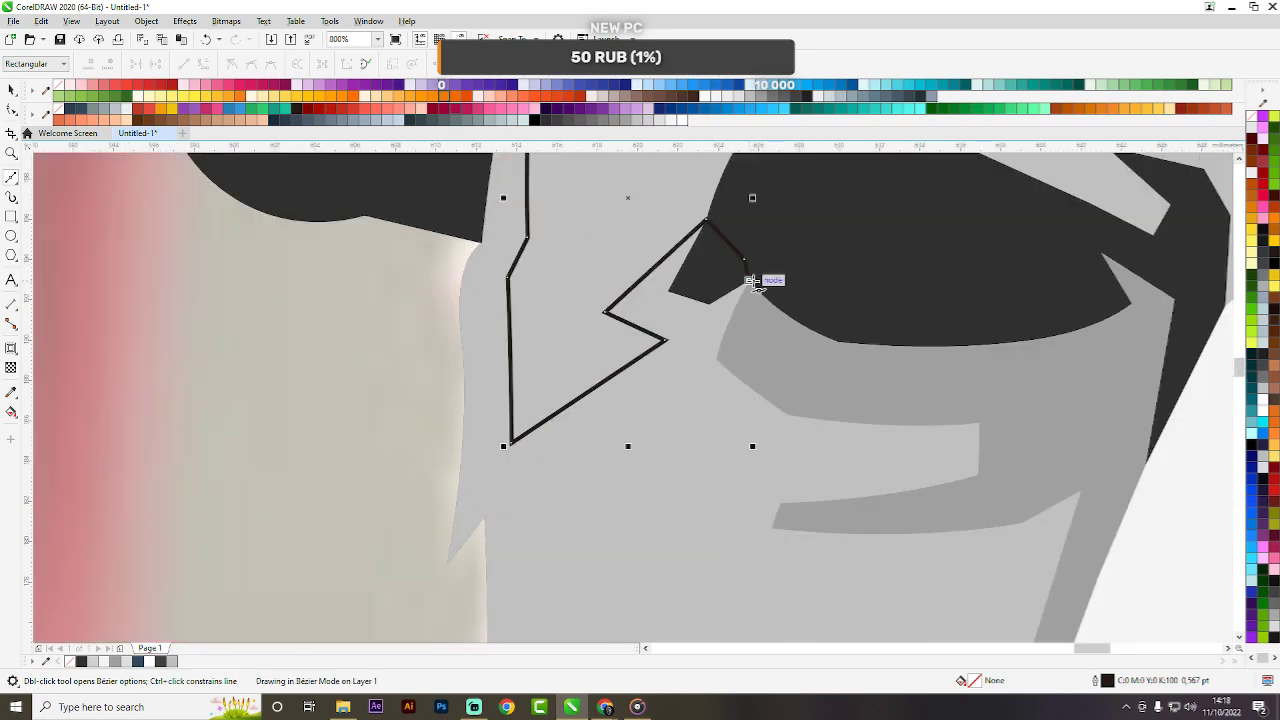
{"action": "left_click", "coordinate": [847, 270]}
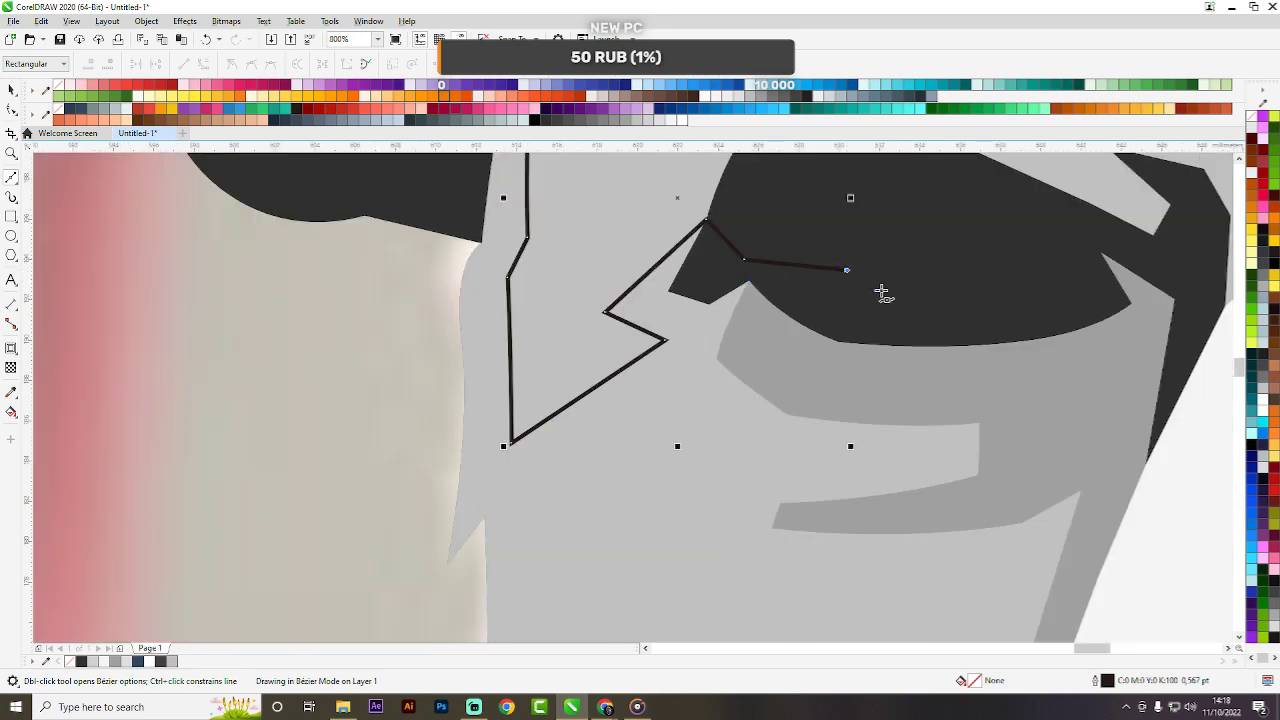
{"action": "left_click", "coordinate": [1131, 303]}
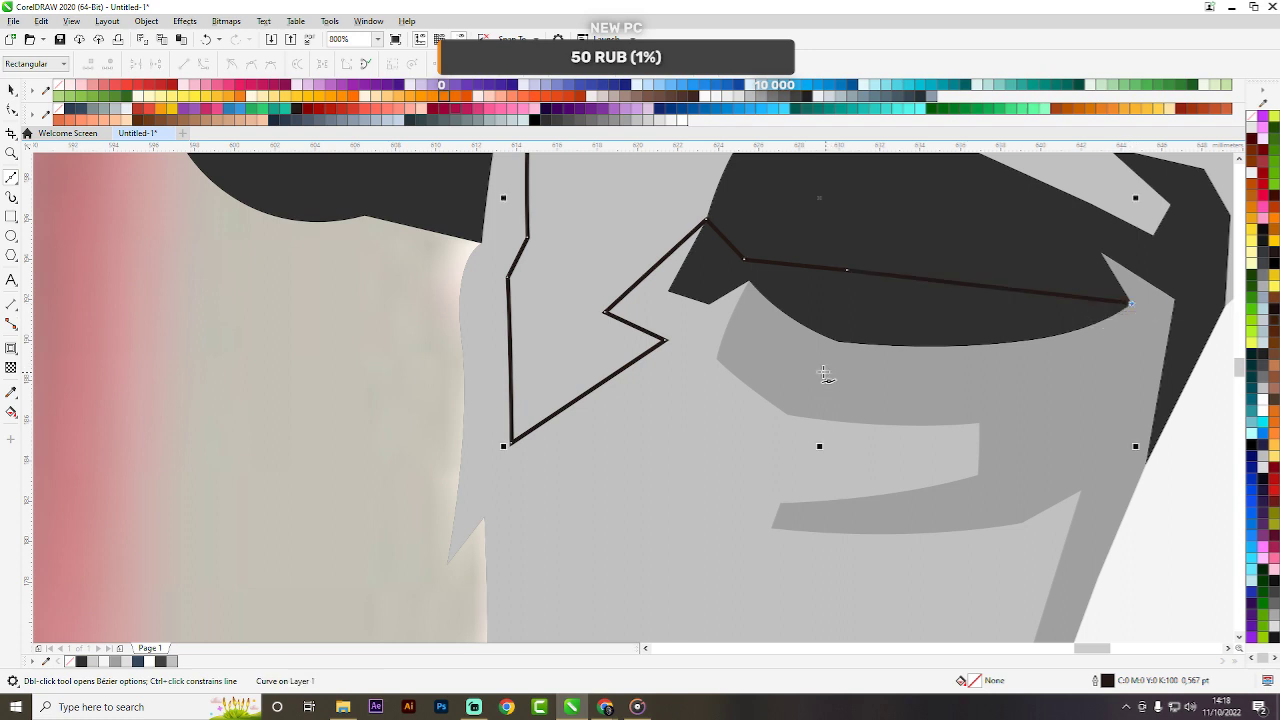
{"action": "left_click_drag", "start_coordinate": [822, 371], "coordinate": [823, 371]}
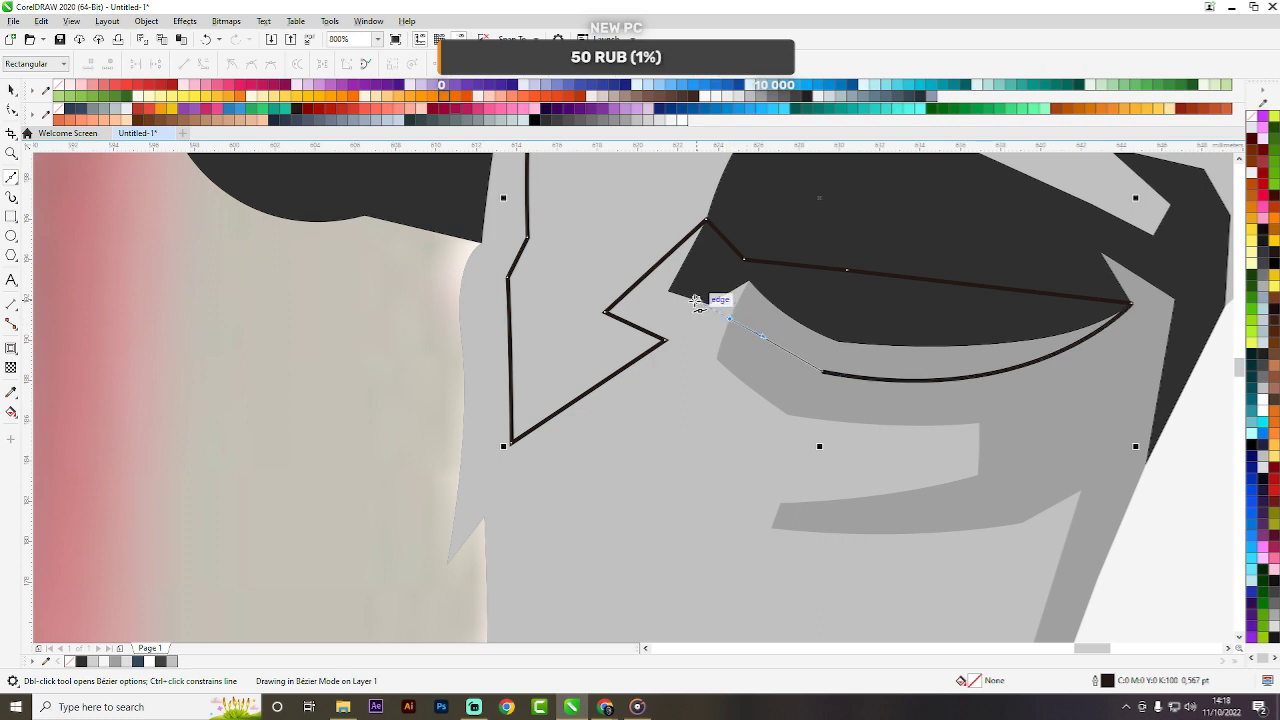
{"action": "double_click", "coordinate": [729, 319]}
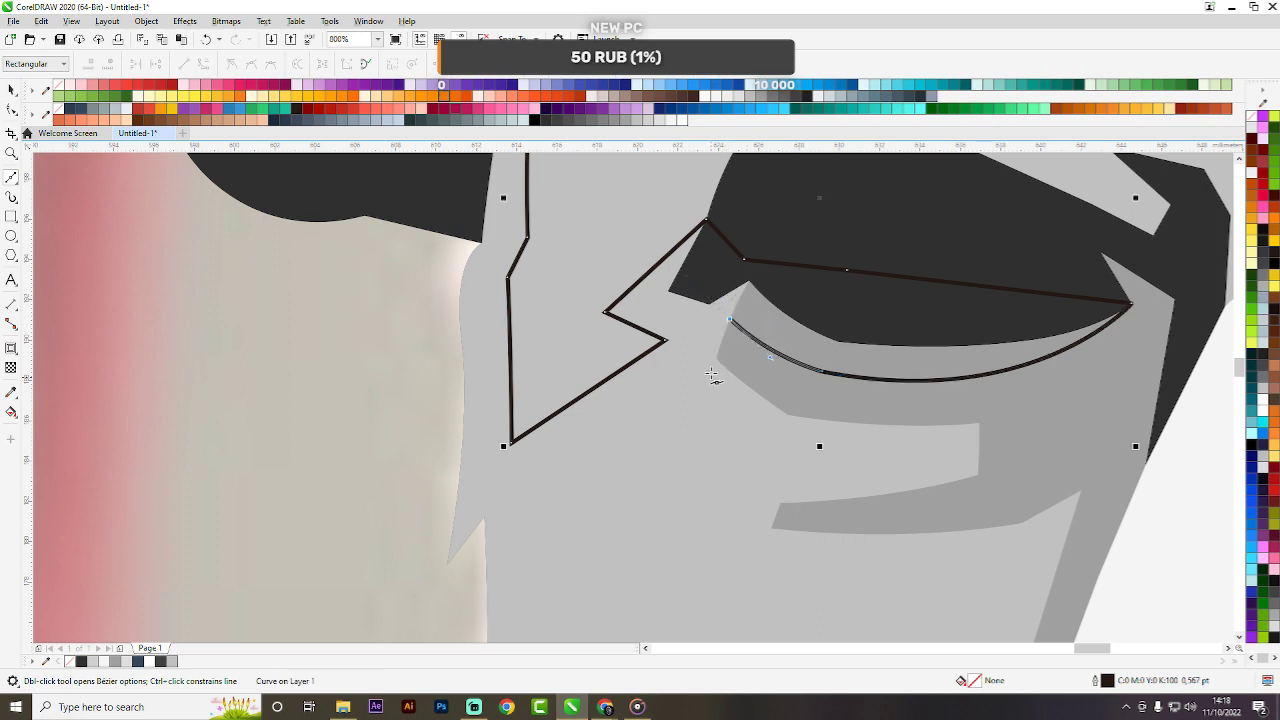
{"action": "left_click", "coordinate": [716, 360]}
{"action": "key", "text": "ctrl+z"}
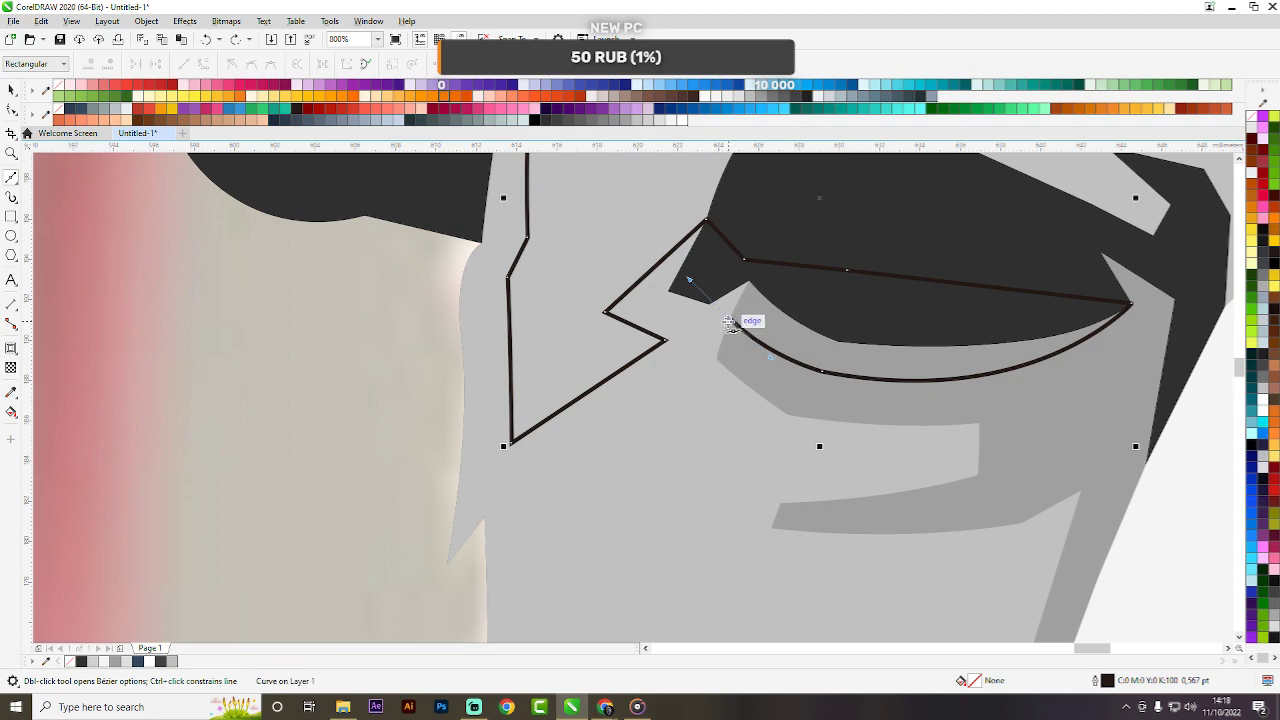
{"action": "left_click", "coordinate": [729, 319]}
{"action": "left_click", "coordinate": [716, 358]}
{"action": "scroll", "coordinate": [700, 365], "scroll_direction": "down", "scroll_amount": 2}
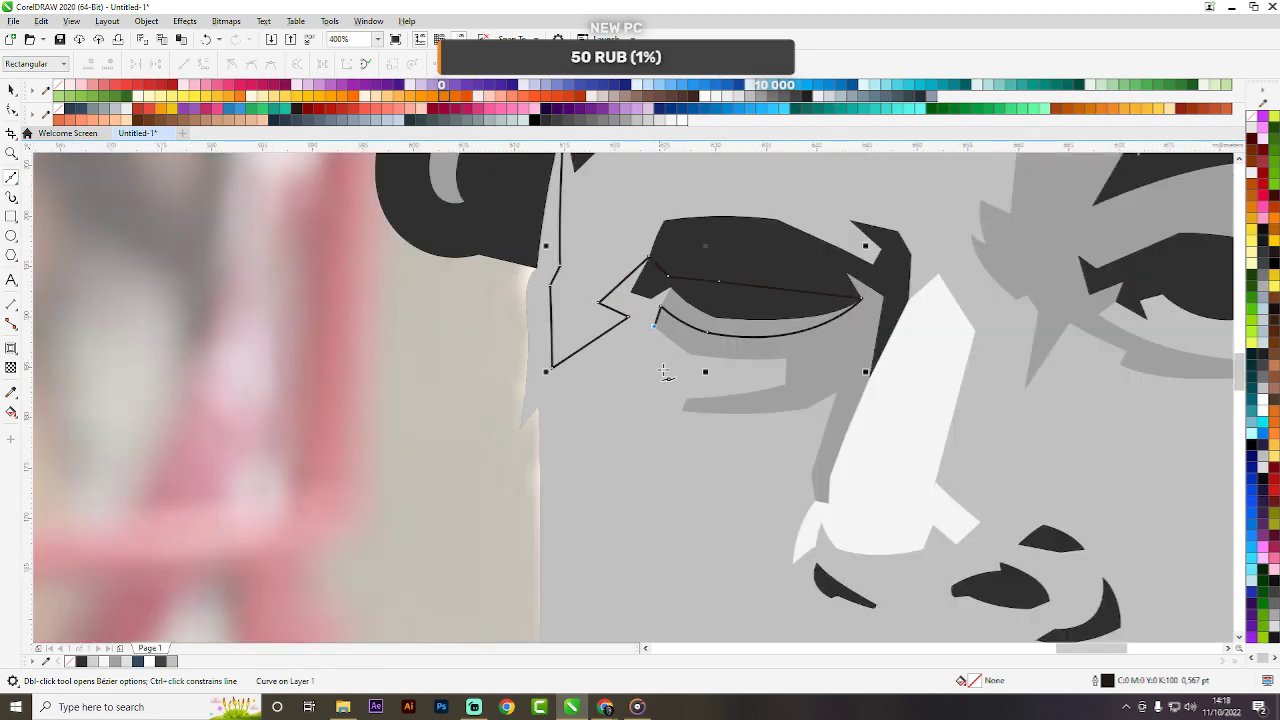
{"action": "scroll", "coordinate": [688, 372], "scroll_direction": "up", "scroll_amount": 2}
{"action": "scroll", "coordinate": [675, 310], "scroll_direction": "down", "scroll_amount": 1}
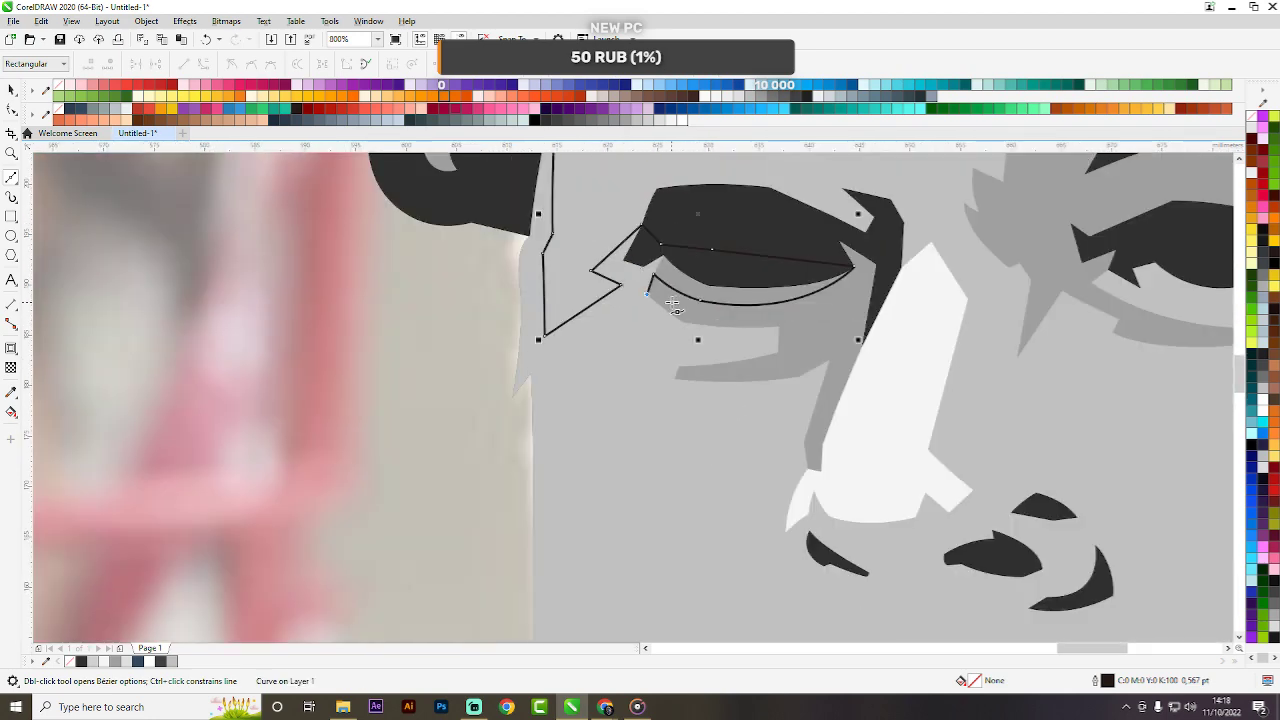
{"action": "key", "text": "ctrl+z"}
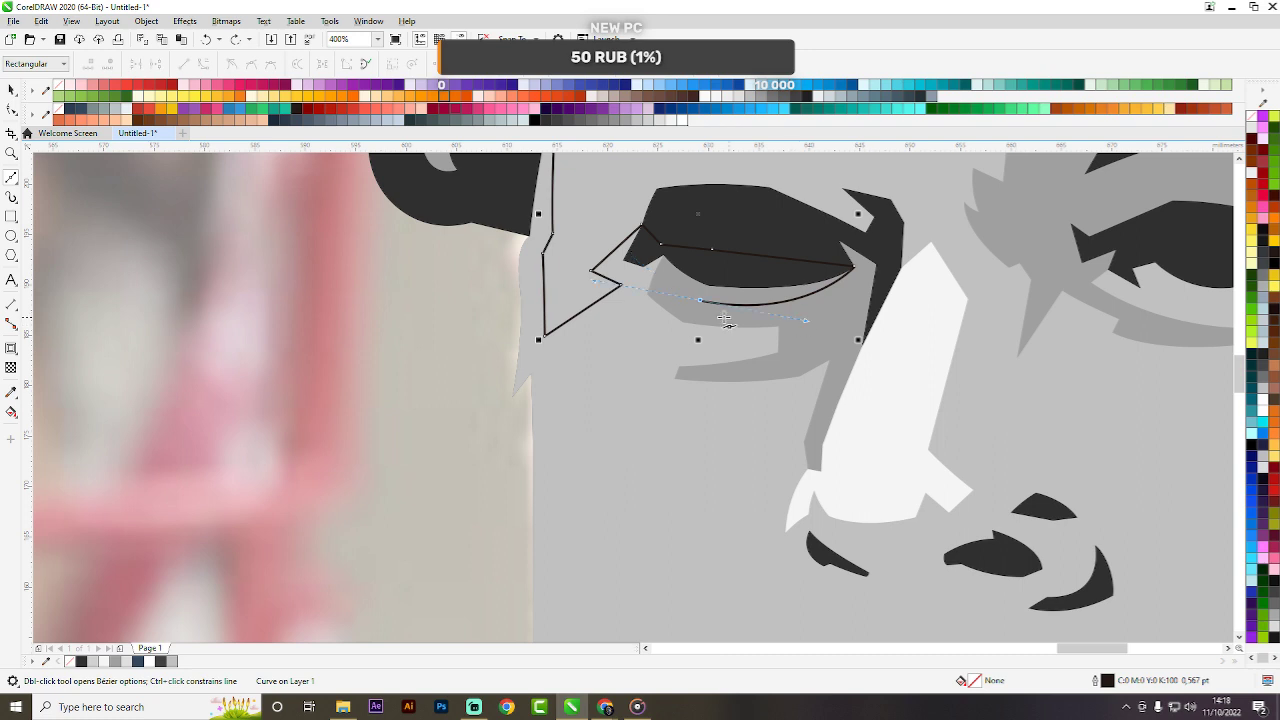
{"action": "key", "text": "ctrl+z"}
Curve the outline back beneath the left-hand eye, then bend it inward and down over the grey shading beside the nose.
{"action": "left_click_drag", "start_coordinate": [757, 302], "coordinate": [662, 293]}
{"action": "left_click", "coordinate": [805, 323]}
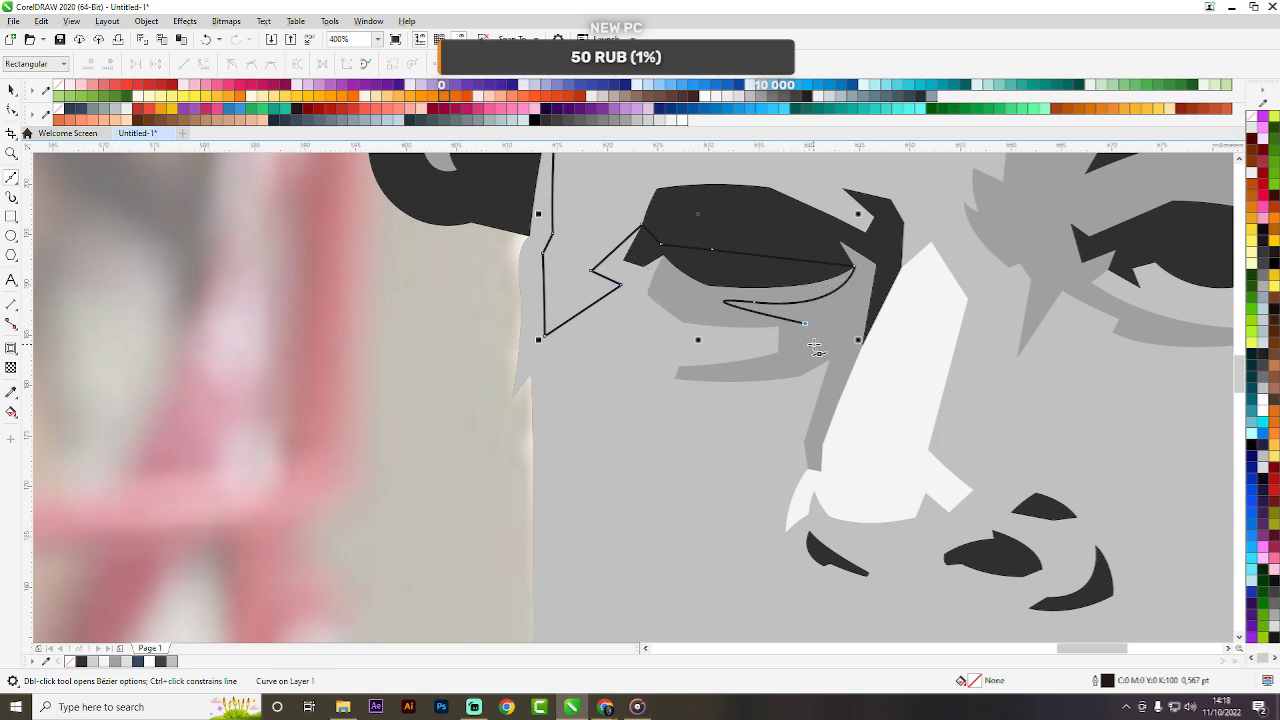
{"action": "left_click", "coordinate": [825, 333]}
{"action": "left_click", "coordinate": [838, 360]}
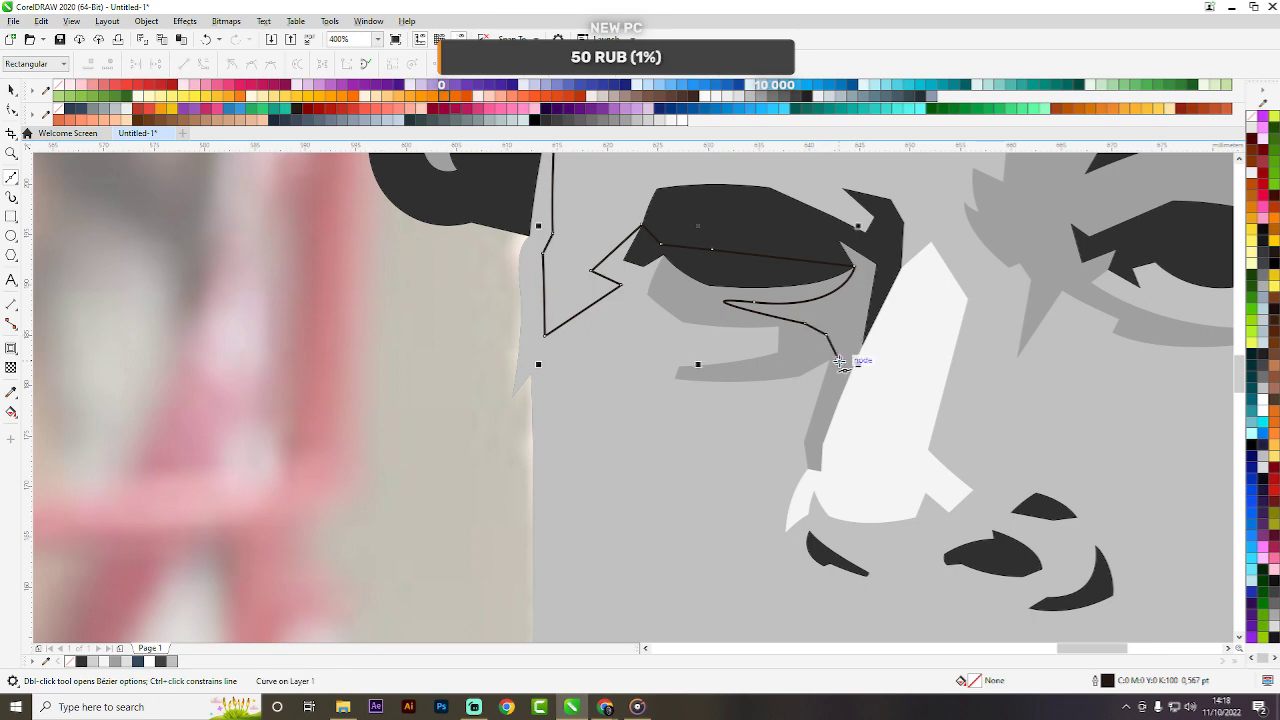
Run the outline down the side of the nose to the lower tip of the nose wing highlight.
{"action": "left_click", "coordinate": [806, 468]}
{"action": "scroll", "coordinate": [808, 500], "scroll_direction": "up", "scroll_amount": 2}
{"action": "left_click", "coordinate": [808, 478]}
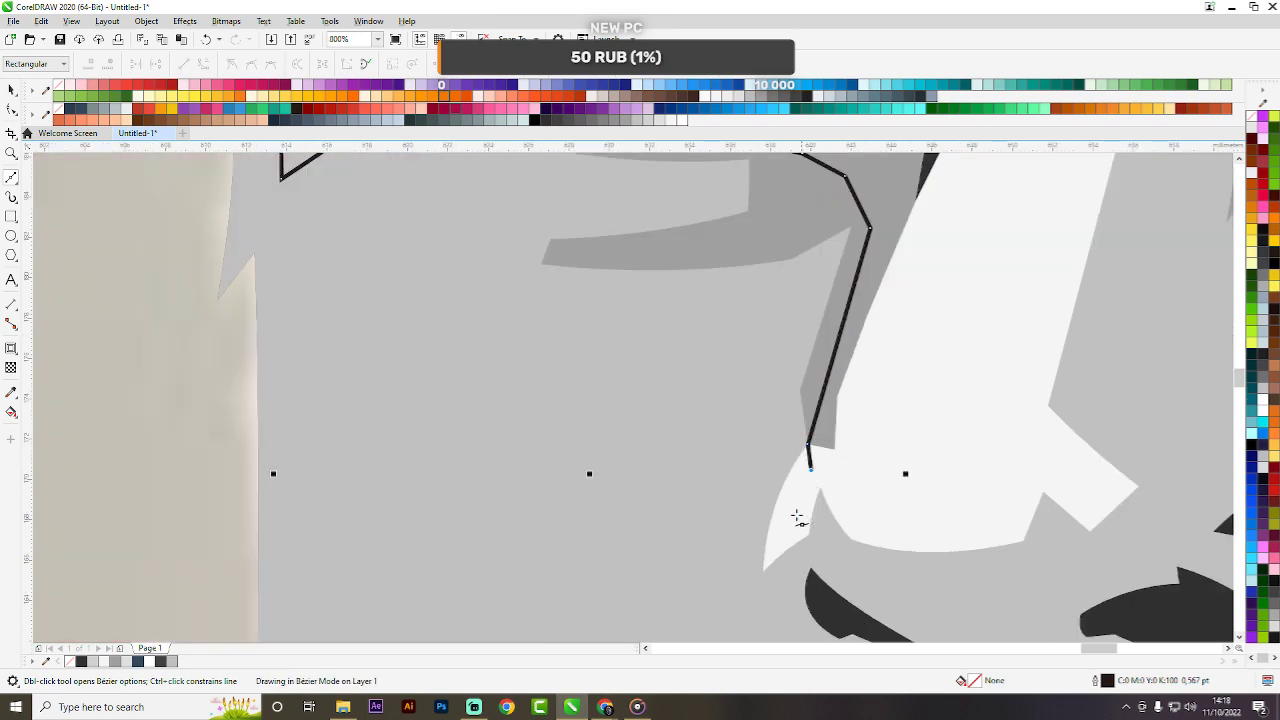
{"action": "scroll", "coordinate": [762, 578], "scroll_direction": "down", "scroll_amount": 8}
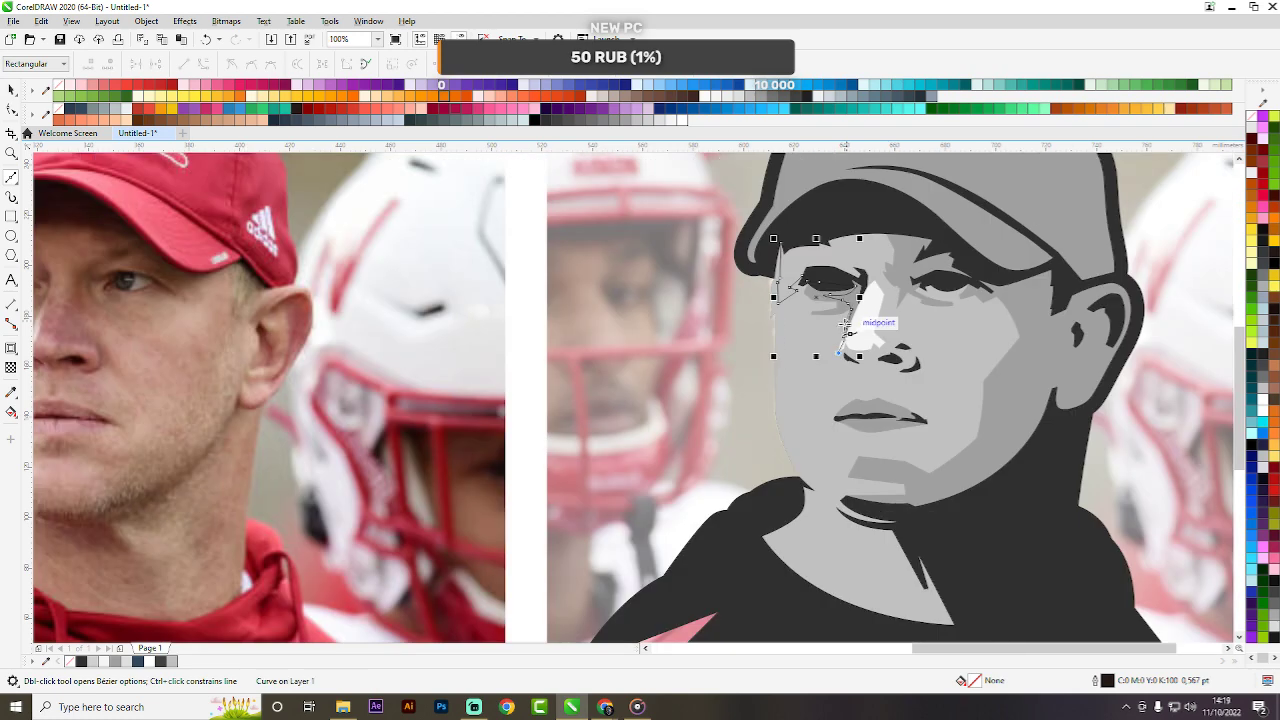
{"action": "scroll", "coordinate": [779, 341], "scroll_direction": "up", "scroll_amount": 4}
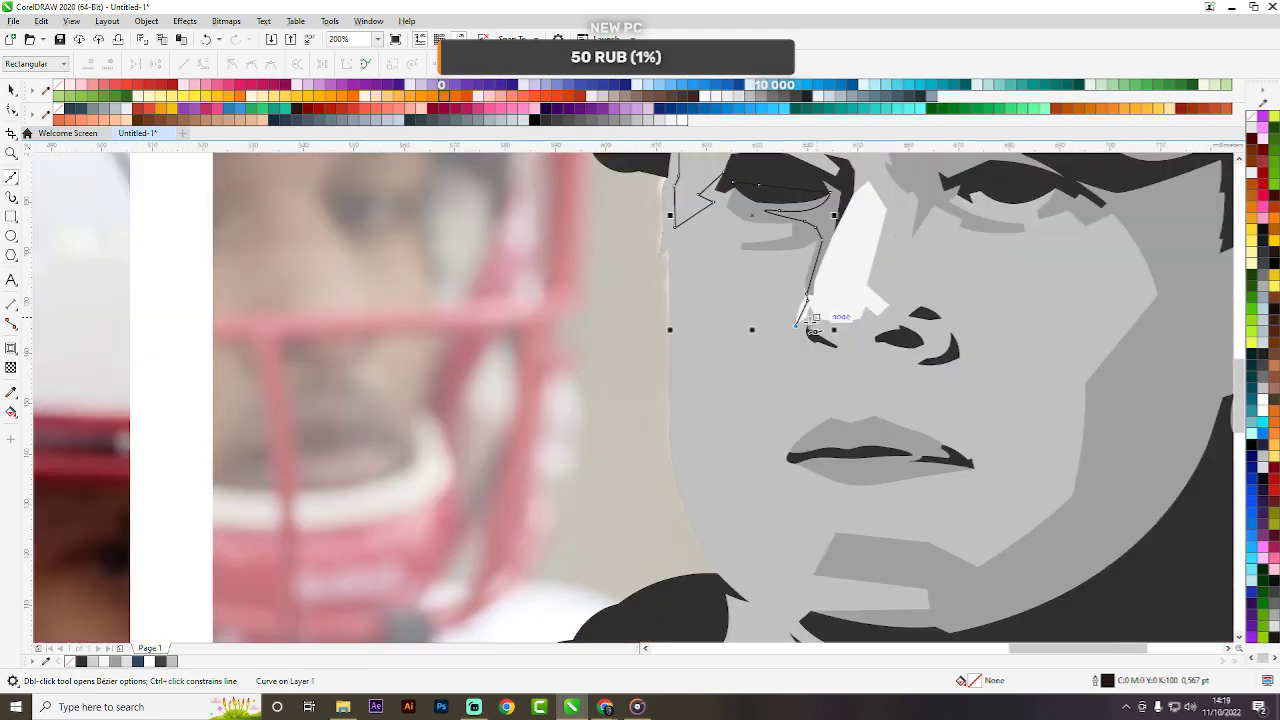
{"action": "scroll", "coordinate": [788, 320], "scroll_direction": "down", "scroll_amount": 4}
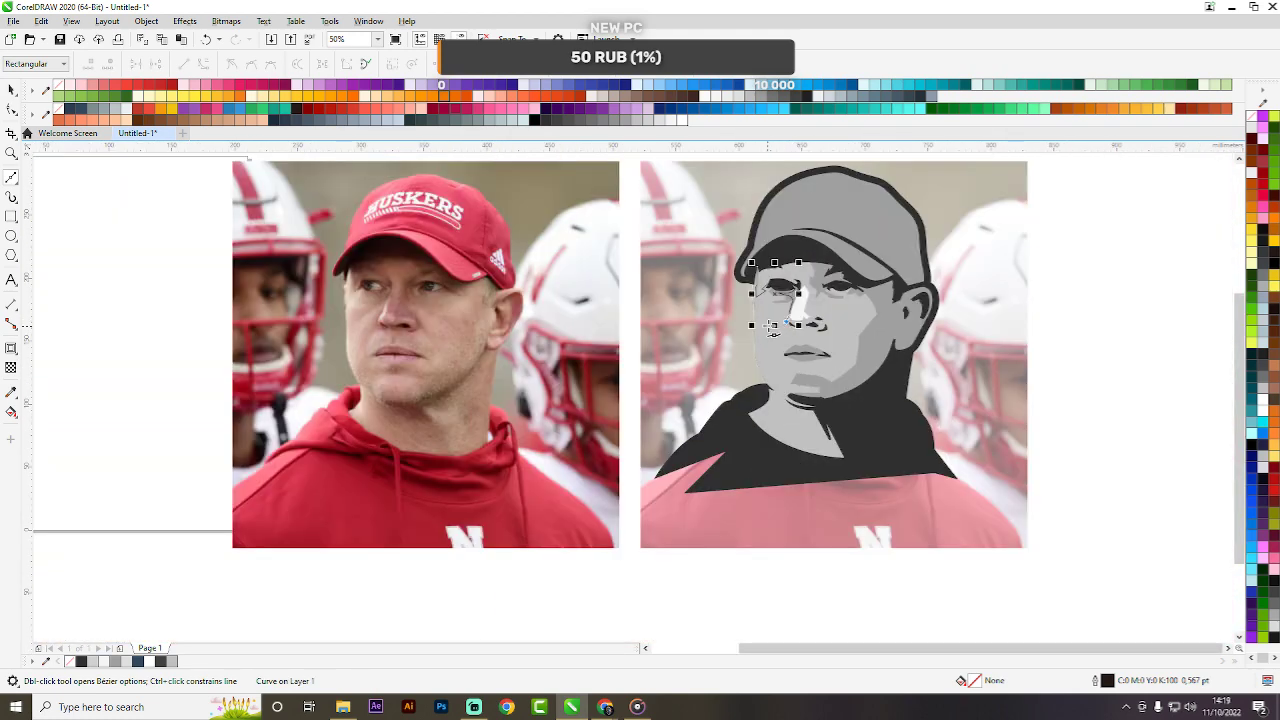
{"action": "scroll", "coordinate": [786, 326], "scroll_direction": "up", "scroll_amount": 4}
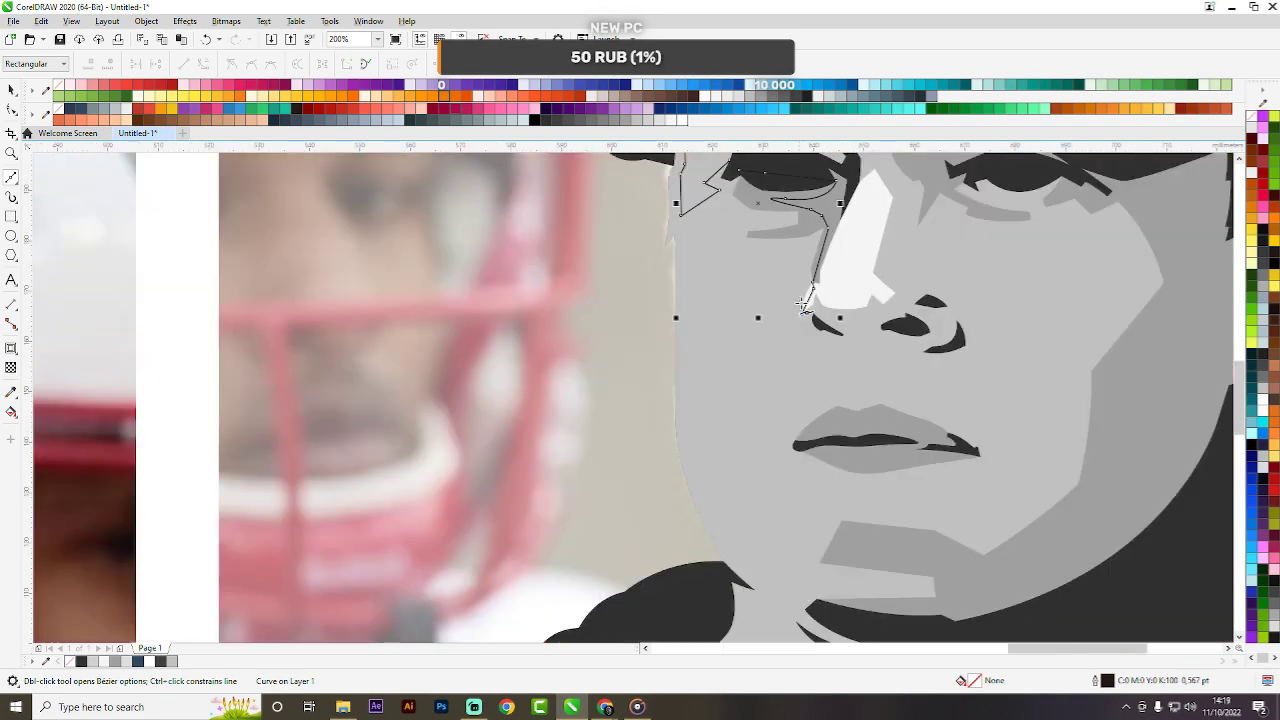
Add a short segment up beside the nose wing, then curve the outline down the cheek and back in a sharp point.
{"action": "left_click", "coordinate": [798, 290]}
{"action": "left_click", "coordinate": [792, 293]}
{"action": "left_click_drag", "start_coordinate": [736, 352], "coordinate": [704, 394]}
{"action": "scroll", "coordinate": [746, 329], "scroll_direction": "down", "scroll_amount": 2}
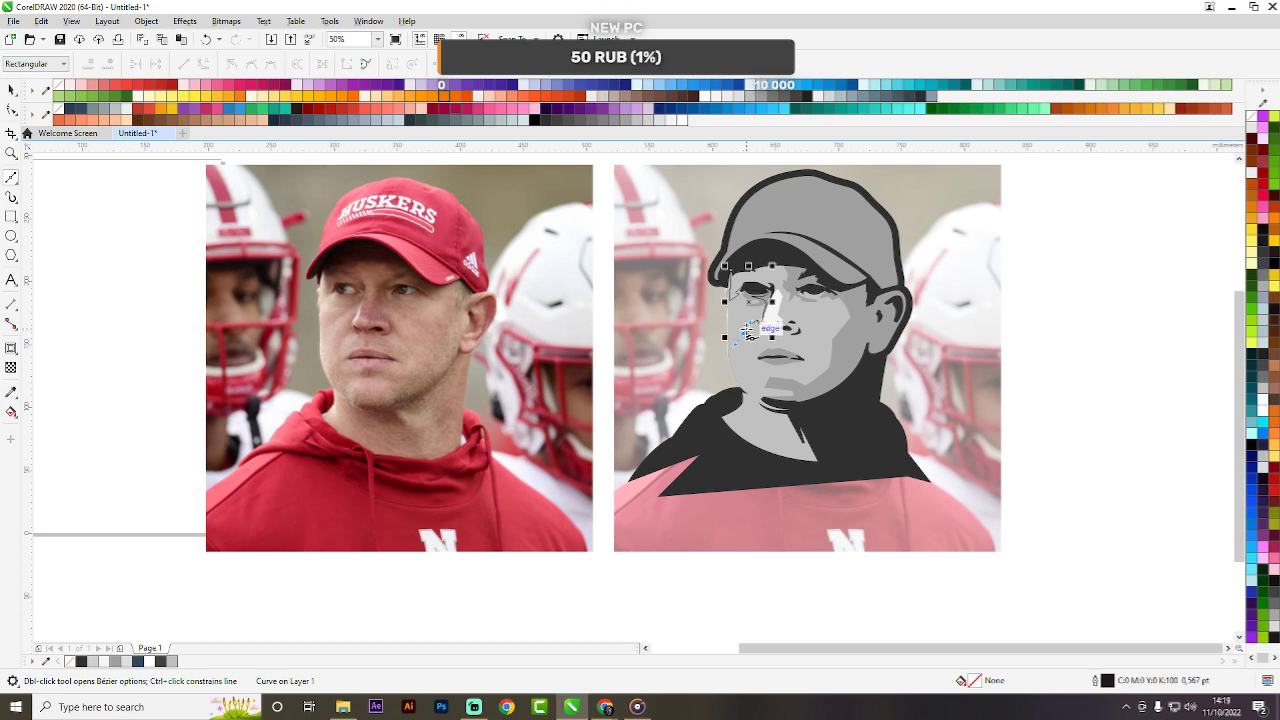
{"action": "scroll", "coordinate": [748, 330], "scroll_direction": "up", "scroll_amount": 4}
{"action": "left_click_drag", "start_coordinate": [784, 274], "coordinate": [836, 249]}
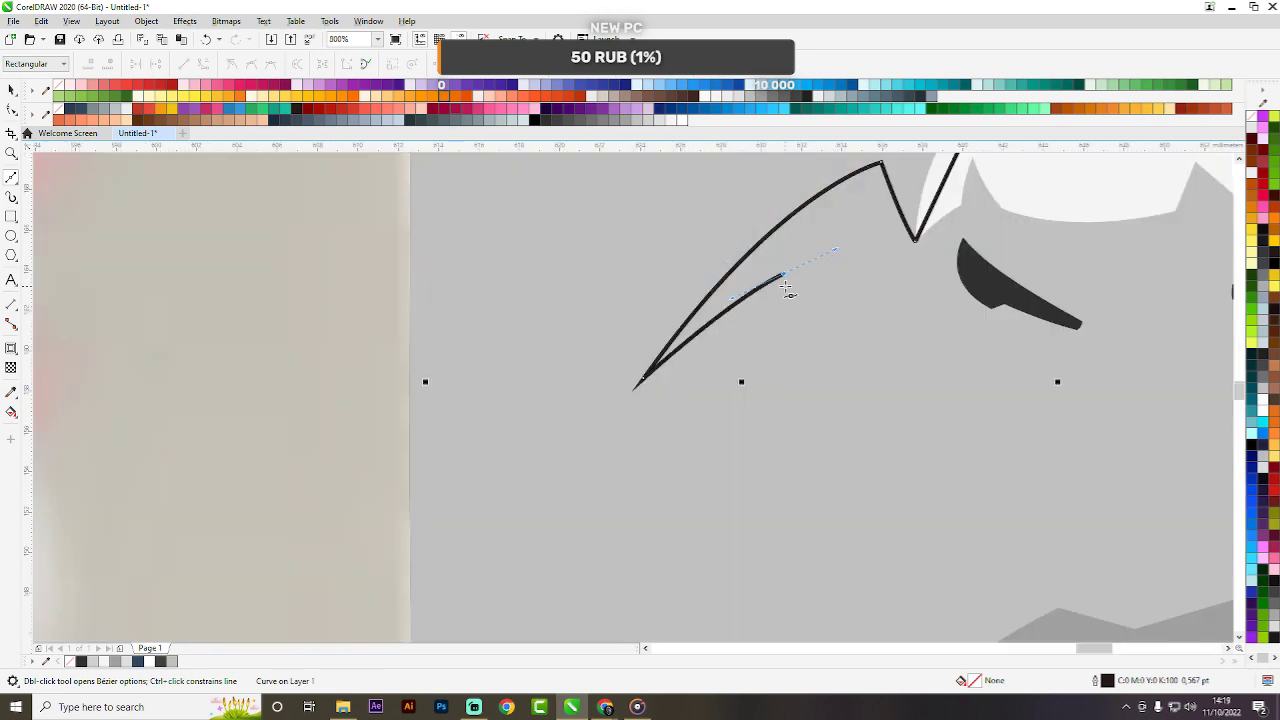
{"action": "left_click", "coordinate": [784, 274]}
Run the cheek outline from the sharp point beside the nose down the cheek to just above mouth level.
{"action": "scroll", "coordinate": [786, 276], "scroll_direction": "down", "scroll_amount": 4}
{"action": "scroll", "coordinate": [723, 349], "scroll_direction": "down", "scroll_amount": 4}
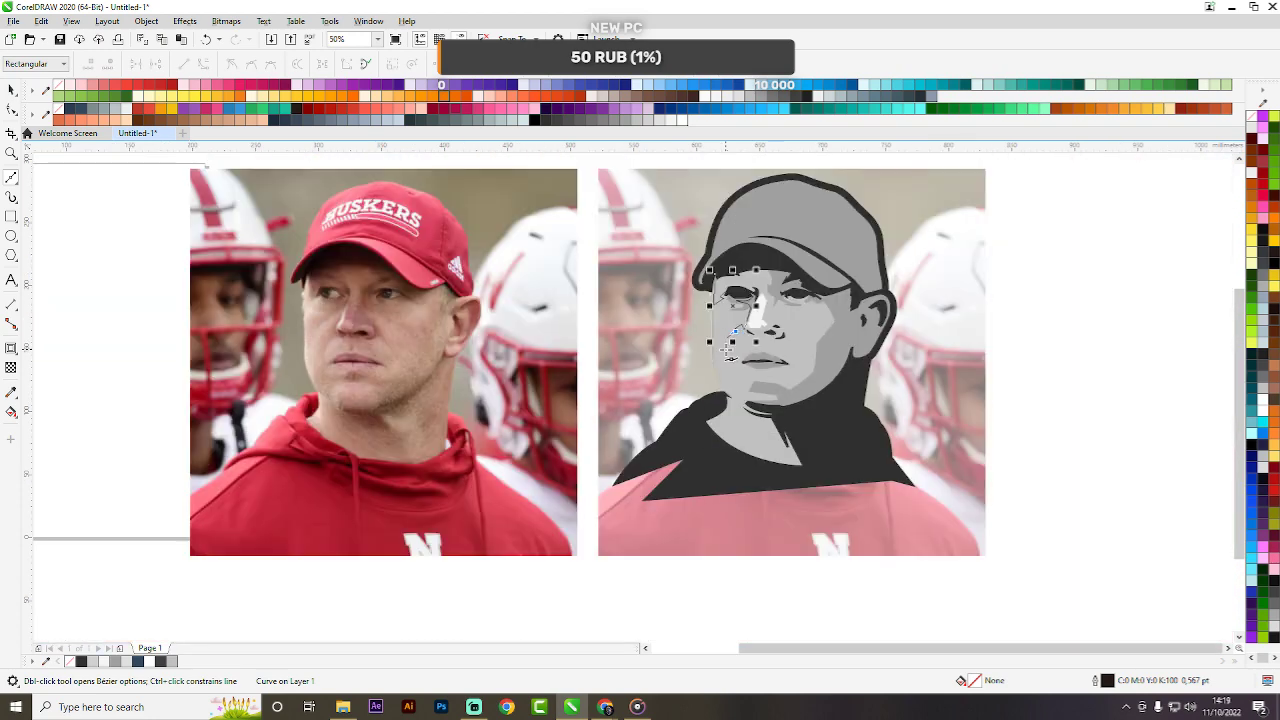
{"action": "scroll", "coordinate": [727, 349], "scroll_direction": "up", "scroll_amount": 1}
{"action": "left_click_drag", "start_coordinate": [722, 358], "coordinate": [705, 392]}
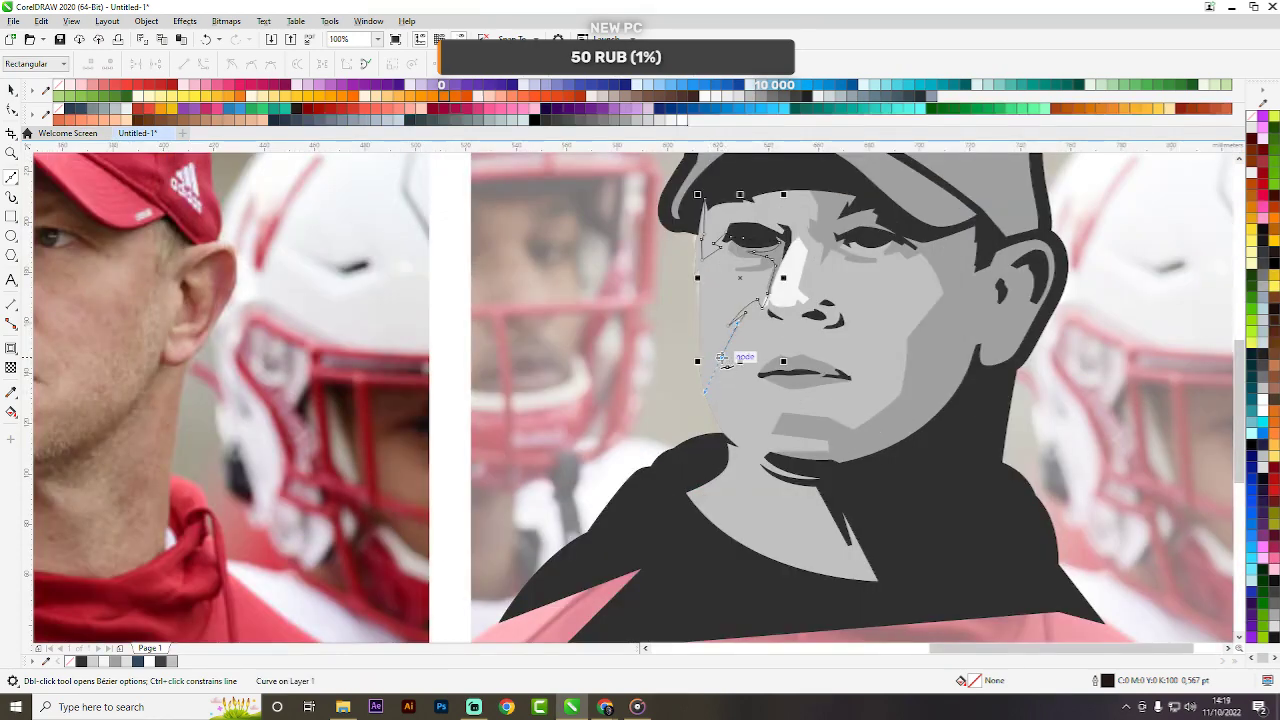
{"action": "scroll", "coordinate": [722, 358], "scroll_direction": "up", "scroll_amount": 2}
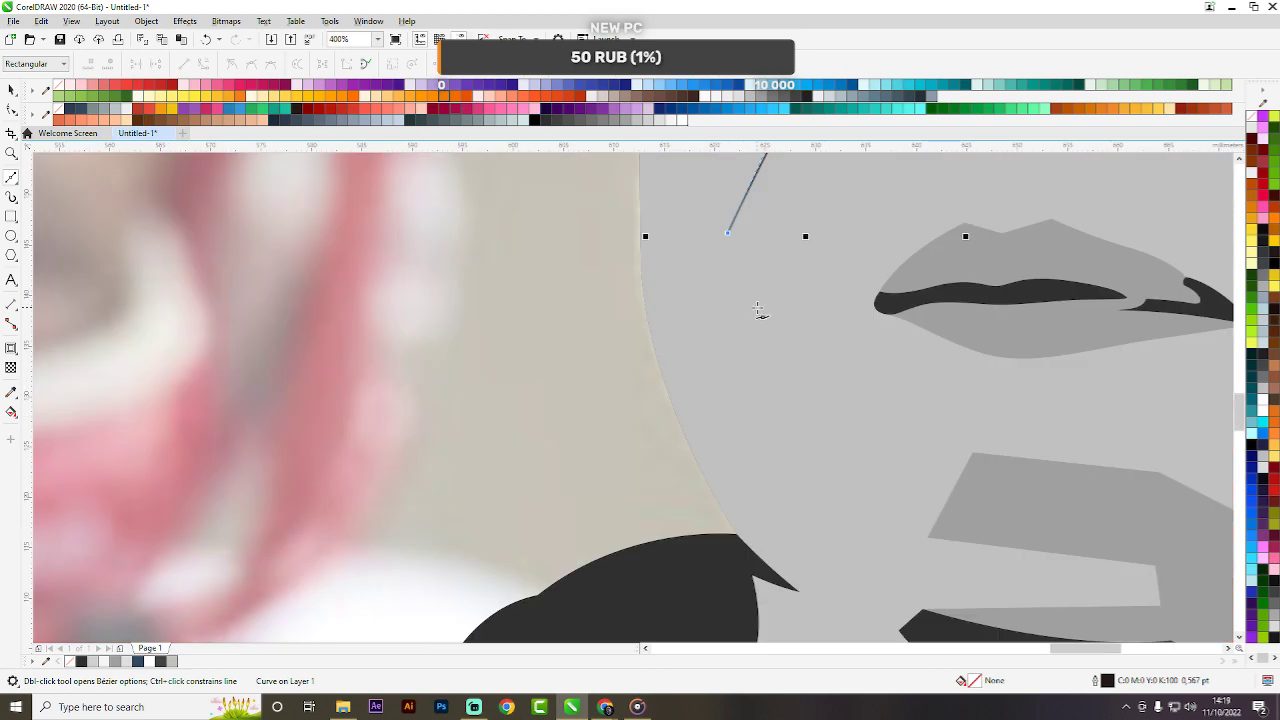
Add an angular notch to the outline that reaches toward the mouth corner and cuts back down across the cheek.
{"action": "left_click", "coordinate": [808, 281]}
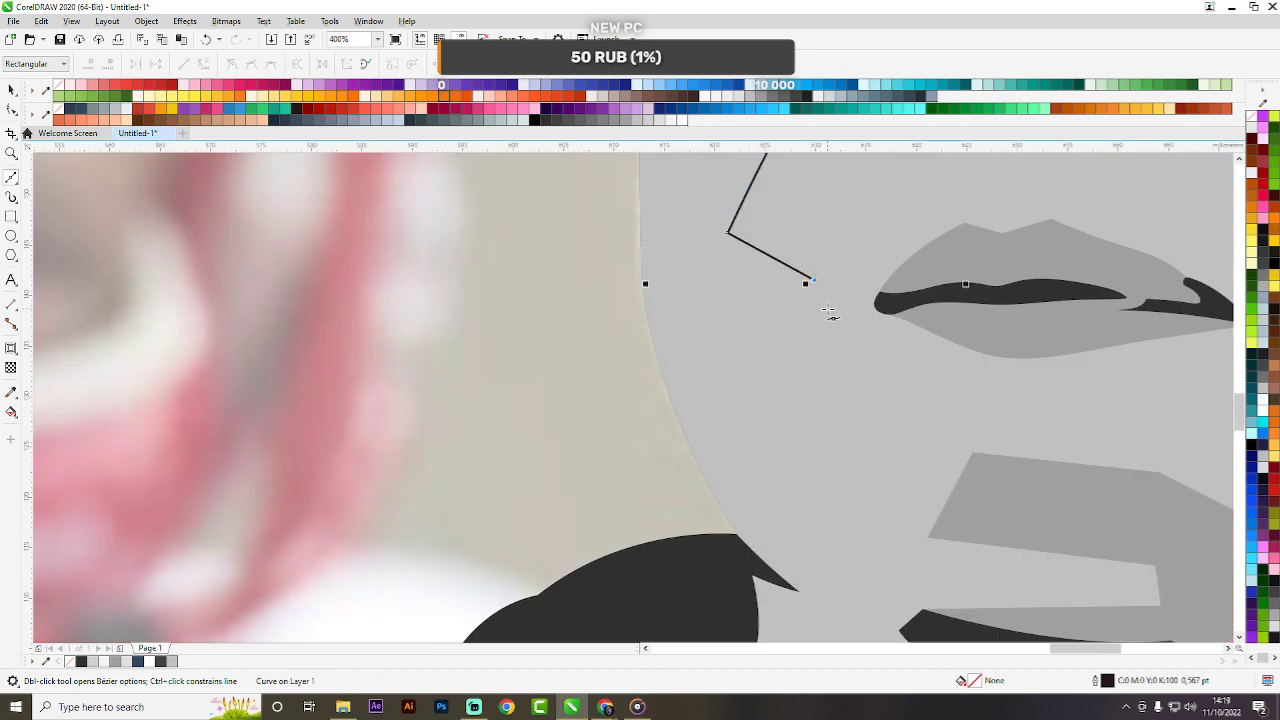
{"action": "left_click", "coordinate": [819, 316]}
{"action": "left_click", "coordinate": [735, 357]}
{"action": "scroll", "coordinate": [737, 358], "scroll_direction": "down", "scroll_amount": 3}
{"action": "scroll", "coordinate": [741, 360], "scroll_direction": "up", "scroll_amount": 2}
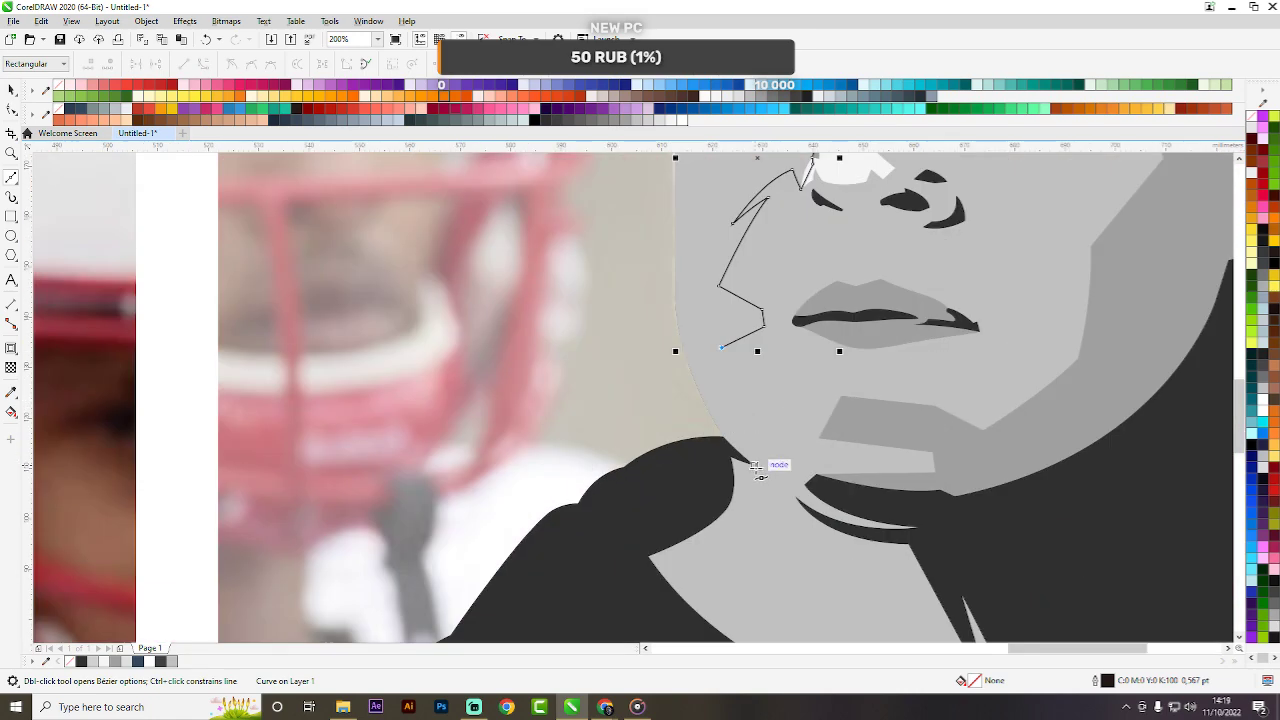
Curve the outline down to the jaw's meeting point with the dark collar and close it around the outside of the face.
{"action": "left_click_drag", "start_coordinate": [755, 466], "coordinate": [787, 525]}
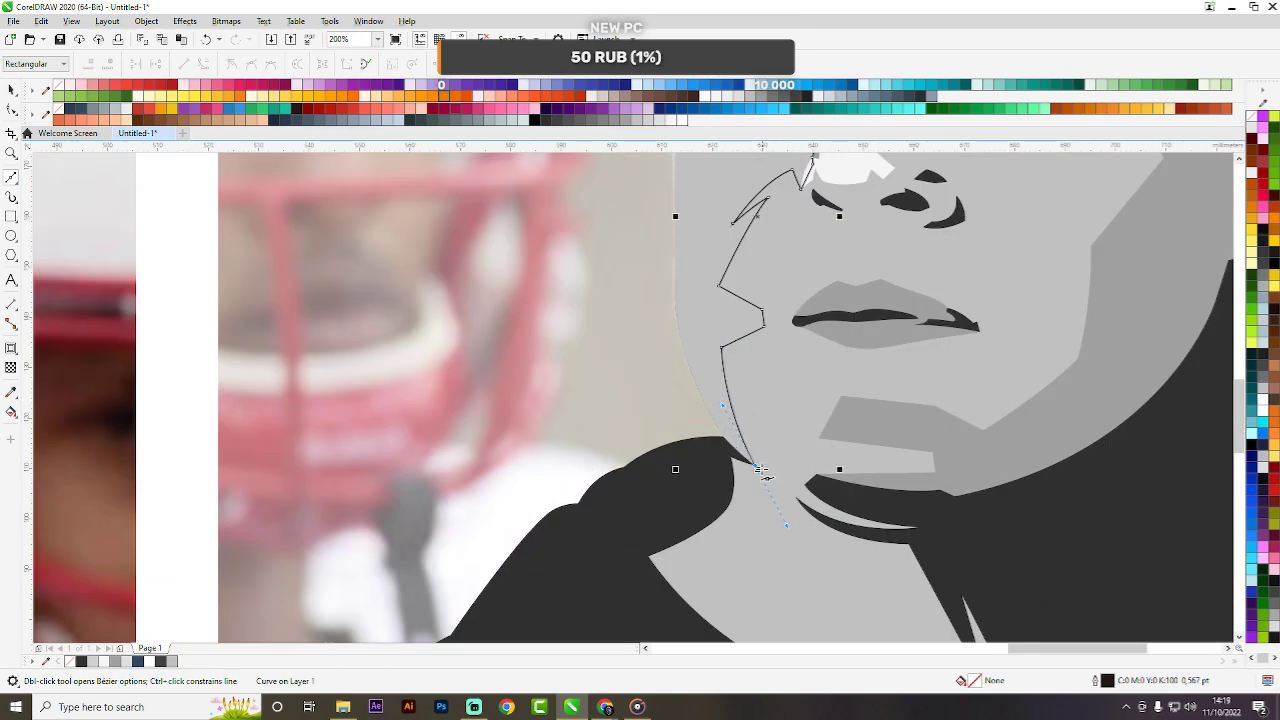
{"action": "left_click", "coordinate": [757, 468]}
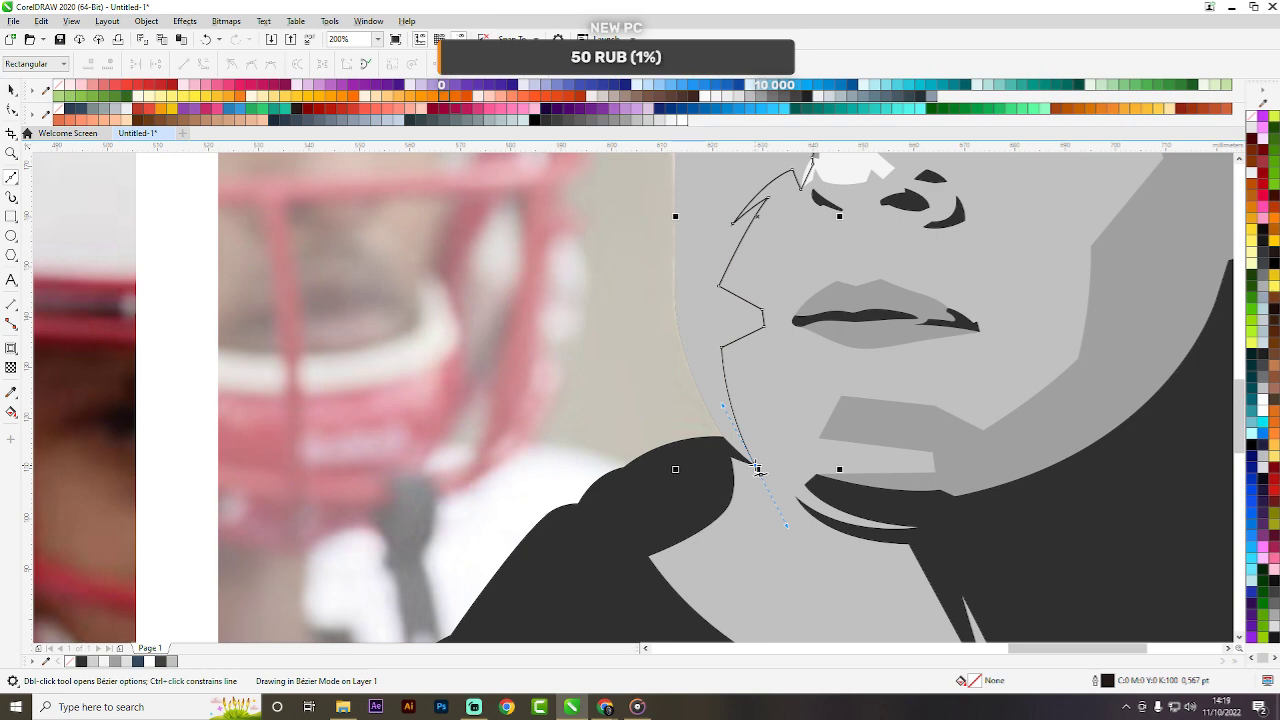
{"action": "scroll", "coordinate": [757, 468], "scroll_direction": "down", "scroll_amount": 3}
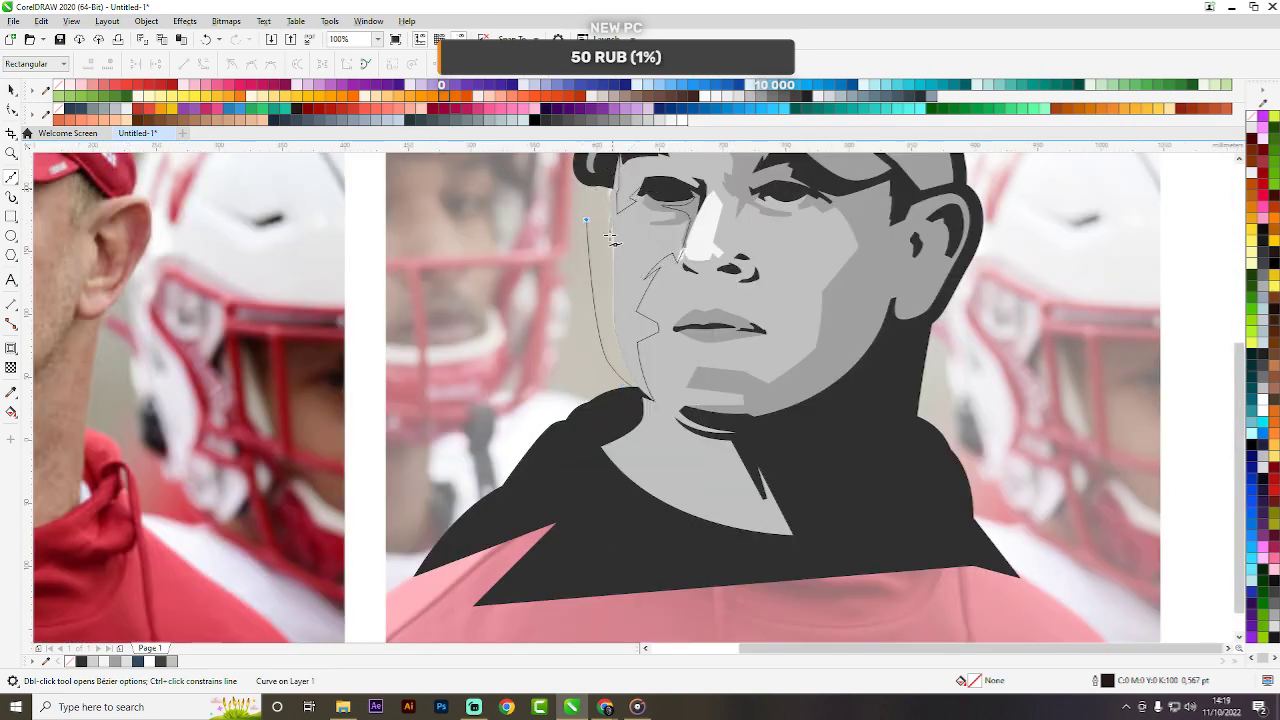
{"action": "scroll", "coordinate": [612, 182], "scroll_direction": "up", "scroll_amount": 2}
{"action": "key", "text": "space"}
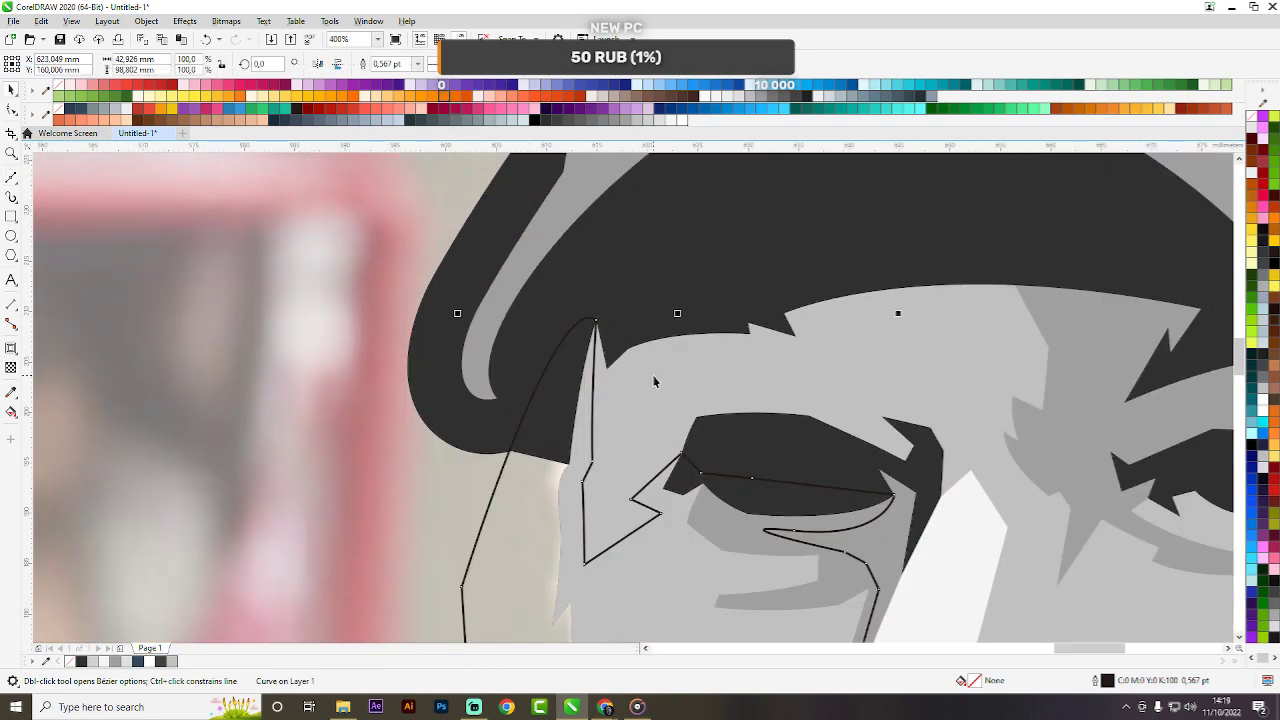
{"action": "left_click", "coordinate": [547, 490]}
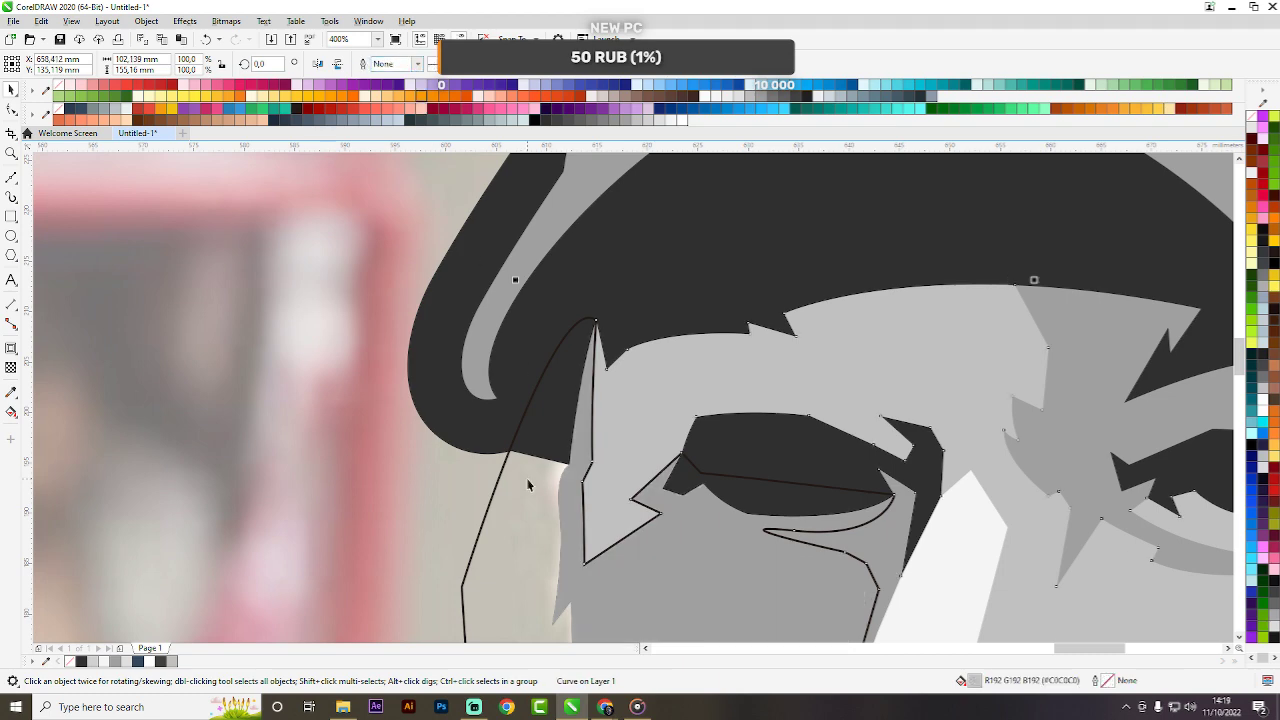
{"action": "left_click", "coordinate": [498, 485]}
{"action": "scroll", "coordinate": [579, 272], "scroll_direction": "down", "scroll_amount": 2}
{"action": "key", "text": "Delete"}
{"action": "scroll", "coordinate": [598, 353], "scroll_direction": "up", "scroll_amount": 1}
{"action": "left_click_drag", "start_coordinate": [600, 353], "coordinate": [469, 397]}
{"action": "key", "text": "ctrl+z"}
{"action": "key", "text": "ctrl+z"}
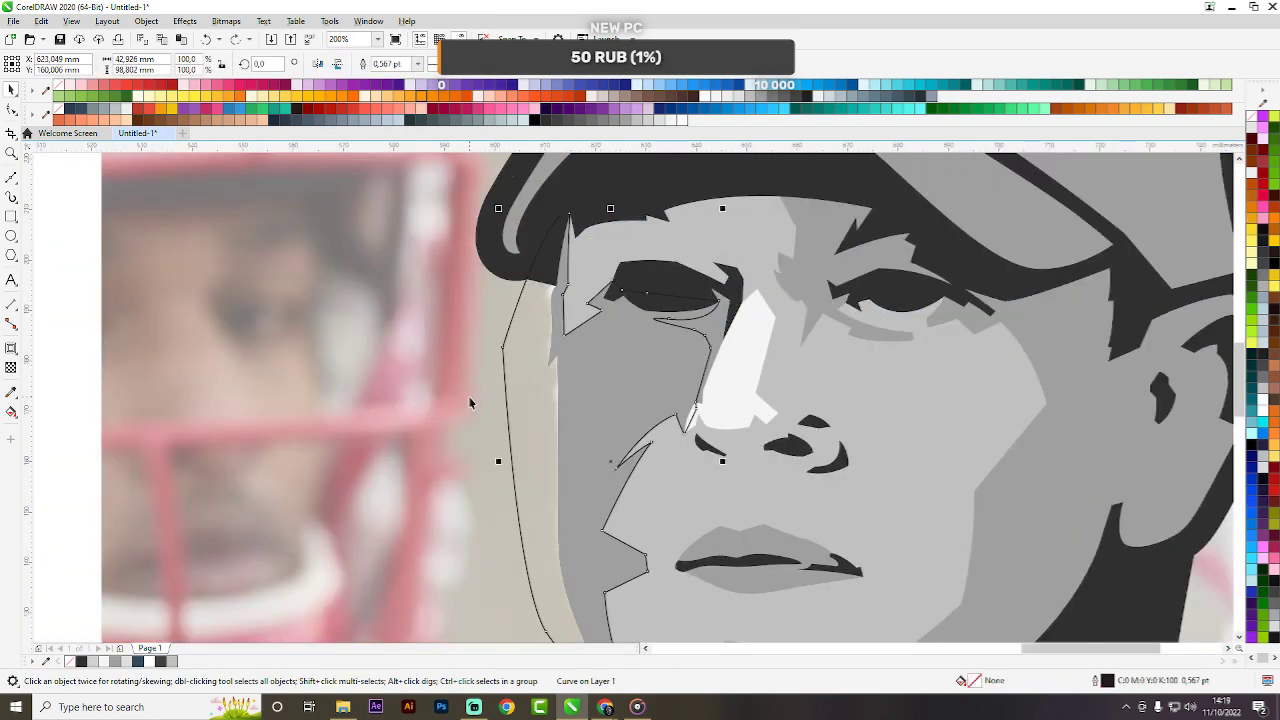
{"action": "key", "text": "ctrl+z"}
{"action": "key", "text": "ctrl+z"}
Intersect the cheek outline with the light grey face tone, delete the outline, and give the result the nose highlight's near-white fill.
{"action": "left_click", "coordinate": [428, 64]}
{"action": "left_click", "coordinate": [533, 414]}
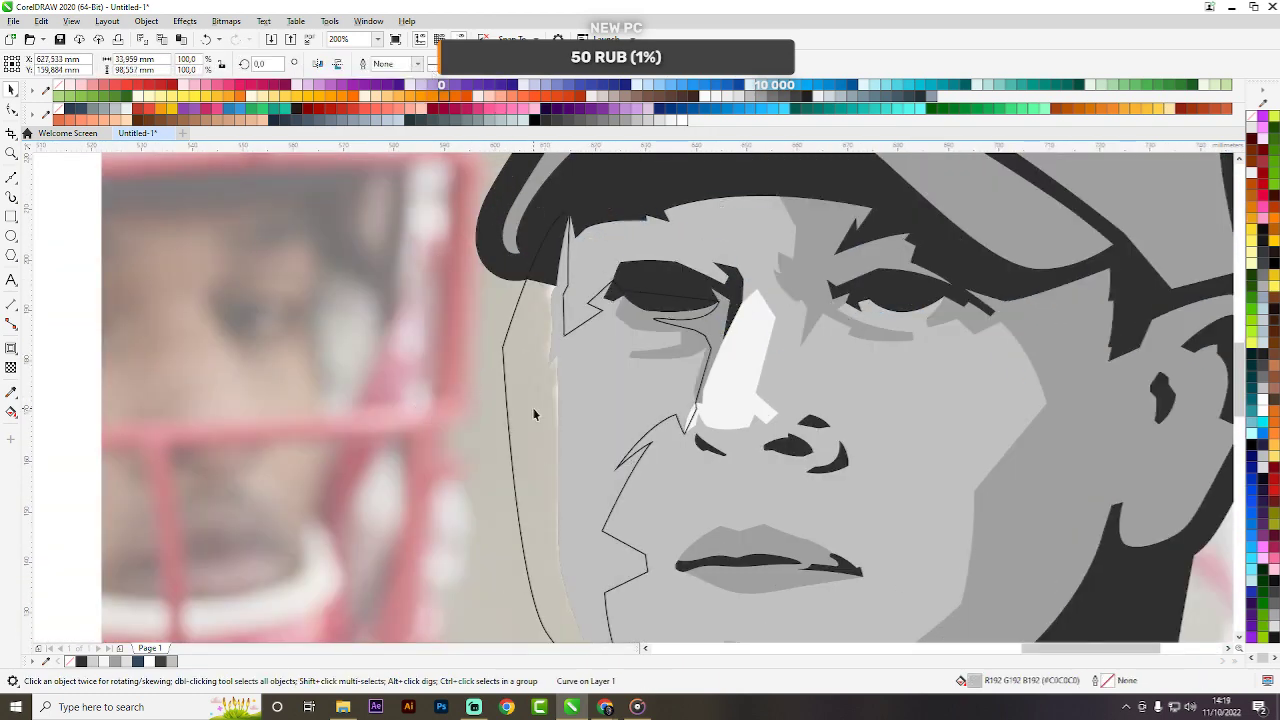
{"action": "key", "text": "Delete"}
{"action": "left_click_drag", "start_coordinate": [751, 394], "coordinate": [610, 401]}
{"action": "scroll", "coordinate": [604, 366], "scroll_direction": "down", "scroll_amount": 4}
{"action": "left_click", "coordinate": [729, 405]}
{"action": "scroll", "coordinate": [587, 360], "scroll_direction": "up", "scroll_amount": 1}
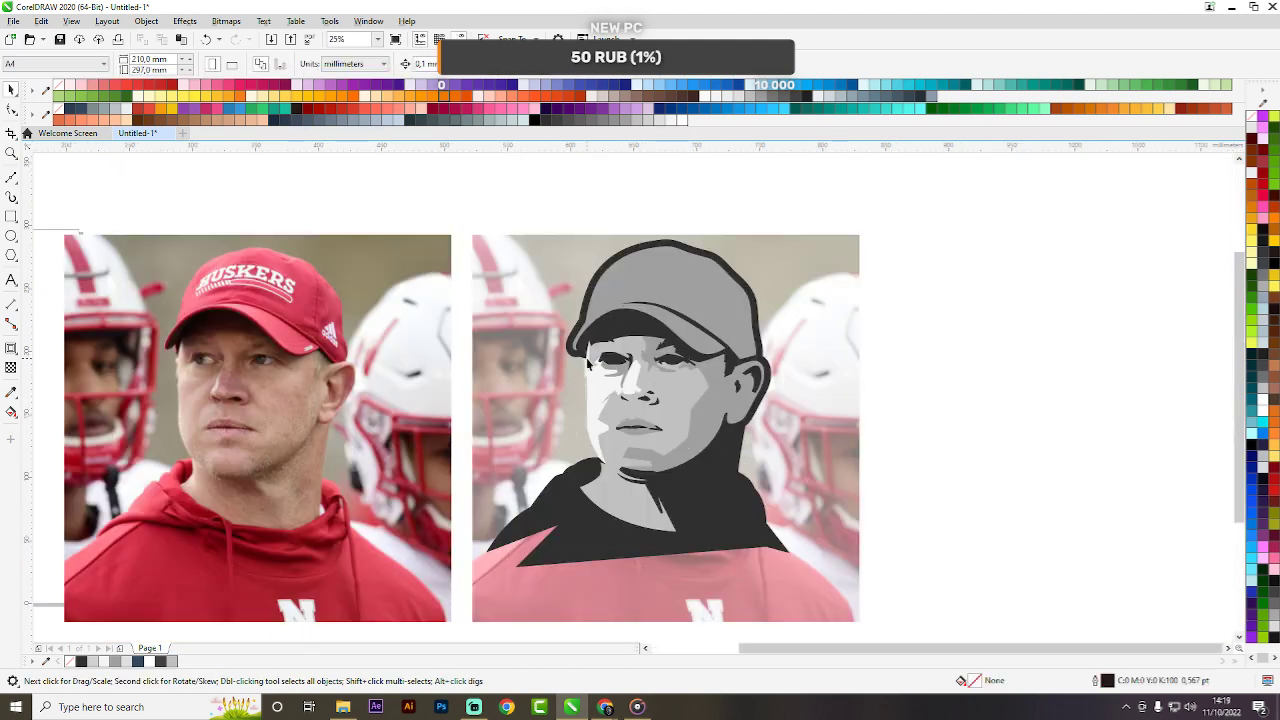
Move the light grey face tone clear of the portrait and undo the move.
{"action": "scroll", "coordinate": [604, 375], "scroll_direction": "up", "scroll_amount": 3}
{"action": "scroll", "coordinate": [643, 500], "scroll_direction": "down", "scroll_amount": 2}
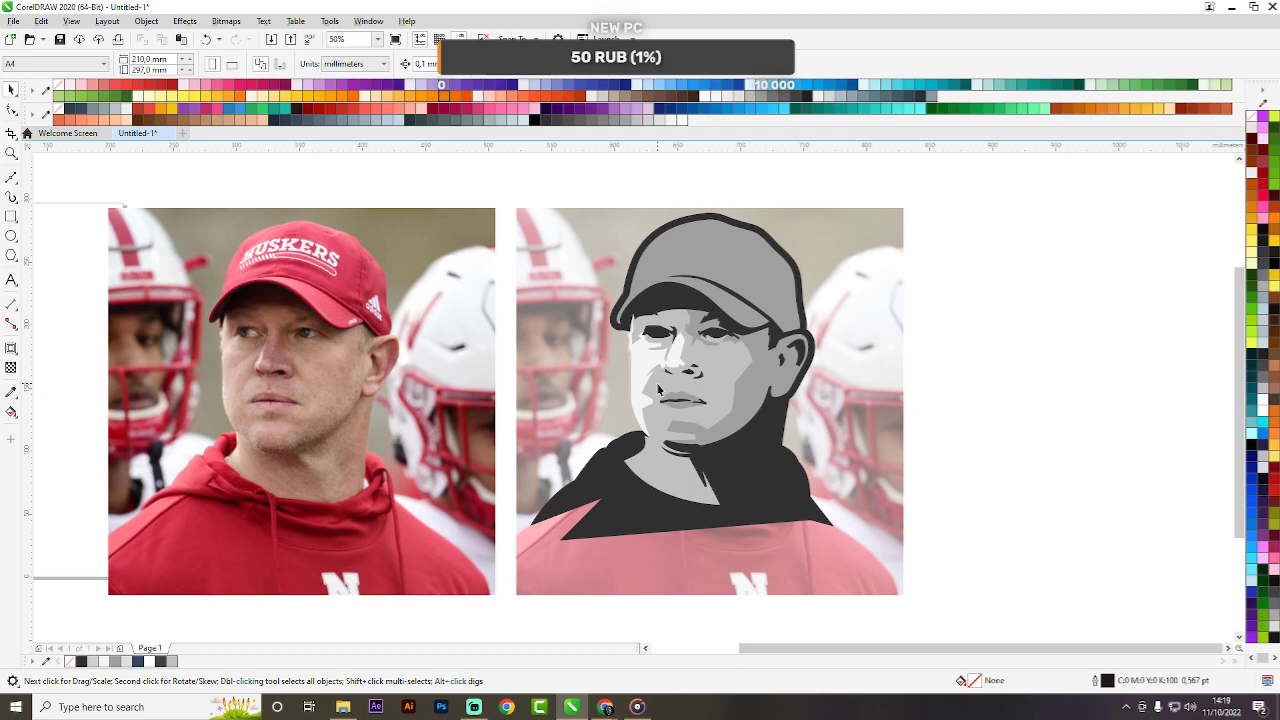
{"action": "left_click_drag", "start_coordinate": [658, 390], "coordinate": [1037, 429]}
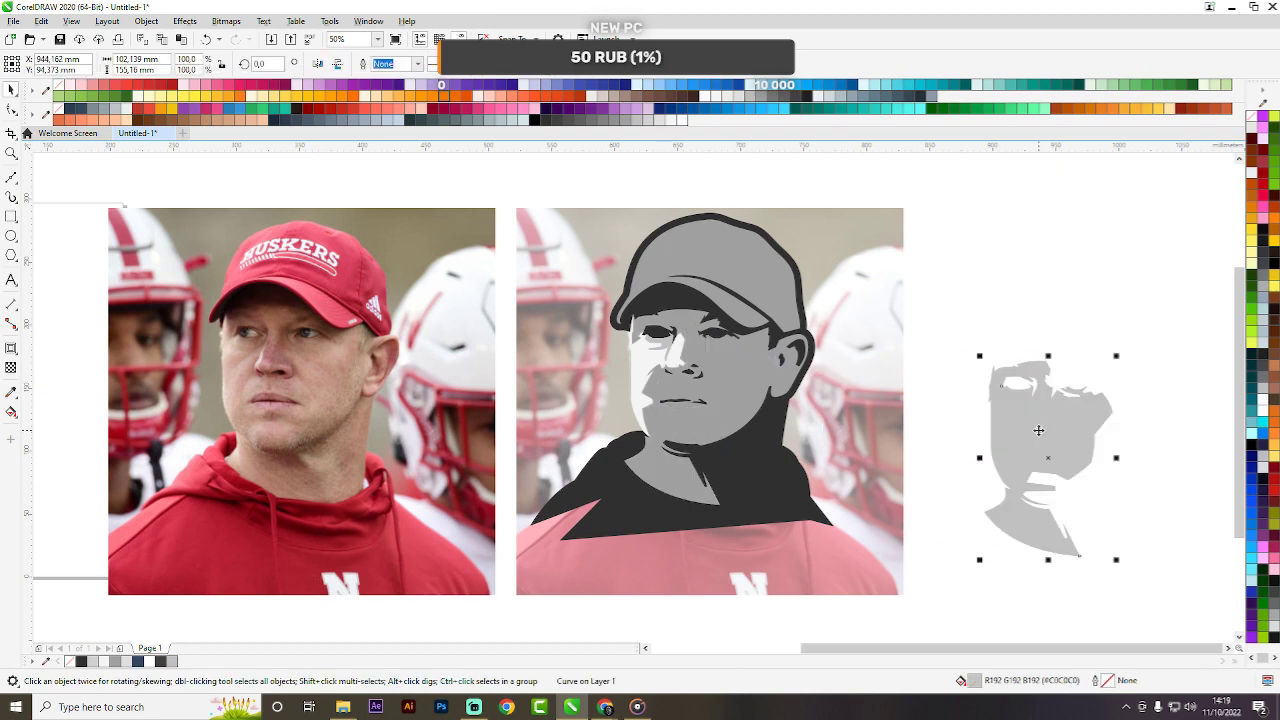
{"action": "key", "text": "ctrl+z"}
{"action": "left_click", "coordinate": [1000, 415]}
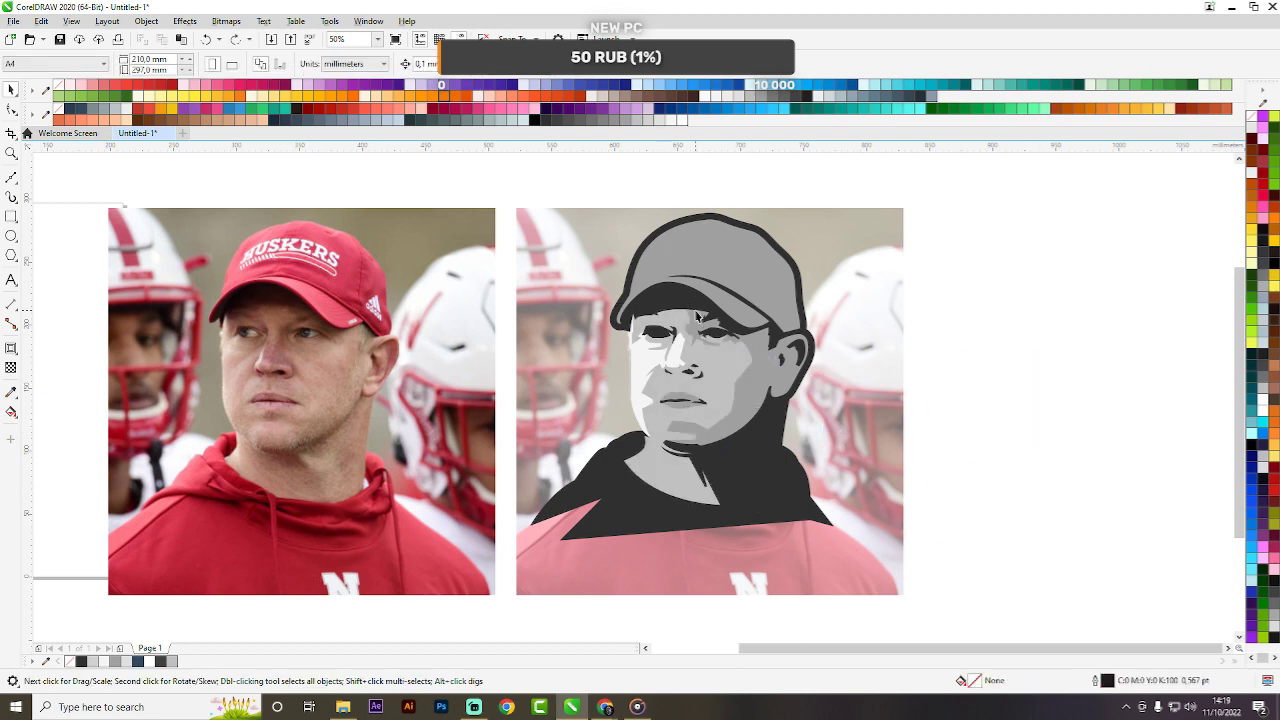
Start a new Bézier outline at the cap brim's edge above the left-hand eye's outer side with a short downward segment.
{"action": "scroll", "coordinate": [250, 325], "scroll_direction": "up", "scroll_amount": 1}
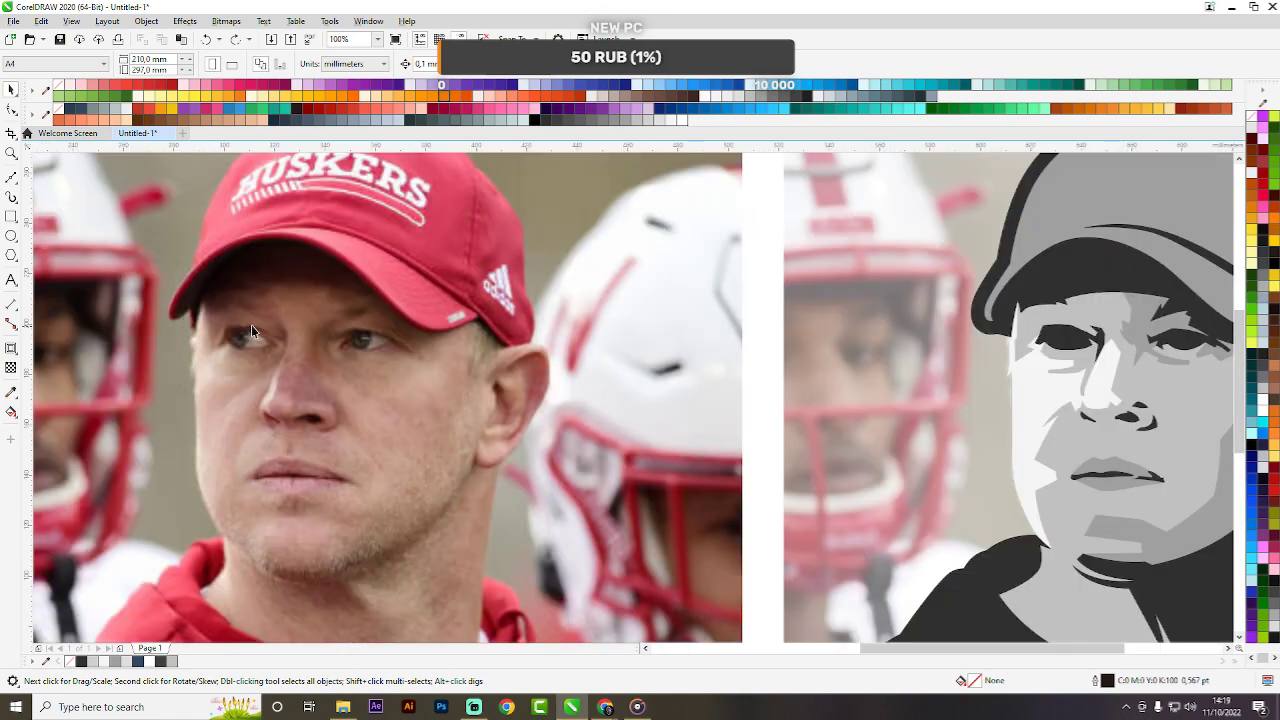
{"action": "key", "text": "space"}
{"action": "left_click", "coordinate": [1020, 315]}
{"action": "scroll", "coordinate": [827, 326], "scroll_direction": "down", "scroll_amount": 1}
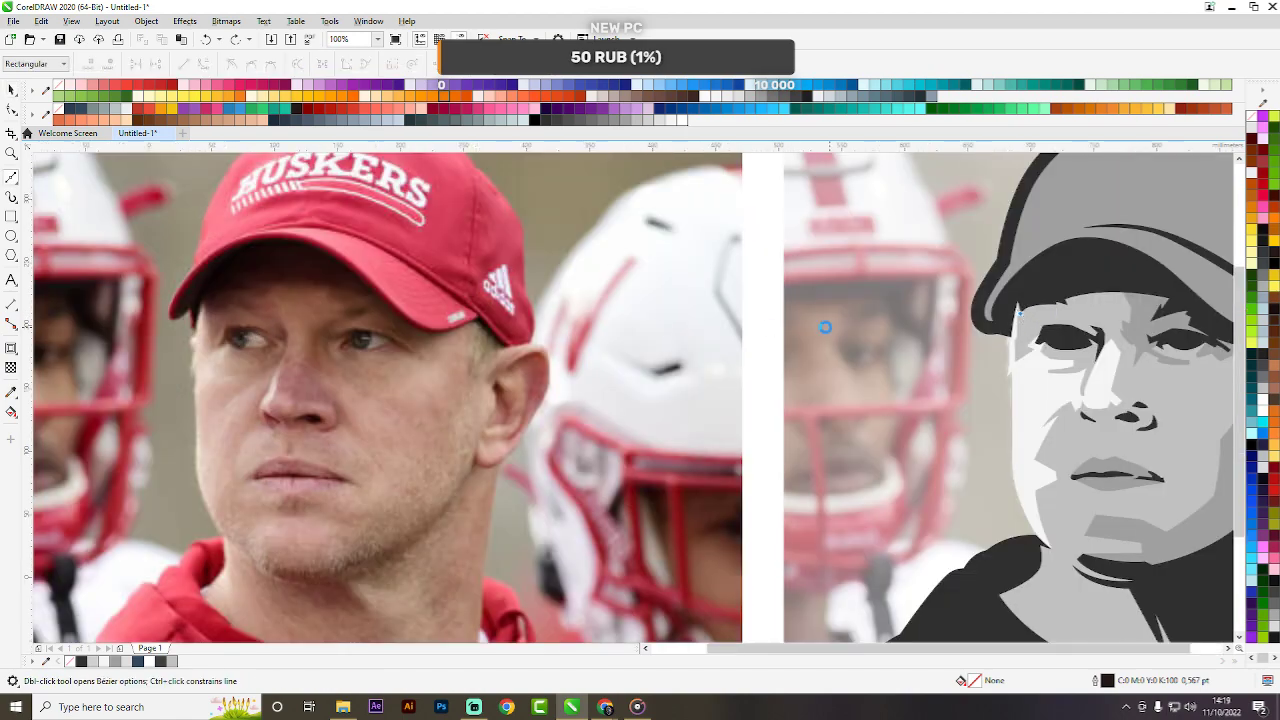
{"action": "scroll", "coordinate": [1037, 333], "scroll_direction": "up", "scroll_amount": 1}
{"action": "scroll", "coordinate": [850, 302], "scroll_direction": "down", "scroll_amount": 1}
{"action": "scroll", "coordinate": [340, 290], "scroll_direction": "up", "scroll_amount": 1}
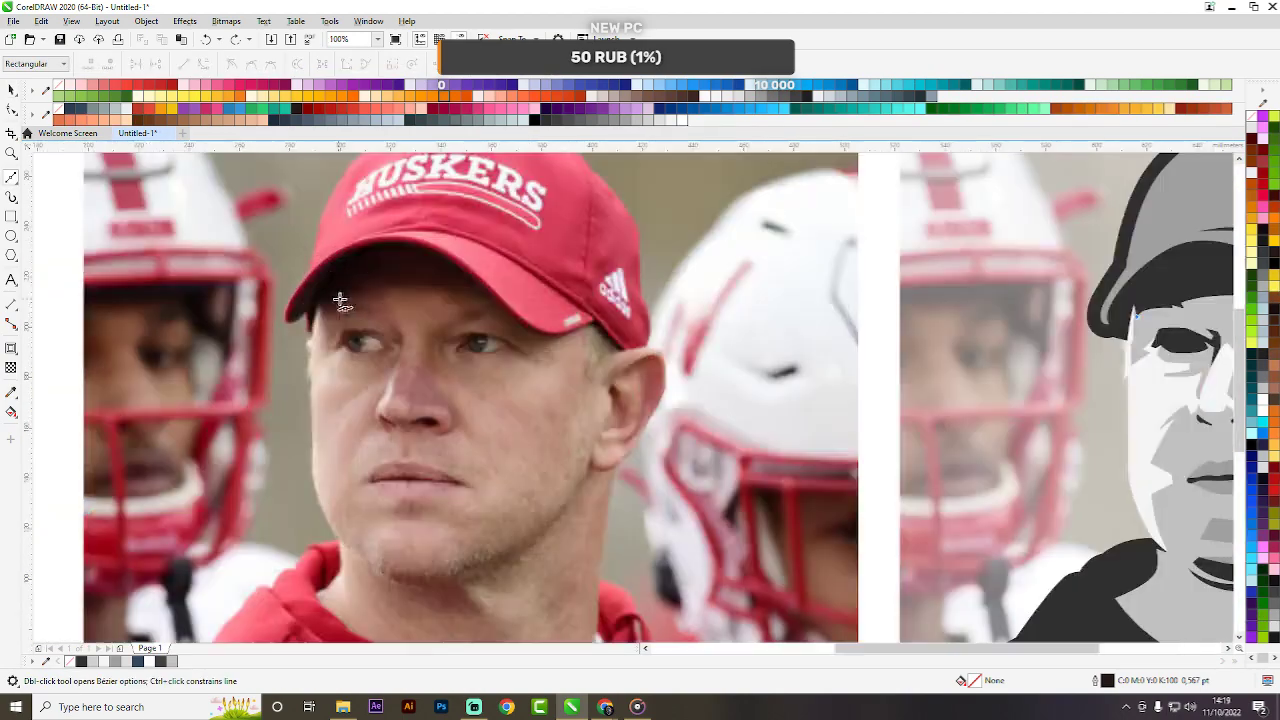
{"action": "scroll", "coordinate": [370, 295], "scroll_direction": "down", "scroll_amount": 1}
{"action": "scroll", "coordinate": [830, 305], "scroll_direction": "up", "scroll_amount": 3}
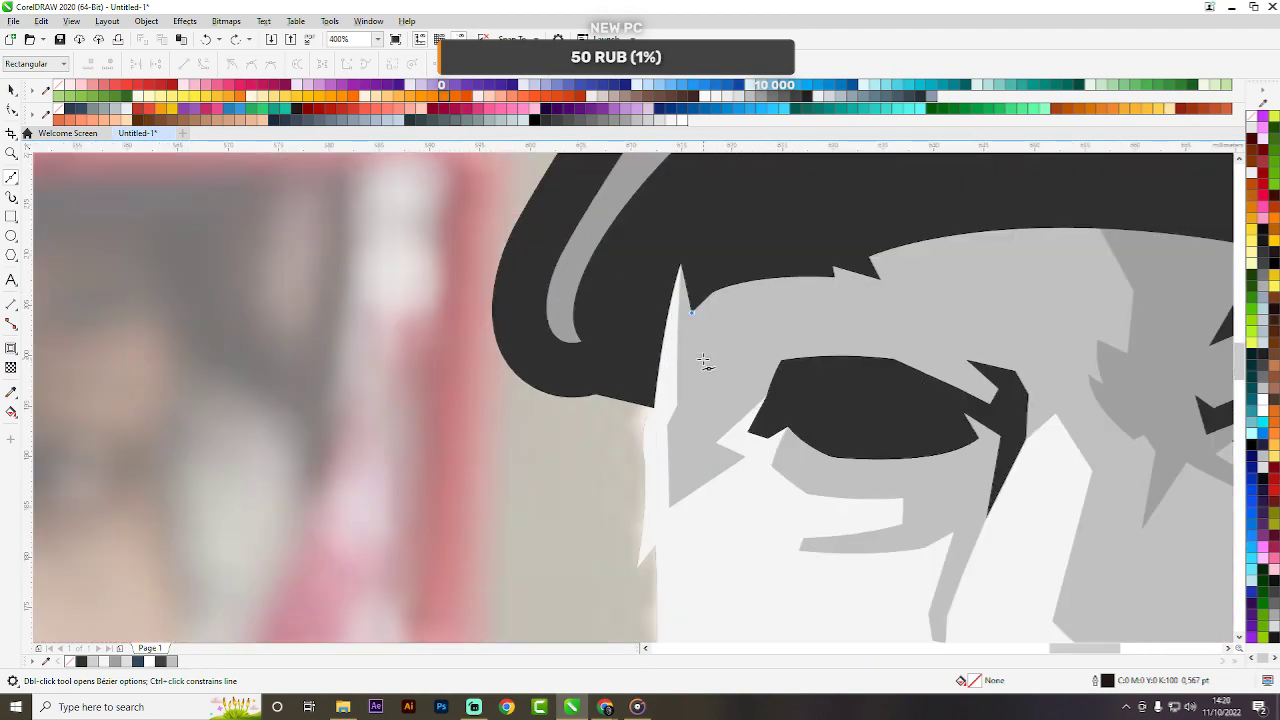
{"action": "left_click", "coordinate": [695, 383]}
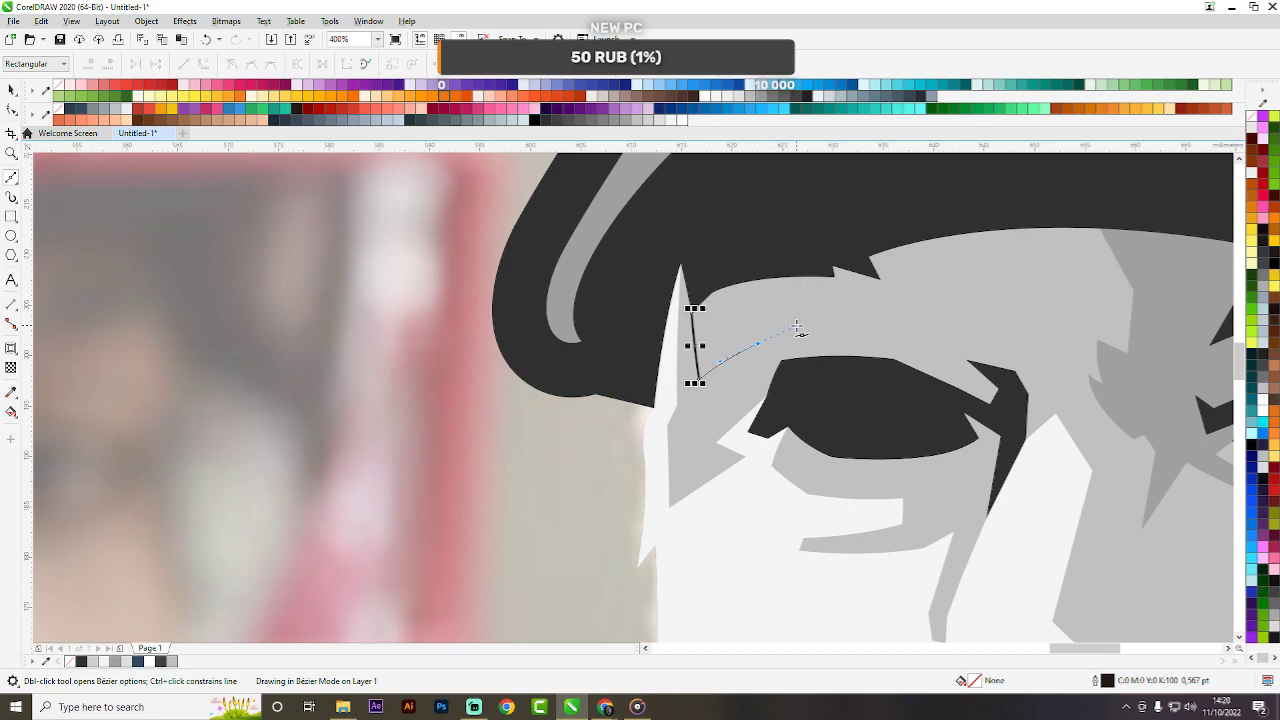
Zigzag the outline up and down beside the left-hand eye, then curve it to the eye shape's upper outer corner.
{"action": "scroll", "coordinate": [795, 333], "scroll_direction": "down", "scroll_amount": 3}
{"action": "scroll", "coordinate": [795, 333], "scroll_direction": "up", "scroll_amount": 3}
{"action": "left_click", "coordinate": [727, 362]}
{"action": "scroll", "coordinate": [721, 418], "scroll_direction": "down", "scroll_amount": 3}
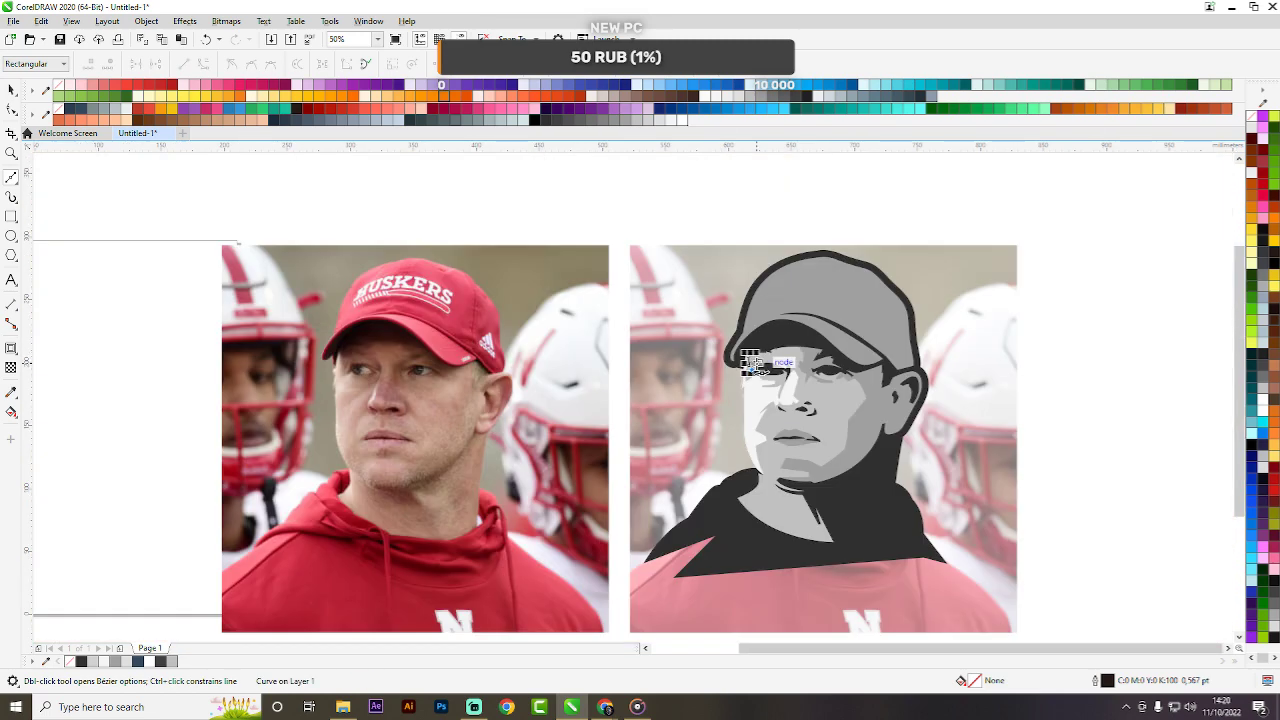
{"action": "scroll", "coordinate": [748, 363], "scroll_direction": "up", "scroll_amount": 3}
{"action": "left_click", "coordinate": [678, 396]}
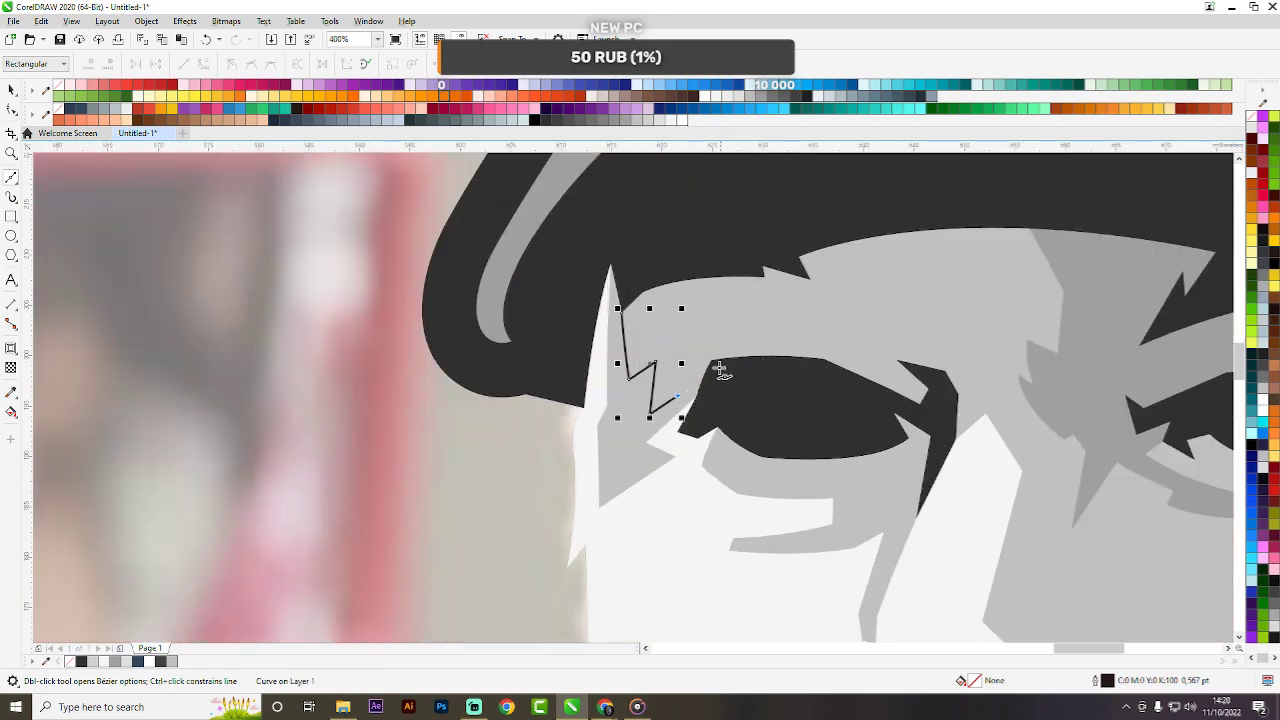
{"action": "left_click_drag", "start_coordinate": [714, 362], "coordinate": [733, 345]}
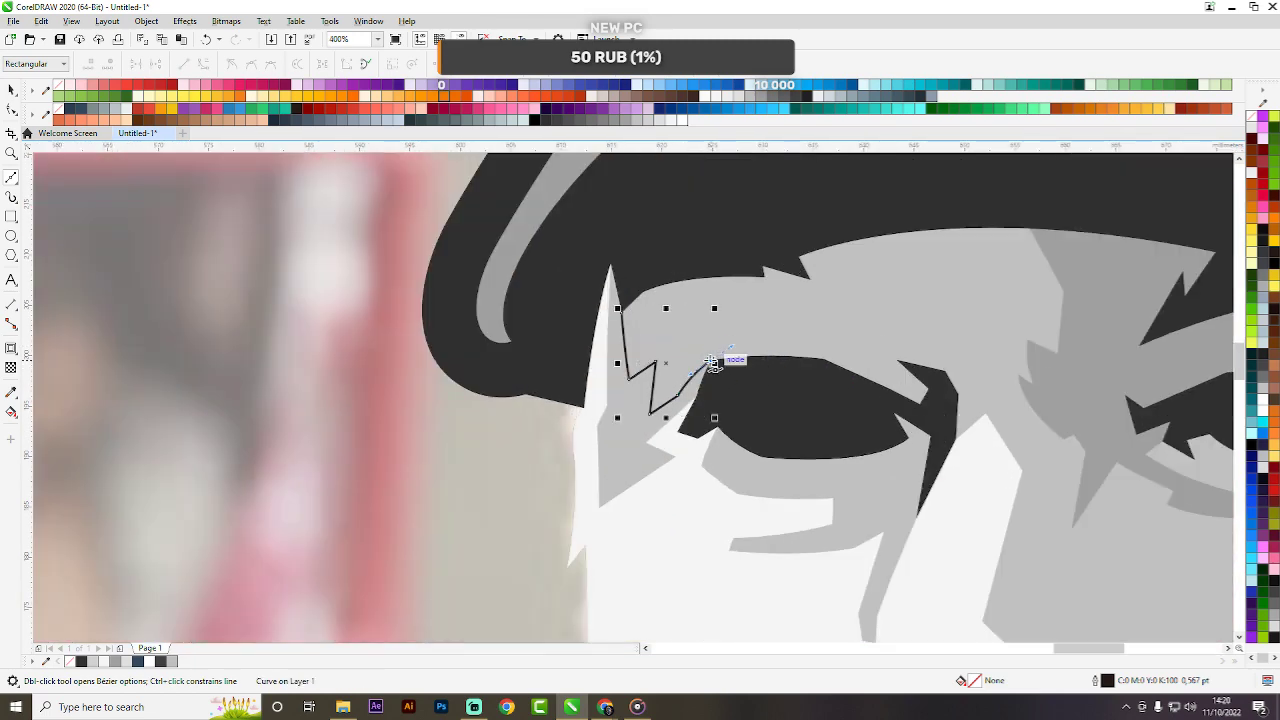
Carry the outline diagonally into the dark left-hand eye shape and back up above the upper lid.
{"action": "scroll", "coordinate": [815, 378], "scroll_direction": "down", "scroll_amount": 3}
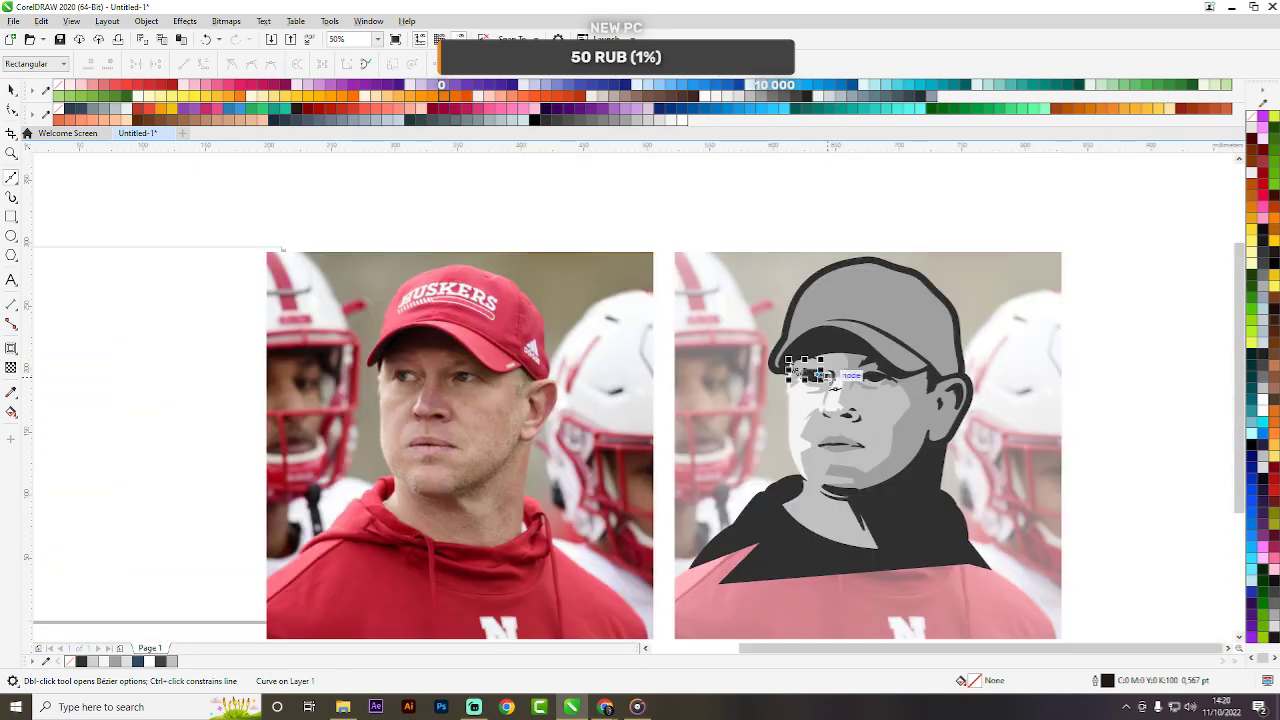
{"action": "scroll", "coordinate": [815, 375], "scroll_direction": "up", "scroll_amount": 3}
{"action": "scroll", "coordinate": [624, 295], "scroll_direction": "up", "scroll_amount": 1}
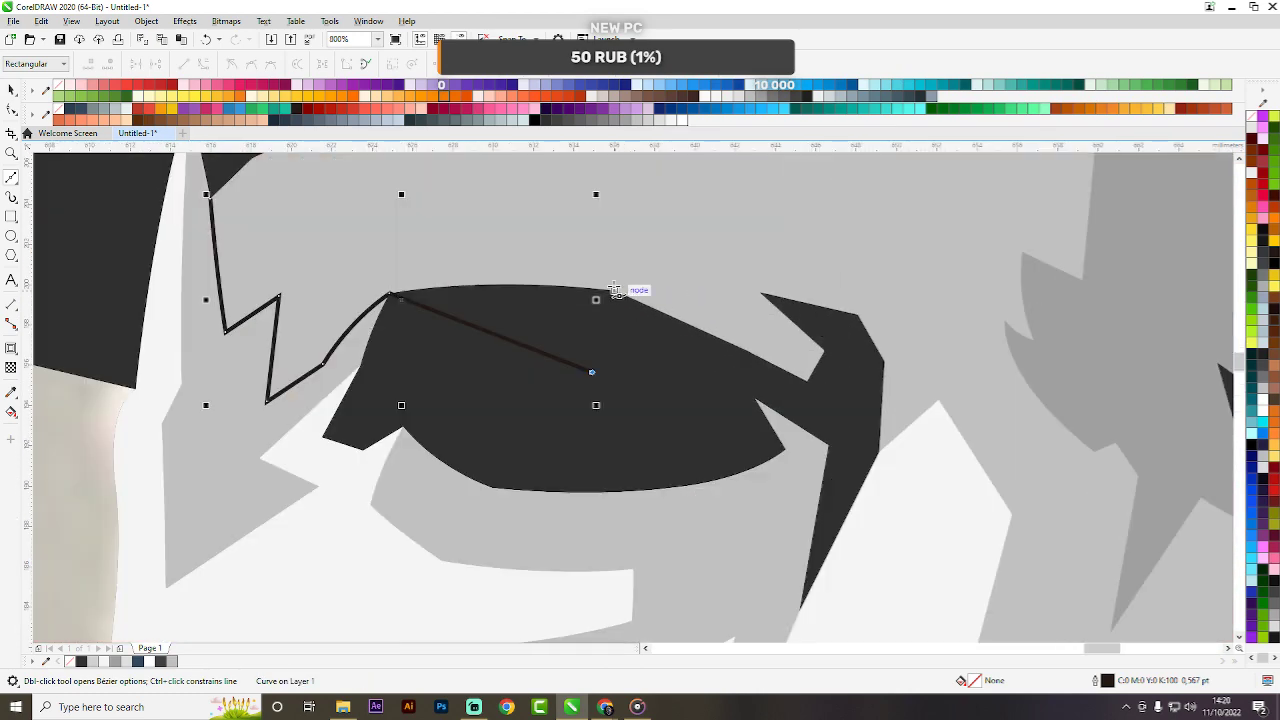
{"action": "left_click", "coordinate": [628, 218]}
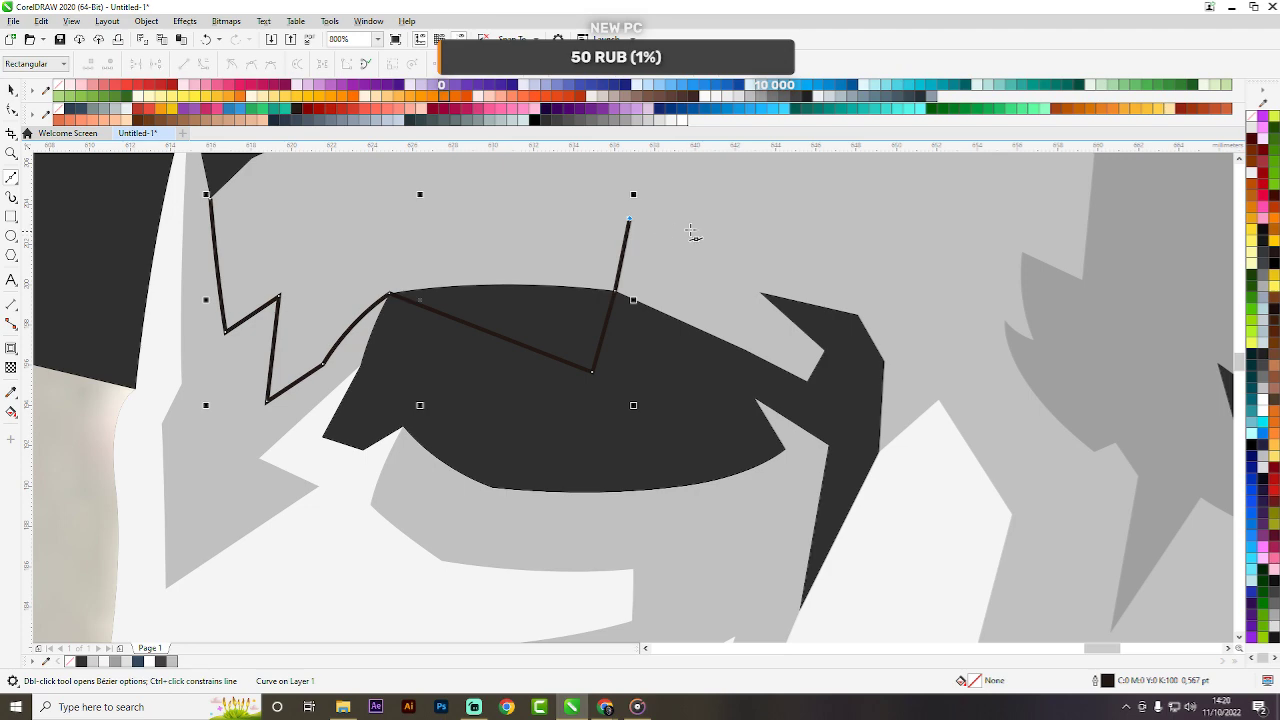
Run the outline above the upper lid and down through the dark shape at the eye's inner corner beside the nose.
{"action": "scroll", "coordinate": [818, 315], "scroll_direction": "down", "scroll_amount": 3}
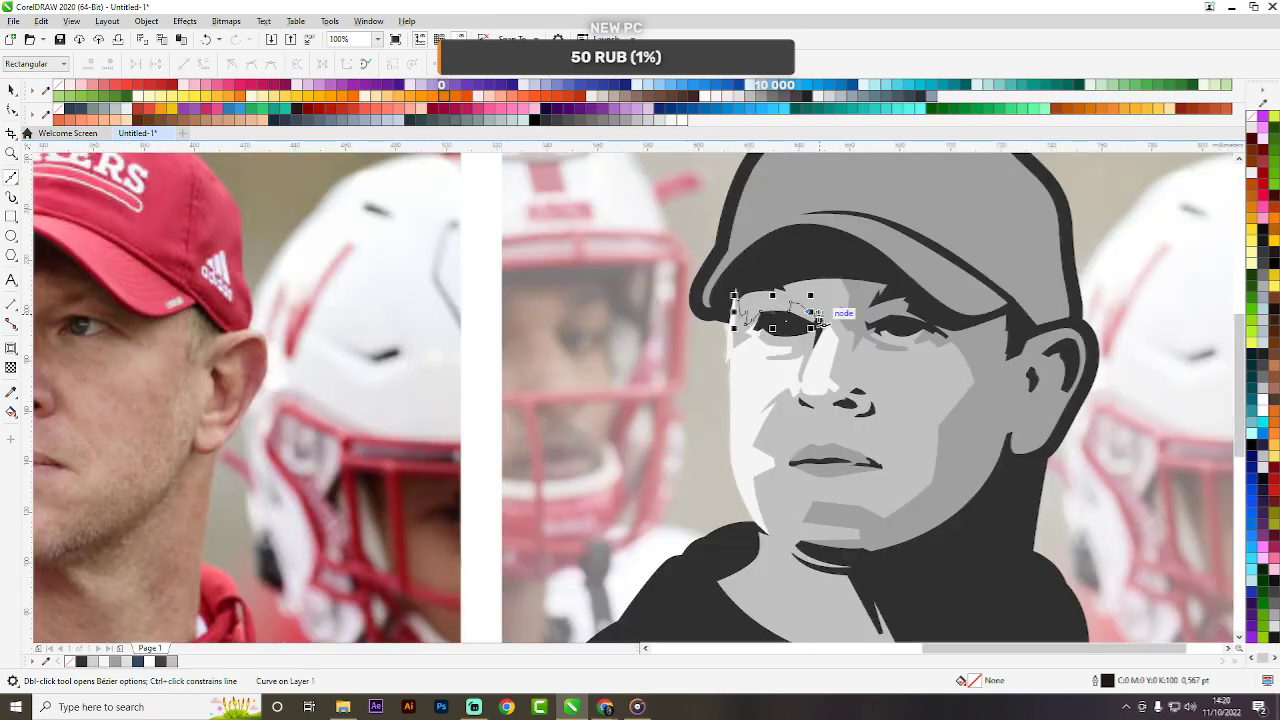
{"action": "scroll", "coordinate": [818, 315], "scroll_direction": "down", "scroll_amount": 1}
{"action": "scroll", "coordinate": [836, 318], "scroll_direction": "up", "scroll_amount": 3}
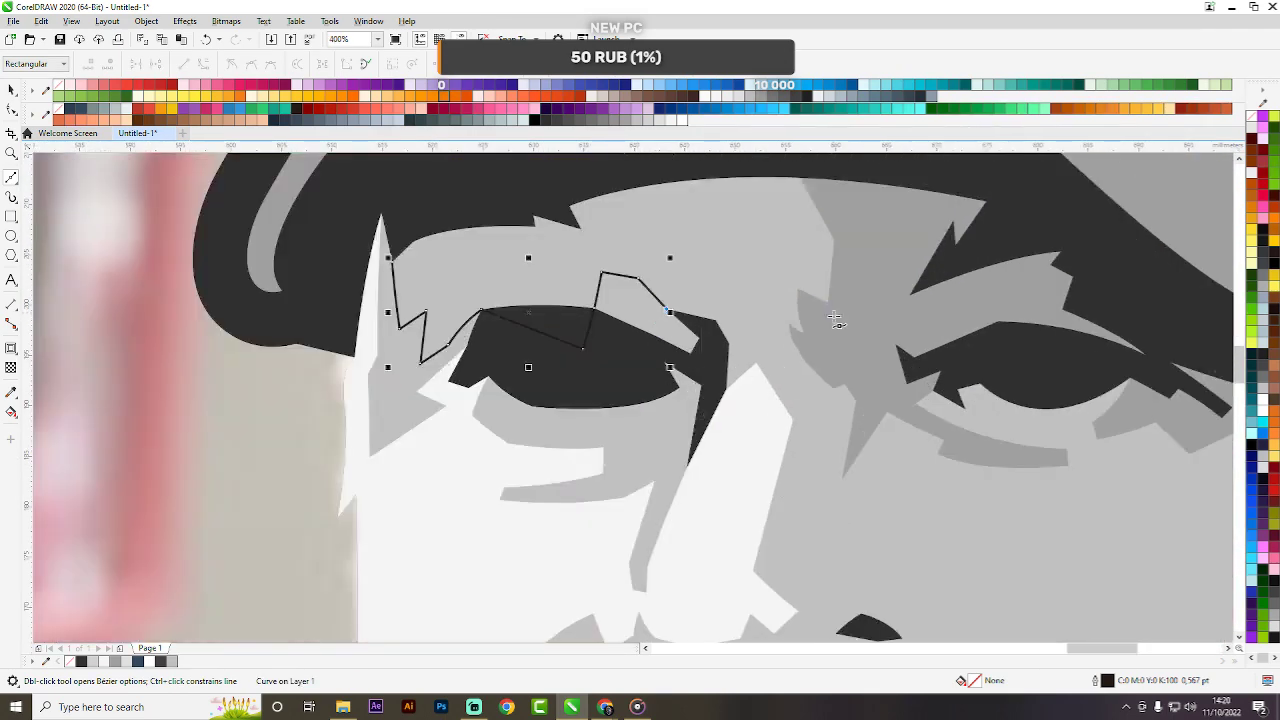
{"action": "left_click", "coordinate": [709, 326]}
{"action": "left_click", "coordinate": [728, 343]}
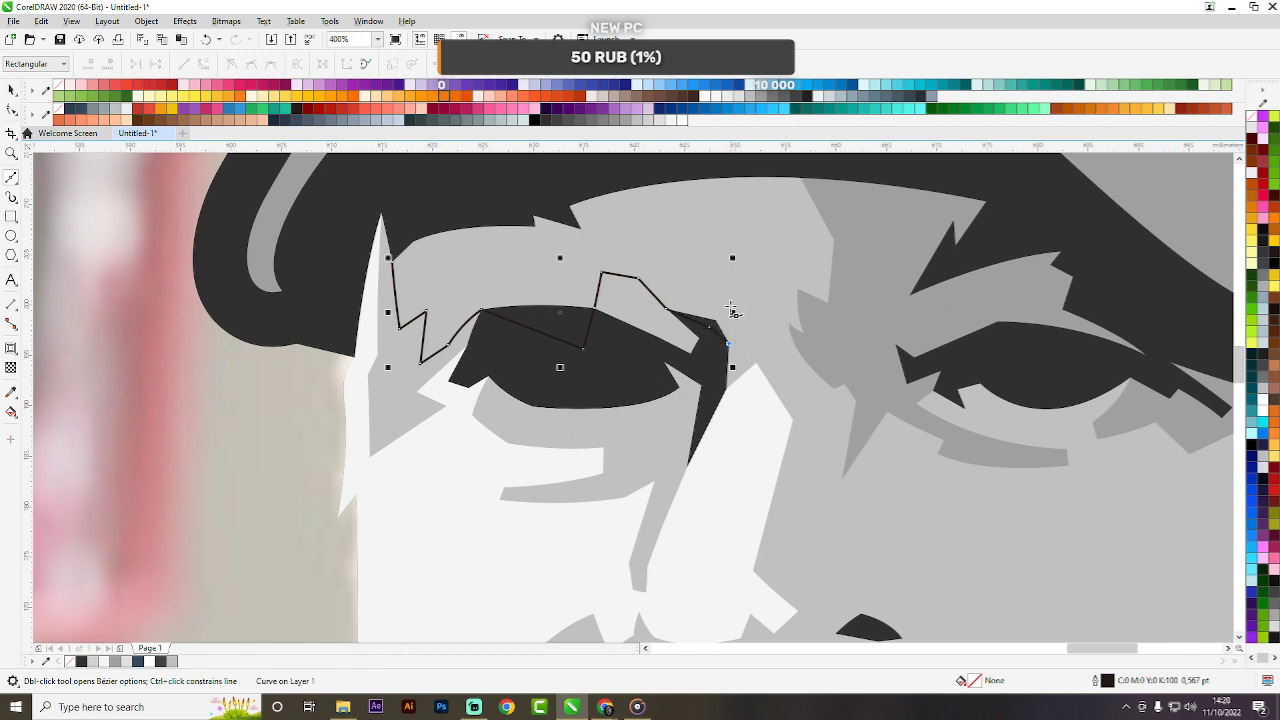
Take the outline up the forehead into the dark cap brim and close it with a curve at its starting point.
{"action": "left_click", "coordinate": [698, 242]}
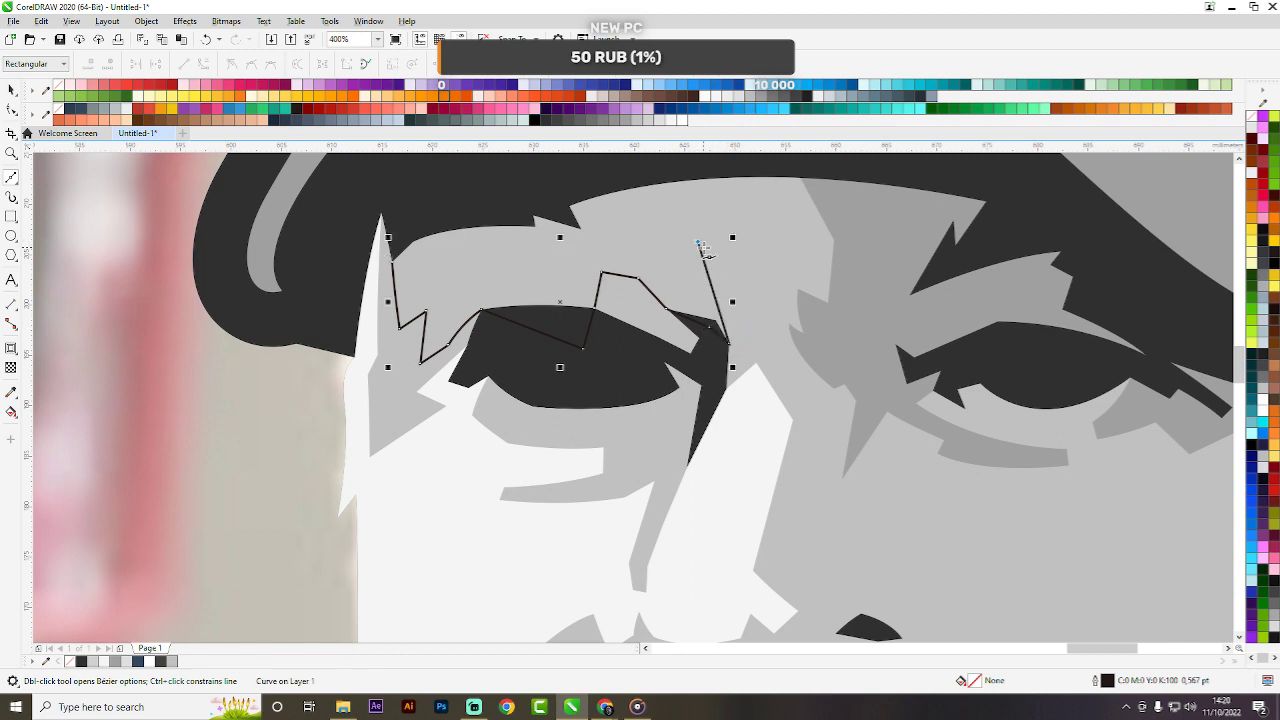
{"action": "left_click", "coordinate": [611, 172]}
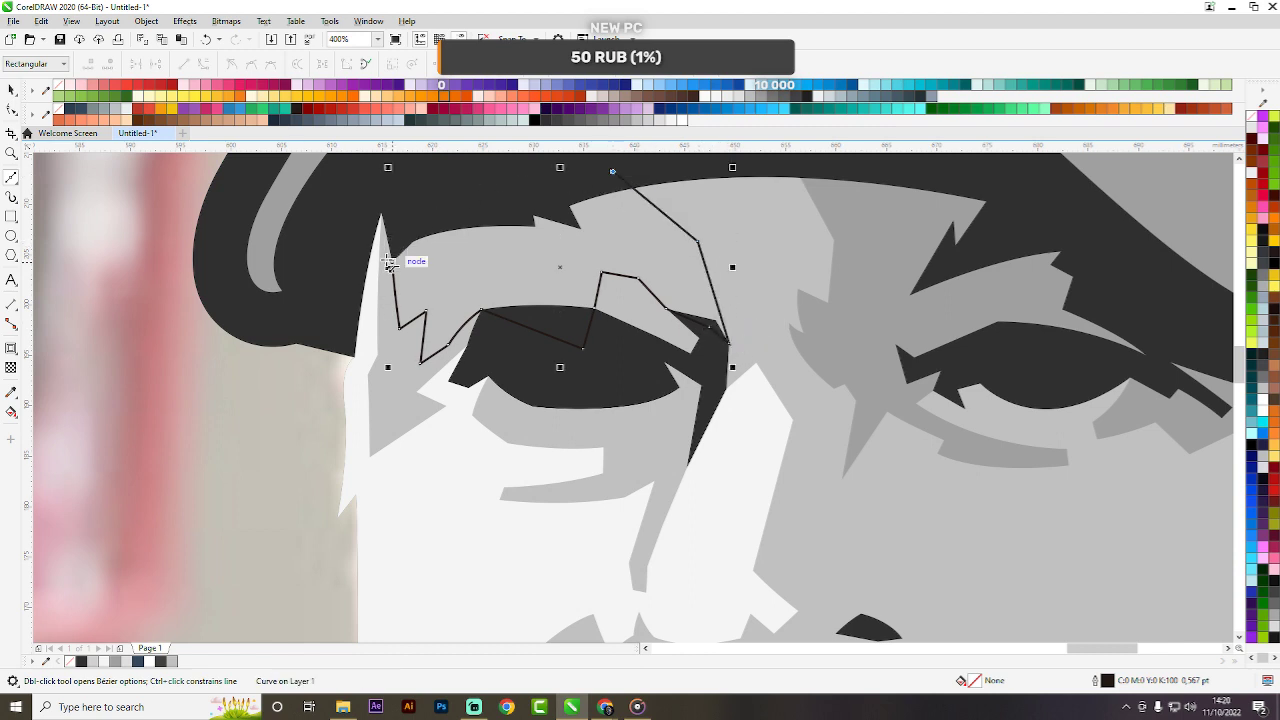
{"action": "left_click_drag", "start_coordinate": [390, 263], "coordinate": [403, 170]}
Cut the closed brow outline out of the light grey face tone, leaving no outline behind.
{"action": "key", "text": "space"}
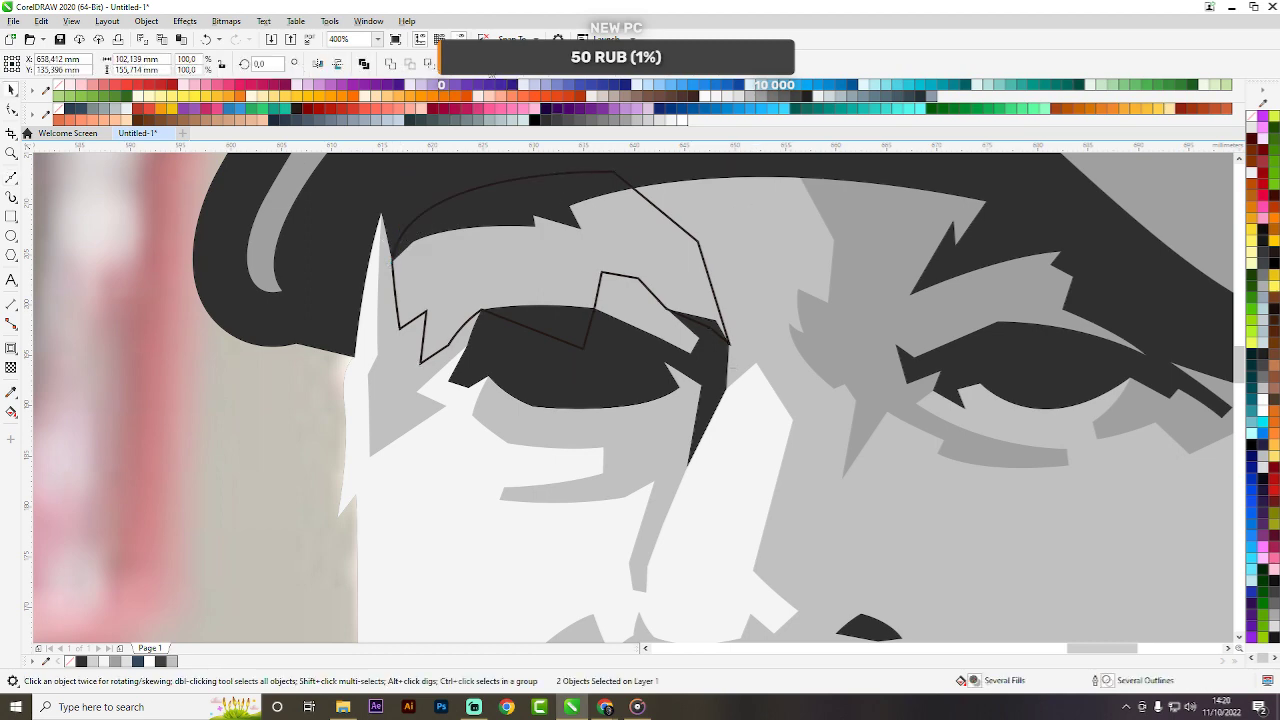
{"action": "left_click", "coordinate": [487, 64]}
{"action": "scroll", "coordinate": [653, 250], "scroll_direction": "down", "scroll_amount": 3}
{"action": "left_click", "coordinate": [1013, 334]}
{"action": "scroll", "coordinate": [765, 319], "scroll_direction": "down", "scroll_amount": 1}
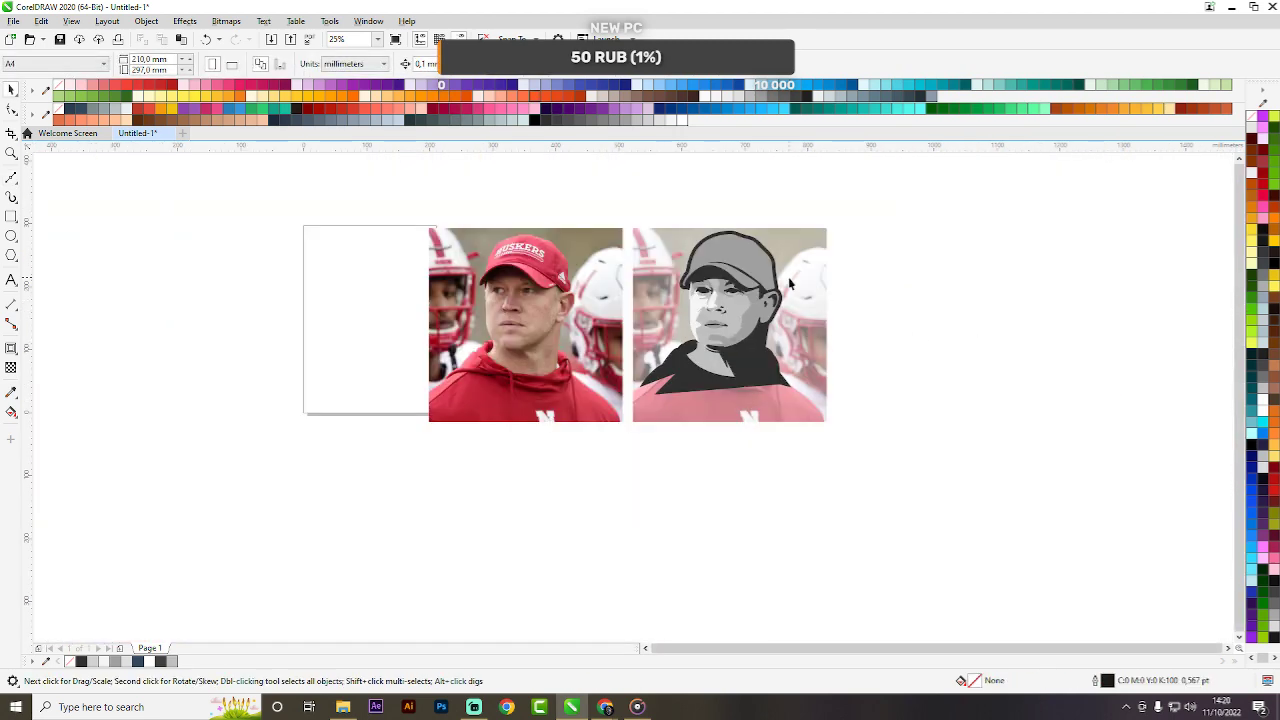
{"action": "scroll", "coordinate": [790, 285], "scroll_direction": "up", "scroll_amount": 3}
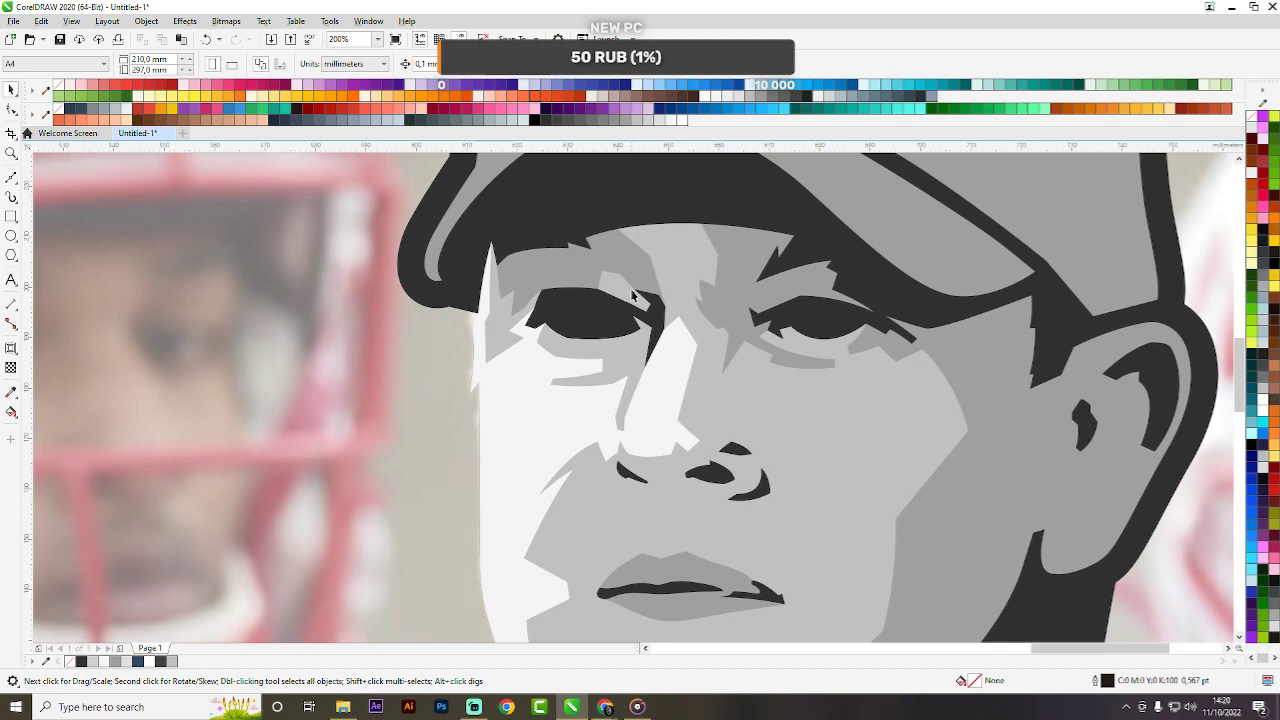
{"action": "left_click", "coordinate": [636, 358]}
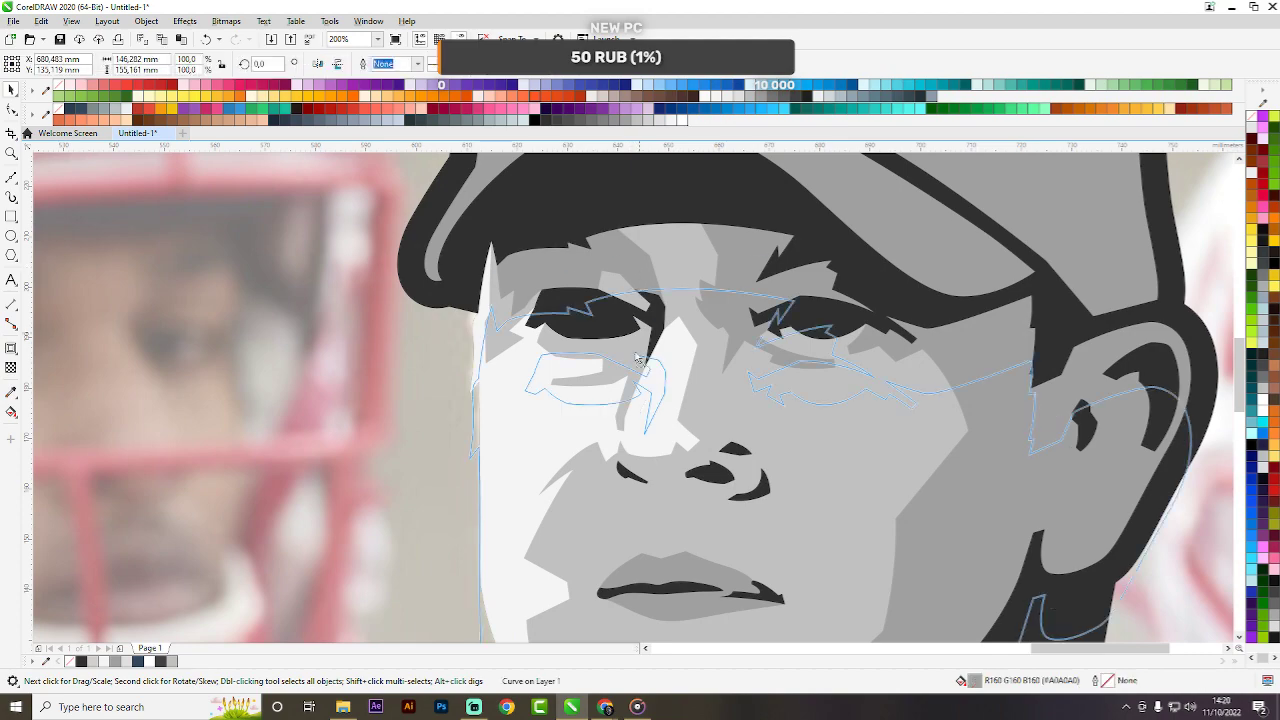
{"action": "scroll", "coordinate": [720, 325], "scroll_direction": "down", "scroll_amount": 4}
{"action": "key", "text": "Escape"}
{"action": "scroll", "coordinate": [720, 318], "scroll_direction": "down", "scroll_amount": 2}
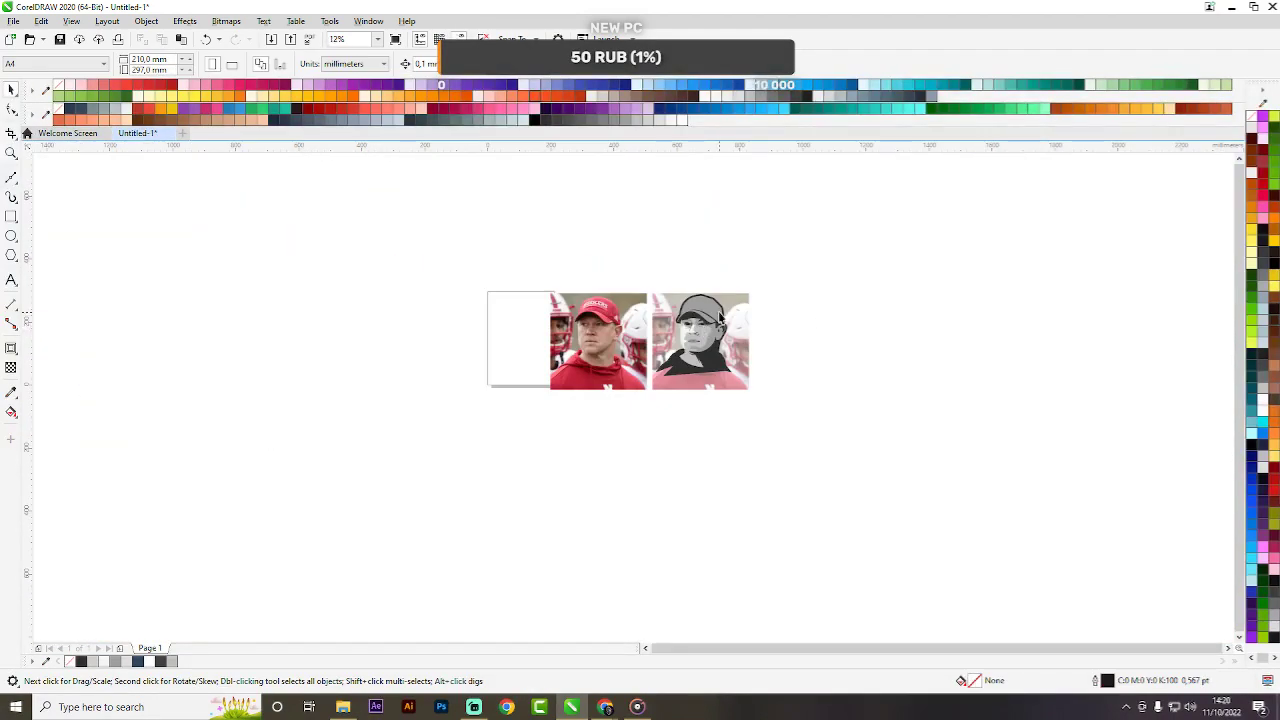
{"action": "scroll", "coordinate": [720, 318], "scroll_direction": "up", "scroll_amount": 4}
{"action": "scroll", "coordinate": [766, 374], "scroll_direction": "down", "scroll_amount": 3}
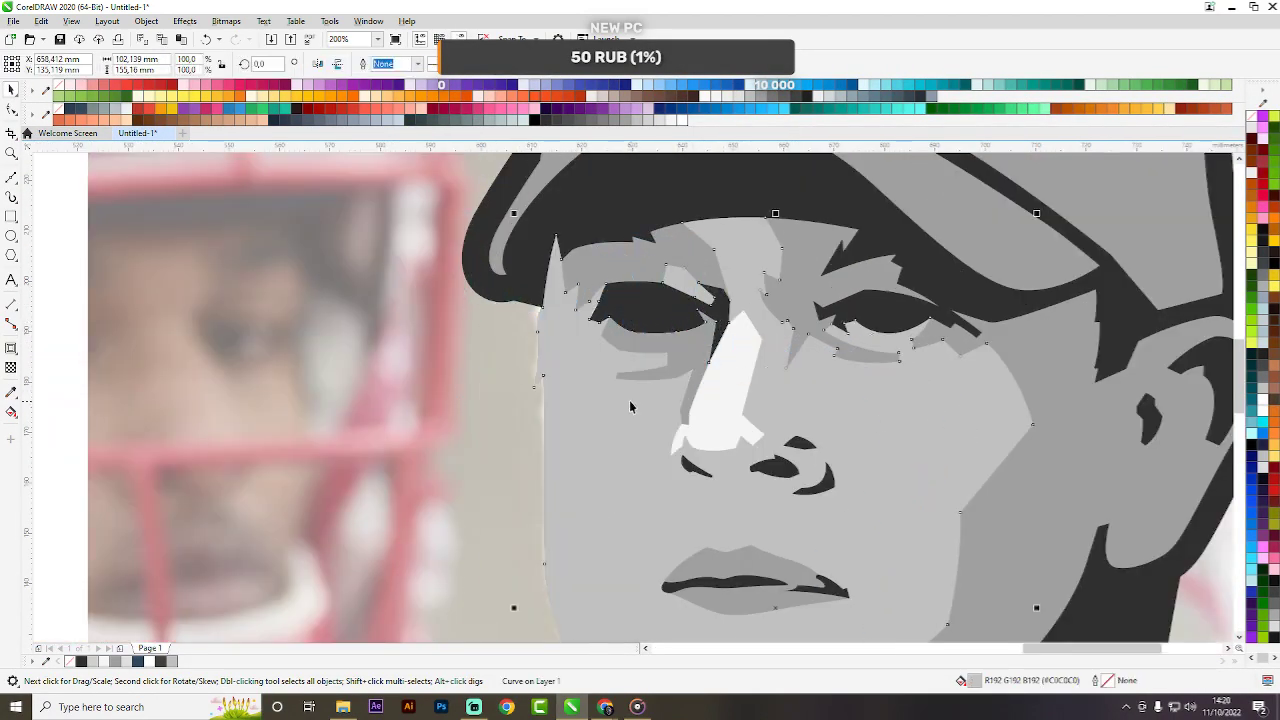
{"action": "scroll", "coordinate": [716, 381], "scroll_direction": "up", "scroll_amount": 2}
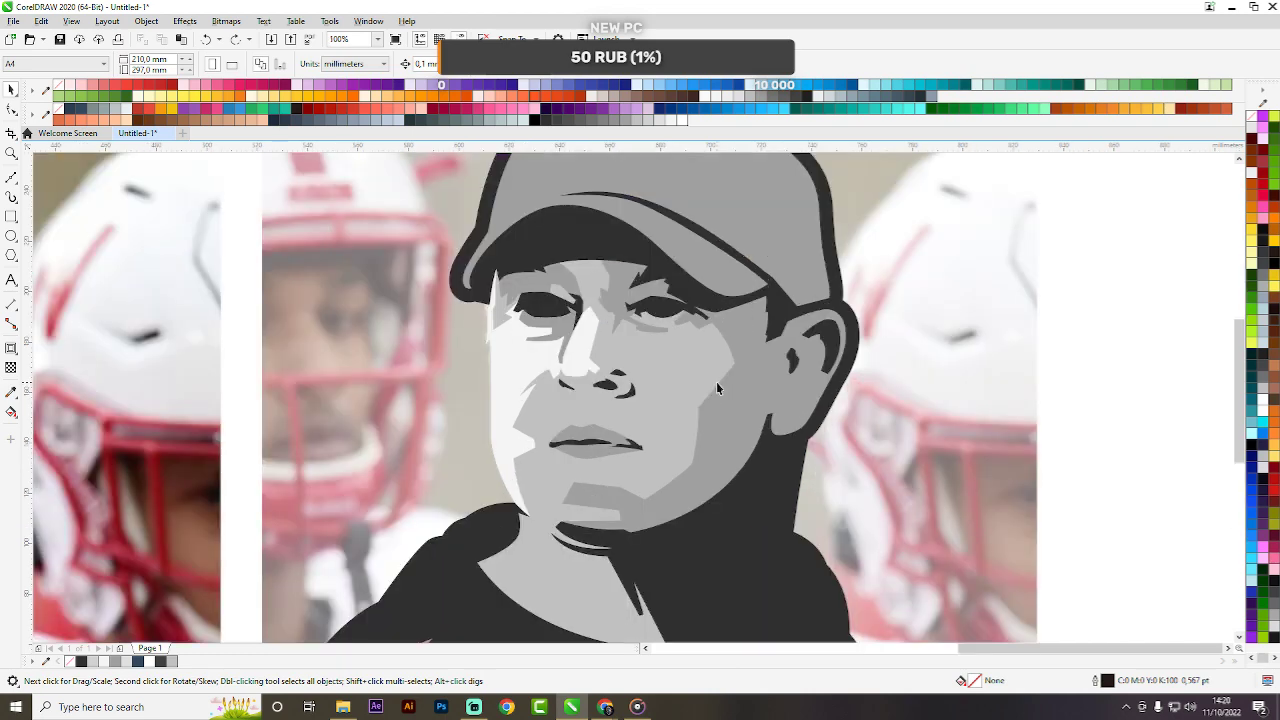
Recolour the near-white cheek and nose highlights to light grey #E0E0E0.
{"action": "left_click", "coordinate": [671, 364]}
{"action": "left_click", "coordinate": [523, 359]}
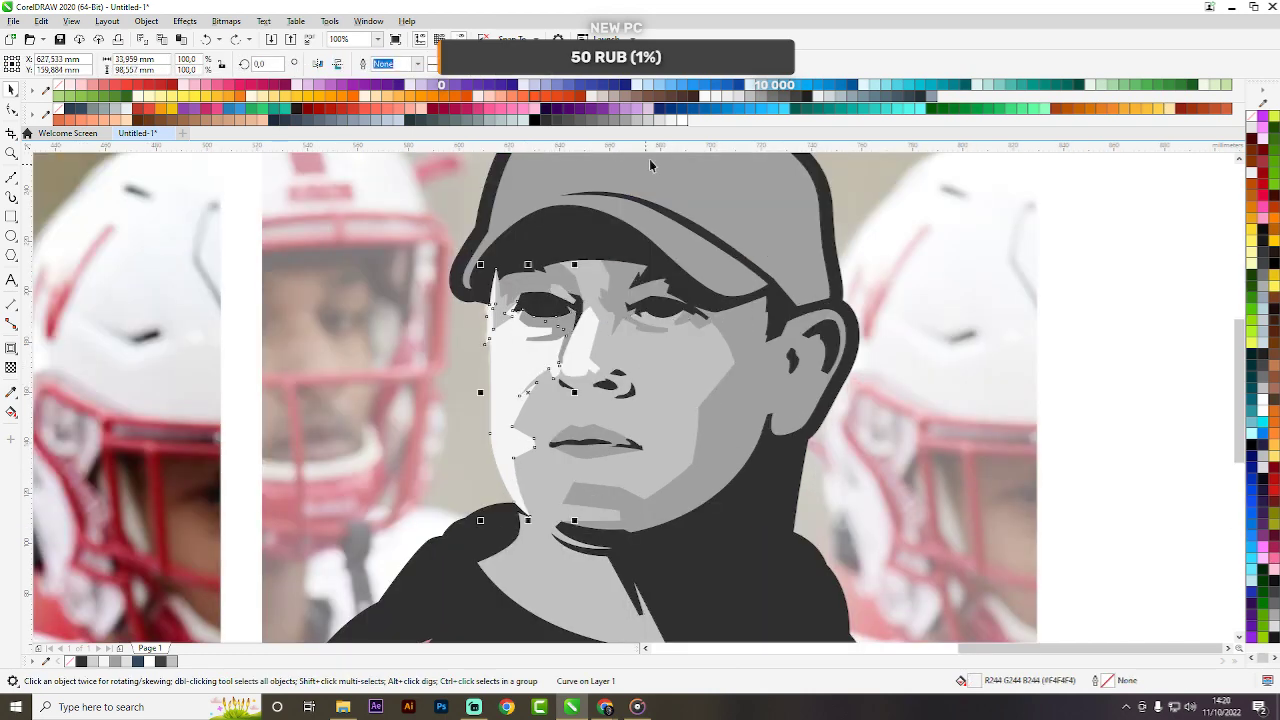
{"action": "left_click", "coordinate": [661, 120]}
{"action": "scroll", "coordinate": [692, 290], "scroll_direction": "down", "scroll_amount": 1}
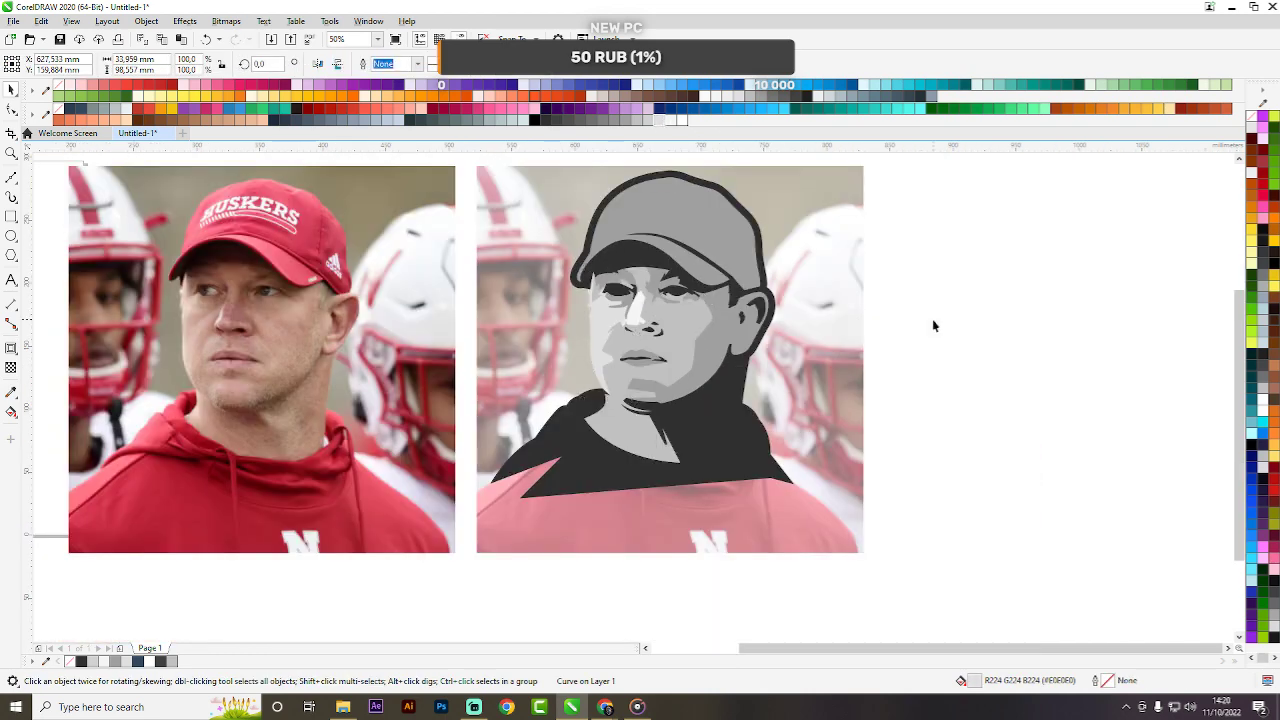
{"action": "left_click", "coordinate": [932, 322]}
{"action": "scroll", "coordinate": [590, 302], "scroll_direction": "up", "scroll_amount": 1}
{"action": "scroll", "coordinate": [636, 328], "scroll_direction": "down", "scroll_amount": 2}
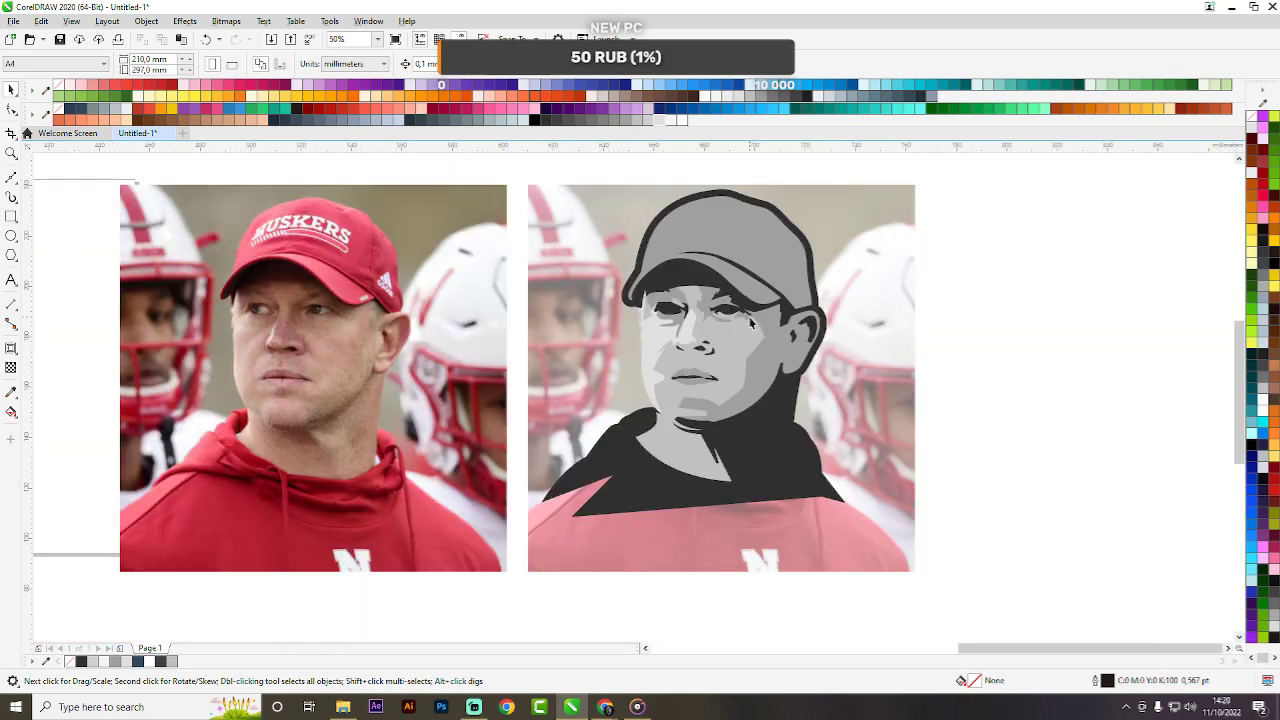
{"action": "scroll", "coordinate": [751, 322], "scroll_direction": "up", "scroll_amount": 2}
{"action": "scroll", "coordinate": [661, 320], "scroll_direction": "up", "scroll_amount": 2}
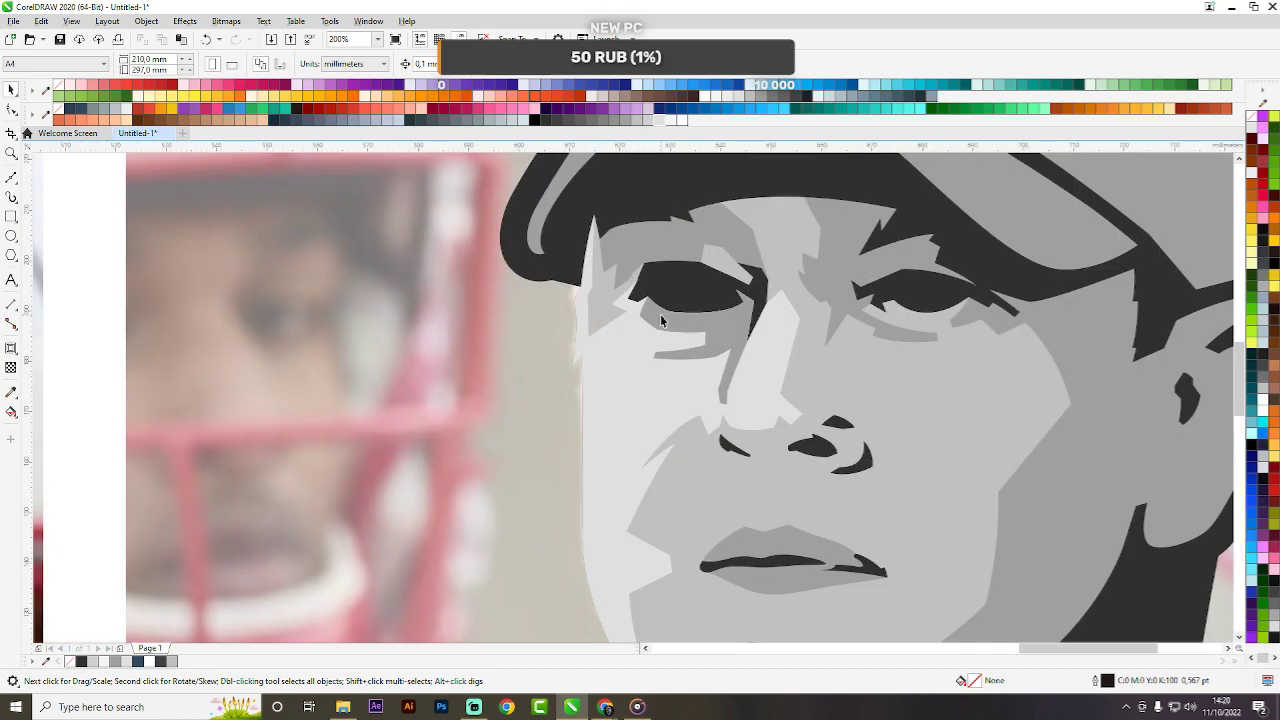
{"action": "scroll", "coordinate": [725, 328], "scroll_direction": "down", "scroll_amount": 1}
{"action": "left_click", "coordinate": [770, 395]}
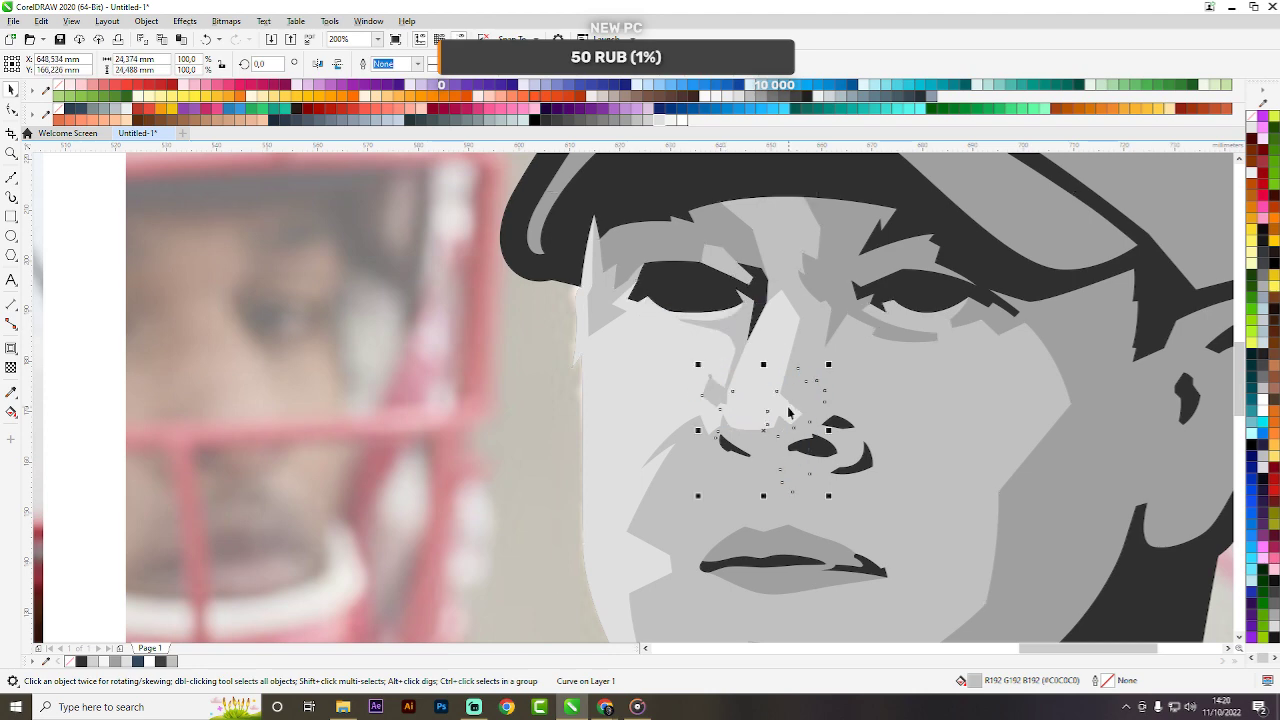
{"action": "scroll", "coordinate": [725, 360], "scroll_direction": "down", "scroll_amount": 1}
{"action": "scroll", "coordinate": [708, 347], "scroll_direction": "up", "scroll_amount": 2}
{"action": "left_click", "coordinate": [590, 348]}
{"action": "left_click", "coordinate": [449, 397], "text": "shift"}
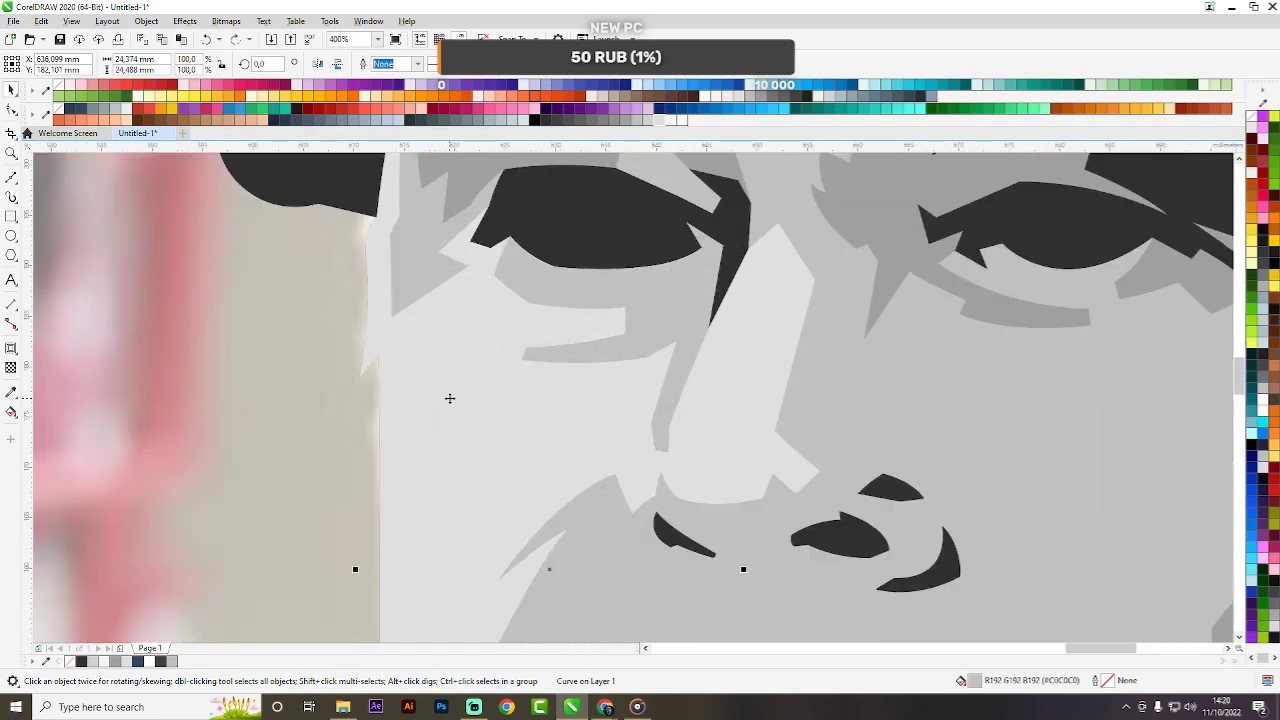
{"action": "left_click", "coordinate": [474, 347]}
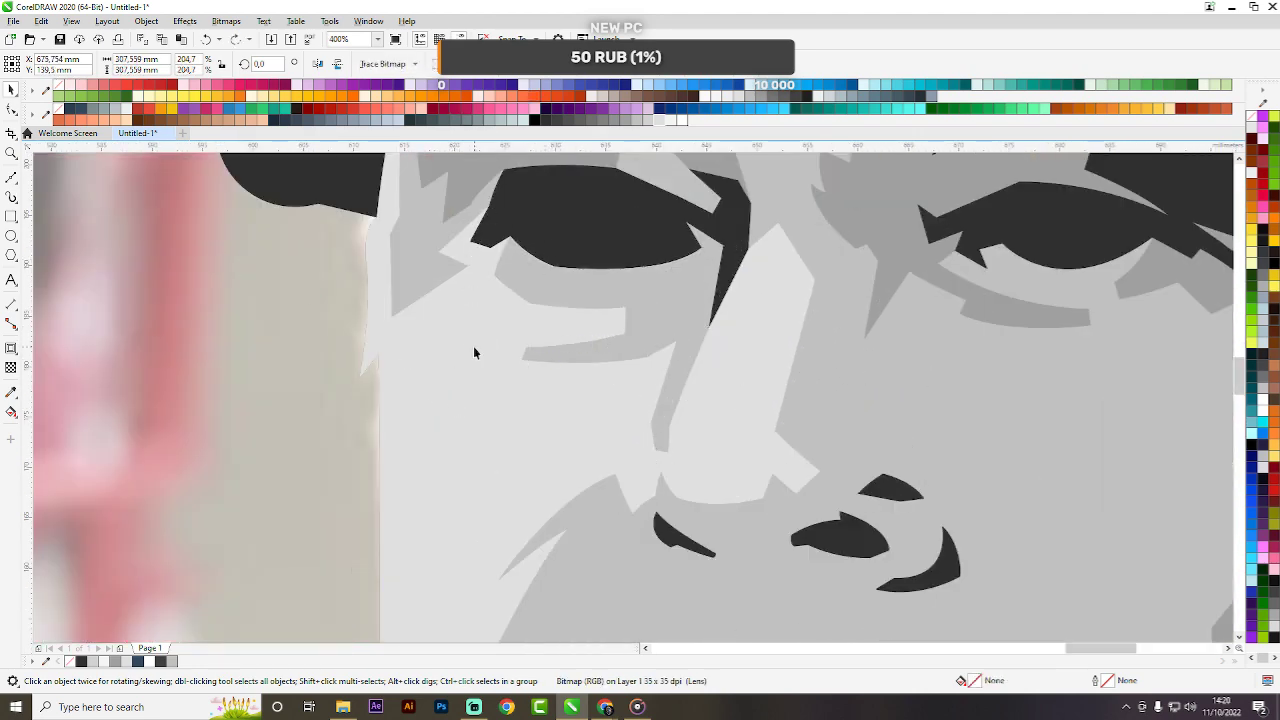
{"action": "key", "text": "shift+Page_Up"}
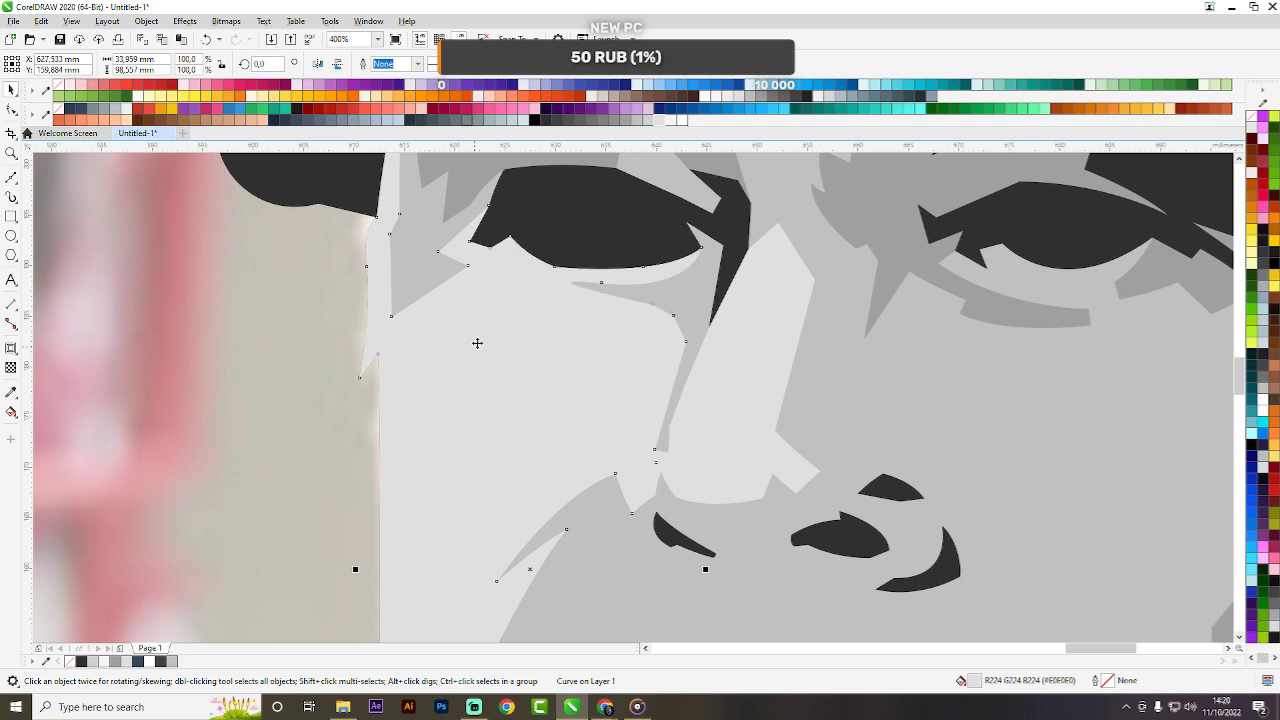
{"action": "left_click", "coordinate": [688, 313]}
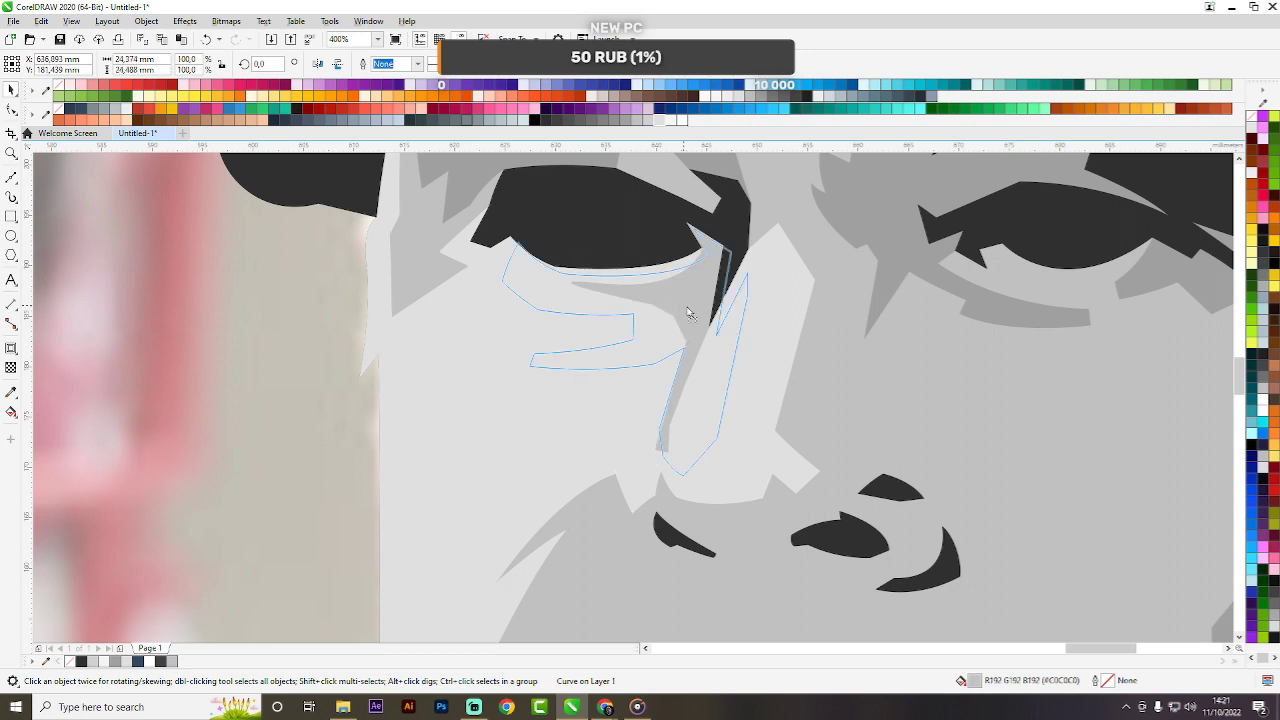
{"action": "left_click_drag", "start_coordinate": [687, 307], "coordinate": [634, 322]}
{"action": "key", "text": "ctrl+z"}
{"action": "key", "text": "ctrl+z"}
Cut the shading shape under the left-hand eye out of the light-grey cheek highlight.
{"action": "left_click", "coordinate": [498, 226], "text": "shift"}
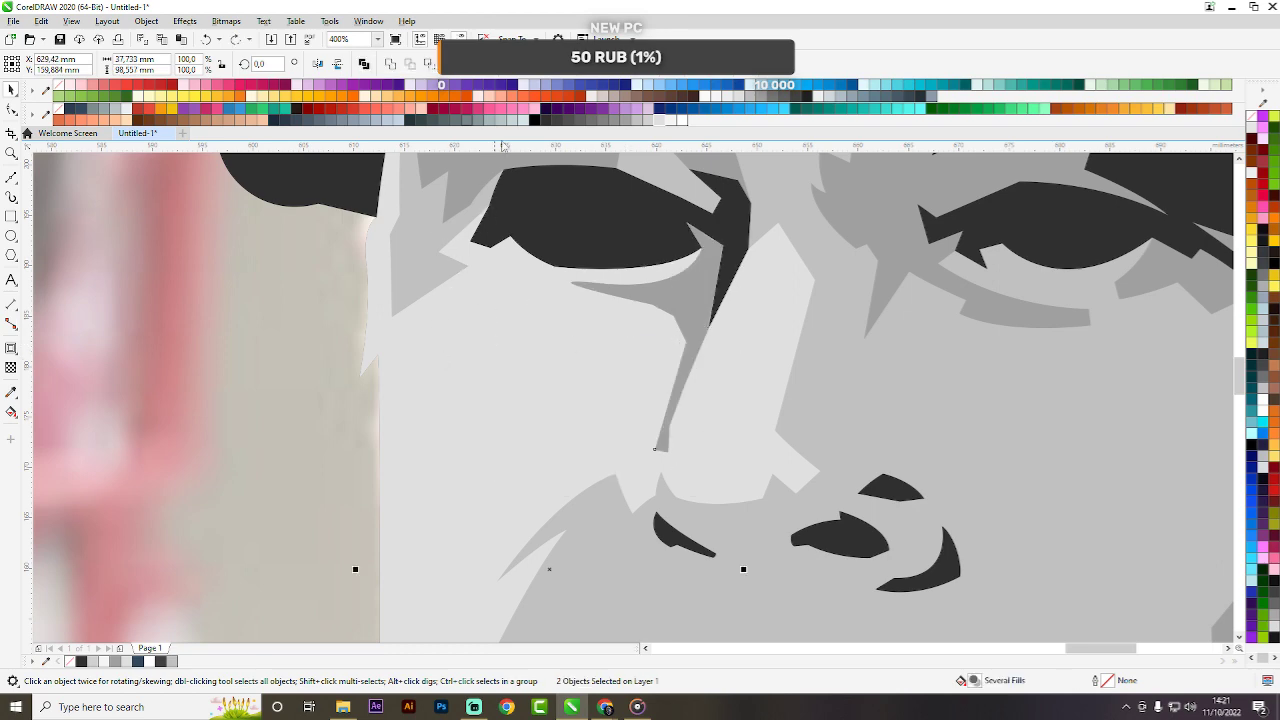
{"action": "left_click", "coordinate": [472, 64]}
{"action": "key", "text": "ctrl+z"}
{"action": "left_click", "coordinate": [493, 64]}
{"action": "scroll", "coordinate": [598, 297], "scroll_direction": "down", "scroll_amount": 3}
{"action": "left_click", "coordinate": [960, 346]}
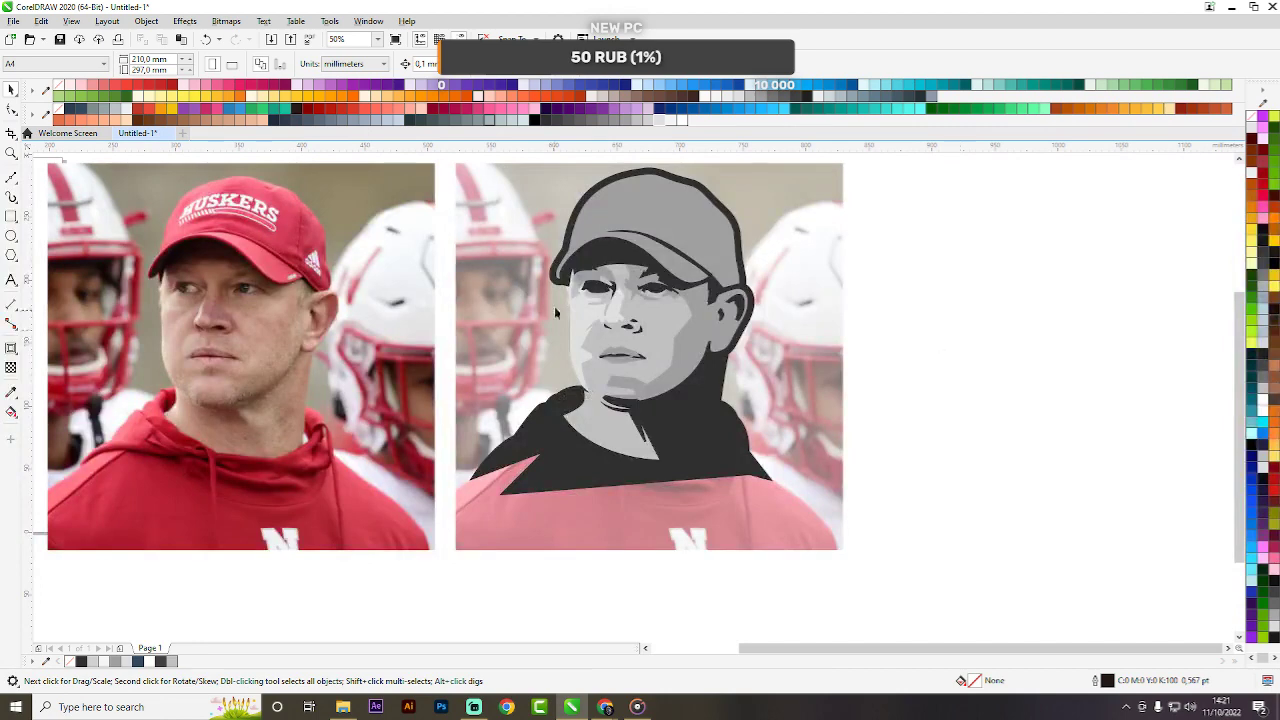
Draw a closed crescent outline about 21 by 6 mm below the left-hand eye, from its inner corner and back through the dark eye shape.
{"action": "scroll", "coordinate": [555, 313], "scroll_direction": "up", "scroll_amount": 3}
{"action": "scroll", "coordinate": [850, 272], "scroll_direction": "up", "scroll_amount": 1}
{"action": "key", "text": "F5"}
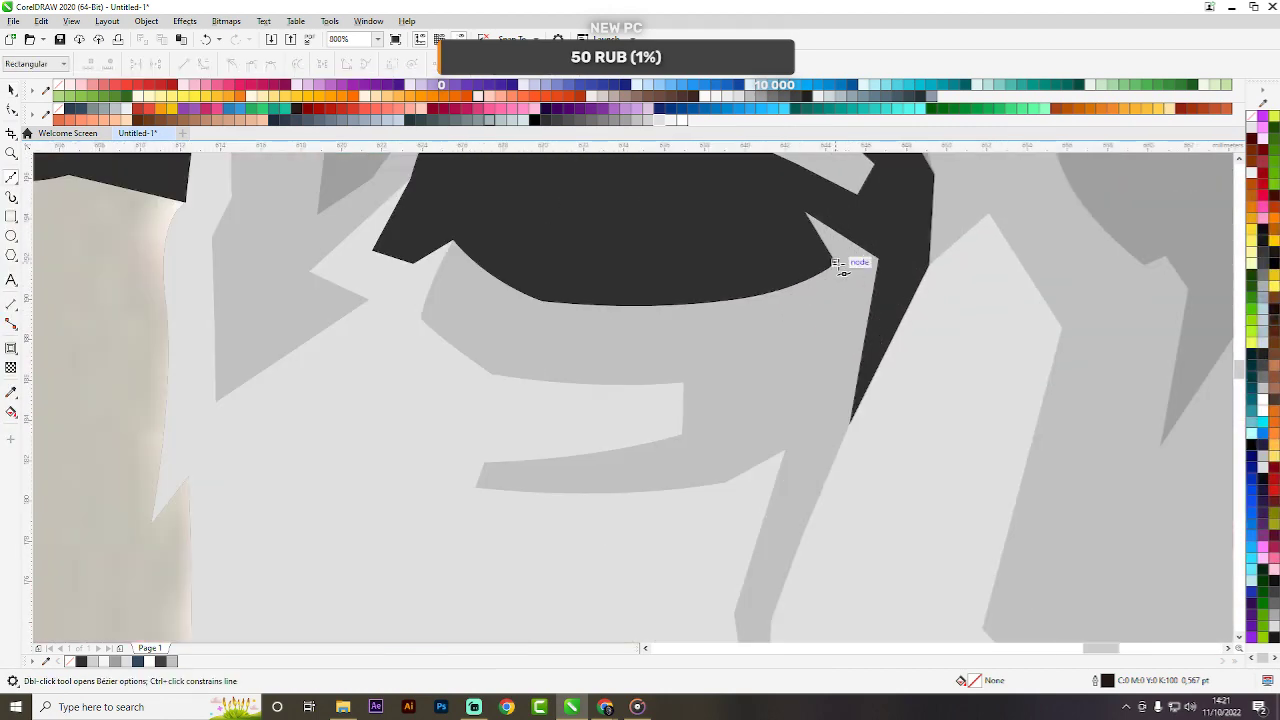
{"action": "left_click_drag", "start_coordinate": [419, 317], "coordinate": [100, 240]}
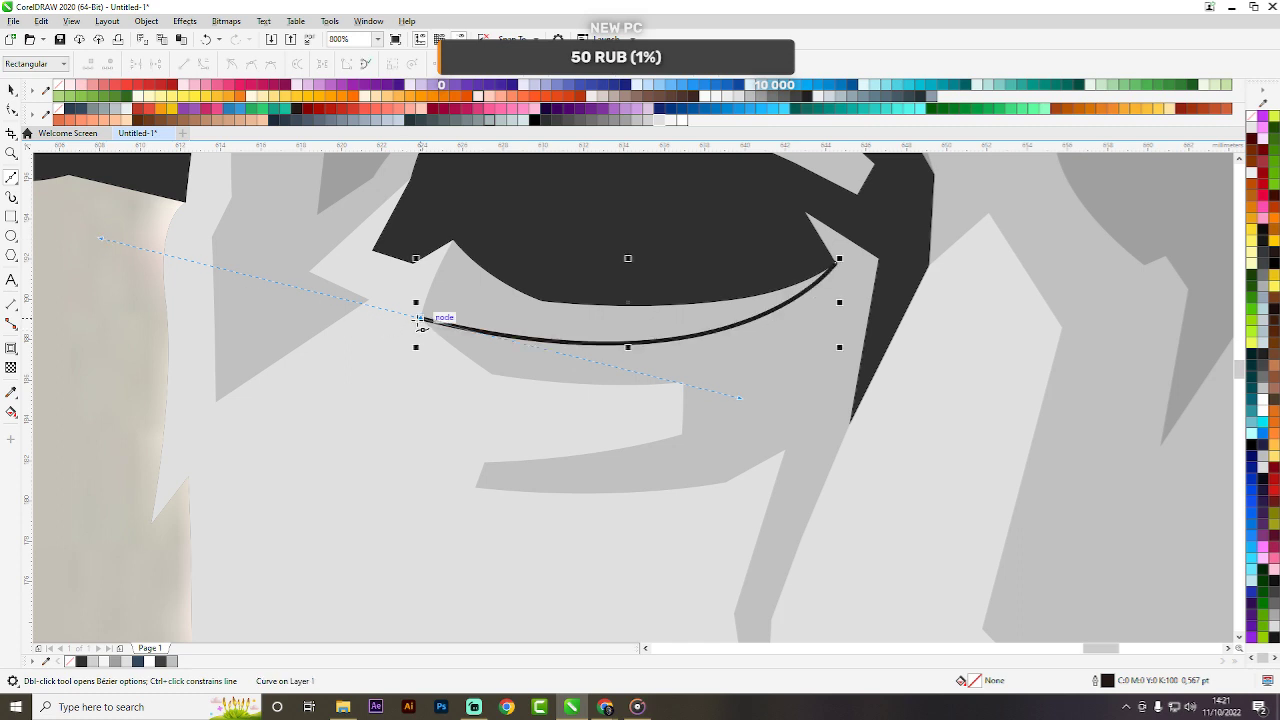
{"action": "scroll", "coordinate": [403, 297], "scroll_direction": "up", "scroll_amount": 1}
{"action": "scroll", "coordinate": [456, 249], "scroll_direction": "down", "scroll_amount": 1}
{"action": "left_click", "coordinate": [507, 177]}
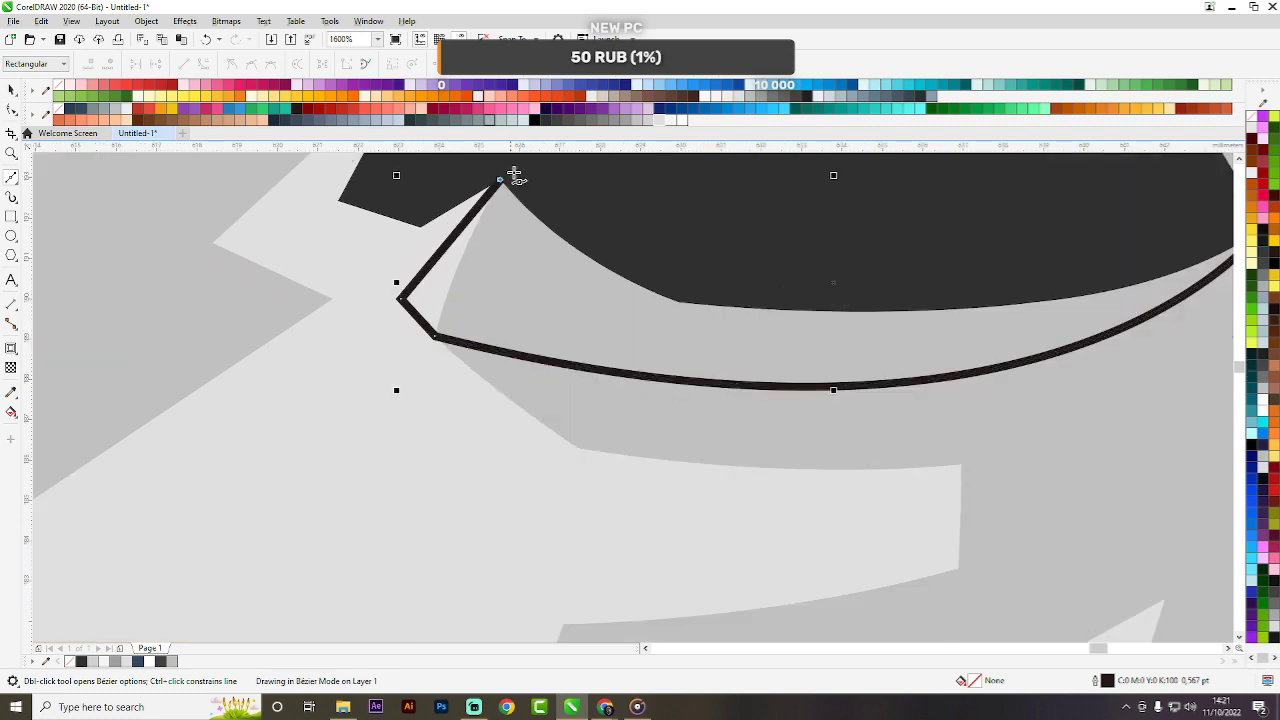
{"action": "scroll", "coordinate": [609, 194], "scroll_direction": "down", "scroll_amount": 1}
{"action": "left_click_drag", "start_coordinate": [753, 255], "coordinate": [850, 288]}
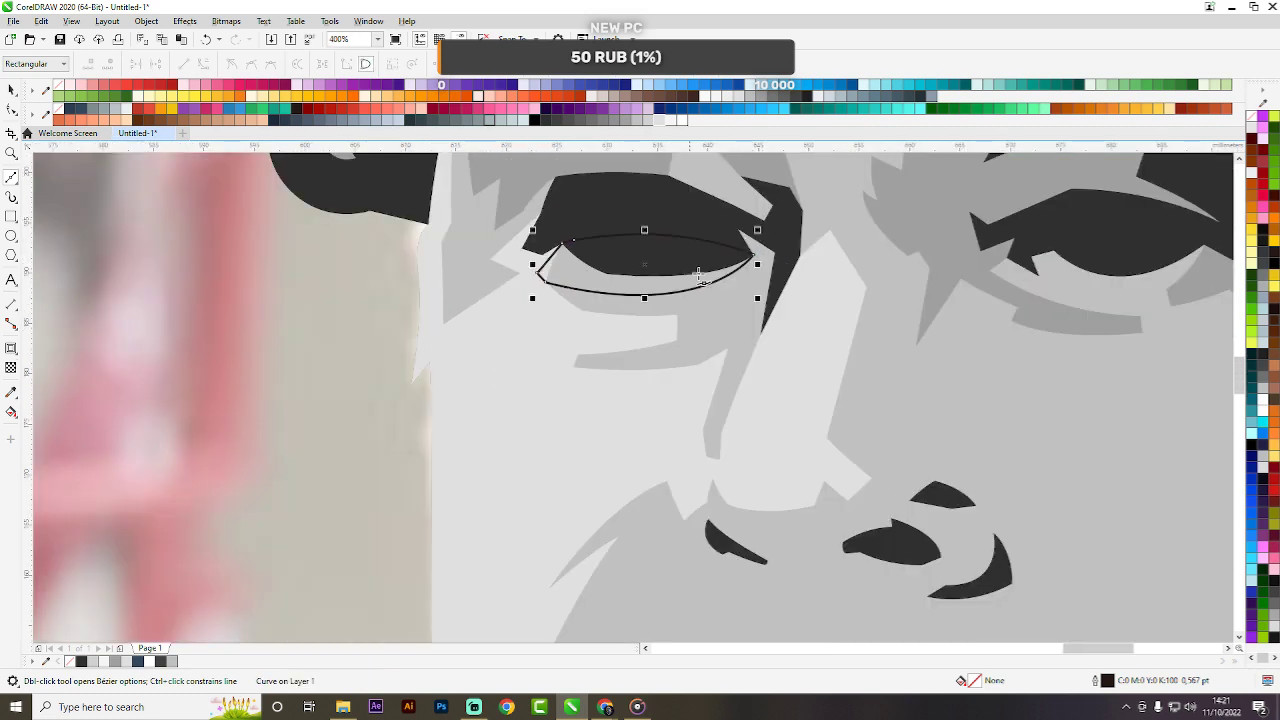
Merge the crescent's area into the light-grey cheek highlight and leave no outline behind.
{"action": "key", "text": "space"}
{"action": "left_click", "coordinate": [711, 290], "text": "shift"}
{"action": "left_click", "coordinate": [427, 65]}
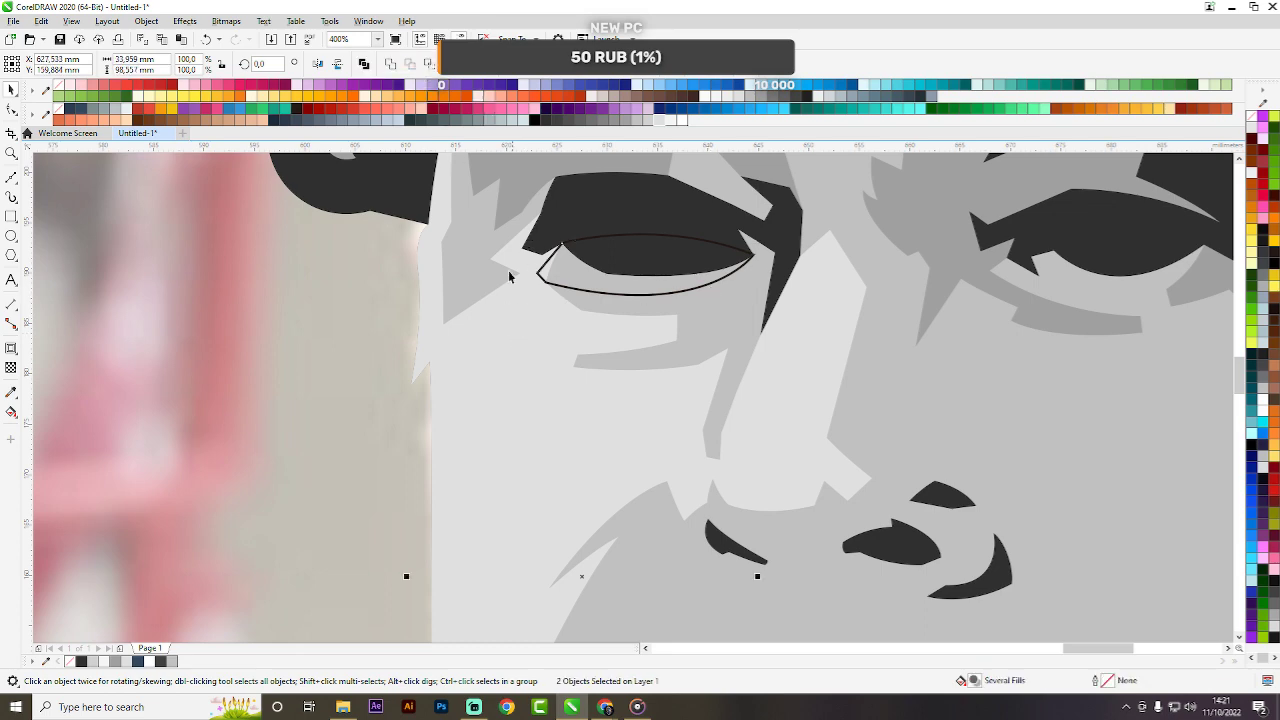
{"action": "left_click", "coordinate": [391, 63]}
{"action": "key", "text": "Escape"}
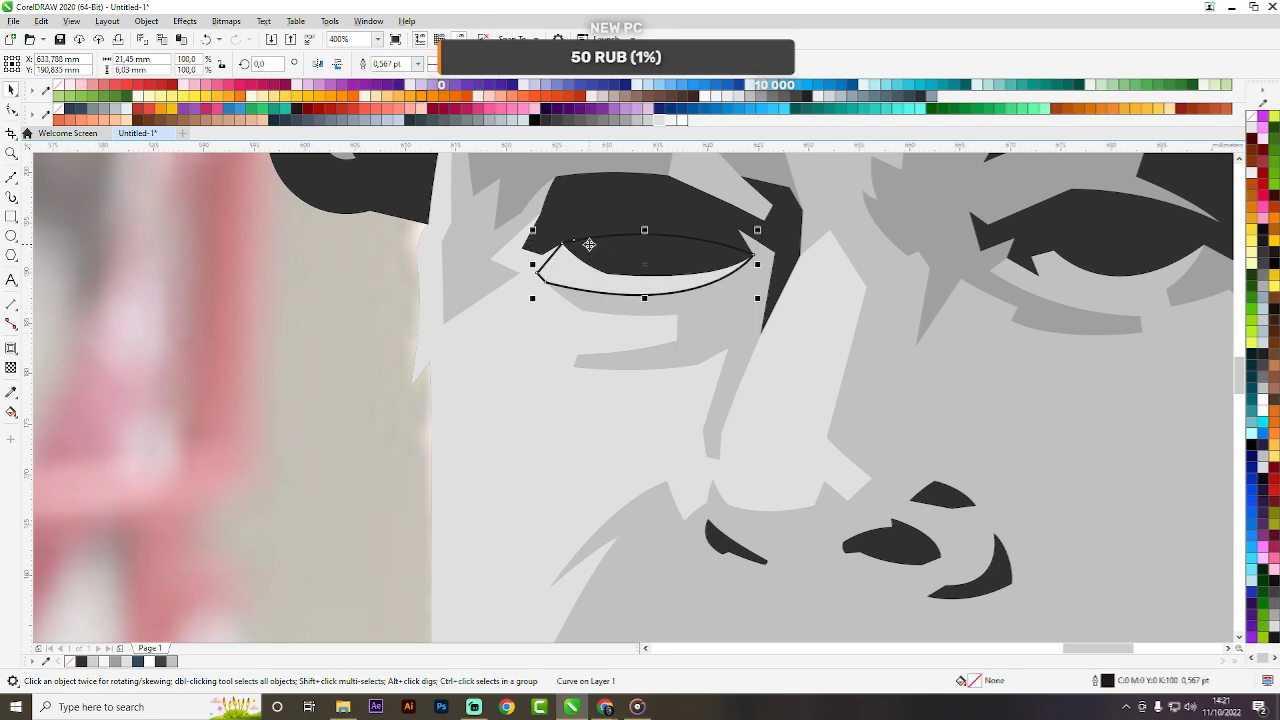
{"action": "scroll", "coordinate": [600, 250], "scroll_direction": "down", "scroll_amount": 8}
{"action": "scroll", "coordinate": [663, 236], "scroll_direction": "up", "scroll_amount": 2}
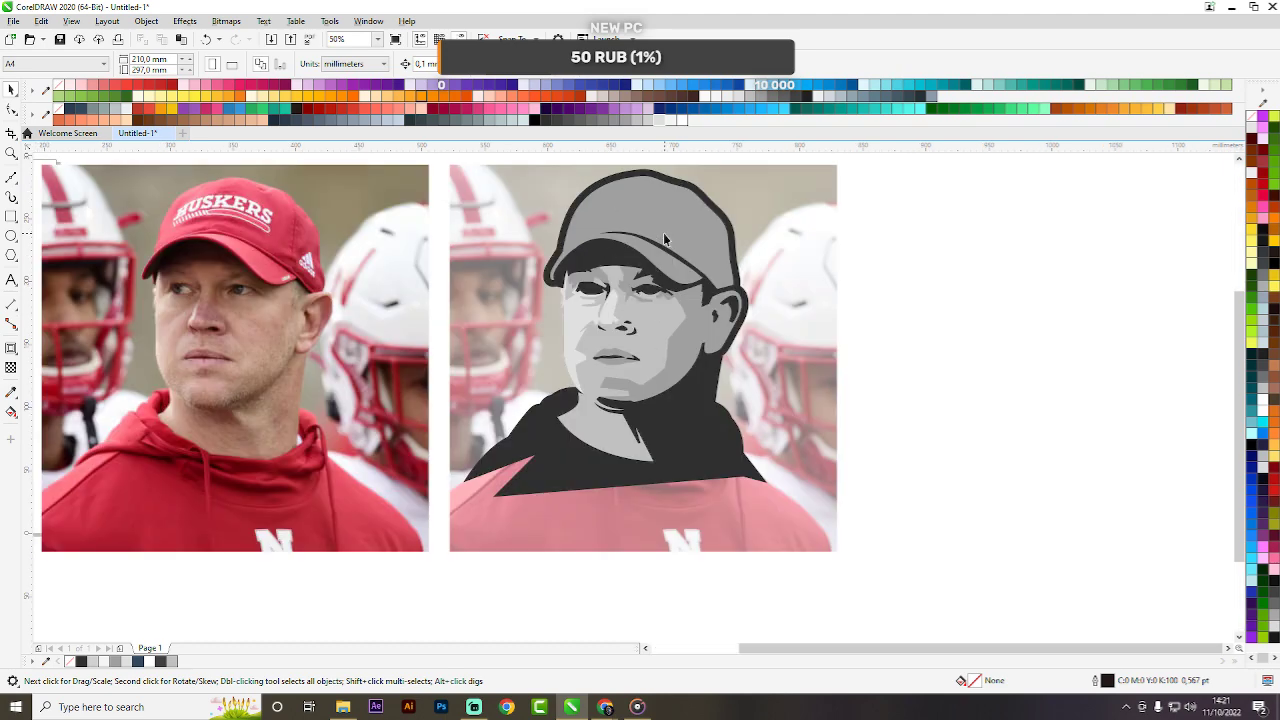
Reshape the upper edge of the dark mouth line by raising its central dip and the node at its left side slightly.
{"action": "scroll", "coordinate": [612, 360], "scroll_direction": "up", "scroll_amount": 6}
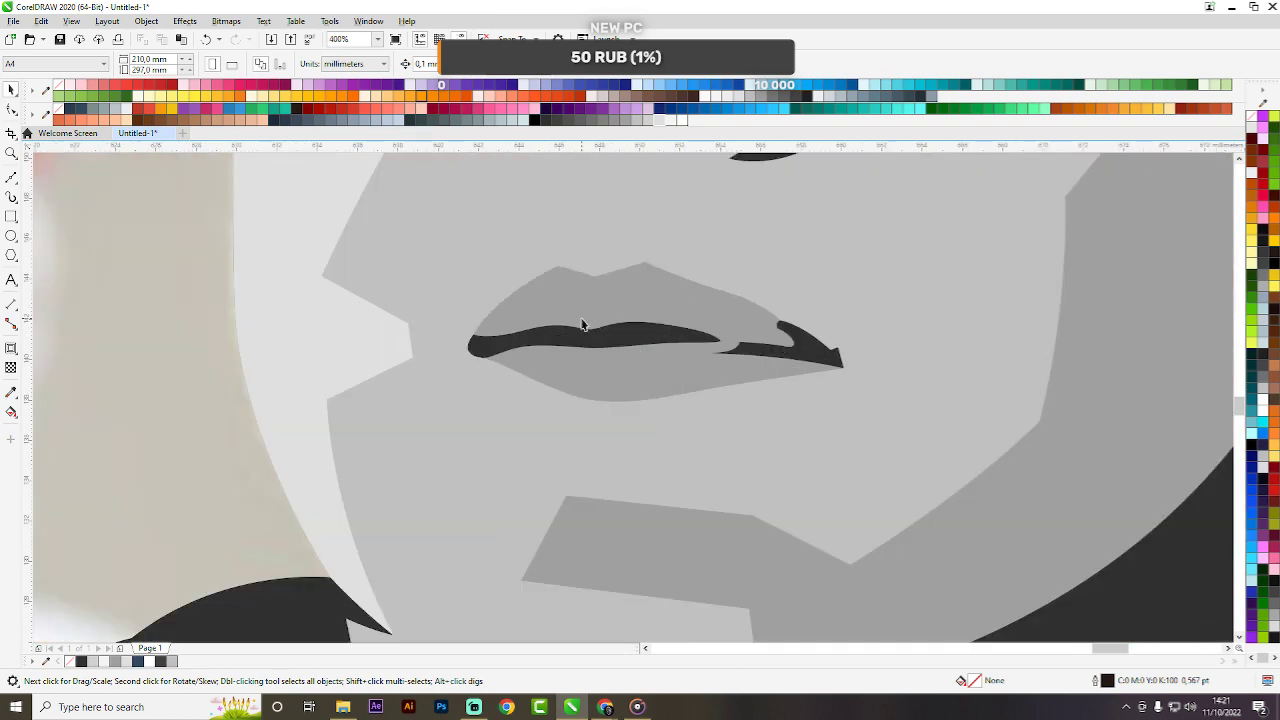
{"action": "scroll", "coordinate": [582, 325], "scroll_direction": "up", "scroll_amount": 2}
{"action": "left_click", "coordinate": [582, 325]}
{"action": "left_click", "coordinate": [548, 349]}
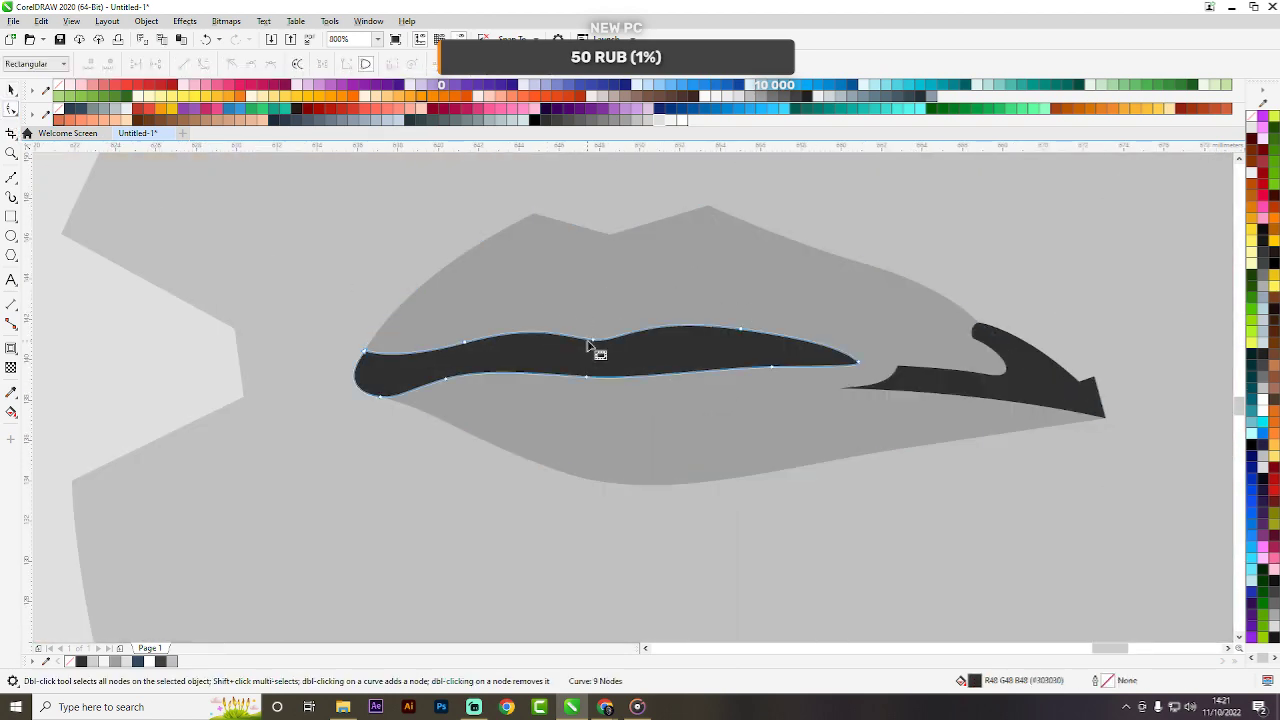
{"action": "left_click_drag", "start_coordinate": [591, 340], "coordinate": [591, 324]}
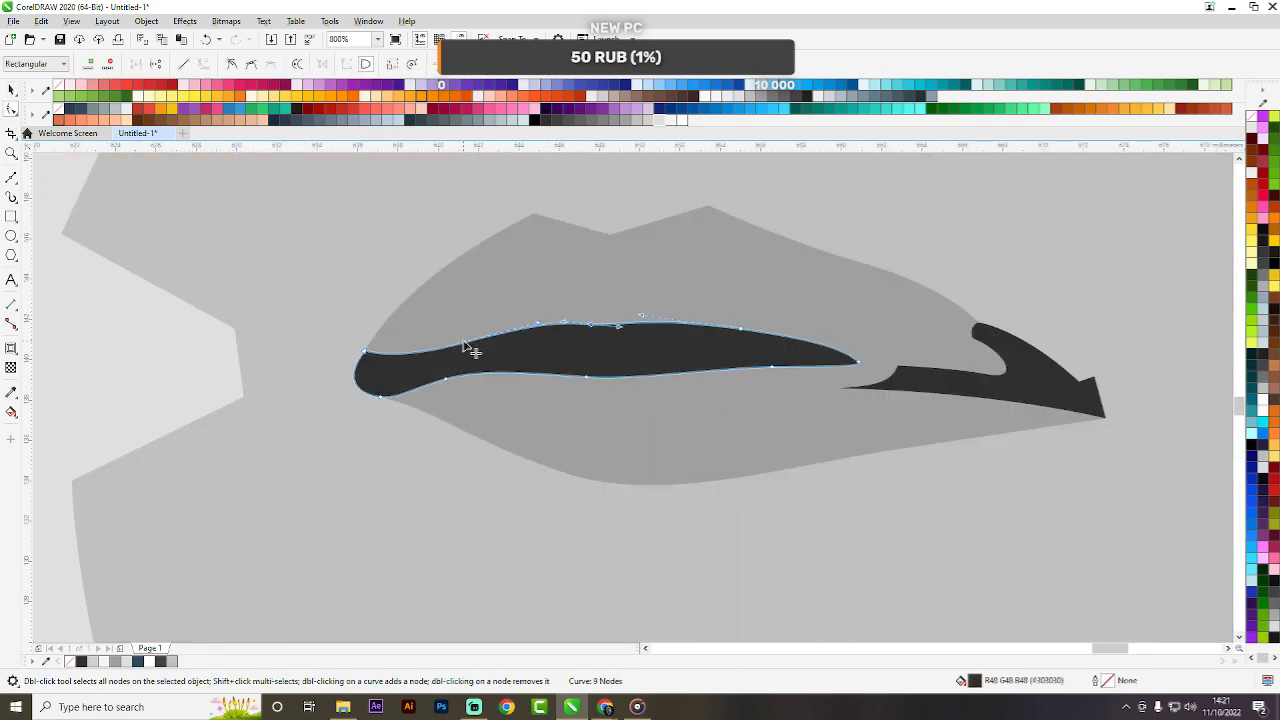
{"action": "left_click_drag", "start_coordinate": [465, 342], "coordinate": [466, 335]}
{"action": "left_click_drag", "start_coordinate": [591, 325], "coordinate": [595, 332]}
Thicken the mouth line by lowering the middle node of its lower edge.
{"action": "left_click_drag", "start_coordinate": [587, 378], "coordinate": [586, 391]}
{"action": "key", "text": "space"}
{"action": "scroll", "coordinate": [490, 345], "scroll_direction": "down", "scroll_amount": 3}
{"action": "left_click", "coordinate": [1120, 386]}
{"action": "scroll", "coordinate": [665, 354], "scroll_direction": "down", "scroll_amount": 2}
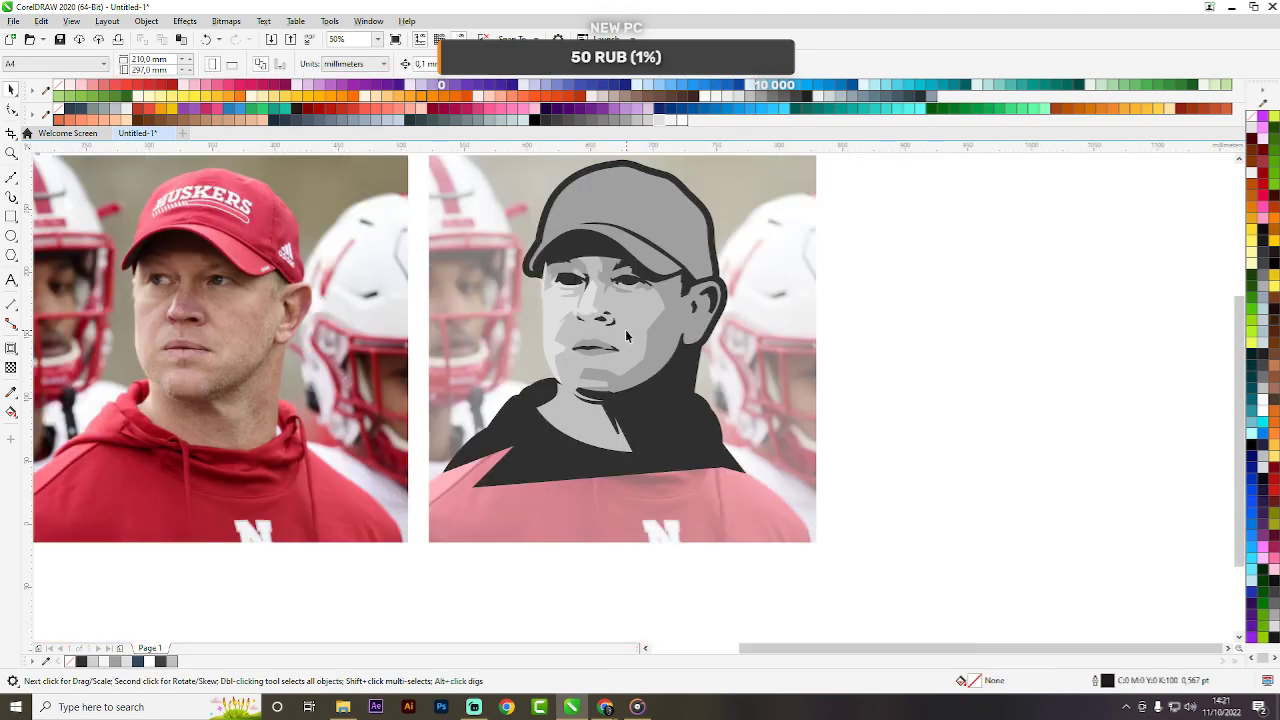
Widen the mid-grey chin shading by moving its left-hand corners outward.
{"action": "scroll", "coordinate": [603, 390], "scroll_direction": "up", "scroll_amount": 4}
{"action": "key", "text": "F10"}
{"action": "left_click", "coordinate": [592, 369]}
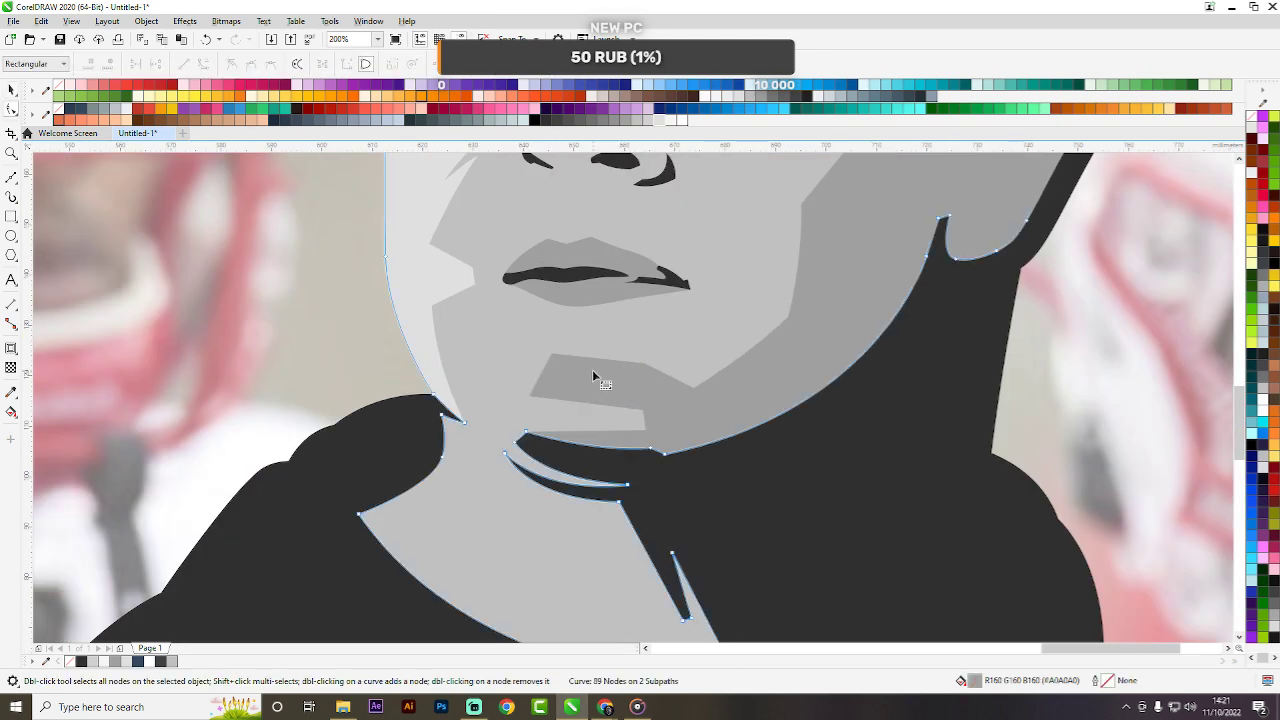
{"action": "left_click_drag", "start_coordinate": [553, 355], "coordinate": [514, 398]}
{"action": "scroll", "coordinate": [597, 354], "scroll_direction": "down", "scroll_amount": 3}
{"action": "key", "text": "space"}
{"action": "left_click", "coordinate": [891, 369]}
{"action": "scroll", "coordinate": [598, 340], "scroll_direction": "up", "scroll_amount": 1}
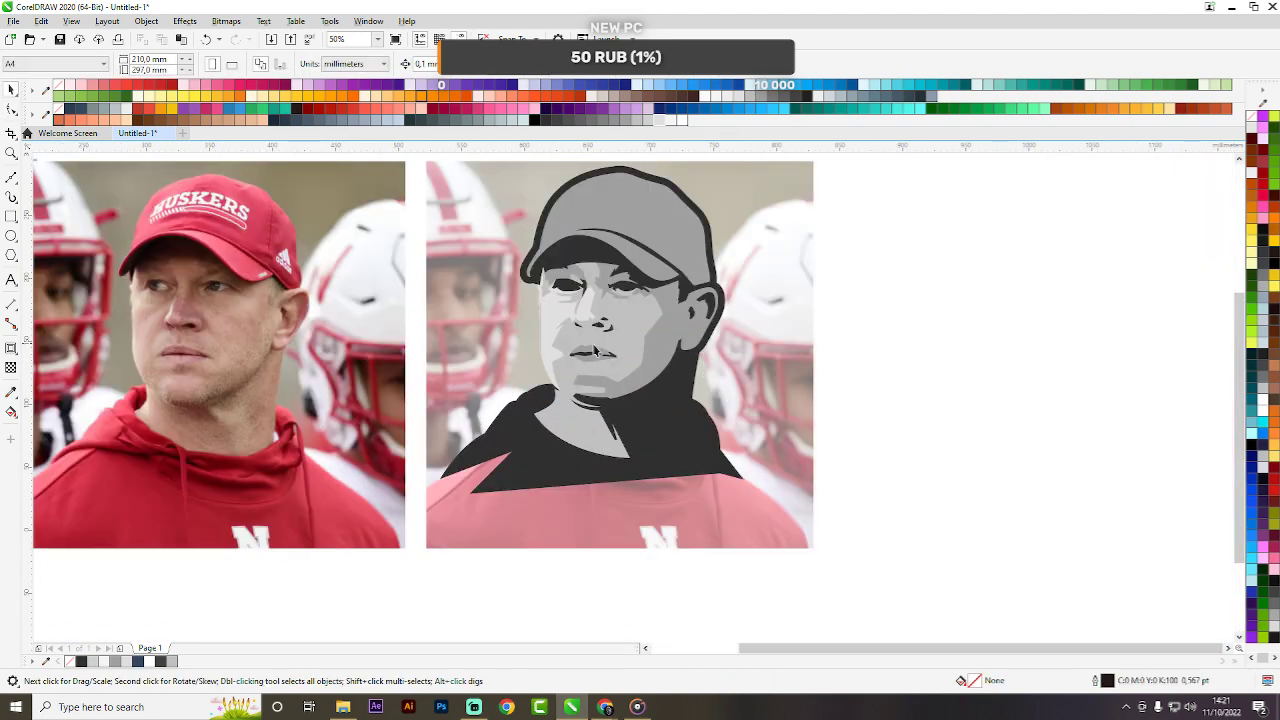
Move the corner node at the right end of the chin shading's top edge slightly inward and up to level the edge.
{"action": "left_click", "coordinate": [11, 111]}
{"action": "scroll", "coordinate": [536, 364], "scroll_direction": "up", "scroll_amount": 1}
{"action": "key", "text": "space"}
{"action": "left_click", "coordinate": [657, 374]}
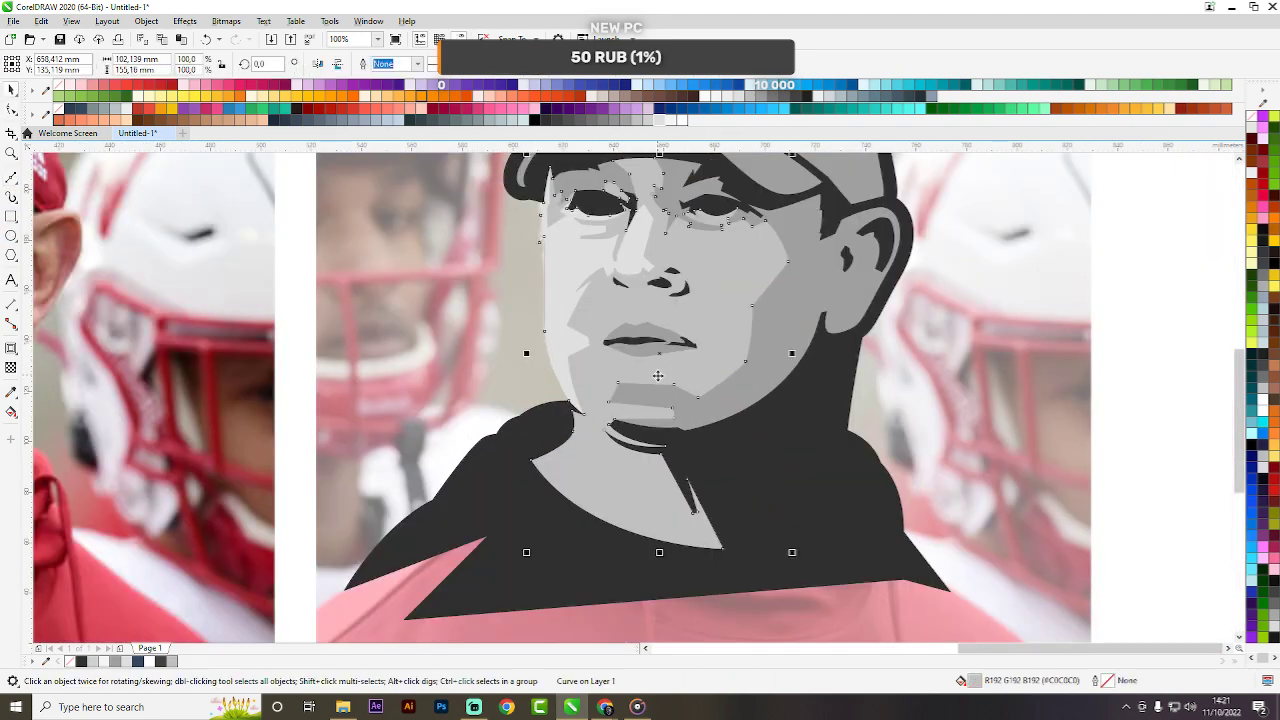
{"action": "scroll", "coordinate": [658, 375], "scroll_direction": "up", "scroll_amount": 2}
{"action": "left_click", "coordinate": [10, 109]}
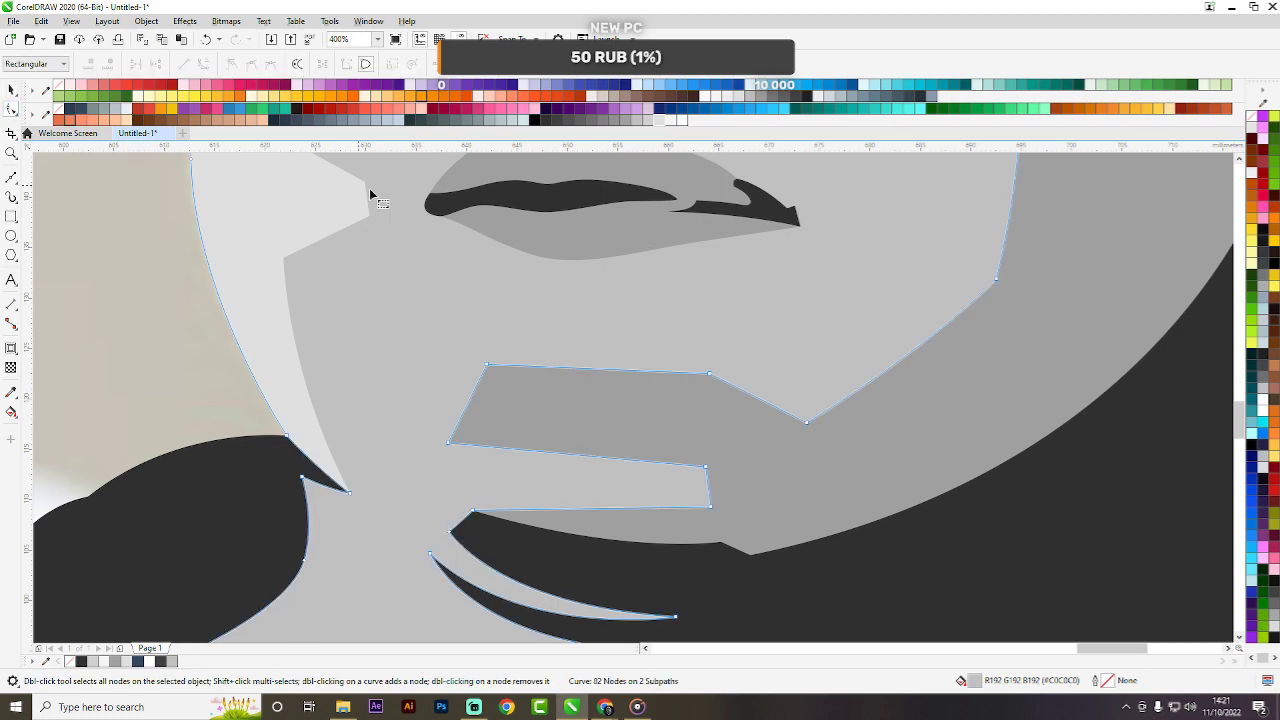
{"action": "left_click_drag", "start_coordinate": [708, 373], "coordinate": [686, 364]}
{"action": "scroll", "coordinate": [574, 360], "scroll_direction": "down", "scroll_amount": 2}
{"action": "key", "text": "space"}
{"action": "key", "text": "space"}
{"action": "left_click", "coordinate": [1118, 402]}
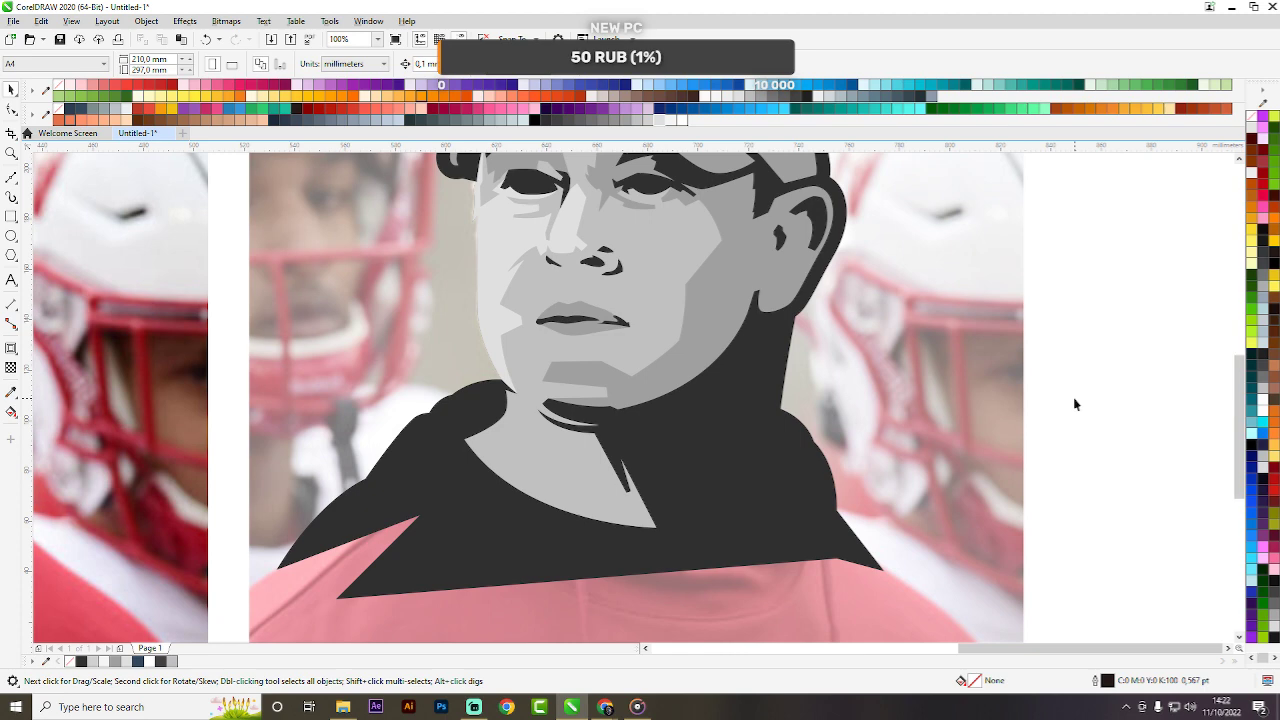
Draw a closed six-node outline about 18 mm wide beneath the lower lip, its curved top edge following the lip's underside.
{"action": "left_click", "coordinate": [10, 195]}
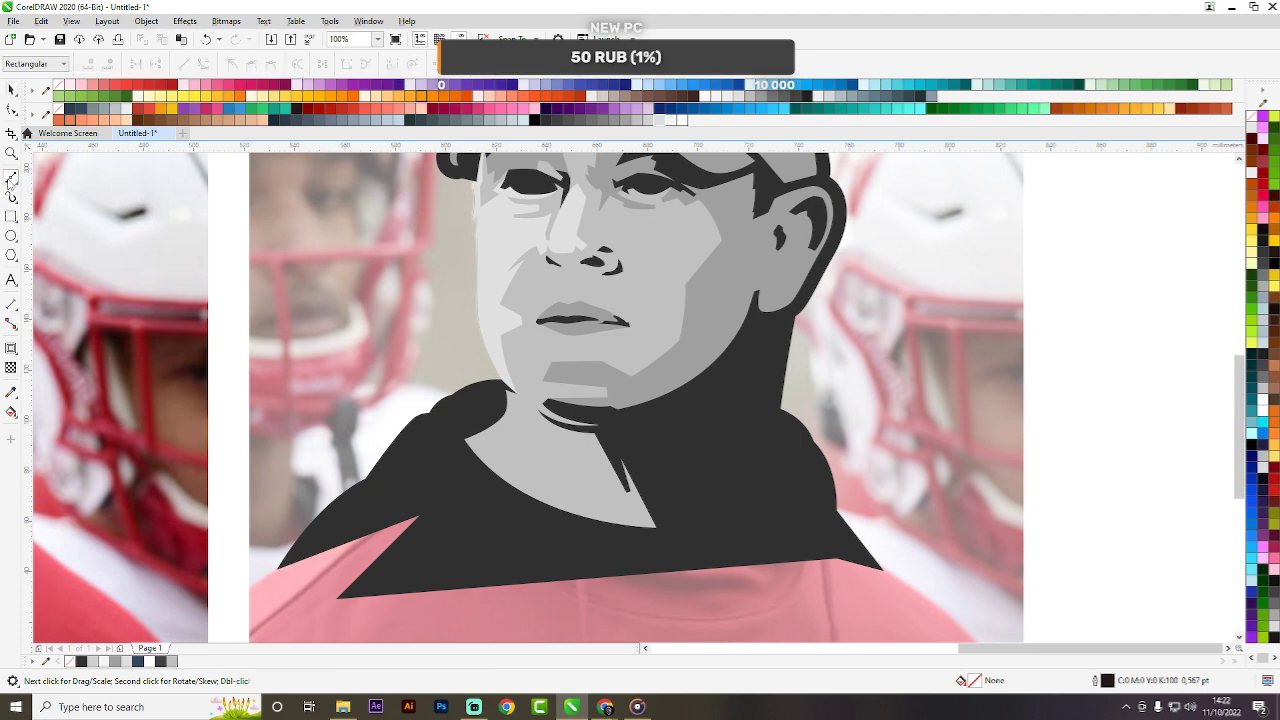
{"action": "scroll", "coordinate": [576, 322], "scroll_direction": "down", "scroll_amount": 2}
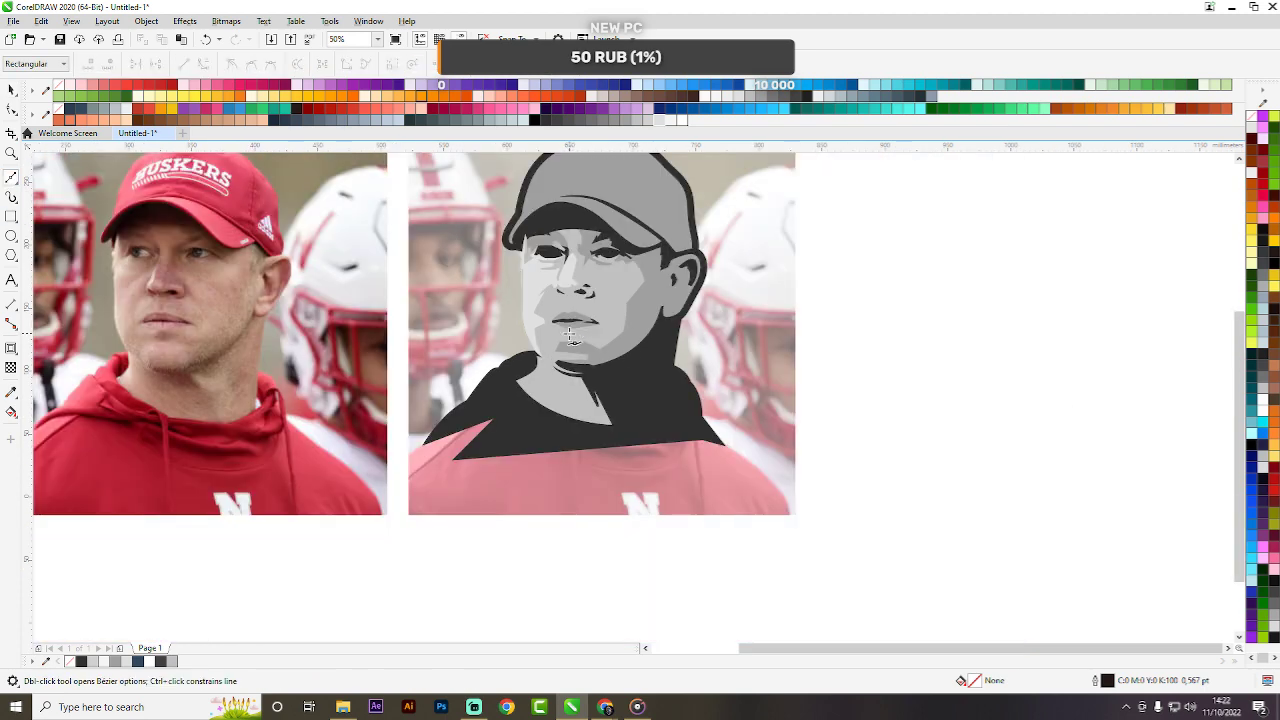
{"action": "scroll", "coordinate": [574, 323], "scroll_direction": "up", "scroll_amount": 8}
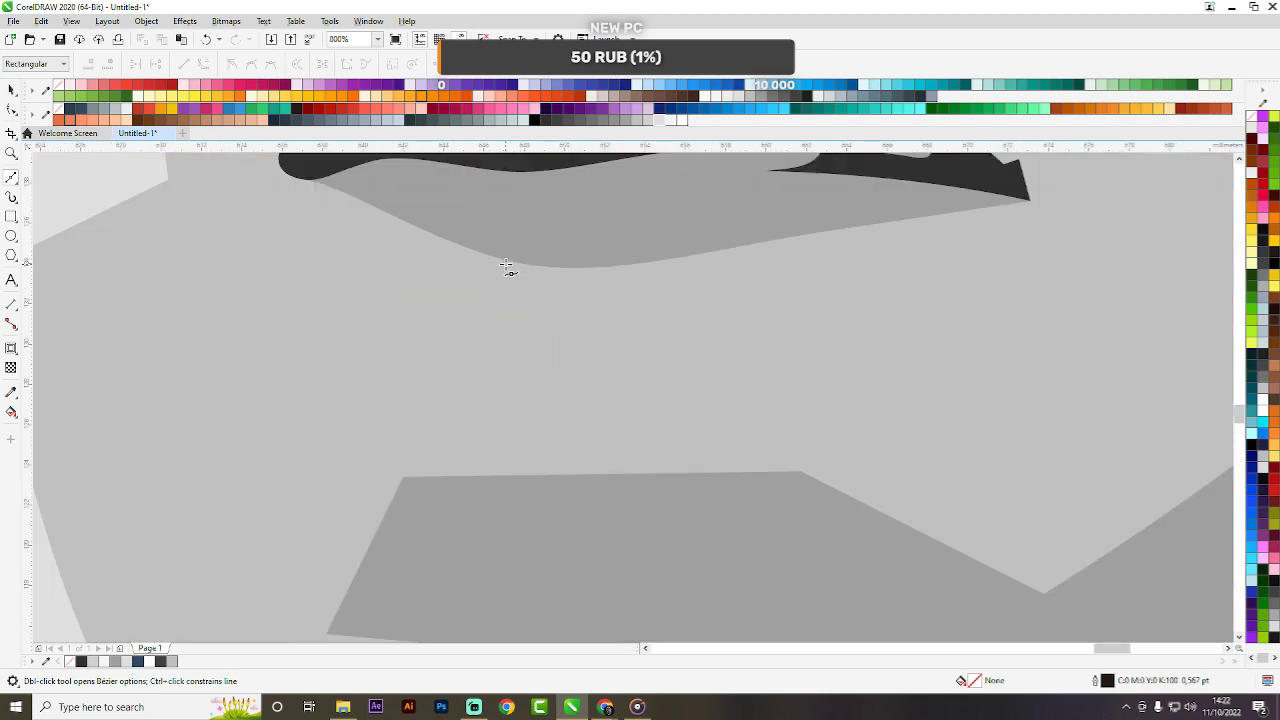
{"action": "left_click", "coordinate": [505, 264]}
{"action": "left_click_drag", "start_coordinate": [652, 262], "coordinate": [737, 251]}
{"action": "key", "text": "Return"}
{"action": "key", "text": "F10"}
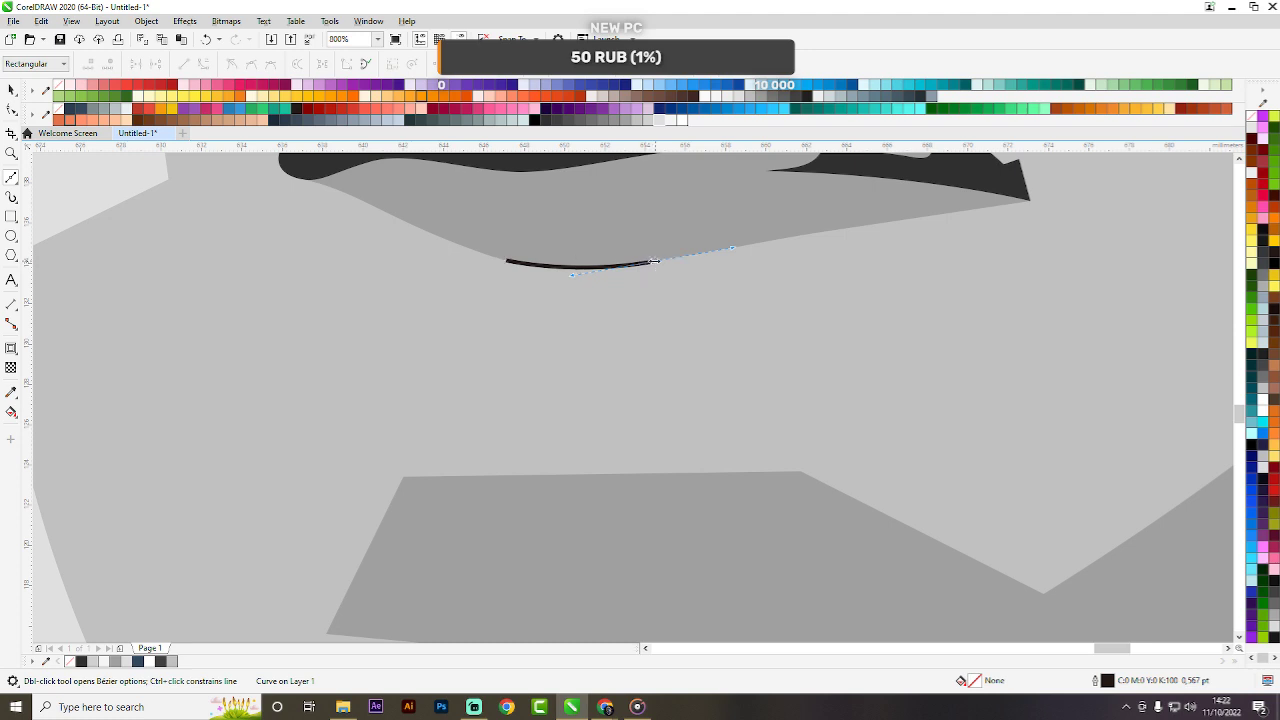
{"action": "left_click", "coordinate": [11, 177]}
{"action": "left_click", "coordinate": [748, 348]}
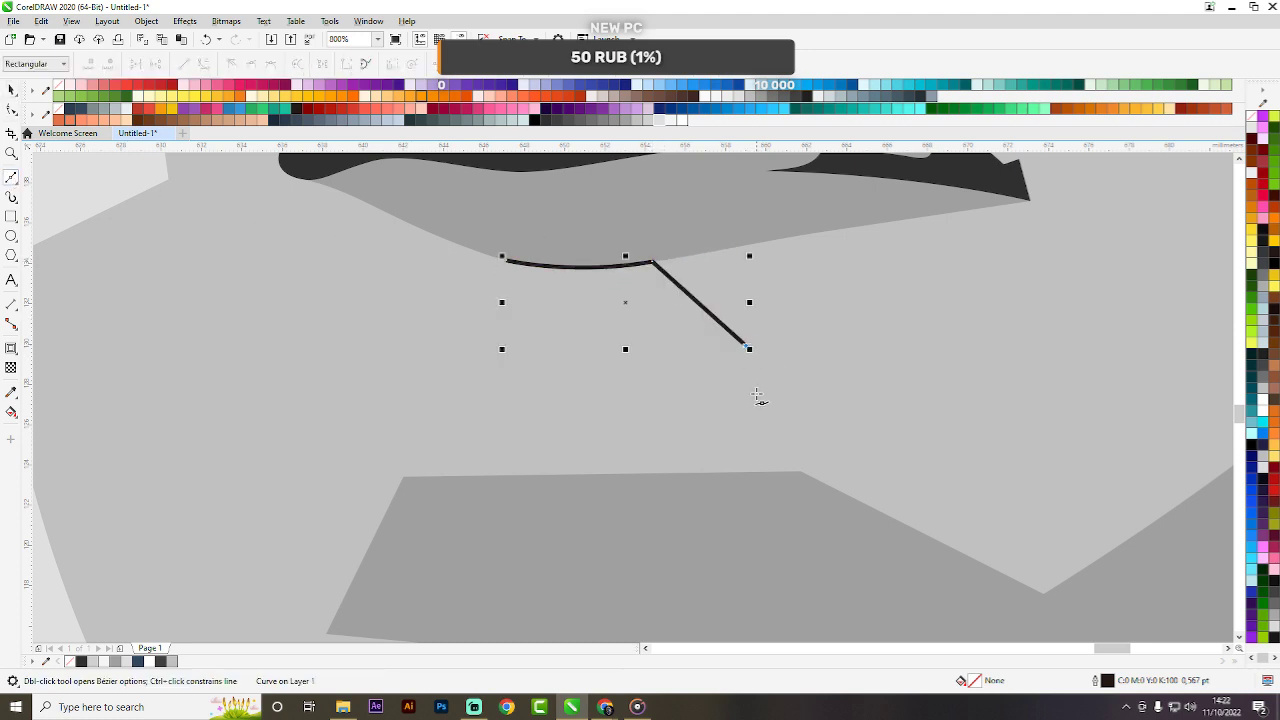
{"action": "left_click", "coordinate": [763, 411]}
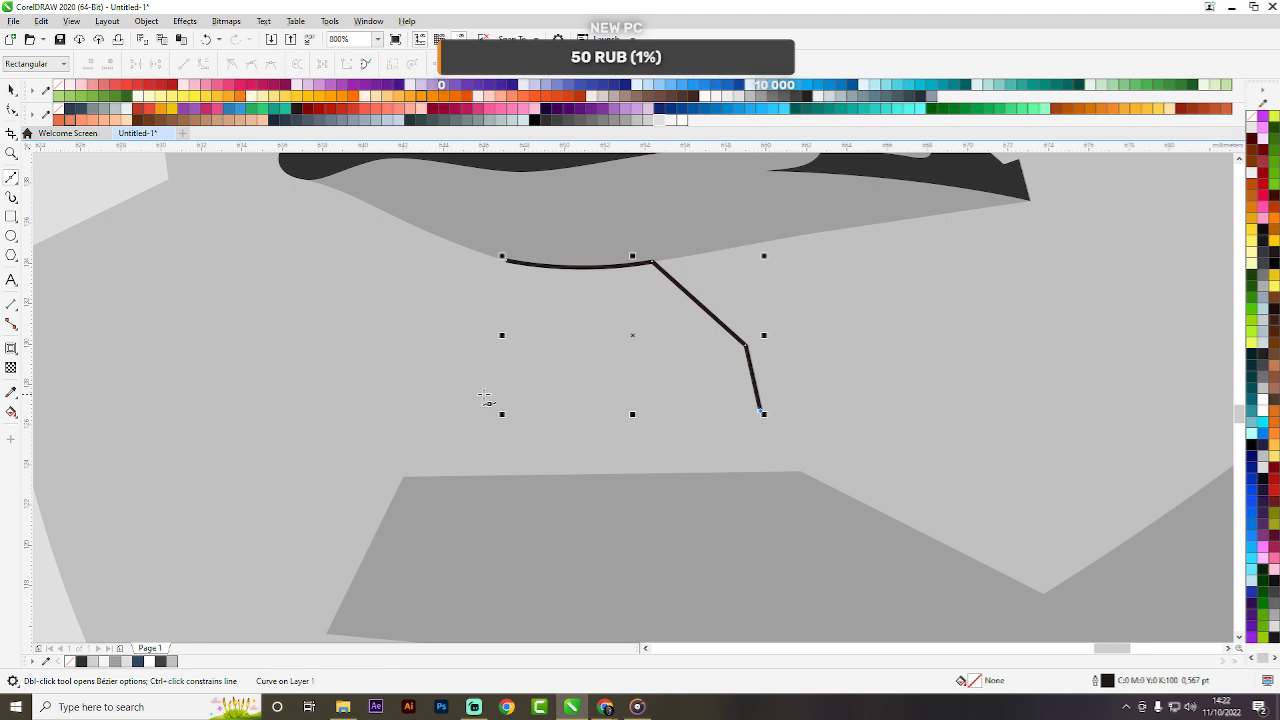
{"action": "left_click", "coordinate": [397, 403]}
{"action": "left_click", "coordinate": [426, 341]}
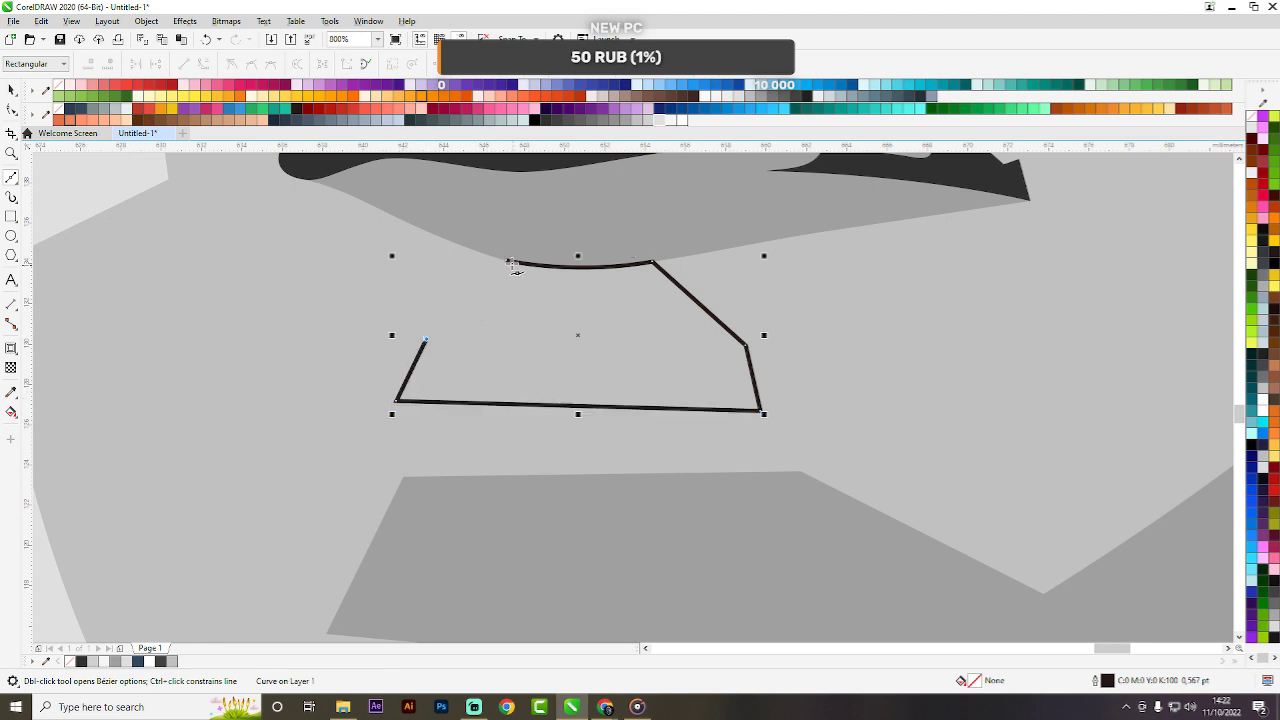
{"action": "left_click", "coordinate": [507, 262]}
Fill the shape under the lower lip with the mouth line's dark grey (R48 G48 B48) and remove its outline.
{"action": "key", "text": "space"}
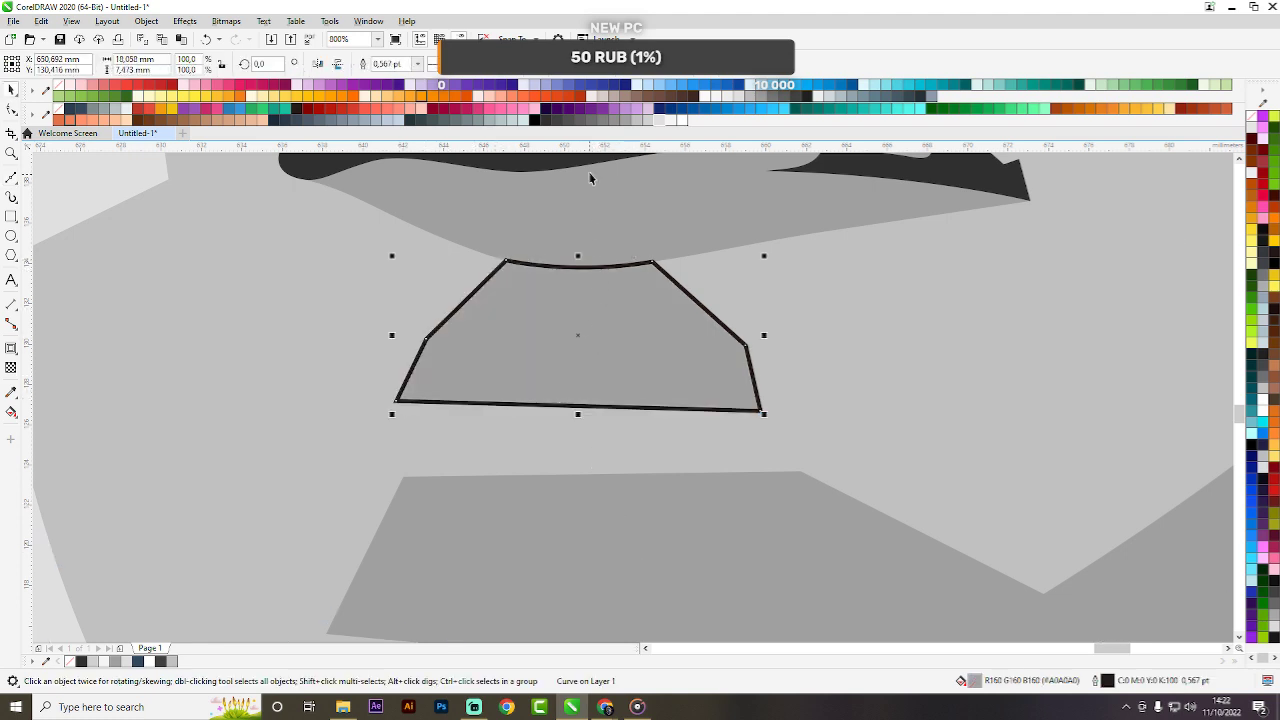
{"action": "left_click_drag", "start_coordinate": [551, 166], "coordinate": [555, 350]}
{"action": "right_click", "coordinate": [59, 85]}
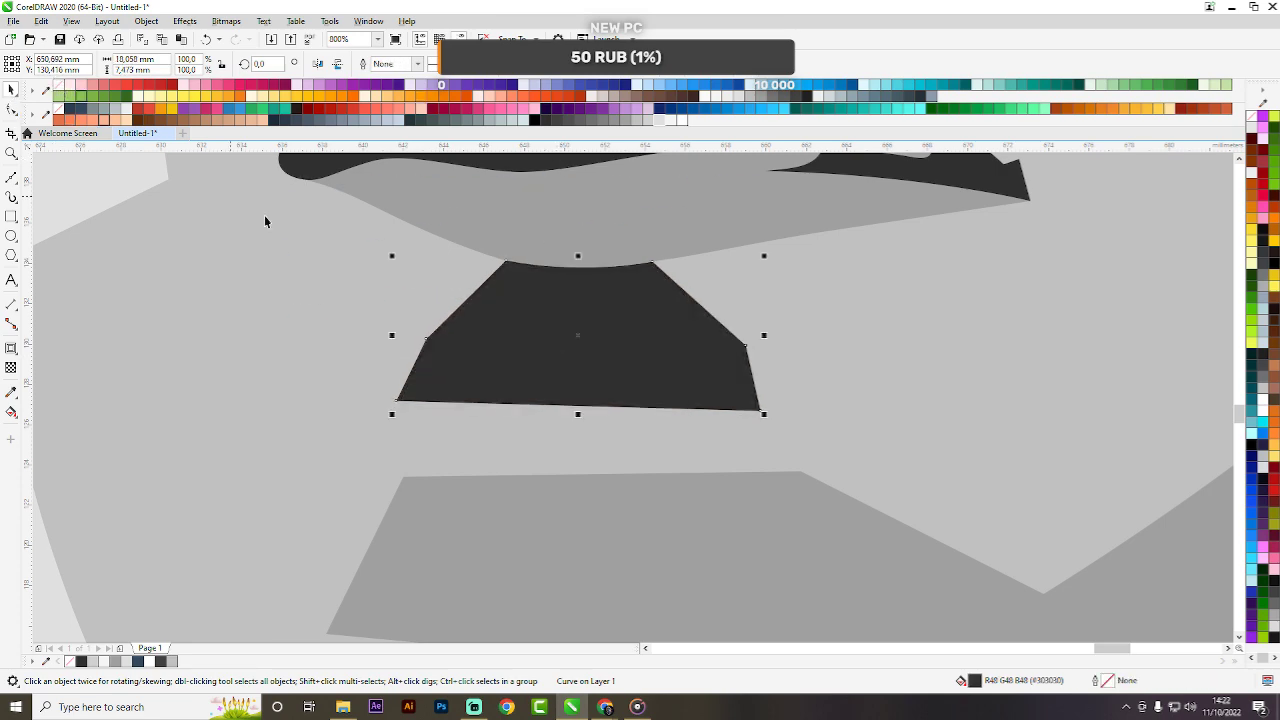
Scale the dark shape under the lip proportionally to about 65 %, keeping it against the lip's lower edge.
{"action": "scroll", "coordinate": [540, 309], "scroll_direction": "down", "scroll_amount": 4}
{"action": "left_click", "coordinate": [795, 348]}
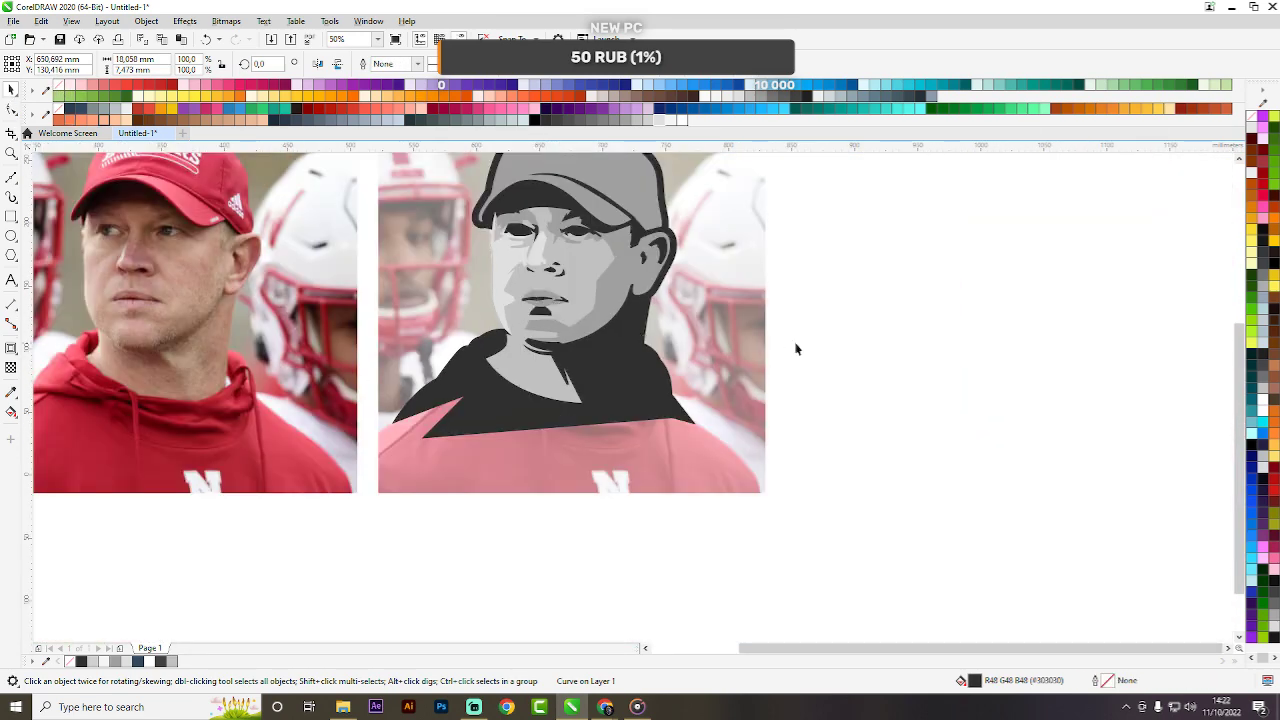
{"action": "scroll", "coordinate": [538, 302], "scroll_direction": "up", "scroll_amount": 5}
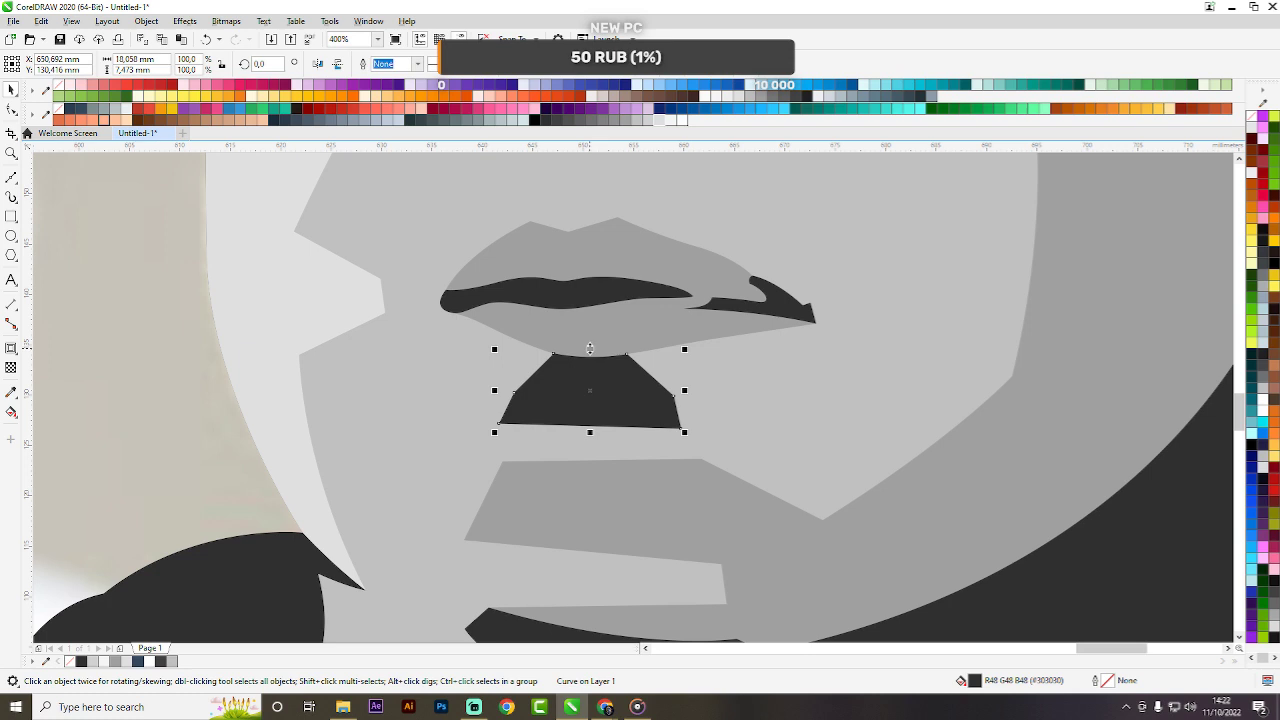
{"action": "left_click_drag", "start_coordinate": [683, 347], "coordinate": [585, 357]}
Move the upper-left node of the dark under-lip shape onto the lip edge and adjust the top curve to follow the lip.
{"action": "scroll", "coordinate": [588, 356], "scroll_direction": "up", "scroll_amount": 3}
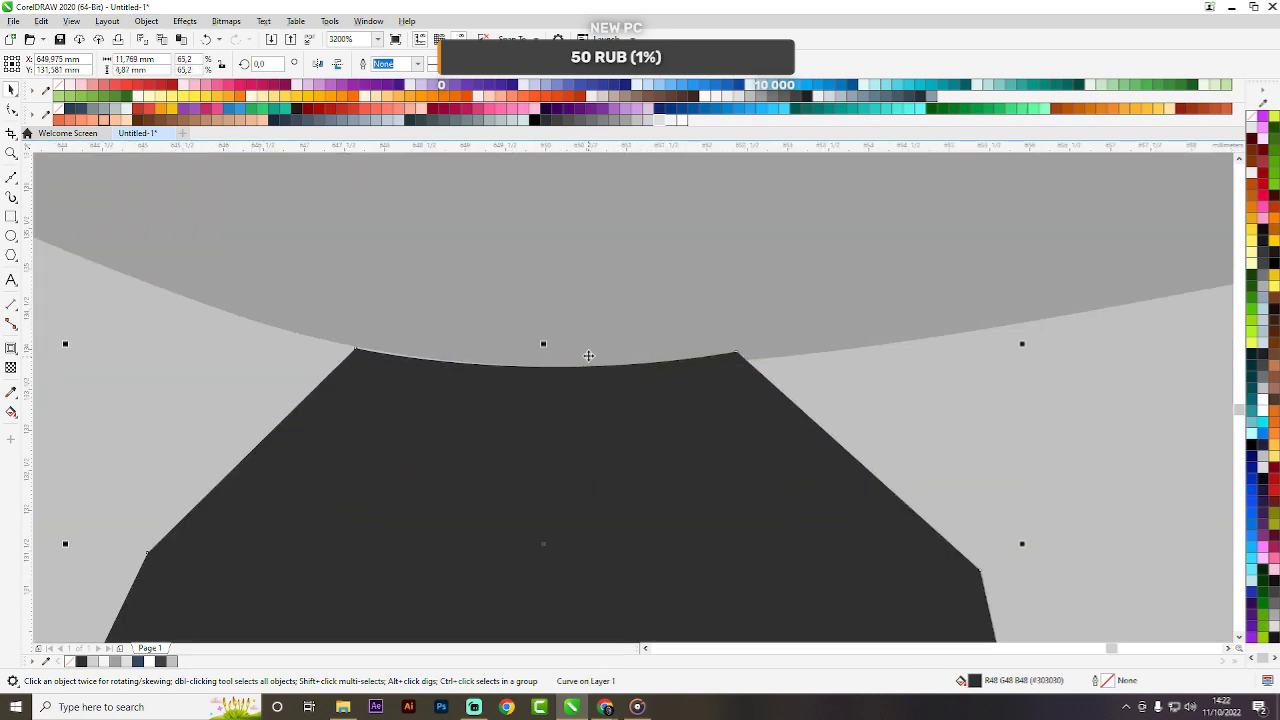
{"action": "left_click", "coordinate": [11, 110]}
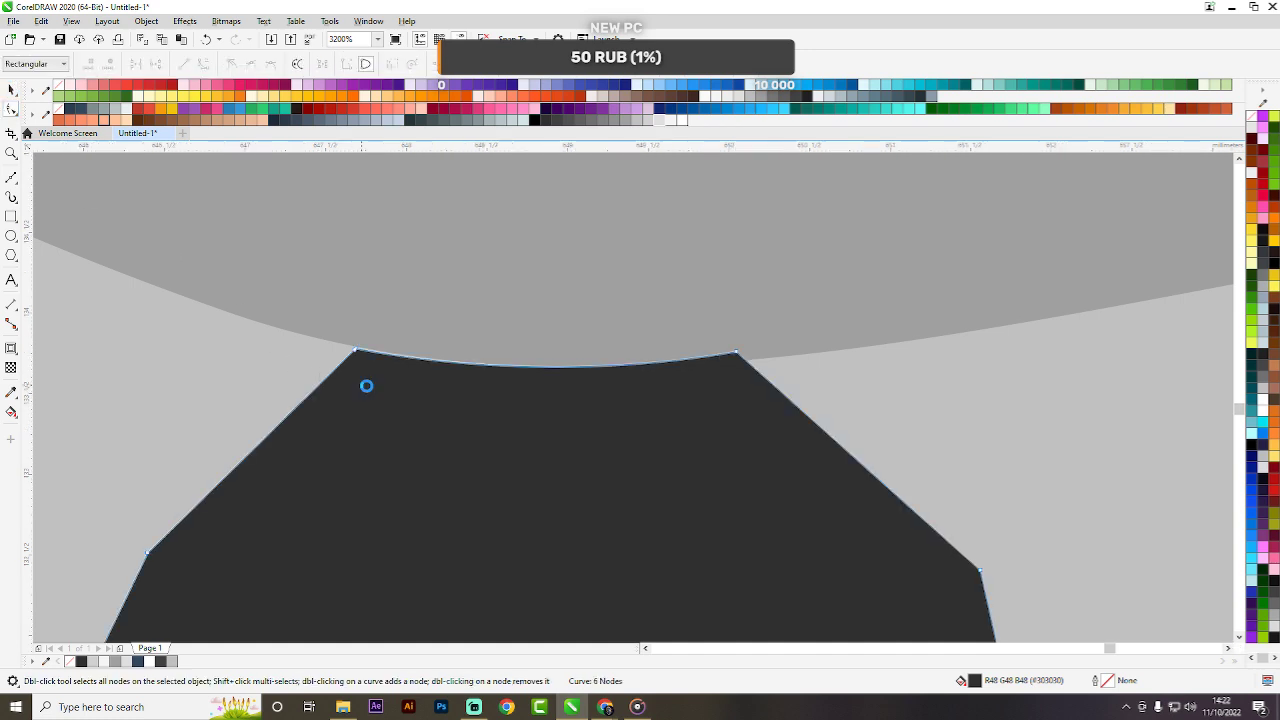
{"action": "scroll", "coordinate": [364, 378], "scroll_direction": "up", "scroll_amount": 2}
{"action": "left_click", "coordinate": [338, 246]}
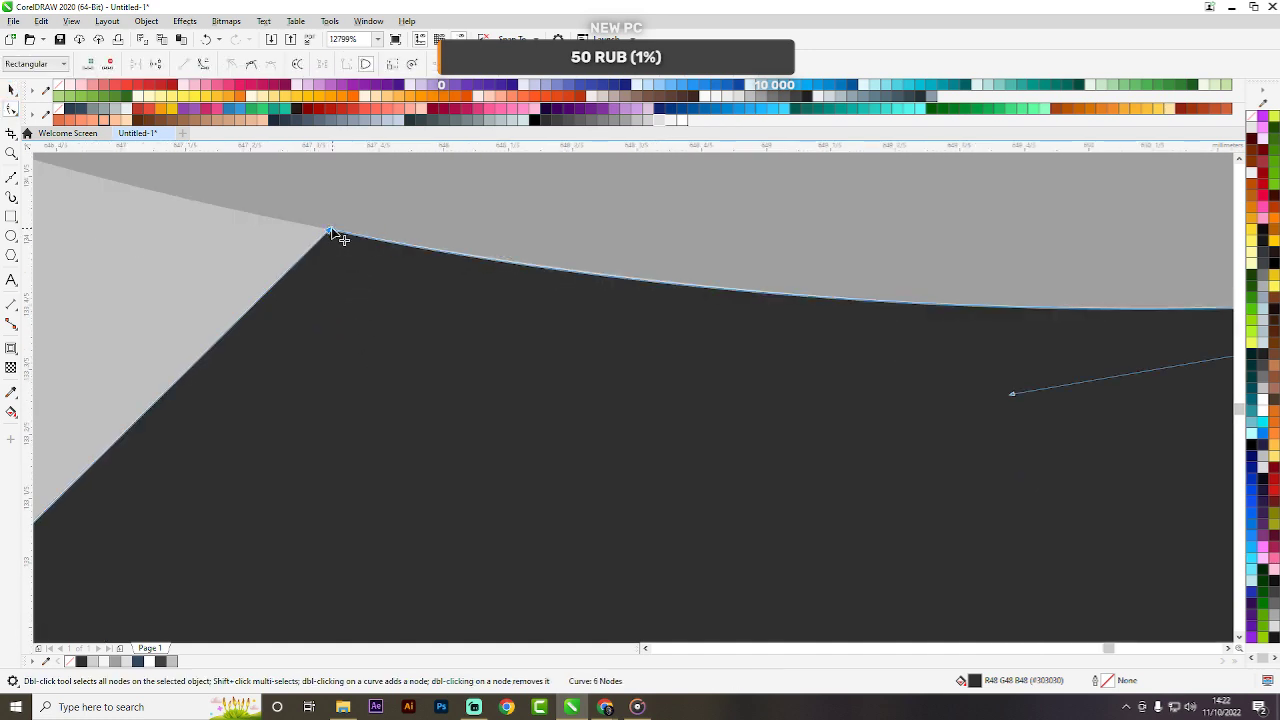
{"action": "scroll", "coordinate": [406, 246], "scroll_direction": "down", "scroll_amount": 1}
{"action": "left_click_drag", "start_coordinate": [709, 317], "coordinate": [731, 314]}
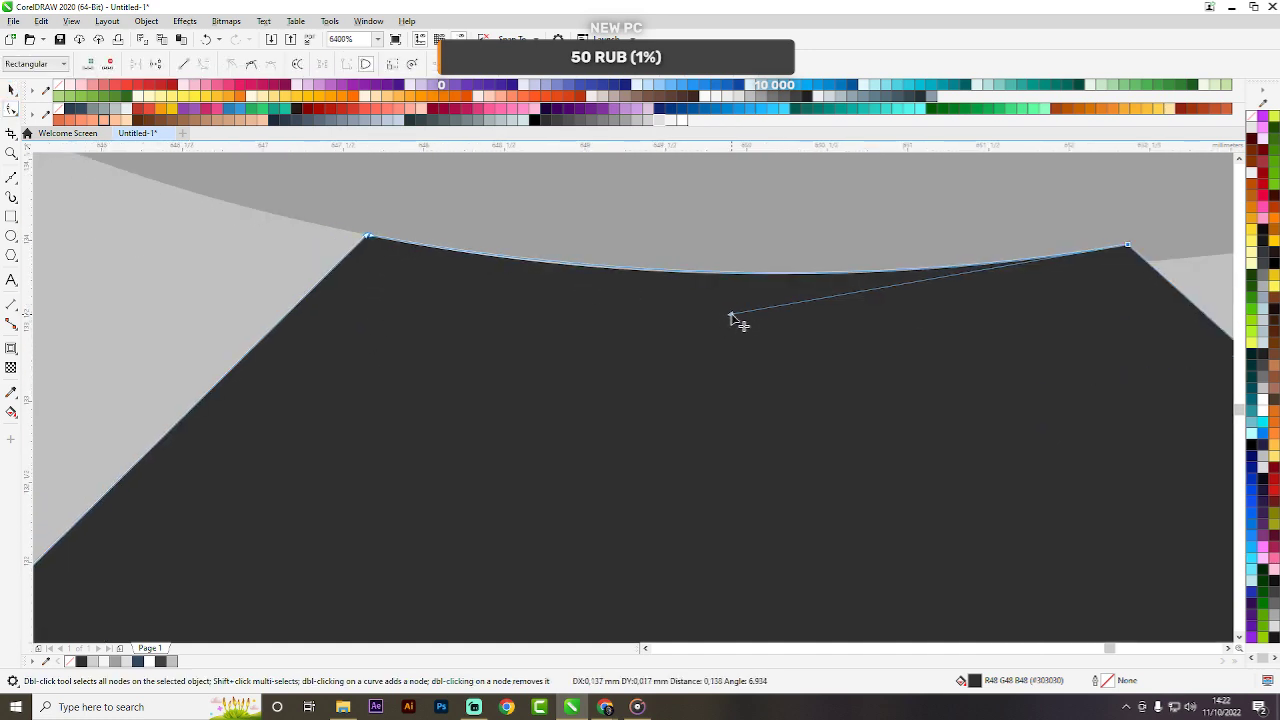
{"action": "key", "text": "space"}
{"action": "scroll", "coordinate": [511, 294], "scroll_direction": "down", "scroll_amount": 6}
{"action": "key", "text": "Escape"}
{"action": "scroll", "coordinate": [917, 334], "scroll_direction": "down", "scroll_amount": 2}
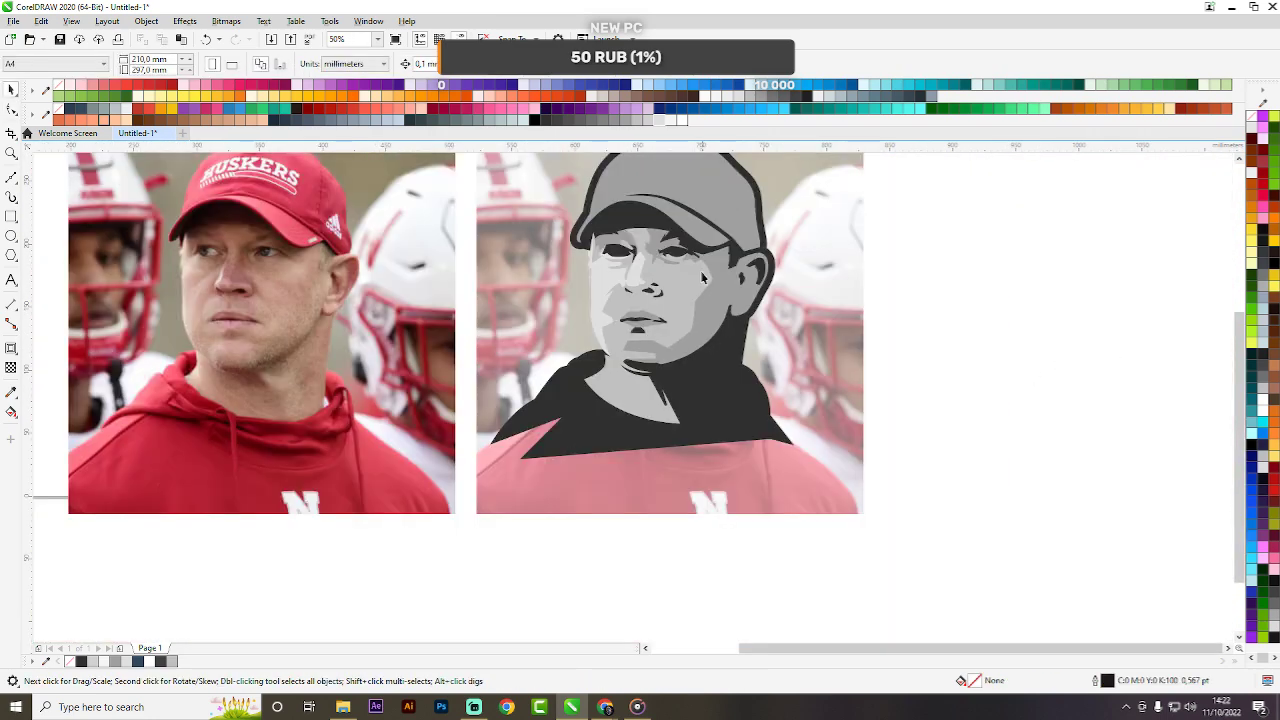
Give all the traced portrait shapes a dark outline and remove their fills so that the photo can be traced beneath them.
{"action": "scroll", "coordinate": [699, 267], "scroll_direction": "up", "scroll_amount": 2}
{"action": "scroll", "coordinate": [699, 267], "scroll_direction": "down", "scroll_amount": 1}
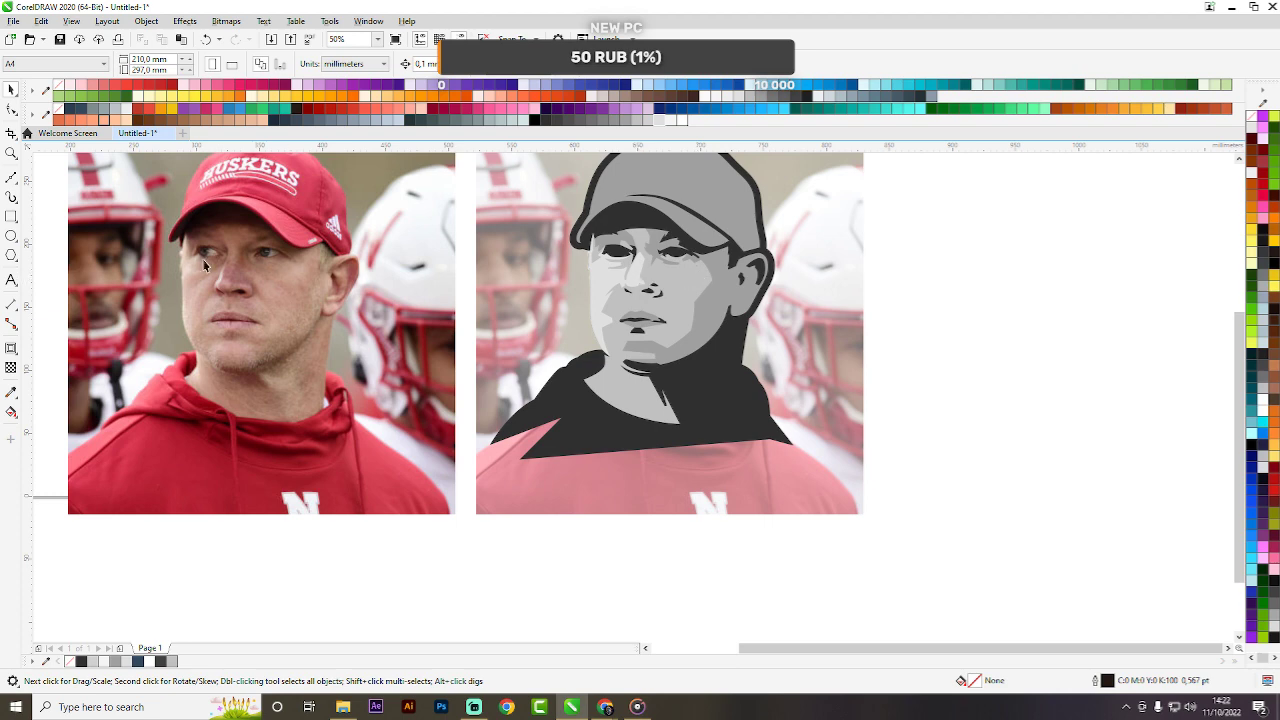
{"action": "left_click", "coordinate": [12, 180]}
{"action": "scroll", "coordinate": [660, 290], "scroll_direction": "up", "scroll_amount": 1}
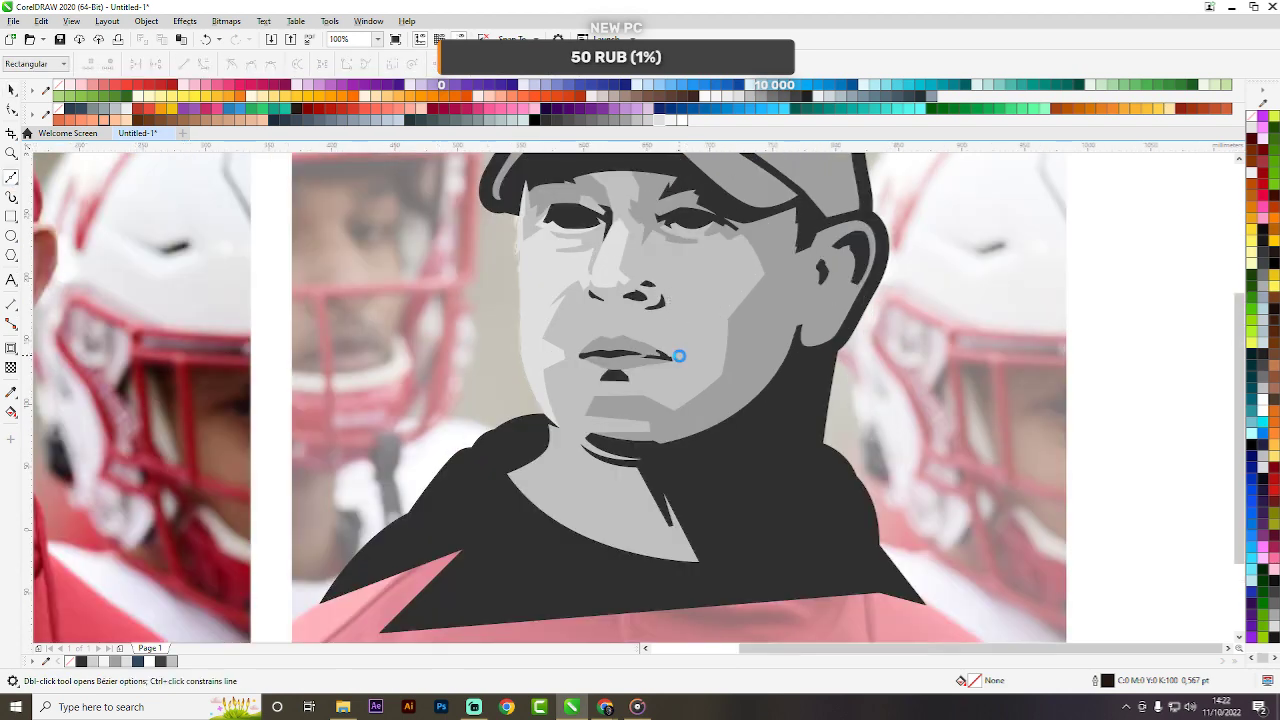
{"action": "scroll", "coordinate": [677, 354], "scroll_direction": "down", "scroll_amount": 1}
{"action": "key", "text": "space"}
{"action": "scroll", "coordinate": [746, 342], "scroll_direction": "down", "scroll_amount": 2}
{"action": "left_click_drag", "start_coordinate": [809, 284], "coordinate": [632, 422]}
{"action": "scroll", "coordinate": [725, 359], "scroll_direction": "up", "scroll_amount": 2}
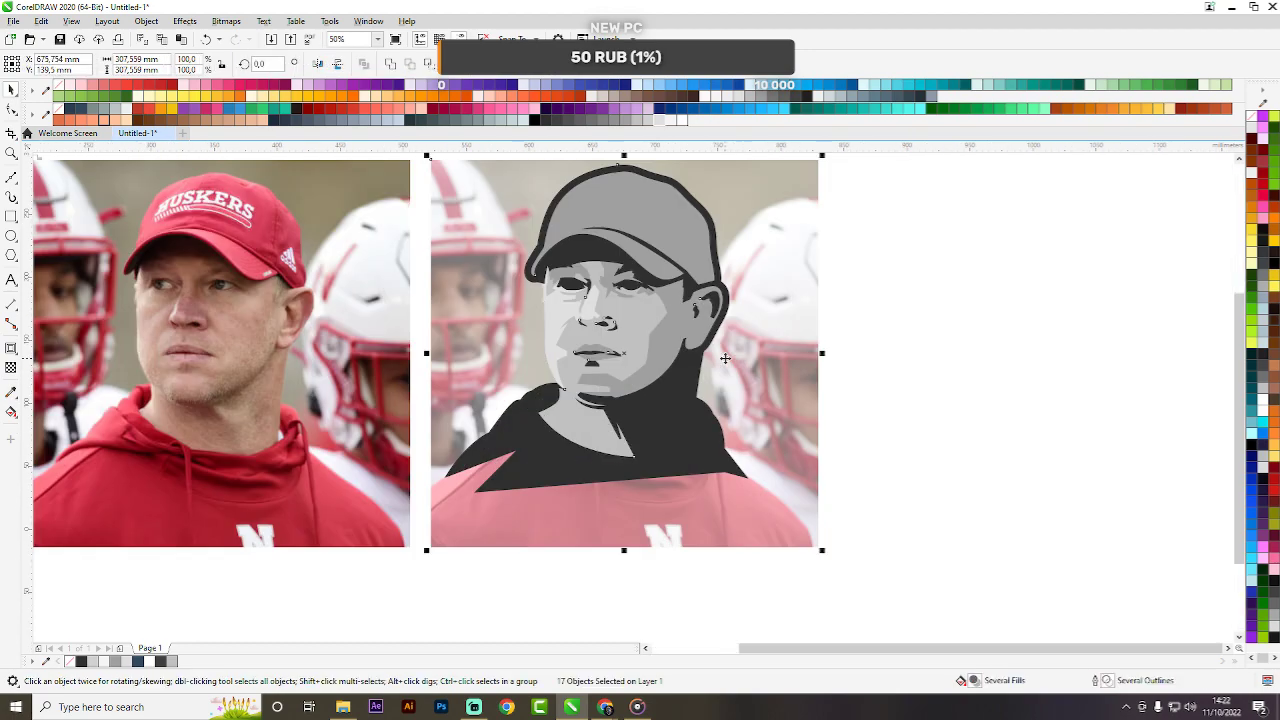
{"action": "right_click", "coordinate": [545, 121]}
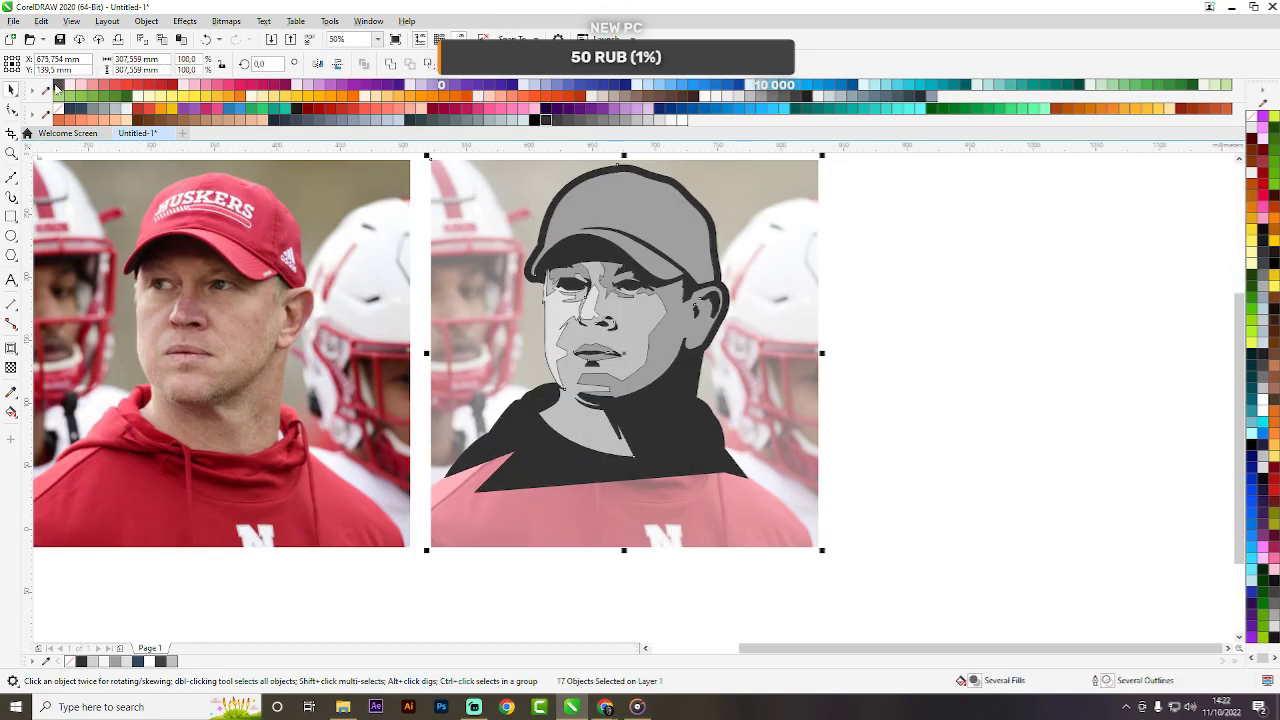
{"action": "left_click", "coordinate": [57, 88]}
Start a nose shadow outline with a curve from above the left-hand nostril along the underside of the nose tip.
{"action": "scroll", "coordinate": [633, 300], "scroll_direction": "up", "scroll_amount": 3}
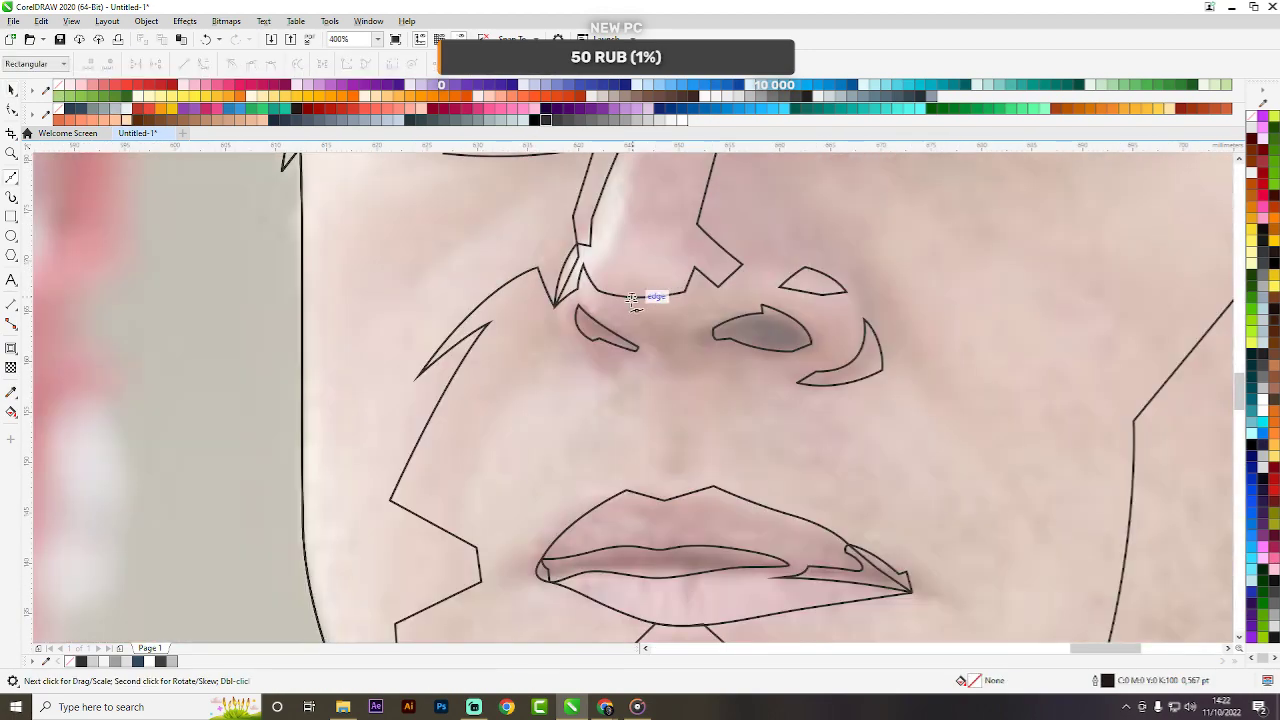
{"action": "key", "text": "F5"}
{"action": "scroll", "coordinate": [630, 318], "scroll_direction": "up", "scroll_amount": 1}
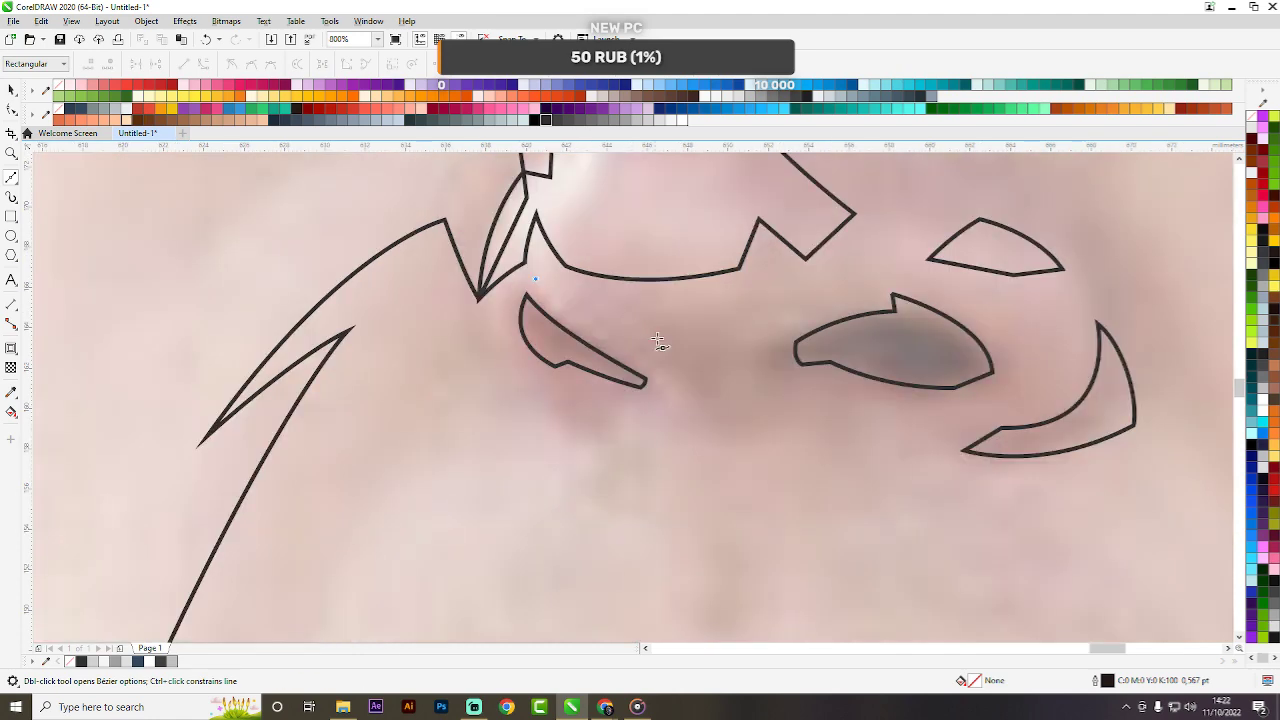
{"action": "scroll", "coordinate": [700, 346], "scroll_direction": "down", "scroll_amount": 3}
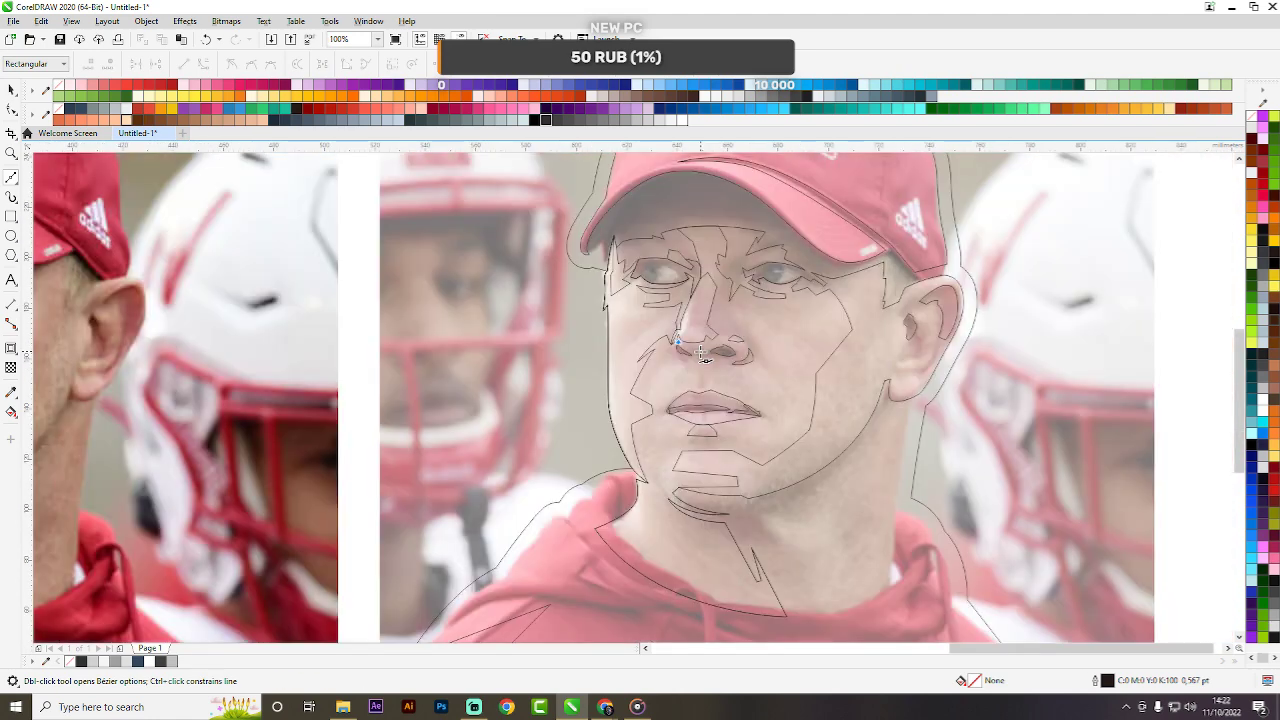
{"action": "scroll", "coordinate": [703, 356], "scroll_direction": "up", "scroll_amount": 1}
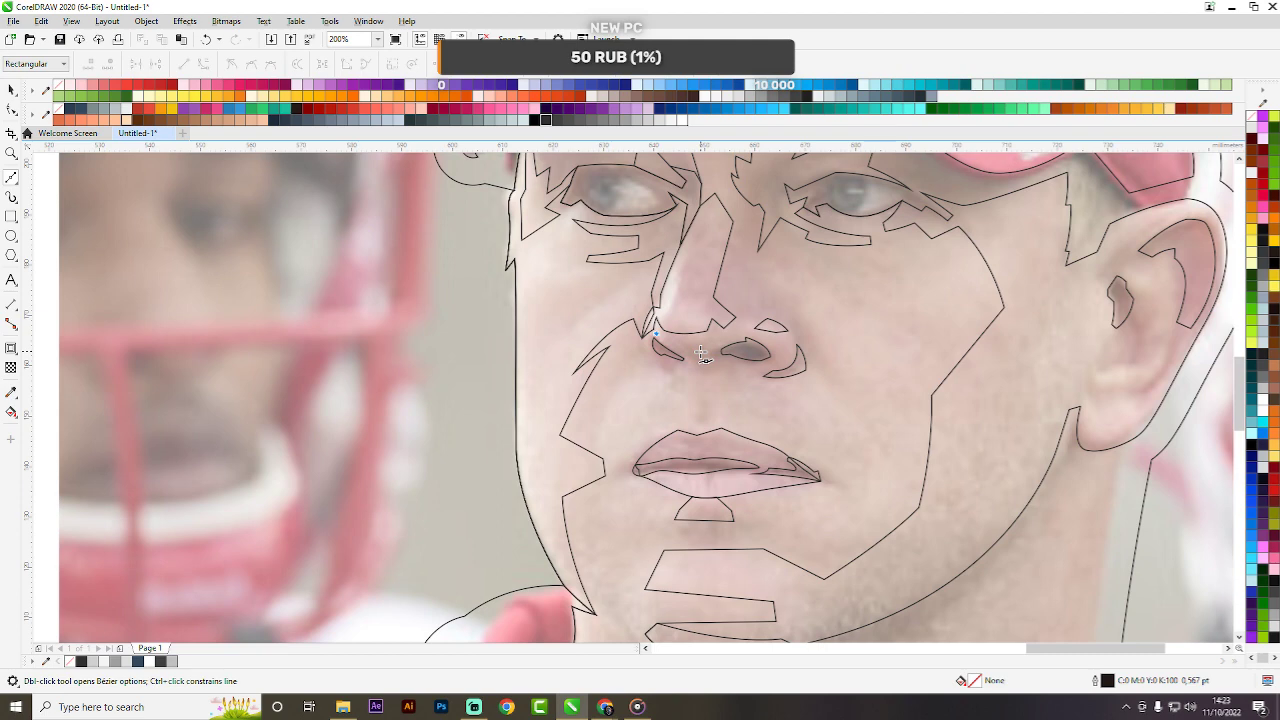
{"action": "scroll", "coordinate": [701, 354], "scroll_direction": "up", "scroll_amount": 2}
{"action": "left_click_drag", "start_coordinate": [762, 323], "coordinate": [948, 299]}
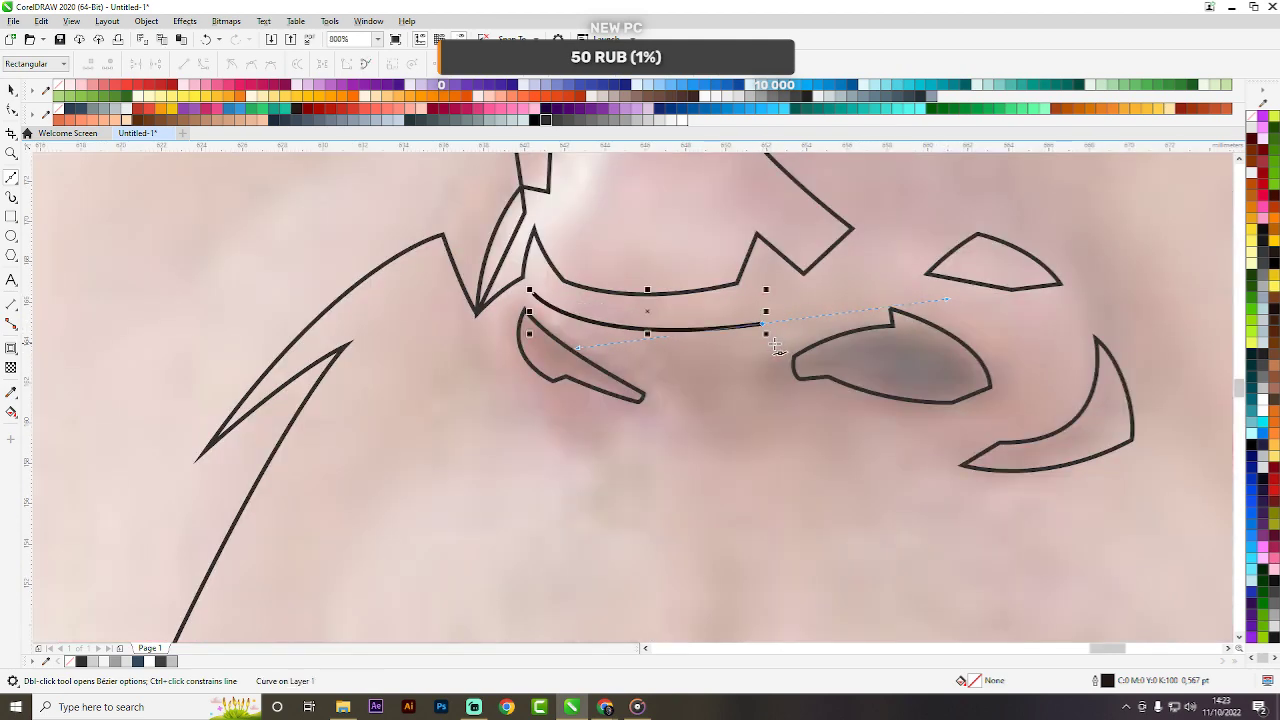
{"action": "left_click", "coordinate": [763, 323]}
Extend the nose shadow outline over the right-hand nostril with a small notch and arc it down to the crescent beside it.
{"action": "scroll", "coordinate": [845, 300], "scroll_direction": "down", "scroll_amount": 2}
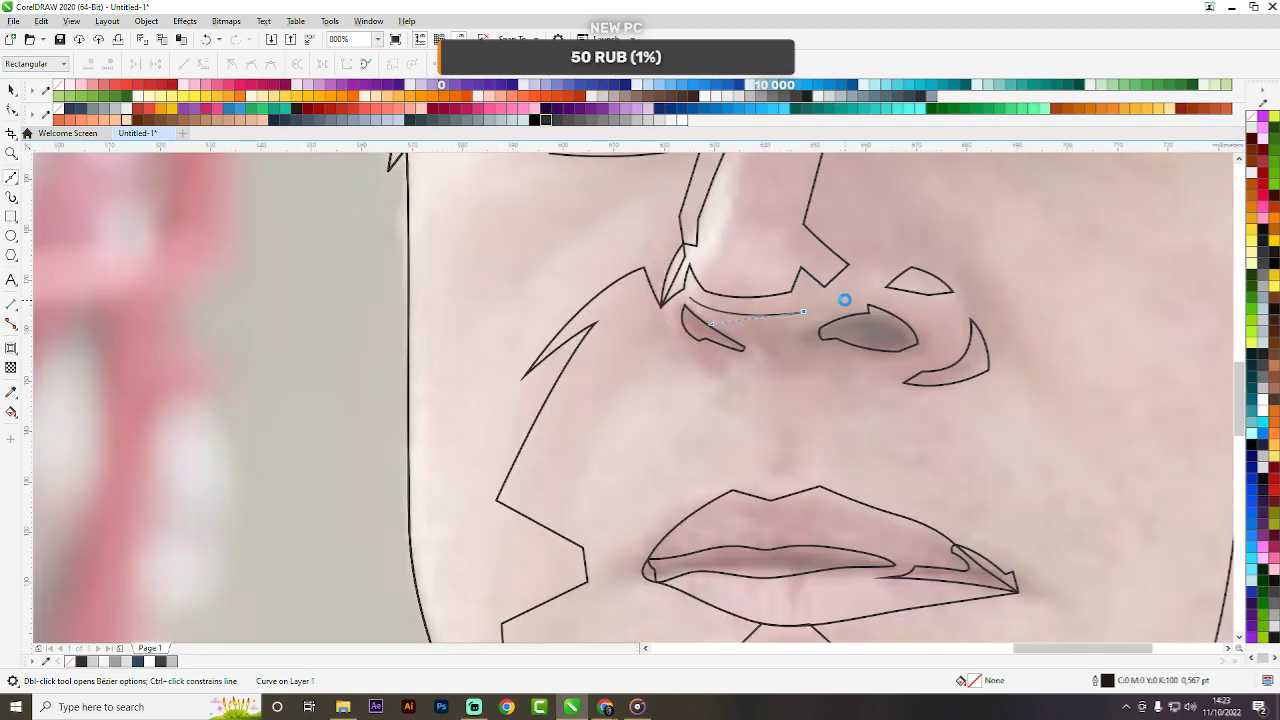
{"action": "scroll", "coordinate": [1053, 250], "scroll_direction": "up", "scroll_amount": 1}
{"action": "scroll", "coordinate": [668, 357], "scroll_direction": "up", "scroll_amount": 1}
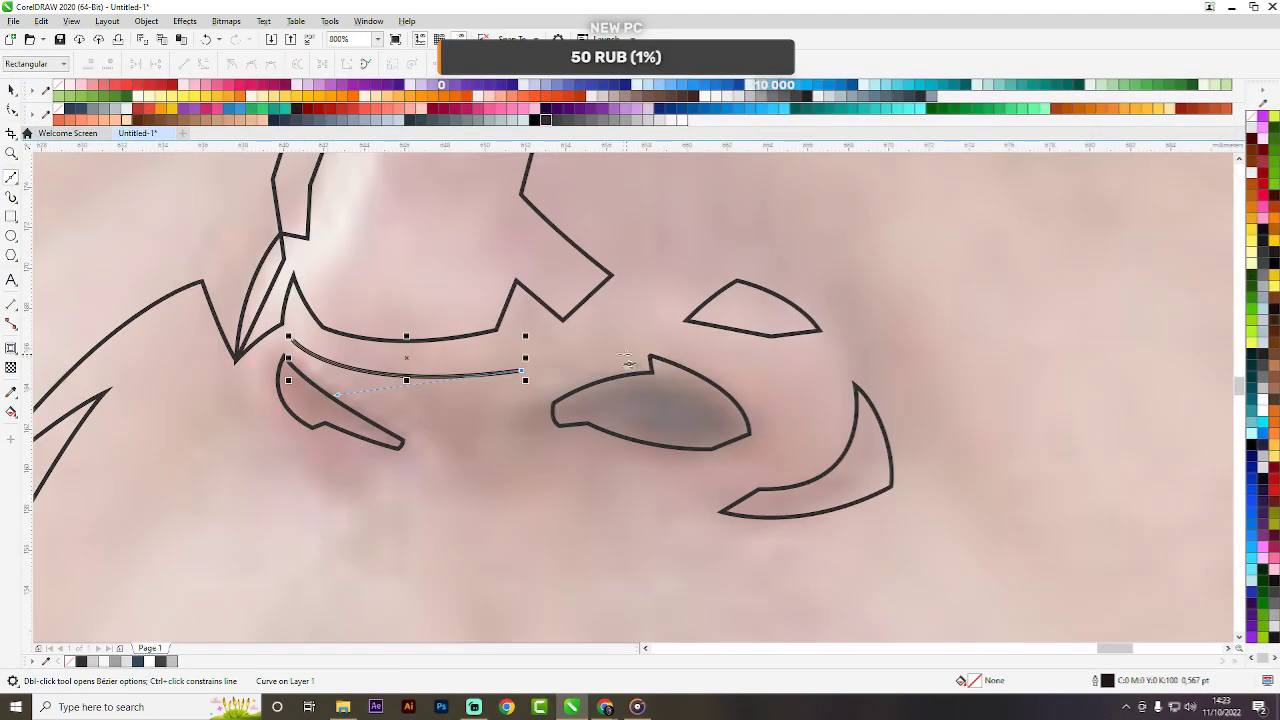
{"action": "left_click_drag", "start_coordinate": [623, 351], "coordinate": [664, 347]}
{"action": "left_click", "coordinate": [623, 351]}
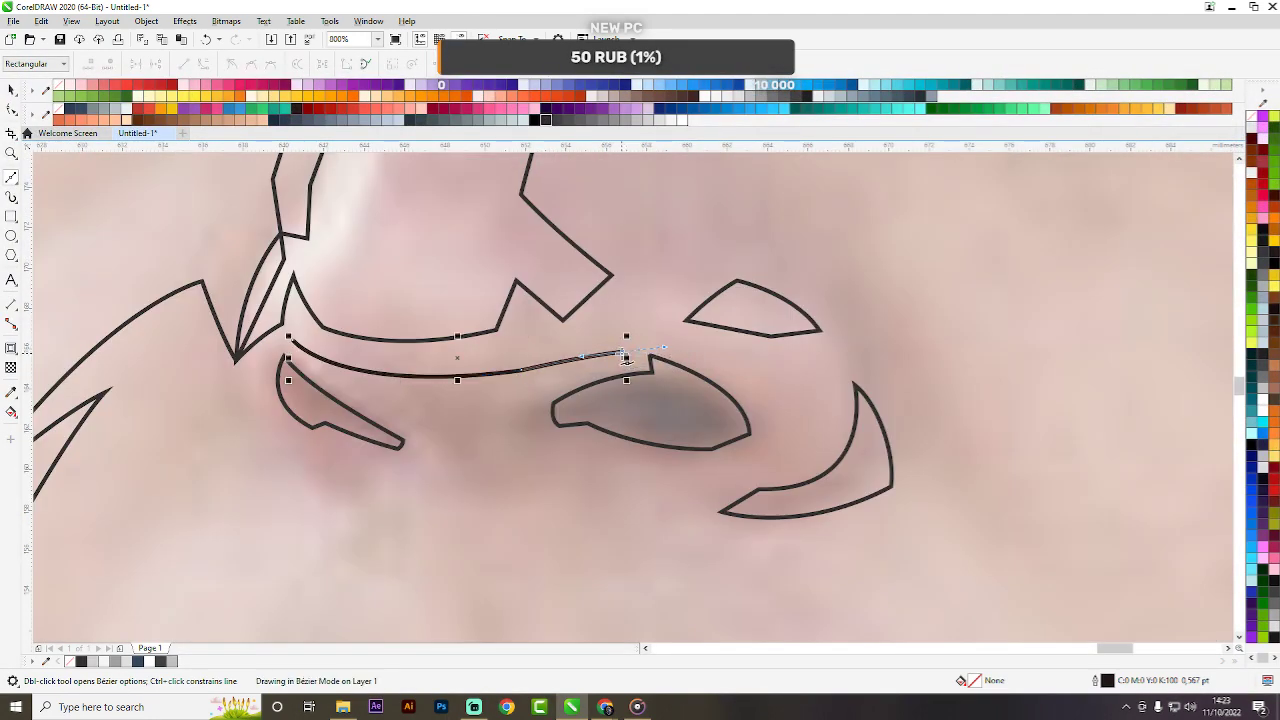
{"action": "left_click", "coordinate": [618, 334]}
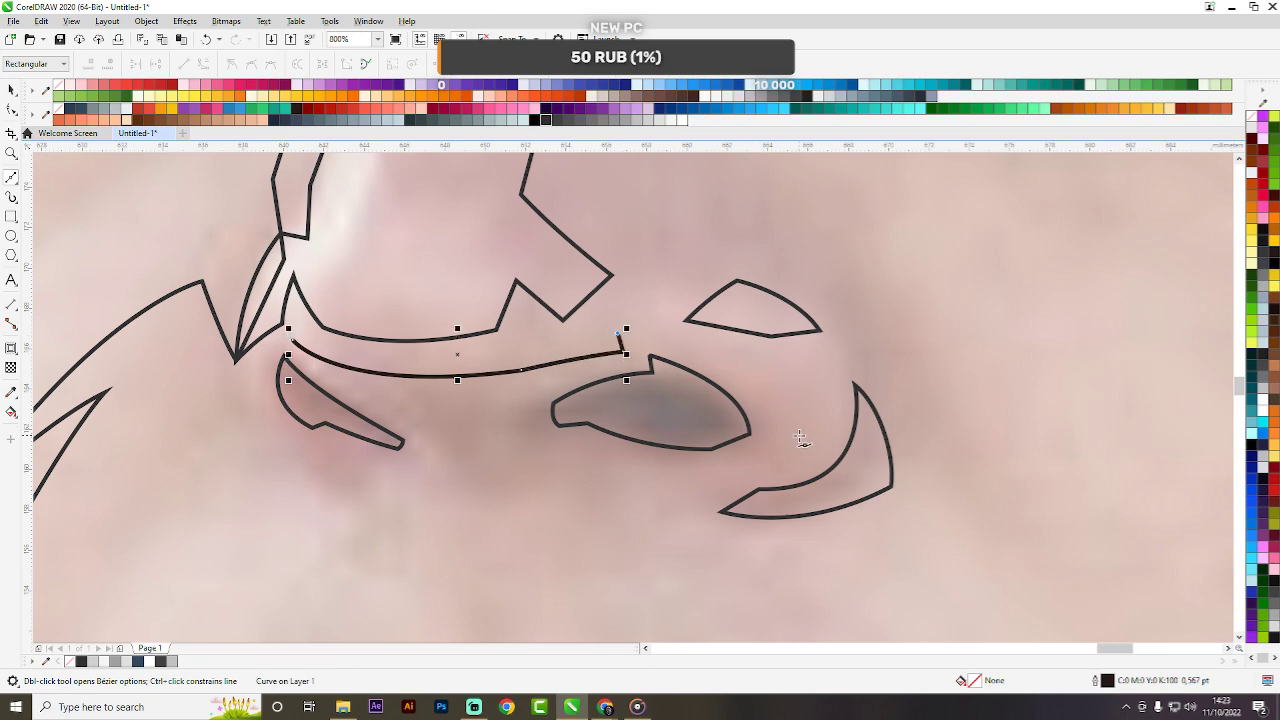
{"action": "left_click_drag", "start_coordinate": [838, 466], "coordinate": [863, 603]}
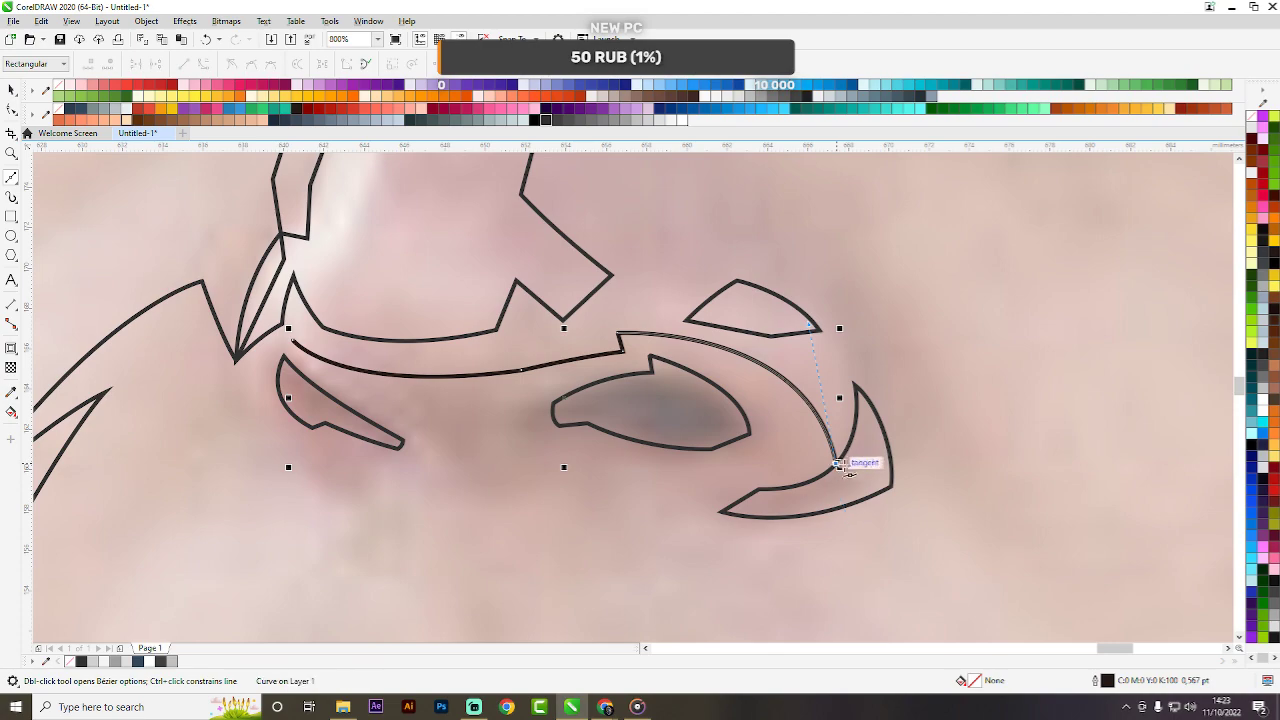
Continue the nose shadow outline along the inner edge of the crescent to its lower corner, replacing a first badly curved attempt.
{"action": "scroll", "coordinate": [843, 478], "scroll_direction": "down", "scroll_amount": 6}
{"action": "scroll", "coordinate": [858, 491], "scroll_direction": "up", "scroll_amount": 5}
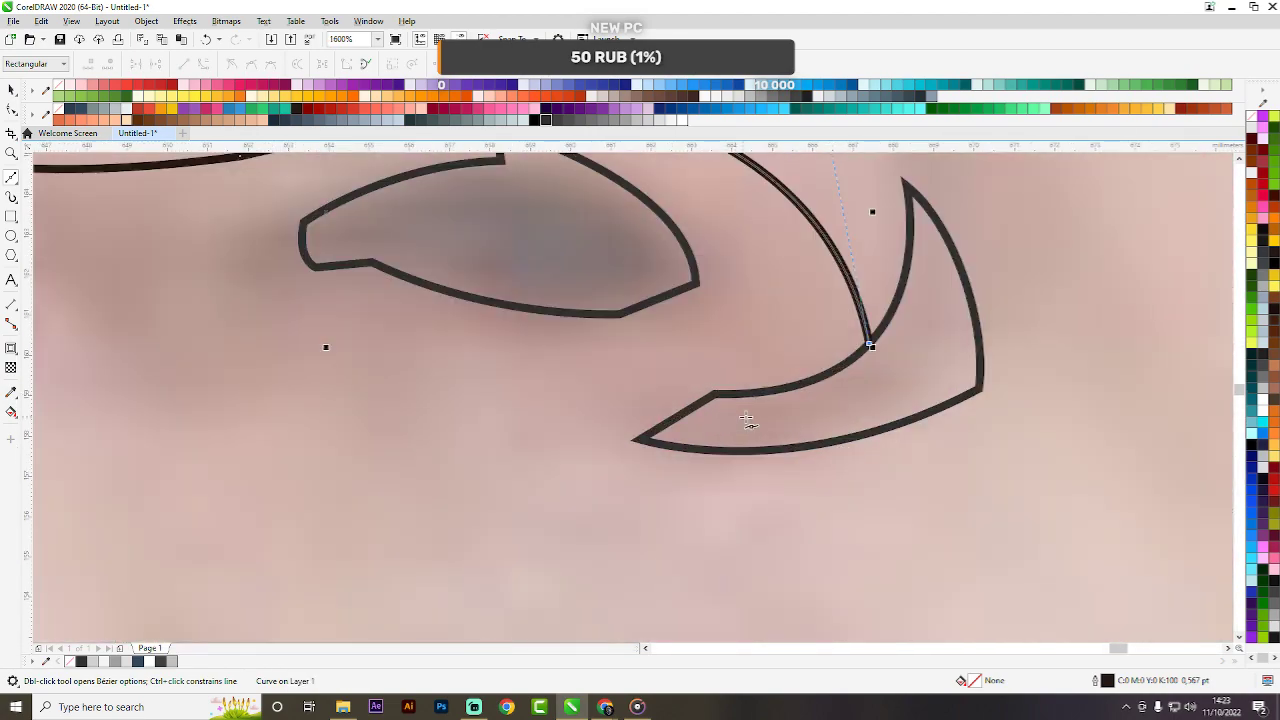
{"action": "left_click_drag", "start_coordinate": [711, 393], "coordinate": [614, 372]}
{"action": "key", "text": "ctrl+z"}
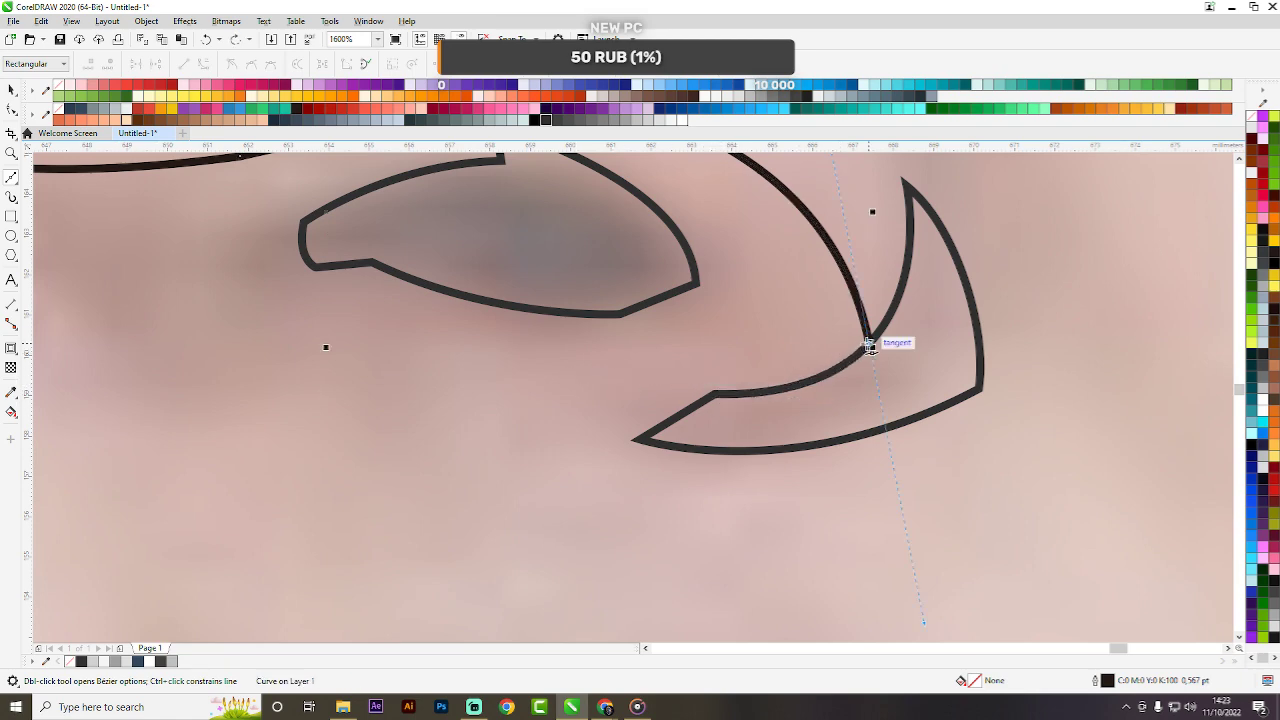
{"action": "left_click", "coordinate": [871, 345]}
{"action": "left_click_drag", "start_coordinate": [716, 394], "coordinate": [591, 391]}
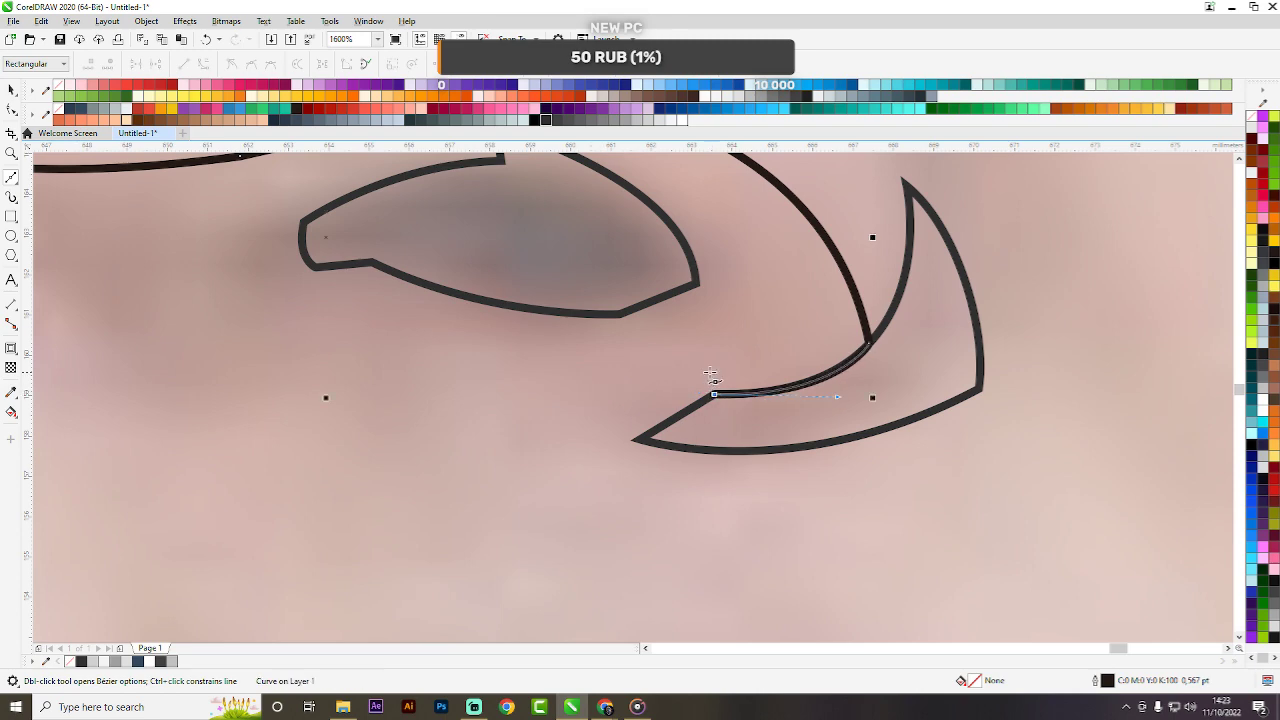
Continue the nose shadow outline from the crescent's lower corner beneath the right-hand nostril to the upper right of the philtrum.
{"action": "scroll", "coordinate": [720, 398], "scroll_direction": "down", "scroll_amount": 2}
{"action": "scroll", "coordinate": [678, 390], "scroll_direction": "up", "scroll_amount": 1}
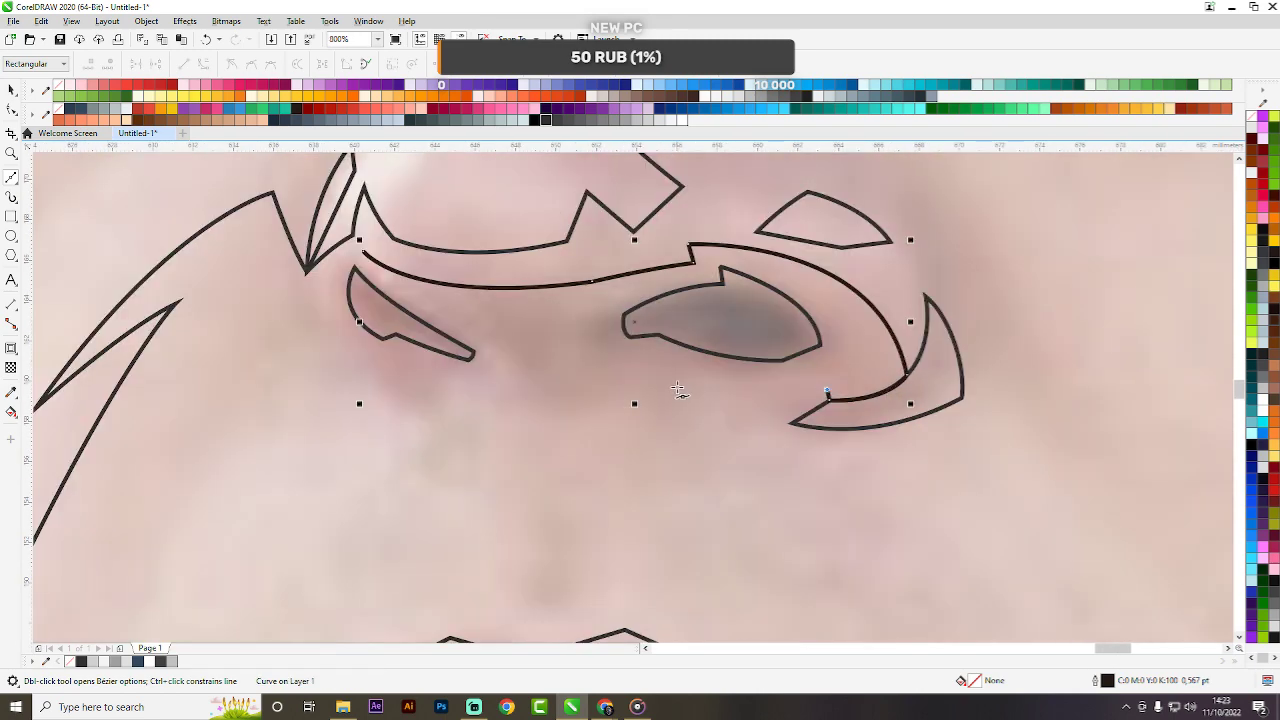
{"action": "left_click", "coordinate": [771, 406]}
{"action": "mouse_move", "coordinate": [663, 383]}
{"action": "left_mouse_down"}
{"action": "mouse_move", "coordinate": [674, 381]}
{"action": "mouse_move", "coordinate": [602, 357]}
{"action": "mouse_move", "coordinate": [677, 383]}
{"action": "mouse_move", "coordinate": [666, 380]}
{"action": "left_mouse_up"}
{"action": "left_click", "coordinate": [597, 406]}
{"action": "scroll", "coordinate": [596, 406], "scroll_direction": "down", "scroll_amount": 2}
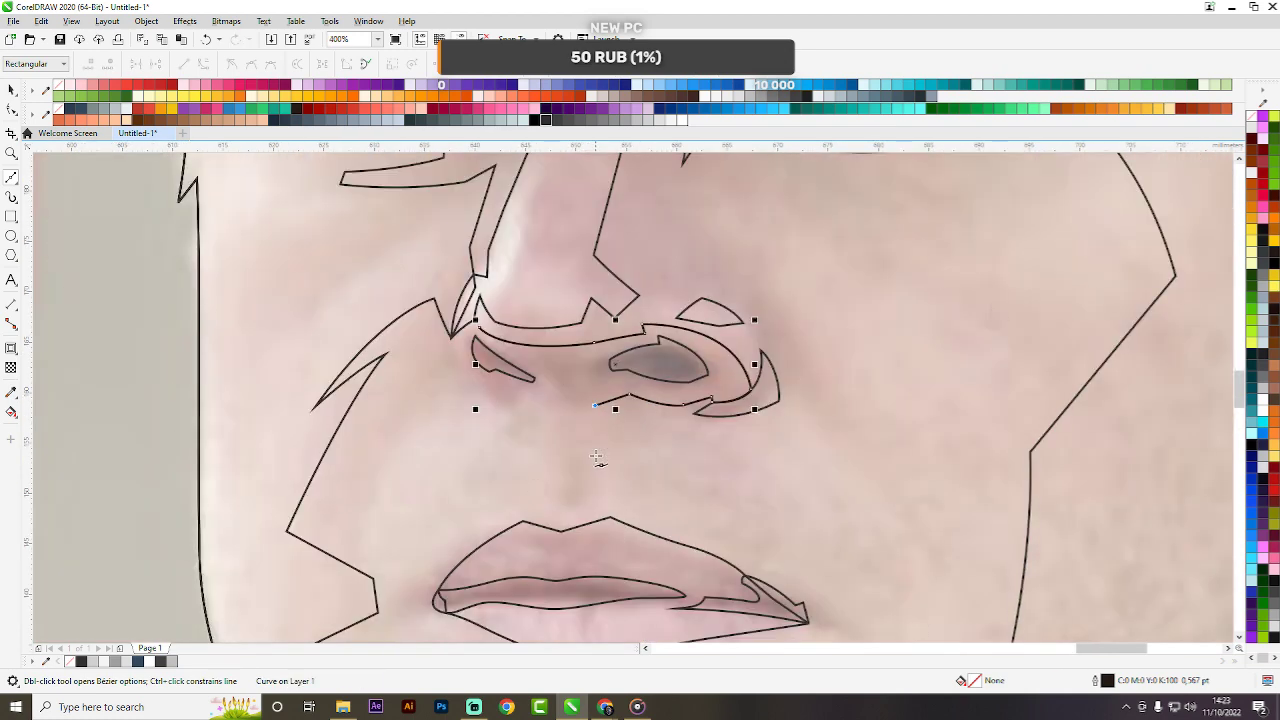
{"action": "left_click", "coordinate": [600, 490]}
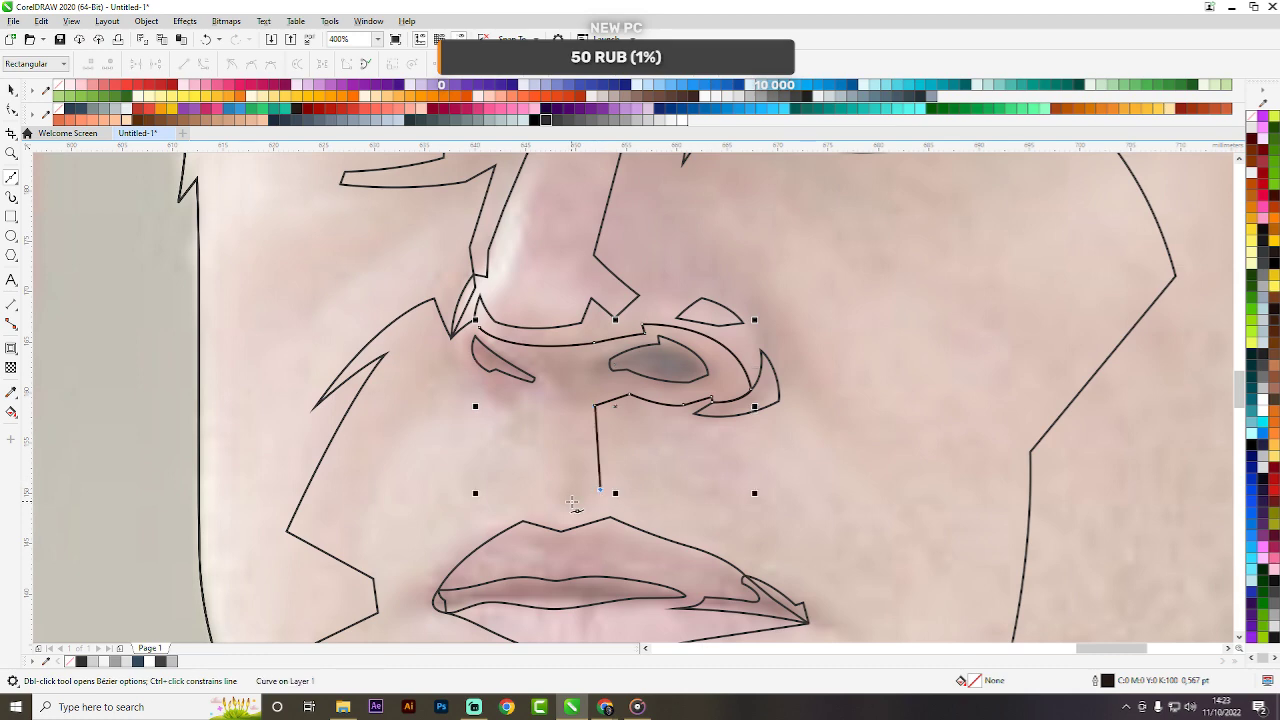
{"action": "left_click", "coordinate": [571, 501]}
{"action": "left_click", "coordinate": [544, 491]}
{"action": "left_click", "coordinate": [541, 408]}
{"action": "scroll", "coordinate": [680, 408], "scroll_direction": "down", "scroll_amount": 2}
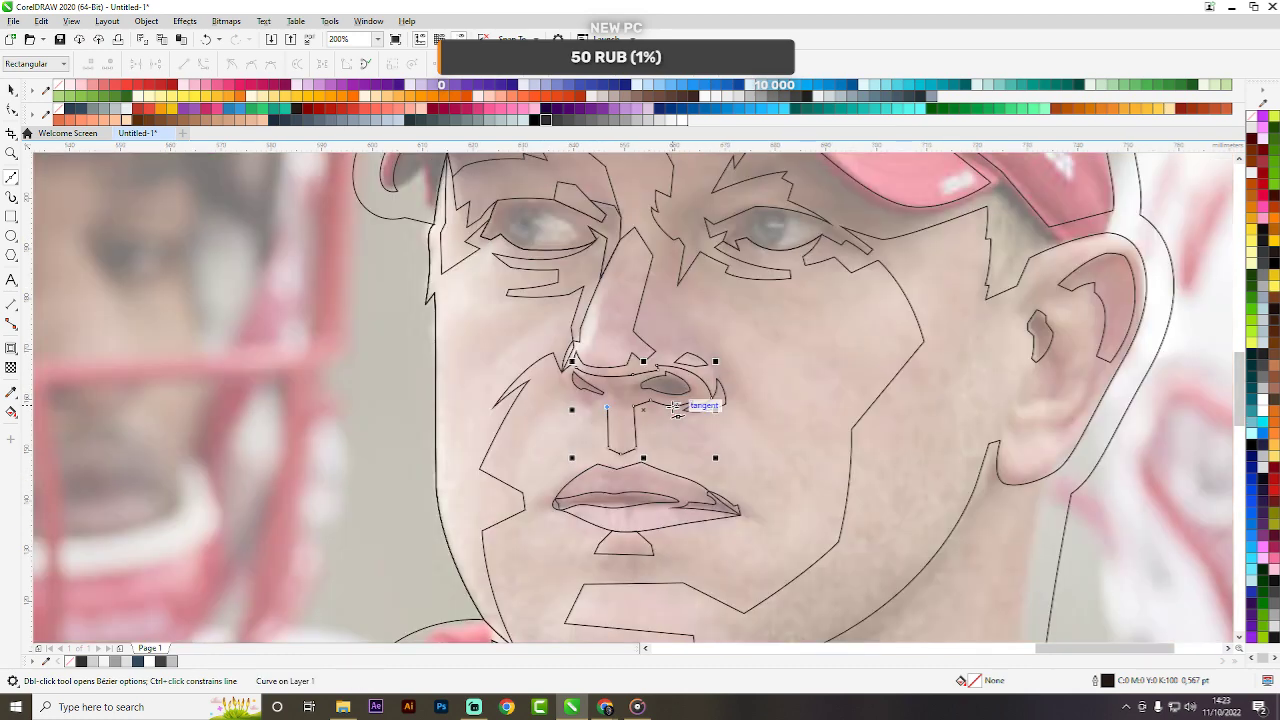
{"action": "scroll", "coordinate": [613, 422], "scroll_direction": "up", "scroll_amount": 1}
{"action": "key", "text": "ctrl+z"}
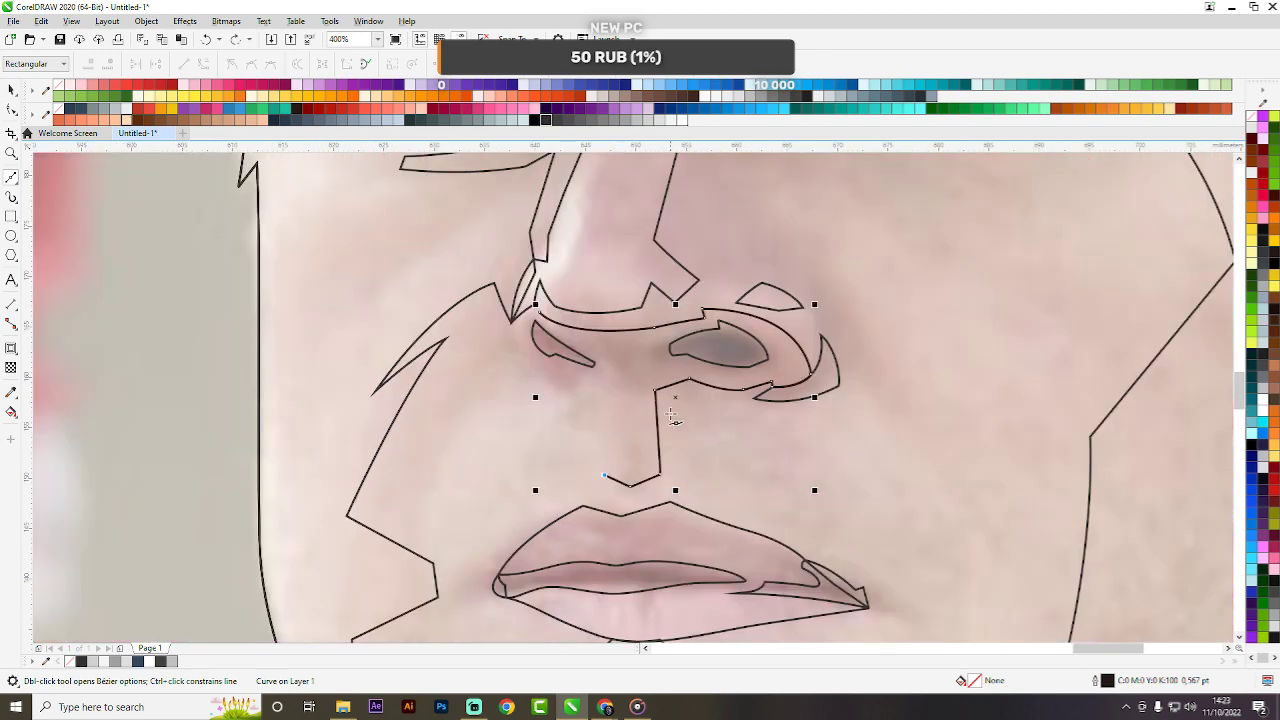
{"action": "key", "text": "ctrl+z"}
{"action": "key", "text": "ctrl+z"}
{"action": "key", "text": "ctrl+z"}
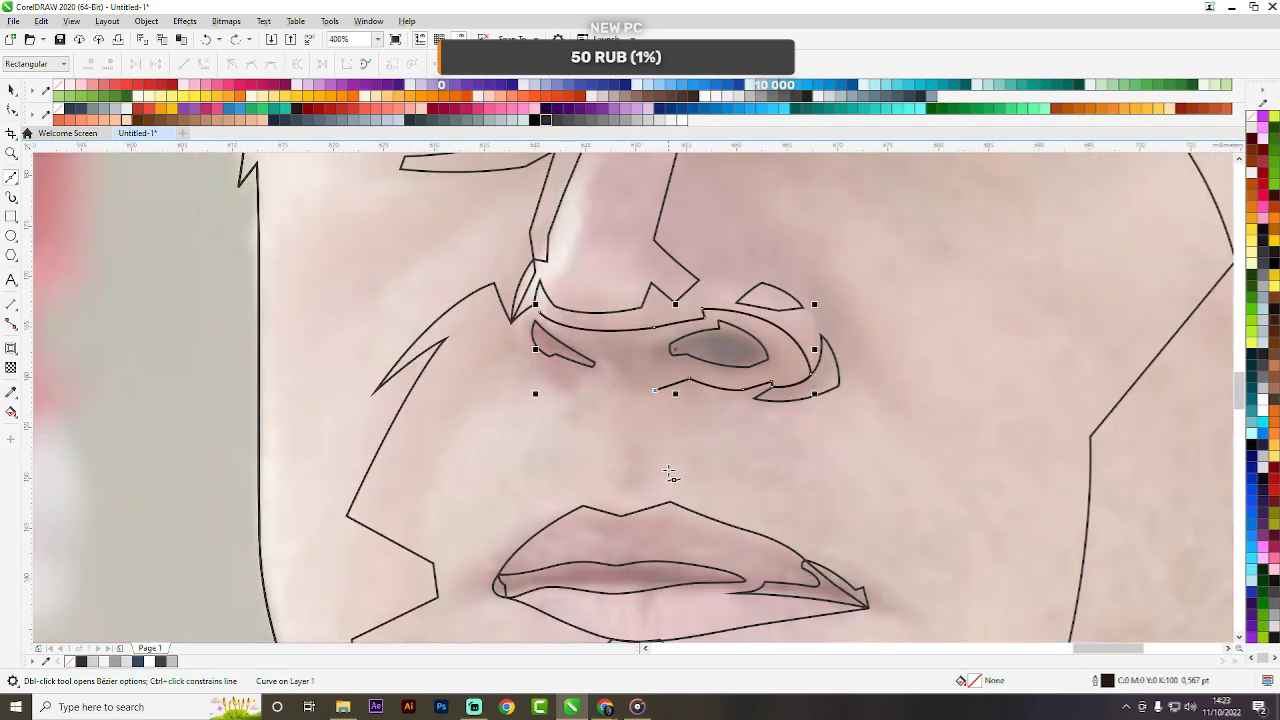
Extend the nose shadow outline down the philtrum to a pointed base above the upper lip and back up its left-hand side.
{"action": "left_click", "coordinate": [665, 472]}
{"action": "left_click", "coordinate": [629, 492]}
{"action": "left_click", "coordinate": [594, 473]}
{"action": "left_click_drag", "start_coordinate": [596, 386], "coordinate": [590, 340]}
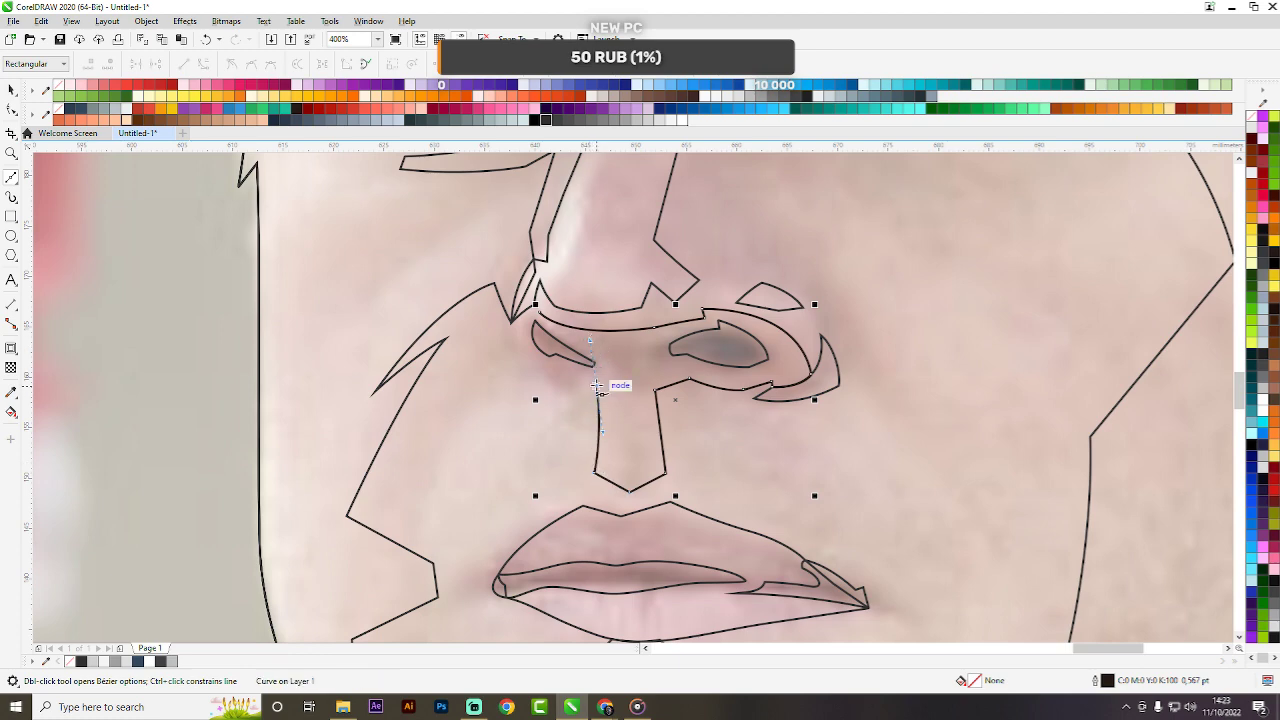
{"action": "double_click", "coordinate": [595, 385]}
Continue the nose shadow outline with a notch below the left-hand nostril and curve it up to the corner where the cheek lines meet.
{"action": "left_click", "coordinate": [585, 381]}
{"action": "left_click", "coordinate": [553, 394]}
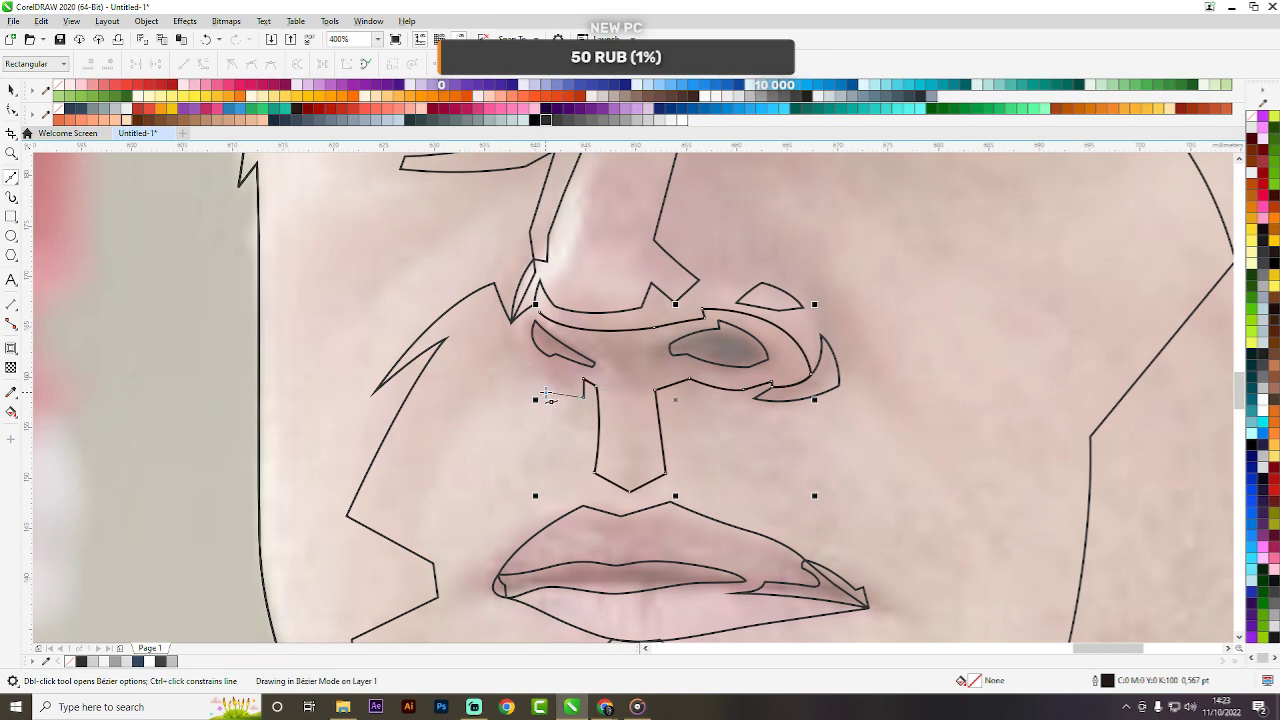
{"action": "left_click", "coordinate": [538, 375]}
{"action": "left_click_drag", "start_coordinate": [511, 322], "coordinate": [509, 286]}
{"action": "scroll", "coordinate": [490, 312], "scroll_direction": "up", "scroll_amount": 2}
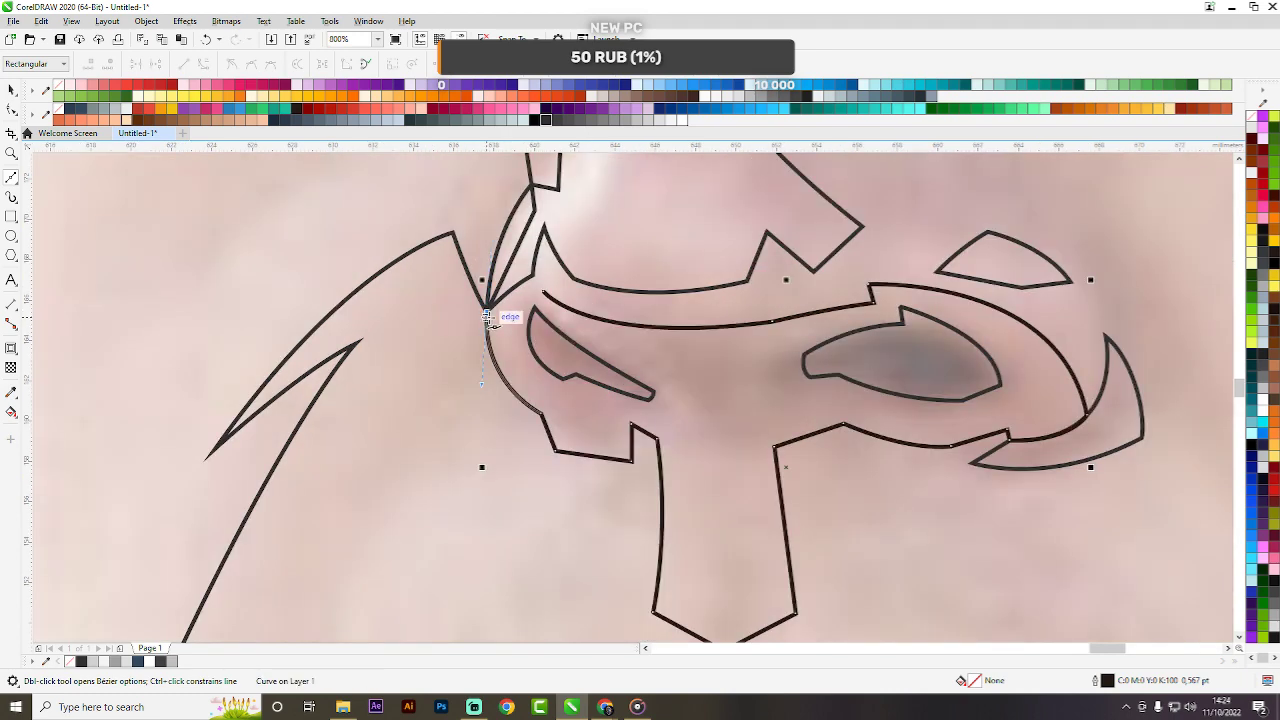
{"action": "scroll", "coordinate": [510, 330], "scroll_direction": "up", "scroll_amount": 2}
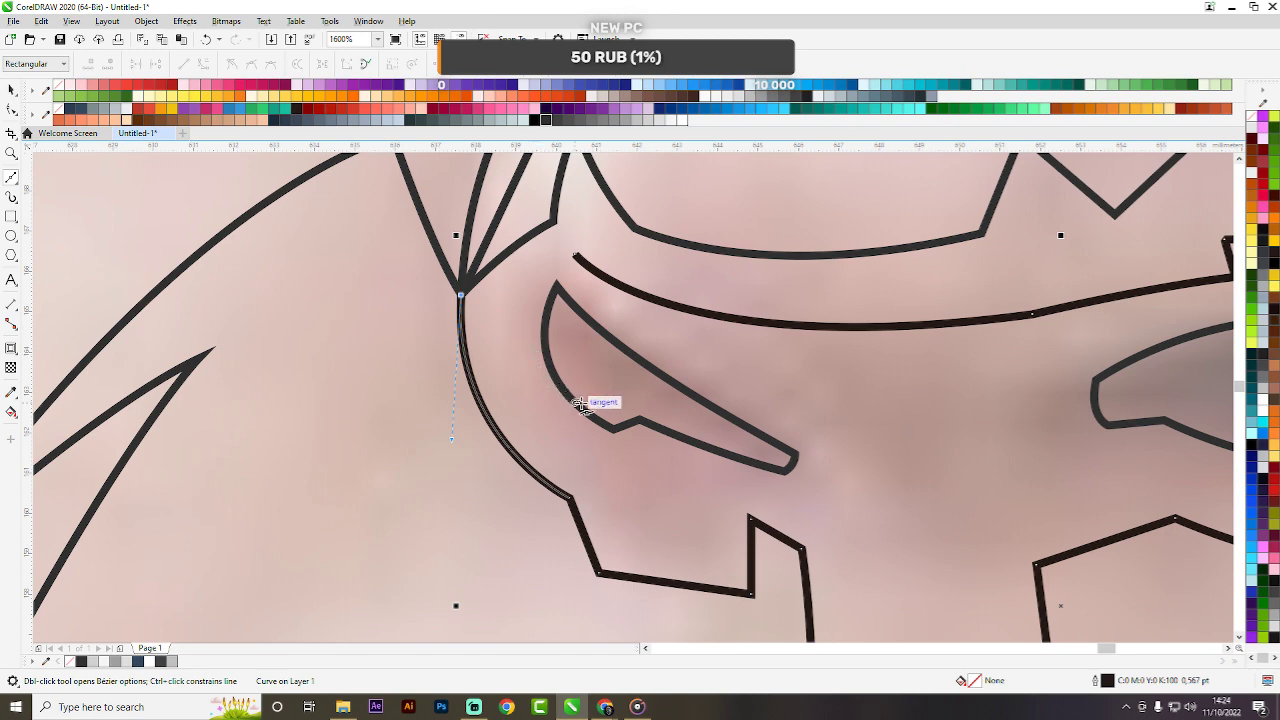
Curve the outline back beneath the left-hand nostril, follow the nostril's outer edge and close it at its starting point.
{"action": "left_click_drag", "start_coordinate": [614, 429], "coordinate": [748, 458]}
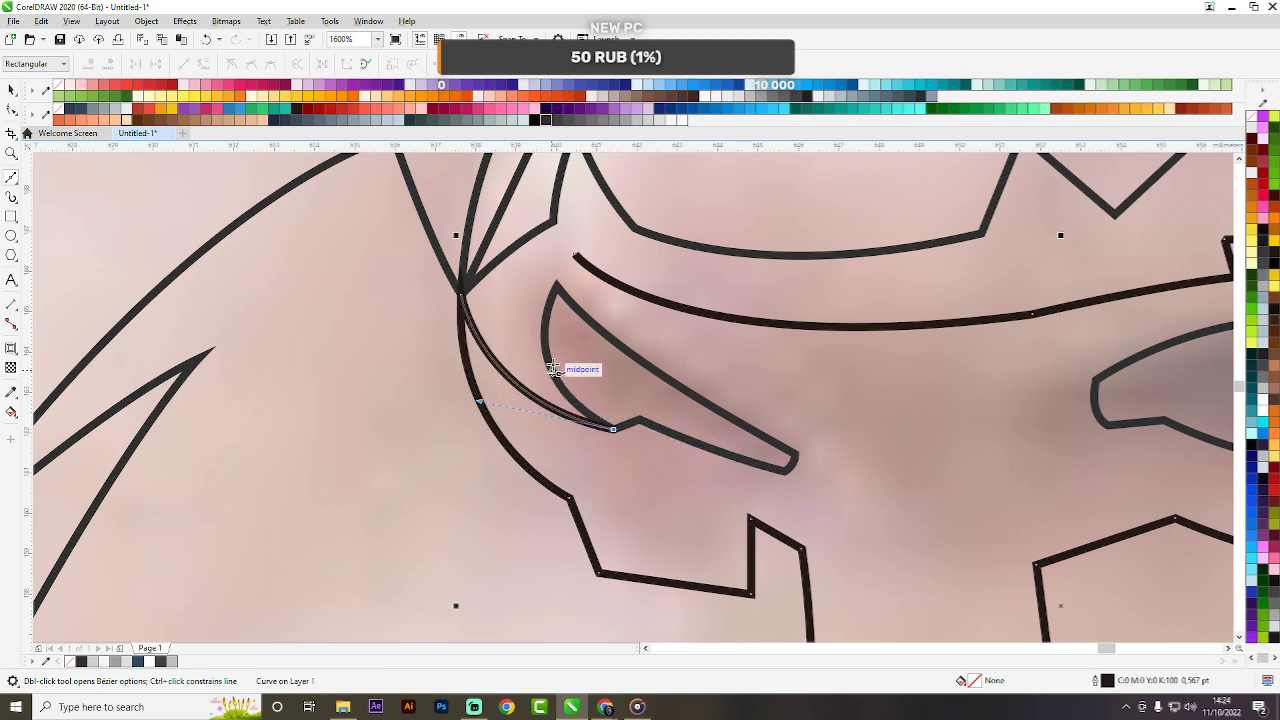
{"action": "left_click_drag", "start_coordinate": [549, 365], "coordinate": [540, 316]}
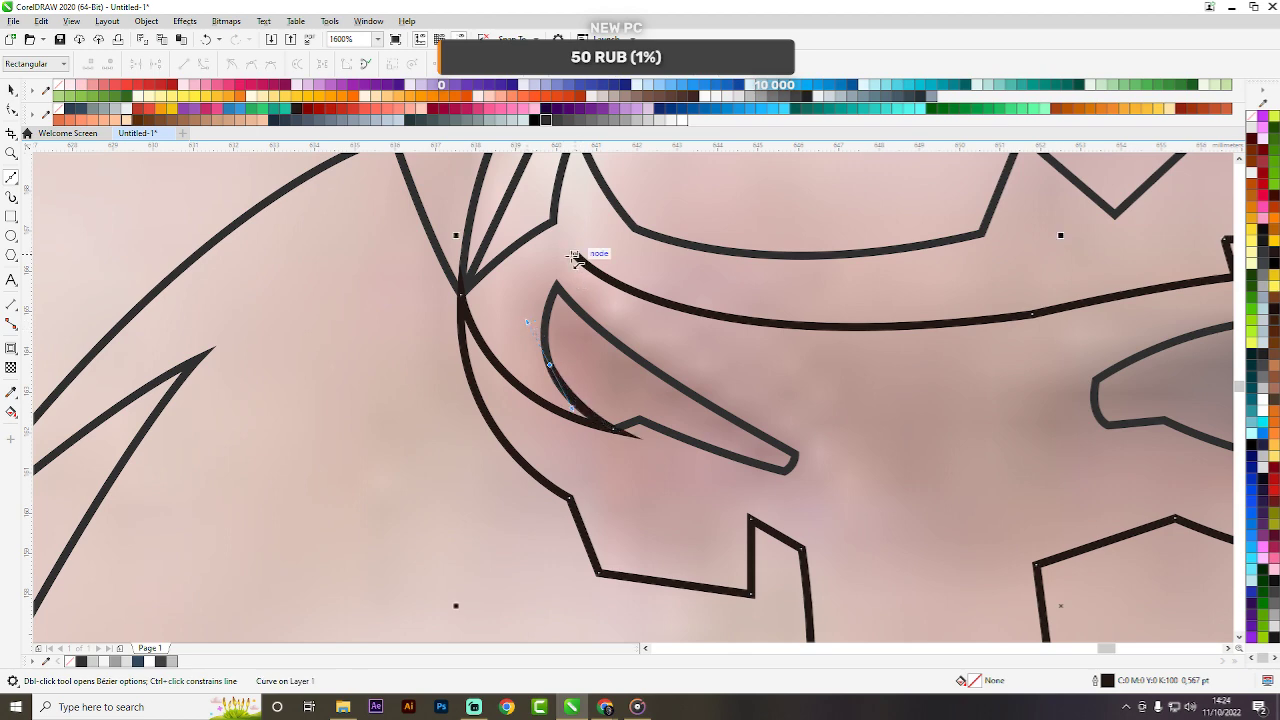
{"action": "left_click_drag", "start_coordinate": [575, 255], "coordinate": [562, 266]}
{"action": "left_click", "coordinate": [574, 256]}
Remove the surplus node beside the left-hand nostril and reshape the nose shadow's curve to follow the nostril edge.
{"action": "left_click", "coordinate": [11, 110]}
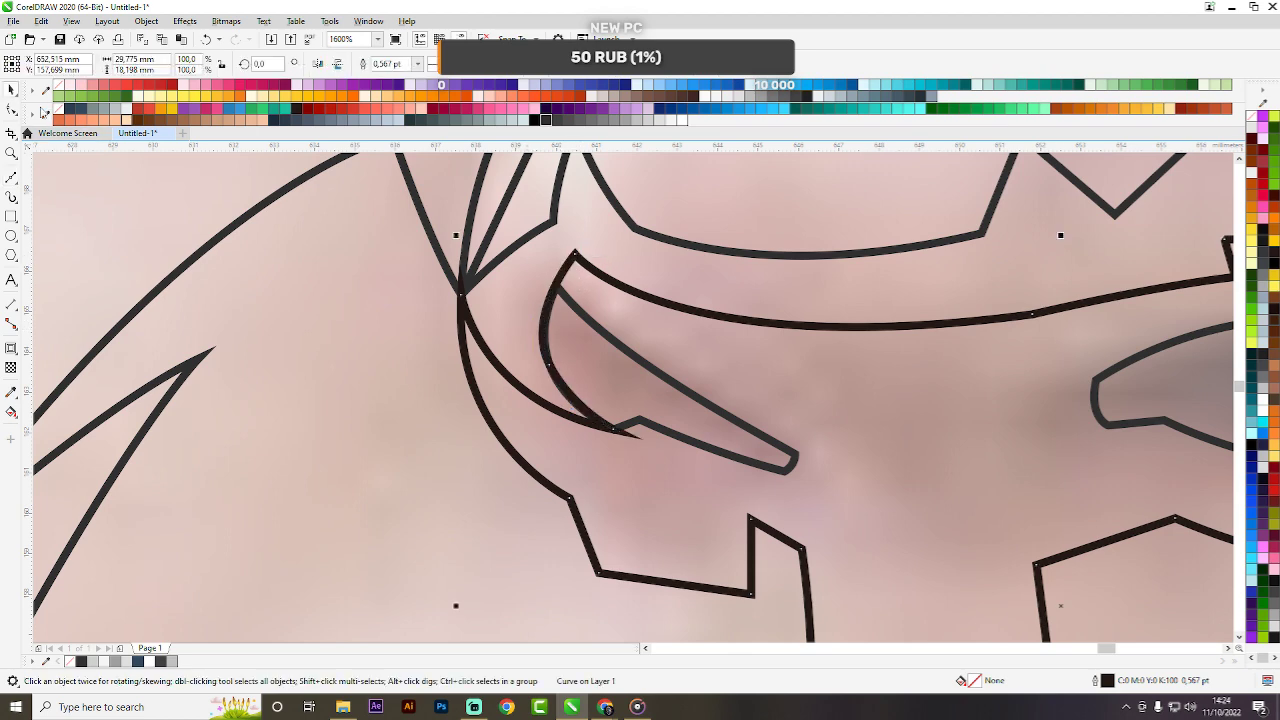
{"action": "double_click", "coordinate": [549, 364]}
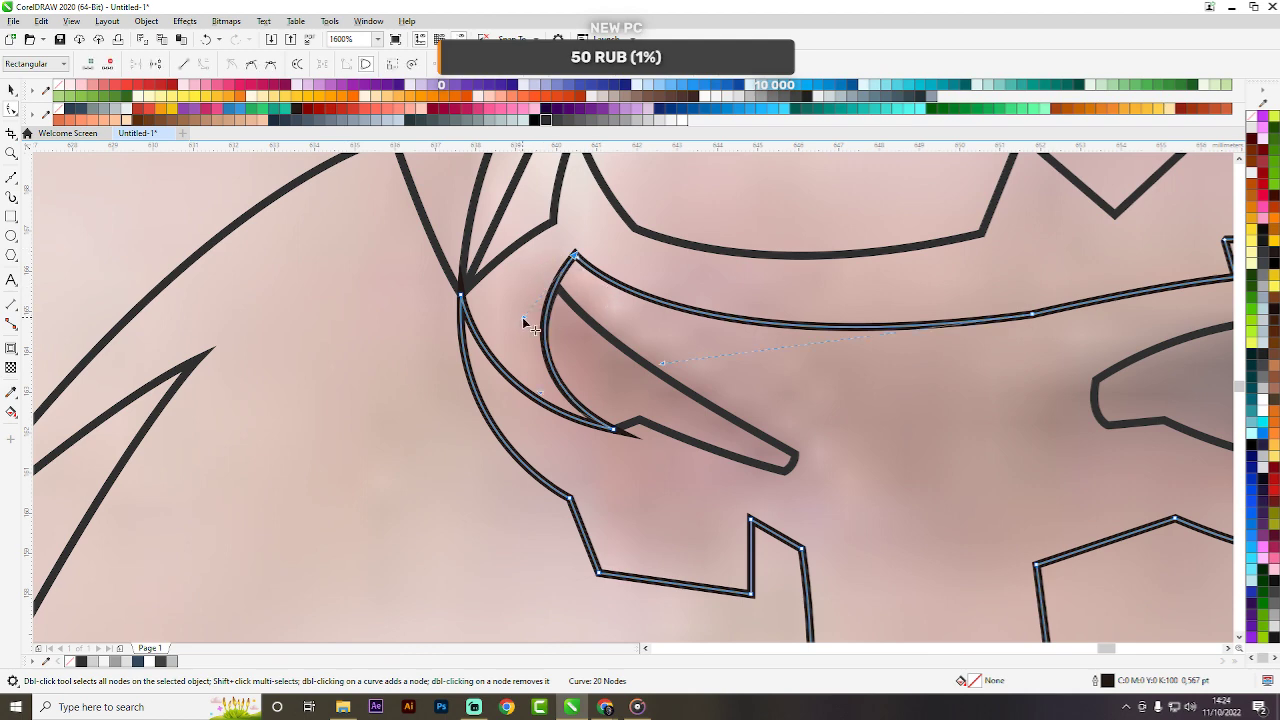
{"action": "left_click_drag", "start_coordinate": [522, 317], "coordinate": [521, 321]}
{"action": "key", "text": "space"}
{"action": "scroll", "coordinate": [573, 329], "scroll_direction": "down", "scroll_amount": 2}
Bring both nostrils and the crescent beside the nose in front of the nose shadow shape.
{"action": "left_click", "coordinate": [634, 366]}
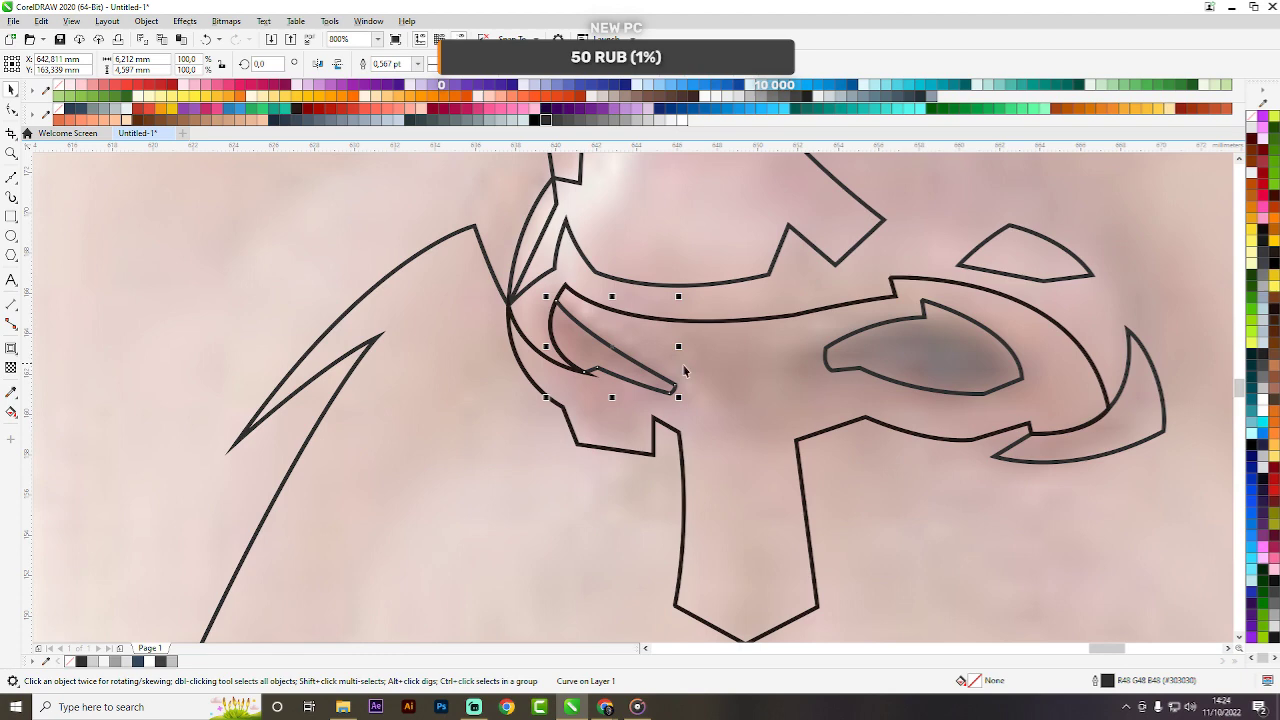
{"action": "left_click", "coordinate": [869, 378], "text": "shift"}
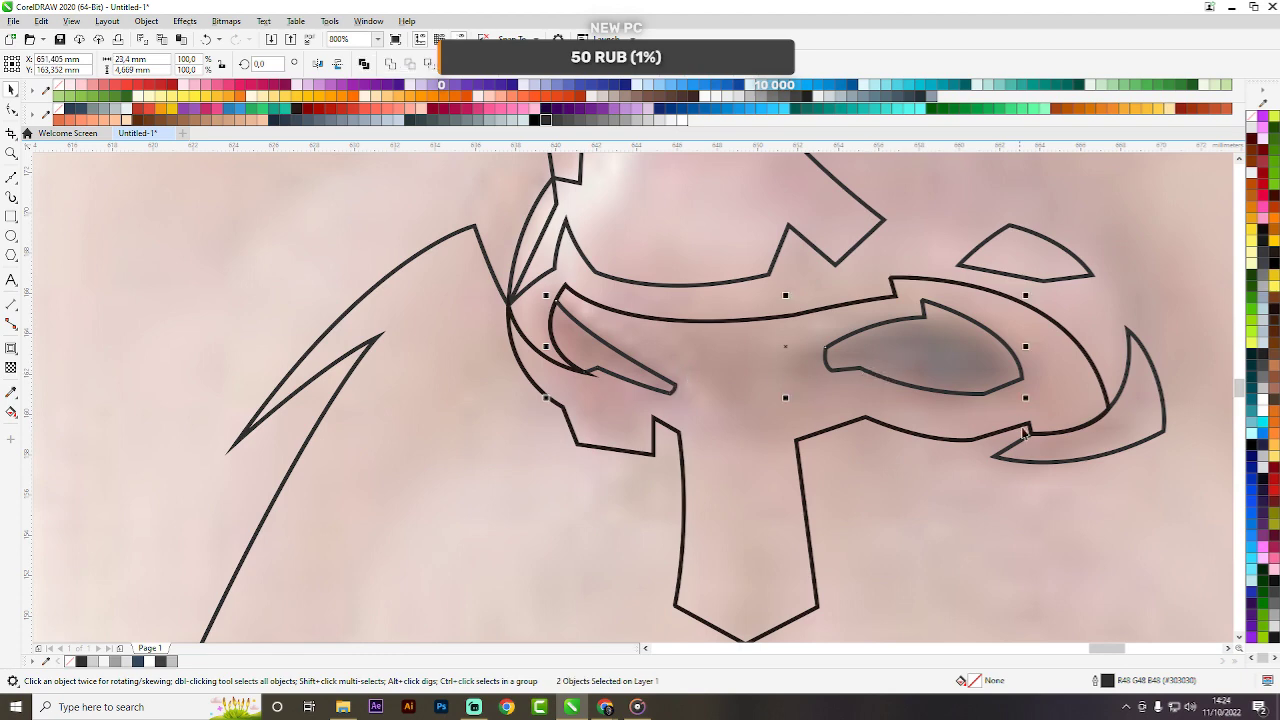
{"action": "left_click", "coordinate": [1150, 415], "text": "shift"}
{"action": "scroll", "coordinate": [530, 335], "scroll_direction": "down", "scroll_amount": 4}
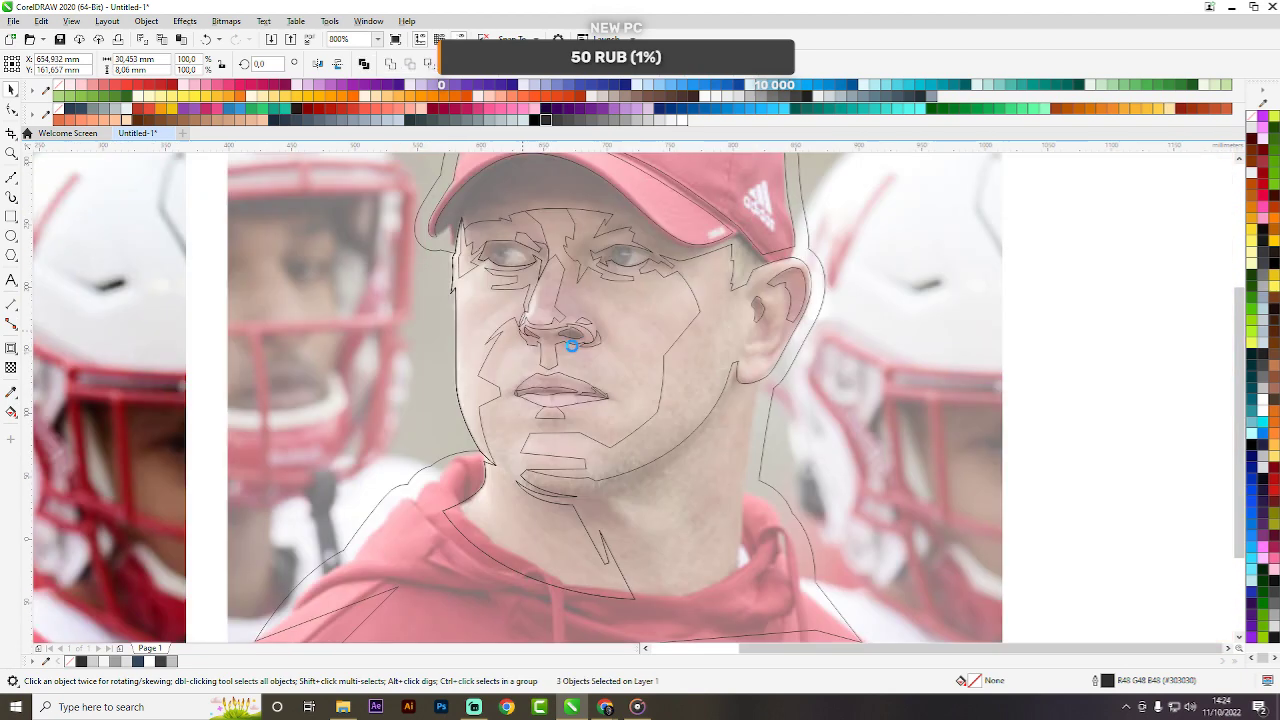
{"action": "left_click", "coordinate": [837, 357]}
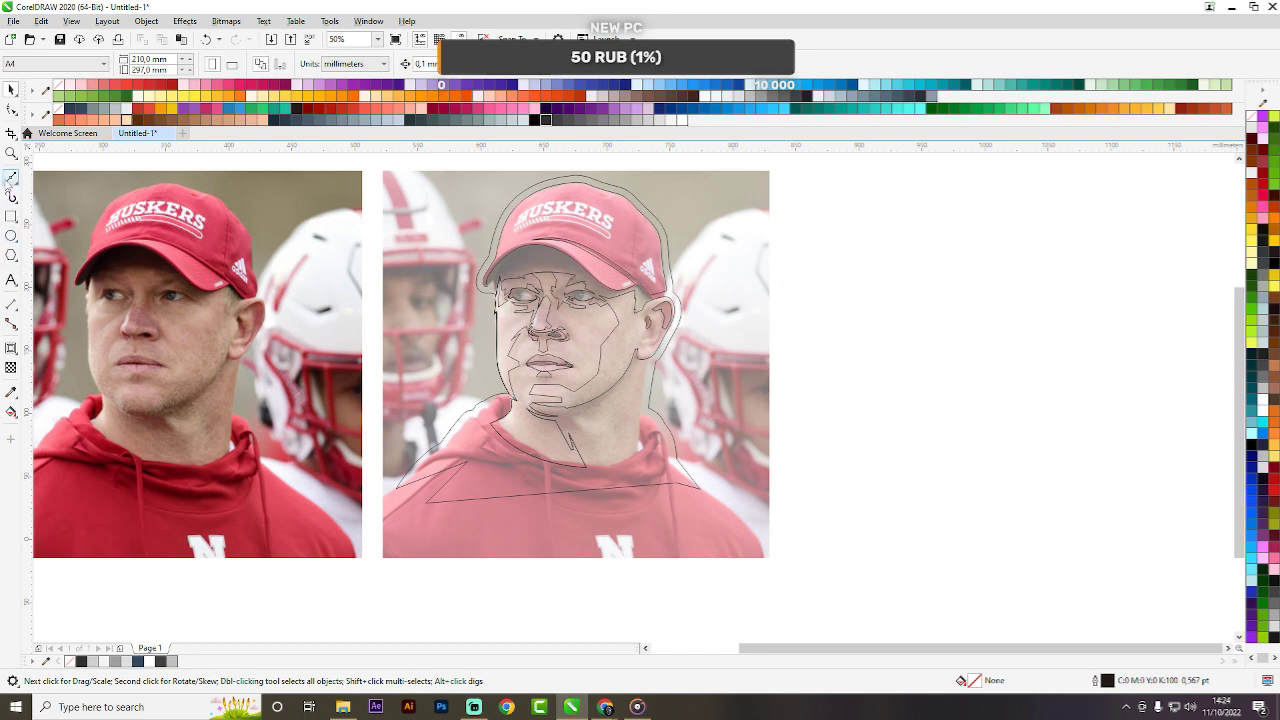
Draw a closed four-sided light patch about 30 × 12 mm on the neck beneath the jaw with straight segments.
{"action": "left_click", "coordinate": [11, 178]}
{"action": "scroll", "coordinate": [590, 422], "scroll_direction": "up", "scroll_amount": 3}
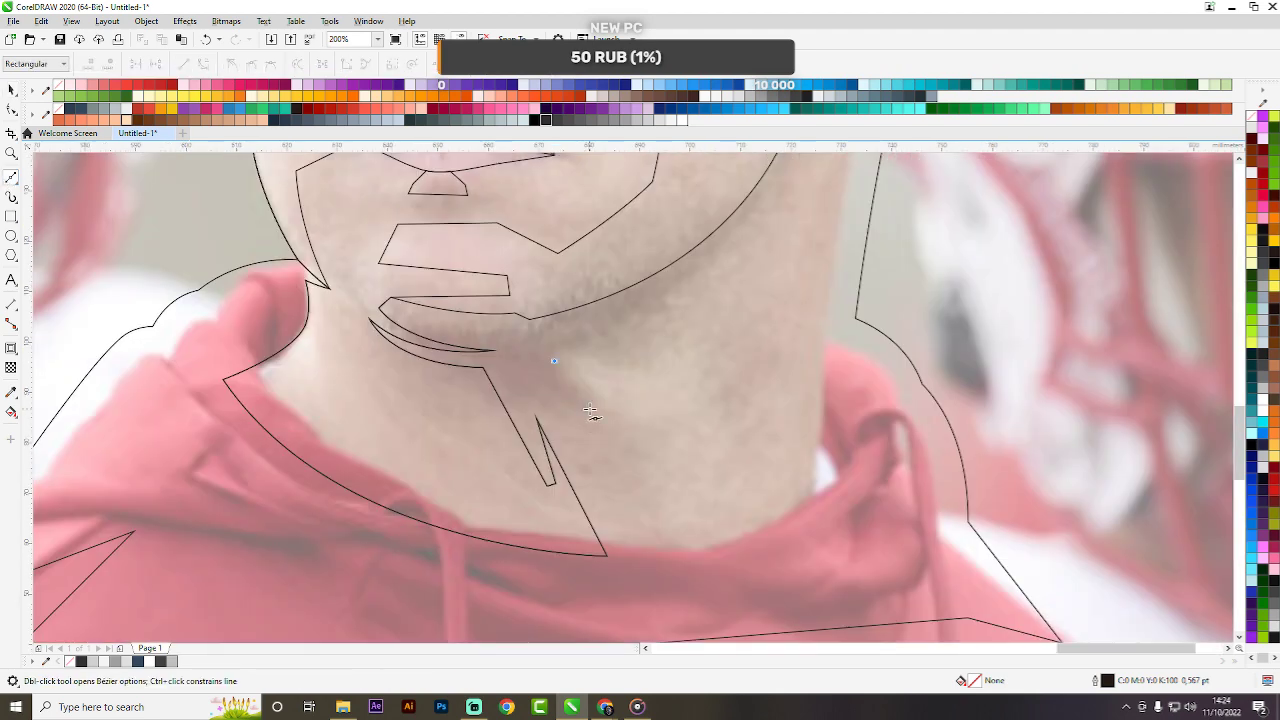
{"action": "left_click", "coordinate": [590, 408]}
{"action": "left_click", "coordinate": [651, 421]}
{"action": "left_click", "coordinate": [706, 371]}
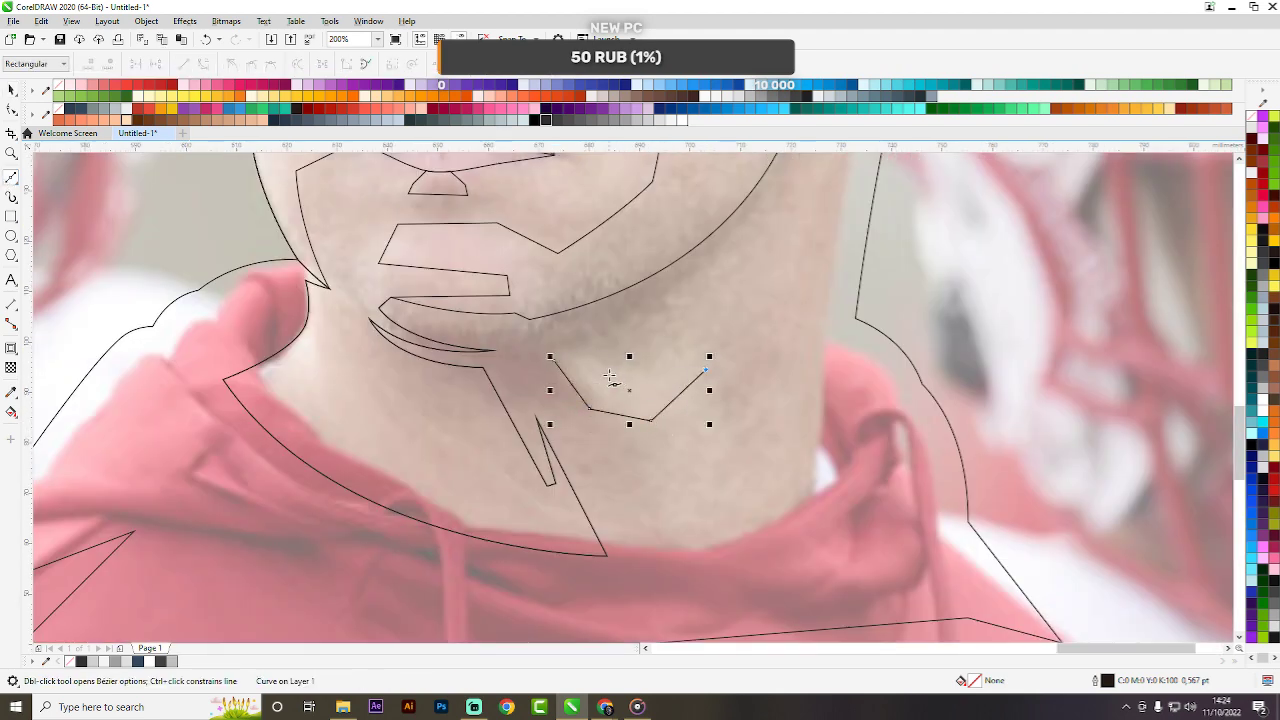
{"action": "left_click", "coordinate": [550, 357]}
{"action": "scroll", "coordinate": [600, 357], "scroll_direction": "down", "scroll_amount": 3}
{"action": "key", "text": "space"}
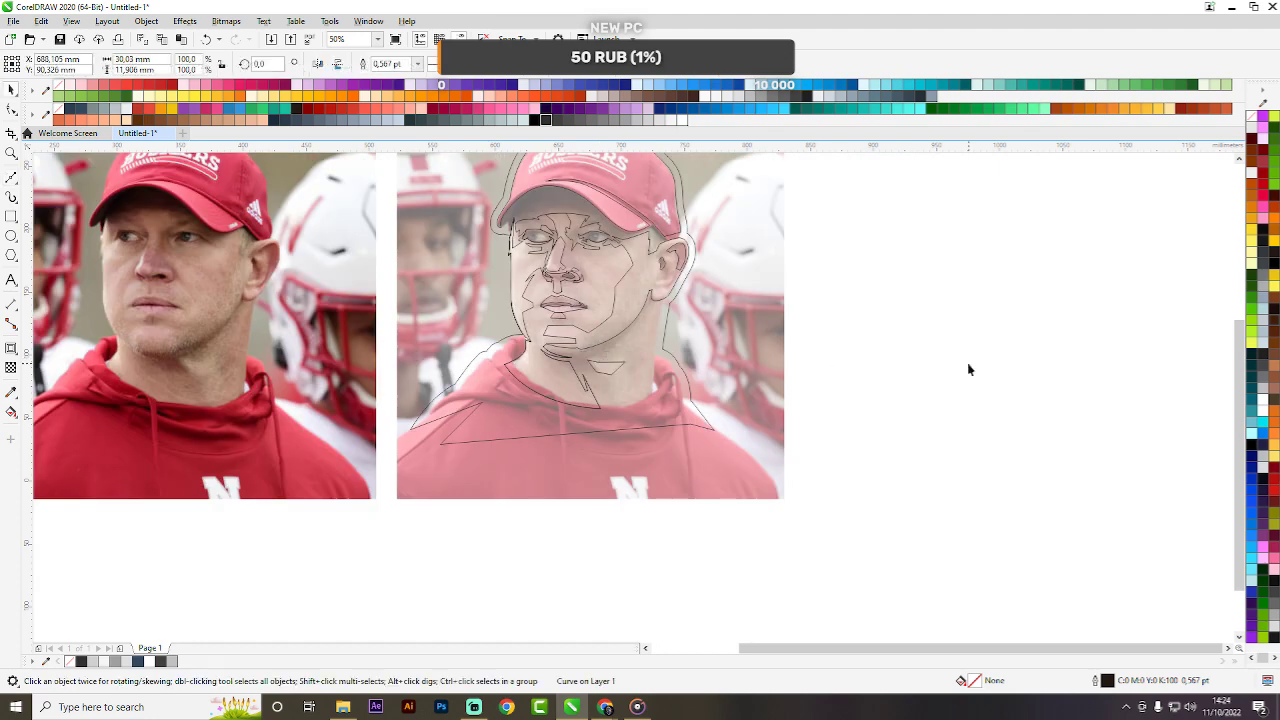
{"action": "left_click", "coordinate": [968, 370]}
Select the traced face, cap and neck shapes together and fill them with mid-grey R144 G144 B144.
{"action": "scroll", "coordinate": [576, 269], "scroll_direction": "up", "scroll_amount": 1}
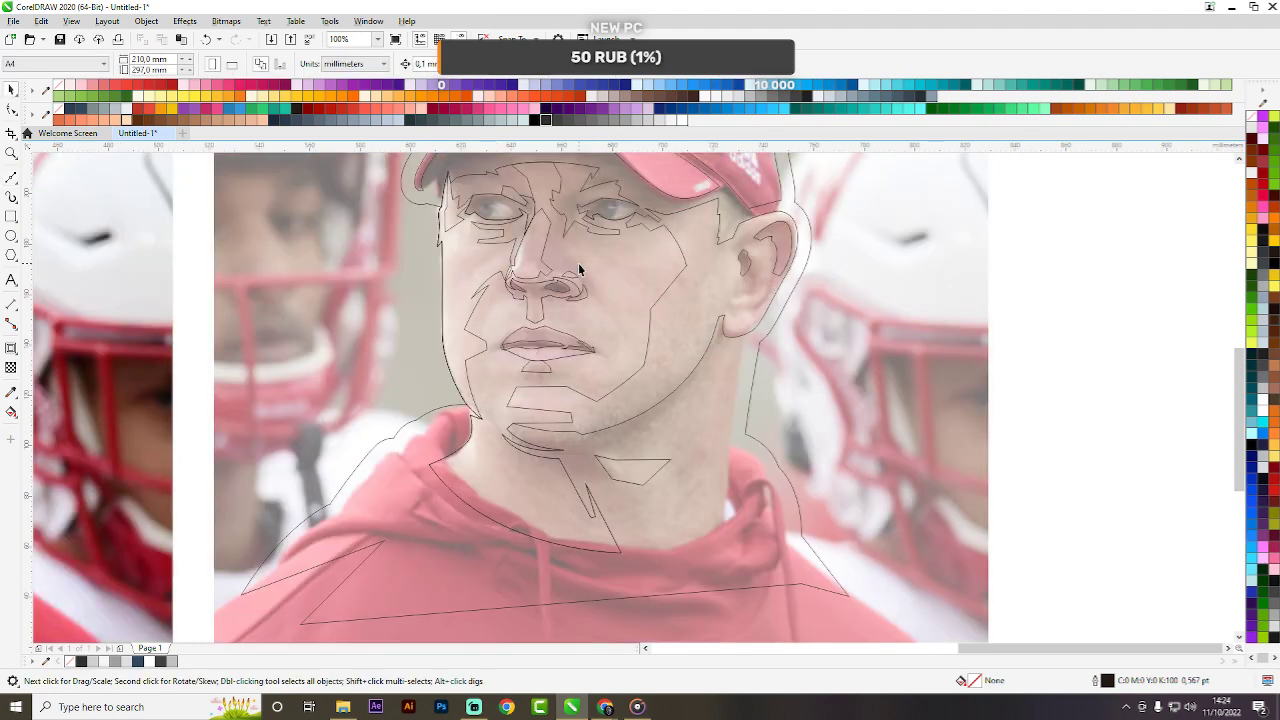
{"action": "scroll", "coordinate": [578, 269], "scroll_direction": "down", "scroll_amount": 2}
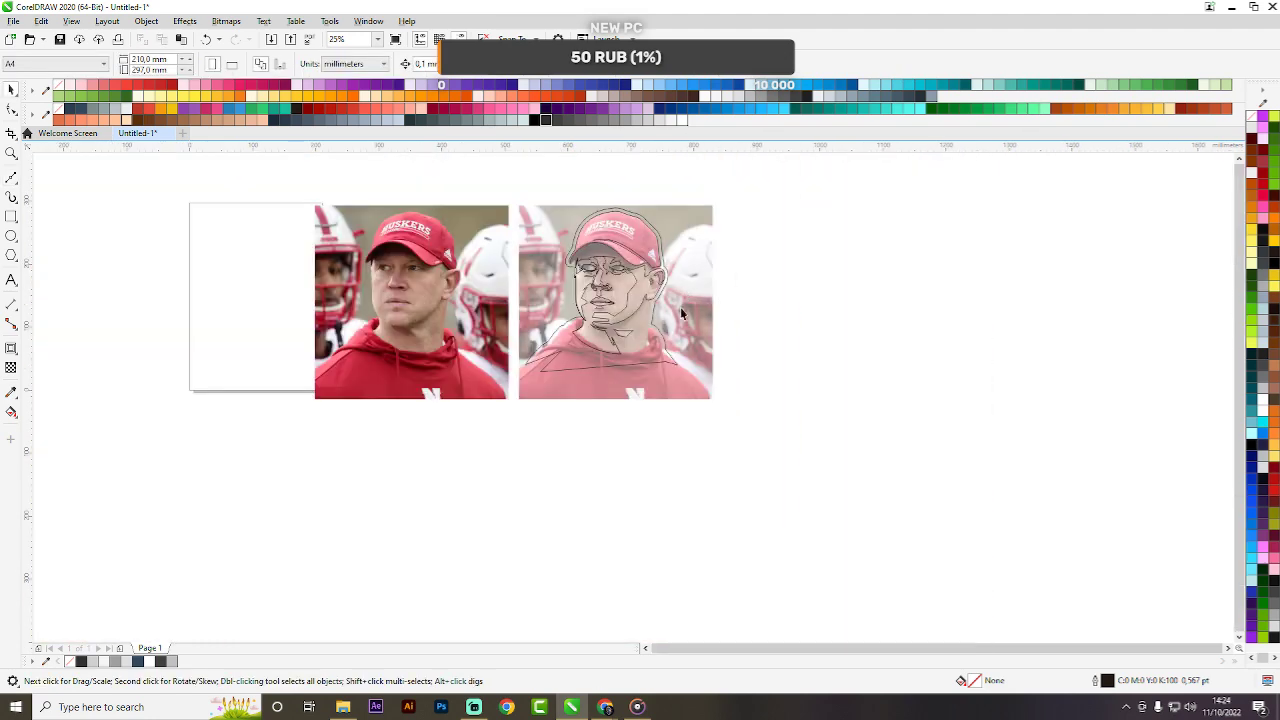
{"action": "left_click_drag", "start_coordinate": [525, 355], "coordinate": [527, 367]}
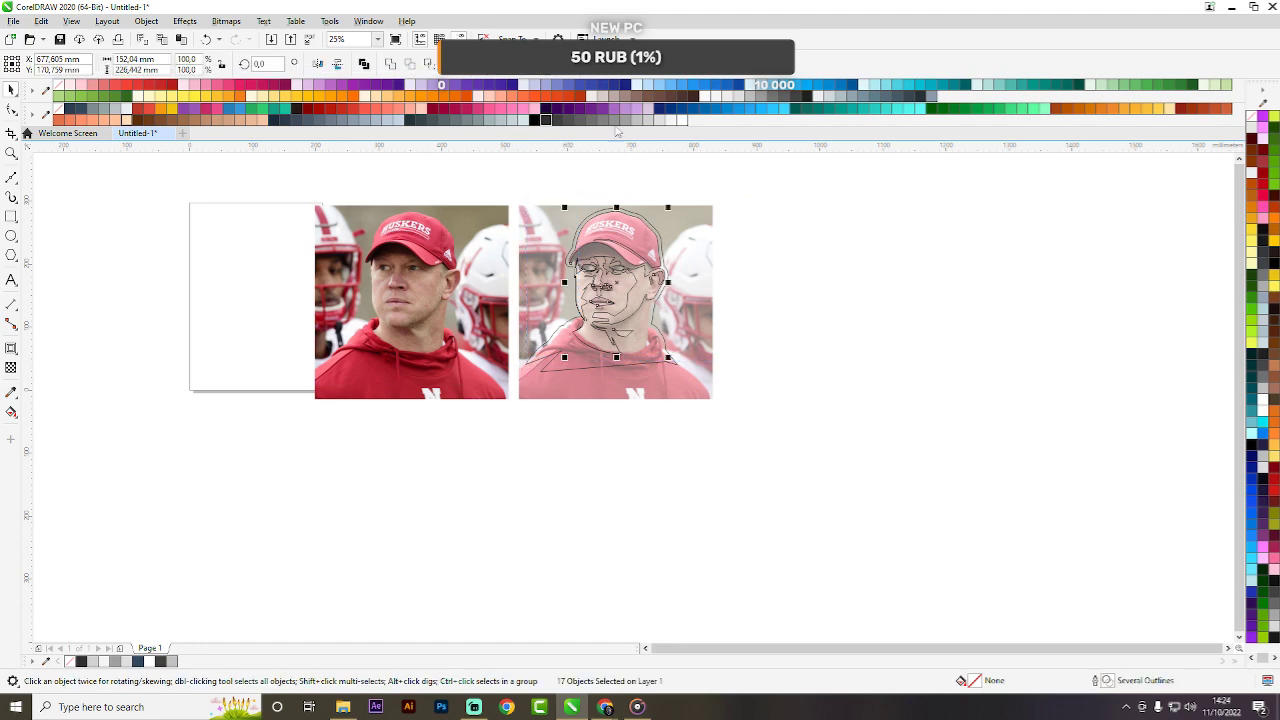
{"action": "left_click", "coordinate": [613, 120]}
{"action": "left_click", "coordinate": [826, 273]}
{"action": "scroll", "coordinate": [697, 277], "scroll_direction": "up", "scroll_amount": 2}
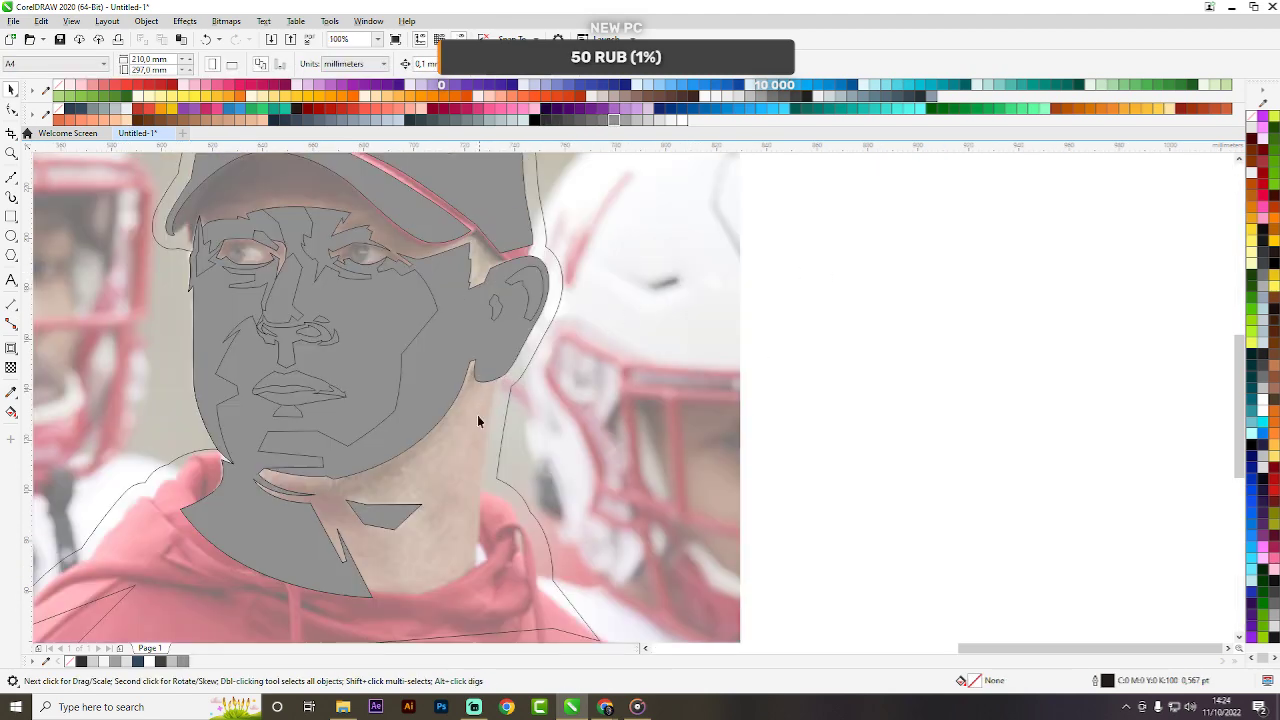
Fill the large silhouette behind the face, cap and shoulders with dark purple R30 G0 B61.
{"action": "left_click", "coordinate": [505, 418]}
{"action": "left_click", "coordinate": [551, 108]}
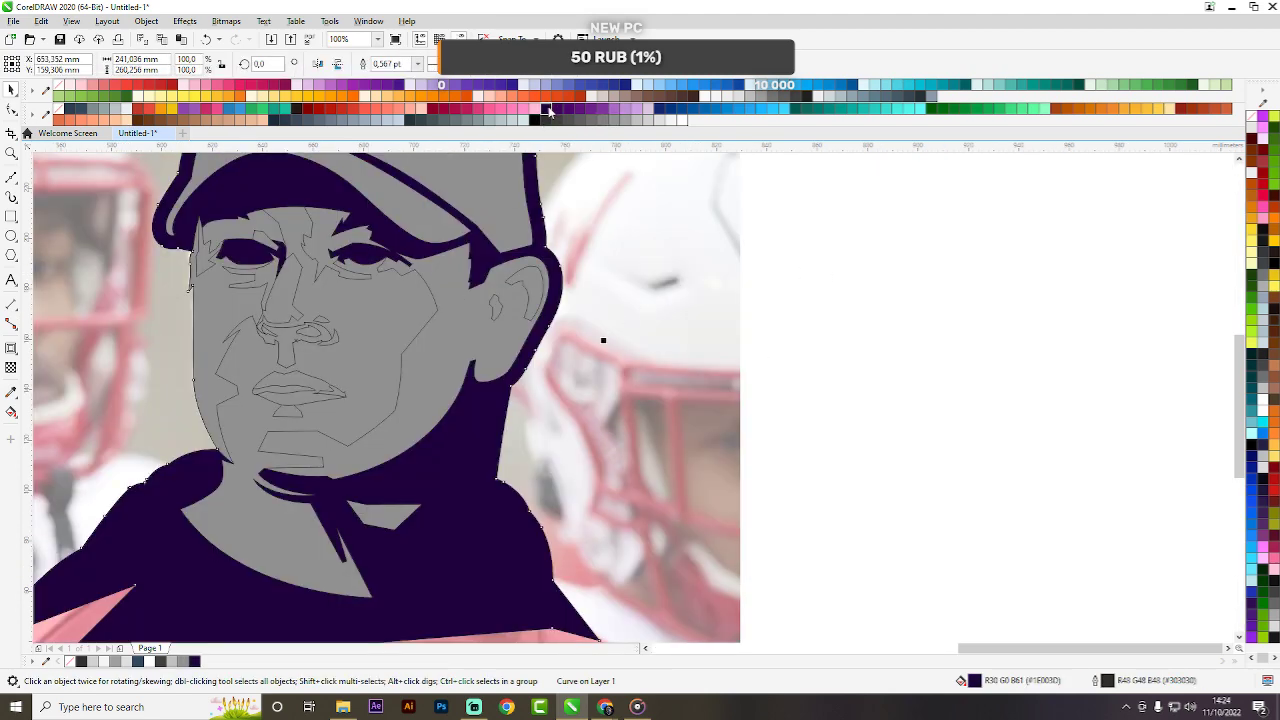
{"action": "scroll", "coordinate": [650, 355], "scroll_direction": "down", "scroll_amount": 1}
{"action": "scroll", "coordinate": [528, 270], "scroll_direction": "up", "scroll_amount": 2}
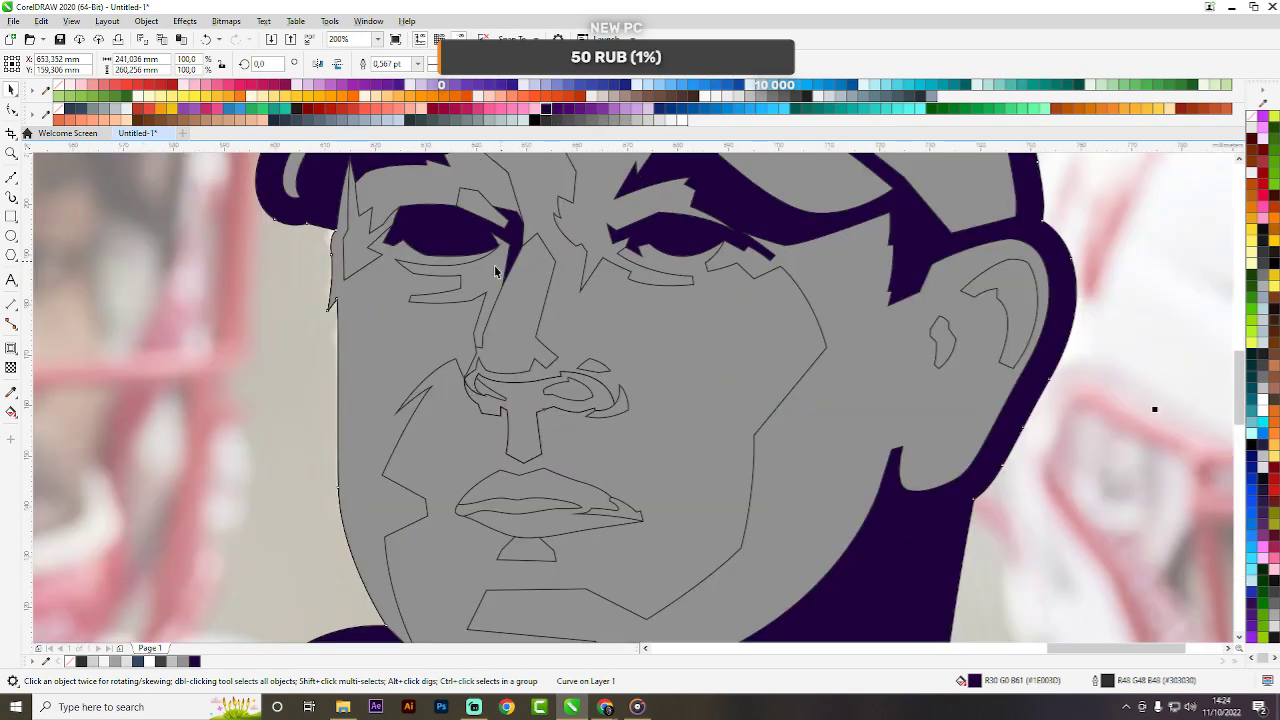
Repeat the dark purple fill on both nostrils, the small shape above the right-hand one and the crescent beside it.
{"action": "left_click", "coordinate": [495, 399]}
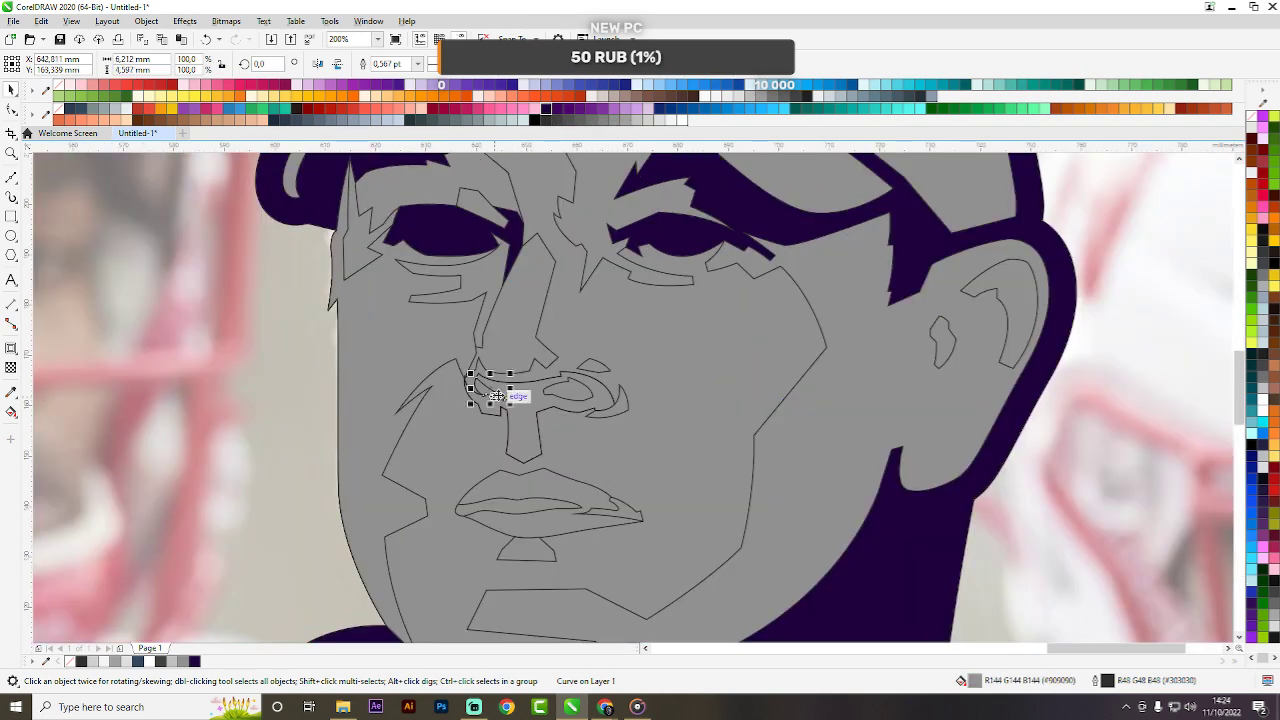
{"action": "key", "text": "ctrl+r"}
{"action": "left_click", "coordinate": [577, 380]}
{"action": "left_click", "coordinate": [623, 401]}
{"action": "key", "text": "ctrl+r"}
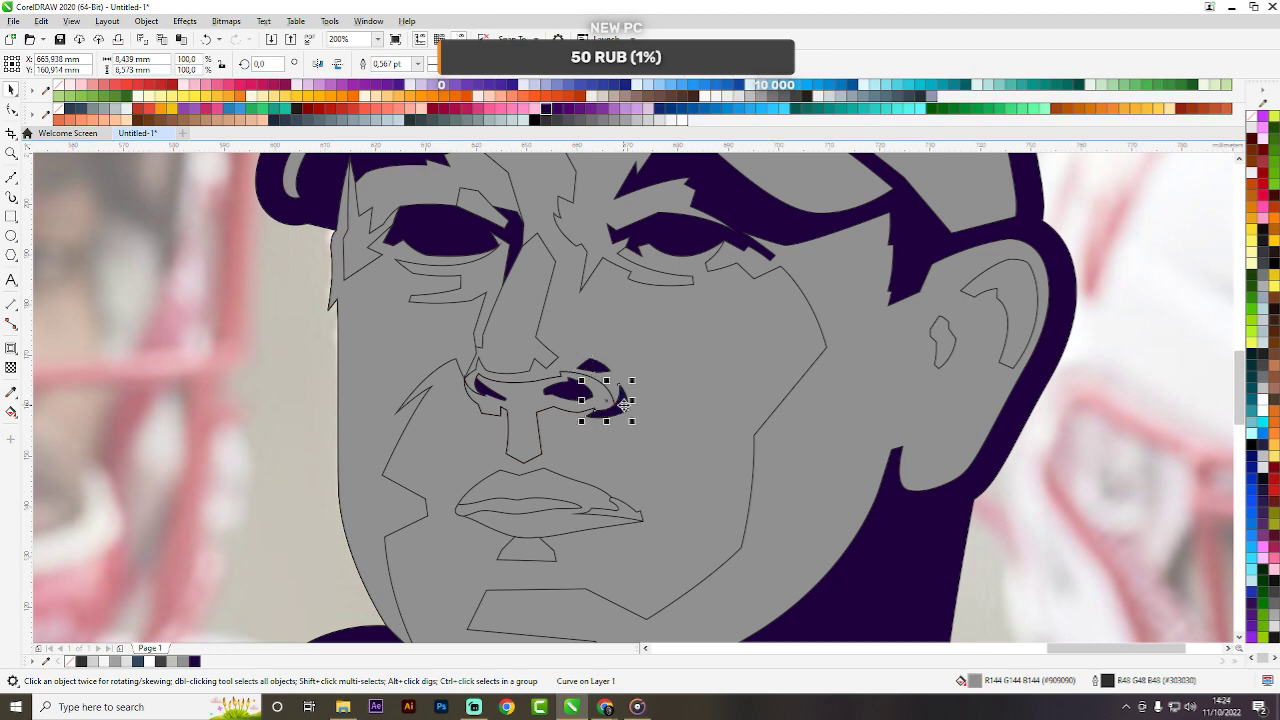
Repeat the dark purple fill on the line between the lips, the mouth corner and the shadow below the lower lip.
{"action": "left_click", "coordinate": [514, 508]}
{"action": "key", "text": "ctrl+r"}
{"action": "left_click", "coordinate": [619, 517]}
{"action": "key", "text": "ctrl+r"}
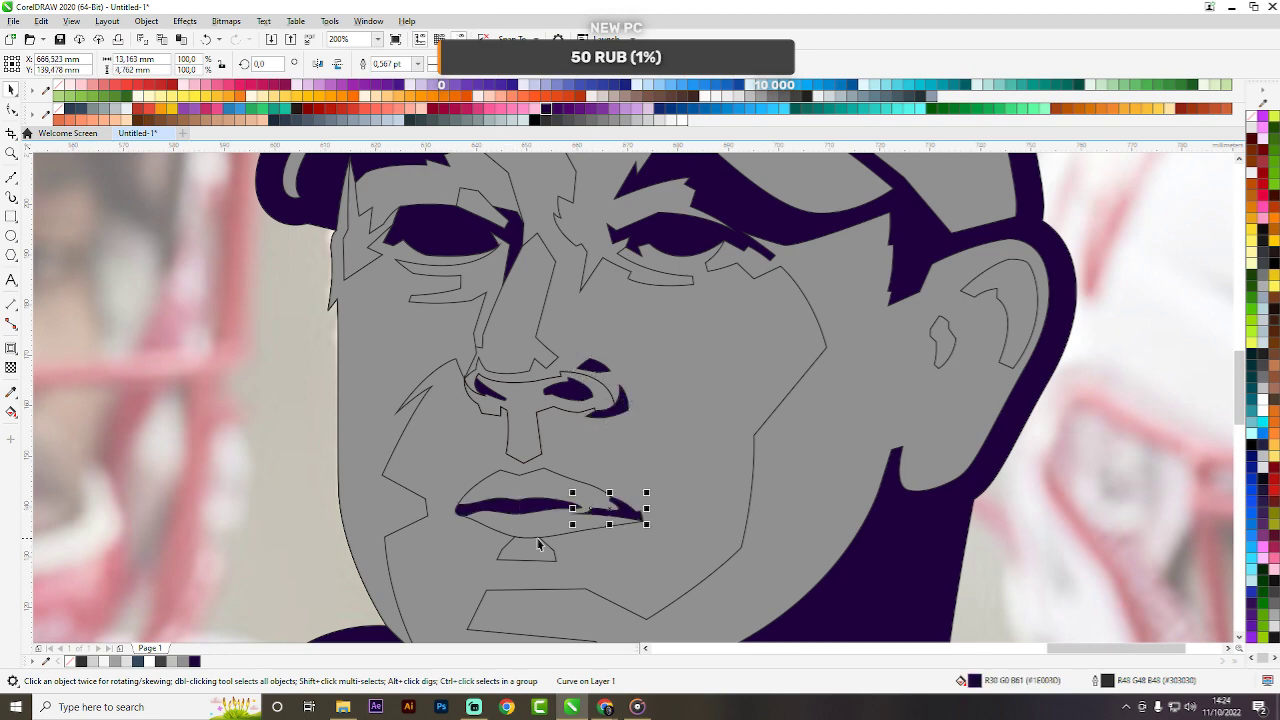
{"action": "left_click", "coordinate": [530, 550]}
{"action": "key", "text": "ctrl+r"}
Repeat the dark purple fill on the two inner ear shadow shapes.
{"action": "scroll", "coordinate": [699, 311], "scroll_direction": "down", "scroll_amount": 1}
{"action": "left_click", "coordinate": [828, 330]}
{"action": "key", "text": "ctrl+r"}
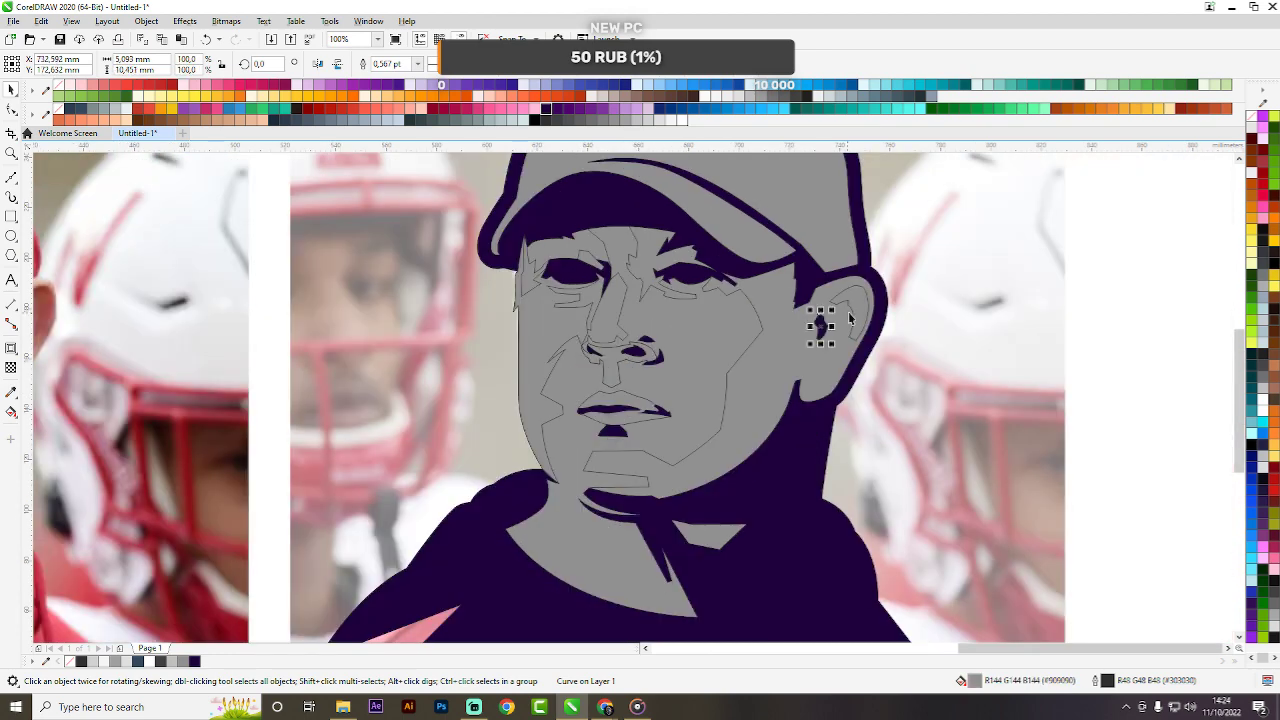
{"action": "left_click", "coordinate": [859, 302]}
{"action": "key", "text": "ctrl+r"}
Fill the large light area of the face and neck with grey R160 G160 B160, after trying a lighter grey.
{"action": "left_click", "coordinate": [709, 341]}
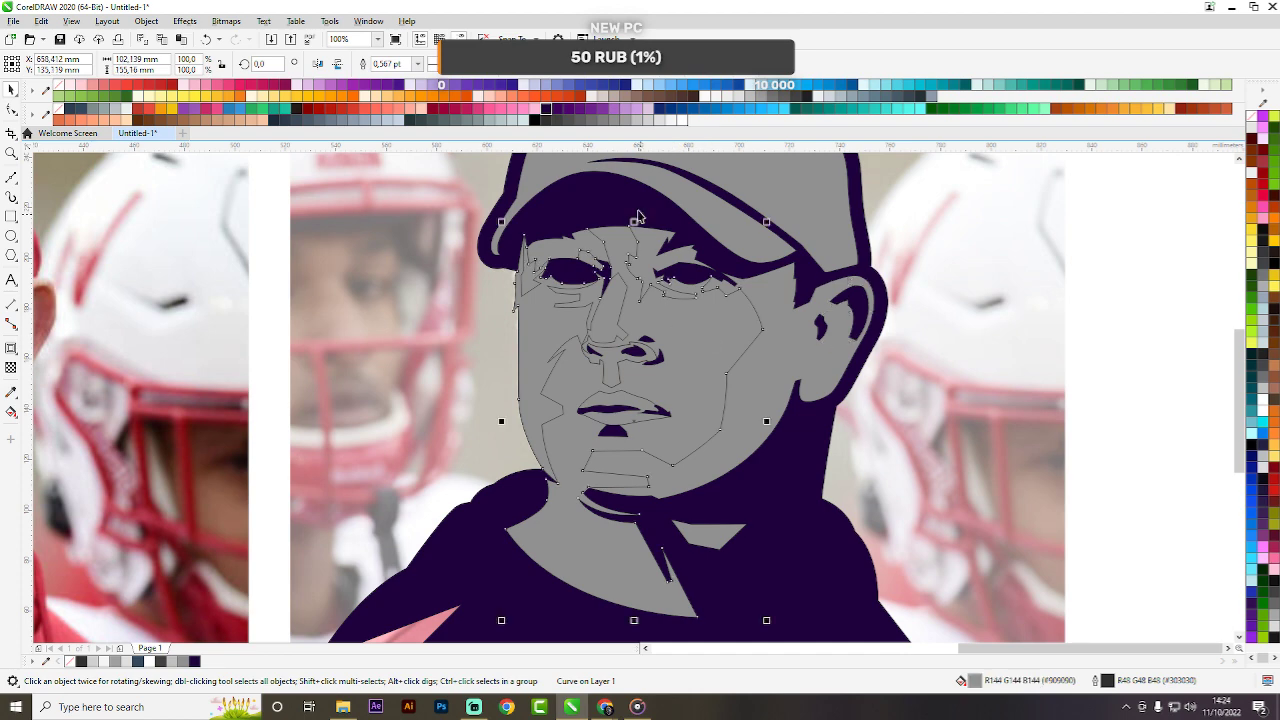
{"action": "left_click", "coordinate": [633, 121]}
{"action": "left_click", "coordinate": [637, 121]}
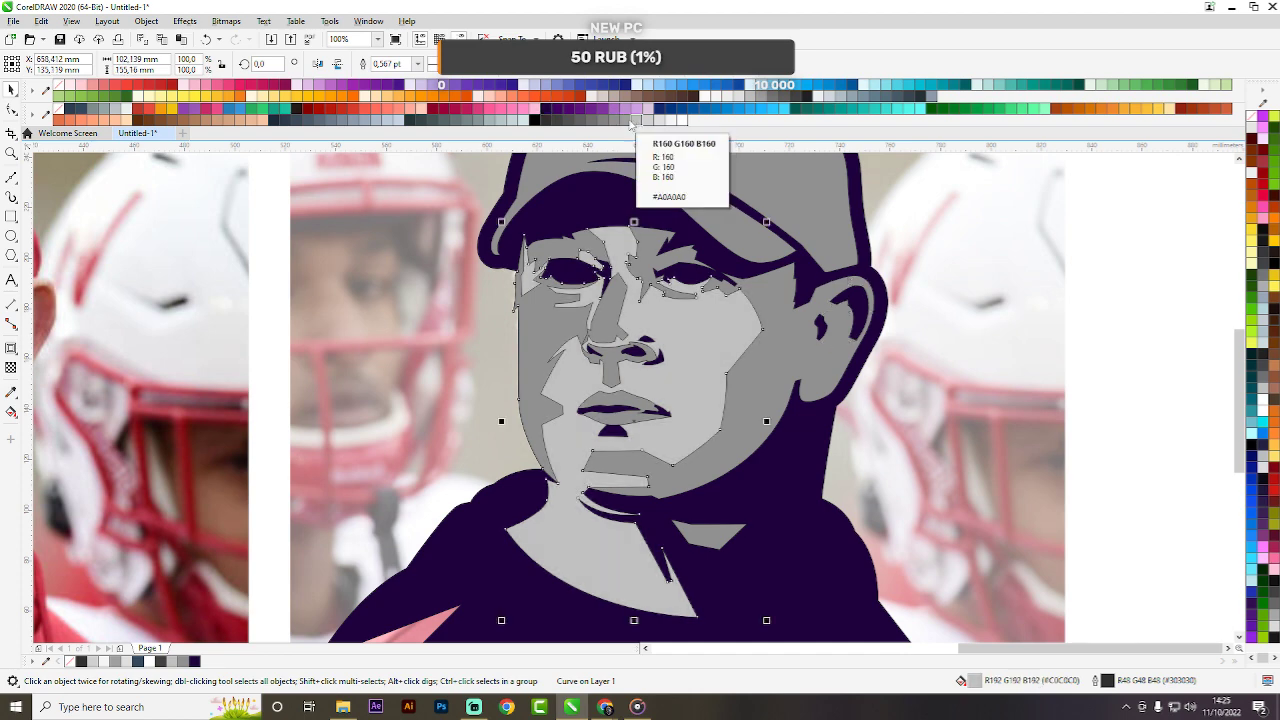
{"action": "left_click", "coordinate": [630, 121]}
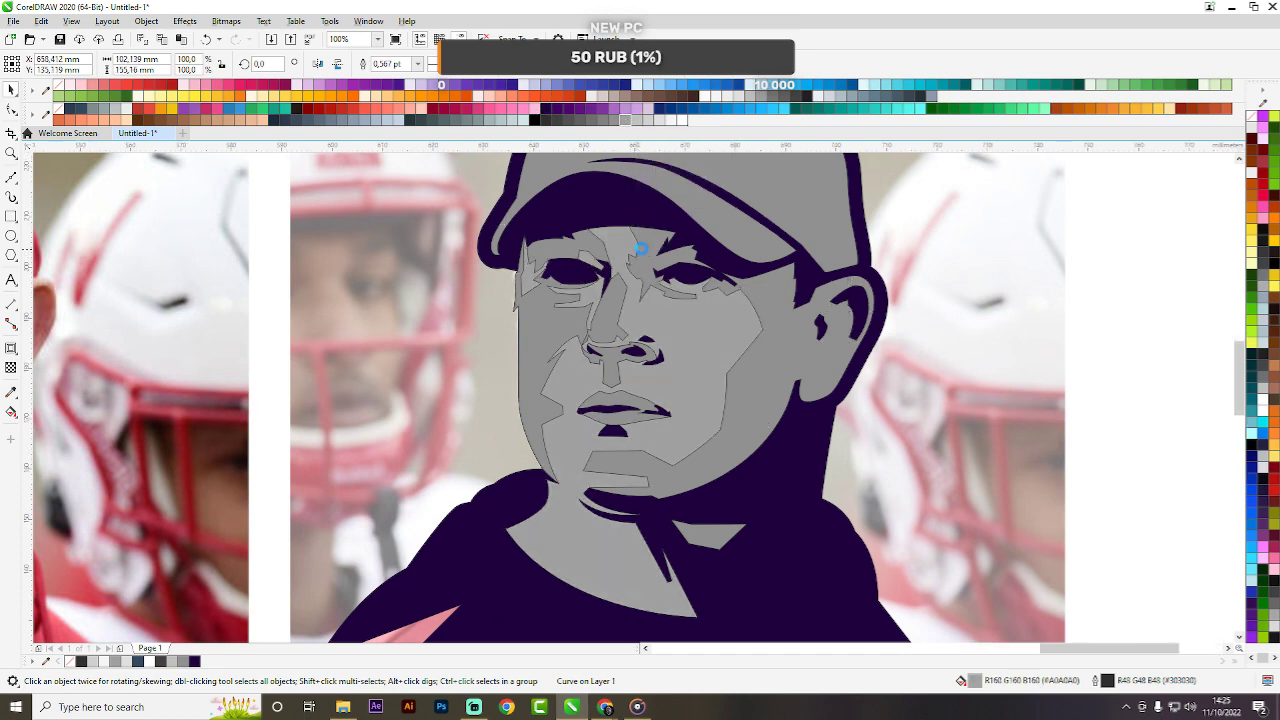
Fill the light cheek shape on the left side of the face and the nose bridge highlight with grey R192 G192 B192.
{"action": "scroll", "coordinate": [642, 243], "scroll_direction": "up", "scroll_amount": 2}
{"action": "left_click", "coordinate": [481, 414]}
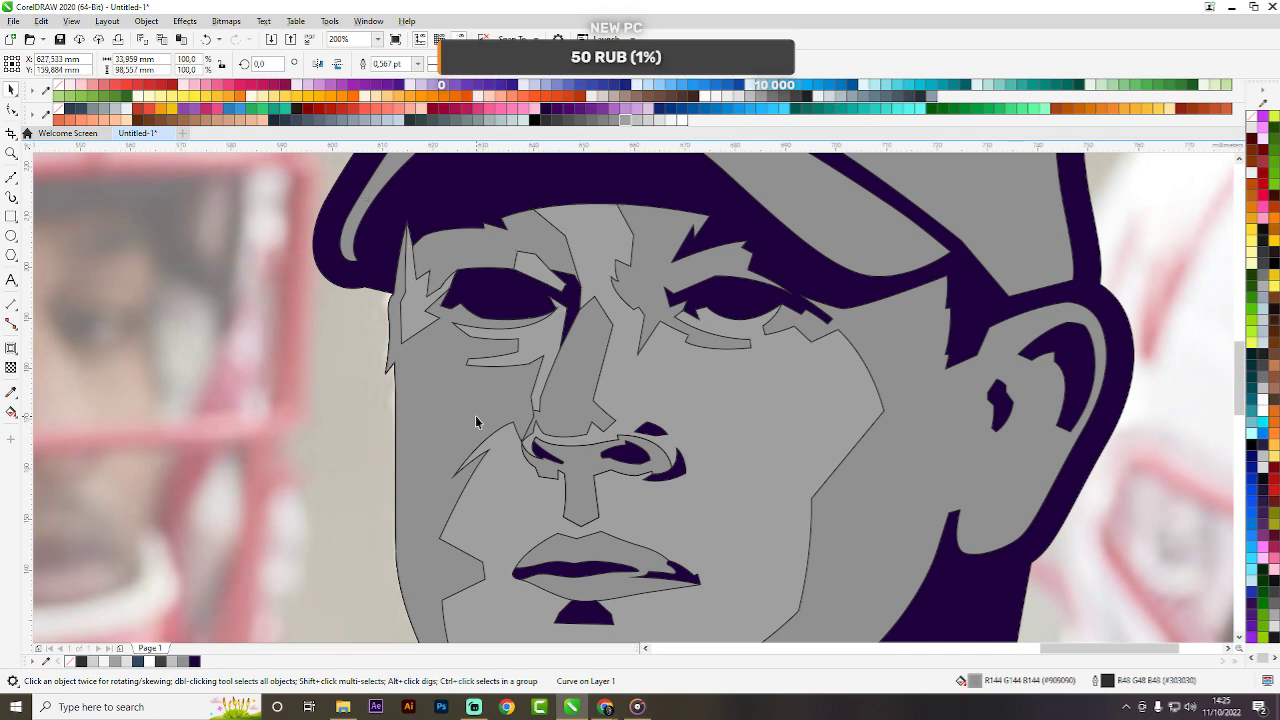
{"action": "left_click", "coordinate": [637, 121]}
{"action": "left_click", "coordinate": [569, 384]}
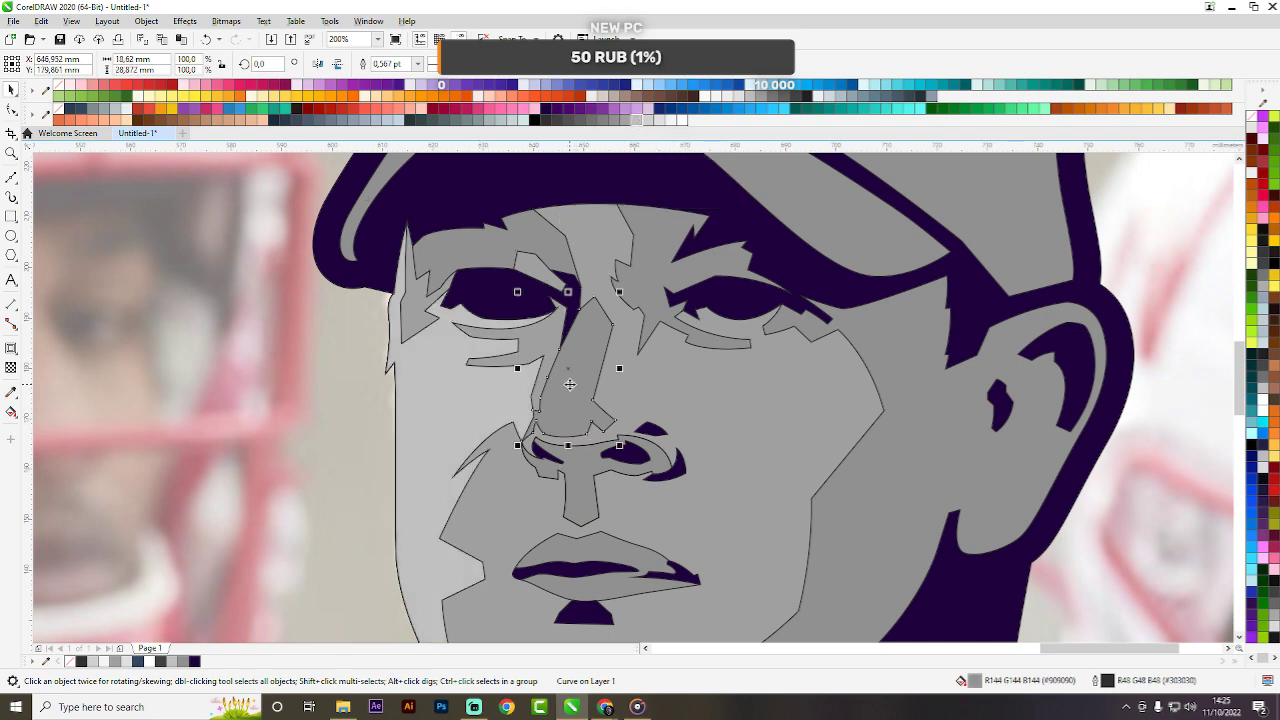
{"action": "key", "text": "ctrl+r"}
Remove the outlines from all the traced portrait shapes at once.
{"action": "scroll", "coordinate": [608, 322], "scroll_direction": "down", "scroll_amount": 2}
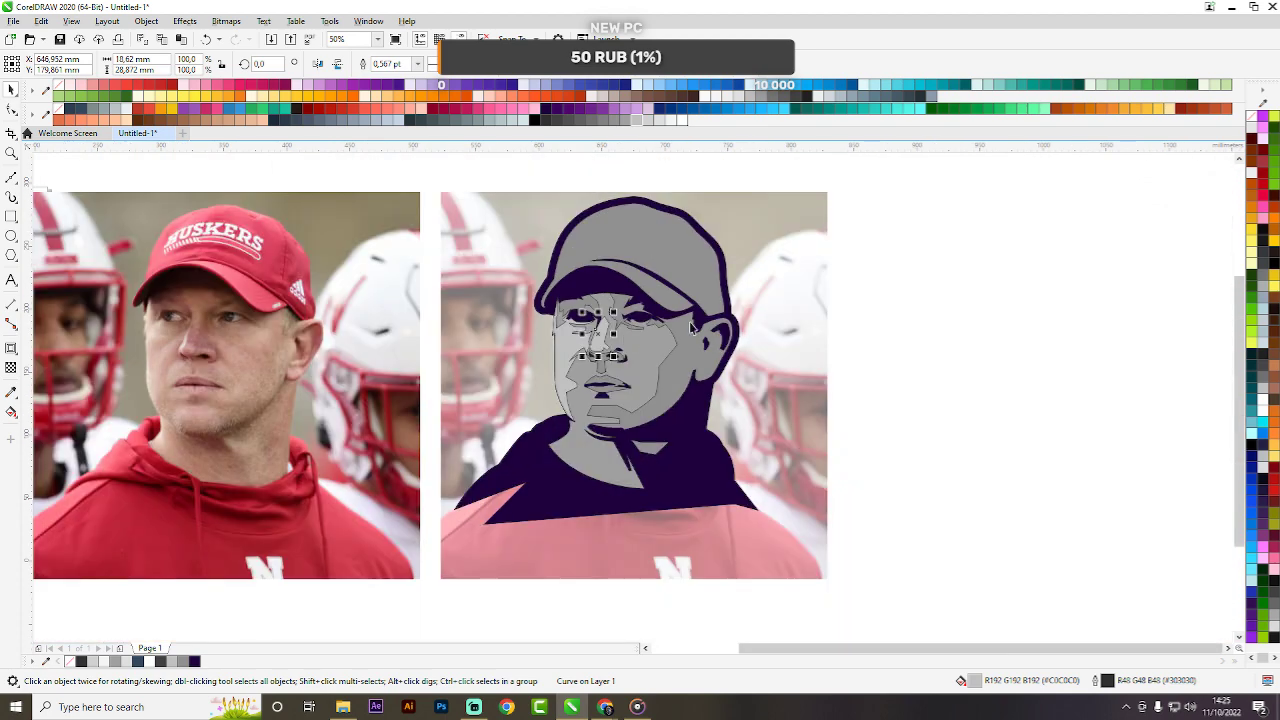
{"action": "left_click_drag", "start_coordinate": [968, 176], "coordinate": [370, 604]}
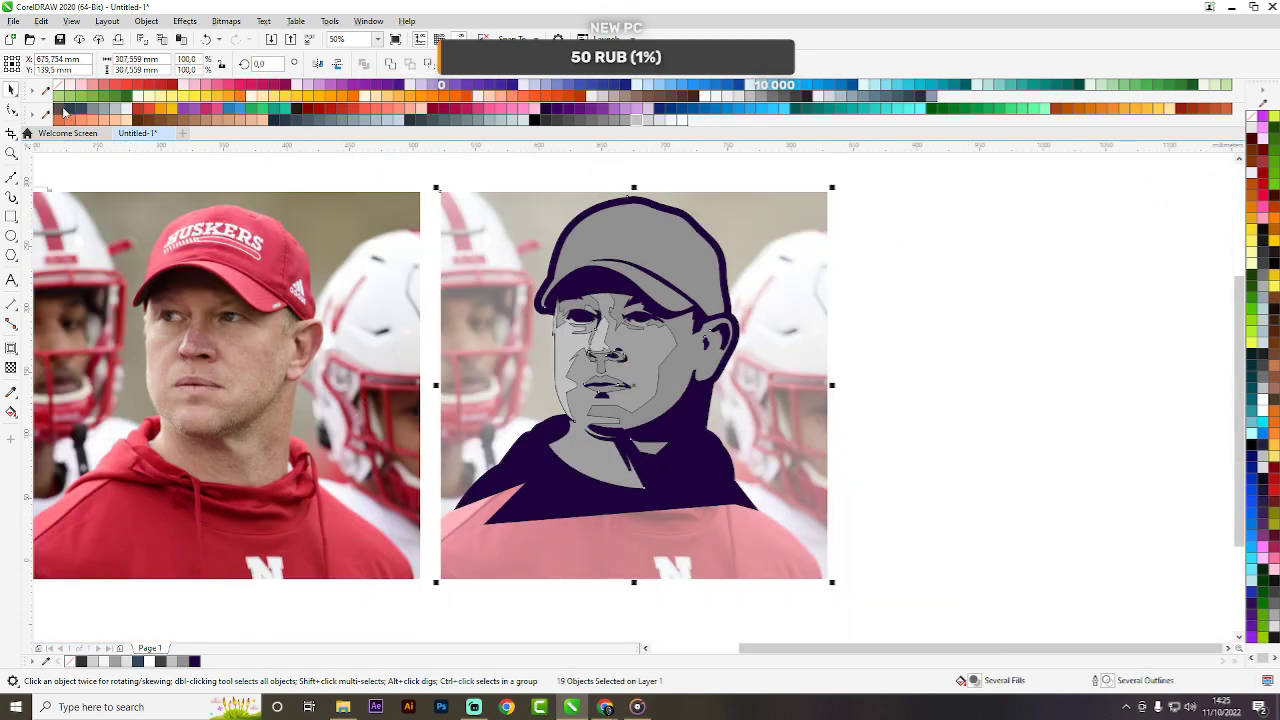
{"action": "left_click", "coordinate": [986, 333]}
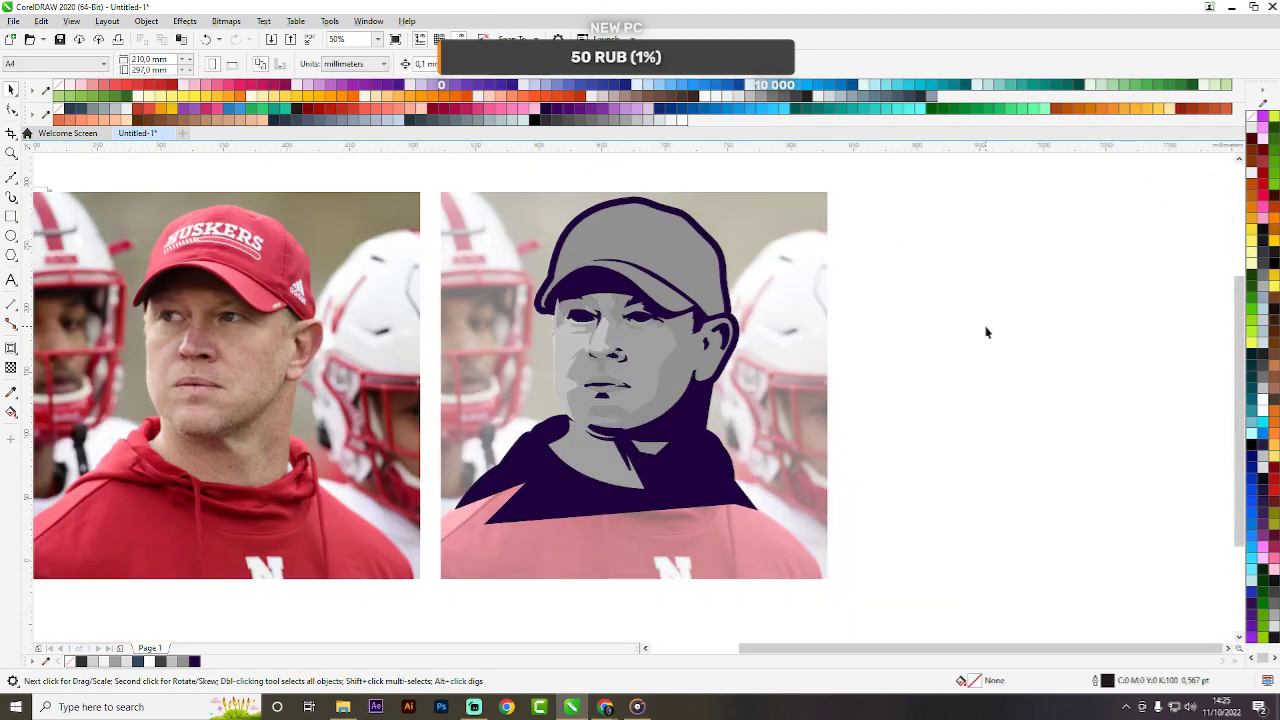
Fill the face shadow and ear base shape with dark brown R121 G85 B72.
{"action": "scroll", "coordinate": [690, 325], "scroll_direction": "up", "scroll_amount": 2}
{"action": "left_click", "coordinate": [690, 325]}
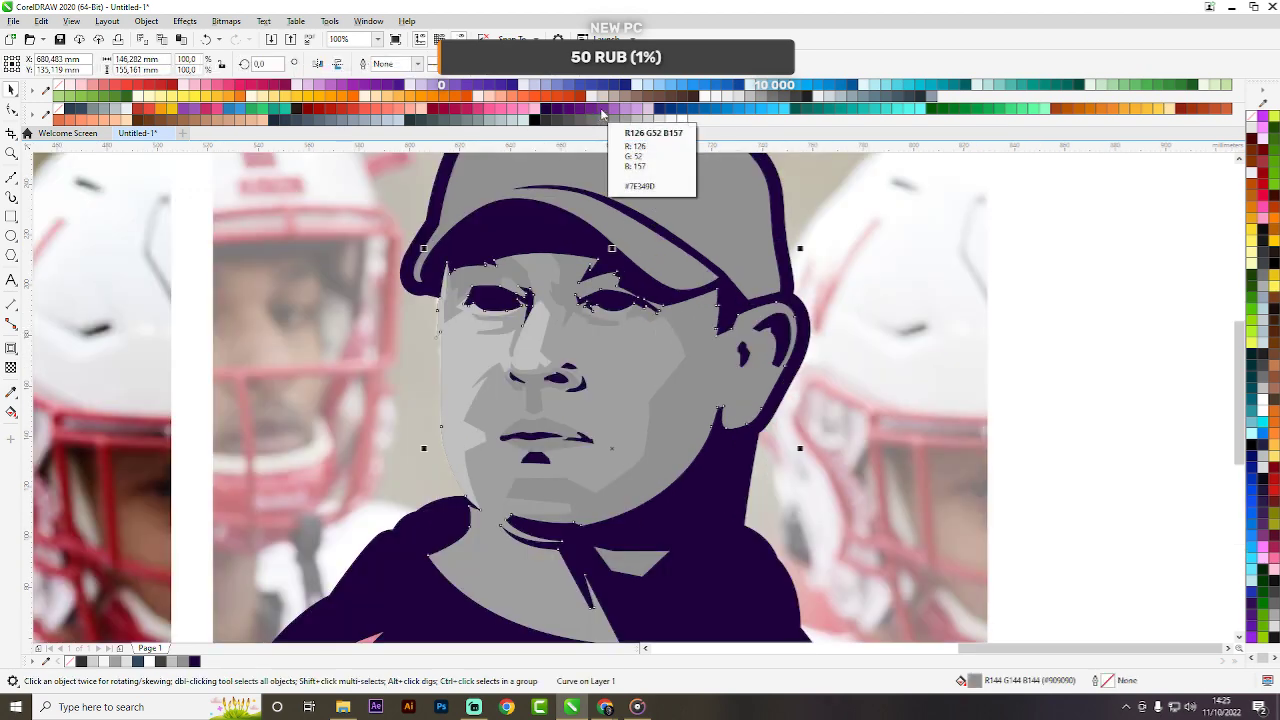
{"action": "left_click", "coordinate": [650, 100]}
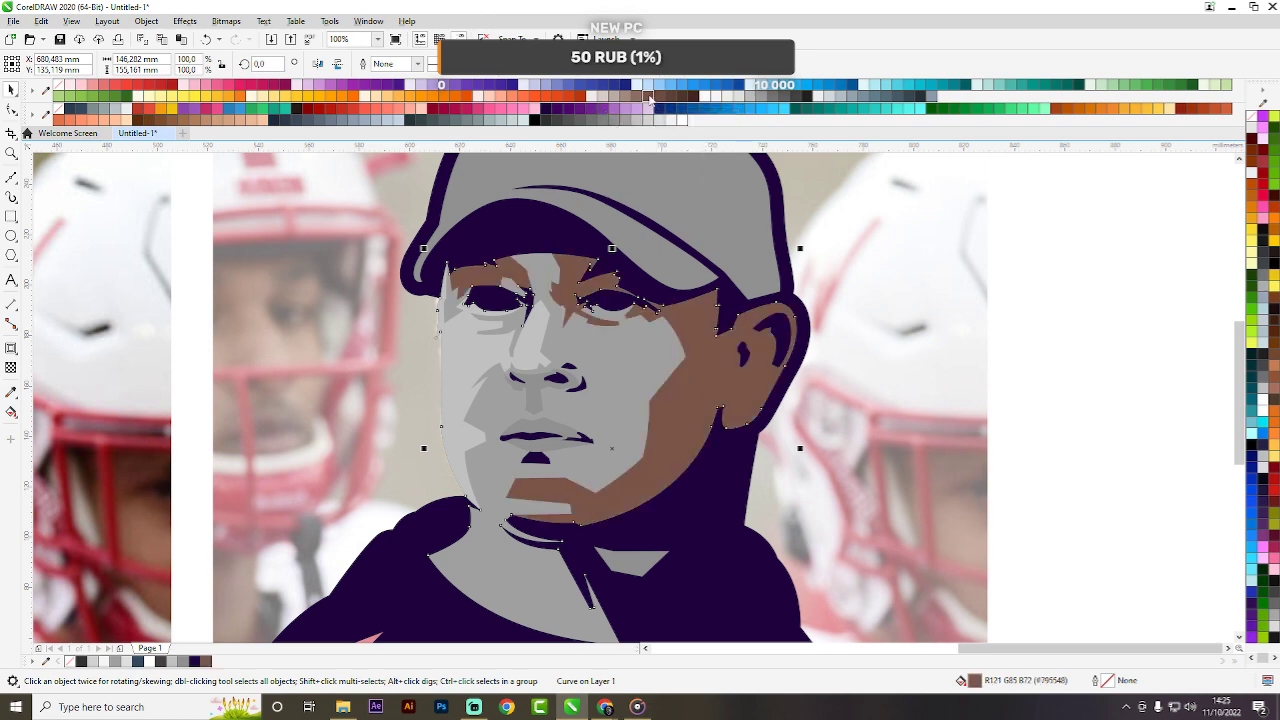
Fill the large mid-tone shape of the face and neck with brown R141 G110 B99, after trying R161 G136 B127.
{"action": "left_click", "coordinate": [621, 363]}
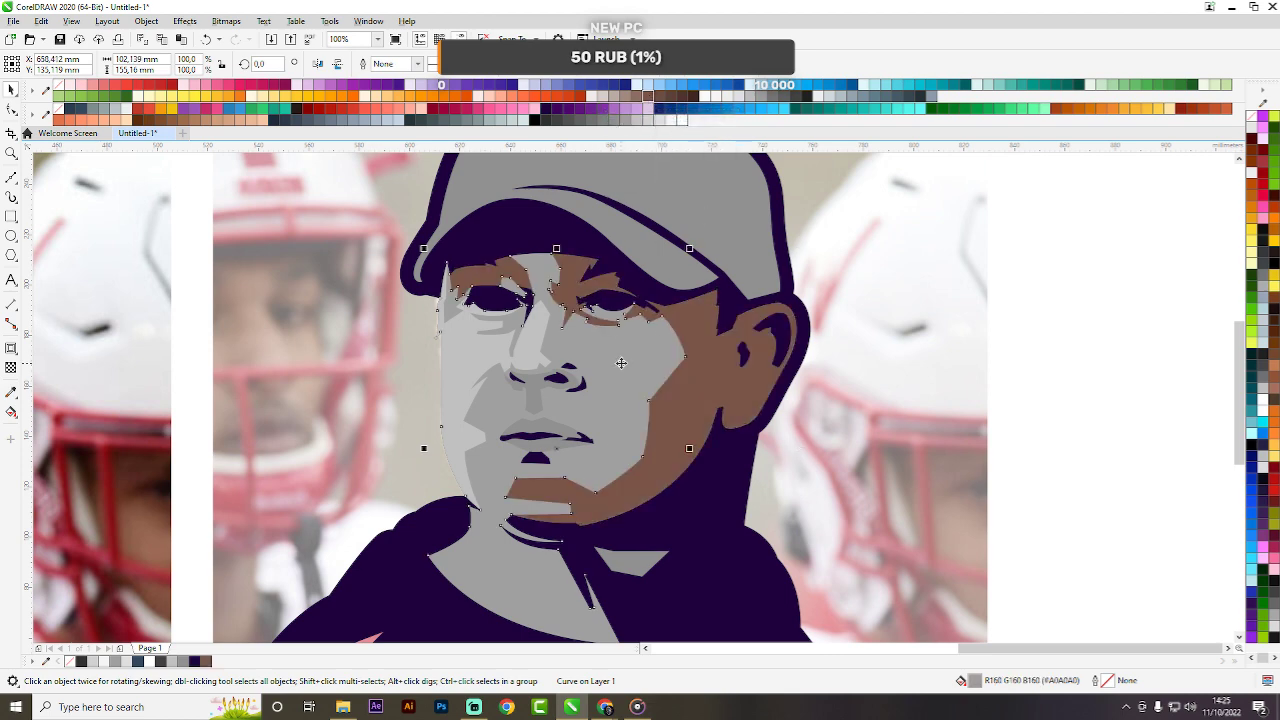
{"action": "left_click", "coordinate": [637, 100]}
{"action": "left_click", "coordinate": [628, 100]}
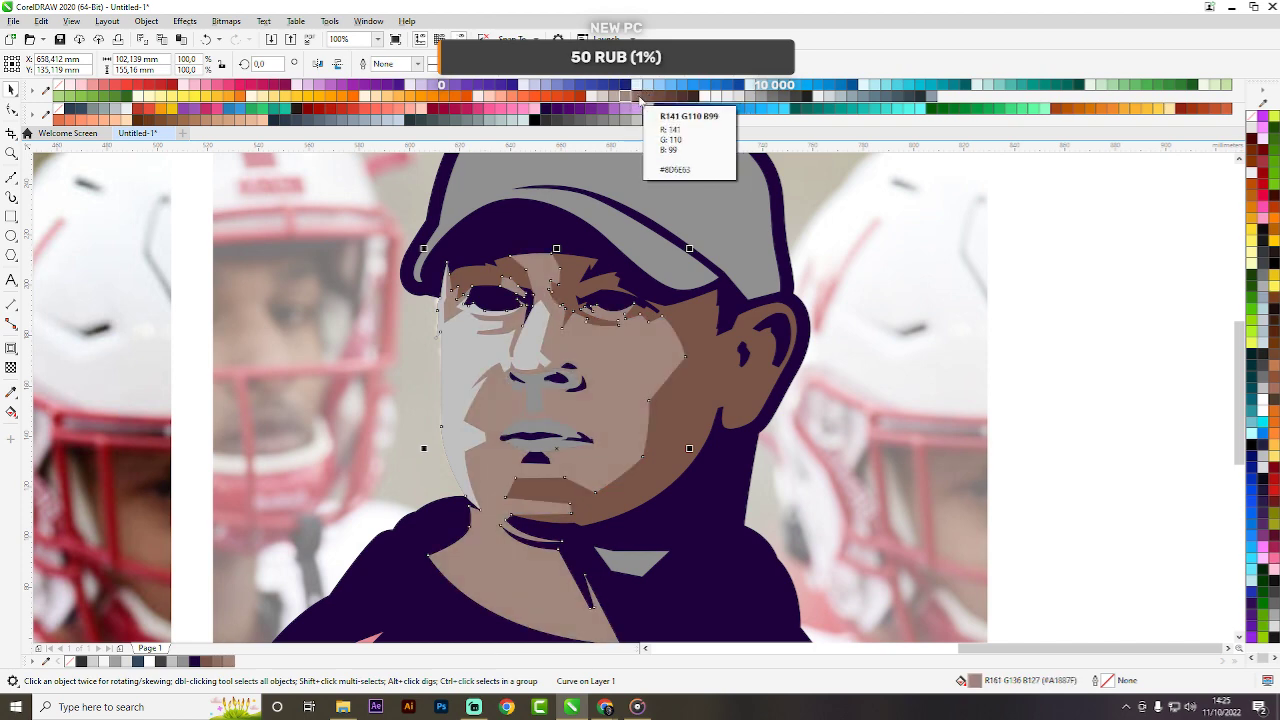
{"action": "left_click", "coordinate": [640, 100]}
Fill the nose and left cheek highlights with brown R161 G136 B127, and the nose underside and lips with R121 G85 B72.
{"action": "scroll", "coordinate": [498, 292], "scroll_direction": "up", "scroll_amount": 2}
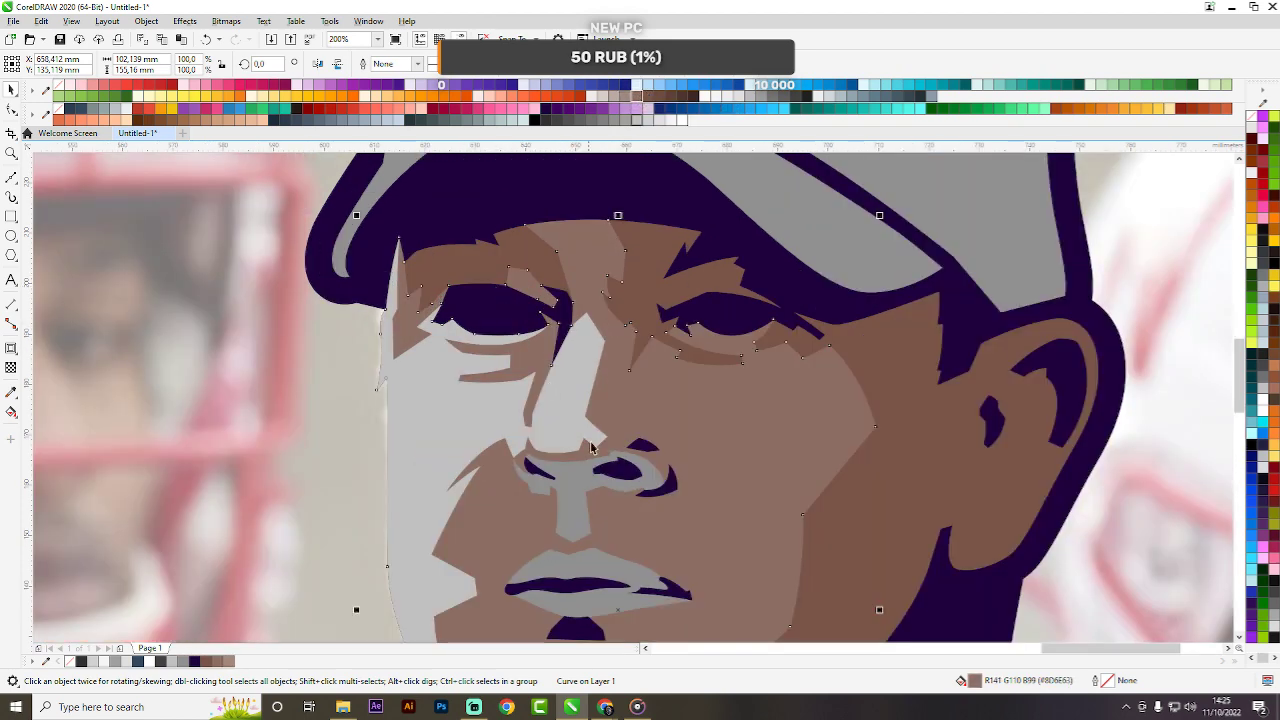
{"action": "left_click", "coordinate": [575, 407]}
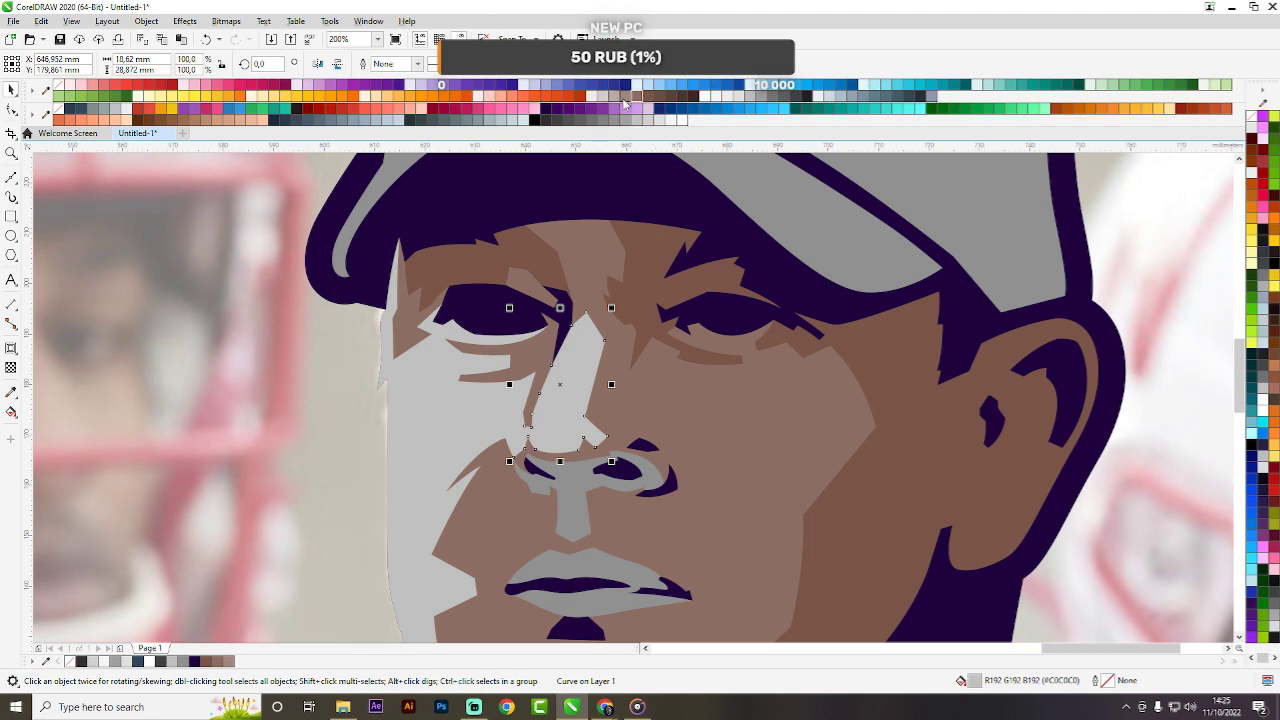
{"action": "left_click", "coordinate": [625, 100]}
{"action": "left_click", "coordinate": [451, 425]}
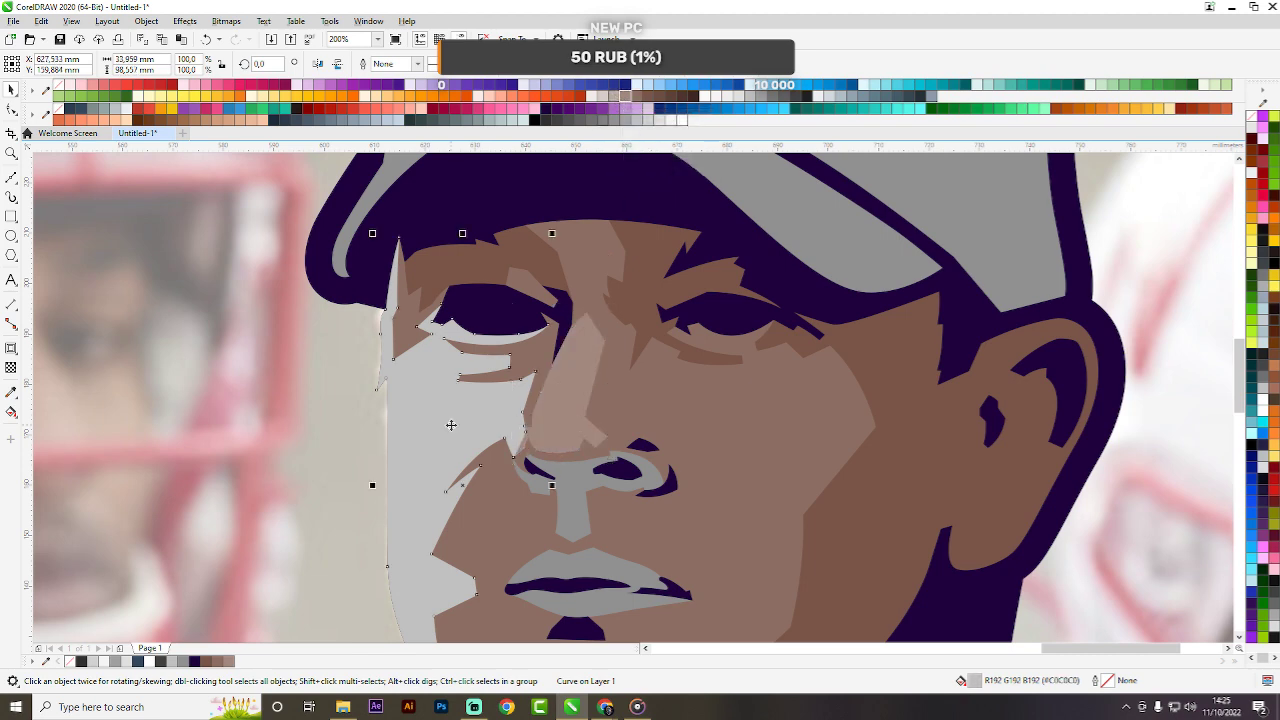
{"action": "key", "text": "ctrl+r"}
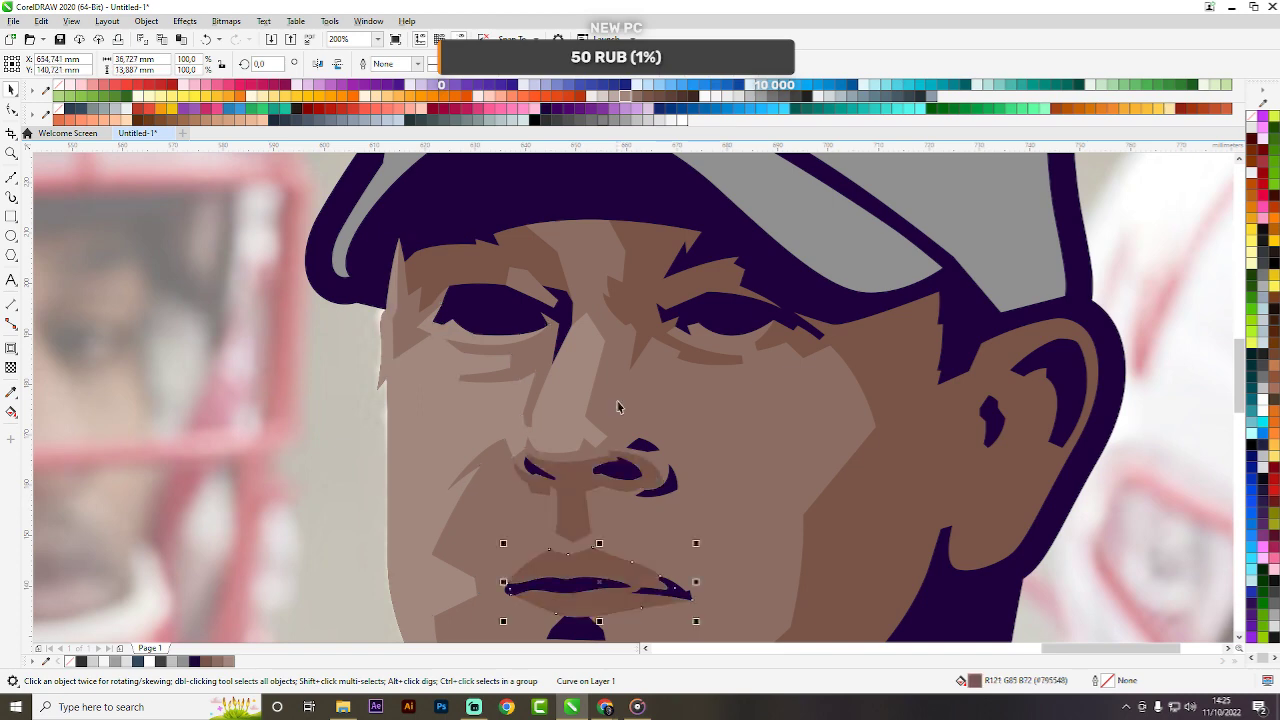
Fill the small grey triangle on the neck beside the hoodie collar with the dark brown of the face shadows.
{"action": "scroll", "coordinate": [620, 406], "scroll_direction": "down", "scroll_amount": 2}
{"action": "left_click", "coordinate": [989, 451]}
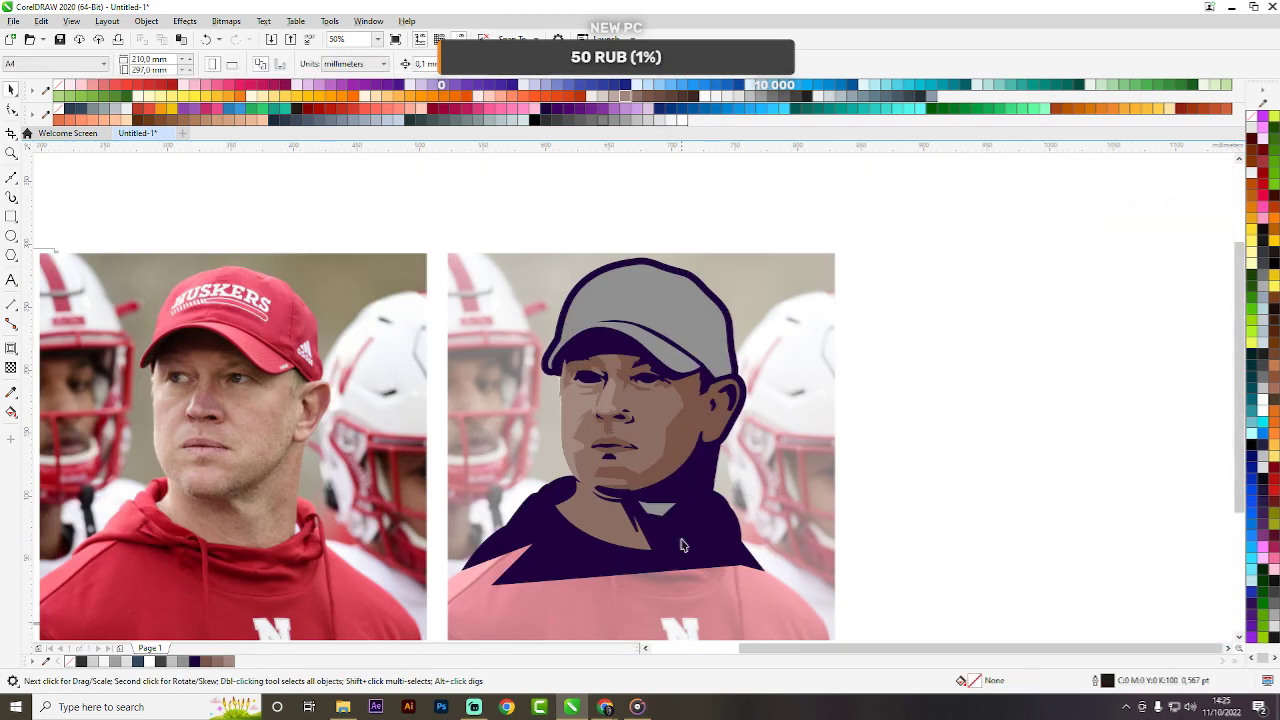
{"action": "scroll", "coordinate": [668, 526], "scroll_direction": "up", "scroll_amount": 1}
{"action": "scroll", "coordinate": [642, 492], "scroll_direction": "down", "scroll_amount": 3}
Give the cap the dark brown of the face shadows, after undoing a trial fill of orange-red R191 G54 B12.
{"action": "left_click", "coordinate": [683, 225]}
{"action": "scroll", "coordinate": [683, 225], "scroll_direction": "up", "scroll_amount": 2}
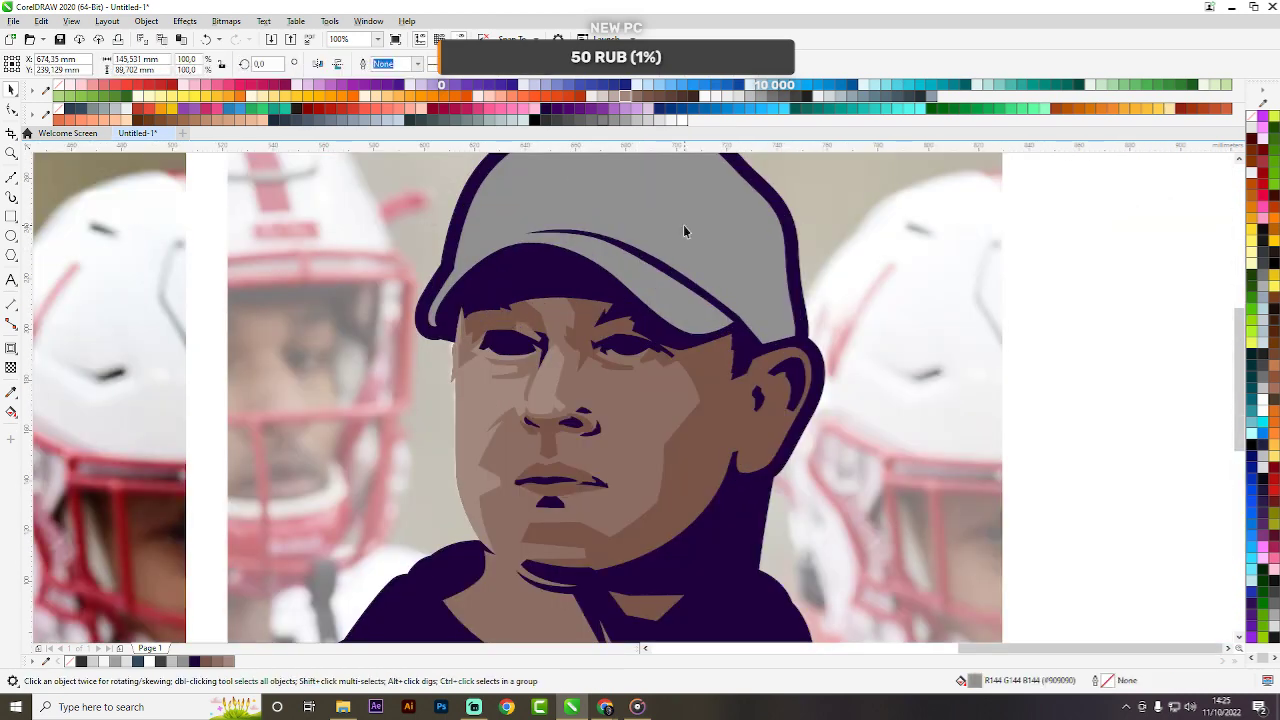
{"action": "left_click", "coordinate": [580, 96]}
{"action": "scroll", "coordinate": [966, 363], "scroll_direction": "down", "scroll_amount": 3}
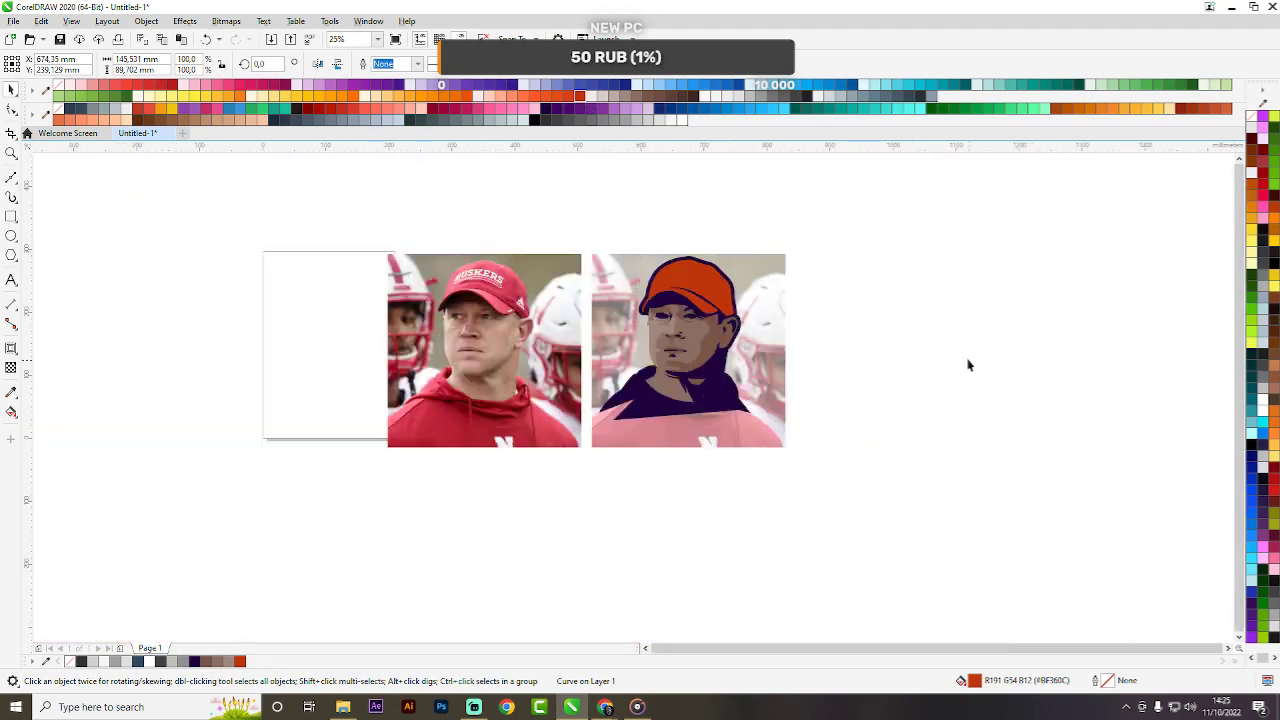
{"action": "scroll", "coordinate": [749, 394], "scroll_direction": "up", "scroll_amount": 3}
{"action": "key", "text": "ctrl+z"}
{"action": "key", "text": "Delete"}
{"action": "scroll", "coordinate": [743, 277], "scroll_direction": "down", "scroll_amount": 3}
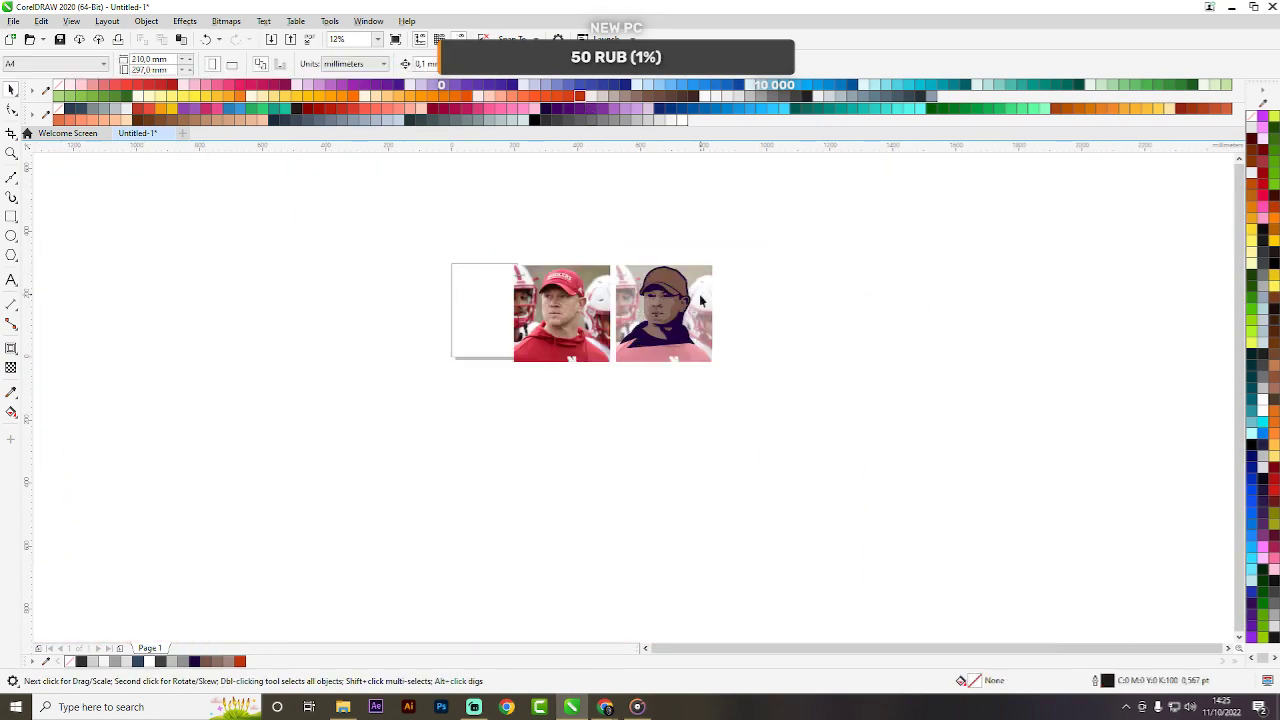
{"action": "scroll", "coordinate": [620, 292], "scroll_direction": "up", "scroll_amount": 3}
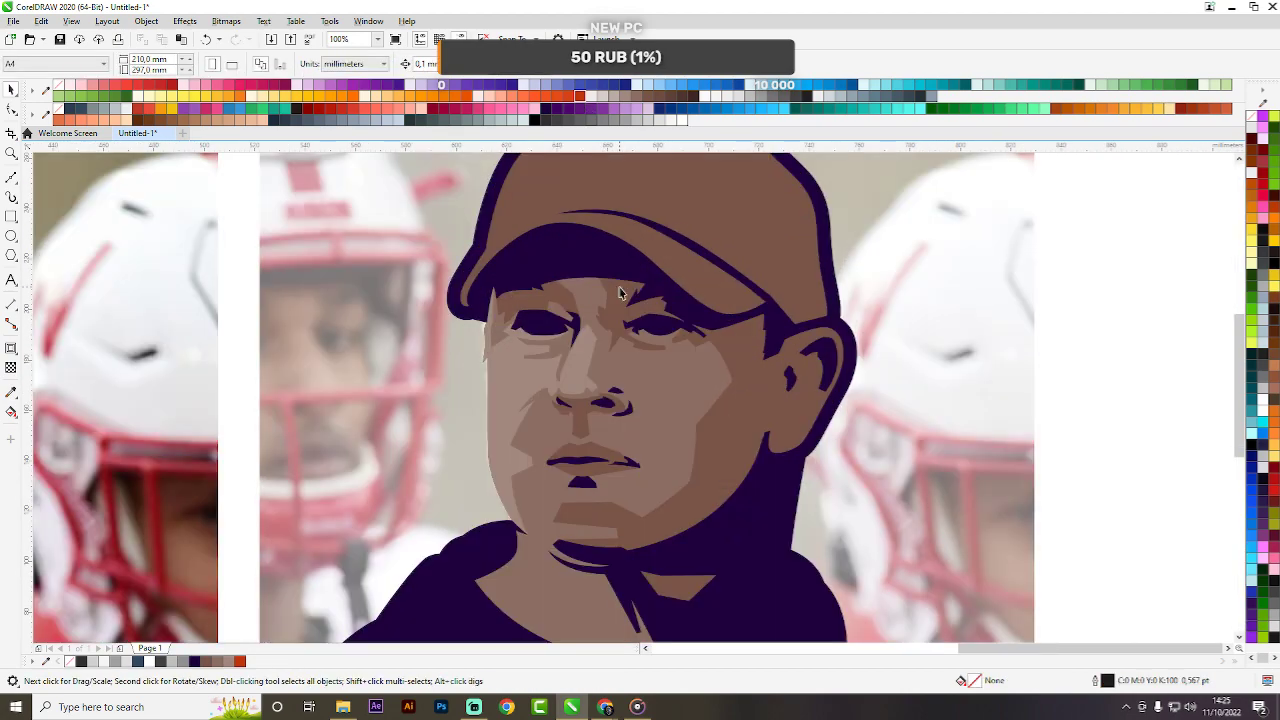
{"action": "scroll", "coordinate": [620, 292], "scroll_direction": "down", "scroll_amount": 3}
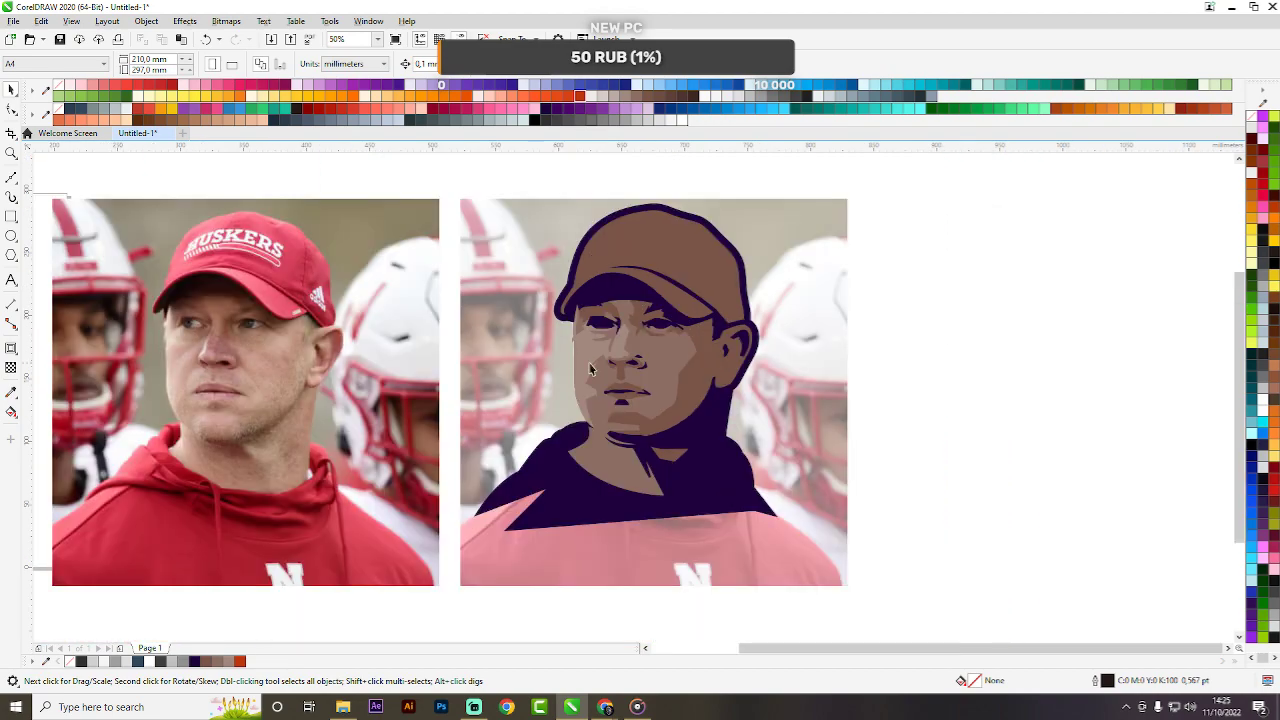
{"action": "scroll", "coordinate": [604, 350], "scroll_direction": "up", "scroll_amount": 2}
{"action": "left_click_drag", "start_coordinate": [643, 349], "coordinate": [677, 351]}
{"action": "key", "text": "ctrl+z"}
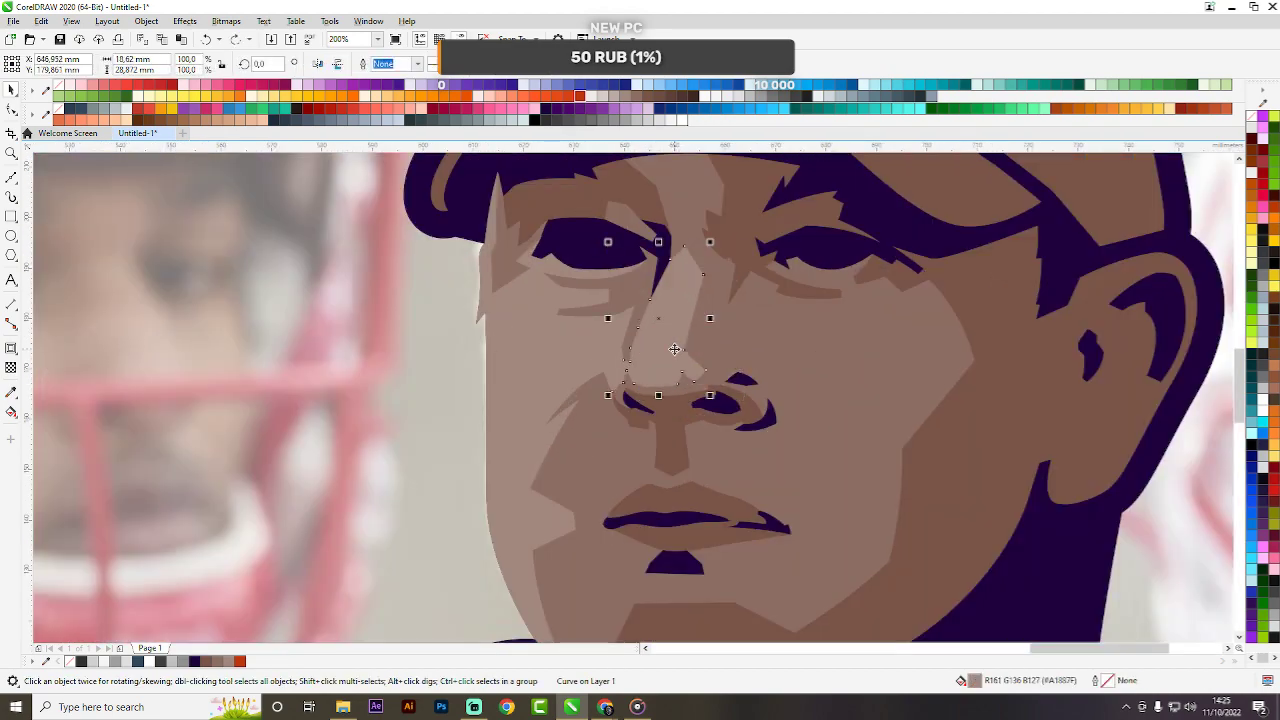
{"action": "scroll", "coordinate": [674, 349], "scroll_direction": "down", "scroll_amount": 2}
{"action": "left_click", "coordinate": [1077, 357]}
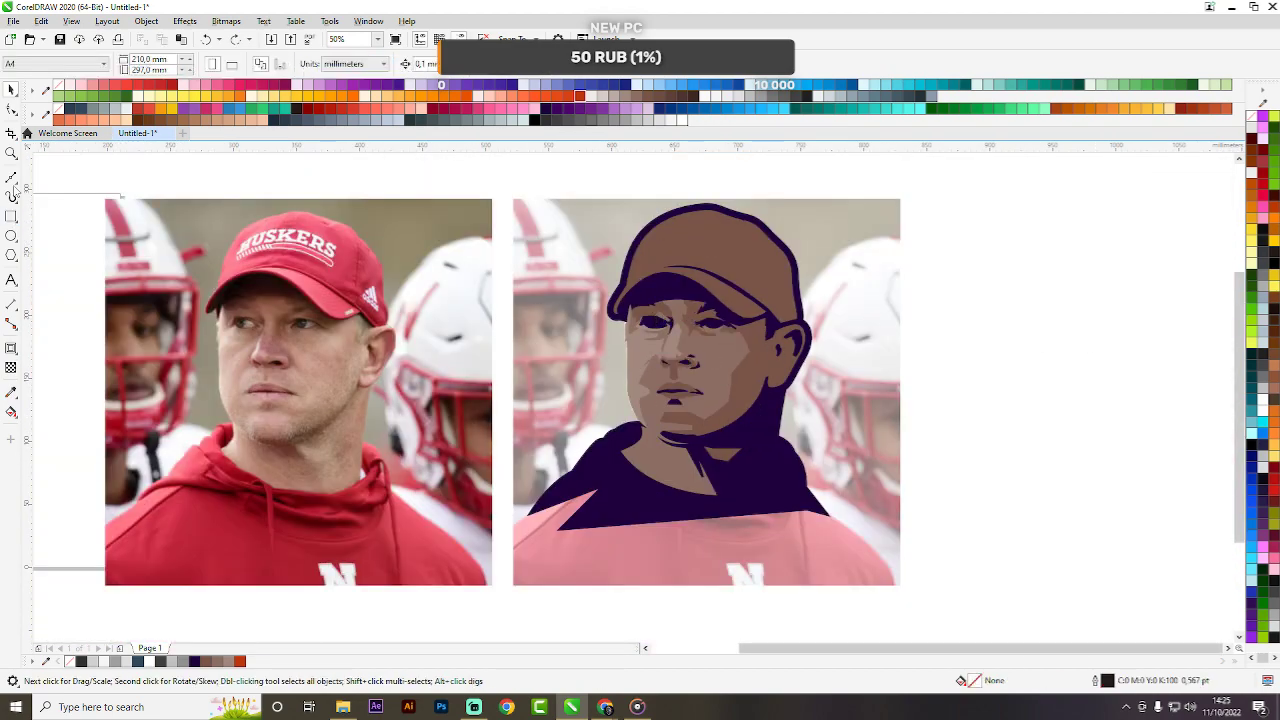
Copy the light brown fill of the nose highlight onto the small dark purple shape above the nostril.
{"action": "scroll", "coordinate": [686, 343], "scroll_direction": "up", "scroll_amount": 6}
{"action": "left_click", "coordinate": [663, 463]}
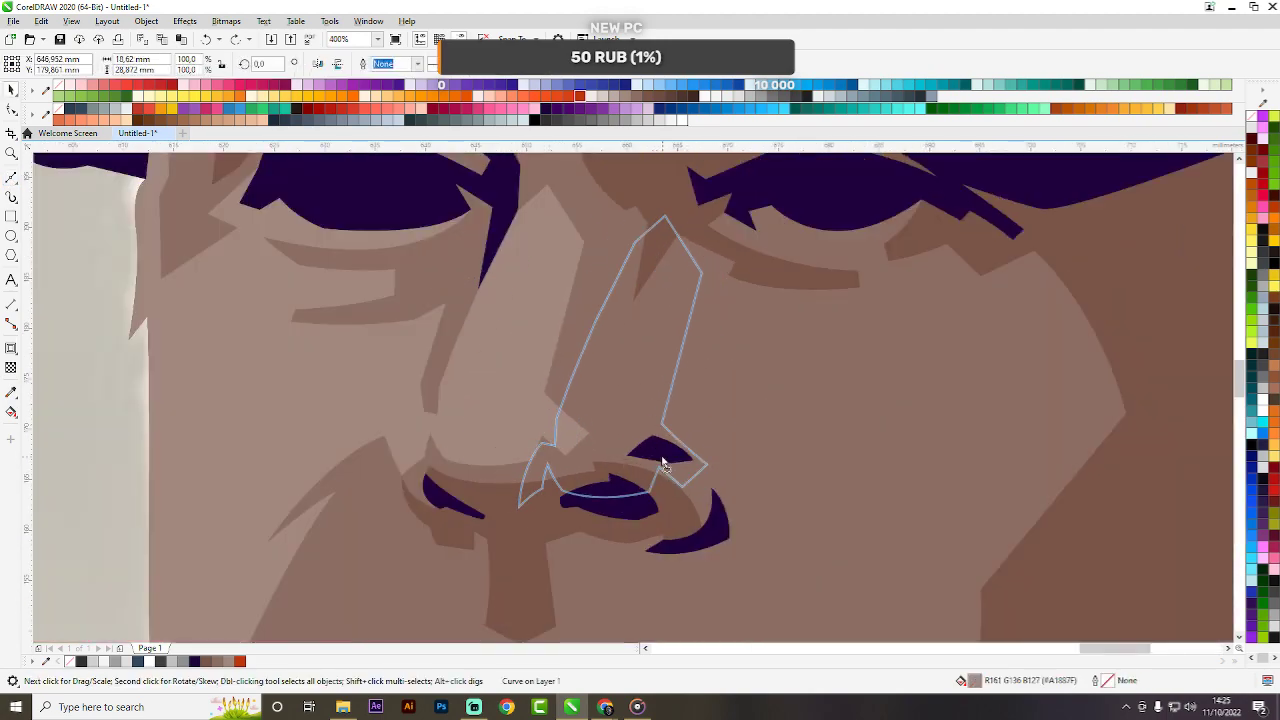
{"action": "scroll", "coordinate": [663, 463], "scroll_direction": "down", "scroll_amount": 6}
{"action": "left_click", "coordinate": [938, 429]}
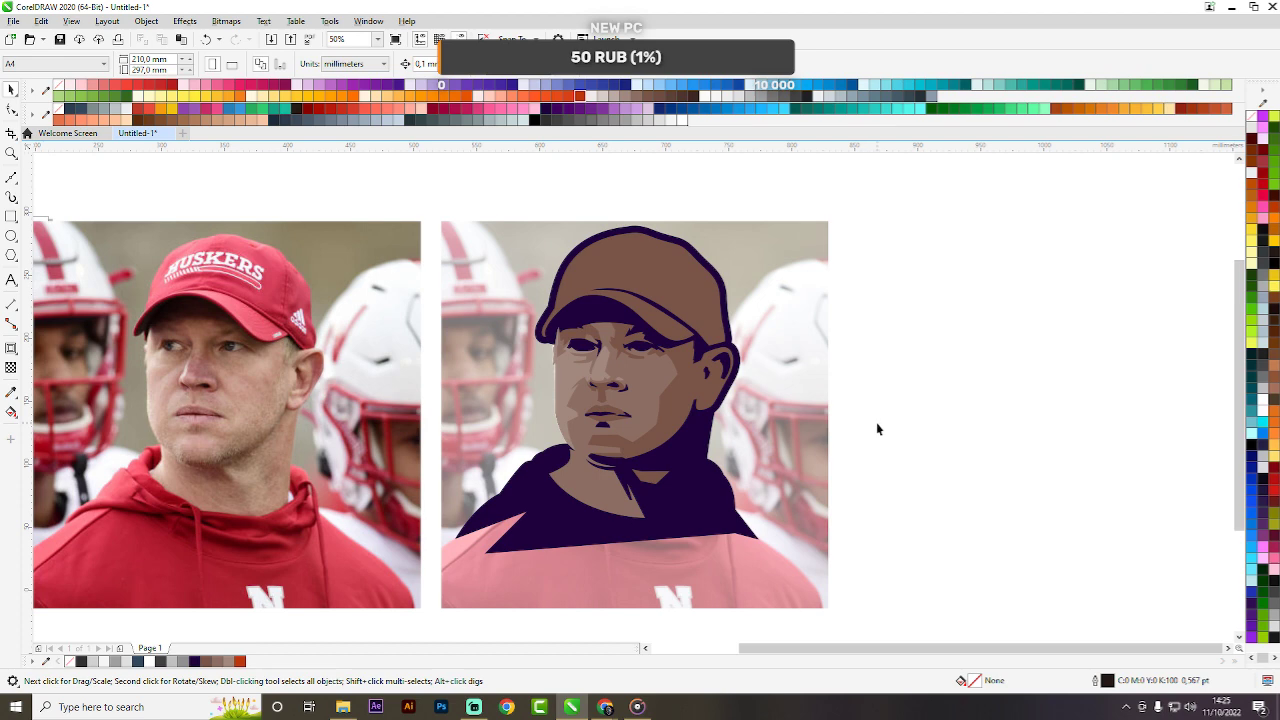
Draw a small closed triangle with the Bézier tool beside the upper end of the nose highlight.
{"action": "scroll", "coordinate": [634, 365], "scroll_direction": "up", "scroll_amount": 4}
{"action": "key", "text": "F5"}
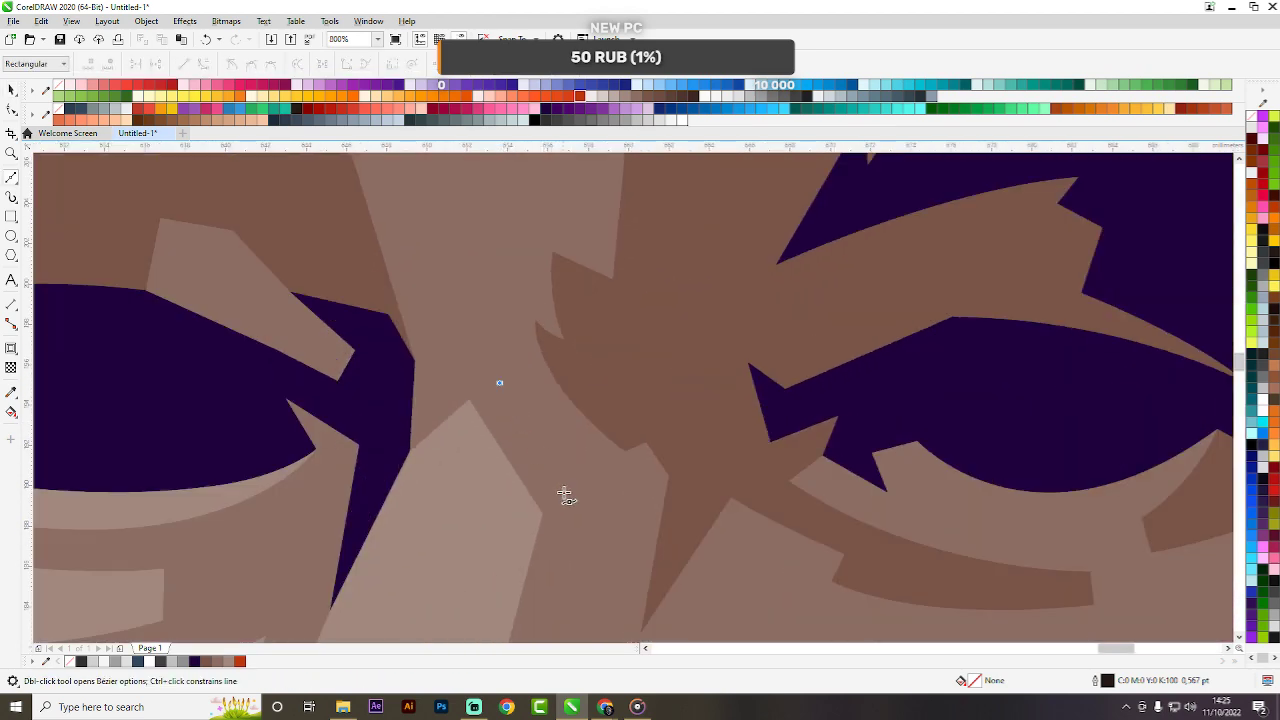
{"action": "left_click", "coordinate": [565, 495]}
{"action": "left_click", "coordinate": [584, 456]}
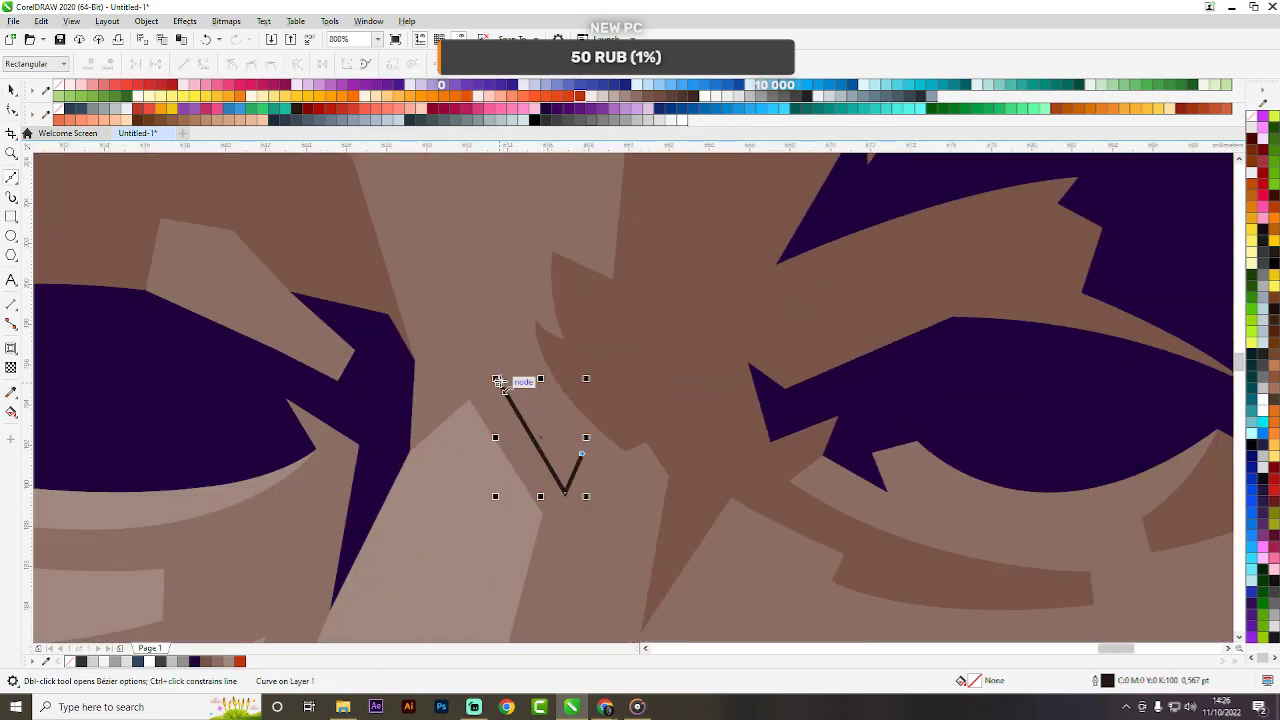
{"action": "left_click", "coordinate": [497, 380]}
{"action": "key", "text": "space"}
Weld the small triangle to the light brown nose highlight so it takes on the same fill, and deselect it.
{"action": "left_click", "coordinate": [548, 455]}
{"action": "left_click", "coordinate": [548, 455]}
{"action": "left_click", "coordinate": [474, 484], "text": "shift"}
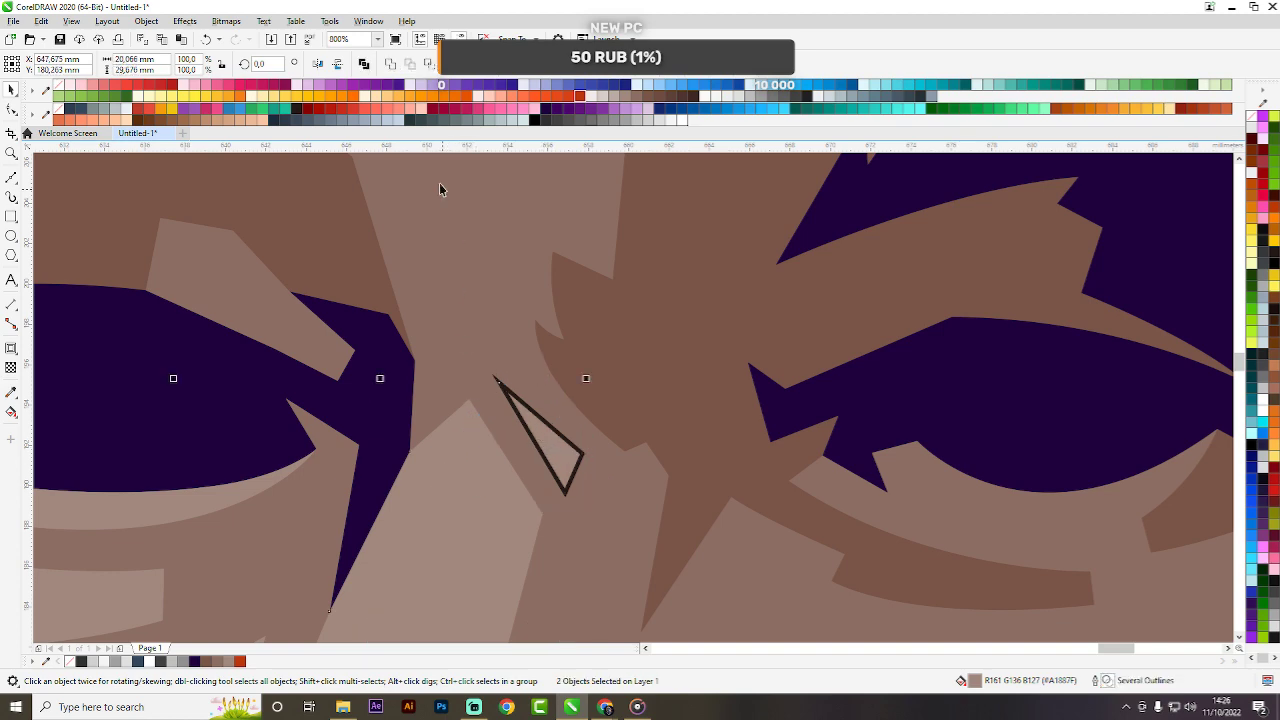
{"action": "left_click", "coordinate": [390, 64]}
{"action": "scroll", "coordinate": [627, 323], "scroll_direction": "down", "scroll_amount": 3}
{"action": "scroll", "coordinate": [579, 305], "scroll_direction": "down", "scroll_amount": 3}
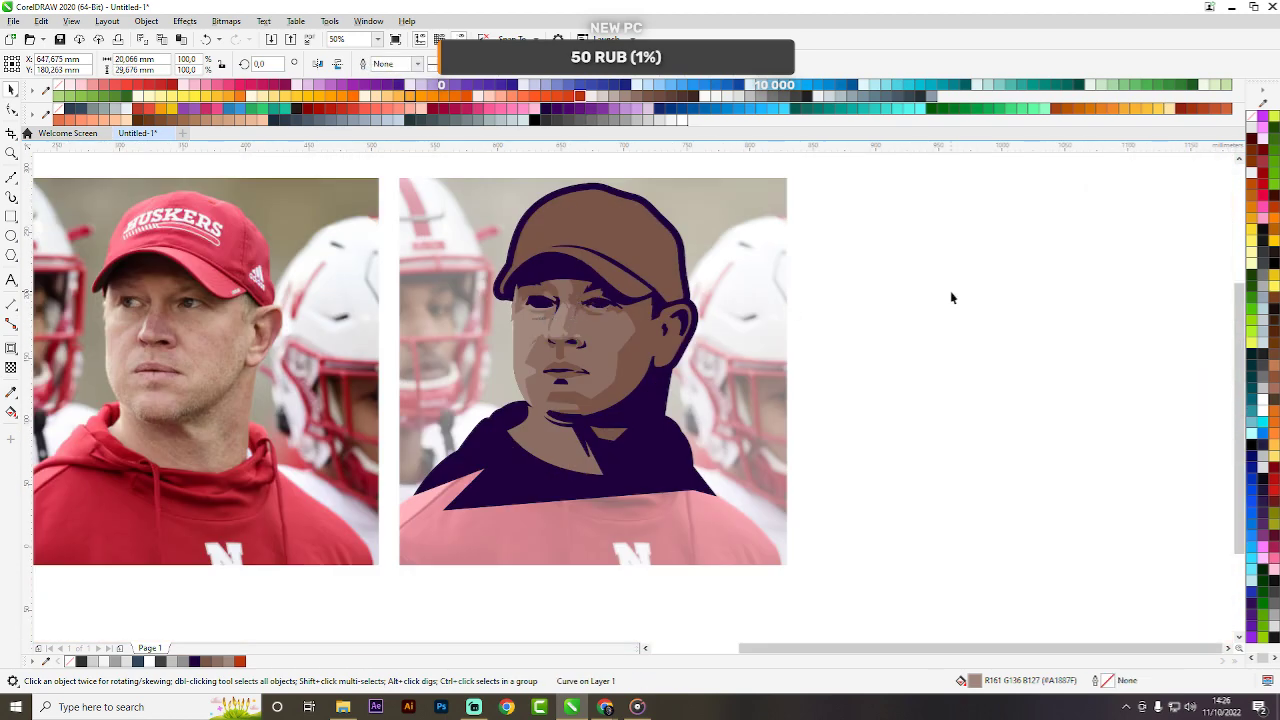
{"action": "left_click", "coordinate": [950, 291]}
Draw a narrow closed triangle reaching from under the cap brim down into the mid-brown forehead highlight.
{"action": "scroll", "coordinate": [539, 301], "scroll_direction": "up", "scroll_amount": 5}
{"action": "key", "text": "F5"}
{"action": "left_click", "coordinate": [446, 254]}
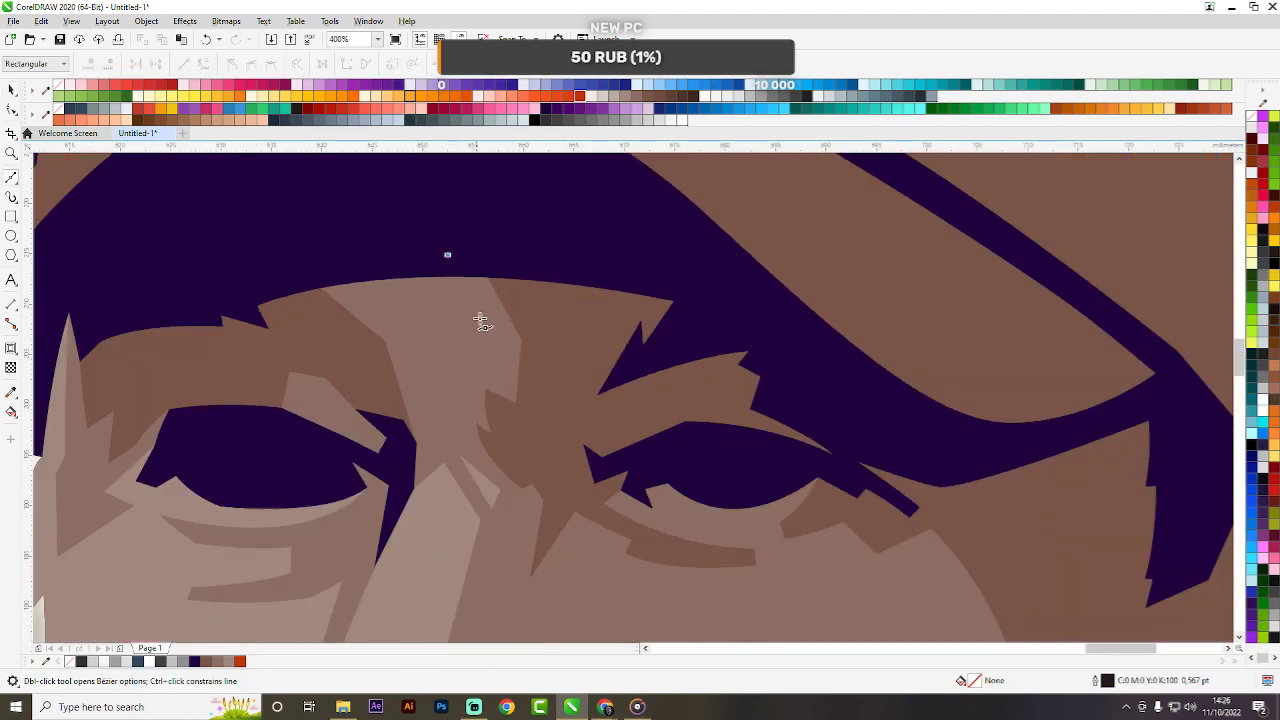
{"action": "left_click", "coordinate": [494, 360]}
{"action": "left_click", "coordinate": [382, 256]}
{"action": "left_click", "coordinate": [446, 253]}
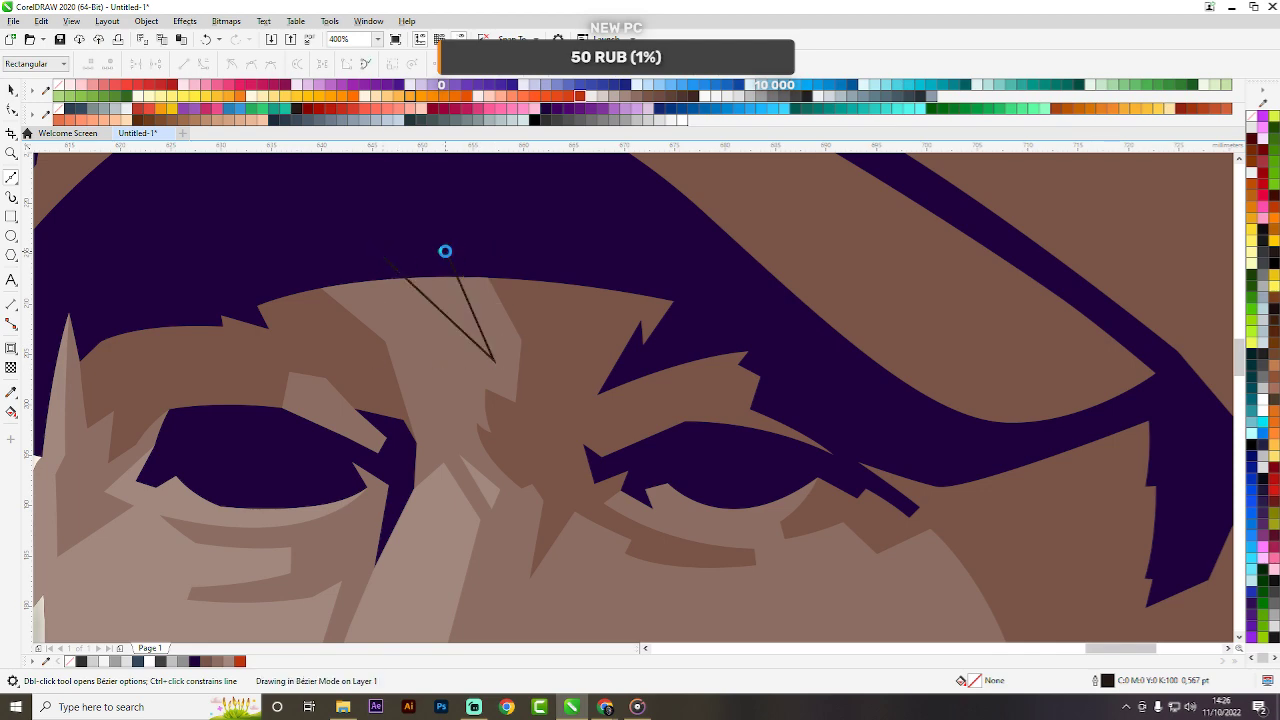
{"action": "key", "text": "space"}
Cut the triangle out of the mid-brown forehead shape, leaving a darker wedge, and deselect the result.
{"action": "left_click", "coordinate": [497, 323], "text": "shift"}
{"action": "left_click", "coordinate": [481, 66]}
{"action": "scroll", "coordinate": [572, 208], "scroll_direction": "down", "scroll_amount": 2}
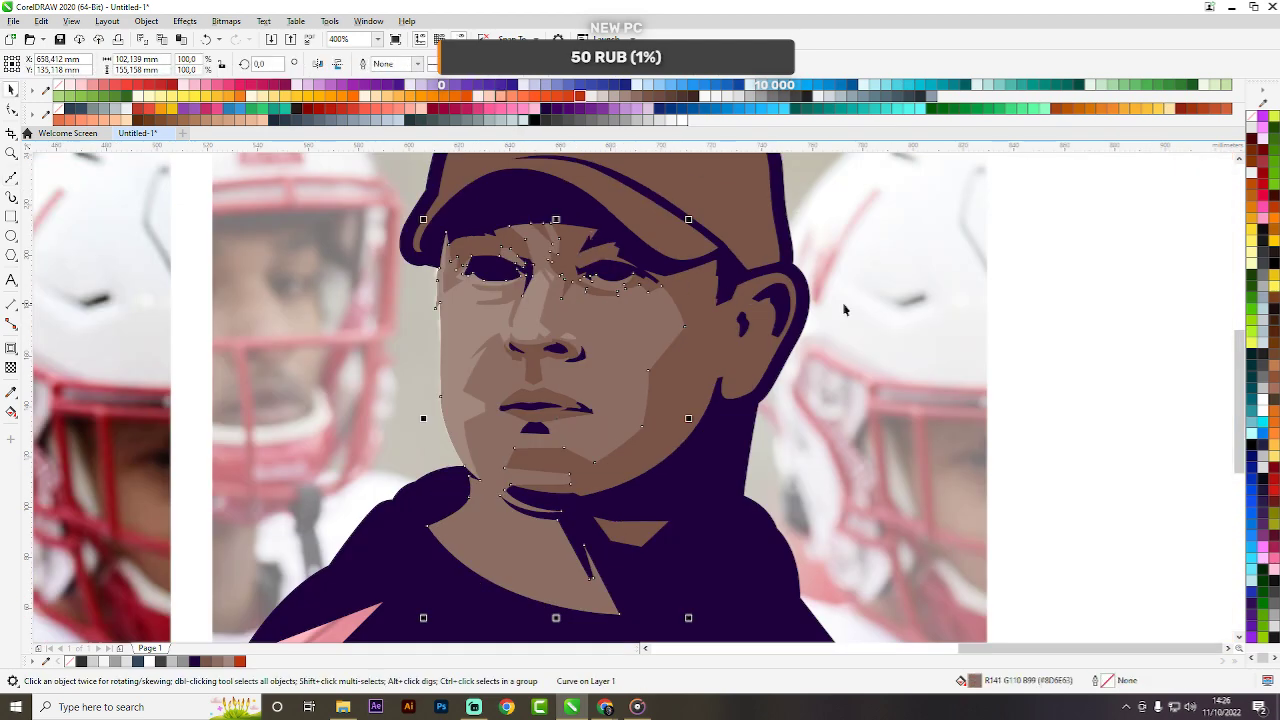
{"action": "left_click", "coordinate": [843, 306]}
{"action": "scroll", "coordinate": [708, 292], "scroll_direction": "down", "scroll_amount": 2}
{"action": "scroll", "coordinate": [691, 279], "scroll_direction": "up", "scroll_amount": 1}
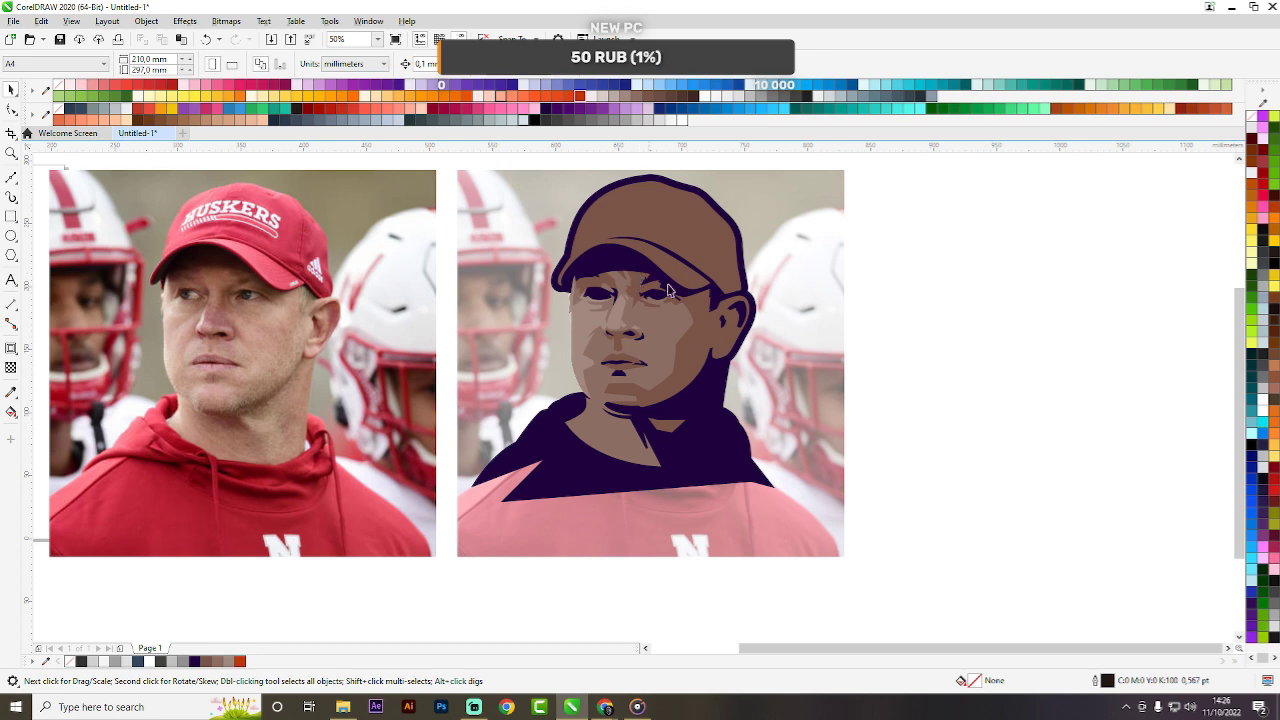
Draw a closed triangle rising from the upper edge of the left-hand eye into the dark brown eyelid area.
{"action": "scroll", "coordinate": [588, 283], "scroll_direction": "up", "scroll_amount": 8}
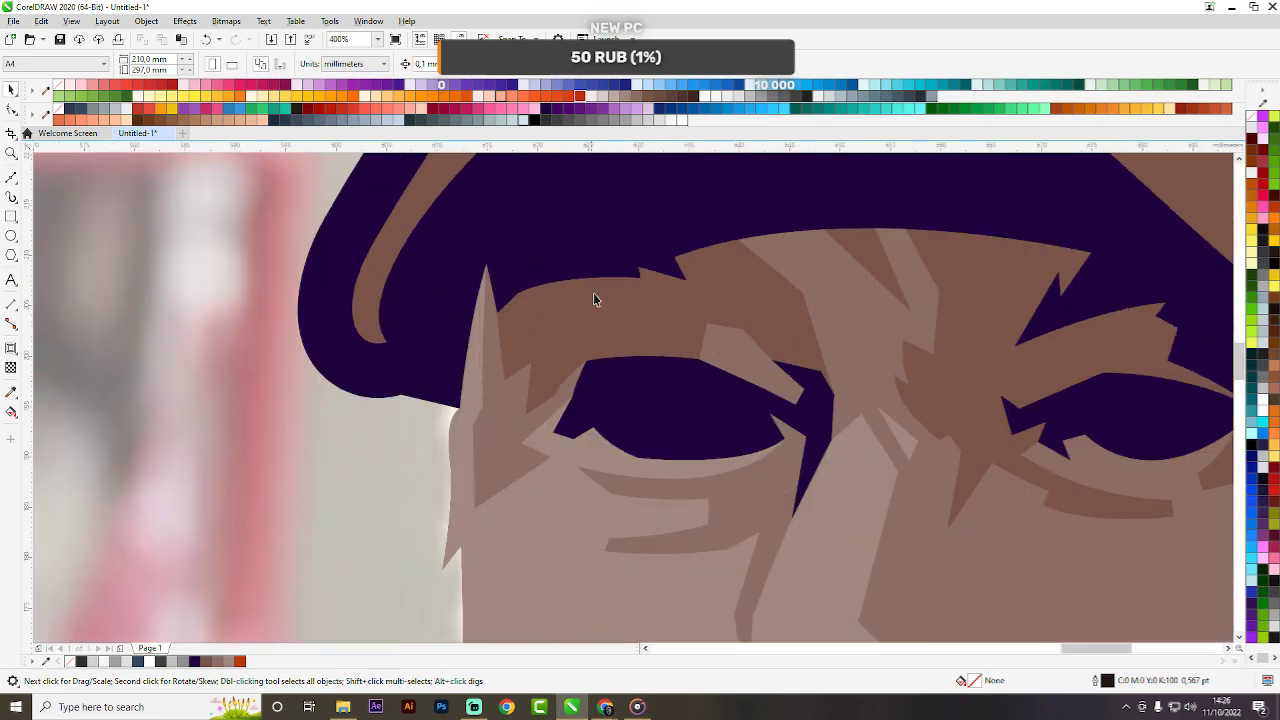
{"action": "key", "text": "space"}
{"action": "left_click", "coordinate": [695, 407]}
{"action": "left_click", "coordinate": [734, 299]}
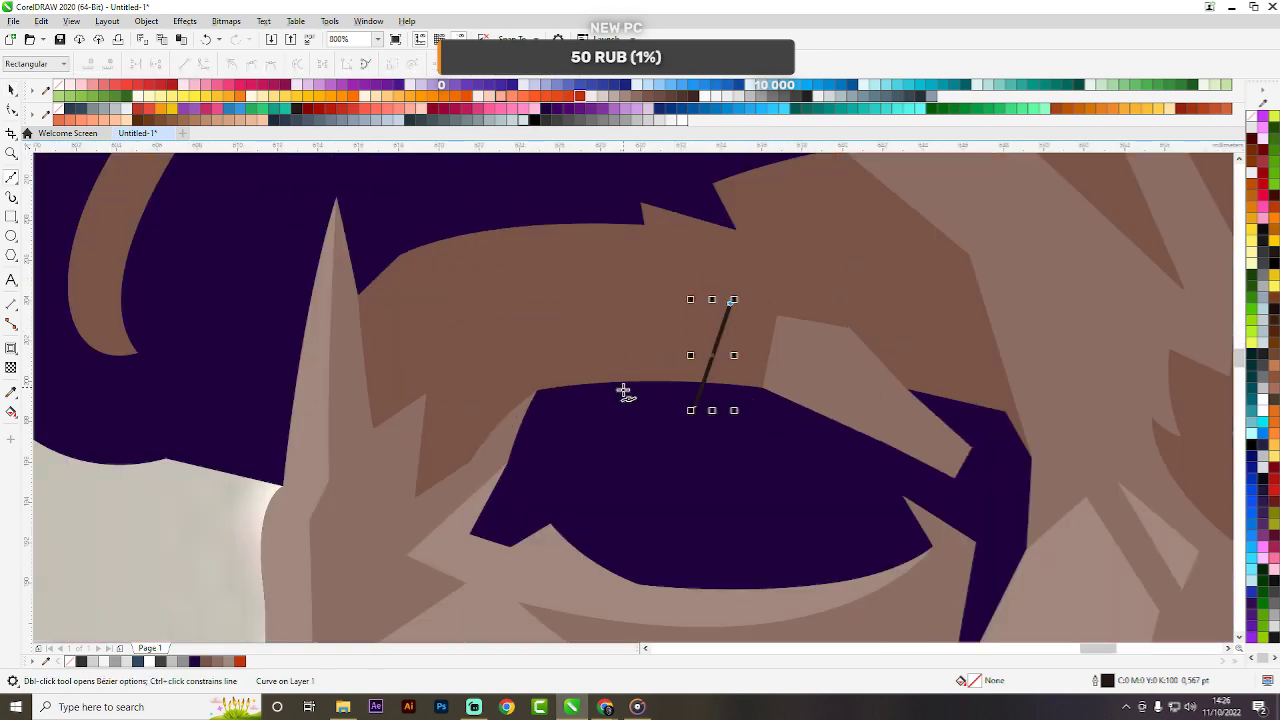
{"action": "left_click", "coordinate": [620, 406]}
{"action": "left_click", "coordinate": [695, 407]}
{"action": "key", "text": "space"}
Weld the triangle's overlap with the dark brown face to the mid-brown face shape, and delete the leftover triangle.
{"action": "left_click", "coordinate": [589, 242], "text": "shift"}
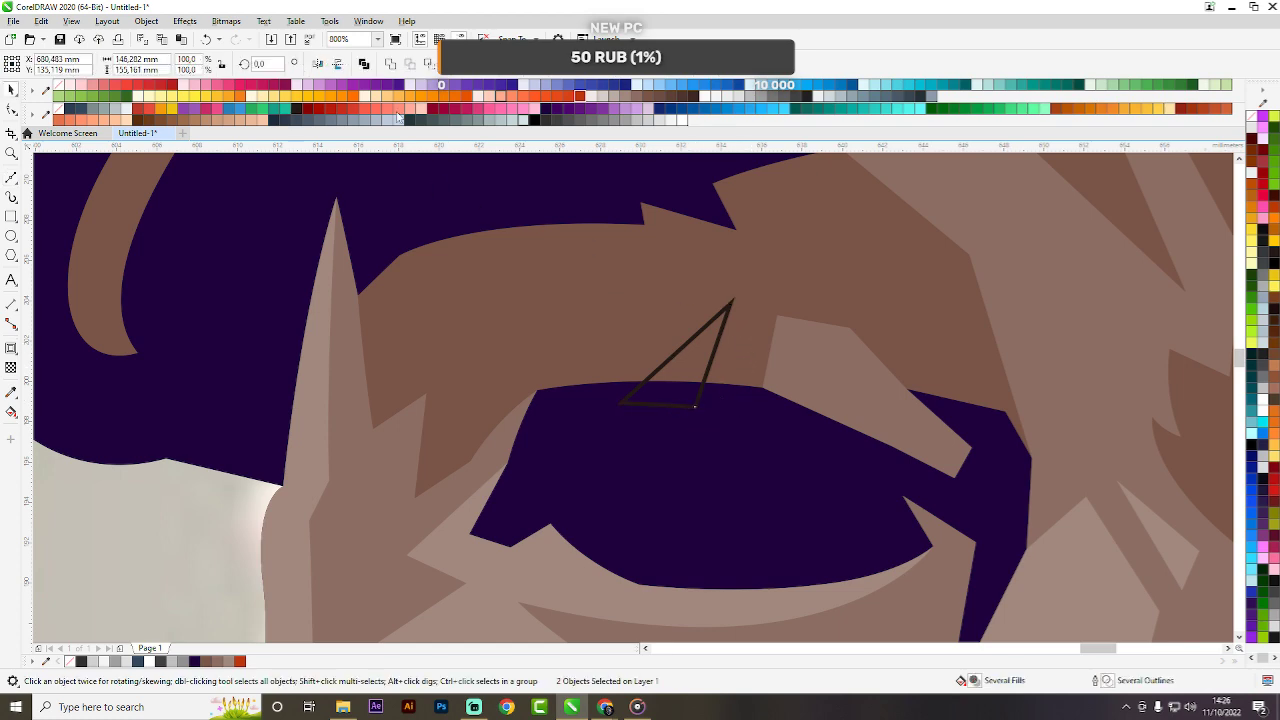
{"action": "left_click", "coordinate": [429, 64]}
{"action": "left_click", "coordinate": [797, 338], "text": "shift"}
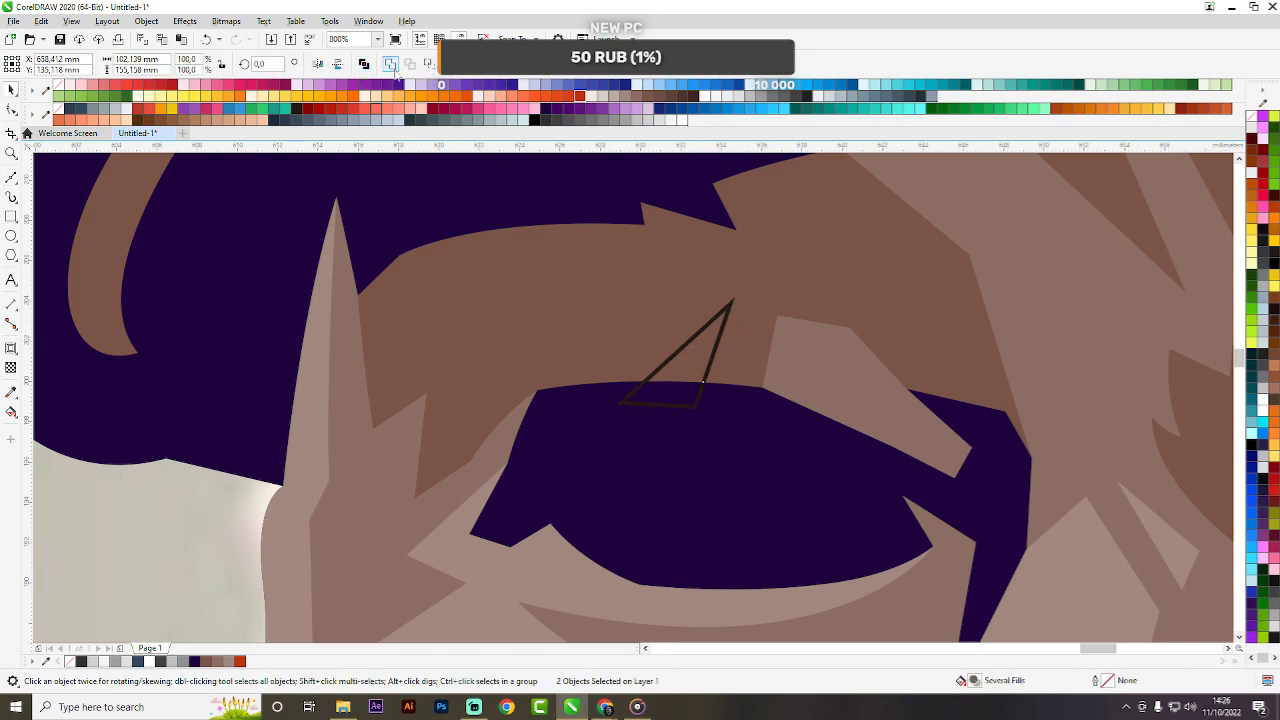
{"action": "left_click", "coordinate": [392, 65]}
{"action": "left_click", "coordinate": [648, 376]}
{"action": "key", "text": "Delete"}
{"action": "scroll", "coordinate": [586, 323], "scroll_direction": "down", "scroll_amount": 4}
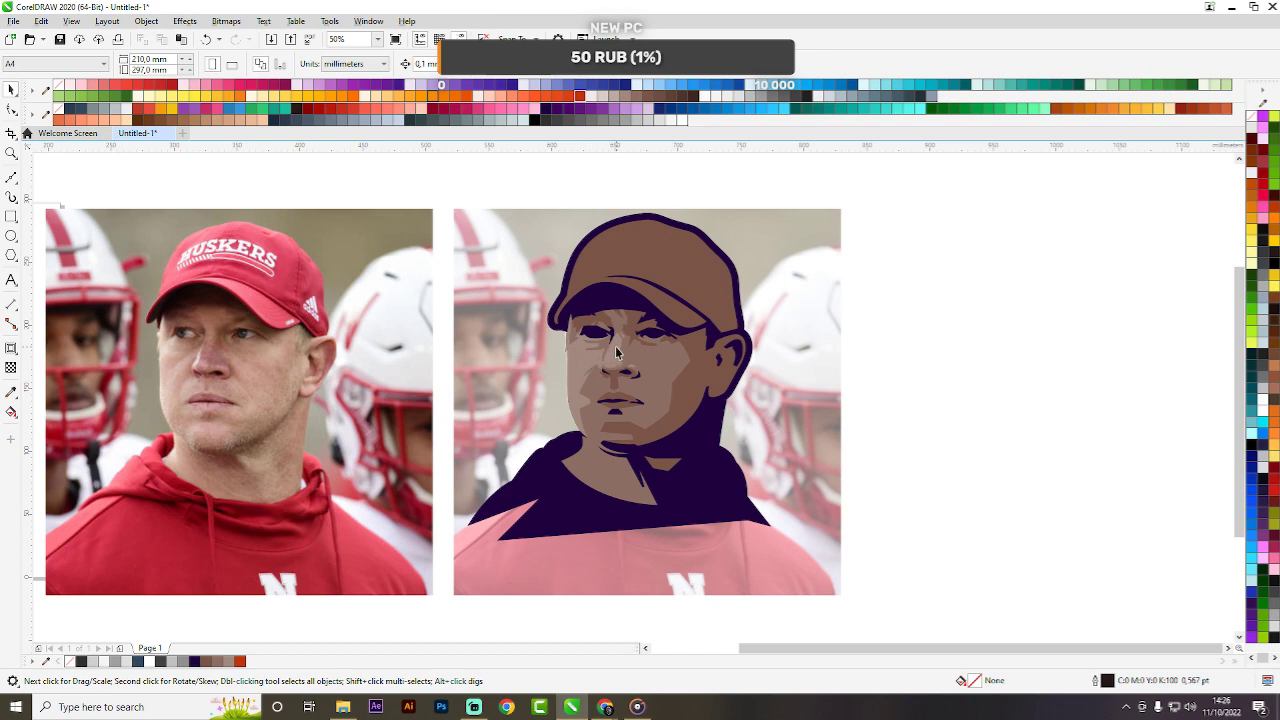
Trace the inner edge of a new nose highlight from the left-hand eye's inner corner down the nose towards the nostril.
{"action": "scroll", "coordinate": [616, 350], "scroll_direction": "up", "scroll_amount": 5}
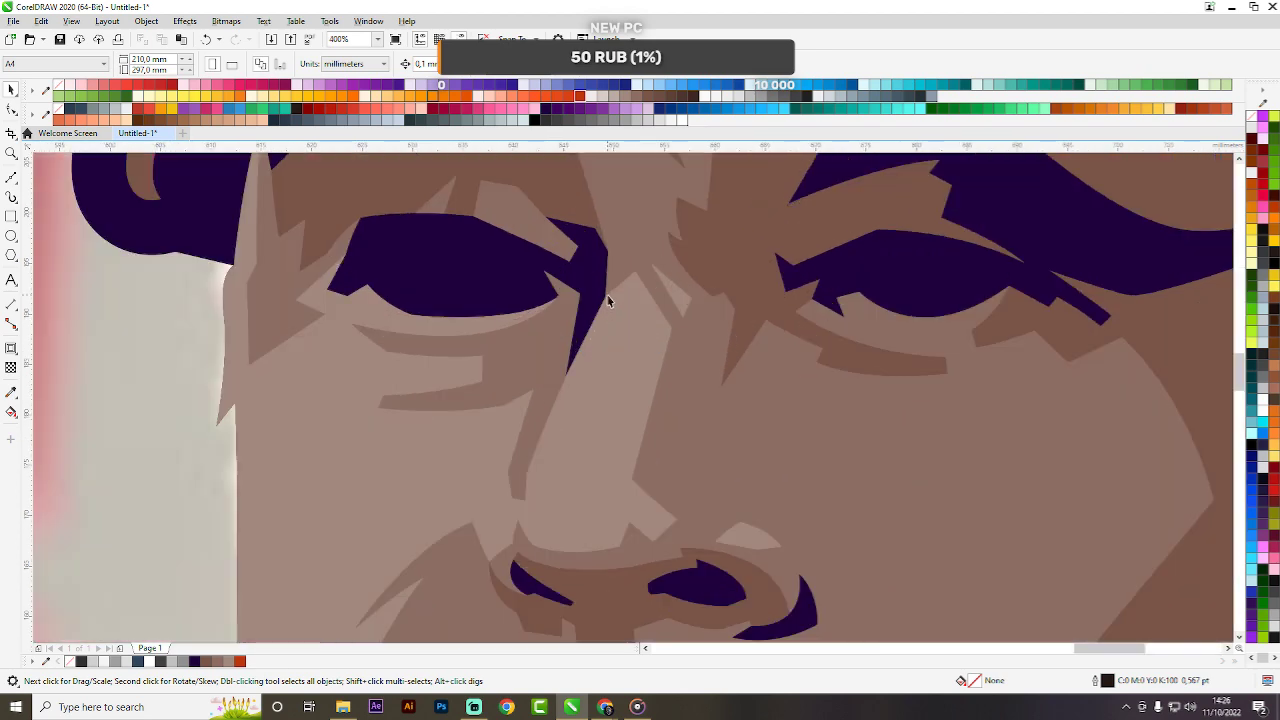
{"action": "key", "text": "F5"}
{"action": "left_click", "coordinate": [605, 297]}
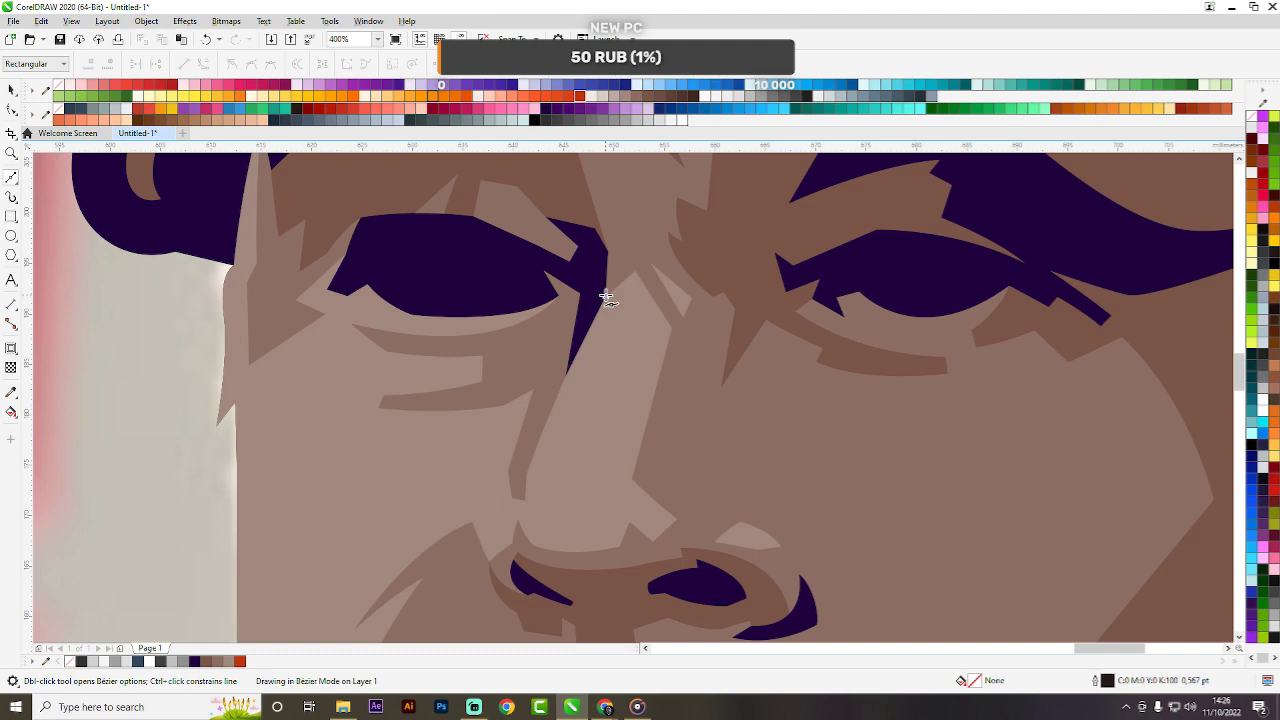
{"action": "left_click", "coordinate": [551, 460]}
{"action": "scroll", "coordinate": [712, 402], "scroll_direction": "down", "scroll_amount": 3}
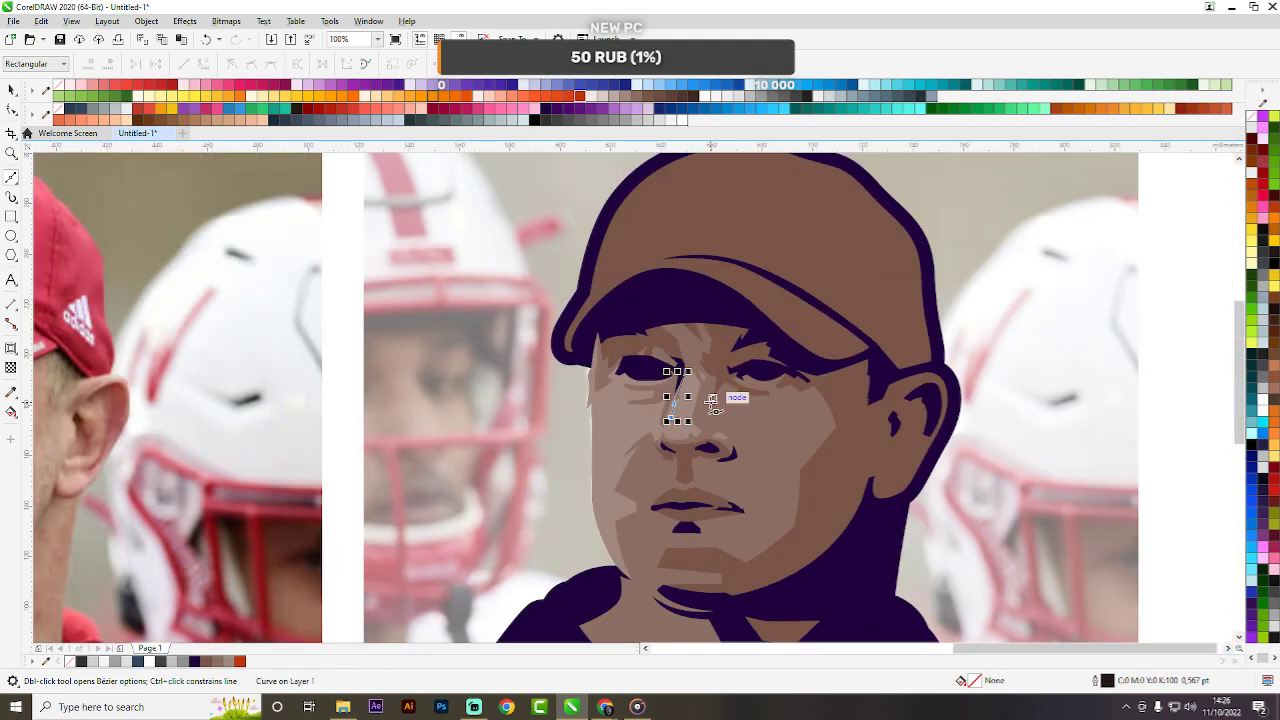
{"action": "scroll", "coordinate": [712, 402], "scroll_direction": "down", "scroll_amount": 2}
{"action": "scroll", "coordinate": [705, 410], "scroll_direction": "up", "scroll_amount": 3}
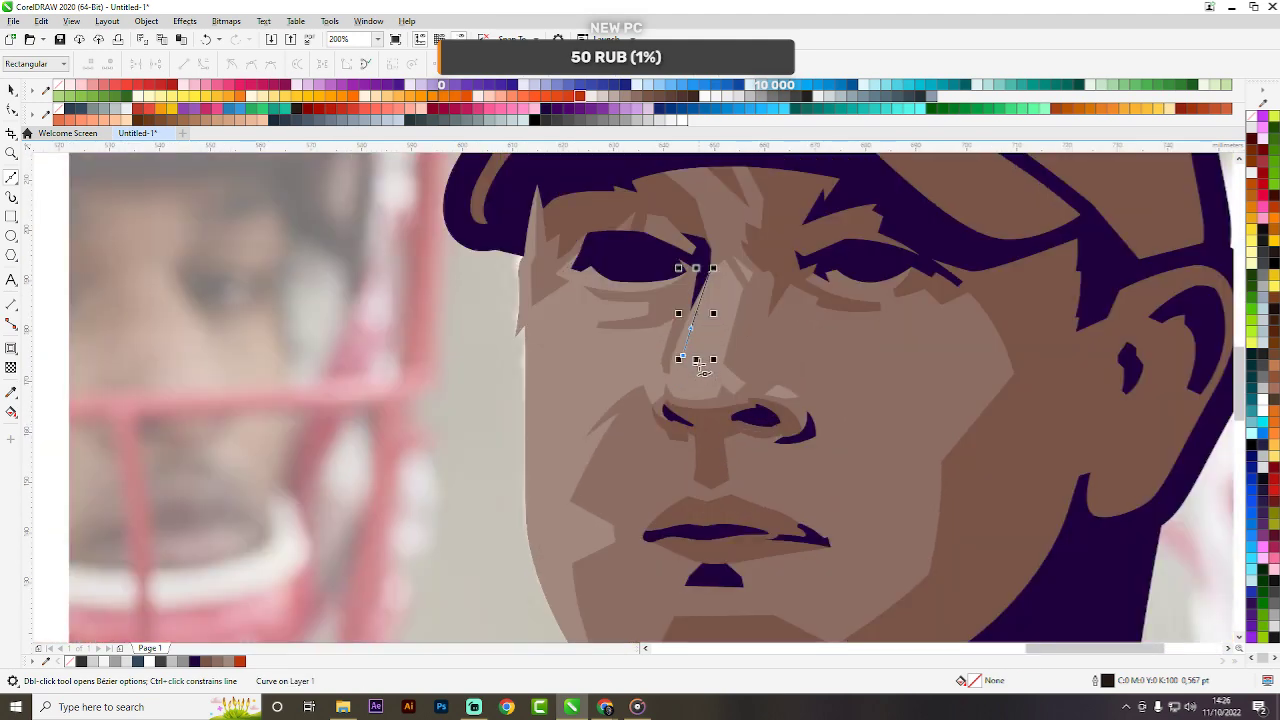
{"action": "scroll", "coordinate": [700, 367], "scroll_direction": "up", "scroll_amount": 2}
{"action": "scroll", "coordinate": [646, 390], "scroll_direction": "down", "scroll_amount": 4}
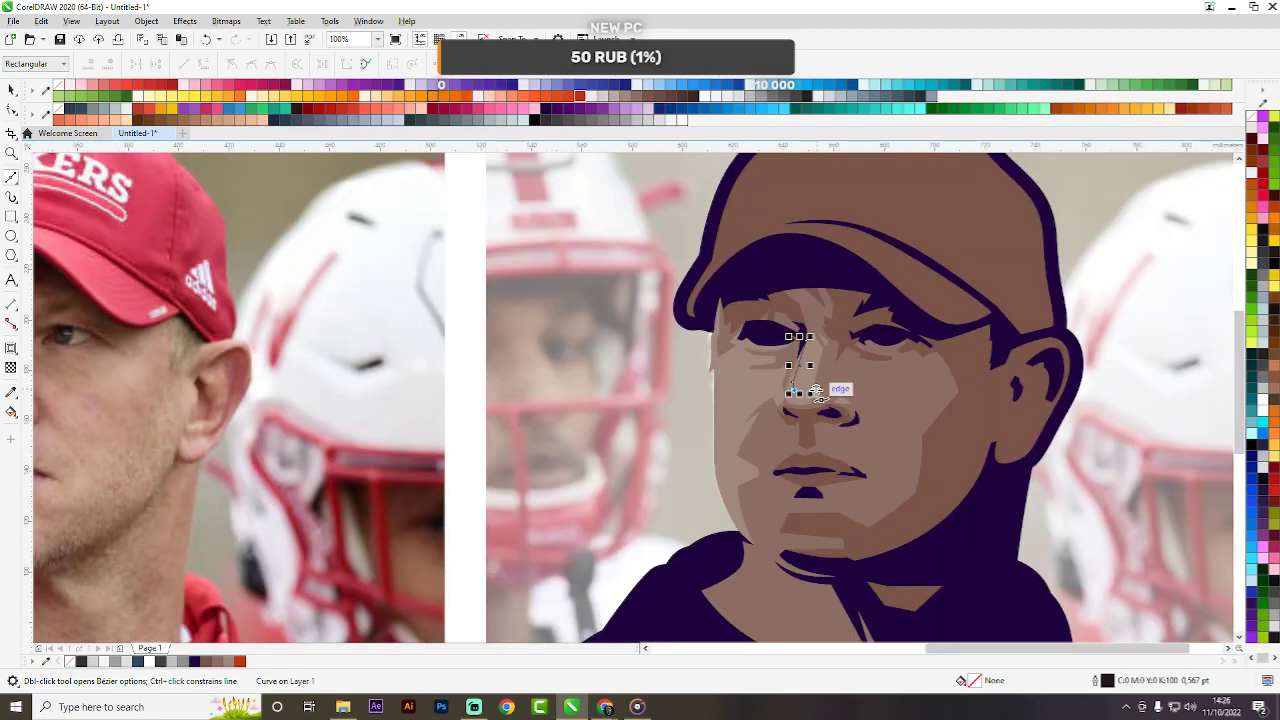
{"action": "scroll", "coordinate": [816, 396], "scroll_direction": "up", "scroll_amount": 4}
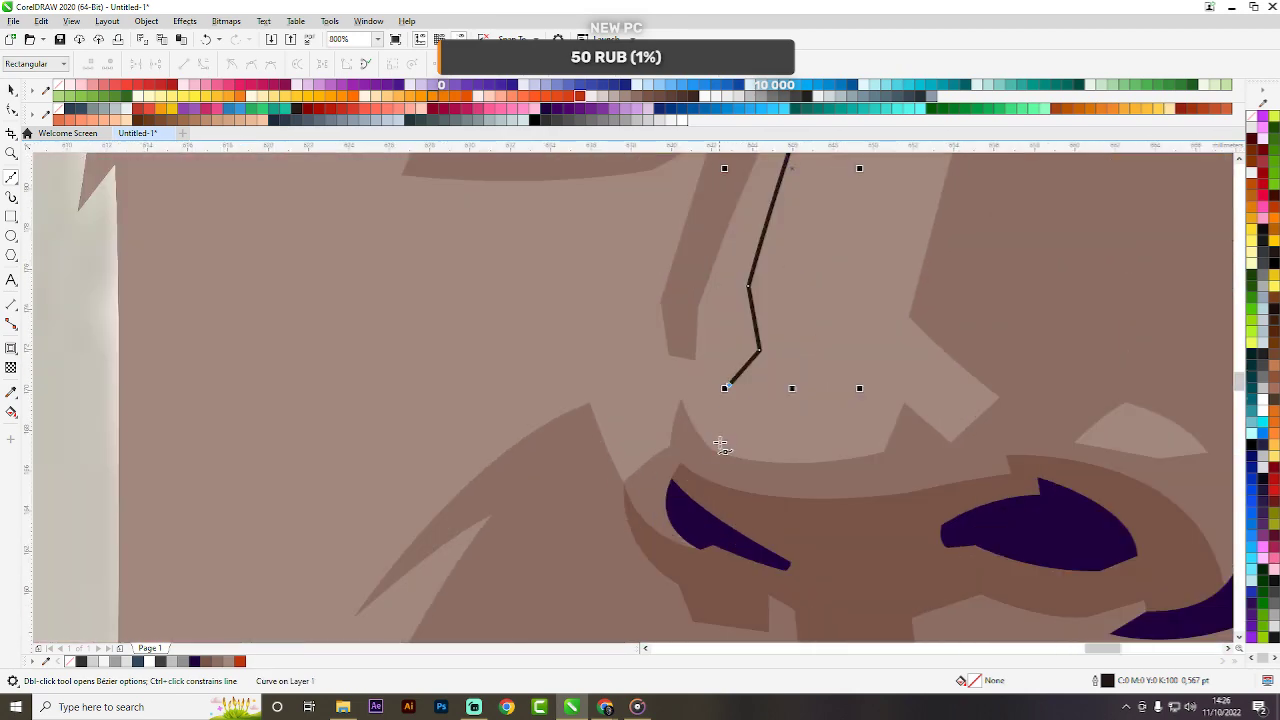
{"action": "left_click_drag", "start_coordinate": [711, 449], "coordinate": [708, 482]}
{"action": "double_click", "coordinate": [709, 484]}
Continue the highlight outline around the left-hand nostril wing and up the outer side of the nose.
{"action": "scroll", "coordinate": [715, 420], "scroll_direction": "down", "scroll_amount": 4}
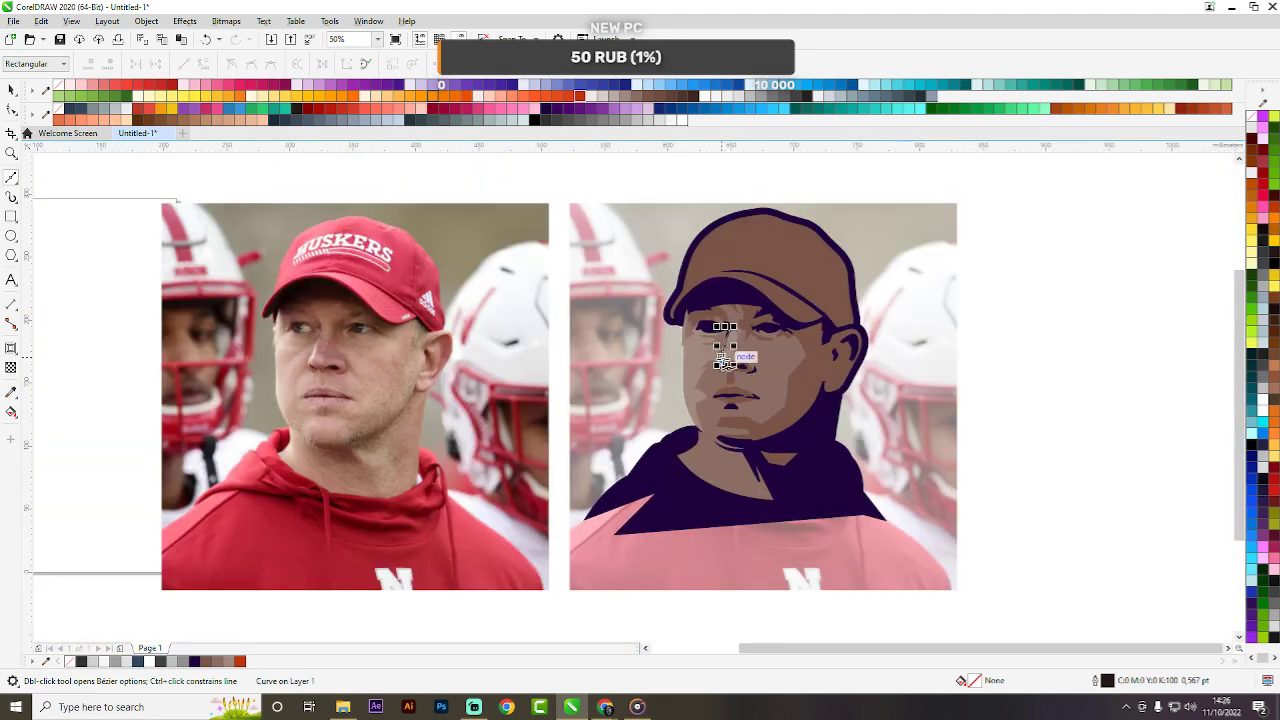
{"action": "scroll", "coordinate": [722, 362], "scroll_direction": "up", "scroll_amount": 3}
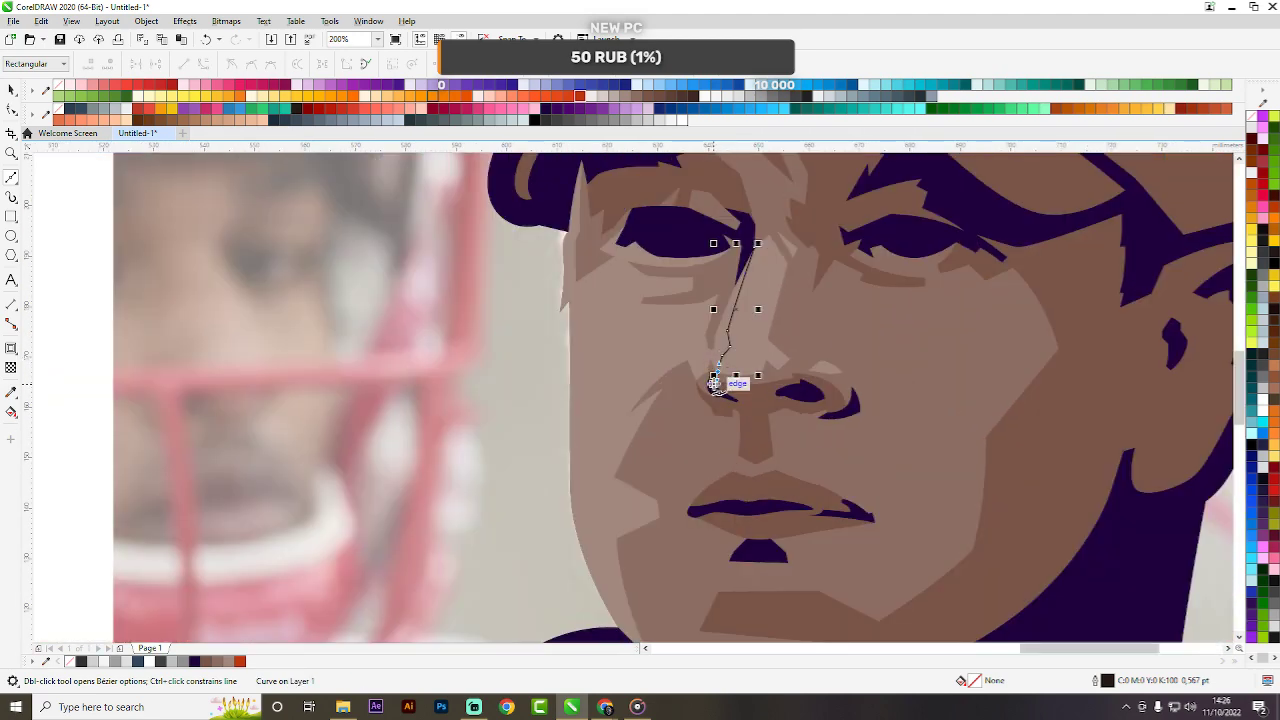
{"action": "scroll", "coordinate": [710, 365], "scroll_direction": "up", "scroll_amount": 1}
{"action": "left_click", "coordinate": [700, 355]}
{"action": "left_click", "coordinate": [699, 291]}
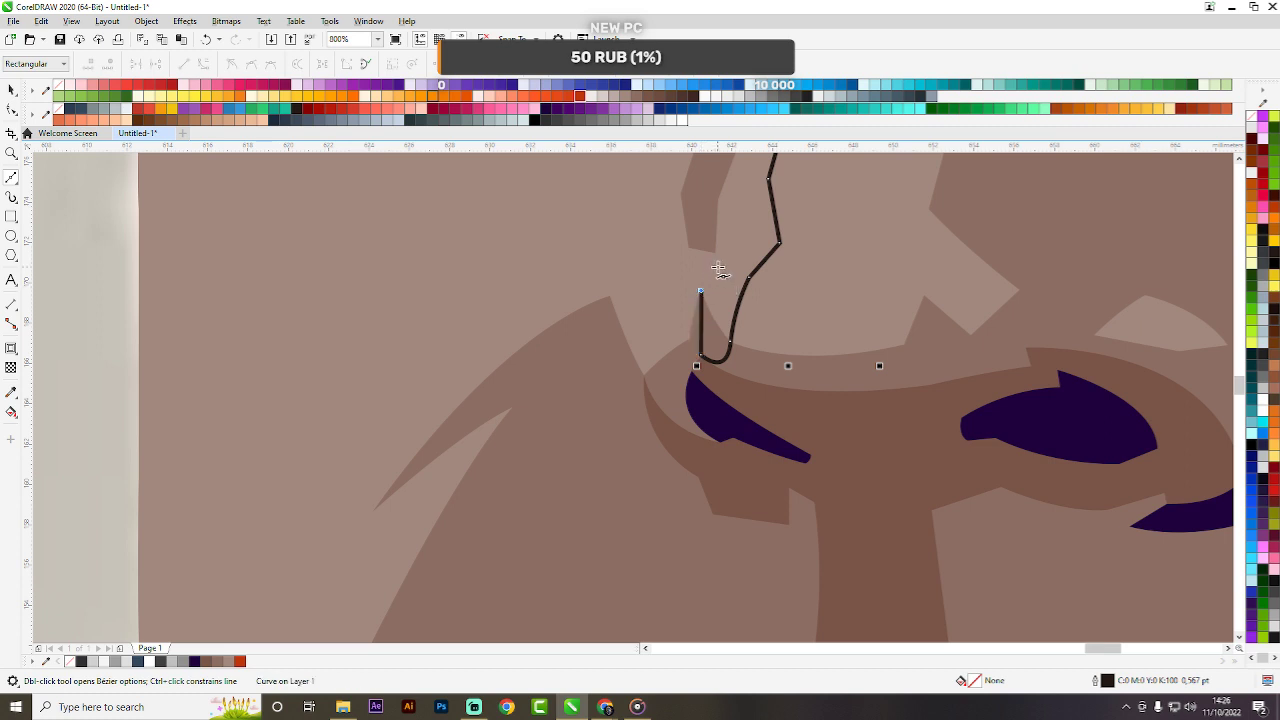
{"action": "scroll", "coordinate": [709, 290], "scroll_direction": "up", "scroll_amount": 1}
{"action": "left_click", "coordinate": [713, 316]}
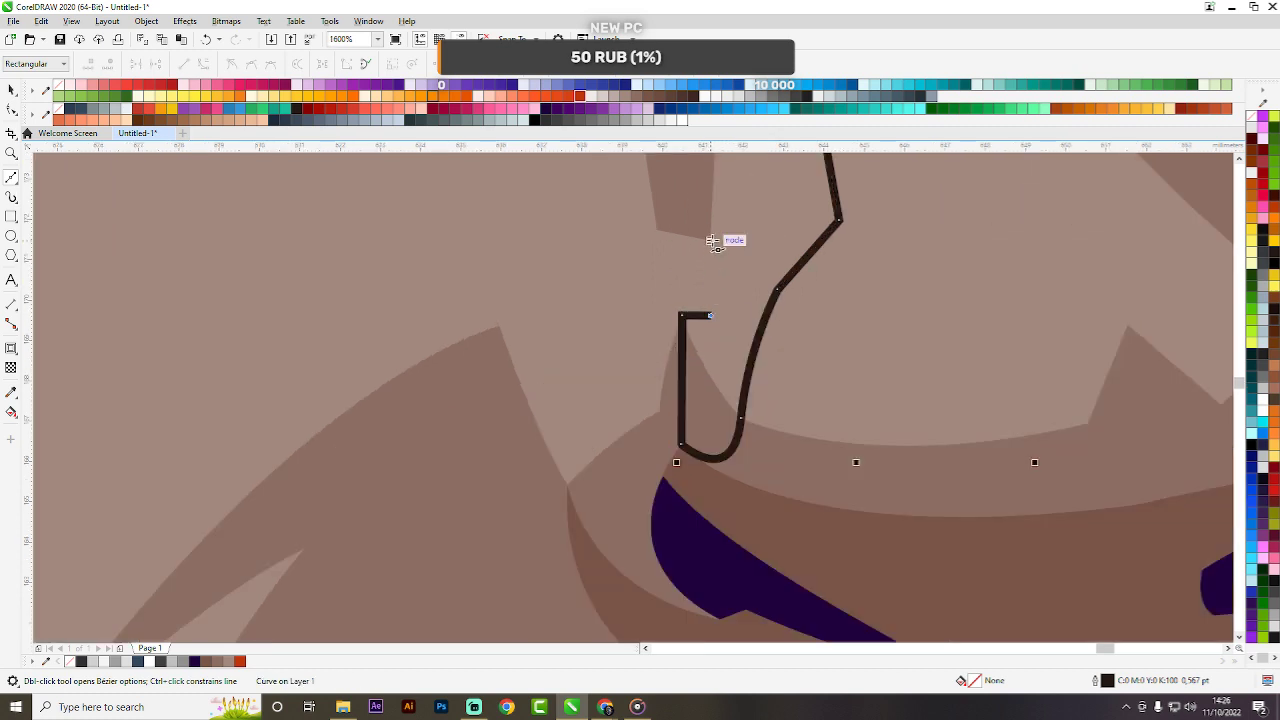
{"action": "left_click", "coordinate": [711, 240]}
{"action": "left_click", "coordinate": [677, 188]}
Close the nose highlight outline with a curved segment back to its starting point at the eye's inner corner.
{"action": "scroll", "coordinate": [694, 234], "scroll_direction": "down", "scroll_amount": 1}
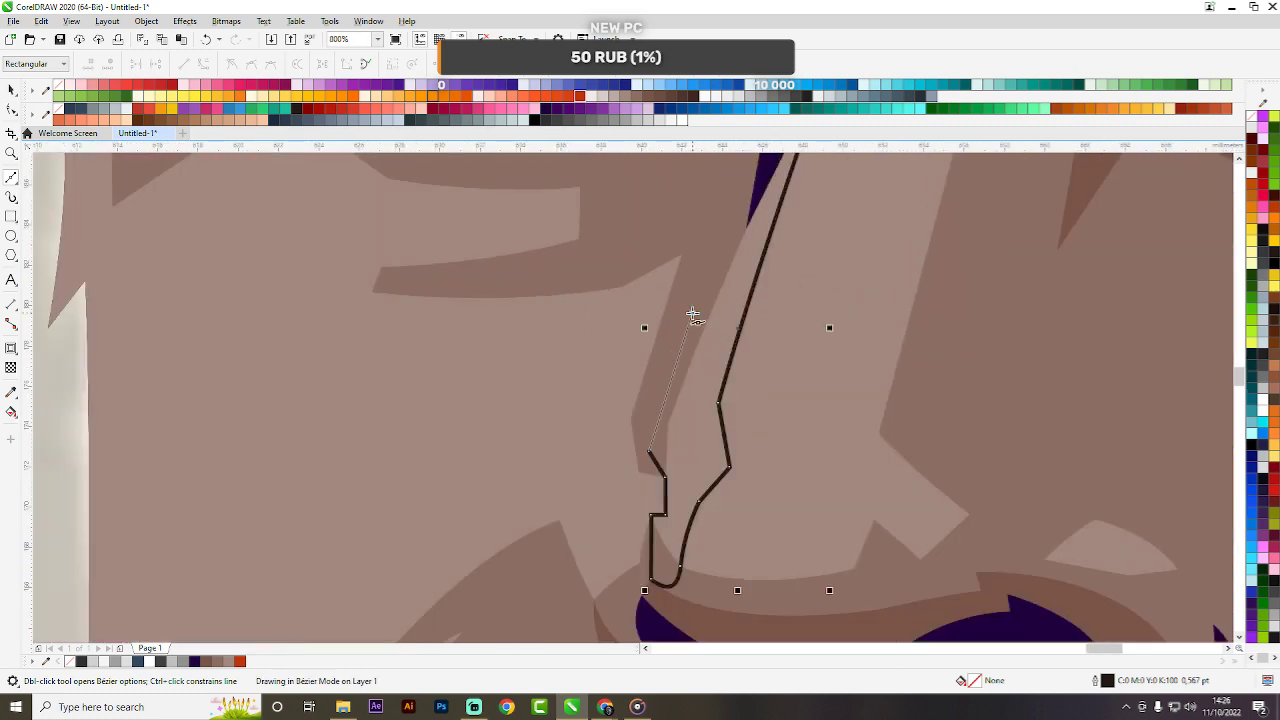
{"action": "scroll", "coordinate": [694, 309], "scroll_direction": "down", "scroll_amount": 2}
{"action": "scroll", "coordinate": [706, 340], "scroll_direction": "up", "scroll_amount": 2}
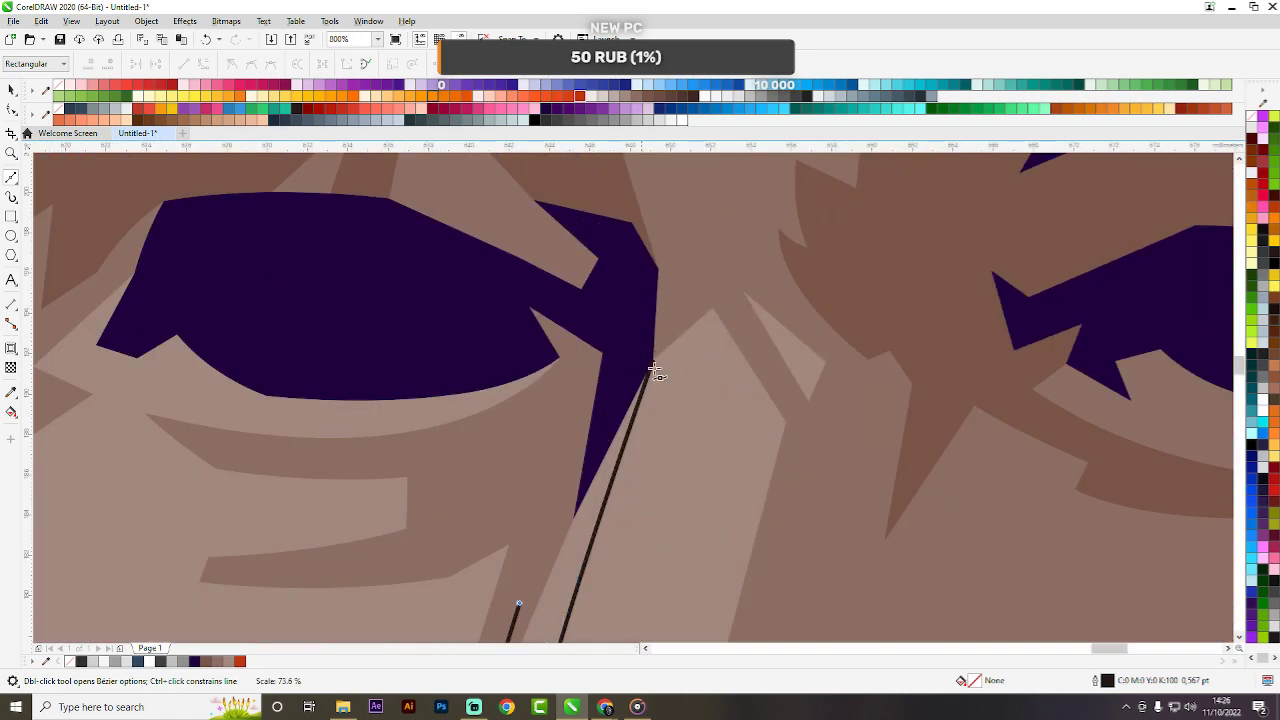
{"action": "left_click_drag", "start_coordinate": [655, 357], "coordinate": [588, 365]}
{"action": "key", "text": "space"}
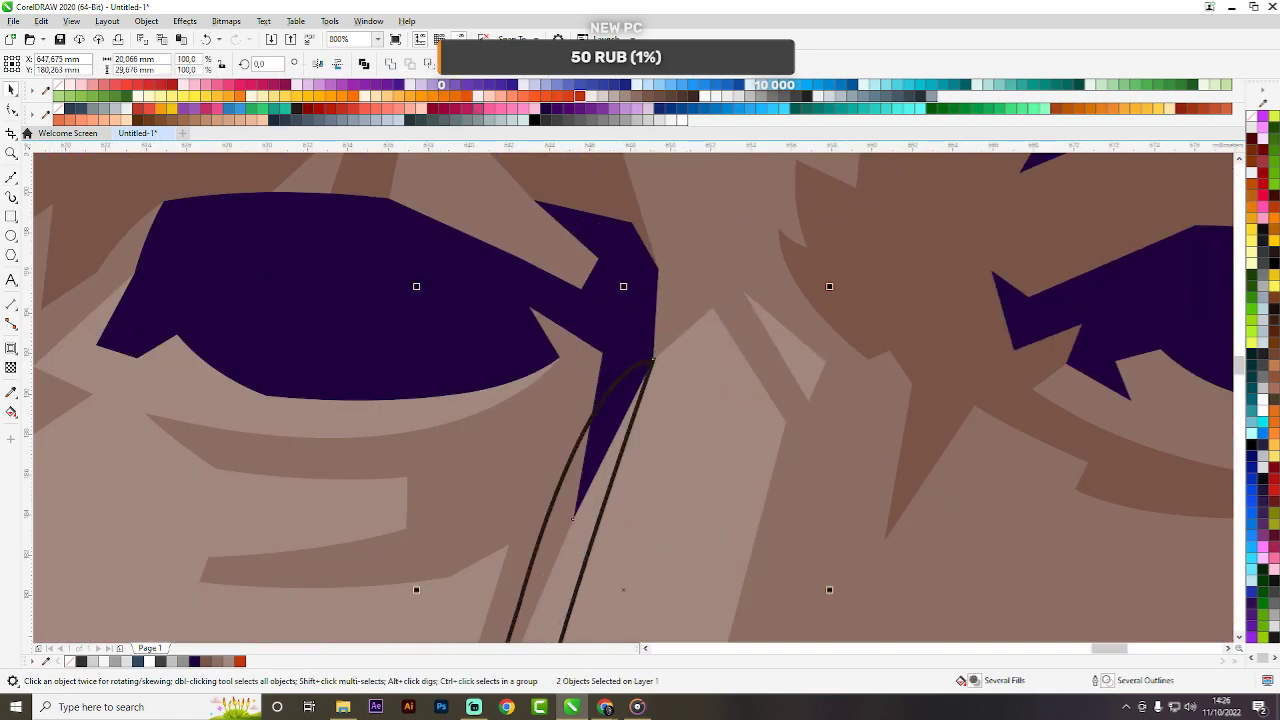
Intersect the outline with the light brown nose shape, fill the resulting strip with a paler tint, and remove the outline.
{"action": "left_click", "coordinate": [428, 65]}
{"action": "left_click", "coordinate": [612, 98]}
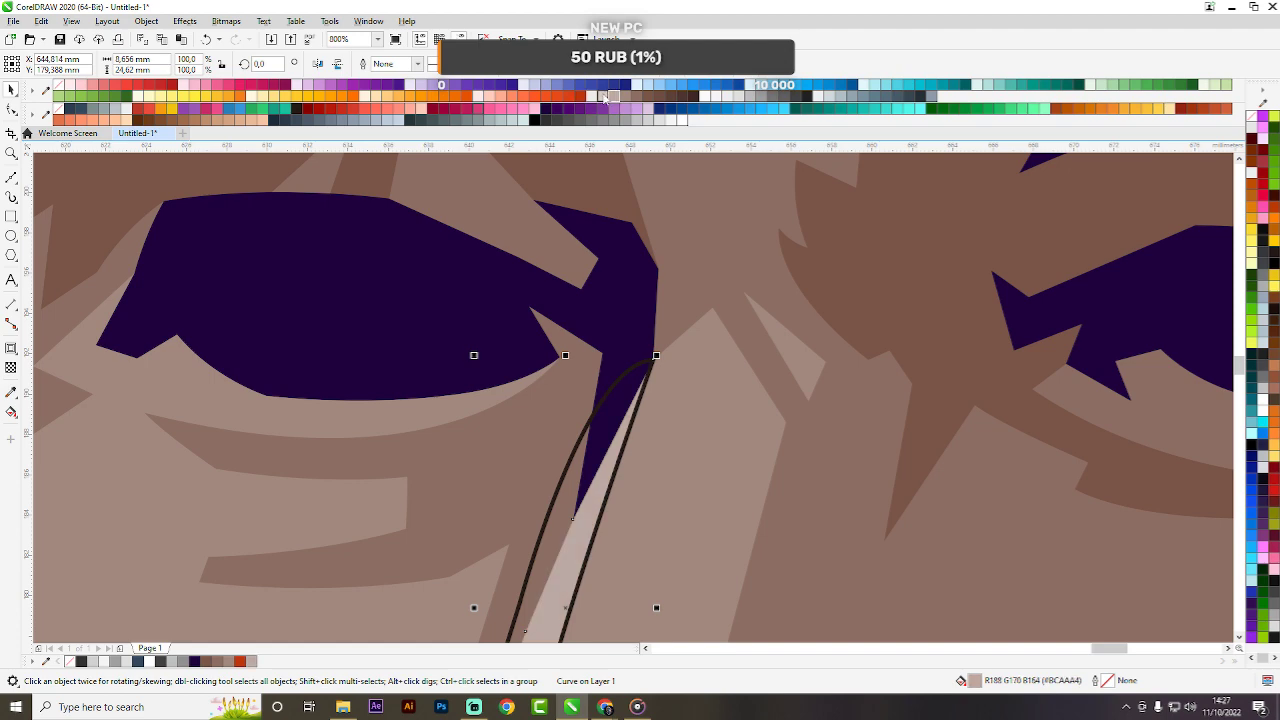
{"action": "scroll", "coordinate": [628, 360], "scroll_direction": "down", "scroll_amount": 2}
{"action": "key", "text": "Escape"}
{"action": "scroll", "coordinate": [655, 301], "scroll_direction": "down", "scroll_amount": 3}
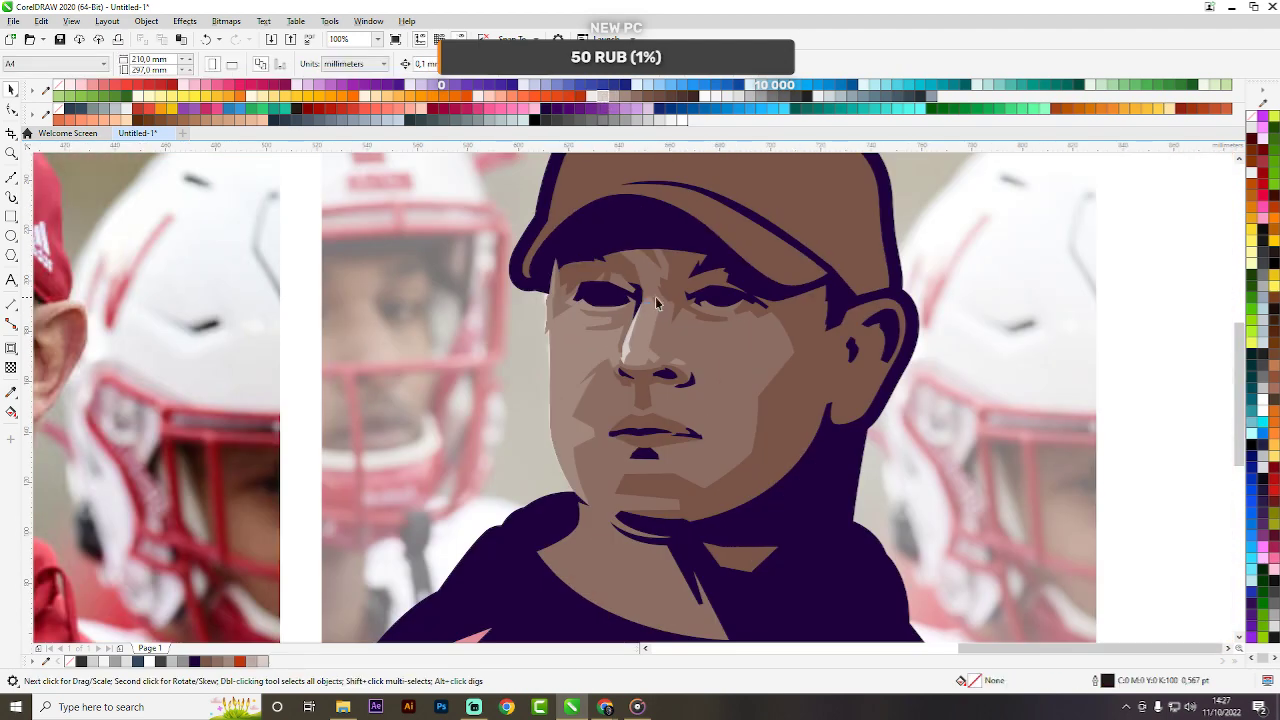
Draw a small closed triangular highlight on the tip of the nose, beside the pale nose highlight.
{"action": "scroll", "coordinate": [707, 301], "scroll_direction": "up", "scroll_amount": 2}
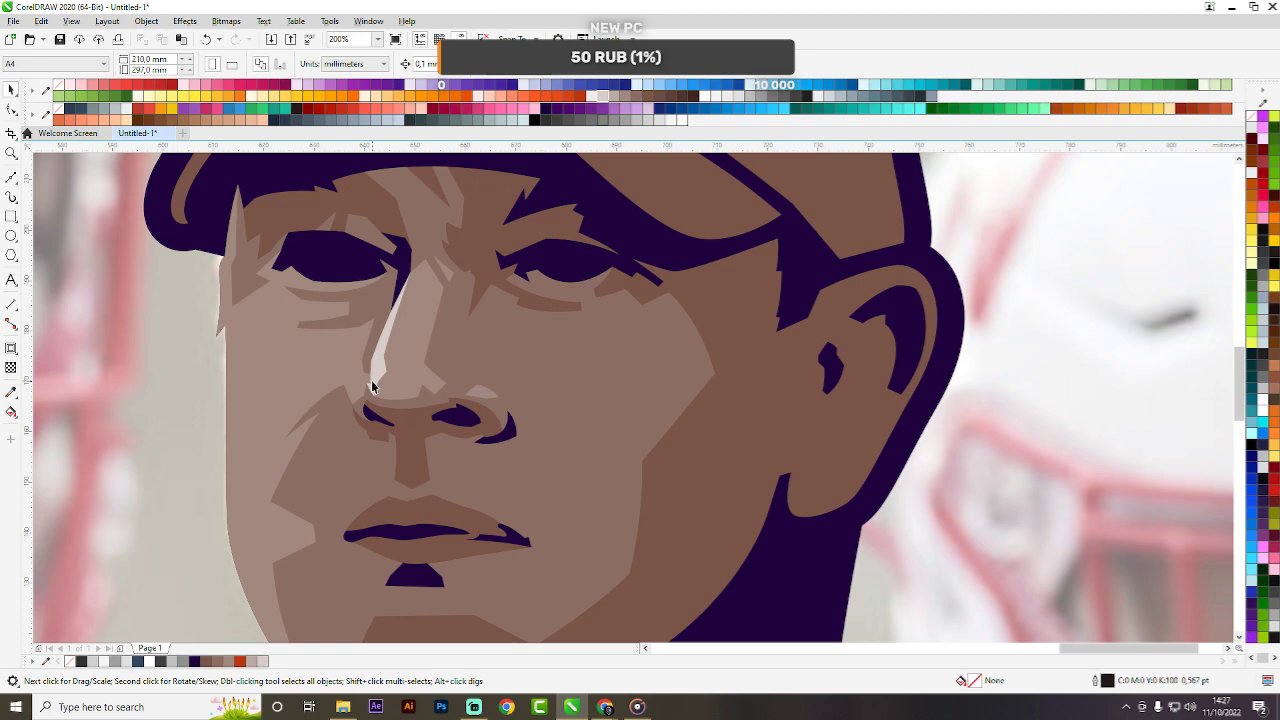
{"action": "scroll", "coordinate": [372, 384], "scroll_direction": "up", "scroll_amount": 1}
{"action": "key", "text": "F5"}
{"action": "left_click", "coordinate": [410, 401]}
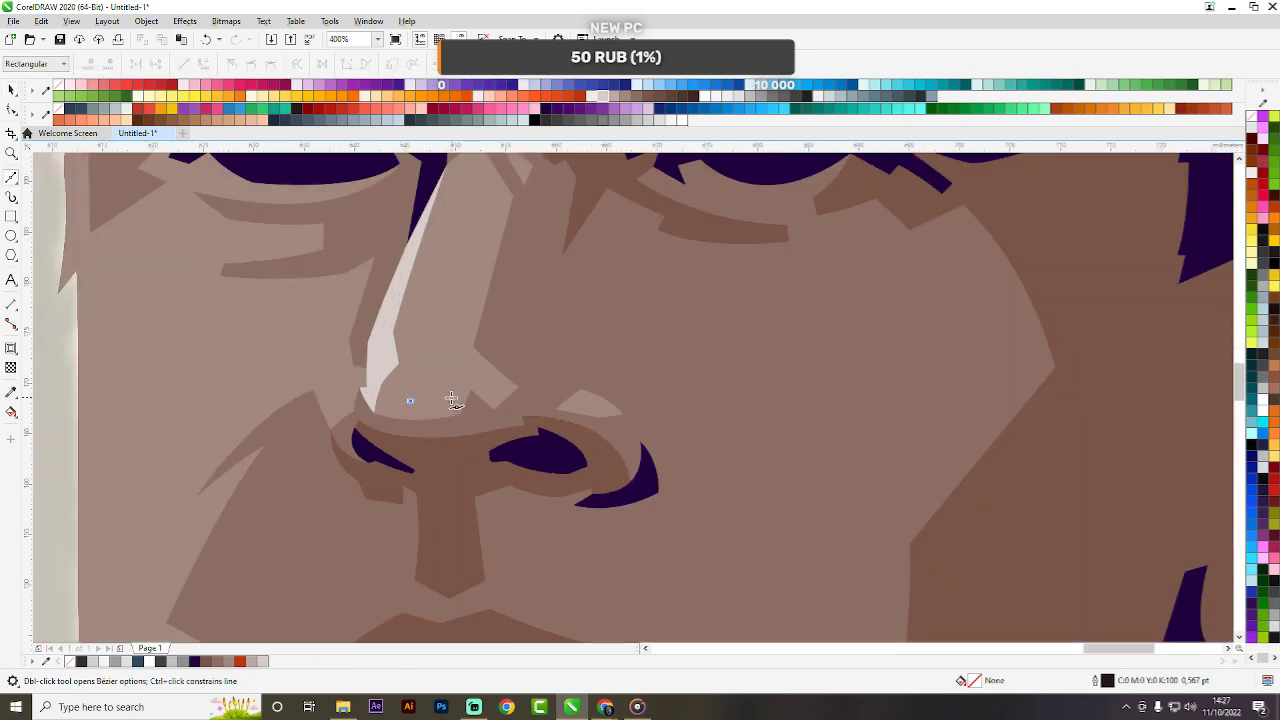
{"action": "left_click", "coordinate": [451, 397]}
{"action": "left_click", "coordinate": [459, 373]}
{"action": "left_click", "coordinate": [409, 400]}
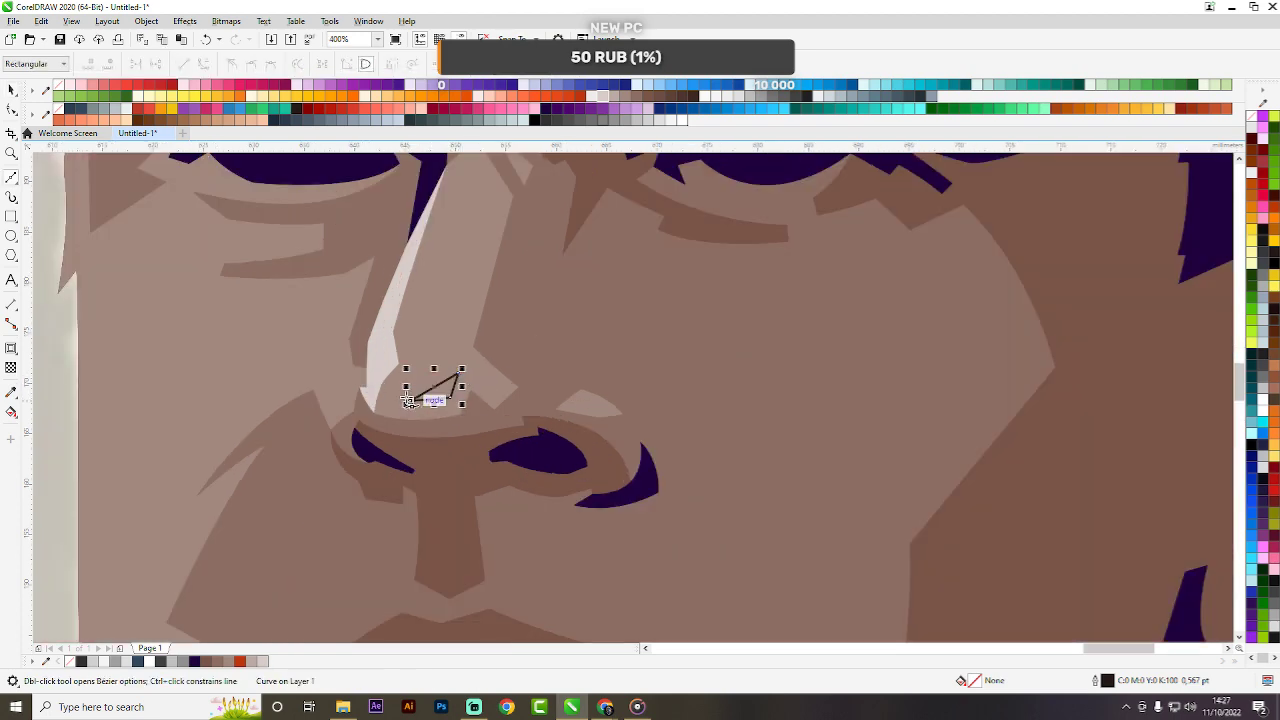
Weld the nose-tip triangle to the pale nose highlight so that it takes on the same fill.
{"action": "scroll", "coordinate": [398, 372], "scroll_direction": "up", "scroll_amount": 1}
{"action": "key", "text": "space"}
{"action": "left_click", "coordinate": [390, 64]}
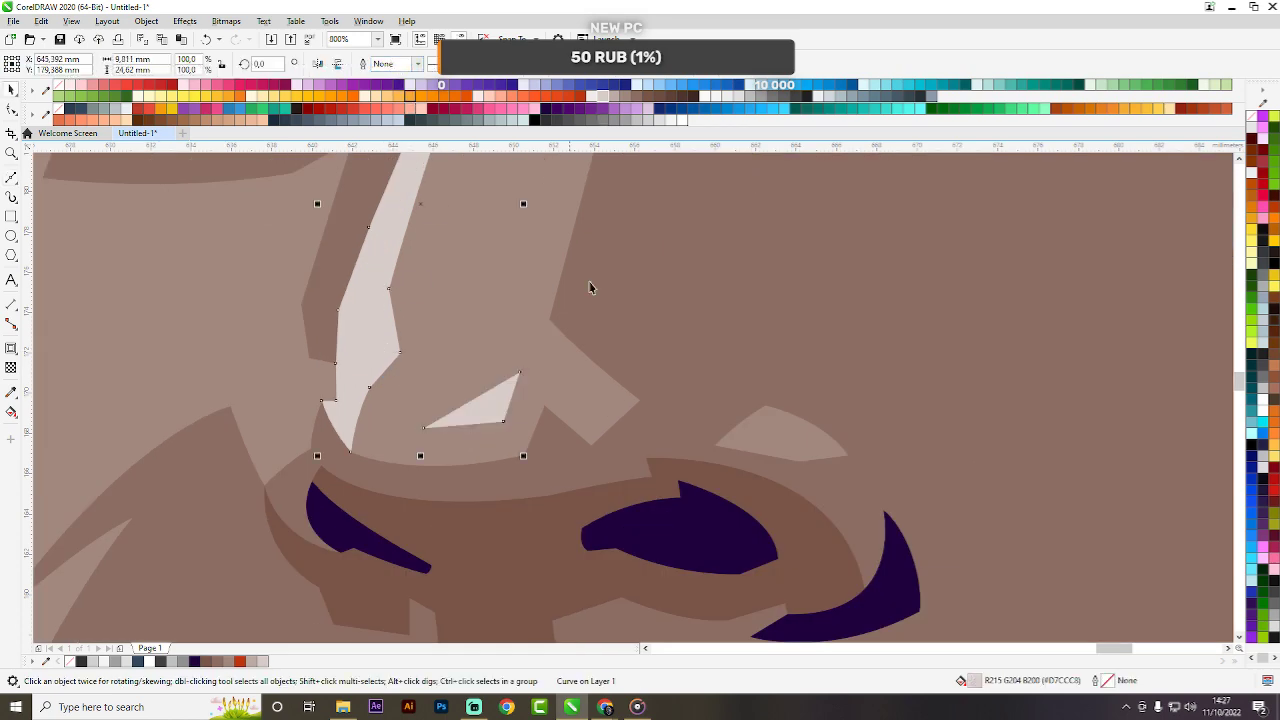
{"action": "scroll", "coordinate": [662, 333], "scroll_direction": "down", "scroll_amount": 3}
{"action": "left_click", "coordinate": [1120, 341]}
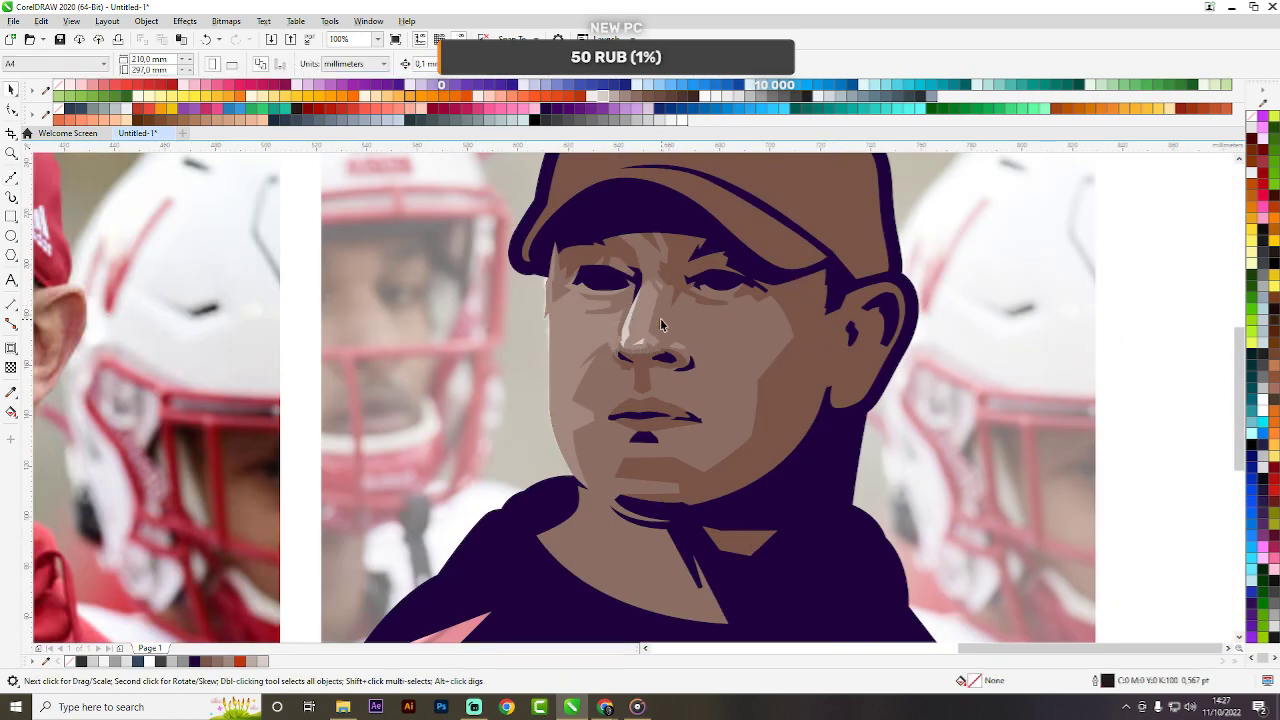
Draw a narrow closed triangular highlight down the bridge of the nose, above the nose-tip highlight.
{"action": "scroll", "coordinate": [660, 318], "scroll_direction": "up", "scroll_amount": 2}
{"action": "key", "text": "space"}
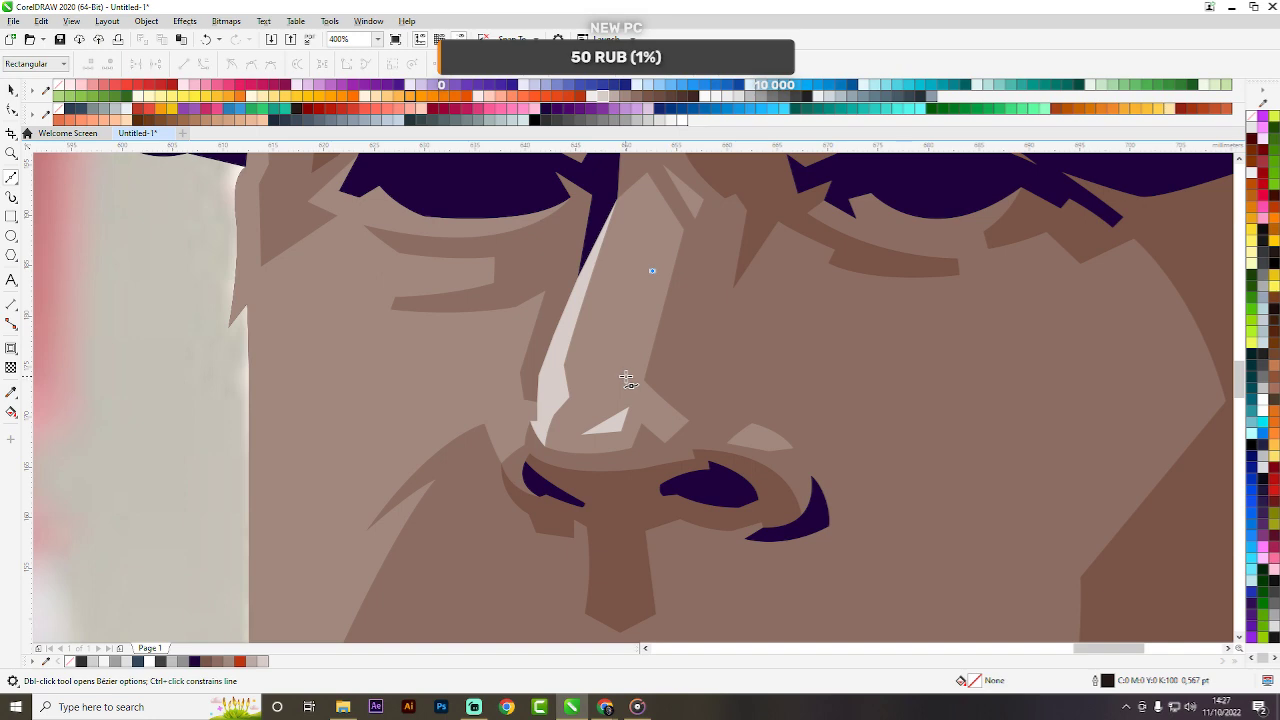
{"action": "left_click", "coordinate": [626, 378]}
{"action": "left_click", "coordinate": [600, 378]}
{"action": "left_click", "coordinate": [652, 270]}
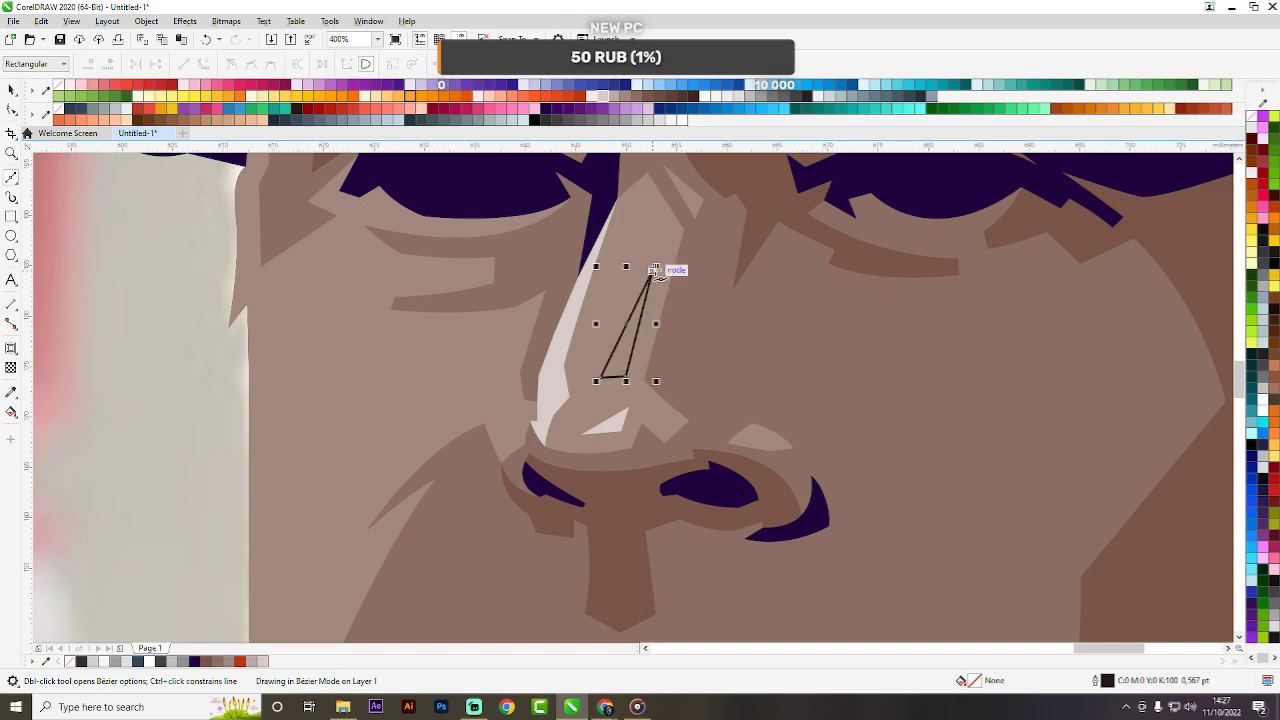
Weld the nose-bridge triangle to the pale nose highlight.
{"action": "key", "text": "space"}
{"action": "left_click", "coordinate": [557, 350], "text": "shift"}
{"action": "left_click", "coordinate": [393, 64]}
{"action": "scroll", "coordinate": [682, 332], "scroll_direction": "down", "scroll_amount": 3}
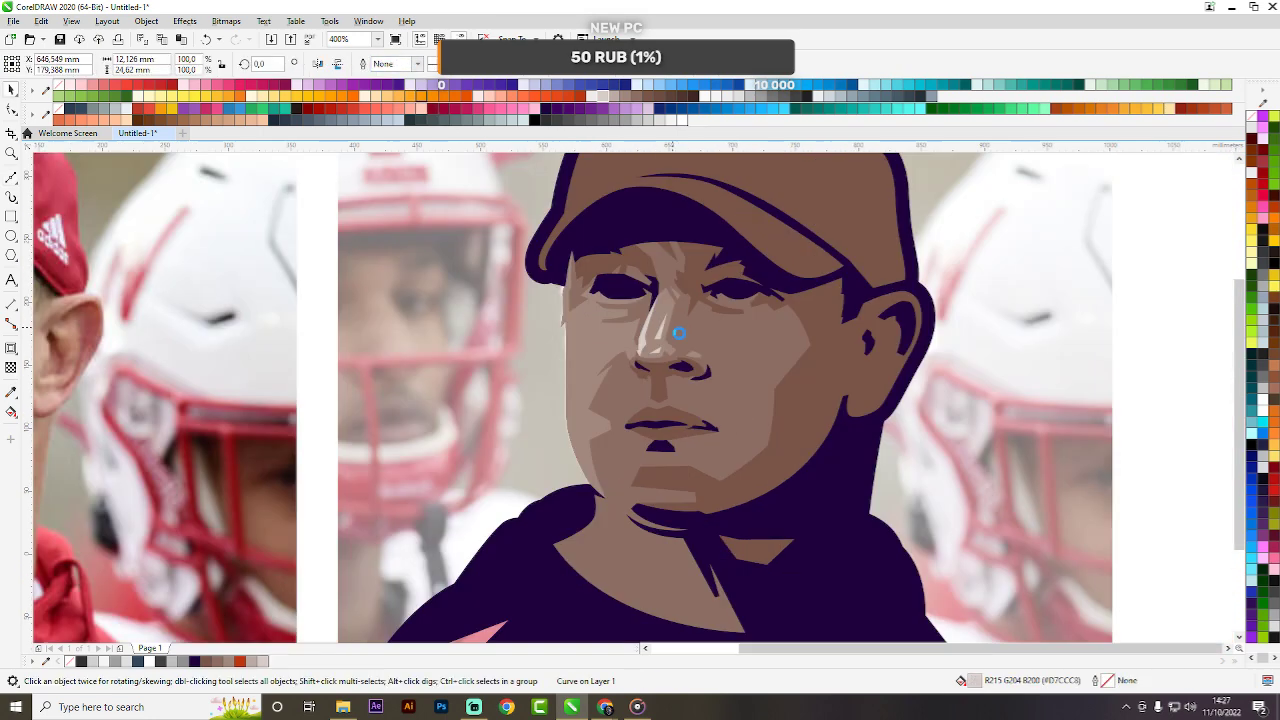
{"action": "left_click", "coordinate": [1051, 354]}
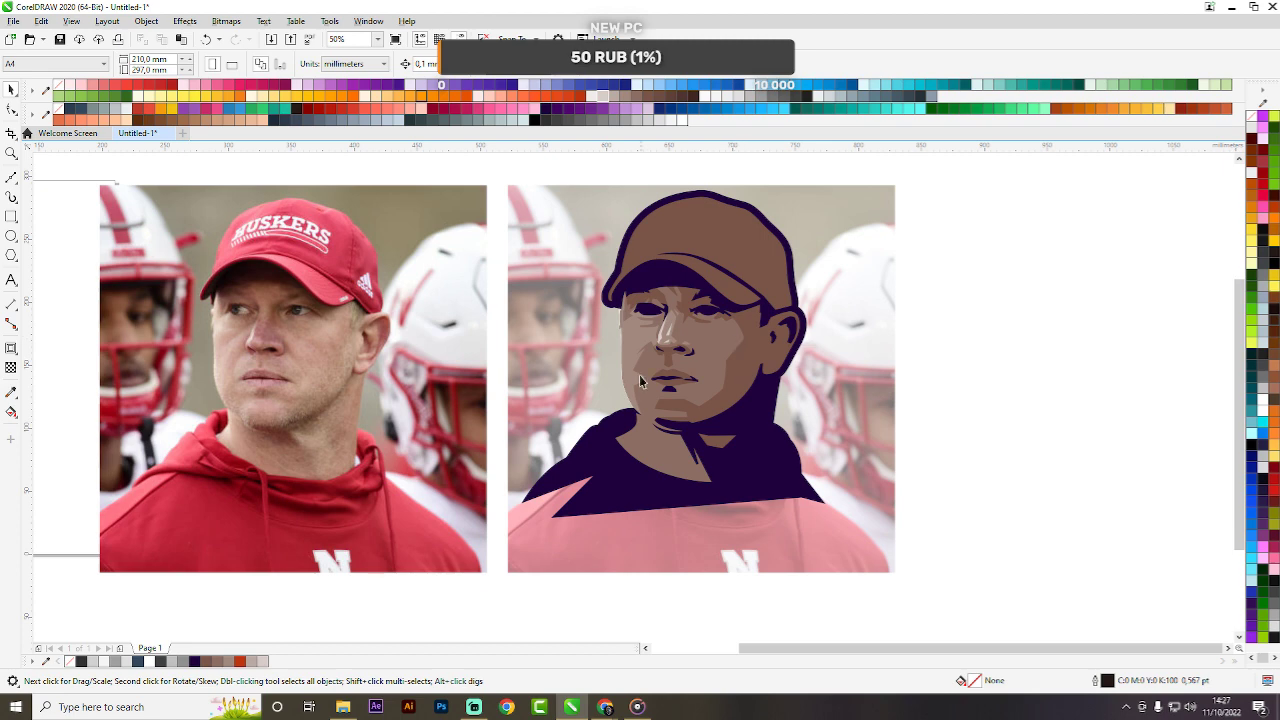
Trace the upper edge of a new cheek highlight from the face's outer edge in a zigzag under the left-hand eye towards the nose.
{"action": "scroll", "coordinate": [632, 336], "scroll_direction": "up", "scroll_amount": 6}
{"action": "key", "text": "space"}
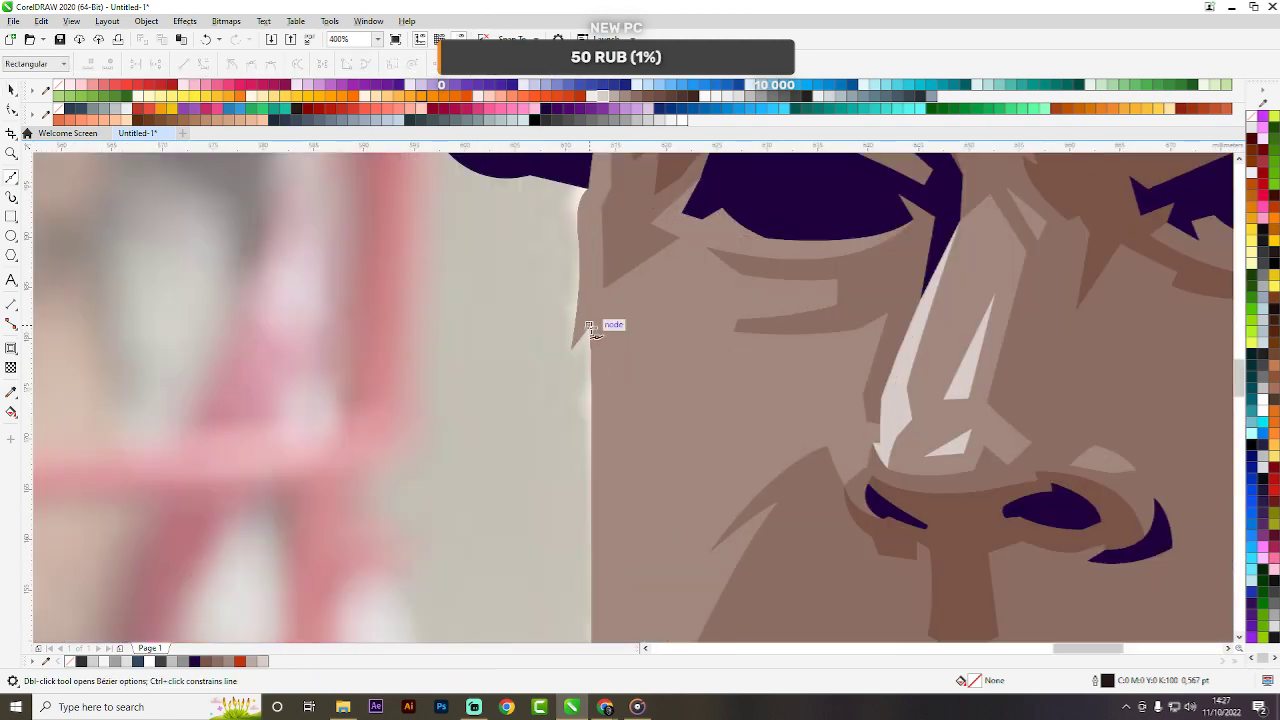
{"action": "left_click", "coordinate": [589, 326]}
{"action": "left_click", "coordinate": [648, 288]}
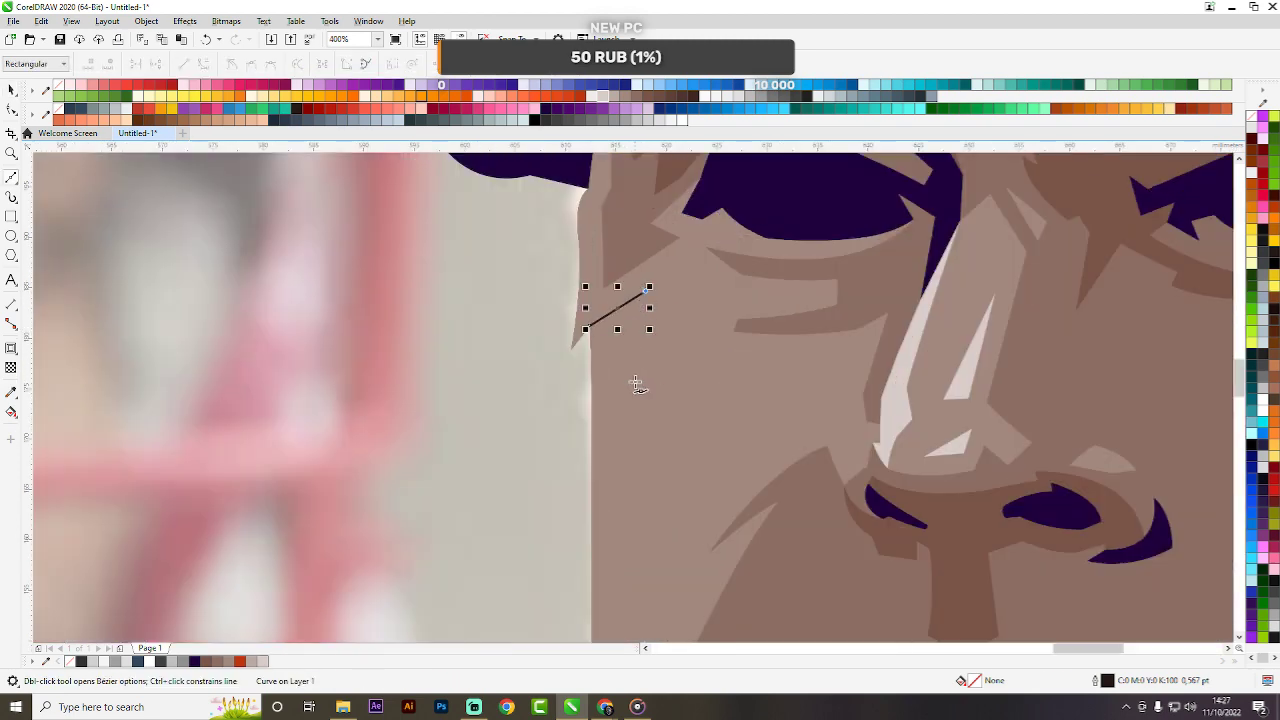
{"action": "left_click", "coordinate": [640, 385]}
{"action": "scroll", "coordinate": [680, 343], "scroll_direction": "down", "scroll_amount": 6}
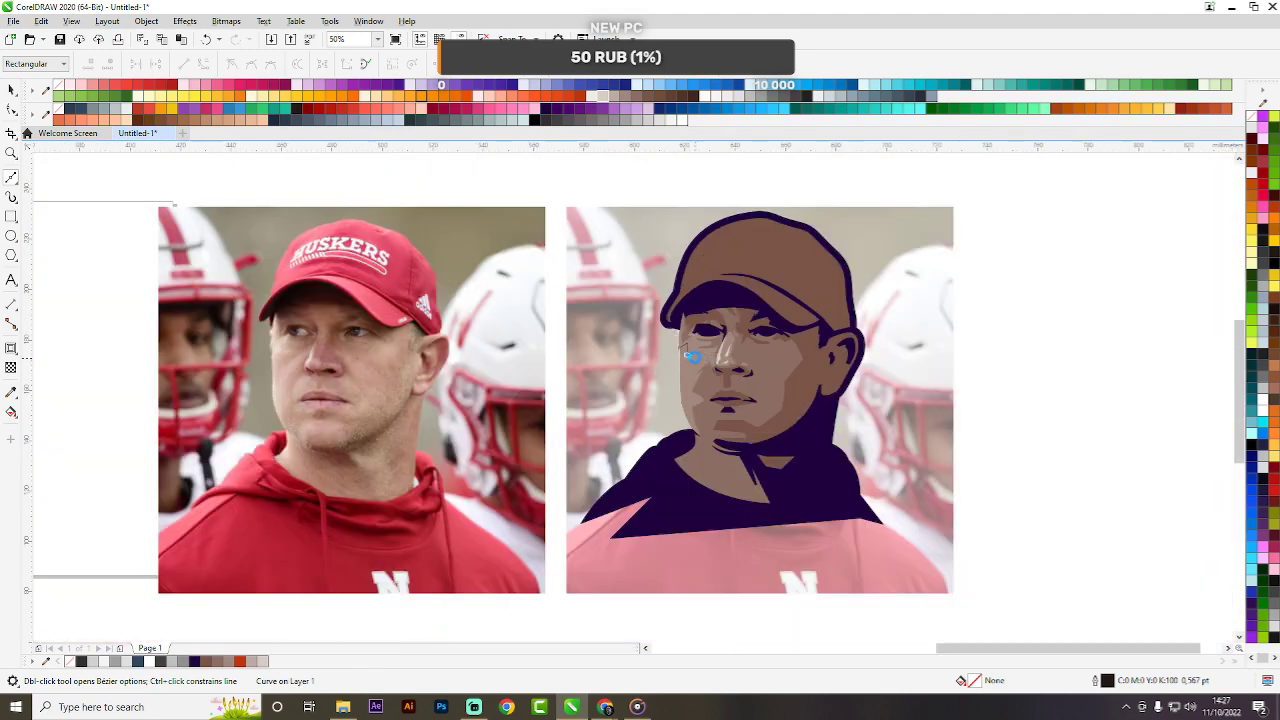
{"action": "scroll", "coordinate": [683, 345], "scroll_direction": "up", "scroll_amount": 6}
{"action": "left_click", "coordinate": [679, 309]}
{"action": "left_click_drag", "start_coordinate": [794, 327], "coordinate": [867, 331]}
{"action": "double_click", "coordinate": [795, 326]}
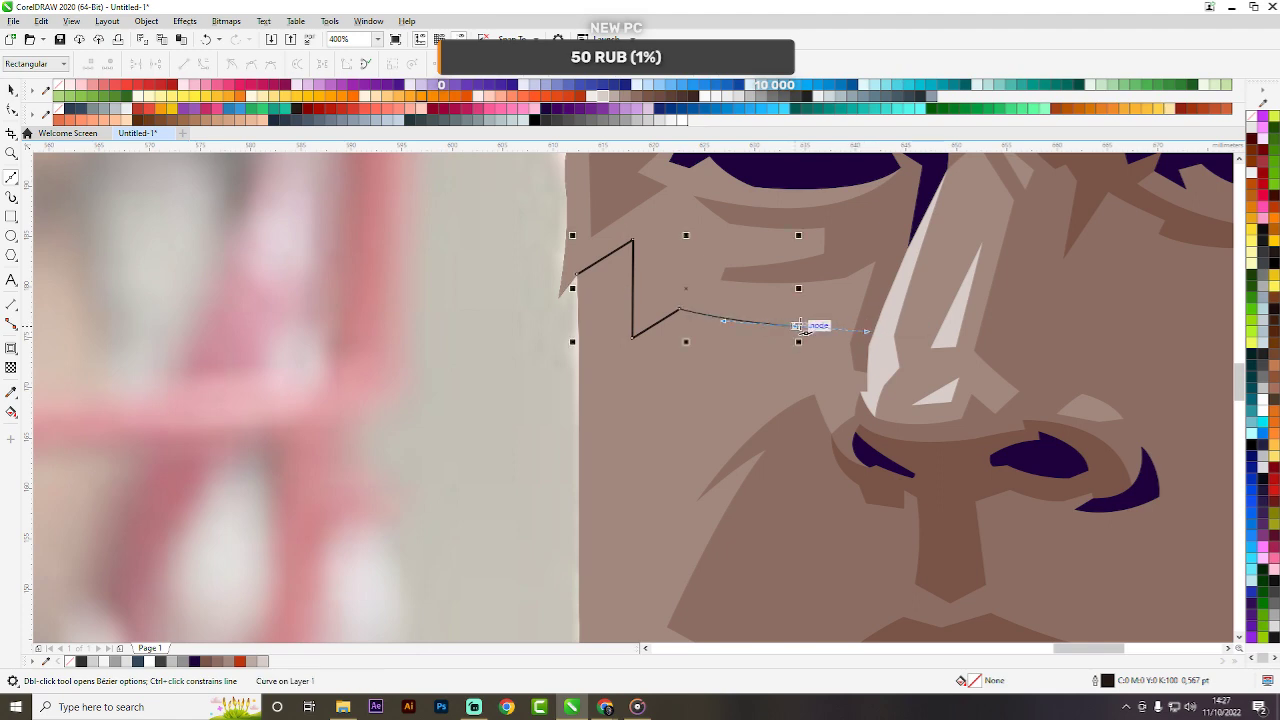
Bring the cheek highlight outline back under its upper edge with a curved segment and a small zigzag towards the face's outer edge.
{"action": "scroll", "coordinate": [797, 341], "scroll_direction": "down", "scroll_amount": 6}
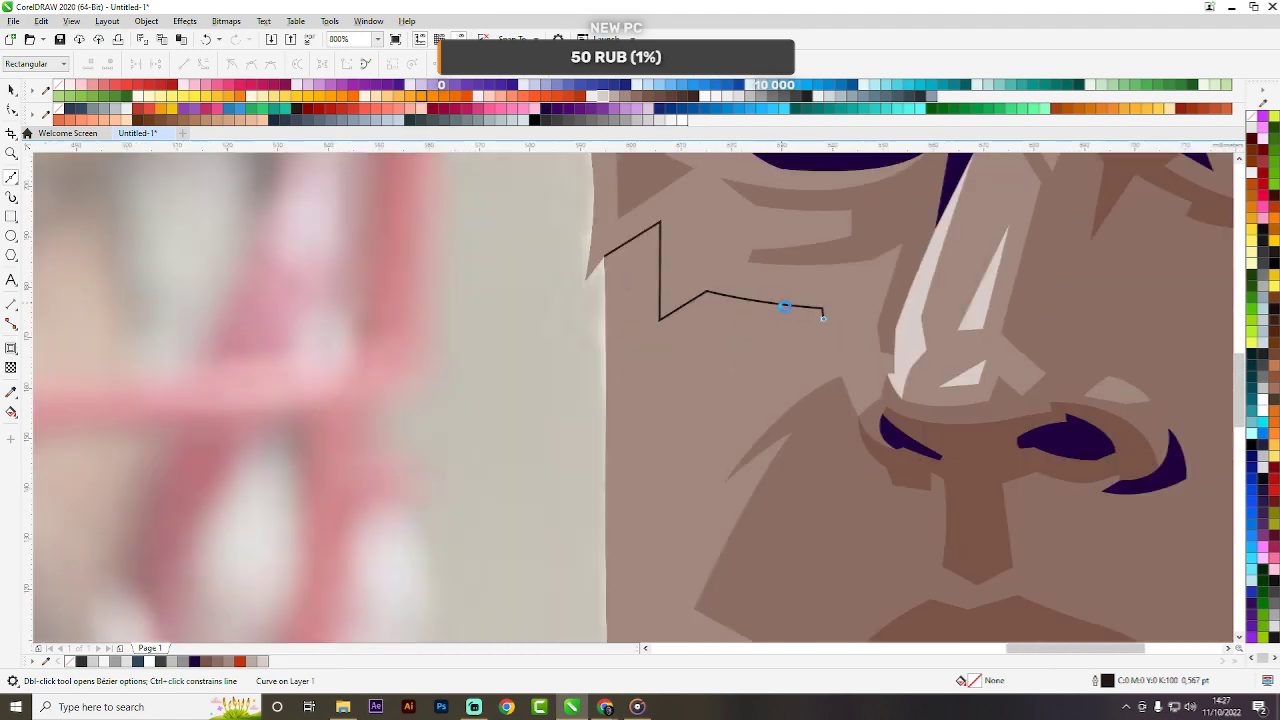
{"action": "scroll", "coordinate": [792, 311], "scroll_direction": "up", "scroll_amount": 4}
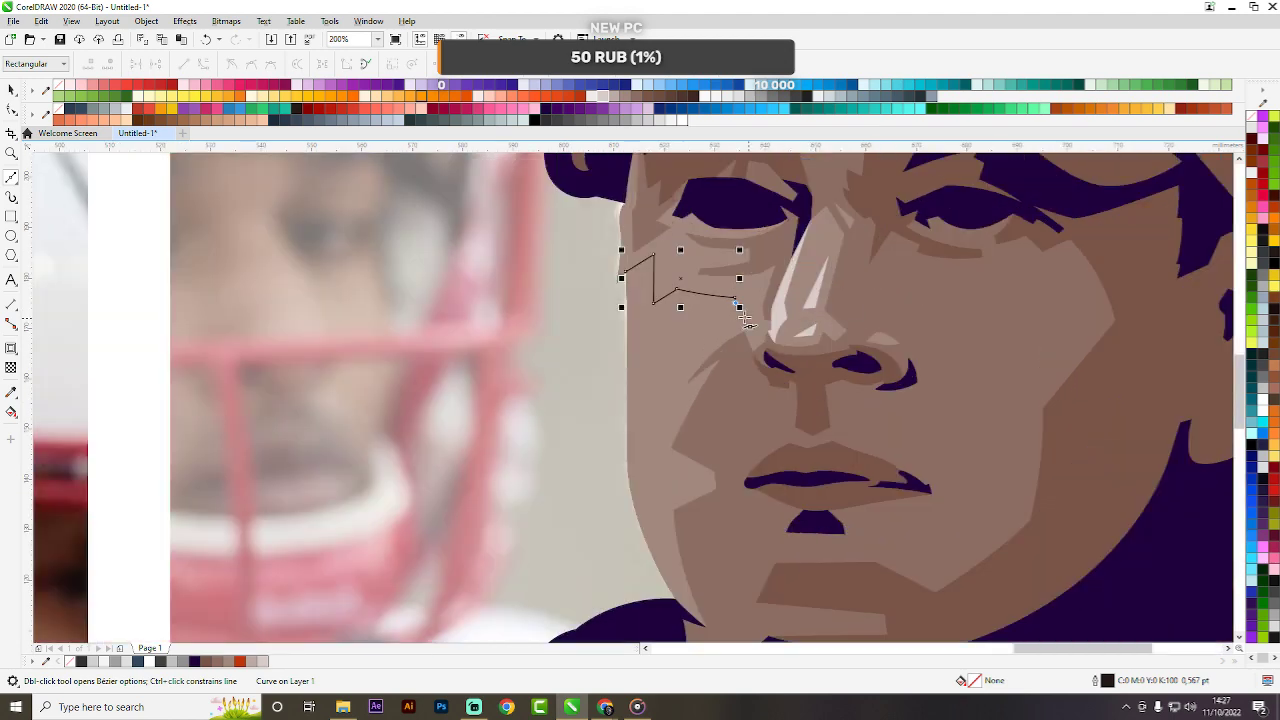
{"action": "left_click_drag", "start_coordinate": [695, 311], "coordinate": [662, 313]}
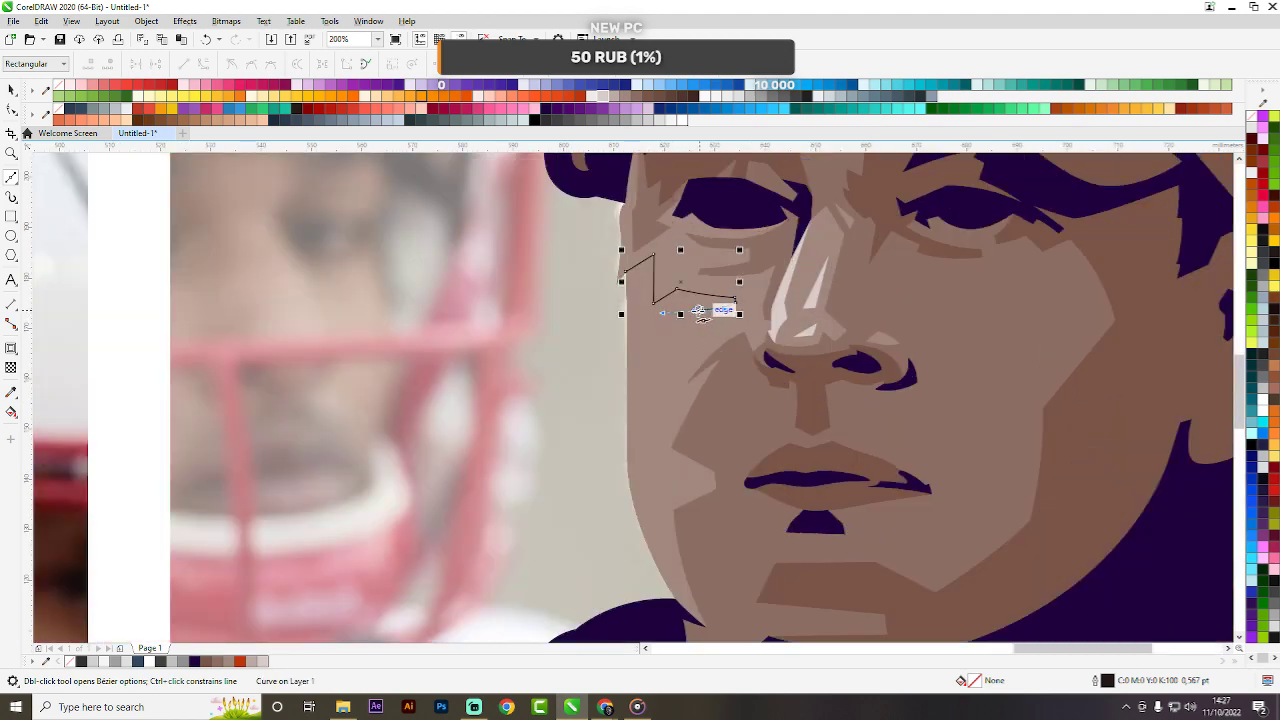
{"action": "double_click", "coordinate": [695, 311]}
{"action": "scroll", "coordinate": [730, 312], "scroll_direction": "down", "scroll_amount": 2}
{"action": "scroll", "coordinate": [720, 320], "scroll_direction": "up", "scroll_amount": 3}
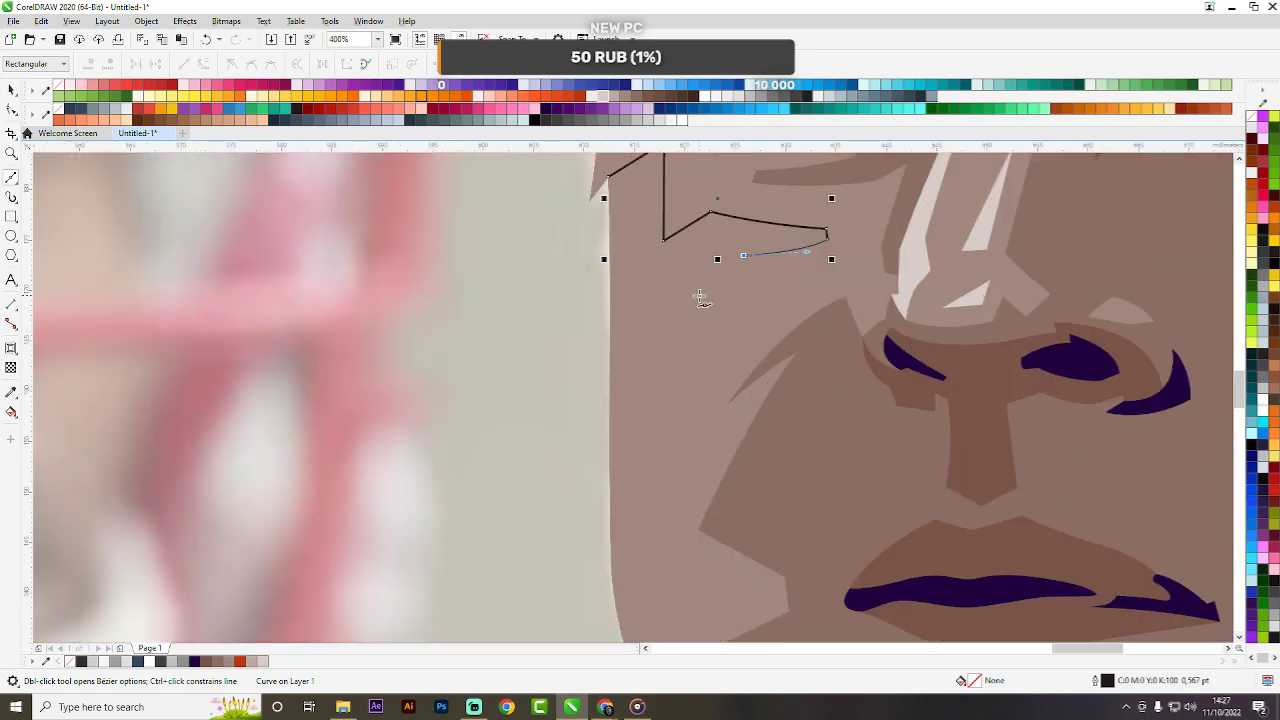
{"action": "left_click", "coordinate": [686, 307]}
{"action": "left_click", "coordinate": [675, 287]}
{"action": "left_click", "coordinate": [650, 309]}
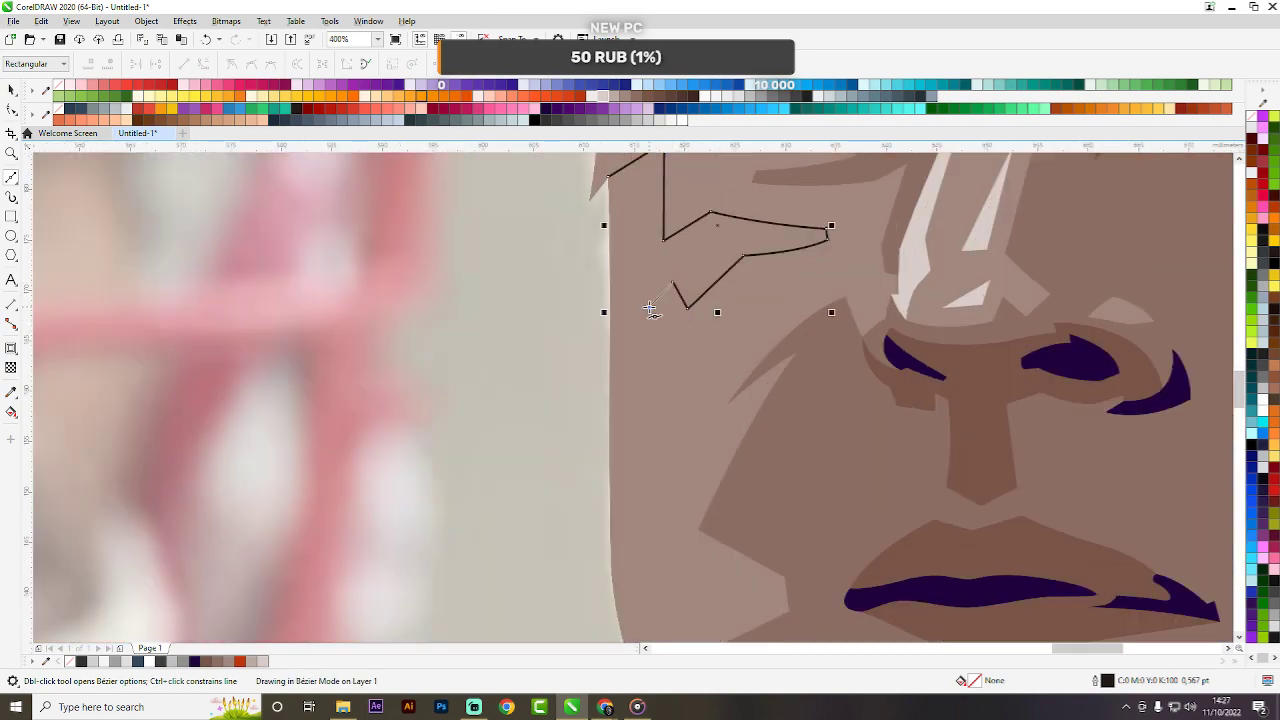
Continue the cheek highlight outline down the jaw to the neck, and close it outside the face at its starting point.
{"action": "scroll", "coordinate": [682, 291], "scroll_direction": "down", "scroll_amount": 2}
{"action": "scroll", "coordinate": [685, 296], "scroll_direction": "down", "scroll_amount": 2}
{"action": "scroll", "coordinate": [688, 312], "scroll_direction": "up", "scroll_amount": 3}
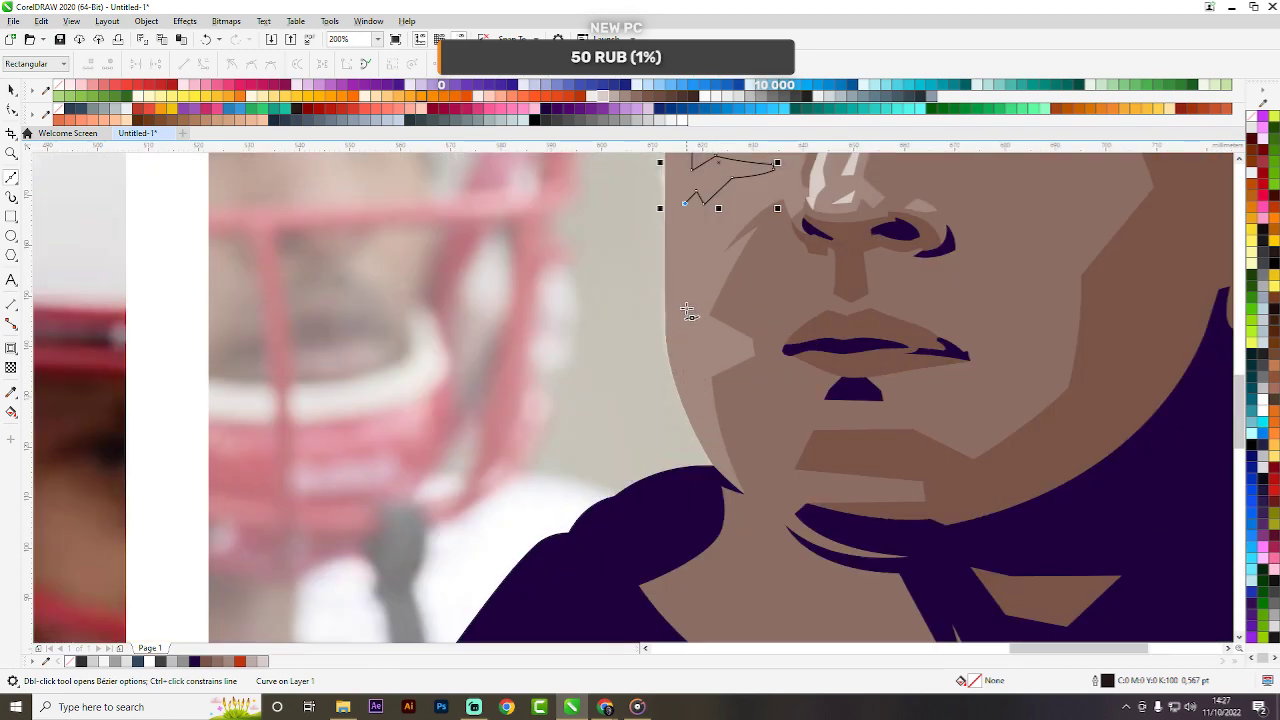
{"action": "left_click_drag", "start_coordinate": [683, 318], "coordinate": [686, 349]}
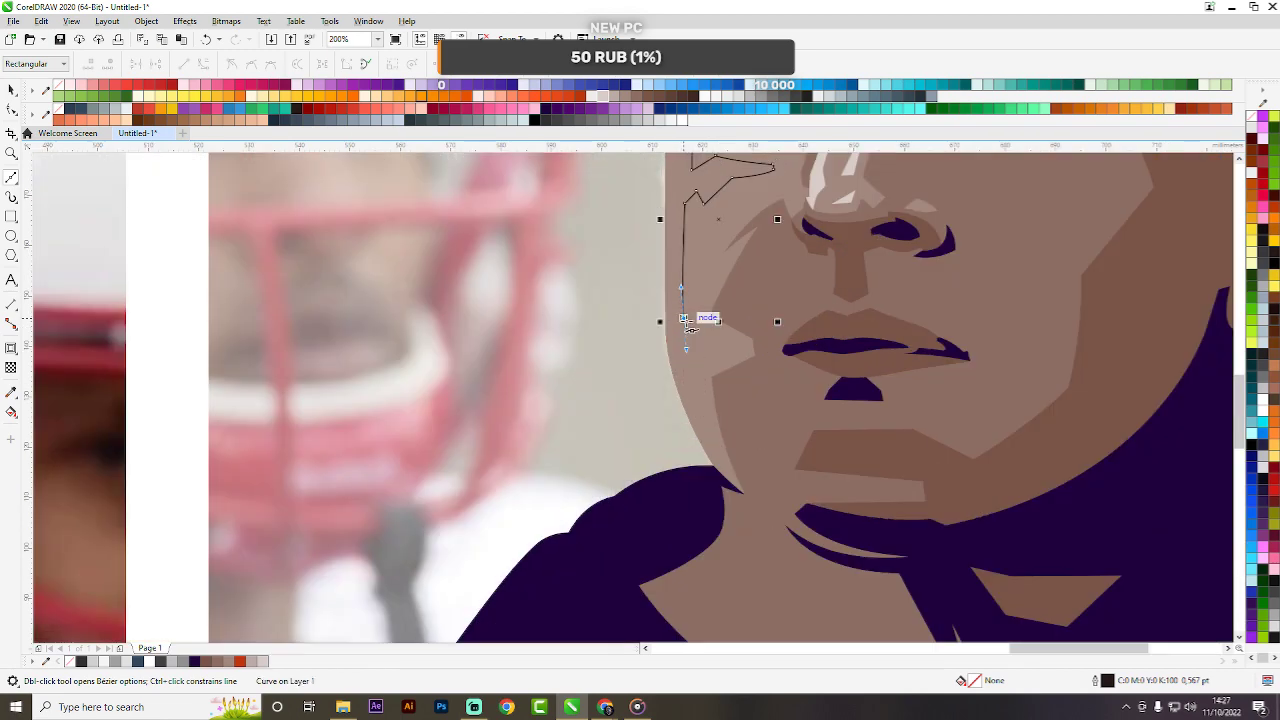
{"action": "double_click", "coordinate": [683, 318]}
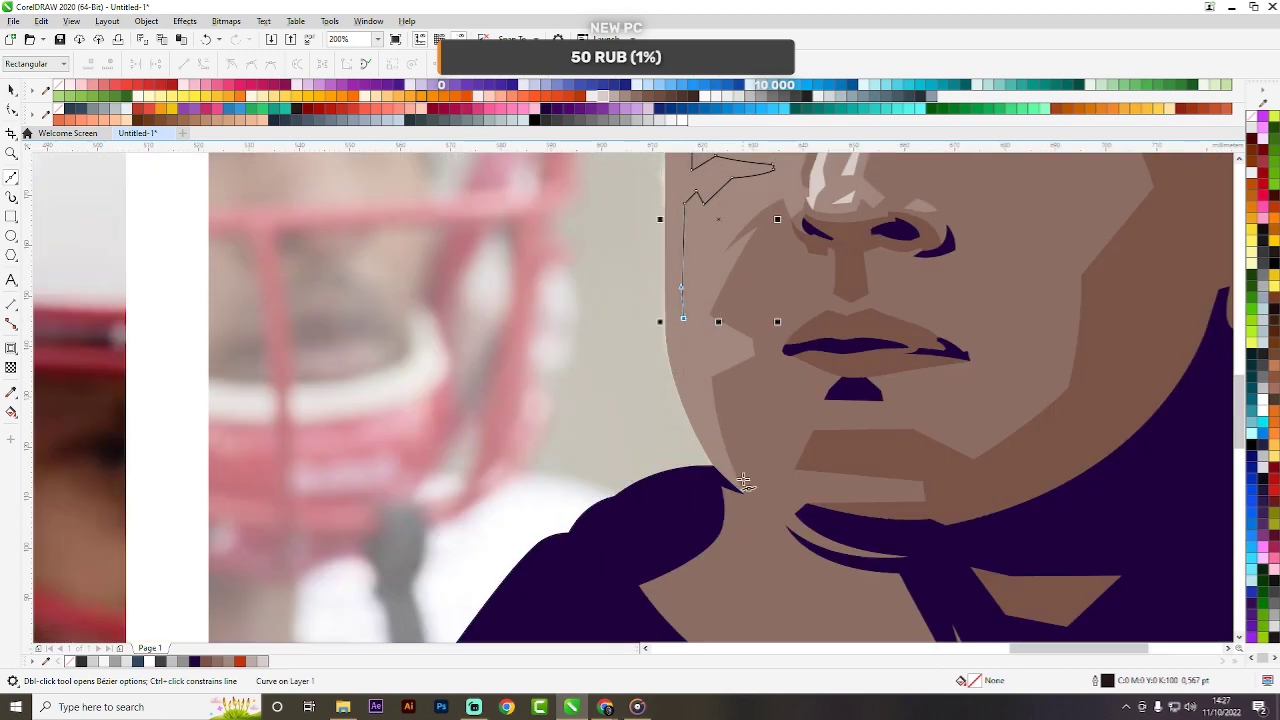
{"action": "left_click_drag", "start_coordinate": [743, 491], "coordinate": [814, 580]}
{"action": "left_click_drag", "start_coordinate": [553, 466], "coordinate": [547, 454]}
{"action": "scroll", "coordinate": [582, 459], "scroll_direction": "down", "scroll_amount": 1}
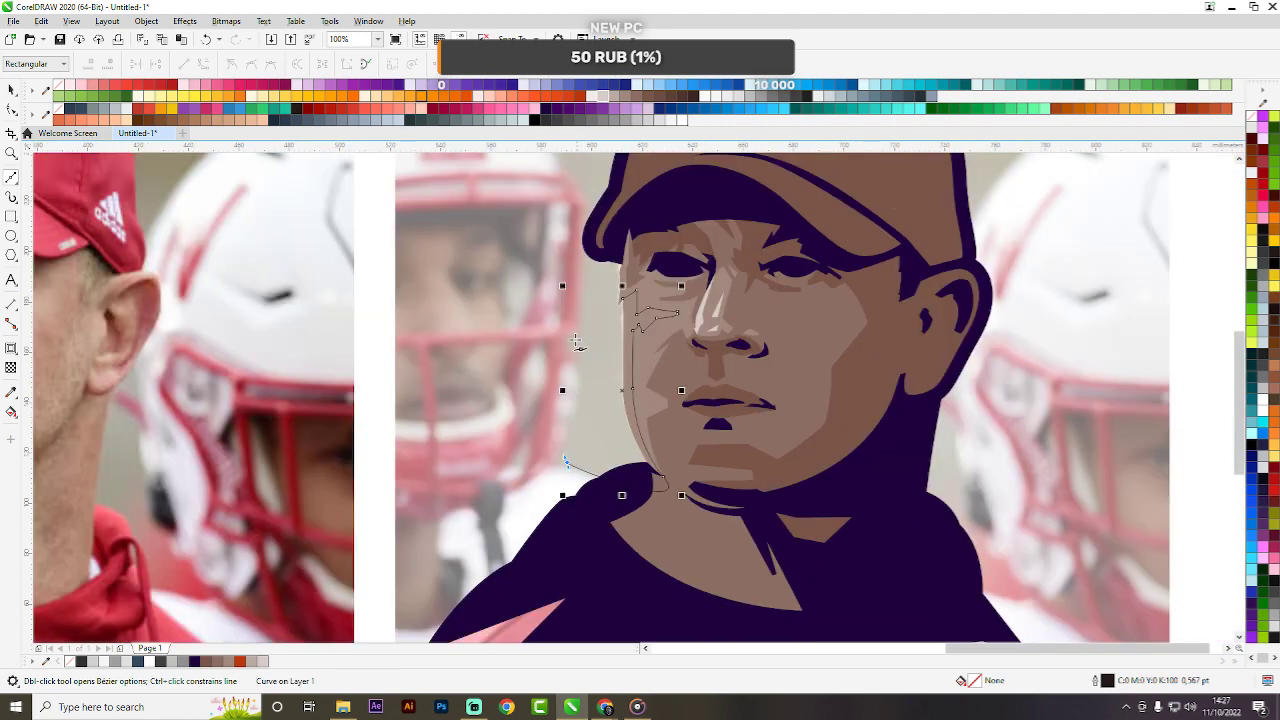
{"action": "scroll", "coordinate": [601, 298], "scroll_direction": "up", "scroll_amount": 1}
{"action": "left_click", "coordinate": [643, 298]}
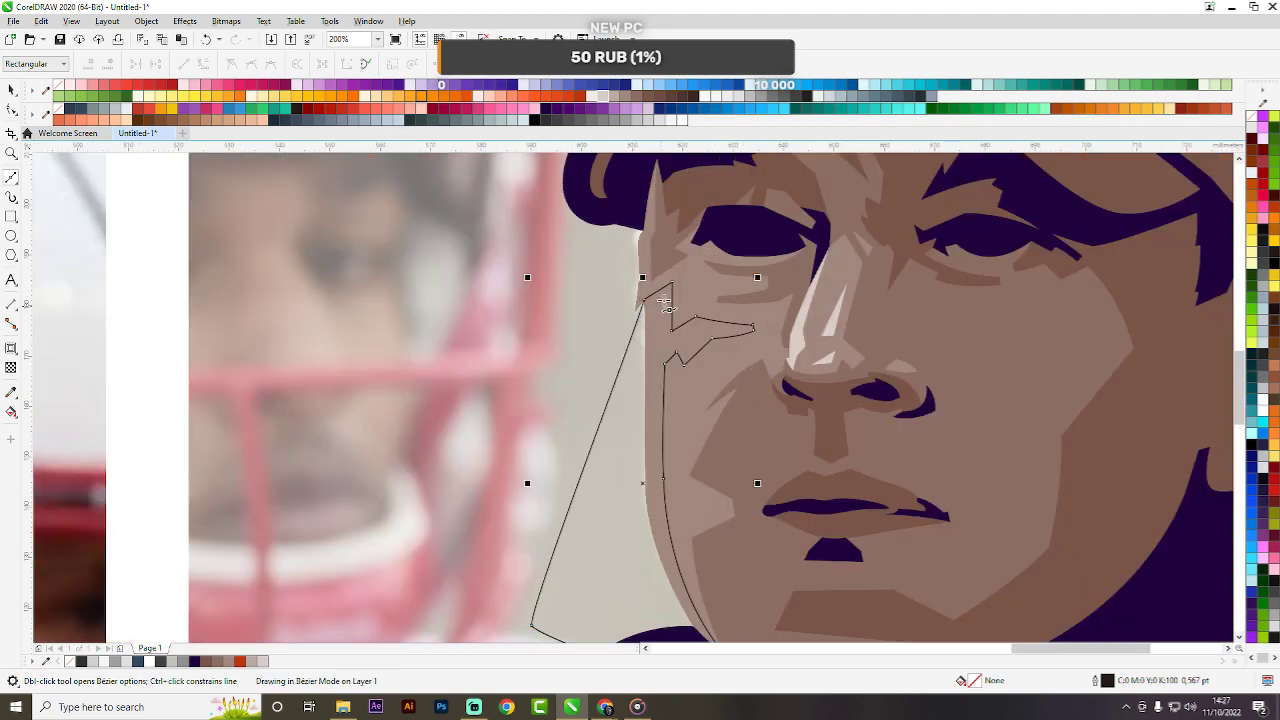
Intersect the outline with the light brown face shape, fill the resulting piece with the pale tint #D7CCC8, and delete the outline.
{"action": "key", "text": "space"}
{"action": "left_click", "coordinate": [694, 285], "text": "shift"}
{"action": "left_click", "coordinate": [430, 64]}
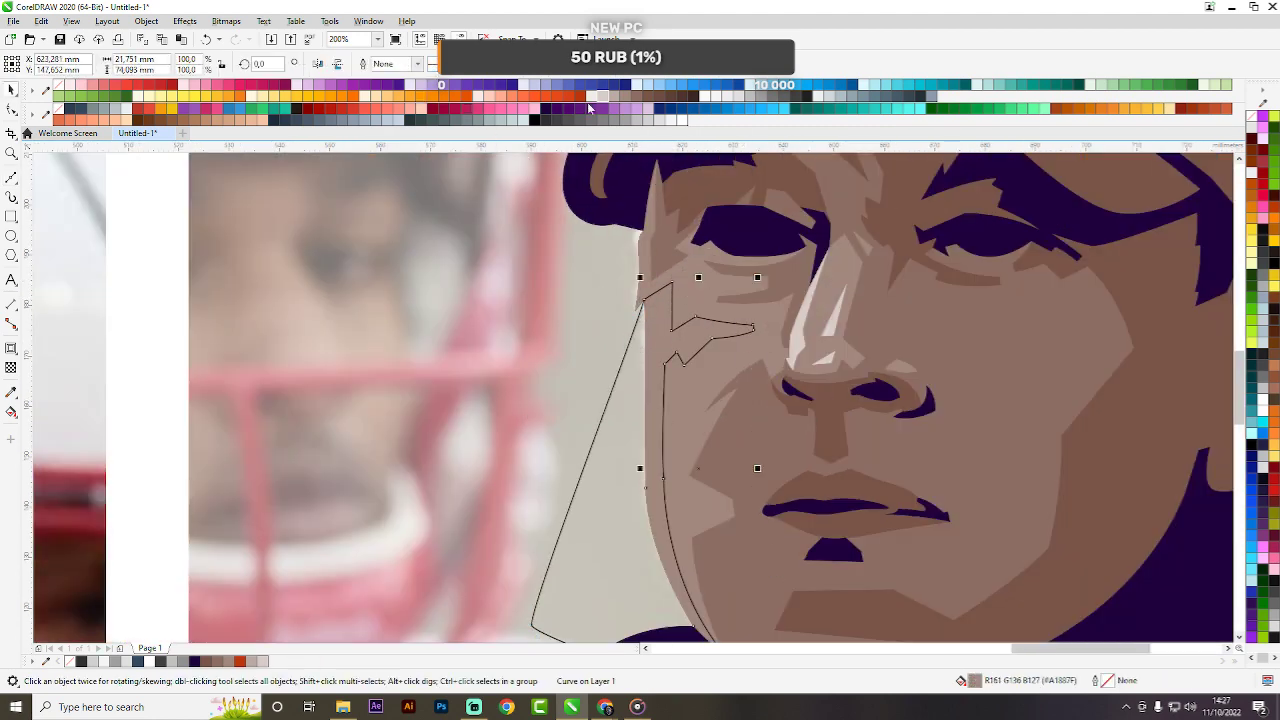
{"action": "left_click", "coordinate": [603, 96]}
{"action": "left_click", "coordinate": [628, 398]}
{"action": "key", "text": "Delete"}
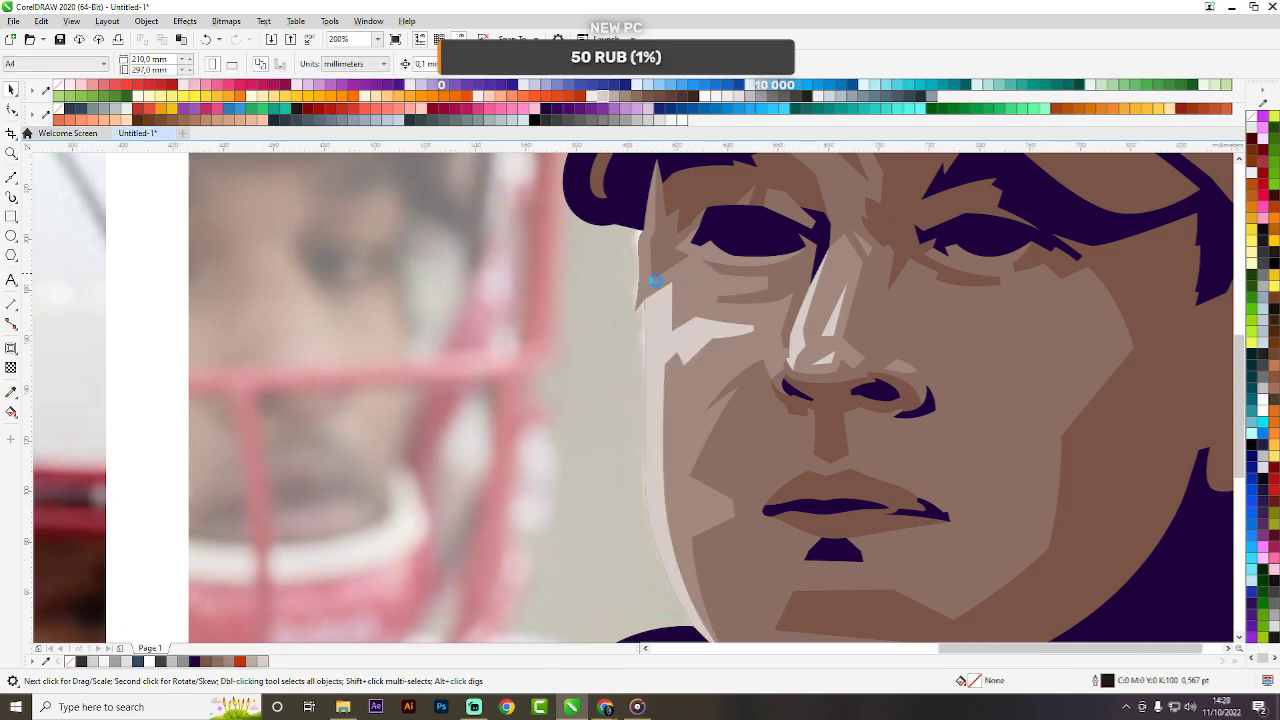
Examine the new cheek highlight along the face's outer edge, close up and against the whole portrait.
{"action": "scroll", "coordinate": [655, 281], "scroll_direction": "down", "scroll_amount": 2}
{"action": "scroll", "coordinate": [730, 297], "scroll_direction": "up", "scroll_amount": 5}
{"action": "scroll", "coordinate": [858, 295], "scroll_direction": "up", "scroll_amount": 3}
{"action": "left_click", "coordinate": [674, 268]}
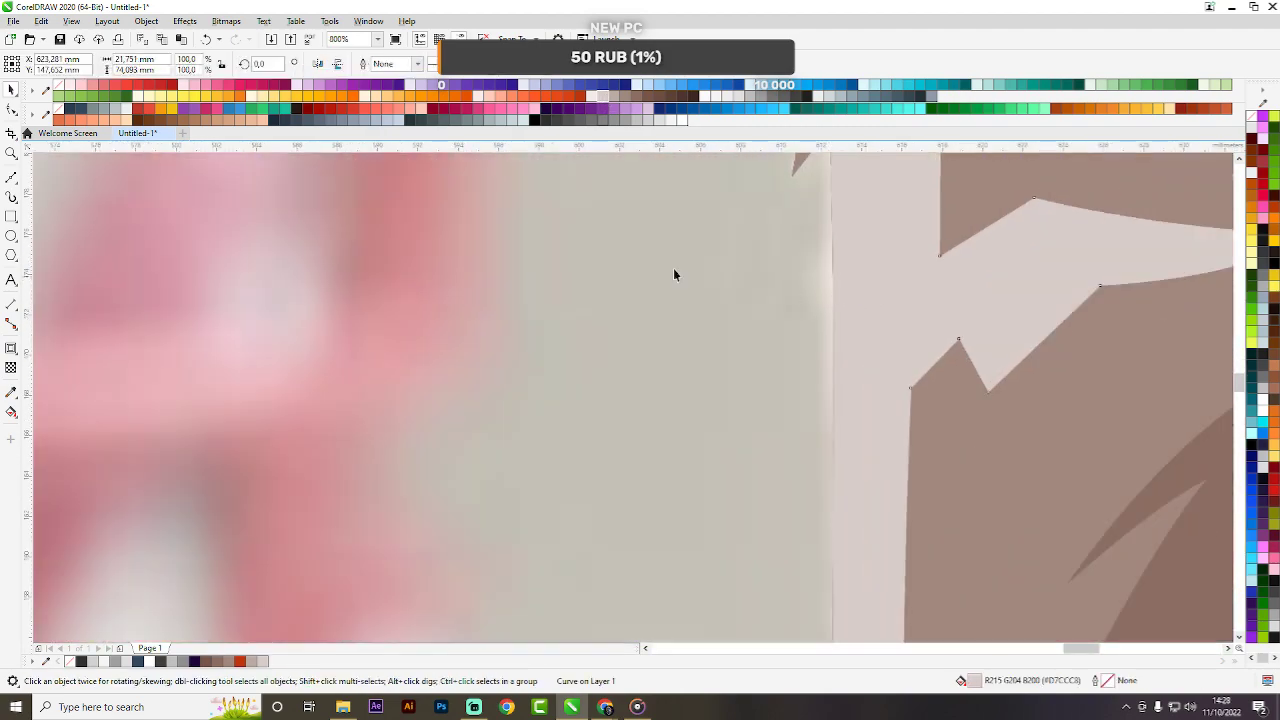
{"action": "scroll", "coordinate": [674, 268], "scroll_direction": "down", "scroll_amount": 8}
{"action": "left_click", "coordinate": [556, 205]}
{"action": "scroll", "coordinate": [556, 205], "scroll_direction": "up", "scroll_amount": 1}
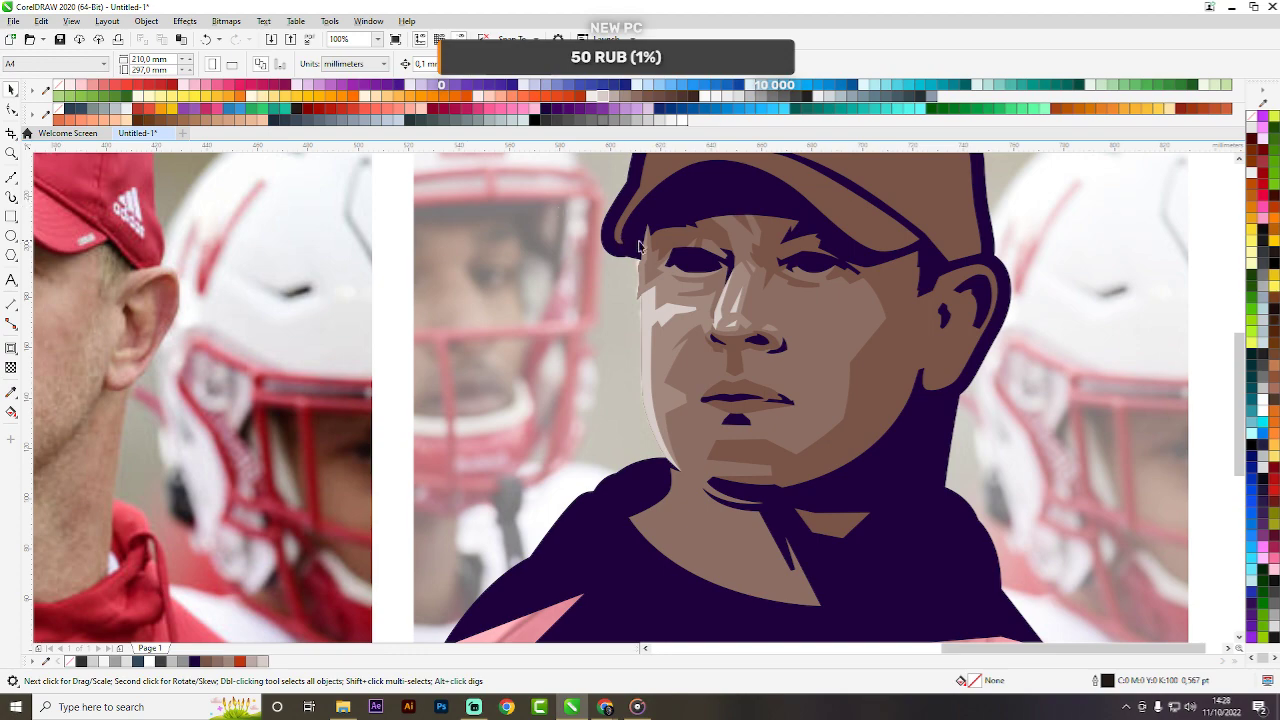
{"action": "scroll", "coordinate": [688, 251], "scroll_direction": "down", "scroll_amount": 1}
{"action": "scroll", "coordinate": [688, 254], "scroll_direction": "up", "scroll_amount": 2}
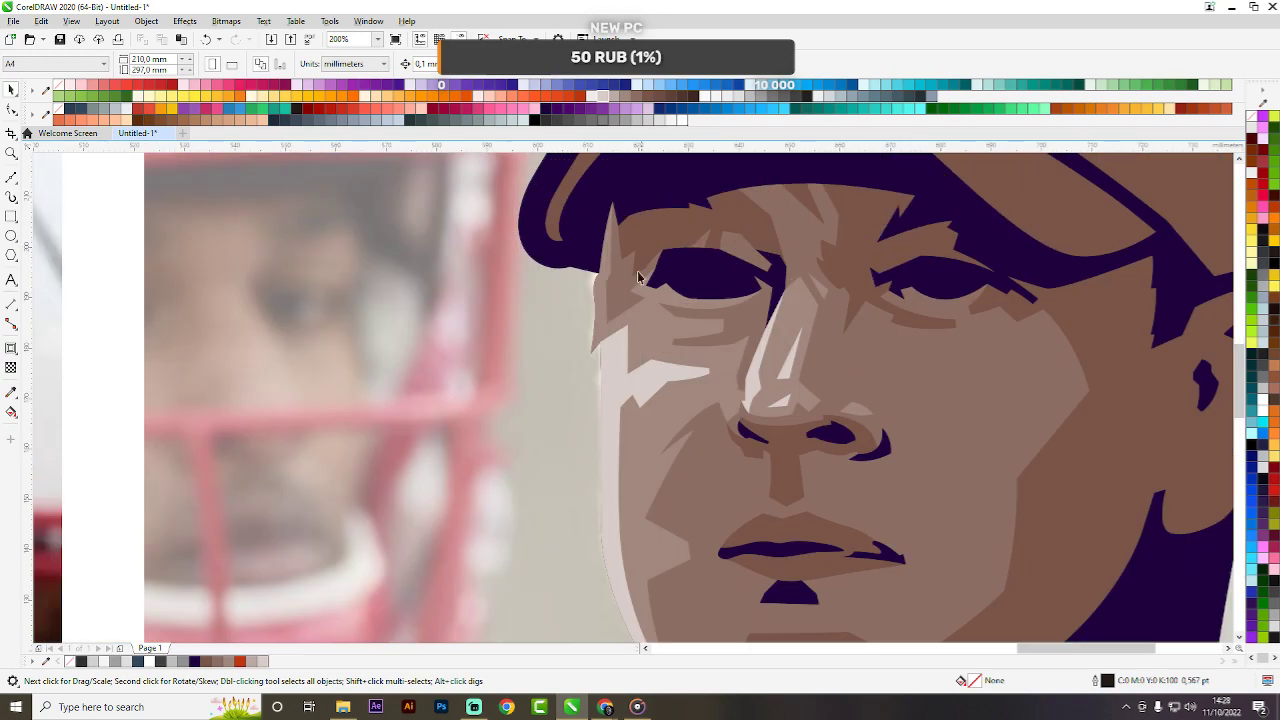
Trace the inner edge of a temple highlight from the point under the cap down to the cheek highlight's upper corner.
{"action": "scroll", "coordinate": [627, 266], "scroll_direction": "up", "scroll_amount": 1}
{"action": "key", "text": "F5"}
{"action": "scroll", "coordinate": [598, 314], "scroll_direction": "down", "scroll_amount": 1}
{"action": "scroll", "coordinate": [600, 224], "scroll_direction": "up", "scroll_amount": 1}
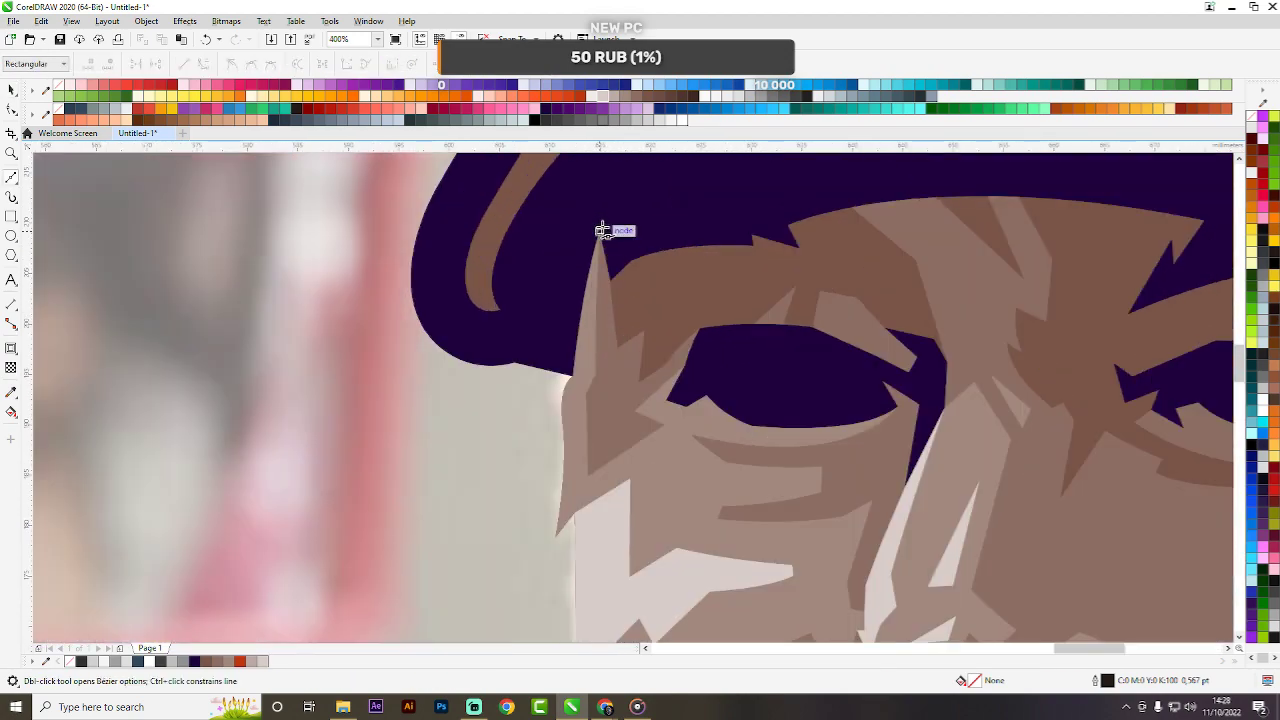
{"action": "left_click", "coordinate": [600, 231]}
{"action": "left_click", "coordinate": [585, 374]}
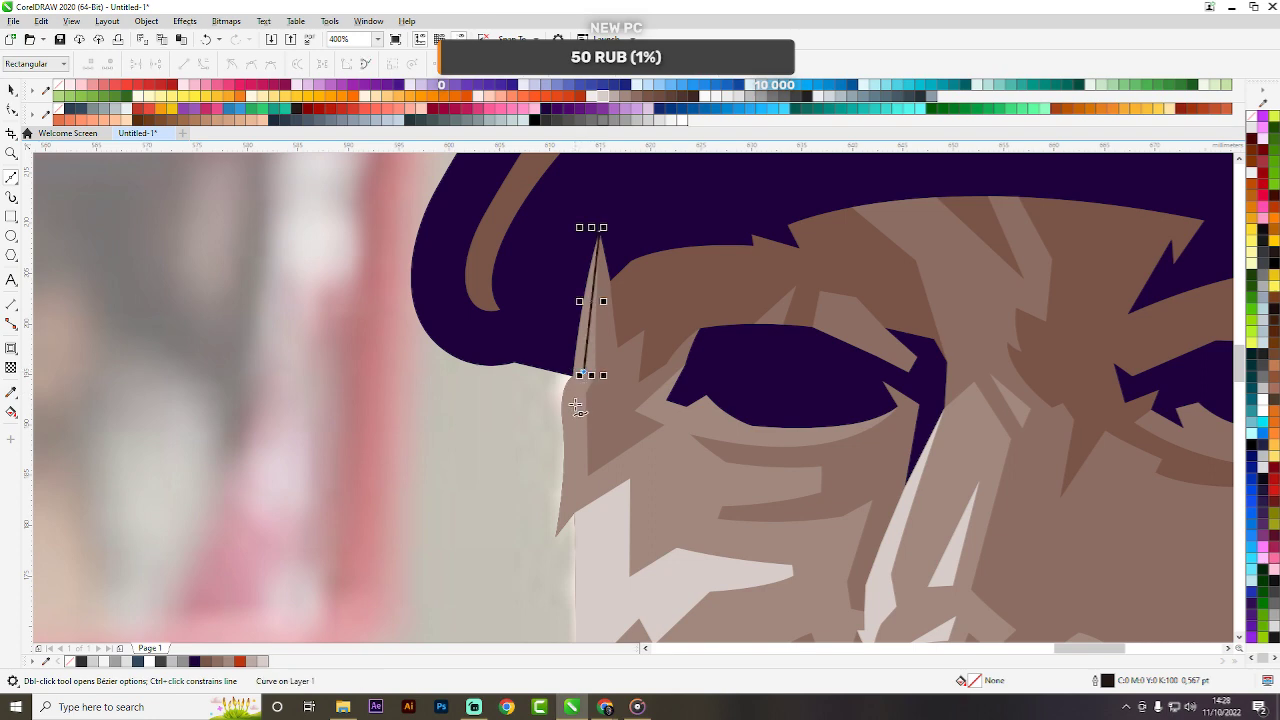
{"action": "scroll", "coordinate": [577, 395], "scroll_direction": "up", "scroll_amount": 2}
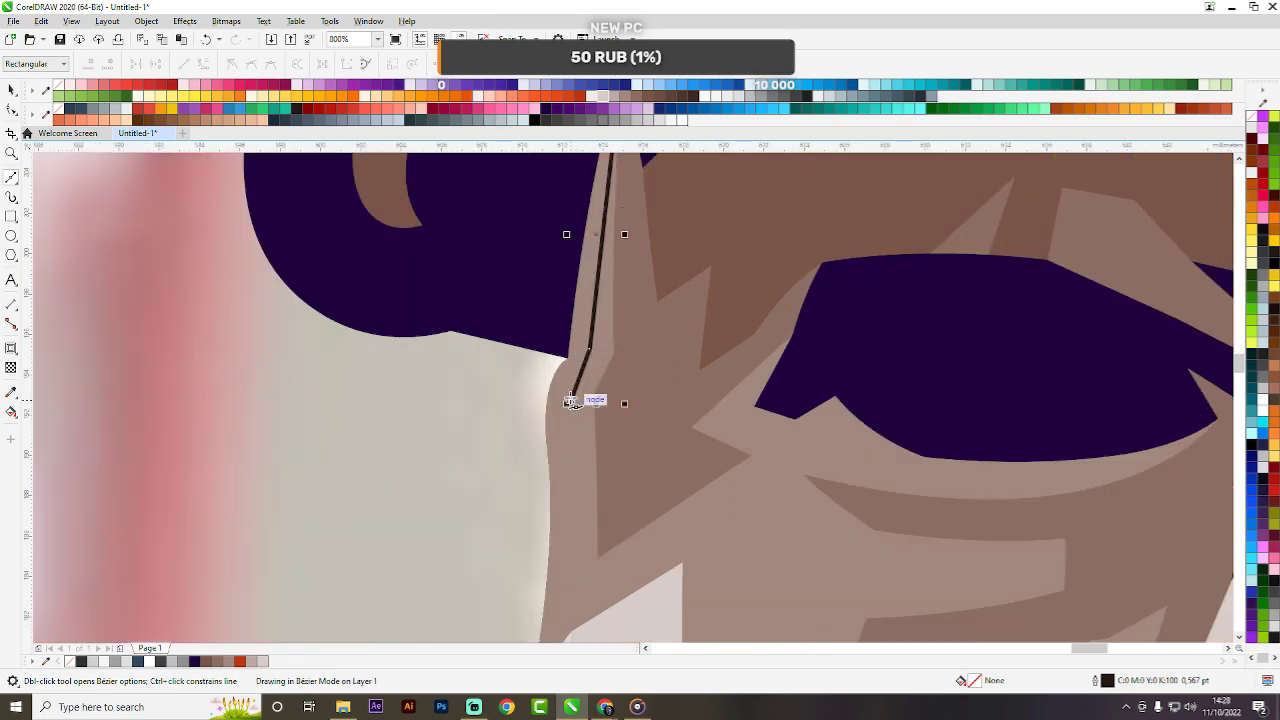
{"action": "left_click", "coordinate": [571, 590]}
{"action": "left_click", "coordinate": [681, 562]}
Close the temple highlight outline with a curve running outside the face back to its starting point under the cap.
{"action": "scroll", "coordinate": [569, 382], "scroll_direction": "down", "scroll_amount": 1}
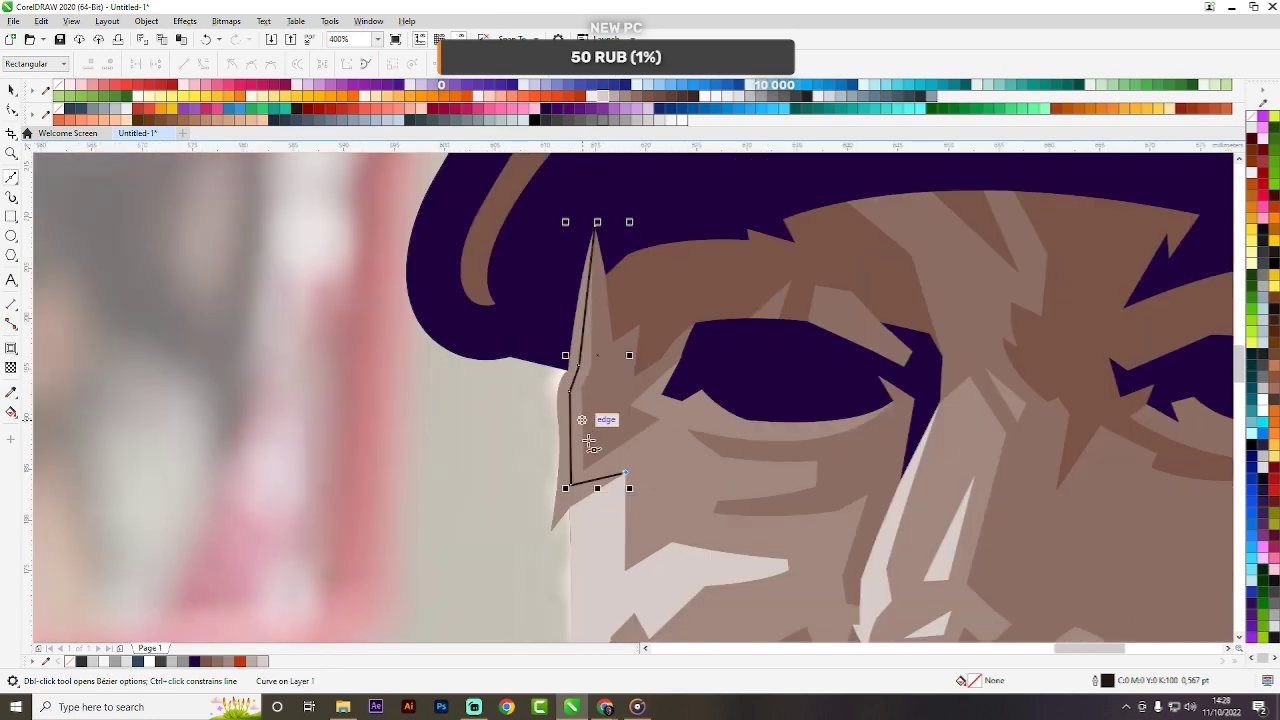
{"action": "left_click", "coordinate": [548, 566]}
{"action": "left_click_drag", "start_coordinate": [506, 524], "coordinate": [502, 498]}
{"action": "left_click", "coordinate": [598, 225]}
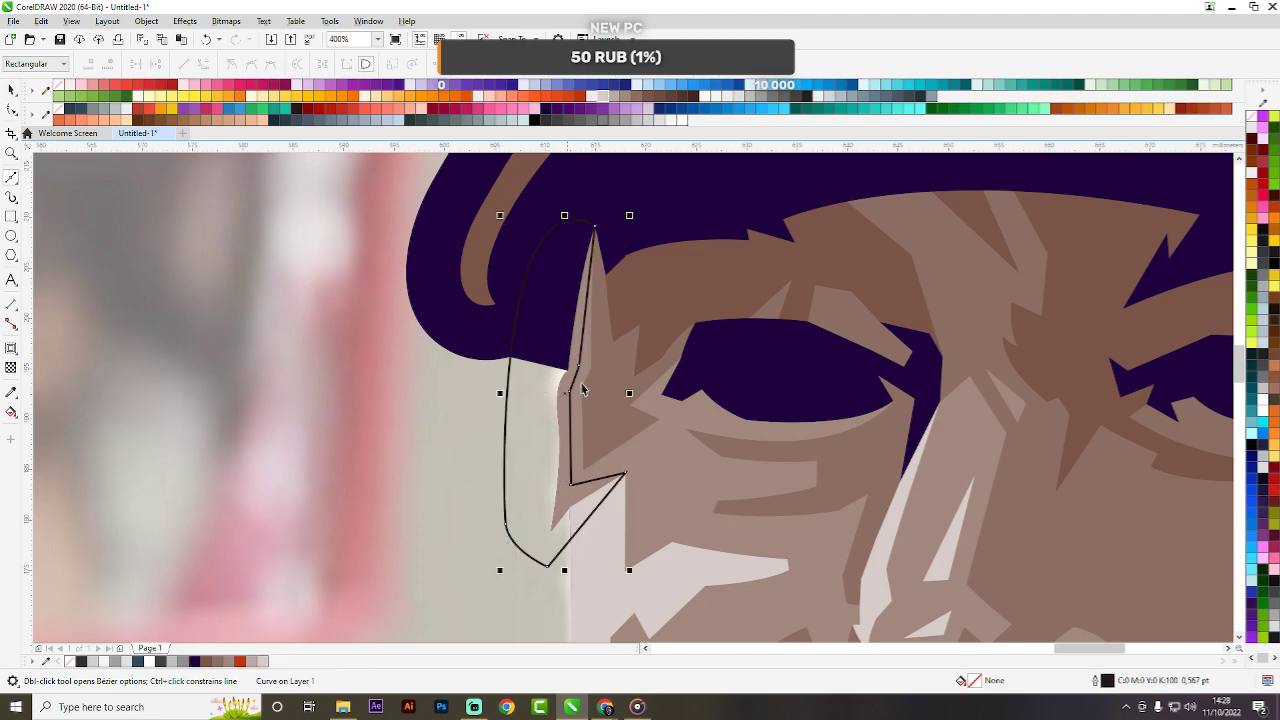
Intersect the temple outline with the light brown face shape, weld the resulting piece to the pale cheek highlight, and delete the outline.
{"action": "key", "text": "space"}
{"action": "left_click", "coordinate": [430, 65]}
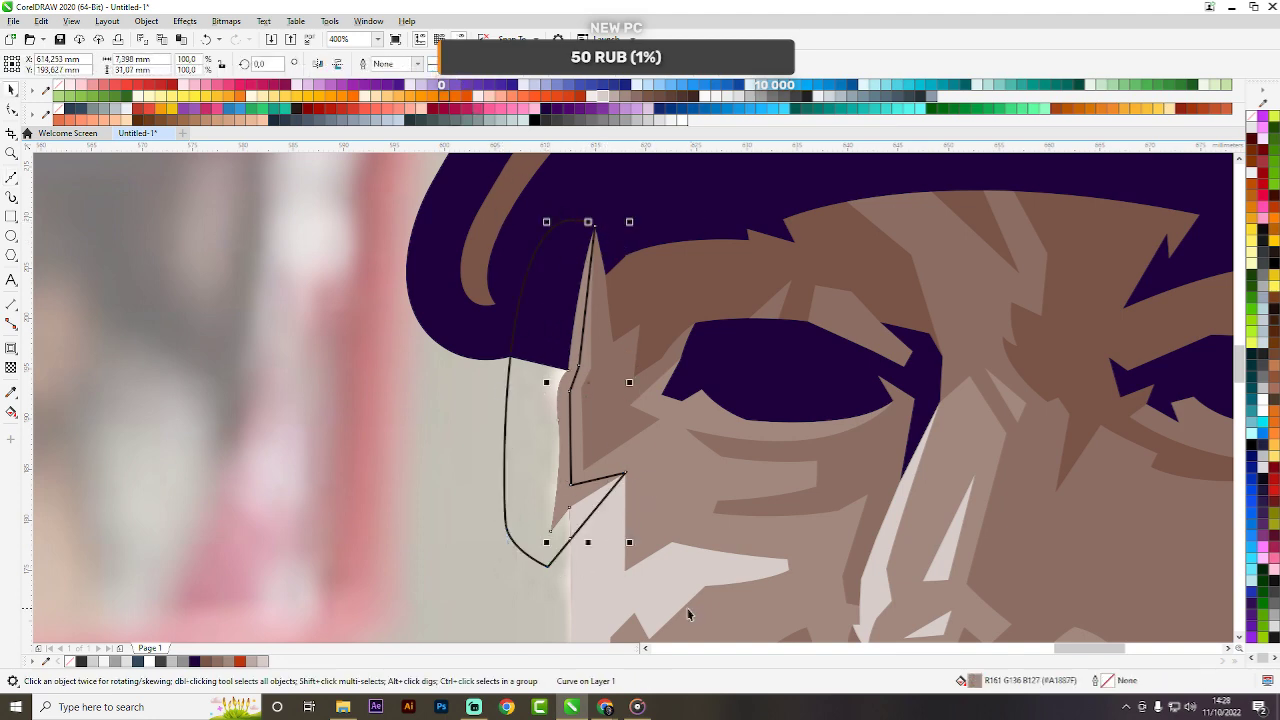
{"action": "left_click", "coordinate": [606, 536], "text": "shift"}
{"action": "left_click", "coordinate": [391, 64]}
{"action": "left_click", "coordinate": [523, 466]}
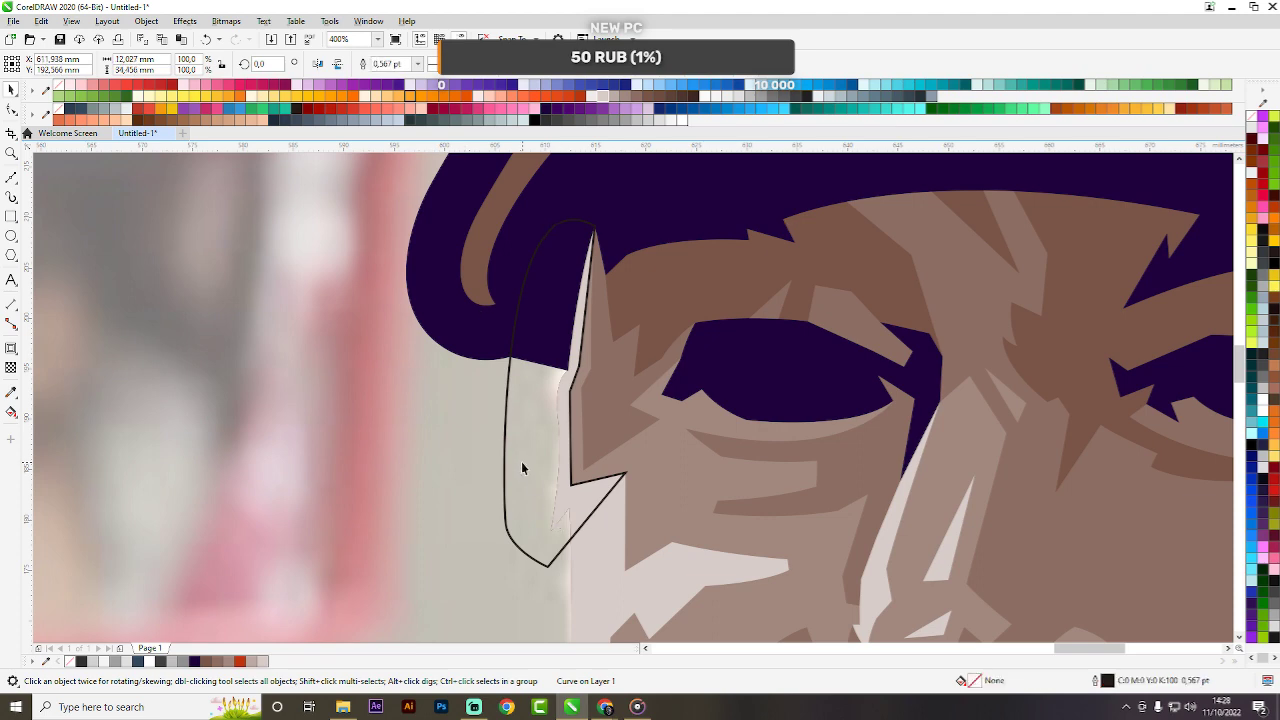
{"action": "key", "text": "Delete"}
Examine the whole portrait beside the reference photo, and the nose and far cheek close up.
{"action": "scroll", "coordinate": [584, 263], "scroll_direction": "down", "scroll_amount": 5}
{"action": "scroll", "coordinate": [579, 217], "scroll_direction": "up", "scroll_amount": 1}
{"action": "scroll", "coordinate": [600, 245], "scroll_direction": "up", "scroll_amount": 1}
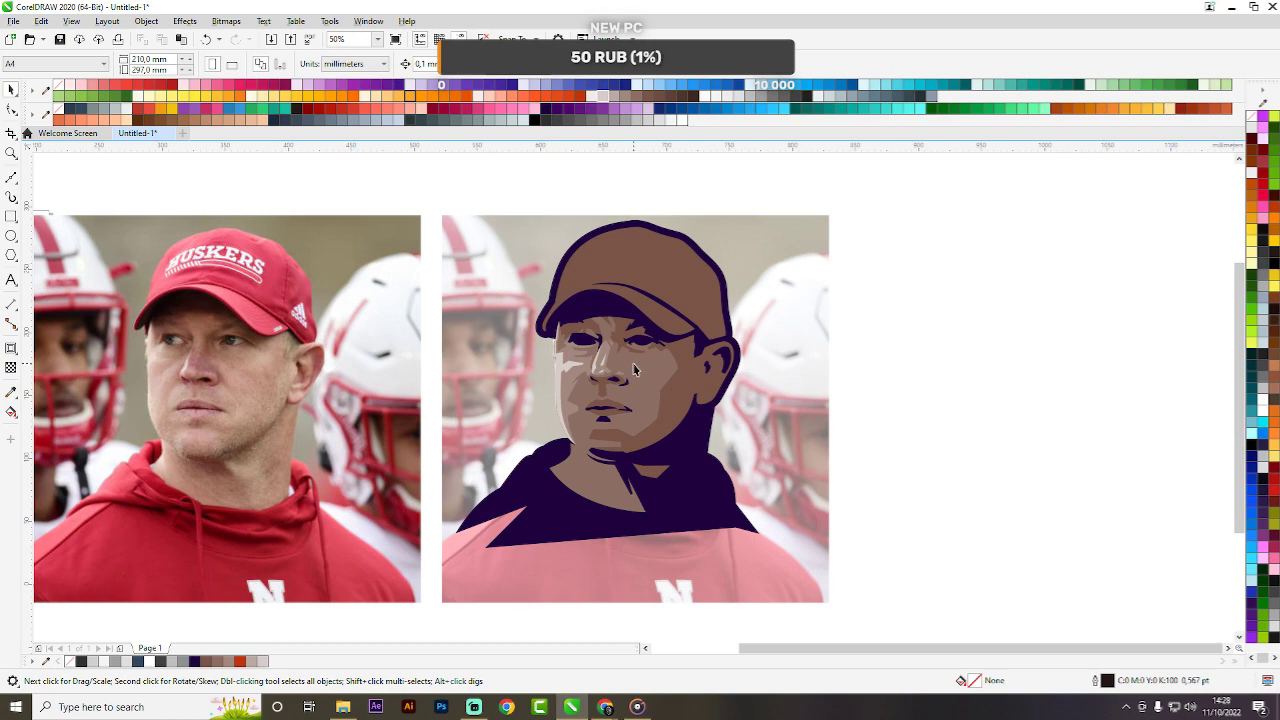
{"action": "scroll", "coordinate": [634, 370], "scroll_direction": "up", "scroll_amount": 2}
{"action": "scroll", "coordinate": [594, 369], "scroll_direction": "up", "scroll_amount": 1}
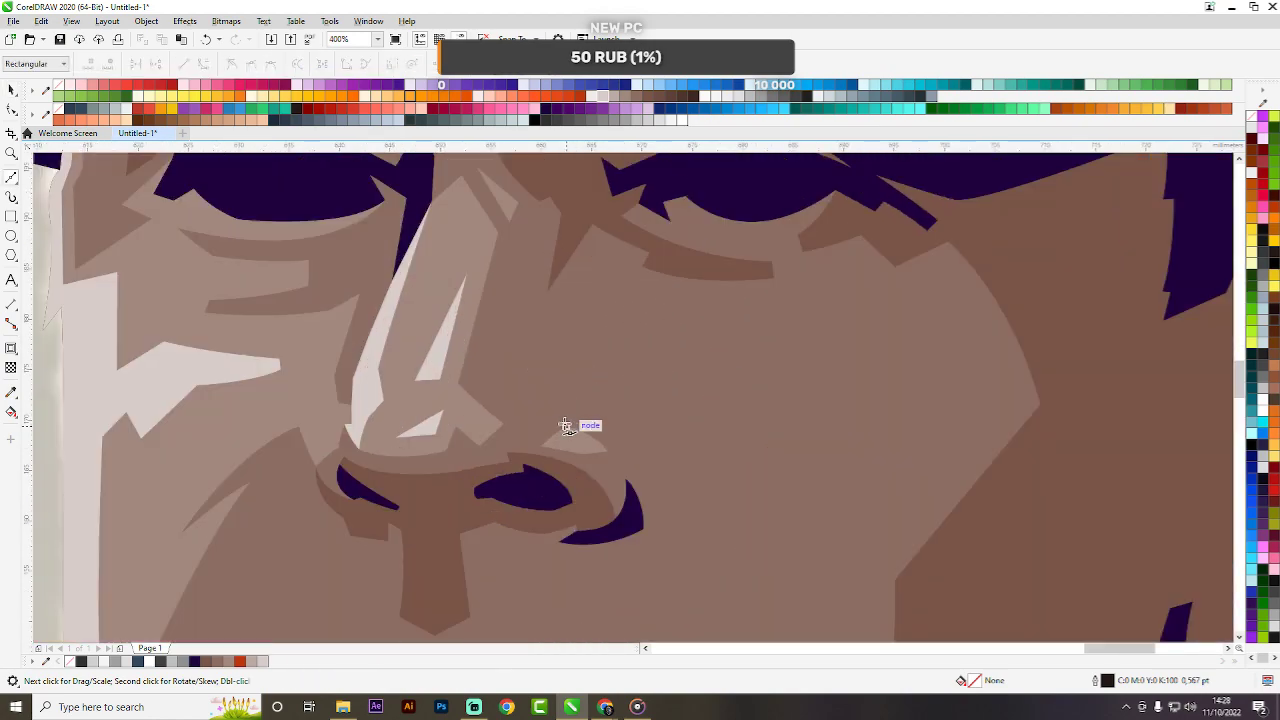
{"action": "scroll", "coordinate": [660, 378], "scroll_direction": "down", "scroll_amount": 3}
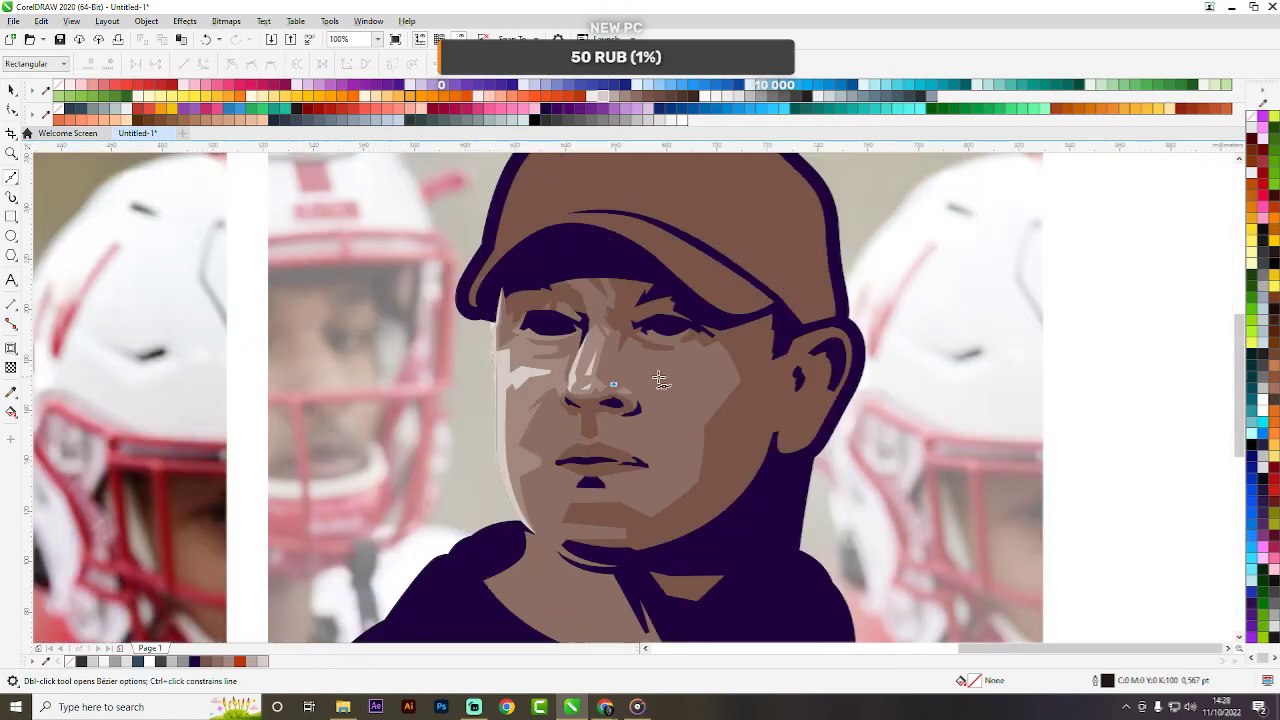
{"action": "scroll", "coordinate": [645, 366], "scroll_direction": "up", "scroll_amount": 2}
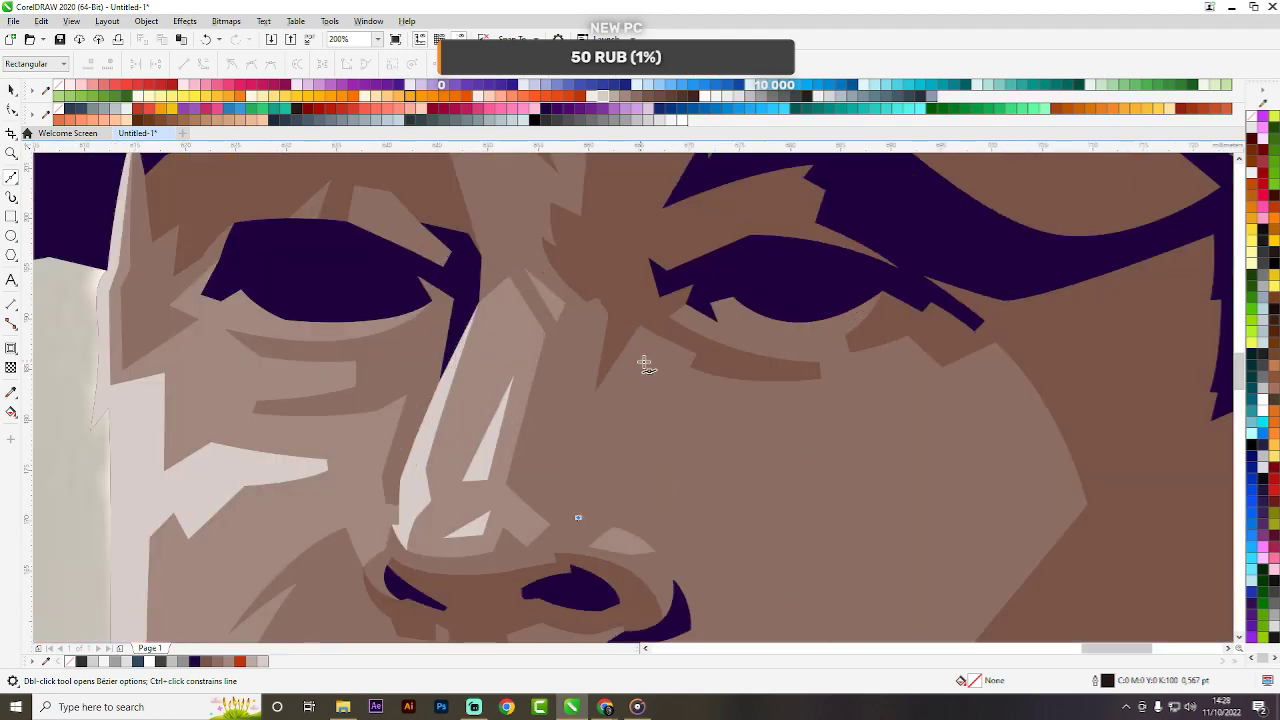
{"action": "key", "text": "space"}
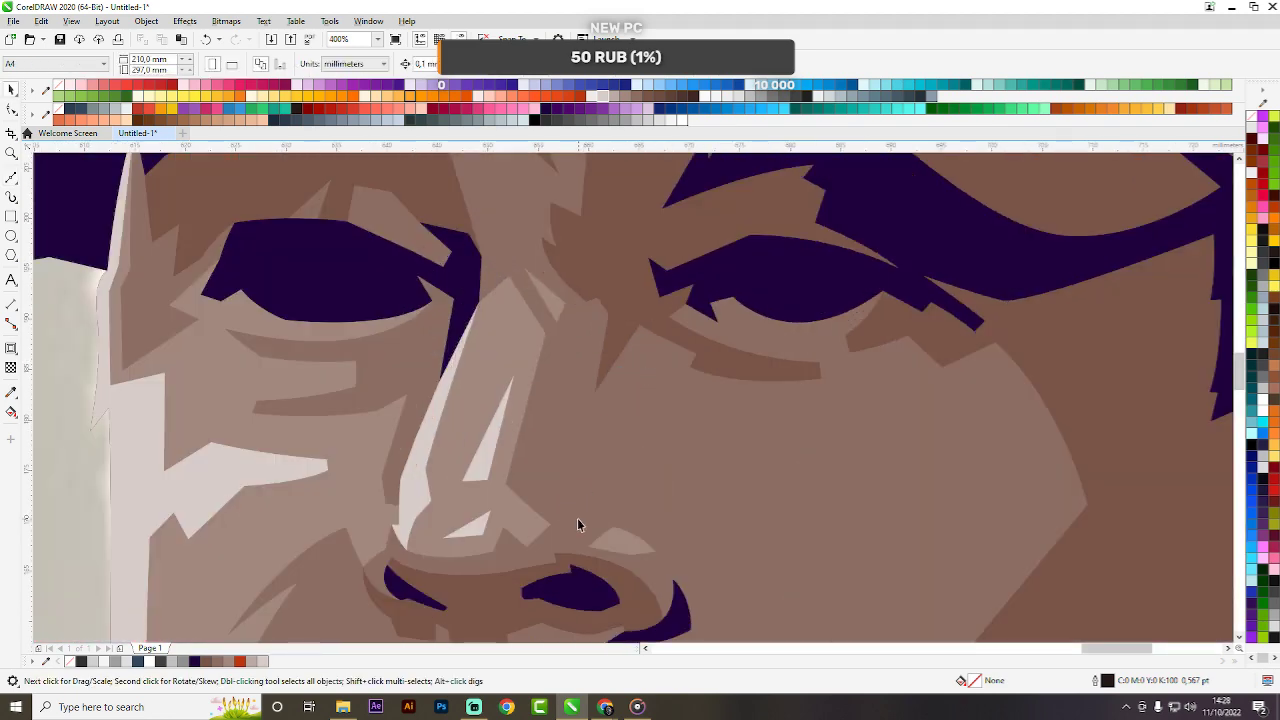
Start a shadow outline beside the nose, running from above the nostril wing up to a point and diagonally down onto the cheek.
{"action": "key", "text": "space"}
{"action": "left_click", "coordinate": [569, 529]}
{"action": "left_click", "coordinate": [580, 513]}
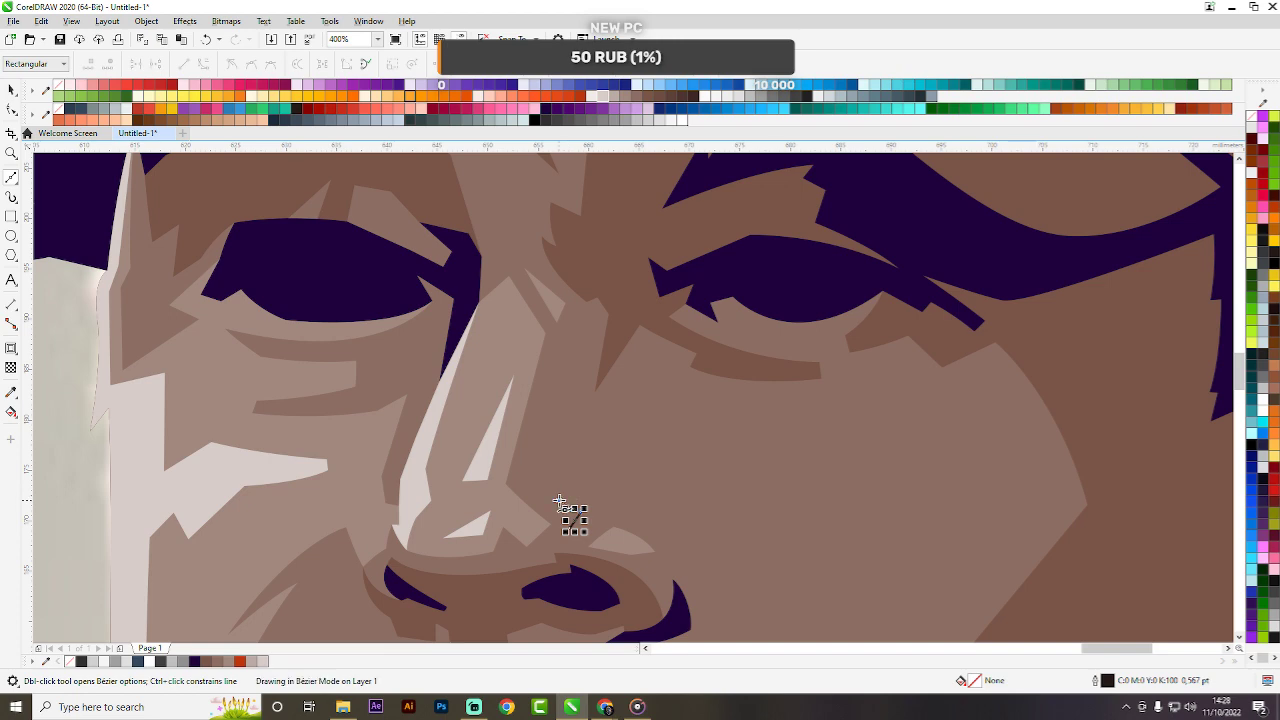
{"action": "left_click", "coordinate": [590, 411]}
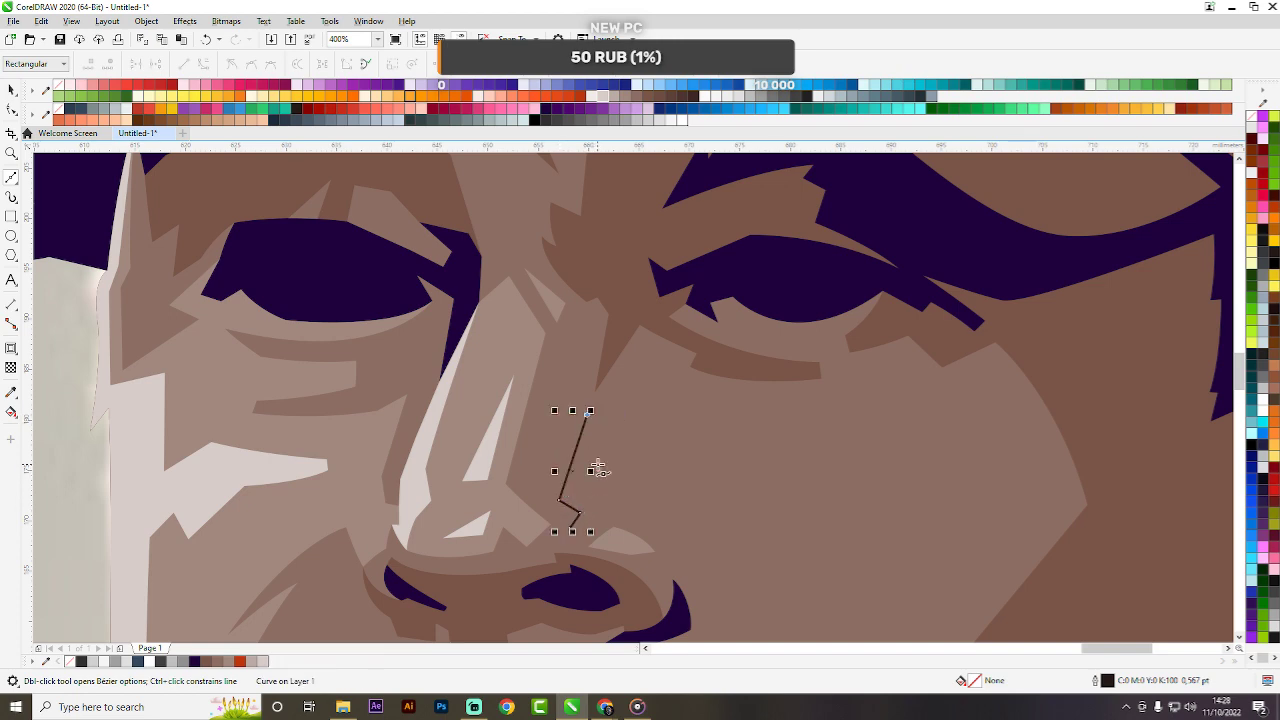
{"action": "left_click", "coordinate": [597, 470]}
{"action": "scroll", "coordinate": [700, 437], "scroll_direction": "down", "scroll_amount": 3}
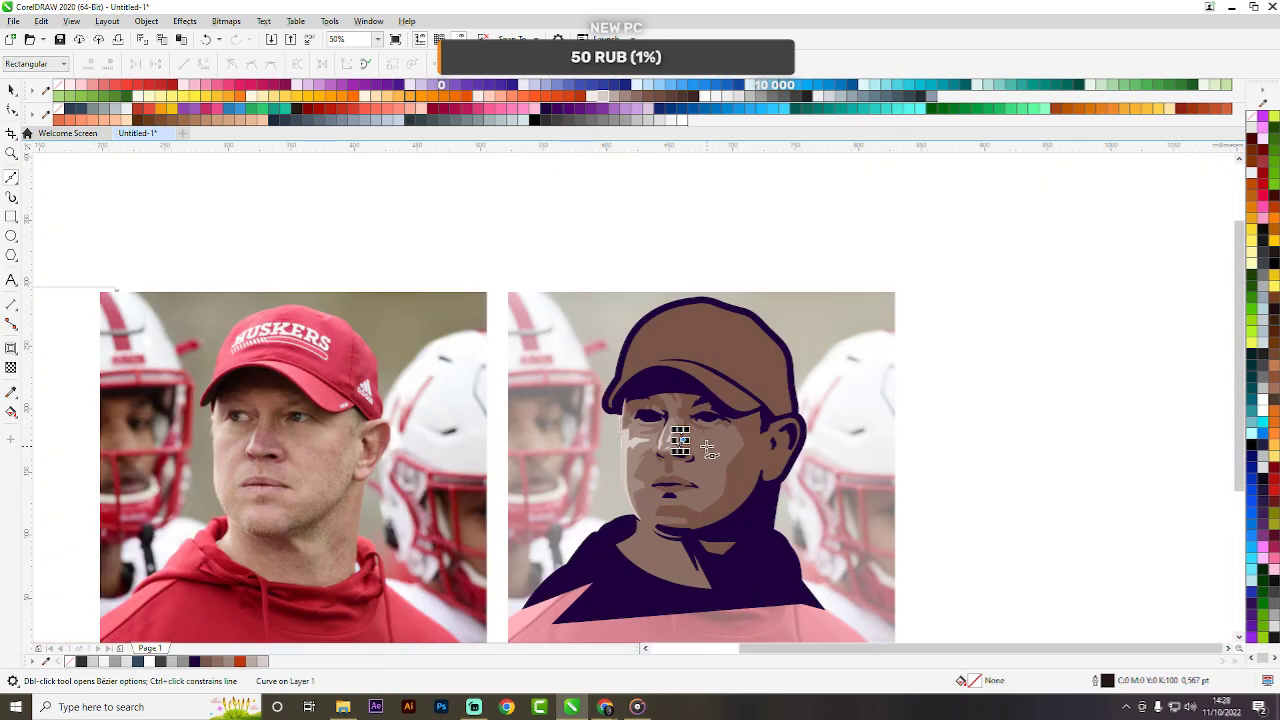
{"action": "scroll", "coordinate": [707, 450], "scroll_direction": "up", "scroll_amount": 2}
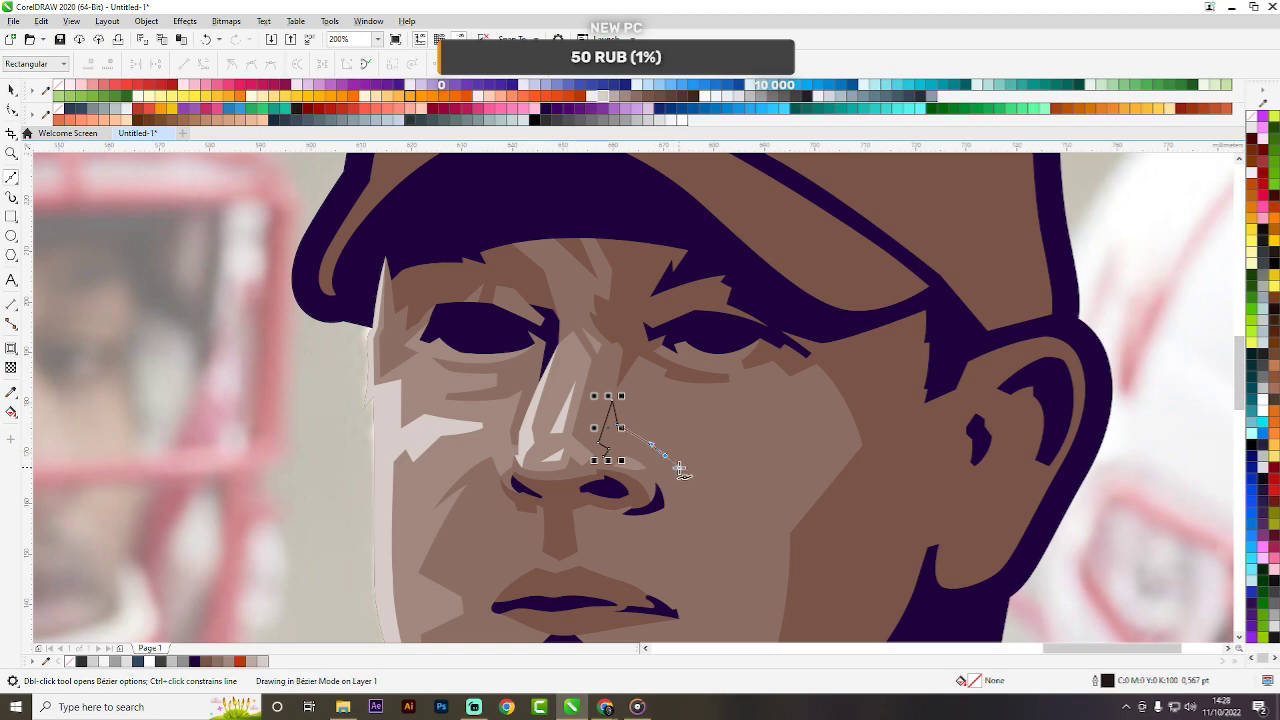
{"action": "left_click", "coordinate": [662, 454]}
{"action": "scroll", "coordinate": [662, 456], "scroll_direction": "up", "scroll_amount": 1}
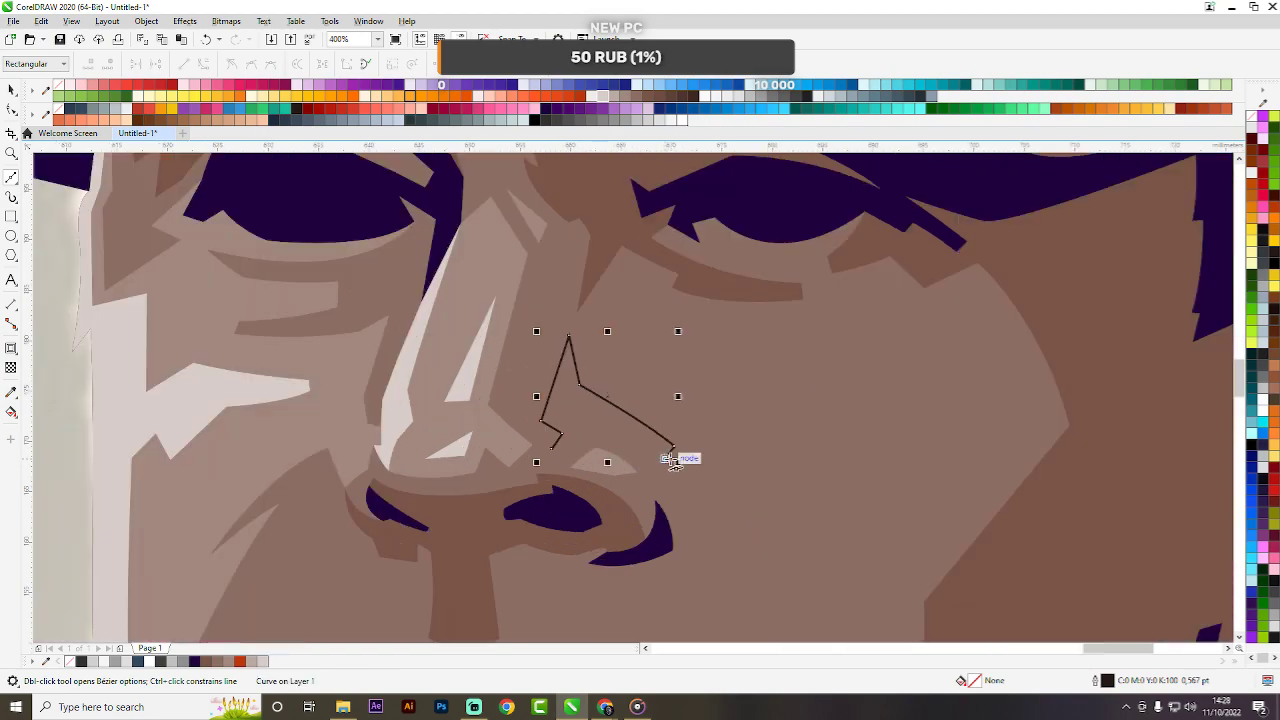
Extend the shadow outline in a curve down the cheek fold and back to the lower tip of the dark nostril-wing shape.
{"action": "scroll", "coordinate": [672, 460], "scroll_direction": "down", "scroll_amount": 4}
{"action": "scroll", "coordinate": [672, 455], "scroll_direction": "up", "scroll_amount": 2}
{"action": "scroll", "coordinate": [660, 400], "scroll_direction": "down", "scroll_amount": 1}
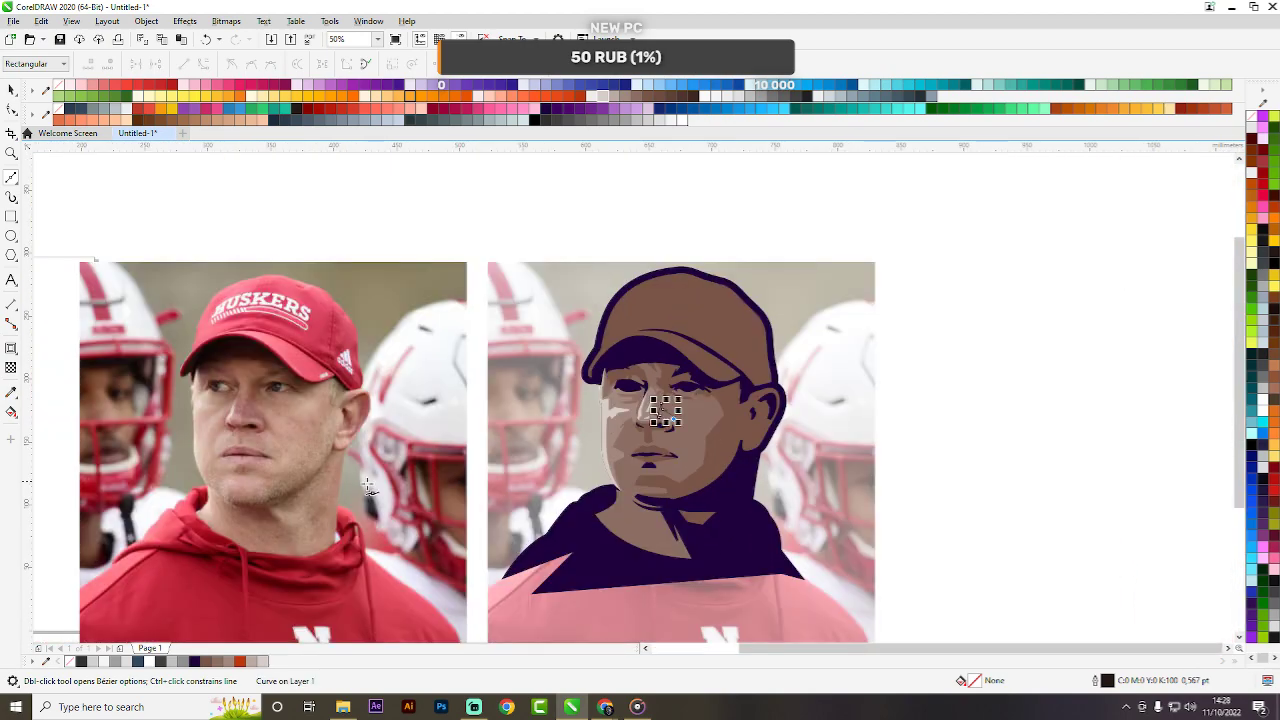
{"action": "scroll", "coordinate": [323, 470], "scroll_direction": "up", "scroll_amount": 1}
{"action": "scroll", "coordinate": [690, 380], "scroll_direction": "down", "scroll_amount": 1}
{"action": "scroll", "coordinate": [690, 380], "scroll_direction": "up", "scroll_amount": 1}
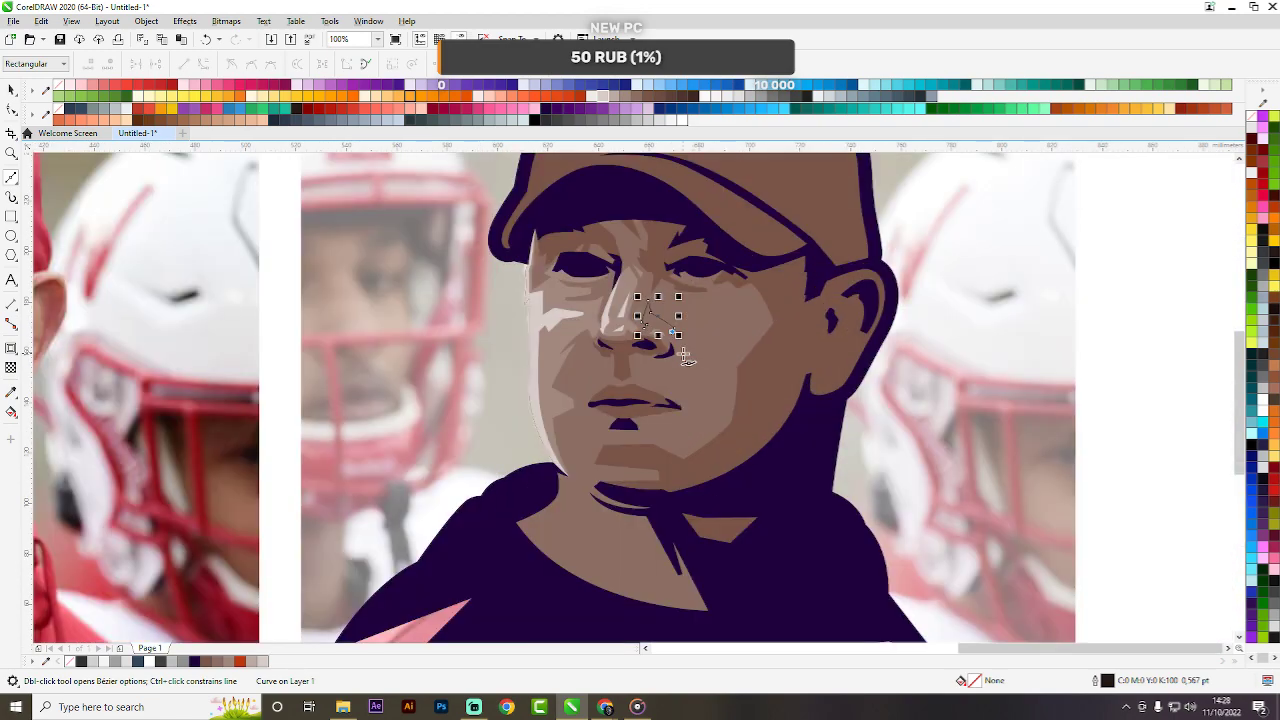
{"action": "scroll", "coordinate": [692, 366], "scroll_direction": "up", "scroll_amount": 1}
{"action": "scroll", "coordinate": [692, 366], "scroll_direction": "up", "scroll_amount": 1}
{"action": "left_click_drag", "start_coordinate": [693, 381], "coordinate": [702, 420]}
{"action": "left_click", "coordinate": [680, 397]}
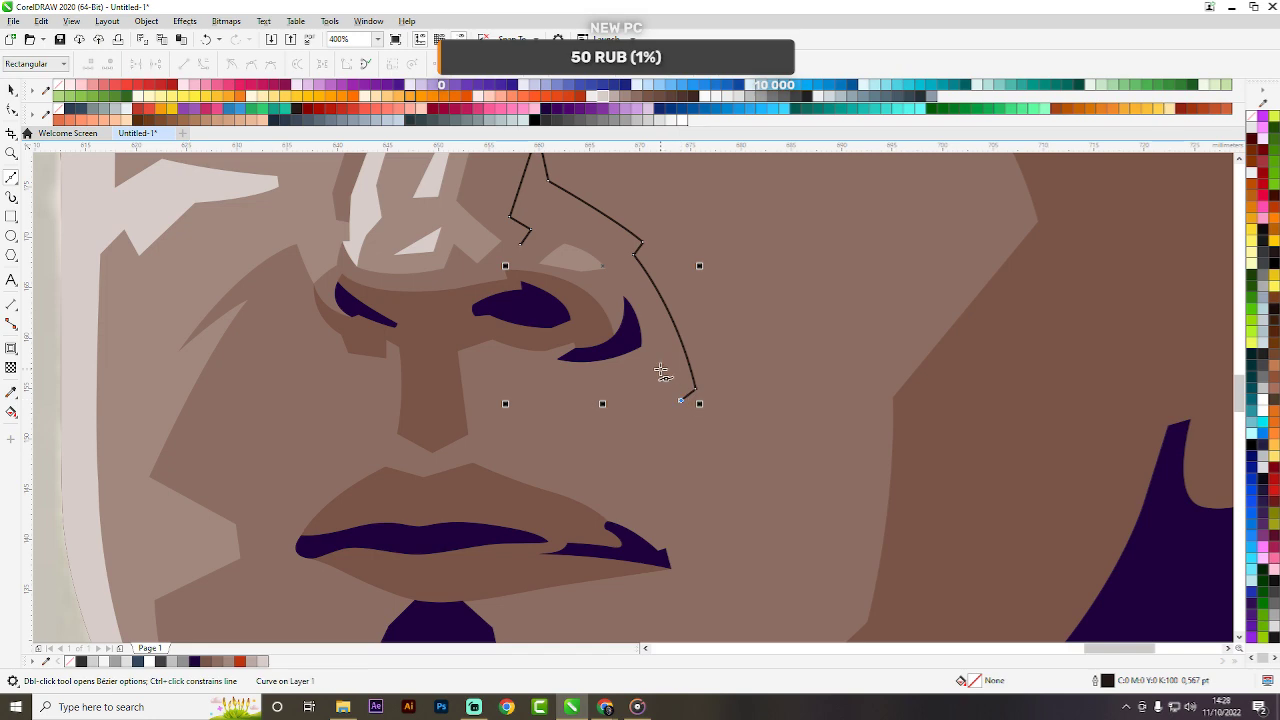
{"action": "scroll", "coordinate": [665, 370], "scroll_direction": "down", "scroll_amount": 3}
{"action": "scroll", "coordinate": [690, 372], "scroll_direction": "up", "scroll_amount": 3}
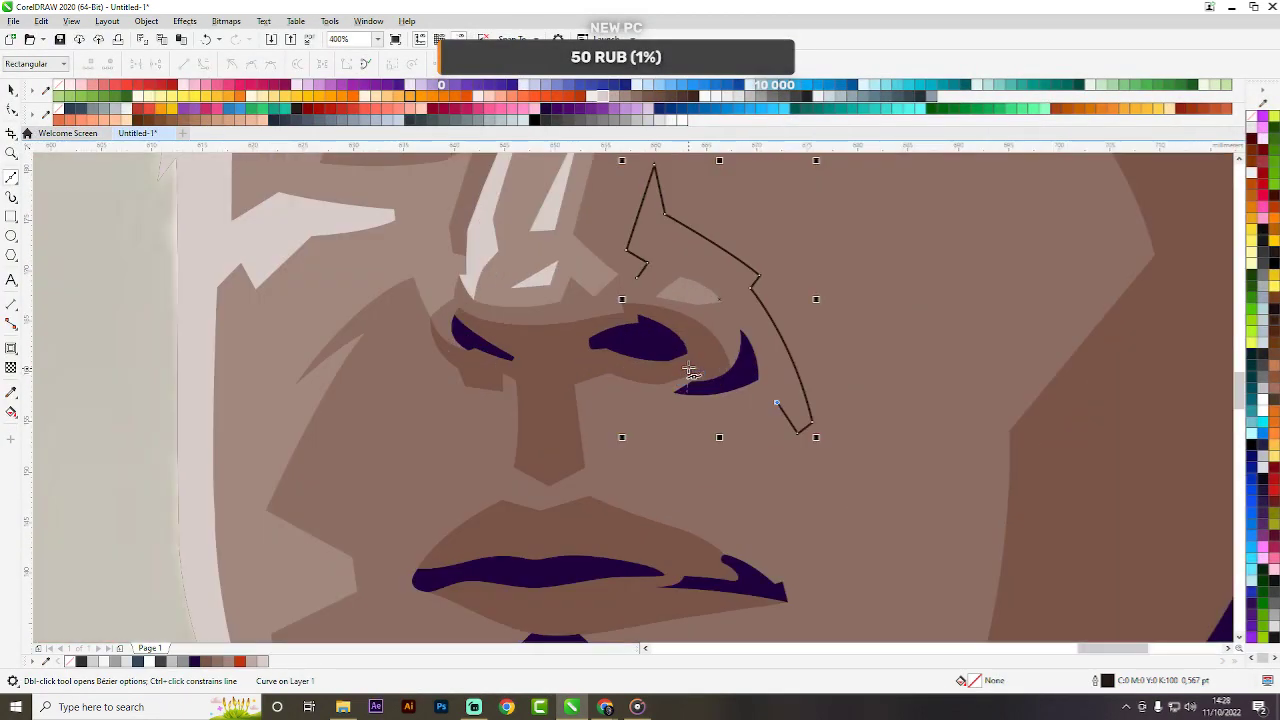
{"action": "left_click_drag", "start_coordinate": [674, 393], "coordinate": [621, 364]}
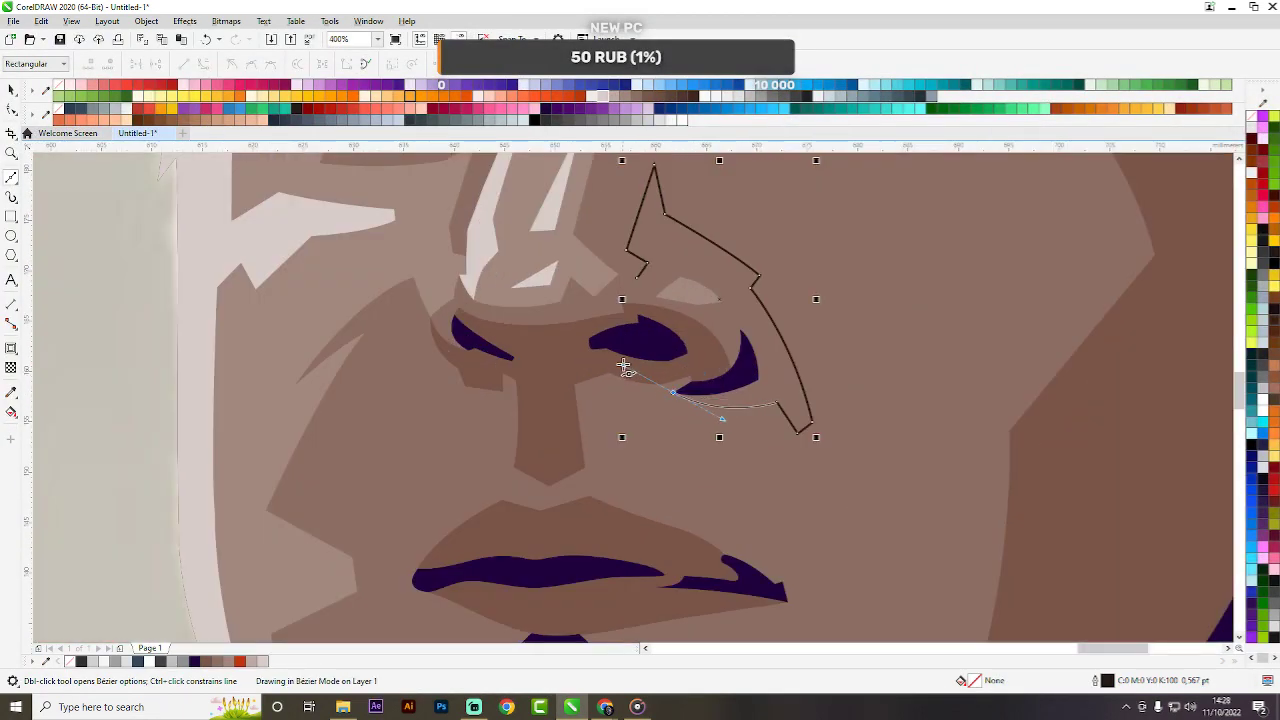
Continue the outline with a straight corner from the nostril wing's lower tip through its dark shape into the brown nose shadow.
{"action": "scroll", "coordinate": [737, 380], "scroll_direction": "up", "scroll_amount": 2}
{"action": "left_click_drag", "start_coordinate": [737, 381], "coordinate": [750, 347]}
{"action": "key", "text": "ctrl+z"}
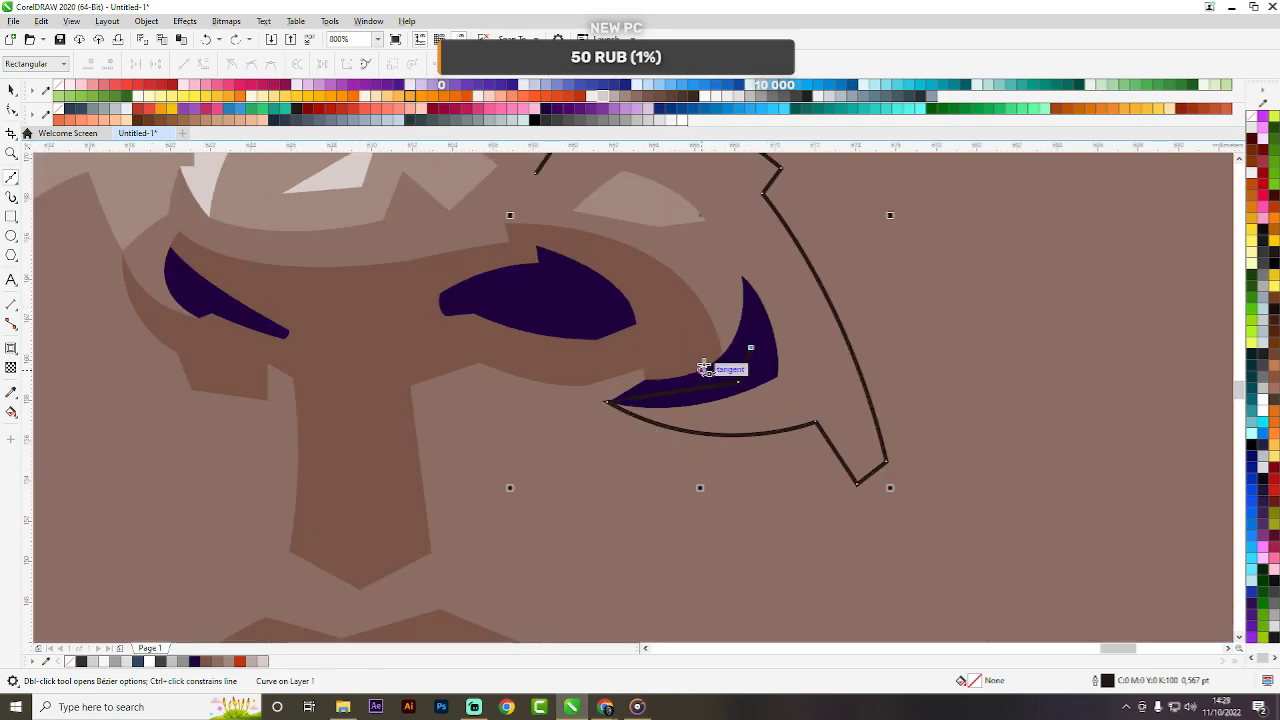
{"action": "double_click", "coordinate": [607, 402]}
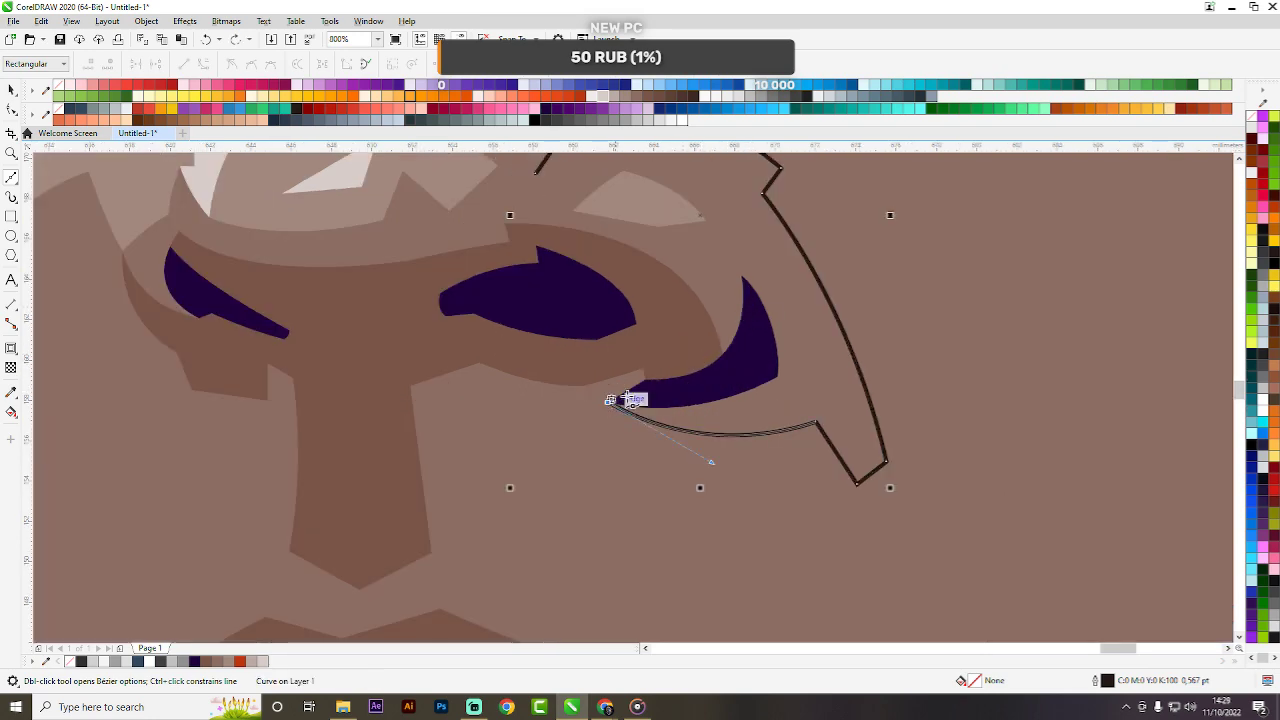
{"action": "left_click", "coordinate": [697, 388]}
{"action": "left_click", "coordinate": [688, 350]}
Curve the outline up around the nostril wing to just above the small light highlight.
{"action": "scroll", "coordinate": [688, 350], "scroll_direction": "down", "scroll_amount": 2}
{"action": "scroll", "coordinate": [701, 338], "scroll_direction": "up", "scroll_amount": 2}
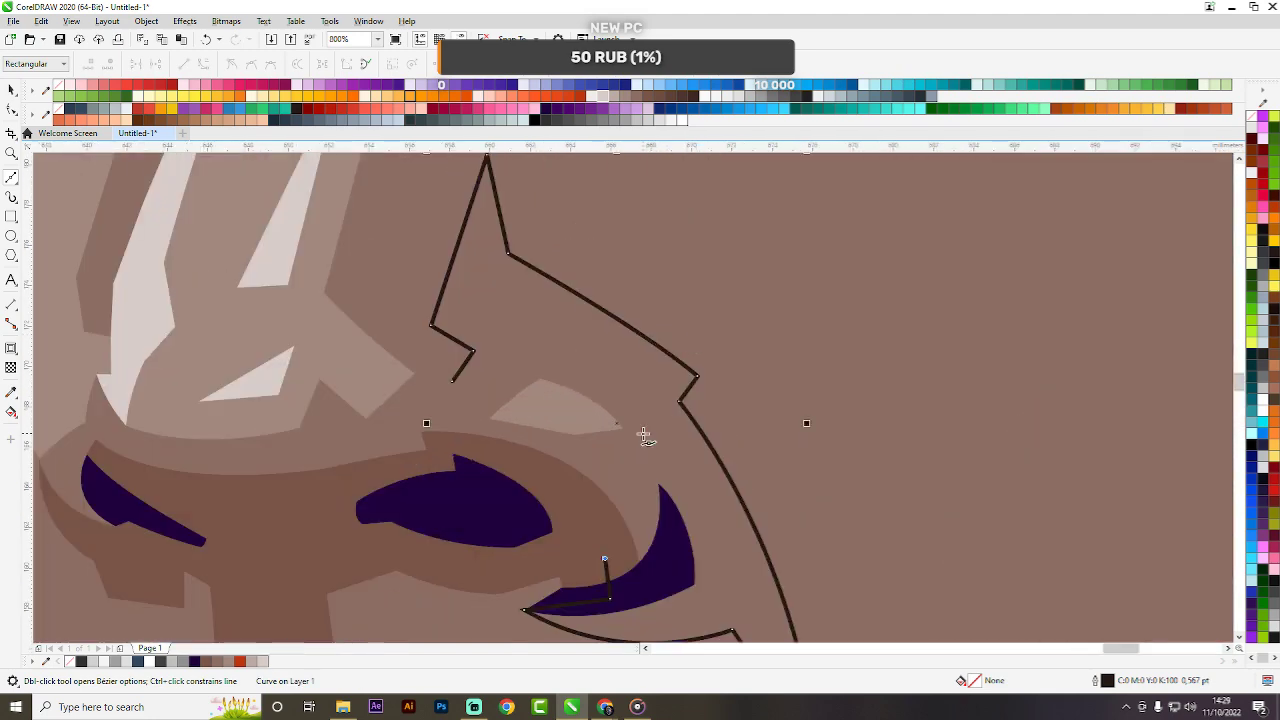
{"action": "left_click_drag", "start_coordinate": [624, 399], "coordinate": [555, 263]}
{"action": "key", "text": "ctrl+z"}
{"action": "left_click_drag", "start_coordinate": [594, 390], "coordinate": [490, 284]}
{"action": "scroll", "coordinate": [653, 356], "scroll_direction": "down", "scroll_amount": 5}
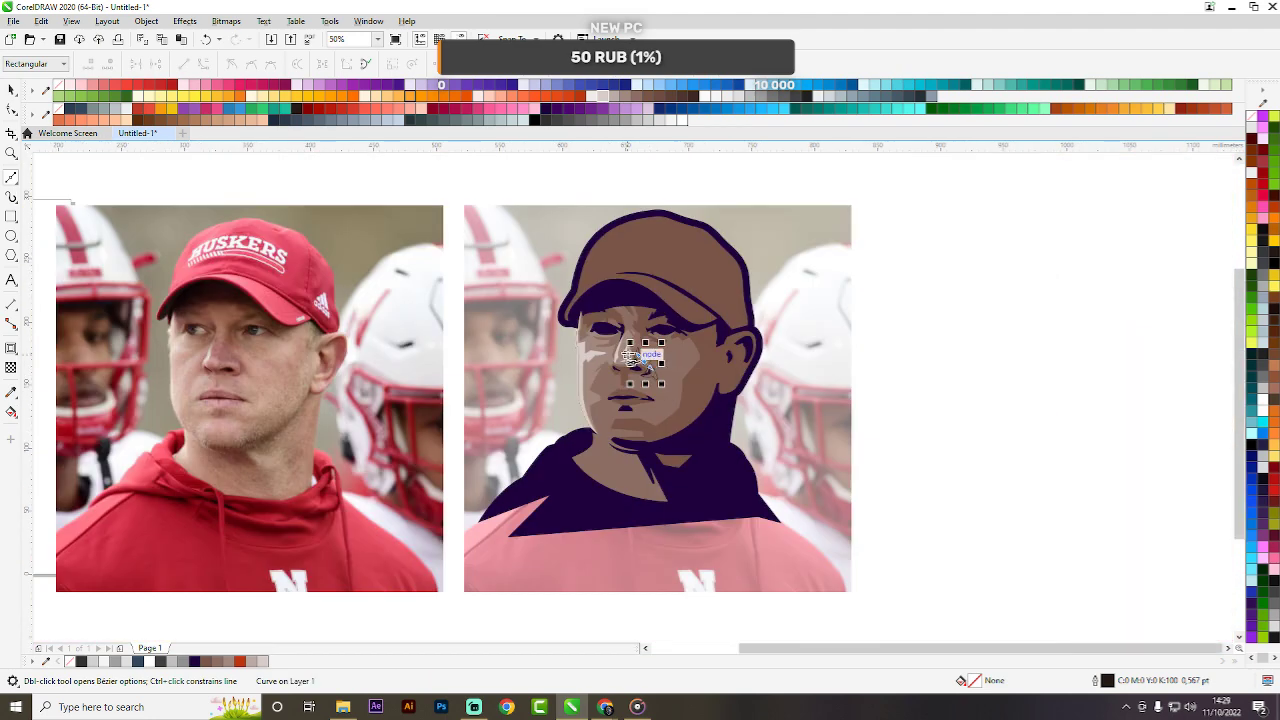
{"action": "scroll", "coordinate": [653, 356], "scroll_direction": "up", "scroll_amount": 3}
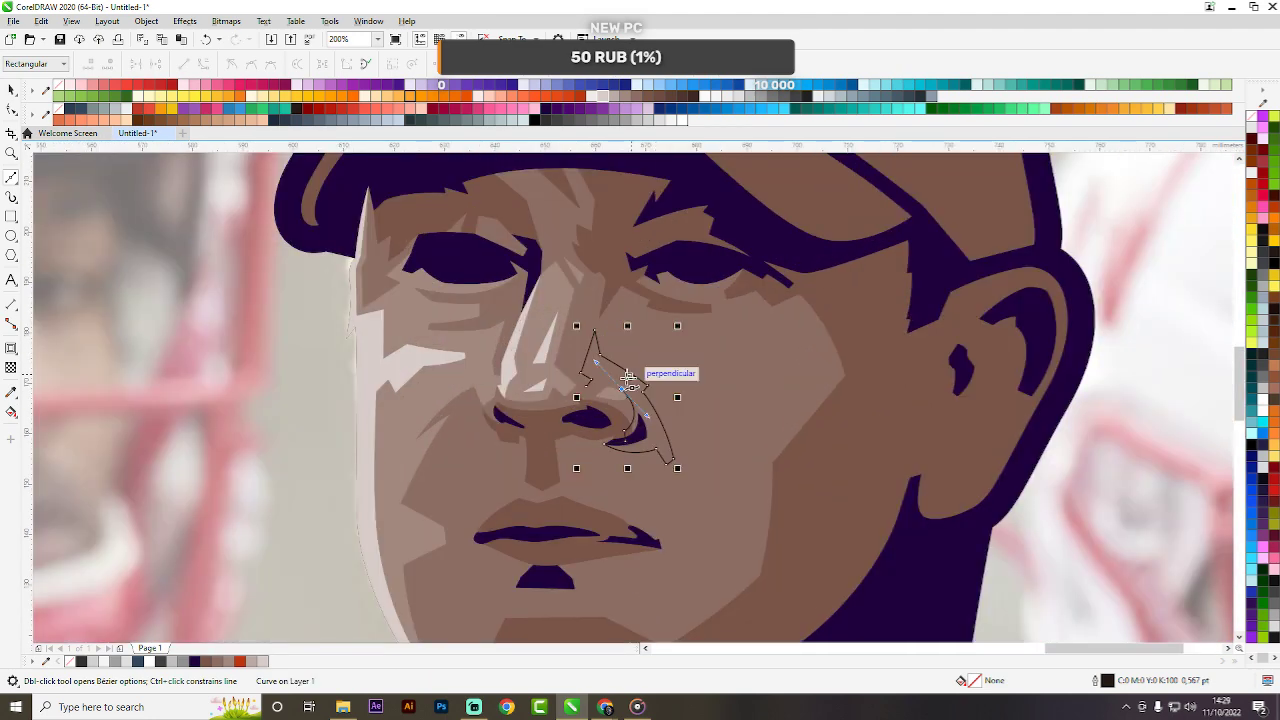
{"action": "scroll", "coordinate": [628, 377], "scroll_direction": "up", "scroll_amount": 2}
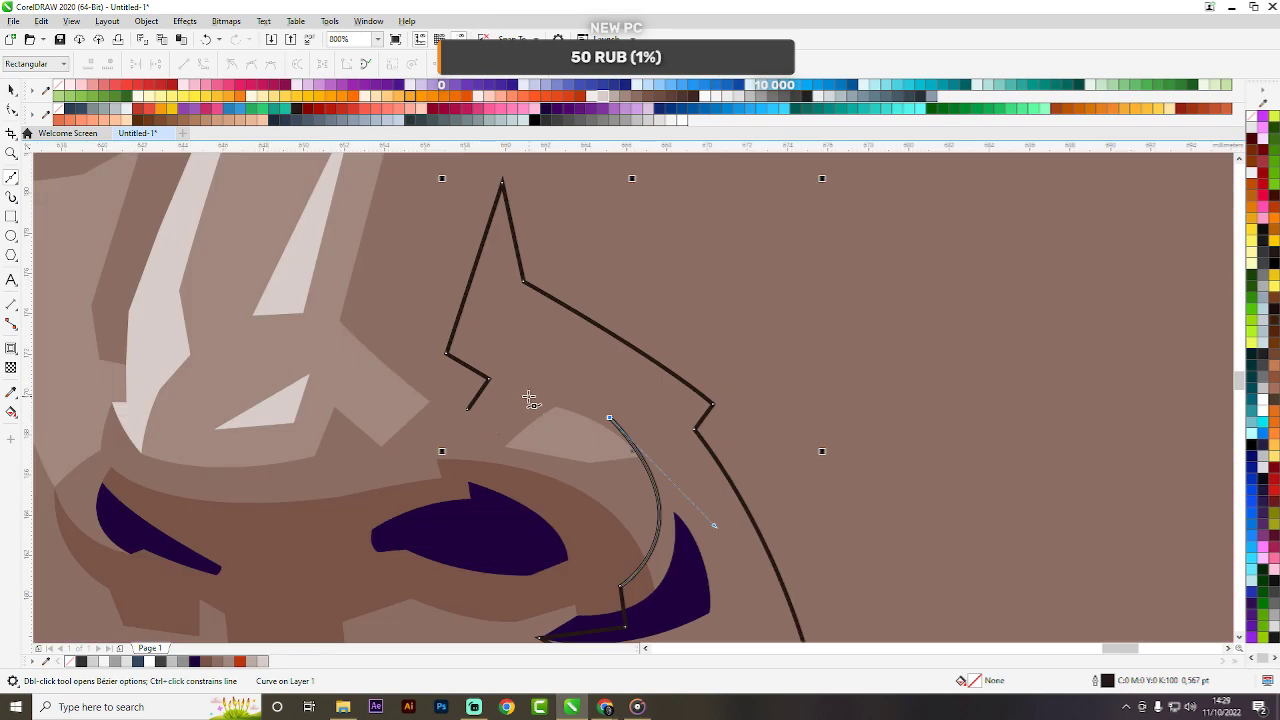
Close the shadow outline with a curve over the nostril highlight and a short corner back to its starting point.
{"action": "left_click_drag", "start_coordinate": [513, 404], "coordinate": [475, 429]}
{"action": "scroll", "coordinate": [475, 430], "scroll_direction": "up", "scroll_amount": 1}
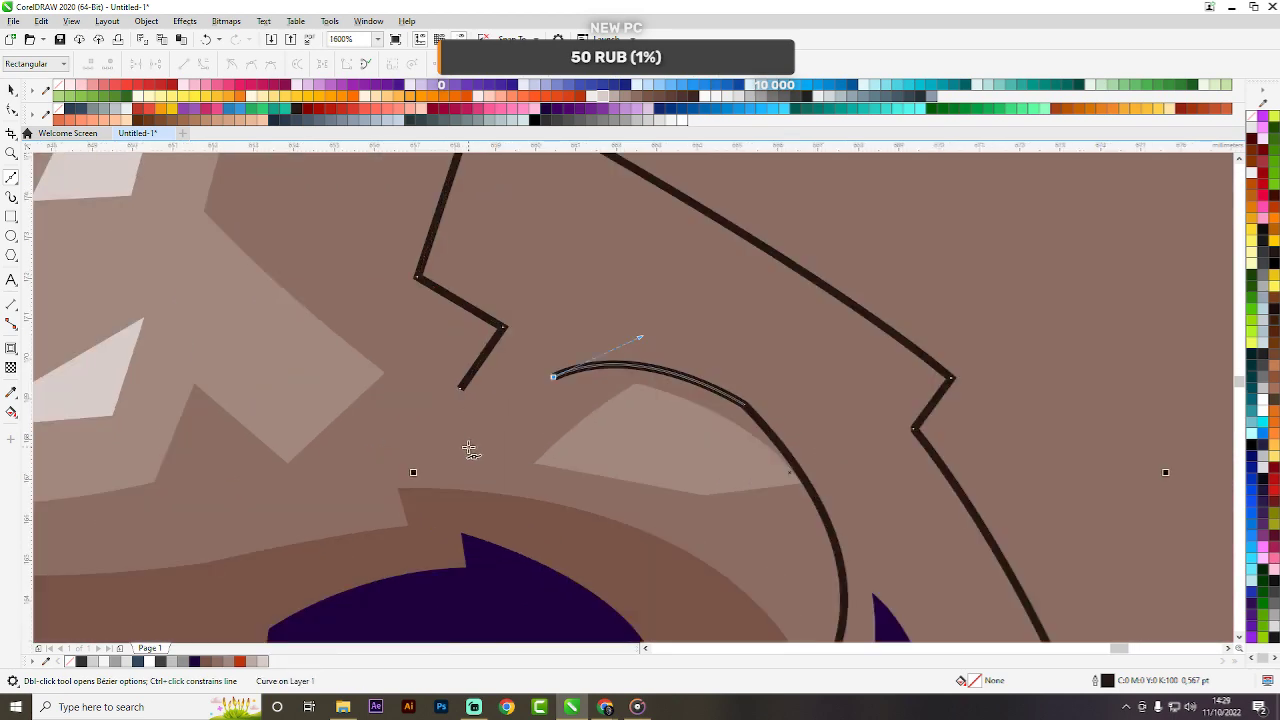
{"action": "left_click", "coordinate": [466, 447]}
{"action": "left_click", "coordinate": [460, 388]}
{"action": "key", "text": "space"}
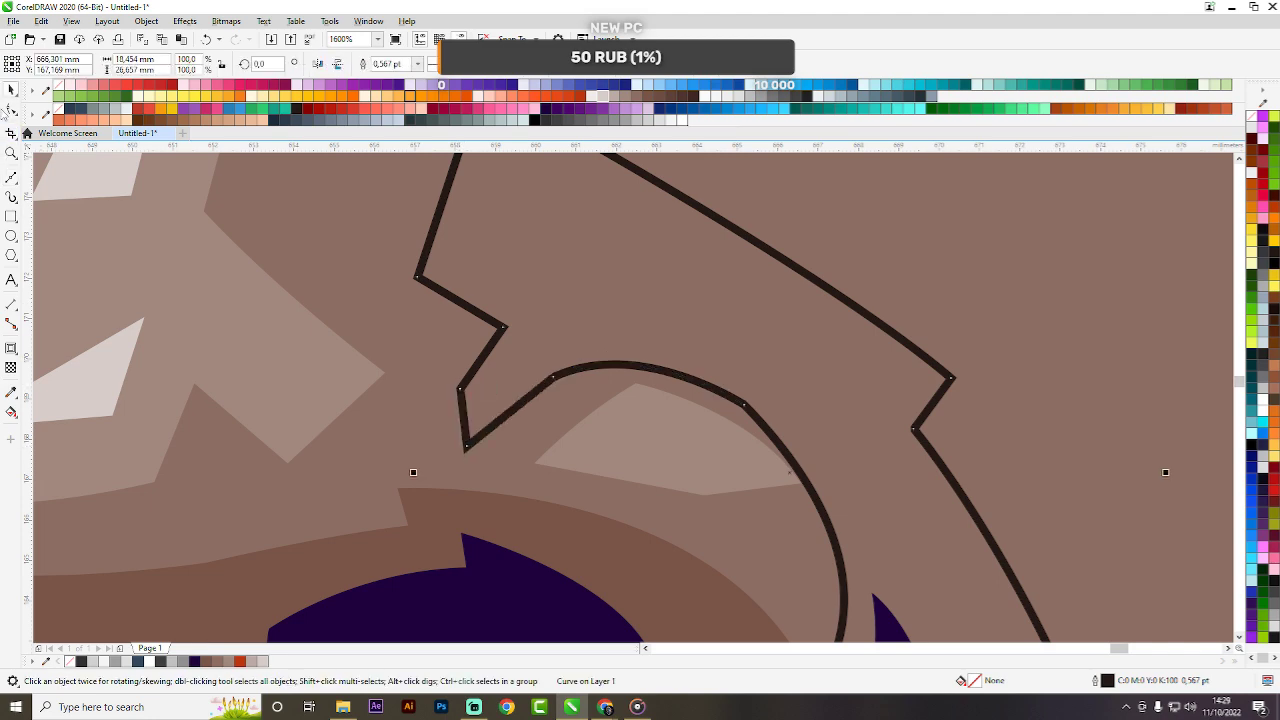
Move the small light nostril highlight inside the curve of the outline and scale it down to 91%.
{"action": "left_click", "coordinate": [10, 110]}
{"action": "scroll", "coordinate": [562, 386], "scroll_direction": "down", "scroll_amount": 1}
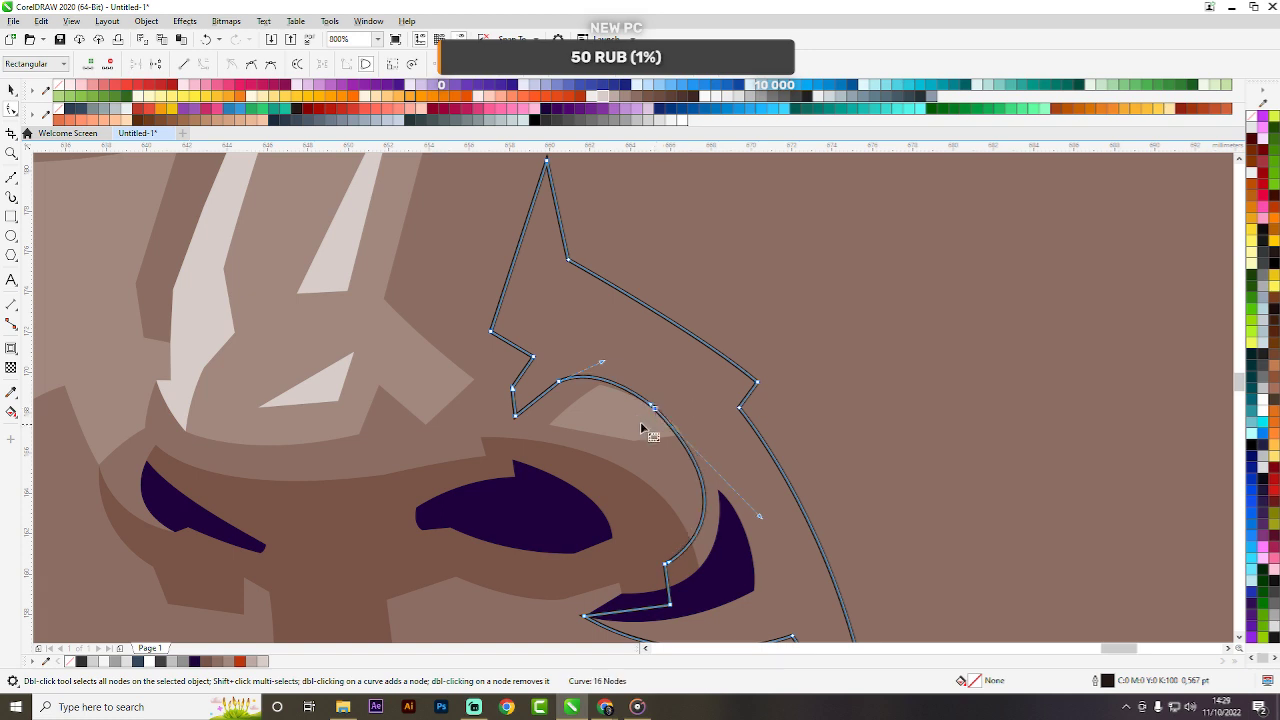
{"action": "left_click", "coordinate": [640, 424]}
{"action": "scroll", "coordinate": [637, 425], "scroll_direction": "up", "scroll_amount": 1}
{"action": "key", "text": "space"}
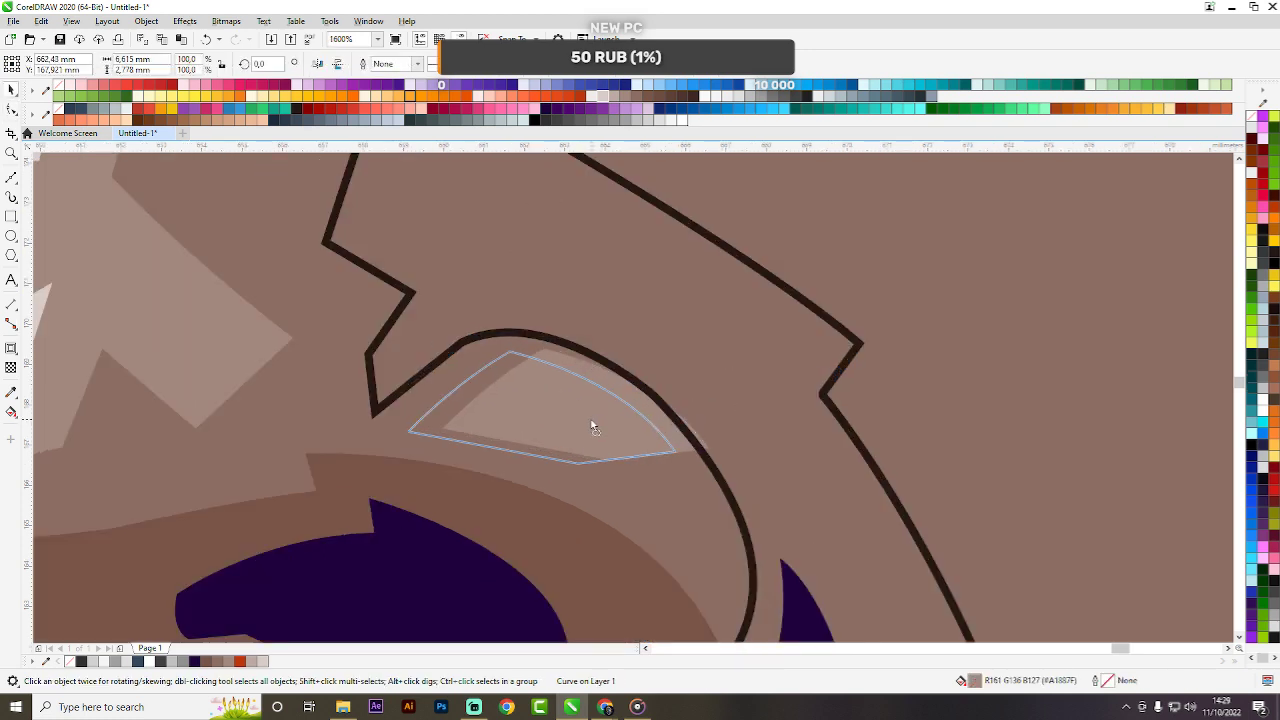
{"action": "left_click", "coordinate": [594, 425]}
{"action": "left_click_drag", "start_coordinate": [678, 347], "coordinate": [657, 351]}
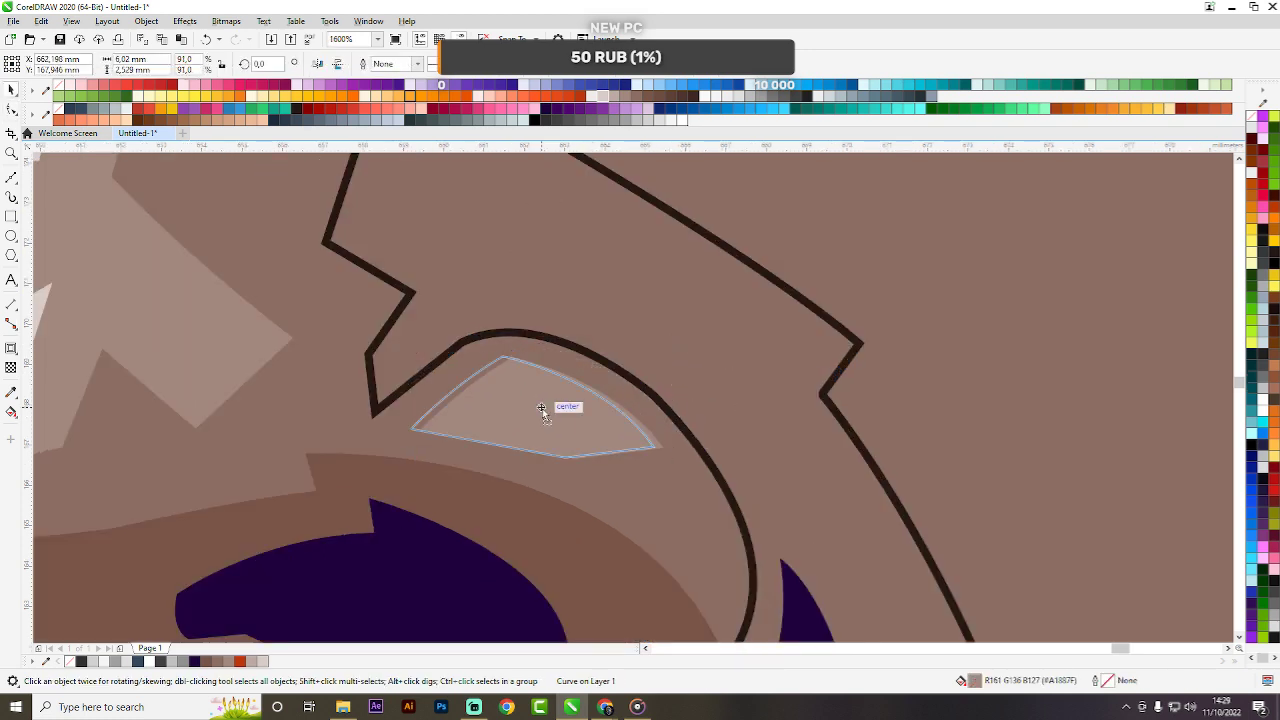
Weld the closed outline beside the nostril to the dark brown shadow shape under the nose.
{"action": "left_click", "coordinate": [618, 326]}
{"action": "scroll", "coordinate": [618, 326], "scroll_direction": "down", "scroll_amount": 2}
{"action": "scroll", "coordinate": [655, 417], "scroll_direction": "up", "scroll_amount": 1}
{"action": "left_click", "coordinate": [593, 389], "text": "shift"}
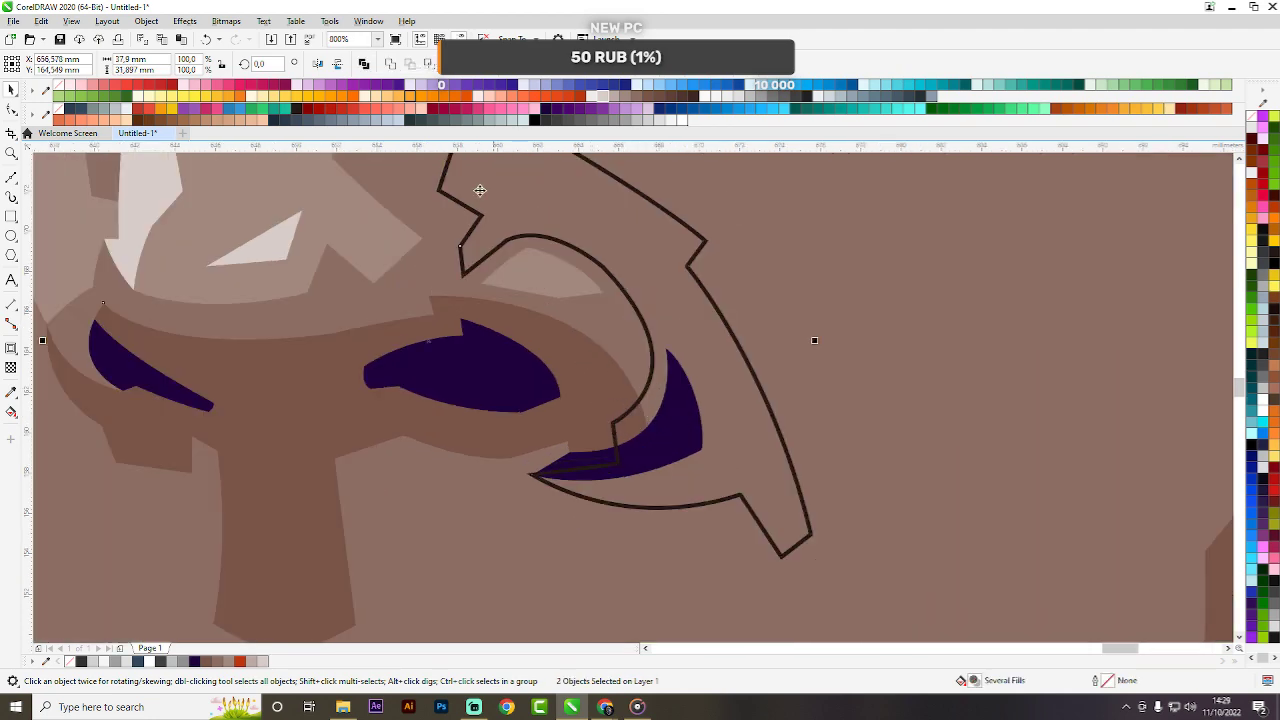
{"action": "left_click", "coordinate": [391, 64]}
{"action": "scroll", "coordinate": [557, 249], "scroll_direction": "down", "scroll_amount": 4}
{"action": "left_click", "coordinate": [900, 400]}
Draw a narrow closed wedge inside the dark shadow between the nose and upper lip, tapering to a point near the nose.
{"action": "scroll", "coordinate": [640, 372], "scroll_direction": "down", "scroll_amount": 1}
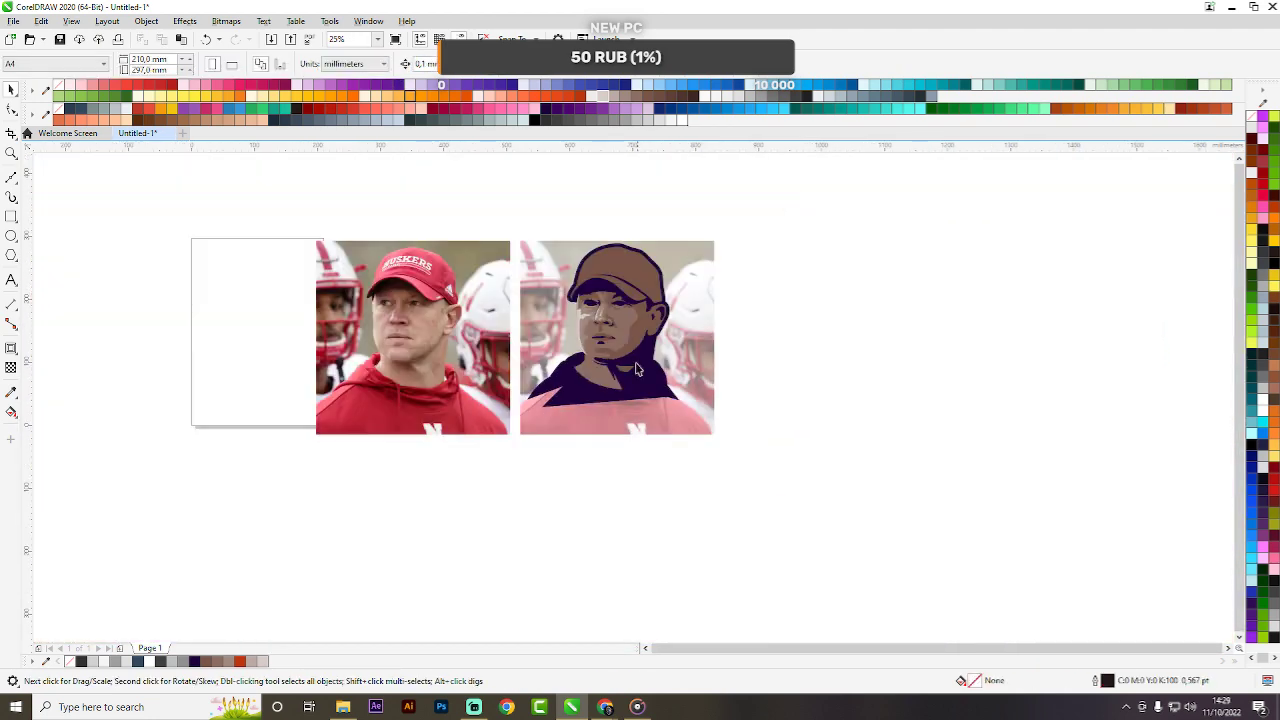
{"action": "scroll", "coordinate": [614, 315], "scroll_direction": "up", "scroll_amount": 2}
{"action": "scroll", "coordinate": [615, 310], "scroll_direction": "down", "scroll_amount": 1}
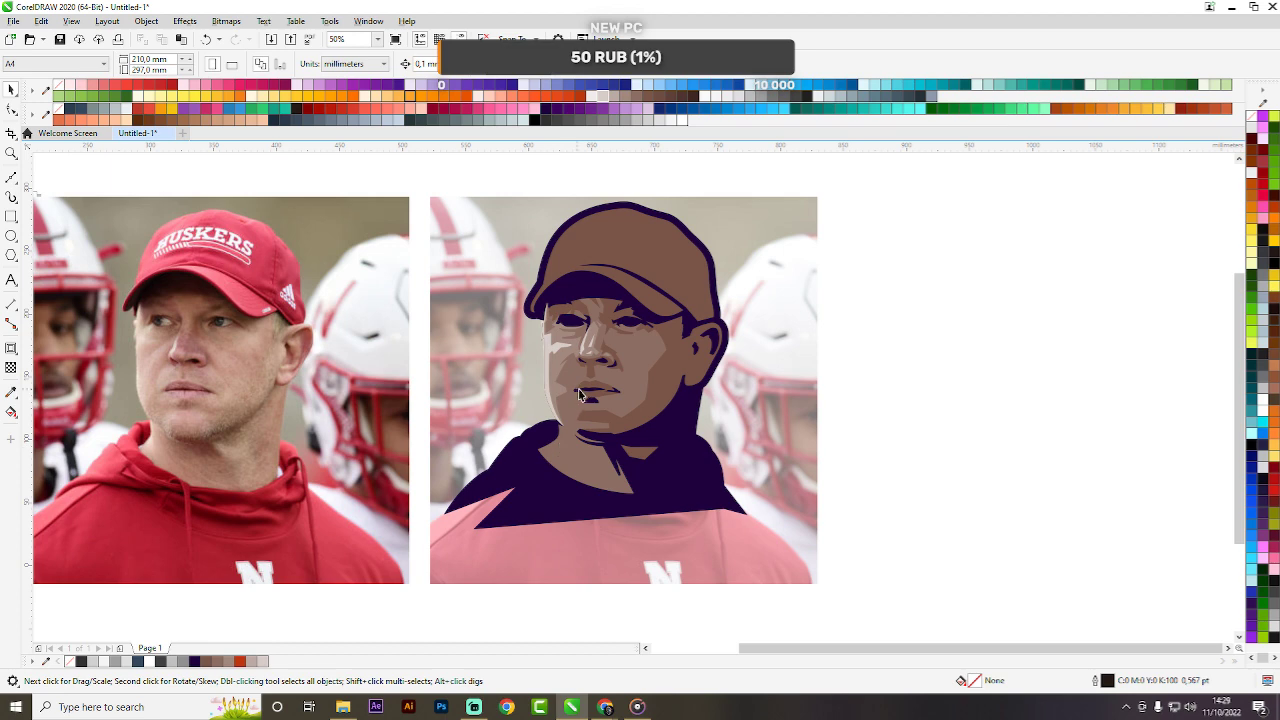
{"action": "key", "text": "F5"}
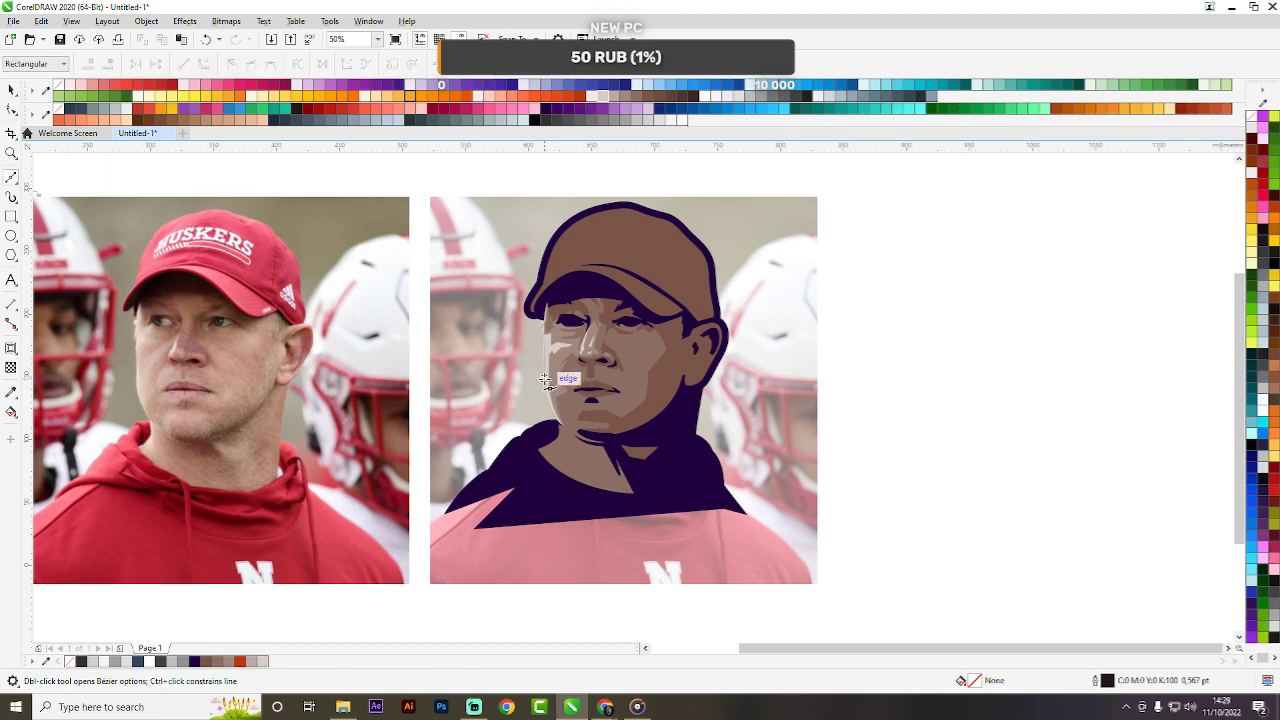
{"action": "scroll", "coordinate": [545, 381], "scroll_direction": "up", "scroll_amount": 4}
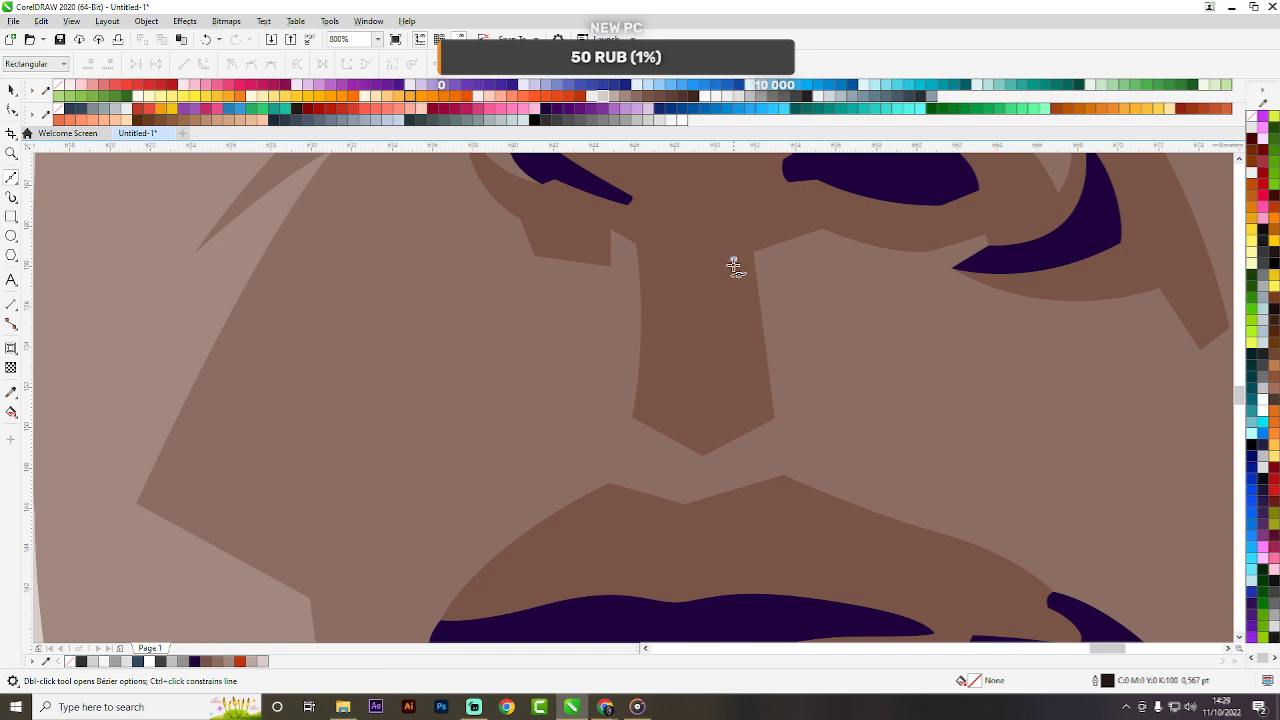
{"action": "left_click", "coordinate": [735, 257]}
{"action": "double_click", "coordinate": [738, 399]}
{"action": "left_click", "coordinate": [689, 424]}
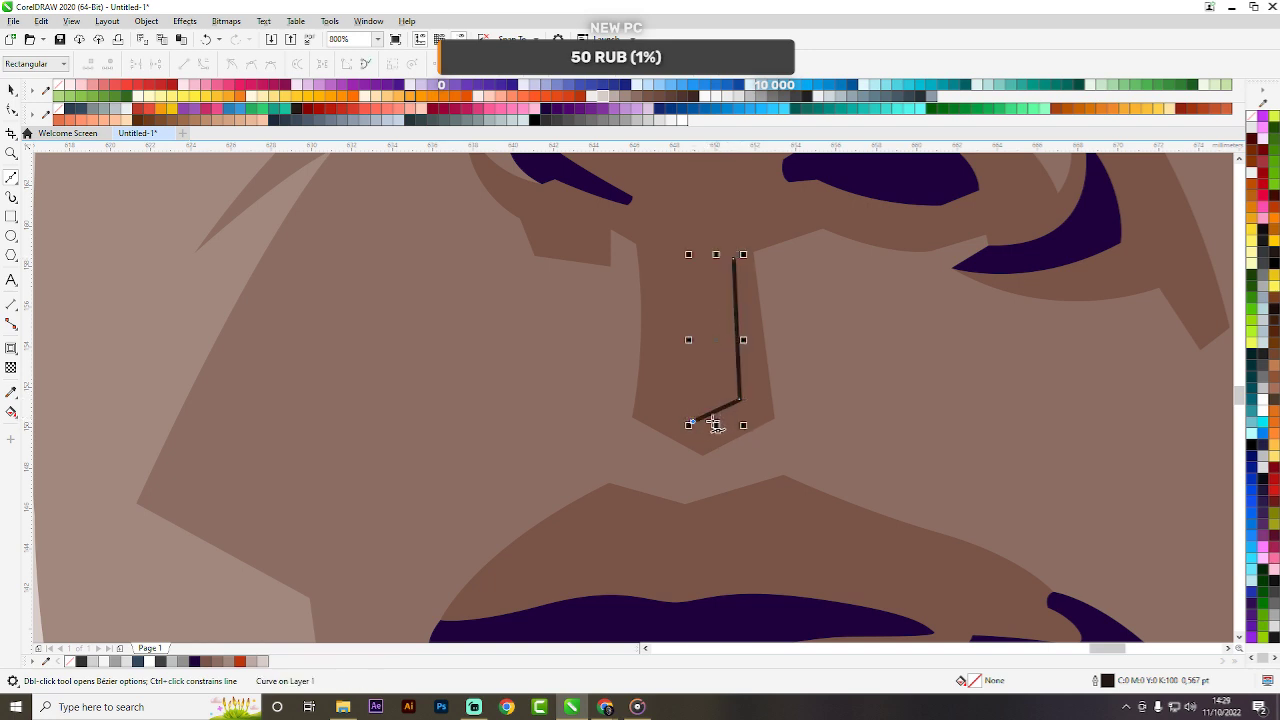
{"action": "key", "text": "ctrl+z"}
{"action": "left_click", "coordinate": [699, 428]}
{"action": "left_click", "coordinate": [713, 384]}
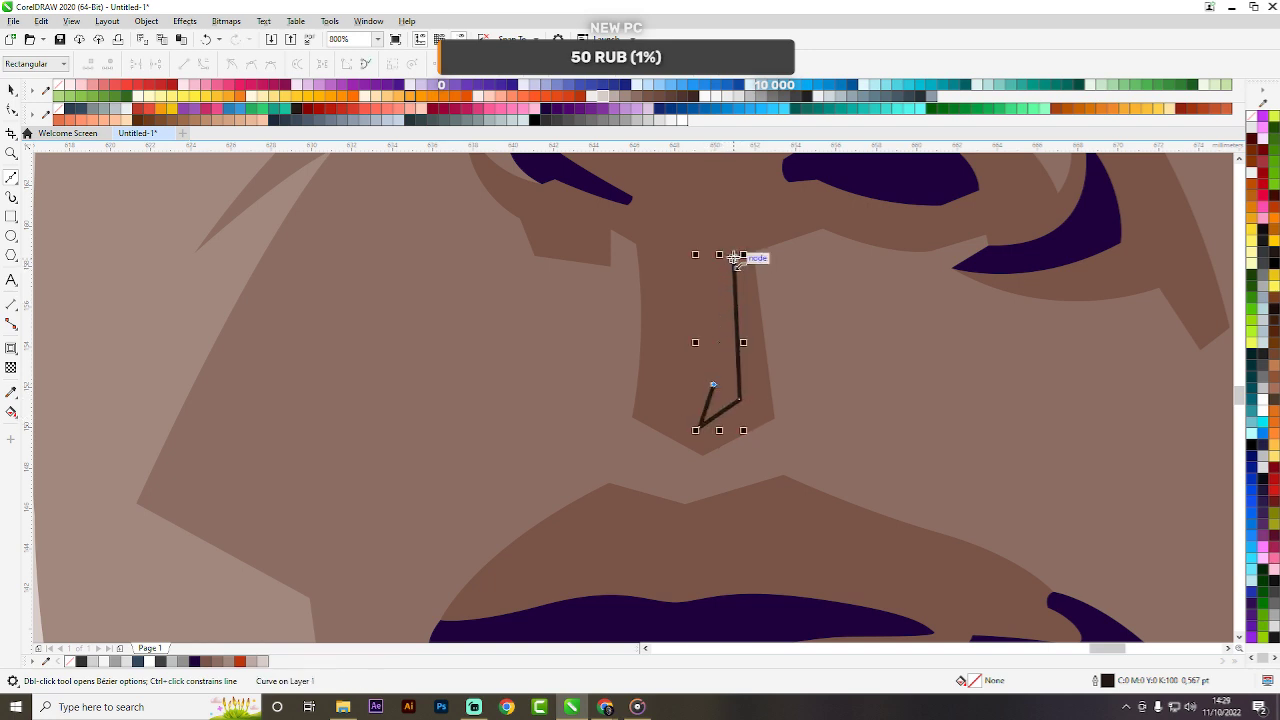
{"action": "left_click", "coordinate": [733, 258]}
Copy the surrounding mid-brown skin fill #8D6E63 onto the narrow wedge under the nose and remove its outline.
{"action": "key", "text": "space"}
{"action": "left_click_drag", "start_coordinate": [836, 321], "coordinate": [729, 386]}
{"action": "left_click", "coordinate": [729, 386]}
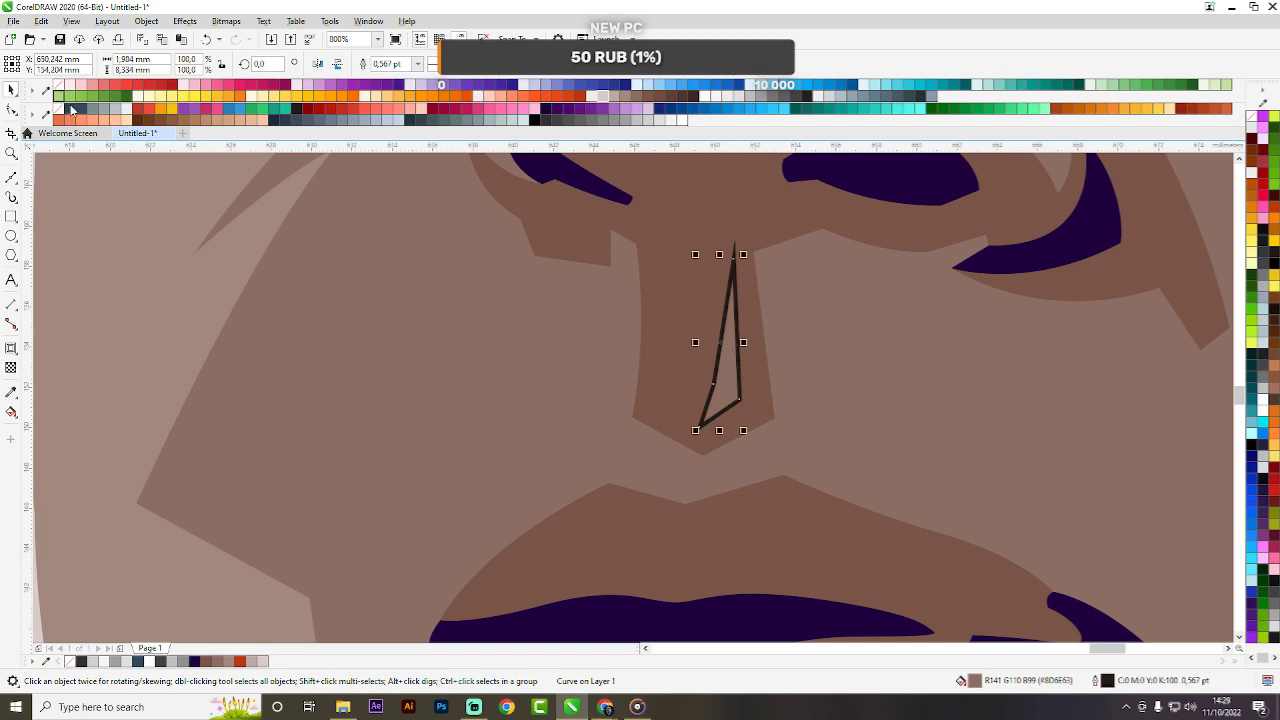
{"action": "right_click", "coordinate": [70, 108]}
{"action": "scroll", "coordinate": [646, 277], "scroll_direction": "down", "scroll_amount": 6}
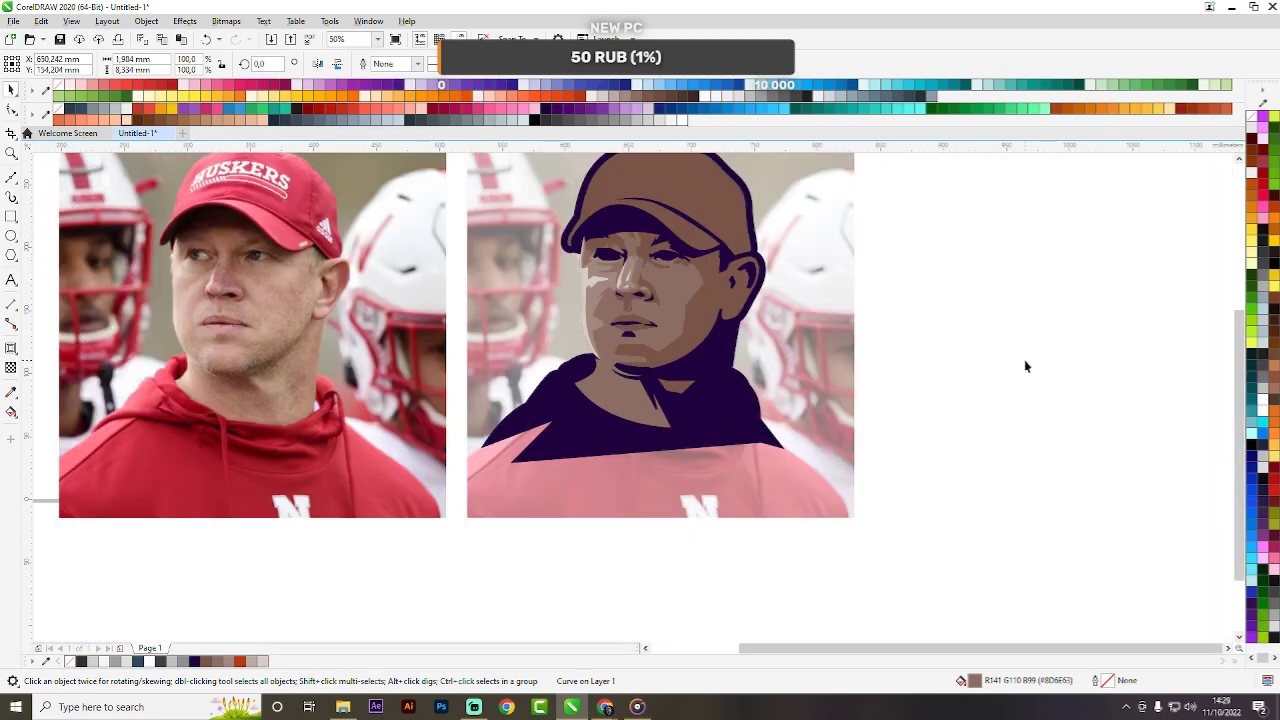
{"action": "left_click", "coordinate": [957, 341]}
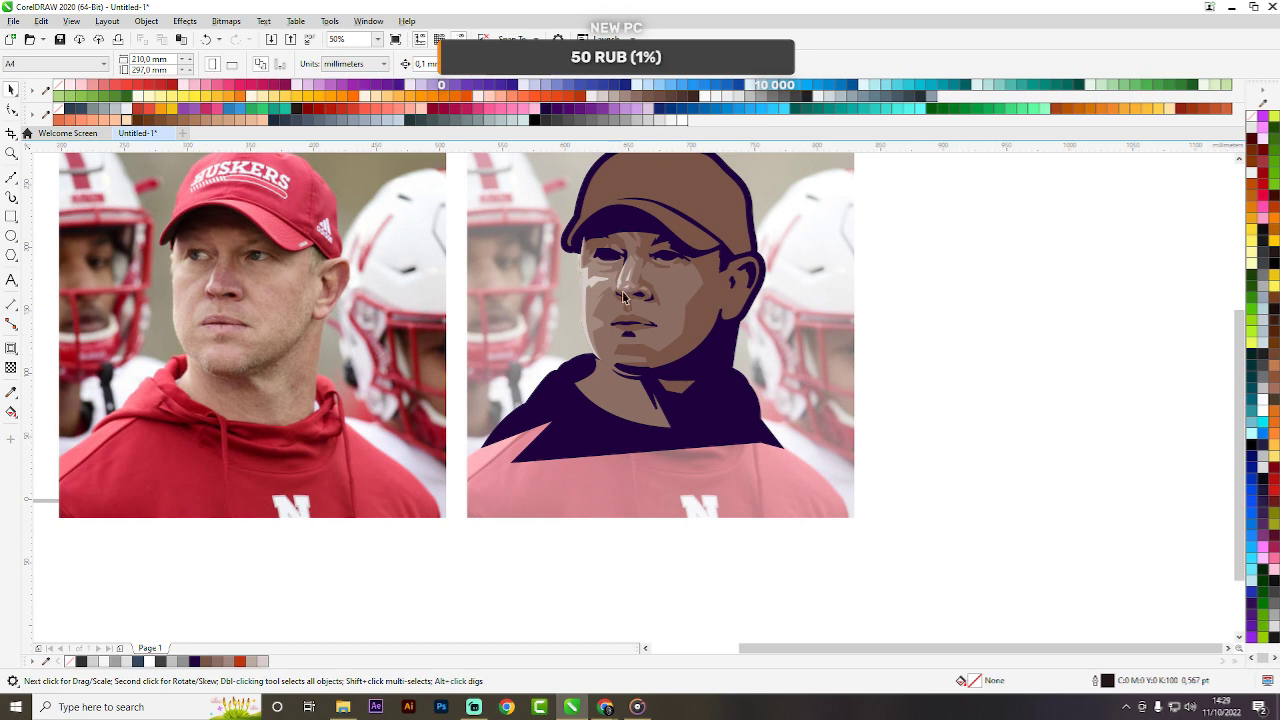
{"action": "scroll", "coordinate": [617, 317], "scroll_direction": "up", "scroll_amount": 2}
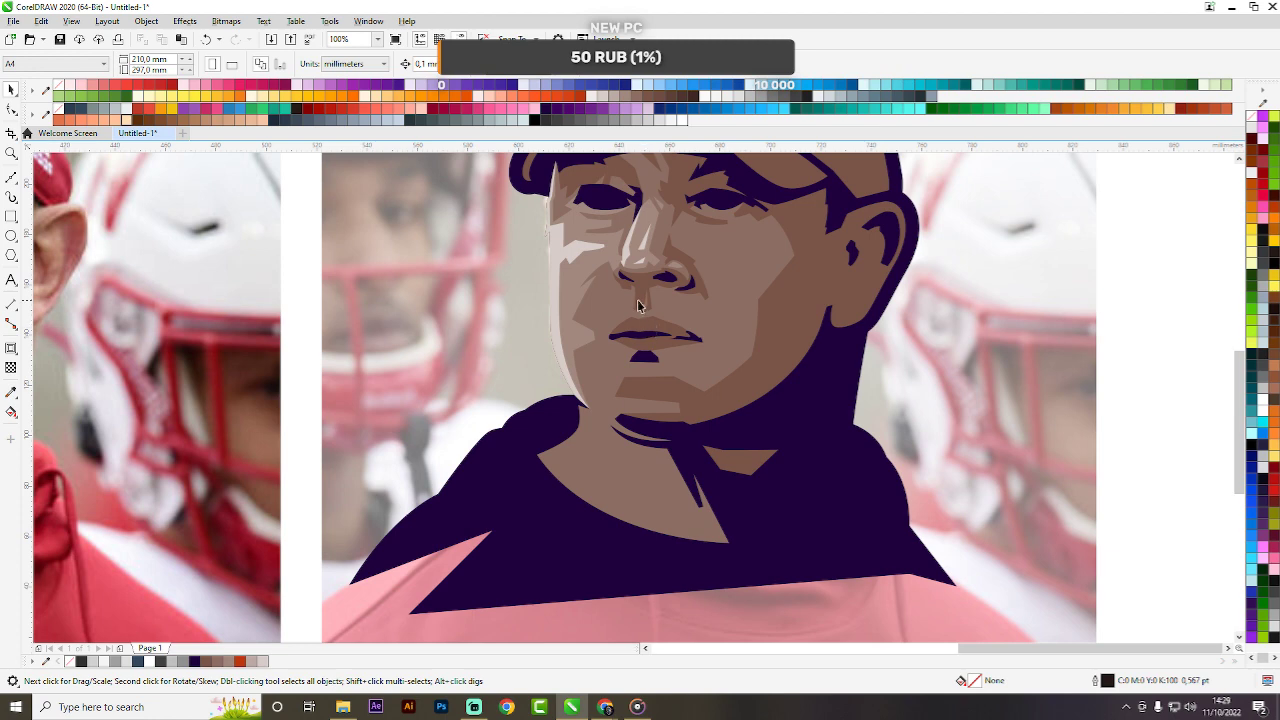
{"action": "scroll", "coordinate": [629, 287], "scroll_direction": "up", "scroll_amount": 1}
{"action": "key", "text": "F5"}
{"action": "left_click", "coordinate": [516, 355]}
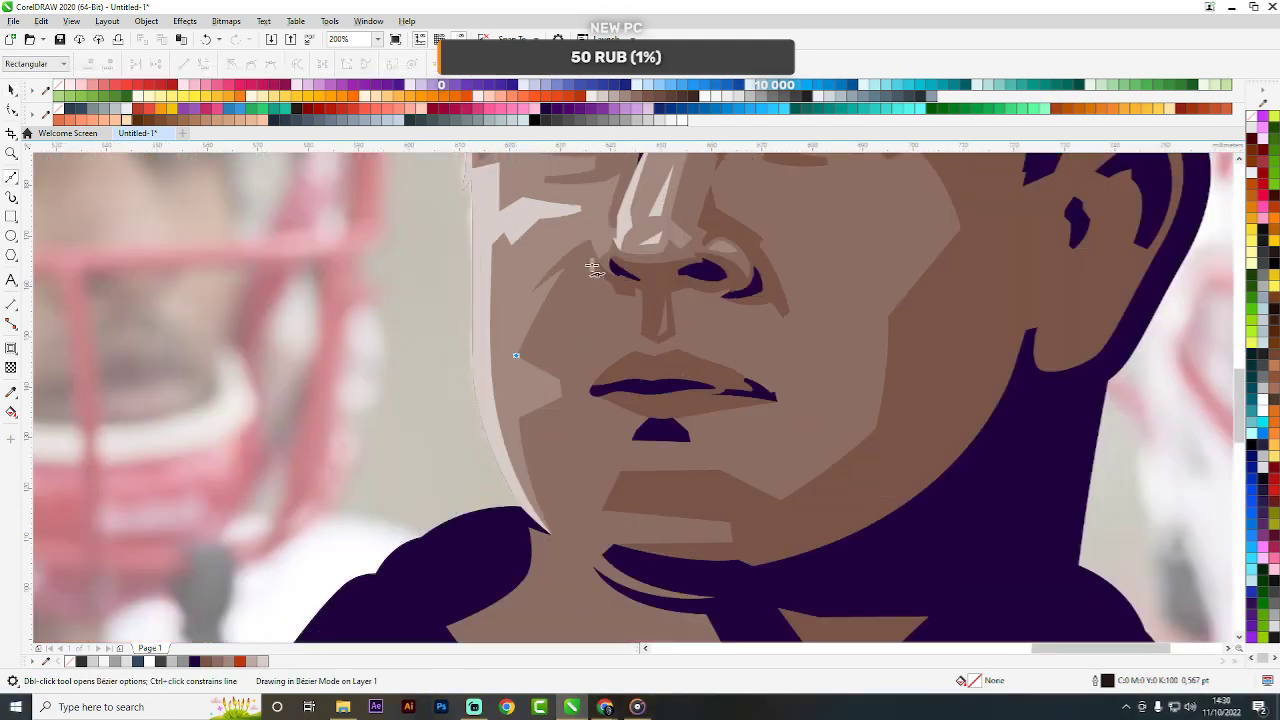
{"action": "scroll", "coordinate": [597, 250], "scroll_direction": "up", "scroll_amount": 1}
{"action": "left_click", "coordinate": [569, 287]}
{"action": "key", "text": "ctrl+z"}
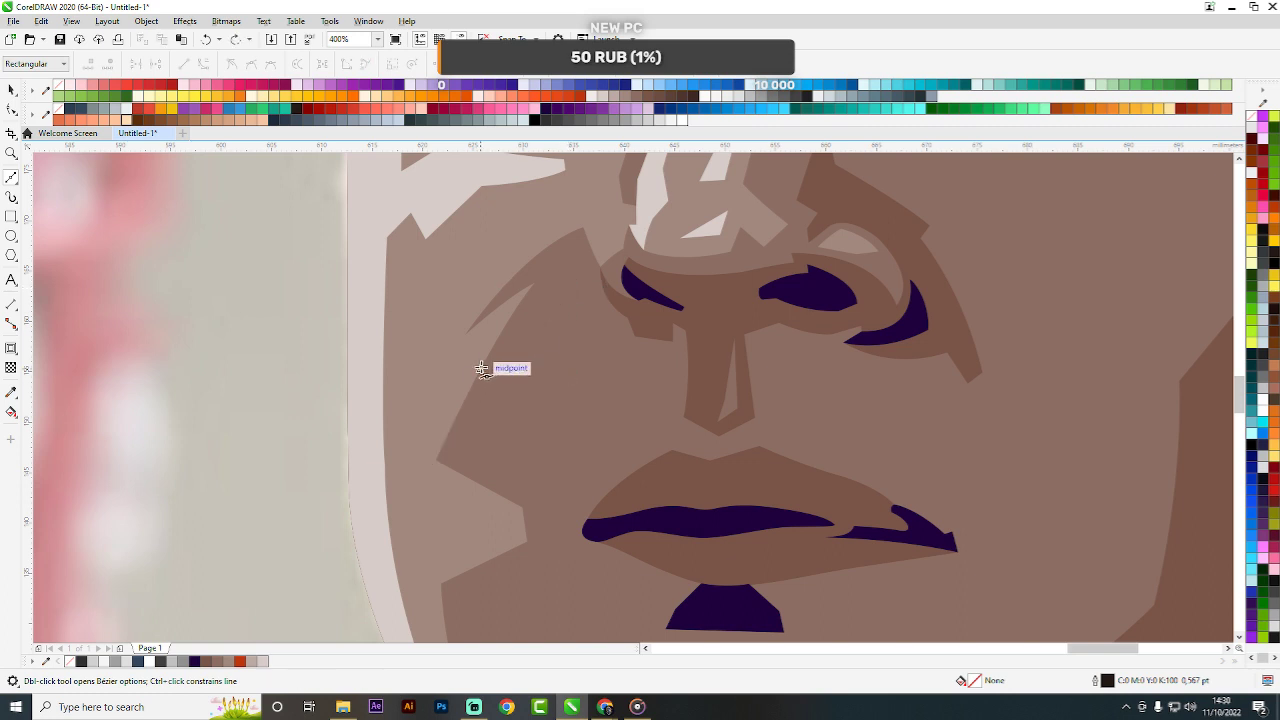
Start a Bézier outline at the cheek shadow's edge, rise diagonally toward the nostril and curve down beside the nose shadow.
{"action": "left_click", "coordinate": [485, 372]}
{"action": "left_click_drag", "start_coordinate": [567, 299], "coordinate": [601, 265]}
{"action": "left_click", "coordinate": [569, 298]}
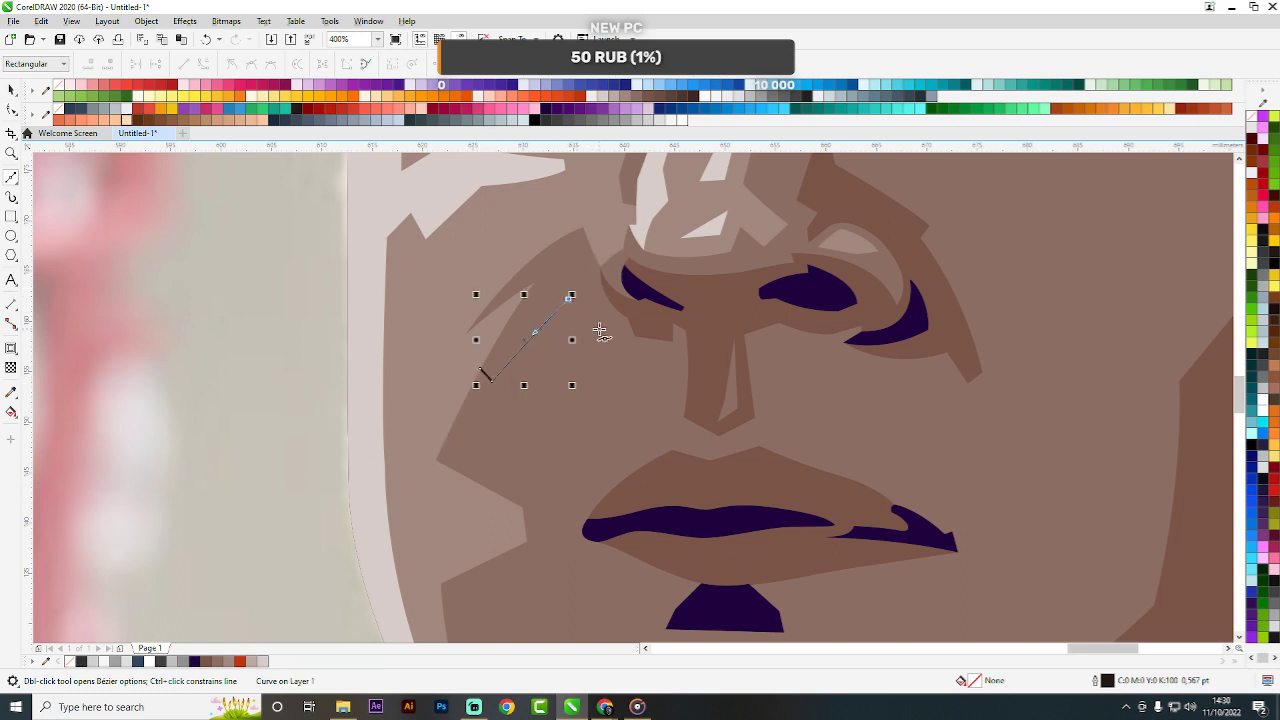
{"action": "left_click_drag", "start_coordinate": [599, 329], "coordinate": [621, 339]}
{"action": "left_click", "coordinate": [599, 329]}
Continue the outline with a short drop, a horizontal run toward the shadow under the nose and a line down its side.
{"action": "left_click", "coordinate": [604, 354]}
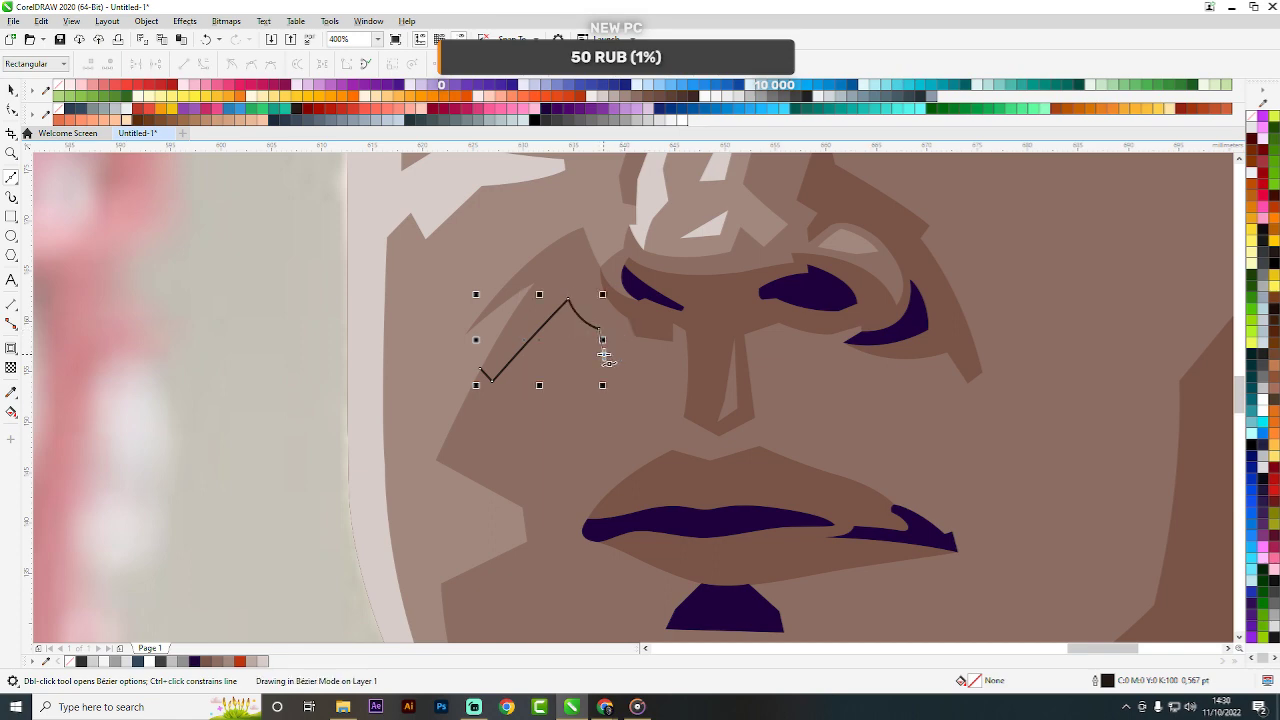
{"action": "double_click", "coordinate": [604, 354]}
{"action": "double_click", "coordinate": [674, 352]}
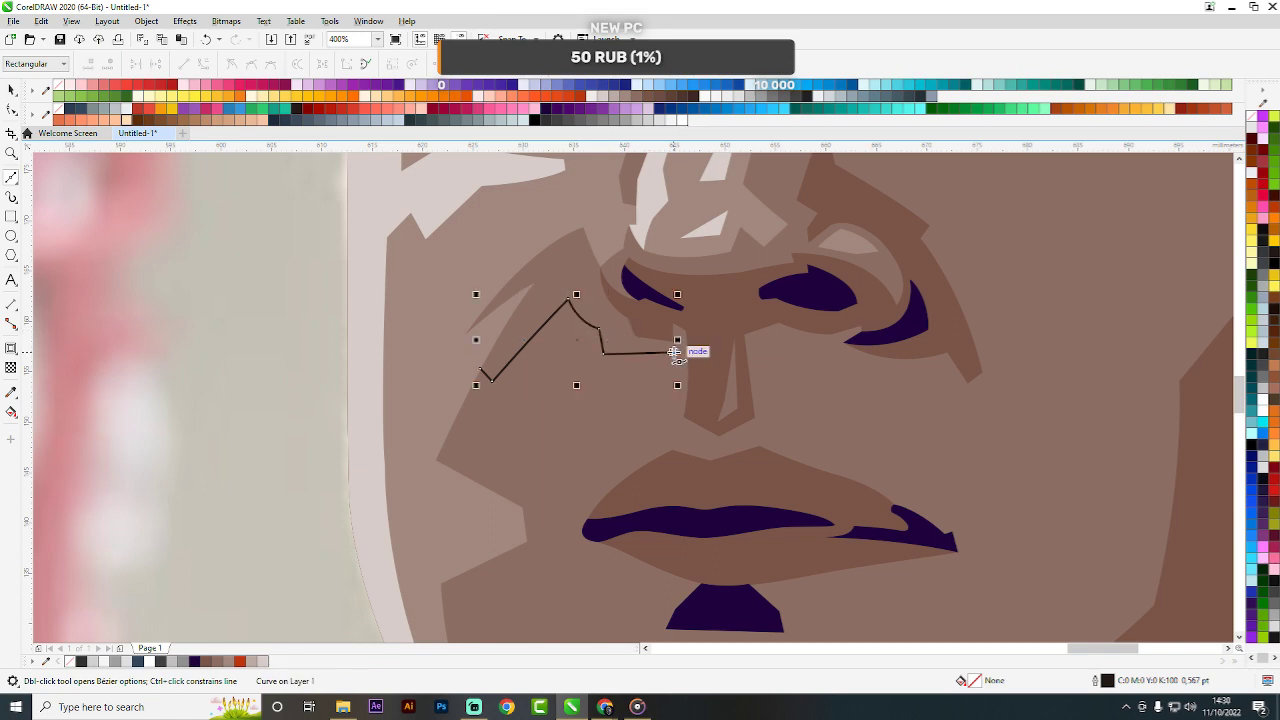
{"action": "double_click", "coordinate": [667, 431]}
{"action": "scroll", "coordinate": [717, 462], "scroll_direction": "up", "scroll_amount": 1}
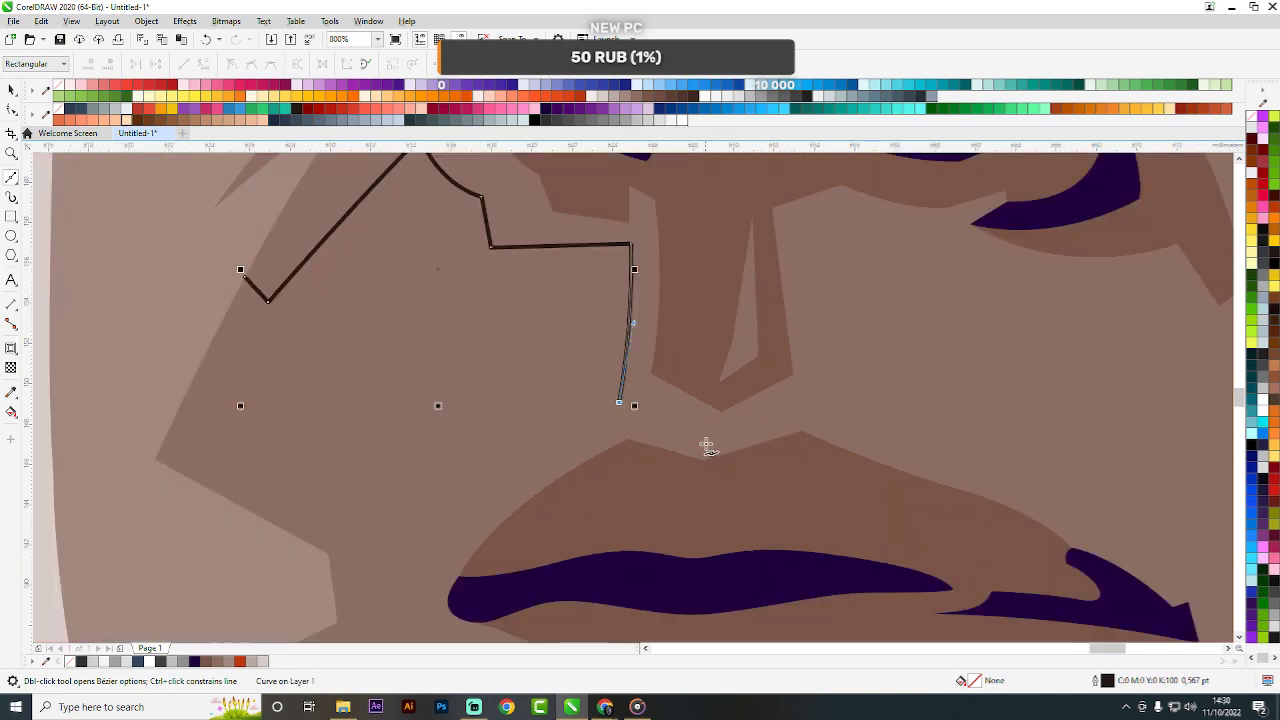
Extend the outline below the nose shadow and just above the lip's bow, then back across the upper lip.
{"action": "double_click", "coordinate": [704, 441]}
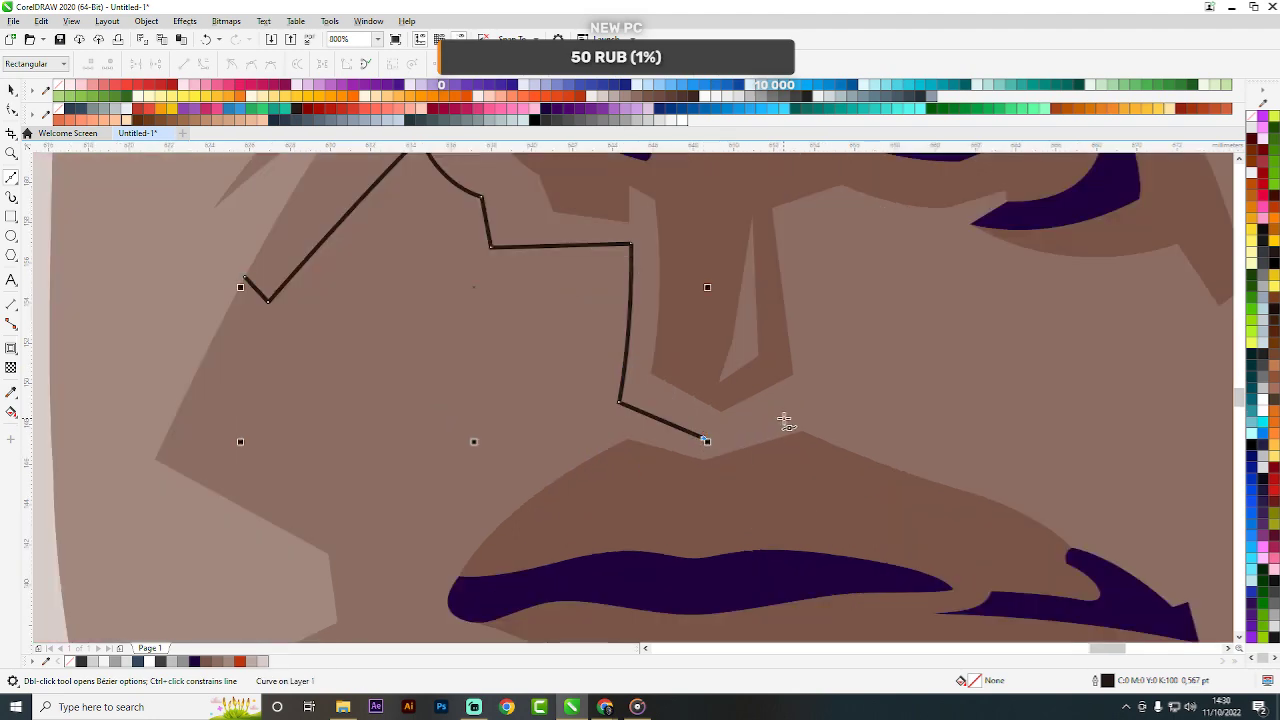
{"action": "scroll", "coordinate": [800, 413], "scroll_direction": "up", "scroll_amount": 1}
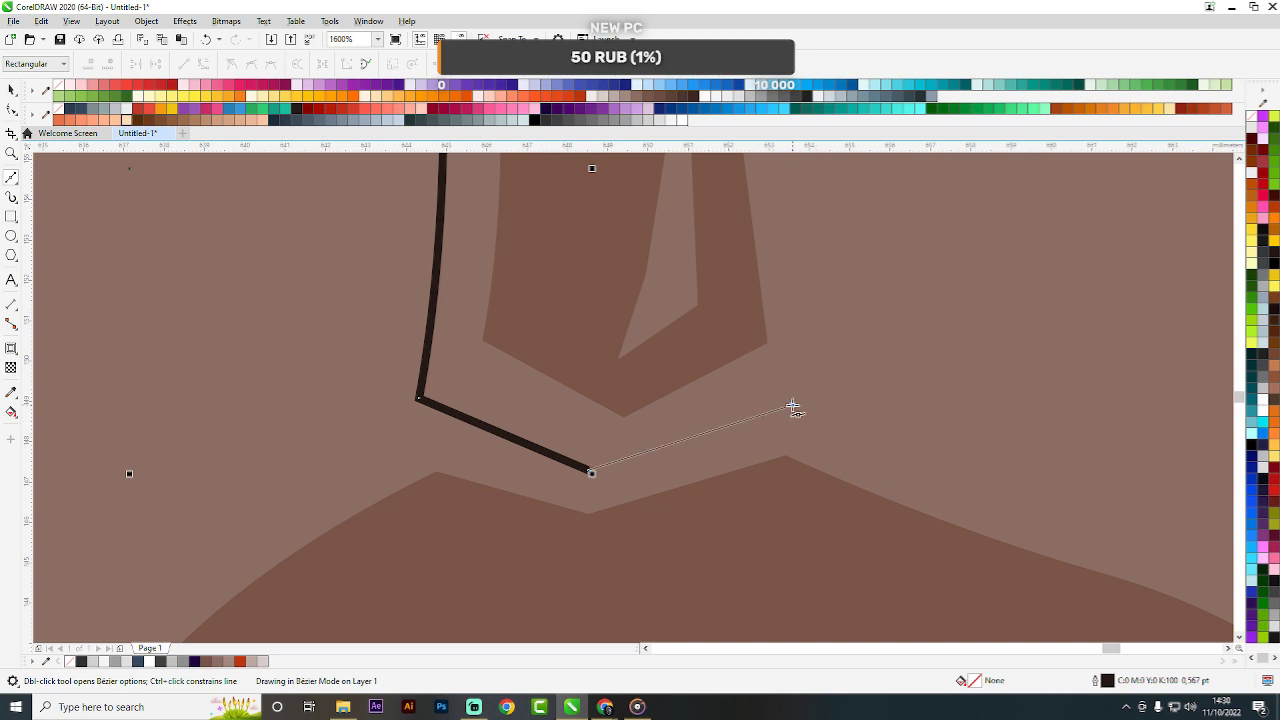
{"action": "double_click", "coordinate": [792, 405]}
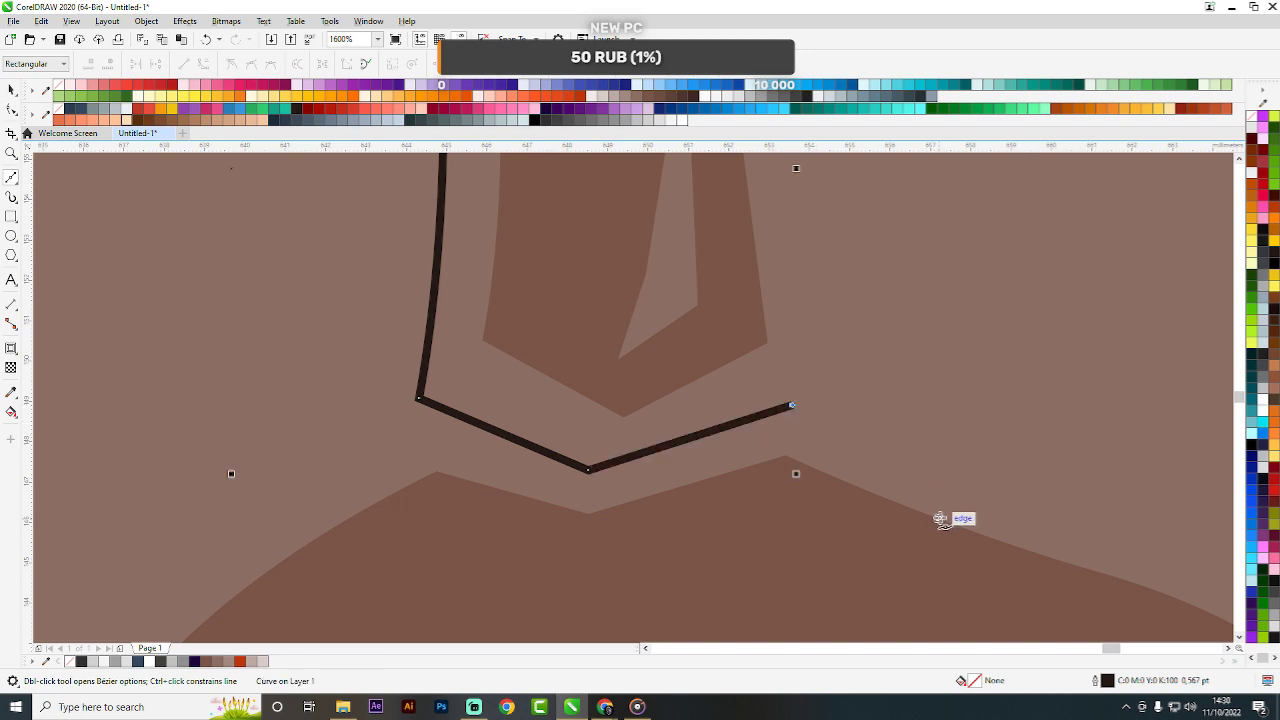
{"action": "double_click", "coordinate": [940, 517]}
{"action": "scroll", "coordinate": [806, 394], "scroll_direction": "down", "scroll_amount": 1}
{"action": "double_click", "coordinate": [599, 506]}
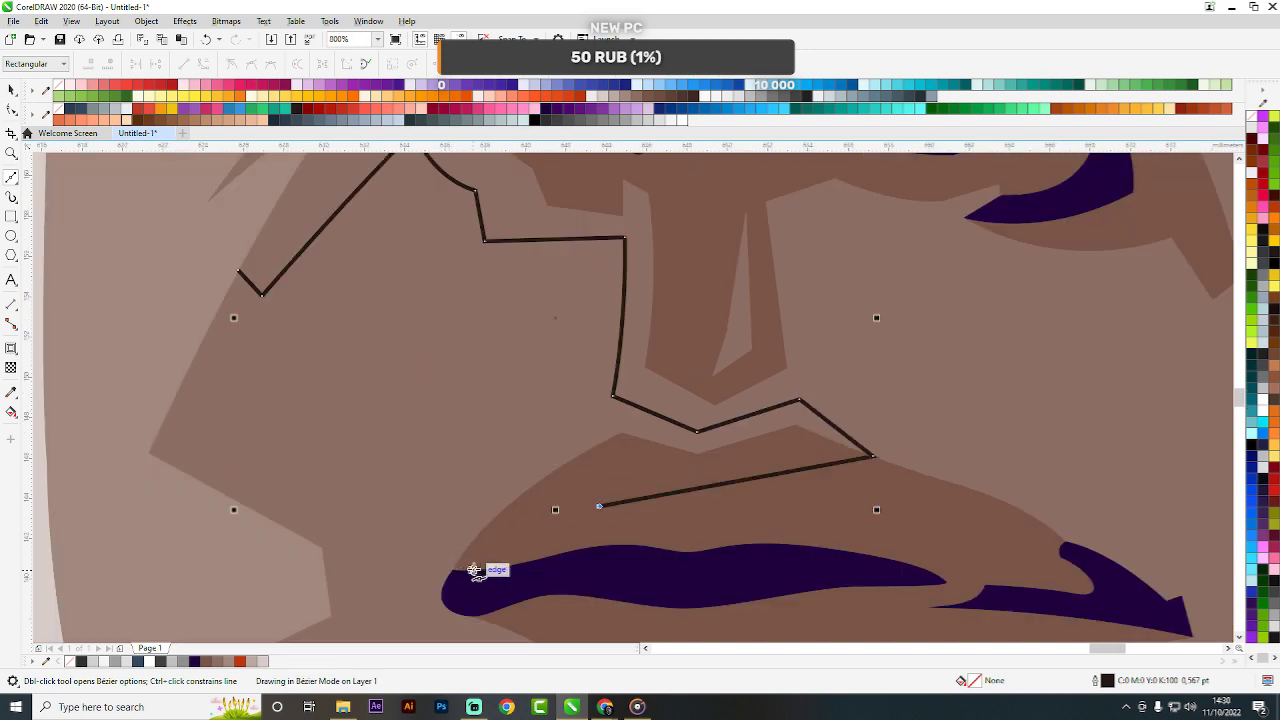
Bring the outline to the corner of the mouth and add a short segment rising from it.
{"action": "scroll", "coordinate": [606, 357], "scroll_direction": "down", "scroll_amount": 2}
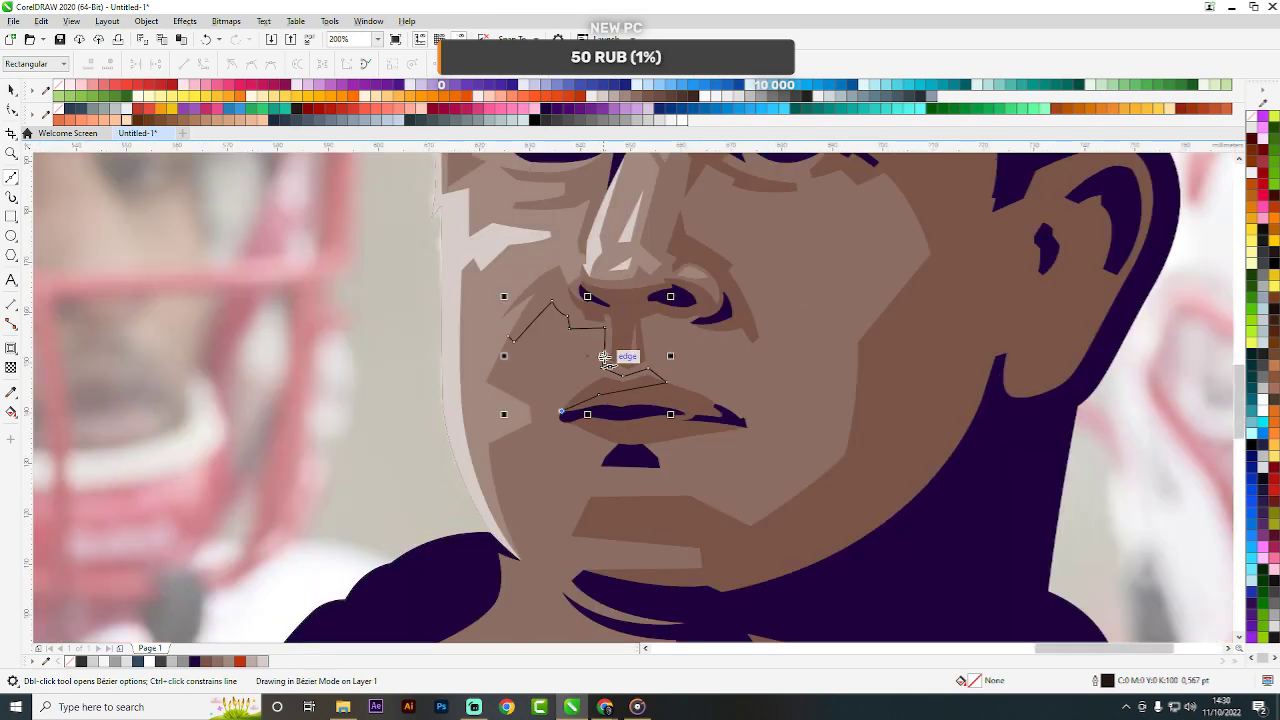
{"action": "scroll", "coordinate": [551, 391], "scroll_direction": "up", "scroll_amount": 1}
{"action": "scroll", "coordinate": [703, 360], "scroll_direction": "down", "scroll_amount": 2}
{"action": "scroll", "coordinate": [663, 360], "scroll_direction": "up", "scroll_amount": 2}
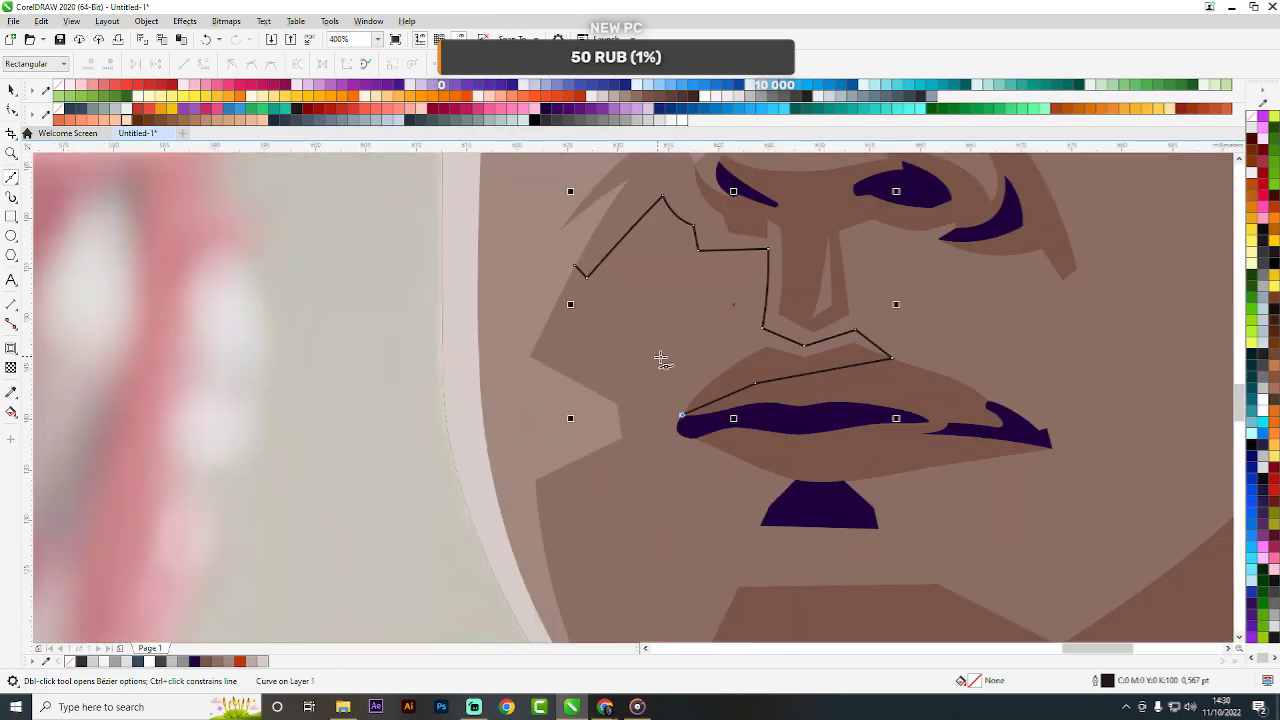
{"action": "scroll", "coordinate": [740, 346], "scroll_direction": "up", "scroll_amount": 1}
{"action": "scroll", "coordinate": [740, 348], "scroll_direction": "down", "scroll_amount": 4}
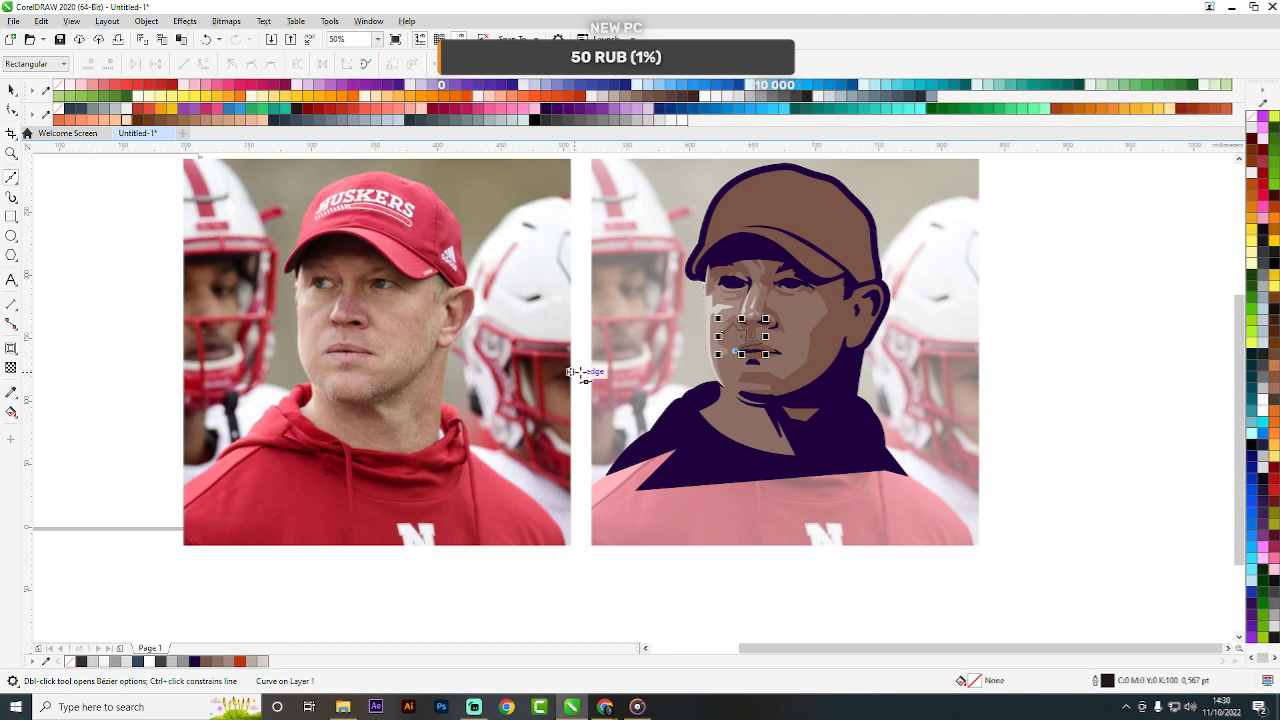
{"action": "scroll", "coordinate": [766, 357], "scroll_direction": "up", "scroll_amount": 1}
{"action": "scroll", "coordinate": [663, 329], "scroll_direction": "up", "scroll_amount": 3}
{"action": "left_click_drag", "start_coordinate": [678, 365], "coordinate": [673, 298]}
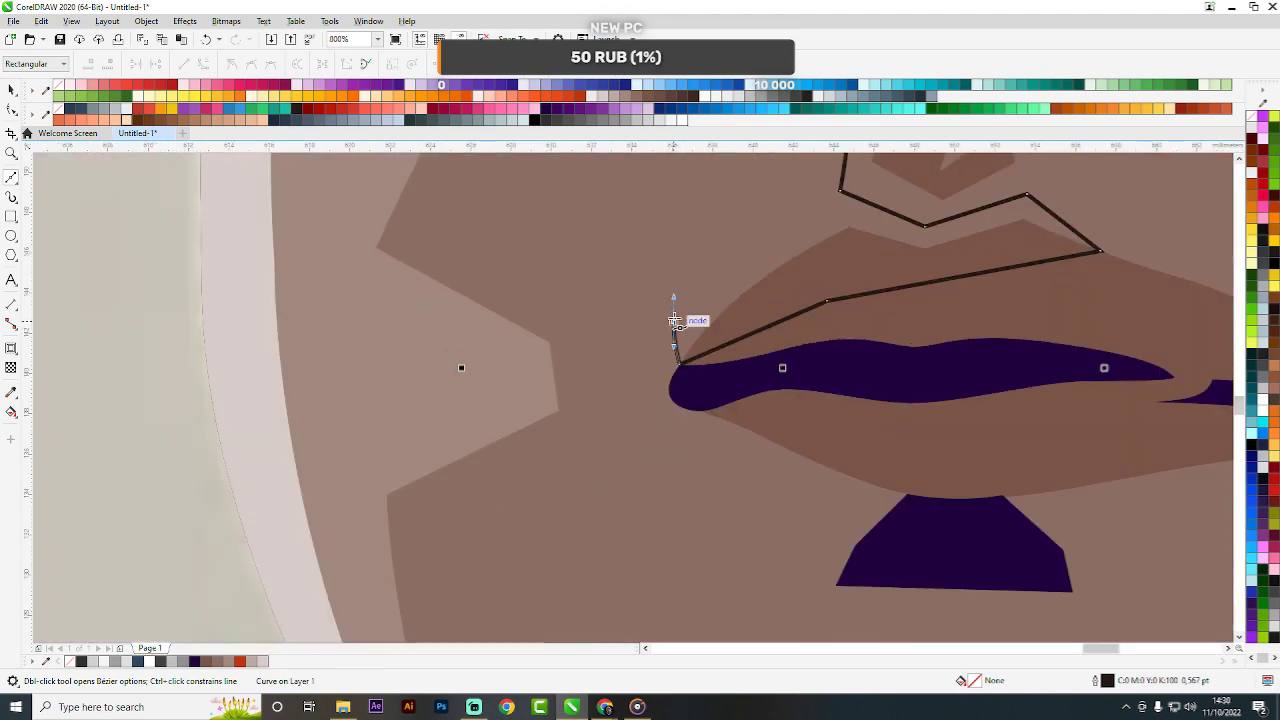
{"action": "left_click", "coordinate": [675, 320]}
Curve the outline across the lower cheek and up around the cheek shadow, closing it at its starting point.
{"action": "left_click_drag", "start_coordinate": [531, 397], "coordinate": [497, 428]}
{"action": "left_click_drag", "start_coordinate": [391, 358], "coordinate": [371, 346]}
{"action": "scroll", "coordinate": [388, 377], "scroll_direction": "down", "scroll_amount": 2}
{"action": "scroll", "coordinate": [371, 313], "scroll_direction": "up", "scroll_amount": 1}
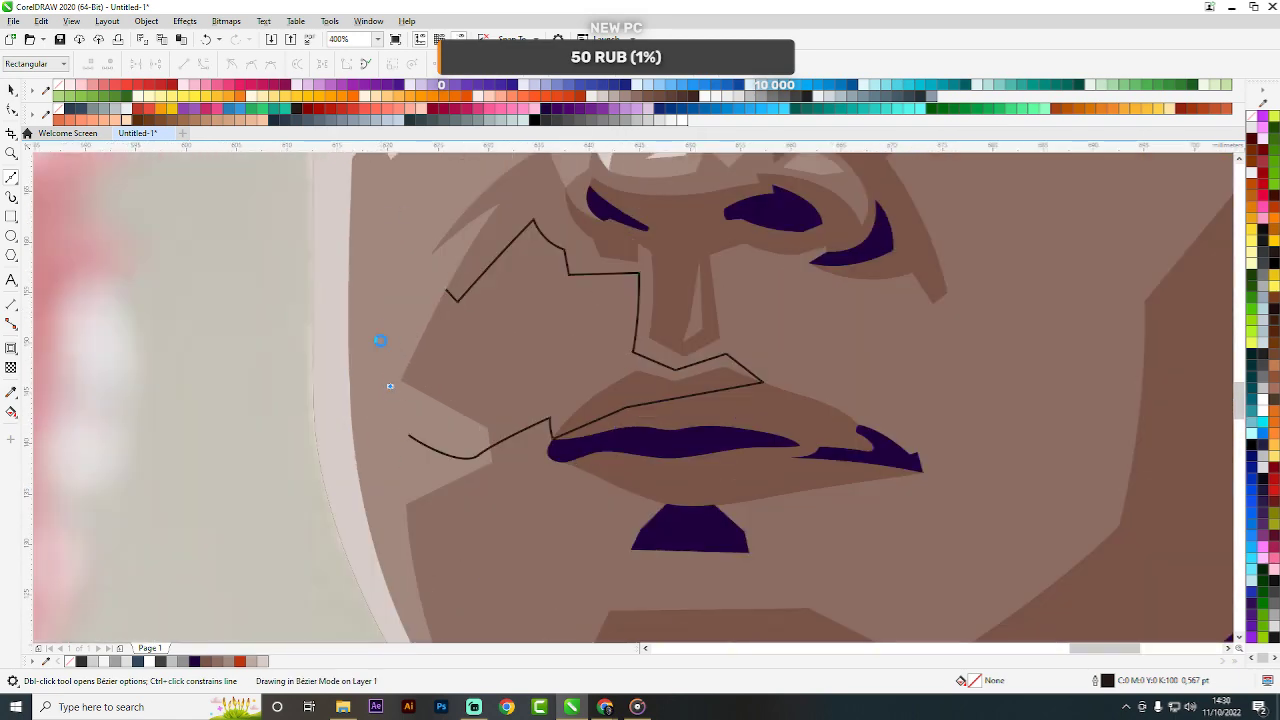
{"action": "left_click", "coordinate": [450, 296]}
Weld the closed cheek outline to the light skin-tone shape on the side of the face.
{"action": "key", "text": "space"}
{"action": "left_click", "coordinate": [447, 291], "text": "shift"}
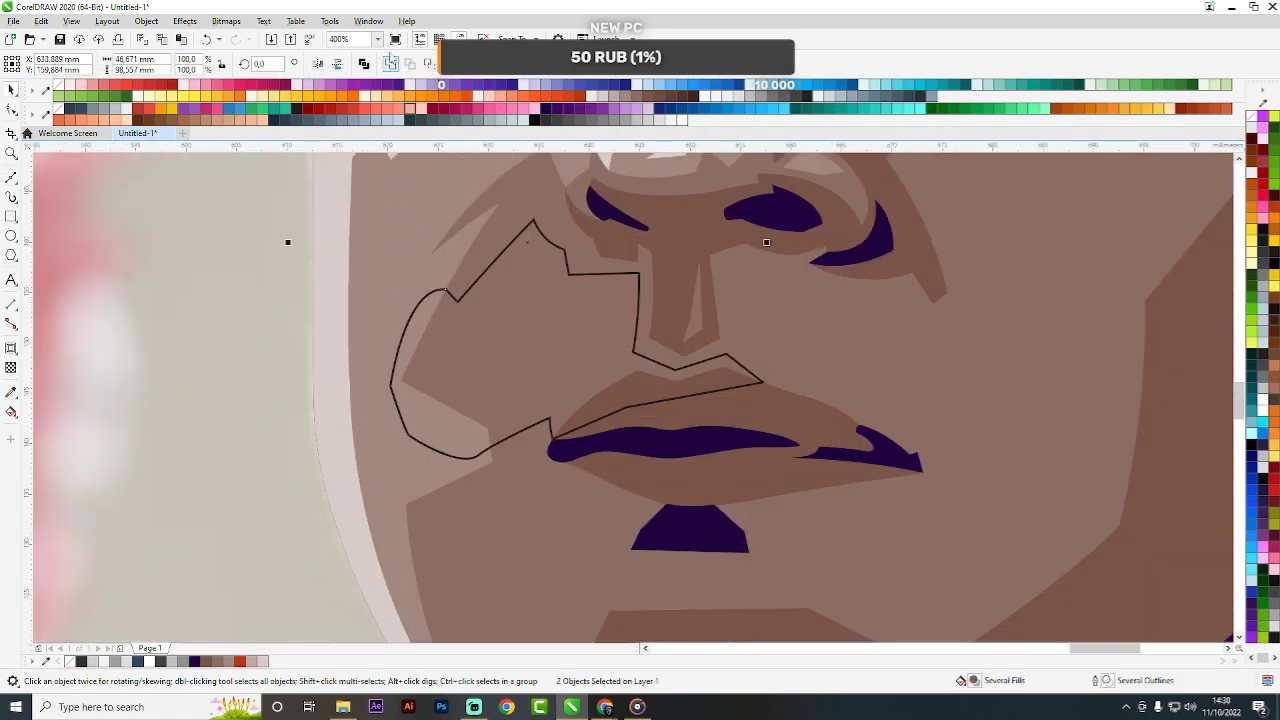
{"action": "left_click", "coordinate": [391, 63]}
{"action": "scroll", "coordinate": [597, 369], "scroll_direction": "down", "scroll_amount": 1}
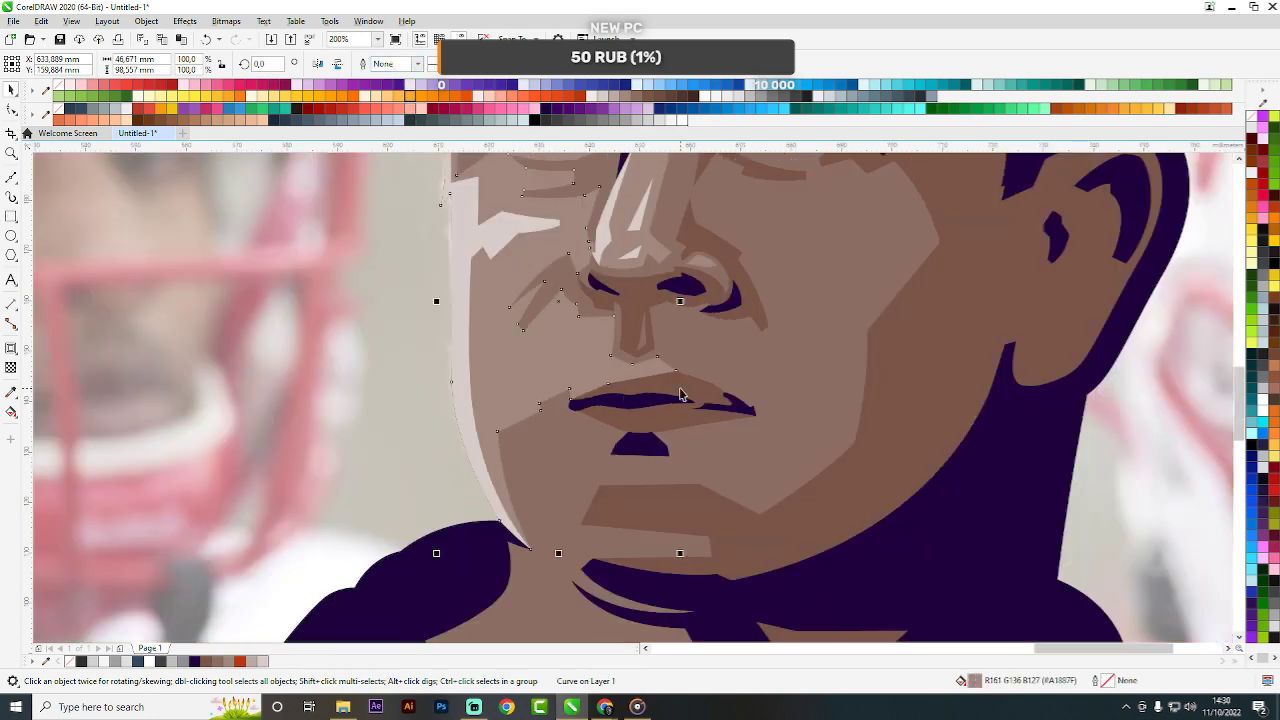
Bring the brown lip shape, the dark mouth shapes and the dark shadow below the lip in front of the light cheek shape.
{"action": "left_click", "coordinate": [681, 390]}
{"action": "scroll", "coordinate": [683, 404], "scroll_direction": "up", "scroll_amount": 2}
{"action": "left_click", "coordinate": [674, 405]}
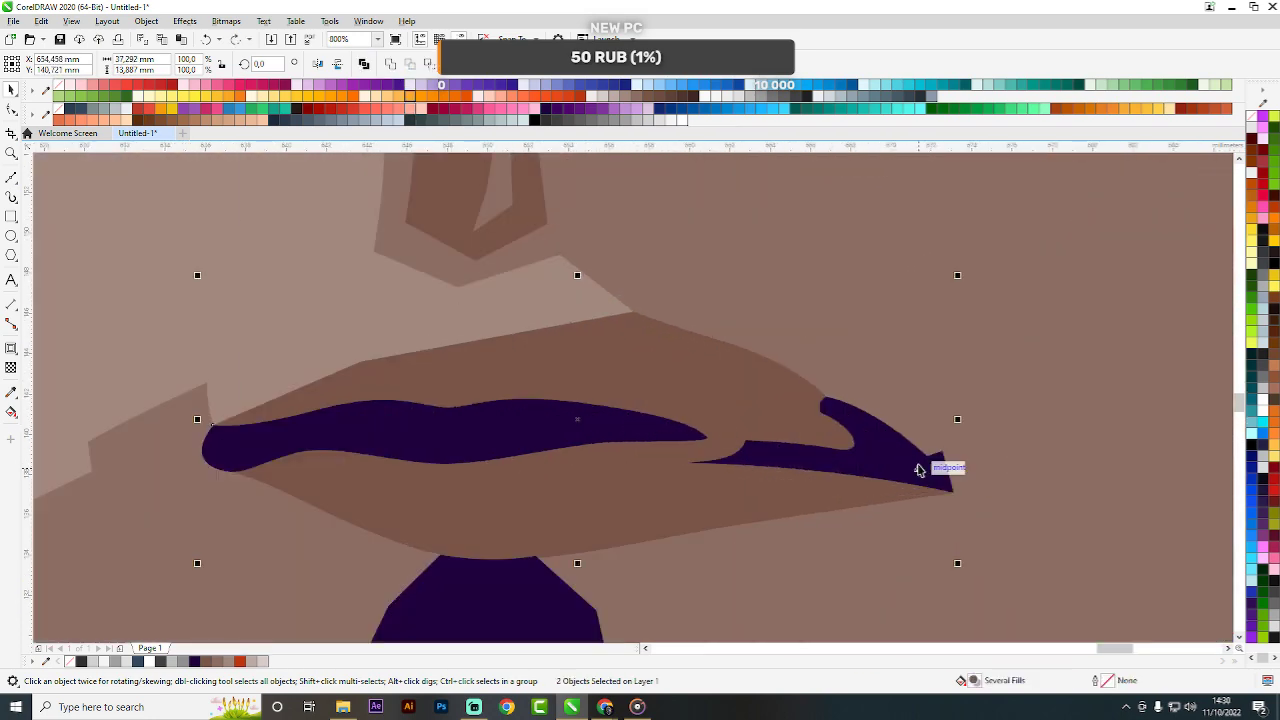
{"action": "left_click", "coordinate": [893, 457], "text": "shift"}
{"action": "left_click", "coordinate": [686, 417], "text": "shift"}
{"action": "left_click", "coordinate": [558, 602], "text": "shift"}
{"action": "scroll", "coordinate": [638, 352], "scroll_direction": "down", "scroll_amount": 2}
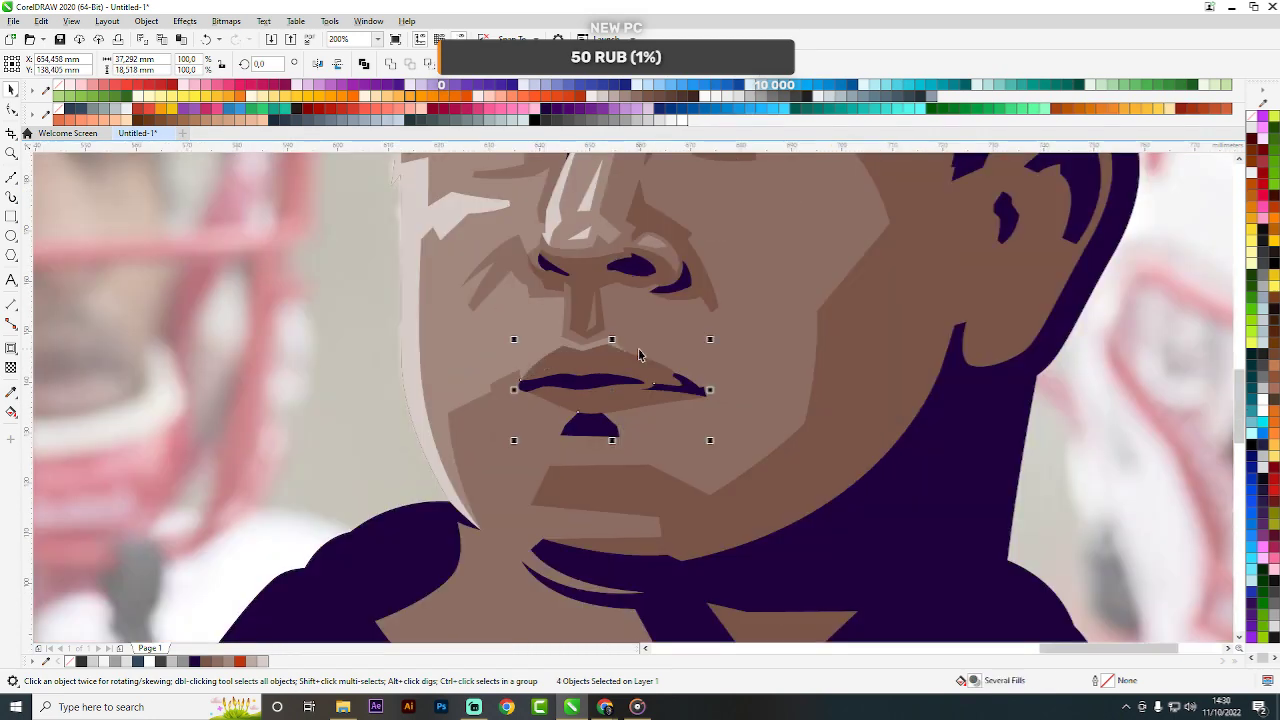
{"action": "scroll", "coordinate": [638, 348], "scroll_direction": "down", "scroll_amount": 3}
{"action": "key", "text": "Escape"}
{"action": "scroll", "coordinate": [618, 345], "scroll_direction": "up", "scroll_amount": 1}
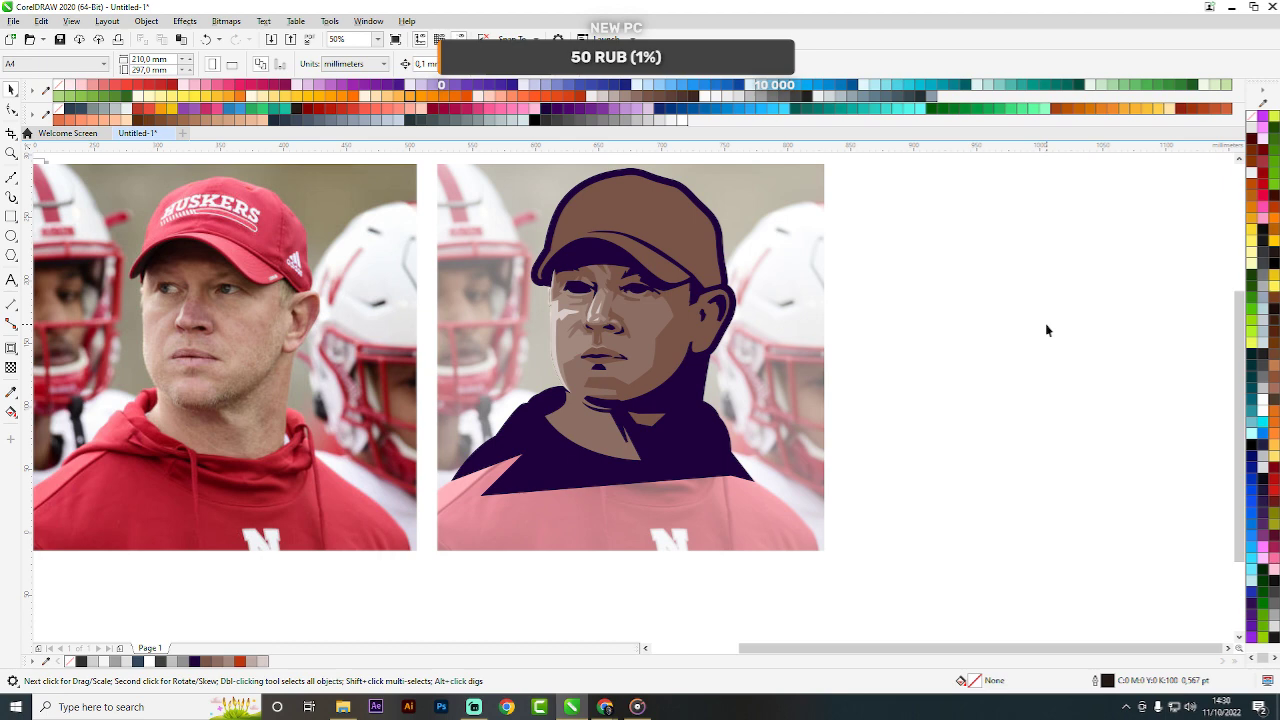
{"action": "scroll", "coordinate": [614, 343], "scroll_direction": "up", "scroll_amount": 3}
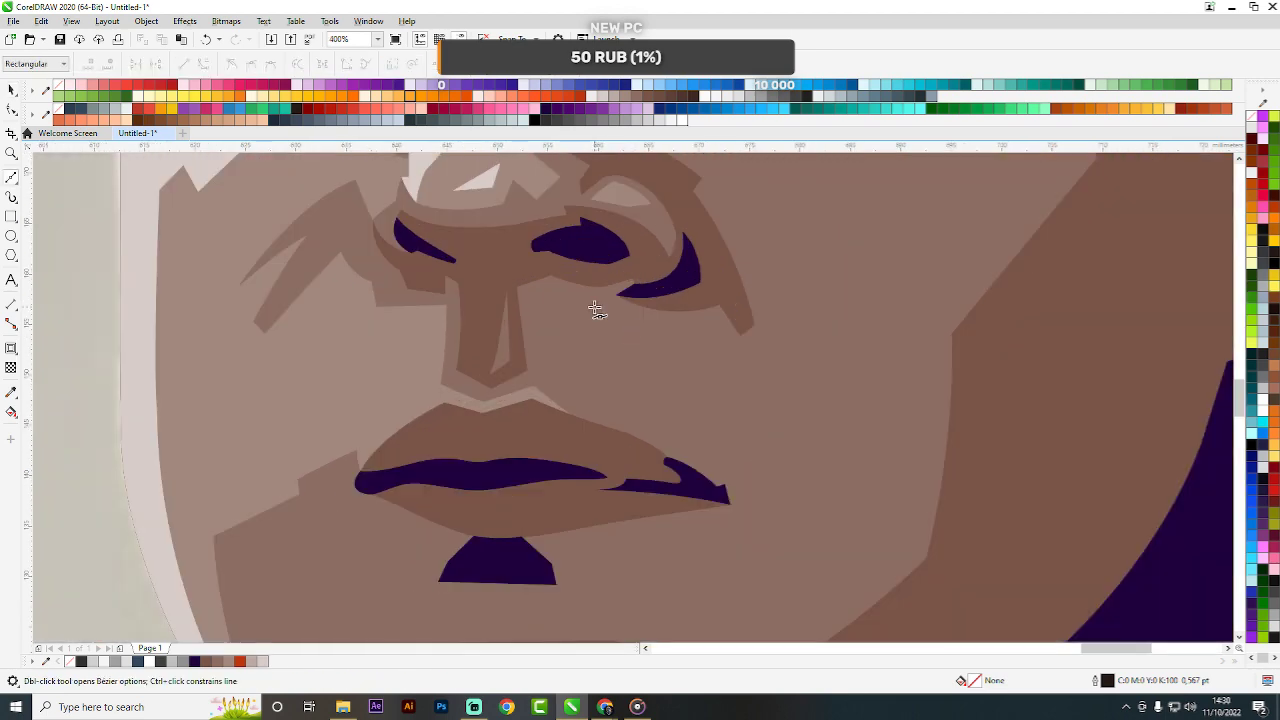
{"action": "scroll", "coordinate": [600, 312], "scroll_direction": "up", "scroll_amount": 1}
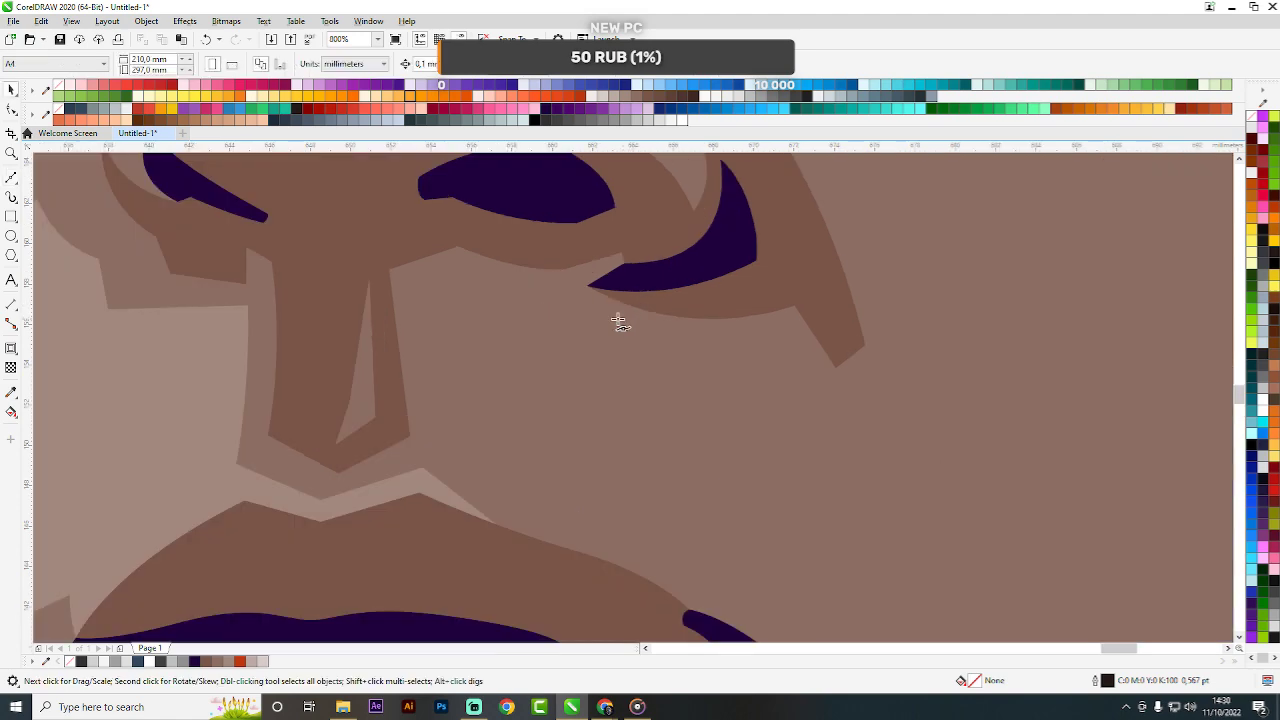
{"action": "key", "text": "F5"}
{"action": "left_click", "coordinate": [587, 286]}
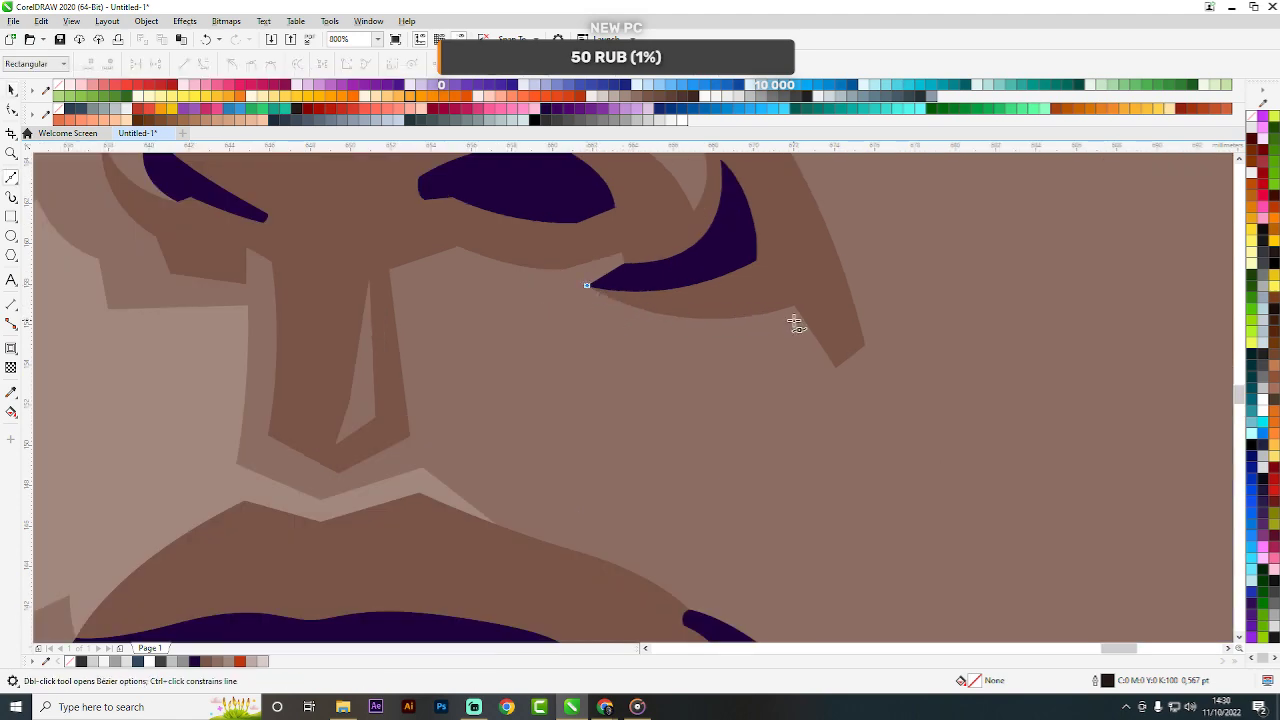
{"action": "key", "text": "space"}
{"action": "key", "text": "space"}
Draw a closed wedge outline about 20.5 by 16 mm from the nostril shadow across the cheek, overlapping the brown shadow beside the nose.
{"action": "left_click", "coordinate": [836, 368]}
{"action": "left_click", "coordinate": [921, 588]}
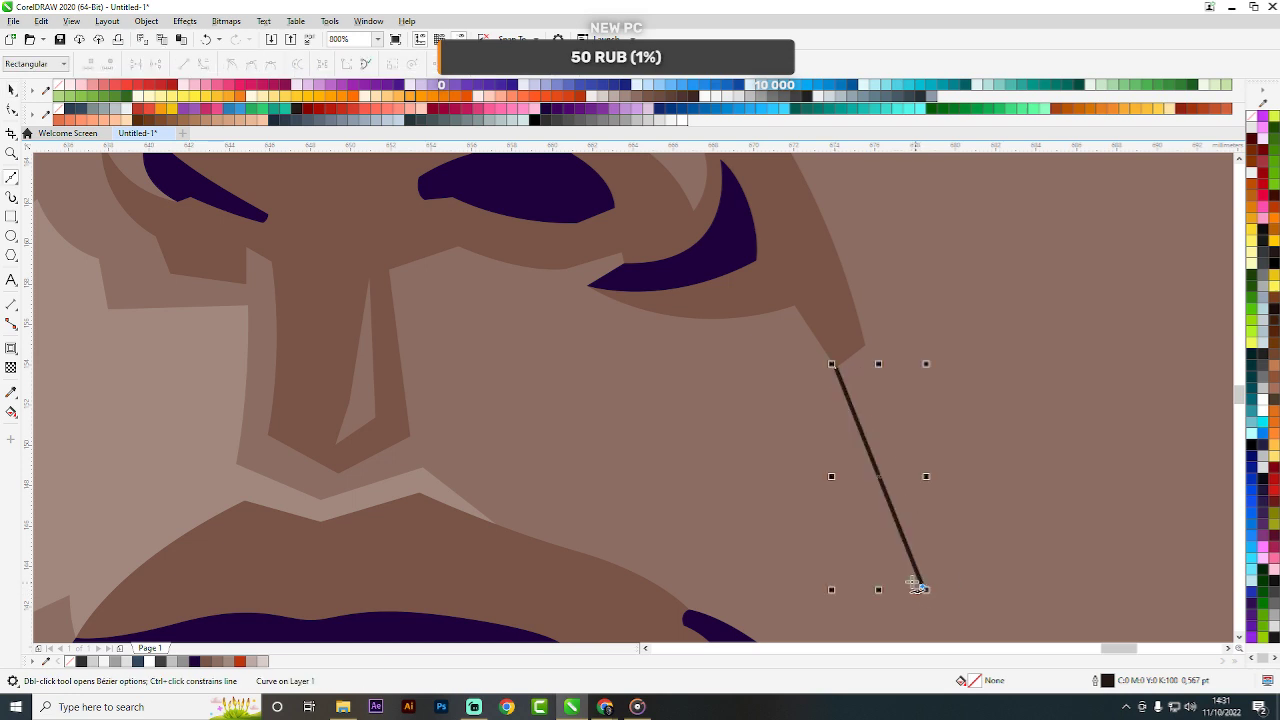
{"action": "left_click", "coordinate": [505, 326]}
{"action": "left_click_drag", "start_coordinate": [620, 262], "coordinate": [623, 263]}
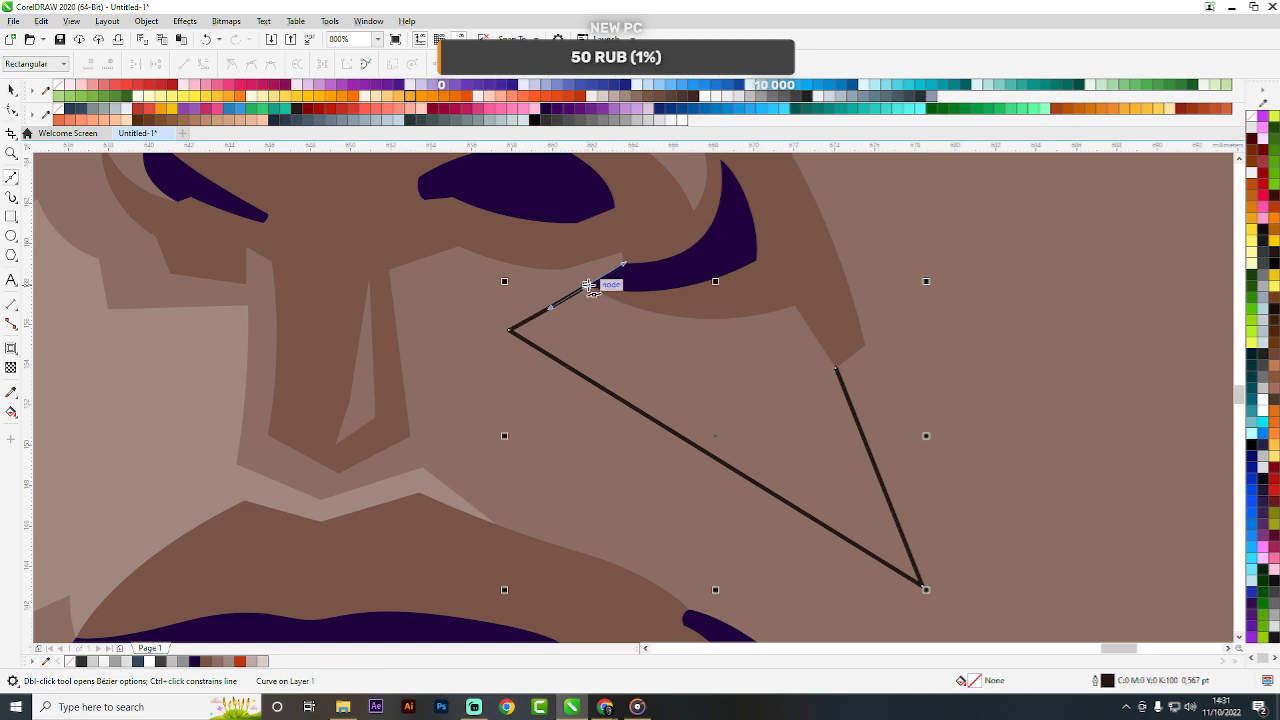
{"action": "left_click", "coordinate": [790, 267]}
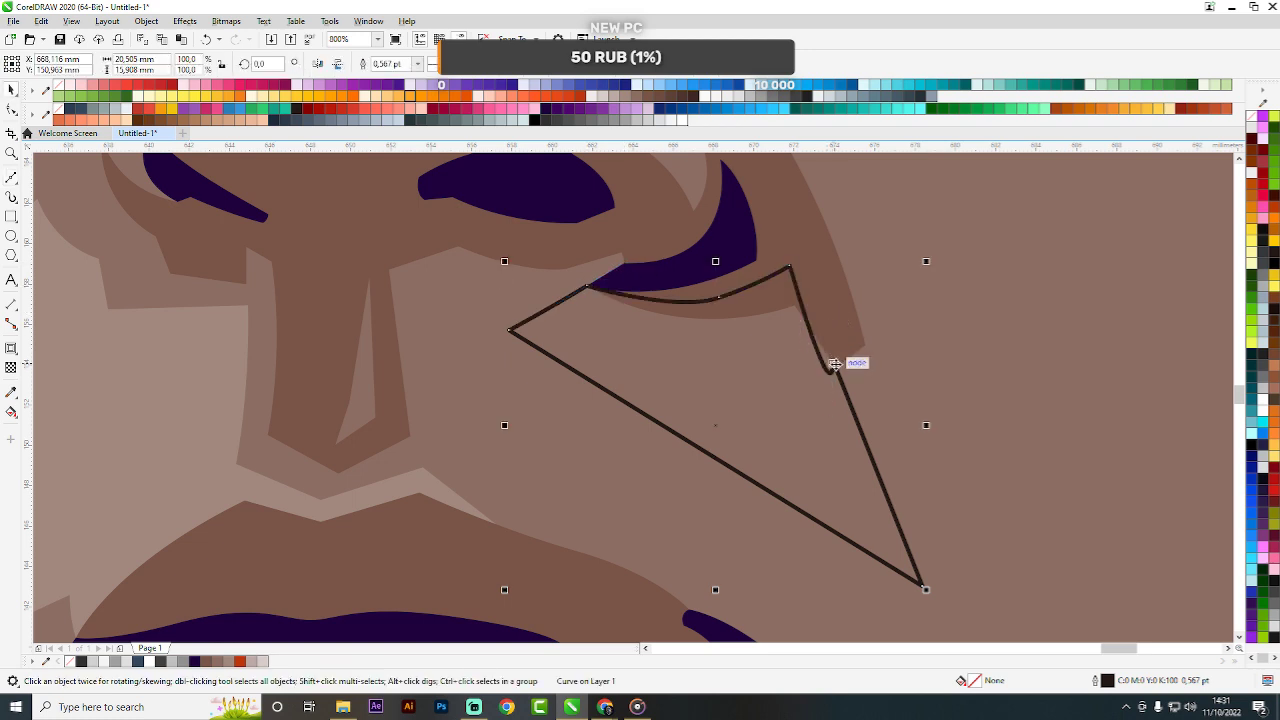
{"action": "left_click_drag", "start_coordinate": [836, 367], "coordinate": [830, 313]}
{"action": "key", "text": "space"}
Place the cheek wedge behind the brown shadow that surrounds the nostril.
{"action": "right_click", "coordinate": [796, 392]}
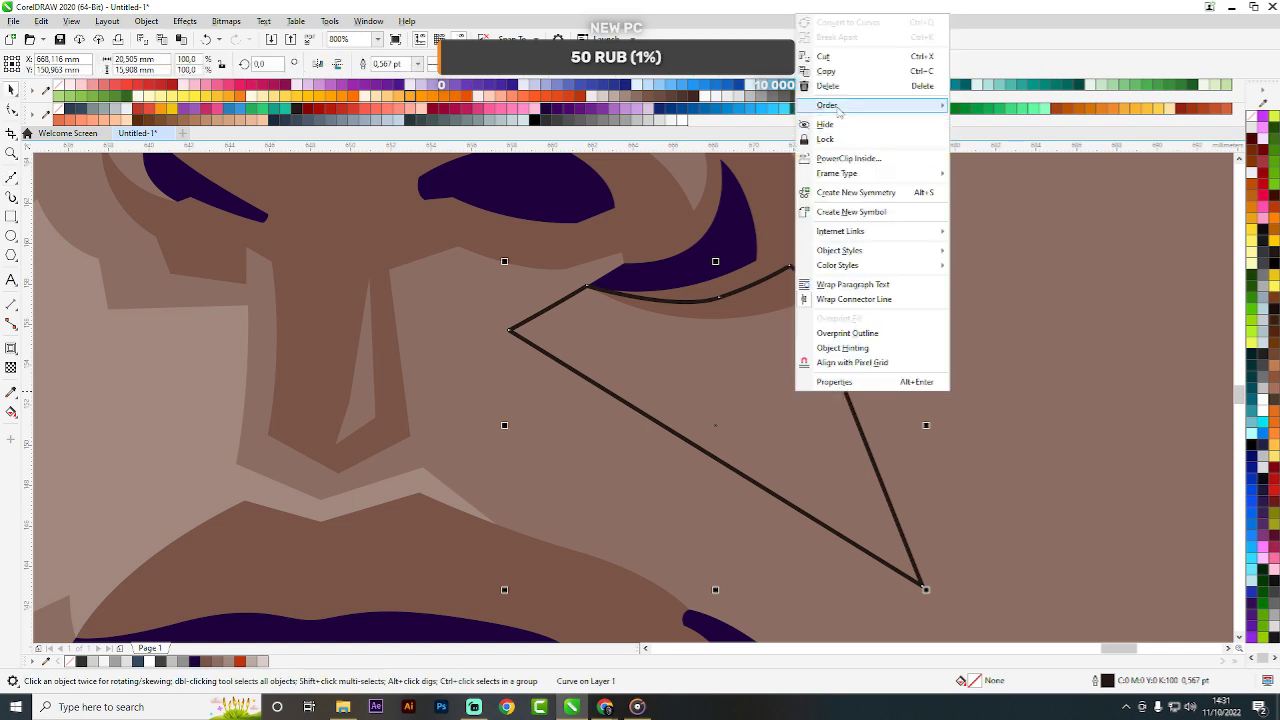
{"action": "mouse_move", "coordinate": [840, 110]}
{"action": "left_click", "coordinate": [986, 205]}
{"action": "left_click", "coordinate": [1028, 300]}
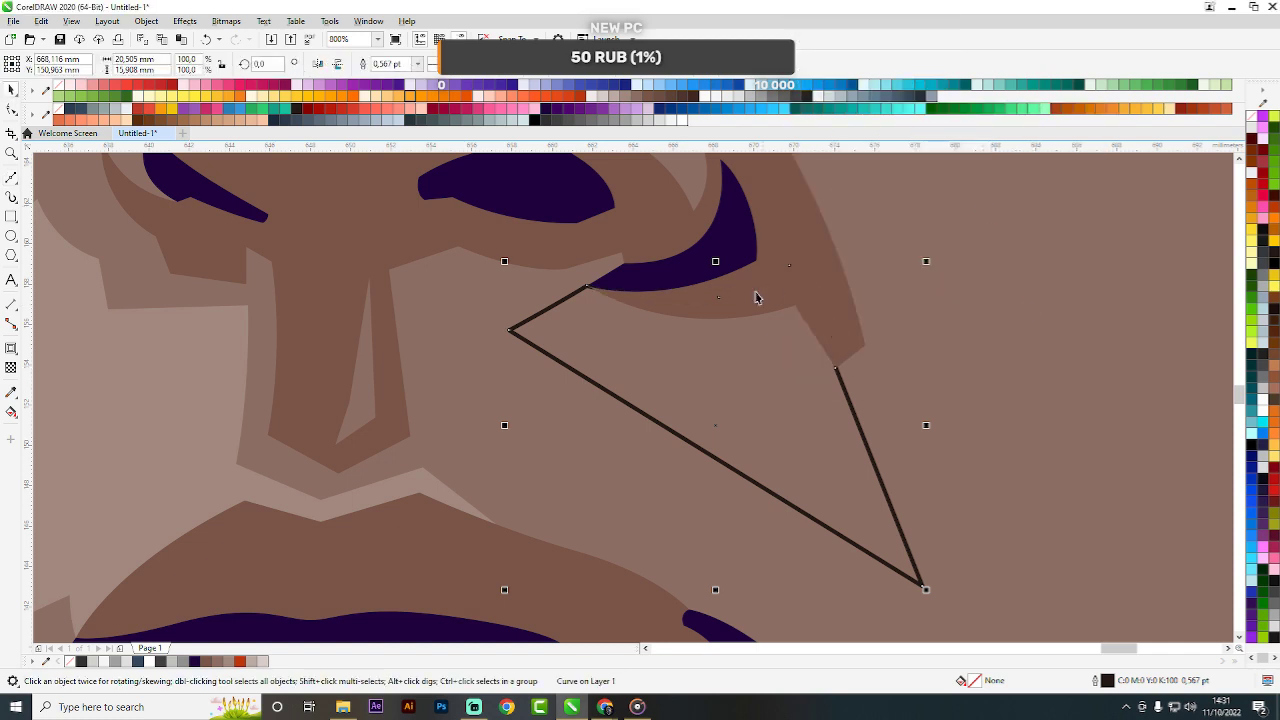
Fill the cheek wedge with the light skin tone #A1887F and remove its outline.
{"action": "left_click_drag", "start_coordinate": [170, 362], "coordinate": [718, 390]}
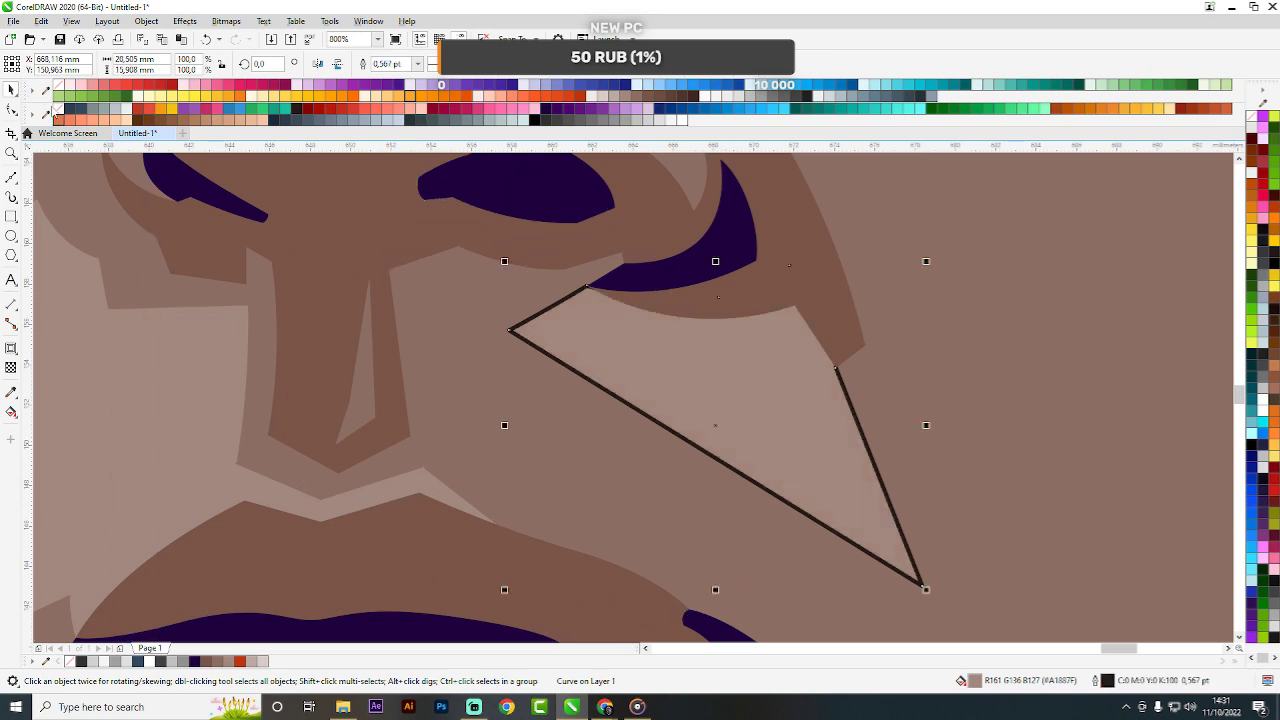
{"action": "right_click", "coordinate": [59, 108]}
{"action": "scroll", "coordinate": [505, 255], "scroll_direction": "down", "scroll_amount": 4}
{"action": "left_click", "coordinate": [871, 394]}
{"action": "scroll", "coordinate": [717, 360], "scroll_direction": "down", "scroll_amount": 1}
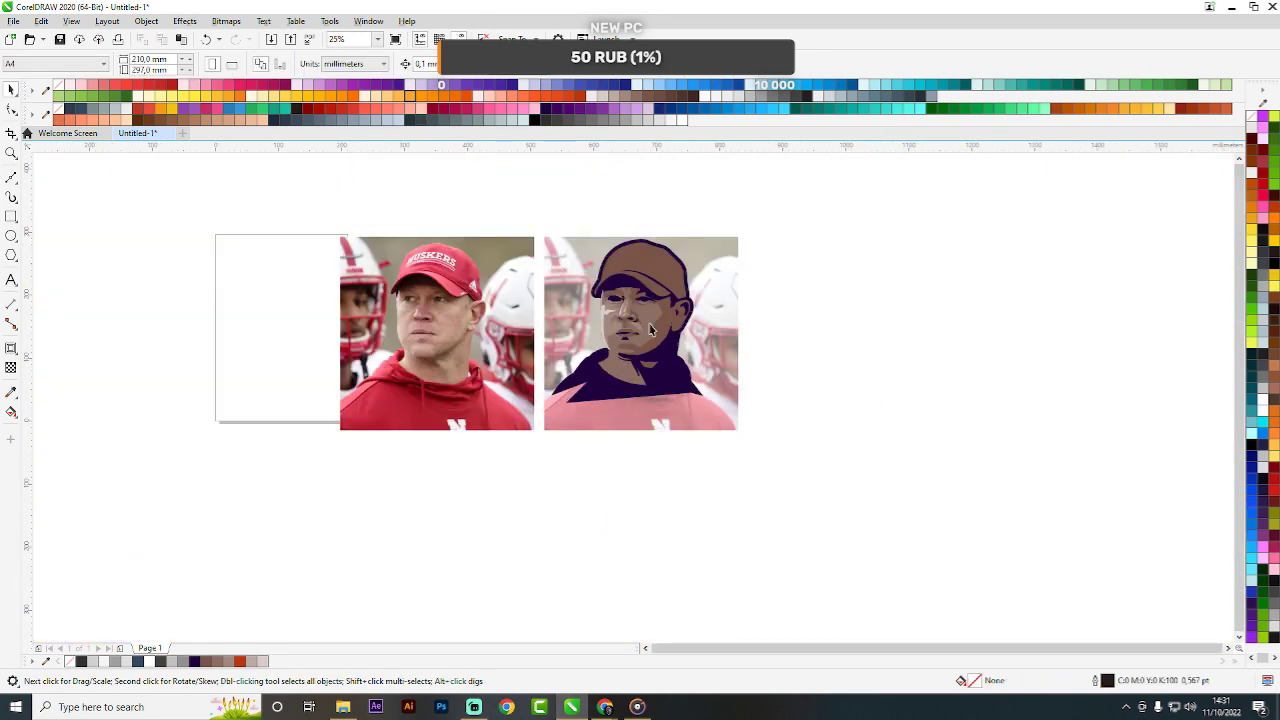
Start a lower-lip outline at the tip of the dark mouth-corner shape, curving through the dark mouth line and around outside the opposite corner.
{"action": "scroll", "coordinate": [641, 316], "scroll_direction": "up", "scroll_amount": 1}
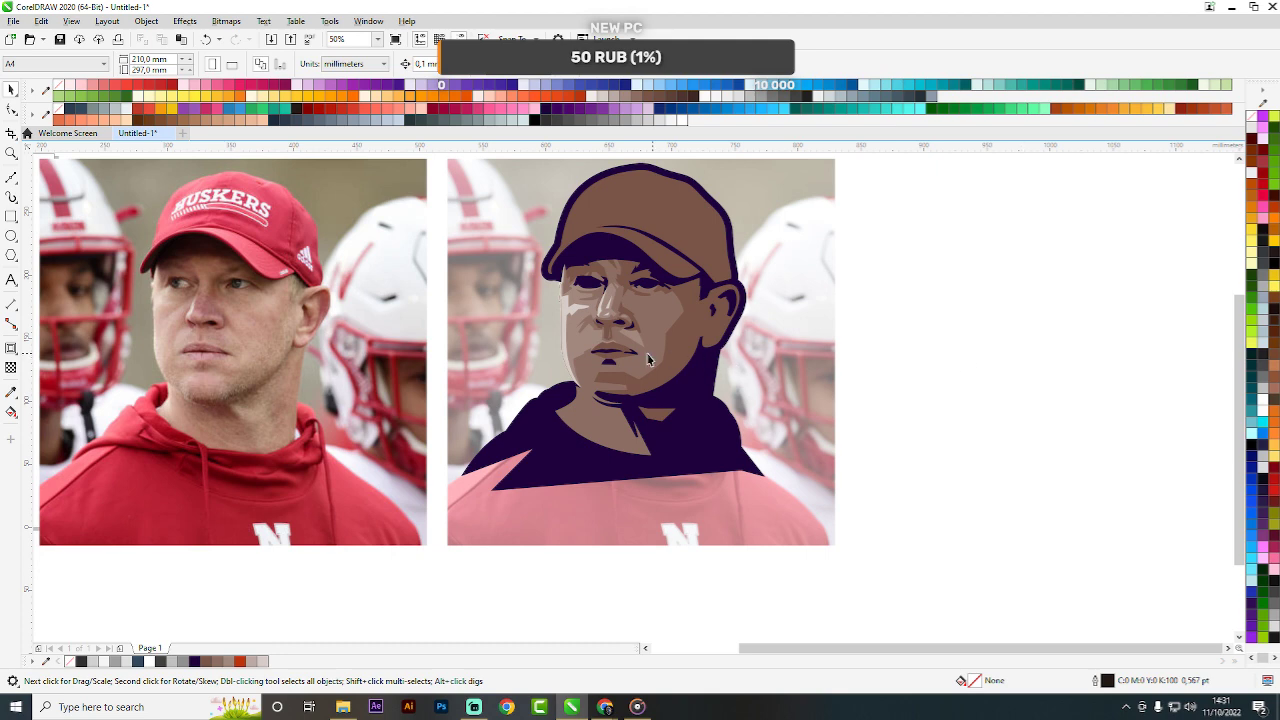
{"action": "scroll", "coordinate": [608, 355], "scroll_direction": "up", "scroll_amount": 4}
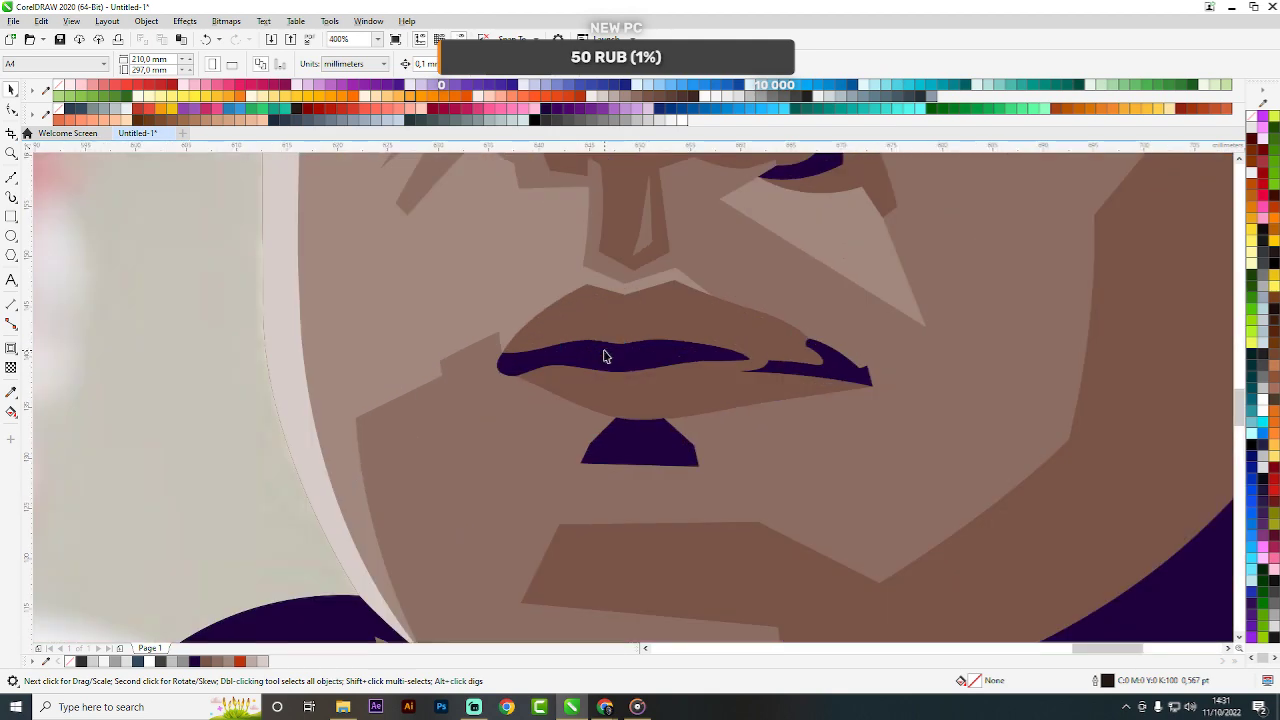
{"action": "left_click", "coordinate": [11, 177]}
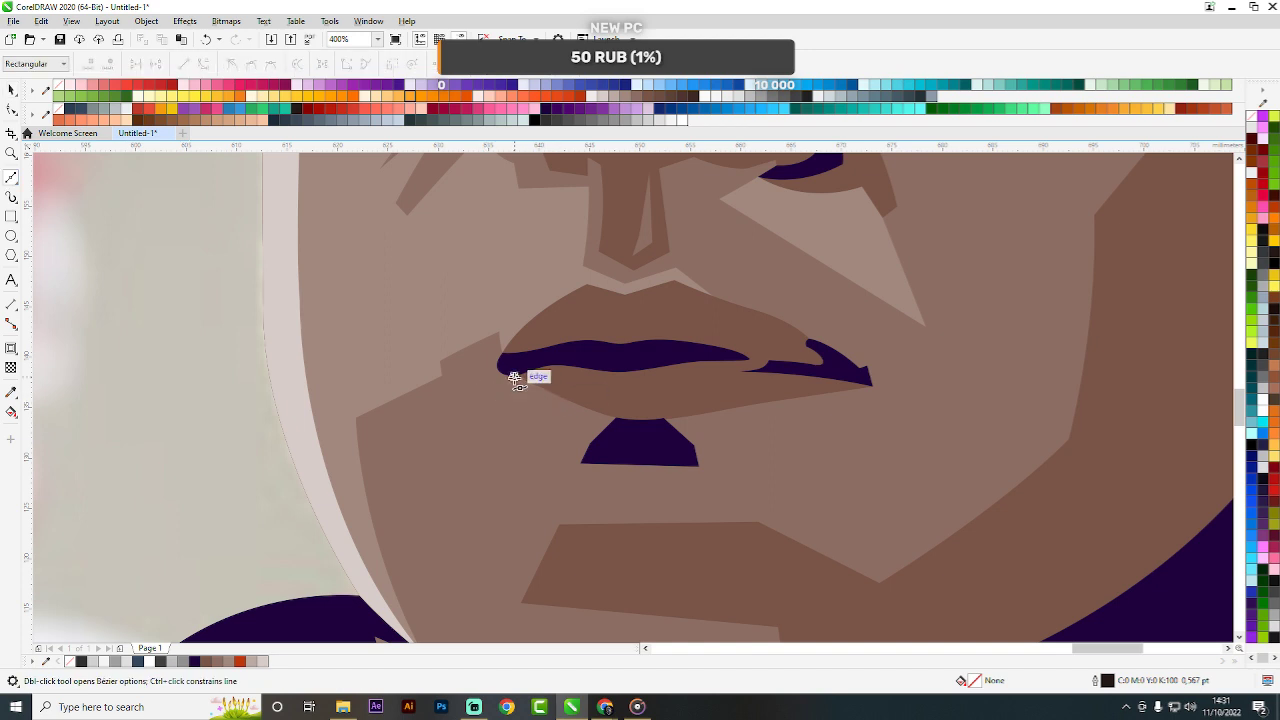
{"action": "left_click", "coordinate": [515, 376]}
{"action": "scroll", "coordinate": [737, 368], "scroll_direction": "up", "scroll_amount": 1}
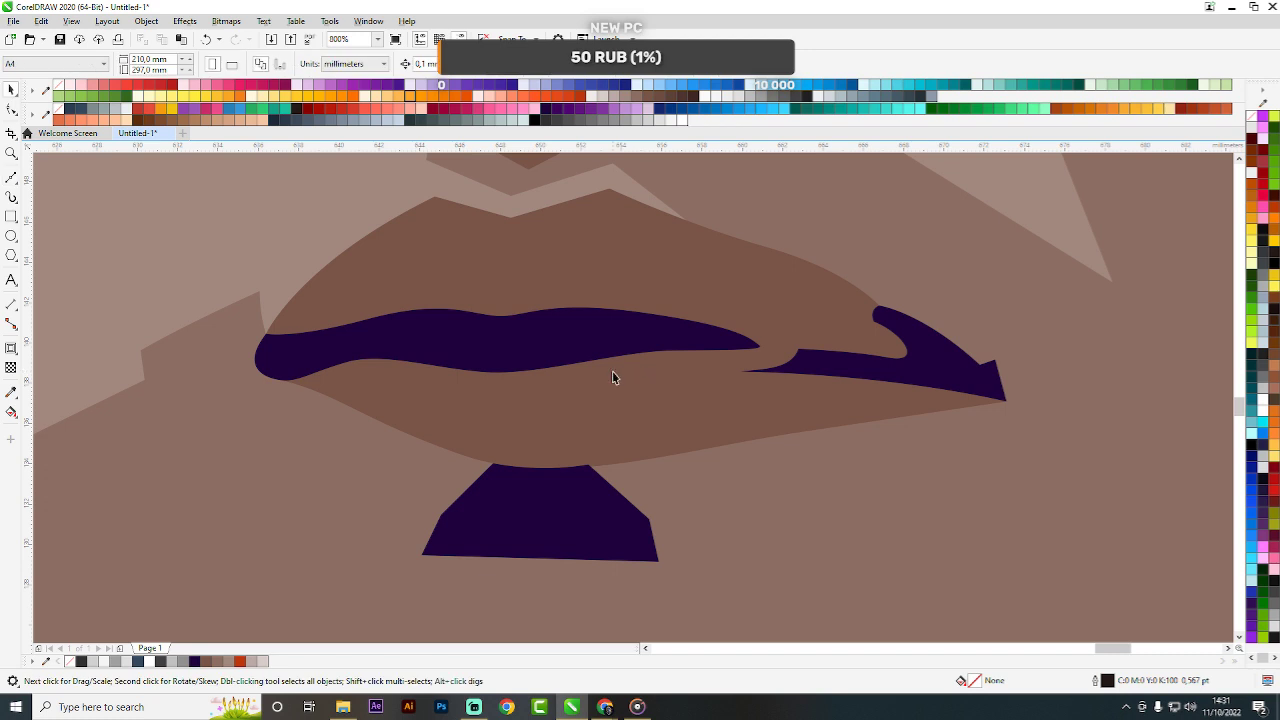
{"action": "left_click", "coordinate": [742, 372]}
{"action": "left_click_drag", "start_coordinate": [570, 364], "coordinate": [489, 370]}
{"action": "left_click", "coordinate": [476, 343]}
{"action": "left_click", "coordinate": [378, 335]}
{"action": "scroll", "coordinate": [397, 318], "scroll_direction": "down", "scroll_amount": 1}
{"action": "scroll", "coordinate": [323, 342], "scroll_direction": "up", "scroll_amount": 1}
{"action": "left_click_drag", "start_coordinate": [329, 375], "coordinate": [303, 408]}
{"action": "left_click_drag", "start_coordinate": [361, 441], "coordinate": [465, 451]}
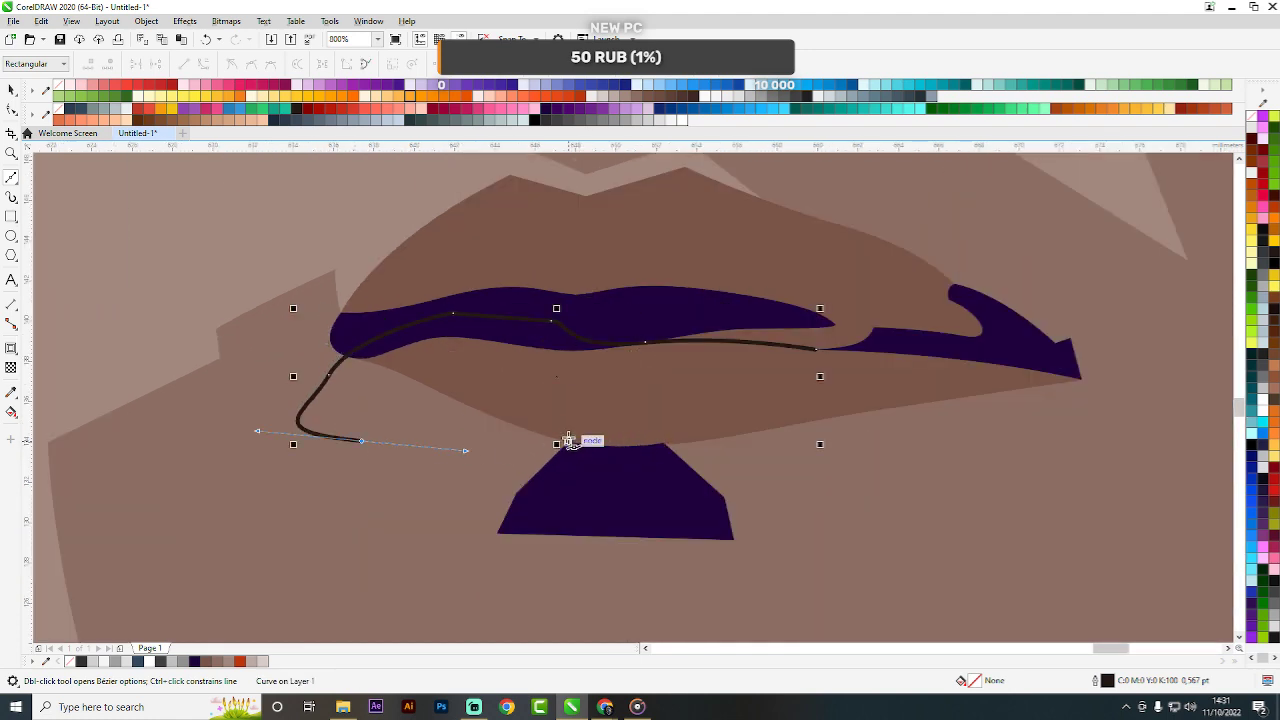
Continue the outline past the top of the dark chin shadow and along the lower lip, closing it at its starting point.
{"action": "scroll", "coordinate": [550, 447], "scroll_direction": "up", "scroll_amount": 1}
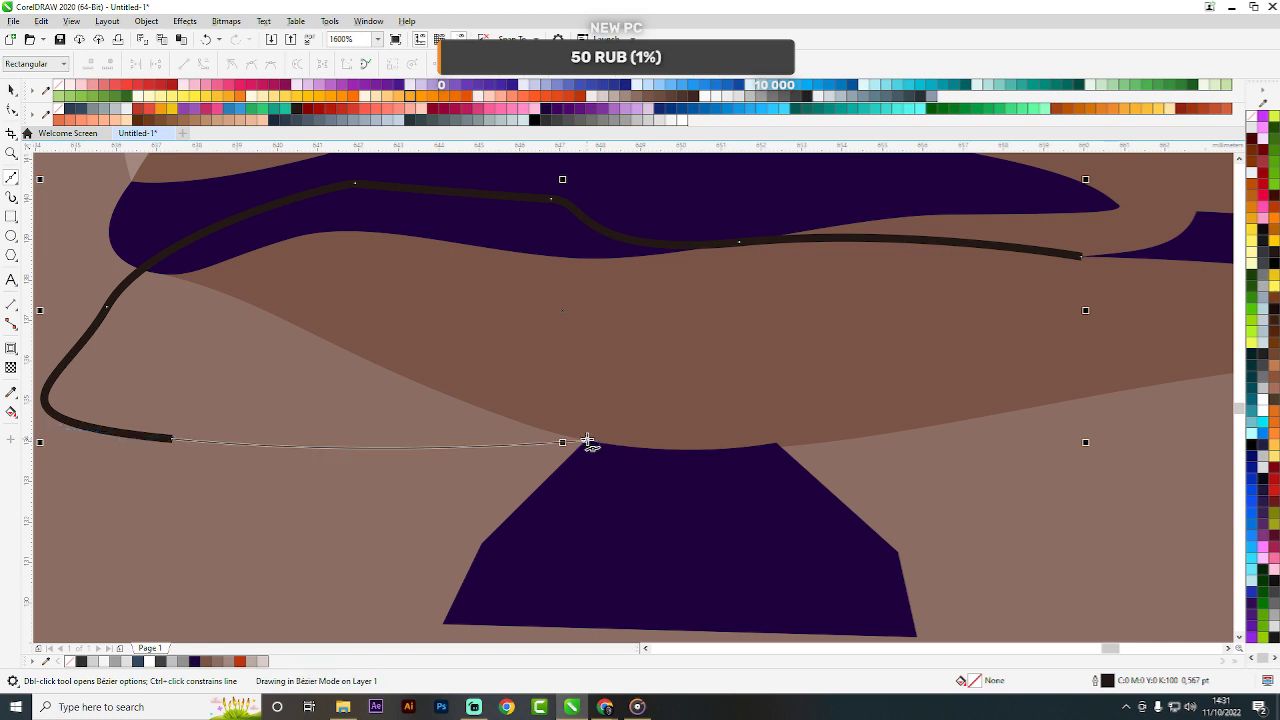
{"action": "left_click", "coordinate": [587, 441]}
{"action": "left_click", "coordinate": [596, 417]}
{"action": "left_click_drag", "start_coordinate": [904, 397], "coordinate": [1071, 349]}
{"action": "scroll", "coordinate": [810, 403], "scroll_direction": "down", "scroll_amount": 1}
{"action": "scroll", "coordinate": [857, 380], "scroll_direction": "up", "scroll_amount": 2}
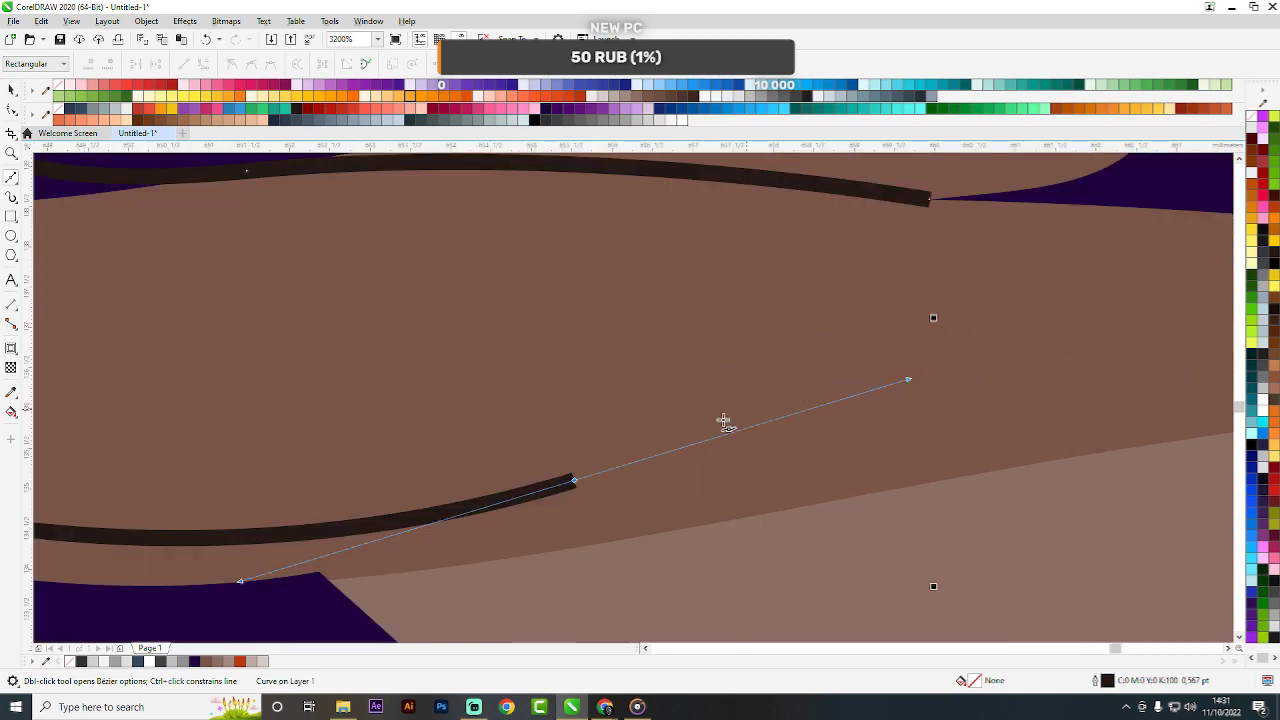
{"action": "left_click", "coordinate": [574, 481]}
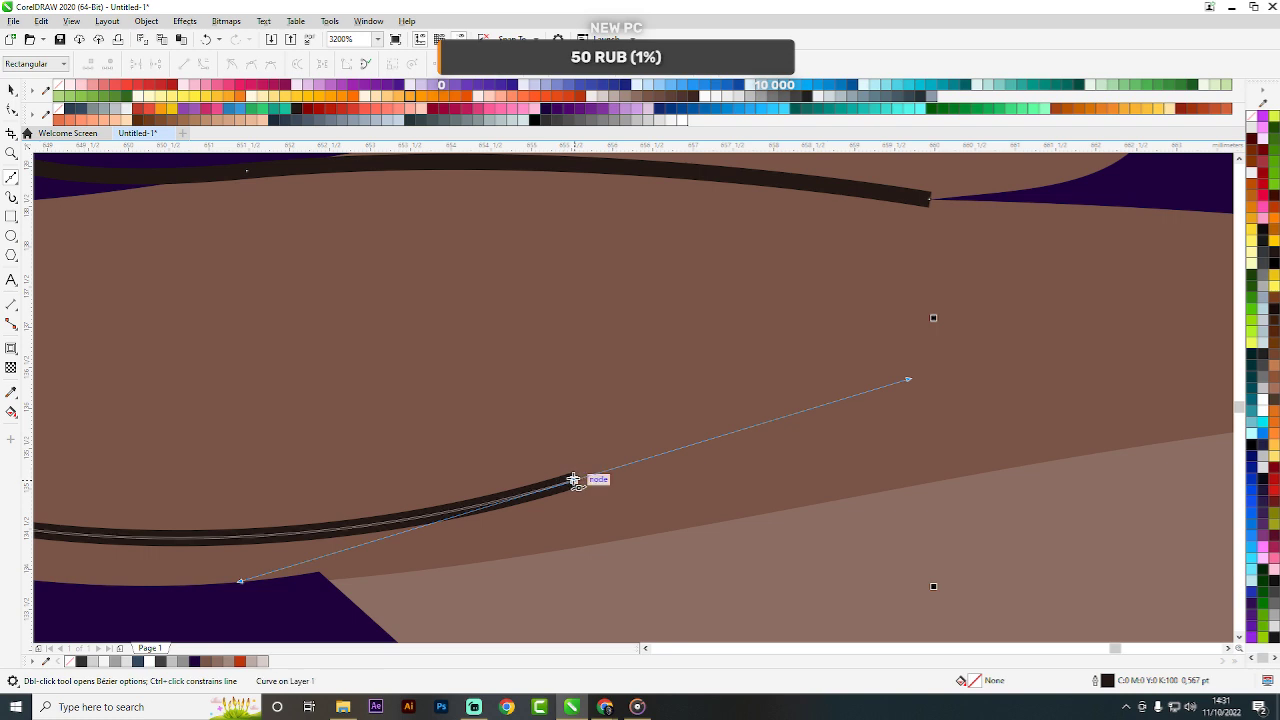
{"action": "left_click", "coordinate": [705, 235]}
{"action": "left_click_drag", "start_coordinate": [929, 200], "coordinate": [786, 218]}
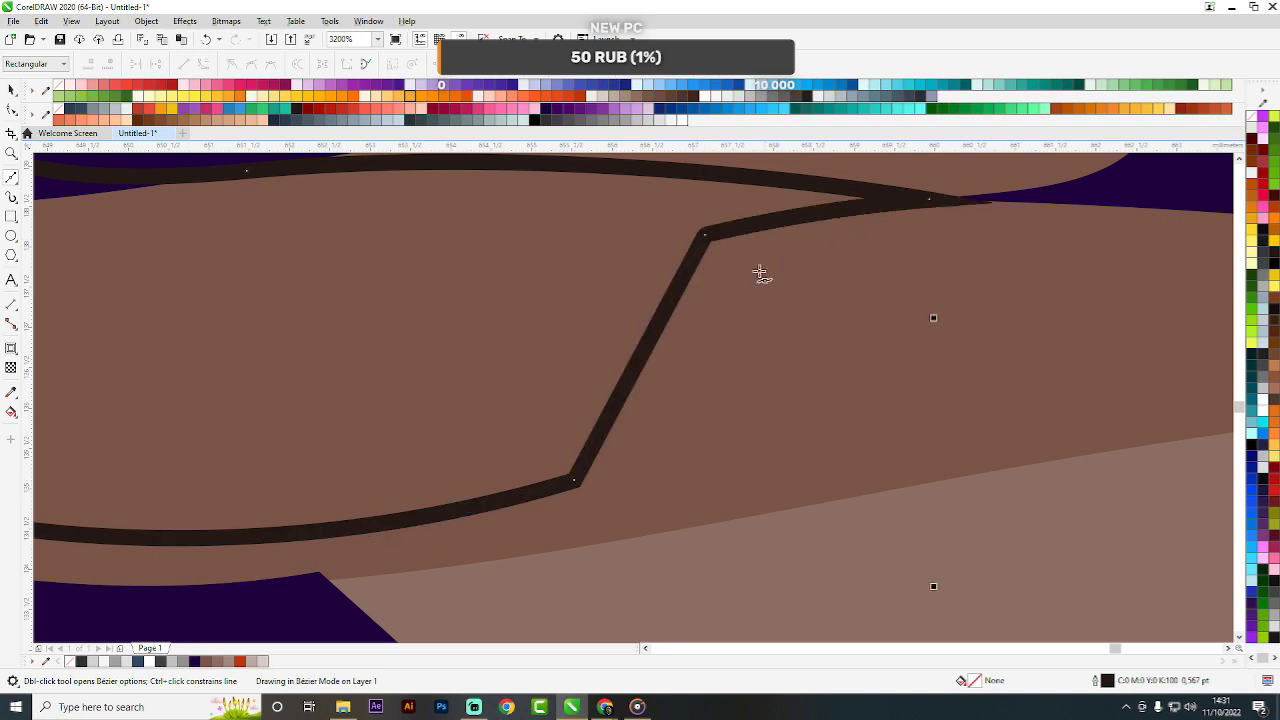
{"action": "scroll", "coordinate": [760, 273], "scroll_direction": "down", "scroll_amount": 2}
Intersect the closed outline with the brown lip shape and remove the leftover outline.
{"action": "key", "text": "space"}
{"action": "left_click", "coordinate": [361, 357]}
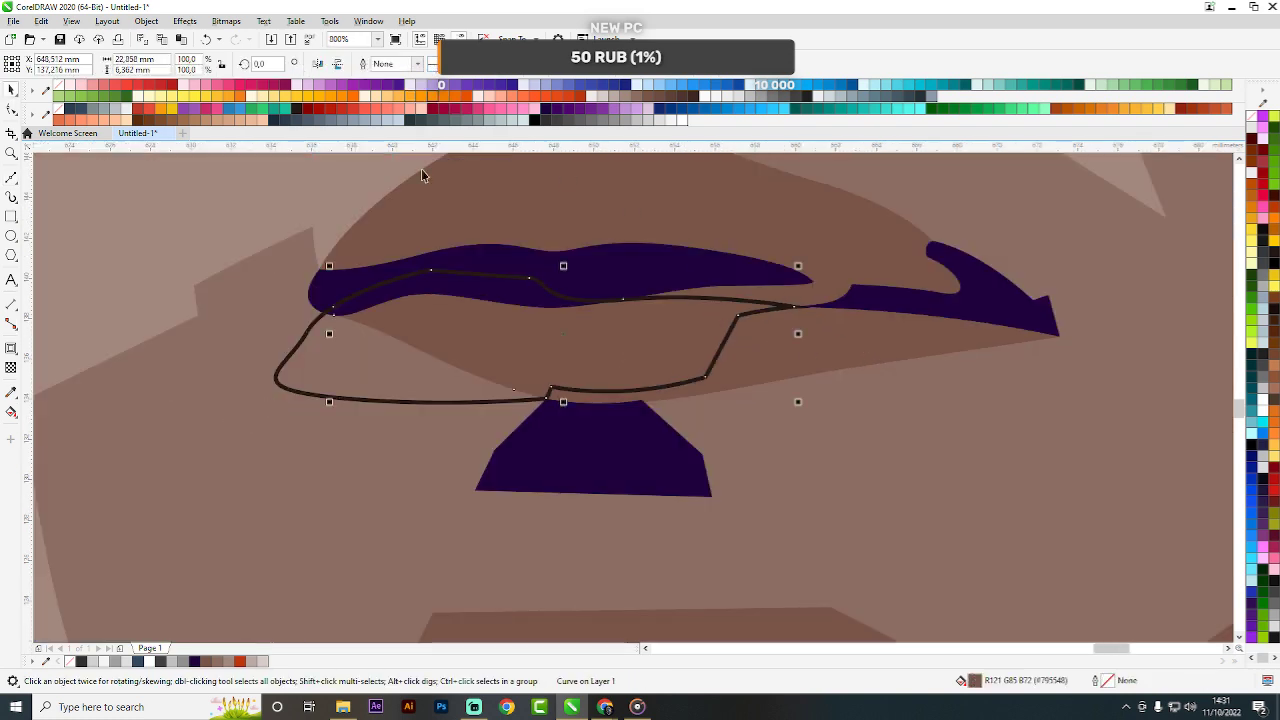
{"action": "left_click", "coordinate": [850, 327], "text": "shift"}
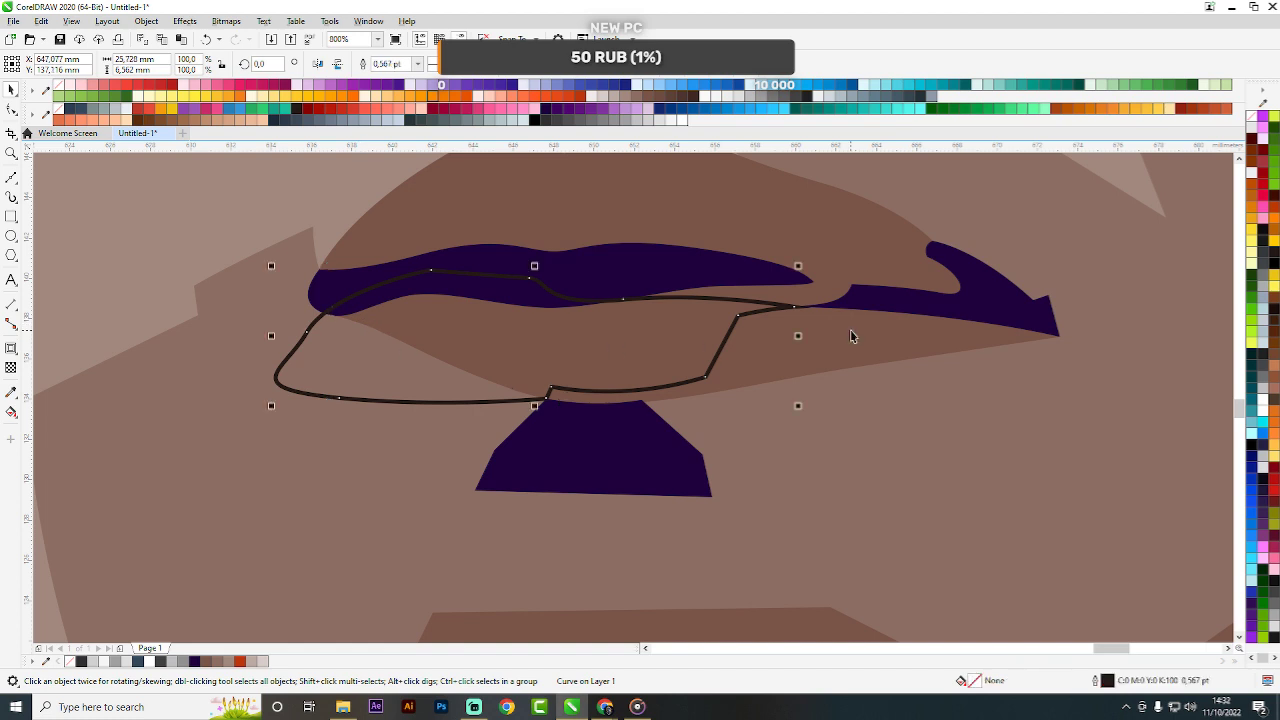
{"action": "left_click", "coordinate": [448, 64]}
Give the intersected lower-lip piece the light skin tone of the face highlight.
{"action": "left_click_drag", "start_coordinate": [449, 354], "coordinate": [286, 424]}
{"action": "key", "text": "ctrl+z"}
{"action": "left_click_drag", "start_coordinate": [199, 244], "coordinate": [520, 328]}
{"action": "scroll", "coordinate": [540, 331], "scroll_direction": "down", "scroll_amount": 3}
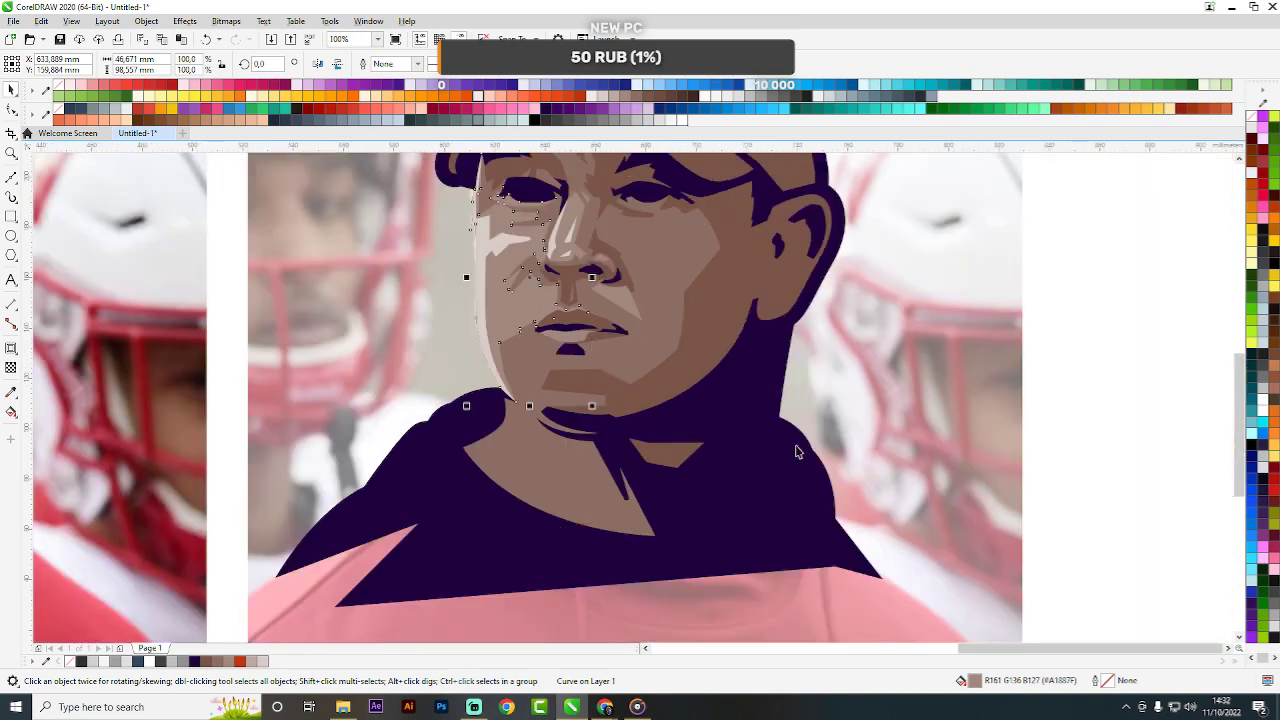
{"action": "left_click", "coordinate": [1165, 449]}
Draw a small closed triangle on the brown lower lip, just beside the slanted end of the light lip highlight.
{"action": "scroll", "coordinate": [572, 323], "scroll_direction": "down", "scroll_amount": 1}
{"action": "scroll", "coordinate": [571, 323], "scroll_direction": "up", "scroll_amount": 1}
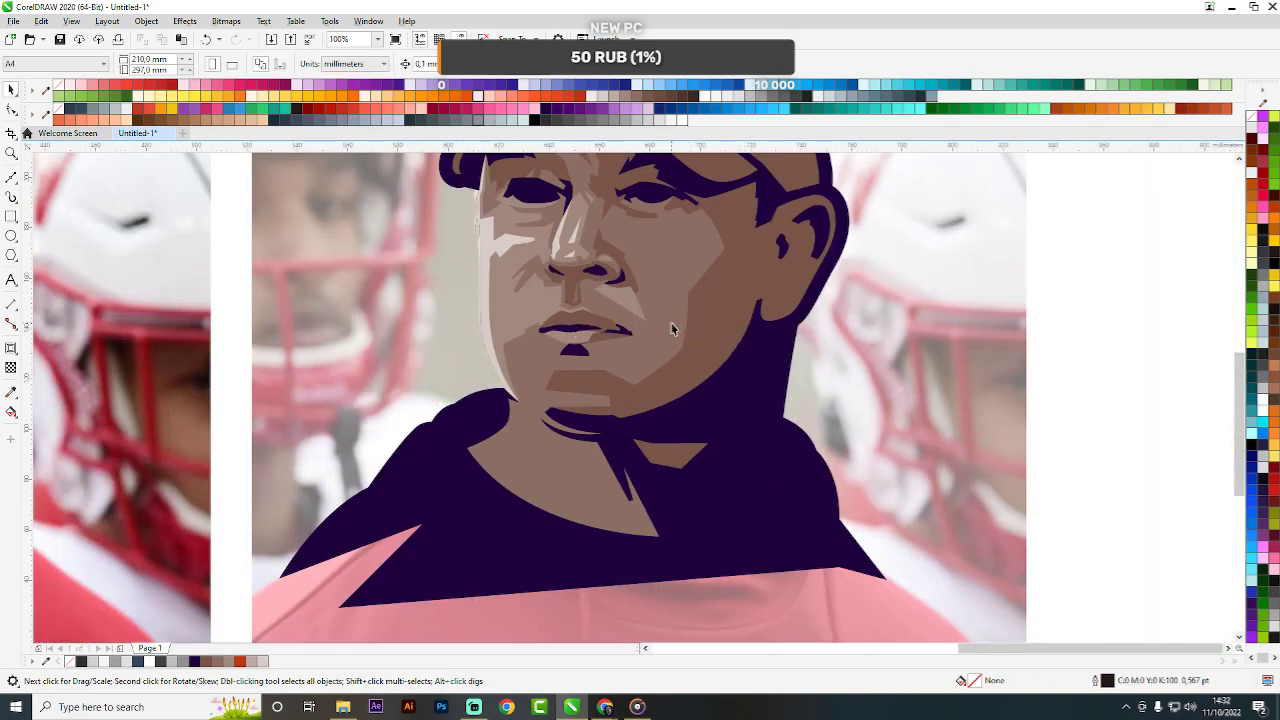
{"action": "scroll", "coordinate": [673, 329], "scroll_direction": "up", "scroll_amount": 5}
{"action": "key", "text": "F5"}
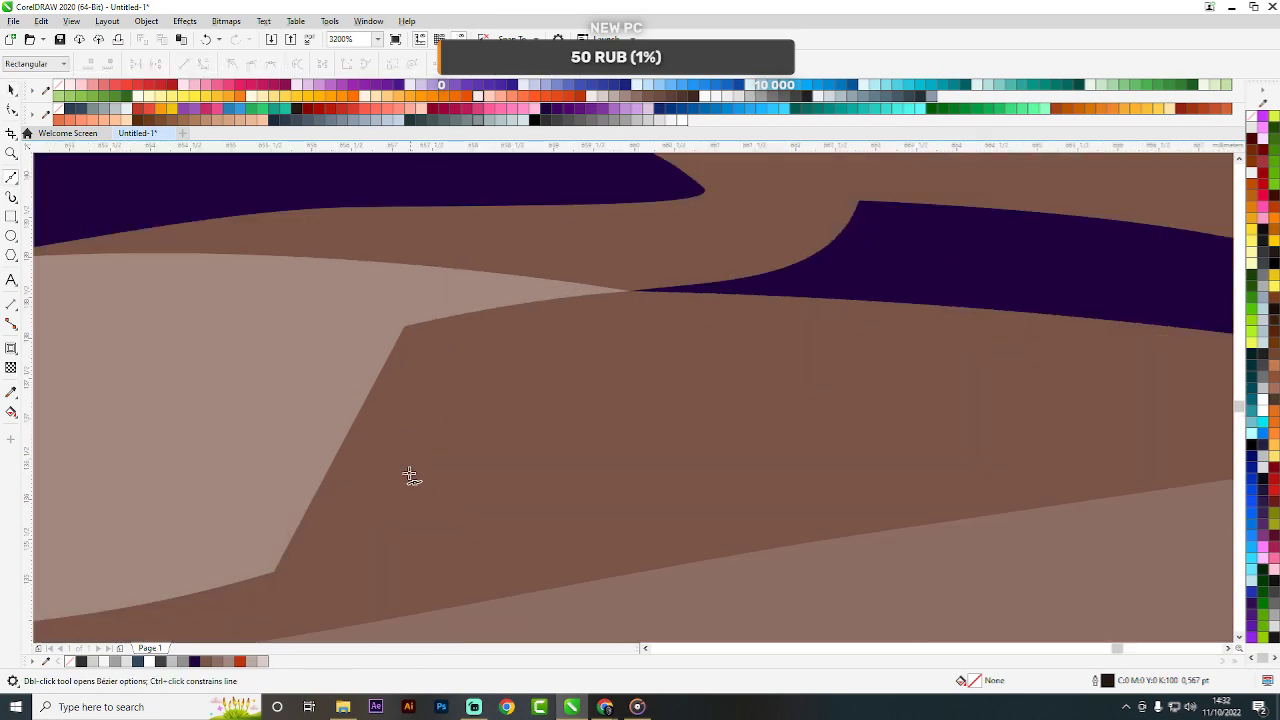
{"action": "left_click", "coordinate": [362, 543]}
{"action": "scroll", "coordinate": [557, 371], "scroll_direction": "down", "scroll_amount": 3}
{"action": "scroll", "coordinate": [660, 460], "scroll_direction": "up", "scroll_amount": 3}
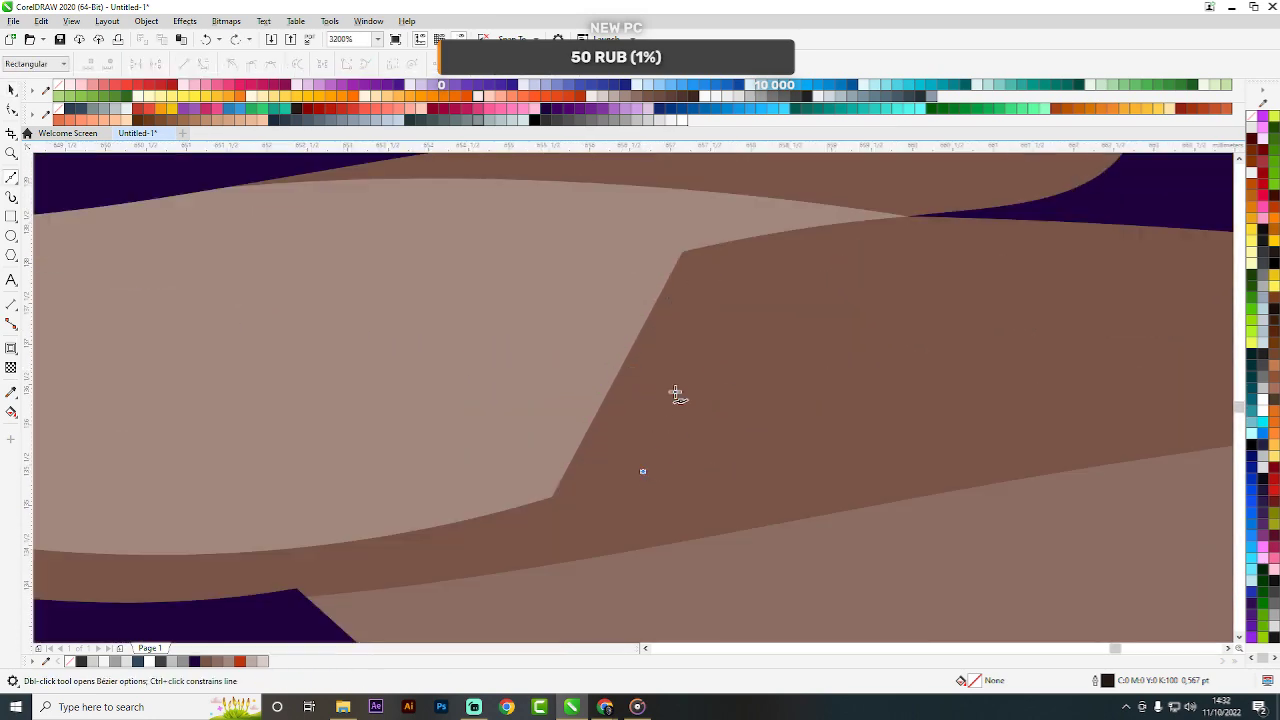
{"action": "left_click", "coordinate": [706, 292]}
{"action": "left_click", "coordinate": [741, 443]}
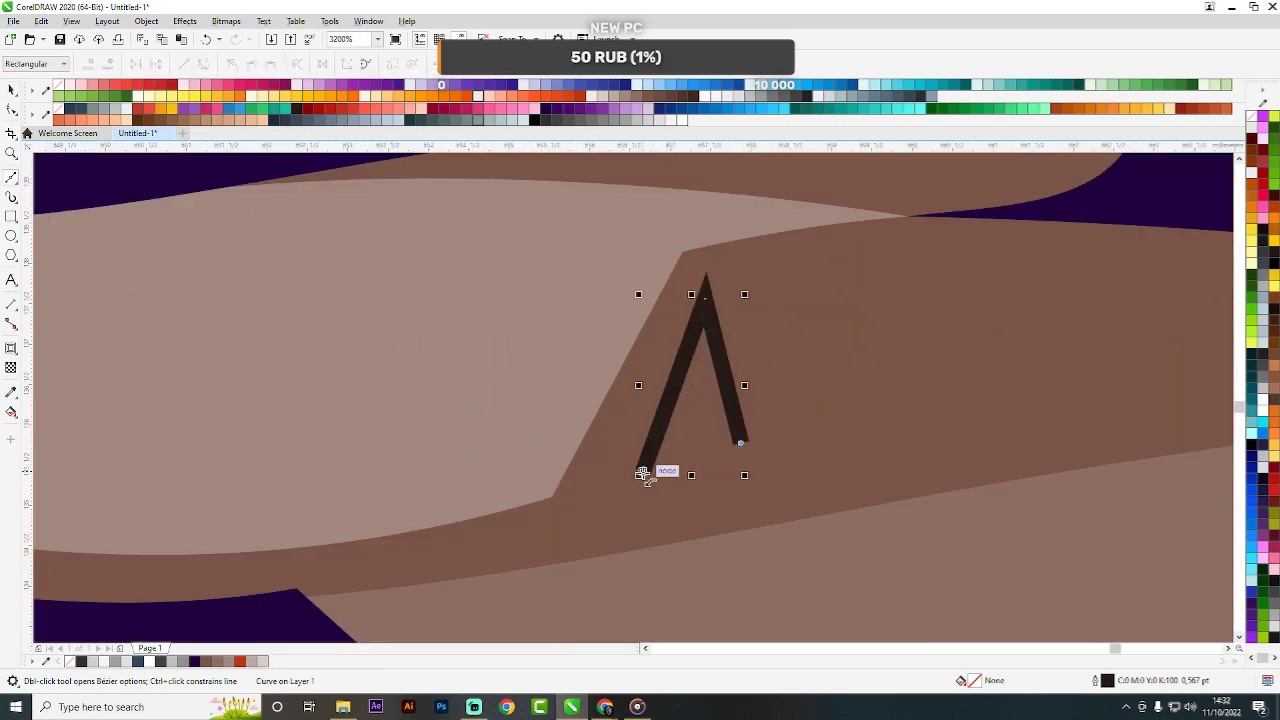
{"action": "left_click", "coordinate": [643, 472]}
Weld the small triangle to the light lower-lip highlight.
{"action": "key", "text": "space"}
{"action": "left_click", "coordinate": [537, 341], "text": "shift"}
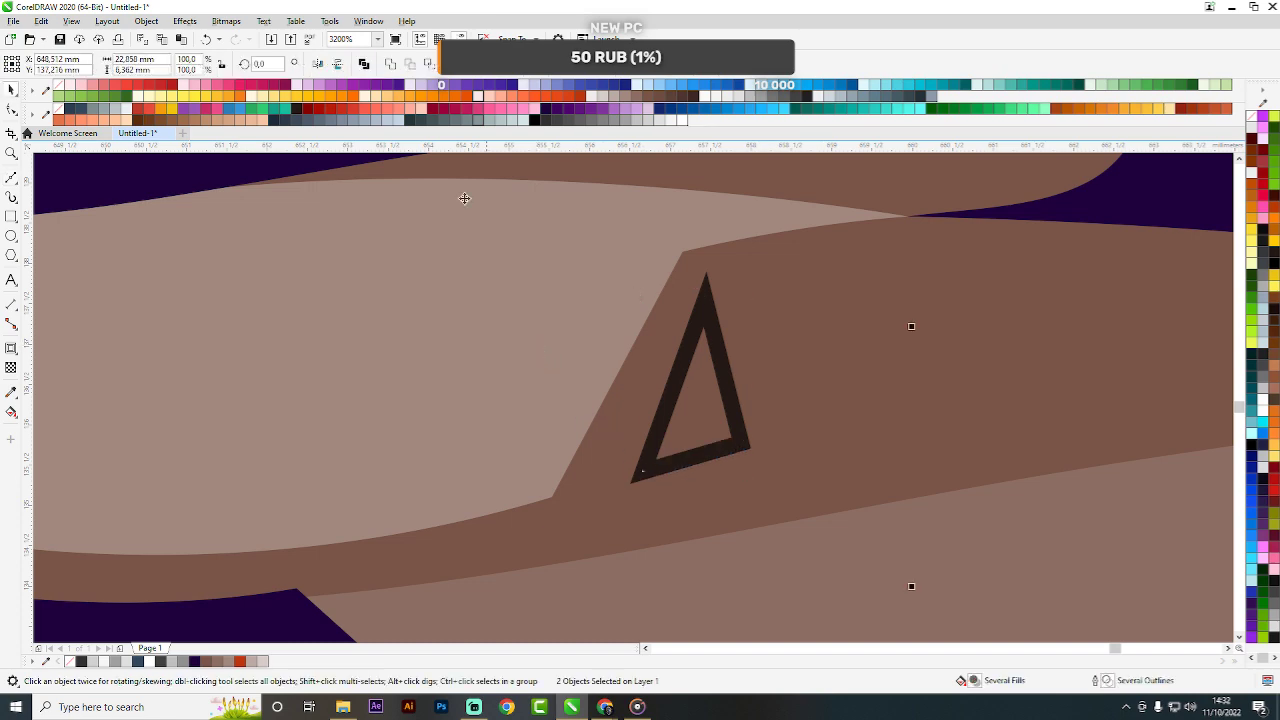
{"action": "key", "text": "Escape"}
{"action": "scroll", "coordinate": [617, 271], "scroll_direction": "down", "scroll_amount": 6}
{"action": "scroll", "coordinate": [611, 203], "scroll_direction": "up", "scroll_amount": 1}
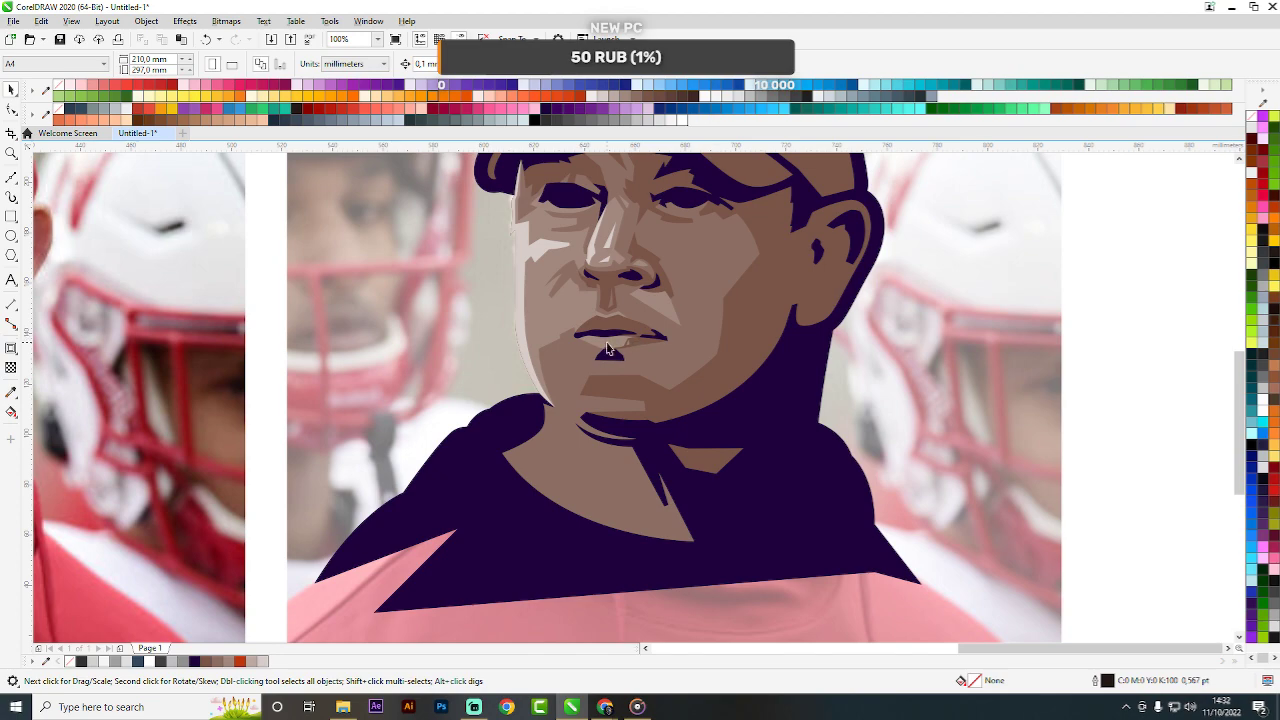
Start an outline at the lower lip's outer edge, crossing the light highlight and turning up into the dark mouth line.
{"action": "scroll", "coordinate": [607, 347], "scroll_direction": "up", "scroll_amount": 2}
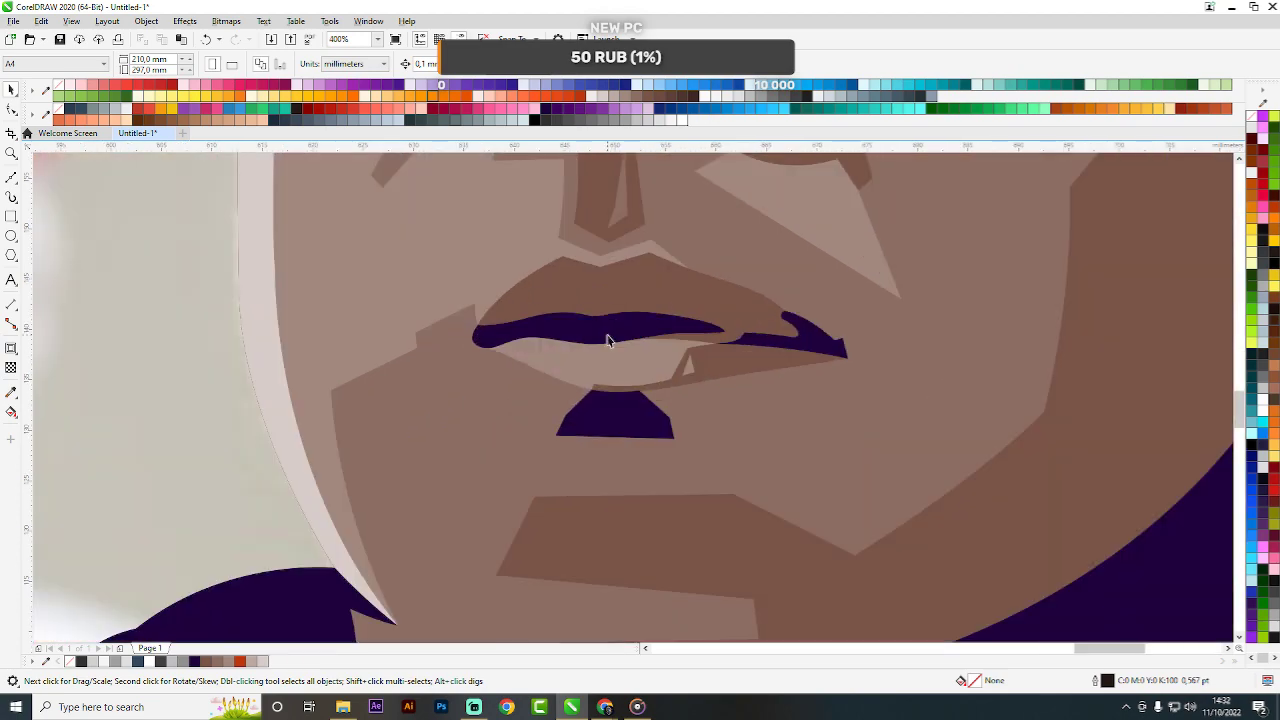
{"action": "key", "text": "space"}
{"action": "scroll", "coordinate": [607, 340], "scroll_direction": "up", "scroll_amount": 1}
{"action": "scroll", "coordinate": [660, 380], "scroll_direction": "down", "scroll_amount": 5}
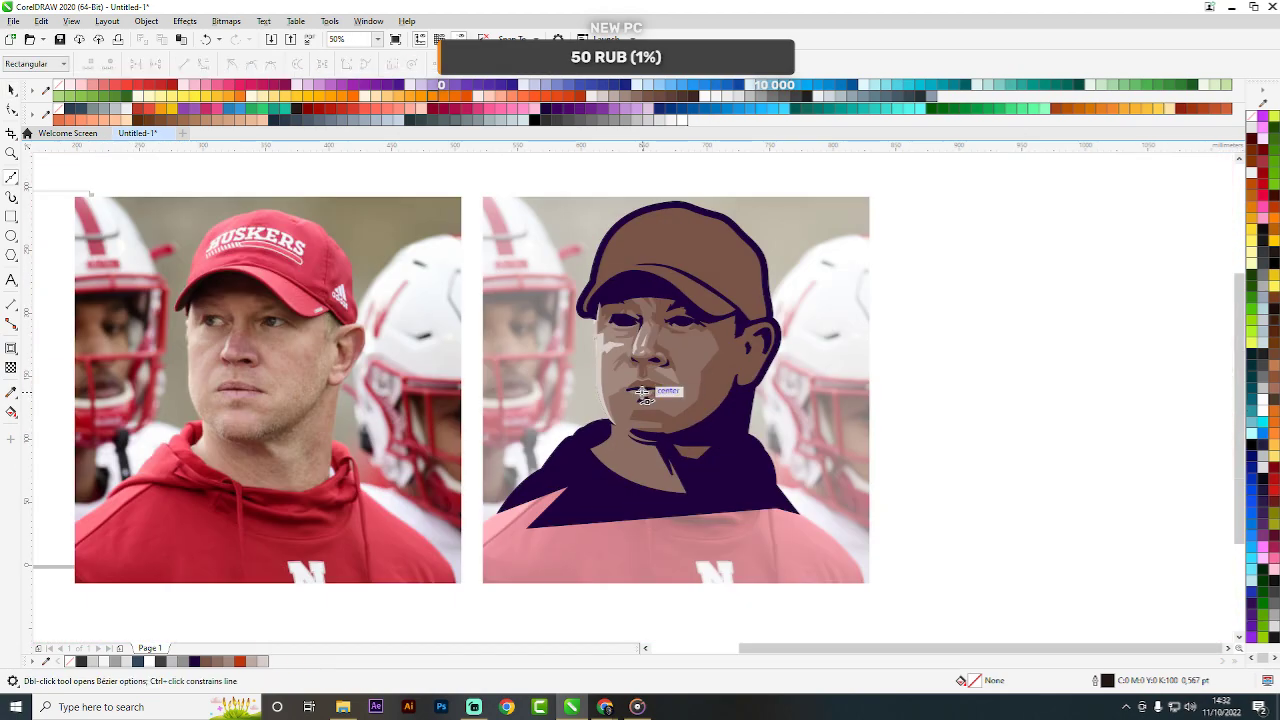
{"action": "scroll", "coordinate": [622, 393], "scroll_direction": "up", "scroll_amount": 5}
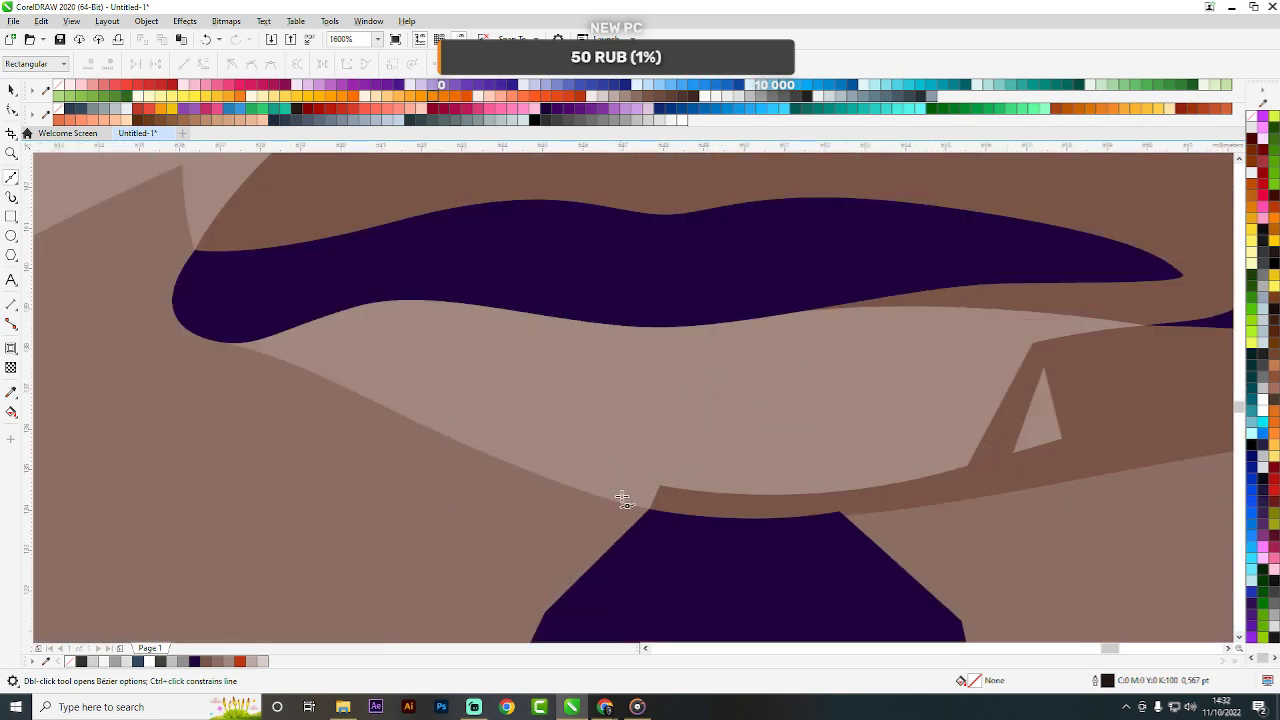
{"action": "left_click", "coordinate": [419, 424]}
{"action": "left_click_drag", "start_coordinate": [669, 448], "coordinate": [811, 448]}
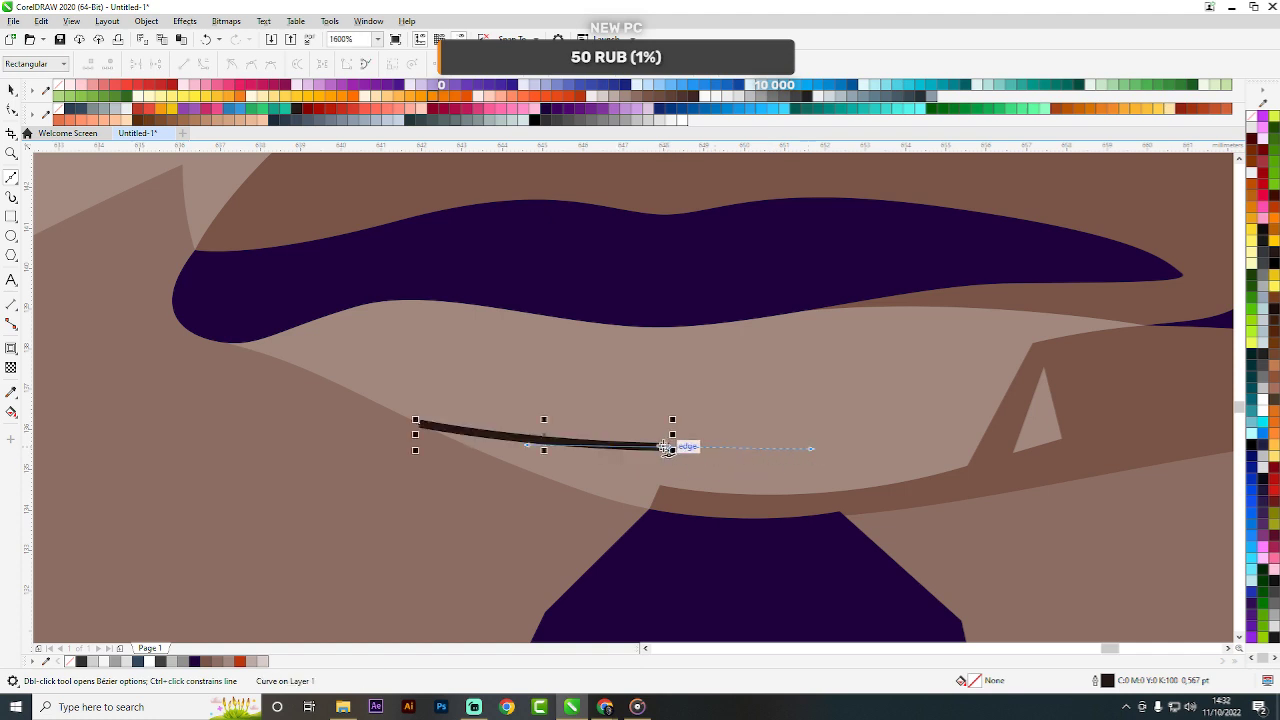
{"action": "left_click", "coordinate": [677, 448]}
{"action": "key", "text": "ctrl+z"}
{"action": "left_click", "coordinate": [668, 448]}
{"action": "left_click_drag", "start_coordinate": [703, 298], "coordinate": [728, 243]}
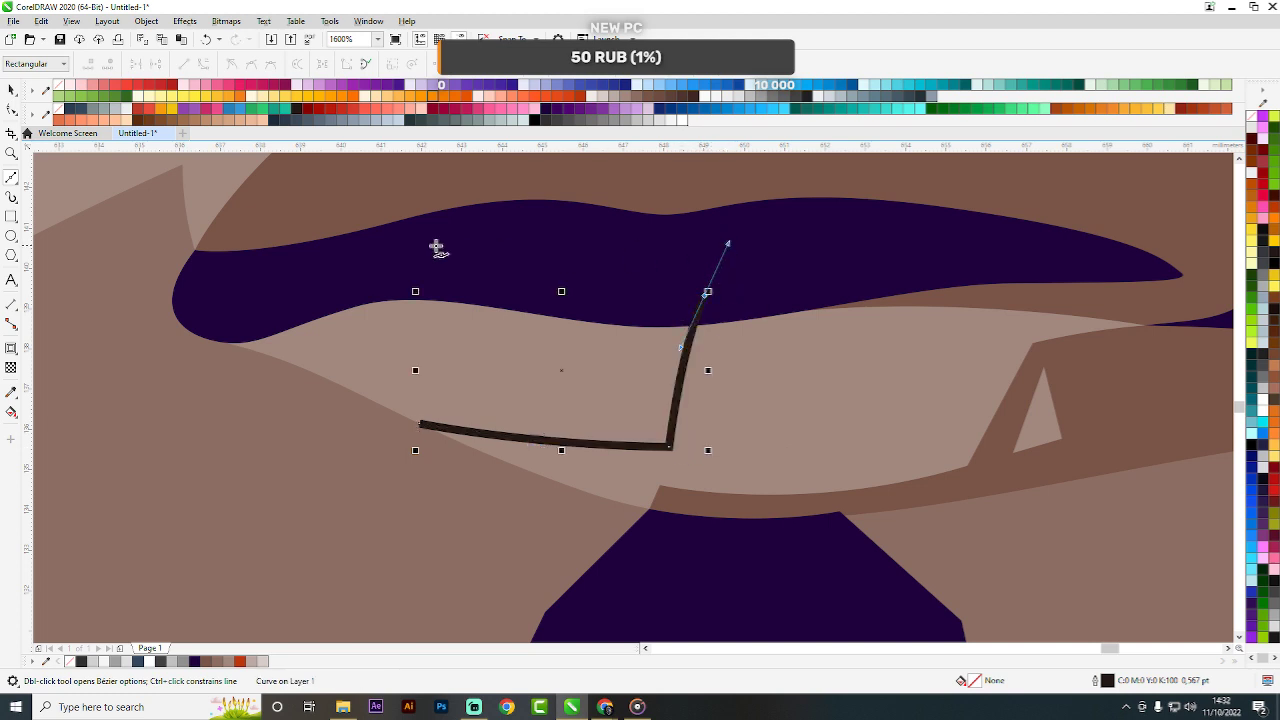
Carry the outline through the dark mouth line and around the mouth corner, closing it as a shape about 12.6 by 5.4 mm.
{"action": "left_click_drag", "start_coordinate": [432, 246], "coordinate": [293, 248]}
{"action": "left_click", "coordinate": [300, 241]}
{"action": "left_click", "coordinate": [222, 333]}
{"action": "left_click", "coordinate": [197, 385]}
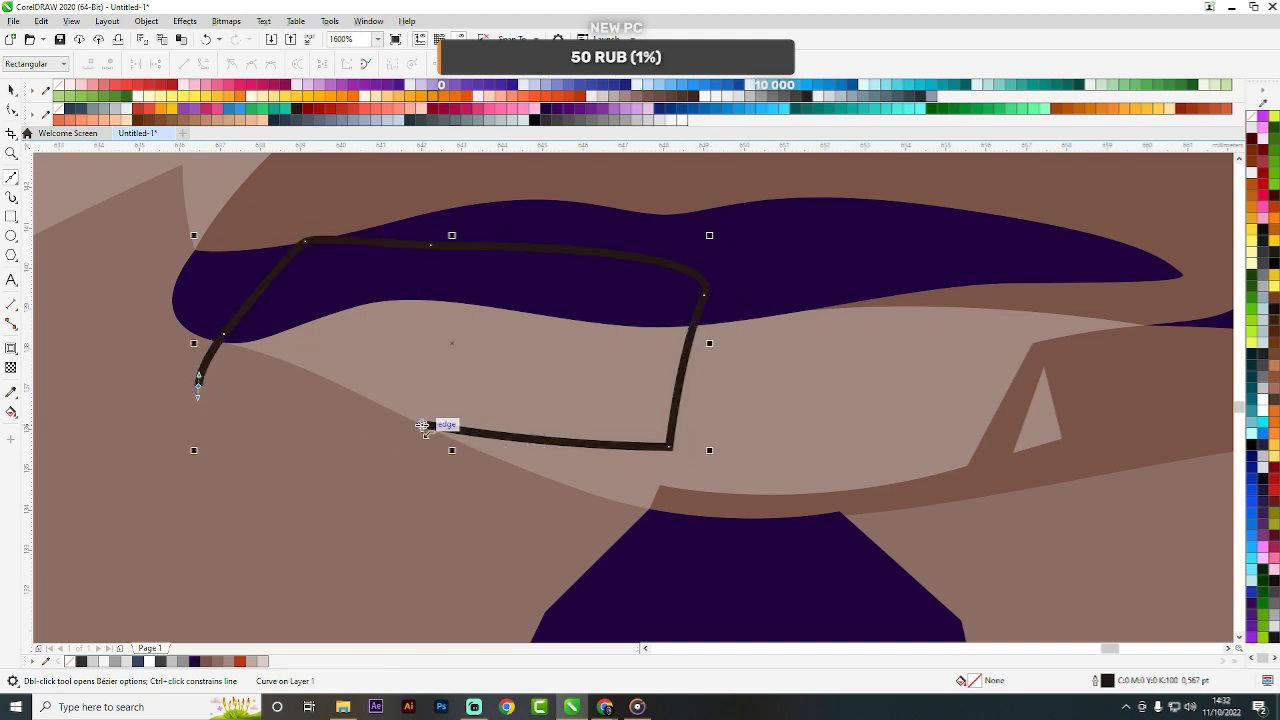
{"action": "left_click_drag", "start_coordinate": [418, 424], "coordinate": [300, 482]}
{"action": "key", "text": "ctrl+z"}
{"action": "left_click_drag", "start_coordinate": [418, 423], "coordinate": [319, 471]}
{"action": "scroll", "coordinate": [797, 336], "scroll_direction": "down", "scroll_amount": 3}
{"action": "key", "text": "space"}
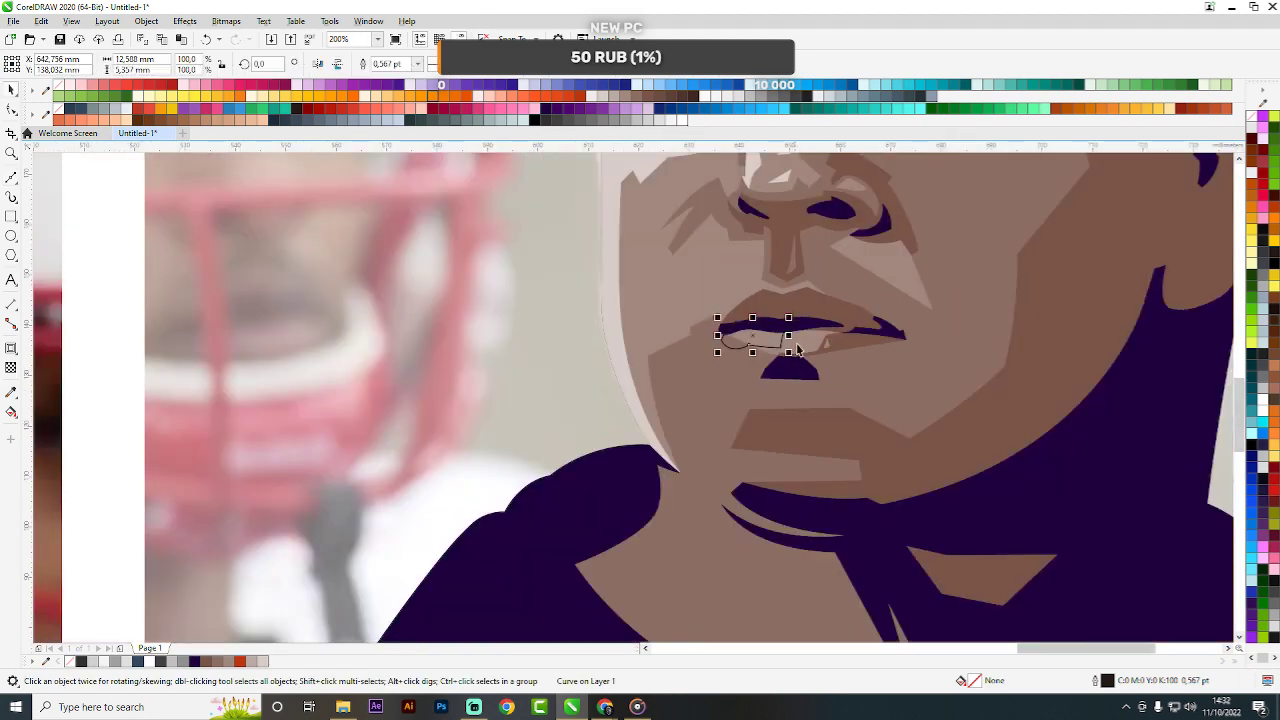
Create a pale #D7CCC8 highlight from the overlap of the closed outline and the light lower-lip shape, and remove the outline.
{"action": "left_click", "coordinate": [801, 338], "text": "shift"}
{"action": "scroll", "coordinate": [801, 338], "scroll_direction": "up", "scroll_amount": 3}
{"action": "left_click", "coordinate": [430, 64]}
{"action": "scroll", "coordinate": [559, 320], "scroll_direction": "down", "scroll_amount": 2}
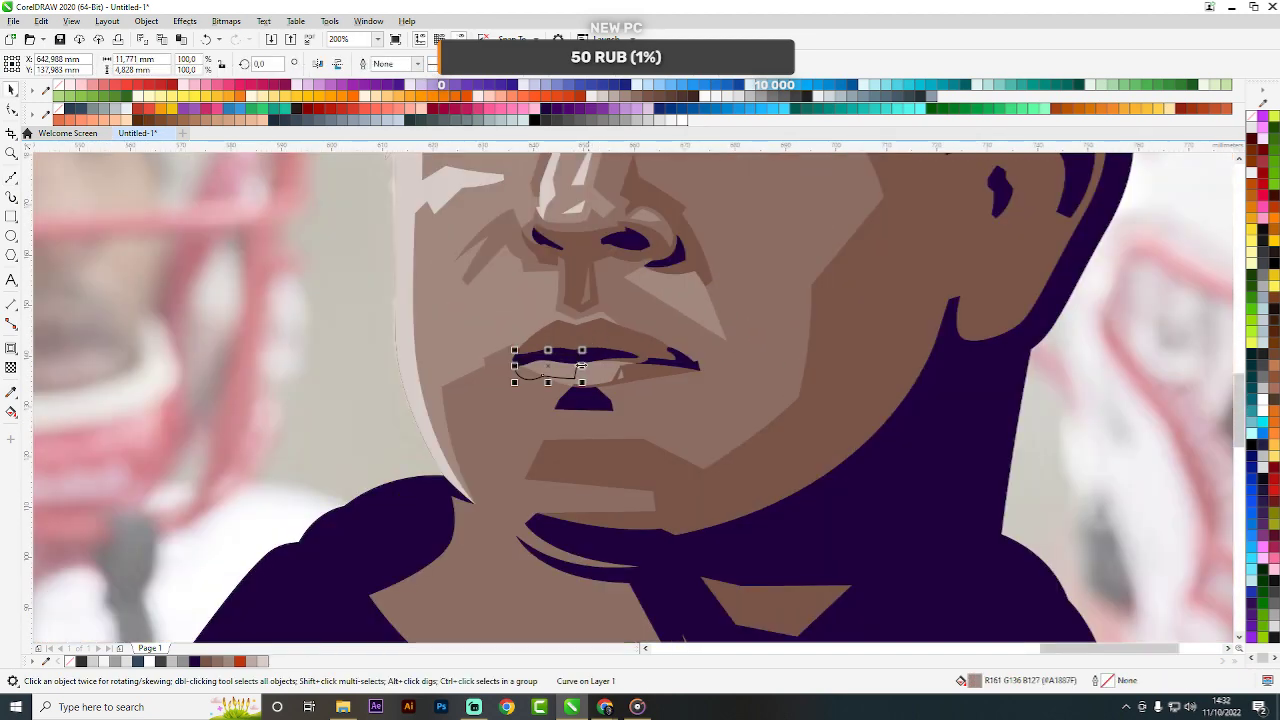
{"action": "scroll", "coordinate": [522, 380], "scroll_direction": "up", "scroll_amount": 2}
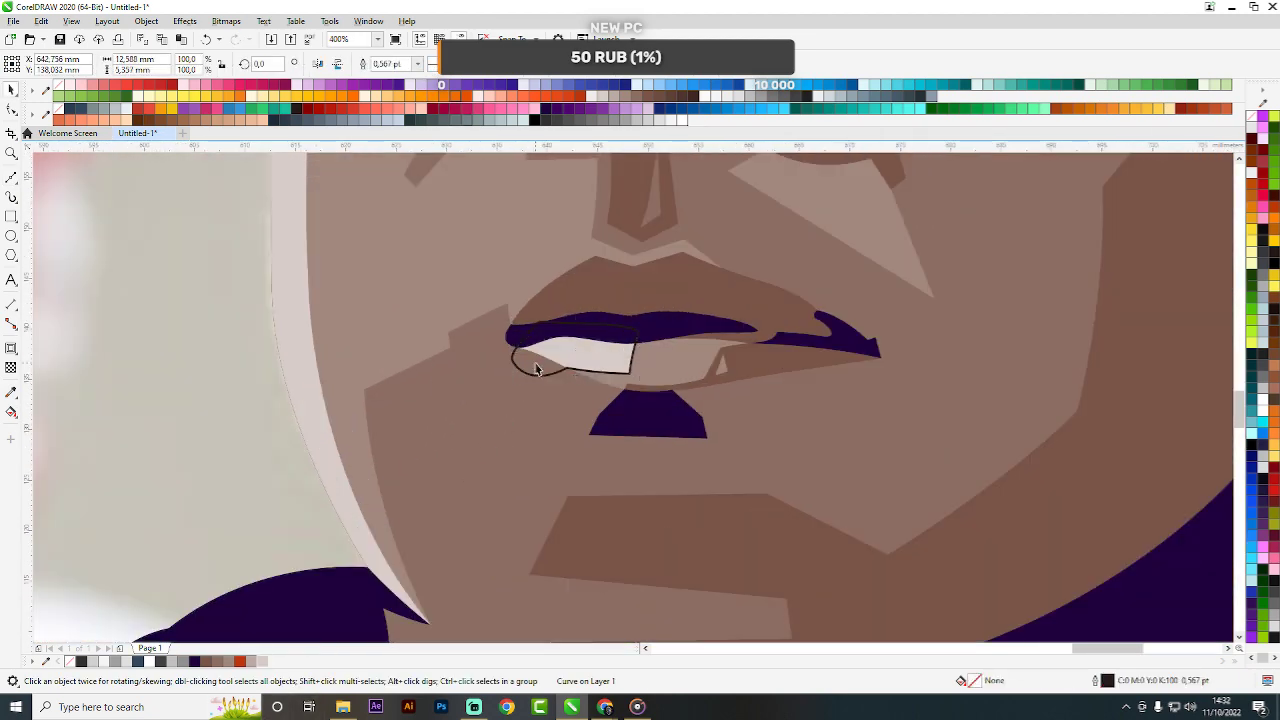
Draw a narrow closed triangle pointing down from the dark mouth line into the lower lip, just beside the pale highlight's slanted end.
{"action": "key", "text": "space"}
{"action": "scroll", "coordinate": [640, 345], "scroll_direction": "up", "scroll_amount": 3}
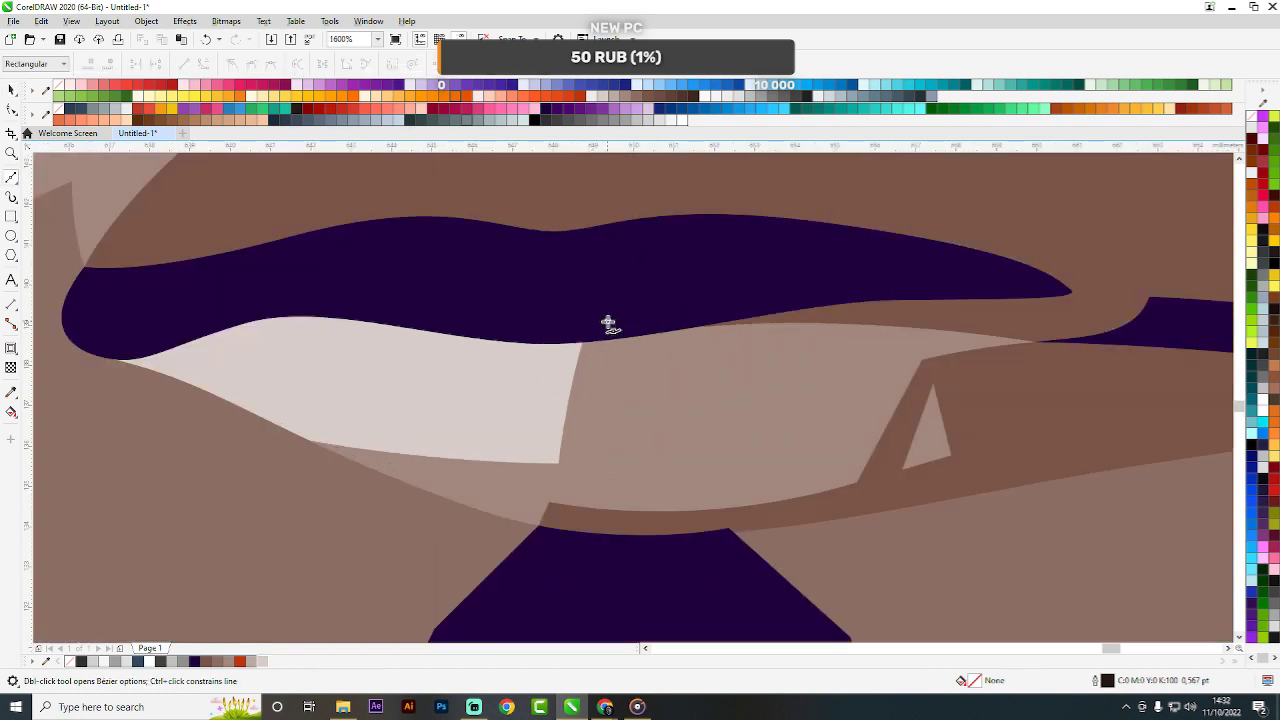
{"action": "left_click", "coordinate": [608, 323]}
{"action": "left_click", "coordinate": [598, 458]}
{"action": "left_click", "coordinate": [672, 303]}
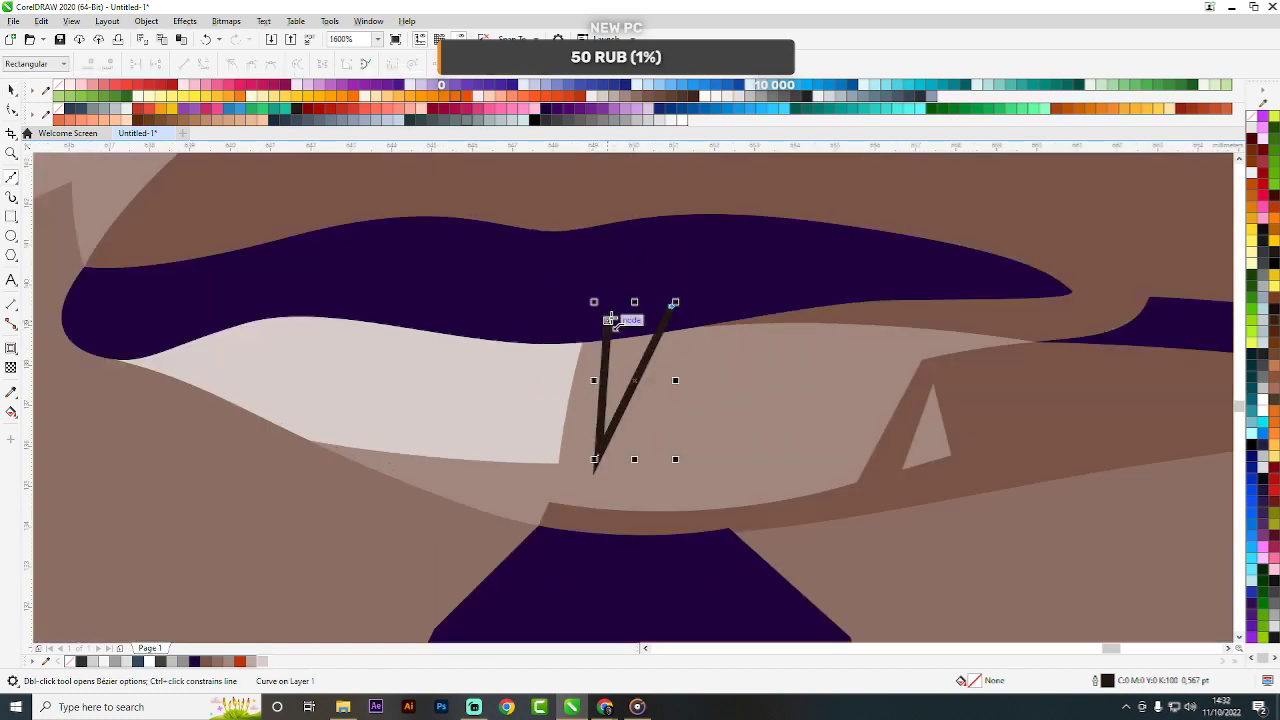
{"action": "left_click", "coordinate": [609, 320]}
Weld the narrow triangle to the pale lower-lip highlight.
{"action": "key", "text": "space"}
{"action": "left_click", "coordinate": [547, 361], "text": "shift"}
{"action": "left_click", "coordinate": [391, 64]}
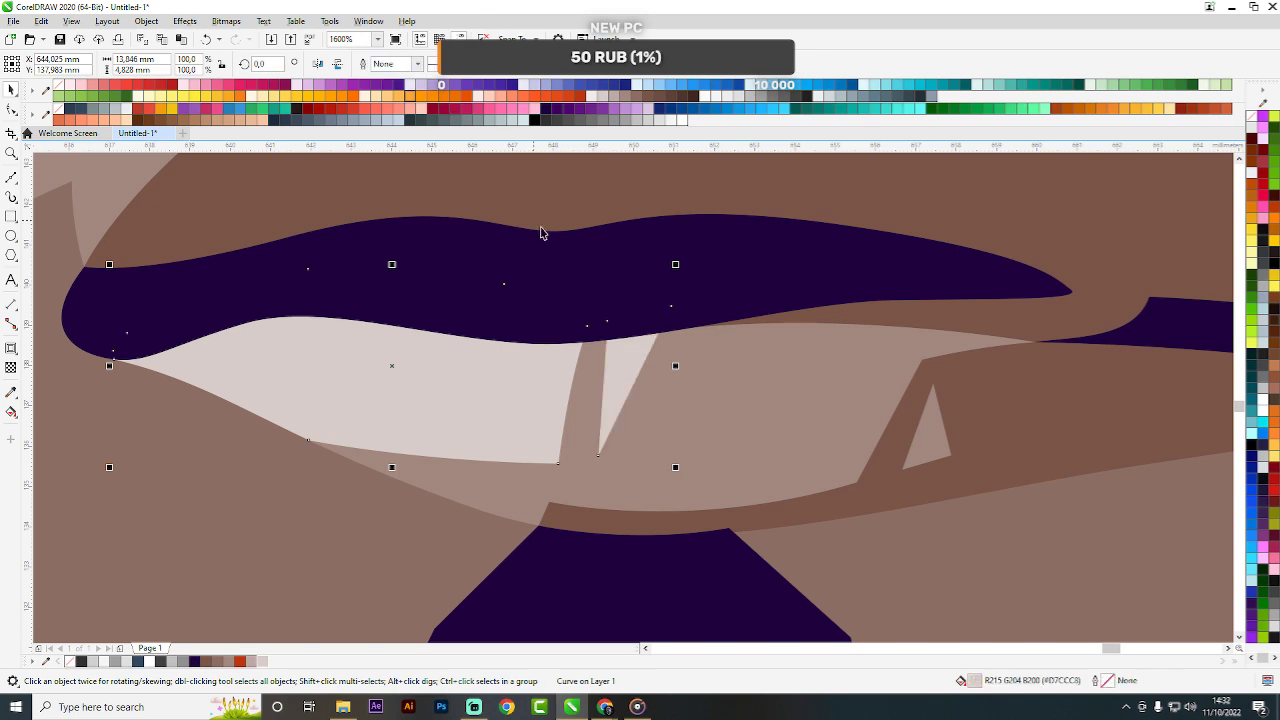
{"action": "scroll", "coordinate": [540, 233], "scroll_direction": "down", "scroll_amount": 5}
{"action": "key", "text": "Escape"}
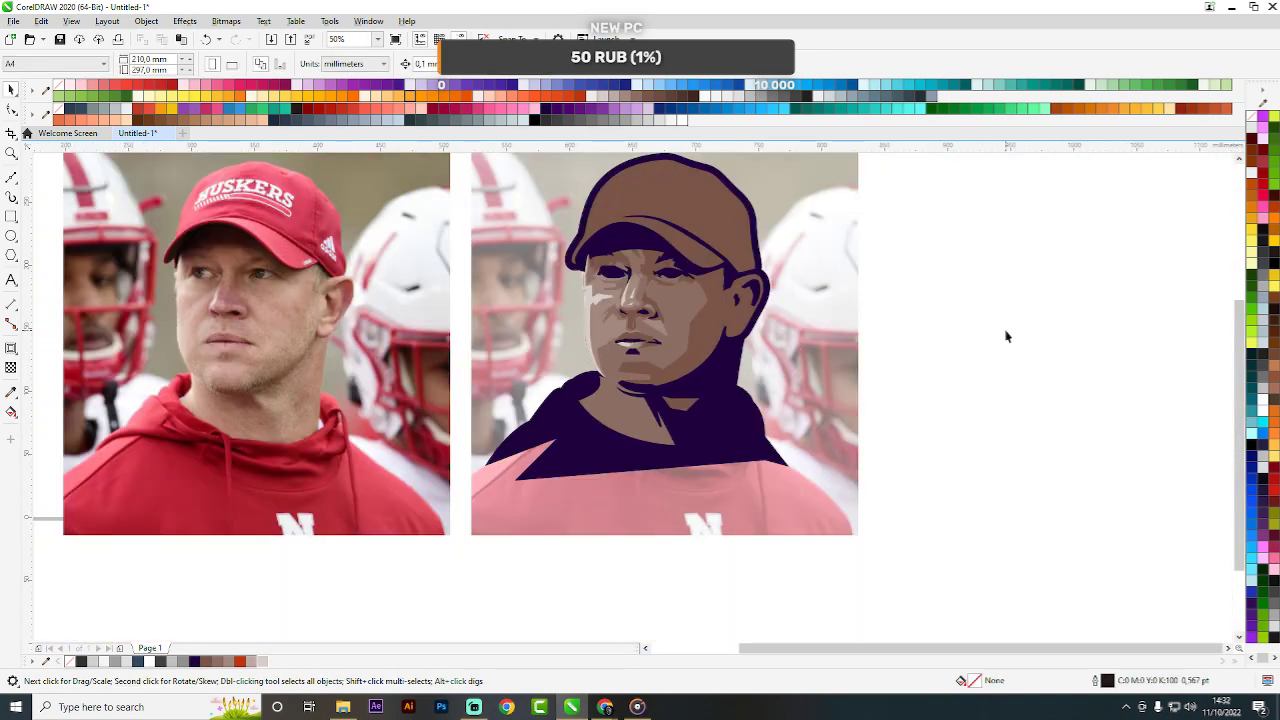
Start a Bézier outline at the upper lip's outer corner, curving just inside the lip edge to the first peak and down to the centre dip.
{"action": "scroll", "coordinate": [622, 342], "scroll_direction": "up", "scroll_amount": 4}
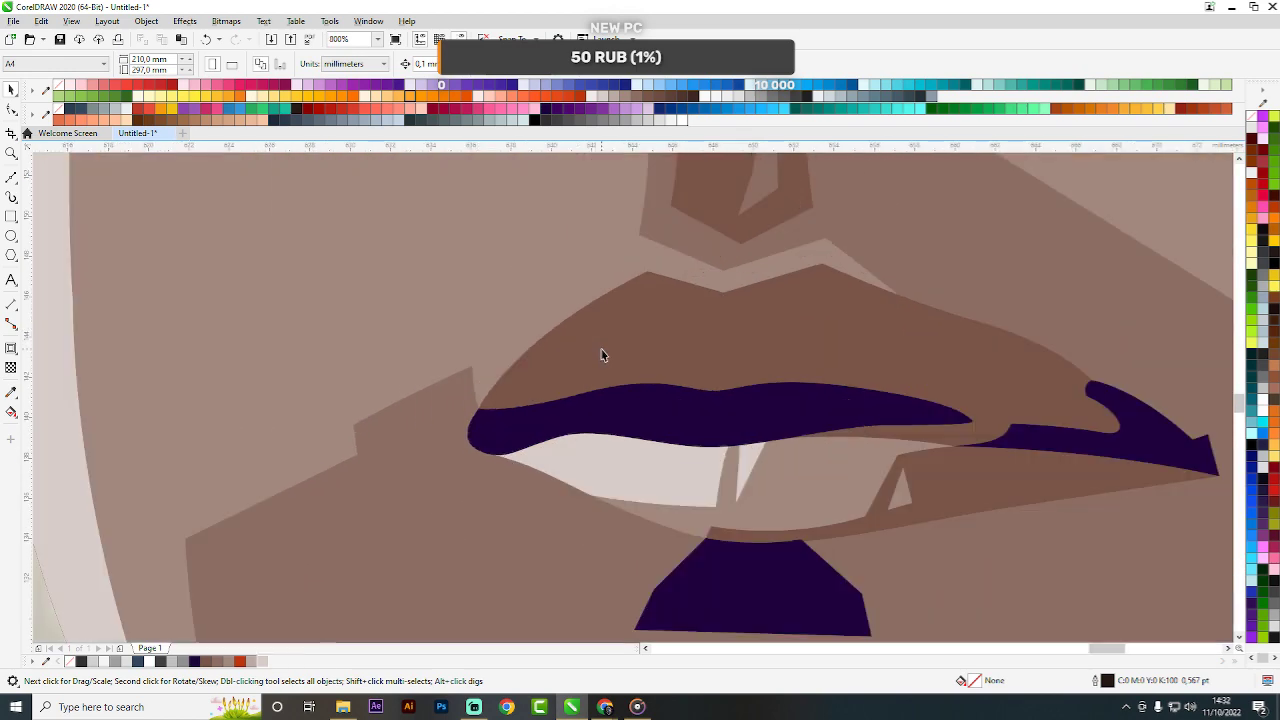
{"action": "scroll", "coordinate": [603, 354], "scroll_direction": "down", "scroll_amount": 1}
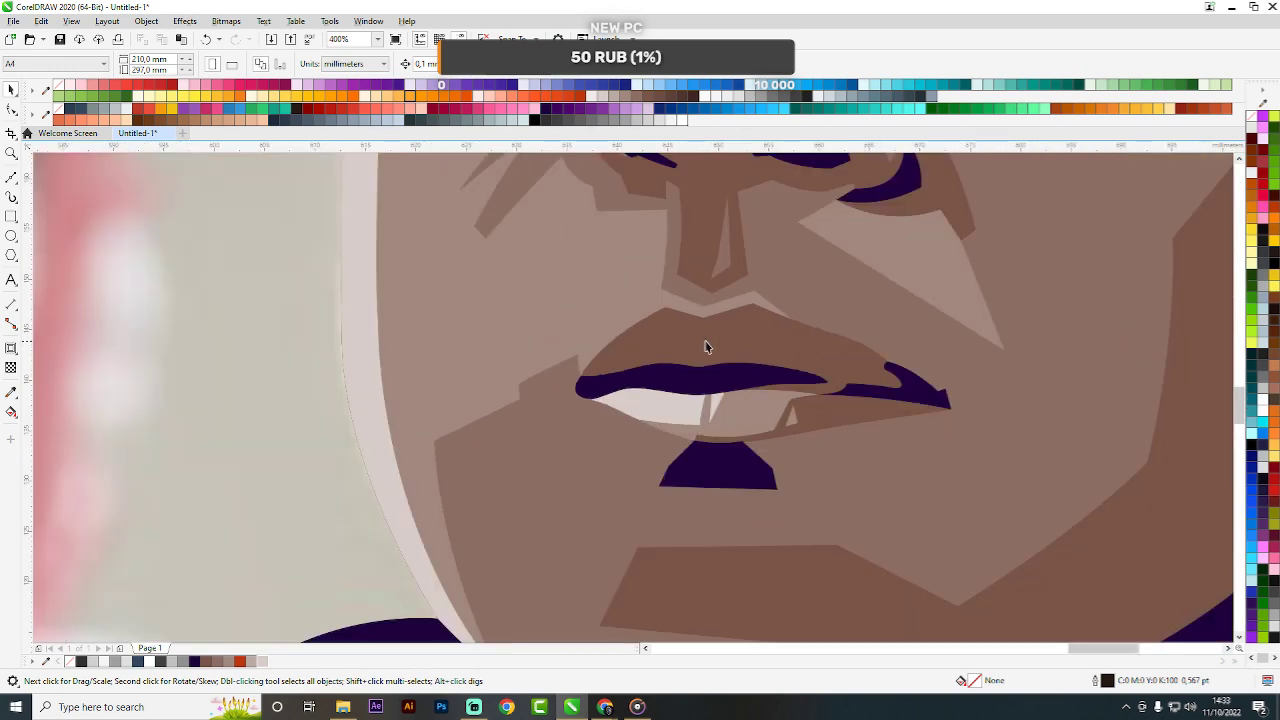
{"action": "left_click", "coordinate": [670, 316]}
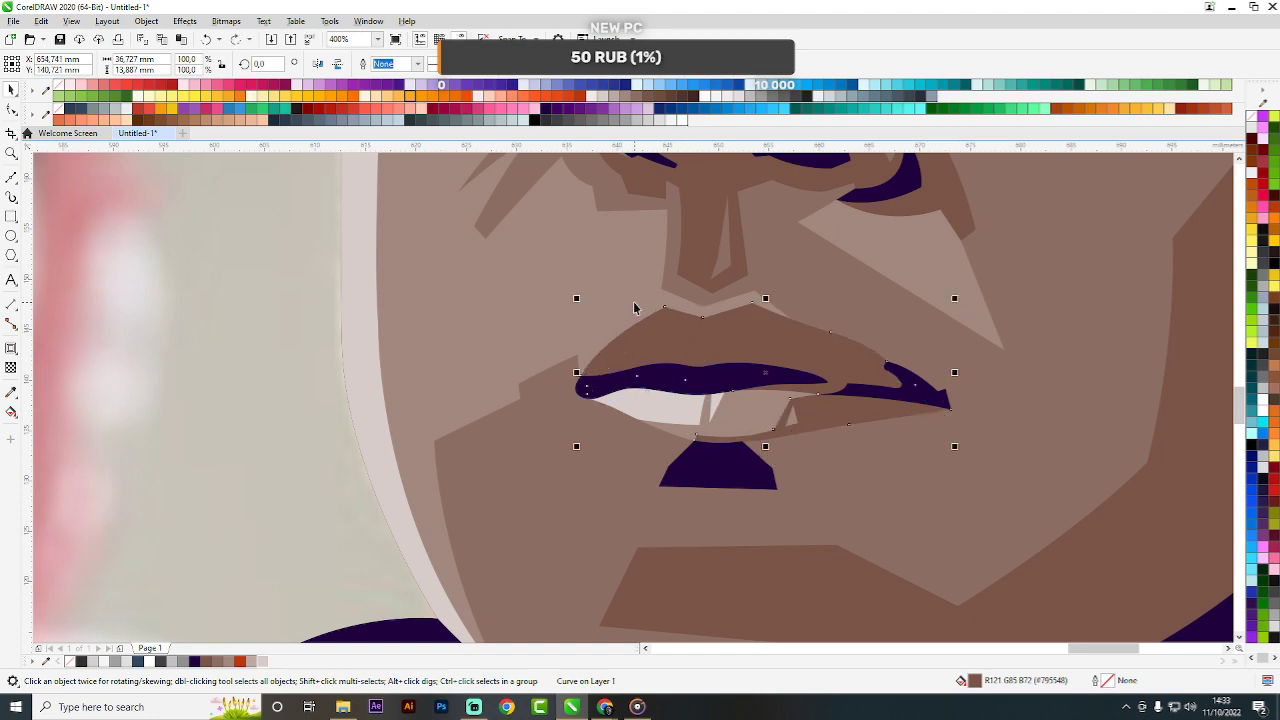
{"action": "scroll", "coordinate": [574, 279], "scroll_direction": "down", "scroll_amount": 2}
{"action": "left_click", "coordinate": [1001, 322]}
{"action": "scroll", "coordinate": [589, 284], "scroll_direction": "up", "scroll_amount": 3}
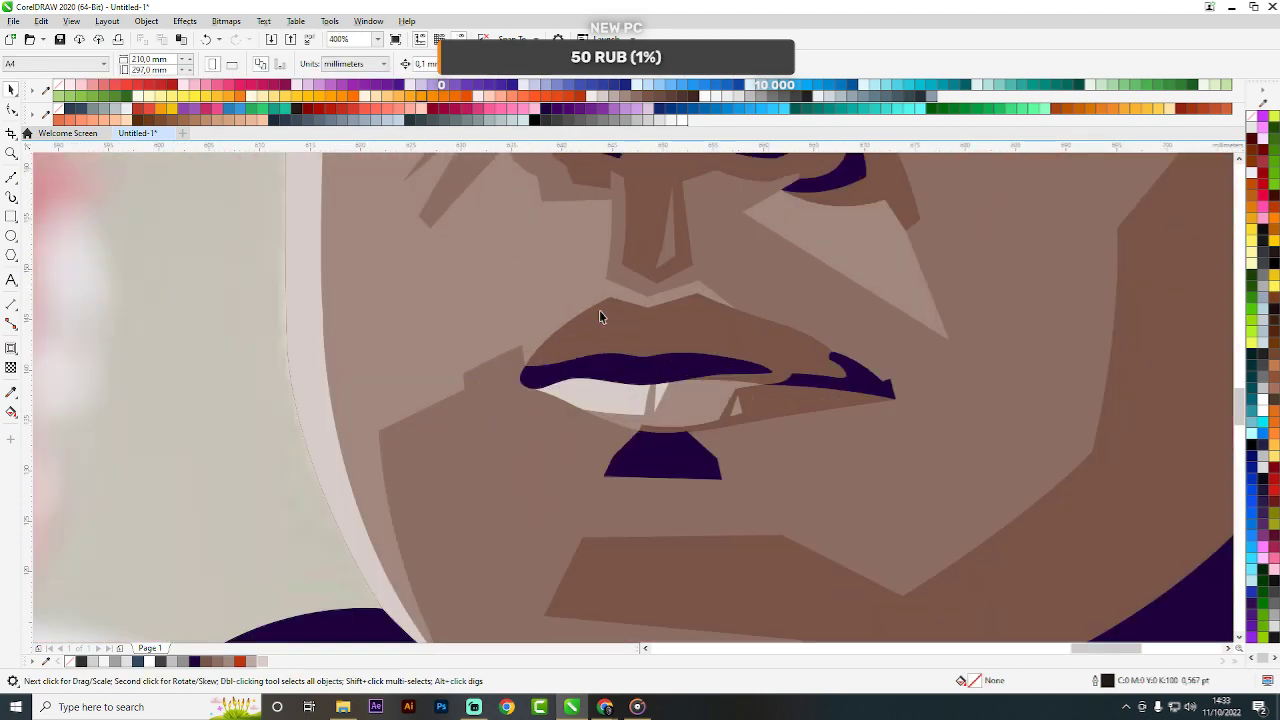
{"action": "key", "text": "F5"}
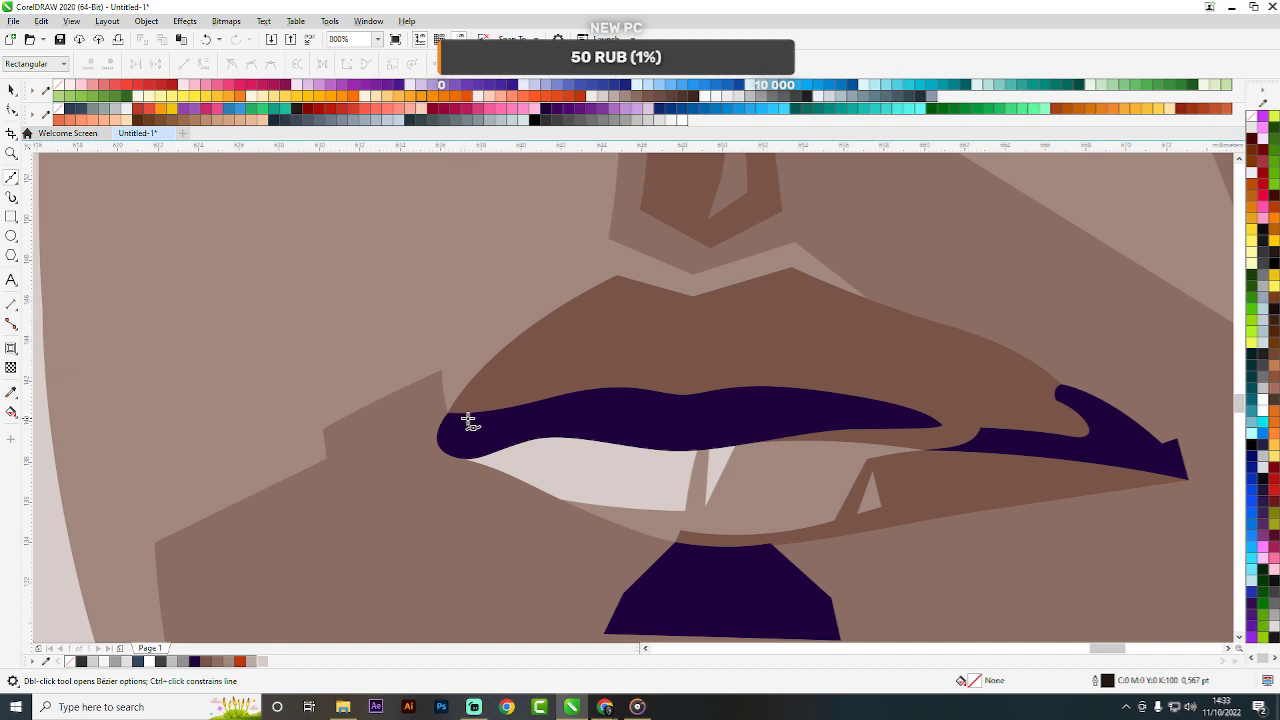
{"action": "left_click", "coordinate": [470, 414]}
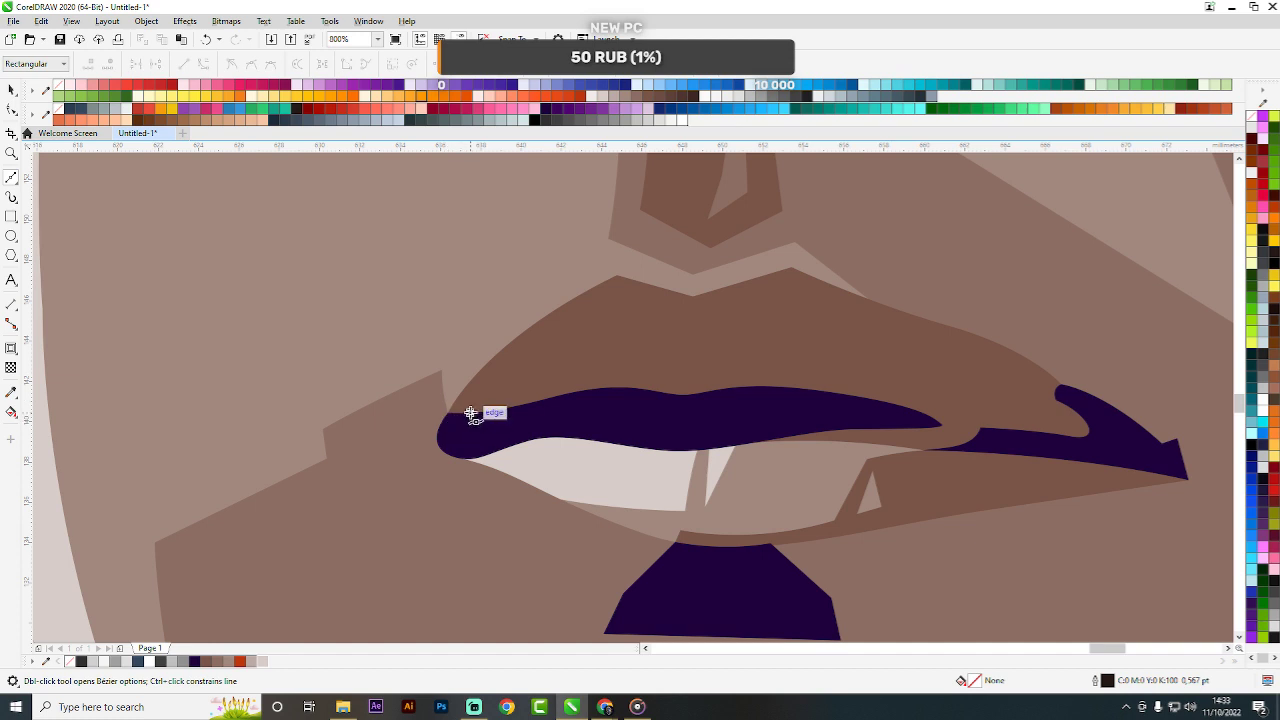
{"action": "left_click", "coordinate": [625, 298]}
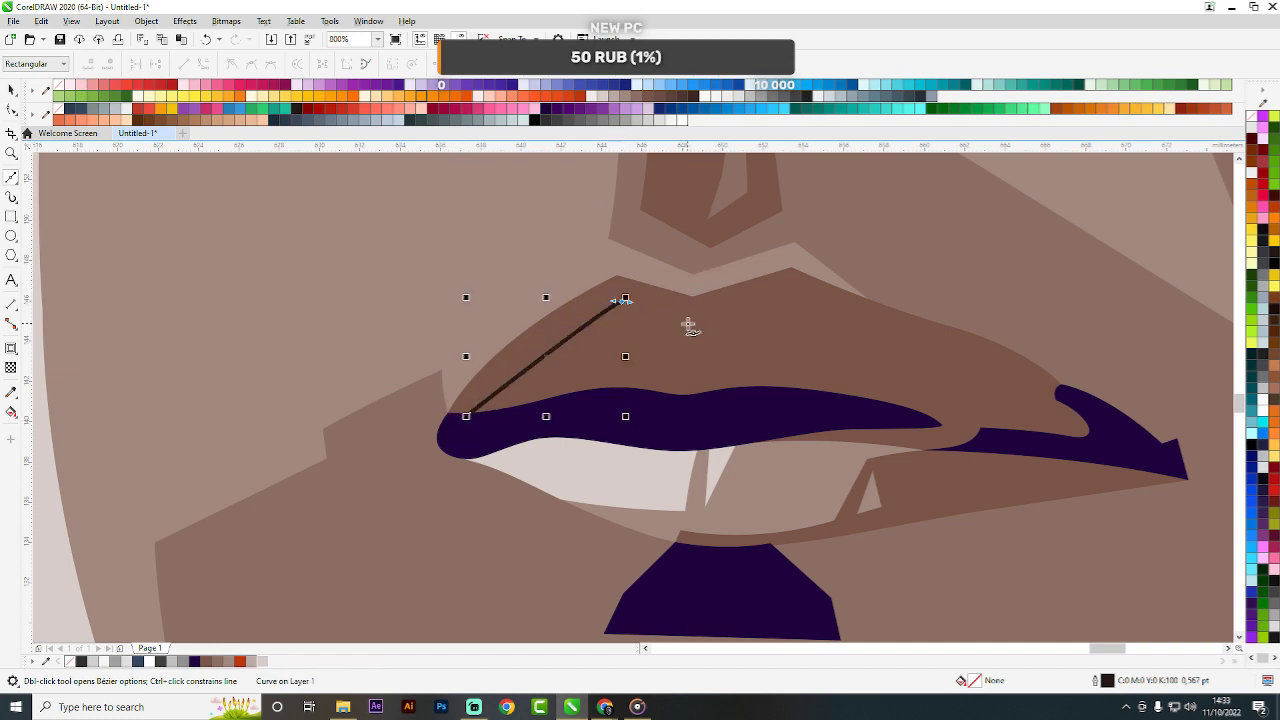
{"action": "double_click", "coordinate": [622, 301]}
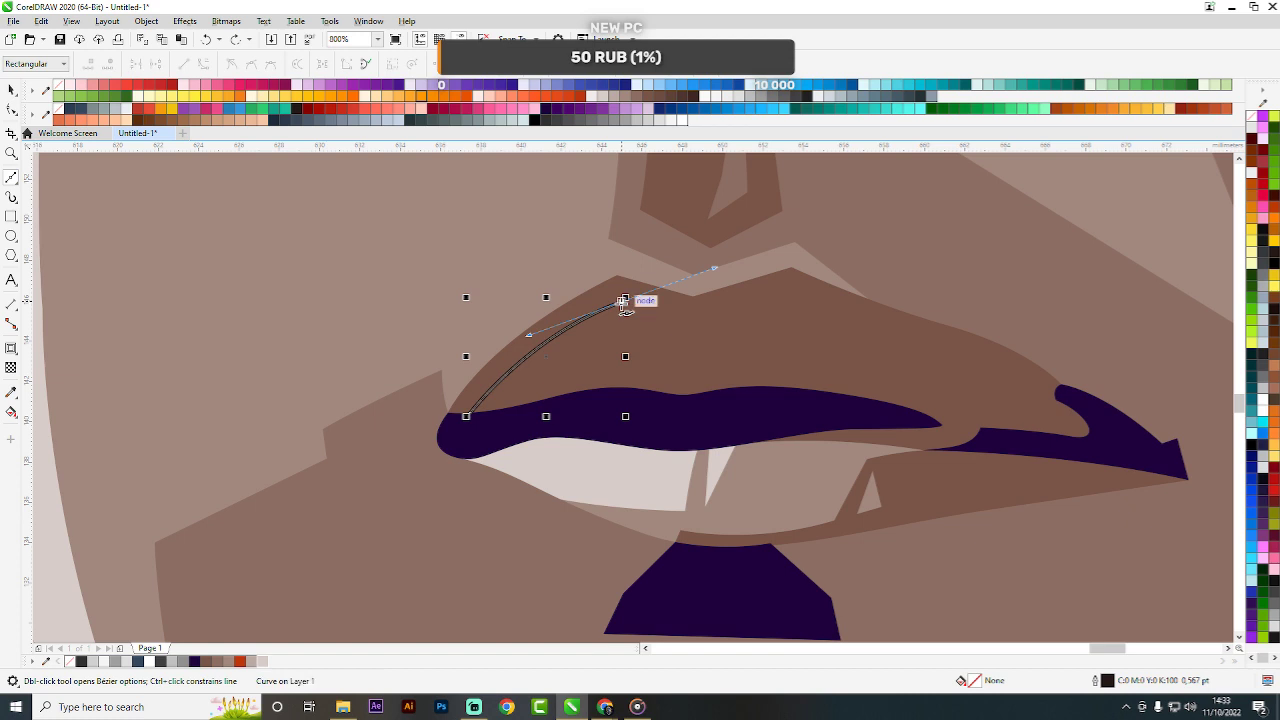
{"action": "left_click", "coordinate": [684, 325]}
{"action": "scroll", "coordinate": [757, 306], "scroll_direction": "up", "scroll_amount": 1}
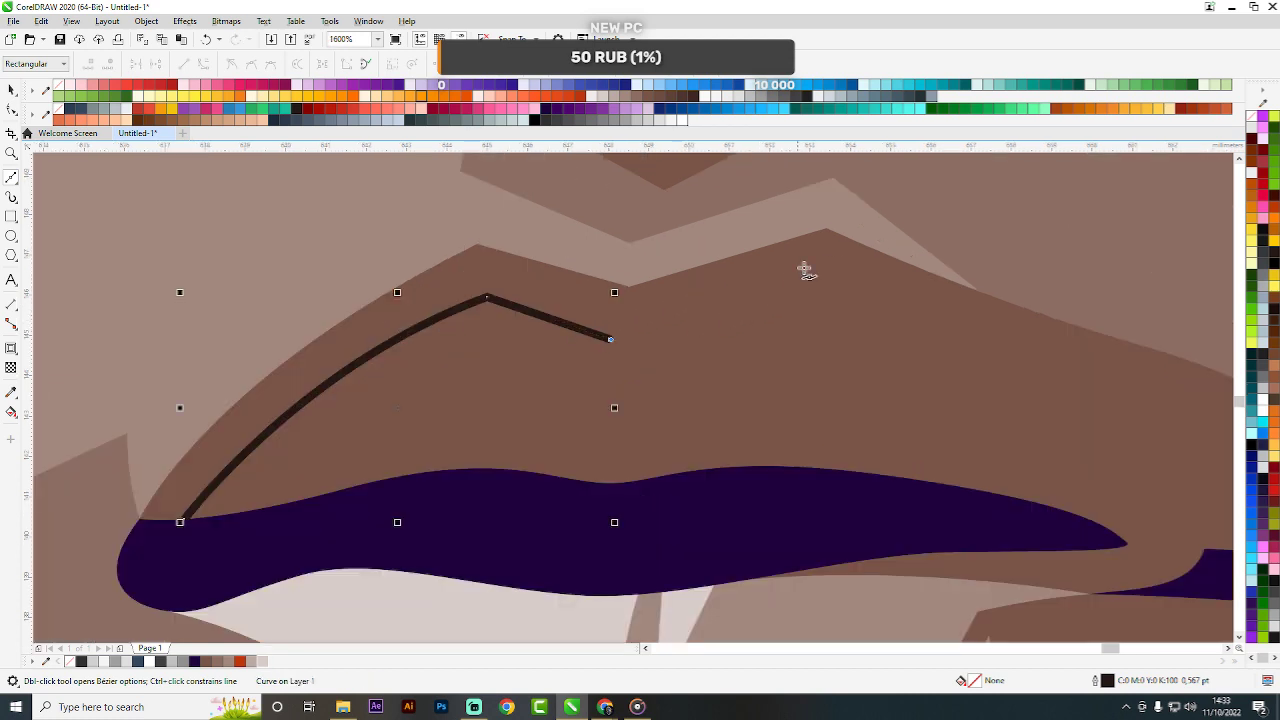
Carry the outline up to the upper lip's second peak, loop it above the lip and around the mouth corner, and close it.
{"action": "left_click", "coordinate": [828, 228]}
{"action": "left_click", "coordinate": [443, 226]}
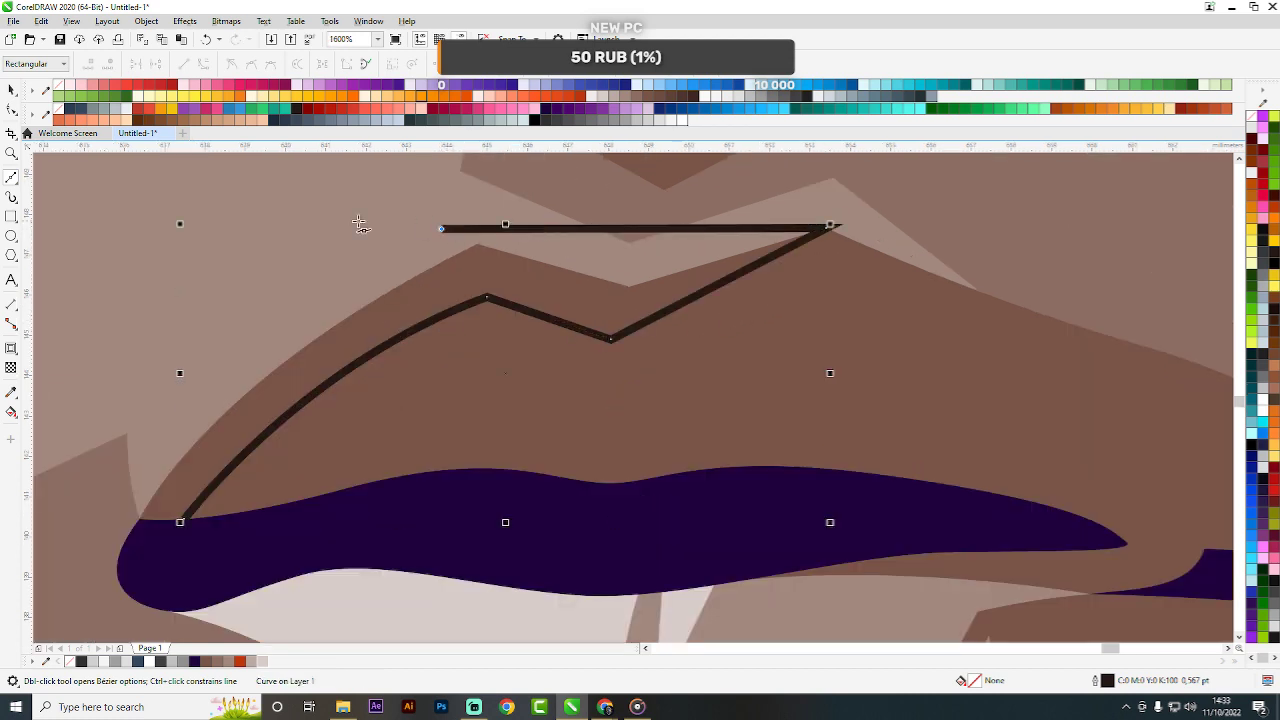
{"action": "left_click", "coordinate": [180, 245]}
{"action": "left_click_drag", "start_coordinate": [123, 454], "coordinate": [100, 480]}
{"action": "left_click_drag", "start_coordinate": [62, 522], "coordinate": [114, 551]}
{"action": "left_click_drag", "start_coordinate": [184, 518], "coordinate": [131, 625]}
Trim the brown lip shape with the closed outline, leaving a lighter band along the upper lip's edge.
{"action": "key", "text": "space"}
{"action": "left_click", "coordinate": [415, 416], "text": "shift"}
{"action": "scroll", "coordinate": [515, 326], "scroll_direction": "down", "scroll_amount": 4}
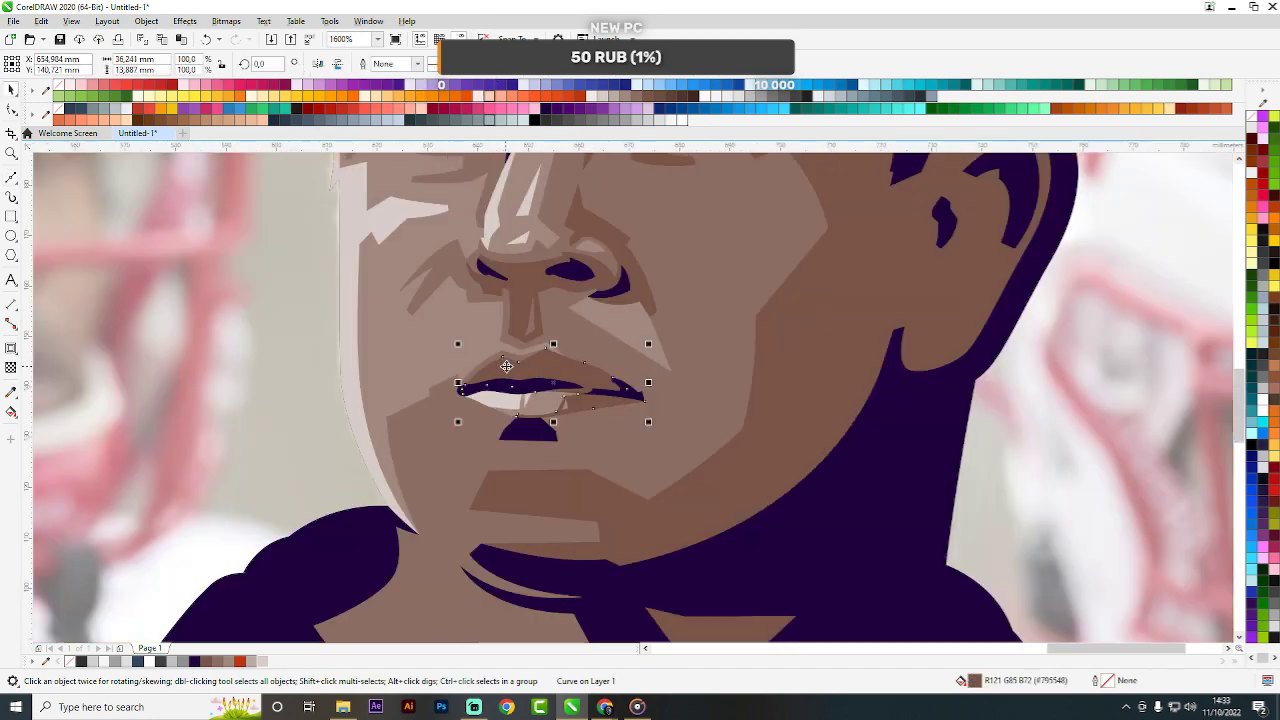
{"action": "key", "text": "Escape"}
Draw a small closed curved notch shape crossing the brown upper lip's edge between the outer mouth corner and the first peak.
{"action": "scroll", "coordinate": [482, 369], "scroll_direction": "up", "scroll_amount": 1}
{"action": "scroll", "coordinate": [482, 370], "scroll_direction": "up", "scroll_amount": 2}
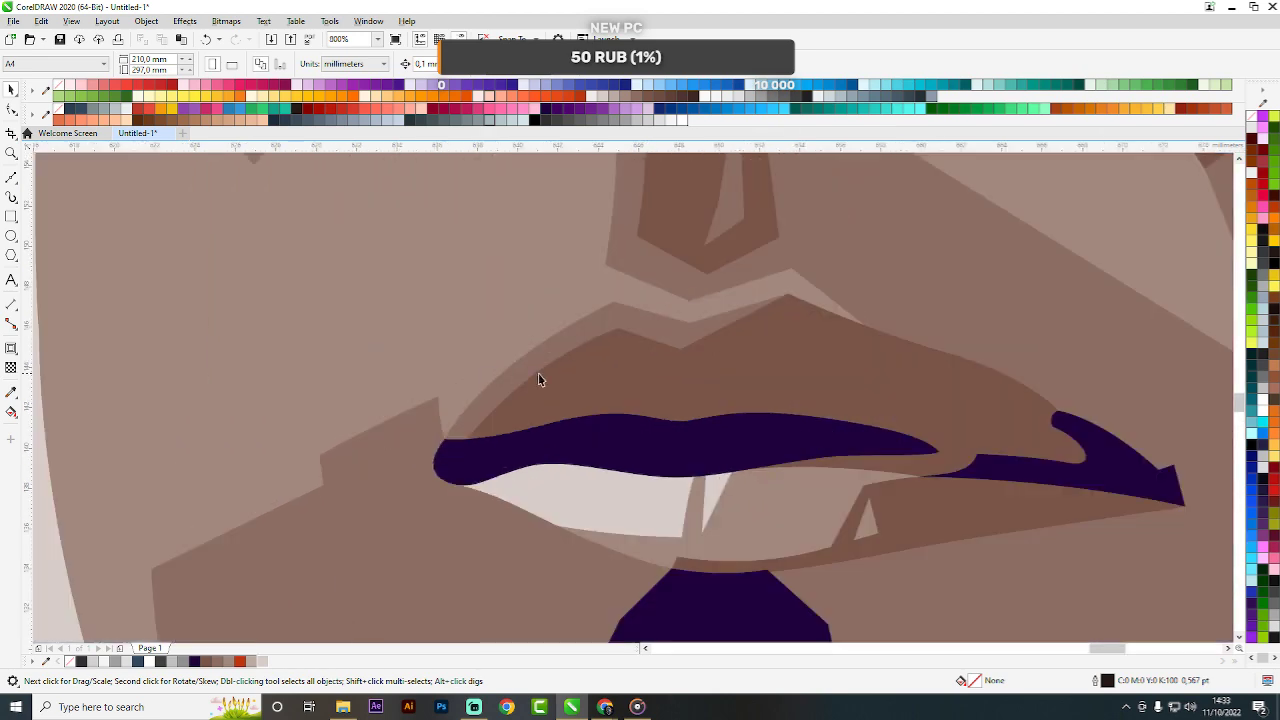
{"action": "scroll", "coordinate": [576, 398], "scroll_direction": "up", "scroll_amount": 1}
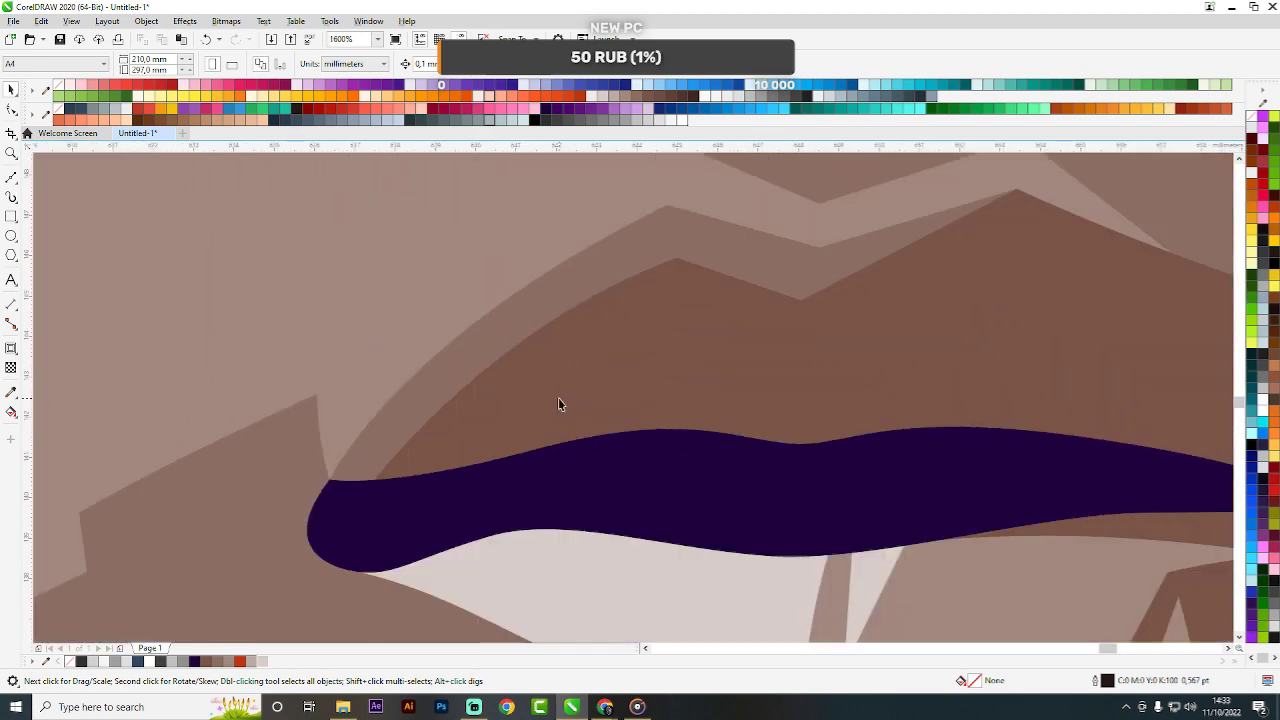
{"action": "key", "text": "space"}
{"action": "left_click_drag", "start_coordinate": [583, 404], "coordinate": [623, 440]}
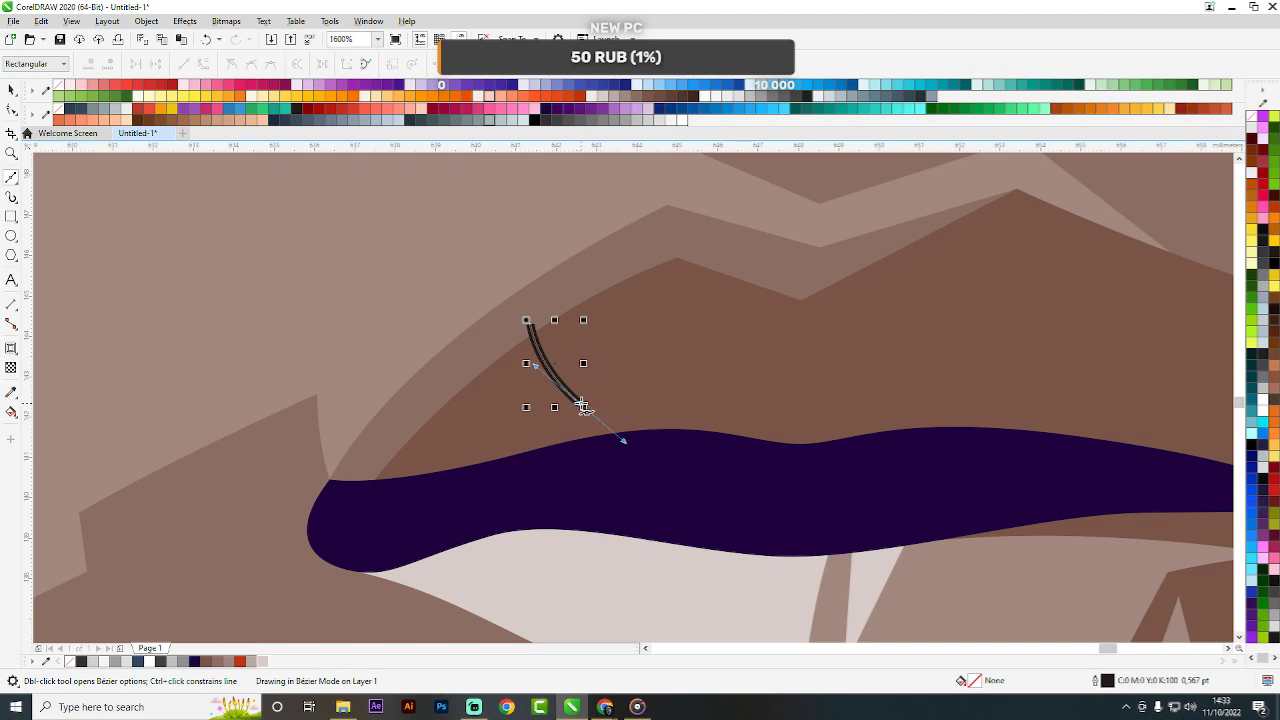
{"action": "left_click", "coordinate": [583, 405]}
{"action": "left_click_drag", "start_coordinate": [608, 228], "coordinate": [608, 228]}
{"action": "left_click_drag", "start_coordinate": [530, 323], "coordinate": [497, 290]}
Trim the curved notch out of the brown upper-lip shape.
{"action": "key", "text": "space"}
{"action": "left_click", "coordinate": [647, 304], "text": "shift"}
{"action": "scroll", "coordinate": [500, 340], "scroll_direction": "down", "scroll_amount": 6}
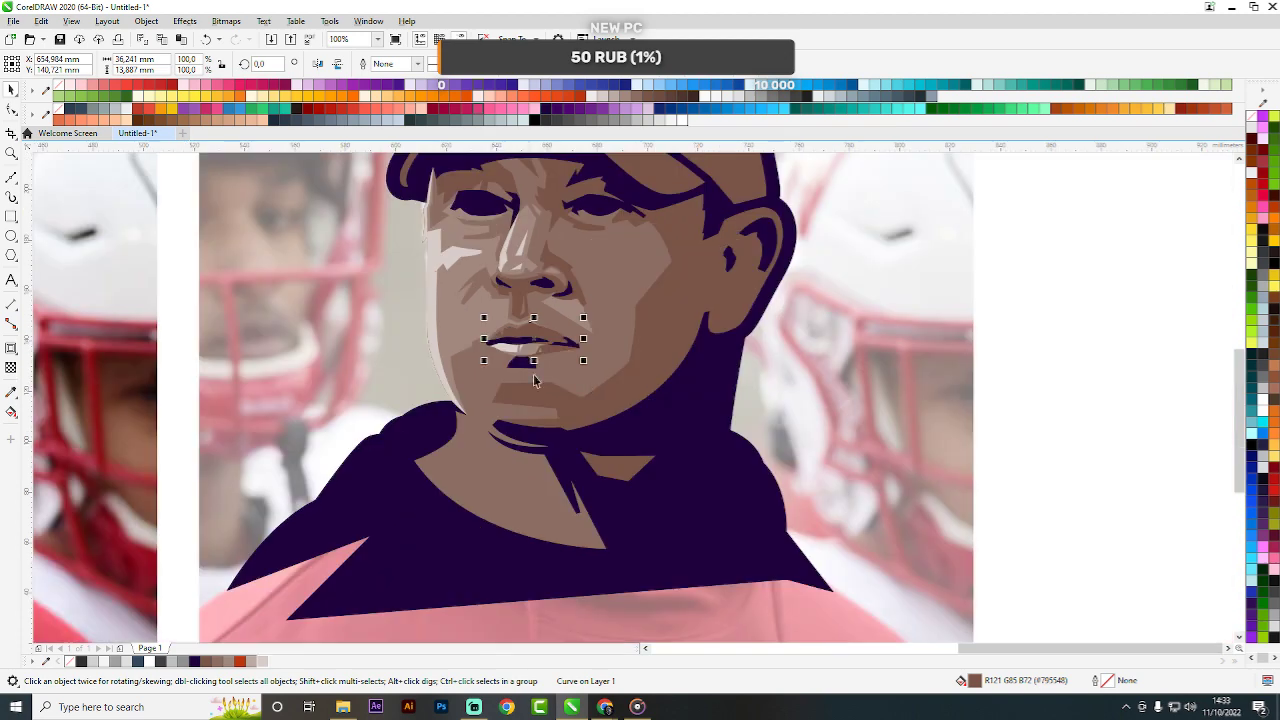
{"action": "left_click", "coordinate": [1080, 325]}
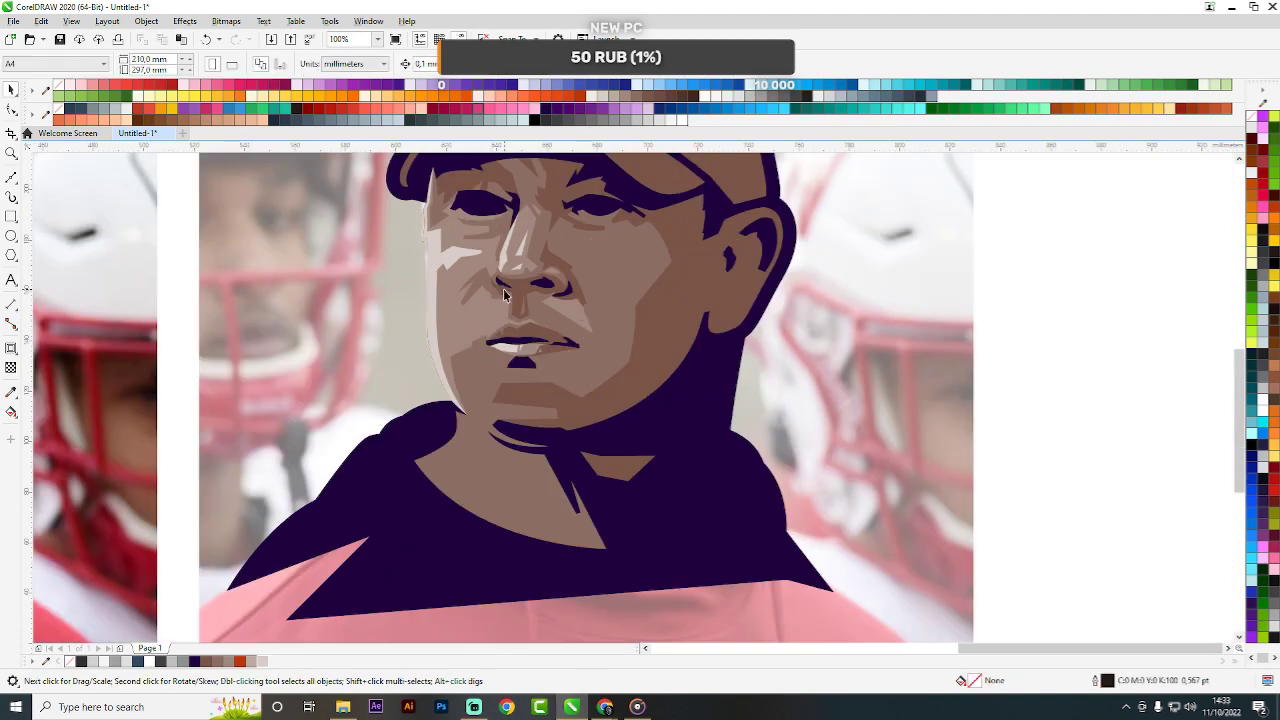
Draw a second closed notch shape starting at the brown upper lip's first peak and tapering to a point inside the lip.
{"action": "scroll", "coordinate": [504, 294], "scroll_direction": "up", "scroll_amount": 5}
{"action": "key", "text": "space"}
{"action": "left_click", "coordinate": [513, 321]}
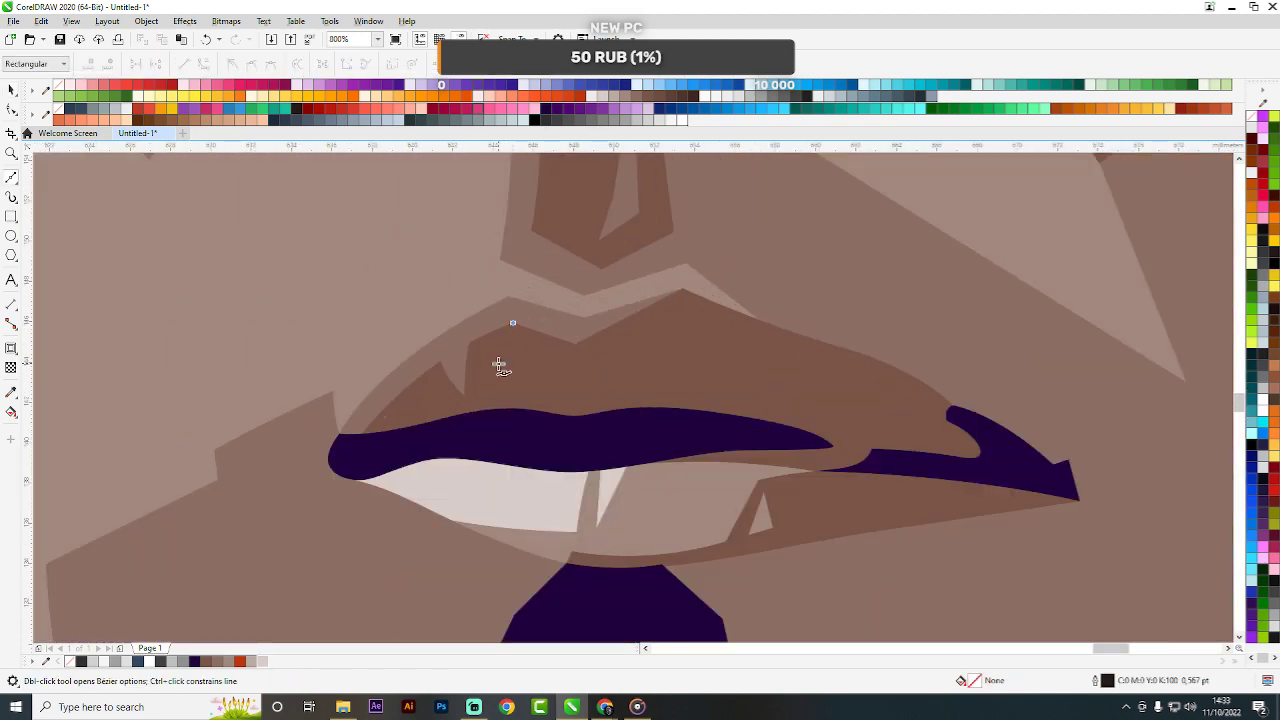
{"action": "scroll", "coordinate": [500, 366], "scroll_direction": "up", "scroll_amount": 1}
{"action": "left_click_drag", "start_coordinate": [545, 402], "coordinate": [563, 450]}
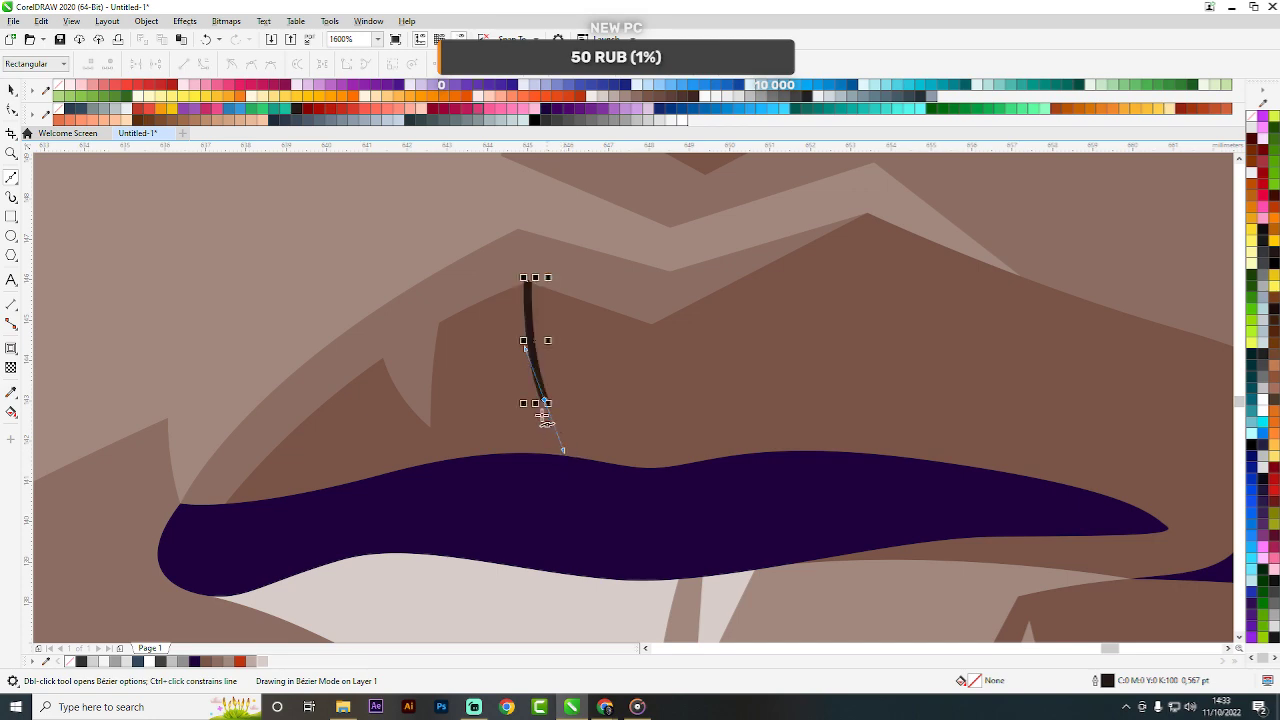
{"action": "left_click_drag", "start_coordinate": [468, 283], "coordinate": [463, 192]}
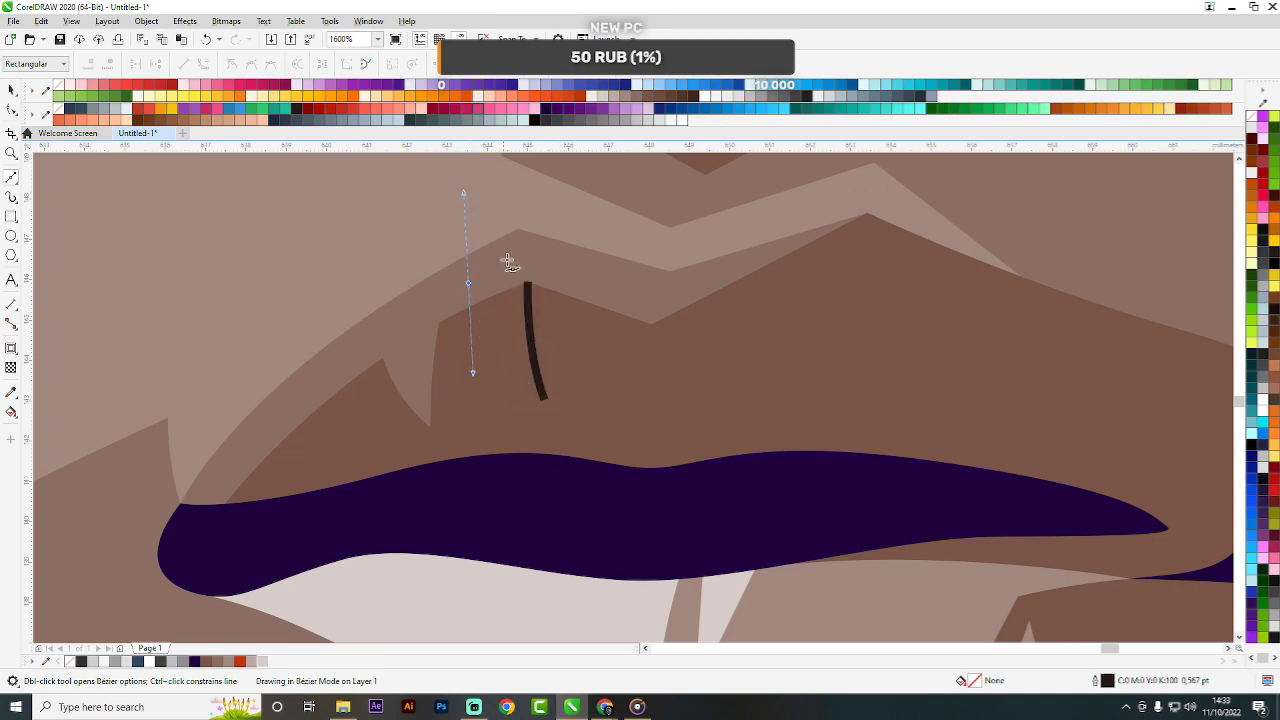
{"action": "left_click_drag", "start_coordinate": [527, 283], "coordinate": [517, 214]}
Trim the second notch out of the brown upper lip at its first peak.
{"action": "key", "text": "space"}
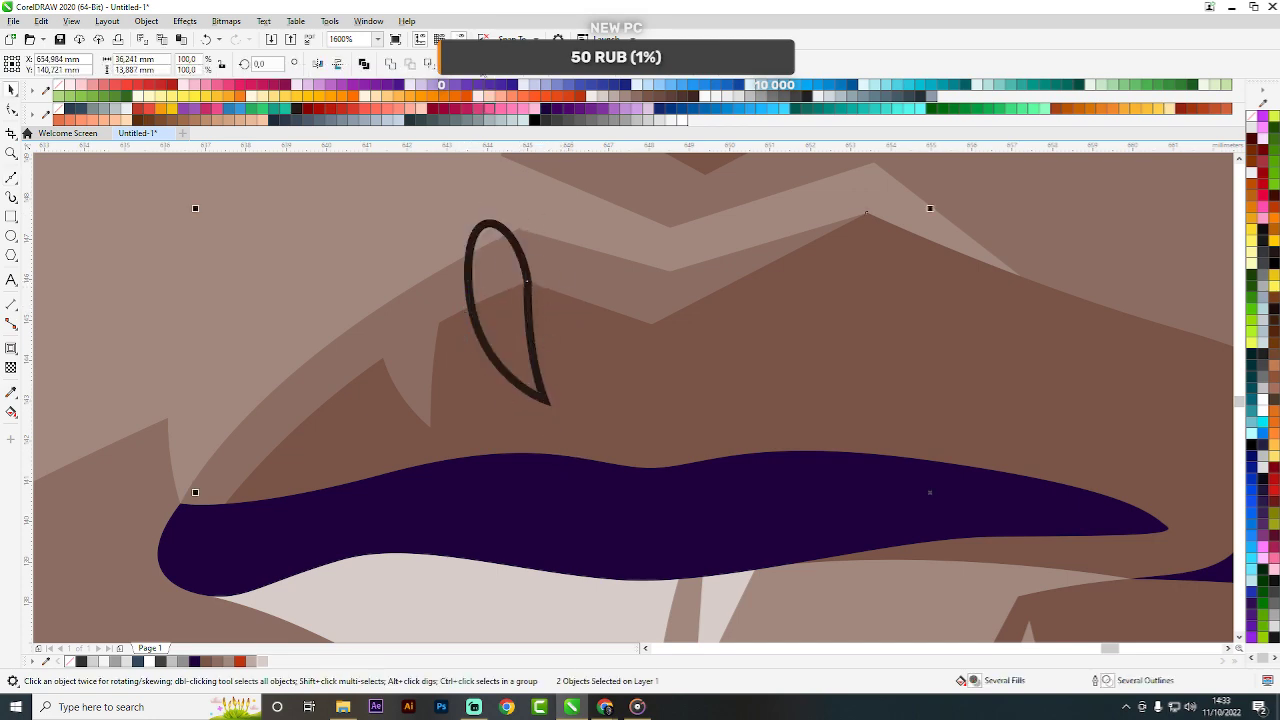
{"action": "scroll", "coordinate": [606, 302], "scroll_direction": "down", "scroll_amount": 5}
{"action": "key", "text": "Escape"}
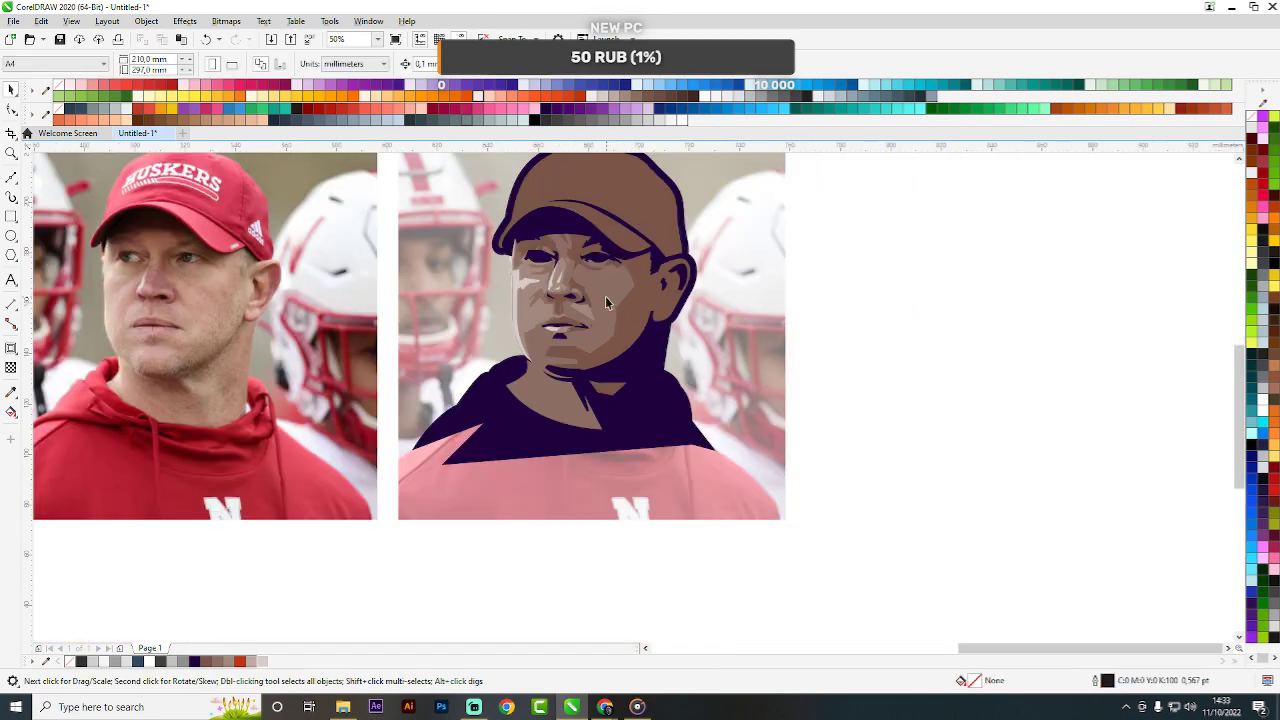
Begin a highlight outline on the broad cheek beside the ear, with a curved upper edge below the eye and an angled outer edge.
{"action": "scroll", "coordinate": [605, 302], "scroll_direction": "up", "scroll_amount": 1}
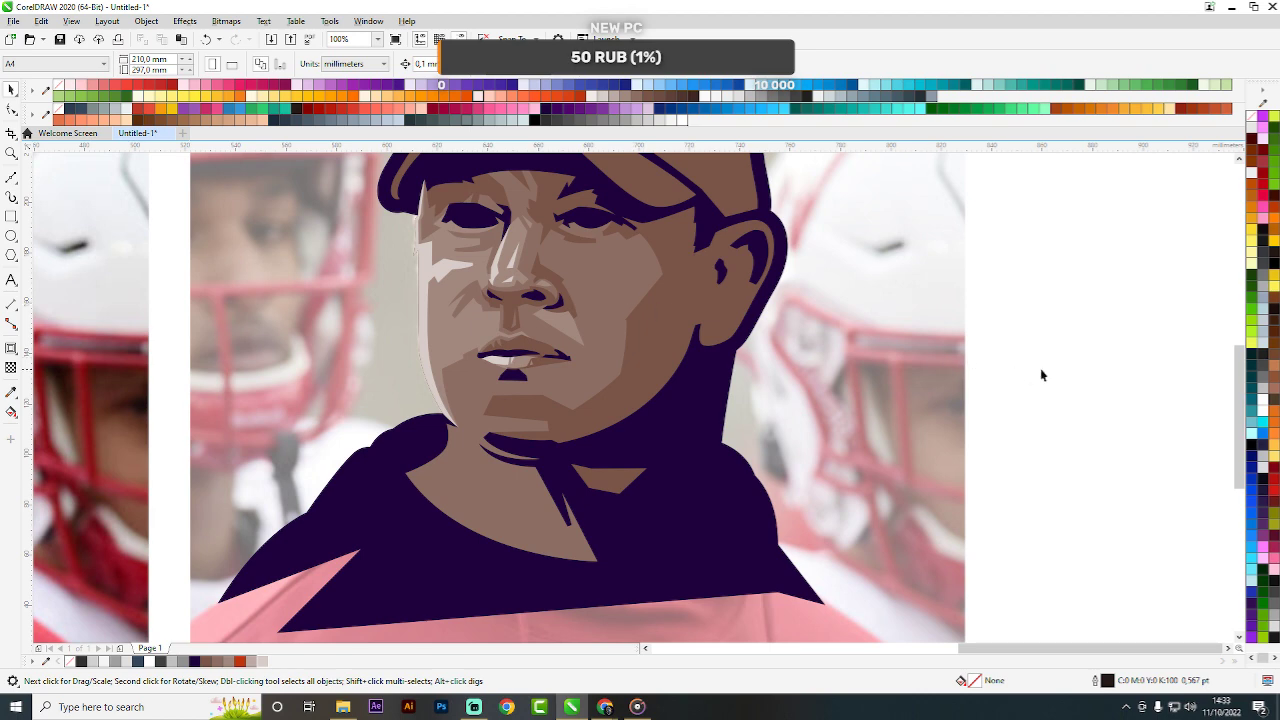
{"action": "scroll", "coordinate": [651, 345], "scroll_direction": "down", "scroll_amount": 2}
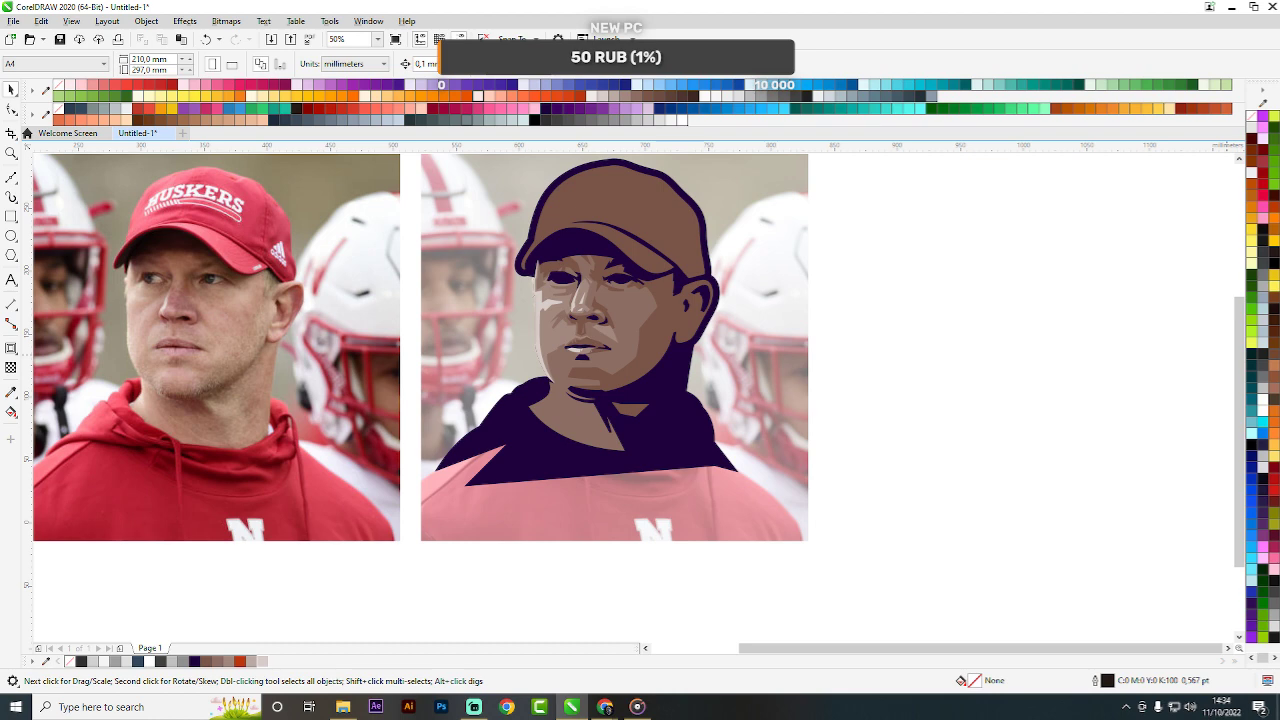
{"action": "scroll", "coordinate": [600, 350], "scroll_direction": "up", "scroll_amount": 2}
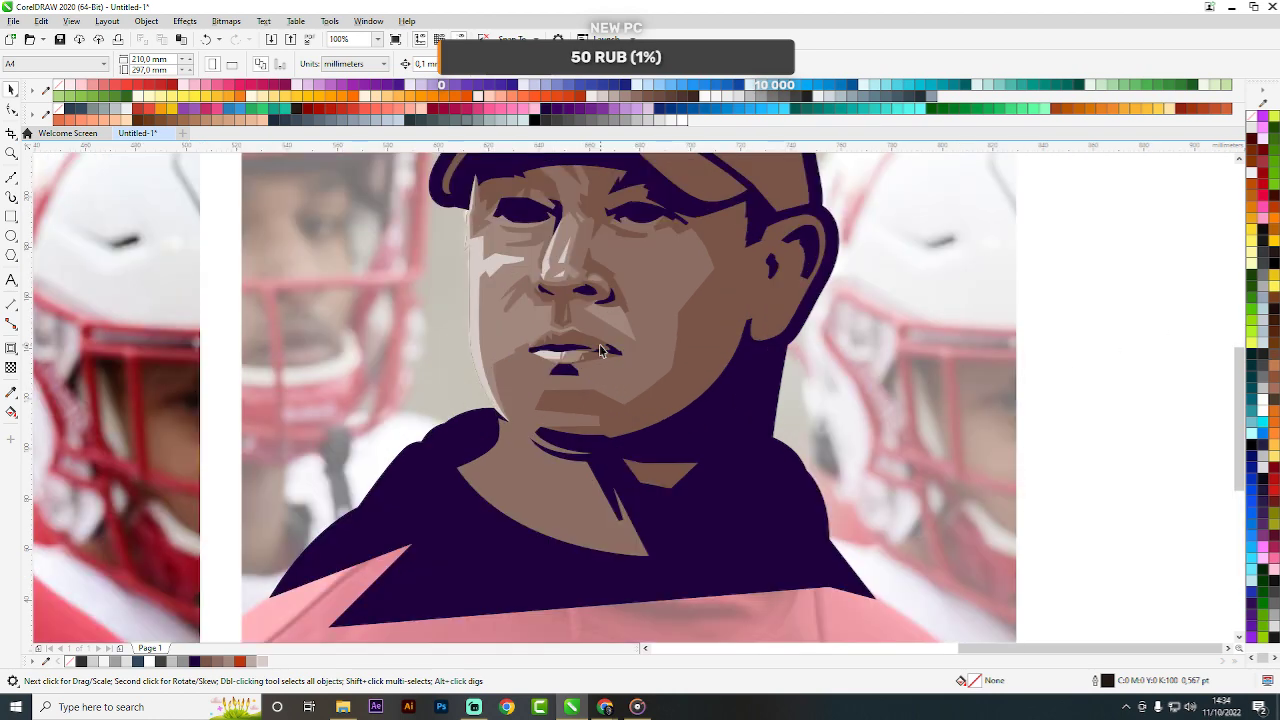
{"action": "scroll", "coordinate": [560, 300], "scroll_direction": "down", "scroll_amount": 4}
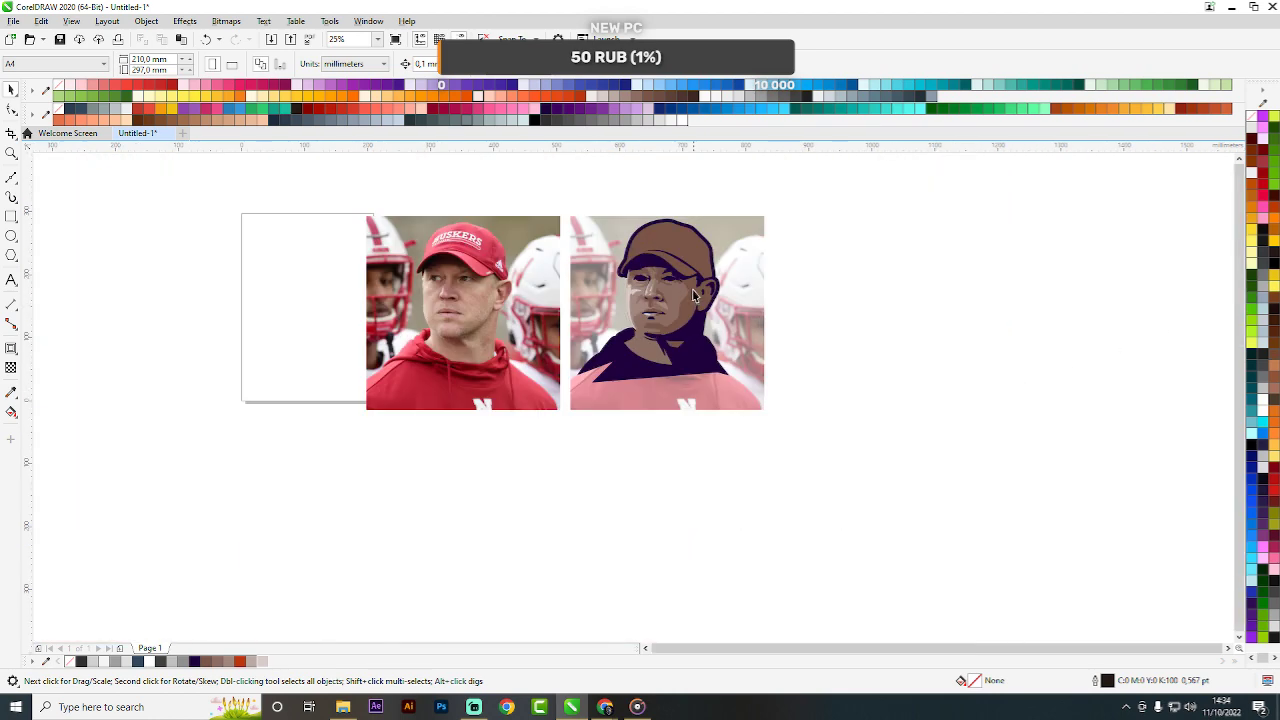
{"action": "scroll", "coordinate": [545, 275], "scroll_direction": "up", "scroll_amount": 2}
{"action": "scroll", "coordinate": [815, 312], "scroll_direction": "up", "scroll_amount": 6}
{"action": "key", "text": "space"}
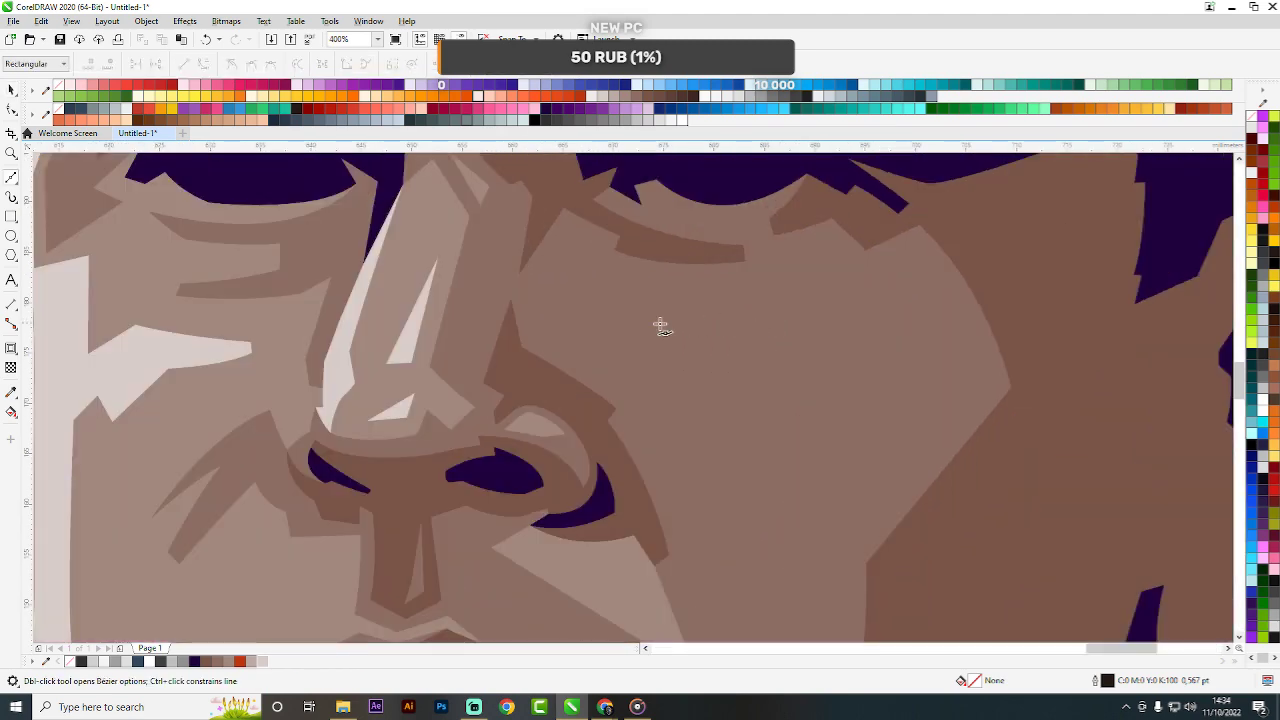
{"action": "left_click_drag", "start_coordinate": [871, 290], "coordinate": [997, 252]}
{"action": "scroll", "coordinate": [955, 269], "scroll_direction": "down", "scroll_amount": 3}
{"action": "scroll", "coordinate": [948, 272], "scroll_direction": "up", "scroll_amount": 4}
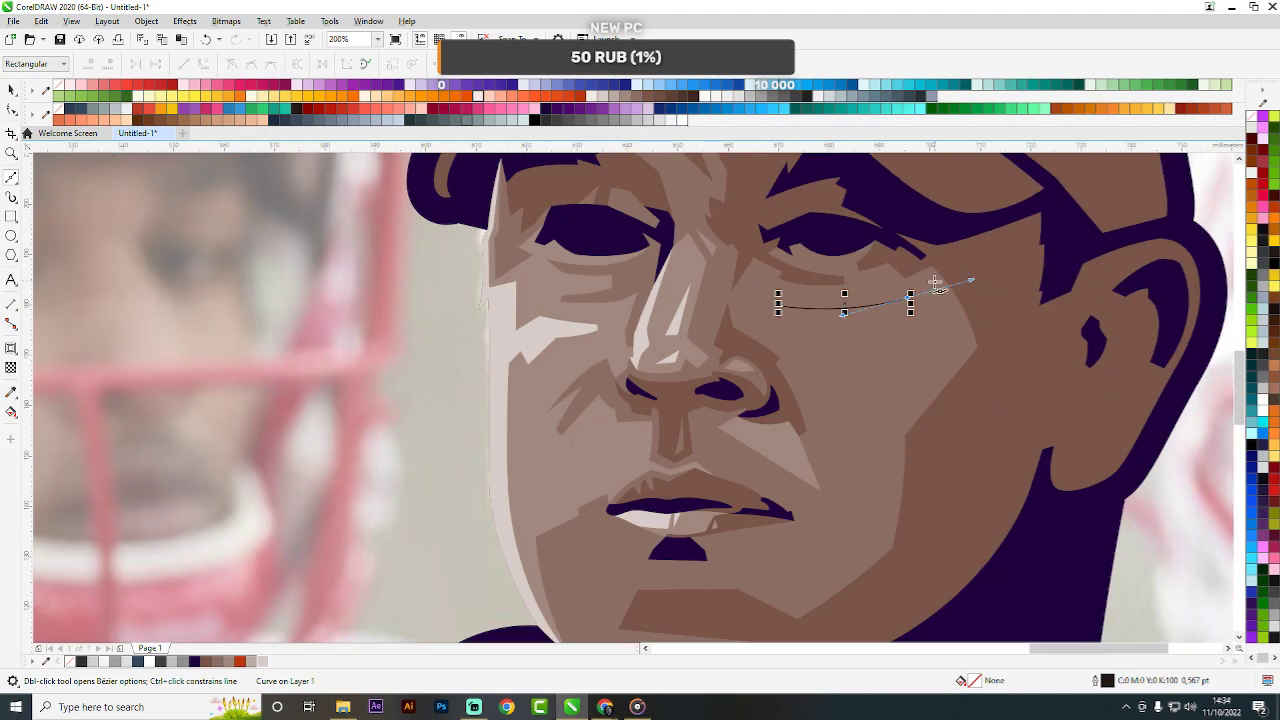
{"action": "left_click", "coordinate": [927, 345]}
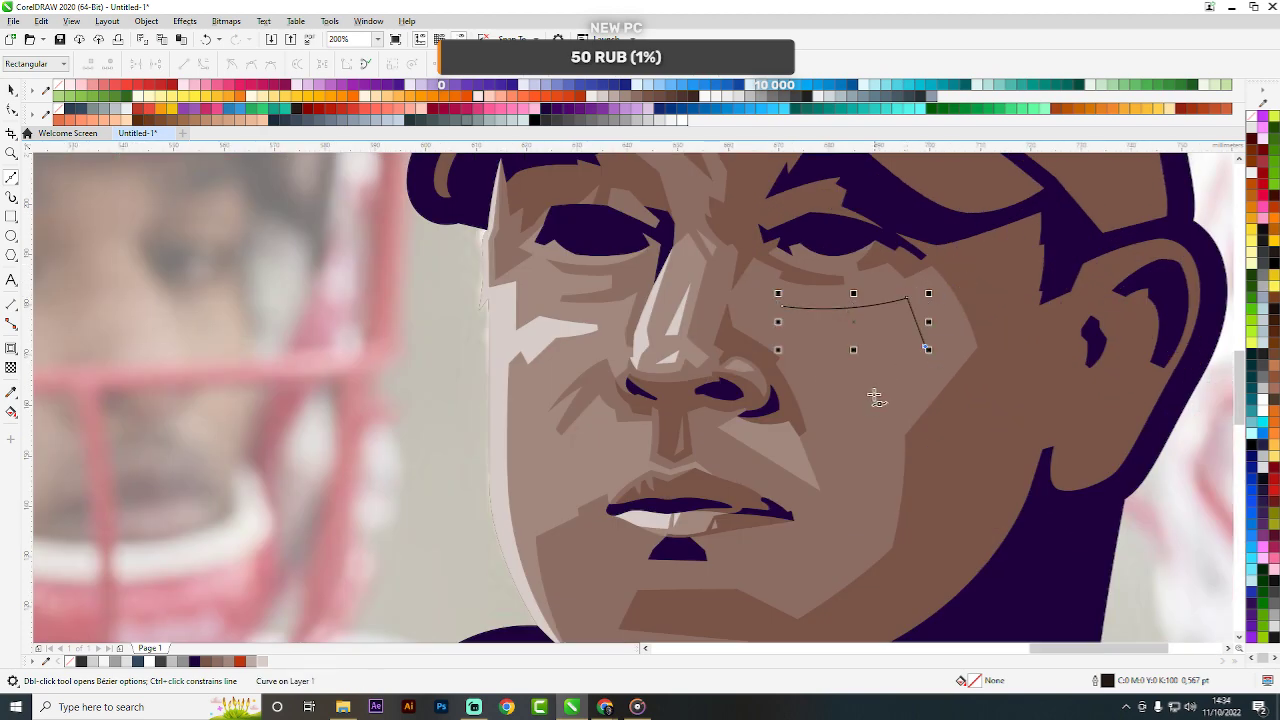
{"action": "left_click", "coordinate": [874, 392]}
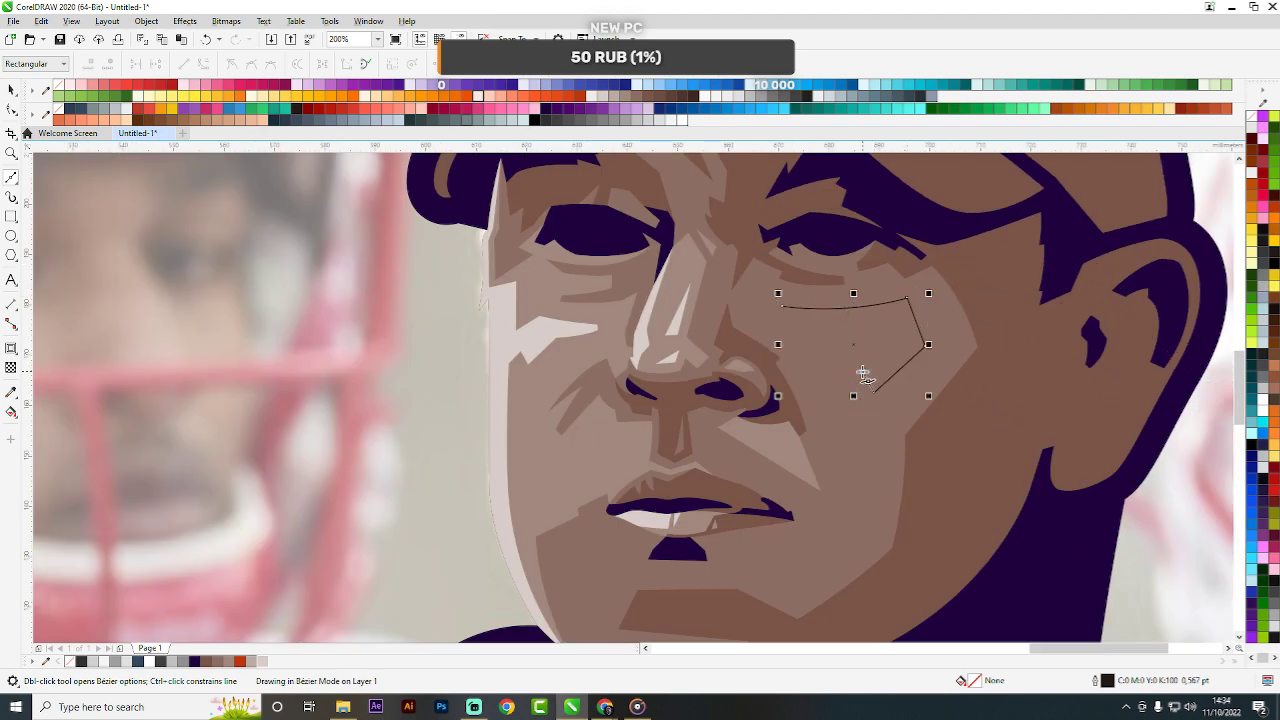
Finish the cheek outline with a narrow downward prong and a pointed inner tip, closing it at about 32 × 26 mm.
{"action": "left_click", "coordinate": [856, 374]}
{"action": "left_click", "coordinate": [870, 425]}
{"action": "left_click", "coordinate": [857, 426]}
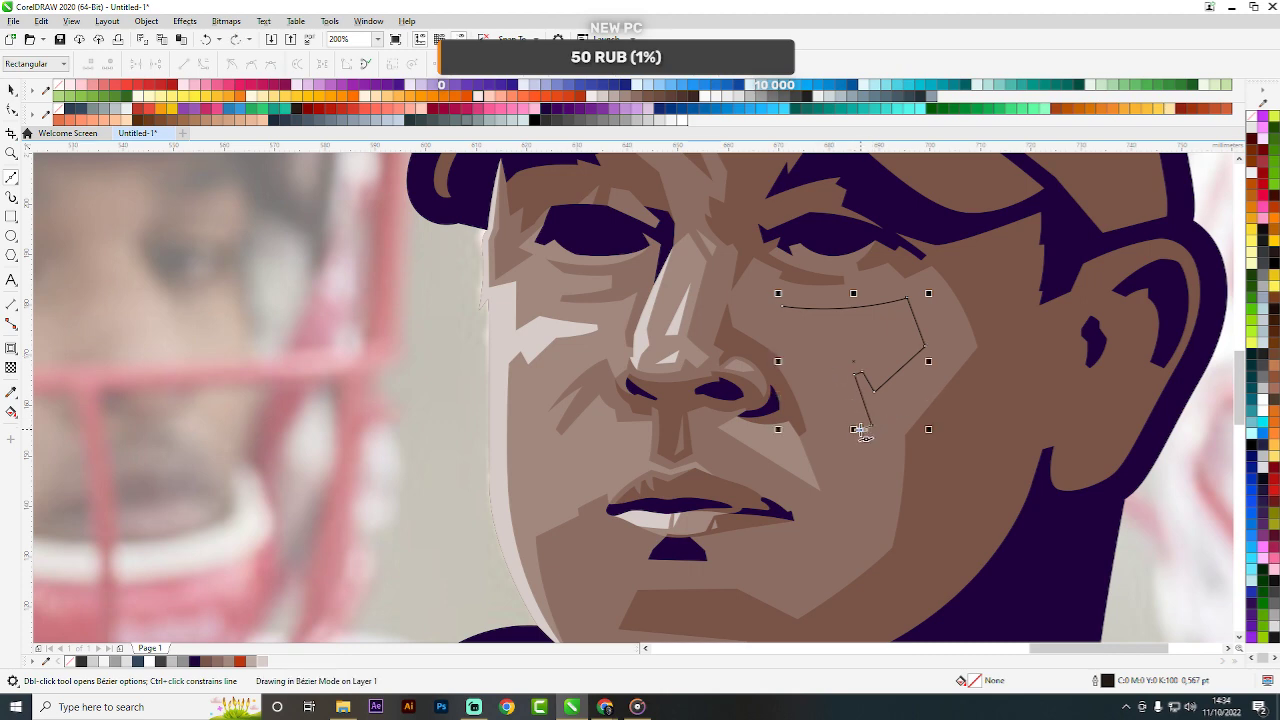
{"action": "scroll", "coordinate": [837, 371], "scroll_direction": "up", "scroll_amount": 1}
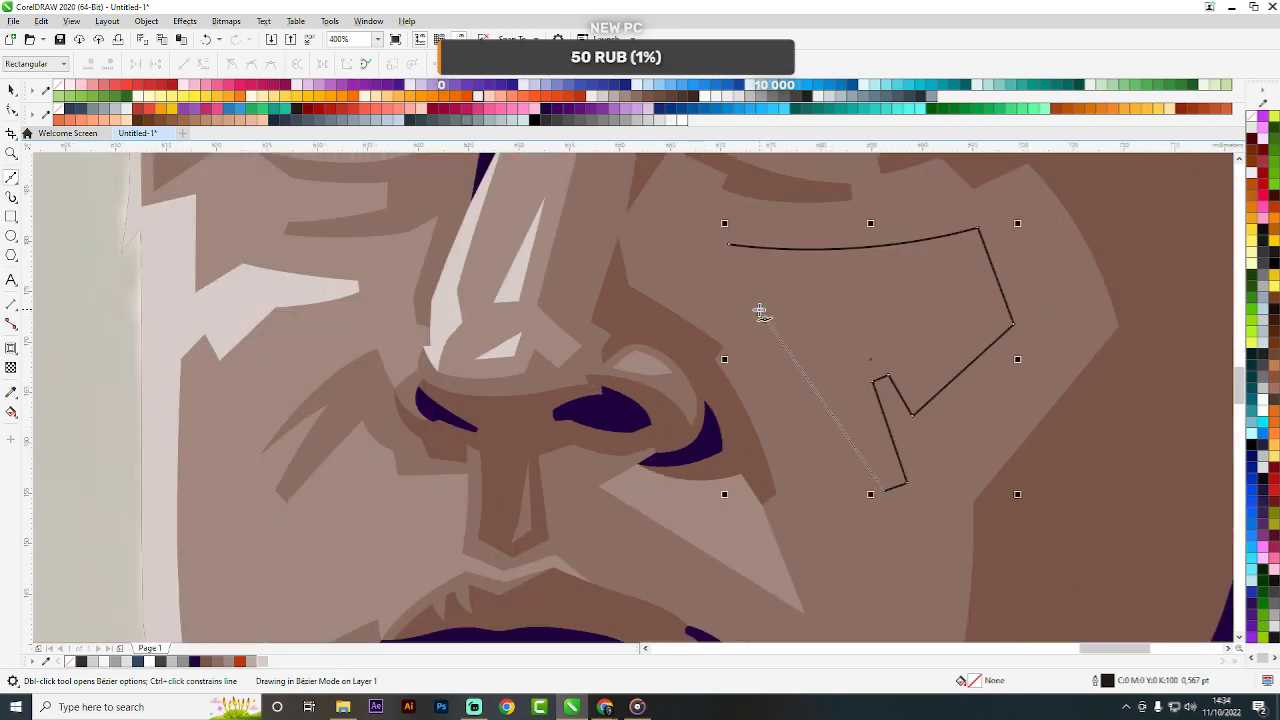
{"action": "left_click_drag", "start_coordinate": [760, 309], "coordinate": [677, 240]}
{"action": "left_click", "coordinate": [768, 290]}
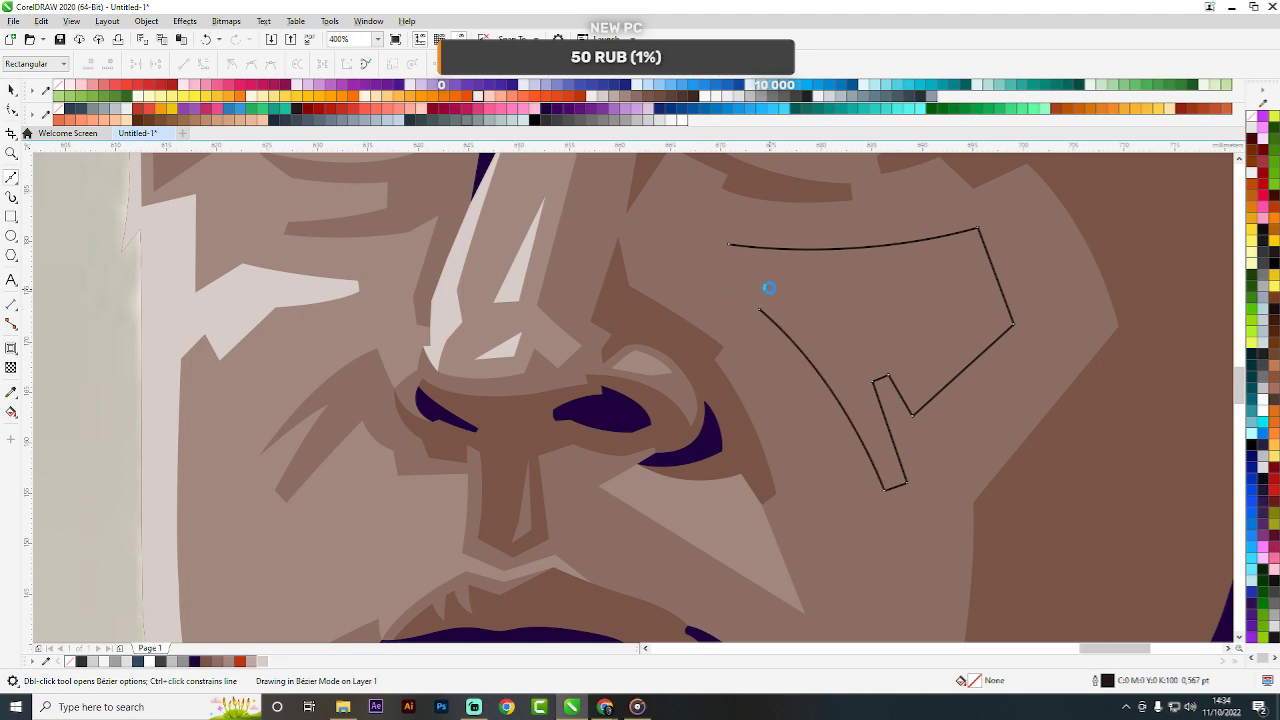
{"action": "left_click", "coordinate": [692, 251]}
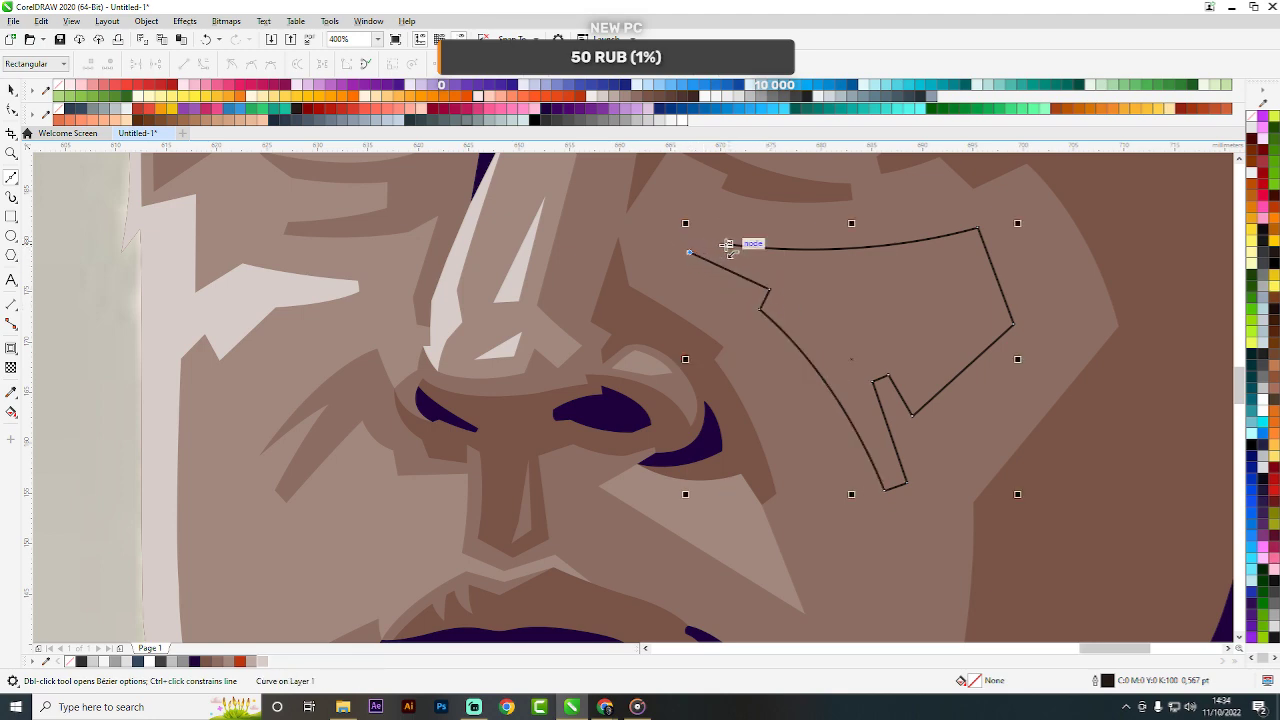
{"action": "left_click", "coordinate": [727, 245]}
{"action": "key", "text": "space"}
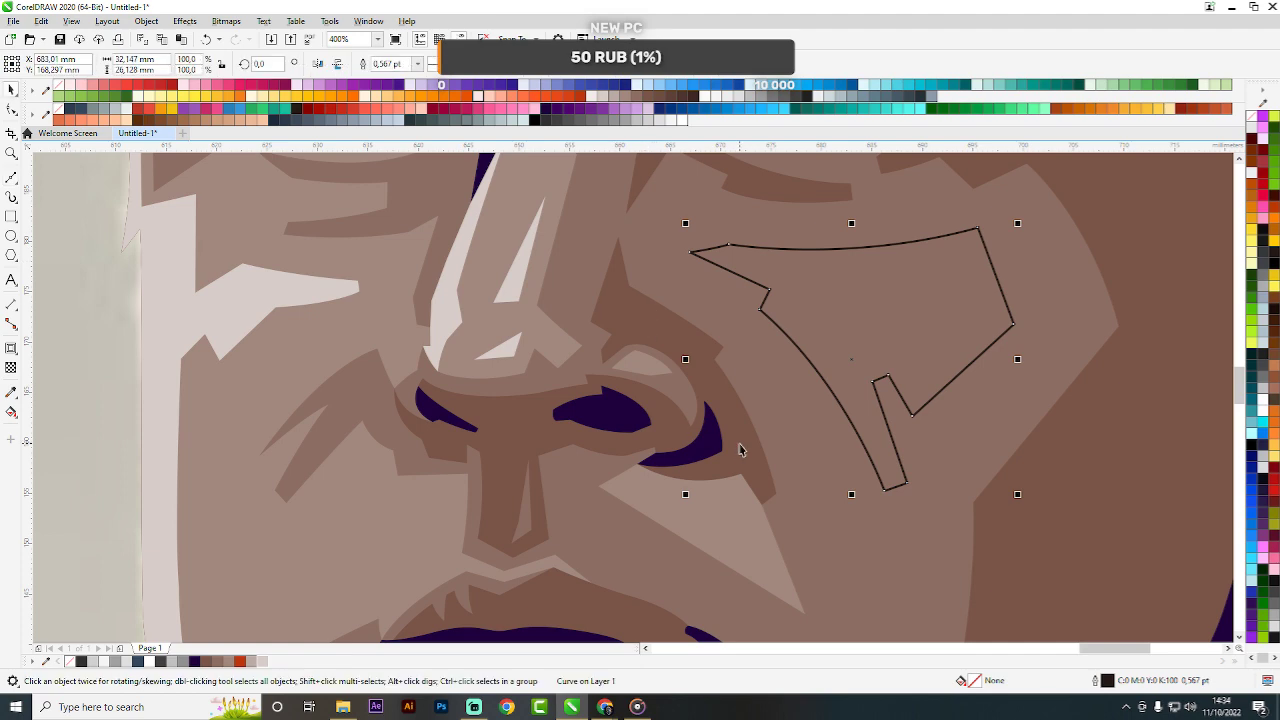
Fill the cheek shape with the light tan of the patch beside the nose and mouth (#A1887F) and remove its outline.
{"action": "left_click_drag", "start_coordinate": [727, 520], "coordinate": [883, 268]}
{"action": "scroll", "coordinate": [702, 297], "scroll_direction": "down", "scroll_amount": 4}
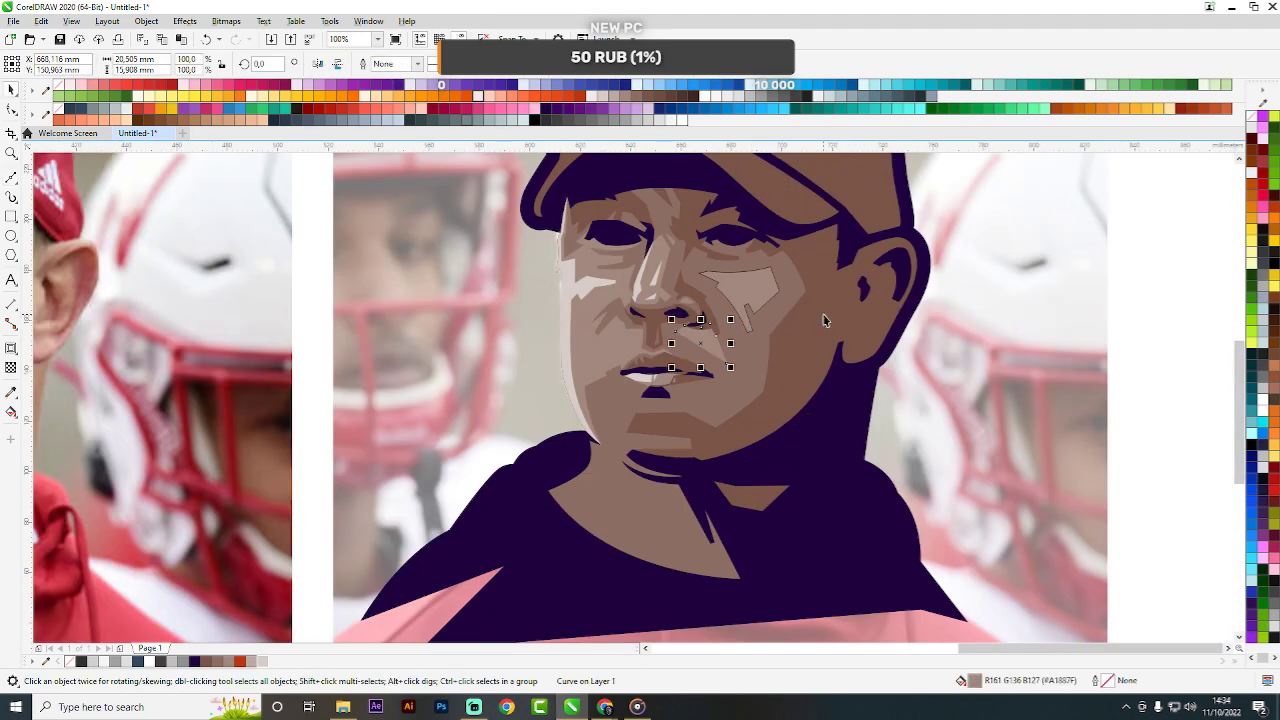
{"action": "left_click_drag", "start_coordinate": [836, 215], "coordinate": [548, 462]}
{"action": "scroll", "coordinate": [603, 338], "scroll_direction": "up", "scroll_amount": 1}
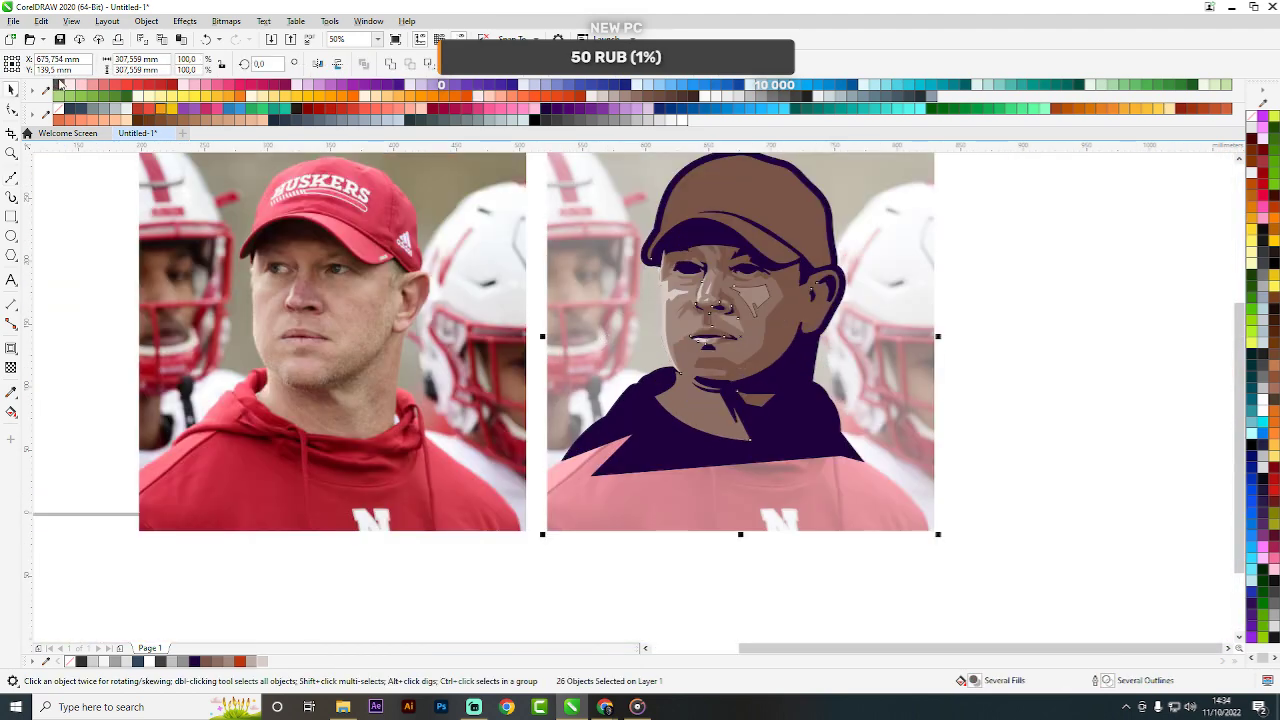
{"action": "left_click", "coordinate": [1120, 295]}
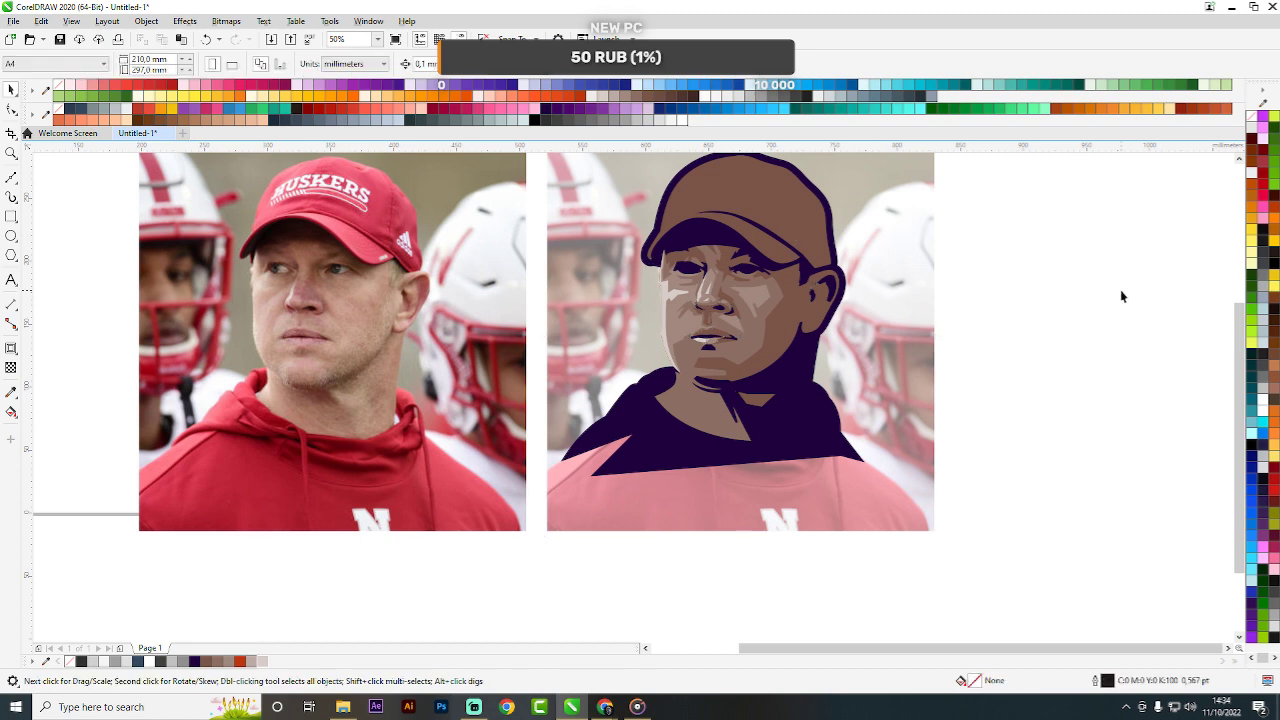
Draw a narrow closed sliver slanting from the mid-tone face shape's jaw-side edge down towards the chin.
{"action": "scroll", "coordinate": [762, 349], "scroll_direction": "up", "scroll_amount": 1}
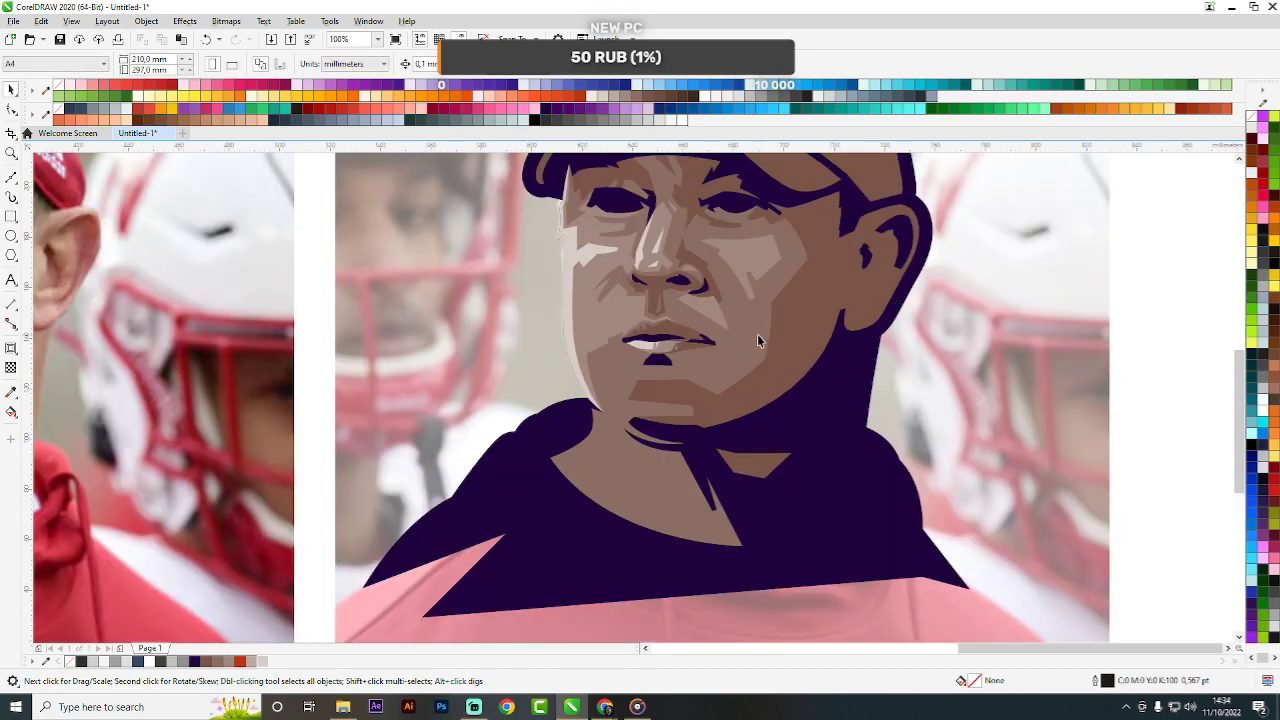
{"action": "scroll", "coordinate": [746, 345], "scroll_direction": "up", "scroll_amount": 1}
{"action": "key", "text": "F5"}
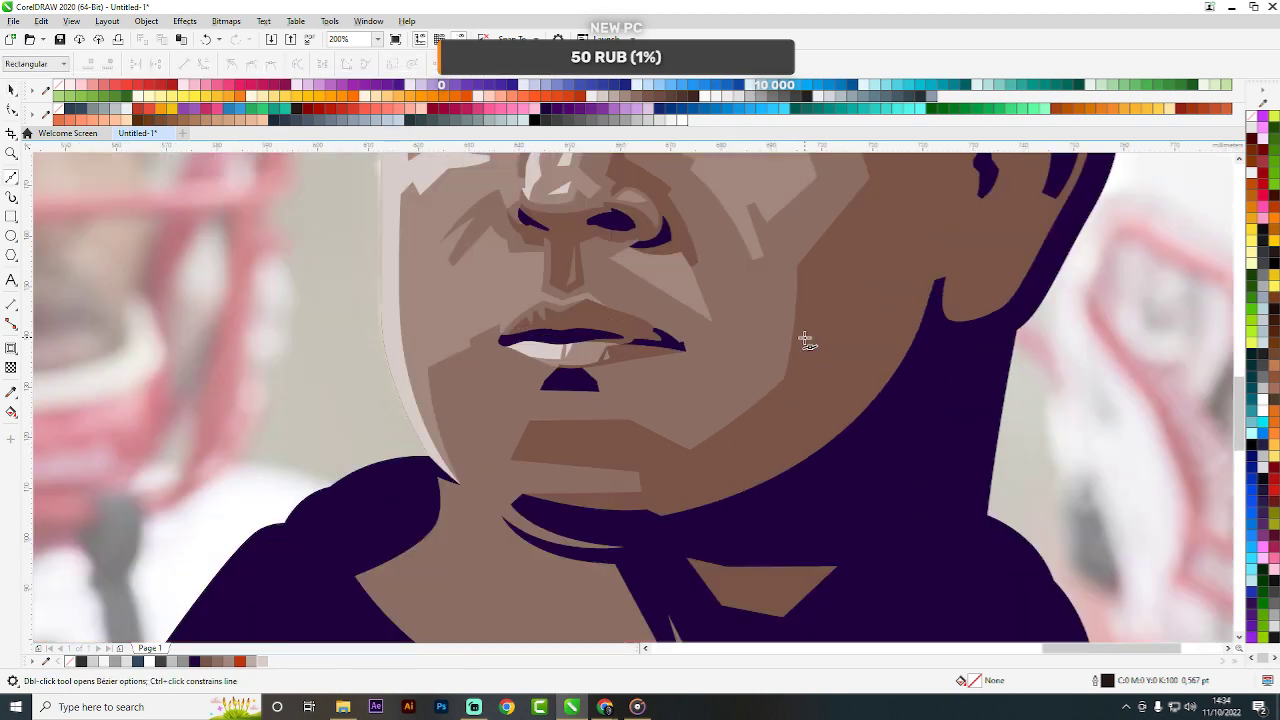
{"action": "left_click", "coordinate": [803, 338]}
{"action": "mouse_move", "coordinate": [725, 410]}
{"action": "left_mouse_down"}
{"action": "mouse_move", "coordinate": [677, 434]}
{"action": "mouse_move", "coordinate": [766, 403]}
{"action": "mouse_move", "coordinate": [972, 238]}
{"action": "left_mouse_up"}
{"action": "scroll", "coordinate": [710, 413], "scroll_direction": "up", "scroll_amount": 1}
{"action": "left_click_drag", "start_coordinate": [895, 262], "coordinate": [943, 236]}
Trim the narrow sliver out of the mid-tone face shape along the lower cheek.
{"action": "key", "text": "space"}
{"action": "left_click", "coordinate": [835, 203], "text": "shift"}
{"action": "left_click", "coordinate": [487, 63]}
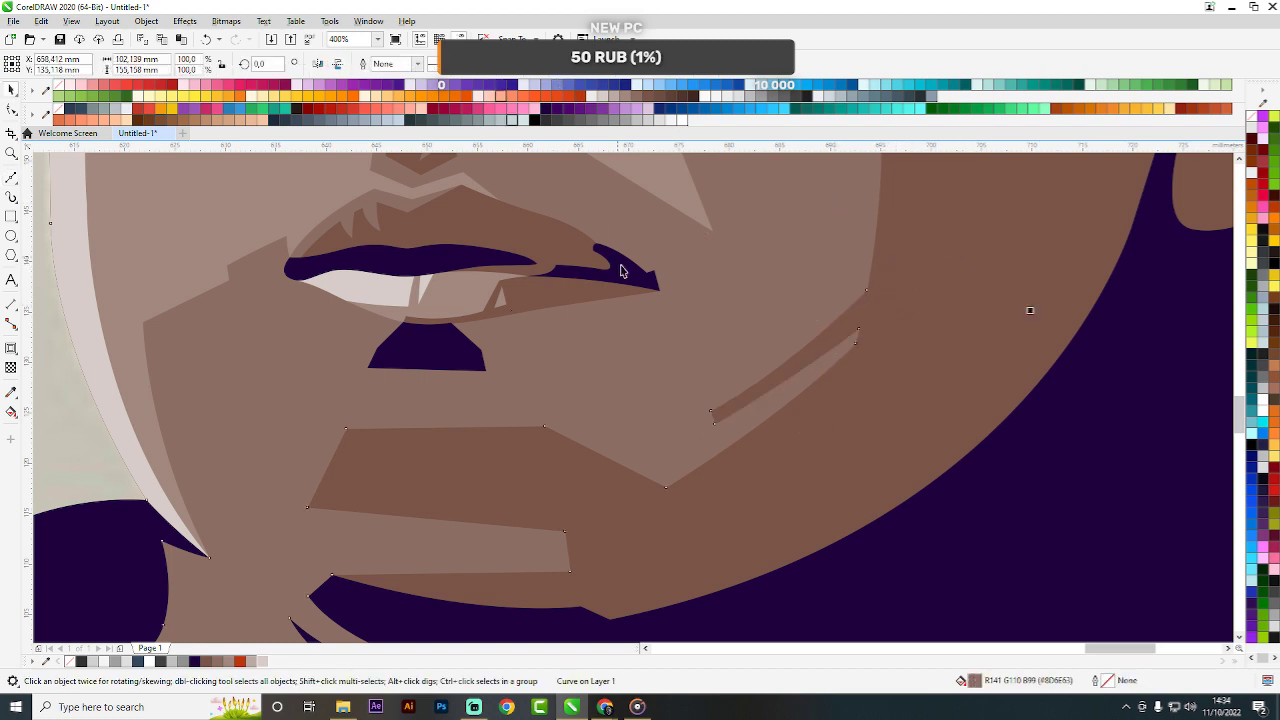
{"action": "scroll", "coordinate": [723, 362], "scroll_direction": "down", "scroll_amount": 3}
{"action": "left_click", "coordinate": [857, 292]}
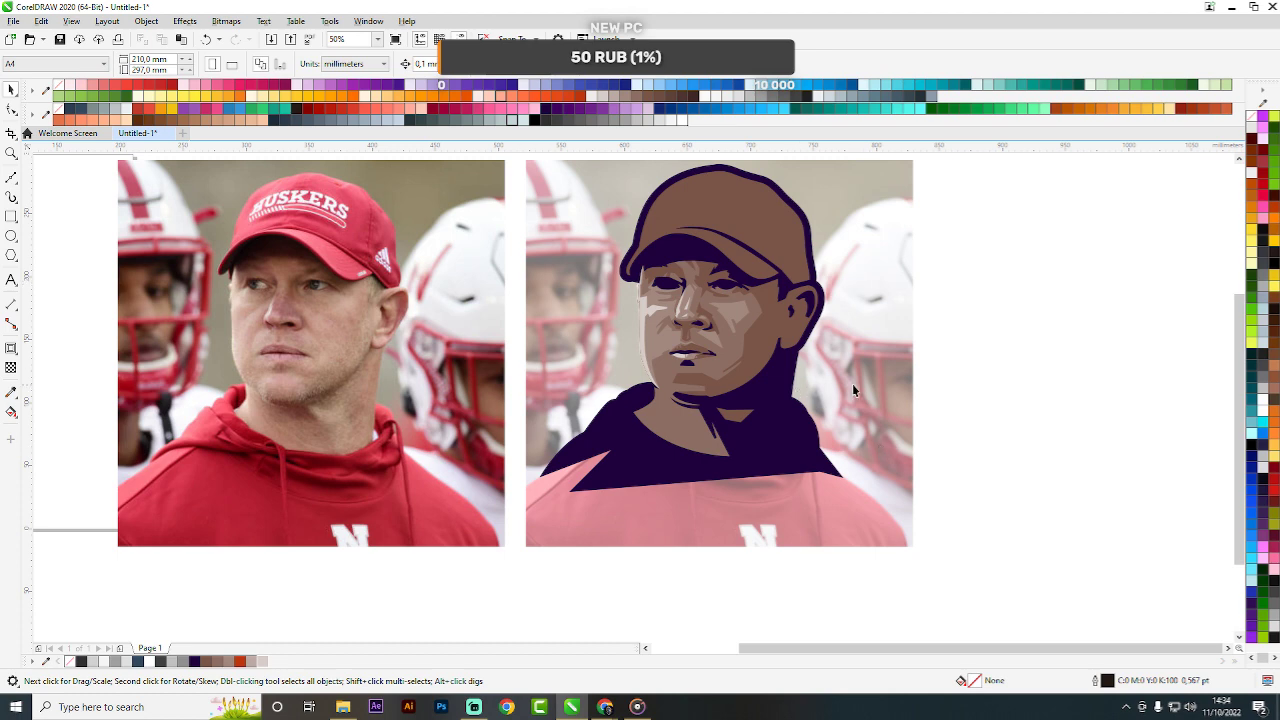
Start an earlobe highlight outline with a zigzag upper edge running from the tip where the lobe meets the jaw.
{"action": "scroll", "coordinate": [733, 314], "scroll_direction": "up", "scroll_amount": 2}
{"action": "key", "text": "F5"}
{"action": "left_click", "coordinate": [920, 408]}
{"action": "scroll", "coordinate": [938, 394], "scroll_direction": "up", "scroll_amount": 1}
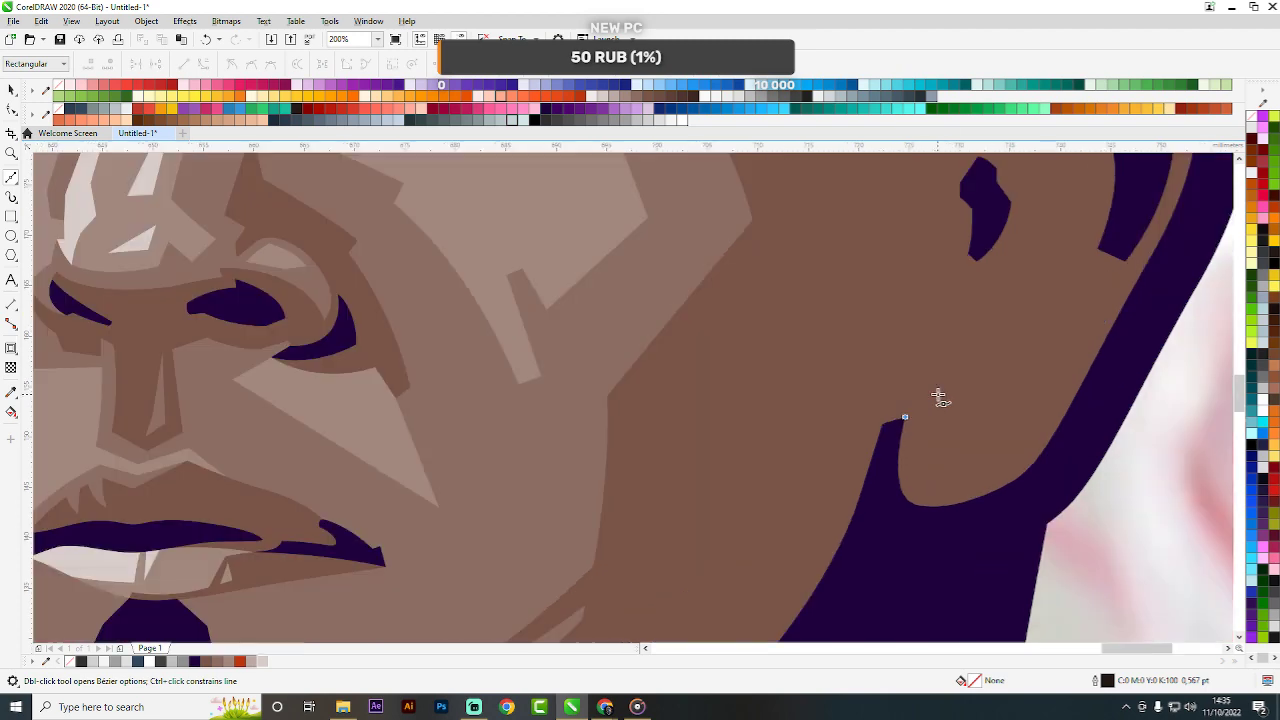
{"action": "left_click", "coordinate": [942, 378]}
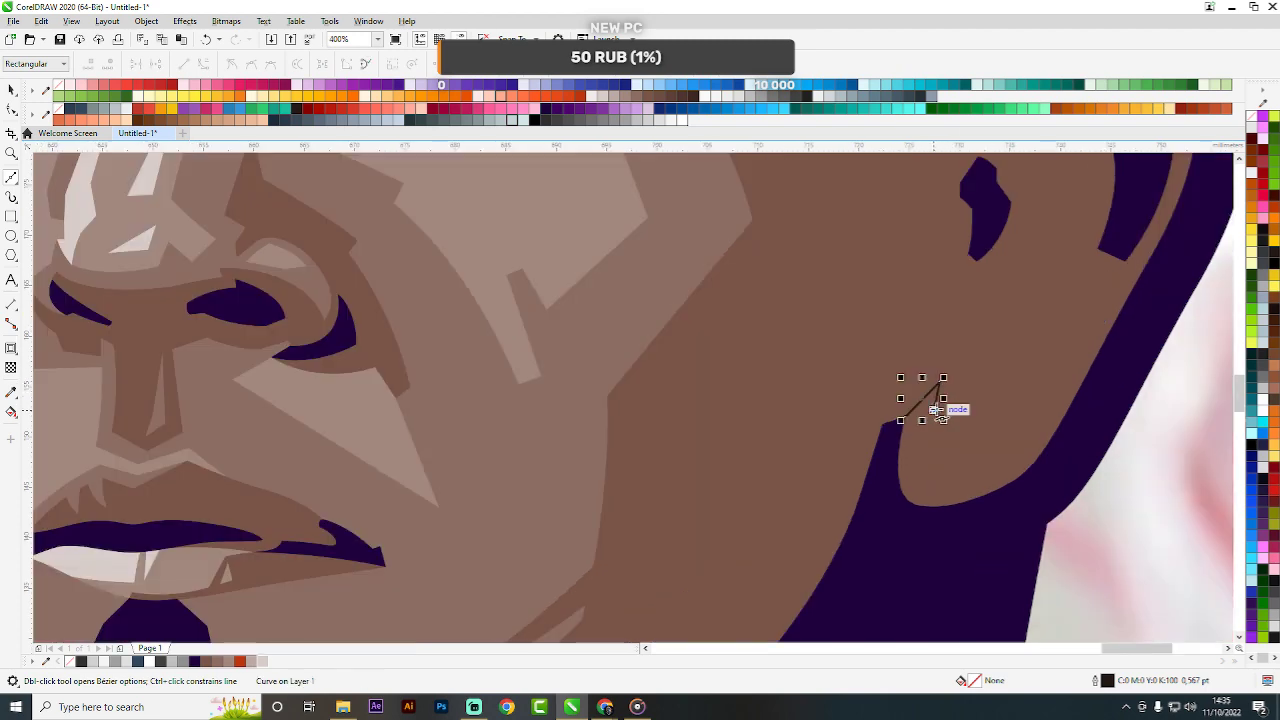
{"action": "scroll", "coordinate": [937, 409], "scroll_direction": "down", "scroll_amount": 4}
{"action": "scroll", "coordinate": [997, 385], "scroll_direction": "up", "scroll_amount": 4}
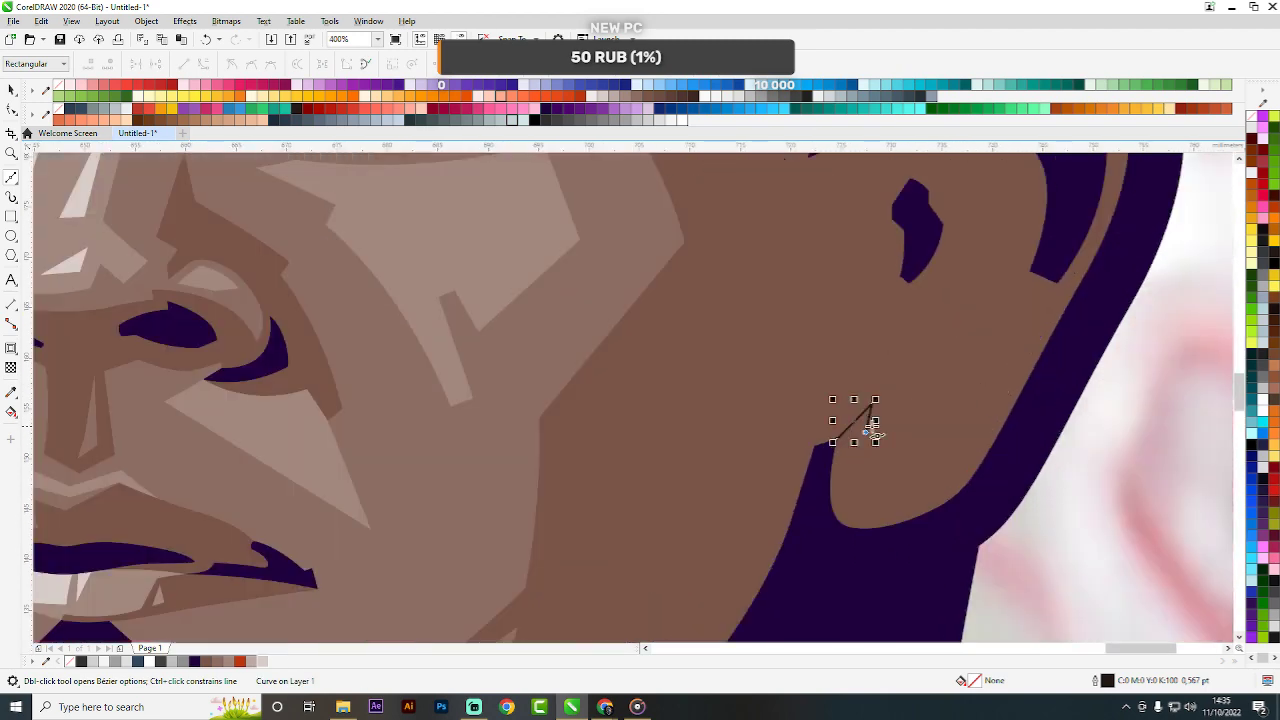
{"action": "left_click", "coordinate": [866, 429]}
{"action": "left_click", "coordinate": [892, 407]}
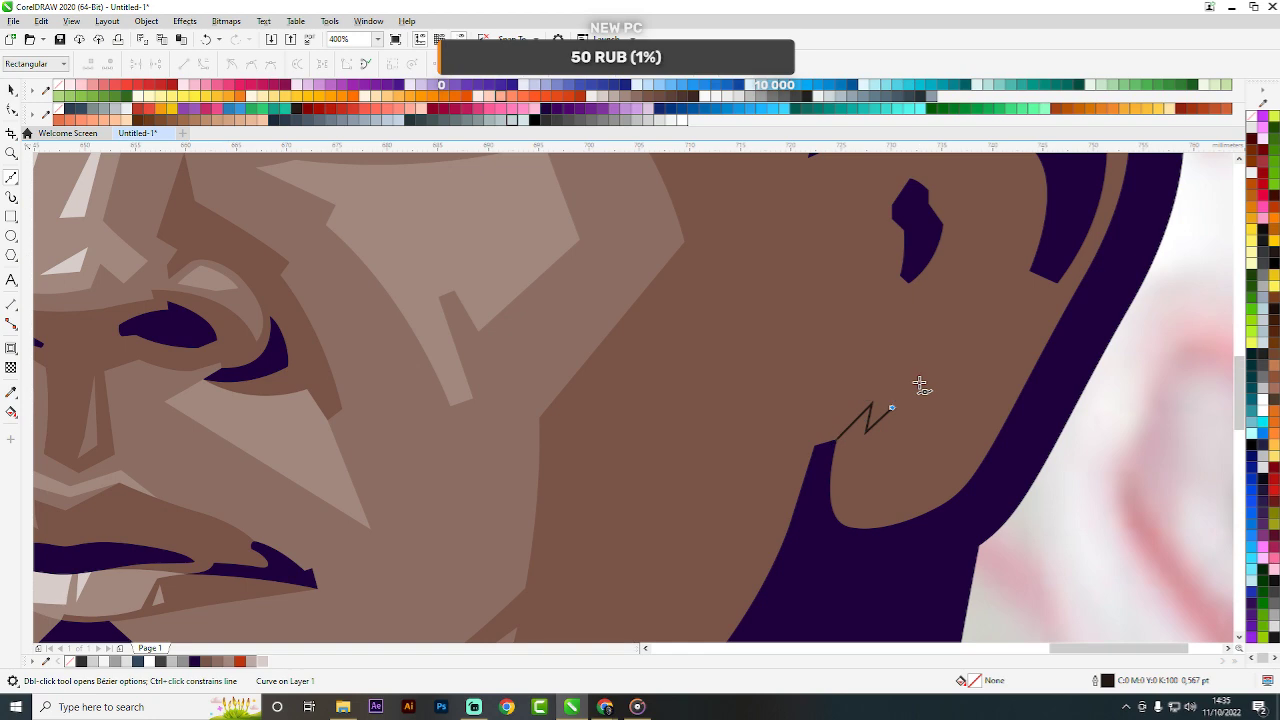
{"action": "scroll", "coordinate": [840, 367], "scroll_direction": "down", "scroll_amount": 1}
{"action": "left_click", "coordinate": [901, 389]}
{"action": "left_click", "coordinate": [893, 413]}
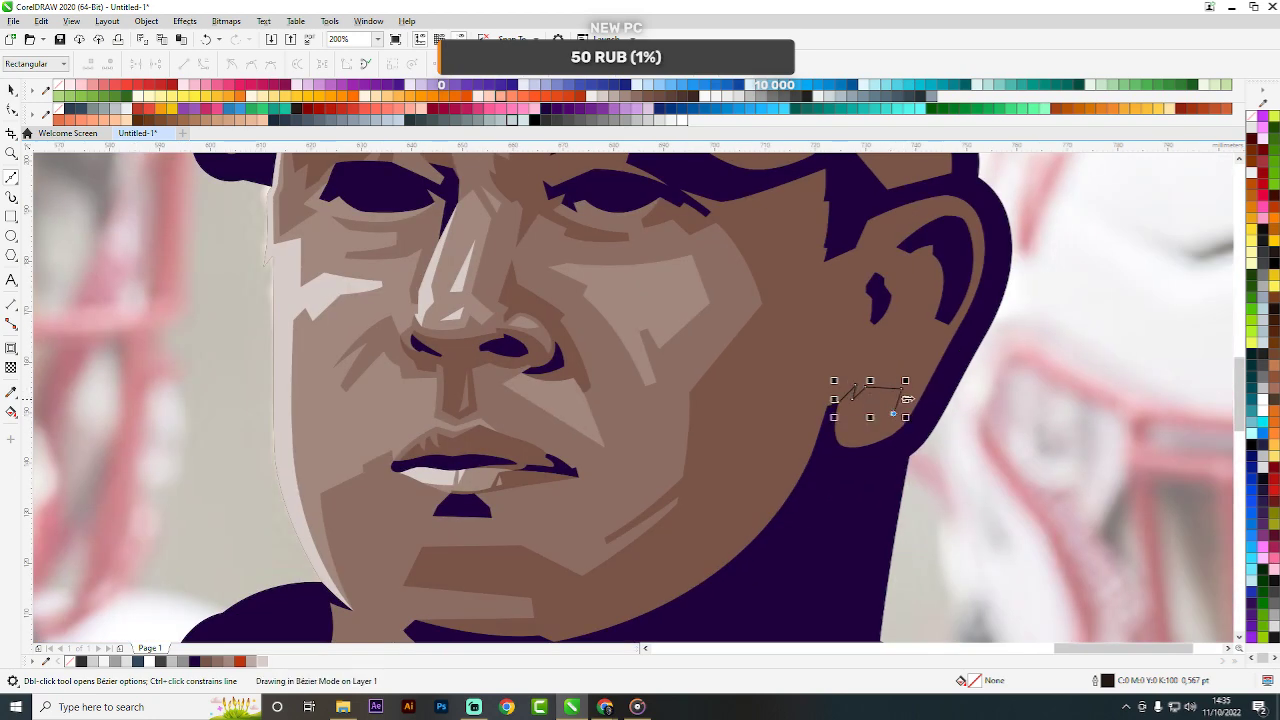
Close the earlobe outline with a wide curve extending past the ear's dark edge and back to the jaw-side starting point.
{"action": "left_click_drag", "start_coordinate": [940, 361], "coordinate": [970, 326]}
{"action": "left_click_drag", "start_coordinate": [937, 437], "coordinate": [841, 484]}
{"action": "scroll", "coordinate": [823, 425], "scroll_direction": "up", "scroll_amount": 1}
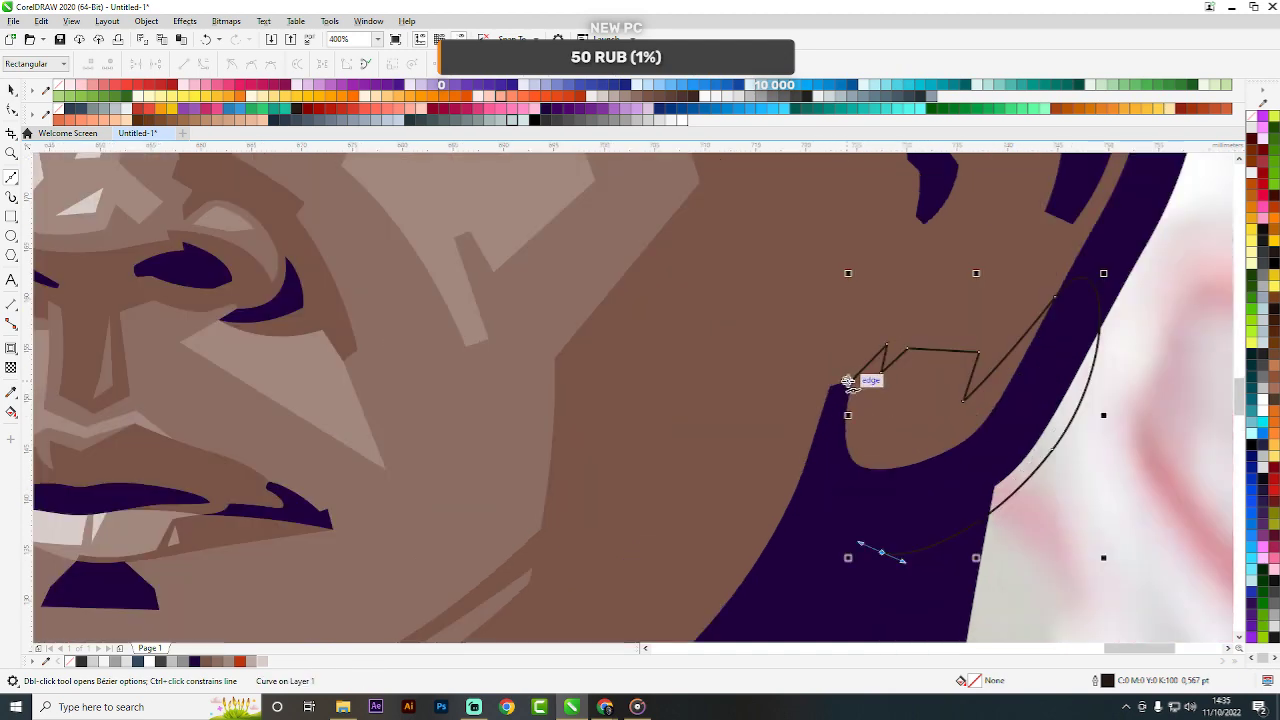
{"action": "left_click_drag", "start_coordinate": [851, 380], "coordinate": [830, 421]}
{"action": "left_click", "coordinate": [829, 423]}
Replace the drawn earlobe outline with its intersection with the brown skin shape, filled with mid-brown #8D6E63.
{"action": "key", "text": "space"}
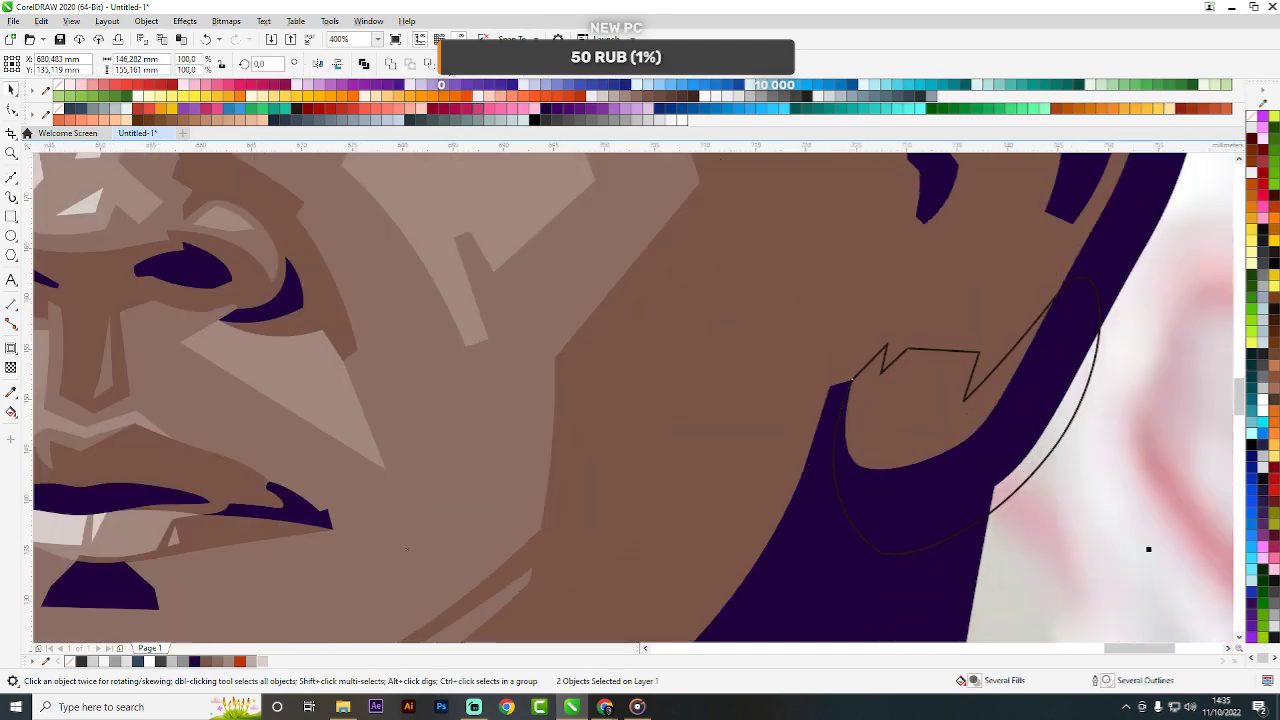
{"action": "left_click", "coordinate": [218, 662]}
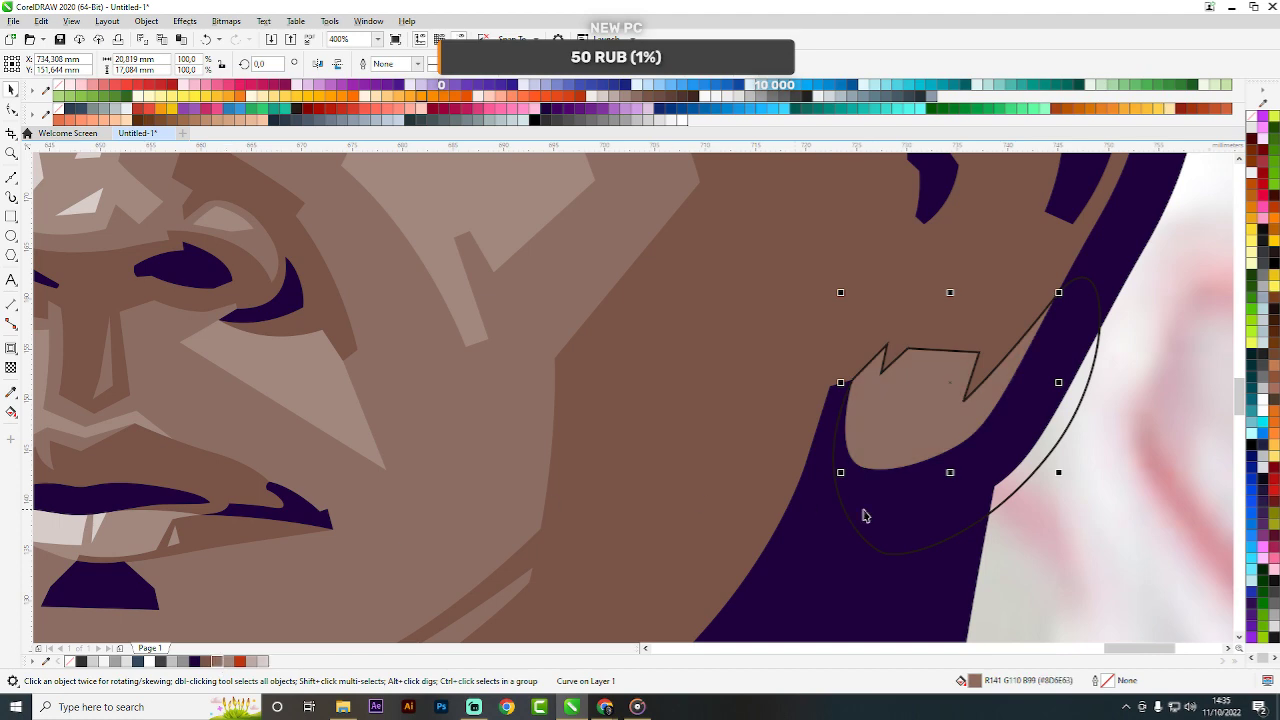
{"action": "key", "text": "Escape"}
{"action": "scroll", "coordinate": [806, 414], "scroll_direction": "down", "scroll_amount": 3}
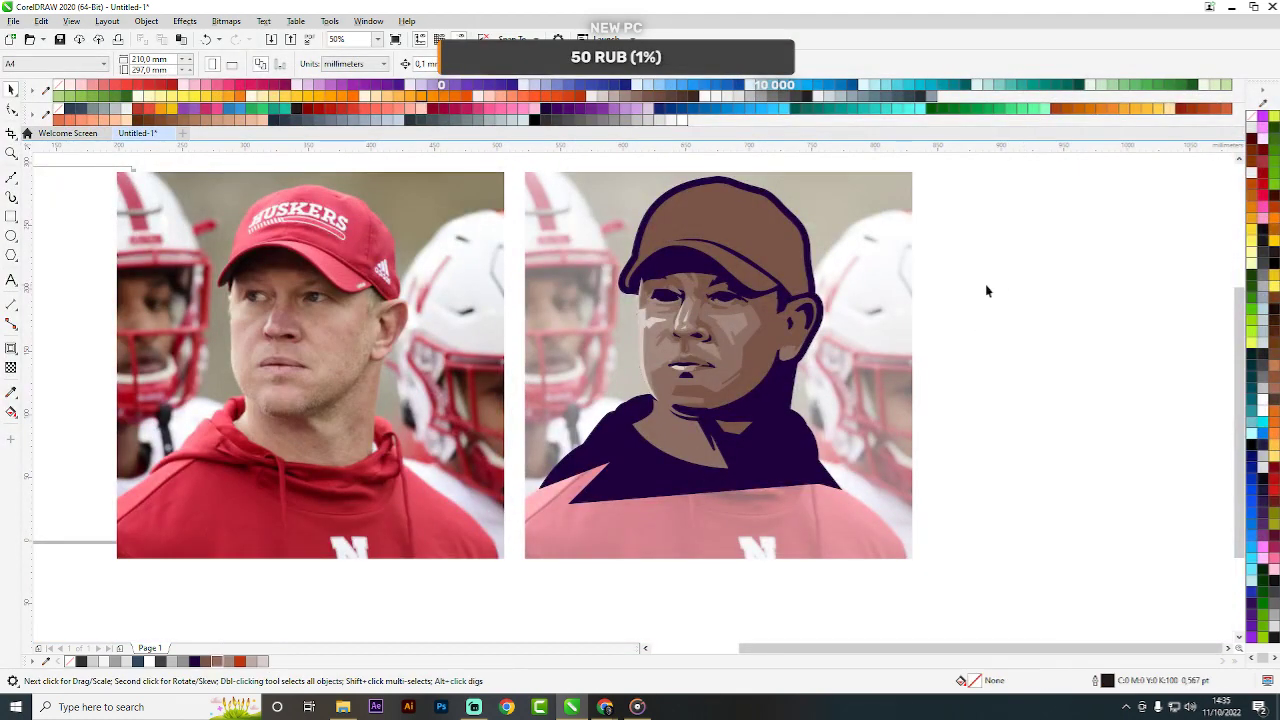
Start an inner-ear highlight outline from the small dark ear mark, arching through the dark fold down to its lower tip.
{"action": "scroll", "coordinate": [805, 330], "scroll_direction": "up", "scroll_amount": 1}
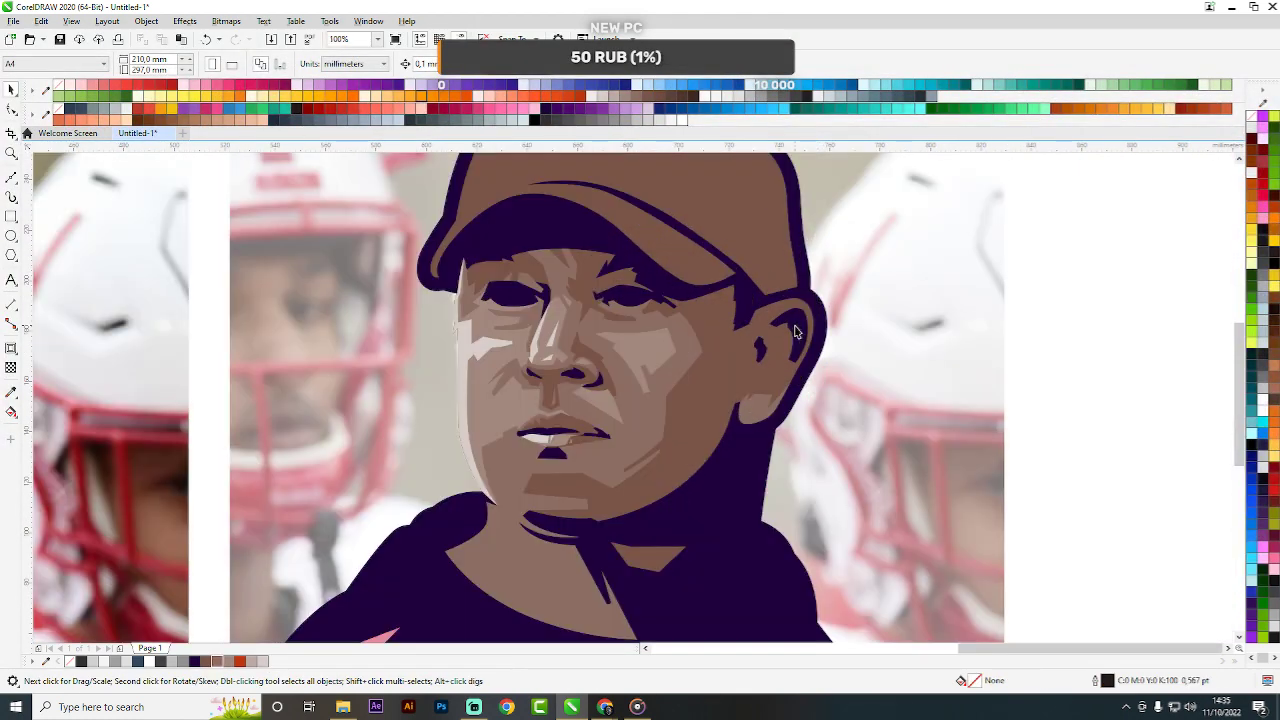
{"action": "scroll", "coordinate": [788, 340], "scroll_direction": "up", "scroll_amount": 2}
{"action": "key", "text": "space"}
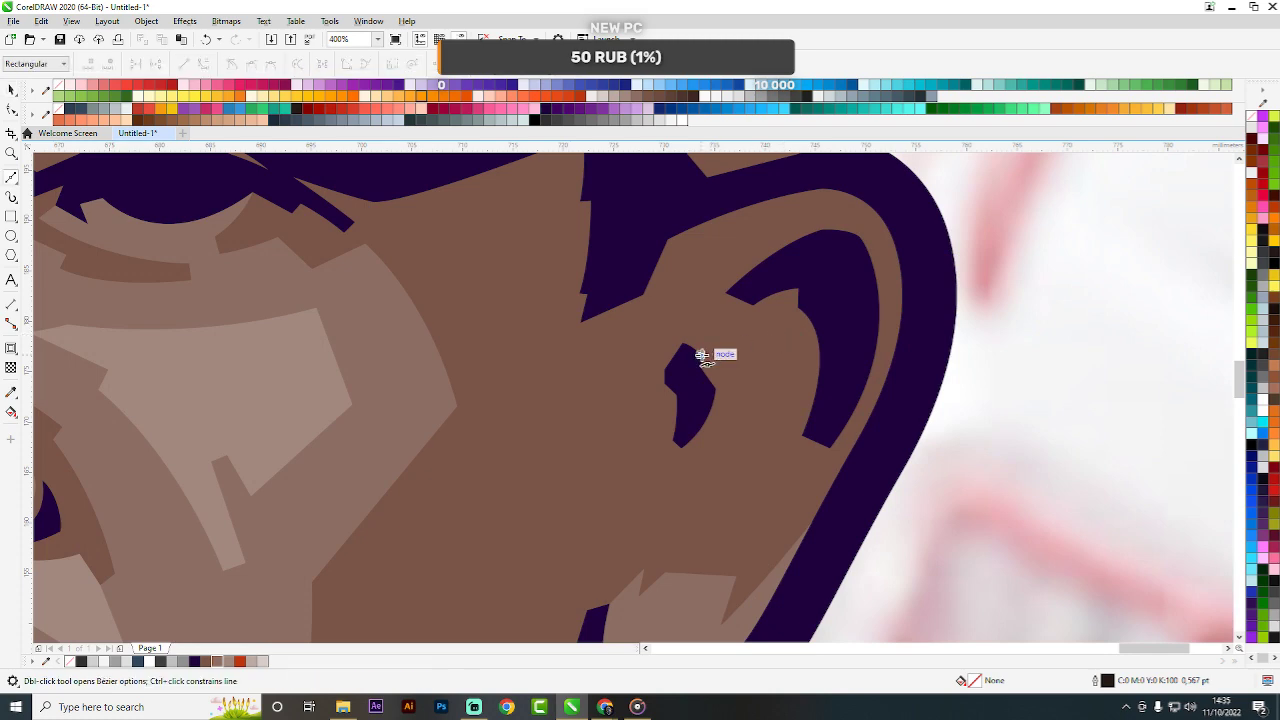
{"action": "left_click", "coordinate": [703, 355]}
{"action": "scroll", "coordinate": [751, 304], "scroll_direction": "up", "scroll_amount": 1}
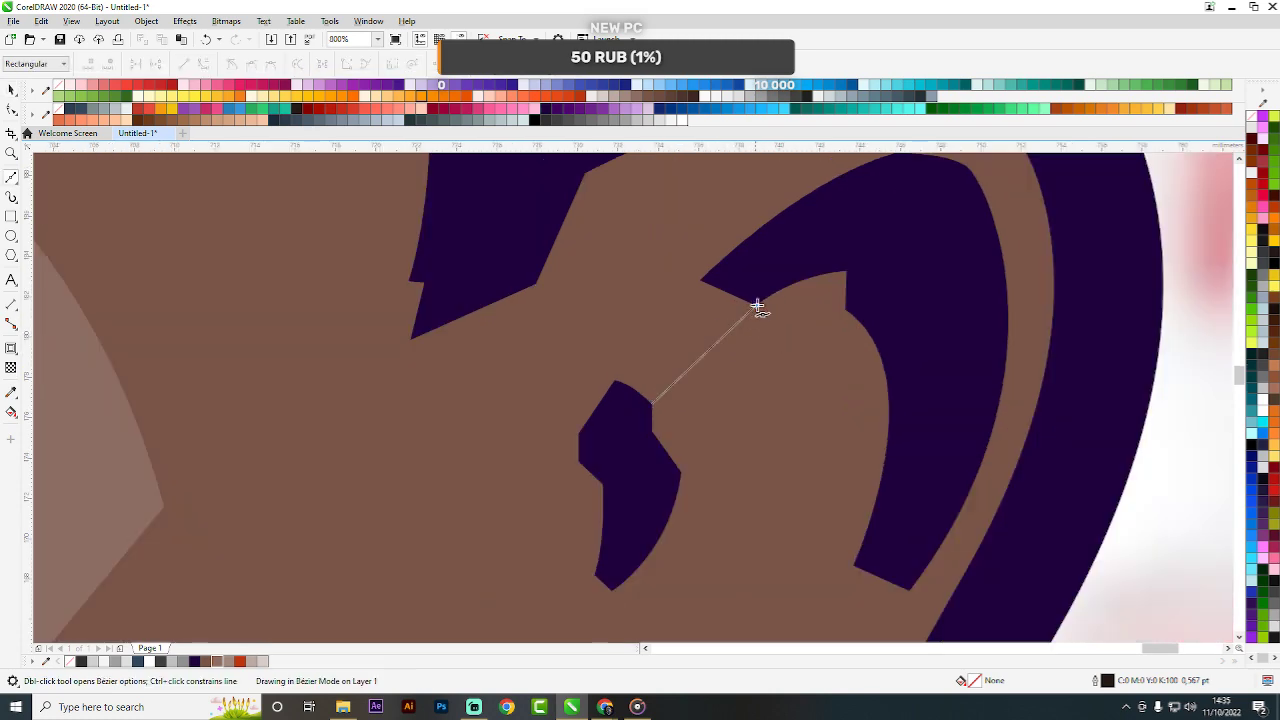
{"action": "left_click_drag", "start_coordinate": [758, 305], "coordinate": [885, 248]}
{"action": "double_click", "coordinate": [756, 305]}
{"action": "left_click", "coordinate": [749, 266]}
{"action": "left_click_drag", "start_coordinate": [929, 342], "coordinate": [937, 365]}
{"action": "left_click_drag", "start_coordinate": [930, 485], "coordinate": [918, 506]}
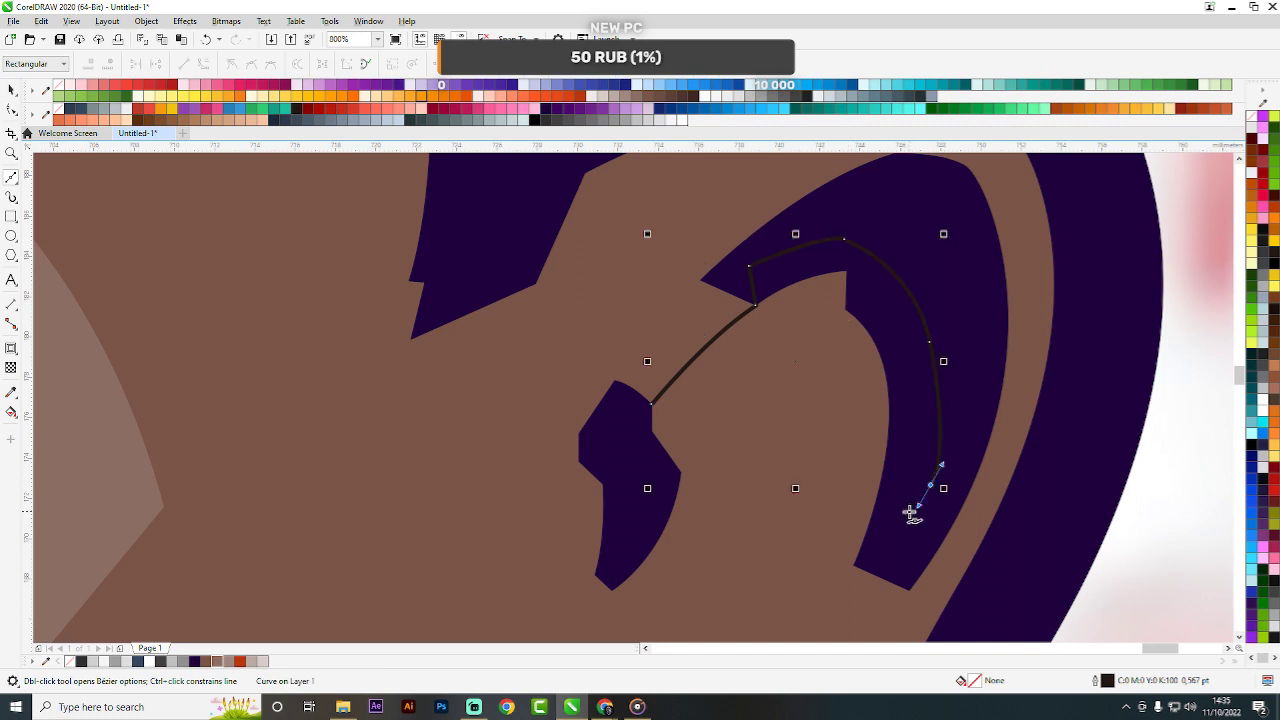
{"action": "left_click", "coordinate": [851, 569]}
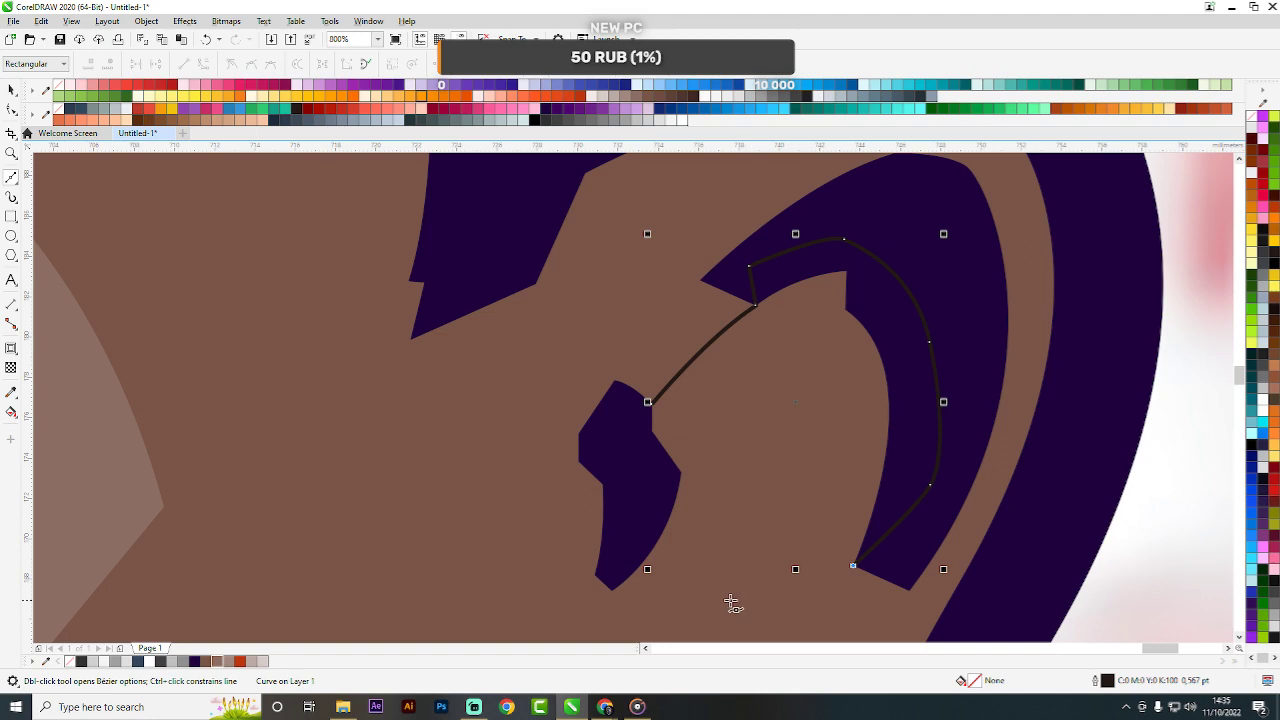
Close the inner-ear outline with a curved lower point and a jagged notch leading back to the small dark ear mark.
{"action": "left_click_drag", "start_coordinate": [729, 600], "coordinate": [657, 596]}
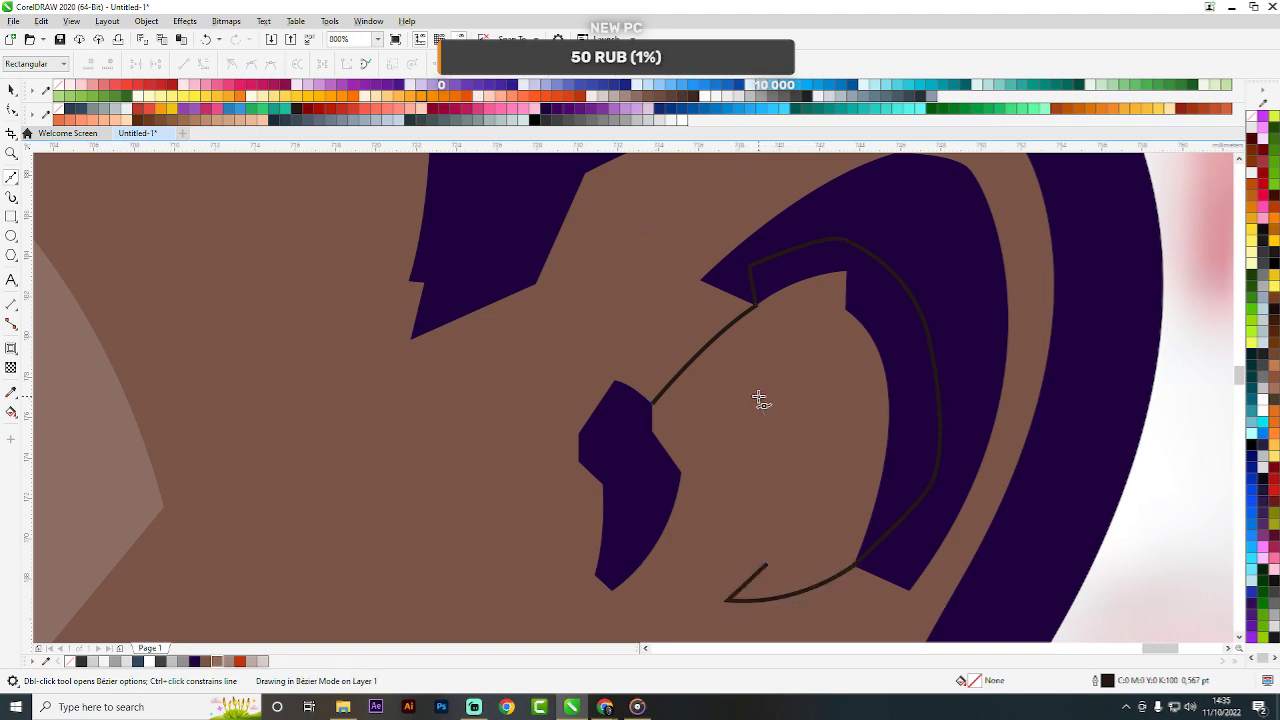
{"action": "scroll", "coordinate": [975, 375], "scroll_direction": "down", "scroll_amount": 3}
{"action": "scroll", "coordinate": [975, 375], "scroll_direction": "down", "scroll_amount": 1}
{"action": "scroll", "coordinate": [975, 375], "scroll_direction": "up", "scroll_amount": 3}
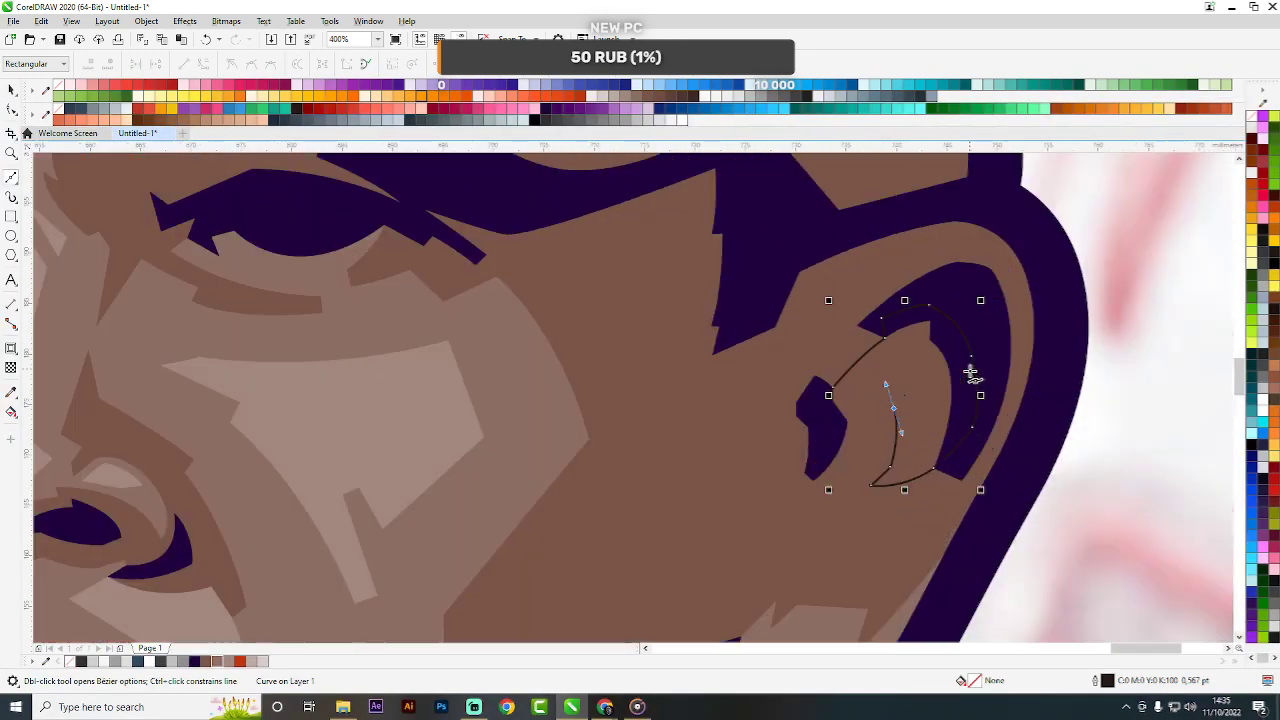
{"action": "double_click", "coordinate": [894, 408]}
{"action": "left_click", "coordinate": [882, 426]}
{"action": "left_click", "coordinate": [866, 445]}
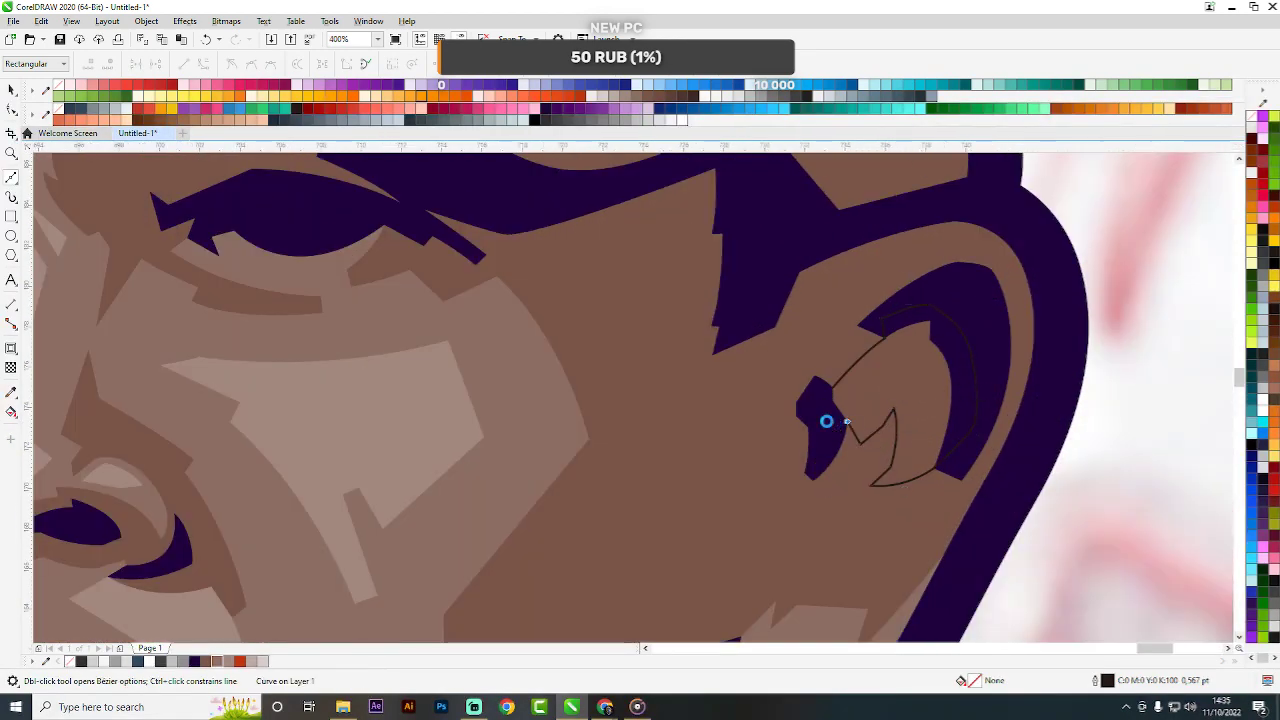
{"action": "scroll", "coordinate": [831, 410], "scroll_direction": "up", "scroll_amount": 1}
{"action": "left_click", "coordinate": [838, 352]}
{"action": "key", "text": "space"}
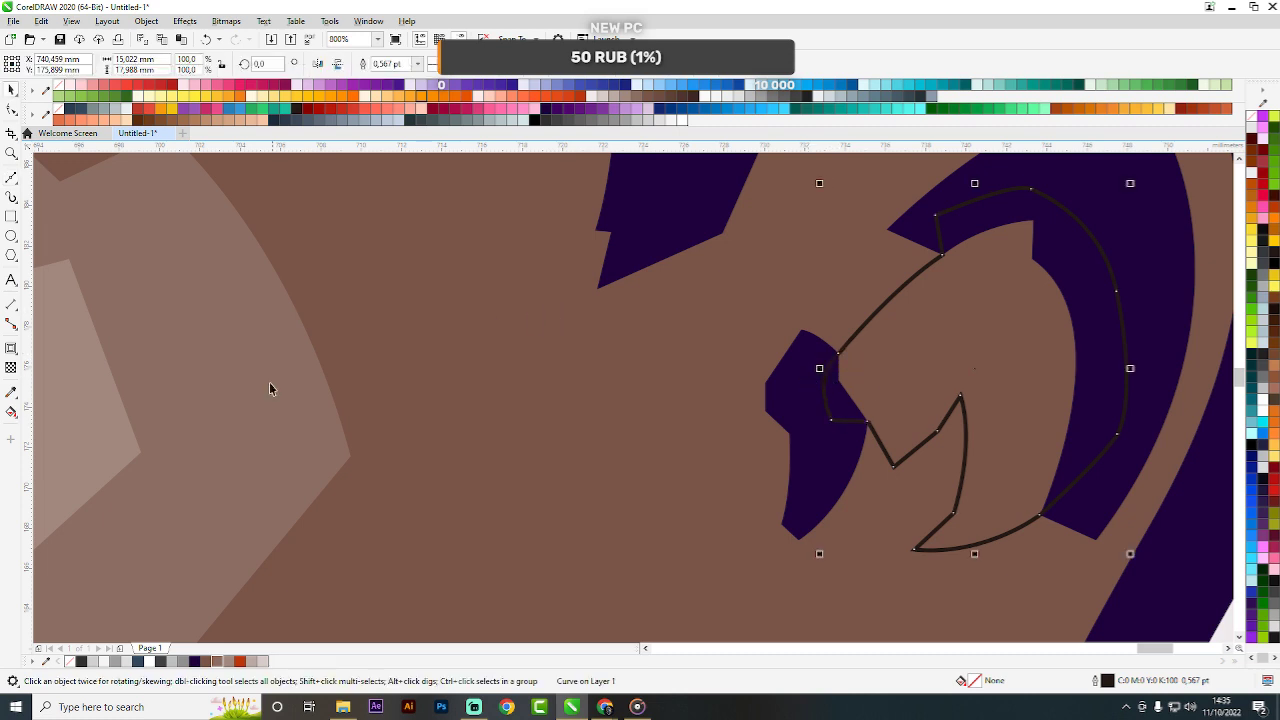
Fill the inner-ear highlight with mid-brown #8D6E63 without an outline, and bring the two dark ear shapes in front of it.
{"action": "left_click_drag", "start_coordinate": [270, 389], "coordinate": [905, 370]}
{"action": "left_click", "coordinate": [822, 346]}
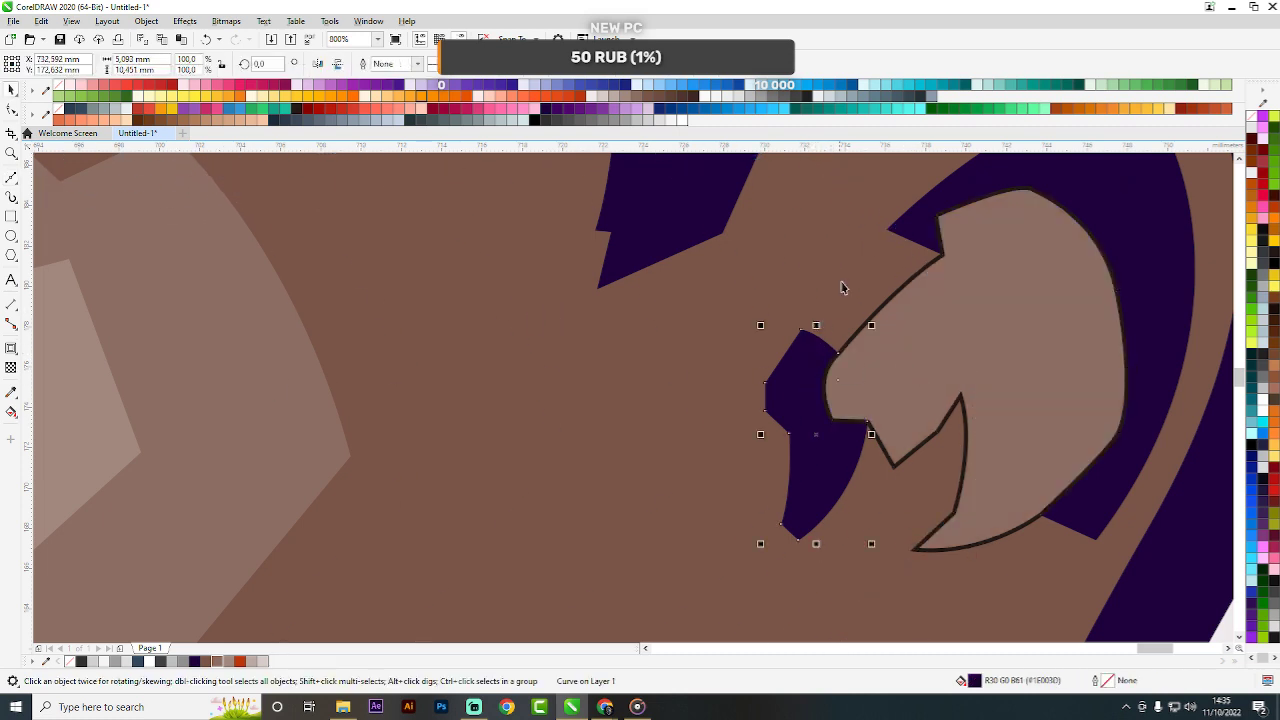
{"action": "left_click", "coordinate": [931, 217], "text": "shift"}
{"action": "key", "text": "shift+Page_Up"}
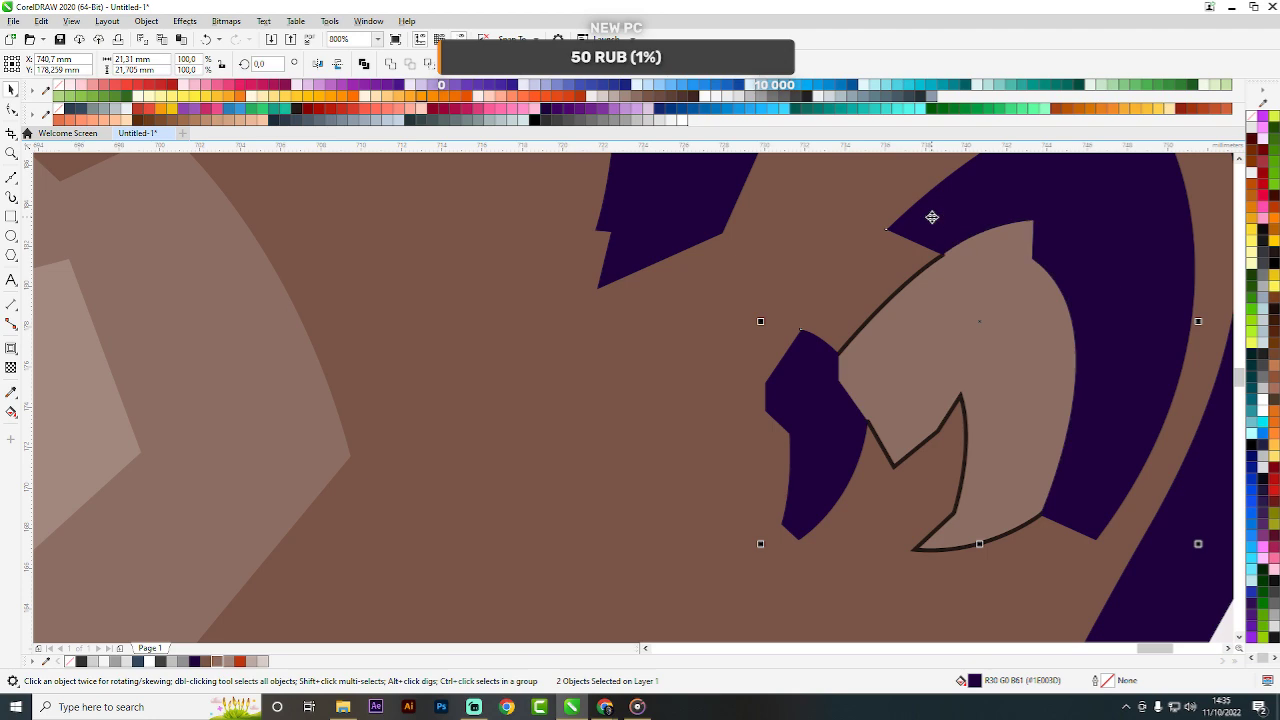
{"action": "left_click", "coordinate": [924, 366]}
{"action": "scroll", "coordinate": [853, 328], "scroll_direction": "down", "scroll_amount": 10}
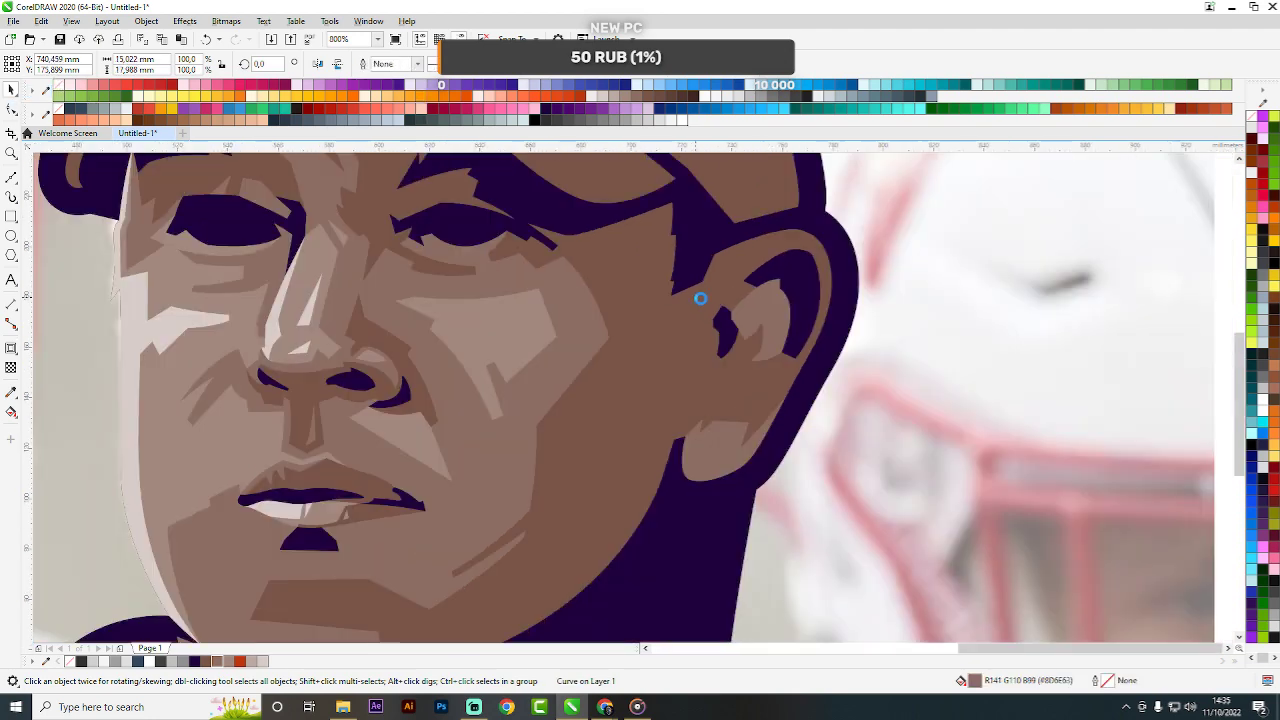
{"action": "left_click", "coordinate": [853, 328]}
Start an upper-ear highlight outline with a zigzag lower edge from the dark sideburn corner to the top of the inner fold.
{"action": "scroll", "coordinate": [853, 328], "scroll_direction": "up", "scroll_amount": 6}
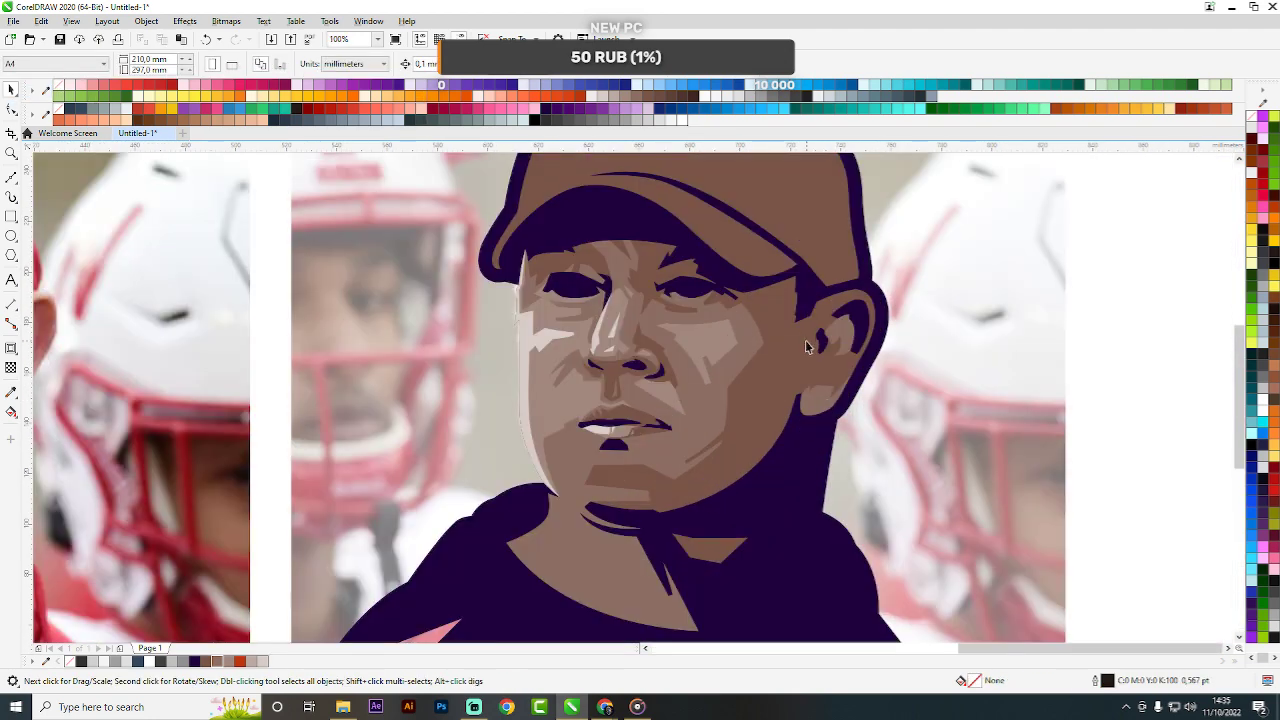
{"action": "scroll", "coordinate": [806, 345], "scroll_direction": "down", "scroll_amount": 1}
{"action": "scroll", "coordinate": [843, 317], "scroll_direction": "up", "scroll_amount": 3}
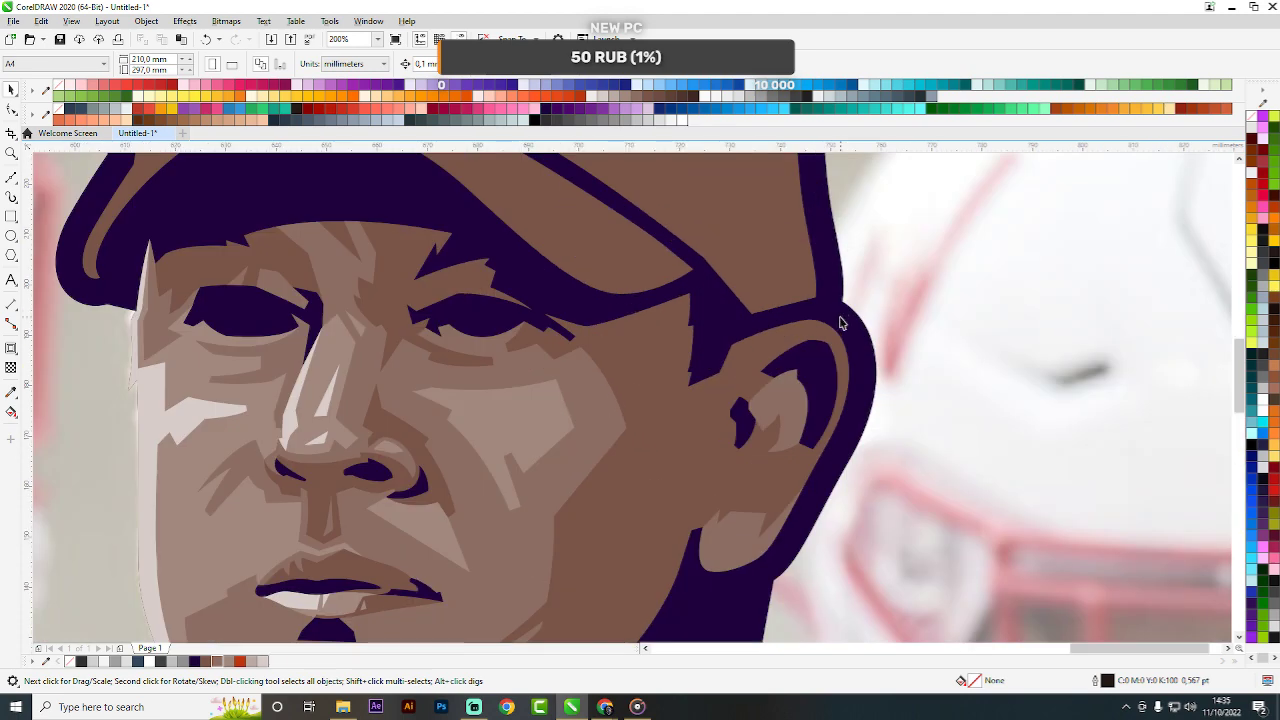
{"action": "scroll", "coordinate": [840, 322], "scroll_direction": "up", "scroll_amount": 3}
{"action": "key", "text": "F5"}
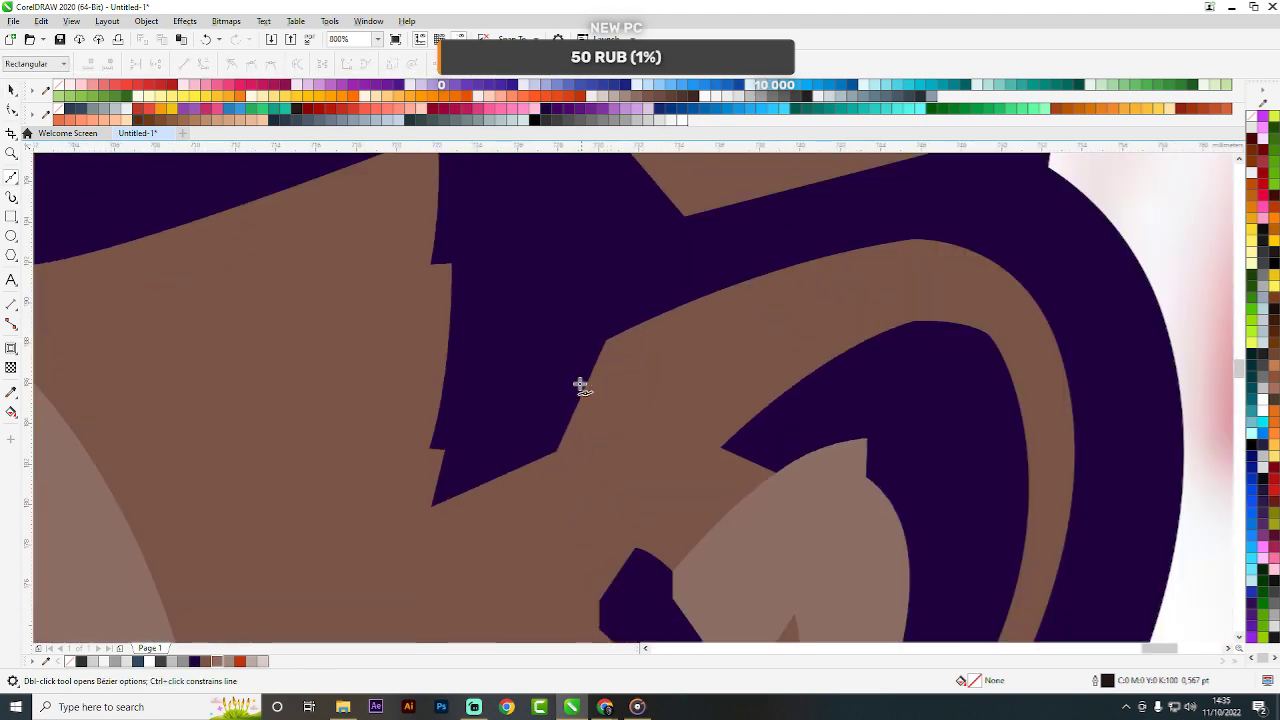
{"action": "left_click", "coordinate": [624, 399]}
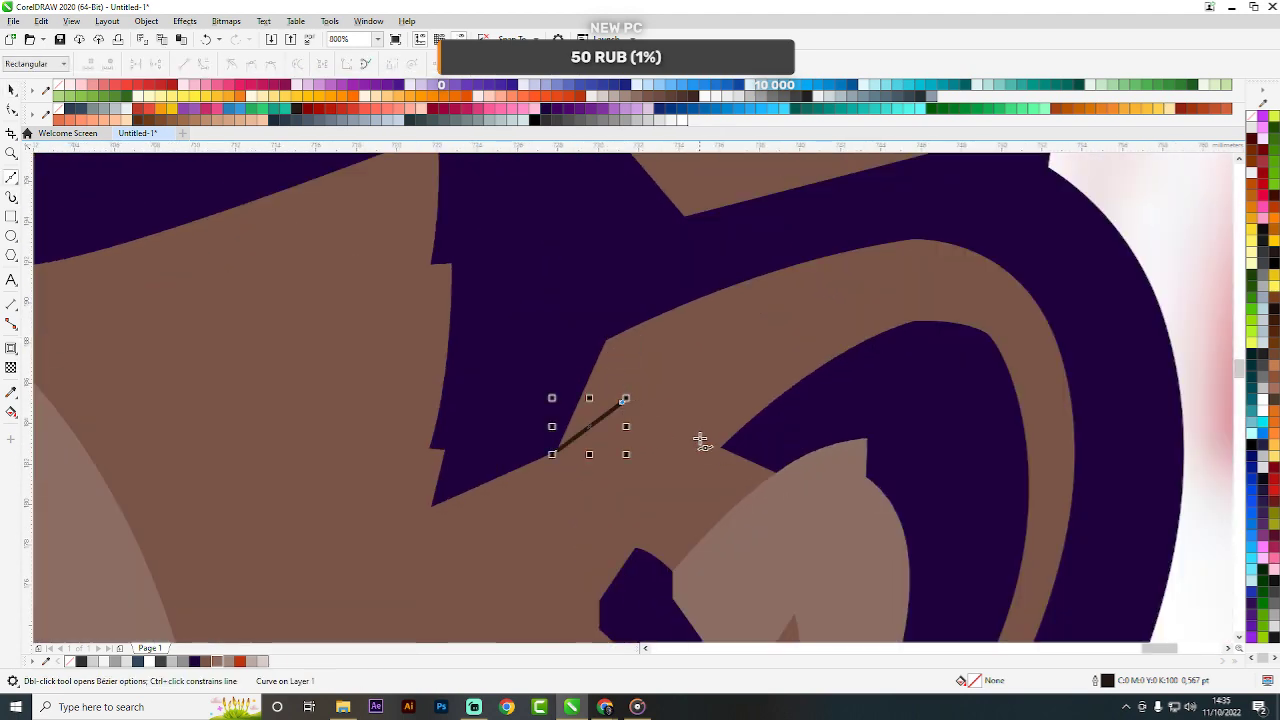
{"action": "left_click", "coordinate": [717, 447]}
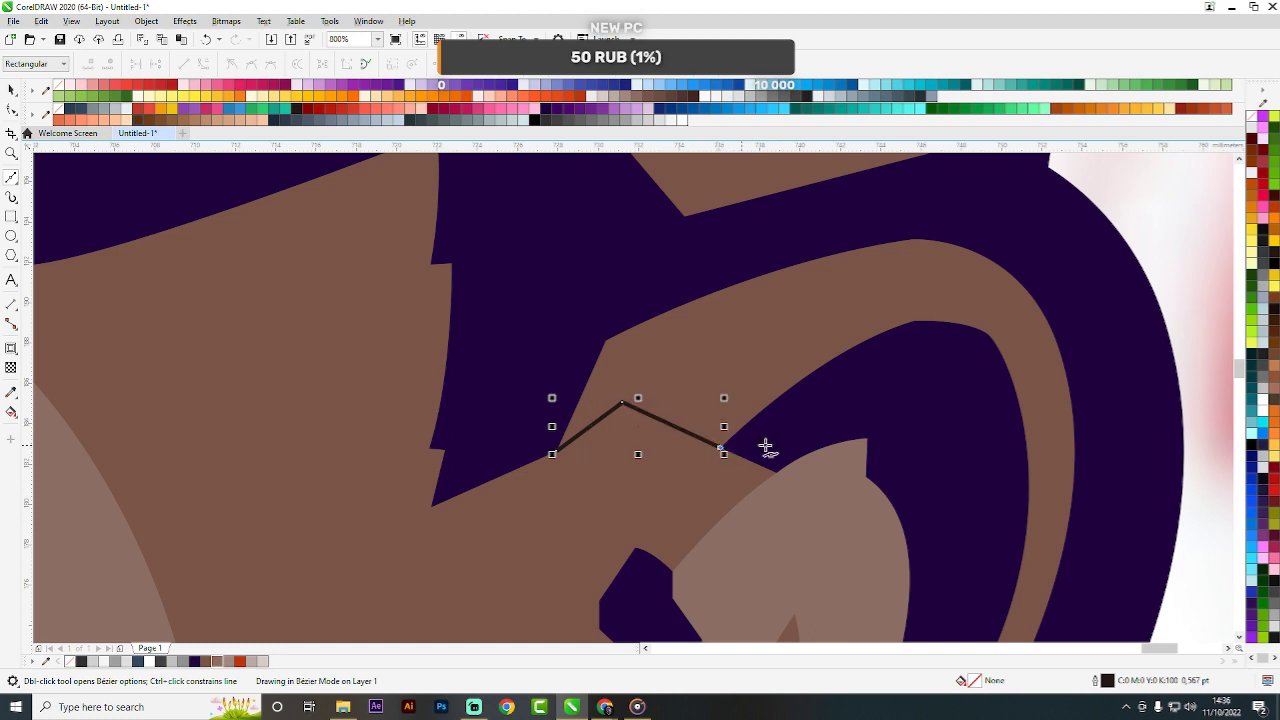
{"action": "left_click", "coordinate": [876, 424]}
{"action": "left_click", "coordinate": [912, 320]}
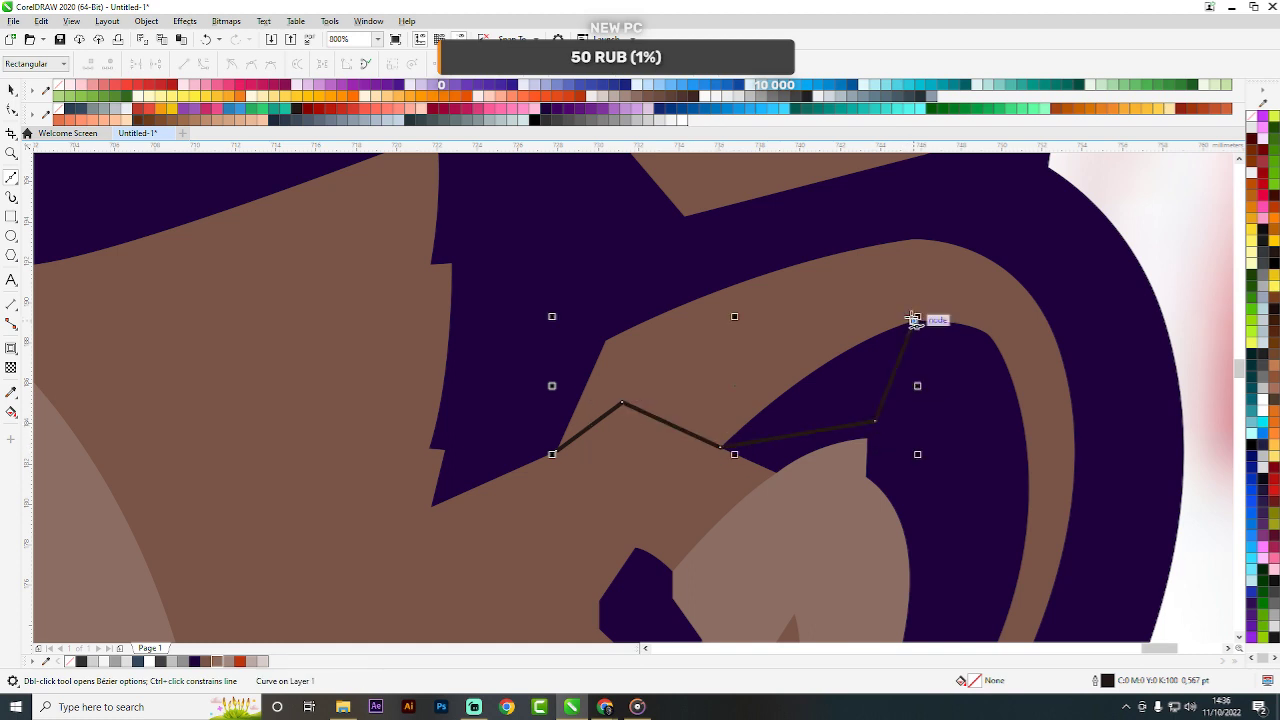
Close the upper-ear outline through the dark rim and sideburn area, returning to the sideburn corner.
{"action": "left_click", "coordinate": [854, 237]}
{"action": "left_click", "coordinate": [614, 252]}
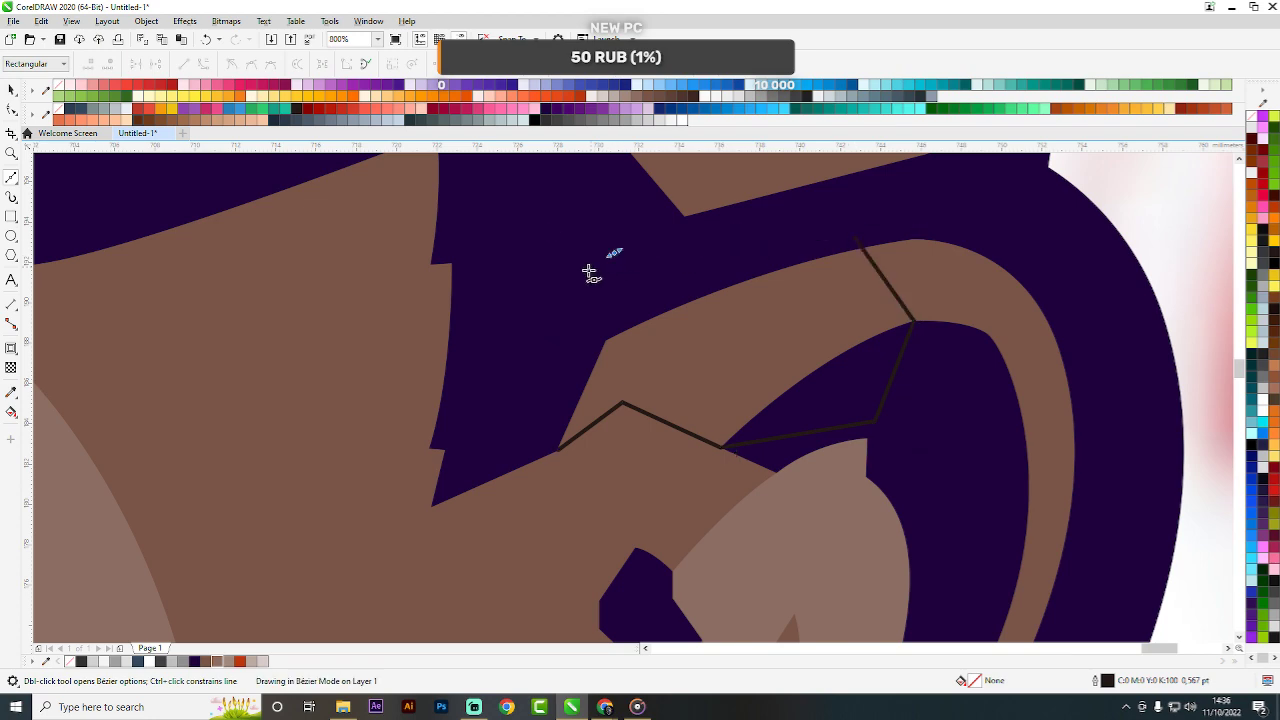
{"action": "left_click_drag", "start_coordinate": [548, 305], "coordinate": [543, 318]}
{"action": "left_click", "coordinate": [557, 452]}
{"action": "key", "text": "space"}
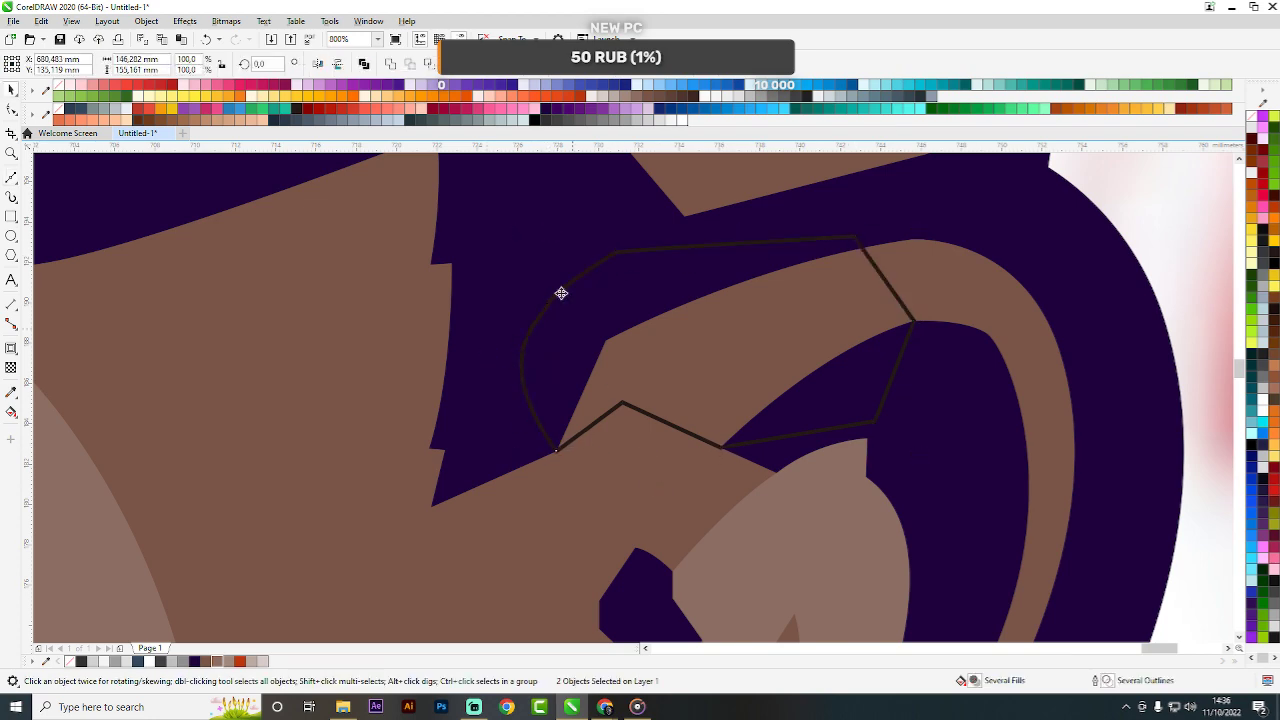
Replace the drawn upper-ear outline with its intersection with the brown skin shape, filled with mid-brown #8D6E63.
{"action": "left_click", "coordinate": [431, 64]}
{"action": "left_click", "coordinate": [614, 254]}
{"action": "key", "text": "Delete"}
{"action": "left_click_drag", "start_coordinate": [829, 520], "coordinate": [762, 350]}
{"action": "scroll", "coordinate": [780, 340], "scroll_direction": "down", "scroll_amount": 4}
{"action": "left_click", "coordinate": [948, 340]}
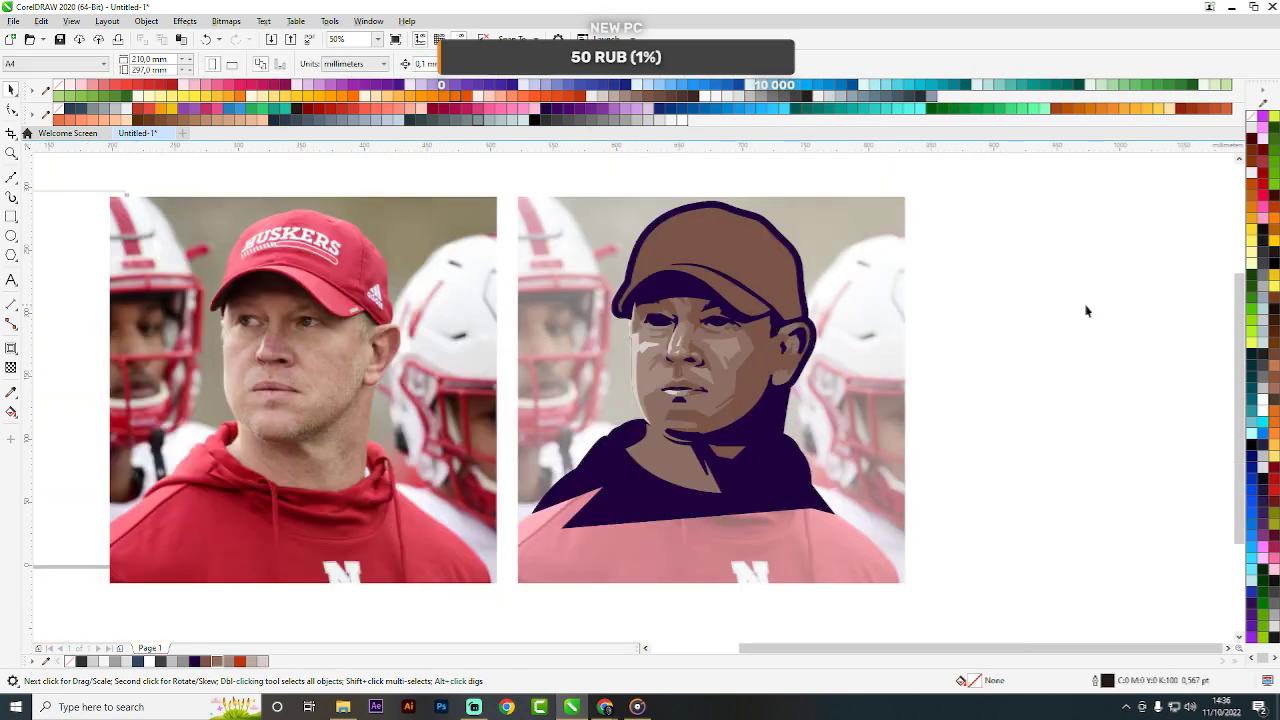
Draw a small closed five-cornered highlight outline on the skin just in front of the ear opening.
{"action": "scroll", "coordinate": [796, 375], "scroll_direction": "up", "scroll_amount": 3}
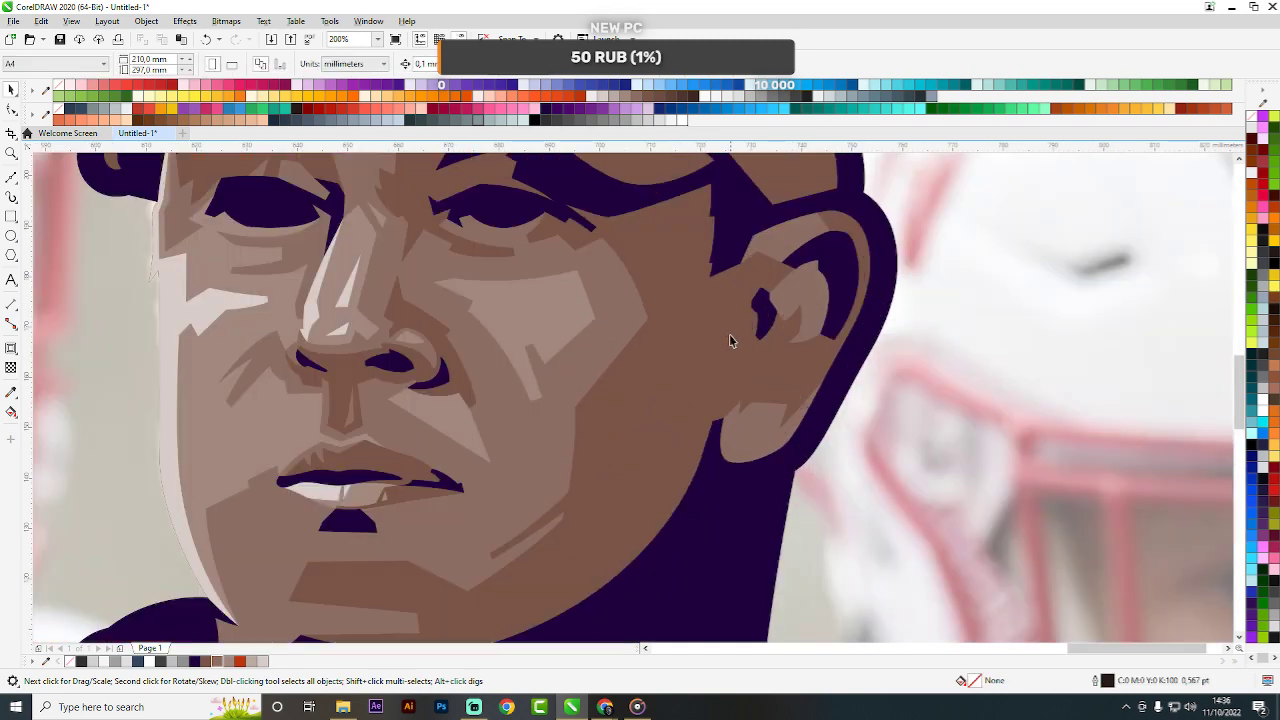
{"action": "key", "text": "F5"}
{"action": "left_click", "coordinate": [736, 289]}
{"action": "left_click", "coordinate": [762, 322]}
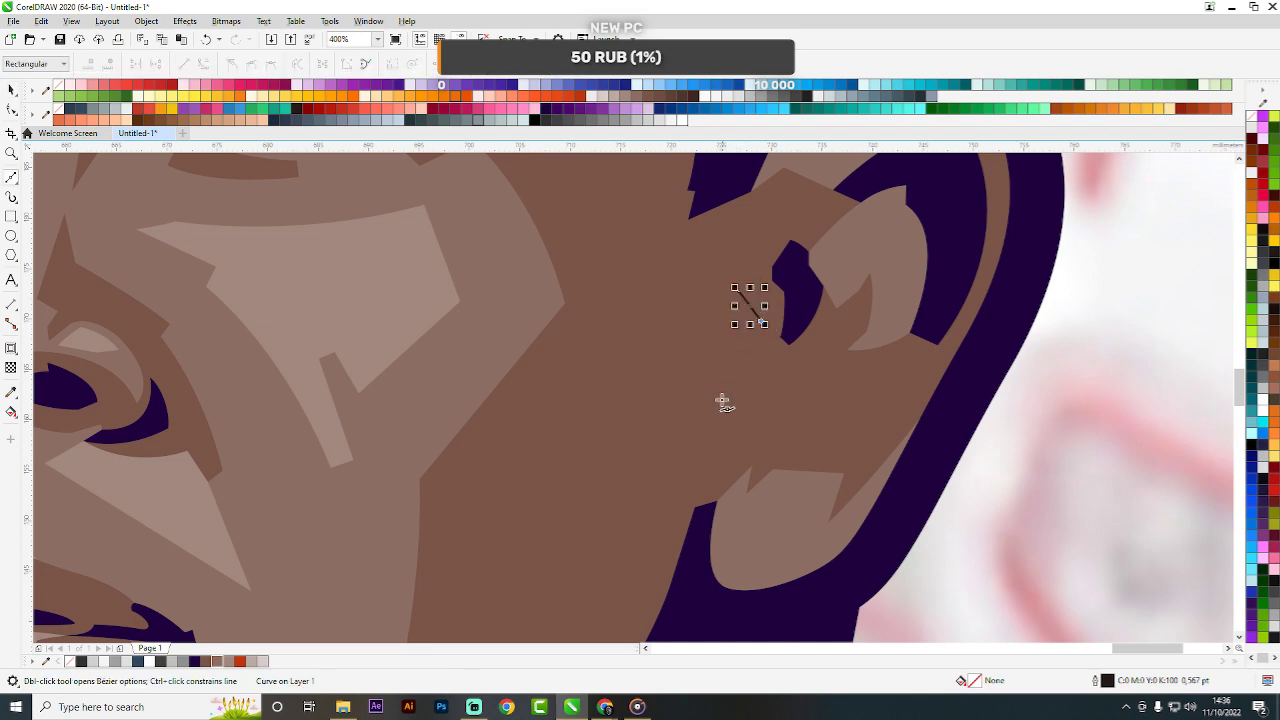
{"action": "left_click", "coordinate": [721, 400]}
{"action": "left_click", "coordinate": [707, 387]}
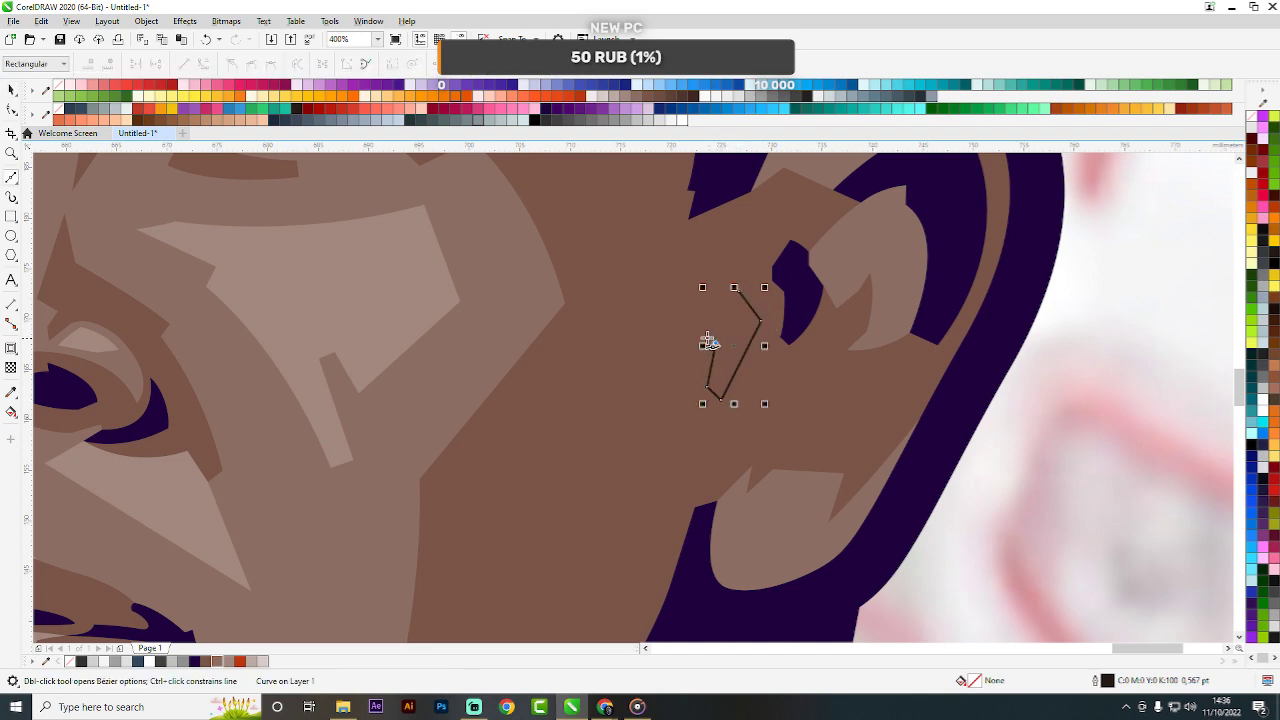
{"action": "left_click", "coordinate": [705, 340]}
{"action": "left_click", "coordinate": [737, 287]}
{"action": "key", "text": "space"}
Fill the small highlight in front of the ear with mid-brown #8D6E63 and remove its outline.
{"action": "left_click_drag", "start_coordinate": [847, 259], "coordinate": [723, 343]}
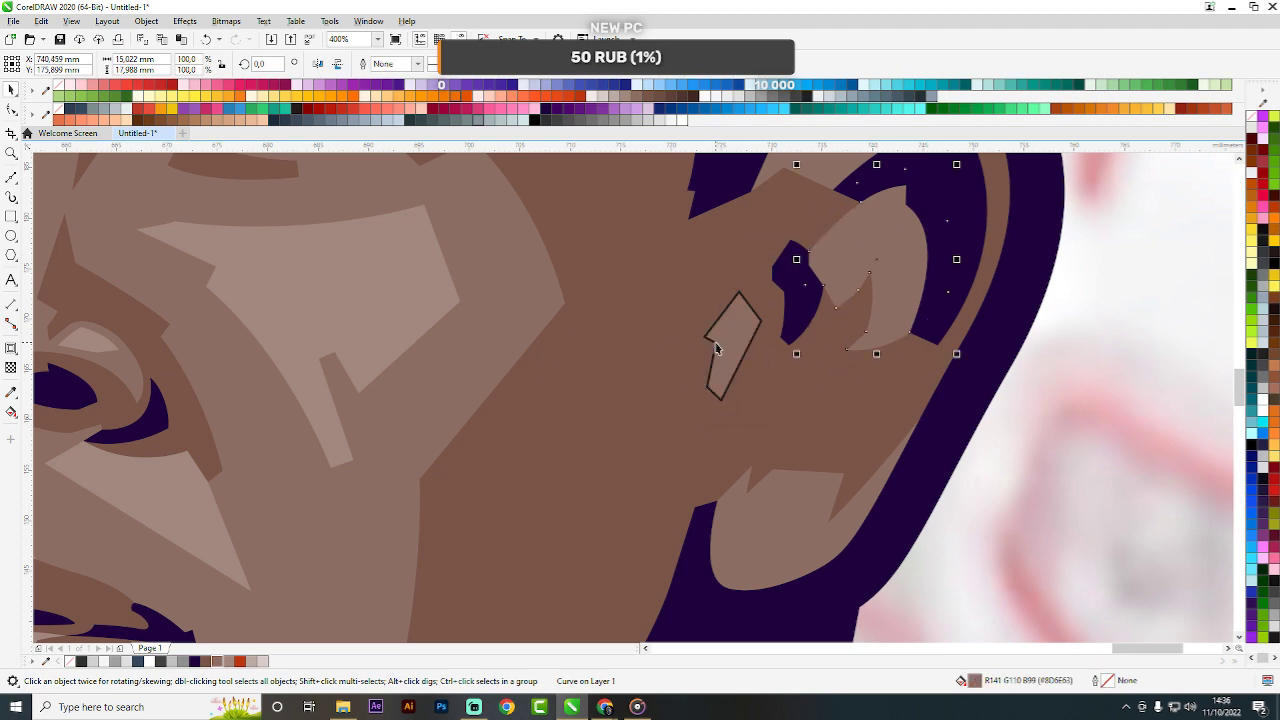
{"action": "left_click", "coordinate": [728, 340]}
{"action": "right_click", "coordinate": [57, 88]}
{"action": "scroll", "coordinate": [678, 262], "scroll_direction": "down", "scroll_amount": 3}
{"action": "left_click", "coordinate": [889, 329]}
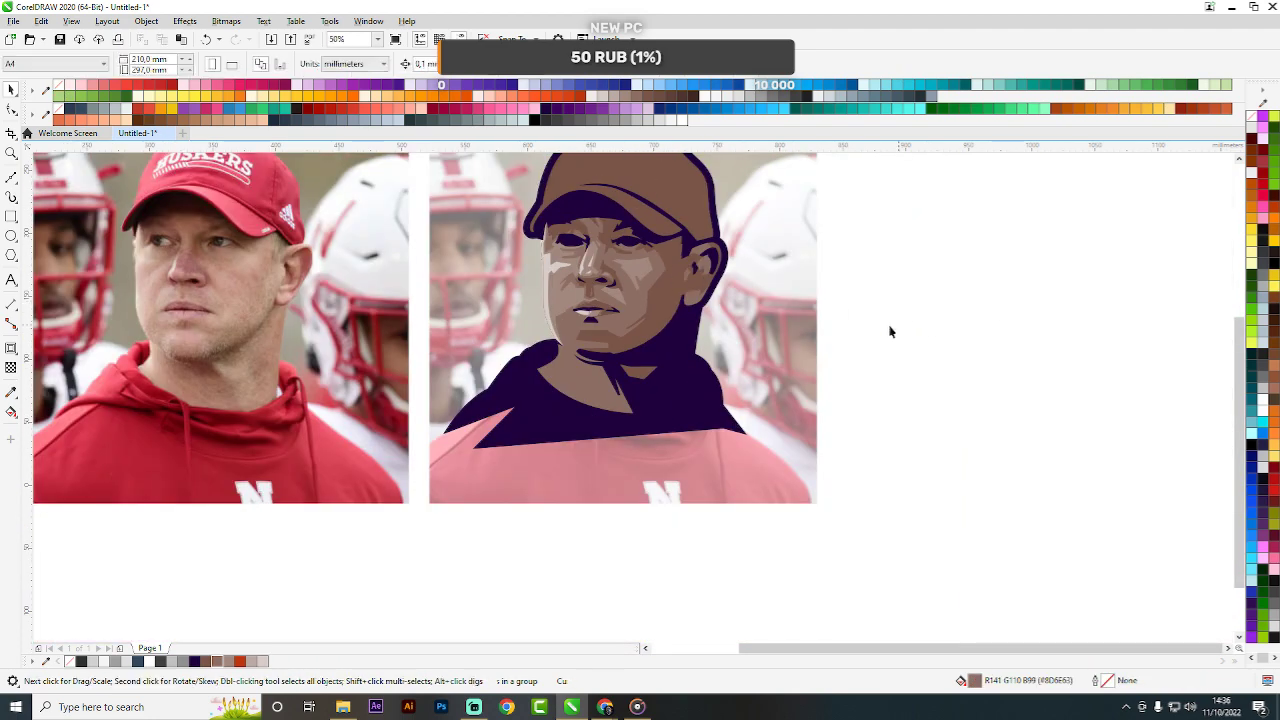
{"action": "scroll", "coordinate": [889, 329], "scroll_direction": "down", "scroll_amount": 1}
{"action": "scroll", "coordinate": [824, 255], "scroll_direction": "up", "scroll_amount": 1}
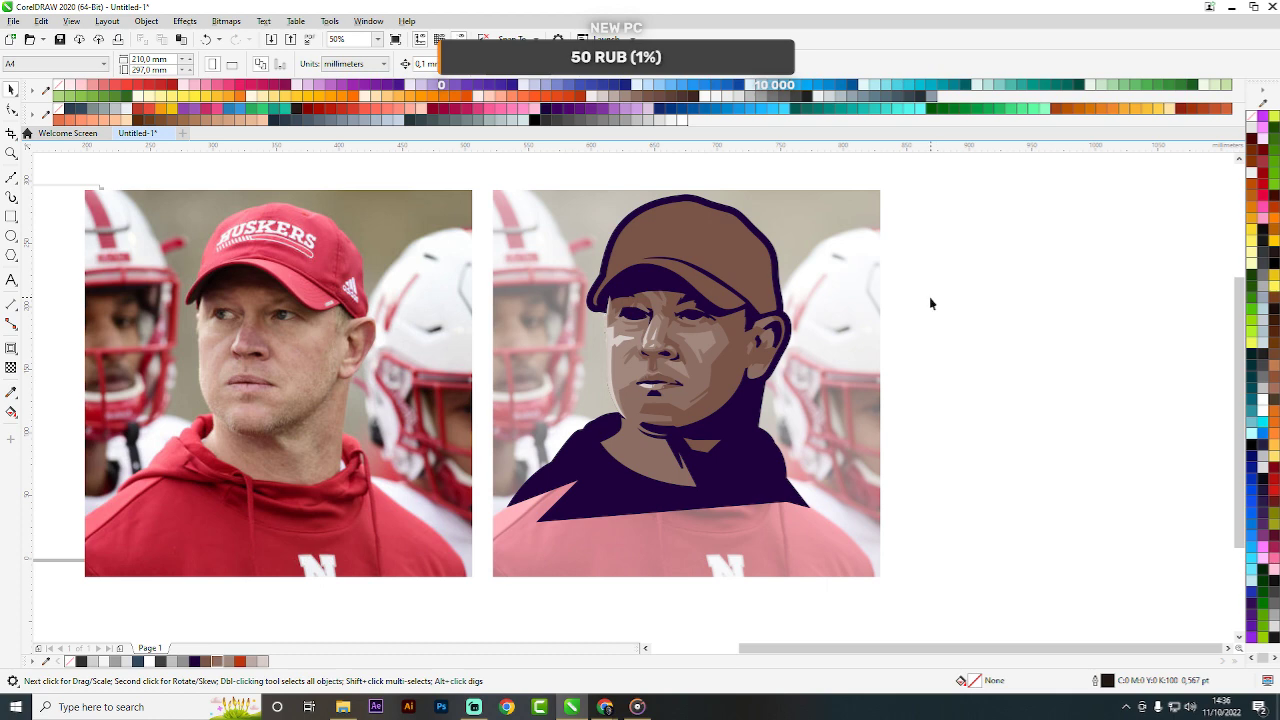
Draw a long narrow sliver outline diagonally beside the cheek's mid-tone edge, with a rounded lower end overlapping the mid-tone shape.
{"action": "scroll", "coordinate": [740, 354], "scroll_direction": "up", "scroll_amount": 4}
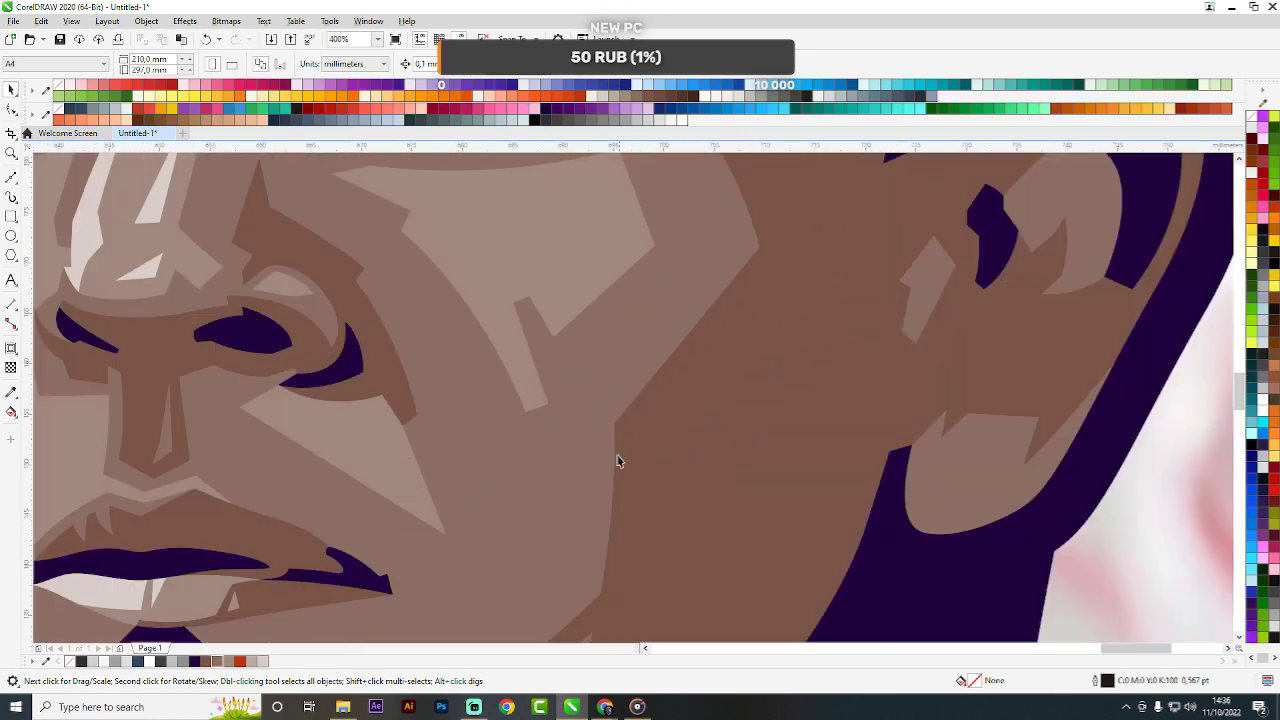
{"action": "key", "text": "space"}
{"action": "left_click", "coordinate": [602, 471]}
{"action": "left_click", "coordinate": [744, 321]}
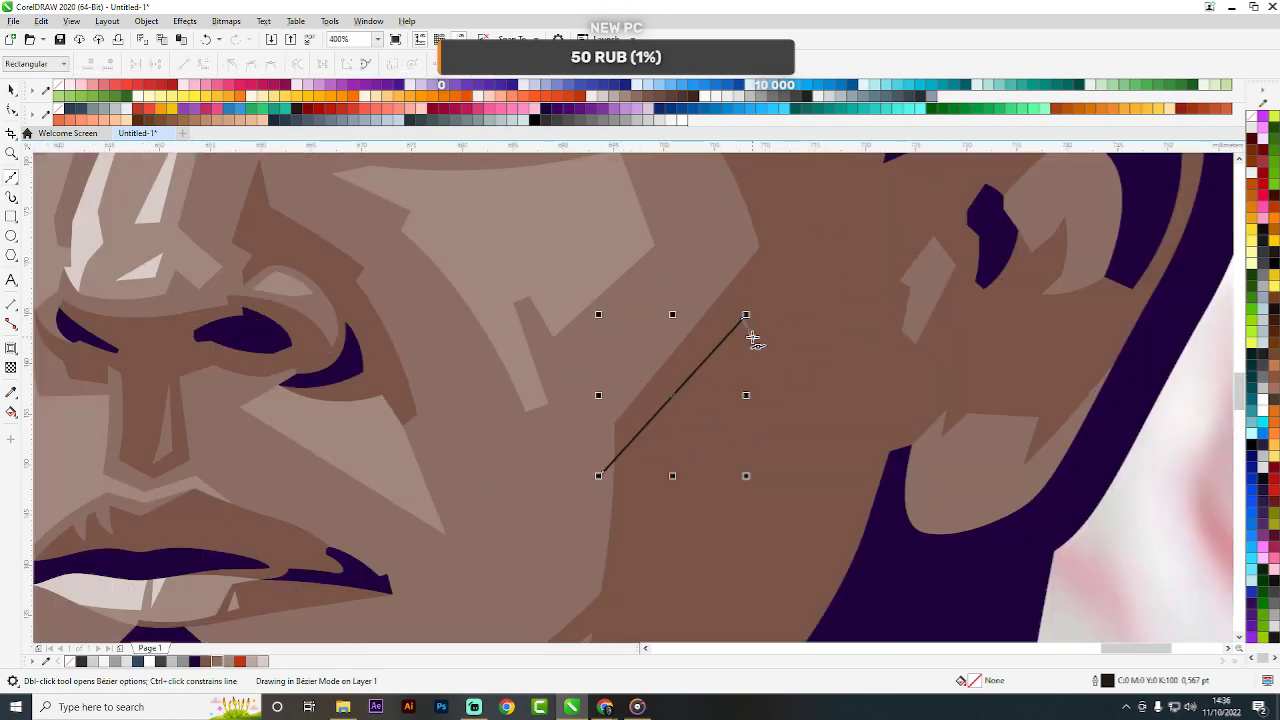
{"action": "left_click", "coordinate": [751, 335]}
{"action": "left_click_drag", "start_coordinate": [571, 545], "coordinate": [546, 537]}
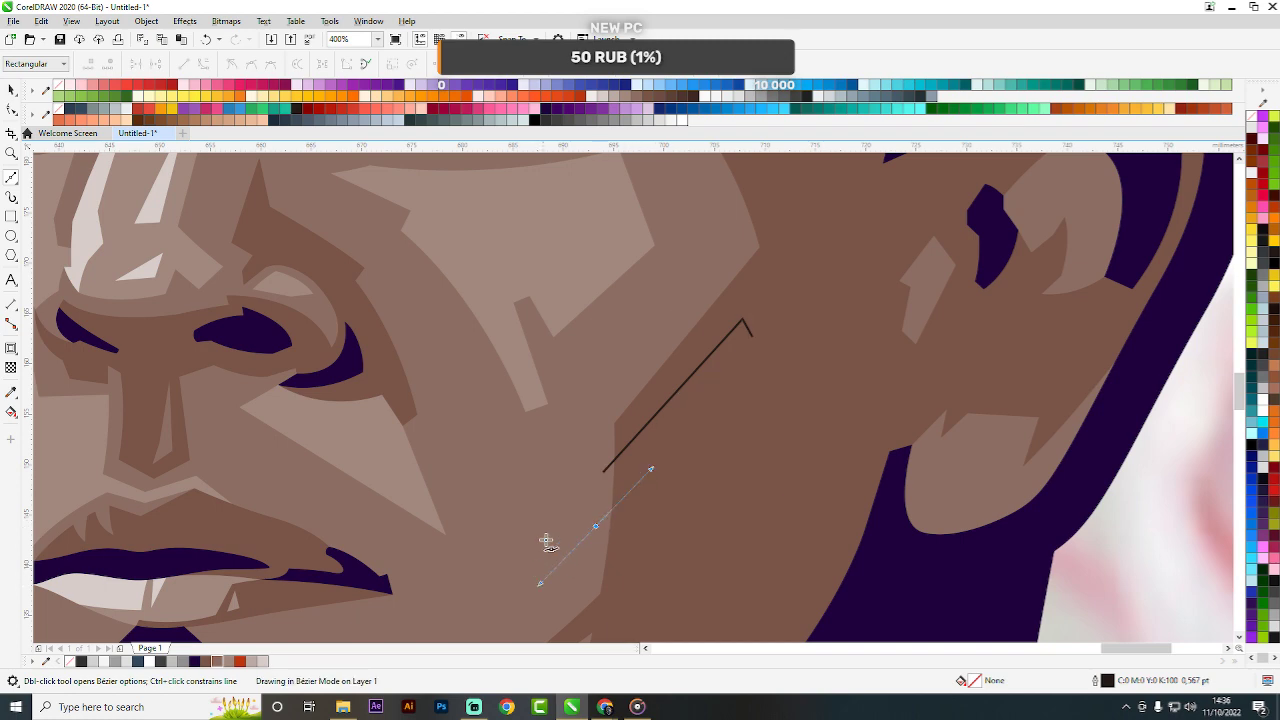
{"action": "left_click_drag", "start_coordinate": [602, 471], "coordinate": [542, 495]}
{"action": "key", "text": "space"}
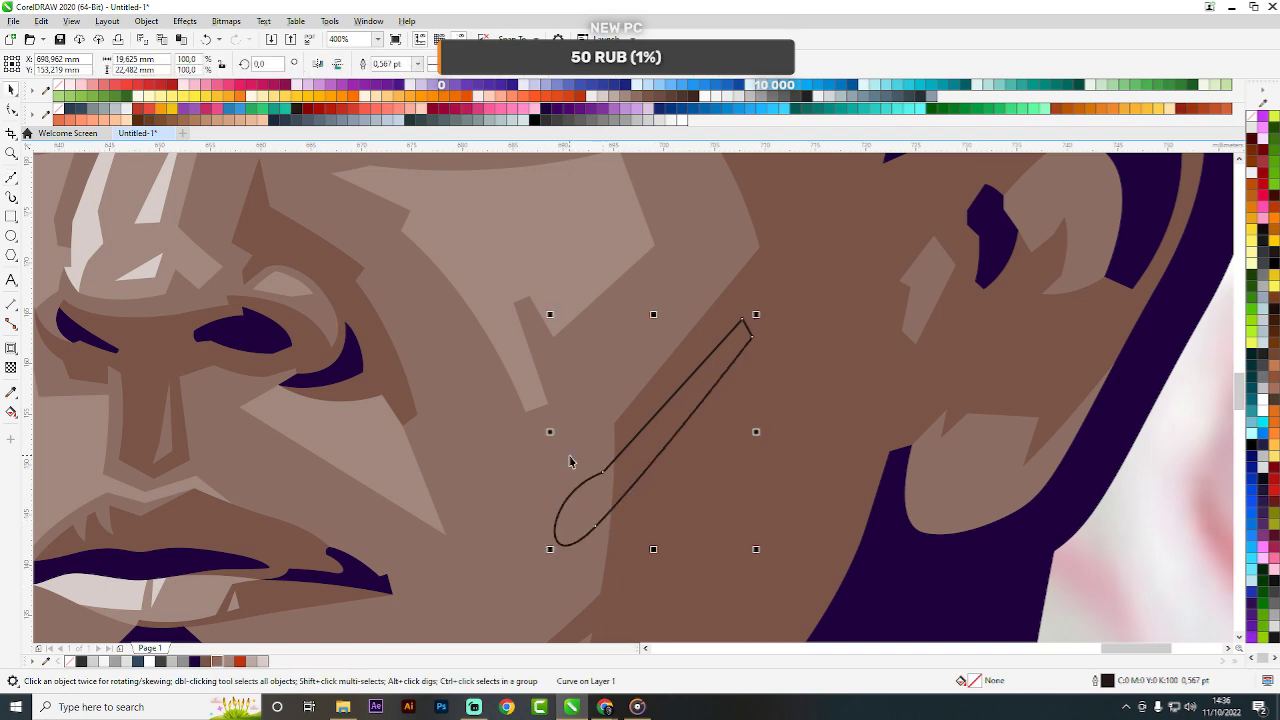
Weld the diagonal cheek sliver into the mid-brown face shape.
{"action": "left_click", "coordinate": [589, 443], "text": "shift"}
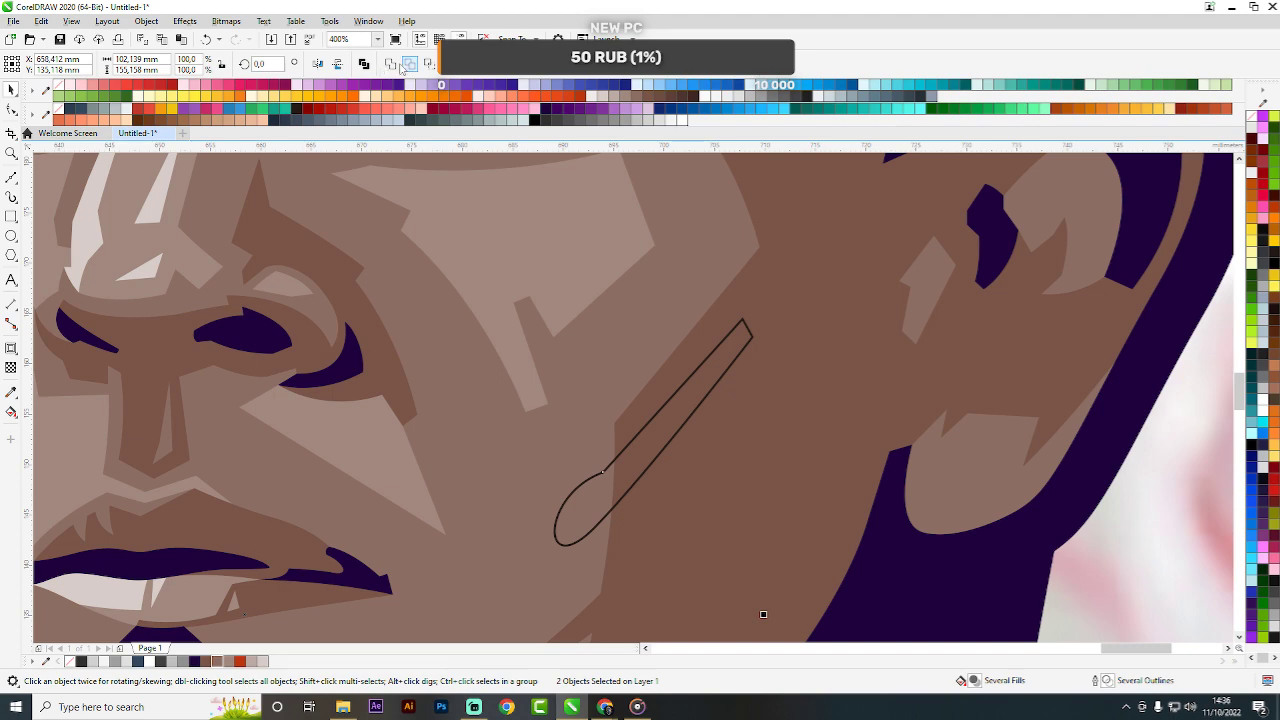
{"action": "left_click", "coordinate": [391, 64]}
{"action": "scroll", "coordinate": [622, 400], "scroll_direction": "down", "scroll_amount": 2}
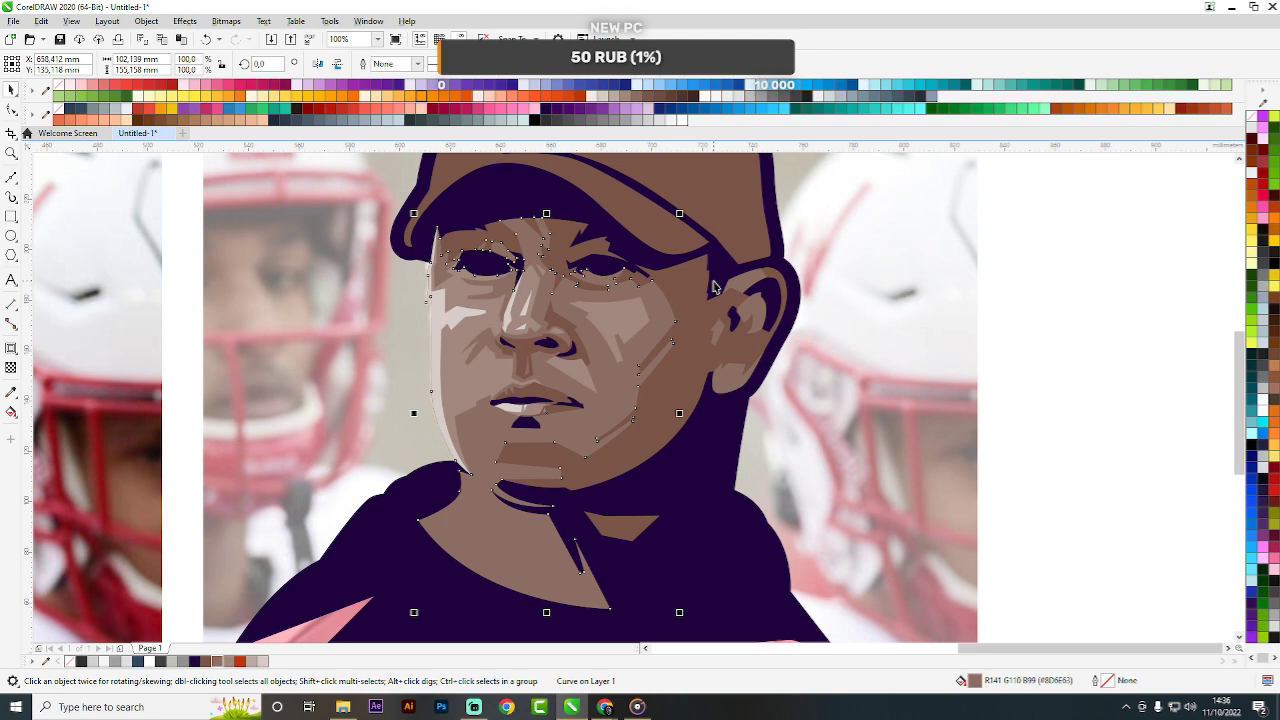
{"action": "scroll", "coordinate": [760, 318], "scroll_direction": "down", "scroll_amount": 2}
{"action": "left_click", "coordinate": [1046, 346]}
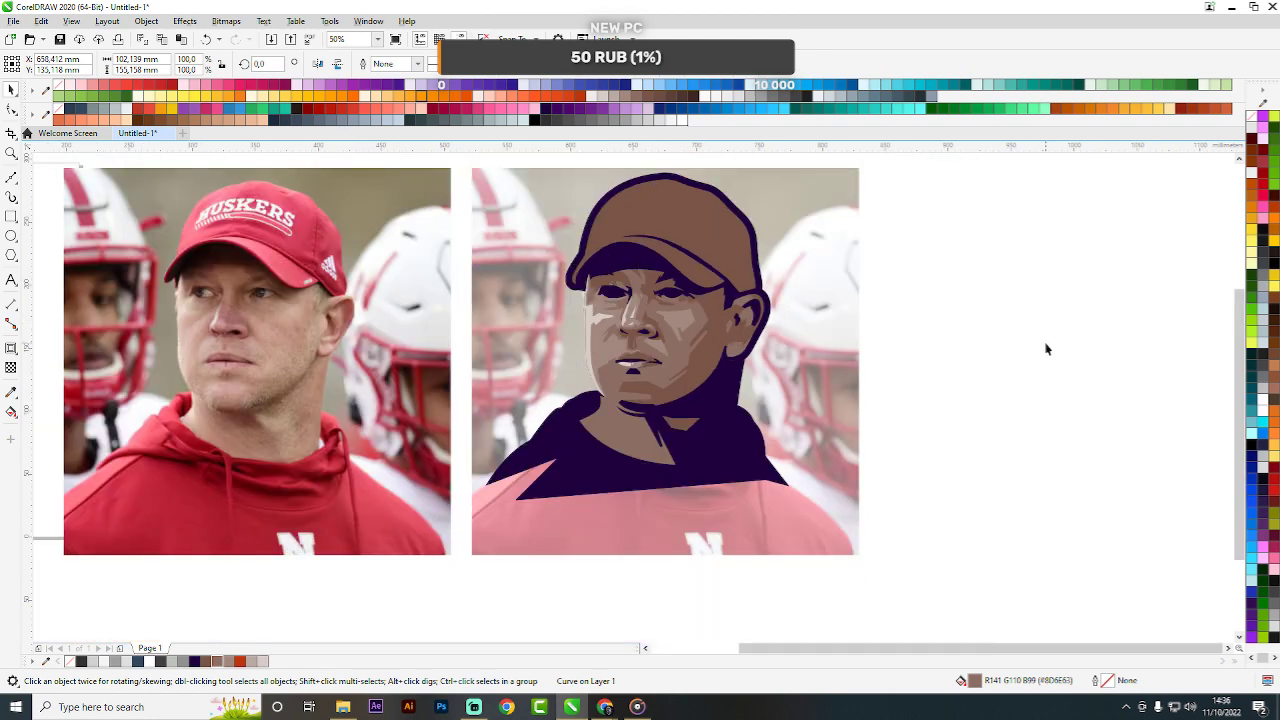
Start a neck shadow outline at the dark chin shadow's corner, with a gently curved edge toward the jaw tip and a short turn downward.
{"action": "scroll", "coordinate": [595, 407], "scroll_direction": "up", "scroll_amount": 2}
{"action": "scroll", "coordinate": [595, 407], "scroll_direction": "up", "scroll_amount": 4}
{"action": "key", "text": "space"}
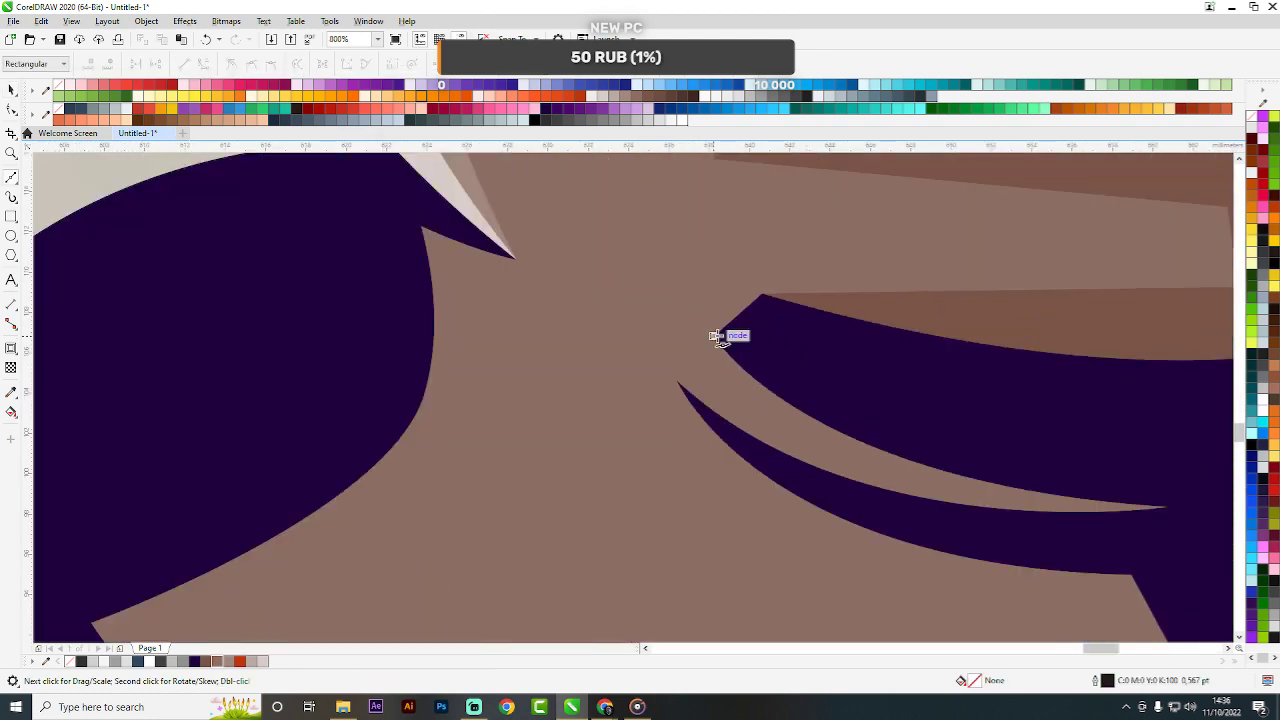
{"action": "left_click", "coordinate": [713, 336]}
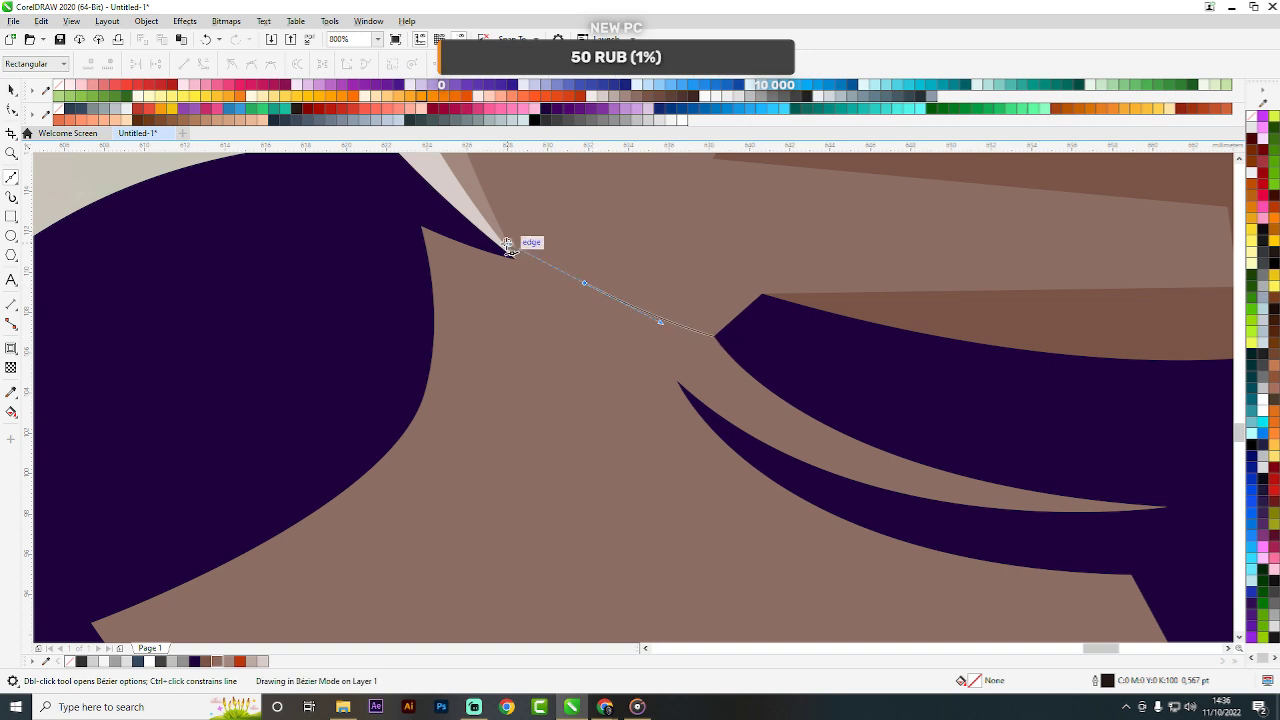
{"action": "left_click_drag", "start_coordinate": [508, 244], "coordinate": [508, 244]}
{"action": "double_click", "coordinate": [584, 283]}
{"action": "left_click", "coordinate": [575, 297]}
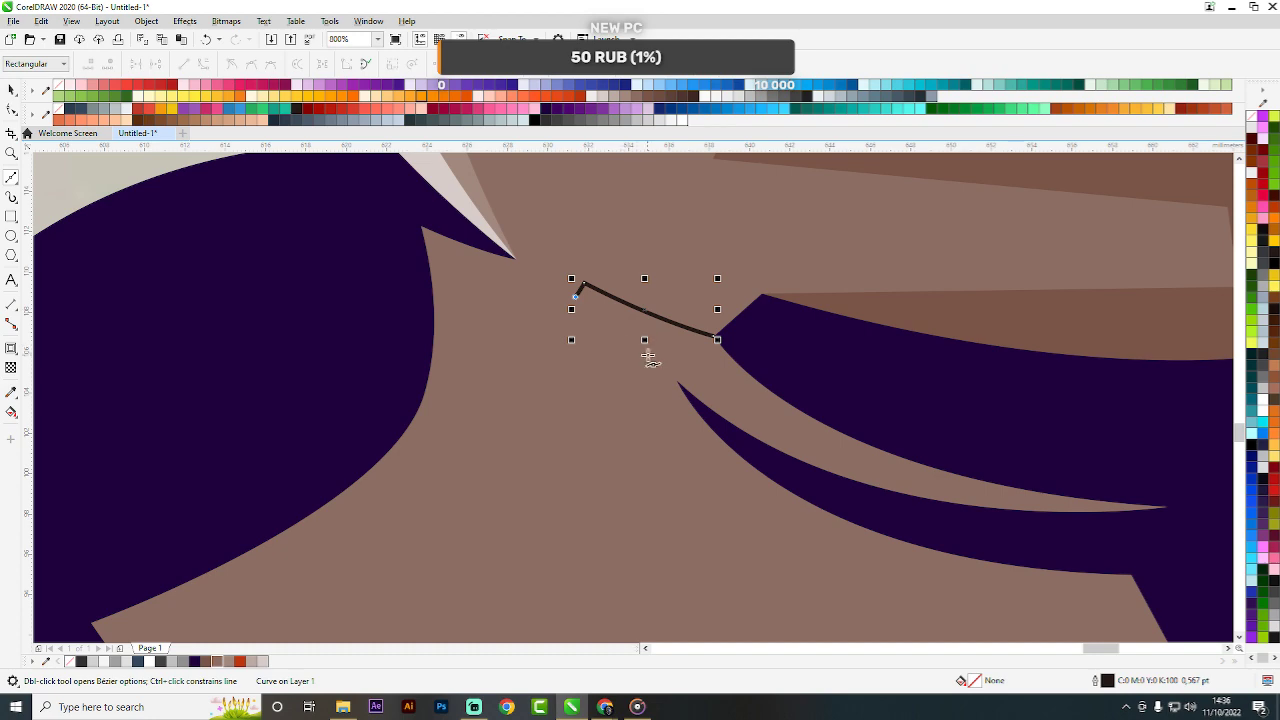
{"action": "scroll", "coordinate": [648, 350], "scroll_direction": "down", "scroll_amount": 1}
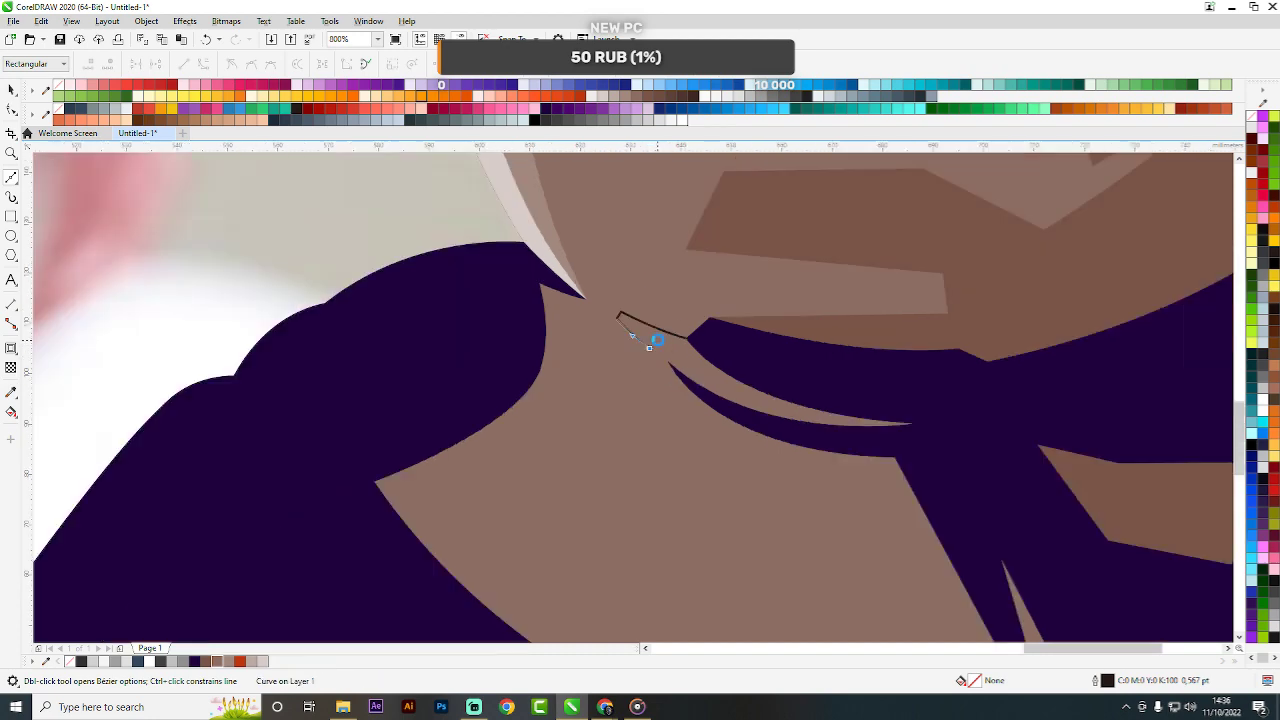
{"action": "scroll", "coordinate": [650, 343], "scroll_direction": "down", "scroll_amount": 1}
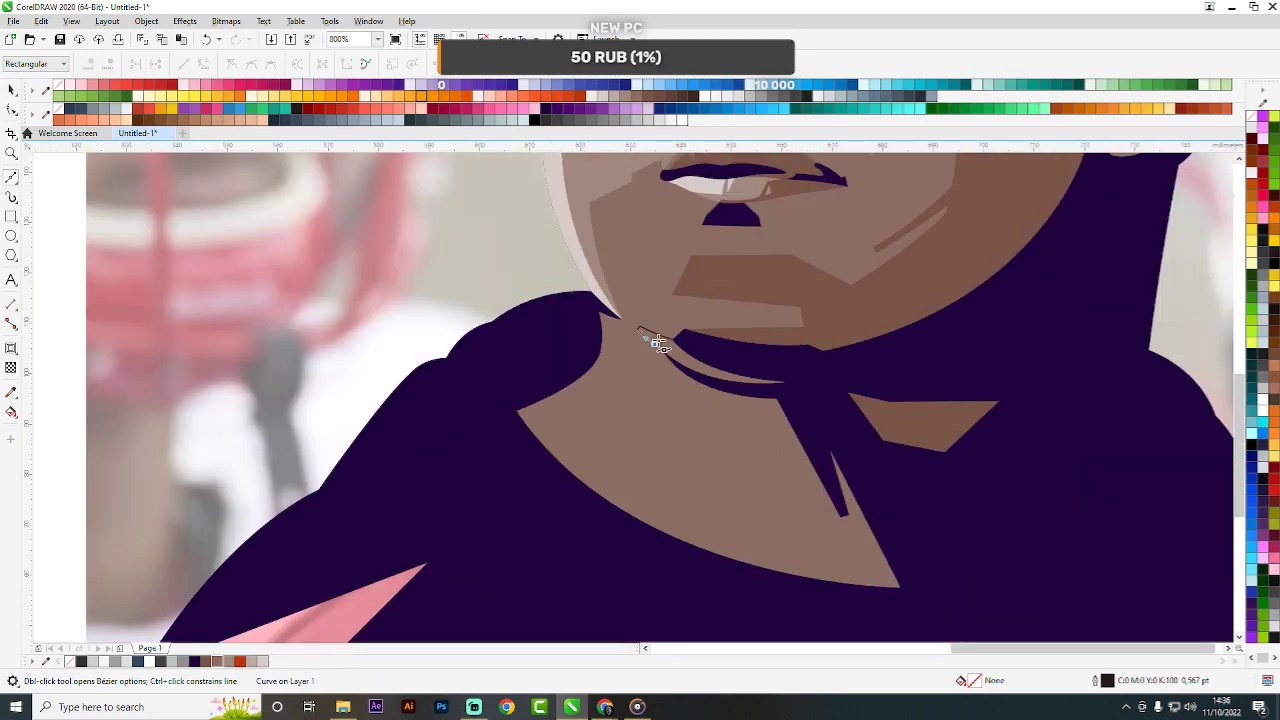
Continue the neck shadow outline down the middle of the neck, around through the dark collar, and close it back under the chin.
{"action": "left_click", "coordinate": [655, 343]}
{"action": "scroll", "coordinate": [641, 346], "scroll_direction": "up", "scroll_amount": 1}
{"action": "left_click", "coordinate": [654, 390]}
{"action": "scroll", "coordinate": [658, 375], "scroll_direction": "down", "scroll_amount": 1}
{"action": "left_click_drag", "start_coordinate": [703, 436], "coordinate": [739, 467]}
{"action": "left_click", "coordinate": [703, 436]}
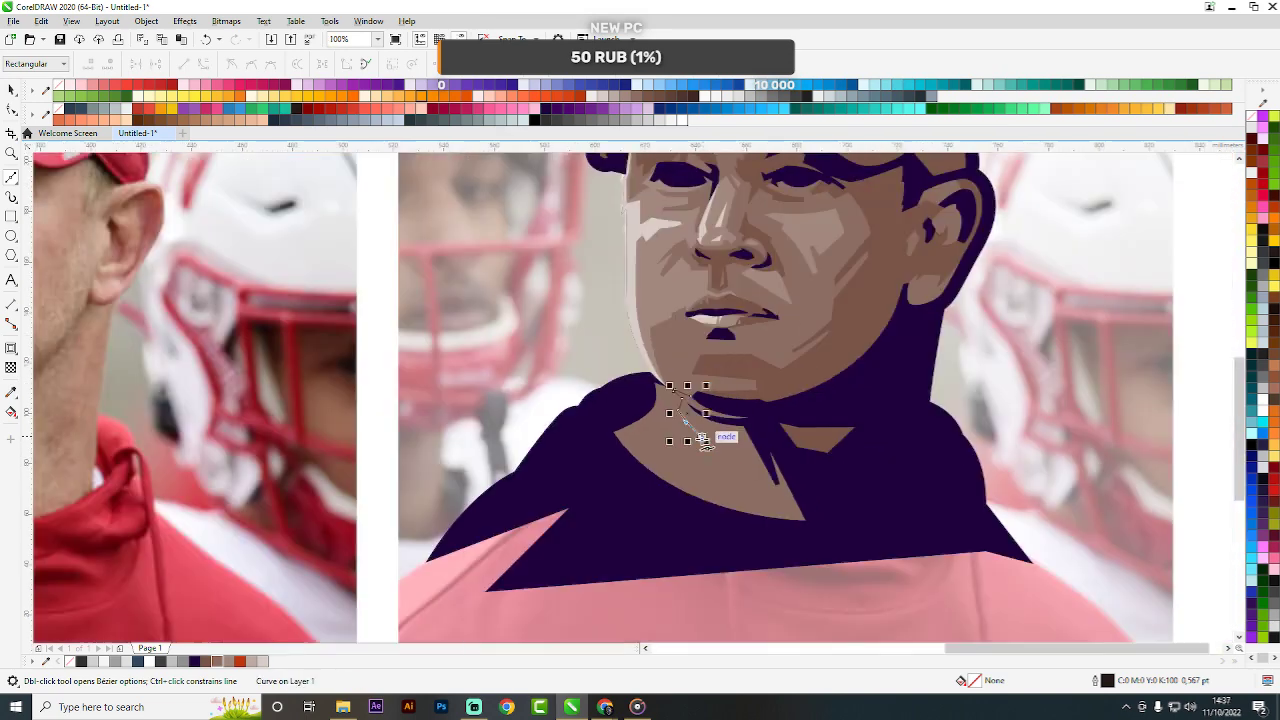
{"action": "scroll", "coordinate": [703, 436], "scroll_direction": "down", "scroll_amount": 1}
{"action": "left_click", "coordinate": [731, 541]}
{"action": "left_click", "coordinate": [837, 569]}
{"action": "left_click", "coordinate": [808, 469]}
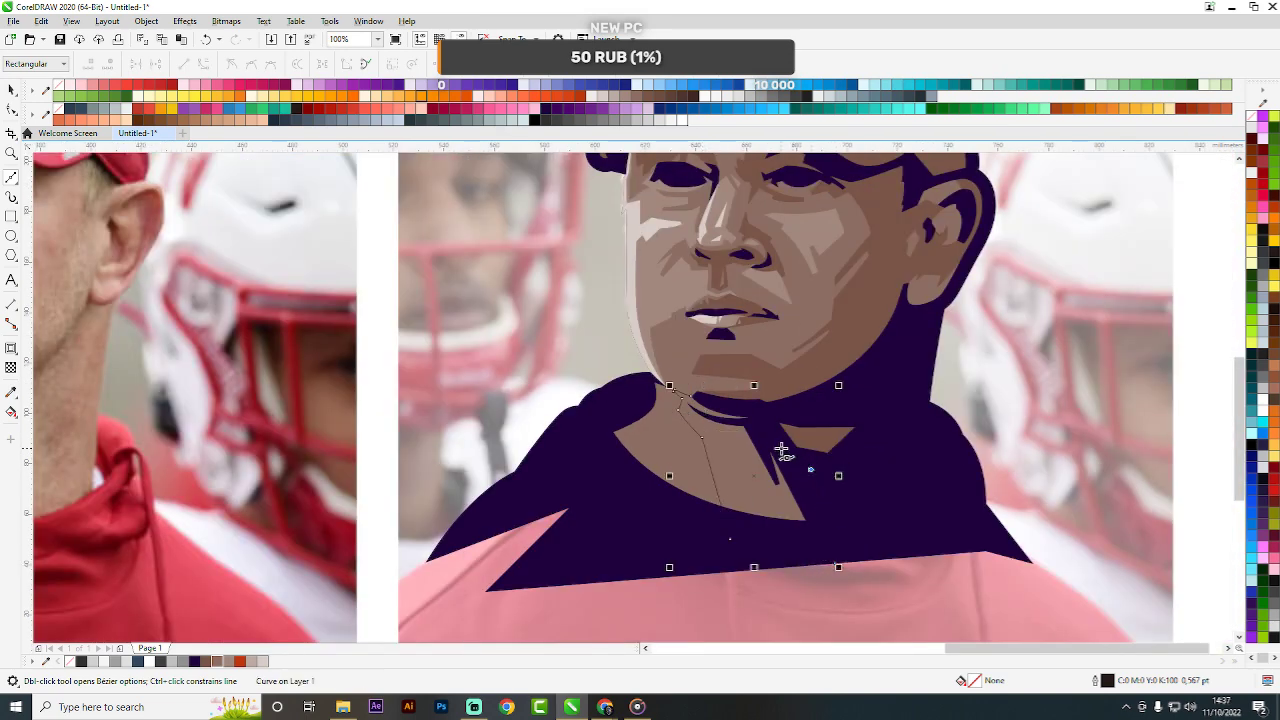
{"action": "scroll", "coordinate": [777, 450], "scroll_direction": "up", "scroll_amount": 1}
{"action": "left_click_drag", "start_coordinate": [602, 344], "coordinate": [634, 358]}
Trim the neck shadow outline out of the mid-brown skin shape to expose the darker brown beneath it.
{"action": "key", "text": "space"}
{"action": "left_click", "coordinate": [588, 304], "text": "shift"}
{"action": "scroll", "coordinate": [606, 187], "scroll_direction": "down", "scroll_amount": 4}
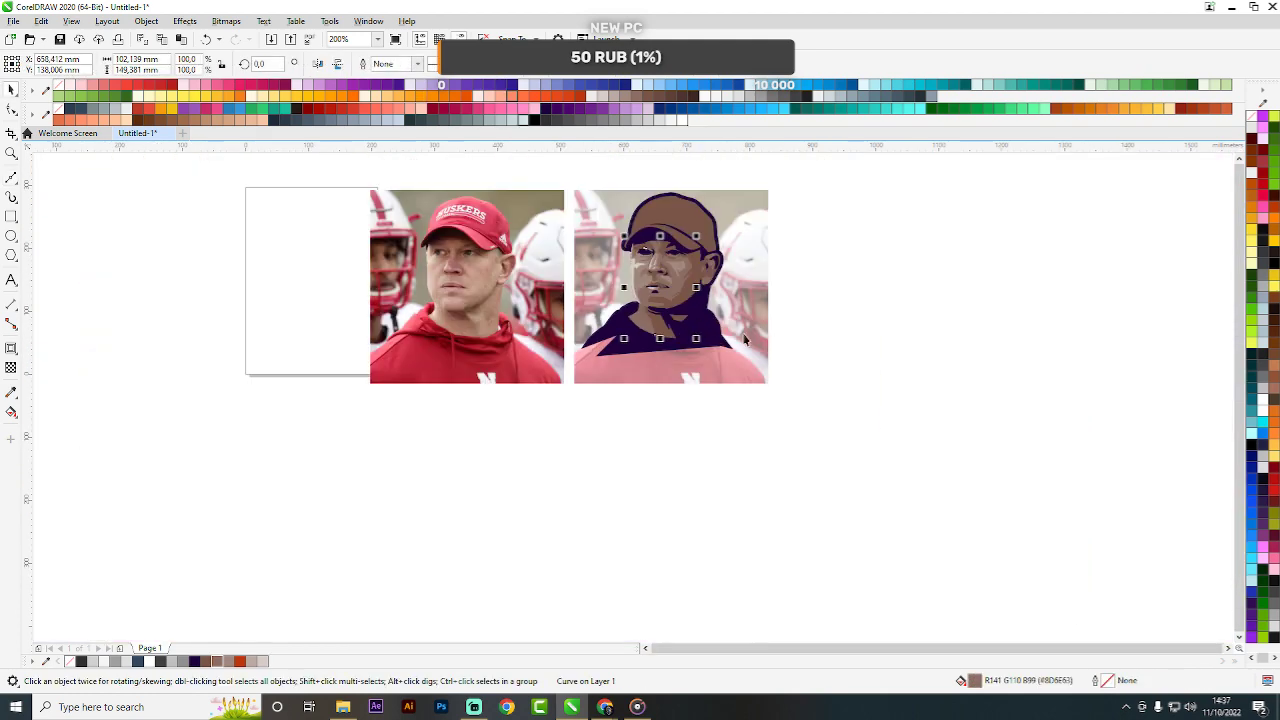
{"action": "key", "text": "Escape"}
Draw a long narrow strip outline down the neck just beside the shadow's edge, running from under the chin into the dark collar.
{"action": "scroll", "coordinate": [648, 342], "scroll_direction": "up", "scroll_amount": 2}
{"action": "scroll", "coordinate": [648, 342], "scroll_direction": "up", "scroll_amount": 2}
{"action": "key", "text": "space"}
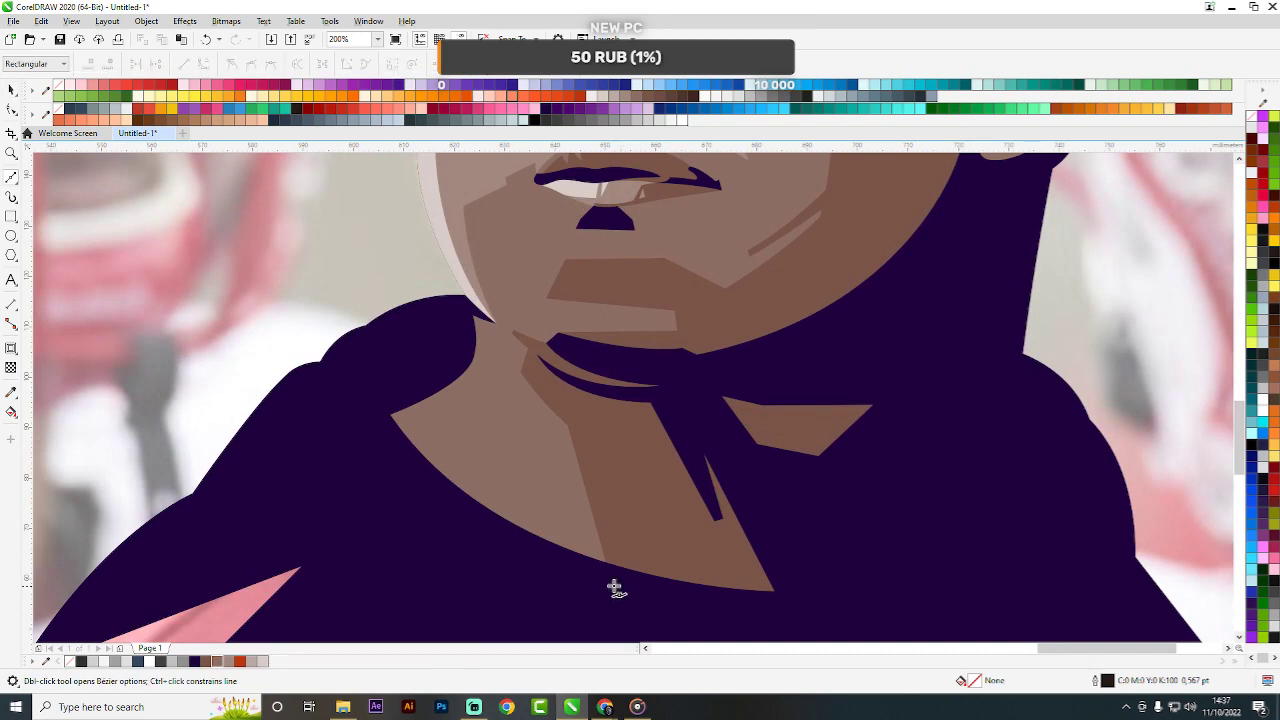
{"action": "left_click", "coordinate": [599, 577]}
{"action": "left_click", "coordinate": [550, 399]}
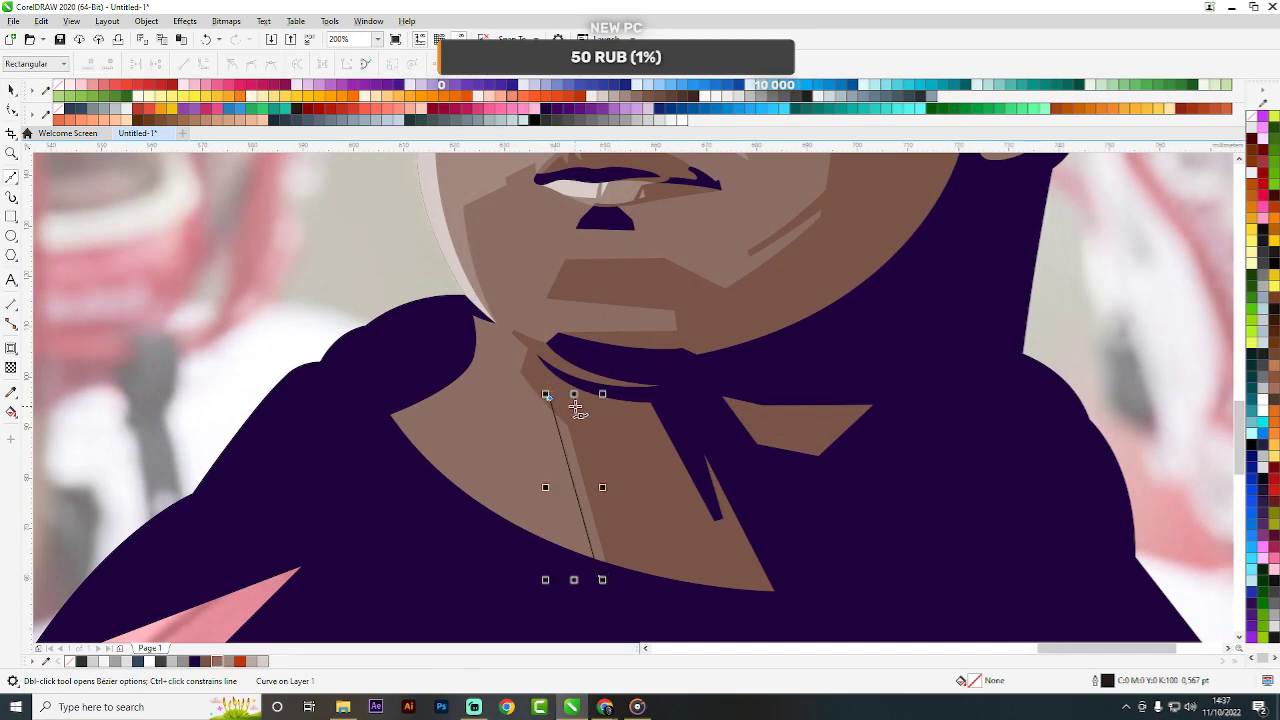
{"action": "left_click", "coordinate": [585, 574]}
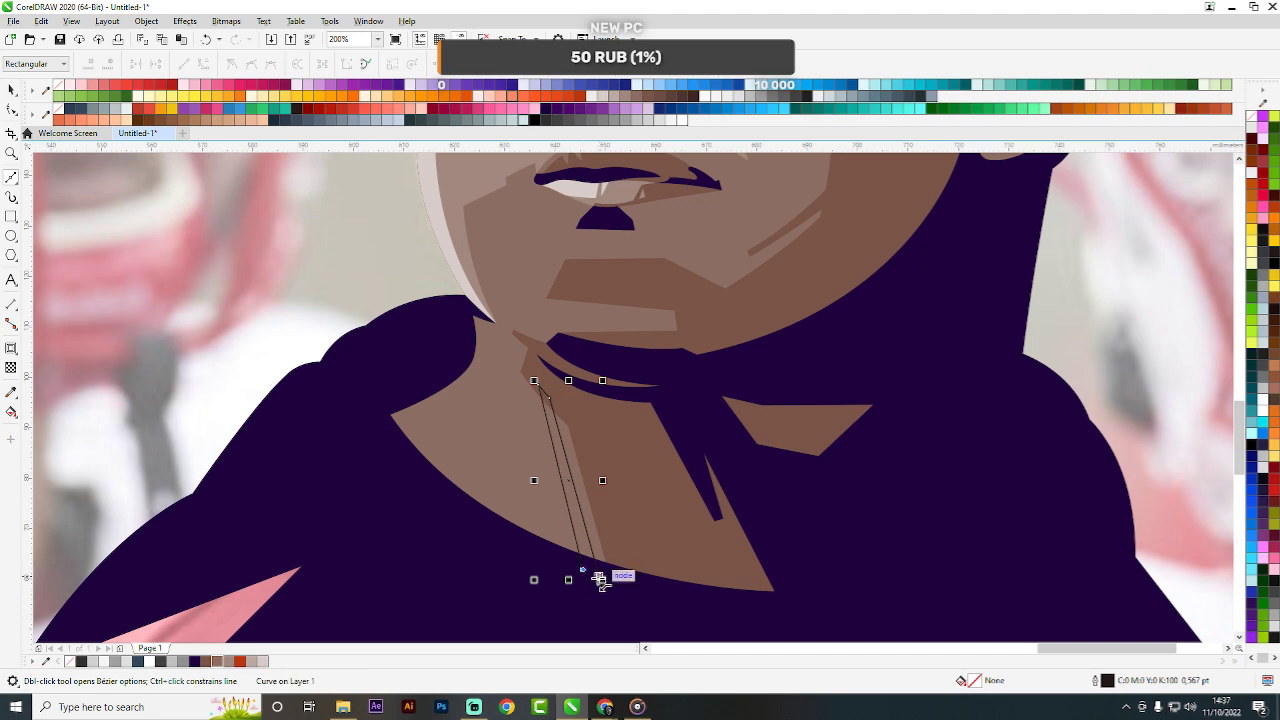
Trim the narrow neck strip out of the mid-brown skin shape, leaving a thin lighter sliver beside the shadow.
{"action": "key", "text": "space"}
{"action": "left_click", "coordinate": [540, 470], "text": "shift"}
{"action": "left_click", "coordinate": [510, 64]}
{"action": "scroll", "coordinate": [663, 305], "scroll_direction": "down", "scroll_amount": 3}
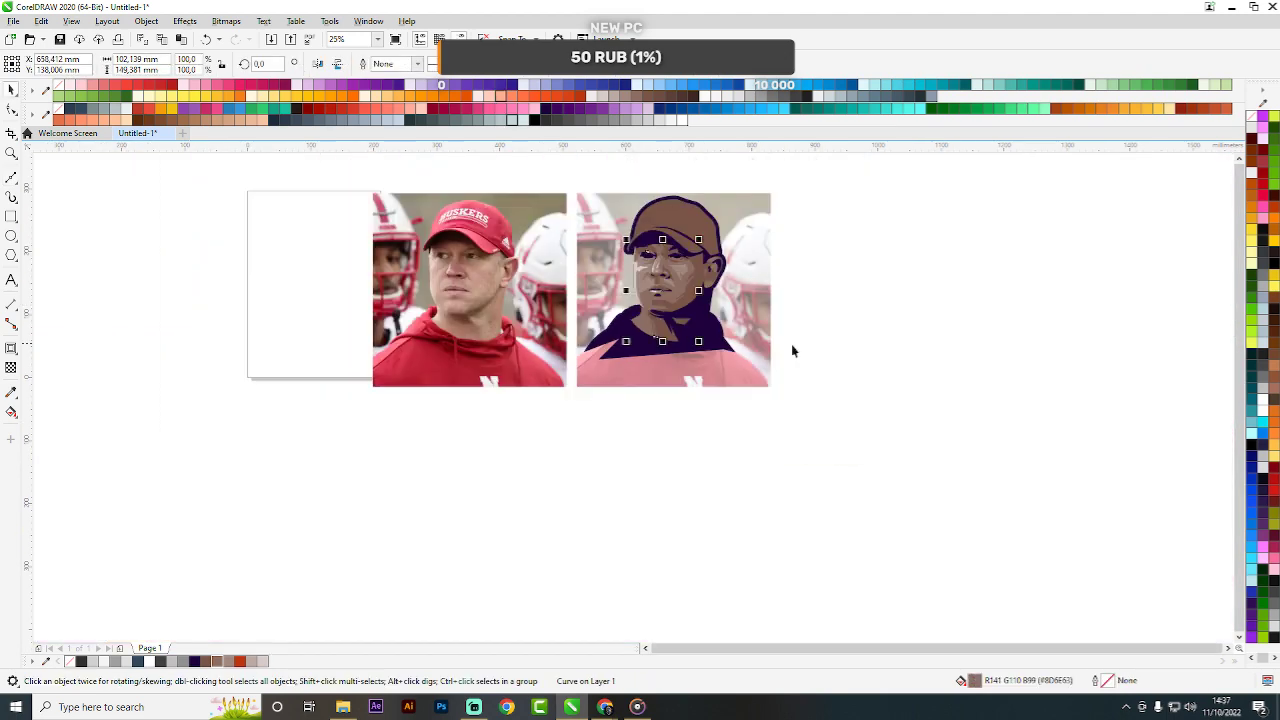
{"action": "left_click", "coordinate": [791, 346]}
{"action": "scroll", "coordinate": [618, 273], "scroll_direction": "up", "scroll_amount": 1}
{"action": "scroll", "coordinate": [707, 333], "scroll_direction": "down", "scroll_amount": 2}
{"action": "scroll", "coordinate": [765, 322], "scroll_direction": "up", "scroll_amount": 2}
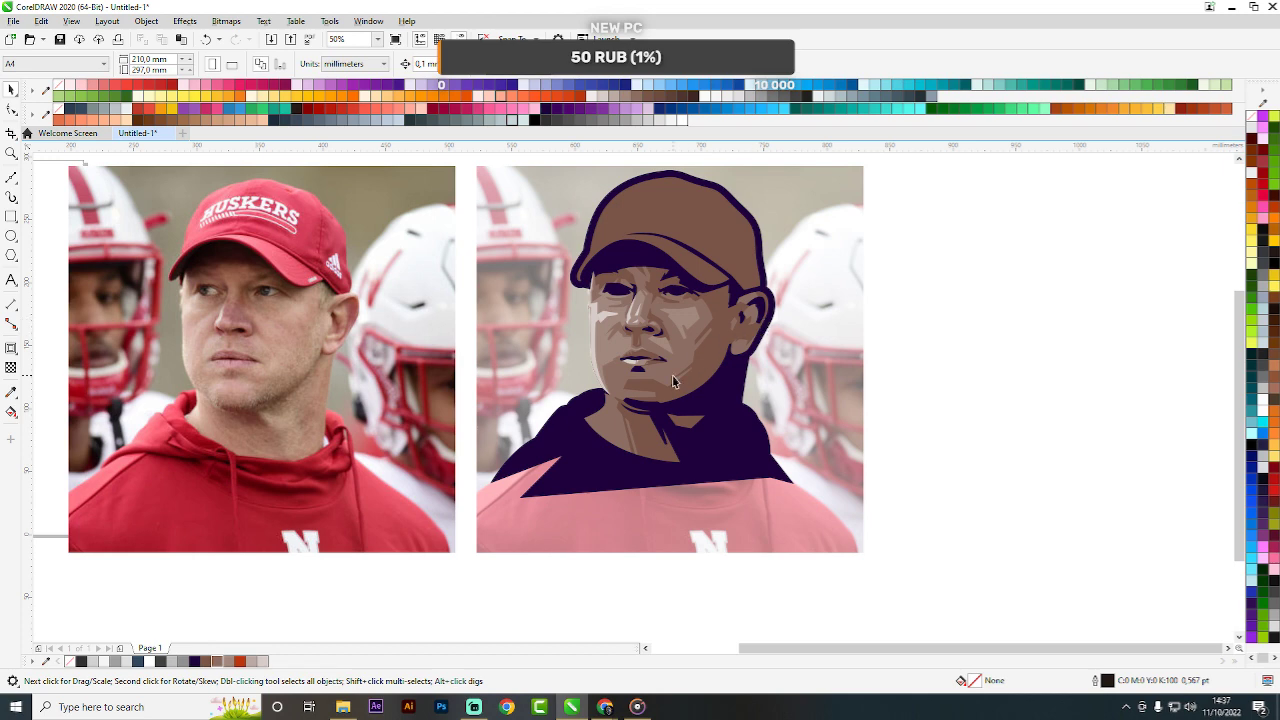
{"action": "scroll", "coordinate": [629, 433], "scroll_direction": "up", "scroll_amount": 4}
{"action": "key", "text": "space"}
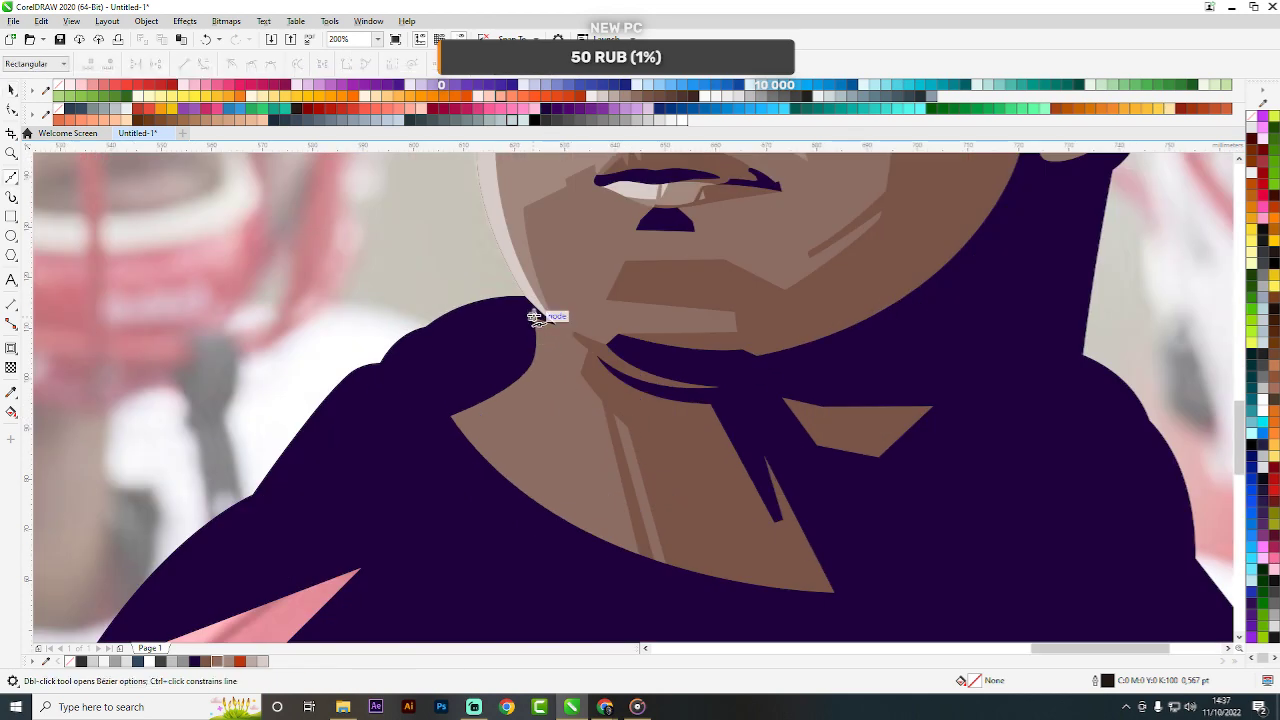
{"action": "left_click", "coordinate": [532, 317]}
{"action": "left_click_drag", "start_coordinate": [545, 386], "coordinate": [532, 434]}
{"action": "scroll", "coordinate": [560, 337], "scroll_direction": "up", "scroll_amount": 1}
{"action": "key", "text": "ctrl+z"}
Start a neck highlight outline at the jaw tip, curving down the neck to a narrow notch that turns back upward.
{"action": "left_click", "coordinate": [549, 313]}
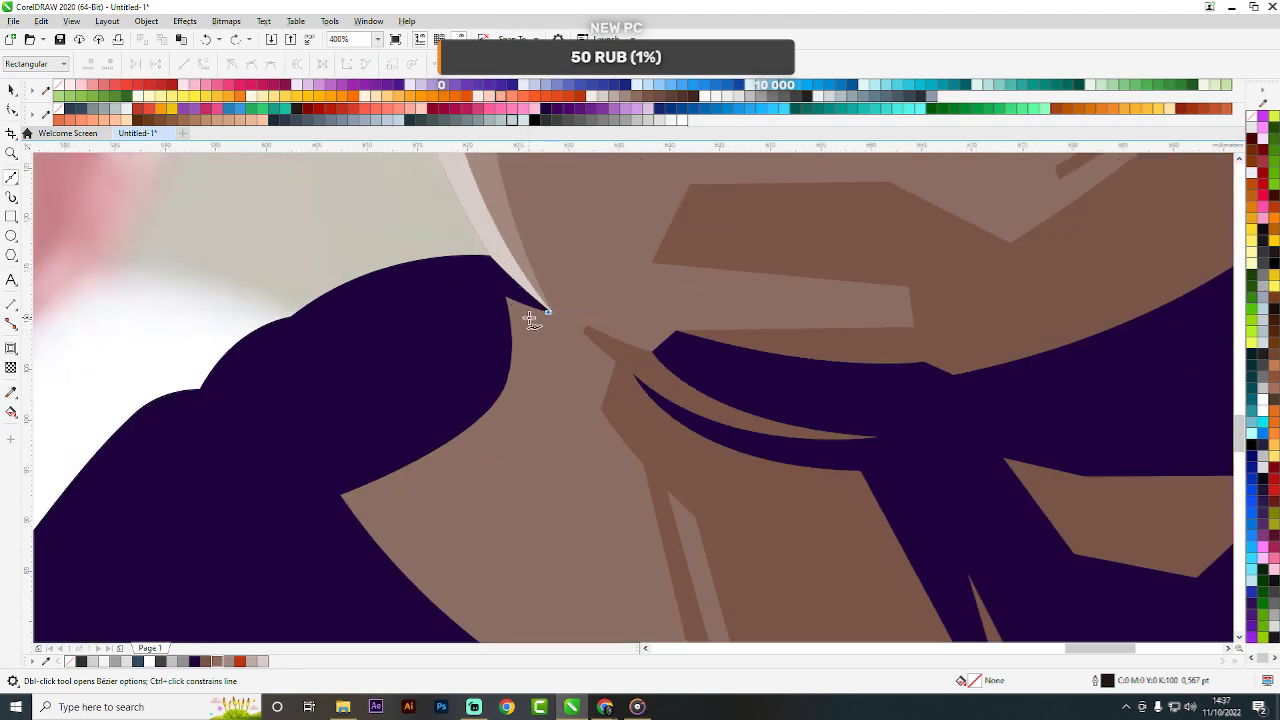
{"action": "scroll", "coordinate": [543, 310], "scroll_direction": "up", "scroll_amount": 2}
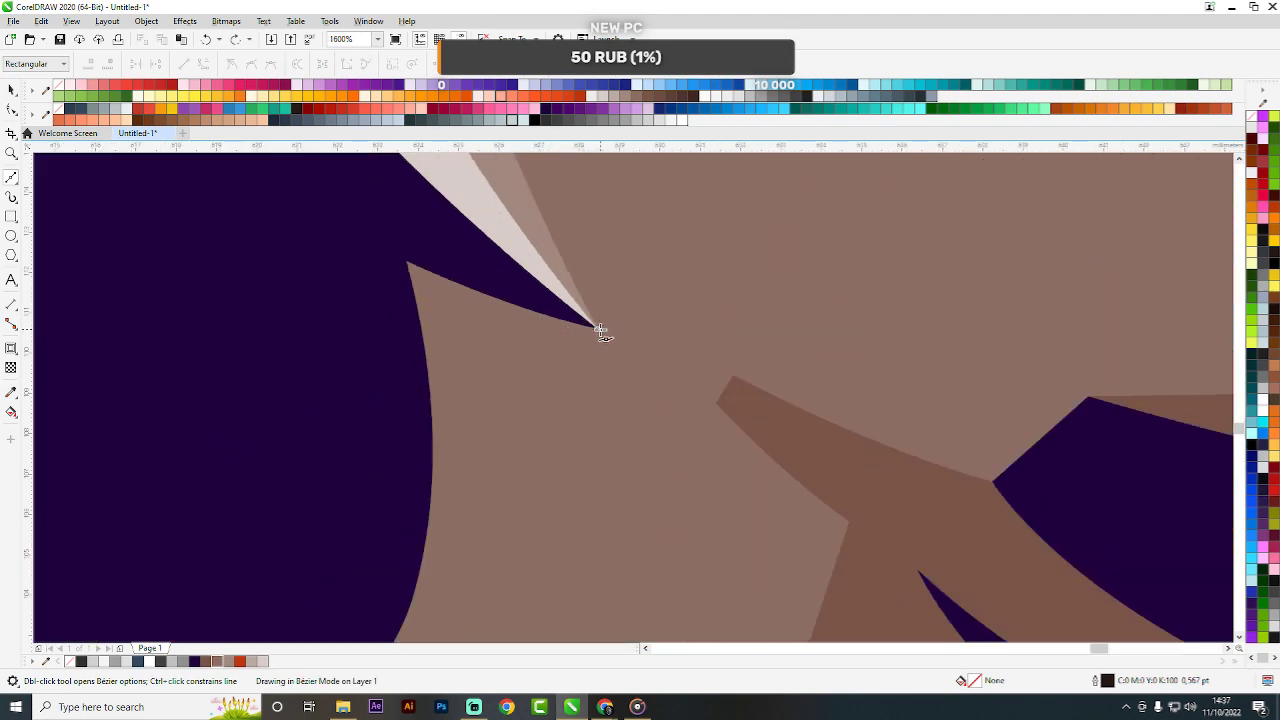
{"action": "scroll", "coordinate": [594, 314], "scroll_direction": "down", "scroll_amount": 2}
{"action": "left_click_drag", "start_coordinate": [566, 465], "coordinate": [520, 545]}
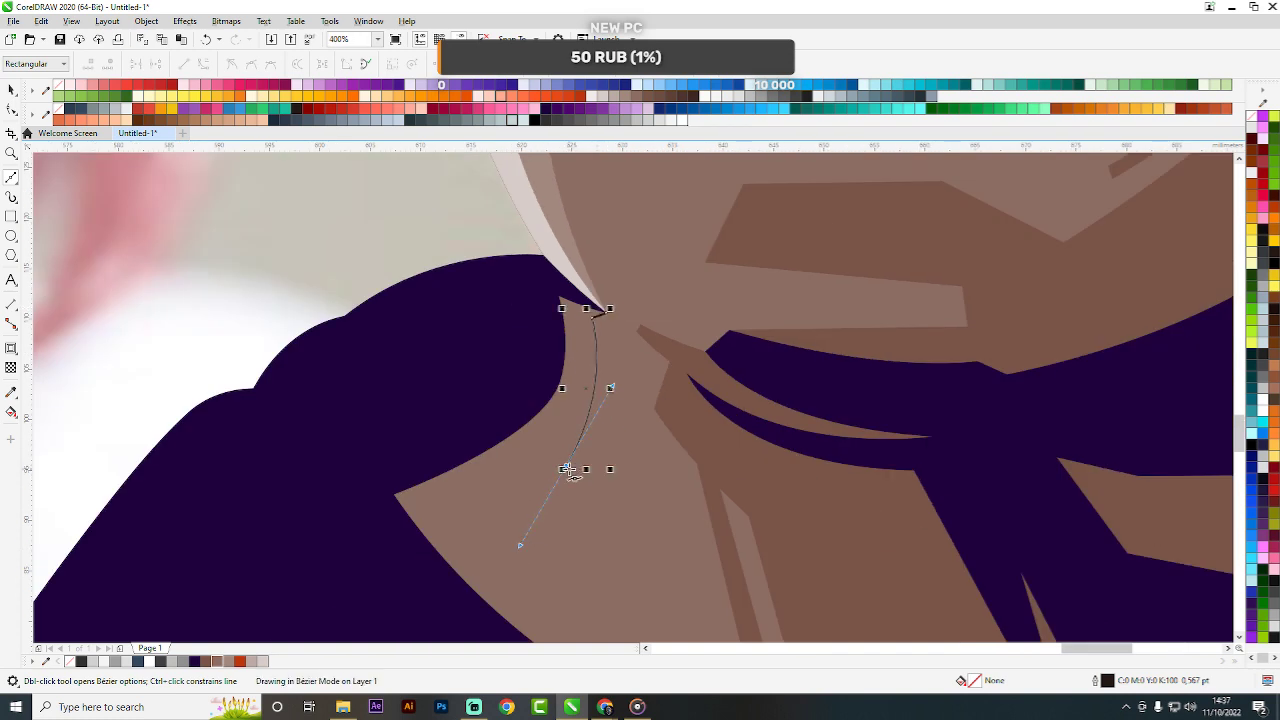
{"action": "scroll", "coordinate": [585, 471], "scroll_direction": "up", "scroll_amount": 1}
{"action": "left_click", "coordinate": [565, 468]}
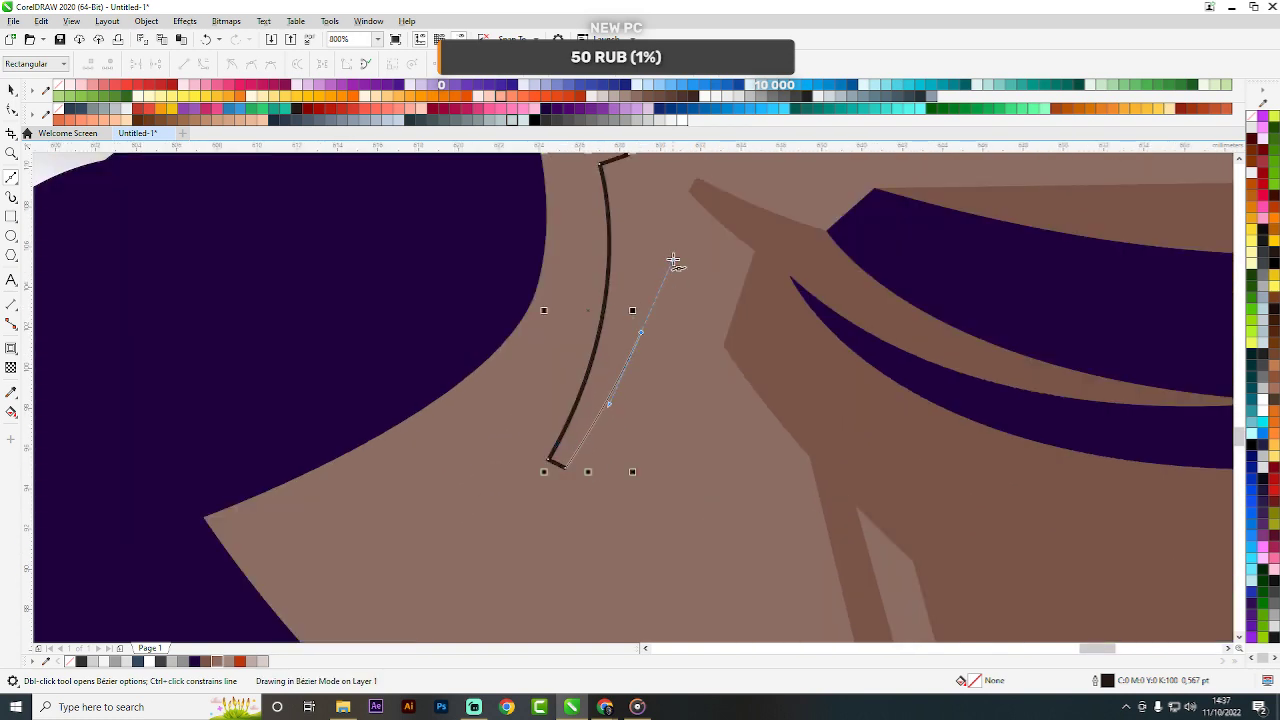
{"action": "left_click", "coordinate": [640, 332]}
Continue the neck highlight outline down the neck and around through the dark collar, closing it at the jaw tip.
{"action": "scroll", "coordinate": [650, 346], "scroll_direction": "down", "scroll_amount": 2}
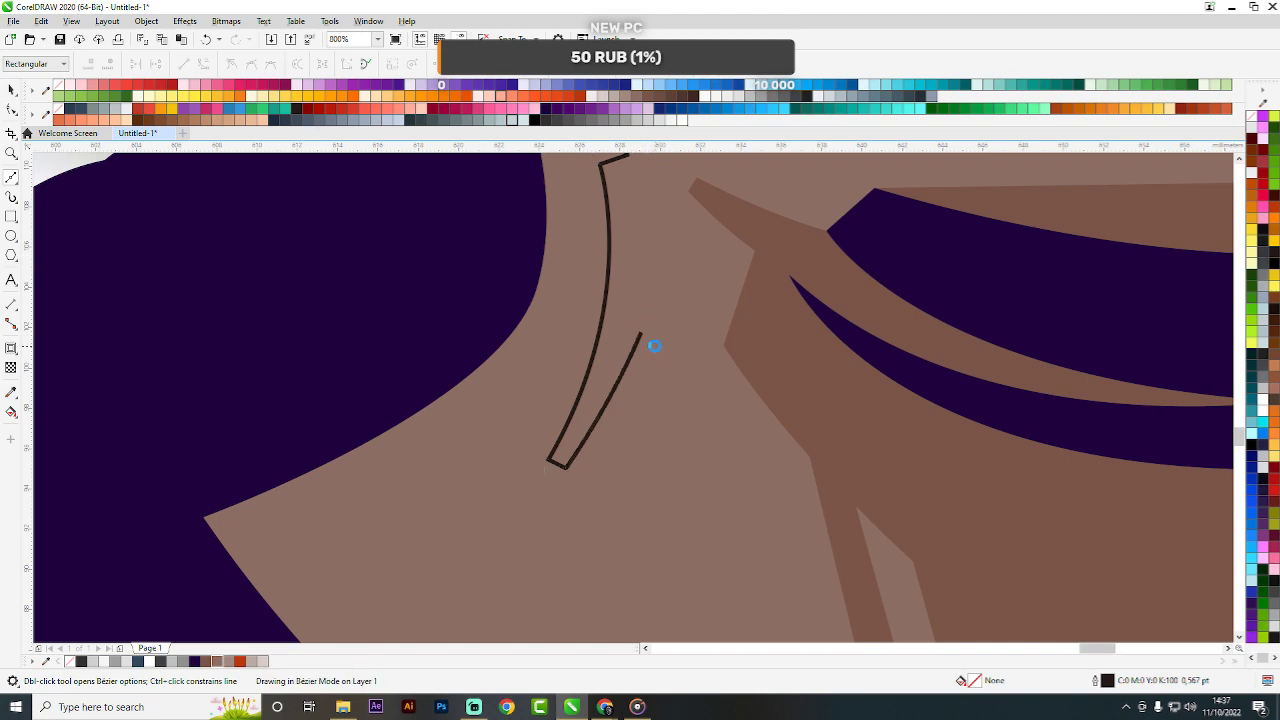
{"action": "left_click_drag", "start_coordinate": [627, 498], "coordinate": [600, 577]}
{"action": "left_click_drag", "start_coordinate": [507, 516], "coordinate": [481, 473]}
{"action": "left_click_drag", "start_coordinate": [486, 354], "coordinate": [529, 324]}
{"action": "scroll", "coordinate": [624, 277], "scroll_direction": "up", "scroll_amount": 3}
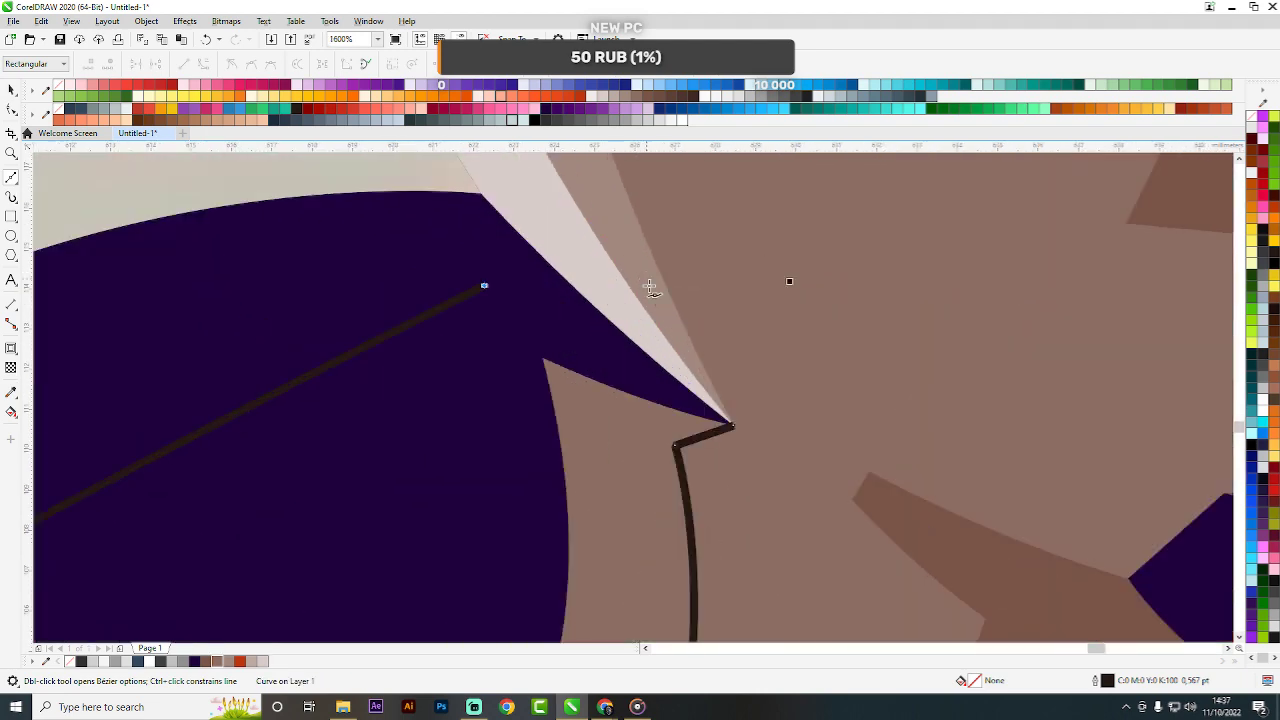
{"action": "left_click_drag", "start_coordinate": [743, 425], "coordinate": [628, 279]}
{"action": "scroll", "coordinate": [628, 279], "scroll_direction": "down", "scroll_amount": 2}
Intersect the neck highlight outline with the mid-brown skin shape, fill the resulting piece with a lighter brown and delete the leftover outline.
{"action": "key", "text": "space"}
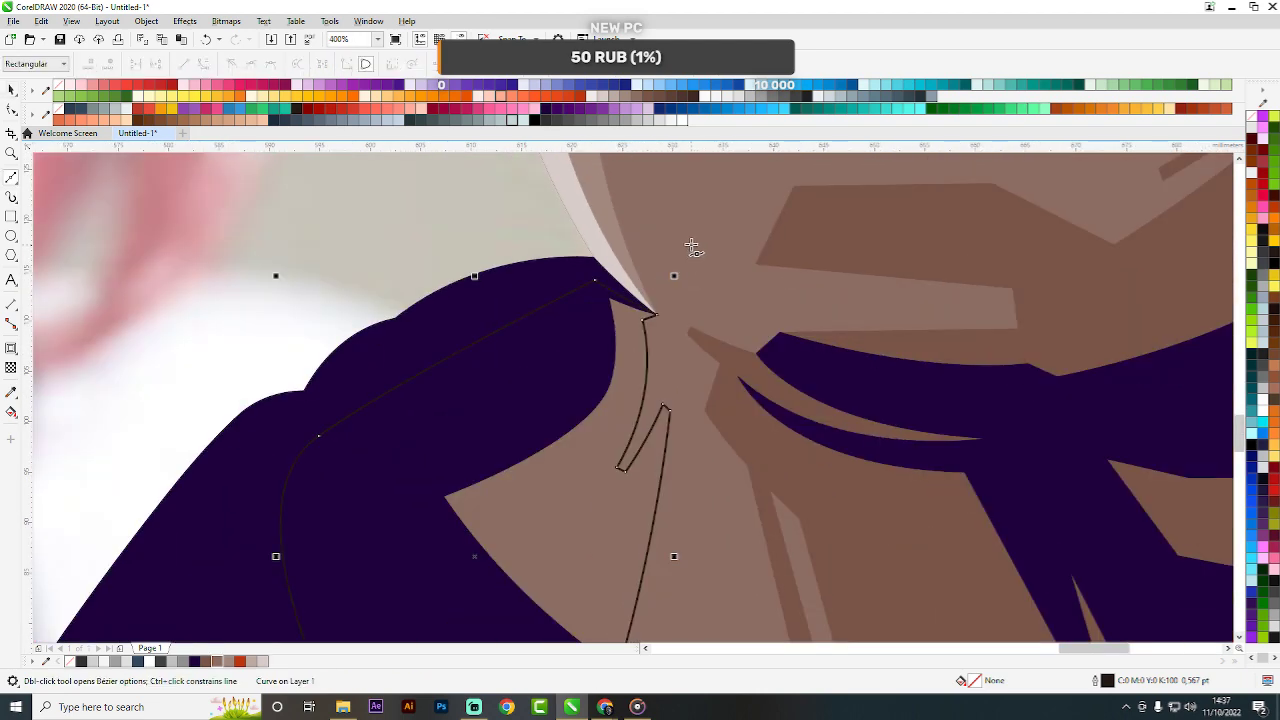
{"action": "left_click", "coordinate": [691, 248], "text": "shift"}
{"action": "left_click", "coordinate": [428, 64]}
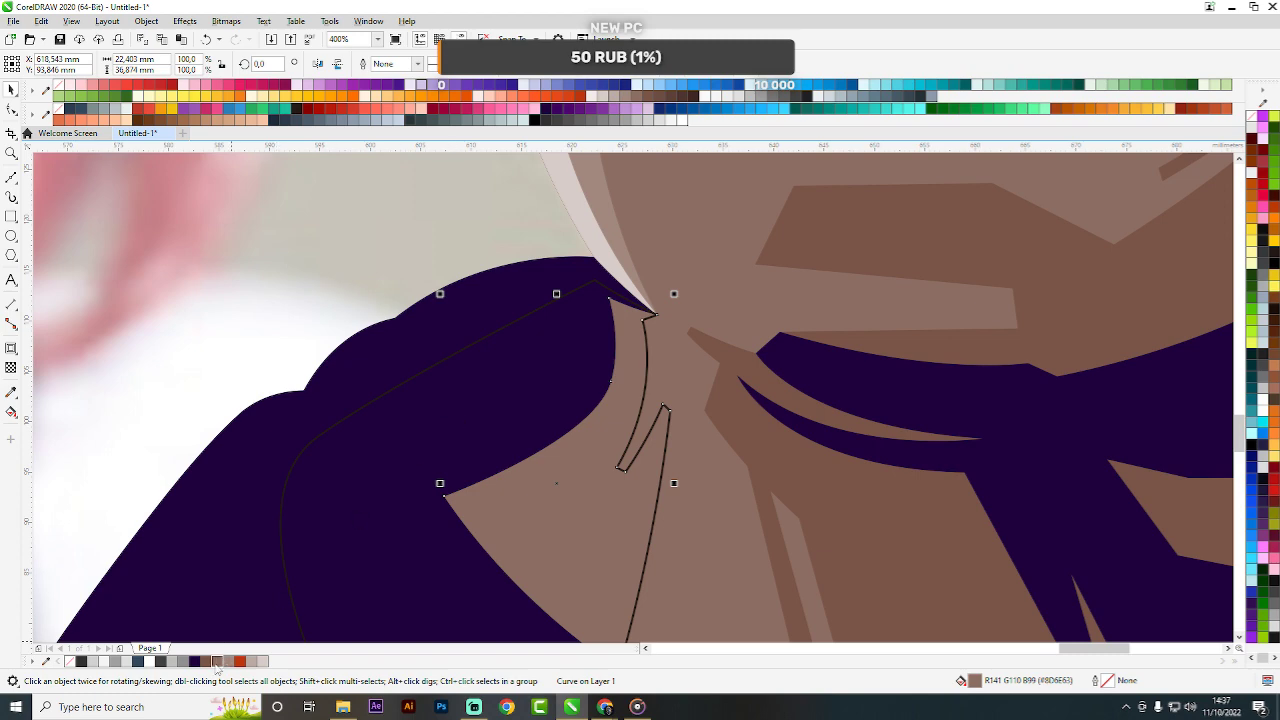
{"action": "left_click", "coordinate": [546, 351]}
{"action": "key", "text": "Delete"}
{"action": "left_click_drag", "start_coordinate": [607, 217], "coordinate": [616, 336]}
{"action": "scroll", "coordinate": [616, 341], "scroll_direction": "down", "scroll_amount": 4}
{"action": "key", "text": "Escape"}
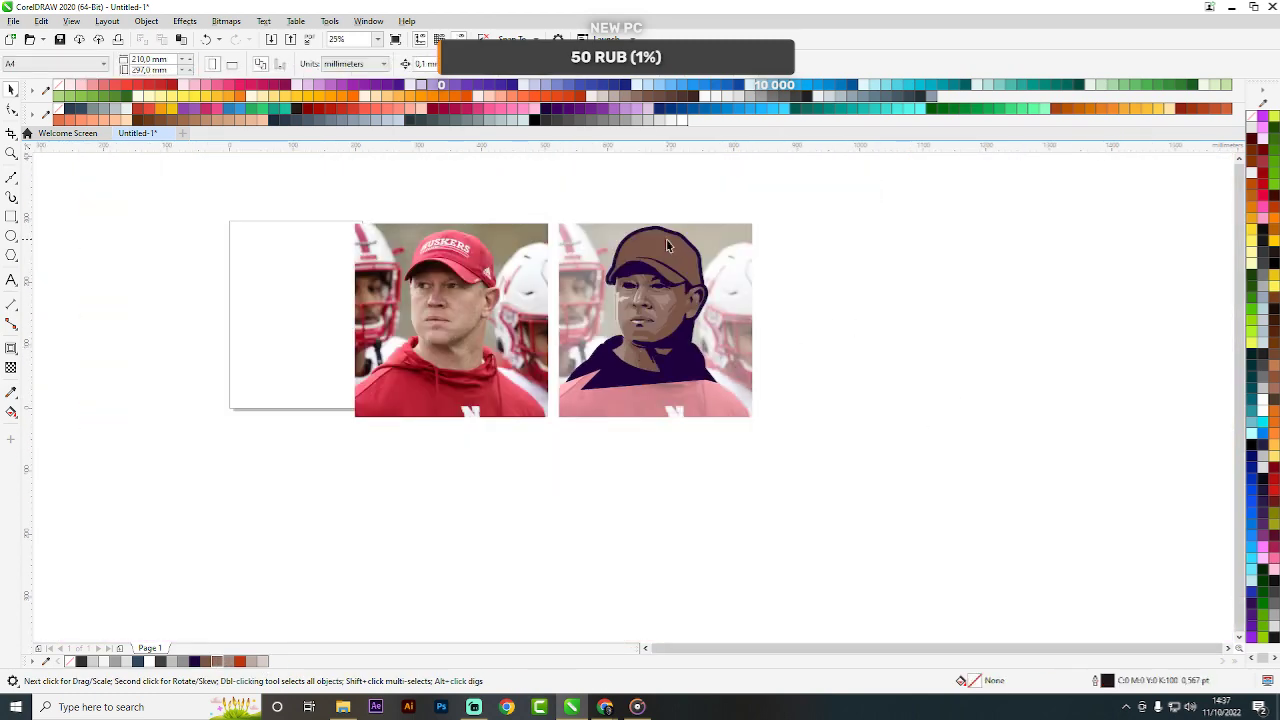
Draw a small closed three-cornered highlight outline about 7.3 by 6.7 mm on the temple between the outer eye corner and the hairline.
{"action": "scroll", "coordinate": [667, 246], "scroll_direction": "up", "scroll_amount": 1}
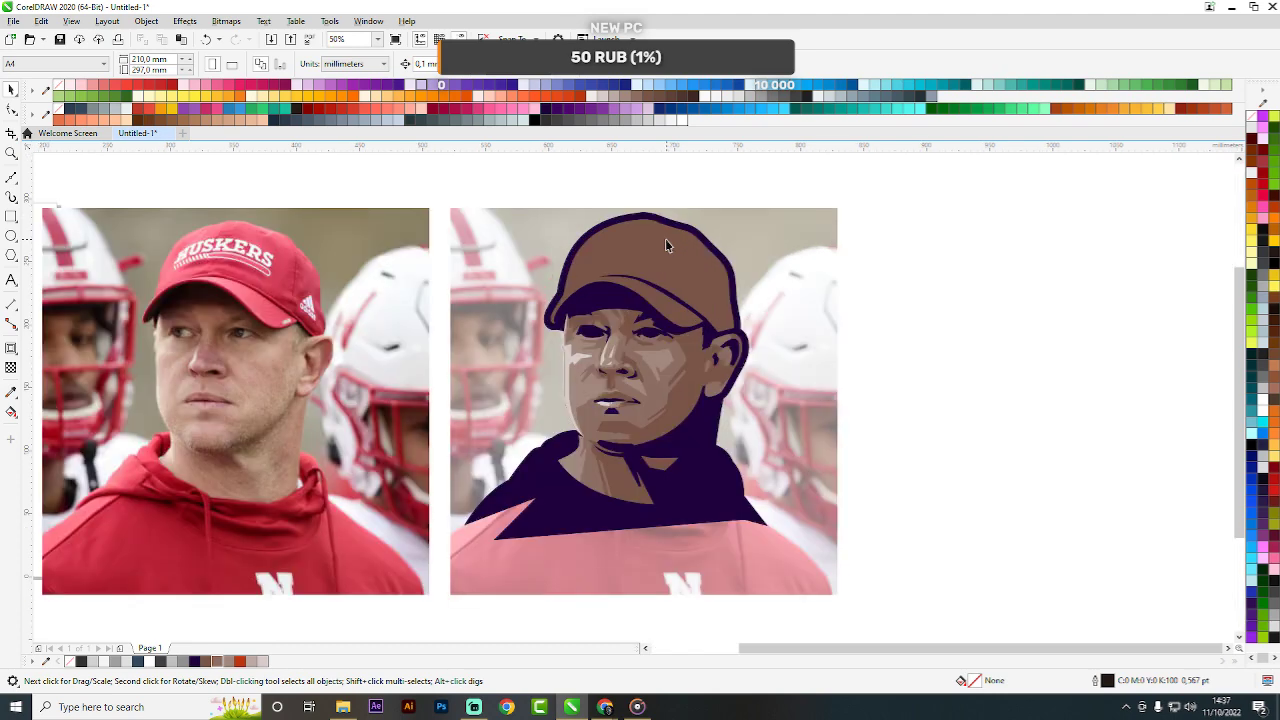
{"action": "scroll", "coordinate": [684, 345], "scroll_direction": "up", "scroll_amount": 3}
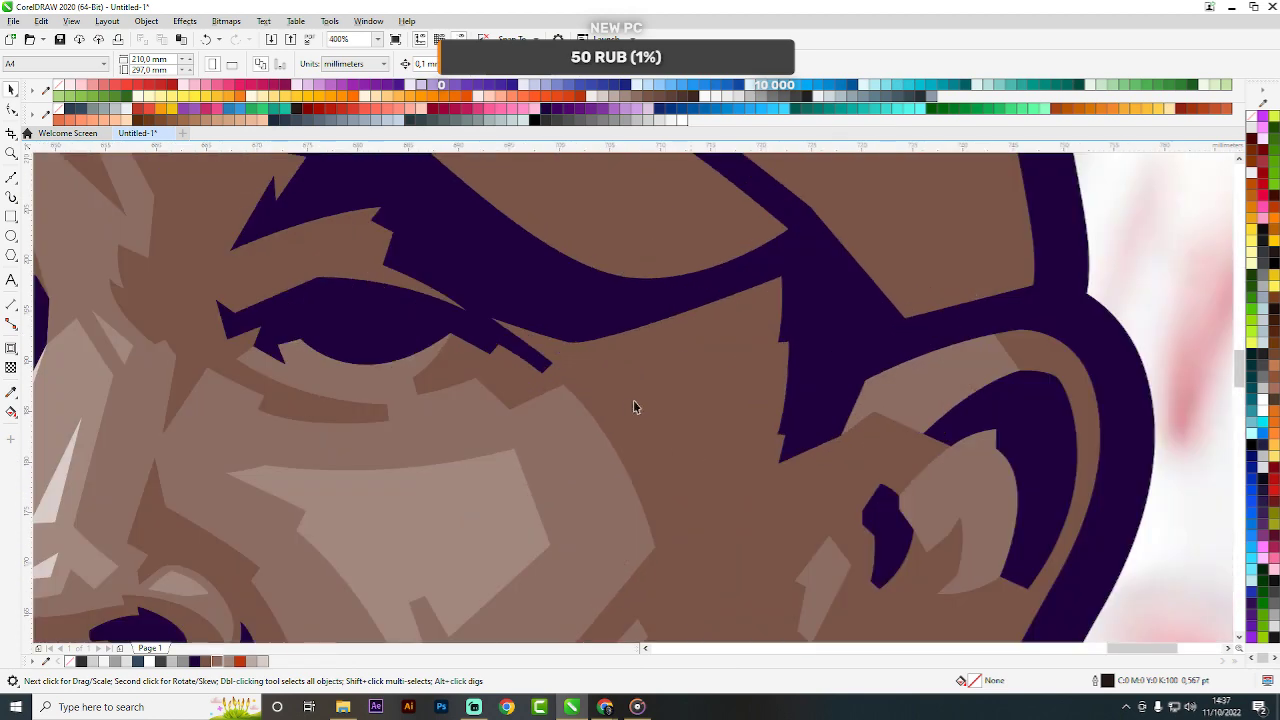
{"action": "key", "text": "F5"}
{"action": "left_click", "coordinate": [663, 449]}
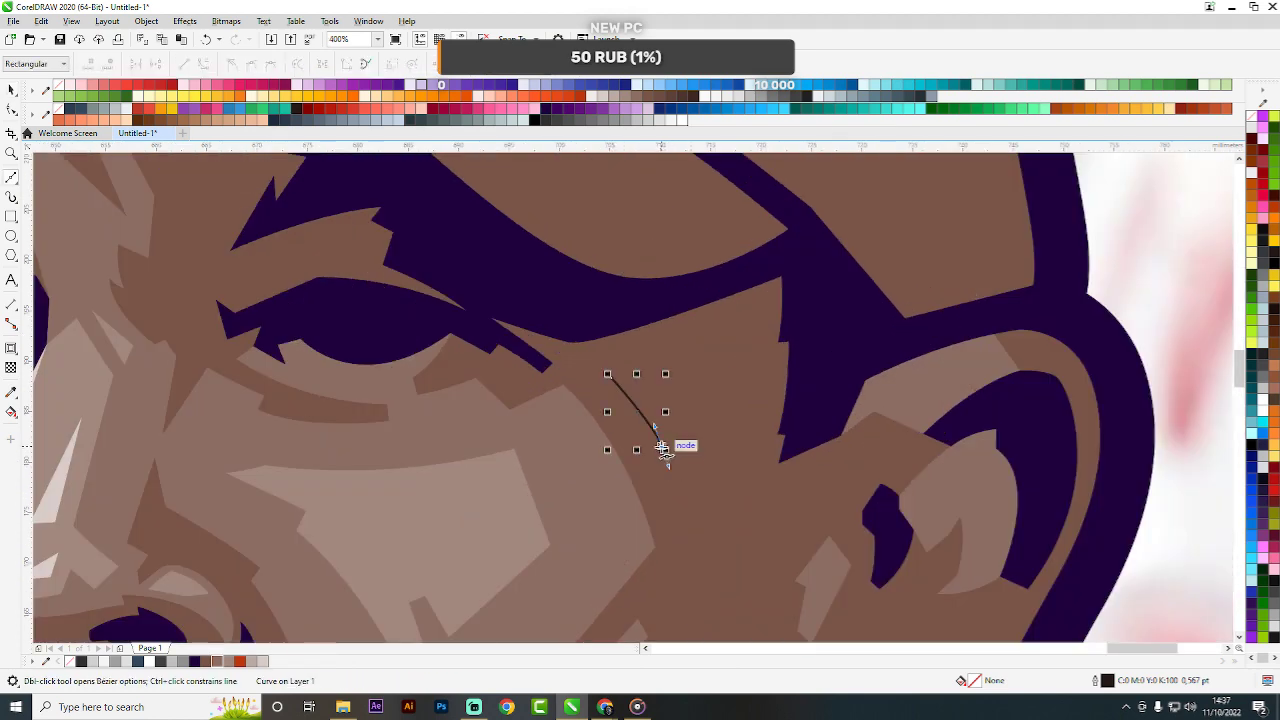
{"action": "left_click_drag", "start_coordinate": [686, 399], "coordinate": [692, 371]}
{"action": "double_click", "coordinate": [686, 399]}
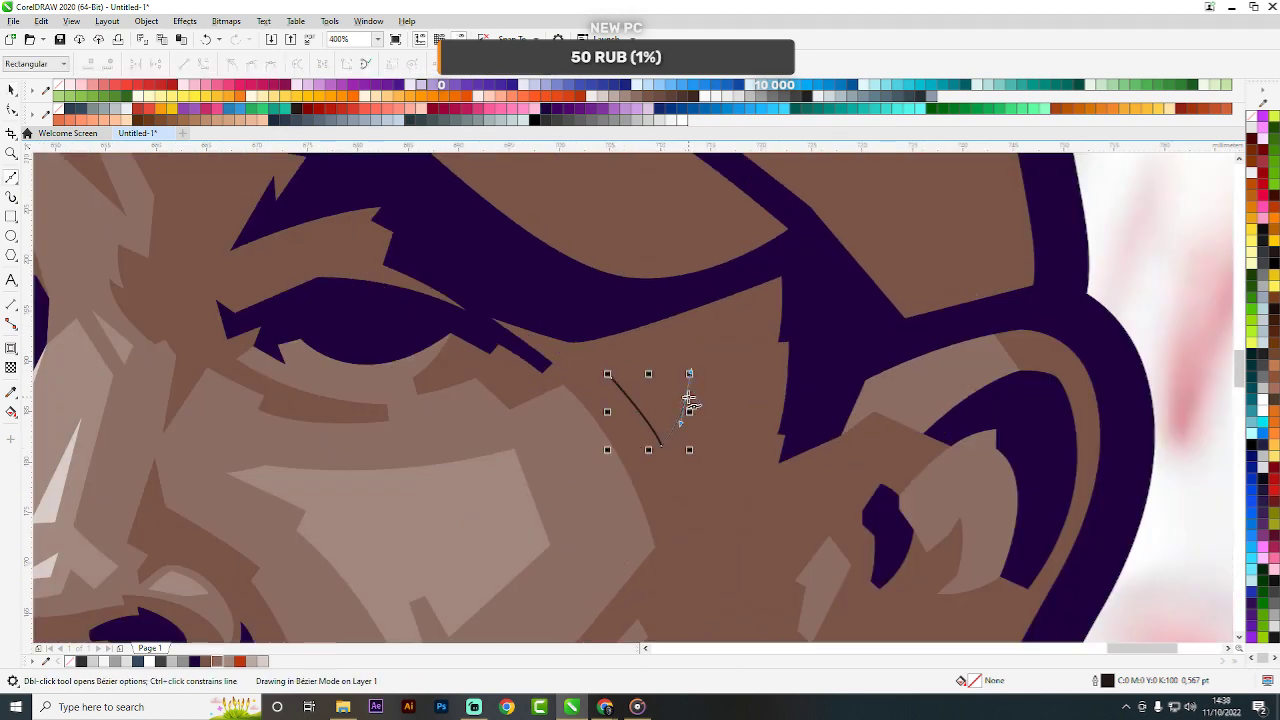
{"action": "scroll", "coordinate": [660, 390], "scroll_direction": "up", "scroll_amount": 1}
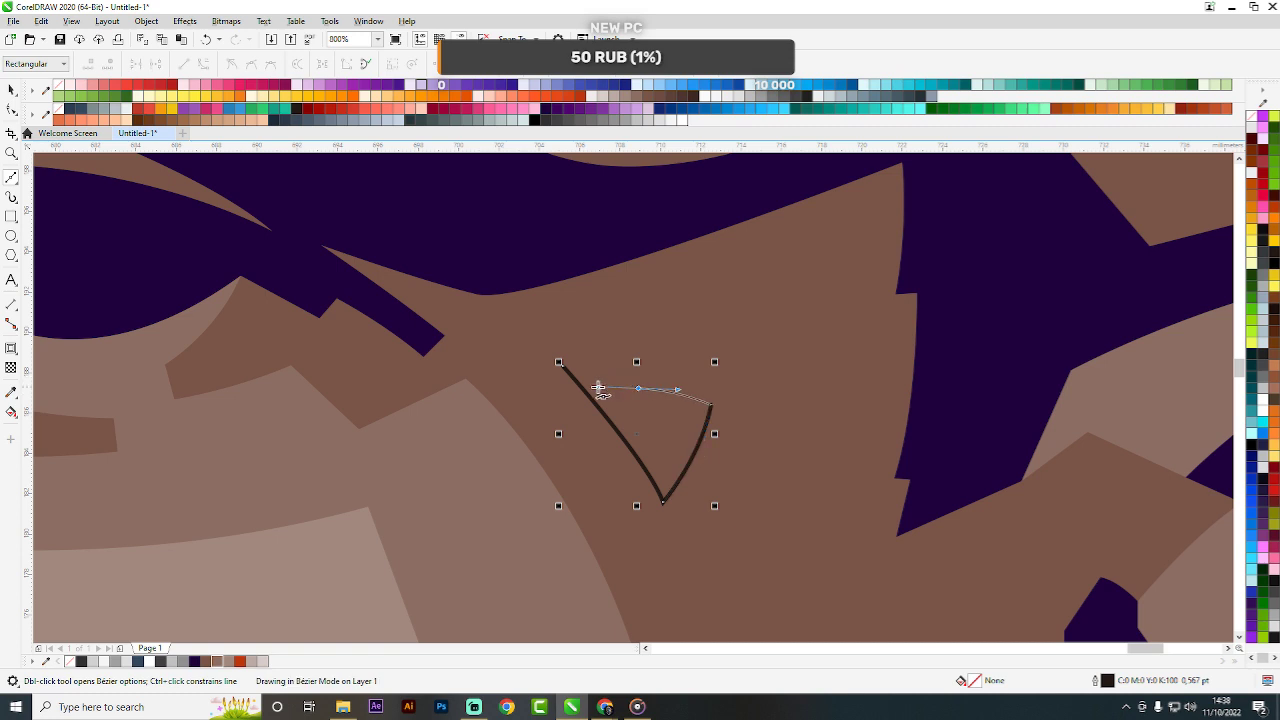
{"action": "left_click", "coordinate": [562, 367]}
{"action": "key", "text": "space"}
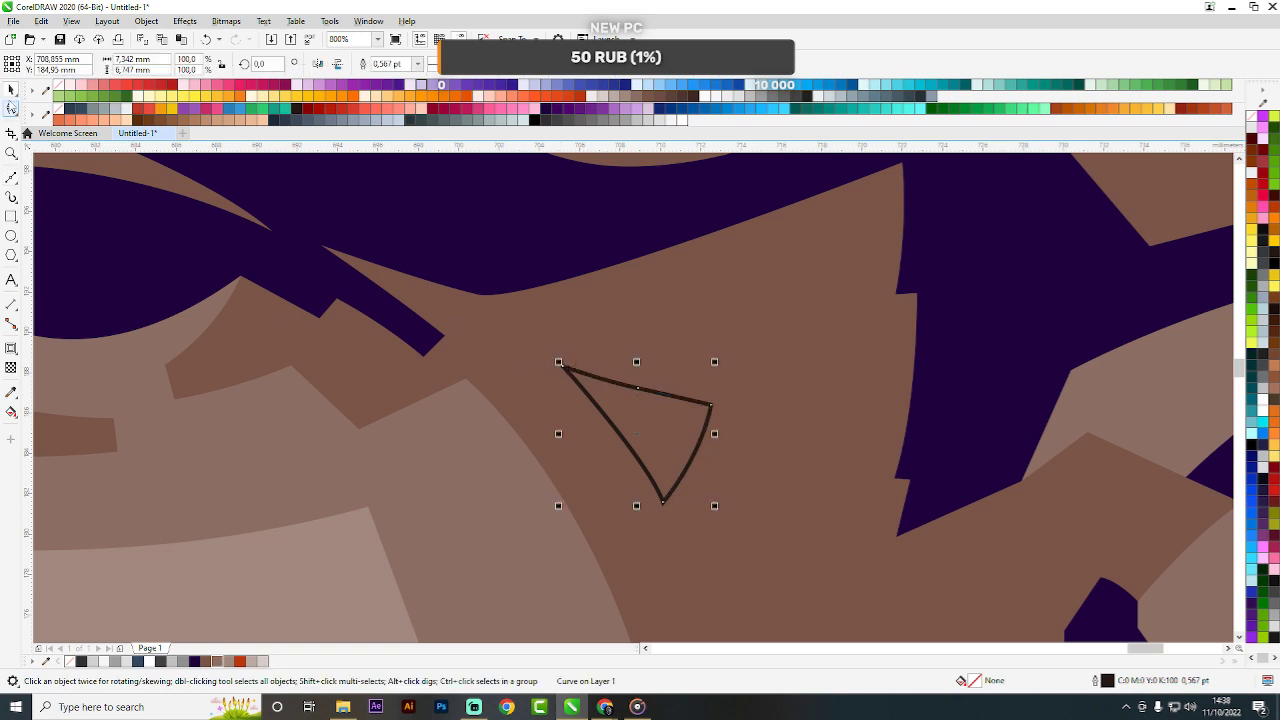
Remove the extra node from the temple highlight's upper edge and bend that edge into a smooth outward curve.
{"action": "left_click", "coordinate": [11, 111]}
{"action": "left_click_drag", "start_coordinate": [665, 351], "coordinate": [599, 431]}
{"action": "key", "text": "Delete"}
{"action": "left_click_drag", "start_coordinate": [523, 305], "coordinate": [611, 369]}
Fill the temple highlight with mid-brown #8D6E63 and remove its outline.
{"action": "key", "text": "space"}
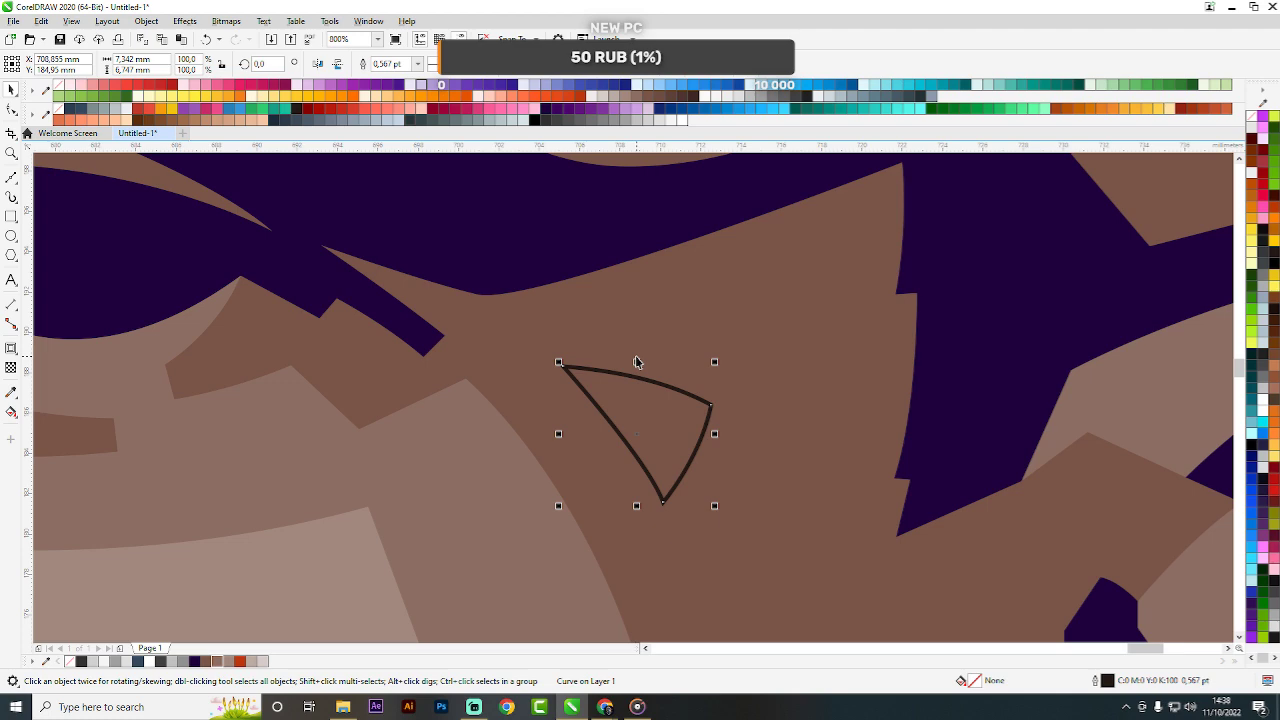
{"action": "left_click_drag", "start_coordinate": [527, 545], "coordinate": [642, 420]}
{"action": "left_click", "coordinate": [642, 420]}
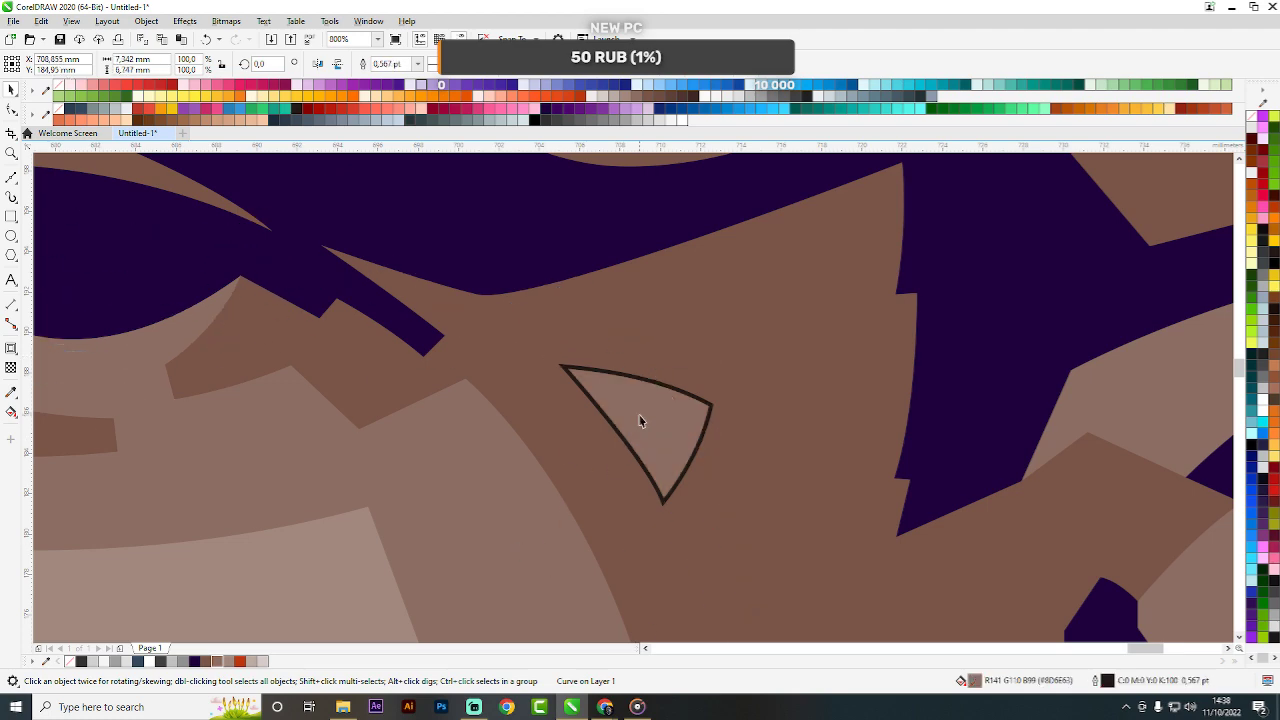
{"action": "scroll", "coordinate": [700, 278], "scroll_direction": "down", "scroll_amount": 6}
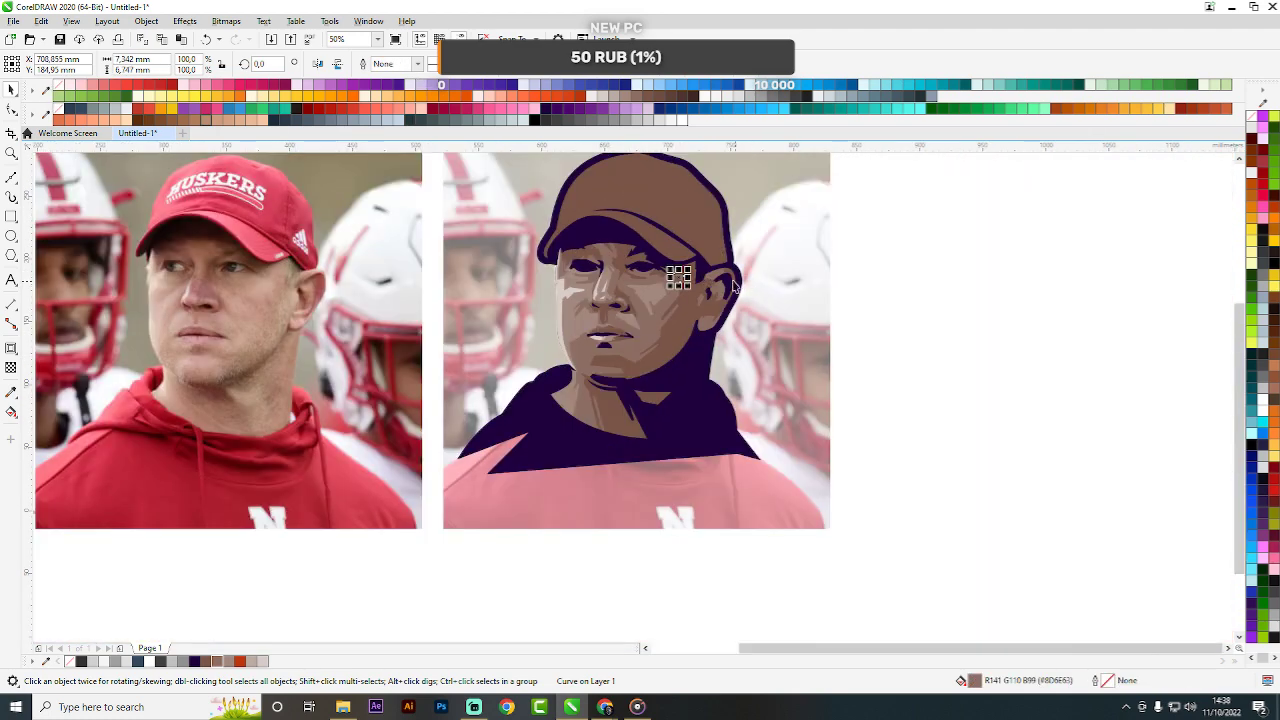
Weld the temple highlight into the mid-brown face shape.
{"action": "scroll", "coordinate": [712, 280], "scroll_direction": "up", "scroll_amount": 4}
{"action": "scroll", "coordinate": [446, 217], "scroll_direction": "down", "scroll_amount": 2}
{"action": "scroll", "coordinate": [874, 303], "scroll_direction": "down", "scroll_amount": 2}
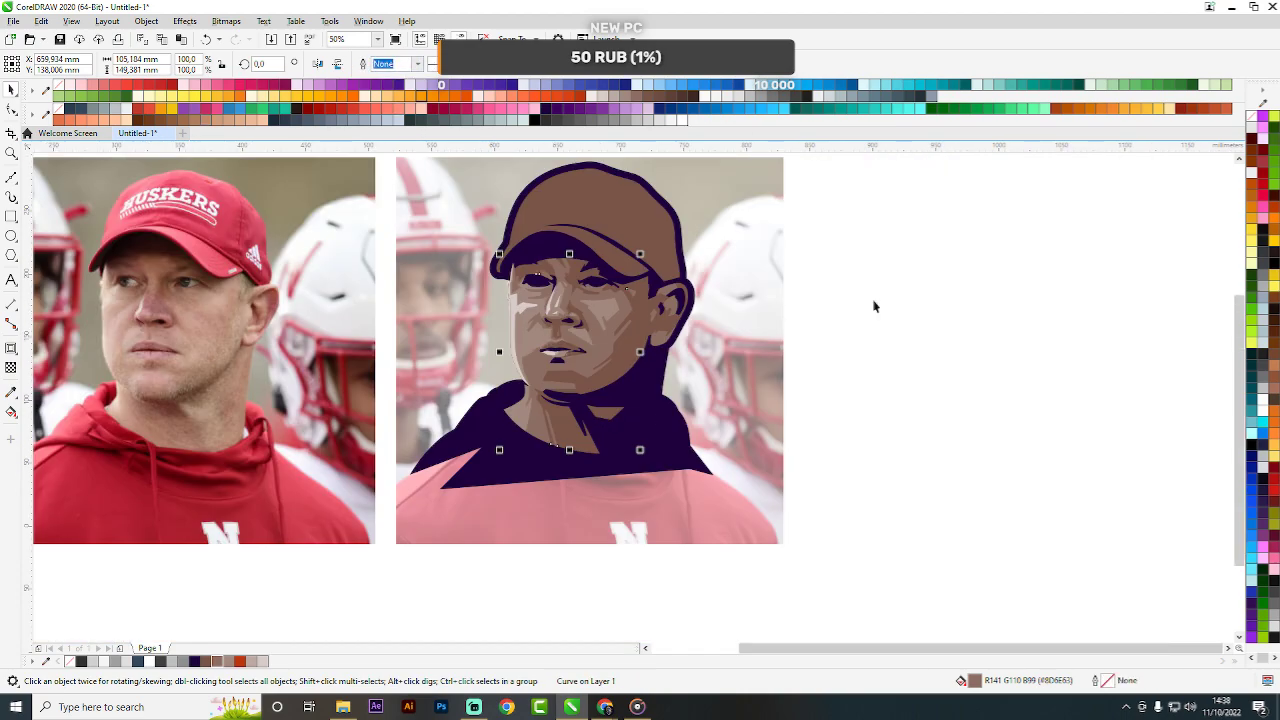
{"action": "scroll", "coordinate": [539, 230], "scroll_direction": "up", "scroll_amount": 3}
{"action": "scroll", "coordinate": [689, 257], "scroll_direction": "down", "scroll_amount": 2}
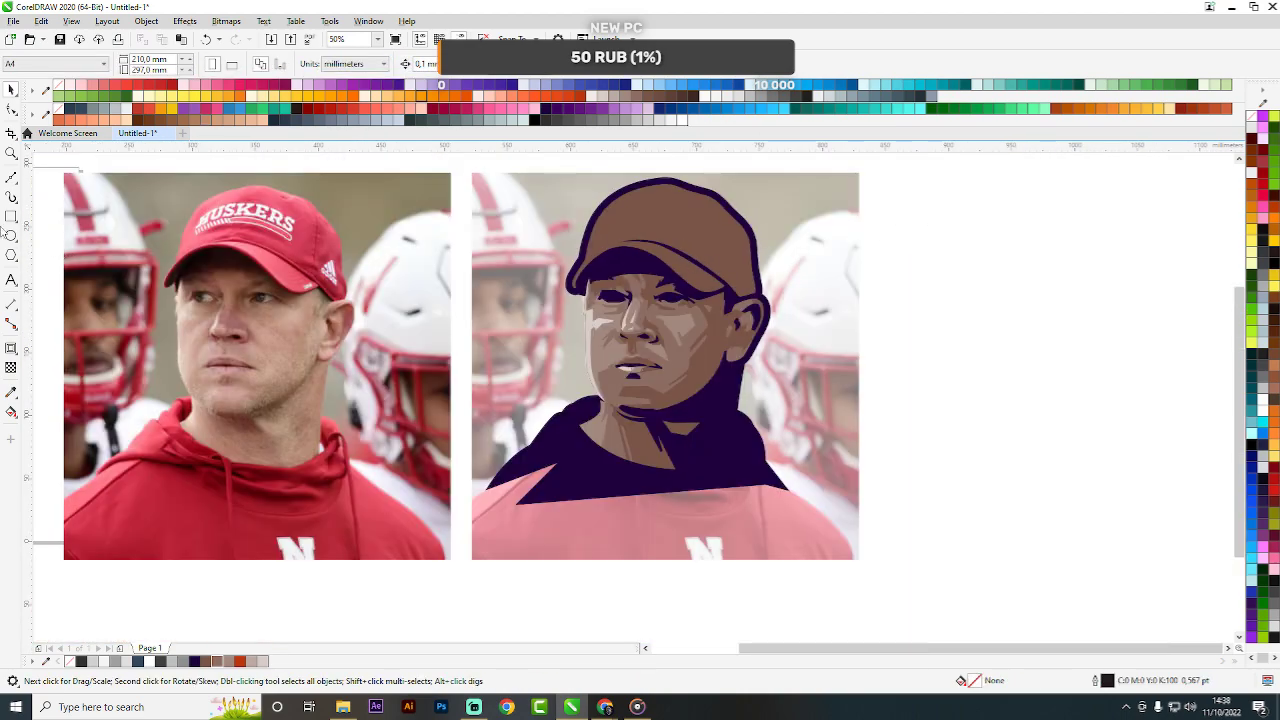
Draw a closed highlight outline about 17.1 by 12.8 mm on the upper eyelid between the brow and the eye nearest the ear.
{"action": "left_click", "coordinate": [11, 177]}
{"action": "scroll", "coordinate": [700, 272], "scroll_direction": "up", "scroll_amount": 6}
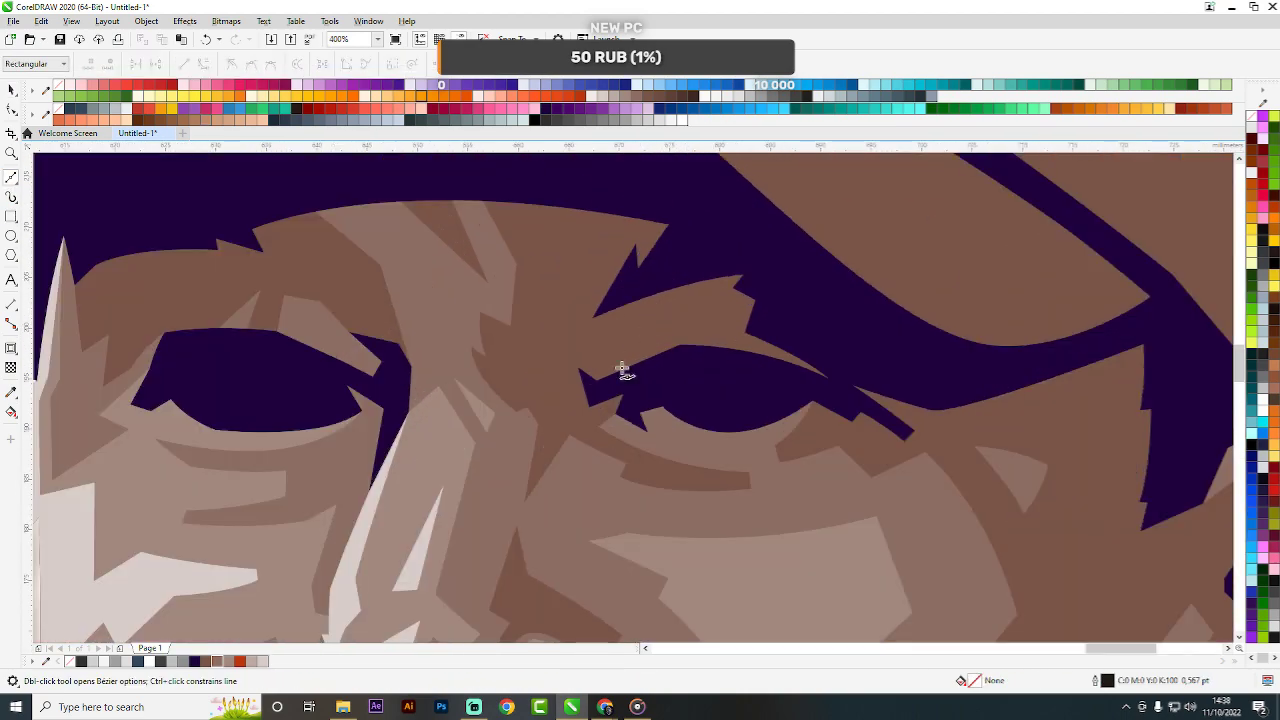
{"action": "left_click", "coordinate": [597, 385]}
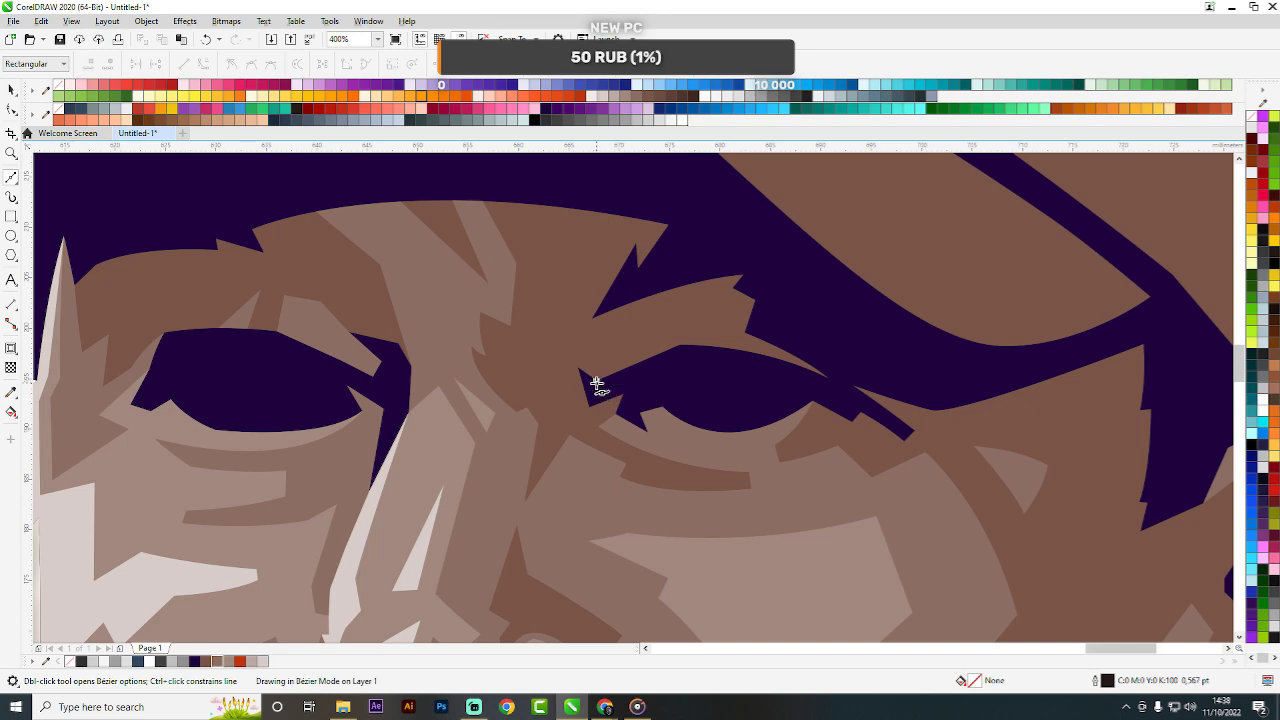
{"action": "left_click", "coordinate": [632, 349]}
{"action": "left_click", "coordinate": [642, 281]}
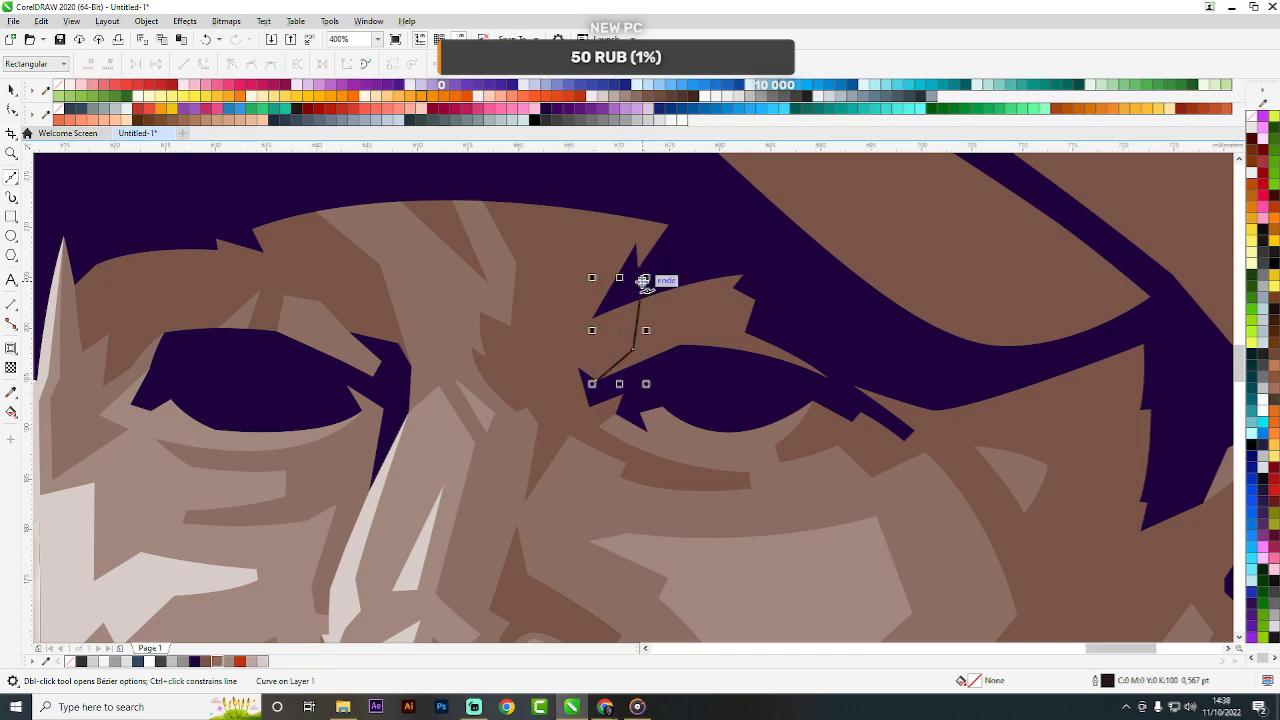
{"action": "left_click", "coordinate": [719, 256]}
{"action": "scroll", "coordinate": [720, 258], "scroll_direction": "down", "scroll_amount": 6}
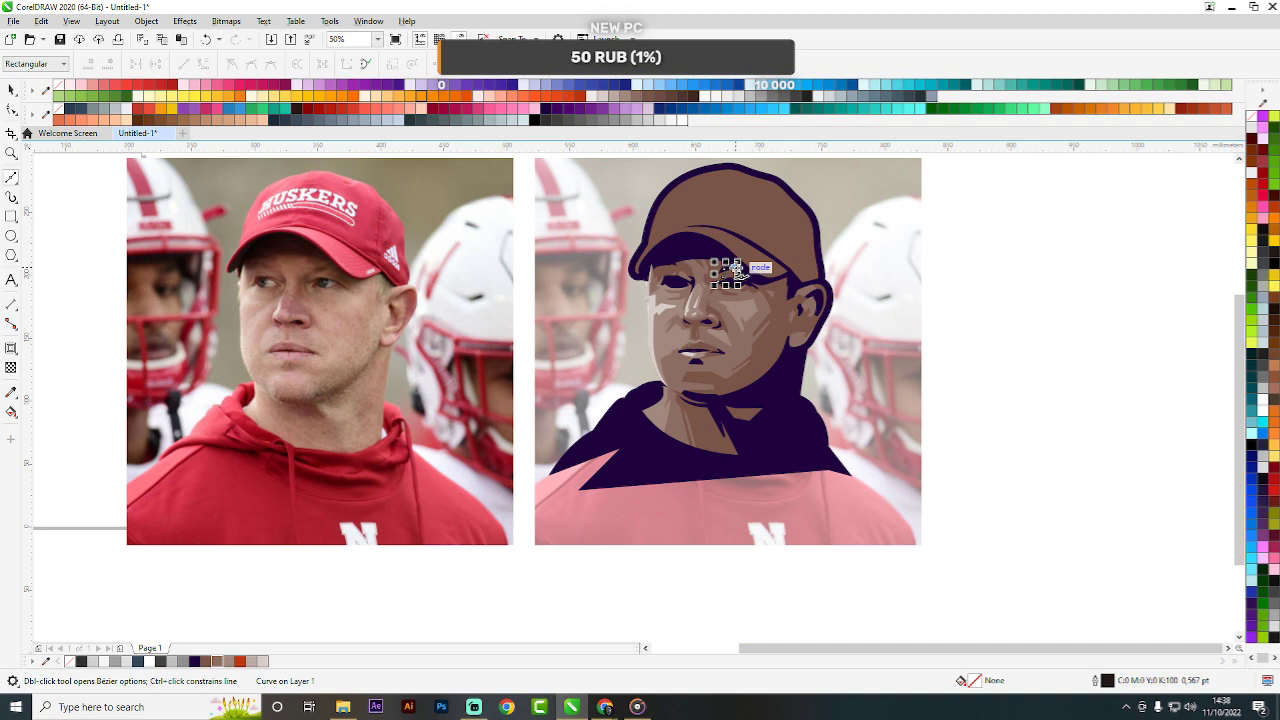
{"action": "scroll", "coordinate": [735, 268], "scroll_direction": "up", "scroll_amount": 8}
{"action": "left_click", "coordinate": [691, 381]}
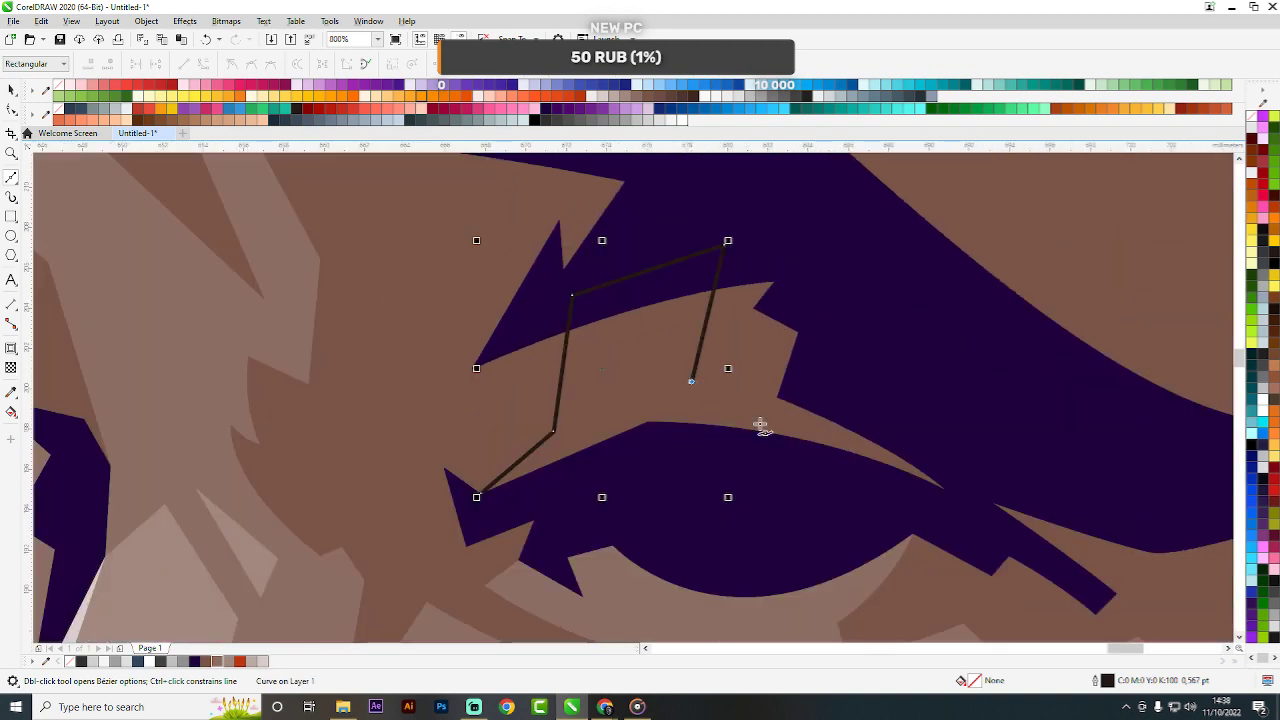
{"action": "left_click", "coordinate": [825, 445]}
{"action": "left_click", "coordinate": [756, 472]}
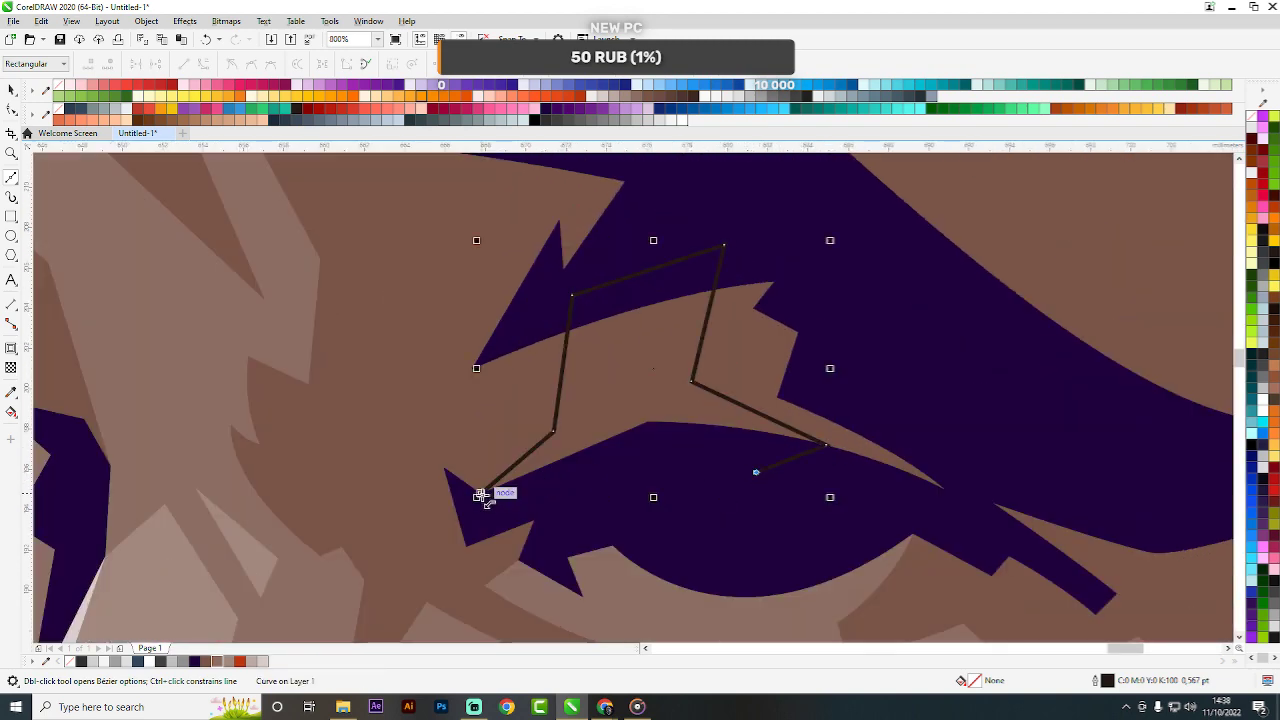
{"action": "left_click", "coordinate": [481, 495]}
{"action": "key", "text": "space"}
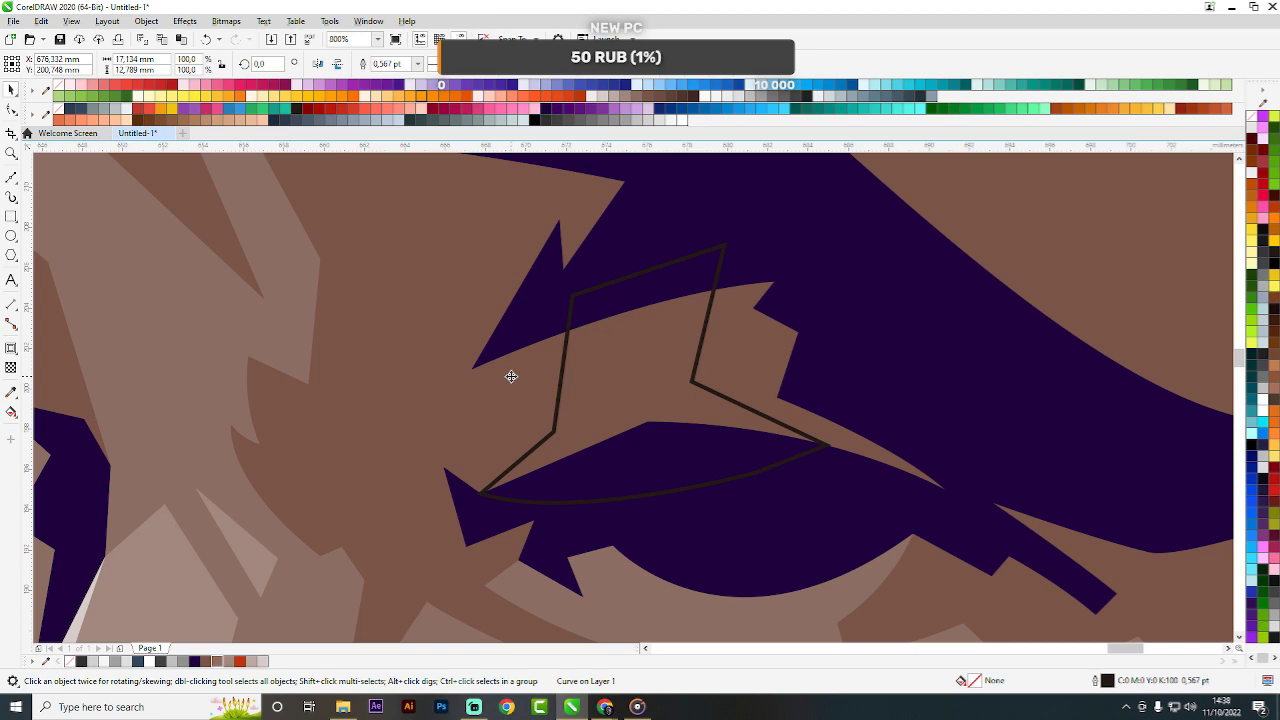
Intersect the eyelid outline with the dark-brown face shape, weld the result into the mid-brown shape, and delete the drawn outline.
{"action": "left_click", "coordinate": [511, 376], "text": "shift"}
{"action": "key", "text": "ctrl+i"}
{"action": "left_click", "coordinate": [294, 306], "text": "shift"}
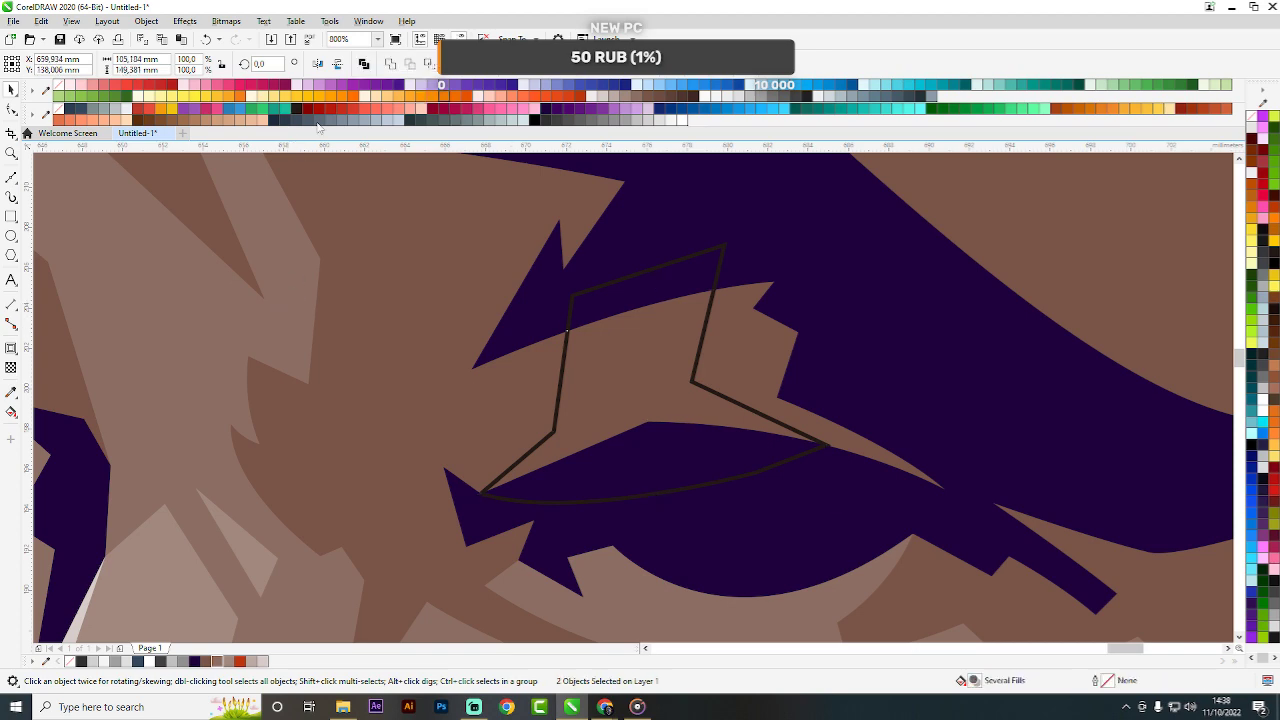
{"action": "left_click", "coordinate": [391, 64]}
{"action": "left_click", "coordinate": [650, 472]}
{"action": "key", "text": "Delete"}
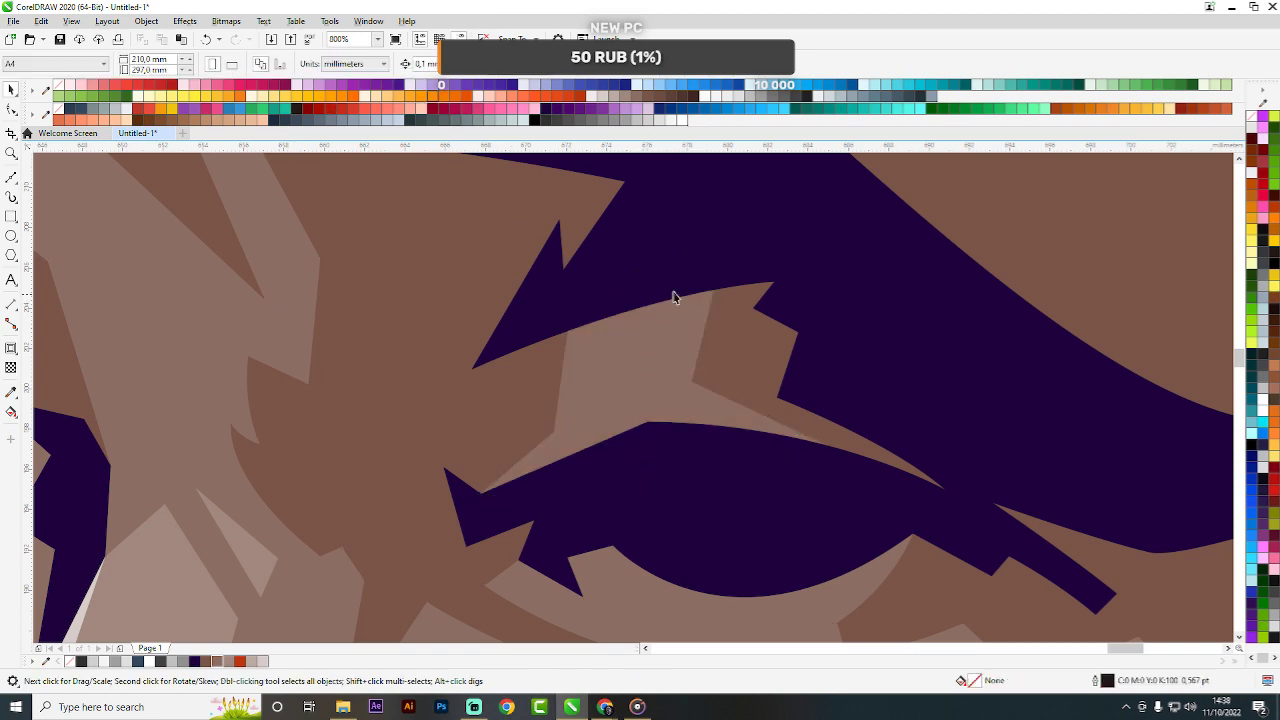
Draw a narrow slanted four-cornered strip across the new eyelid highlight and cut it out of the mid-brown face shape.
{"action": "key", "text": "space"}
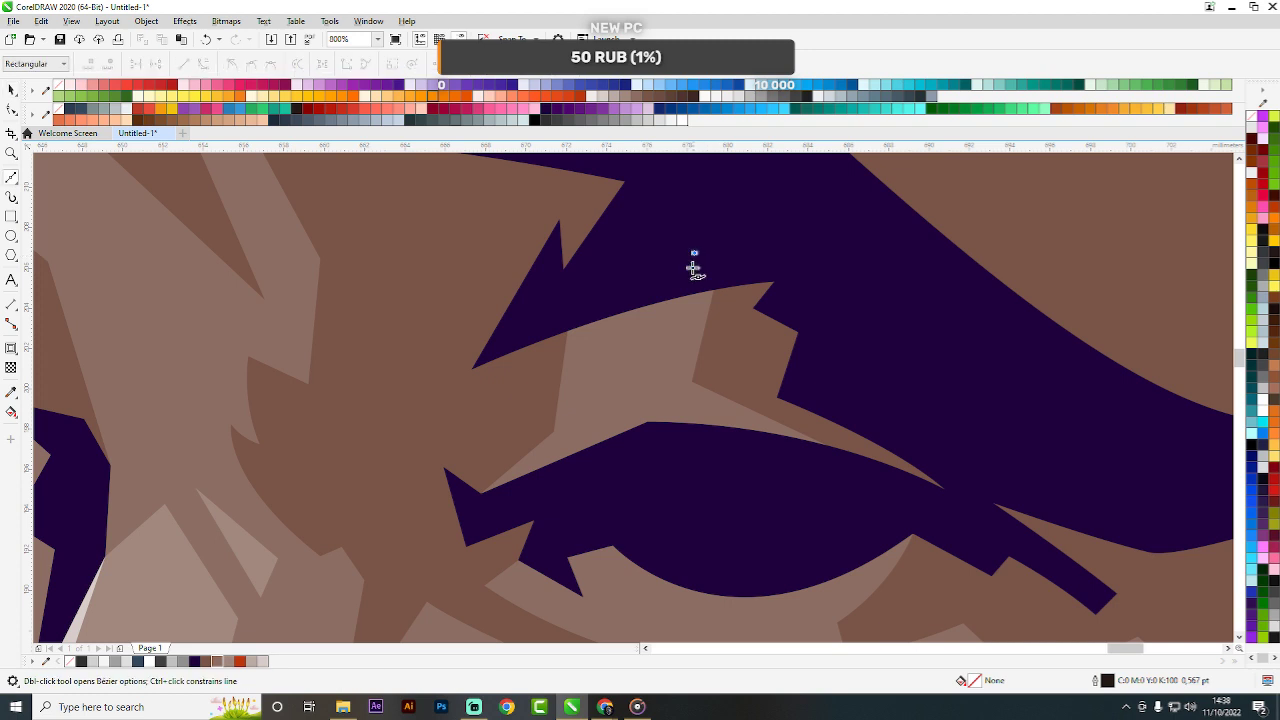
{"action": "left_click", "coordinate": [646, 449]}
{"action": "left_click", "coordinate": [618, 457]}
{"action": "left_click", "coordinate": [646, 279]}
{"action": "left_click", "coordinate": [694, 253]}
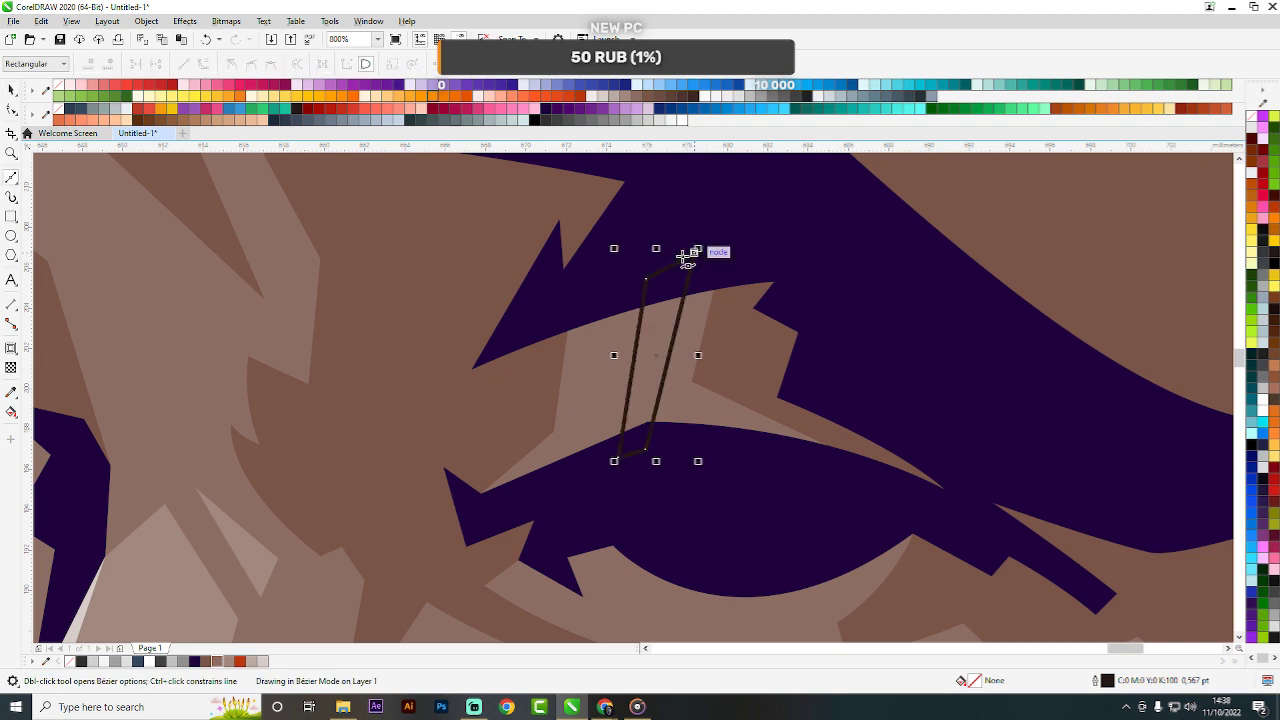
{"action": "key", "text": "space"}
{"action": "left_click", "coordinate": [590, 333], "text": "shift"}
{"action": "scroll", "coordinate": [660, 262], "scroll_direction": "down", "scroll_amount": 10}
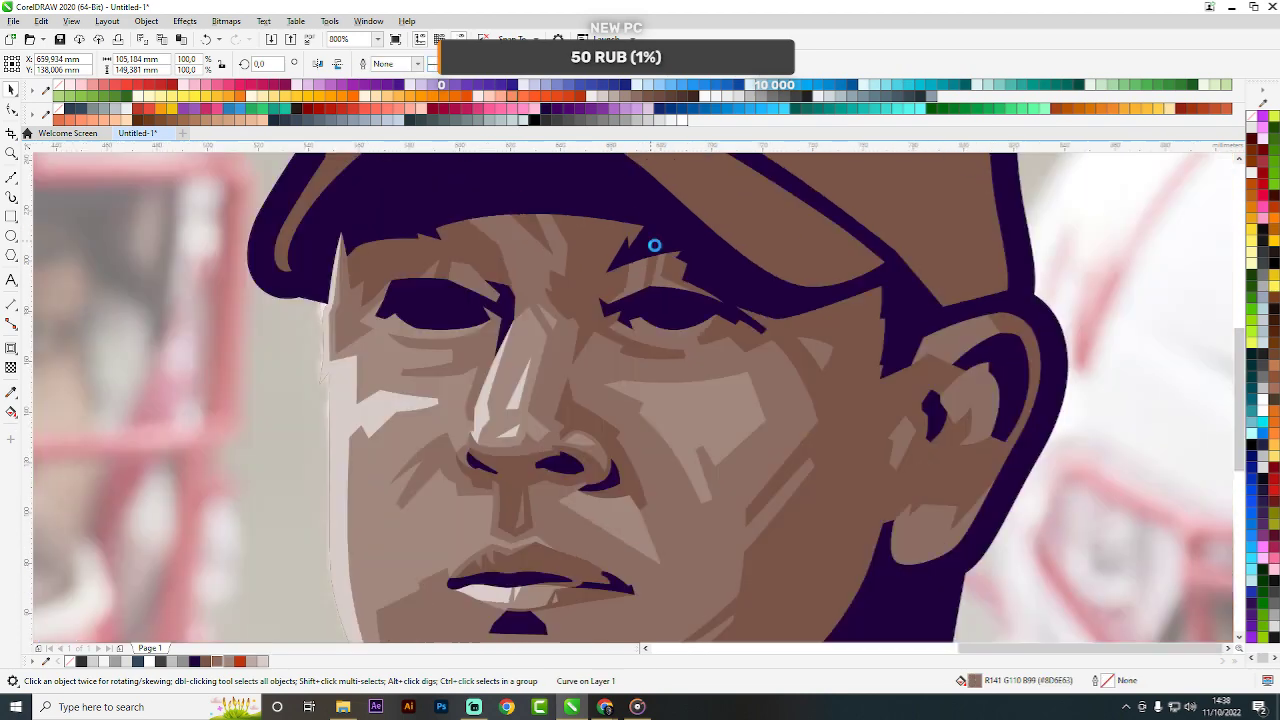
{"action": "scroll", "coordinate": [667, 270], "scroll_direction": "up", "scroll_amount": 2}
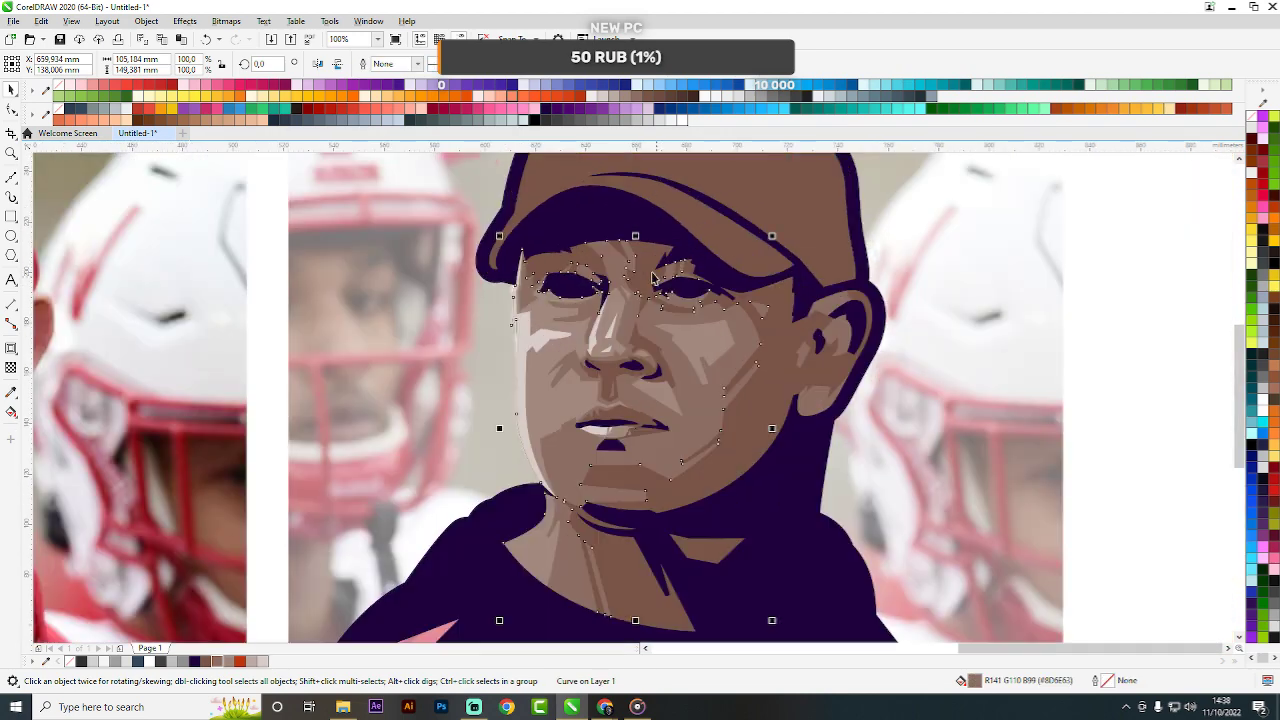
Remove the fill from the dark purple #1E003D shape that forms the cap lines, eyes and hoodie.
{"action": "left_click", "coordinate": [690, 292]}
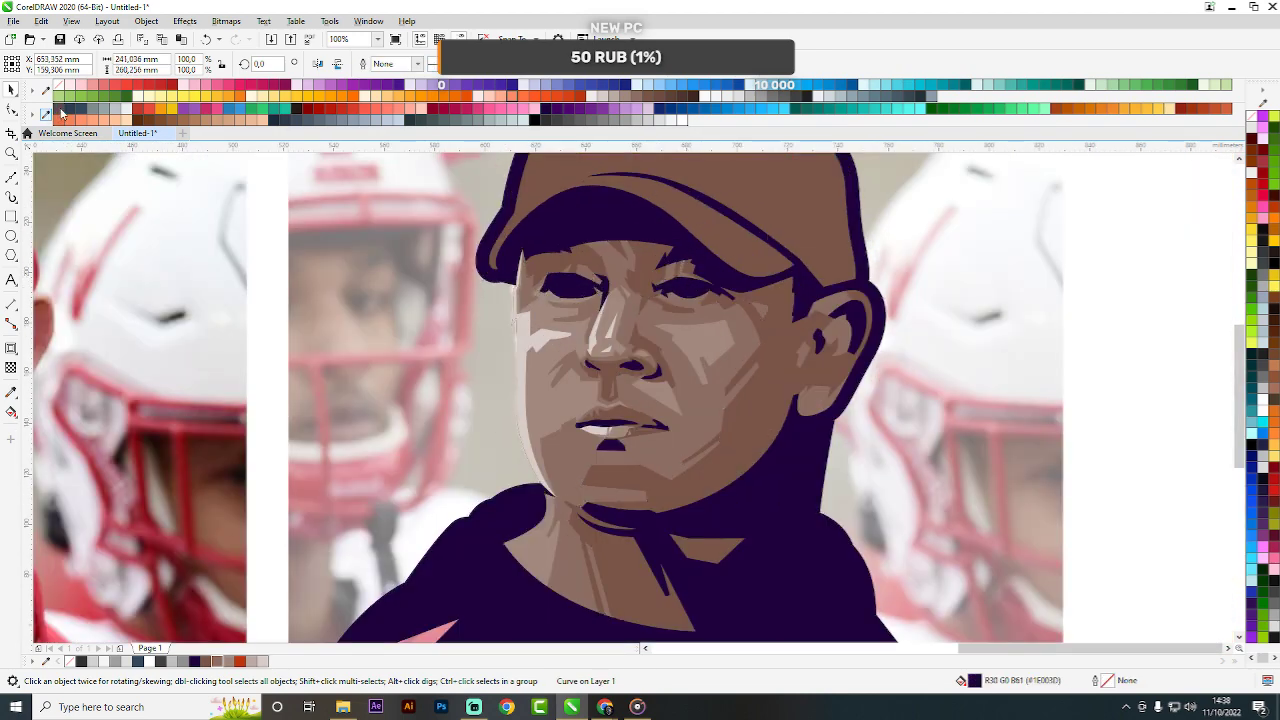
{"action": "left_click", "coordinate": [57, 108]}
{"action": "key", "text": "Escape"}
Draw a closed curved outline about 8.5 by 5.6 mm around the eye white beside the iris and adjust its inner edge.
{"action": "scroll", "coordinate": [534, 214], "scroll_direction": "up", "scroll_amount": 2}
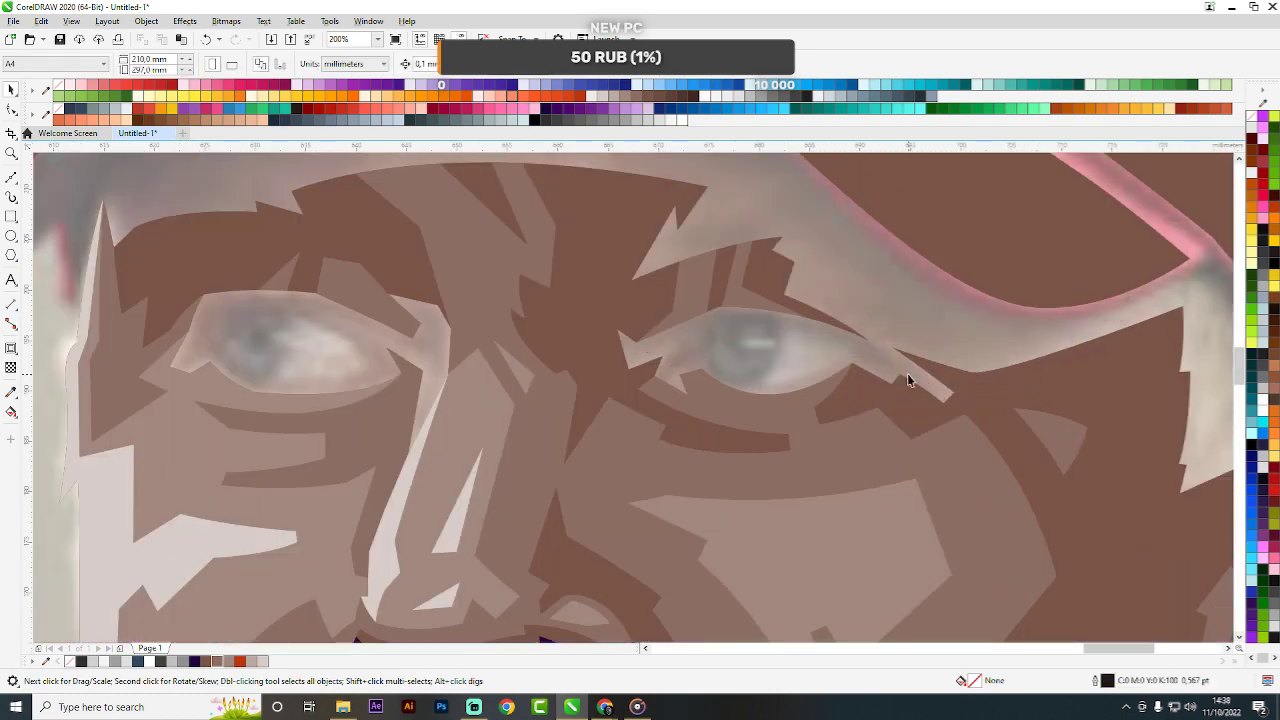
{"action": "key", "text": "F5"}
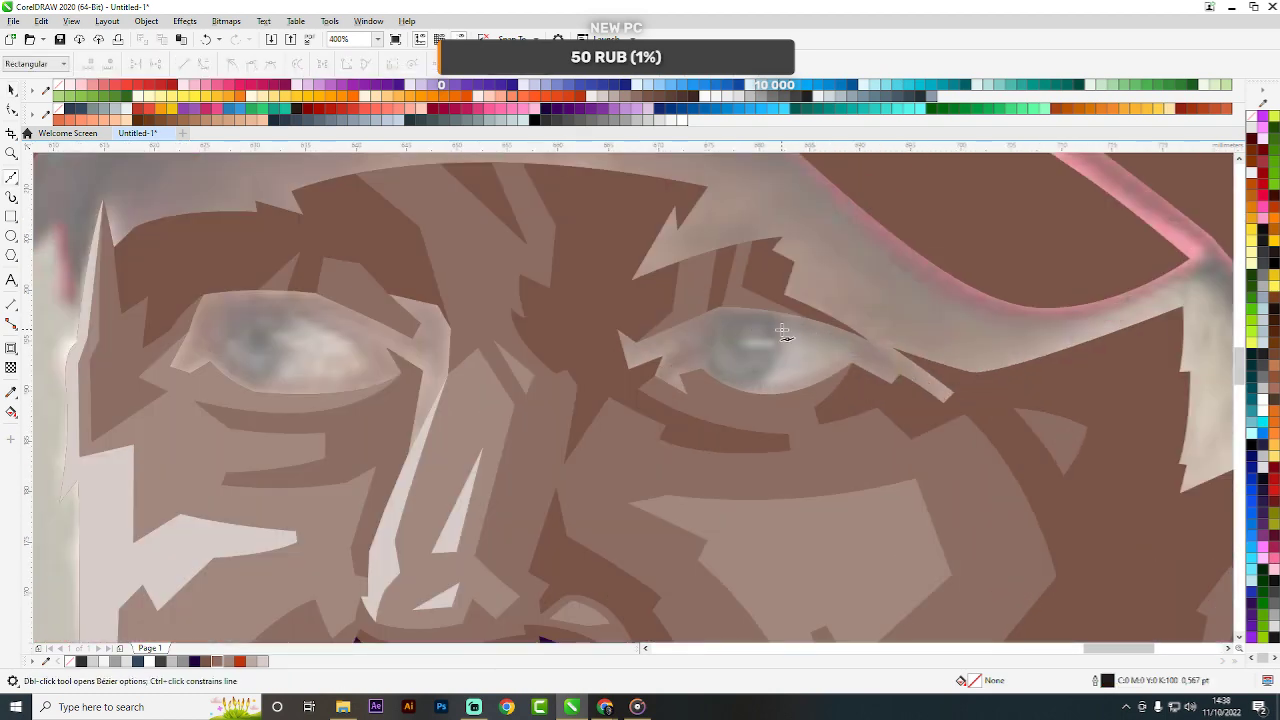
{"action": "left_click", "coordinate": [787, 328]}
{"action": "scroll", "coordinate": [806, 333], "scroll_direction": "up", "scroll_amount": 4}
{"action": "left_click_drag", "start_coordinate": [900, 365], "coordinate": [1045, 445]}
{"action": "left_click", "coordinate": [932, 392]}
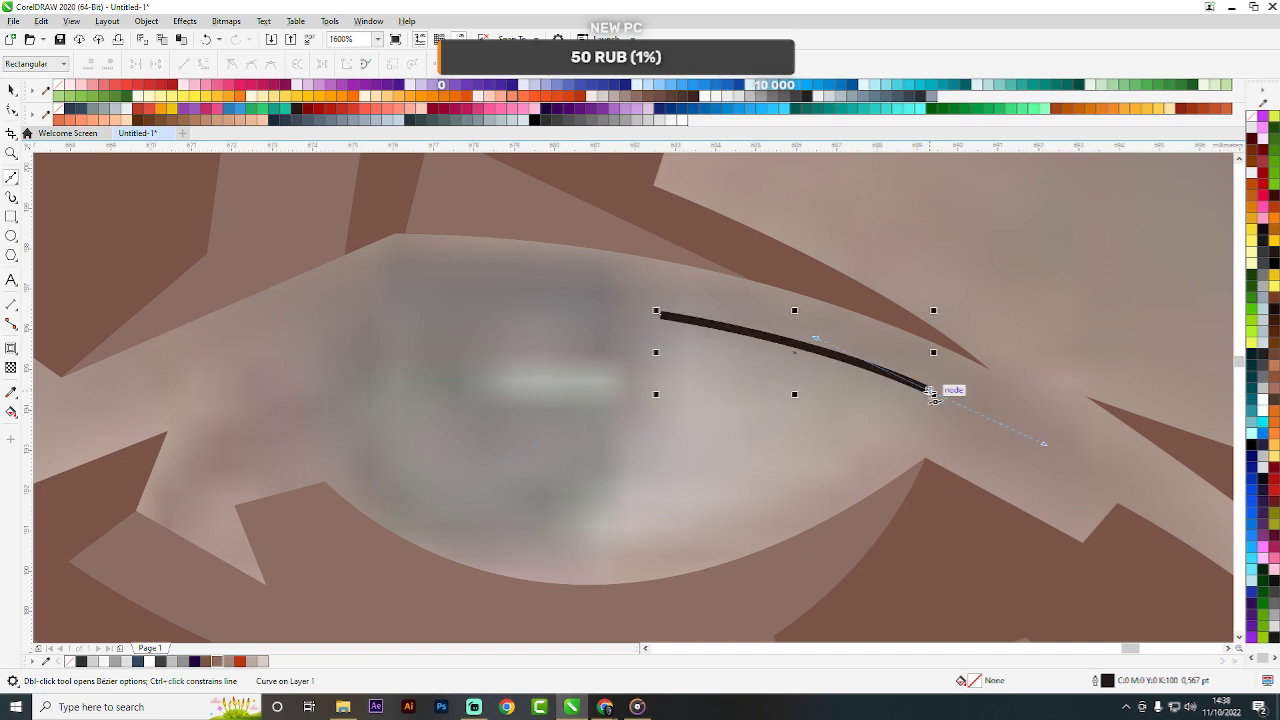
{"action": "scroll", "coordinate": [670, 360], "scroll_direction": "down", "scroll_amount": 4}
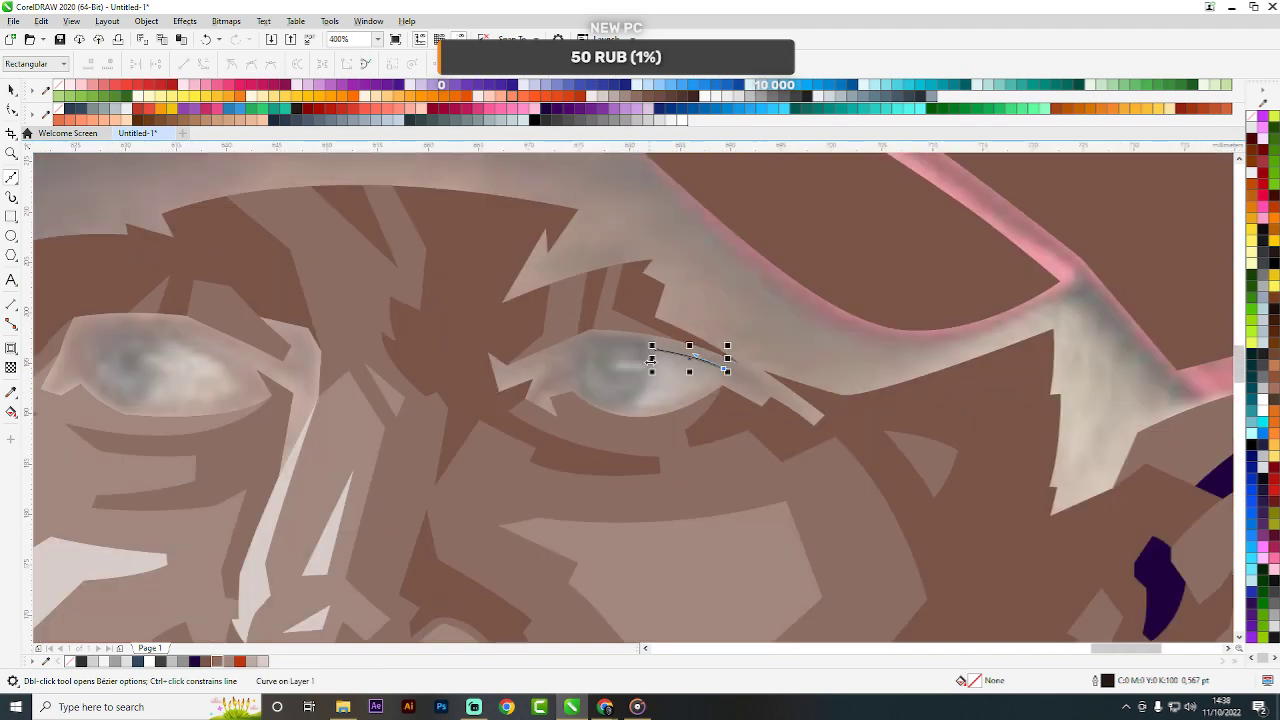
{"action": "scroll", "coordinate": [692, 390], "scroll_direction": "up", "scroll_amount": 4}
{"action": "left_click_drag", "start_coordinate": [475, 458], "coordinate": [225, 469]}
{"action": "left_click", "coordinate": [476, 459]}
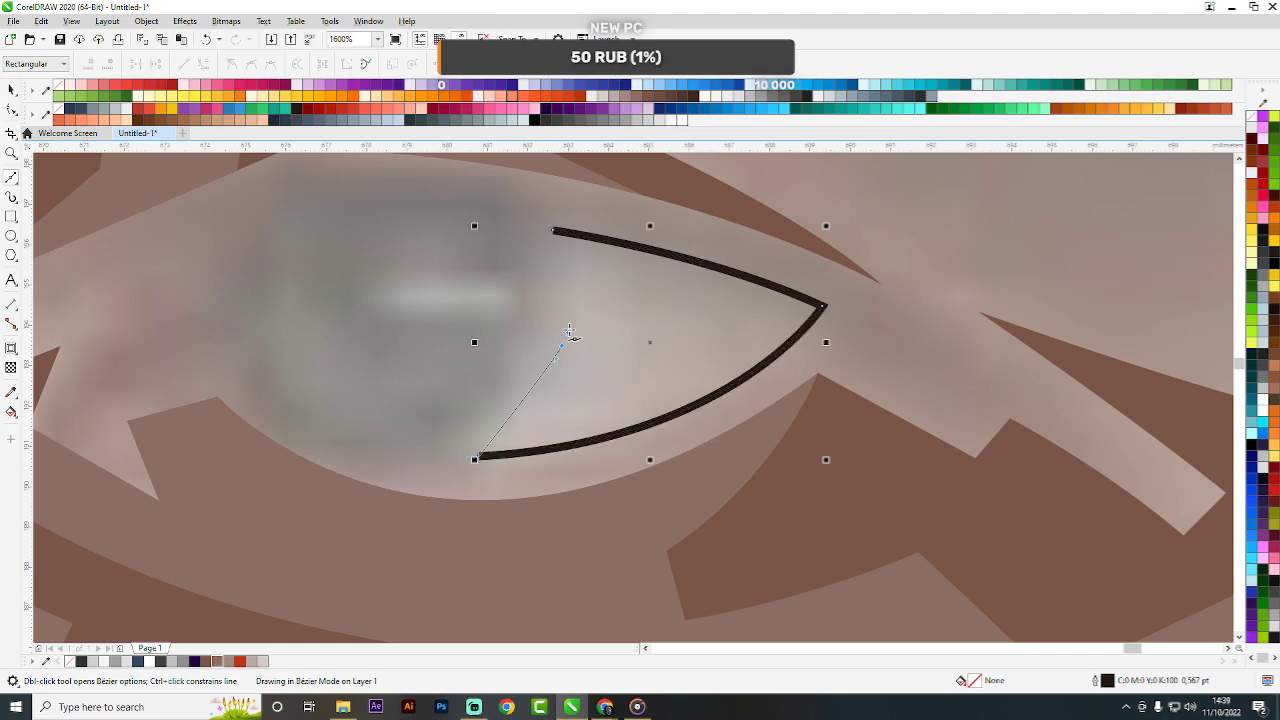
{"action": "left_click_drag", "start_coordinate": [560, 346], "coordinate": [580, 303]}
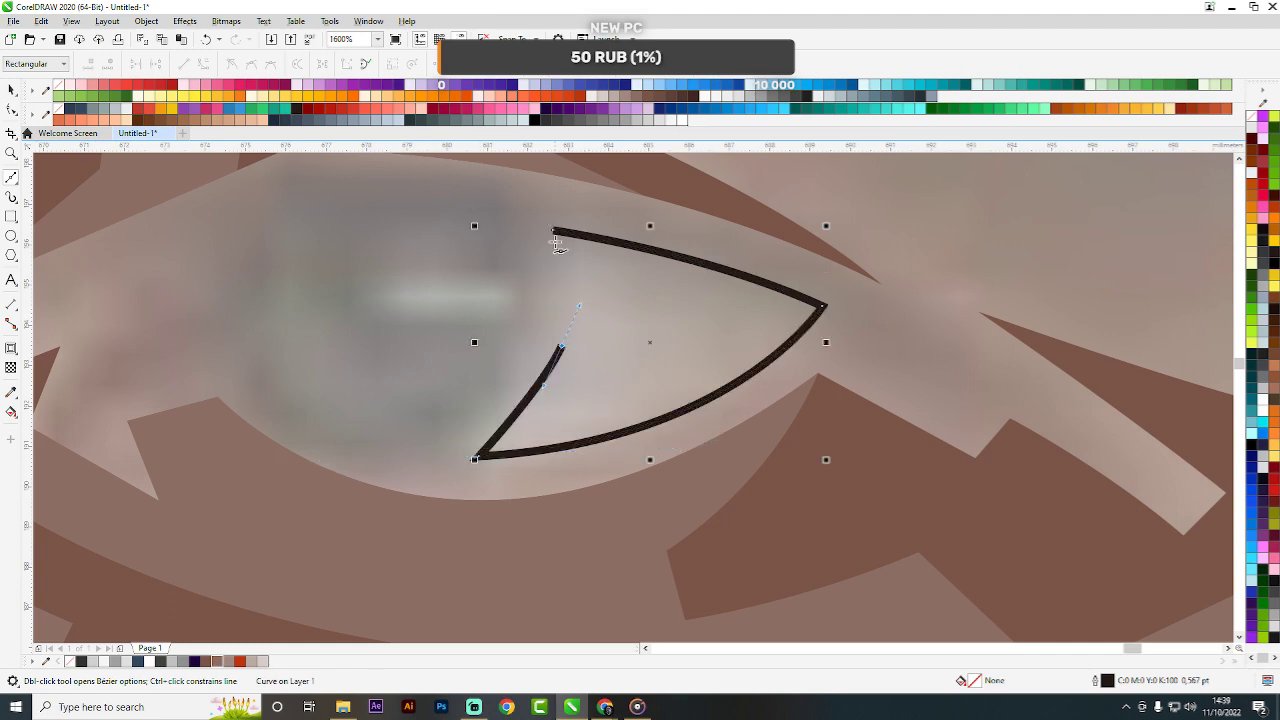
{"action": "left_click", "coordinate": [553, 231]}
{"action": "key", "text": "F10"}
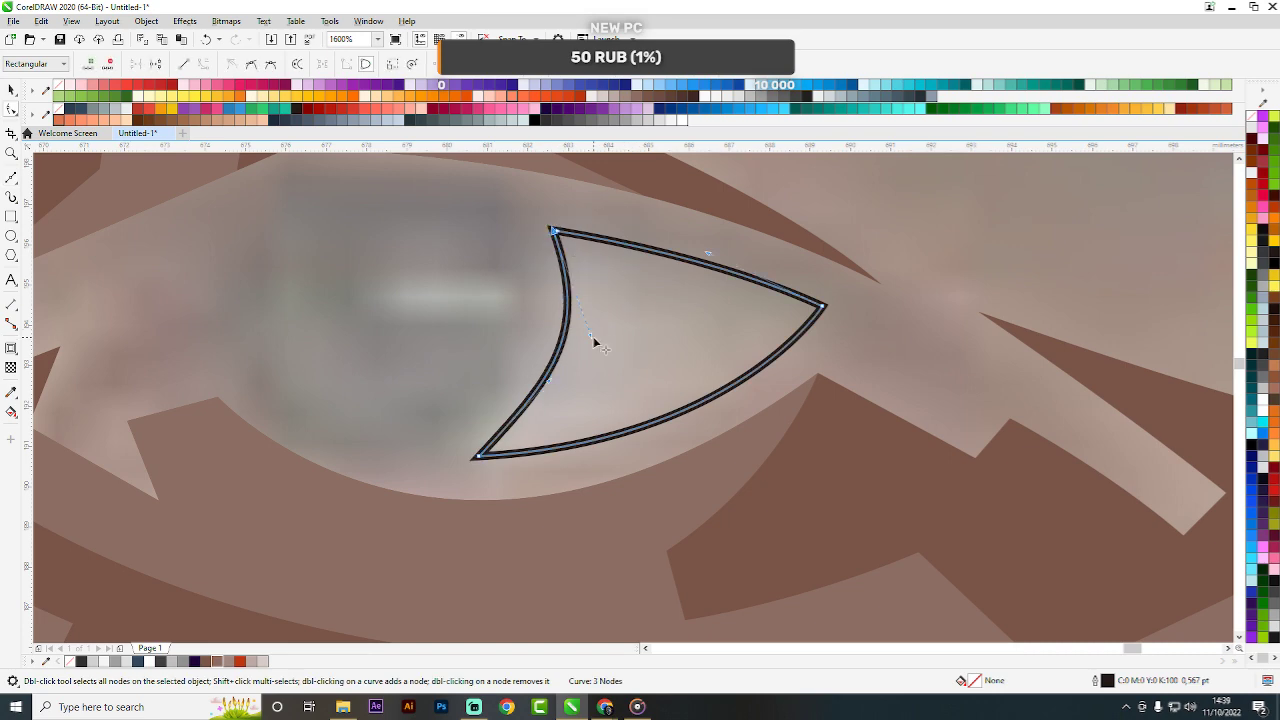
{"action": "key", "text": "space"}
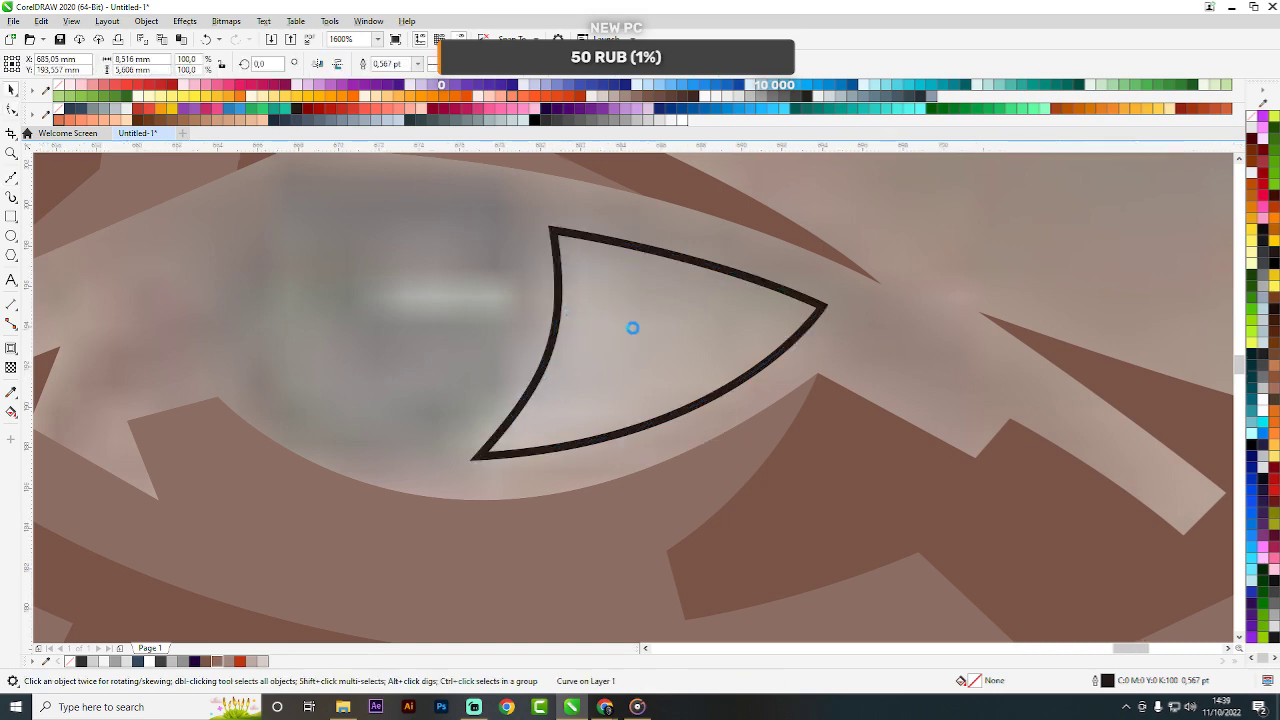
Draw an upright ellipse over the iris beside the eye-white outline.
{"action": "scroll", "coordinate": [633, 328], "scroll_direction": "down", "scroll_amount": 4}
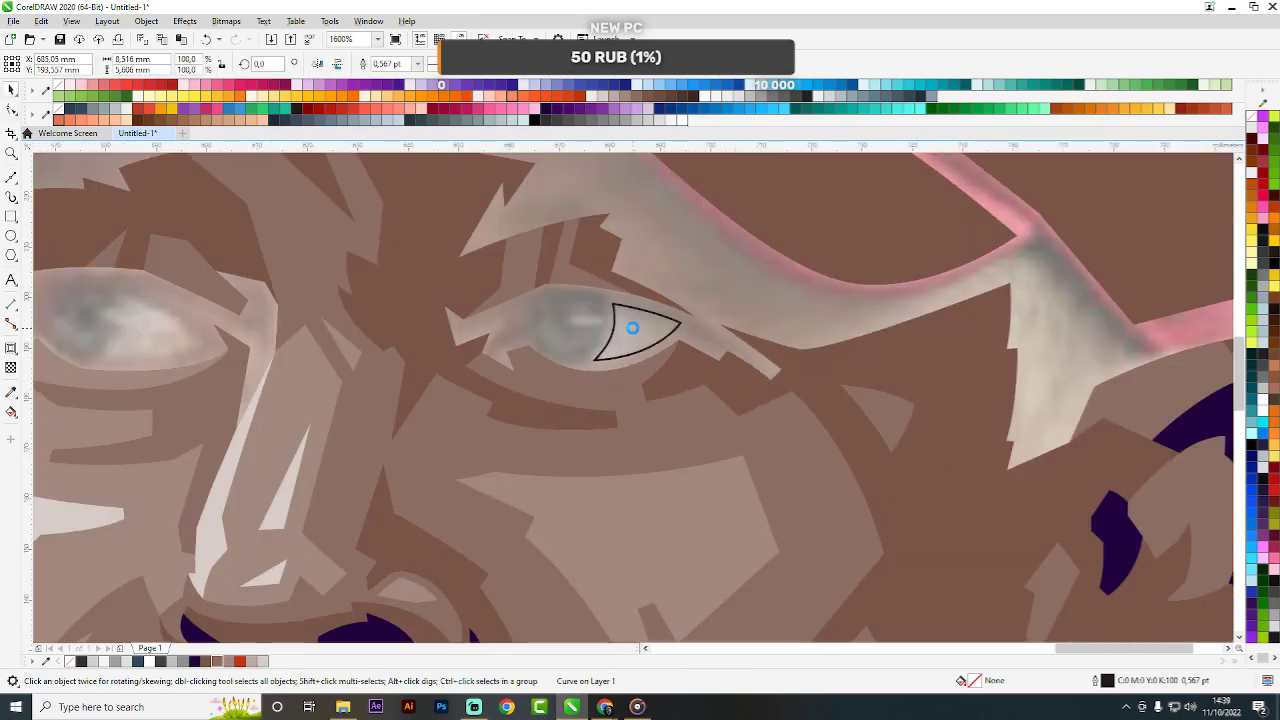
{"action": "scroll", "coordinate": [628, 305], "scroll_direction": "up", "scroll_amount": 2}
{"action": "key", "text": "F7"}
{"action": "left_click_drag", "start_coordinate": [446, 250], "coordinate": [554, 390]}
{"action": "key", "text": "space"}
Duplicate the iris ellipse inside itself as a pupil about 3.5 mm wide, stretch it taller, and combine it with the iris.
{"action": "right_click", "coordinate": [554, 390]}
{"action": "left_click", "coordinate": [515, 343]}
{"action": "left_click", "coordinate": [515, 300]}
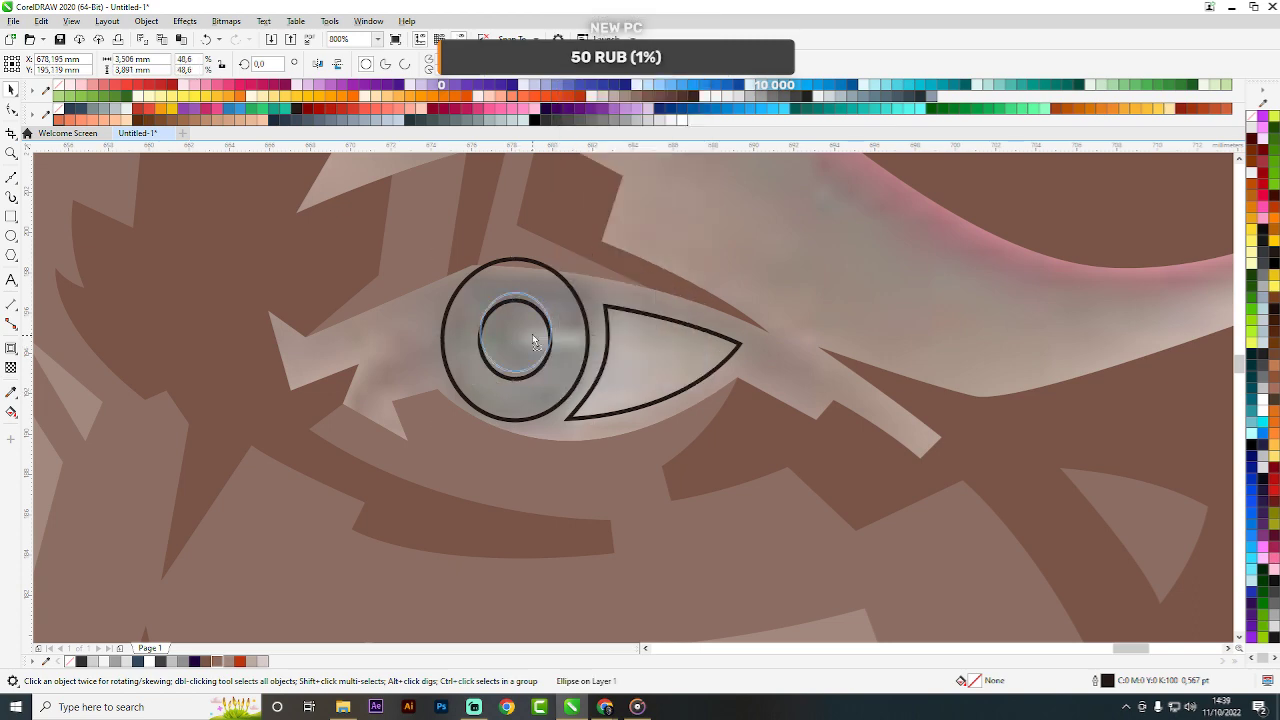
{"action": "left_click_drag", "start_coordinate": [515, 300], "coordinate": [555, 329]}
{"action": "left_click", "coordinate": [494, 263], "text": "shift"}
{"action": "left_click", "coordinate": [366, 64]}
Move the lower inner corner node of the eye-white outline slightly away from the iris.
{"action": "left_click", "coordinate": [605, 366]}
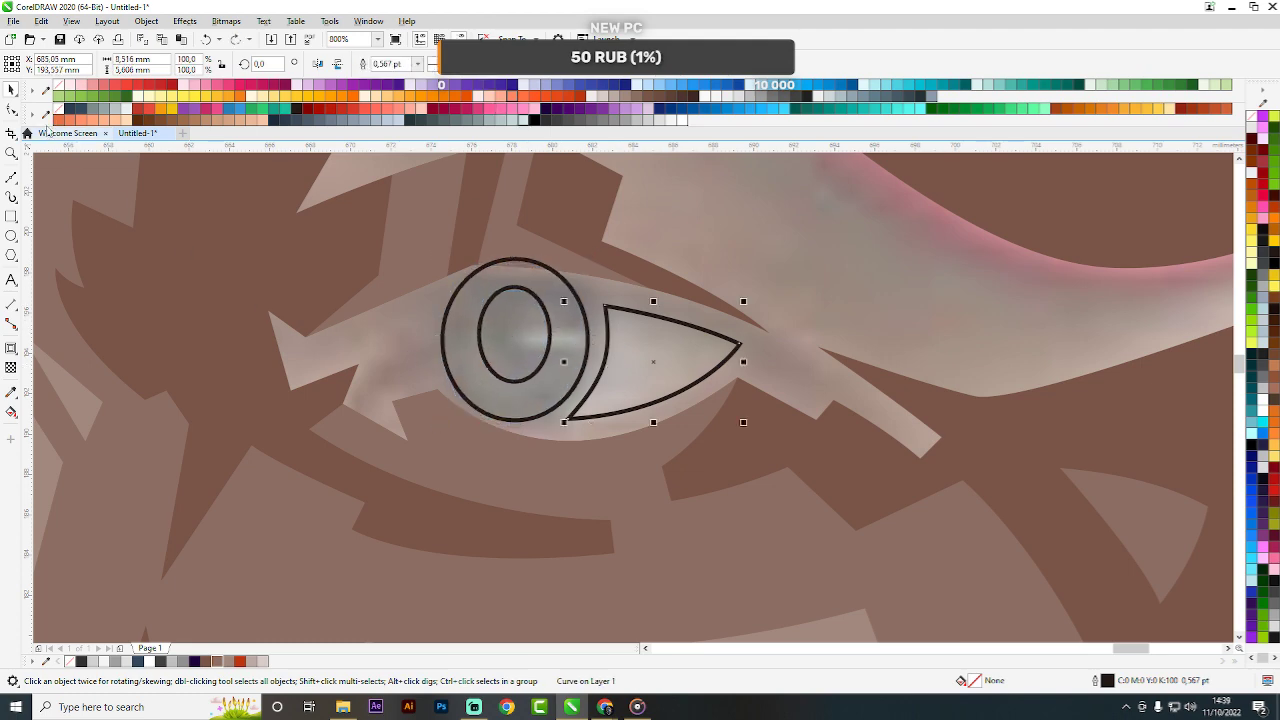
{"action": "left_click", "coordinate": [9, 107]}
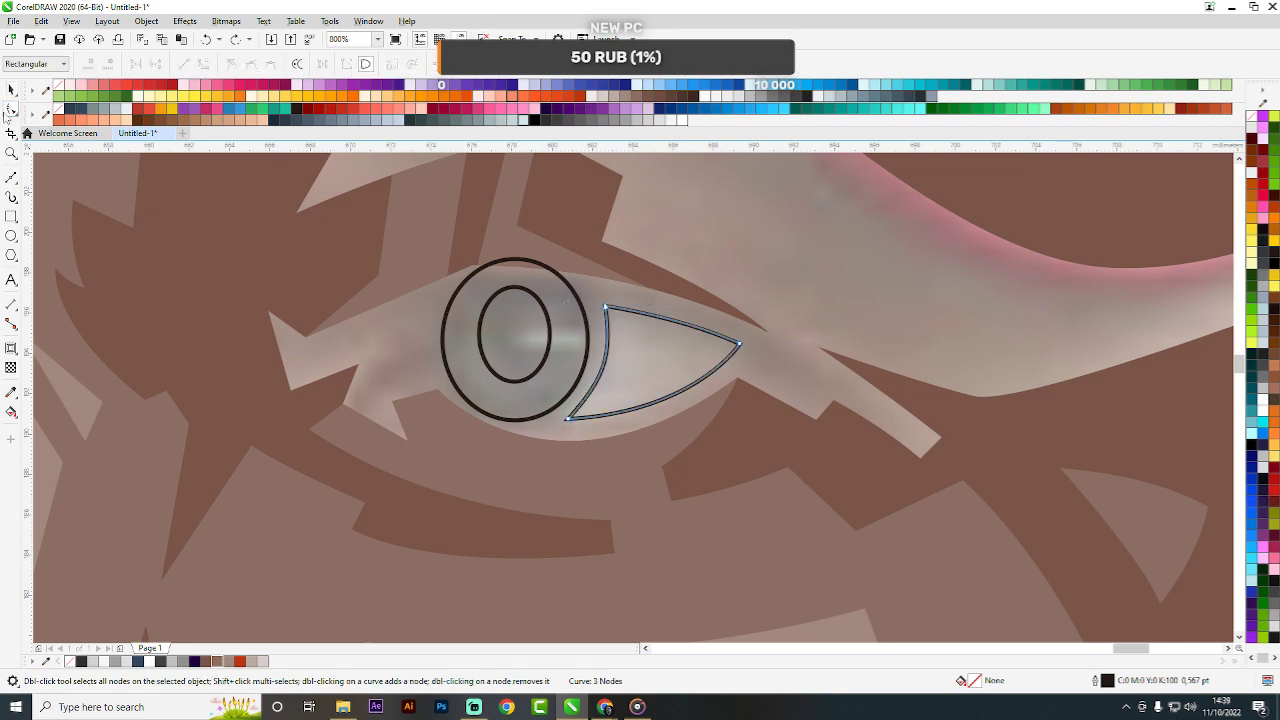
{"action": "left_click", "coordinate": [571, 419]}
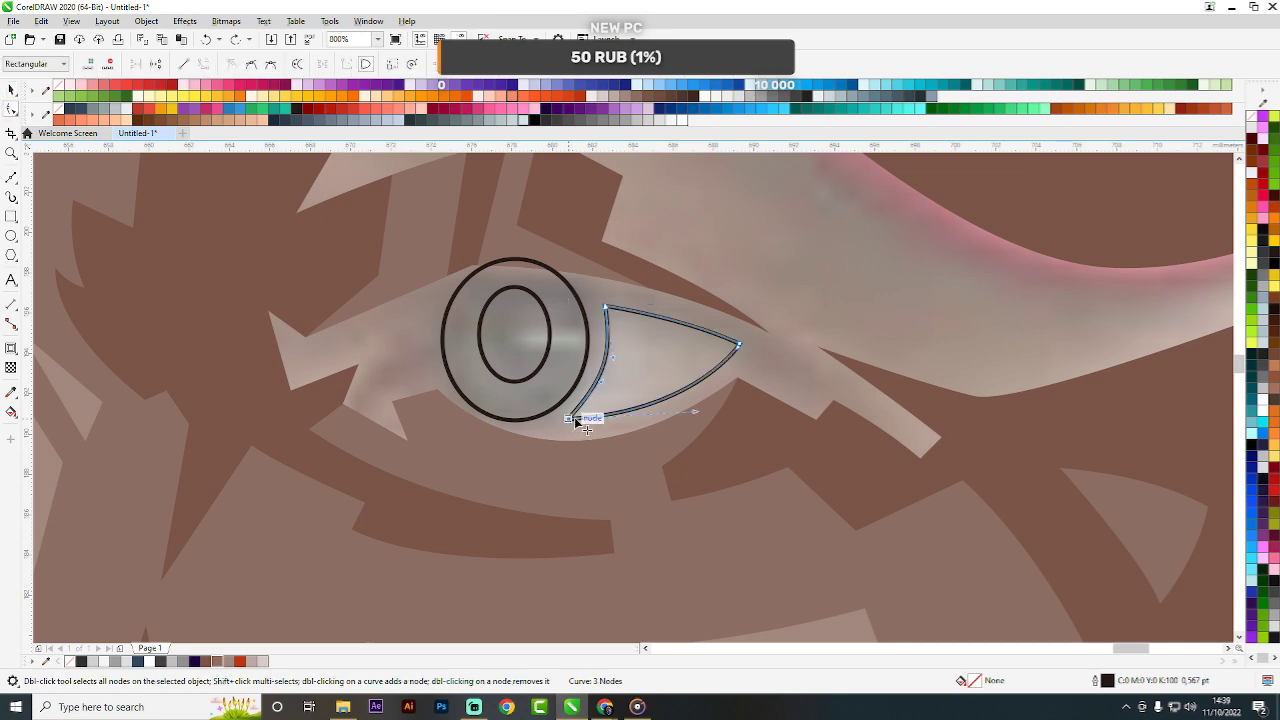
{"action": "key", "text": "space"}
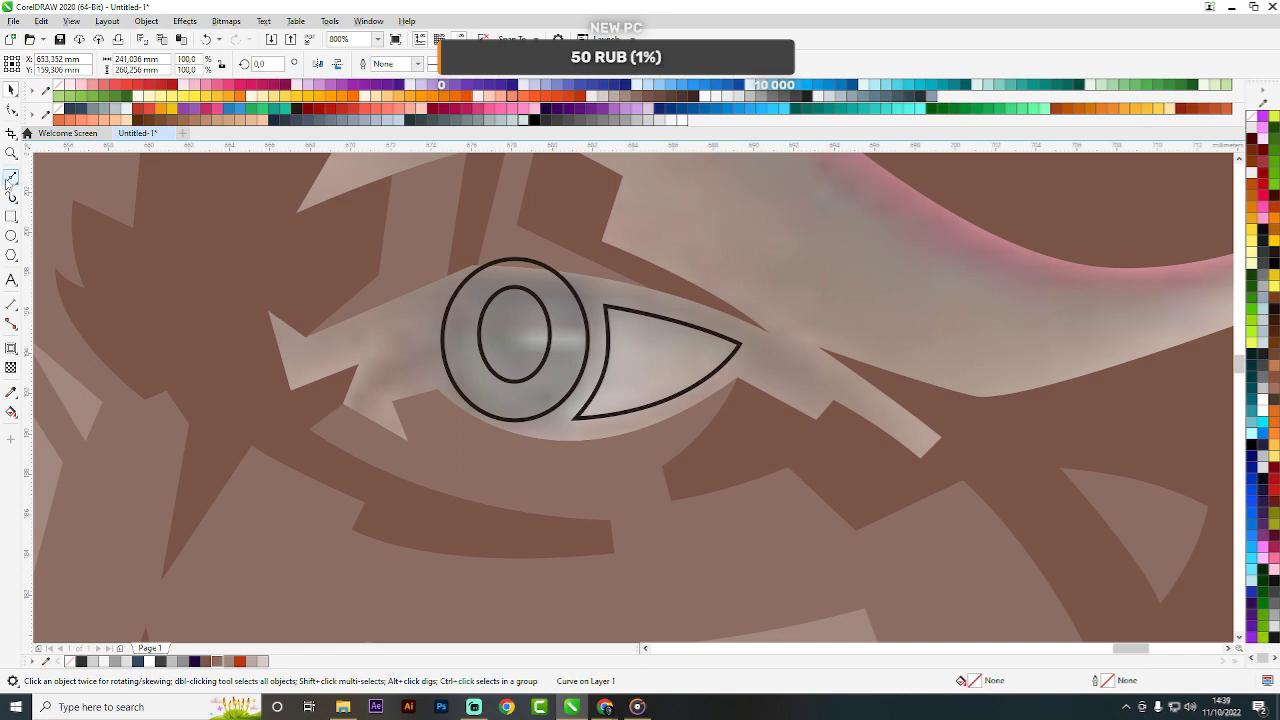
Draw a closed curved eyelid shape about 27.2 by 6.7 mm whose lower edge crosses the iris and meets the outer eye corner.
{"action": "left_click", "coordinate": [10, 178]}
{"action": "left_click", "coordinate": [740, 344]}
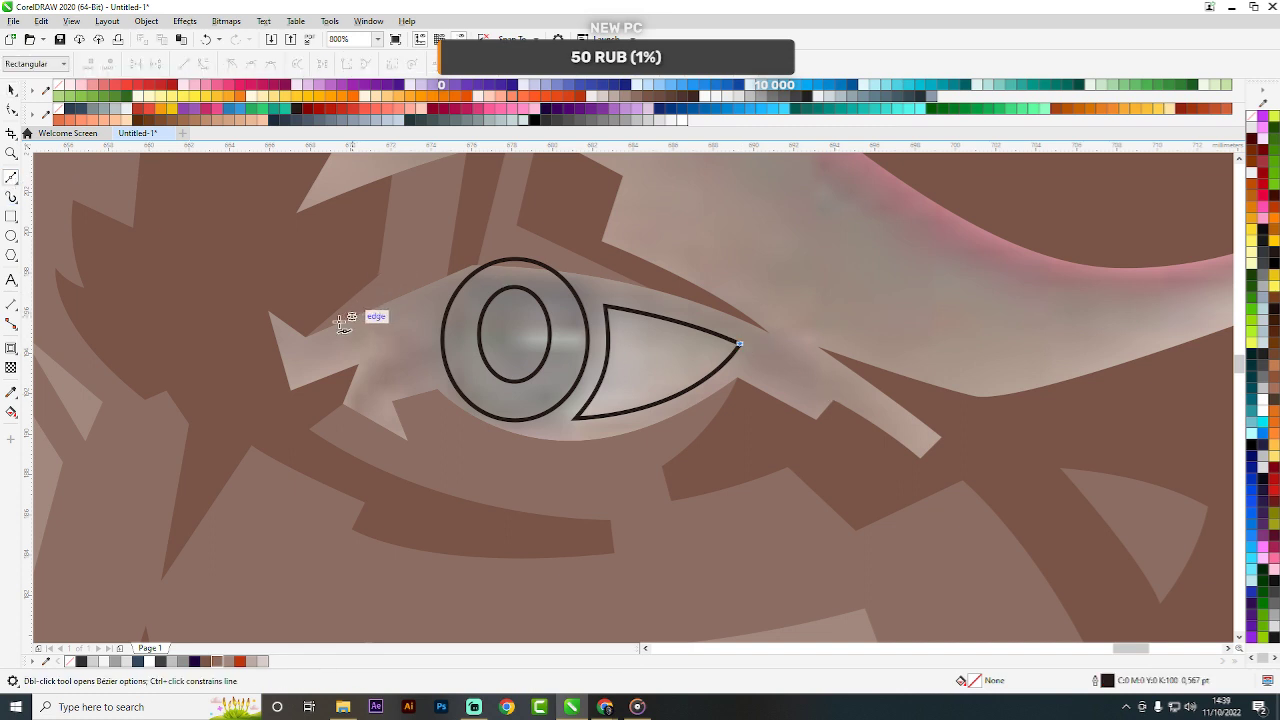
{"action": "left_click_drag", "start_coordinate": [349, 320], "coordinate": [104, 363]}
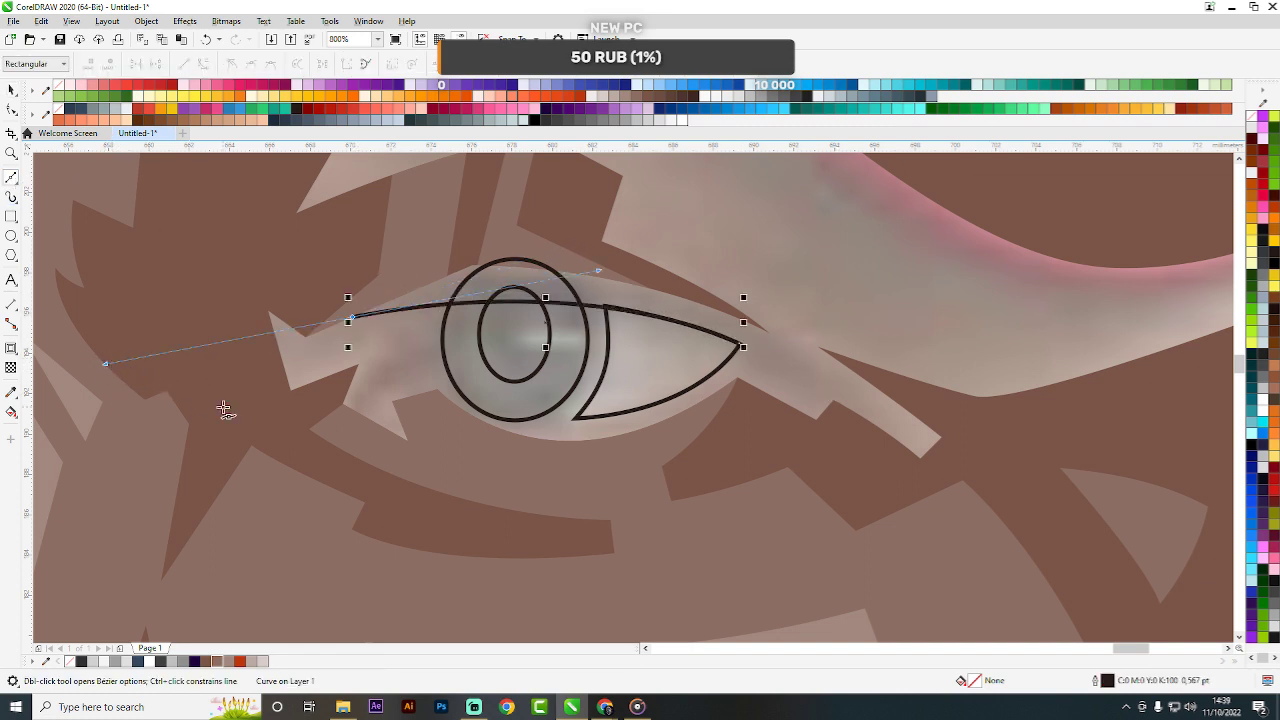
{"action": "left_click_drag", "start_coordinate": [566, 211], "coordinate": [629, 234]}
{"action": "left_click_drag", "start_coordinate": [782, 287], "coordinate": [804, 300]}
{"action": "left_click_drag", "start_coordinate": [739, 344], "coordinate": [602, 336]}
{"action": "key", "text": "space"}
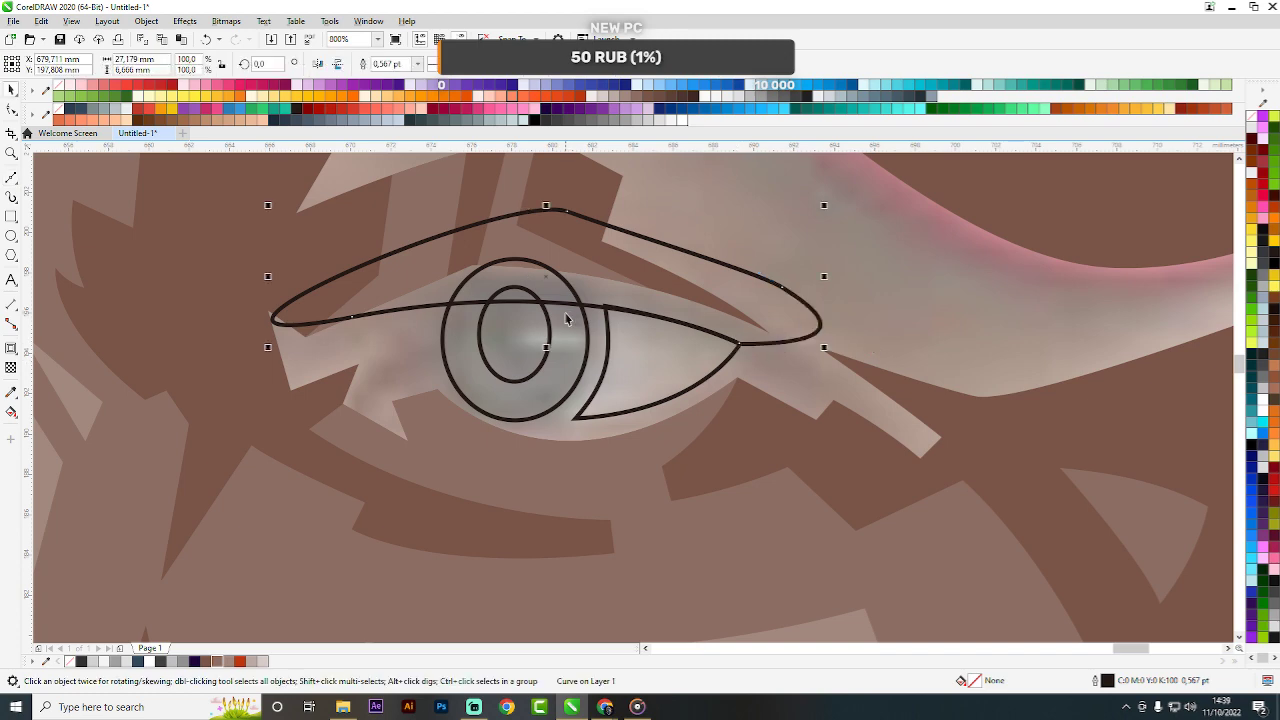
Use the eyelid shape to cut off the top of the iris and pupil, leaving no eyelid shape behind.
{"action": "left_click", "coordinate": [566, 316], "text": "shift"}
{"action": "left_click", "coordinate": [491, 64]}
{"action": "left_click", "coordinate": [662, 222]}
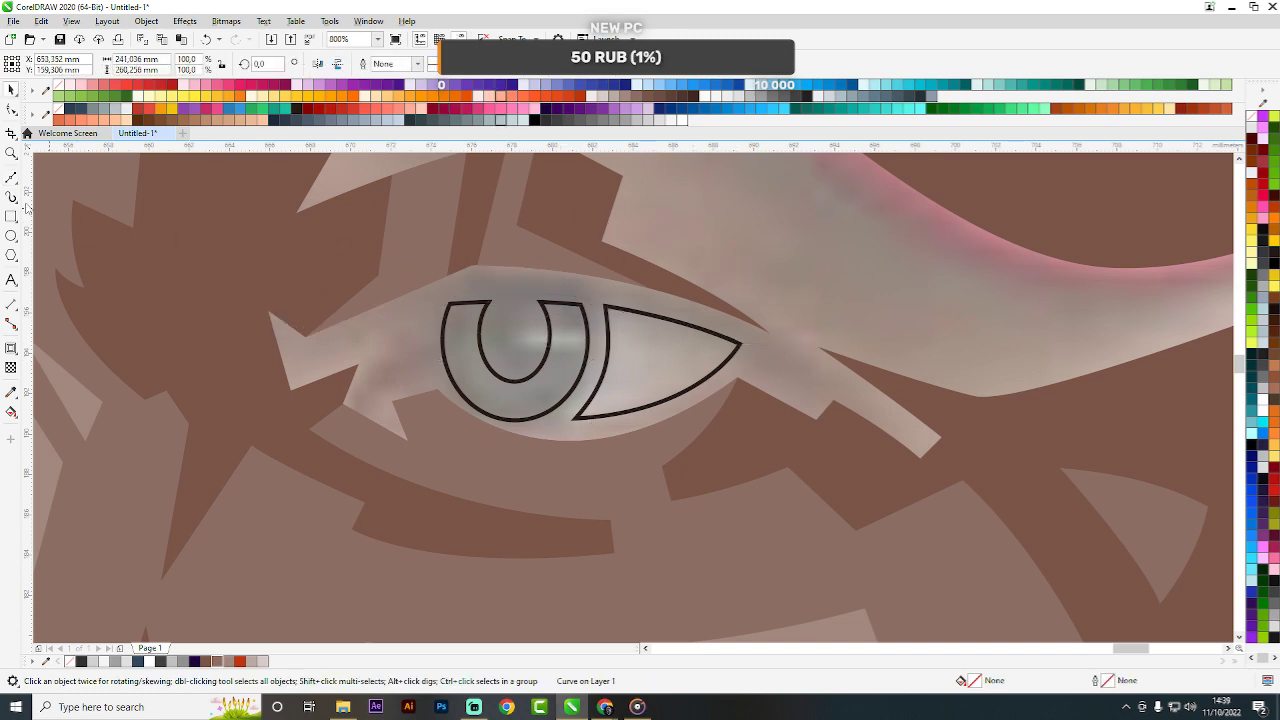
Draw a flat ellipse about 4.1 by 1 mm across the pupil and iris as the eye's light reflection.
{"action": "left_click", "coordinate": [11, 235]}
{"action": "left_click_drag", "start_coordinate": [514, 333], "coordinate": [599, 351]}
{"action": "key", "text": "space"}
{"action": "scroll", "coordinate": [593, 311], "scroll_direction": "down", "scroll_amount": 3}
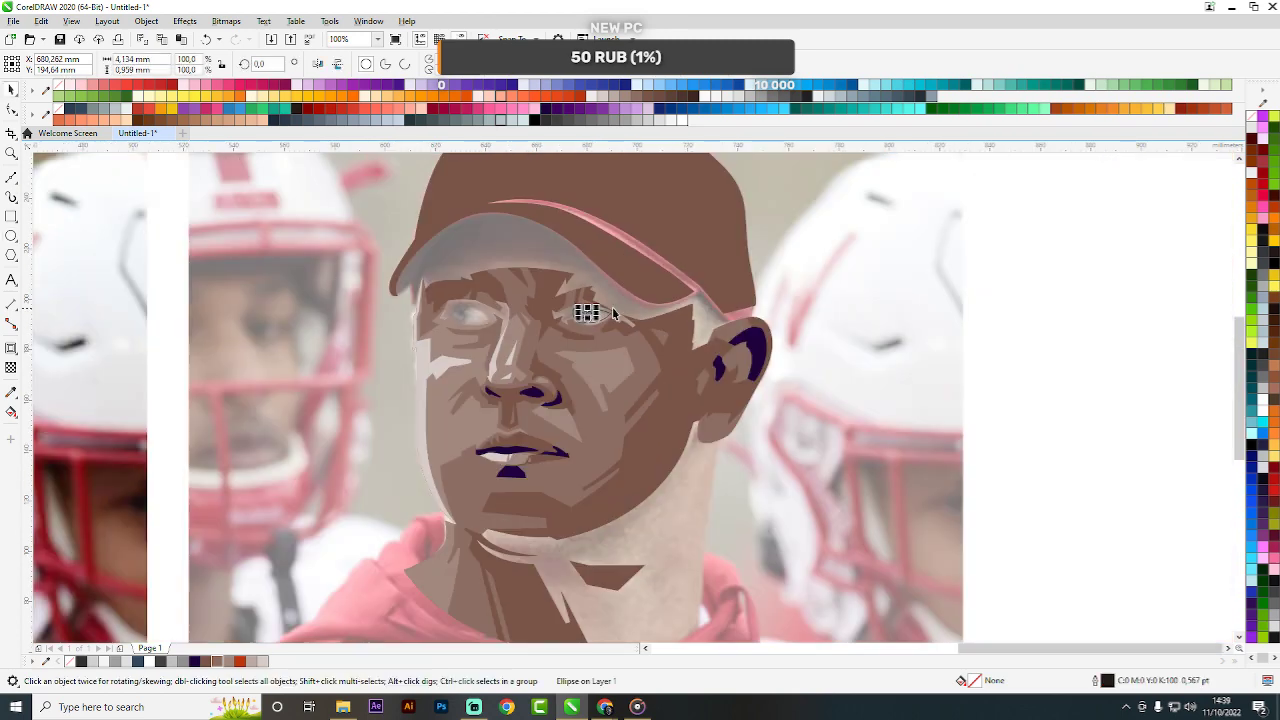
{"action": "left_click", "coordinate": [1072, 274]}
{"action": "left_click", "coordinate": [1072, 274]}
Copy the iris, light reflection and eye-white outlines onto the undrawn eye and delete the copied eye-white shape.
{"action": "scroll", "coordinate": [506, 292], "scroll_direction": "up", "scroll_amount": 3}
{"action": "scroll", "coordinate": [480, 310], "scroll_direction": "up", "scroll_amount": 2}
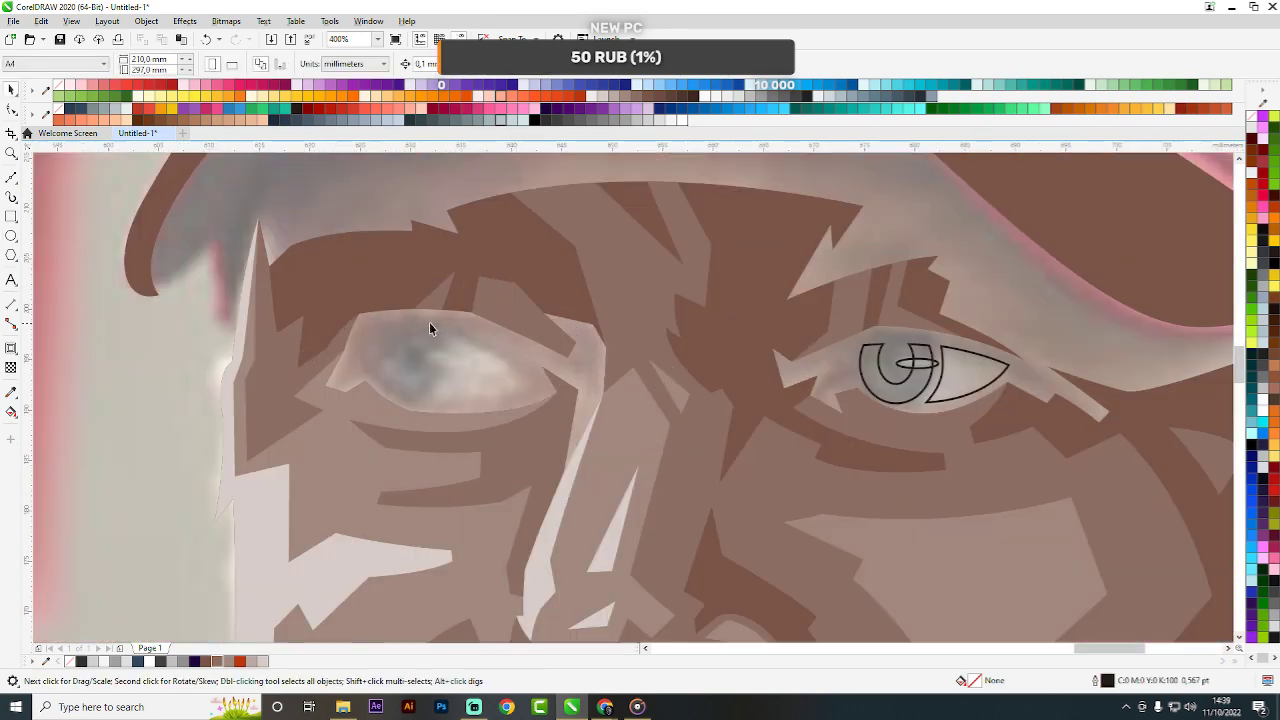
{"action": "left_click", "coordinate": [927, 363]}
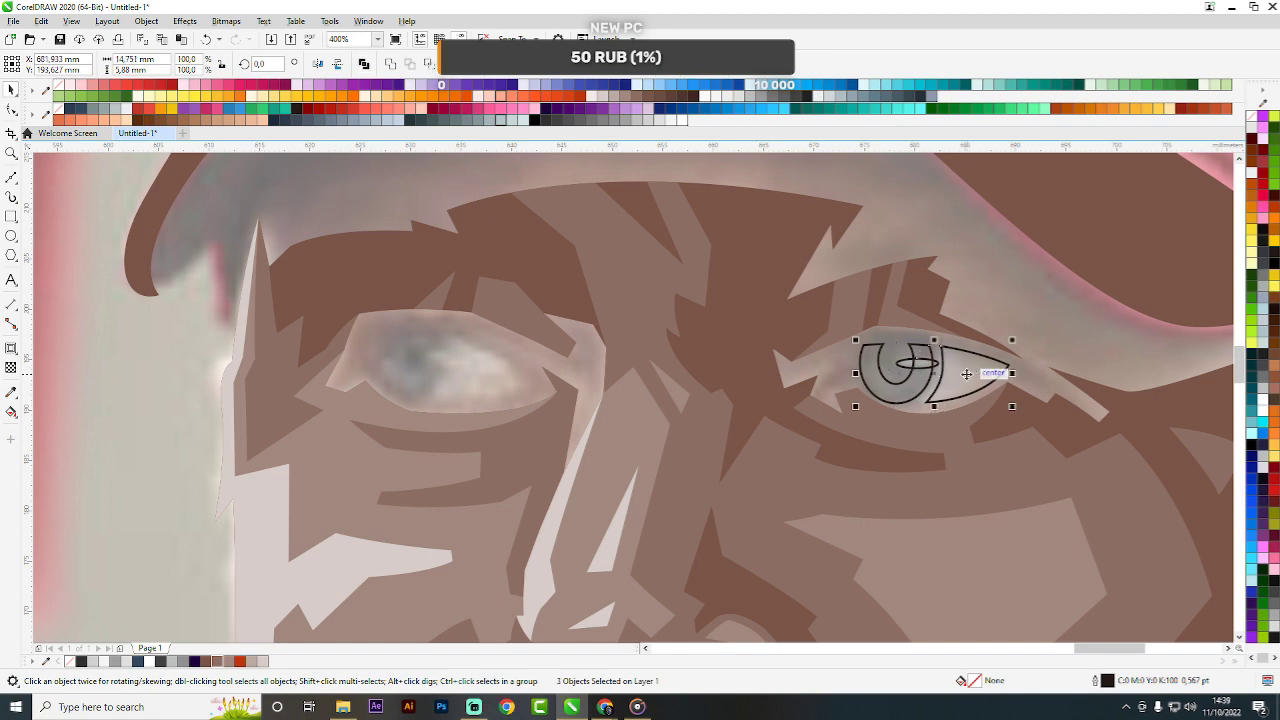
{"action": "left_click_drag", "start_coordinate": [986, 371], "coordinate": [484, 369]}
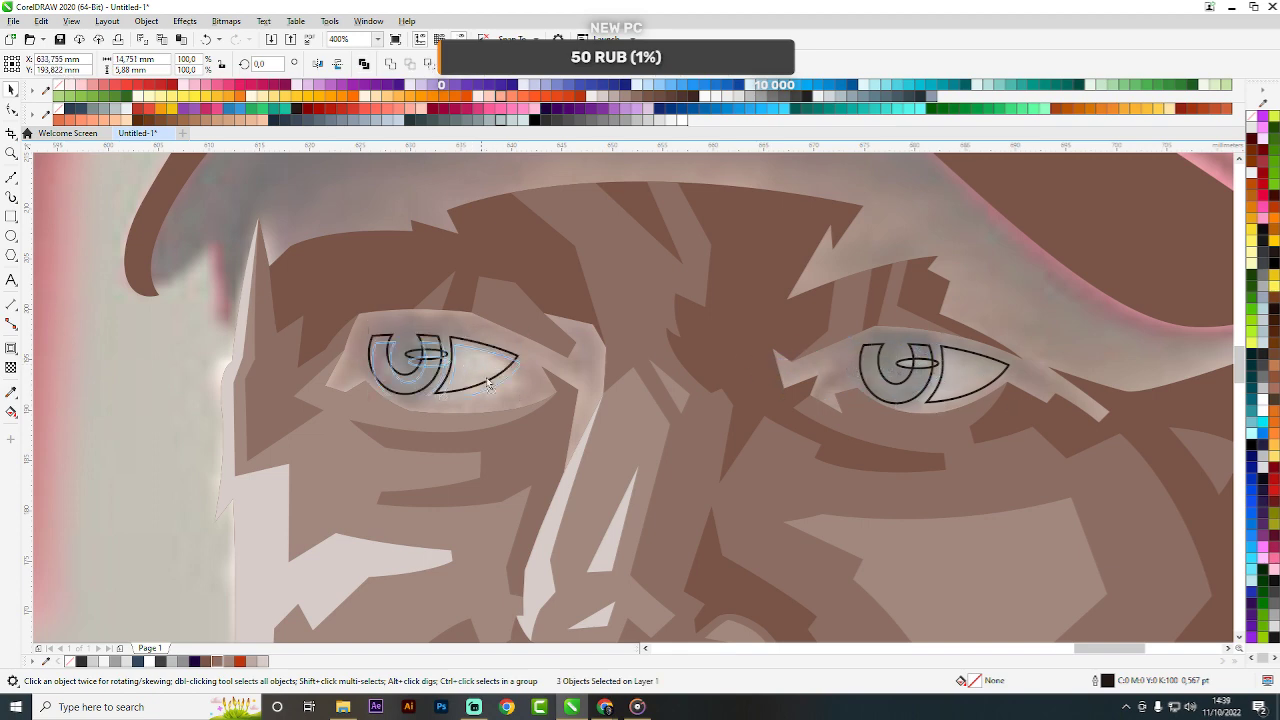
{"action": "left_click", "coordinate": [564, 367]}
{"action": "left_click", "coordinate": [478, 364]}
{"action": "key", "text": "Delete"}
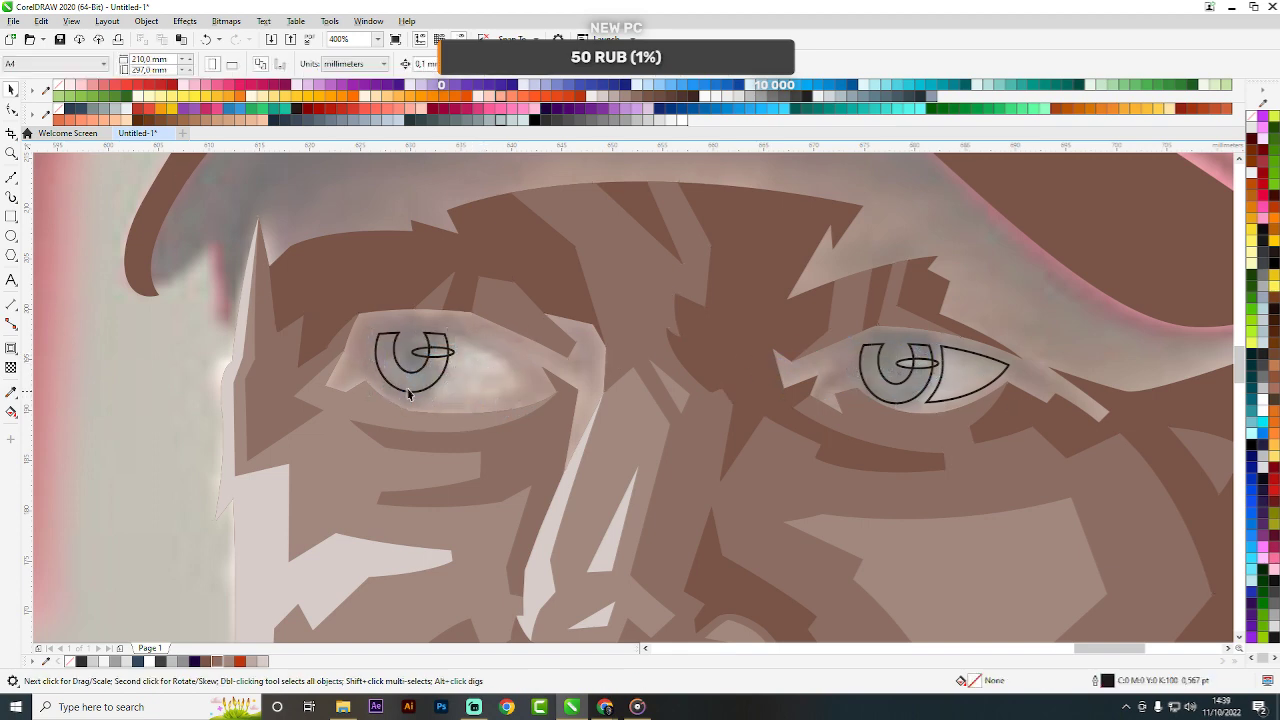
Fit the copied iris to the eye by nudging it slightly upward and rotate its reflection ellipse to 347.253°.
{"action": "scroll", "coordinate": [428, 367], "scroll_direction": "up", "scroll_amount": 1}
{"action": "left_click", "coordinate": [451, 346]}
{"action": "left_click", "coordinate": [428, 371], "text": "shift"}
{"action": "mouse_move", "coordinate": [428, 371]}
{"action": "left_mouse_down"}
{"action": "mouse_move", "coordinate": [634, 451]}
{"action": "mouse_move", "coordinate": [424, 383]}
{"action": "left_mouse_up"}
{"action": "left_click", "coordinate": [485, 347], "text": "shift"}
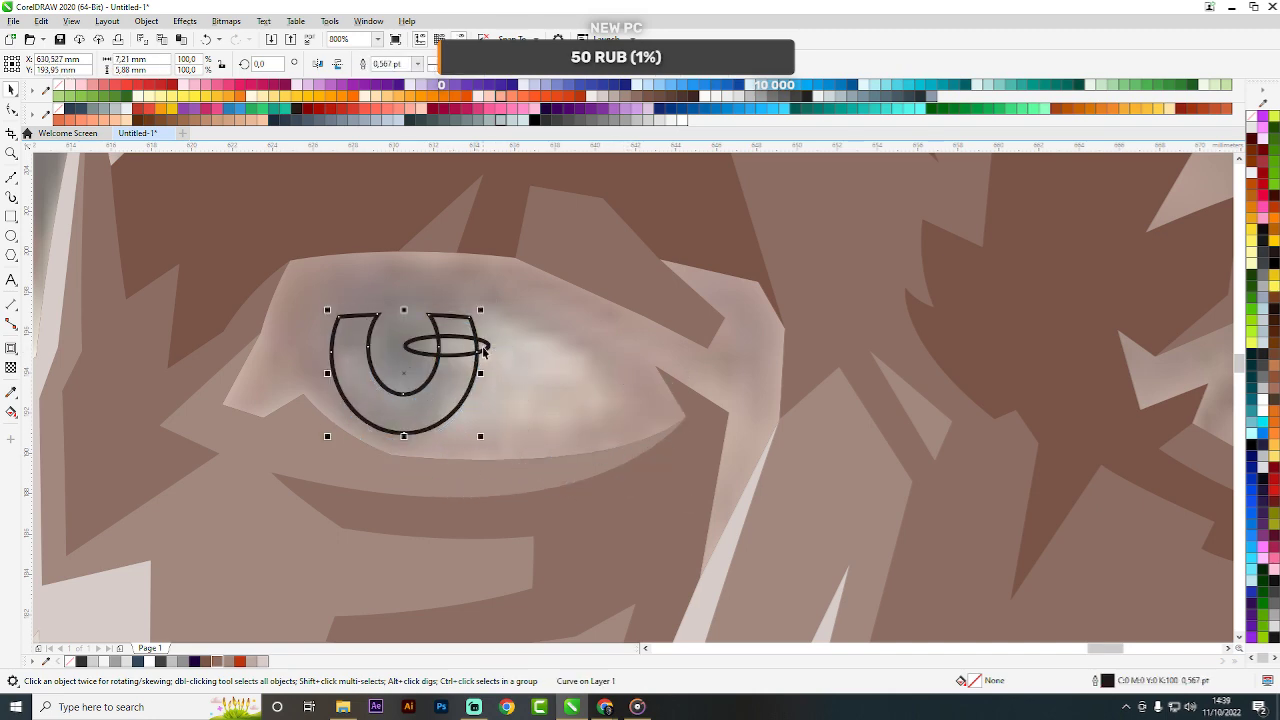
{"action": "left_click", "coordinate": [480, 348]}
{"action": "left_click", "coordinate": [428, 348]}
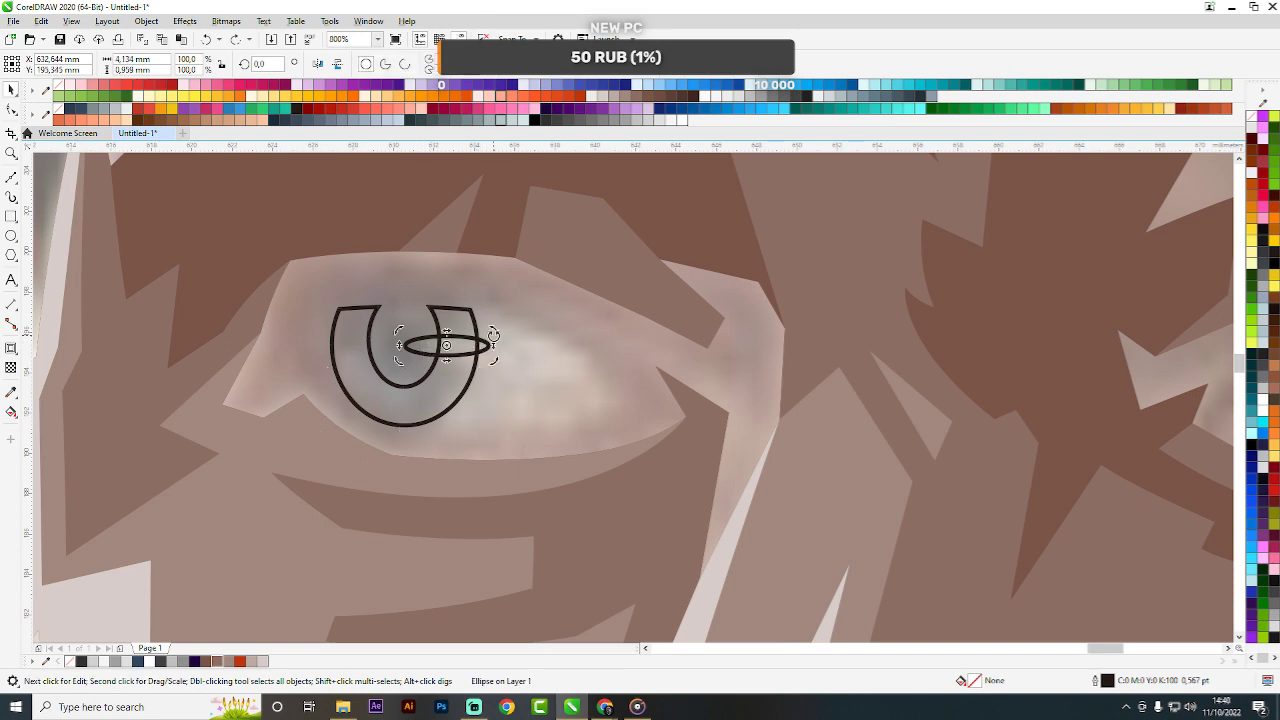
{"action": "left_click_drag", "start_coordinate": [493, 335], "coordinate": [436, 349]}
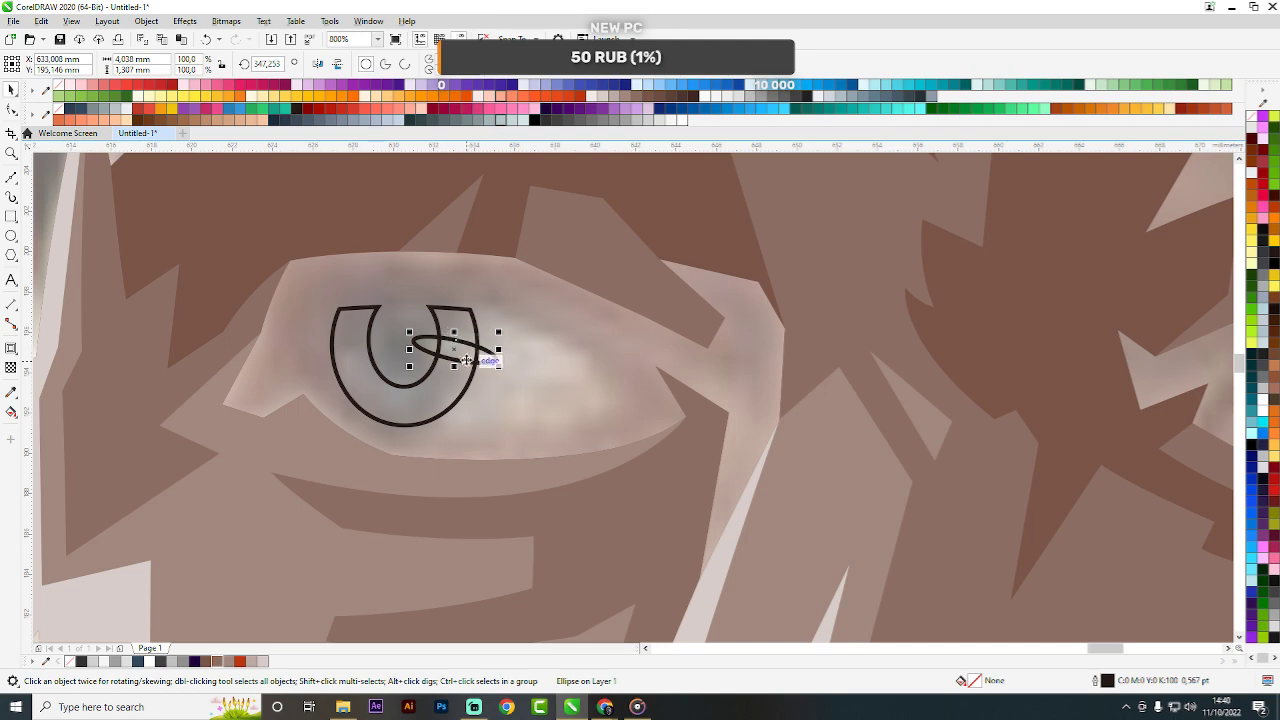
{"action": "left_click", "coordinate": [462, 328], "text": "shift"}
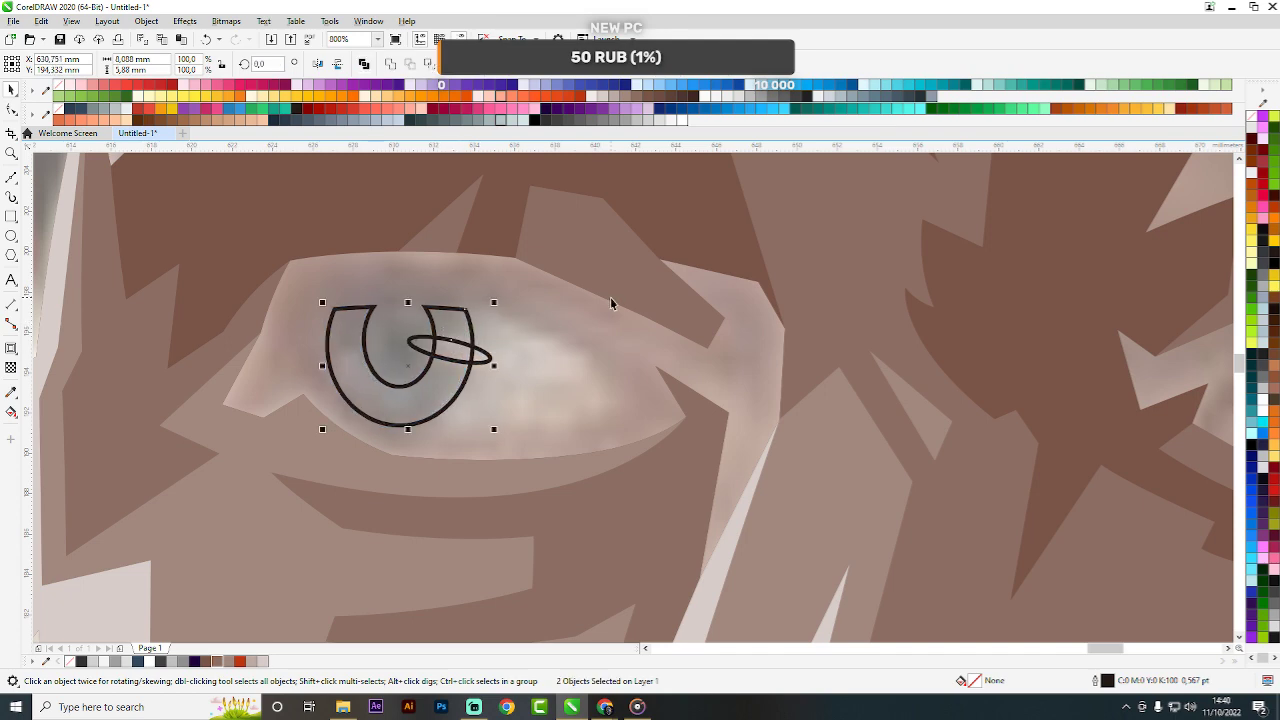
Draw a closed curved eye-white shape about 8.5 by 5.9 mm between the copied iris and the inner eye corner.
{"action": "left_click", "coordinate": [11, 176]}
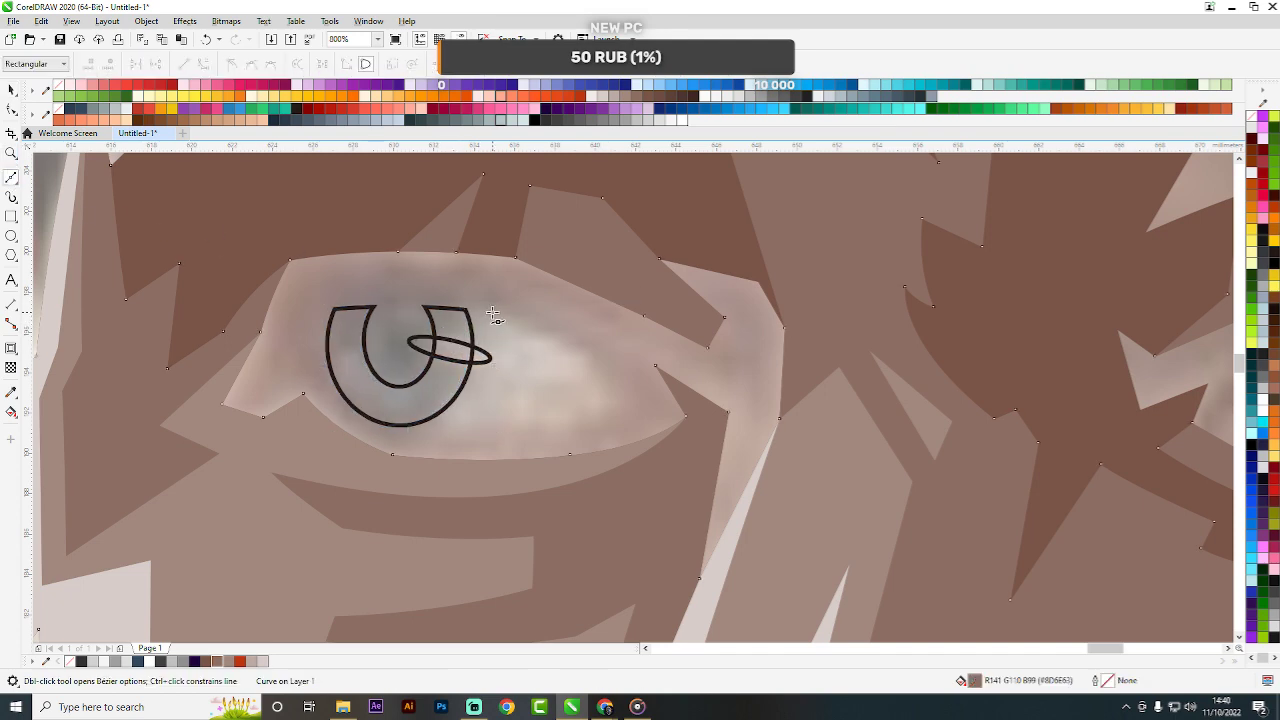
{"action": "left_click", "coordinate": [494, 316]}
{"action": "left_click_drag", "start_coordinate": [600, 370], "coordinate": [621, 392]}
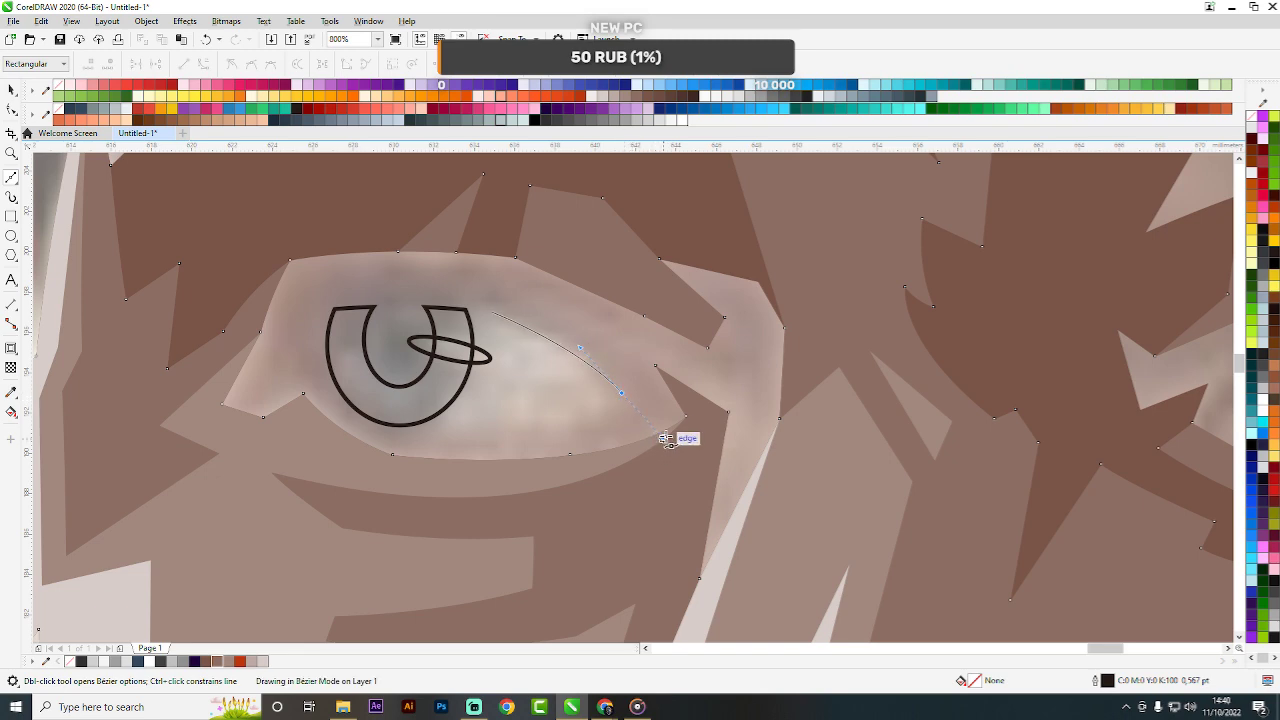
{"action": "left_click_drag", "start_coordinate": [664, 438], "coordinate": [657, 428]}
{"action": "key", "text": "Return"}
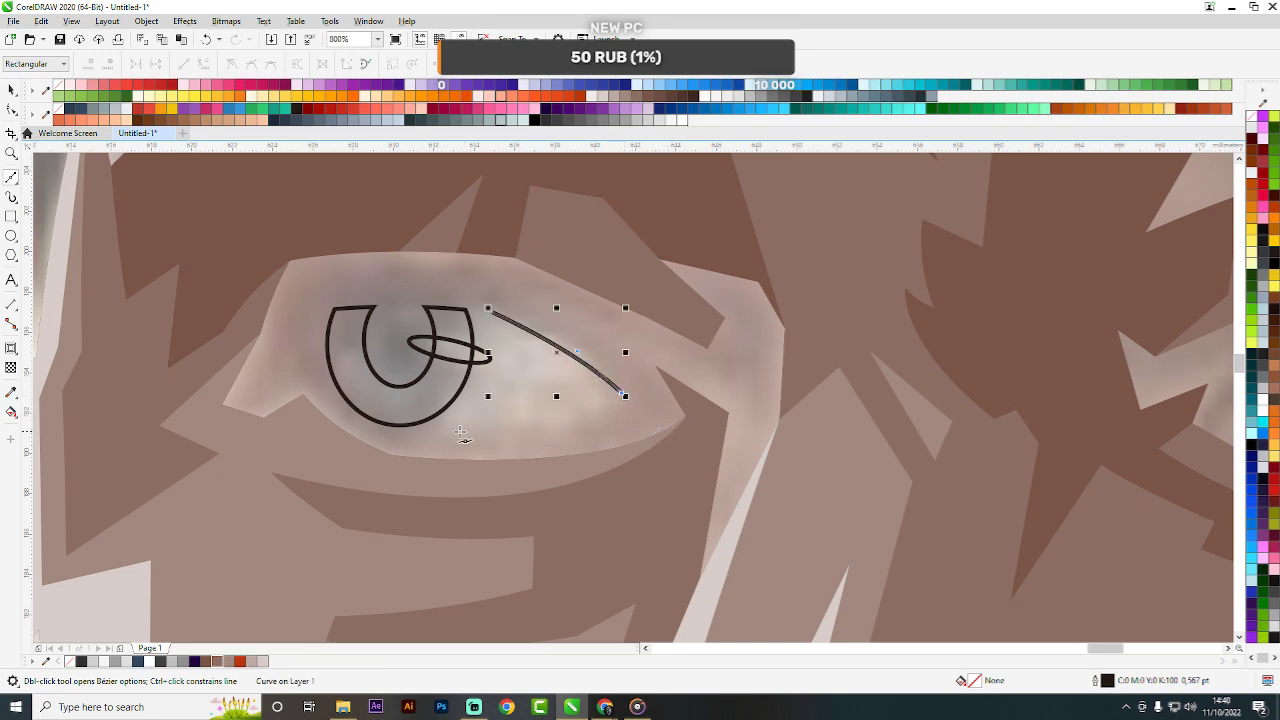
{"action": "left_click_drag", "start_coordinate": [450, 431], "coordinate": [318, 428]}
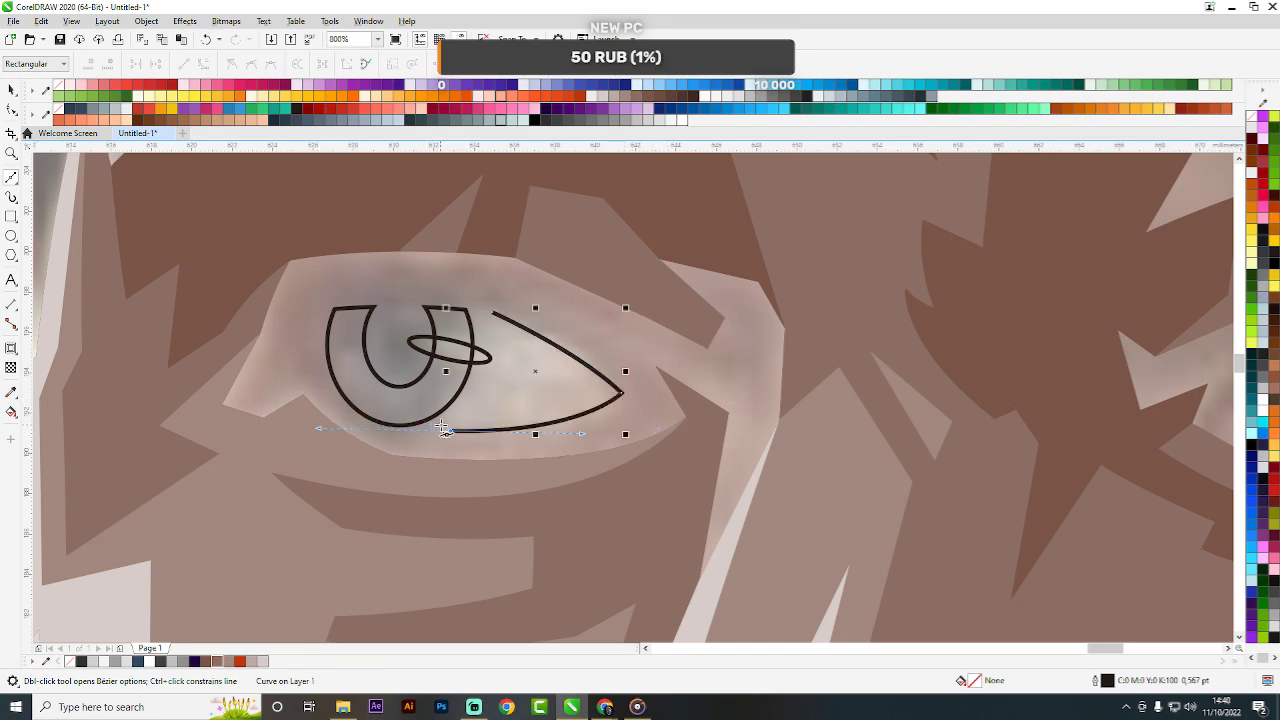
{"action": "left_click", "coordinate": [444, 431]}
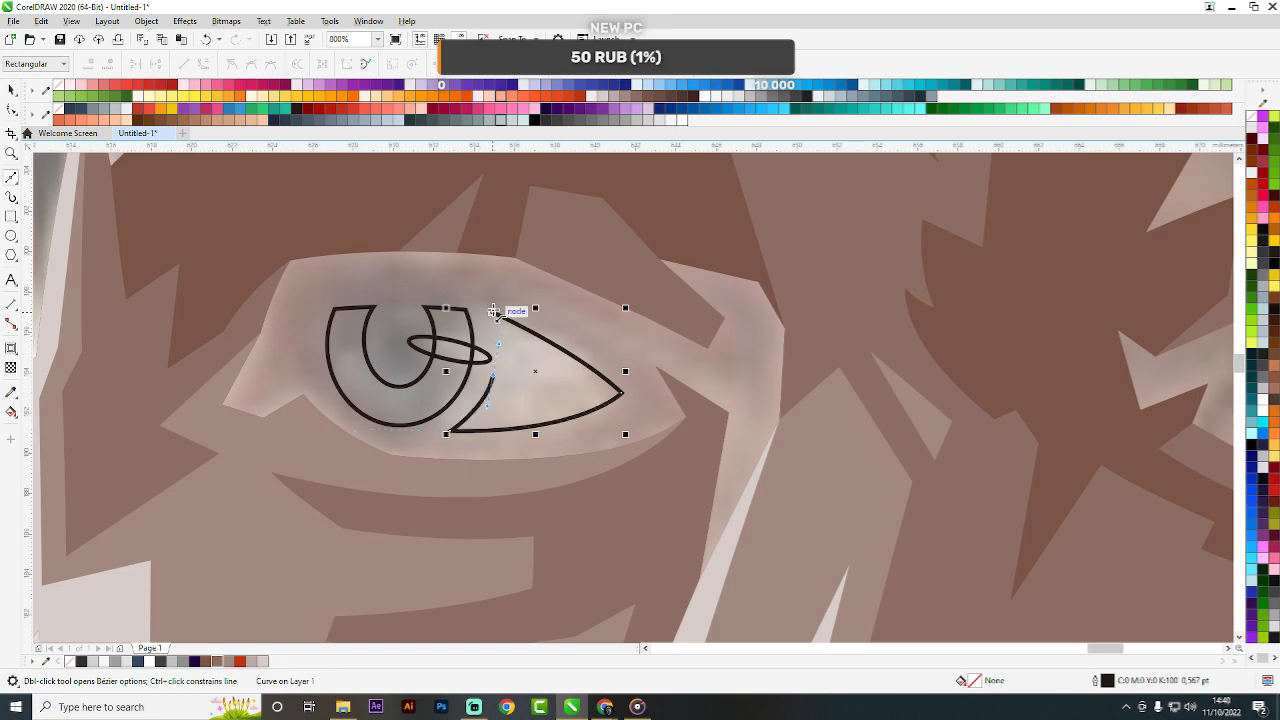
{"action": "left_click", "coordinate": [492, 313]}
{"action": "left_click", "coordinate": [11, 110]}
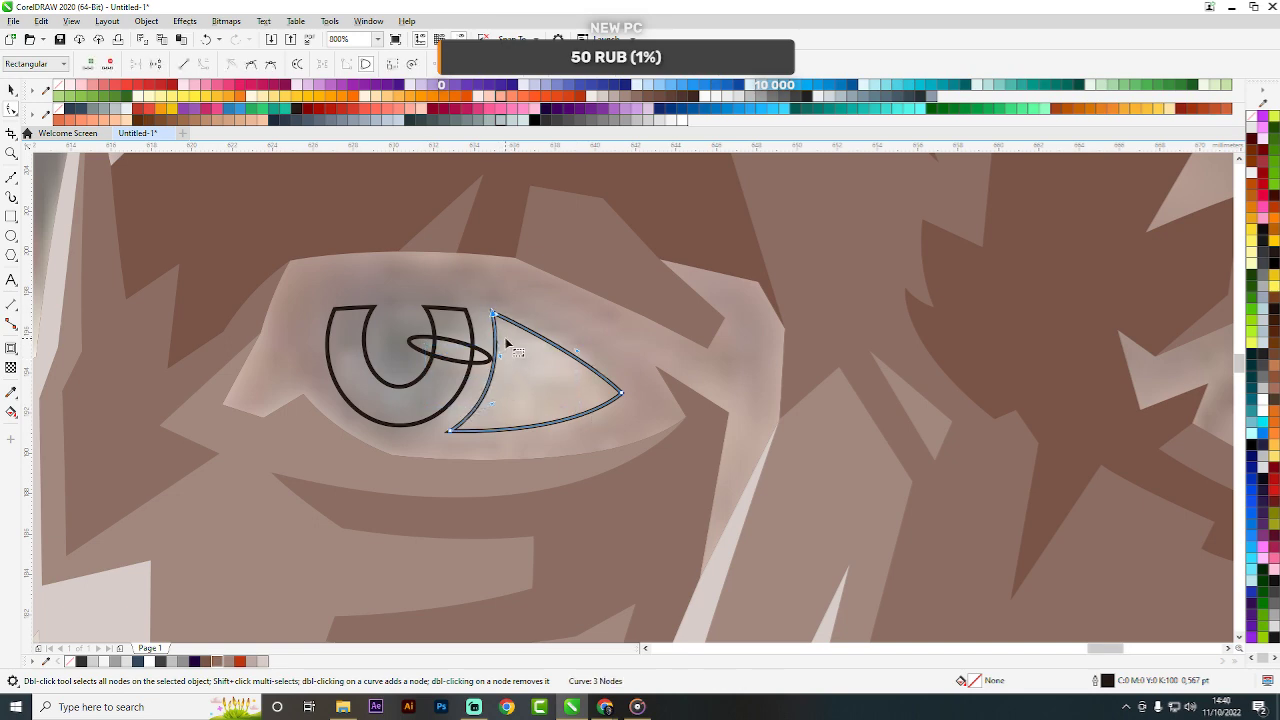
{"action": "key", "text": "space"}
Fill the eye whites, irises and light-reflection ellipses of both eyes with white (#FFFFFF).
{"action": "left_click", "coordinate": [683, 119]}
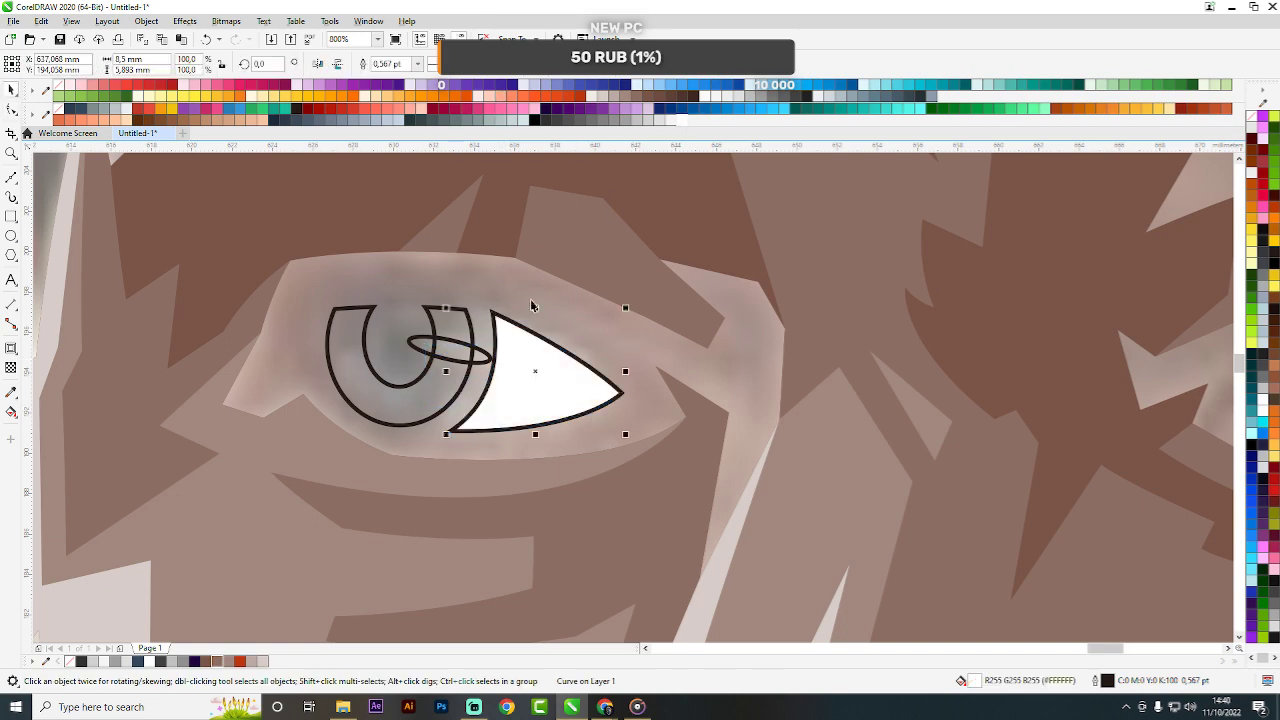
{"action": "left_click", "coordinate": [445, 382]}
{"action": "left_click", "coordinate": [445, 382]}
{"action": "key", "text": "ctrl+r"}
{"action": "left_click", "coordinate": [458, 352]}
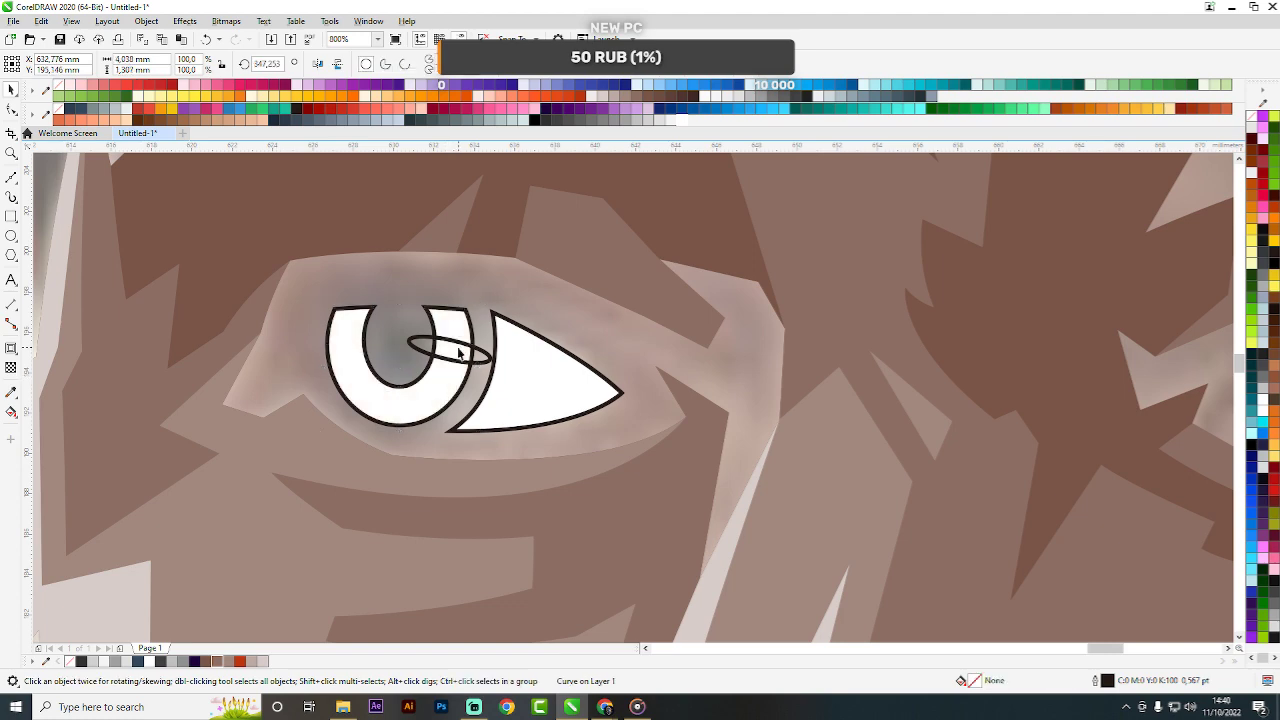
{"action": "key", "text": "ctrl+r"}
{"action": "scroll", "coordinate": [487, 322], "scroll_direction": "down", "scroll_amount": 2}
{"action": "scroll", "coordinate": [716, 336], "scroll_direction": "up", "scroll_amount": 4}
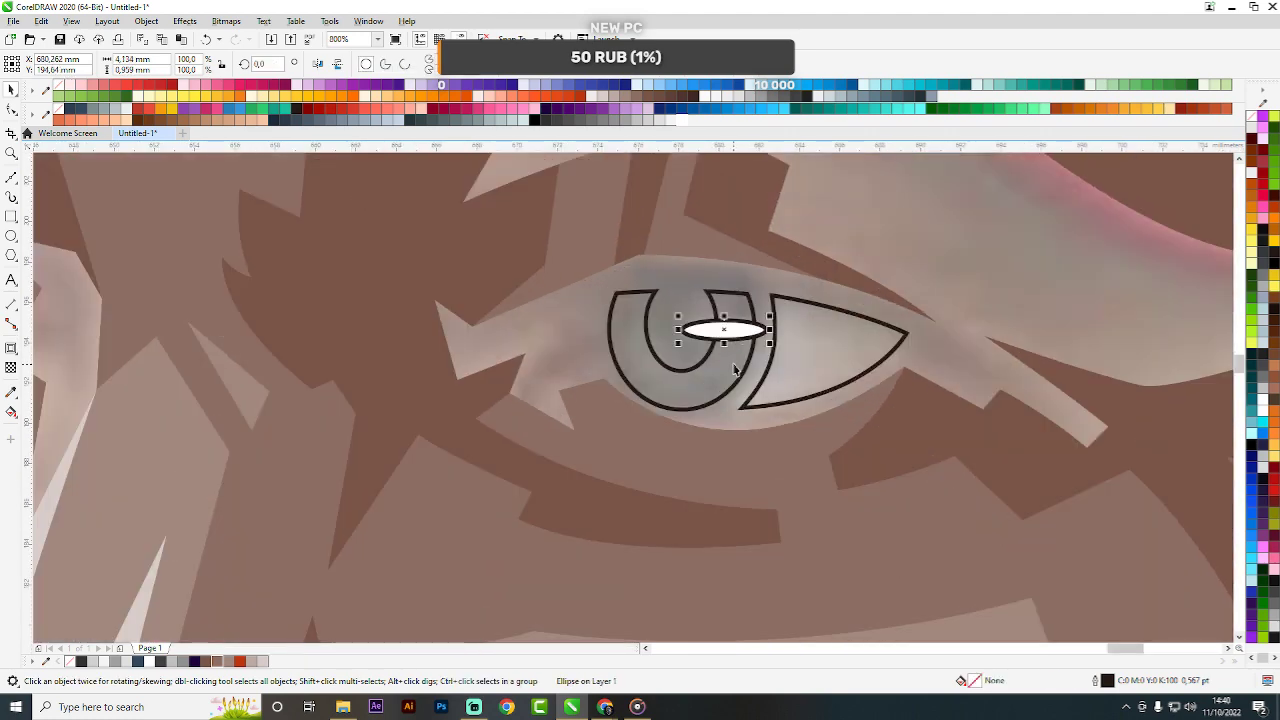
{"action": "left_click", "coordinate": [806, 337]}
{"action": "key", "text": "ctrl+r"}
{"action": "key", "text": "Escape"}
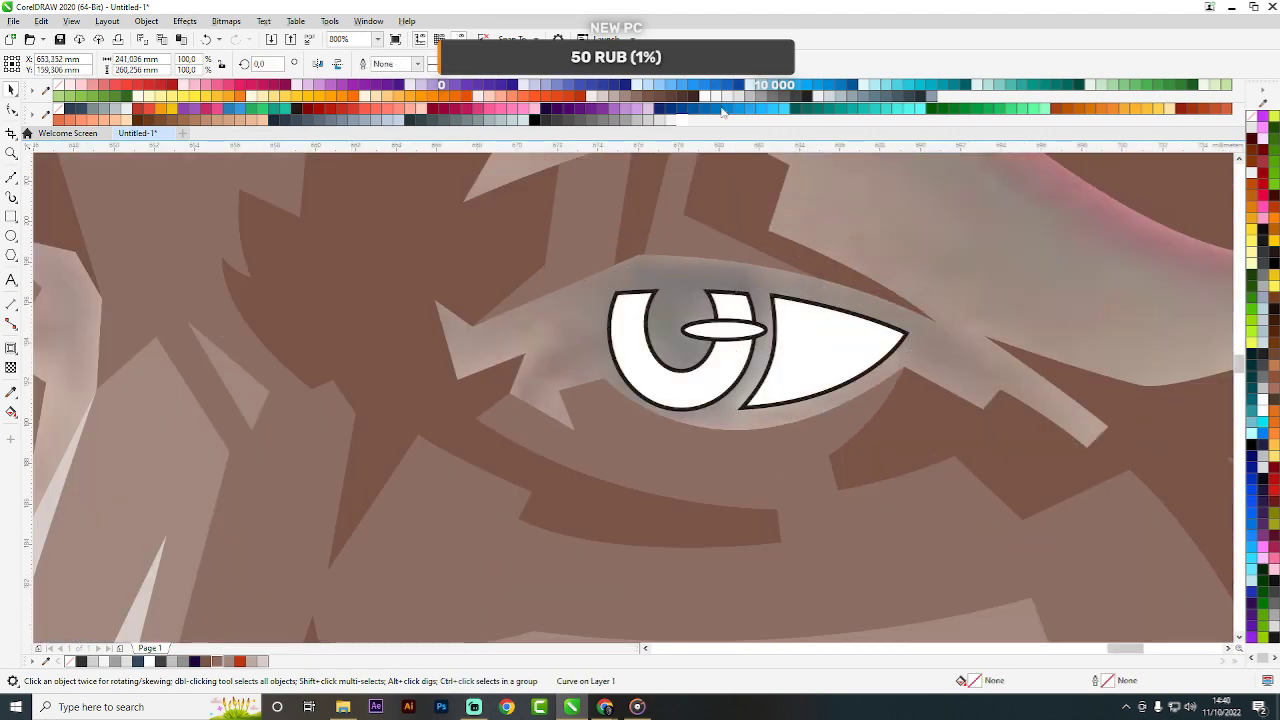
Fill the large base silhouette behind the portrait with dark purple R30 G0 B61 (#1E003D).
{"action": "left_click", "coordinate": [663, 287]}
{"action": "scroll", "coordinate": [663, 287], "scroll_direction": "down", "scroll_amount": 4}
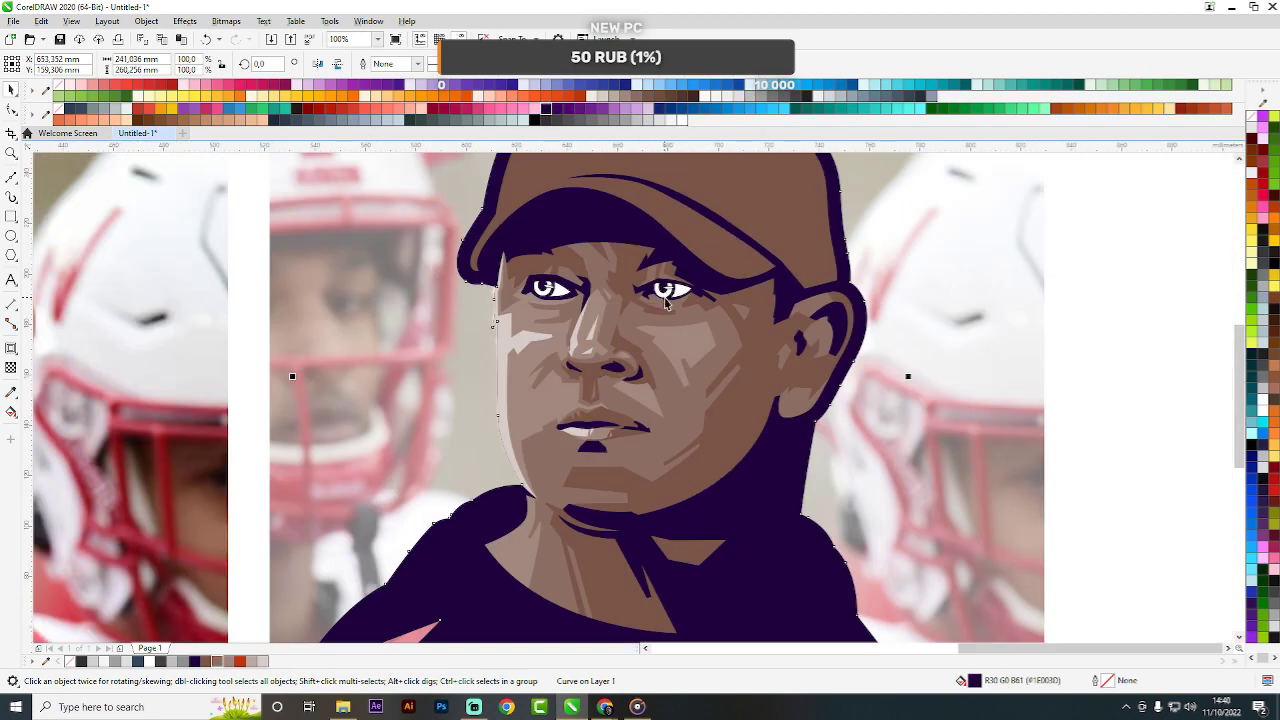
{"action": "scroll", "coordinate": [668, 305], "scroll_direction": "down", "scroll_amount": 2}
{"action": "left_click", "coordinate": [934, 317]}
Fill the irises of both eyes with 50% black (#808080).
{"action": "scroll", "coordinate": [654, 300], "scroll_direction": "up", "scroll_amount": 5}
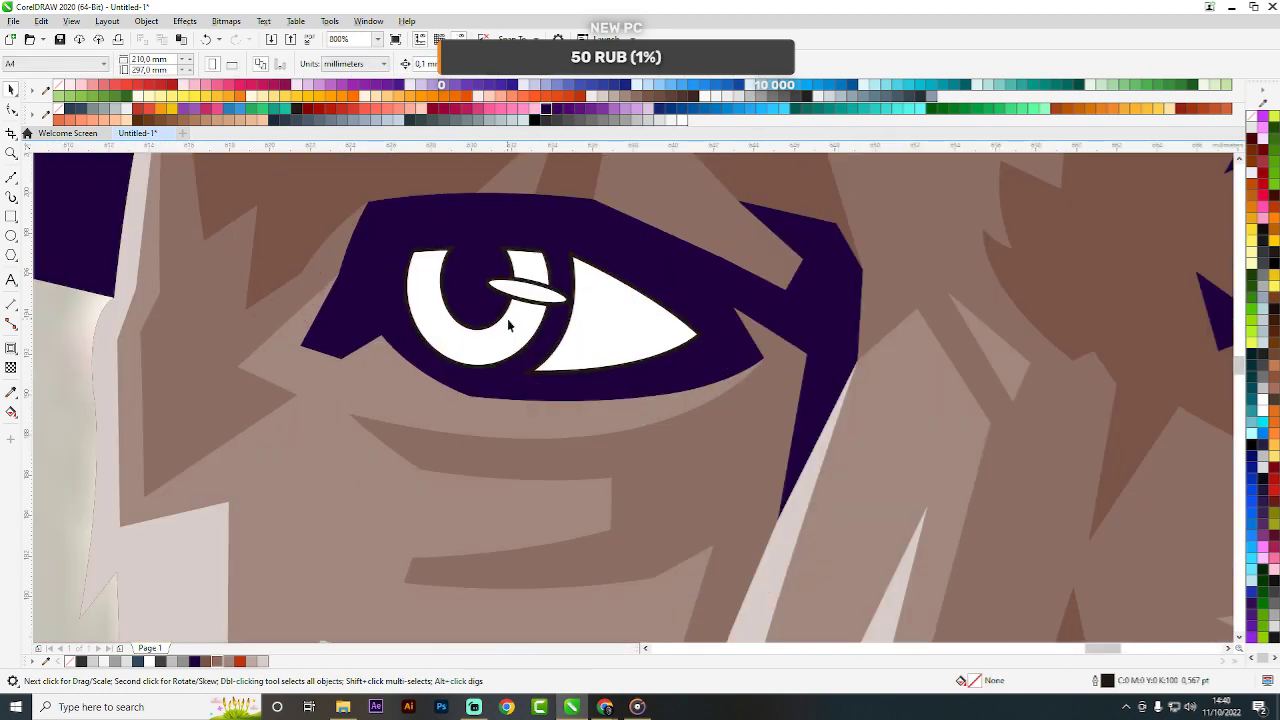
{"action": "left_click", "coordinate": [510, 326]}
{"action": "left_click", "coordinate": [603, 119]}
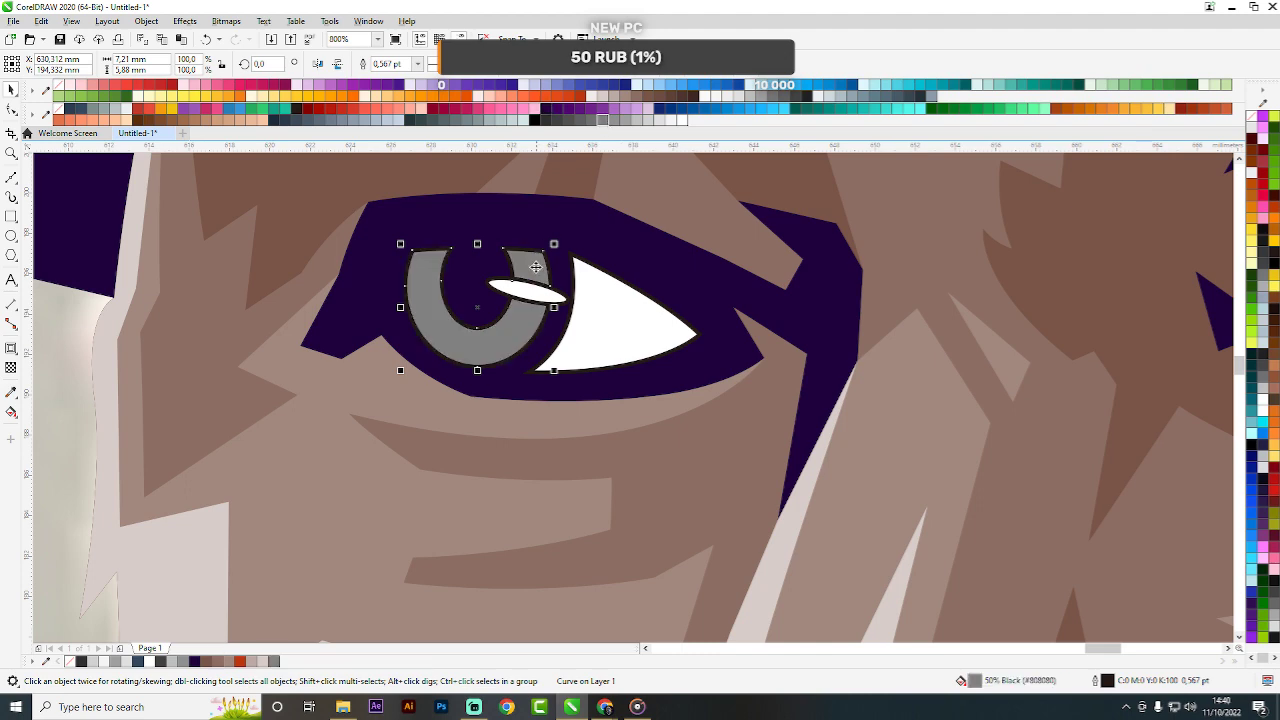
{"action": "scroll", "coordinate": [534, 298], "scroll_direction": "down", "scroll_amount": 3}
{"action": "left_click", "coordinate": [774, 310]}
{"action": "key", "text": "ctrl+r"}
Remove the outlines from the portrait's shapes and delete the faded reference photo behind it.
{"action": "scroll", "coordinate": [605, 290], "scroll_direction": "down", "scroll_amount": 1}
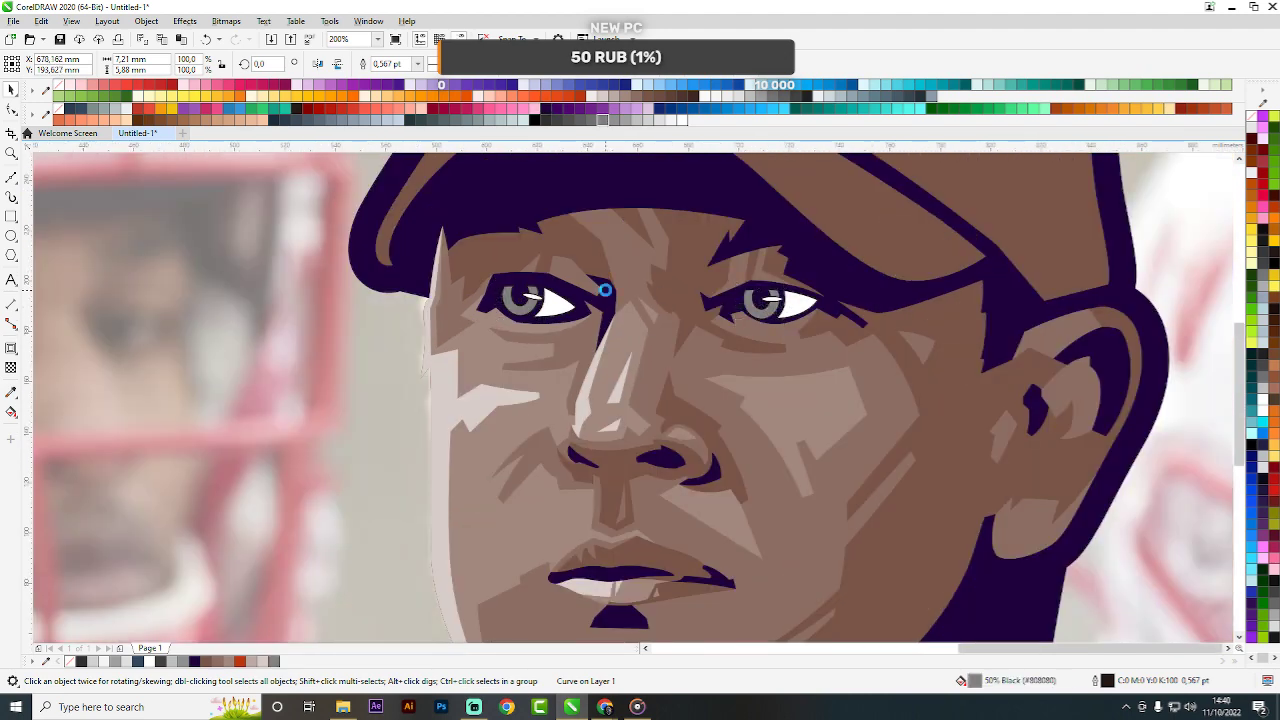
{"action": "scroll", "coordinate": [605, 290], "scroll_direction": "down", "scroll_amount": 1}
{"action": "left_click_drag", "start_coordinate": [951, 174], "coordinate": [438, 497]}
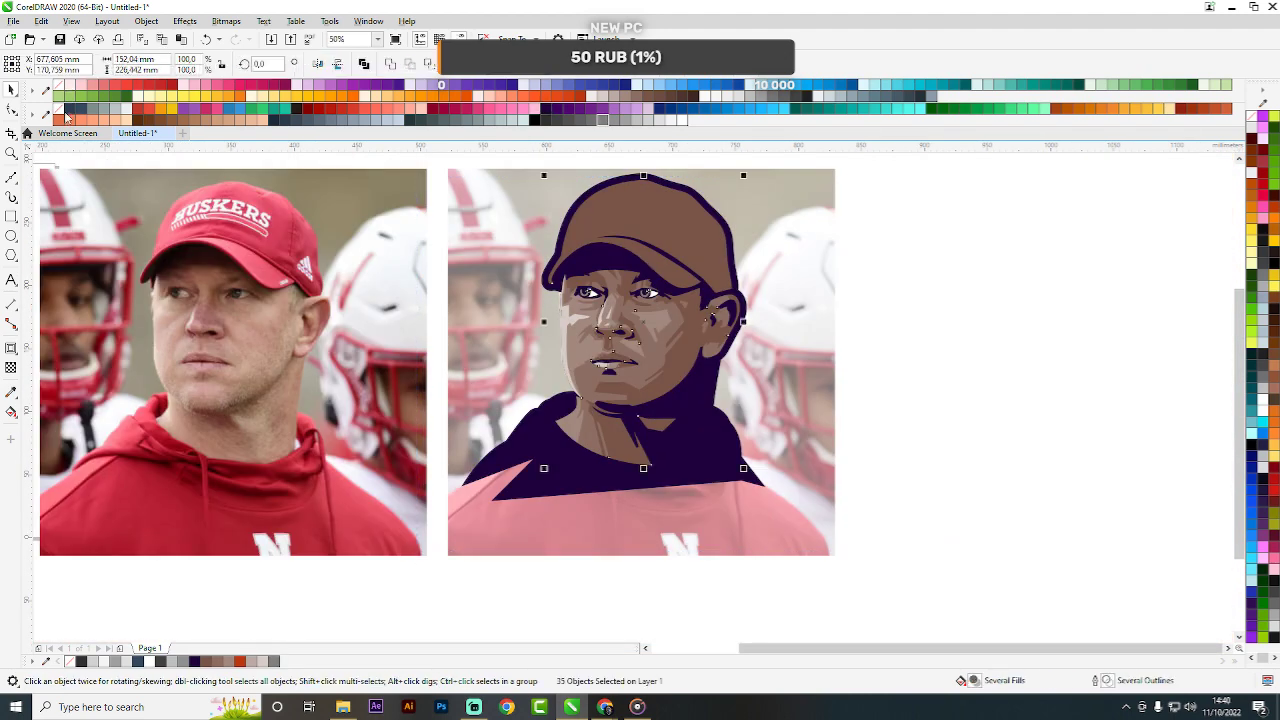
{"action": "left_click", "coordinate": [1012, 284]}
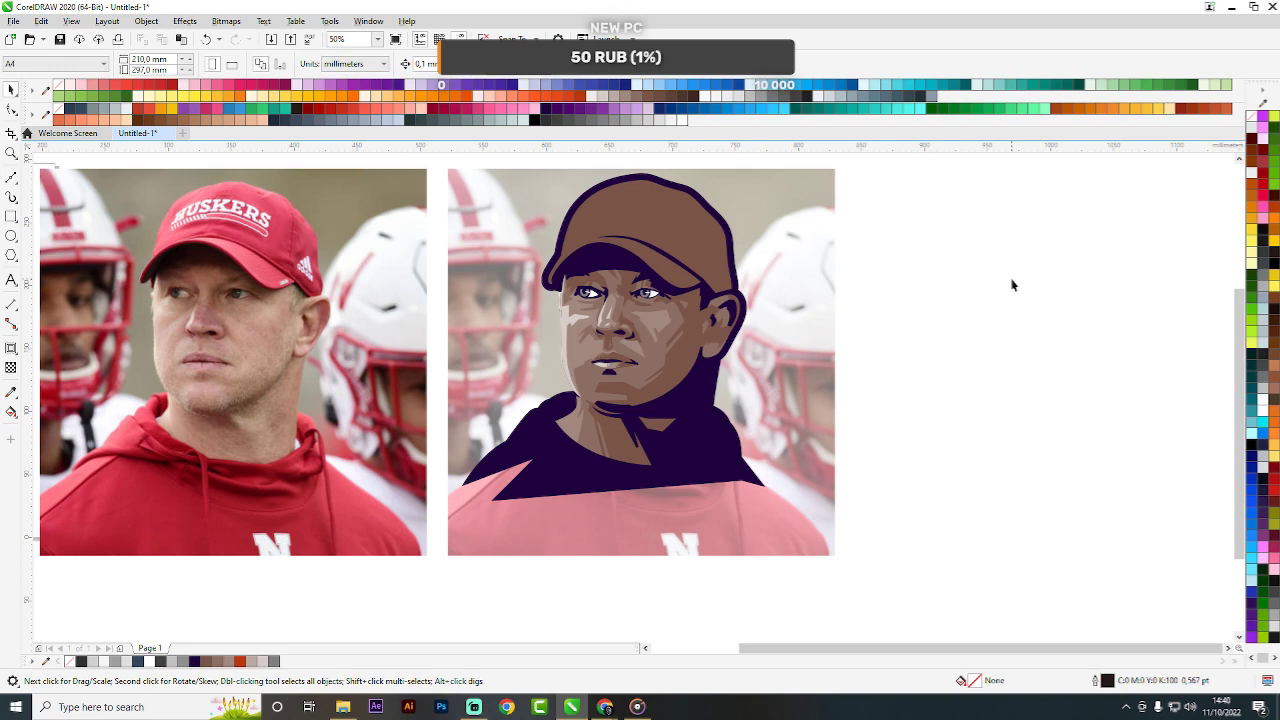
{"action": "left_click", "coordinate": [786, 309]}
{"action": "key", "text": "Delete"}
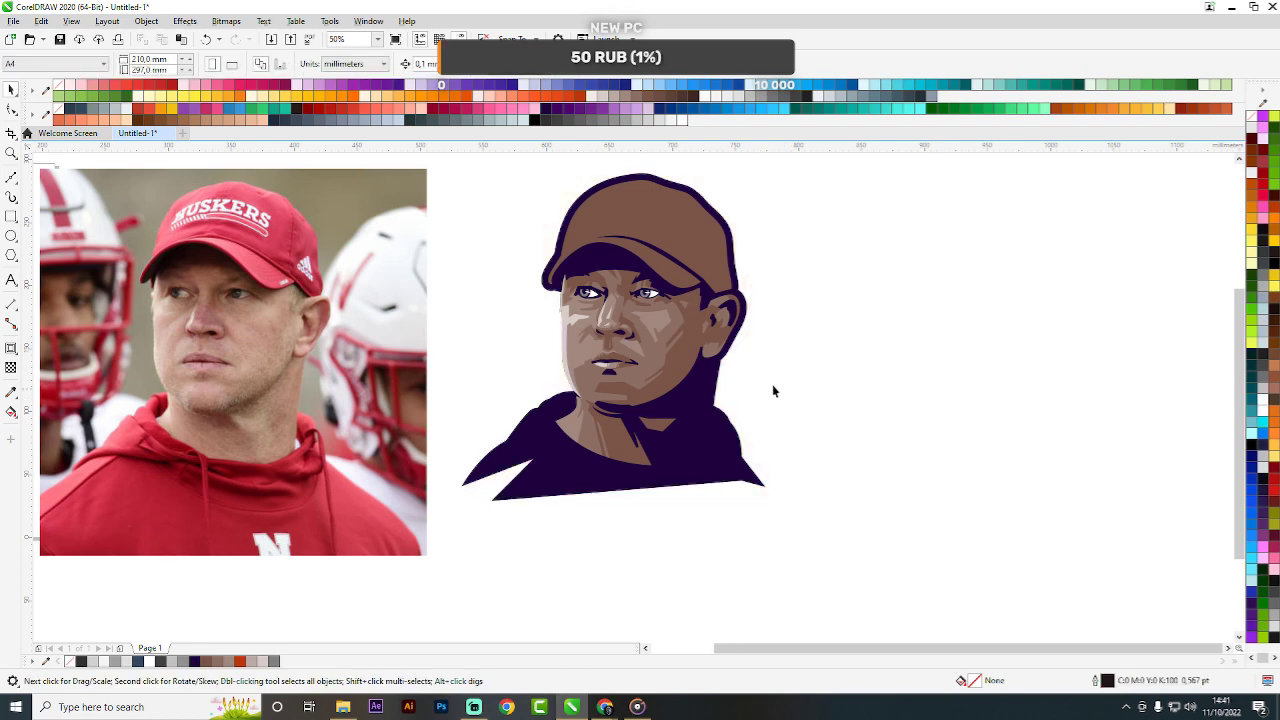
Start a curve at the brim seam's narrow tip, step it down mid-brim, and follow the lower brim edge to the corner by the ear.
{"action": "scroll", "coordinate": [610, 287], "scroll_direction": "down", "scroll_amount": 2}
{"action": "scroll", "coordinate": [470, 240], "scroll_direction": "up", "scroll_amount": 2}
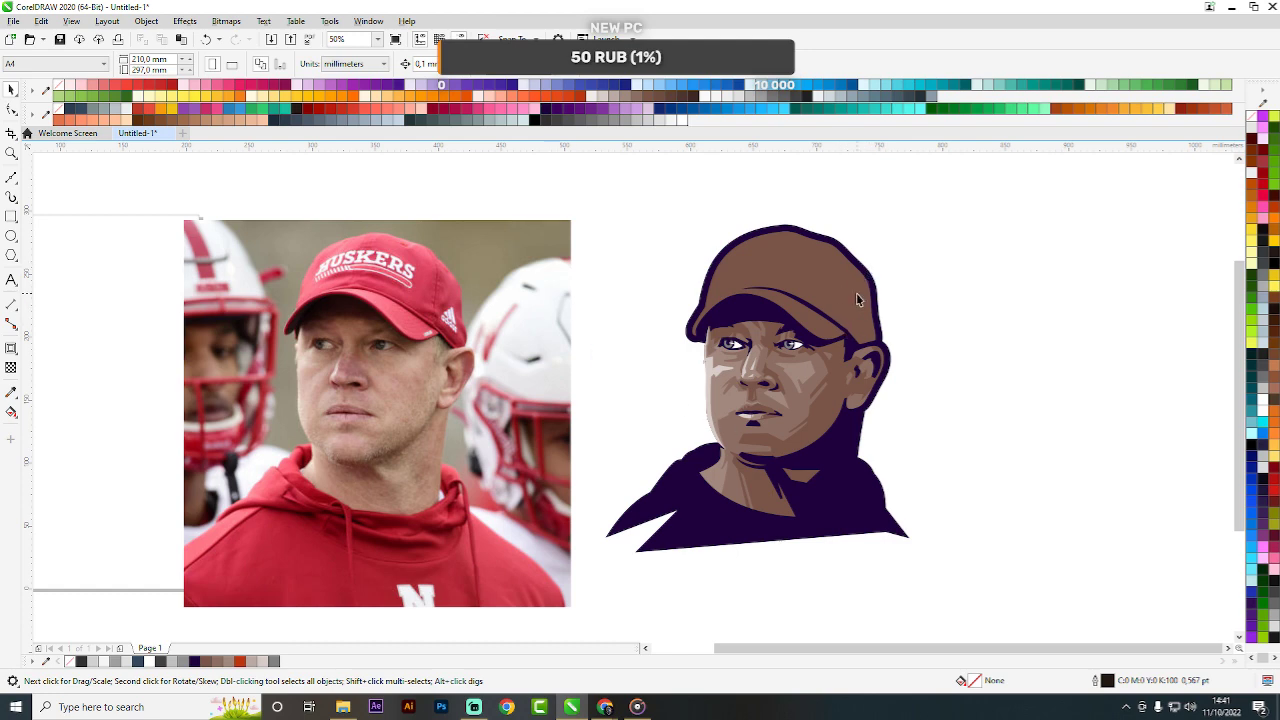
{"action": "scroll", "coordinate": [857, 300], "scroll_direction": "up", "scroll_amount": 2}
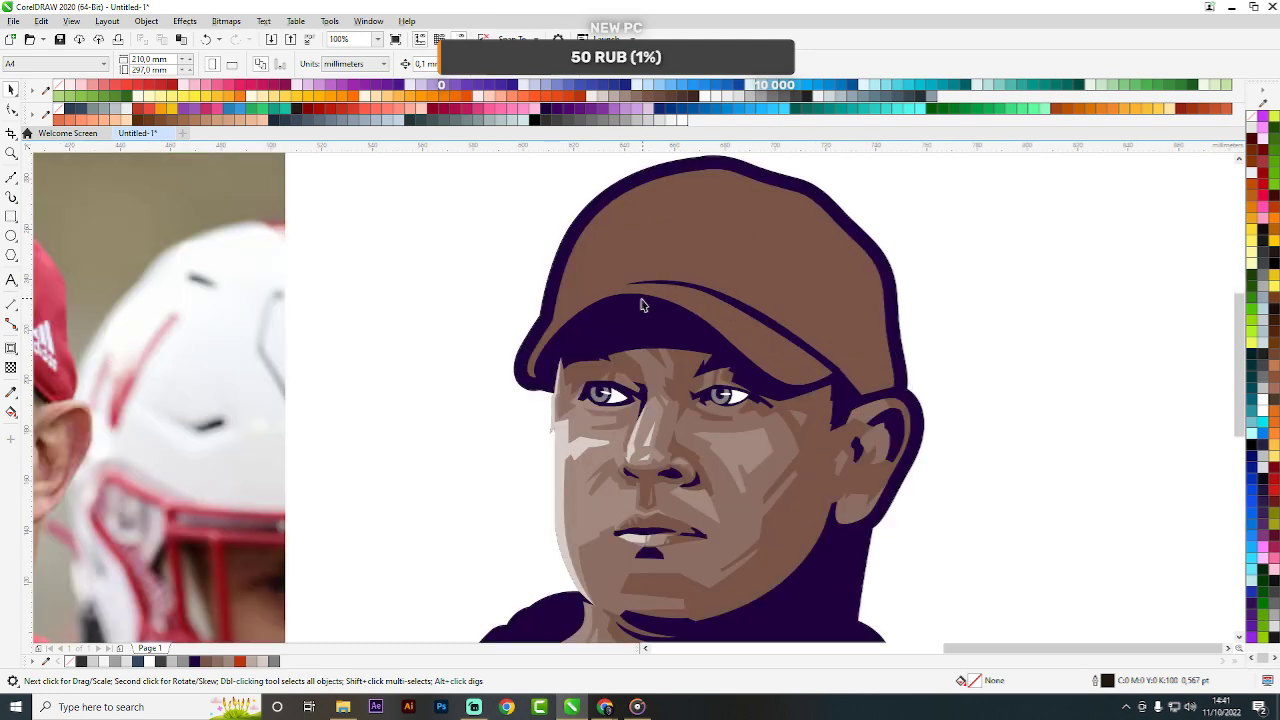
{"action": "scroll", "coordinate": [643, 304], "scroll_direction": "down", "scroll_amount": 1}
{"action": "key", "text": "F5"}
{"action": "scroll", "coordinate": [672, 304], "scroll_direction": "up", "scroll_amount": 2}
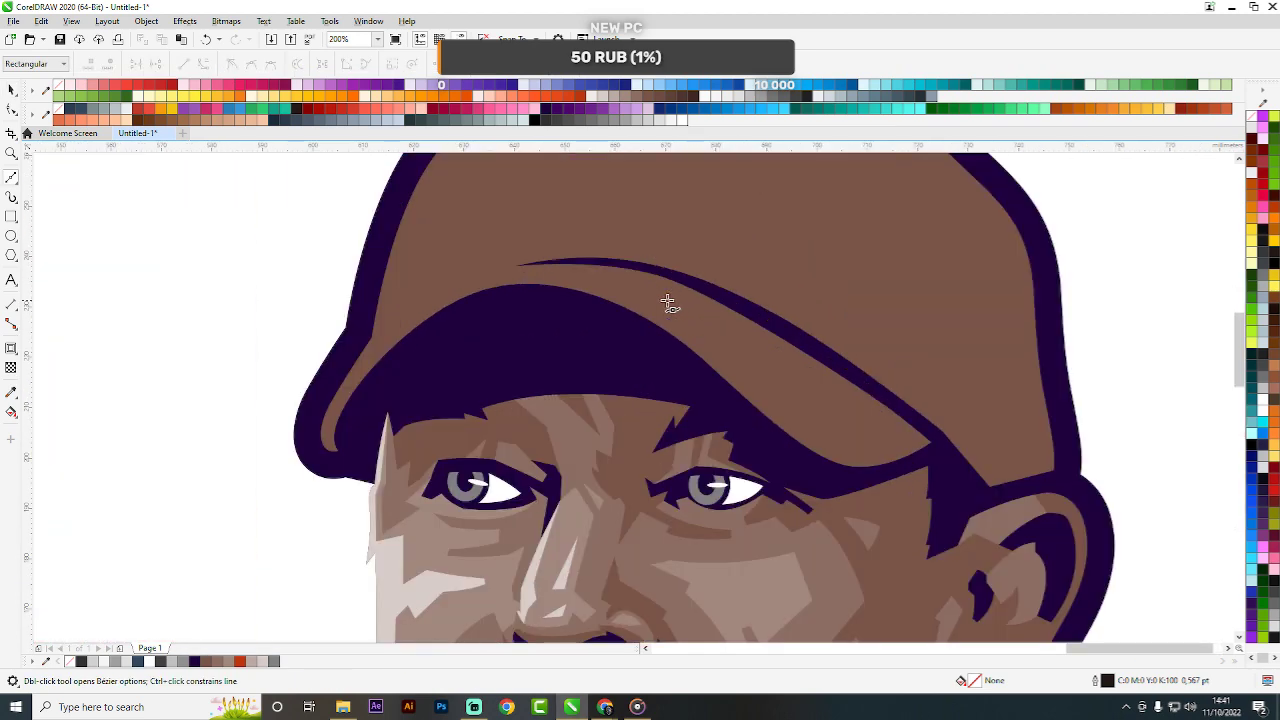
{"action": "left_click", "coordinate": [515, 266]}
{"action": "scroll", "coordinate": [686, 304], "scroll_direction": "up", "scroll_amount": 2}
{"action": "left_click_drag", "start_coordinate": [707, 317], "coordinate": [780, 377]}
{"action": "left_click_drag", "start_coordinate": [875, 450], "coordinate": [879, 457]}
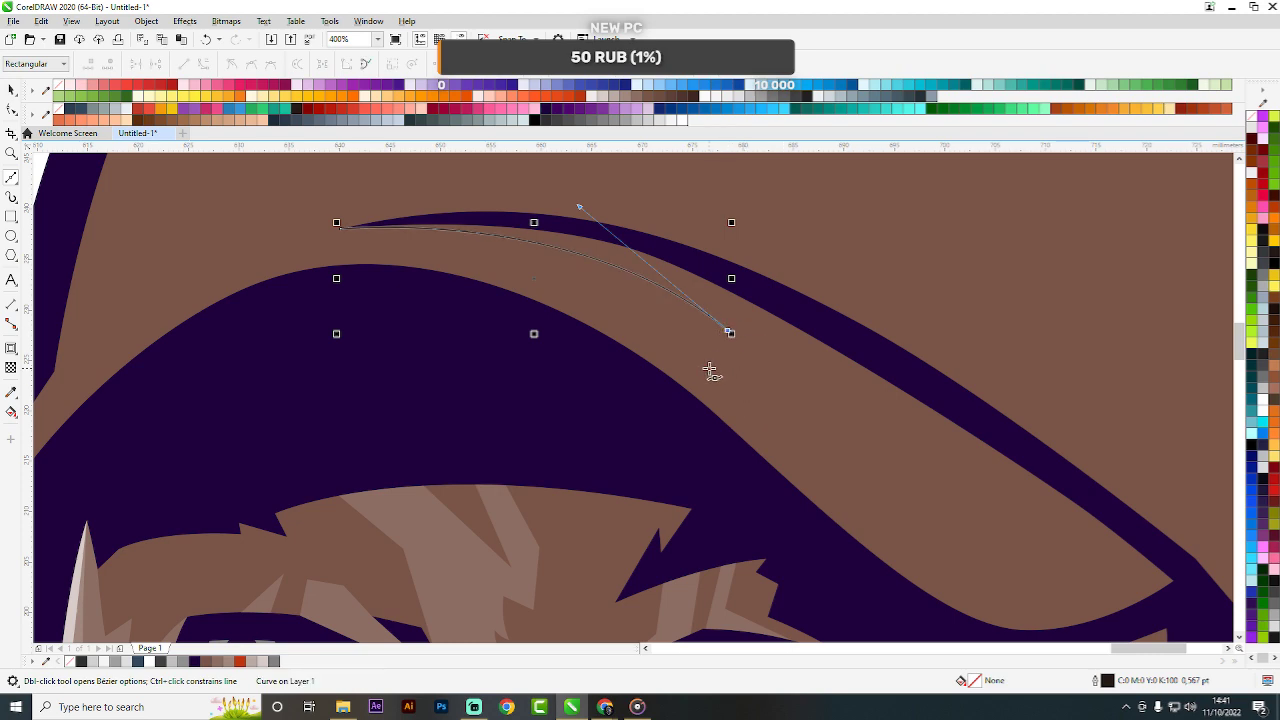
{"action": "left_click", "coordinate": [709, 369]}
{"action": "scroll", "coordinate": [709, 369], "scroll_direction": "down", "scroll_amount": 1}
{"action": "left_click_drag", "start_coordinate": [814, 476], "coordinate": [887, 502]}
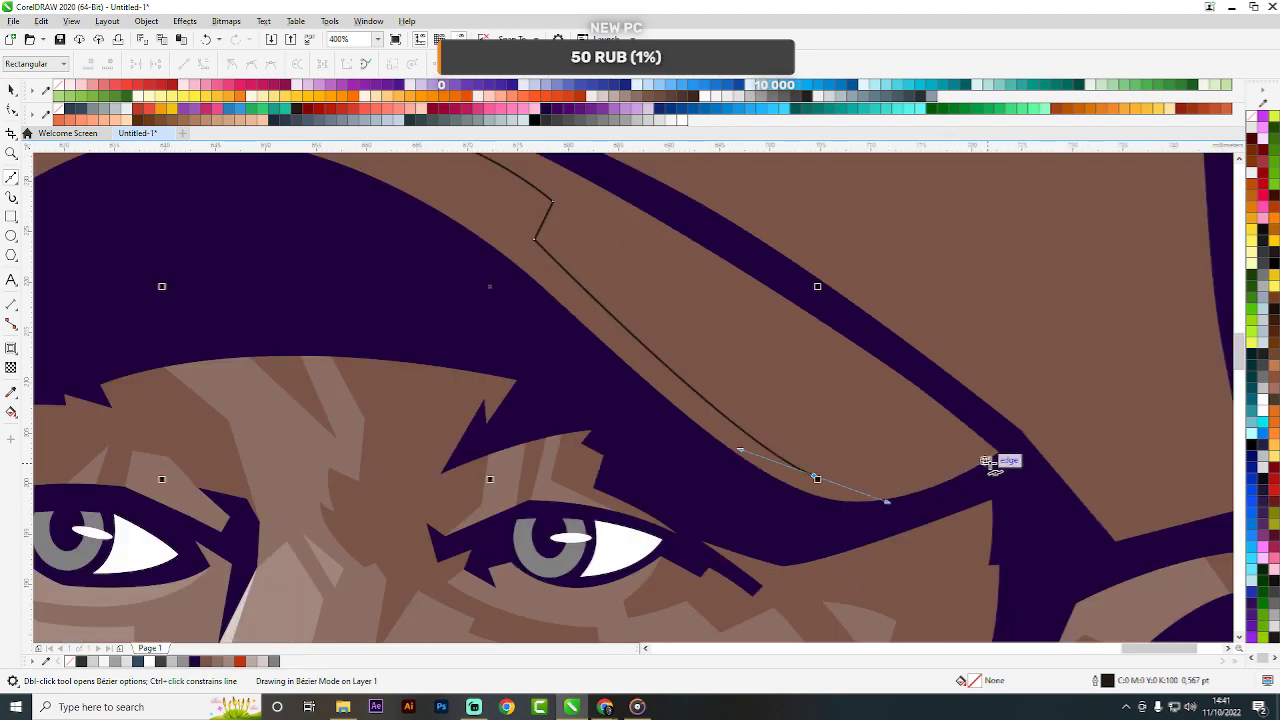
{"action": "left_click", "coordinate": [999, 452]}
Continue the curve in a wide loop across the face and around the outside of the cap to above the crown.
{"action": "scroll", "coordinate": [969, 444], "scroll_direction": "down", "scroll_amount": 2}
{"action": "left_click_drag", "start_coordinate": [938, 547], "coordinate": [844, 546]}
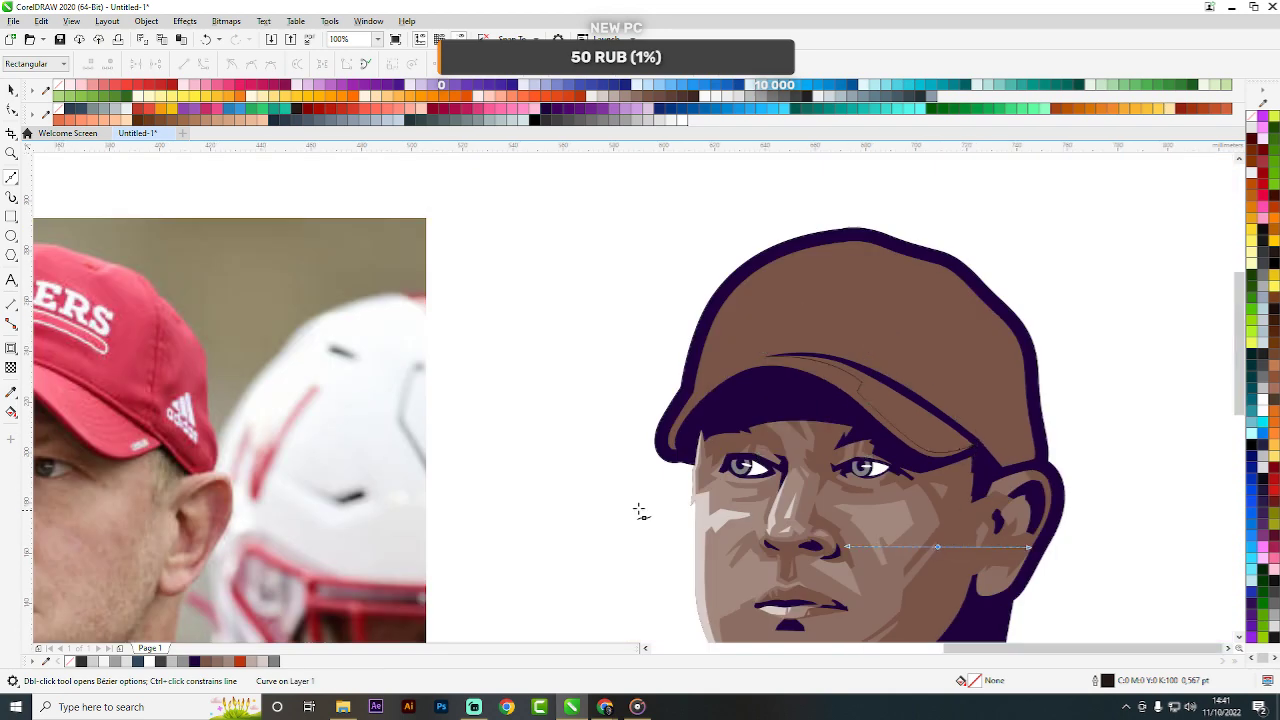
{"action": "left_click_drag", "start_coordinate": [646, 509], "coordinate": [622, 503]}
{"action": "left_click_drag", "start_coordinate": [569, 456], "coordinate": [585, 425]}
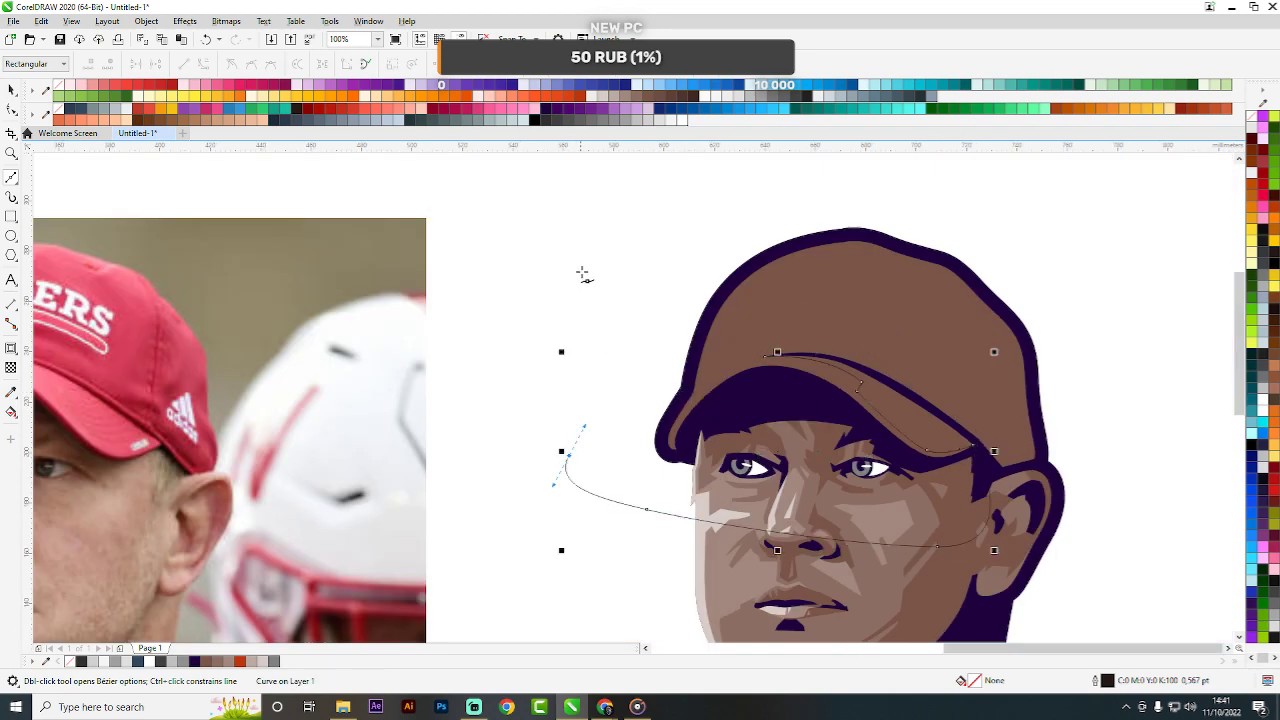
{"action": "scroll", "coordinate": [752, 232], "scroll_direction": "down", "scroll_amount": 1}
{"action": "left_click_drag", "start_coordinate": [694, 223], "coordinate": [708, 218]}
{"action": "left_click_drag", "start_coordinate": [820, 204], "coordinate": [850, 211]}
{"action": "scroll", "coordinate": [852, 265], "scroll_direction": "up", "scroll_amount": 2}
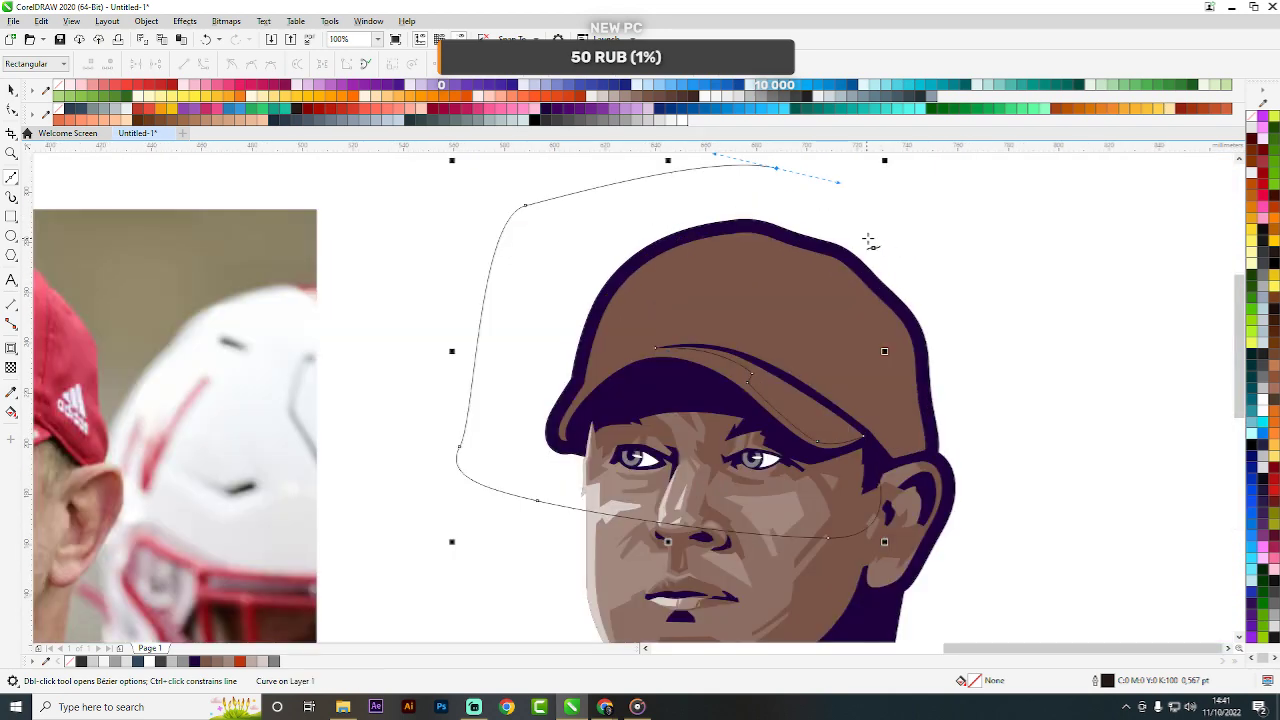
Bring the curve back through the cap's top edge and continue it along the inside of the crown.
{"action": "scroll", "coordinate": [866, 243], "scroll_direction": "down", "scroll_amount": 2}
{"action": "scroll", "coordinate": [877, 234], "scroll_direction": "up", "scroll_amount": 4}
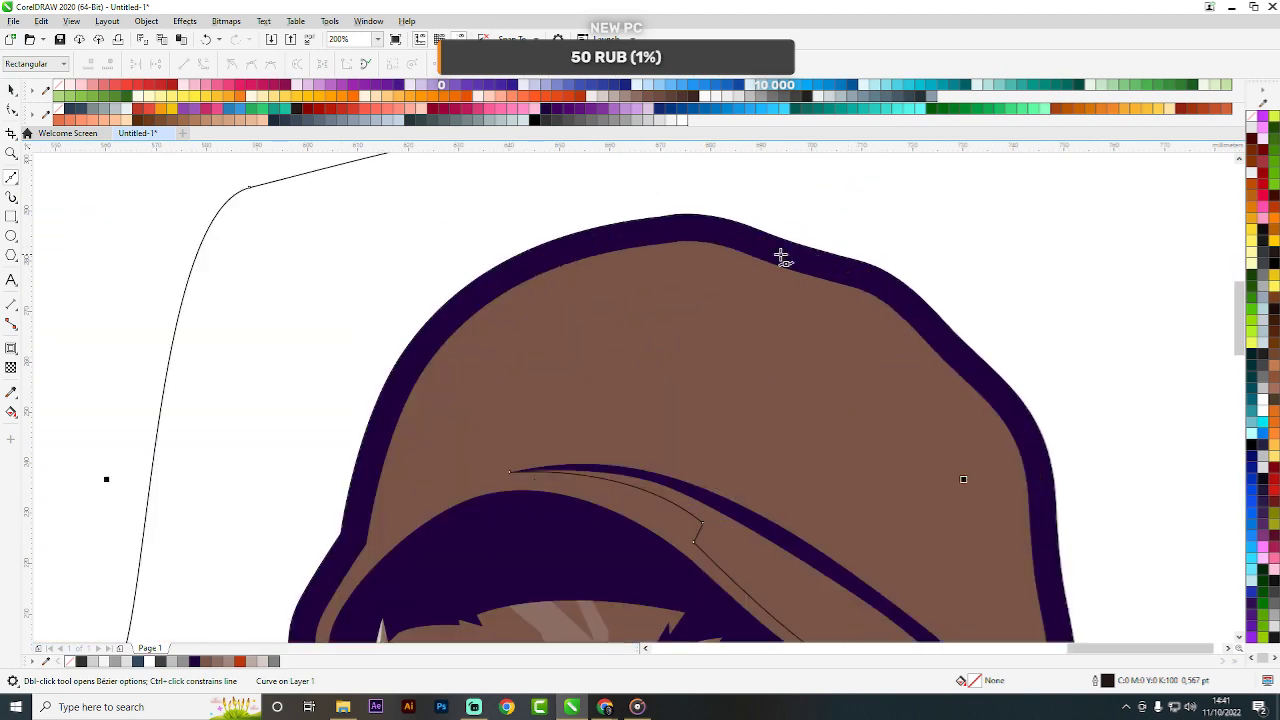
{"action": "left_click_drag", "start_coordinate": [757, 228], "coordinate": [675, 245]}
{"action": "left_click", "coordinate": [742, 253]}
{"action": "scroll", "coordinate": [742, 255], "scroll_direction": "up", "scroll_amount": 1}
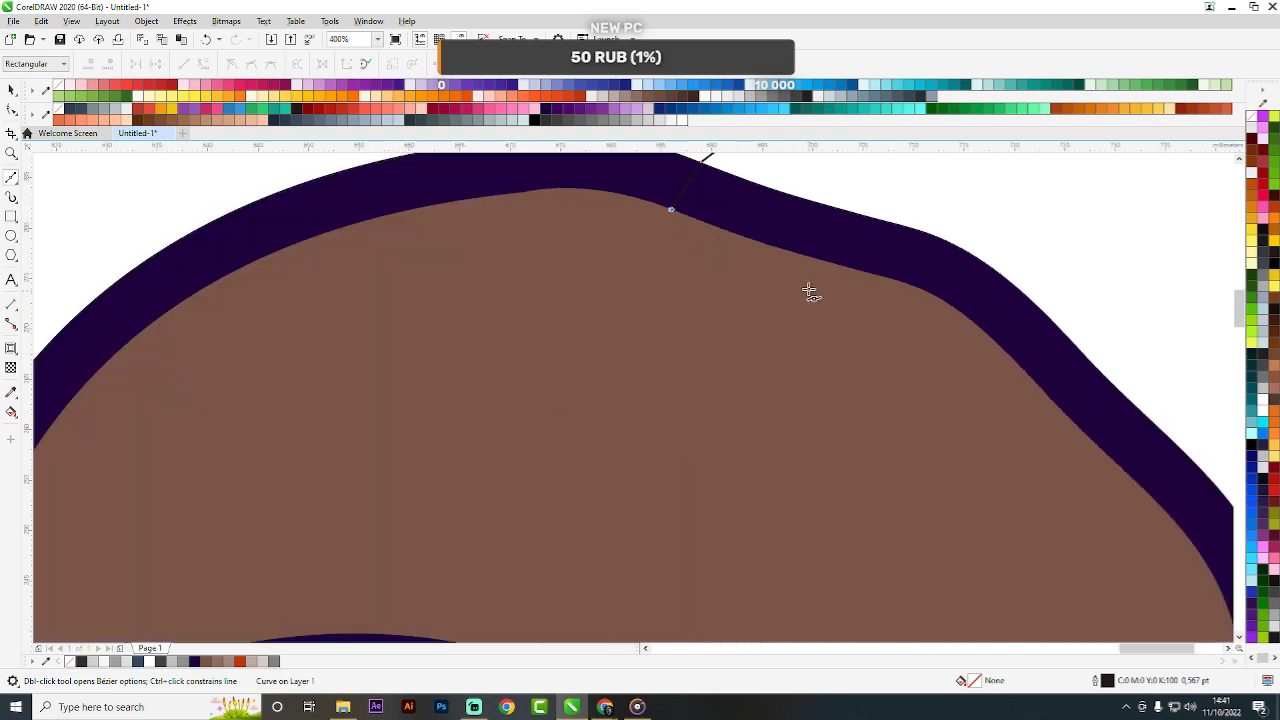
{"action": "left_click_drag", "start_coordinate": [808, 287], "coordinate": [892, 321]}
{"action": "scroll", "coordinate": [917, 335], "scroll_direction": "down", "scroll_amount": 2}
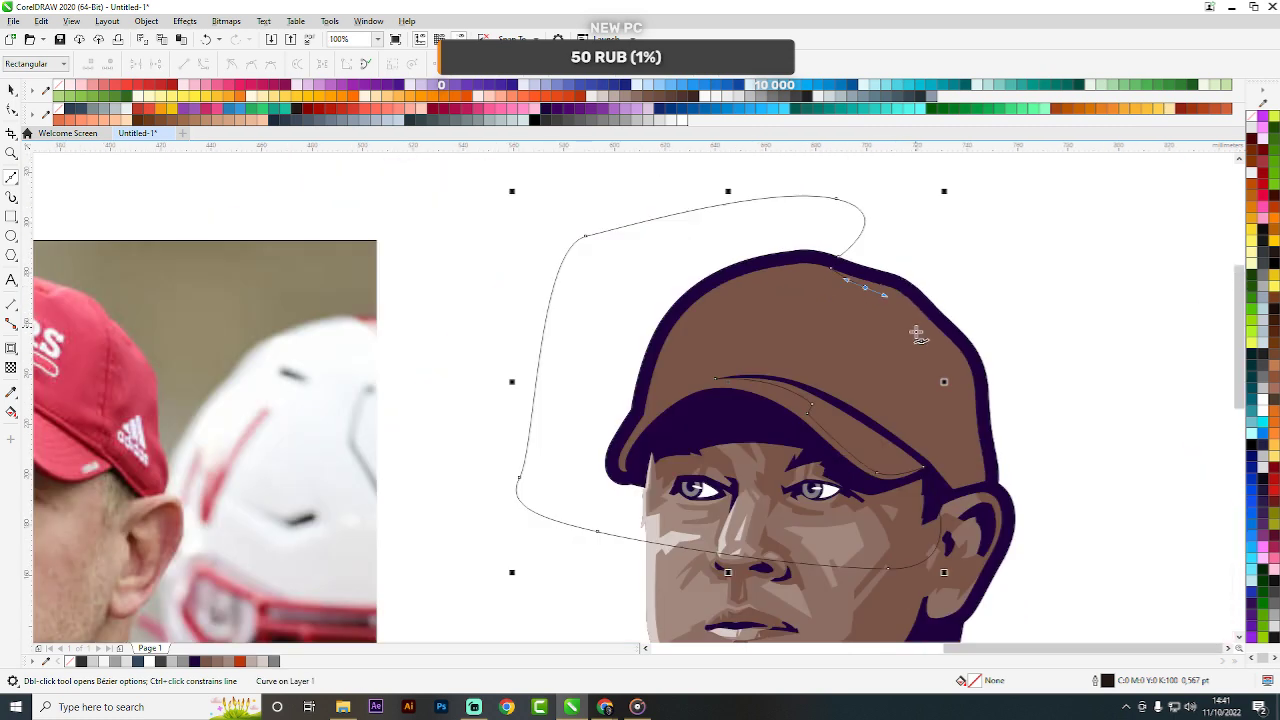
Finish the closed Bézier outline around the cap's front, curving down the crown and back along the brim seam with a small notch.
{"action": "left_click_drag", "start_coordinate": [899, 380], "coordinate": [873, 419]}
{"action": "scroll", "coordinate": [865, 324], "scroll_direction": "down", "scroll_amount": 1}
{"action": "scroll", "coordinate": [890, 350], "scroll_direction": "up", "scroll_amount": 1}
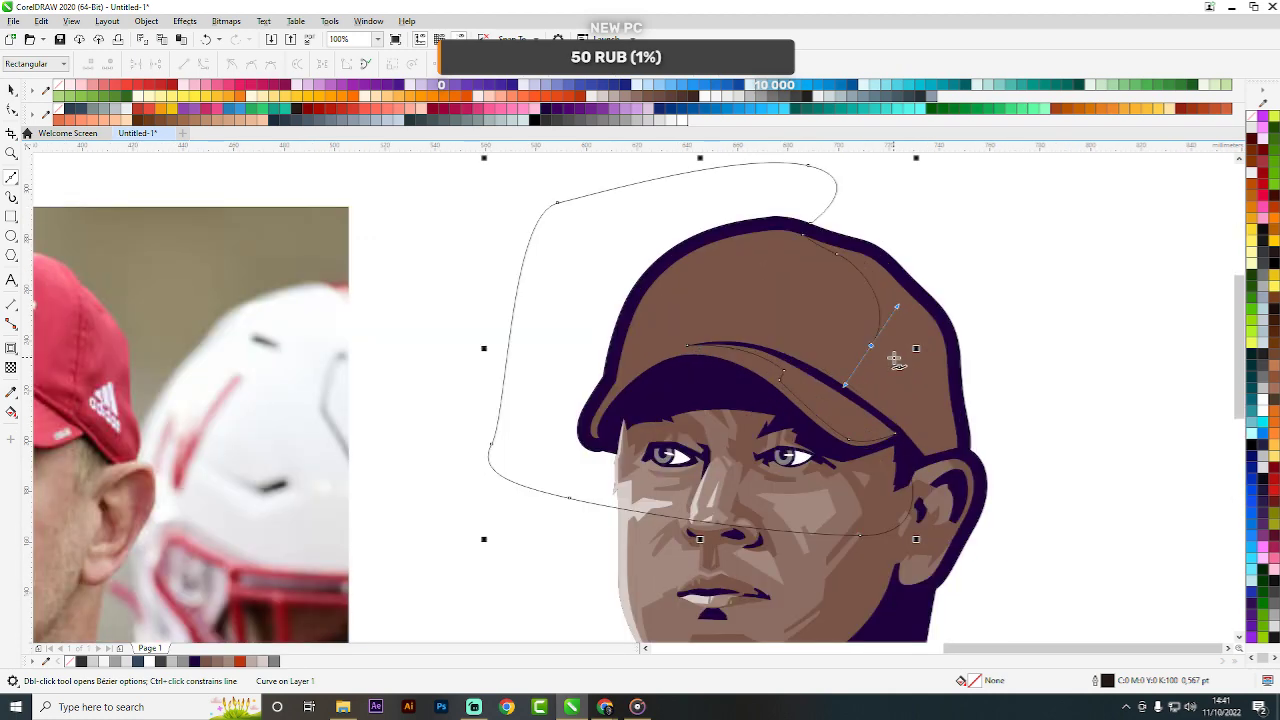
{"action": "left_click_drag", "start_coordinate": [866, 370], "coordinate": [840, 430]}
{"action": "scroll", "coordinate": [873, 318], "scroll_direction": "down", "scroll_amount": 1}
{"action": "scroll", "coordinate": [873, 318], "scroll_direction": "up", "scroll_amount": 2}
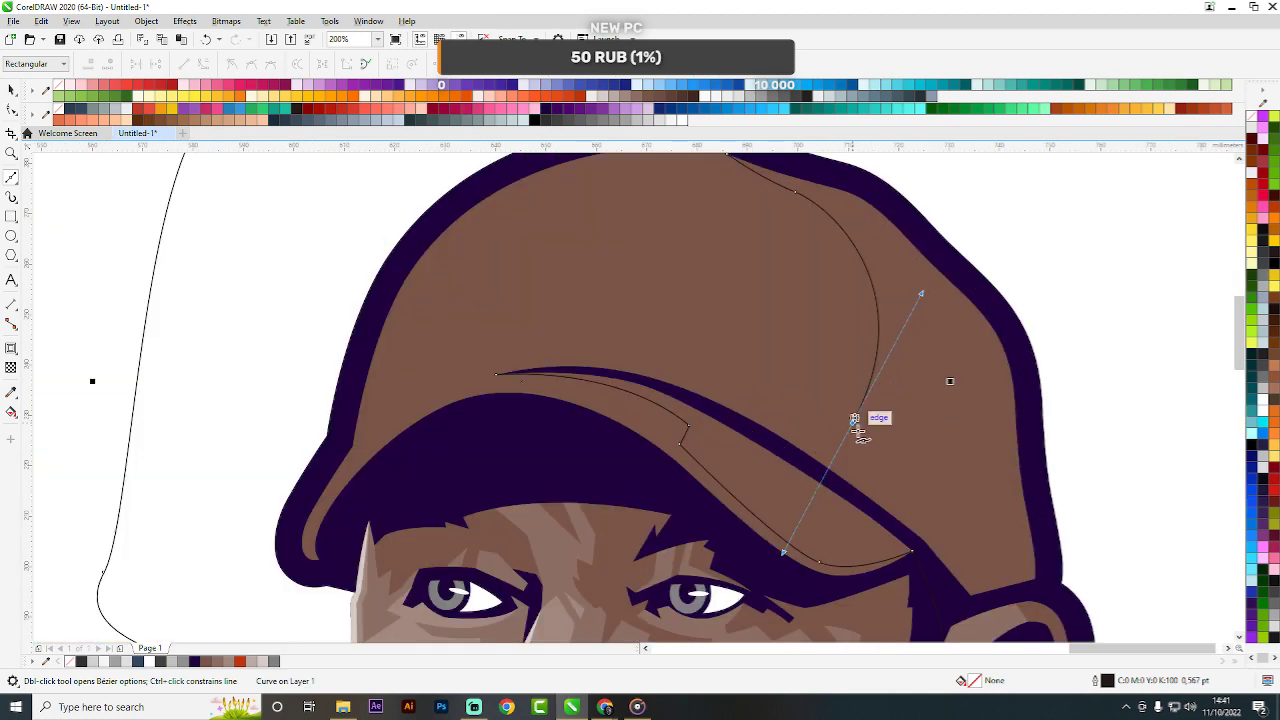
{"action": "left_click_drag", "start_coordinate": [752, 380], "coordinate": [708, 365]}
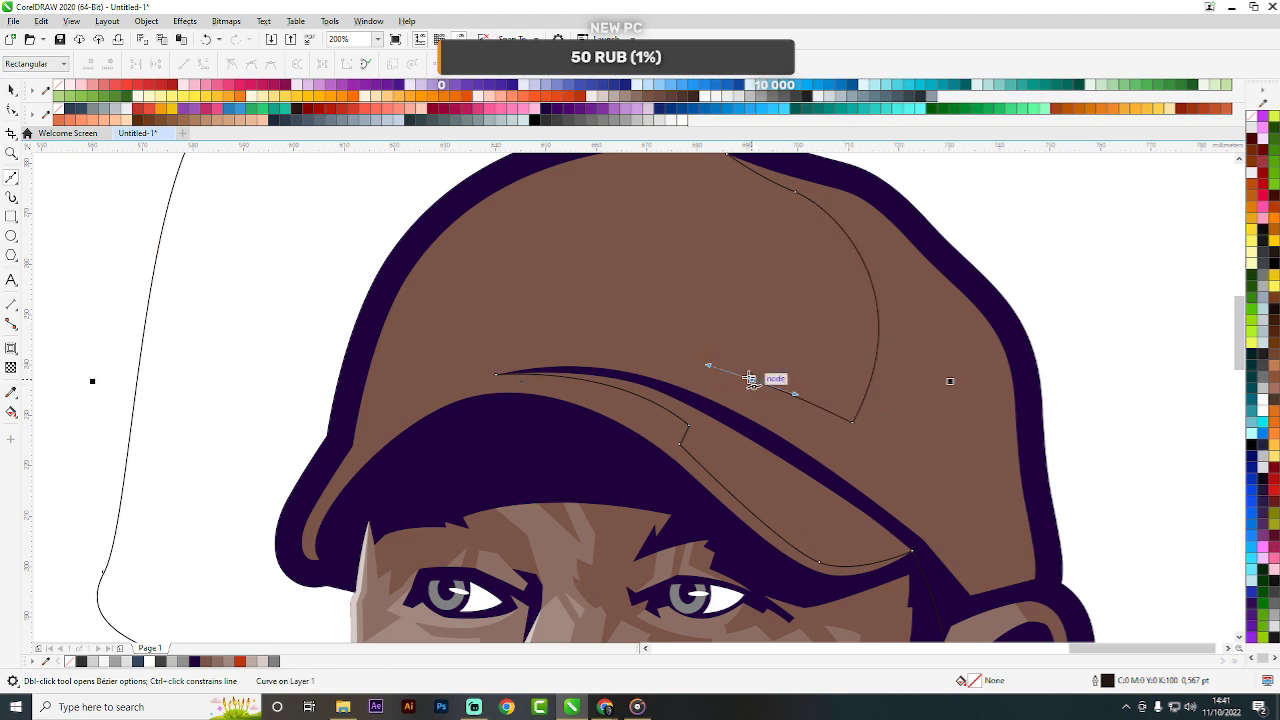
{"action": "double_click", "coordinate": [751, 380]}
{"action": "left_click", "coordinate": [745, 388]}
{"action": "mouse_move", "coordinate": [496, 374]}
{"action": "left_mouse_down"}
{"action": "mouse_move", "coordinate": [569, 332]}
{"action": "mouse_move", "coordinate": [602, 334]}
{"action": "left_mouse_up"}
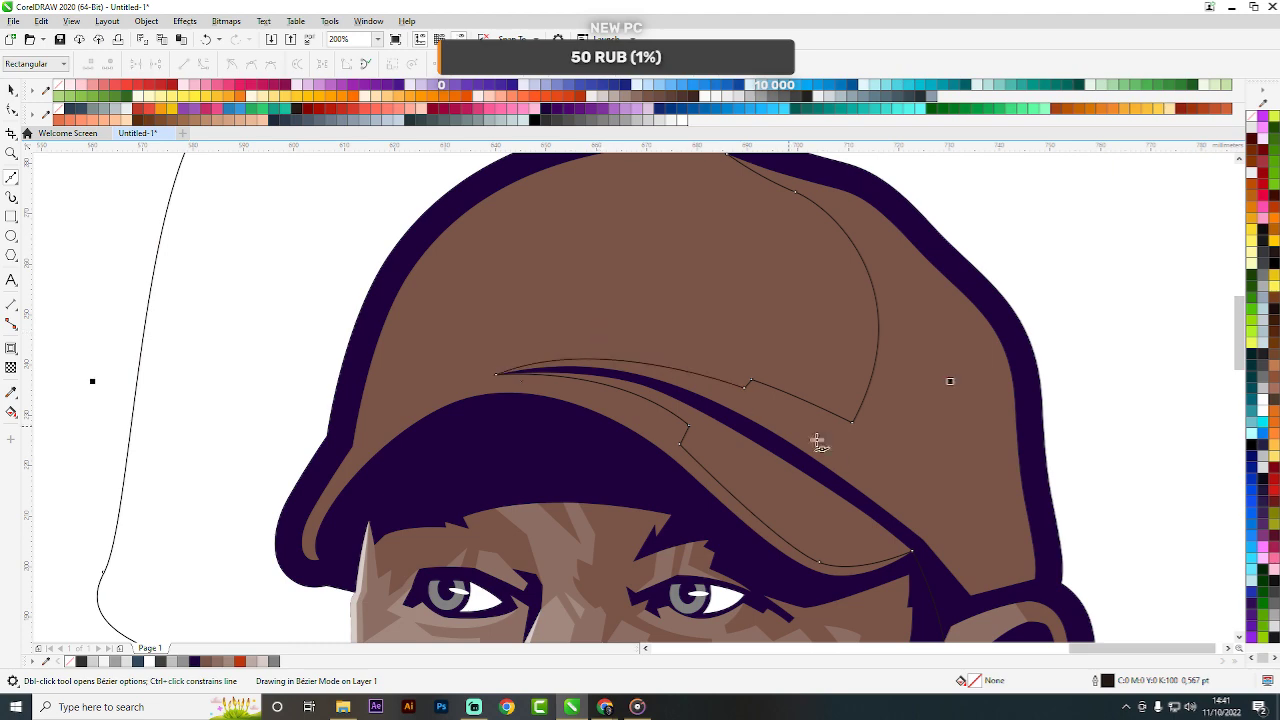
Intersect the closed outline with the cap's brown base shape, and delete the outline.
{"action": "key", "text": "space"}
{"action": "left_click", "coordinate": [830, 435], "text": "shift"}
{"action": "left_click", "coordinate": [429, 64]}
{"action": "left_click", "coordinate": [531, 229]}
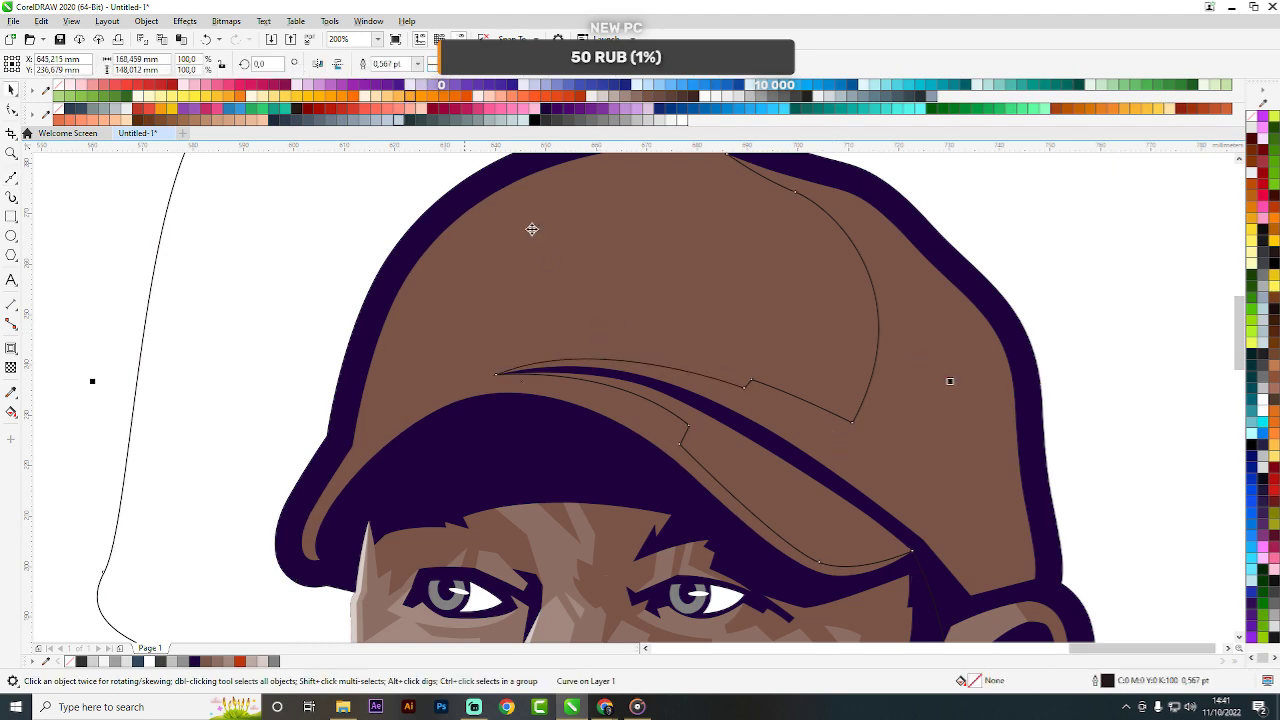
{"action": "scroll", "coordinate": [622, 243], "scroll_direction": "down", "scroll_amount": 2}
{"action": "key", "text": "Delete"}
Copy the lighter brown fill from the face shading onto the intersected front shape of the cap.
{"action": "left_click", "coordinate": [623, 246]}
{"action": "scroll", "coordinate": [645, 305], "scroll_direction": "up", "scroll_amount": 1}
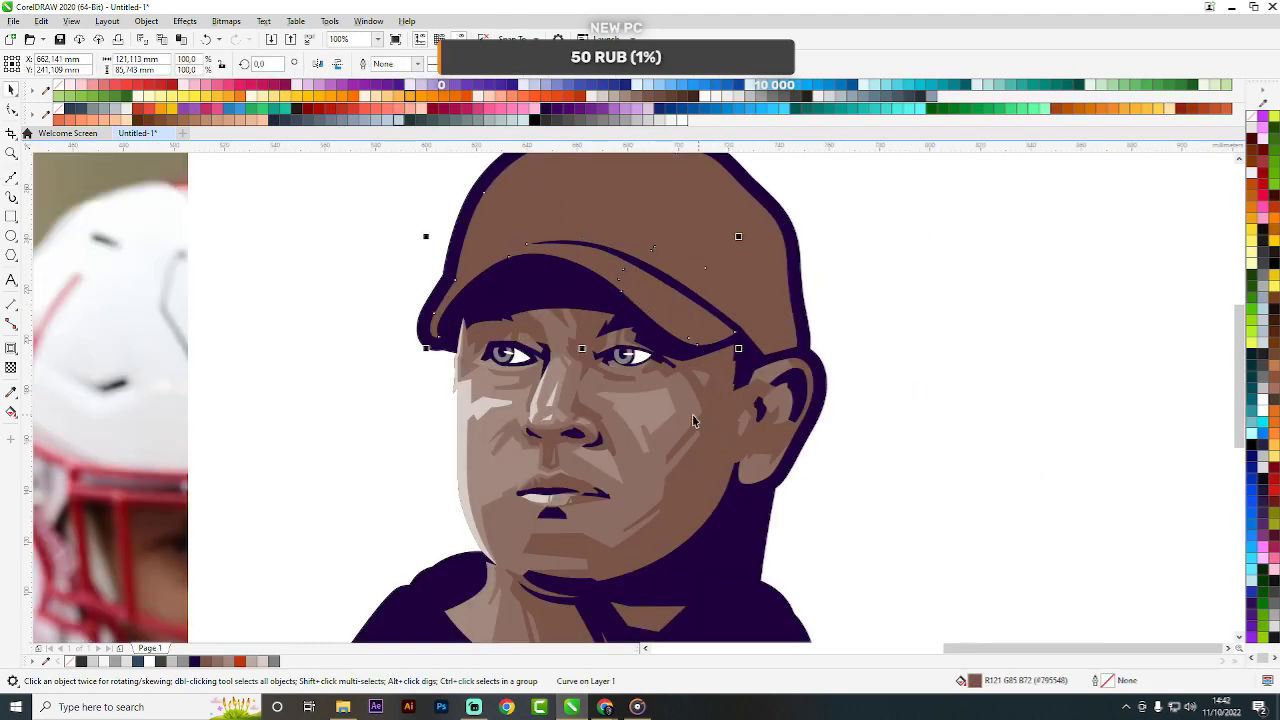
{"action": "left_click_drag", "start_coordinate": [694, 420], "coordinate": [582, 258]}
{"action": "scroll", "coordinate": [708, 251], "scroll_direction": "down", "scroll_amount": 2}
{"action": "key", "text": "Escape"}
{"action": "scroll", "coordinate": [705, 251], "scroll_direction": "up", "scroll_amount": 2}
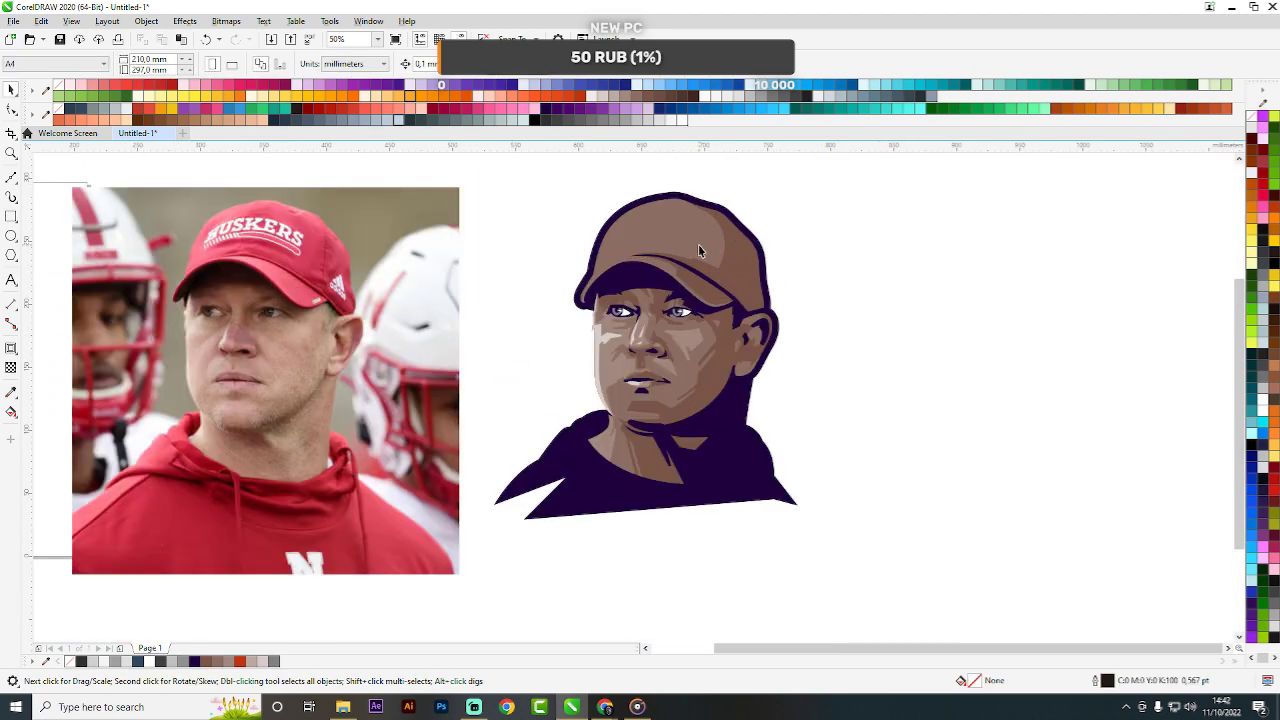
Draw a small closed Bézier wedge where the cap's front edge meets the outer end of the brim.
{"action": "scroll", "coordinate": [612, 236], "scroll_direction": "up", "scroll_amount": 4}
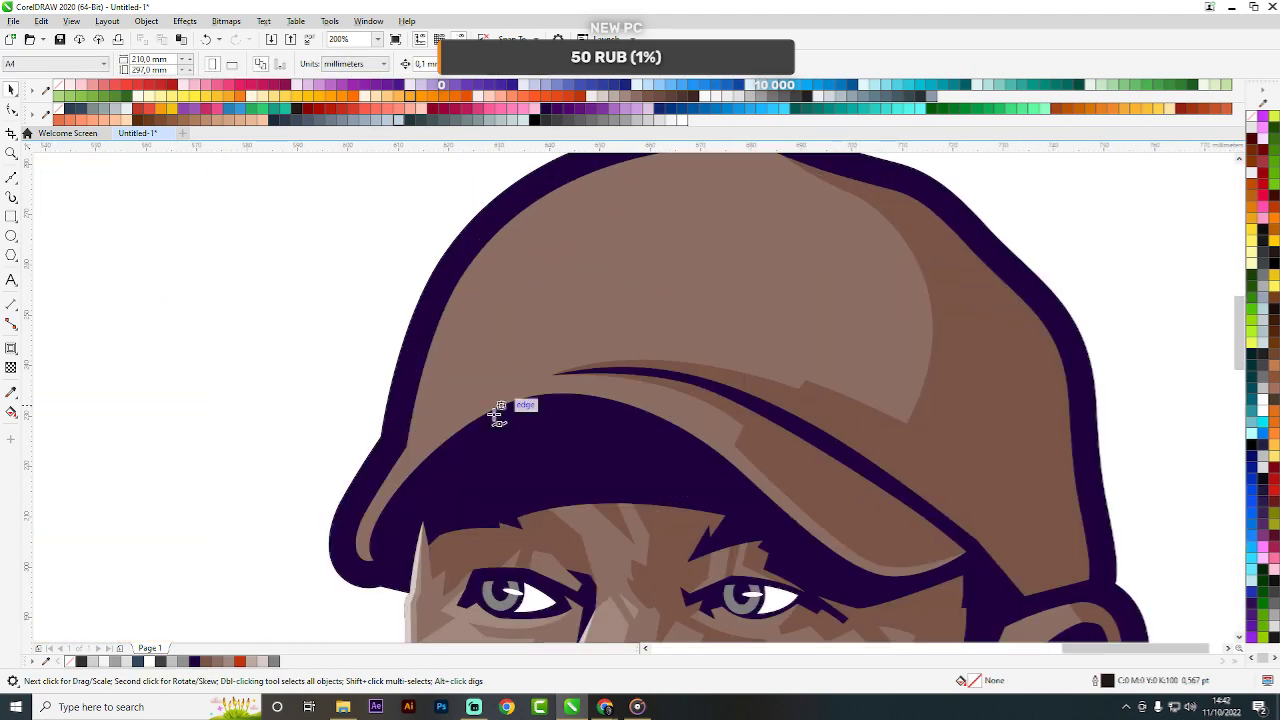
{"action": "key", "text": "F5"}
{"action": "left_click", "coordinate": [410, 447]}
{"action": "scroll", "coordinate": [447, 400], "scroll_direction": "up", "scroll_amount": 2}
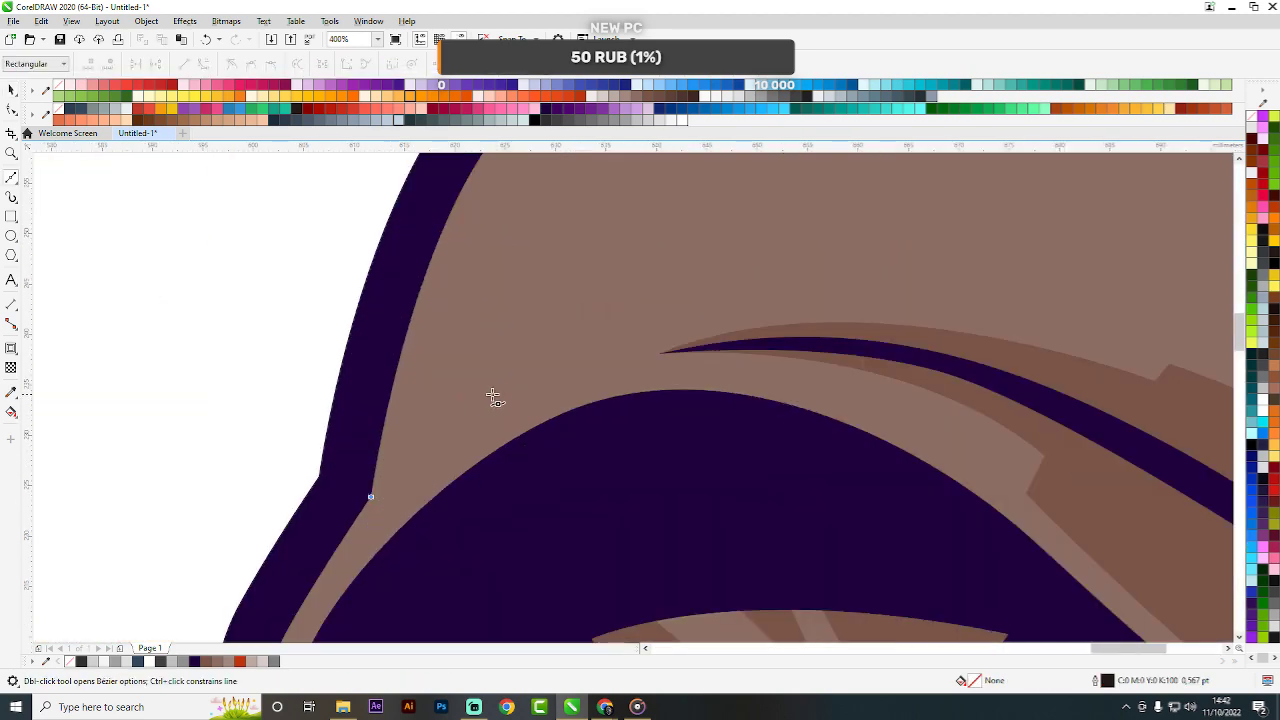
{"action": "left_click_drag", "start_coordinate": [499, 389], "coordinate": [571, 338]}
{"action": "scroll", "coordinate": [508, 384], "scroll_direction": "down", "scroll_amount": 2}
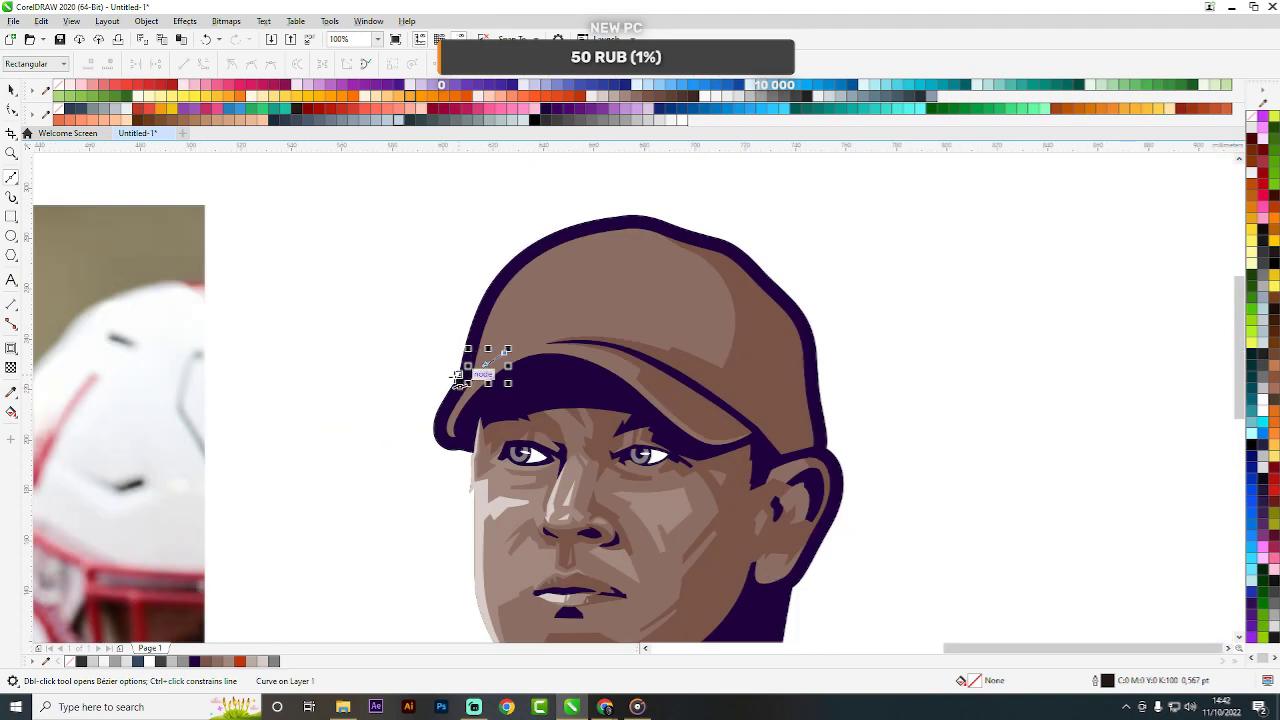
{"action": "left_click_drag", "start_coordinate": [454, 379], "coordinate": [418, 407]}
{"action": "left_click", "coordinate": [480, 389]}
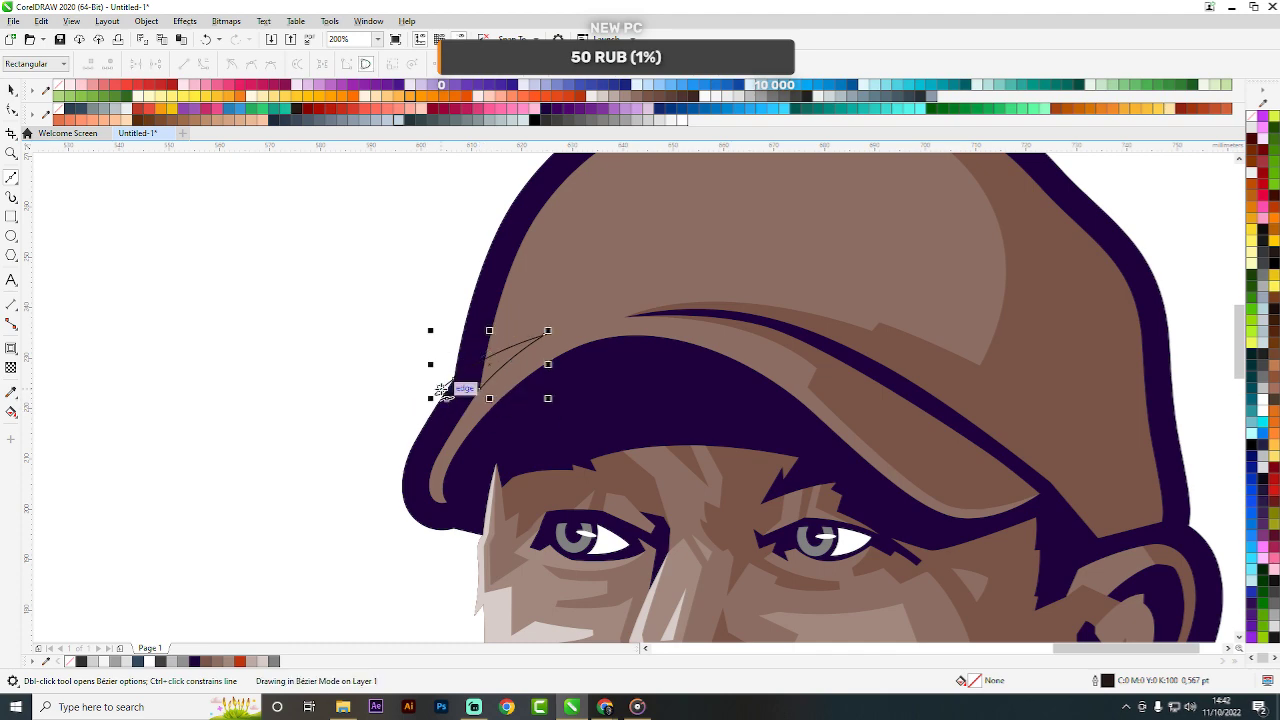
Cut the small wedge out of the lighter brown cap shape to expose the darker shade.
{"action": "key", "text": "space"}
{"action": "left_click", "coordinate": [588, 268], "text": "shift"}
{"action": "left_click", "coordinate": [486, 64]}
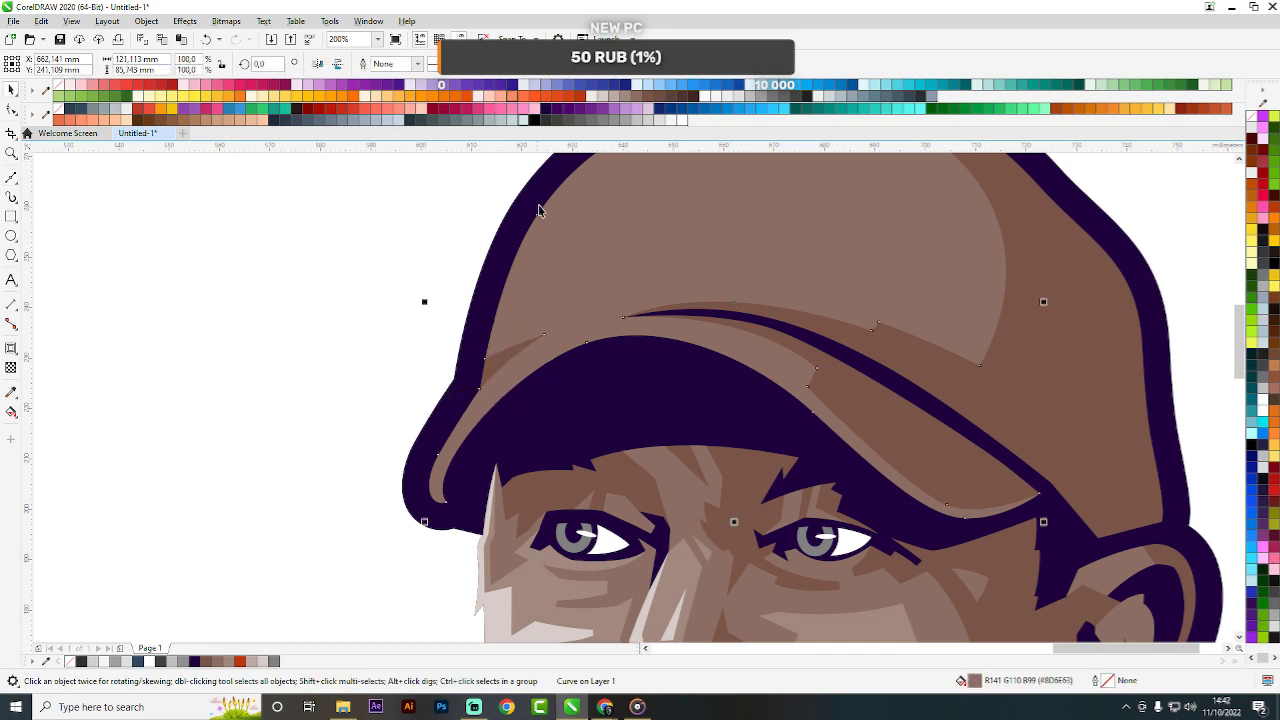
{"action": "scroll", "coordinate": [556, 272], "scroll_direction": "down", "scroll_amount": 3}
{"action": "left_click", "coordinate": [911, 297]}
{"action": "scroll", "coordinate": [600, 231], "scroll_direction": "up", "scroll_amount": 1}
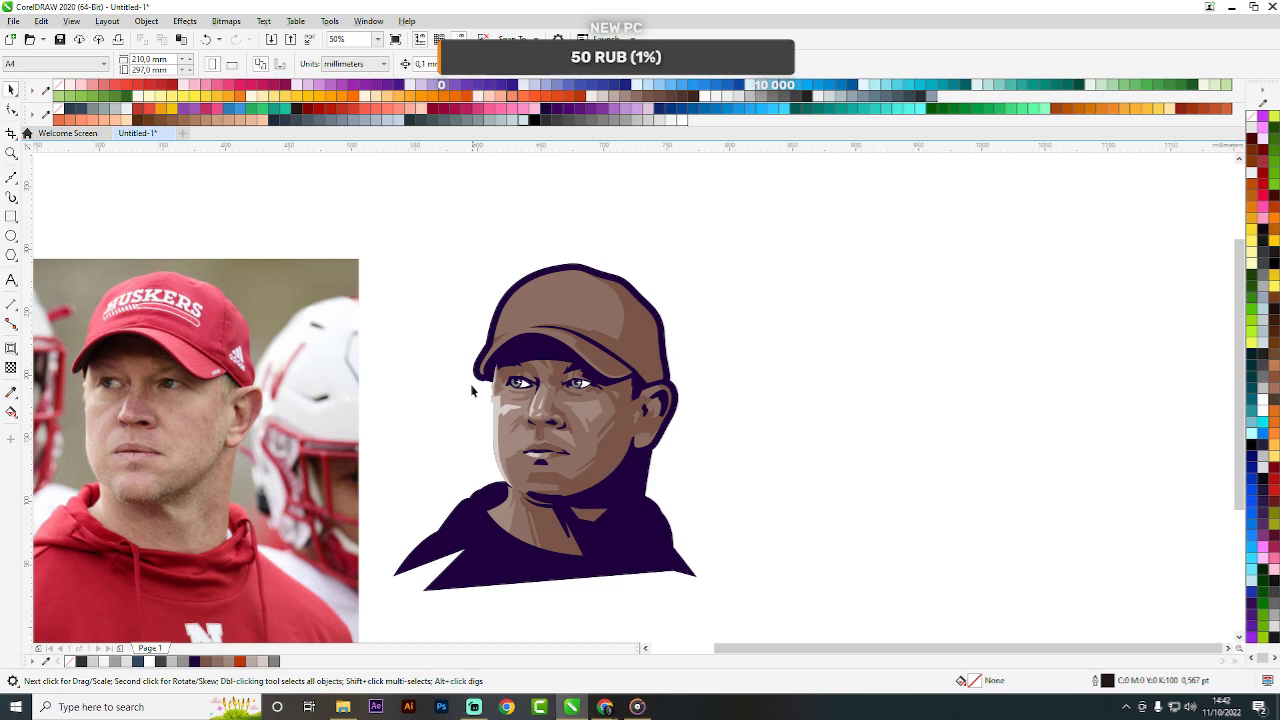
Delete a node on the lighter shape's outer brim edge and adjust the tip node's handle to smooth the curve.
{"action": "scroll", "coordinate": [474, 390], "scroll_direction": "up", "scroll_amount": 3}
{"action": "left_click", "coordinate": [493, 341]}
{"action": "left_click", "coordinate": [11, 110]}
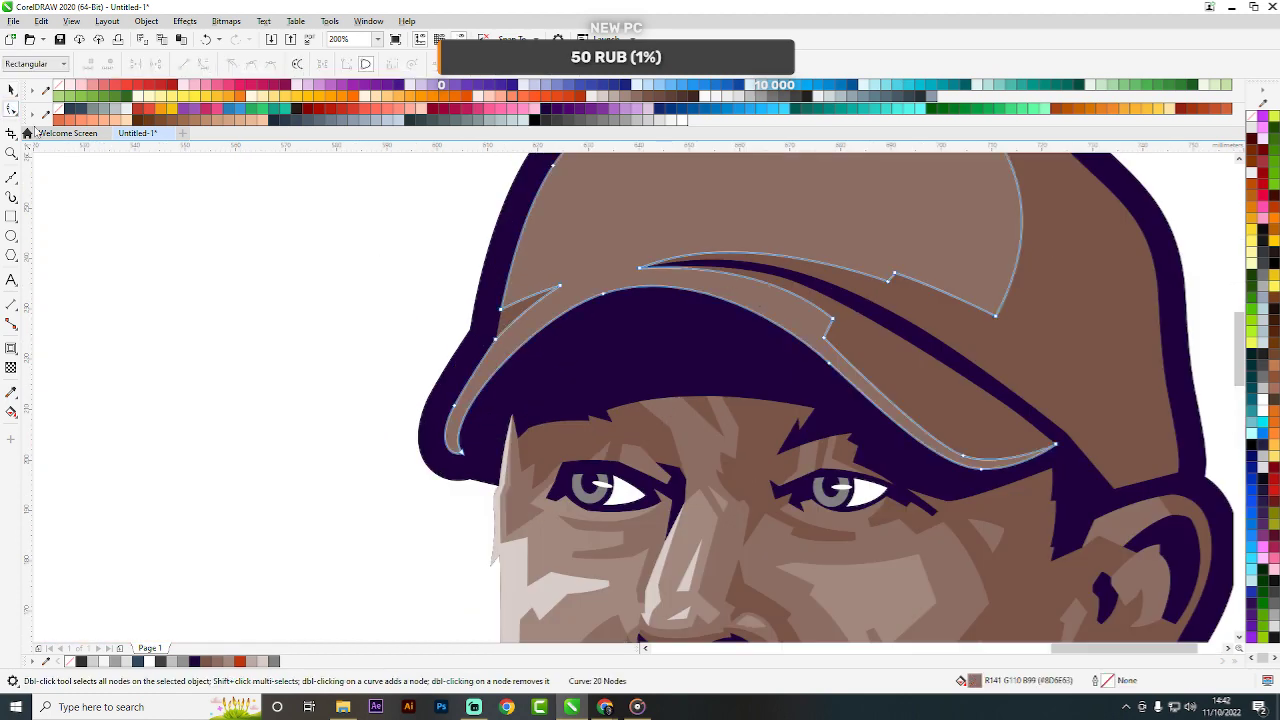
{"action": "scroll", "coordinate": [437, 403], "scroll_direction": "up", "scroll_amount": 2}
{"action": "left_click_drag", "start_coordinate": [477, 358], "coordinate": [512, 412]}
{"action": "key", "text": "Delete"}
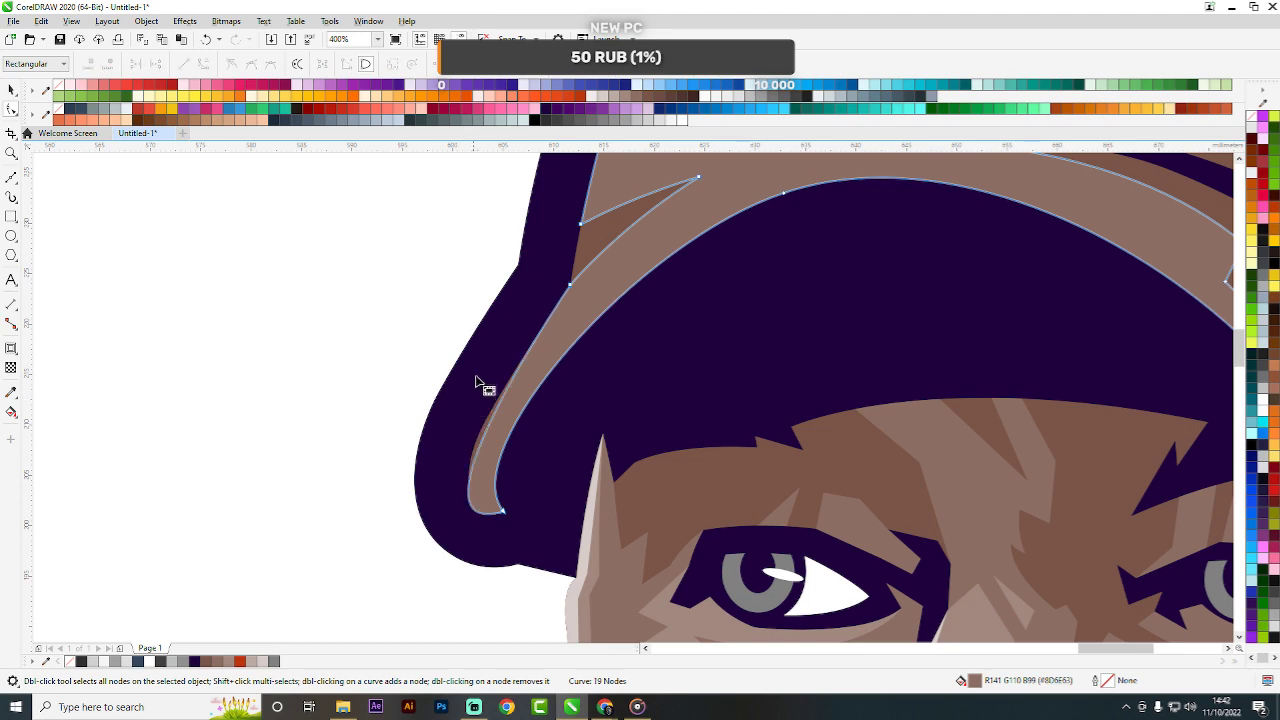
{"action": "left_click", "coordinate": [502, 511]}
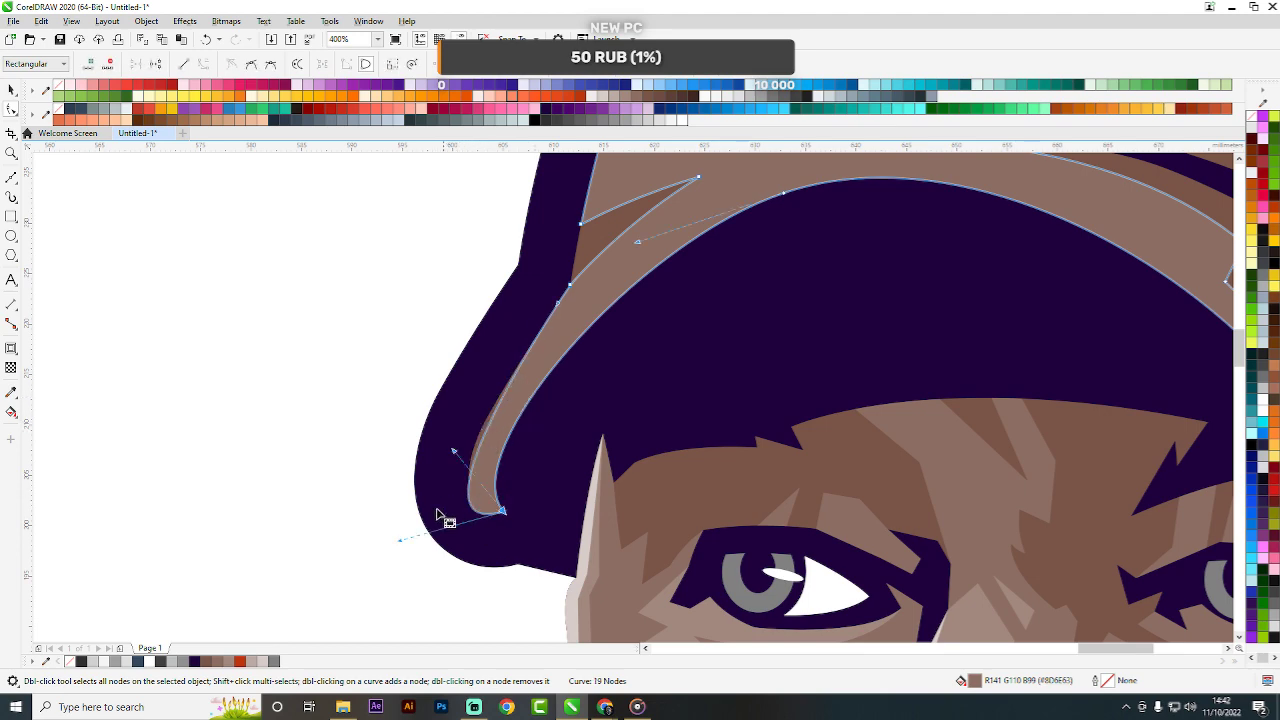
{"action": "left_click_drag", "start_coordinate": [400, 541], "coordinate": [394, 502]}
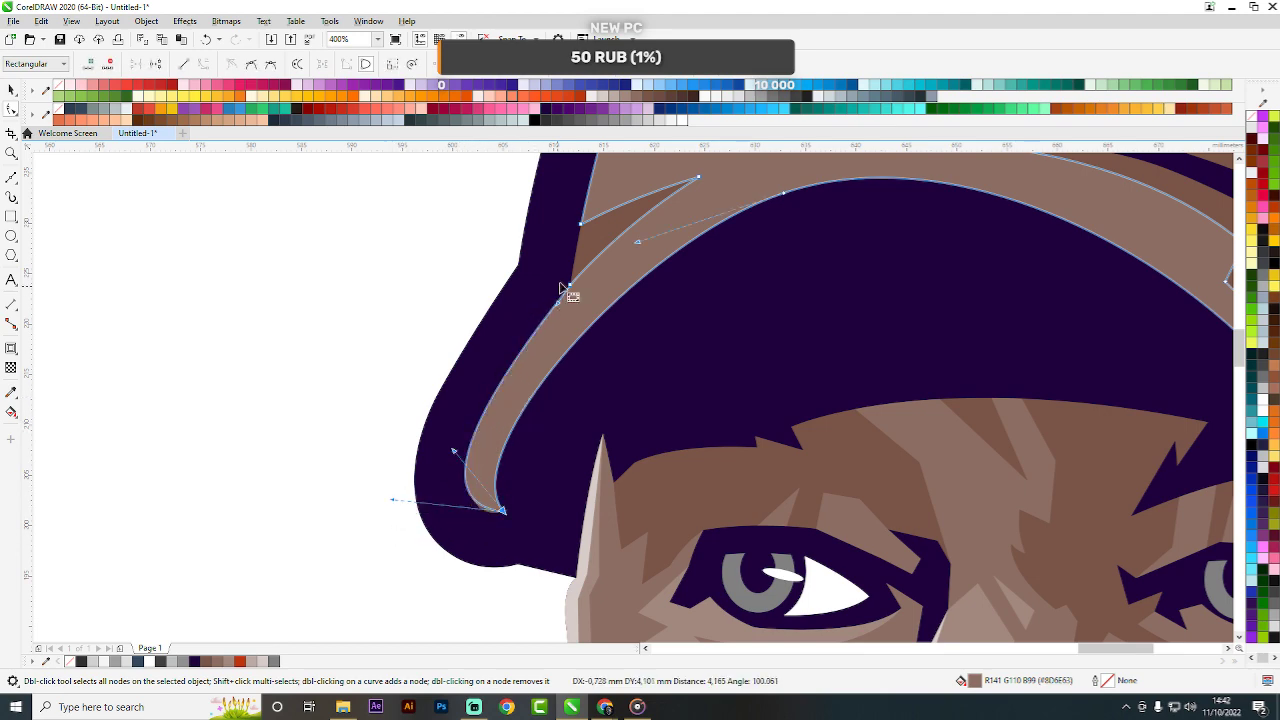
Remove a node from the darker base shape's outer brim edge and reshape its tip to follow the lighter shape.
{"action": "left_click", "coordinate": [587, 249]}
{"action": "scroll", "coordinate": [477, 520], "scroll_direction": "up", "scroll_amount": 2}
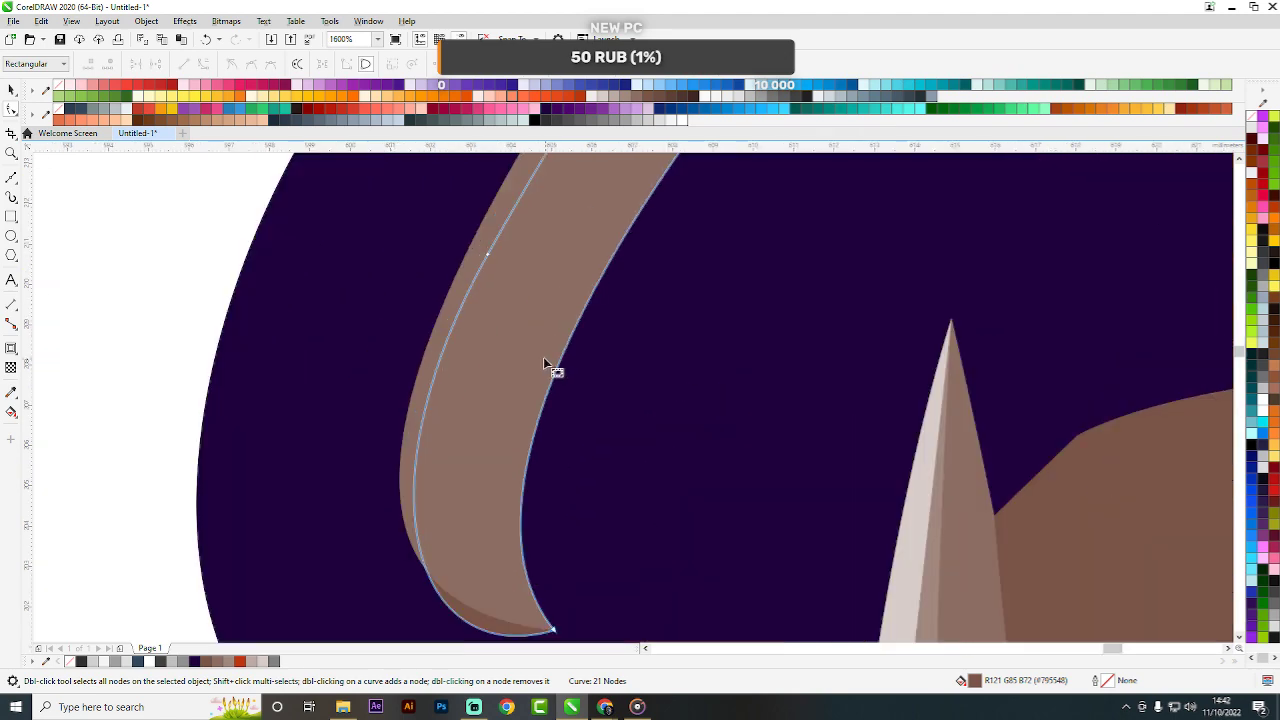
{"action": "left_click", "coordinate": [513, 333]}
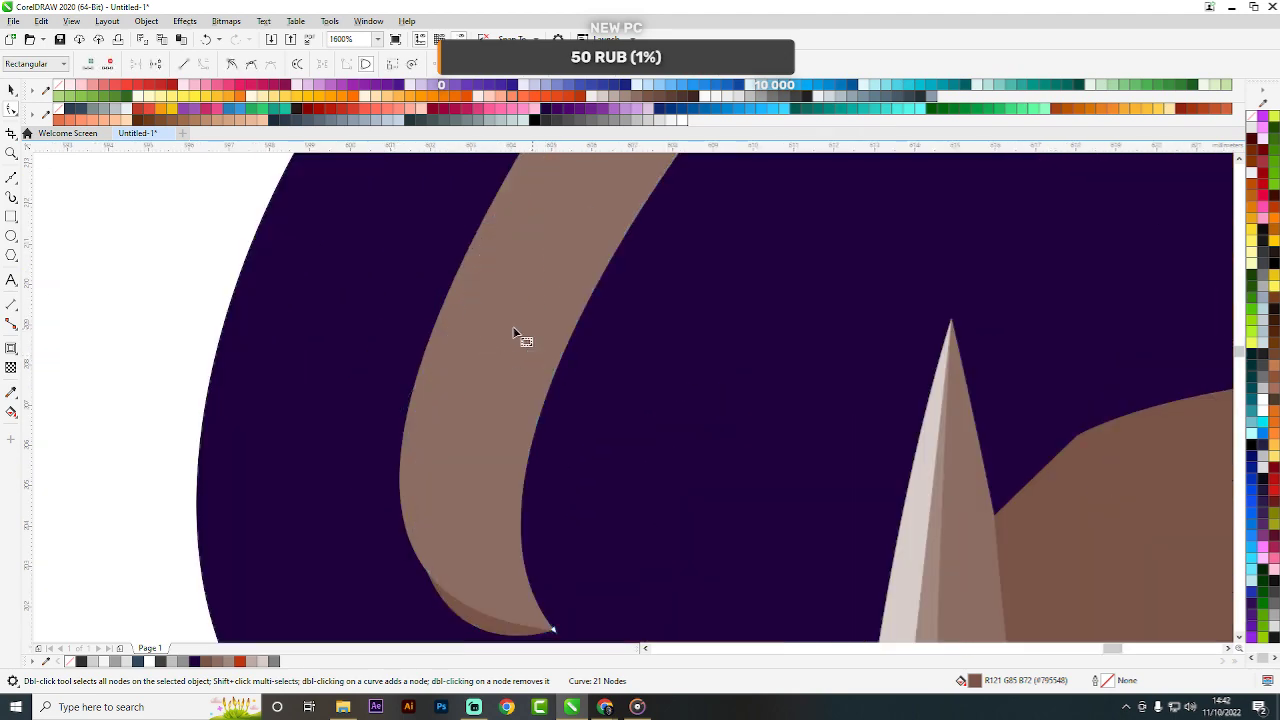
{"action": "scroll", "coordinate": [502, 334], "scroll_direction": "down", "scroll_amount": 1}
{"action": "left_click_drag", "start_coordinate": [318, 541], "coordinate": [303, 452]}
{"action": "left_click", "coordinate": [108, 328]}
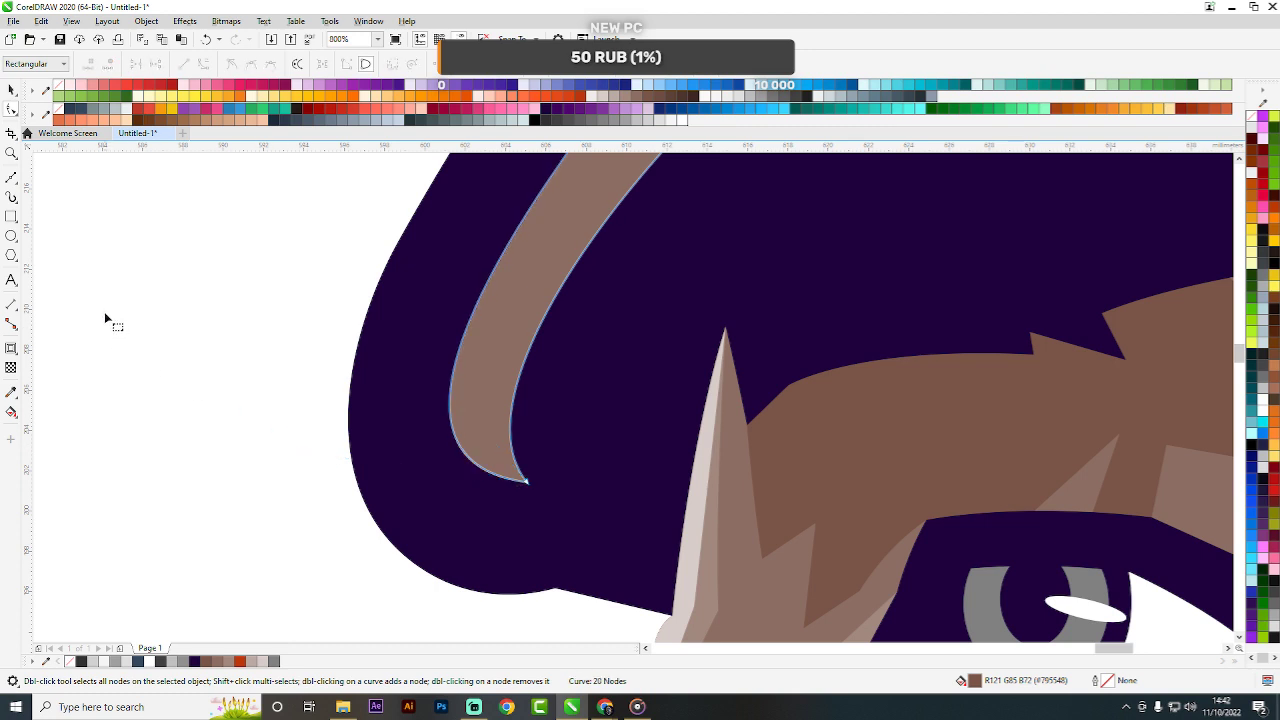
Fine-tune the tip handle of the lighter brim shape so its outer edge covers the darker base shape.
{"action": "left_click", "coordinate": [11, 91]}
{"action": "left_click", "coordinate": [546, 294]}
{"action": "scroll", "coordinate": [546, 294], "scroll_direction": "up", "scroll_amount": 2}
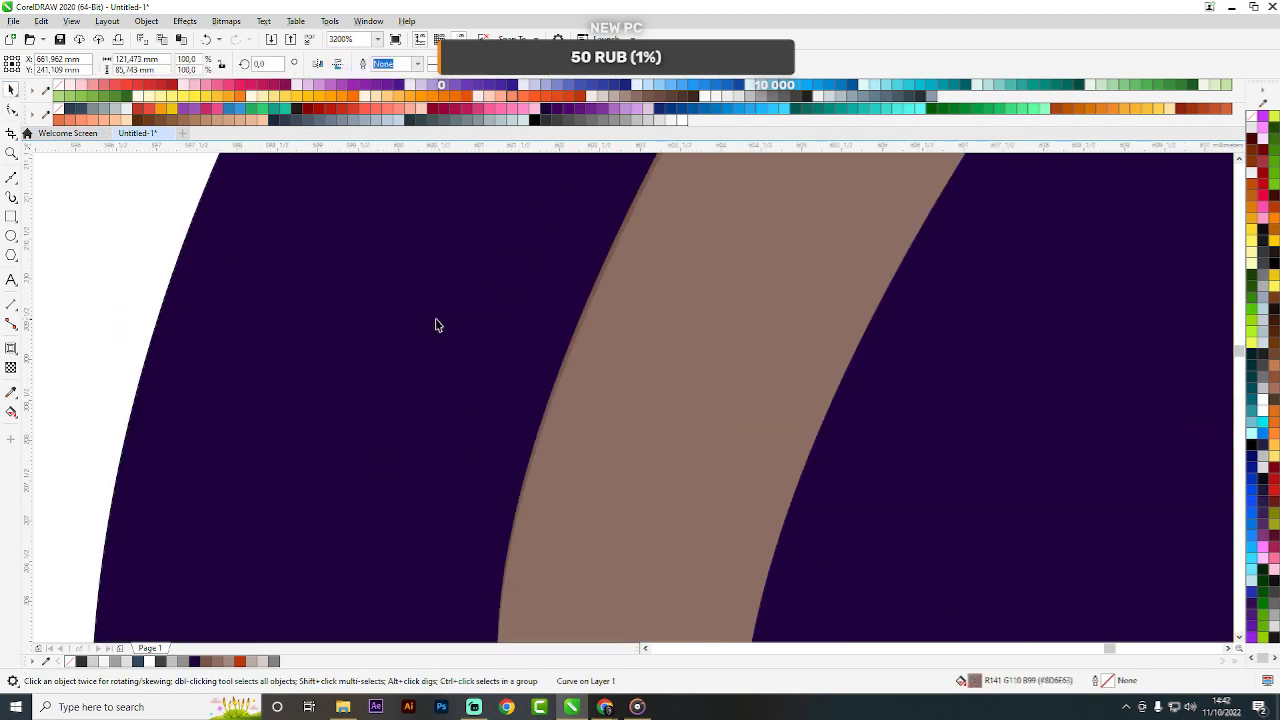
{"action": "scroll", "coordinate": [548, 287], "scroll_direction": "down", "scroll_amount": 1}
{"action": "key", "text": "F10"}
{"action": "scroll", "coordinate": [563, 320], "scroll_direction": "up", "scroll_amount": 2}
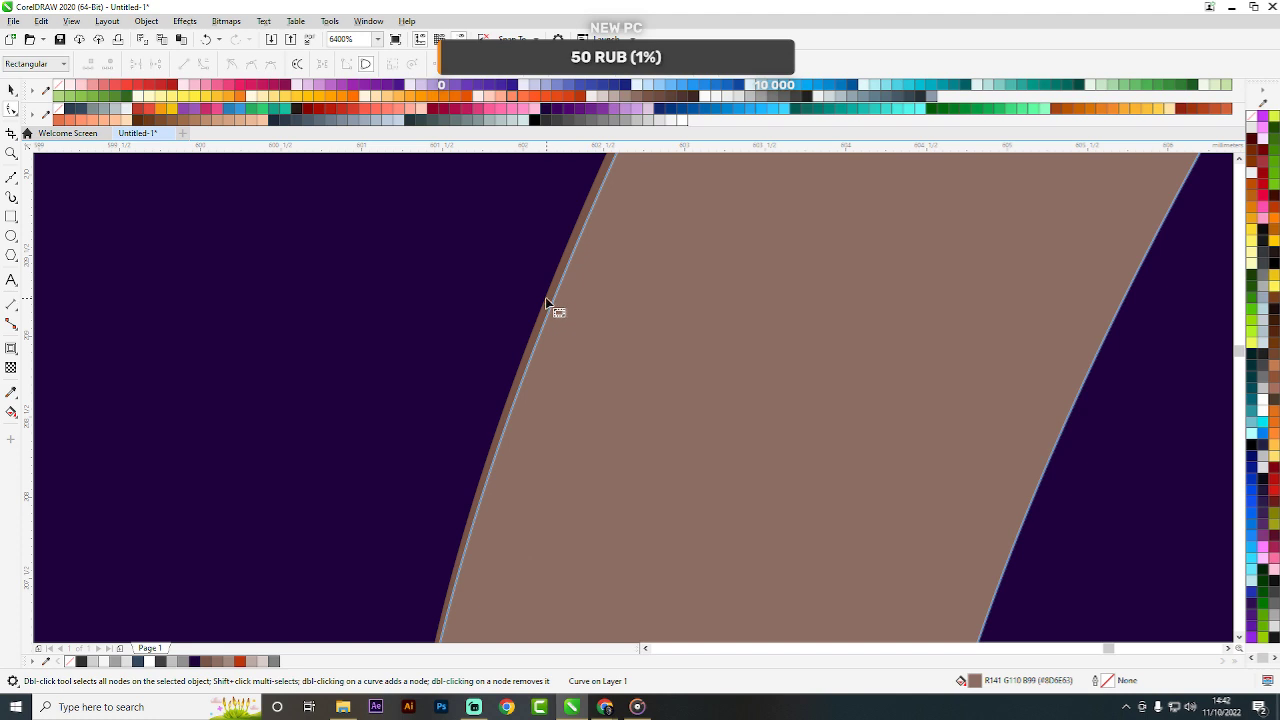
{"action": "left_click", "coordinate": [546, 298]}
{"action": "scroll", "coordinate": [553, 298], "scroll_direction": "down", "scroll_amount": 3}
{"action": "scroll", "coordinate": [587, 393], "scroll_direction": "up", "scroll_amount": 2}
{"action": "scroll", "coordinate": [684, 427], "scroll_direction": "down", "scroll_amount": 1}
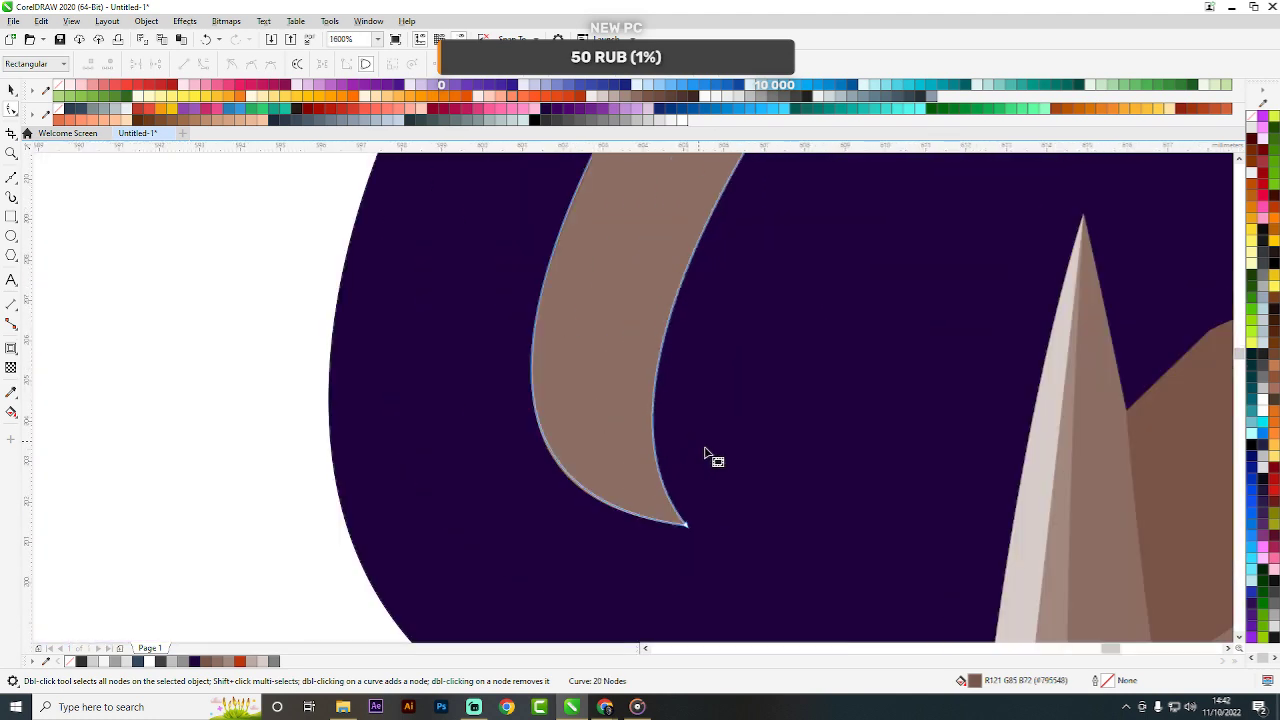
{"action": "left_click", "coordinate": [687, 524]}
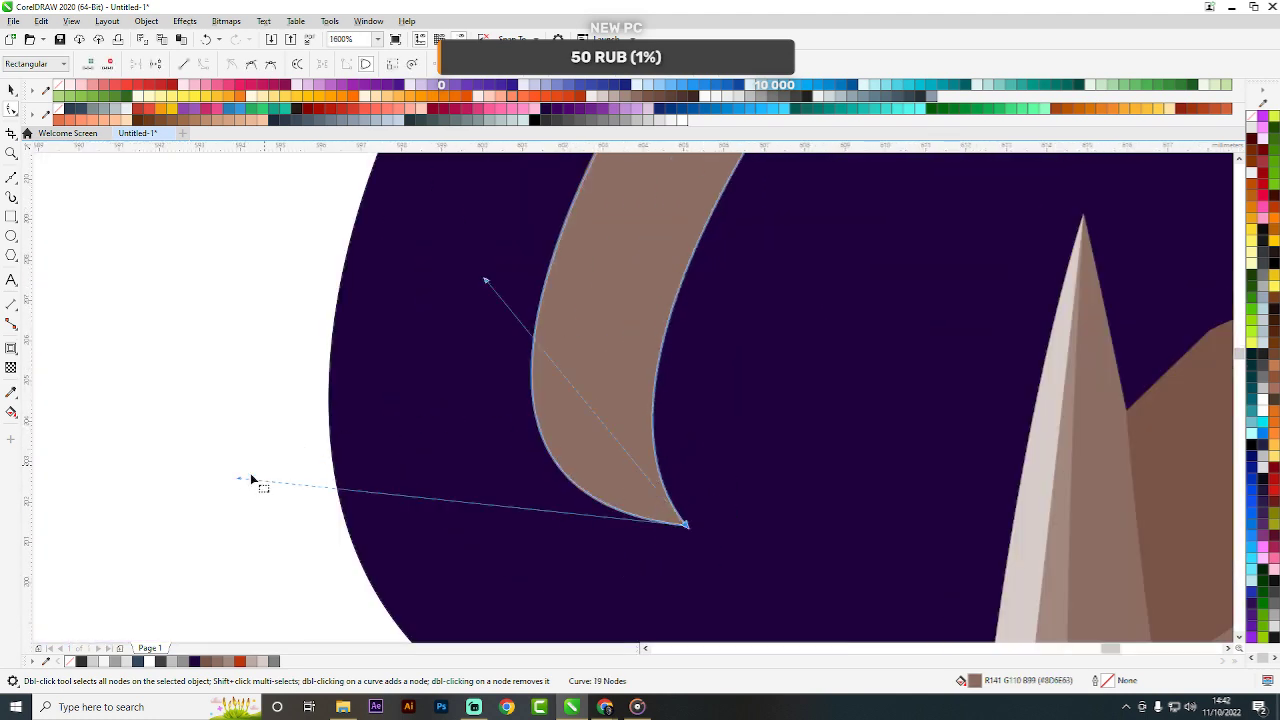
{"action": "left_click_drag", "start_coordinate": [239, 478], "coordinate": [238, 460]}
{"action": "key", "text": "space"}
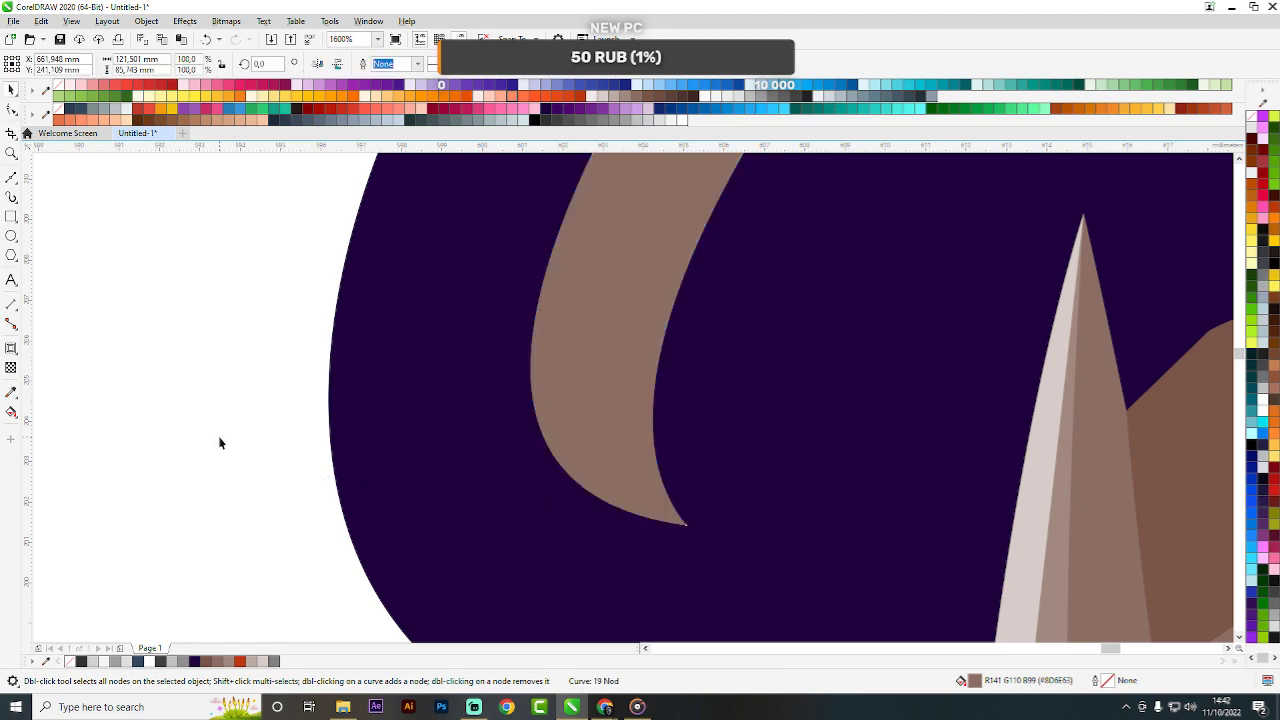
{"action": "left_click", "coordinate": [220, 442]}
{"action": "scroll", "coordinate": [543, 368], "scroll_direction": "down", "scroll_amount": 10}
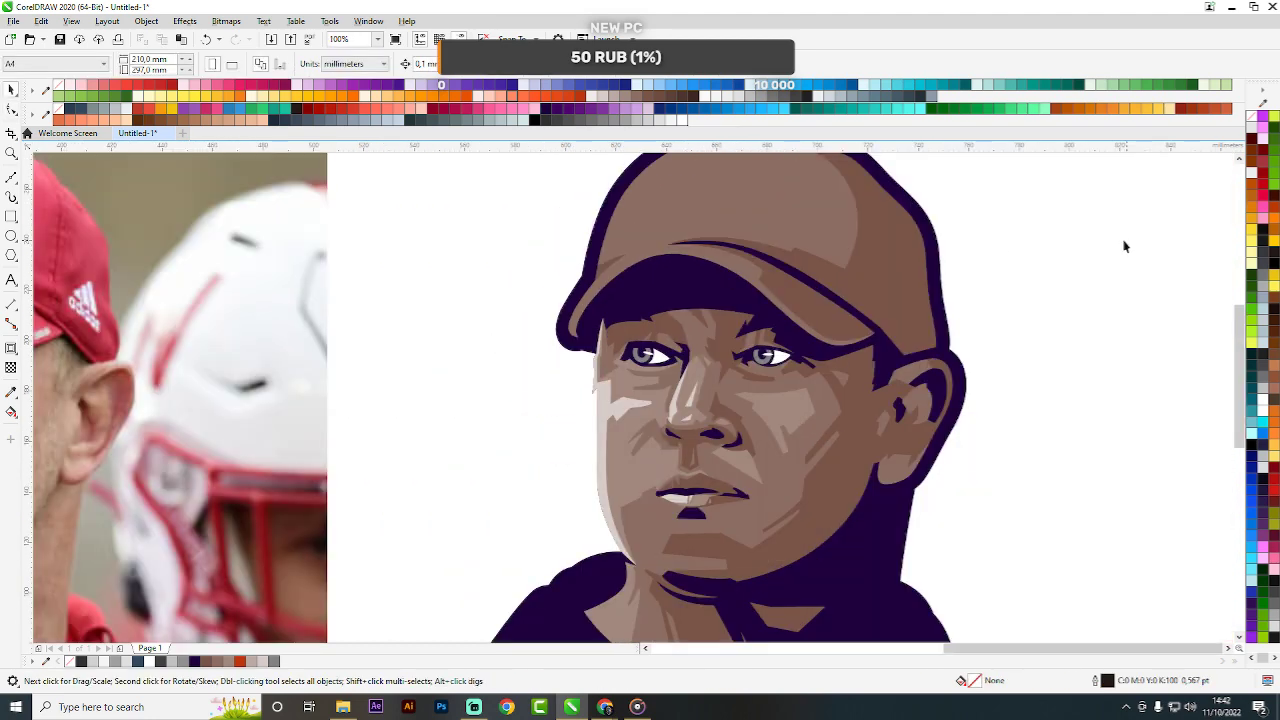
{"action": "scroll", "coordinate": [791, 228], "scroll_direction": "down", "scroll_amount": 2}
{"action": "scroll", "coordinate": [754, 234], "scroll_direction": "up", "scroll_amount": 1}
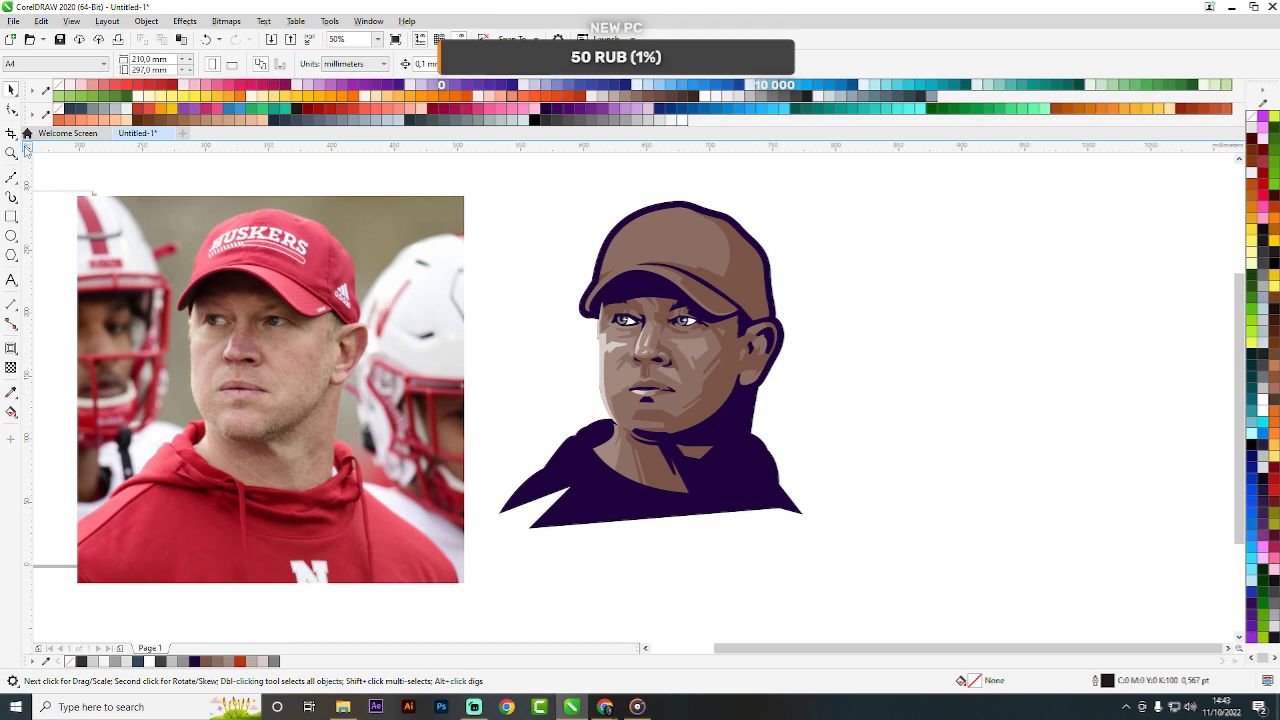
Start a Bézier highlight outline at the top of the cap, curving across the crown and down its lighter front.
{"action": "left_click", "coordinate": [10, 178]}
{"action": "scroll", "coordinate": [698, 212], "scroll_direction": "up", "scroll_amount": 3}
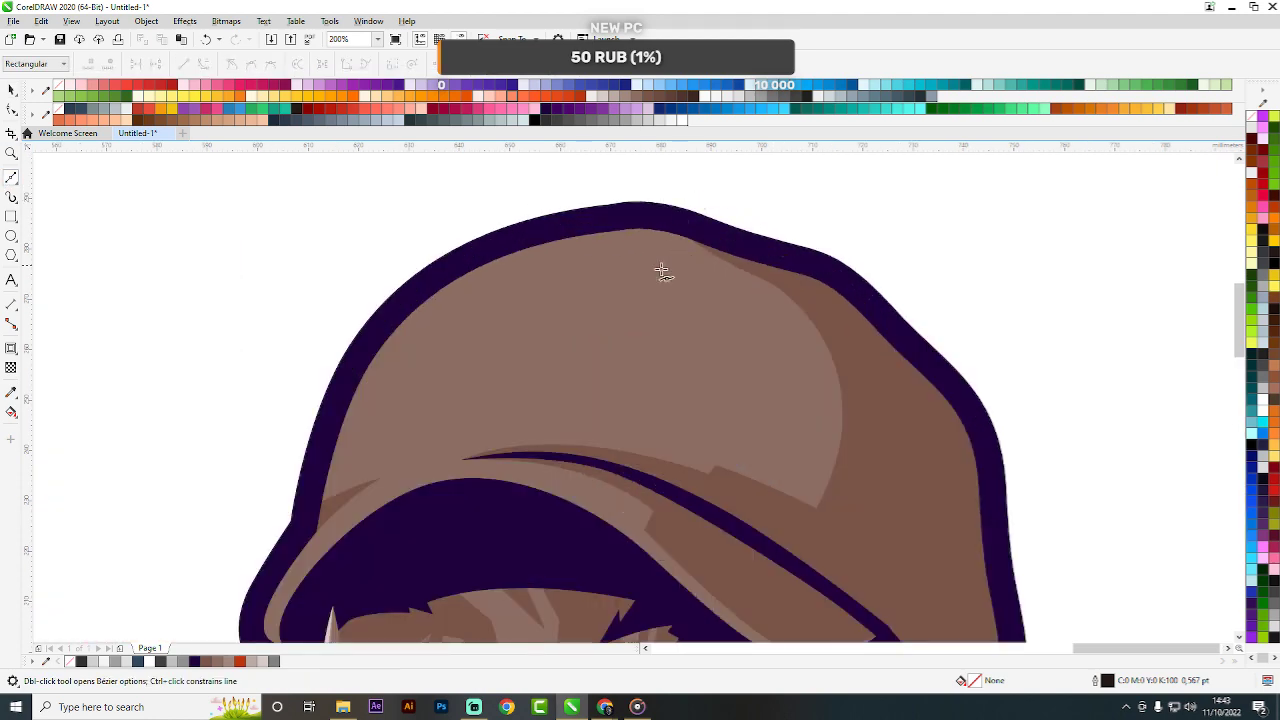
{"action": "left_click", "coordinate": [623, 229]}
{"action": "scroll", "coordinate": [580, 245], "scroll_direction": "up", "scroll_amount": 2}
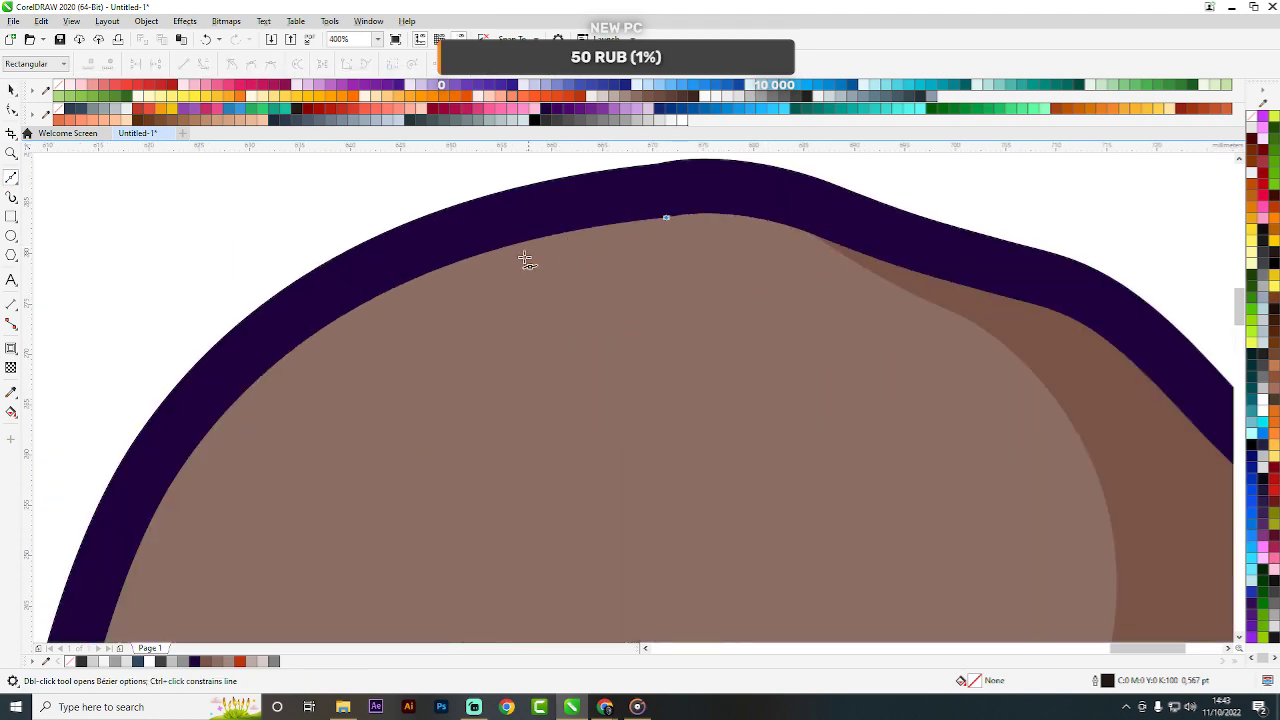
{"action": "left_click_drag", "start_coordinate": [523, 262], "coordinate": [401, 343]}
{"action": "left_click_drag", "start_coordinate": [825, 330], "coordinate": [889, 360]}
{"action": "left_click_drag", "start_coordinate": [990, 479], "coordinate": [966, 553]}
{"action": "scroll", "coordinate": [928, 514], "scroll_direction": "down", "scroll_amount": 2}
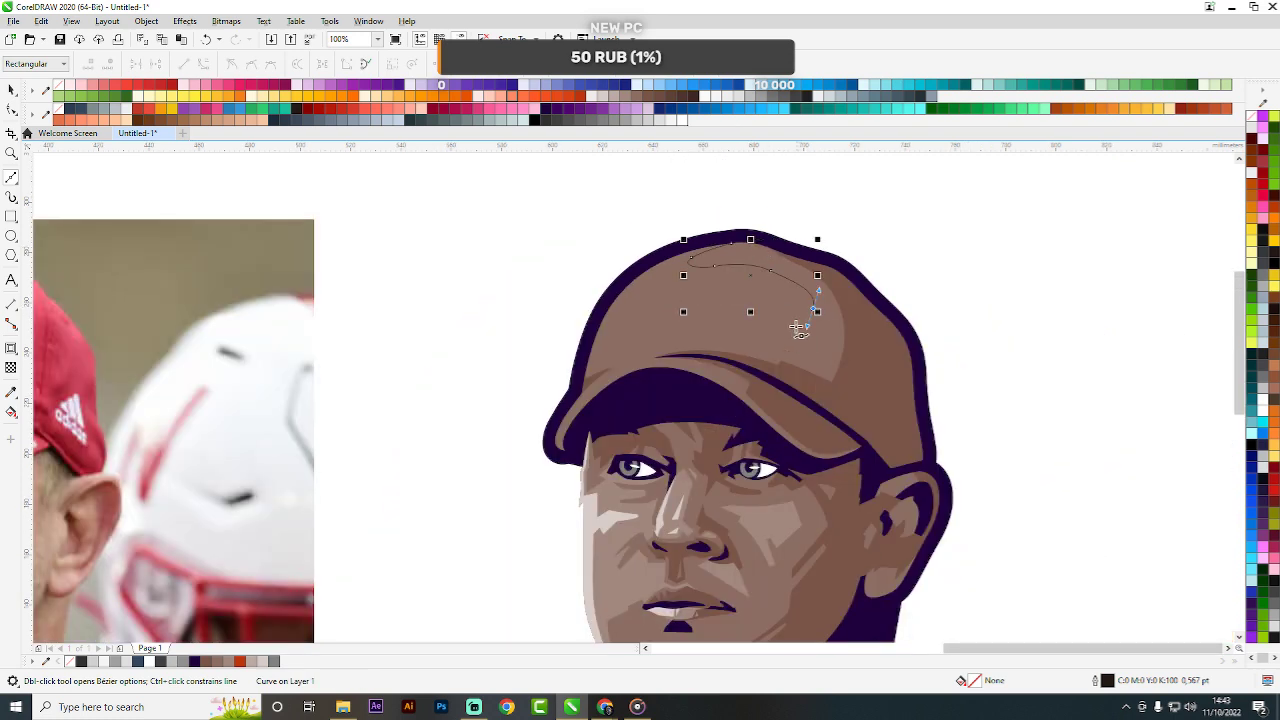
Continue the highlight outline back across the cap's front and add a short notch segment.
{"action": "scroll", "coordinate": [801, 320], "scroll_direction": "up", "scroll_amount": 2}
{"action": "left_click_drag", "start_coordinate": [740, 418], "coordinate": [608, 383]}
{"action": "left_click_drag", "start_coordinate": [449, 381], "coordinate": [335, 380]}
{"action": "double_click", "coordinate": [448, 382]}
{"action": "left_click", "coordinate": [440, 403]}
{"action": "scroll", "coordinate": [717, 309], "scroll_direction": "down", "scroll_amount": 4}
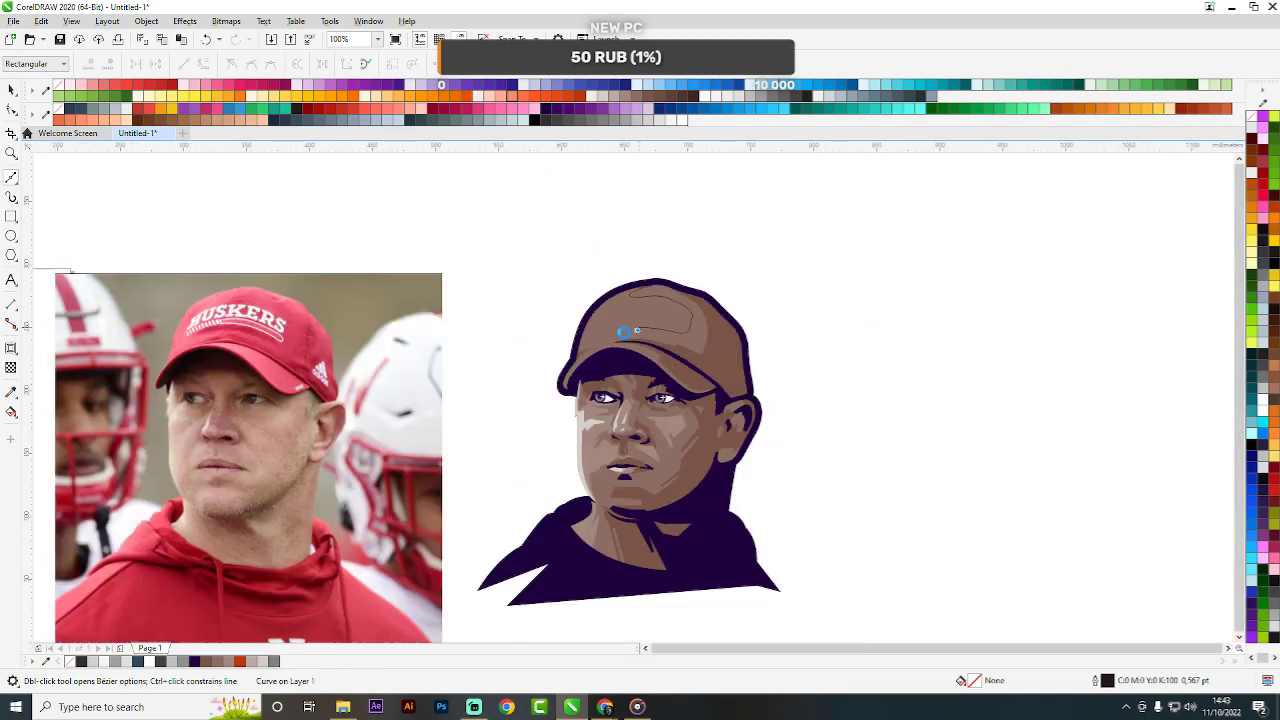
Extend the highlight outline down the cap's front to a short corner above the brim, and curve it back above the brim seam.
{"action": "scroll", "coordinate": [610, 340], "scroll_direction": "up", "scroll_amount": 4}
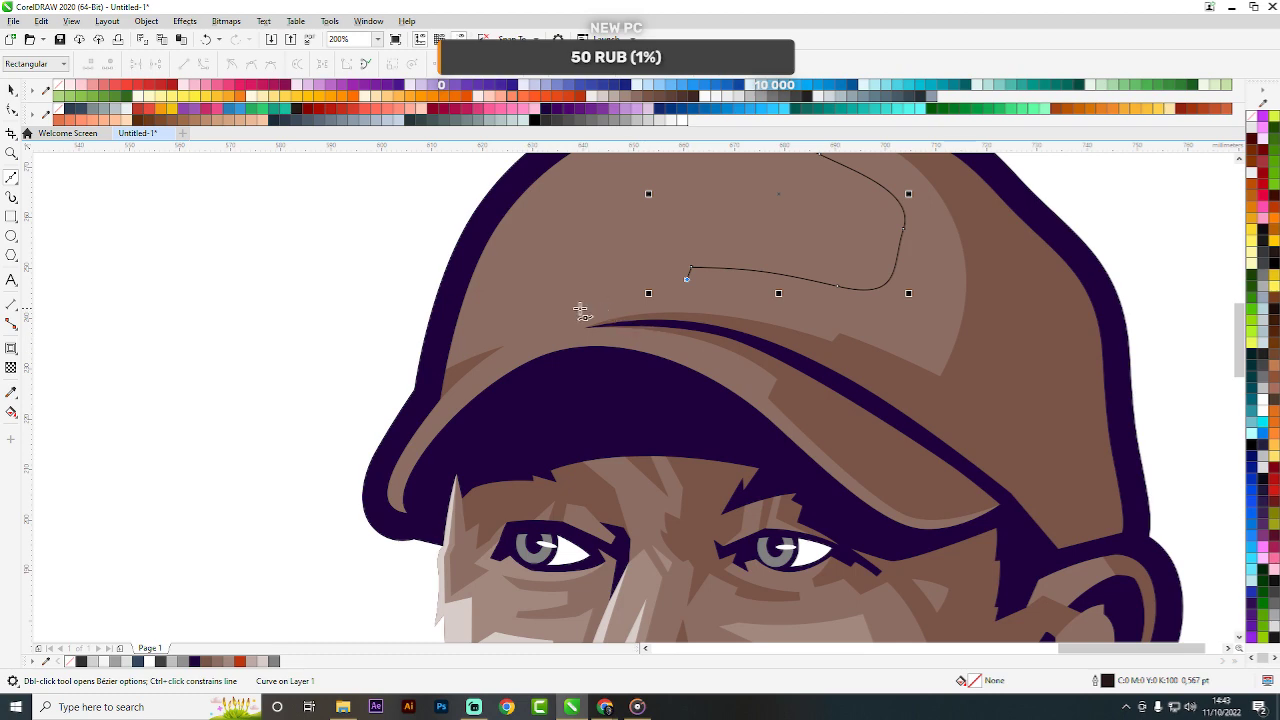
{"action": "left_click", "coordinate": [514, 331]}
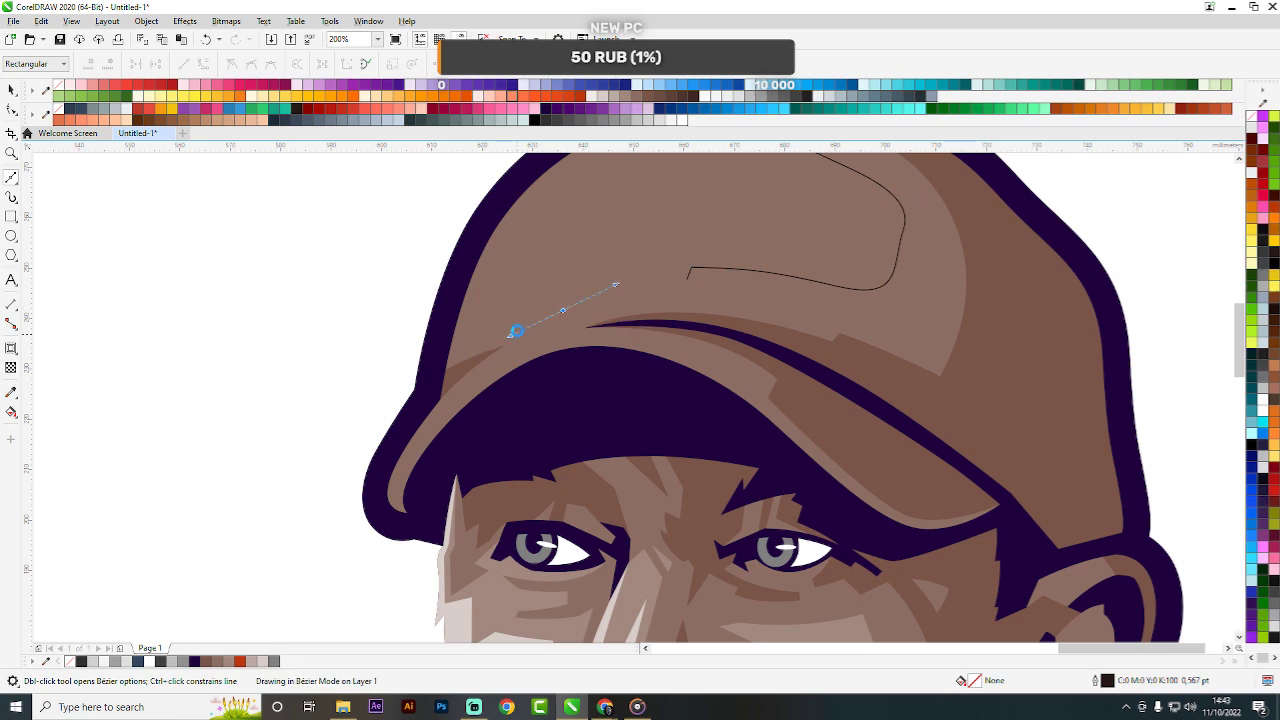
{"action": "scroll", "coordinate": [640, 285], "scroll_direction": "down", "scroll_amount": 3}
{"action": "scroll", "coordinate": [640, 285], "scroll_direction": "up", "scroll_amount": 3}
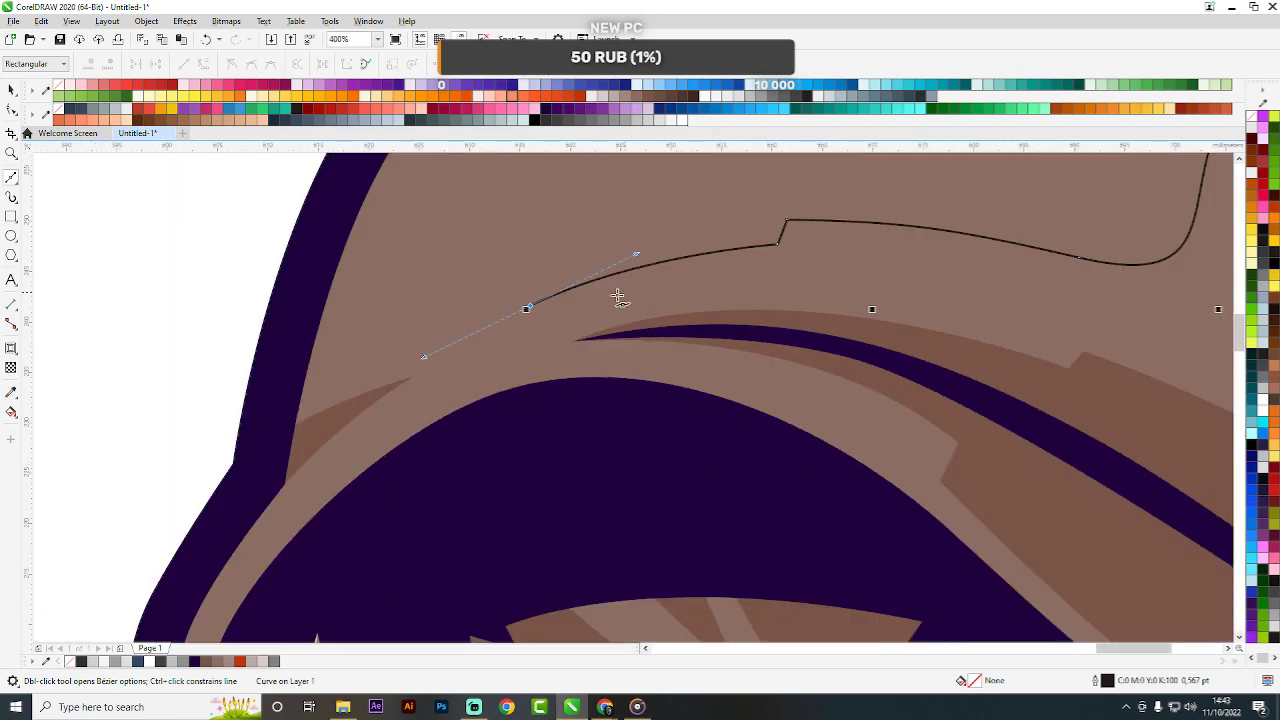
{"action": "left_click", "coordinate": [527, 308]}
{"action": "scroll", "coordinate": [886, 323], "scroll_direction": "down", "scroll_amount": 2}
{"action": "scroll", "coordinate": [940, 334], "scroll_direction": "up", "scroll_amount": 2}
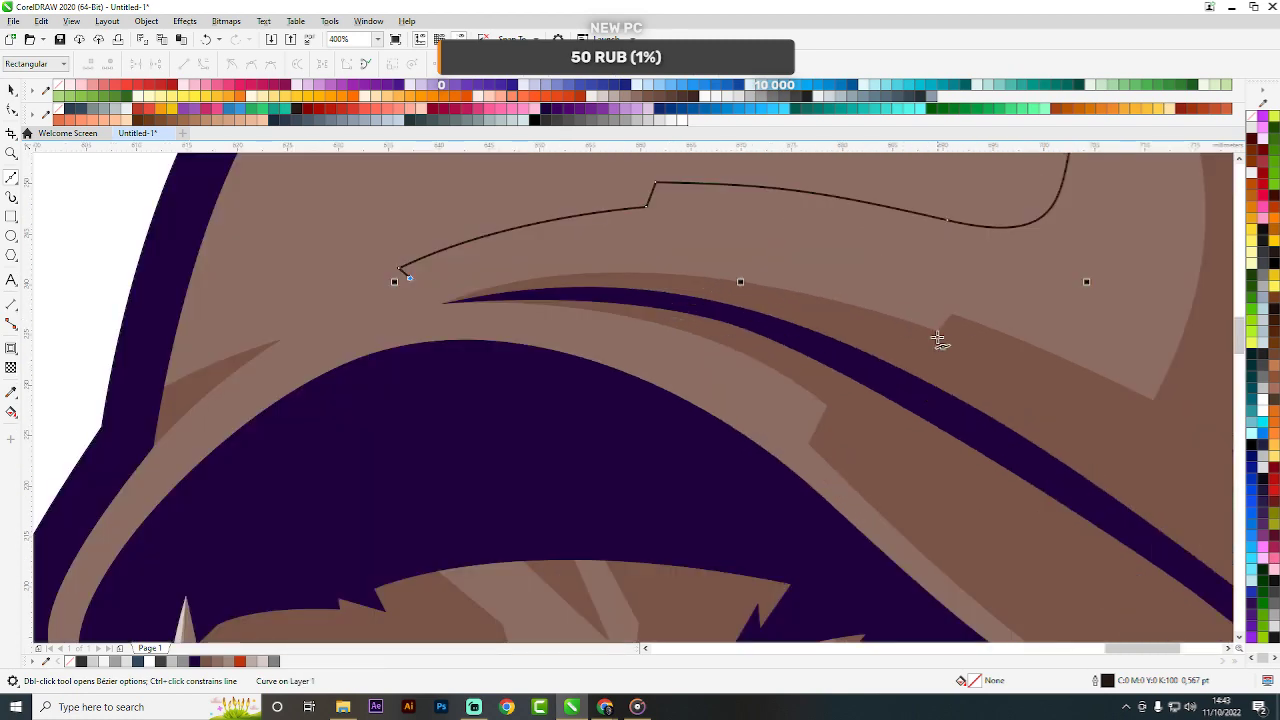
{"action": "left_click_drag", "start_coordinate": [936, 330], "coordinate": [1220, 471]}
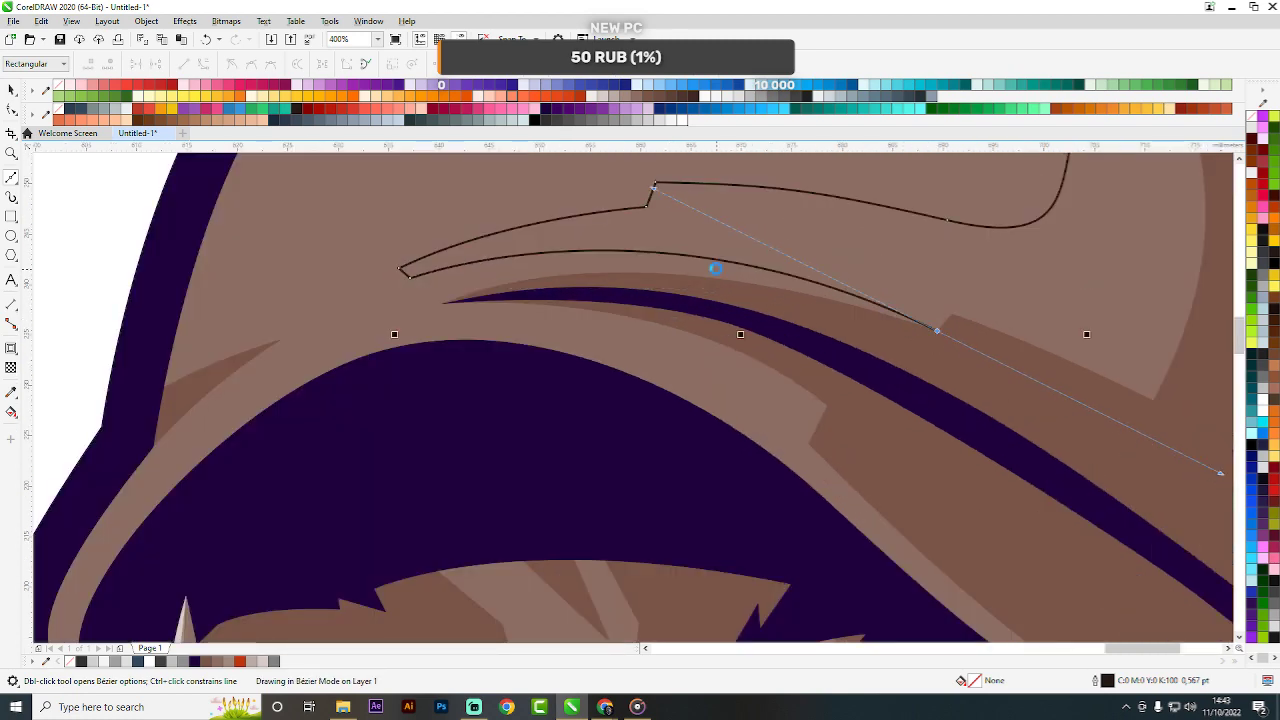
Loop the highlight outline around onto the dark brim seam and bring it back along the seam to its pointed tip.
{"action": "scroll", "coordinate": [717, 273], "scroll_direction": "down", "scroll_amount": 2}
{"action": "scroll", "coordinate": [792, 308], "scroll_direction": "down", "scroll_amount": 1}
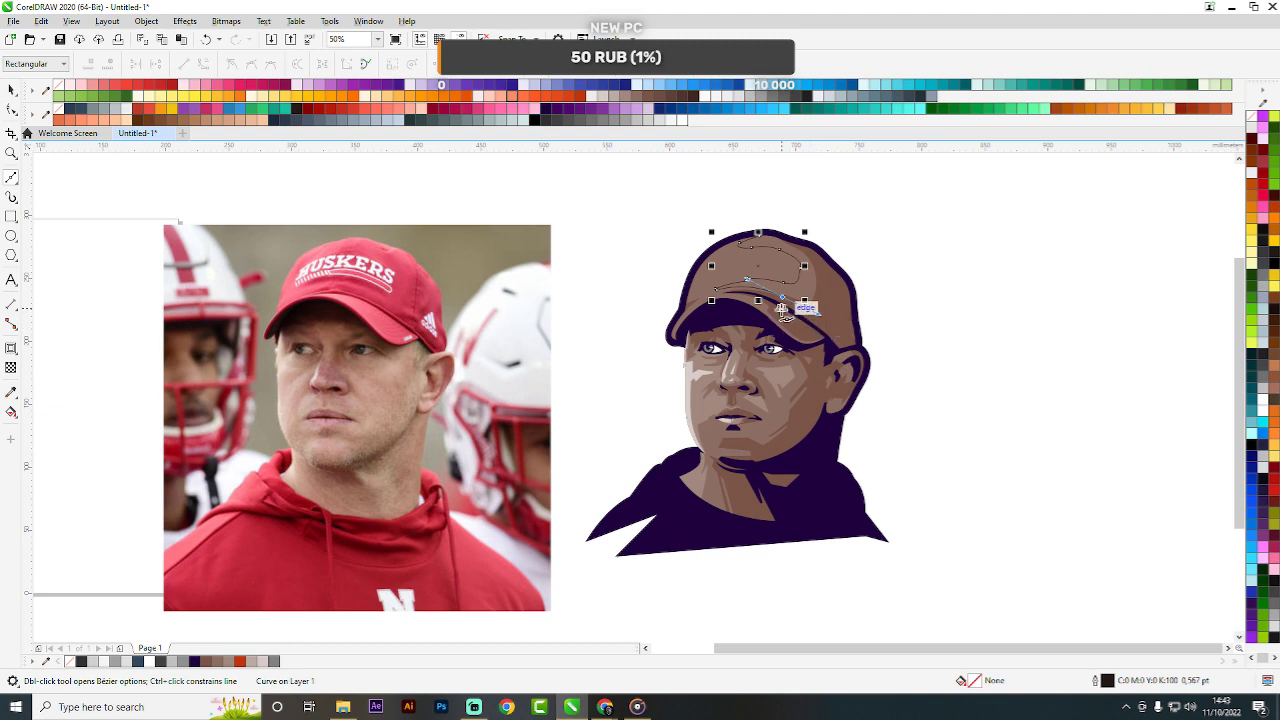
{"action": "scroll", "coordinate": [783, 304], "scroll_direction": "up", "scroll_amount": 3}
{"action": "scroll", "coordinate": [516, 262], "scroll_direction": "up", "scroll_amount": 2}
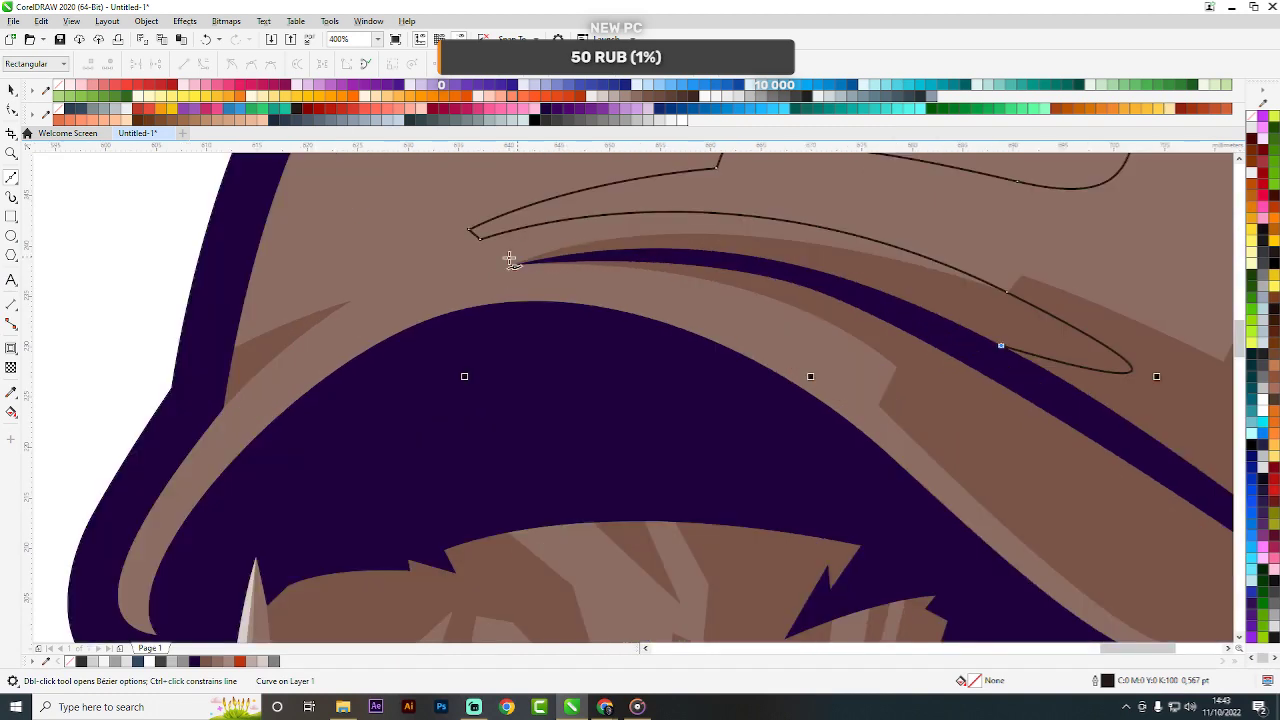
{"action": "left_click_drag", "start_coordinate": [510, 266], "coordinate": [269, 318]}
{"action": "left_click", "coordinate": [1000, 346]}
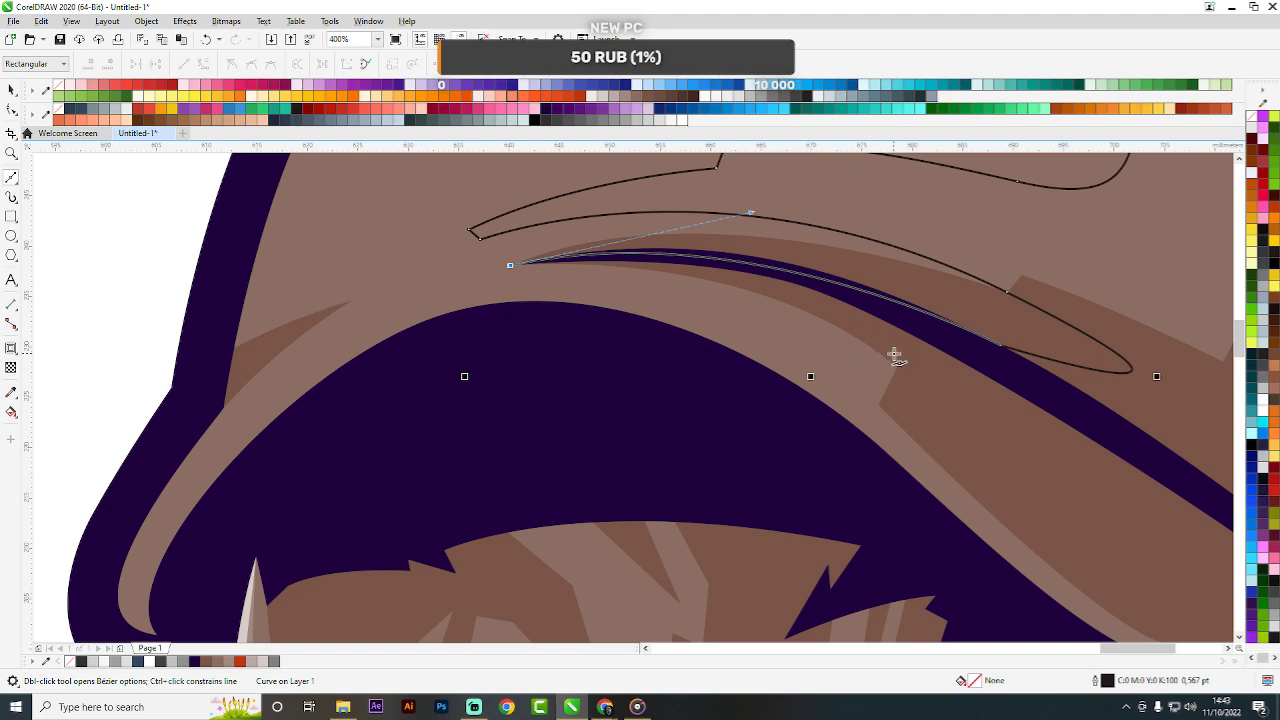
Continue the highlight outline down the brim, following its thin lower edge to the brim's corner near the ear.
{"action": "left_click_drag", "start_coordinate": [859, 405], "coordinate": [1007, 540]}
{"action": "scroll", "coordinate": [1007, 540], "scroll_direction": "down", "scroll_amount": 3}
{"action": "scroll", "coordinate": [800, 366], "scroll_direction": "up", "scroll_amount": 3}
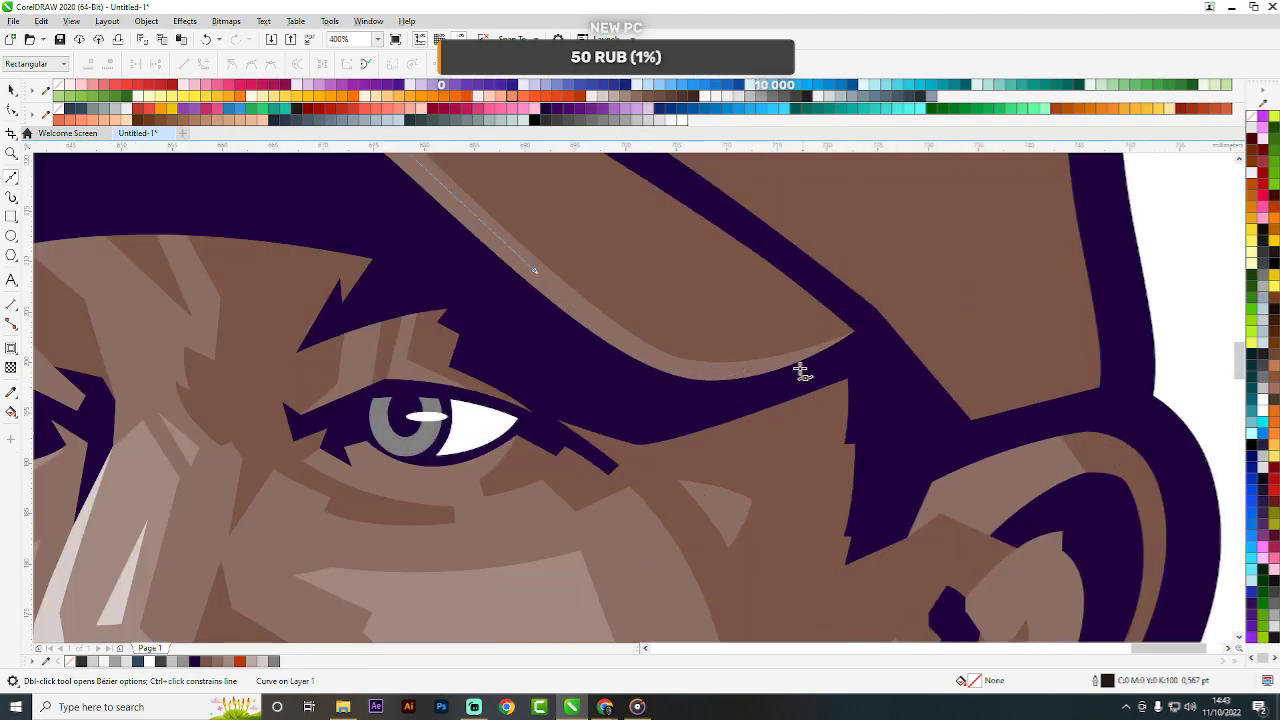
{"action": "left_click_drag", "start_coordinate": [854, 330], "coordinate": [1055, 210]}
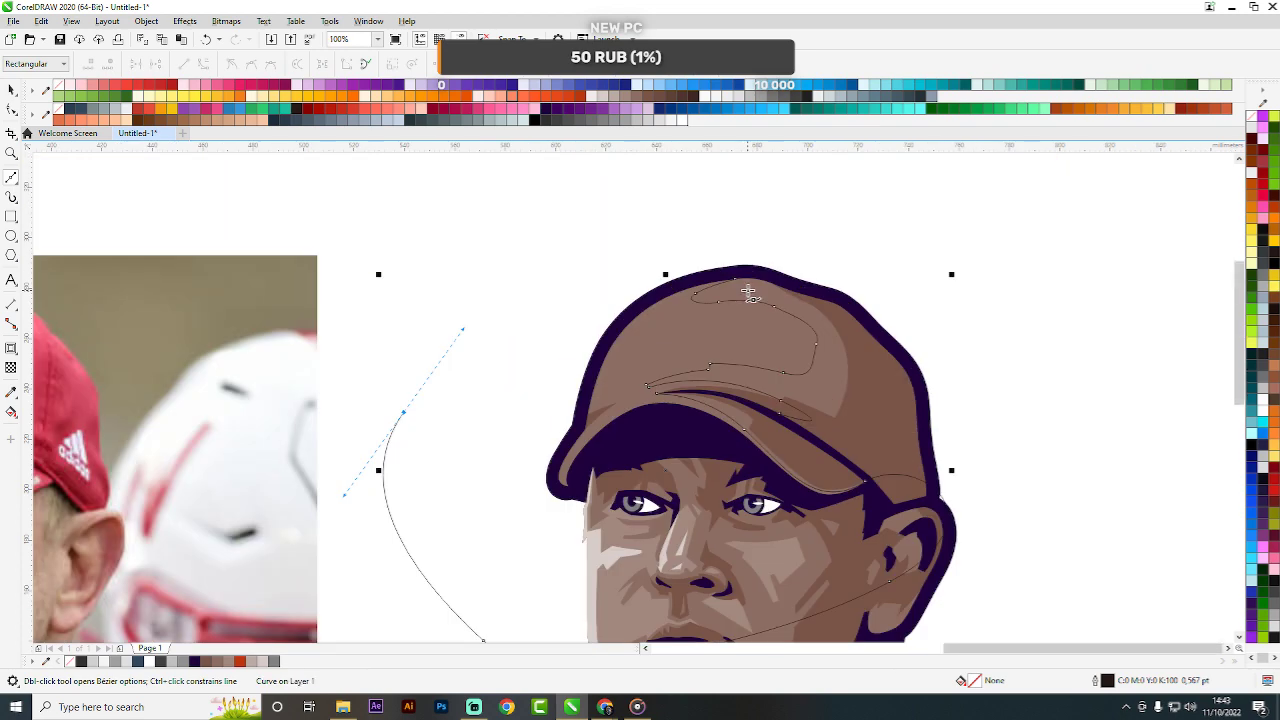
Close the highlight outline outside the cap, intersect it with the cap's lighter shape, and delete the drawn outline.
{"action": "left_click_drag", "start_coordinate": [729, 266], "coordinate": [764, 296]}
{"action": "key", "text": "space"}
{"action": "scroll", "coordinate": [764, 296], "scroll_direction": "up", "scroll_amount": 1}
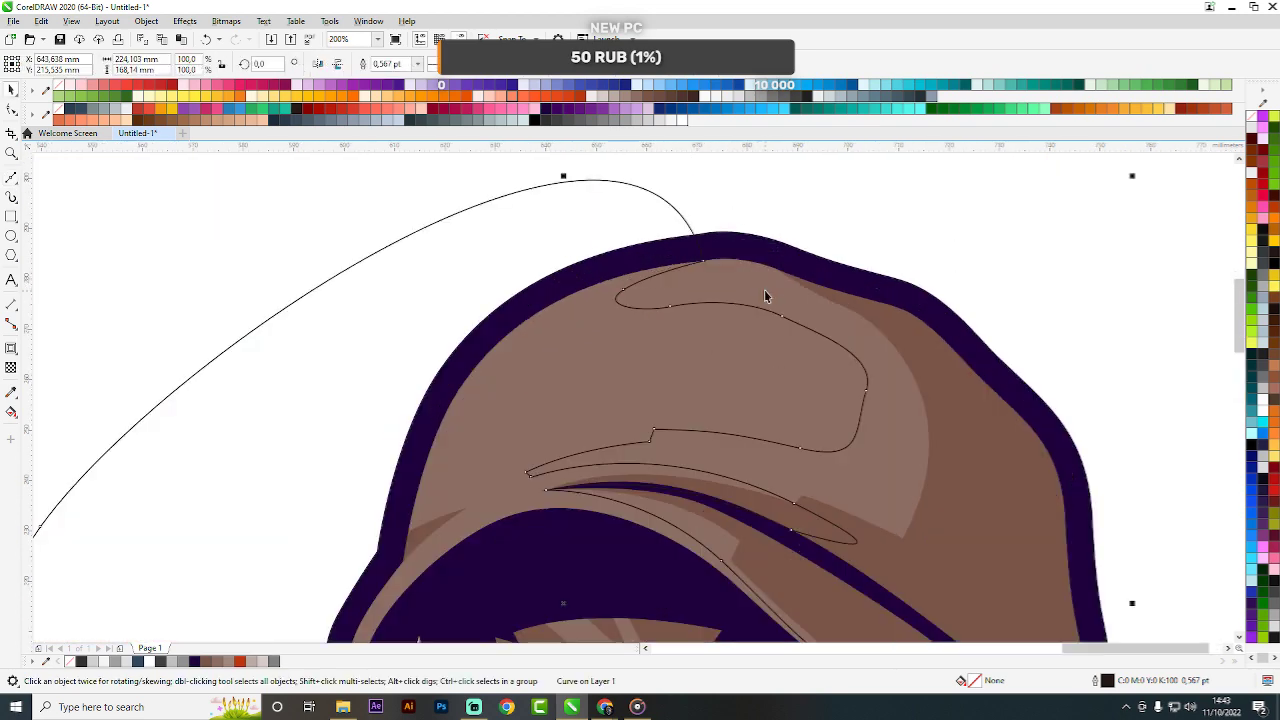
{"action": "left_click", "coordinate": [764, 296], "text": "shift"}
{"action": "left_click", "coordinate": [429, 64]}
{"action": "key", "text": "Delete"}
Fill the intersected cap highlight with the light brown #A1887F copied from the face and deselect it.
{"action": "scroll", "coordinate": [563, 209], "scroll_direction": "down", "scroll_amount": 2}
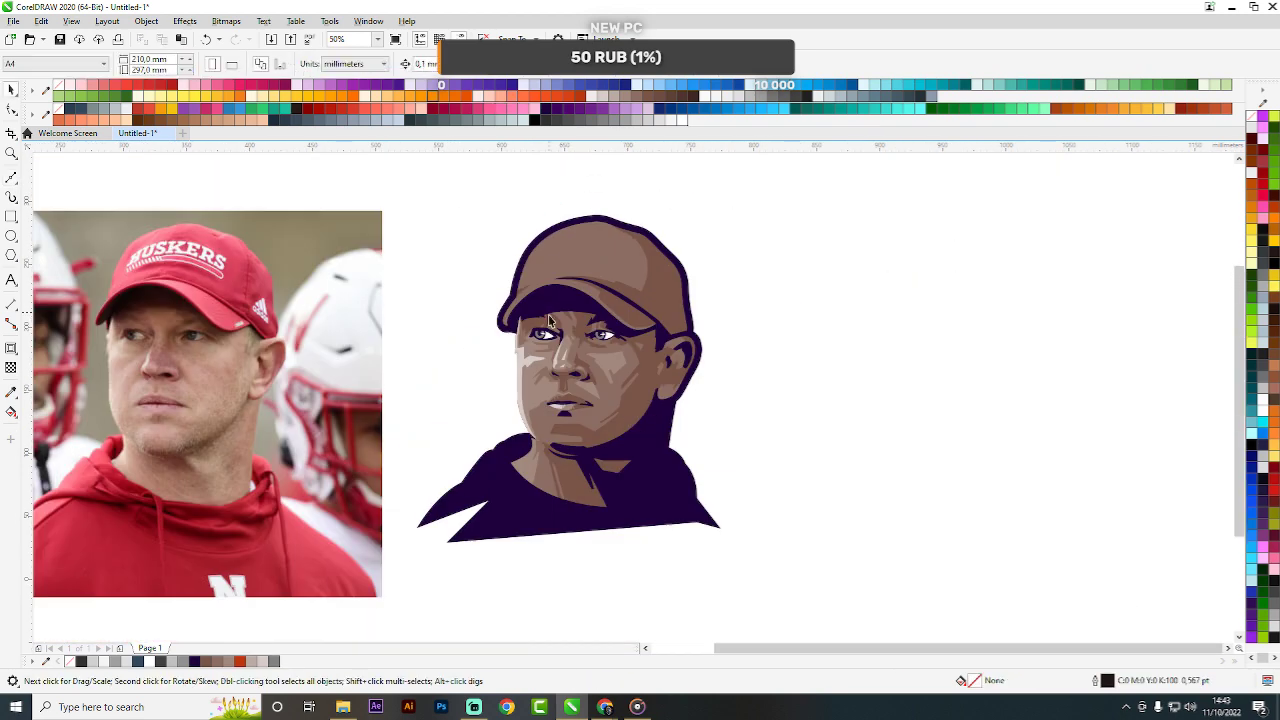
{"action": "scroll", "coordinate": [563, 313], "scroll_direction": "up", "scroll_amount": 1}
{"action": "left_click_drag", "start_coordinate": [674, 421], "coordinate": [560, 183]}
{"action": "scroll", "coordinate": [716, 285], "scroll_direction": "down", "scroll_amount": 2}
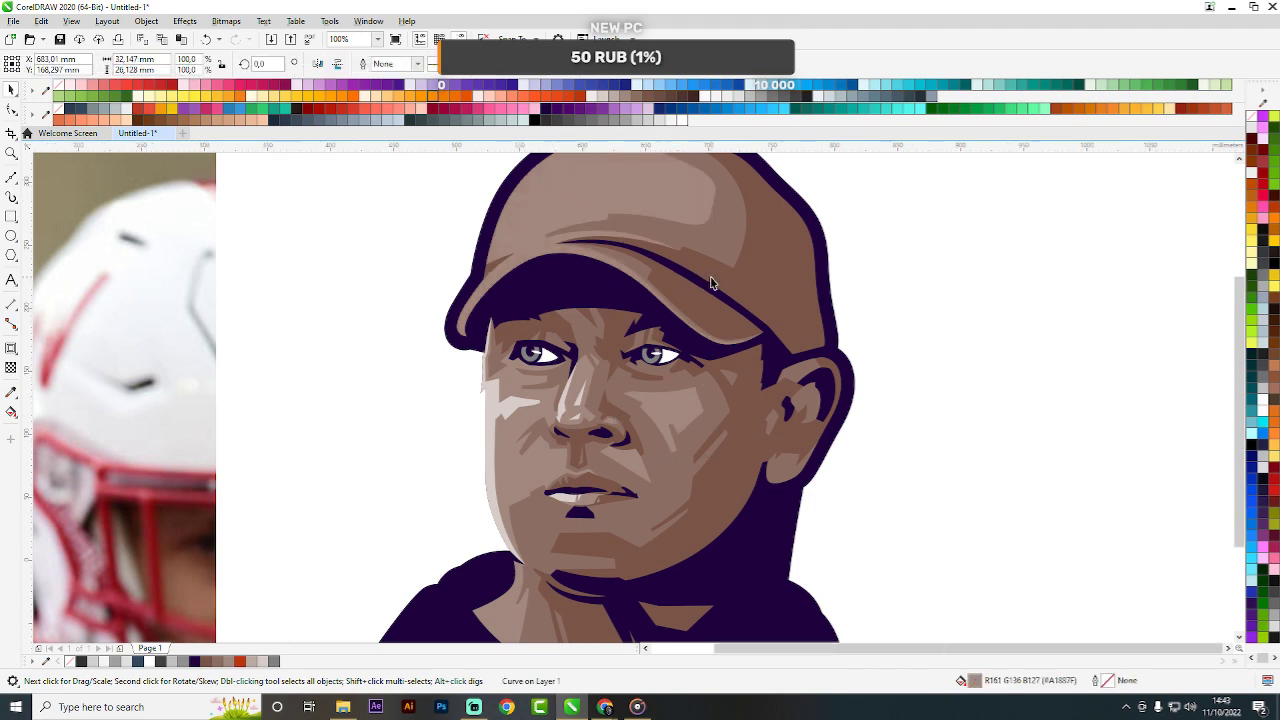
{"action": "key", "text": "Escape"}
Draw a narrow wedge with straight Bézier segments along the cap's front outer edge, just above the brim's dark fold.
{"action": "scroll", "coordinate": [674, 250], "scroll_direction": "up", "scroll_amount": 1}
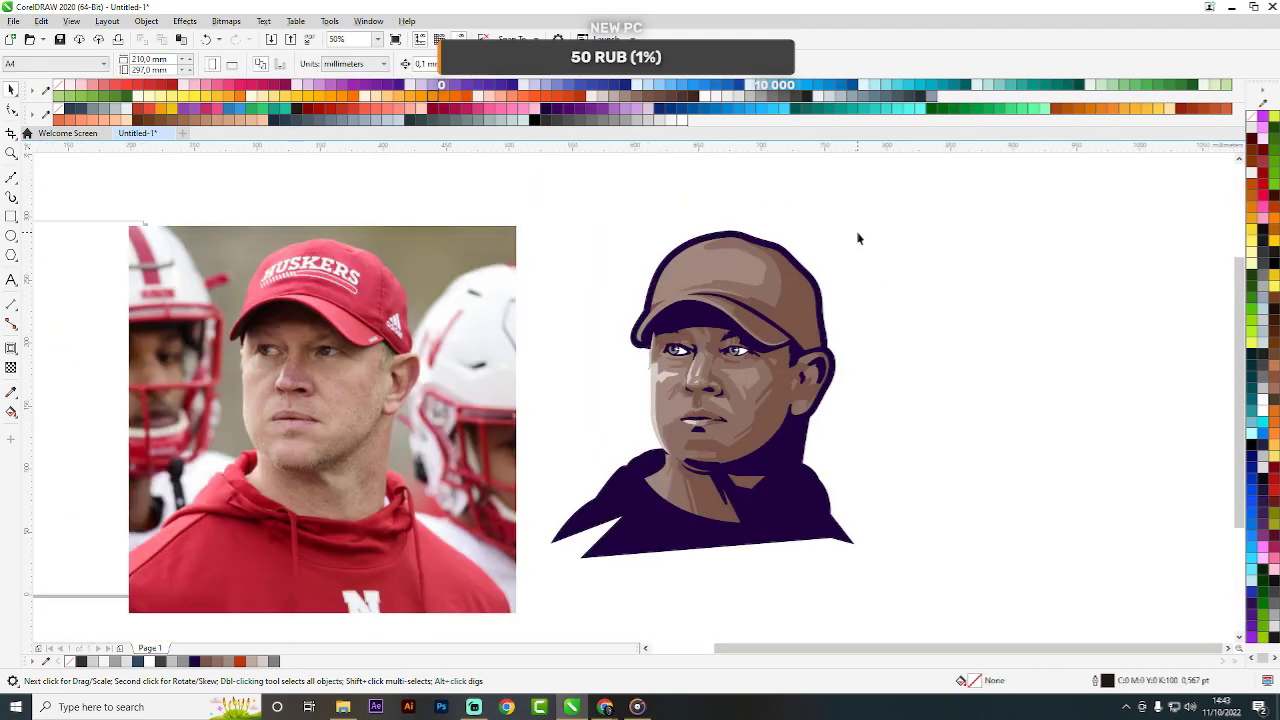
{"action": "scroll", "coordinate": [683, 285], "scroll_direction": "up", "scroll_amount": 2}
{"action": "key", "text": "space"}
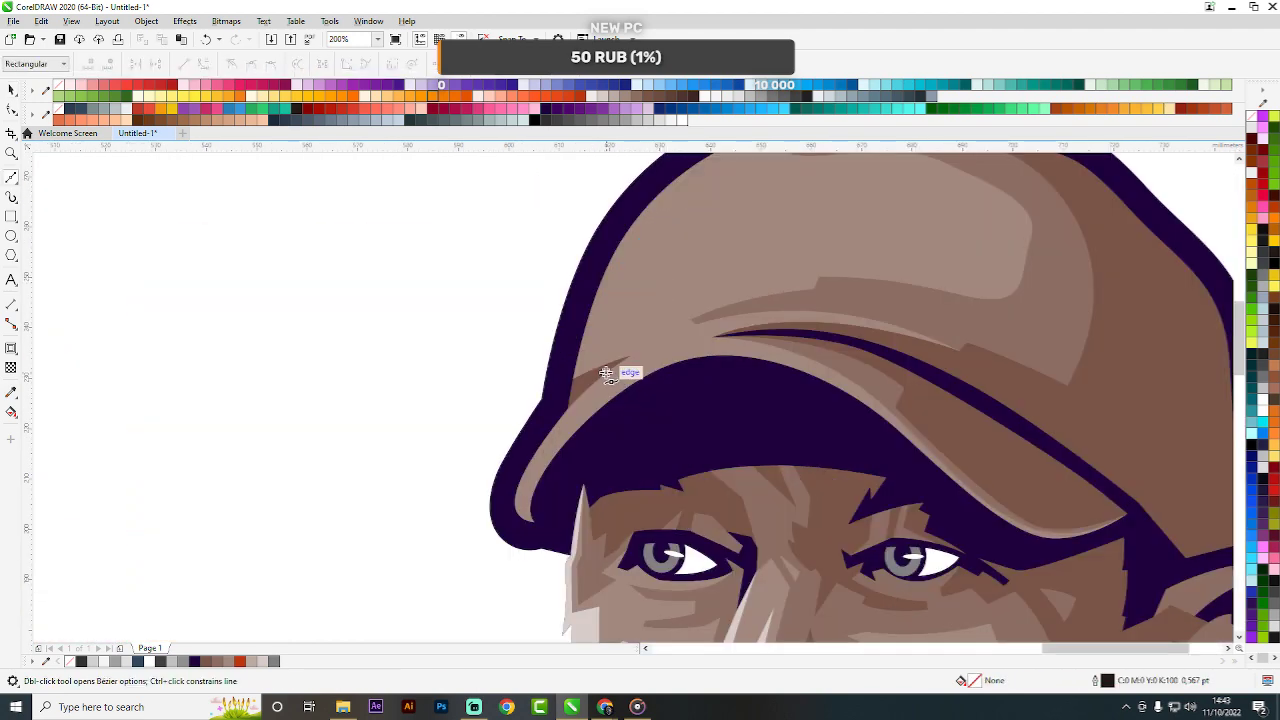
{"action": "scroll", "coordinate": [603, 380], "scroll_direction": "up", "scroll_amount": 1}
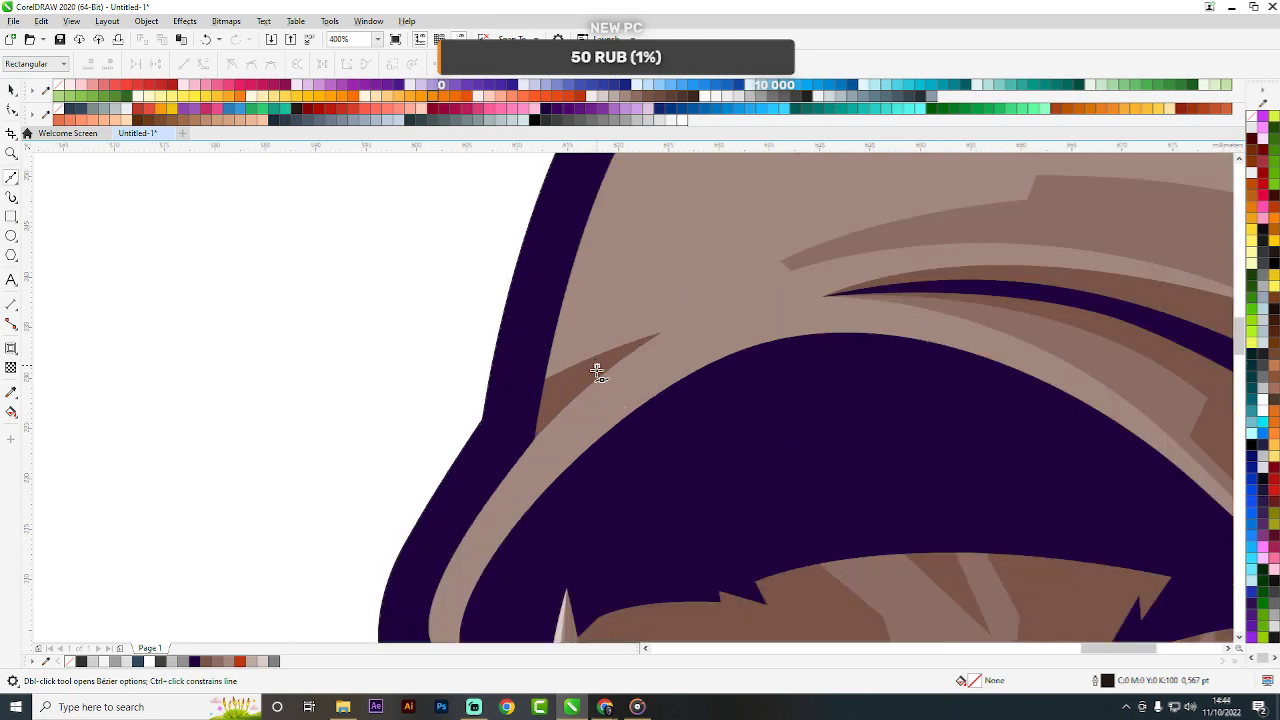
{"action": "left_click", "coordinate": [596, 372]}
{"action": "scroll", "coordinate": [596, 372], "scroll_direction": "down", "scroll_amount": 1}
{"action": "left_click_drag", "start_coordinate": [634, 250], "coordinate": [652, 206]}
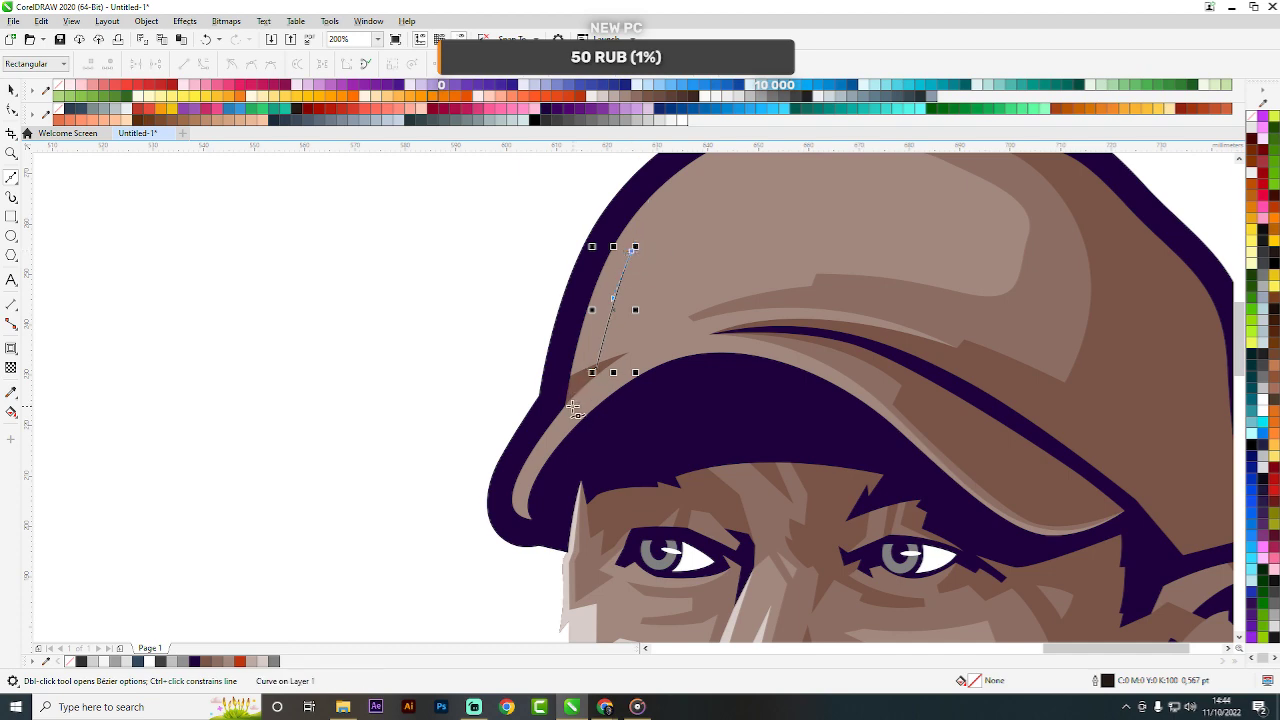
{"action": "left_click_drag", "start_coordinate": [570, 375], "coordinate": [545, 448]}
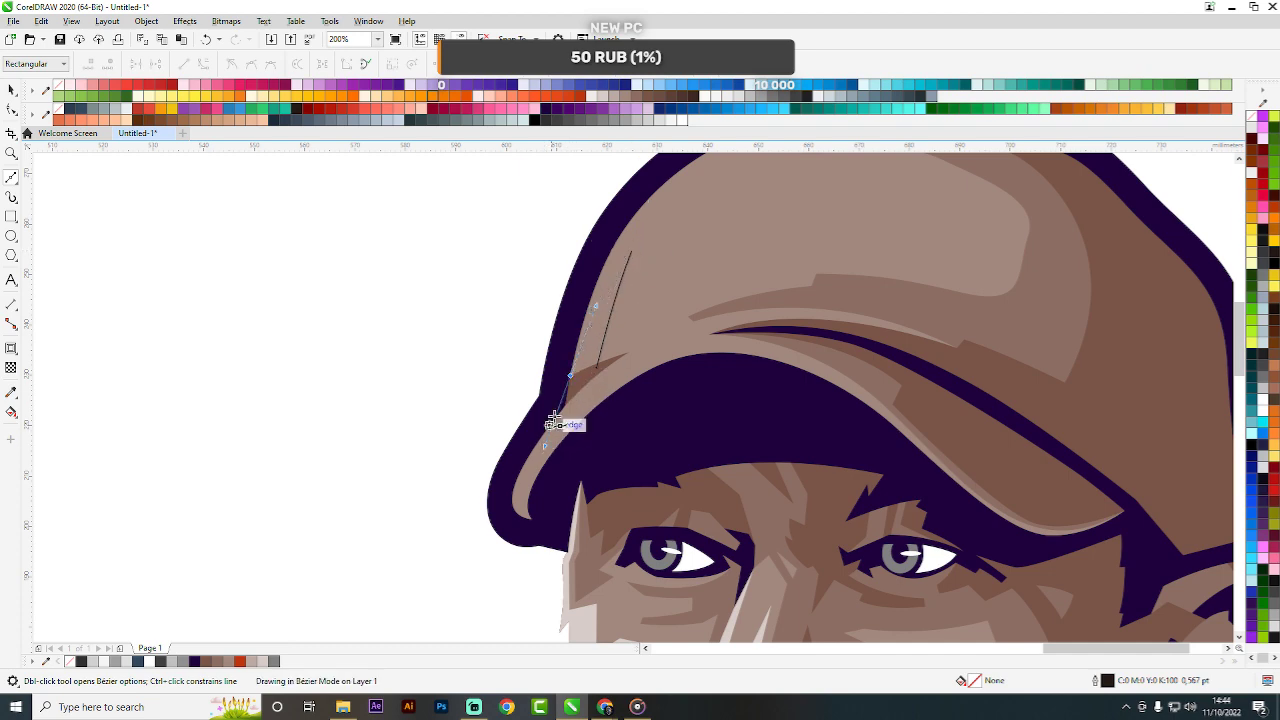
{"action": "scroll", "coordinate": [568, 377], "scroll_direction": "up", "scroll_amount": 1}
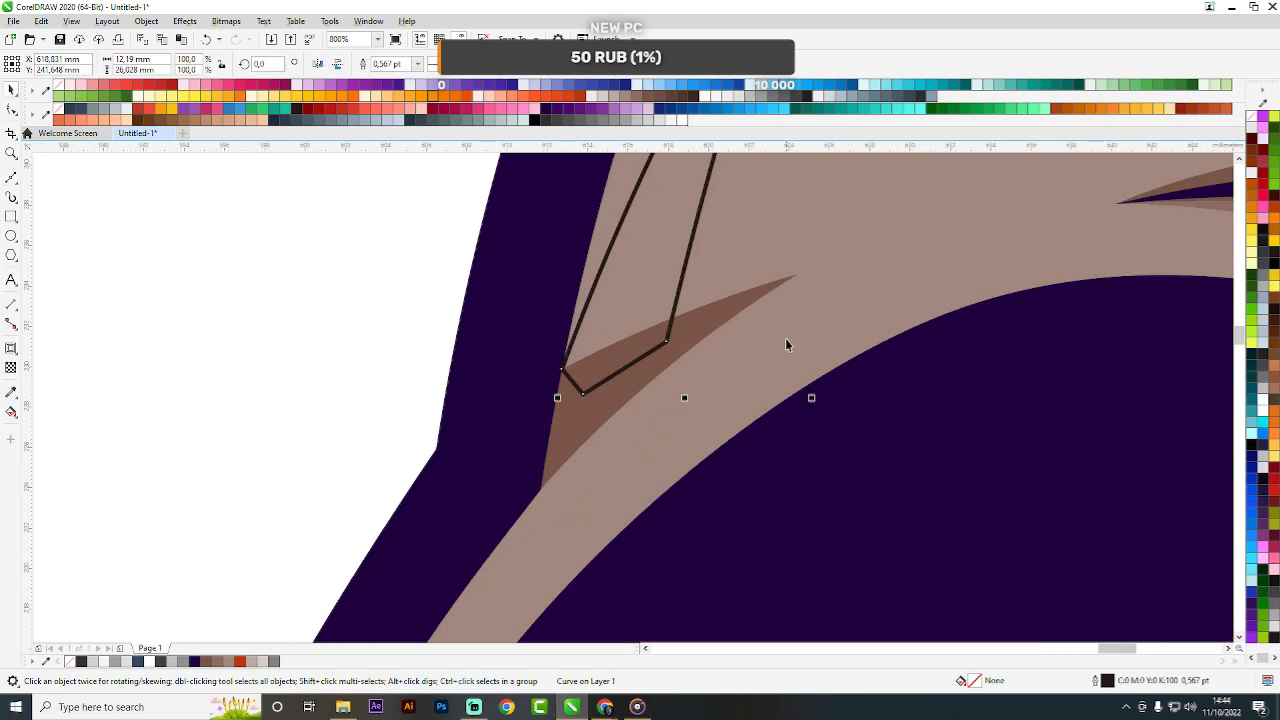
Trim the wedge out of the cap's highlight and the mid-tone shape beneath it, and remove the wedge outline.
{"action": "left_click", "coordinate": [767, 323], "text": "shift"}
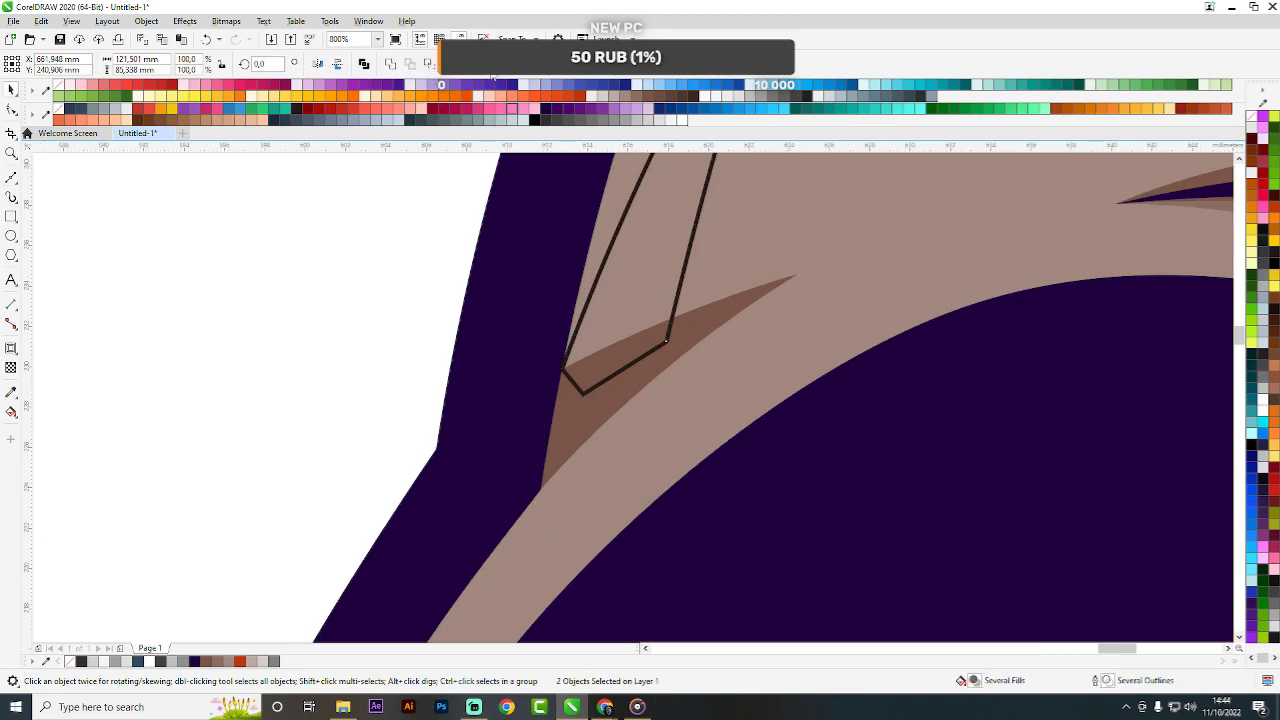
{"action": "scroll", "coordinate": [606, 280], "scroll_direction": "down", "scroll_amount": 2}
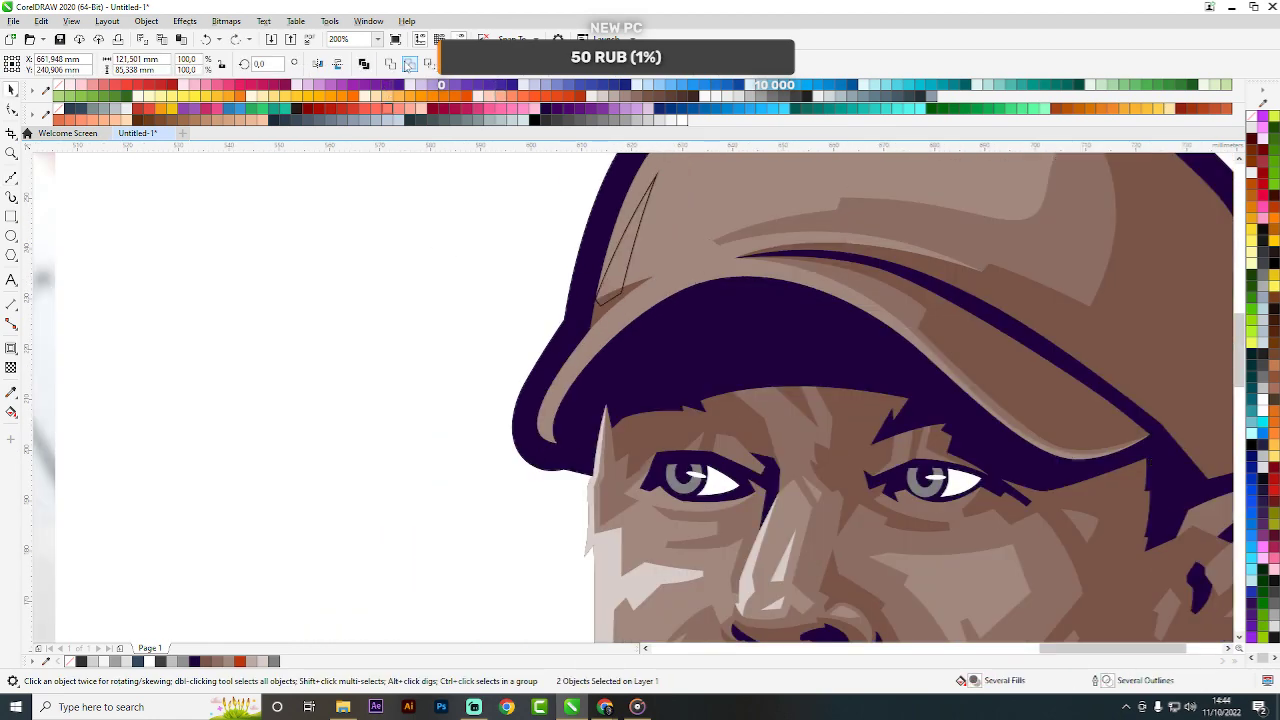
{"action": "left_click", "coordinate": [607, 260]}
{"action": "scroll", "coordinate": [610, 258], "scroll_direction": "up", "scroll_amount": 1}
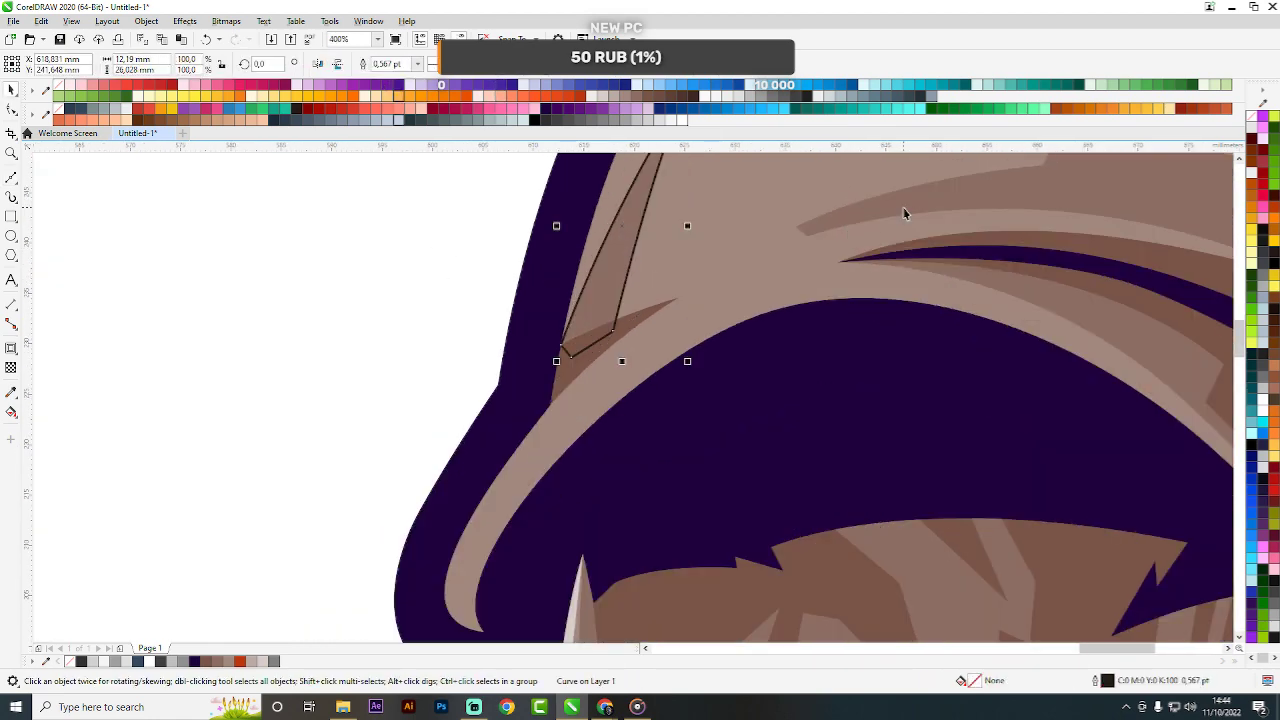
{"action": "left_click", "coordinate": [1057, 232], "text": "shift"}
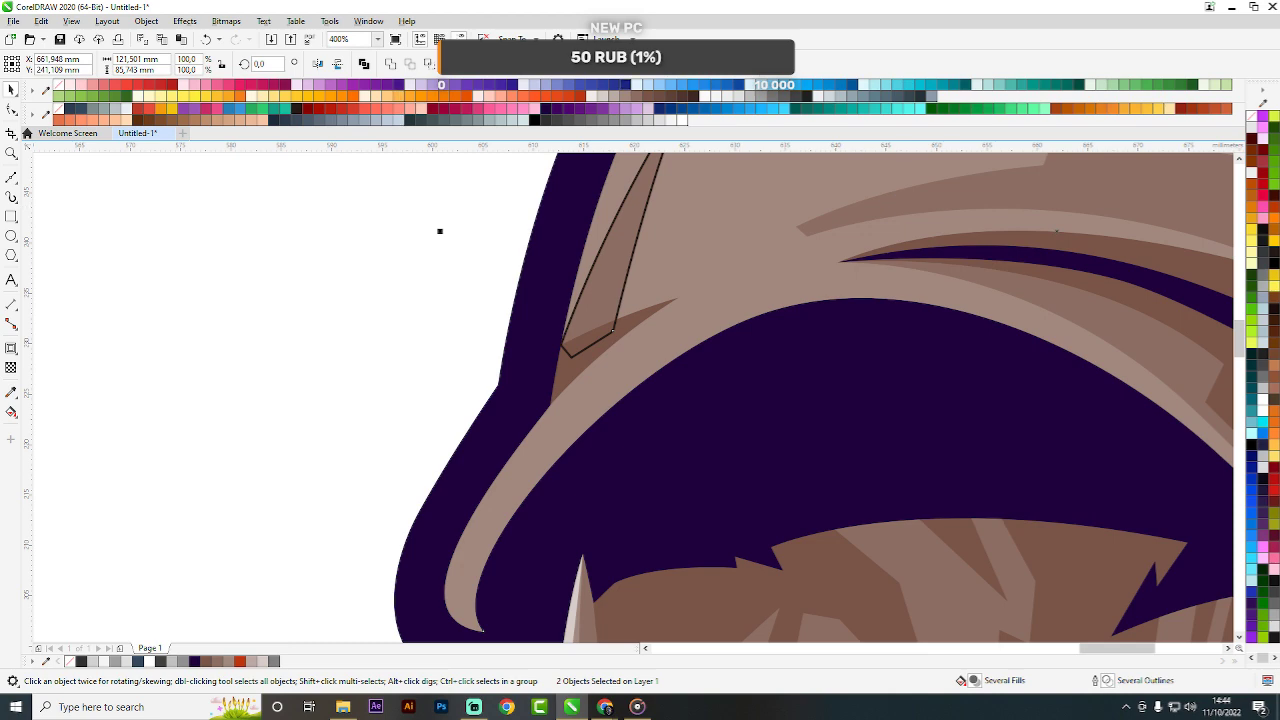
{"action": "left_click", "coordinate": [488, 64]}
{"action": "scroll", "coordinate": [530, 268], "scroll_direction": "down", "scroll_amount": 3}
{"action": "left_click", "coordinate": [730, 290]}
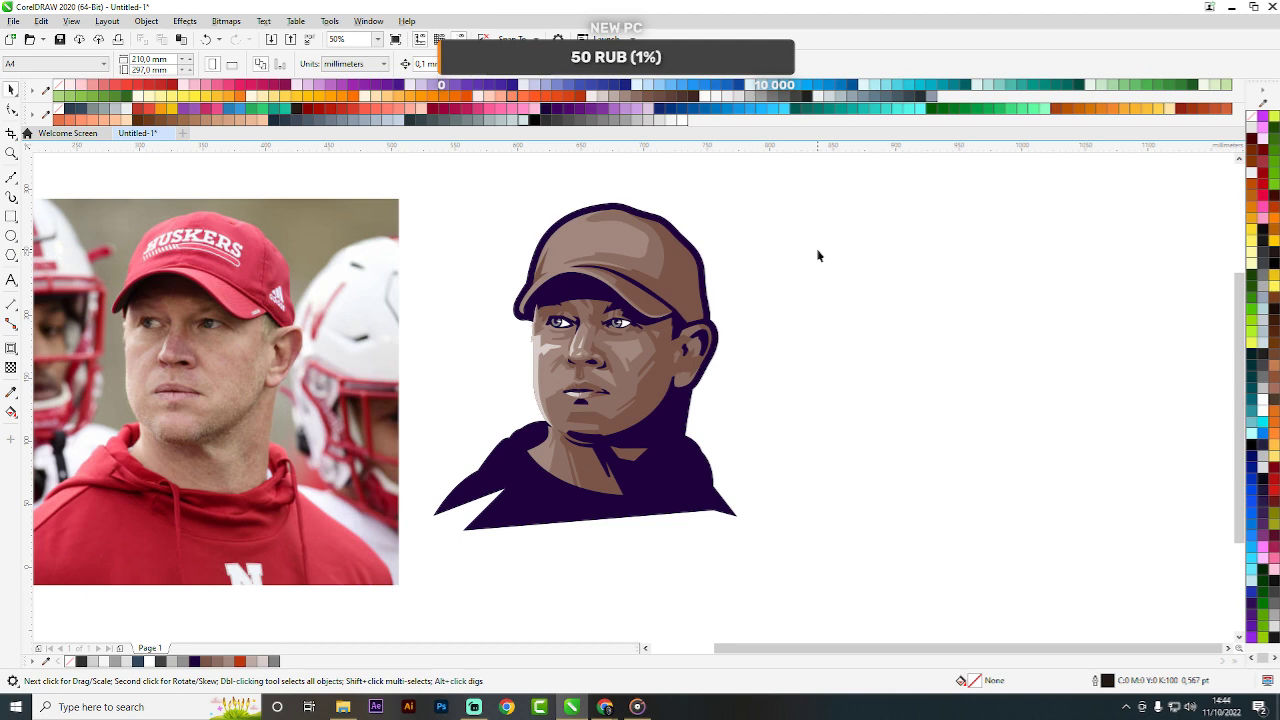
Draw a small pointed triangle with the Bézier tool beside the dark shadow under the lower lip.
{"action": "scroll", "coordinate": [830, 265], "scroll_direction": "down", "scroll_amount": 1}
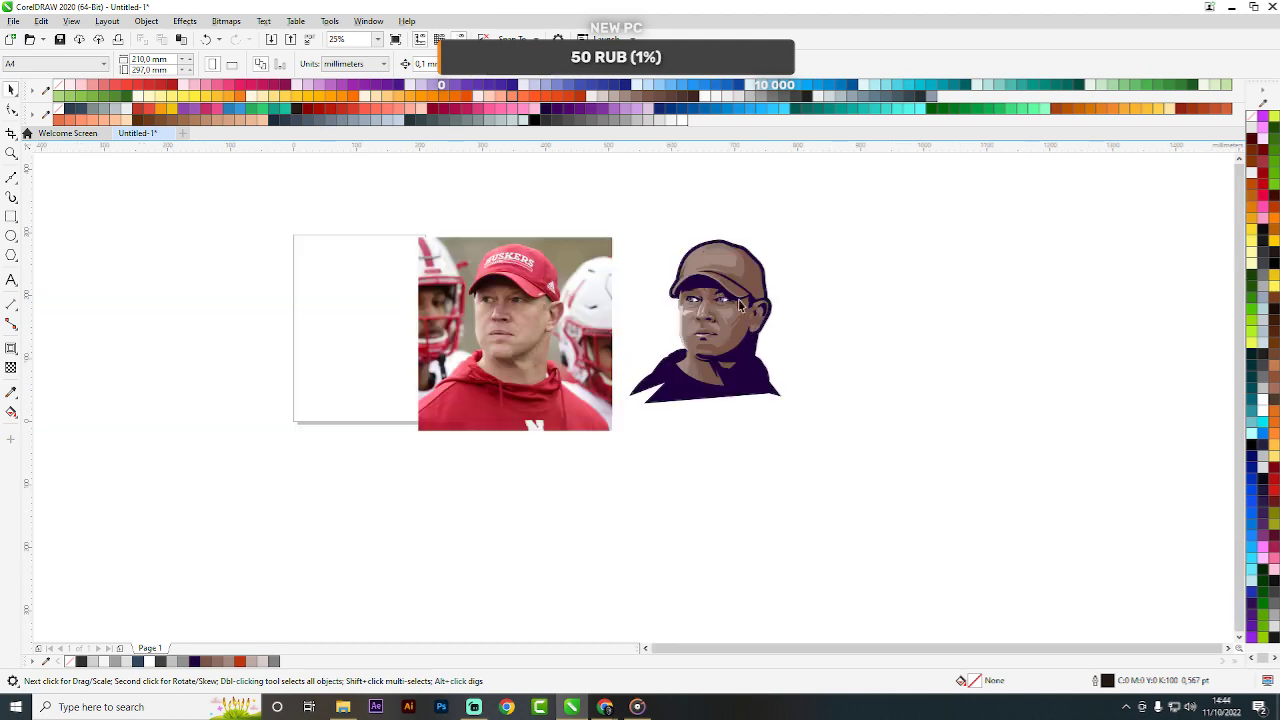
{"action": "scroll", "coordinate": [724, 308], "scroll_direction": "up", "scroll_amount": 1}
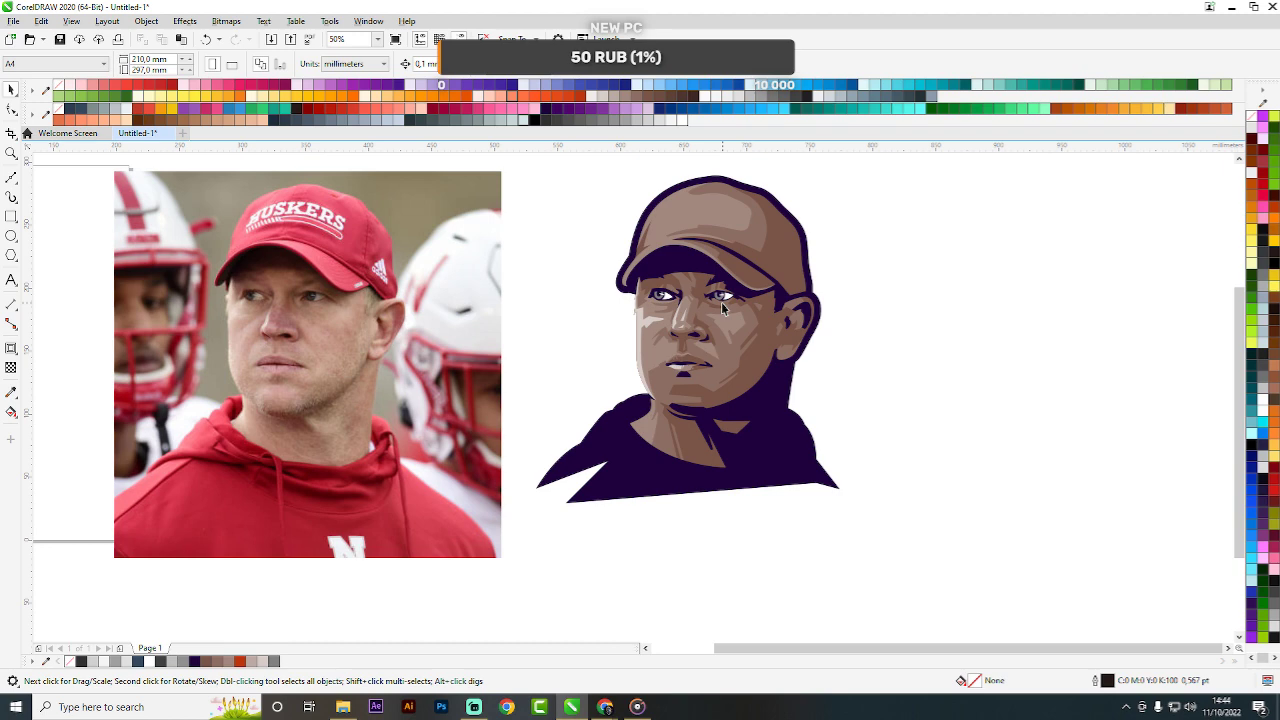
{"action": "scroll", "coordinate": [694, 385], "scroll_direction": "up", "scroll_amount": 1}
{"action": "scroll", "coordinate": [694, 385], "scroll_direction": "down", "scroll_amount": 1}
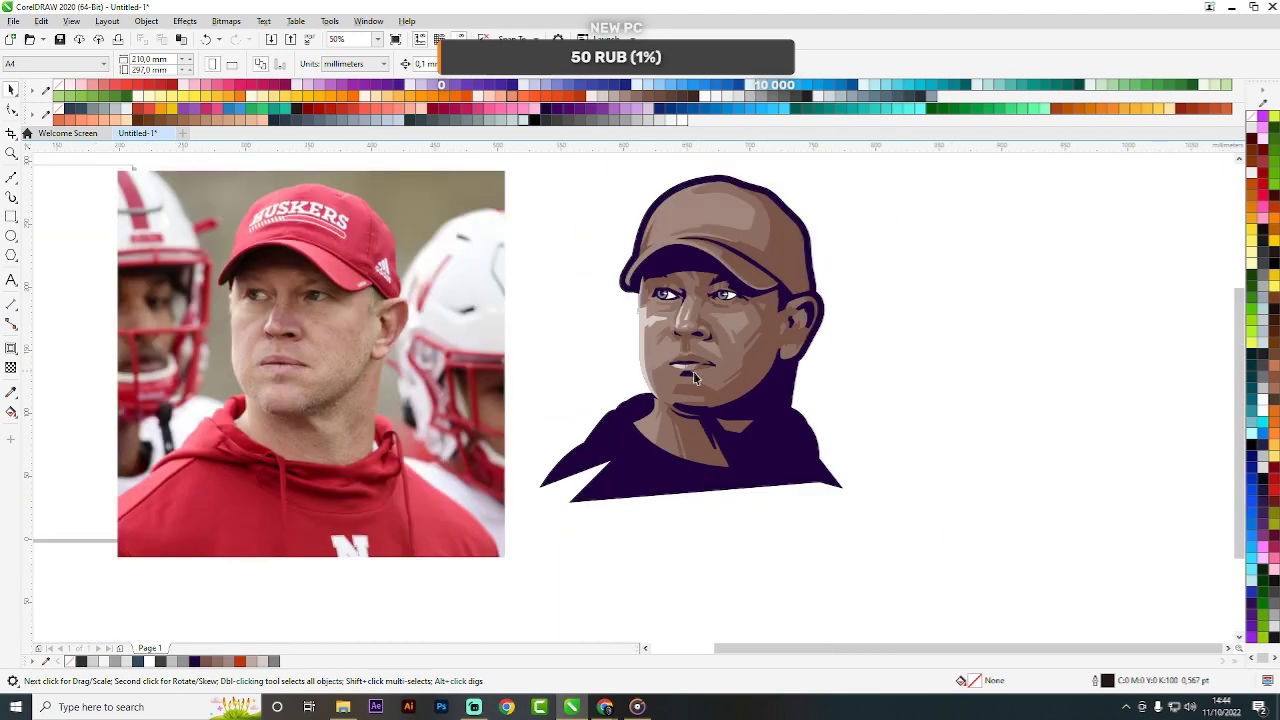
{"action": "scroll", "coordinate": [340, 343], "scroll_direction": "up", "scroll_amount": 1}
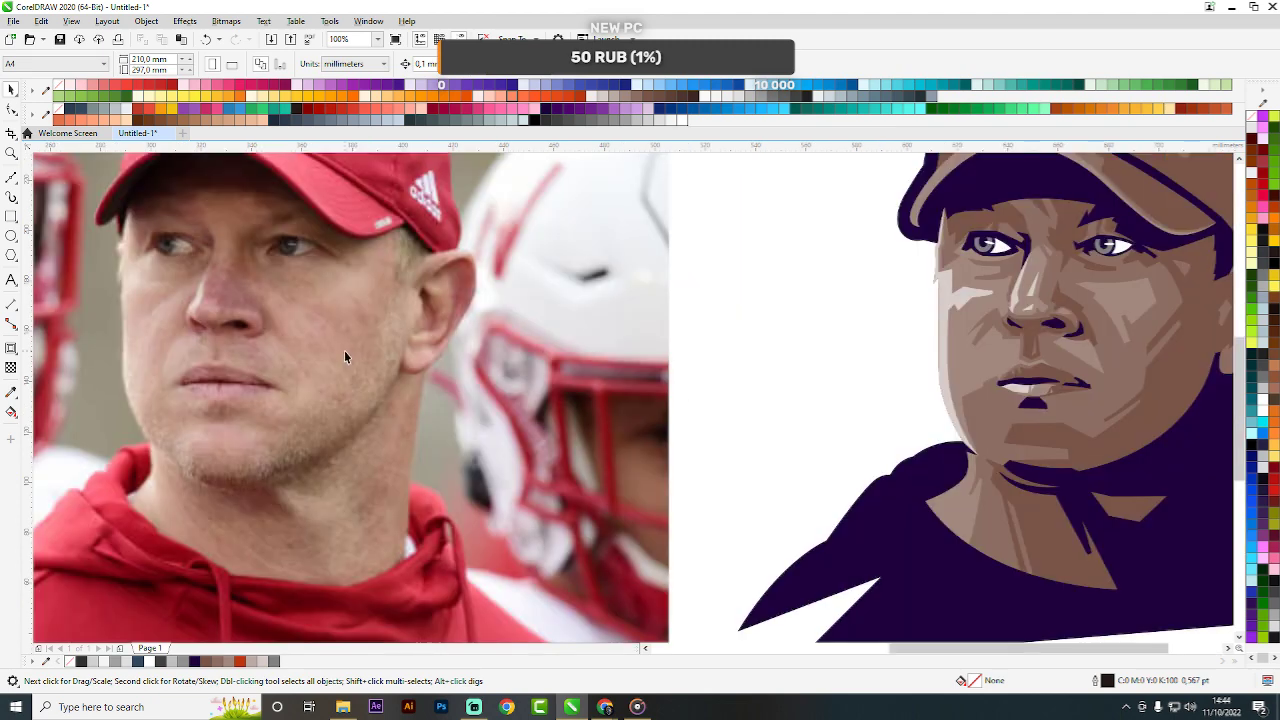
{"action": "scroll", "coordinate": [1078, 410], "scroll_direction": "up", "scroll_amount": 2}
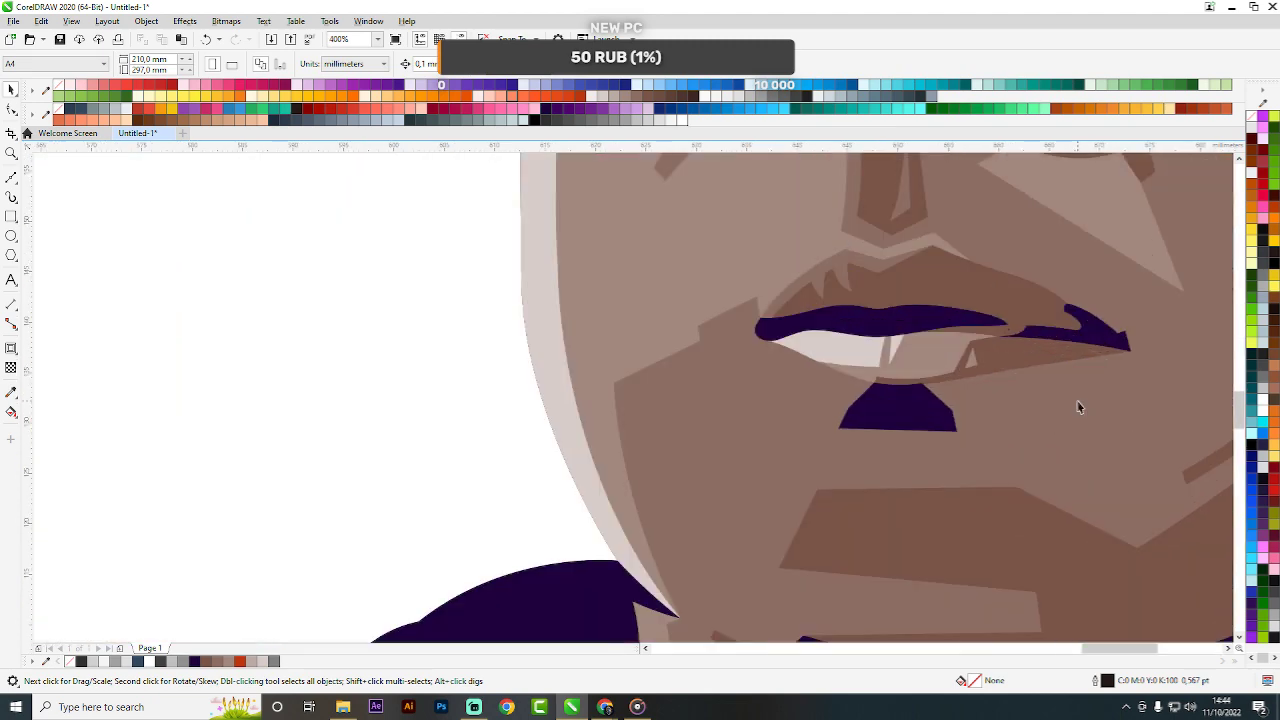
{"action": "key", "text": "F5"}
{"action": "left_click", "coordinate": [972, 410]}
{"action": "left_click", "coordinate": [973, 430]}
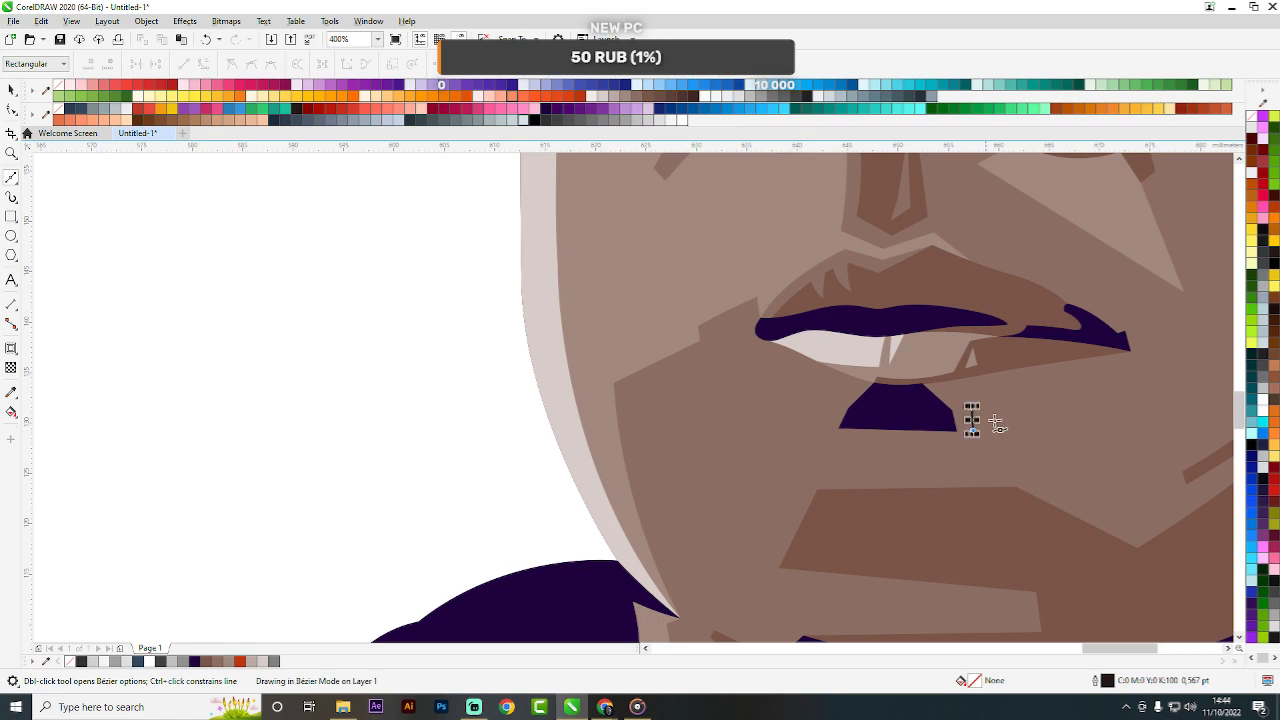
{"action": "left_click", "coordinate": [1037, 396]}
{"action": "left_click", "coordinate": [972, 410]}
Give the triangle the lip shadow's dark purple fill #1E003D without an outline and combine both shapes into one curve.
{"action": "key", "text": "space"}
{"action": "left_click_drag", "start_coordinate": [930, 423], "coordinate": [996, 418]}
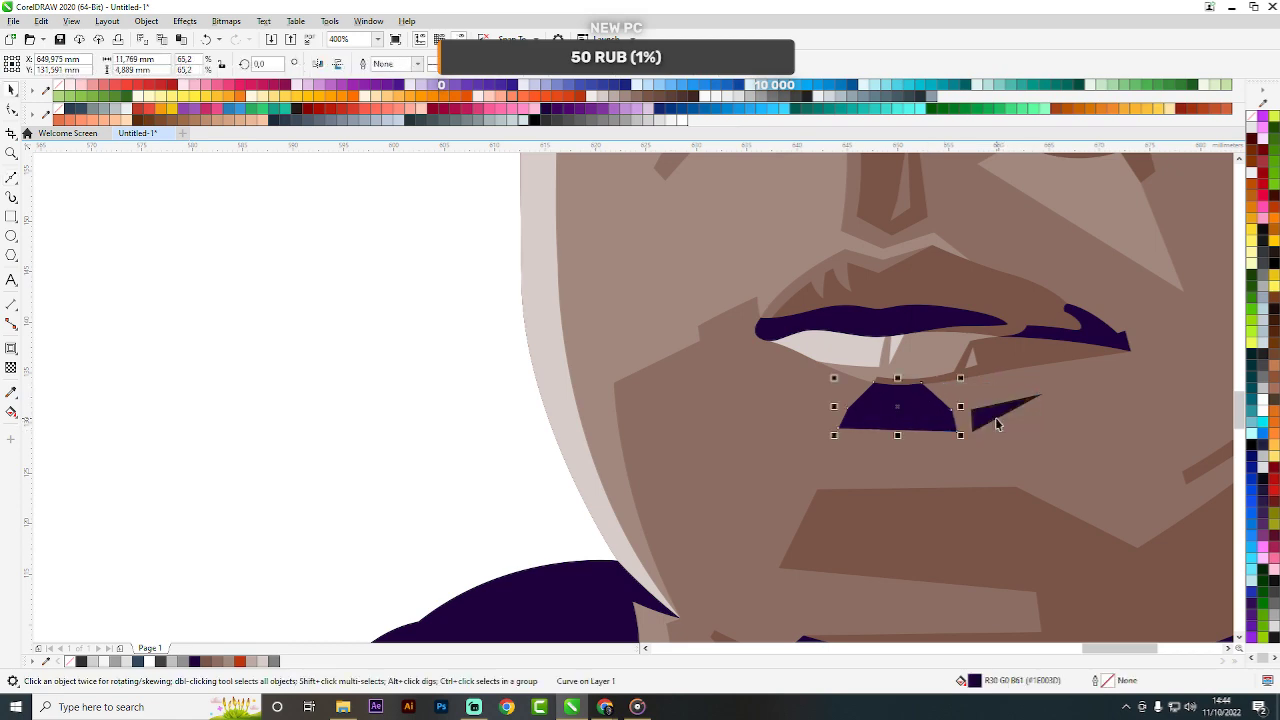
{"action": "left_click", "coordinate": [997, 416]}
{"action": "left_click", "coordinate": [914, 423], "text": "shift"}
{"action": "left_click", "coordinate": [366, 63]}
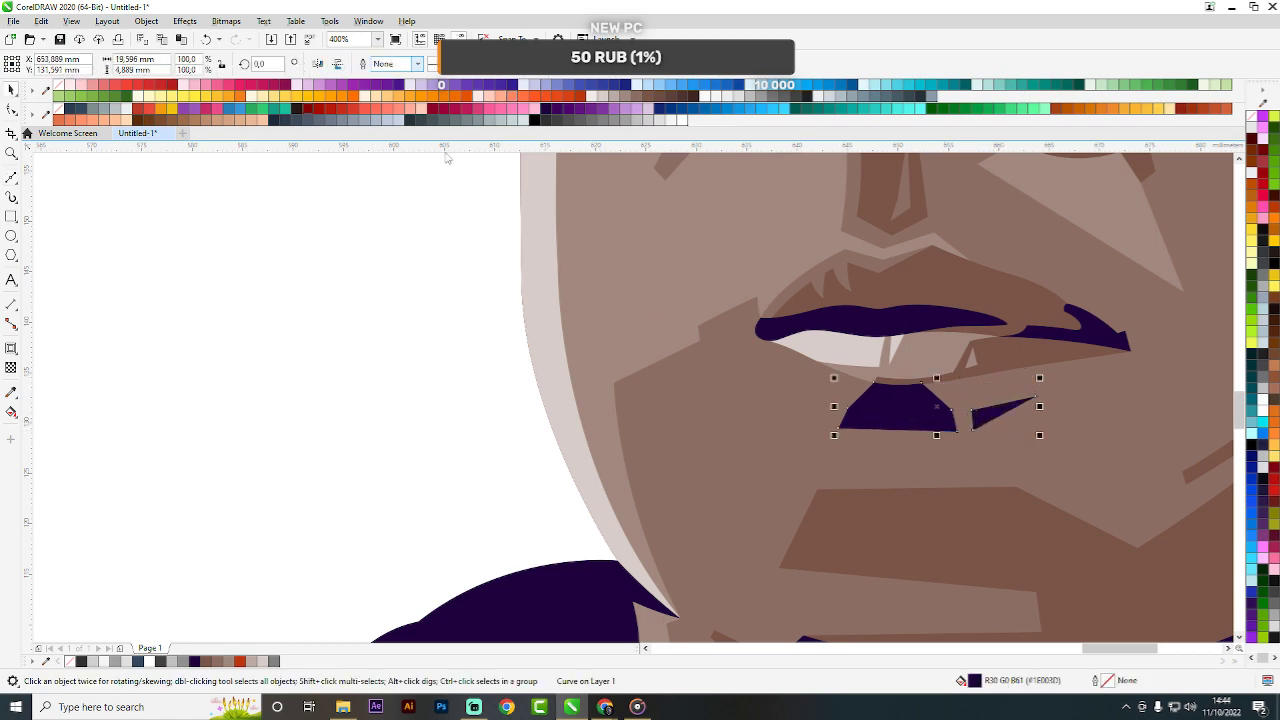
{"action": "scroll", "coordinate": [563, 279], "scroll_direction": "down", "scroll_amount": 4}
{"action": "left_click", "coordinate": [892, 332]}
Draw a narrow four-sided strip with straight Bézier segments at the lower end of the cheek crease beside the nose.
{"action": "scroll", "coordinate": [570, 239], "scroll_direction": "up", "scroll_amount": 1}
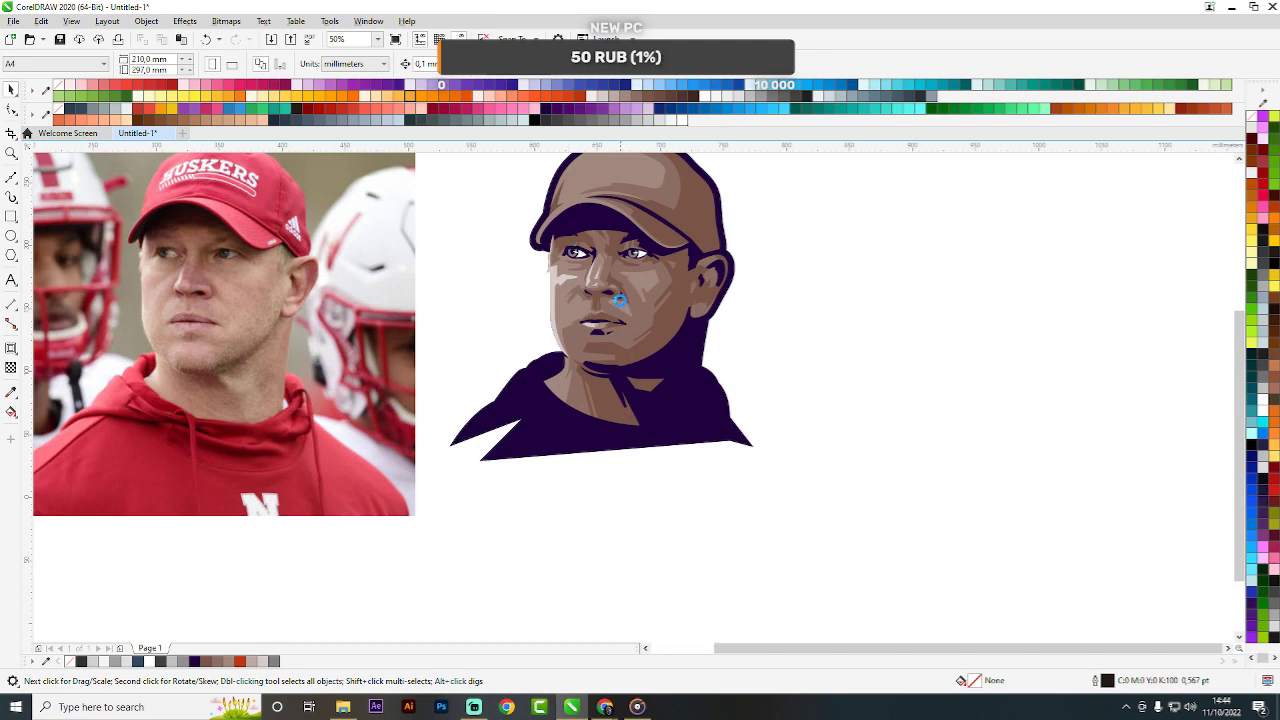
{"action": "scroll", "coordinate": [619, 306], "scroll_direction": "down", "scroll_amount": 1}
{"action": "scroll", "coordinate": [563, 291], "scroll_direction": "up", "scroll_amount": 1}
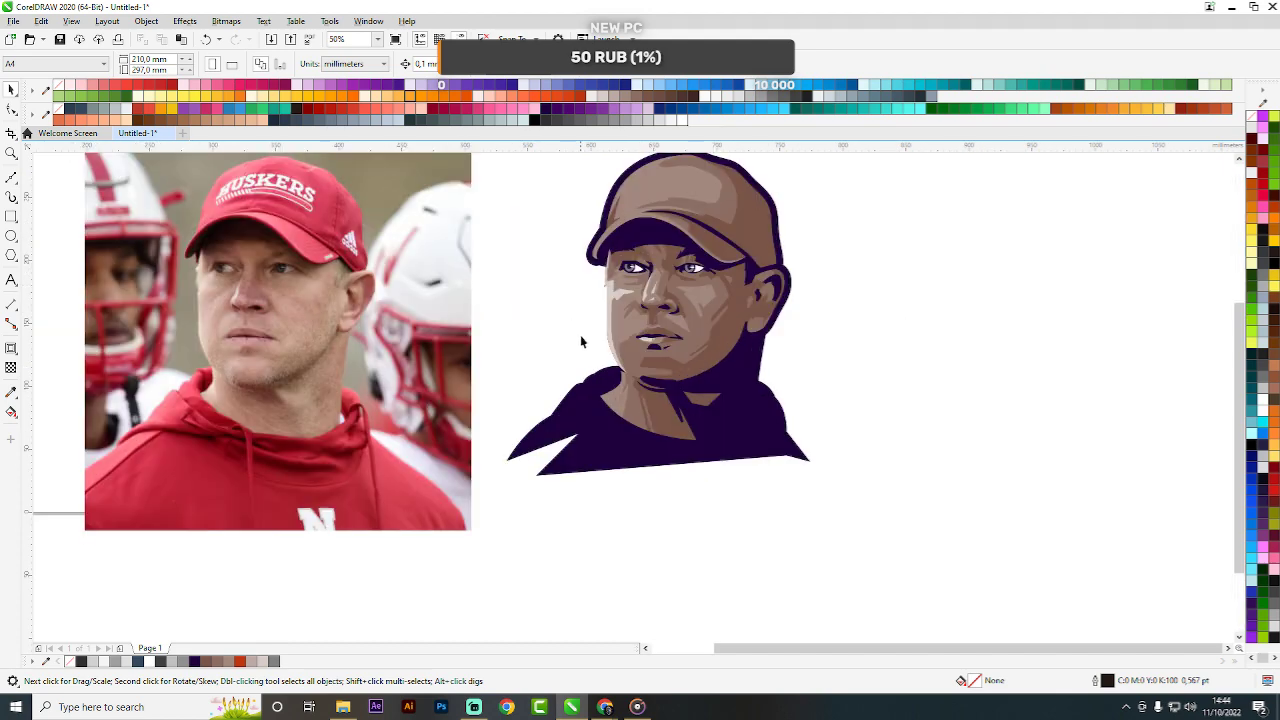
{"action": "scroll", "coordinate": [634, 321], "scroll_direction": "up", "scroll_amount": 2}
{"action": "key", "text": "F5"}
{"action": "left_click", "coordinate": [634, 269]}
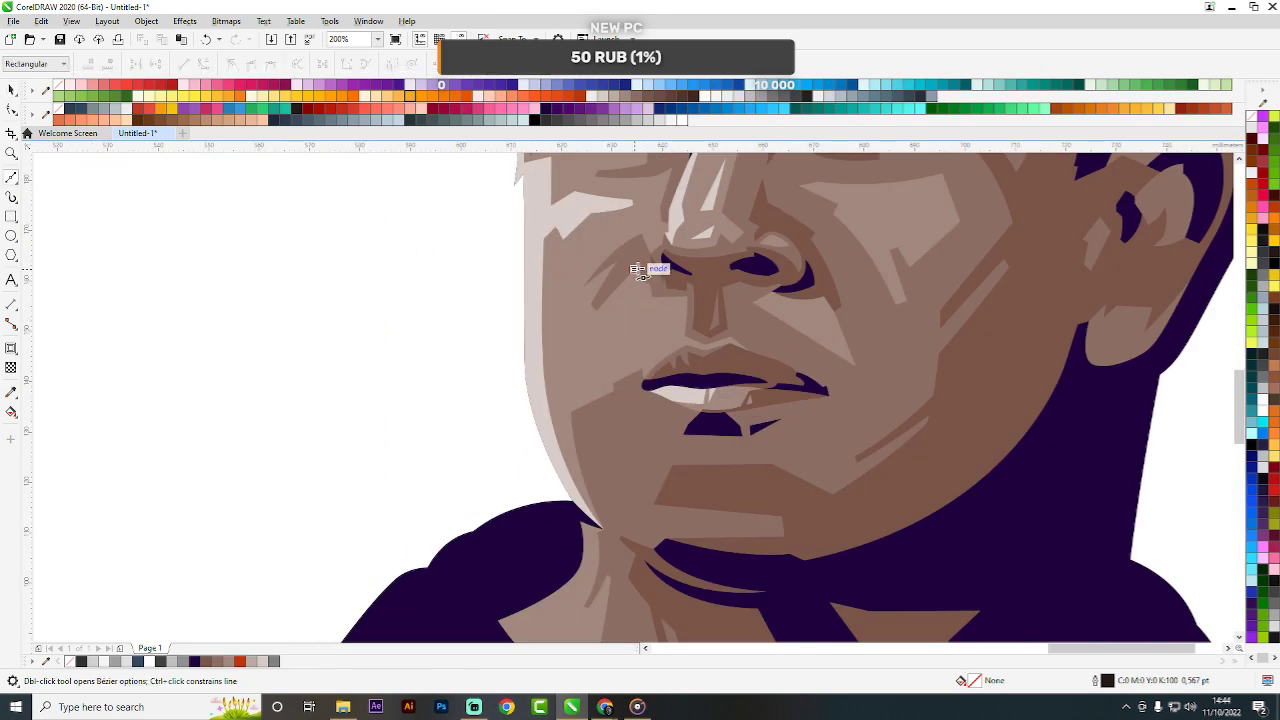
{"action": "key", "text": "space"}
{"action": "key", "text": "space"}
{"action": "left_click", "coordinate": [606, 297]}
{"action": "left_click", "coordinate": [602, 354]}
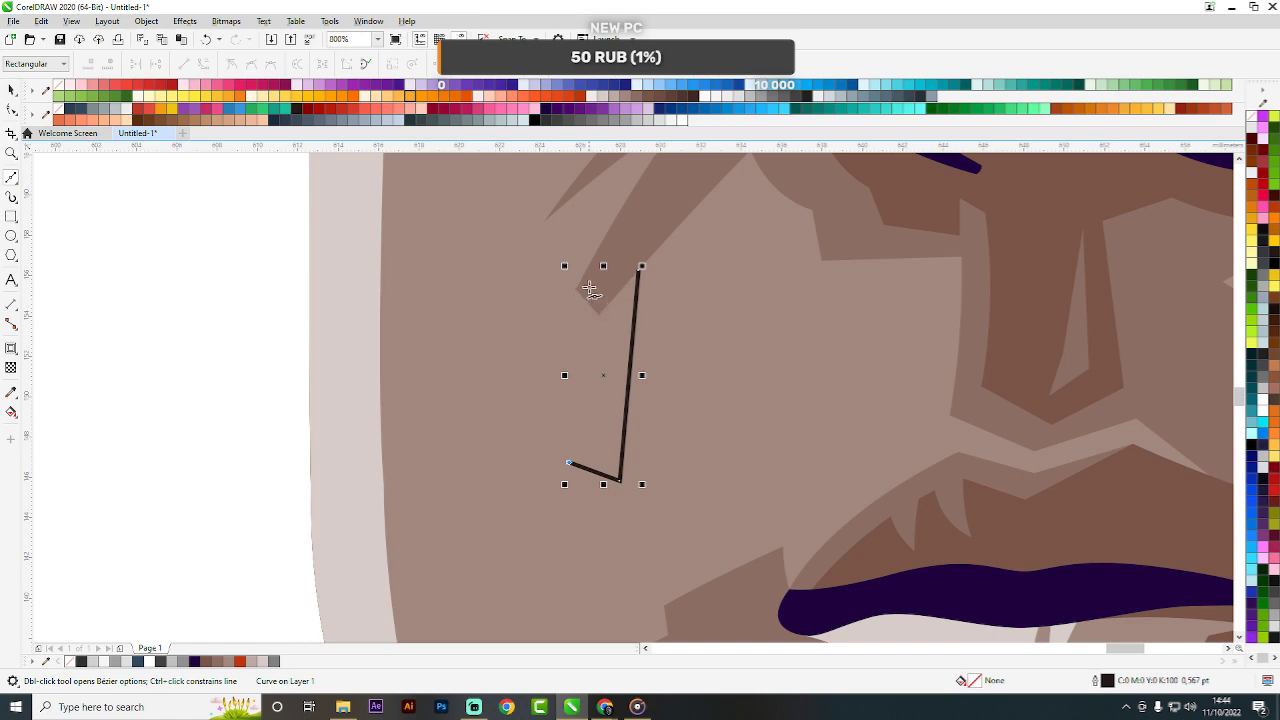
{"action": "left_click", "coordinate": [586, 286]}
{"action": "left_click", "coordinate": [641, 267]}
{"action": "key", "text": "space"}
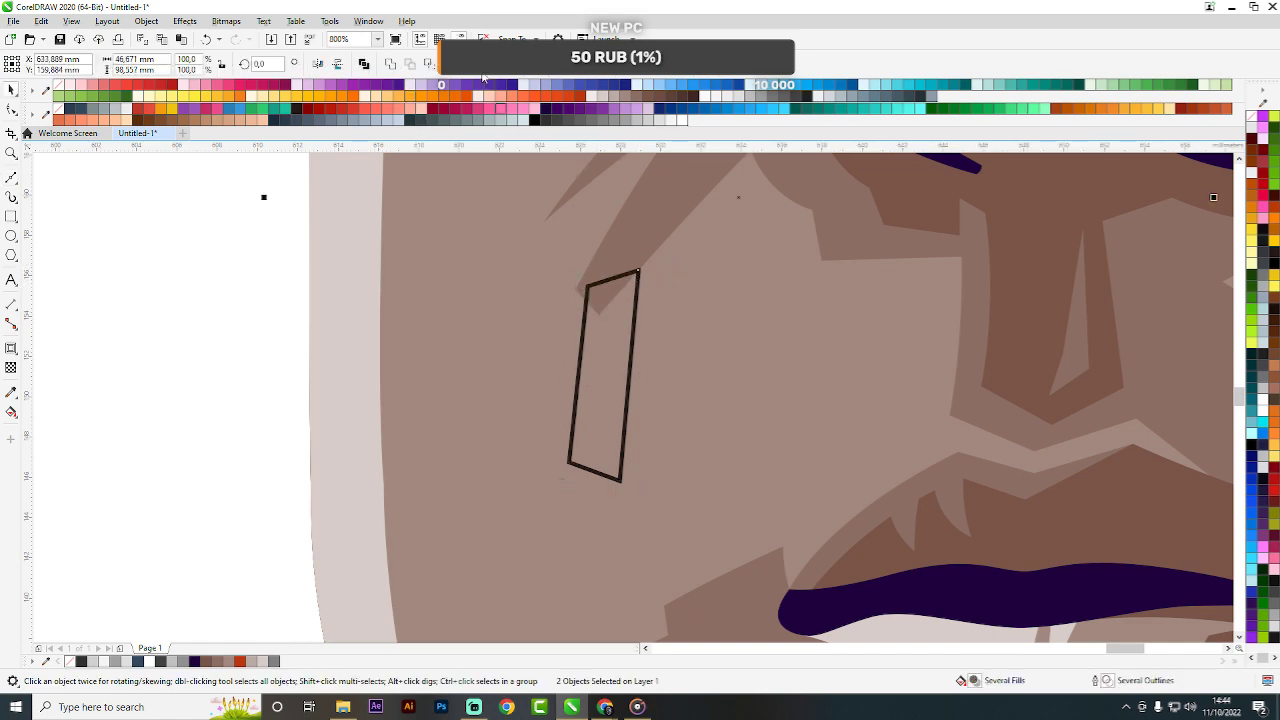
Trim the strip out of the lighter cheek shape to extend the crease downward, and remove the strip's outline.
{"action": "left_click", "coordinate": [390, 63]}
{"action": "scroll", "coordinate": [586, 275], "scroll_direction": "down", "scroll_amount": 4}
{"action": "key", "text": "Escape"}
{"action": "scroll", "coordinate": [672, 320], "scroll_direction": "down", "scroll_amount": 2}
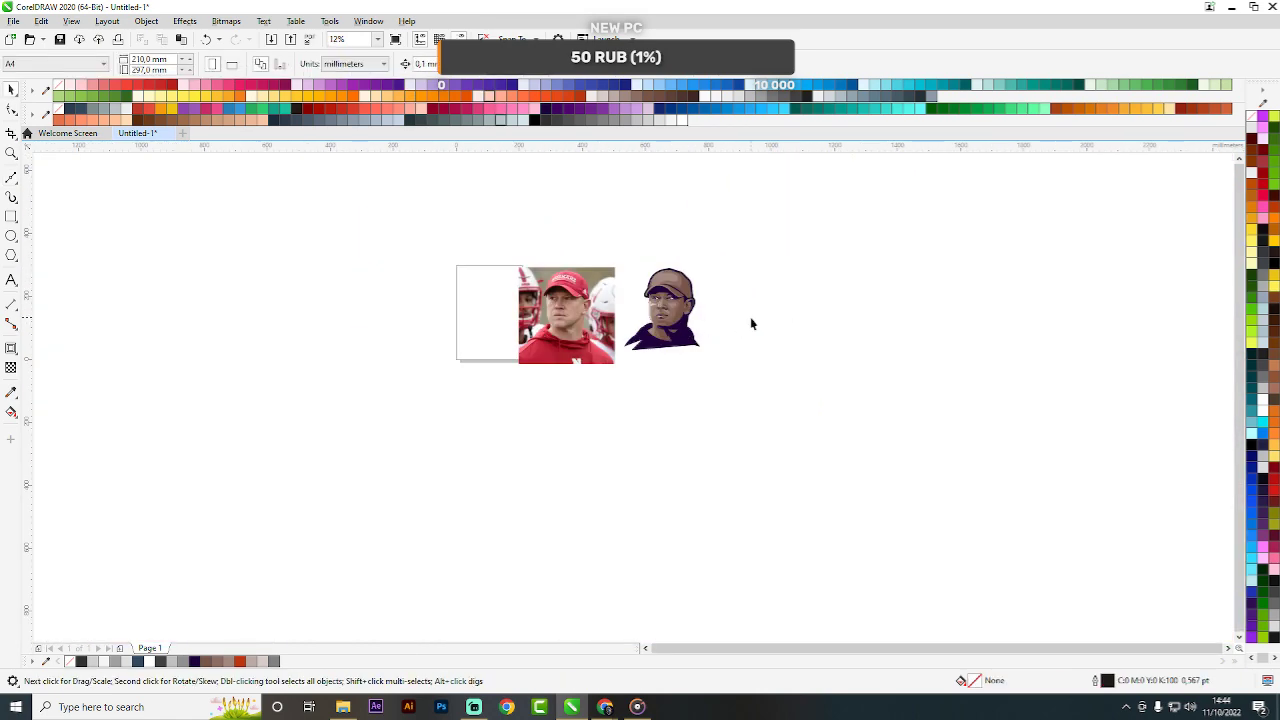
{"action": "scroll", "coordinate": [655, 302], "scroll_direction": "up", "scroll_amount": 5}
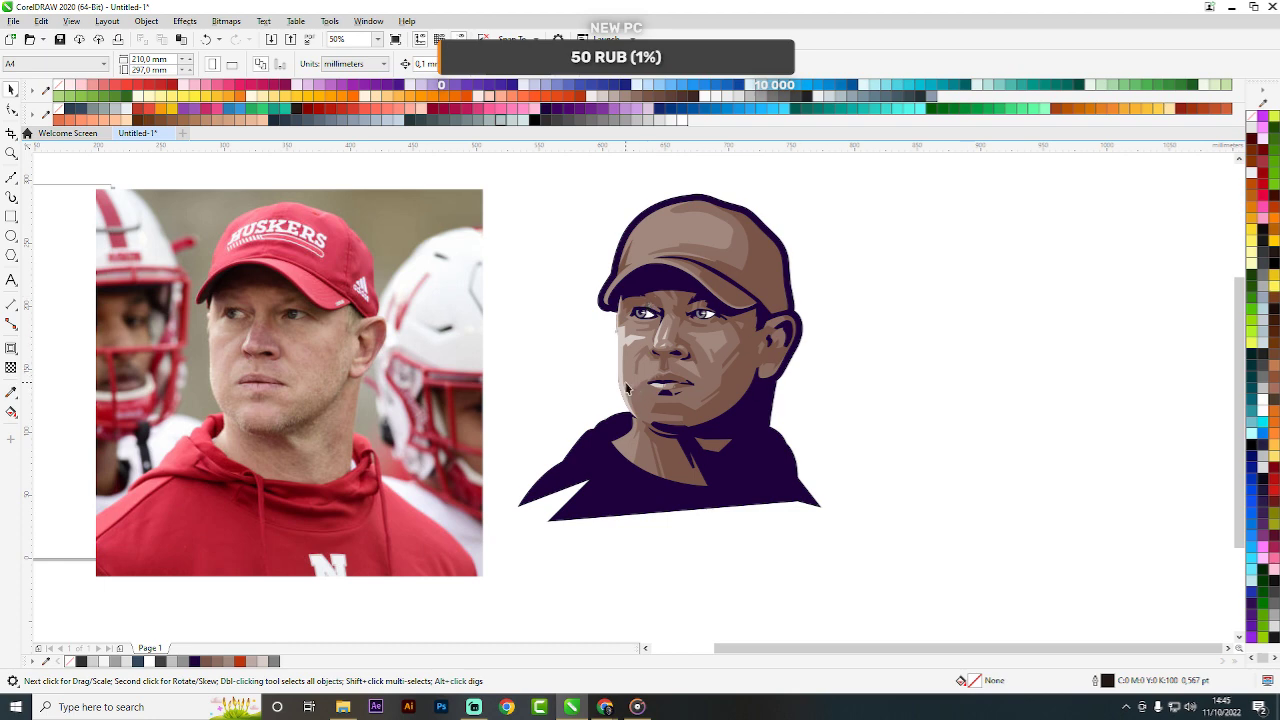
Draw a slanted four-sided sliver with the Bézier tool across the inner edge of the face's light rim highlight.
{"action": "scroll", "coordinate": [627, 390], "scroll_direction": "up", "scroll_amount": 5}
{"action": "key", "text": "space"}
{"action": "left_click", "coordinate": [648, 337]}
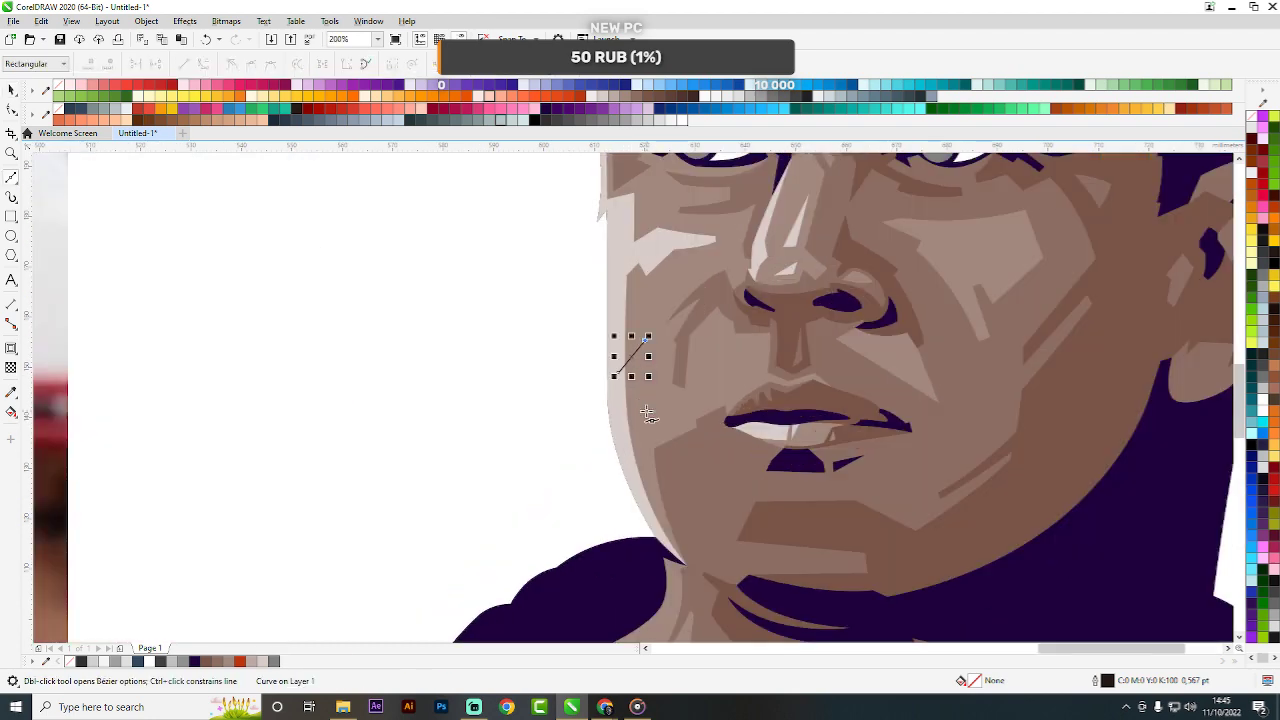
{"action": "left_click", "coordinate": [646, 396]}
{"action": "left_click", "coordinate": [617, 448]}
{"action": "left_click", "coordinate": [618, 372]}
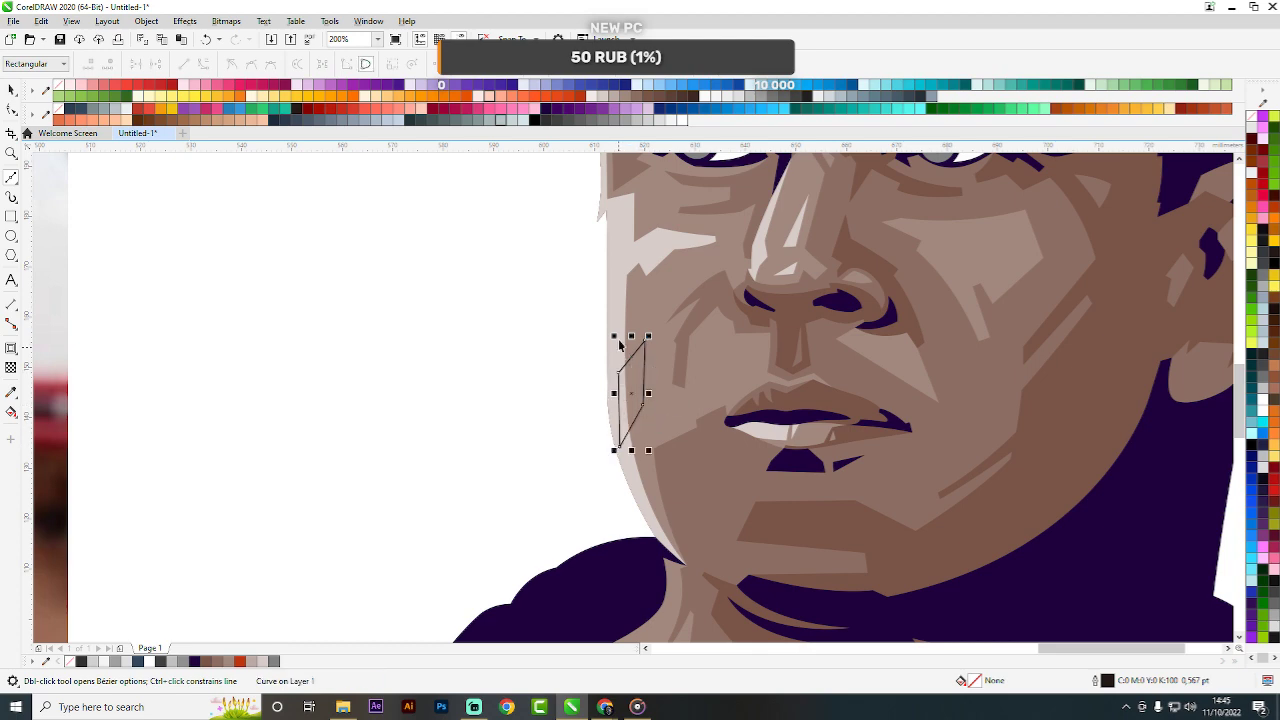
Weld the sliver to the face's light rim highlight, keeping its #D7CCC8 fill without an outline.
{"action": "key", "text": "space"}
{"action": "left_click", "coordinate": [620, 290], "text": "shift"}
{"action": "left_click", "coordinate": [390, 64]}
{"action": "scroll", "coordinate": [639, 290], "scroll_direction": "down", "scroll_amount": 3}
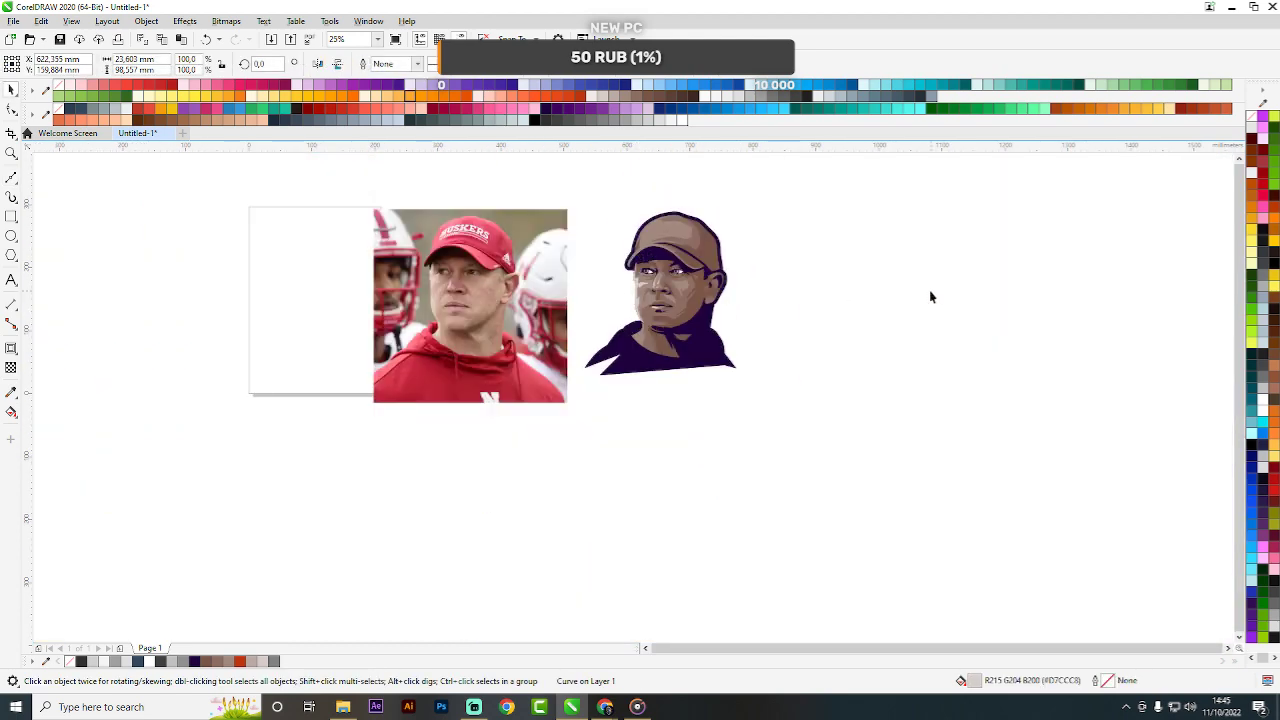
{"action": "left_click", "coordinate": [929, 290]}
{"action": "scroll", "coordinate": [642, 258], "scroll_direction": "up", "scroll_amount": 1}
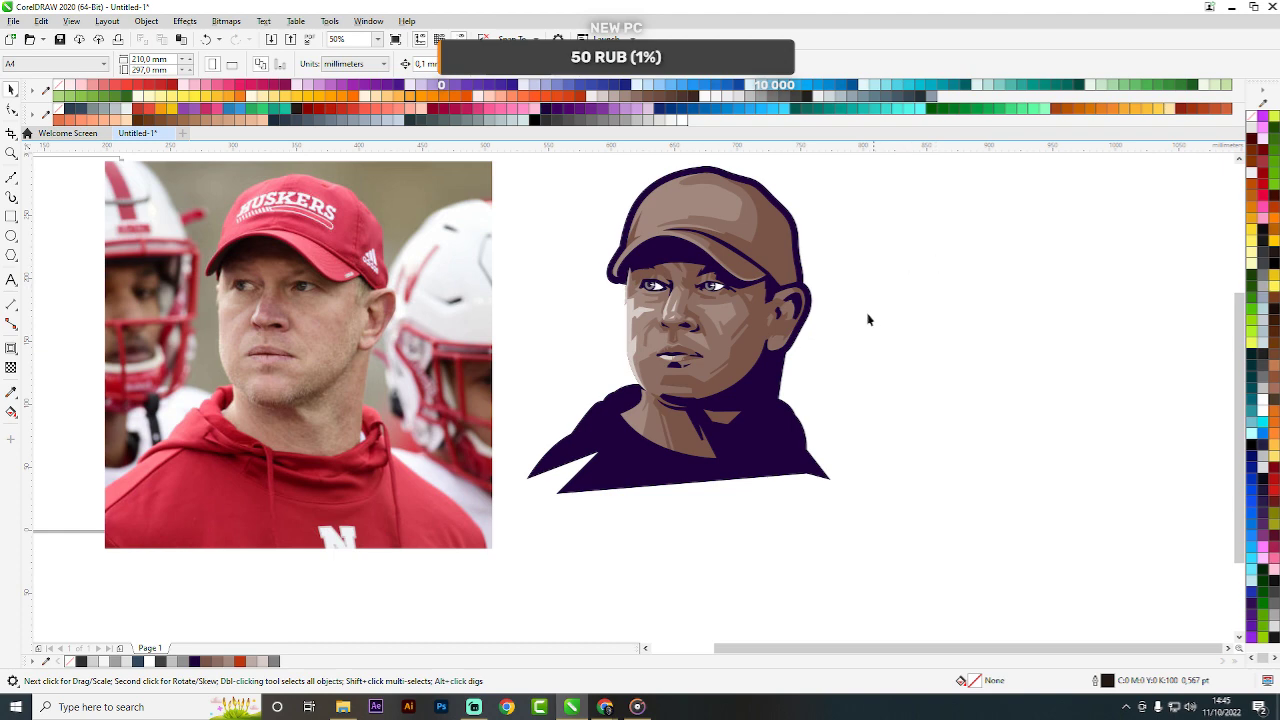
Draw a slanted Bézier triangle about 9 by 10 mm on the cheek beside the mouth corner.
{"action": "scroll", "coordinate": [694, 348], "scroll_direction": "up", "scroll_amount": 2}
{"action": "key", "text": "space"}
{"action": "left_click", "coordinate": [697, 338]}
{"action": "left_click", "coordinate": [709, 366]}
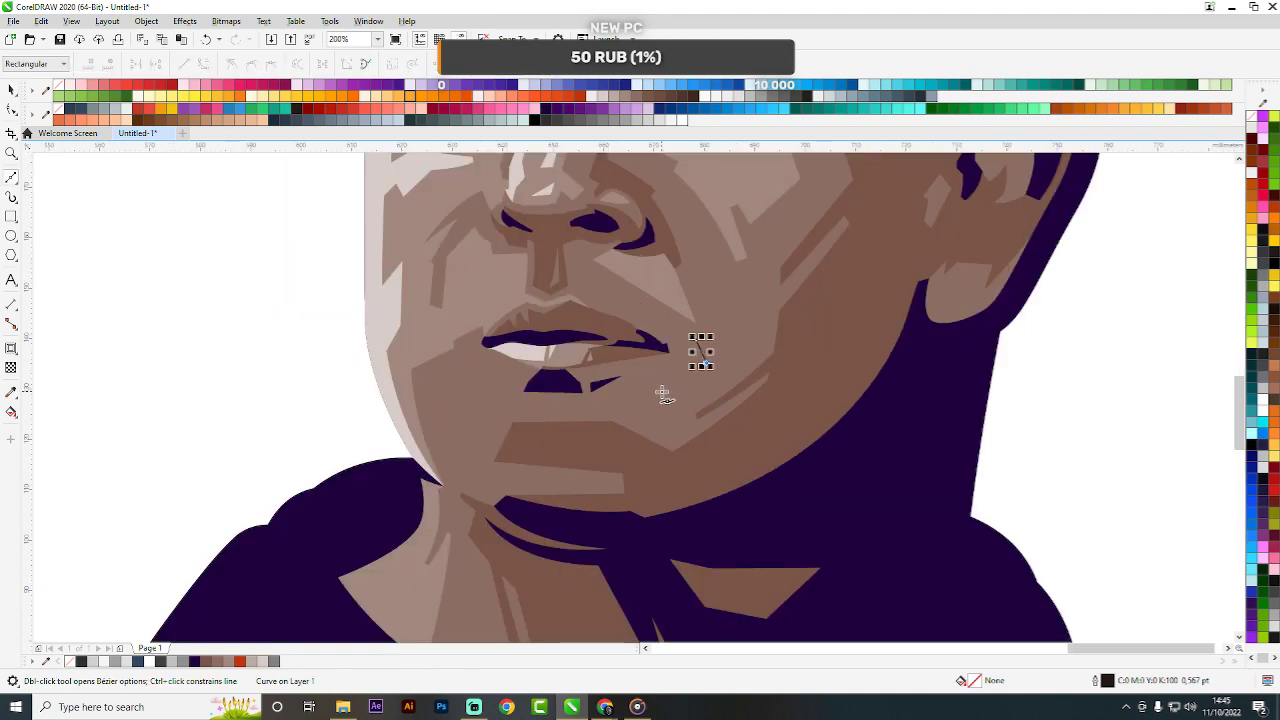
{"action": "left_click", "coordinate": [658, 393]}
{"action": "left_click", "coordinate": [697, 340]}
Weld the triangle beside the mouth to the light cheek highlight filled with #A1887F.
{"action": "key", "text": "space"}
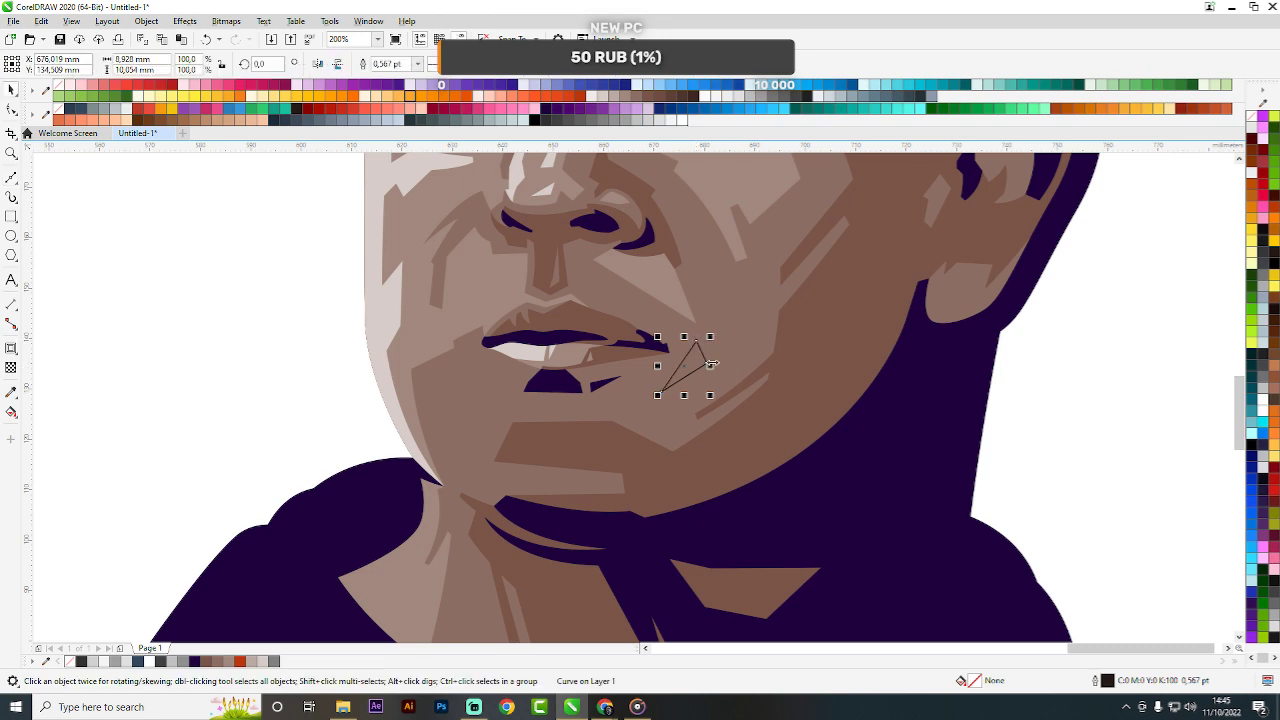
{"action": "left_click", "coordinate": [622, 361], "text": "shift"}
{"action": "left_click", "coordinate": [391, 63]}
{"action": "scroll", "coordinate": [706, 310], "scroll_direction": "down", "scroll_amount": 2}
{"action": "left_click", "coordinate": [881, 341]}
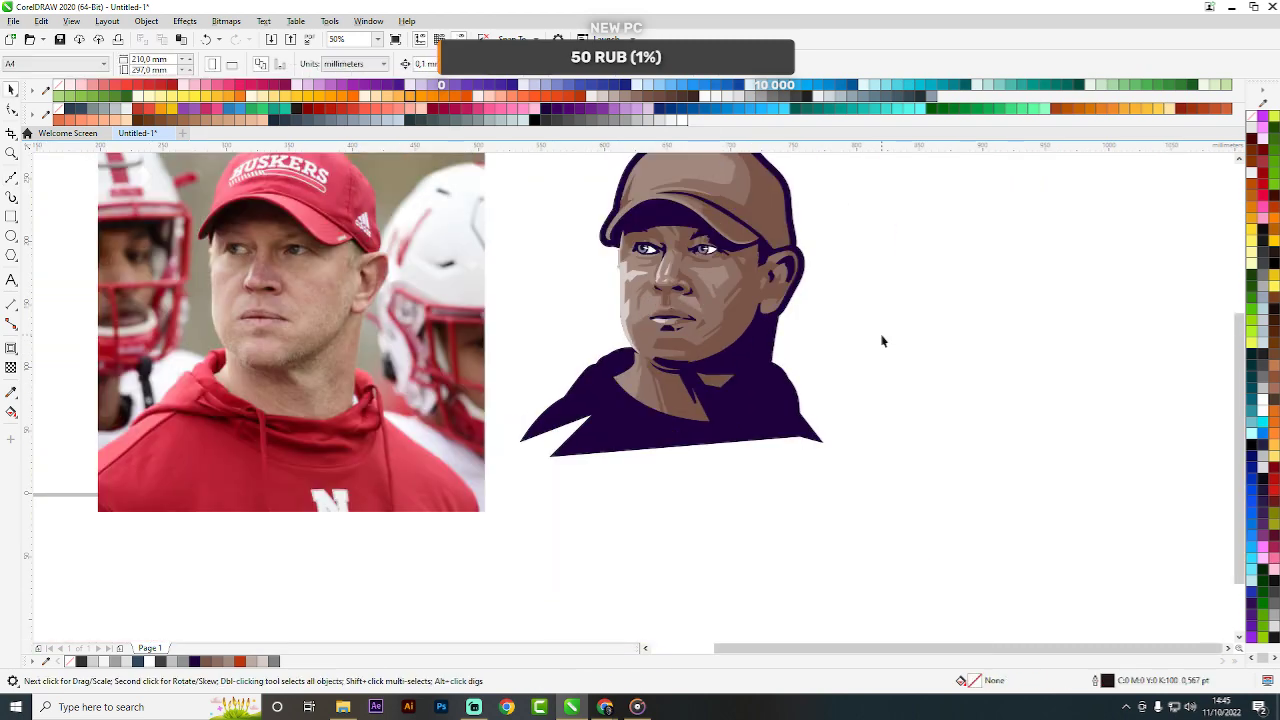
{"action": "scroll", "coordinate": [700, 320], "scroll_direction": "up", "scroll_amount": 3}
{"action": "left_click", "coordinate": [542, 345]}
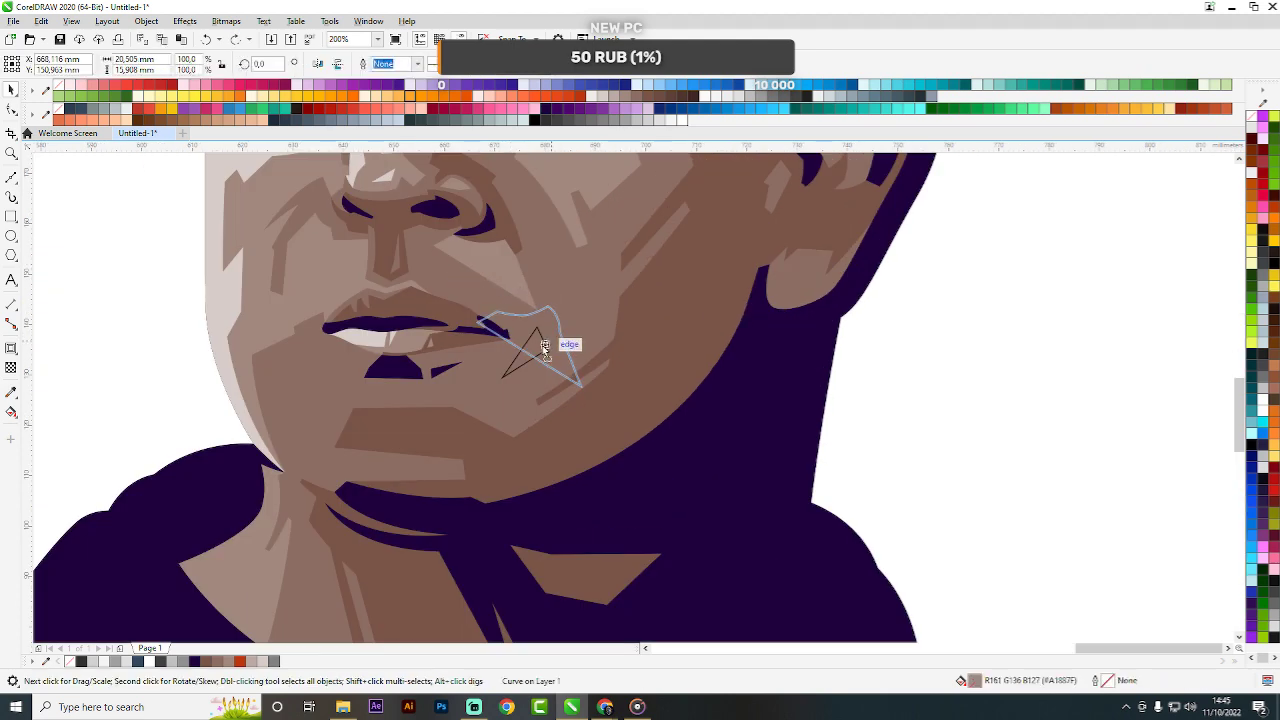
{"action": "scroll", "coordinate": [540, 344], "scroll_direction": "down", "scroll_amount": 4}
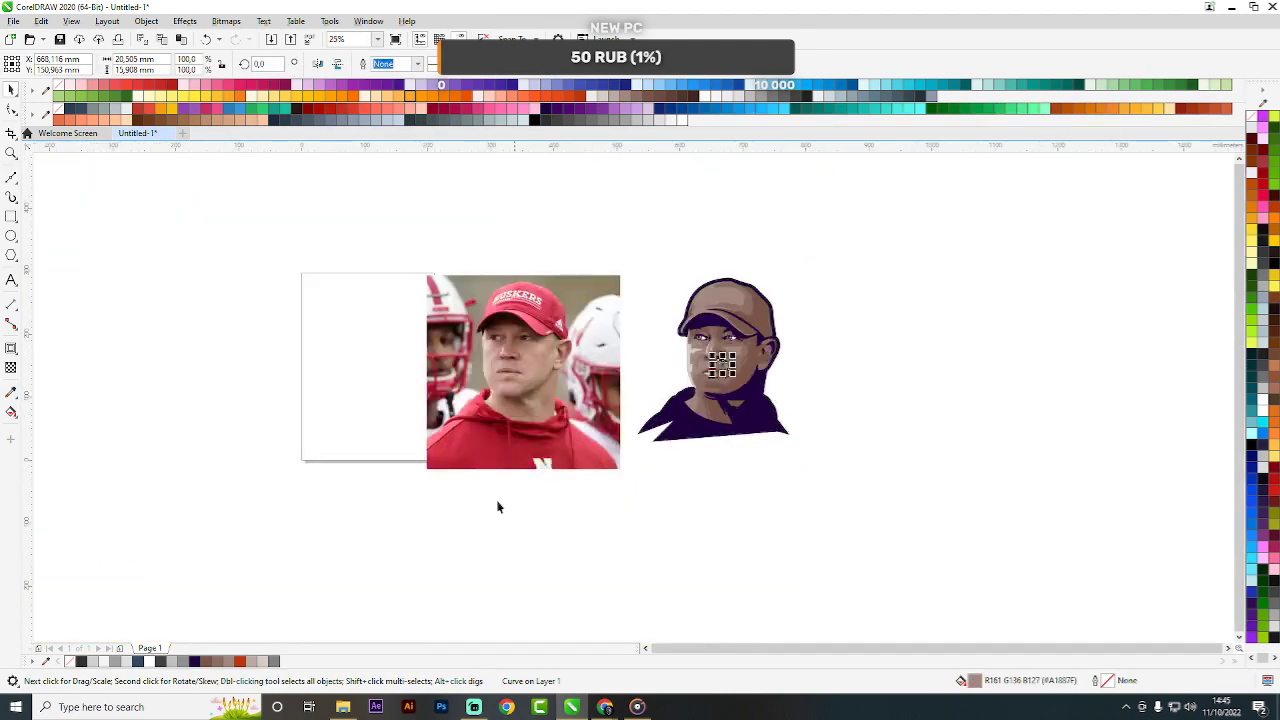
{"action": "left_click_drag", "start_coordinate": [622, 540], "coordinate": [925, 163]}
{"action": "scroll", "coordinate": [819, 250], "scroll_direction": "up", "scroll_amount": 1}
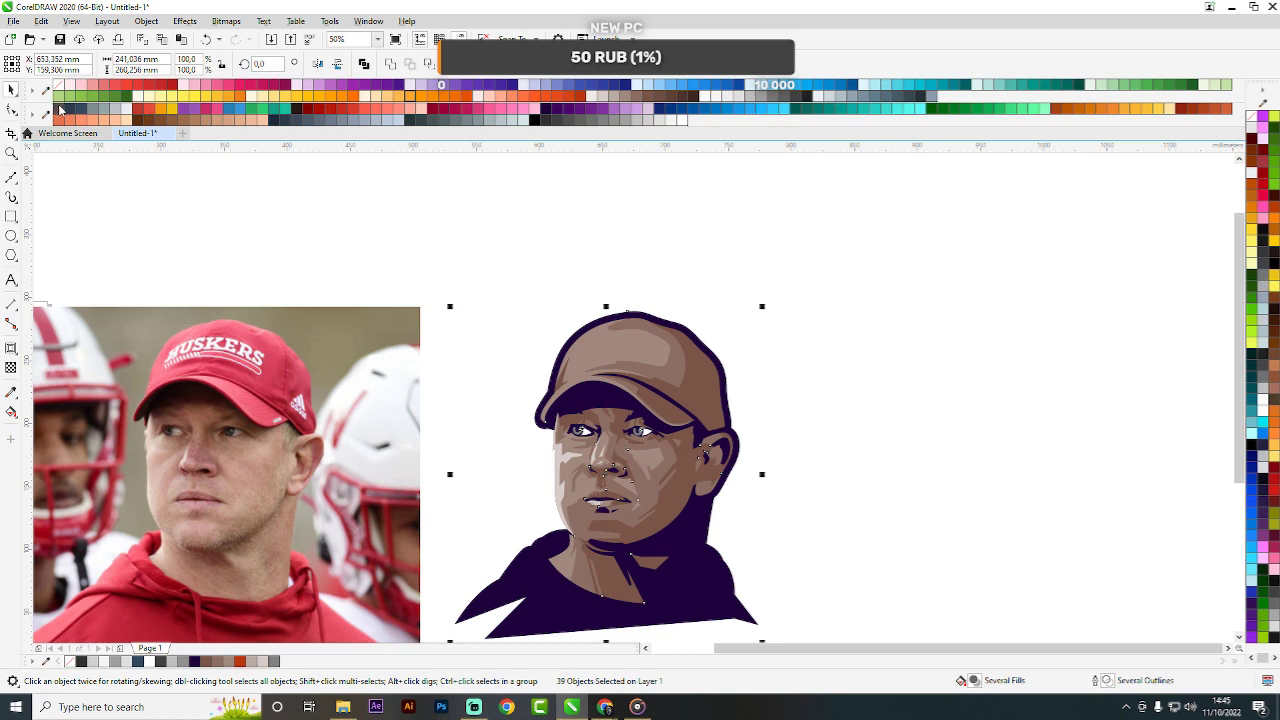
{"action": "scroll", "coordinate": [800, 322], "scroll_direction": "down", "scroll_amount": 1}
{"action": "left_click", "coordinate": [831, 330]}
{"action": "scroll", "coordinate": [735, 391], "scroll_direction": "up", "scroll_amount": 1}
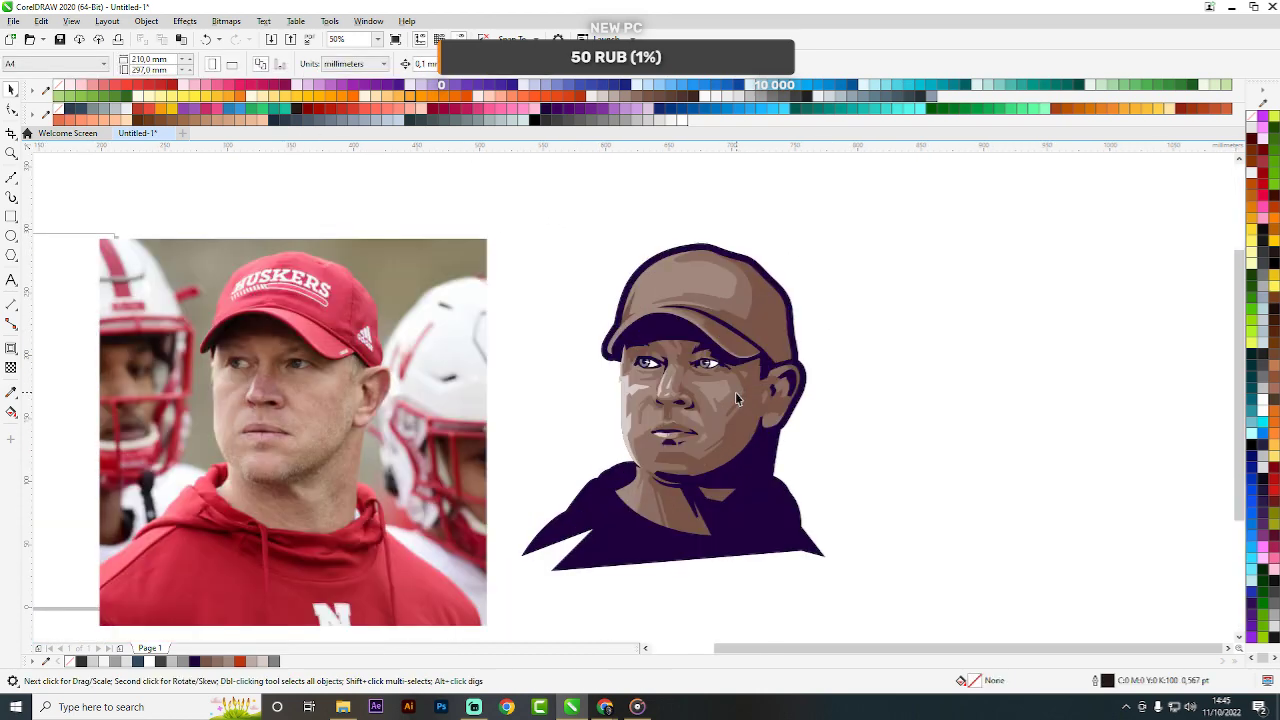
Draw a thin pointed Bézier triangle on the dark cheek shadow between the cheek highlight and the earlobe.
{"action": "scroll", "coordinate": [735, 392], "scroll_direction": "up", "scroll_amount": 2}
{"action": "key", "text": "F5"}
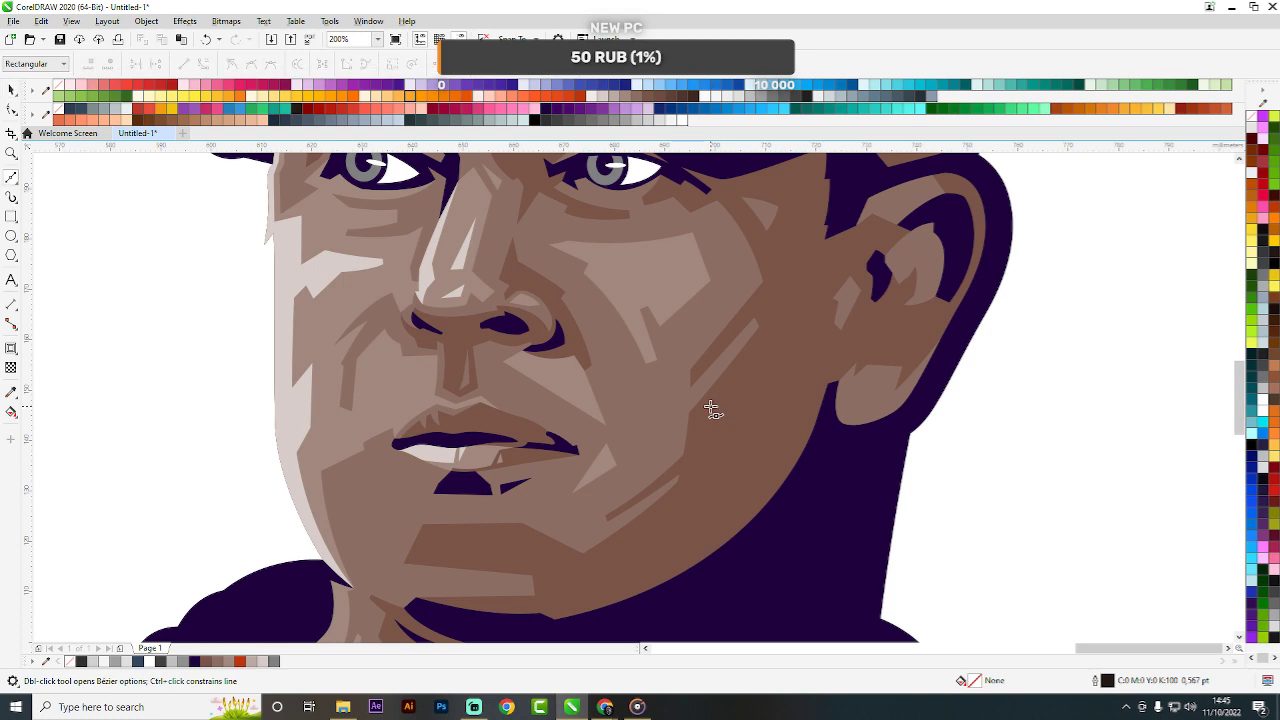
{"action": "left_click", "coordinate": [766, 345]}
{"action": "left_click", "coordinate": [766, 381]}
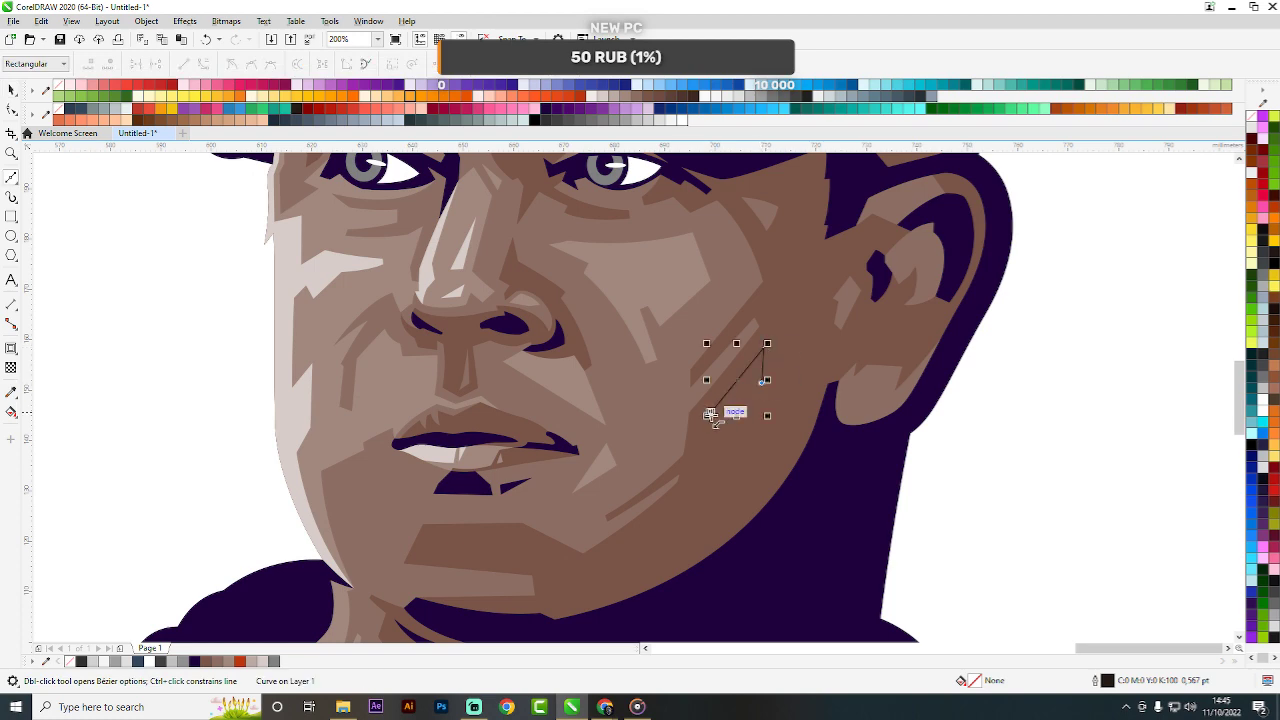
{"action": "left_click", "coordinate": [710, 411]}
Weld the pointed triangle to the face's mid-tone shape so it forms a lighter patch in the cheek shadow.
{"action": "key", "text": "space"}
{"action": "scroll", "coordinate": [710, 384], "scroll_direction": "up", "scroll_amount": 1}
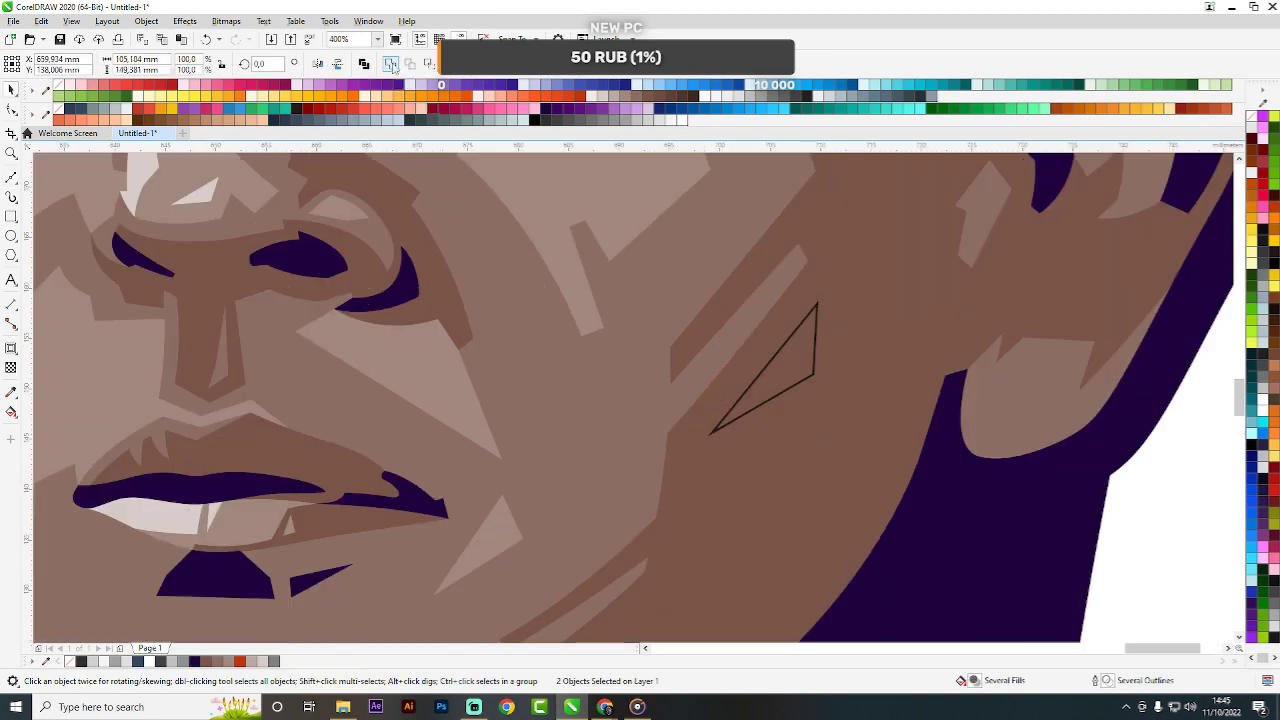
{"action": "key", "text": "Escape"}
{"action": "scroll", "coordinate": [808, 350], "scroll_direction": "down", "scroll_amount": 2}
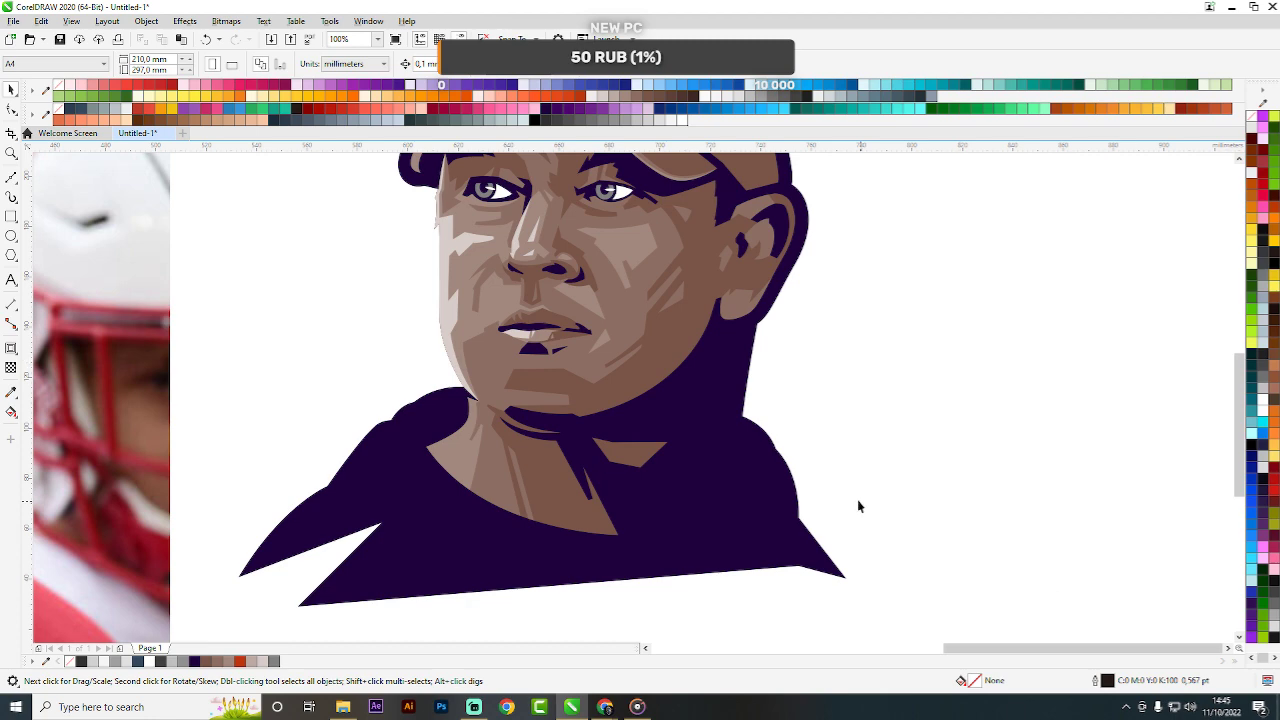
{"action": "scroll", "coordinate": [930, 383], "scroll_direction": "down", "scroll_amount": 2}
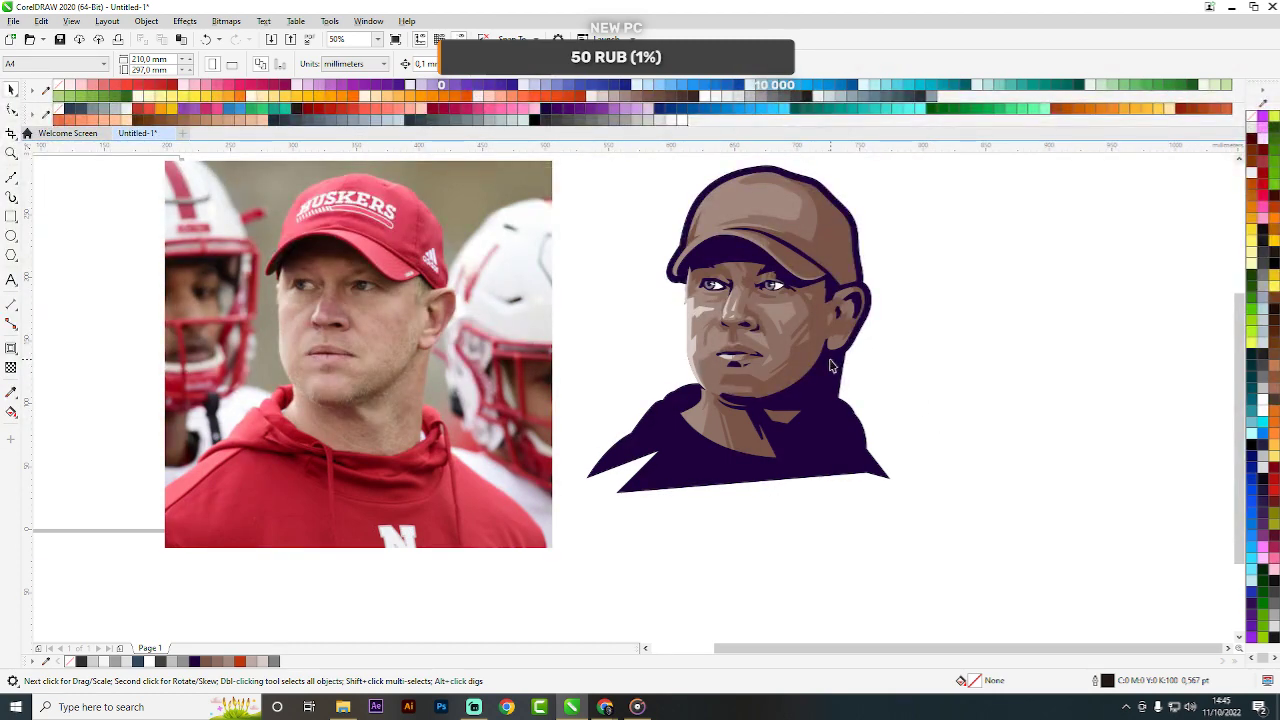
Draw a slanted Bézier triangle across the mid-tone band at the bottom of the chin, reaching the jawline.
{"action": "scroll", "coordinate": [797, 390], "scroll_direction": "up", "scroll_amount": 6}
{"action": "key", "text": "F5"}
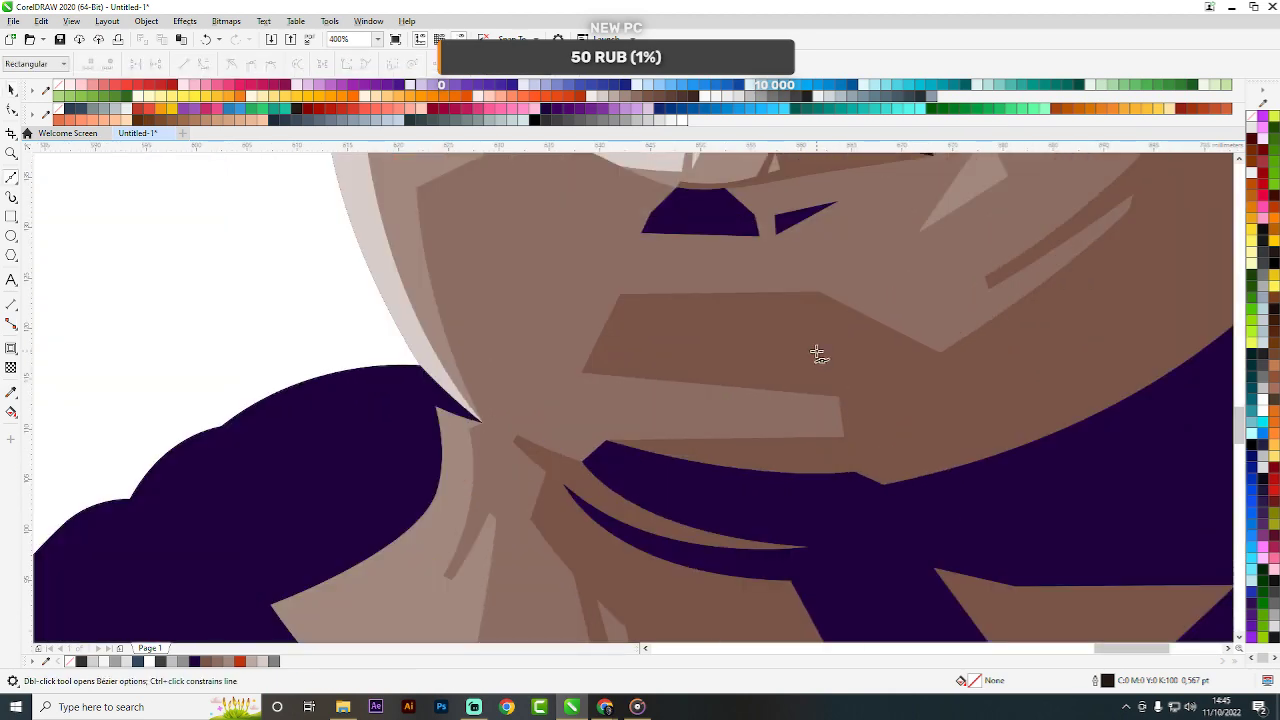
{"action": "left_click", "coordinate": [757, 472]}
{"action": "left_click", "coordinate": [717, 444]}
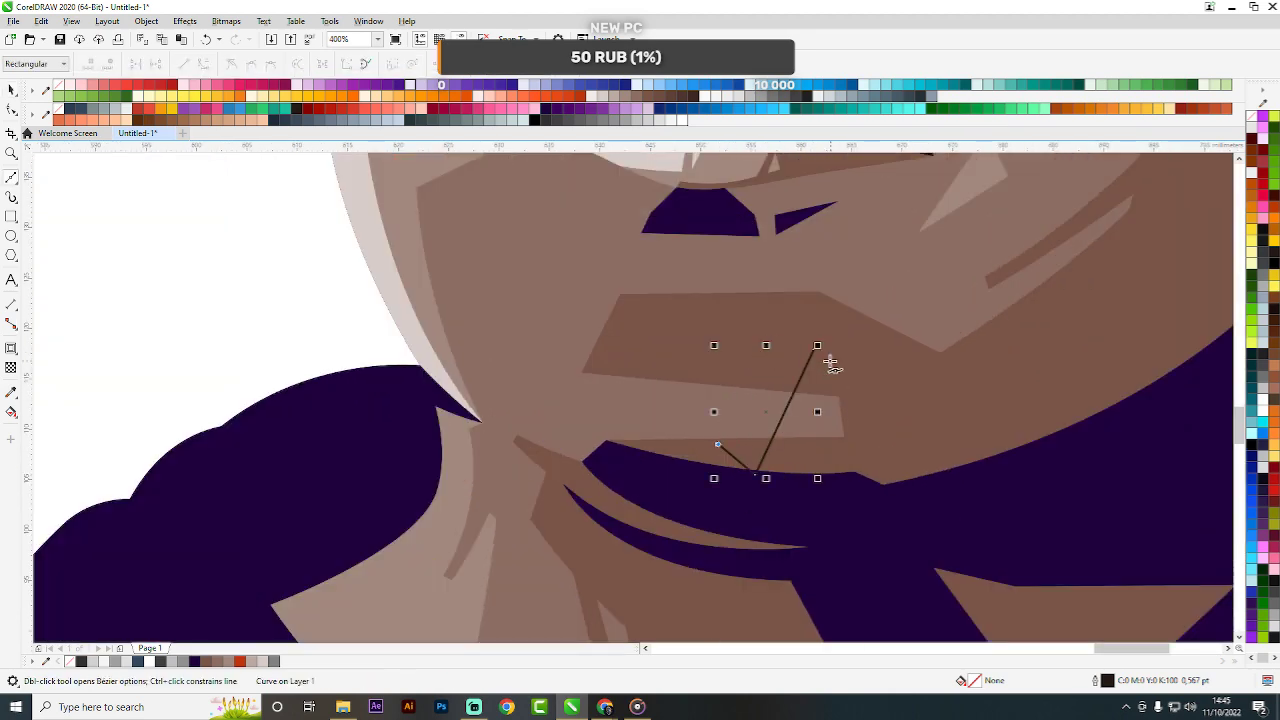
{"action": "left_click", "coordinate": [815, 349]}
Trim the triangle out of the mid-tone shape to split the lower chin band, and remove the triangle's outline.
{"action": "key", "text": "space"}
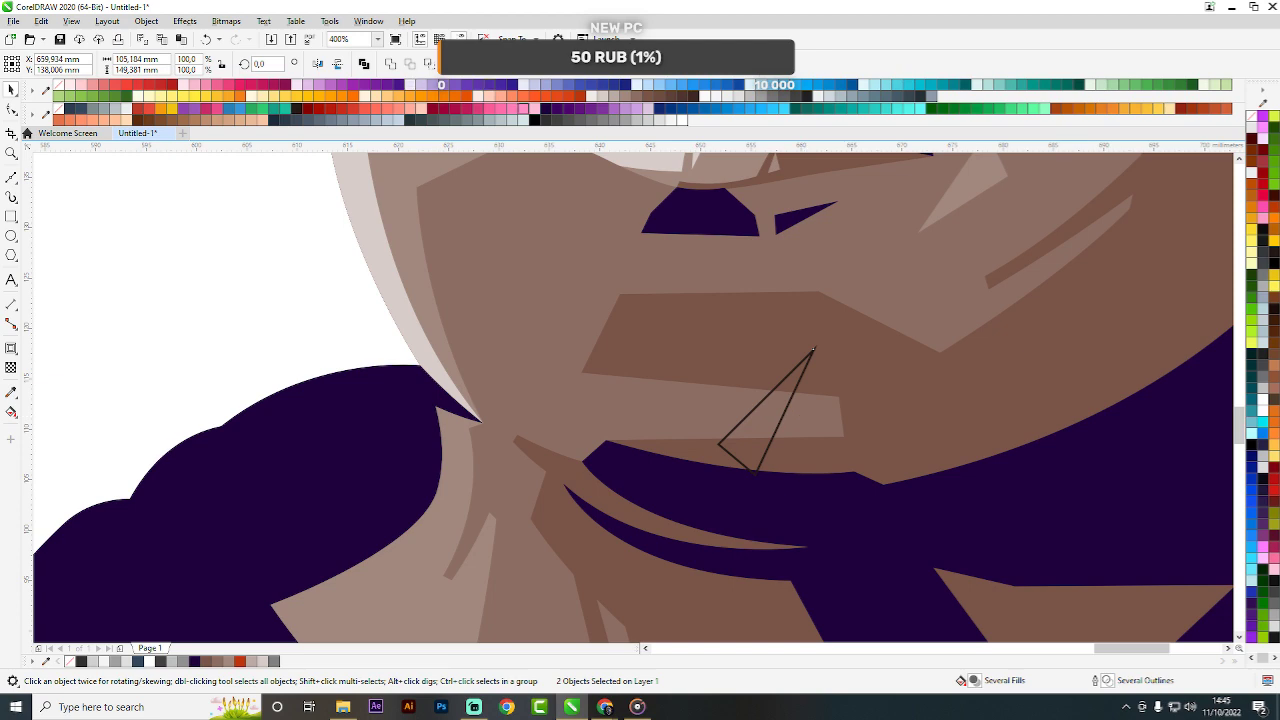
{"action": "left_click", "coordinate": [490, 64]}
{"action": "scroll", "coordinate": [720, 286], "scroll_direction": "down", "scroll_amount": 3}
{"action": "left_click", "coordinate": [969, 326]}
{"action": "scroll", "coordinate": [681, 233], "scroll_direction": "up", "scroll_amount": 1}
{"action": "scroll", "coordinate": [778, 311], "scroll_direction": "down", "scroll_amount": 2}
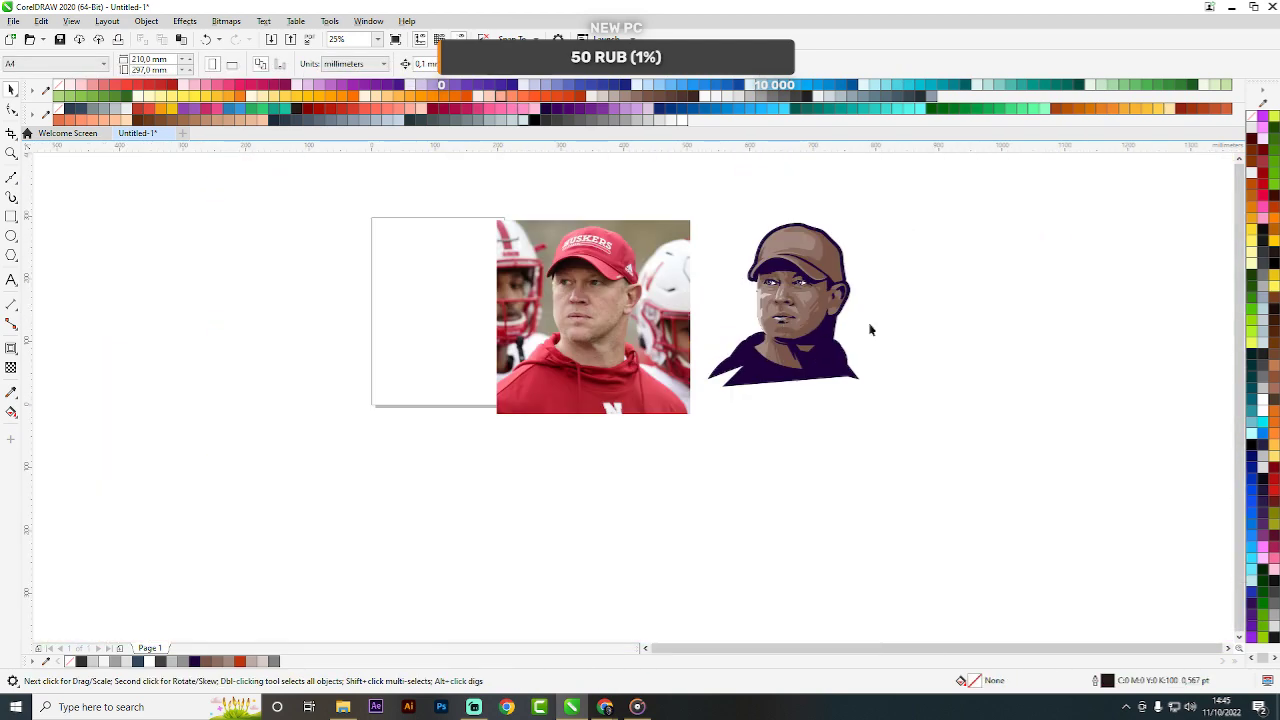
Draw a narrow slanted four-sided strip with the Bézier tool across the dark chin shadow below the lips.
{"action": "scroll", "coordinate": [870, 330], "scroll_direction": "up", "scroll_amount": 8}
{"action": "key", "text": "space"}
{"action": "left_click", "coordinate": [725, 269]}
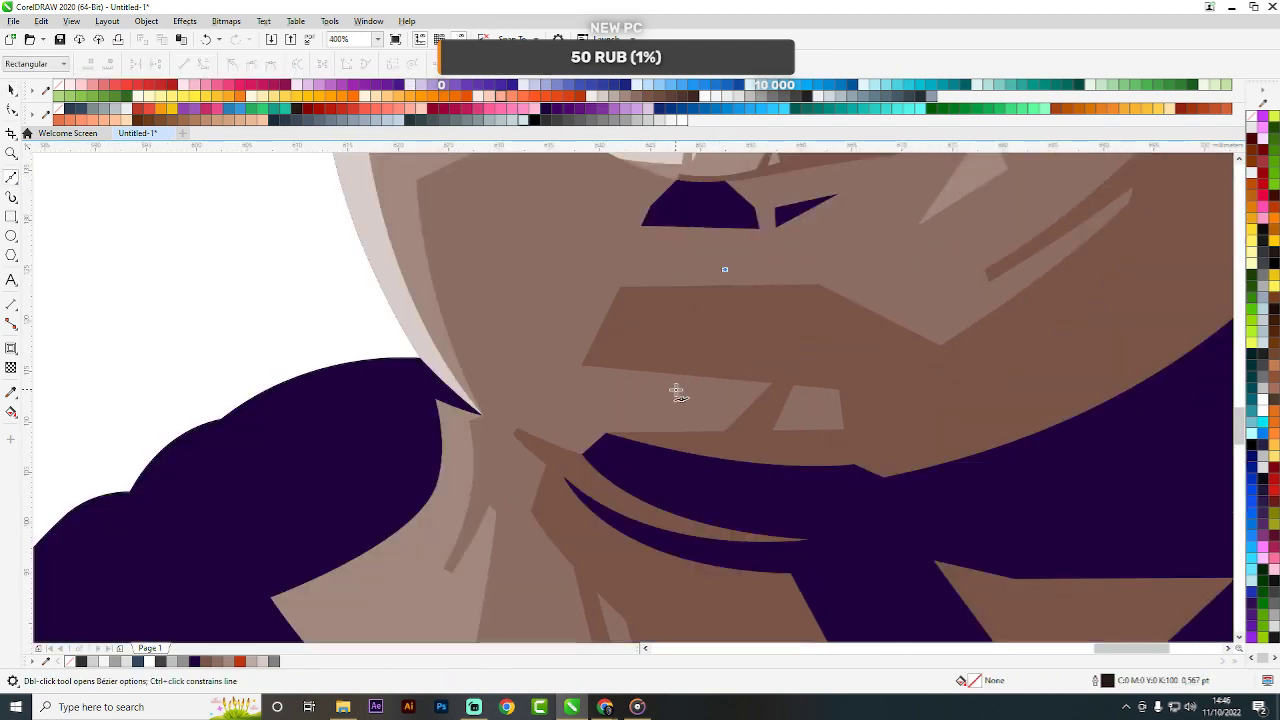
{"action": "left_click", "coordinate": [677, 391]}
{"action": "left_click", "coordinate": [691, 390]}
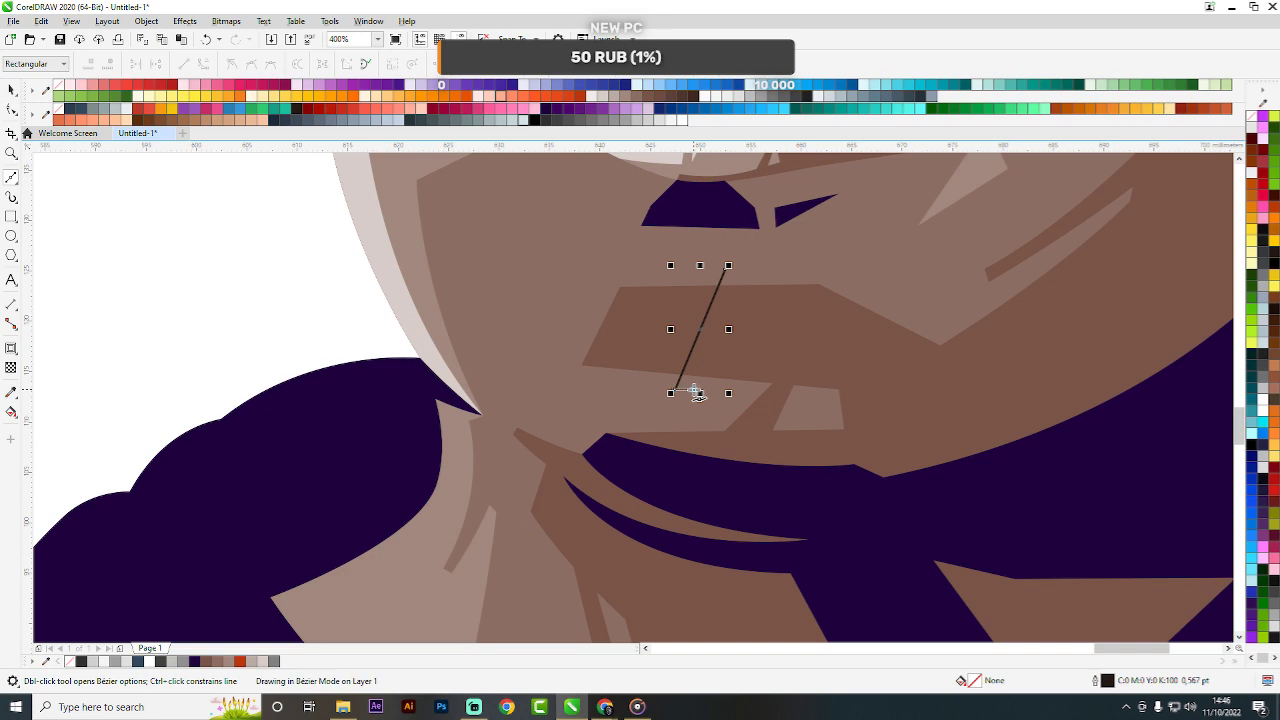
{"action": "left_click", "coordinate": [725, 269]}
Weld the slanted strip to the face's mid-tone shape so it divides the dark chin shadow in two.
{"action": "key", "text": "space"}
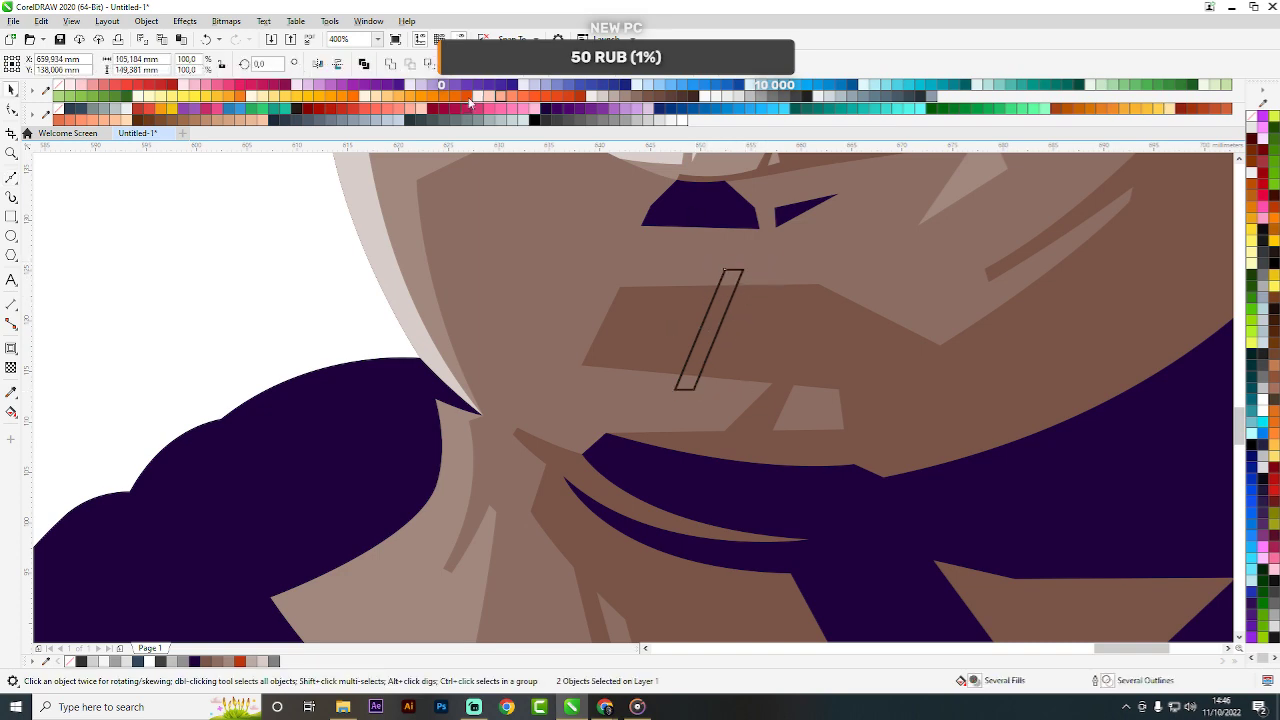
{"action": "left_click", "coordinate": [394, 63]}
{"action": "scroll", "coordinate": [678, 292], "scroll_direction": "down", "scroll_amount": 3}
{"action": "left_click", "coordinate": [773, 293]}
{"action": "scroll", "coordinate": [654, 292], "scroll_direction": "up", "scroll_amount": 2}
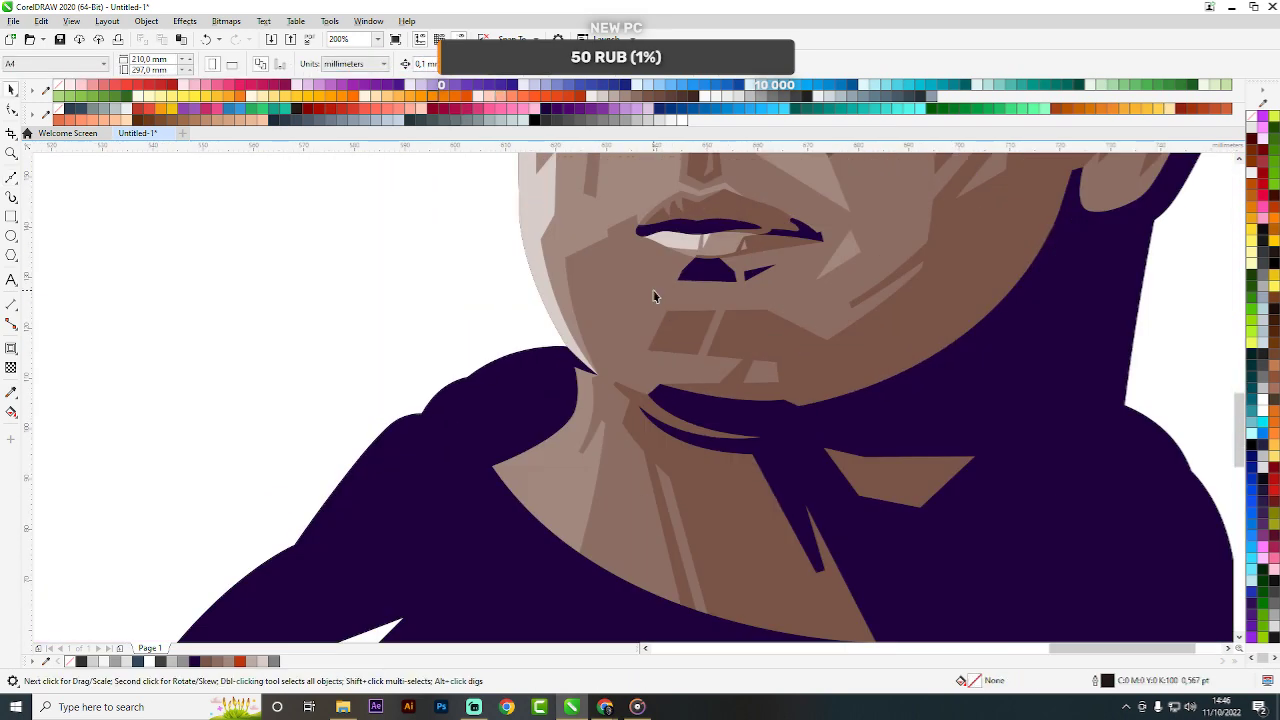
Draw a short tapering four-sided shape with the Bézier tool over the upper edge of the smaller chin shadow piece.
{"action": "scroll", "coordinate": [655, 296], "scroll_direction": "up", "scroll_amount": 3}
{"action": "key", "text": "space"}
{"action": "left_click", "coordinate": [768, 254]}
{"action": "left_click", "coordinate": [717, 383]}
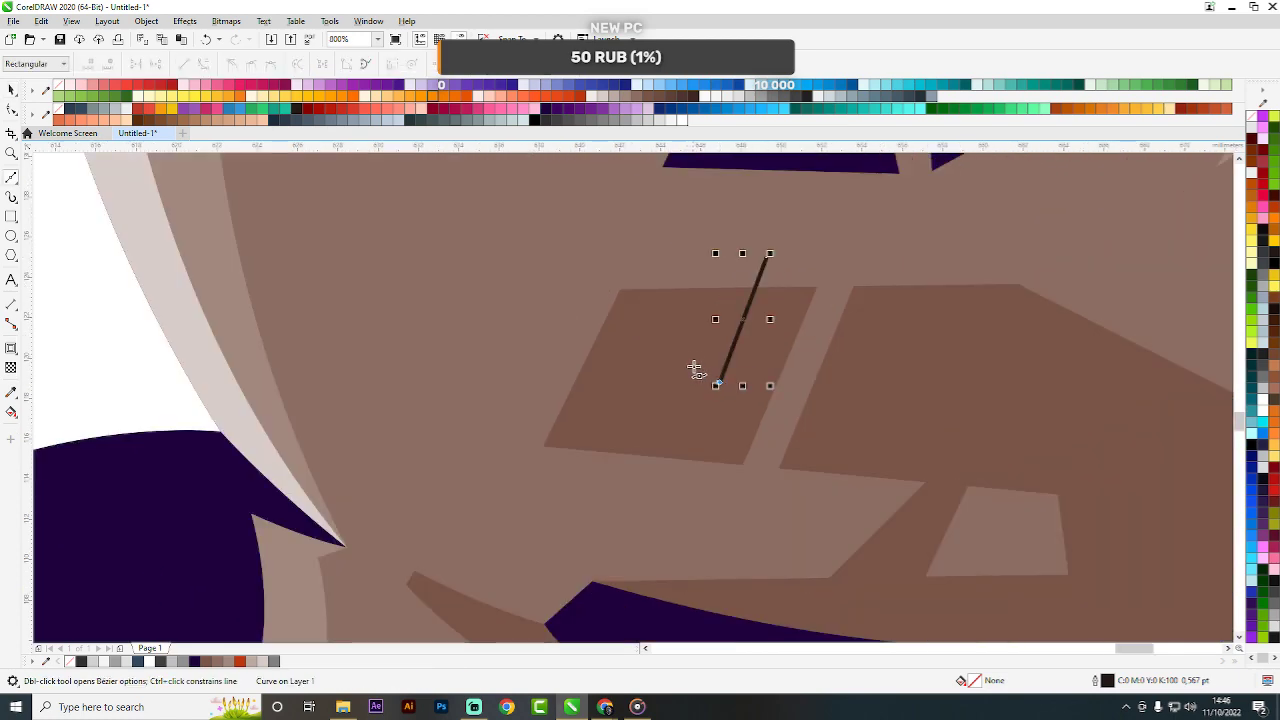
{"action": "left_click", "coordinate": [696, 366]}
{"action": "left_click", "coordinate": [733, 241]}
{"action": "left_click", "coordinate": [767, 256]}
Weld the short tapering shape to the mid-tone face shape to form a notch in the smaller chin shadow piece.
{"action": "key", "text": "space"}
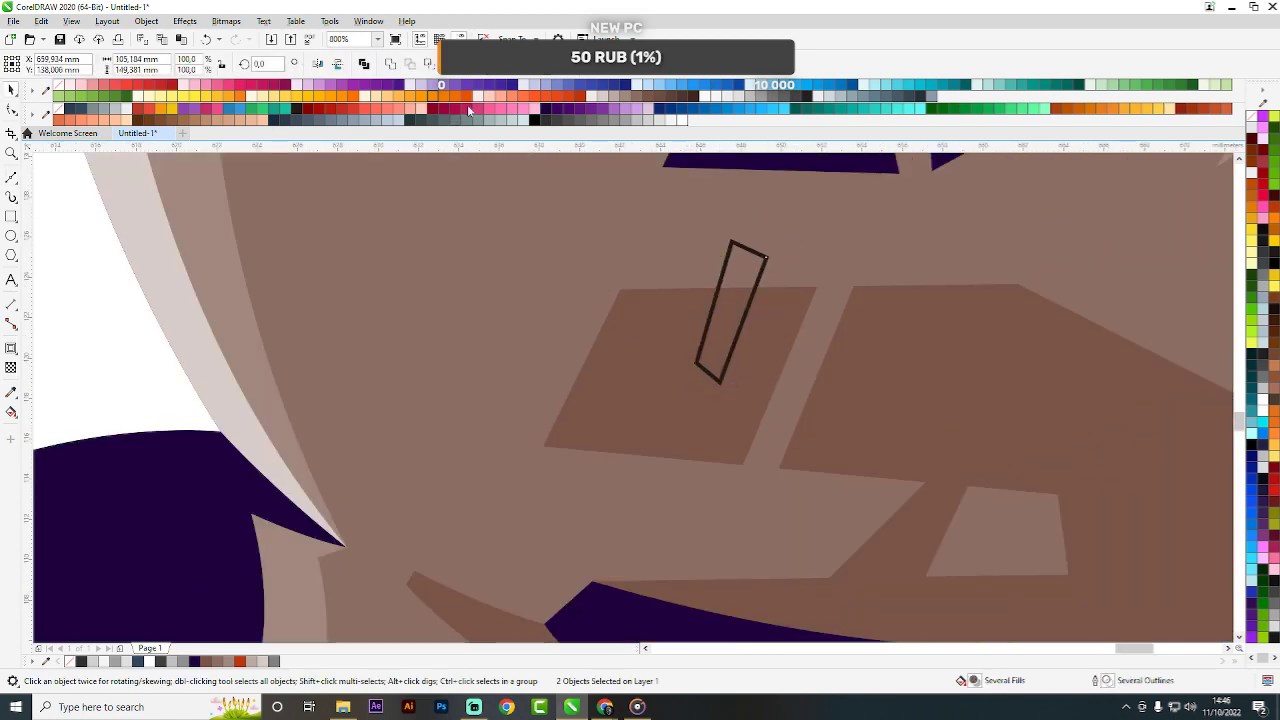
{"action": "left_click", "coordinate": [409, 63]}
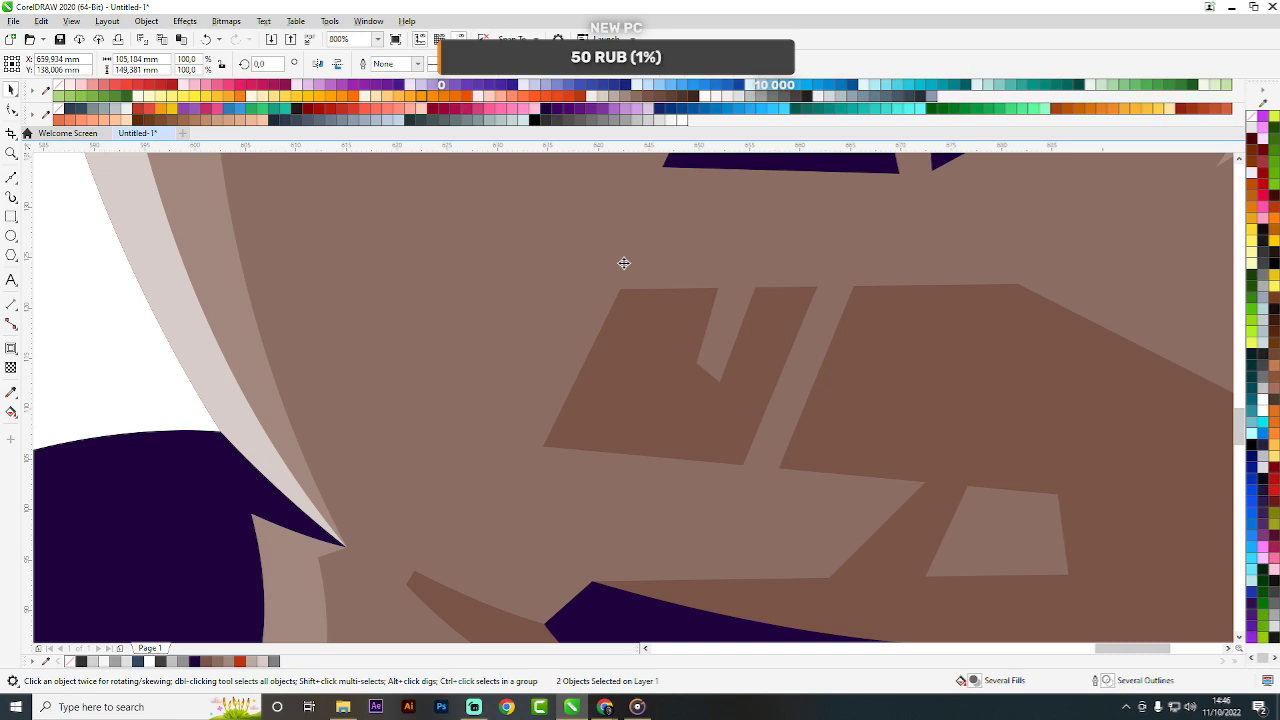
{"action": "scroll", "coordinate": [624, 263], "scroll_direction": "down", "scroll_amount": 5}
{"action": "scroll", "coordinate": [737, 349], "scroll_direction": "up", "scroll_amount": 4}
{"action": "key", "text": "space"}
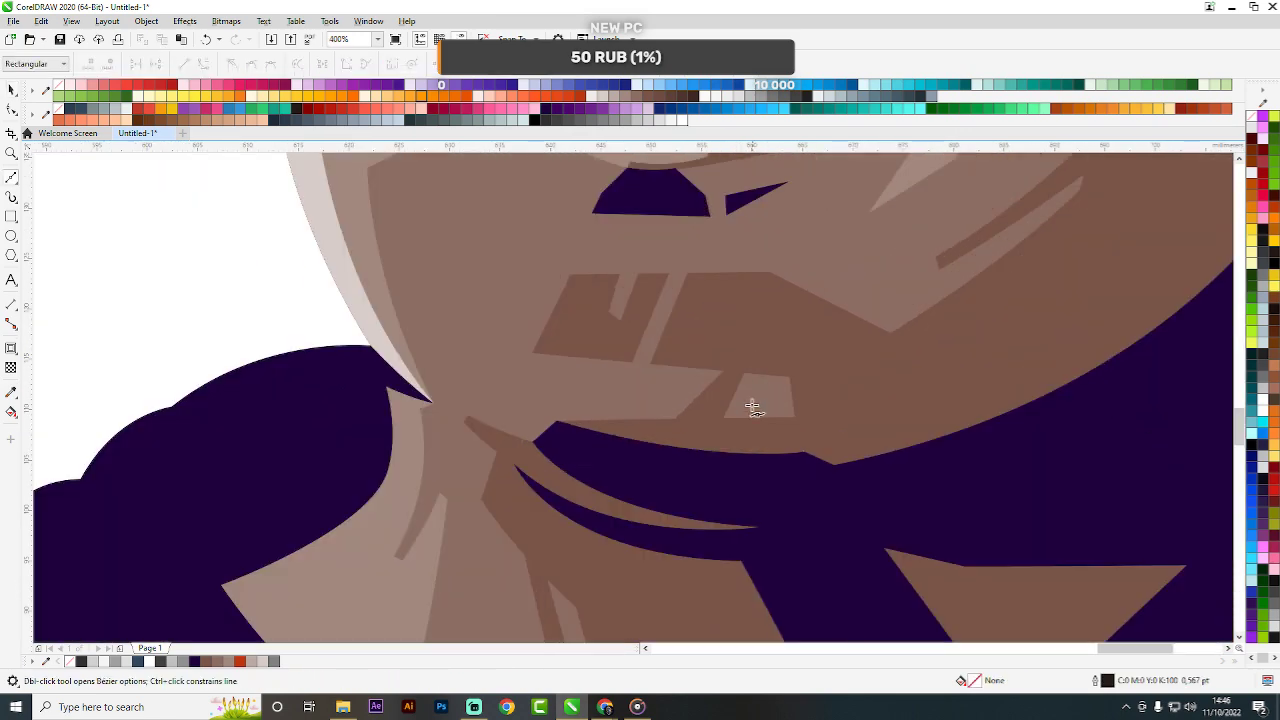
Draw a tall narrow four-sided shape with the Bézier tool rising from the small mid-tone patch in the chin shadow.
{"action": "left_click", "coordinate": [724, 419]}
{"action": "left_click", "coordinate": [766, 307]}
{"action": "scroll", "coordinate": [769, 387], "scroll_direction": "up", "scroll_amount": 2}
{"action": "left_click", "coordinate": [780, 250]}
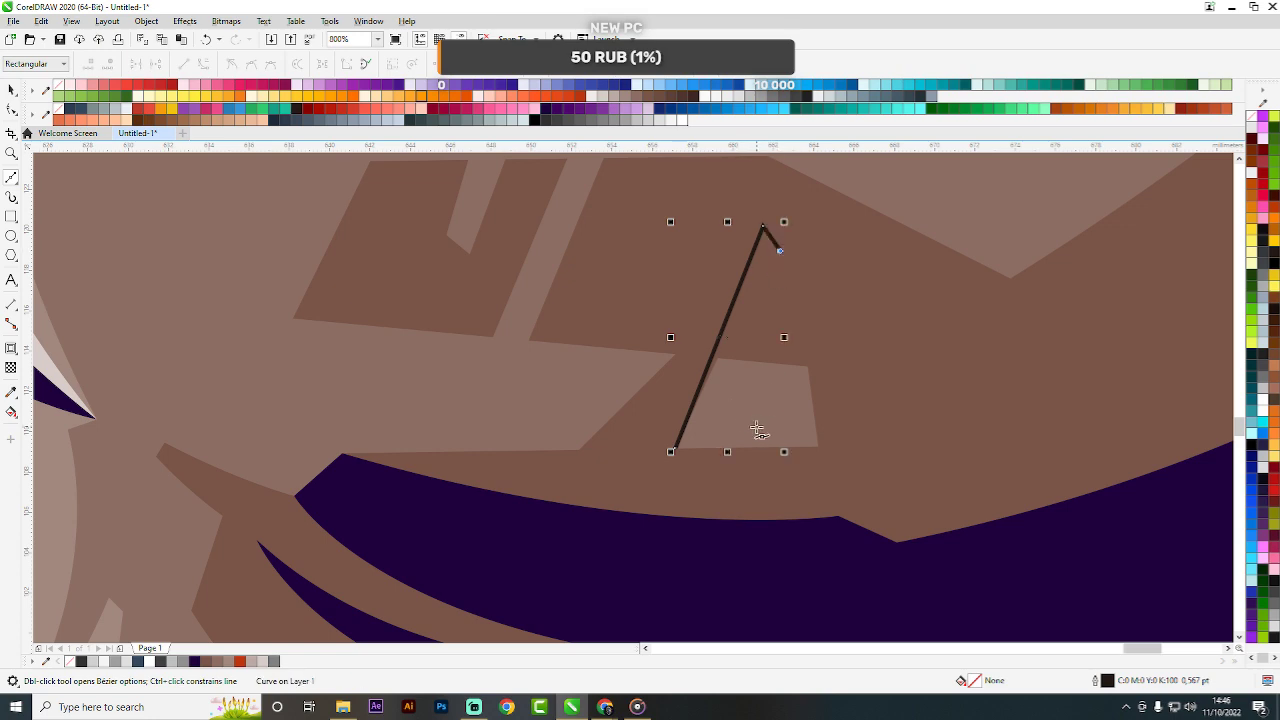
{"action": "left_click", "coordinate": [743, 416]}
{"action": "left_click", "coordinate": [674, 448]}
Weld the tall narrow shape to the mid-tone face shape so the small chin patch gains a pointed spike.
{"action": "key", "text": "space"}
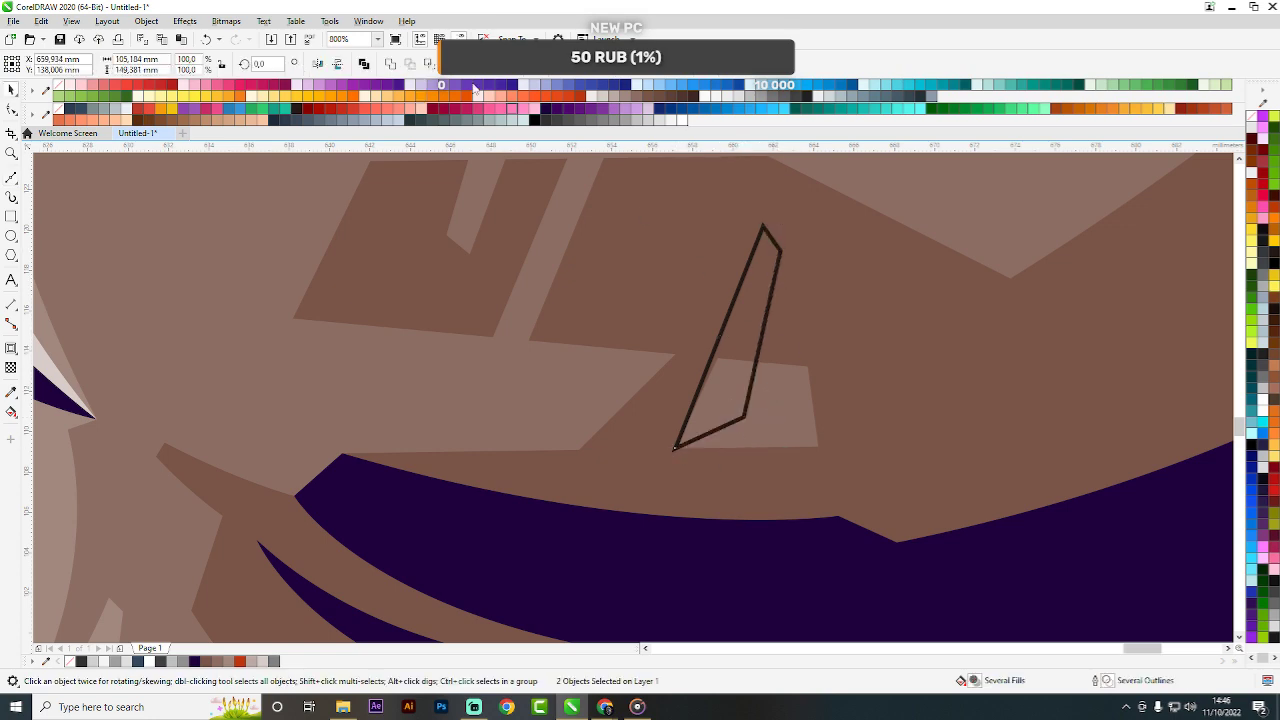
{"action": "left_click", "coordinate": [389, 64]}
{"action": "scroll", "coordinate": [749, 299], "scroll_direction": "down", "scroll_amount": 4}
{"action": "left_click", "coordinate": [1074, 291]}
{"action": "scroll", "coordinate": [760, 323], "scroll_direction": "down", "scroll_amount": 1}
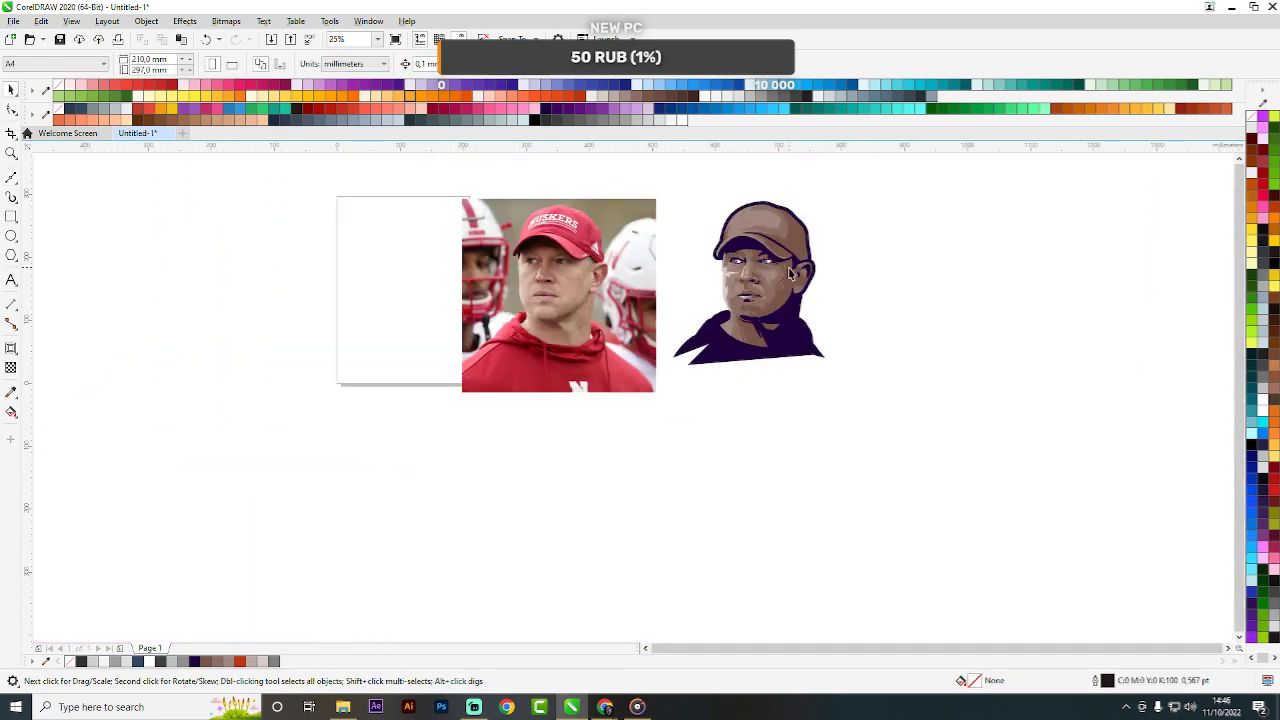
{"action": "scroll", "coordinate": [788, 268], "scroll_direction": "up", "scroll_amount": 1}
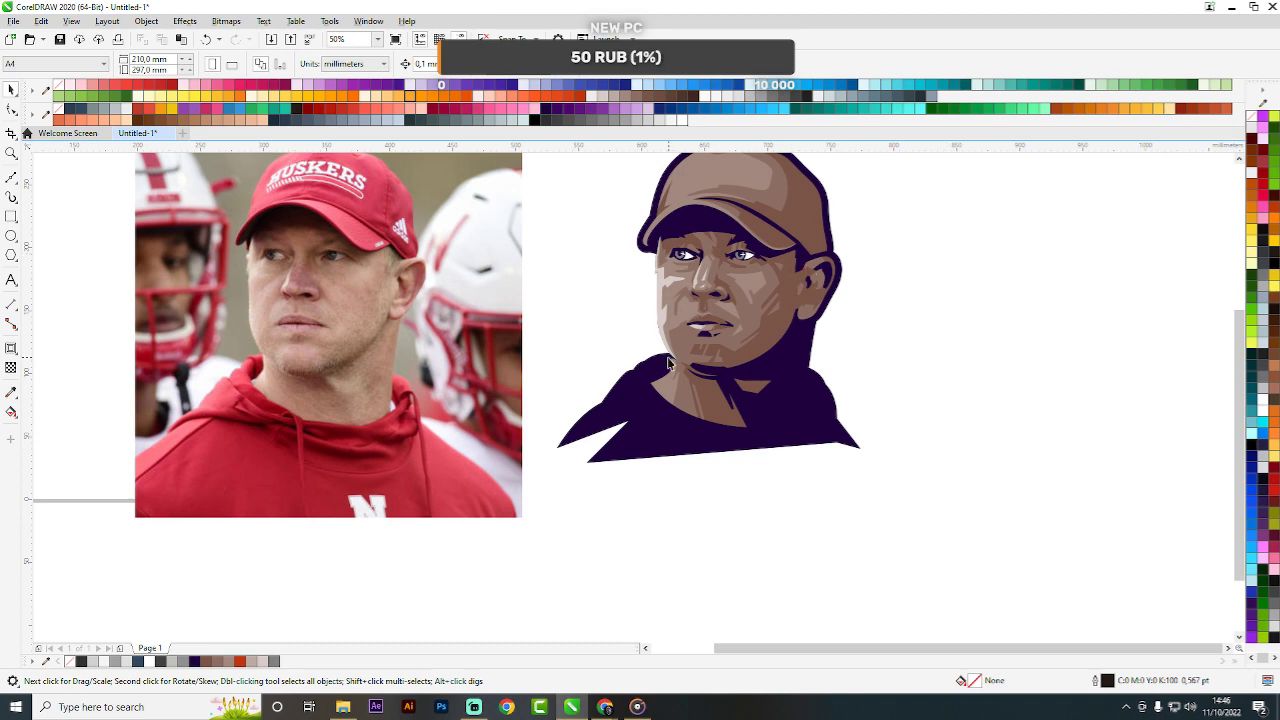
Draw a tapering four-sided shape with the Bézier tool between the jaw edge and the dark chin shadow.
{"action": "scroll", "coordinate": [668, 363], "scroll_direction": "up", "scroll_amount": 6}
{"action": "key", "text": "space"}
{"action": "left_click", "coordinate": [670, 431]}
{"action": "left_click", "coordinate": [705, 428]}
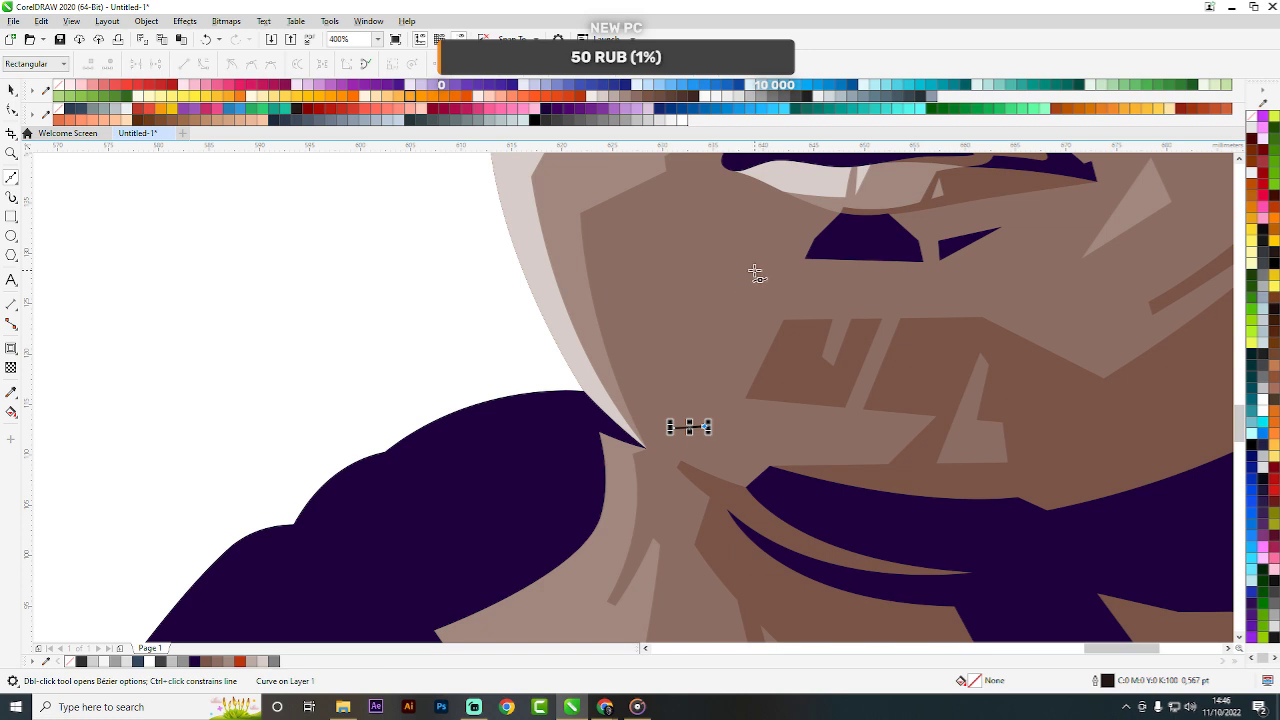
{"action": "left_click", "coordinate": [757, 267]}
{"action": "left_click", "coordinate": [673, 360]}
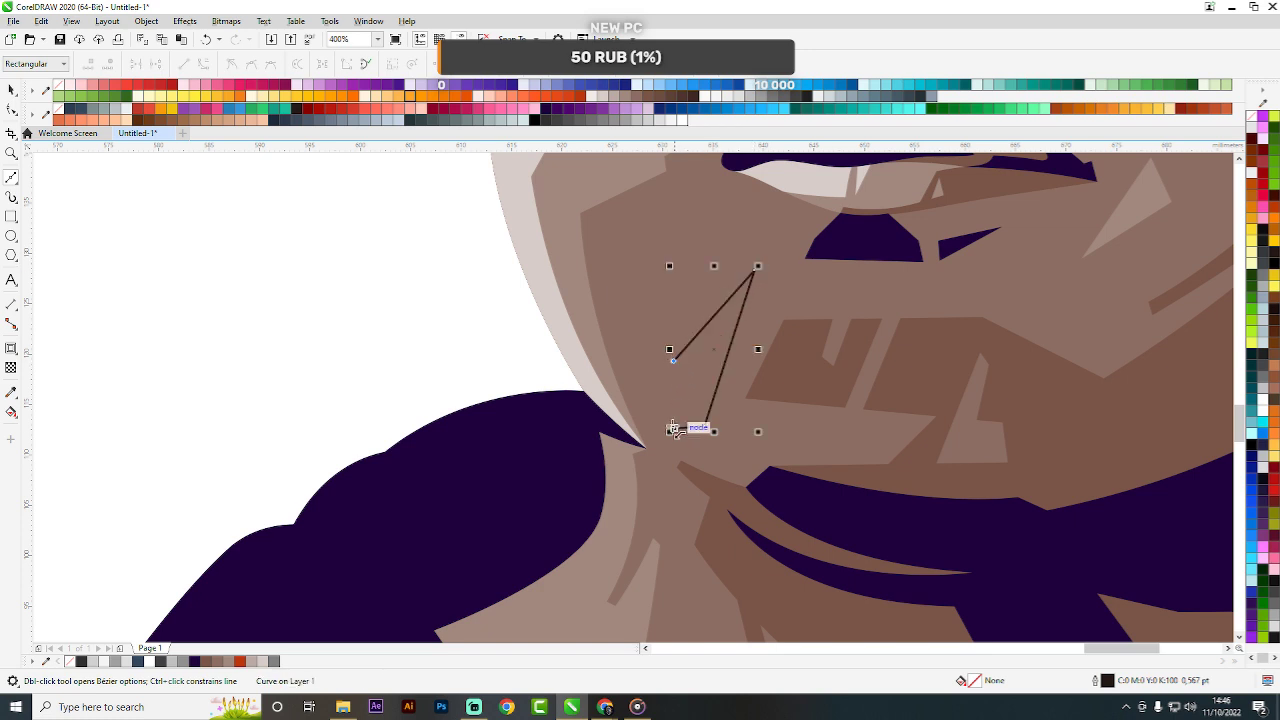
{"action": "left_click", "coordinate": [674, 429]}
Weld the tapering shape to the lighter face tone so it becomes a highlight beside the chin.
{"action": "key", "text": "space"}
{"action": "left_click", "coordinate": [574, 298], "text": "shift"}
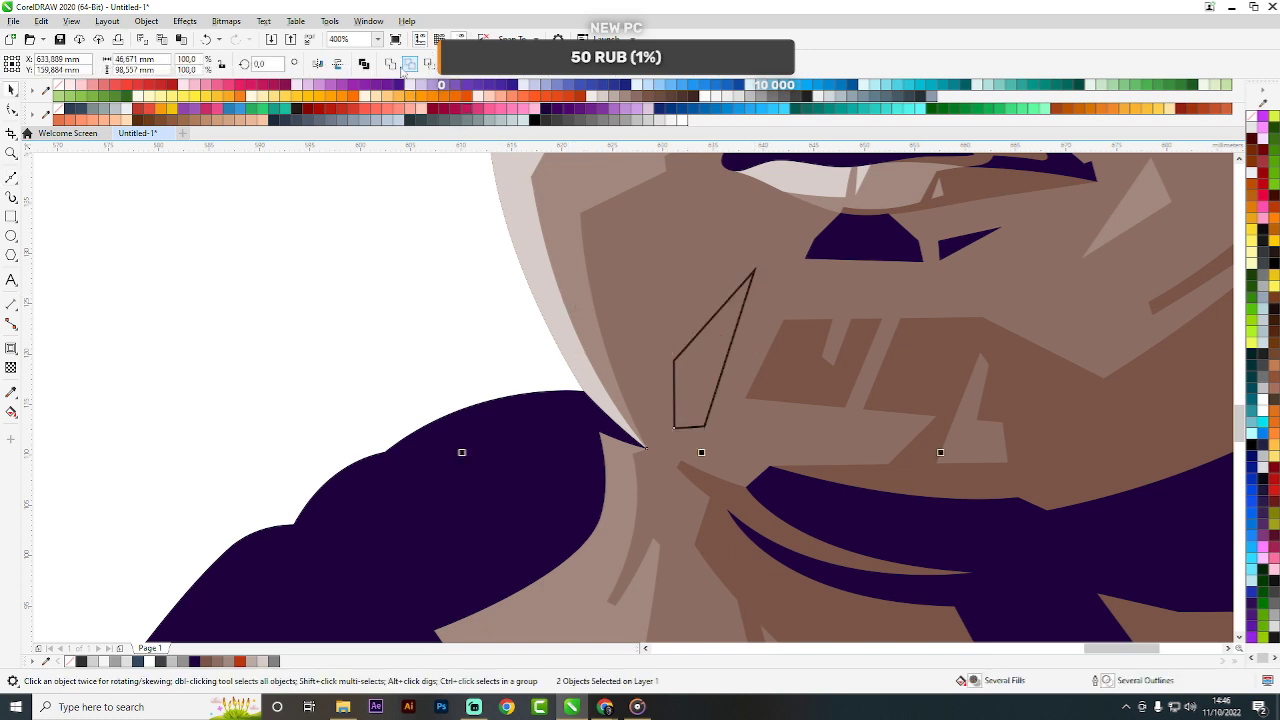
{"action": "left_click", "coordinate": [391, 64]}
{"action": "left_click", "coordinate": [392, 65]}
{"action": "scroll", "coordinate": [663, 330], "scroll_direction": "down", "scroll_amount": 2}
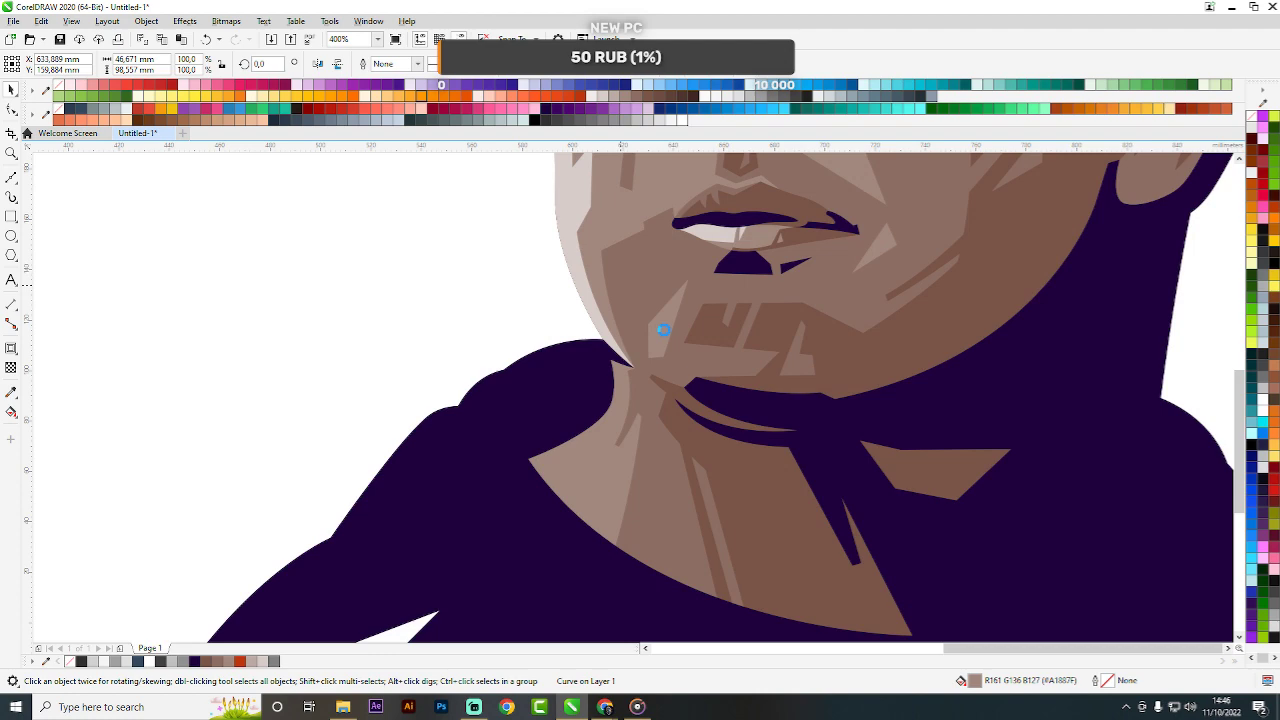
{"action": "scroll", "coordinate": [663, 330], "scroll_direction": "down", "scroll_amount": 3}
{"action": "key", "text": "Escape"}
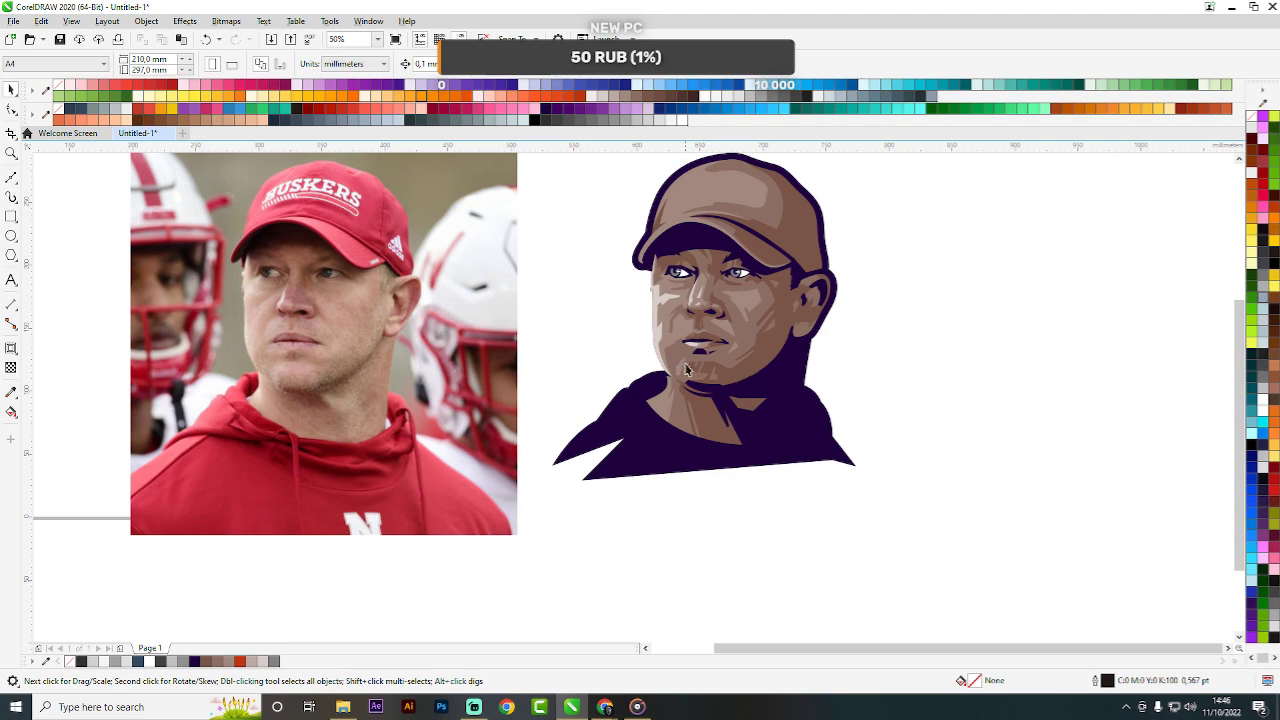
Draw a slanted four-sided shape with the Bézier tool from the light jaw strip towards the corner of the mouth.
{"action": "scroll", "coordinate": [686, 370], "scroll_direction": "up", "scroll_amount": 5}
{"action": "key", "text": "space"}
{"action": "left_click", "coordinate": [649, 353]}
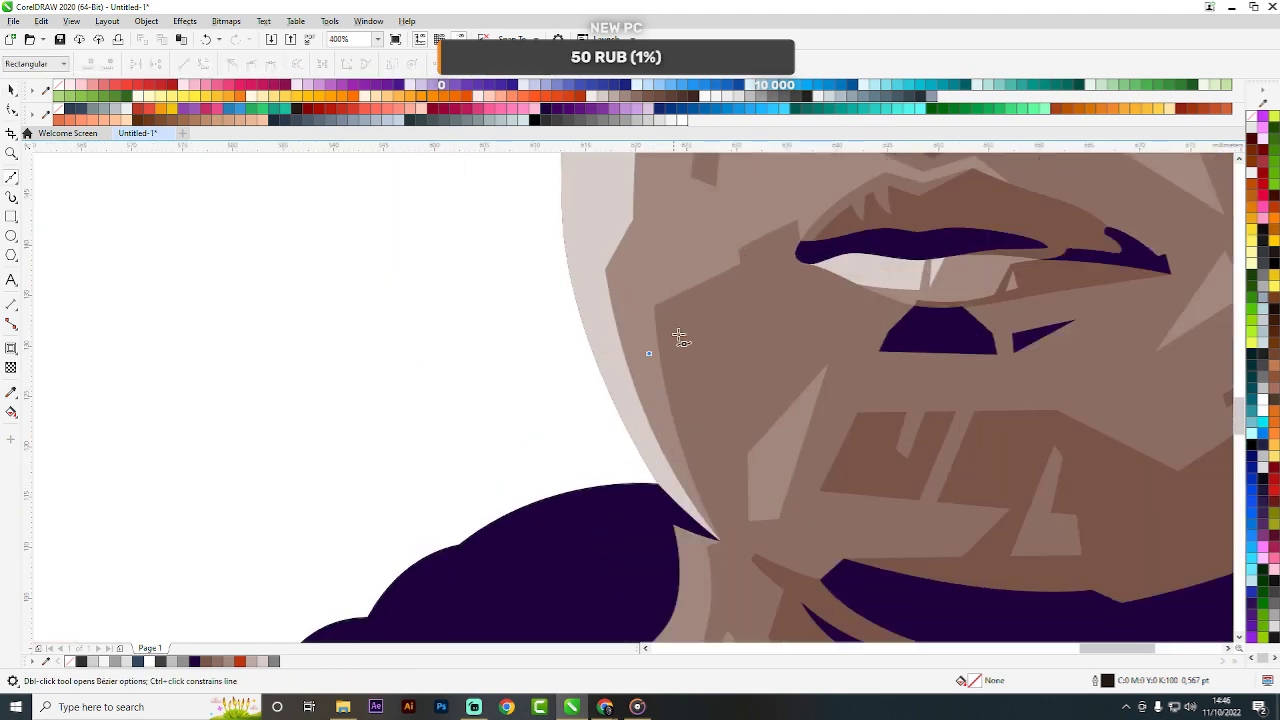
{"action": "left_click", "coordinate": [741, 300]}
{"action": "left_click", "coordinate": [735, 332]}
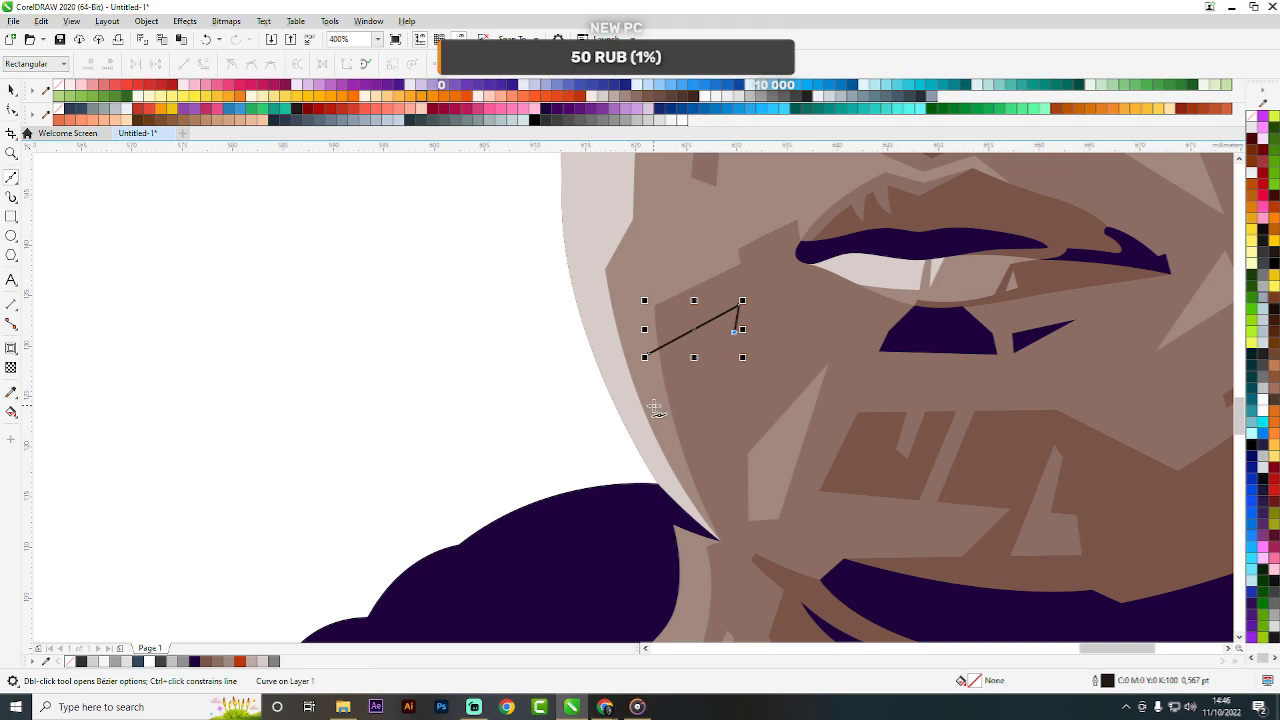
{"action": "left_click", "coordinate": [653, 406]}
{"action": "left_click", "coordinate": [649, 352]}
Weld the slanted shape to the lighter face tone so it extends the light jaw strip.
{"action": "key", "text": "space"}
{"action": "left_click", "coordinate": [663, 271], "text": "shift"}
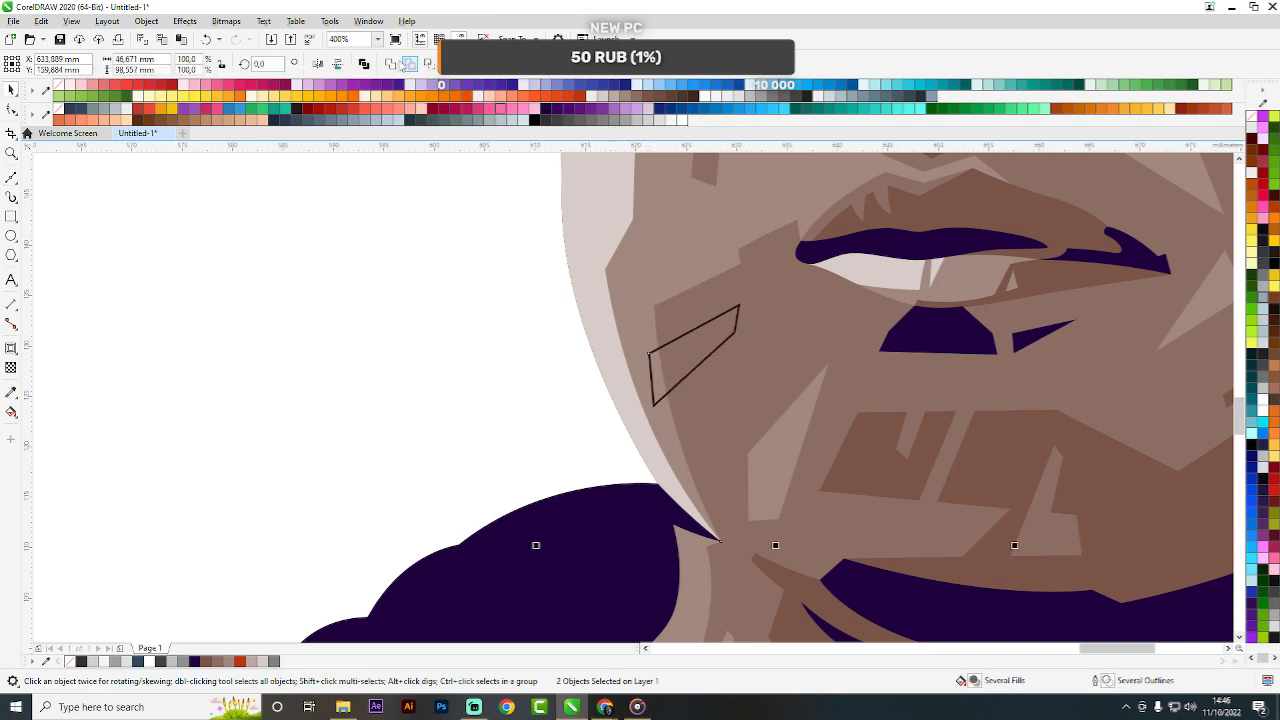
{"action": "left_click", "coordinate": [397, 64]}
{"action": "scroll", "coordinate": [633, 257], "scroll_direction": "down", "scroll_amount": 2}
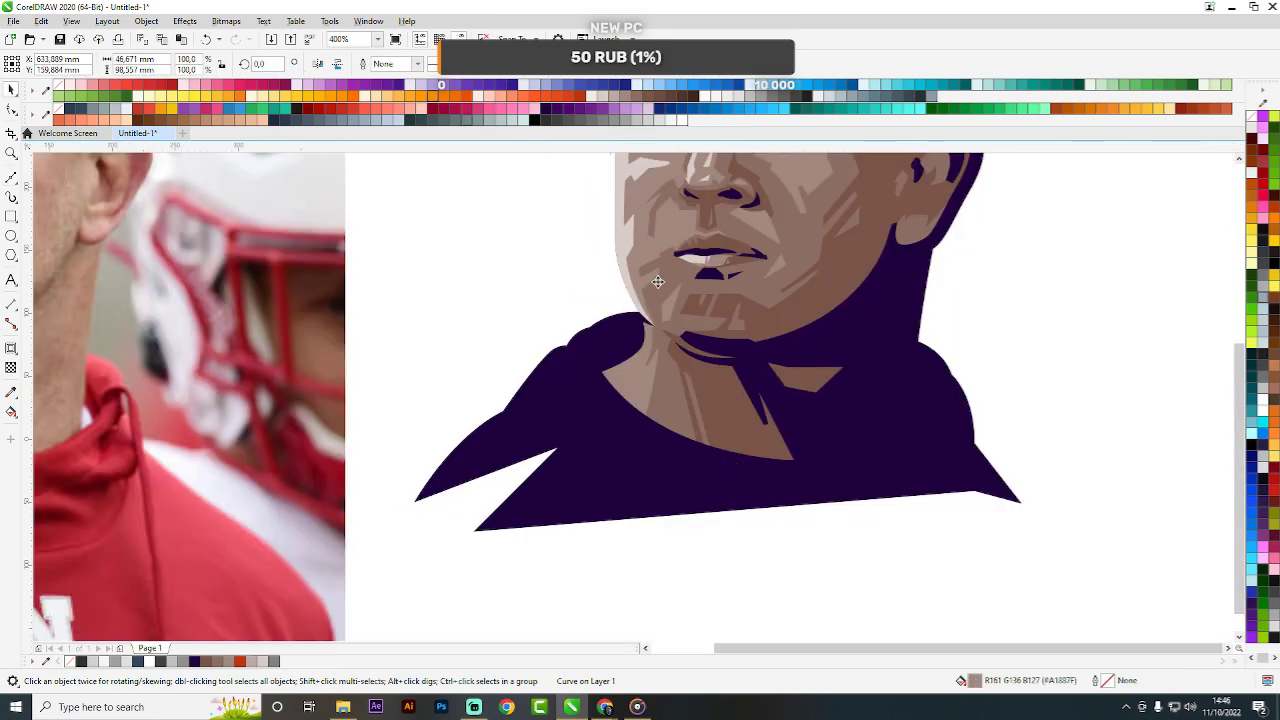
{"action": "scroll", "coordinate": [658, 281], "scroll_direction": "down", "scroll_amount": 1}
{"action": "left_click", "coordinate": [913, 280]}
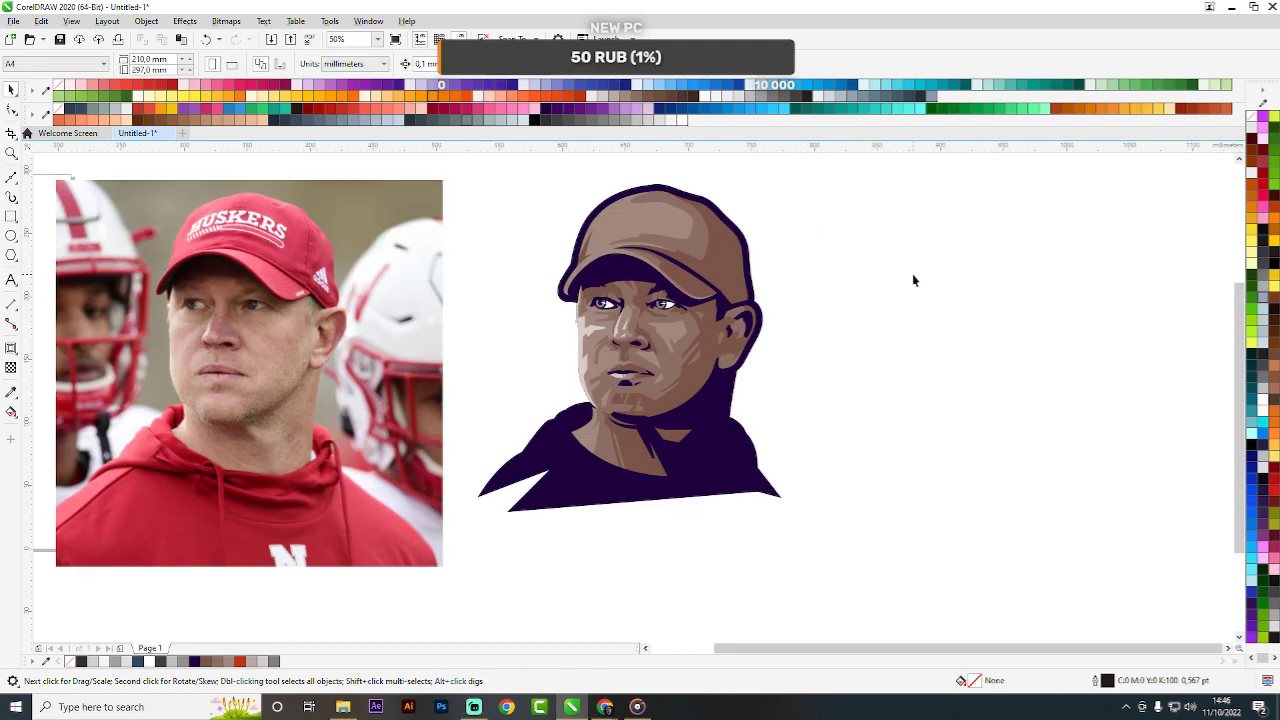
Draw a small four-sided shape with the Bézier tool on the light cheek area beside the upper lip.
{"action": "scroll", "coordinate": [630, 376], "scroll_direction": "up", "scroll_amount": 4}
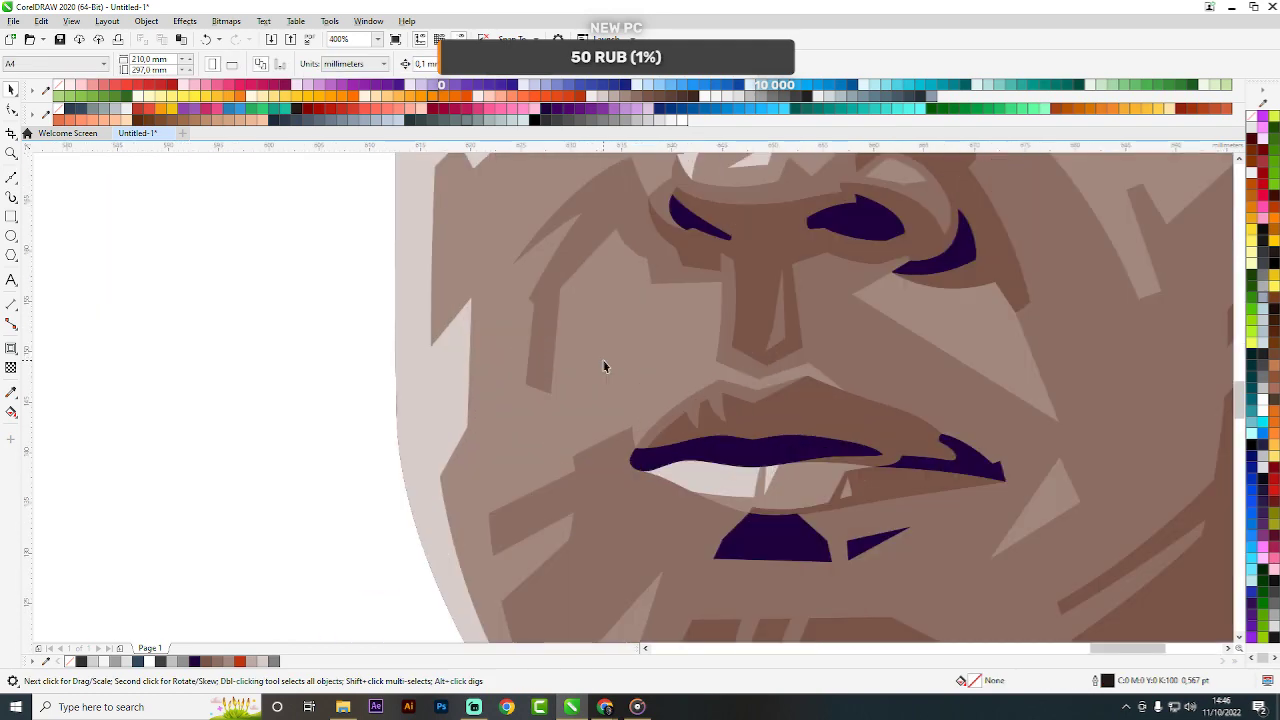
{"action": "key", "text": "space"}
{"action": "left_click_drag", "start_coordinate": [590, 386], "coordinate": [588, 410]}
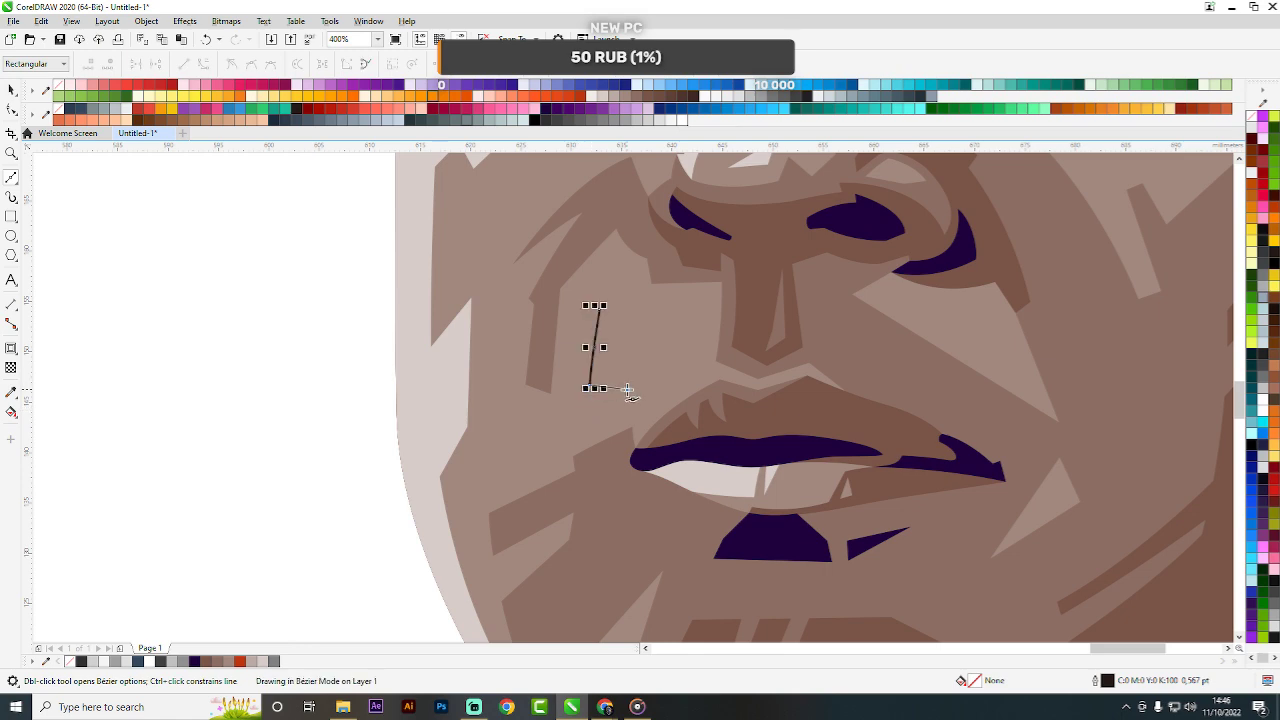
{"action": "left_click", "coordinate": [621, 391]}
{"action": "left_click", "coordinate": [652, 357]}
{"action": "left_click_drag", "start_coordinate": [599, 309], "coordinate": [617, 333]}
Fill the small cheek shape with the pale highlight colour #D7CCC8 and remove its outline.
{"action": "key", "text": "space"}
{"action": "left_click_drag", "start_coordinate": [443, 362], "coordinate": [609, 353]}
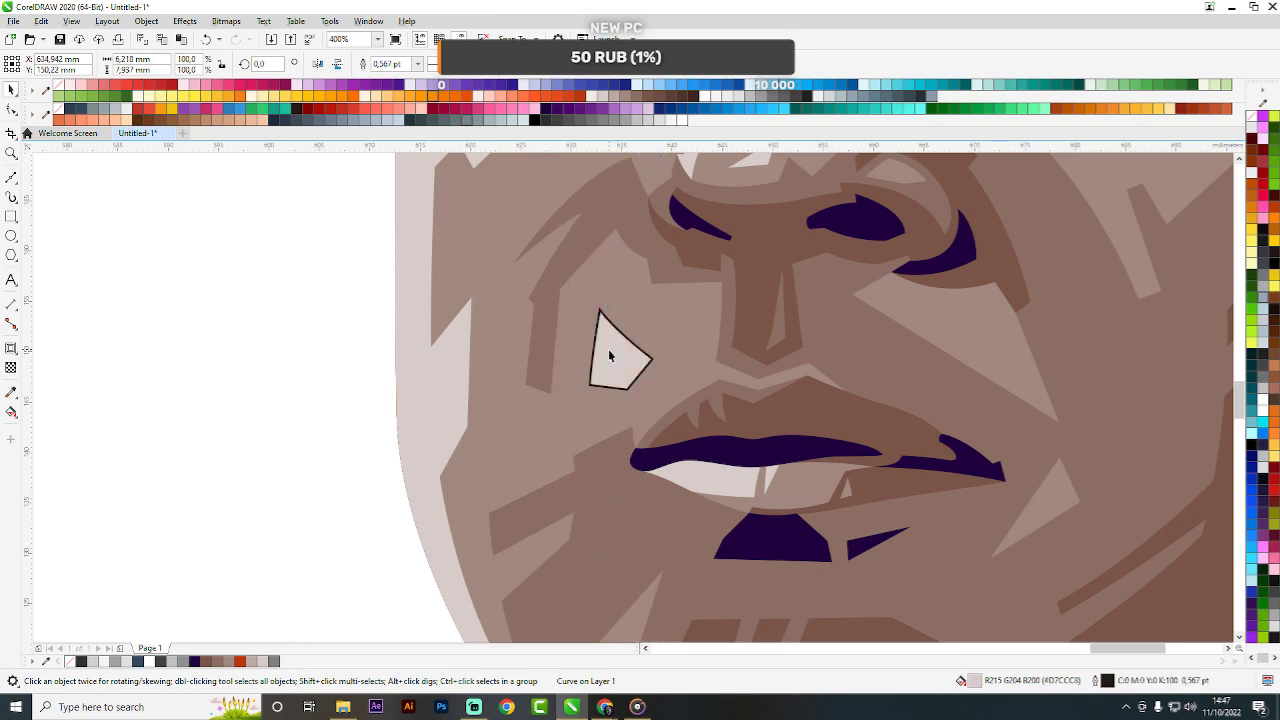
{"action": "right_click", "coordinate": [57, 85]}
{"action": "scroll", "coordinate": [663, 261], "scroll_direction": "down", "scroll_amount": 4}
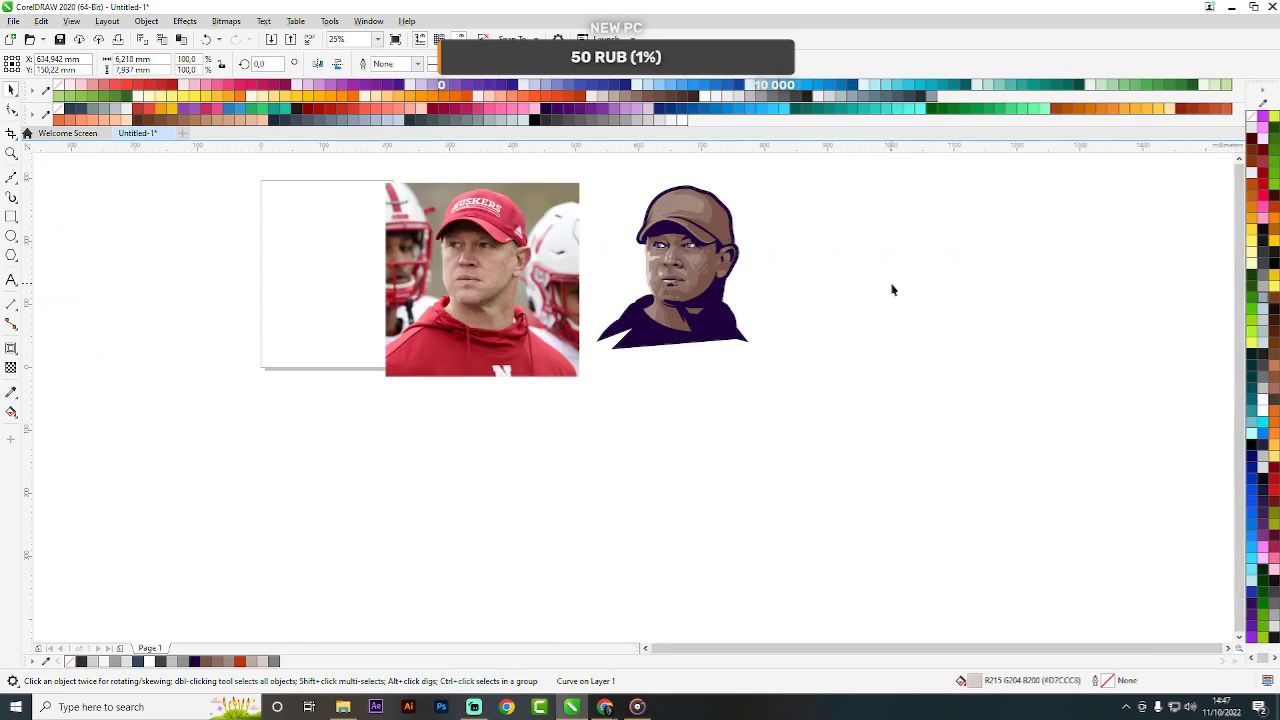
{"action": "left_click", "coordinate": [891, 288]}
{"action": "scroll", "coordinate": [728, 241], "scroll_direction": "up", "scroll_amount": 1}
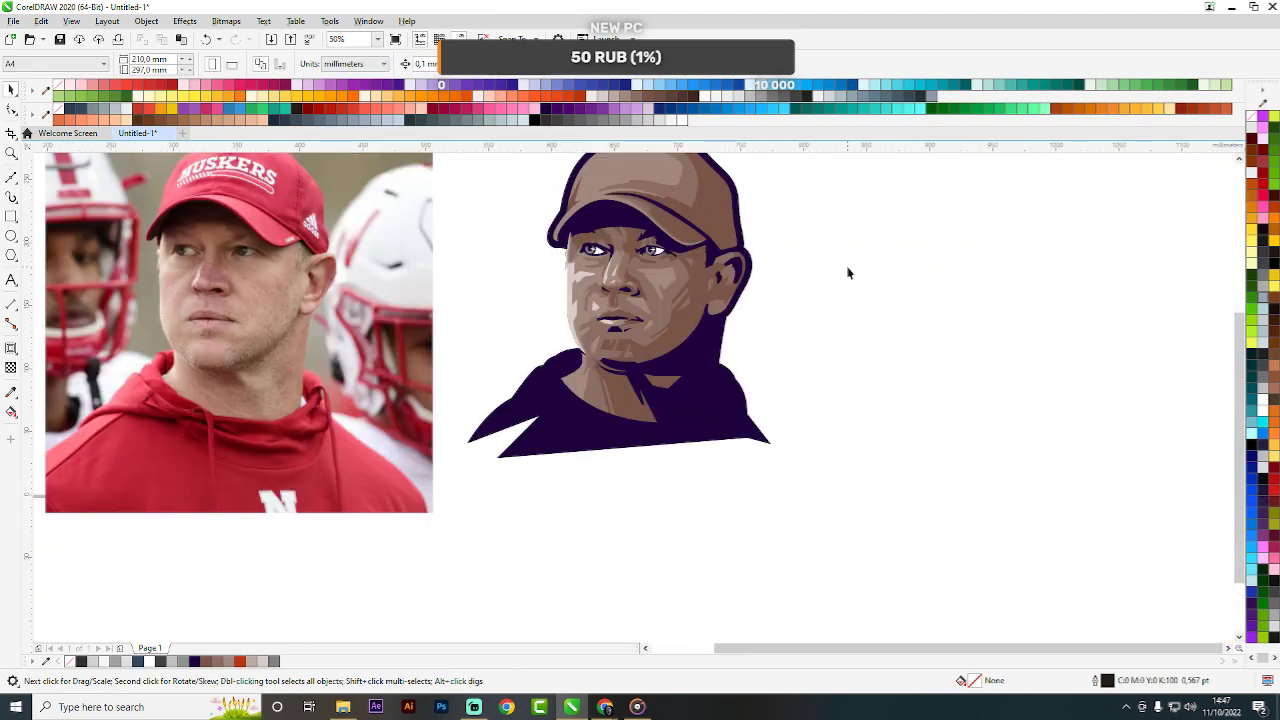
Draw a closed curved shape with the Bézier tool over the lower half of the eye nearer the ear, following its lower lid.
{"action": "scroll", "coordinate": [681, 268], "scroll_direction": "up", "scroll_amount": 2}
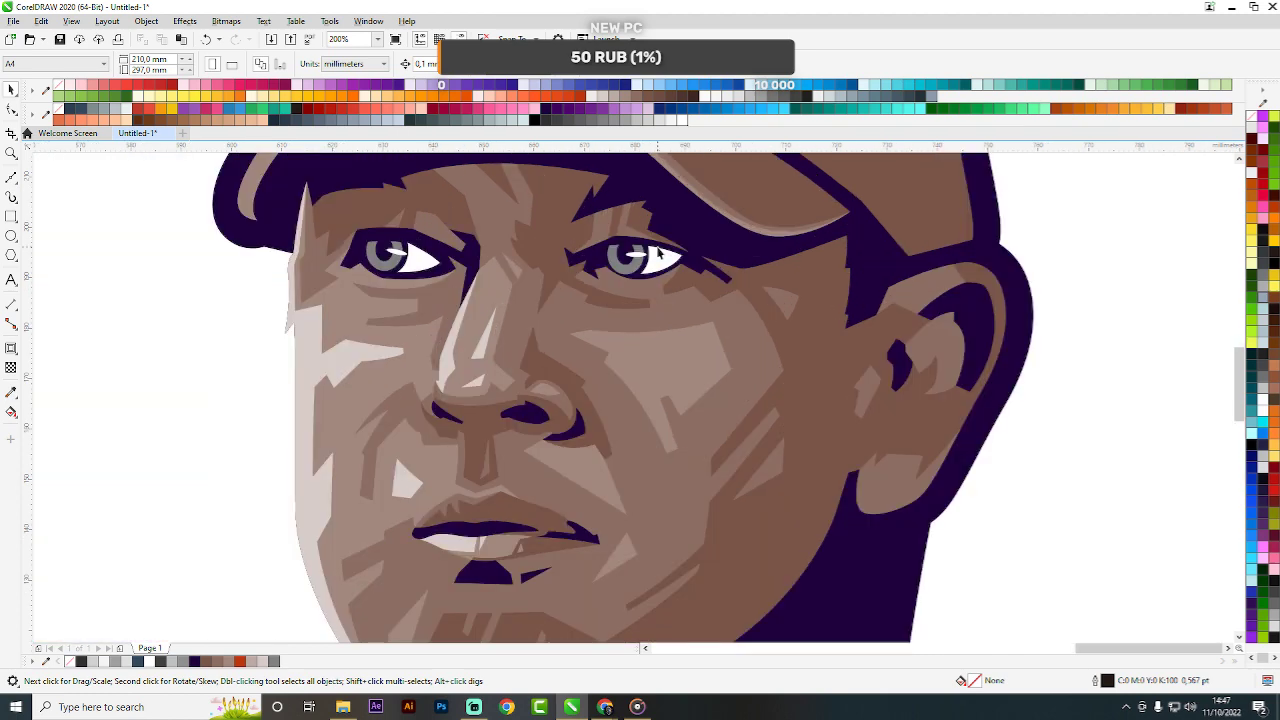
{"action": "scroll", "coordinate": [657, 253], "scroll_direction": "up", "scroll_amount": 2}
{"action": "key", "text": "space"}
{"action": "left_click", "coordinate": [750, 313]}
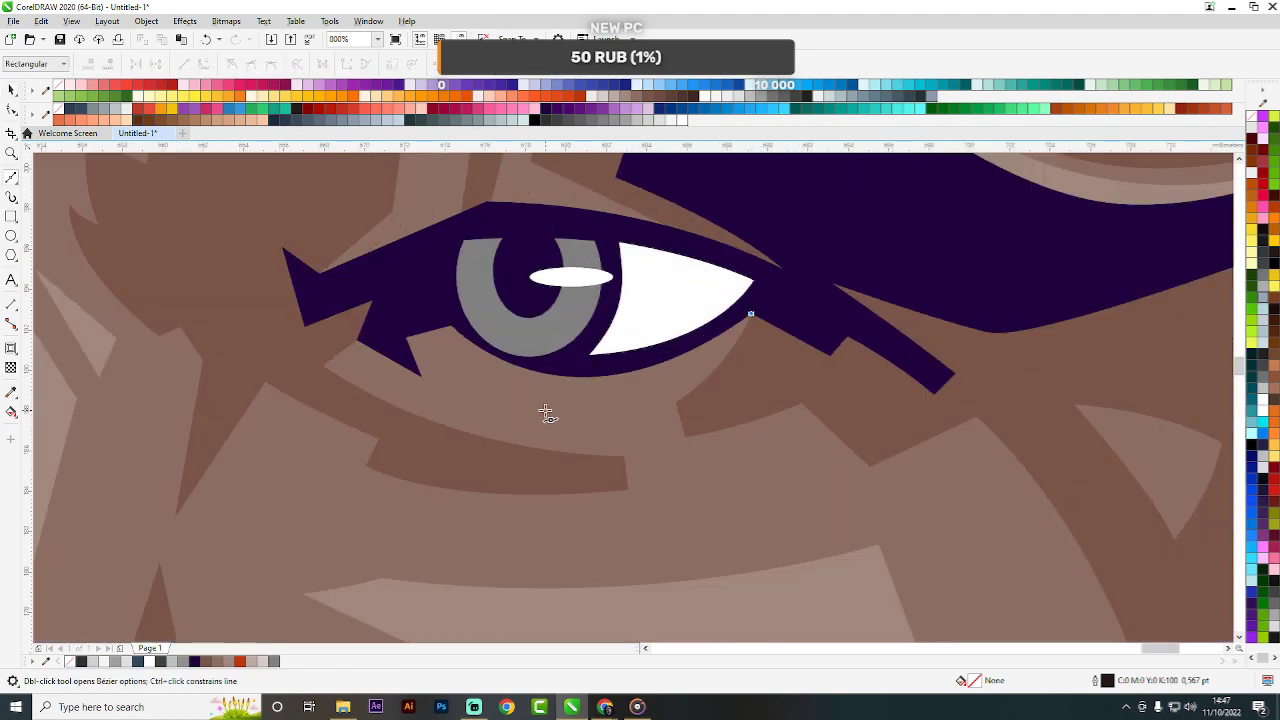
{"action": "left_click_drag", "start_coordinate": [565, 411], "coordinate": [436, 426]}
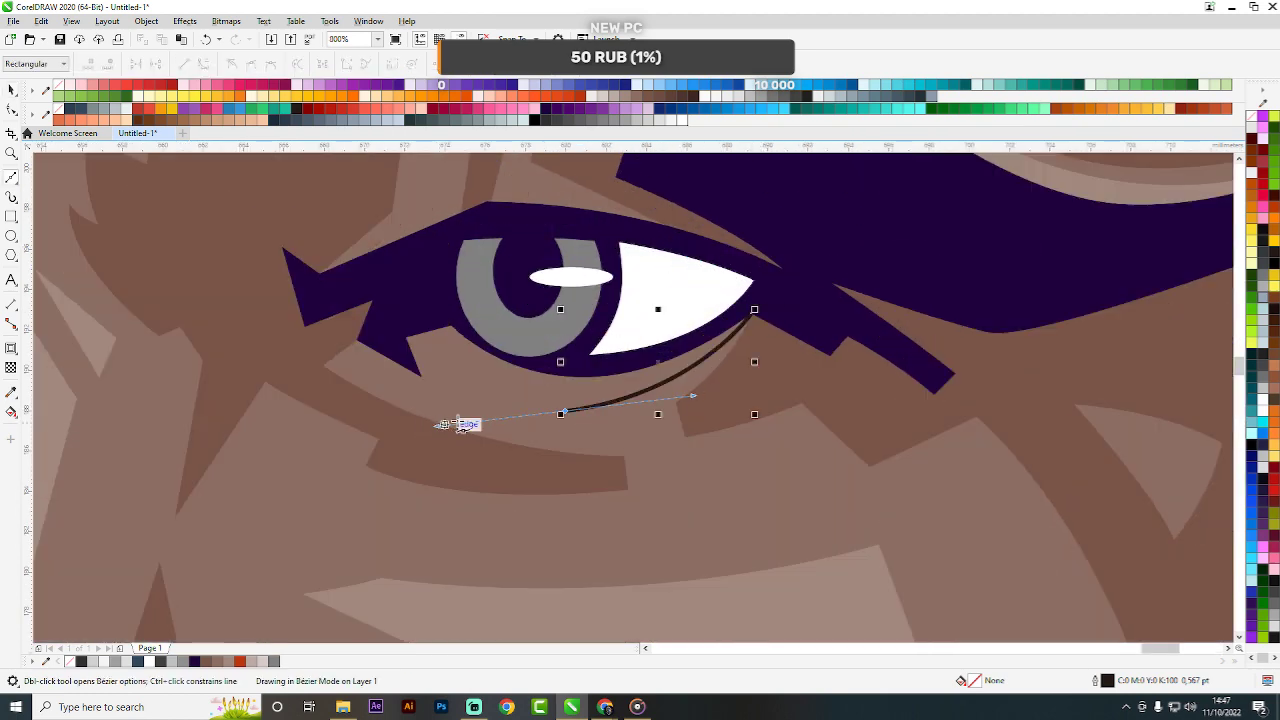
{"action": "double_click", "coordinate": [564, 411]}
{"action": "key", "text": "ctrl+z"}
{"action": "left_click", "coordinate": [565, 411]}
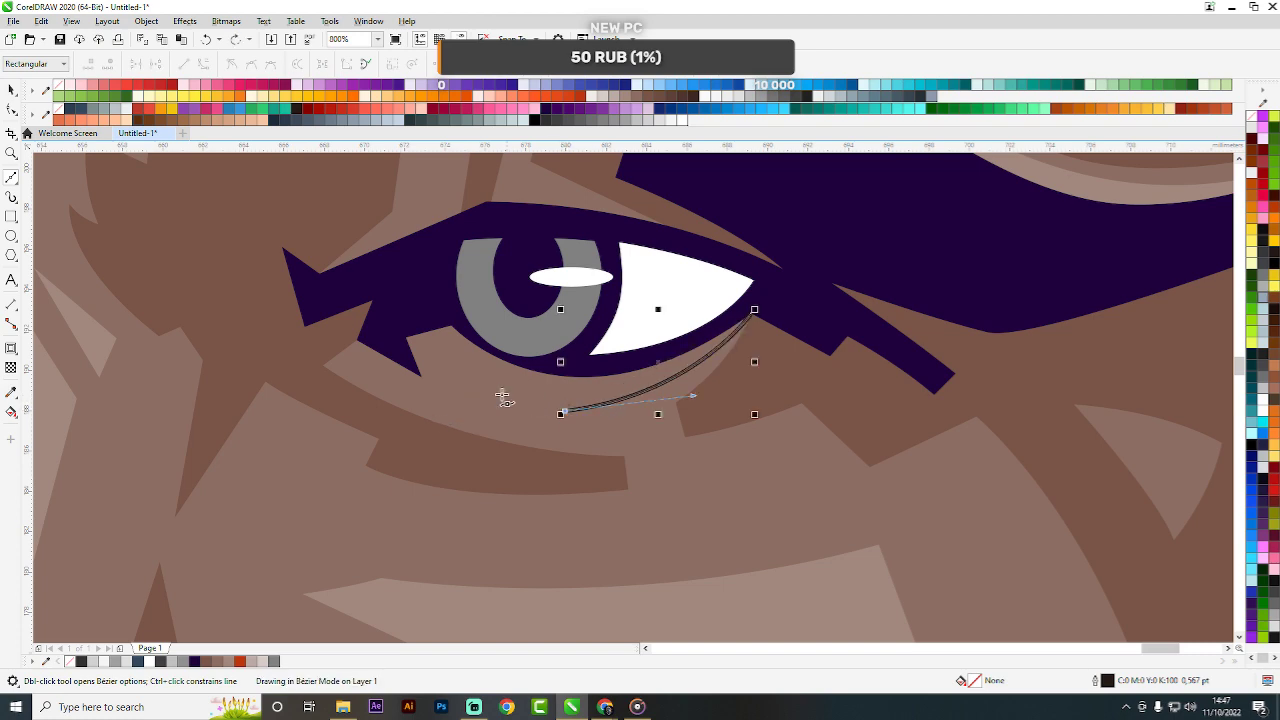
{"action": "left_click_drag", "start_coordinate": [398, 316], "coordinate": [450, 303]}
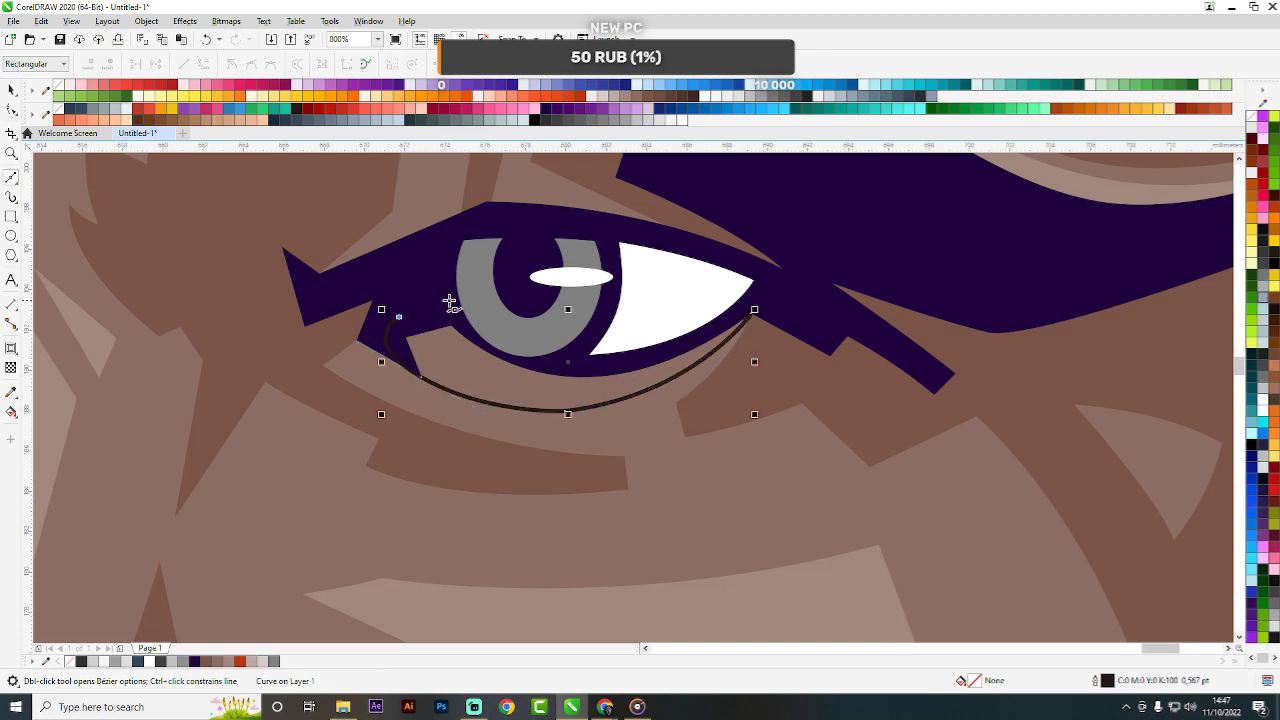
{"action": "key", "text": "ctrl+z"}
{"action": "left_click", "coordinate": [421, 376]}
{"action": "left_click", "coordinate": [386, 334]}
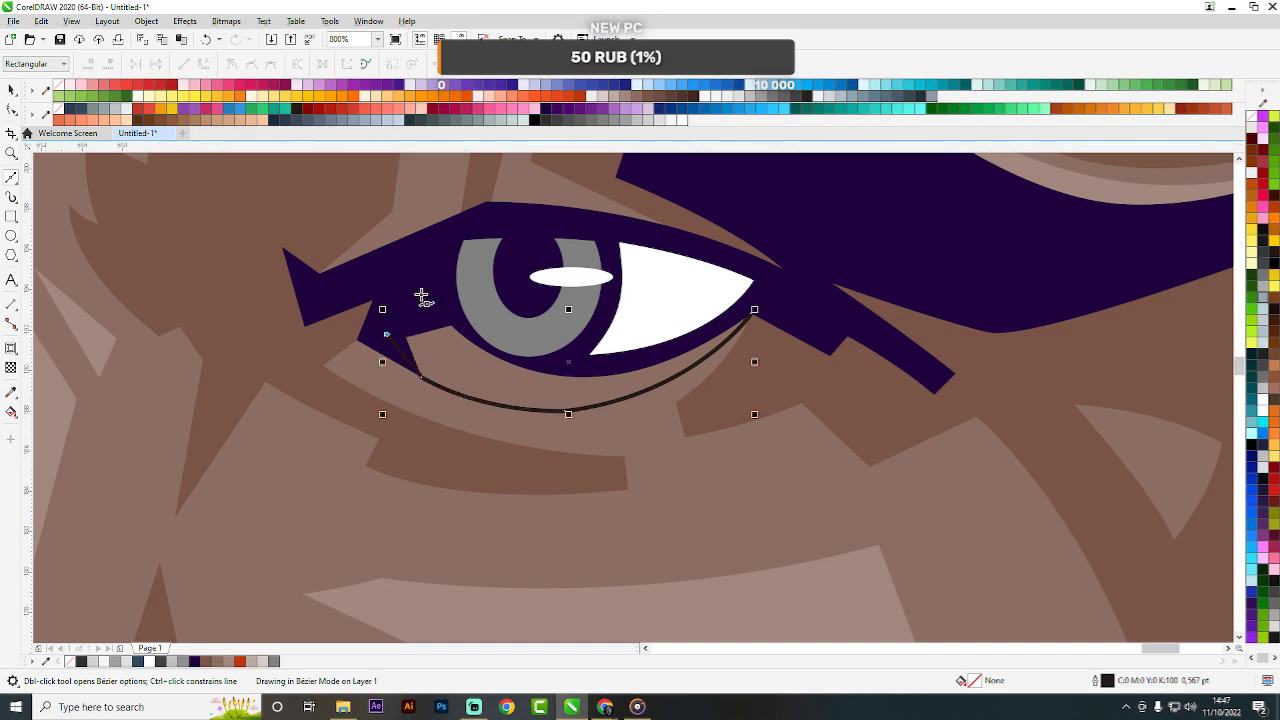
{"action": "left_click_drag", "start_coordinate": [754, 310], "coordinate": [737, 266]}
Intersect the curved shape with the mid-tone face shape, fill the piece with the lighter skin tone and delete the drawn outline.
{"action": "key", "text": "space"}
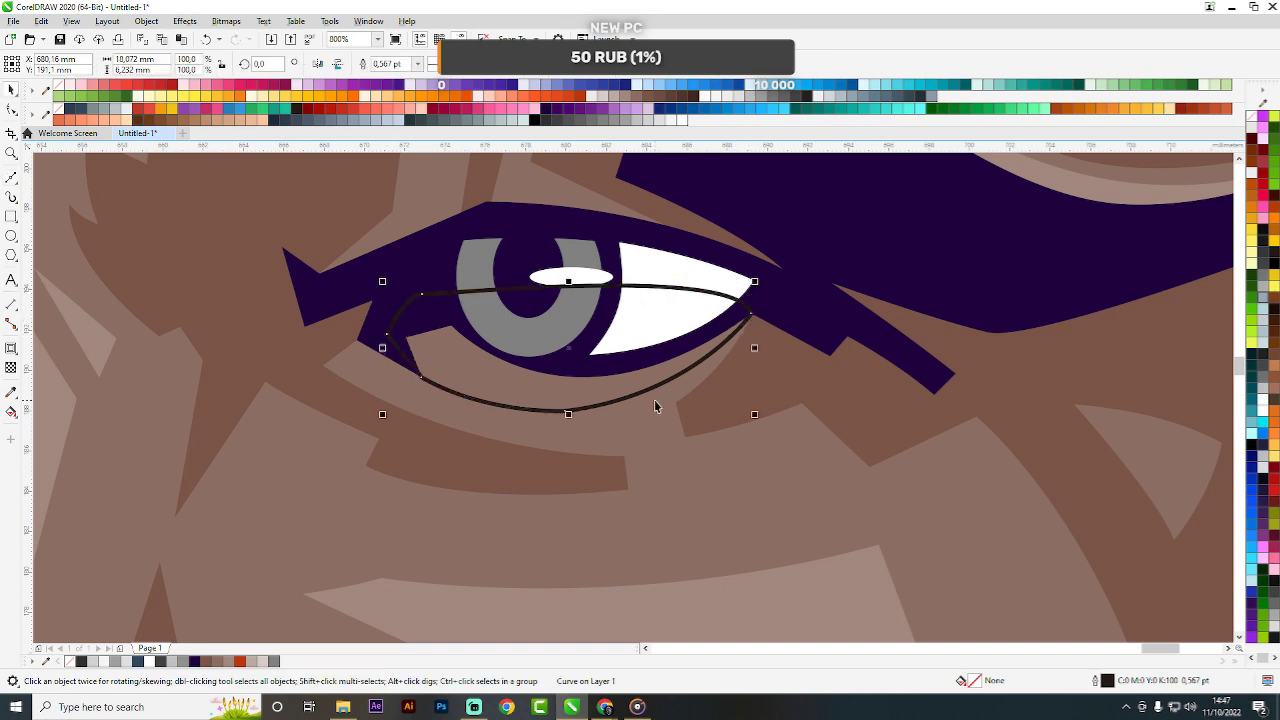
{"action": "left_click", "coordinate": [628, 375], "text": "shift"}
{"action": "left_click", "coordinate": [429, 64]}
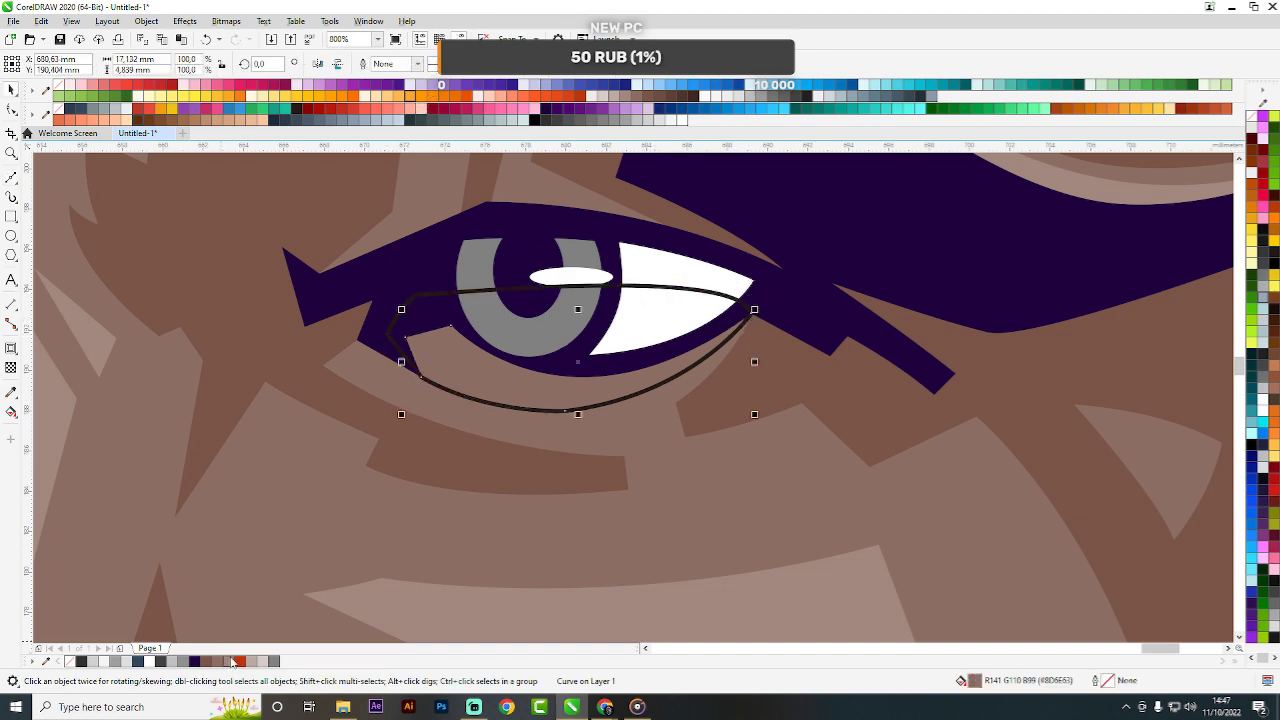
{"action": "left_click", "coordinate": [228, 661]}
{"action": "left_click", "coordinate": [436, 312]}
{"action": "key", "text": "Delete"}
{"action": "scroll", "coordinate": [674, 318], "scroll_direction": "down", "scroll_amount": 3}
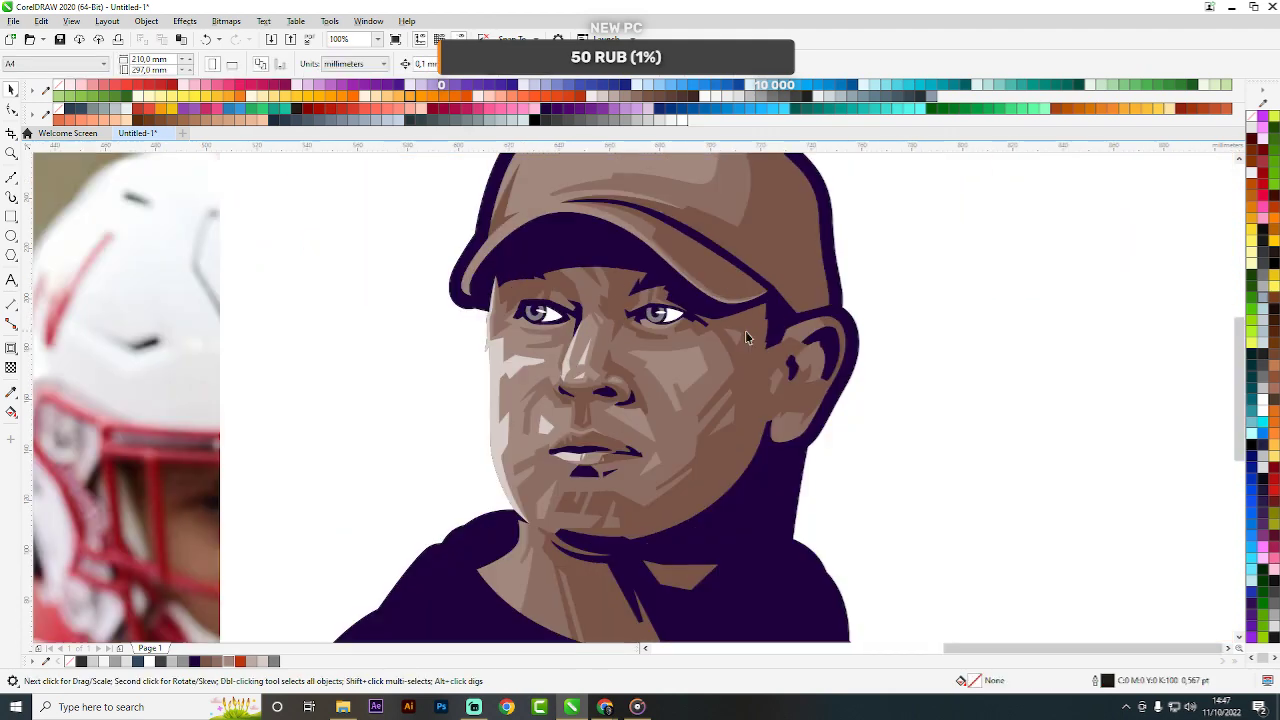
Draw a closed shape with the Bézier tool over the outer lower corner of the other eye, partly overlapping the iris.
{"action": "scroll", "coordinate": [527, 323], "scroll_direction": "up", "scroll_amount": 3}
{"action": "key", "text": "space"}
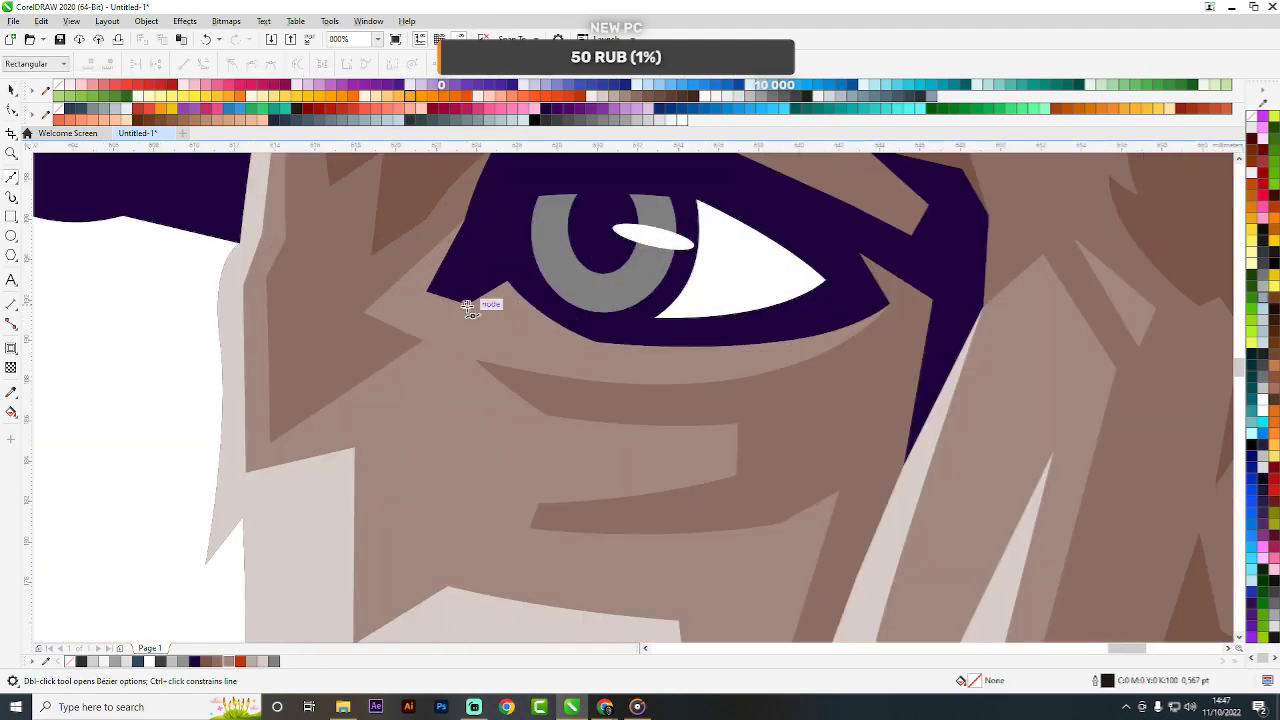
{"action": "left_click", "coordinate": [467, 305]}
{"action": "left_click", "coordinate": [504, 347]}
{"action": "left_click", "coordinate": [596, 342]}
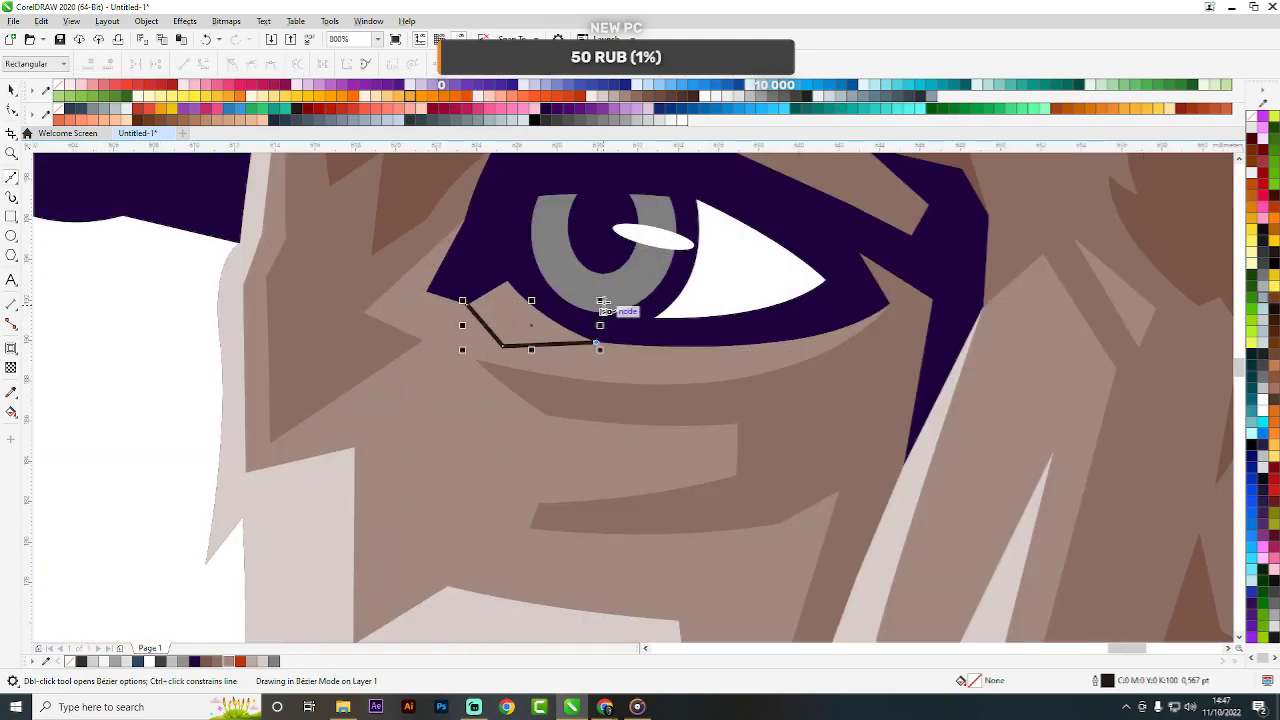
{"action": "left_click", "coordinate": [609, 291]}
{"action": "left_click_drag", "start_coordinate": [466, 303], "coordinate": [471, 243]}
Intersect the corner shape with the light face tone, fill the piece with a paler skin tone and delete the drawn outline.
{"action": "key", "text": "space"}
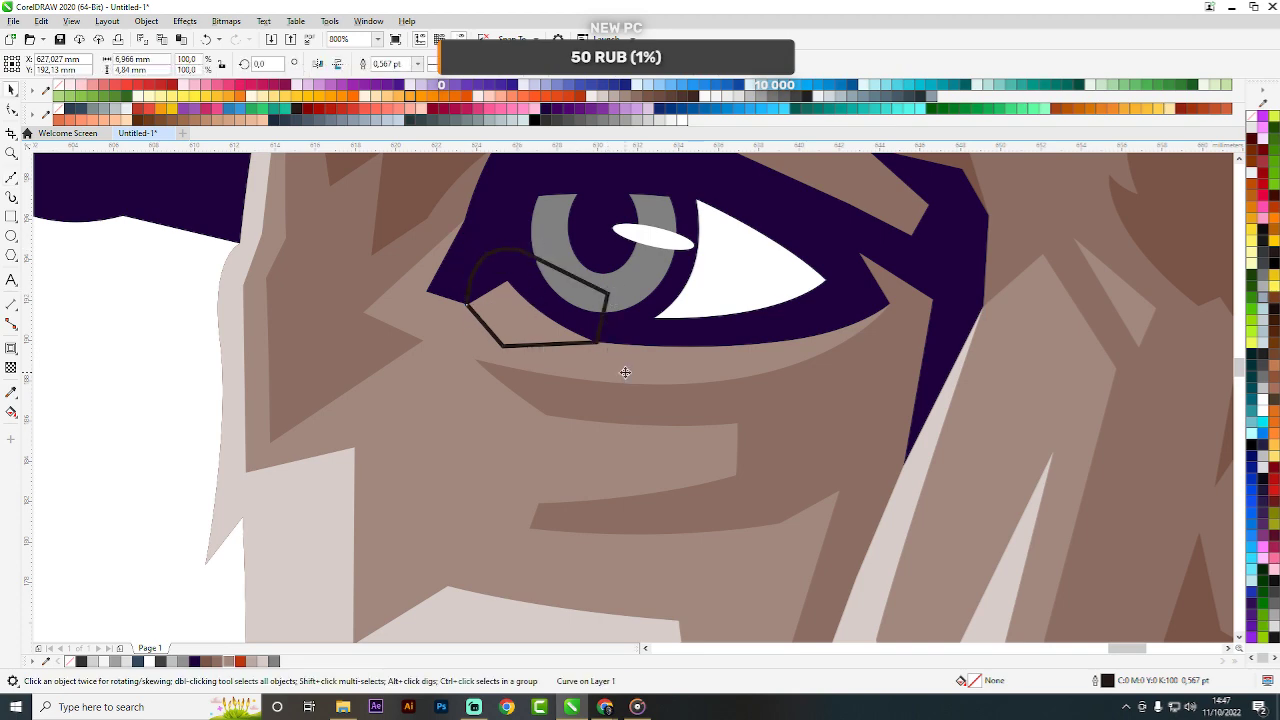
{"action": "left_click", "coordinate": [431, 64]}
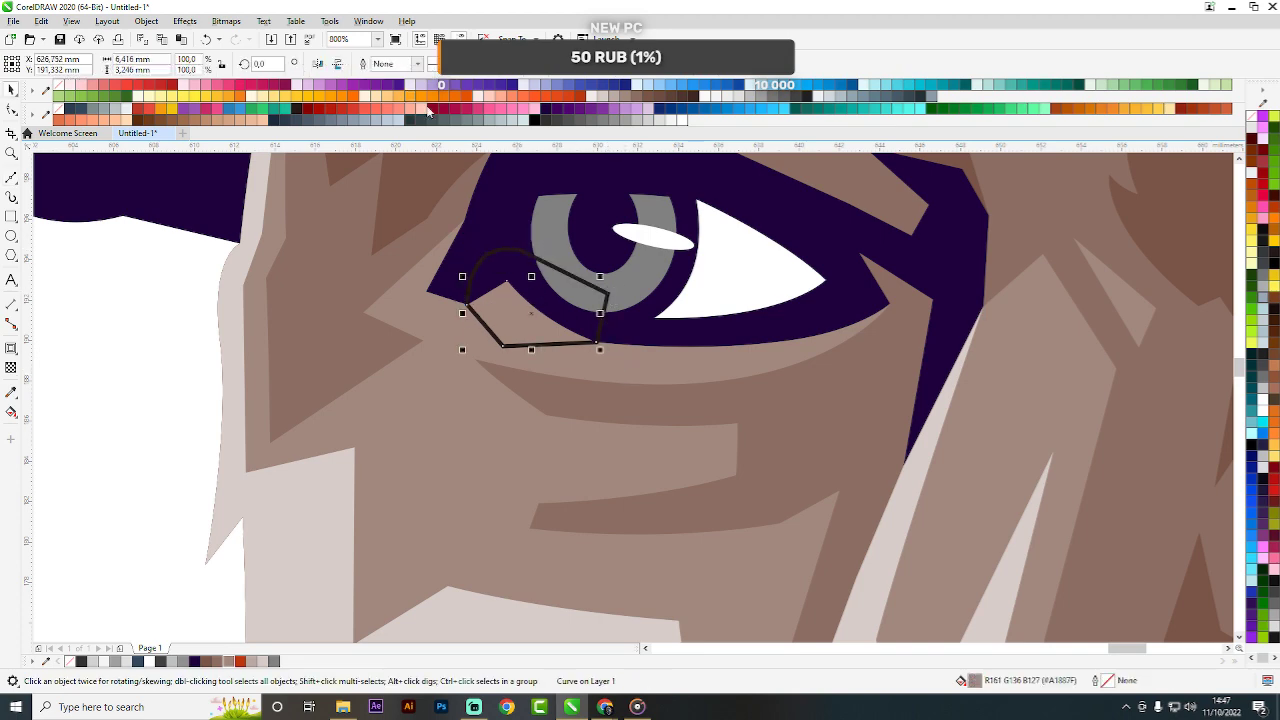
{"action": "left_click", "coordinate": [260, 662]}
{"action": "key", "text": "Escape"}
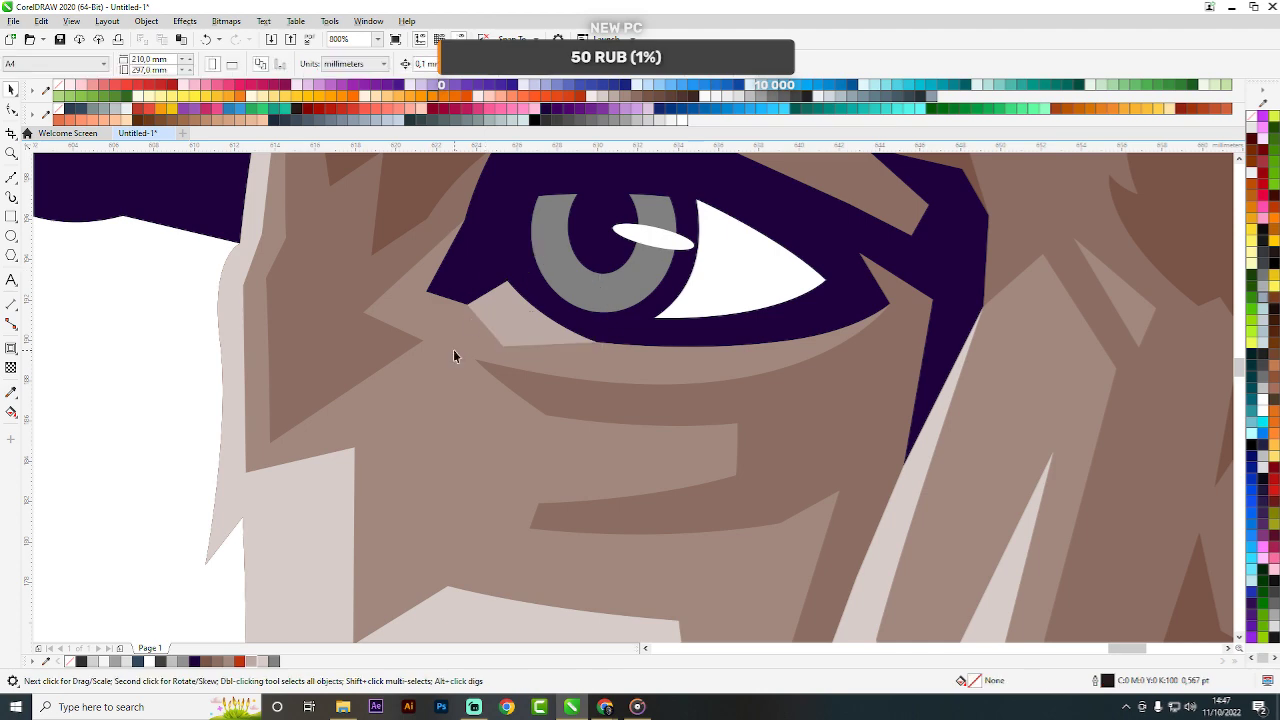
Draw a closed curved shape with the Bézier tool over the inner lower corner of the eye nearer the ear, partly overlapping its iris.
{"action": "scroll", "coordinate": [648, 263], "scroll_direction": "down", "scroll_amount": 3}
{"action": "scroll", "coordinate": [716, 268], "scroll_direction": "up", "scroll_amount": 3}
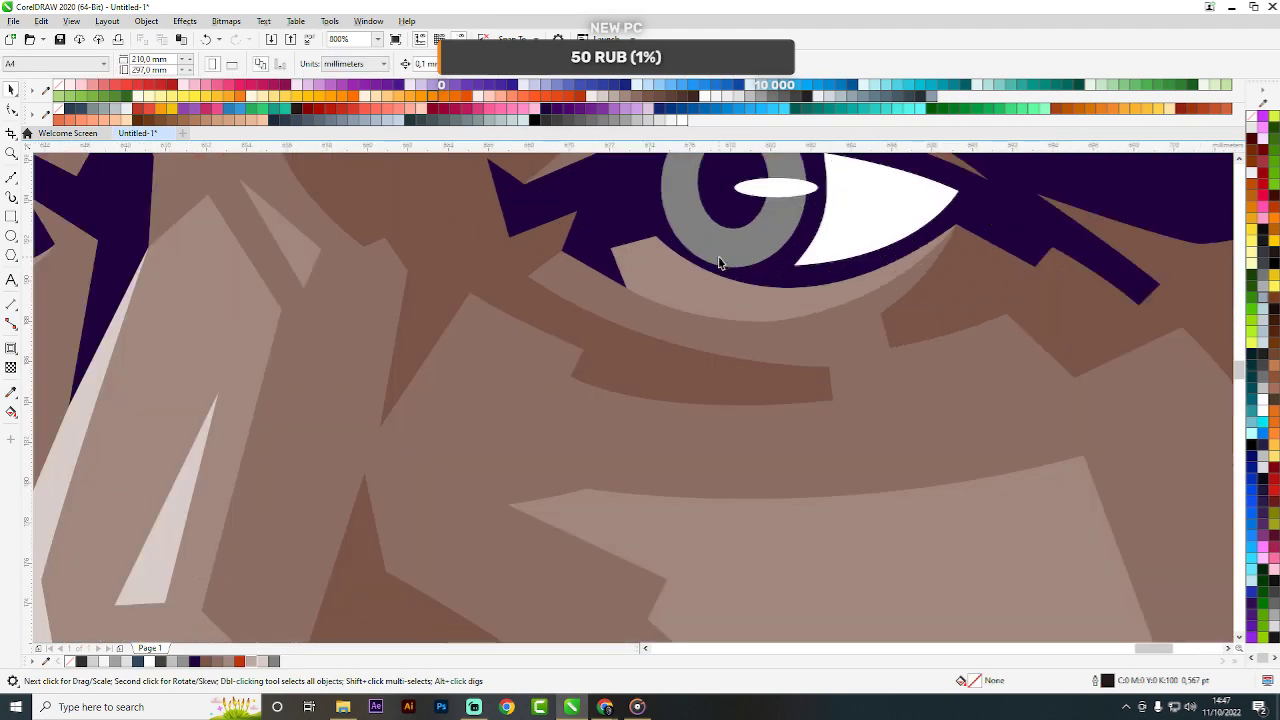
{"action": "key", "text": "F5"}
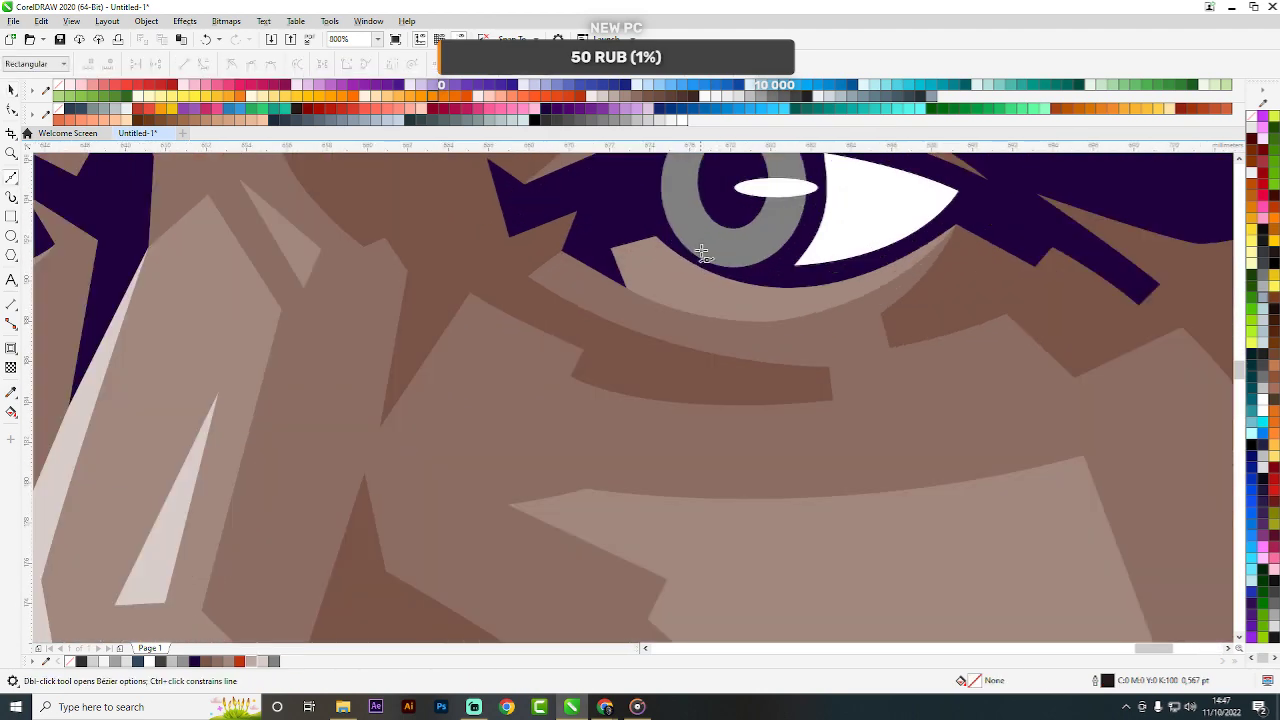
{"action": "left_click", "coordinate": [701, 250]}
{"action": "left_click", "coordinate": [626, 288]}
{"action": "left_click", "coordinate": [589, 244]}
{"action": "left_click_drag", "start_coordinate": [628, 210], "coordinate": [644, 212]}
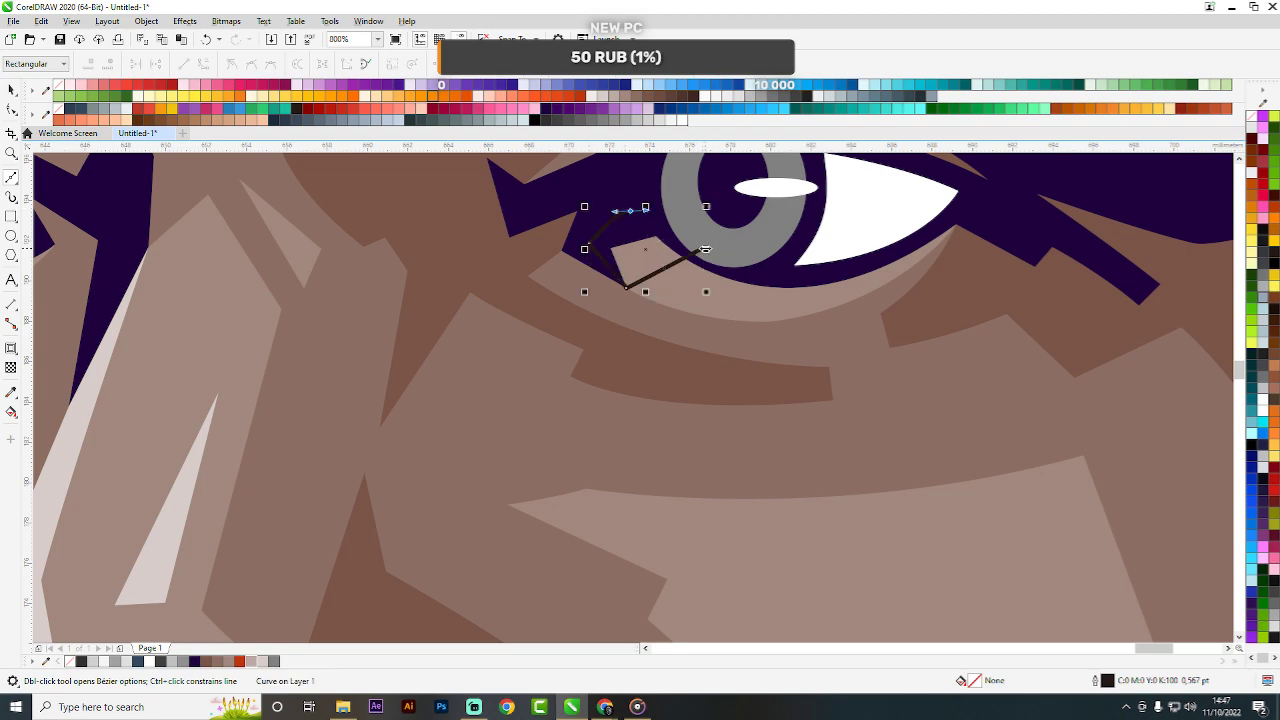
{"action": "left_click_drag", "start_coordinate": [701, 249], "coordinate": [685, 206]}
Intersect the corner shape with the light under-eye tone, fill the piece with a paler skin tone and delete the drawn outline.
{"action": "key", "text": "space"}
{"action": "left_click", "coordinate": [696, 284], "text": "shift"}
{"action": "left_click", "coordinate": [427, 64]}
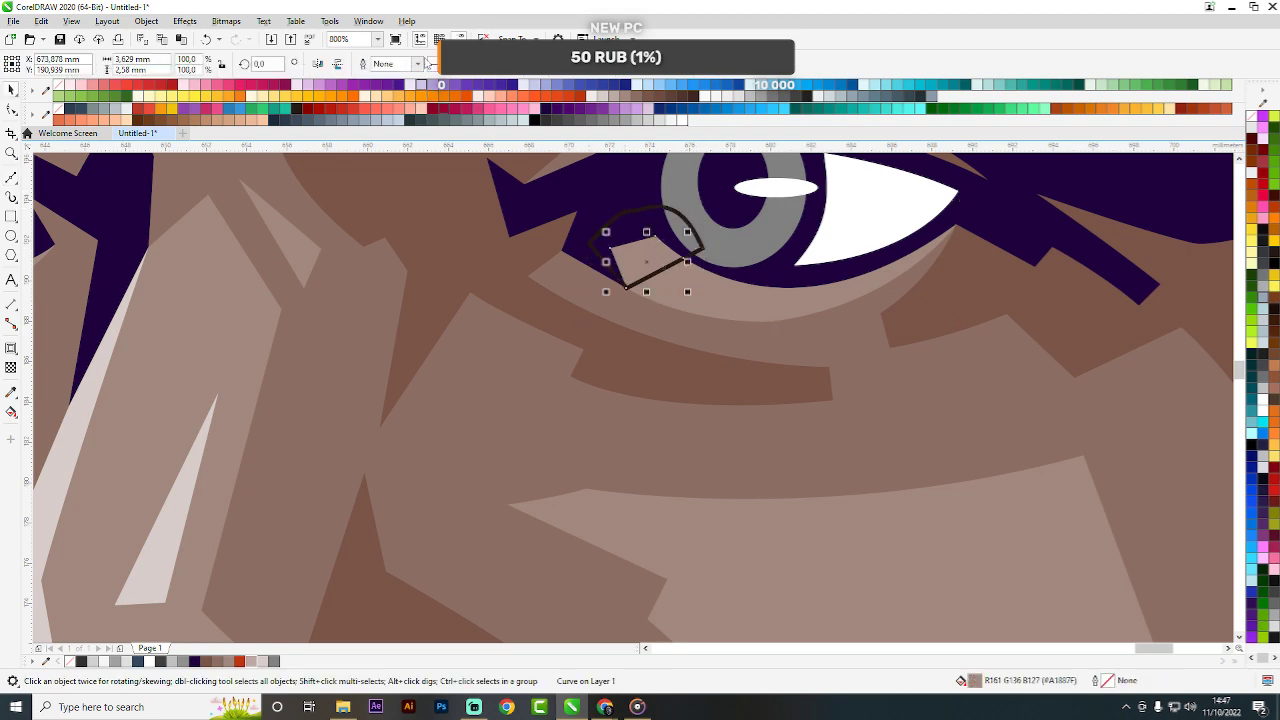
{"action": "left_click", "coordinate": [250, 662]}
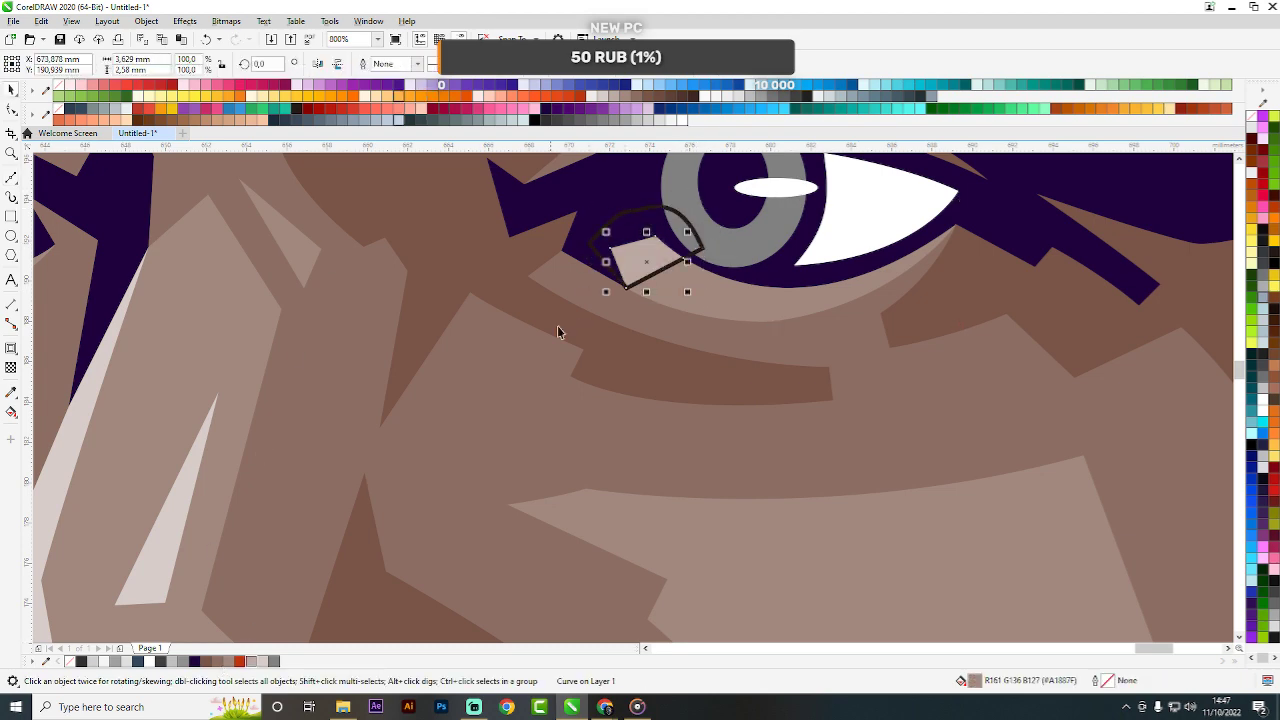
{"action": "left_click", "coordinate": [630, 212]}
{"action": "key", "text": "Delete"}
Draw an ellipse about 13.9 by 7.7 mm across the lower half of the iris of the eye nearer the ear.
{"action": "scroll", "coordinate": [663, 326], "scroll_direction": "down", "scroll_amount": 3}
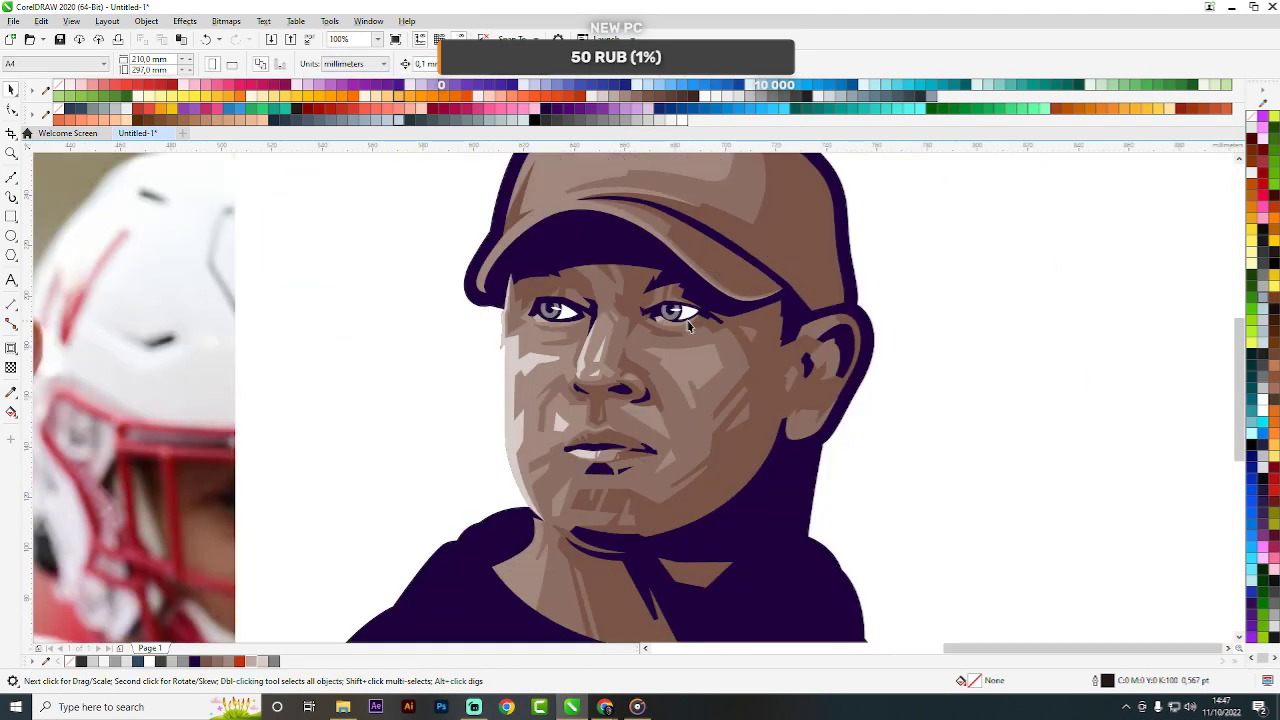
{"action": "scroll", "coordinate": [688, 325], "scroll_direction": "up", "scroll_amount": 3}
{"action": "key", "text": "F7"}
{"action": "left_click_drag", "start_coordinate": [514, 306], "coordinate": [666, 400]}
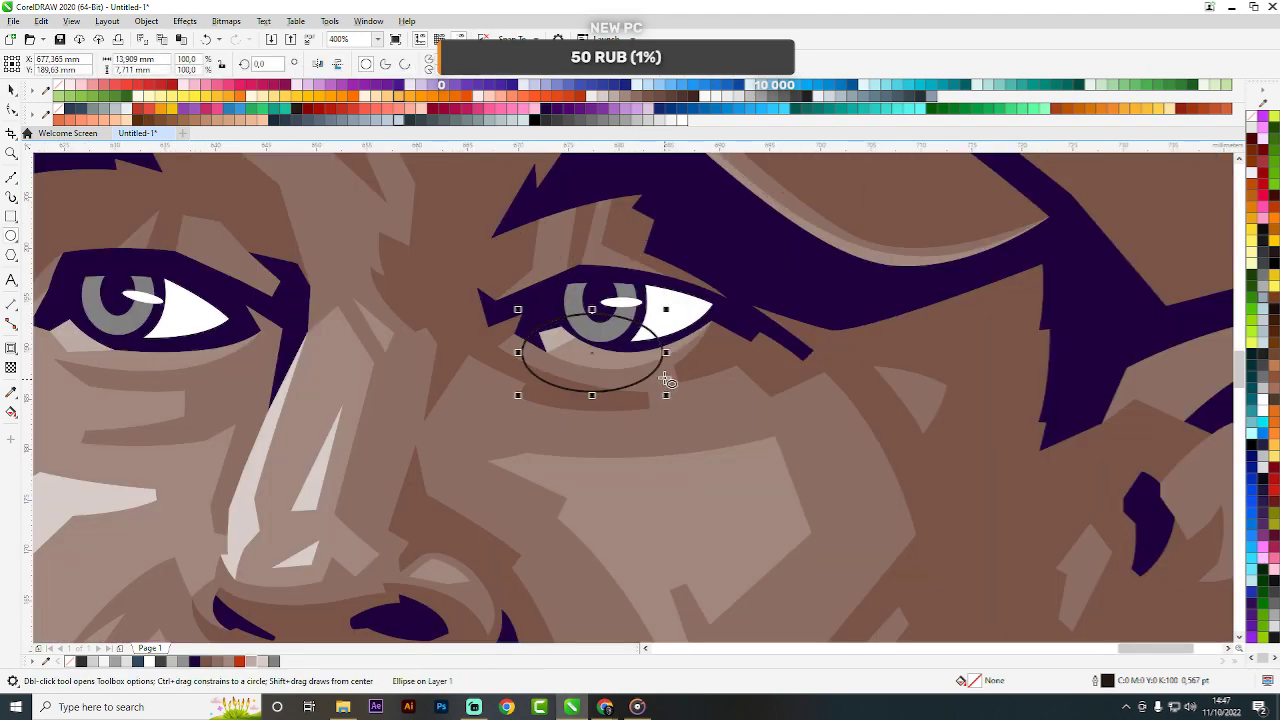
{"action": "scroll", "coordinate": [568, 335], "scroll_direction": "up", "scroll_amount": 2}
Intersect the ellipse with the iris, delete the ellipse, and fill the upper iris with grey #606060 and the lower piece with #707070.
{"action": "key", "text": "space"}
{"action": "left_click", "coordinate": [568, 335]}
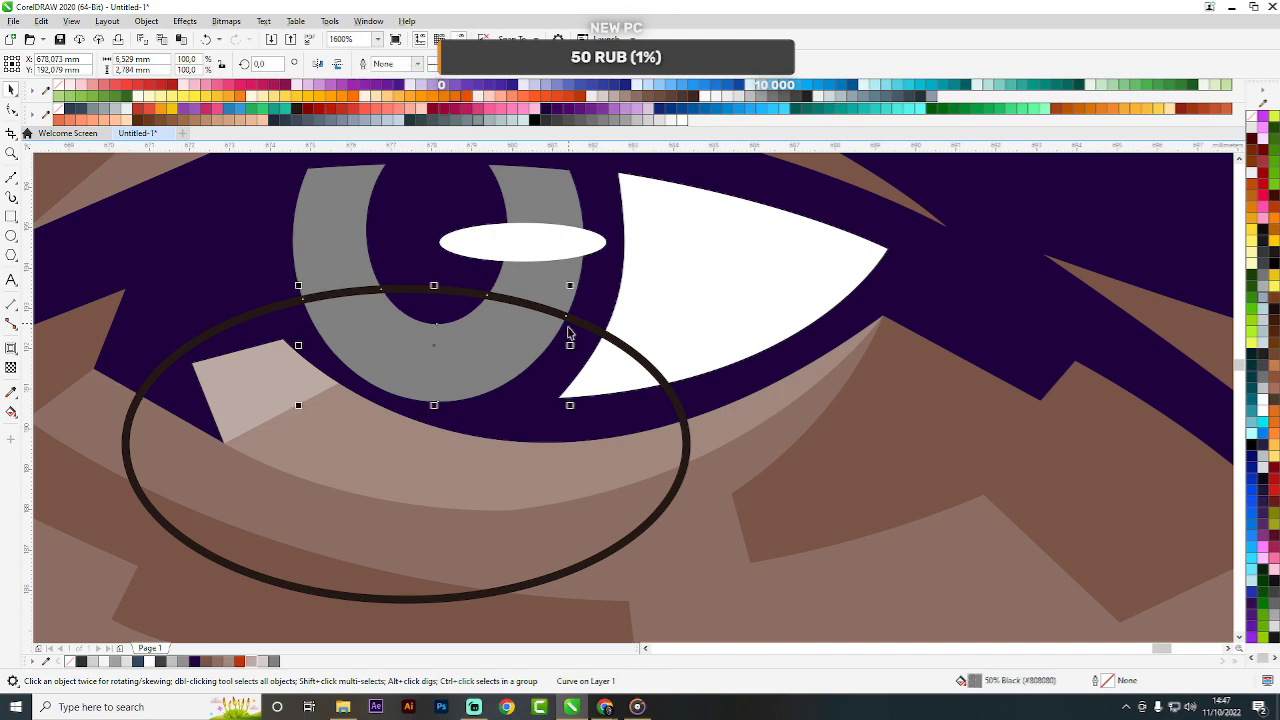
{"action": "left_click", "coordinate": [566, 293]}
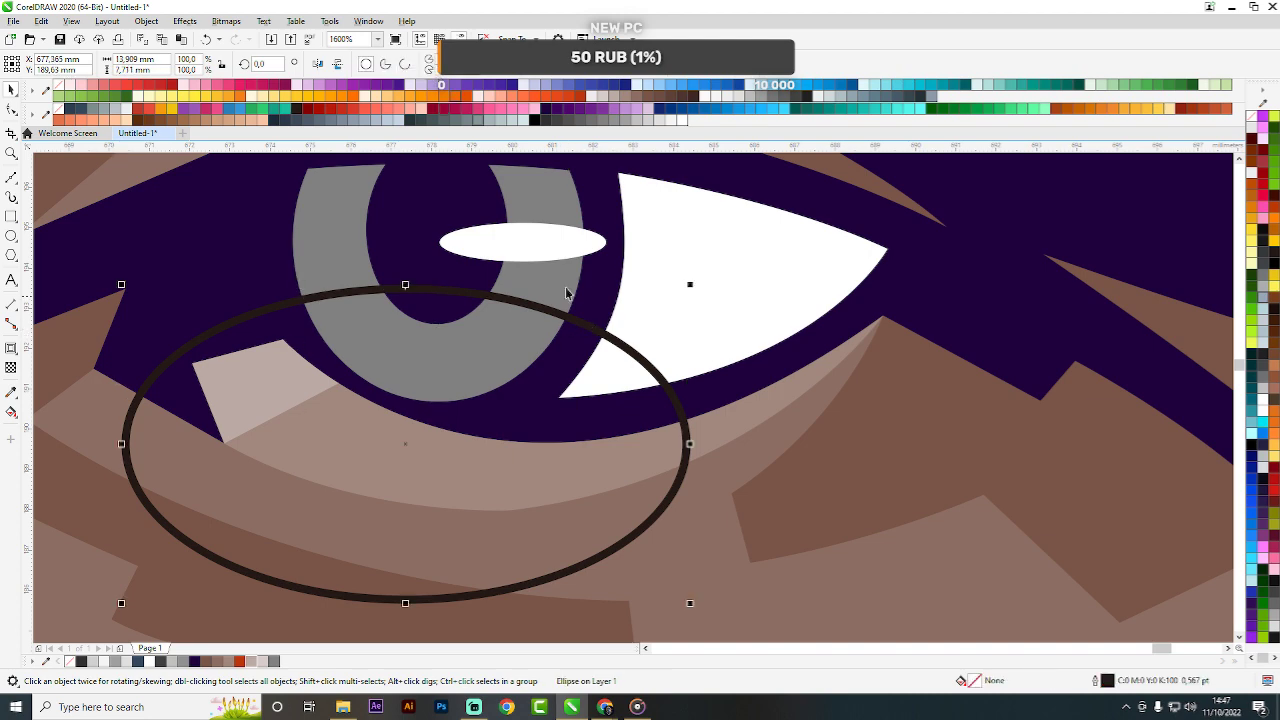
{"action": "key", "text": "Delete"}
{"action": "left_click", "coordinate": [566, 293]}
{"action": "left_click", "coordinate": [580, 120]}
{"action": "left_click", "coordinate": [490, 352]}
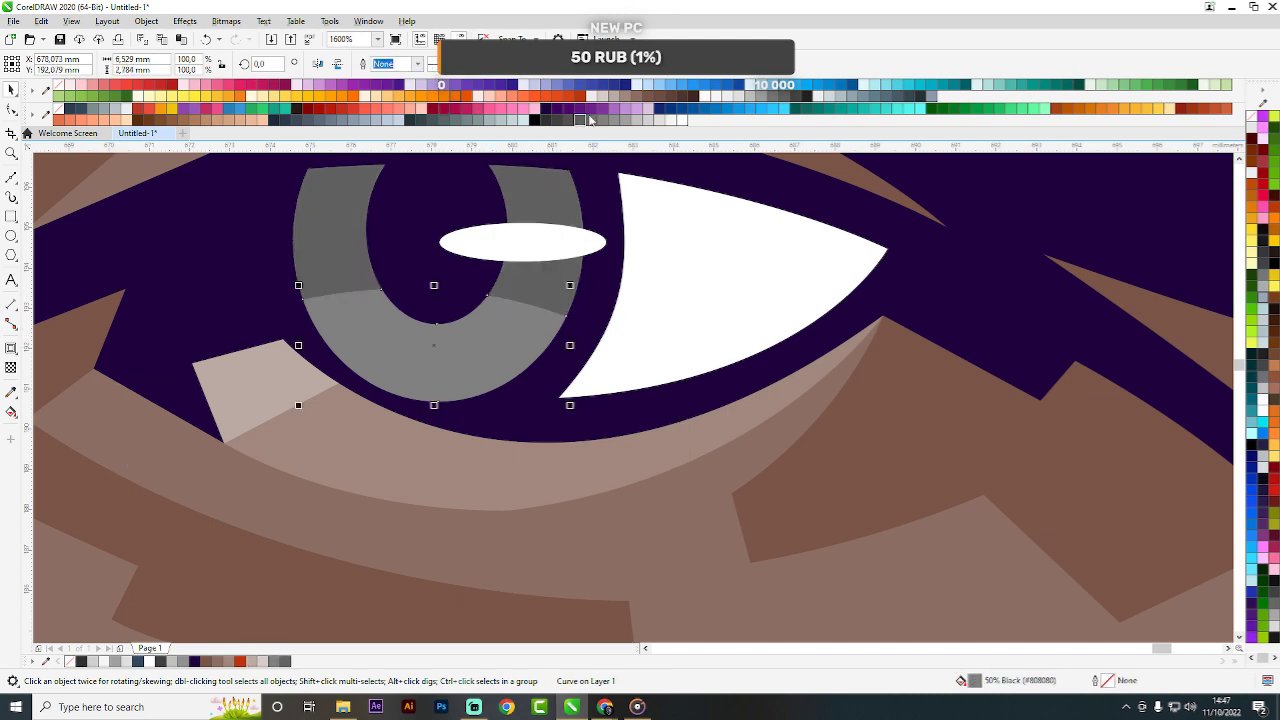
{"action": "left_click", "coordinate": [591, 120]}
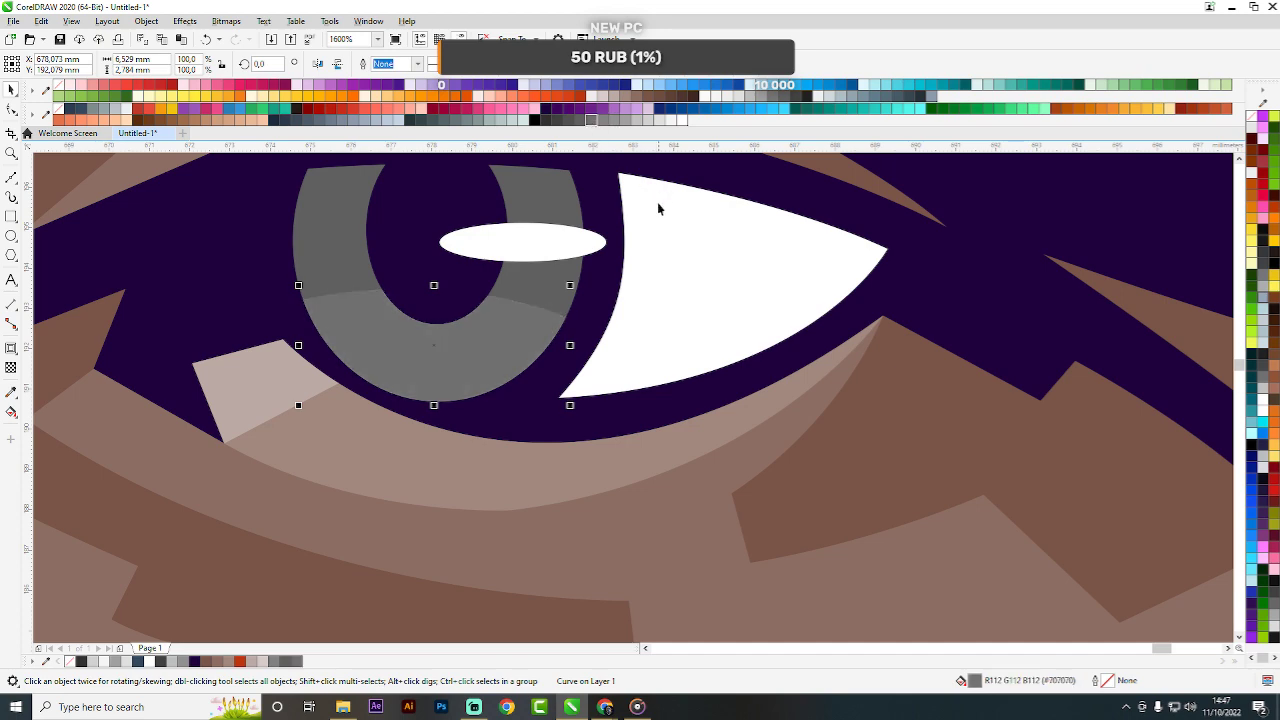
{"action": "scroll", "coordinate": [655, 220], "scroll_direction": "down", "scroll_amount": 5}
{"action": "key", "text": "Escape"}
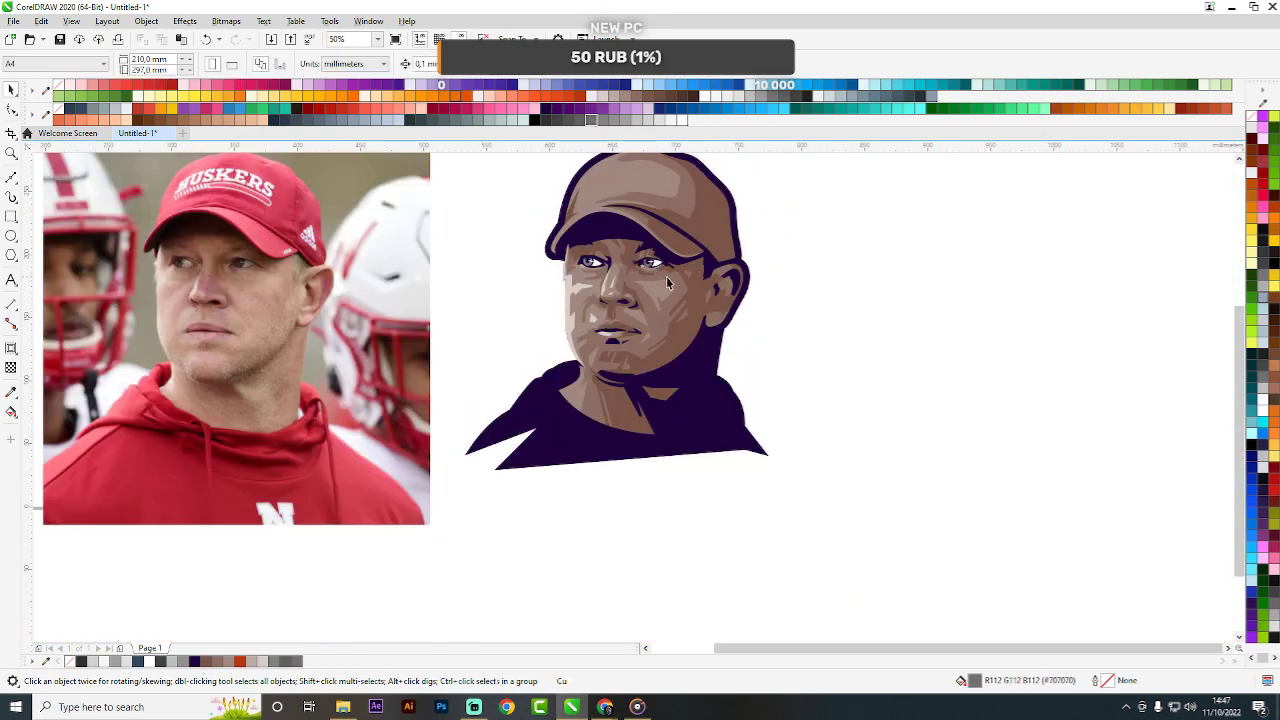
Draw an ellipse about 16.5 by 10.4 mm over the other eye's lower iris, intersect them, fill the full iris with #707070 and delete the ellipse.
{"action": "left_click_drag", "start_coordinate": [341, 271], "coordinate": [509, 380]}
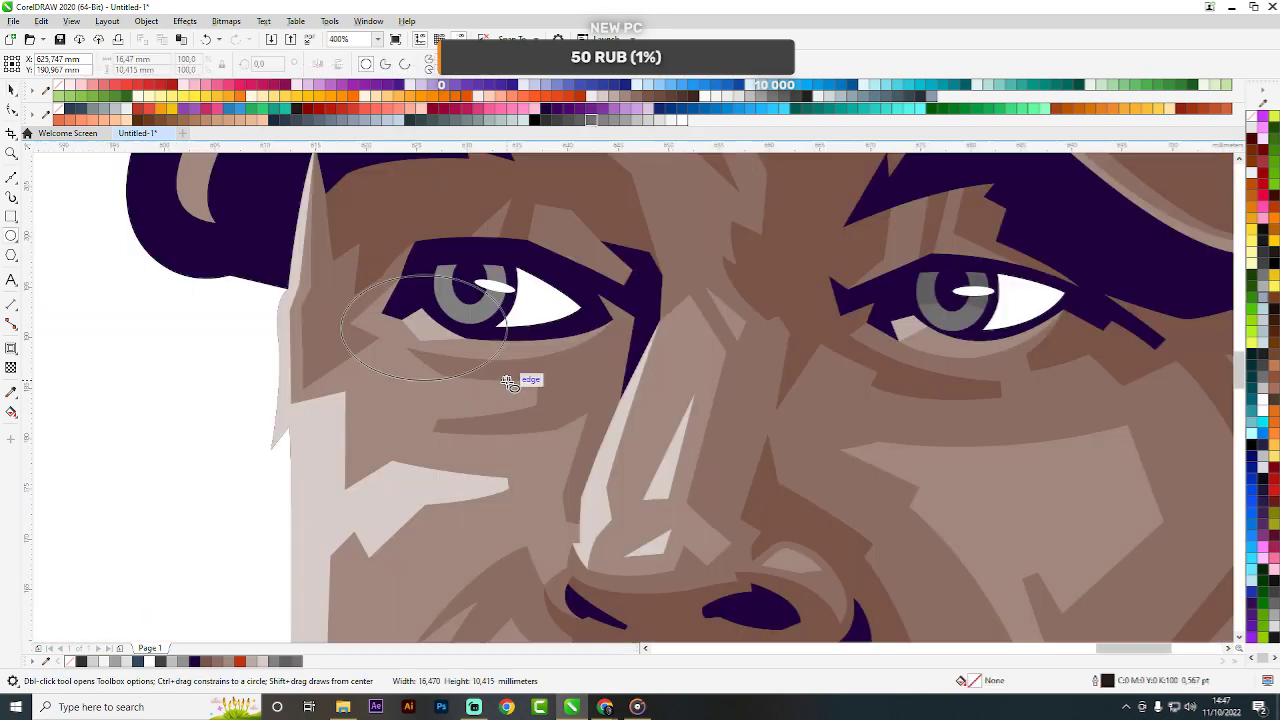
{"action": "scroll", "coordinate": [506, 308], "scroll_direction": "up", "scroll_amount": 1}
{"action": "key", "text": "space"}
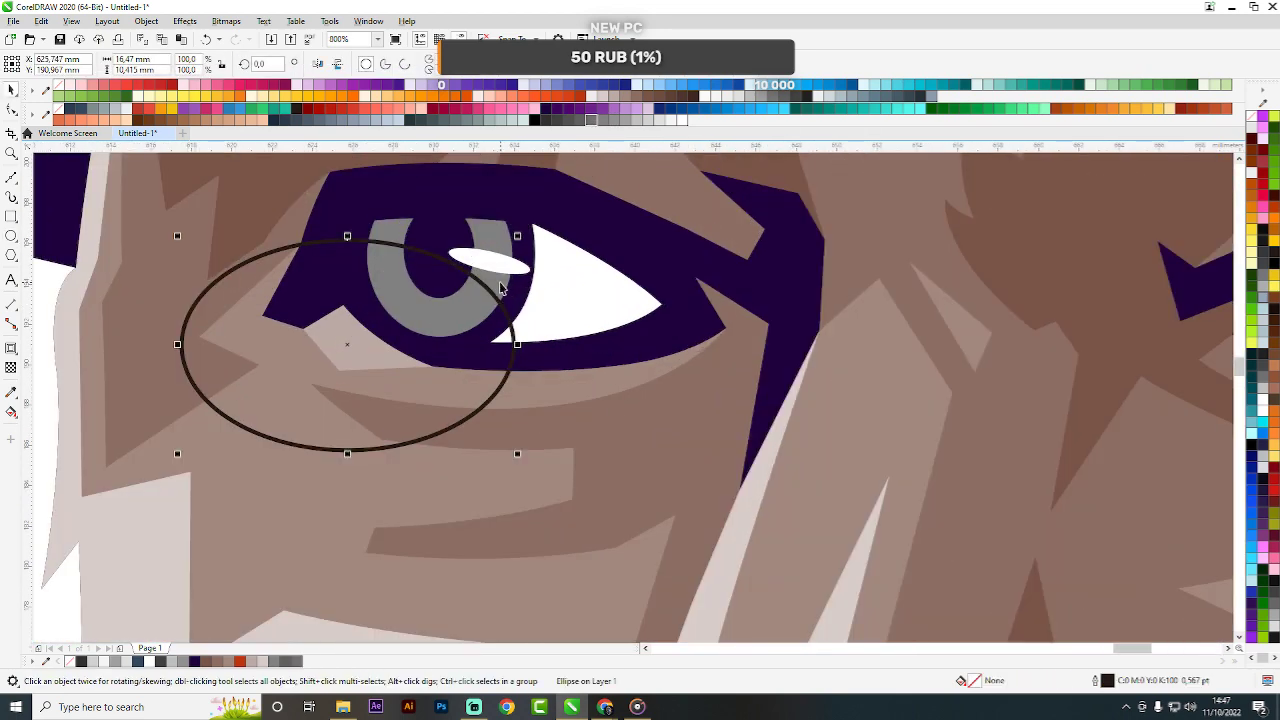
{"action": "left_click", "coordinate": [501, 282], "text": "shift"}
{"action": "left_click", "coordinate": [427, 64]}
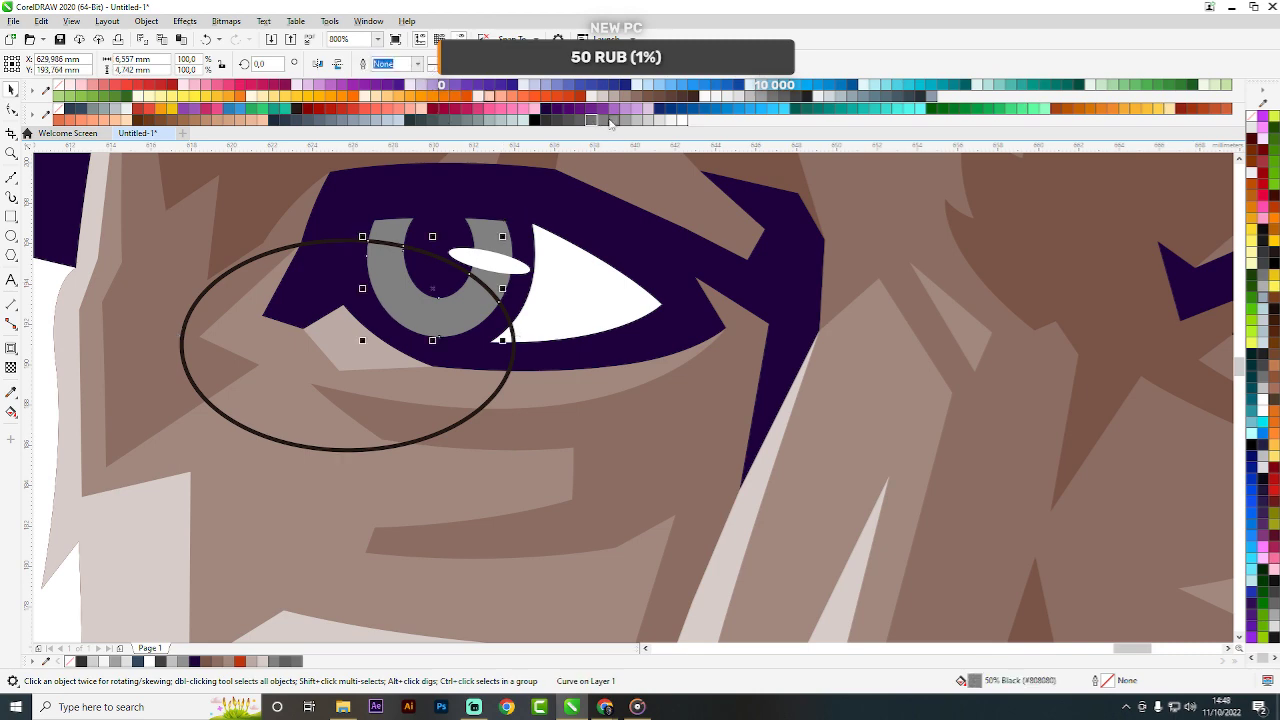
{"action": "left_click", "coordinate": [489, 232]}
{"action": "left_click", "coordinate": [590, 121]}
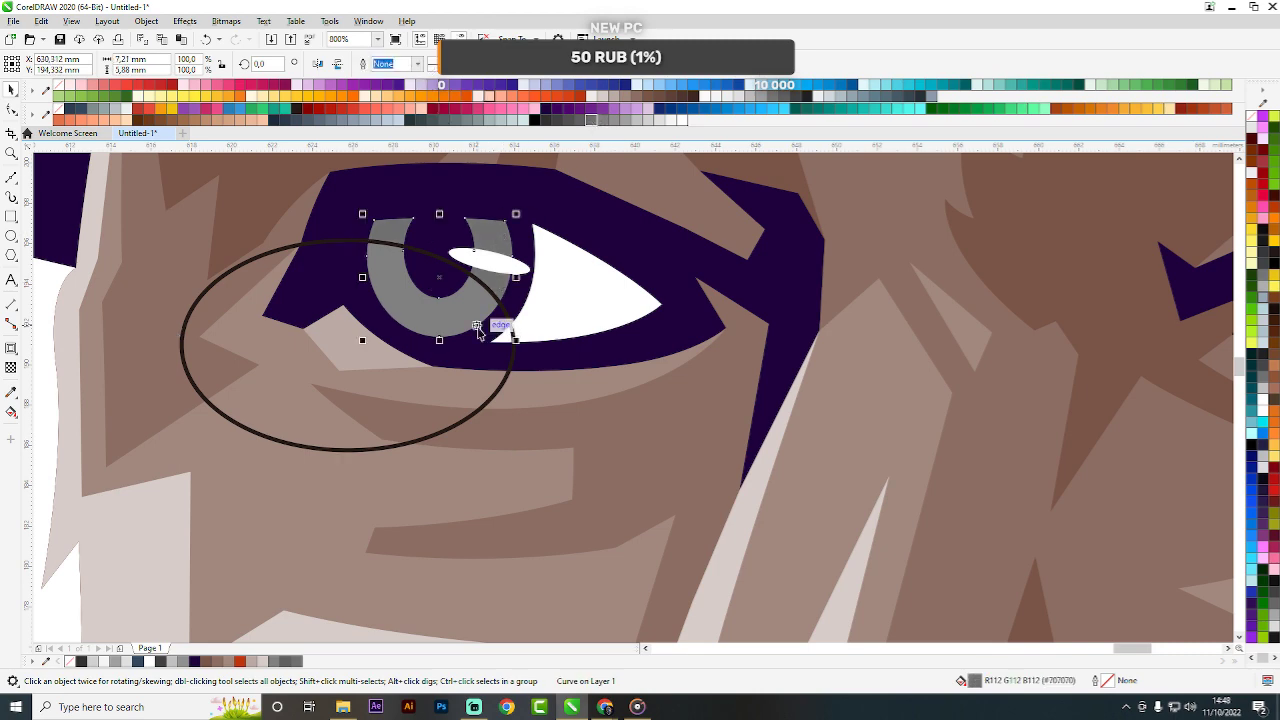
{"action": "left_click", "coordinate": [475, 345]}
{"action": "key", "text": "Delete"}
Copy the finished iris's greys to this iris, giving the lower piece #707070 and the upper part #606060.
{"action": "left_click", "coordinate": [467, 309]}
{"action": "scroll", "coordinate": [533, 286], "scroll_direction": "down", "scroll_amount": 1}
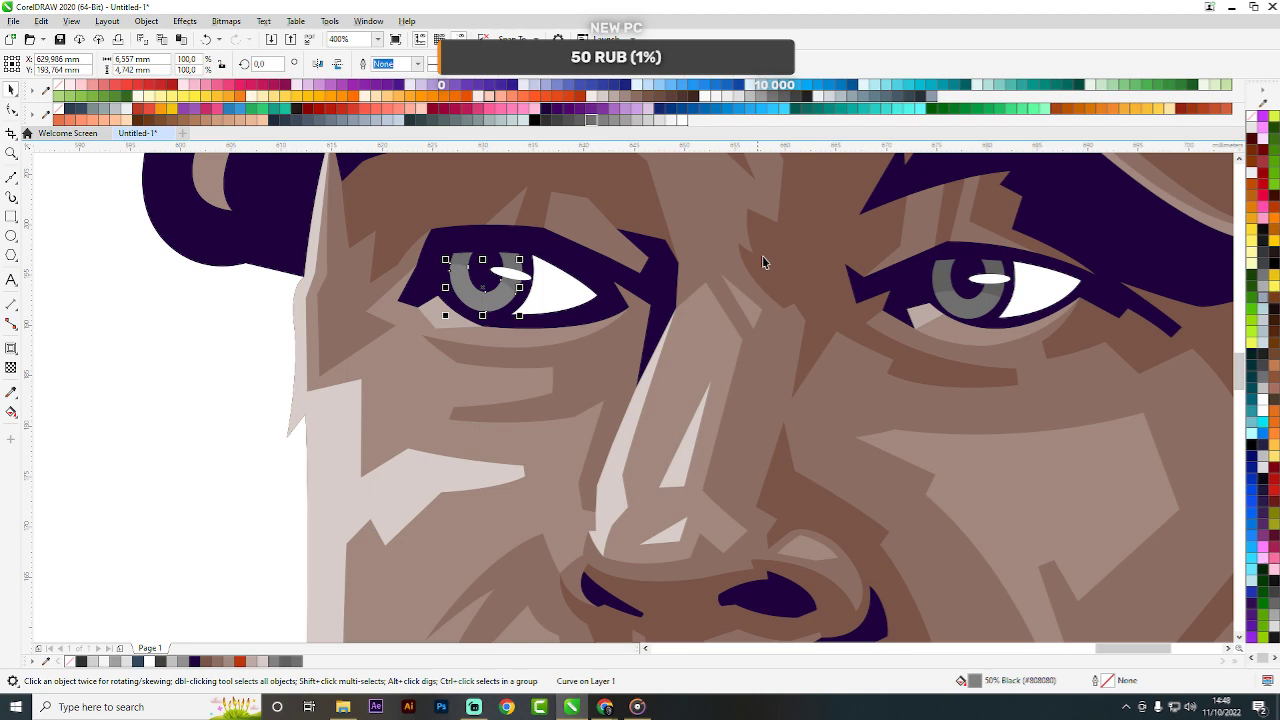
{"action": "left_click", "coordinate": [954, 322]}
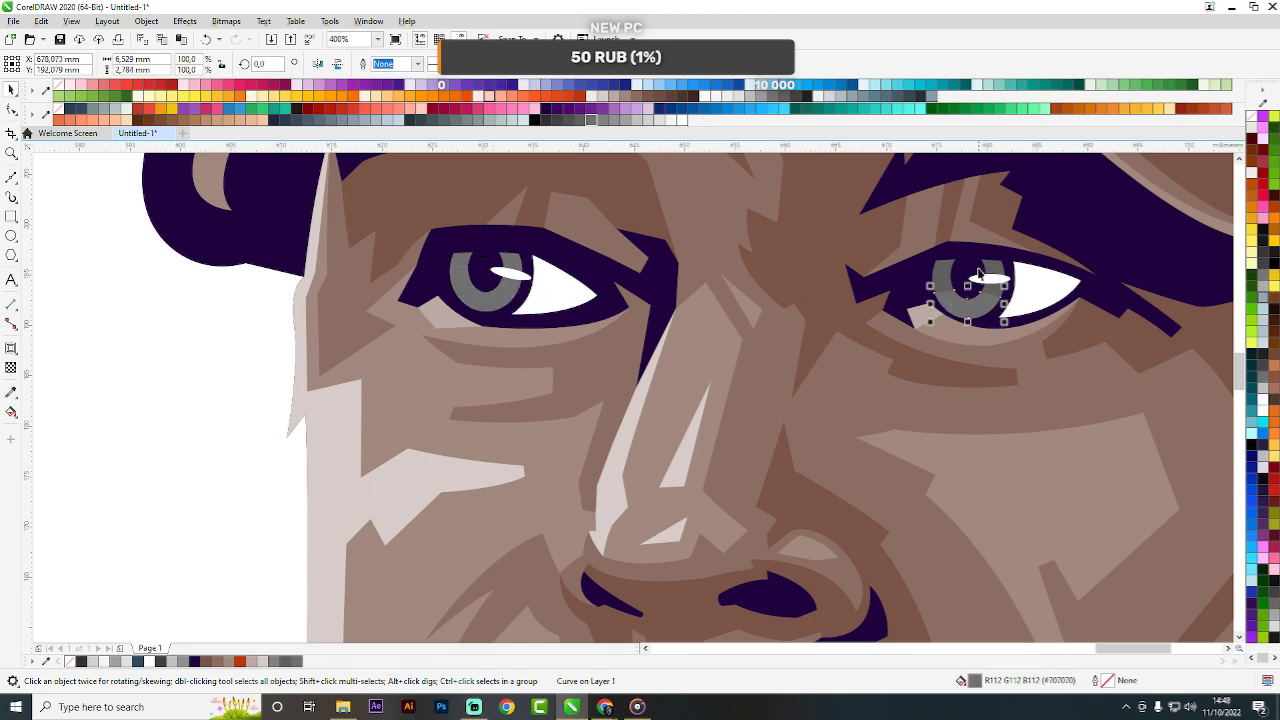
{"action": "left_click_drag", "start_coordinate": [993, 271], "coordinate": [510, 260]}
{"action": "key", "text": "Escape"}
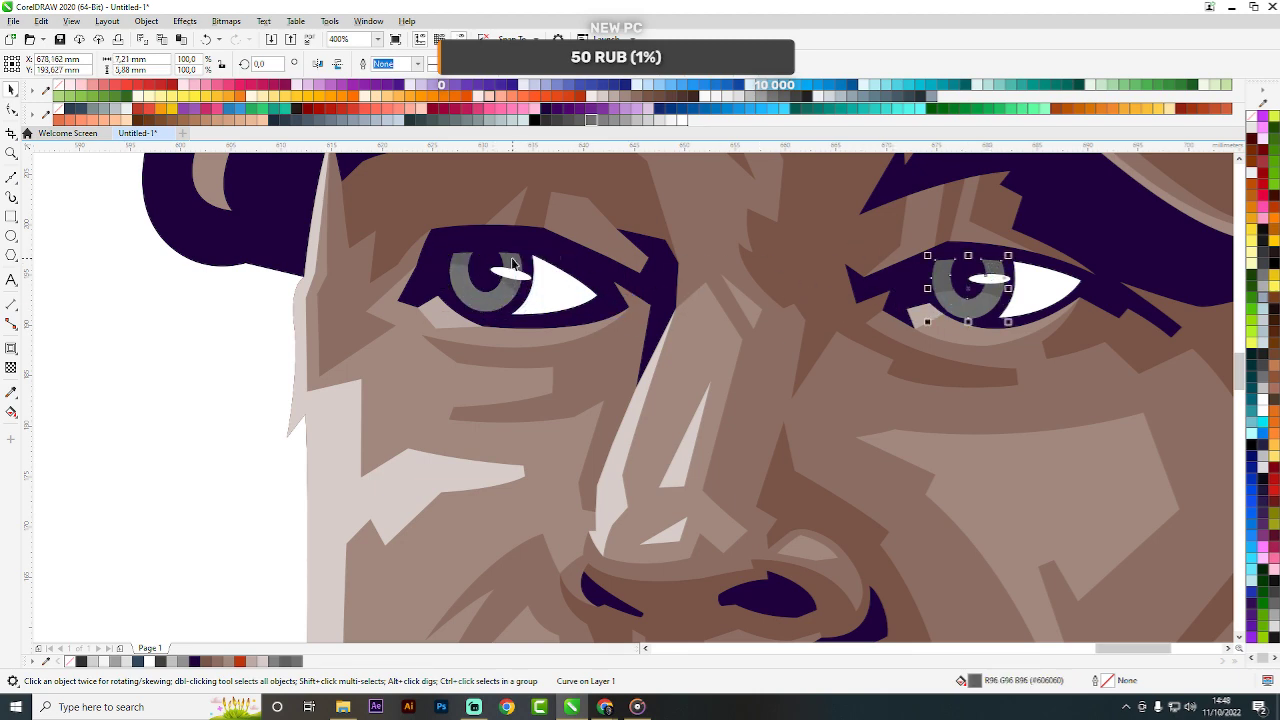
{"action": "scroll", "coordinate": [531, 268], "scroll_direction": "down", "scroll_amount": 2}
{"action": "key", "text": "Escape"}
{"action": "scroll", "coordinate": [591, 278], "scroll_direction": "down", "scroll_amount": 1}
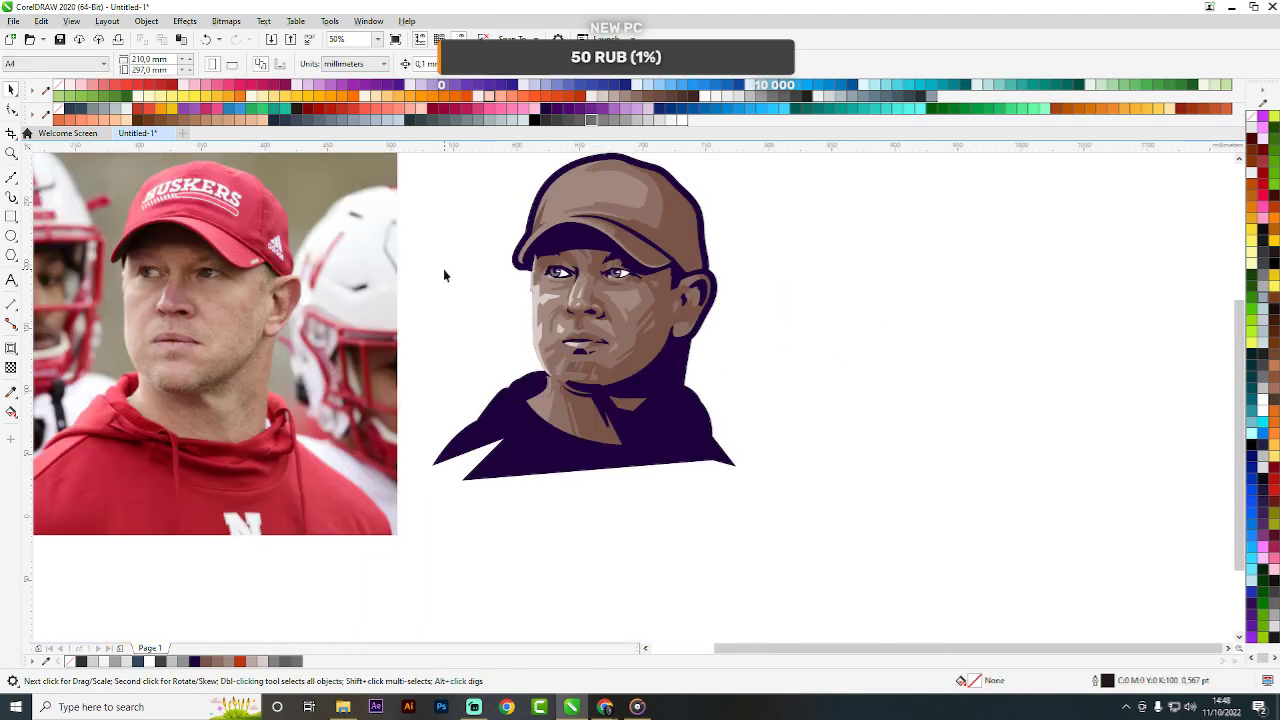
Draw a closed curved shape with the Bézier tool over the iris-side part of the white in the eye farther from the ear.
{"action": "scroll", "coordinate": [585, 272], "scroll_direction": "up", "scroll_amount": 1}
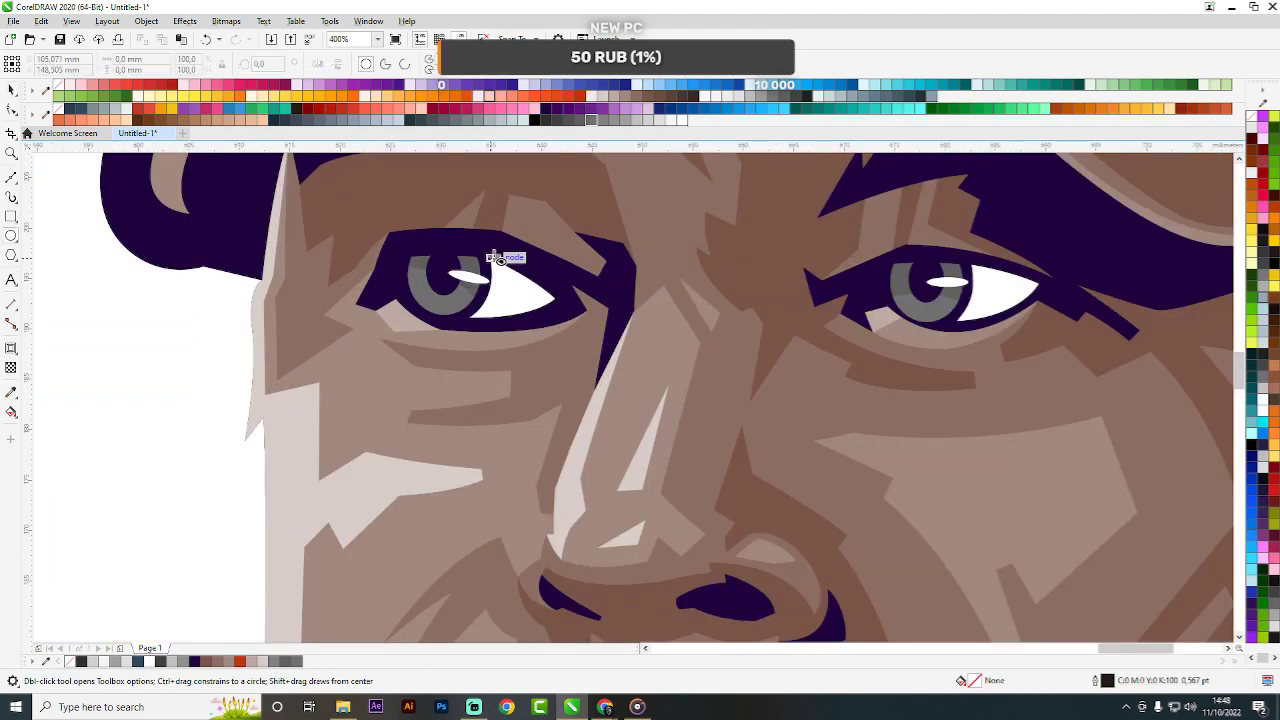
{"action": "left_click", "coordinate": [12, 177]}
{"action": "left_click", "coordinate": [491, 259]}
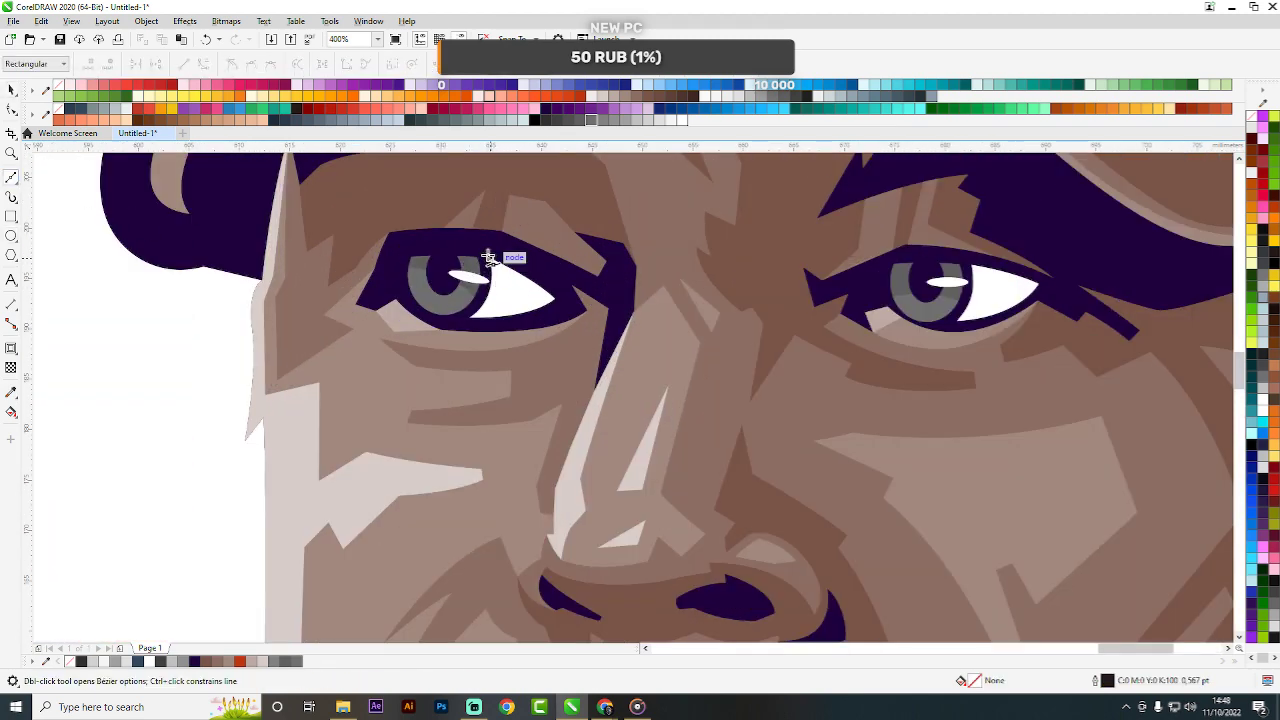
{"action": "left_click_drag", "start_coordinate": [520, 379], "coordinate": [408, 390]}
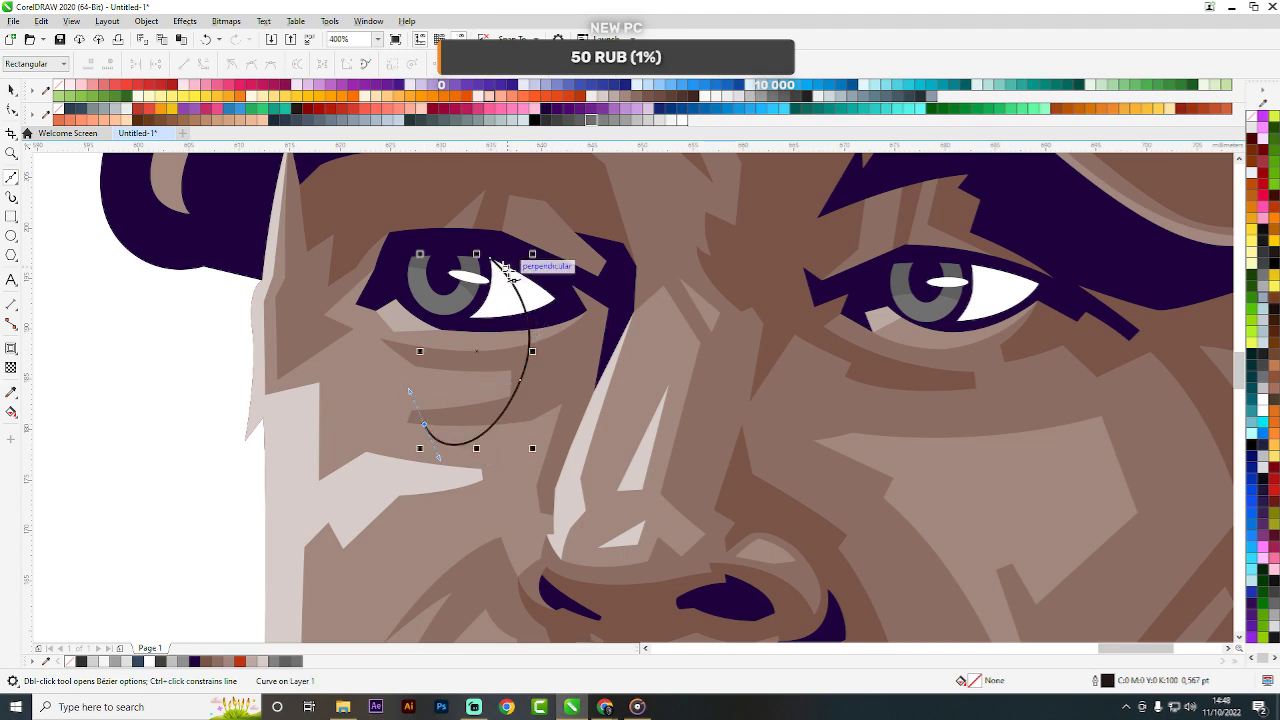
{"action": "left_click_drag", "start_coordinate": [491, 258], "coordinate": [408, 221]}
Intersect the curved shape with the eye white, delete the drawn outline and fill the underlying outer part with light grey #C0C0C0.
{"action": "key", "text": "space"}
{"action": "left_click", "coordinate": [519, 272], "text": "shift"}
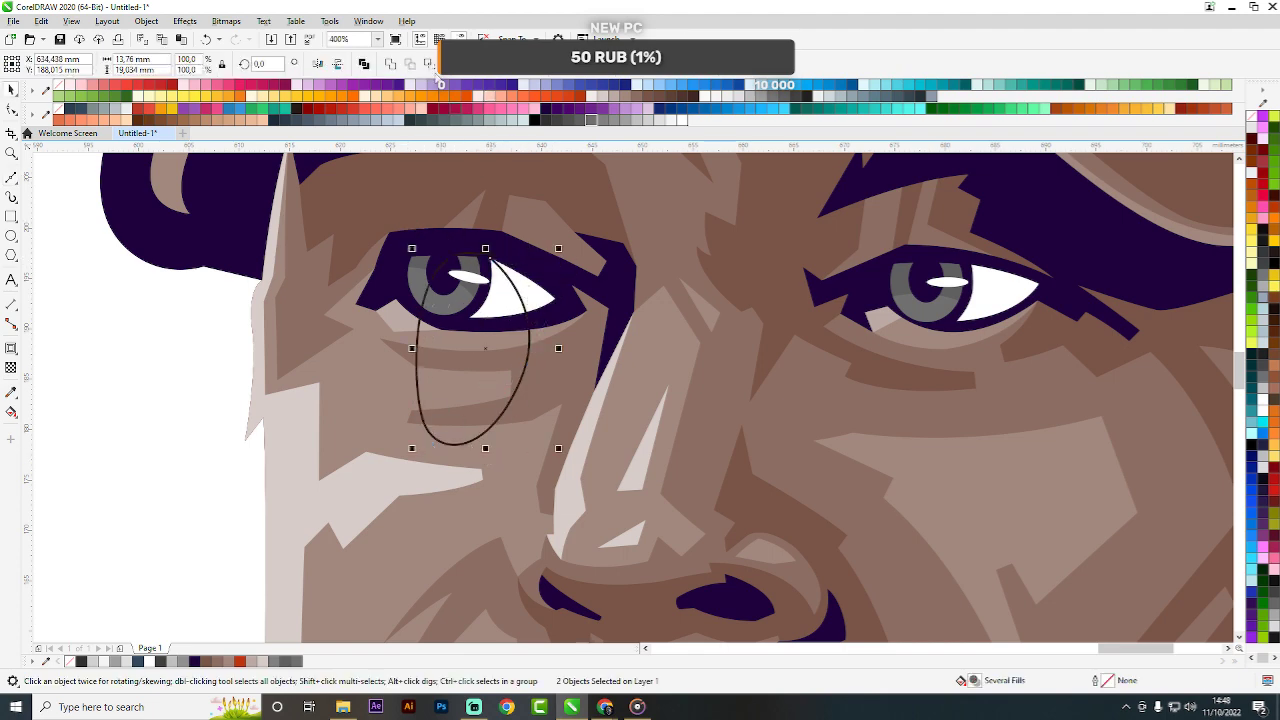
{"action": "left_click", "coordinate": [429, 64]}
{"action": "scroll", "coordinate": [522, 330], "scroll_direction": "up", "scroll_amount": 2}
{"action": "left_click", "coordinate": [534, 261]}
{"action": "key", "text": "Delete"}
{"action": "left_click", "coordinate": [558, 224]}
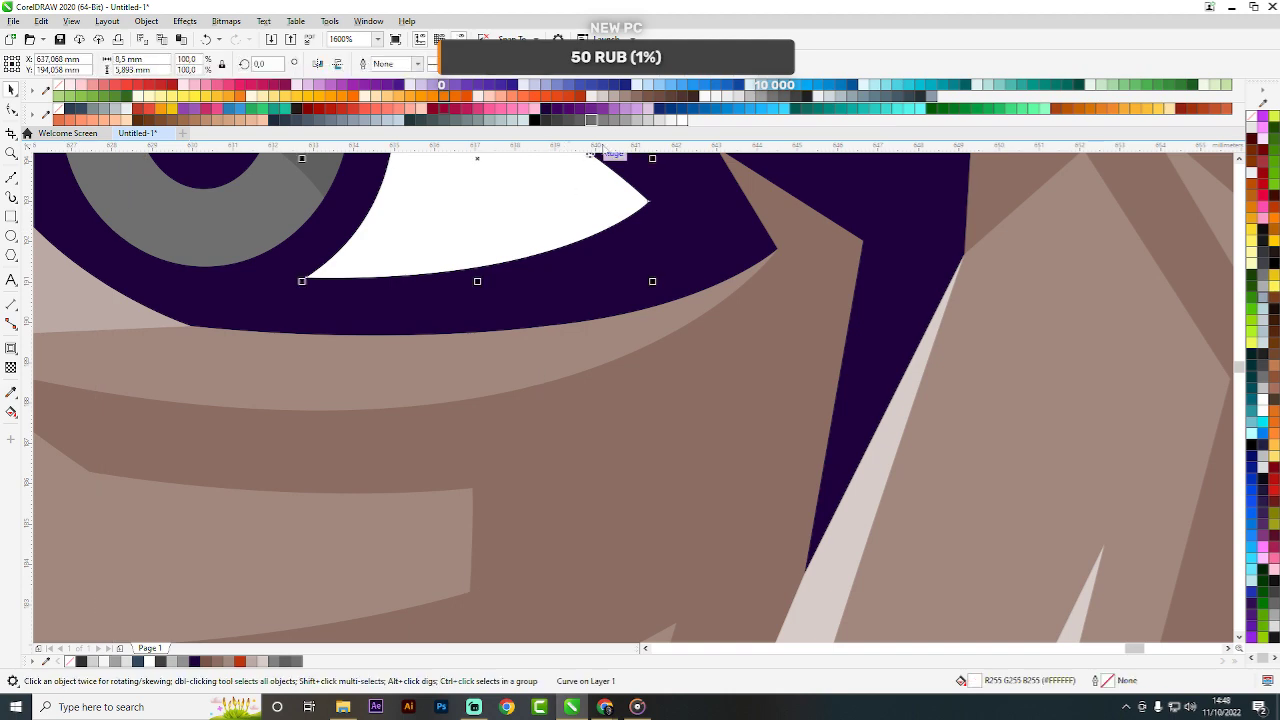
{"action": "left_click", "coordinate": [648, 120]}
{"action": "left_click", "coordinate": [638, 120]}
{"action": "scroll", "coordinate": [870, 315], "scroll_direction": "down", "scroll_amount": 5}
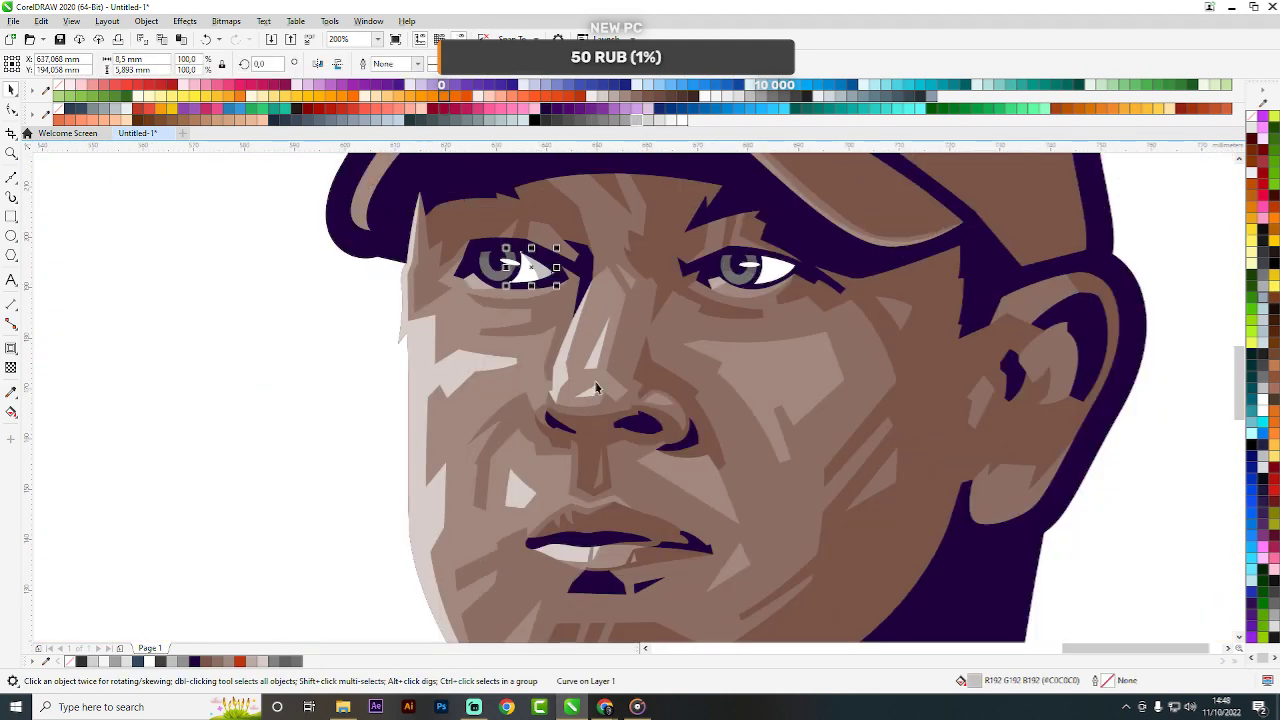
Draw a closed Bézier shape about 9.3 by 11.3 mm over the iris-side part of the white in the eye nearer the ear.
{"action": "scroll", "coordinate": [600, 330], "scroll_direction": "up", "scroll_amount": 3}
{"action": "key", "text": "space"}
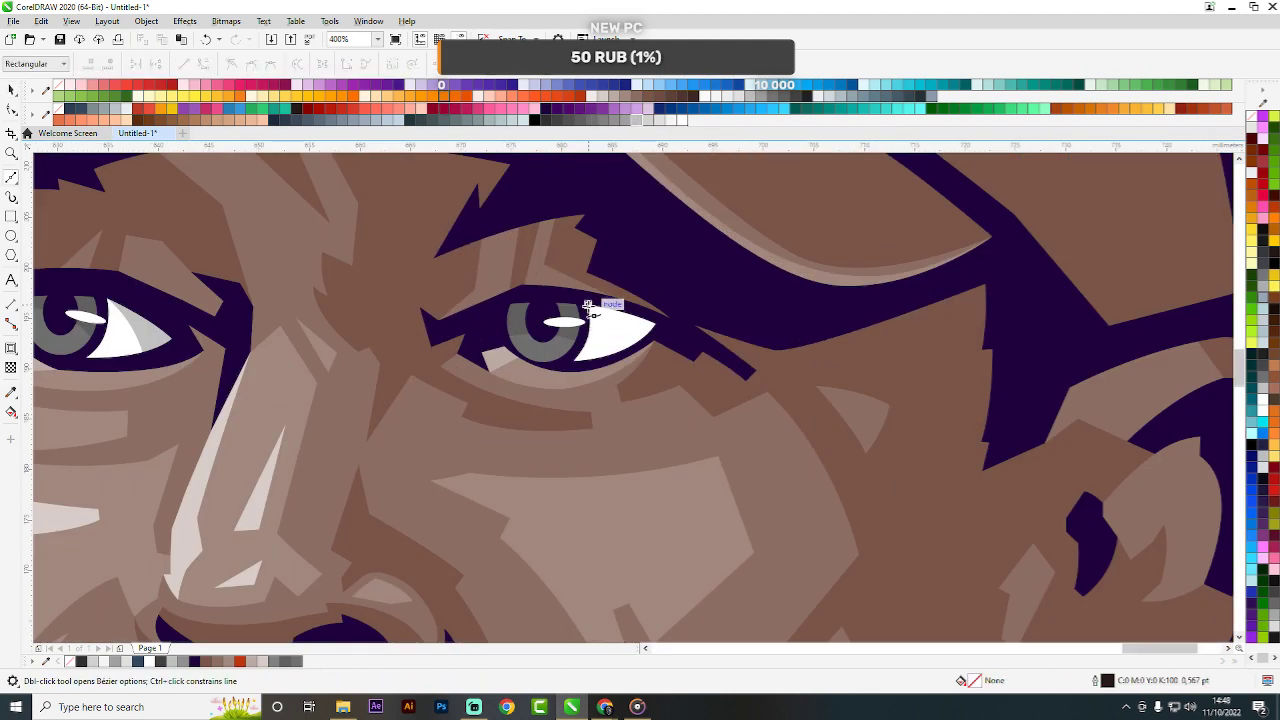
{"action": "left_click", "coordinate": [589, 305]}
{"action": "scroll", "coordinate": [645, 347], "scroll_direction": "up", "scroll_amount": 1}
{"action": "left_click_drag", "start_coordinate": [645, 382], "coordinate": [668, 454]}
{"action": "left_click", "coordinate": [468, 474]}
{"action": "mouse_move", "coordinate": [475, 276]}
{"action": "left_mouse_down"}
{"action": "mouse_move", "coordinate": [500, 272]}
{"action": "mouse_move", "coordinate": [515, 236]}
{"action": "left_mouse_up"}
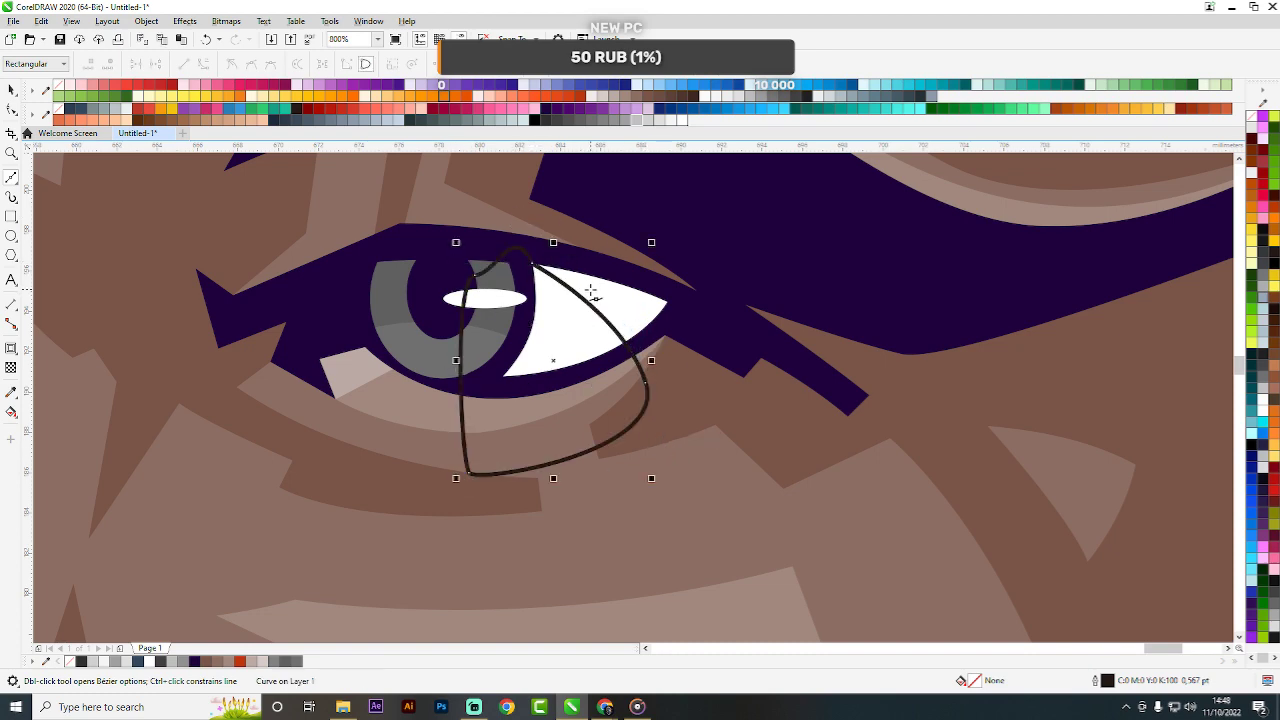
Intersect this shape with the eye white, delete the drawn outline and fill the underlying outer part with the same light grey.
{"action": "key", "text": "space"}
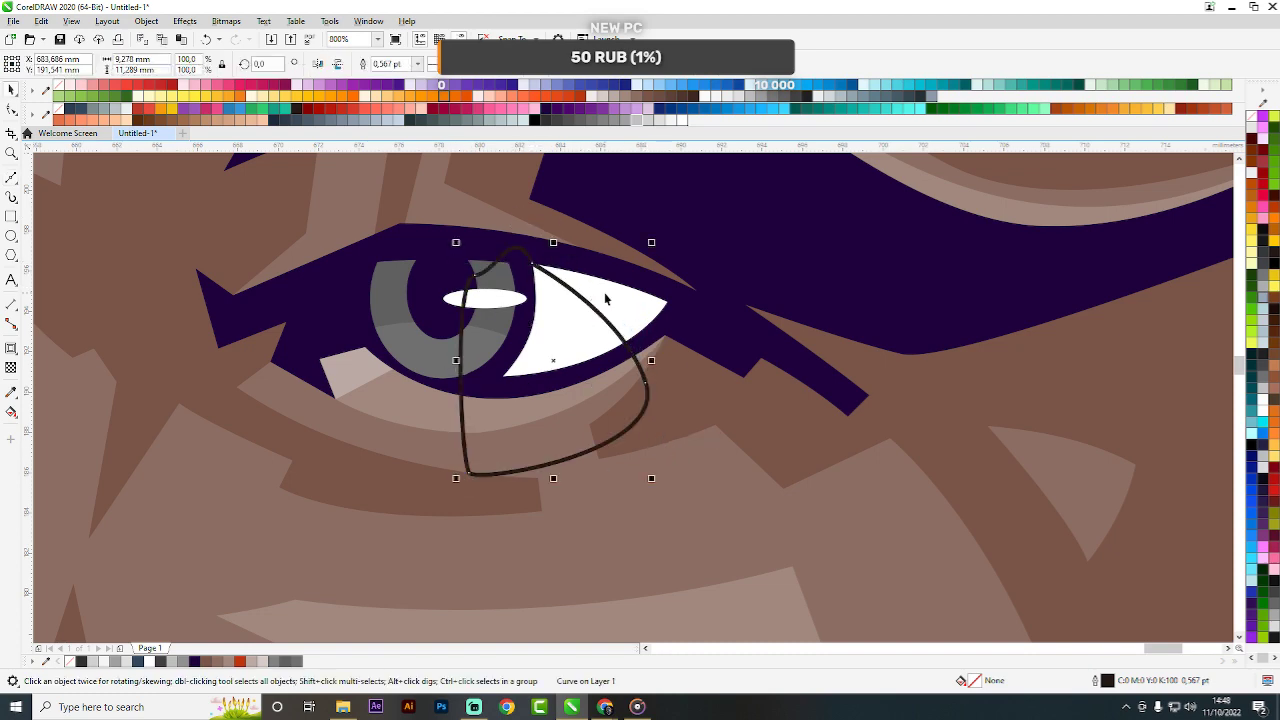
{"action": "key", "text": "Delete"}
{"action": "left_click", "coordinate": [630, 300]}
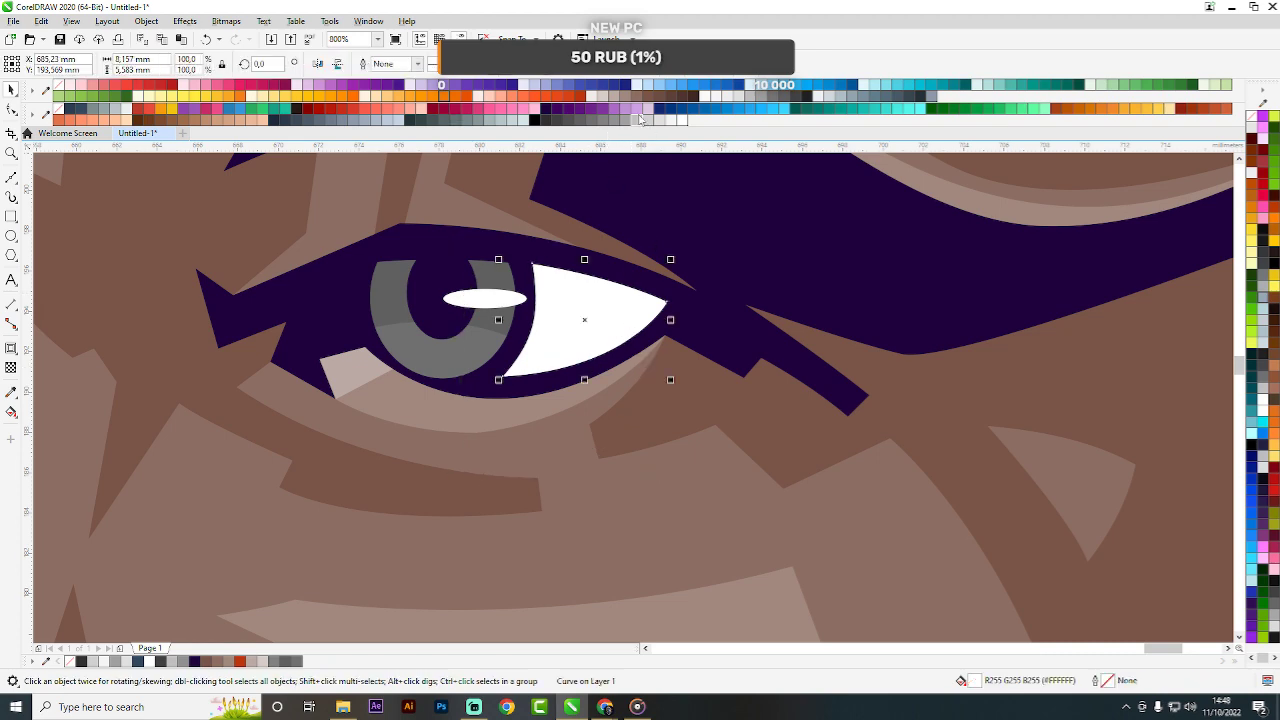
{"action": "left_click", "coordinate": [636, 120]}
{"action": "scroll", "coordinate": [693, 222], "scroll_direction": "down", "scroll_amount": 3}
{"action": "key", "text": "Escape"}
{"action": "scroll", "coordinate": [658, 292], "scroll_direction": "down", "scroll_amount": 2}
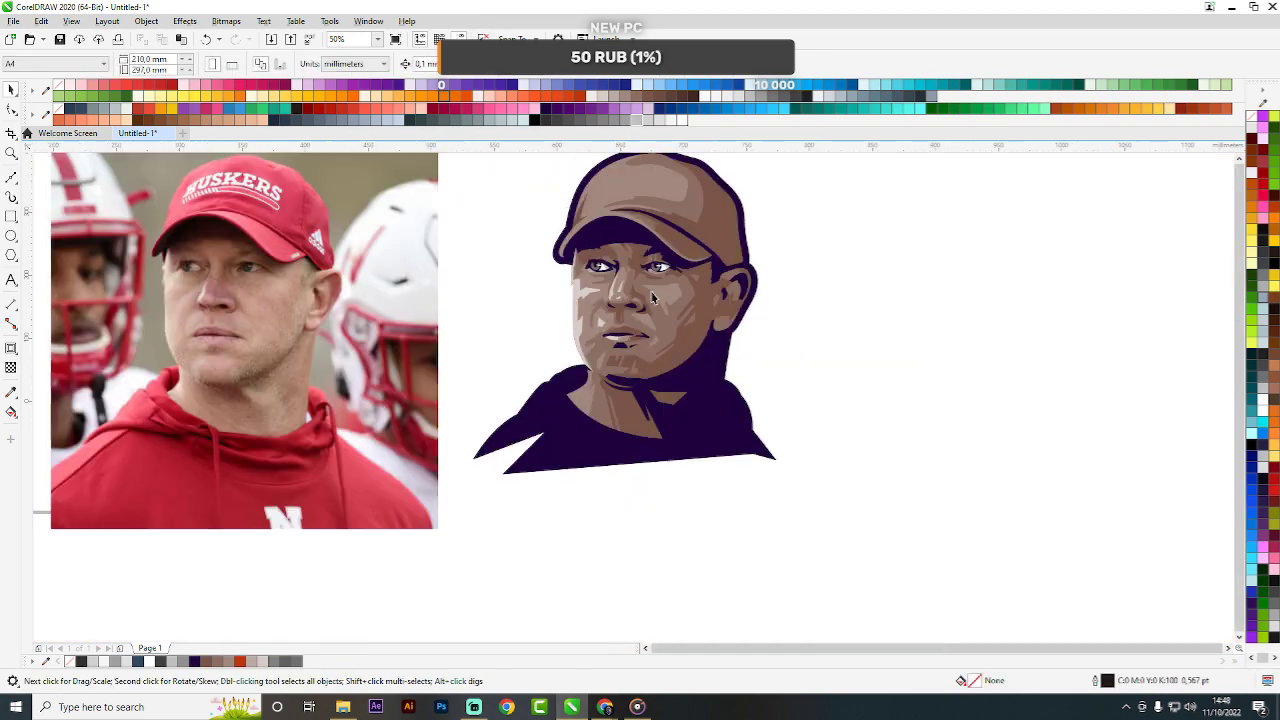
Draw a closed angular highlight about 8.2 by 4.8 mm below the eye farther from the ear, filled #BCAAA4 without outline.
{"action": "scroll", "coordinate": [662, 280], "scroll_direction": "up", "scroll_amount": 1}
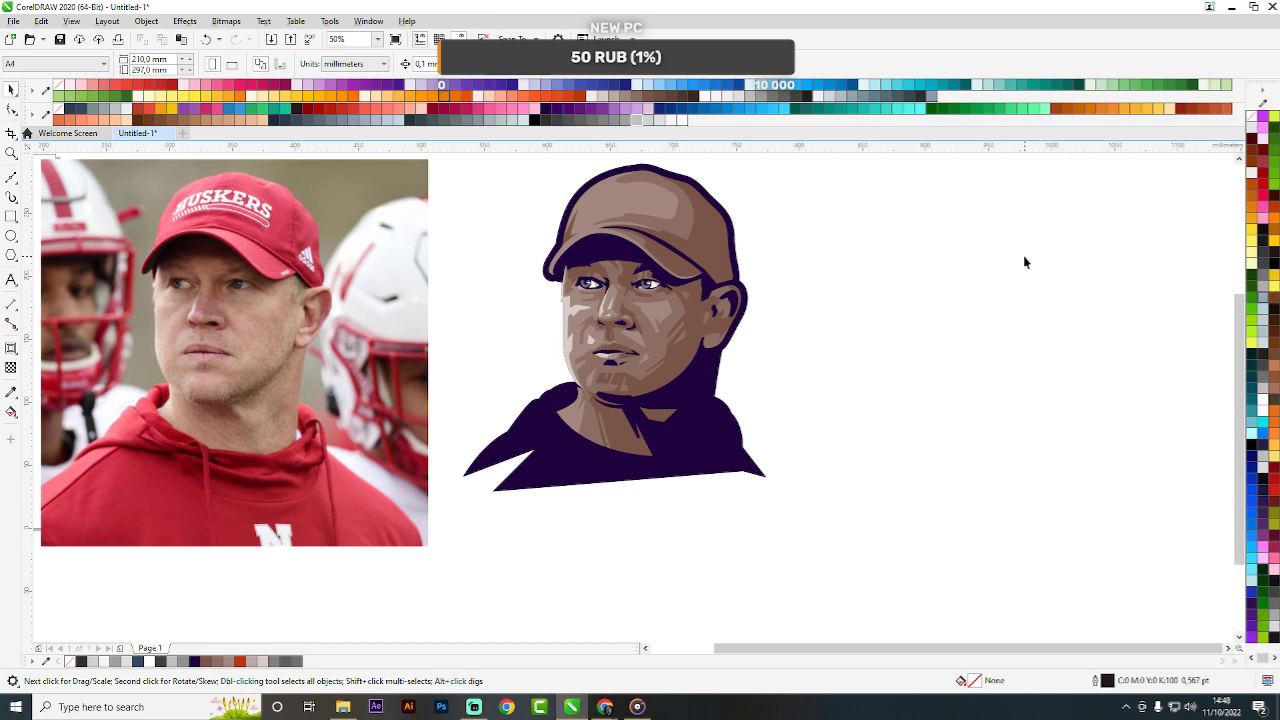
{"action": "scroll", "coordinate": [582, 285], "scroll_direction": "up", "scroll_amount": 3}
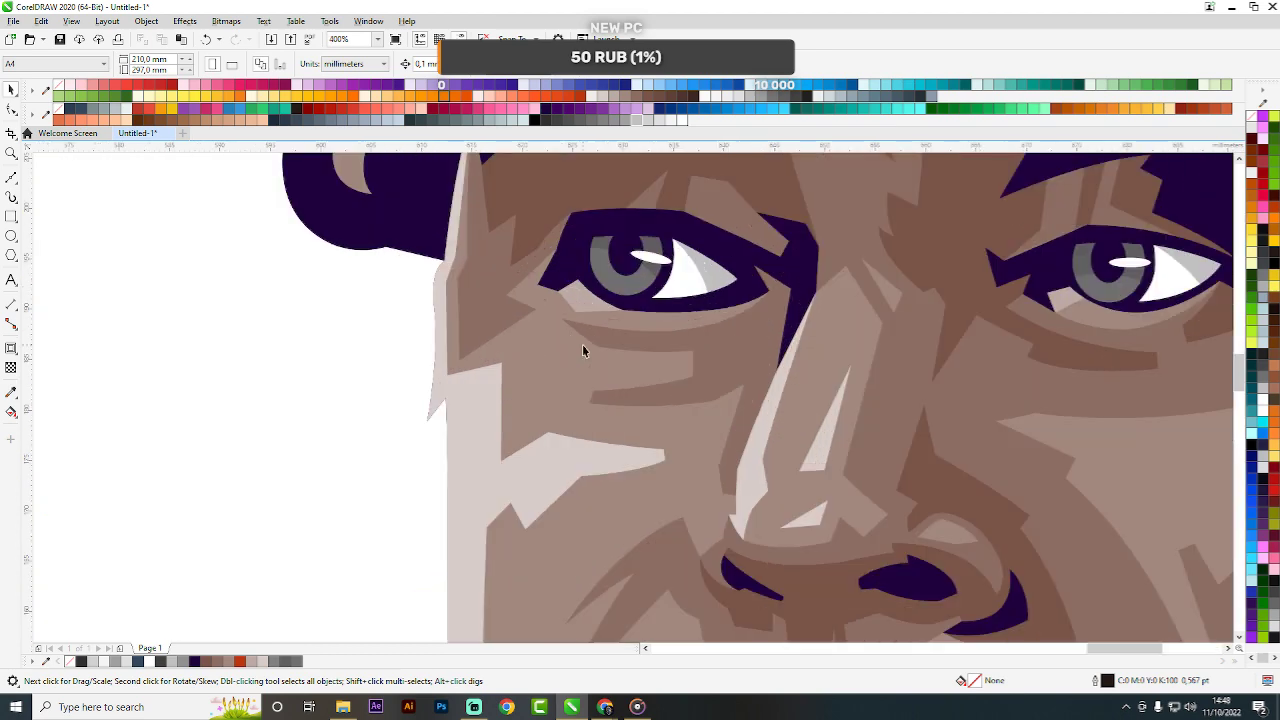
{"action": "key", "text": "F5"}
{"action": "scroll", "coordinate": [563, 357], "scroll_direction": "up", "scroll_amount": 1}
{"action": "left_click", "coordinate": [541, 324]}
{"action": "left_click", "coordinate": [614, 381]}
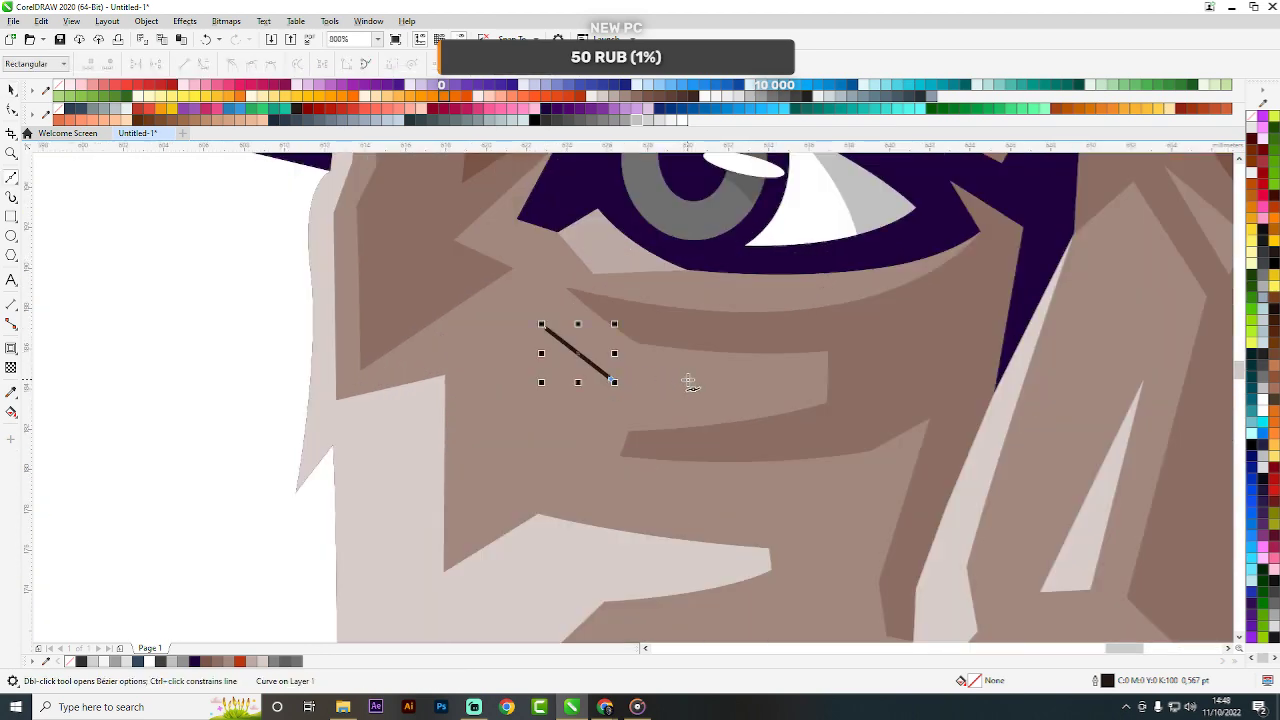
{"action": "left_click", "coordinate": [714, 382]}
{"action": "left_click", "coordinate": [597, 424]}
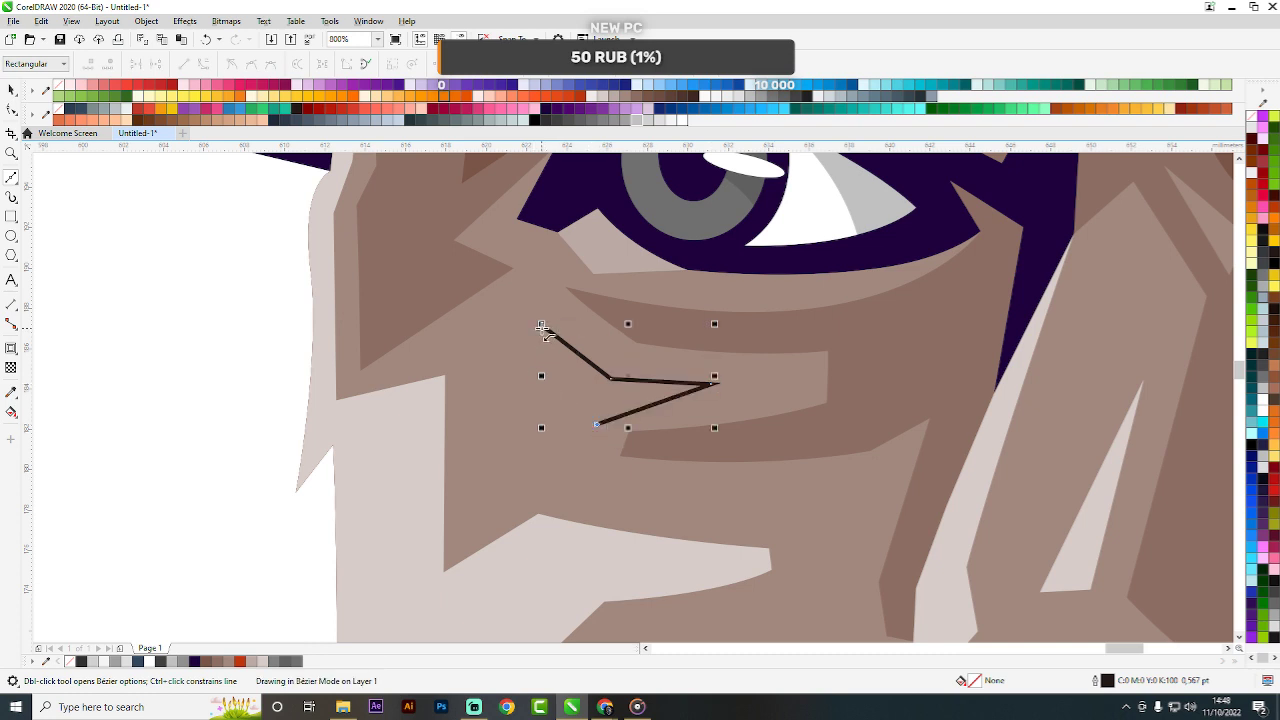
{"action": "left_click", "coordinate": [541, 326]}
{"action": "key", "text": "space"}
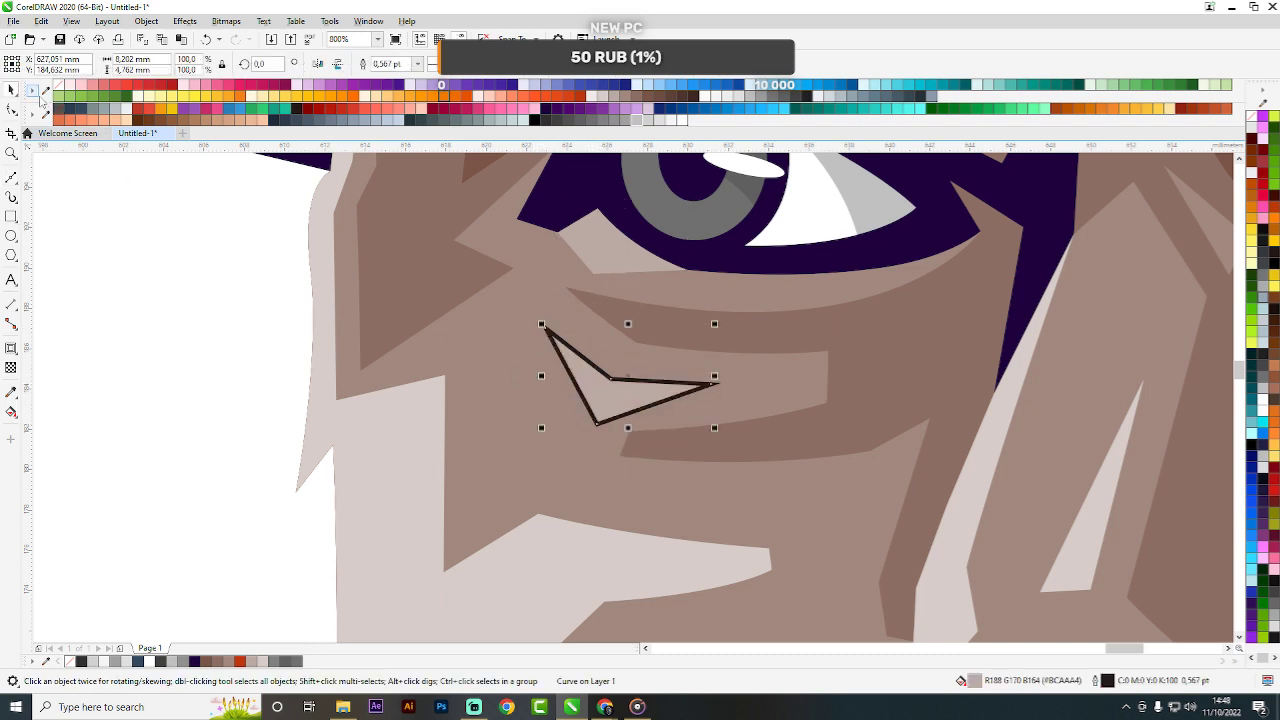
{"action": "right_click", "coordinate": [57, 108]}
Recolour the long pale highlight along the face's outer edge to #BCAAA4, copied from the new under-eye highlight.
{"action": "left_click", "coordinate": [355, 398]}
{"action": "scroll", "coordinate": [448, 262], "scroll_direction": "down", "scroll_amount": 2}
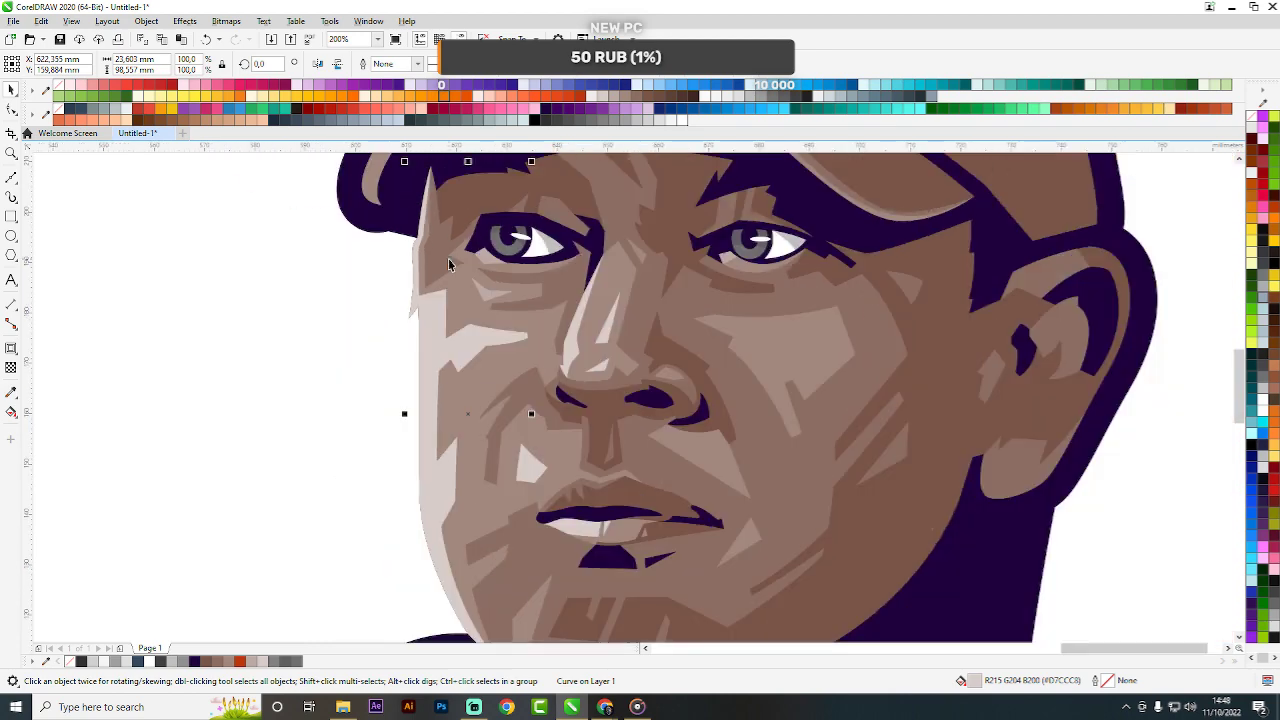
{"action": "left_click", "coordinate": [432, 350]}
{"action": "scroll", "coordinate": [477, 311], "scroll_direction": "up", "scroll_amount": 1}
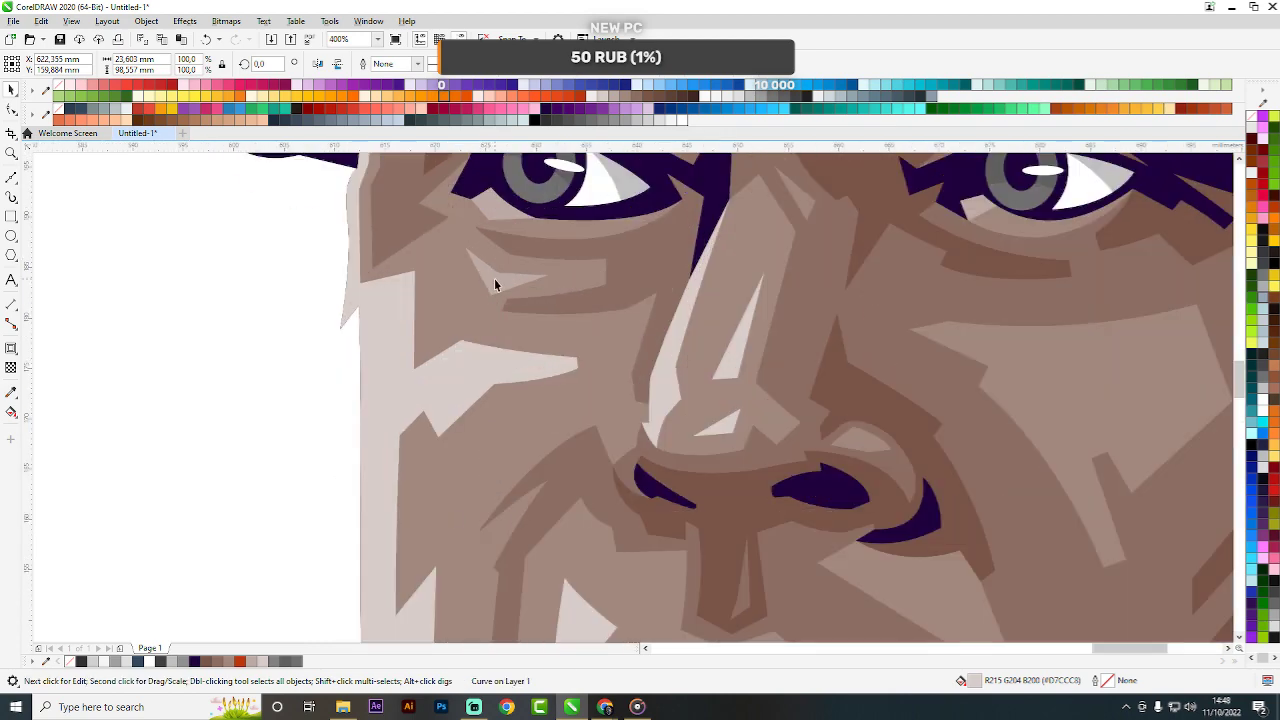
{"action": "left_click_drag", "start_coordinate": [494, 278], "coordinate": [422, 387]}
{"action": "scroll", "coordinate": [458, 292], "scroll_direction": "down", "scroll_amount": 2}
{"action": "scroll", "coordinate": [474, 420], "scroll_direction": "up", "scroll_amount": 1}
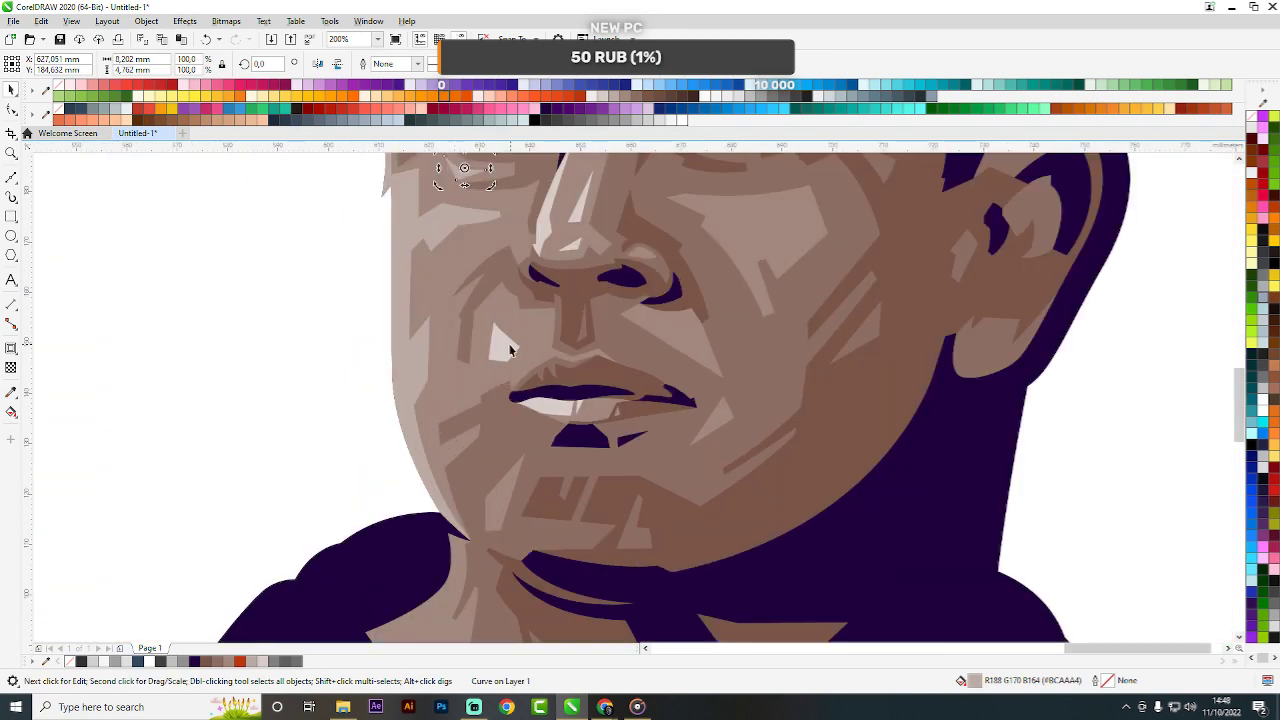
Recolour the pale patch beside the mouth and the lower-lip highlight to the same #BCAAA4.
{"action": "left_click", "coordinate": [505, 345]}
{"action": "left_click", "coordinate": [585, 405]}
{"action": "scroll", "coordinate": [588, 405], "scroll_direction": "up", "scroll_amount": 1}
{"action": "scroll", "coordinate": [594, 357], "scroll_direction": "down", "scroll_amount": 2}
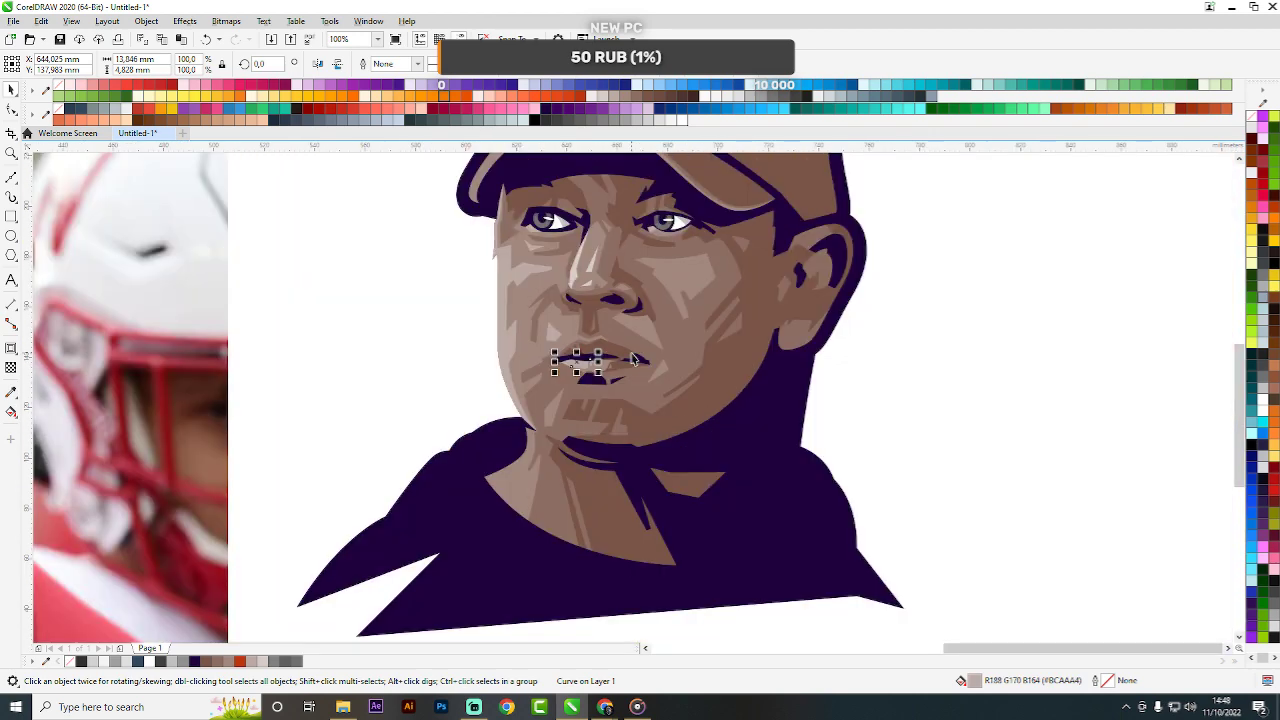
{"action": "scroll", "coordinate": [634, 360], "scroll_direction": "down", "scroll_amount": 1}
{"action": "left_click", "coordinate": [852, 360]}
Check the cheek, nose-fold and mouth-corner highlights individually, and compare the whole portrait with the reference photo.
{"action": "scroll", "coordinate": [680, 346], "scroll_direction": "up", "scroll_amount": 1}
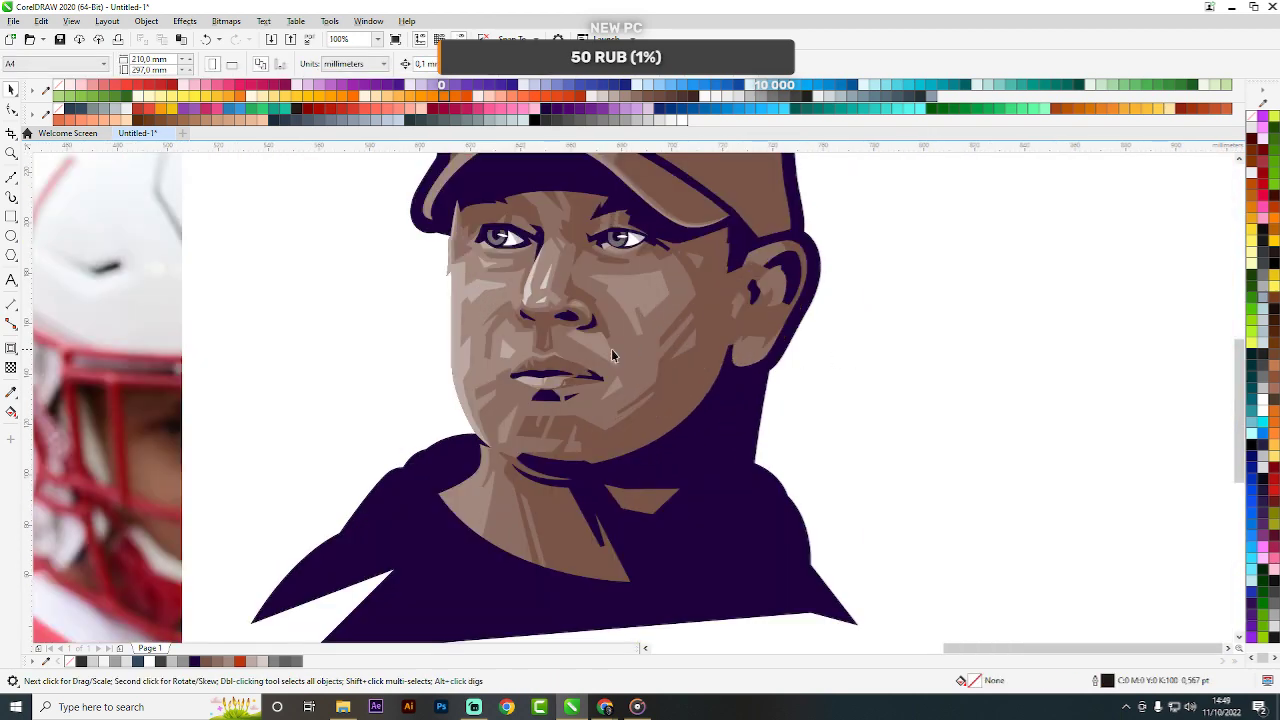
{"action": "left_click", "coordinate": [603, 348]}
{"action": "scroll", "coordinate": [548, 350], "scroll_direction": "up", "scroll_amount": 1}
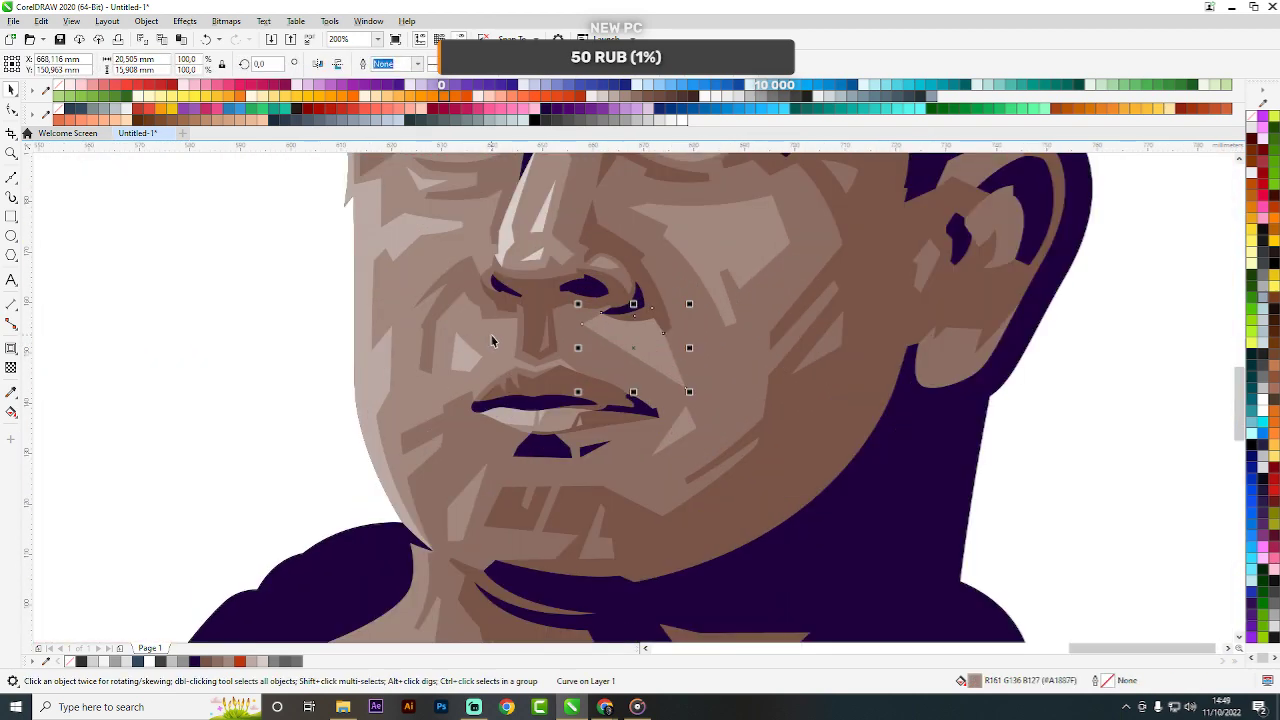
{"action": "left_click", "coordinate": [492, 341]}
{"action": "left_click", "coordinate": [729, 246]}
{"action": "left_click", "coordinate": [680, 431]}
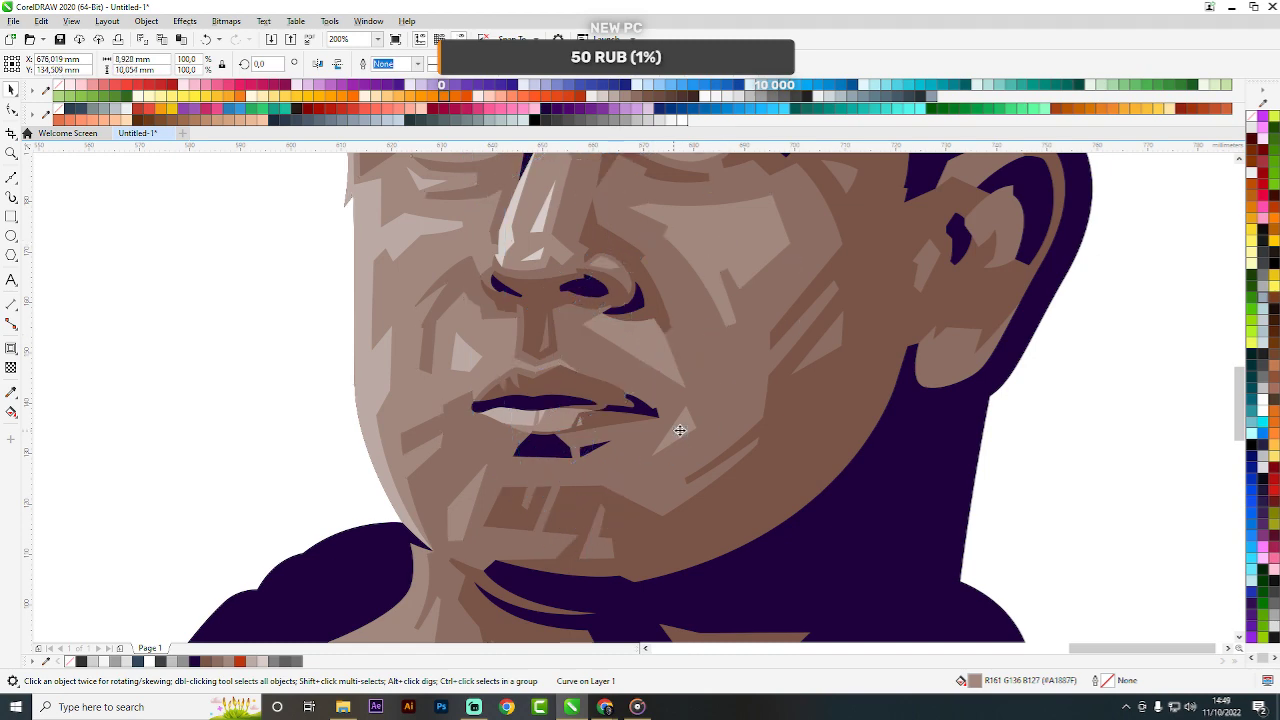
{"action": "scroll", "coordinate": [680, 430], "scroll_direction": "down", "scroll_amount": 2}
{"action": "left_click", "coordinate": [891, 389]}
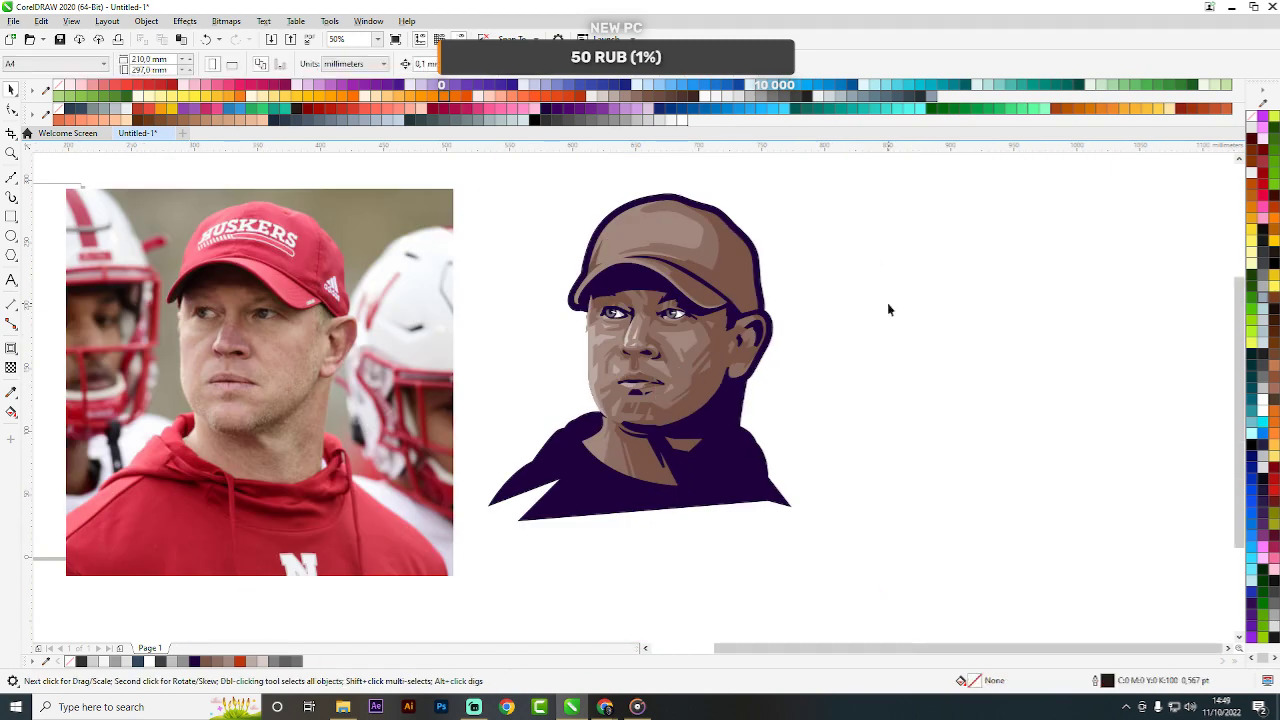
{"action": "scroll", "coordinate": [888, 310], "scroll_direction": "down", "scroll_amount": 1}
{"action": "scroll", "coordinate": [863, 340], "scroll_direction": "up", "scroll_amount": 1}
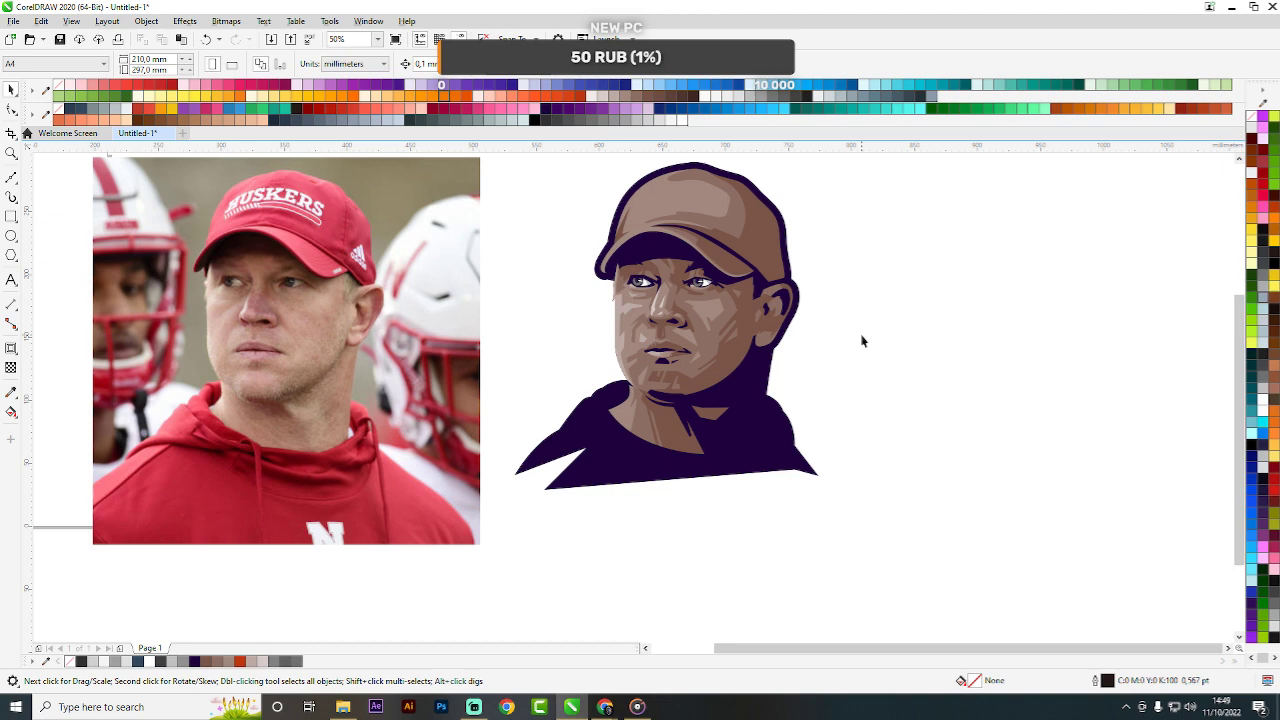
{"action": "left_click", "coordinate": [768, 455]}
{"action": "left_click", "coordinate": [861, 406]}
{"action": "left_click_drag", "start_coordinate": [298, 408], "coordinate": [743, 410]}
{"action": "key", "text": "ctrl+z"}
Draw a thin closed triangle along the lower edge of the brown patch in the hood and fill it with #8D6E63.
{"action": "scroll", "coordinate": [705, 420], "scroll_direction": "up", "scroll_amount": 4}
{"action": "key", "text": "F5"}
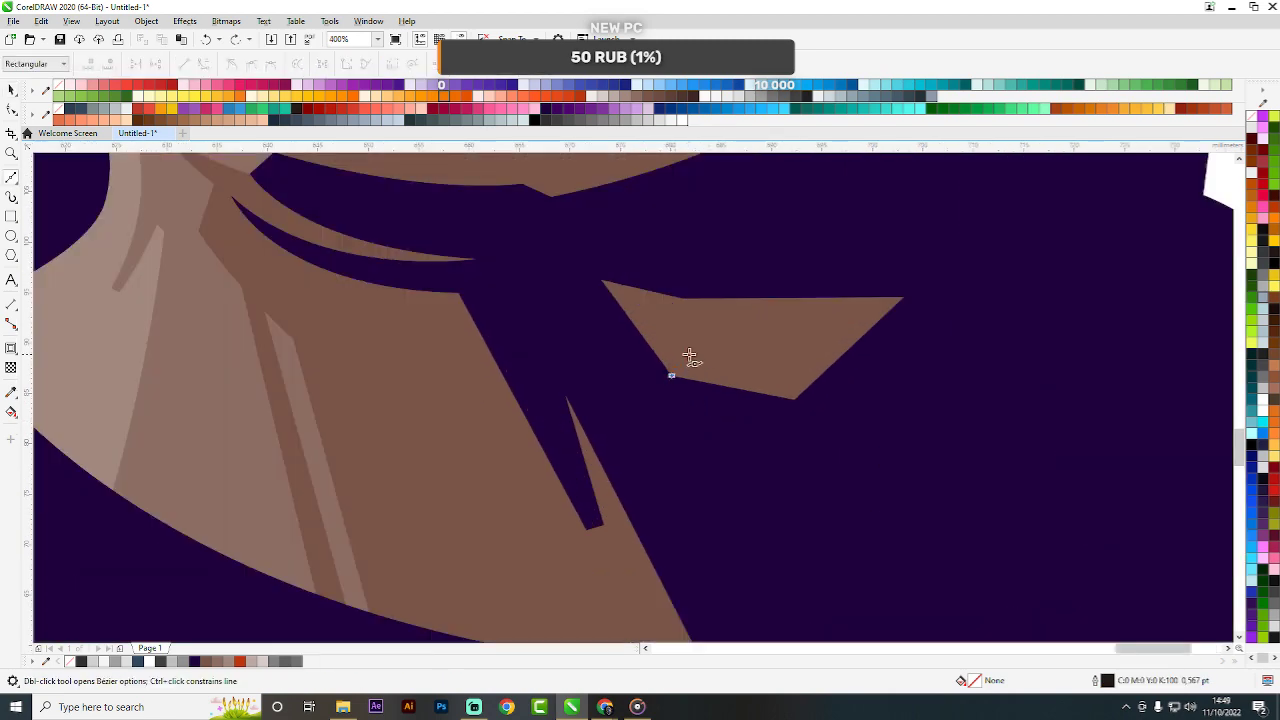
{"action": "left_click", "coordinate": [688, 356]}
{"action": "left_click", "coordinate": [797, 402]}
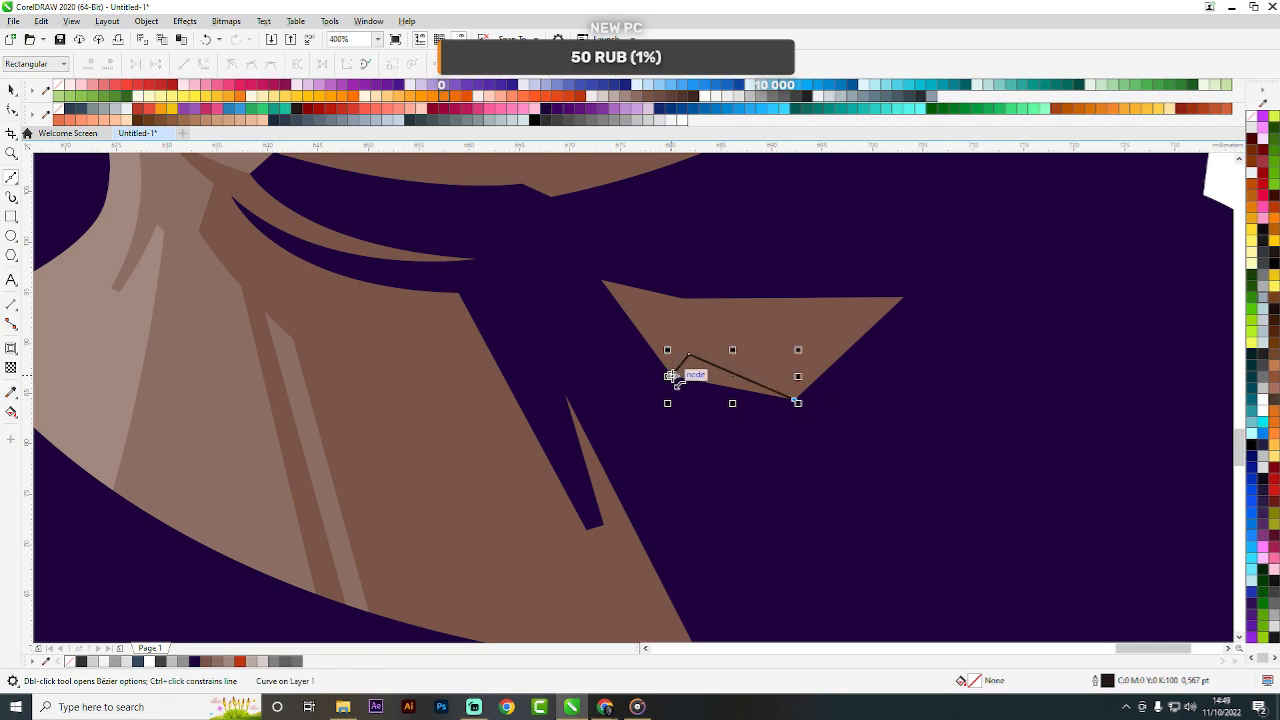
{"action": "left_click", "coordinate": [670, 376]}
{"action": "key", "text": "space"}
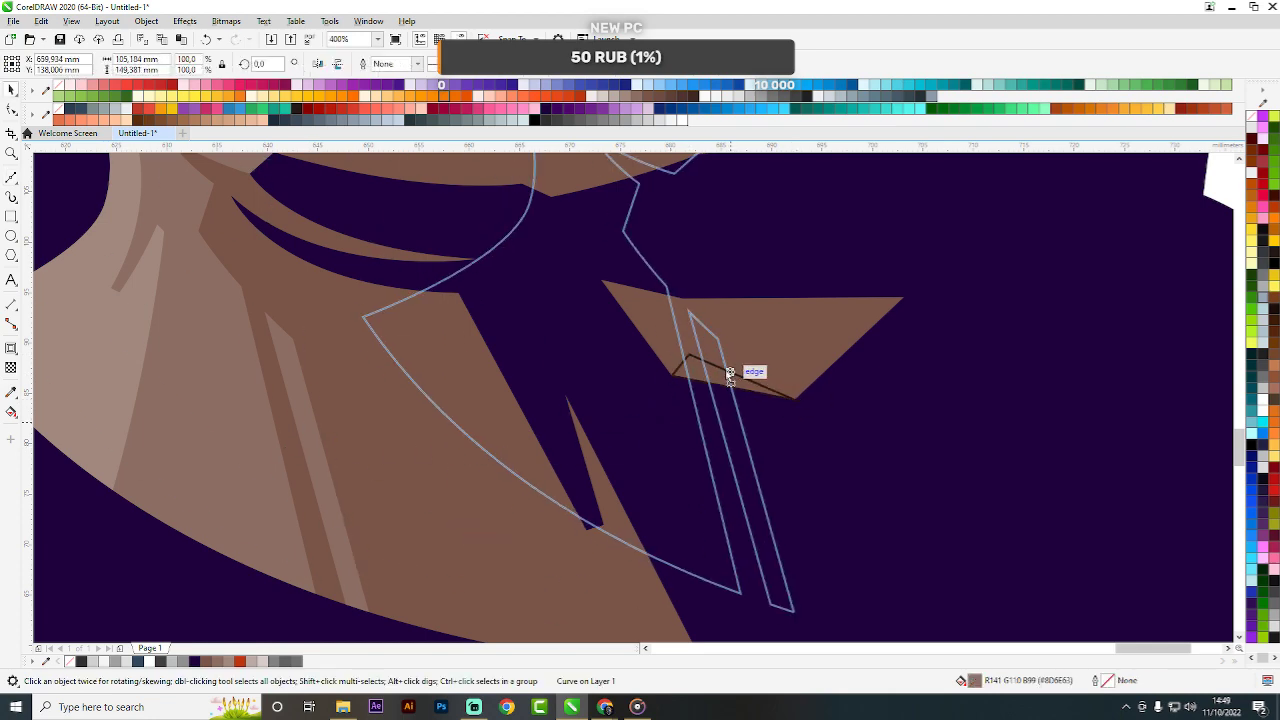
{"action": "scroll", "coordinate": [700, 365], "scroll_direction": "down", "scroll_amount": 7}
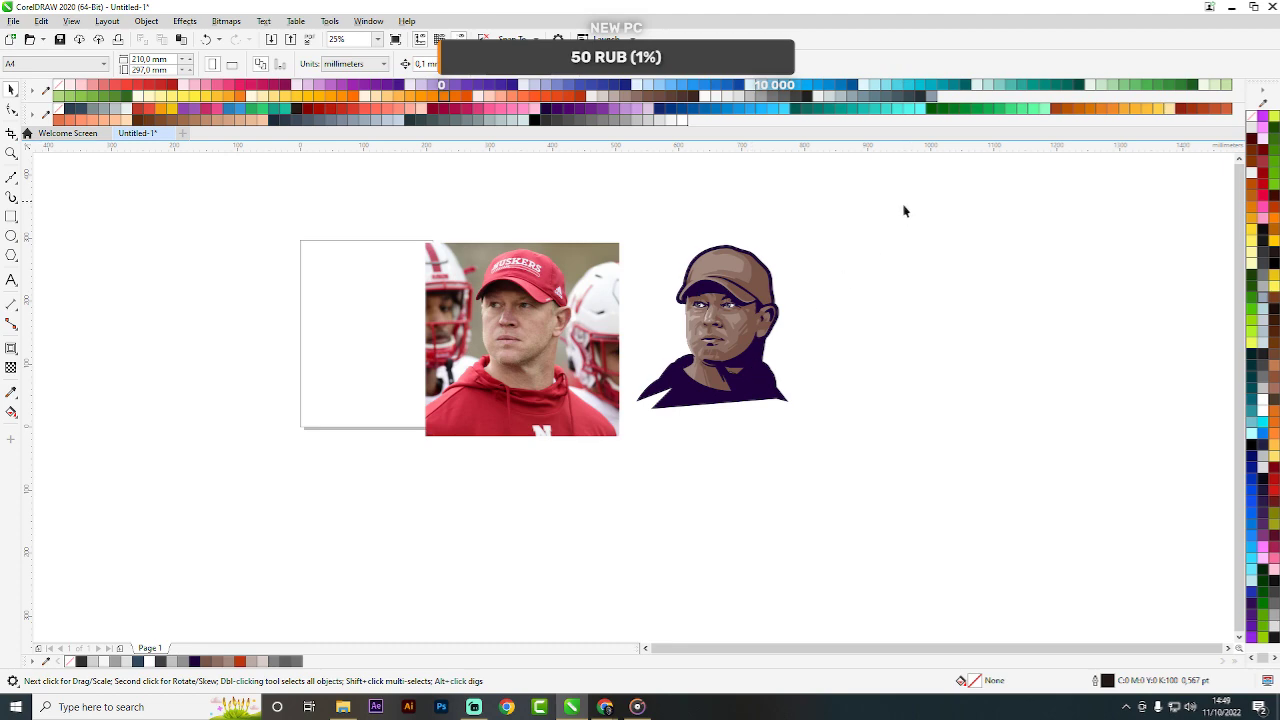
Select all objects of the vector portrait and remove their outlines.
{"action": "left_click_drag", "start_coordinate": [903, 210], "coordinate": [565, 473]}
{"action": "key", "text": "shift+F2"}
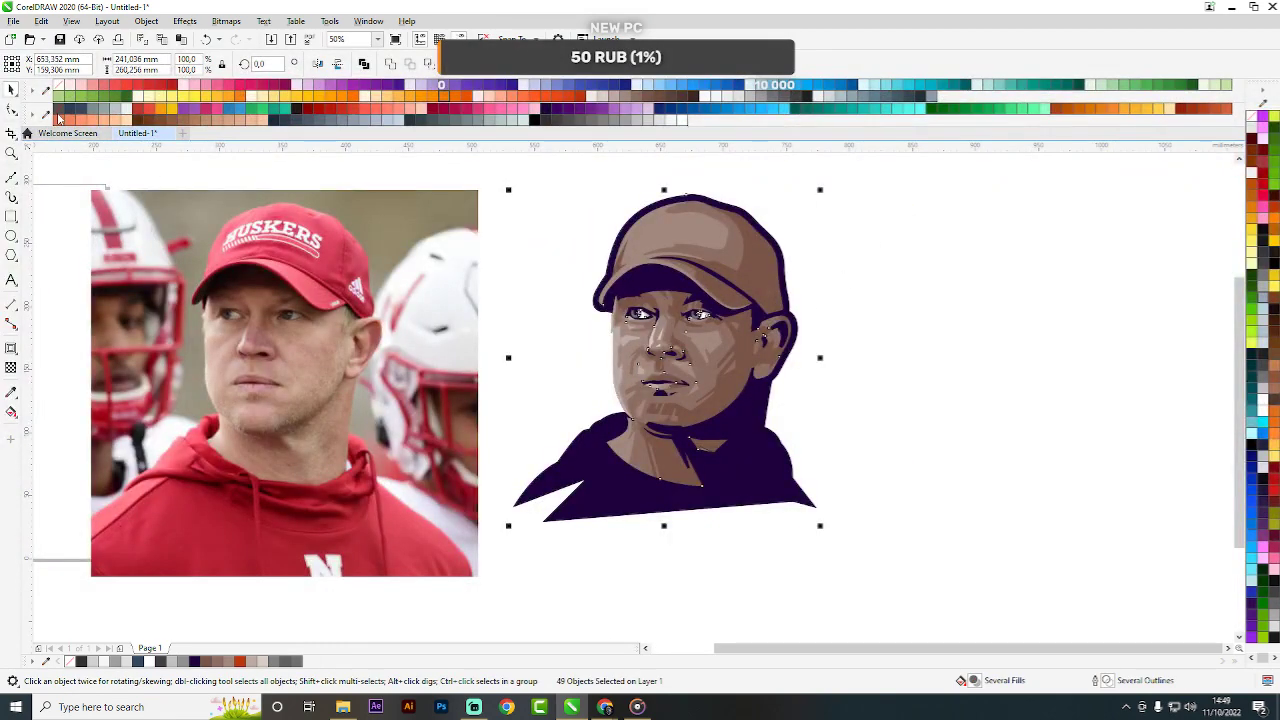
{"action": "left_click", "coordinate": [1029, 273]}
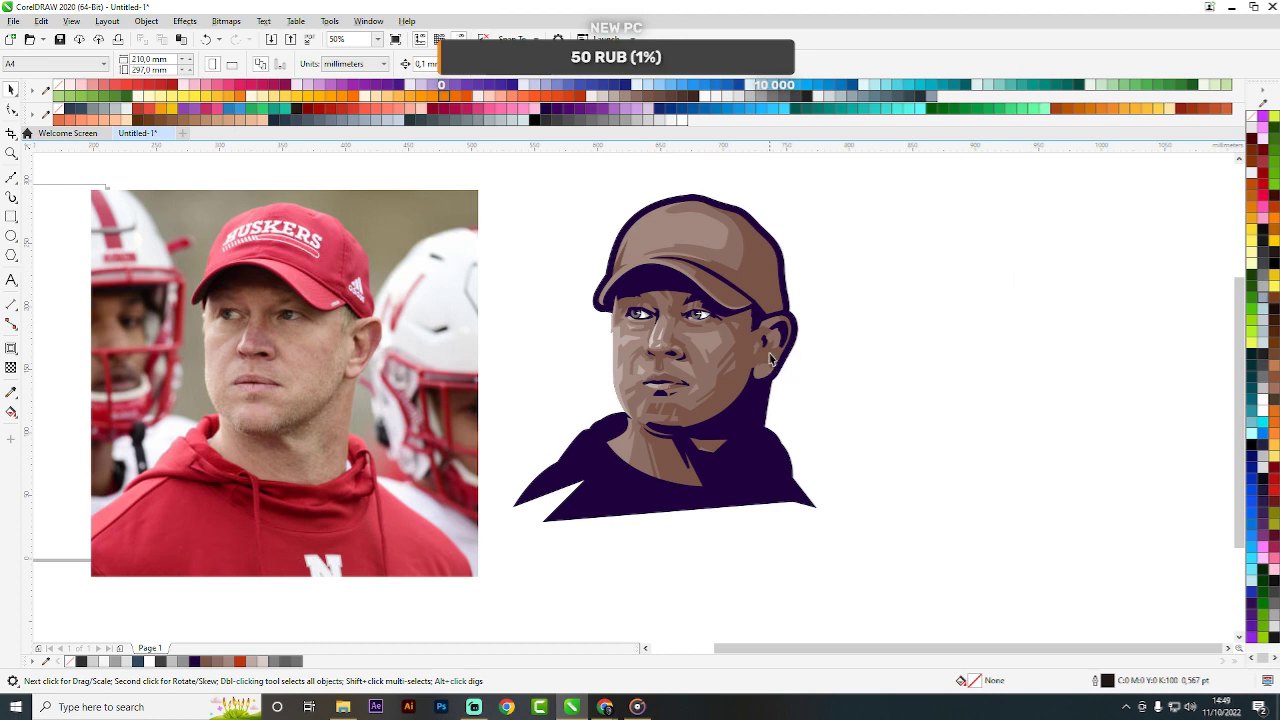
Start a Bézier outline at the lower tip of the dark ear-canal shape, curving down to a short pointed notch inside the ear.
{"action": "scroll", "coordinate": [770, 358], "scroll_direction": "up", "scroll_amount": 3}
{"action": "left_click", "coordinate": [758, 322]}
{"action": "left_click", "coordinate": [1000, 318]}
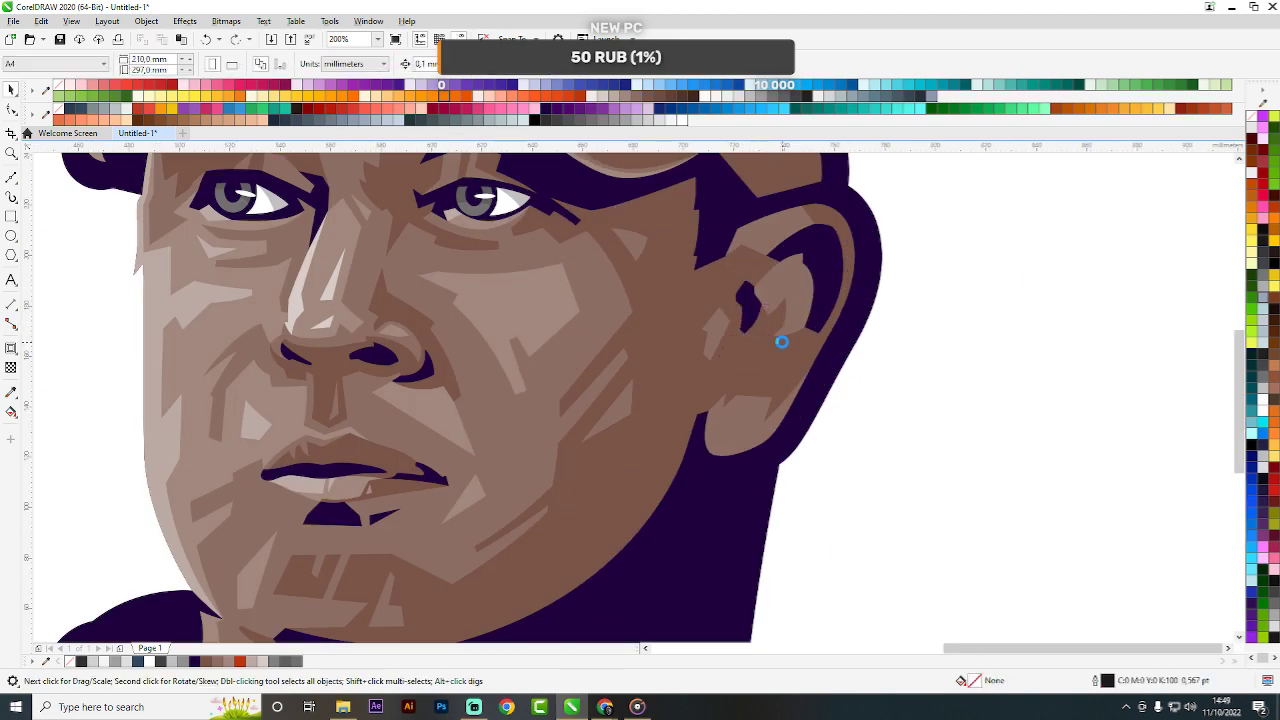
{"action": "scroll", "coordinate": [782, 342], "scroll_direction": "down", "scroll_amount": 2}
{"action": "scroll", "coordinate": [775, 346], "scroll_direction": "up", "scroll_amount": 2}
{"action": "key", "text": "F5"}
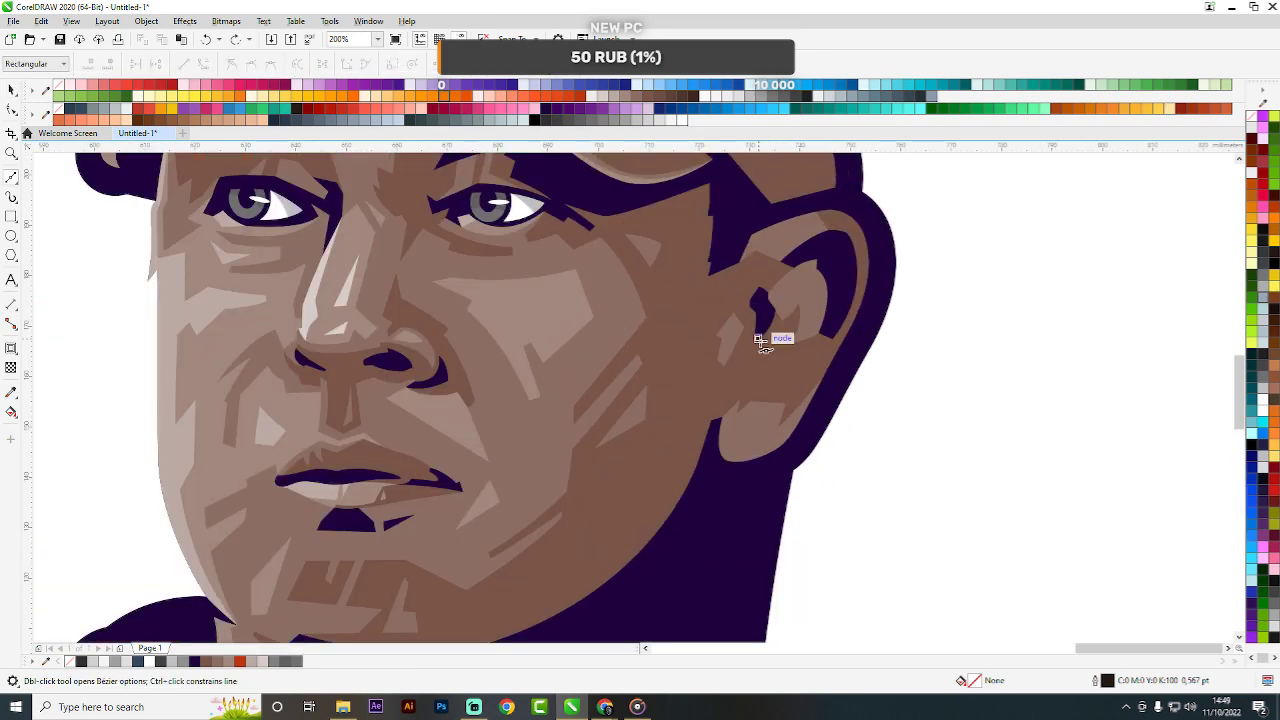
{"action": "left_click", "coordinate": [755, 338]}
{"action": "scroll", "coordinate": [743, 366], "scroll_direction": "up", "scroll_amount": 1}
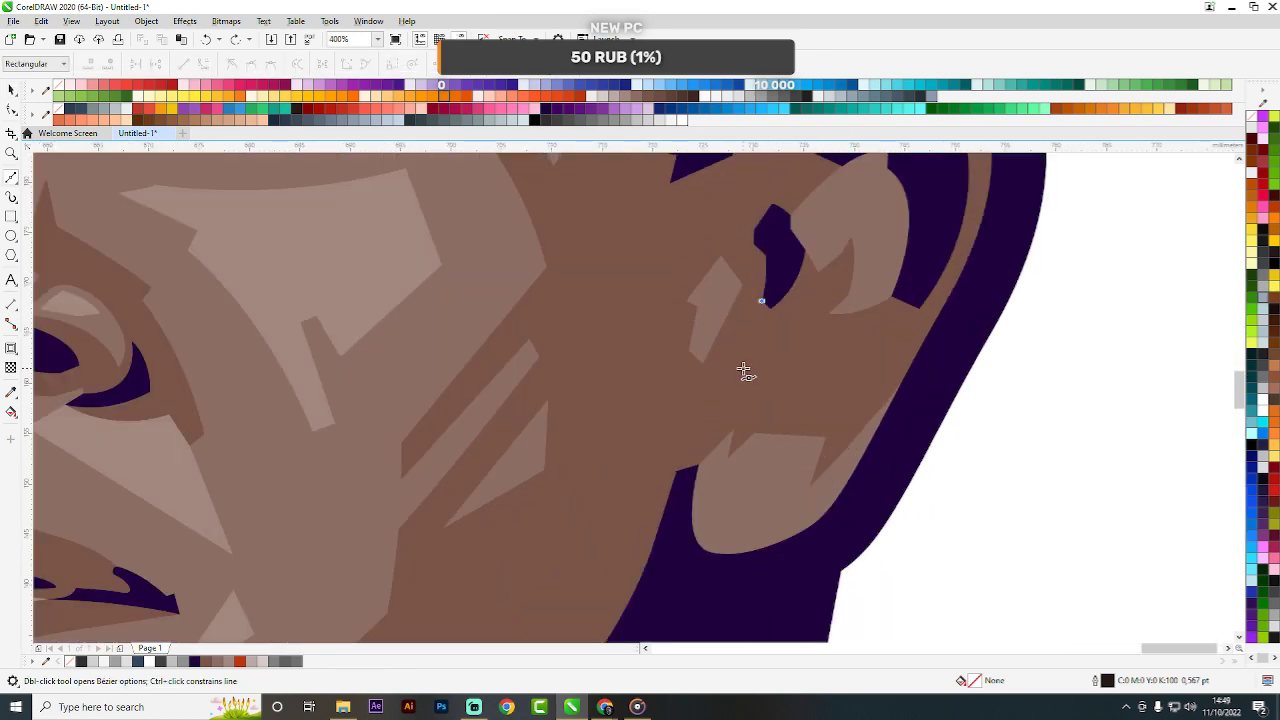
{"action": "left_click_drag", "start_coordinate": [742, 368], "coordinate": [725, 408]}
{"action": "double_click", "coordinate": [743, 369]}
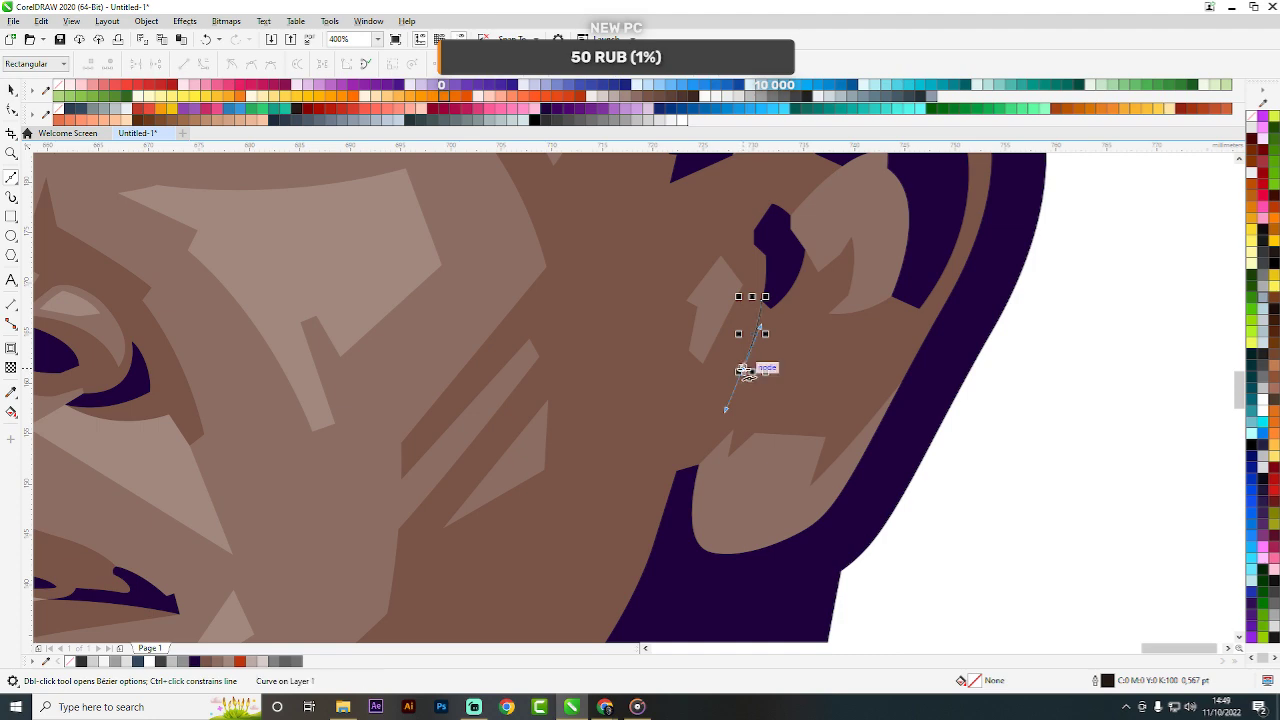
{"action": "left_click", "coordinate": [759, 388]}
Extend the ear outline from the notch across the inner ear towards its outer rim.
{"action": "scroll", "coordinate": [895, 374], "scroll_direction": "down", "scroll_amount": 2}
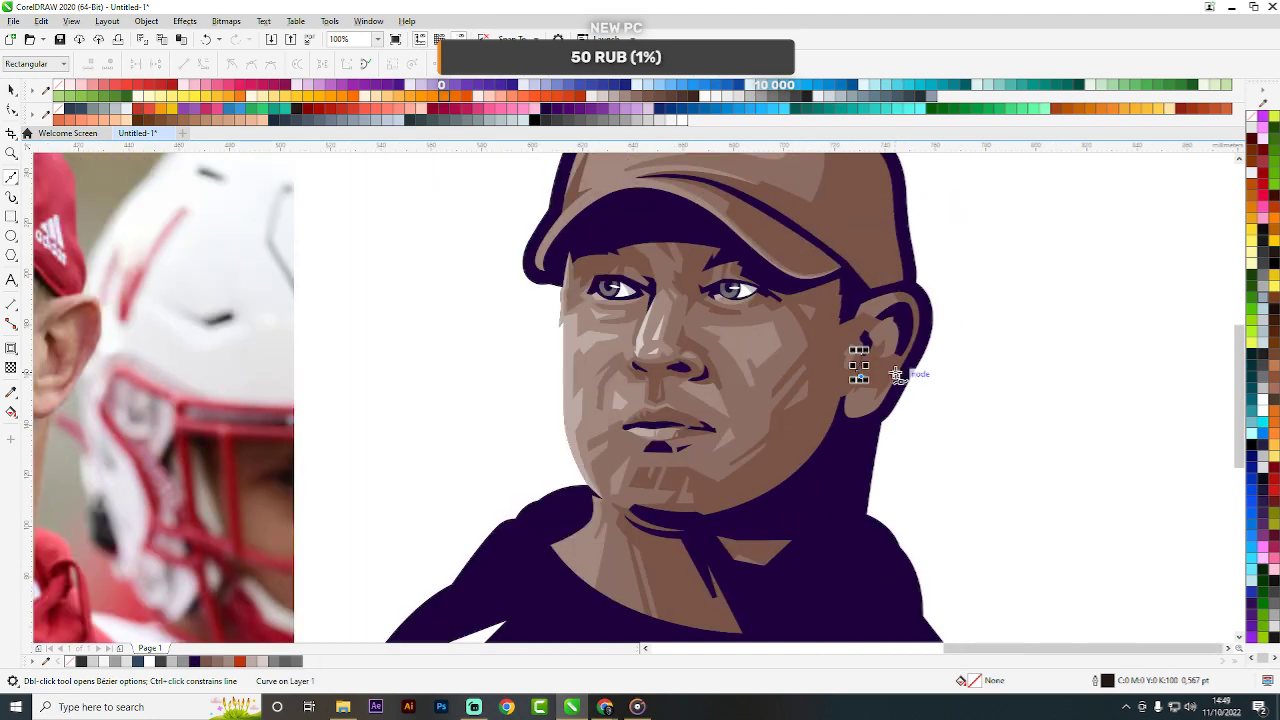
{"action": "scroll", "coordinate": [879, 373], "scroll_direction": "up", "scroll_amount": 2}
{"action": "left_click_drag", "start_coordinate": [831, 364], "coordinate": [844, 347]}
{"action": "double_click", "coordinate": [834, 360]}
{"action": "scroll", "coordinate": [877, 360], "scroll_direction": "down", "scroll_amount": 4}
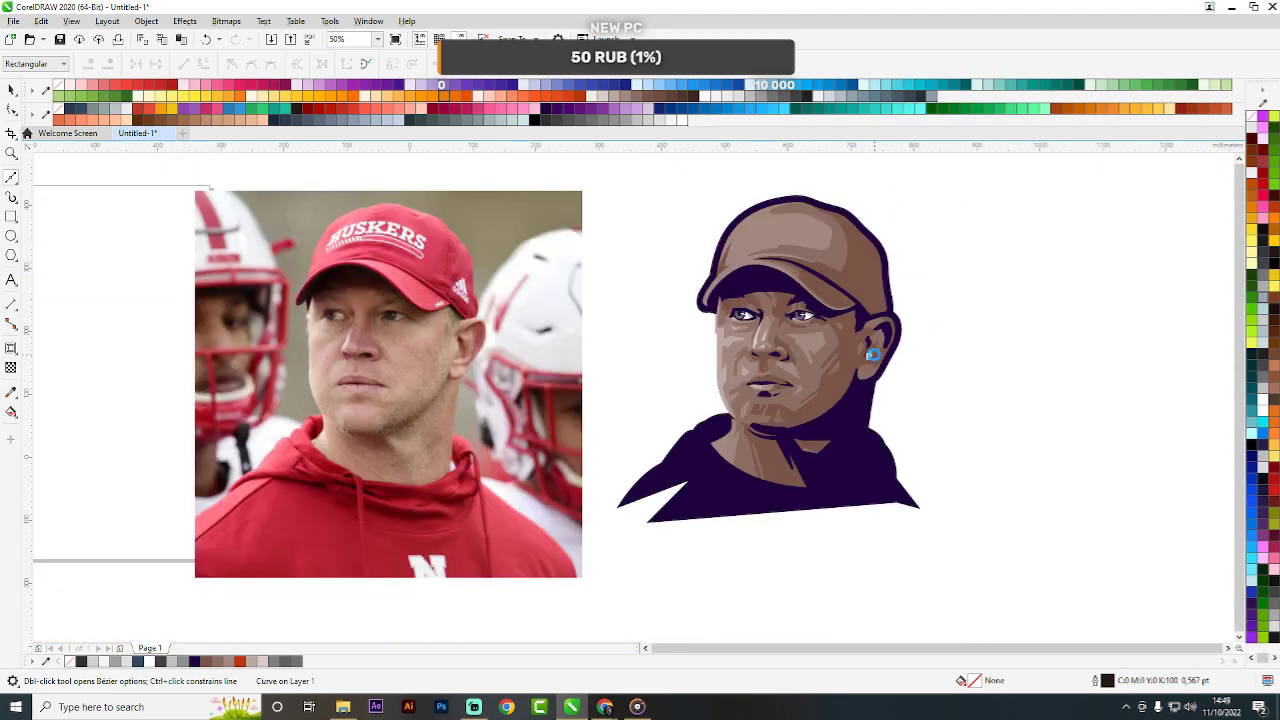
{"action": "scroll", "coordinate": [875, 357], "scroll_direction": "up", "scroll_amount": 2}
{"action": "scroll", "coordinate": [868, 354], "scroll_direction": "up", "scroll_amount": 1}
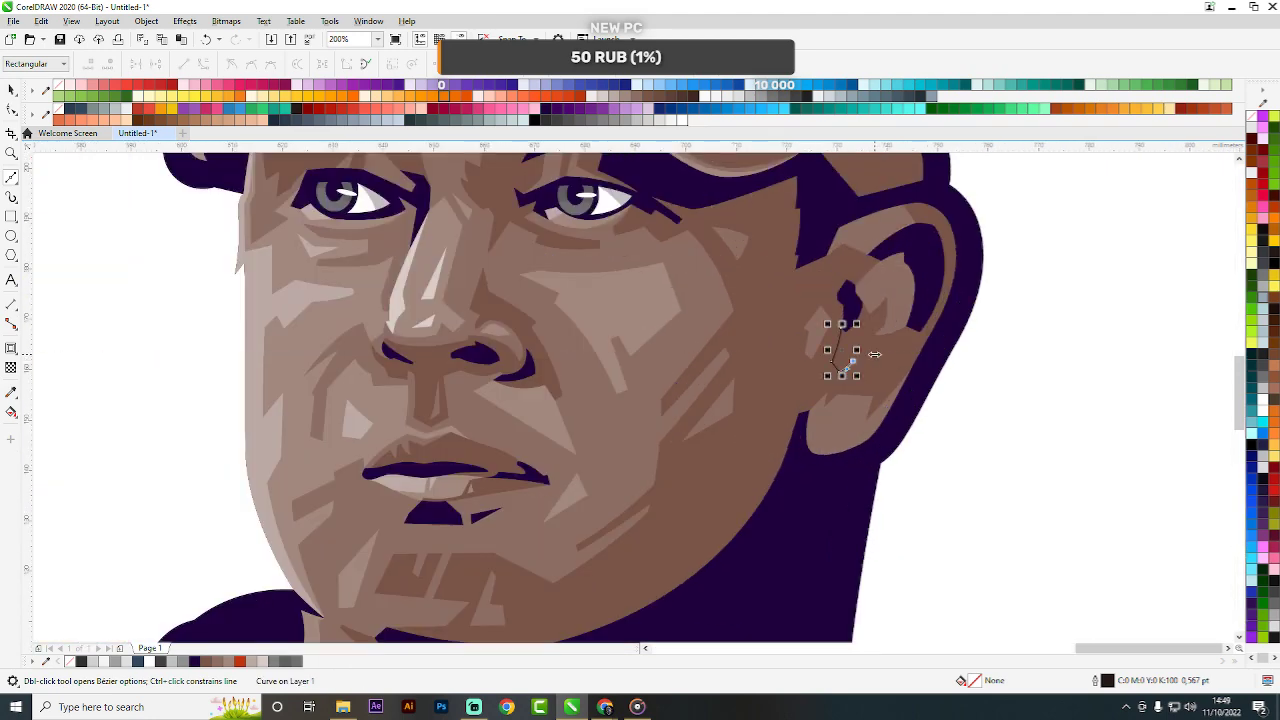
{"action": "left_click", "coordinate": [860, 360]}
{"action": "scroll", "coordinate": [882, 310], "scroll_direction": "up", "scroll_amount": 1}
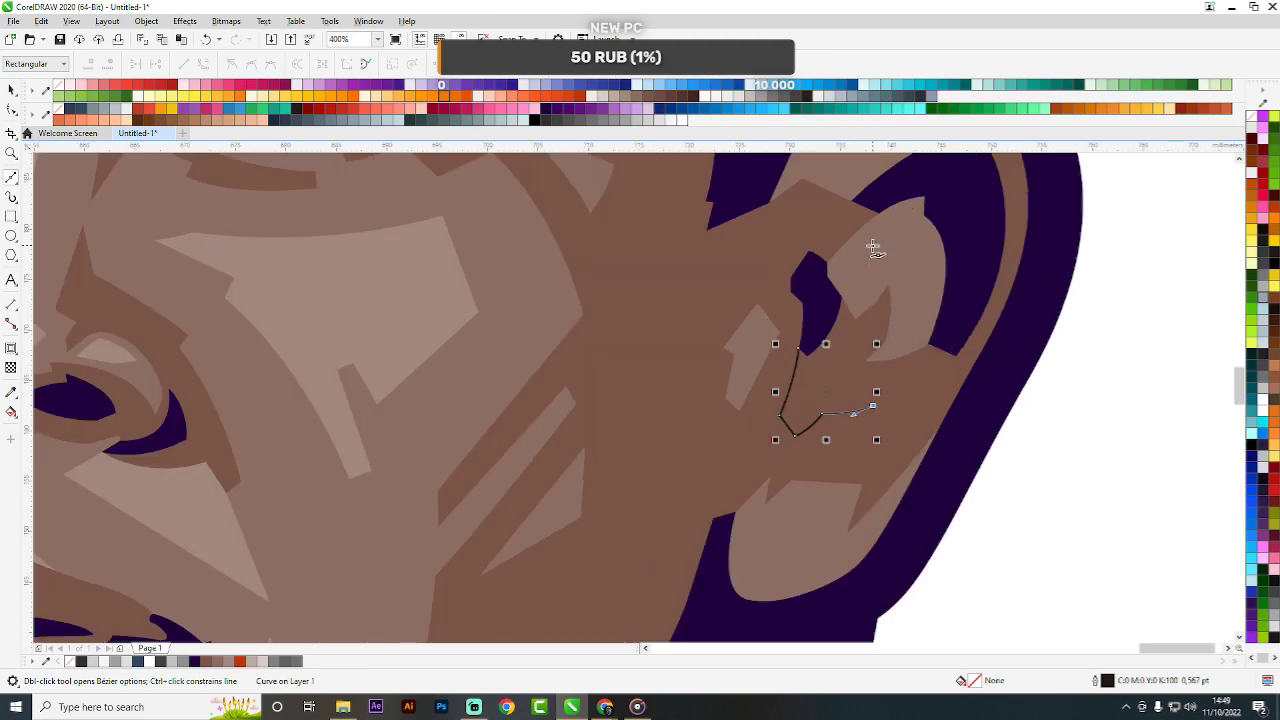
Curve the outline up the inner ear, add a pointed upper edge and close it, making the shape about 10.9 by 20.5 mm.
{"action": "left_click_drag", "start_coordinate": [874, 247], "coordinate": [833, 198]}
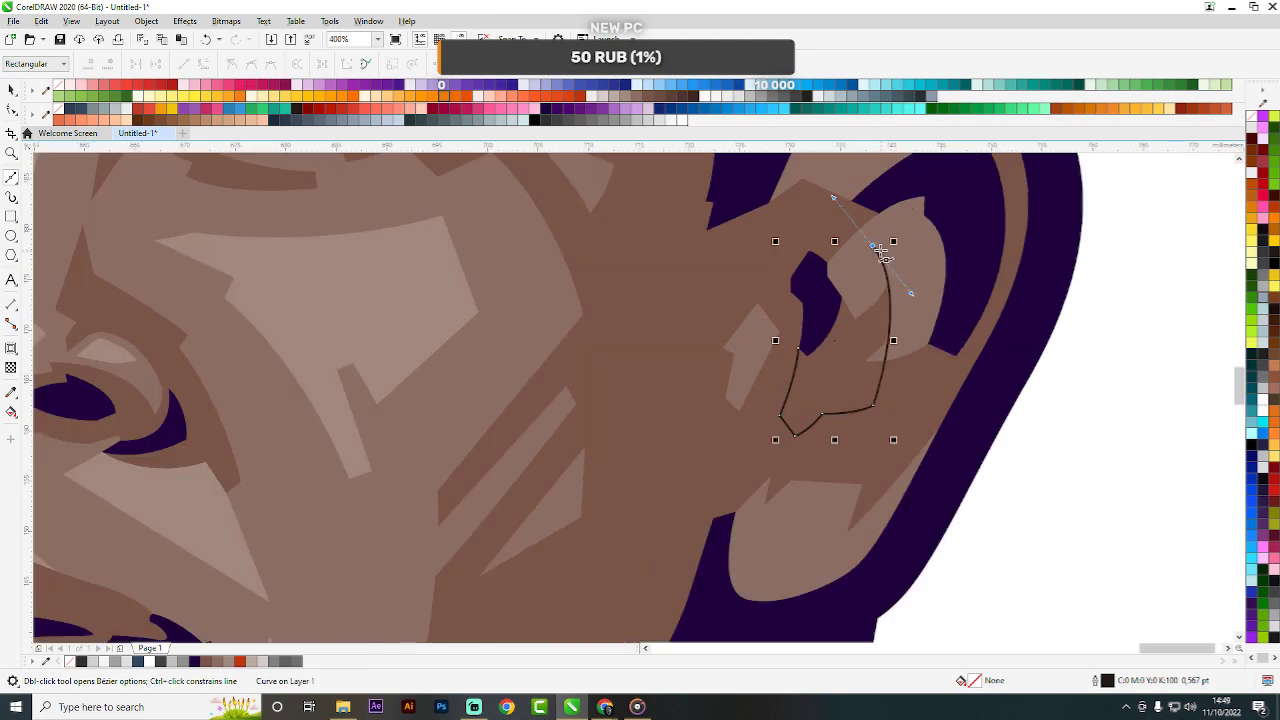
{"action": "double_click", "coordinate": [873, 246]}
{"action": "left_click", "coordinate": [847, 256]}
{"action": "left_click", "coordinate": [834, 230]}
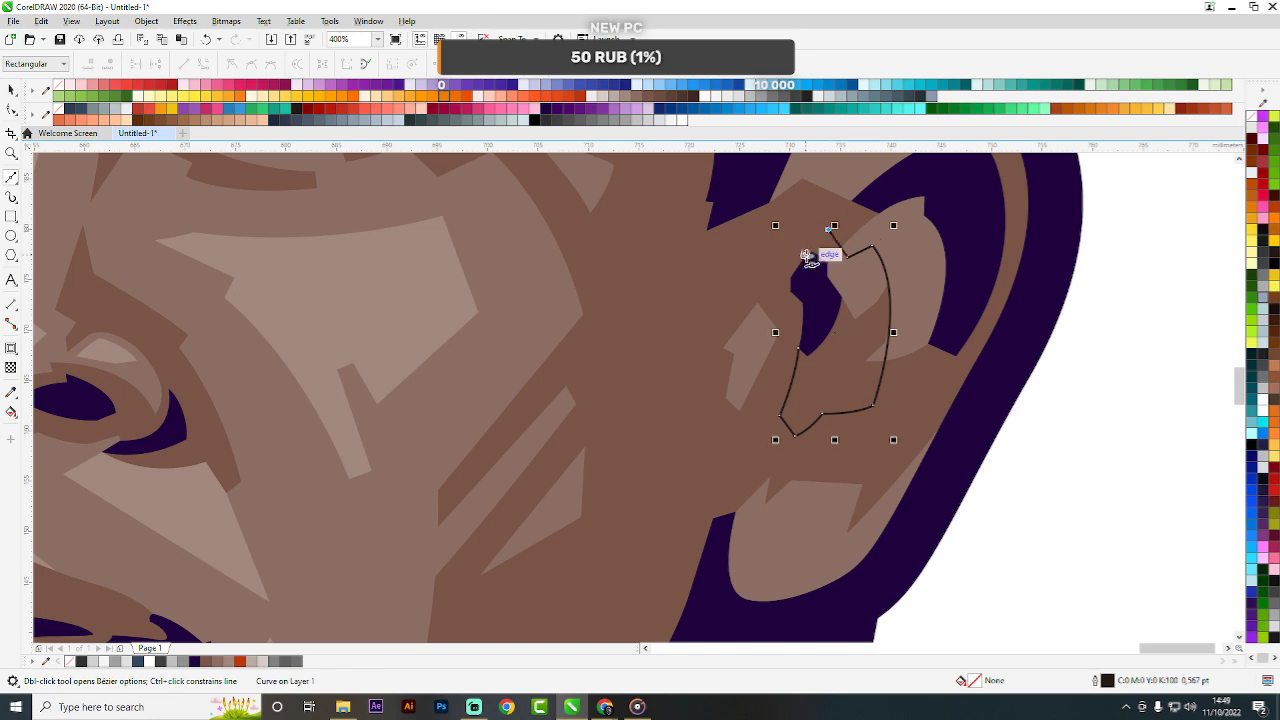
{"action": "left_click", "coordinate": [808, 250]}
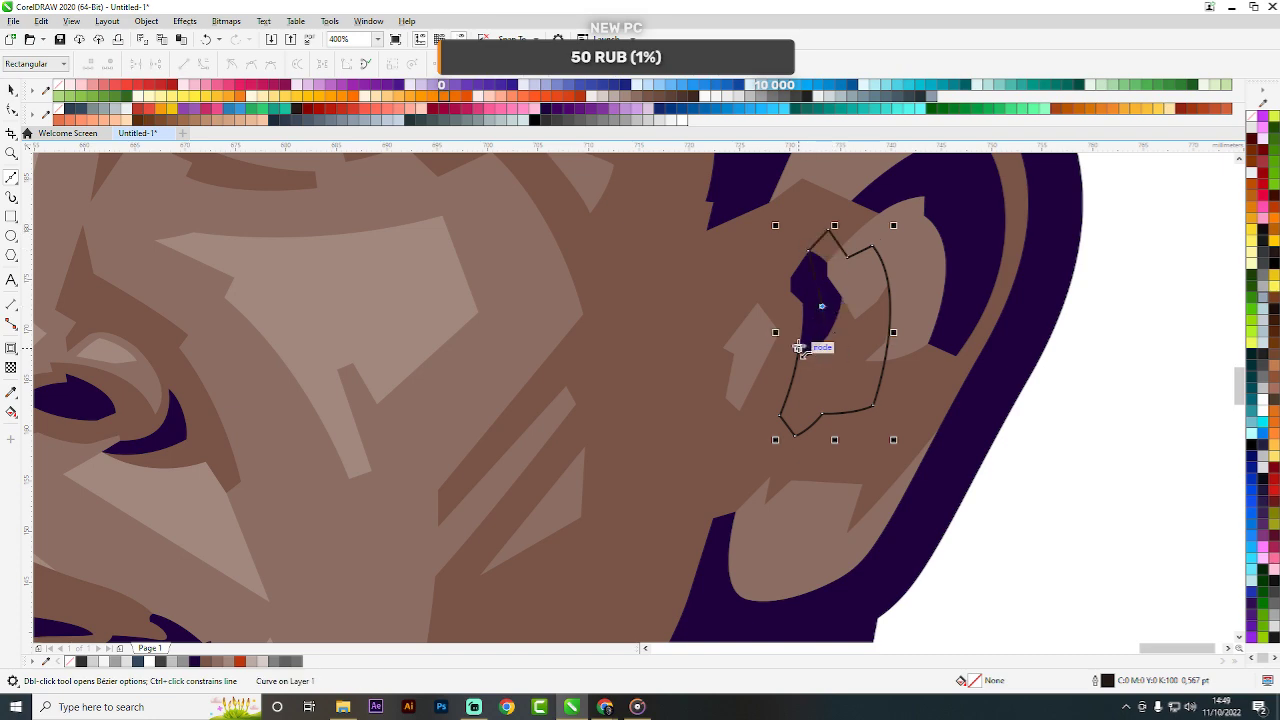
{"action": "key", "text": "space"}
Weld the drawn ear shape with the dark ear-canal shape into one dark purple shadow.
{"action": "left_click", "coordinate": [801, 286], "text": "shift"}
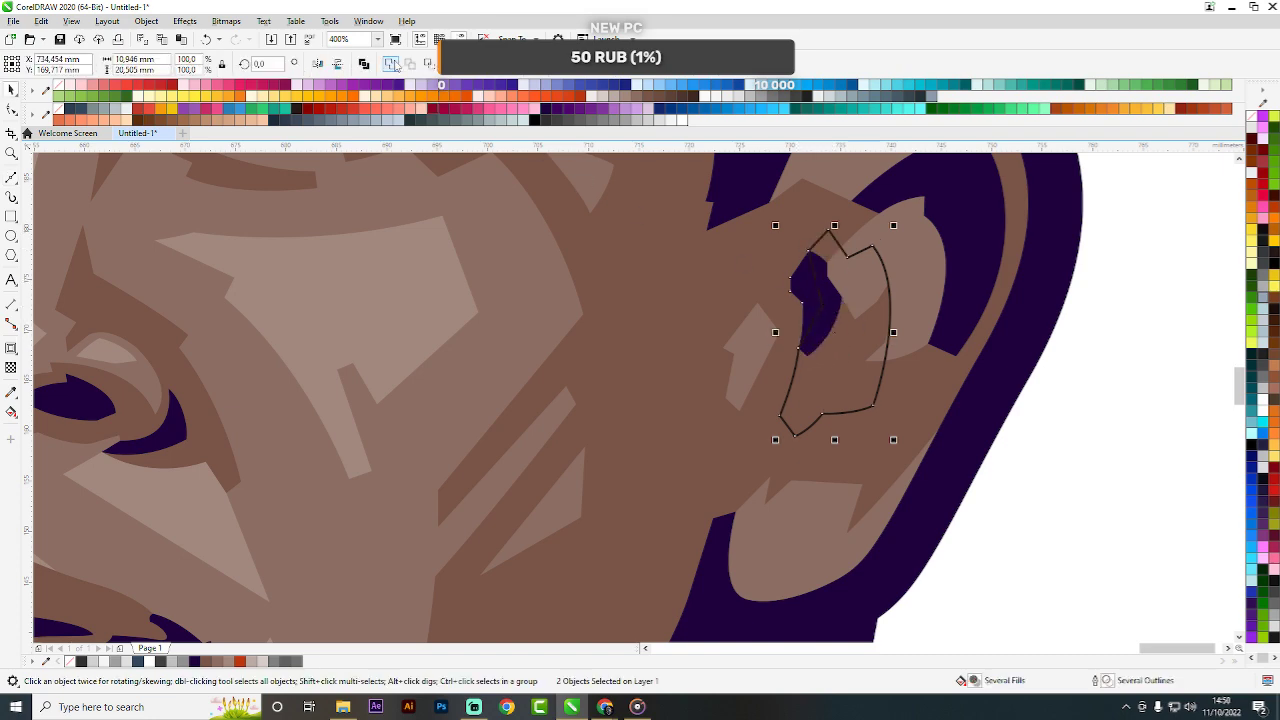
{"action": "left_click", "coordinate": [395, 63]}
{"action": "scroll", "coordinate": [719, 278], "scroll_direction": "down", "scroll_amount": 3}
{"action": "left_click", "coordinate": [993, 334]}
{"action": "scroll", "coordinate": [916, 303], "scroll_direction": "down", "scroll_amount": 1}
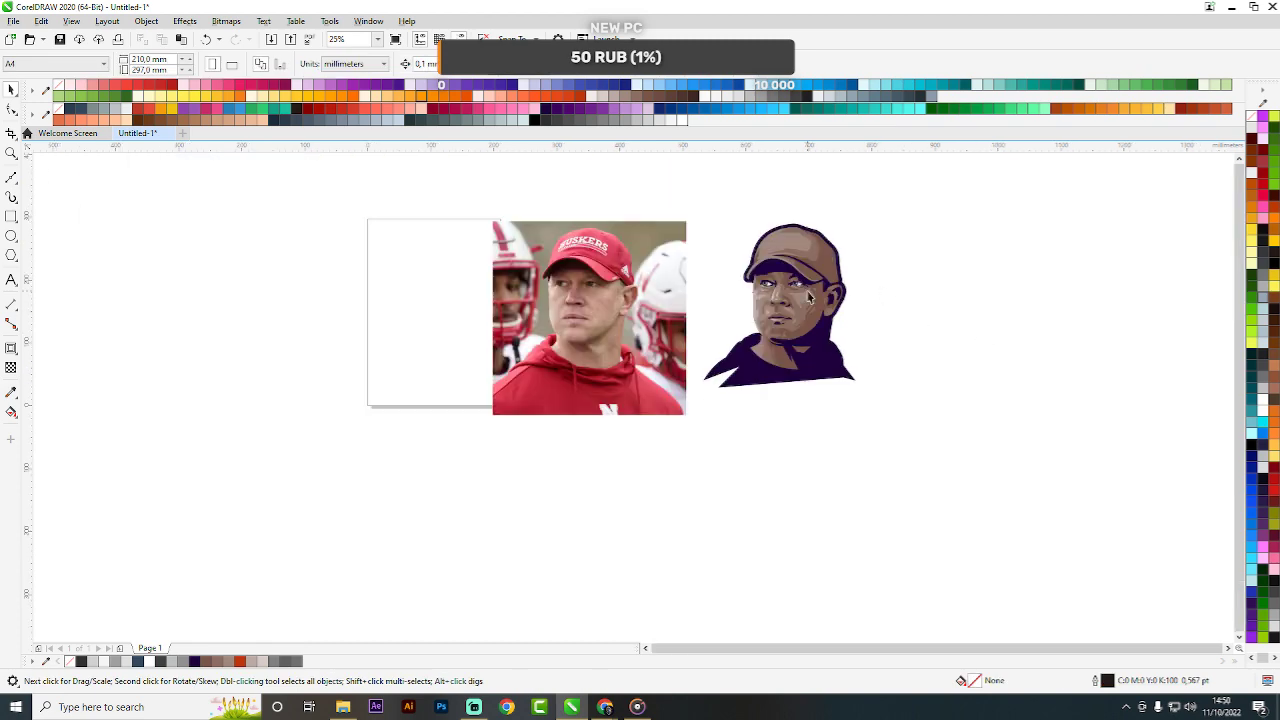
Draw a small triangle about 4.7 by 2.7 mm between the dark sideburn tip and the ear, and fill it dark purple (#1E003D).
{"action": "scroll", "coordinate": [857, 329], "scroll_direction": "up", "scroll_amount": 1}
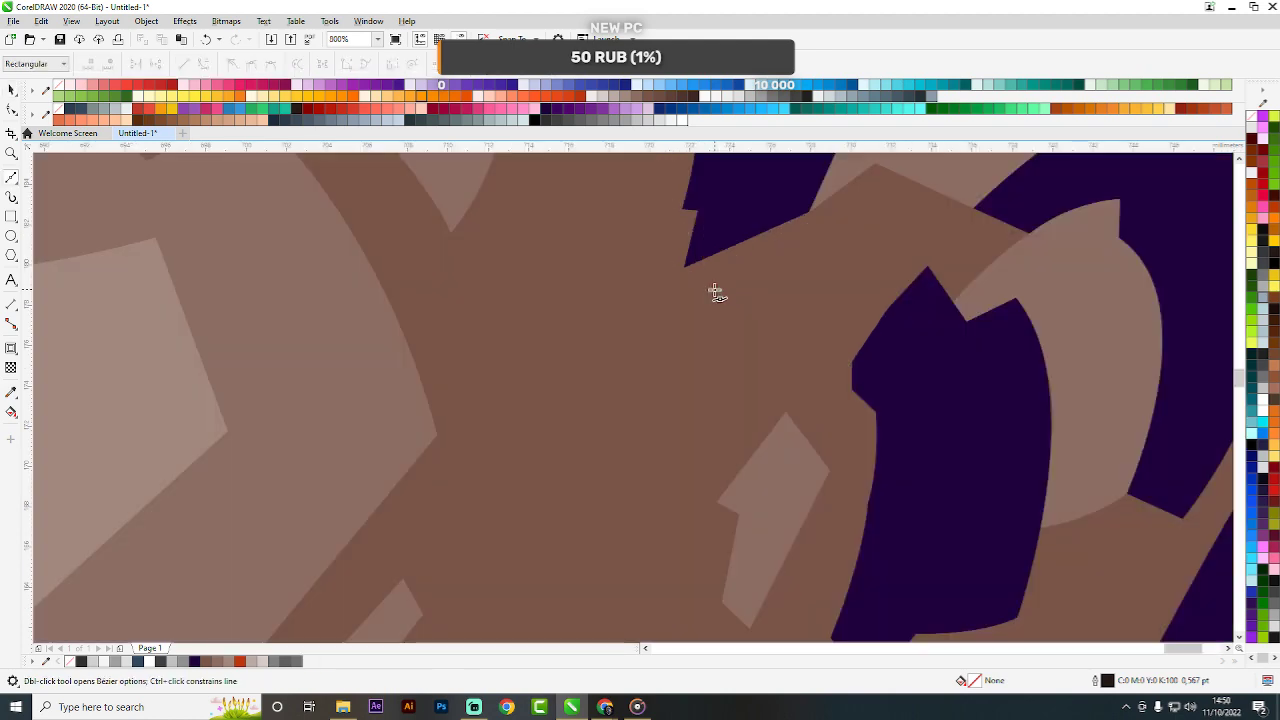
{"action": "left_click", "coordinate": [714, 291]}
{"action": "left_click", "coordinate": [809, 235]}
{"action": "left_click", "coordinate": [795, 281]}
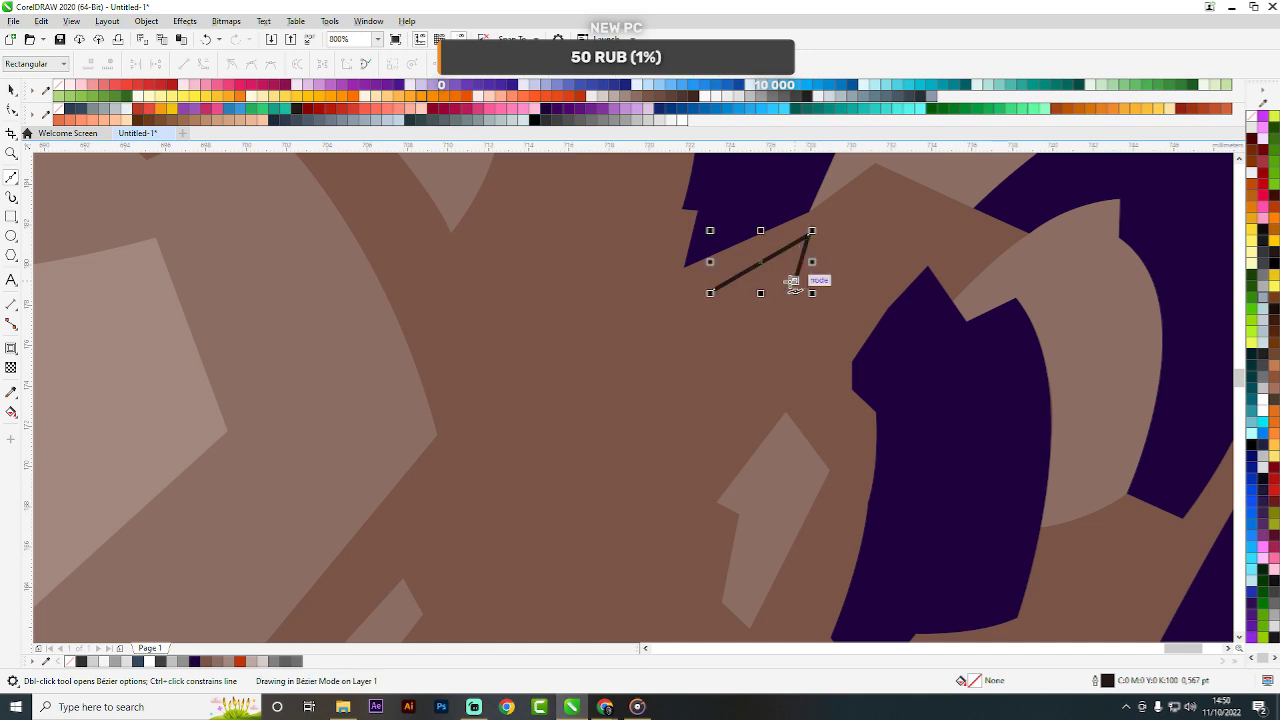
{"action": "left_click", "coordinate": [714, 291]}
{"action": "key", "text": "space"}
{"action": "left_click_drag", "start_coordinate": [726, 243], "coordinate": [775, 275]}
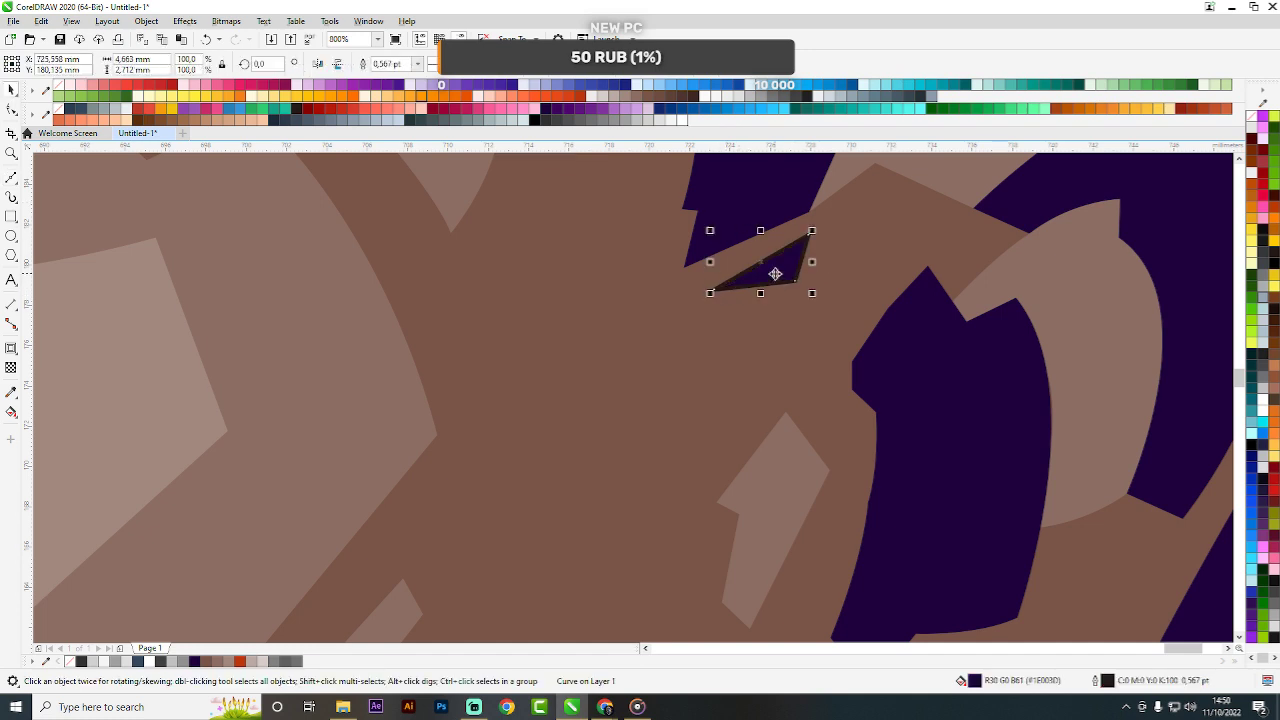
Weld the small dark triangle with the portrait's main dark purple shadow shape.
{"action": "left_click", "coordinate": [782, 238]}
{"action": "left_click", "coordinate": [795, 264]}
{"action": "left_click", "coordinate": [776, 235], "text": "shift"}
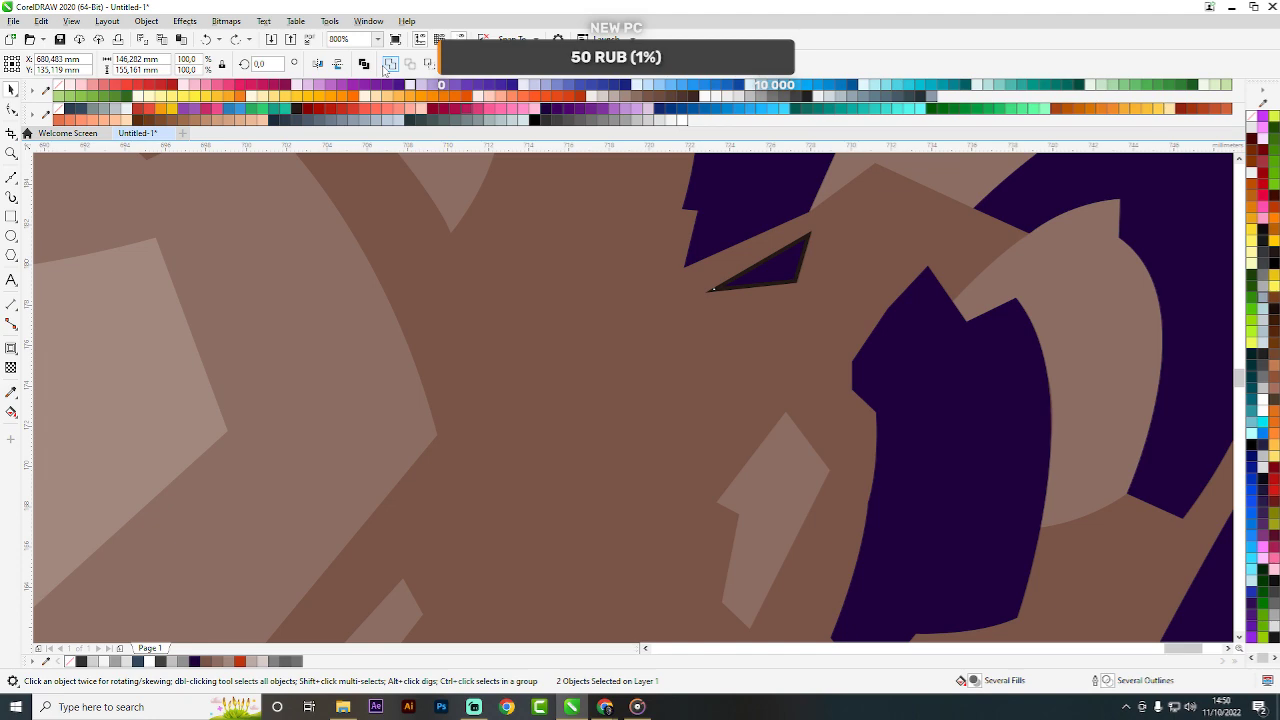
{"action": "left_click", "coordinate": [390, 63]}
{"action": "scroll", "coordinate": [674, 217], "scroll_direction": "down", "scroll_amount": 3}
{"action": "left_click", "coordinate": [1035, 309]}
{"action": "scroll", "coordinate": [850, 292], "scroll_direction": "down", "scroll_amount": 1}
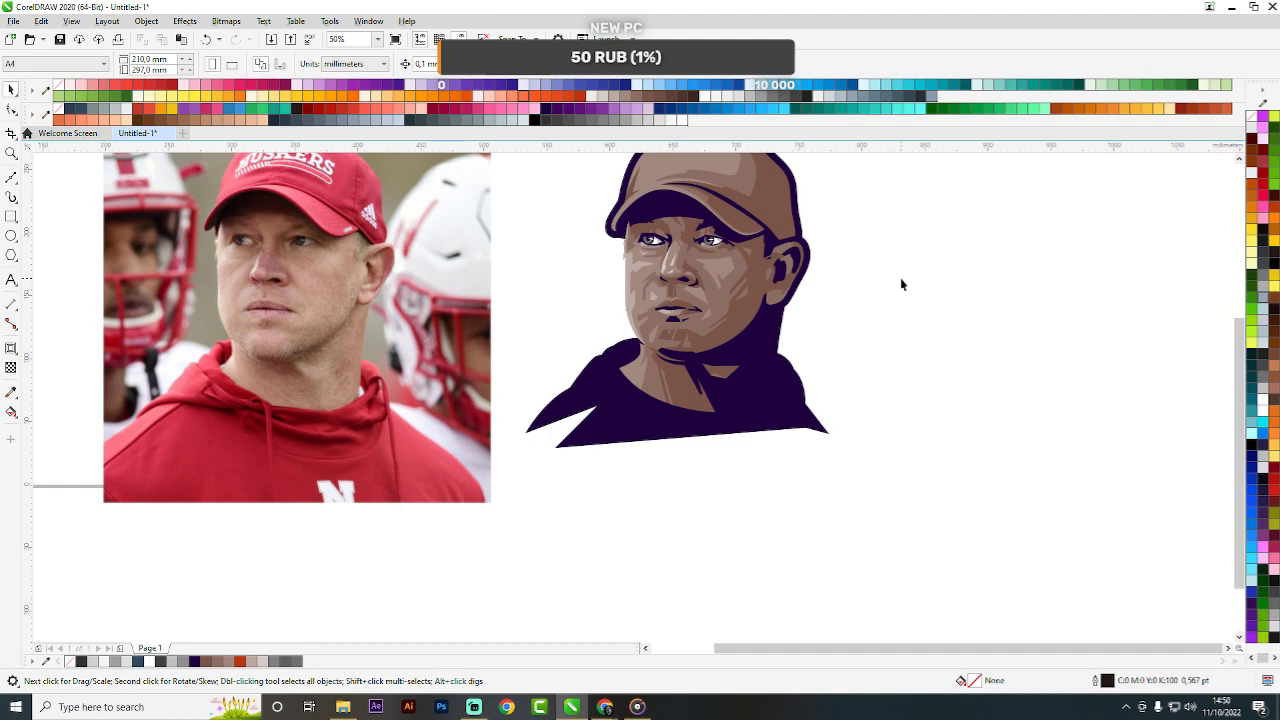
Start a Bézier outline on the cap brim near its pointed ear-side corner, with a long lower edge curving parallel to the brim highlight.
{"action": "scroll", "coordinate": [308, 243], "scroll_direction": "up", "scroll_amount": 2}
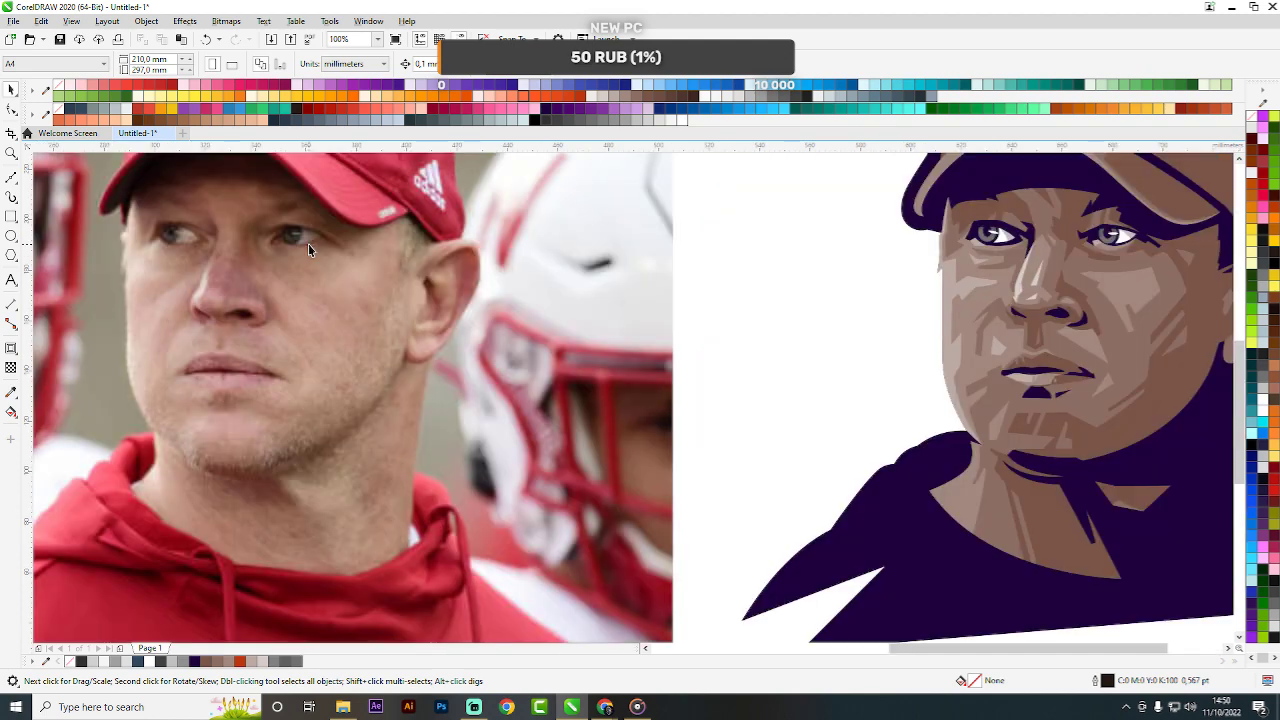
{"action": "scroll", "coordinate": [350, 273], "scroll_direction": "down", "scroll_amount": 2}
{"action": "scroll", "coordinate": [760, 338], "scroll_direction": "up", "scroll_amount": 6}
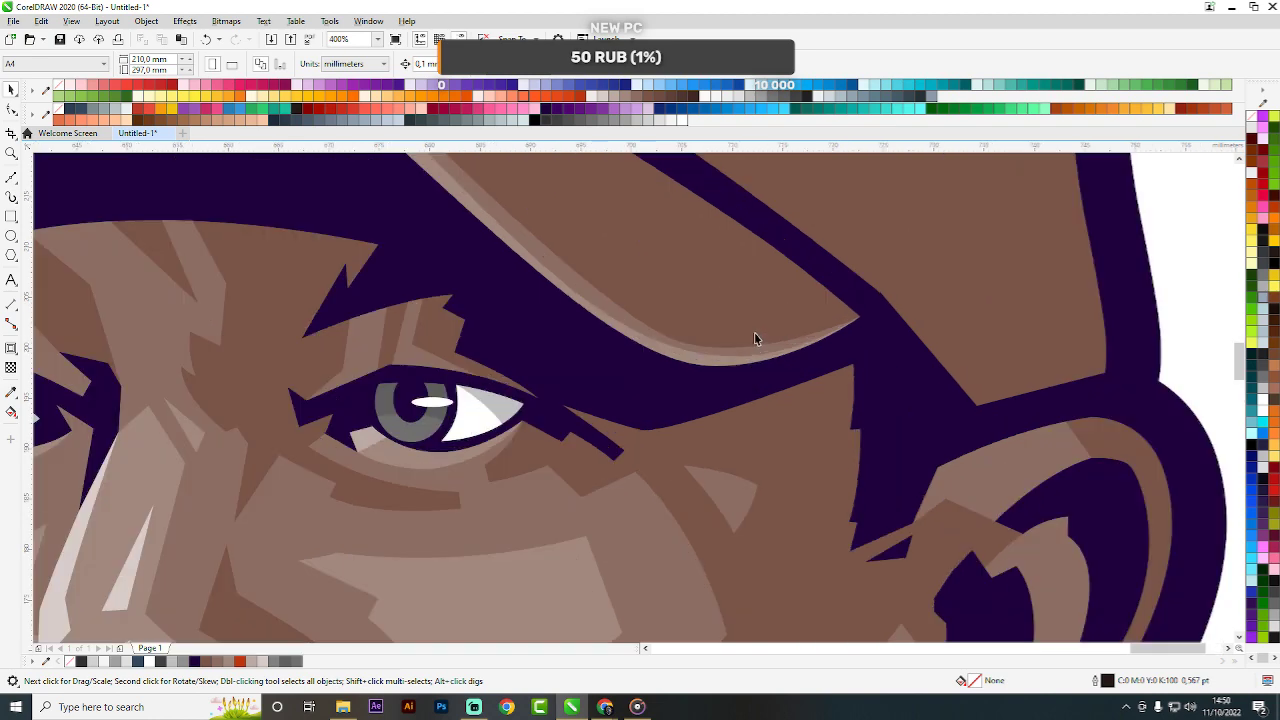
{"action": "key", "text": "F5"}
{"action": "left_click", "coordinate": [729, 334]}
{"action": "scroll", "coordinate": [812, 320], "scroll_direction": "up", "scroll_amount": 2}
{"action": "left_click_drag", "start_coordinate": [800, 321], "coordinate": [906, 274]}
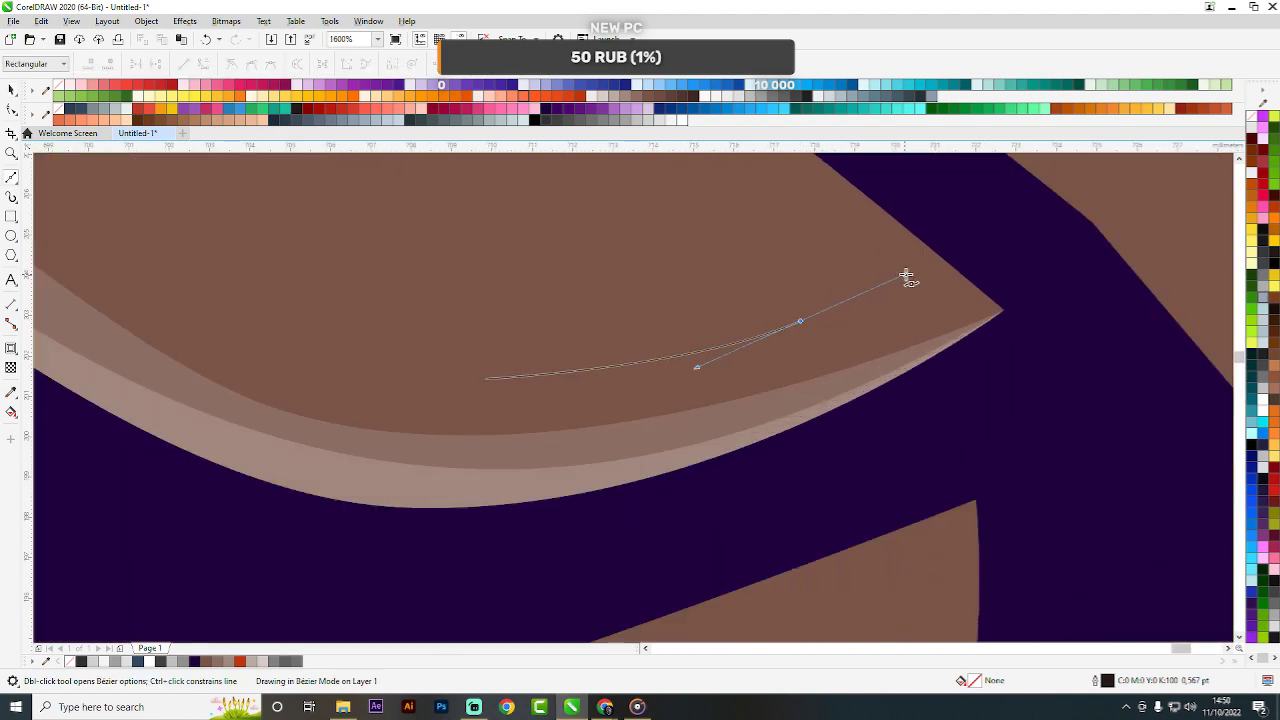
Add a short slanted end and a curved upper edge, and close the brim label shape at about 8.1 by 2.8 mm.
{"action": "left_click", "coordinate": [803, 321]}
{"action": "left_click", "coordinate": [766, 266]}
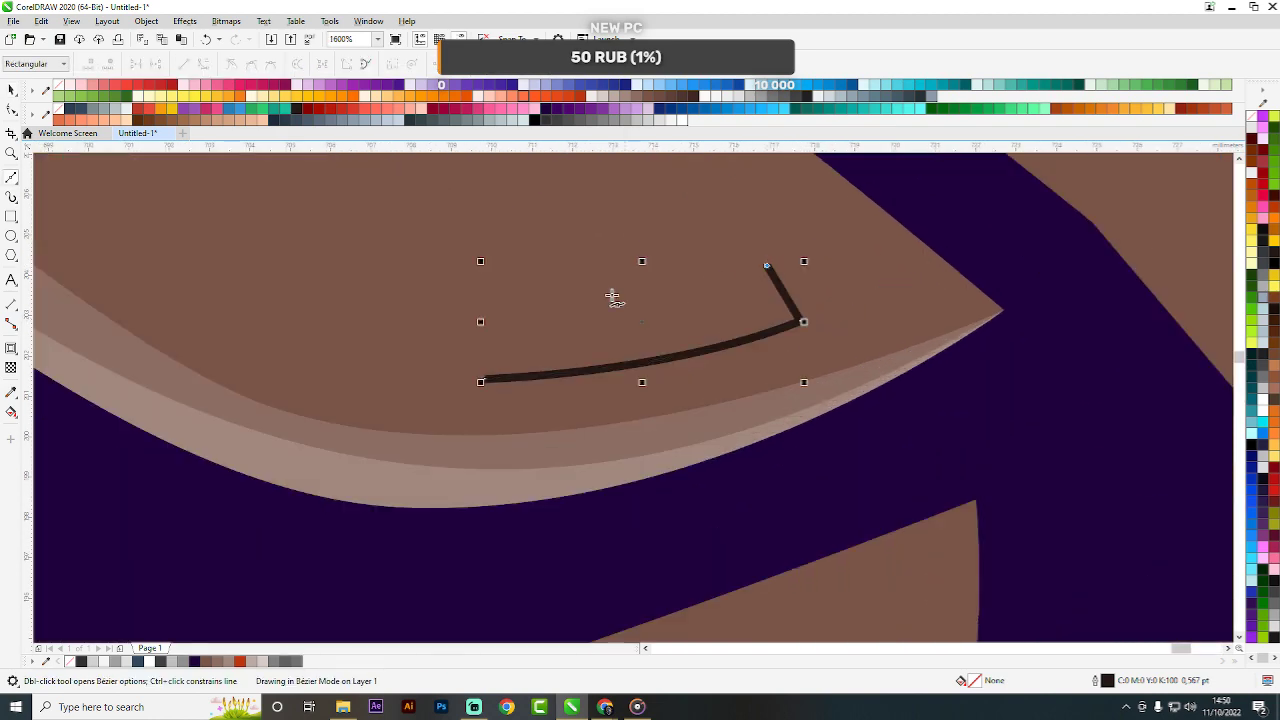
{"action": "left_click_drag", "start_coordinate": [472, 308], "coordinate": [349, 302]}
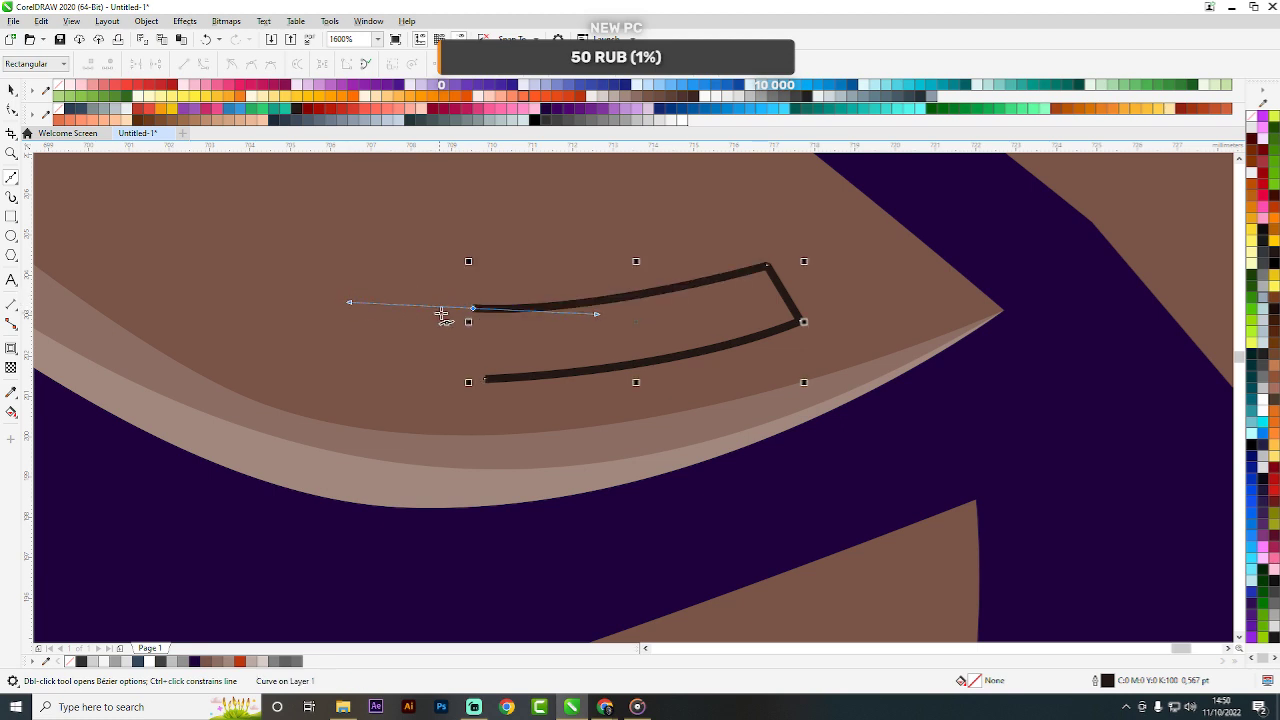
{"action": "left_click", "coordinate": [472, 308]}
{"action": "left_click", "coordinate": [481, 341]}
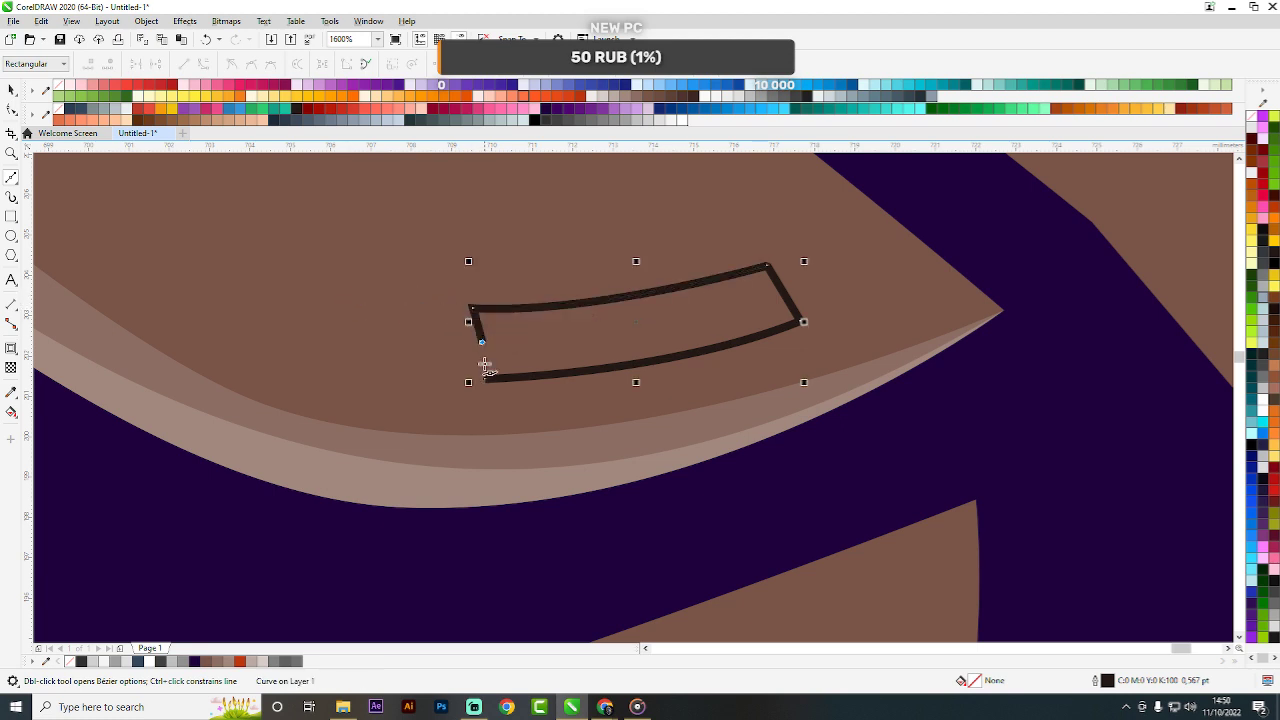
{"action": "left_click", "coordinate": [485, 378]}
Delete the extra node halfway along the short edge of the brim label that faces the middle of the brim.
{"action": "left_click", "coordinate": [11, 110]}
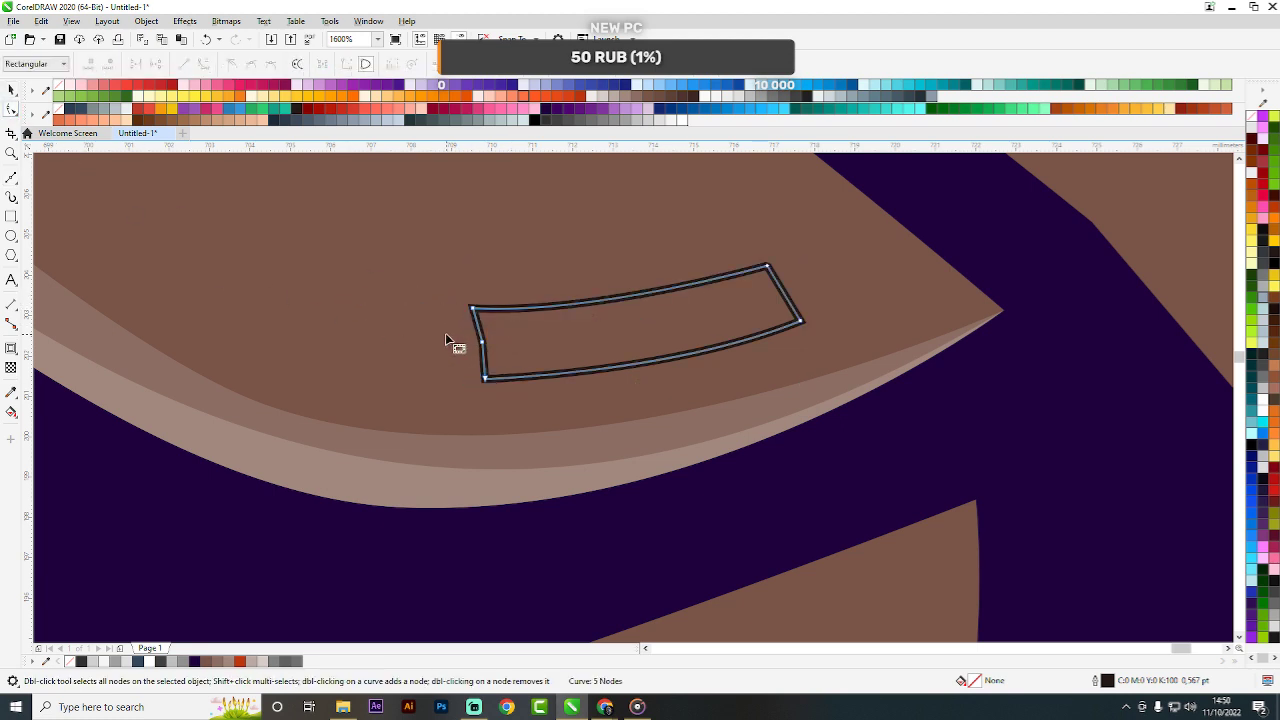
{"action": "left_click_drag", "start_coordinate": [446, 334], "coordinate": [515, 354]}
{"action": "key", "text": "Delete"}
Fill the brim label shape with the lighter brown (#8D6E63) and remove its outline.
{"action": "key", "text": "space"}
{"action": "left_click_drag", "start_coordinate": [574, 453], "coordinate": [560, 336]}
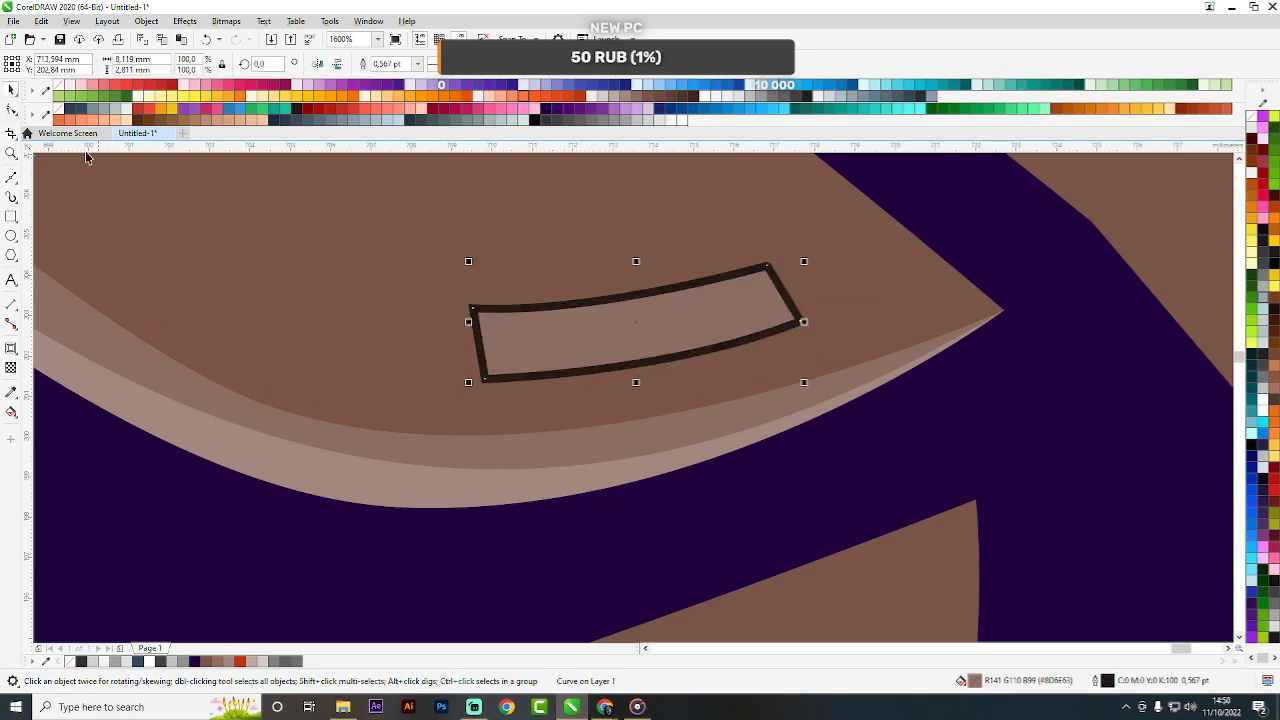
{"action": "right_click", "coordinate": [58, 84]}
{"action": "scroll", "coordinate": [837, 311], "scroll_direction": "down", "scroll_amount": 5}
{"action": "left_click", "coordinate": [987, 334]}
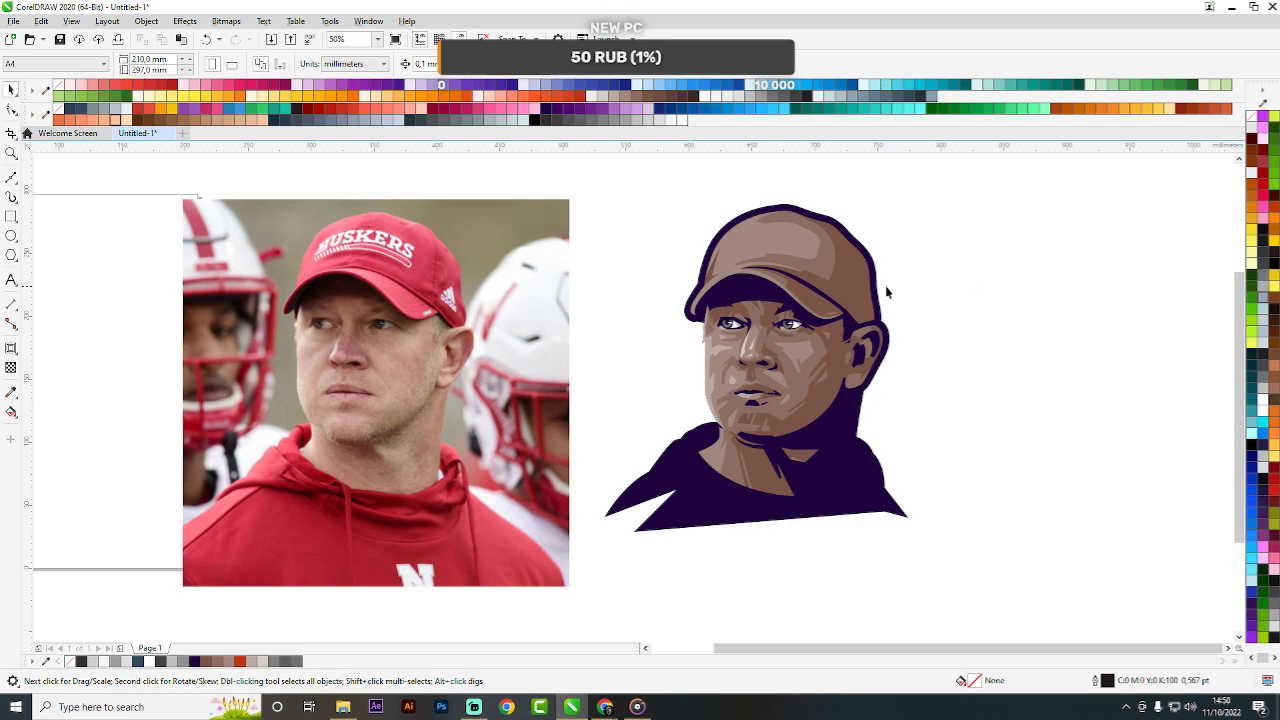
Add the artistic text "HUSKERS" over the reference photo, just below the cap's lettering, correcting any misspelt letter.
{"action": "scroll", "coordinate": [335, 246], "scroll_direction": "up", "scroll_amount": 3}
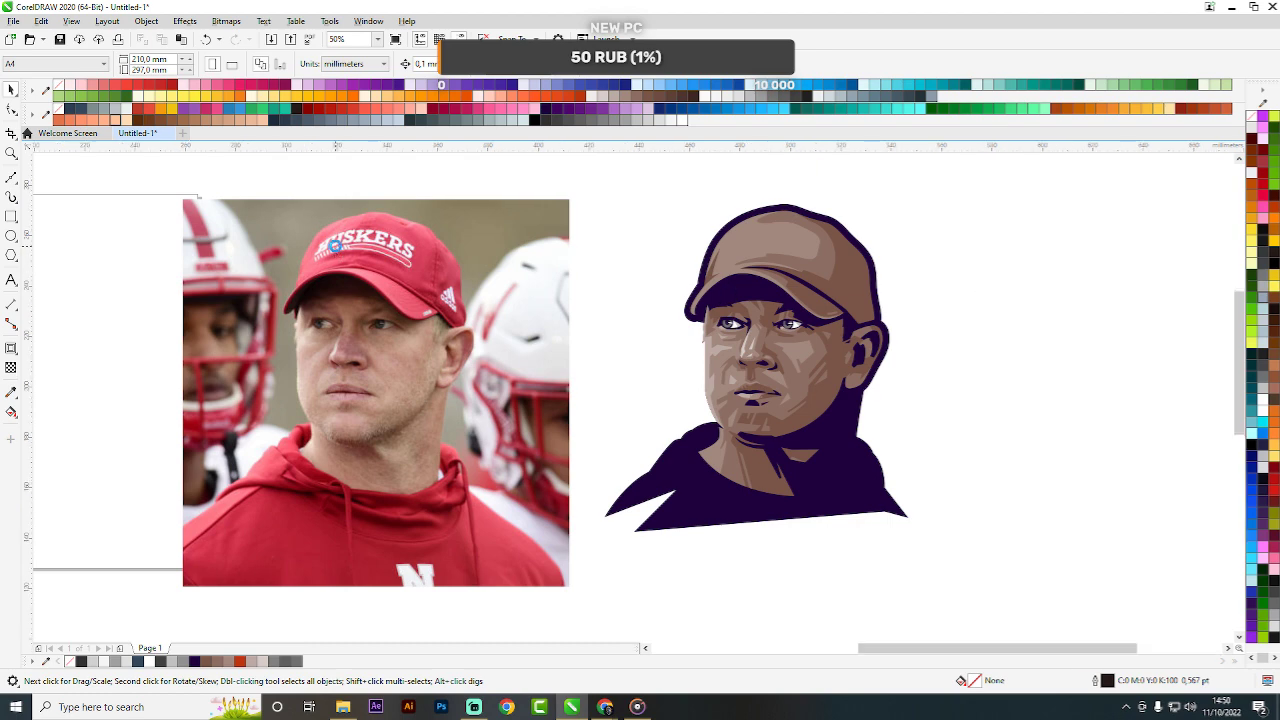
{"action": "key", "text": "F8"}
{"action": "left_click", "coordinate": [371, 354]}
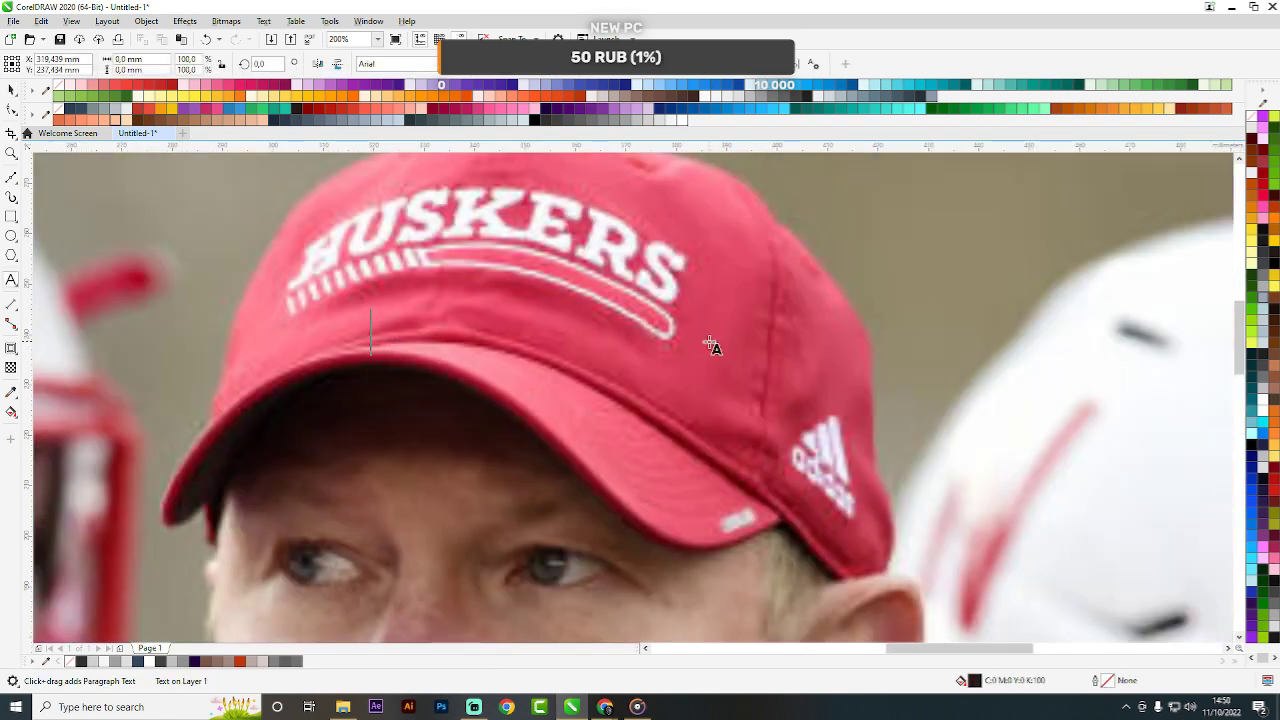
{"action": "type", "text": "HU"}
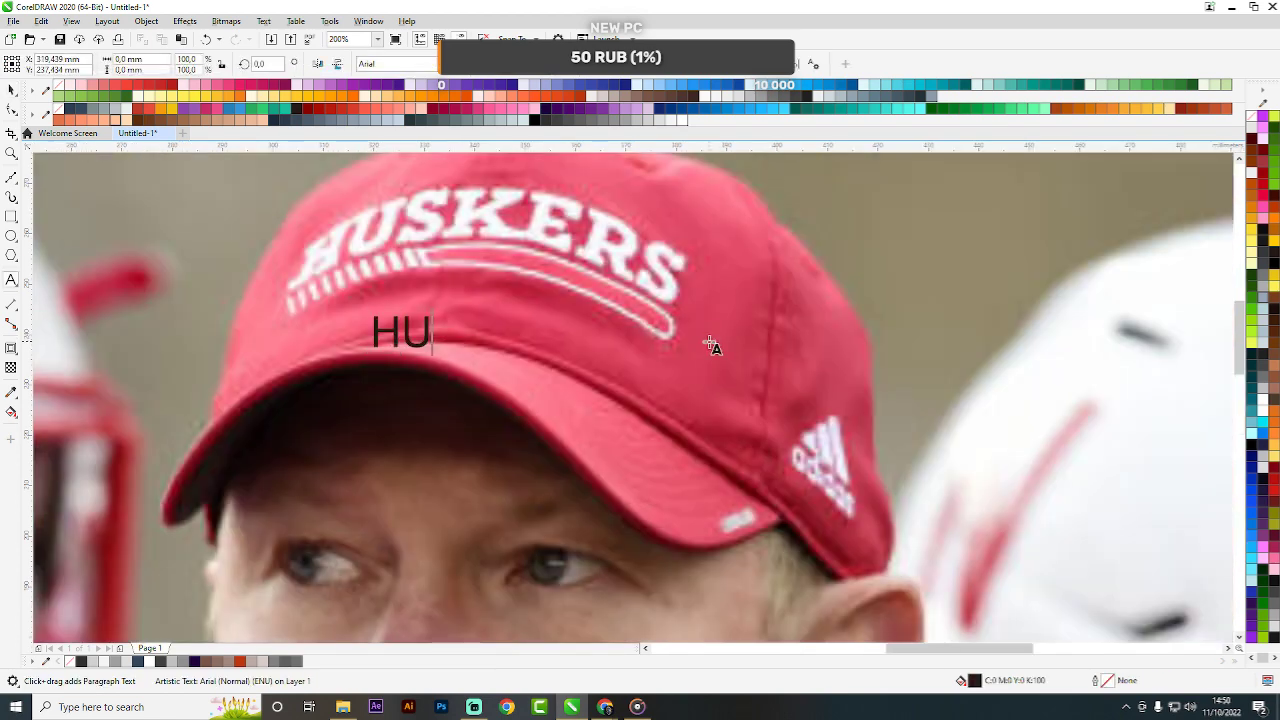
{"action": "type", "text": "DKERS"}
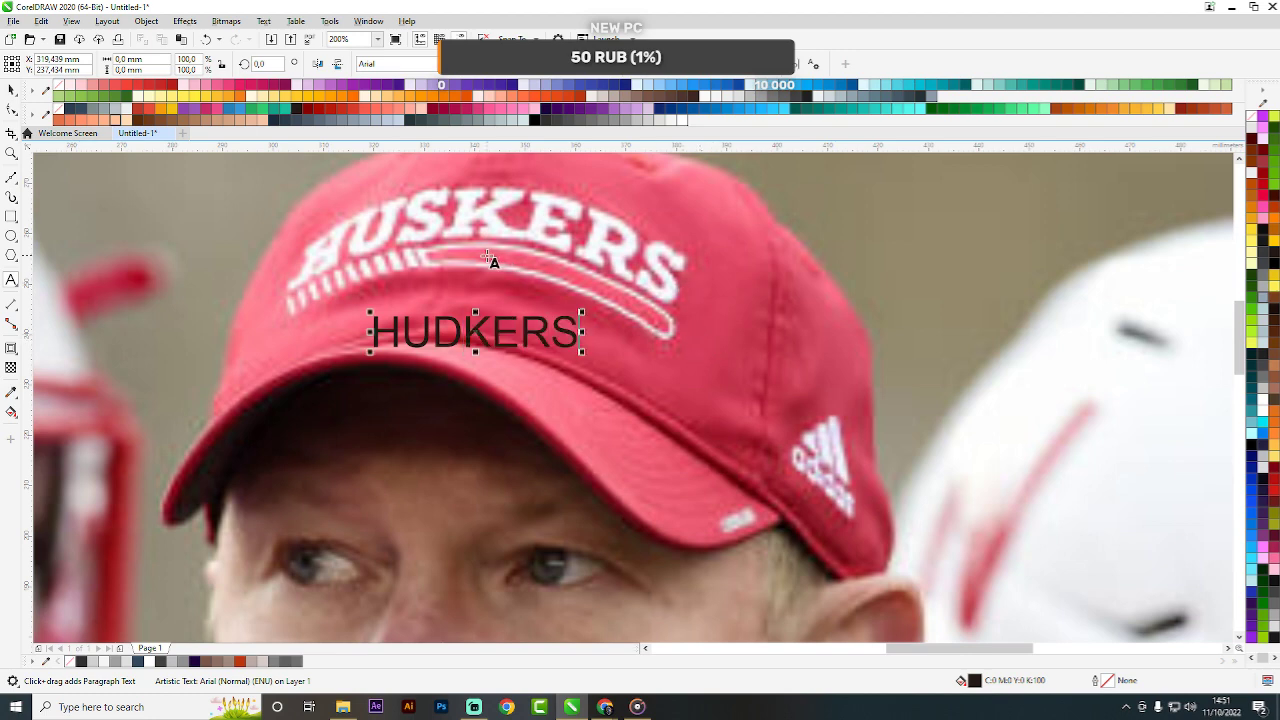
{"action": "left_click", "coordinate": [9, 89]}
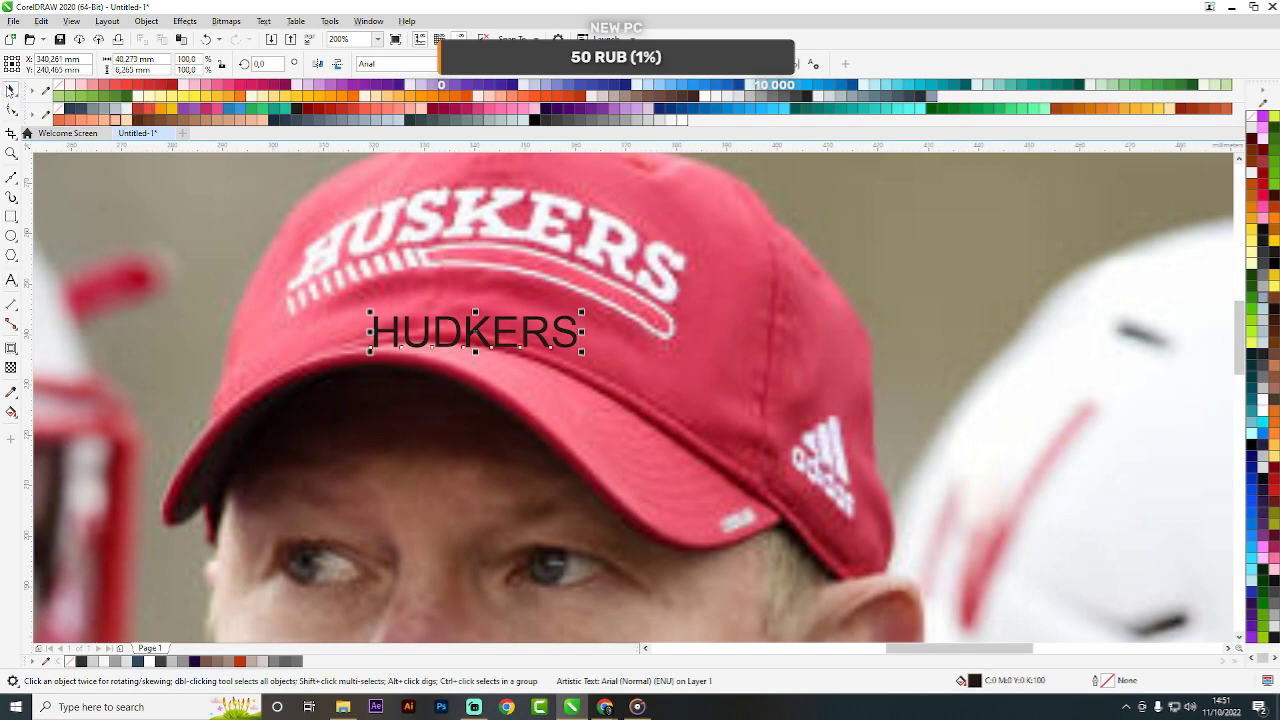
{"action": "double_click", "coordinate": [470, 323]}
{"action": "key", "text": "BackSpace"}
{"action": "type", "text": "S"}
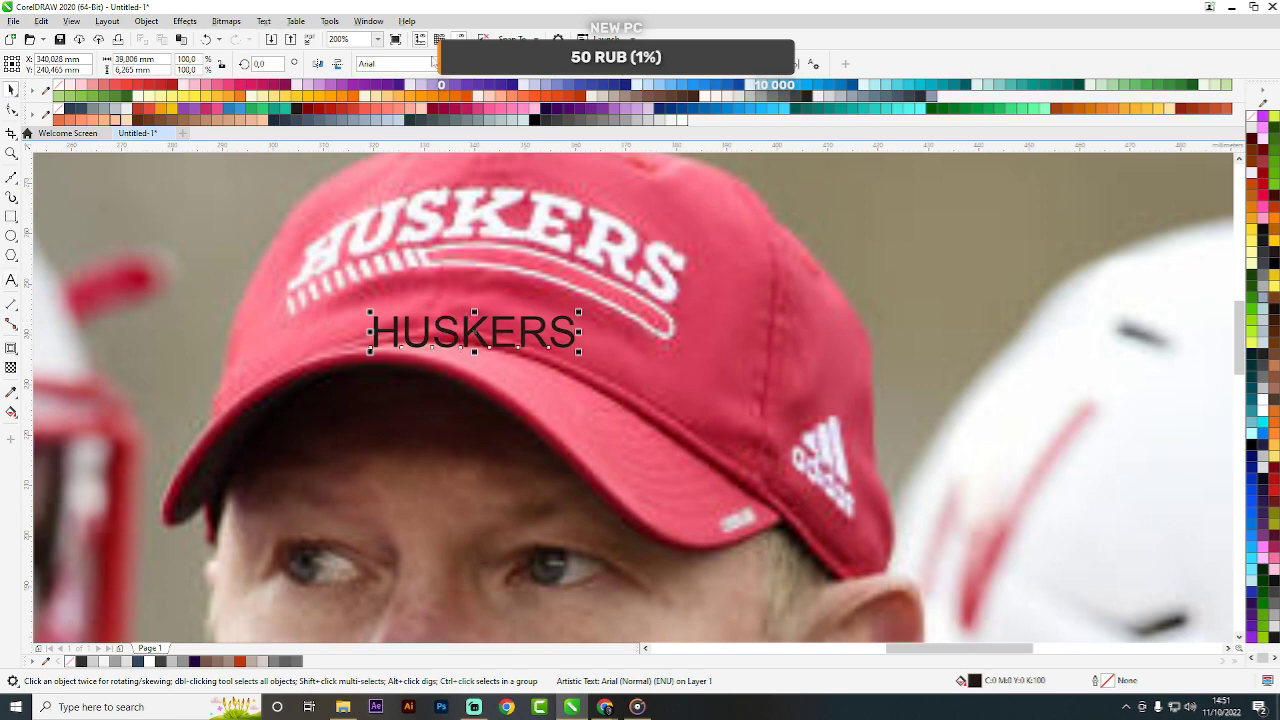
Browse the font list for a bold slab-serif face resembling the cap's lettering and set the HUSKERS text to Freshman.
{"action": "left_click", "coordinate": [432, 63]}
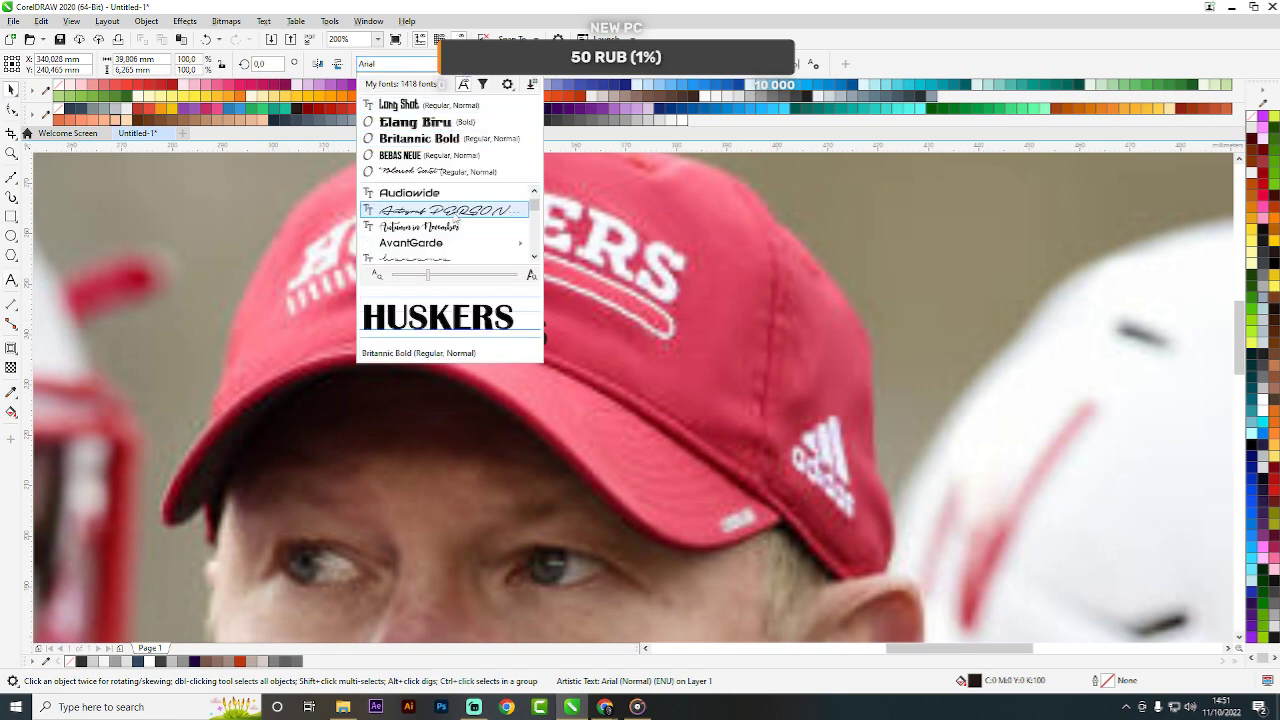
{"action": "scroll", "coordinate": [453, 218], "scroll_direction": "down", "scroll_amount": 5}
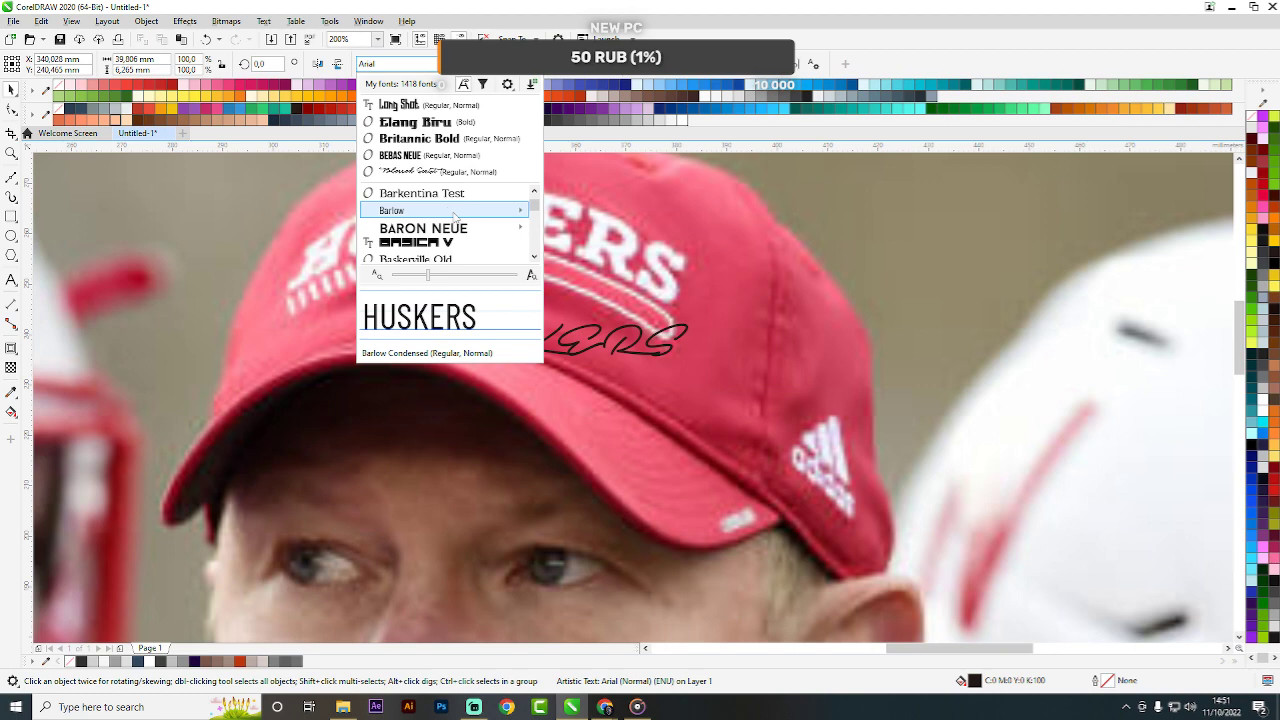
{"action": "scroll", "coordinate": [455, 215], "scroll_direction": "down", "scroll_amount": 5}
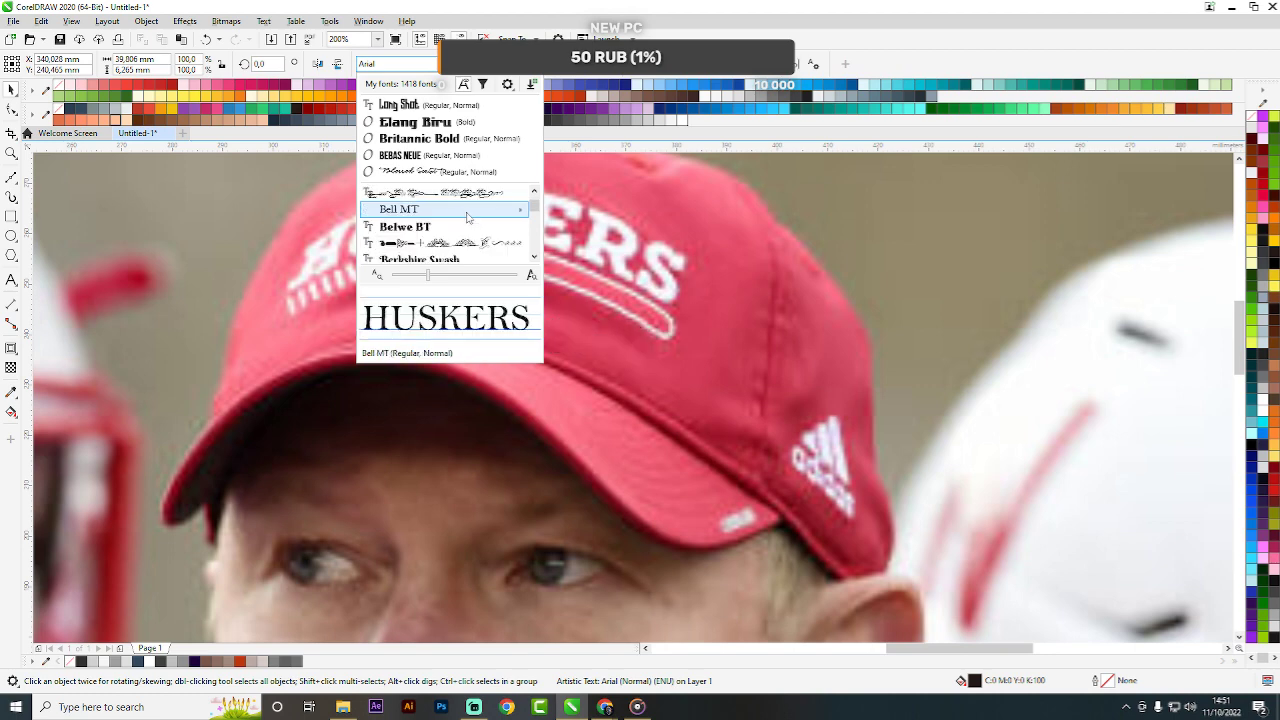
{"action": "scroll", "coordinate": [466, 217], "scroll_direction": "up", "scroll_amount": 2}
{"action": "scroll", "coordinate": [466, 220], "scroll_direction": "down", "scroll_amount": 2}
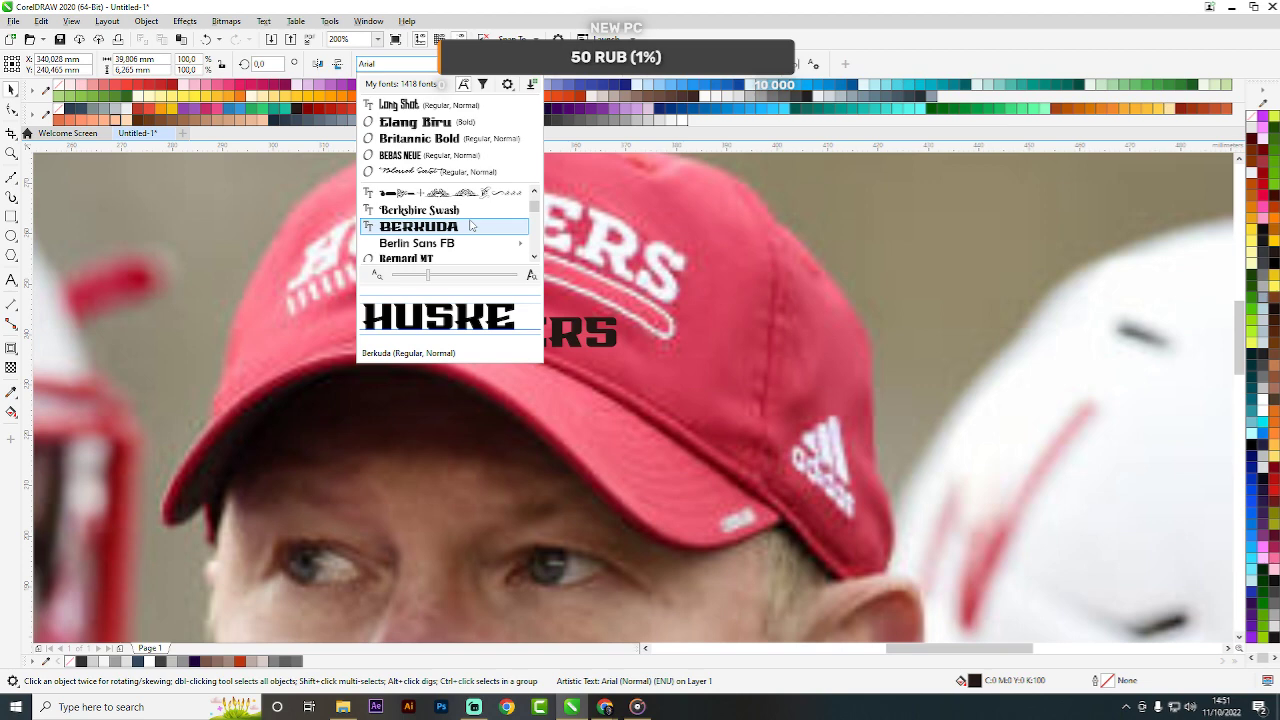
{"action": "scroll", "coordinate": [468, 222], "scroll_direction": "down", "scroll_amount": 3}
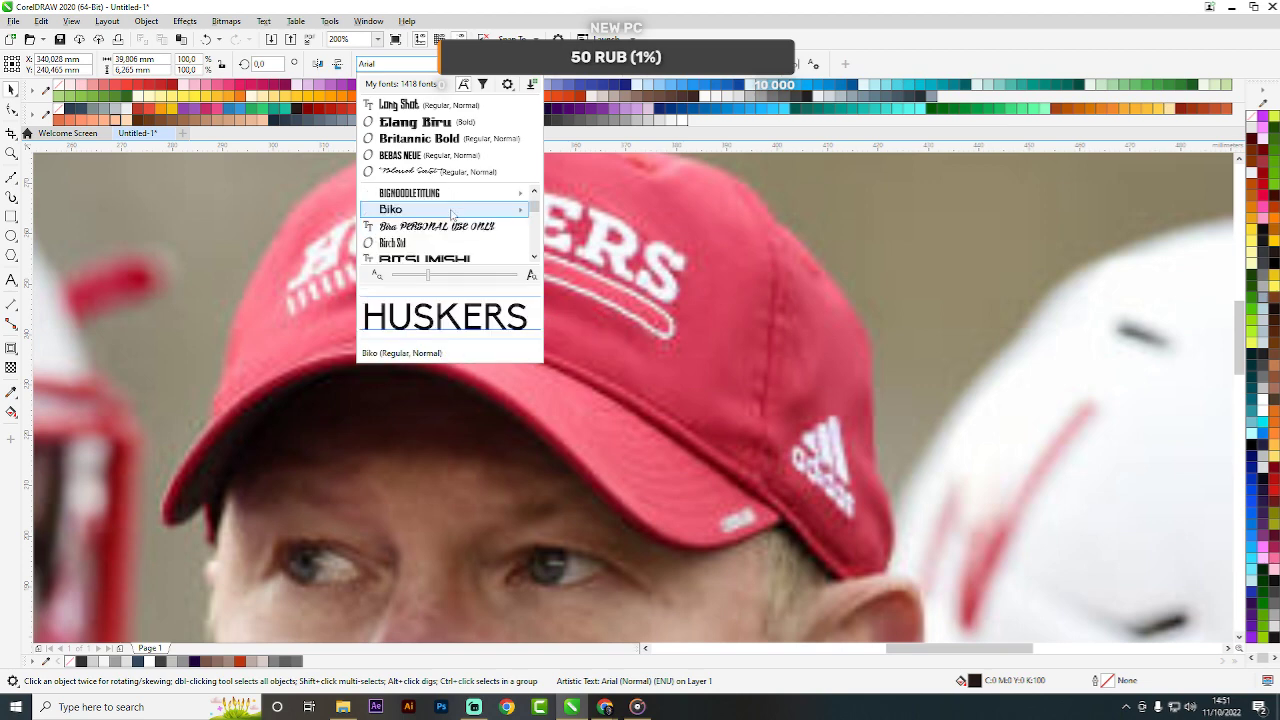
{"action": "mouse_move", "coordinate": [452, 213]}
{"action": "scroll", "coordinate": [452, 213], "scroll_direction": "down", "scroll_amount": 5}
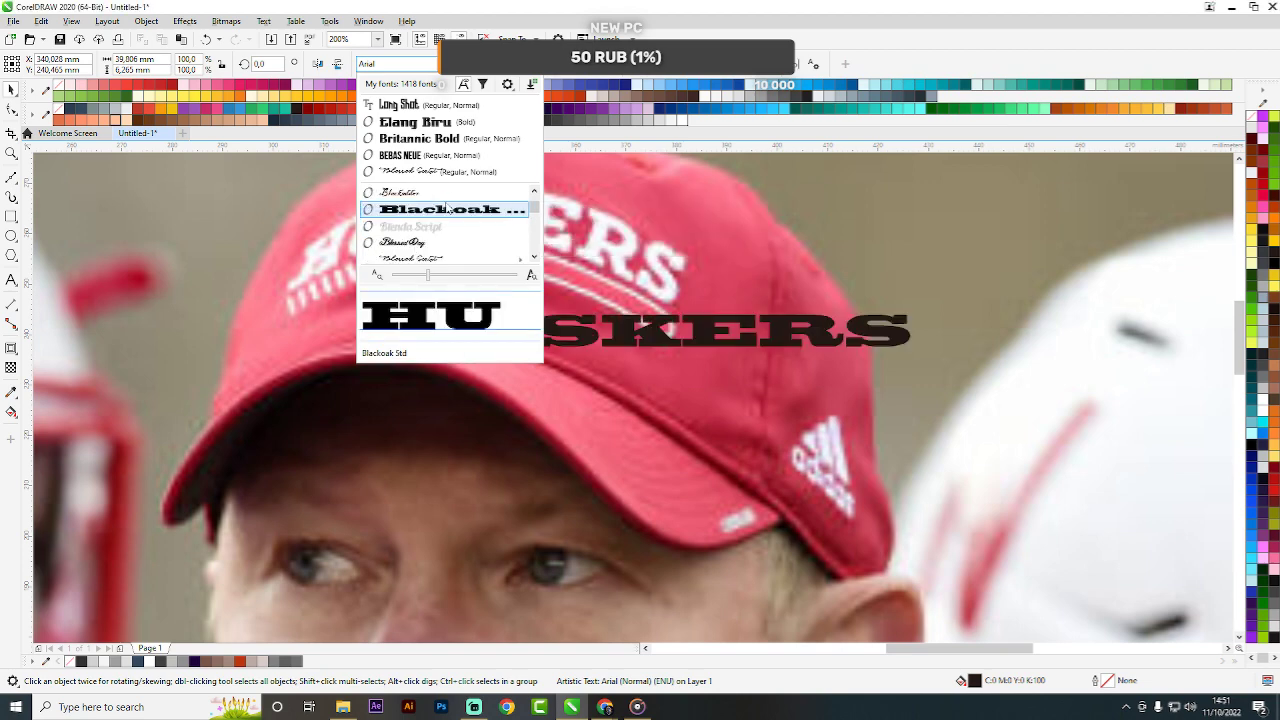
{"action": "scroll", "coordinate": [448, 208], "scroll_direction": "down", "scroll_amount": 2}
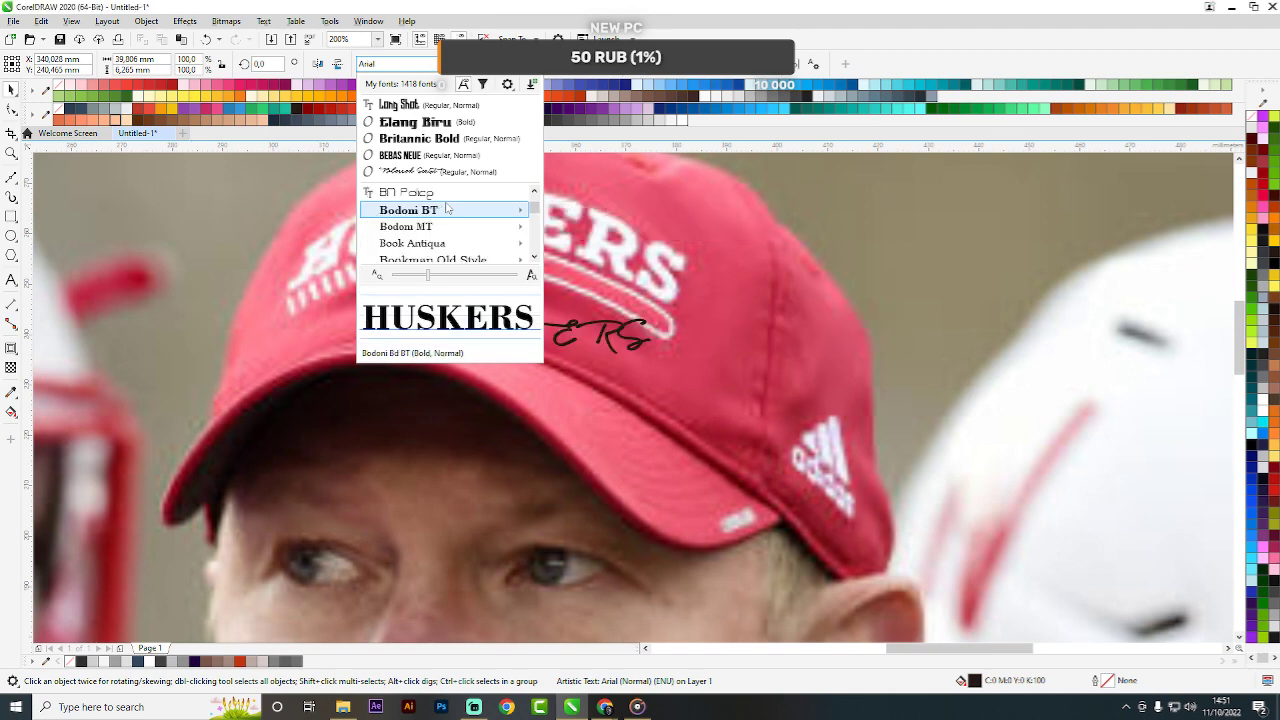
{"action": "scroll", "coordinate": [447, 208], "scroll_direction": "down", "scroll_amount": 3}
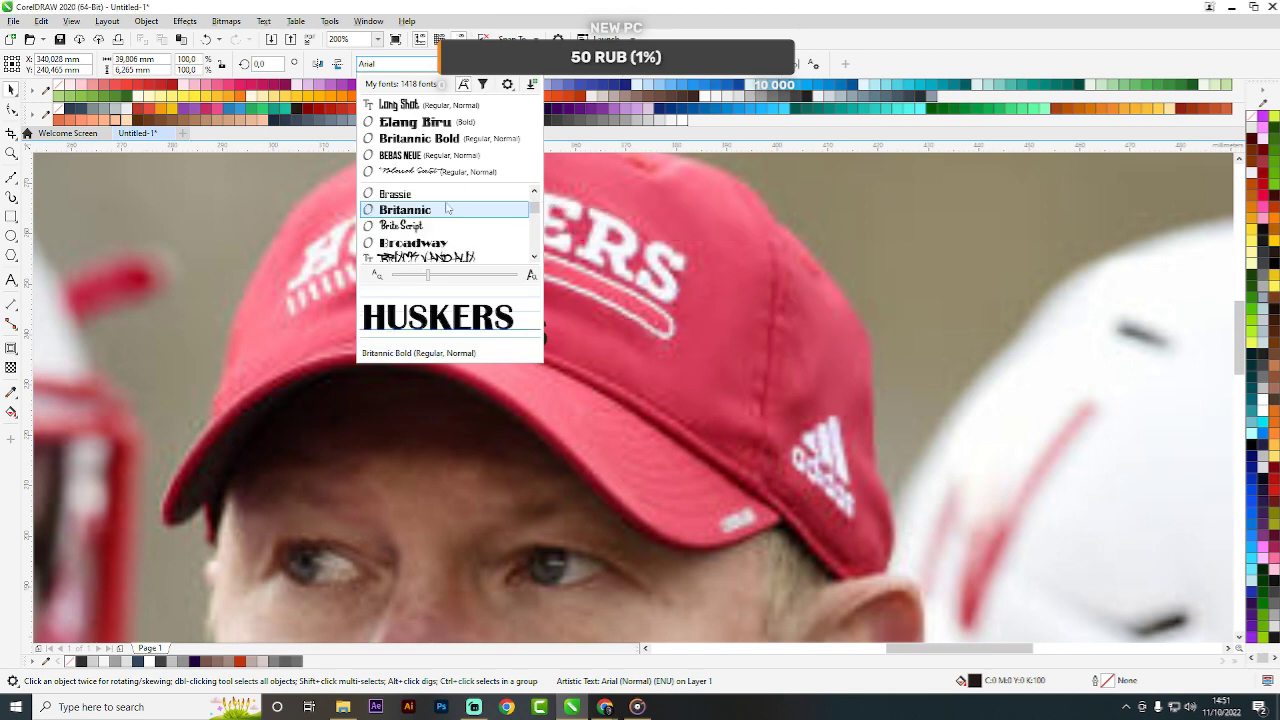
{"action": "scroll", "coordinate": [447, 208], "scroll_direction": "down", "scroll_amount": 1}
{"action": "scroll", "coordinate": [443, 205], "scroll_direction": "down", "scroll_amount": 5}
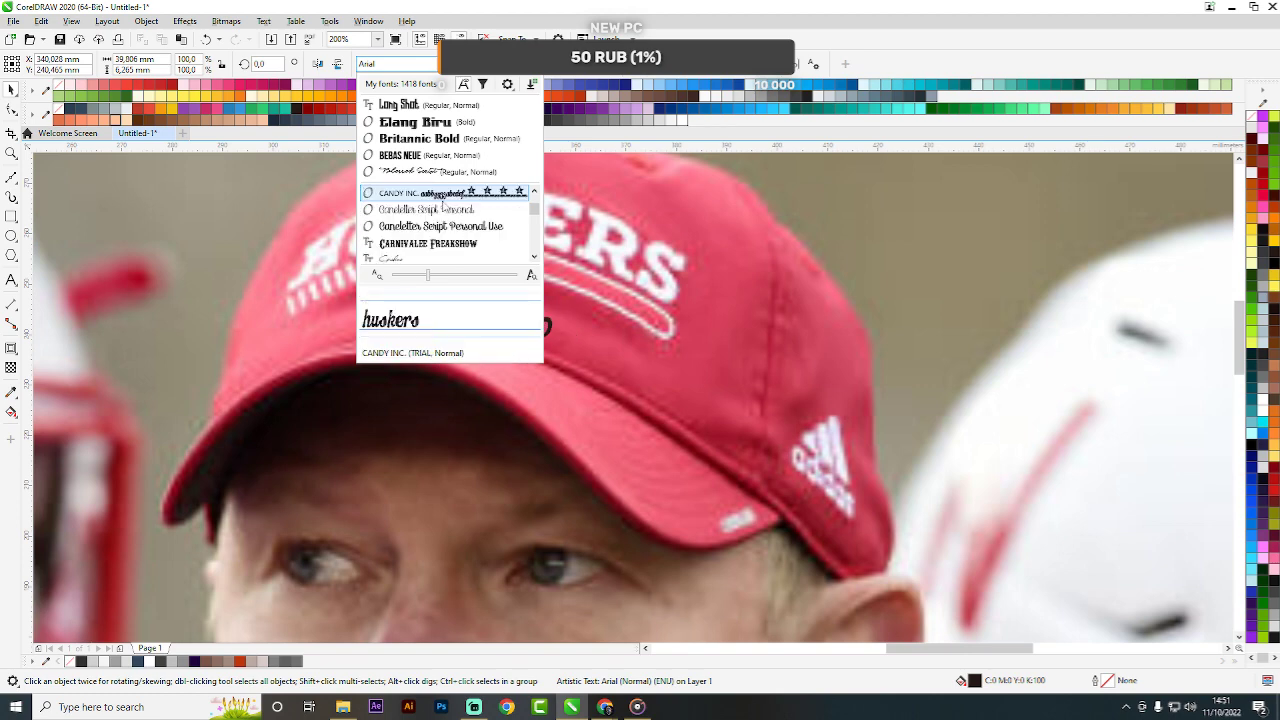
{"action": "scroll", "coordinate": [446, 224], "scroll_direction": "down", "scroll_amount": 3}
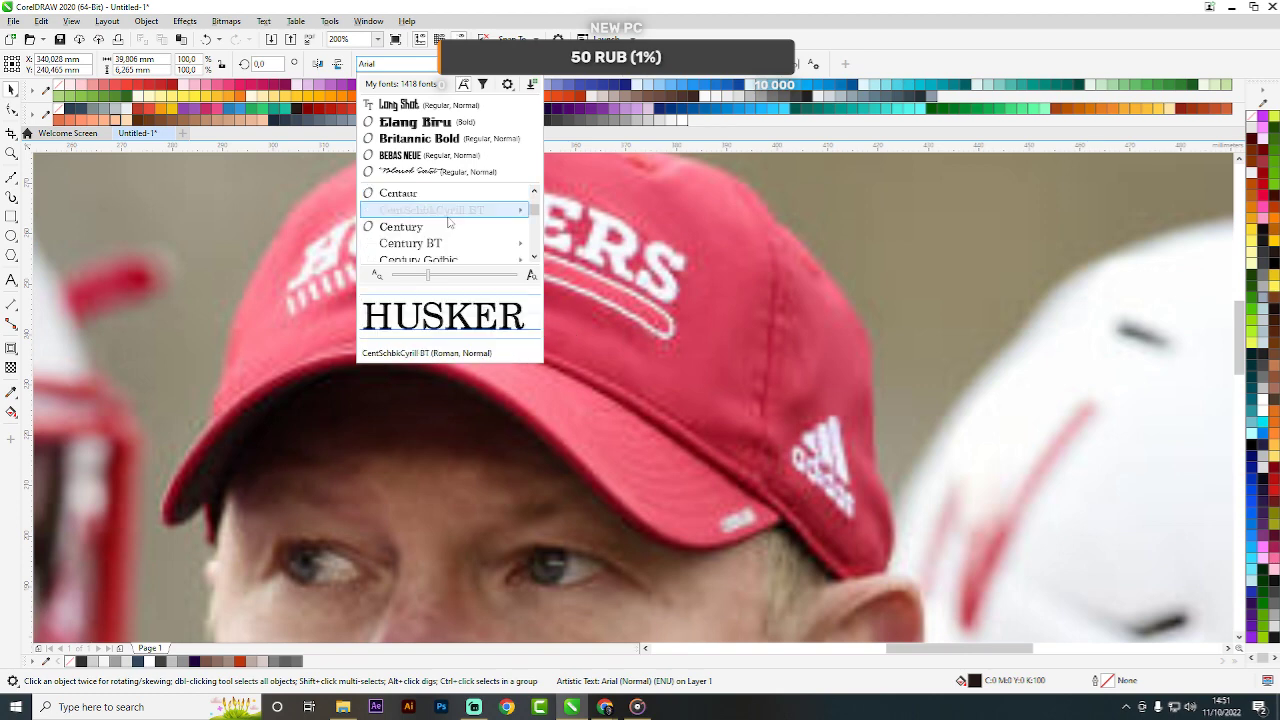
{"action": "scroll", "coordinate": [447, 222], "scroll_direction": "down", "scroll_amount": 5}
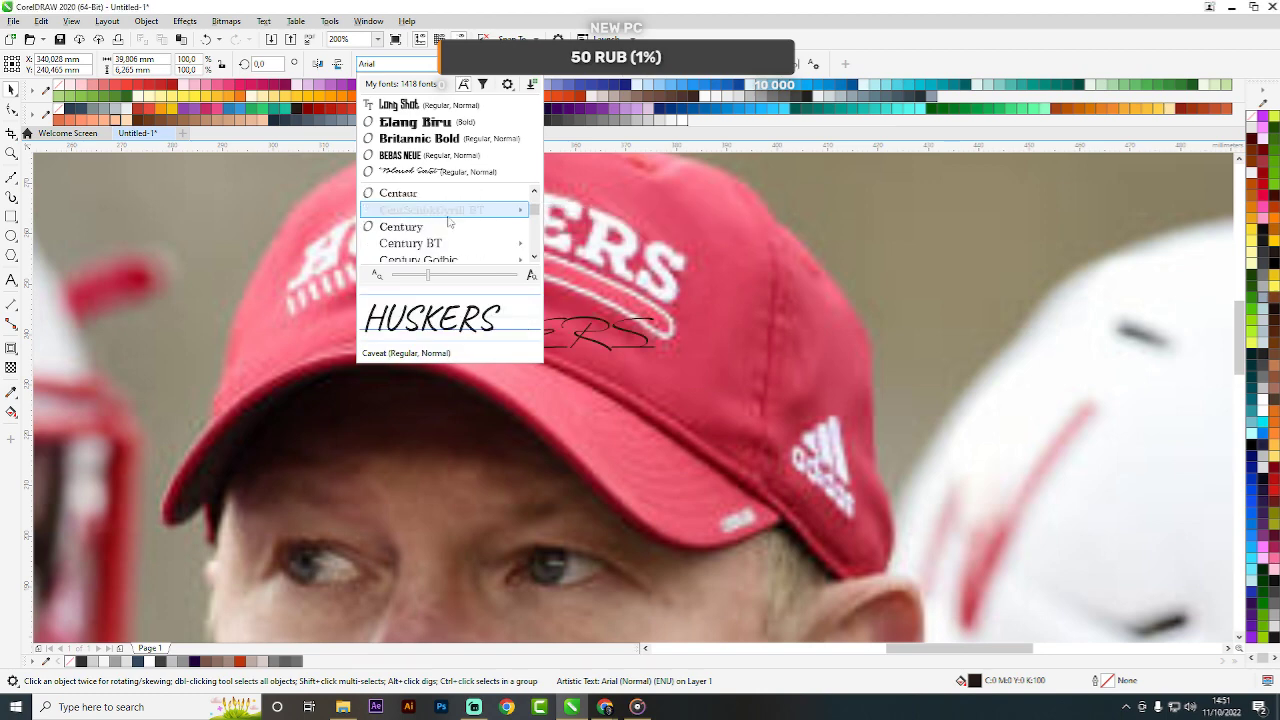
{"action": "scroll", "coordinate": [449, 224], "scroll_direction": "down", "scroll_amount": 3}
{"action": "mouse_move", "coordinate": [448, 220]}
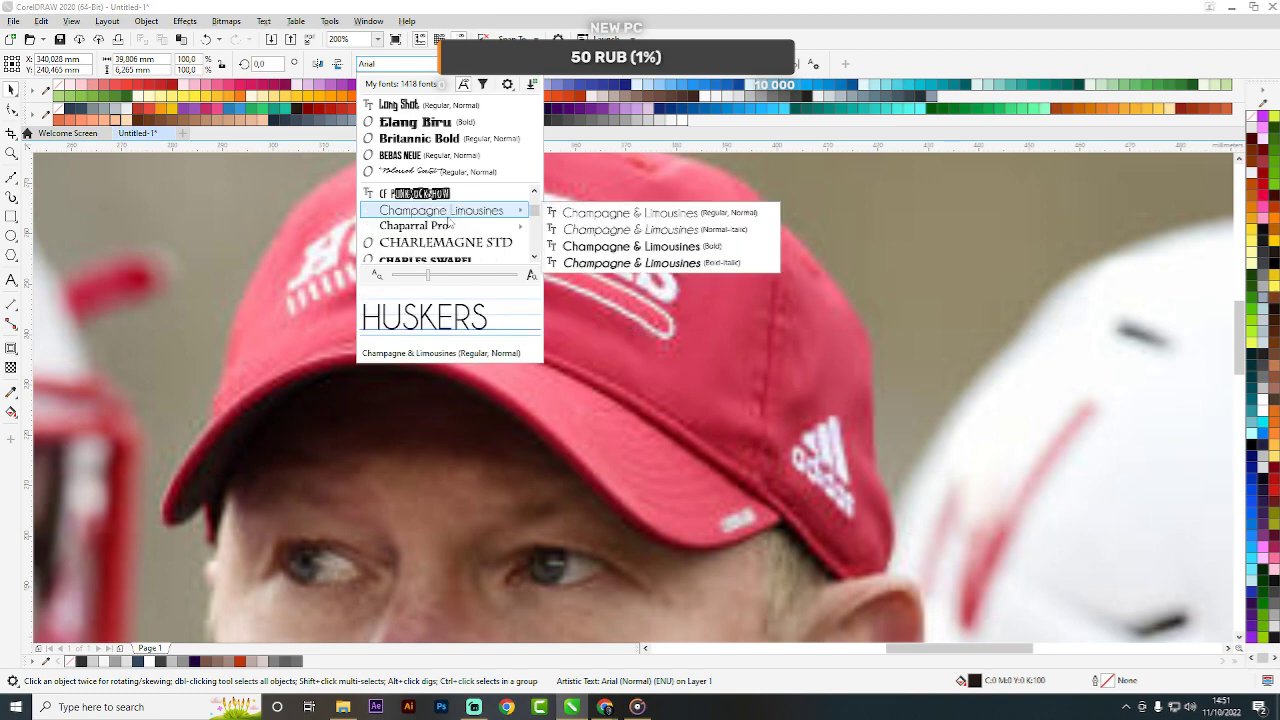
{"action": "scroll", "coordinate": [465, 236], "scroll_direction": "down", "scroll_amount": 3}
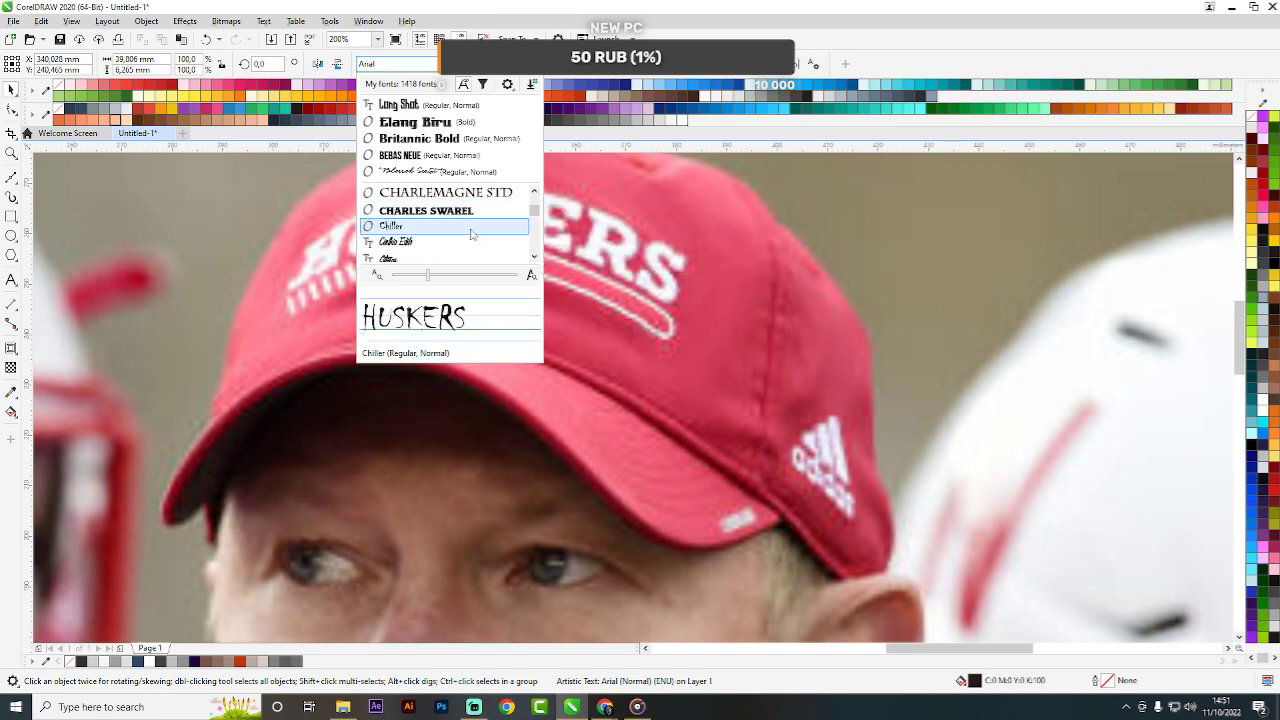
{"action": "scroll", "coordinate": [471, 233], "scroll_direction": "up", "scroll_amount": 3}
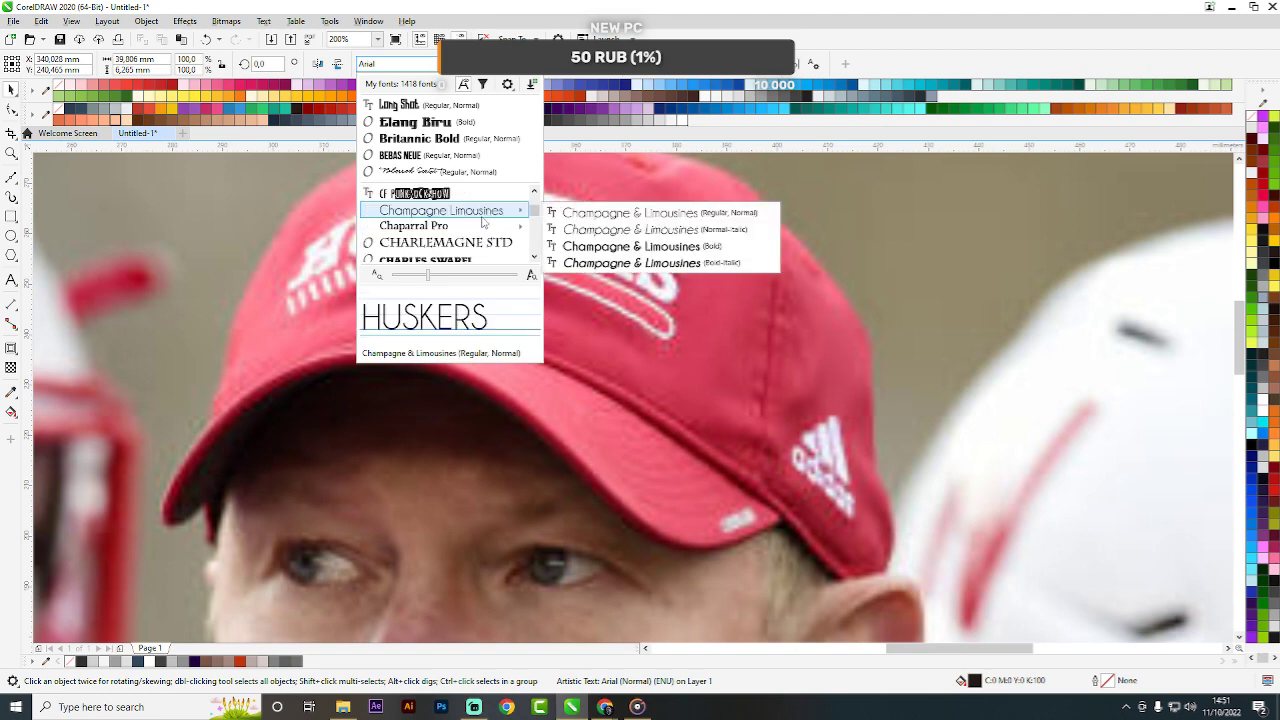
{"action": "scroll", "coordinate": [483, 222], "scroll_direction": "up", "scroll_amount": 9}
{"action": "scroll", "coordinate": [483, 222], "scroll_direction": "down", "scroll_amount": 2}
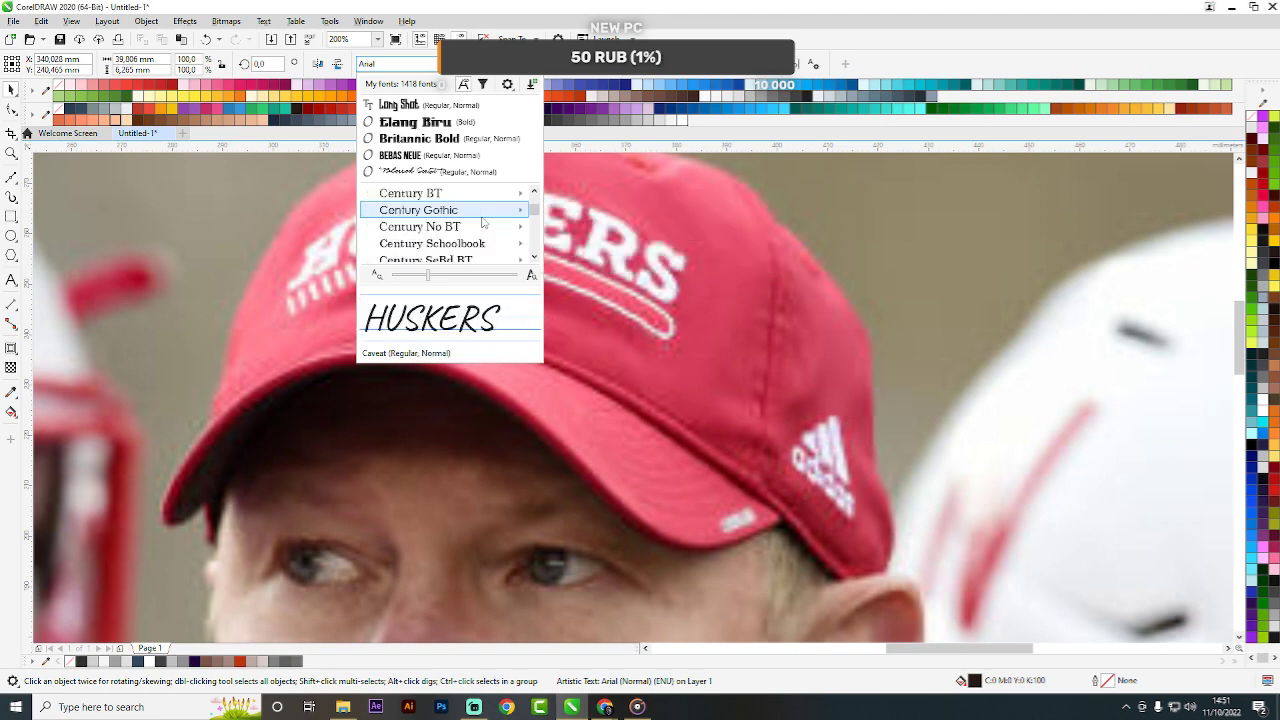
{"action": "scroll", "coordinate": [483, 222], "scroll_direction": "down", "scroll_amount": 7}
{"action": "scroll", "coordinate": [483, 226], "scroll_direction": "down", "scroll_amount": 8}
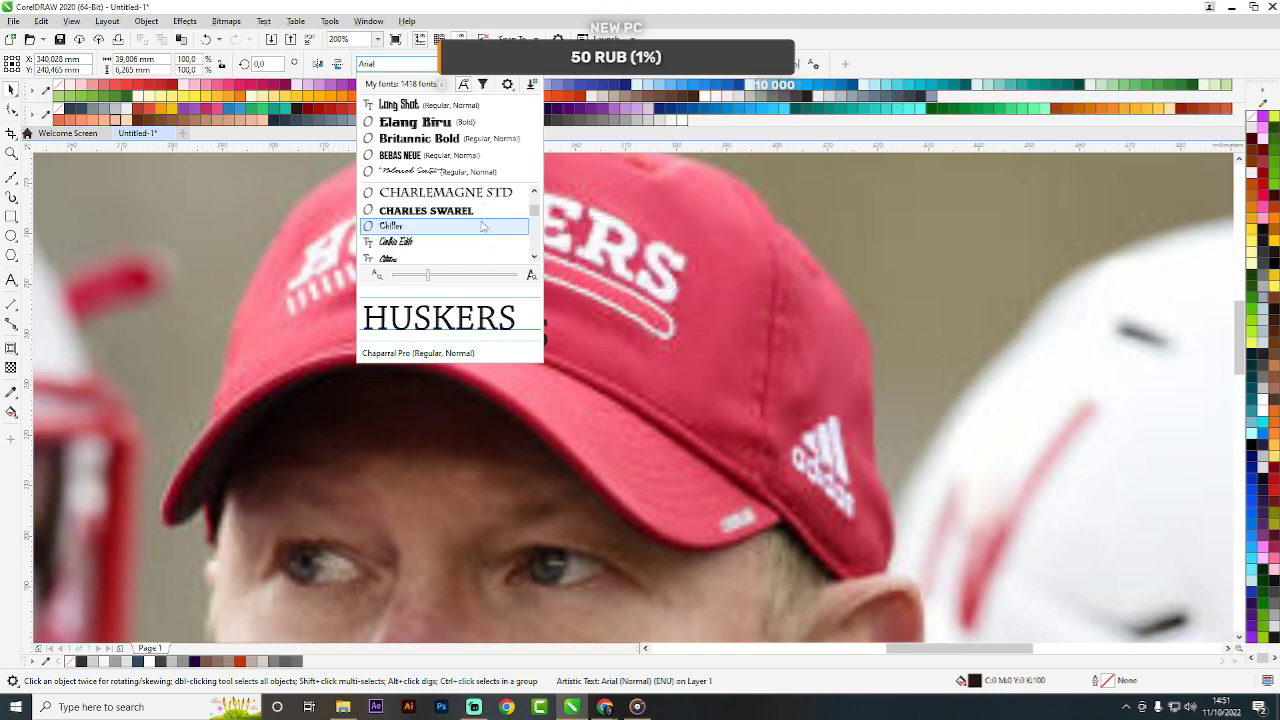
{"action": "scroll", "coordinate": [489, 227], "scroll_direction": "down", "scroll_amount": 5}
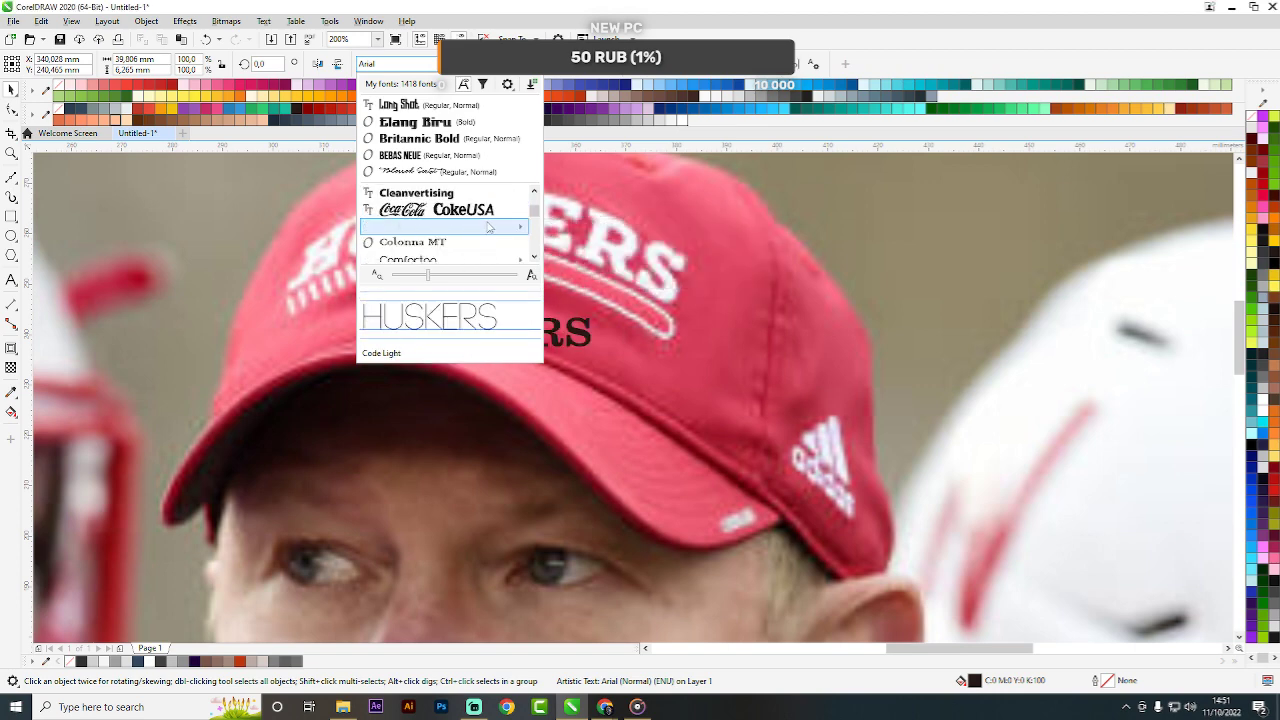
{"action": "scroll", "coordinate": [484, 214], "scroll_direction": "down", "scroll_amount": 3}
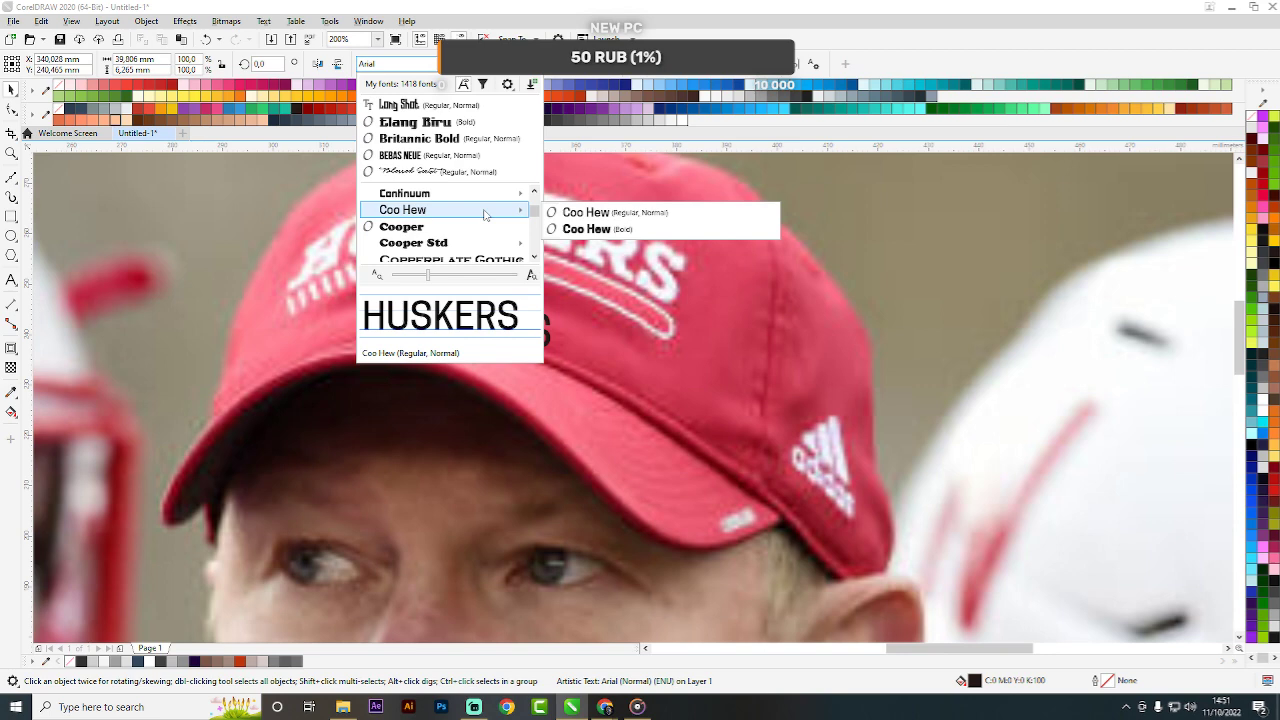
{"action": "scroll", "coordinate": [484, 214], "scroll_direction": "down", "scroll_amount": 5}
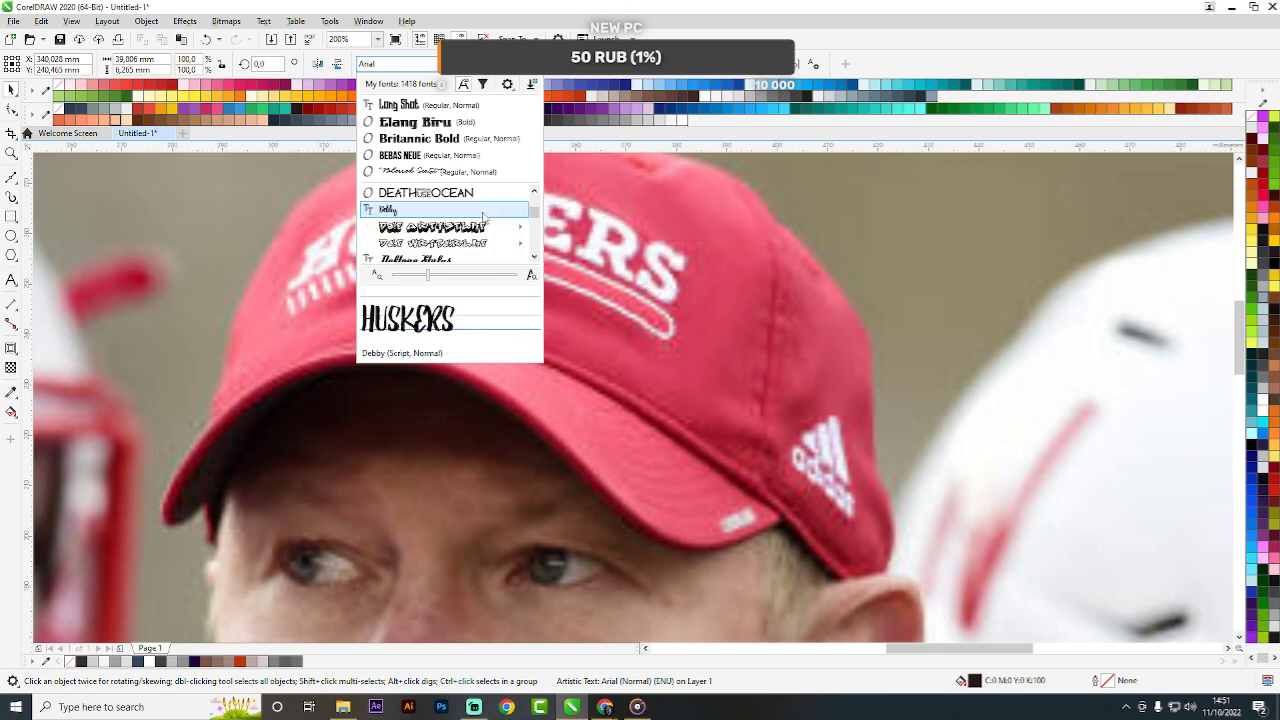
{"action": "scroll", "coordinate": [484, 214], "scroll_direction": "down", "scroll_amount": 8}
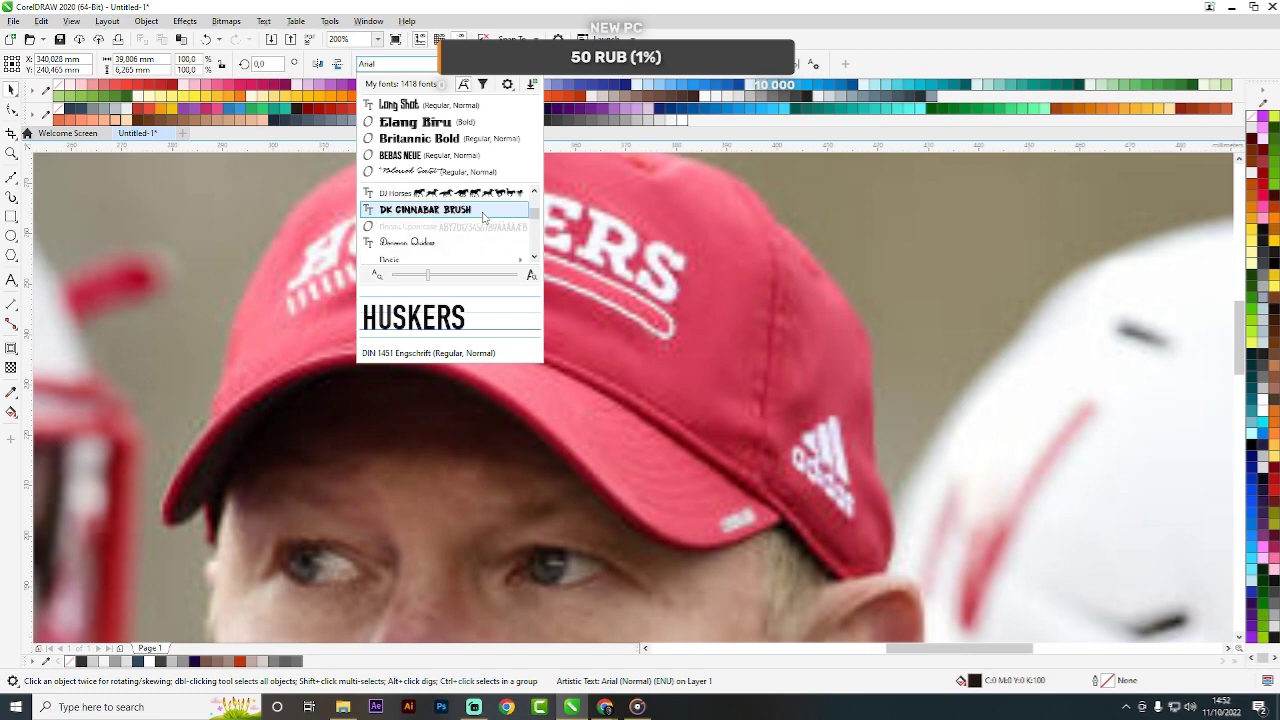
{"action": "scroll", "coordinate": [484, 214], "scroll_direction": "down", "scroll_amount": 2}
{"action": "scroll", "coordinate": [470, 228], "scroll_direction": "down", "scroll_amount": 4}
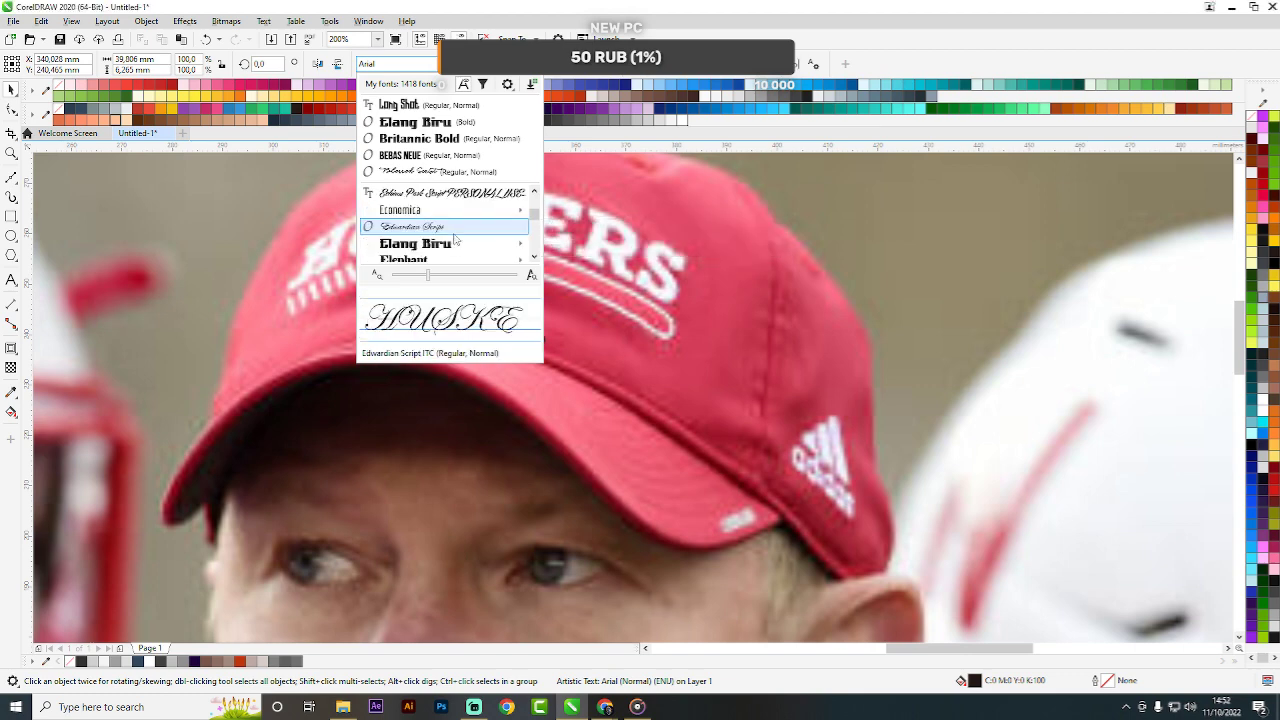
{"action": "scroll", "coordinate": [455, 238], "scroll_direction": "down", "scroll_amount": 2}
{"action": "scroll", "coordinate": [455, 238], "scroll_direction": "down", "scroll_amount": 2}
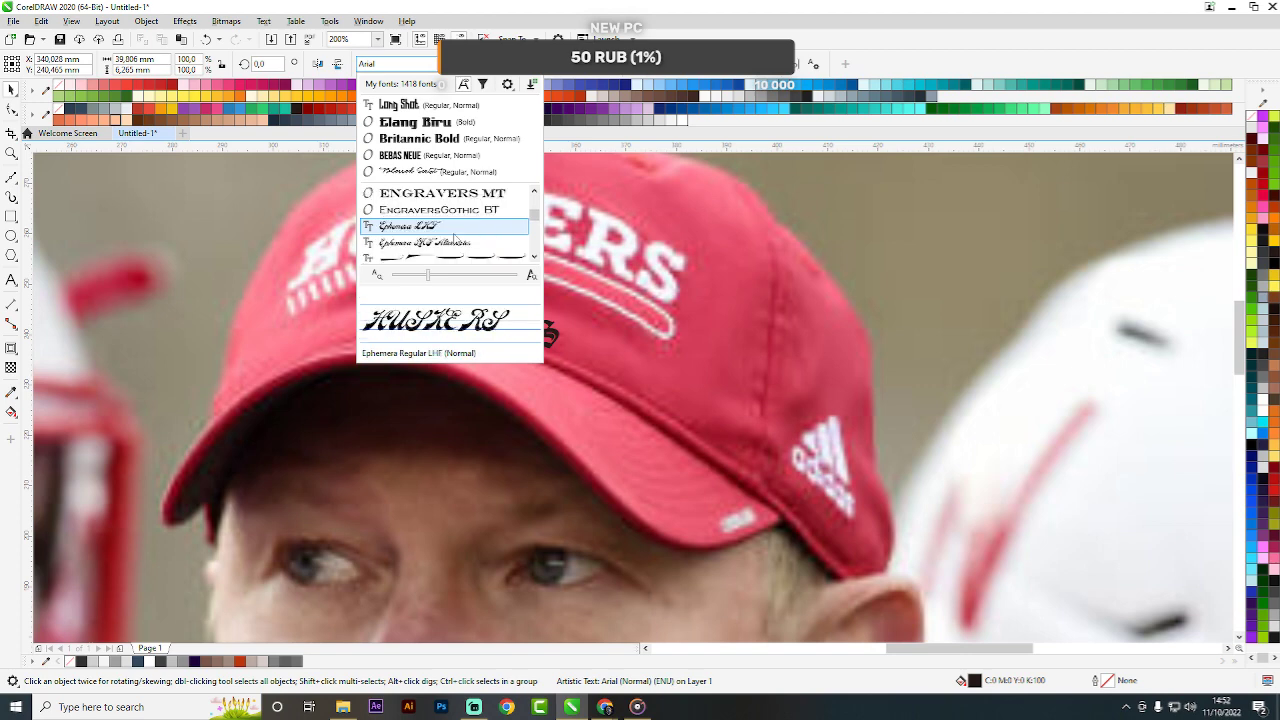
{"action": "scroll", "coordinate": [455, 238], "scroll_direction": "down", "scroll_amount": 4}
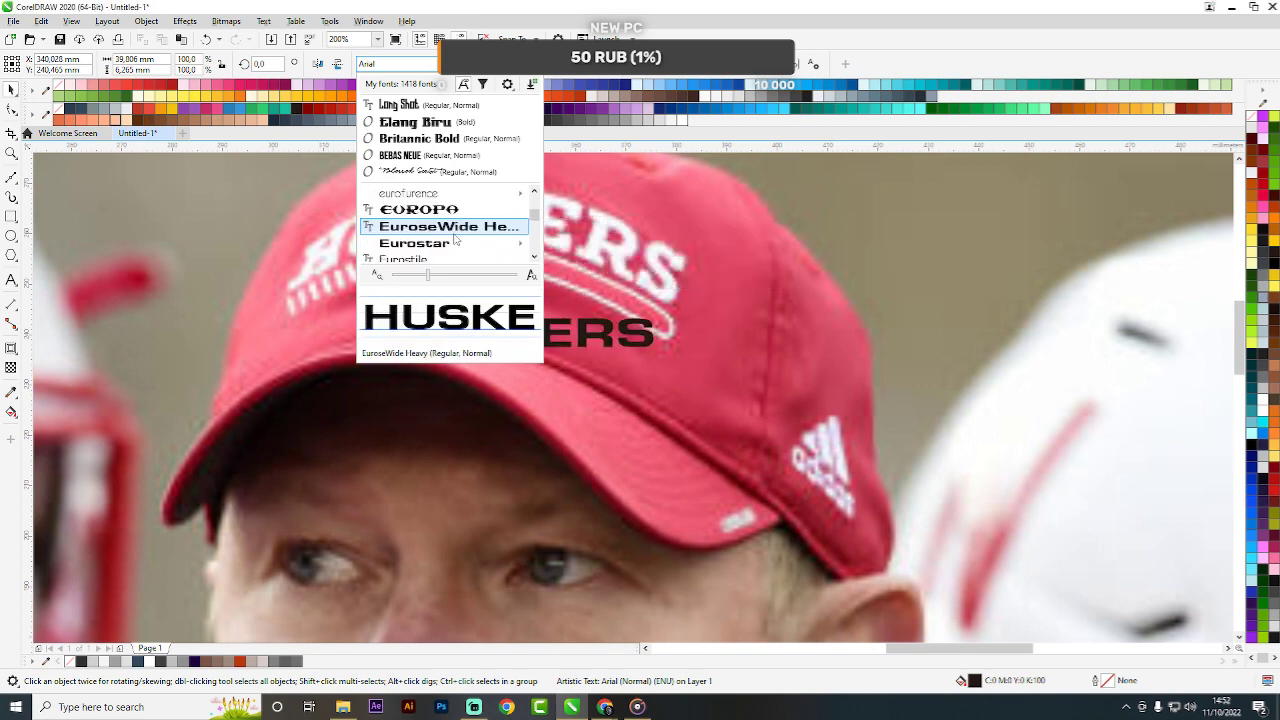
{"action": "scroll", "coordinate": [455, 238], "scroll_direction": "down", "scroll_amount": 4}
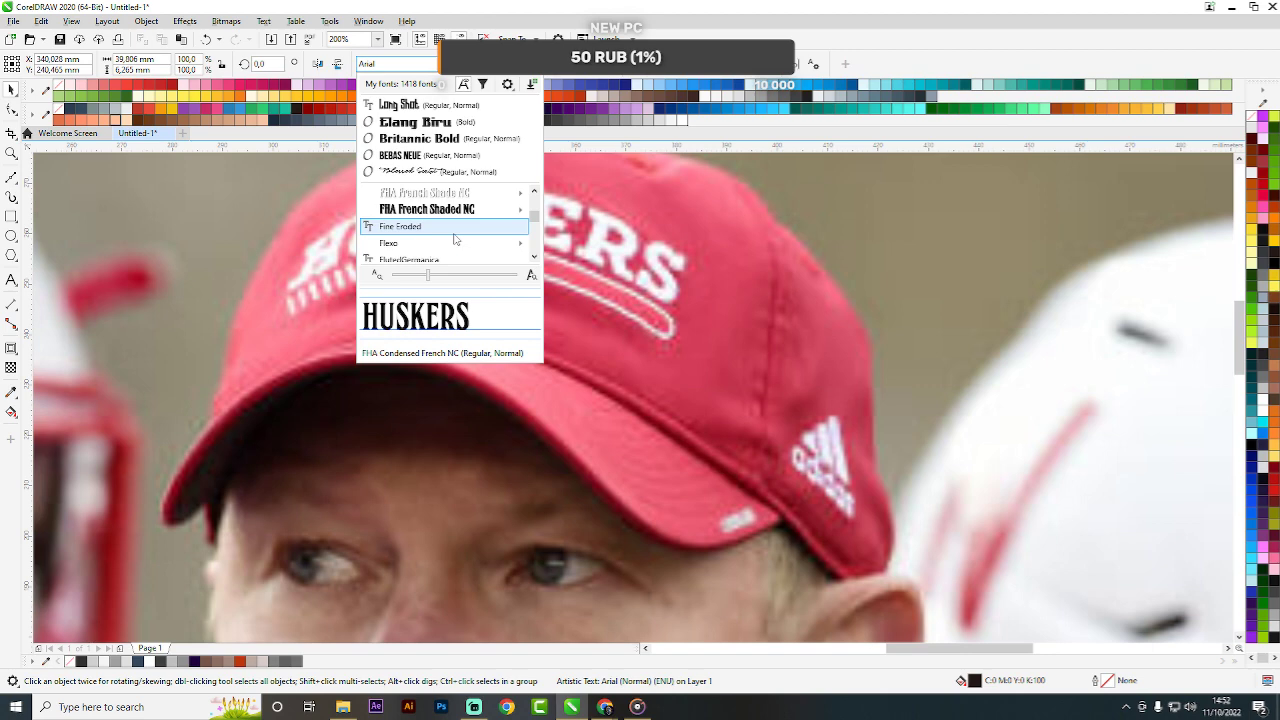
{"action": "scroll", "coordinate": [453, 245], "scroll_direction": "down", "scroll_amount": 4}
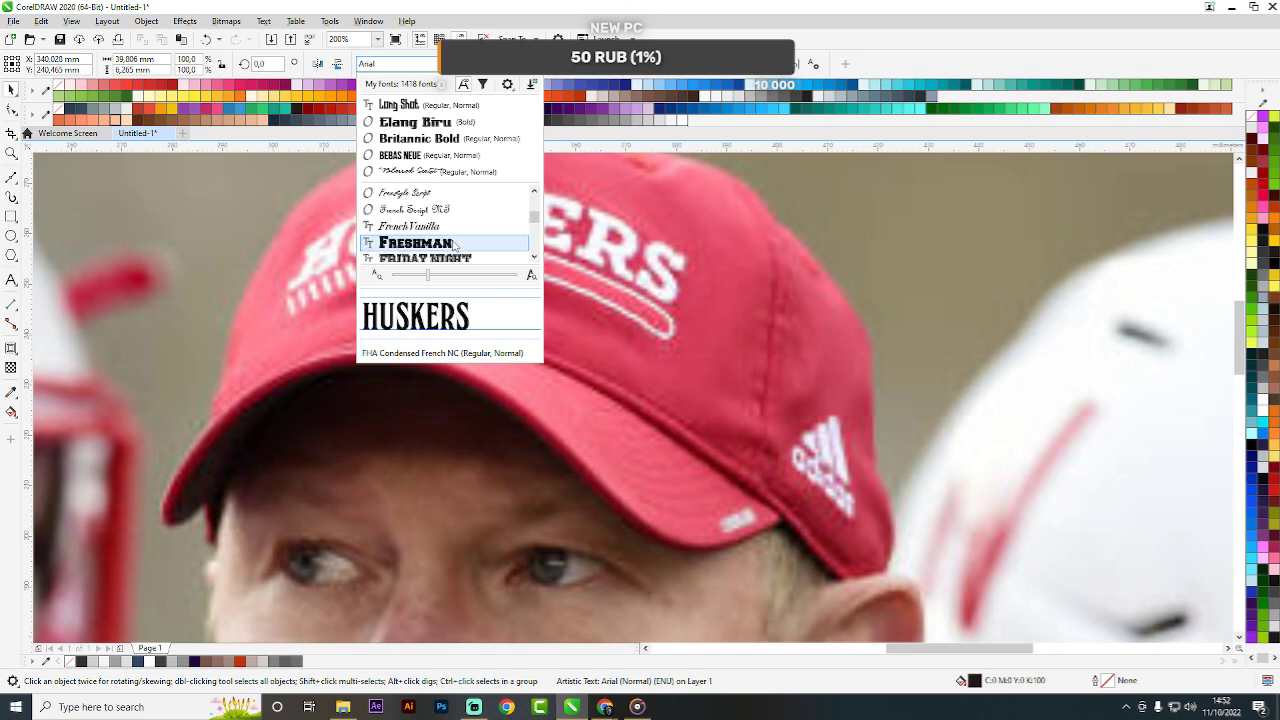
{"action": "left_click", "coordinate": [454, 244]}
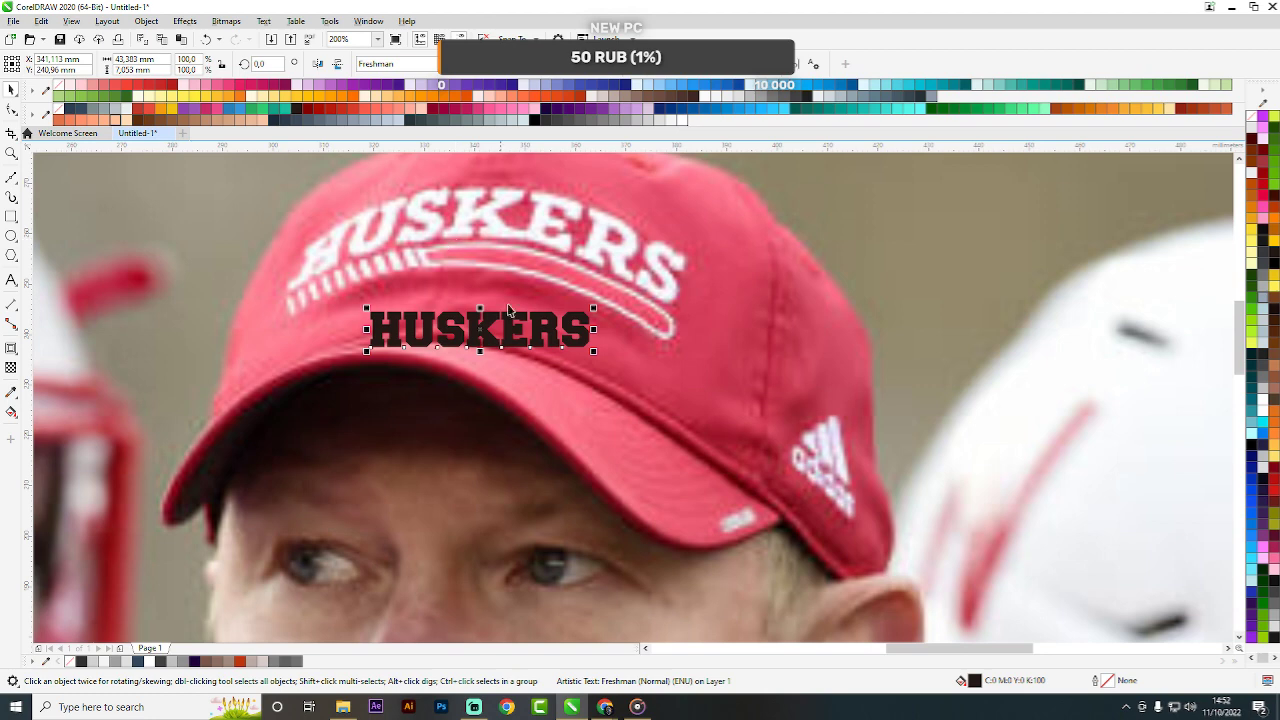
Move the HUSKERS text over the cap's lettering and enlarge it proportionally to about 77.4 by 12.6 mm.
{"action": "left_click_drag", "start_coordinate": [366, 308], "coordinate": [341, 251]}
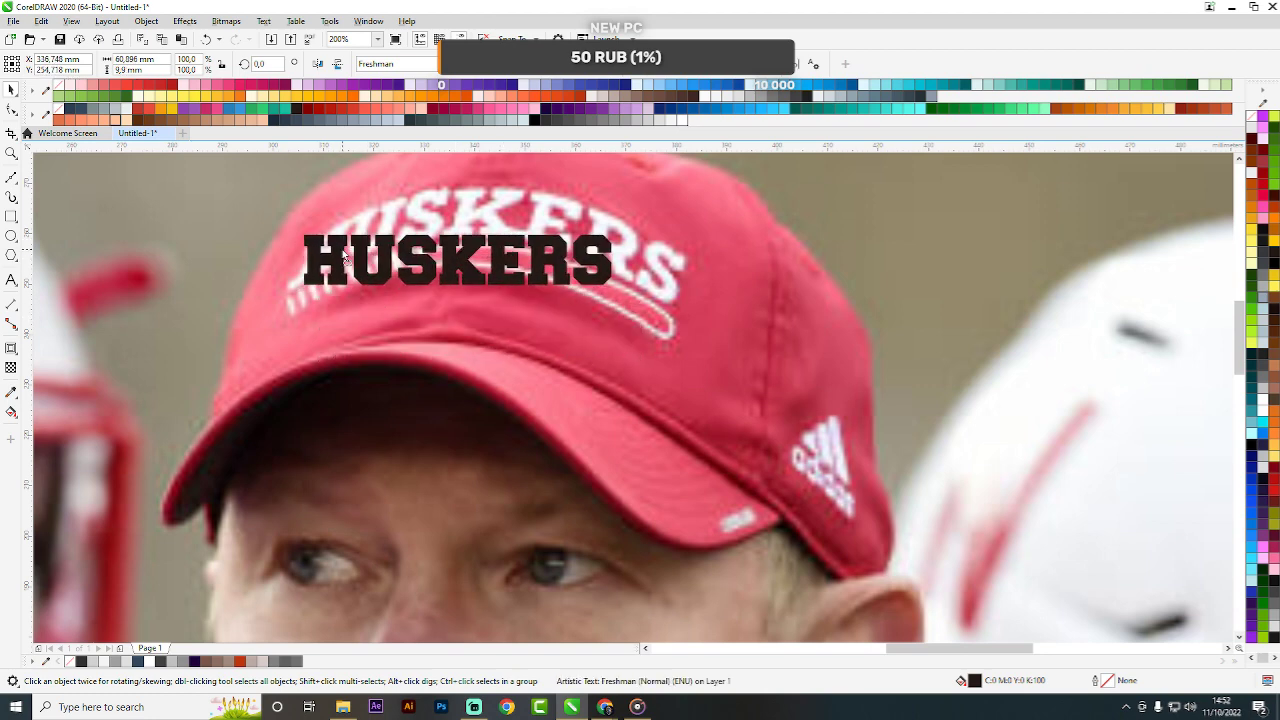
{"action": "left_click_drag", "start_coordinate": [616, 234], "coordinate": [678, 227]}
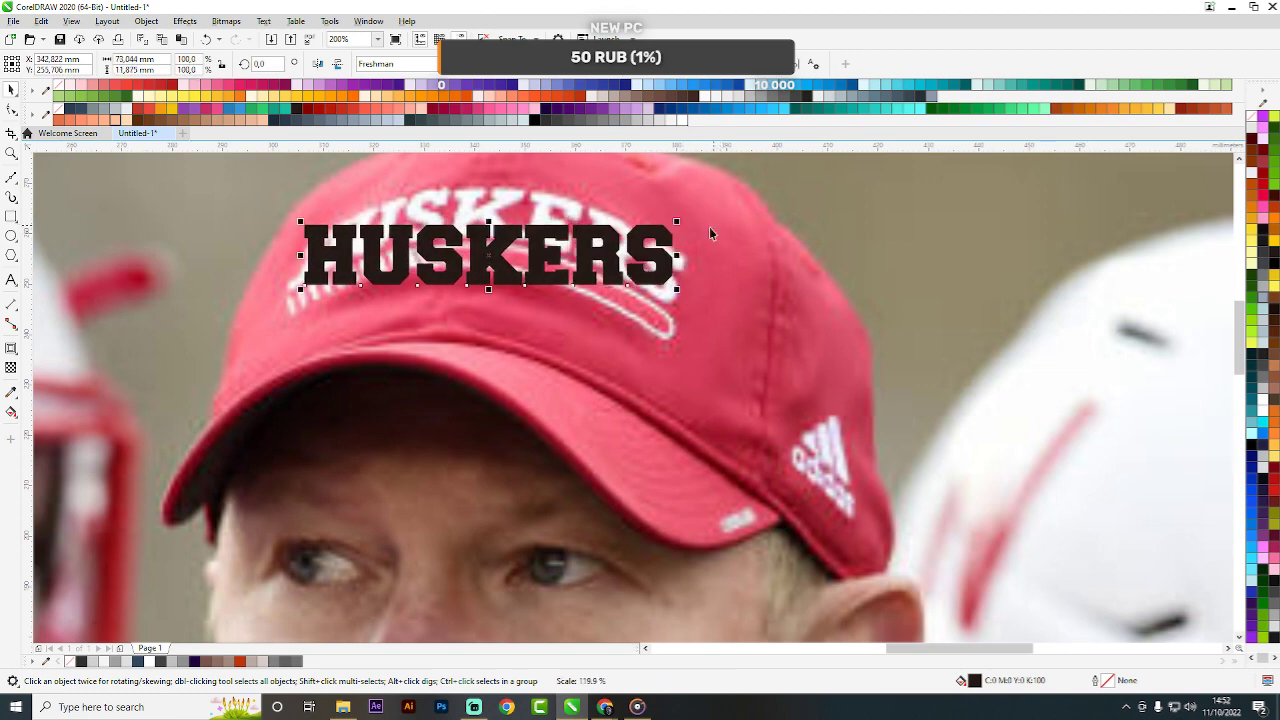
{"action": "left_click_drag", "start_coordinate": [670, 272], "coordinate": [676, 291]}
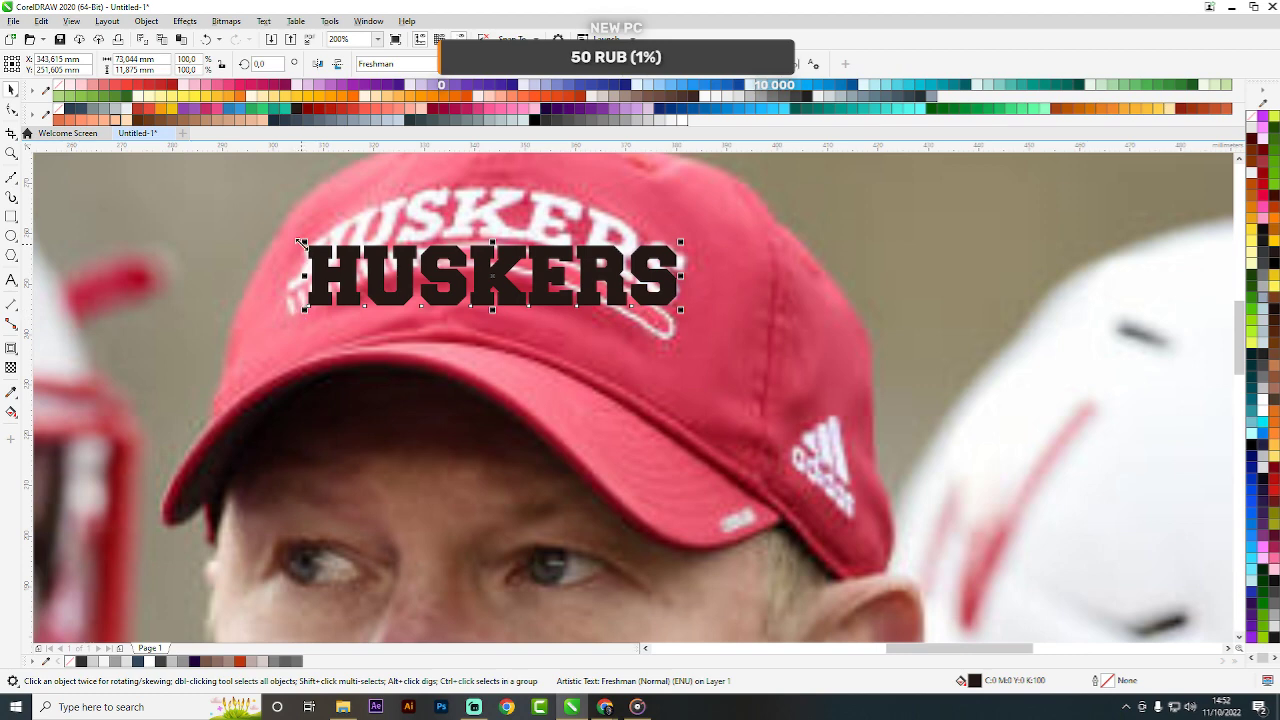
{"action": "left_click_drag", "start_coordinate": [304, 242], "coordinate": [280, 237]}
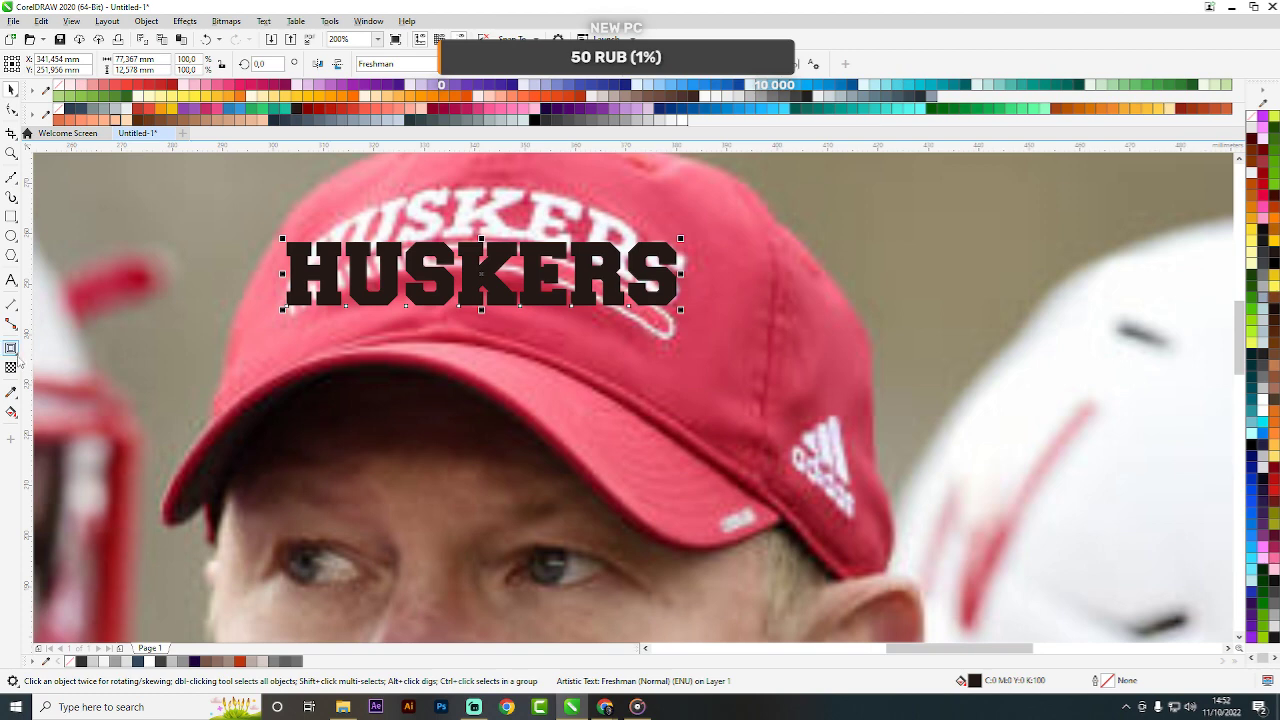
Apply an envelope to the HUSKERS text, arching its upper and lower edges and reshaping both ends to follow the cap's curved lettering.
{"action": "left_click", "coordinate": [12, 349]}
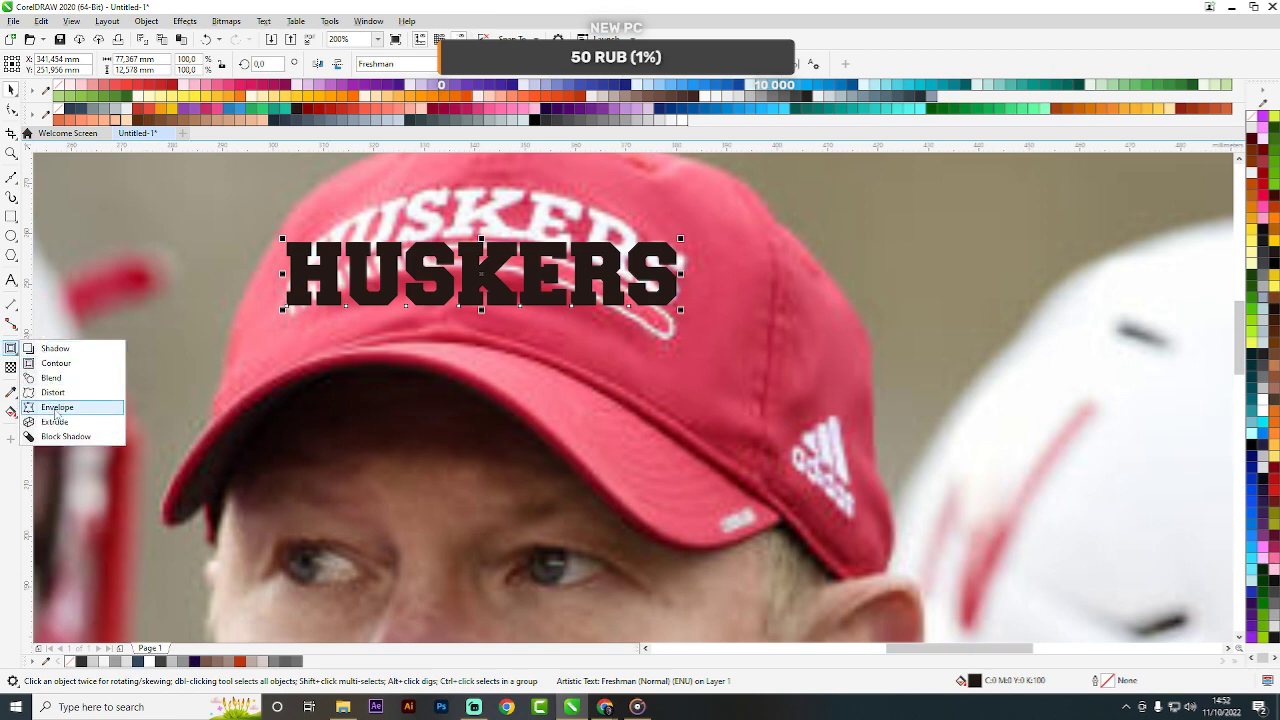
{"action": "left_click", "coordinate": [55, 409]}
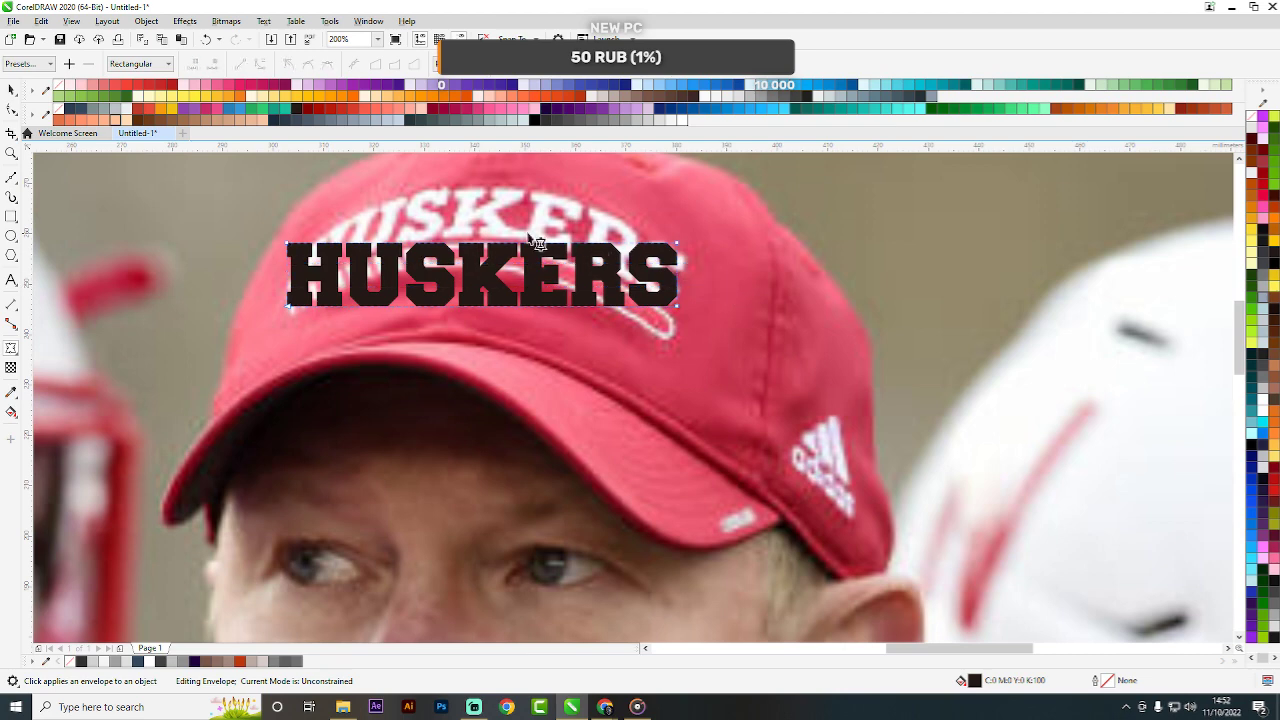
{"action": "left_click_drag", "start_coordinate": [483, 245], "coordinate": [482, 190]}
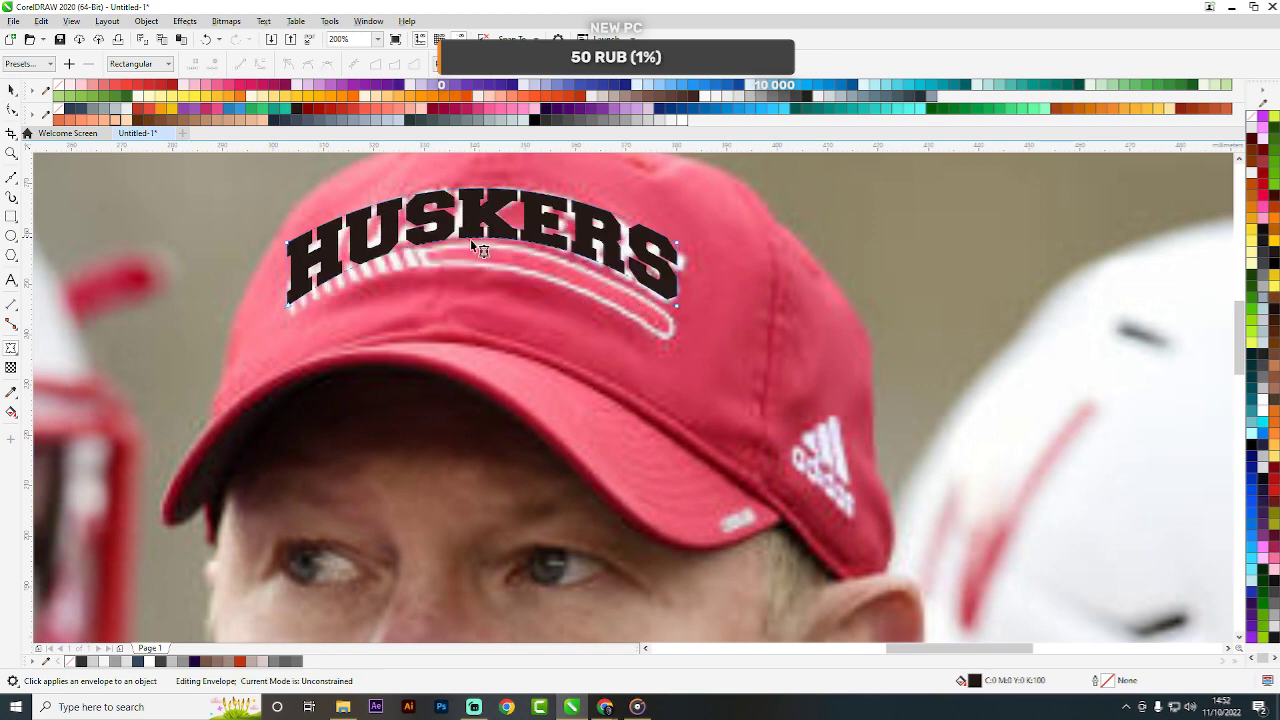
{"action": "left_click_drag", "start_coordinate": [283, 308], "coordinate": [296, 266]}
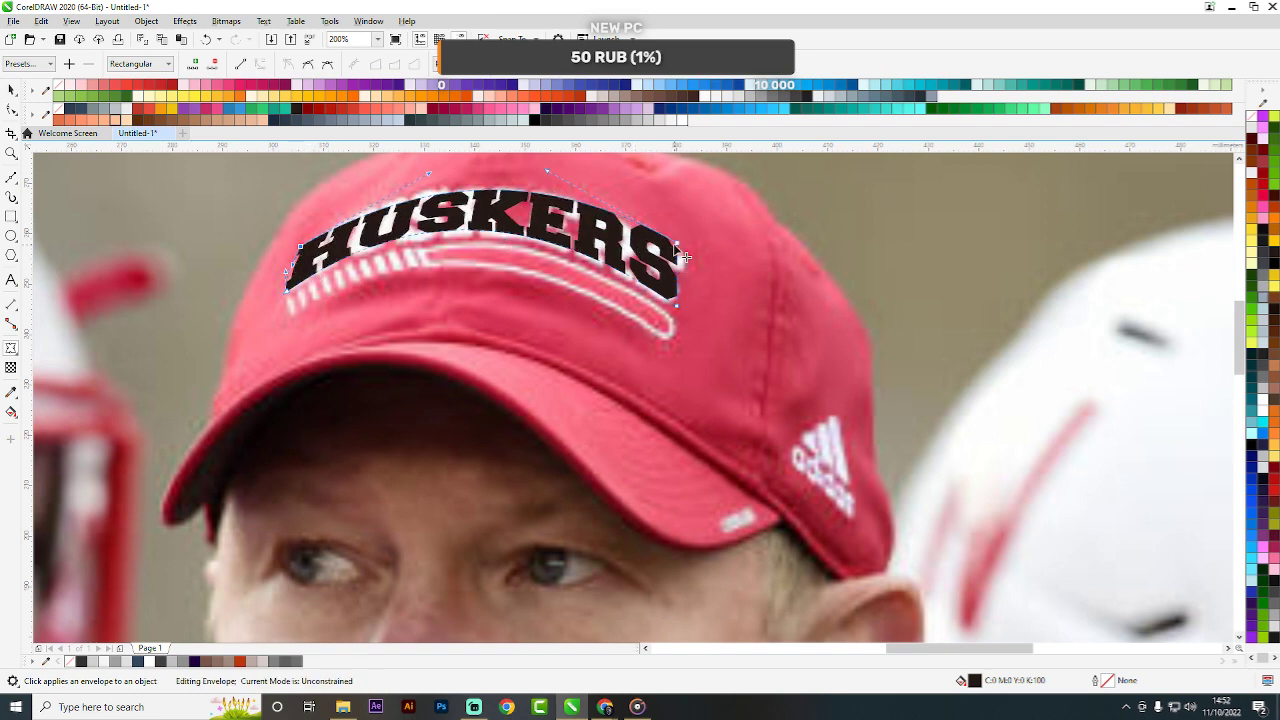
{"action": "left_click_drag", "start_coordinate": [684, 254], "coordinate": [682, 296]}
{"action": "scroll", "coordinate": [669, 280], "scroll_direction": "up", "scroll_amount": 1}
{"action": "scroll", "coordinate": [700, 278], "scroll_direction": "down", "scroll_amount": 2}
{"action": "scroll", "coordinate": [540, 236], "scroll_direction": "down", "scroll_amount": 1}
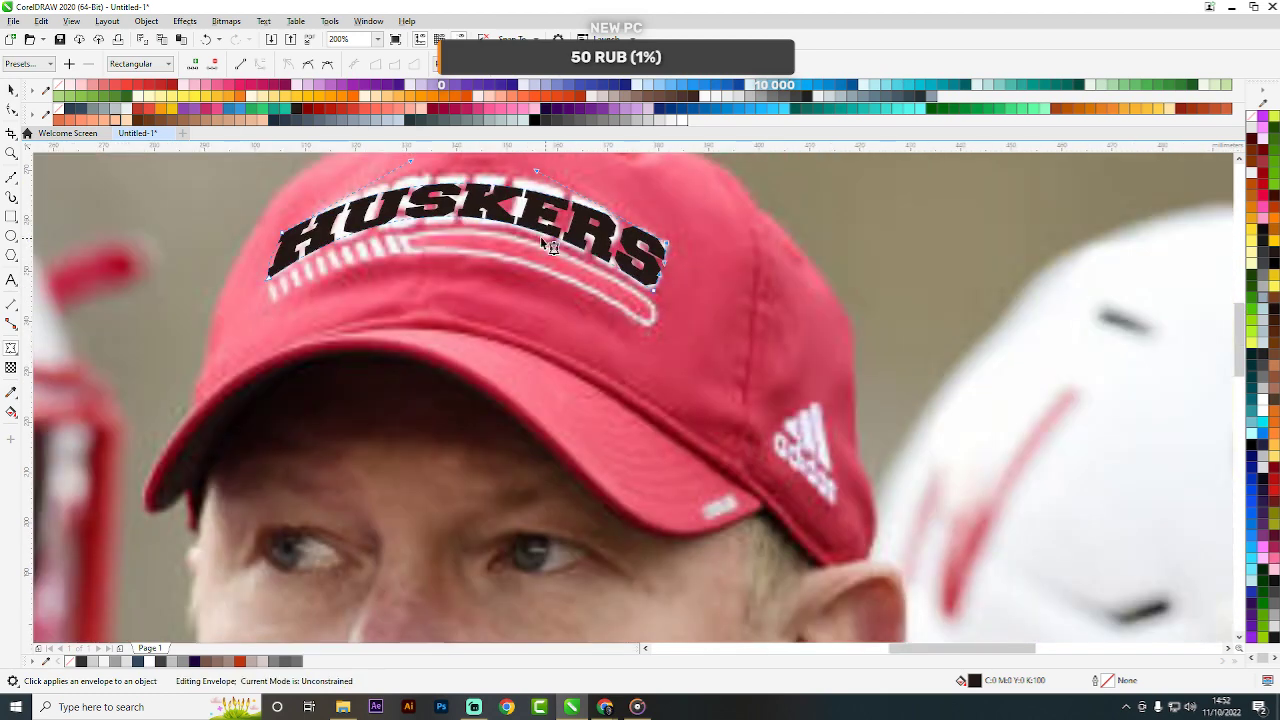
Raise the middle of the HUSKERS envelope's upper edge around the K to follow the arch of the photographed cap lettering.
{"action": "scroll", "coordinate": [540, 236], "scroll_direction": "up", "scroll_amount": 2}
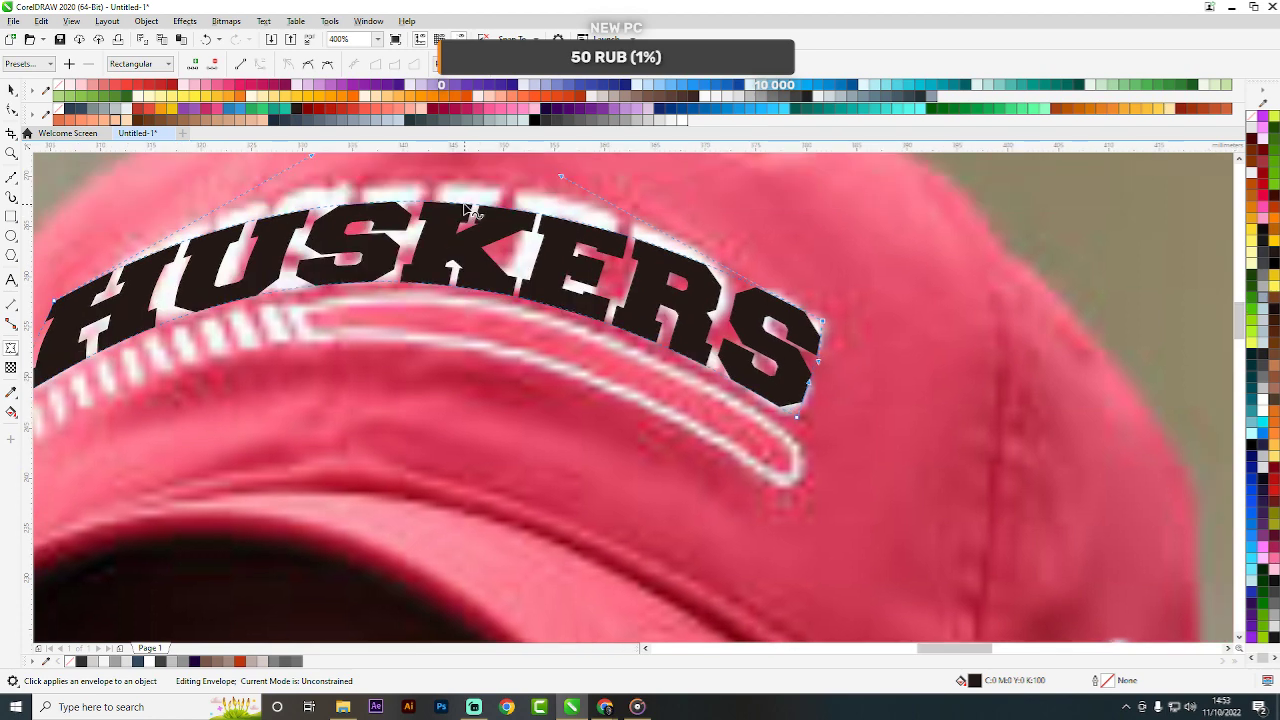
{"action": "left_click_drag", "start_coordinate": [464, 207], "coordinate": [466, 181]}
{"action": "key", "text": "space"}
{"action": "scroll", "coordinate": [500, 224], "scroll_direction": "down", "scroll_amount": 4}
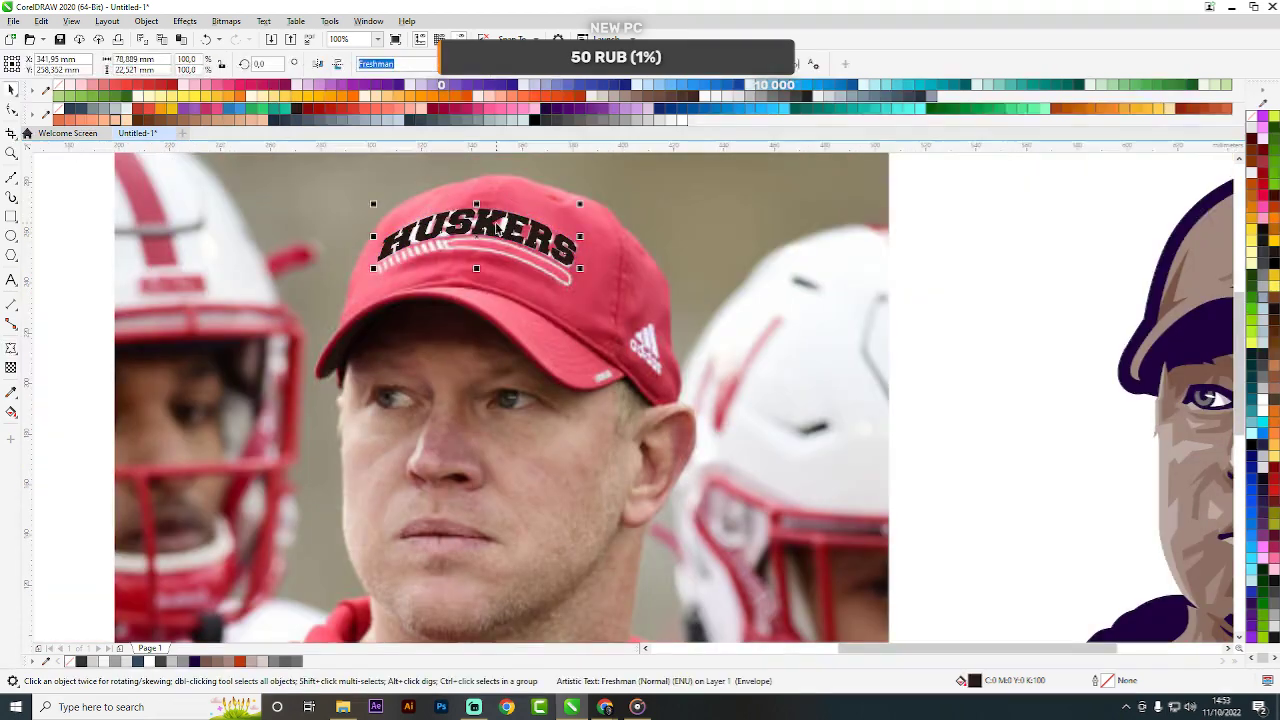
{"action": "left_click", "coordinate": [1014, 279]}
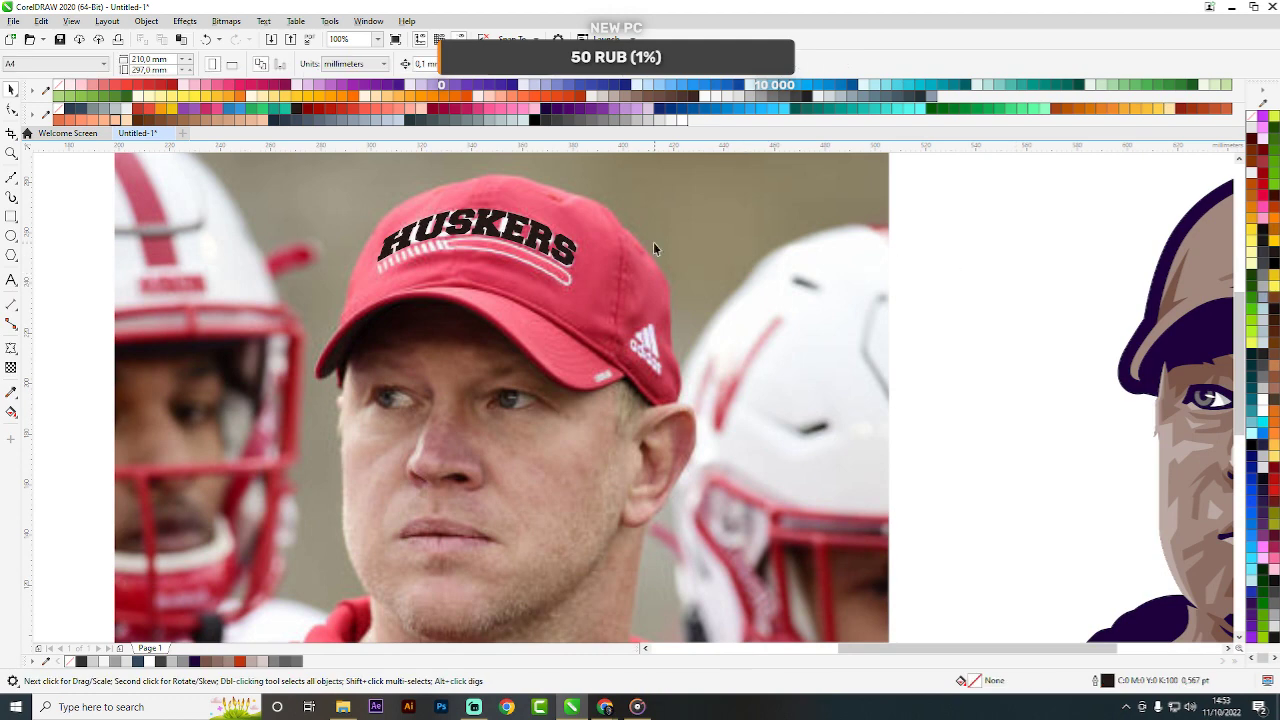
{"action": "scroll", "coordinate": [427, 252], "scroll_direction": "up", "scroll_amount": 2}
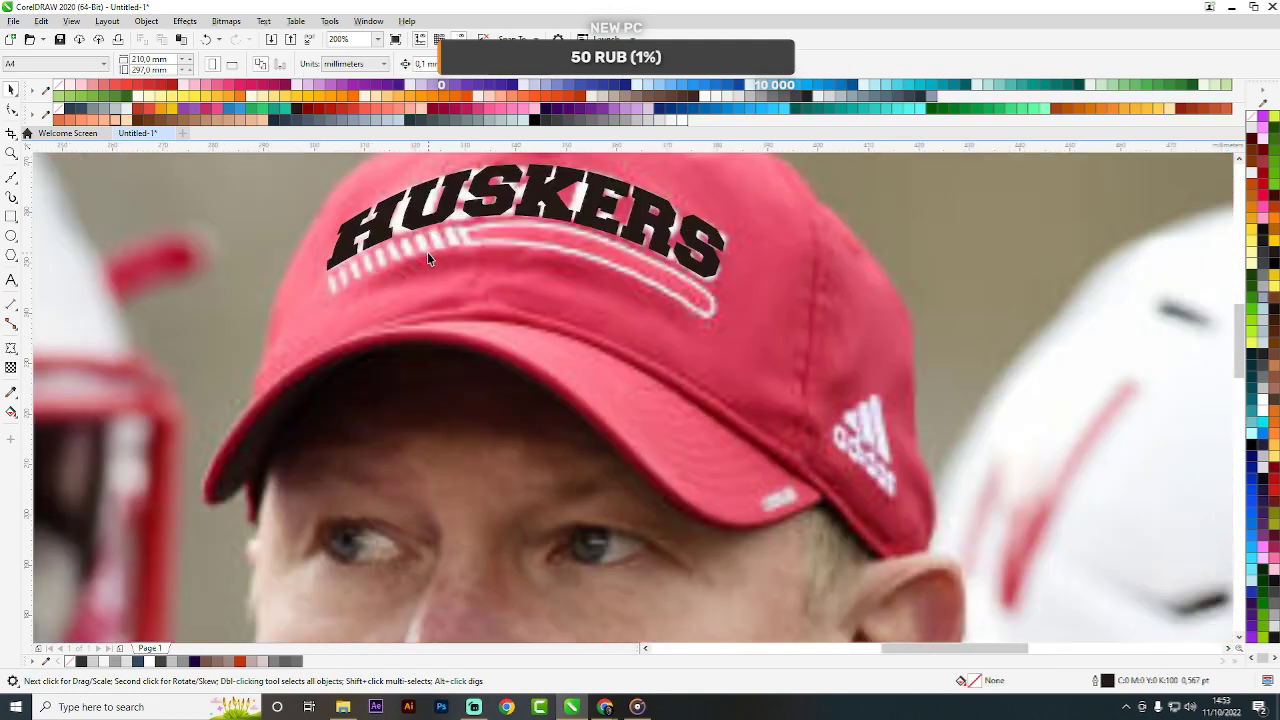
{"action": "left_click", "coordinate": [12, 178]}
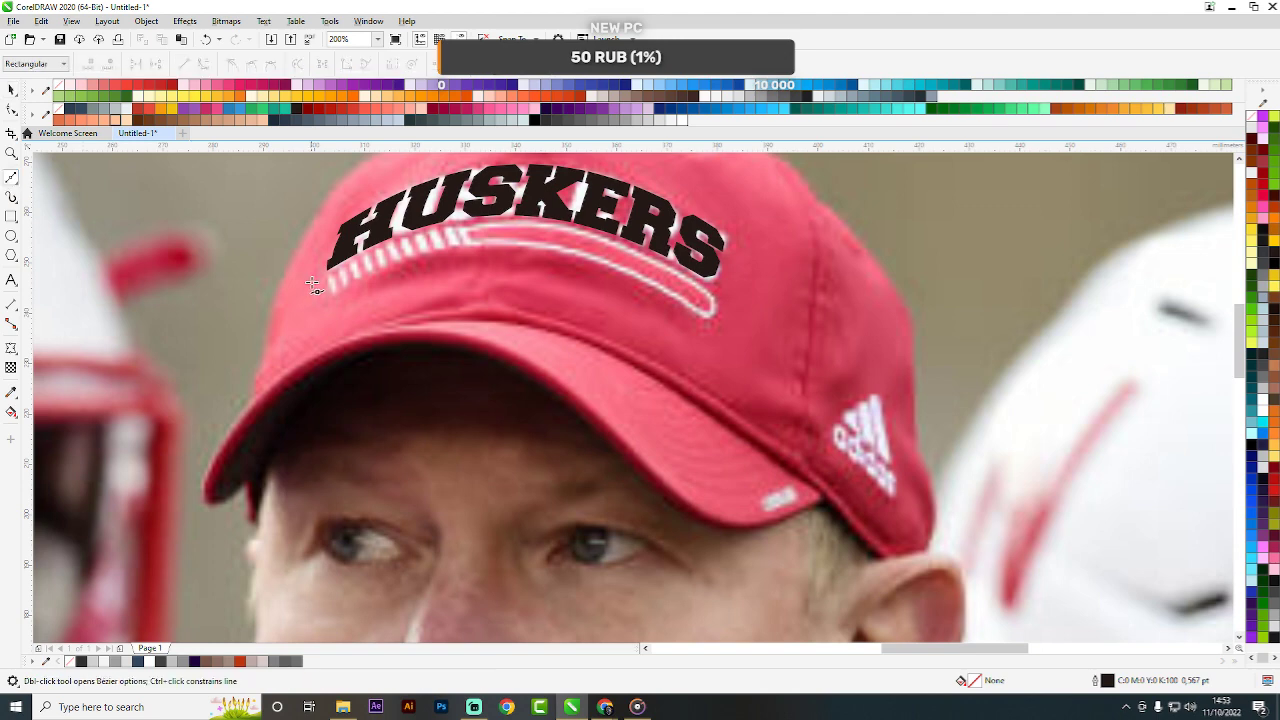
{"action": "scroll", "coordinate": [311, 280], "scroll_direction": "up", "scroll_amount": 4}
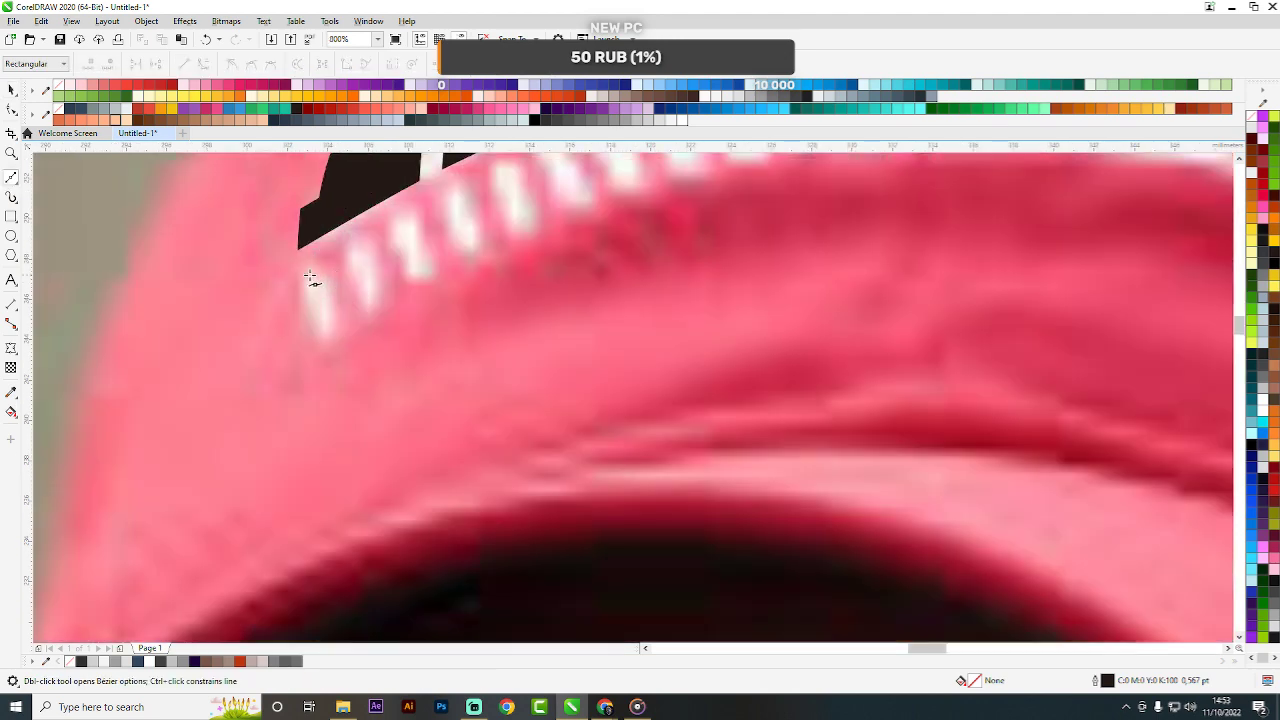
{"action": "left_click", "coordinate": [310, 275]}
{"action": "left_click", "coordinate": [326, 329]}
{"action": "left_click", "coordinate": [352, 245]}
{"action": "key", "text": "ctrl+z"}
{"action": "scroll", "coordinate": [330, 269], "scroll_direction": "down", "scroll_amount": 1}
{"action": "key", "text": "space"}
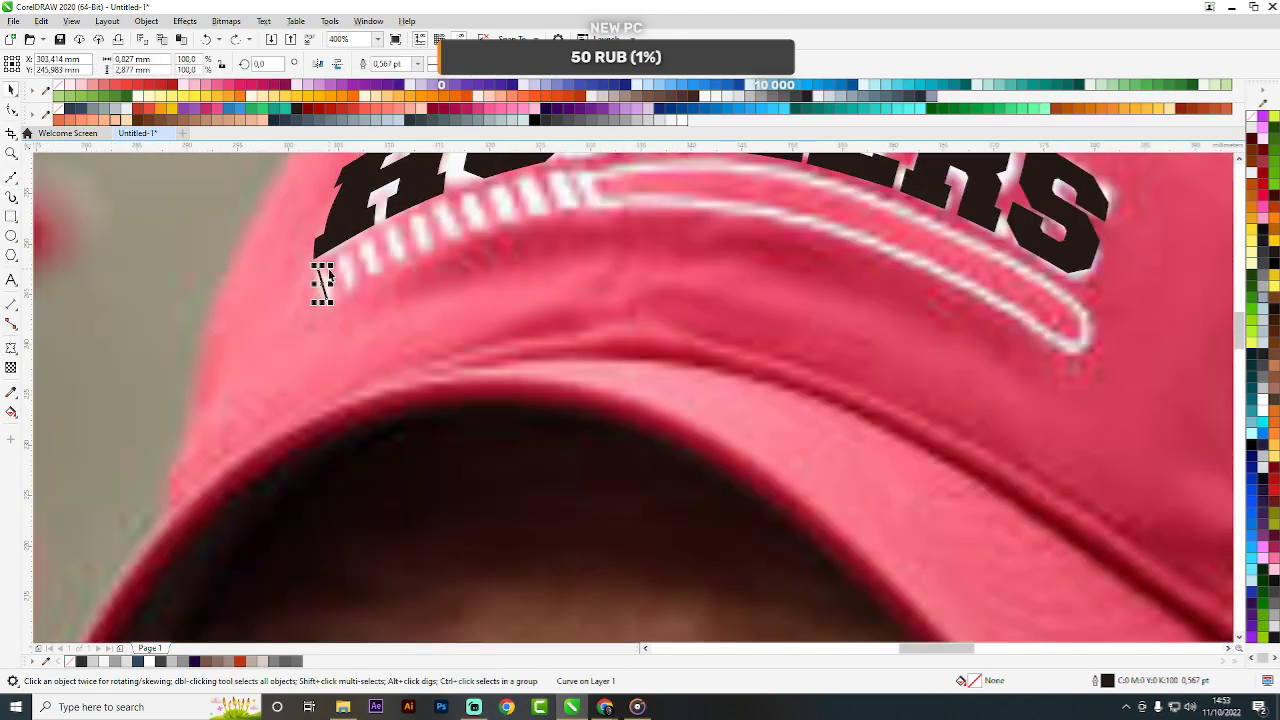
{"action": "key", "text": "Delete"}
{"action": "key", "text": "space"}
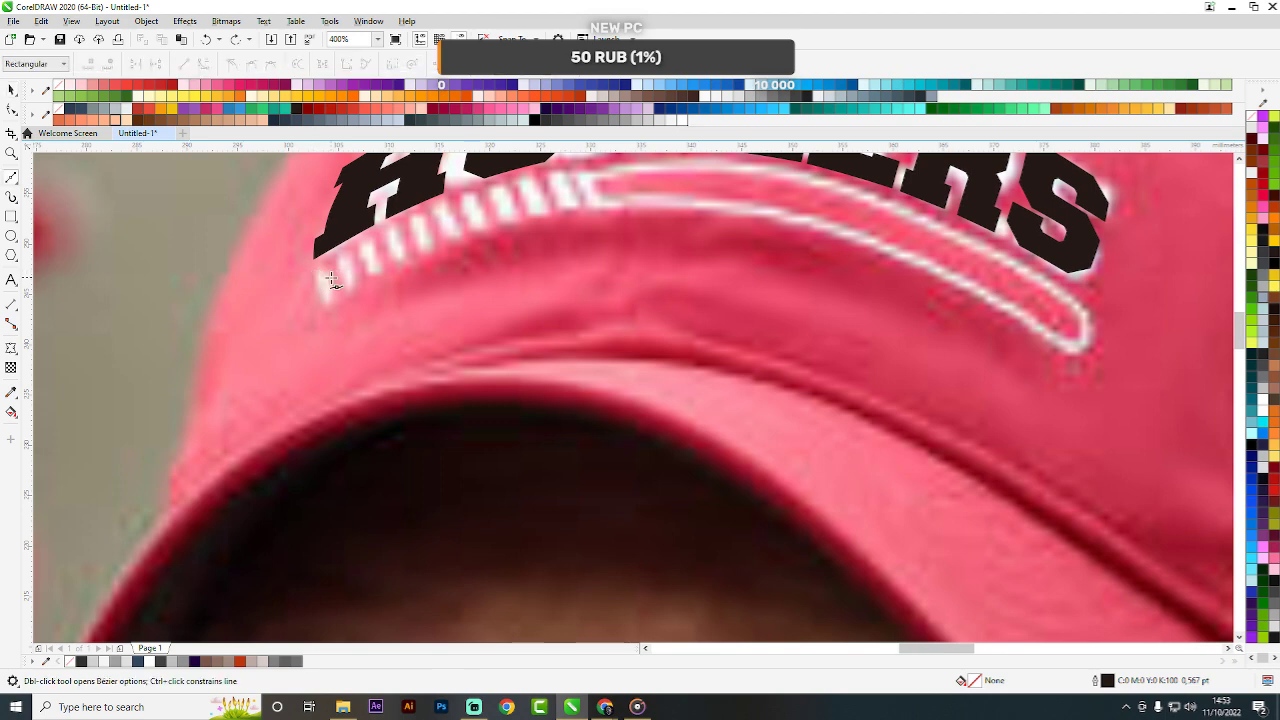
{"action": "key", "text": "space"}
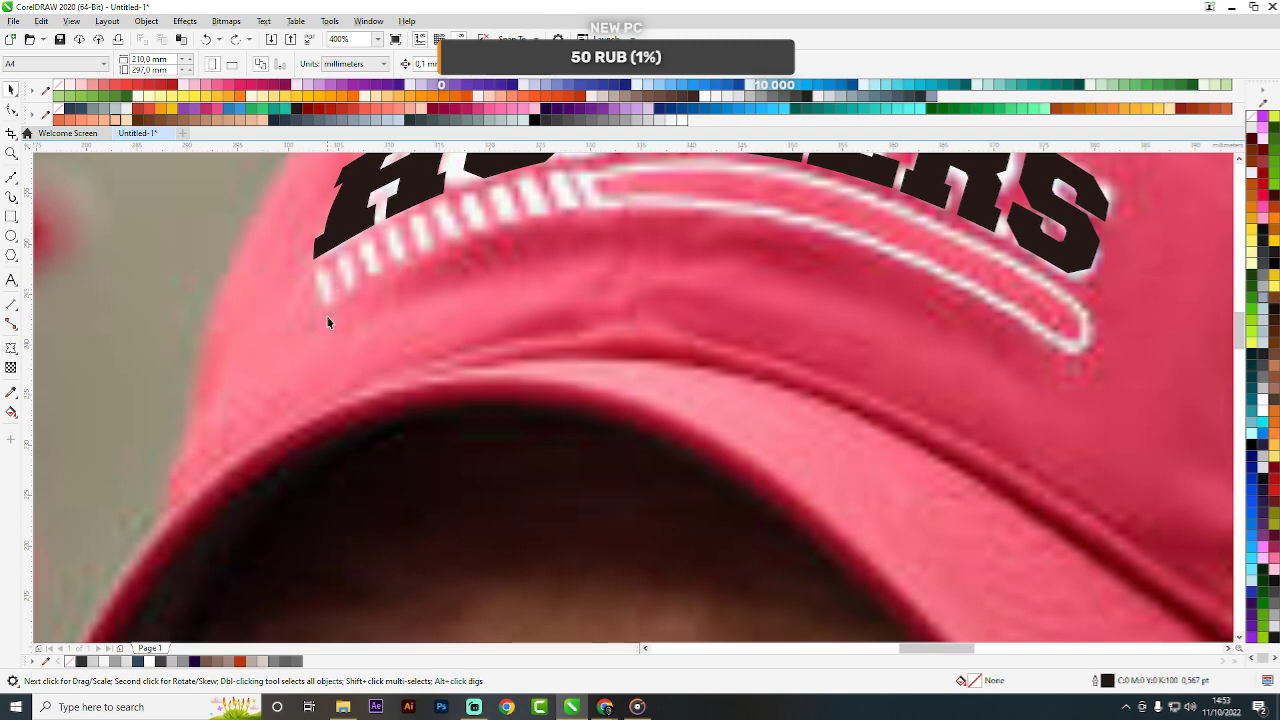
Move the warped HUSKERS text from the photo onto the front of the illustrated cap and fill it white.
{"action": "scroll", "coordinate": [326, 322], "scroll_direction": "down", "scroll_amount": 6}
{"action": "left_click", "coordinate": [805, 255]}
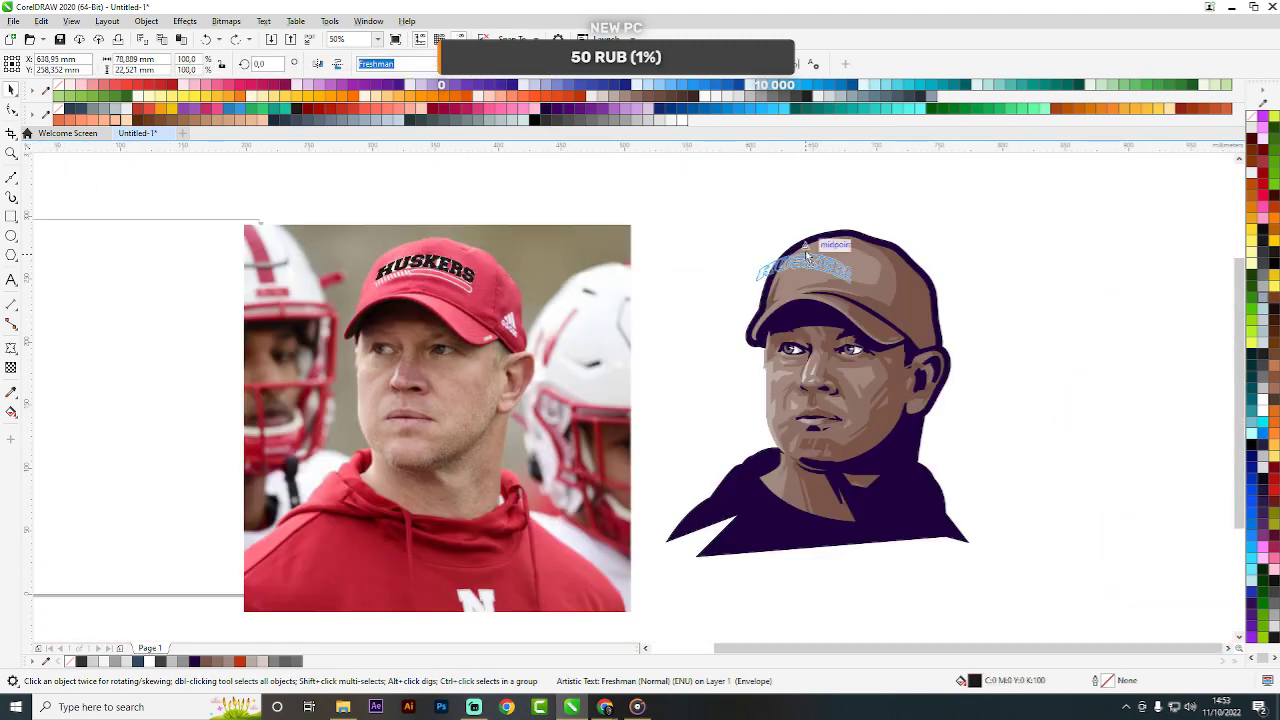
{"action": "left_click_drag", "start_coordinate": [834, 255], "coordinate": [840, 256]}
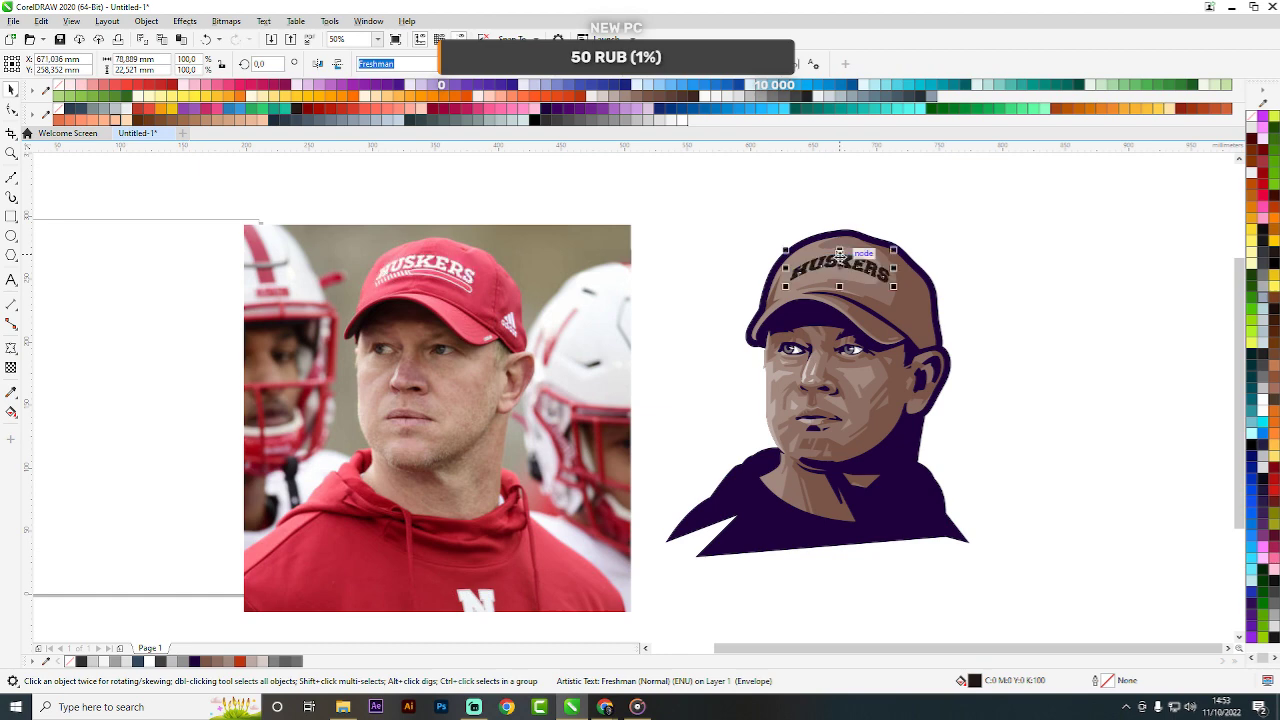
{"action": "left_click", "coordinate": [969, 263]}
{"action": "scroll", "coordinate": [969, 263], "scroll_direction": "up", "scroll_amount": 2}
{"action": "scroll", "coordinate": [718, 236], "scroll_direction": "down", "scroll_amount": 2}
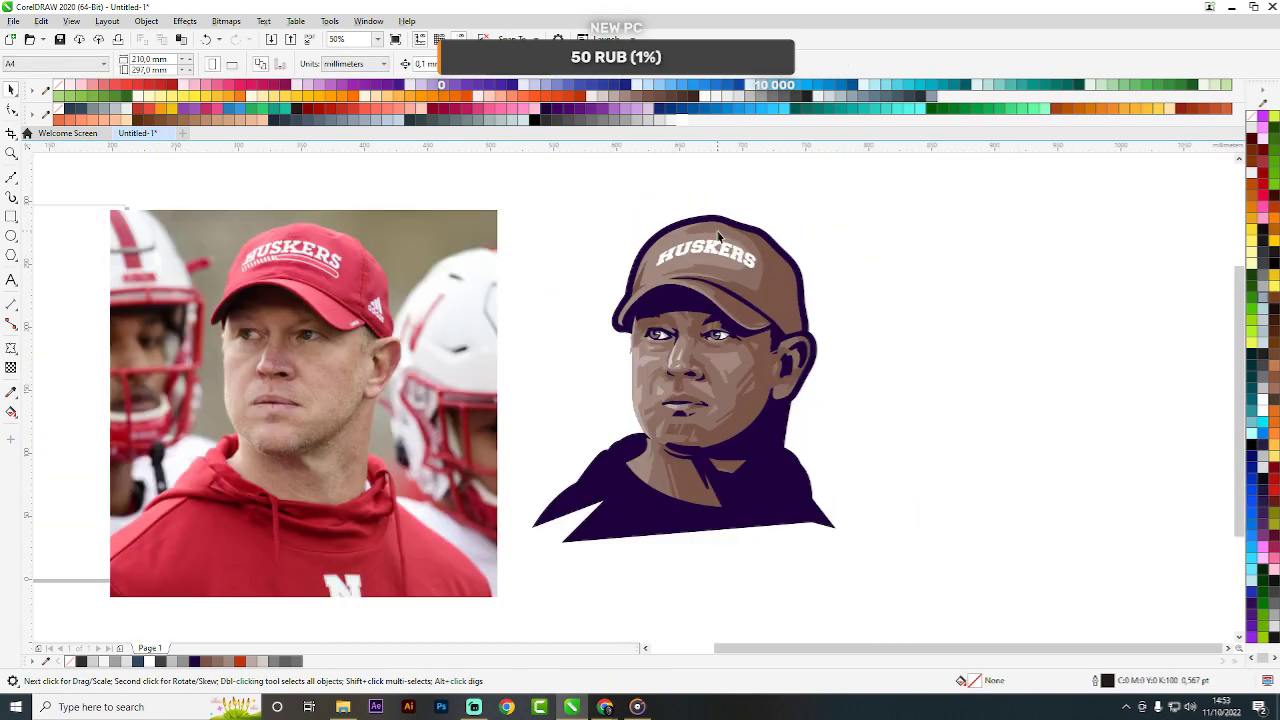
Shift the white HUSKERS text slightly left on the illustrated cap, to about X 666 mm, keeping its height.
{"action": "left_click", "coordinate": [665, 265]}
{"action": "scroll", "coordinate": [665, 265], "scroll_direction": "up", "scroll_amount": 2}
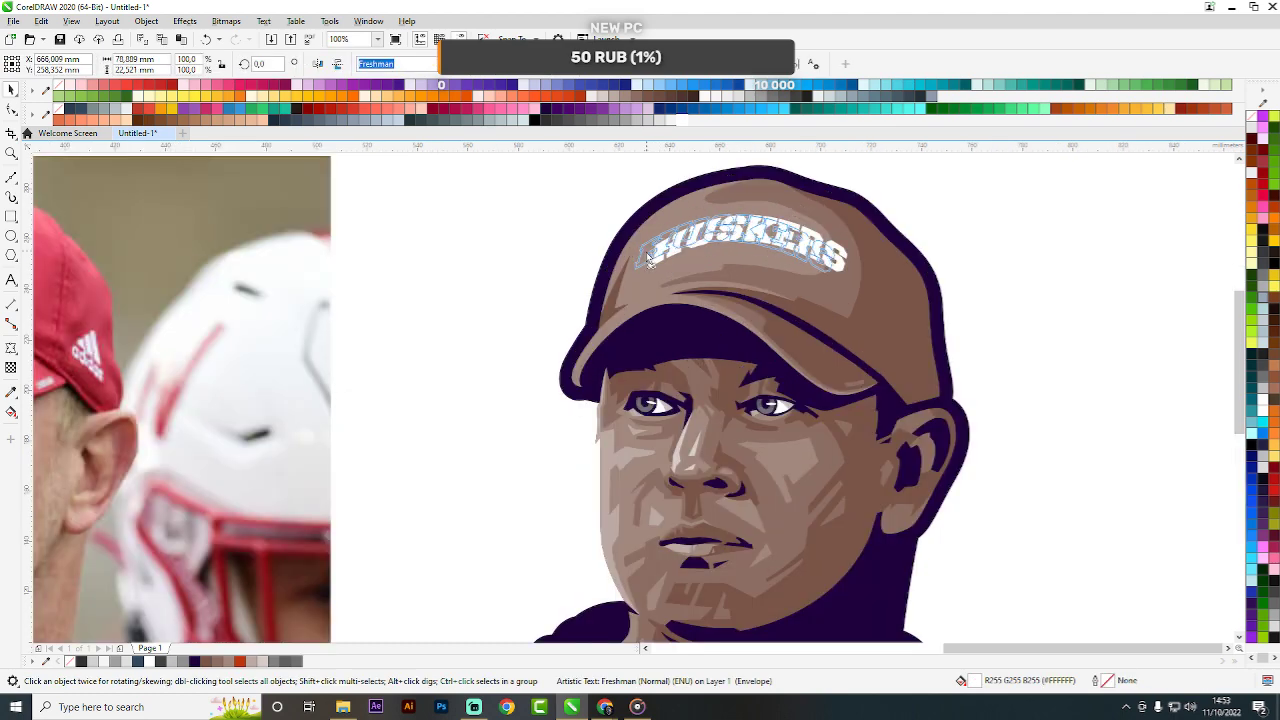
{"action": "scroll", "coordinate": [704, 260], "scroll_direction": "down", "scroll_amount": 2}
{"action": "left_click", "coordinate": [842, 240]}
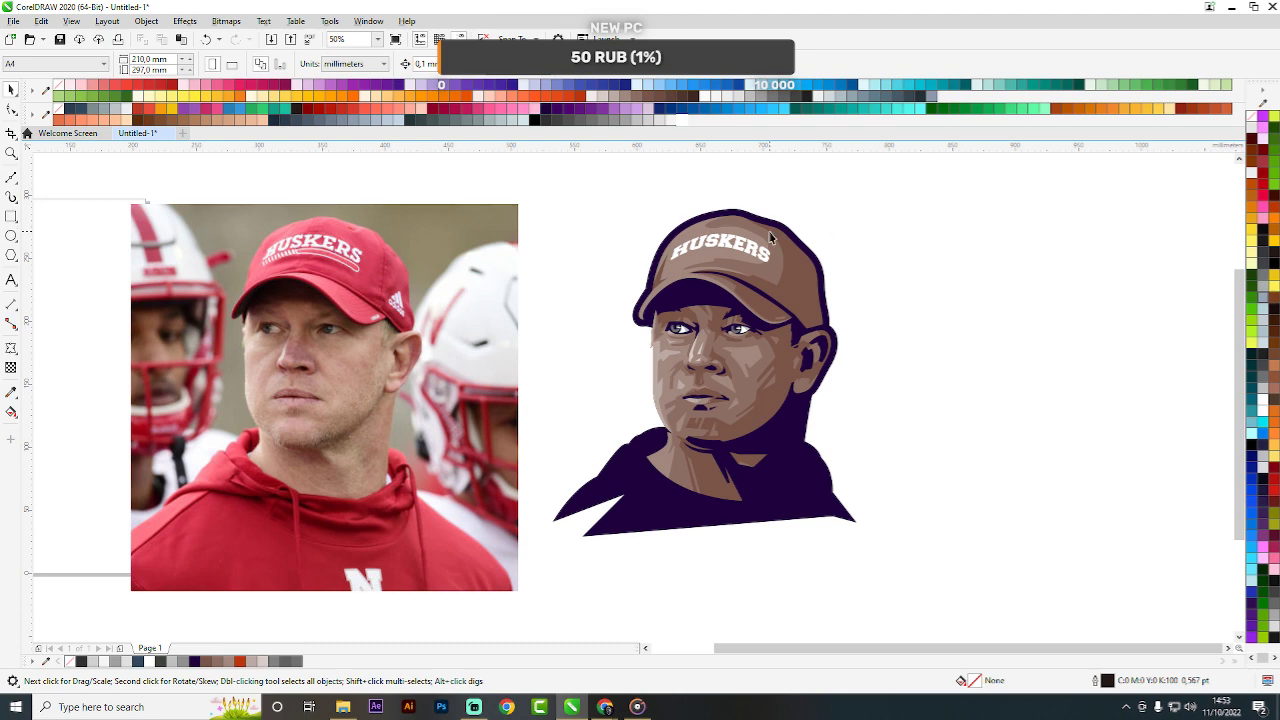
Add an outside contour of about 1 mm around the HUSKERS text and break the contour apart from the lettering.
{"action": "scroll", "coordinate": [770, 285], "scroll_direction": "up", "scroll_amount": 4}
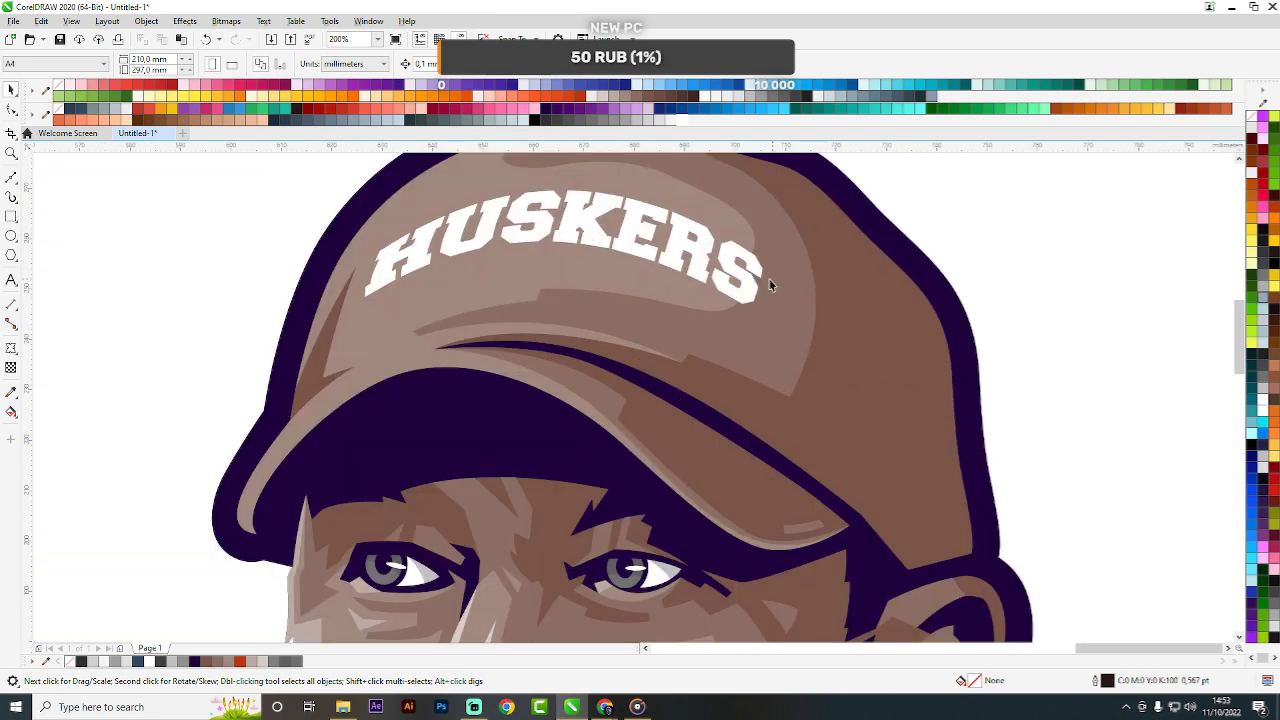
{"action": "left_click", "coordinate": [740, 277]}
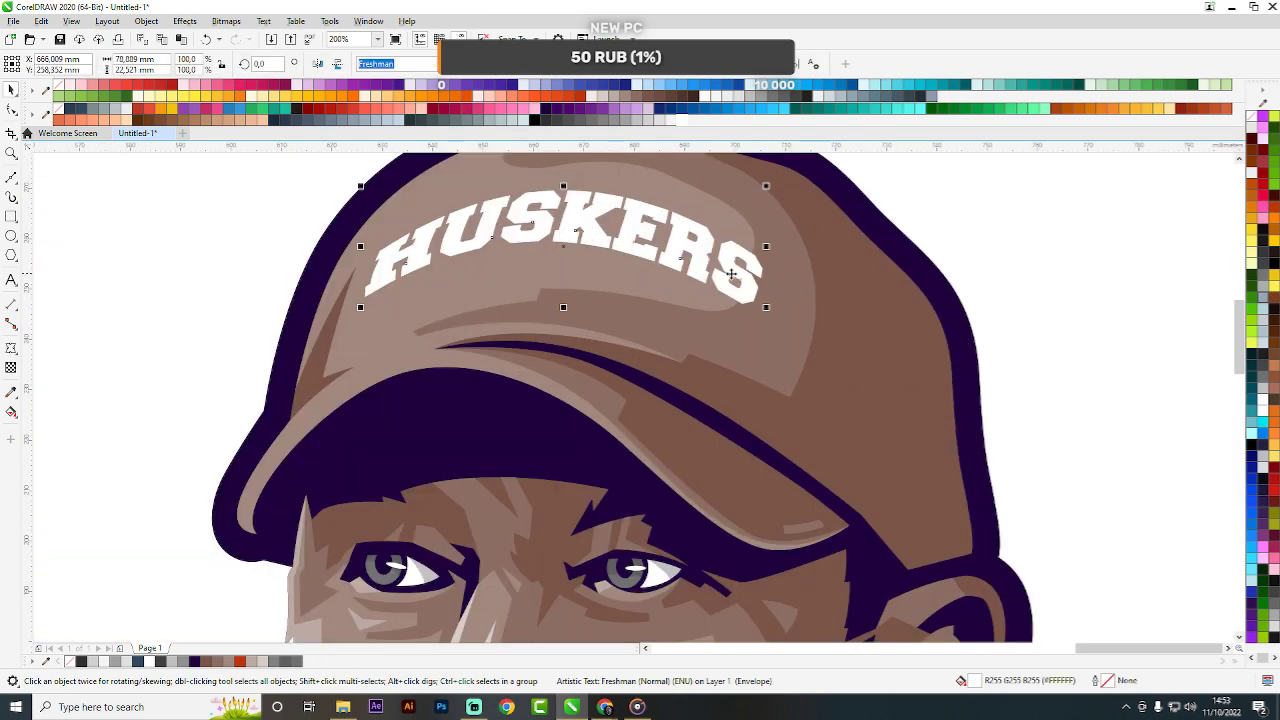
{"action": "left_click", "coordinate": [17, 352]}
{"action": "left_click", "coordinate": [50, 360]}
{"action": "scroll", "coordinate": [735, 285], "scroll_direction": "up", "scroll_amount": 2}
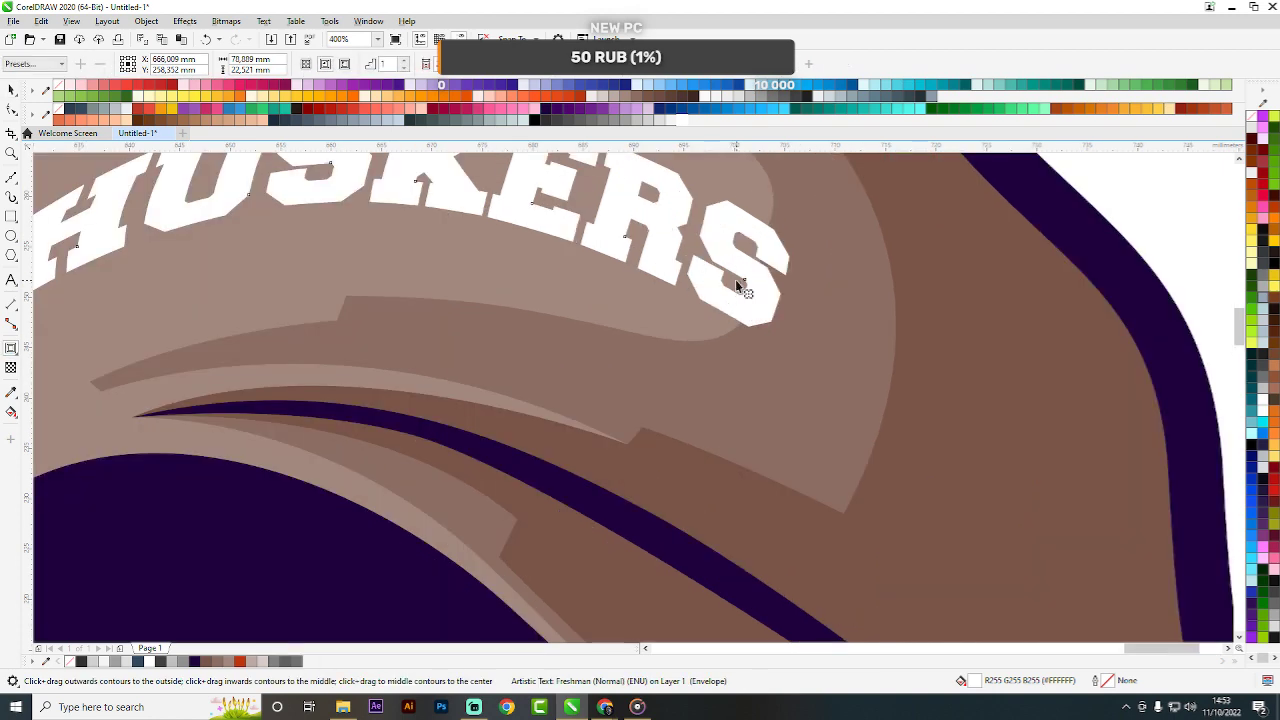
{"action": "left_click_drag", "start_coordinate": [779, 306], "coordinate": [806, 337]}
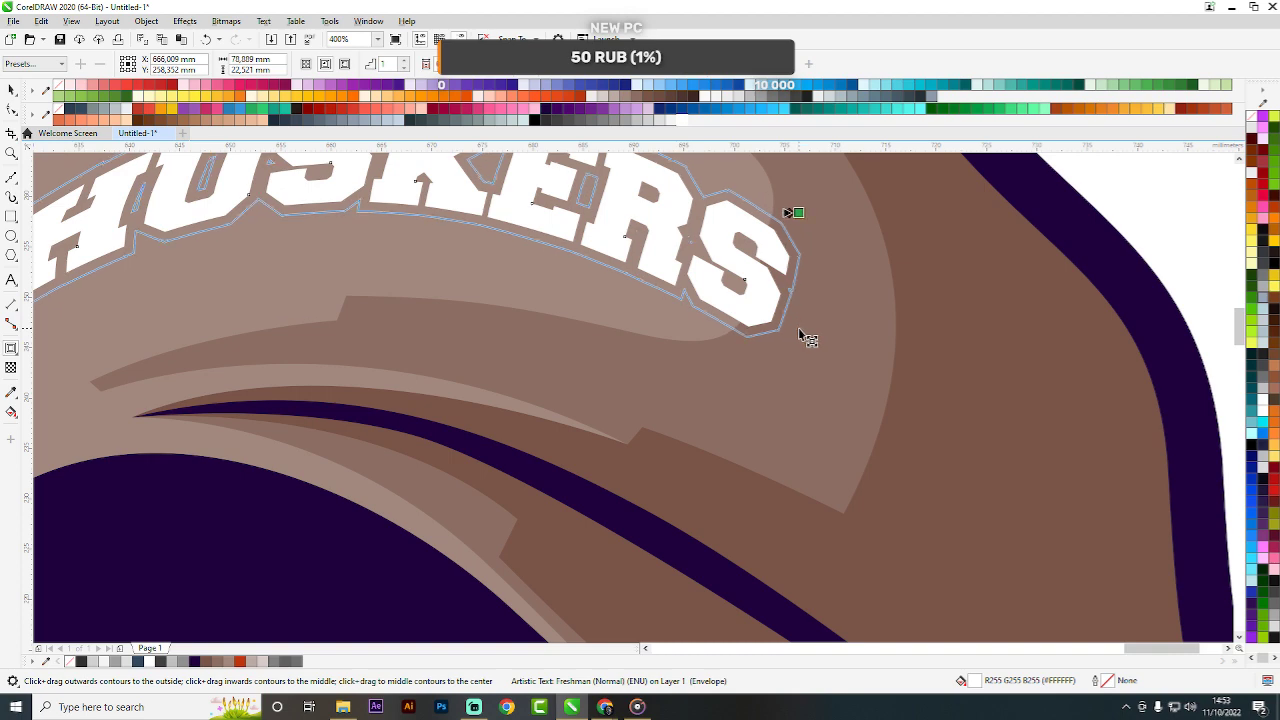
{"action": "scroll", "coordinate": [675, 235], "scroll_direction": "down", "scroll_amount": 3}
{"action": "key", "text": "space"}
{"action": "key", "text": "ctrl+k"}
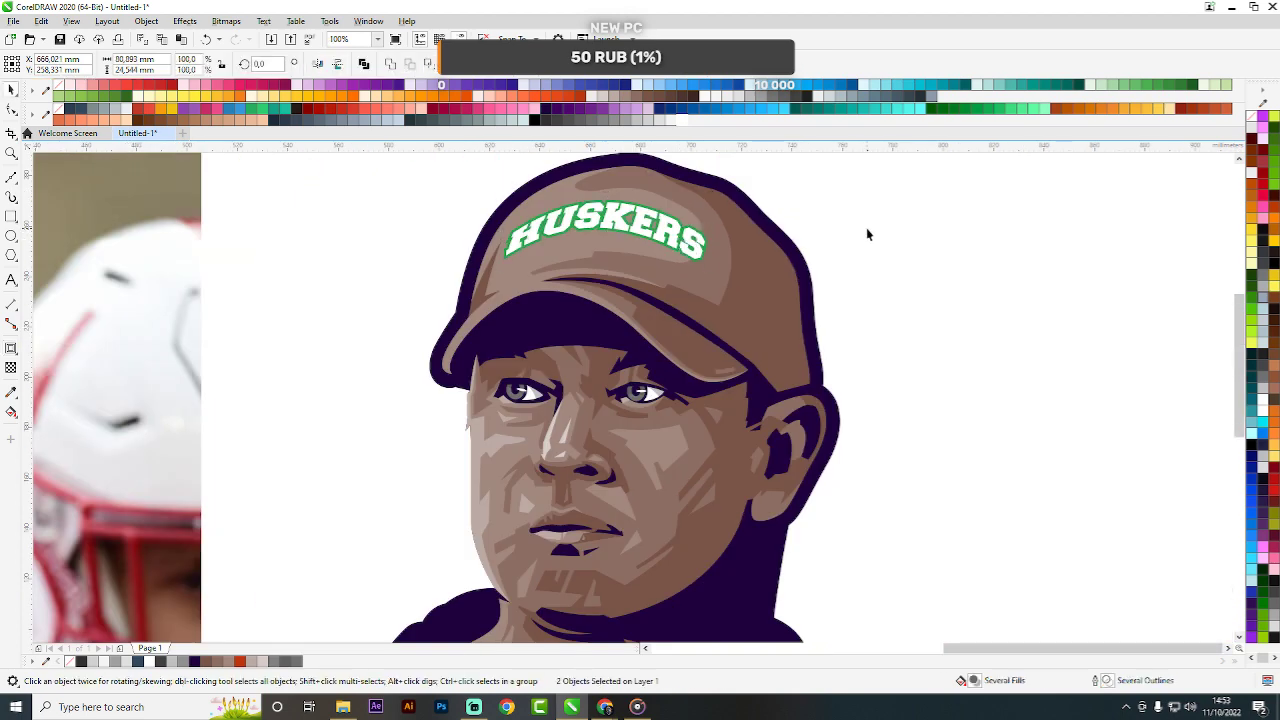
Delete the nodes of the small inner holes in the green HUSKERS contour so that it forms a solid backing.
{"action": "left_click", "coordinate": [867, 230]}
{"action": "scroll", "coordinate": [666, 213], "scroll_direction": "up", "scroll_amount": 2}
{"action": "left_click", "coordinate": [648, 214]}
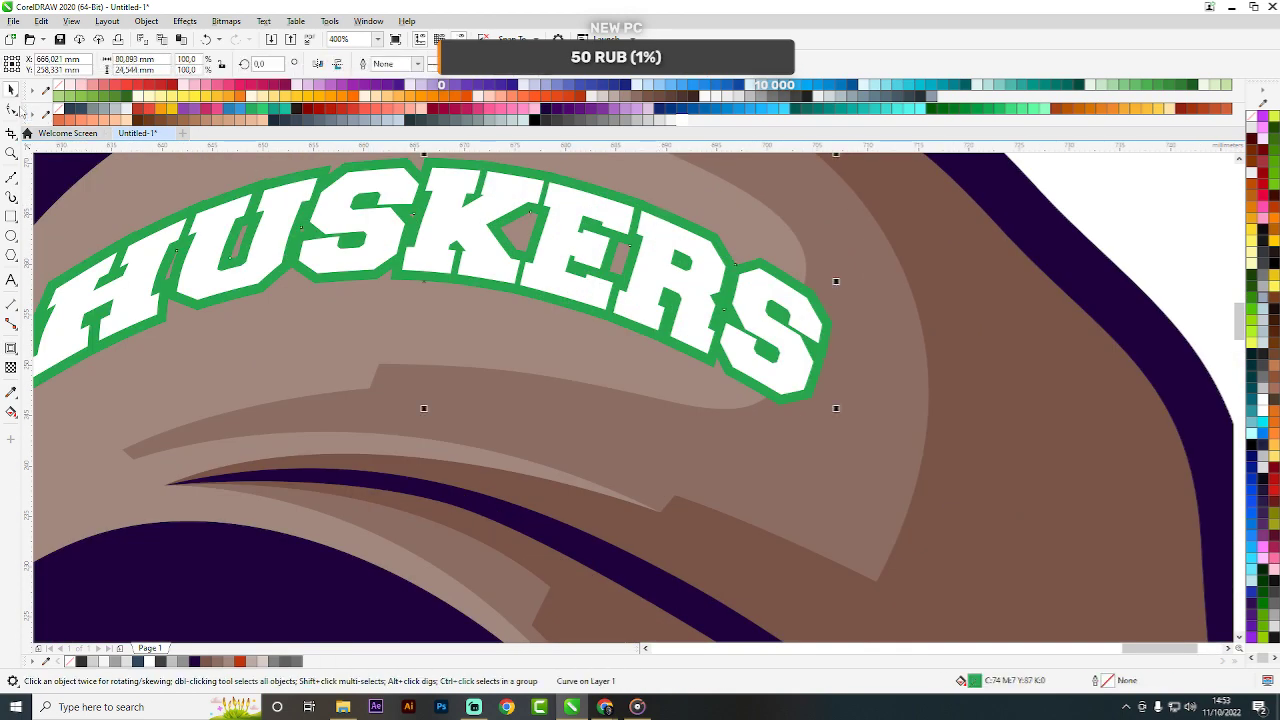
{"action": "left_click", "coordinate": [11, 110]}
{"action": "left_click_drag", "start_coordinate": [592, 230], "coordinate": [633, 281]}
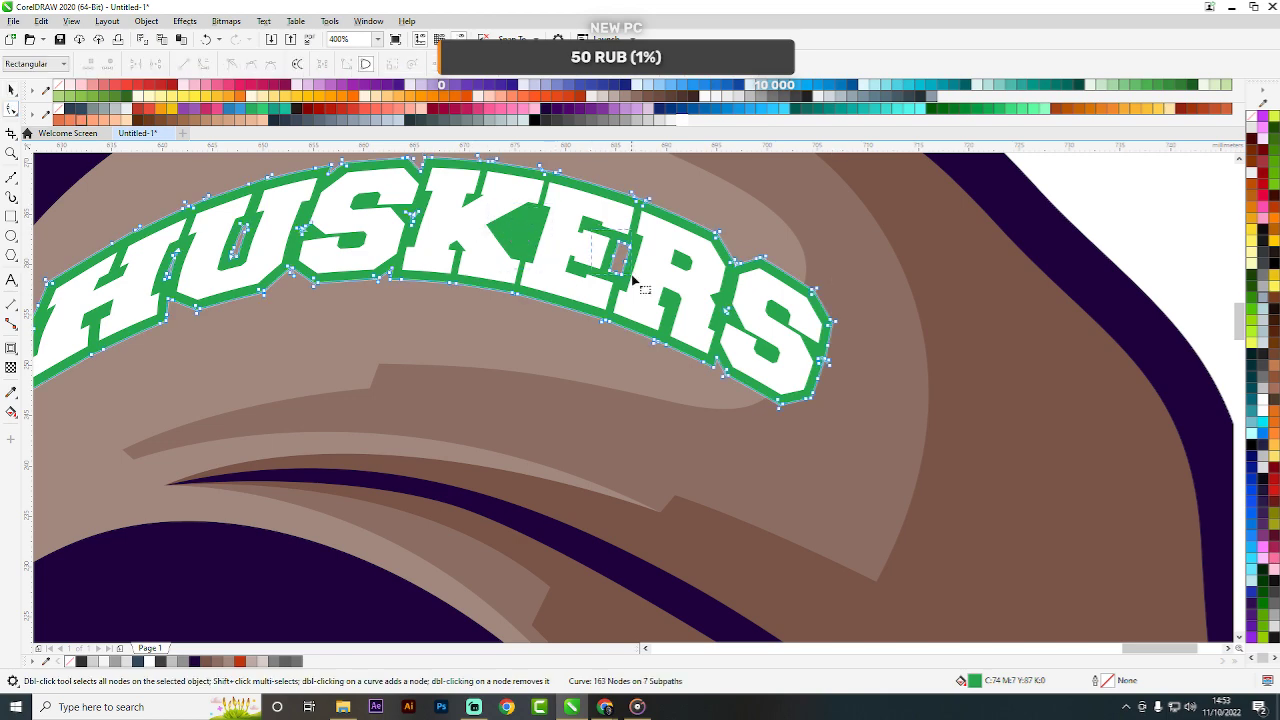
{"action": "key", "text": "Delete"}
{"action": "left_click_drag", "start_coordinate": [462, 200], "coordinate": [155, 298]}
{"action": "key", "text": "Delete"}
{"action": "key", "text": "Delete"}
{"action": "key", "text": "Delete"}
Fill the contour behind the HUSKERS lettering with the portrait's dark purple, #1E003D.
{"action": "key", "text": "space"}
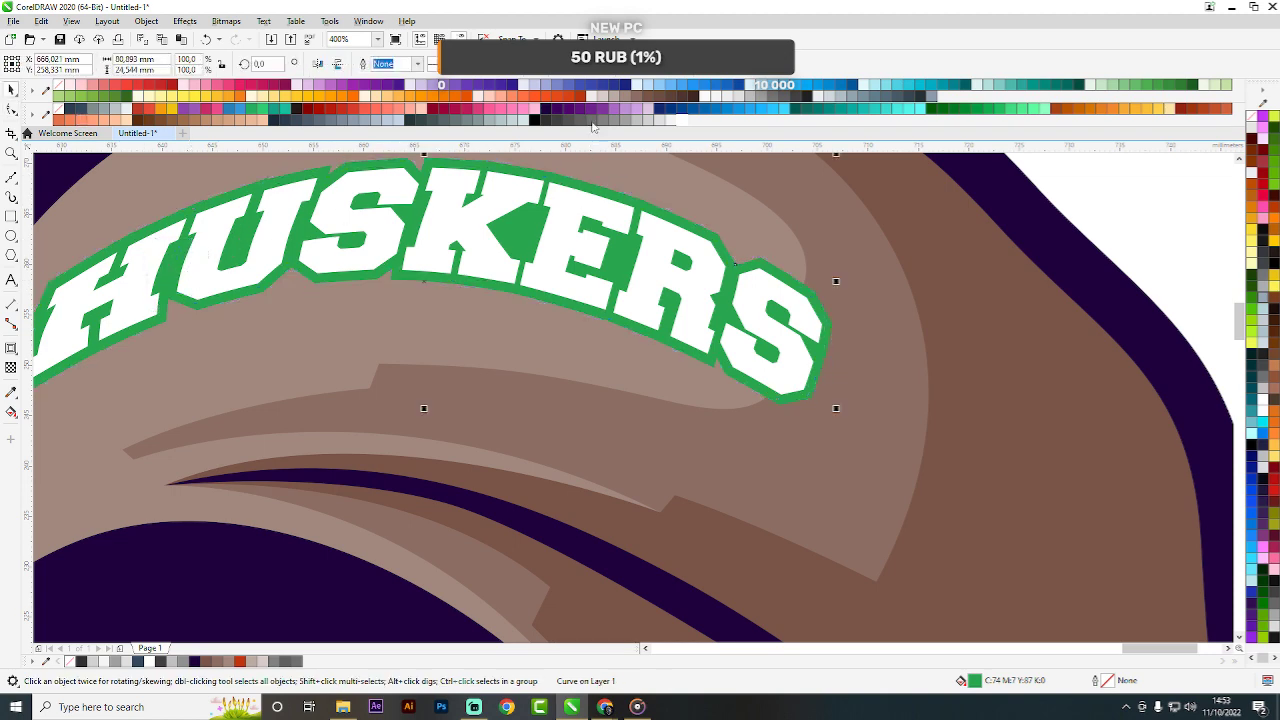
{"action": "scroll", "coordinate": [733, 286], "scroll_direction": "down", "scroll_amount": 3}
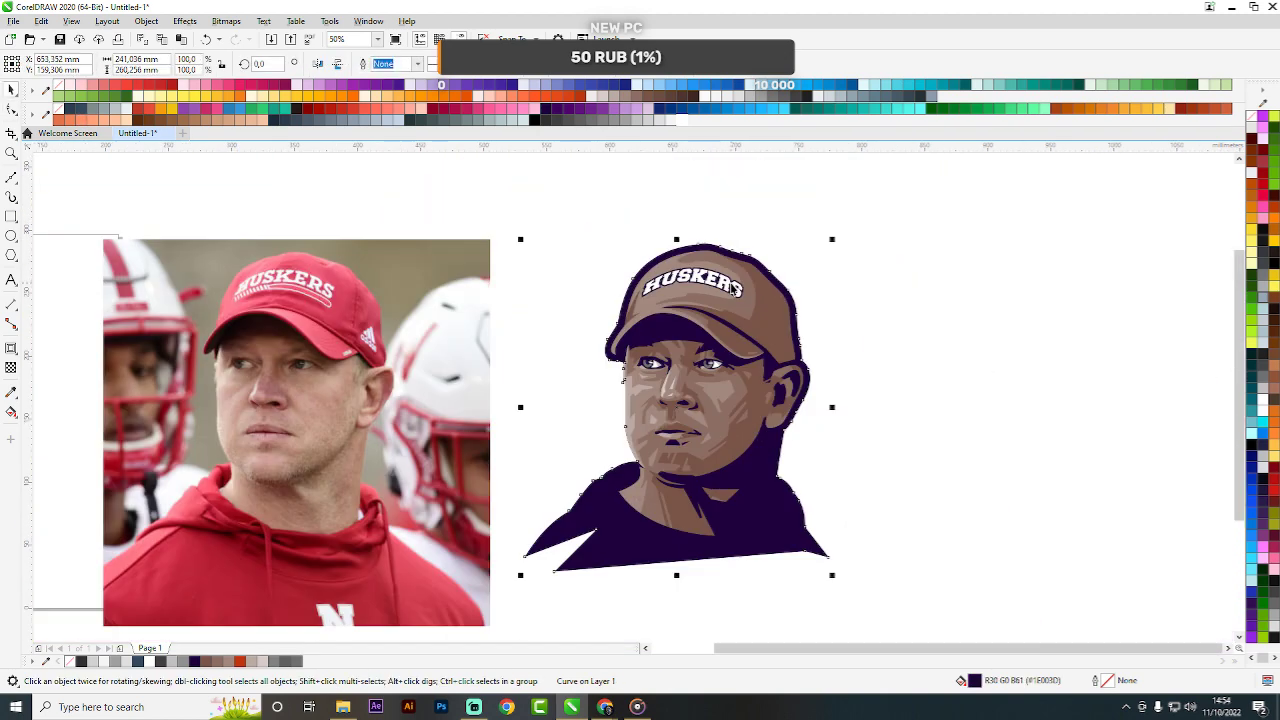
{"action": "left_click", "coordinate": [911, 259]}
{"action": "scroll", "coordinate": [890, 269], "scroll_direction": "down", "scroll_amount": 2}
{"action": "scroll", "coordinate": [896, 267], "scroll_direction": "up", "scroll_amount": 2}
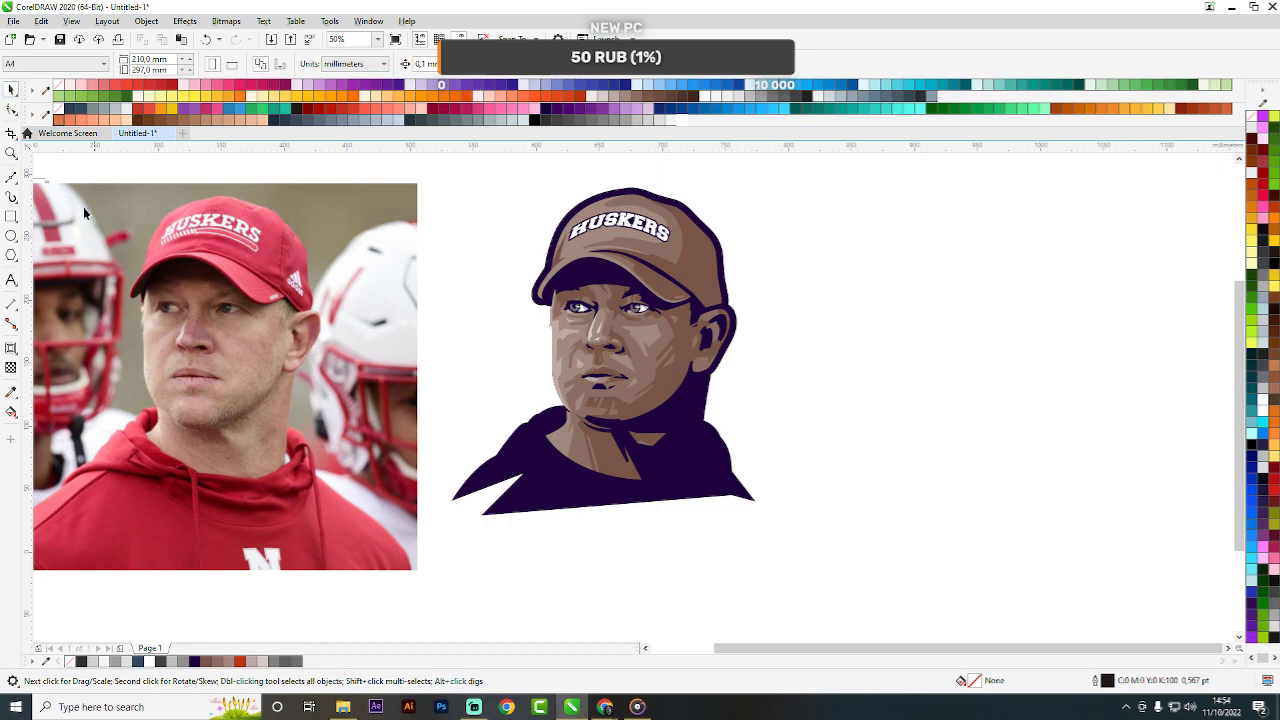
Draw a tiny circle about 0.93 mm in diameter in the empty area well to the right of the portrait.
{"action": "left_click", "coordinate": [11, 236]}
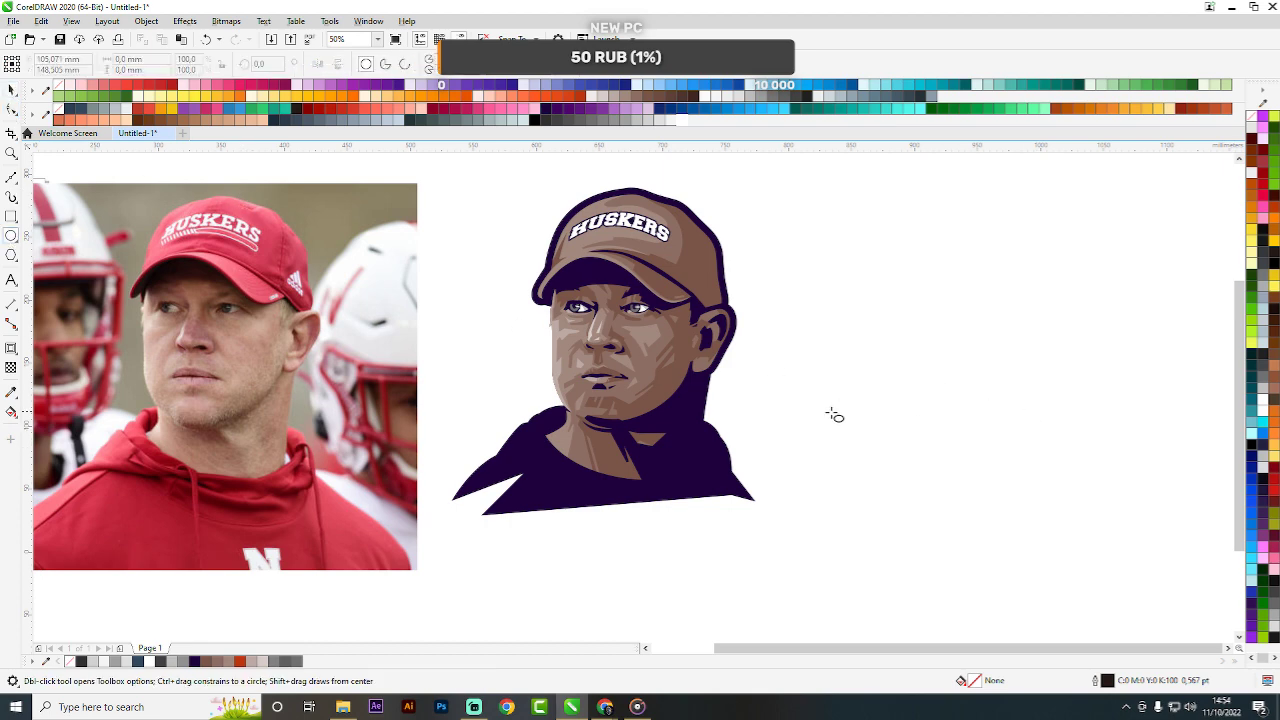
{"action": "scroll", "coordinate": [780, 435], "scroll_direction": "up", "scroll_amount": 3}
{"action": "scroll", "coordinate": [580, 346], "scroll_direction": "down", "scroll_amount": 4}
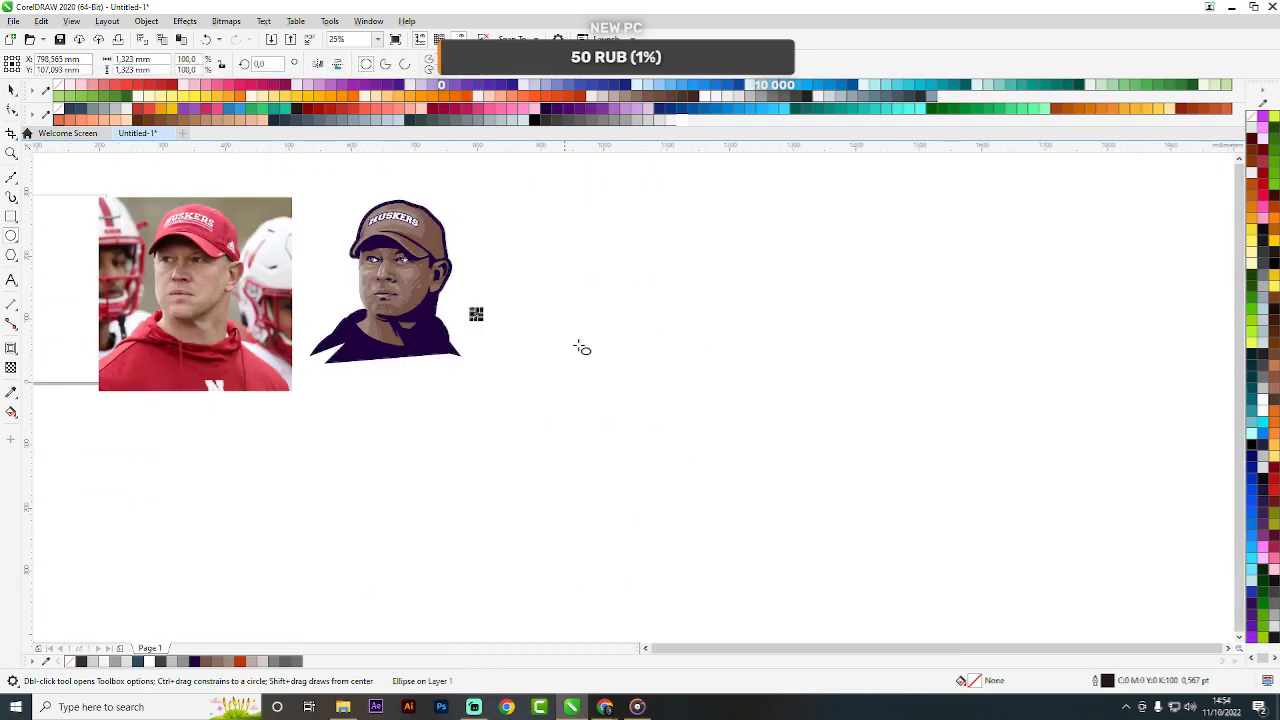
{"action": "scroll", "coordinate": [537, 321], "scroll_direction": "up", "scroll_amount": 2}
{"action": "scroll", "coordinate": [537, 321], "scroll_direction": "up", "scroll_amount": 3}
{"action": "left_click", "coordinate": [680, 320]}
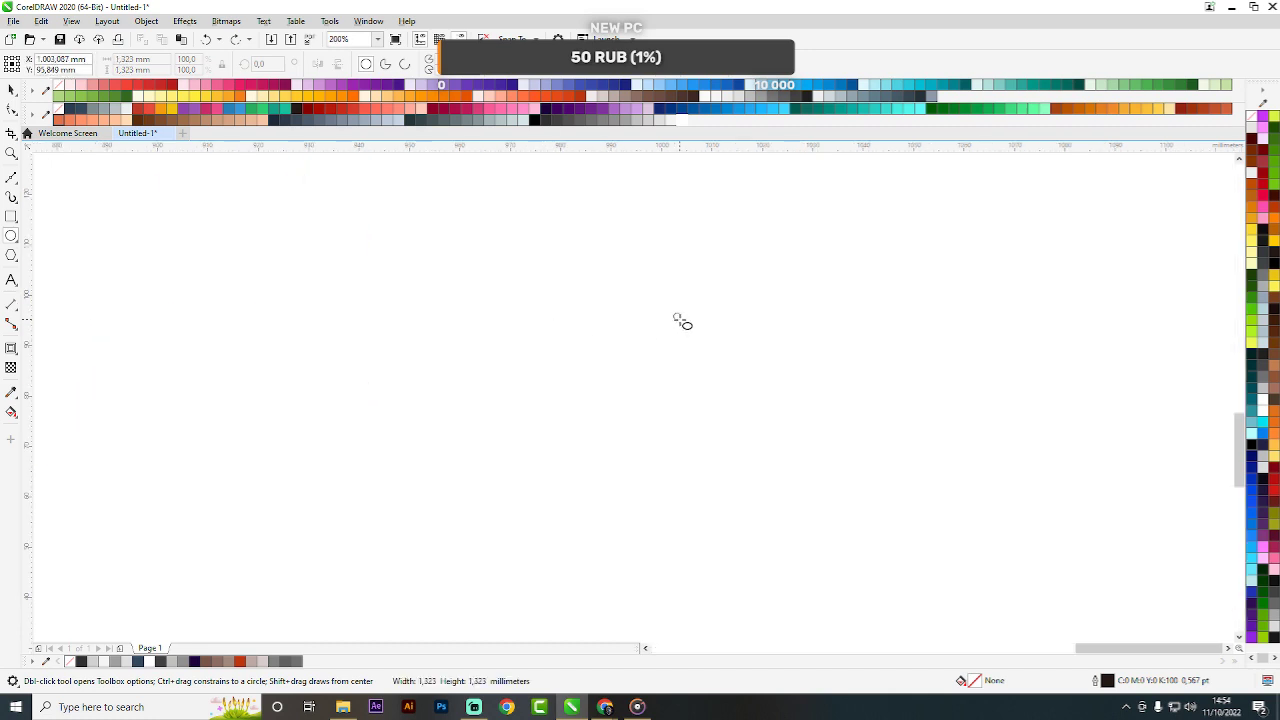
{"action": "scroll", "coordinate": [680, 320], "scroll_direction": "up", "scroll_amount": 1}
{"action": "key", "text": "space"}
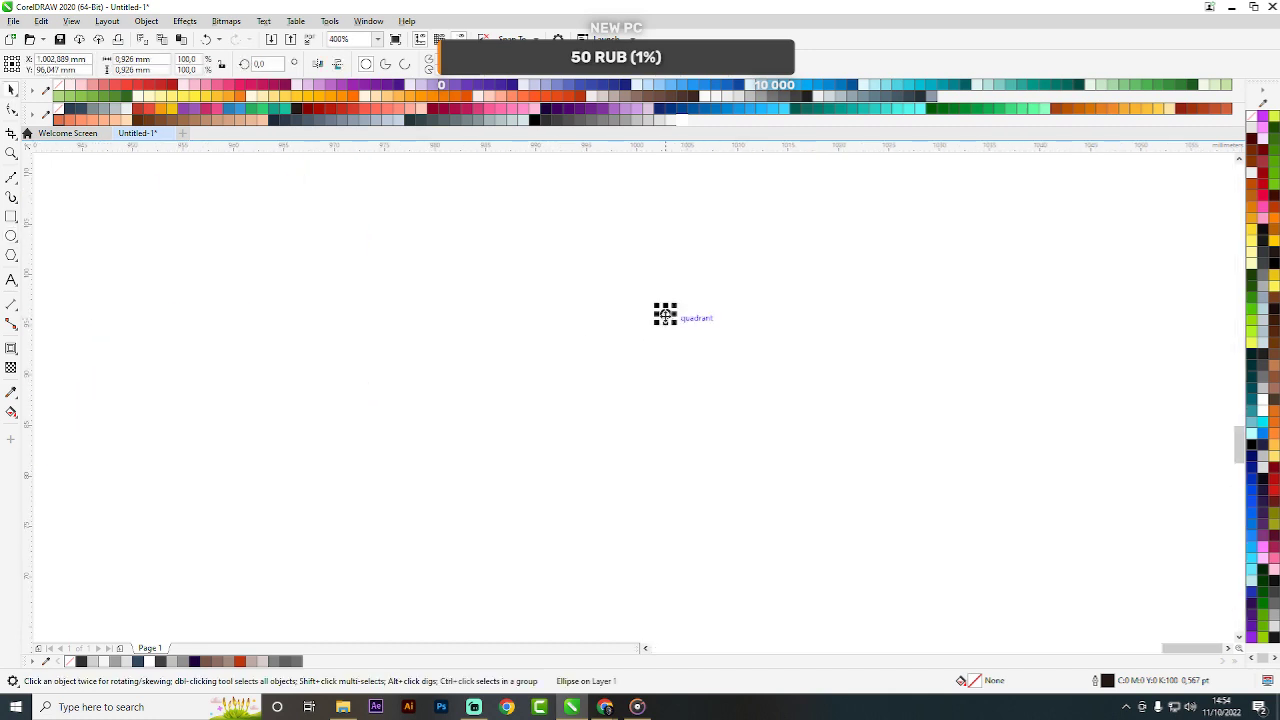
Duplicate the circle about 1.6 mm straight below and repeat the duplication to form a vertical column of 33 circles.
{"action": "left_click_drag", "start_coordinate": [665, 315], "coordinate": [662, 331]}
{"action": "right_click", "coordinate": [662, 331]}
{"action": "left_click", "coordinate": [896, 286]}
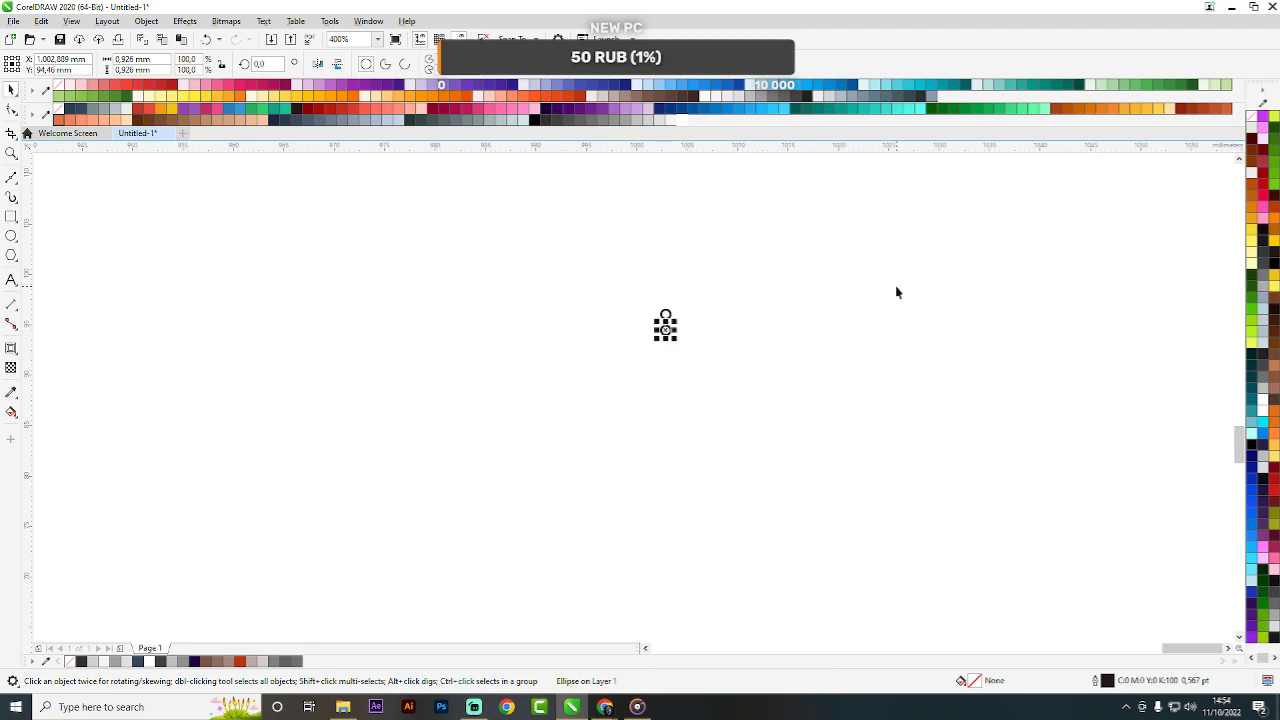
{"action": "key", "text": "ctrl+r"}
{"action": "scroll", "coordinate": [630, 259], "scroll_direction": "down", "scroll_amount": 1}
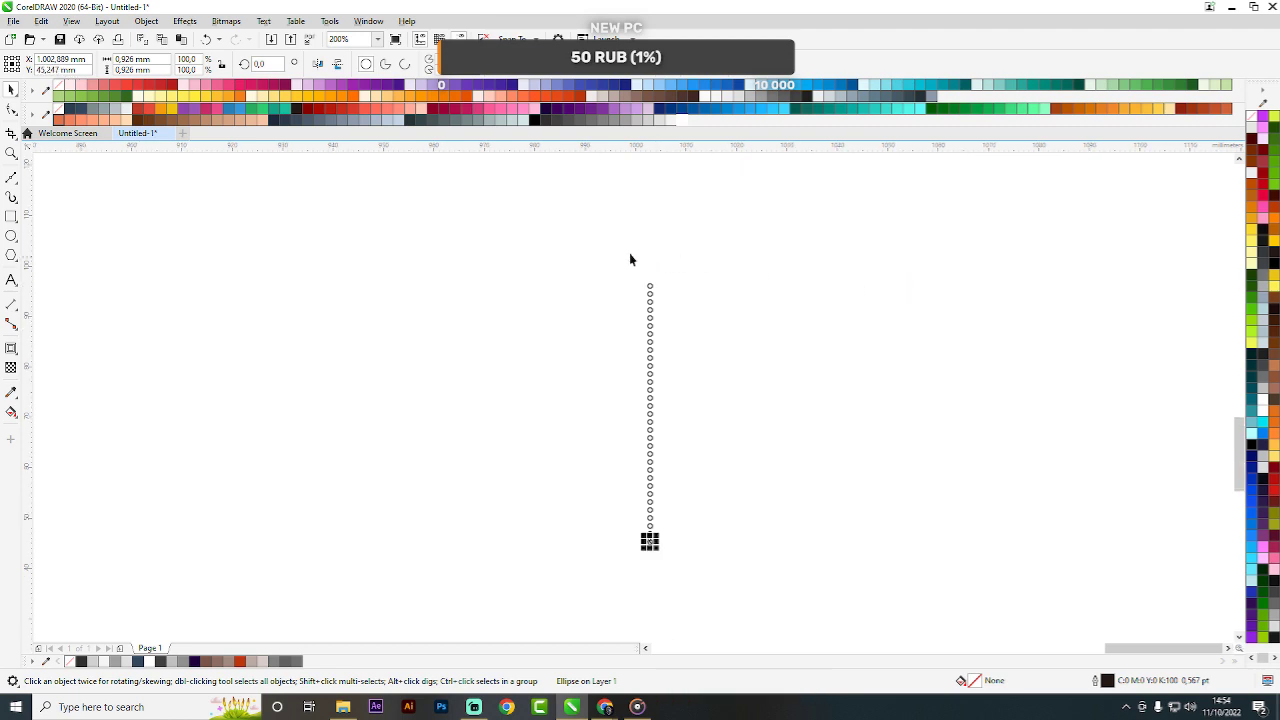
Duplicate the circle column about 1.8 mm to the right, repeating it into a grid about 188.5 by 51.7 mm, and select all the circles.
{"action": "left_click_drag", "start_coordinate": [555, 241], "coordinate": [842, 627]}
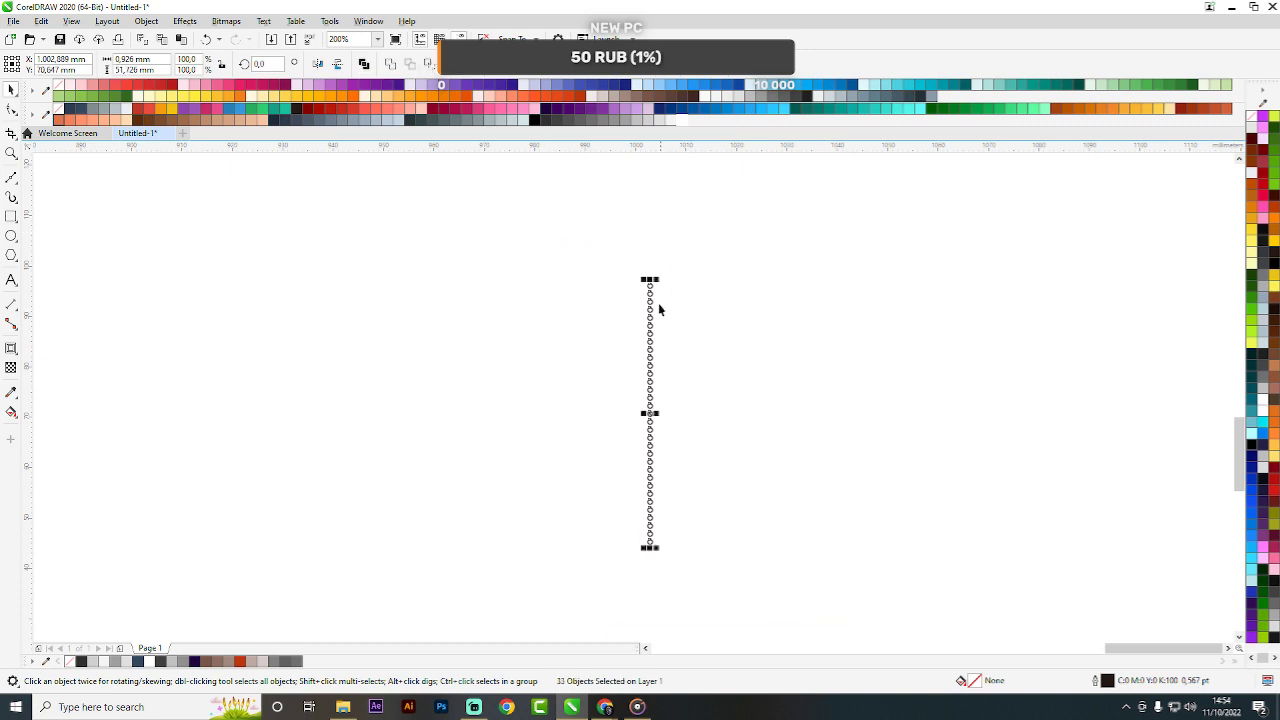
{"action": "scroll", "coordinate": [654, 290], "scroll_direction": "up", "scroll_amount": 1}
{"action": "left_click_drag", "start_coordinate": [646, 283], "coordinate": [665, 284]}
{"action": "scroll", "coordinate": [601, 342], "scroll_direction": "down", "scroll_amount": 5}
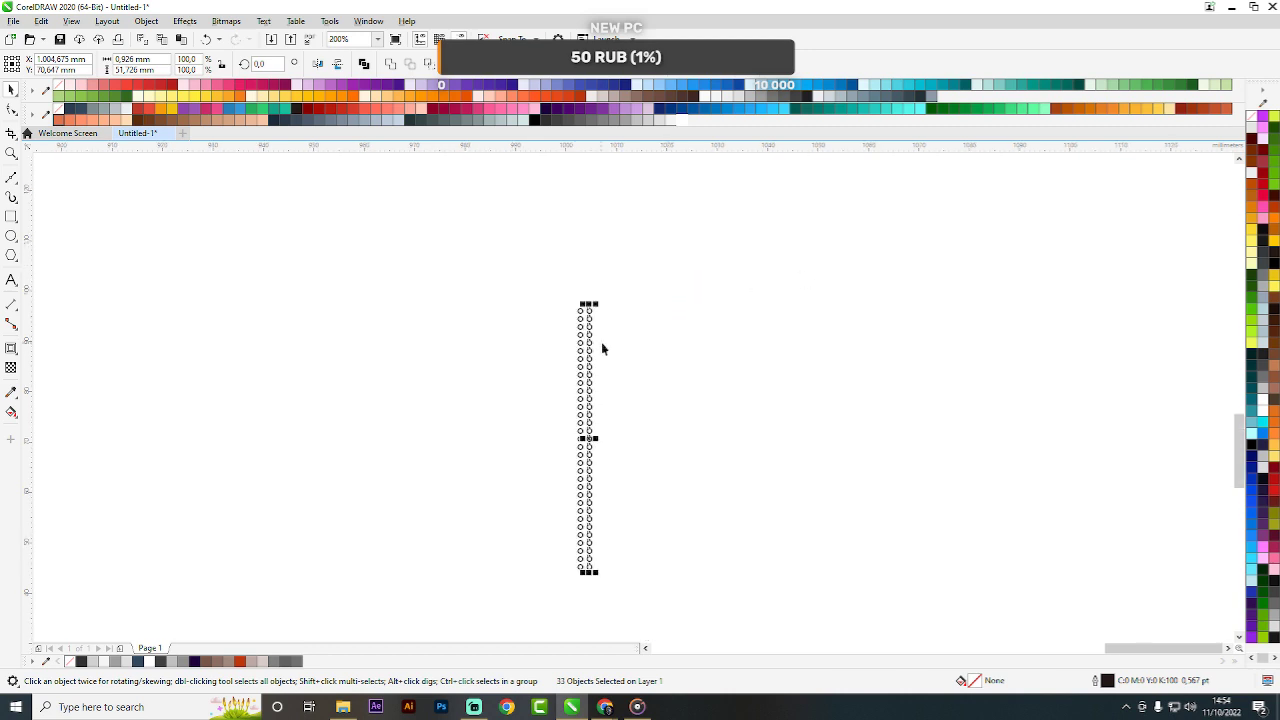
{"action": "key", "text": "ctrl+r"}
{"action": "key", "text": "ctrl+r"}
{"action": "key", "text": "ctrl+r"}
{"action": "key", "text": "ctrl+r"}
{"action": "key", "text": "ctrl+r"}
{"action": "key", "text": "ctrl+r"}
{"action": "key", "text": "ctrl+r"}
{"action": "key", "text": "ctrl+r"}
{"action": "key", "text": "ctrl+r"}
{"action": "key", "text": "ctrl+r"}
{"action": "key", "text": "ctrl+r"}
{"action": "key", "text": "ctrl+r"}
{"action": "key", "text": "ctrl+r"}
{"action": "key", "text": "ctrl+r"}
{"action": "key", "text": "ctrl+r"}
{"action": "key", "text": "ctrl+r"}
{"action": "key", "text": "ctrl+r"}
{"action": "key", "text": "ctrl+r"}
{"action": "key", "text": "ctrl+r"}
{"action": "key", "text": "ctrl+r"}
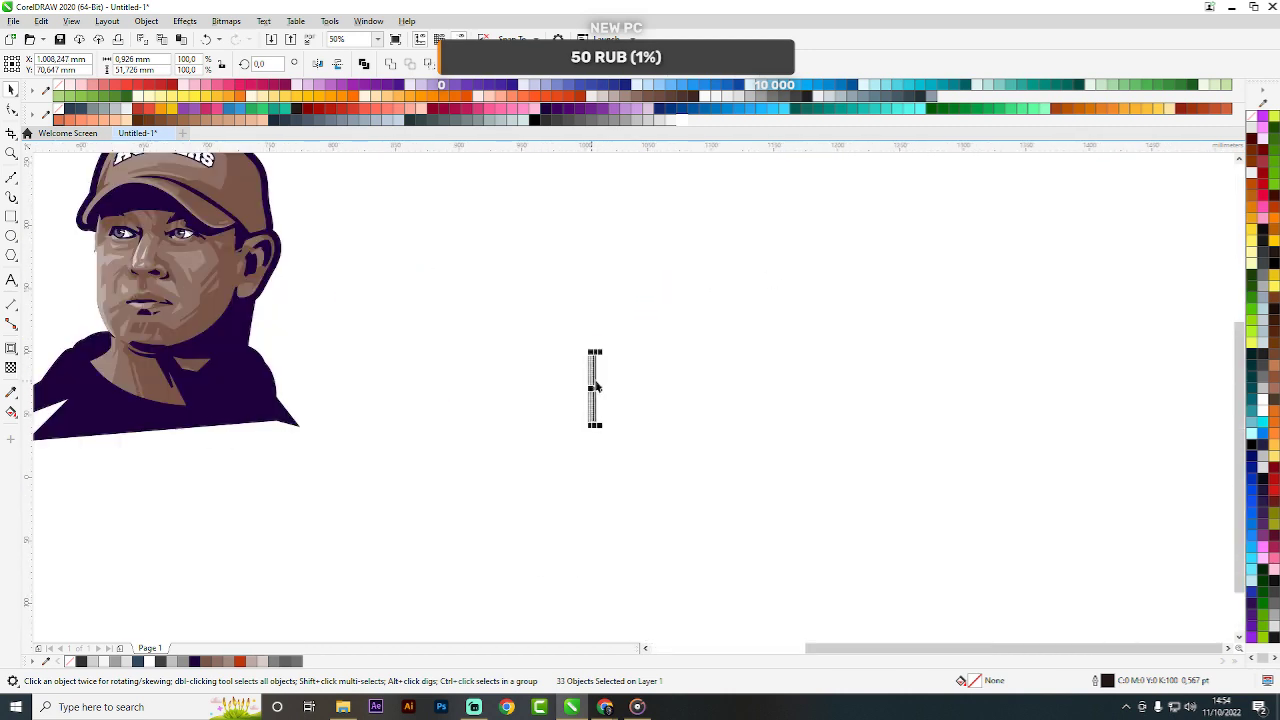
{"action": "key", "text": "ctrl+r"}
{"action": "key", "text": "ctrl+r"}
{"action": "key", "text": "ctrl+r"}
{"action": "key", "text": "ctrl+r"}
{"action": "key", "text": "ctrl+r"}
{"action": "key", "text": "ctrl+r"}
{"action": "key", "text": "ctrl+r"}
{"action": "key", "text": "ctrl+r"}
{"action": "key", "text": "ctrl+r"}
{"action": "key", "text": "ctrl+r"}
{"action": "key", "text": "ctrl+r"}
{"action": "key", "text": "ctrl+r"}
{"action": "key", "text": "ctrl+r"}
{"action": "key", "text": "ctrl+r"}
{"action": "key", "text": "ctrl+r"}
{"action": "key", "text": "ctrl+r"}
{"action": "key", "text": "ctrl+r"}
{"action": "key", "text": "ctrl+r"}
{"action": "key", "text": "ctrl+r"}
{"action": "key", "text": "ctrl+r"}
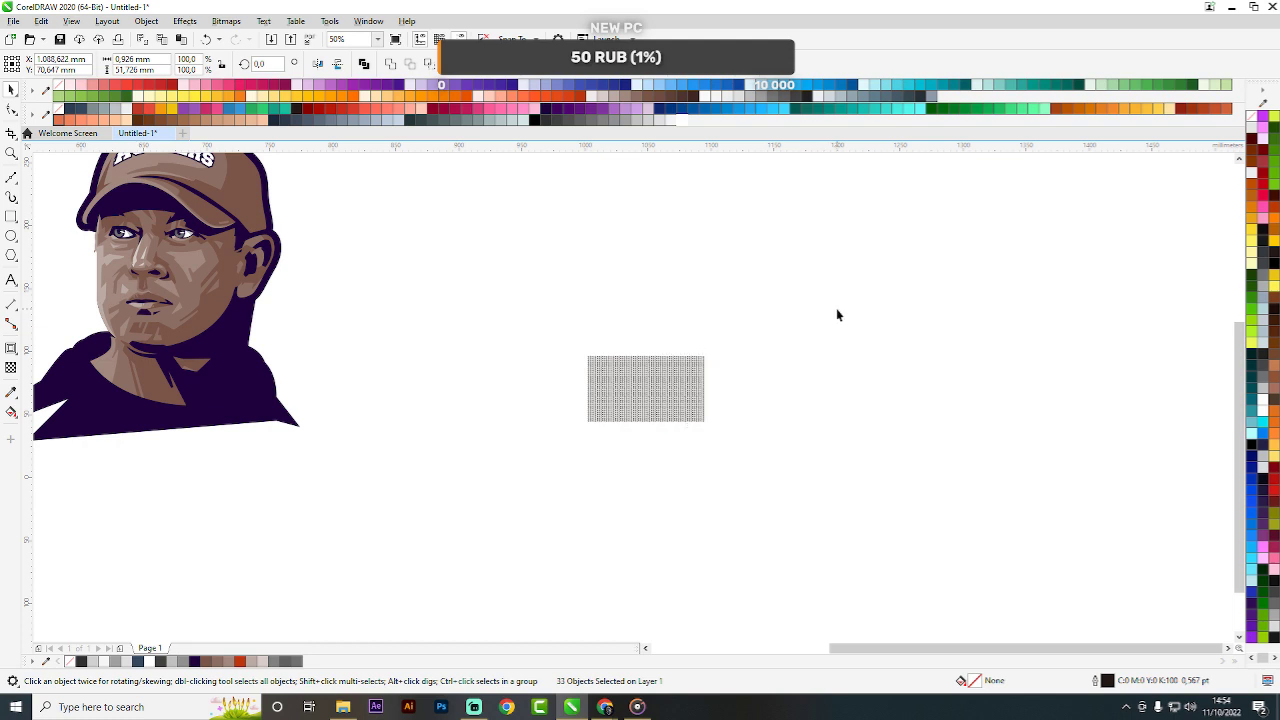
{"action": "left_click_drag", "start_coordinate": [921, 292], "coordinate": [230, 552]}
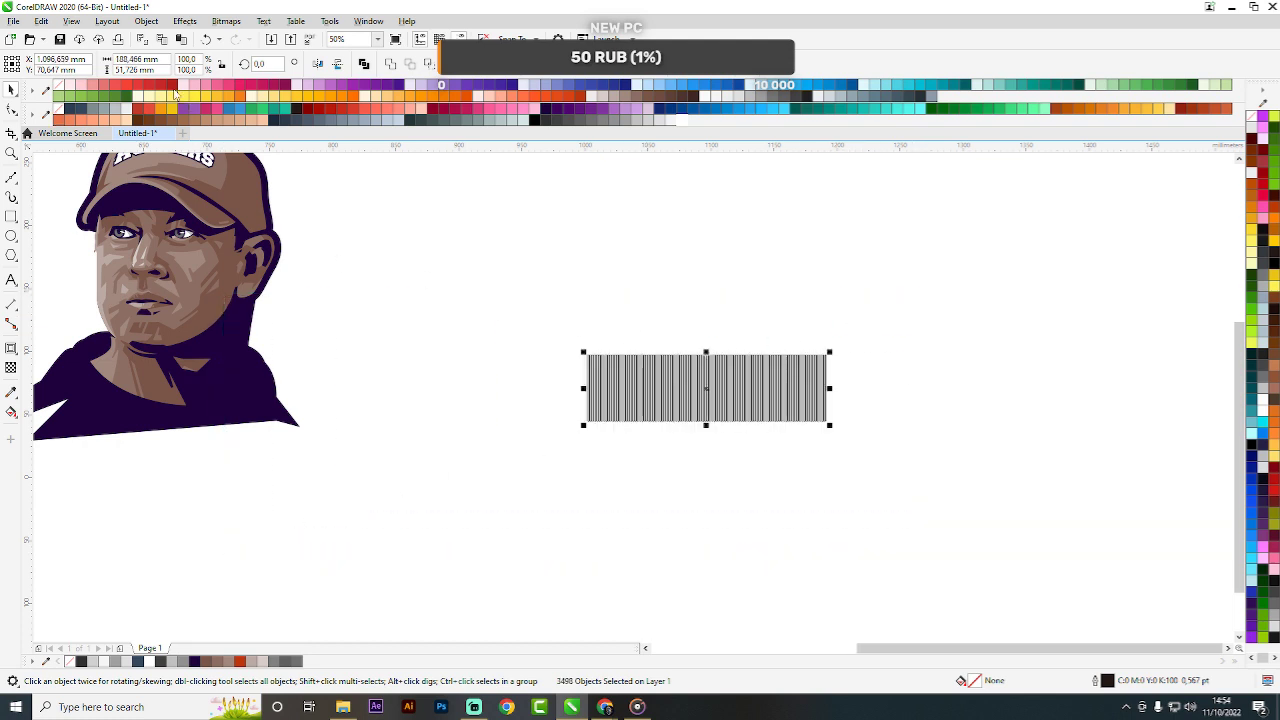
Merge all the selected circles of the dot grid into a single curve object and deselect it.
{"action": "left_click", "coordinate": [390, 64]}
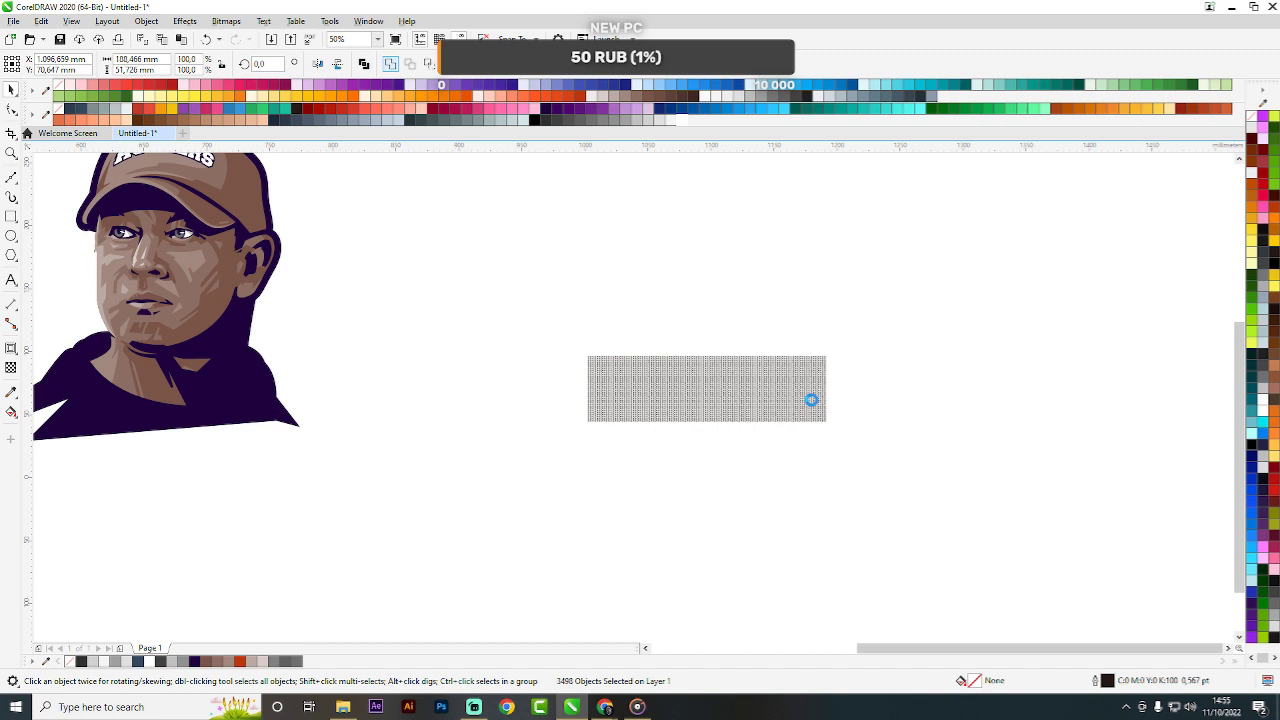
{"action": "left_click", "coordinate": [473, 710]}
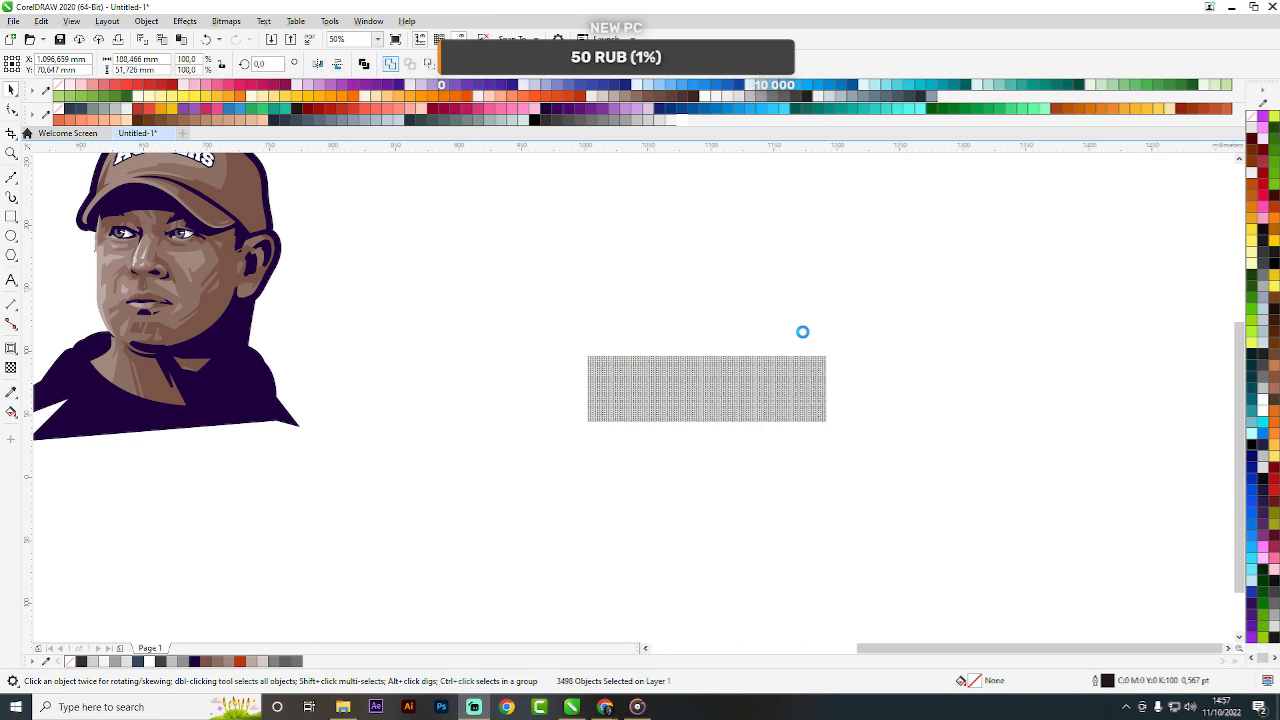
{"action": "scroll", "coordinate": [802, 335], "scroll_direction": "up", "scroll_amount": 2}
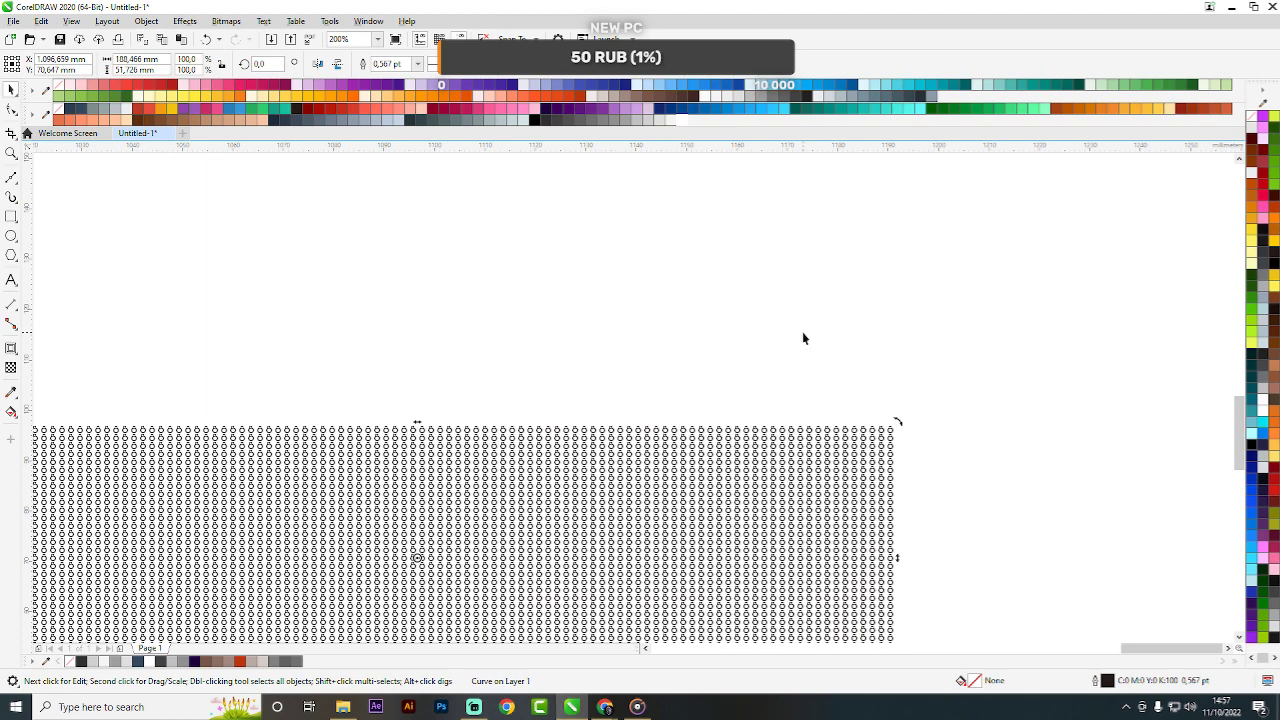
{"action": "scroll", "coordinate": [885, 343], "scroll_direction": "down", "scroll_amount": 2}
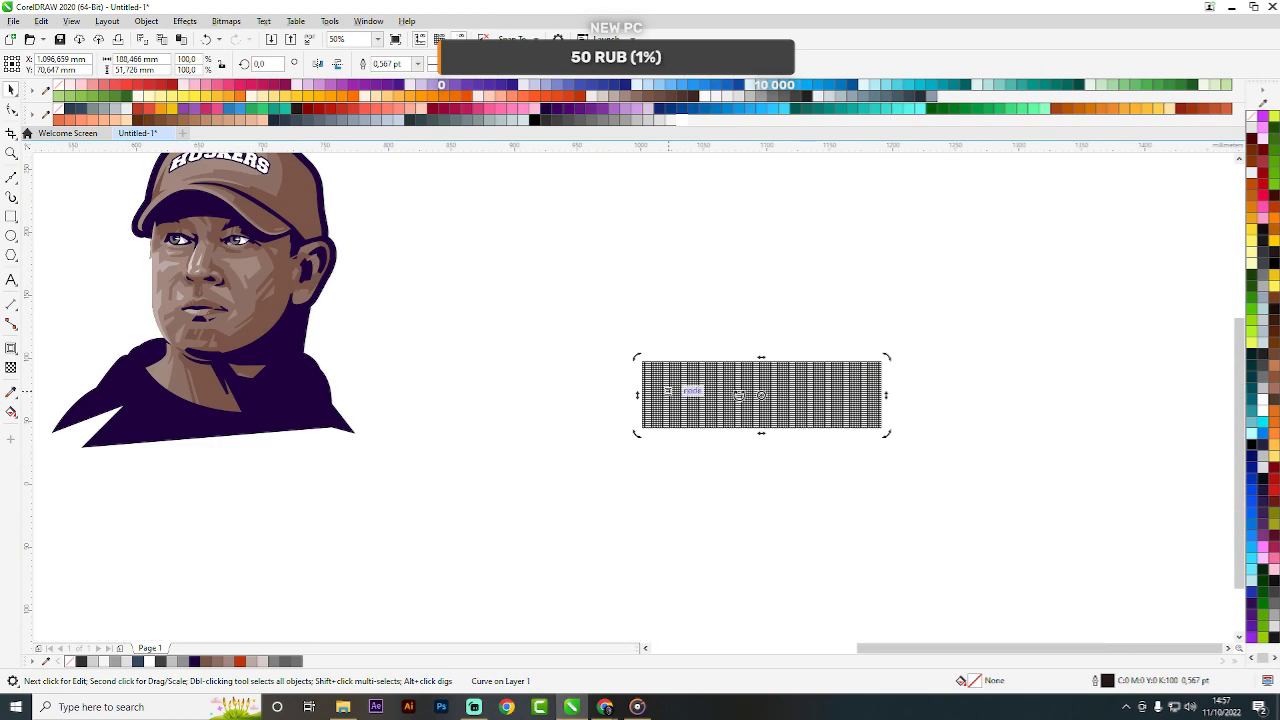
{"action": "left_click", "coordinate": [943, 374]}
Move the dot grid over the portrait's hoodie and neck and enlarge it proportionally to about 225.6 by 61.9 mm.
{"action": "scroll", "coordinate": [945, 375], "scroll_direction": "down", "scroll_amount": 1}
{"action": "left_click_drag", "start_coordinate": [857, 398], "coordinate": [546, 400]}
{"action": "scroll", "coordinate": [546, 400], "scroll_direction": "up", "scroll_amount": 3}
{"action": "left_click_drag", "start_coordinate": [607, 262], "coordinate": [640, 212]}
{"action": "left_click_drag", "start_coordinate": [1101, 448], "coordinate": [1177, 531]}
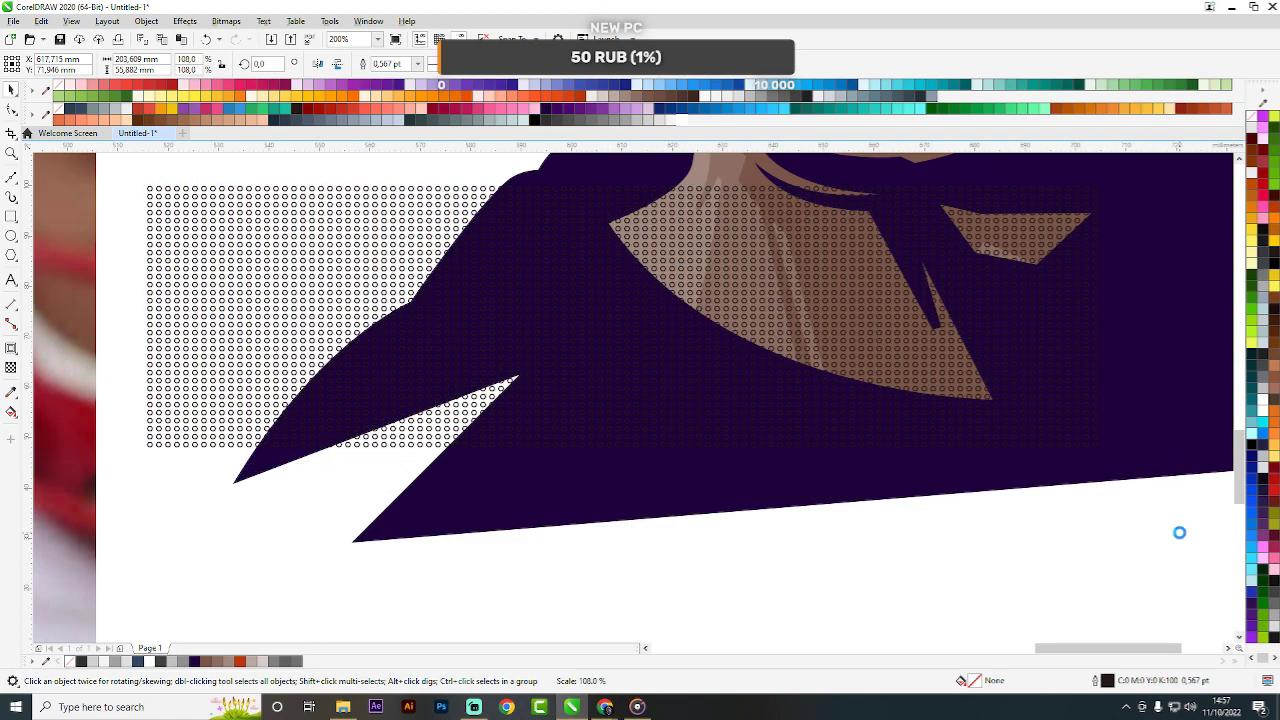
{"action": "left_click_drag", "start_coordinate": [1179, 455], "coordinate": [1174, 583]}
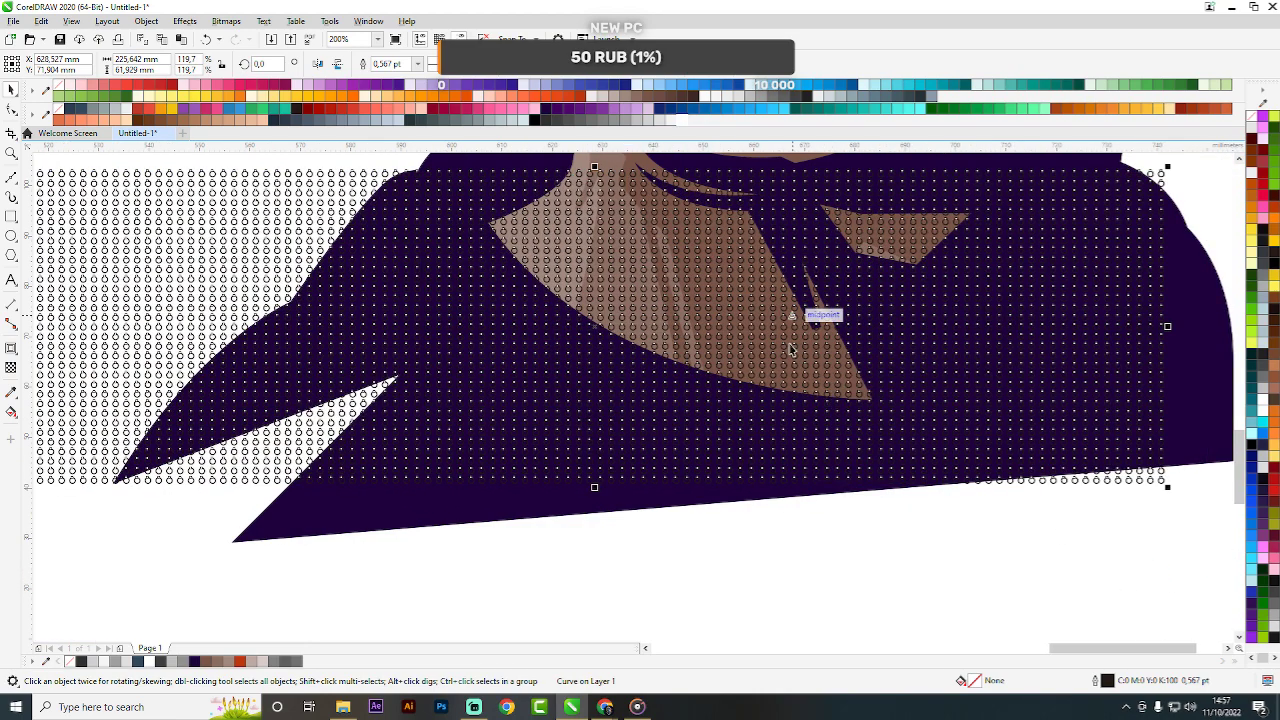
Fill the dot grid over the hoodie with brown, #6D4C41, and deselect it.
{"action": "left_click", "coordinate": [685, 397]}
{"action": "scroll", "coordinate": [685, 397], "scroll_direction": "down", "scroll_amount": 2}
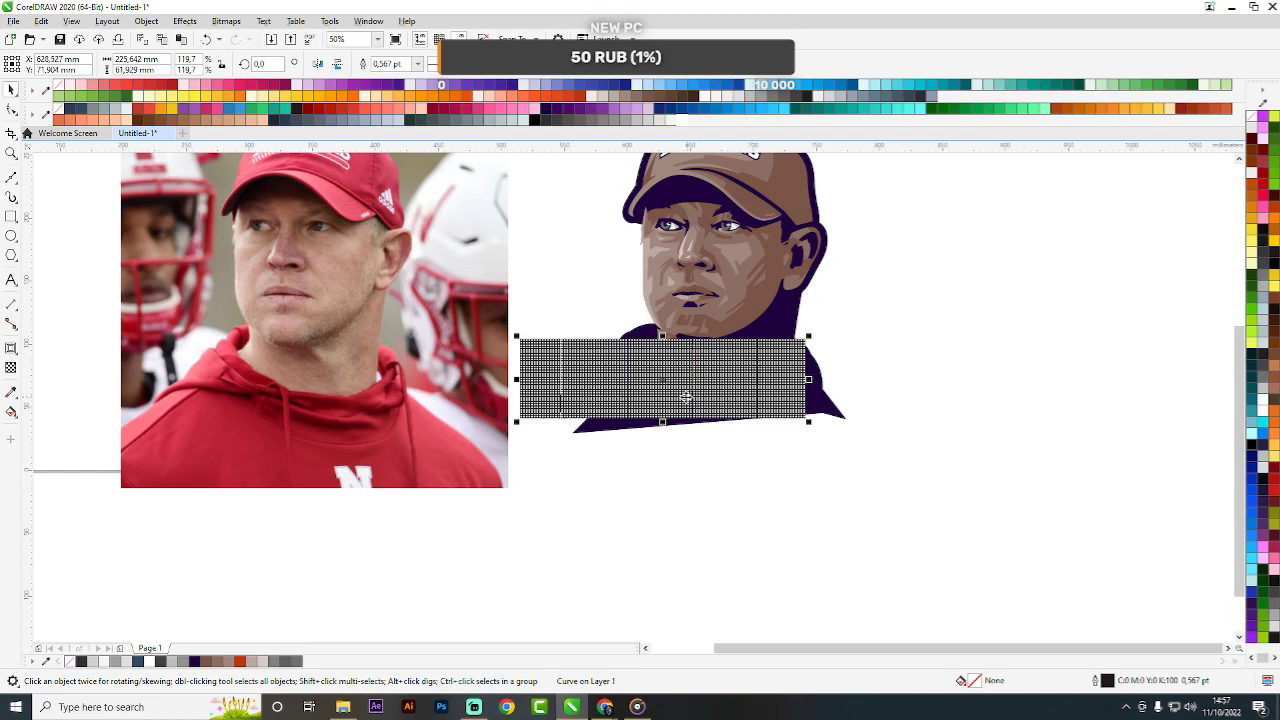
{"action": "scroll", "coordinate": [685, 397], "scroll_direction": "up", "scroll_amount": 2}
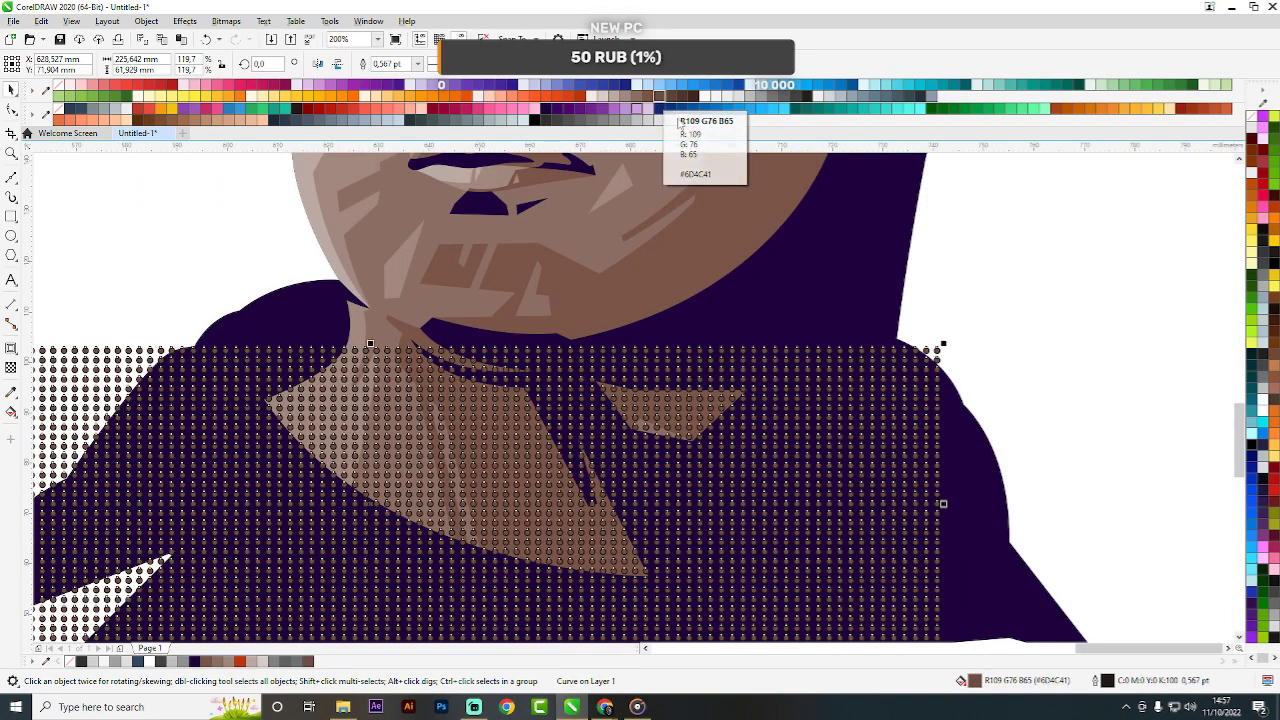
{"action": "scroll", "coordinate": [781, 281], "scroll_direction": "down", "scroll_amount": 1}
{"action": "key", "text": "Escape"}
{"action": "scroll", "coordinate": [532, 296], "scroll_direction": "up", "scroll_amount": 1}
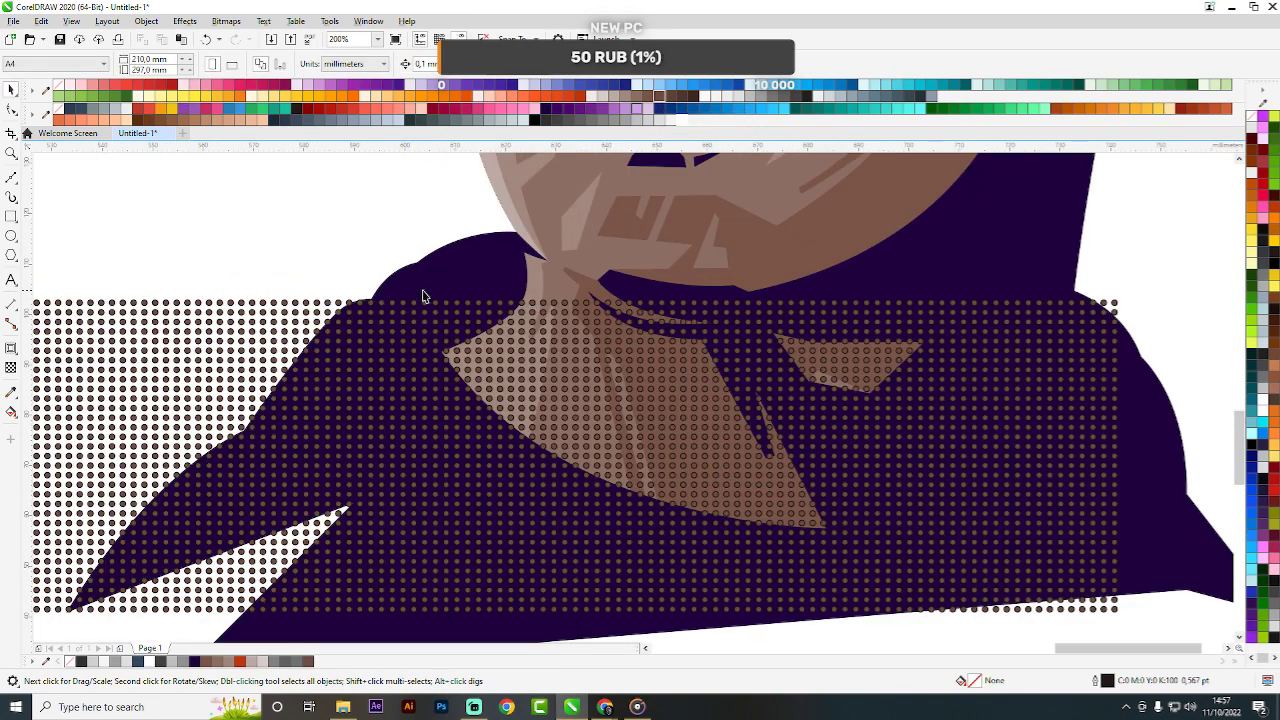
{"action": "left_click", "coordinate": [11, 177]}
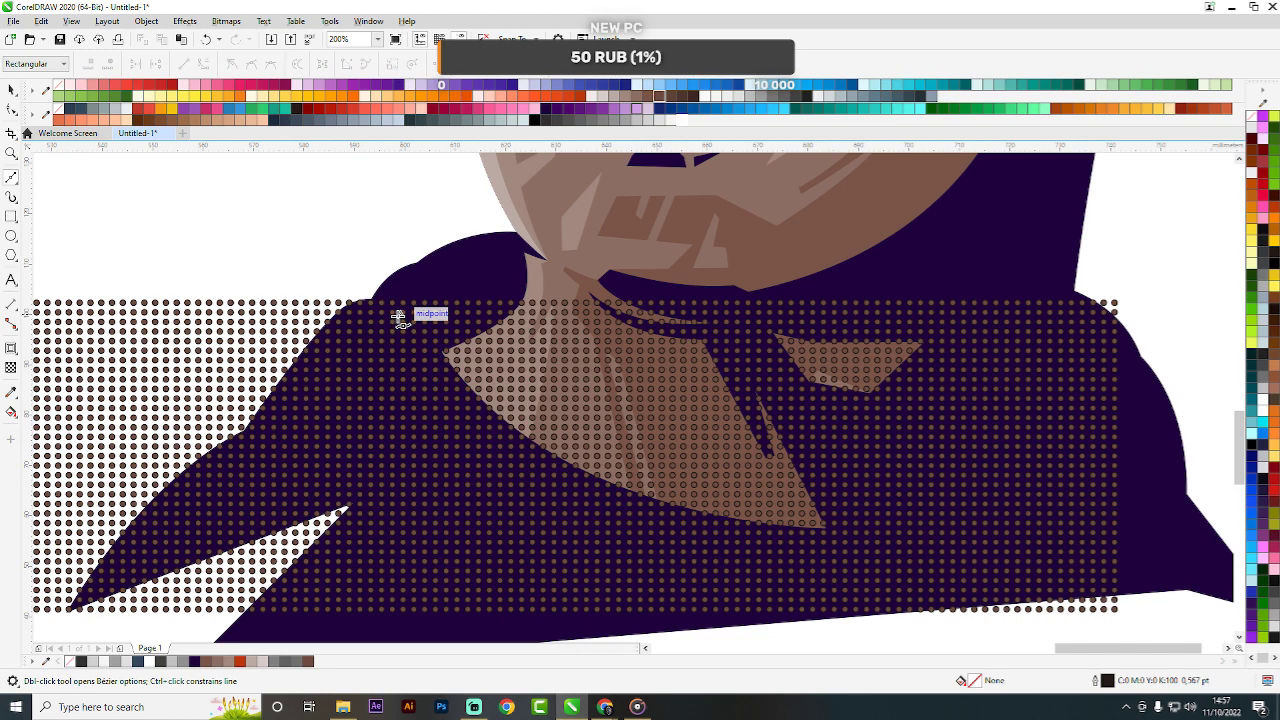
{"action": "scroll", "coordinate": [398, 318], "scroll_direction": "up", "scroll_amount": 1}
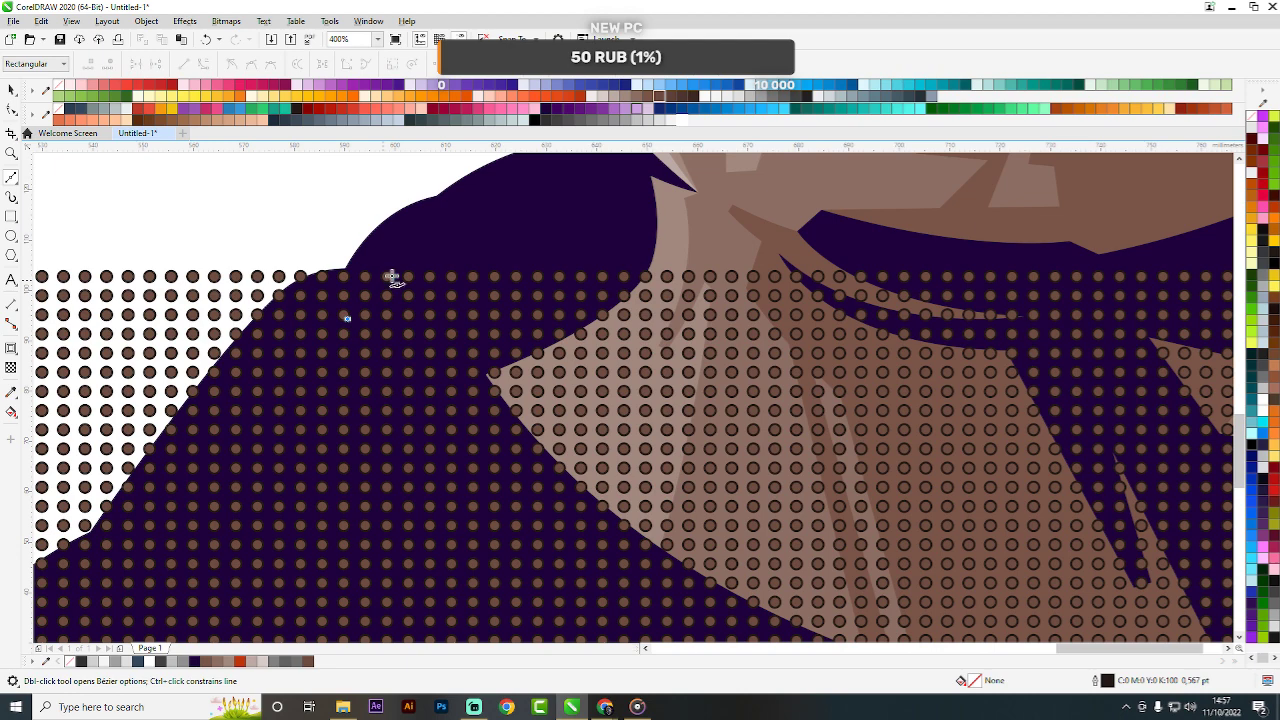
{"action": "scroll", "coordinate": [392, 278], "scroll_direction": "down", "scroll_amount": 3}
{"action": "scroll", "coordinate": [694, 403], "scroll_direction": "up", "scroll_amount": 3}
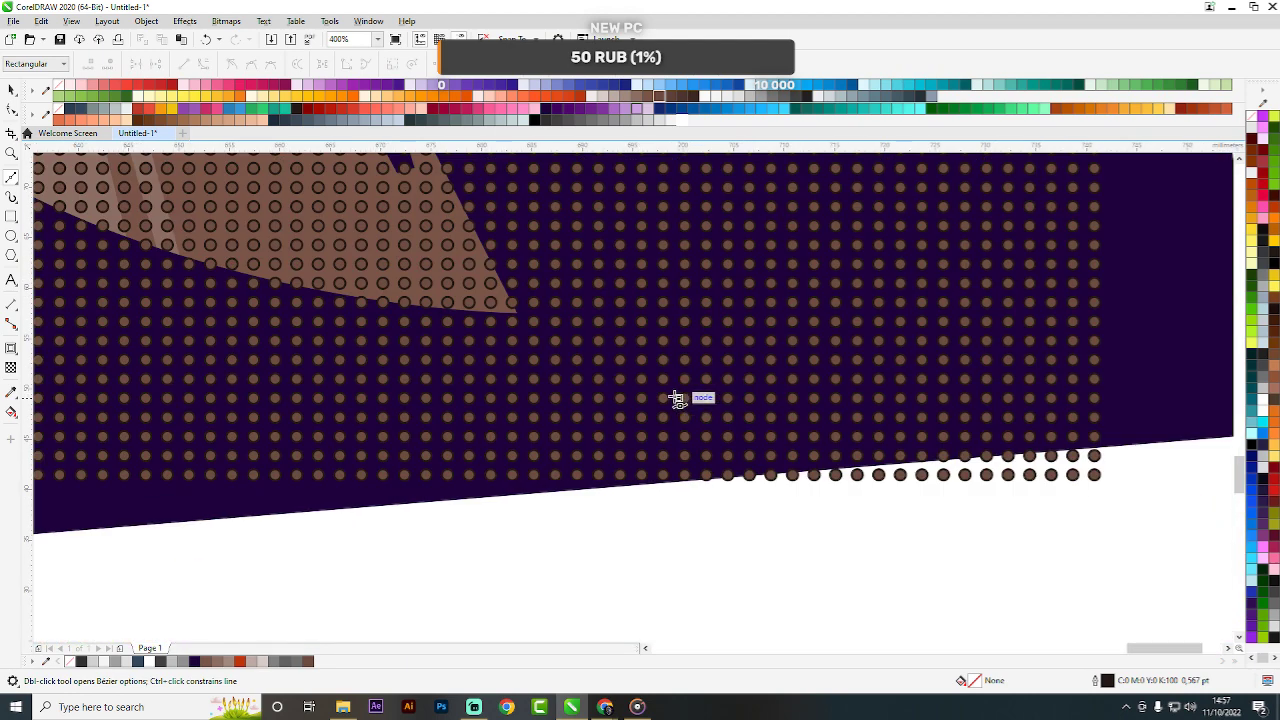
{"action": "mouse_move", "coordinate": [651, 371]}
{"action": "left_mouse_down"}
{"action": "mouse_move", "coordinate": [1171, 363]}
{"action": "mouse_move", "coordinate": [1155, 326]}
{"action": "mouse_move", "coordinate": [1210, 337]}
{"action": "left_mouse_up"}
{"action": "scroll", "coordinate": [862, 451], "scroll_direction": "down", "scroll_amount": 3}
{"action": "scroll", "coordinate": [673, 443], "scroll_direction": "up", "scroll_amount": 2}
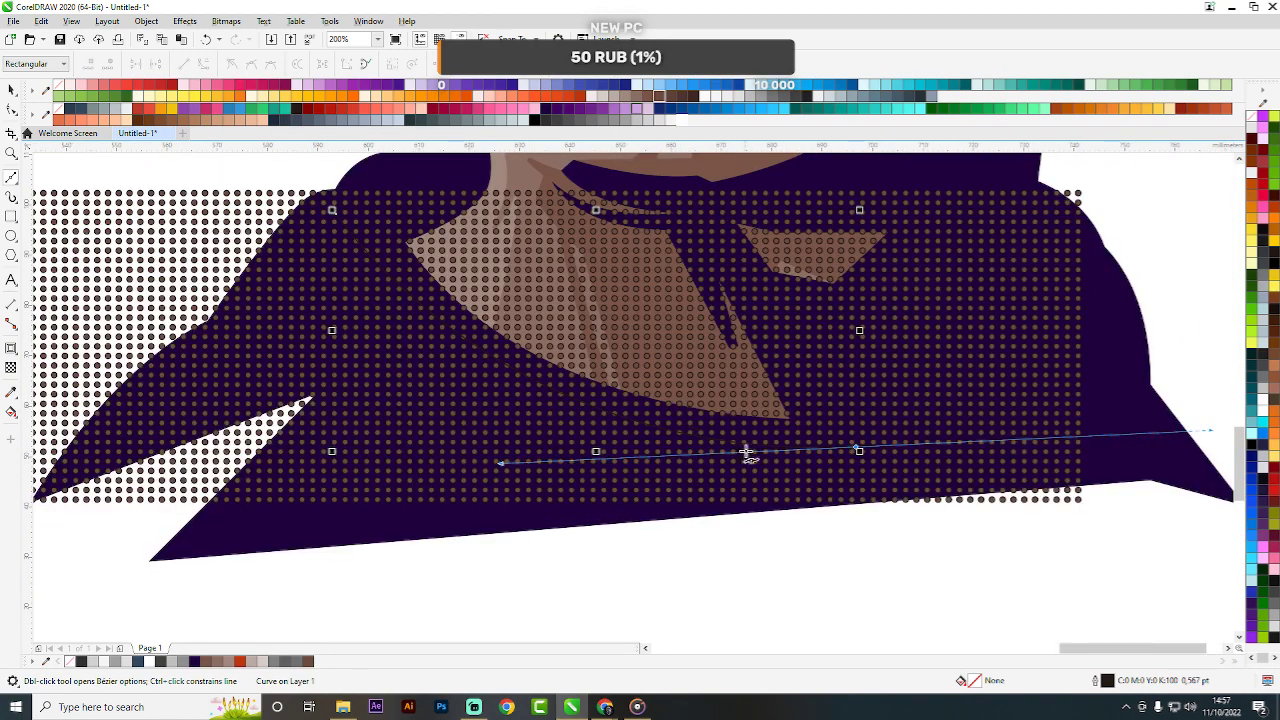
{"action": "key", "text": "ctrl+z"}
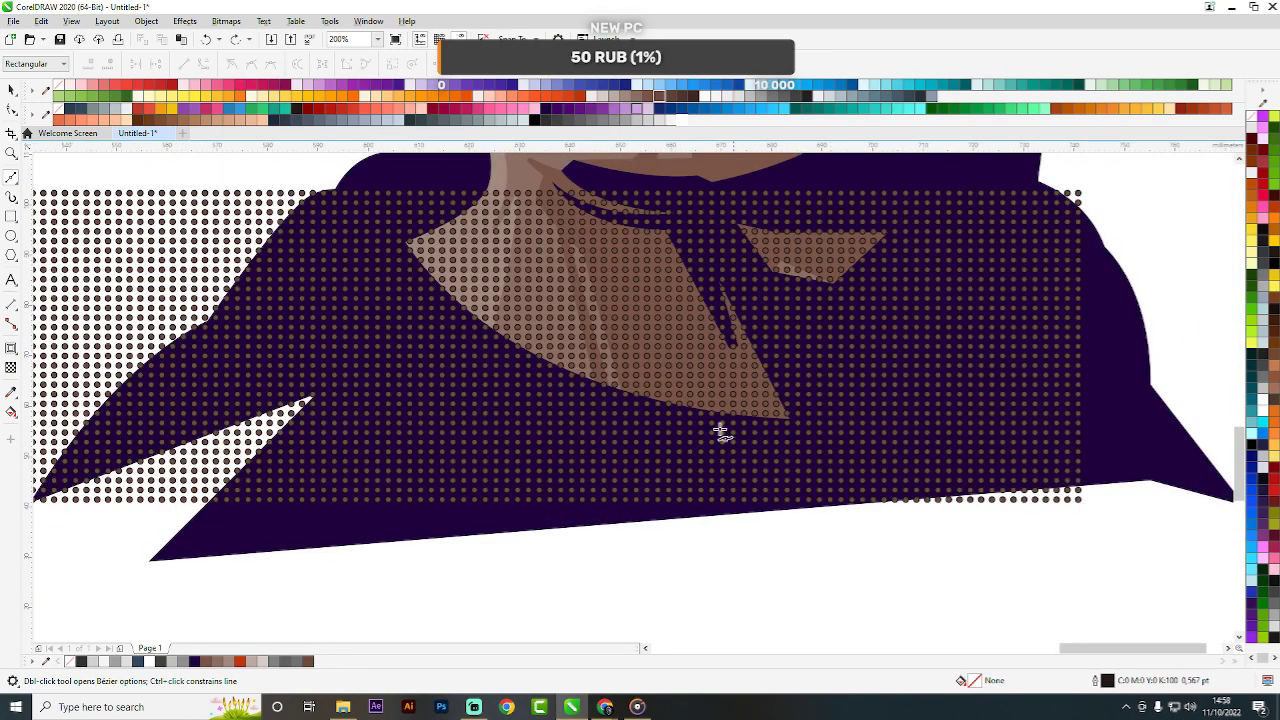
Draw a Bézier curve across the hoodie just below the neck's lower edge and make its outline white, #FFFFFF.
{"action": "left_click", "coordinate": [359, 219]}
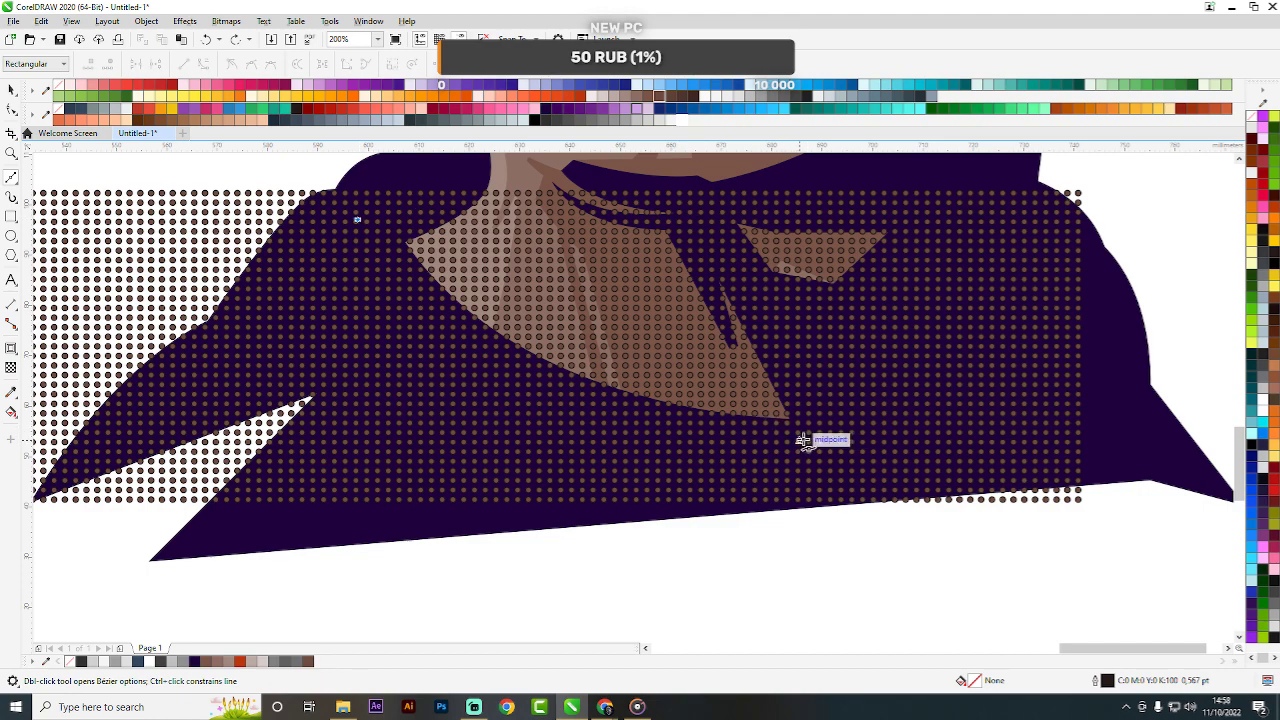
{"action": "left_click_drag", "start_coordinate": [804, 441], "coordinate": [1143, 443]}
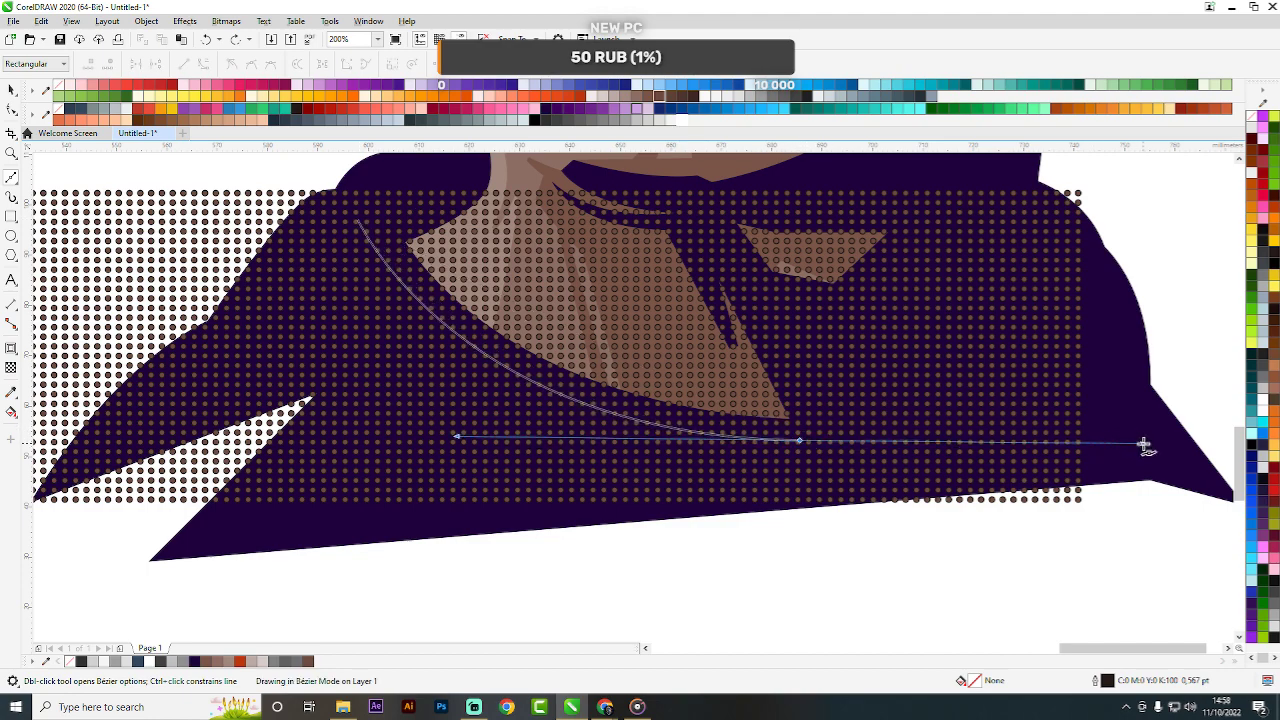
{"action": "left_click", "coordinate": [803, 443]}
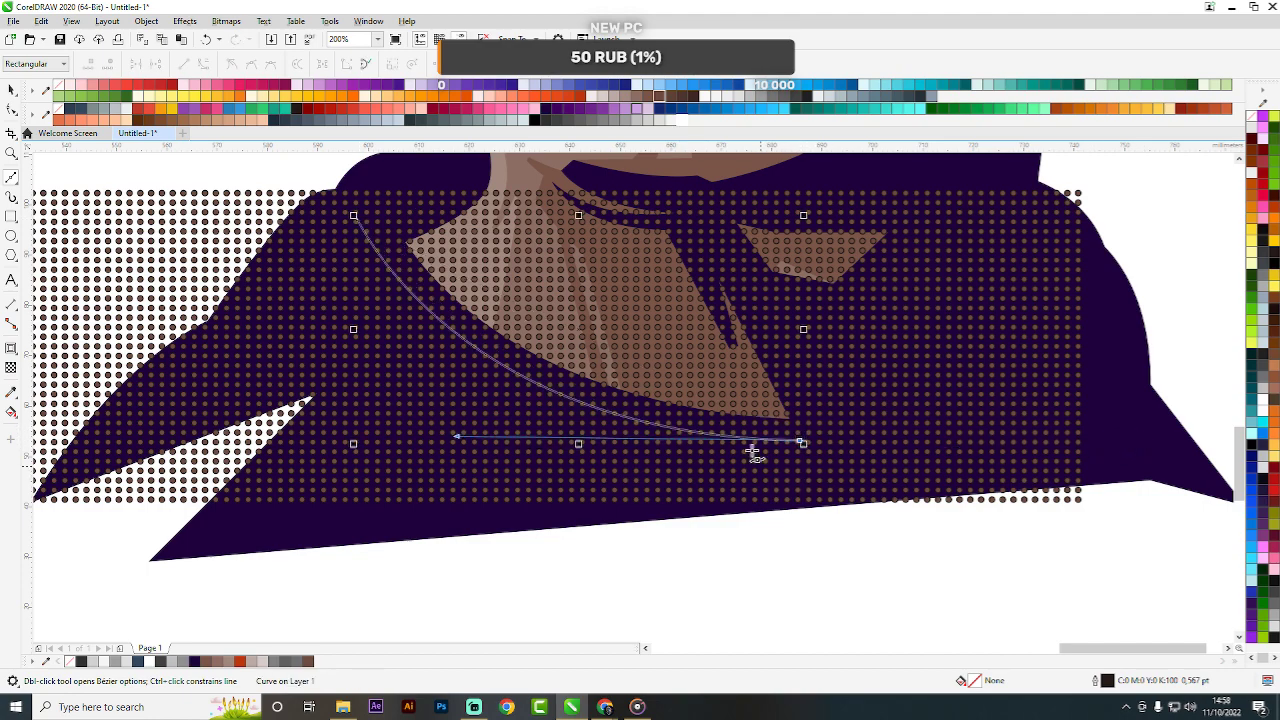
{"action": "right_click", "coordinate": [672, 120]}
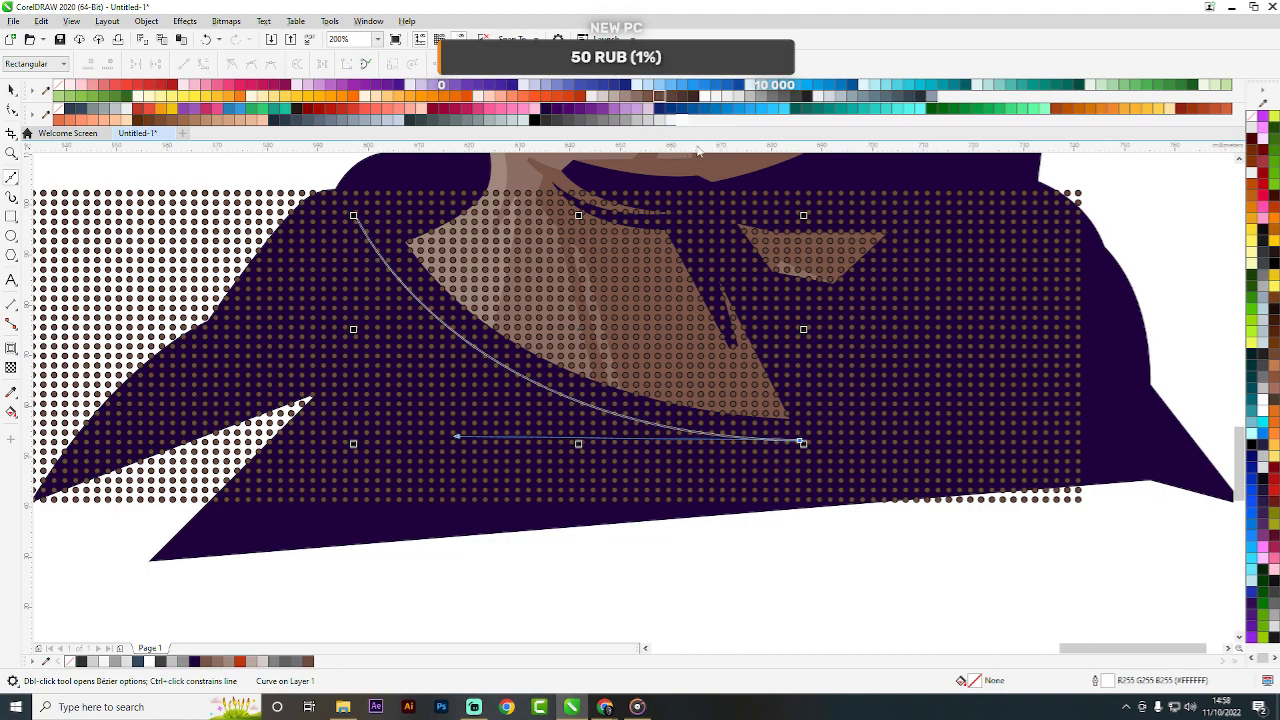
{"action": "scroll", "coordinate": [423, 309], "scroll_direction": "down", "scroll_amount": 1}
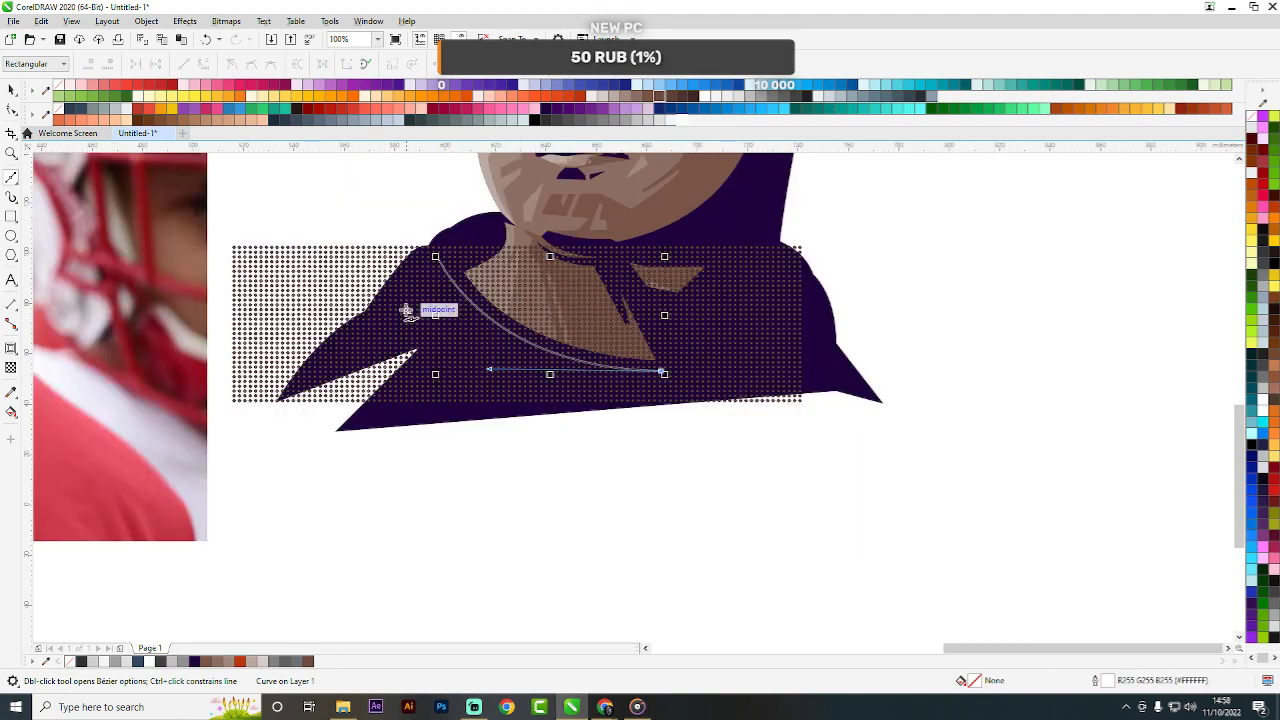
{"action": "scroll", "coordinate": [405, 300], "scroll_direction": "up", "scroll_amount": 1}
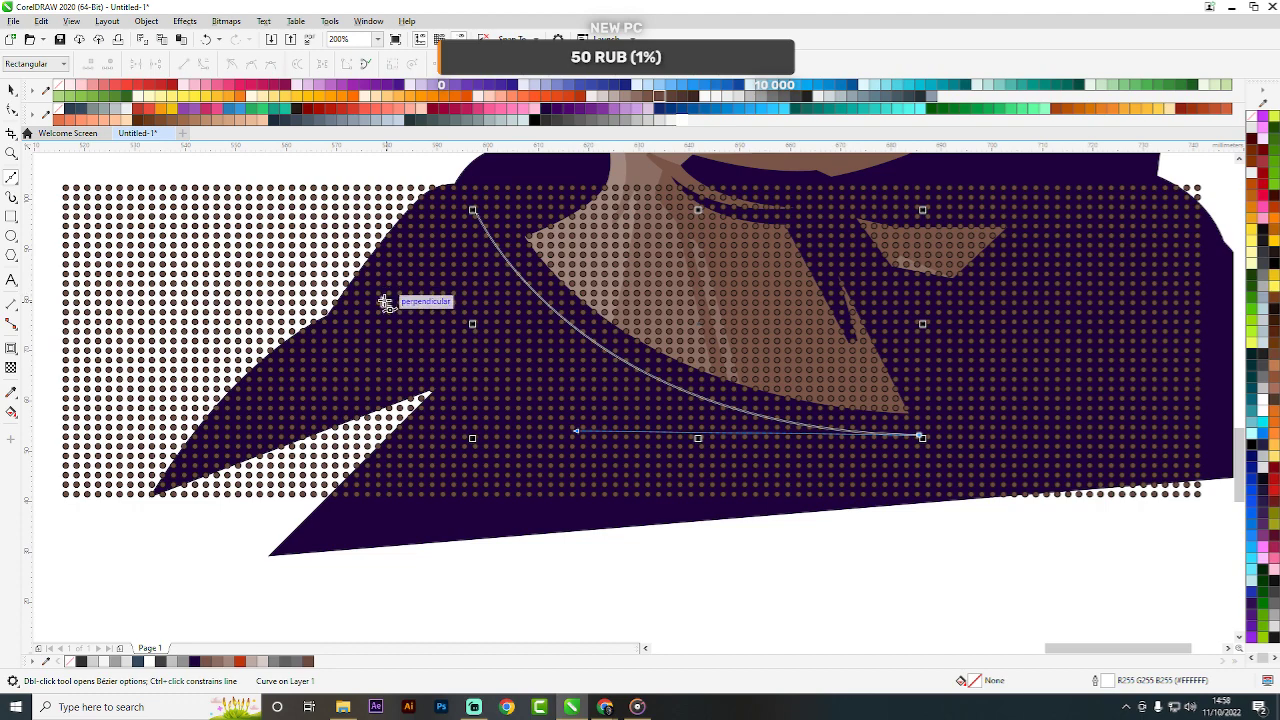
Extend the white curve back under itself and over the left shoulder into a closed crescent about 105.6 by 46.2 mm.
{"action": "left_click_drag", "start_coordinate": [386, 295], "coordinate": [129, 222]}
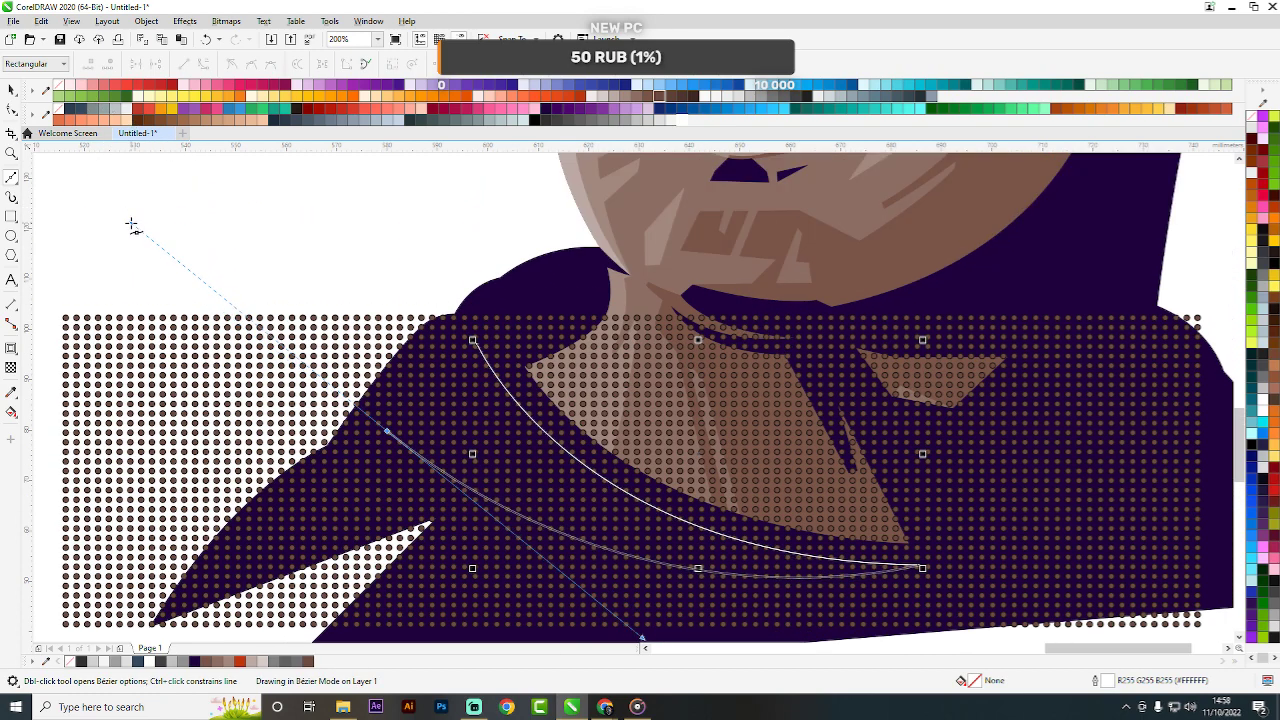
{"action": "left_click", "coordinate": [386, 430]}
{"action": "scroll", "coordinate": [386, 430], "scroll_direction": "up", "scroll_amount": 2}
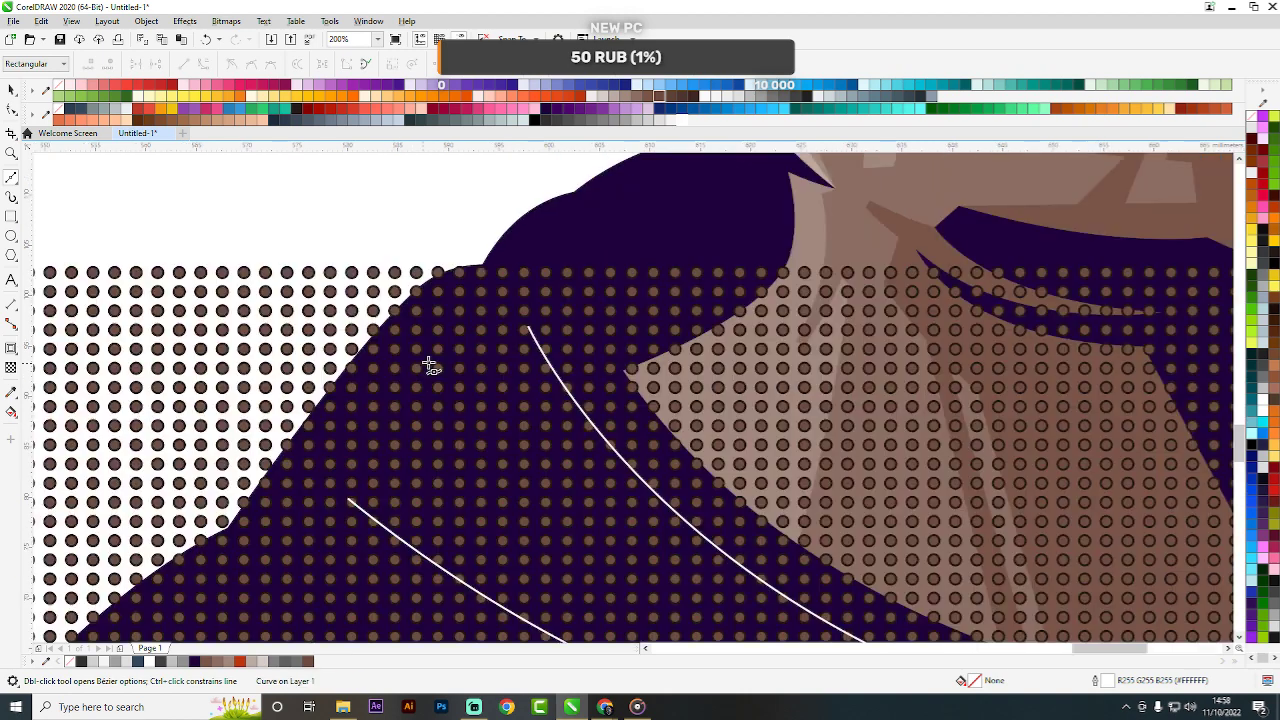
{"action": "left_click_drag", "start_coordinate": [472, 325], "coordinate": [540, 268]}
{"action": "key", "text": "ctrl+z"}
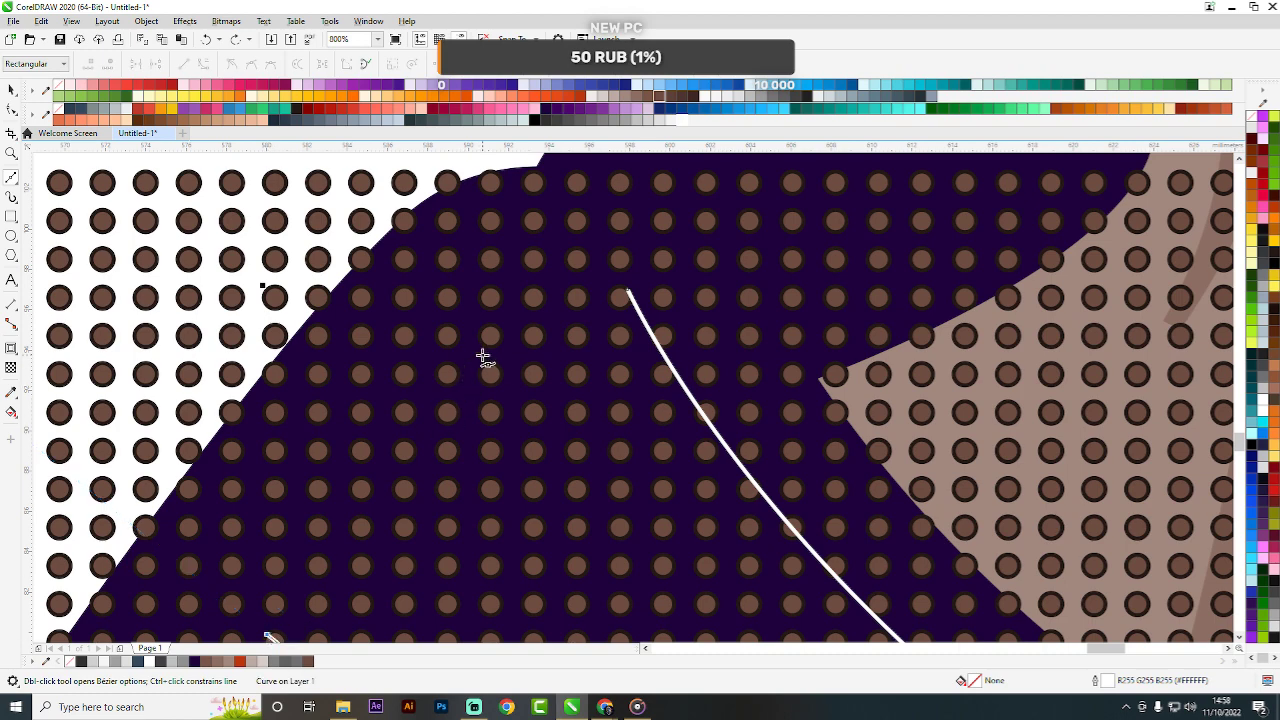
{"action": "left_click_drag", "start_coordinate": [481, 357], "coordinate": [526, 301]}
{"action": "left_click_drag", "start_coordinate": [627, 291], "coordinate": [598, 285]}
{"action": "scroll", "coordinate": [545, 250], "scroll_direction": "down", "scroll_amount": 4}
{"action": "key", "text": "space"}
{"action": "scroll", "coordinate": [498, 241], "scroll_direction": "up", "scroll_amount": 4}
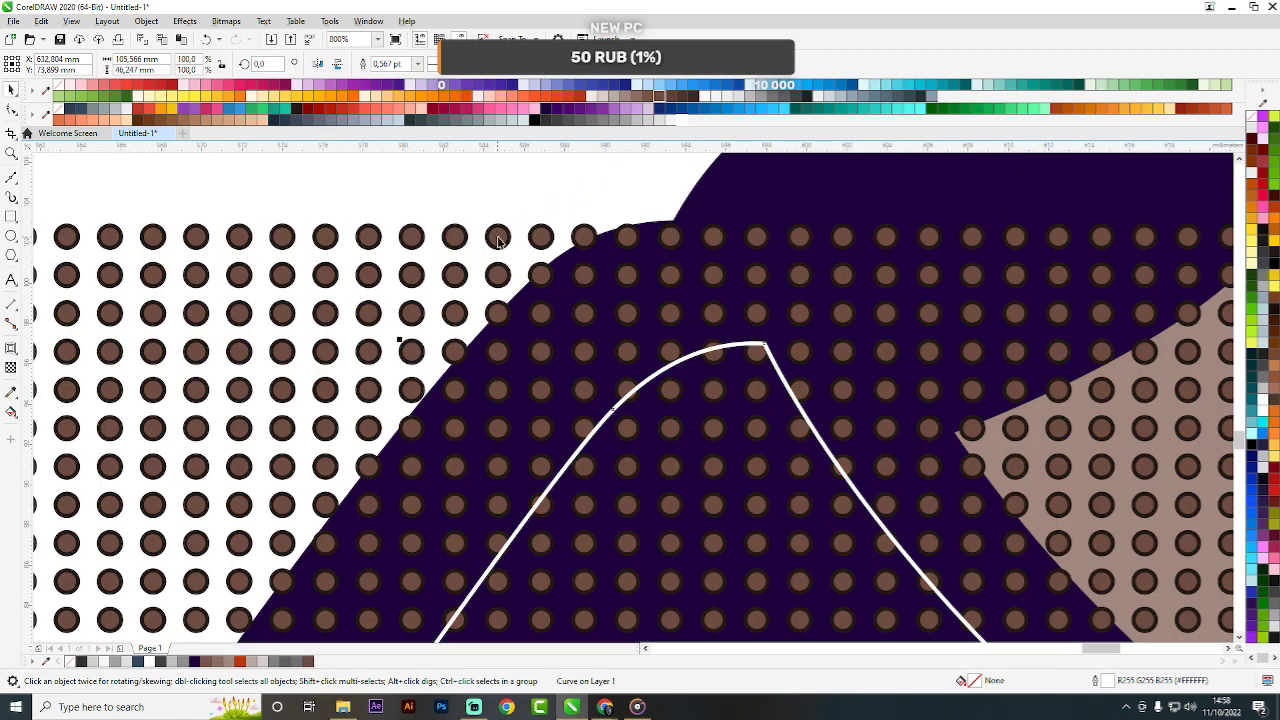
Intersect the dot grid with the crescent on the hoodie and move the full grid below the portrait.
{"action": "scroll", "coordinate": [546, 260], "scroll_direction": "down", "scroll_amount": 3}
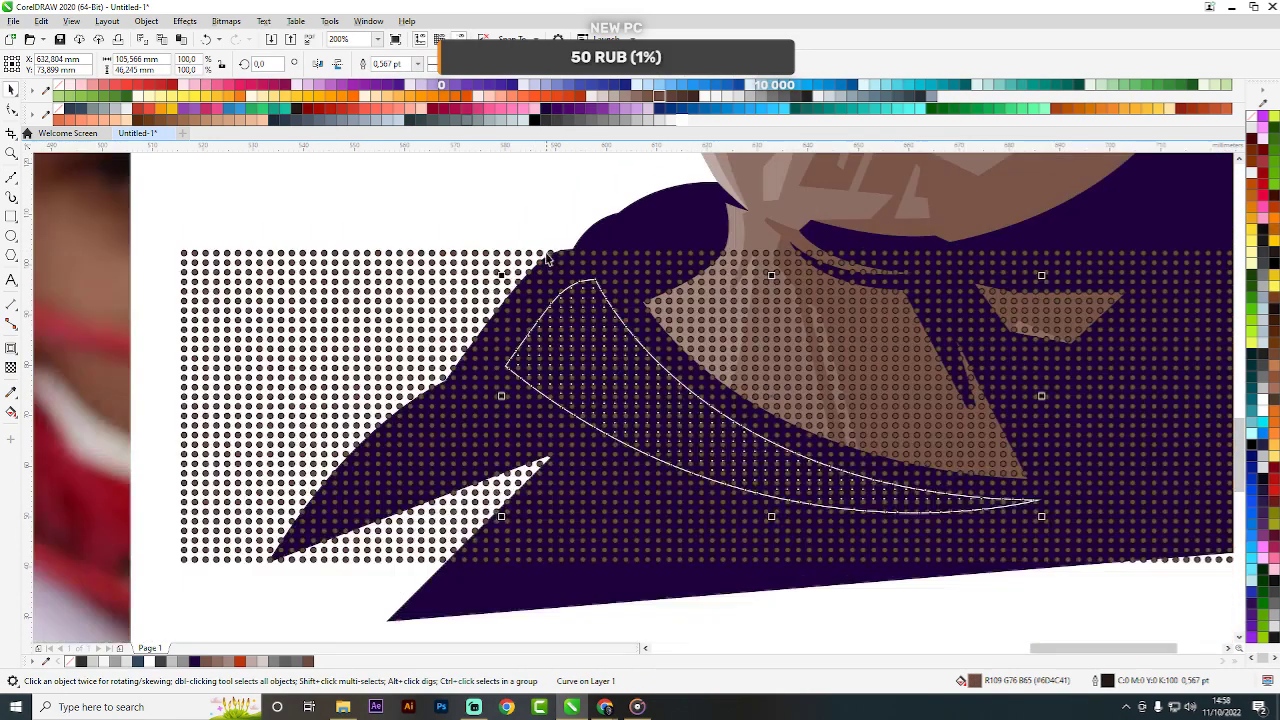
{"action": "scroll", "coordinate": [547, 258], "scroll_direction": "down", "scroll_amount": 2}
{"action": "mouse_move", "coordinate": [569, 273]}
{"action": "left_mouse_down"}
{"action": "mouse_move", "coordinate": [733, 453]}
{"action": "mouse_move", "coordinate": [790, 477]}
{"action": "left_mouse_up"}
Delete the white crescent contour and remove the outline from the dots left inside it.
{"action": "scroll", "coordinate": [597, 341], "scroll_direction": "up", "scroll_amount": 3}
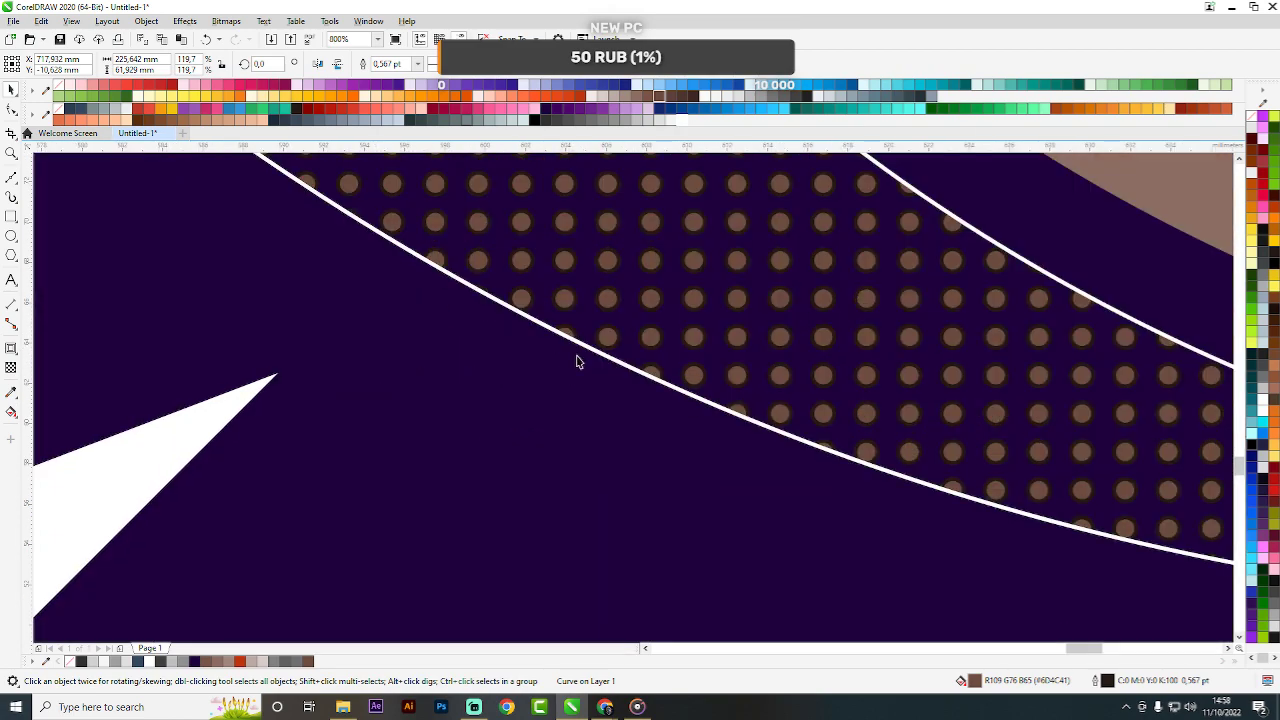
{"action": "left_click", "coordinate": [582, 320]}
{"action": "scroll", "coordinate": [582, 320], "scroll_direction": "down", "scroll_amount": 3}
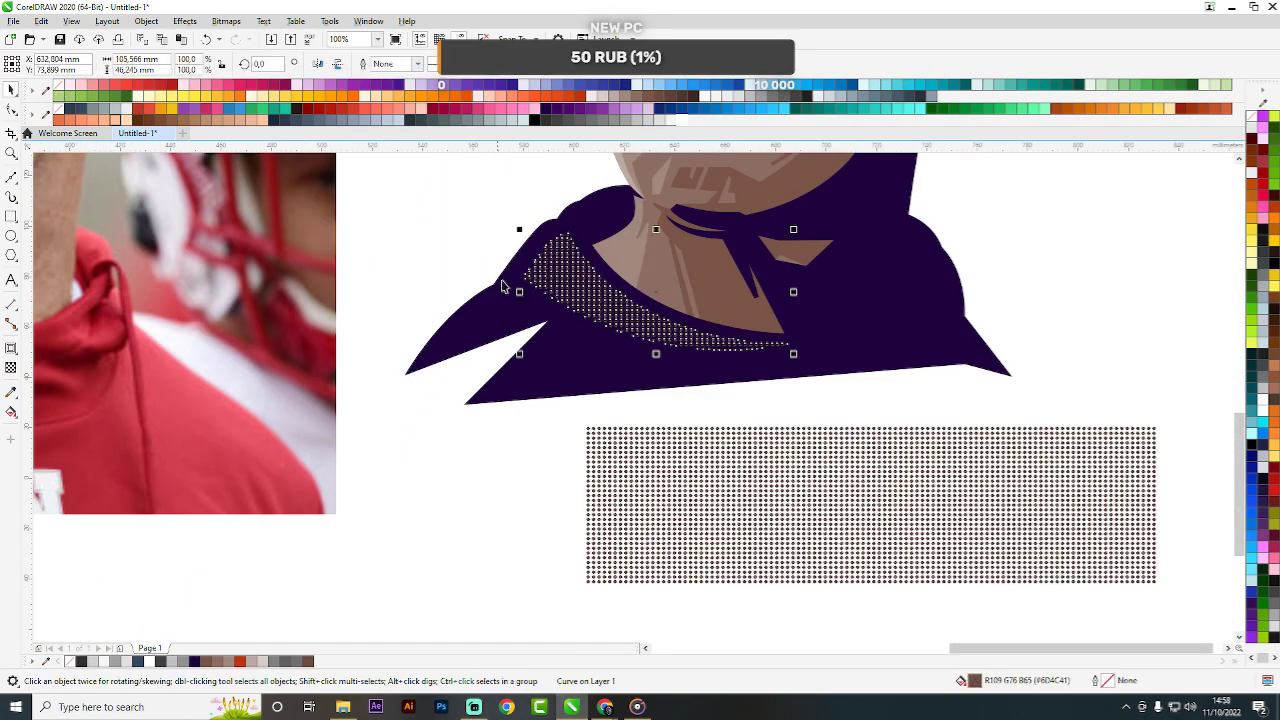
{"action": "scroll", "coordinate": [585, 320], "scroll_direction": "down", "scroll_amount": 1}
{"action": "left_click", "coordinate": [924, 295]}
Move the full dot grid back up so it covers the hoodie's right shoulder, and deselect it.
{"action": "scroll", "coordinate": [772, 308], "scroll_direction": "down", "scroll_amount": 1}
{"action": "scroll", "coordinate": [772, 308], "scroll_direction": "up", "scroll_amount": 1}
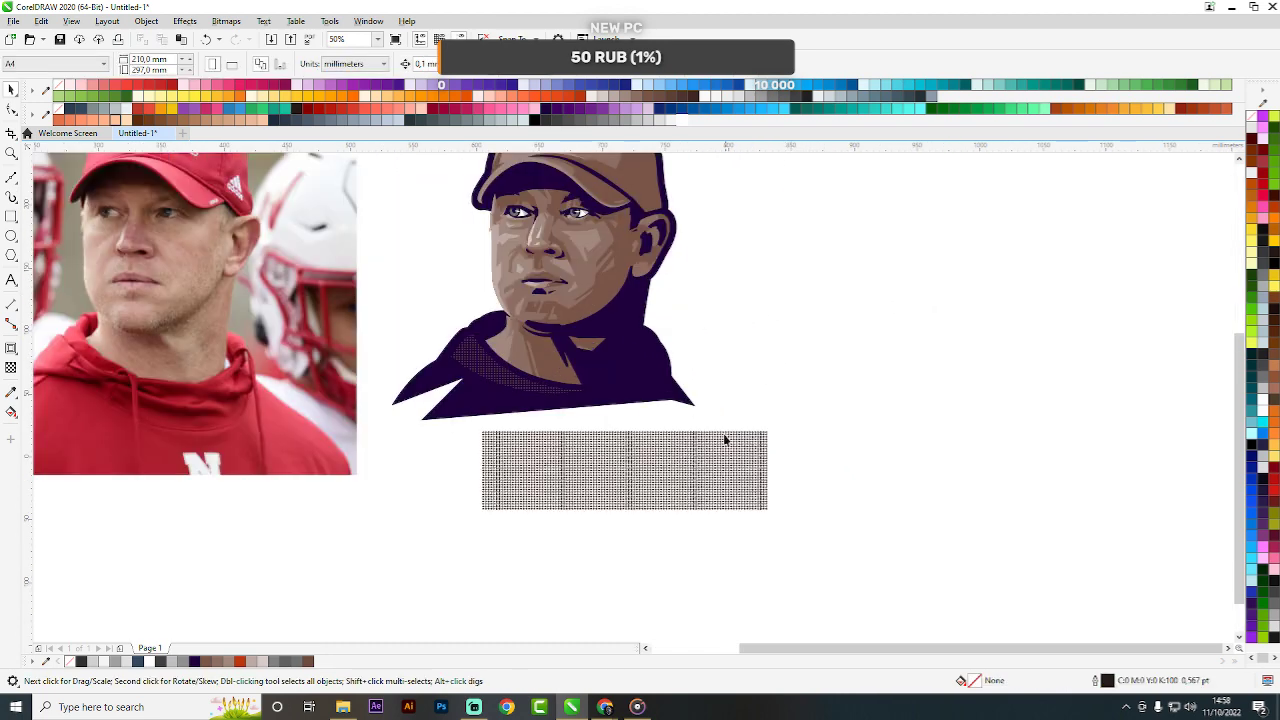
{"action": "left_click_drag", "start_coordinate": [658, 508], "coordinate": [733, 405]}
{"action": "left_click", "coordinate": [848, 414]}
{"action": "scroll", "coordinate": [620, 374], "scroll_direction": "up", "scroll_amount": 2}
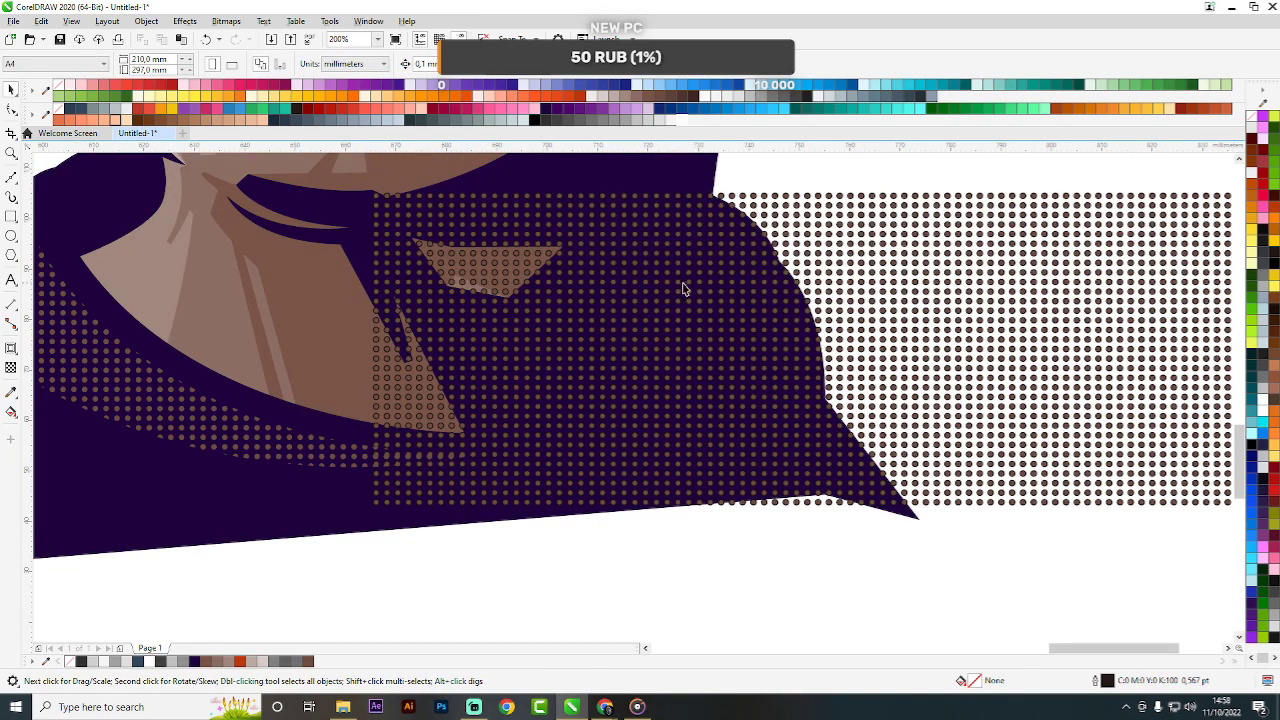
Draw a Bézier curve from the upper right shoulder down to just right of the neck's pointed lower corner.
{"action": "key", "text": "F10"}
{"action": "scroll", "coordinate": [676, 248], "scroll_direction": "up", "scroll_amount": 1}
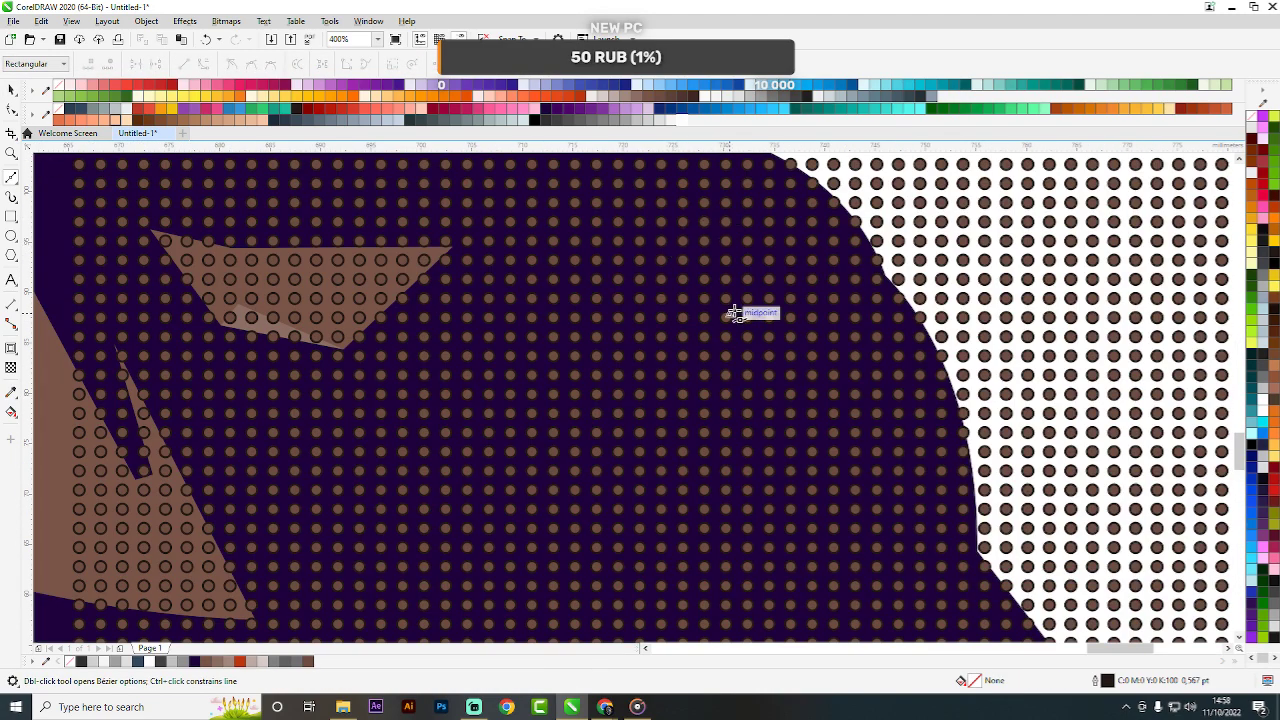
{"action": "scroll", "coordinate": [729, 280], "scroll_direction": "down", "scroll_amount": 1}
{"action": "scroll", "coordinate": [723, 263], "scroll_direction": "up", "scroll_amount": 1}
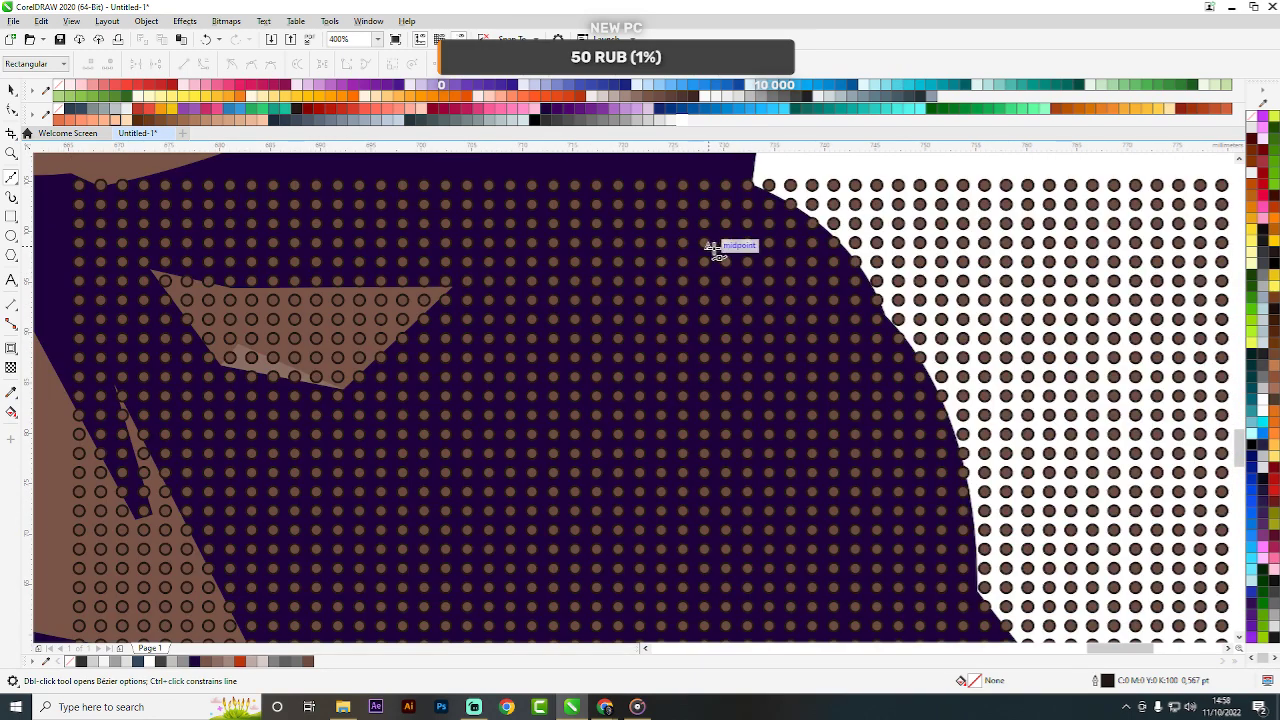
{"action": "left_click", "coordinate": [717, 234]}
{"action": "scroll", "coordinate": [731, 266], "scroll_direction": "down", "scroll_amount": 1}
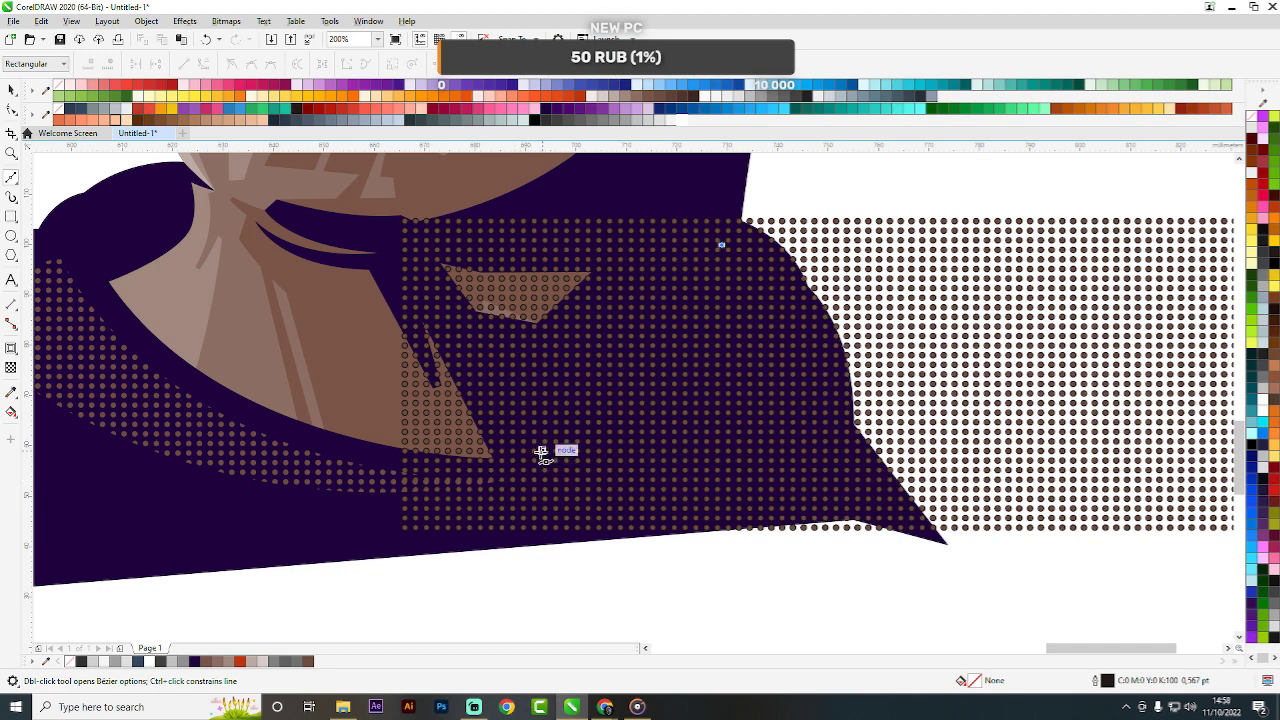
{"action": "left_click_drag", "start_coordinate": [542, 451], "coordinate": [371, 532]}
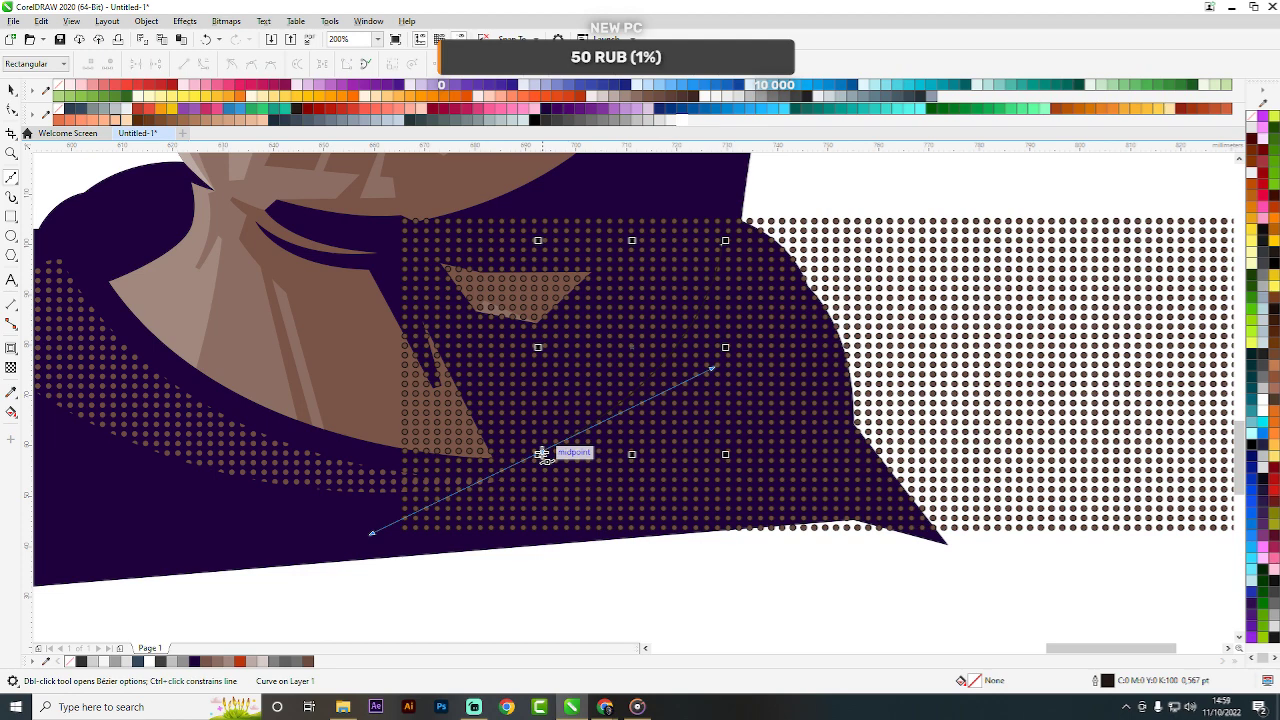
{"action": "left_click", "coordinate": [542, 454]}
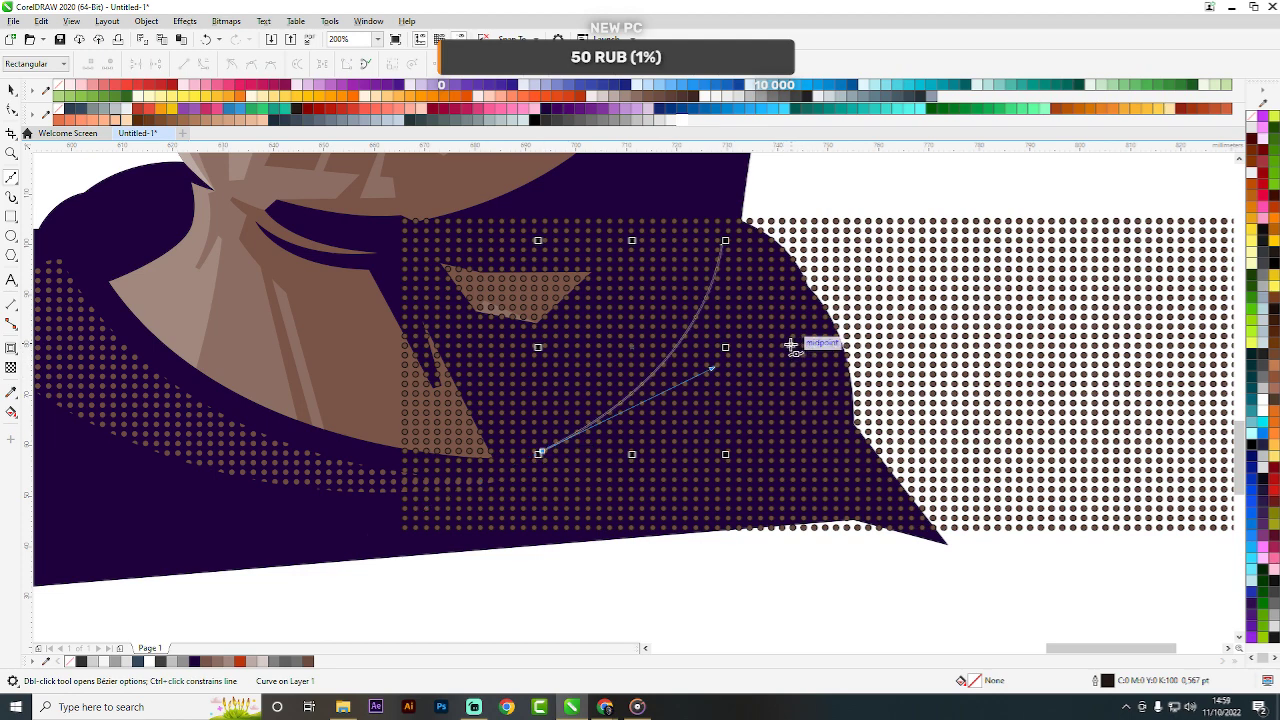
Finish the closed Bézier contour on the hoodie's right shoulder with a lower curve and two short arcs back to its upper starting point.
{"action": "left_click_drag", "start_coordinate": [789, 347], "coordinate": [891, 248]}
{"action": "scroll", "coordinate": [770, 373], "scroll_direction": "down", "scroll_amount": 2}
{"action": "scroll", "coordinate": [780, 352], "scroll_direction": "up", "scroll_amount": 3}
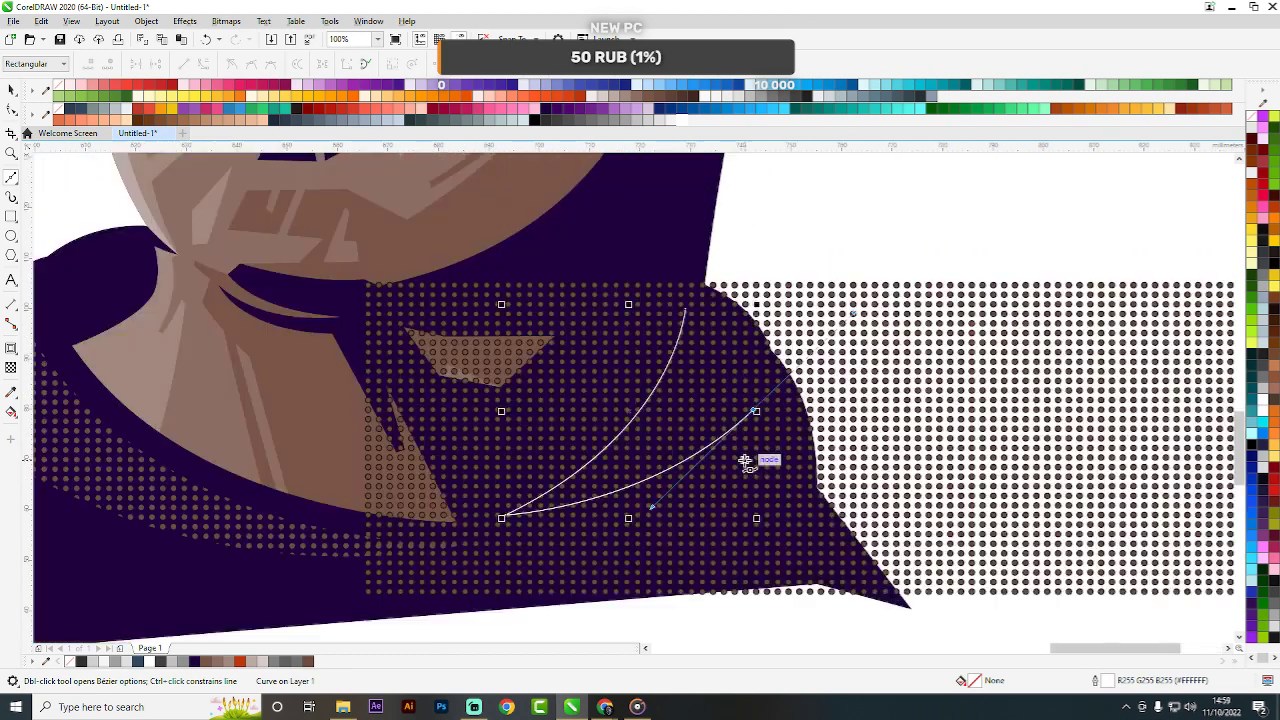
{"action": "scroll", "coordinate": [760, 355], "scroll_direction": "down", "scroll_amount": 3}
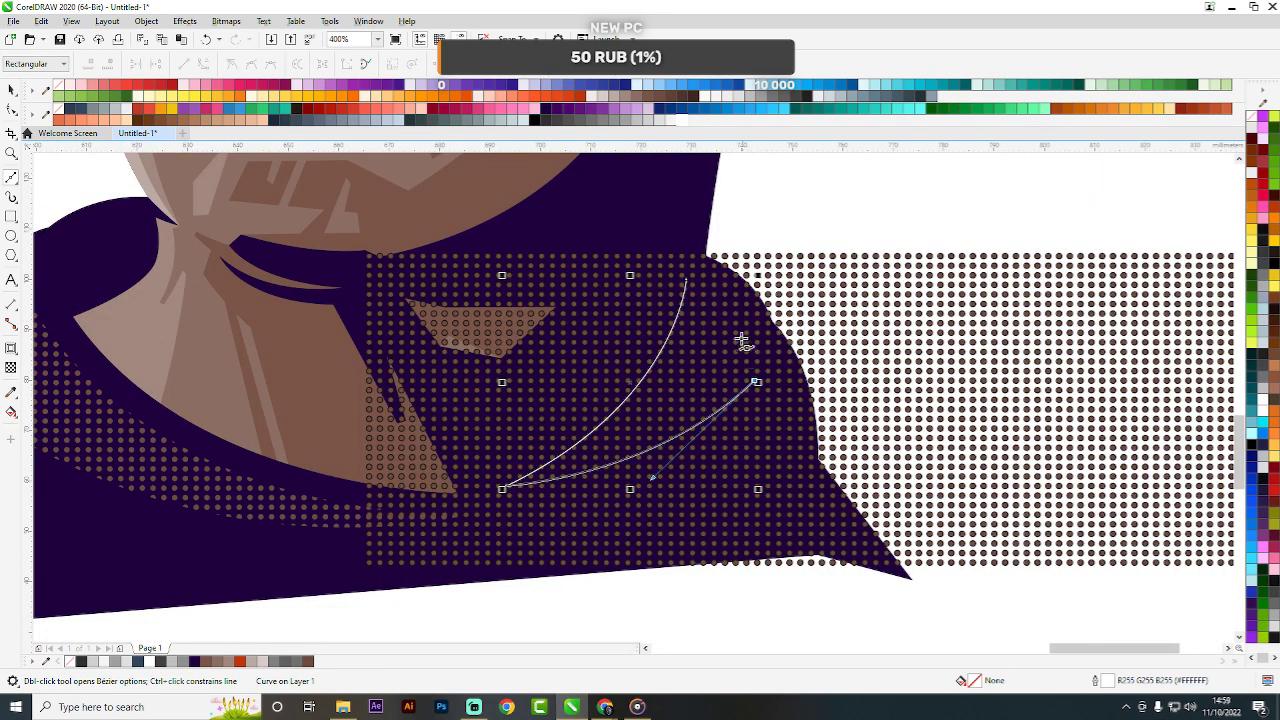
{"action": "scroll", "coordinate": [742, 360], "scroll_direction": "up", "scroll_amount": 3}
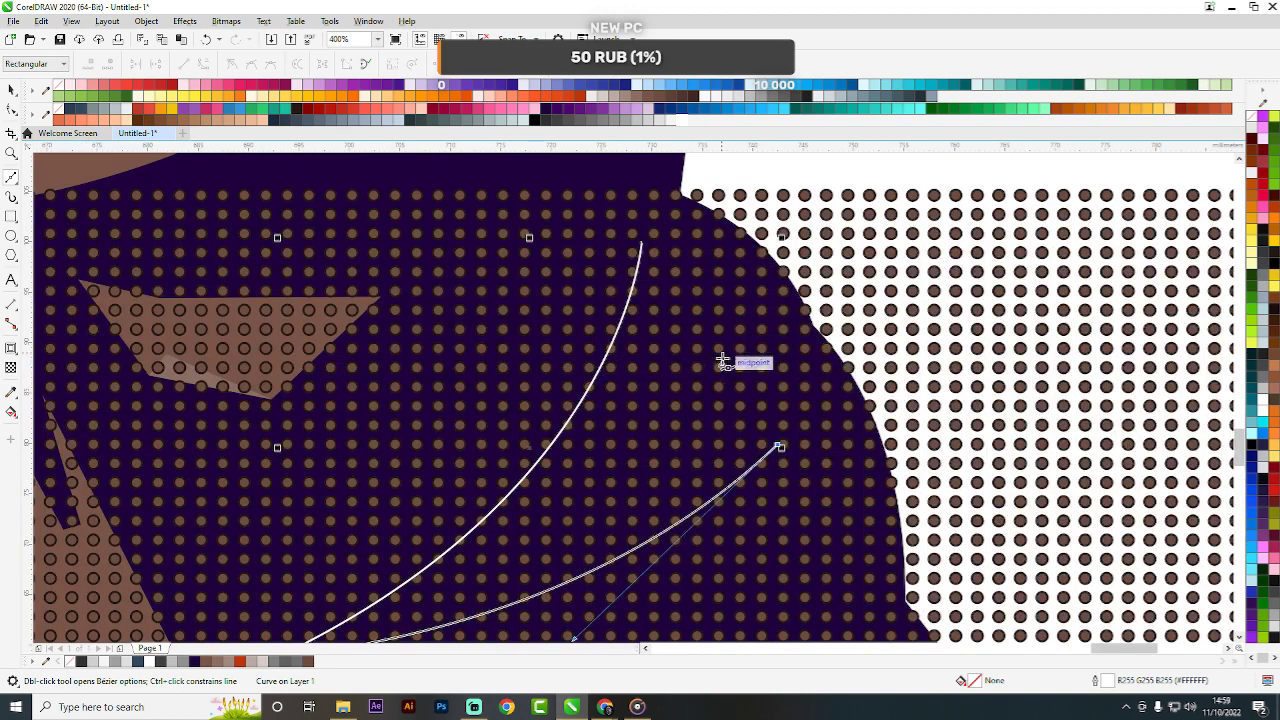
{"action": "left_click_drag", "start_coordinate": [737, 353], "coordinate": [691, 311]}
{"action": "left_click", "coordinate": [735, 355]}
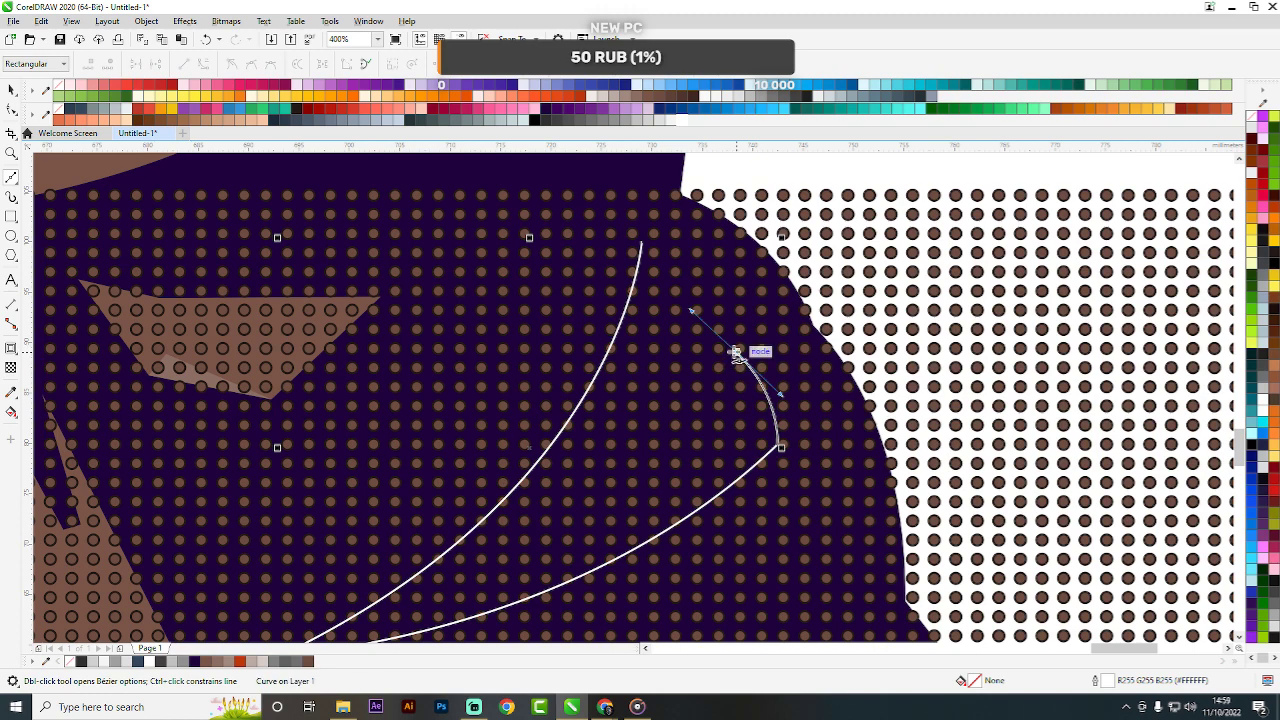
{"action": "left_click", "coordinate": [642, 242]}
{"action": "left_click", "coordinate": [642, 242]}
Reshape the shoulder contour by moving its upper corner slightly down and inward and smoothing the adjoining arc.
{"action": "key", "text": "space"}
{"action": "left_click", "coordinate": [13, 109]}
{"action": "left_click_drag", "start_coordinate": [739, 250], "coordinate": [704, 272]}
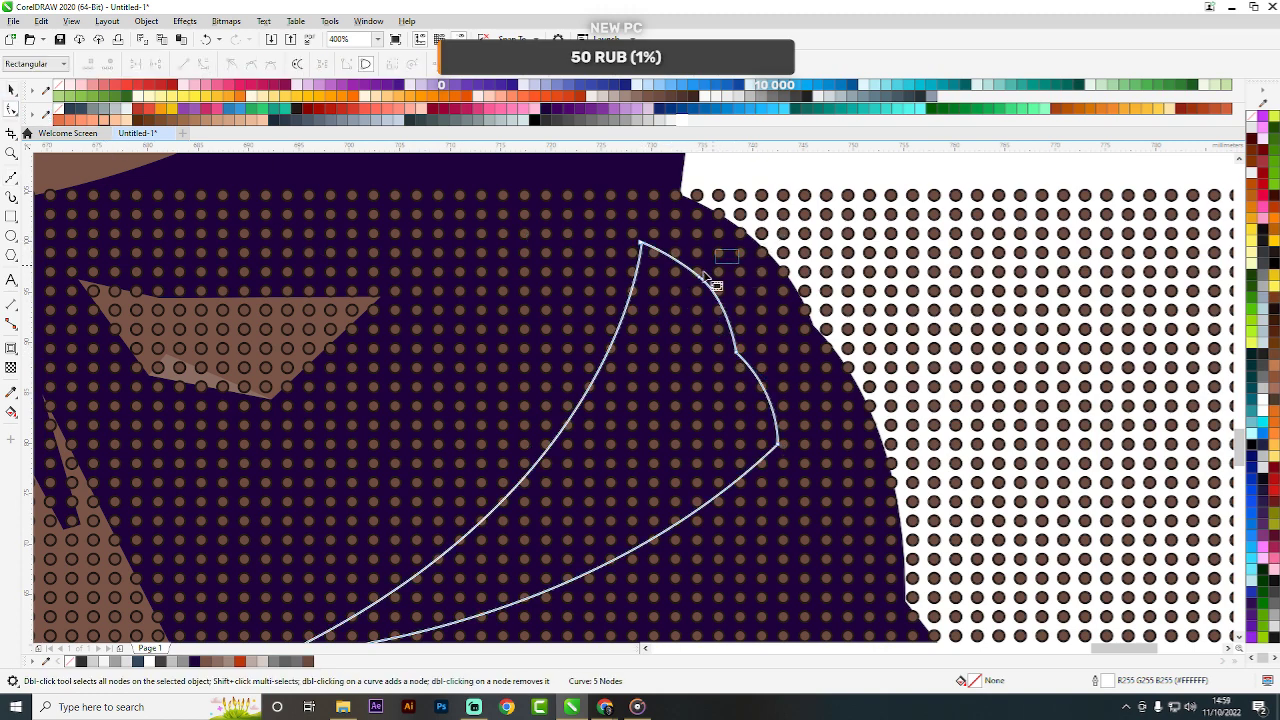
{"action": "mouse_move", "coordinate": [642, 243]}
{"action": "left_mouse_down"}
{"action": "mouse_move", "coordinate": [648, 262]}
{"action": "mouse_move", "coordinate": [632, 260]}
{"action": "left_mouse_up"}
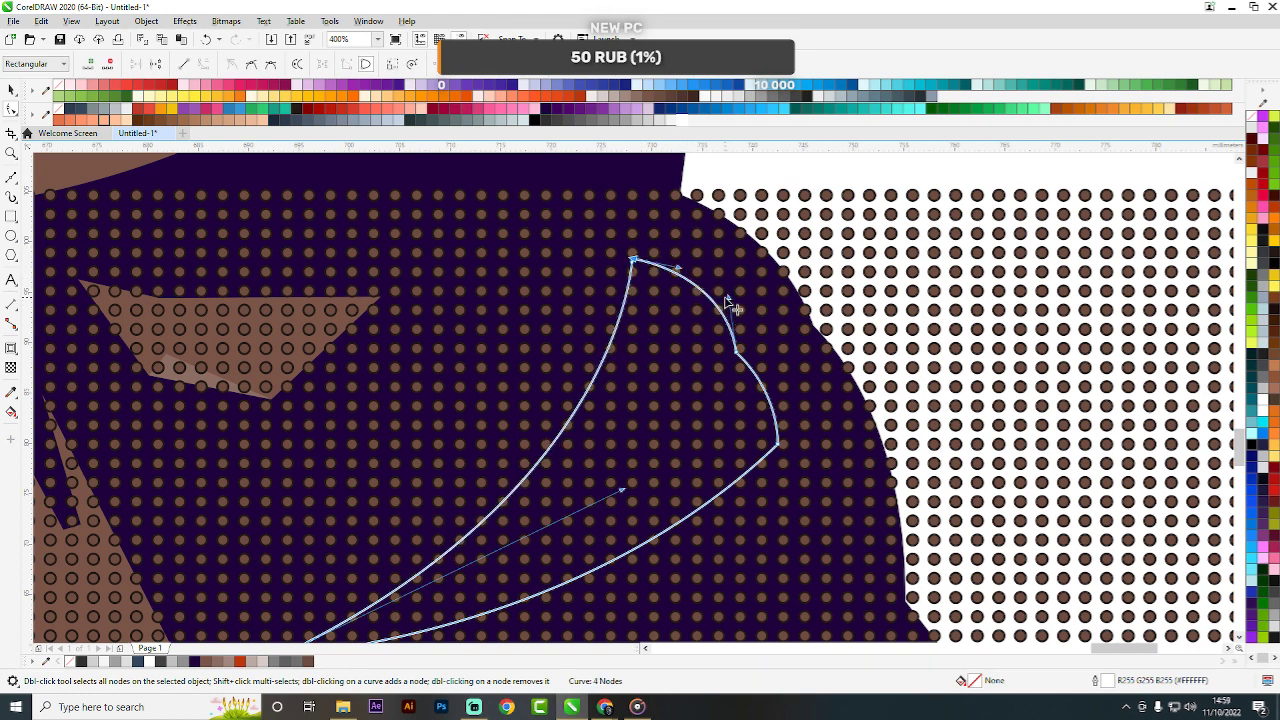
{"action": "left_click_drag", "start_coordinate": [727, 299], "coordinate": [722, 309]}
Intersect the dot grid with the shoulder contour and delete the full dot grid.
{"action": "scroll", "coordinate": [698, 298], "scroll_direction": "down", "scroll_amount": 1}
{"action": "key", "text": "space"}
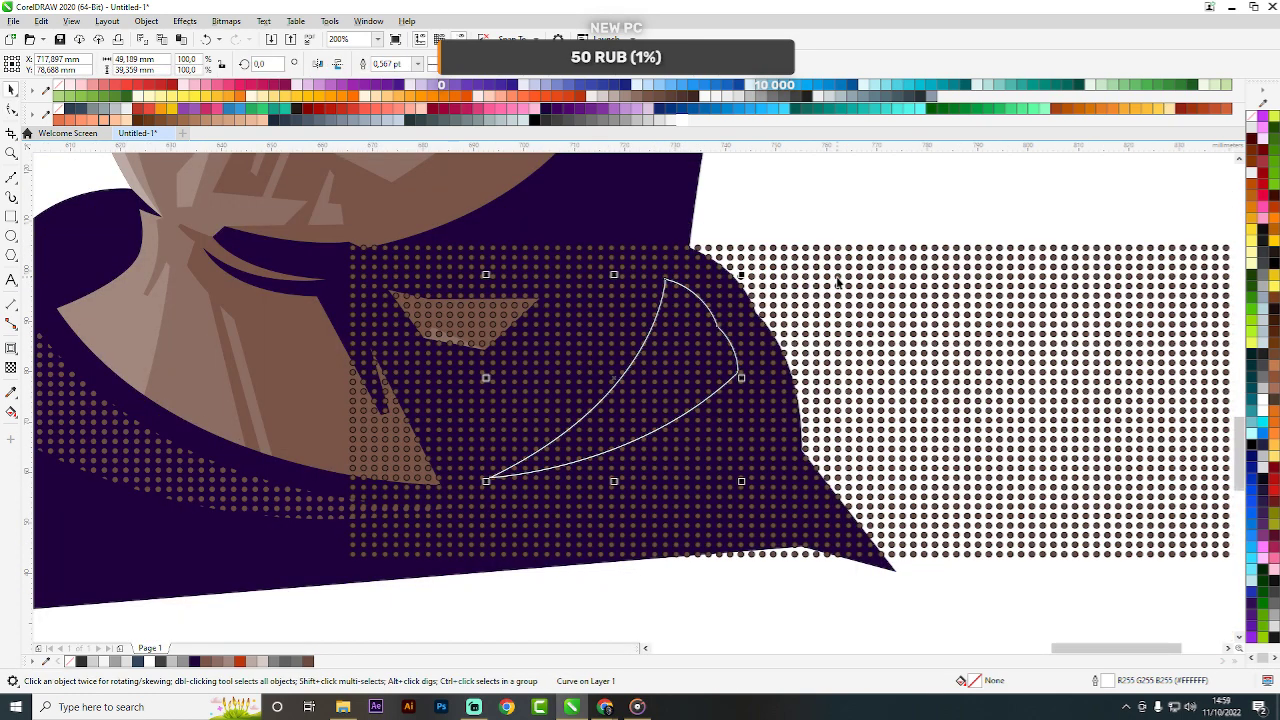
{"action": "left_click", "coordinate": [838, 283], "text": "shift"}
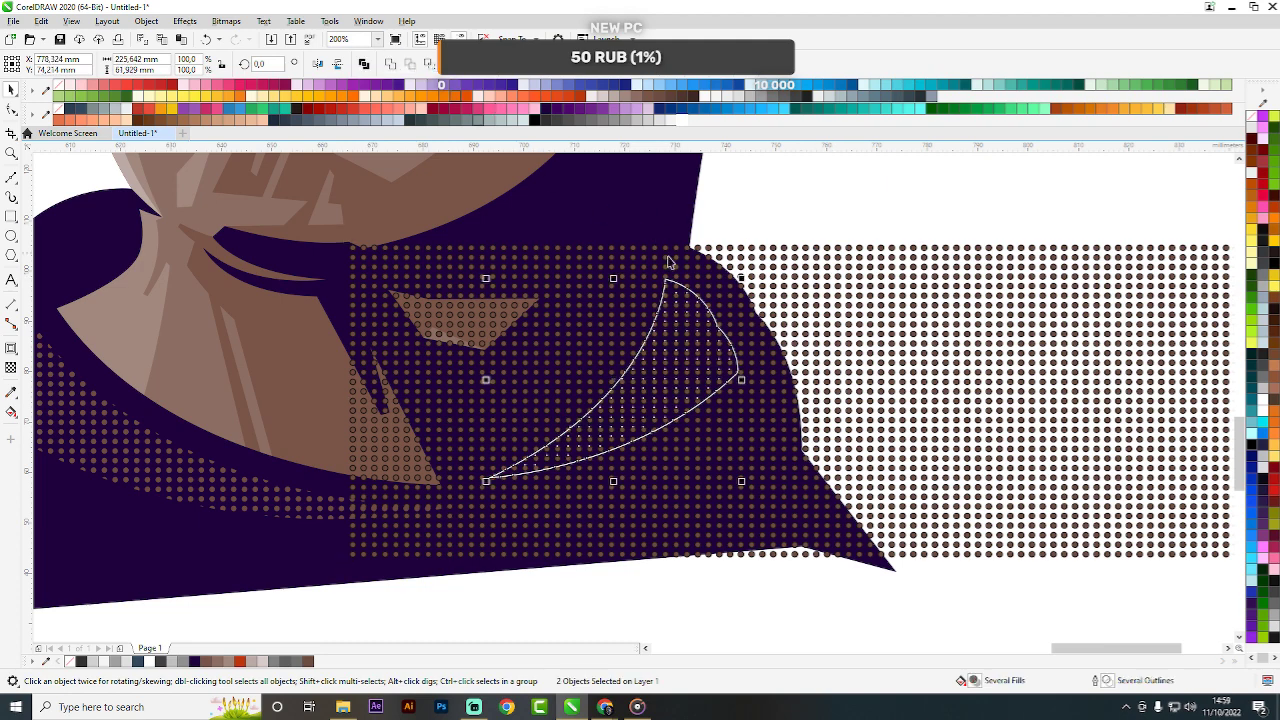
{"action": "left_click", "coordinate": [427, 64]}
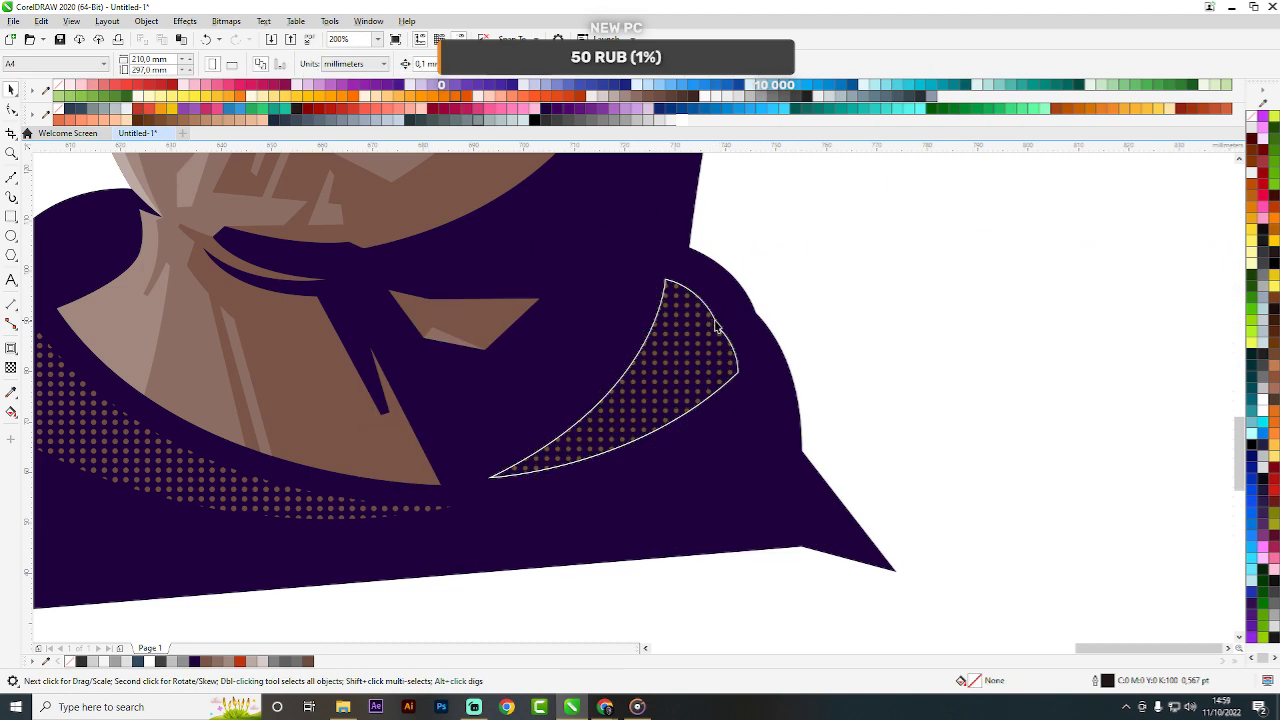
Delete the white shoulder contour and leave the clipped dots without an outline.
{"action": "scroll", "coordinate": [716, 325], "scroll_direction": "down", "scroll_amount": 2}
{"action": "scroll", "coordinate": [760, 291], "scroll_direction": "up", "scroll_amount": 3}
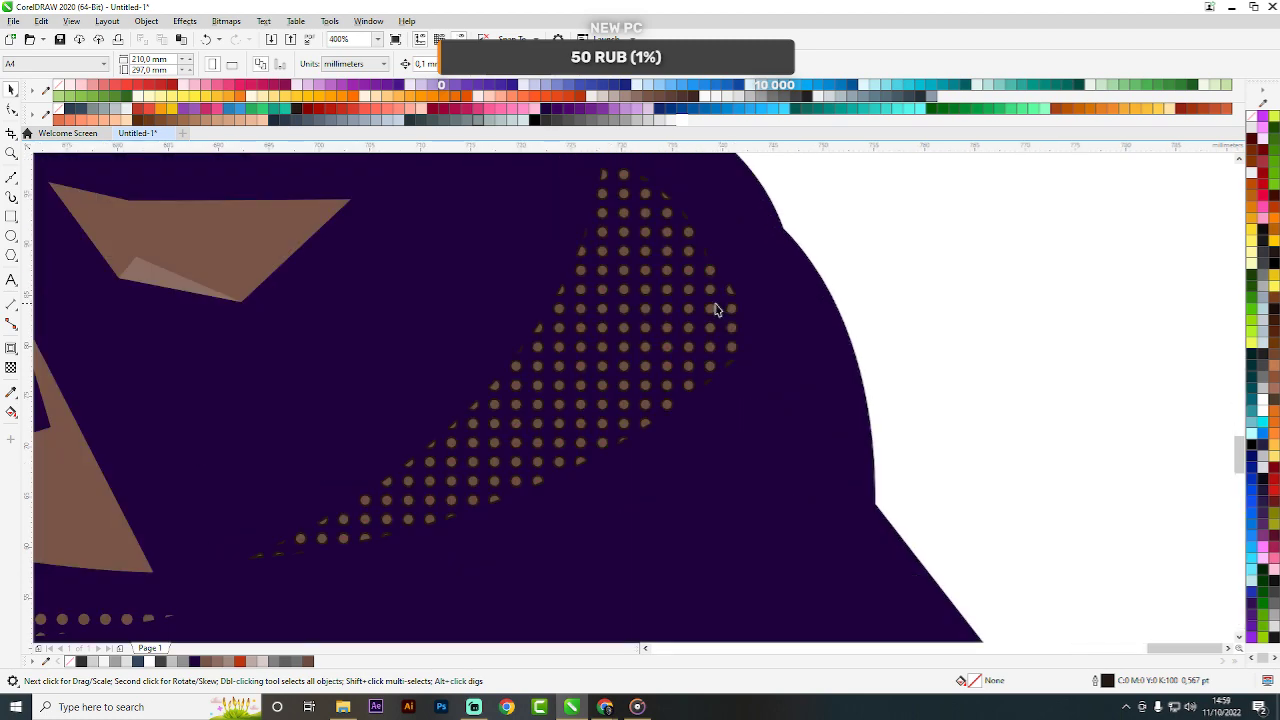
{"action": "left_click", "coordinate": [717, 303]}
{"action": "scroll", "coordinate": [726, 317], "scroll_direction": "down", "scroll_amount": 4}
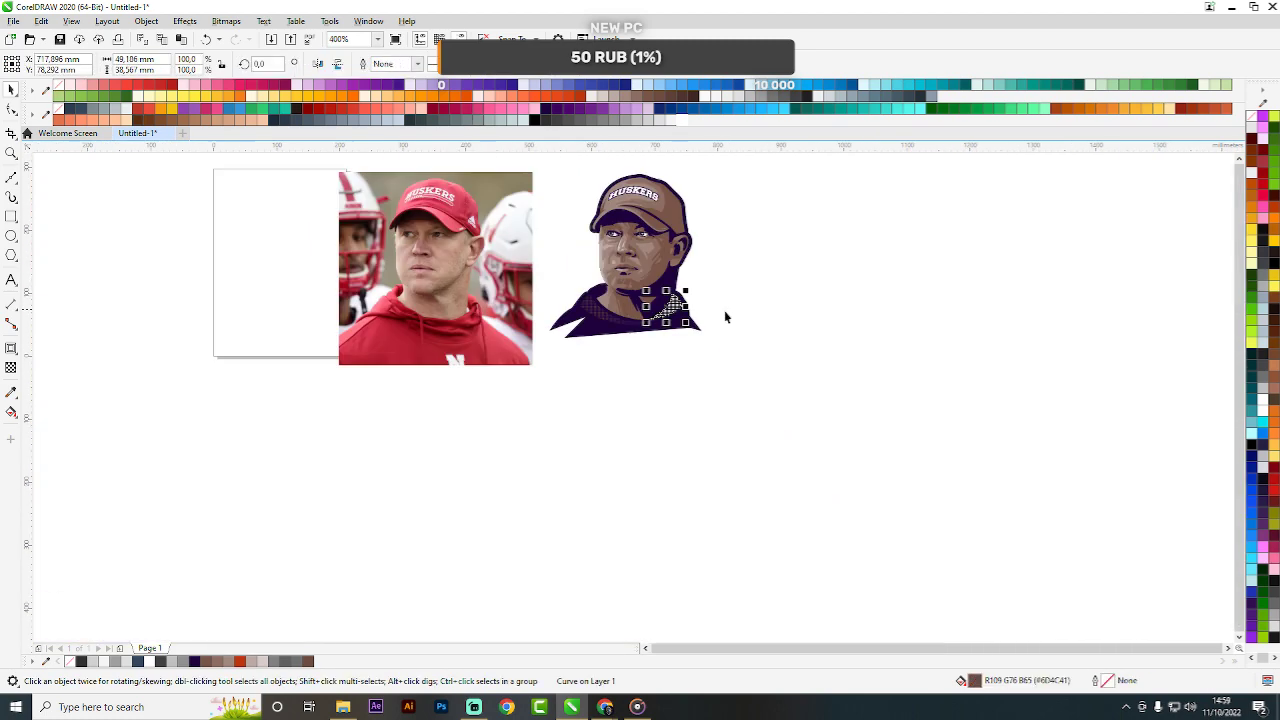
{"action": "left_click", "coordinate": [771, 317]}
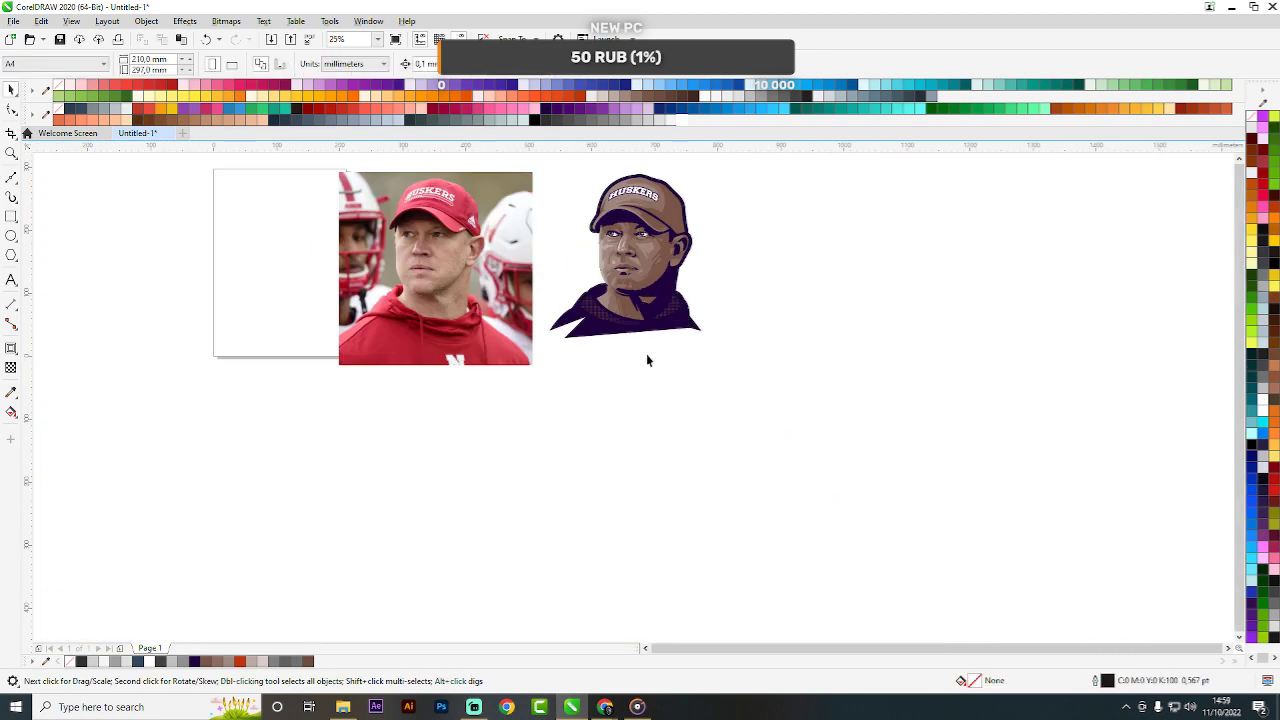
Move the reference photo to the right side of the portrait so both sit next to each other.
{"action": "scroll", "coordinate": [646, 357], "scroll_direction": "down", "scroll_amount": 1}
{"action": "left_click_drag", "start_coordinate": [545, 312], "coordinate": [662, 278]}
{"action": "scroll", "coordinate": [734, 316], "scroll_direction": "up", "scroll_amount": 1}
{"action": "scroll", "coordinate": [738, 315], "scroll_direction": "up", "scroll_amount": 2}
{"action": "scroll", "coordinate": [738, 315], "scroll_direction": "down", "scroll_amount": 2}
{"action": "scroll", "coordinate": [707, 196], "scroll_direction": "up", "scroll_amount": 2}
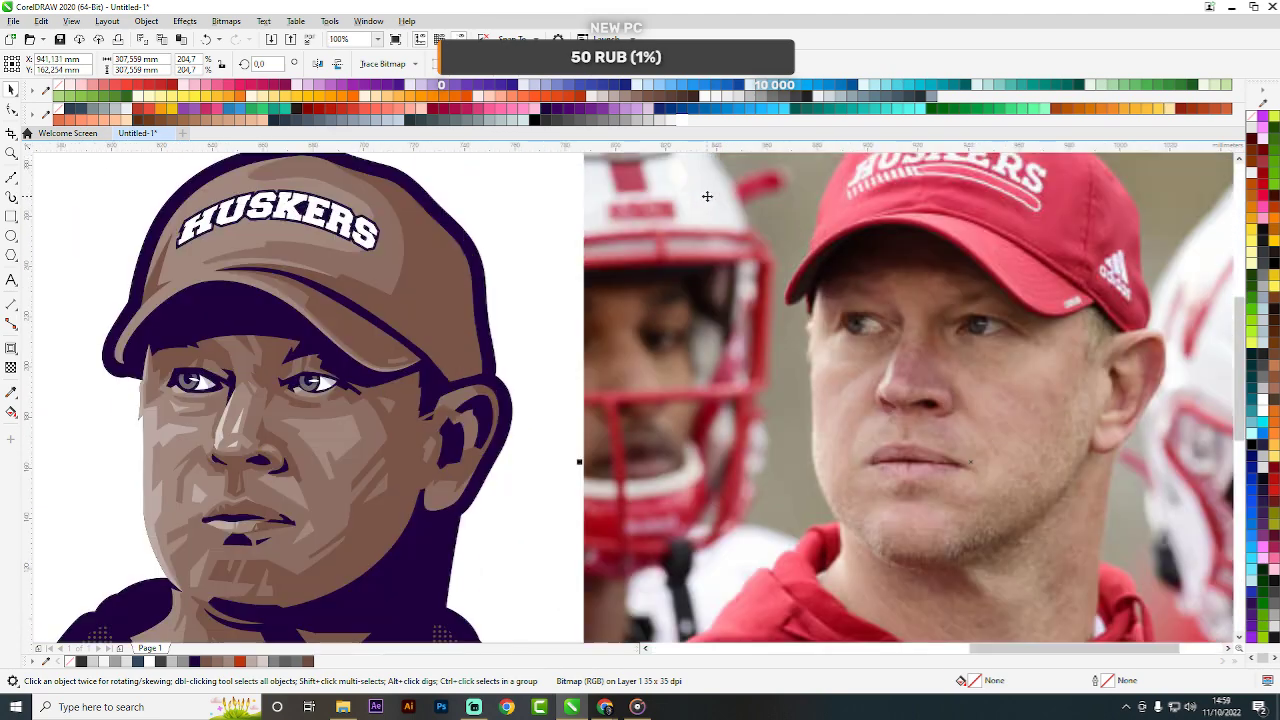
Sample light pink from the cap in the photo and fill the portrait cap's highlight shapes with it.
{"action": "key", "text": "i"}
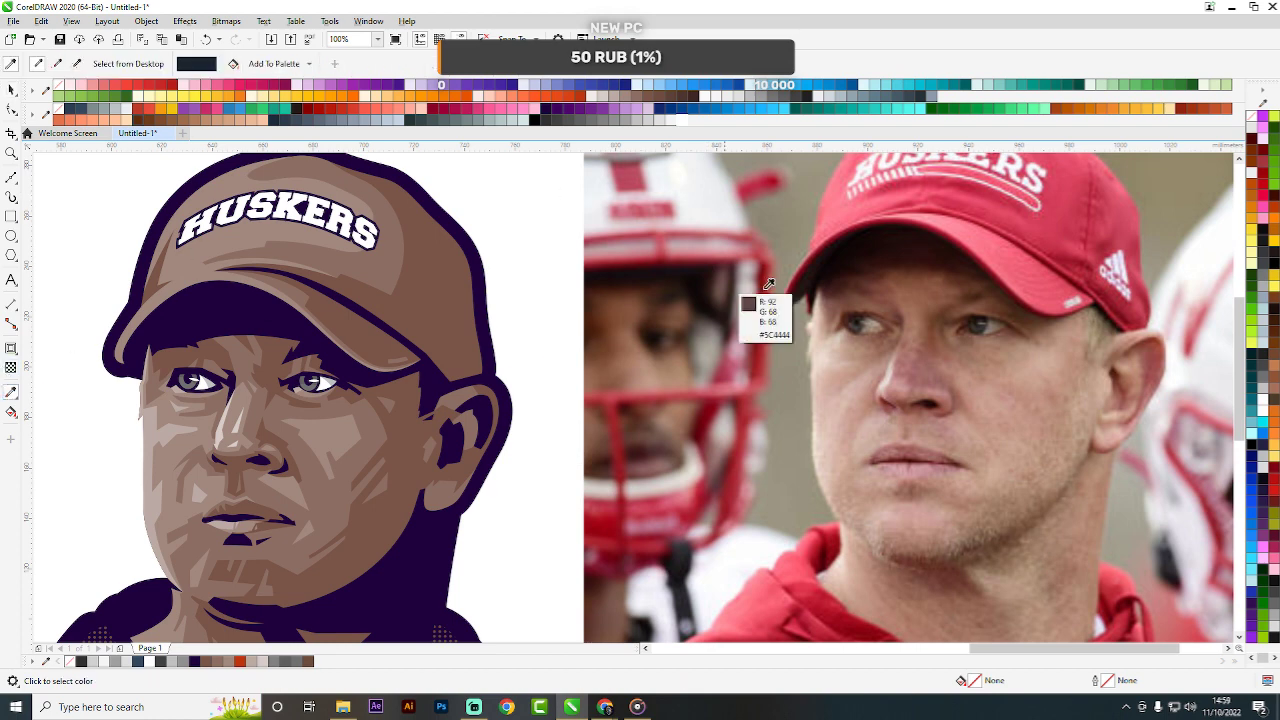
{"action": "left_click", "coordinate": [962, 238]}
{"action": "left_click", "coordinate": [303, 228]}
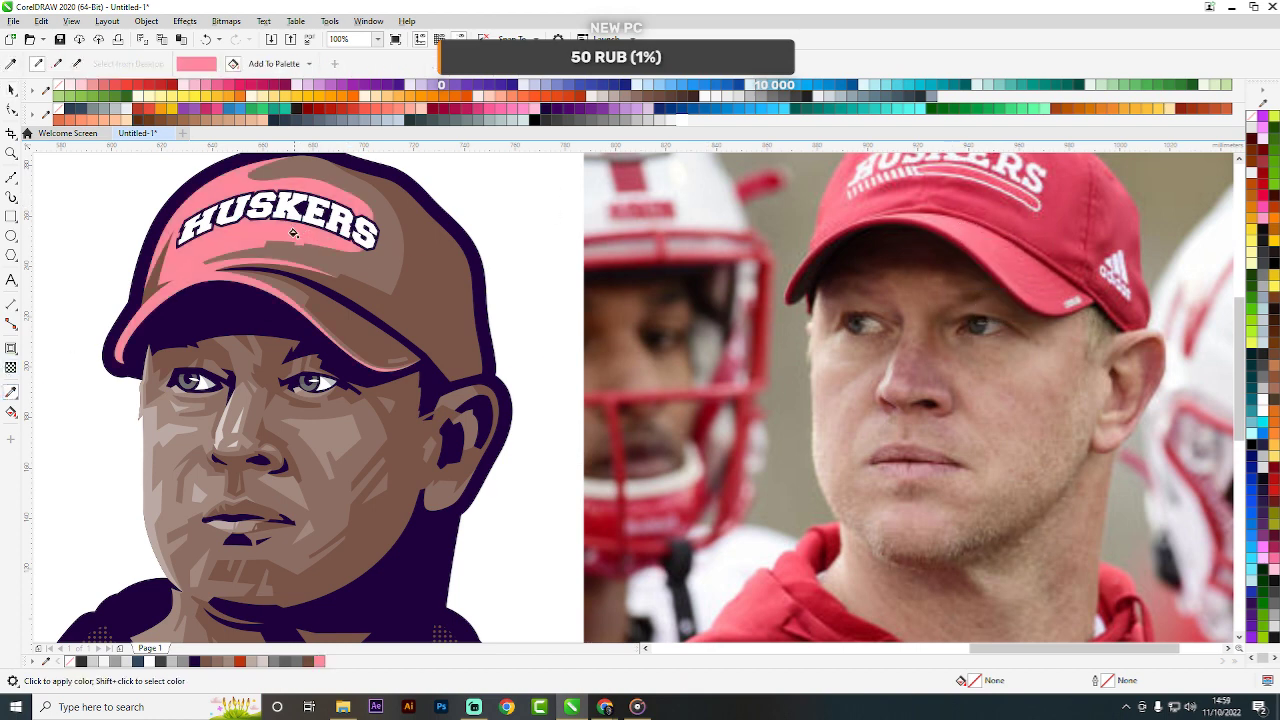
Try a deeper pink sampled from the photo's cap brim on the portrait cap's highlights and mid-tones.
{"action": "key", "text": "space"}
{"action": "key", "text": "i"}
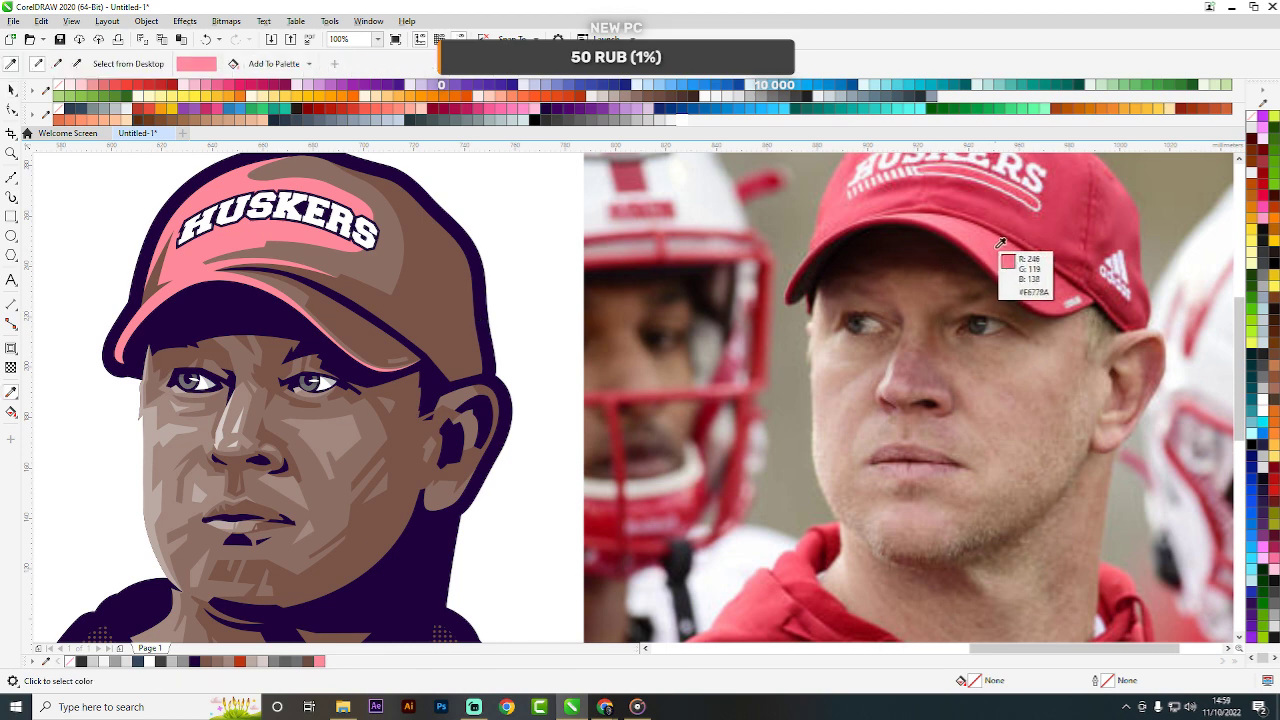
{"action": "left_click", "coordinate": [992, 232]}
{"action": "left_click", "coordinate": [352, 250]}
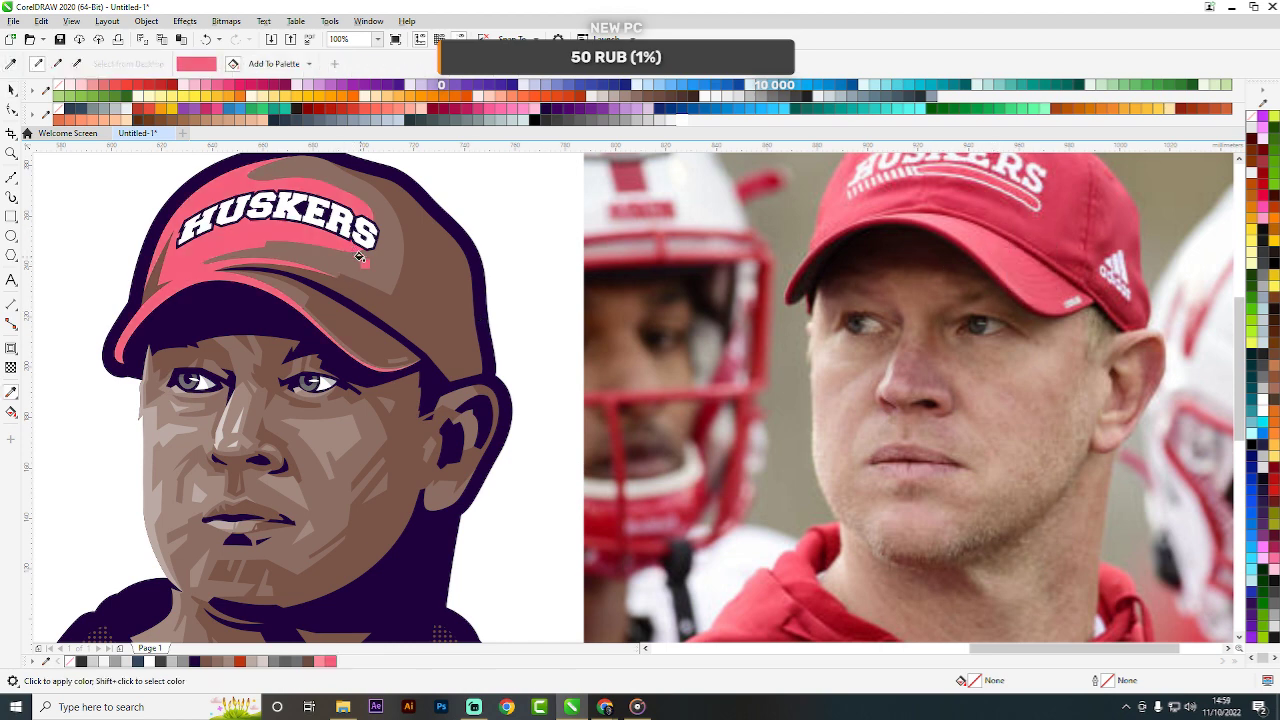
{"action": "left_click", "coordinate": [370, 262]}
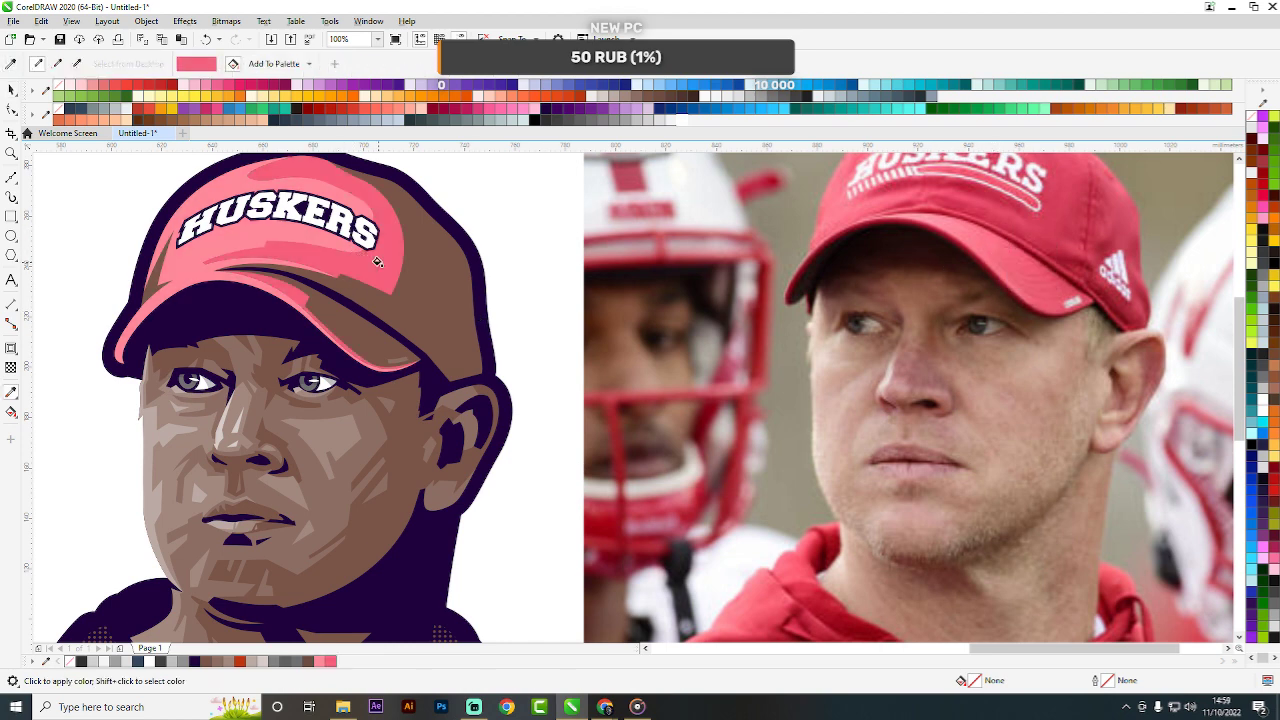
Sample a stronger red from the photo's cap brim and fill the mid-tone shapes of the portrait's cap and brim with it.
{"action": "left_click", "coordinate": [1000, 240], "text": "shift"}
{"action": "left_click", "coordinate": [379, 261]}
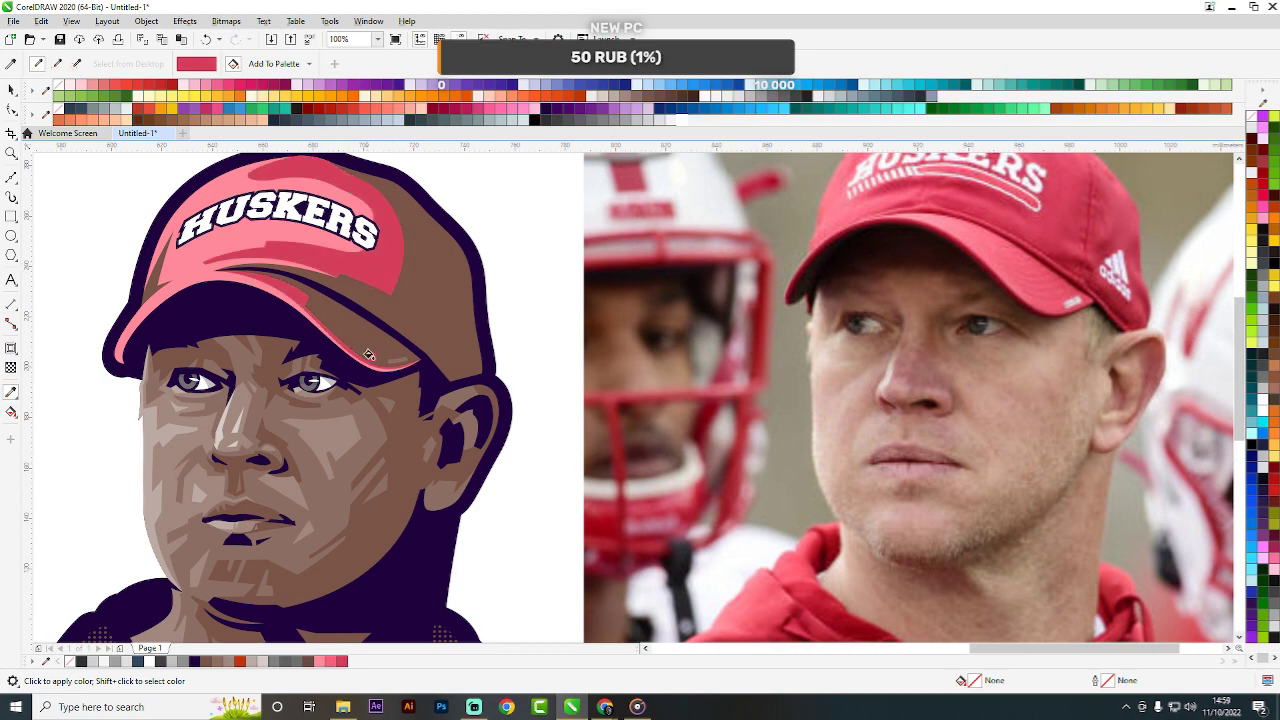
{"action": "scroll", "coordinate": [368, 354], "scroll_direction": "up", "scroll_amount": 4}
{"action": "left_click", "coordinate": [400, 338]}
{"action": "scroll", "coordinate": [534, 349], "scroll_direction": "down", "scroll_amount": 6}
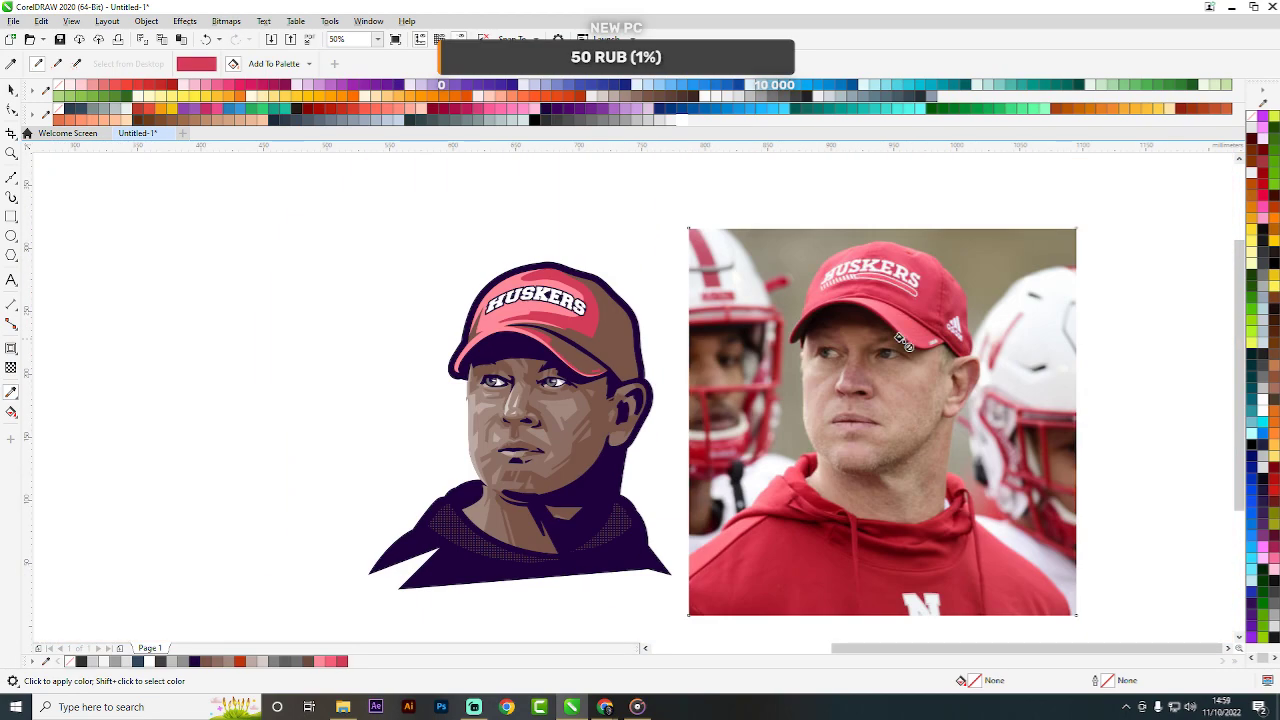
Sample dark red from the shaded part of the photo's cap and fill the portrait cap's darkest brown area with it.
{"action": "left_click", "coordinate": [936, 334], "text": "shift"}
{"action": "scroll", "coordinate": [936, 334], "scroll_direction": "up", "scroll_amount": 1}
{"action": "left_click", "coordinate": [282, 341]}
{"action": "scroll", "coordinate": [602, 243], "scroll_direction": "down", "scroll_amount": 1}
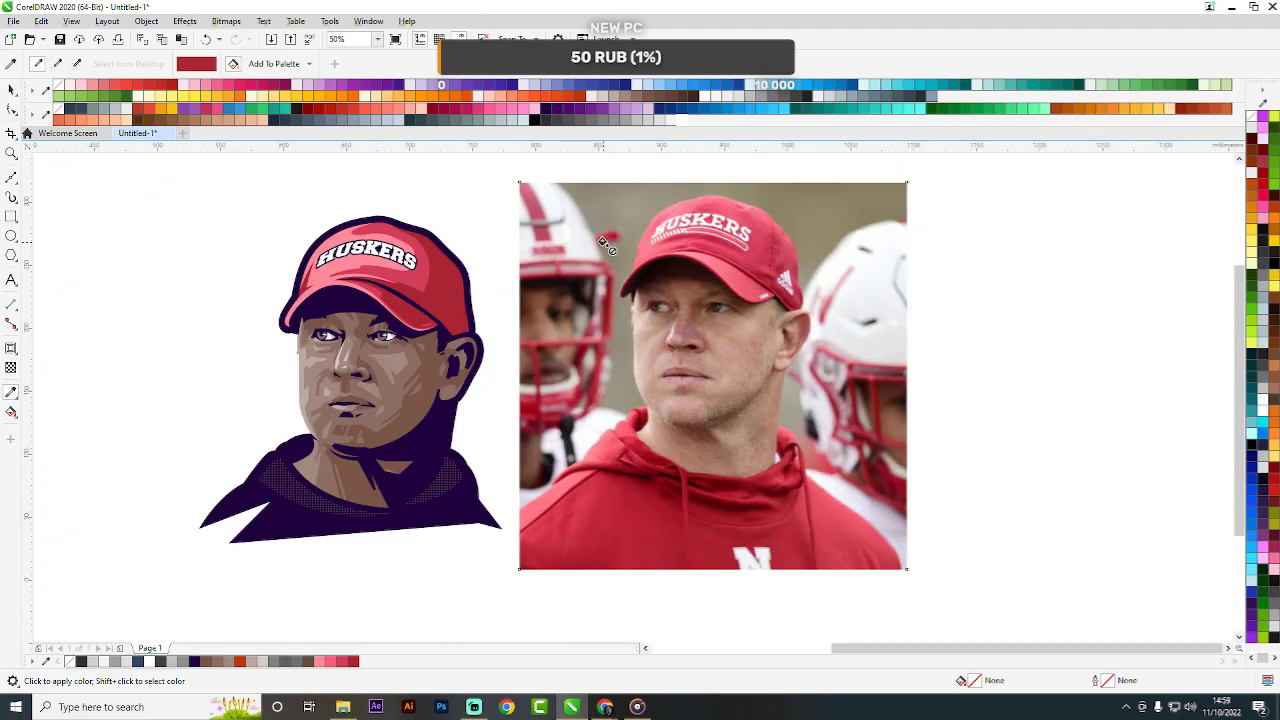
Fill both halftone dot areas on the hoodie with the dark red, undoing the stray fill of the navy base.
{"action": "scroll", "coordinate": [277, 500], "scroll_direction": "up", "scroll_amount": 4}
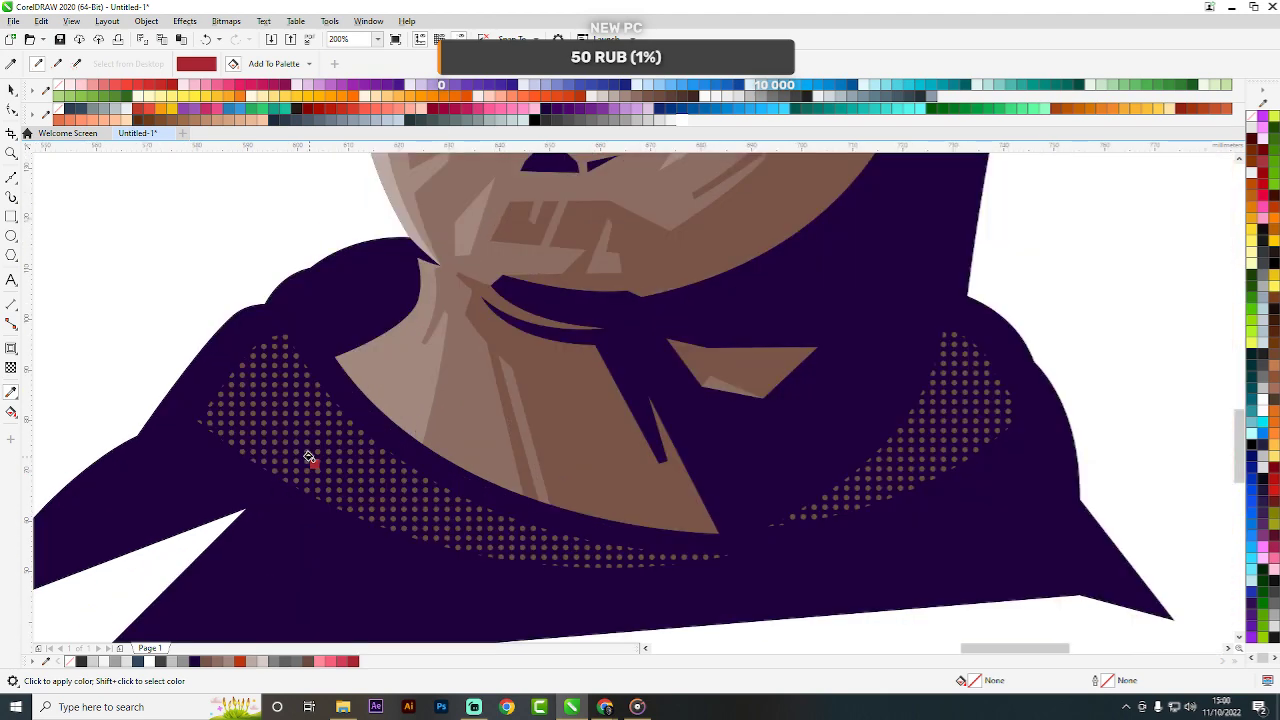
{"action": "left_click", "coordinate": [927, 426]}
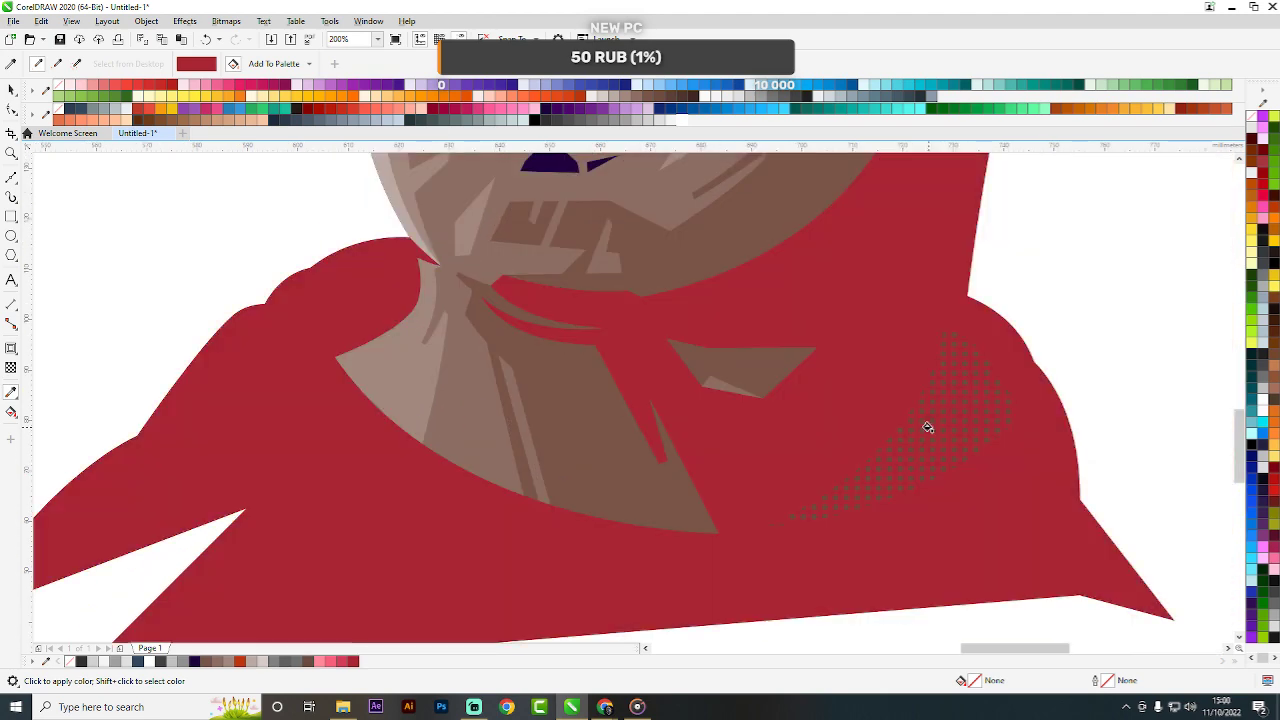
{"action": "key", "text": "ctrl+z"}
{"action": "scroll", "coordinate": [942, 423], "scroll_direction": "down", "scroll_amount": 4}
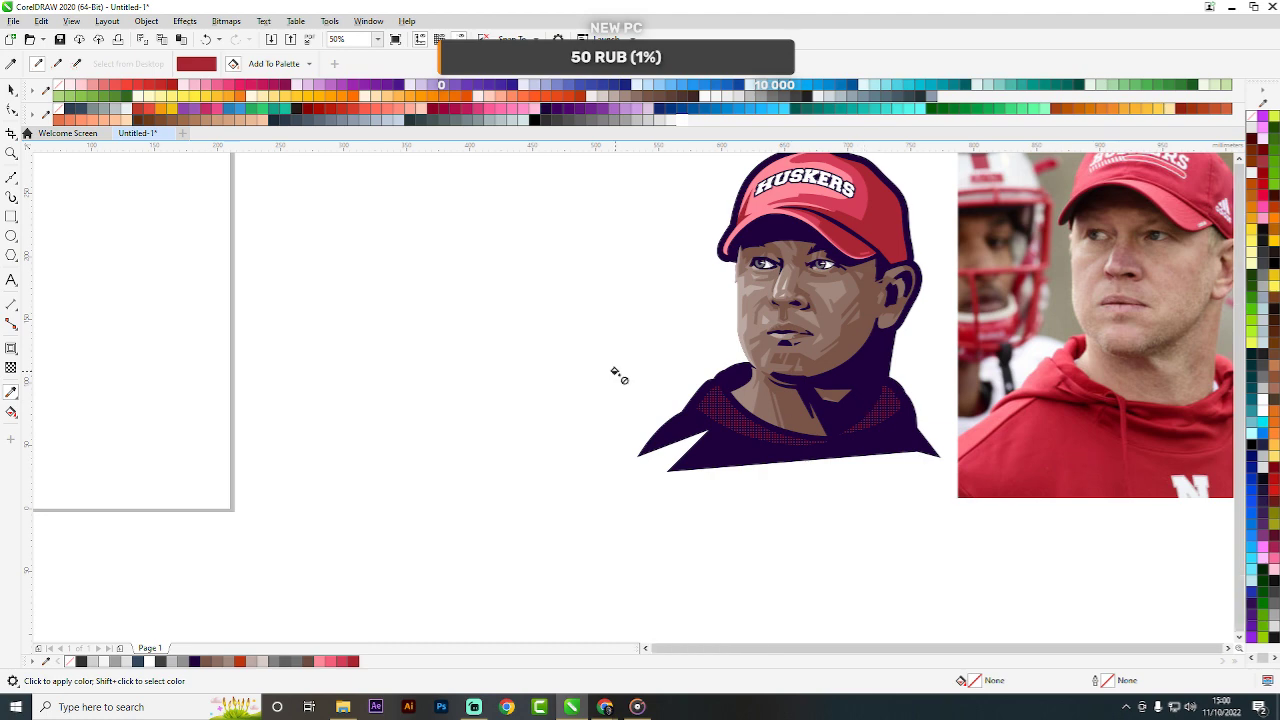
{"action": "scroll", "coordinate": [614, 374], "scroll_direction": "down", "scroll_amount": 2}
{"action": "key", "text": "space"}
{"action": "left_click", "coordinate": [914, 394]}
{"action": "left_click", "coordinate": [1098, 447]}
{"action": "scroll", "coordinate": [913, 373], "scroll_direction": "up", "scroll_amount": 2}
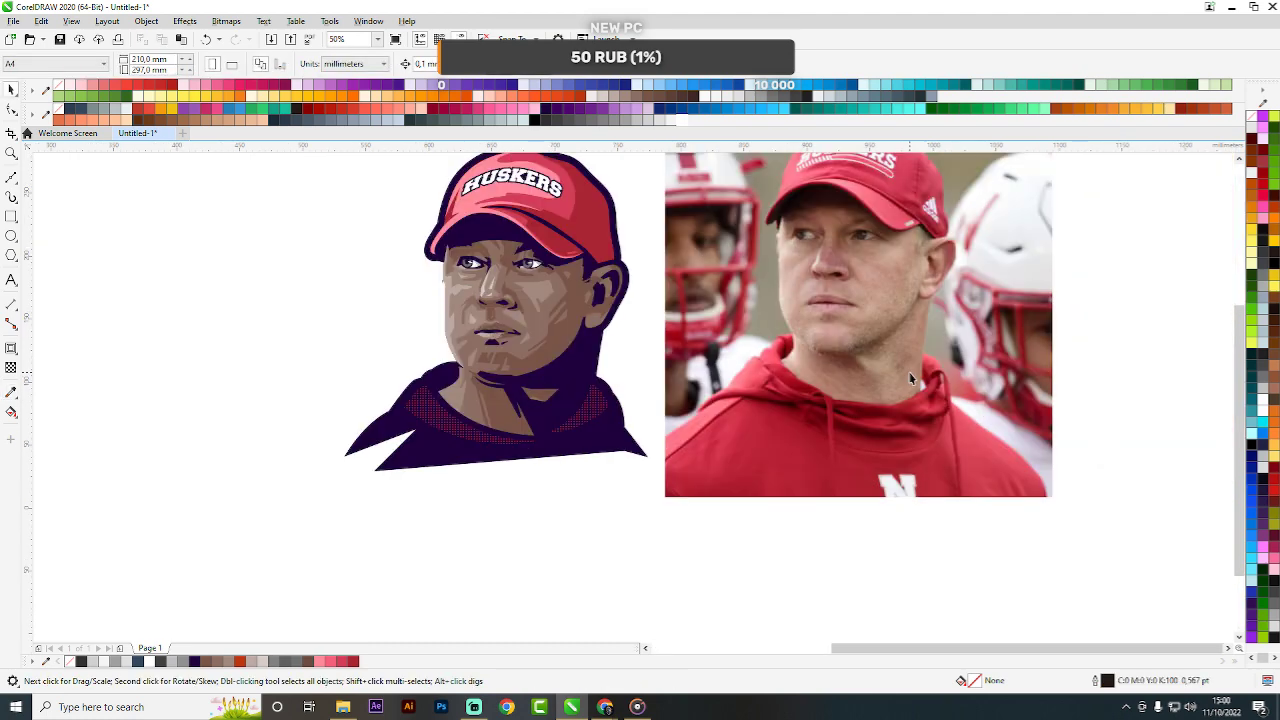
{"action": "scroll", "coordinate": [362, 459], "scroll_direction": "down", "scroll_amount": 2}
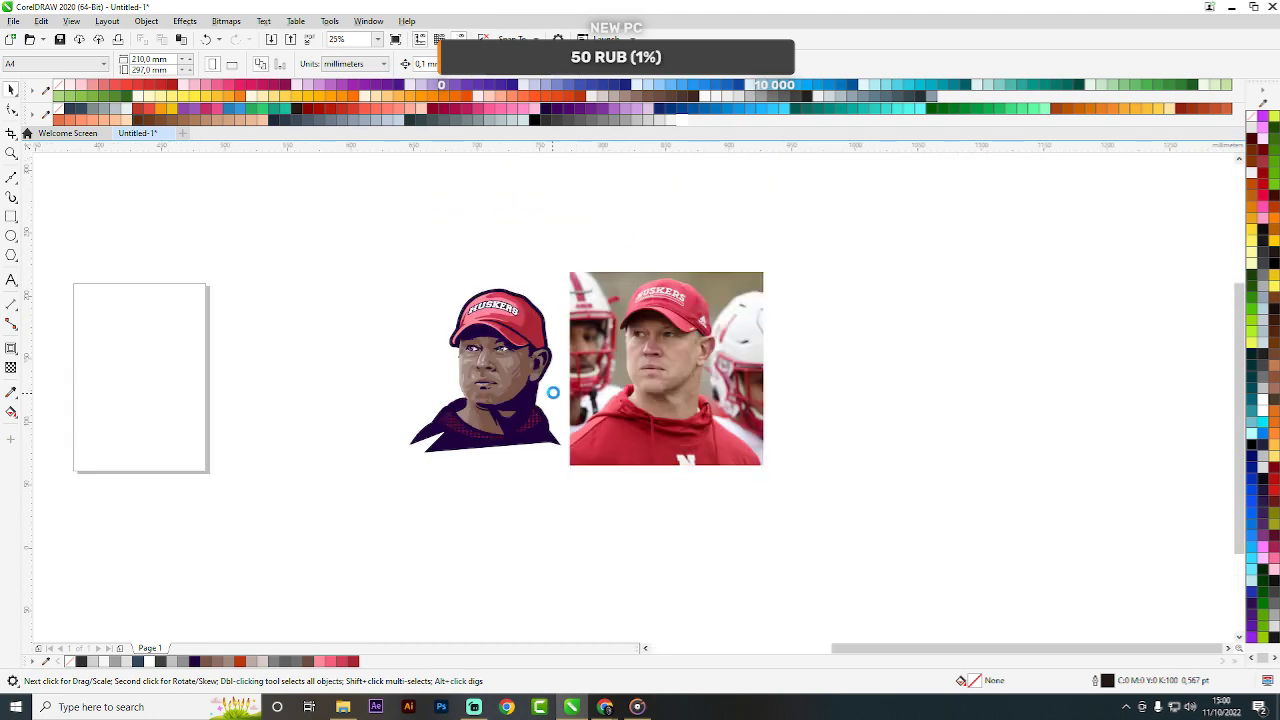
{"action": "scroll", "coordinate": [600, 389], "scroll_direction": "up", "scroll_amount": 2}
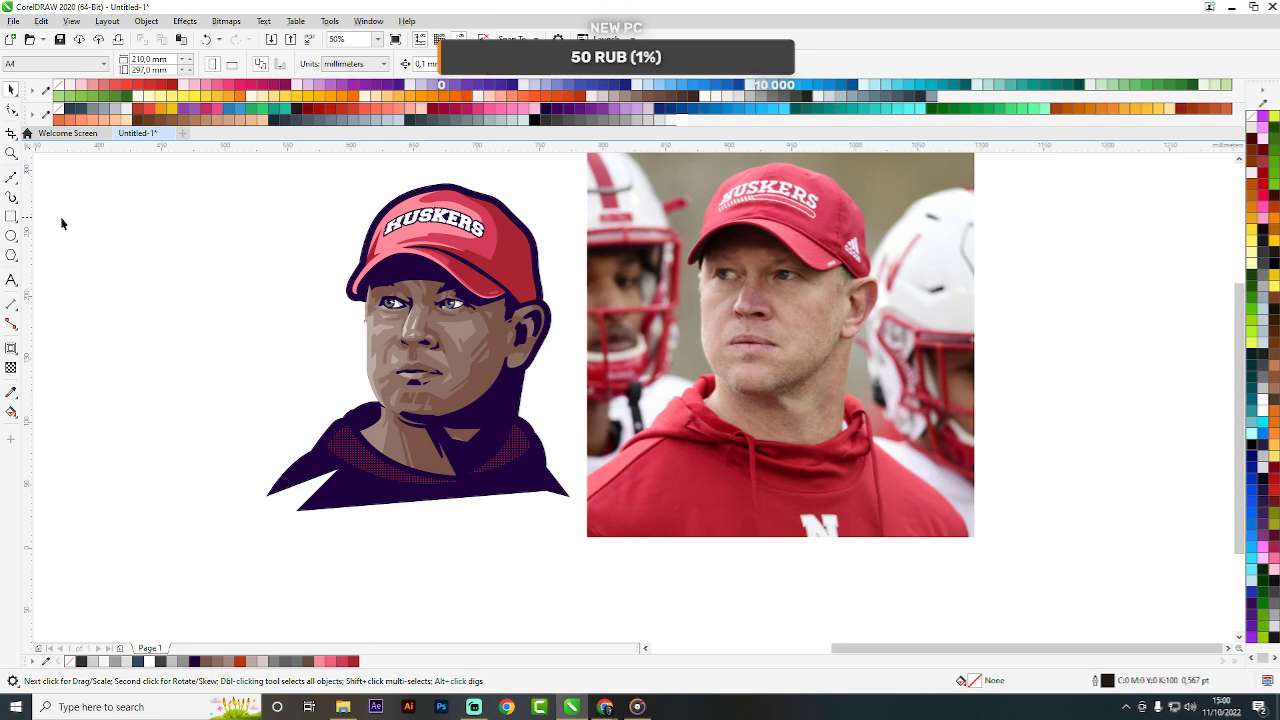
Draw a horizontal rectangle about 153 mm wide and 16 mm high in the empty area beside the portrait.
{"action": "left_click", "coordinate": [11, 216]}
{"action": "scroll", "coordinate": [451, 277], "scroll_direction": "up", "scroll_amount": 1}
{"action": "left_click_drag", "start_coordinate": [451, 277], "coordinate": [840, 318]}
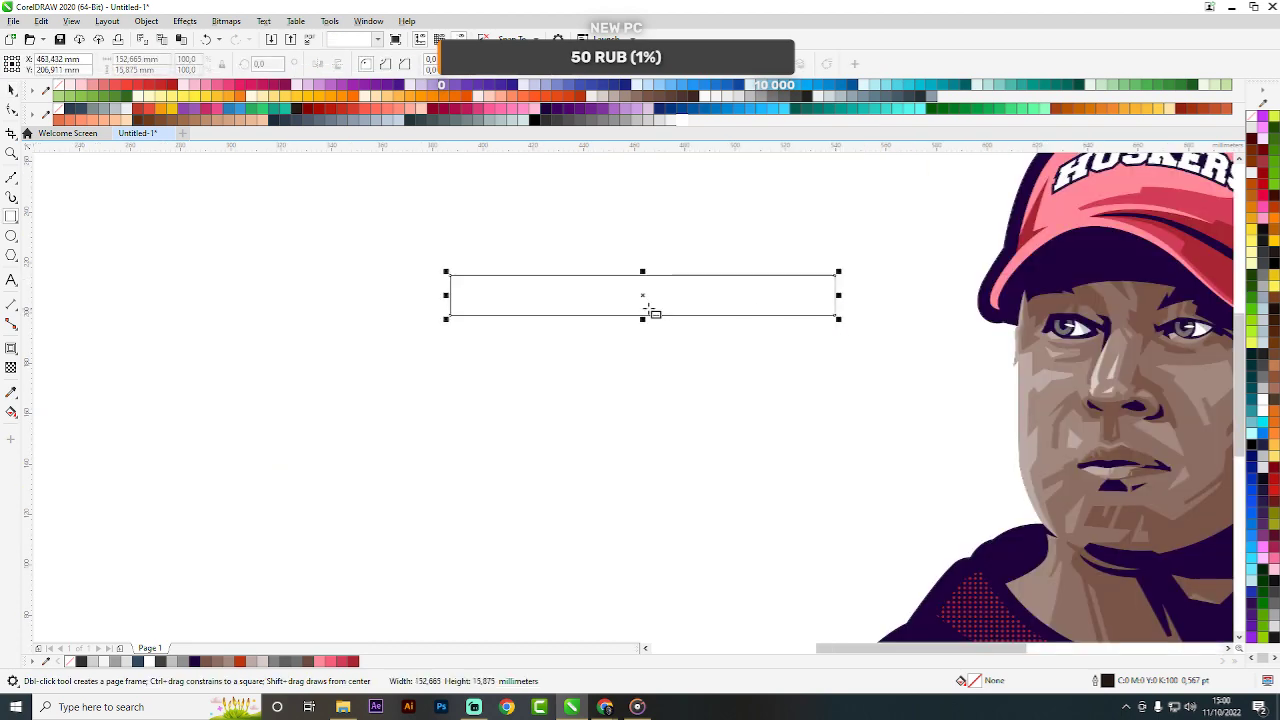
{"action": "scroll", "coordinate": [592, 309], "scroll_direction": "down", "scroll_amount": 2}
{"action": "key", "text": "space"}
{"action": "scroll", "coordinate": [639, 301], "scroll_direction": "up", "scroll_amount": 1}
{"action": "key", "text": "space"}
{"action": "mouse_move", "coordinate": [617, 307]}
{"action": "left_mouse_down"}
{"action": "mouse_move", "coordinate": [600, 330]}
{"action": "mouse_move", "coordinate": [541, 345]}
{"action": "mouse_move", "coordinate": [545, 357]}
{"action": "left_mouse_up"}
{"action": "scroll", "coordinate": [590, 317], "scroll_direction": "up", "scroll_amount": 1}
{"action": "key", "text": "space"}
{"action": "key", "text": "Delete"}
Place the rectangle over the photo beside the cap lettering as a bar about 4.6 mm high with fully rounded ends.
{"action": "left_click", "coordinate": [548, 310]}
{"action": "scroll", "coordinate": [512, 336], "scroll_direction": "down", "scroll_amount": 3}
{"action": "left_click_drag", "start_coordinate": [514, 336], "coordinate": [512, 257]}
{"action": "scroll", "coordinate": [706, 323], "scroll_direction": "up", "scroll_amount": 4}
{"action": "scroll", "coordinate": [701, 331], "scroll_direction": "down", "scroll_amount": 2}
{"action": "scroll", "coordinate": [620, 292], "scroll_direction": "up", "scroll_amount": 3}
{"action": "scroll", "coordinate": [512, 257], "scroll_direction": "down", "scroll_amount": 1}
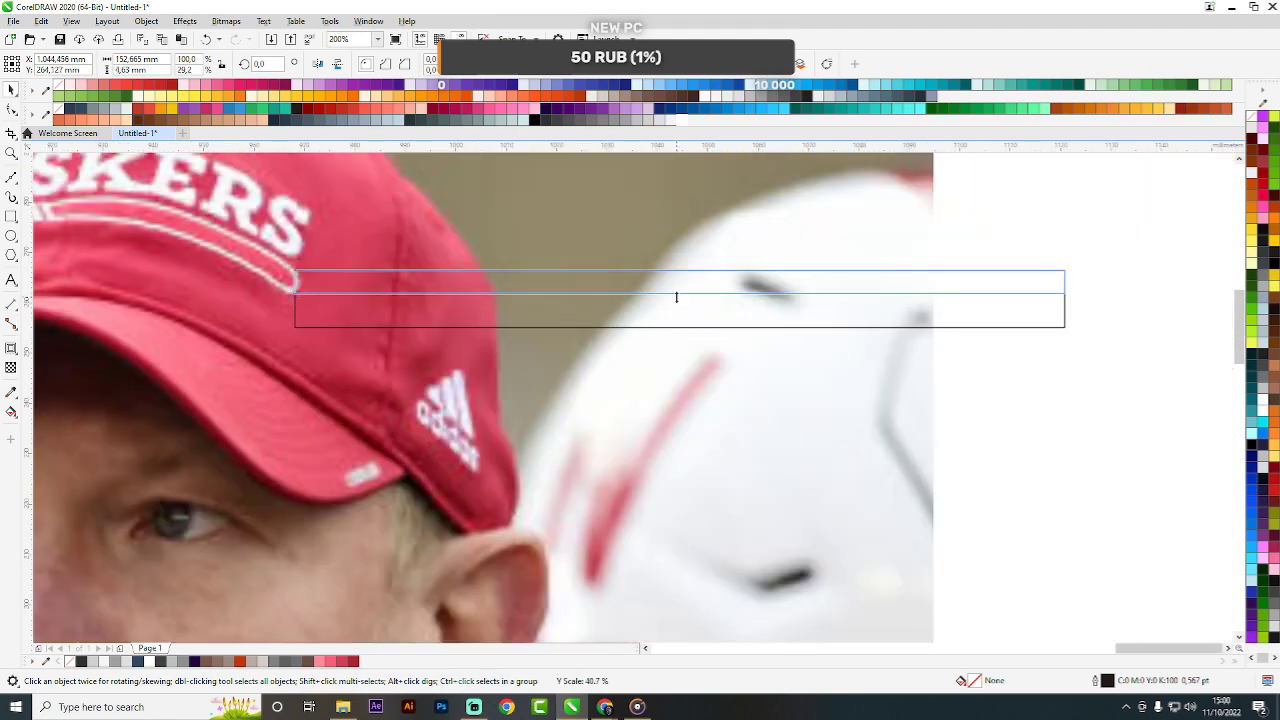
{"action": "key", "text": "F10"}
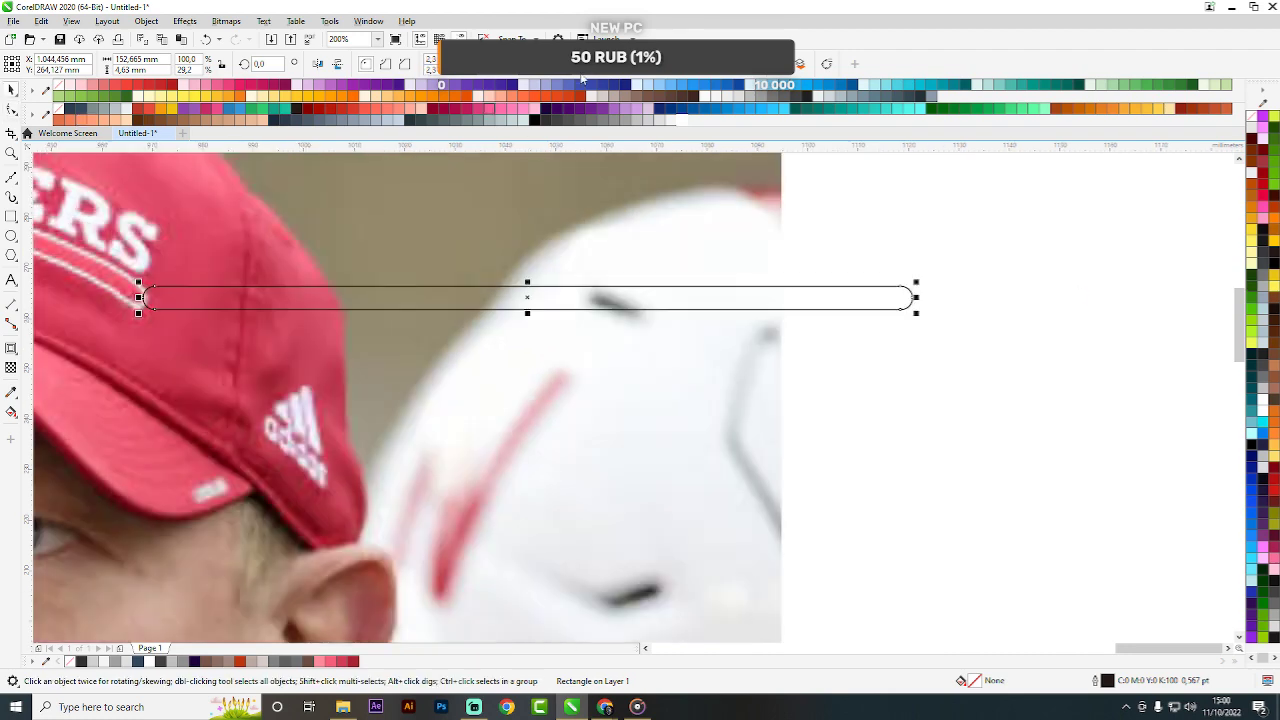
Give the rounded bar a 4.0 pt outline and fill it with the cap's mid-tone red #D33D58.
{"action": "left_click", "coordinate": [667, 75]}
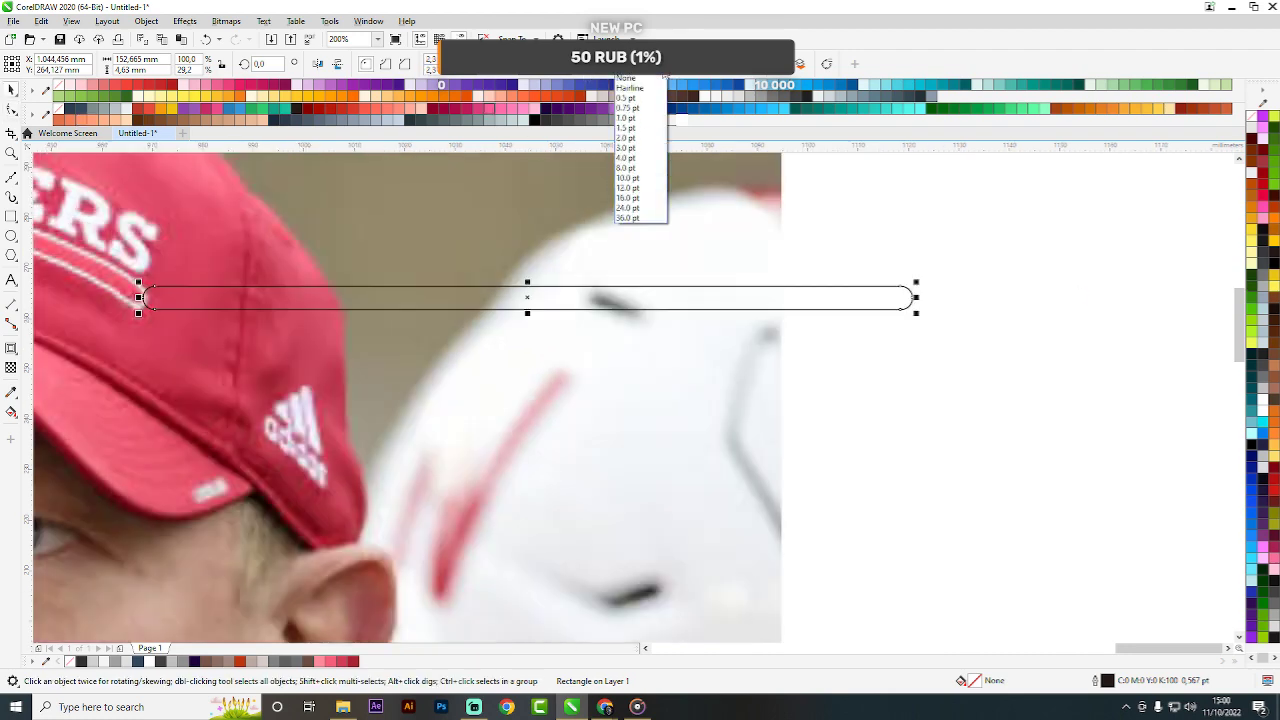
{"action": "left_click", "coordinate": [625, 157]}
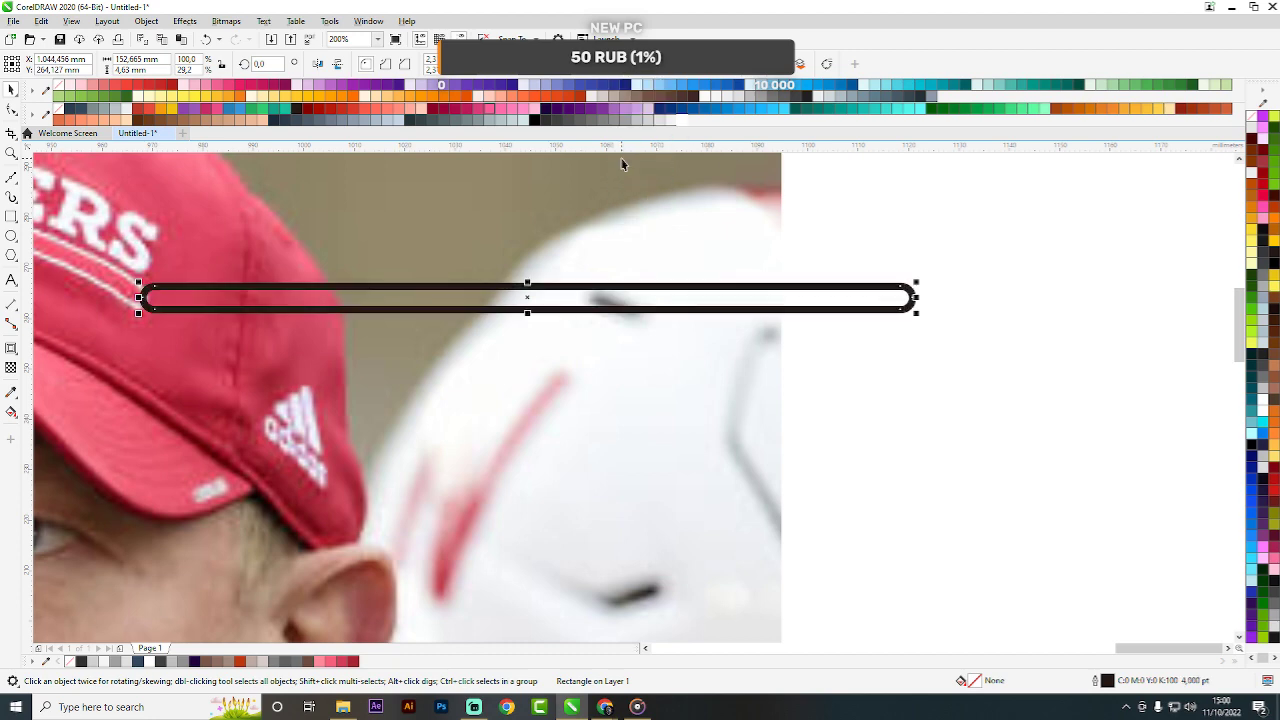
{"action": "scroll", "coordinate": [744, 245], "scroll_direction": "down", "scroll_amount": 1}
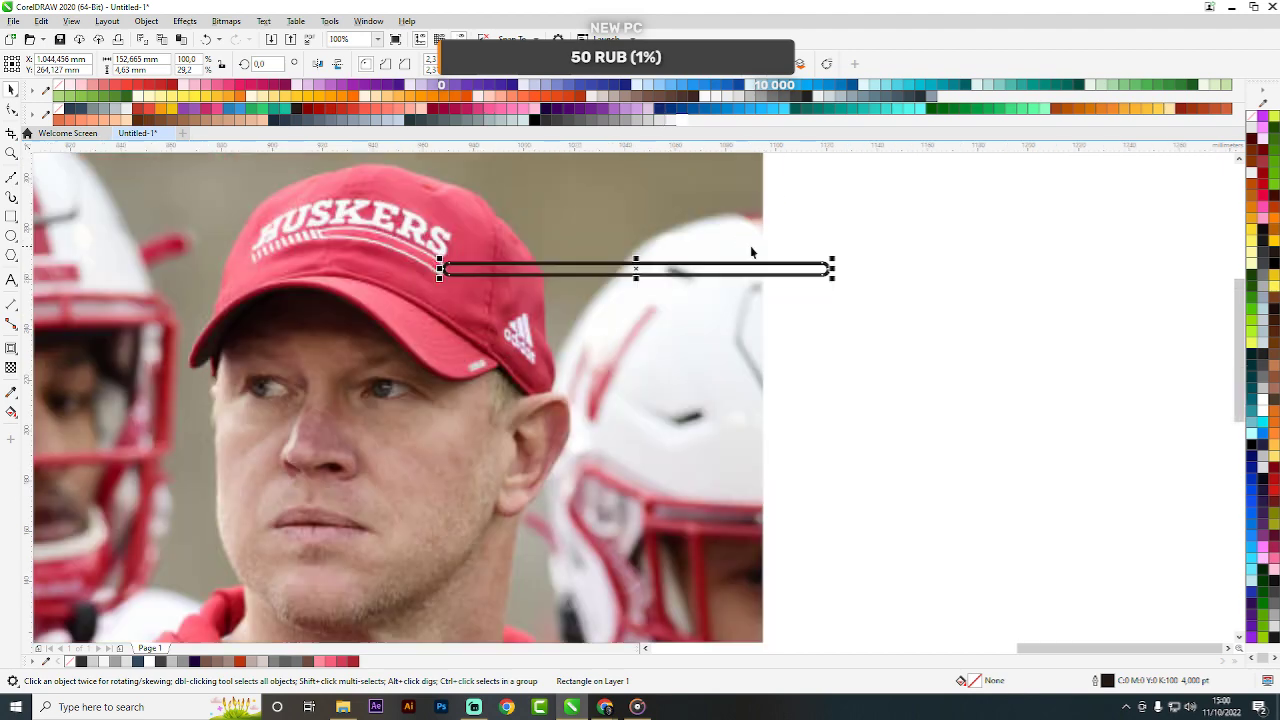
{"action": "left_click", "coordinate": [335, 661]}
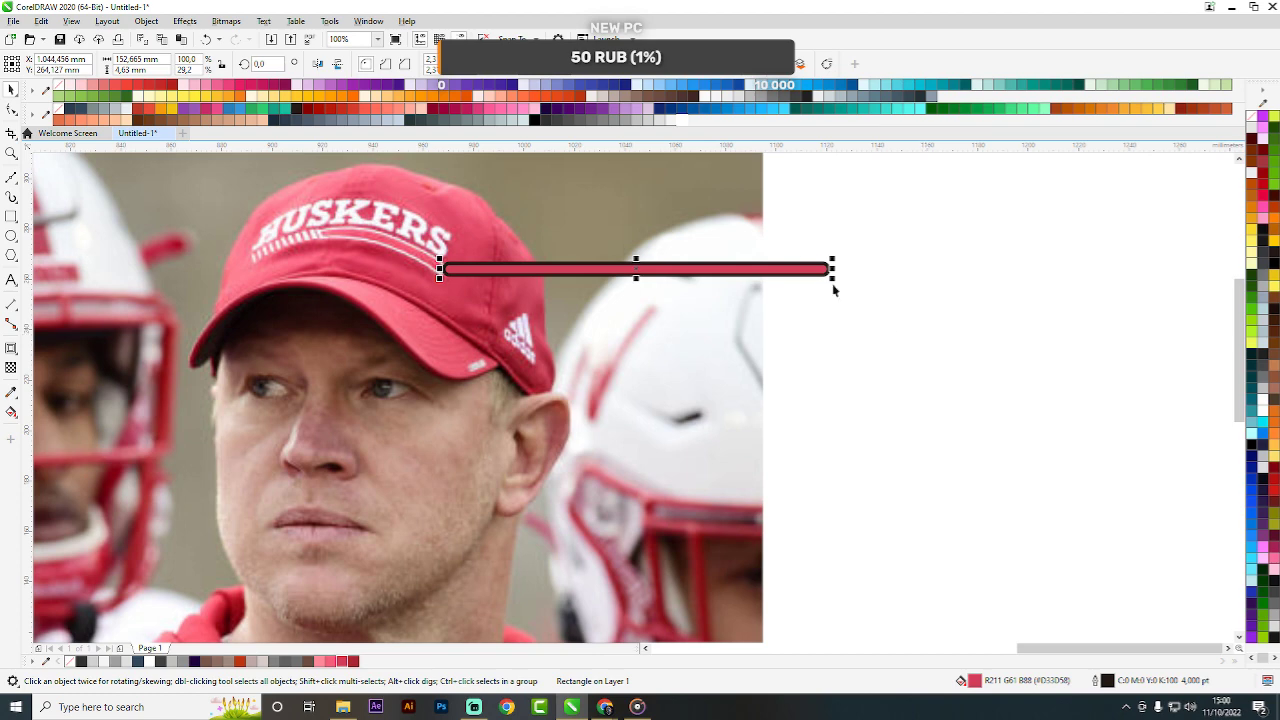
Set the rounded pink bar's outline to white and move the bar across the cap front and the helmet beside it.
{"action": "right_click", "coordinate": [668, 120]}
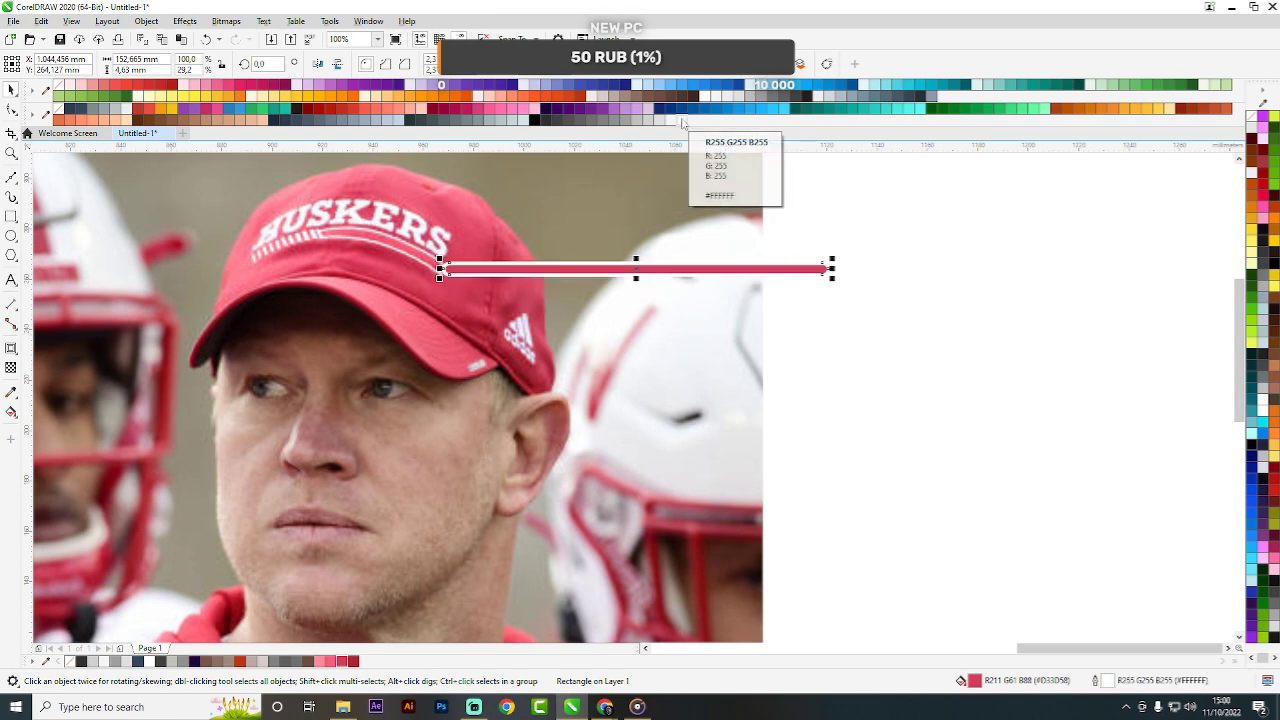
{"action": "left_click", "coordinate": [915, 255]}
{"action": "left_click_drag", "start_coordinate": [573, 269], "coordinate": [331, 283]}
{"action": "scroll", "coordinate": [331, 283], "scroll_direction": "up", "scroll_amount": 1}
{"action": "scroll", "coordinate": [451, 309], "scroll_direction": "down", "scroll_amount": 1}
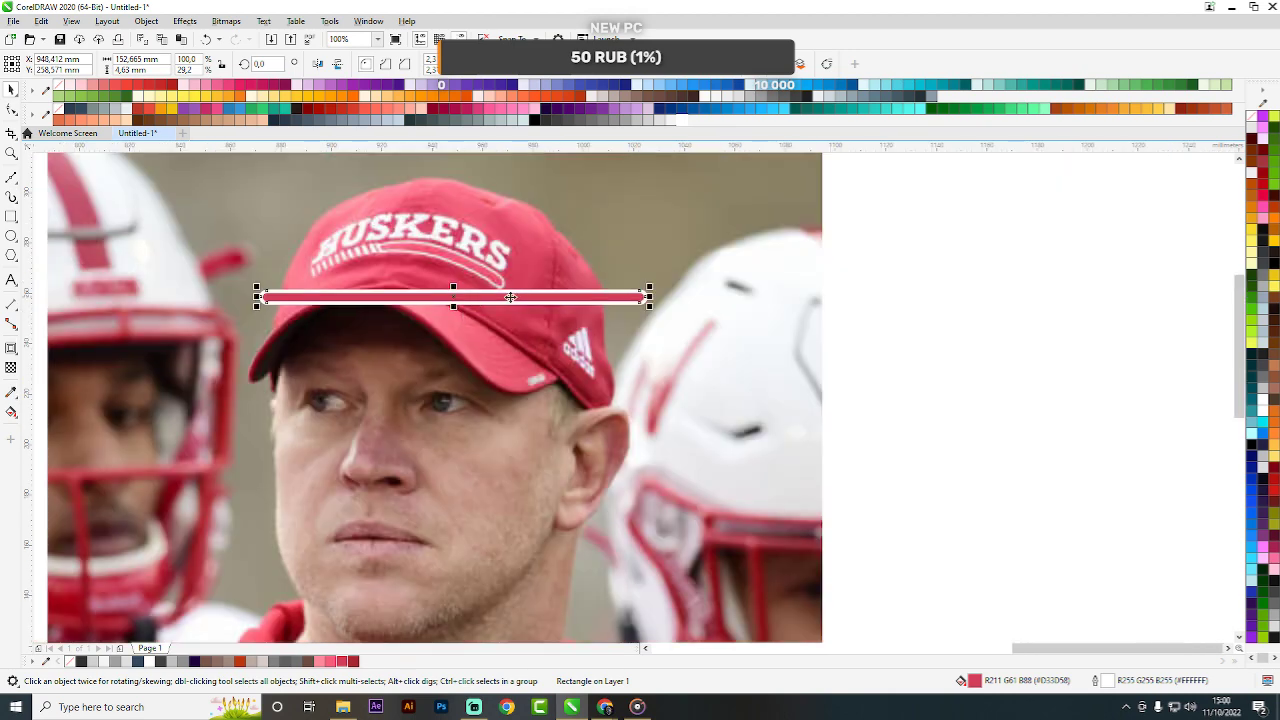
{"action": "left_click_drag", "start_coordinate": [502, 297], "coordinate": [363, 281]}
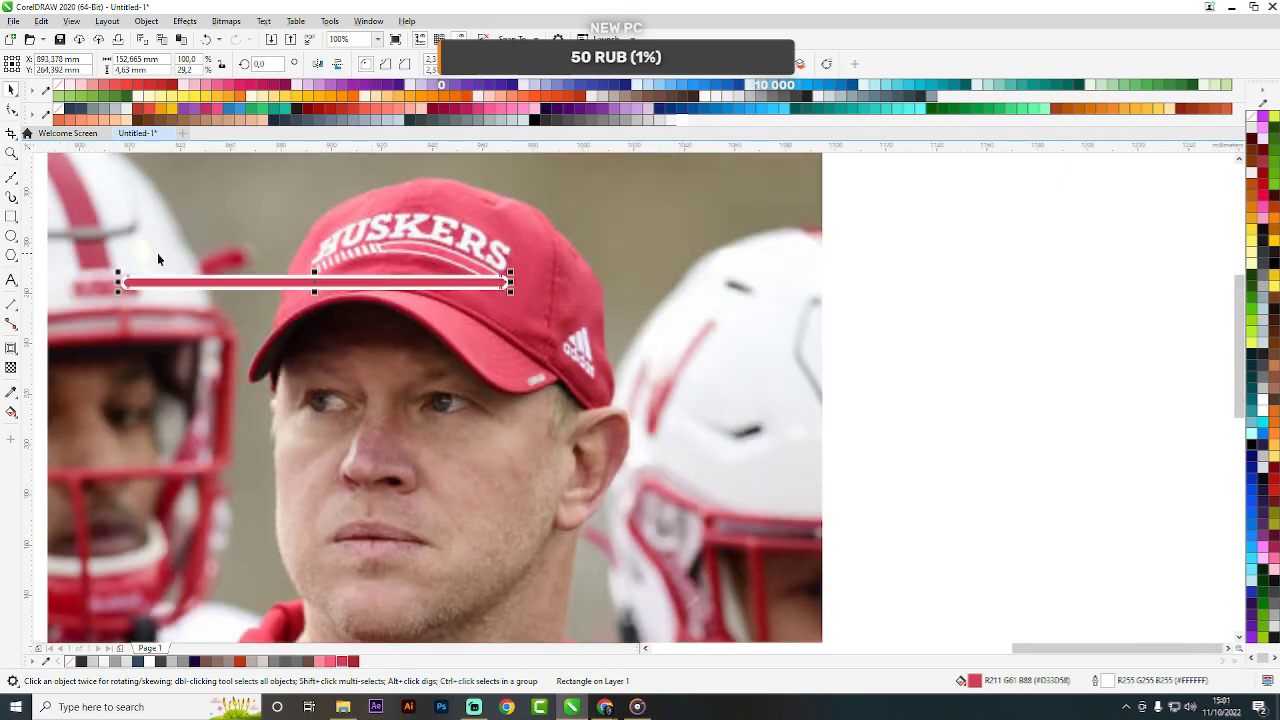
{"action": "scroll", "coordinate": [310, 268], "scroll_direction": "up", "scroll_amount": 2}
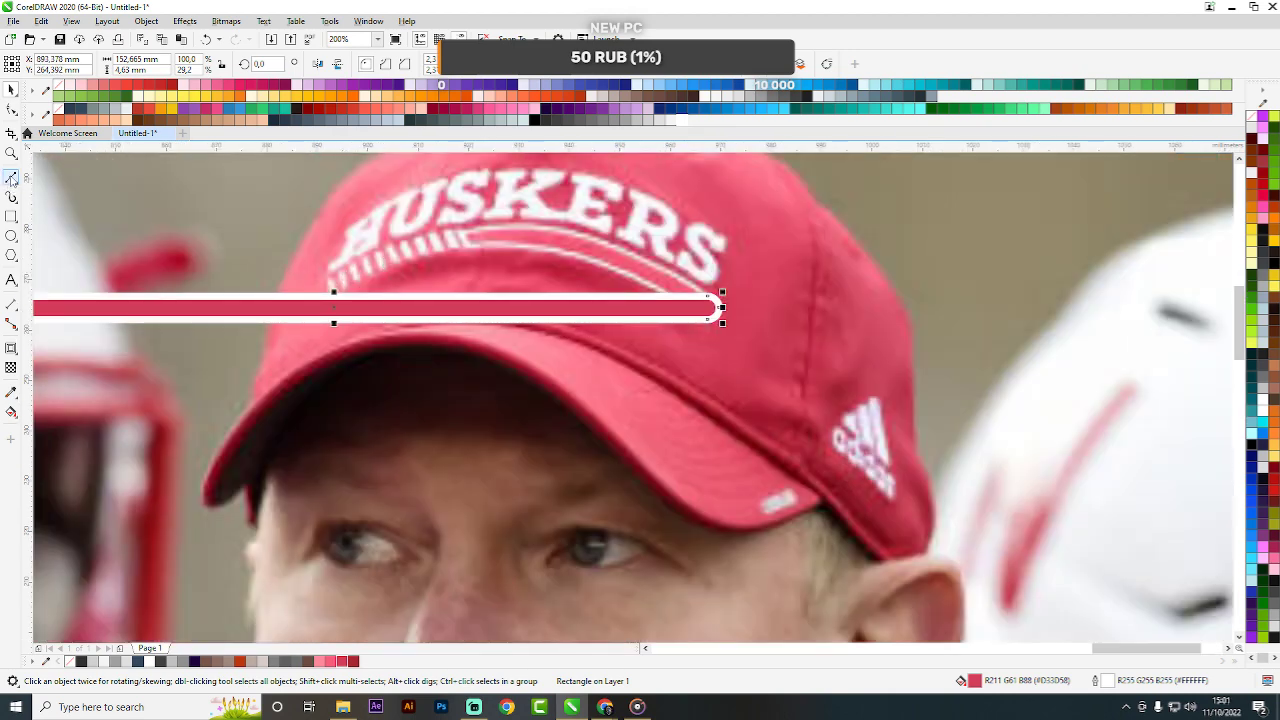
Draw a tall rectangle about 28 by 123 mm across the bar's left part and rotate it 15 degrees.
{"action": "left_click", "coordinate": [12, 216]}
{"action": "scroll", "coordinate": [402, 323], "scroll_direction": "down", "scroll_amount": 2}
{"action": "mouse_move", "coordinate": [320, 277]}
{"action": "left_mouse_down"}
{"action": "mouse_move", "coordinate": [366, 388]}
{"action": "mouse_move", "coordinate": [355, 432]}
{"action": "mouse_move", "coordinate": [394, 415]}
{"action": "left_mouse_up"}
{"action": "key", "text": "space"}
{"action": "left_click", "coordinate": [353, 394]}
{"action": "scroll", "coordinate": [346, 354], "scroll_direction": "up", "scroll_amount": 1}
{"action": "left_click", "coordinate": [382, 402]}
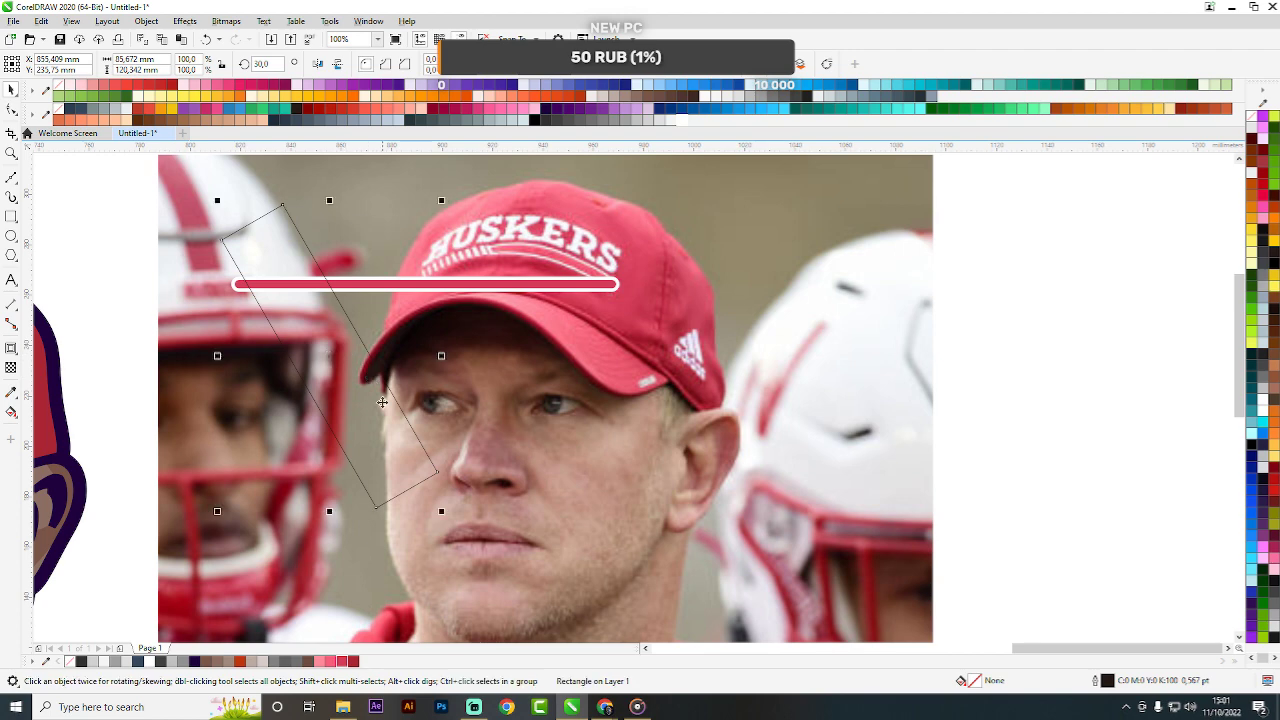
{"action": "key", "text": "ctrl+z"}
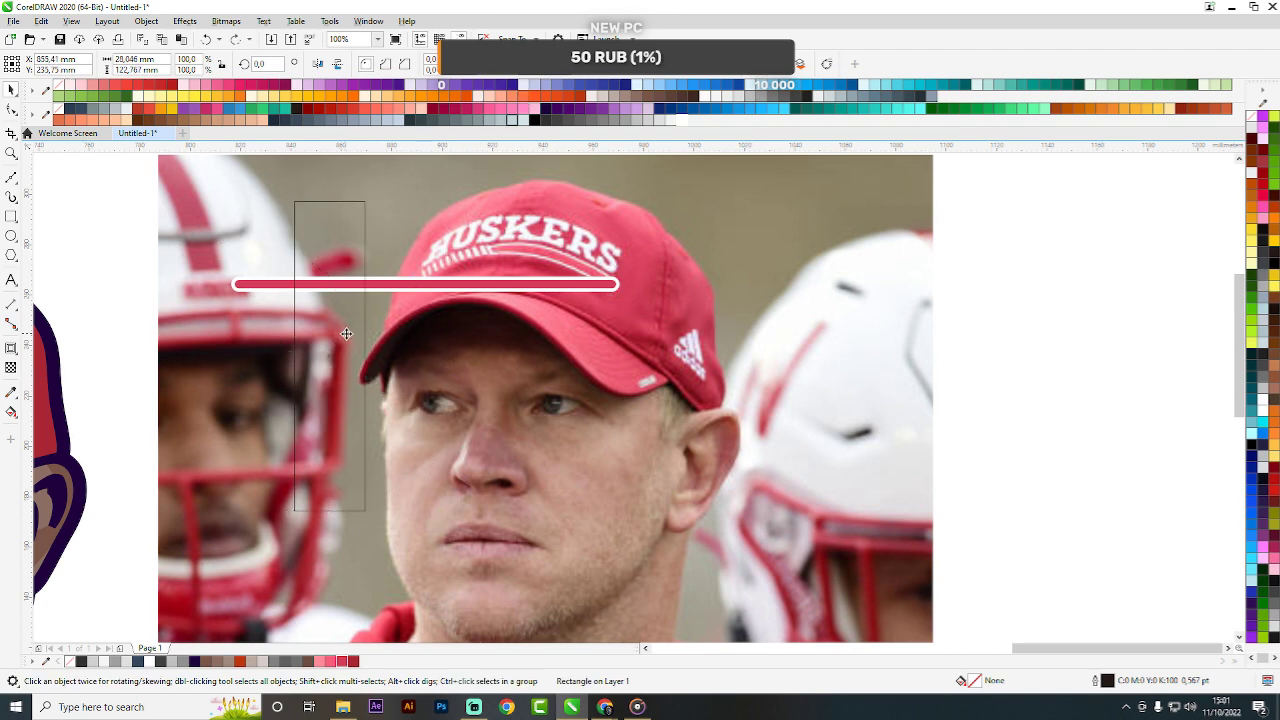
{"action": "mouse_move", "coordinate": [347, 332]}
{"action": "left_mouse_down"}
{"action": "mouse_move", "coordinate": [434, 332]}
{"action": "mouse_move", "coordinate": [347, 328]}
{"action": "left_mouse_up"}
{"action": "left_click_drag", "start_coordinate": [372, 514], "coordinate": [406, 457]}
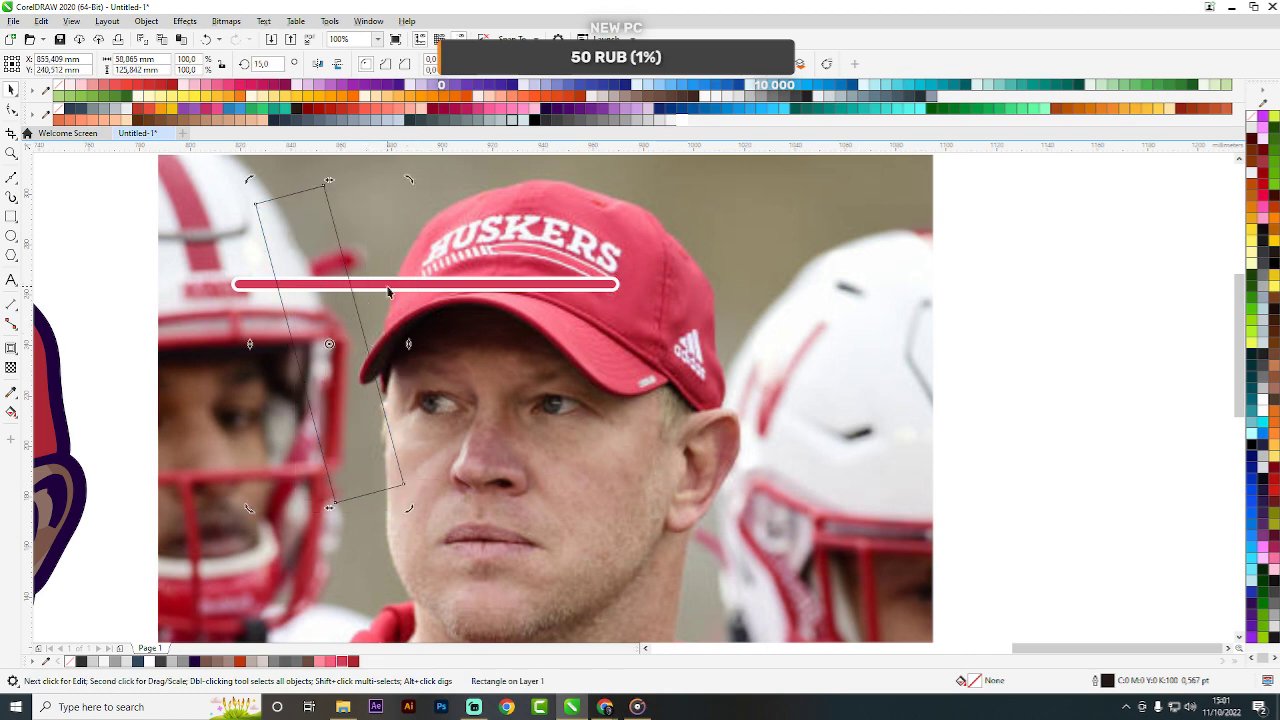
Trim the bar with the tilted rectangle, and trim off the leftover left stub using the same rectangle.
{"action": "left_click", "coordinate": [388, 287], "text": "shift"}
{"action": "left_click", "coordinate": [409, 64]}
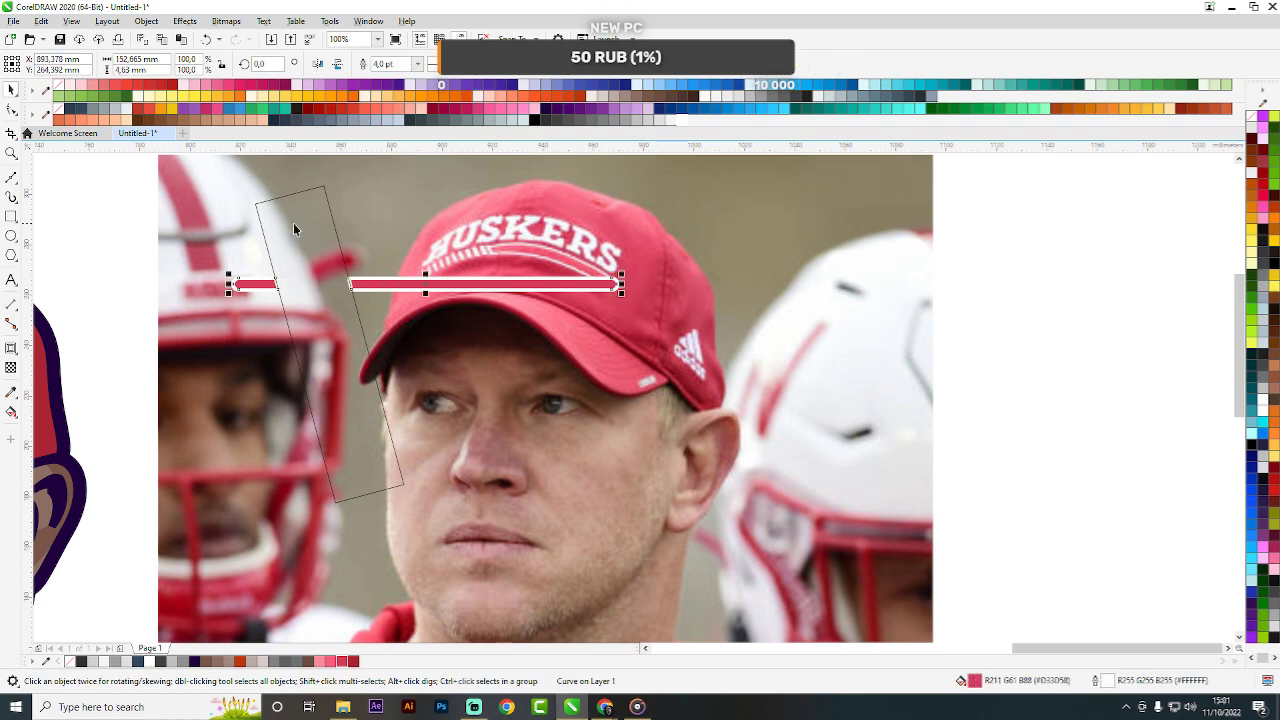
{"action": "left_click_drag", "start_coordinate": [293, 223], "coordinate": [235, 225]}
{"action": "left_click", "coordinate": [373, 281], "text": "shift"}
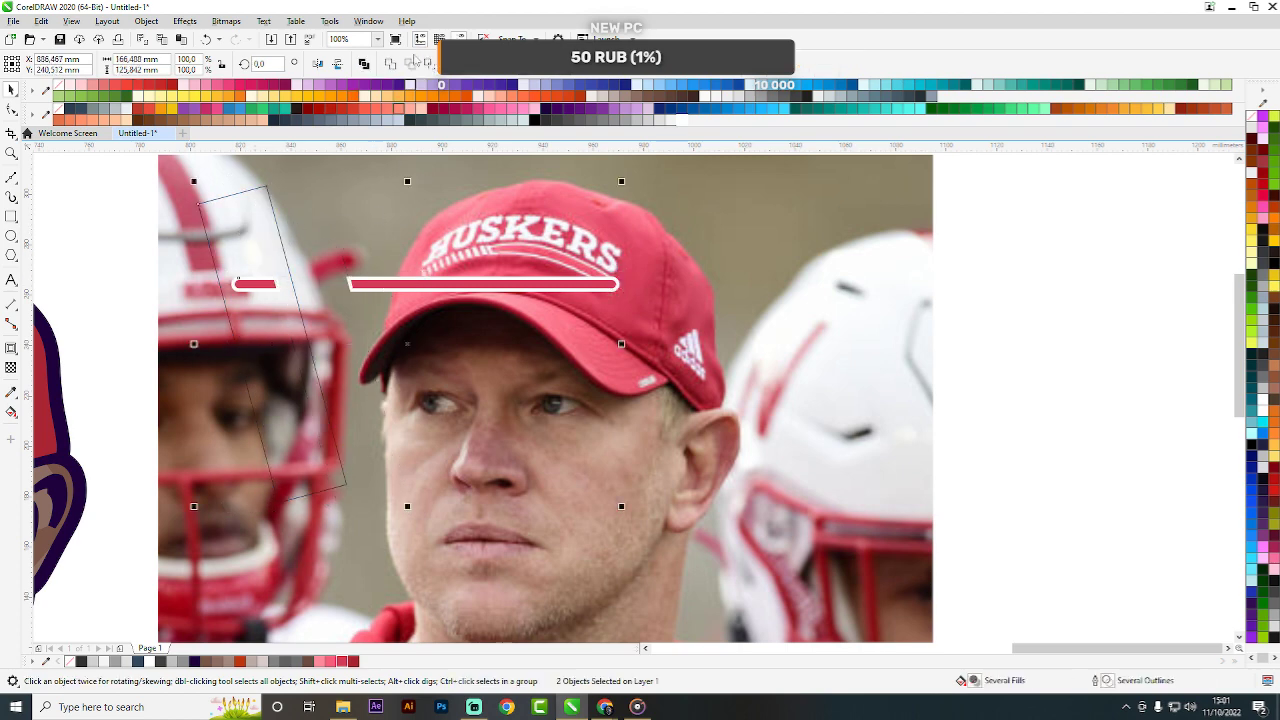
{"action": "left_click", "coordinate": [413, 60]}
{"action": "left_click_drag", "start_coordinate": [268, 334], "coordinate": [307, 334]}
Draw a line along the bar's slanted left end, thicken its outline and convert that outline to a black object.
{"action": "scroll", "coordinate": [366, 291], "scroll_direction": "up", "scroll_amount": 1}
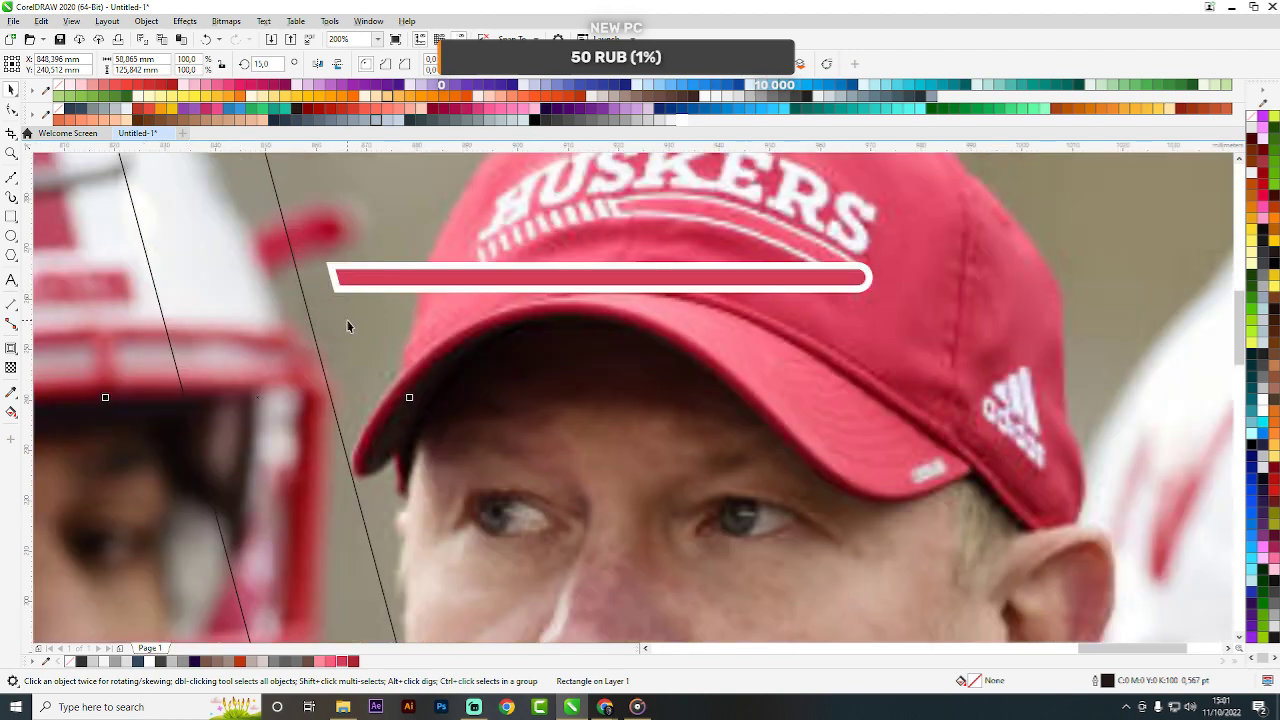
{"action": "left_click", "coordinate": [11, 176]}
{"action": "scroll", "coordinate": [340, 268], "scroll_direction": "up", "scroll_amount": 2}
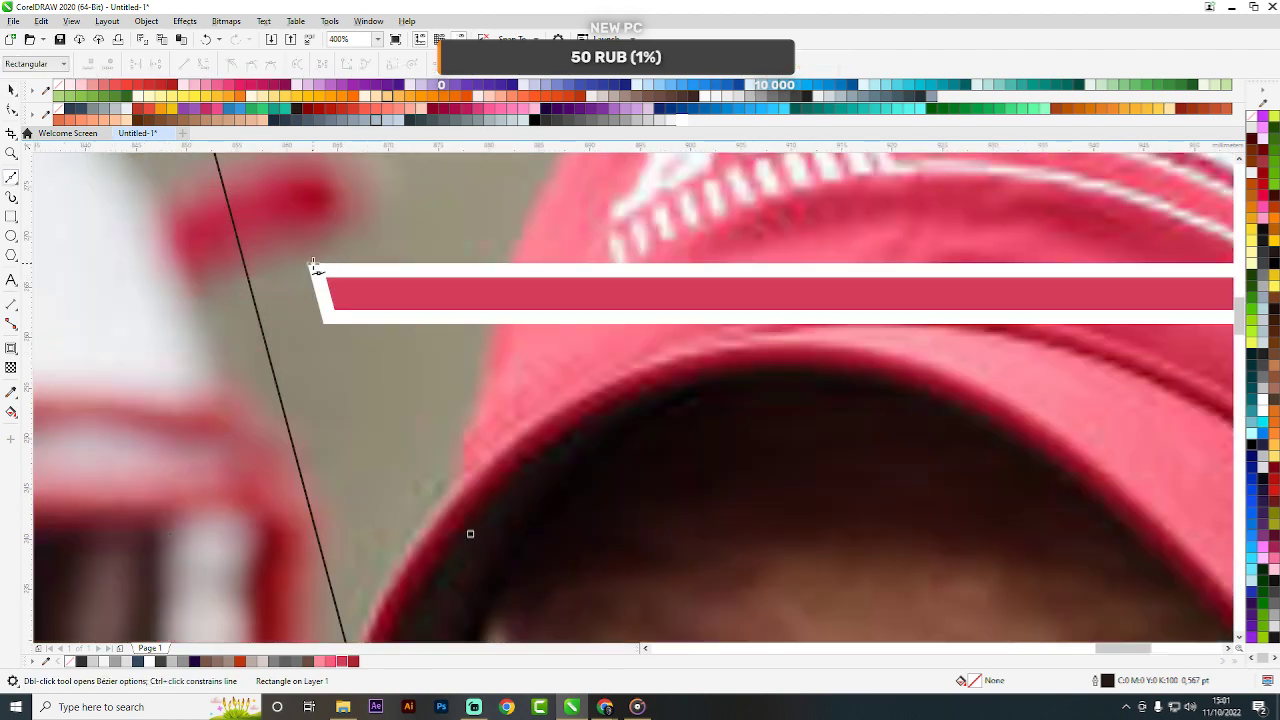
{"action": "left_click", "coordinate": [316, 270]}
{"action": "left_click", "coordinate": [329, 317]}
{"action": "key", "text": "space"}
{"action": "key", "text": "space"}
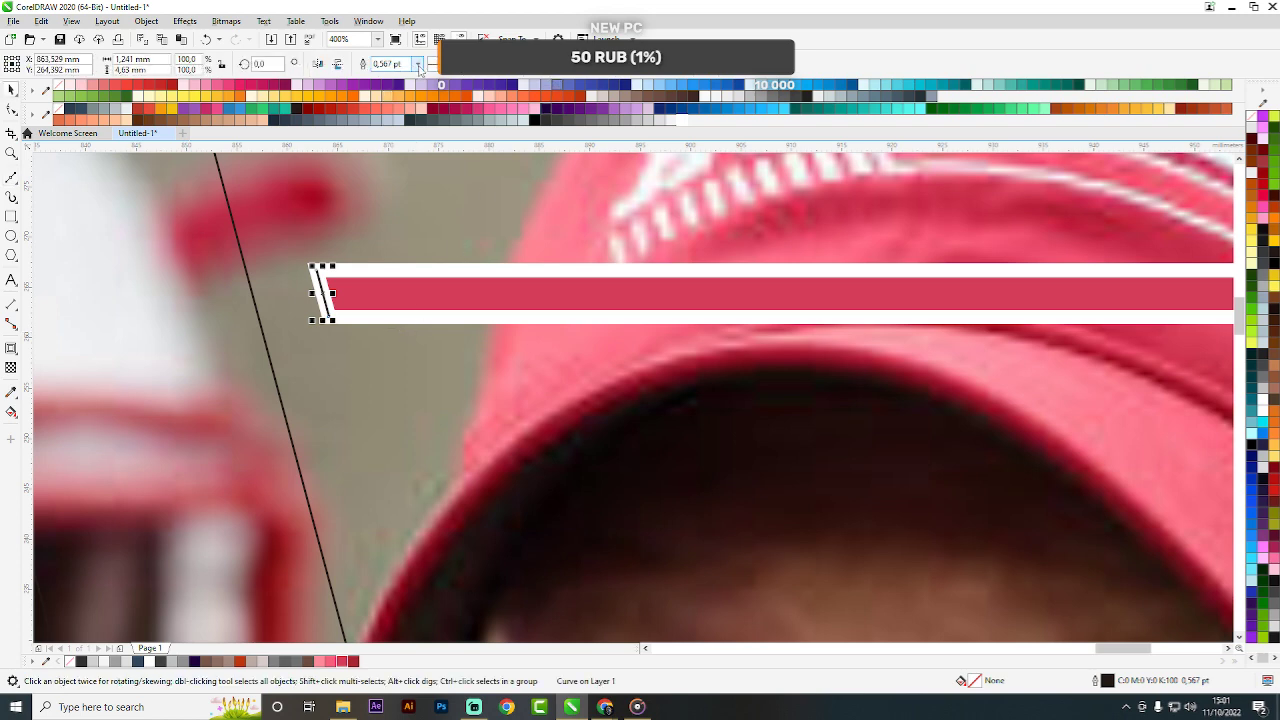
{"action": "left_click", "coordinate": [419, 66]}
{"action": "left_click", "coordinate": [344, 259]}
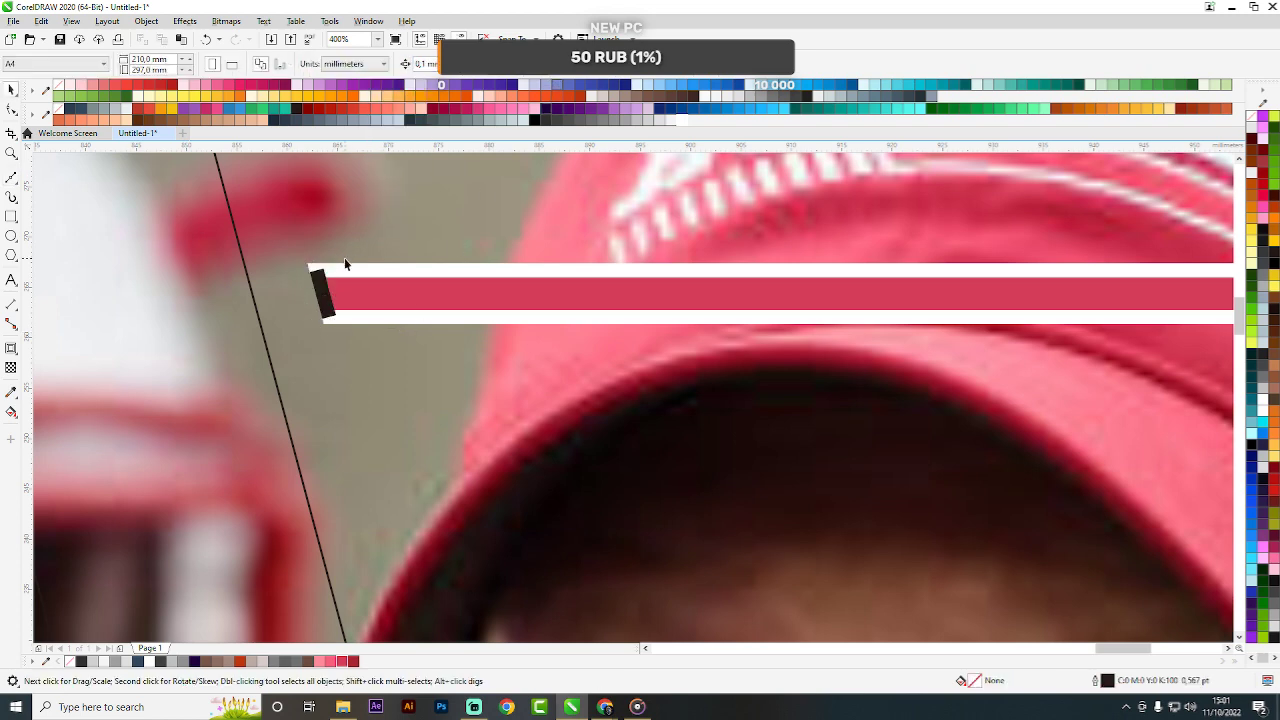
{"action": "left_click", "coordinate": [326, 294]}
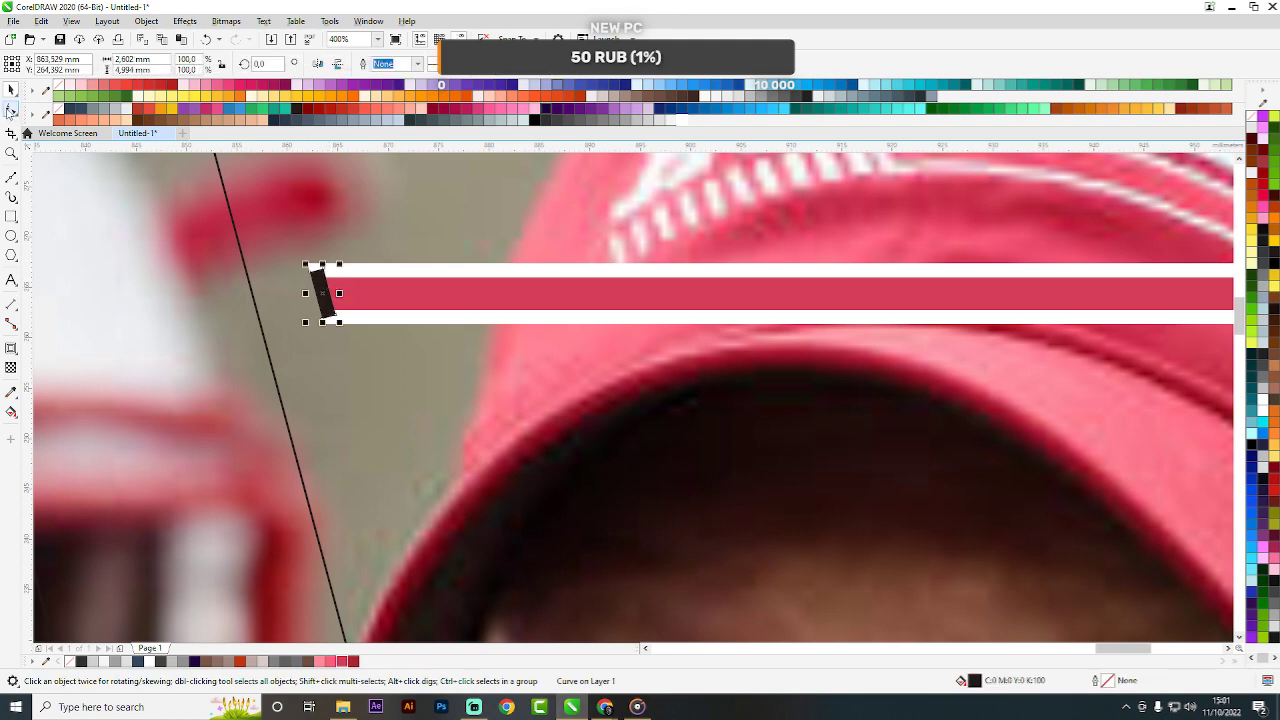
Lengthen the black slanted strip by moving its end nodes beyond the bar's upper and lower edges.
{"action": "left_click", "coordinate": [11, 110]}
{"action": "scroll", "coordinate": [308, 261], "scroll_direction": "up", "scroll_amount": 1}
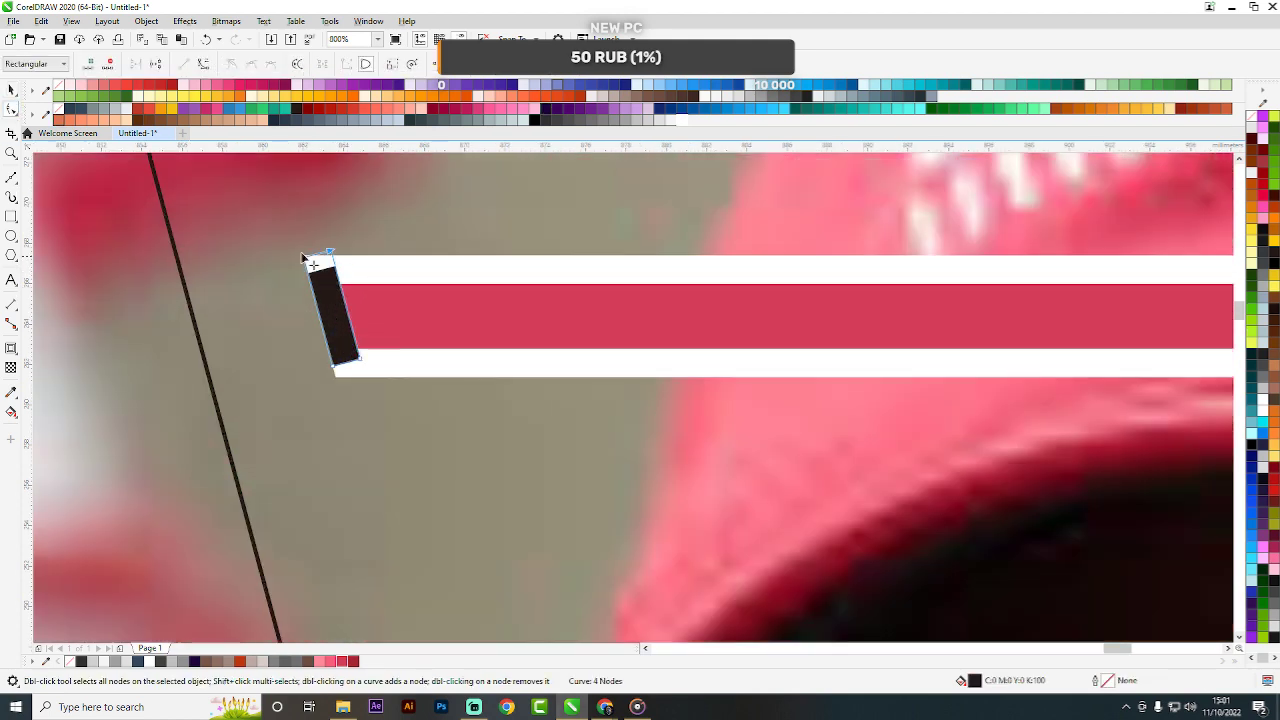
{"action": "left_click_drag", "start_coordinate": [303, 259], "coordinate": [290, 223]}
{"action": "left_click_drag", "start_coordinate": [337, 374], "coordinate": [357, 412]}
{"action": "key", "text": "space"}
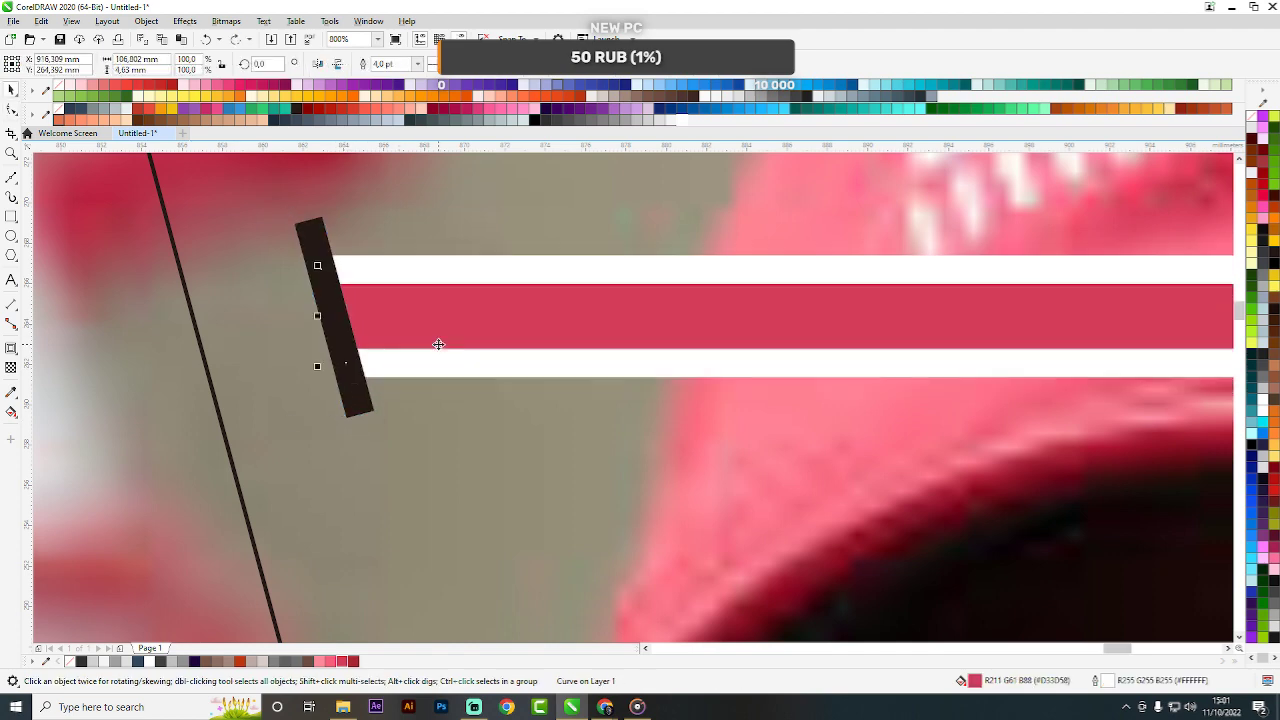
Convert the bar's white outline to a separate filled object.
{"action": "scroll", "coordinate": [414, 288], "scroll_direction": "down", "scroll_amount": 2}
{"action": "scroll", "coordinate": [463, 271], "scroll_direction": "up", "scroll_amount": 1}
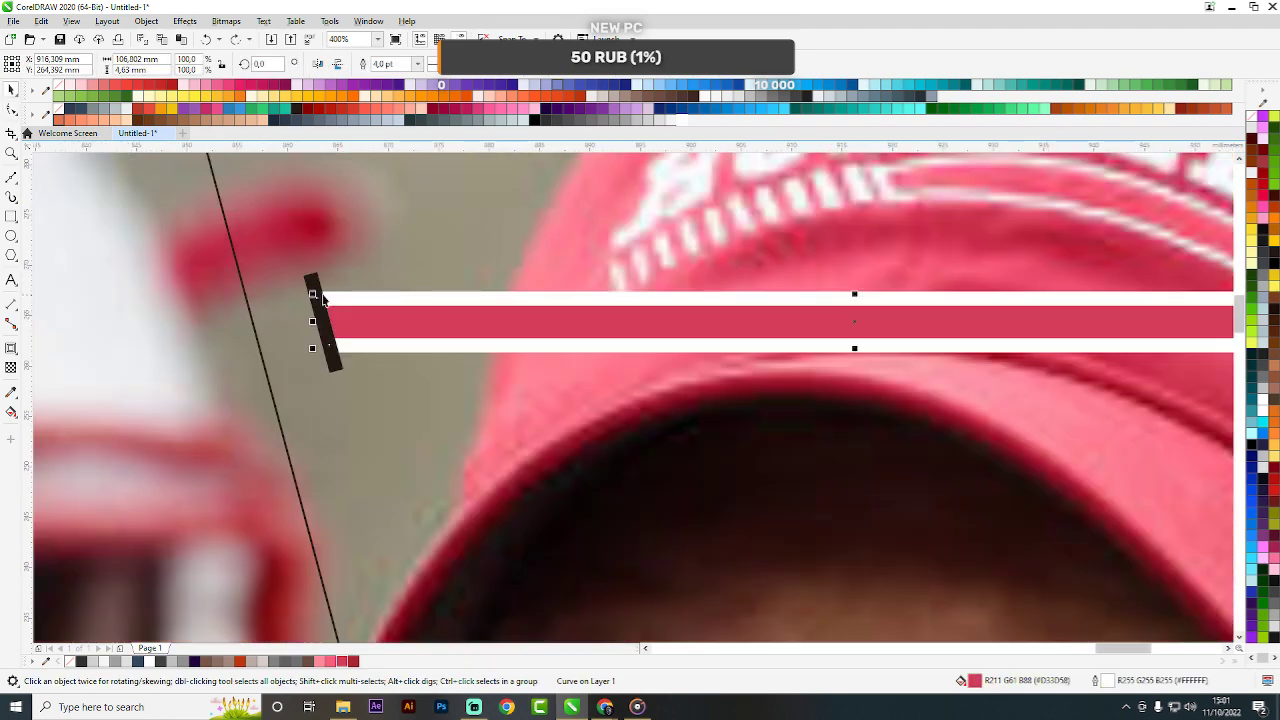
{"action": "scroll", "coordinate": [313, 276], "scroll_direction": "up", "scroll_amount": 1}
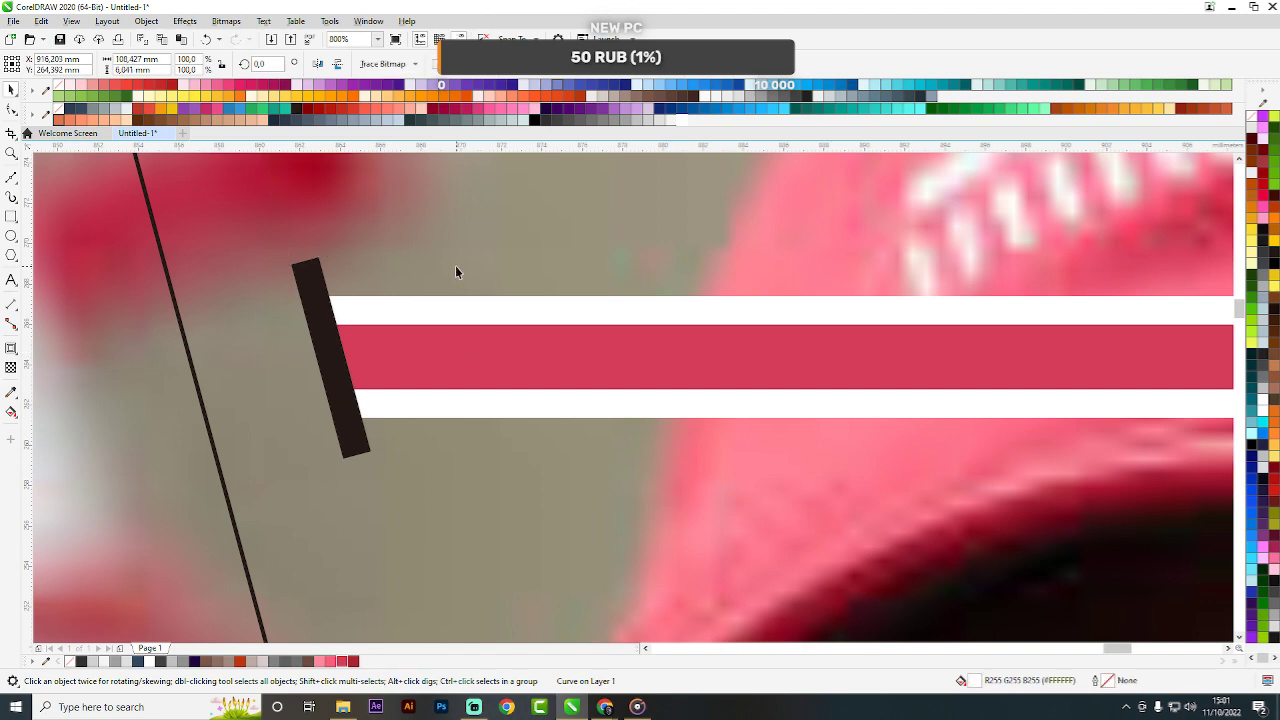
Draw a rectangle about 13.5 by 4 mm resting on the bar's upper edge and trim the black strip's top with it.
{"action": "left_click", "coordinate": [311, 283]}
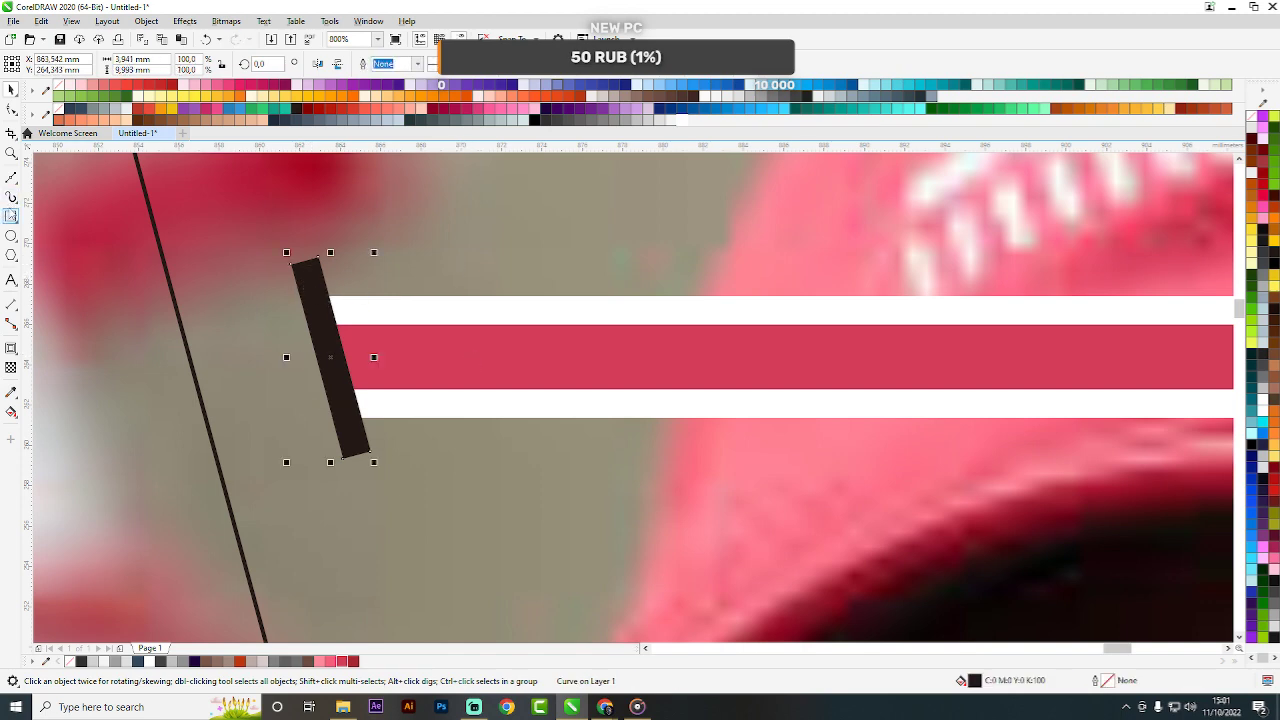
{"action": "left_click", "coordinate": [11, 216]}
{"action": "left_click_drag", "start_coordinate": [452, 298], "coordinate": [172, 210]}
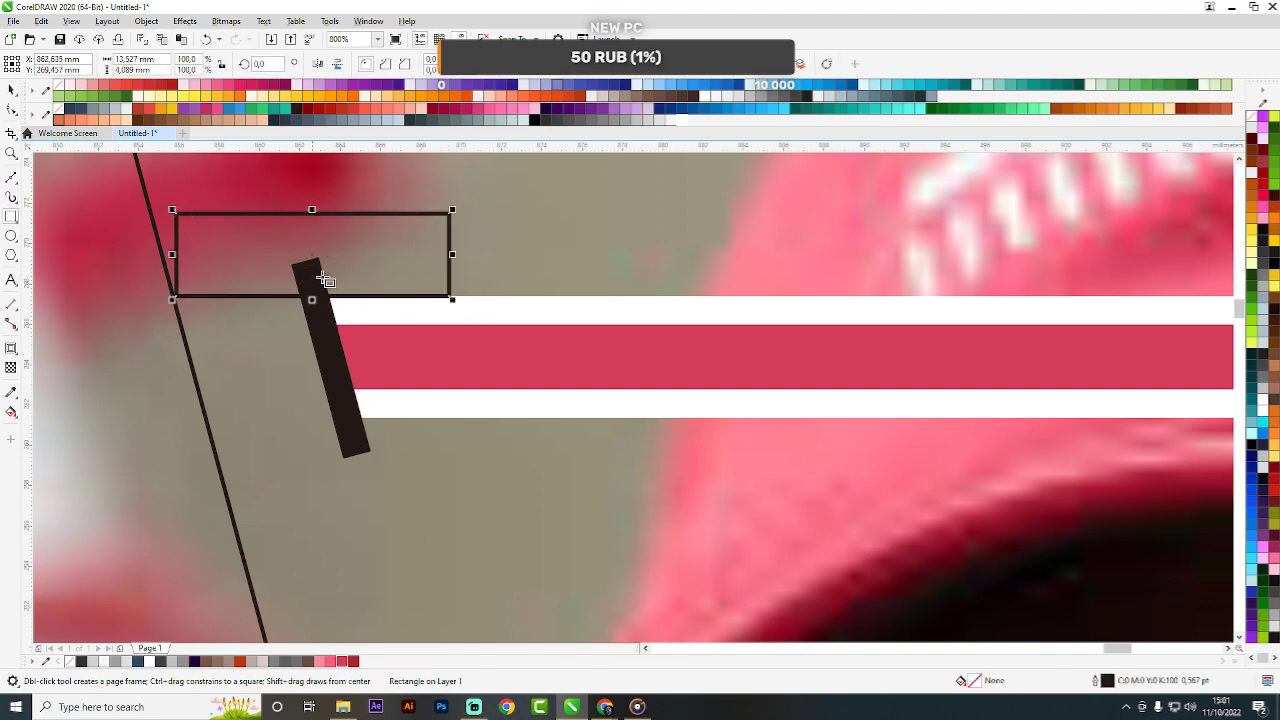
{"action": "left_click", "coordinate": [335, 354], "text": "shift"}
{"action": "left_click", "coordinate": [501, 63]}
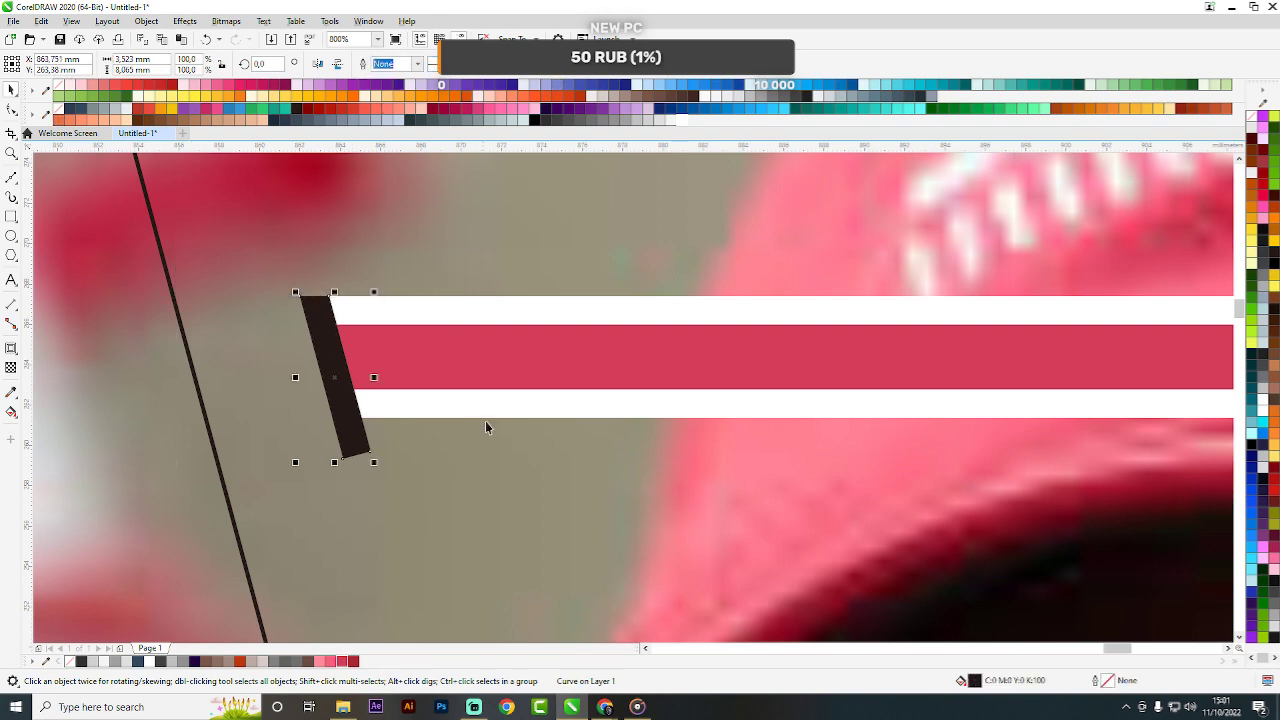
Draw another rectangle just below the bar's lower edge and trim off the black strip's protruding bottom end.
{"action": "key", "text": "F6"}
{"action": "left_click_drag", "start_coordinate": [543, 420], "coordinate": [243, 546]}
{"action": "key", "text": "space"}
{"action": "left_click", "coordinate": [333, 356], "text": "shift"}
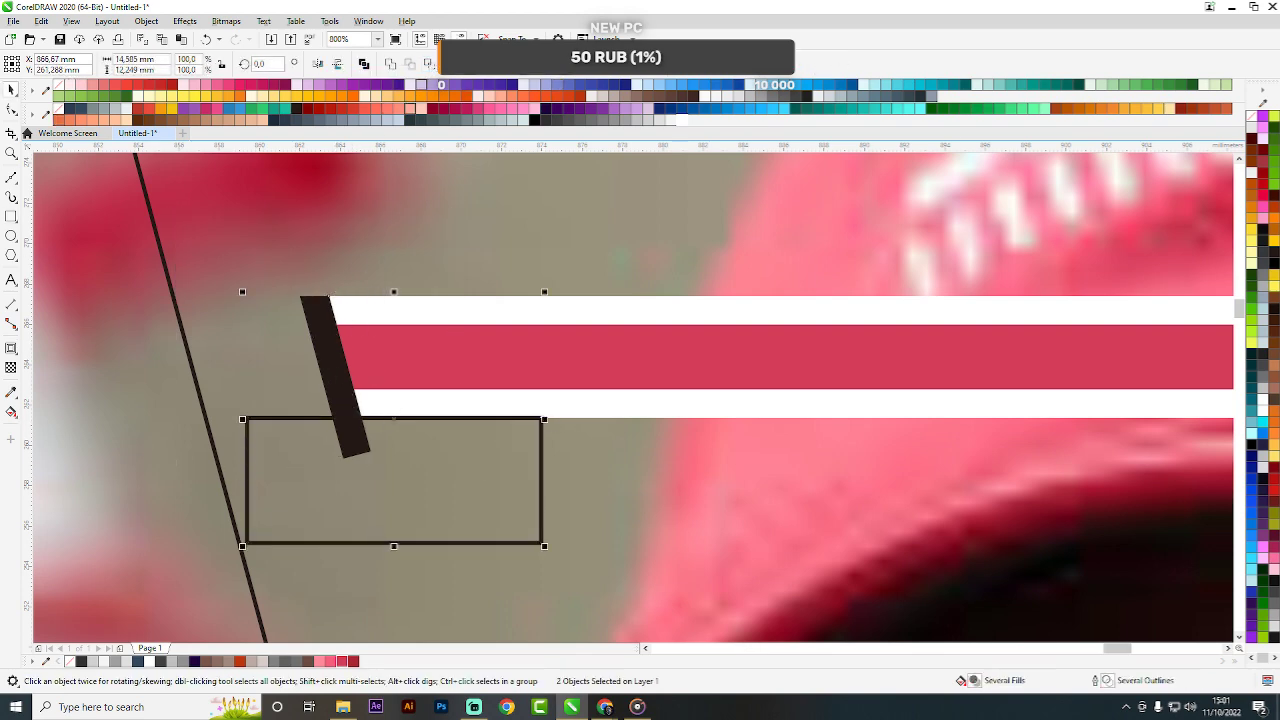
{"action": "left_click", "coordinate": [476, 63]}
{"action": "scroll", "coordinate": [405, 212], "scroll_direction": "down", "scroll_amount": 2}
{"action": "scroll", "coordinate": [315, 312], "scroll_direction": "up", "scroll_amount": 2}
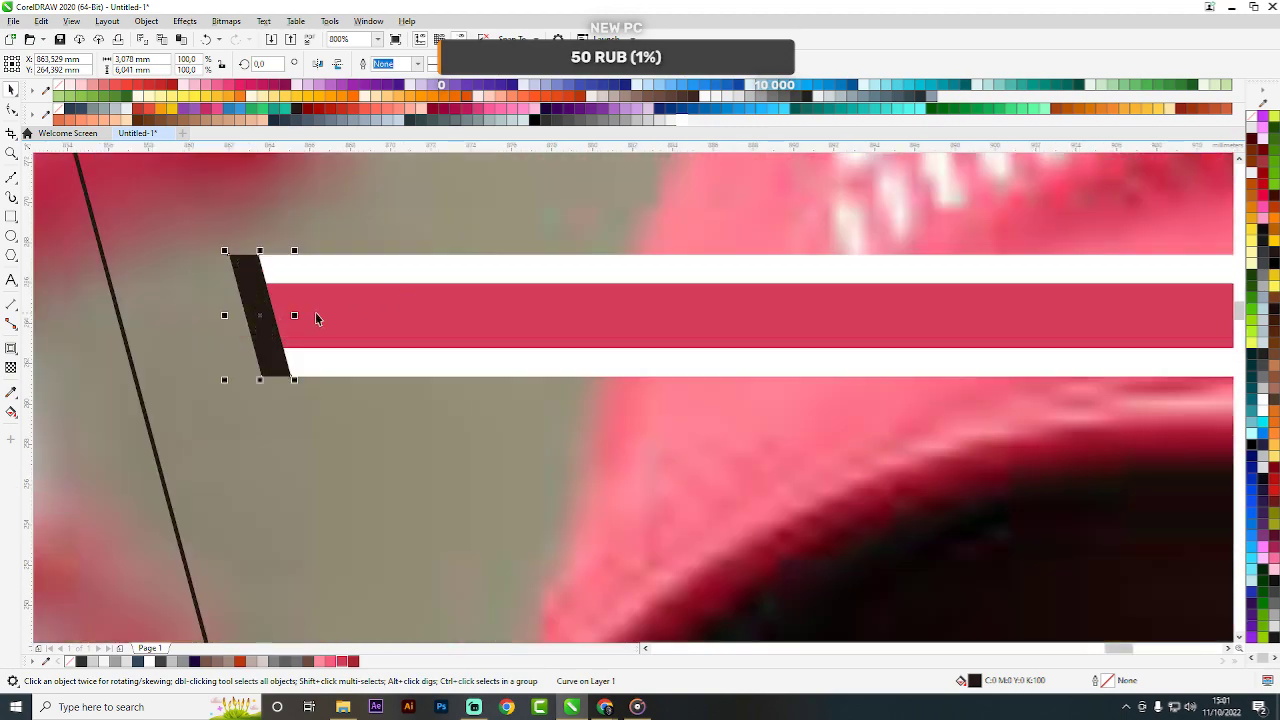
Try to copy the black strip about 2.6 mm to the right and repeat the copy along the bar.
{"action": "left_click_drag", "start_coordinate": [266, 305], "coordinate": [320, 307]}
{"action": "right_click", "coordinate": [320, 307]}
{"action": "scroll", "coordinate": [335, 360], "scroll_direction": "down", "scroll_amount": 2}
{"action": "scroll", "coordinate": [383, 342], "scroll_direction": "up", "scroll_amount": 1}
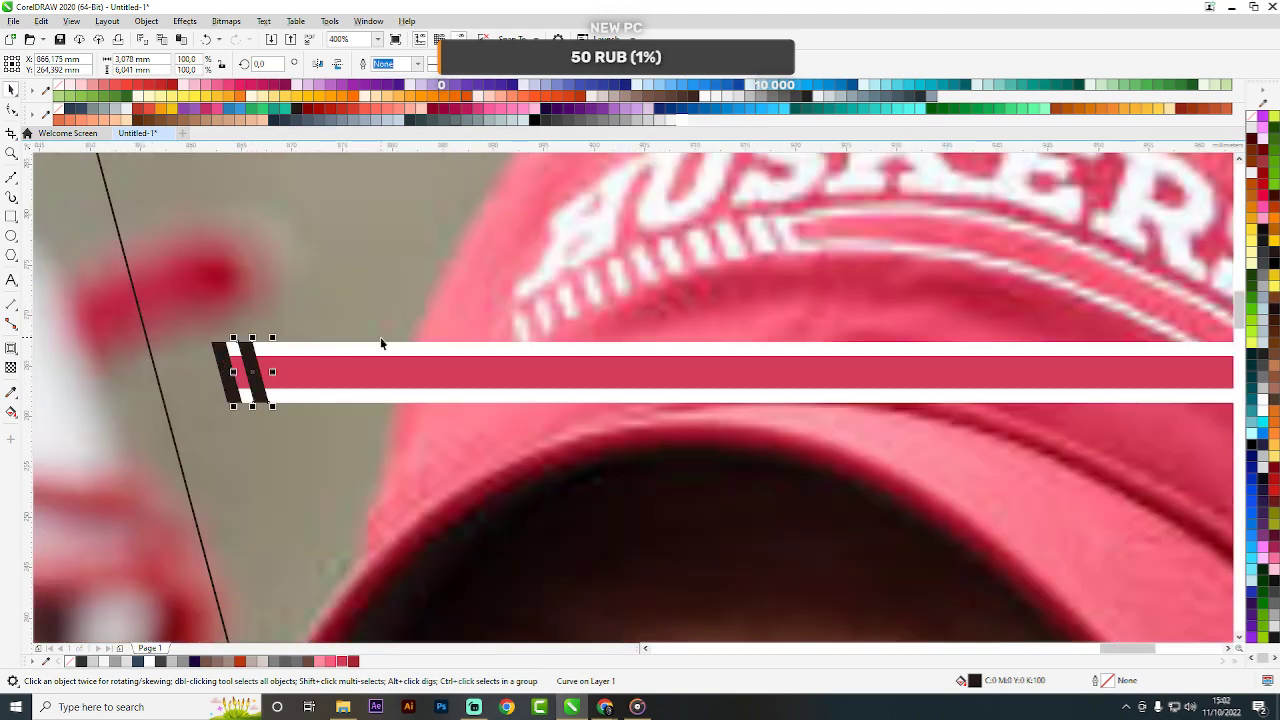
{"action": "key", "text": "ctrl+r"}
{"action": "key", "text": "ctrl+r"}
{"action": "key", "text": "ctrl+r"}
{"action": "key", "text": "ctrl+r"}
{"action": "key", "text": "ctrl+r"}
{"action": "key", "text": "ctrl+r"}
{"action": "key", "text": "ctrl+r"}
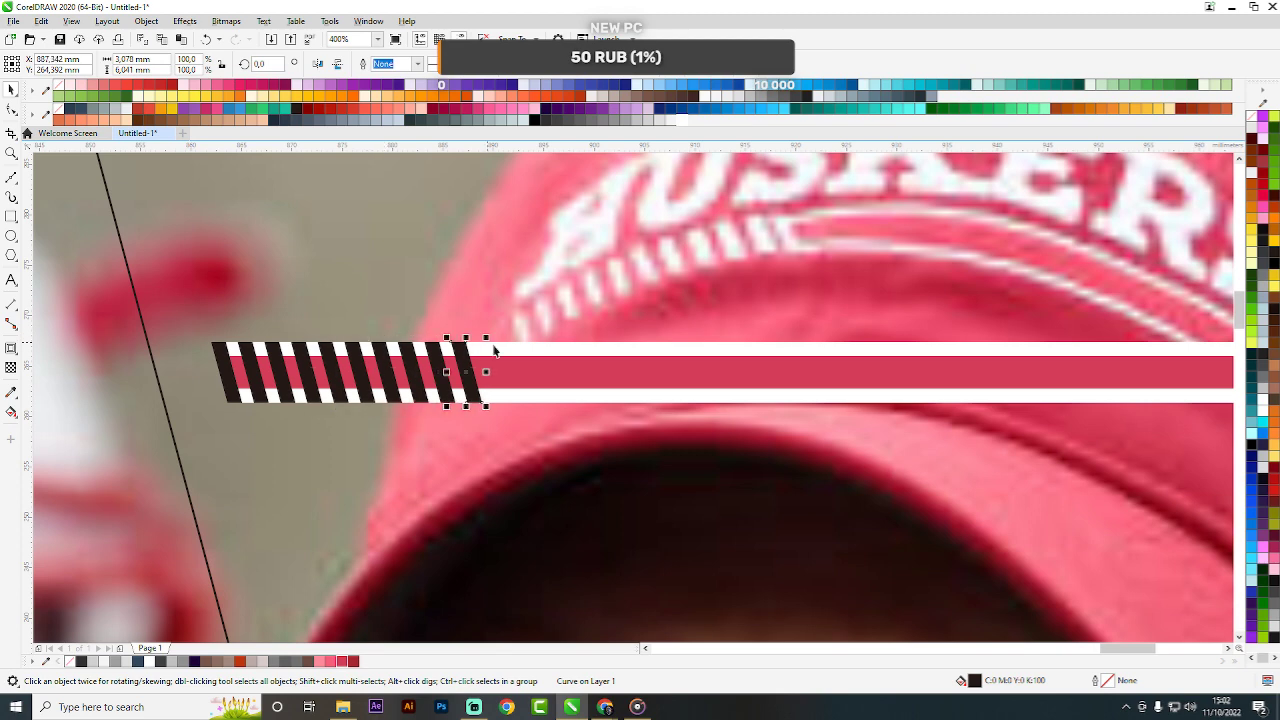
{"action": "scroll", "coordinate": [515, 355], "scroll_direction": "down", "scroll_amount": 2}
{"action": "key", "text": "ctrl+r"}
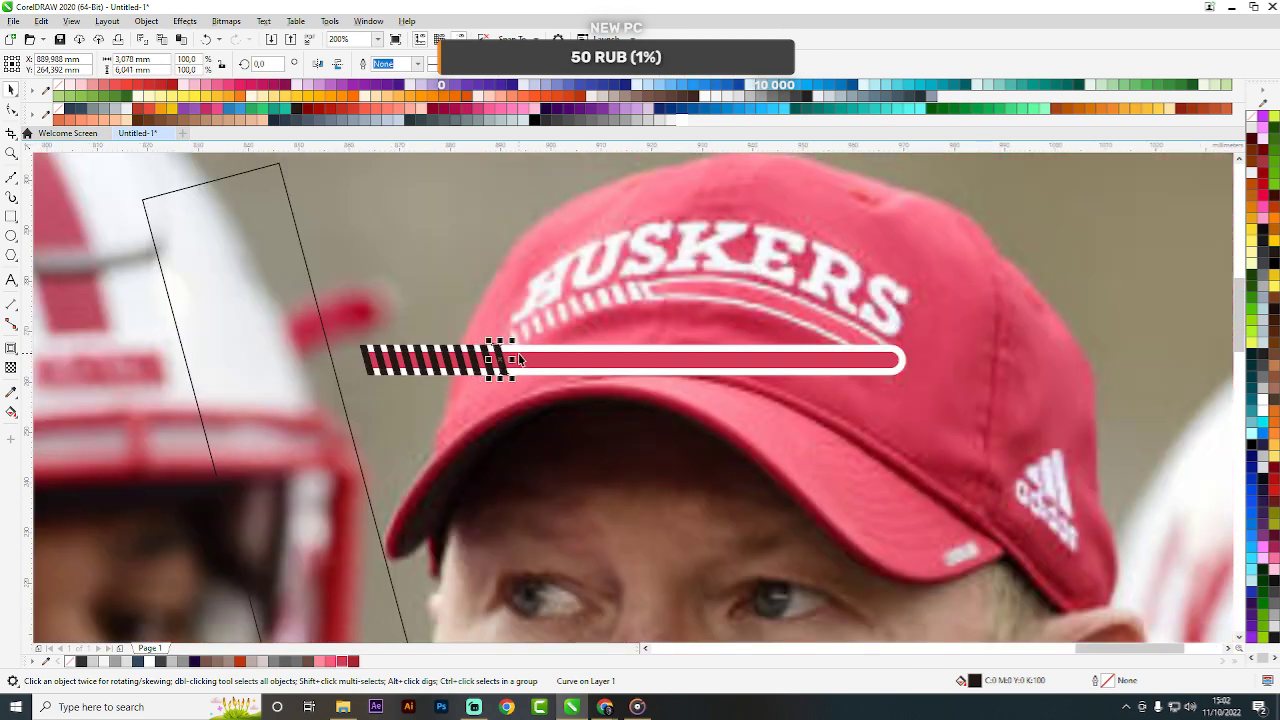
{"action": "key", "text": "ctrl+r"}
{"action": "key", "text": "ctrl+r"}
Undo the repeated black strip copies.
{"action": "key", "text": "ctrl+z"}
{"action": "key", "text": "ctrl+z"}
{"action": "key", "text": "ctrl+z"}
{"action": "key", "text": "ctrl+z"}
{"action": "key", "text": "ctrl+z"}
{"action": "key", "text": "ctrl+z"}
{"action": "key", "text": "ctrl+z"}
{"action": "key", "text": "ctrl+z"}
{"action": "key", "text": "ctrl+z"}
{"action": "key", "text": "ctrl+z"}
{"action": "key", "text": "ctrl+z"}
{"action": "key", "text": "ctrl+z"}
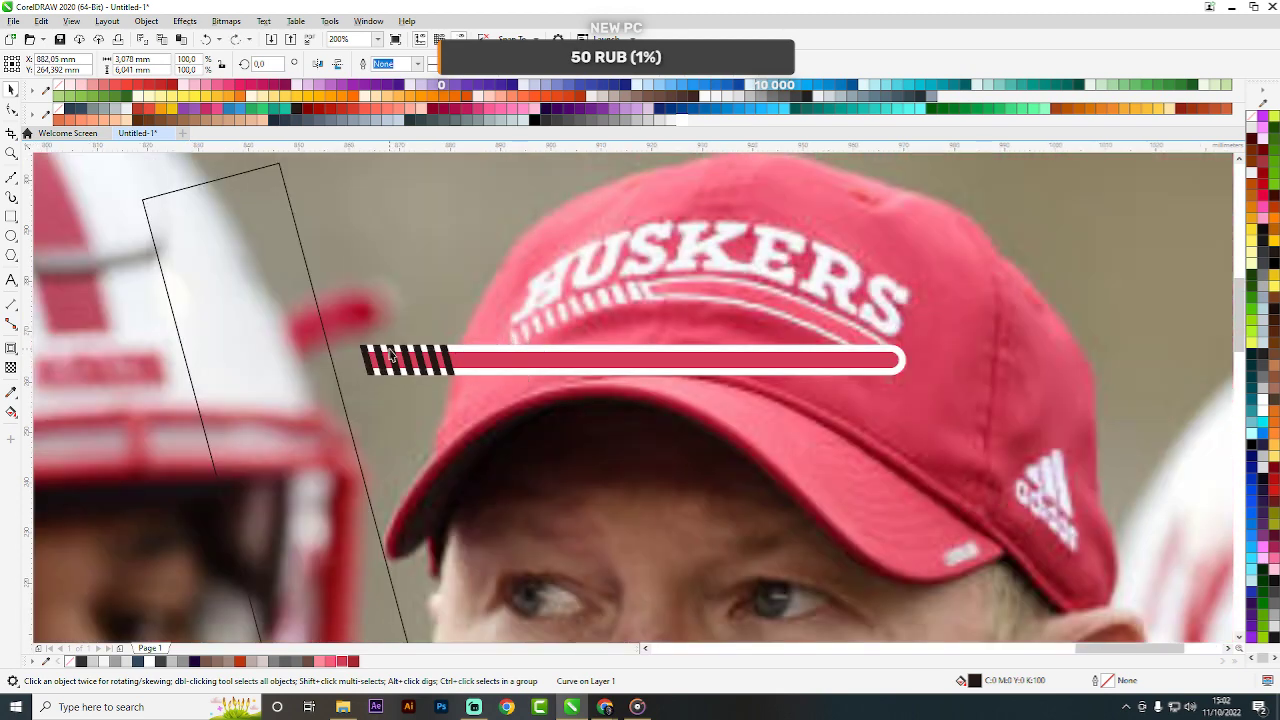
Copy the black strip about 3.2 mm to the right and repeat the duplication nine times along the bar.
{"action": "scroll", "coordinate": [390, 358], "scroll_direction": "up", "scroll_amount": 2}
{"action": "left_click_drag", "start_coordinate": [344, 365], "coordinate": [380, 376]}
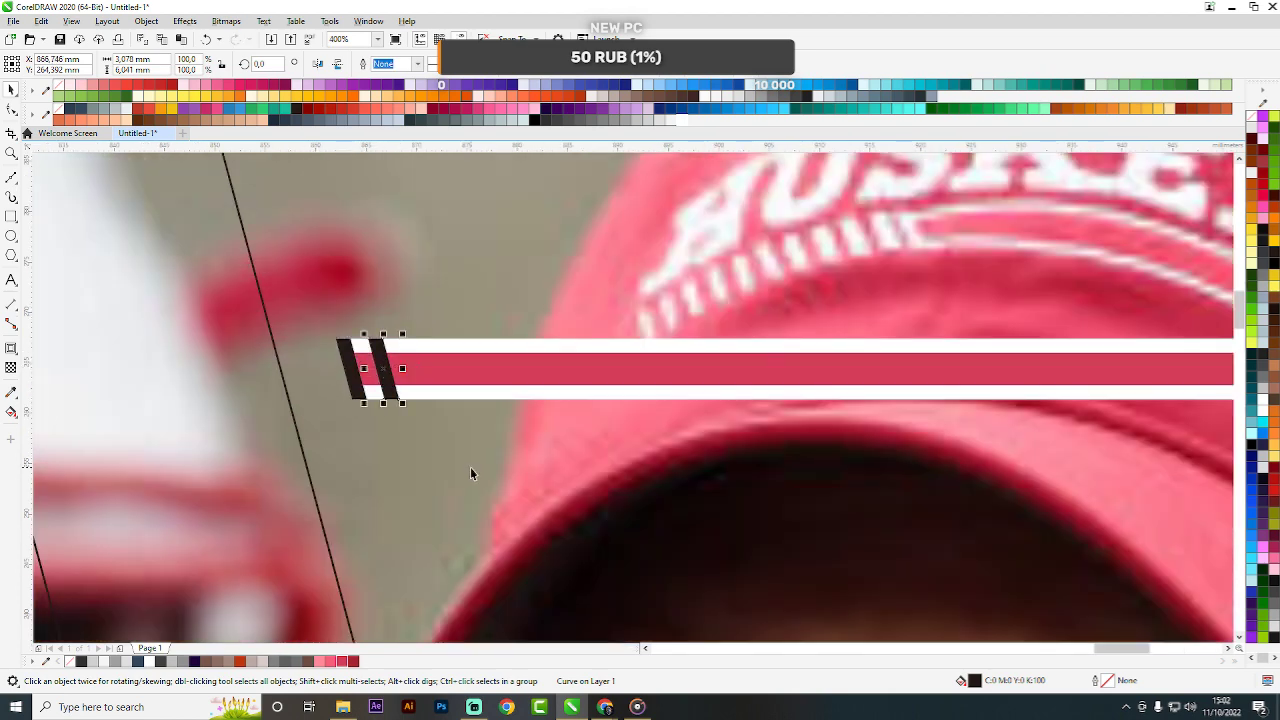
{"action": "key", "text": "ctrl+r"}
{"action": "key", "text": "ctrl+r"}
{"action": "key", "text": "ctrl+r"}
{"action": "key", "text": "ctrl+r"}
{"action": "key", "text": "ctrl+r"}
{"action": "key", "text": "ctrl+r"}
{"action": "key", "text": "ctrl+r"}
{"action": "key", "text": "ctrl+r"}
{"action": "key", "text": "ctrl+r"}
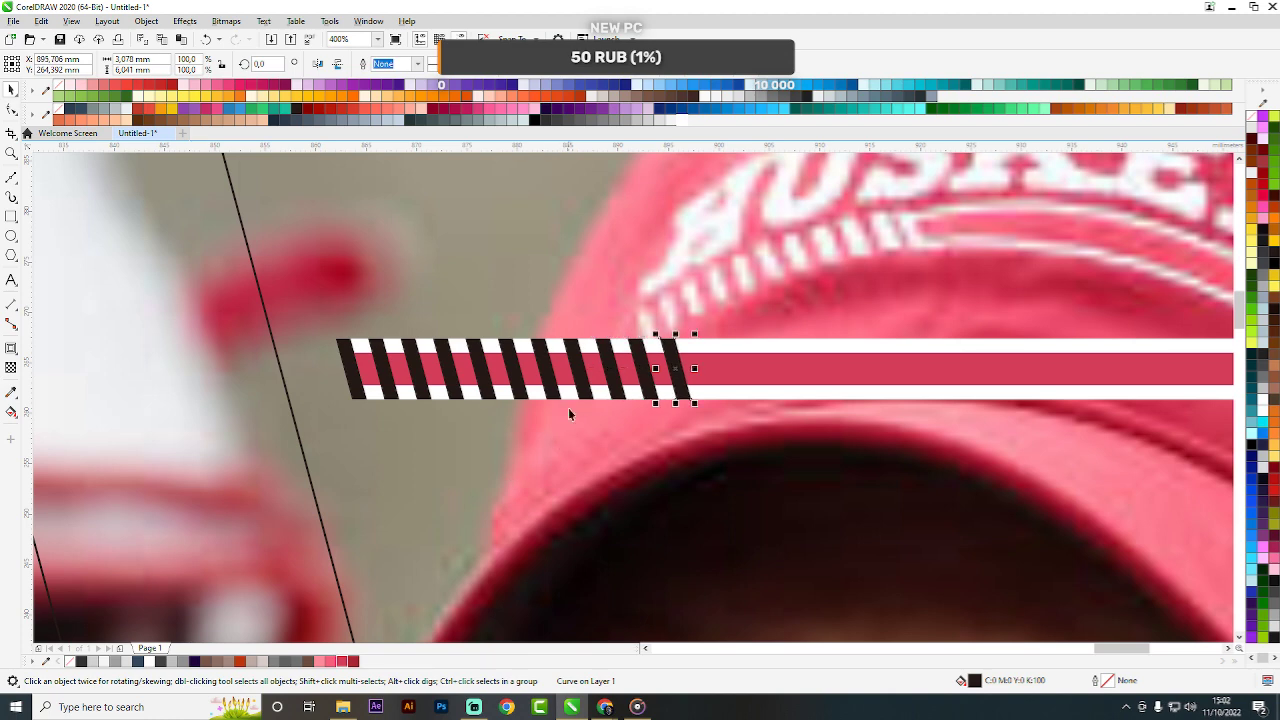
Move the tilted rectangle along the bar until its left edge lies over the second-to-last black strip.
{"action": "scroll", "coordinate": [568, 407], "scroll_direction": "down", "scroll_amount": 2}
{"action": "scroll", "coordinate": [672, 382], "scroll_direction": "up", "scroll_amount": 1}
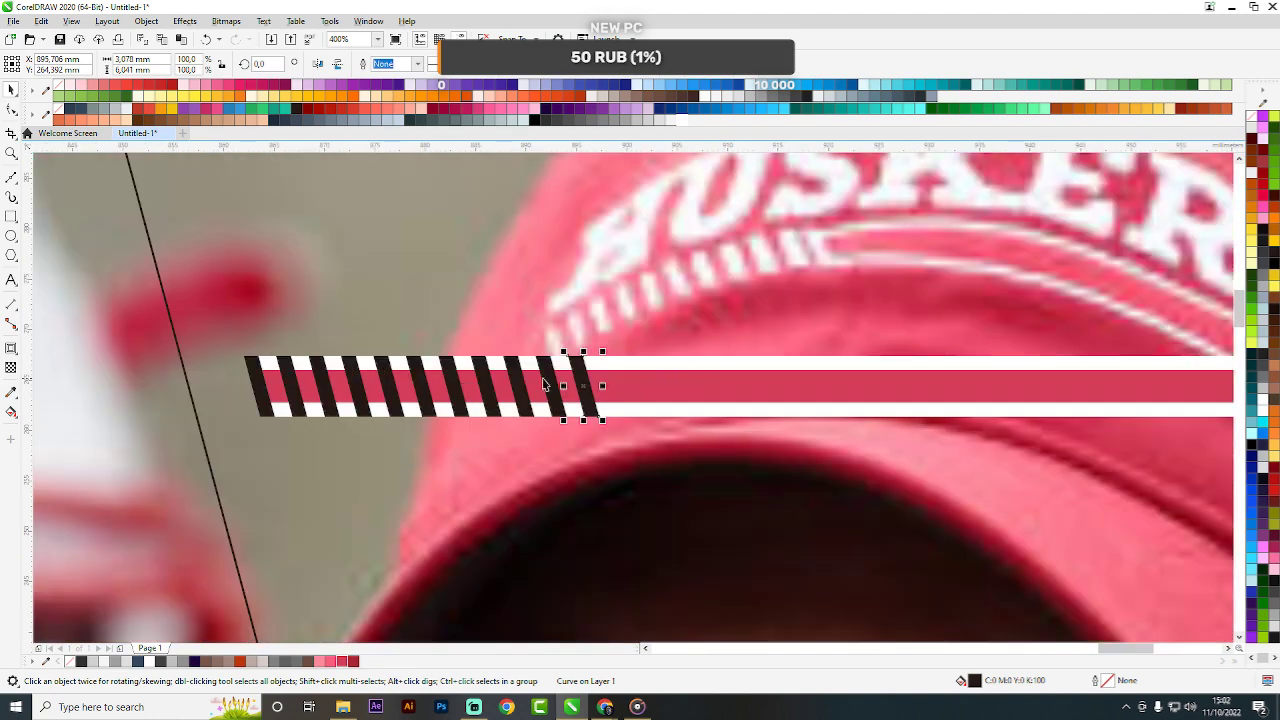
{"action": "left_click_drag", "start_coordinate": [146, 436], "coordinate": [789, 454]}
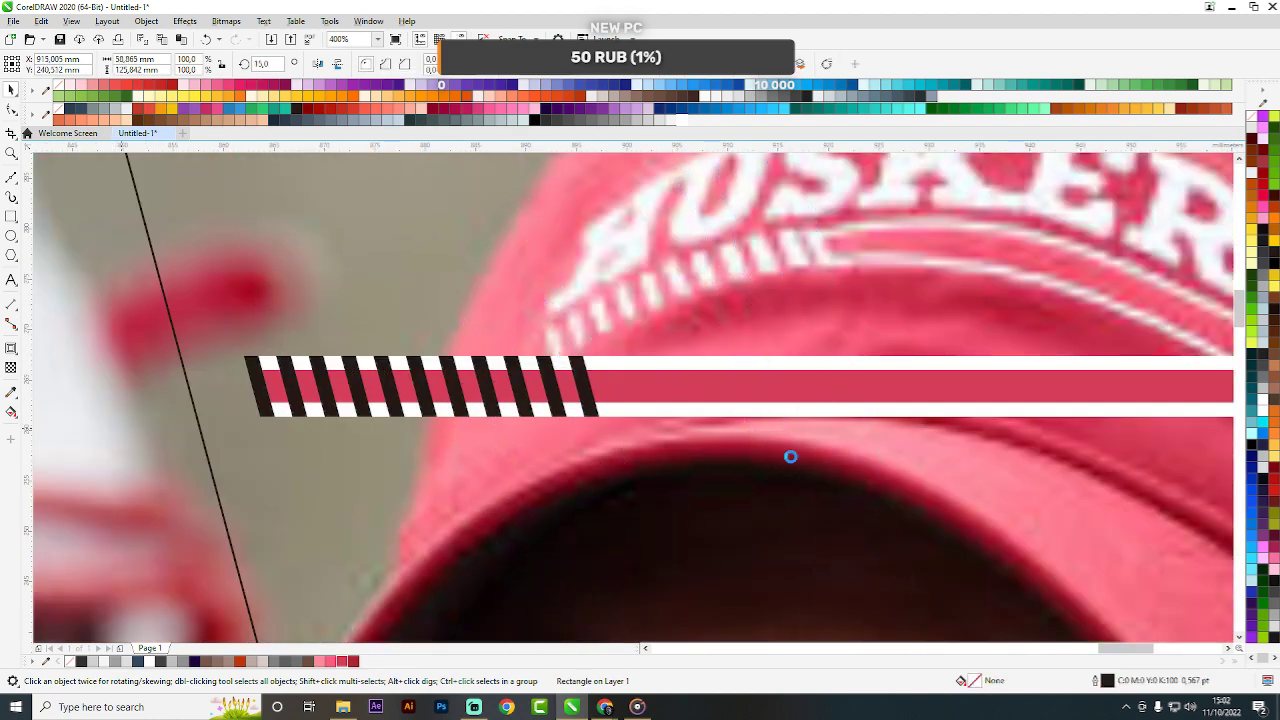
{"action": "scroll", "coordinate": [789, 454], "scroll_direction": "down", "scroll_amount": 4}
{"action": "scroll", "coordinate": [699, 393], "scroll_direction": "up", "scroll_amount": 4}
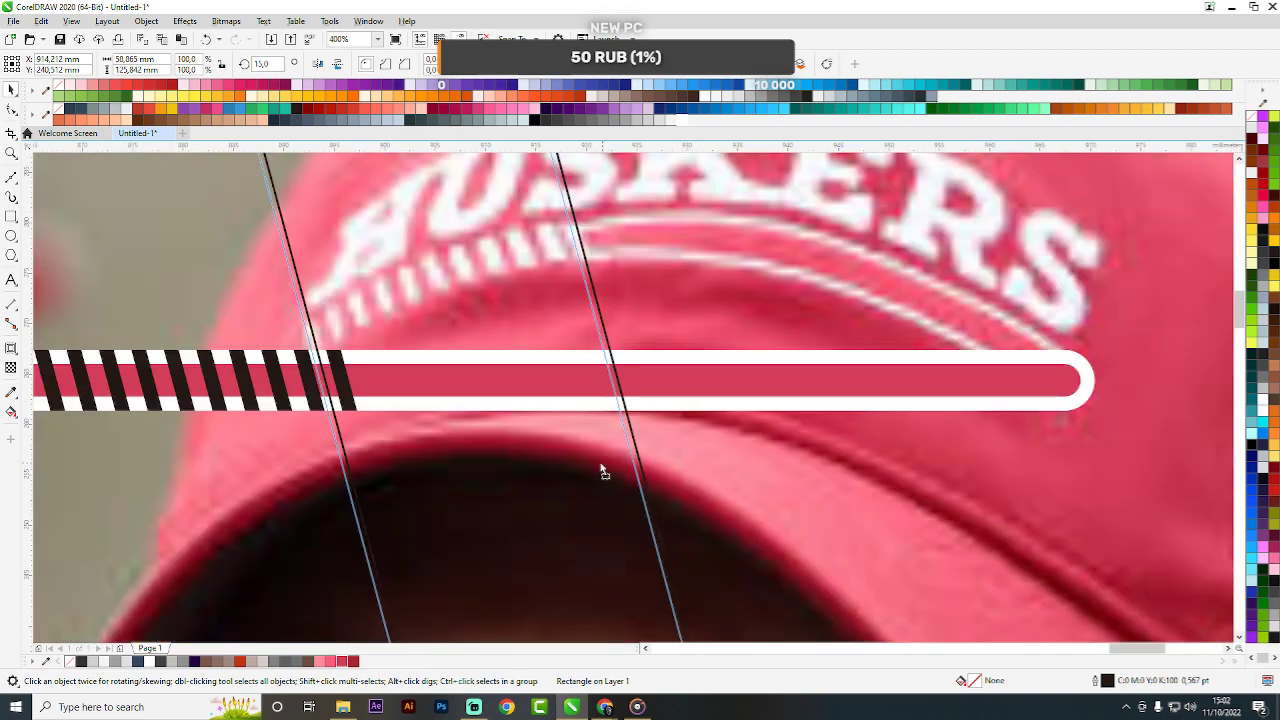
Trim both the bar's pink fill and its white outline object with the tilted rectangle to open a slanted gap.
{"action": "left_click", "coordinate": [663, 394], "text": "shift"}
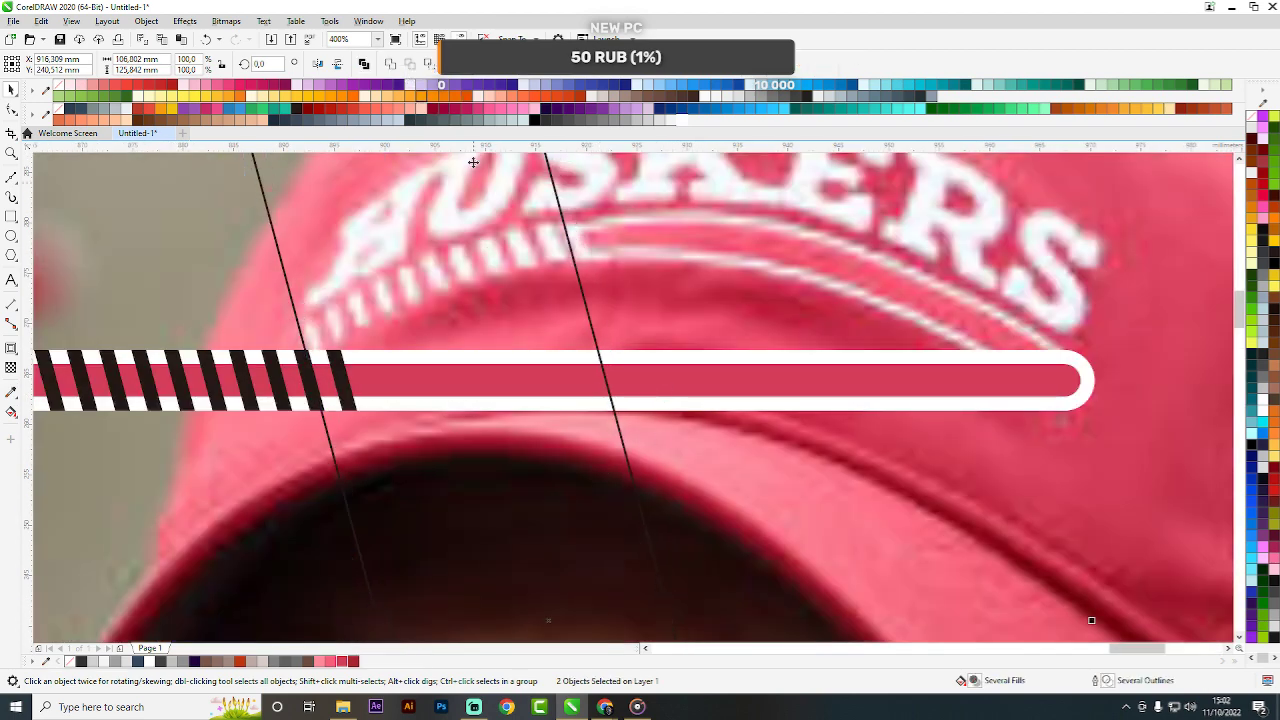
{"action": "left_click", "coordinate": [409, 63]}
{"action": "left_click", "coordinate": [567, 311]}
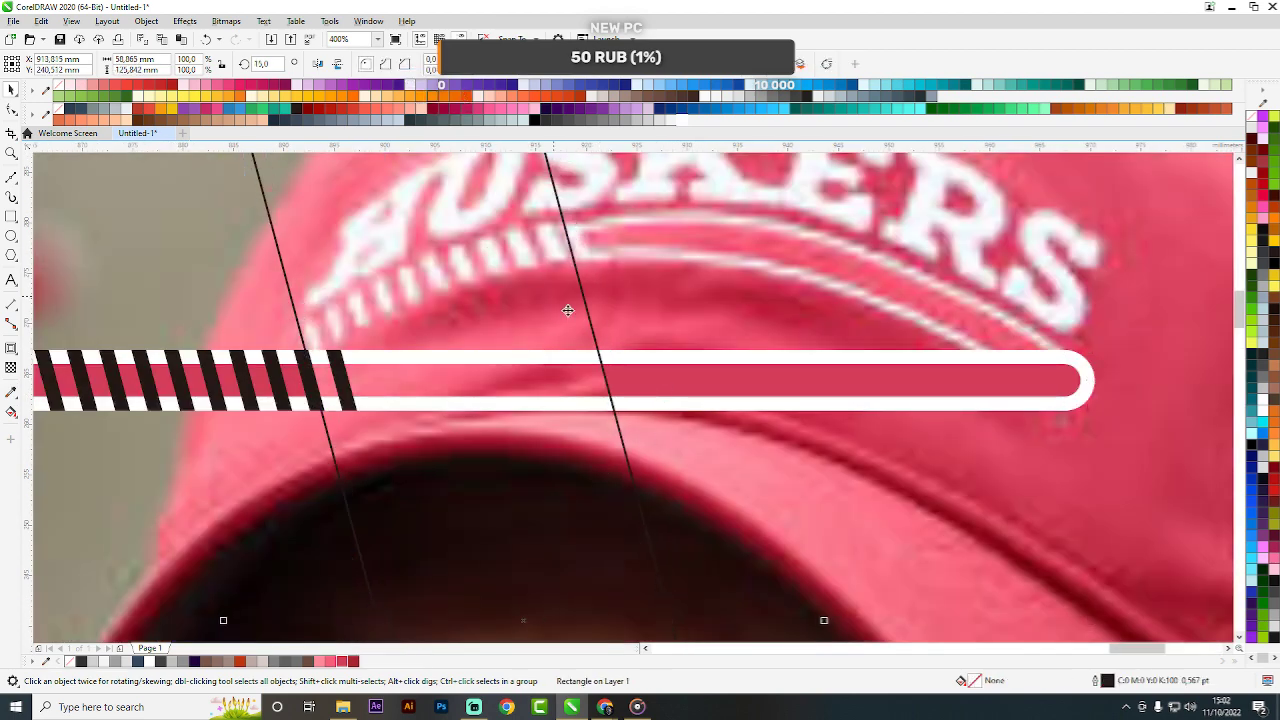
{"action": "left_click", "coordinate": [615, 353], "text": "shift"}
{"action": "left_click", "coordinate": [490, 63]}
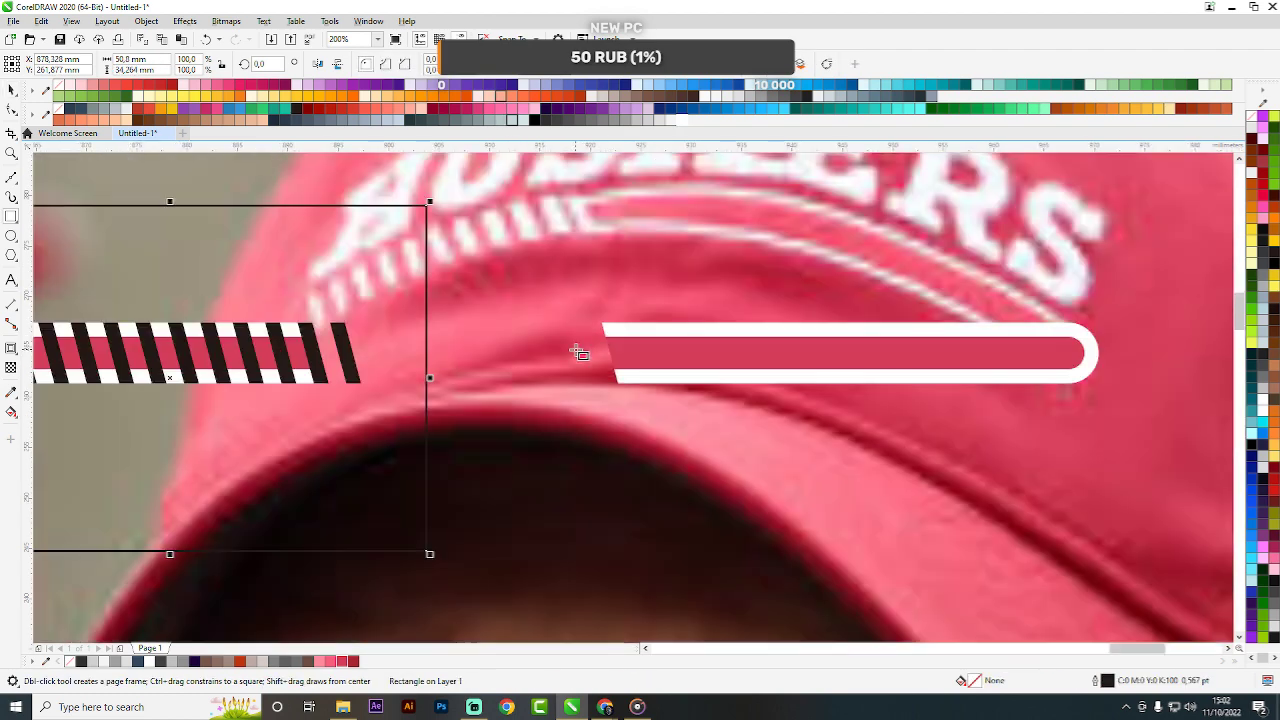
Trim the white outline and pink fill behind the black strips with the large rectangle, and remove the rectangle.
{"action": "key", "text": "space"}
{"action": "left_click", "coordinate": [623, 330], "text": "shift"}
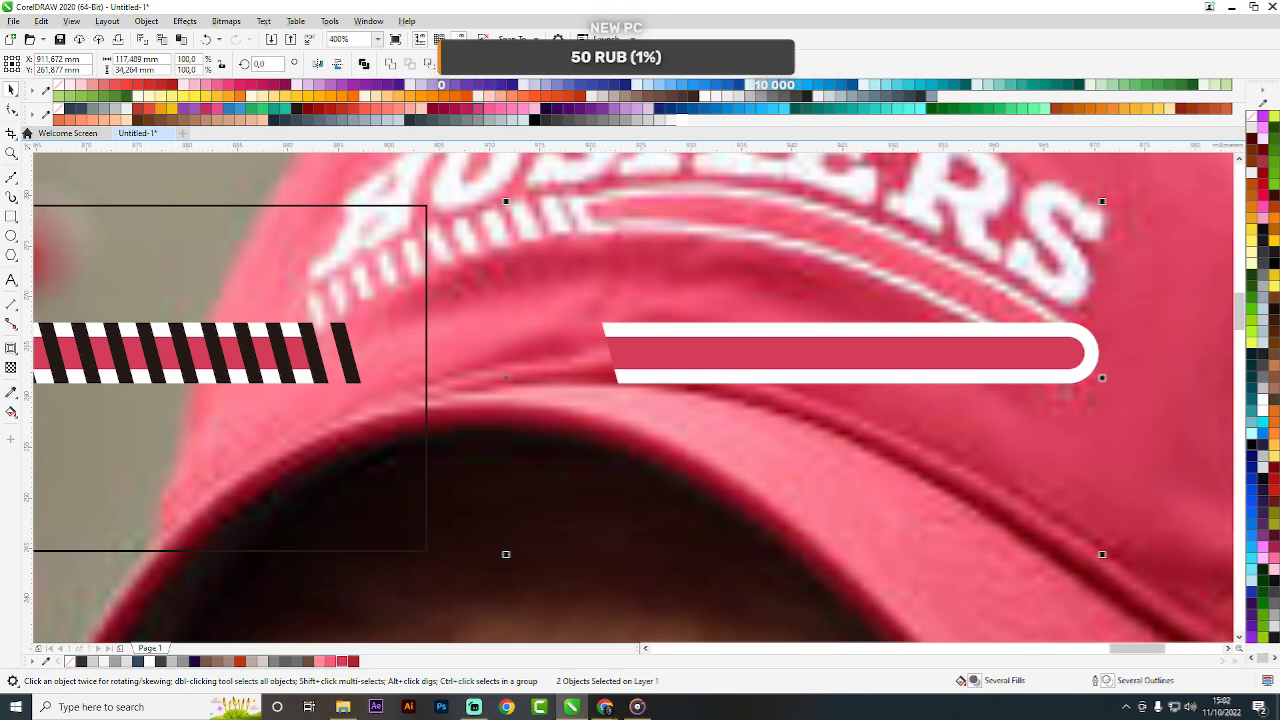
{"action": "left_click", "coordinate": [415, 64]}
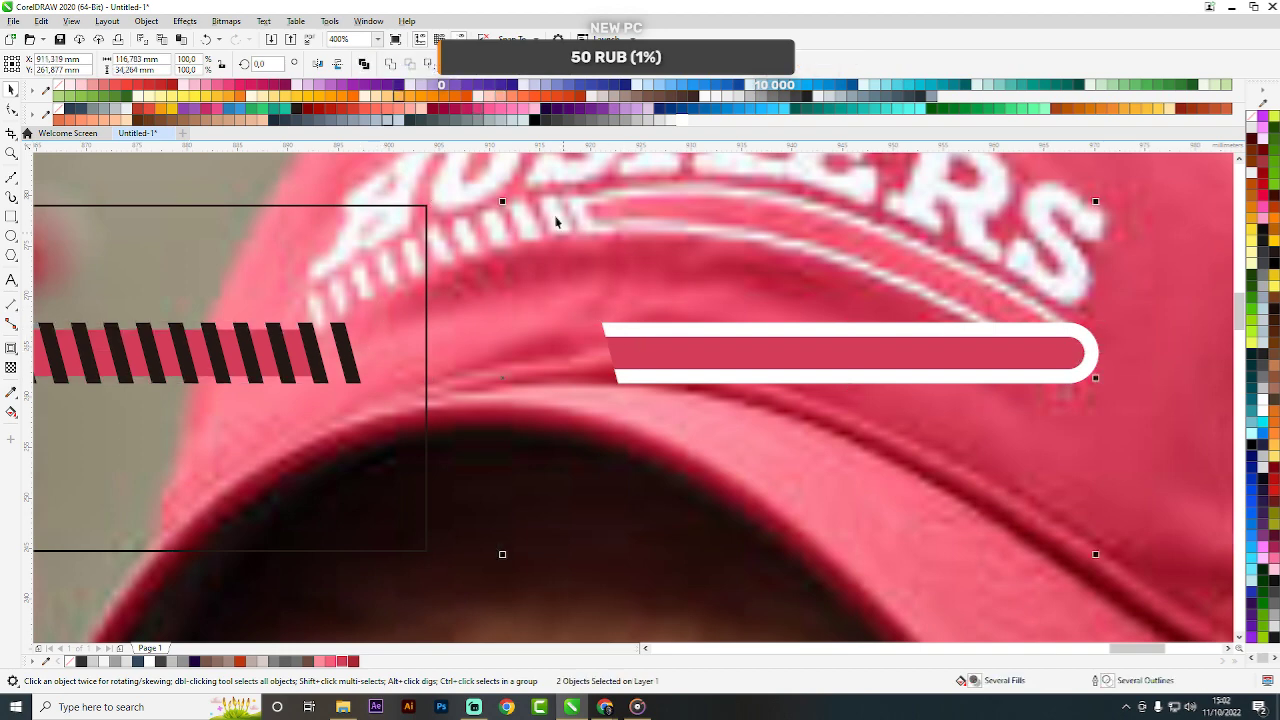
{"action": "left_click", "coordinate": [409, 64]}
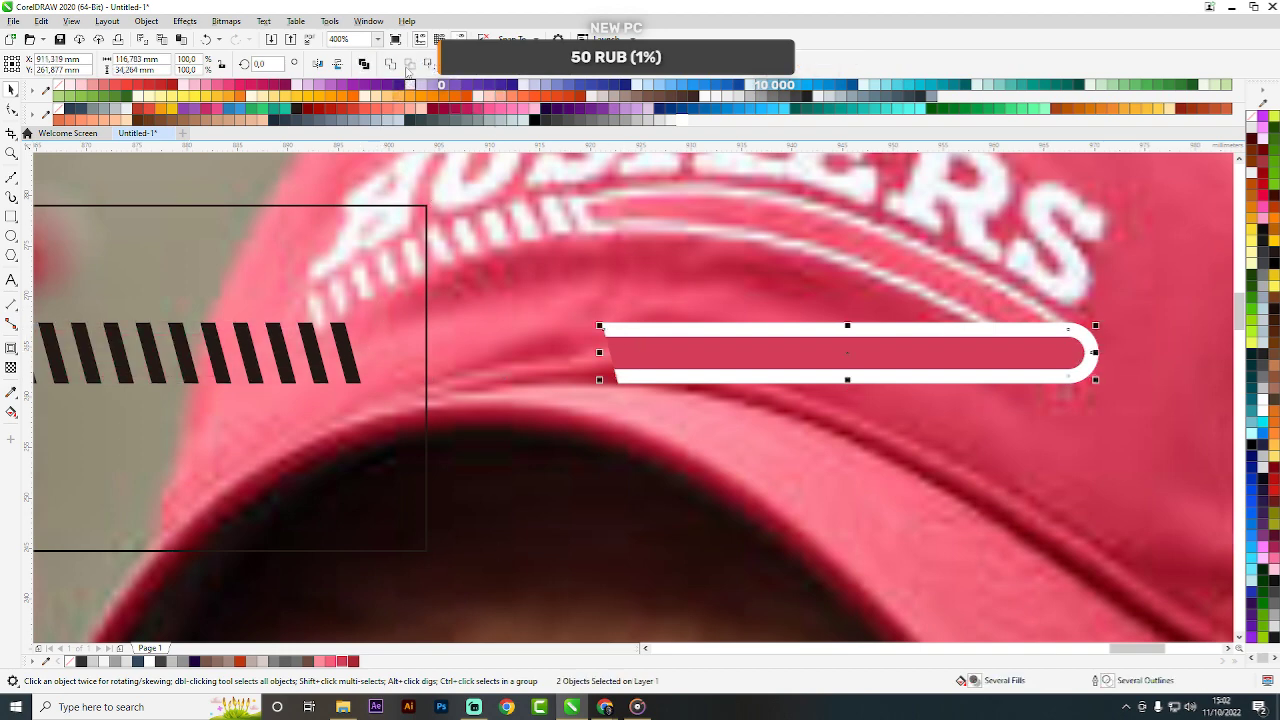
{"action": "left_click", "coordinate": [358, 343]}
{"action": "scroll", "coordinate": [358, 343], "scroll_direction": "down", "scroll_amount": 3}
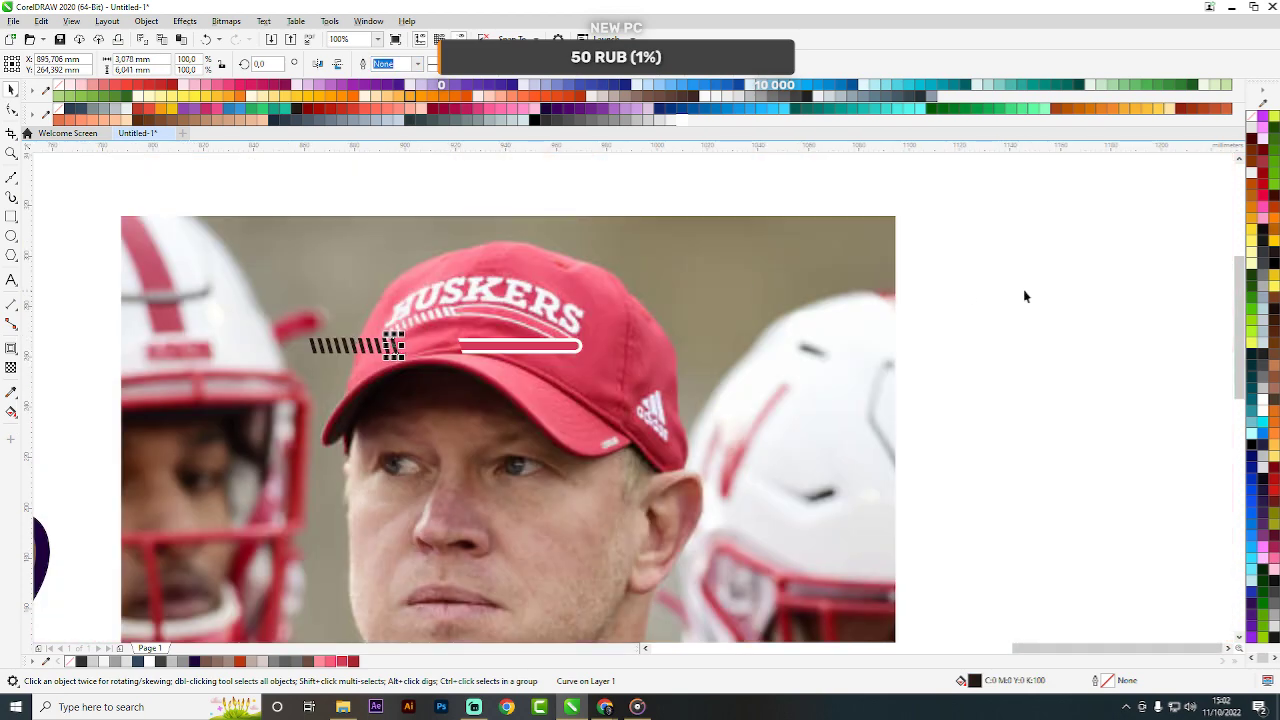
Move all eleven black strips about 23.5 mm to the right so they sit beside the bar's slanted end.
{"action": "scroll", "coordinate": [426, 365], "scroll_direction": "up", "scroll_amount": 3}
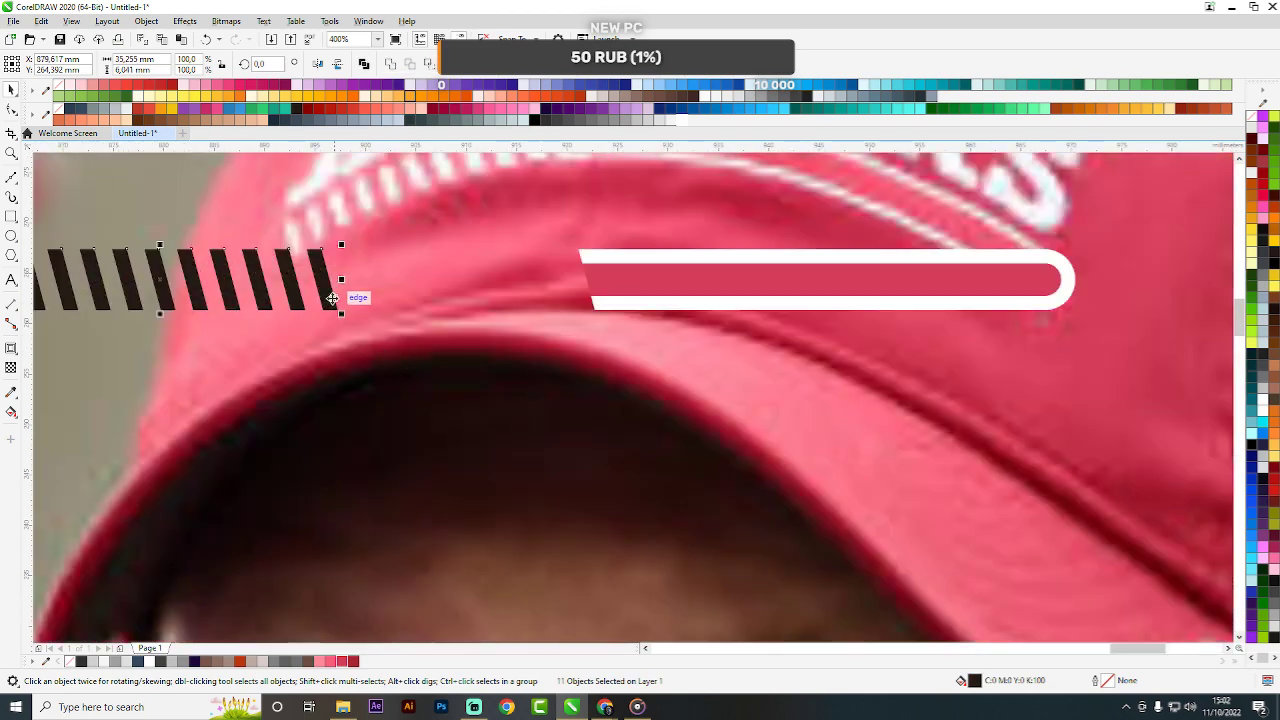
{"action": "left_click_drag", "start_coordinate": [336, 294], "coordinate": [579, 314]}
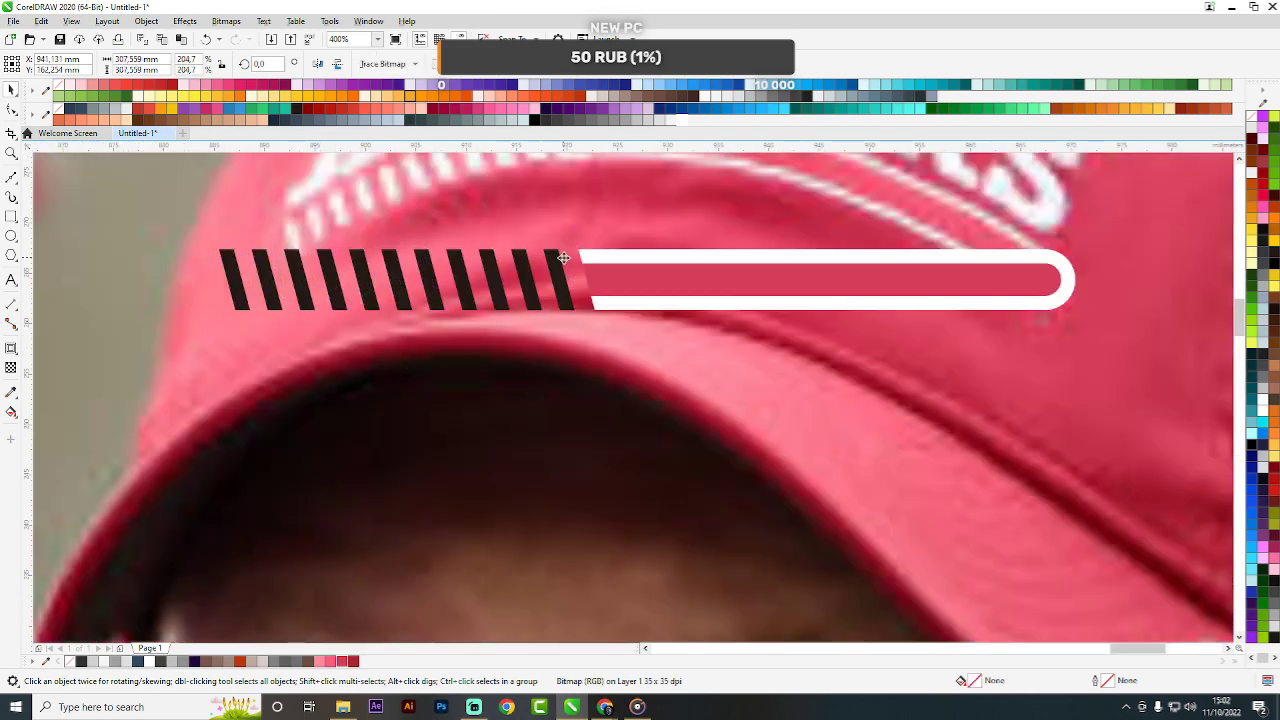
Copy the last black strip onto the bar's slanted end and weld it to the white outline to close it.
{"action": "left_click", "coordinate": [561, 257]}
{"action": "left_click_drag", "start_coordinate": [559, 251], "coordinate": [590, 249]}
{"action": "key", "text": "ctrl+z"}
{"action": "left_click", "coordinate": [615, 254], "text": "shift"}
{"action": "left_click", "coordinate": [391, 65]}
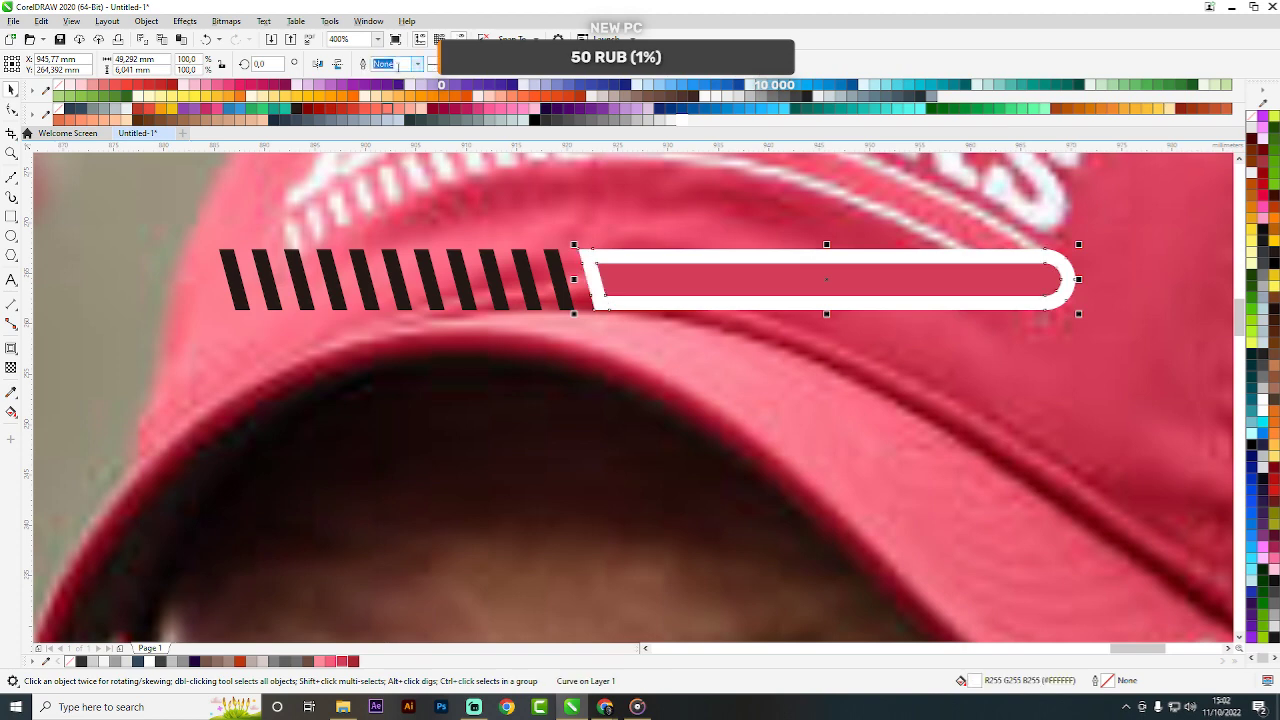
Recolour the eleven black strips white and group them with the bar.
{"action": "scroll", "coordinate": [556, 283], "scroll_direction": "down", "scroll_amount": 2}
{"action": "scroll", "coordinate": [507, 305], "scroll_direction": "down", "scroll_amount": 1}
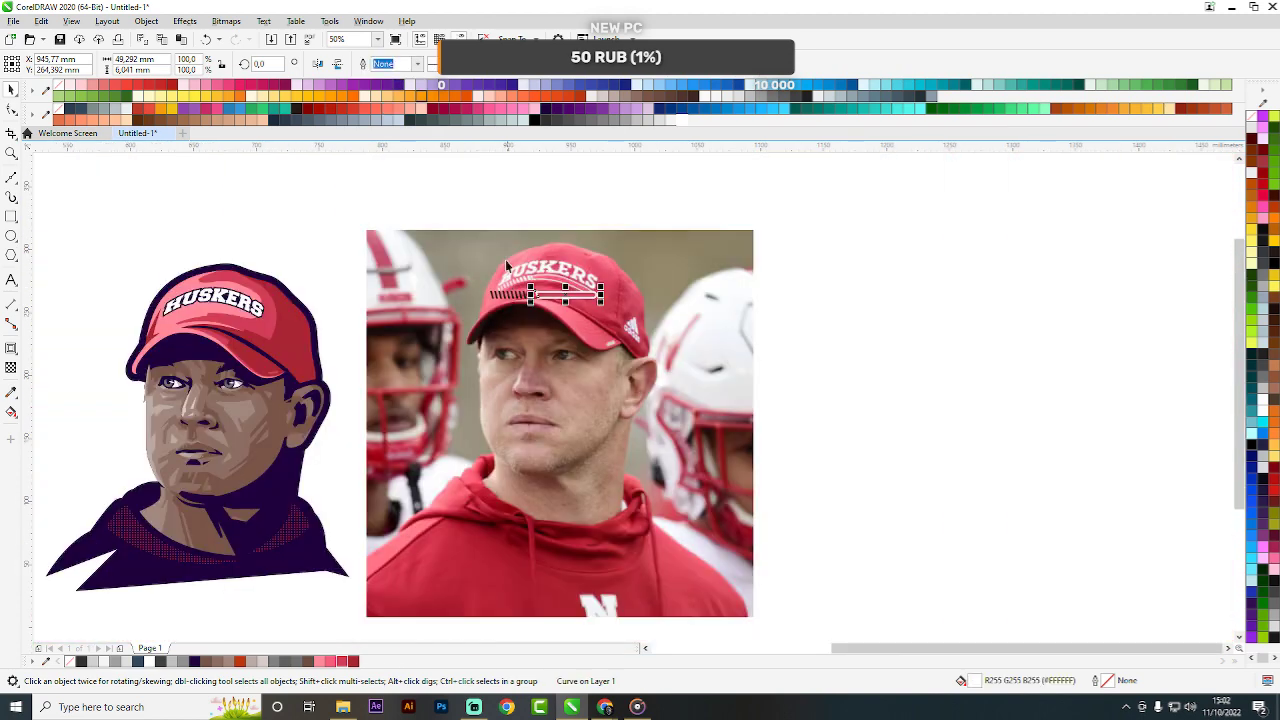
{"action": "left_click_drag", "start_coordinate": [443, 183], "coordinate": [540, 308]}
{"action": "scroll", "coordinate": [525, 271], "scroll_direction": "up", "scroll_amount": 1}
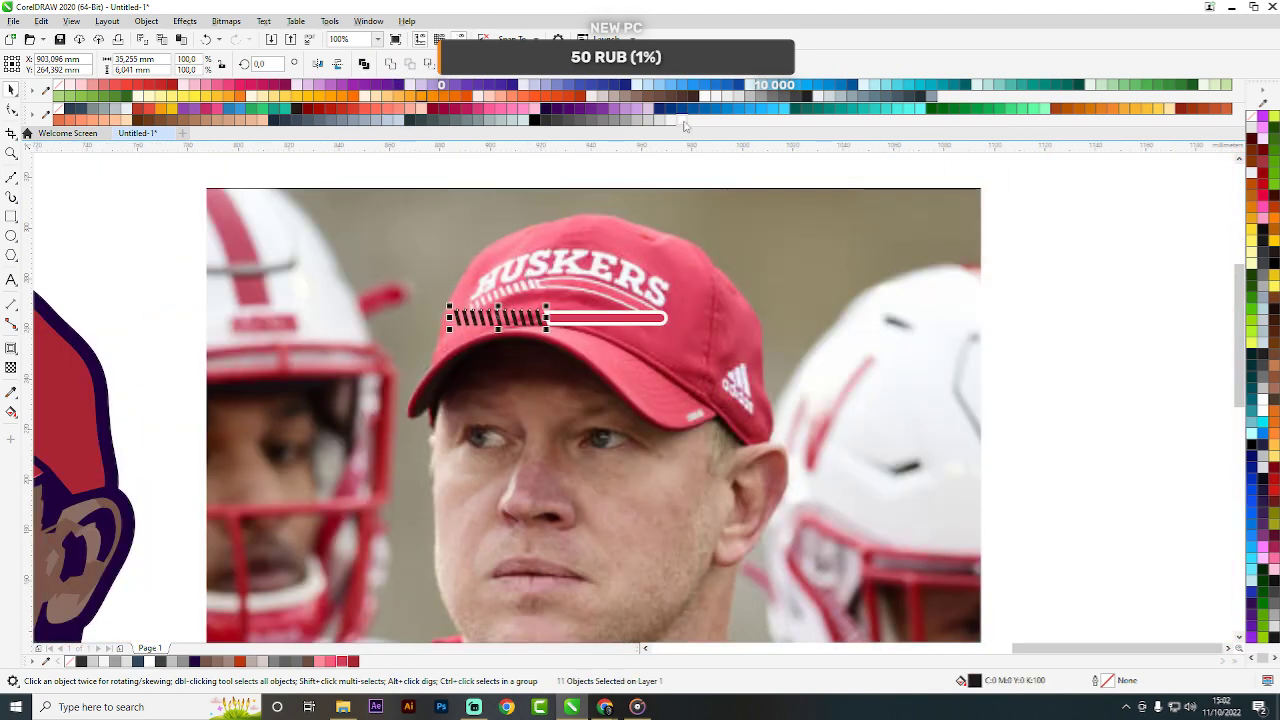
{"action": "scroll", "coordinate": [1056, 250], "scroll_direction": "down", "scroll_amount": 2}
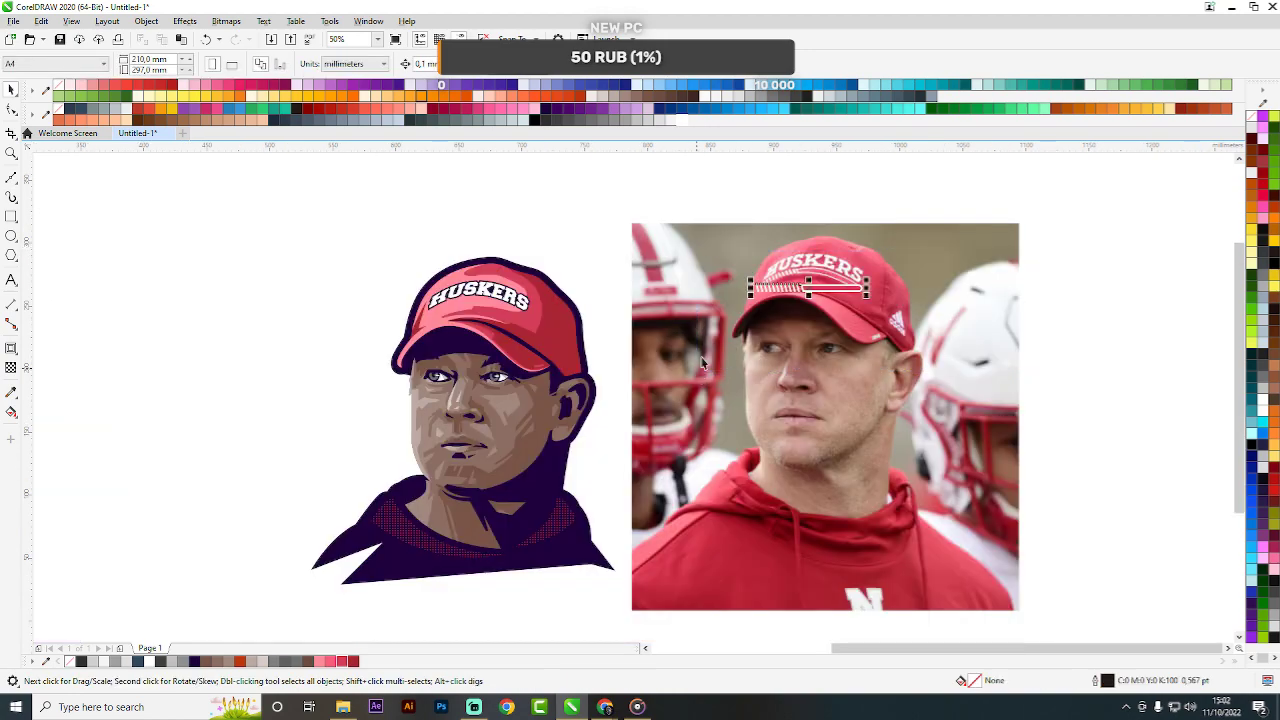
{"action": "key", "text": "ctrl+g"}
{"action": "scroll", "coordinate": [828, 280], "scroll_direction": "up", "scroll_amount": 4}
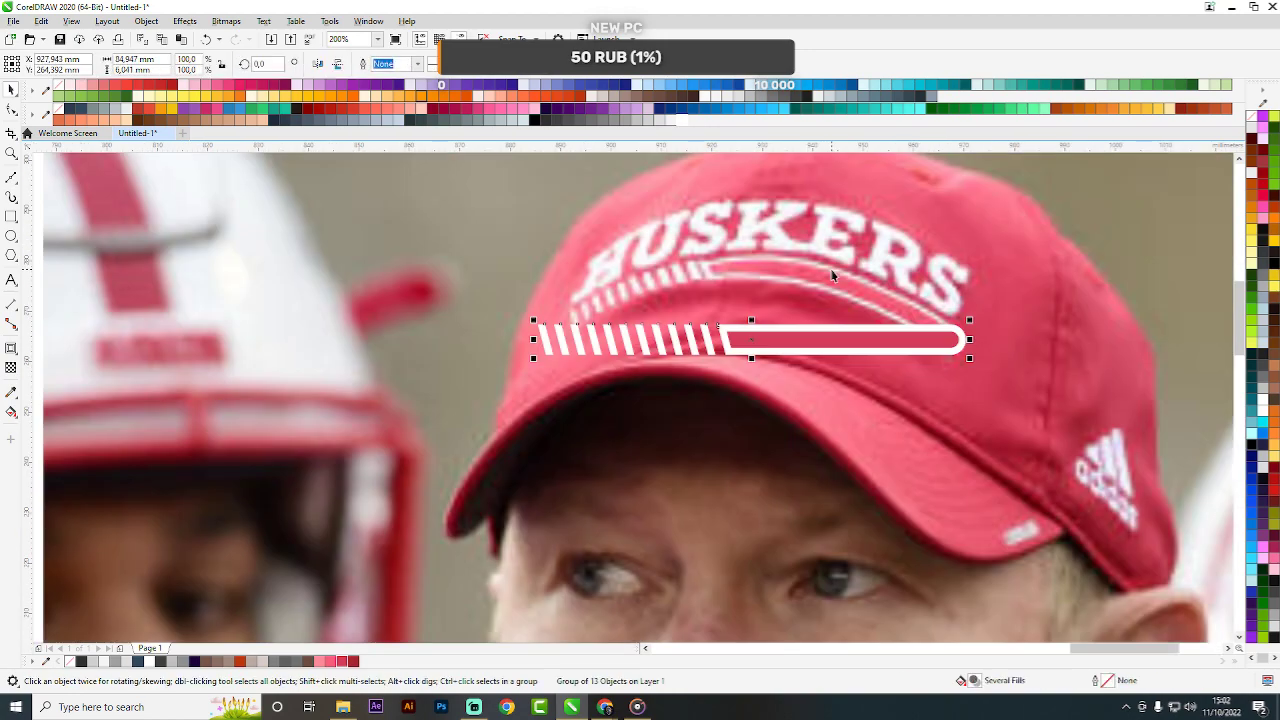
Scale the underline group from its left end to about 79.7 mm wide and apply an unconstrained envelope to it.
{"action": "left_click_drag", "start_coordinate": [944, 338], "coordinate": [923, 374]}
{"action": "key", "text": "ctrl+z"}
{"action": "left_click_drag", "start_coordinate": [533, 321], "coordinate": [560, 320]}
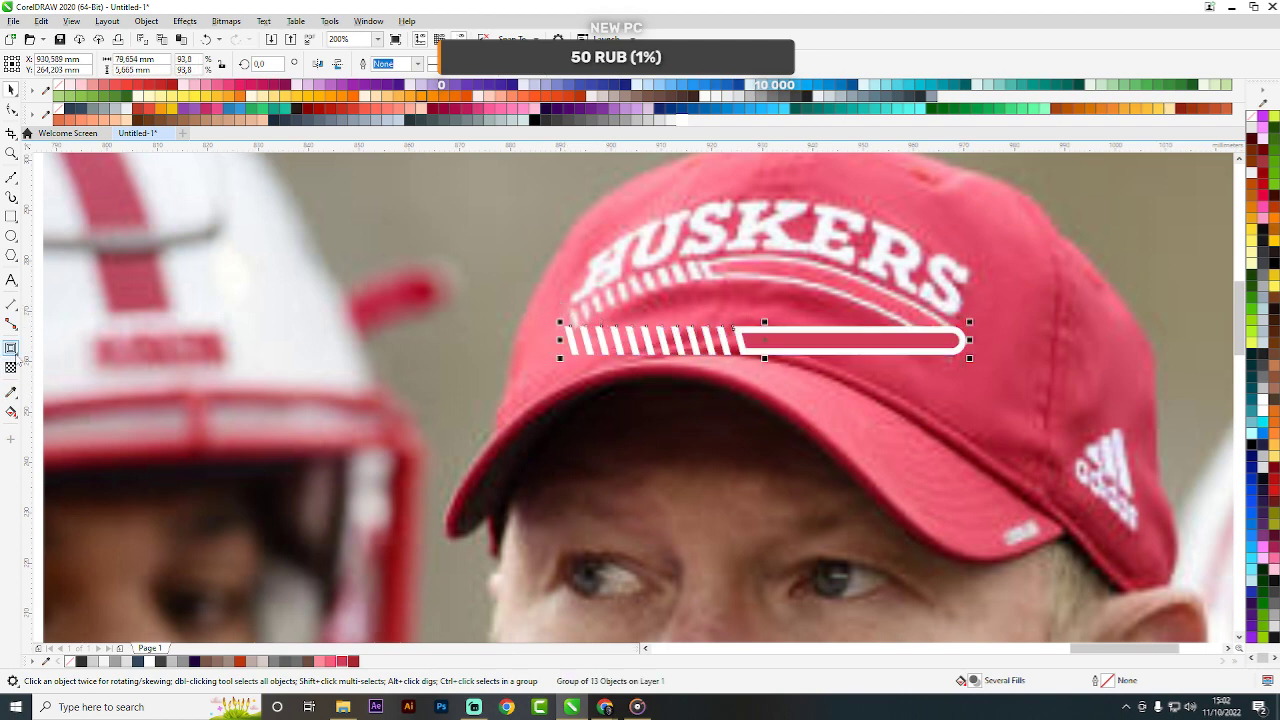
{"action": "left_click", "coordinate": [17, 354]}
{"action": "left_click", "coordinate": [50, 407]}
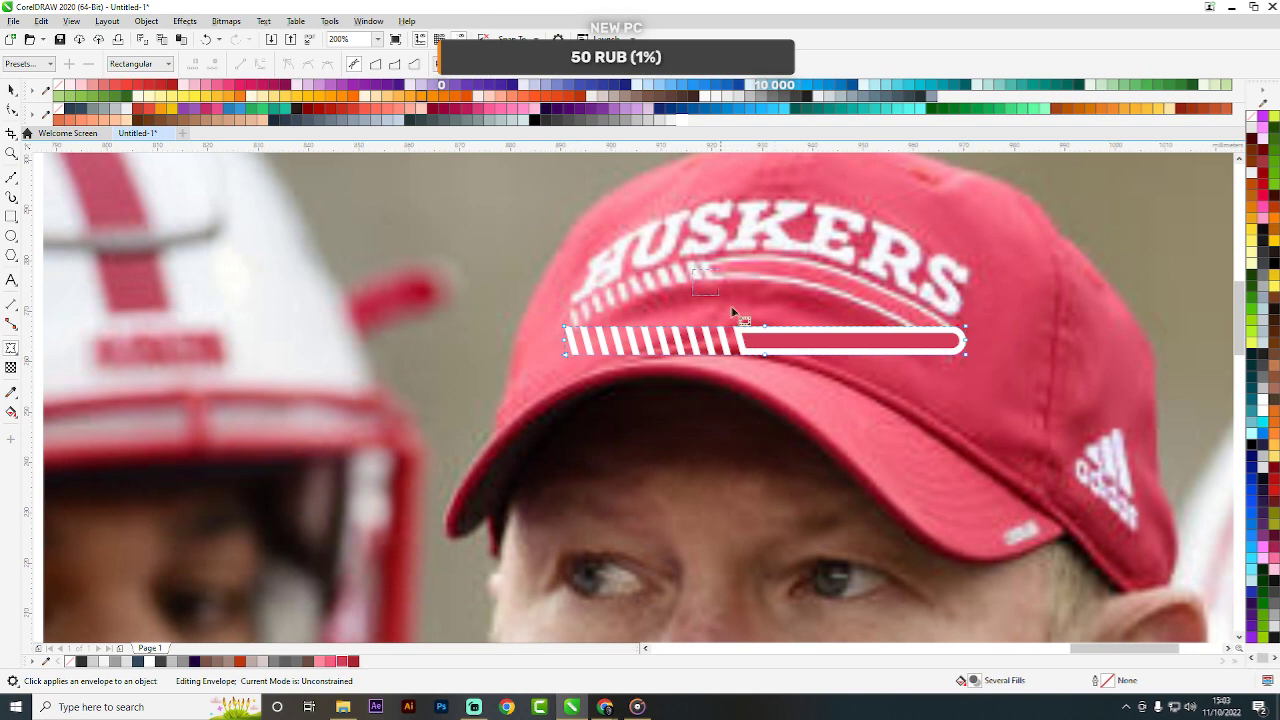
{"action": "left_click_drag", "start_coordinate": [550, 342], "coordinate": [980, 349]}
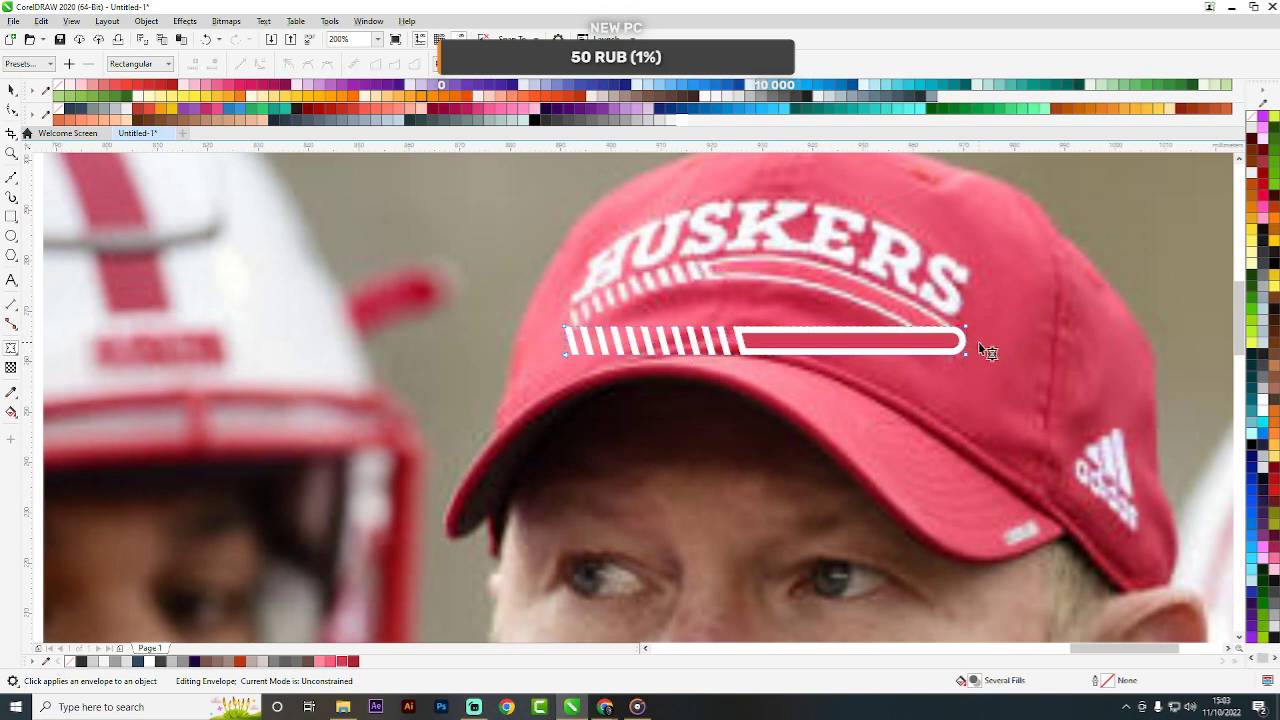
{"action": "key", "text": "space"}
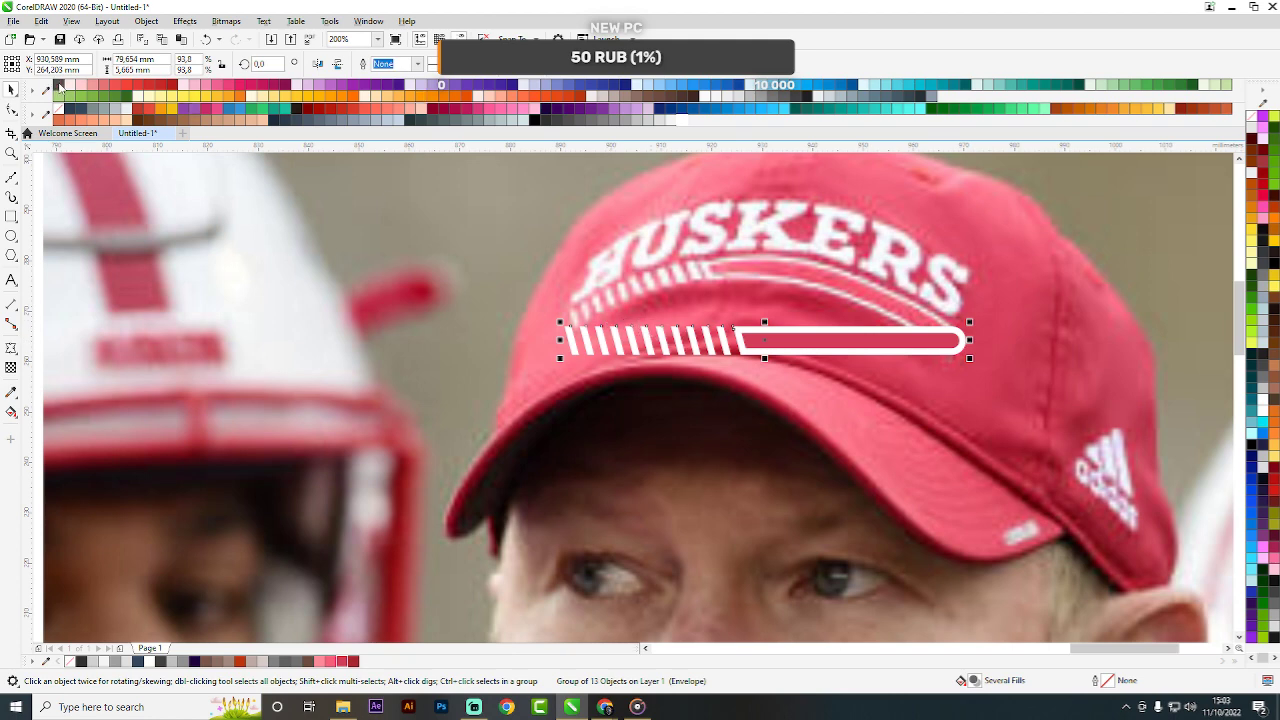
Give the underline group no fill and a dark grey #303030 outline, and scale it to about 78.4 mm wide.
{"action": "left_click", "coordinate": [58, 86]}
{"action": "right_click", "coordinate": [545, 120]}
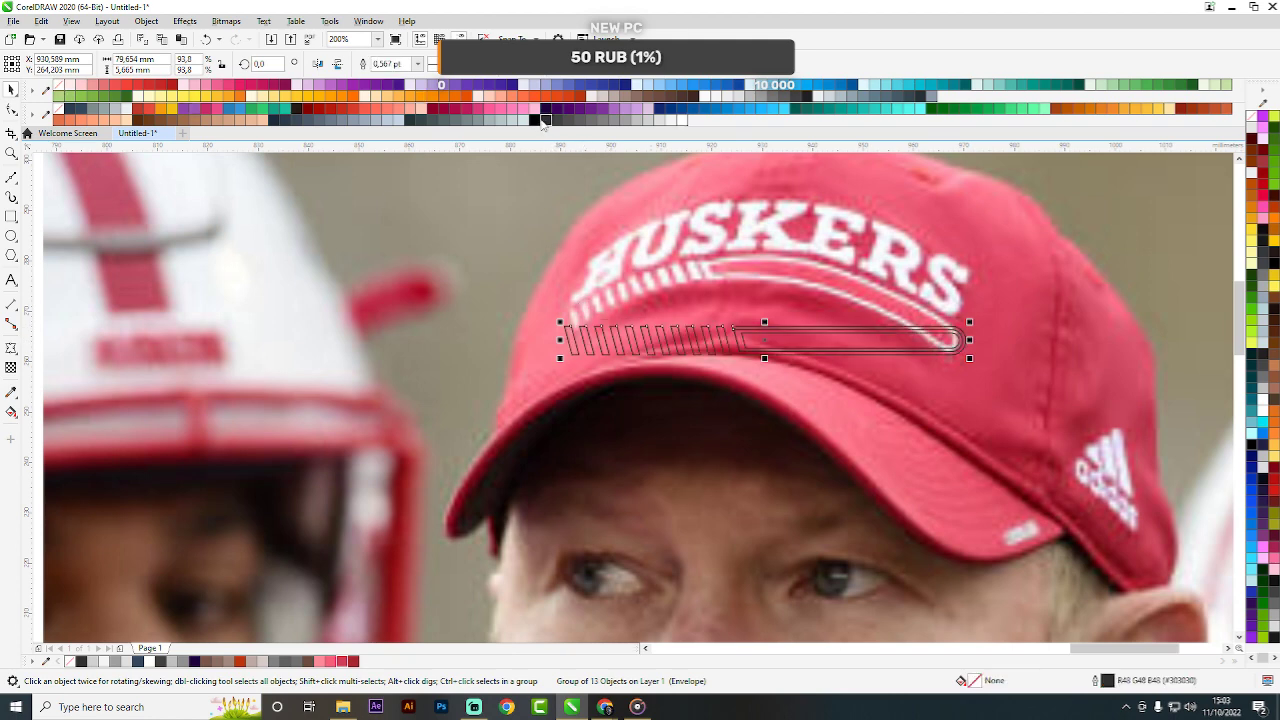
{"action": "scroll", "coordinate": [578, 322], "scroll_direction": "up", "scroll_amount": 1}
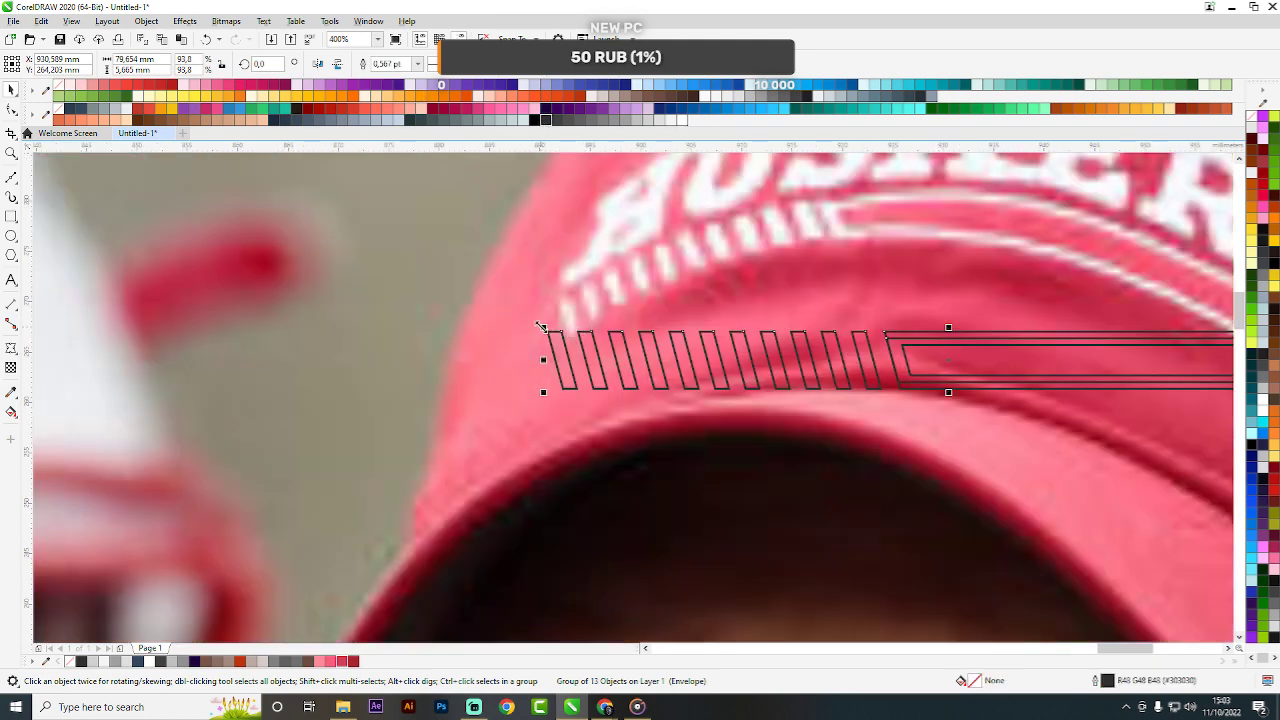
{"action": "left_click_drag", "start_coordinate": [540, 327], "coordinate": [573, 356]}
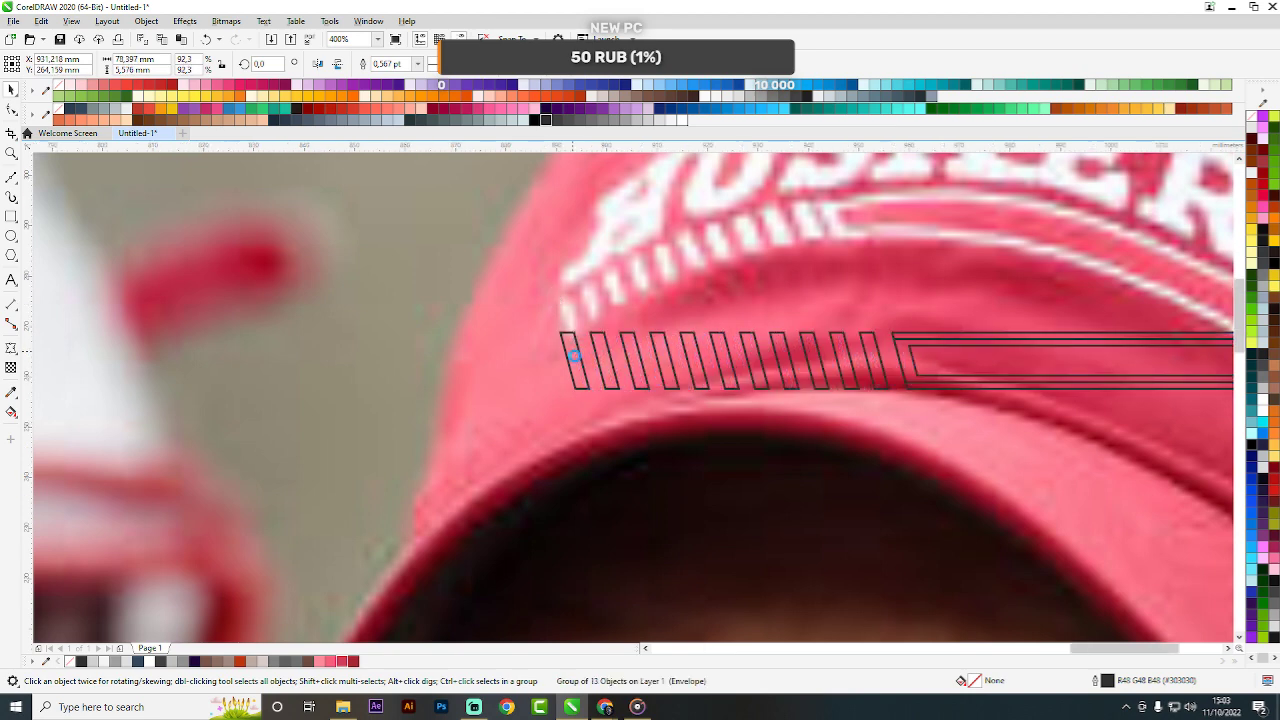
{"action": "scroll", "coordinate": [574, 355], "scroll_direction": "down", "scroll_amount": 1}
{"action": "scroll", "coordinate": [814, 321], "scroll_direction": "up", "scroll_amount": 1}
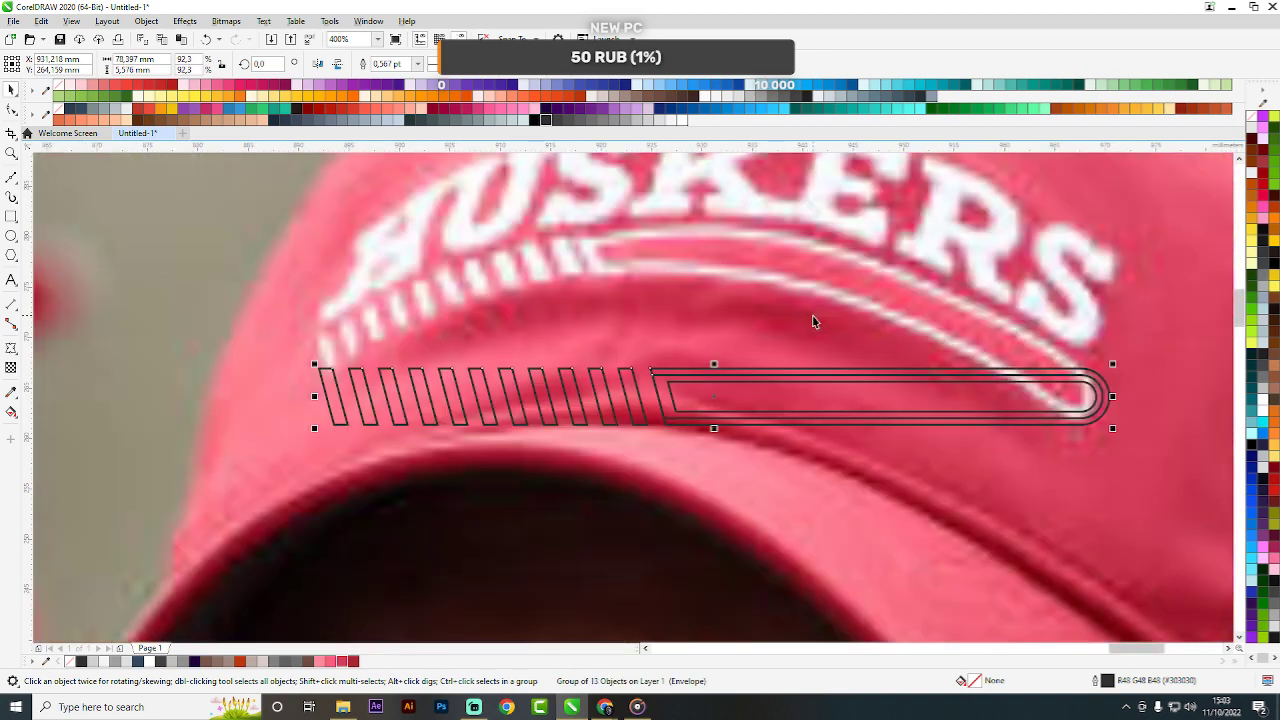
Raise the left end of the group's envelope to the left end of the cap's printed underline.
{"action": "double_click", "coordinate": [745, 374]}
{"action": "left_click_drag", "start_coordinate": [714, 369], "coordinate": [697, 221]}
{"action": "key", "text": "ctrl+z"}
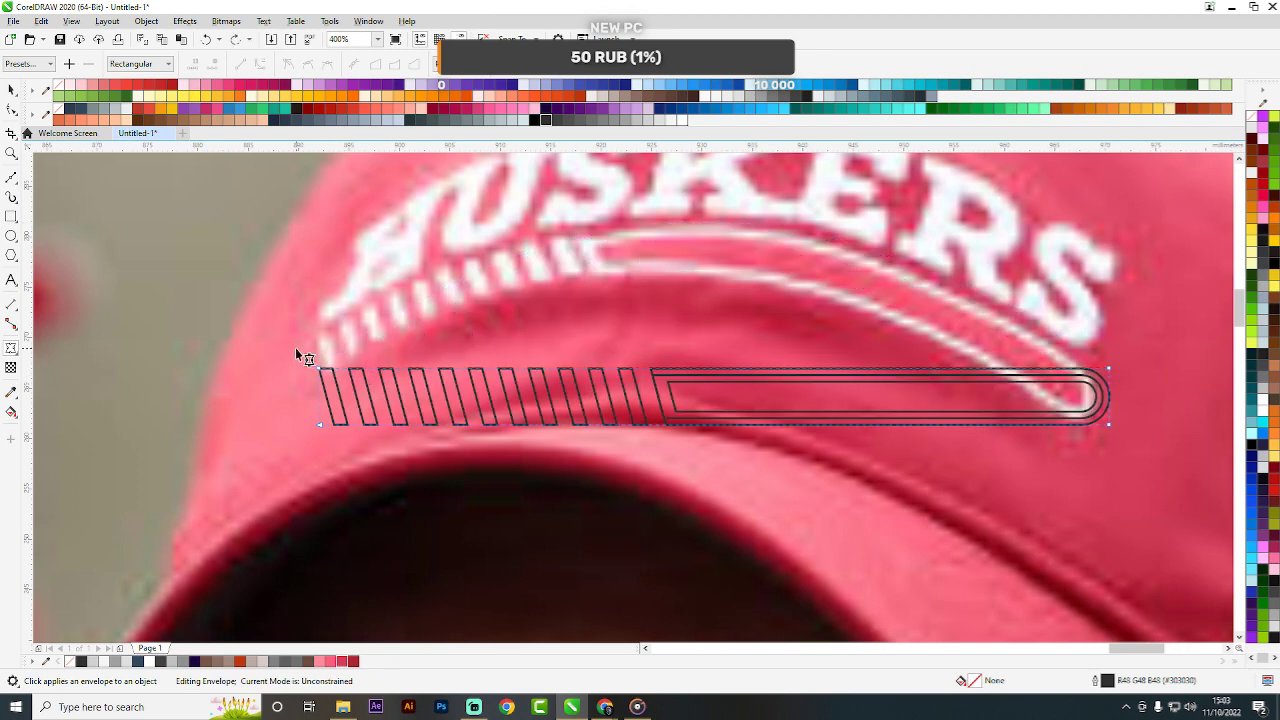
{"action": "left_click_drag", "start_coordinate": [349, 441], "coordinate": [349, 441]}
{"action": "left_click_drag", "start_coordinate": [320, 369], "coordinate": [319, 335]}
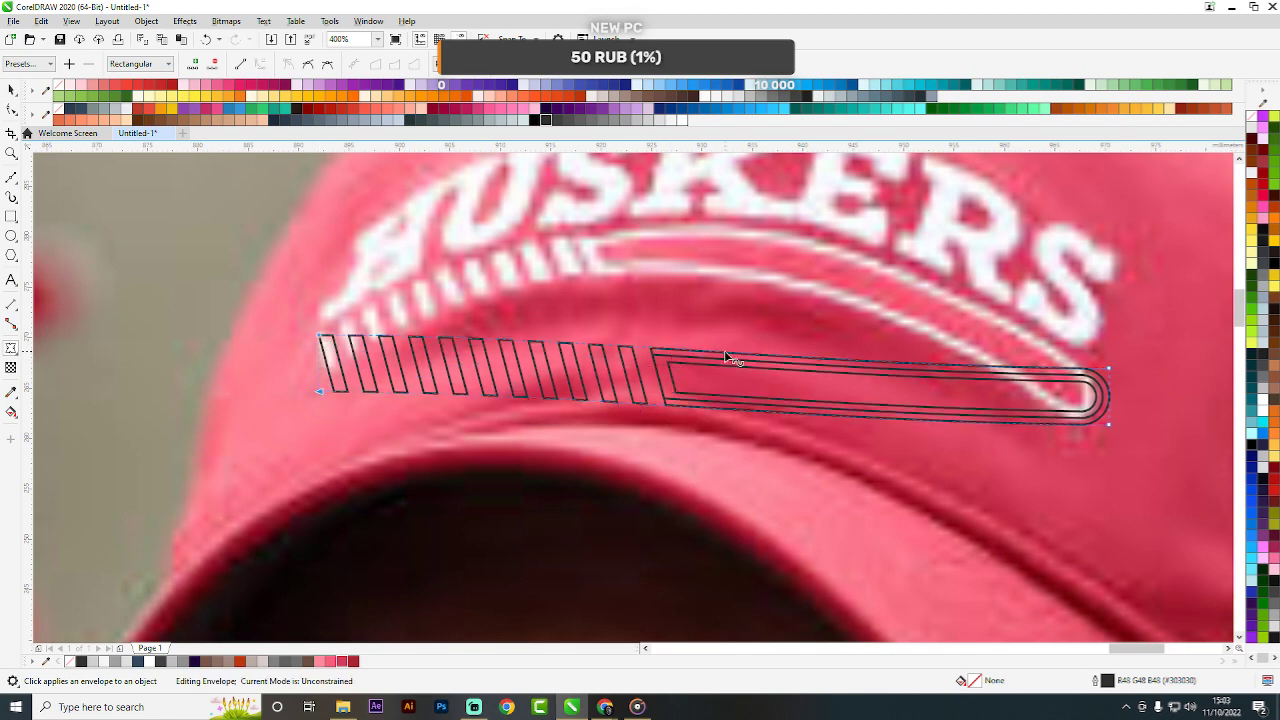
Bend the envelope's upper and lower edges into arcs that follow the printed underline on the photographed cap.
{"action": "left_click_drag", "start_coordinate": [742, 357], "coordinate": [740, 226]}
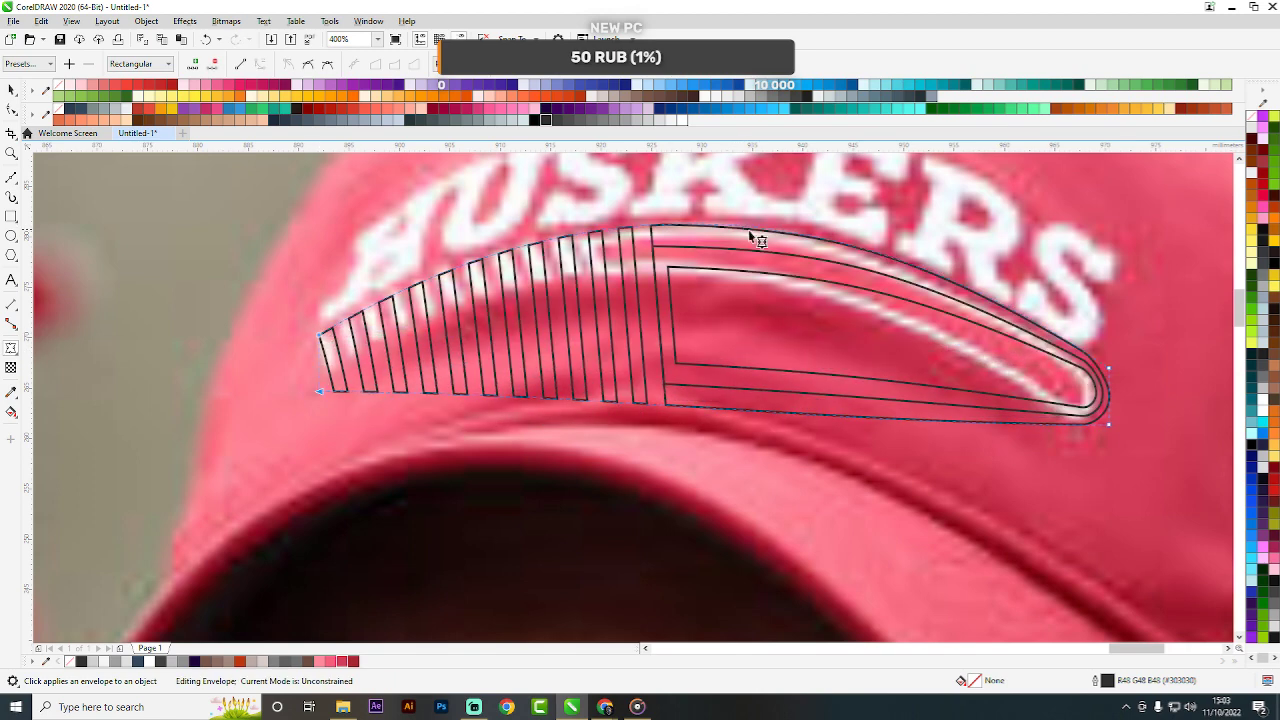
{"action": "left_click_drag", "start_coordinate": [742, 411], "coordinate": [701, 281]}
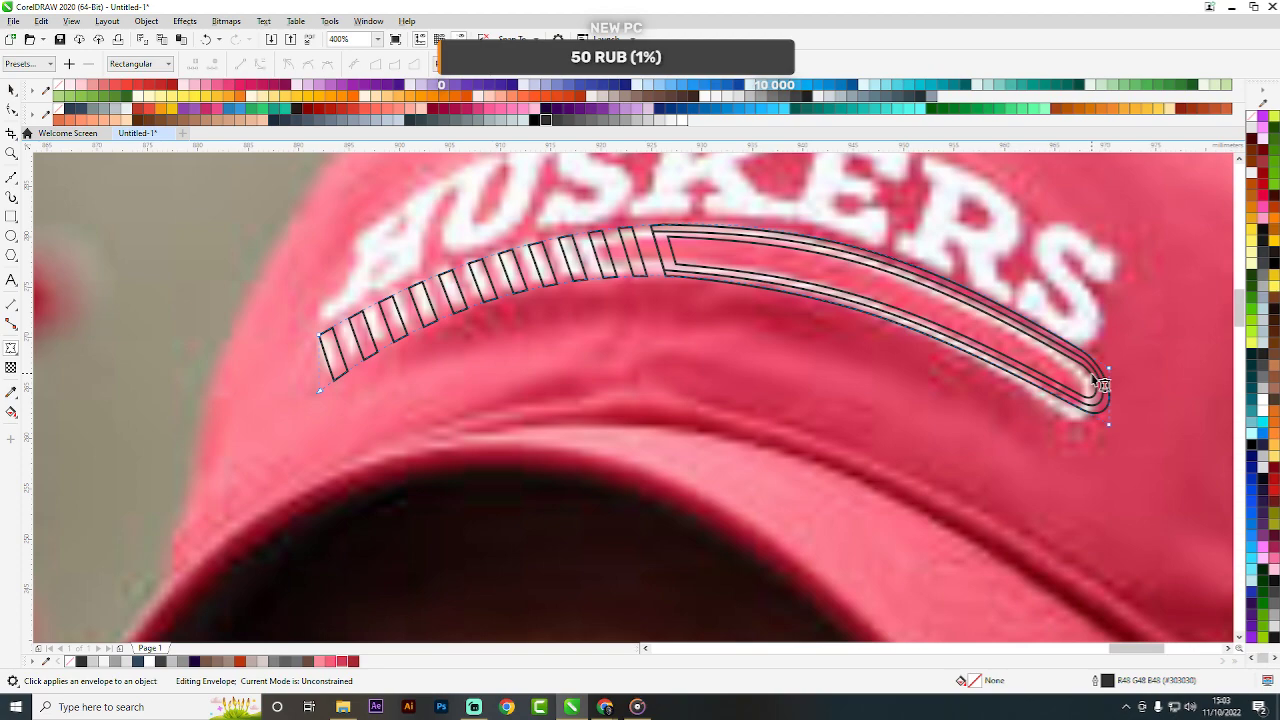
{"action": "key", "text": "space"}
Move the curved underline group onto the illustrated cap, directly beneath the HUSKERS lettering.
{"action": "key", "text": "F4"}
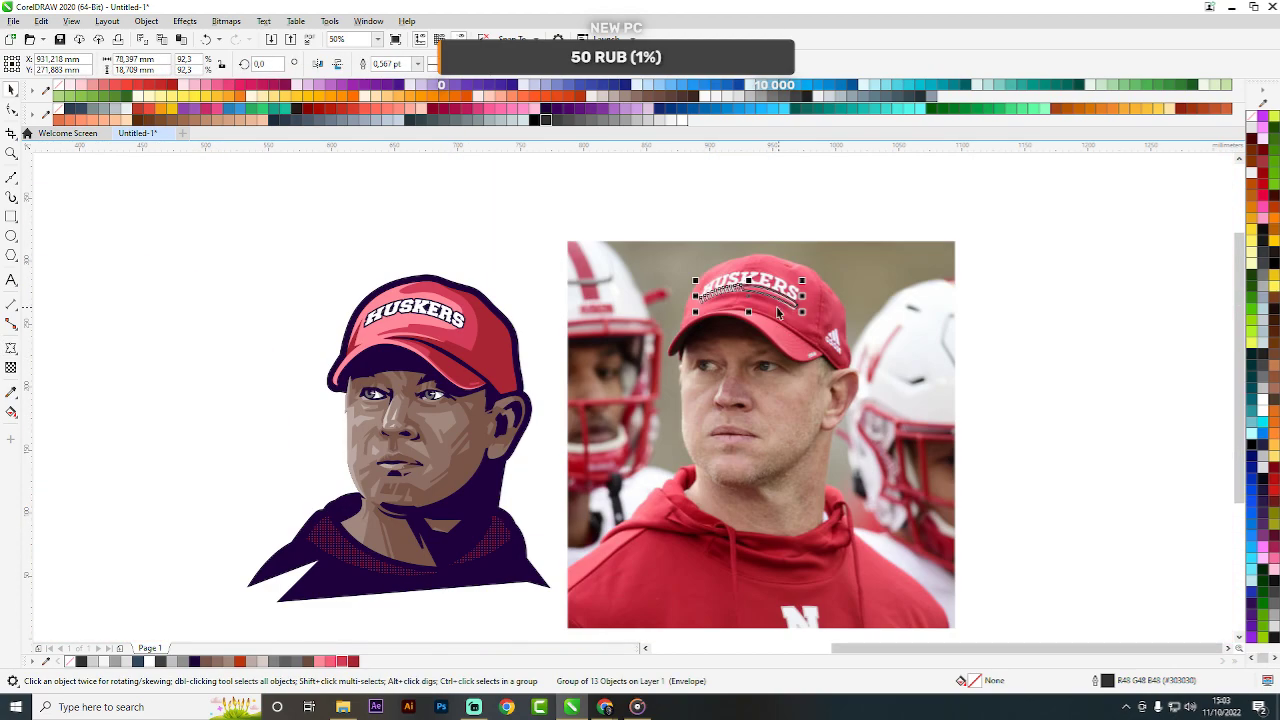
{"action": "scroll", "coordinate": [778, 313], "scroll_direction": "up", "scroll_amount": 2}
{"action": "scroll", "coordinate": [778, 313], "scroll_direction": "down", "scroll_amount": 2}
{"action": "left_click_drag", "start_coordinate": [778, 313], "coordinate": [410, 320]}
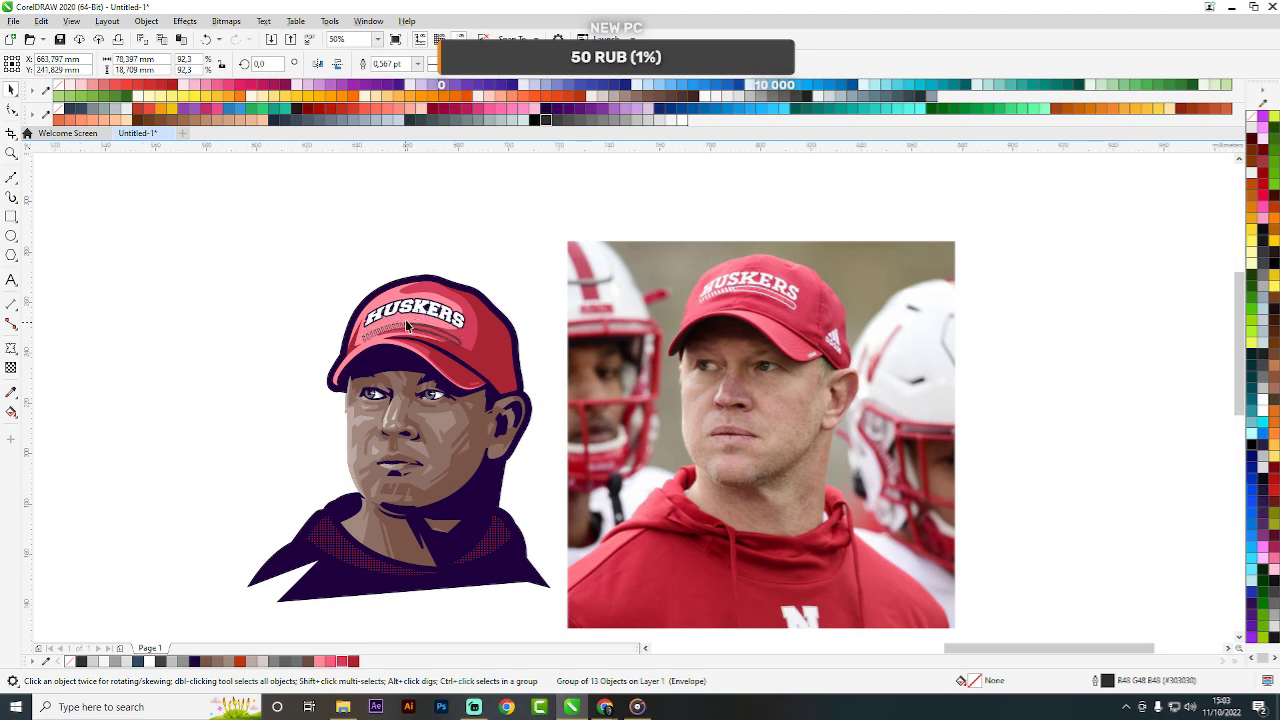
{"action": "scroll", "coordinate": [405, 319], "scroll_direction": "up", "scroll_amount": 2}
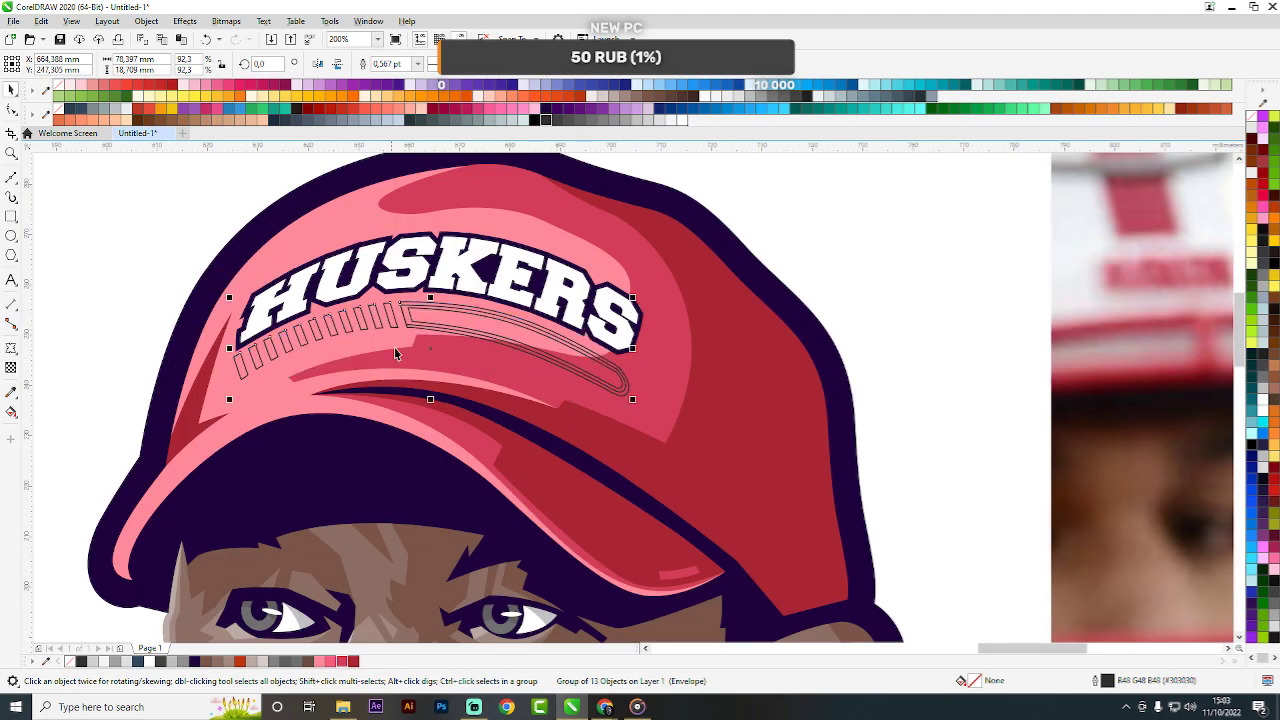
Fill the underline white, colour the bar's inner shape with the cap's #D33D58 red, and remove the group's outline.
{"action": "left_click", "coordinate": [680, 119]}
{"action": "left_click", "coordinate": [12, 392]}
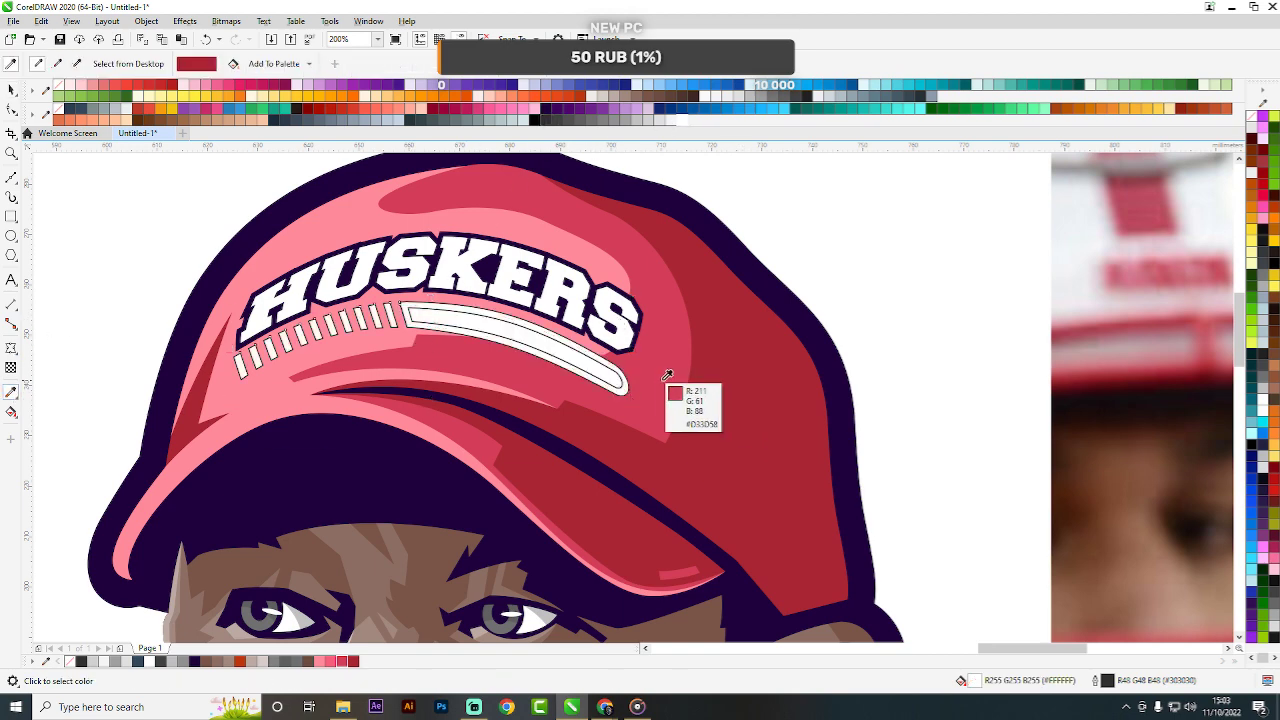
{"action": "scroll", "coordinate": [614, 368], "scroll_direction": "up", "scroll_amount": 1}
{"action": "scroll", "coordinate": [612, 374], "scroll_direction": "down", "scroll_amount": 2}
{"action": "key", "text": "space"}
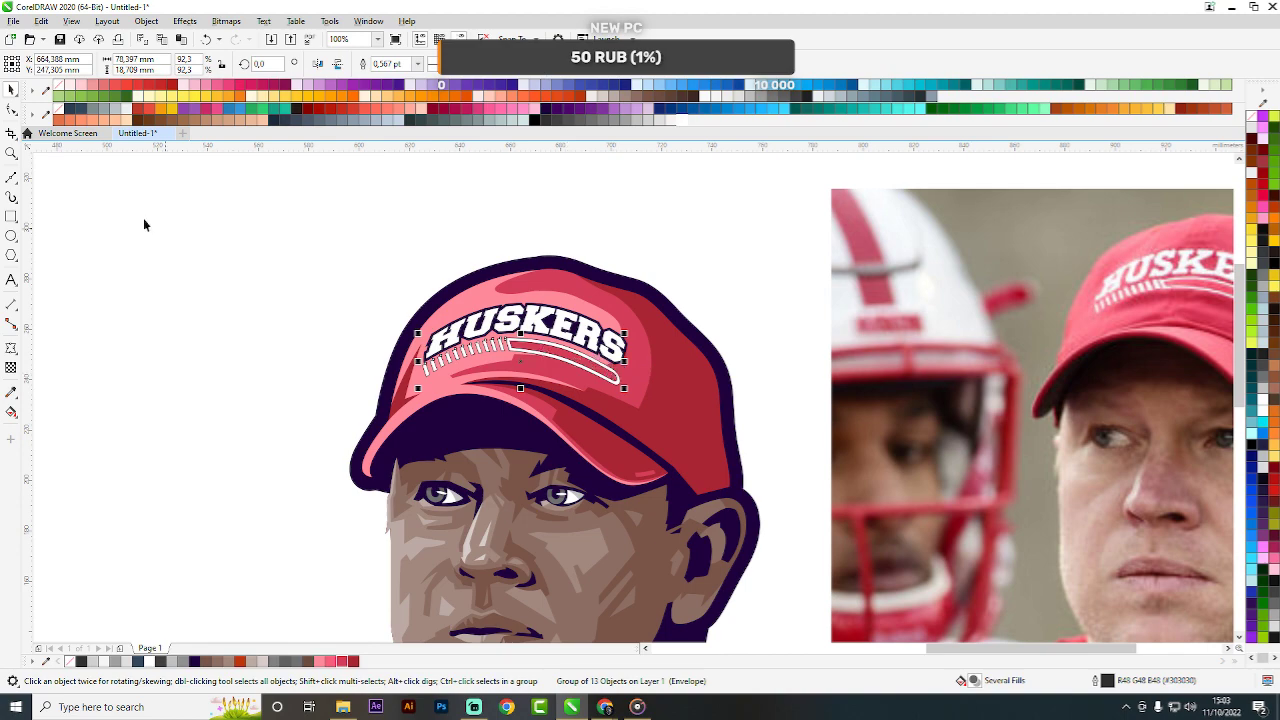
{"action": "right_click", "coordinate": [57, 111]}
Delete the dark outline shape behind the HUSKERS lettering on the illustrated cap.
{"action": "scroll", "coordinate": [498, 278], "scroll_direction": "down", "scroll_amount": 2}
{"action": "left_click", "coordinate": [598, 290]}
{"action": "scroll", "coordinate": [522, 283], "scroll_direction": "up", "scroll_amount": 4}
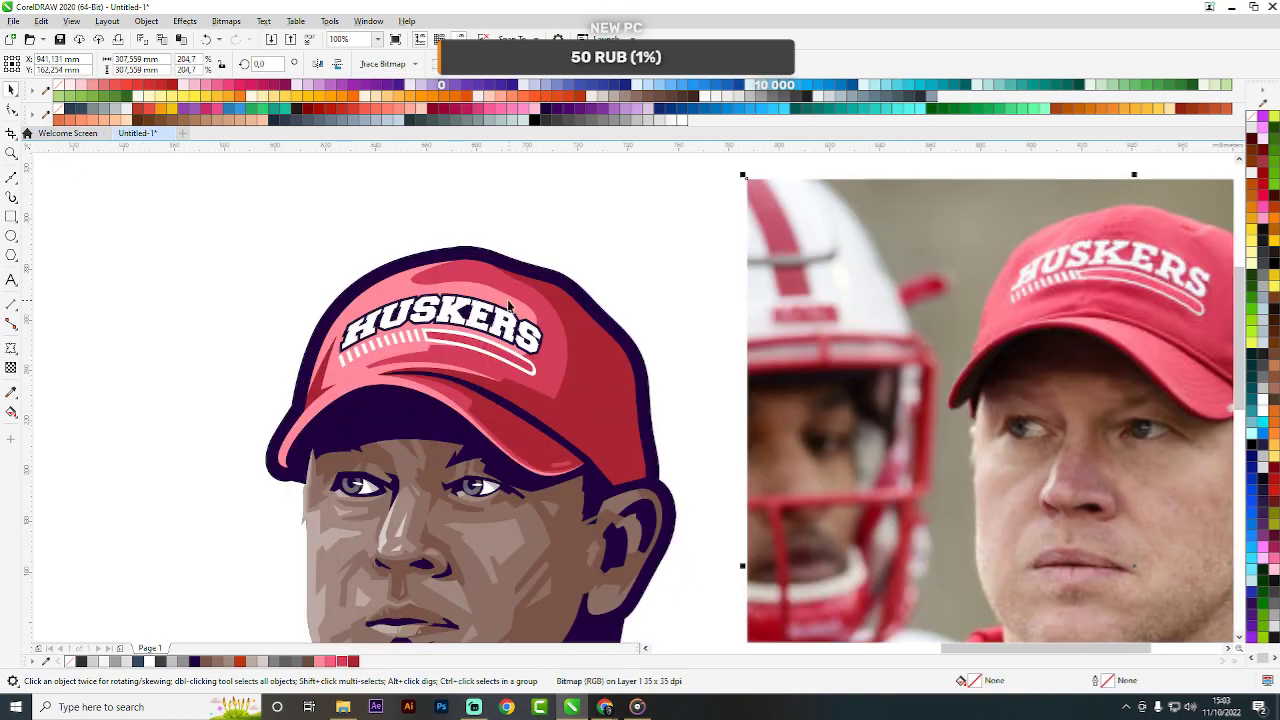
{"action": "left_click", "coordinate": [562, 380]}
{"action": "key", "text": "Delete"}
{"action": "scroll", "coordinate": [610, 335], "scroll_direction": "down", "scroll_amount": 2}
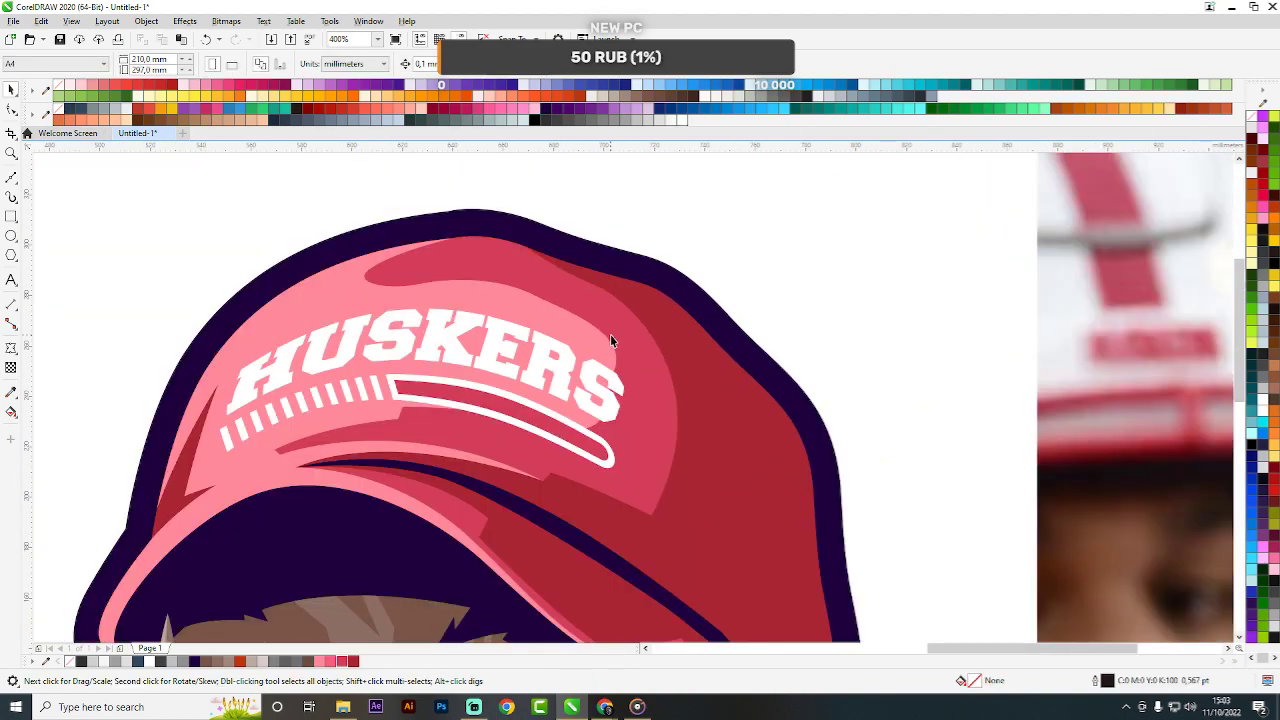
Try removing the reference photo from beside the illustrated portrait.
{"action": "scroll", "coordinate": [610, 341], "scroll_direction": "down", "scroll_amount": 3}
{"action": "left_click", "coordinate": [808, 362]}
{"action": "scroll", "coordinate": [808, 362], "scroll_direction": "down", "scroll_amount": 1}
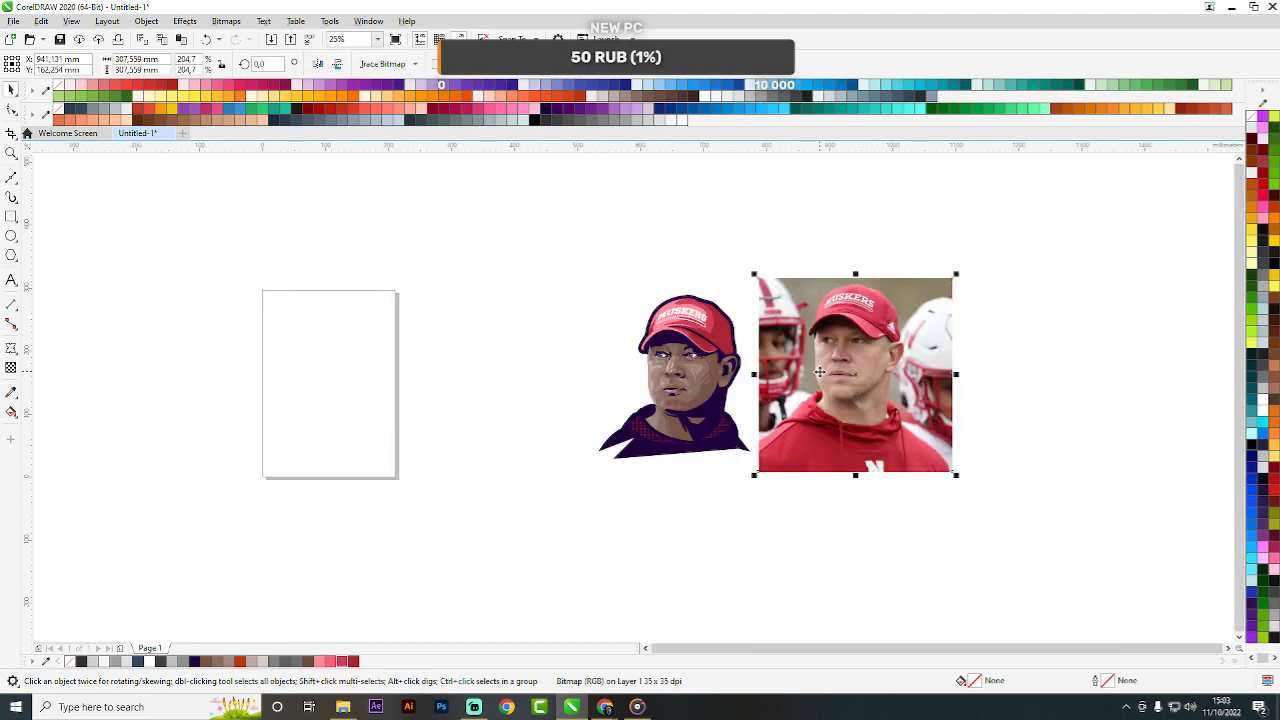
{"action": "key", "text": "Delete"}
{"action": "scroll", "coordinate": [818, 372], "scroll_direction": "up", "scroll_amount": 1}
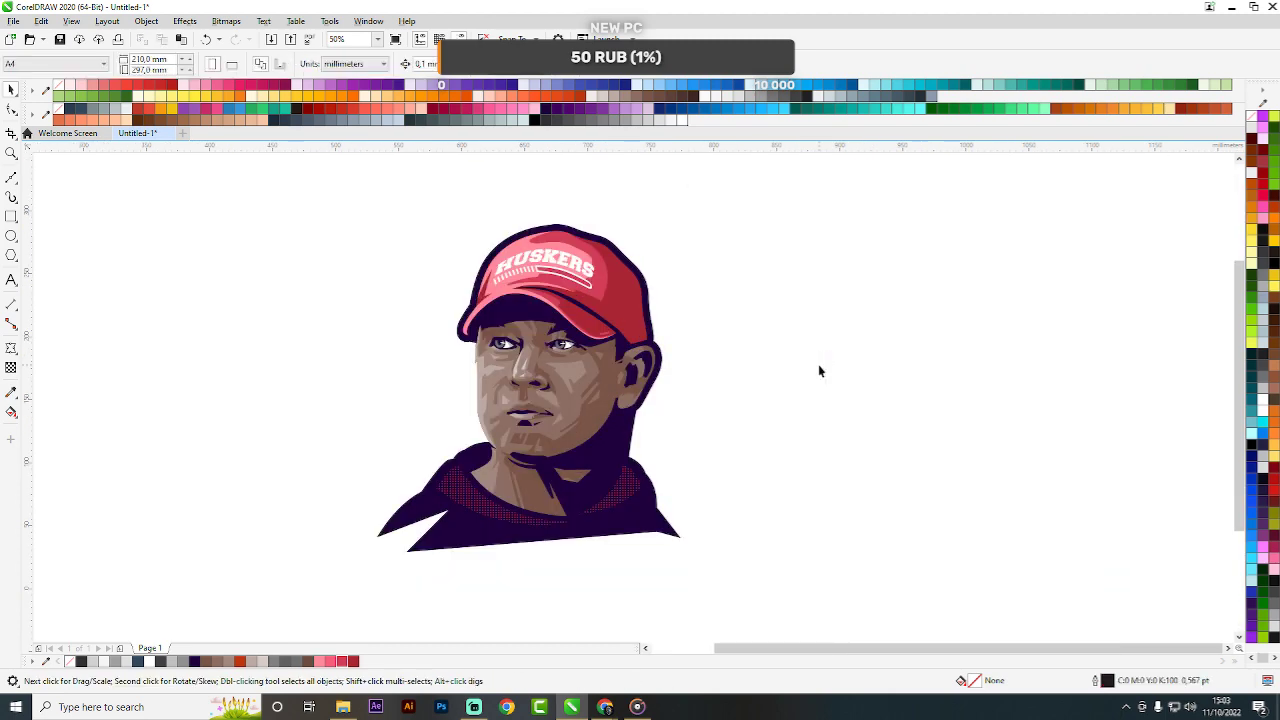
{"action": "scroll", "coordinate": [818, 366], "scroll_direction": "down", "scroll_amount": 1}
{"action": "key", "text": "ctrl+z"}
Examine the HUSKERS lettering and its underline on the illustrated cap up close against the reference photo.
{"action": "scroll", "coordinate": [800, 295], "scroll_direction": "up", "scroll_amount": 2}
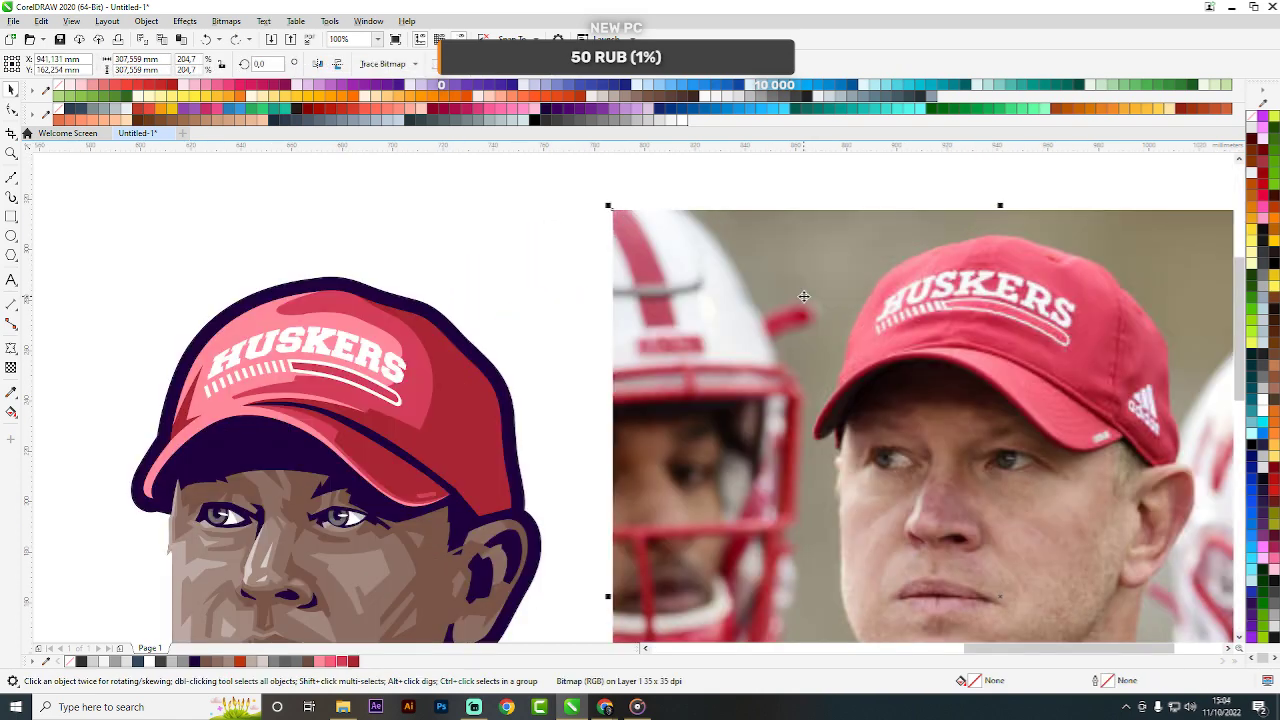
{"action": "scroll", "coordinate": [327, 372], "scroll_direction": "up", "scroll_amount": 1}
{"action": "left_click", "coordinate": [327, 373]}
{"action": "left_click", "coordinate": [690, 257]}
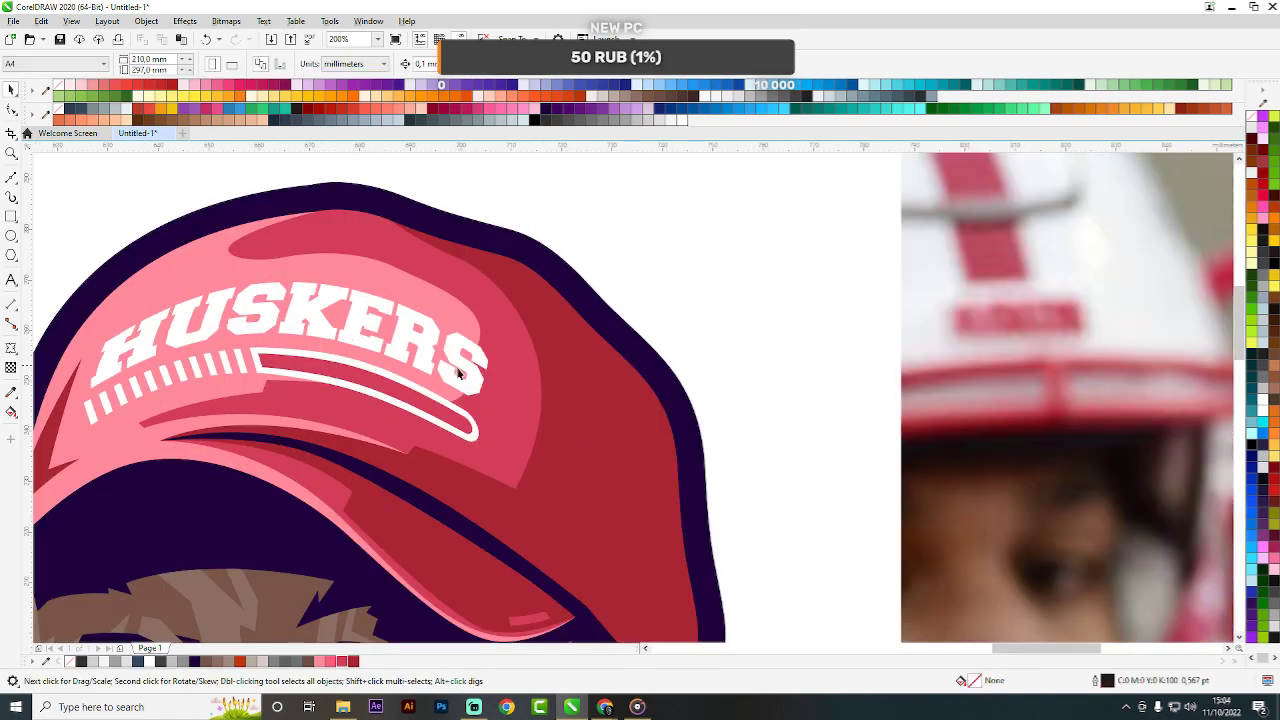
{"action": "scroll", "coordinate": [458, 372], "scroll_direction": "up", "scroll_amount": 1}
{"action": "left_click", "coordinate": [397, 440]}
{"action": "scroll", "coordinate": [680, 329], "scroll_direction": "right", "scroll_amount": 1}
{"action": "key", "text": "Escape"}
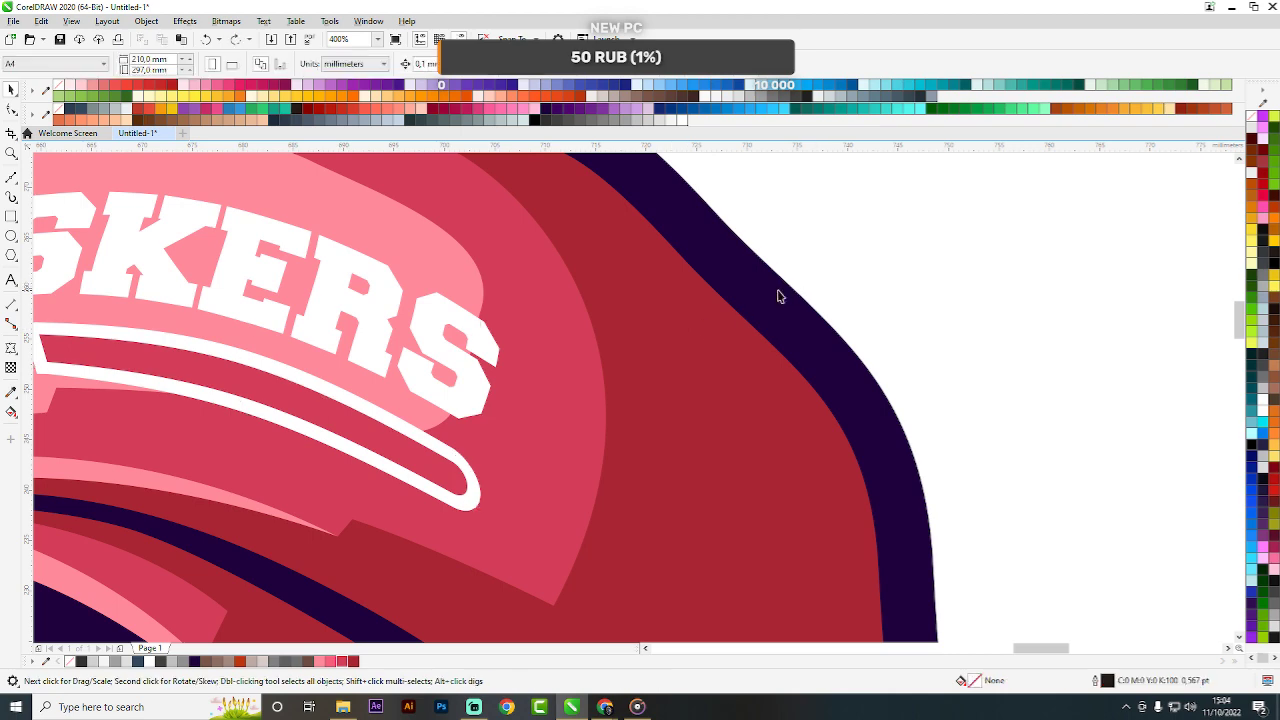
Trim the underline bar's red inner shape with an offset copy, delete the copy, and fill the remaining sliver with the cap's dark red #A92533.
{"action": "scroll", "coordinate": [779, 296], "scroll_direction": "down", "scroll_amount": 2}
{"action": "scroll", "coordinate": [580, 316], "scroll_direction": "up", "scroll_amount": 2}
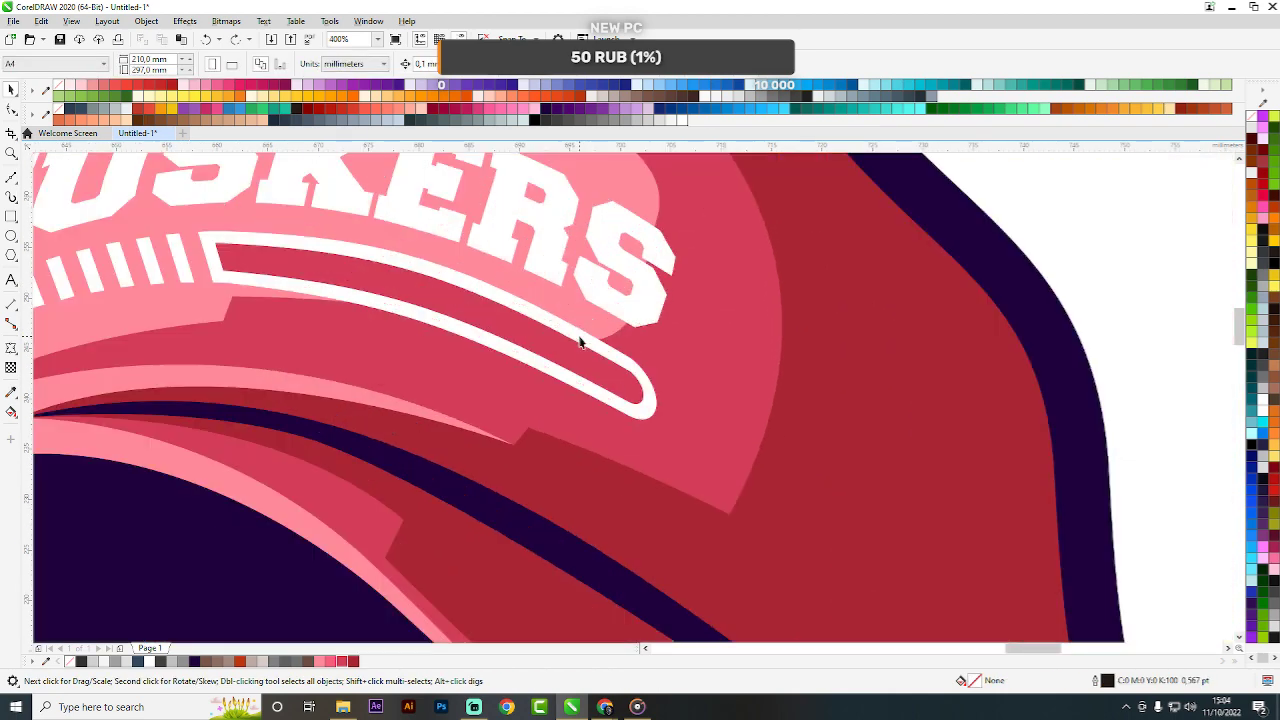
{"action": "left_click", "coordinate": [578, 337]}
{"action": "left_click_drag", "start_coordinate": [517, 345], "coordinate": [515, 355]}
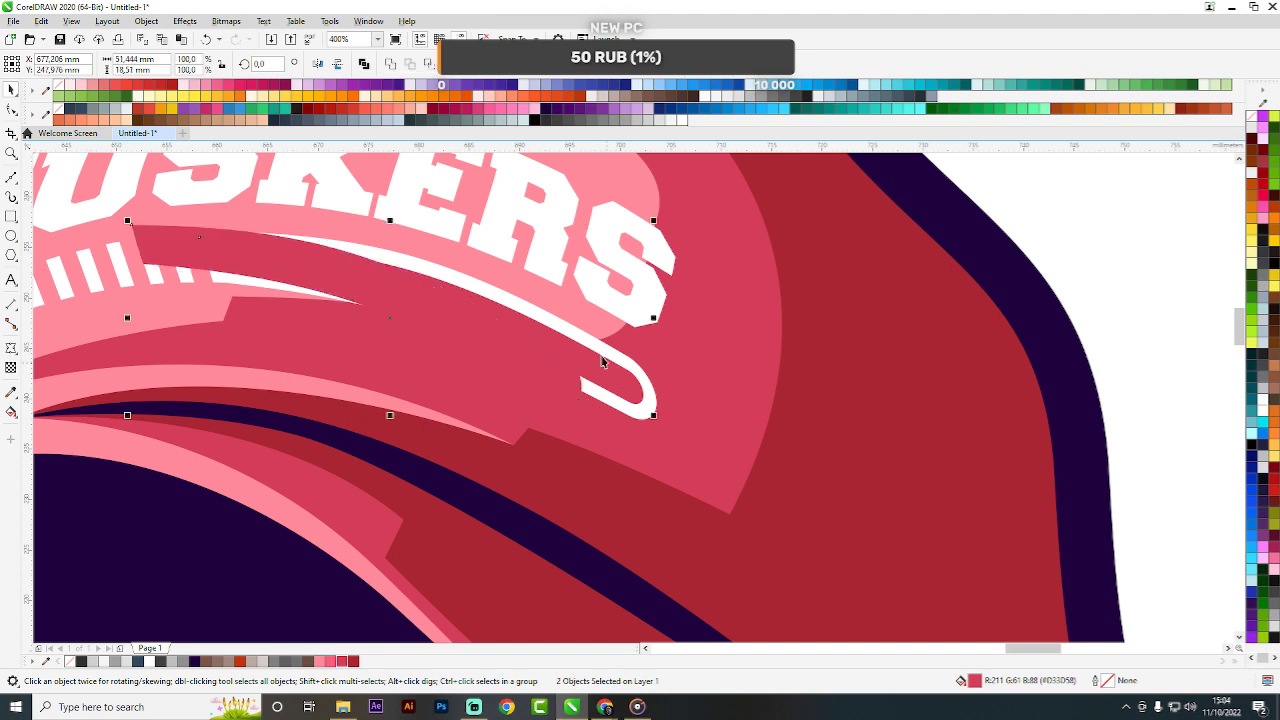
{"action": "left_click", "coordinate": [427, 65]}
{"action": "left_click", "coordinate": [572, 393]}
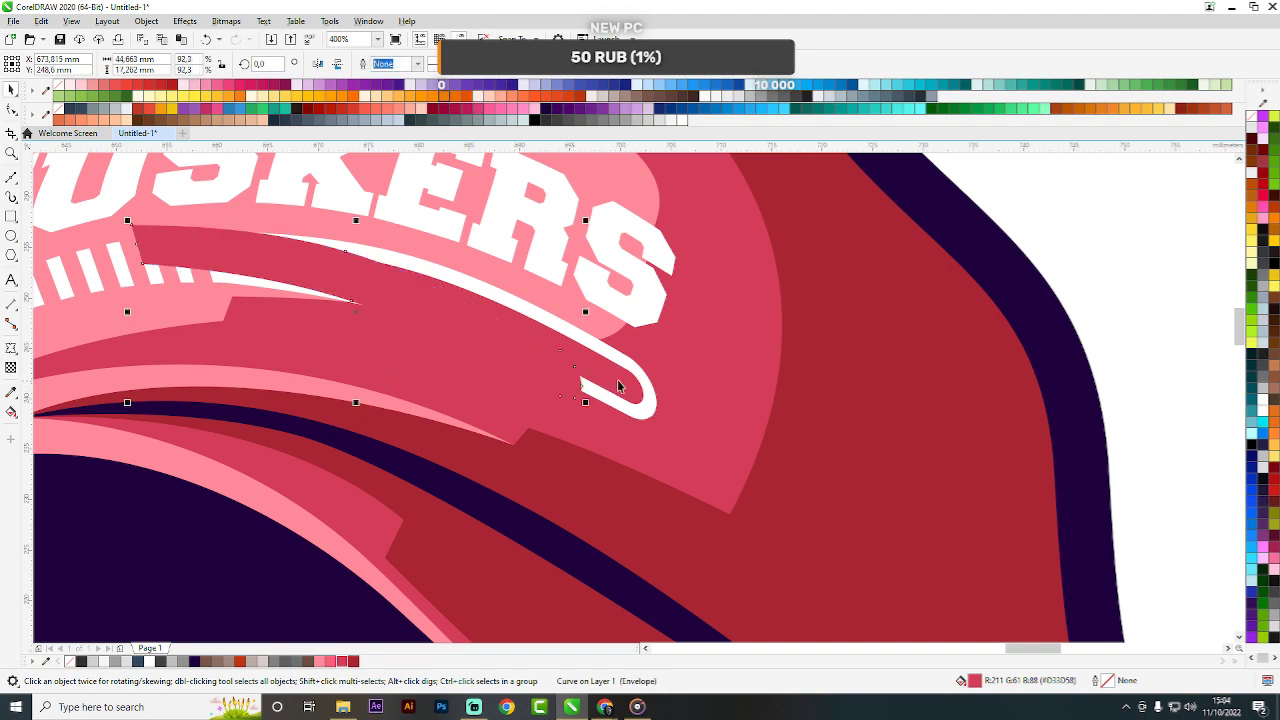
{"action": "key", "text": "Delete"}
{"action": "left_click", "coordinate": [618, 388]}
{"action": "left_click_drag", "start_coordinate": [824, 438], "coordinate": [625, 395]}
{"action": "scroll", "coordinate": [628, 397], "scroll_direction": "down", "scroll_amount": 5}
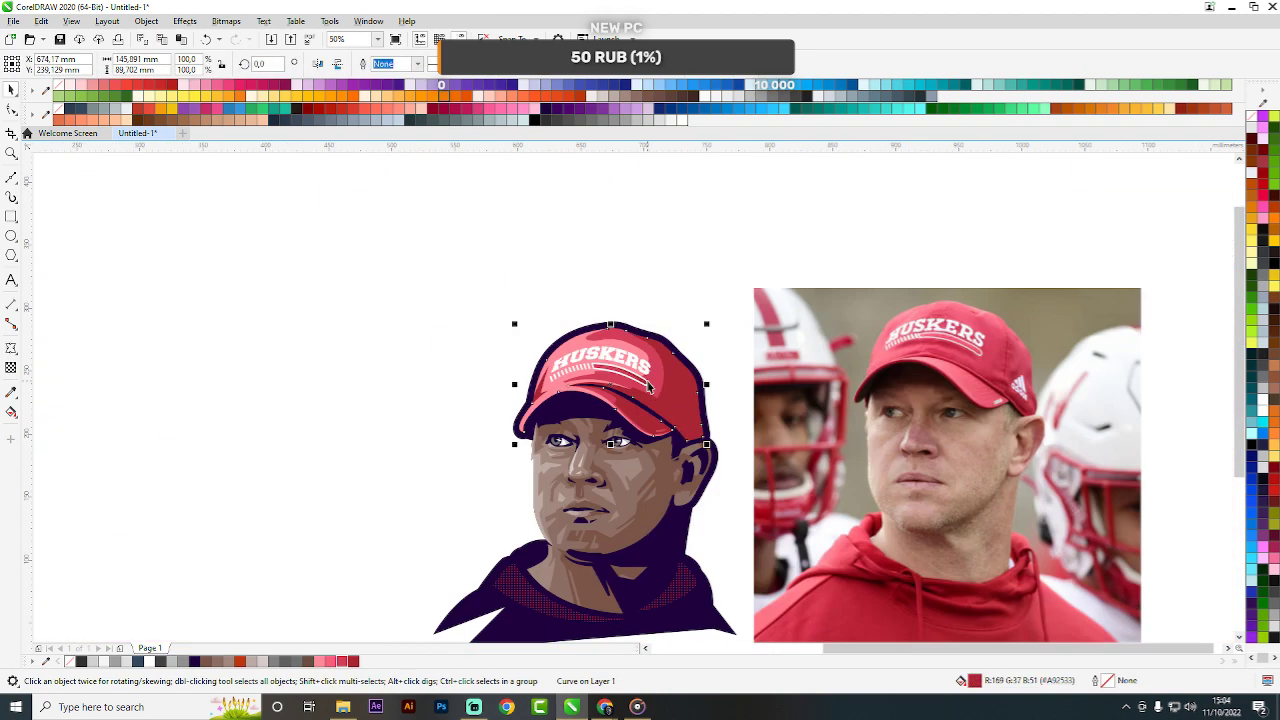
{"action": "left_click", "coordinate": [688, 314]}
{"action": "scroll", "coordinate": [541, 215], "scroll_direction": "down", "scroll_amount": 2}
{"action": "left_click", "coordinate": [744, 333]}
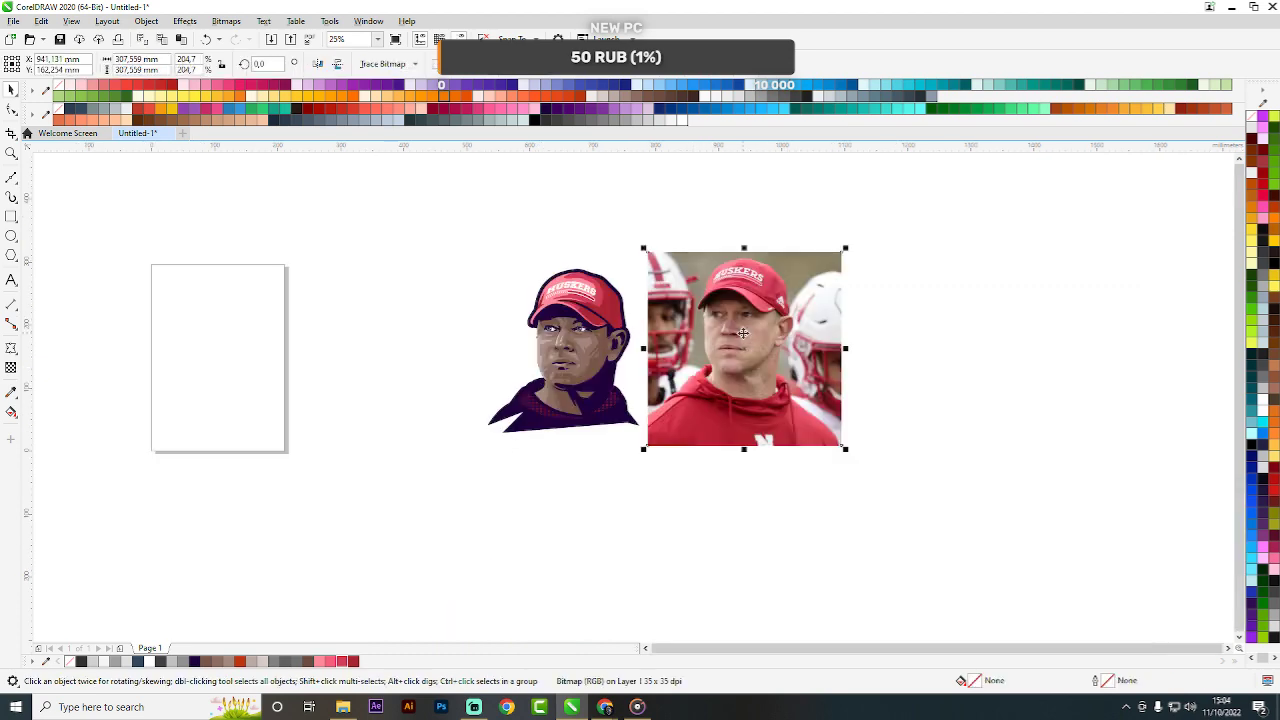
{"action": "scroll", "coordinate": [704, 323], "scroll_direction": "up", "scroll_amount": 2}
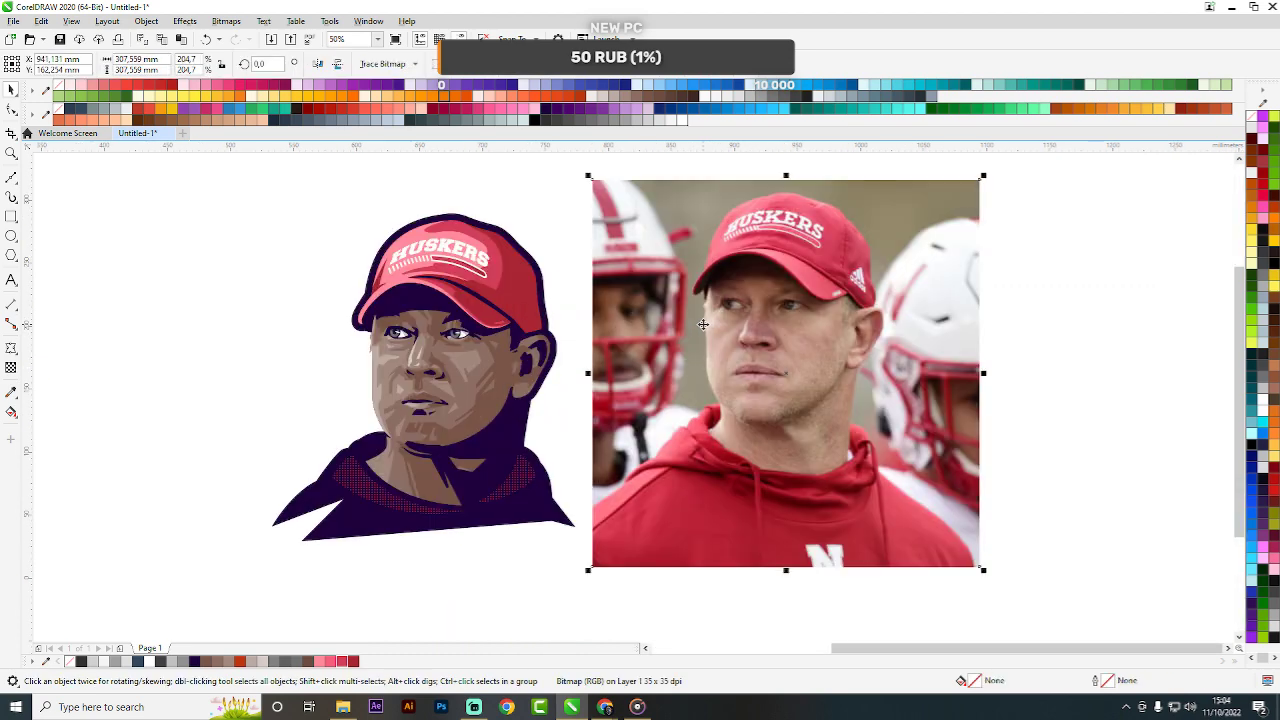
{"action": "scroll", "coordinate": [703, 324], "scroll_direction": "down", "scroll_amount": 2}
Draw a thin closed triangle about 167 mm wide and 16 mm high just beneath the slanted lower edge of the portrait's hoodie.
{"action": "scroll", "coordinate": [642, 453], "scroll_direction": "up", "scroll_amount": 2}
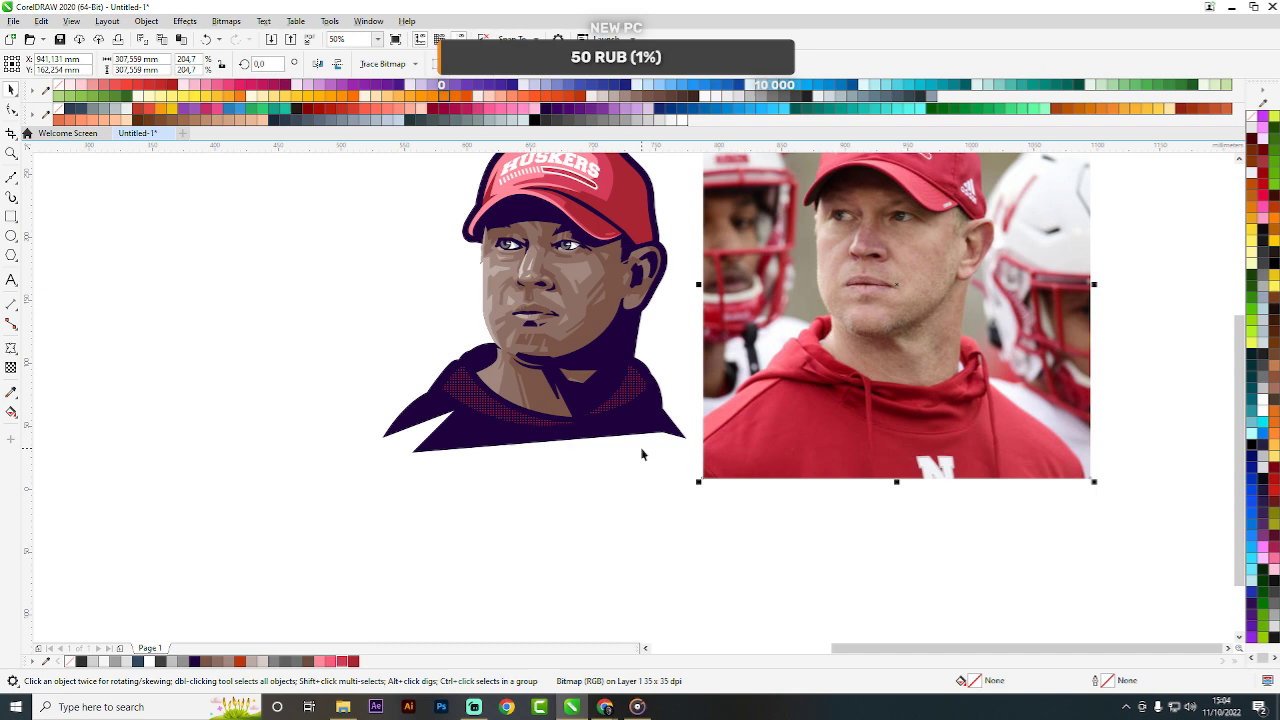
{"action": "left_click", "coordinate": [12, 177]}
{"action": "scroll", "coordinate": [540, 438], "scroll_direction": "up", "scroll_amount": 2}
{"action": "left_click", "coordinate": [354, 482]}
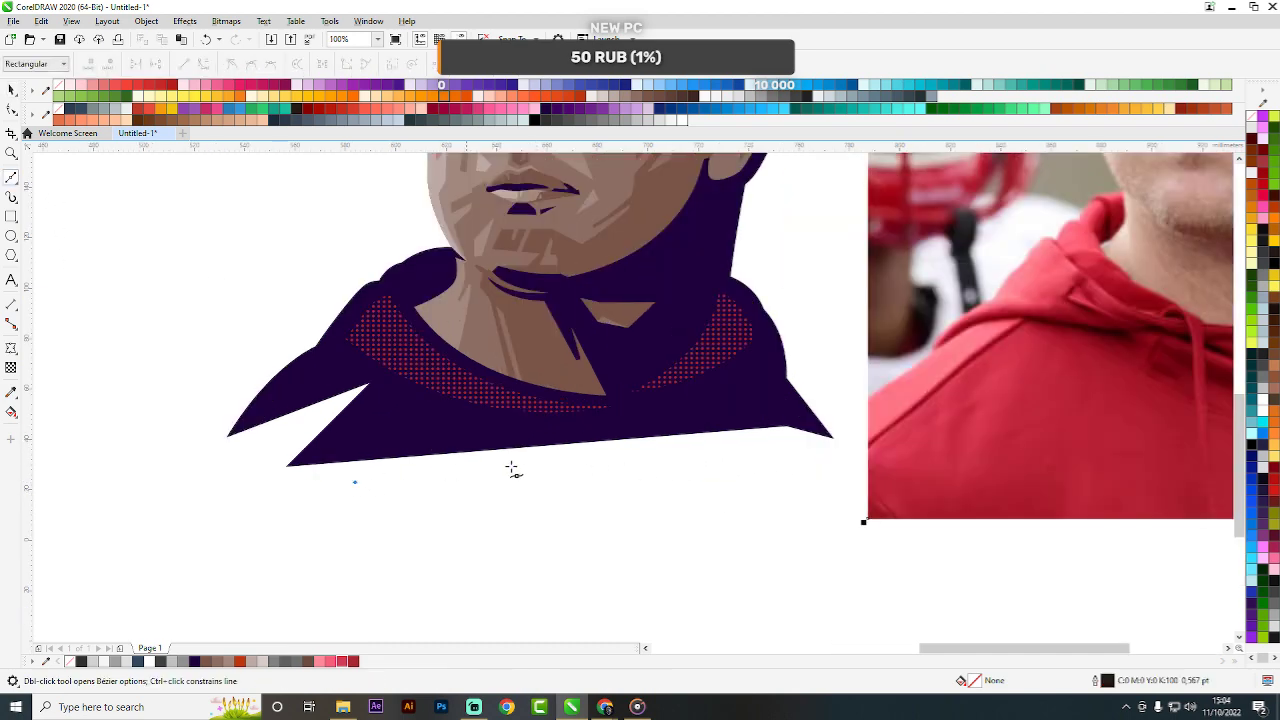
{"action": "mouse_move", "coordinate": [780, 437]}
{"action": "left_mouse_down"}
{"action": "mouse_move", "coordinate": [714, 480]}
{"action": "mouse_move", "coordinate": [746, 464]}
{"action": "left_mouse_up"}
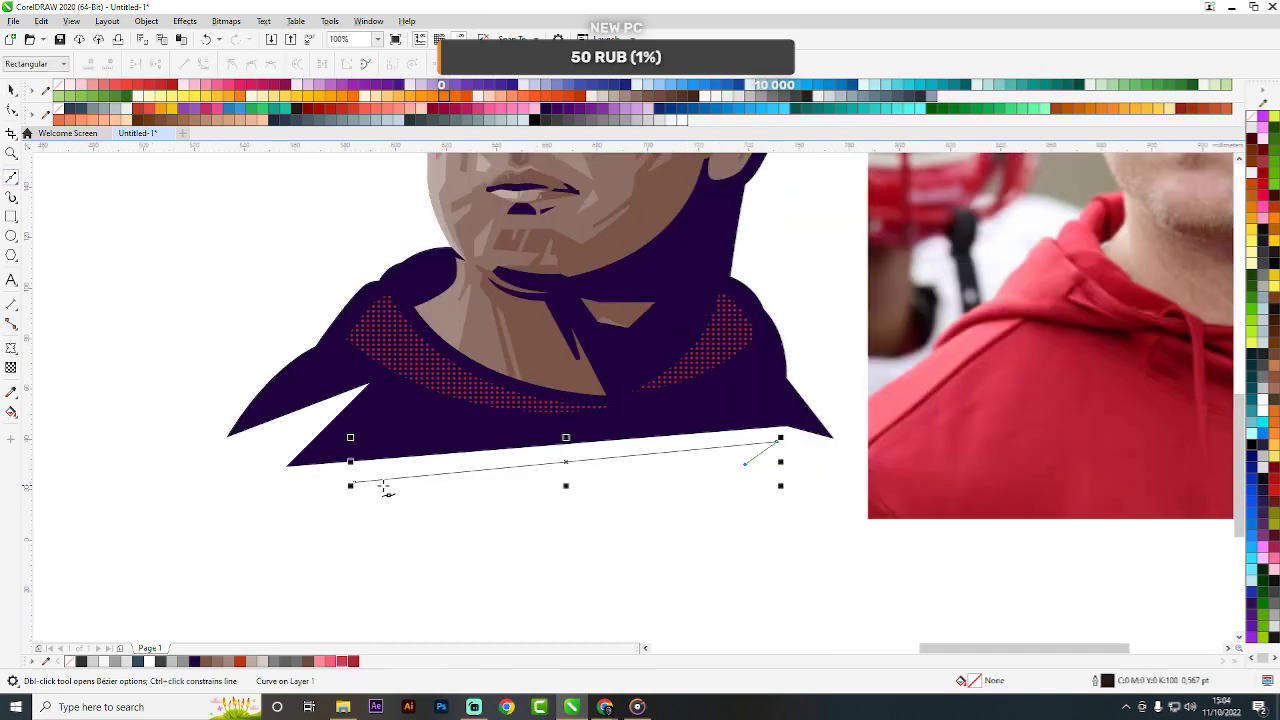
{"action": "left_click", "coordinate": [352, 484]}
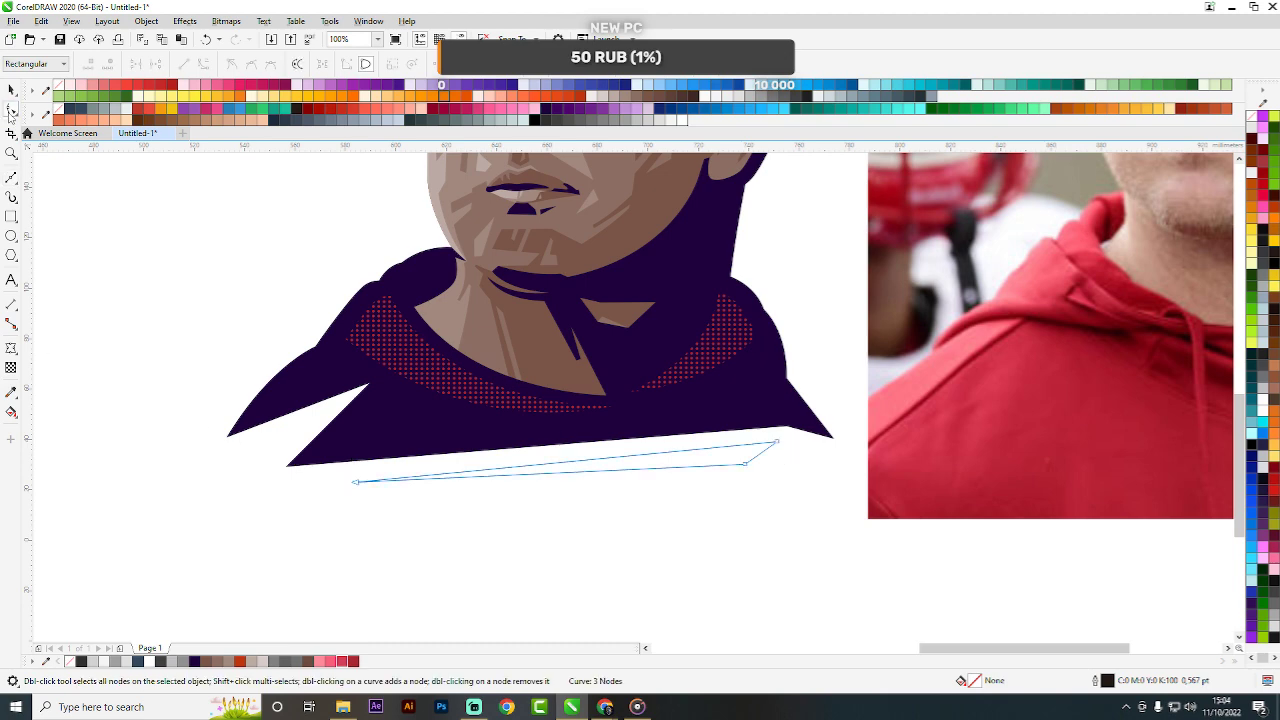
Fill the thin triangle with the hoodie's dark navy #1E003D.
{"action": "left_click", "coordinate": [11, 110]}
{"action": "key", "text": "space"}
{"action": "left_click_drag", "start_coordinate": [513, 439], "coordinate": [734, 457]}
{"action": "left_click", "coordinate": [734, 457]}
Group all shapes of the illustrated portrait and move the reference photo farther away from it.
{"action": "scroll", "coordinate": [665, 439], "scroll_direction": "down", "scroll_amount": 2}
{"action": "scroll", "coordinate": [664, 440], "scroll_direction": "down", "scroll_amount": 3}
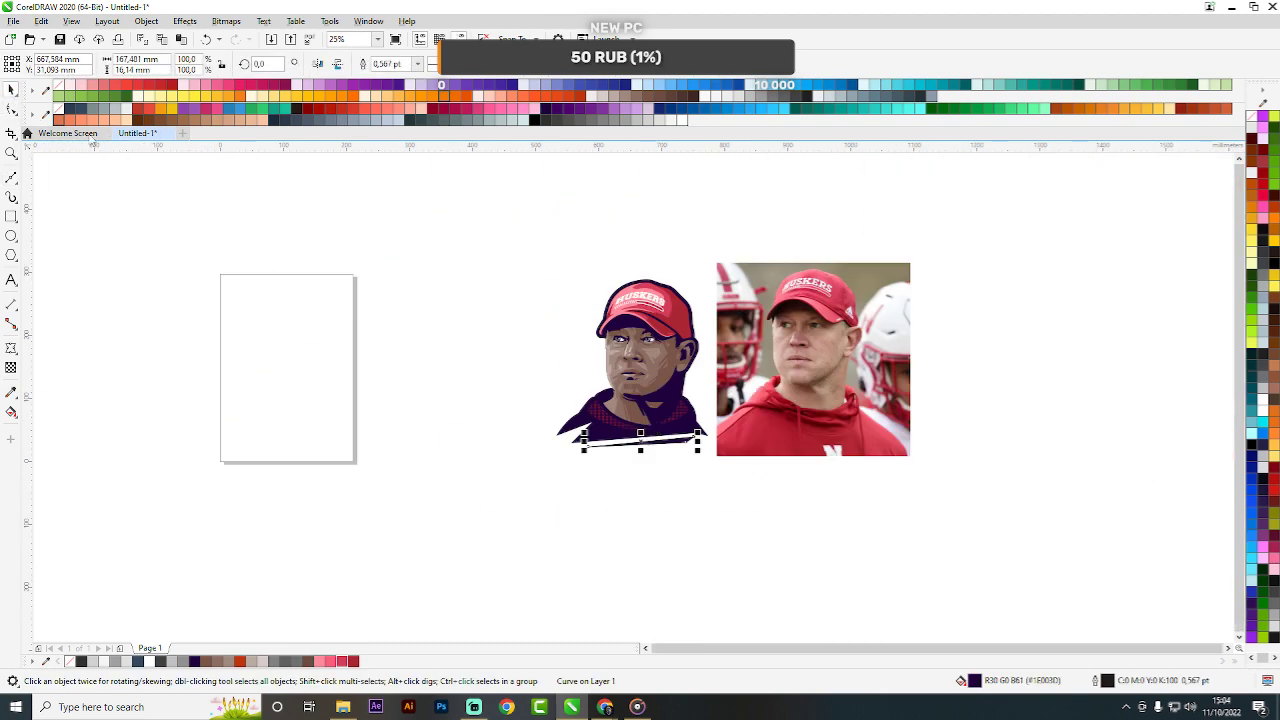
{"action": "left_click_drag", "start_coordinate": [471, 220], "coordinate": [752, 519]}
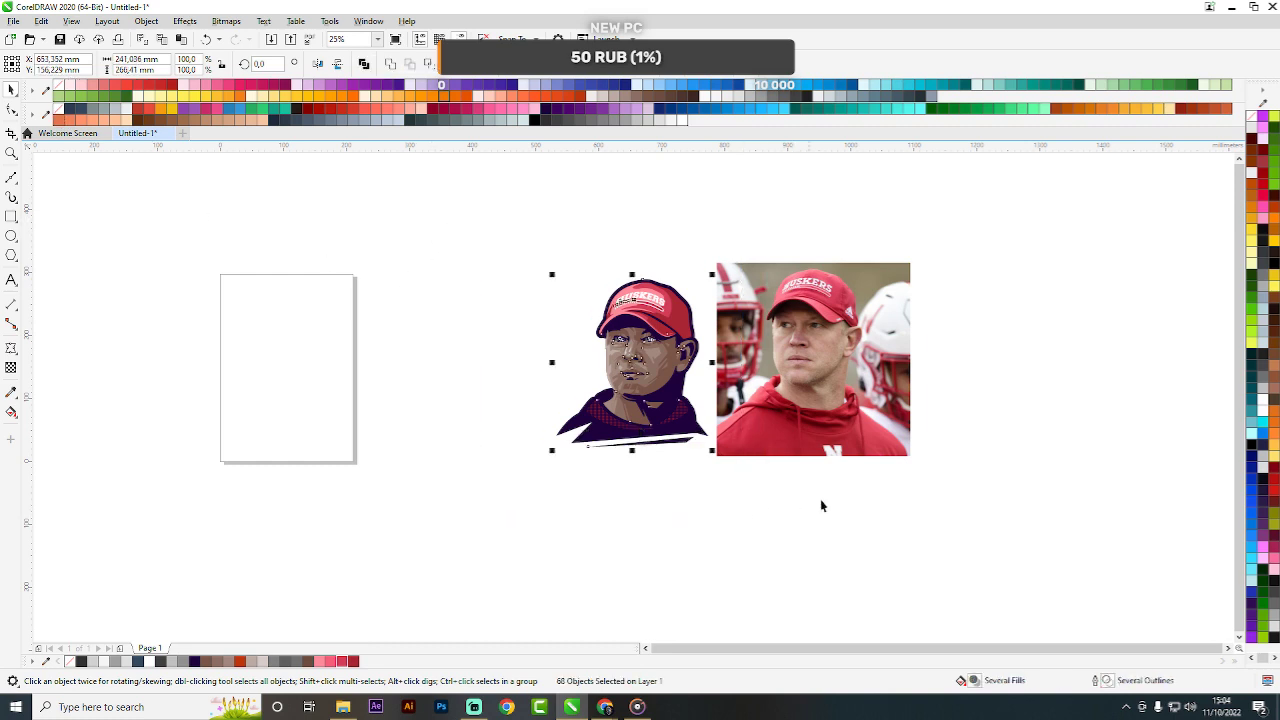
{"action": "key", "text": "ctrl+g"}
{"action": "left_click_drag", "start_coordinate": [840, 384], "coordinate": [902, 359]}
{"action": "scroll", "coordinate": [693, 336], "scroll_direction": "up", "scroll_amount": 1}
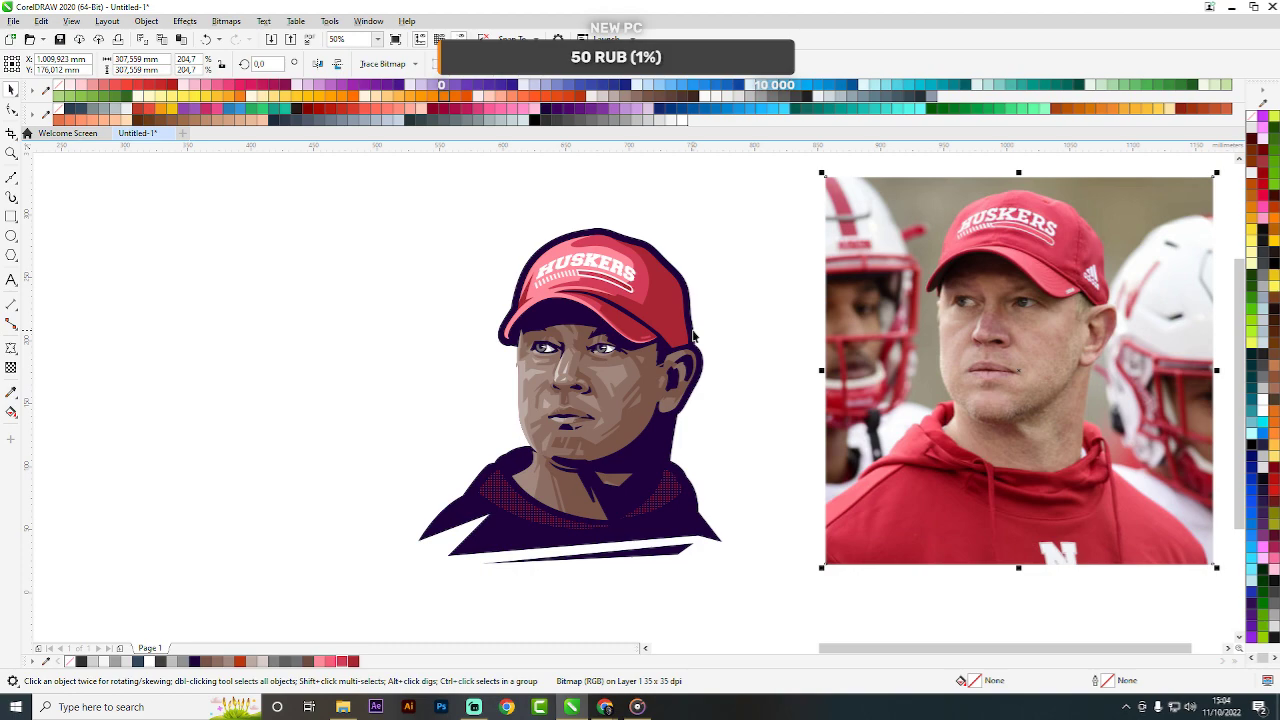
{"action": "scroll", "coordinate": [985, 369], "scroll_direction": "up", "scroll_amount": 2}
{"action": "scroll", "coordinate": [935, 327], "scroll_direction": "down", "scroll_amount": 3}
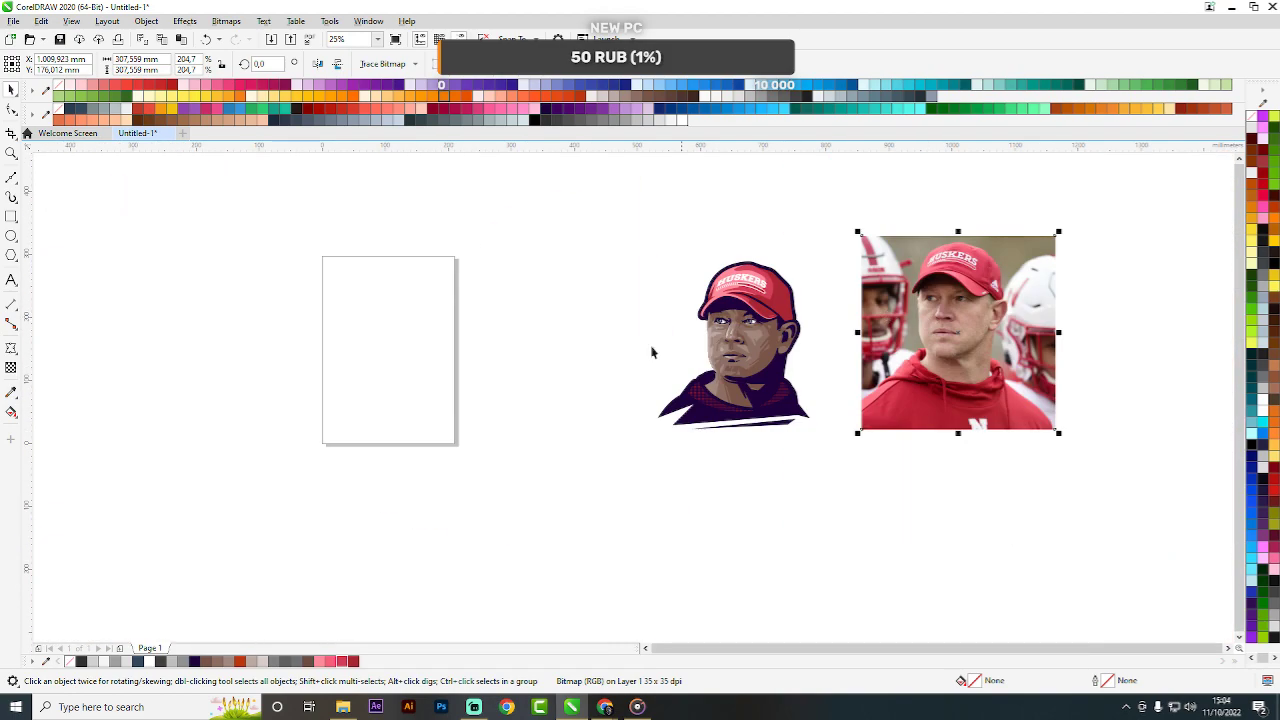
{"action": "scroll", "coordinate": [802, 329], "scroll_direction": "up", "scroll_amount": 2}
{"action": "left_click_drag", "start_coordinate": [689, 397], "coordinate": [737, 389]}
{"action": "key", "text": "ctrl+z"}
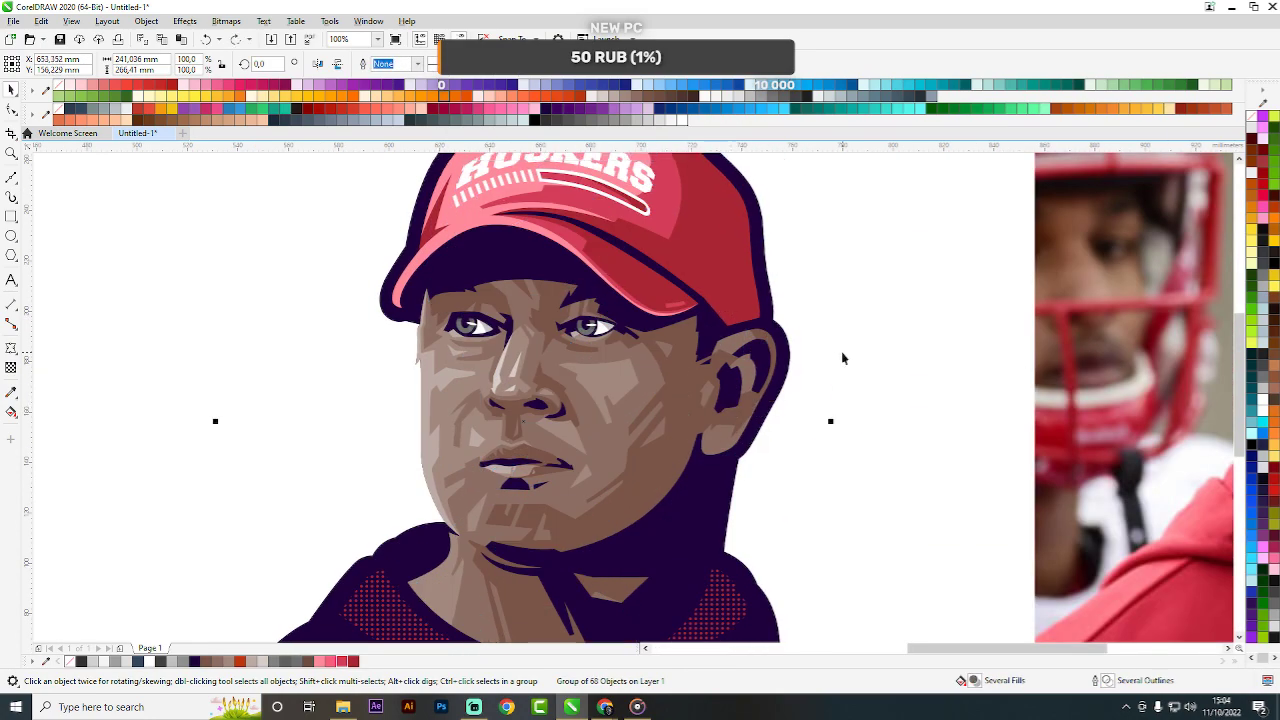
Sample a reddish-brown tone beside the nose in the reference photo and apply it to the portrait's shadow shapes, including nose and lips.
{"action": "key", "text": "i"}
{"action": "scroll", "coordinate": [750, 345], "scroll_direction": "down", "scroll_amount": 3}
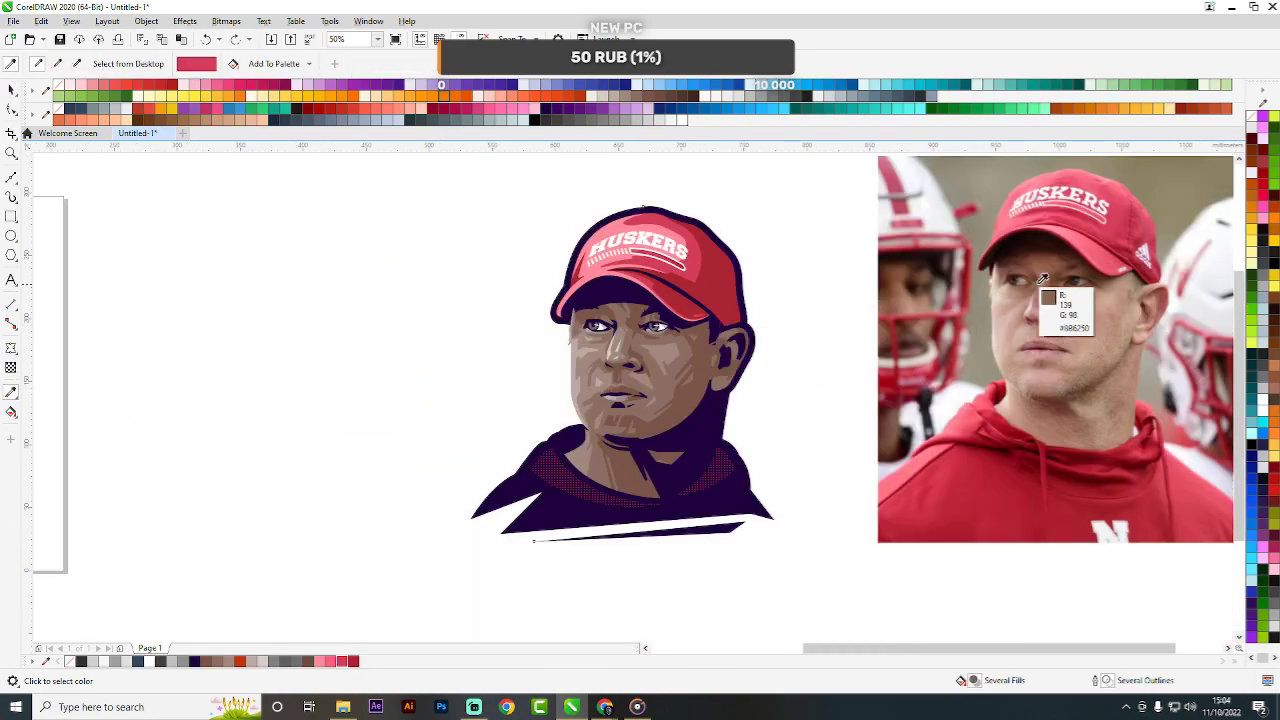
{"action": "scroll", "coordinate": [1063, 300], "scroll_direction": "up", "scroll_amount": 5}
{"action": "left_click", "coordinate": [999, 358]}
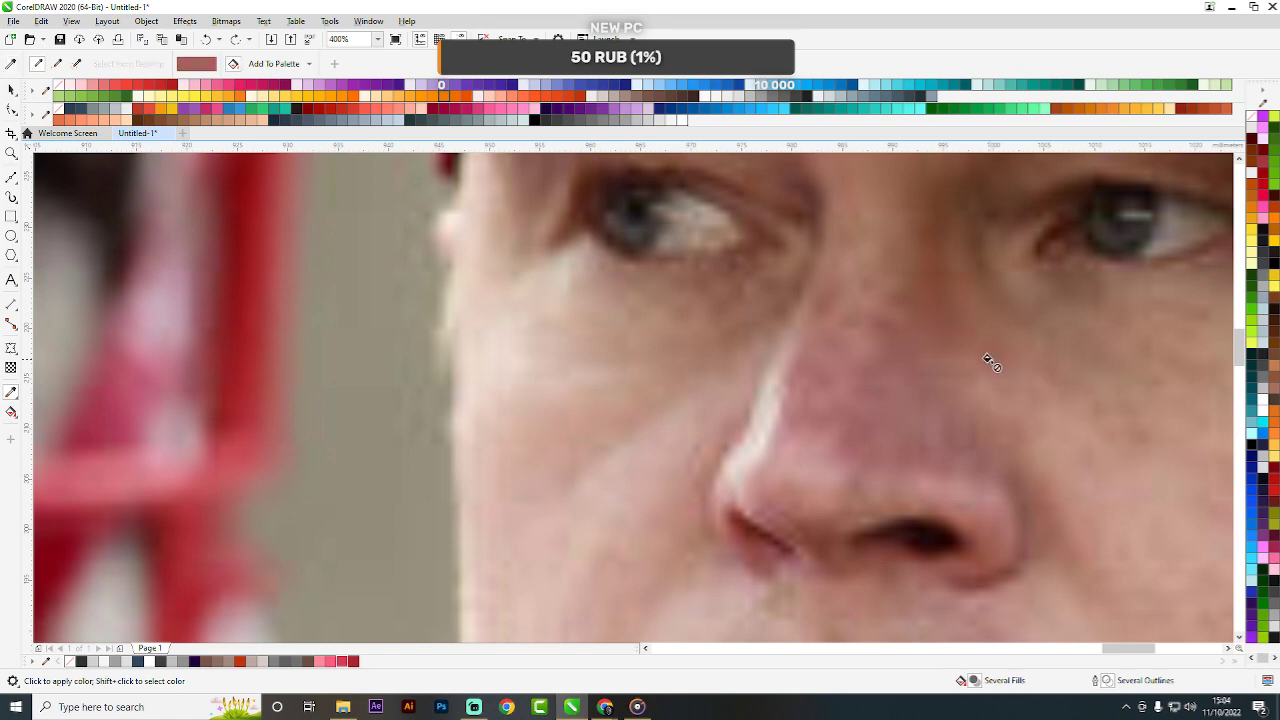
{"action": "scroll", "coordinate": [991, 357], "scroll_direction": "down", "scroll_amount": 2}
{"action": "scroll", "coordinate": [665, 344], "scroll_direction": "down", "scroll_amount": 1}
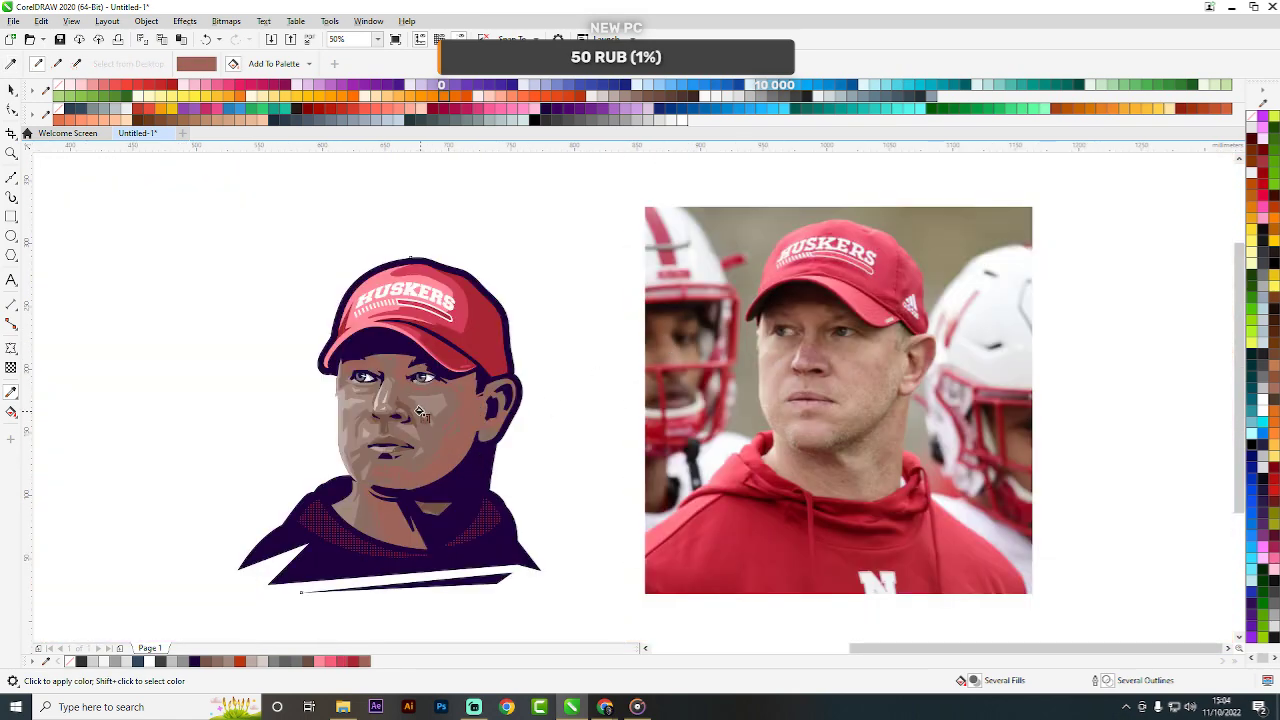
{"action": "scroll", "coordinate": [420, 411], "scroll_direction": "up", "scroll_amount": 1}
{"action": "scroll", "coordinate": [394, 452], "scroll_direction": "up", "scroll_amount": 1}
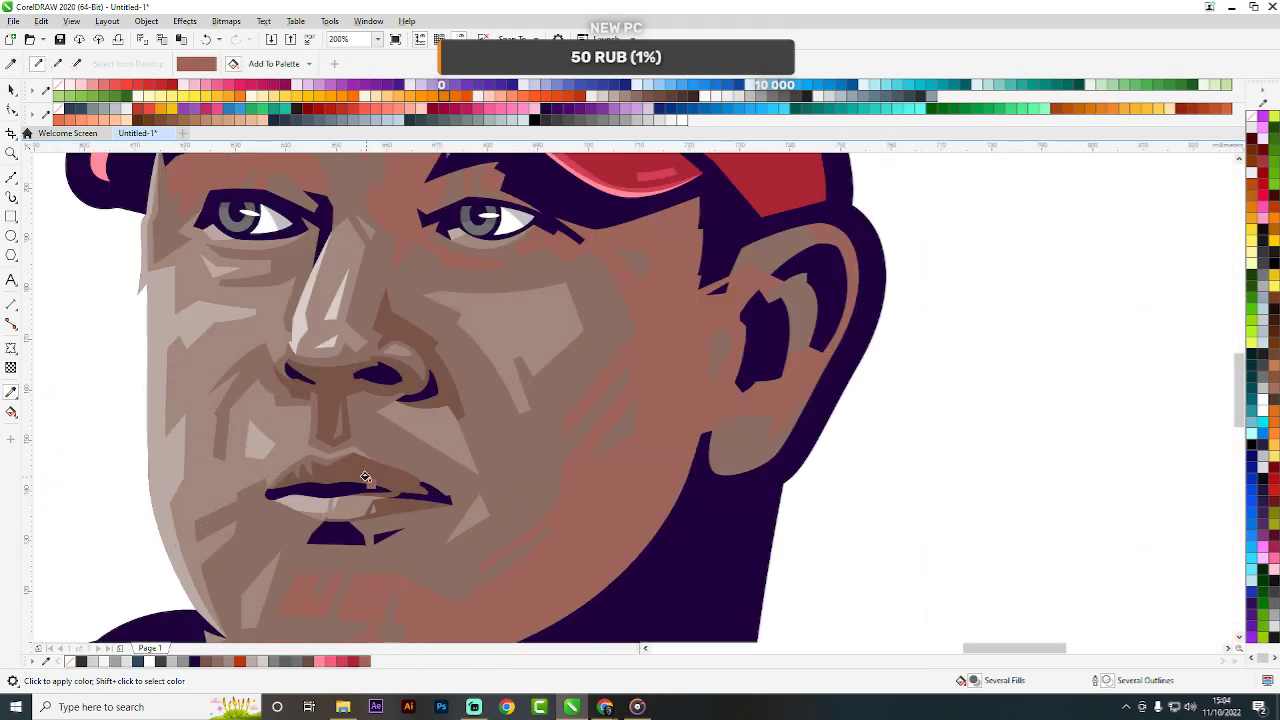
{"action": "left_click", "coordinate": [335, 380]}
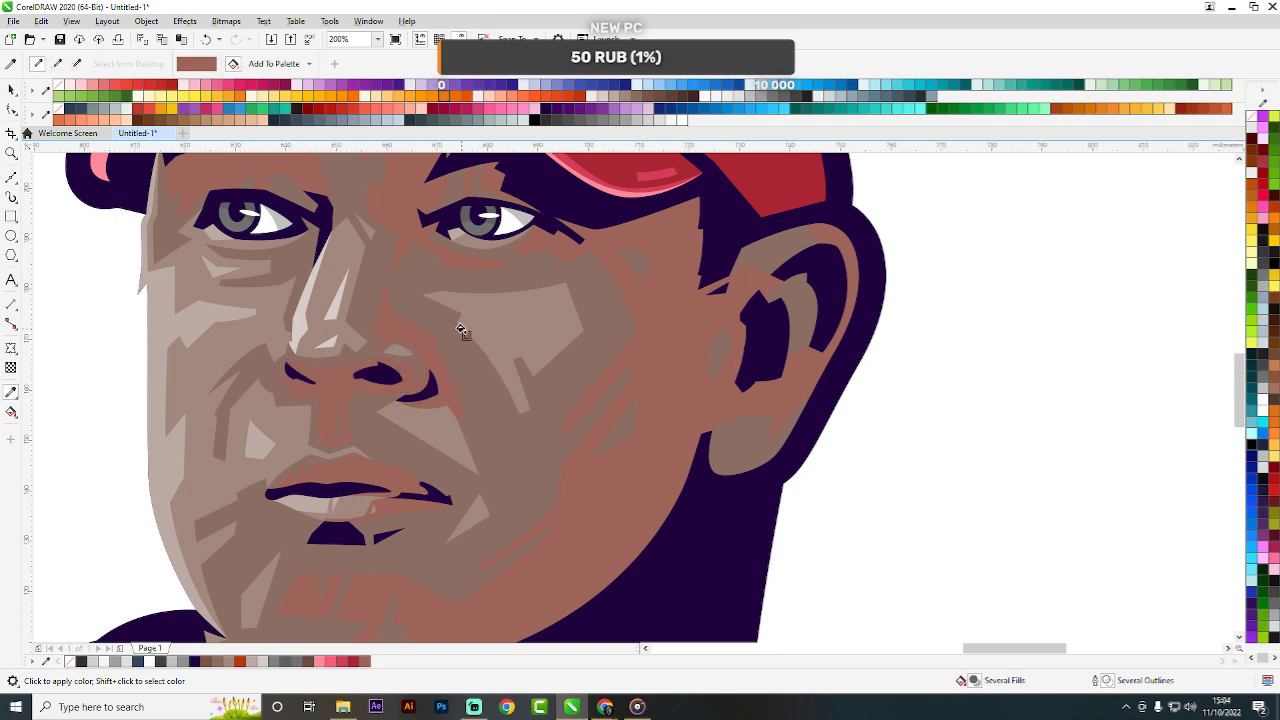
Try sampling a pinkish midtone from the cheek beside the nose in the reference photo.
{"action": "scroll", "coordinate": [484, 330], "scroll_direction": "down", "scroll_amount": 1}
{"action": "key", "text": "space"}
{"action": "scroll", "coordinate": [742, 318], "scroll_direction": "down", "scroll_amount": 1}
{"action": "scroll", "coordinate": [1040, 288], "scroll_direction": "up", "scroll_amount": 2}
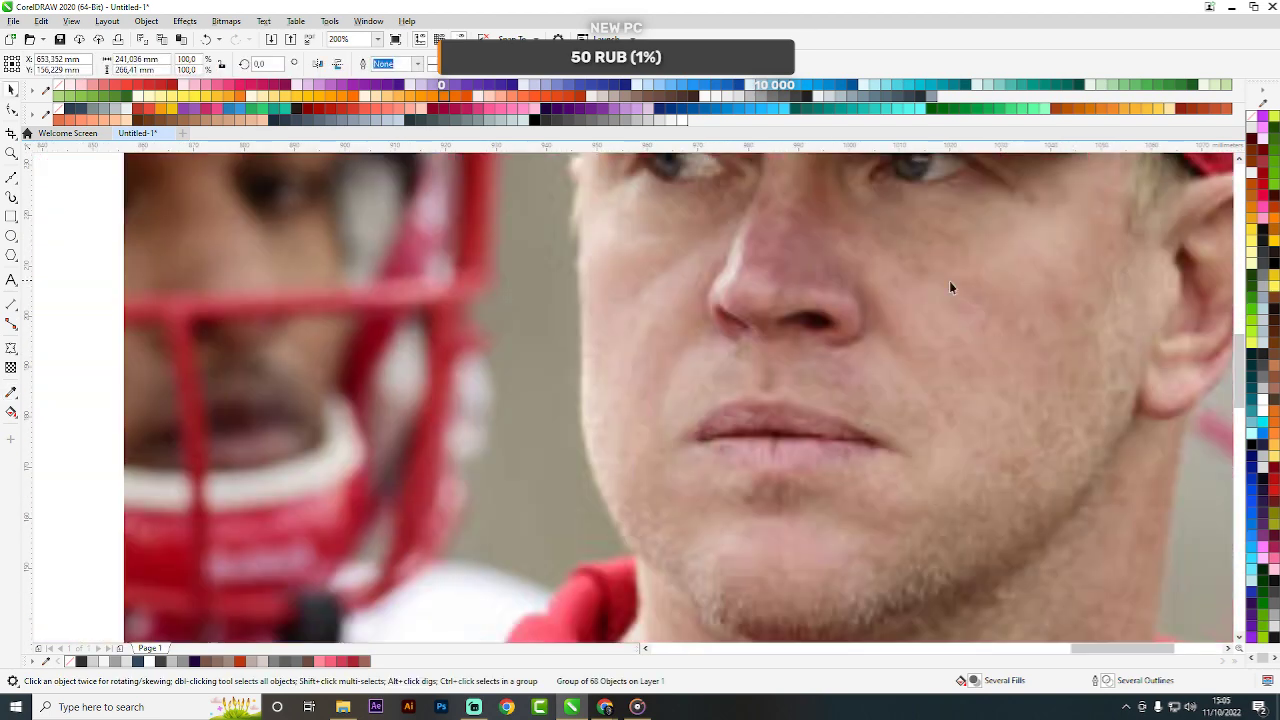
{"action": "scroll", "coordinate": [951, 288], "scroll_direction": "up", "scroll_amount": 1}
{"action": "key", "text": "i"}
{"action": "left_click", "coordinate": [905, 292]}
{"action": "scroll", "coordinate": [1010, 305], "scroll_direction": "down", "scroll_amount": 2}
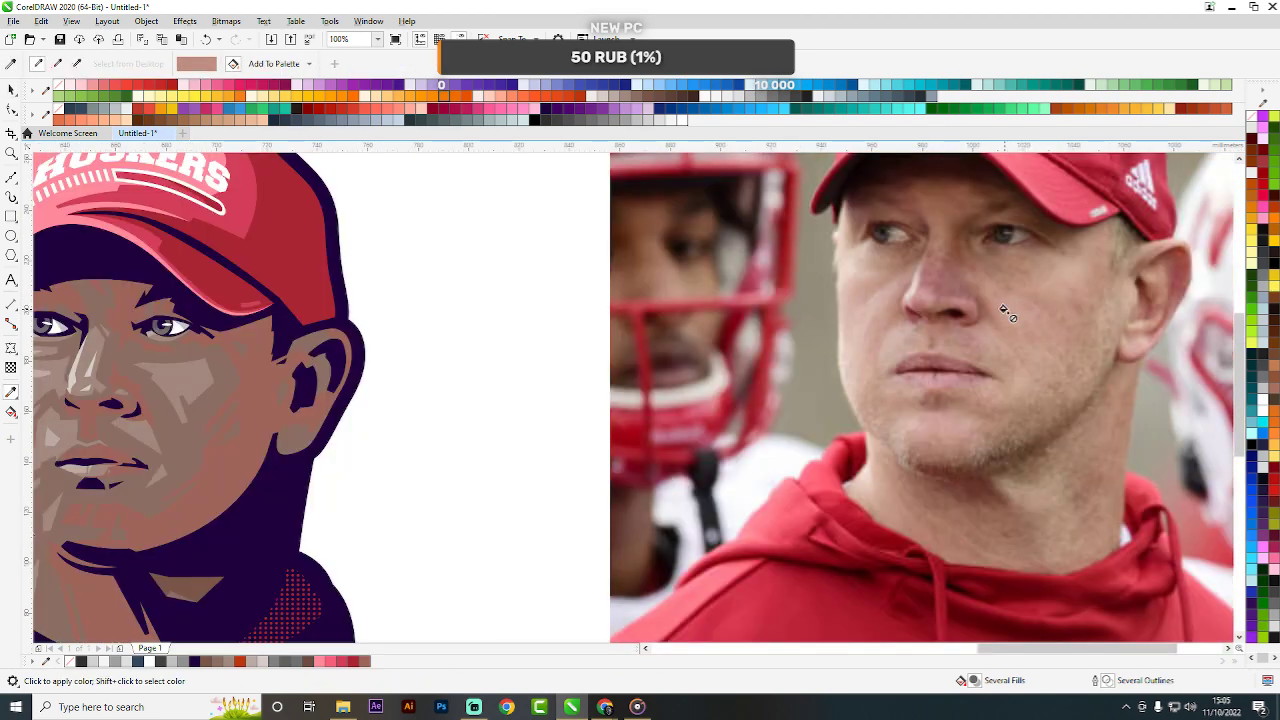
Sample a lighter skin tone from the cheek in the reference photo and apply it to the portrait's main facial midtone shape.
{"action": "scroll", "coordinate": [1003, 309], "scroll_direction": "up", "scroll_amount": 1}
{"action": "key", "text": "space"}
{"action": "key", "text": "space"}
{"action": "left_click", "coordinate": [1006, 304]}
{"action": "scroll", "coordinate": [1006, 305], "scroll_direction": "down", "scroll_amount": 1}
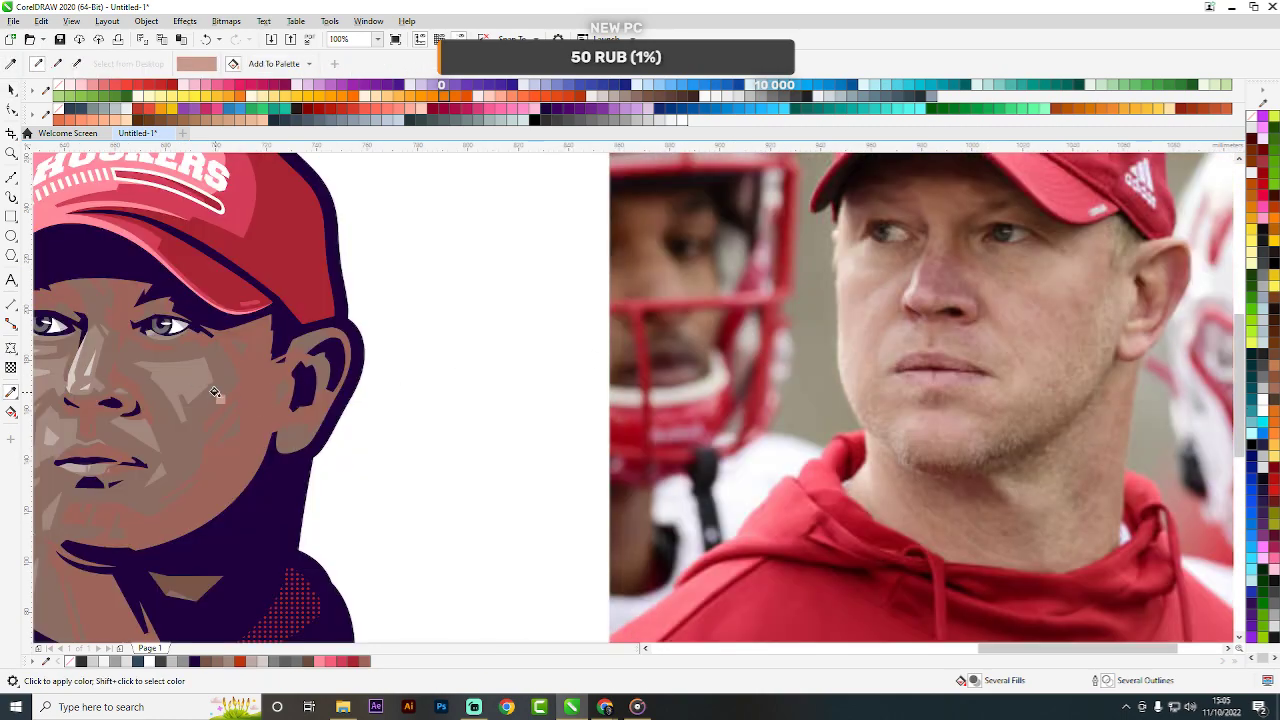
{"action": "scroll", "coordinate": [214, 393], "scroll_direction": "down", "scroll_amount": 2}
{"action": "scroll", "coordinate": [538, 245], "scroll_direction": "up", "scroll_amount": 4}
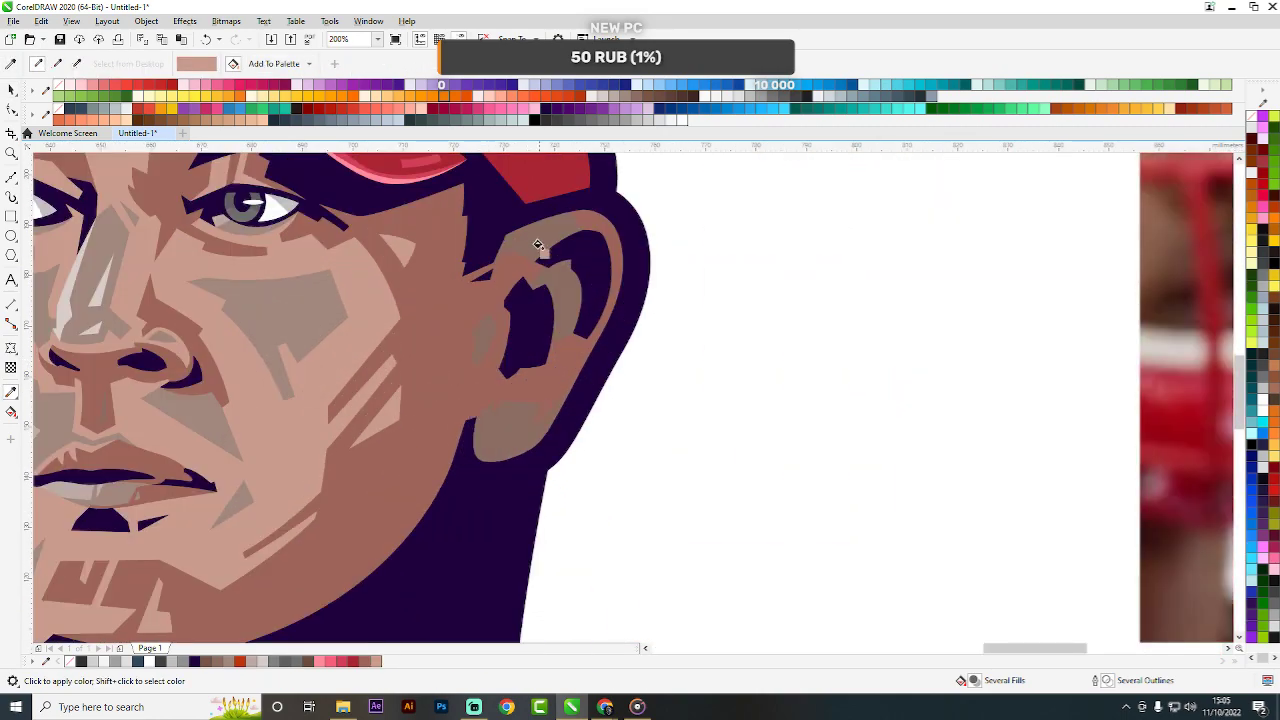
Apply the sampled light skin tone to the four grey-brown highlight shapes on the portrait's ear.
{"action": "left_click", "coordinate": [540, 242]}
{"action": "left_click", "coordinate": [560, 295]}
{"action": "left_click", "coordinate": [480, 334]}
{"action": "left_click", "coordinate": [509, 426]}
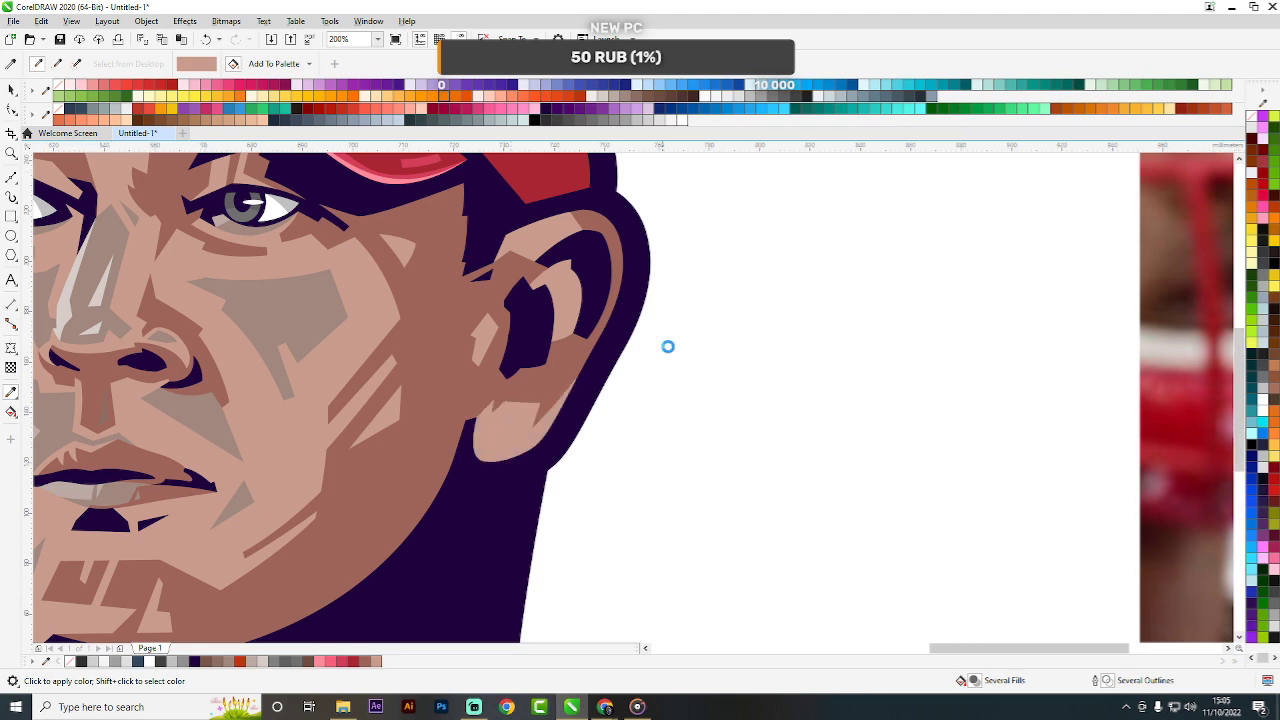
Recolour the small neck patch below the jaw with the reddish-brown shadow tone and its lower sliver with the light skin tone.
{"action": "scroll", "coordinate": [668, 346], "scroll_direction": "down", "scroll_amount": 2}
{"action": "scroll", "coordinate": [555, 315], "scroll_direction": "up", "scroll_amount": 1}
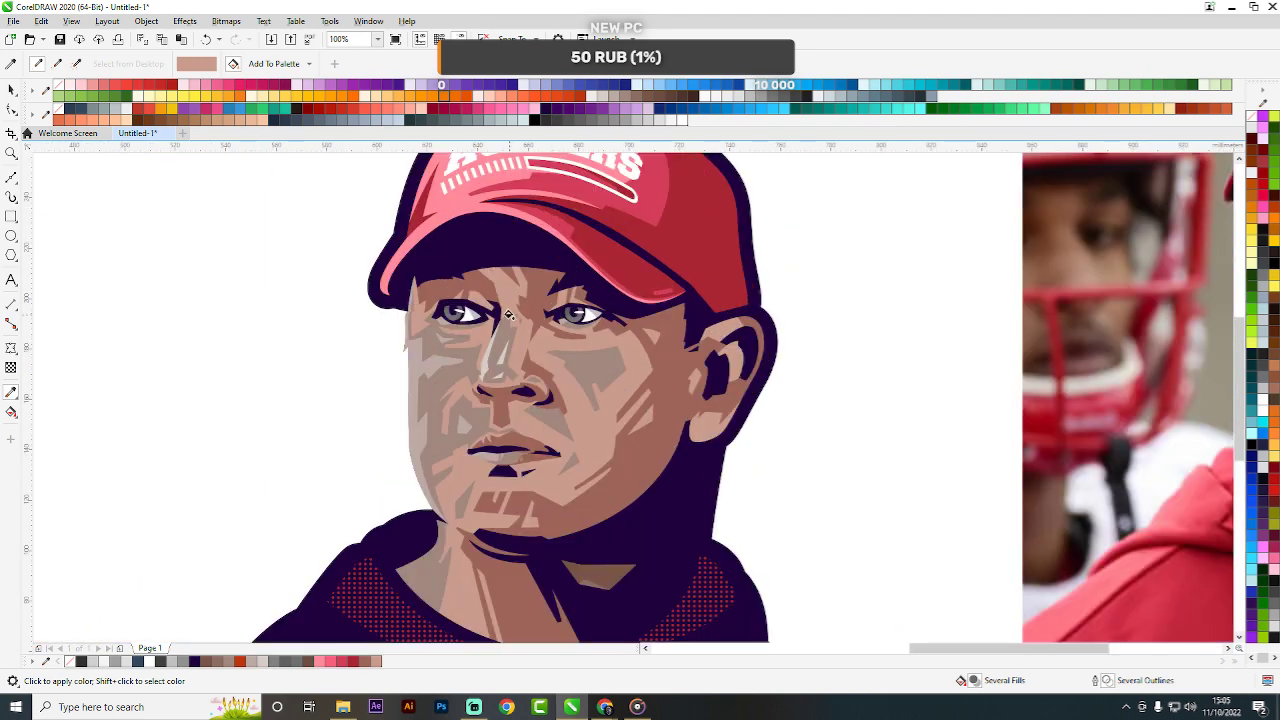
{"action": "left_click", "coordinate": [592, 577], "text": "shift"}
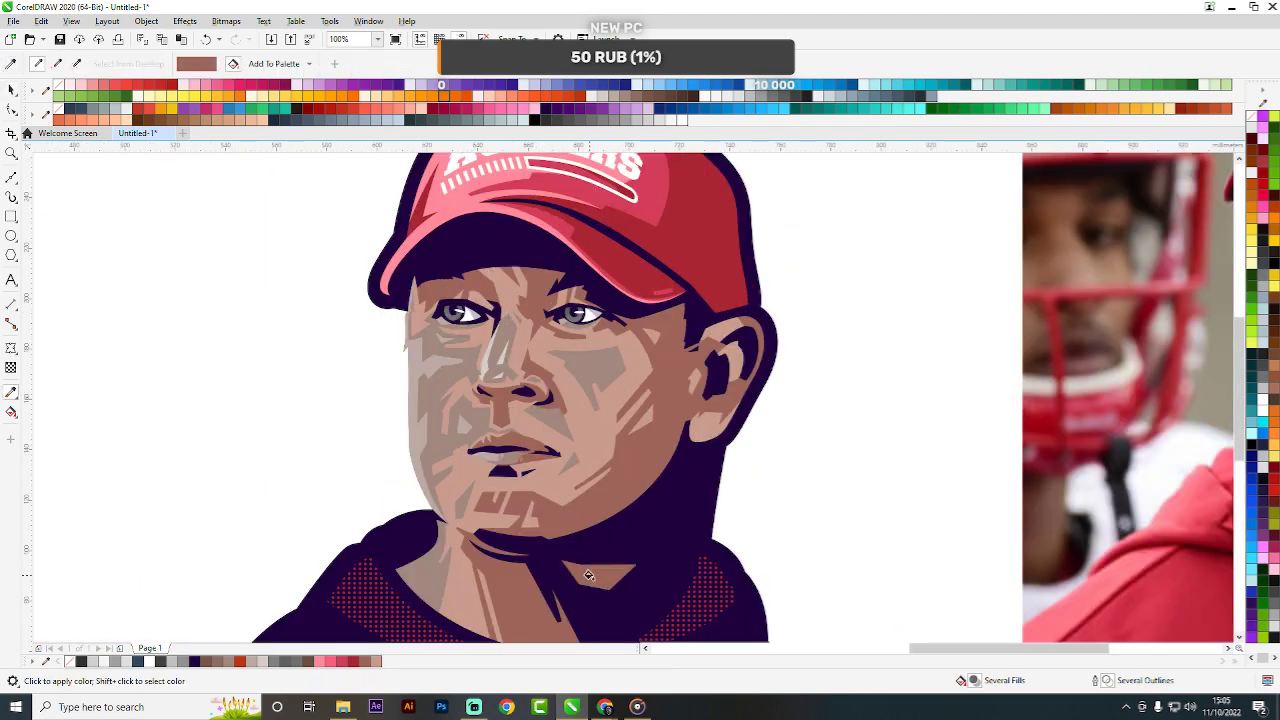
{"action": "left_click", "coordinate": [560, 486], "text": "shift"}
{"action": "scroll", "coordinate": [593, 579], "scroll_direction": "up", "scroll_amount": 2}
{"action": "left_click", "coordinate": [557, 594]}
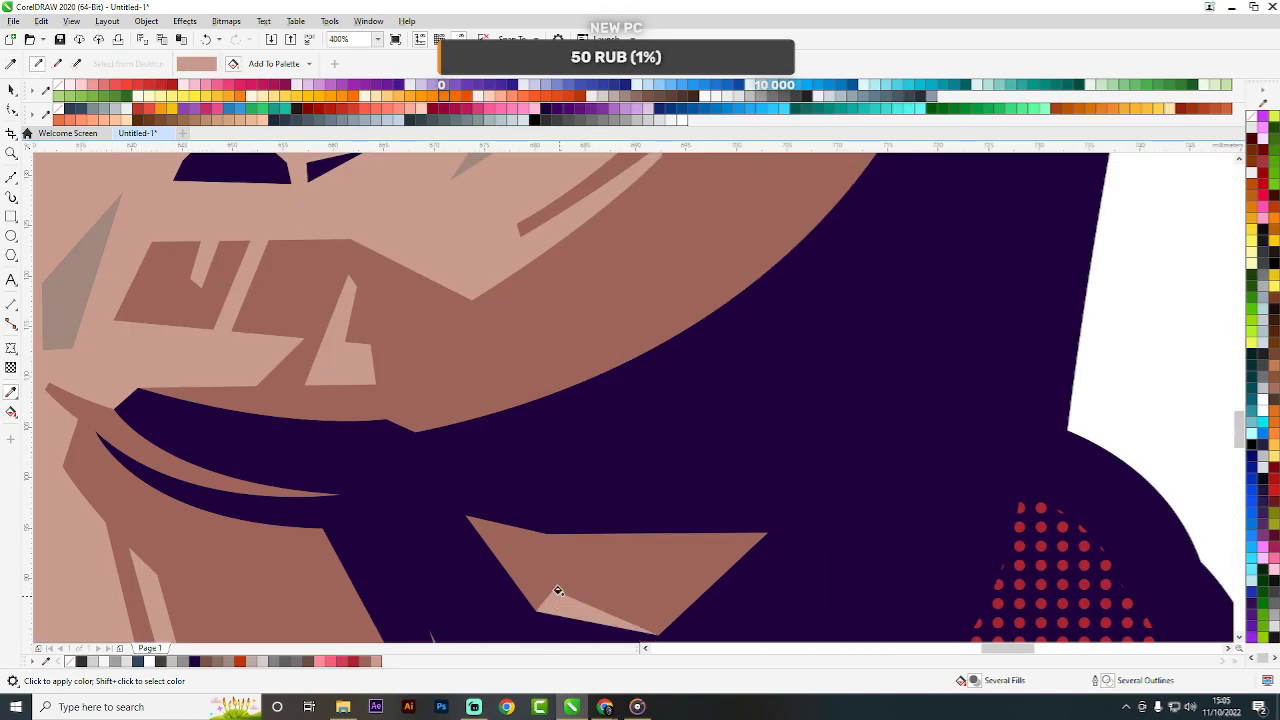
Try a skin tone sampled from the reference photo's cheek on the portrait's large cheek highlight.
{"action": "scroll", "coordinate": [566, 453], "scroll_direction": "down", "scroll_amount": 3}
{"action": "key", "text": "space"}
{"action": "scroll", "coordinate": [997, 334], "scroll_direction": "up", "scroll_amount": 2}
{"action": "key", "text": "space"}
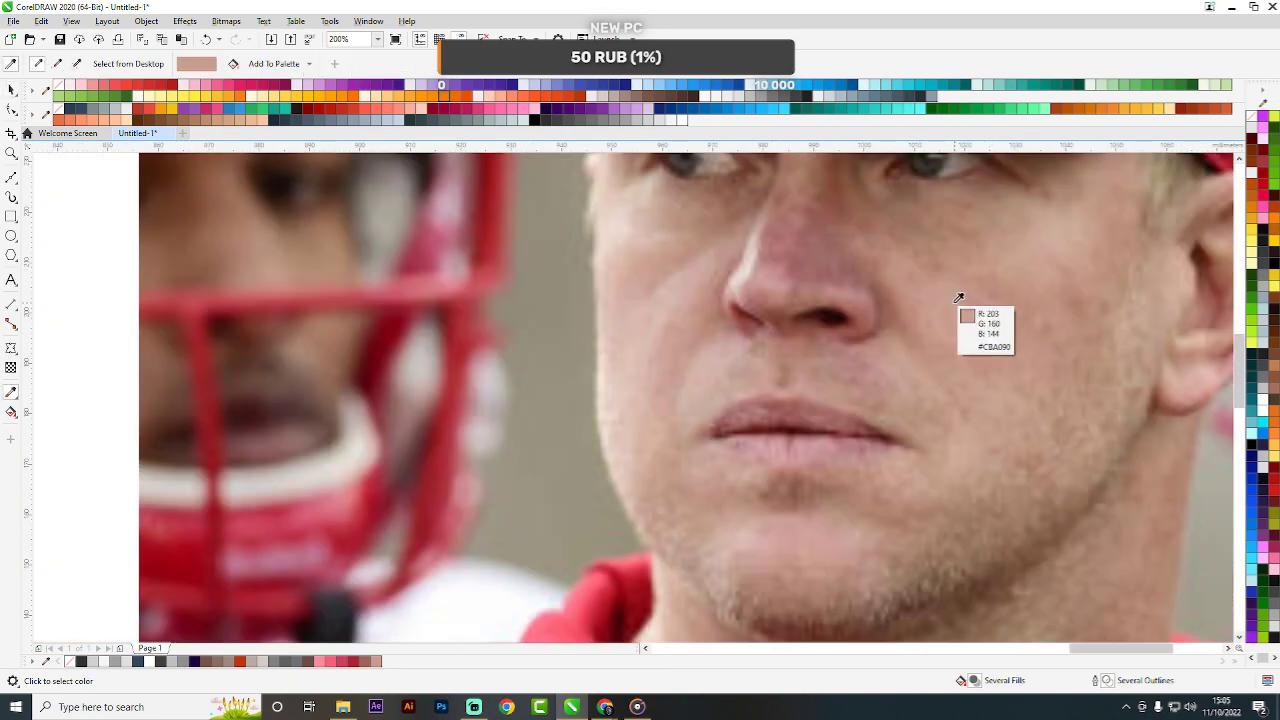
{"action": "left_click", "coordinate": [955, 293]}
{"action": "scroll", "coordinate": [955, 293], "scroll_direction": "down", "scroll_amount": 2}
{"action": "scroll", "coordinate": [550, 360], "scroll_direction": "up", "scroll_amount": 2}
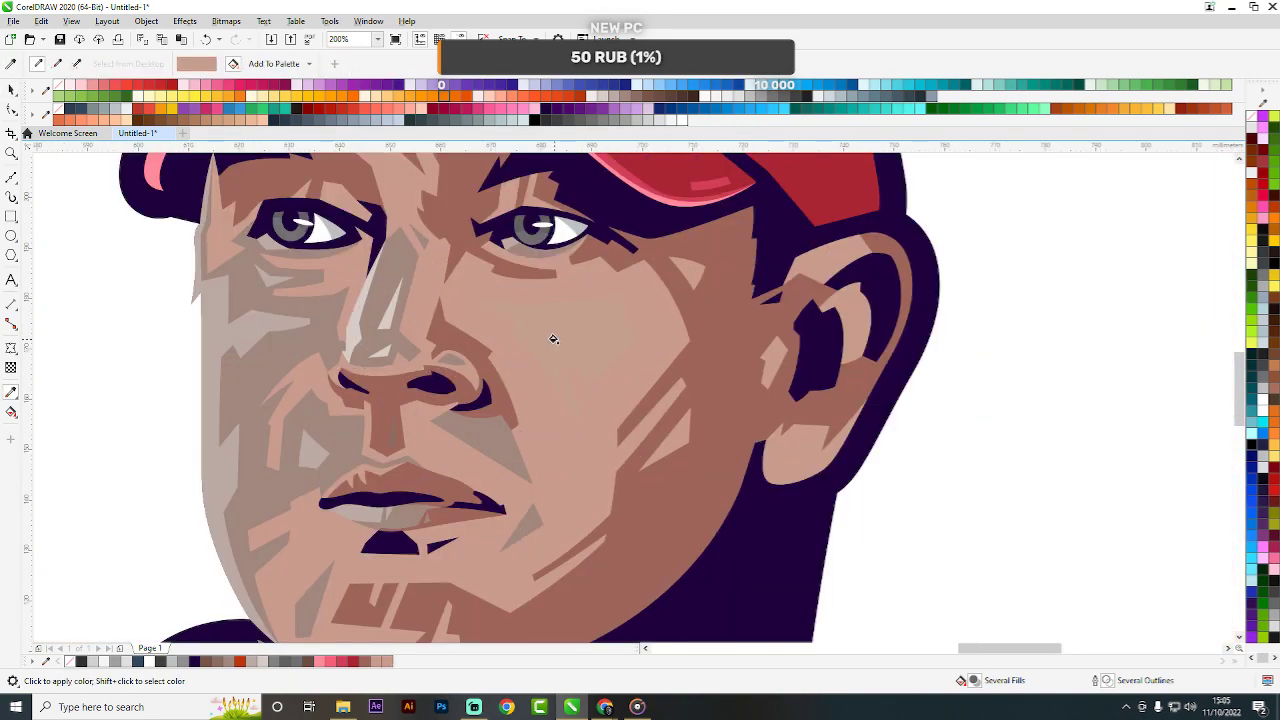
Sample the pinkish tone #D2A399 from the chin area of the reference photo and apply it to the portrait's large cheek highlight.
{"action": "scroll", "coordinate": [559, 337], "scroll_direction": "down", "scroll_amount": 2}
{"action": "scroll", "coordinate": [989, 331], "scroll_direction": "up", "scroll_amount": 2}
{"action": "key", "text": "shift"}
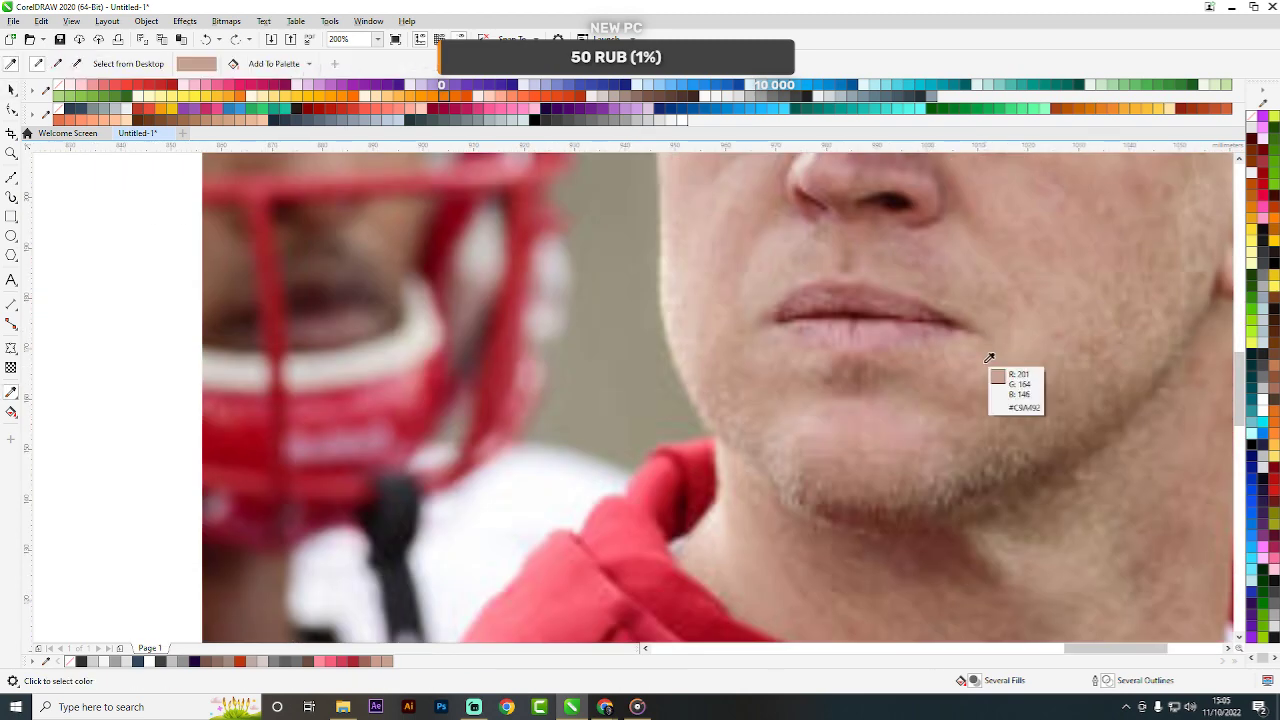
{"action": "left_click", "coordinate": [905, 410], "text": "shift"}
{"action": "scroll", "coordinate": [929, 414], "scroll_direction": "down", "scroll_amount": 1}
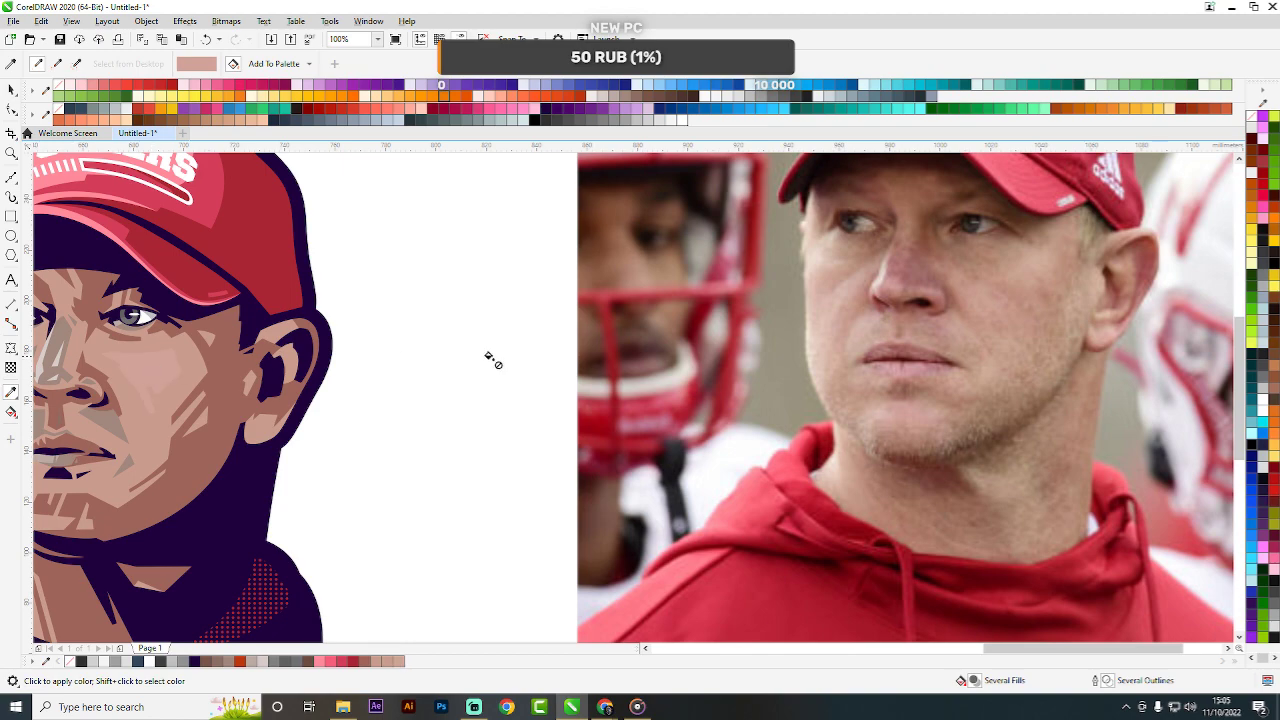
{"action": "scroll", "coordinate": [457, 409], "scroll_direction": "down", "scroll_amount": 2}
{"action": "scroll", "coordinate": [480, 412], "scroll_direction": "up", "scroll_amount": 3}
Apply the pinkish highlight tone to the grey shapes beneath the cheek, at the mouth corner and on the lower lip.
{"action": "left_click", "coordinate": [505, 415]}
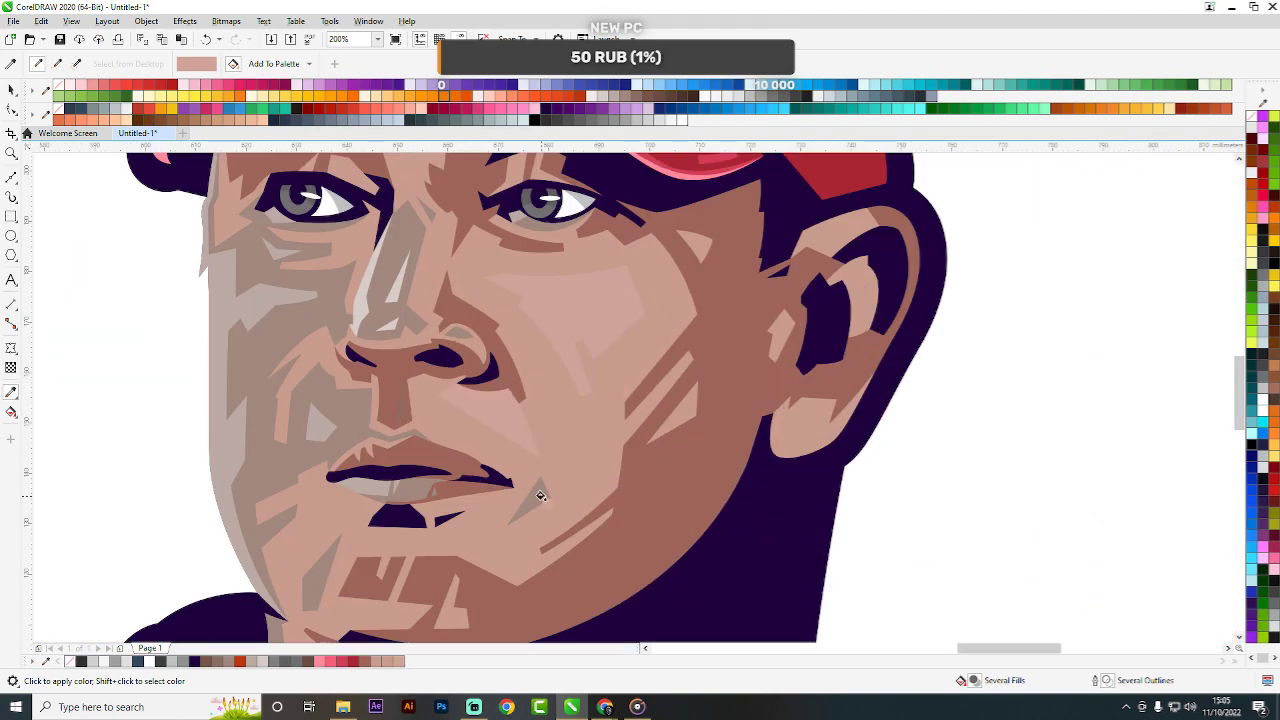
{"action": "left_click", "coordinate": [537, 494]}
{"action": "left_click", "coordinate": [411, 491]}
Fill the grey-brown area on the far side of the face, beside the nose and mouth, with the pinkish tone #D2A399.
{"action": "scroll", "coordinate": [412, 490], "scroll_direction": "up", "scroll_amount": 1}
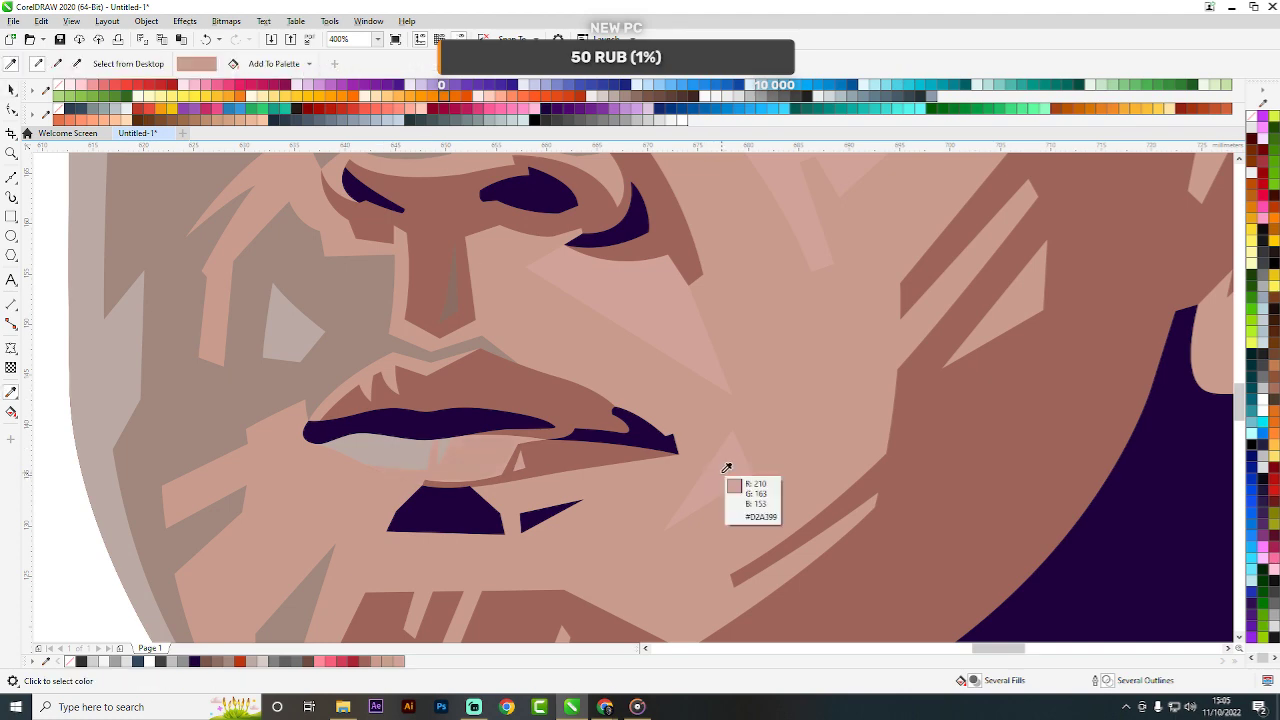
{"action": "scroll", "coordinate": [692, 406], "scroll_direction": "down", "scroll_amount": 1}
{"action": "scroll", "coordinate": [534, 386], "scroll_direction": "up", "scroll_amount": 1}
{"action": "left_click", "coordinate": [528, 369]}
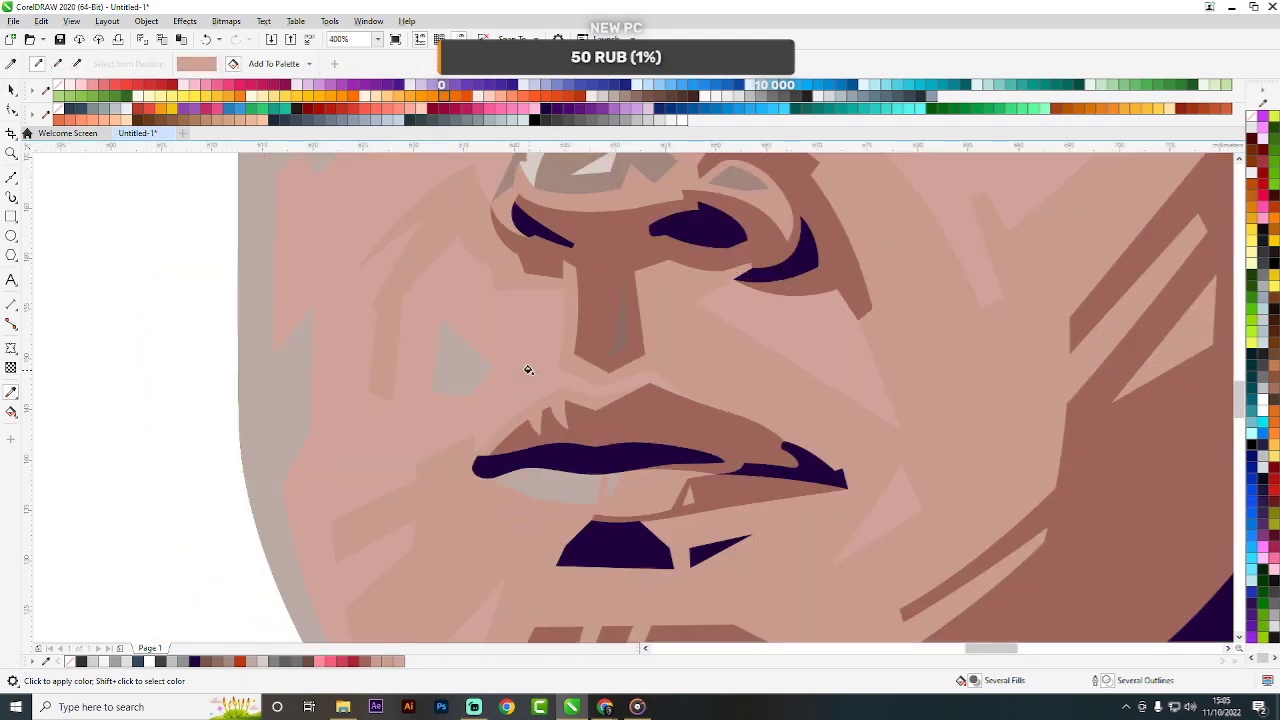
Sample white from the canvas and fill the grey shapes on the face's far edge, beside the mouth and on the lower lip.
{"action": "scroll", "coordinate": [569, 386], "scroll_direction": "down", "scroll_amount": 1}
{"action": "left_click", "coordinate": [591, 186]}
{"action": "scroll", "coordinate": [612, 298], "scroll_direction": "down", "scroll_amount": 1}
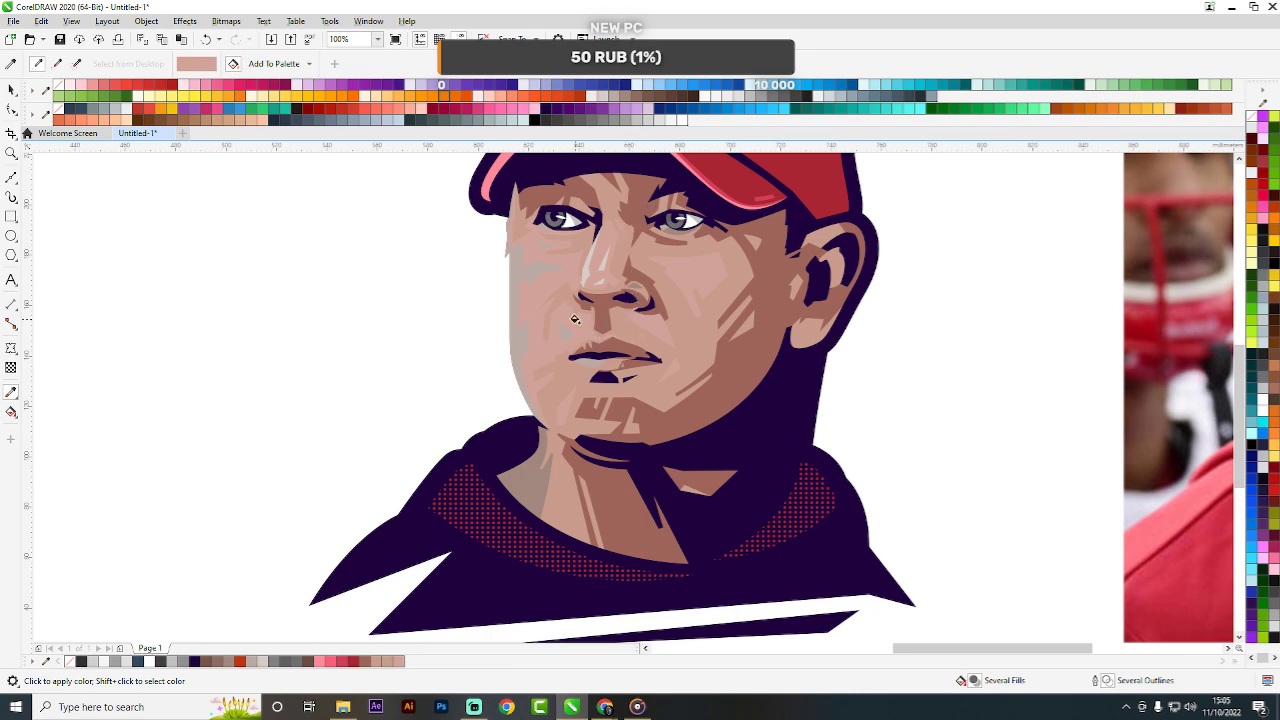
{"action": "left_click", "coordinate": [484, 366], "text": "shift"}
{"action": "scroll", "coordinate": [547, 399], "scroll_direction": "up", "scroll_amount": 1}
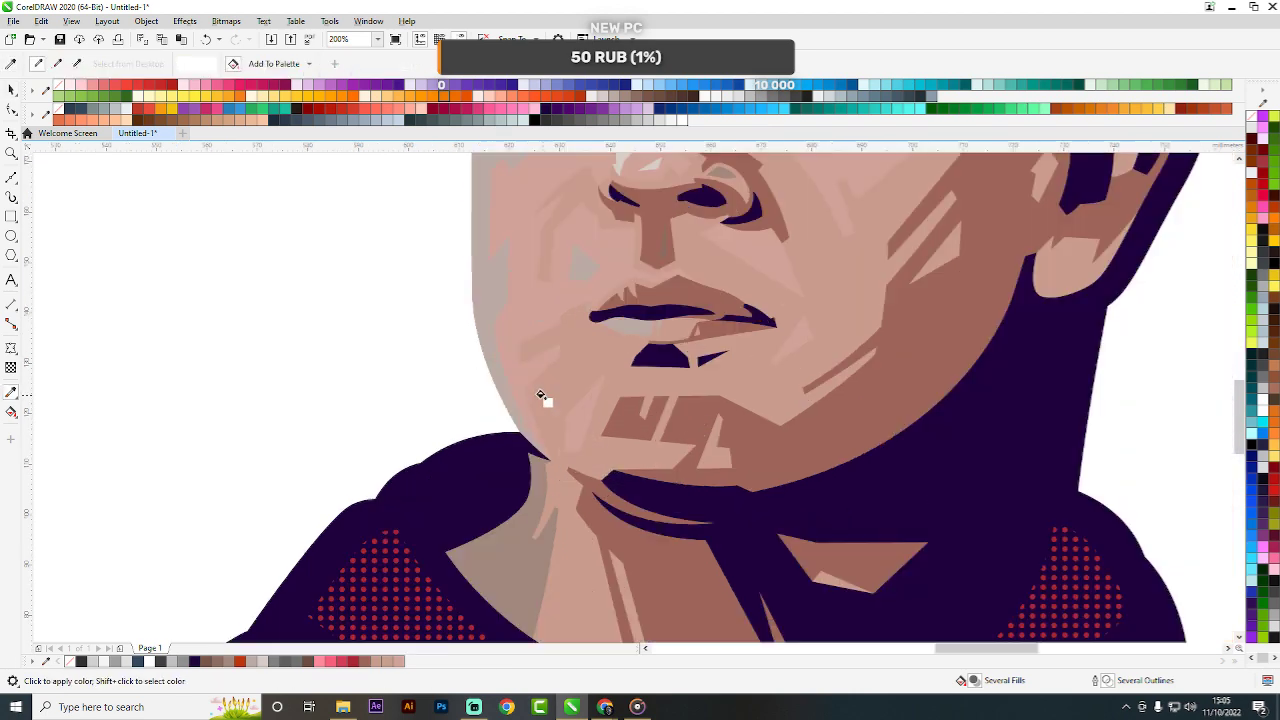
{"action": "left_click", "coordinate": [497, 361]}
{"action": "left_click", "coordinate": [583, 258]}
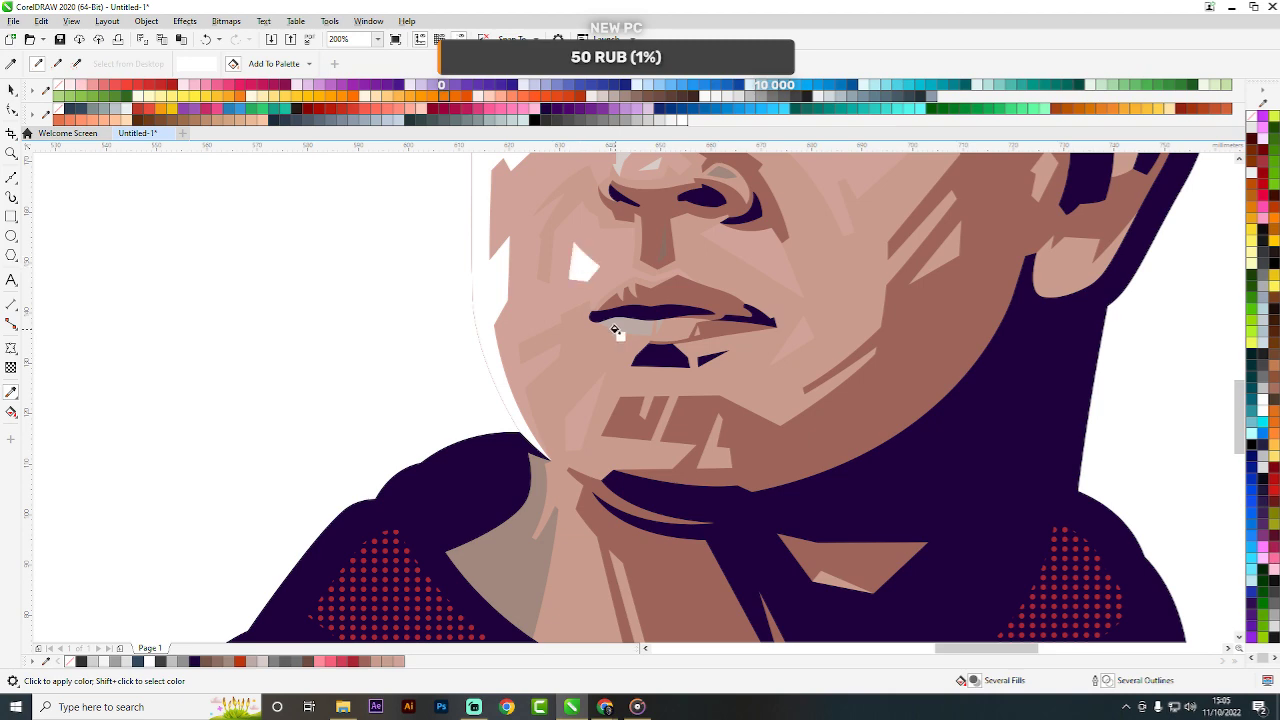
{"action": "scroll", "coordinate": [628, 375], "scroll_direction": "down", "scroll_amount": 2}
{"action": "scroll", "coordinate": [626, 369], "scroll_direction": "up", "scroll_amount": 3}
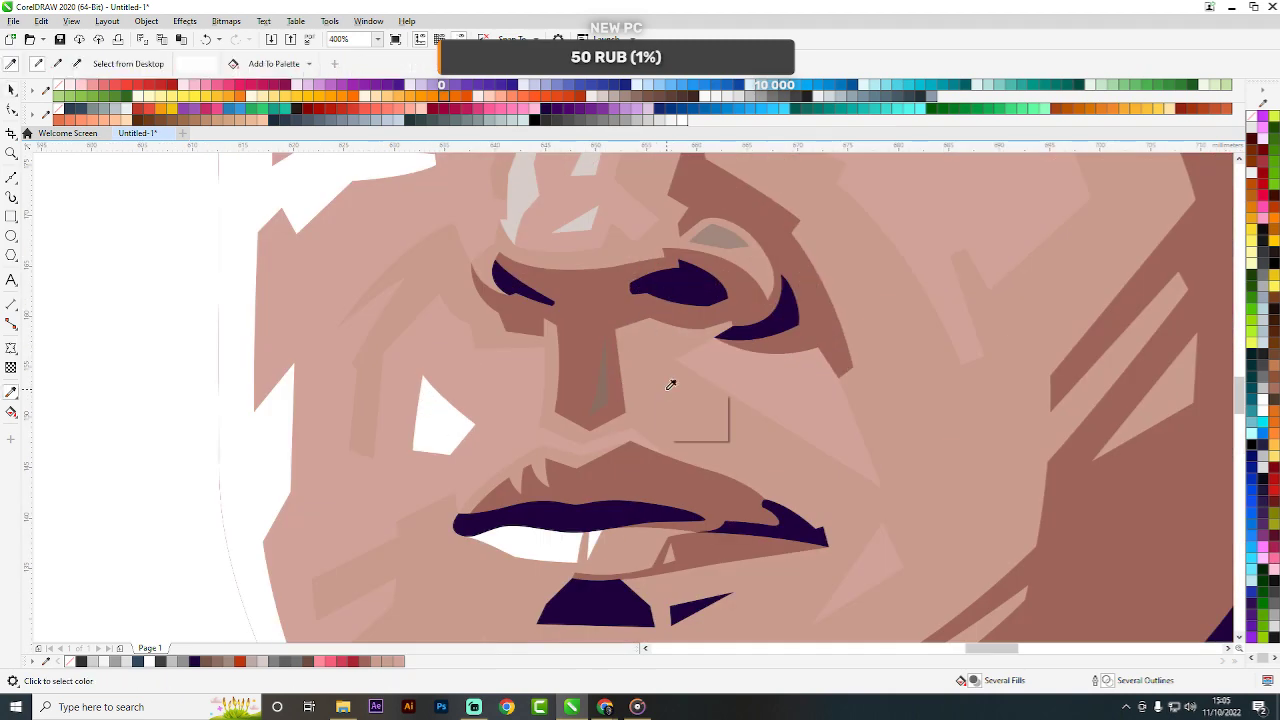
Sample the mid skin tone beside the nose and apply it to the grey shapes under the nose, on the nostril and beneath the near eye.
{"action": "left_click", "coordinate": [632, 390], "text": "shift"}
{"action": "left_click", "coordinate": [604, 385]}
{"action": "scroll", "coordinate": [600, 375], "scroll_direction": "down", "scroll_amount": 2}
{"action": "scroll", "coordinate": [615, 368], "scroll_direction": "up", "scroll_amount": 1}
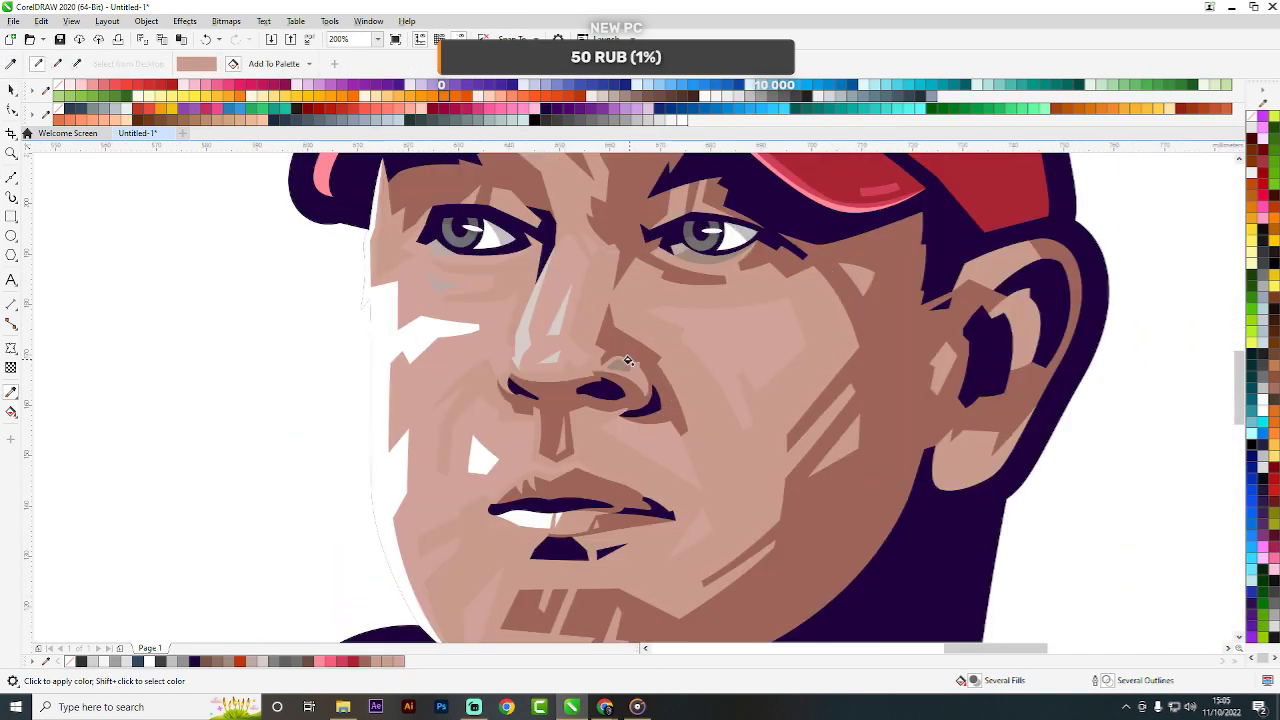
{"action": "scroll", "coordinate": [616, 364], "scroll_direction": "up", "scroll_amount": 1}
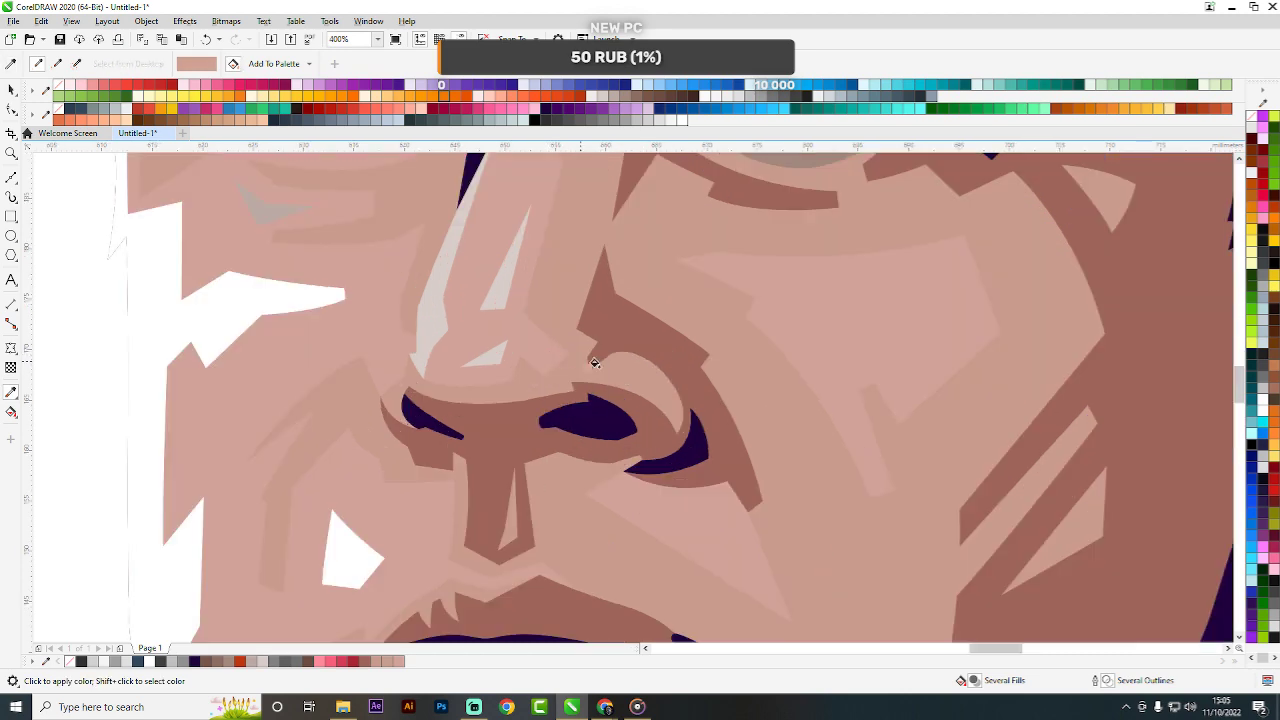
{"action": "scroll", "coordinate": [634, 375], "scroll_direction": "down", "scroll_amount": 2}
{"action": "scroll", "coordinate": [668, 303], "scroll_direction": "up", "scroll_amount": 1}
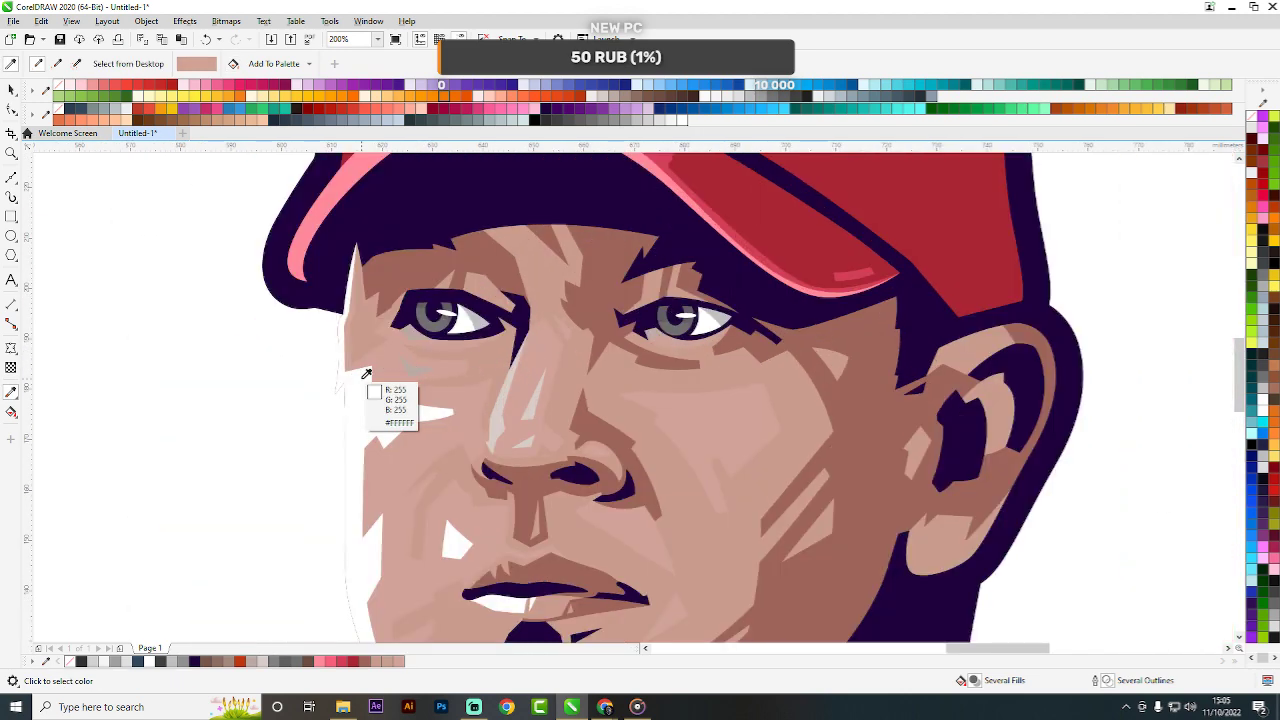
Sample white again and fill the grey patches beneath the far eye and the grey area at the side of the neck.
{"action": "scroll", "coordinate": [418, 372], "scroll_direction": "up", "scroll_amount": 2}
{"action": "scroll", "coordinate": [696, 354], "scroll_direction": "down", "scroll_amount": 2}
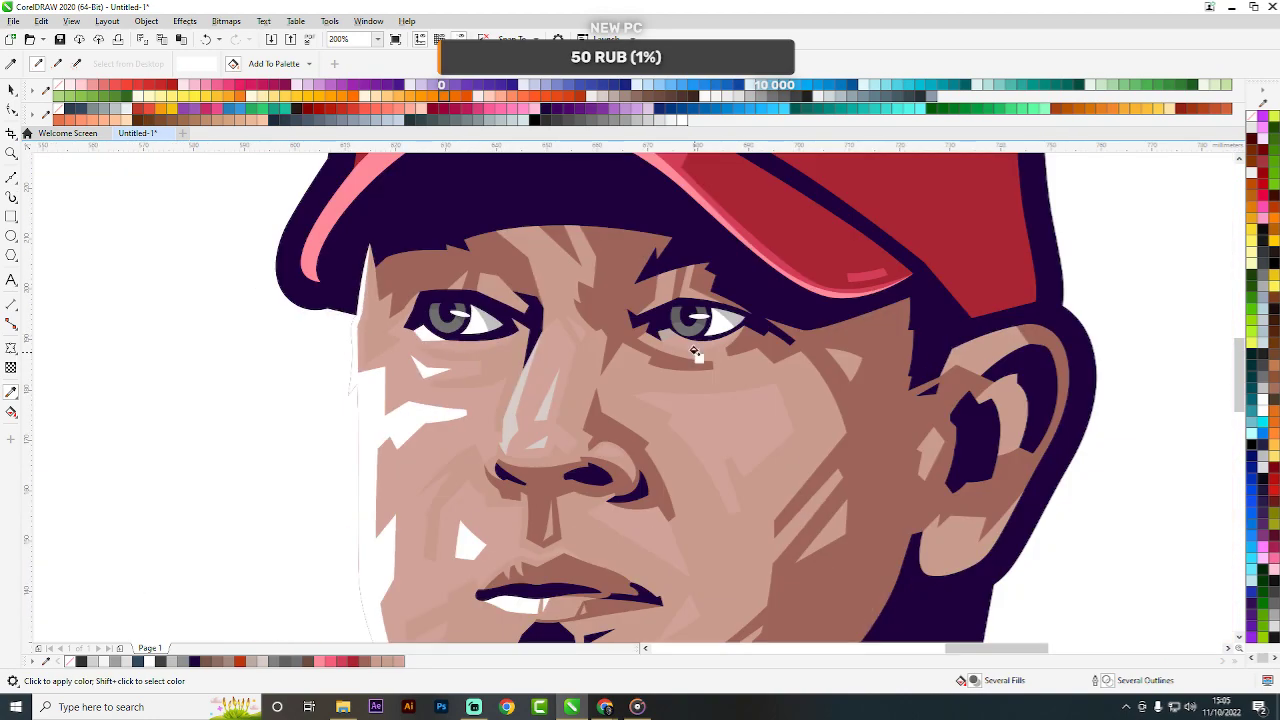
{"action": "scroll", "coordinate": [634, 322], "scroll_direction": "up", "scroll_amount": 1}
{"action": "scroll", "coordinate": [676, 300], "scroll_direction": "down", "scroll_amount": 2}
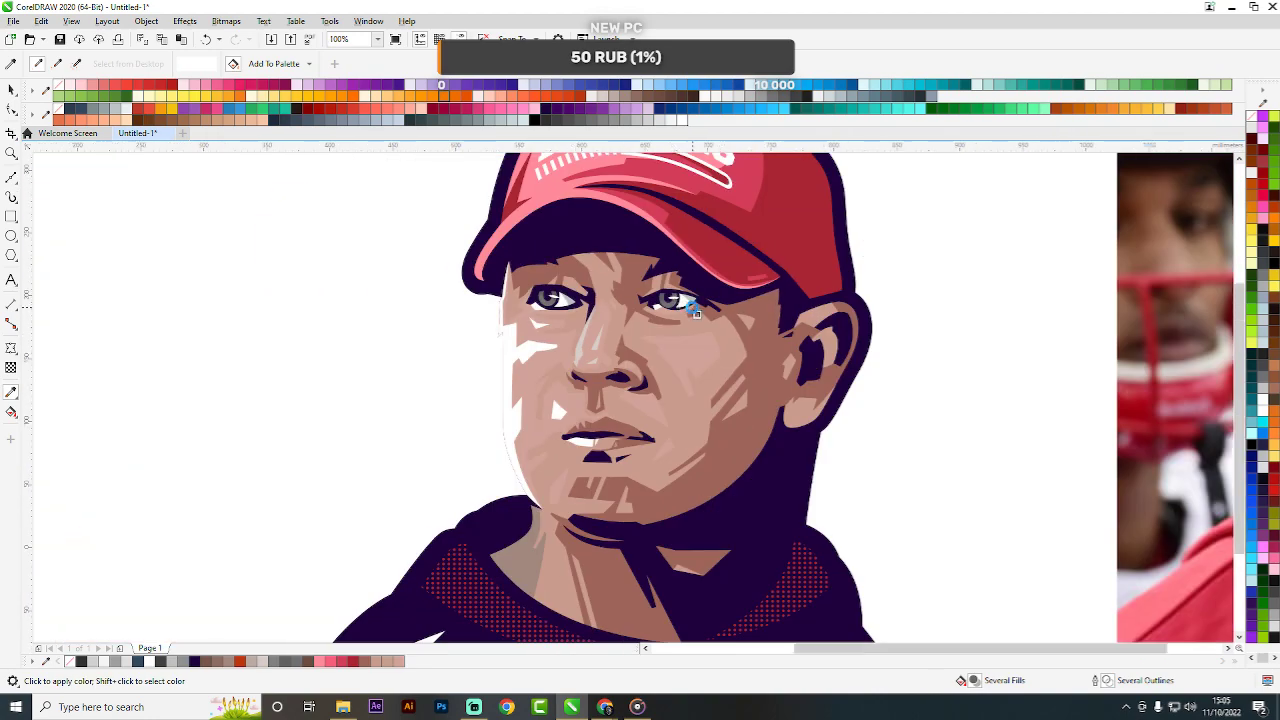
{"action": "scroll", "coordinate": [634, 417], "scroll_direction": "down", "scroll_amount": 1}
{"action": "scroll", "coordinate": [614, 434], "scroll_direction": "up", "scroll_amount": 2}
{"action": "scroll", "coordinate": [591, 425], "scroll_direction": "down", "scroll_amount": 2}
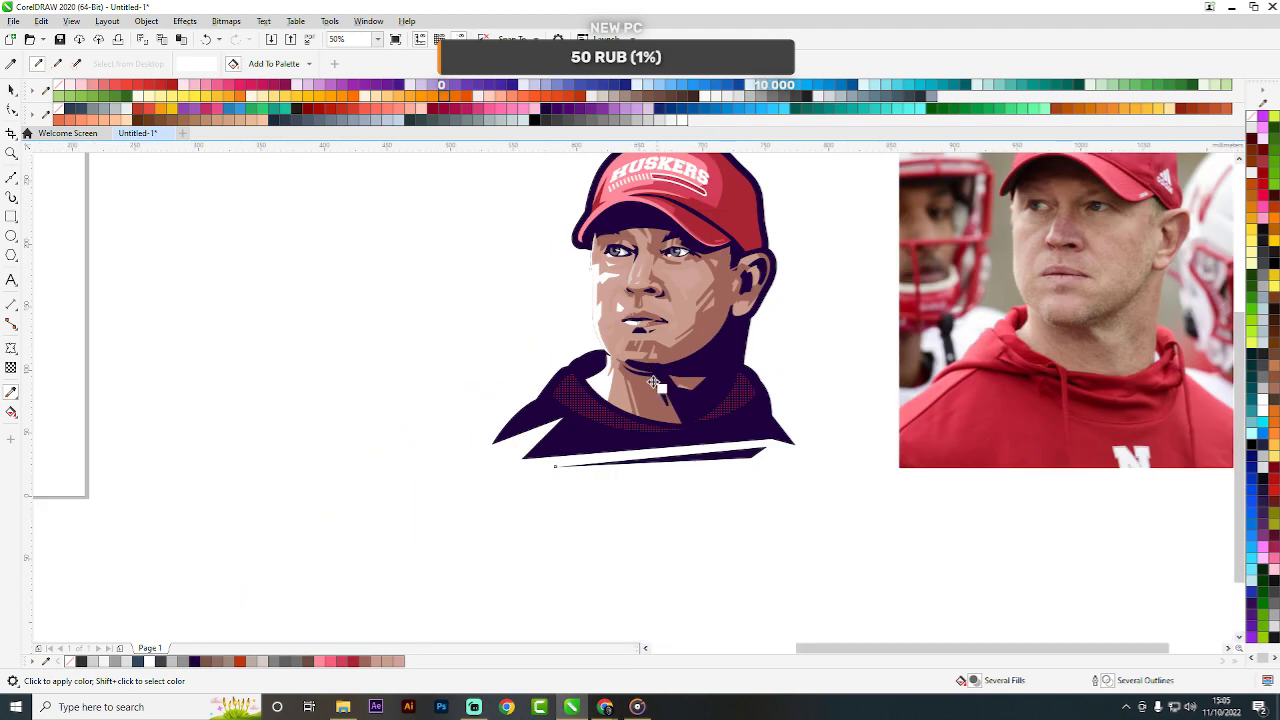
Ungroup the portrait artwork and delete the white shape at the side of the neck.
{"action": "scroll", "coordinate": [571, 371], "scroll_direction": "up", "scroll_amount": 1}
{"action": "key", "text": "space"}
{"action": "left_click", "coordinate": [571, 371]}
{"action": "key", "text": "ctrl+u"}
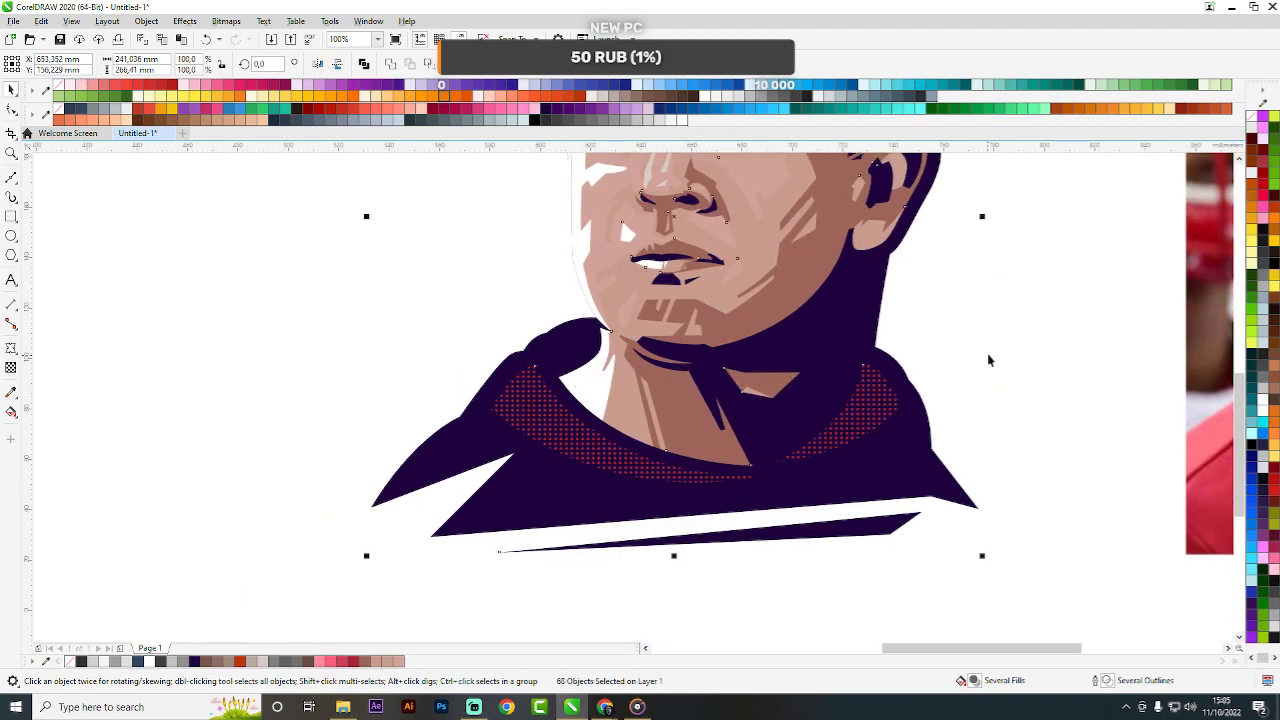
{"action": "left_click", "coordinate": [989, 360]}
{"action": "left_click", "coordinate": [599, 389]}
{"action": "key", "text": "Delete"}
Draw a closed curved outline over the white neck area beside the hood, extending over the collar and up to the jaw.
{"action": "left_click", "coordinate": [11, 176]}
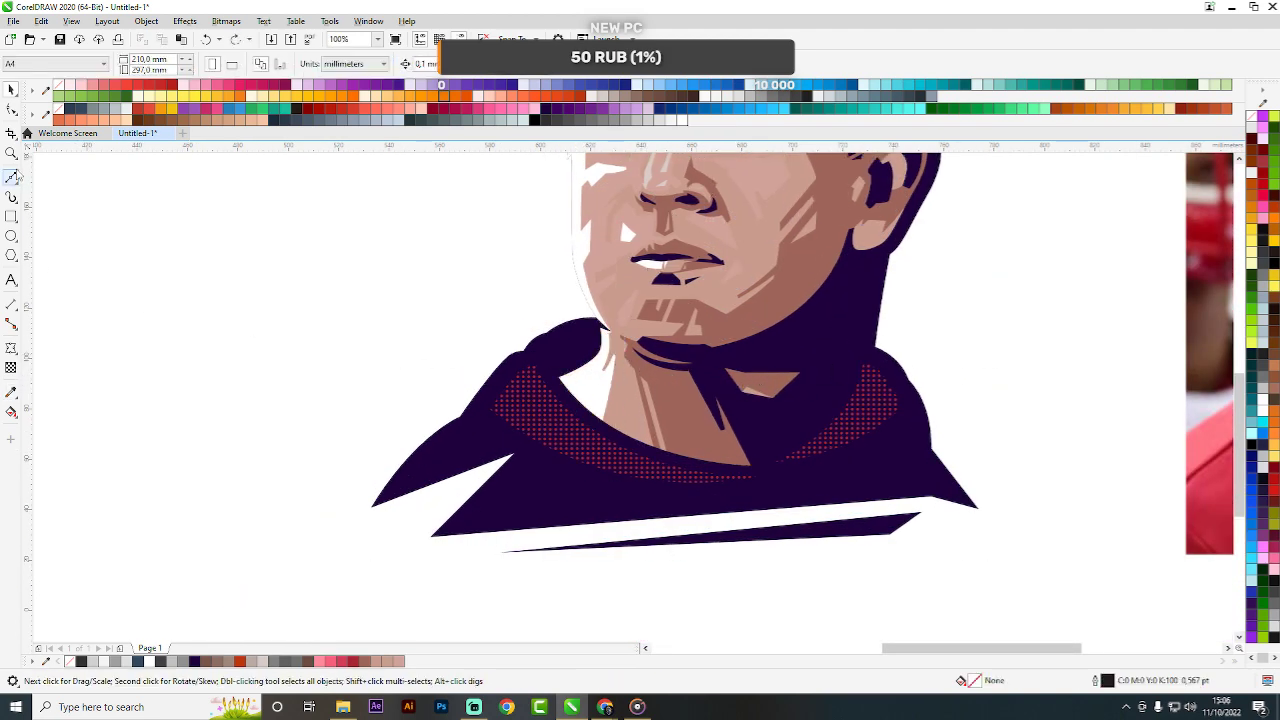
{"action": "scroll", "coordinate": [606, 334], "scroll_direction": "up", "scroll_amount": 2}
{"action": "left_click", "coordinate": [593, 302]}
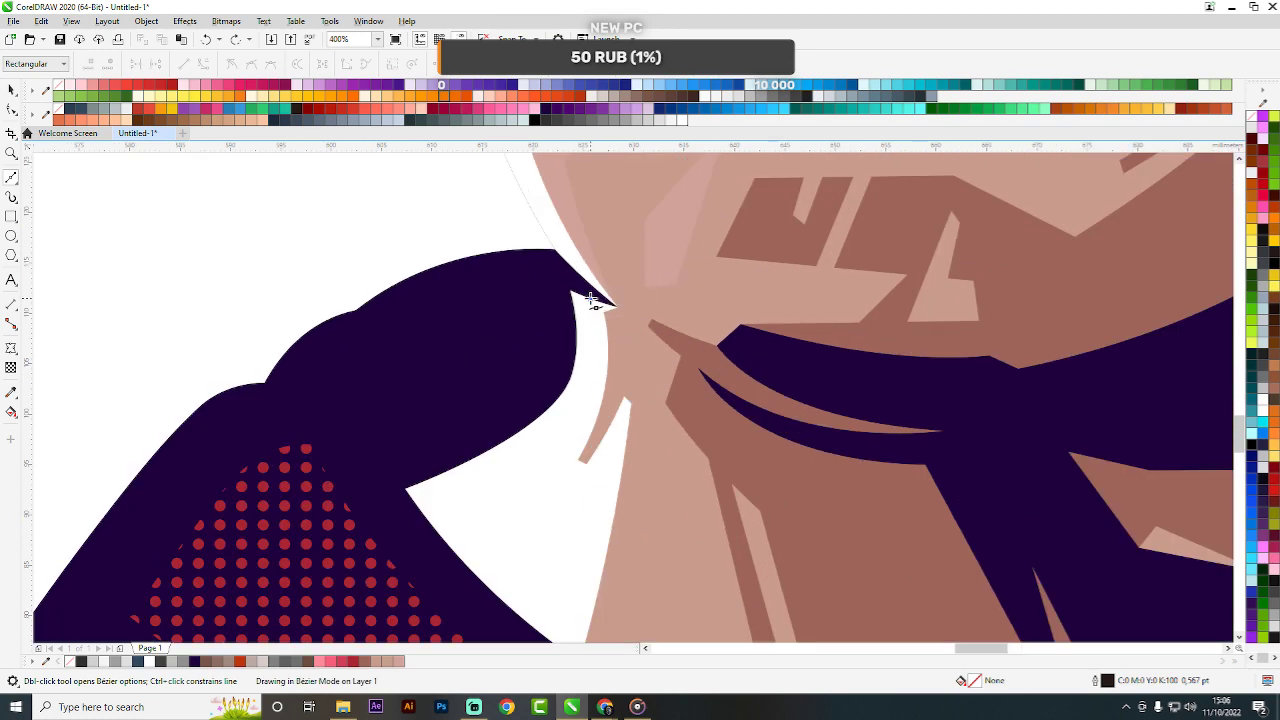
{"action": "left_click_drag", "start_coordinate": [528, 477], "coordinate": [436, 617]}
{"action": "left_click", "coordinate": [528, 481]}
{"action": "left_click", "coordinate": [349, 508]}
{"action": "left_click_drag", "start_coordinate": [359, 421], "coordinate": [429, 363]}
{"action": "left_click", "coordinate": [557, 274]}
{"action": "left_click", "coordinate": [593, 302]}
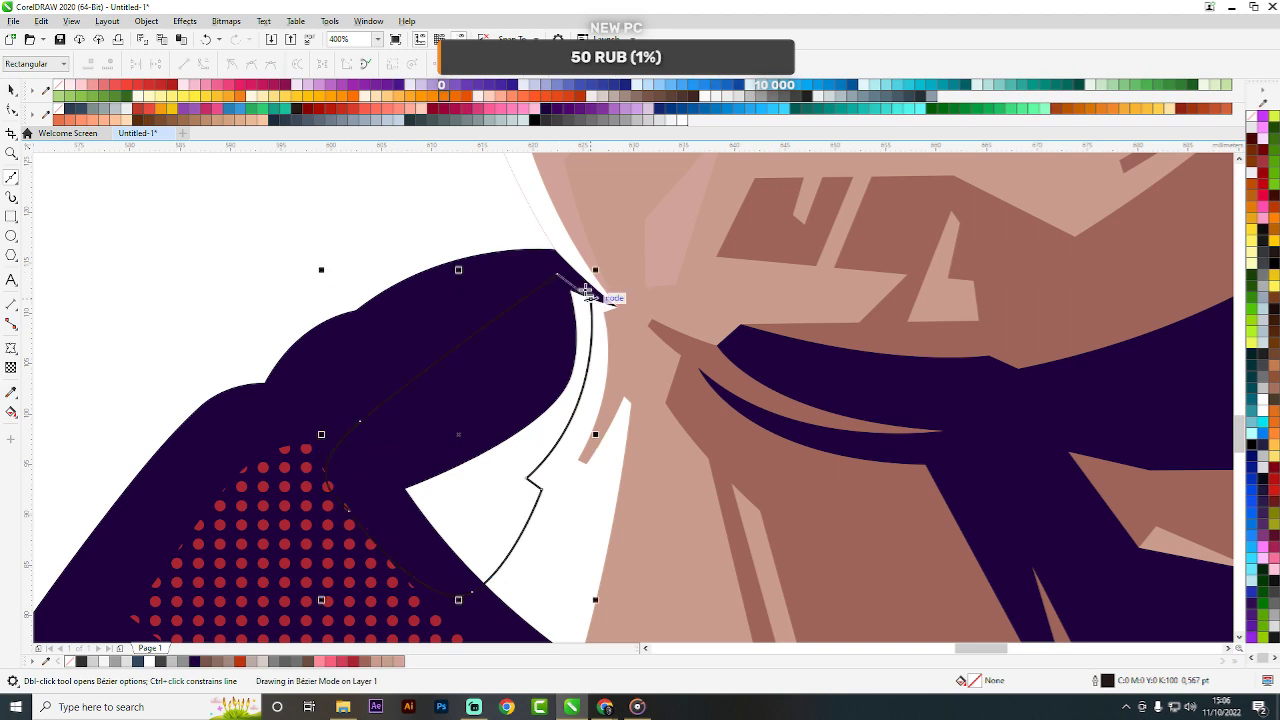
Intersect the drawn outline with the white neck shape and delete the outline.
{"action": "key", "text": "space"}
{"action": "left_click", "coordinate": [429, 63]}
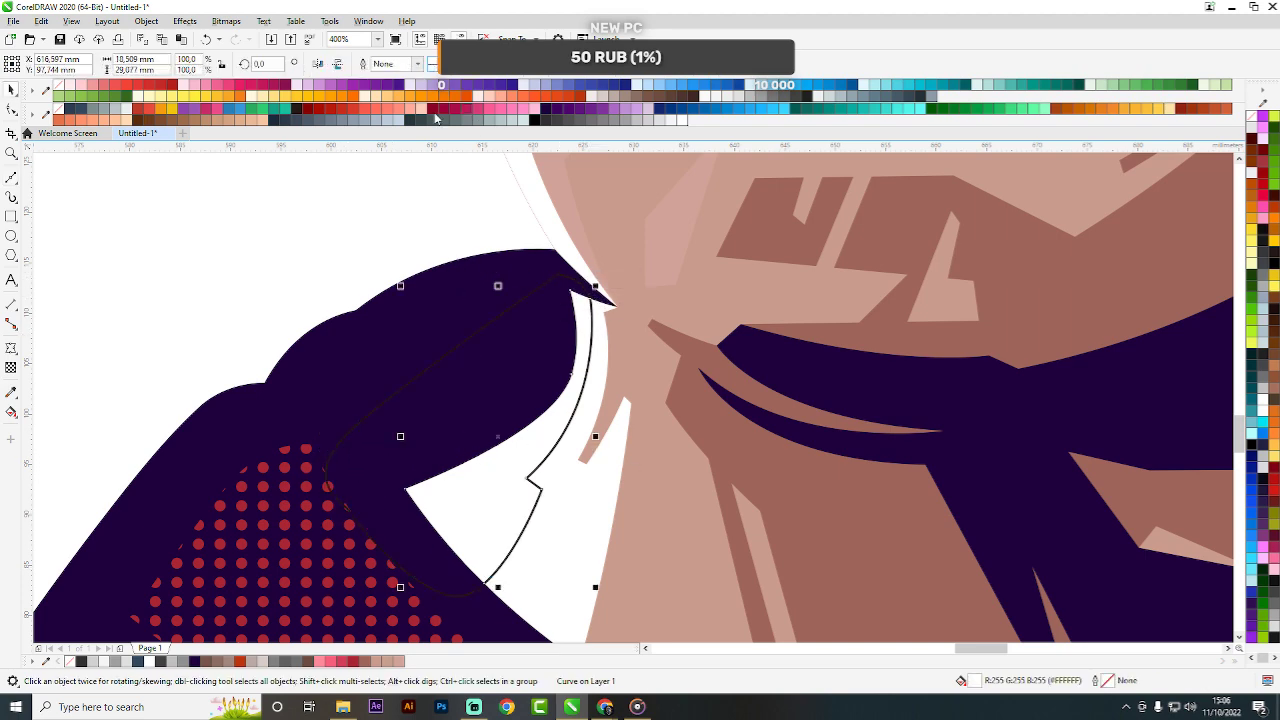
{"action": "left_click", "coordinate": [478, 334]}
{"action": "key", "text": "Delete"}
Fill the rest of the white neck area, next to the existing skin, with the pinkish tone #D2A399.
{"action": "left_click", "coordinate": [674, 240]}
{"action": "left_click_drag", "start_coordinate": [398, 661], "coordinate": [586, 482]}
{"action": "scroll", "coordinate": [585, 396], "scroll_direction": "down", "scroll_amount": 3}
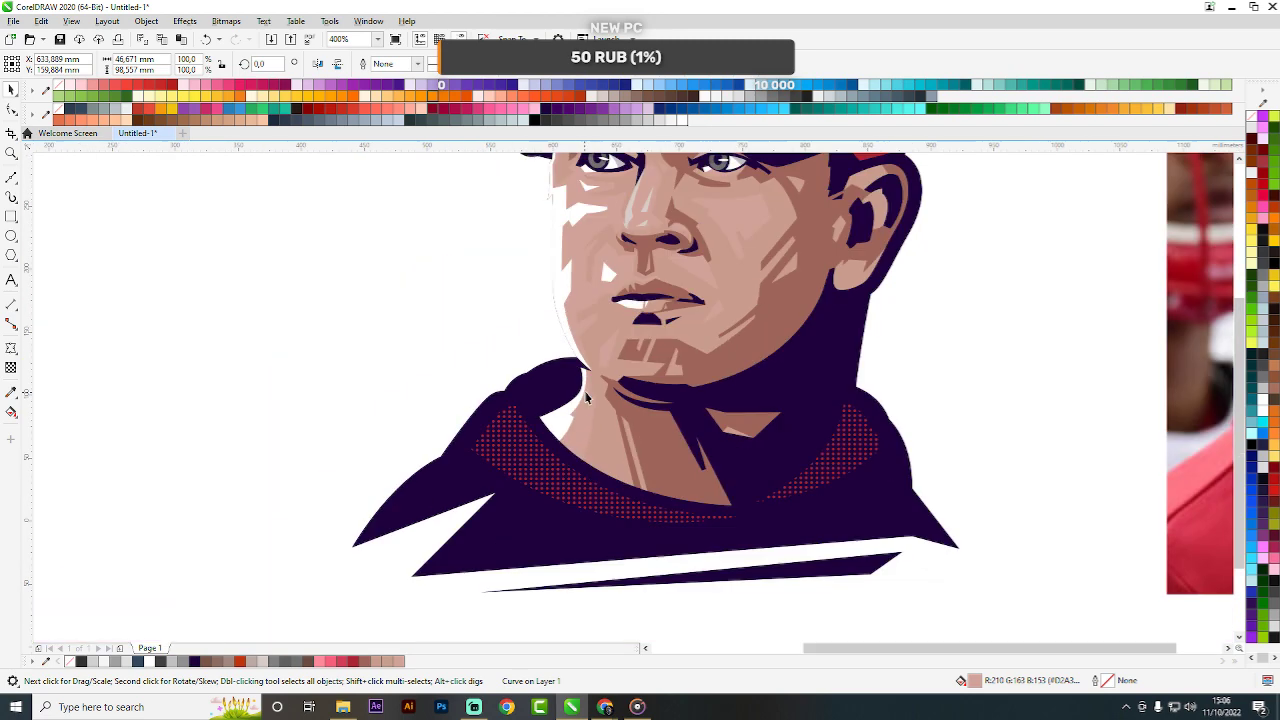
{"action": "left_click", "coordinate": [765, 382]}
{"action": "scroll", "coordinate": [780, 360], "scroll_direction": "down", "scroll_amount": 2}
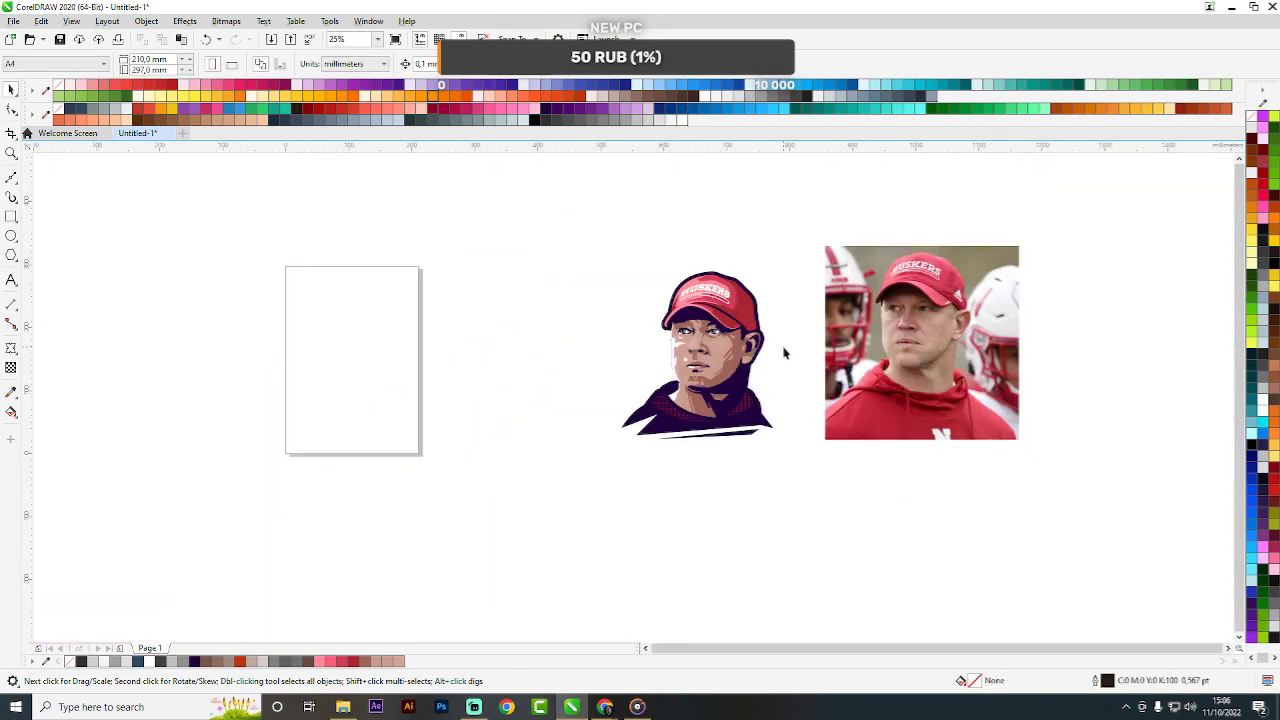
{"action": "scroll", "coordinate": [785, 352], "scroll_direction": "up", "scroll_amount": 2}
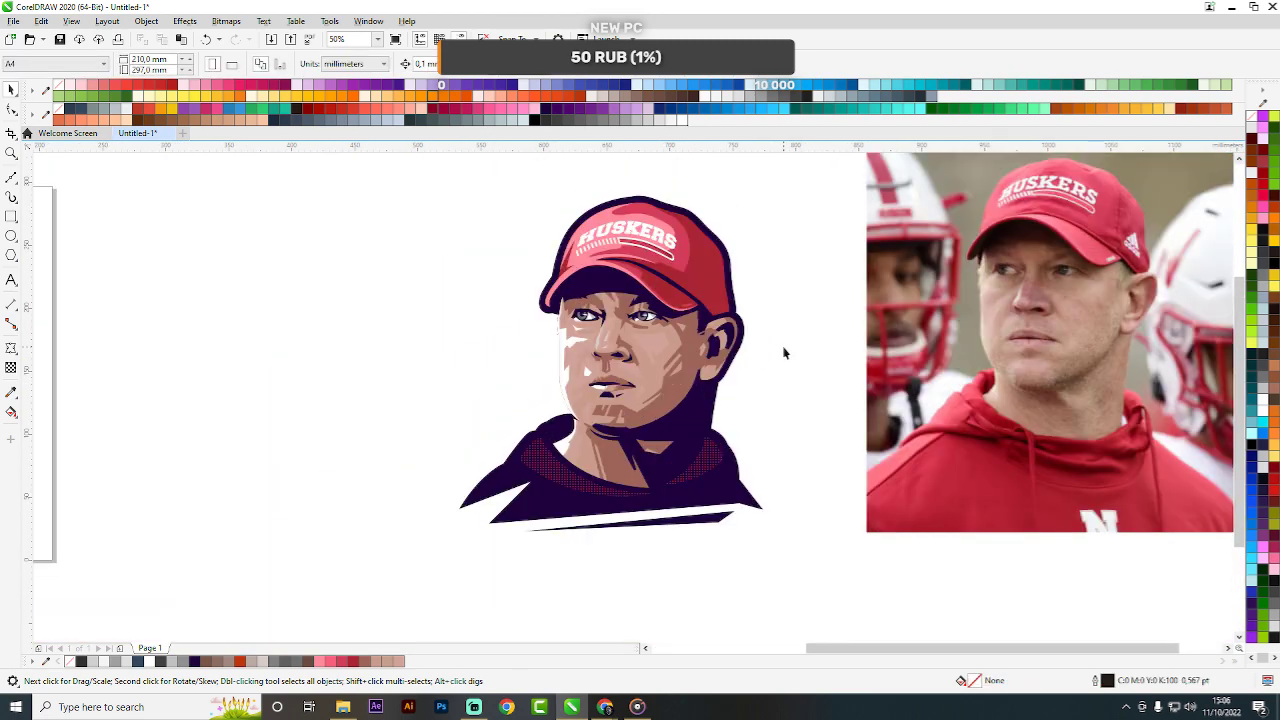
Try a tan skin tone sampled from the reference photo on the portrait's face.
{"action": "left_click", "coordinate": [12, 393]}
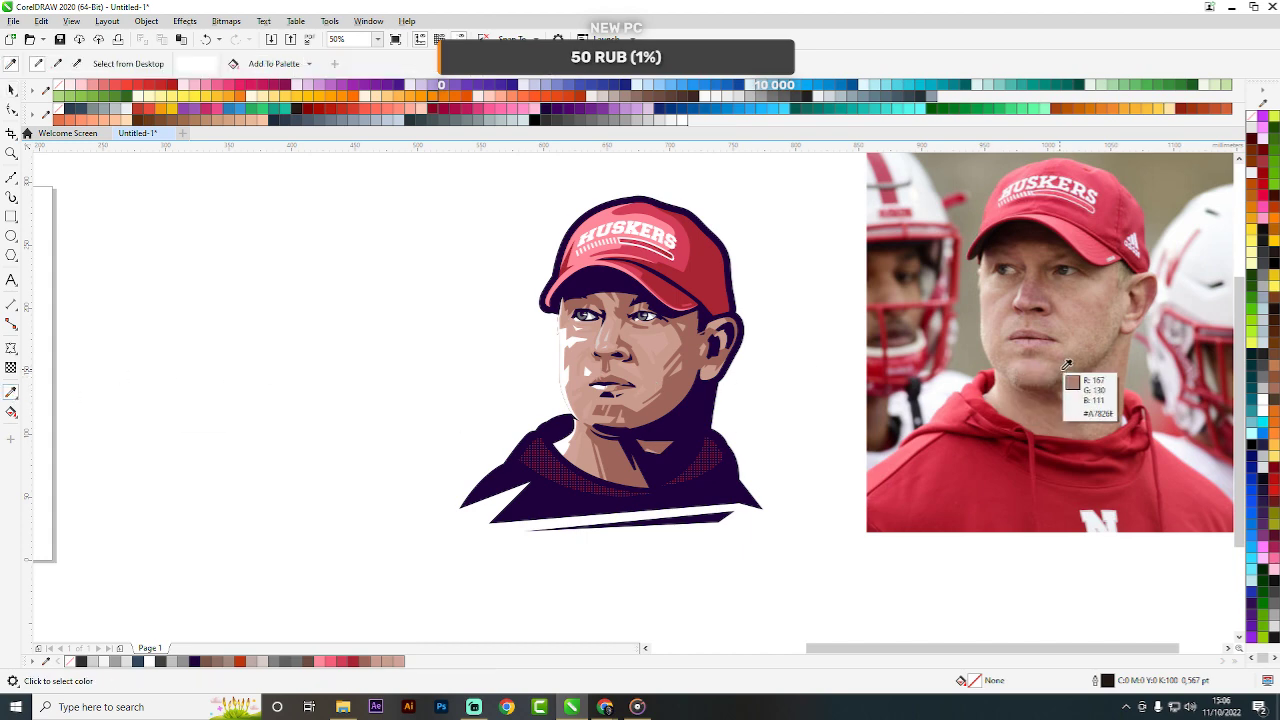
{"action": "scroll", "coordinate": [1140, 310], "scroll_direction": "up", "scroll_amount": 2}
{"action": "left_click", "coordinate": [1141, 314]}
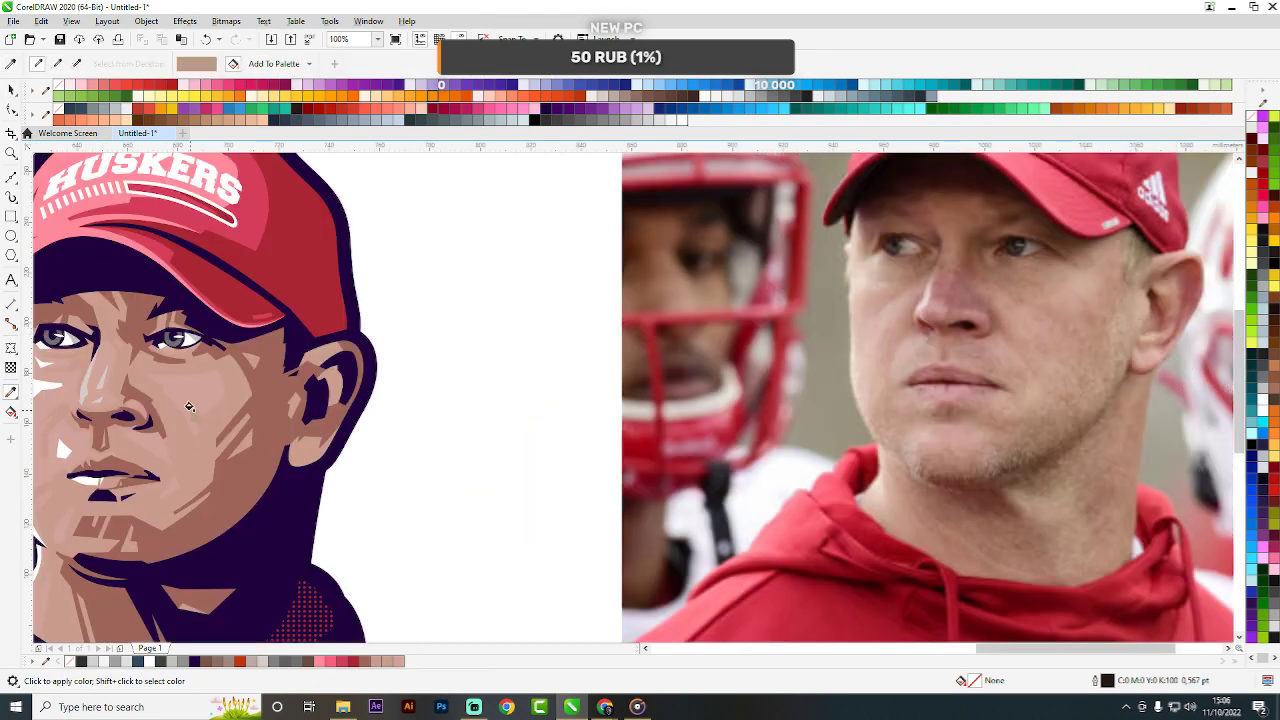
Sample the light pink tone #DCB9B3 from the chin area of the reference photo and apply it to the large cheek highlight.
{"action": "scroll", "coordinate": [934, 429], "scroll_direction": "up", "scroll_amount": 4}
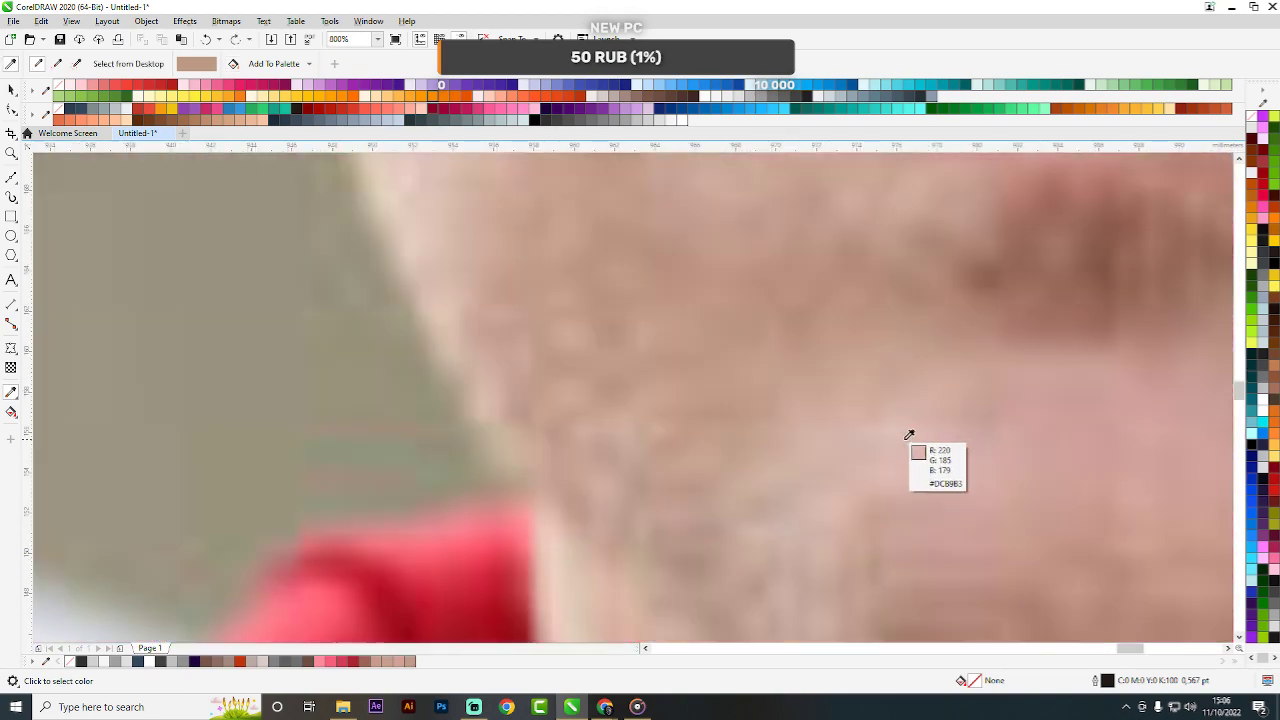
{"action": "left_click", "coordinate": [905, 443], "text": "shift"}
{"action": "scroll", "coordinate": [905, 443], "scroll_direction": "down", "scroll_amount": 4}
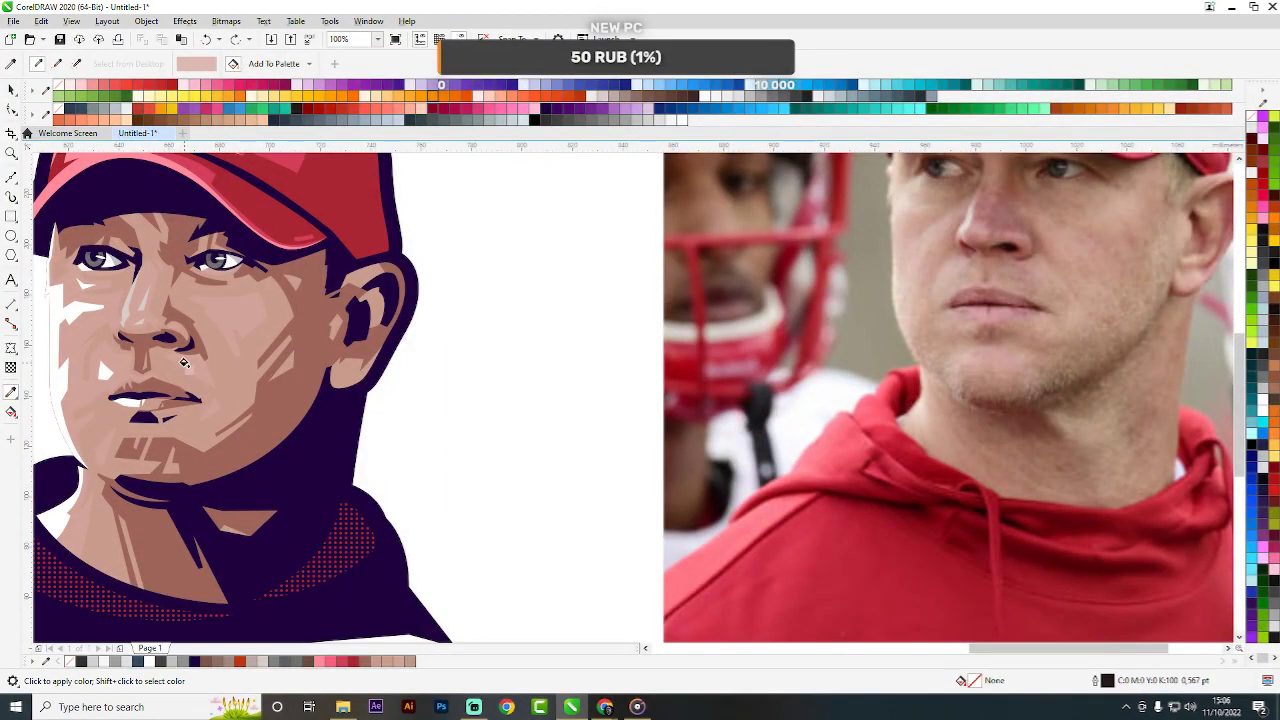
{"action": "scroll", "coordinate": [569, 334], "scroll_direction": "down", "scroll_amount": 1}
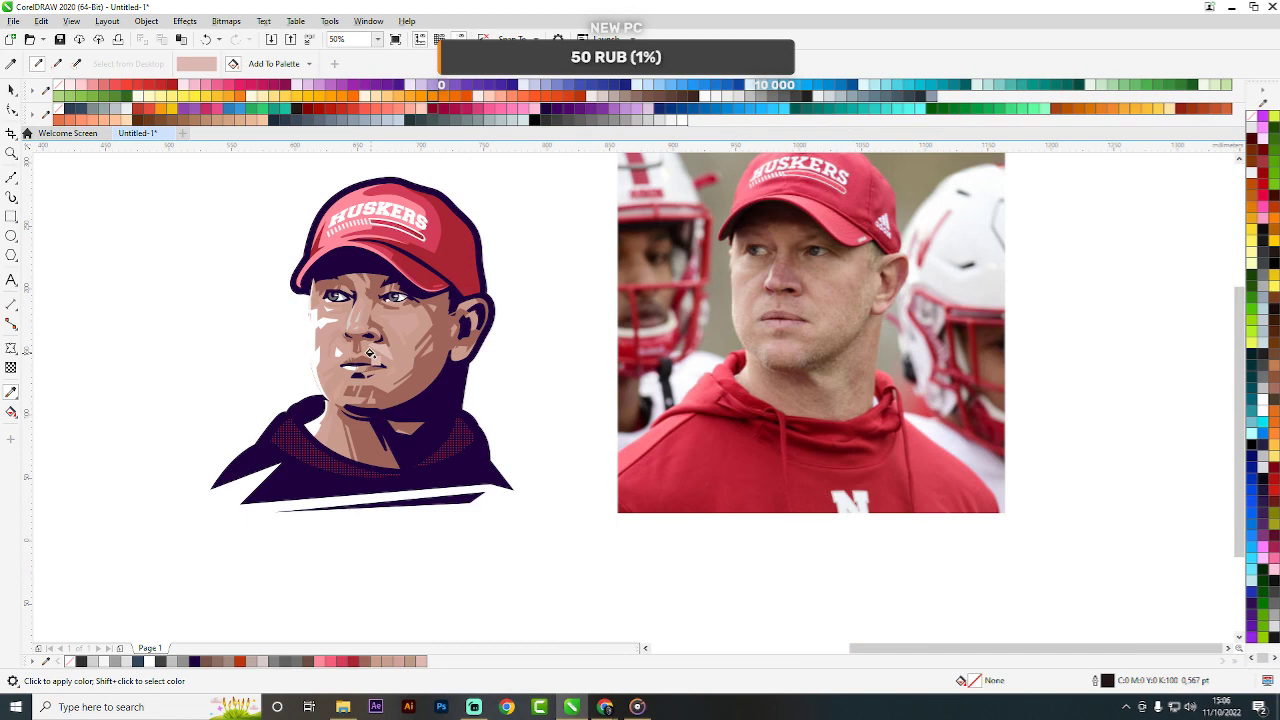
{"action": "scroll", "coordinate": [370, 354], "scroll_direction": "up", "scroll_amount": 2}
{"action": "scroll", "coordinate": [508, 340], "scroll_direction": "down", "scroll_amount": 1}
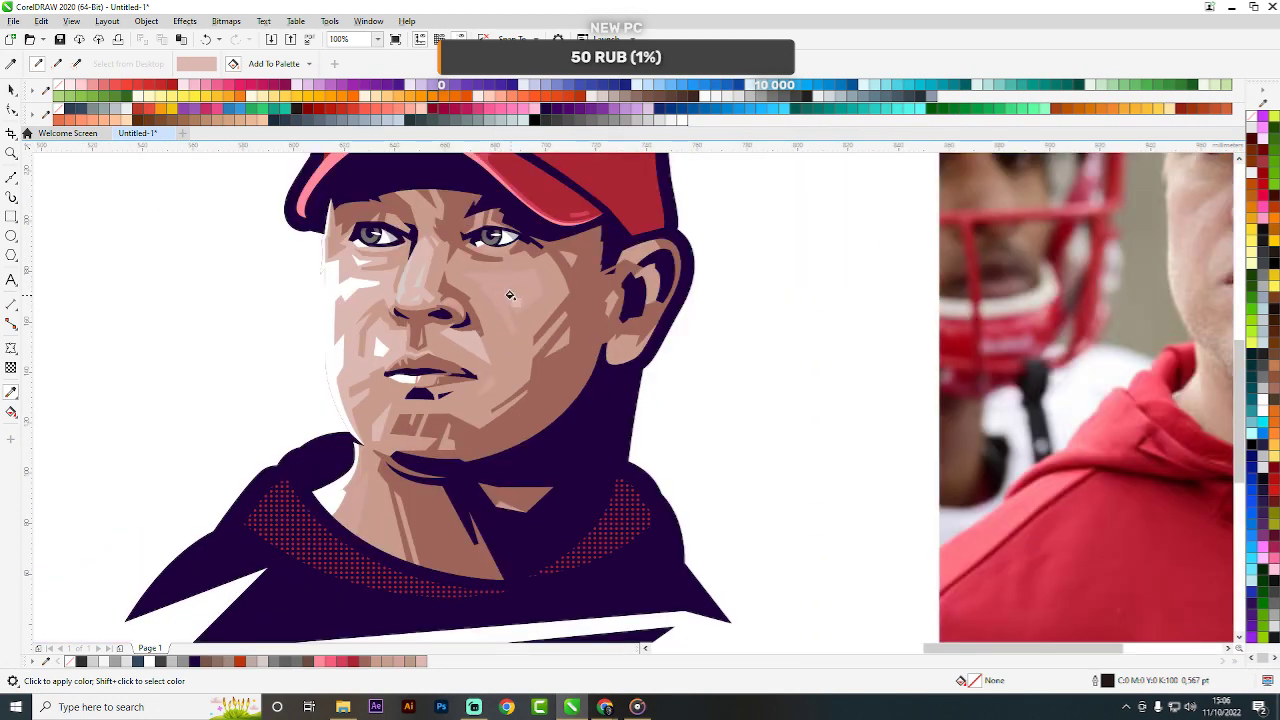
{"action": "left_click", "coordinate": [510, 295]}
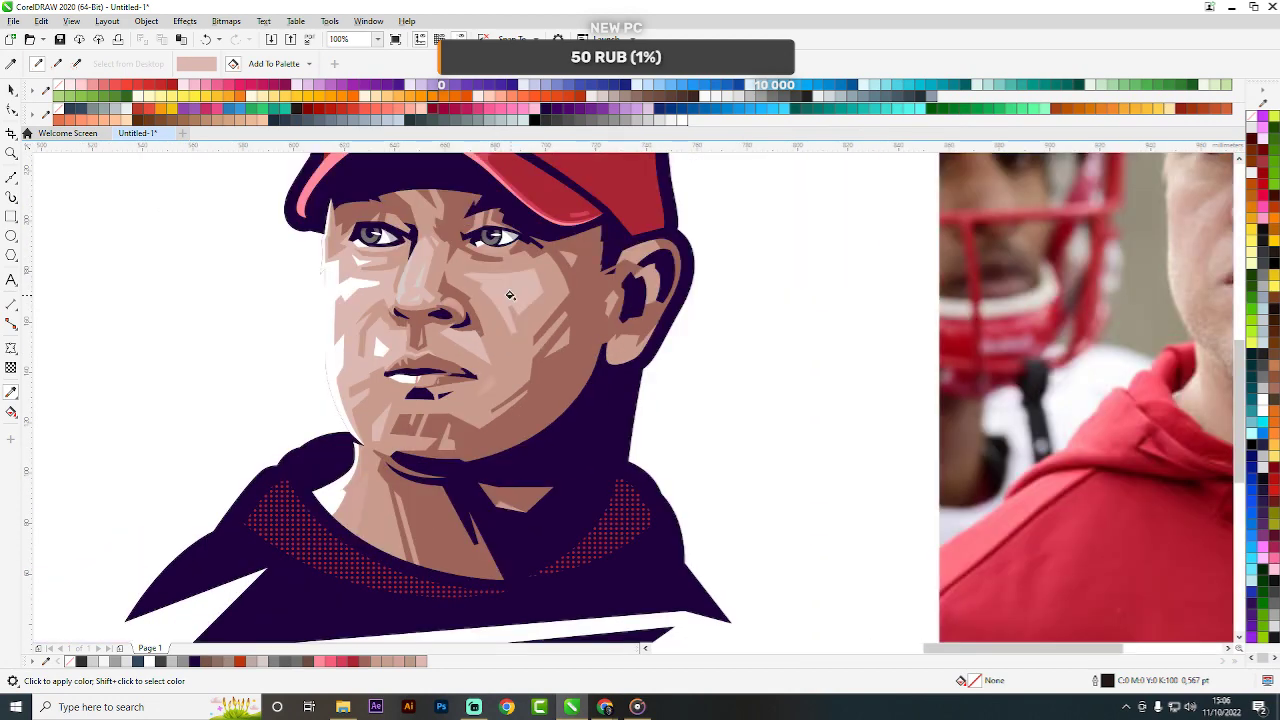
Apply the light pink tone #DCB9B3 to the highlights on the neck, far side of the face, nose and above the mouth.
{"action": "left_click", "coordinate": [356, 493]}
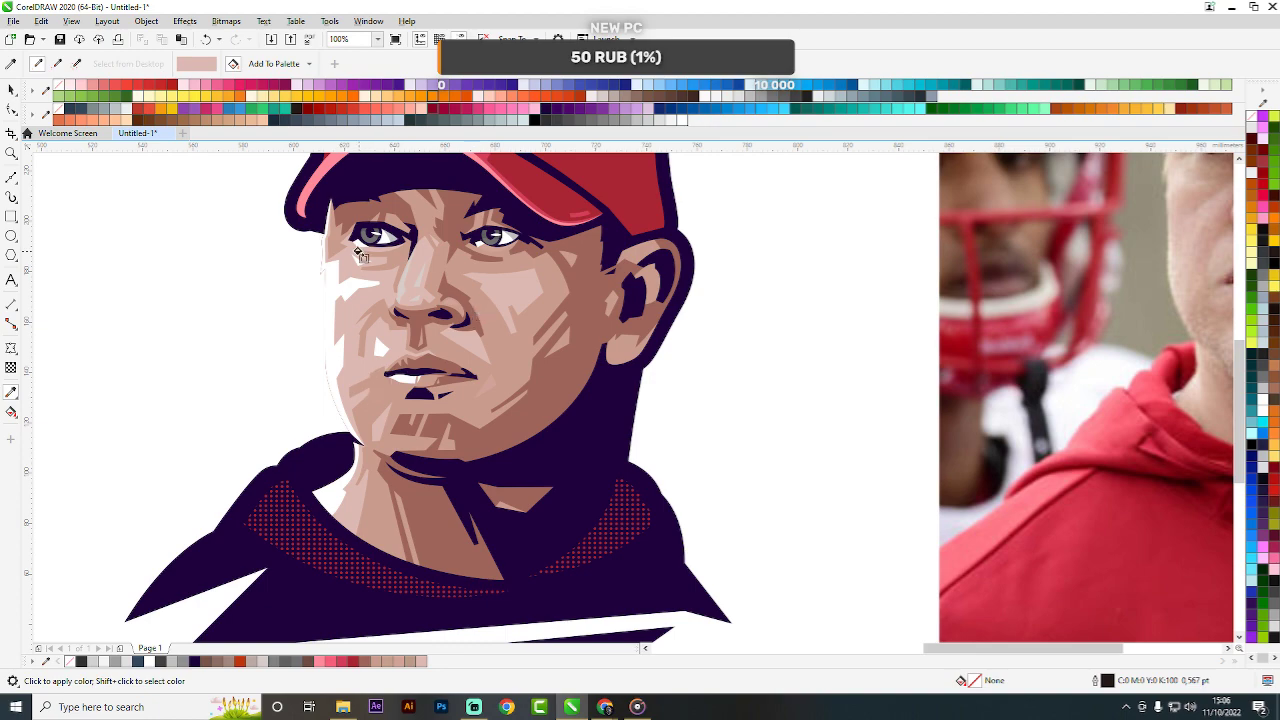
{"action": "scroll", "coordinate": [505, 239], "scroll_direction": "up", "scroll_amount": 2}
{"action": "scroll", "coordinate": [402, 283], "scroll_direction": "down", "scroll_amount": 2}
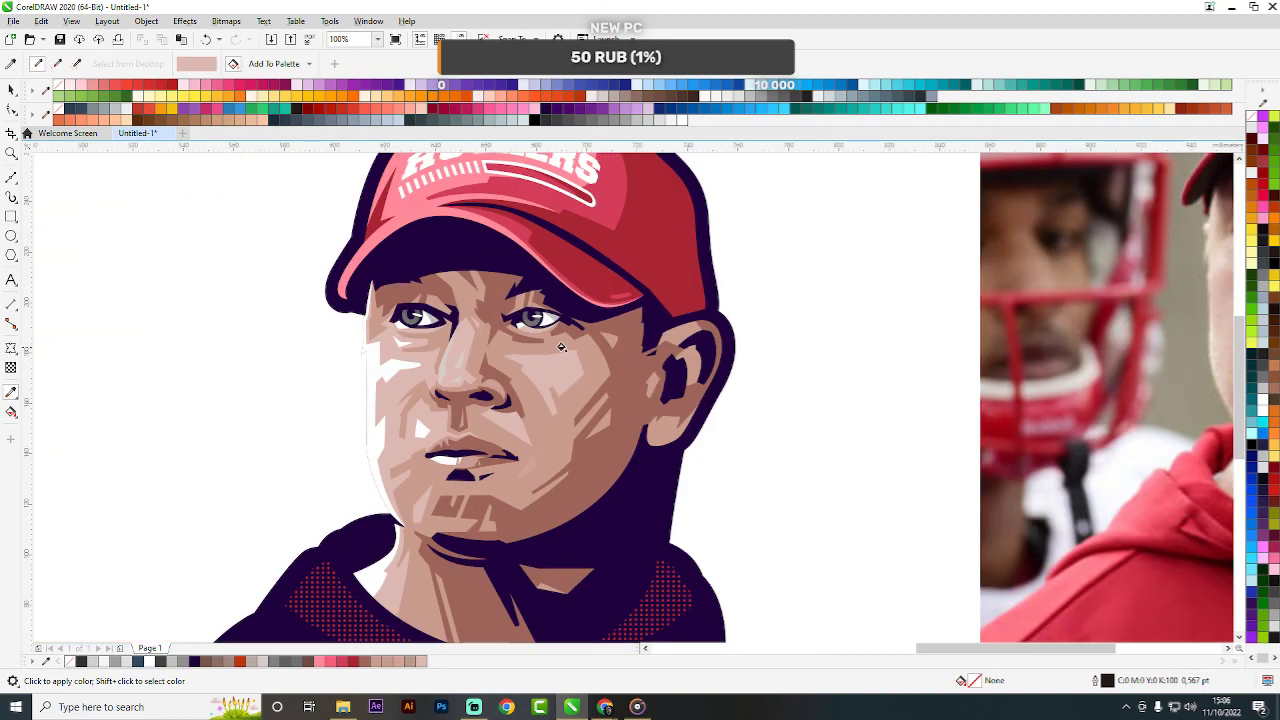
{"action": "scroll", "coordinate": [415, 333], "scroll_direction": "up", "scroll_amount": 2}
{"action": "scroll", "coordinate": [436, 319], "scroll_direction": "down", "scroll_amount": 1}
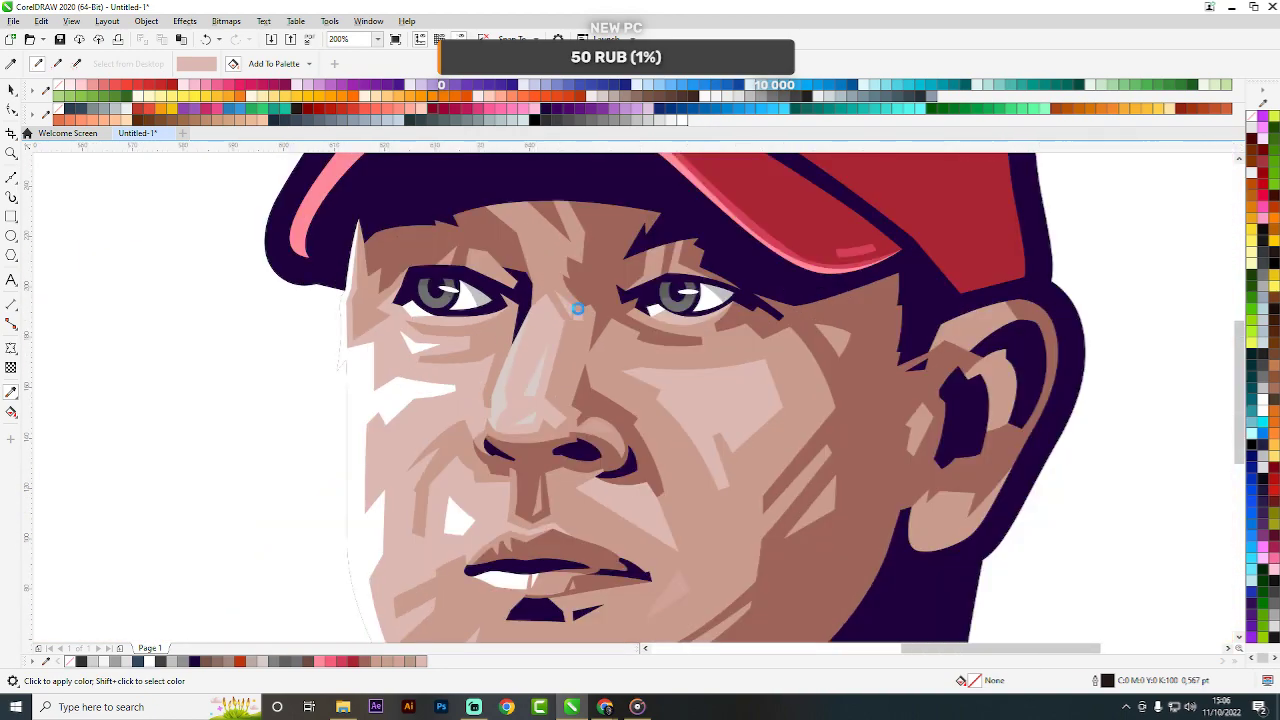
{"action": "scroll", "coordinate": [568, 308], "scroll_direction": "down", "scroll_amount": 1}
{"action": "scroll", "coordinate": [716, 328], "scroll_direction": "down", "scroll_amount": 1}
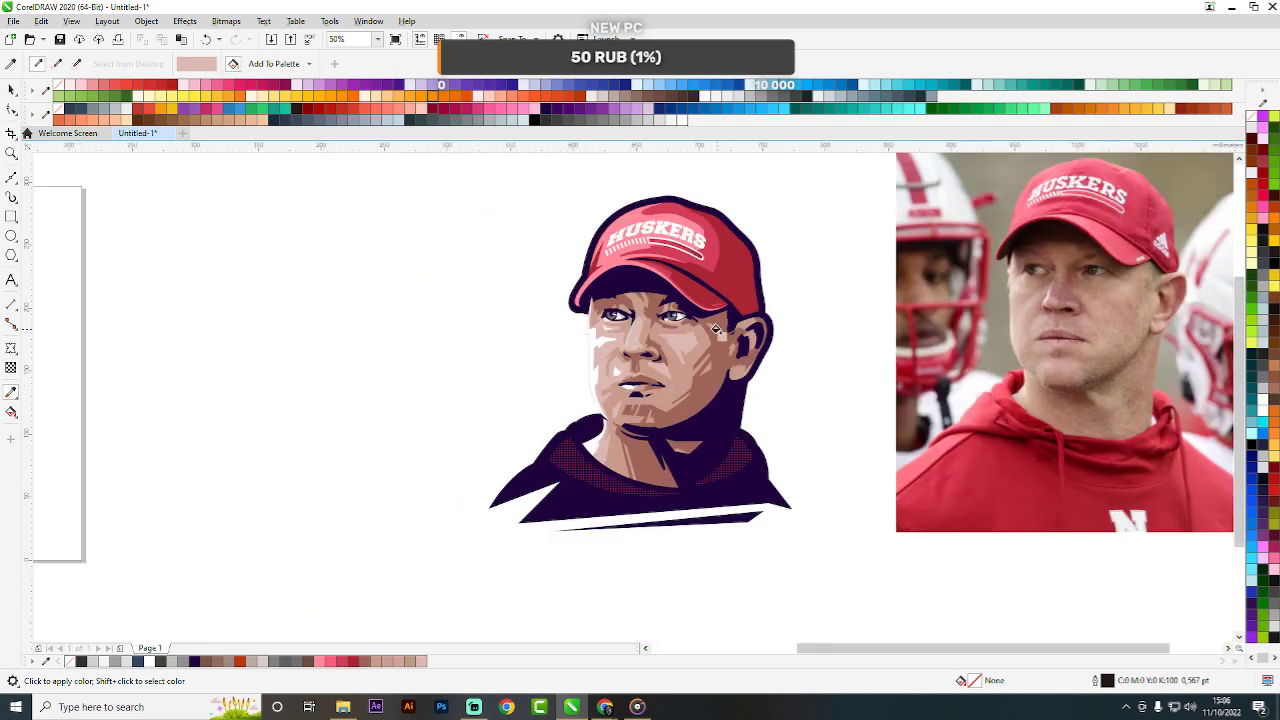
Sample the pink tone #CD989E from the lips in the reference photo and apply it to the mid-tone areas of the face and neck.
{"action": "scroll", "coordinate": [1005, 318], "scroll_direction": "up", "scroll_amount": 2}
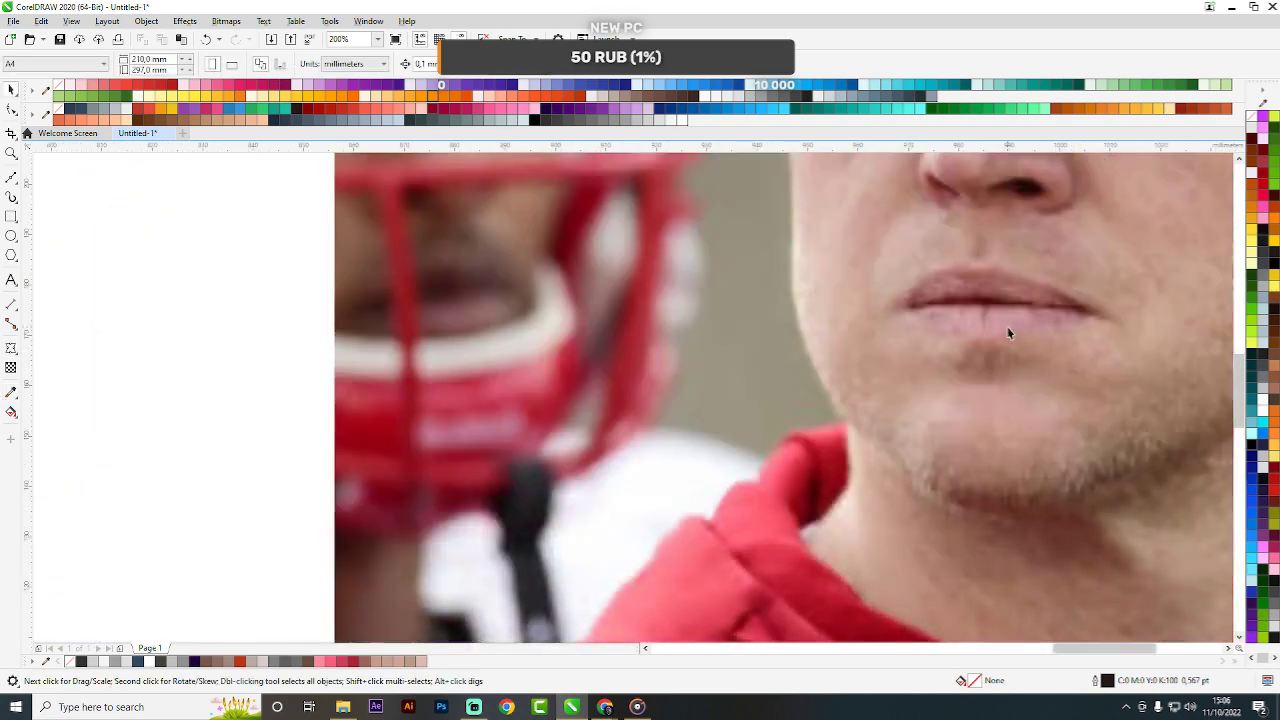
{"action": "scroll", "coordinate": [1012, 328], "scroll_direction": "down", "scroll_amount": 1}
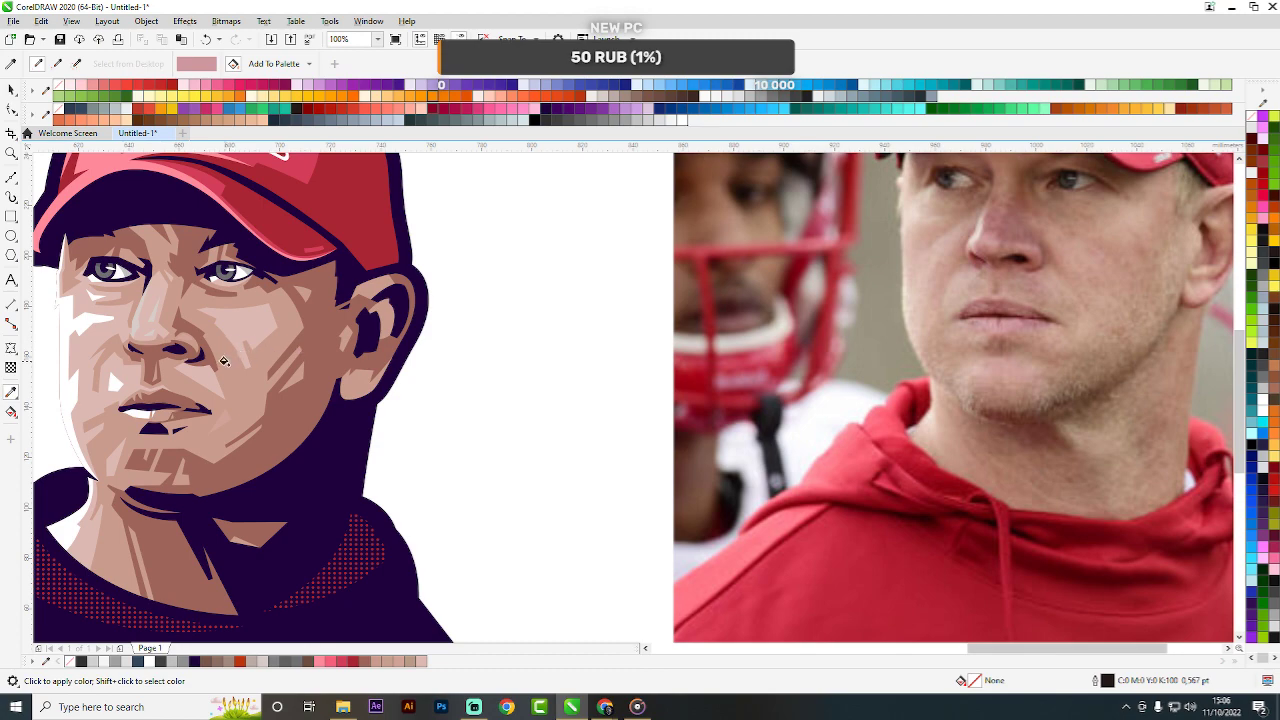
{"action": "scroll", "coordinate": [428, 340], "scroll_direction": "down", "scroll_amount": 1}
{"action": "scroll", "coordinate": [300, 440], "scroll_direction": "up", "scroll_amount": 1}
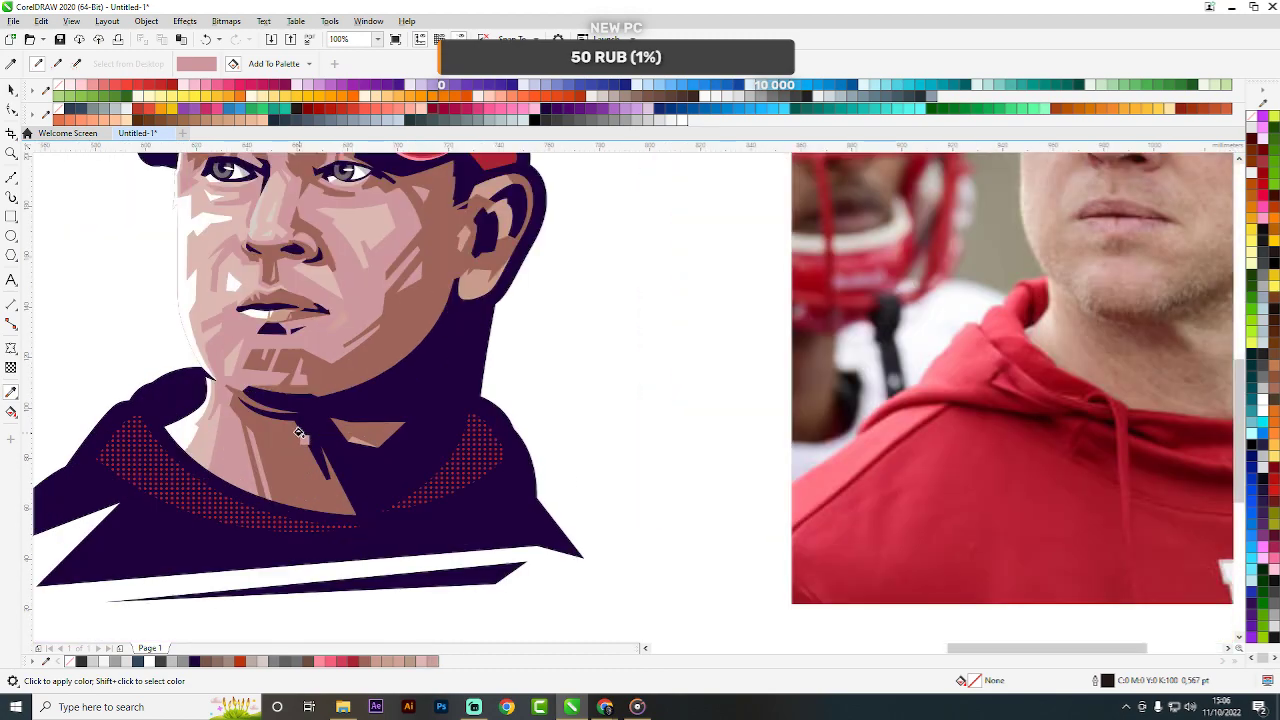
{"action": "scroll", "coordinate": [515, 427], "scroll_direction": "down", "scroll_amount": 1}
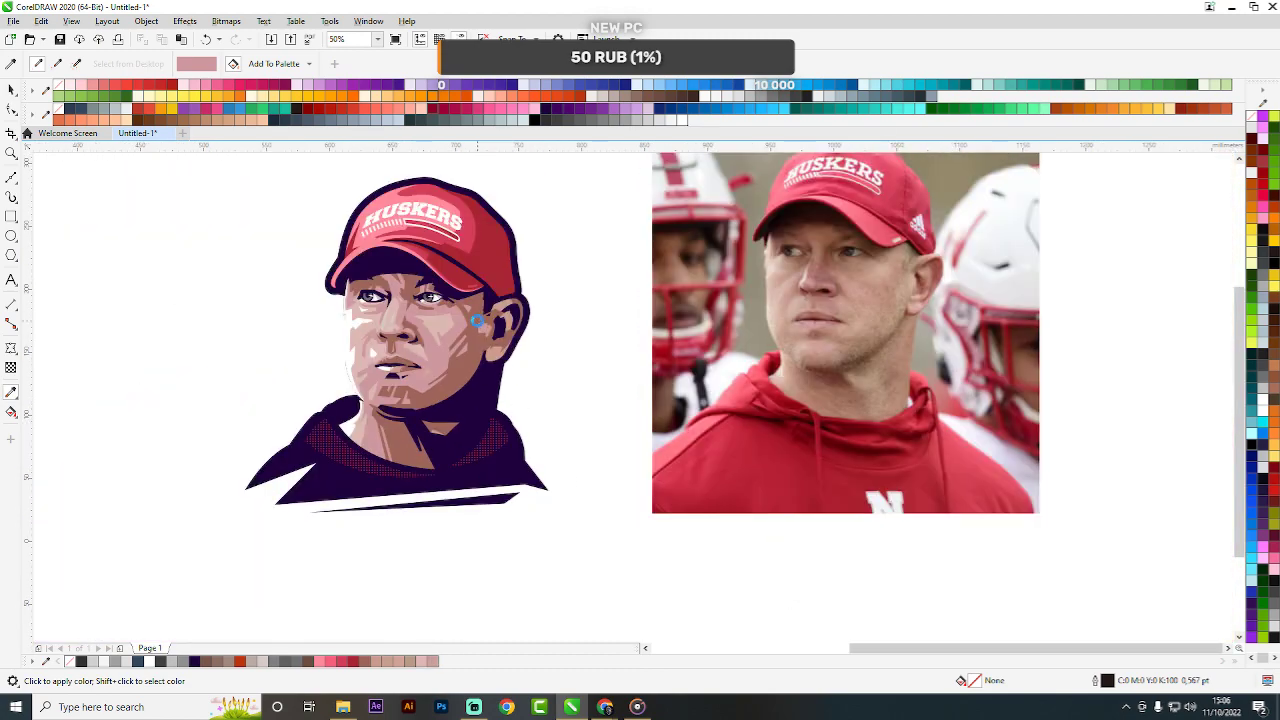
Sample the pink tone #CD989E from the portrait's face and apply it to the ear highlights.
{"action": "scroll", "coordinate": [477, 320], "scroll_direction": "up", "scroll_amount": 1}
{"action": "scroll", "coordinate": [418, 400], "scroll_direction": "up", "scroll_amount": 1}
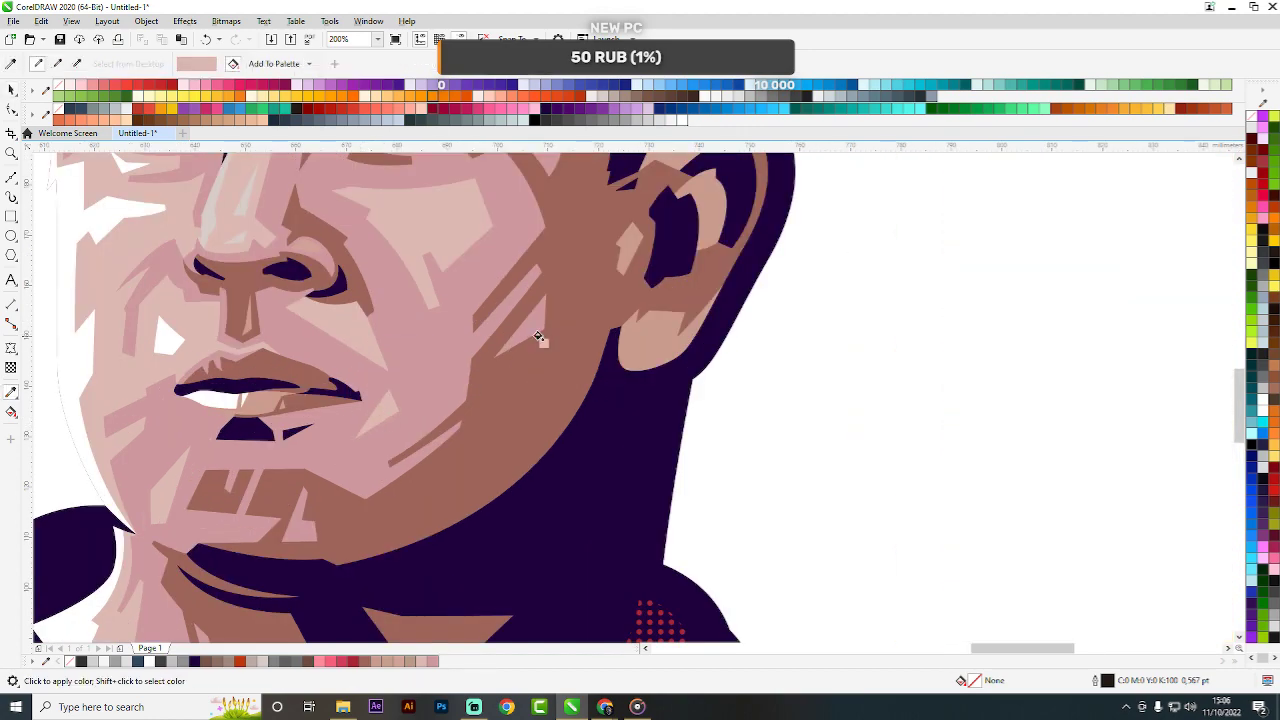
{"action": "scroll", "coordinate": [538, 337], "scroll_direction": "down", "scroll_amount": 2}
{"action": "scroll", "coordinate": [402, 318], "scroll_direction": "up", "scroll_amount": 2}
{"action": "scroll", "coordinate": [392, 345], "scroll_direction": "up", "scroll_amount": 1}
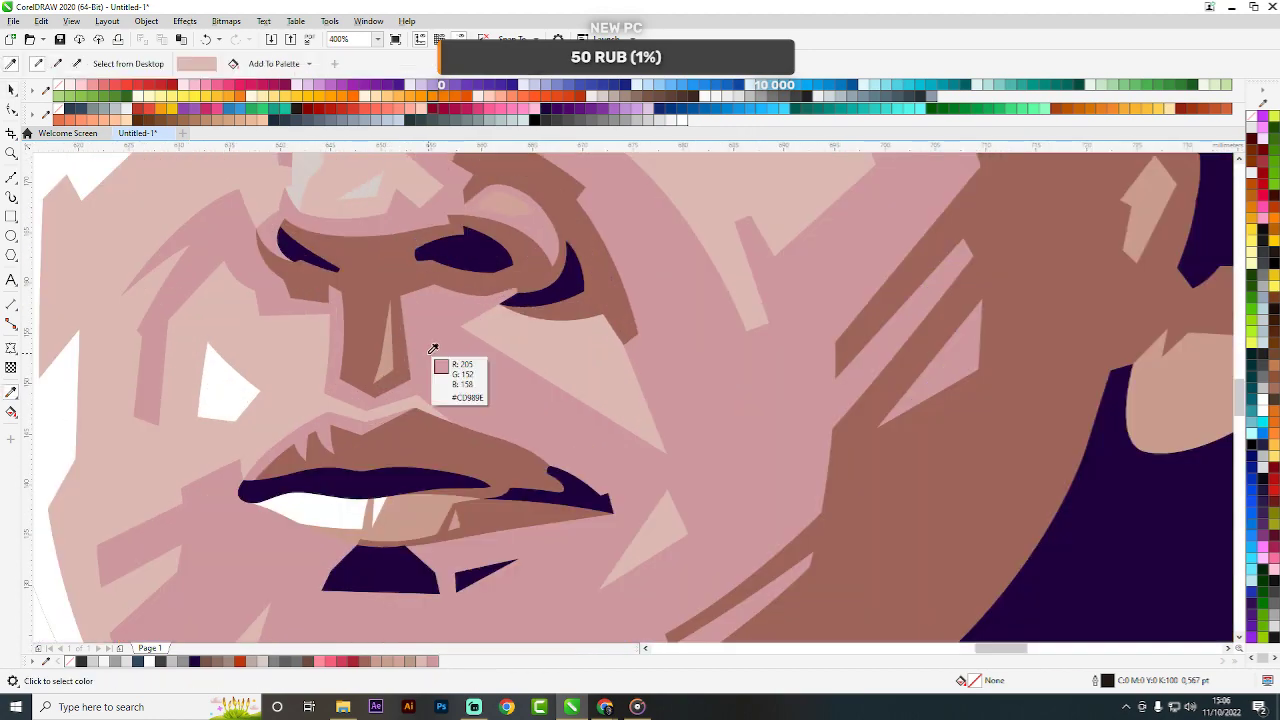
{"action": "left_click", "coordinate": [433, 348]}
{"action": "scroll", "coordinate": [422, 509], "scroll_direction": "down", "scroll_amount": 3}
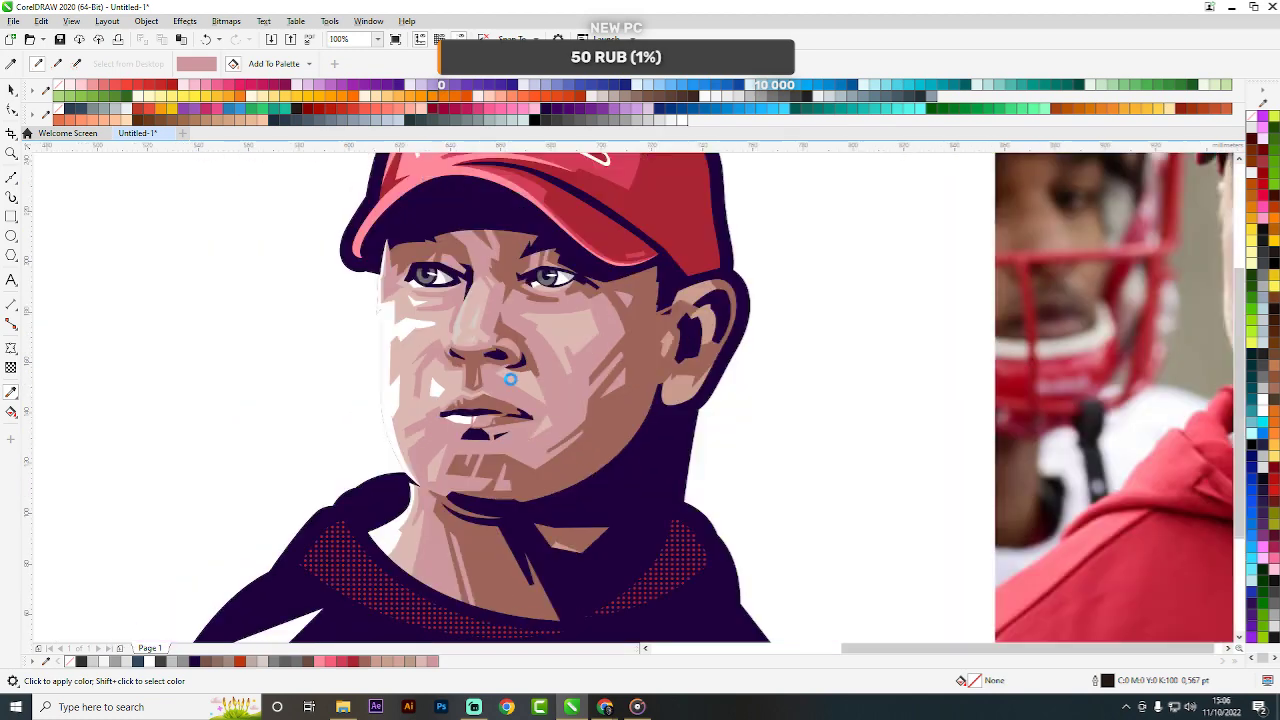
{"action": "scroll", "coordinate": [548, 374], "scroll_direction": "up", "scroll_amount": 1}
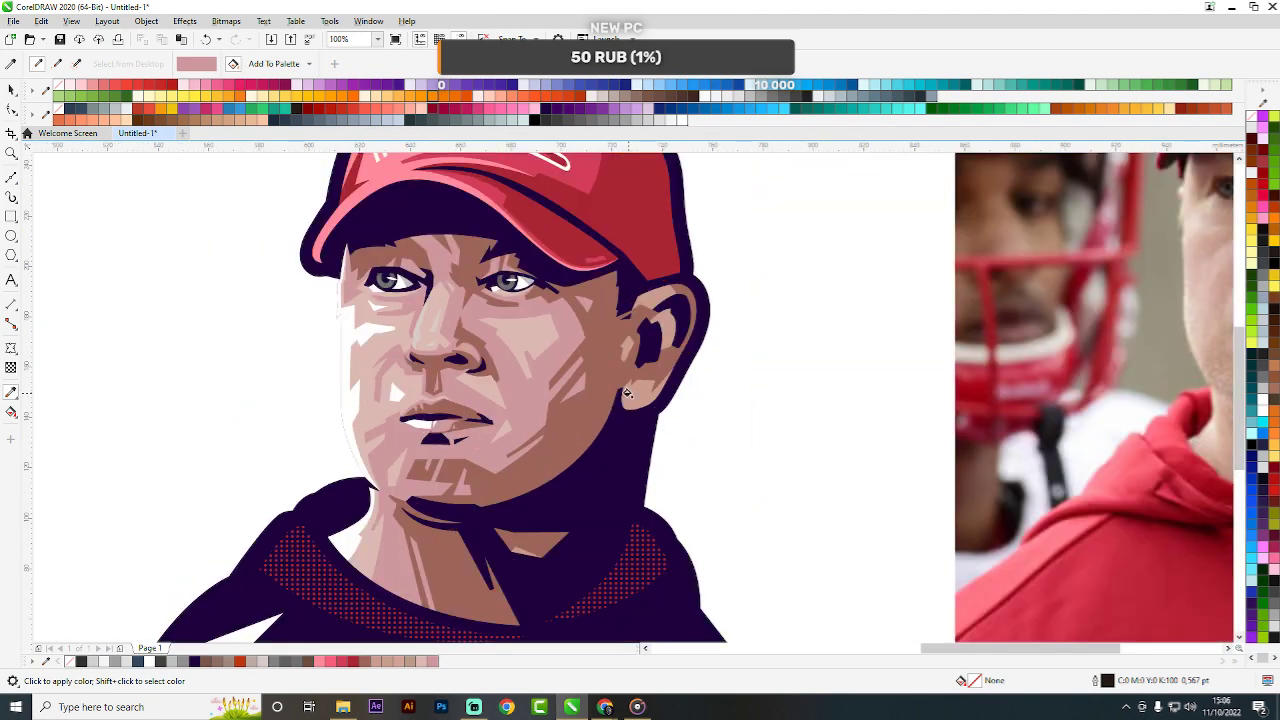
{"action": "scroll", "coordinate": [628, 393], "scroll_direction": "up", "scroll_amount": 1}
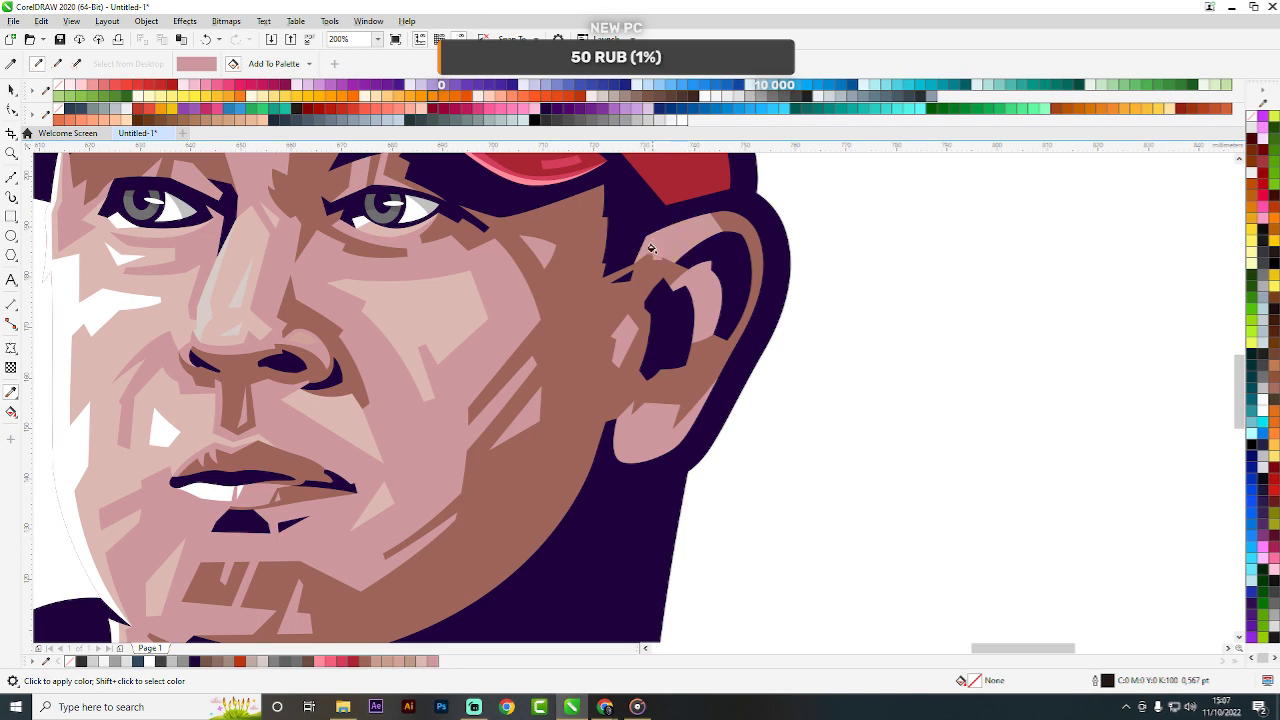
{"action": "scroll", "coordinate": [604, 289], "scroll_direction": "down", "scroll_amount": 2}
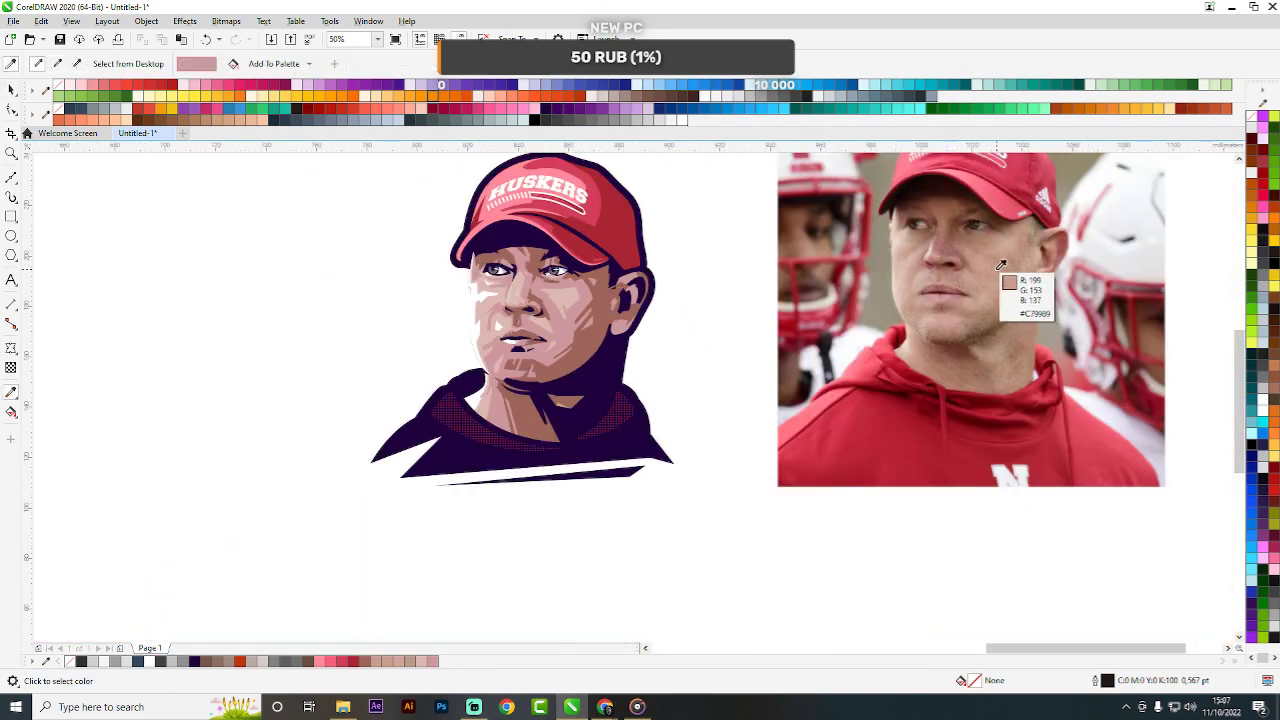
Try a medium rose tone sampled from the lower lip in the reference photo on the portrait's face and neck shadows.
{"action": "scroll", "coordinate": [1001, 265], "scroll_direction": "up", "scroll_amount": 3}
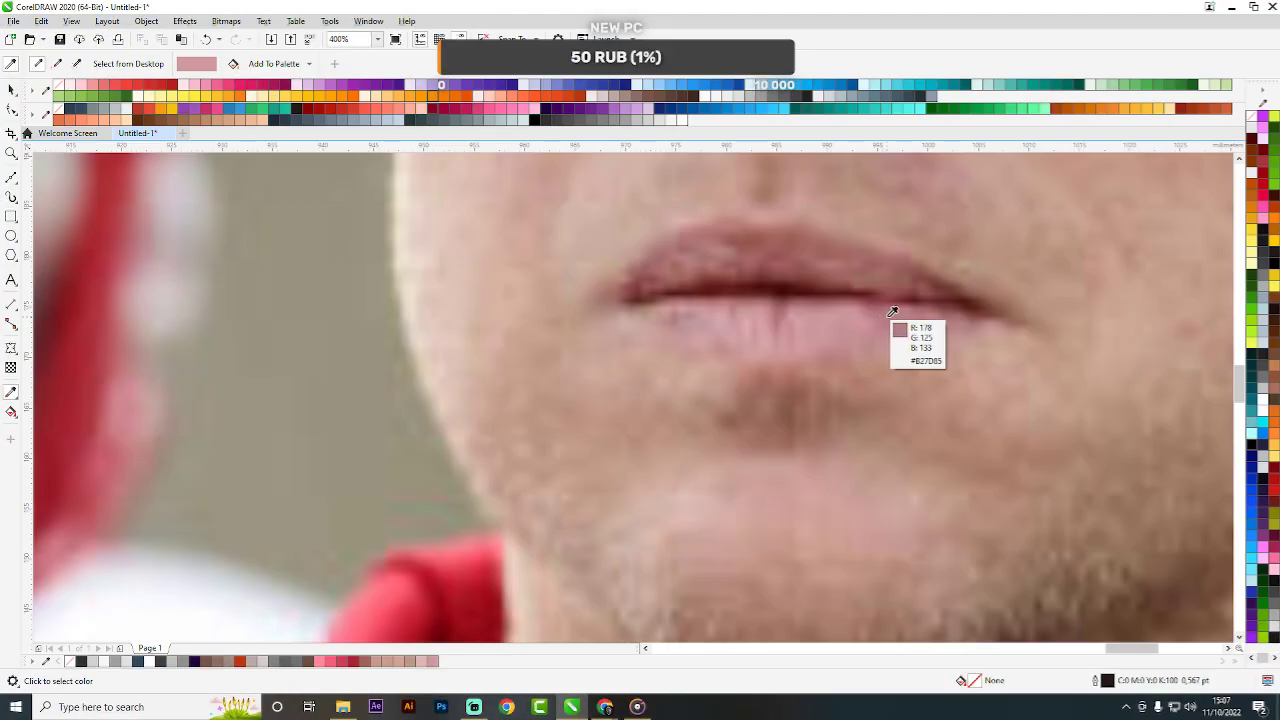
{"action": "scroll", "coordinate": [893, 312], "scroll_direction": "up", "scroll_amount": 1}
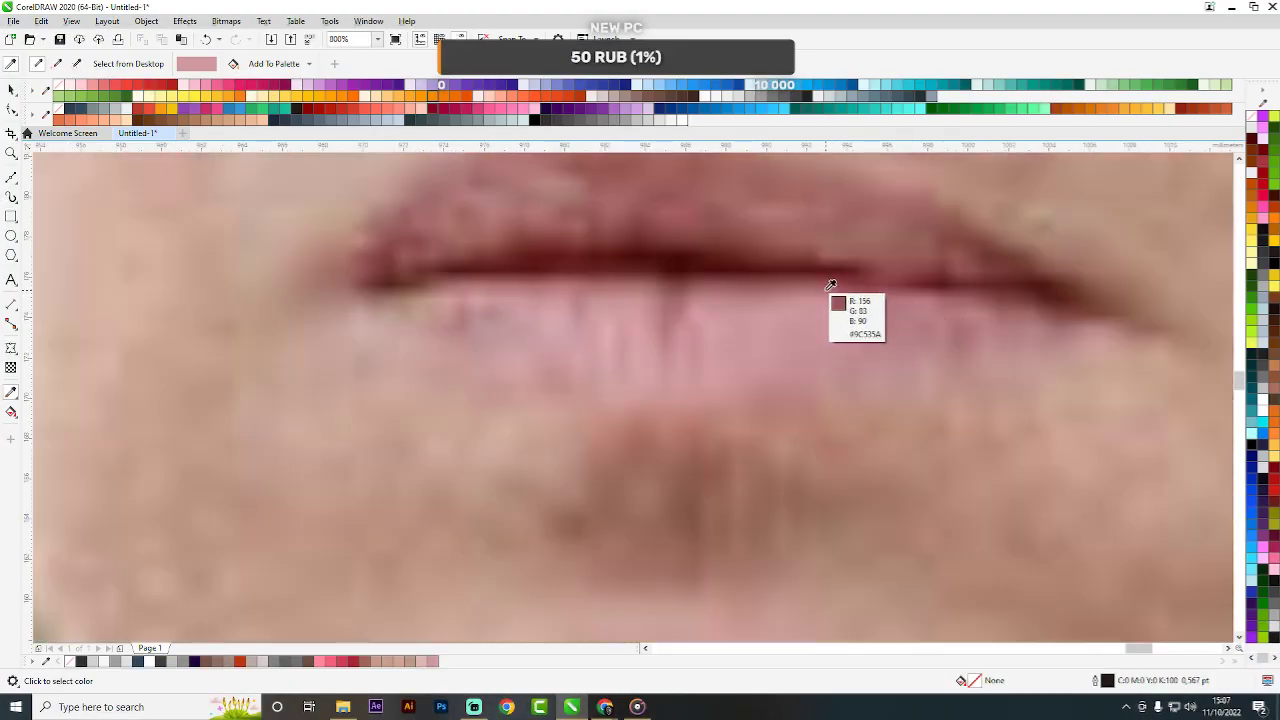
{"action": "left_click", "coordinate": [851, 294]}
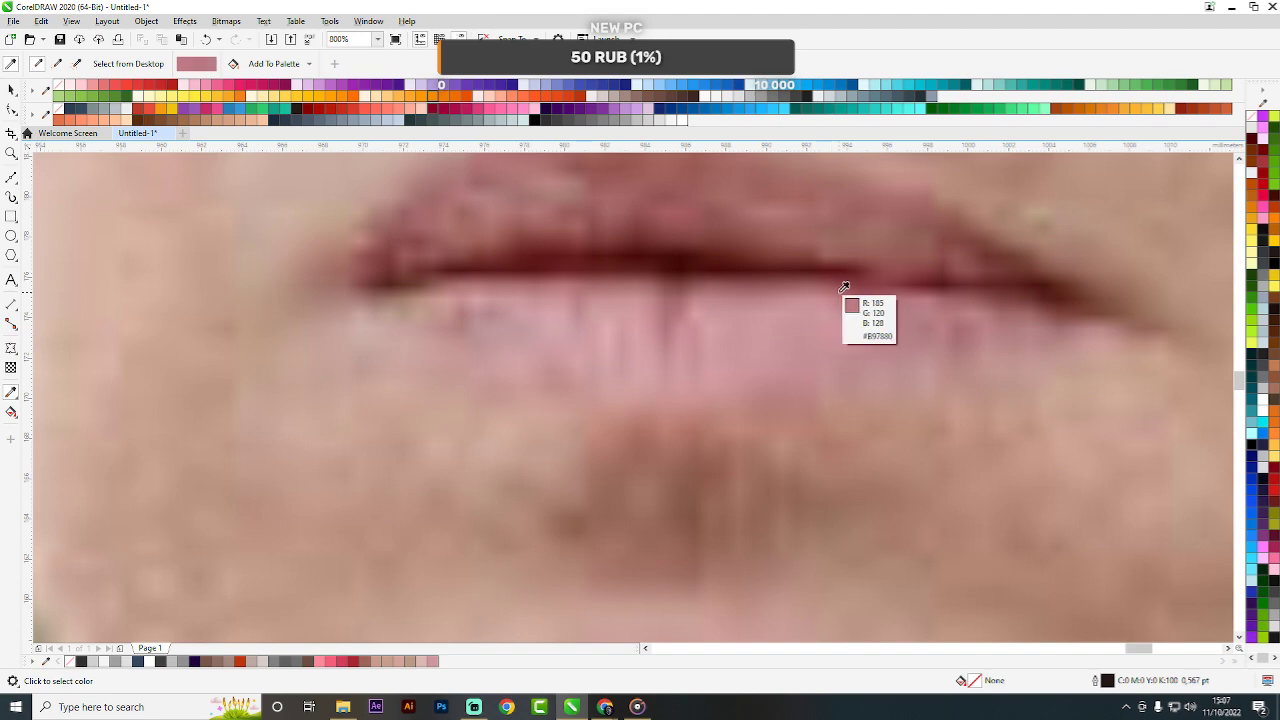
{"action": "scroll", "coordinate": [851, 294], "scroll_direction": "down", "scroll_amount": 3}
{"action": "scroll", "coordinate": [428, 368], "scroll_direction": "down", "scroll_amount": 1}
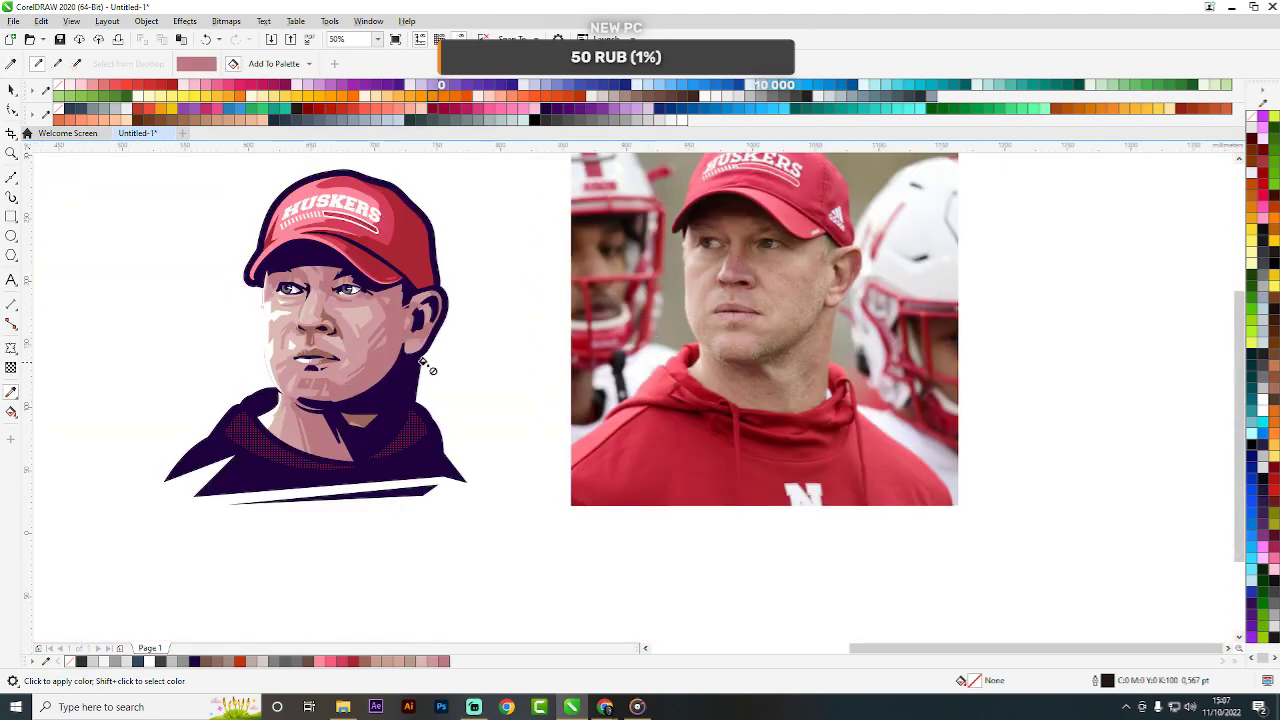
Sample a dark rose tone from the lip line in the reference photo and apply it to the large face and neck shadows.
{"action": "scroll", "coordinate": [780, 320], "scroll_direction": "up", "scroll_amount": 3}
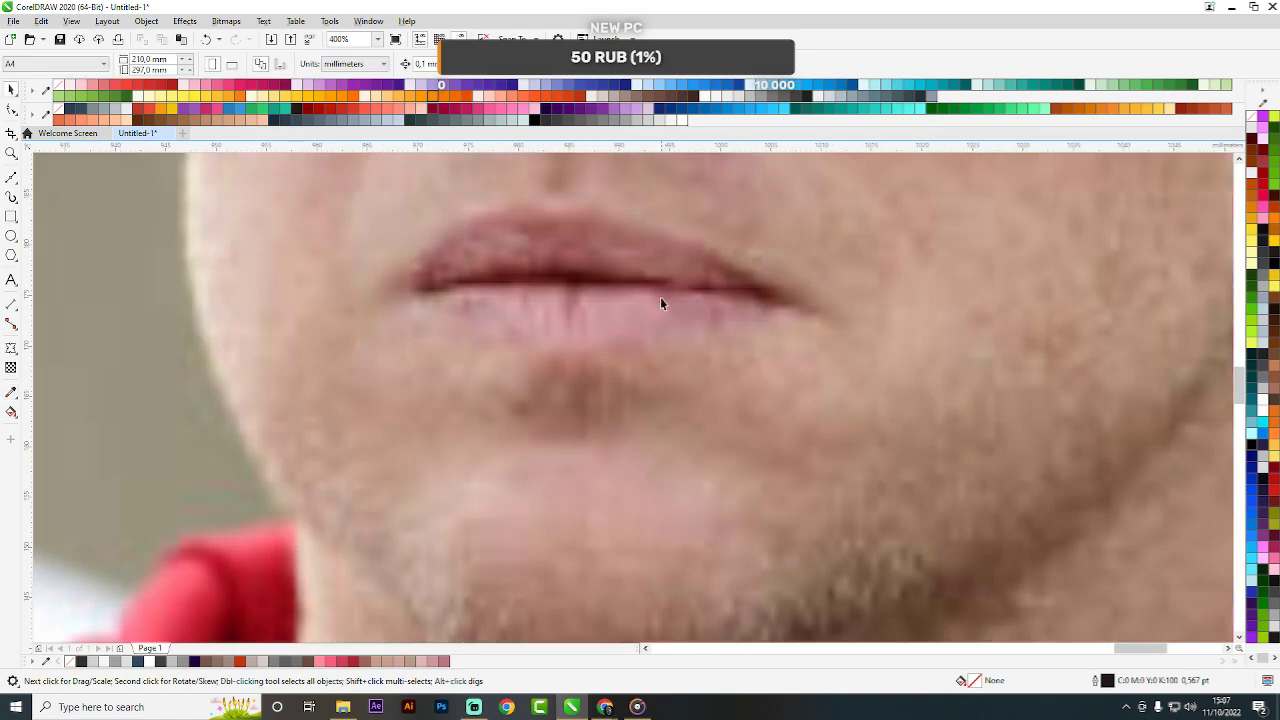
{"action": "left_click", "coordinate": [657, 289]}
{"action": "scroll", "coordinate": [815, 338], "scroll_direction": "down", "scroll_amount": 2}
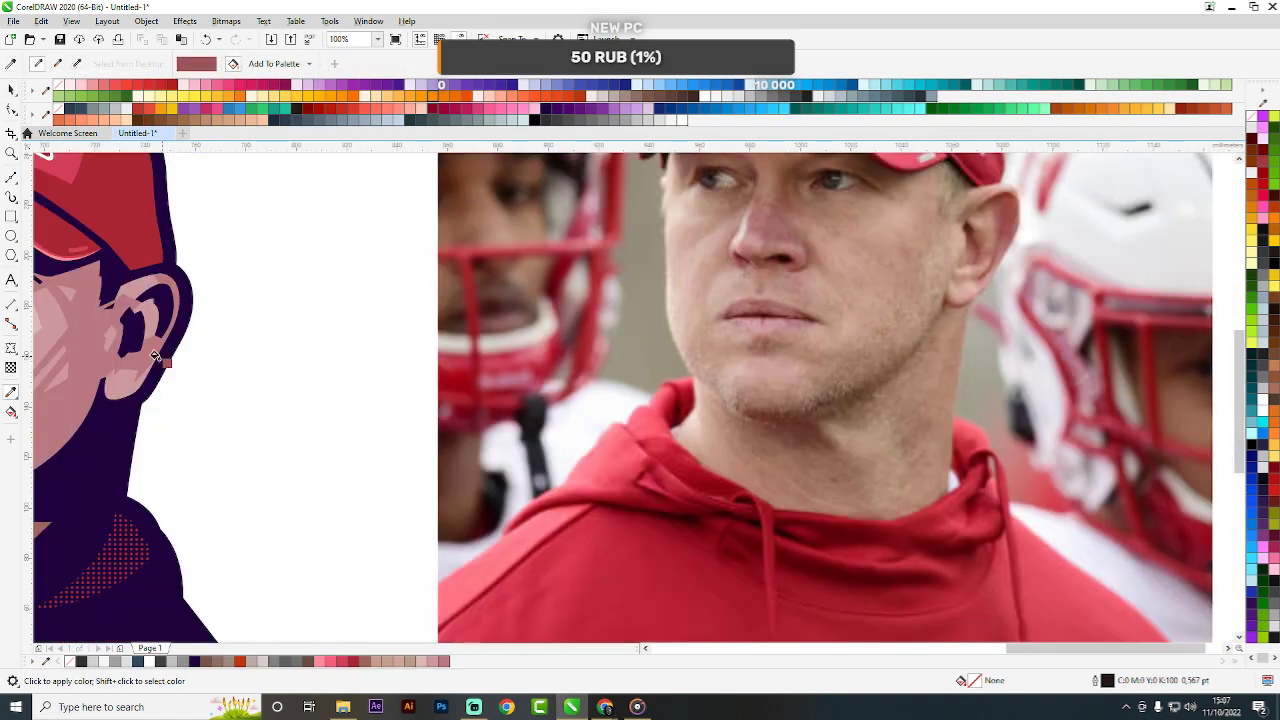
{"action": "left_click", "coordinate": [95, 348]}
{"action": "scroll", "coordinate": [524, 346], "scroll_direction": "down", "scroll_amount": 1}
{"action": "scroll", "coordinate": [272, 352], "scroll_direction": "down", "scroll_amount": 1}
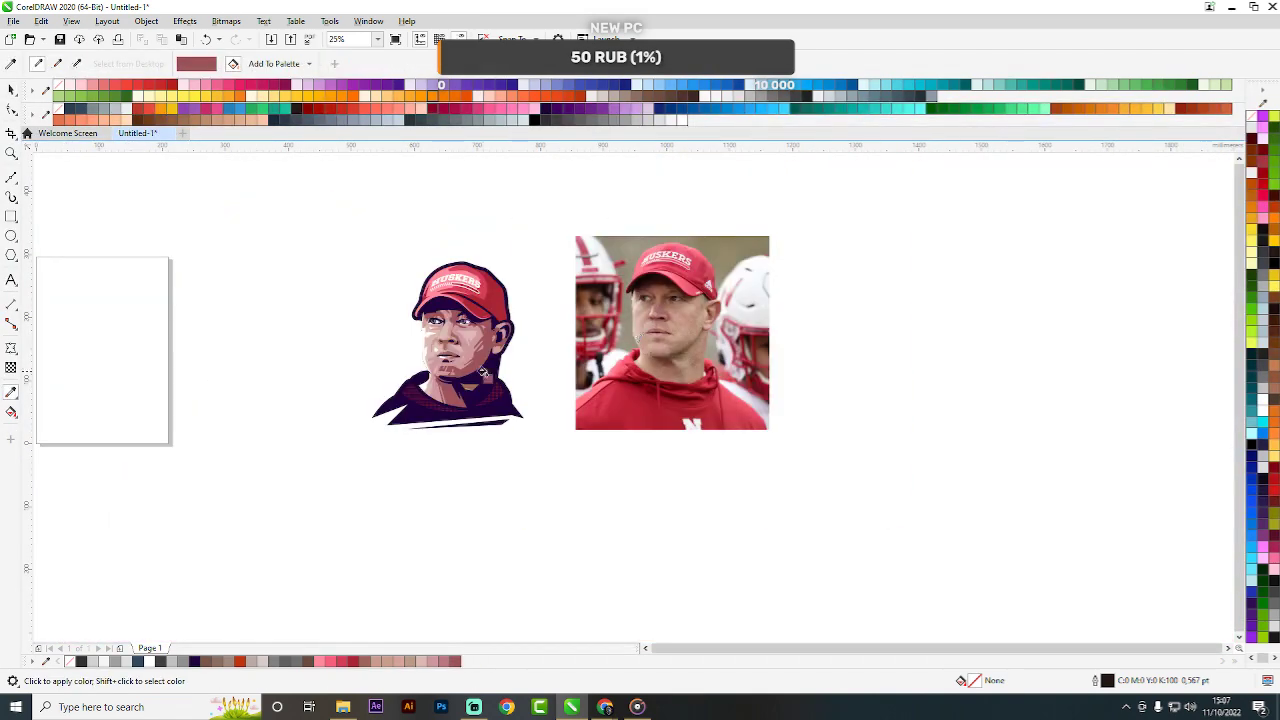
Apply the pink tone to the small neck highlight and the dark rose tone to the remaining neck, mouth and nose shadows.
{"action": "scroll", "coordinate": [300, 380], "scroll_direction": "up", "scroll_amount": 2}
{"action": "key", "text": "space"}
{"action": "key", "text": "space"}
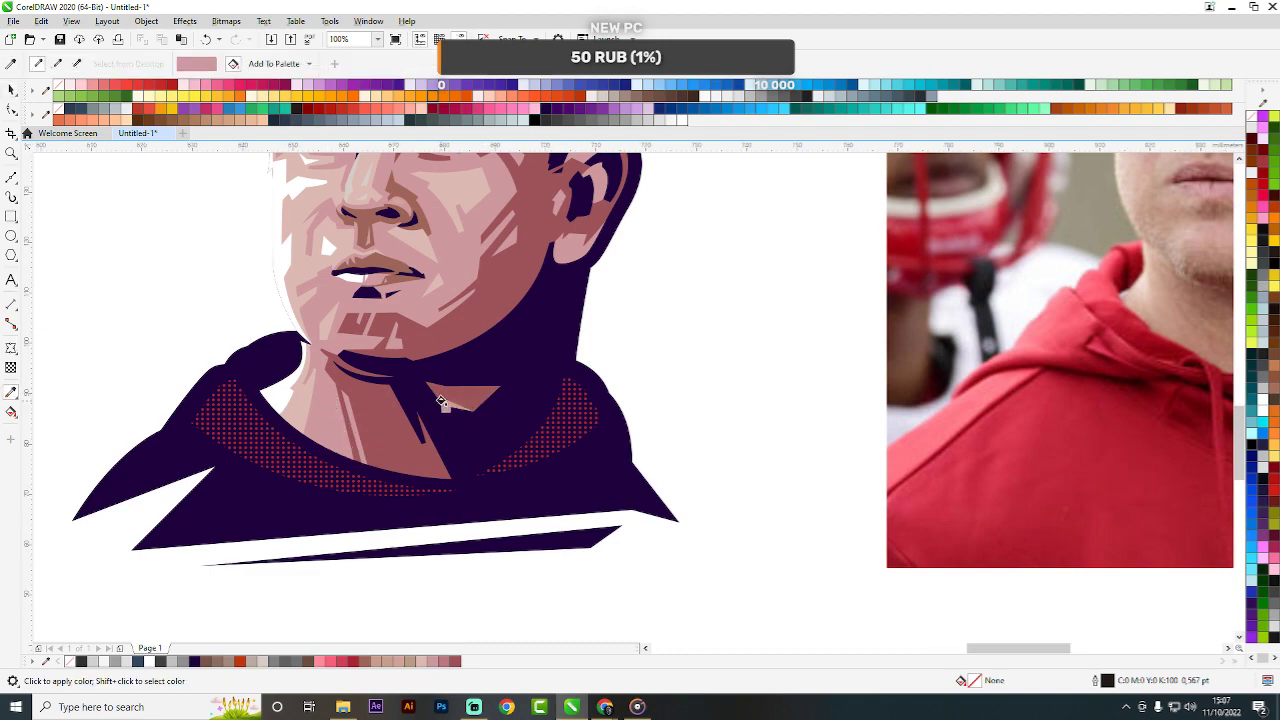
{"action": "scroll", "coordinate": [471, 408], "scroll_direction": "up", "scroll_amount": 2}
{"action": "scroll", "coordinate": [665, 410], "scroll_direction": "down", "scroll_amount": 3}
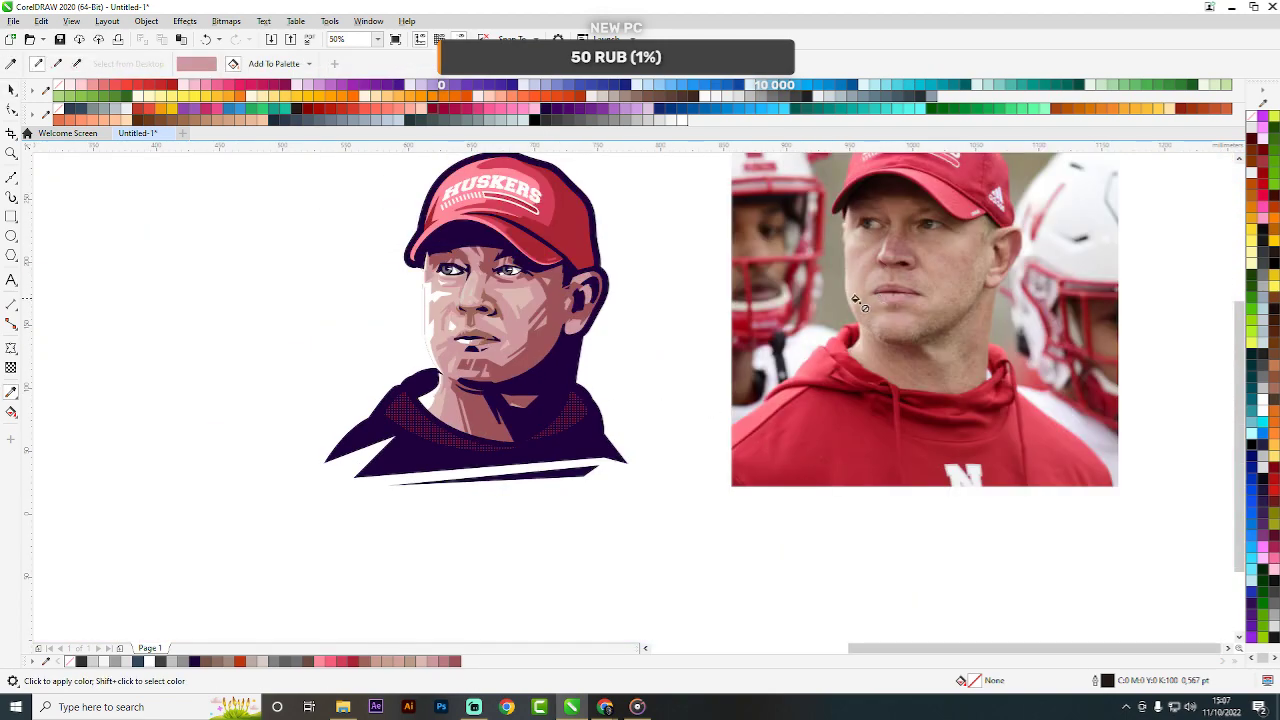
{"action": "scroll", "coordinate": [420, 290], "scroll_direction": "up", "scroll_amount": 2}
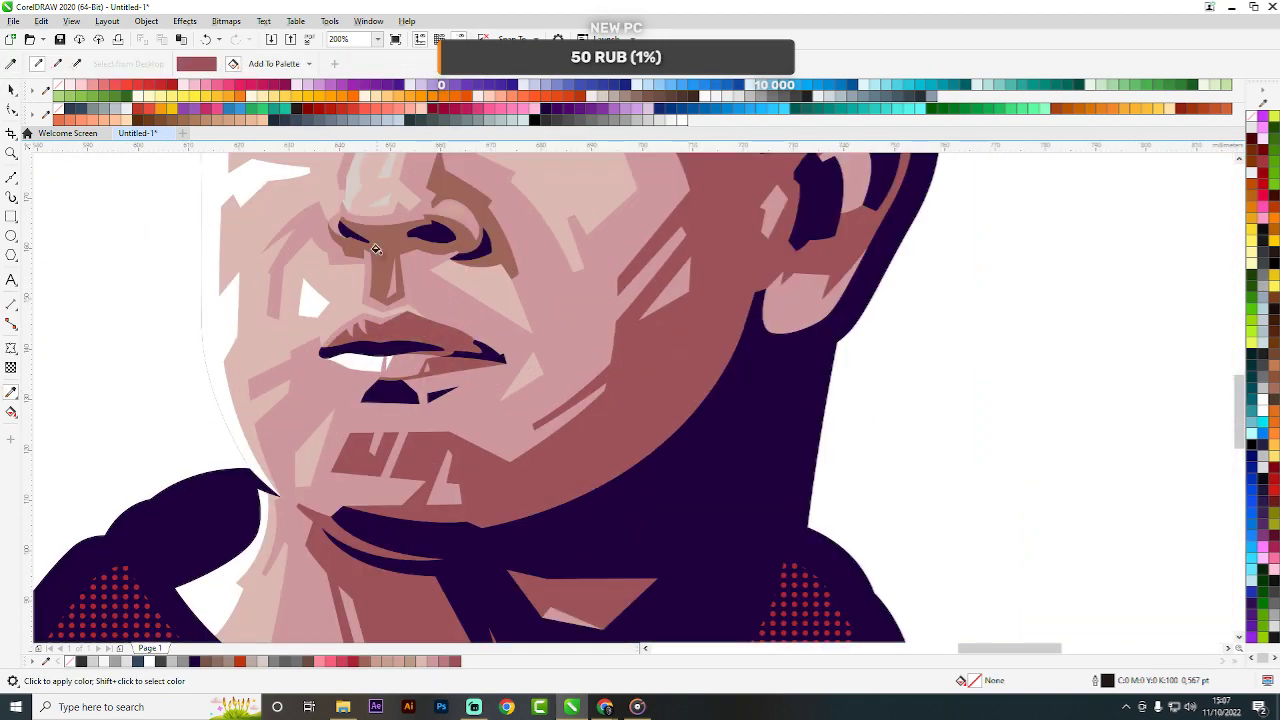
{"action": "left_click", "coordinate": [376, 249]}
{"action": "scroll", "coordinate": [536, 333], "scroll_direction": "down", "scroll_amount": 2}
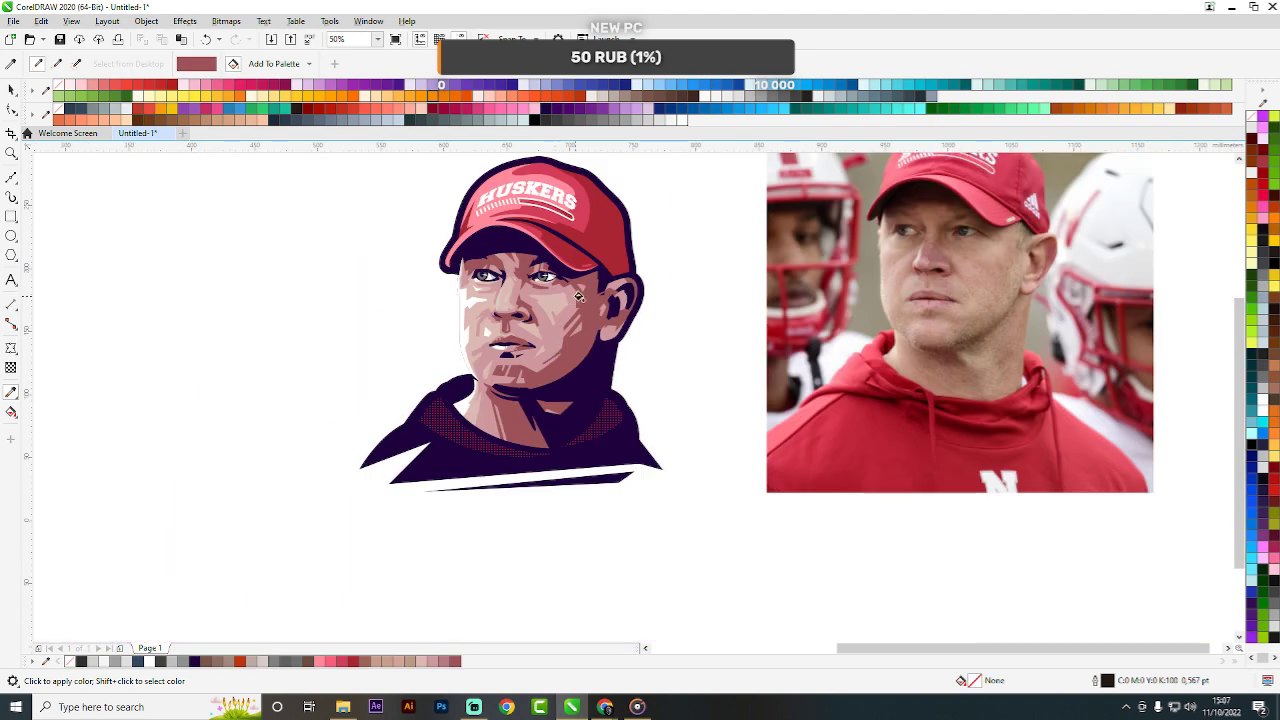
Sample a medium rose tone from the lower lip in the reference photo and apply it to the face and neck mid-tones.
{"action": "key", "text": "space"}
{"action": "scroll", "coordinate": [930, 325], "scroll_direction": "up", "scroll_amount": 4}
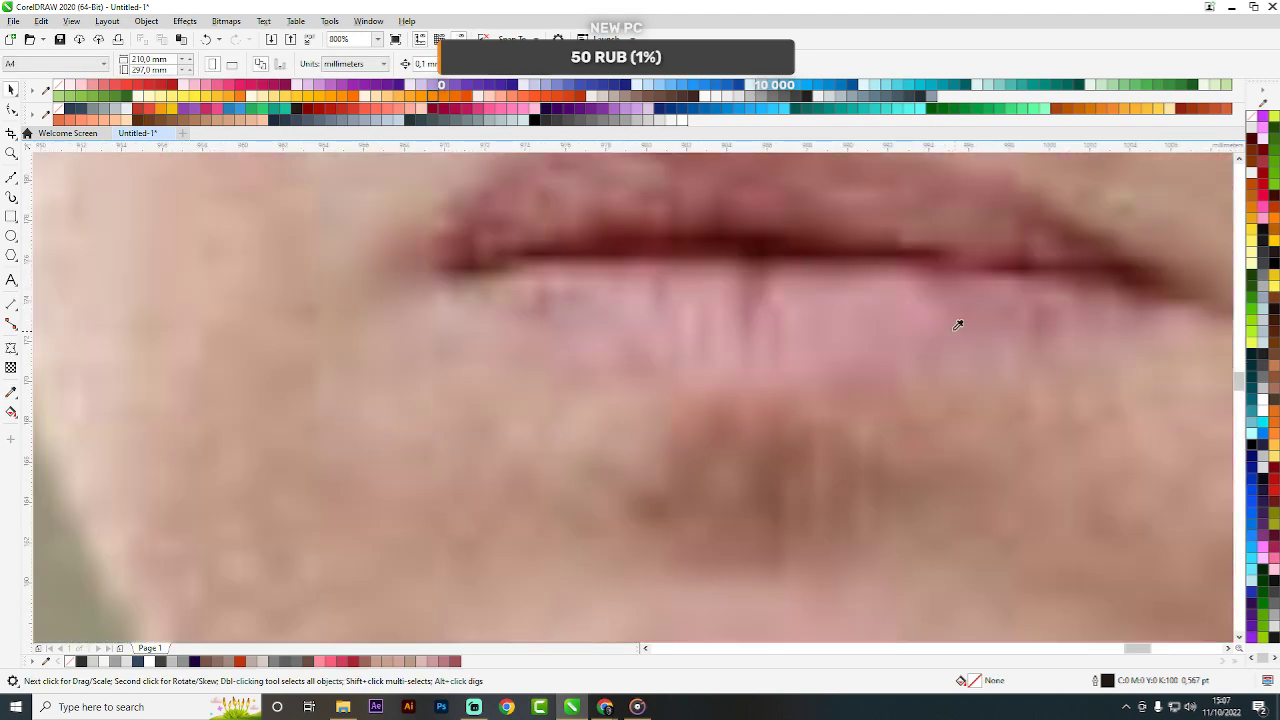
{"action": "key", "text": "space"}
{"action": "left_click", "coordinate": [965, 327]}
{"action": "scroll", "coordinate": [965, 327], "scroll_direction": "down", "scroll_amount": 3}
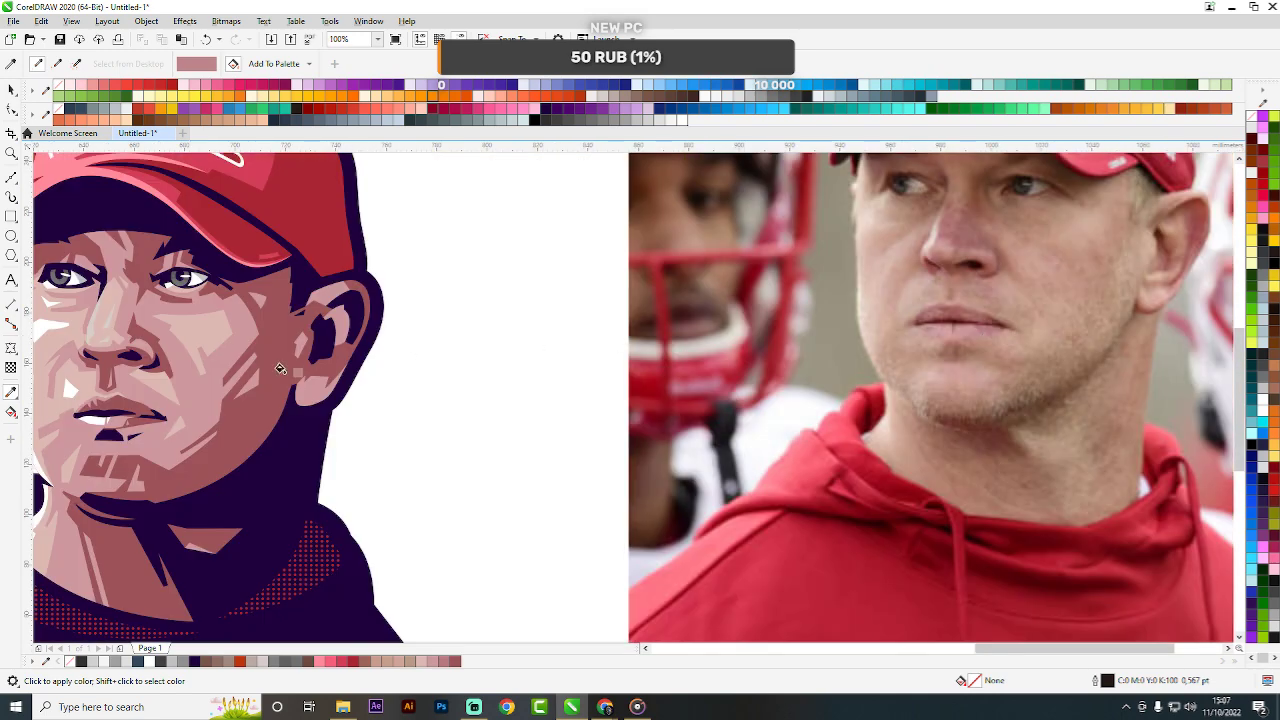
{"action": "scroll", "coordinate": [590, 318], "scroll_direction": "down", "scroll_amount": 1}
{"action": "scroll", "coordinate": [288, 340], "scroll_direction": "up", "scroll_amount": 1}
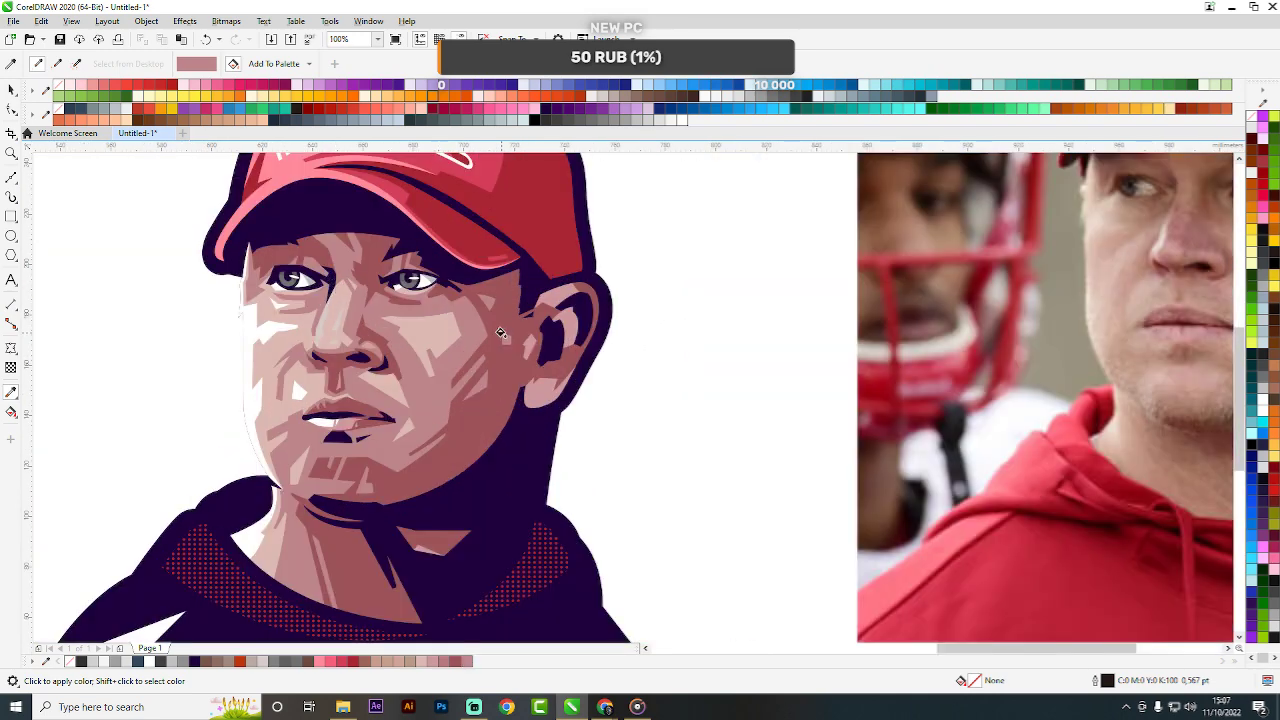
Apply the medium rose tone to the highlights on the earlobe, inner ear and upper ear.
{"action": "left_click", "coordinate": [543, 388]}
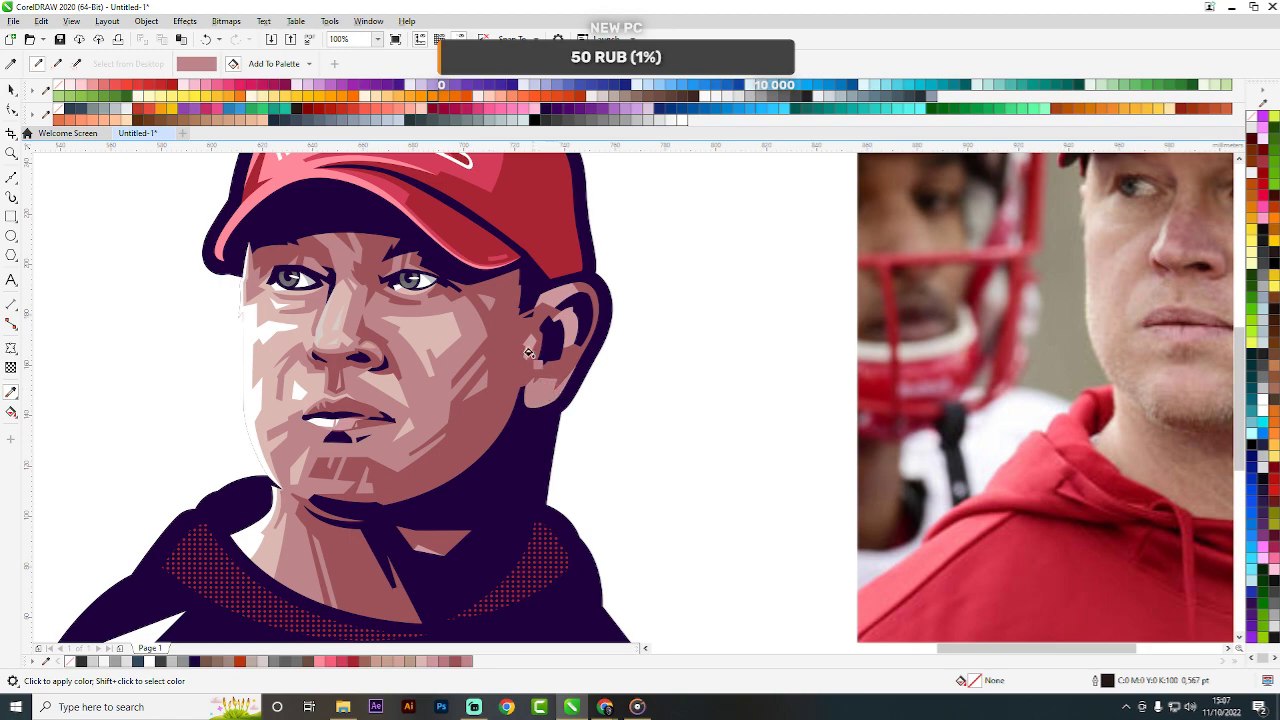
{"action": "scroll", "coordinate": [528, 347], "scroll_direction": "up", "scroll_amount": 2}
{"action": "left_click", "coordinate": [532, 342]}
{"action": "left_click", "coordinate": [687, 255]}
{"action": "scroll", "coordinate": [622, 262], "scroll_direction": "down", "scroll_amount": 3}
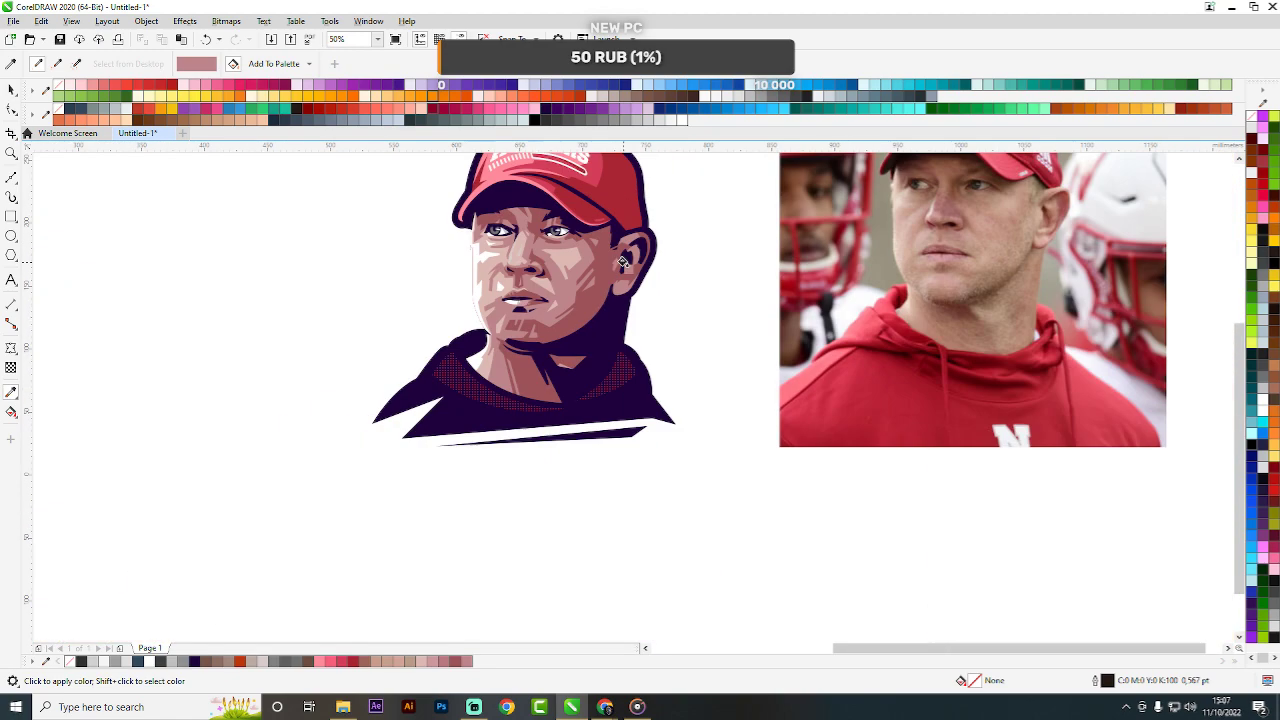
Sample a lighter rose tone from the lips in the reference photo and apply it to the cheek, nose and mouth-area highlights.
{"action": "scroll", "coordinate": [884, 226], "scroll_direction": "up", "scroll_amount": 4}
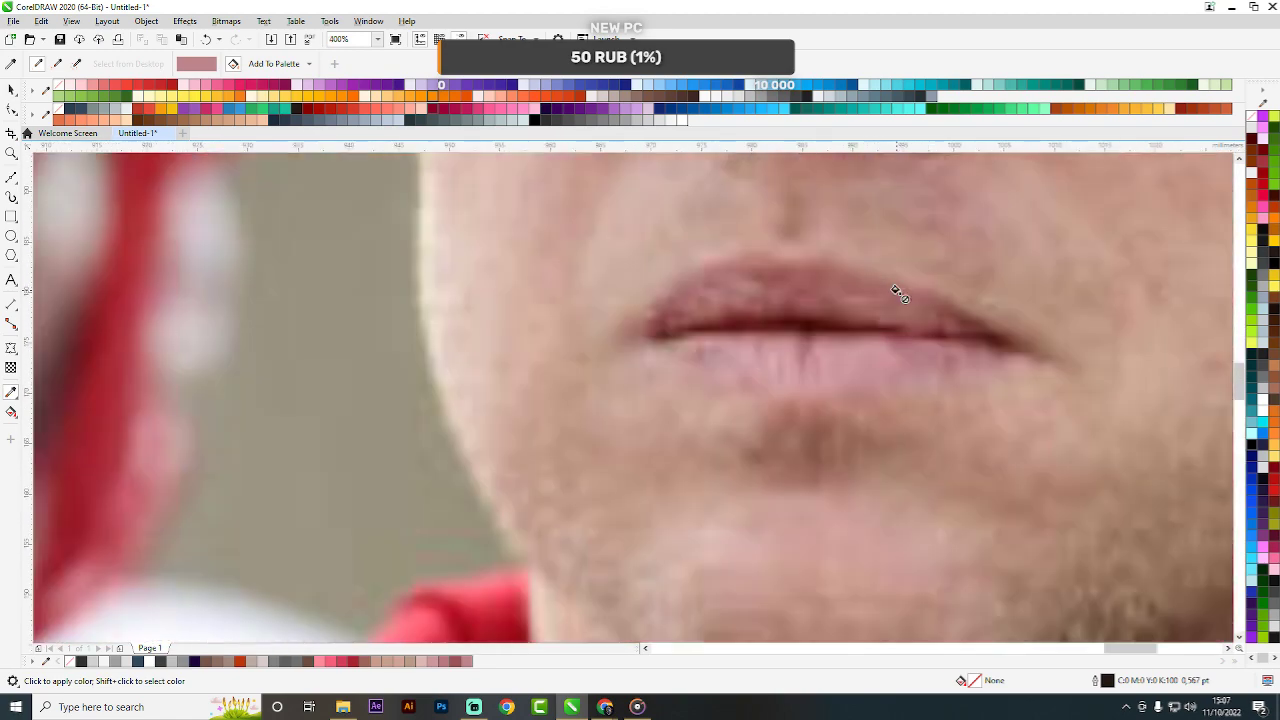
{"action": "scroll", "coordinate": [871, 338], "scroll_direction": "down", "scroll_amount": 4}
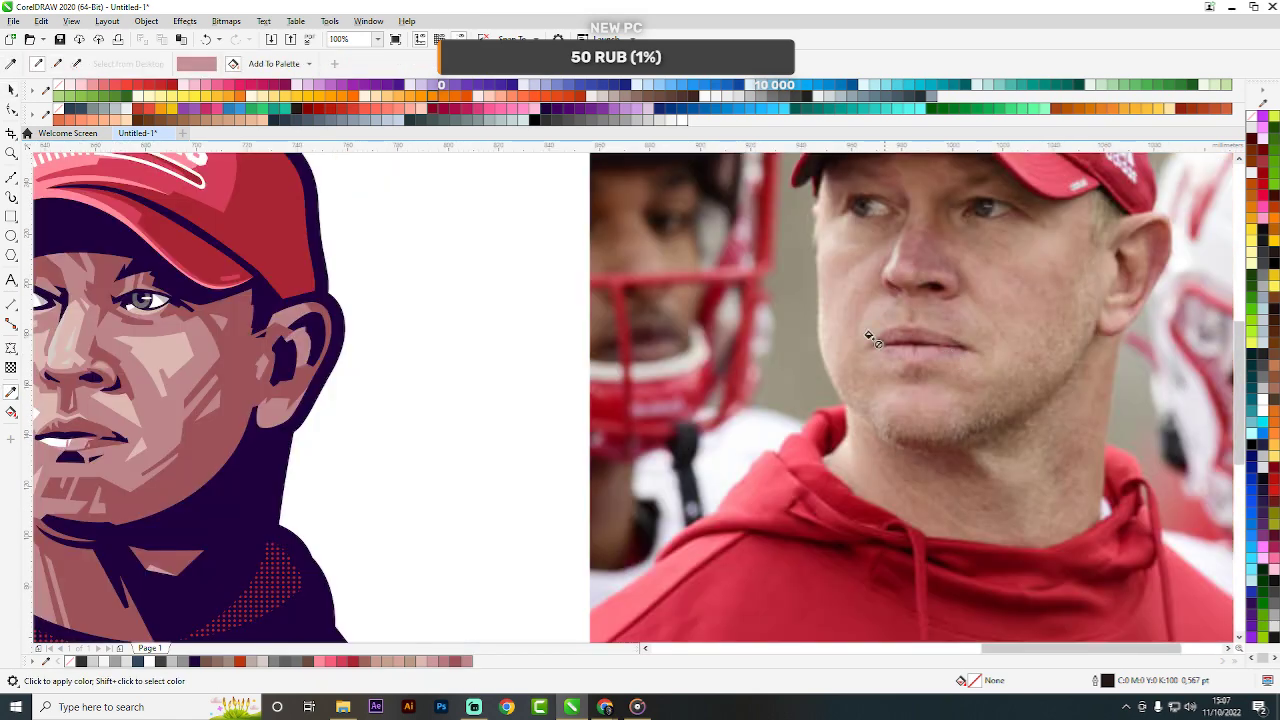
{"action": "scroll", "coordinate": [465, 372], "scroll_direction": "up", "scroll_amount": 2}
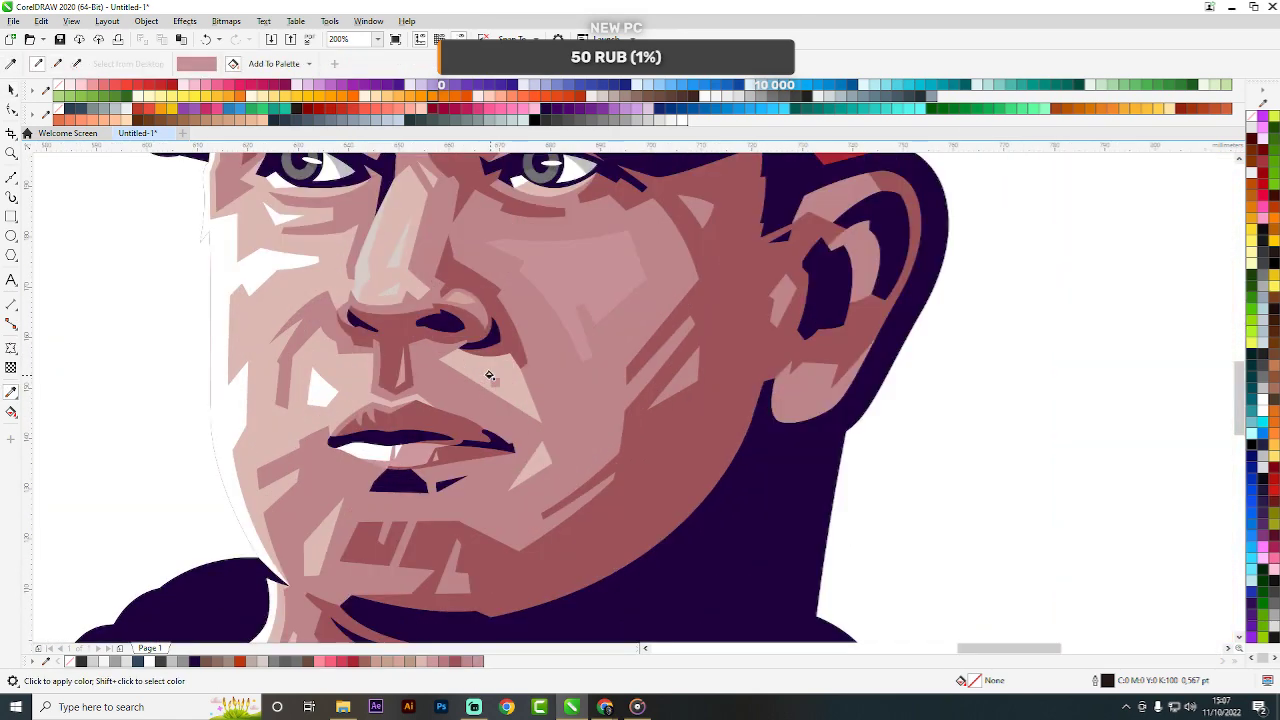
{"action": "left_click", "coordinate": [402, 281]}
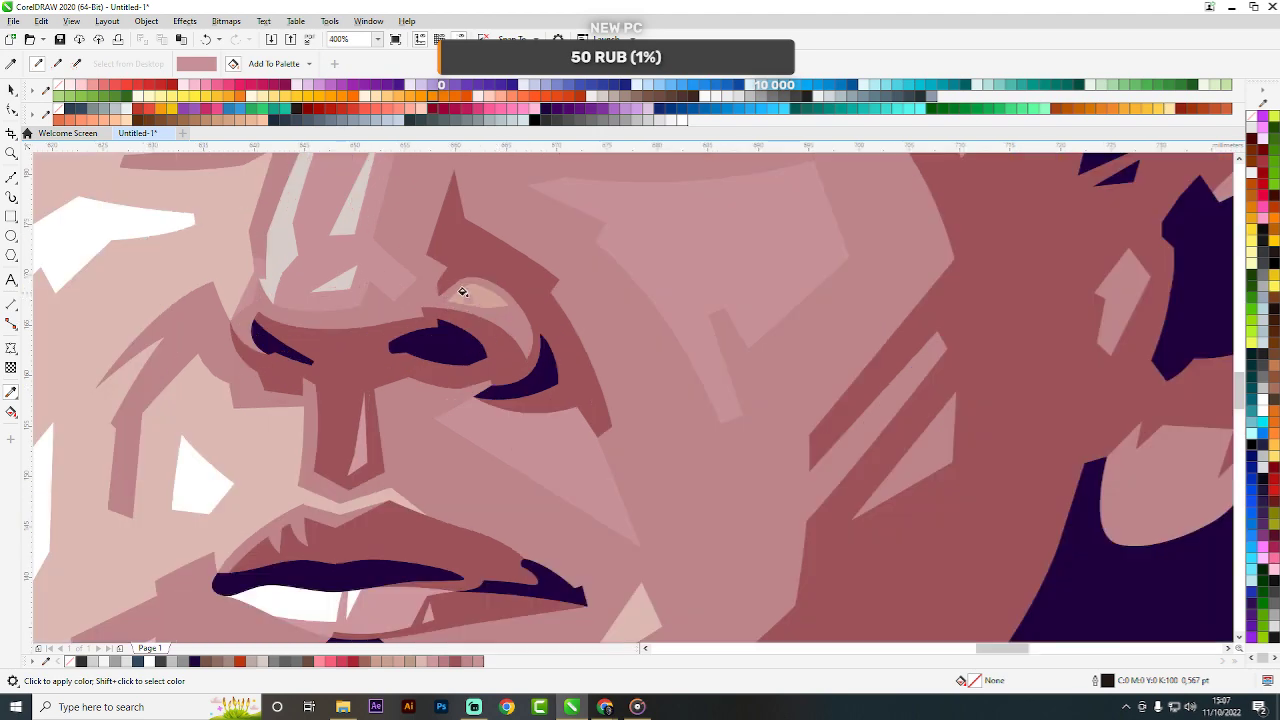
{"action": "scroll", "coordinate": [457, 290], "scroll_direction": "up", "scroll_amount": 1}
{"action": "scroll", "coordinate": [466, 288], "scroll_direction": "down", "scroll_amount": 1}
{"action": "left_click", "coordinate": [584, 465]}
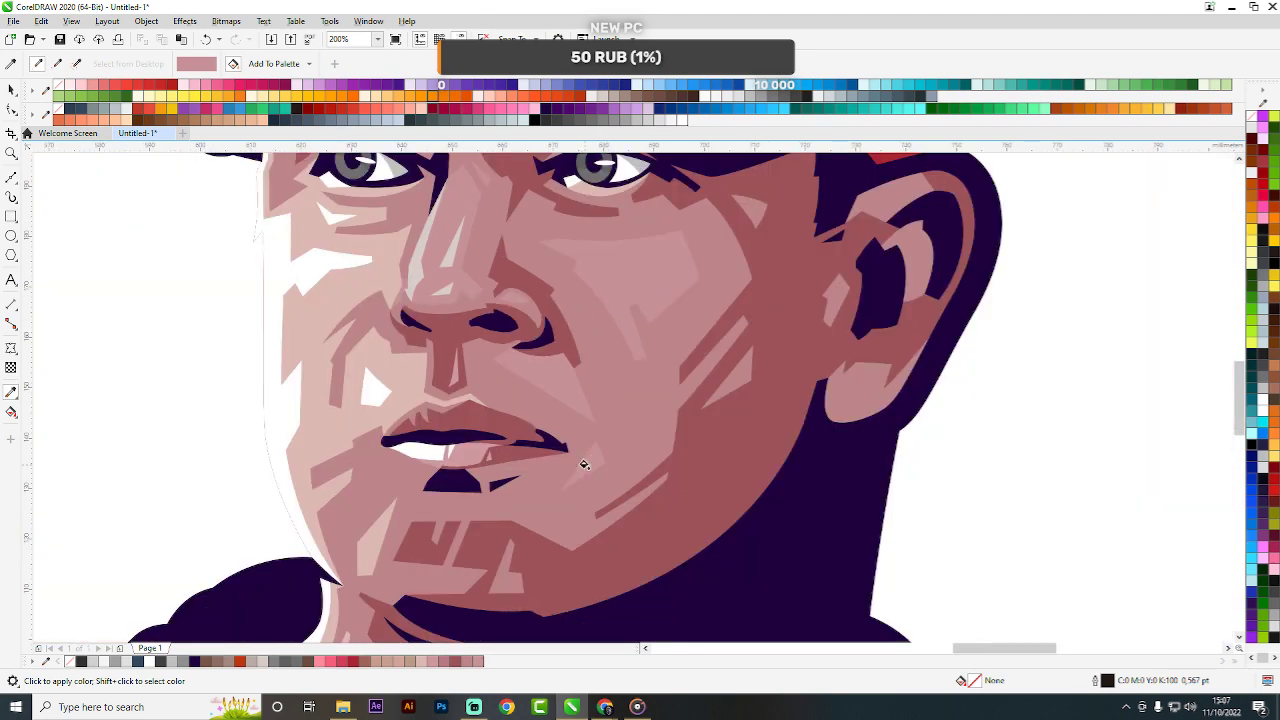
Apply the lighter rose tone to the far side of the face, the chin highlight and the neck highlight.
{"action": "left_click", "coordinate": [369, 543]}
{"action": "scroll", "coordinate": [569, 361], "scroll_direction": "down", "scroll_amount": 2}
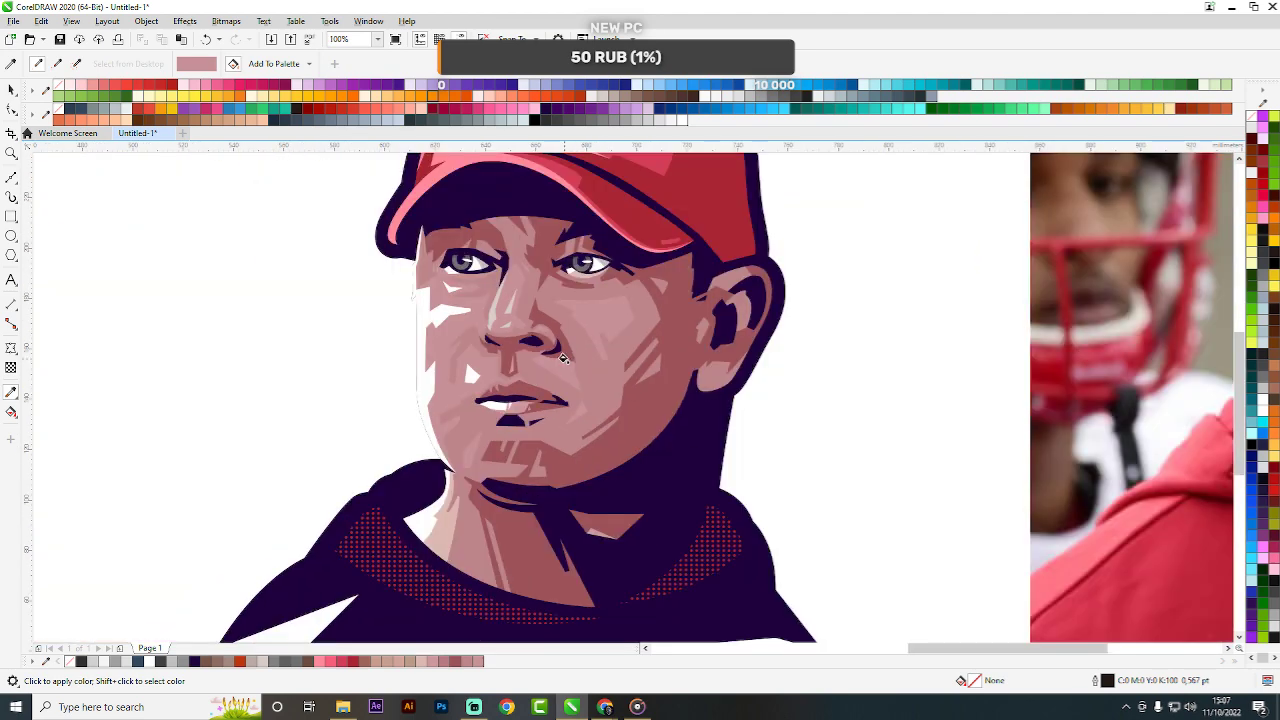
{"action": "left_click", "coordinate": [446, 535]}
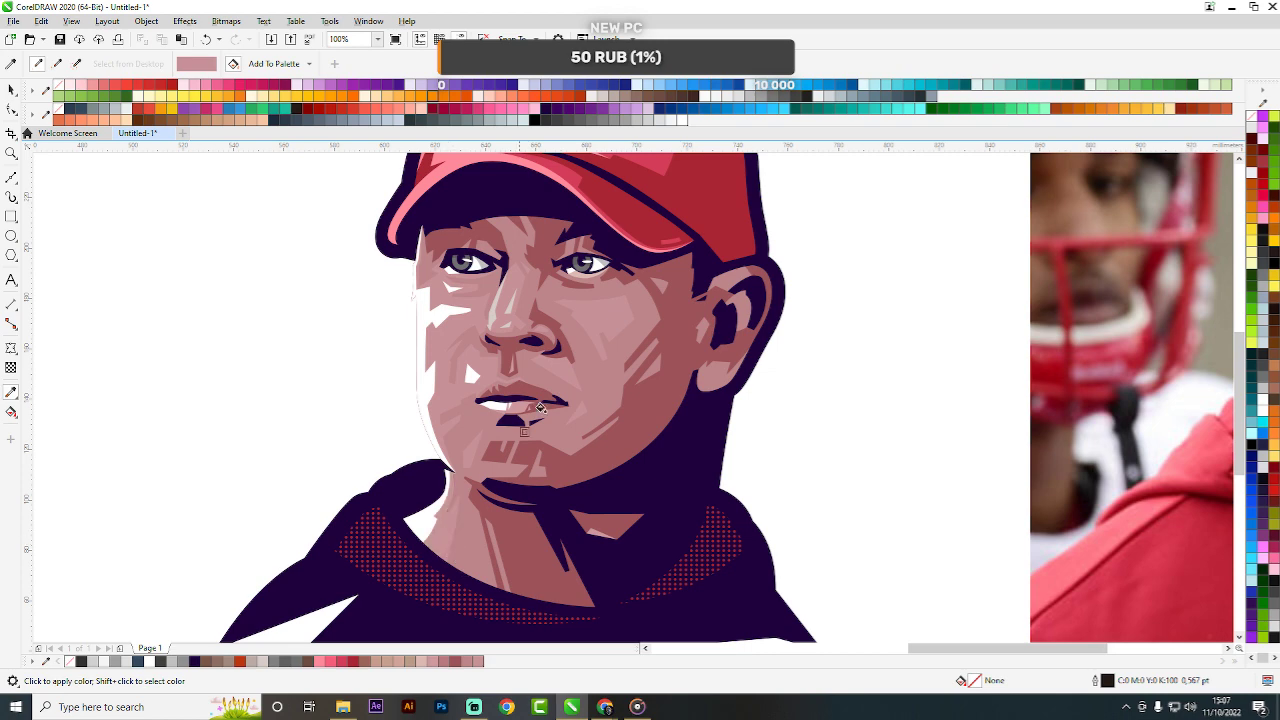
Sample a light pink from the lower lip in the reference photo and apply it to the white area along the face's far edge.
{"action": "scroll", "coordinate": [586, 379], "scroll_direction": "down", "scroll_amount": 1}
{"action": "key", "text": "space"}
{"action": "key", "text": "space"}
{"action": "scroll", "coordinate": [974, 332], "scroll_direction": "up", "scroll_amount": 3}
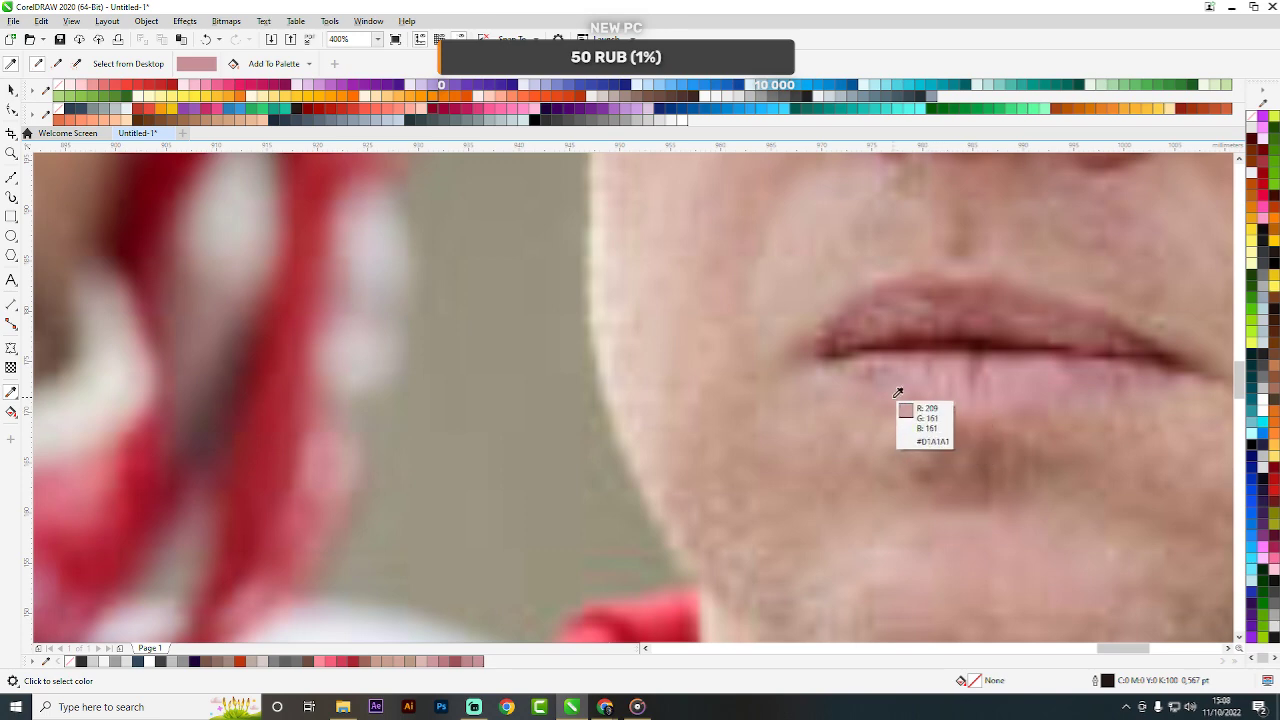
{"action": "scroll", "coordinate": [960, 400], "scroll_direction": "up", "scroll_amount": 3}
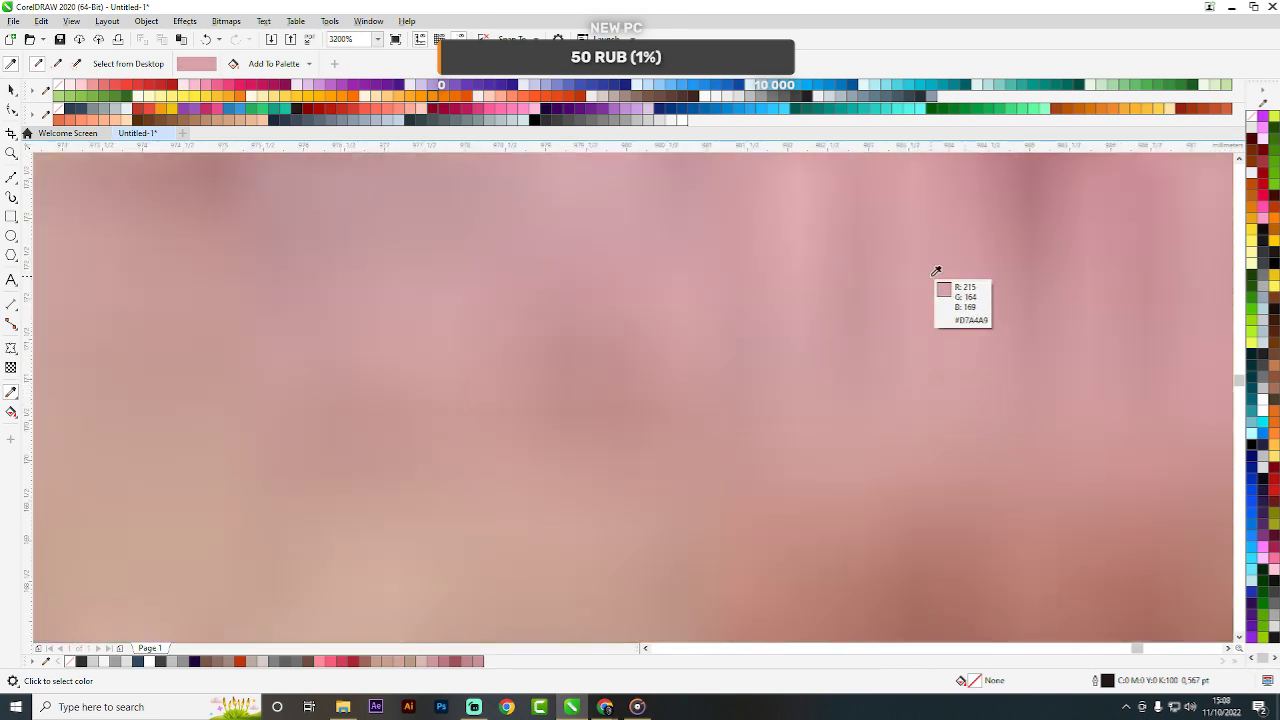
{"action": "scroll", "coordinate": [963, 297], "scroll_direction": "down", "scroll_amount": 10}
{"action": "scroll", "coordinate": [698, 357], "scroll_direction": "up", "scroll_amount": 6}
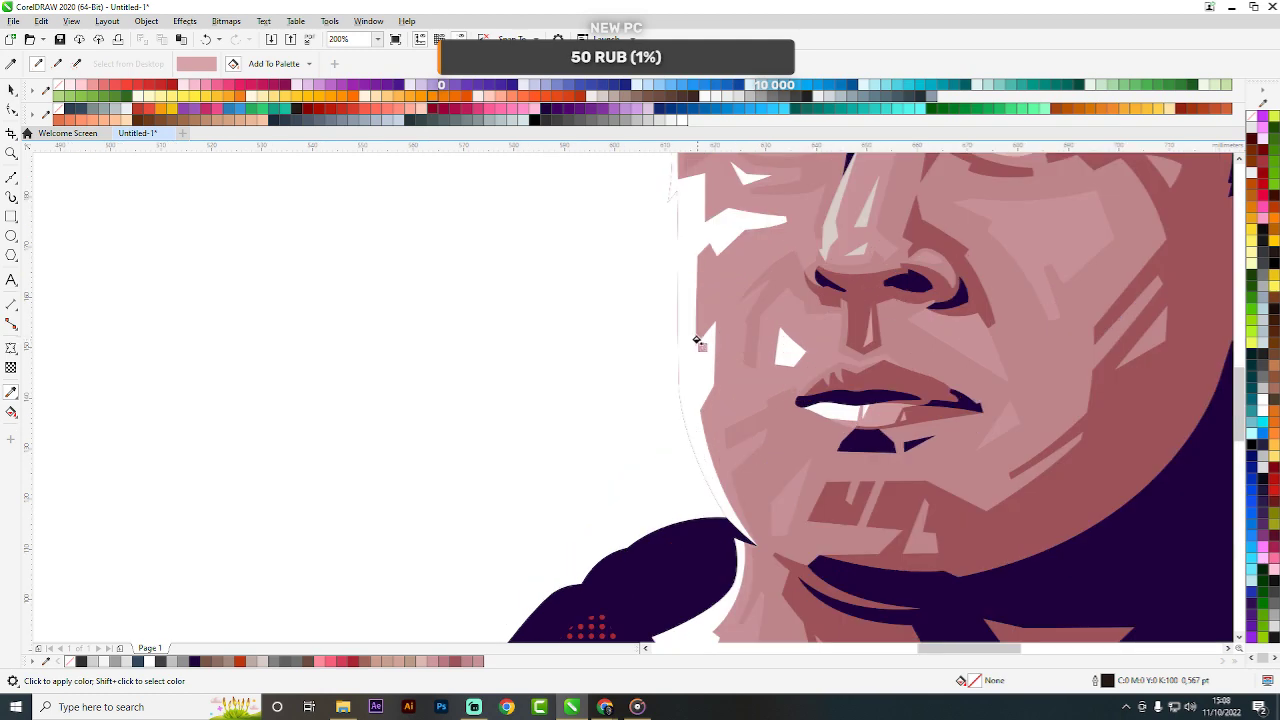
{"action": "left_click", "coordinate": [698, 357]}
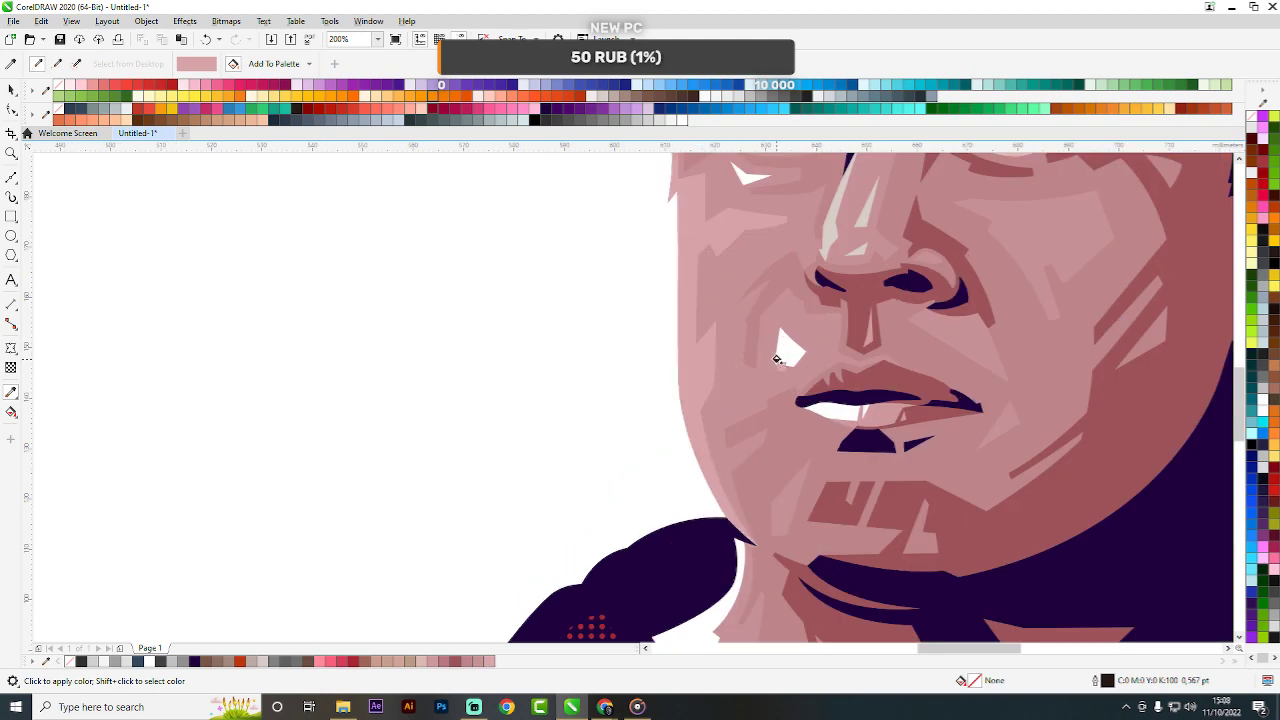
Apply the light pink to the remaining white and grey highlights under the eye, on the cheek, nose and lower lip.
{"action": "left_click", "coordinate": [743, 180]}
{"action": "left_click", "coordinate": [863, 218]}
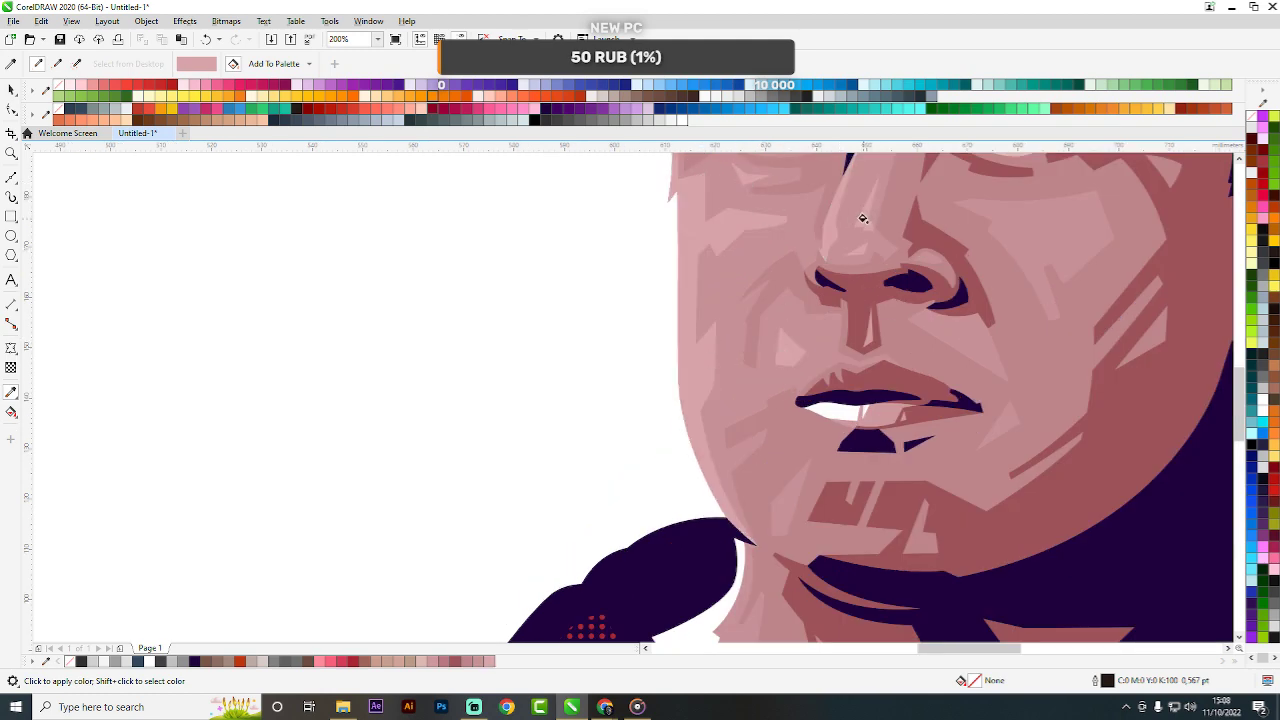
{"action": "left_click", "coordinate": [847, 398]}
{"action": "scroll", "coordinate": [760, 405], "scroll_direction": "down", "scroll_amount": 4}
{"action": "scroll", "coordinate": [716, 411], "scroll_direction": "up", "scroll_amount": 2}
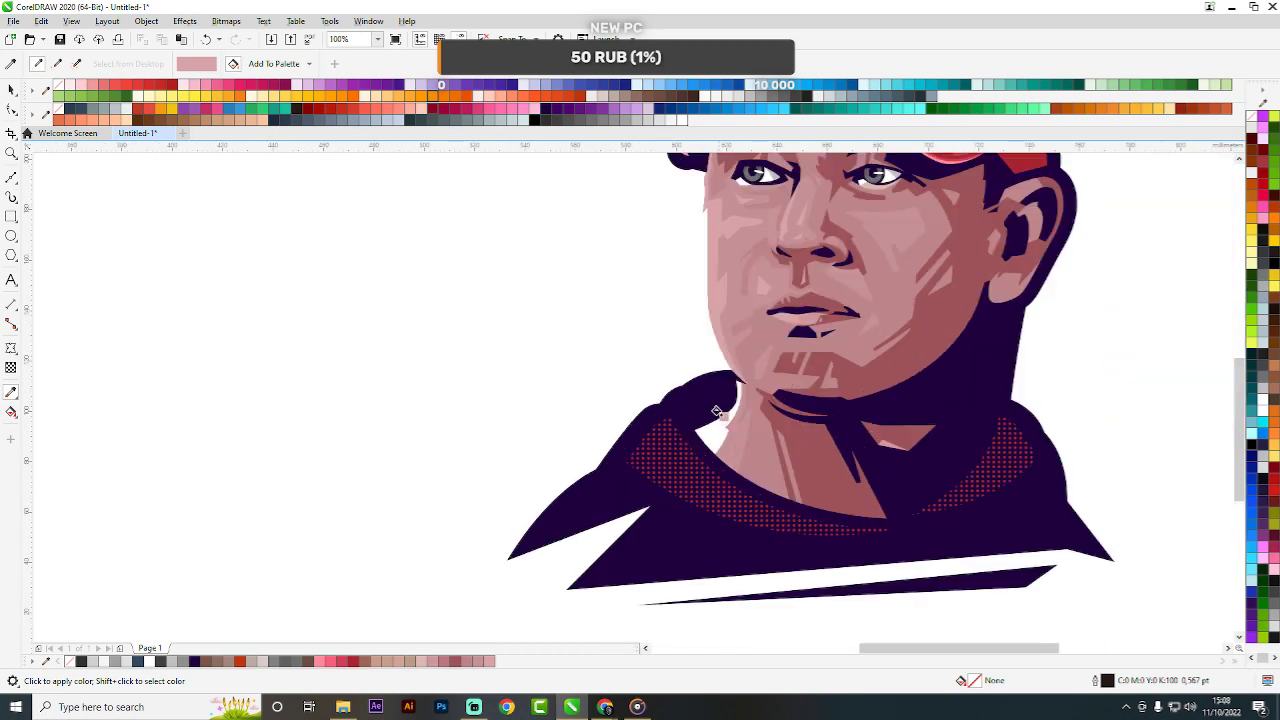
Apply the light pink to the remaining white area on the neck's far edge beside the hood.
{"action": "left_click", "coordinate": [716, 430]}
{"action": "scroll", "coordinate": [680, 400], "scroll_direction": "down", "scroll_amount": 2}
{"action": "scroll", "coordinate": [738, 403], "scroll_direction": "up", "scroll_amount": 2}
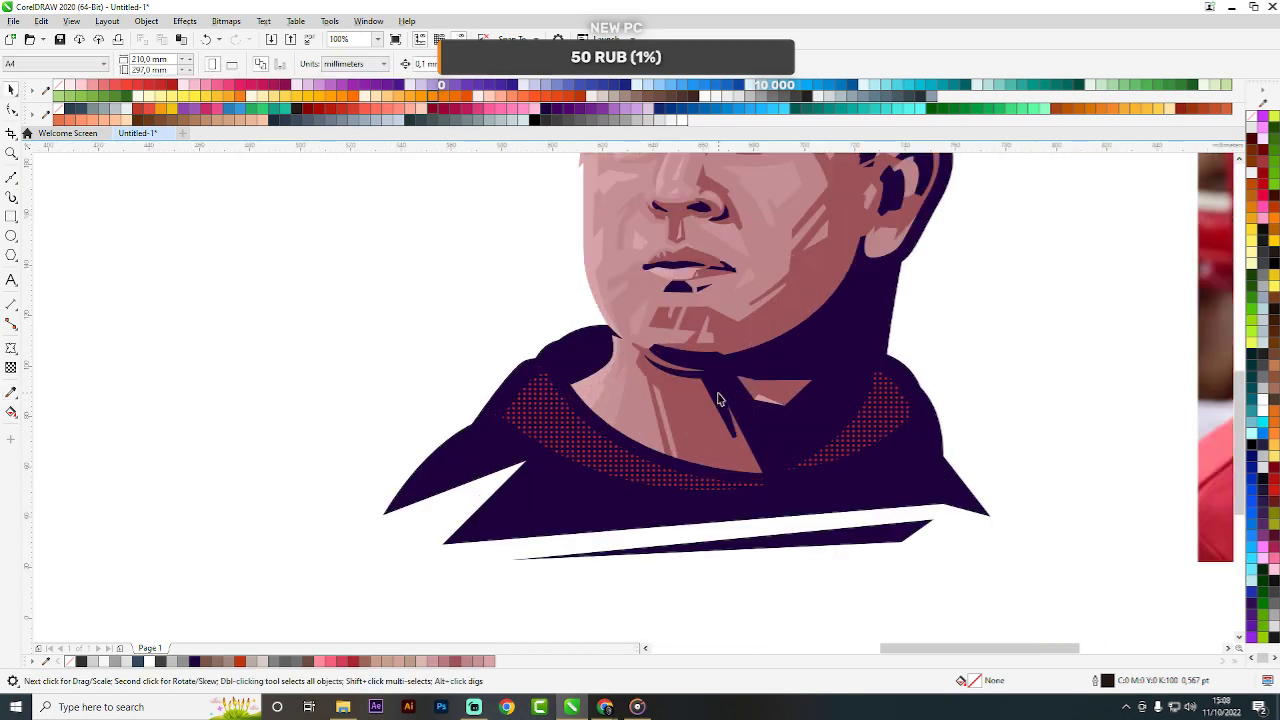
Sample the rose skin tone from the neck and apply it to both halftone dot patterns on the hood.
{"action": "key", "text": "i"}
{"action": "scroll", "coordinate": [610, 442], "scroll_direction": "up", "scroll_amount": 3}
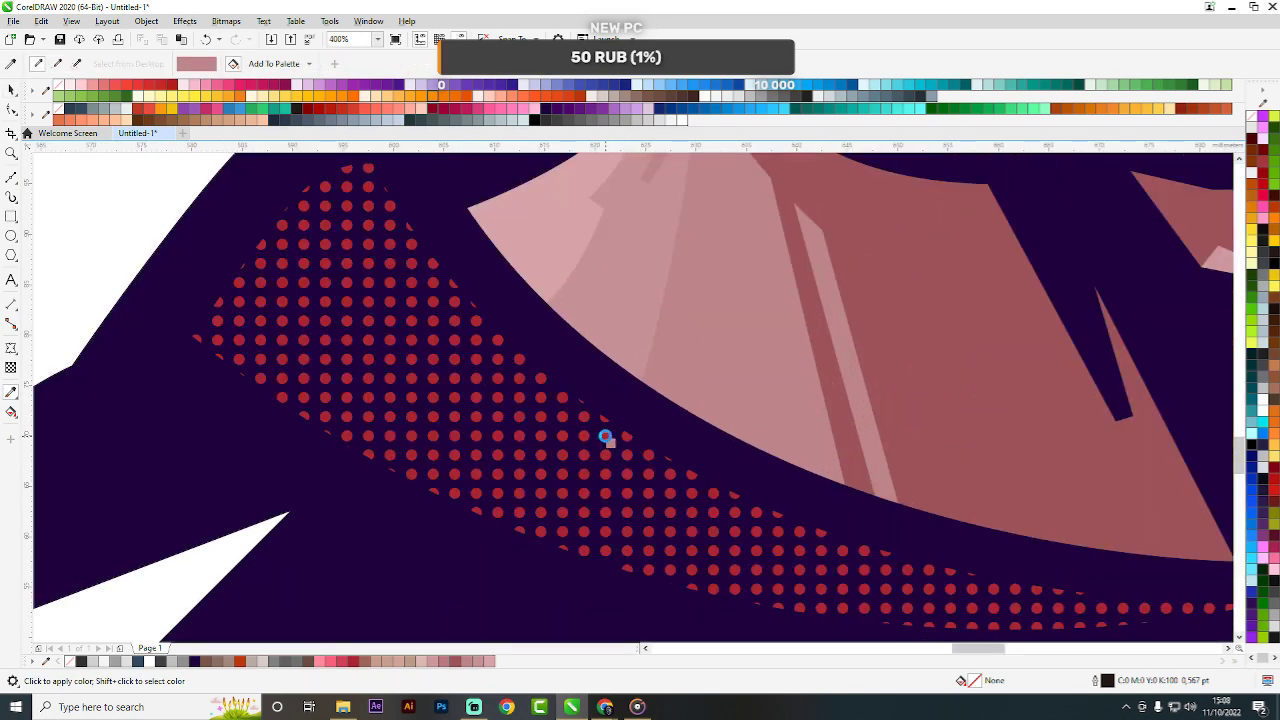
{"action": "scroll", "coordinate": [606, 437], "scroll_direction": "down", "scroll_amount": 3}
{"action": "scroll", "coordinate": [850, 388], "scroll_direction": "up", "scroll_amount": 4}
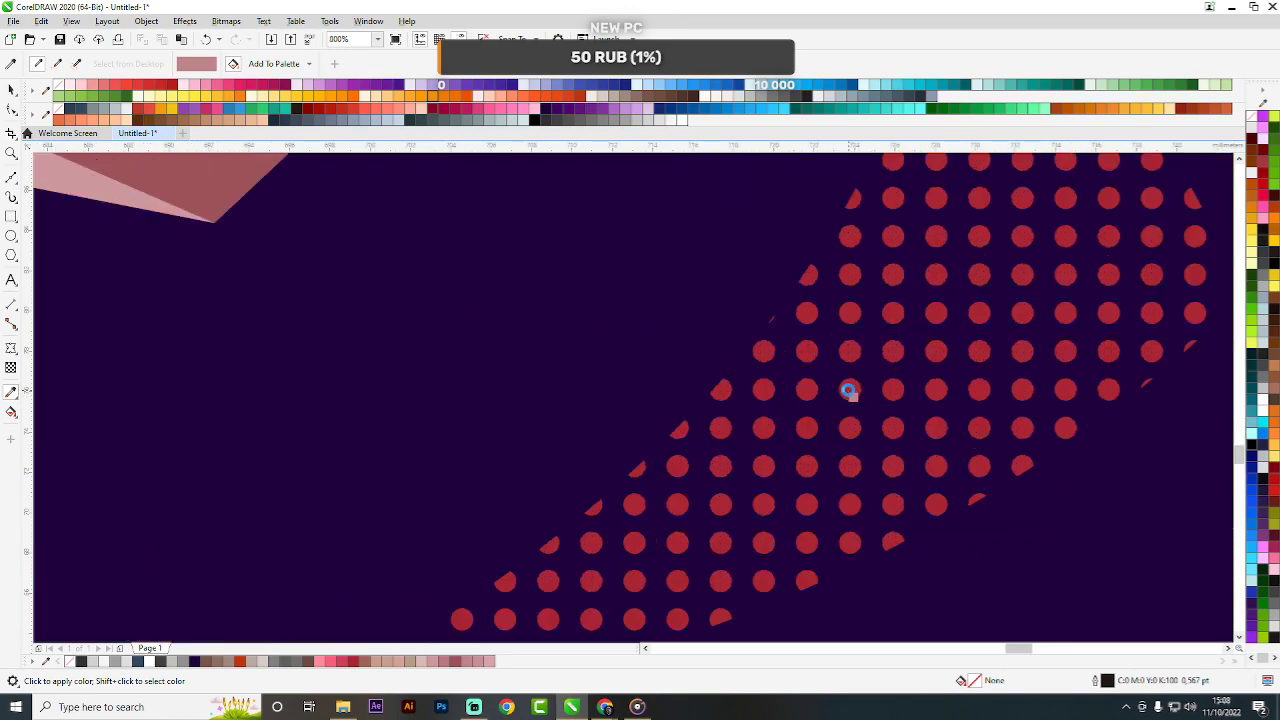
{"action": "scroll", "coordinate": [849, 389], "scroll_direction": "down", "scroll_amount": 8}
{"action": "key", "text": "space"}
{"action": "scroll", "coordinate": [757, 370], "scroll_direction": "up", "scroll_amount": 2}
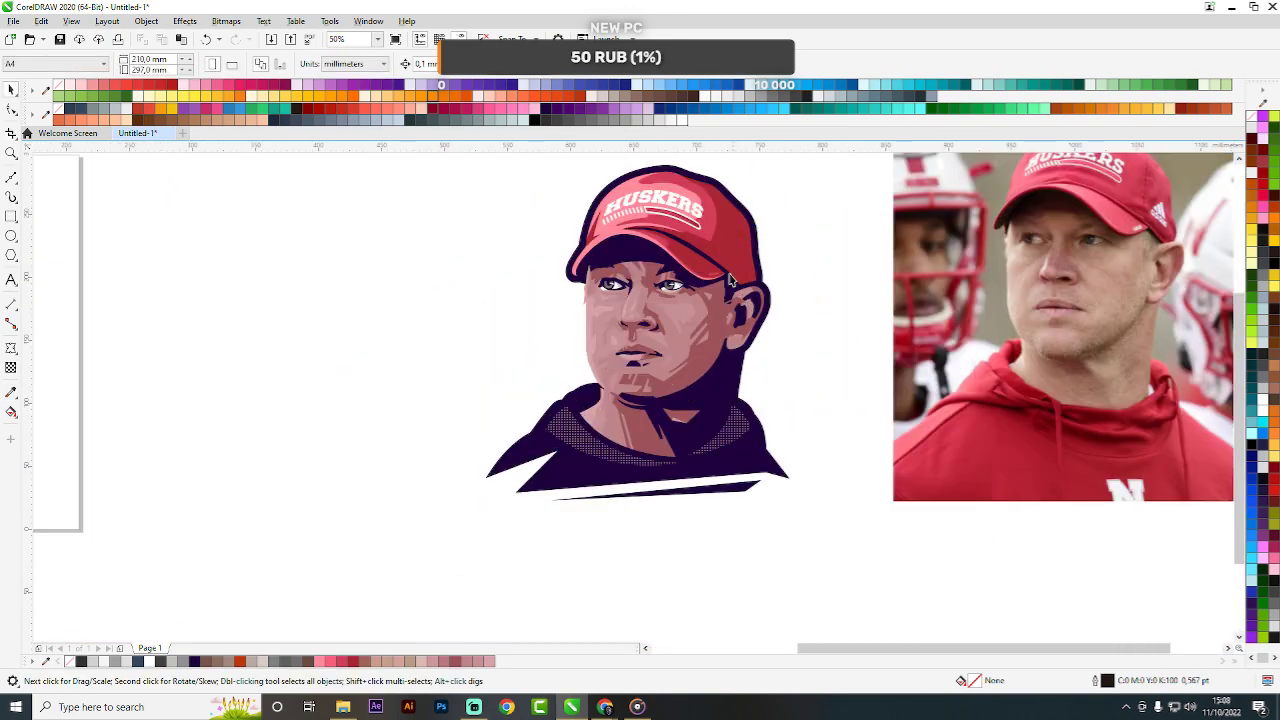
Sample the crimson from the cap and apply it to both halftone dot patterns on the hood.
{"action": "key", "text": "i"}
{"action": "scroll", "coordinate": [592, 401], "scroll_direction": "up", "scroll_amount": 4}
{"action": "scroll", "coordinate": [593, 399], "scroll_direction": "up", "scroll_amount": 2}
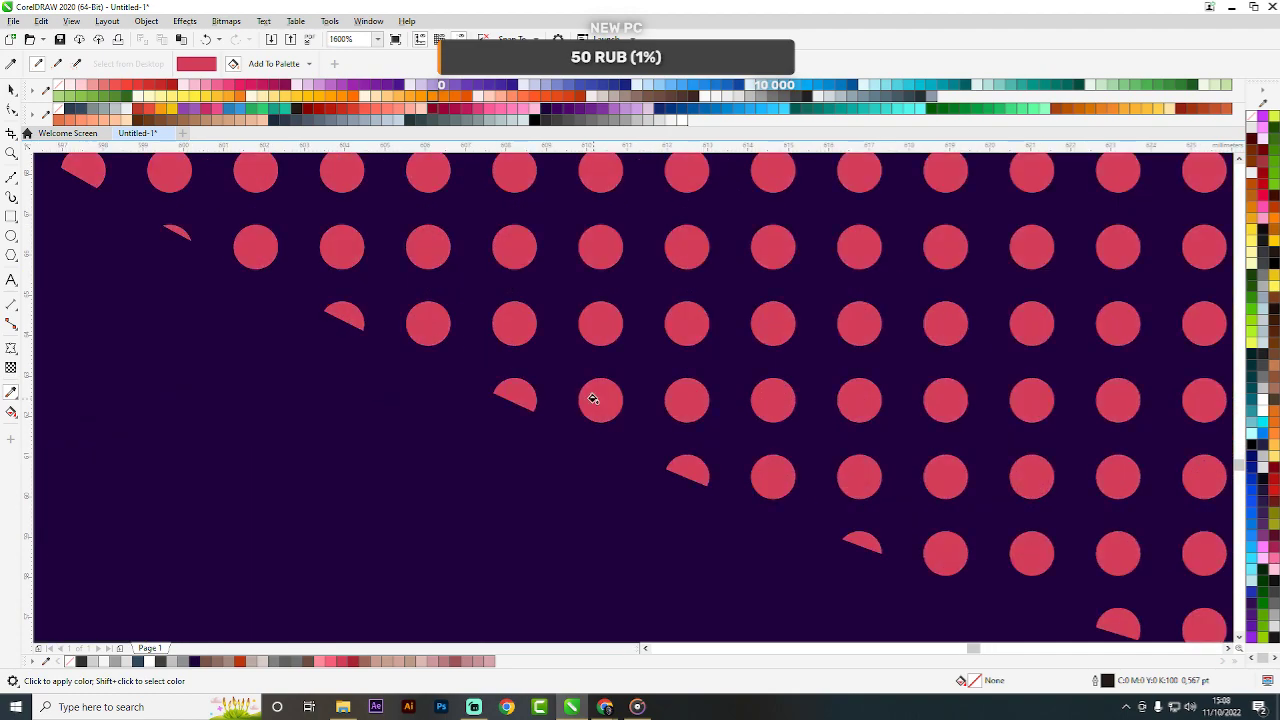
{"action": "scroll", "coordinate": [594, 397], "scroll_direction": "down", "scroll_amount": 5}
{"action": "scroll", "coordinate": [646, 409], "scroll_direction": "up", "scroll_amount": 4}
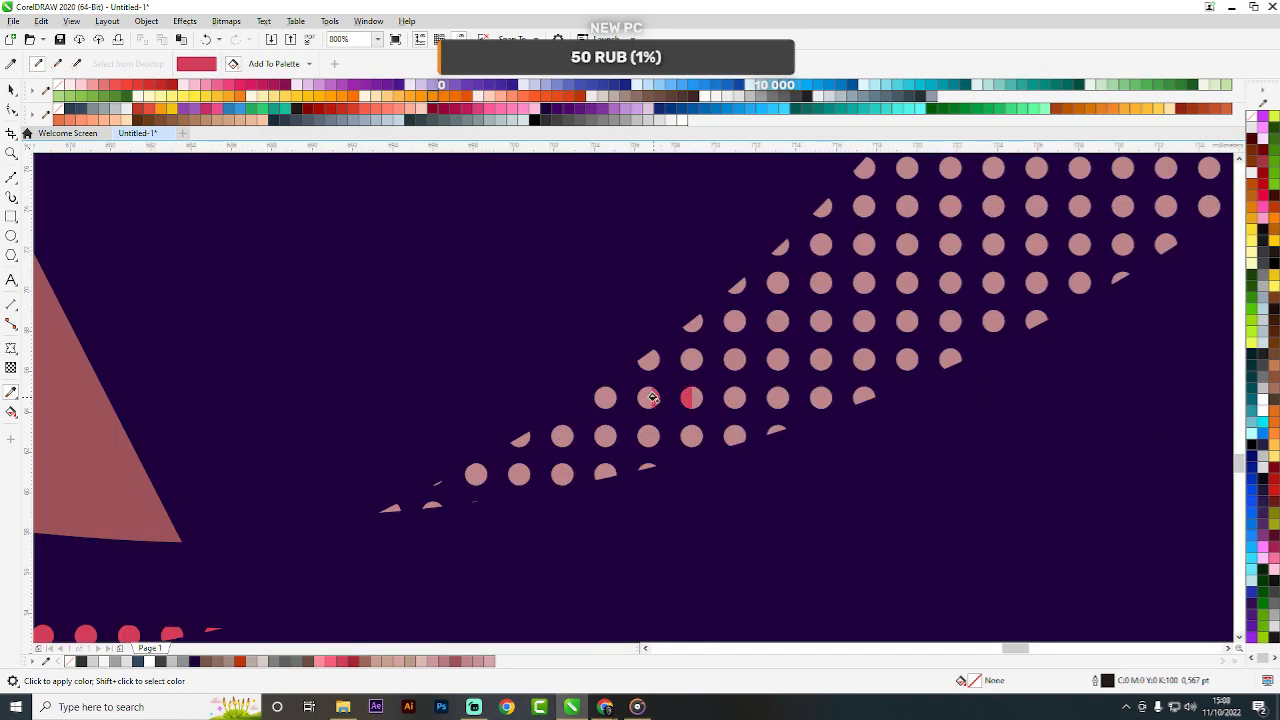
{"action": "scroll", "coordinate": [686, 394], "scroll_direction": "down", "scroll_amount": 5}
{"action": "key", "text": "space"}
{"action": "scroll", "coordinate": [825, 407], "scroll_direction": "down", "scroll_amount": 2}
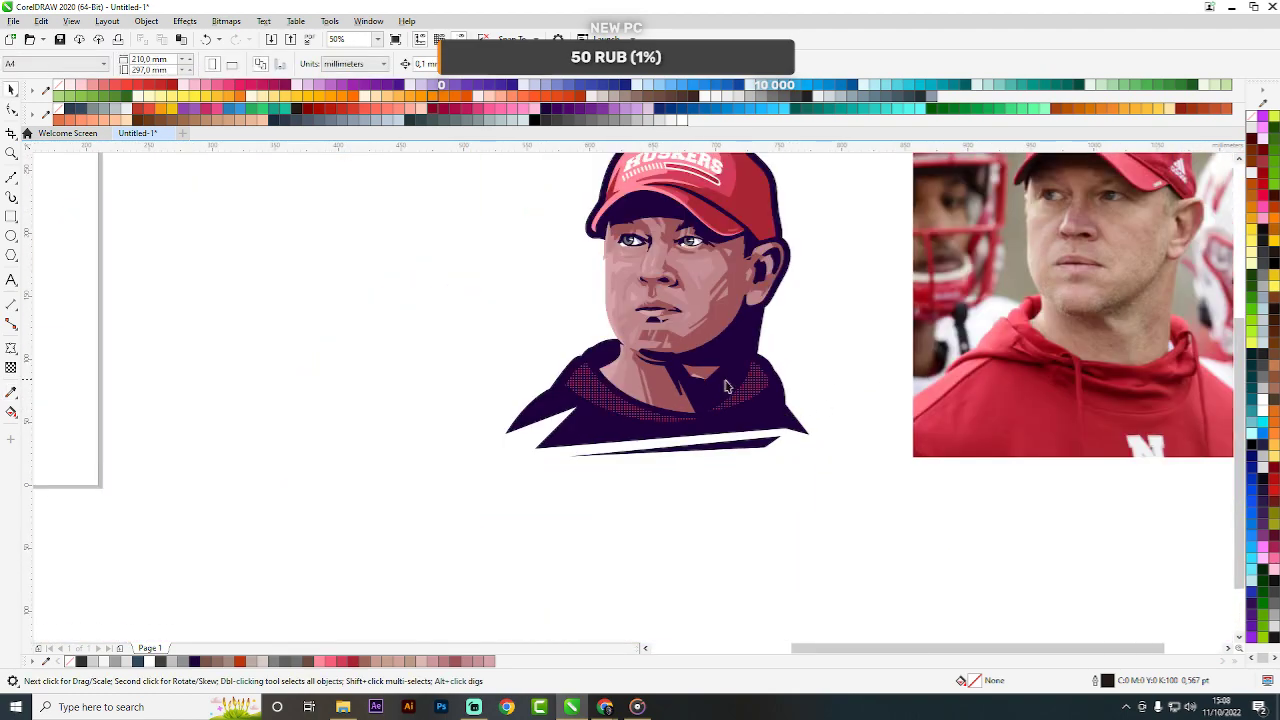
Compare the eye colour in the reference photo and fill the upper iris of the eye nearer the ear with grey-green #556566.
{"action": "scroll", "coordinate": [782, 285], "scroll_direction": "up", "scroll_amount": 1}
{"action": "scroll", "coordinate": [1043, 265], "scroll_direction": "up", "scroll_amount": 2}
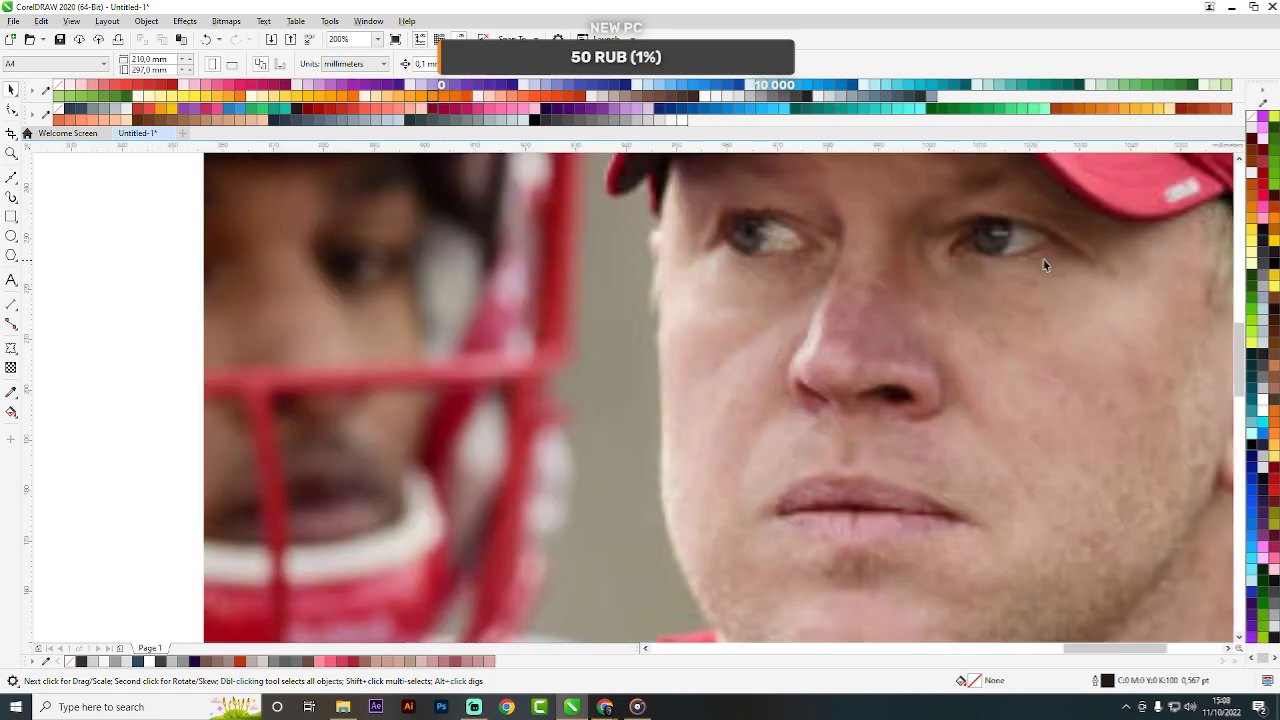
{"action": "scroll", "coordinate": [1043, 265], "scroll_direction": "up", "scroll_amount": 2}
{"action": "key", "text": "space"}
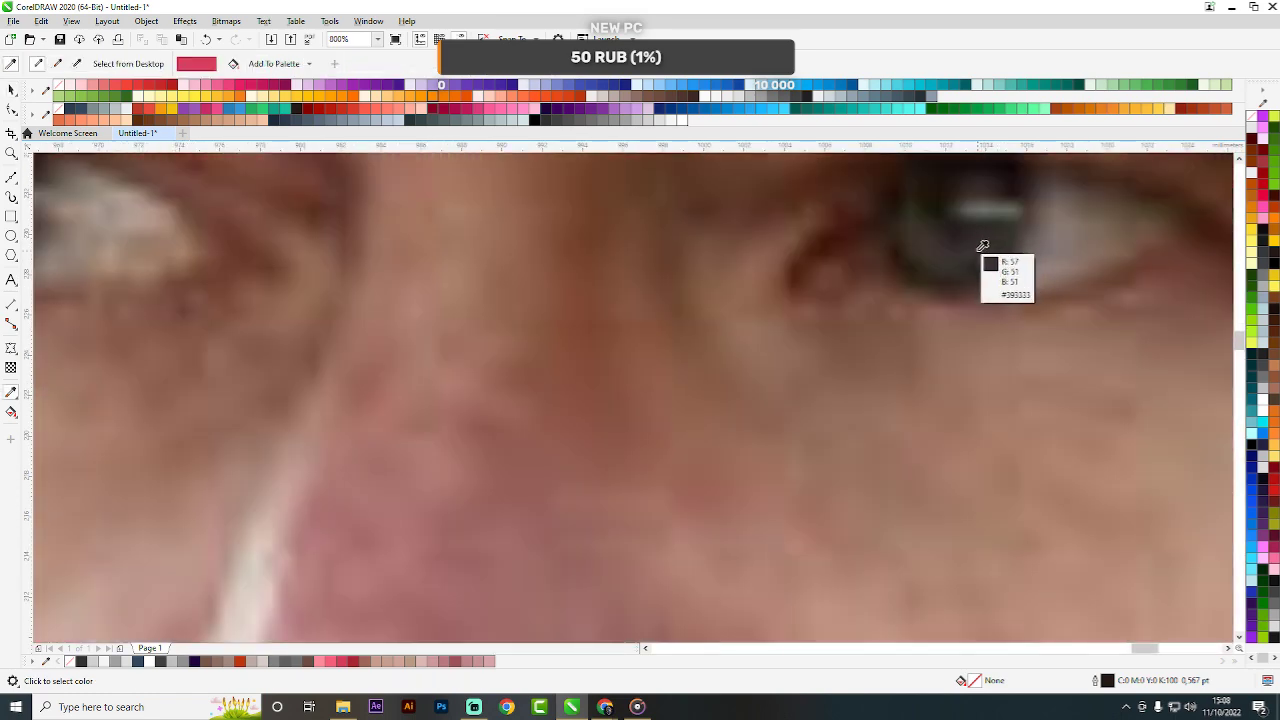
{"action": "scroll", "coordinate": [967, 250], "scroll_direction": "down", "scroll_amount": 3}
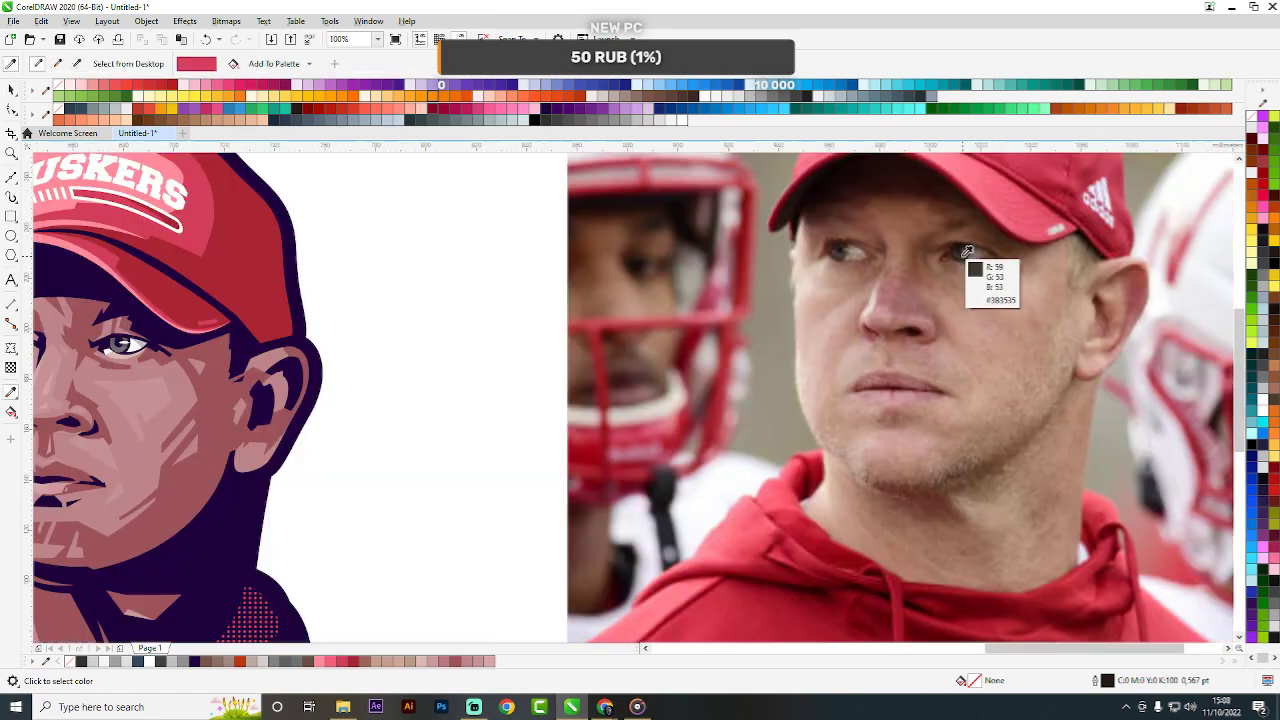
{"action": "scroll", "coordinate": [967, 250], "scroll_direction": "down", "scroll_amount": 1}
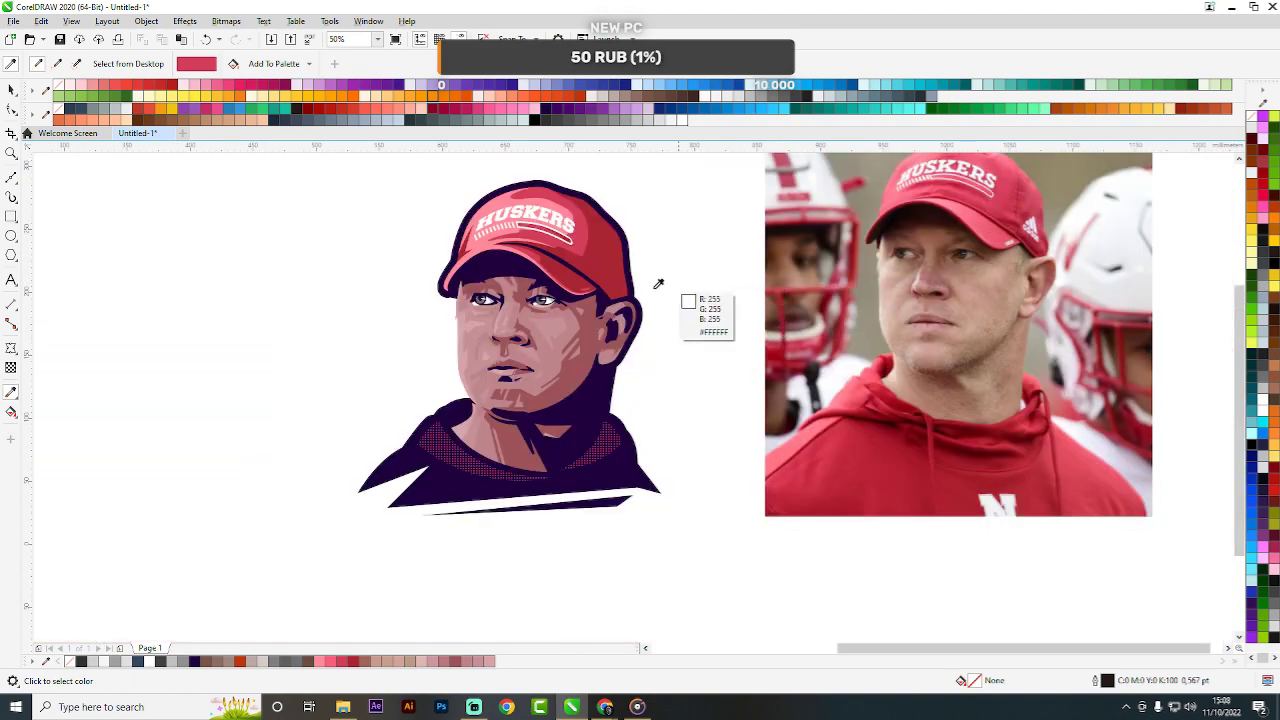
{"action": "scroll", "coordinate": [543, 300], "scroll_direction": "up", "scroll_amount": 4}
{"action": "key", "text": "space"}
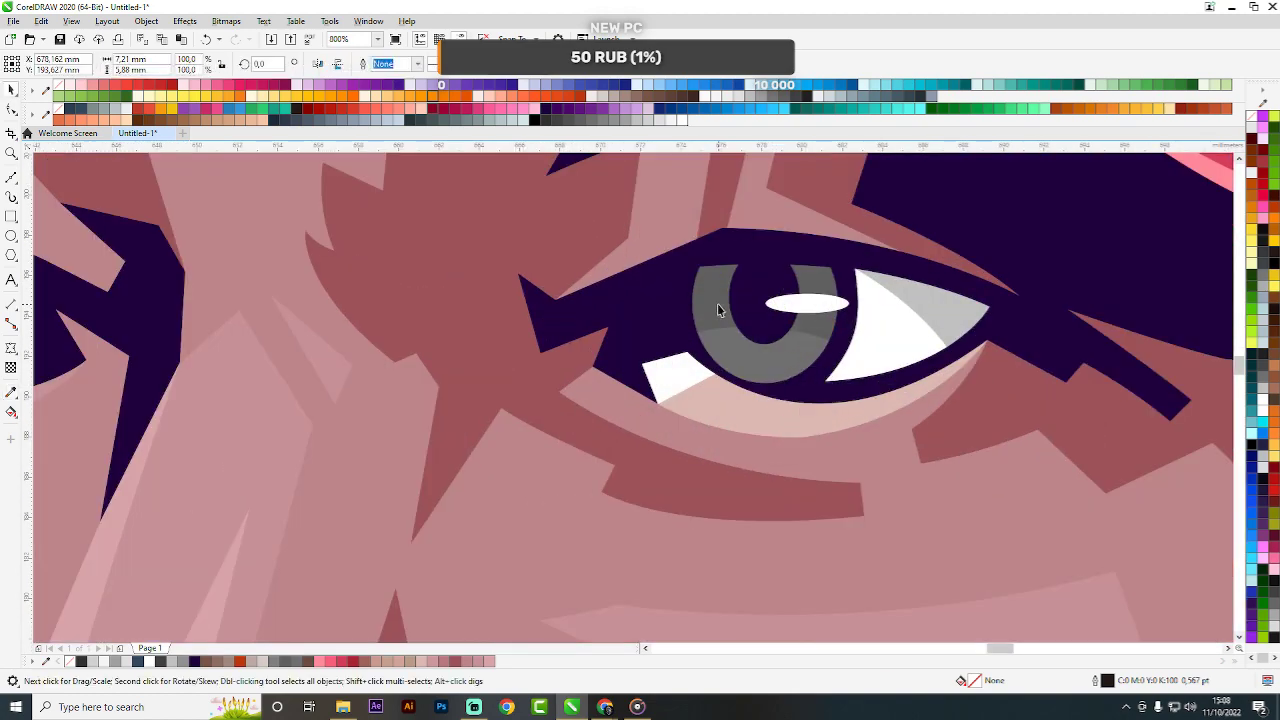
{"action": "left_click", "coordinate": [720, 300]}
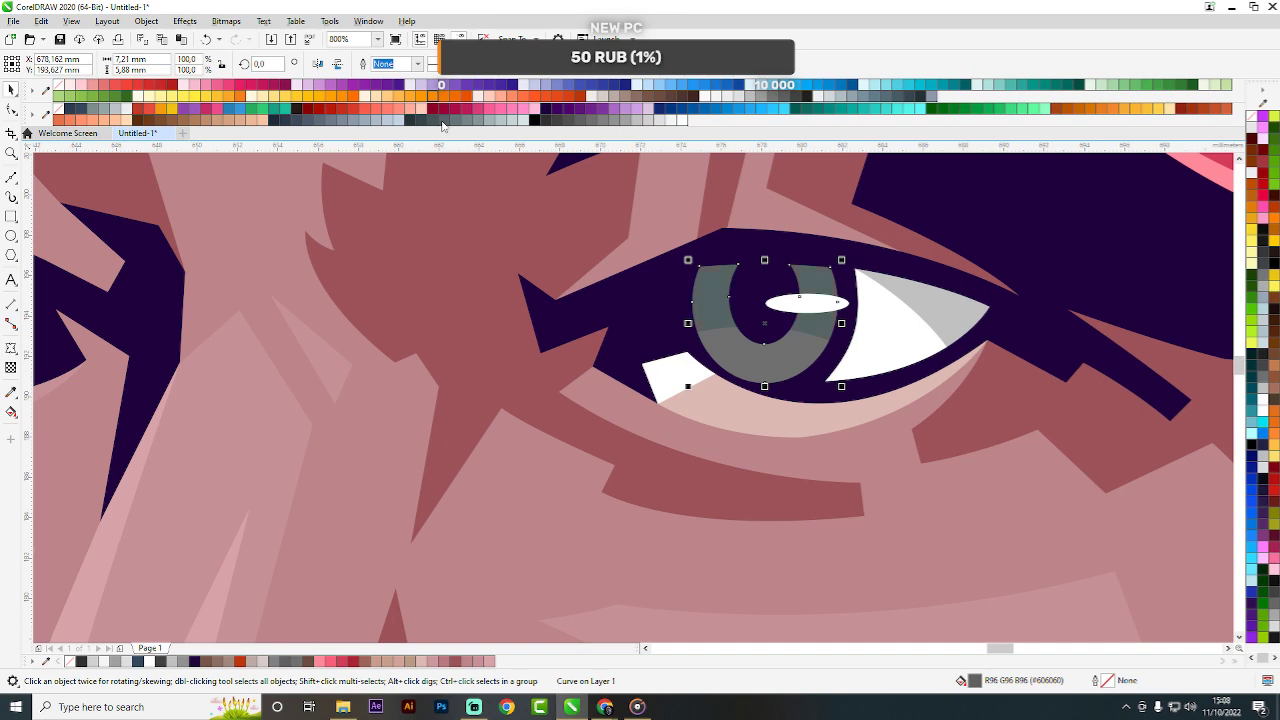
{"action": "left_click", "coordinate": [442, 120]}
{"action": "scroll", "coordinate": [495, 203], "scroll_direction": "down", "scroll_amount": 1}
{"action": "scroll", "coordinate": [222, 287], "scroll_direction": "up", "scroll_amount": 1}
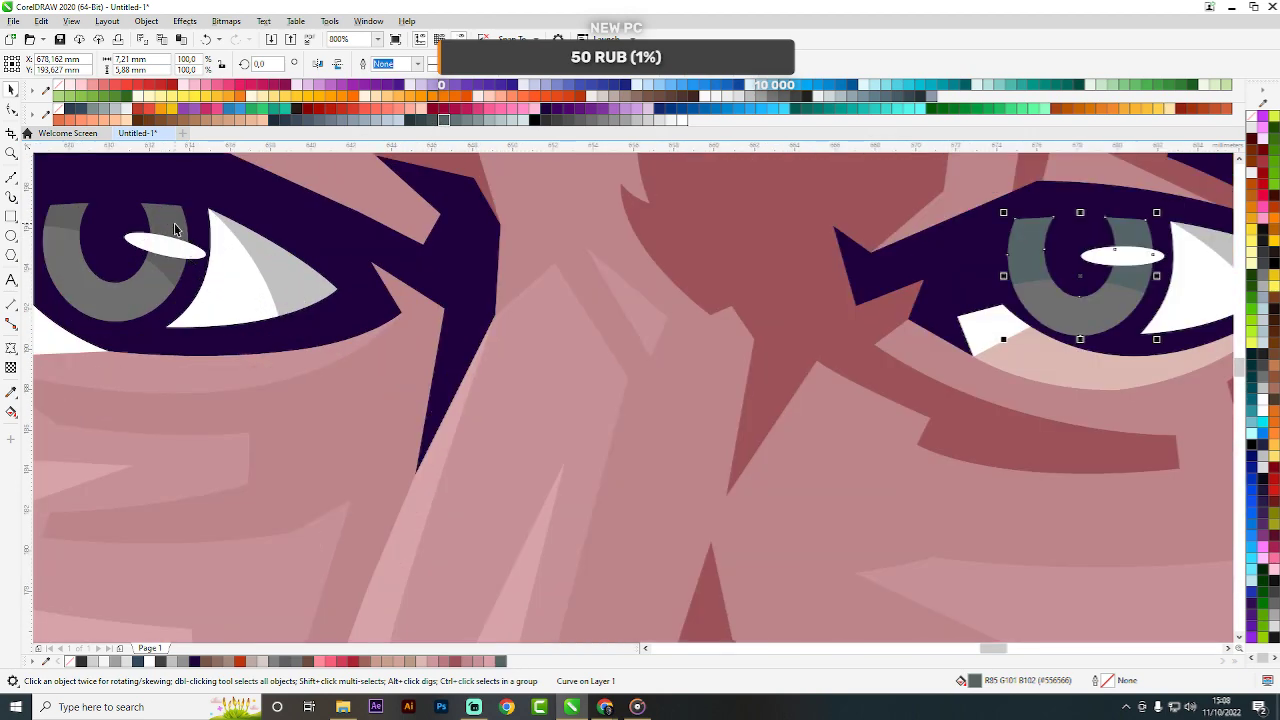
Recolour the far eye's upper iris with the dark grey-green and fill both eyes' lower irises with #657576.
{"action": "left_click", "coordinate": [178, 230]}
{"action": "left_click", "coordinate": [156, 290]}
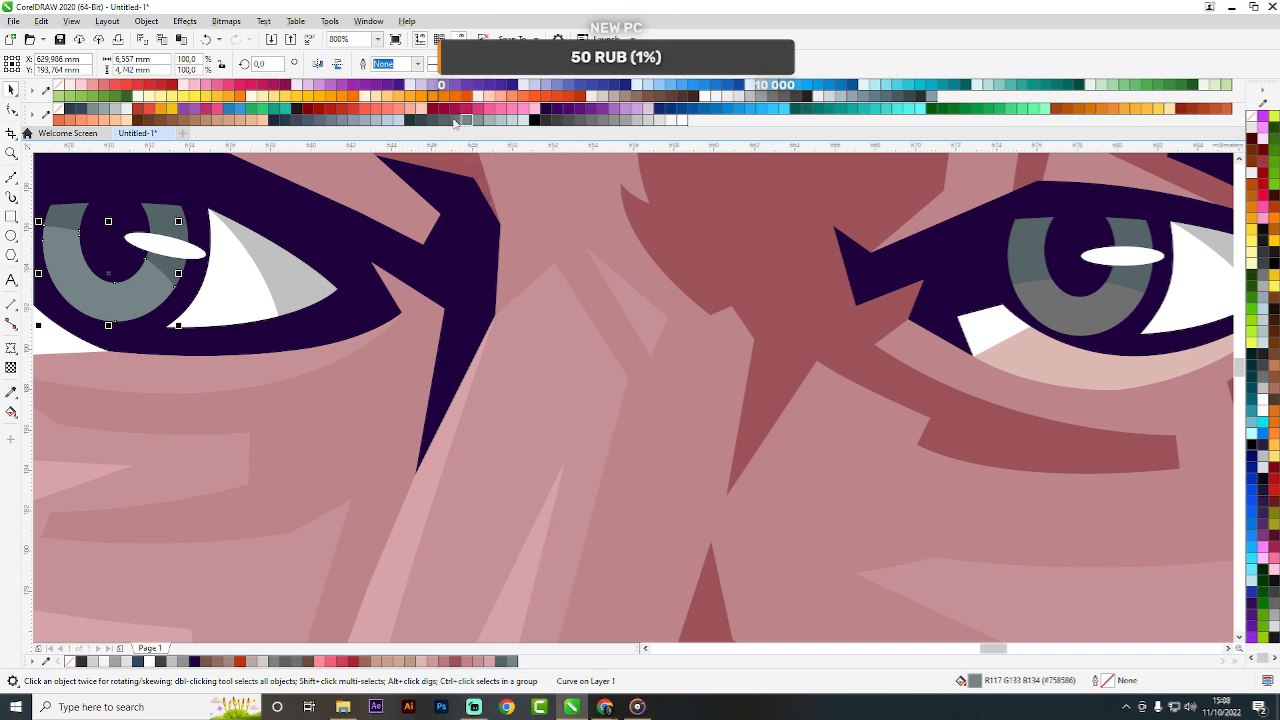
{"action": "left_click", "coordinate": [455, 120]}
{"action": "left_click", "coordinate": [1056, 302]}
{"action": "scroll", "coordinate": [1056, 302], "scroll_direction": "down", "scroll_amount": 3}
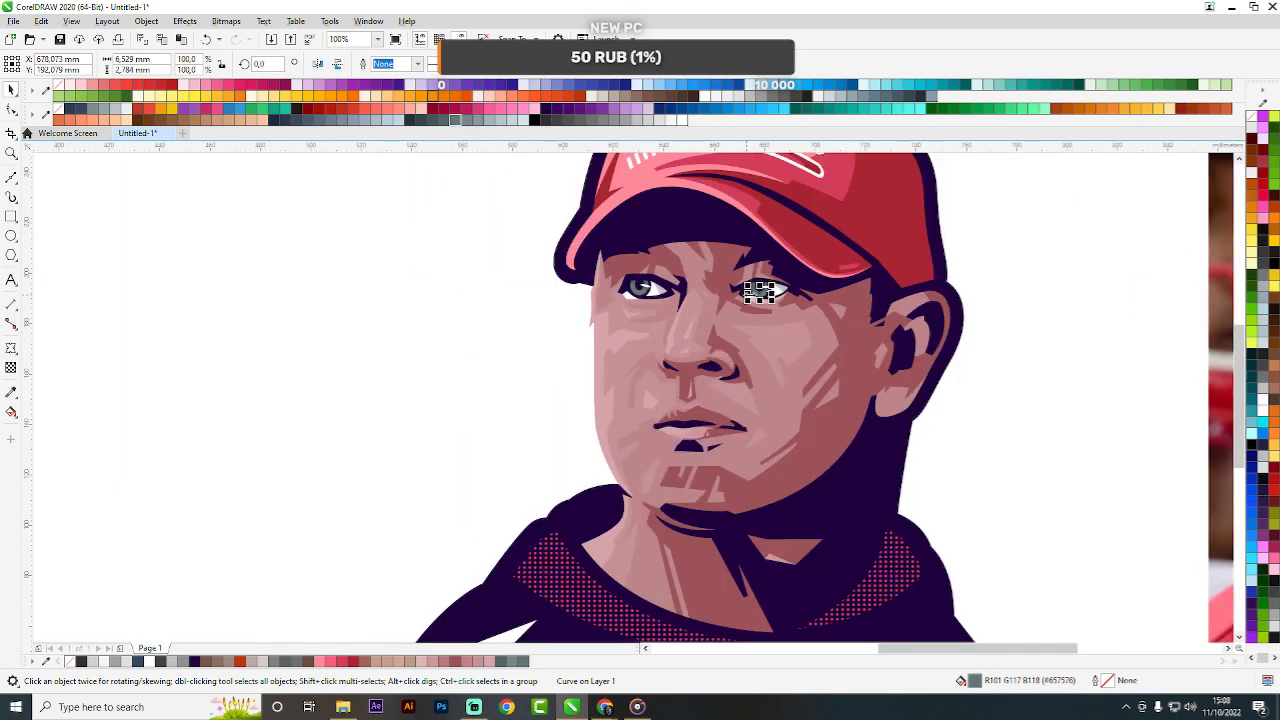
Sample the light pink from the nose highlight and apply it at the inner corner of the eye nearer the ear.
{"action": "scroll", "coordinate": [740, 310], "scroll_direction": "up", "scroll_amount": 2}
{"action": "key", "text": "i"}
{"action": "left_click", "coordinate": [645, 338]}
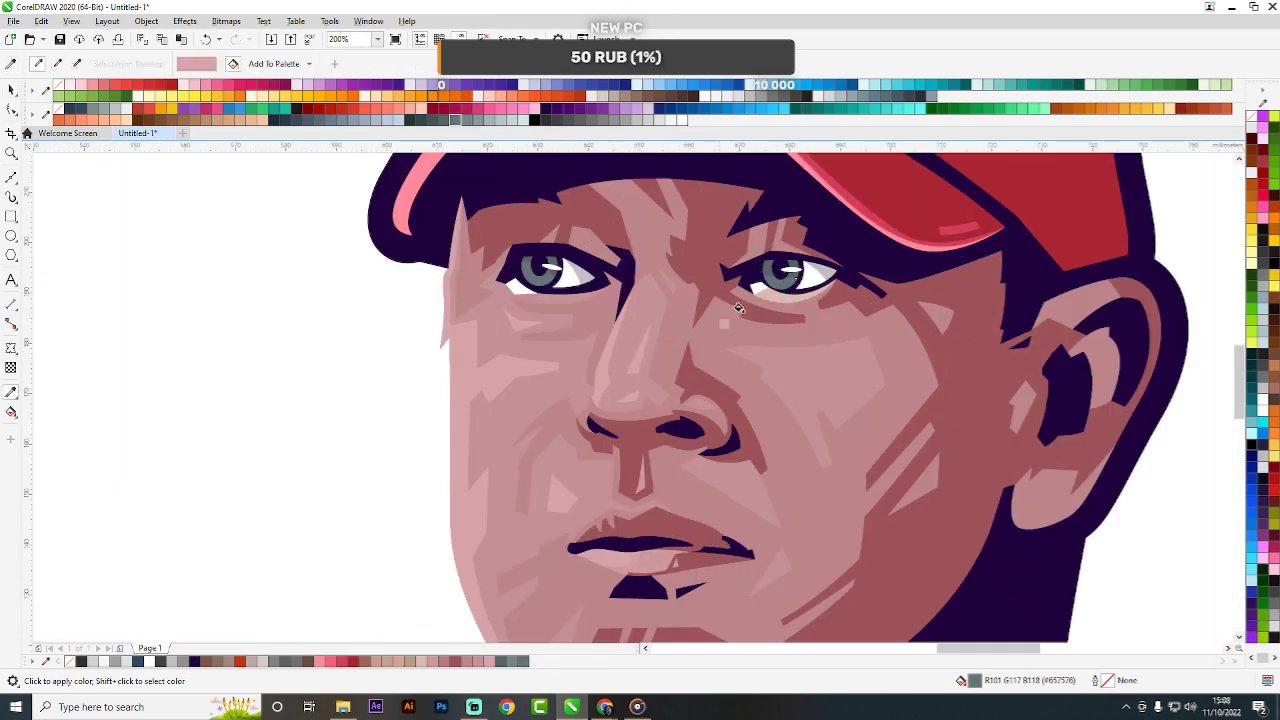
{"action": "scroll", "coordinate": [770, 296], "scroll_direction": "up", "scroll_amount": 2}
{"action": "left_click", "coordinate": [771, 296]}
{"action": "key", "text": "ctrl+z"}
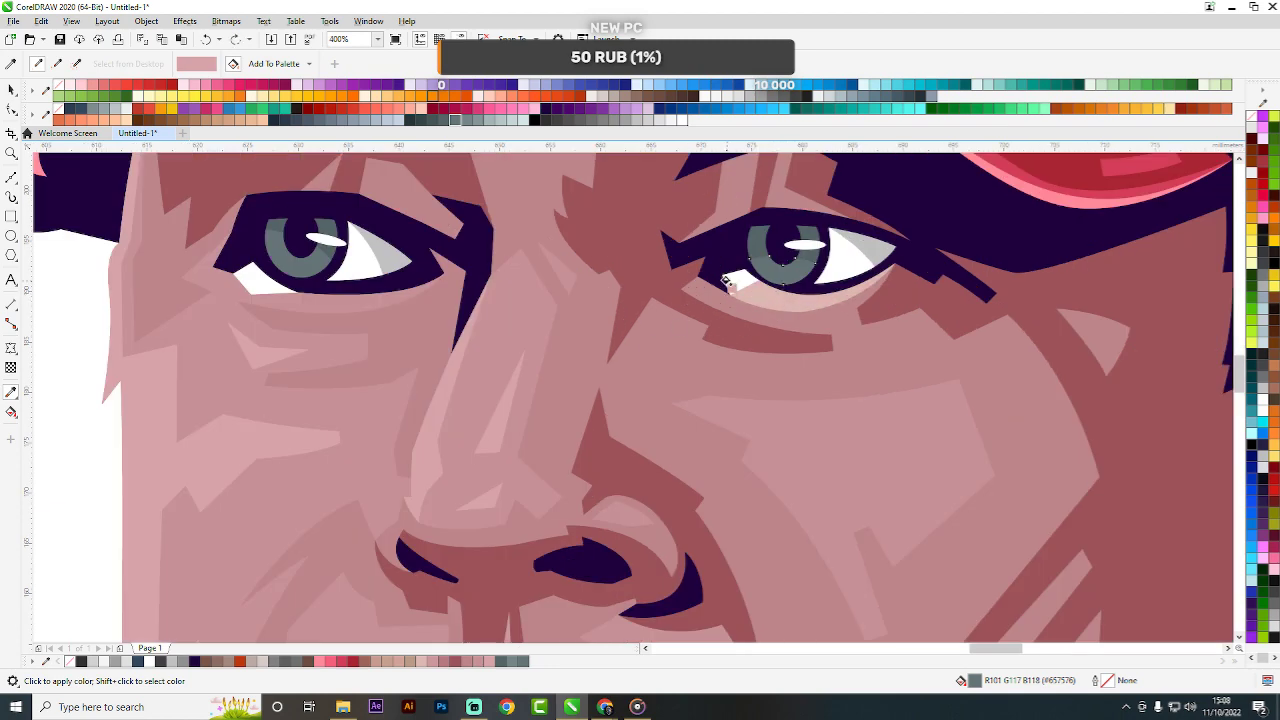
{"action": "left_click", "coordinate": [729, 282]}
Sample a rose tone from the nose and apply it to the lower eyelid of the eye nearer the ear.
{"action": "key", "text": "space"}
{"action": "left_click", "coordinate": [521, 397], "text": "shift"}
{"action": "left_click", "coordinate": [757, 295]}
{"action": "scroll", "coordinate": [704, 286], "scroll_direction": "down", "scroll_amount": 2}
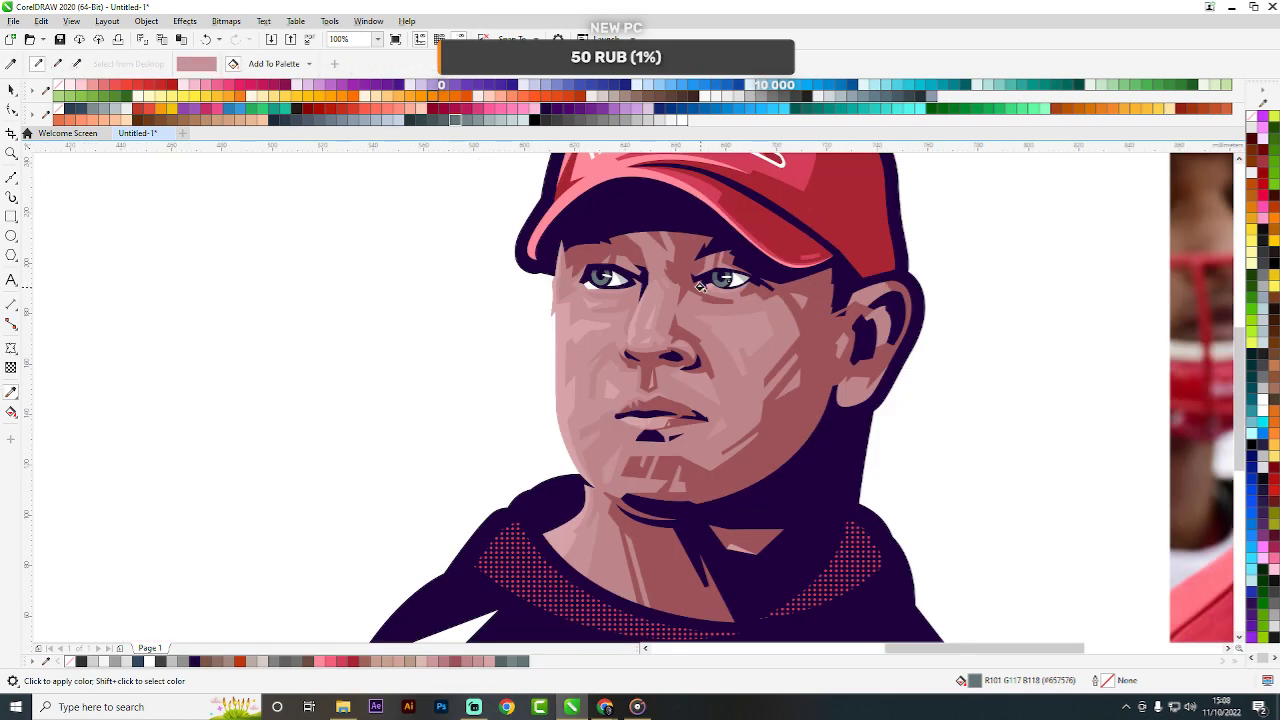
{"action": "key", "text": "space"}
{"action": "left_click", "coordinate": [980, 260]}
{"action": "scroll", "coordinate": [930, 273], "scroll_direction": "down", "scroll_amount": 1}
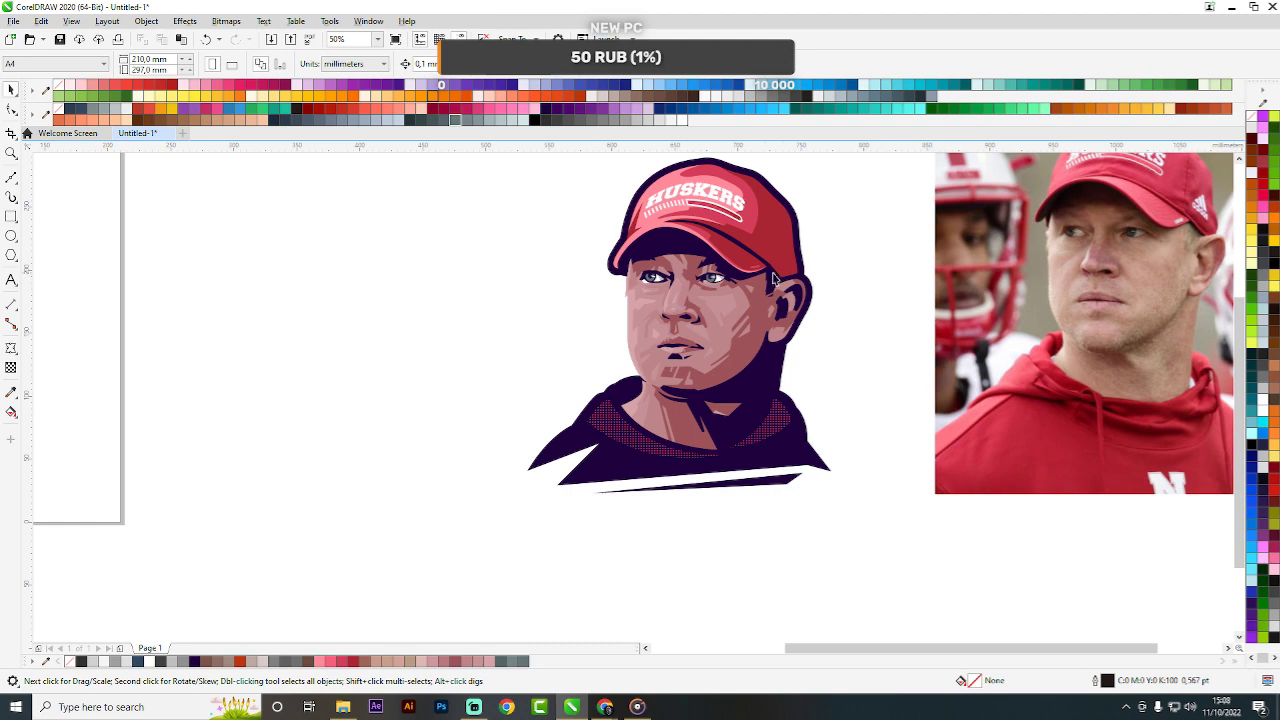
Delete the reference photo beside the portrait and undo the deletion.
{"action": "scroll", "coordinate": [800, 285], "scroll_direction": "right", "scroll_amount": 2}
{"action": "left_click", "coordinate": [872, 270]}
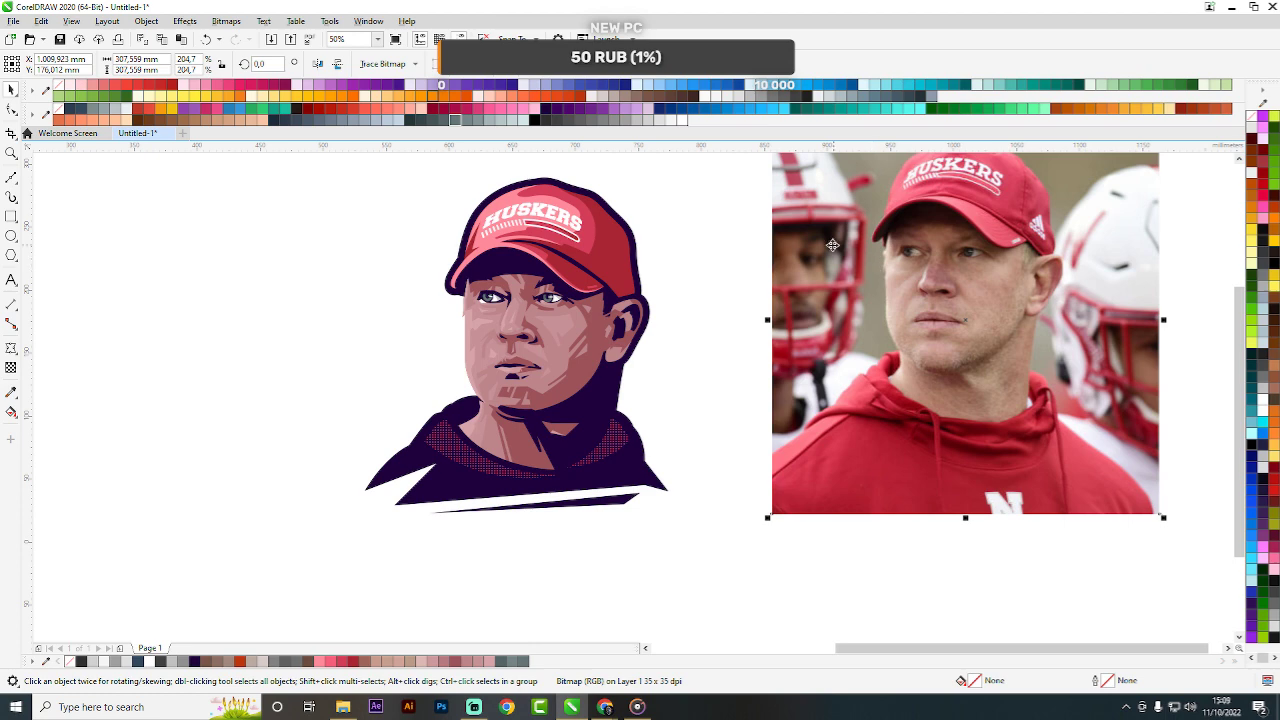
{"action": "scroll", "coordinate": [755, 285], "scroll_direction": "down", "scroll_amount": 1}
{"action": "scroll", "coordinate": [680, 294], "scroll_direction": "up", "scroll_amount": 2}
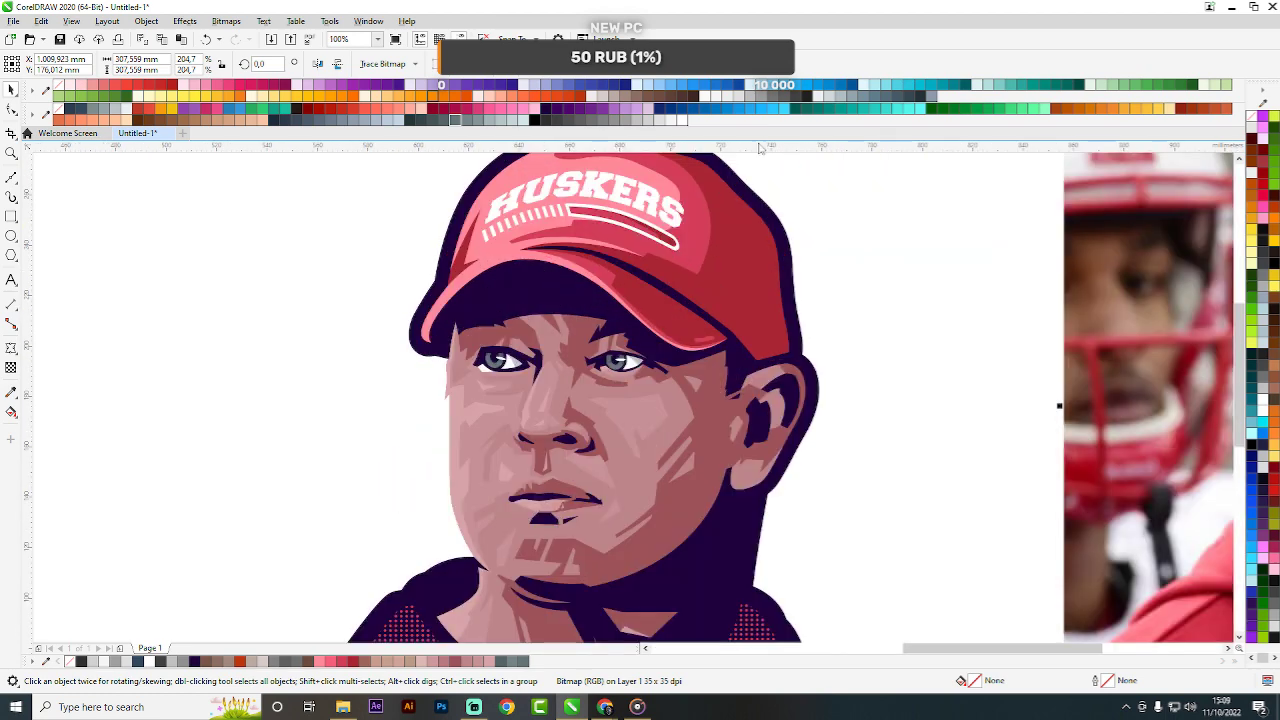
{"action": "scroll", "coordinate": [737, 251], "scroll_direction": "down", "scroll_amount": 1}
{"action": "left_click", "coordinate": [902, 316]}
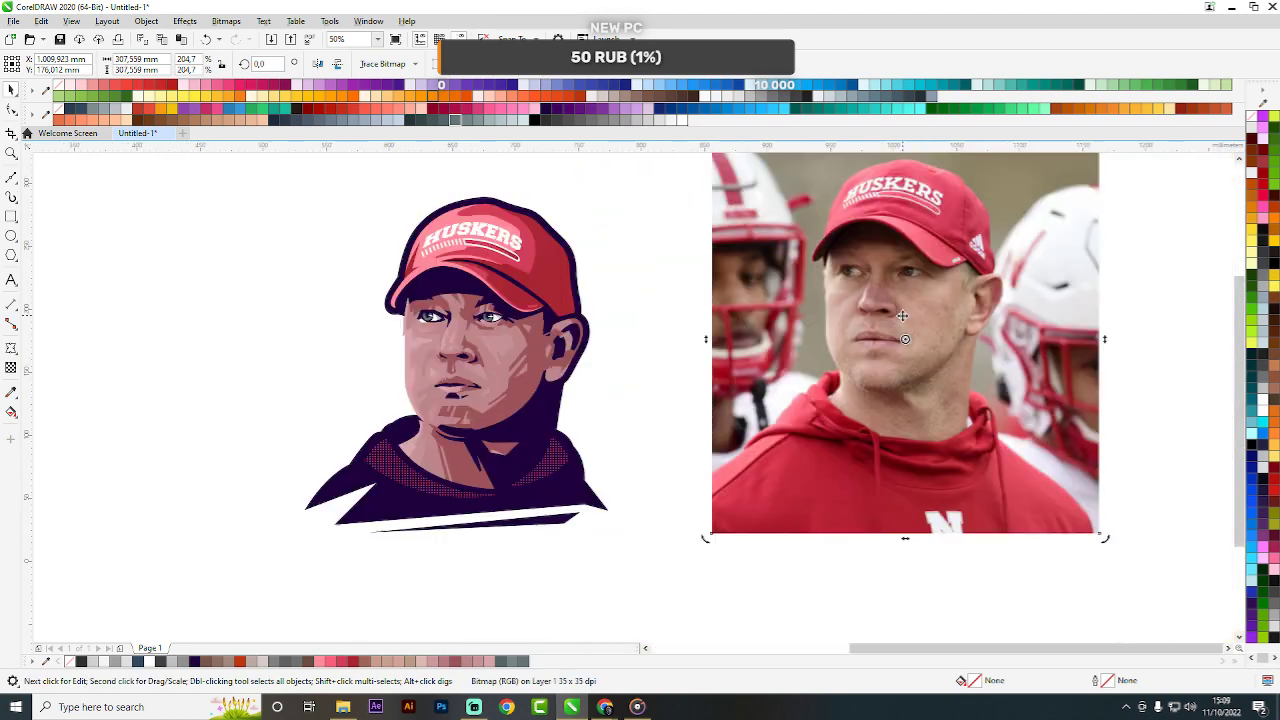
{"action": "key", "text": "Delete"}
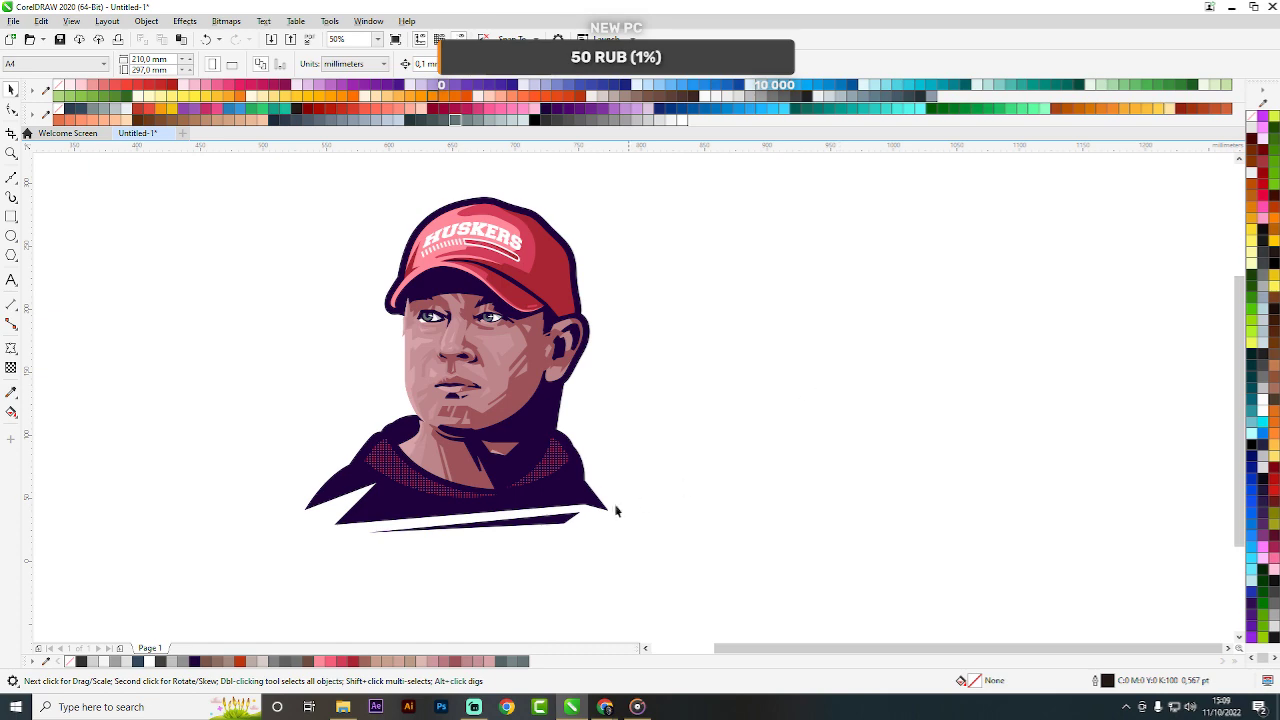
{"action": "key", "text": "ctrl+z"}
{"action": "scroll", "coordinate": [795, 347], "scroll_direction": "down", "scroll_amount": 1}
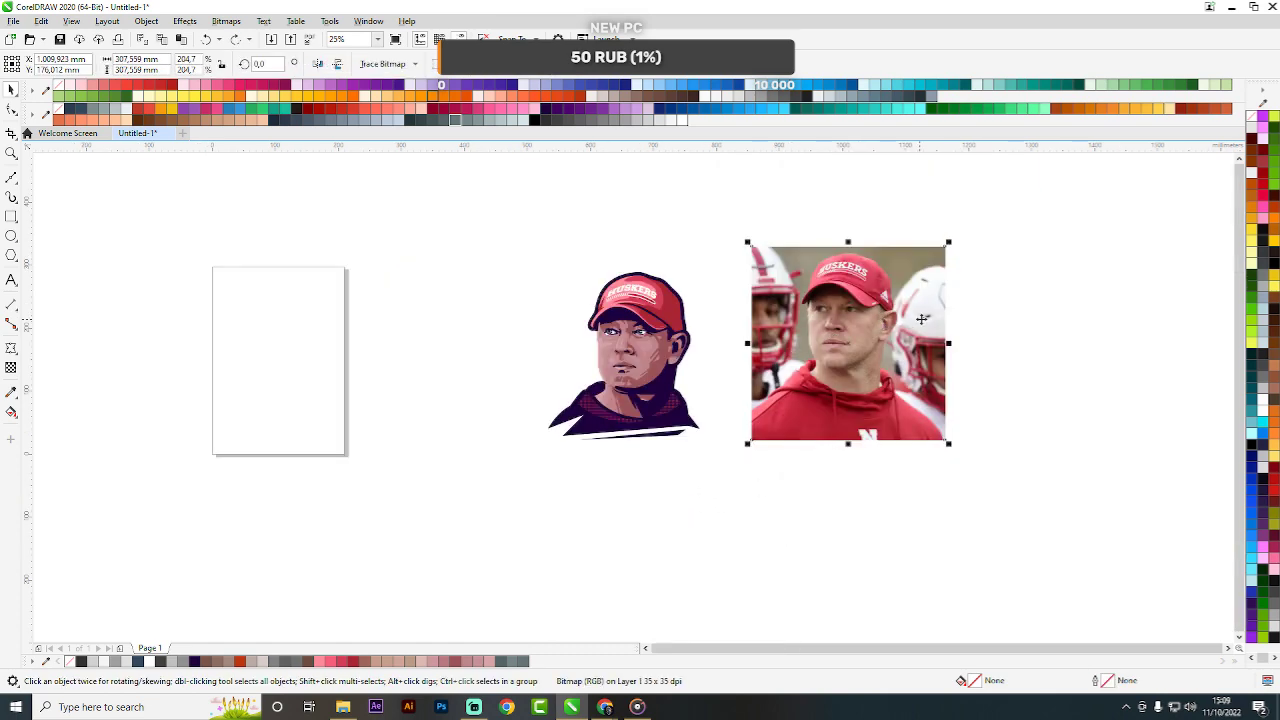
Draw a square of about 472 mm per side around the portrait as its background.
{"action": "scroll", "coordinate": [755, 302], "scroll_direction": "up", "scroll_amount": 1}
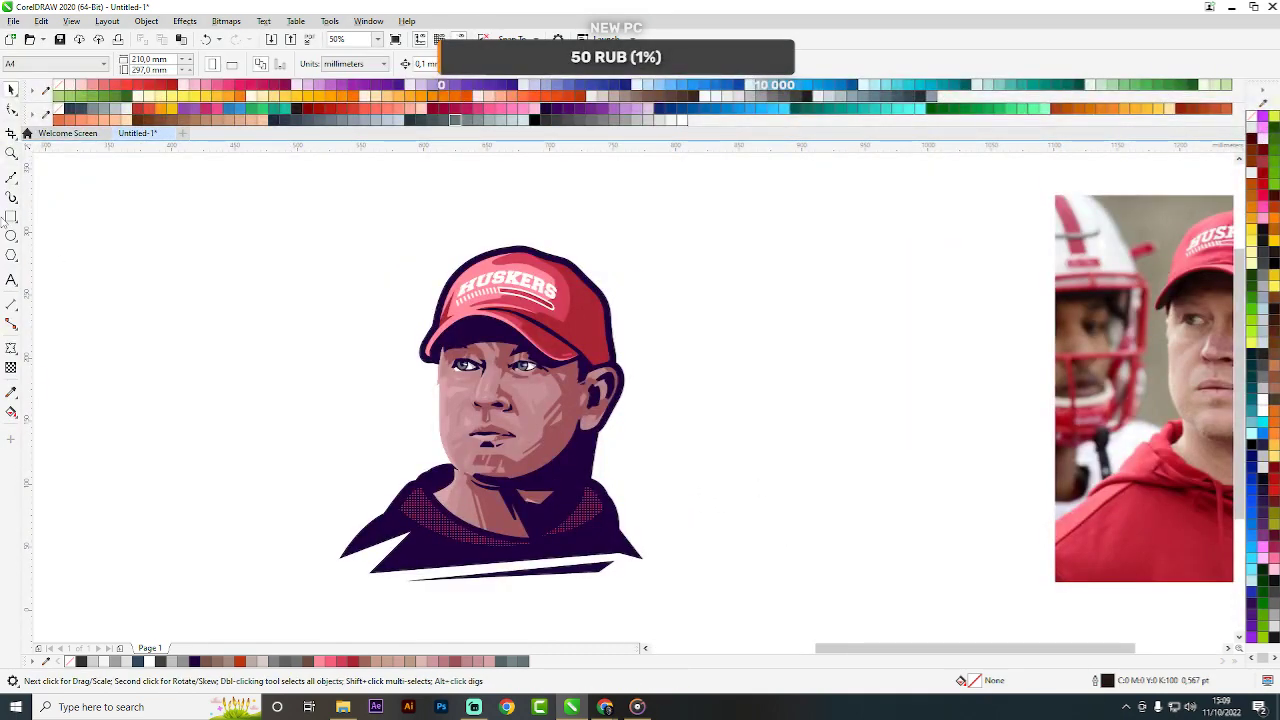
{"action": "left_click", "coordinate": [12, 215]}
{"action": "scroll", "coordinate": [490, 315], "scroll_direction": "down", "scroll_amount": 1}
{"action": "mouse_move", "coordinate": [310, 231]}
{"action": "left_mouse_down"}
{"action": "mouse_move", "coordinate": [649, 569]}
{"action": "mouse_move", "coordinate": [609, 531]}
{"action": "left_mouse_up"}
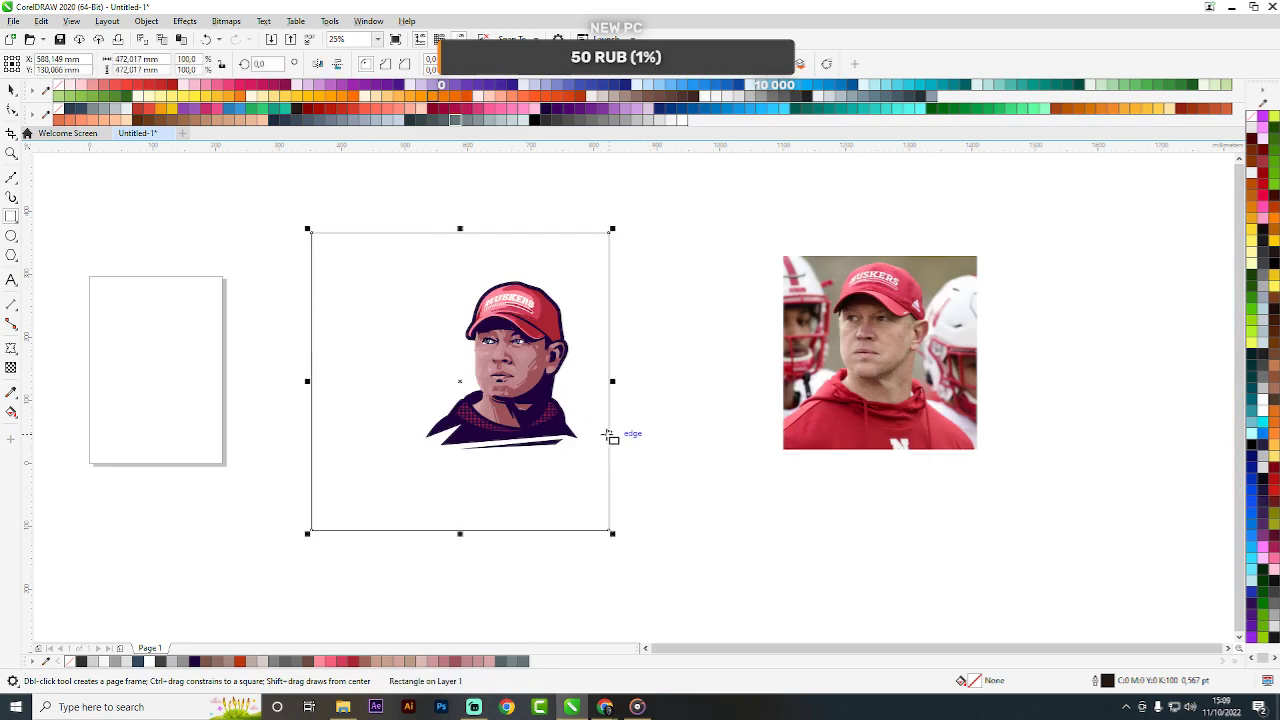
Select all the portrait's objects inside the square, undo the accidental distribution and group them.
{"action": "key", "text": "space"}
{"action": "left_click_drag", "start_coordinate": [254, 263], "coordinate": [614, 486]}
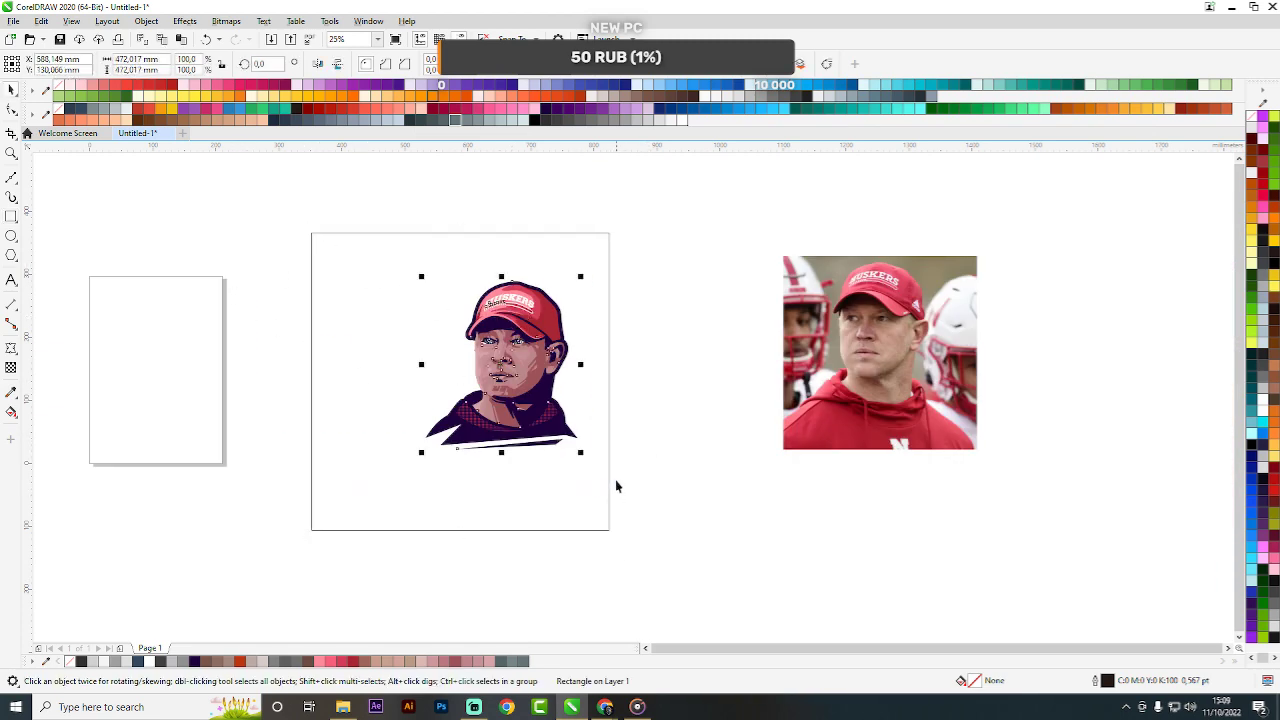
{"action": "key", "text": "shift+e"}
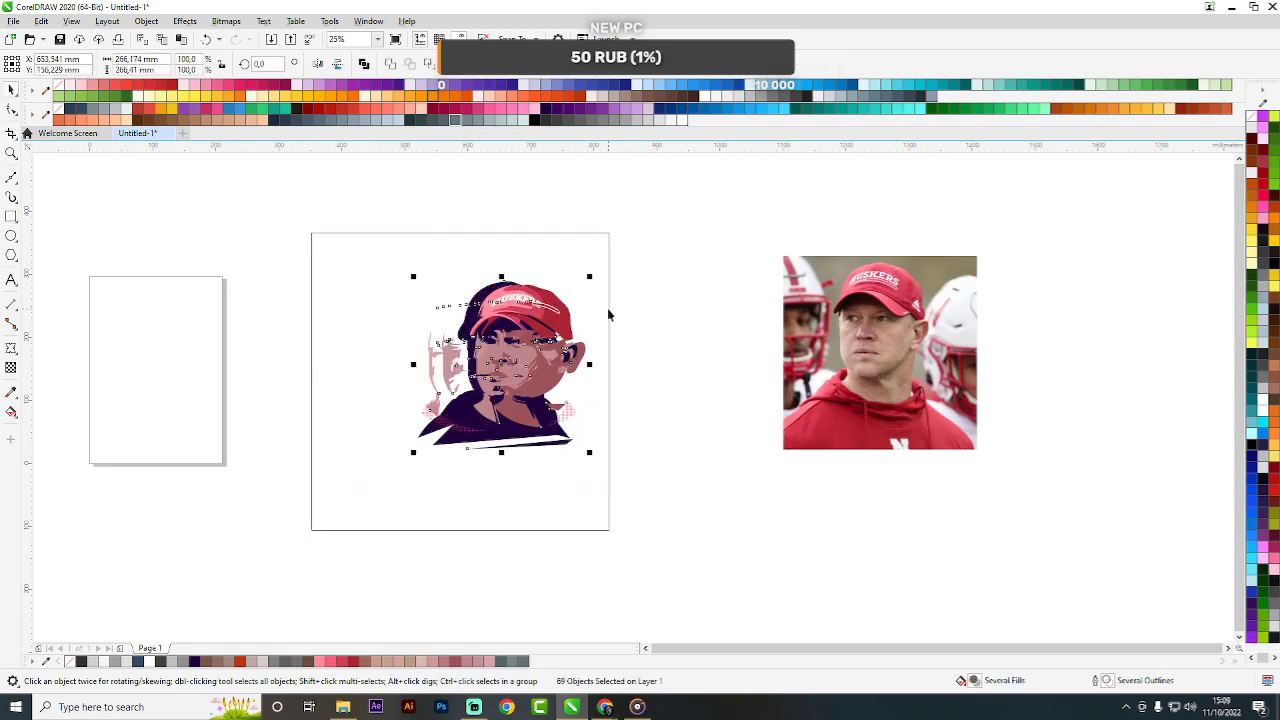
{"action": "key", "text": "ctrl+z"}
{"action": "key", "text": "ctrl+g"}
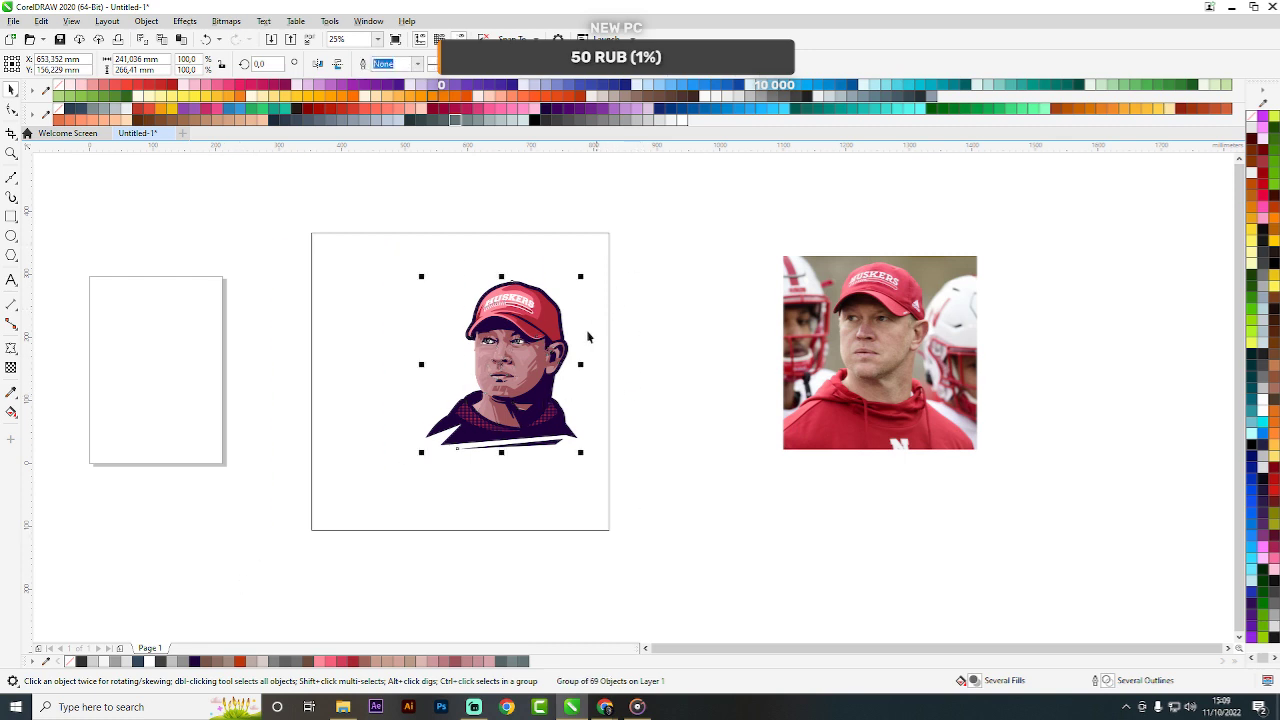
Align the portrait group to the horizontal centre of the background square.
{"action": "left_click", "coordinate": [578, 319], "text": "shift"}
{"action": "key", "text": "r"}
{"action": "key", "text": "c"}
Move the portrait group slightly down and to the left within the background square and deselect it.
{"action": "left_click_drag", "start_coordinate": [672, 260], "coordinate": [255, 525]}
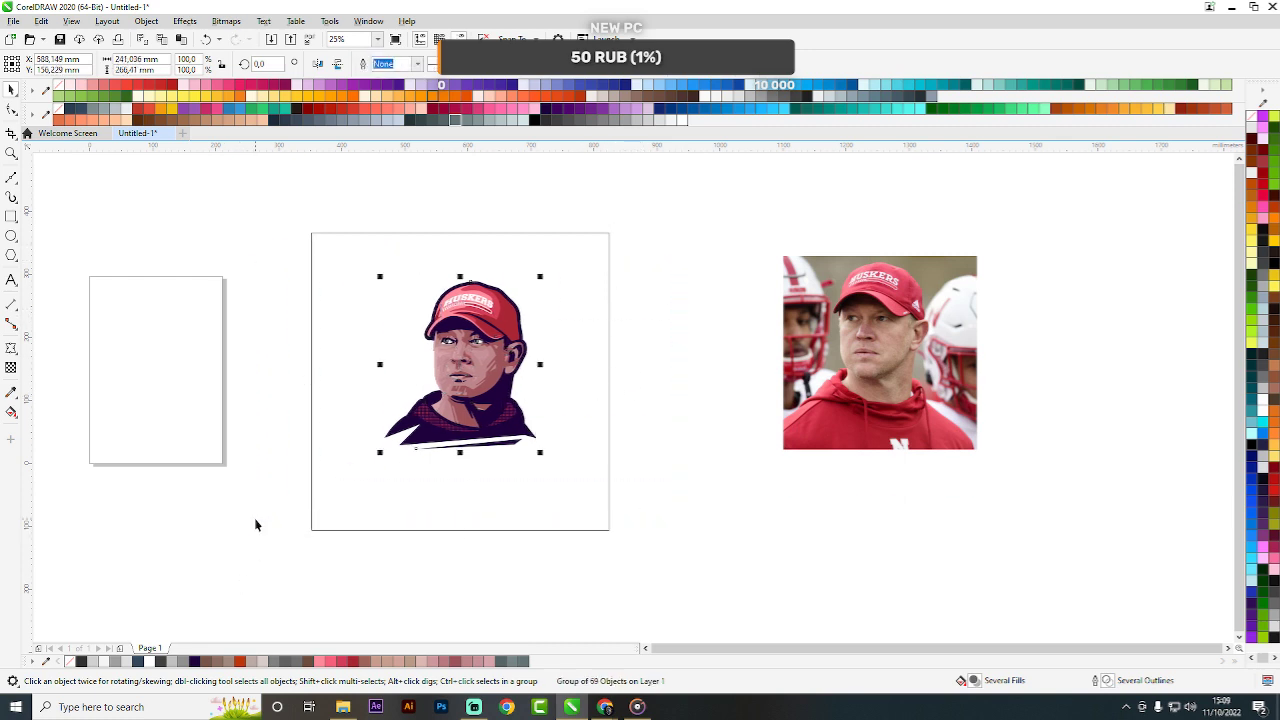
{"action": "left_click", "coordinate": [688, 432]}
{"action": "scroll", "coordinate": [469, 338], "scroll_direction": "up", "scroll_amount": 1}
{"action": "left_click_drag", "start_coordinate": [480, 331], "coordinate": [480, 344]}
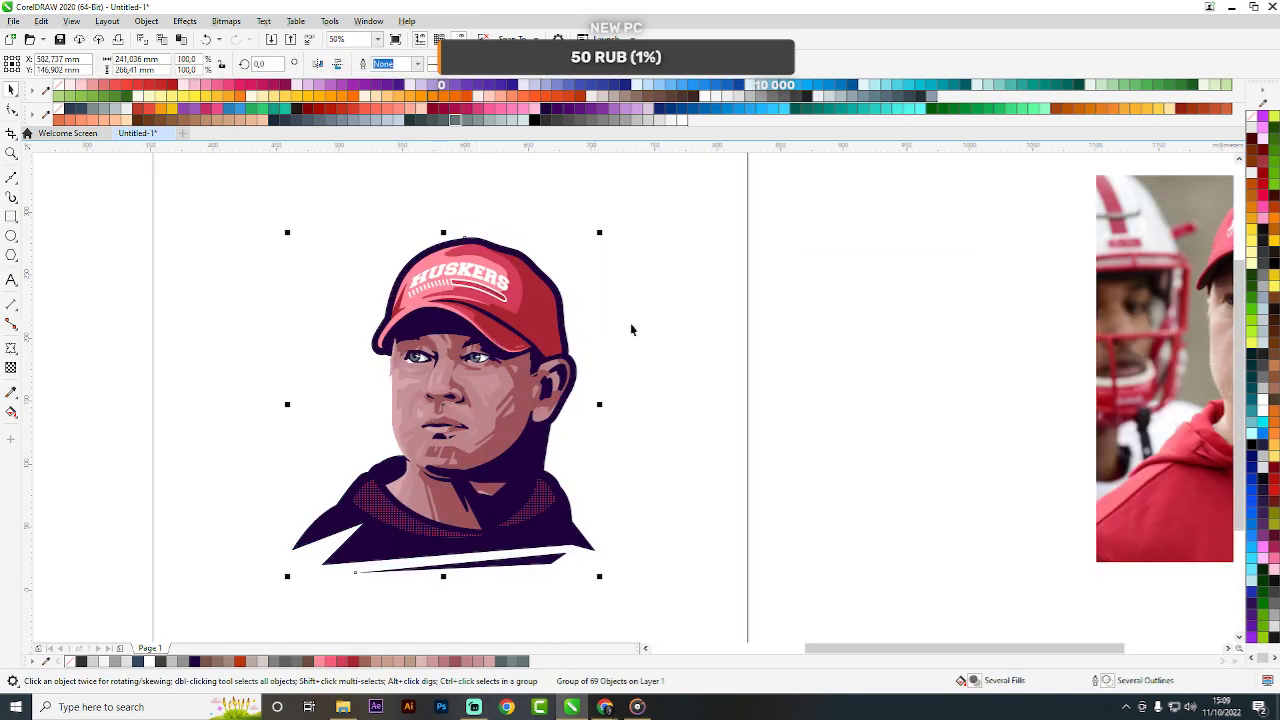
{"action": "scroll", "coordinate": [704, 315], "scroll_direction": "down", "scroll_amount": 2}
{"action": "left_click", "coordinate": [773, 292]}
Fill the background square with the light pink of the cap's highlights.
{"action": "scroll", "coordinate": [570, 365], "scroll_direction": "up", "scroll_amount": 2}
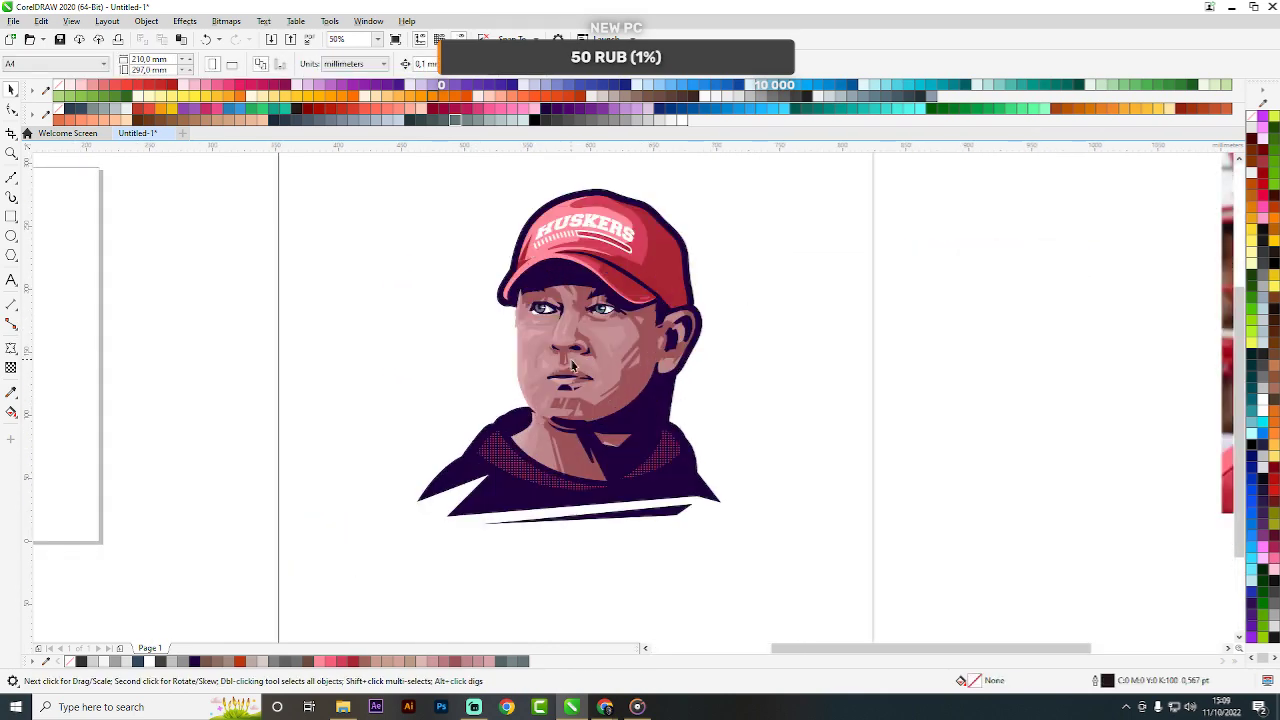
{"action": "scroll", "coordinate": [594, 221], "scroll_direction": "up", "scroll_amount": 2}
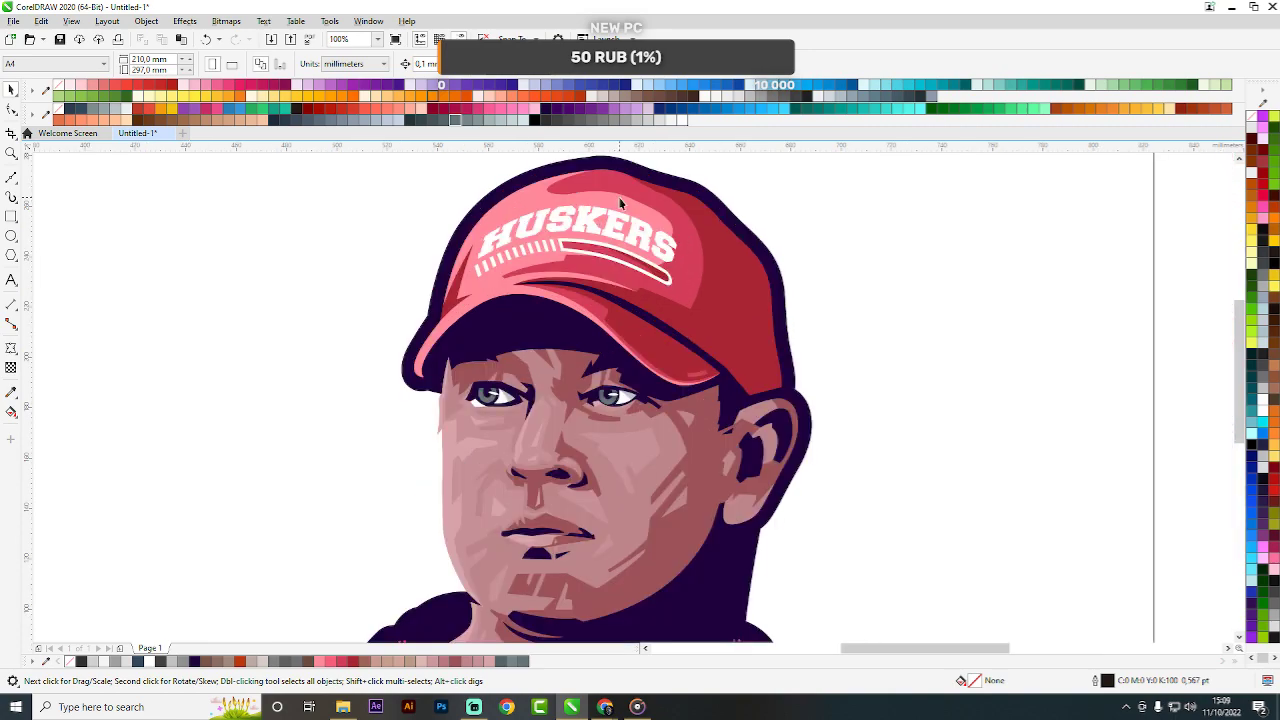
{"action": "scroll", "coordinate": [620, 203], "scroll_direction": "down", "scroll_amount": 4}
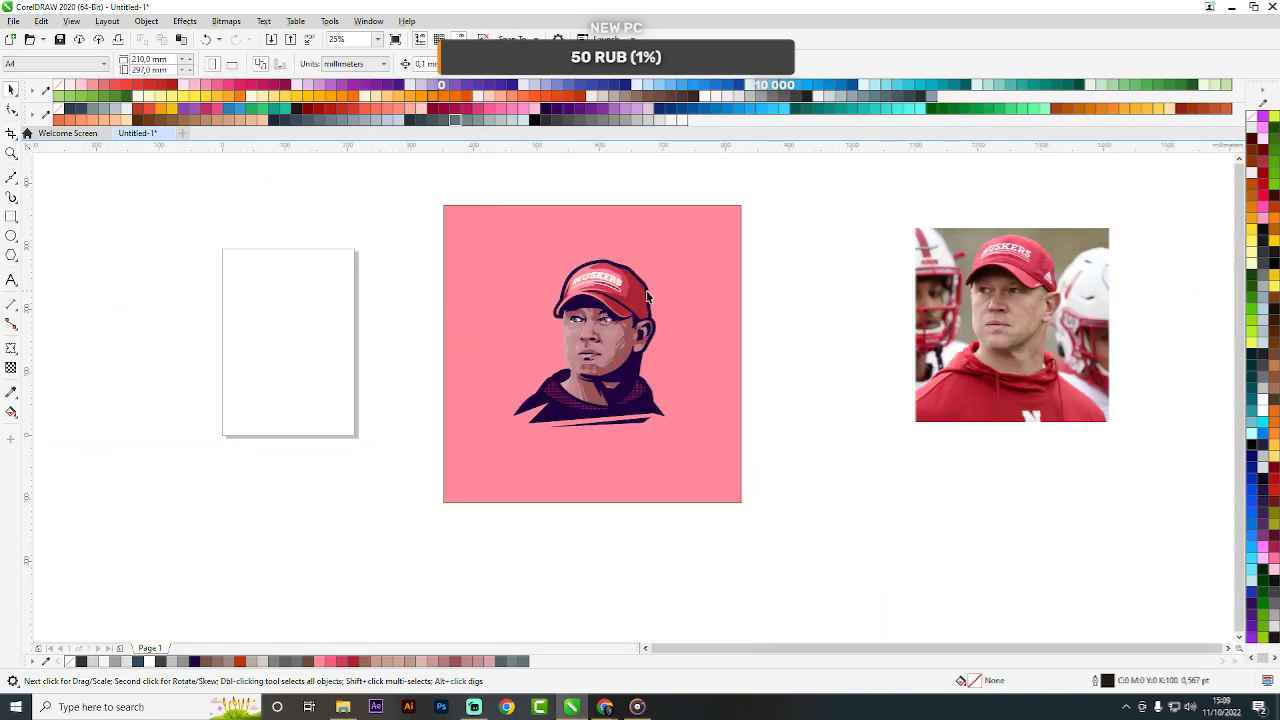
Fill the background square with the crimson of the cap's mid-tones (#D33D58) and leave nothing selected.
{"action": "scroll", "coordinate": [646, 296], "scroll_direction": "up", "scroll_amount": 1}
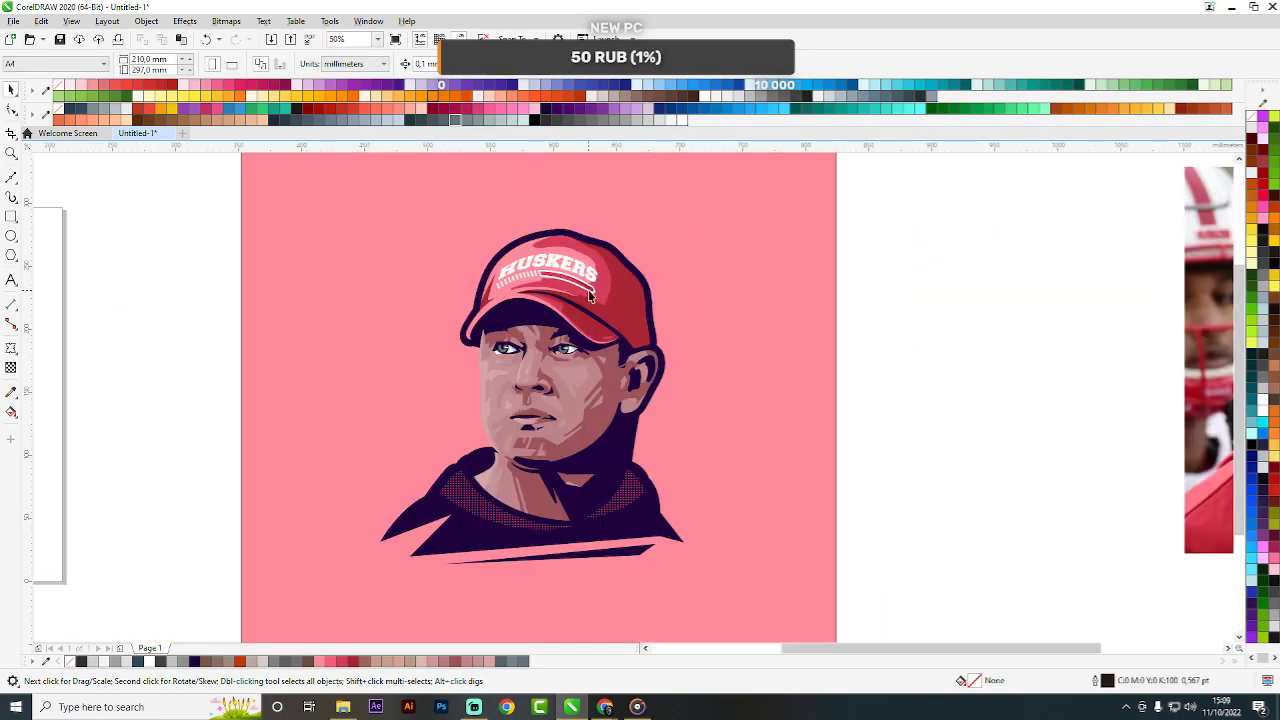
{"action": "left_click", "coordinate": [600, 290]}
{"action": "scroll", "coordinate": [630, 280], "scroll_direction": "up", "scroll_amount": 1}
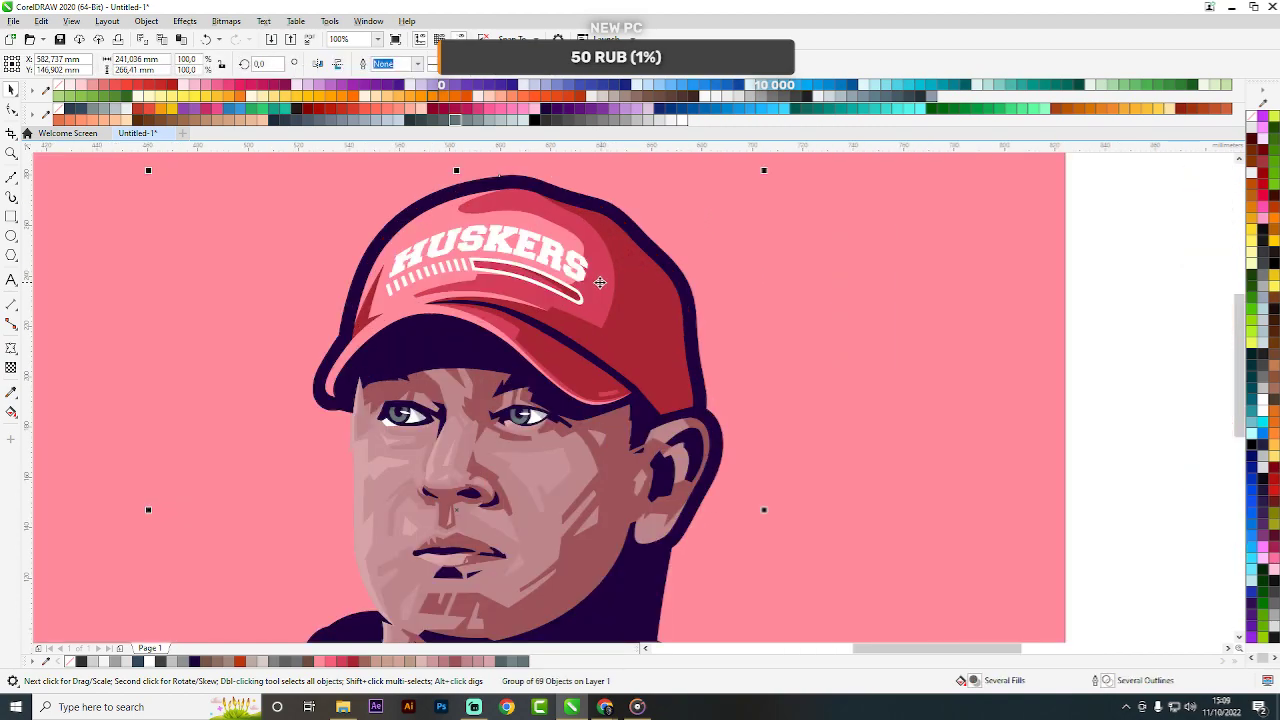
{"action": "scroll", "coordinate": [804, 309], "scroll_direction": "down", "scroll_amount": 2}
{"action": "left_click", "coordinate": [882, 299]}
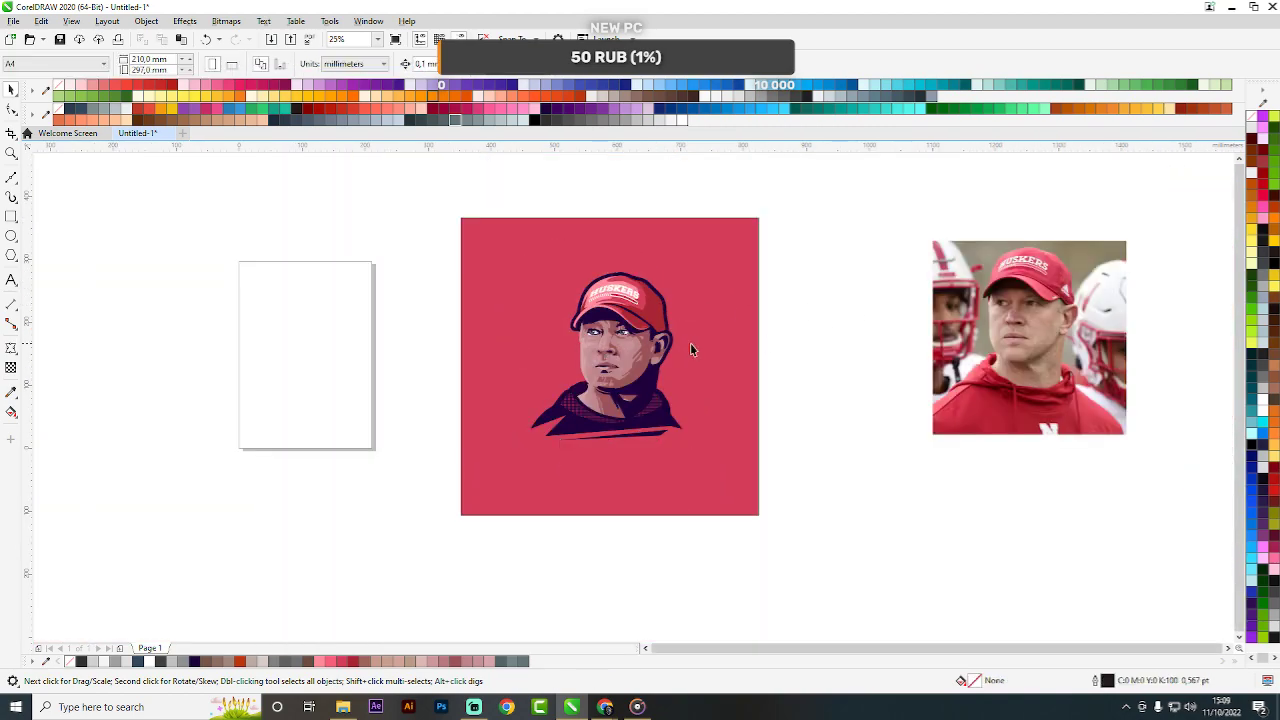
Shift the portrait group slightly left and down within the background square and deselect it.
{"action": "scroll", "coordinate": [690, 348], "scroll_direction": "up", "scroll_amount": 1}
{"action": "left_click", "coordinate": [615, 355]}
{"action": "scroll", "coordinate": [613, 354], "scroll_direction": "down", "scroll_amount": 1}
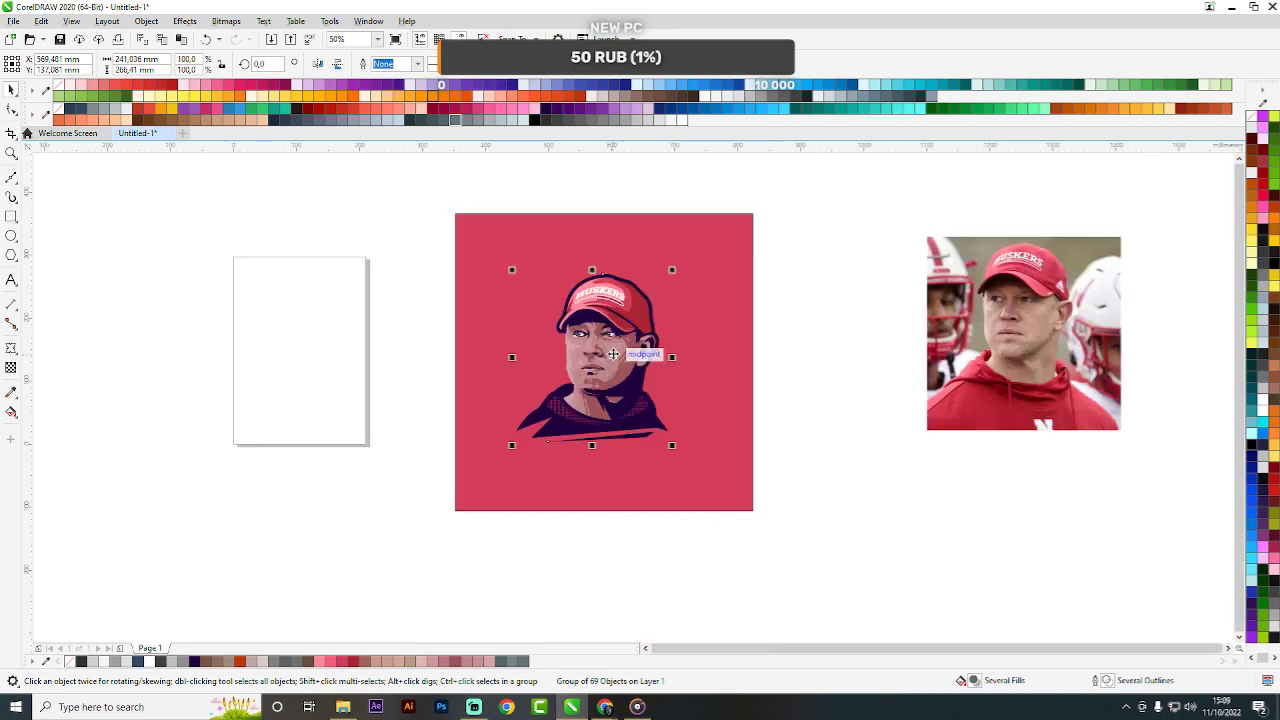
{"action": "left_click", "coordinate": [806, 331]}
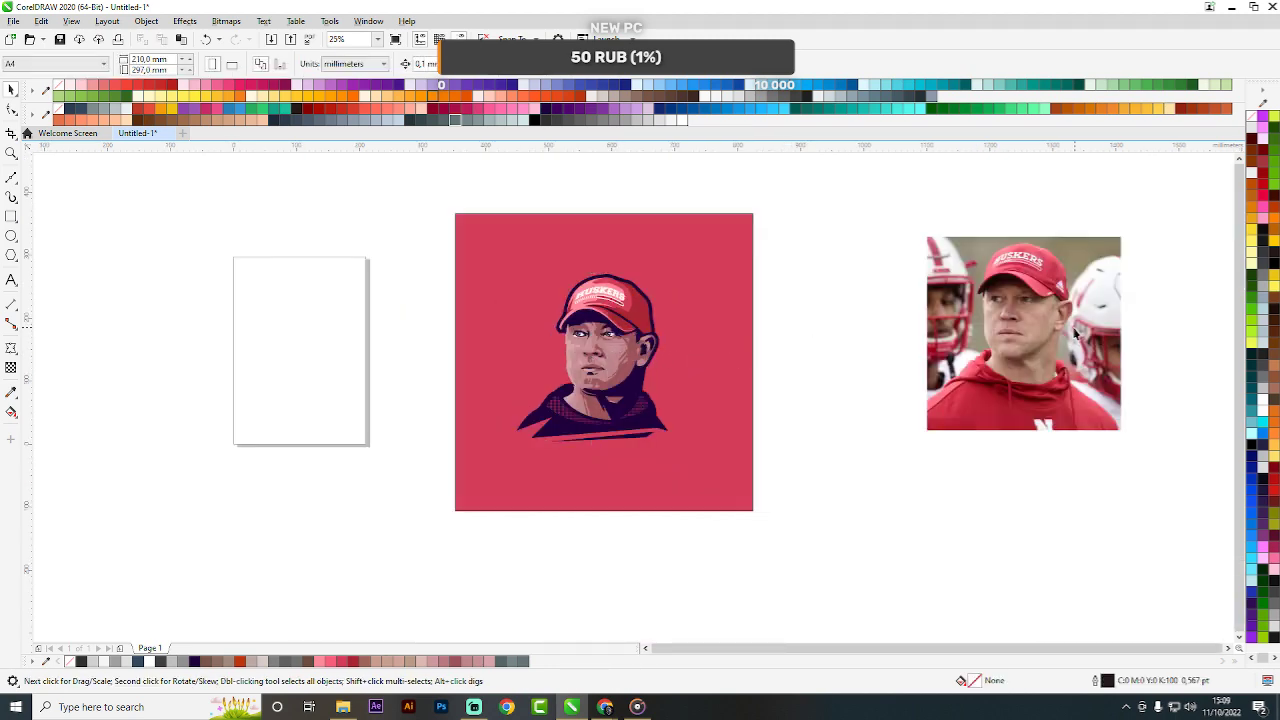
Bring the reference photo to the front over the square, scale it to about 132 mm wide and place it near the square's centre.
{"action": "left_click_drag", "start_coordinate": [1076, 334], "coordinate": [743, 337]}
{"action": "left_click_drag", "start_coordinate": [789, 236], "coordinate": [717, 307]}
{"action": "key", "text": "shift+Page_Up"}
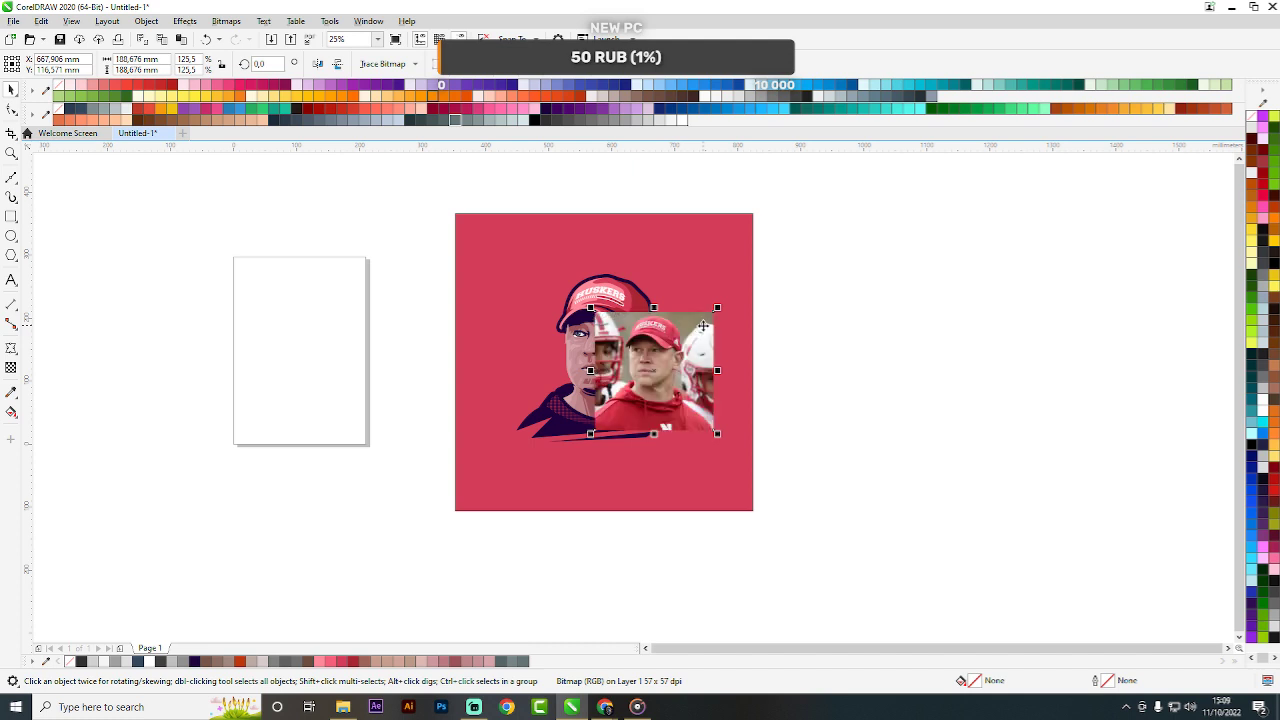
{"action": "left_click_drag", "start_coordinate": [670, 387], "coordinate": [703, 293]}
{"action": "left_click_drag", "start_coordinate": [620, 210], "coordinate": [697, 248]}
{"action": "left_click", "coordinate": [785, 256]}
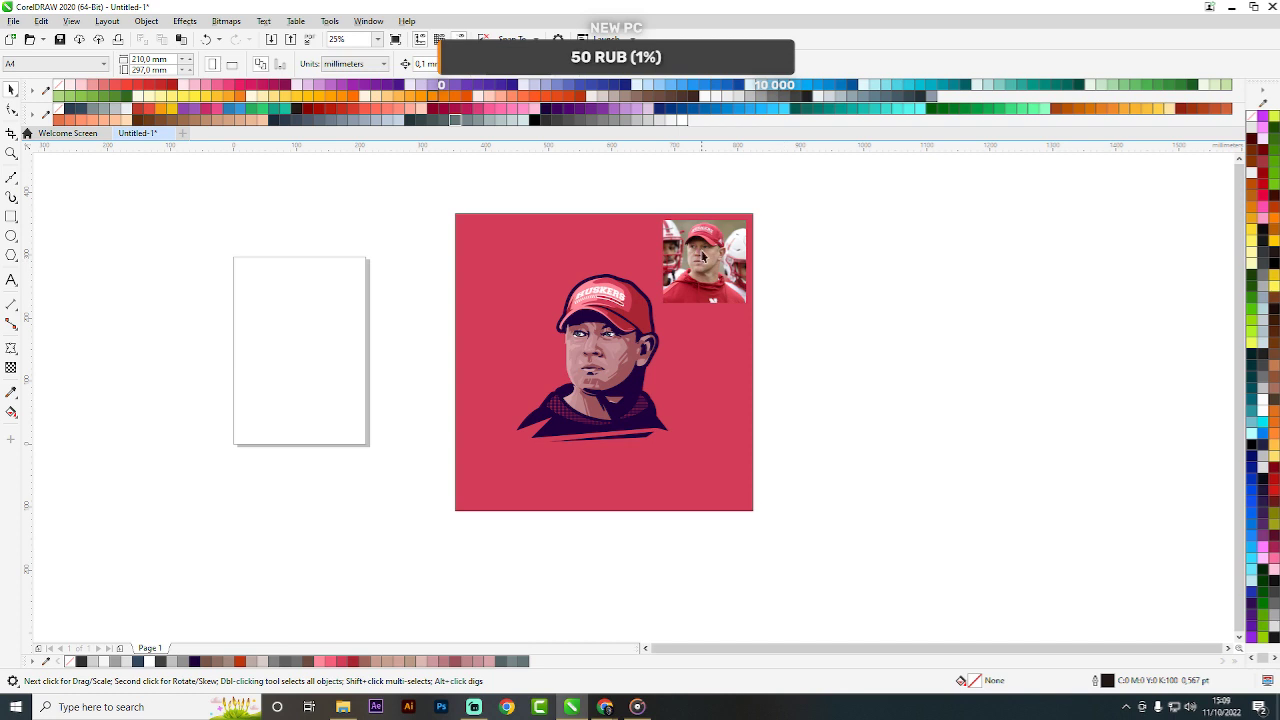
{"action": "left_click_drag", "start_coordinate": [702, 256], "coordinate": [595, 336]}
{"action": "left_click", "coordinate": [818, 334]}
Enlarge the portrait group to about 499 × 551 mm and position it over the right half of the background square.
{"action": "mouse_move", "coordinate": [643, 292]}
{"action": "left_mouse_down"}
{"action": "mouse_move", "coordinate": [830, 315]}
{"action": "mouse_move", "coordinate": [708, 320]}
{"action": "mouse_move", "coordinate": [697, 303]}
{"action": "left_mouse_up"}
{"action": "left_click", "coordinate": [597, 340]}
{"action": "left_click_drag", "start_coordinate": [752, 417], "coordinate": [849, 589]}
{"action": "left_click_drag", "start_coordinate": [740, 305], "coordinate": [702, 256]}
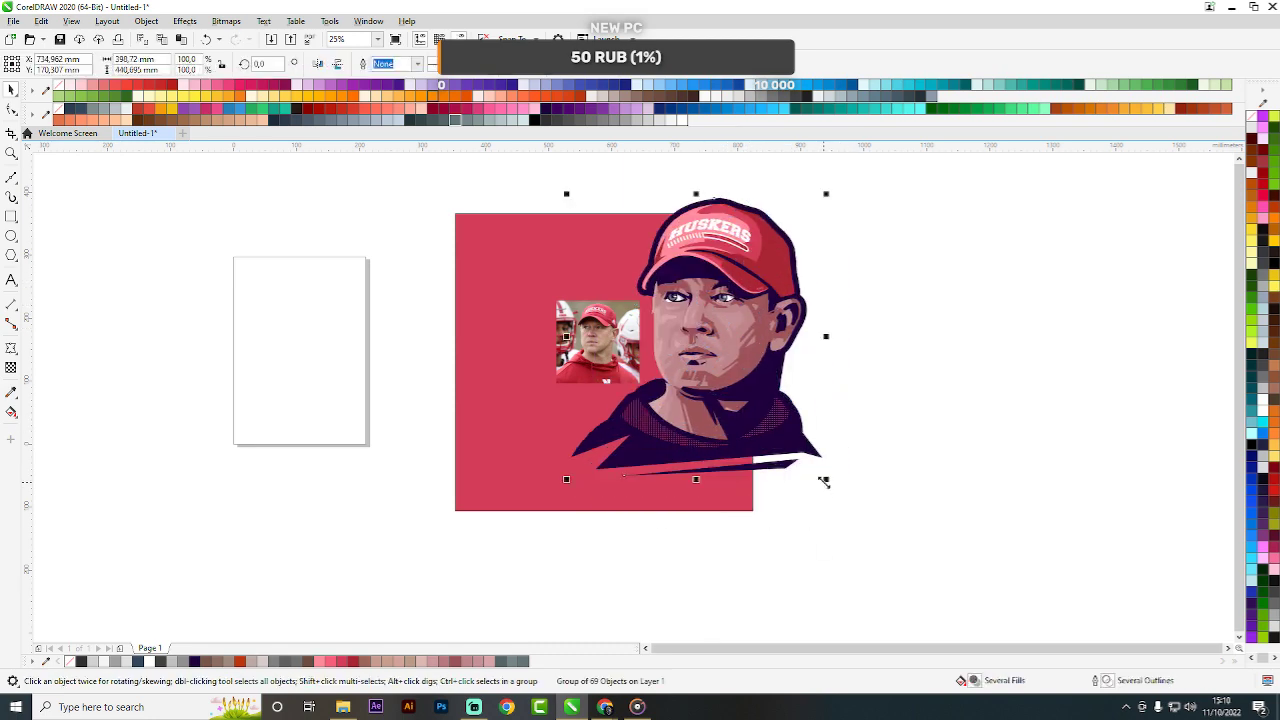
{"action": "left_click_drag", "start_coordinate": [824, 482], "coordinate": [879, 570]}
{"action": "left_click_drag", "start_coordinate": [735, 375], "coordinate": [700, 368]}
{"action": "mouse_move", "coordinate": [751, 268]}
{"action": "left_mouse_down"}
{"action": "mouse_move", "coordinate": [766, 259]}
{"action": "mouse_move", "coordinate": [750, 271]}
{"action": "left_mouse_up"}
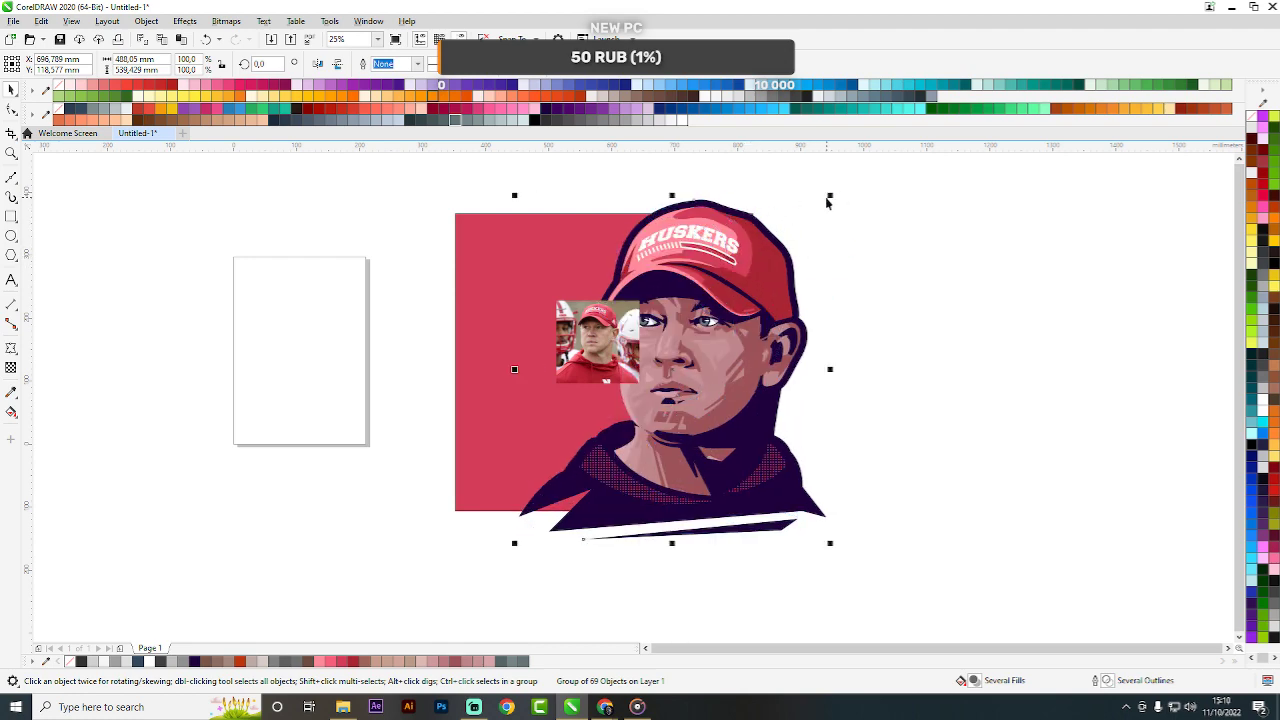
{"action": "left_click_drag", "start_coordinate": [829, 196], "coordinate": [836, 185]}
{"action": "left_click", "coordinate": [880, 199]}
Intersect the enlarged portrait group with the background square and move the original portrait off to the right of the square.
{"action": "left_click", "coordinate": [552, 242]}
{"action": "left_click", "coordinate": [778, 248], "text": "shift"}
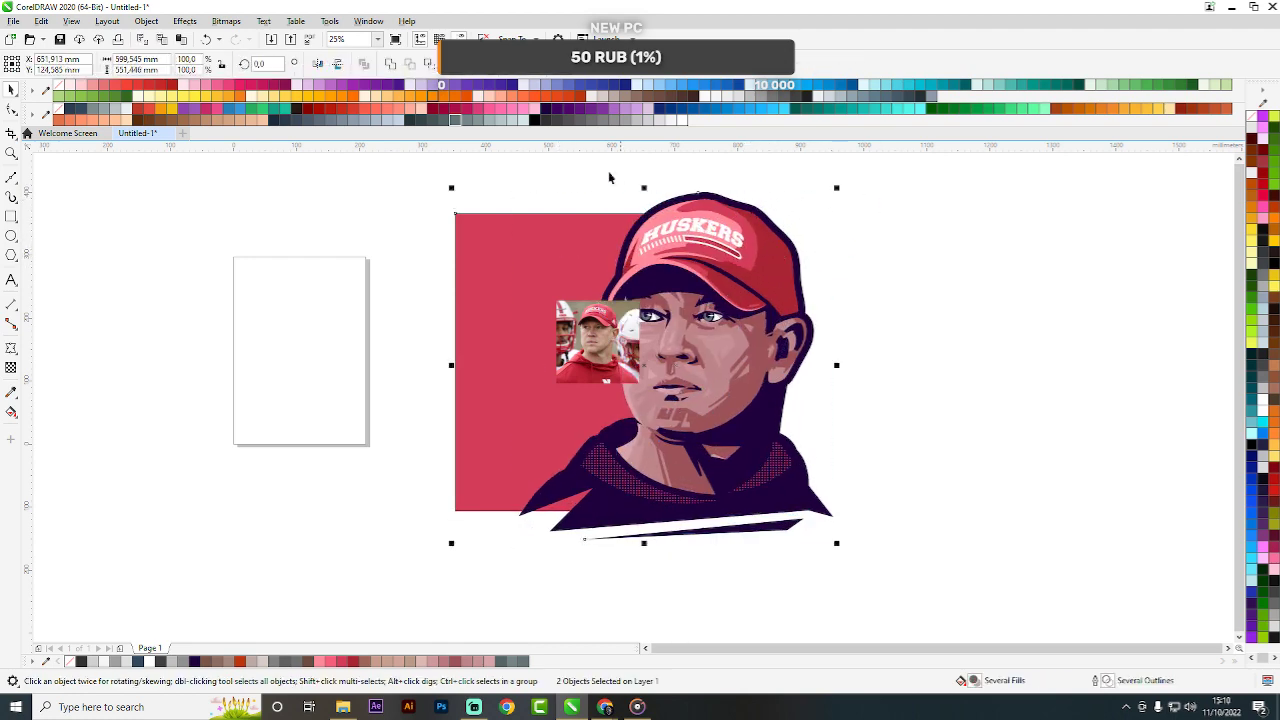
{"action": "left_click", "coordinate": [430, 64]}
{"action": "left_click", "coordinate": [771, 186]}
{"action": "left_click_drag", "start_coordinate": [780, 262], "coordinate": [1012, 274]}
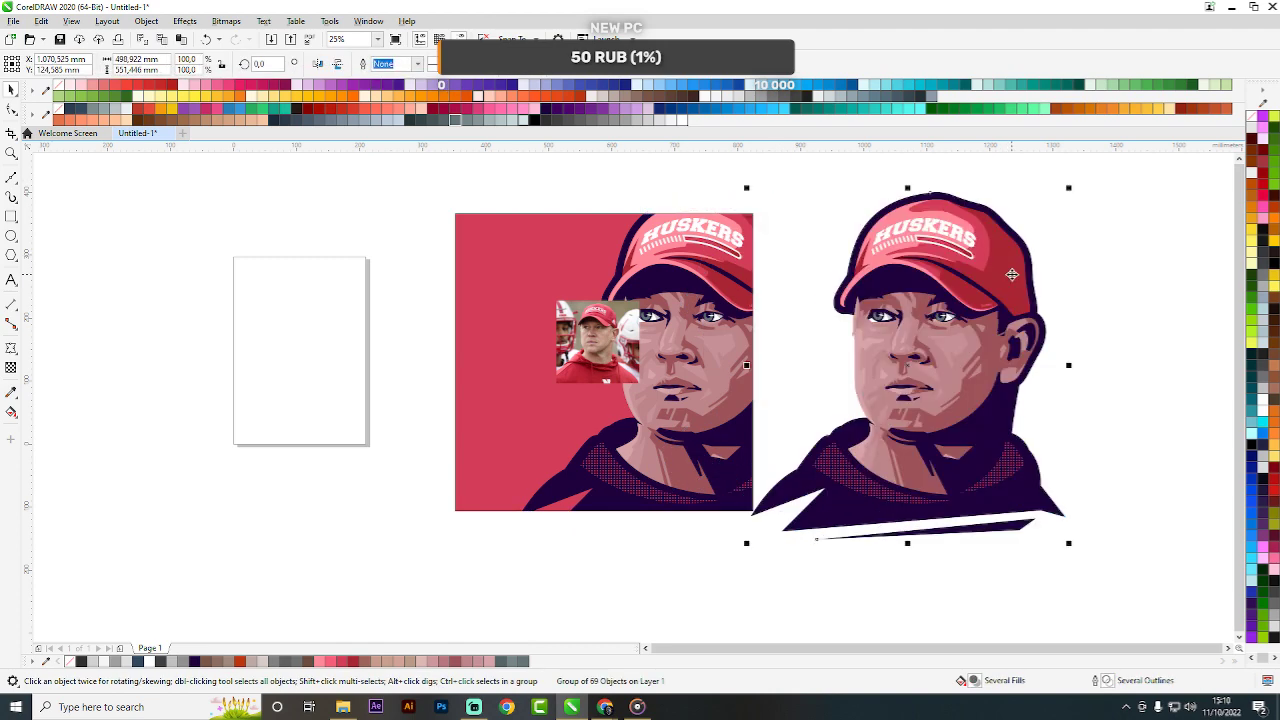
Move the reference photo onto the blank page, then shrink the original portrait and place it in the left half of the square.
{"action": "left_click_drag", "start_coordinate": [598, 342], "coordinate": [338, 356]}
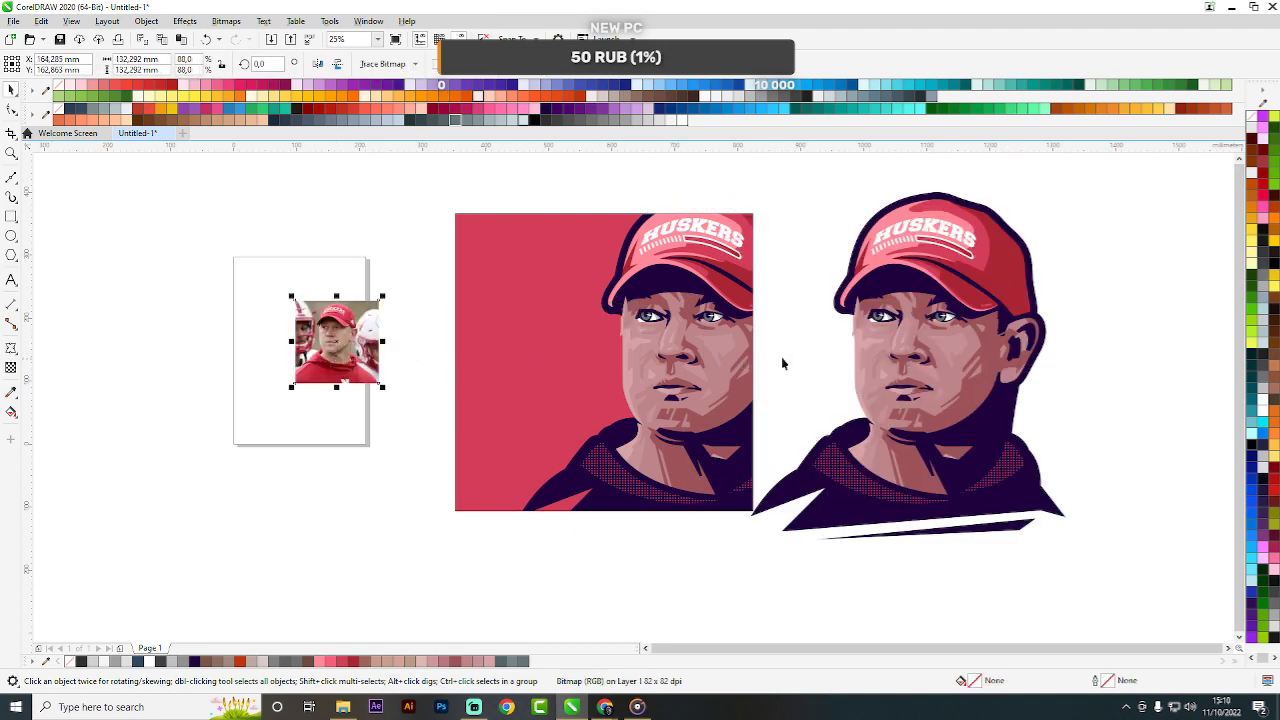
{"action": "left_click_drag", "start_coordinate": [926, 304], "coordinate": [550, 304]}
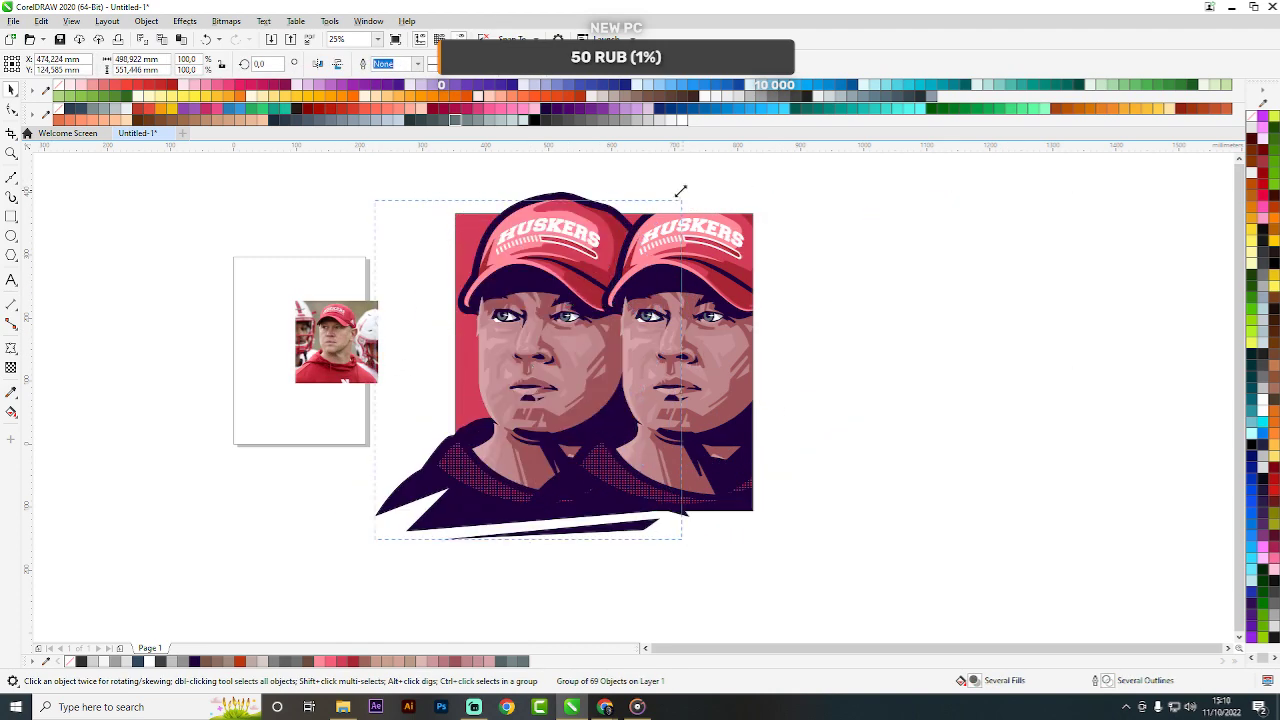
{"action": "left_click_drag", "start_coordinate": [680, 190], "coordinate": [589, 294]}
{"action": "left_click_drag", "start_coordinate": [553, 345], "coordinate": [555, 343]}
{"action": "left_click", "coordinate": [936, 243]}
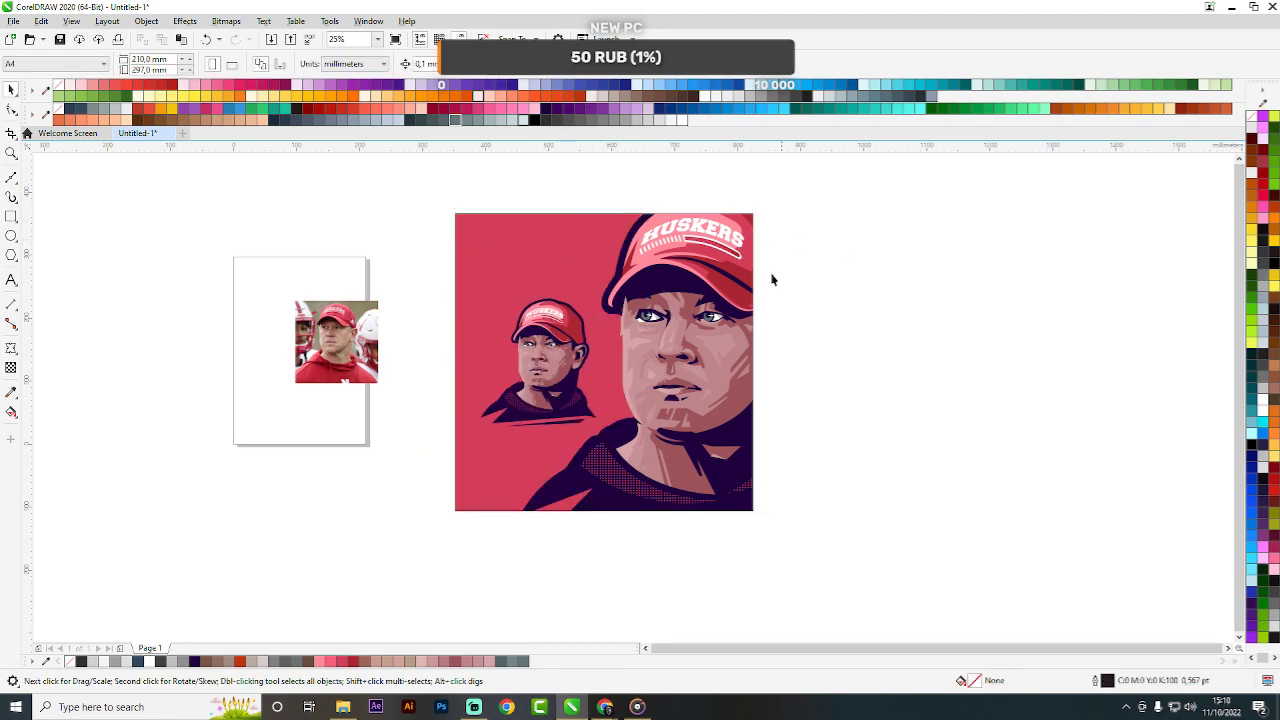
Delete the reference photo from the blank page.
{"action": "left_click", "coordinate": [340, 358]}
{"action": "scroll", "coordinate": [370, 352], "scroll_direction": "up", "scroll_amount": 2}
{"action": "key", "text": "Delete"}
Duplicate the crimson square as a narrower panel about 281 mm wide, sharing its left edge and covering part of the large face.
{"action": "left_click", "coordinate": [608, 250]}
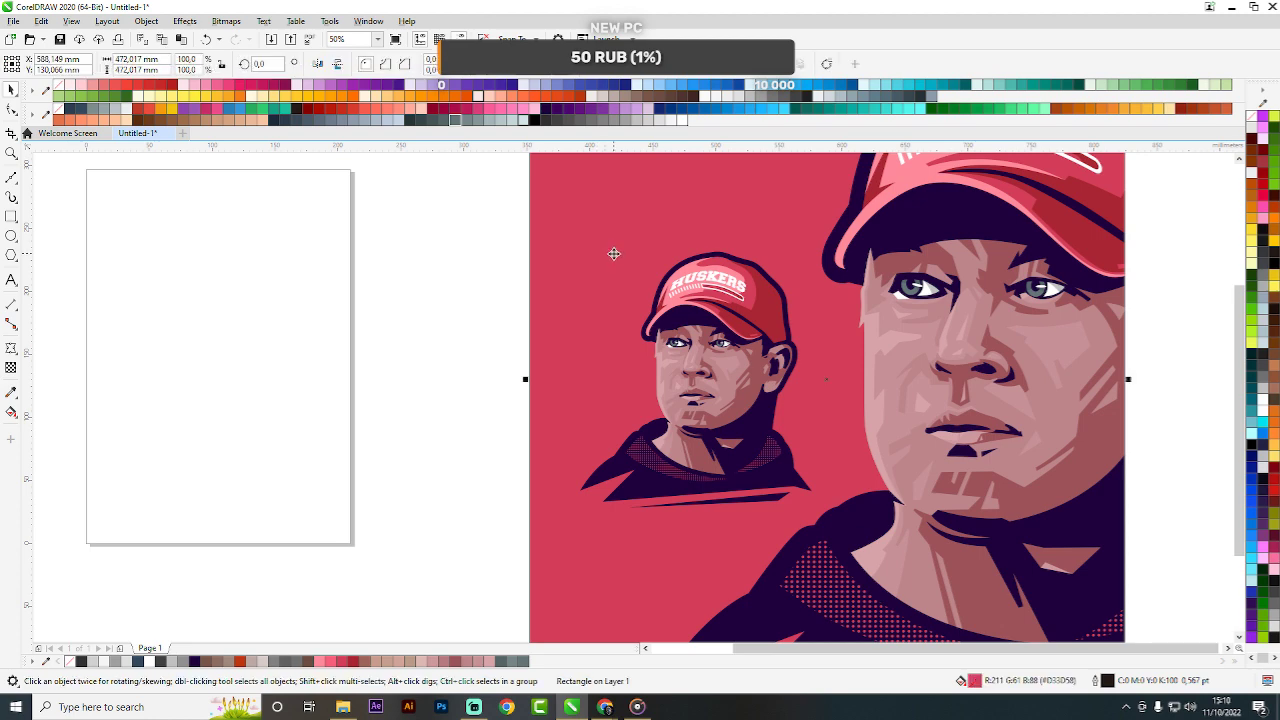
{"action": "scroll", "coordinate": [617, 255], "scroll_direction": "down", "scroll_amount": 2}
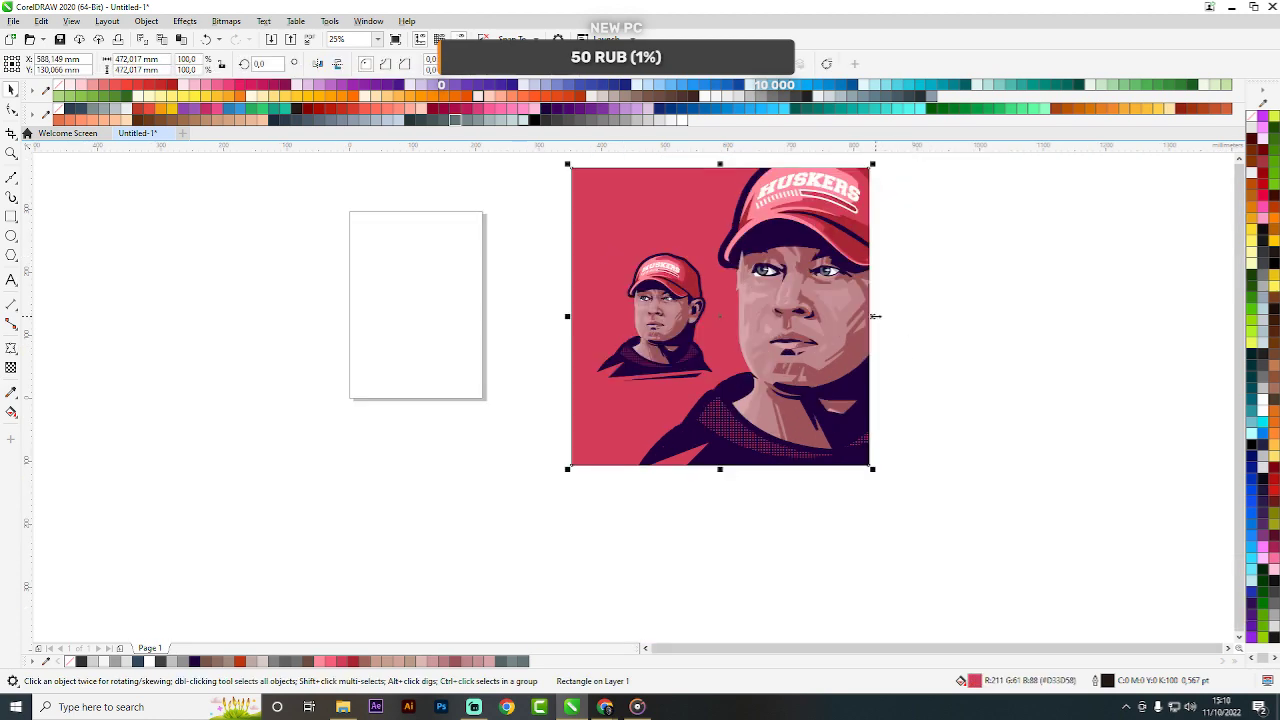
{"action": "left_click_drag", "start_coordinate": [875, 316], "coordinate": [754, 277]}
{"action": "right_click", "coordinate": [754, 277]}
{"action": "left_click", "coordinate": [986, 205]}
Bring the small portrait group to the front of the crimson panel and deselect it.
{"action": "left_click_drag", "start_coordinate": [425, 217], "coordinate": [837, 475]}
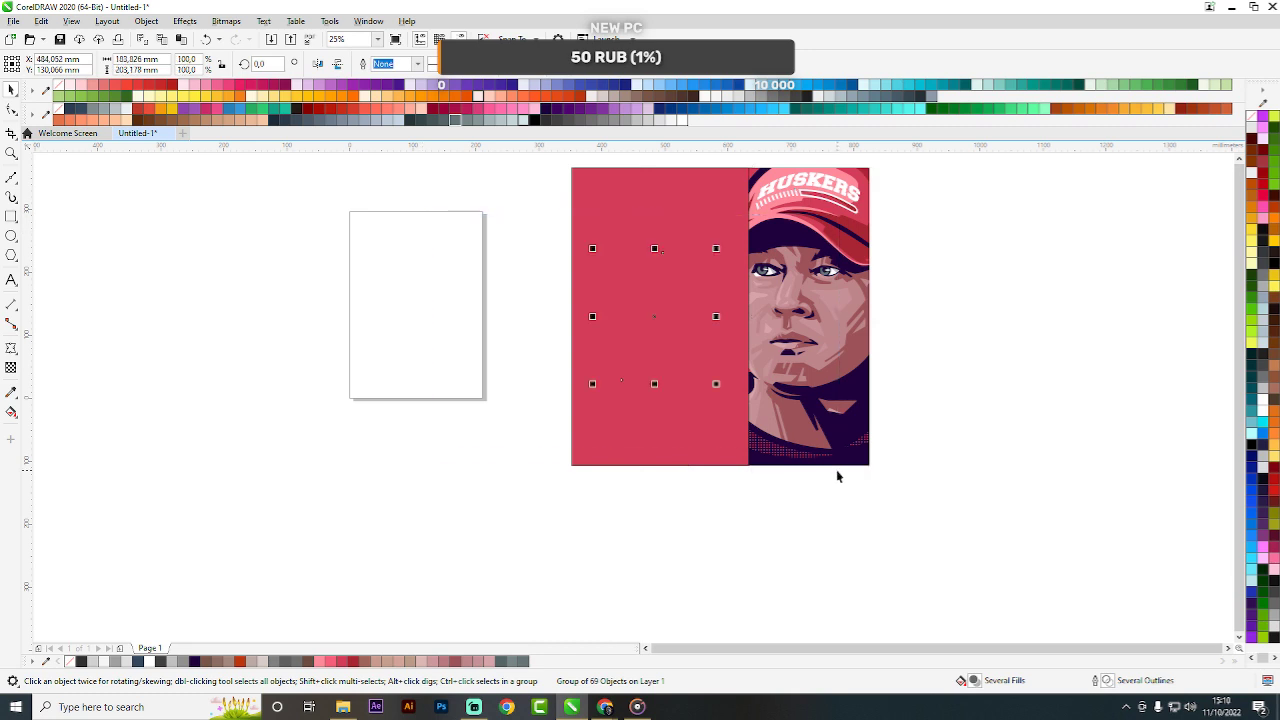
{"action": "left_click", "coordinate": [1017, 400]}
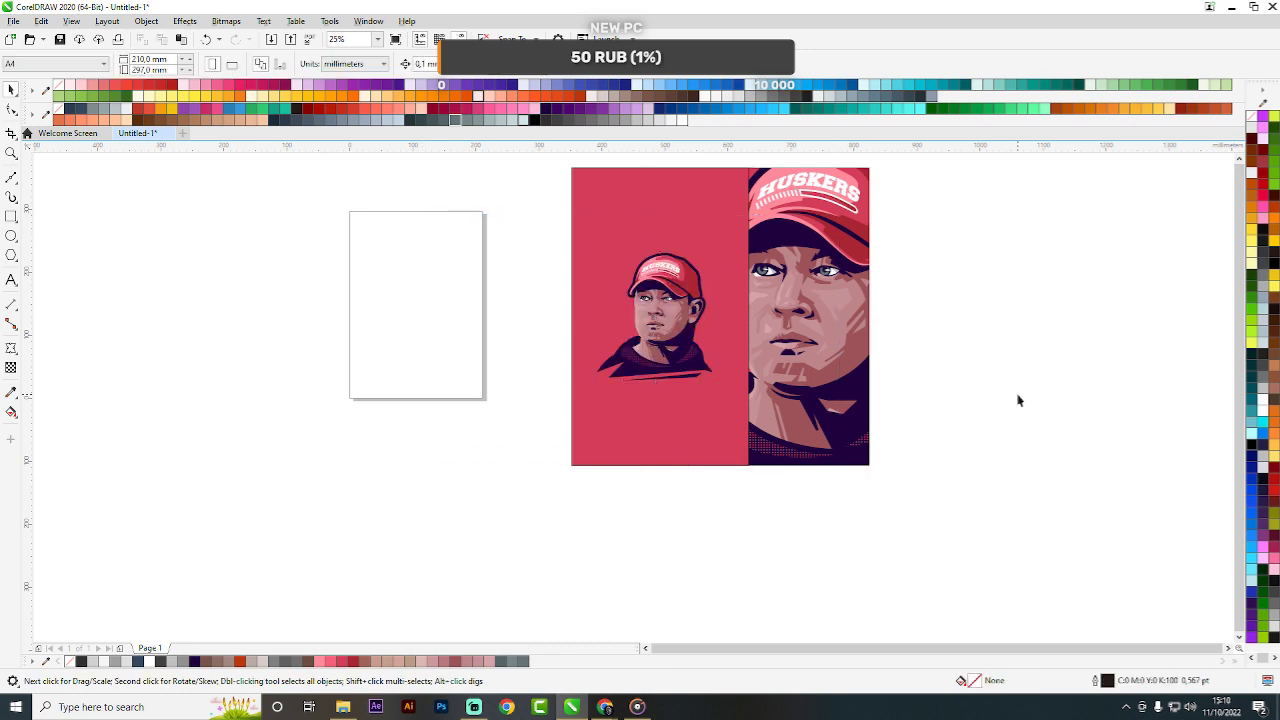
{"action": "scroll", "coordinate": [748, 255], "scroll_direction": "up", "scroll_amount": 1}
{"action": "scroll", "coordinate": [752, 262], "scroll_direction": "down", "scroll_amount": 1}
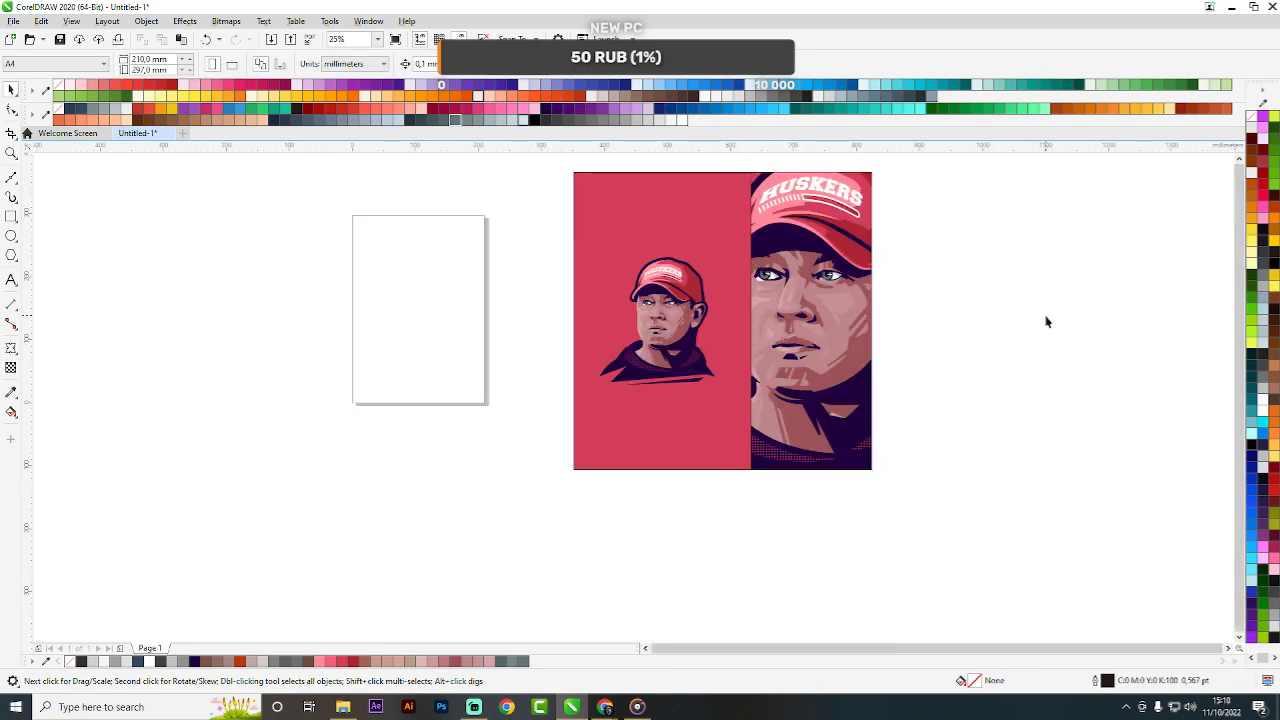
Duplicate the crimson panel as a narrow full-height strip along its right edge, over the large face.
{"action": "scroll", "coordinate": [1040, 318], "scroll_direction": "up", "scroll_amount": 1}
{"action": "left_click", "coordinate": [411, 257]}
{"action": "scroll", "coordinate": [450, 285], "scroll_direction": "down", "scroll_amount": 1}
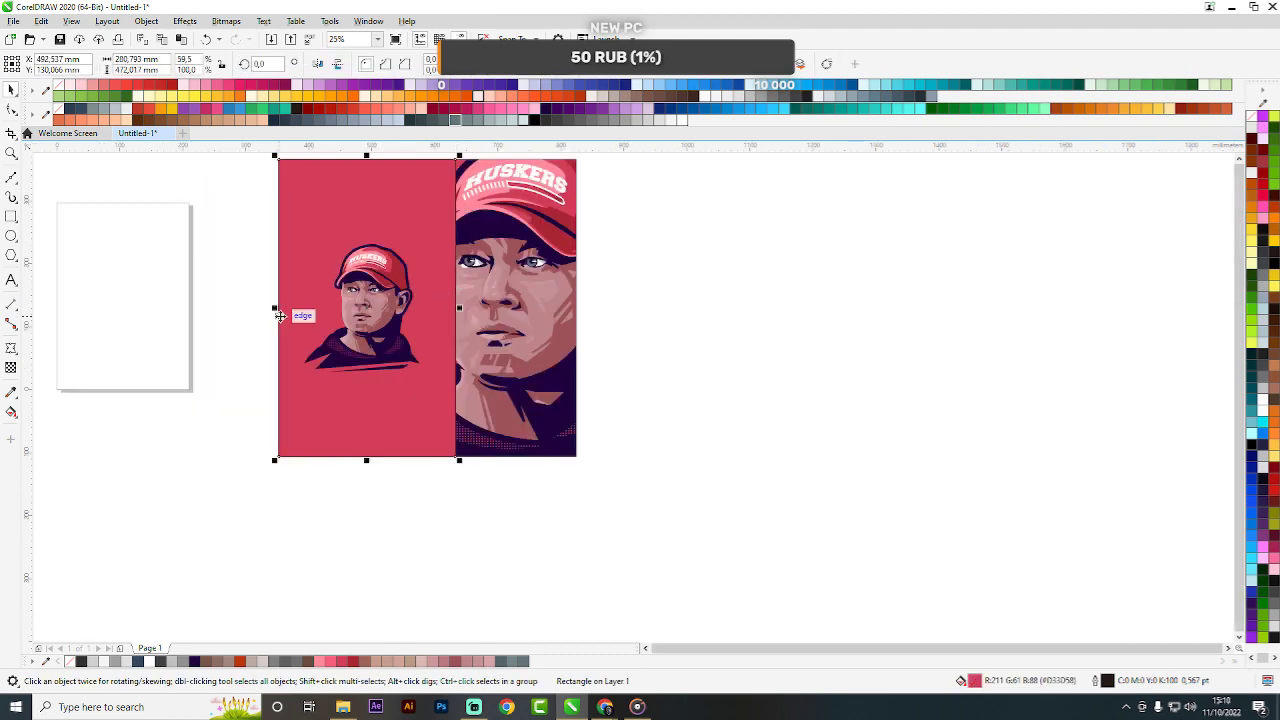
{"action": "left_click_drag", "start_coordinate": [278, 309], "coordinate": [480, 303]}
{"action": "scroll", "coordinate": [458, 306], "scroll_direction": "up", "scroll_amount": 2}
{"action": "scroll", "coordinate": [494, 306], "scroll_direction": "up", "scroll_amount": 1}
{"action": "scroll", "coordinate": [617, 360], "scroll_direction": "down", "scroll_amount": 1}
{"action": "scroll", "coordinate": [644, 420], "scroll_direction": "up", "scroll_amount": 1}
Fill the narrow strip with the dark purple of the portrait's outlines (#1E003D).
{"action": "left_click_drag", "start_coordinate": [649, 449], "coordinate": [428, 373]}
{"action": "key", "text": "Escape"}
{"action": "left_click_drag", "start_coordinate": [640, 451], "coordinate": [679, 341]}
{"action": "key", "text": "Escape"}
{"action": "scroll", "coordinate": [580, 362], "scroll_direction": "down", "scroll_amount": 3}
{"action": "scroll", "coordinate": [530, 394], "scroll_direction": "up", "scroll_amount": 2}
Apply a horizontal fountain transparency to the dark strip so it fades from the panel's edge into the large face.
{"action": "left_click", "coordinate": [710, 318]}
{"action": "left_click", "coordinate": [12, 368]}
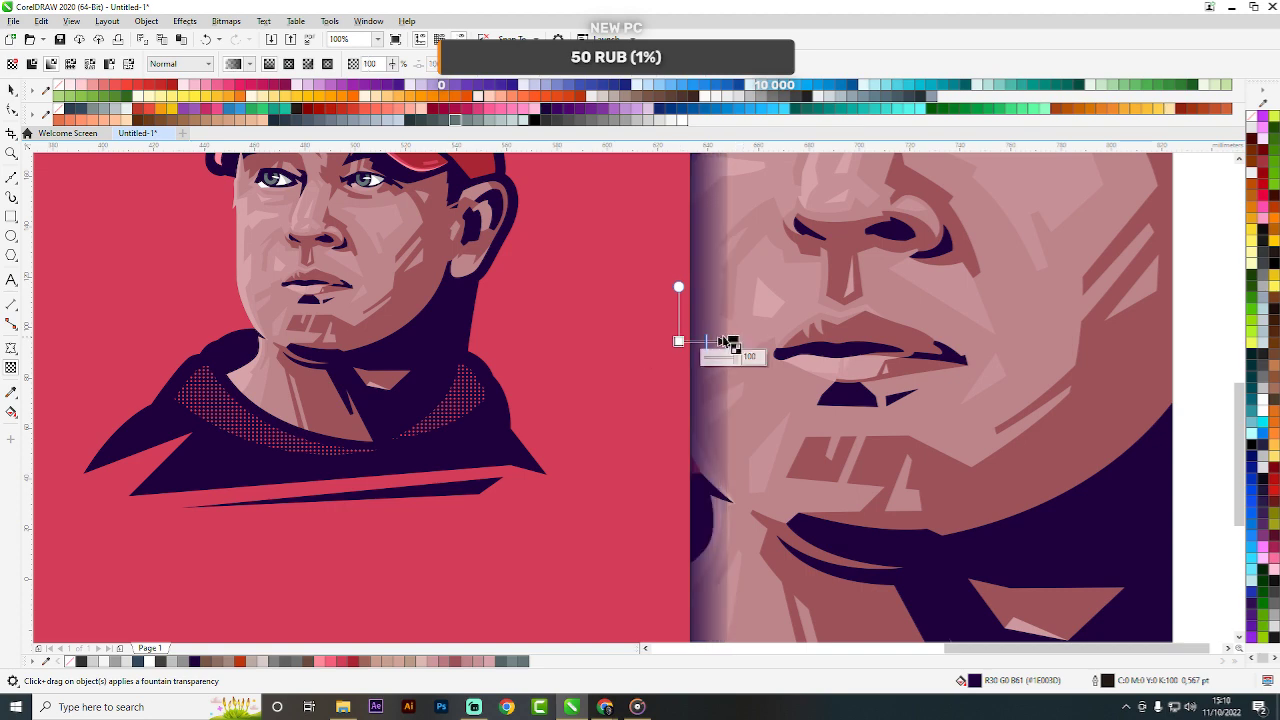
{"action": "scroll", "coordinate": [632, 331], "scroll_direction": "down", "scroll_amount": 2}
{"action": "left_click", "coordinate": [794, 326]}
{"action": "key", "text": "space"}
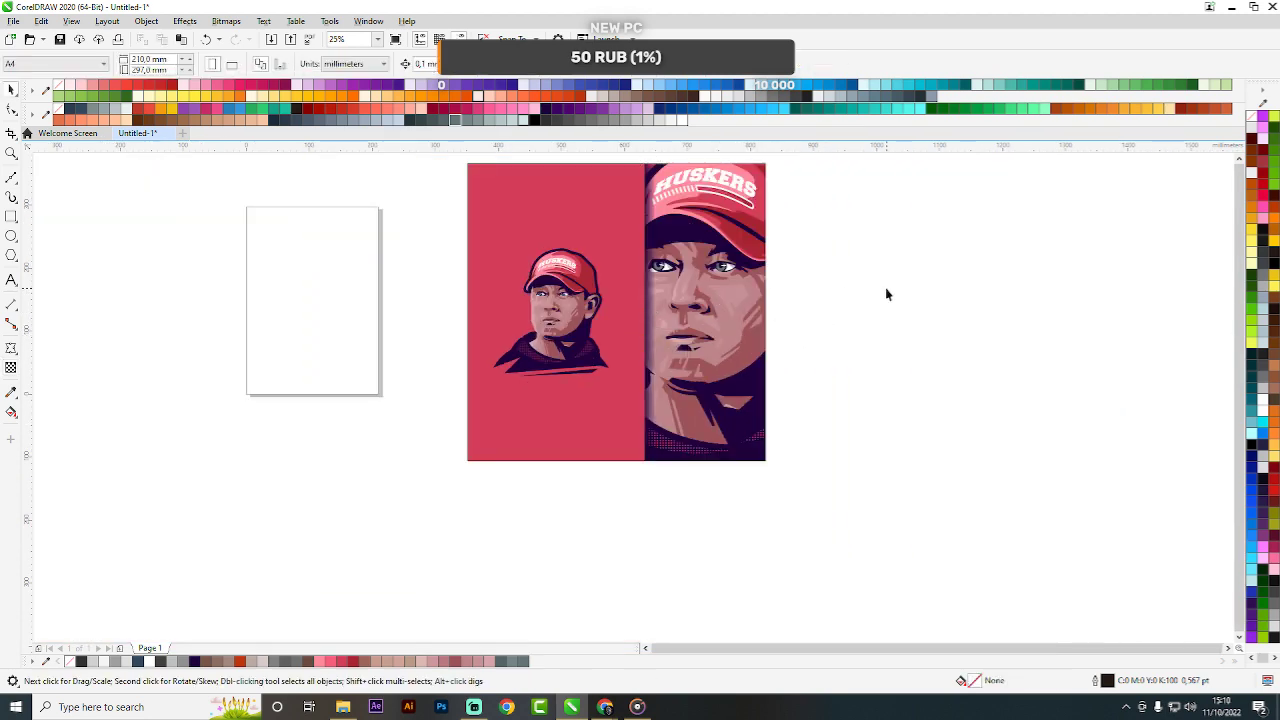
{"action": "scroll", "coordinate": [634, 288], "scroll_direction": "down", "scroll_amount": 1}
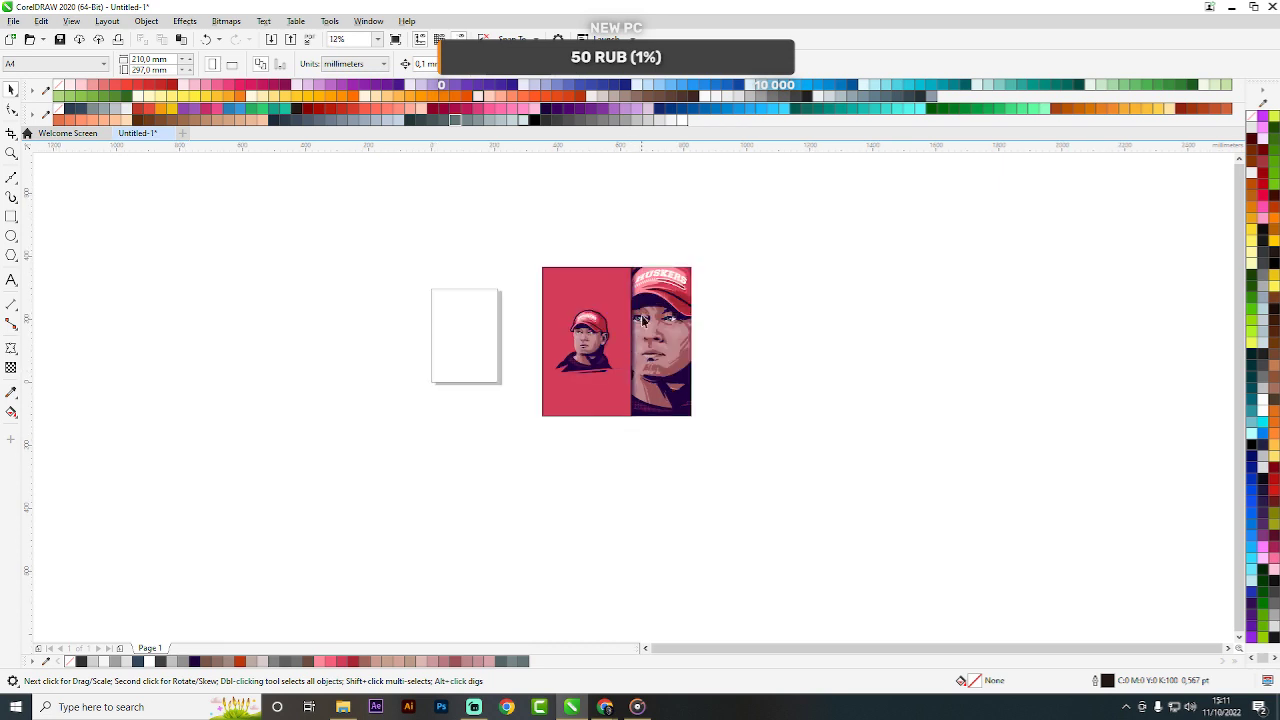
{"action": "scroll", "coordinate": [645, 322], "scroll_direction": "up", "scroll_amount": 2}
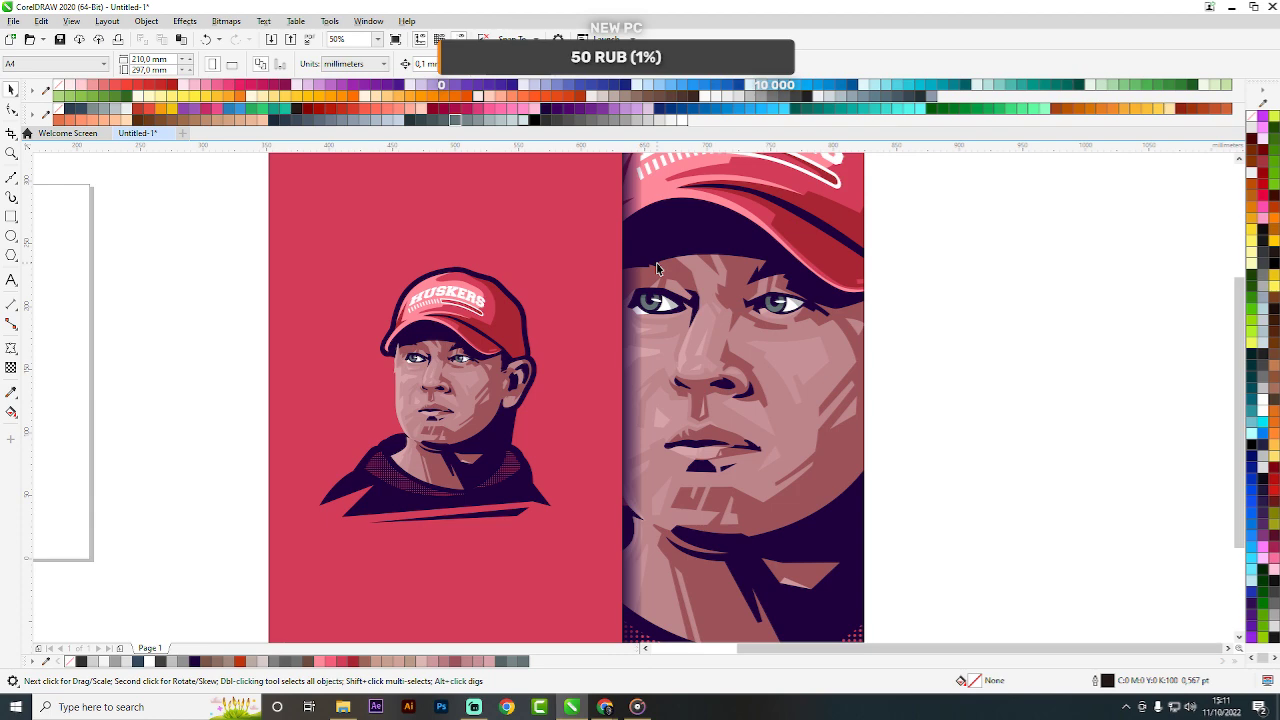
{"action": "left_click", "coordinate": [11, 216]}
{"action": "key", "text": "space"}
{"action": "key", "text": "alt+Tab"}
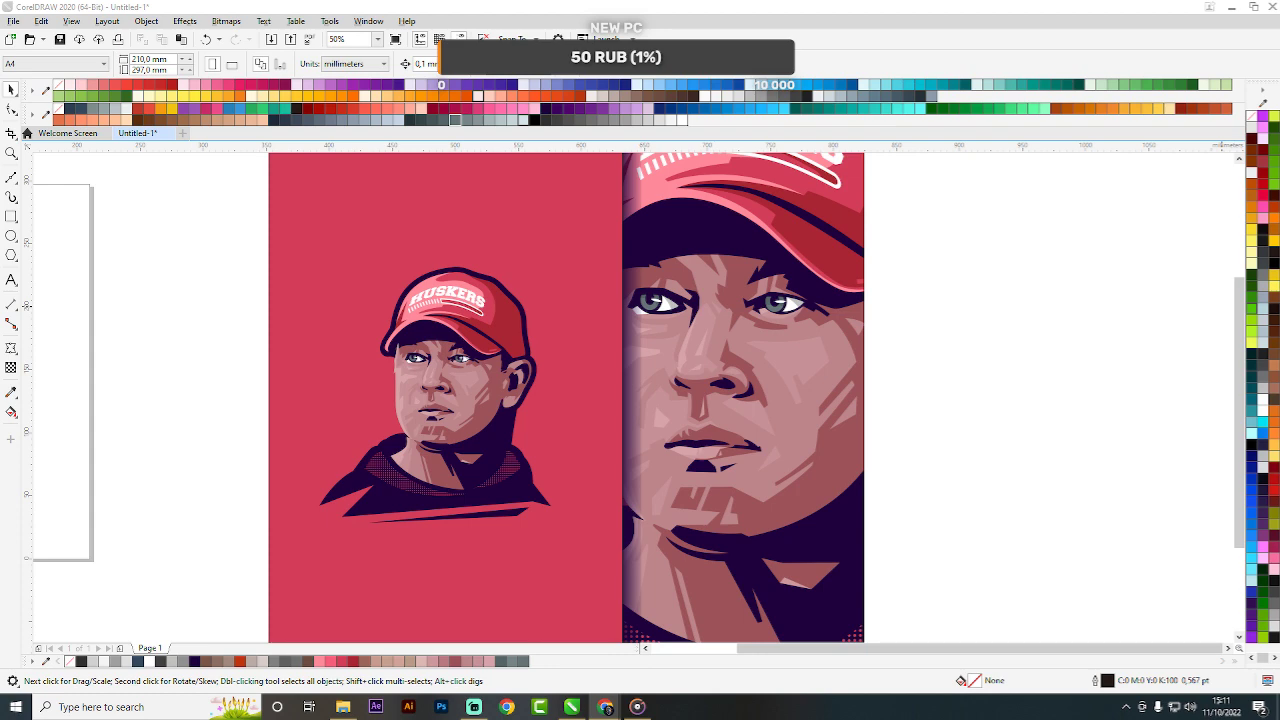
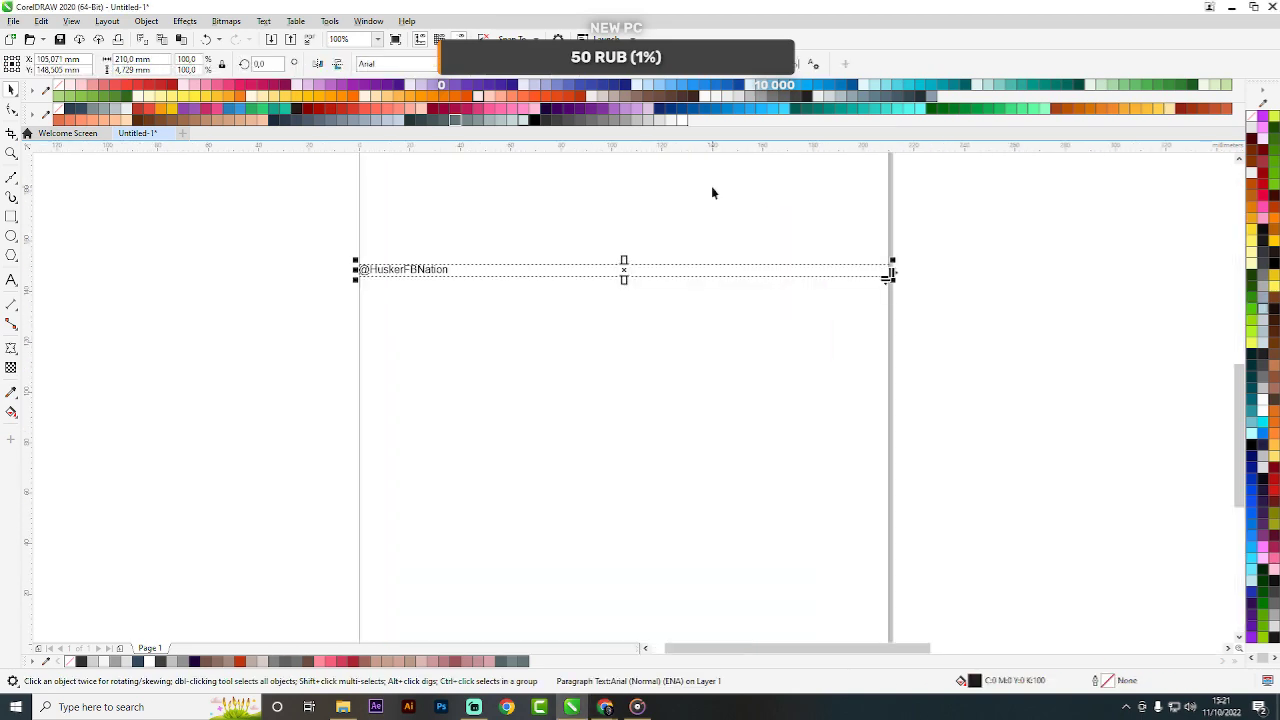
Remove the pasted handle text from the blank page and switch to the web browser.
{"action": "left_click", "coordinate": [1055, 295]}
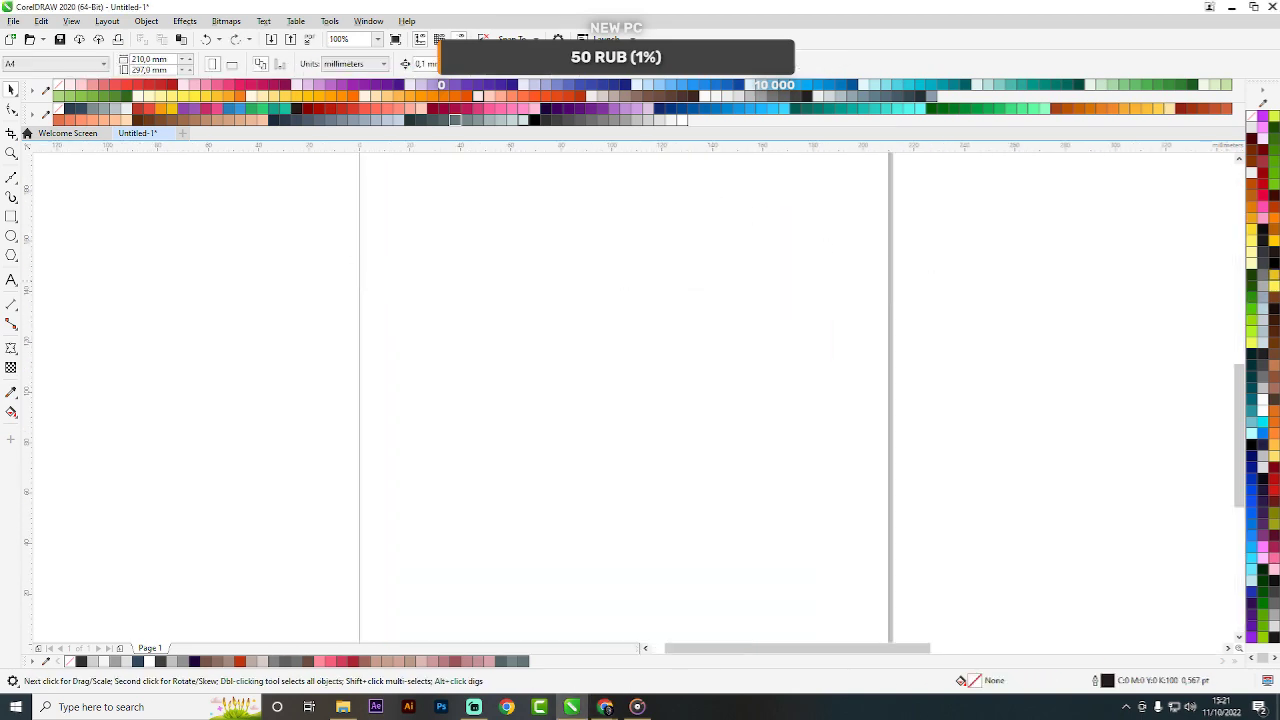
{"action": "key", "text": "alt+Tab"}
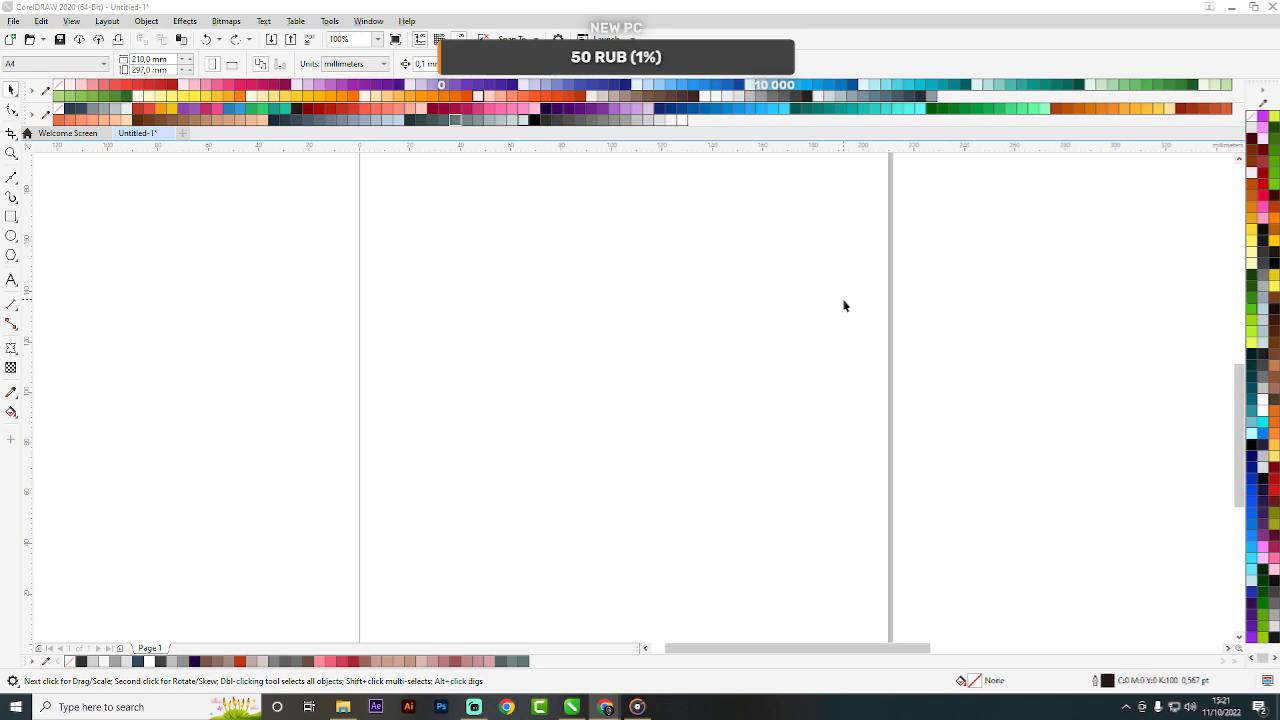
{"action": "key", "text": "ctrl+v"}
{"action": "scroll", "coordinate": [844, 305], "scroll_direction": "down", "scroll_amount": 5}
{"action": "scroll", "coordinate": [837, 379], "scroll_direction": "up", "scroll_amount": 8}
{"action": "scroll", "coordinate": [796, 357], "scroll_direction": "down", "scroll_amount": 6}
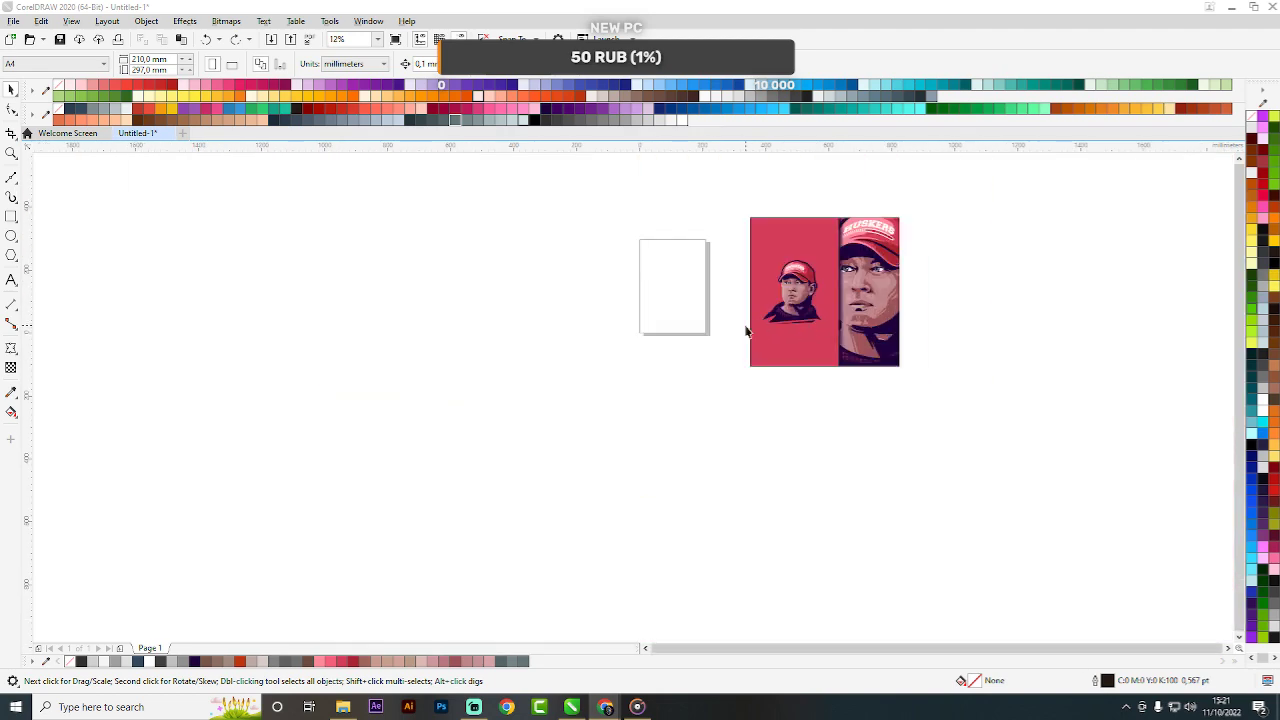
{"action": "scroll", "coordinate": [846, 284], "scroll_direction": "up", "scroll_amount": 2}
{"action": "scroll", "coordinate": [858, 333], "scroll_direction": "down", "scroll_amount": 6}
{"action": "scroll", "coordinate": [857, 333], "scroll_direction": "up", "scroll_amount": 7}
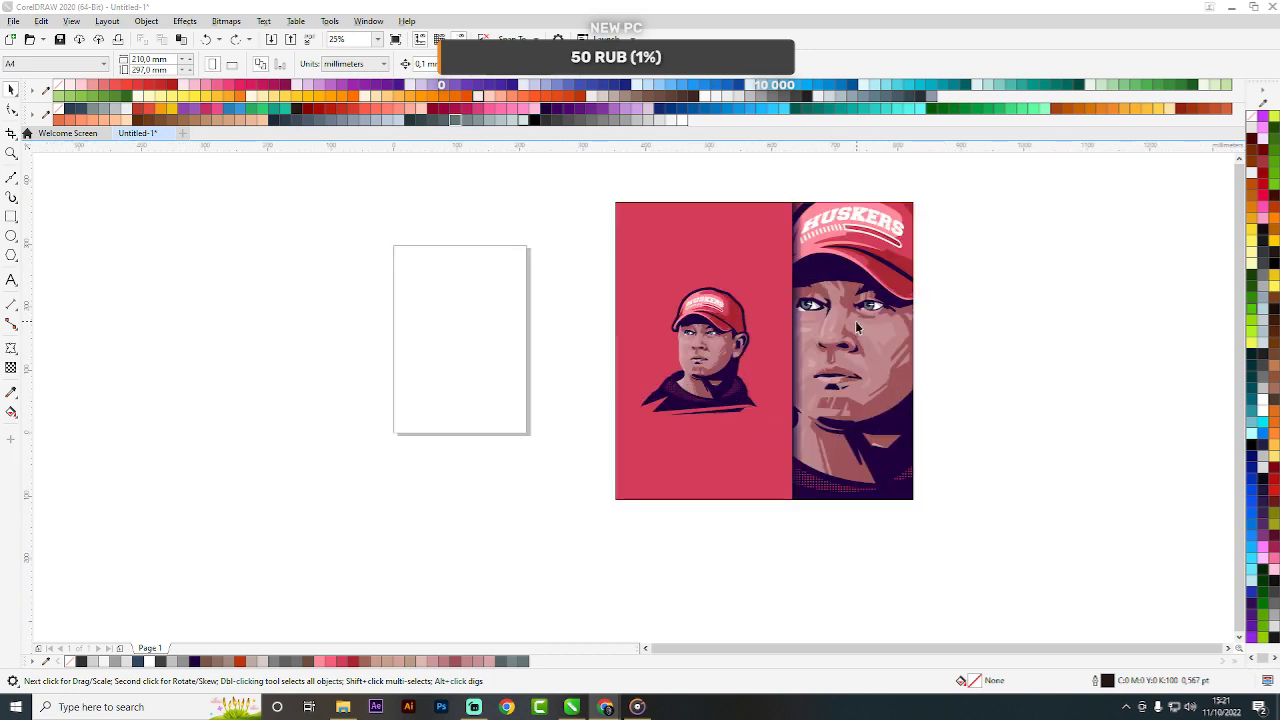
{"action": "left_click", "coordinate": [856, 322]}
{"action": "left_click", "coordinate": [993, 333]}
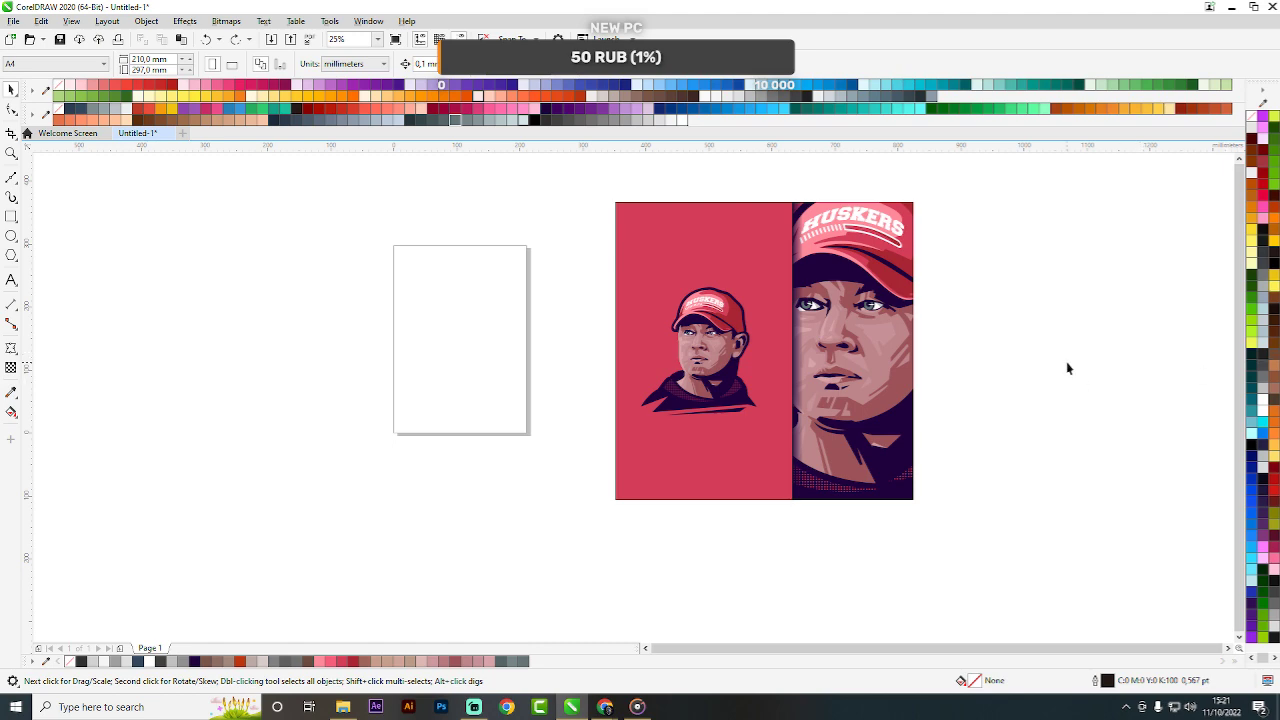
Paste the text "Scott Frost" and move it onto the crimson panel below the small portrait.
{"action": "key", "text": "ctrl+v"}
{"action": "left_click_drag", "start_coordinate": [485, 342], "coordinate": [744, 457]}
{"action": "scroll", "coordinate": [704, 459], "scroll_direction": "up", "scroll_amount": 3}
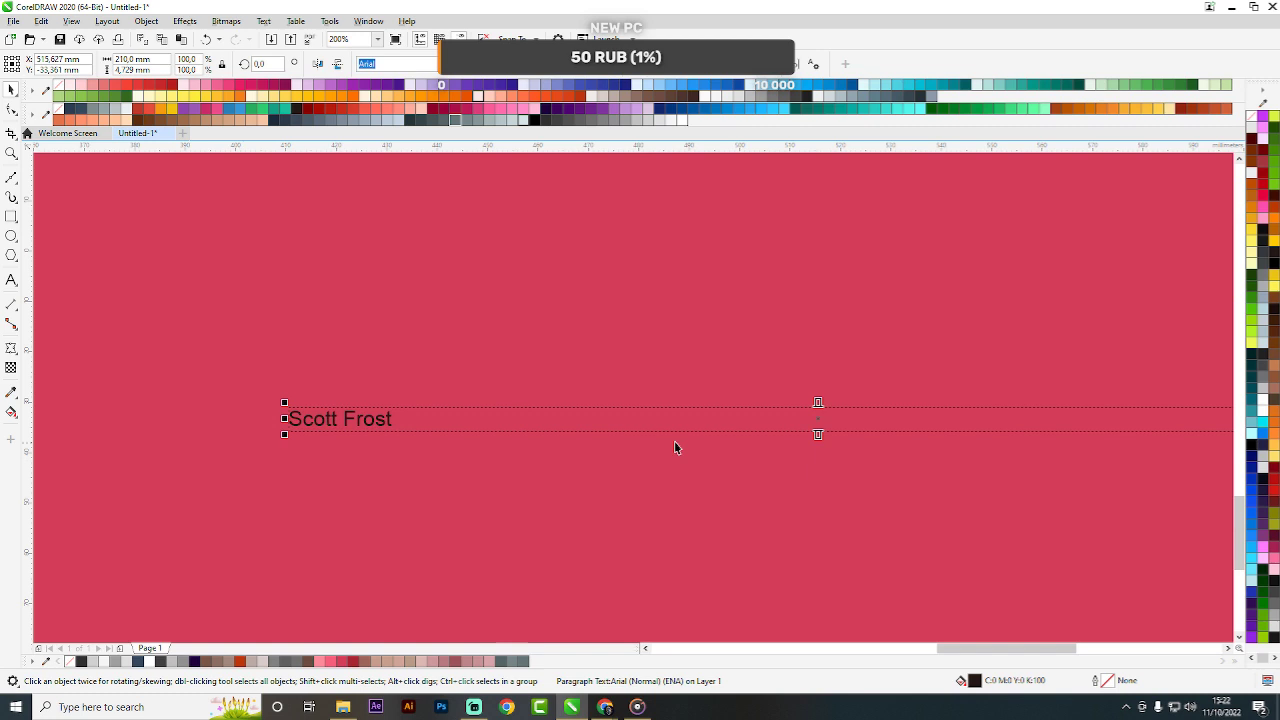
Convert the pasted name to artistic text and enlarge it to about 176 mm wide beneath the small portrait.
{"action": "key", "text": "ctrl+F8"}
{"action": "scroll", "coordinate": [676, 472], "scroll_direction": "down", "scroll_amount": 3}
{"action": "left_click_drag", "start_coordinate": [645, 462], "coordinate": [730, 430]}
Browse the font list with live previews and set the "Scott Frost" text to the JaneAusten font.
{"action": "scroll", "coordinate": [689, 438], "scroll_direction": "up", "scroll_amount": 1}
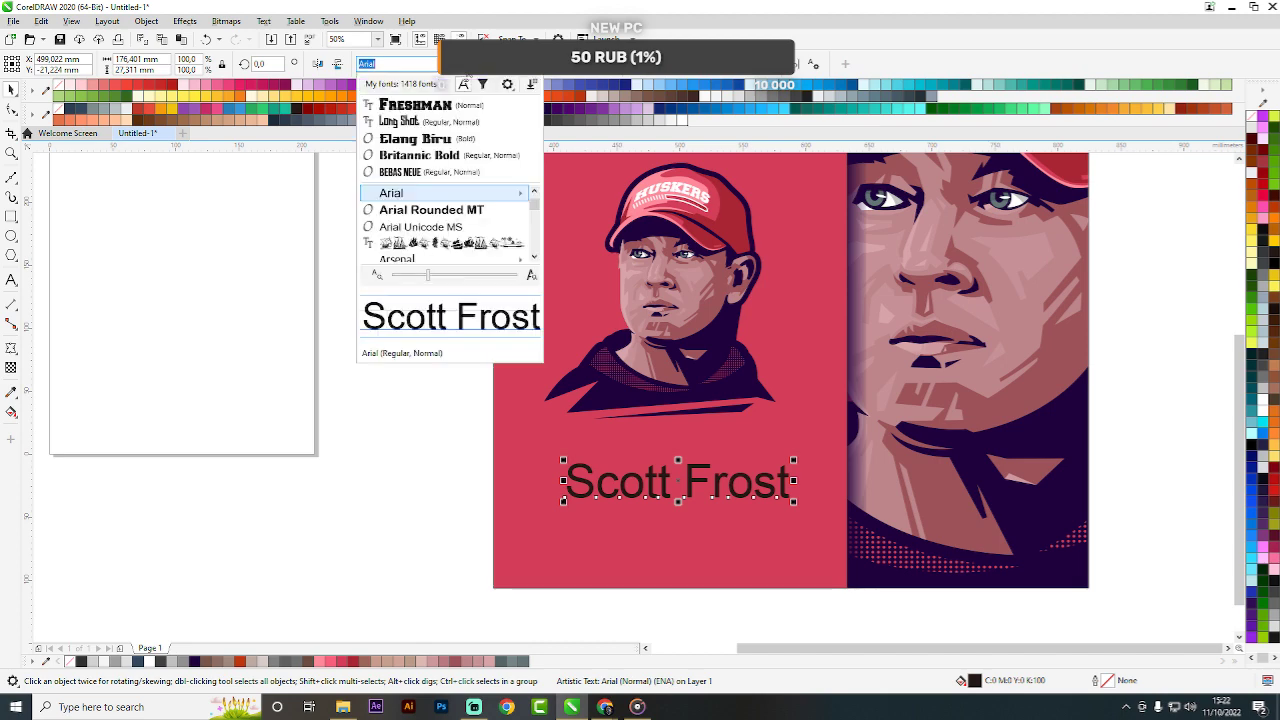
{"action": "scroll", "coordinate": [450, 220], "scroll_direction": "down", "scroll_amount": 5}
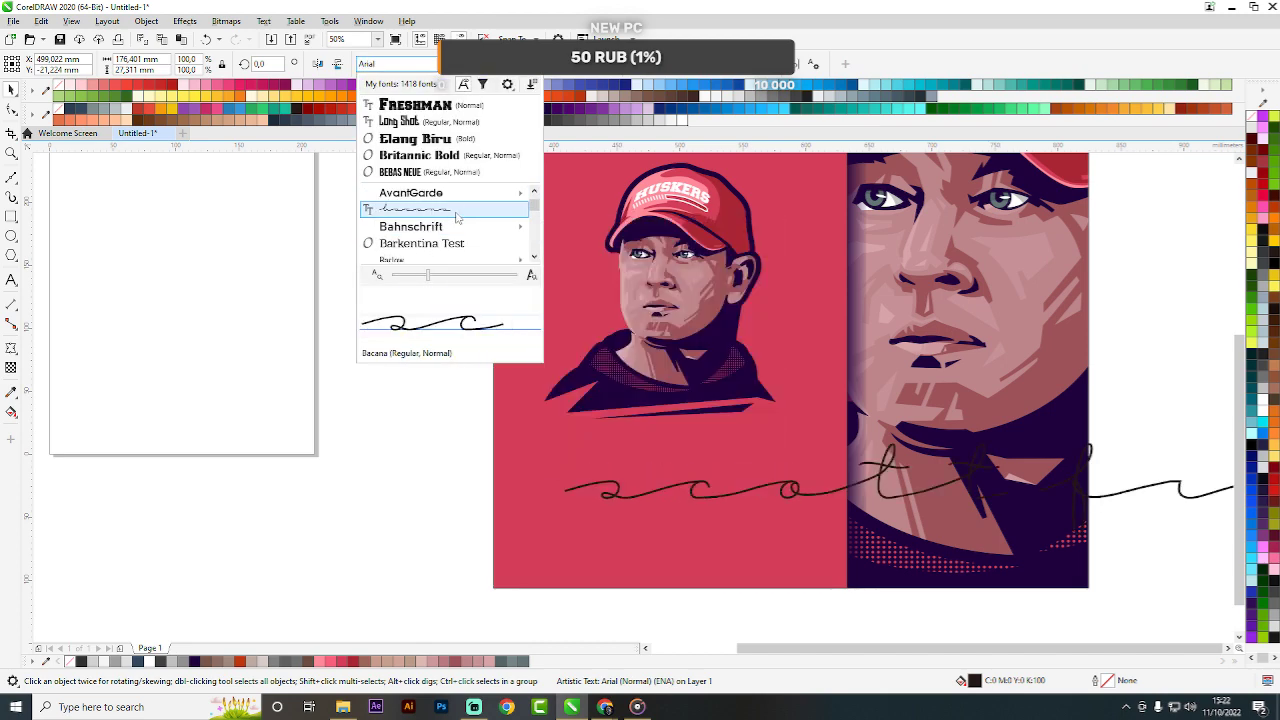
{"action": "scroll", "coordinate": [445, 240], "scroll_direction": "down", "scroll_amount": 3}
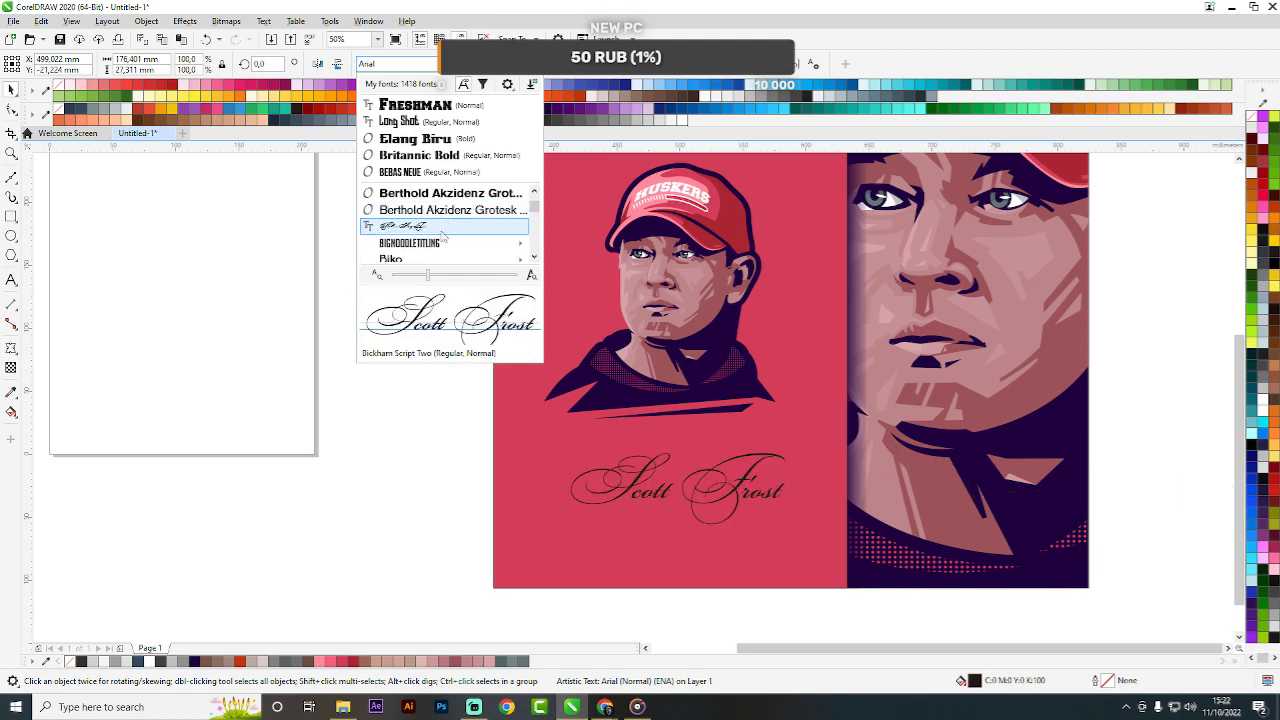
{"action": "scroll", "coordinate": [445, 230], "scroll_direction": "down", "scroll_amount": 3}
{"action": "scroll", "coordinate": [440, 240], "scroll_direction": "down", "scroll_amount": 4}
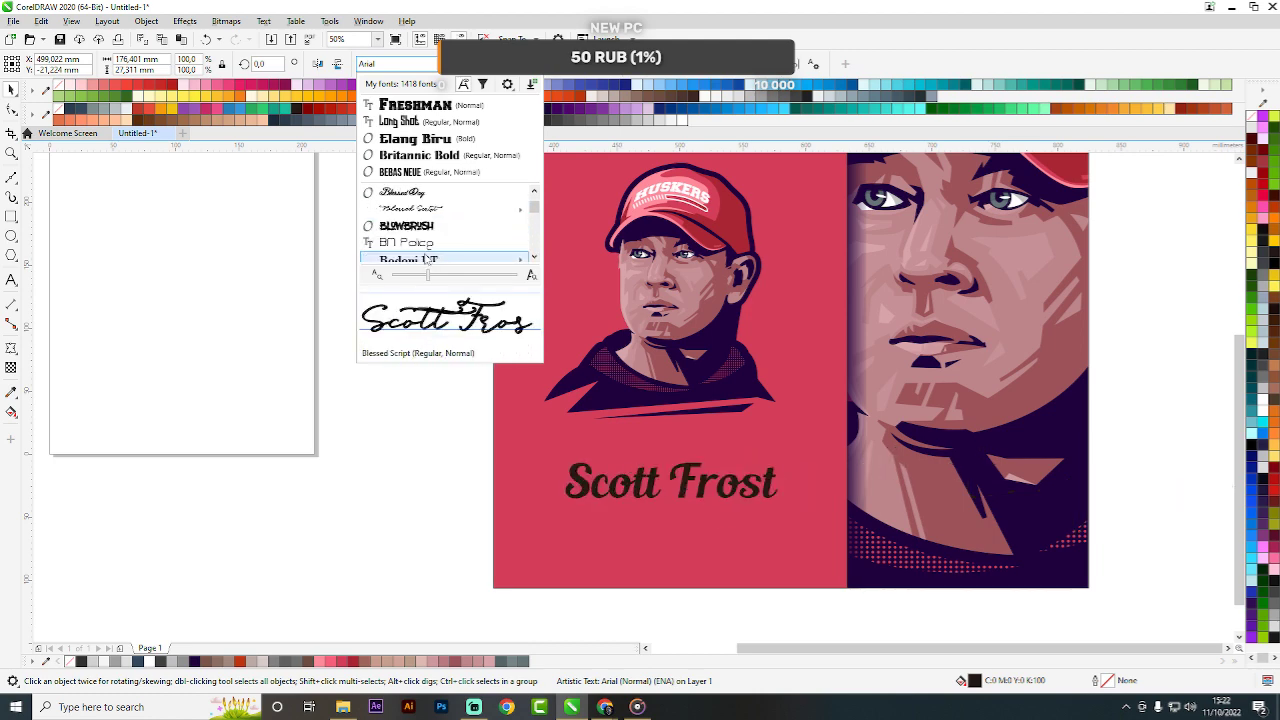
{"action": "mouse_move", "coordinate": [430, 242]}
{"action": "scroll", "coordinate": [433, 238], "scroll_direction": "down", "scroll_amount": 5}
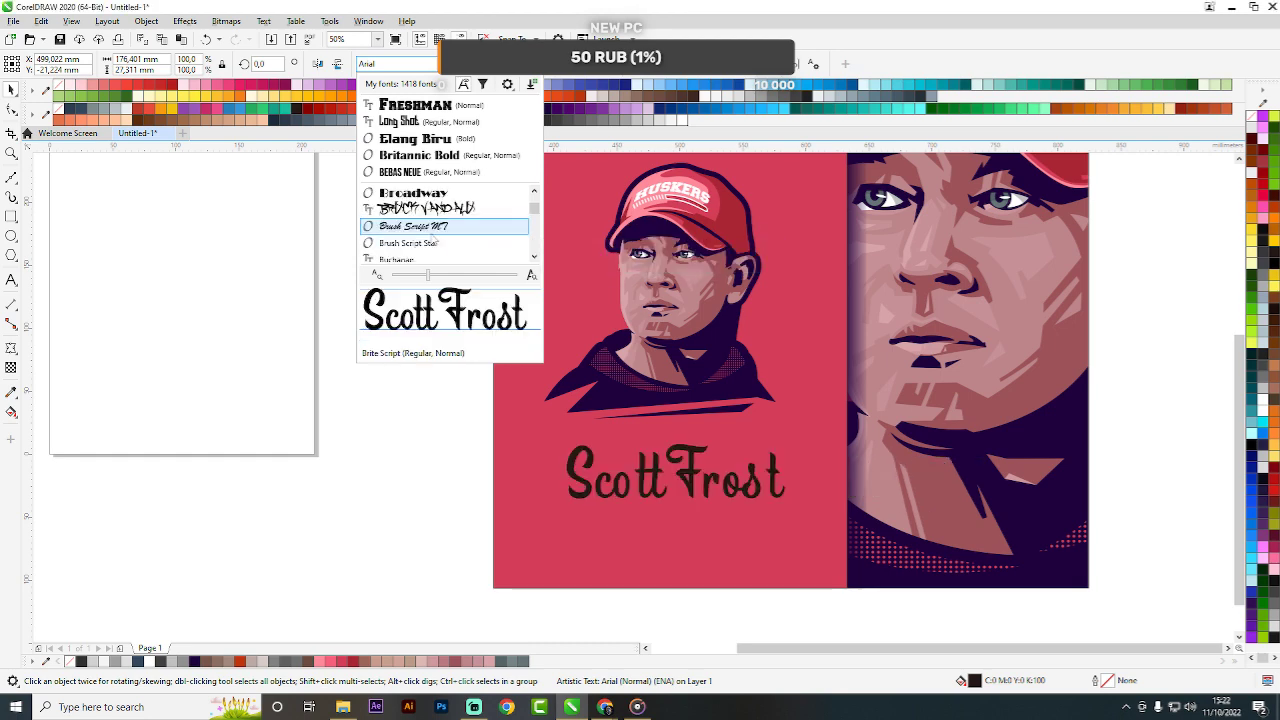
{"action": "scroll", "coordinate": [436, 230], "scroll_direction": "down", "scroll_amount": 3}
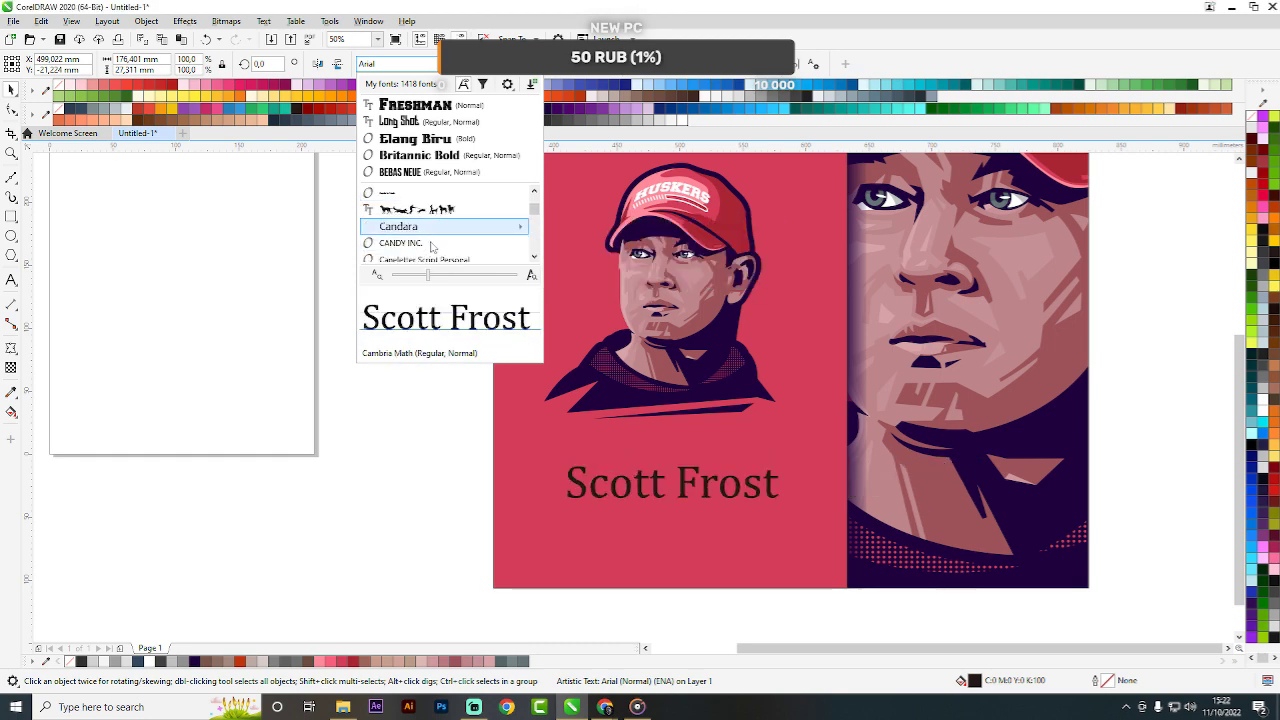
{"action": "scroll", "coordinate": [436, 247], "scroll_direction": "down", "scroll_amount": 3}
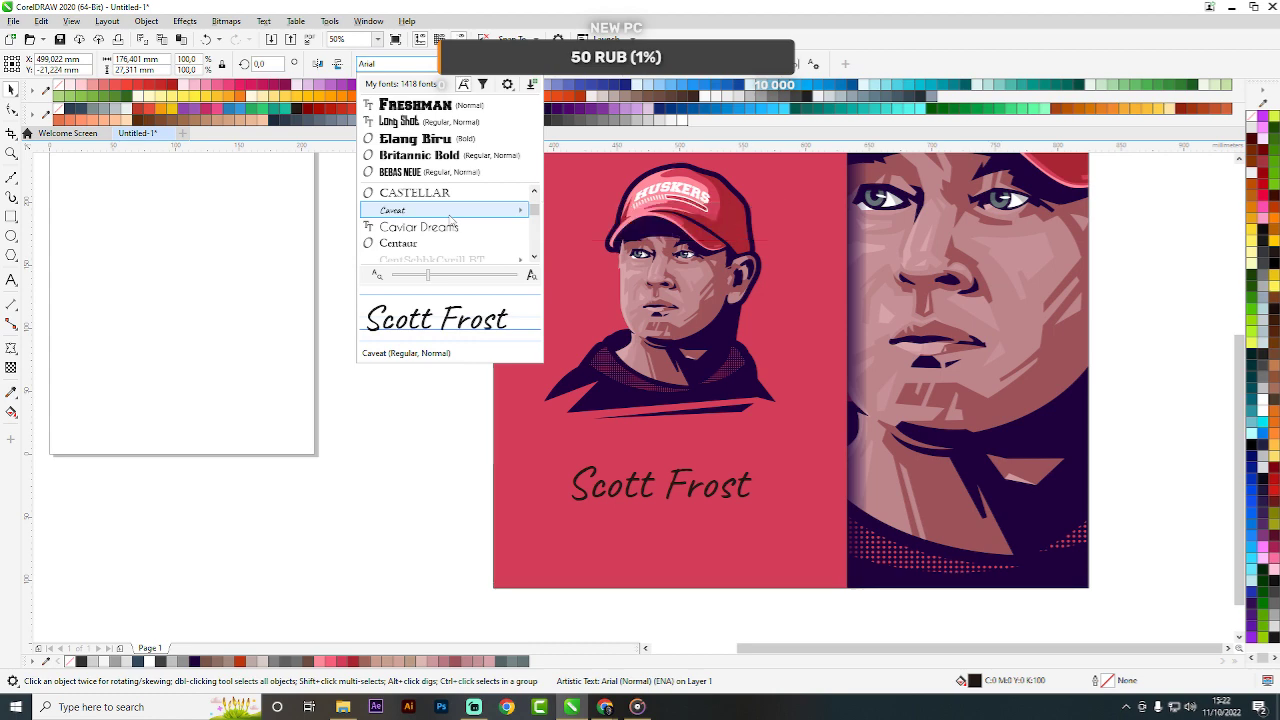
{"action": "scroll", "coordinate": [451, 220], "scroll_direction": "down", "scroll_amount": 2}
{"action": "scroll", "coordinate": [449, 219], "scroll_direction": "down", "scroll_amount": 3}
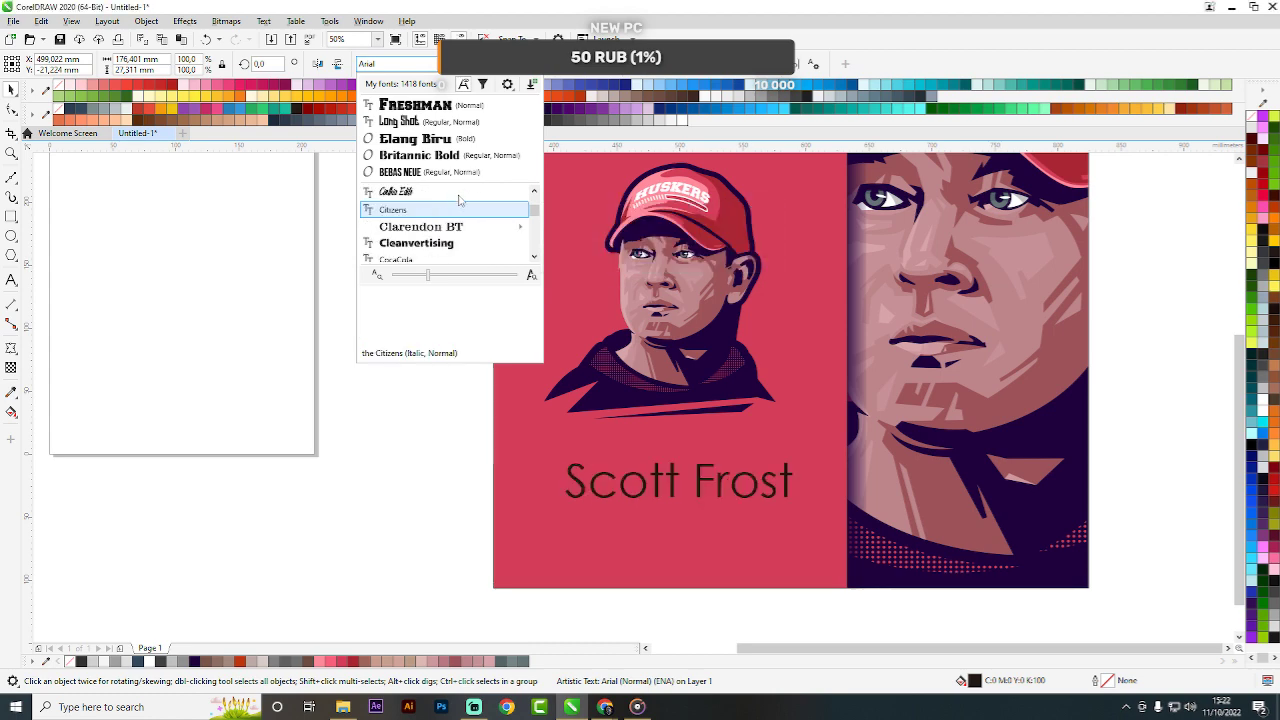
{"action": "scroll", "coordinate": [440, 215], "scroll_direction": "down", "scroll_amount": 3}
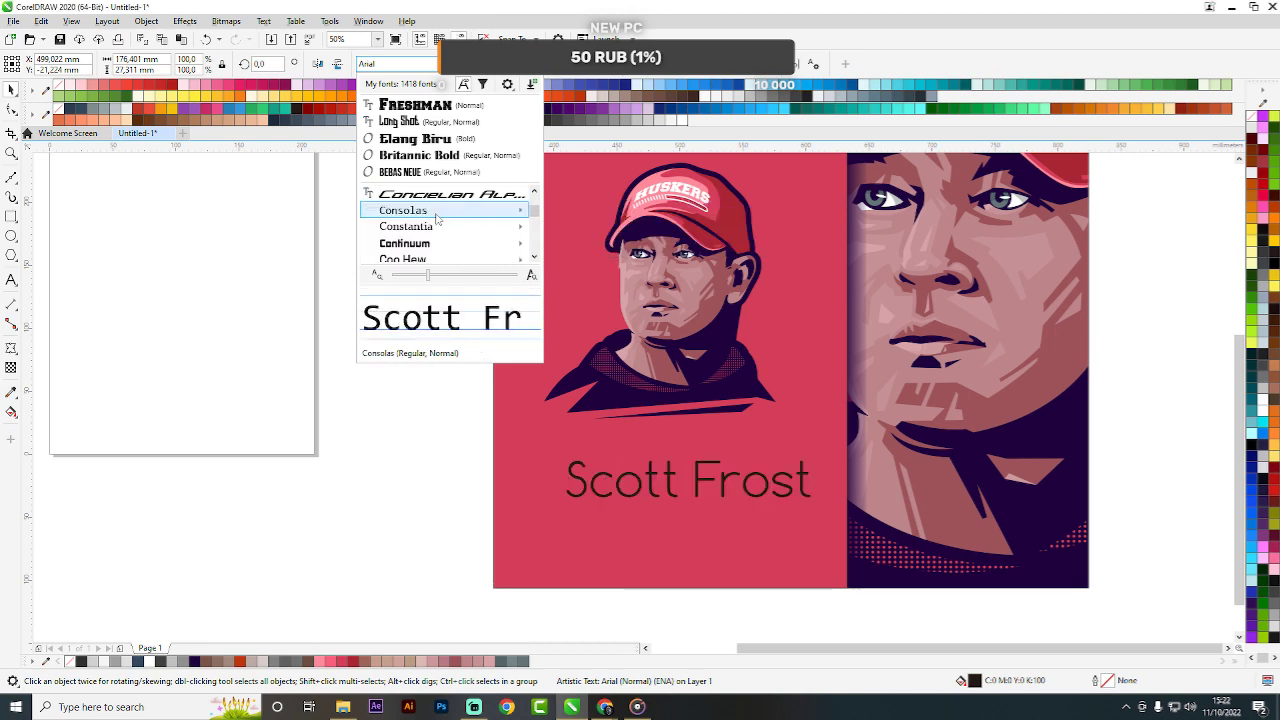
{"action": "scroll", "coordinate": [437, 218], "scroll_direction": "down", "scroll_amount": 3}
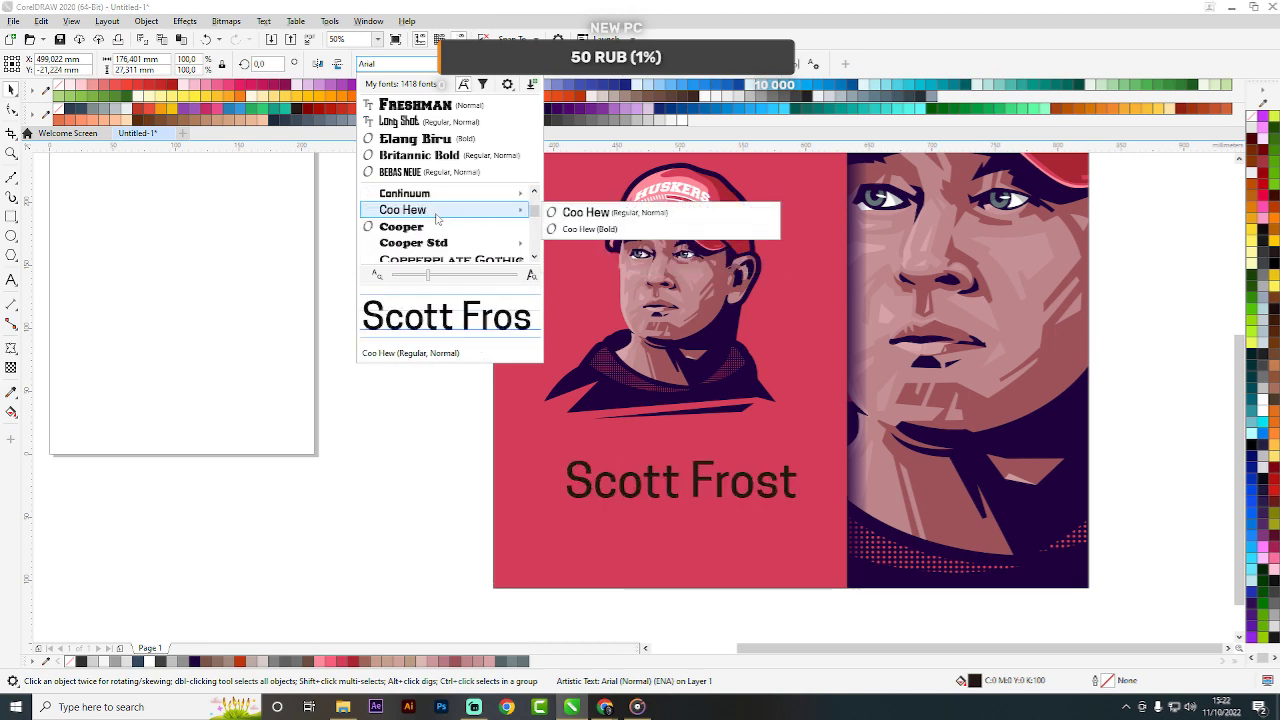
{"action": "scroll", "coordinate": [437, 218], "scroll_direction": "down", "scroll_amount": 3}
{"action": "scroll", "coordinate": [440, 225], "scroll_direction": "down", "scroll_amount": 3}
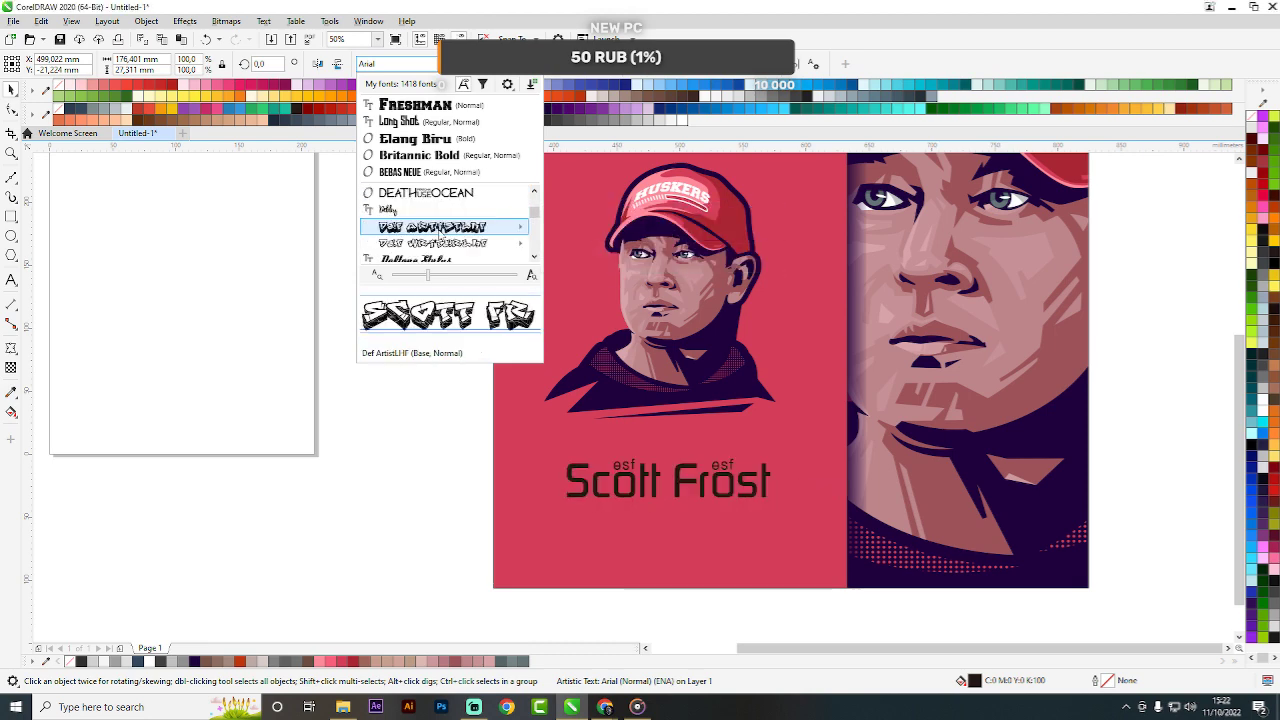
{"action": "scroll", "coordinate": [440, 230], "scroll_direction": "down", "scroll_amount": 3}
{"action": "scroll", "coordinate": [443, 222], "scroll_direction": "down", "scroll_amount": 3}
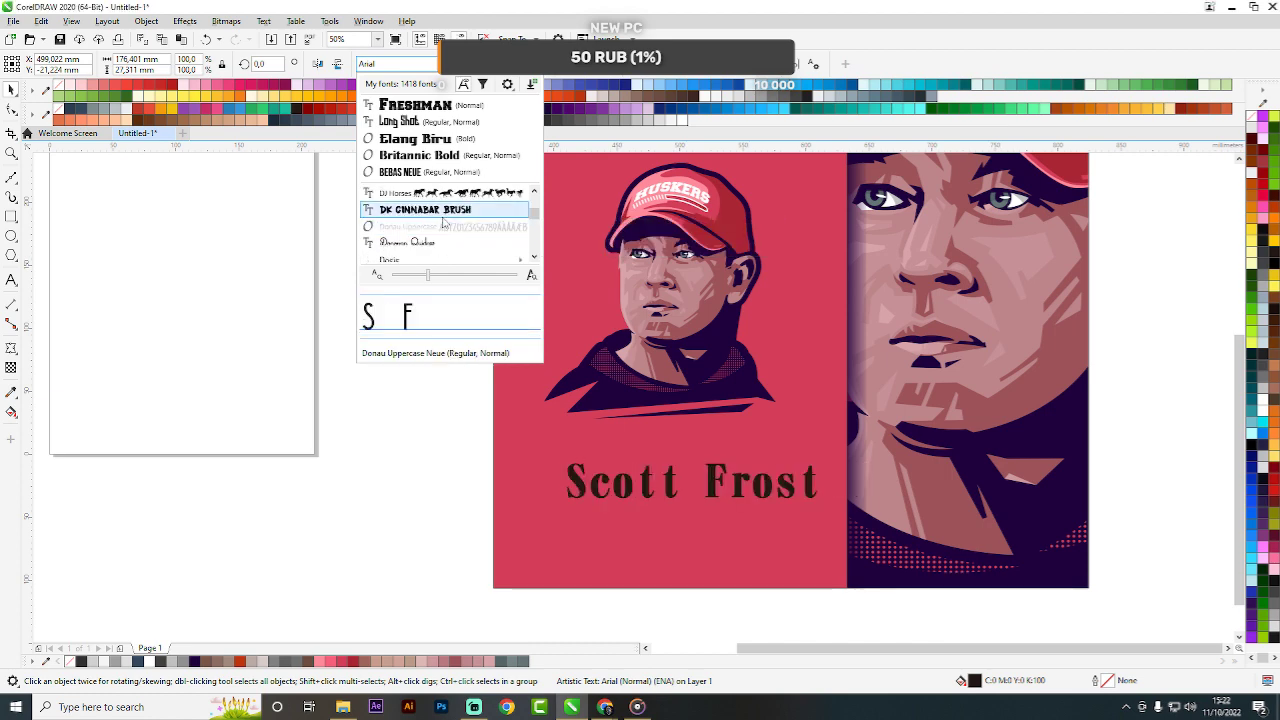
{"action": "scroll", "coordinate": [443, 222], "scroll_direction": "down", "scroll_amount": 1}
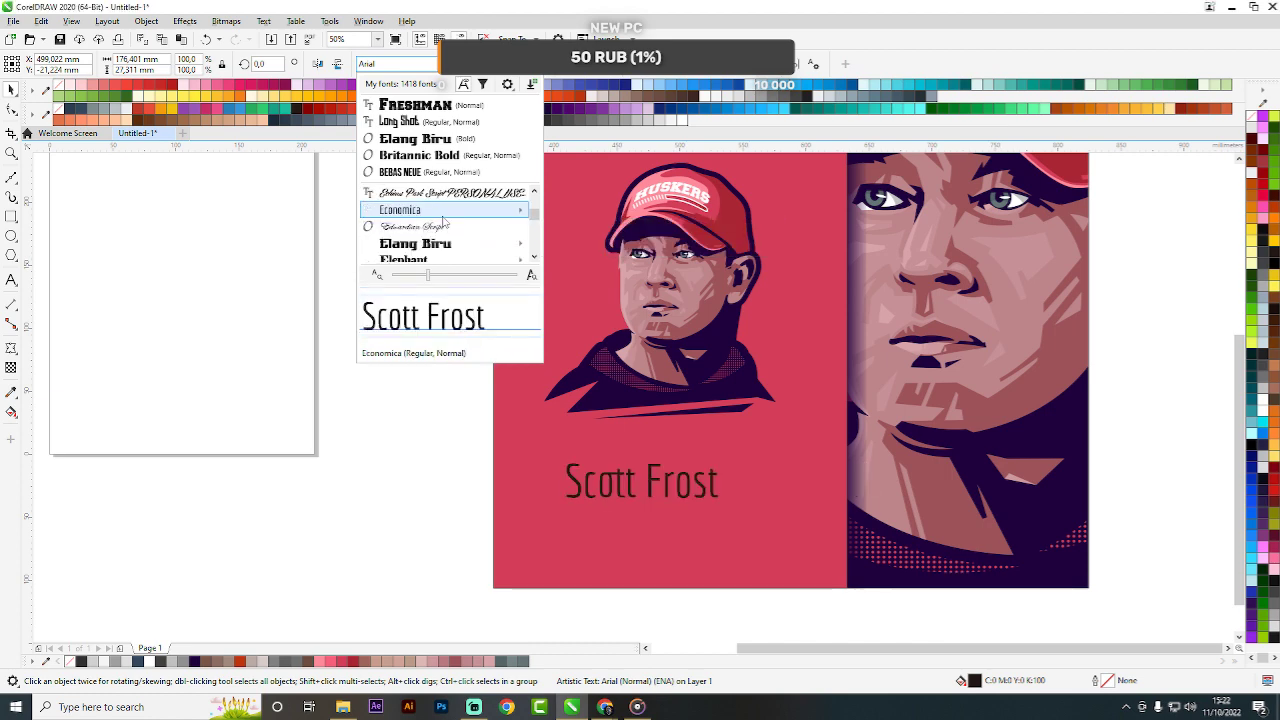
{"action": "scroll", "coordinate": [440, 224], "scroll_direction": "down", "scroll_amount": 3}
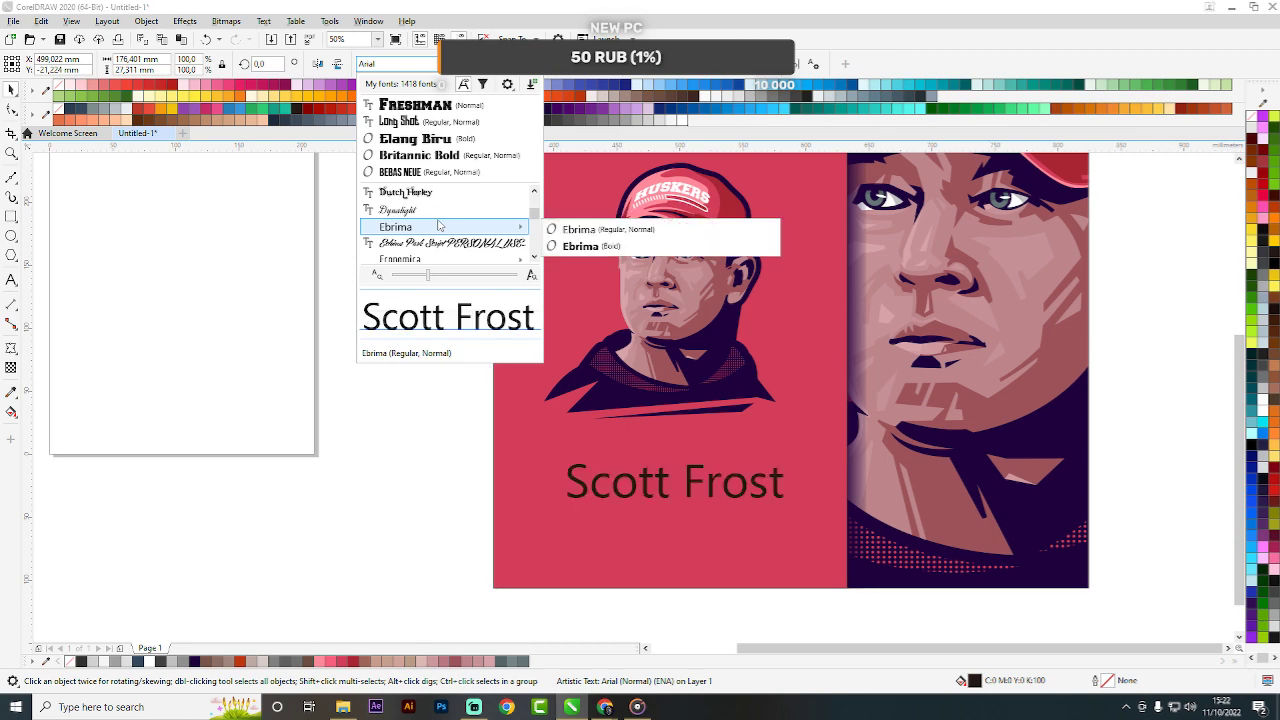
{"action": "scroll", "coordinate": [437, 224], "scroll_direction": "down", "scroll_amount": 4}
{"action": "scroll", "coordinate": [433, 228], "scroll_direction": "down", "scroll_amount": 3}
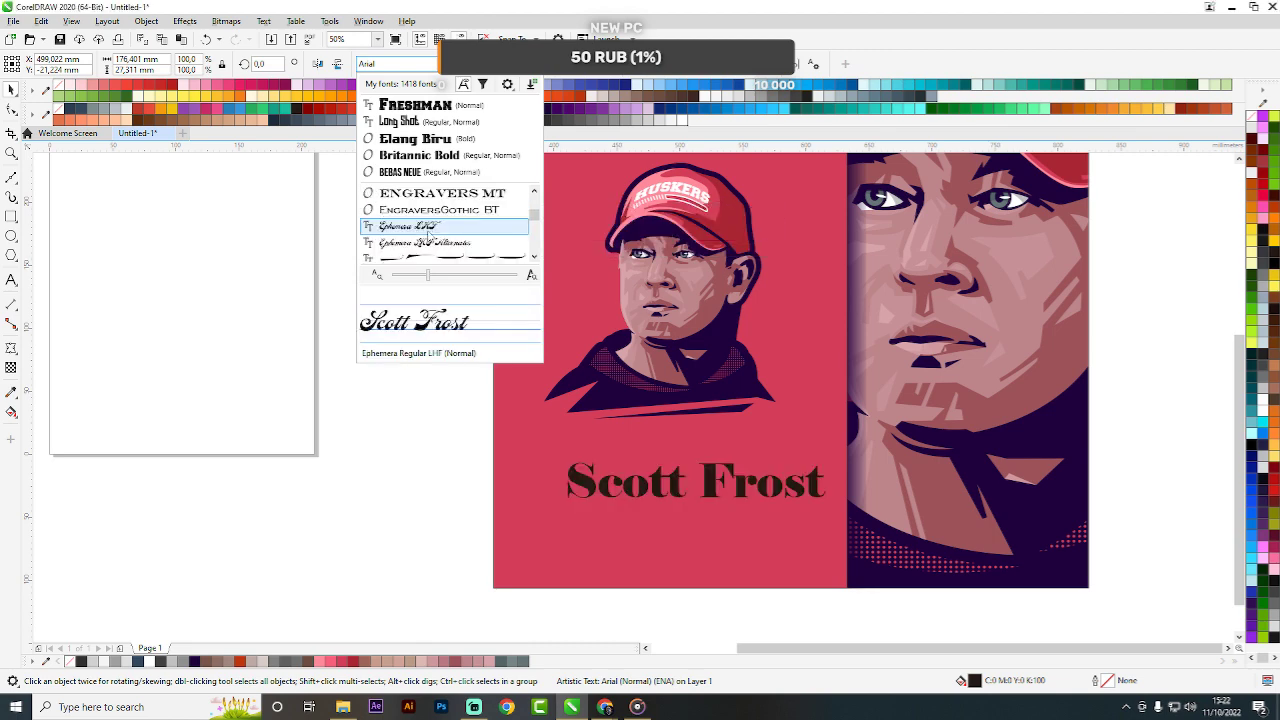
{"action": "scroll", "coordinate": [428, 238], "scroll_direction": "down", "scroll_amount": 4}
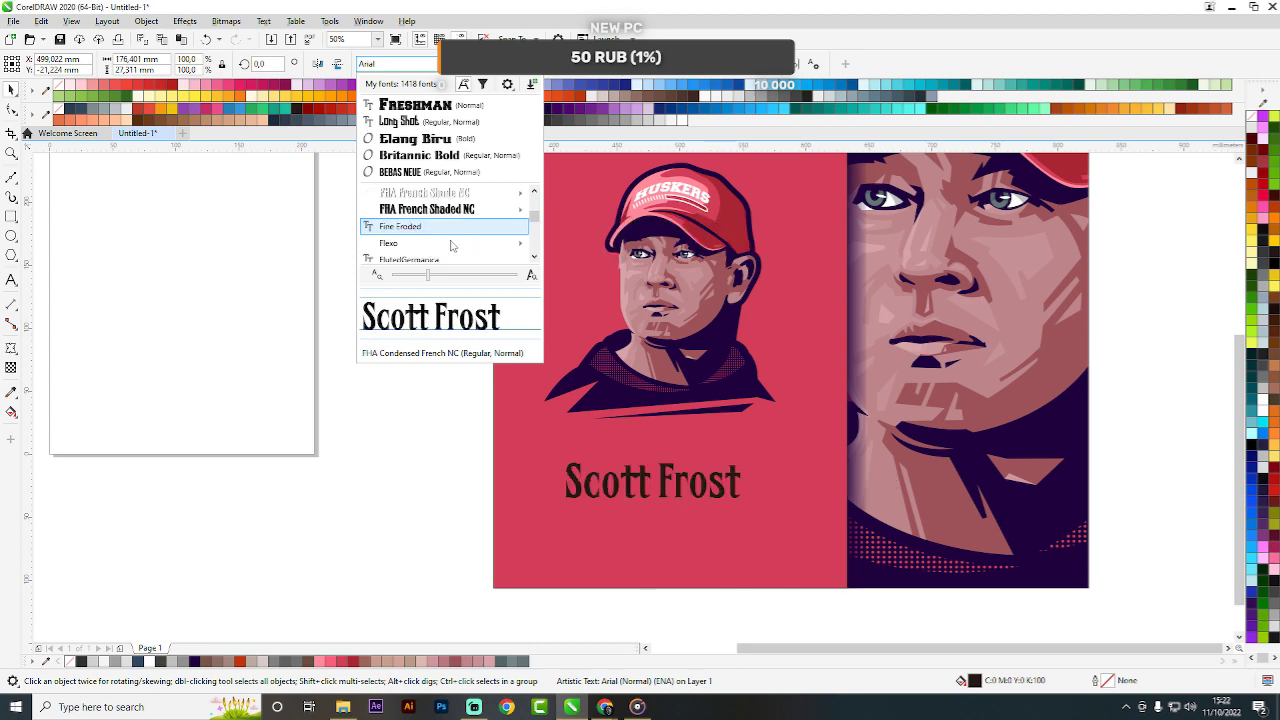
{"action": "scroll", "coordinate": [451, 245], "scroll_direction": "down", "scroll_amount": 2}
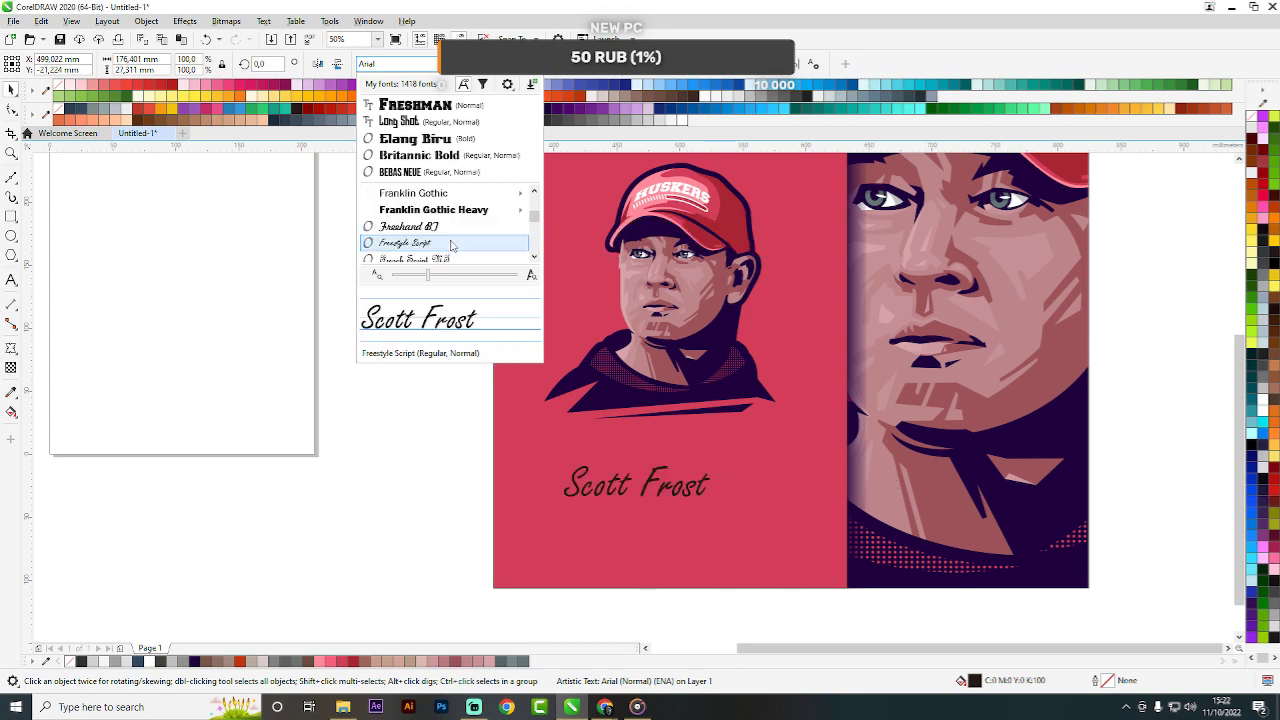
{"action": "scroll", "coordinate": [451, 230], "scroll_direction": "down", "scroll_amount": 2}
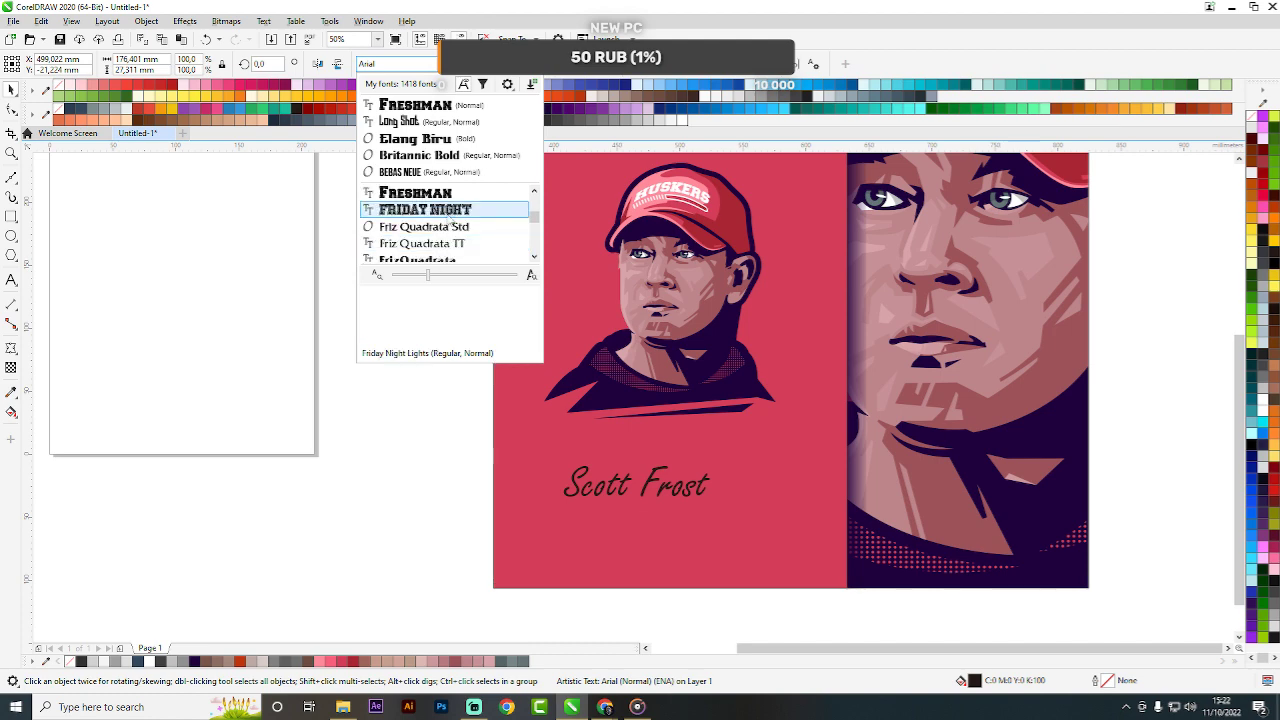
{"action": "scroll", "coordinate": [450, 217], "scroll_direction": "down", "scroll_amount": 1}
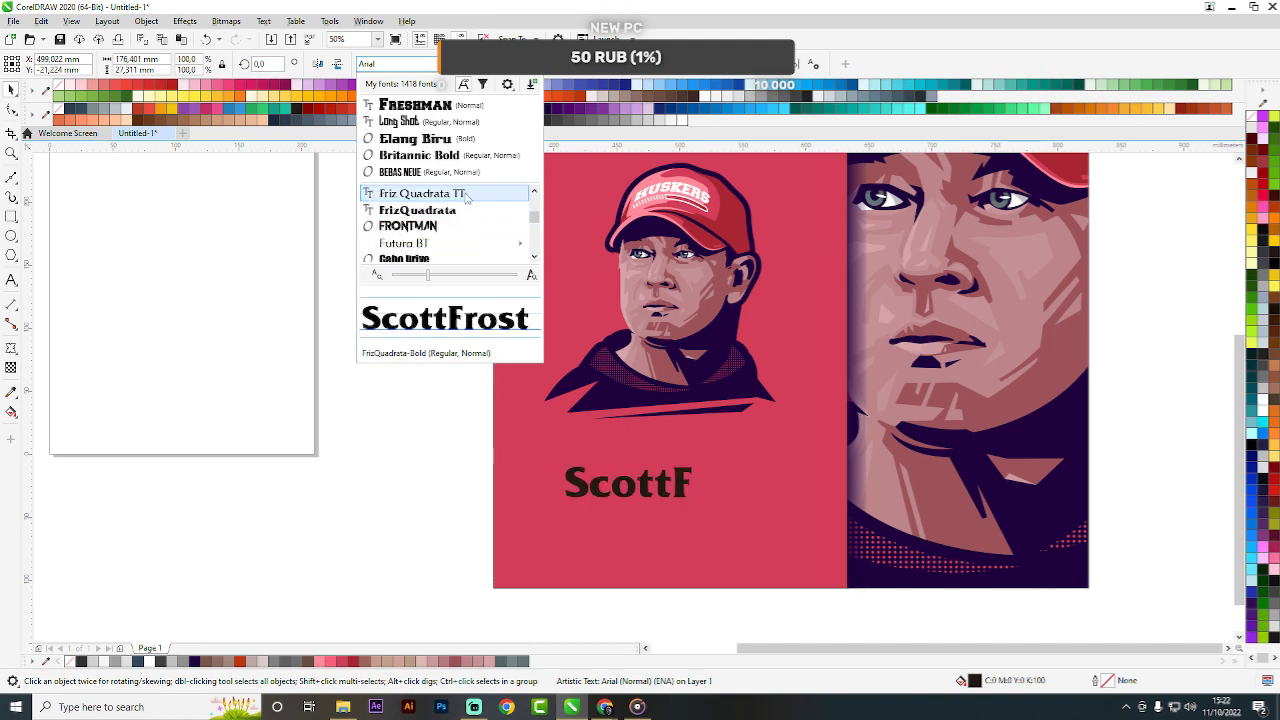
{"action": "scroll", "coordinate": [455, 242], "scroll_direction": "down", "scroll_amount": 2}
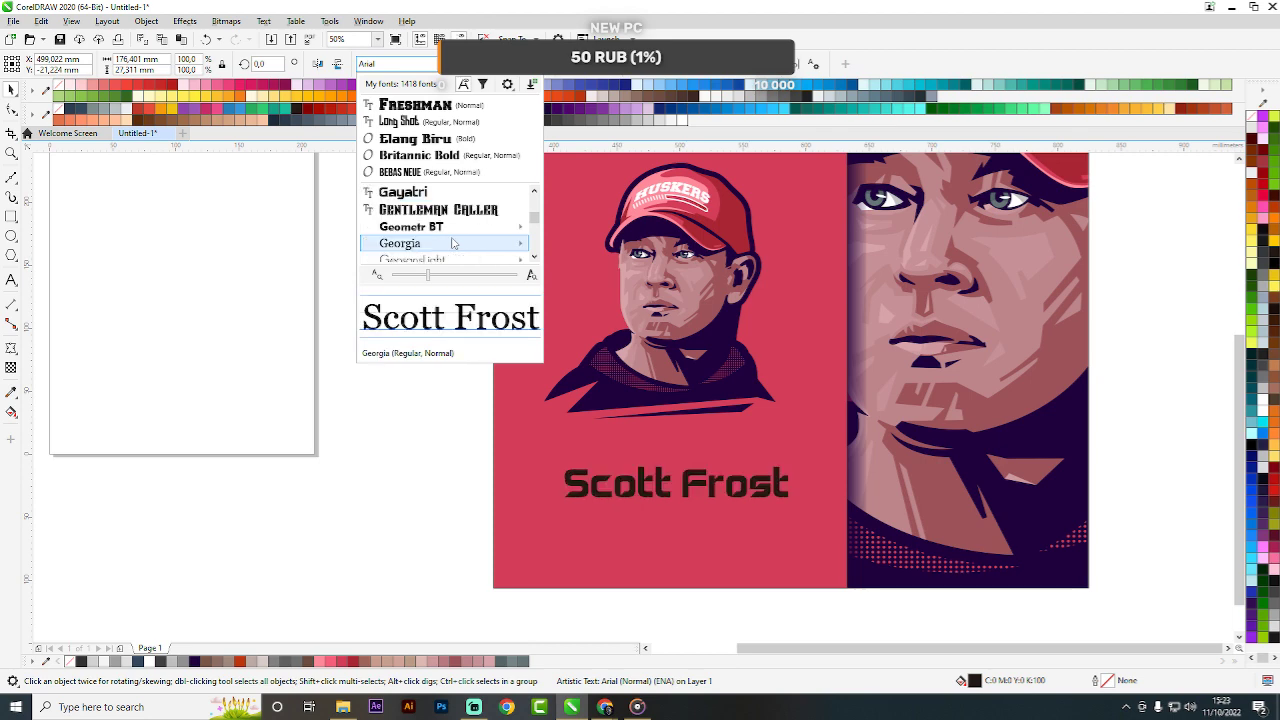
{"action": "scroll", "coordinate": [452, 243], "scroll_direction": "down", "scroll_amount": 4}
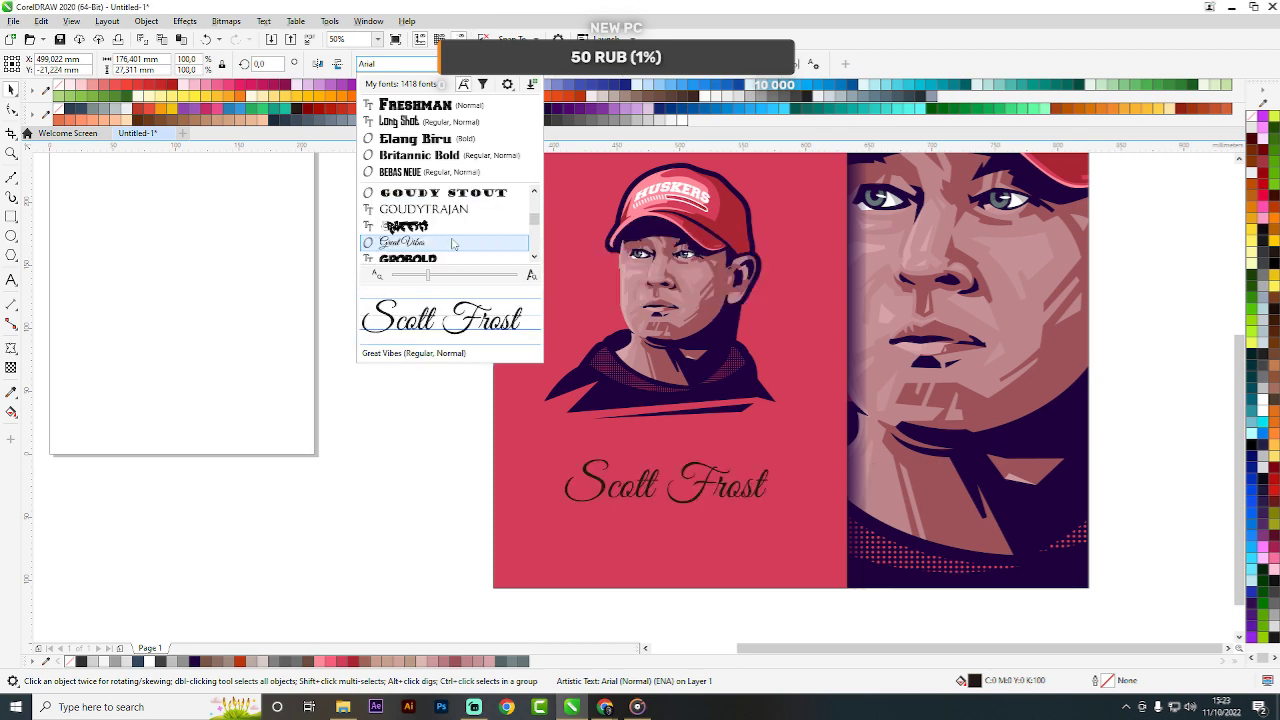
{"action": "scroll", "coordinate": [452, 243], "scroll_direction": "down", "scroll_amount": 1}
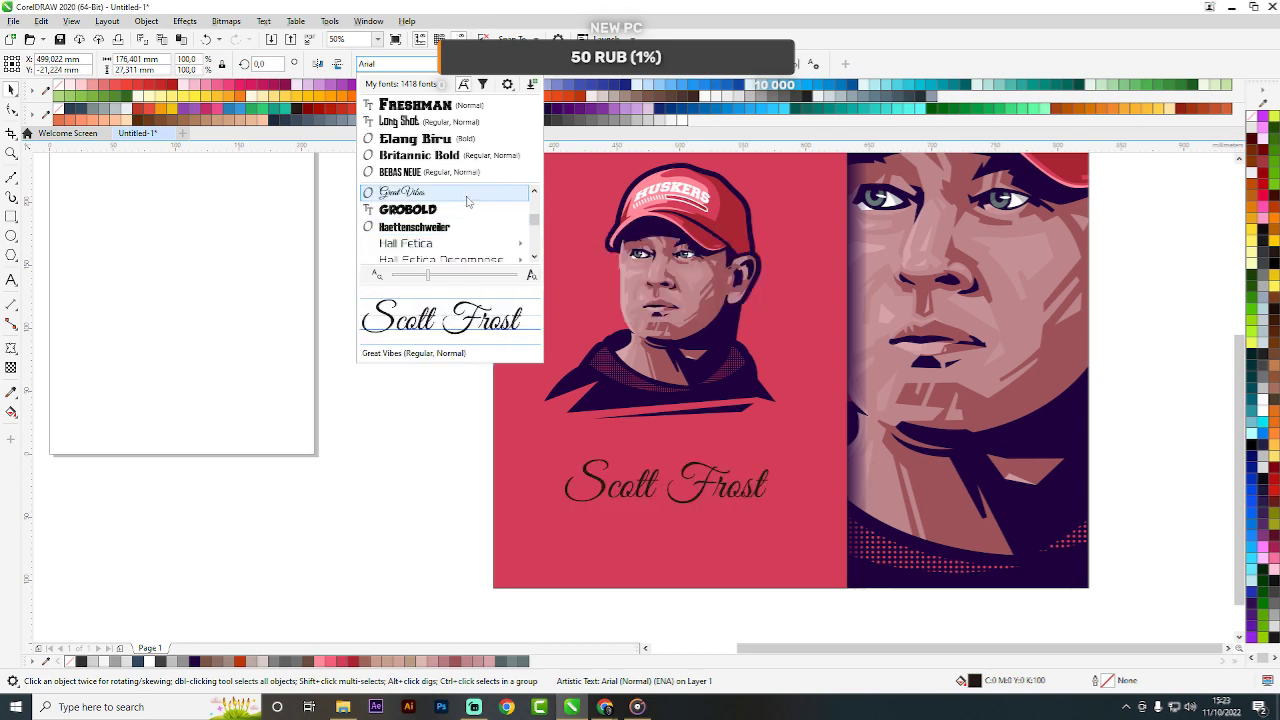
{"action": "scroll", "coordinate": [466, 201], "scroll_direction": "down", "scroll_amount": 2}
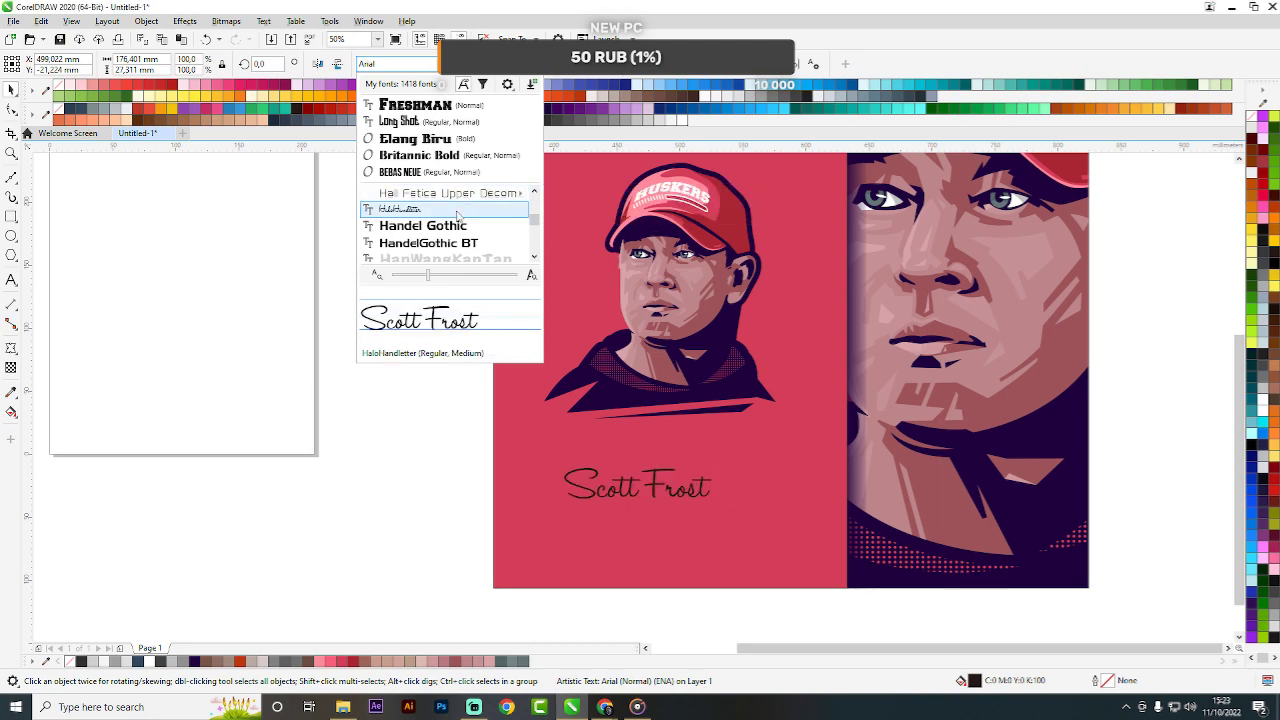
{"action": "scroll", "coordinate": [455, 218], "scroll_direction": "down", "scroll_amount": 3}
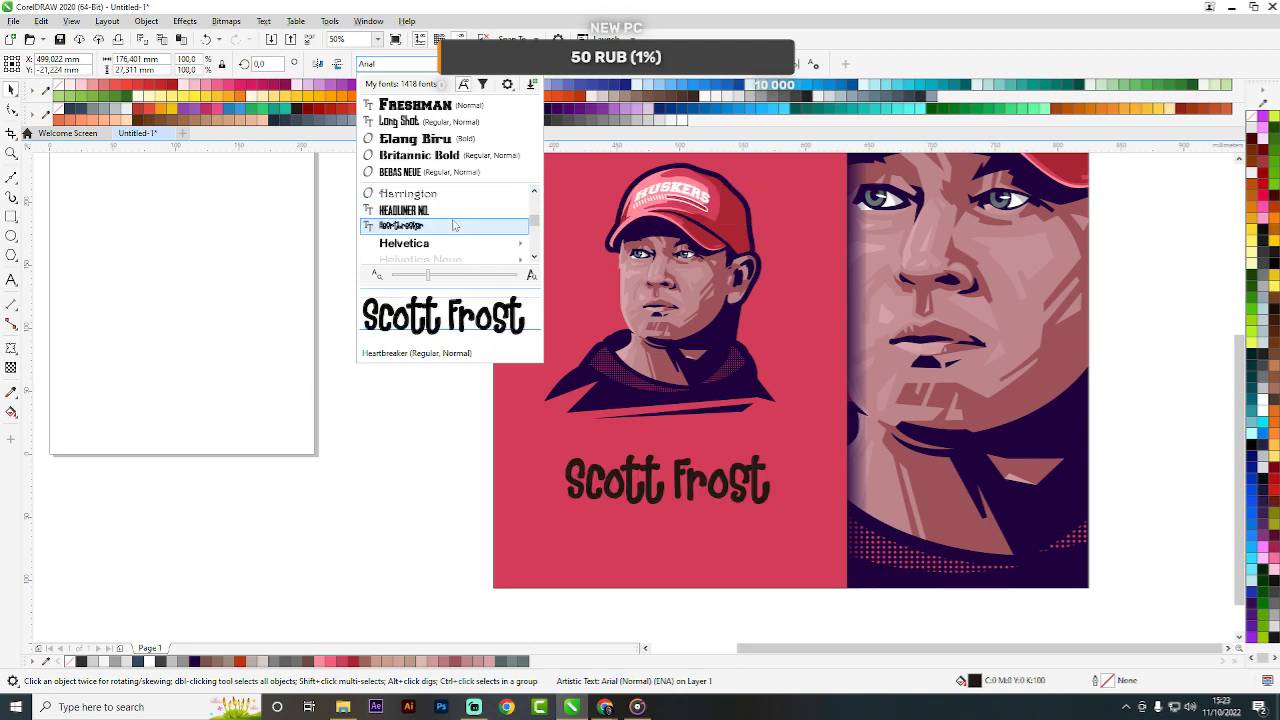
{"action": "scroll", "coordinate": [453, 226], "scroll_direction": "down", "scroll_amount": 6}
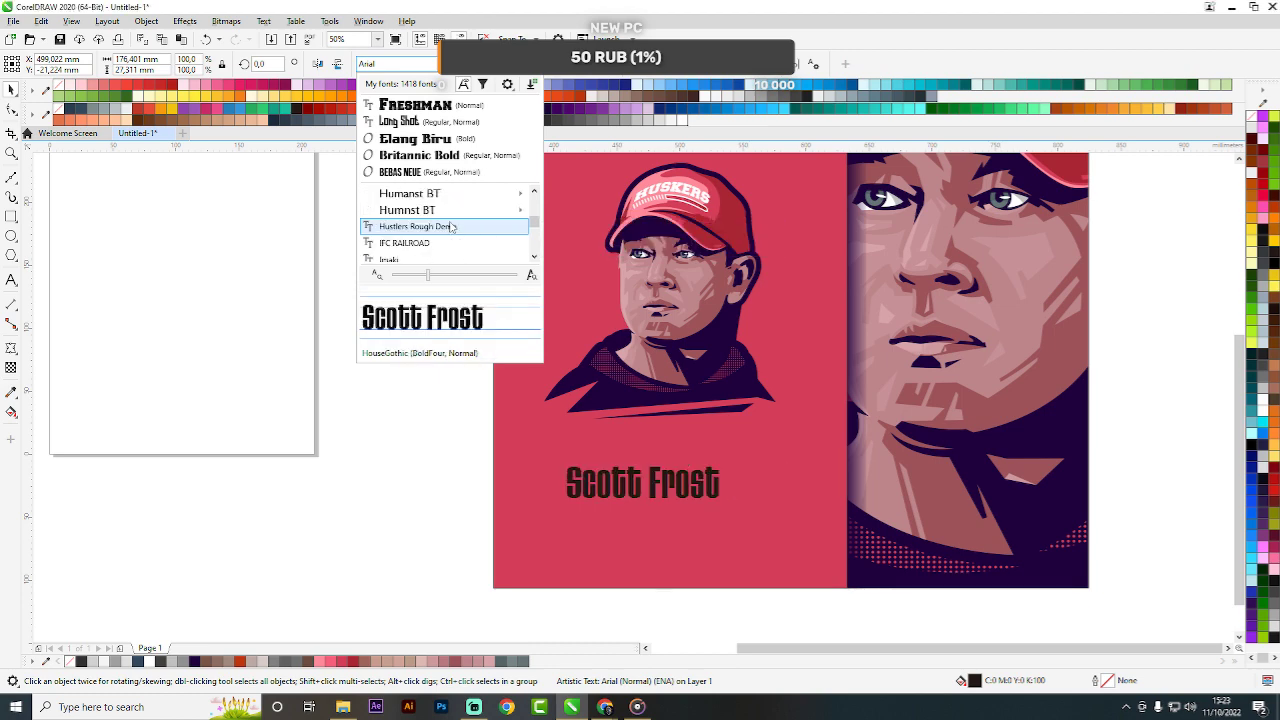
{"action": "scroll", "coordinate": [452, 226], "scroll_direction": "down", "scroll_amount": 1}
{"action": "scroll", "coordinate": [450, 228], "scroll_direction": "down", "scroll_amount": 2}
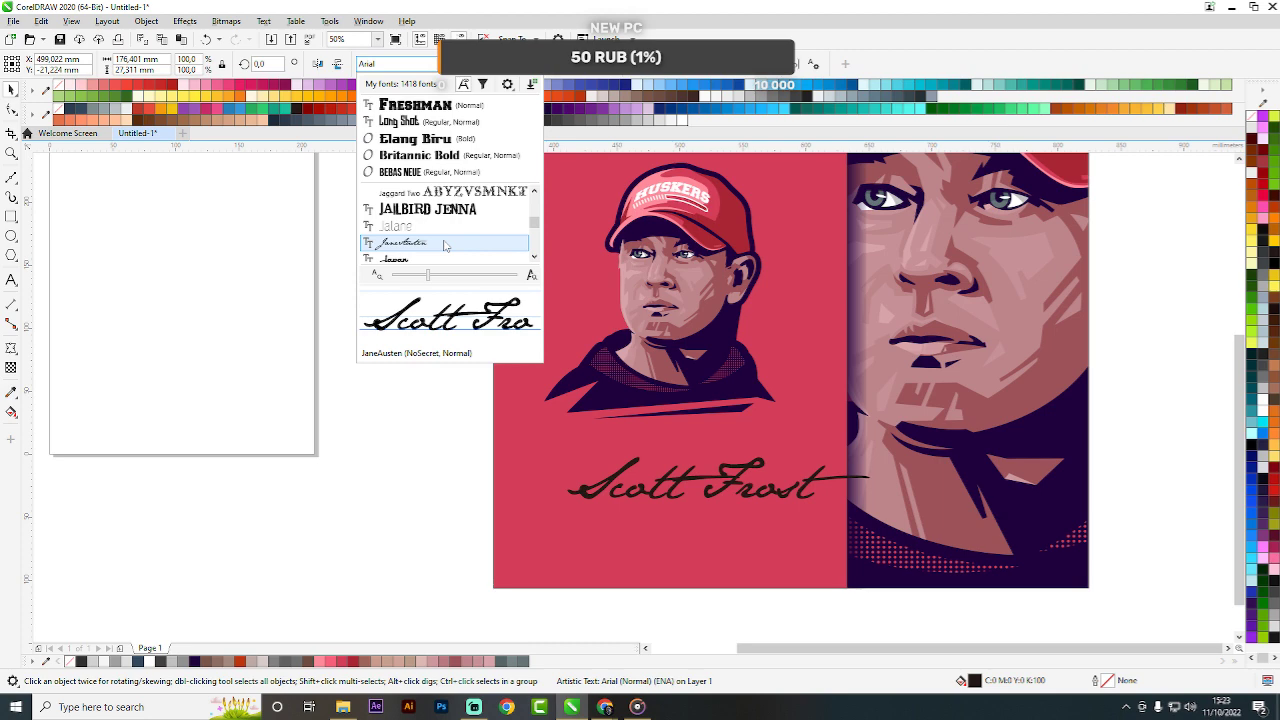
{"action": "left_click", "coordinate": [445, 244]}
Move the script title up directly beneath the small portrait and scale it down to fit within the crimson panel.
{"action": "scroll", "coordinate": [704, 480], "scroll_direction": "up", "scroll_amount": 1}
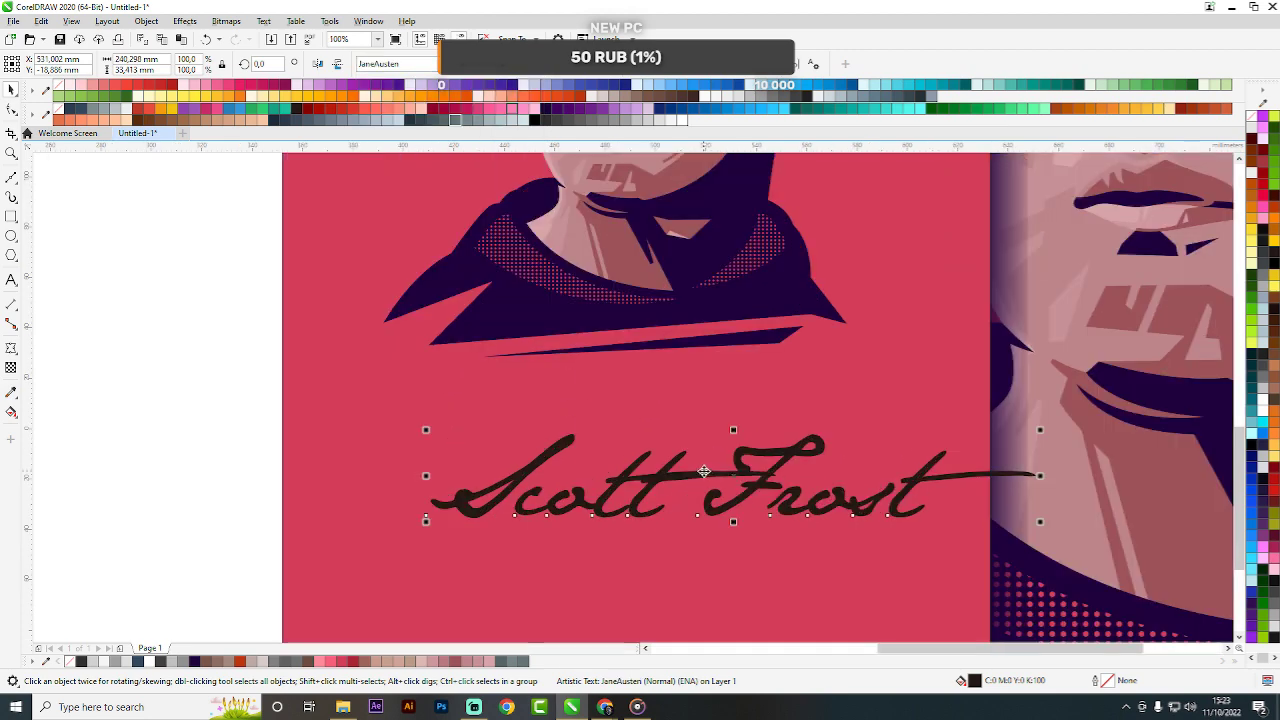
{"action": "left_click_drag", "start_coordinate": [704, 468], "coordinate": [634, 406]}
{"action": "key", "text": "ctrl+z"}
{"action": "left_click_drag", "start_coordinate": [791, 459], "coordinate": [698, 382]}
{"action": "scroll", "coordinate": [905, 357], "scroll_direction": "down", "scroll_amount": 1}
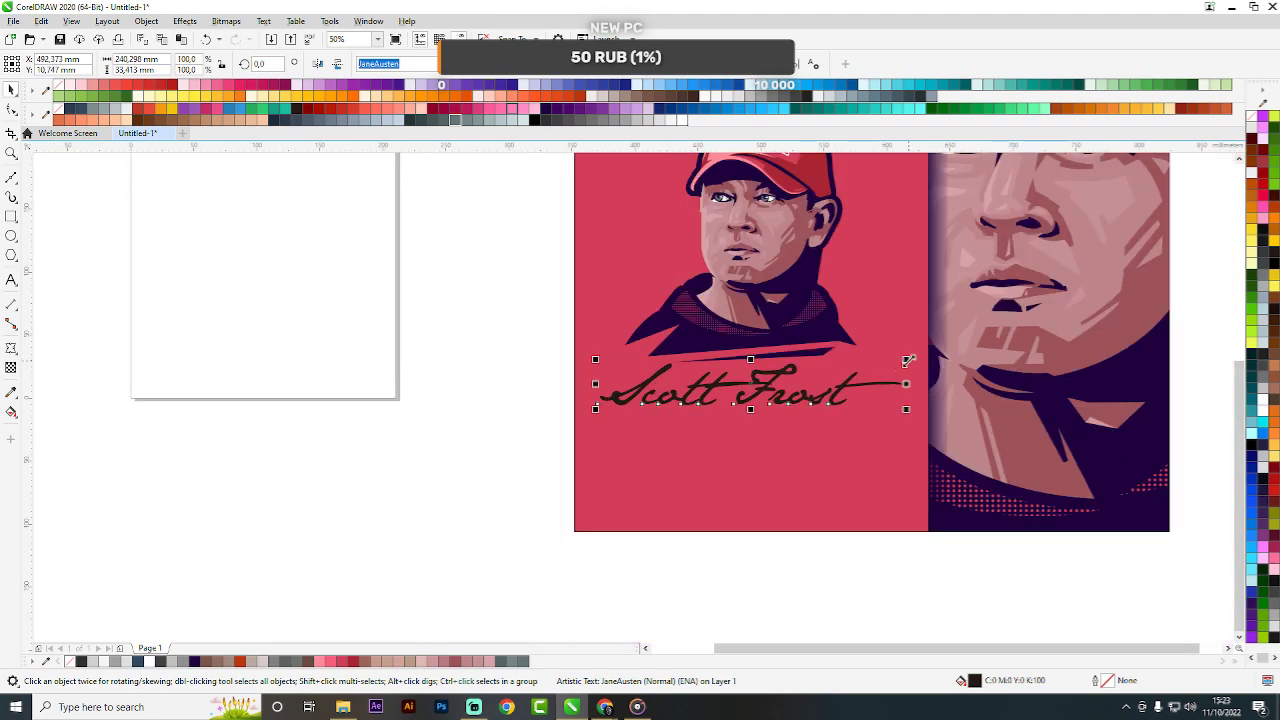
{"action": "left_click_drag", "start_coordinate": [908, 360], "coordinate": [853, 366]}
{"action": "mouse_move", "coordinate": [731, 388]}
{"action": "left_mouse_down"}
{"action": "mouse_move", "coordinate": [752, 362]}
{"action": "mouse_move", "coordinate": [750, 384]}
{"action": "left_mouse_up"}
Fill the "Scott Frost" title with white and deselect it.
{"action": "left_click", "coordinate": [681, 121]}
{"action": "scroll", "coordinate": [746, 404], "scroll_direction": "down", "scroll_amount": 2}
{"action": "key", "text": "Escape"}
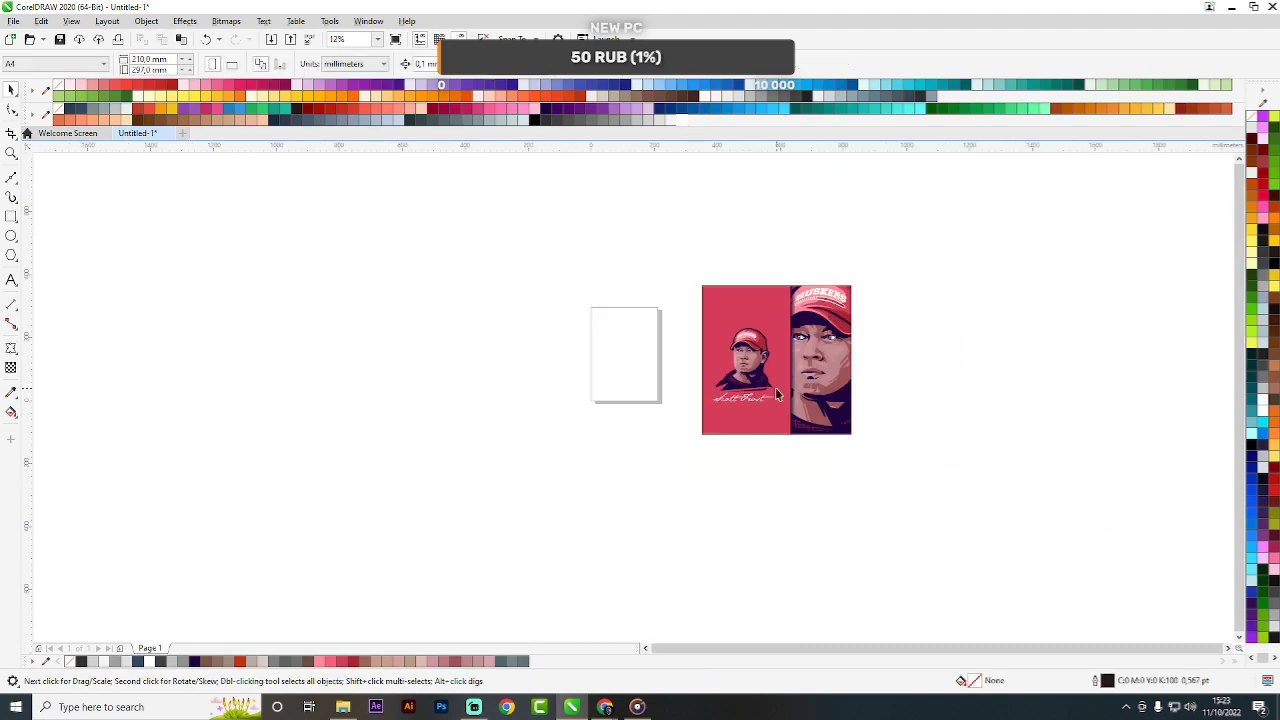
Move the white title onto the small portrait's dark hoodie and scale it down to about 154 mm wide.
{"action": "scroll", "coordinate": [777, 394], "scroll_direction": "up", "scroll_amount": 1}
{"action": "scroll", "coordinate": [698, 414], "scroll_direction": "up", "scroll_amount": 1}
{"action": "left_click_drag", "start_coordinate": [692, 413], "coordinate": [710, 351]}
{"action": "left_click_drag", "start_coordinate": [873, 323], "coordinate": [845, 325]}
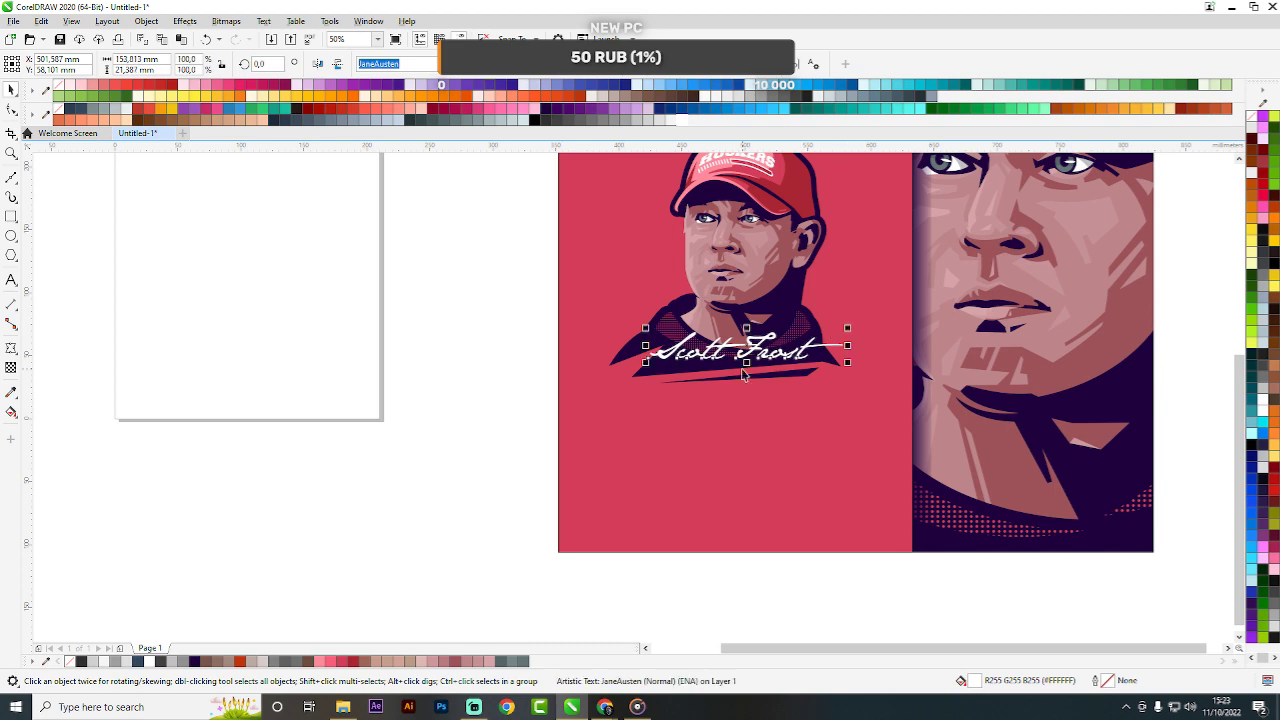
Skew the title vertically by about 4° so it rises along the hoodie's slanted lower edge, and reposition it just above that edge.
{"action": "scroll", "coordinate": [741, 368], "scroll_direction": "up", "scroll_amount": 2}
{"action": "left_click_drag", "start_coordinate": [754, 314], "coordinate": [755, 336]}
{"action": "left_click", "coordinate": [755, 336]}
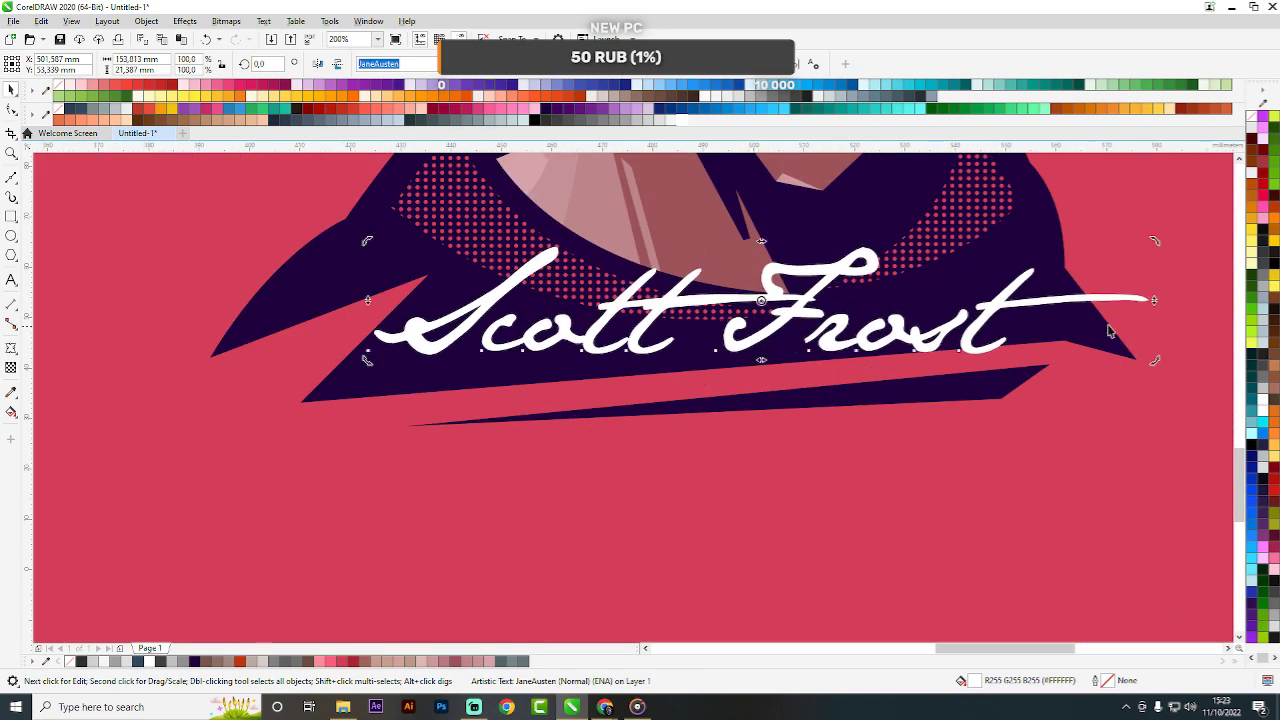
{"action": "left_click_drag", "start_coordinate": [1154, 300], "coordinate": [1143, 251]}
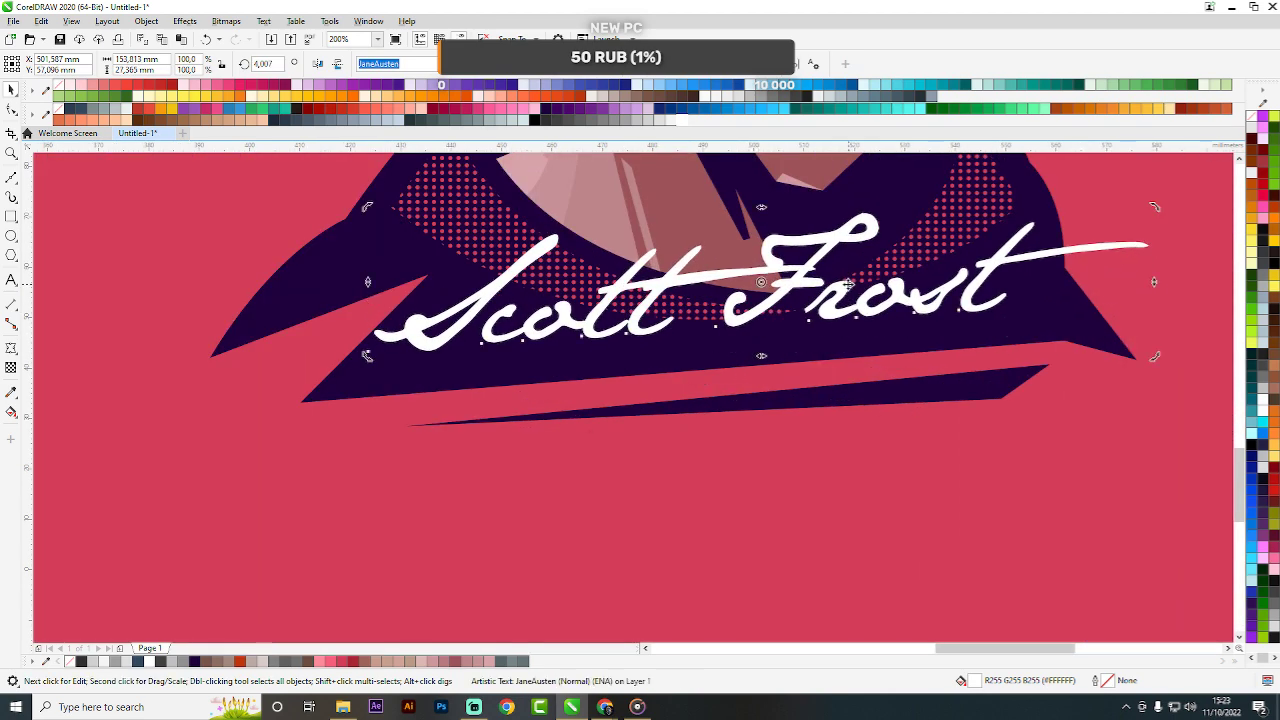
{"action": "left_click_drag", "start_coordinate": [805, 268], "coordinate": [812, 300]}
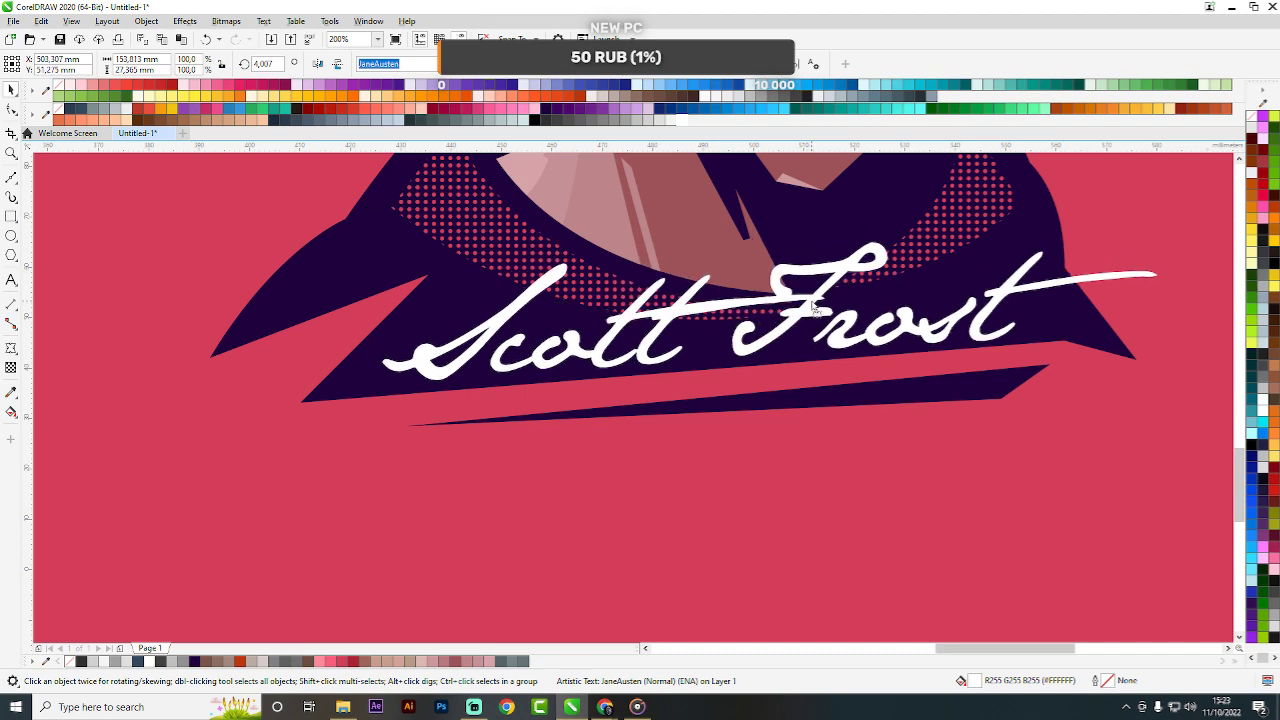
Delete the space between the two words of the script title and finish editing the text.
{"action": "double_click", "coordinate": [801, 305]}
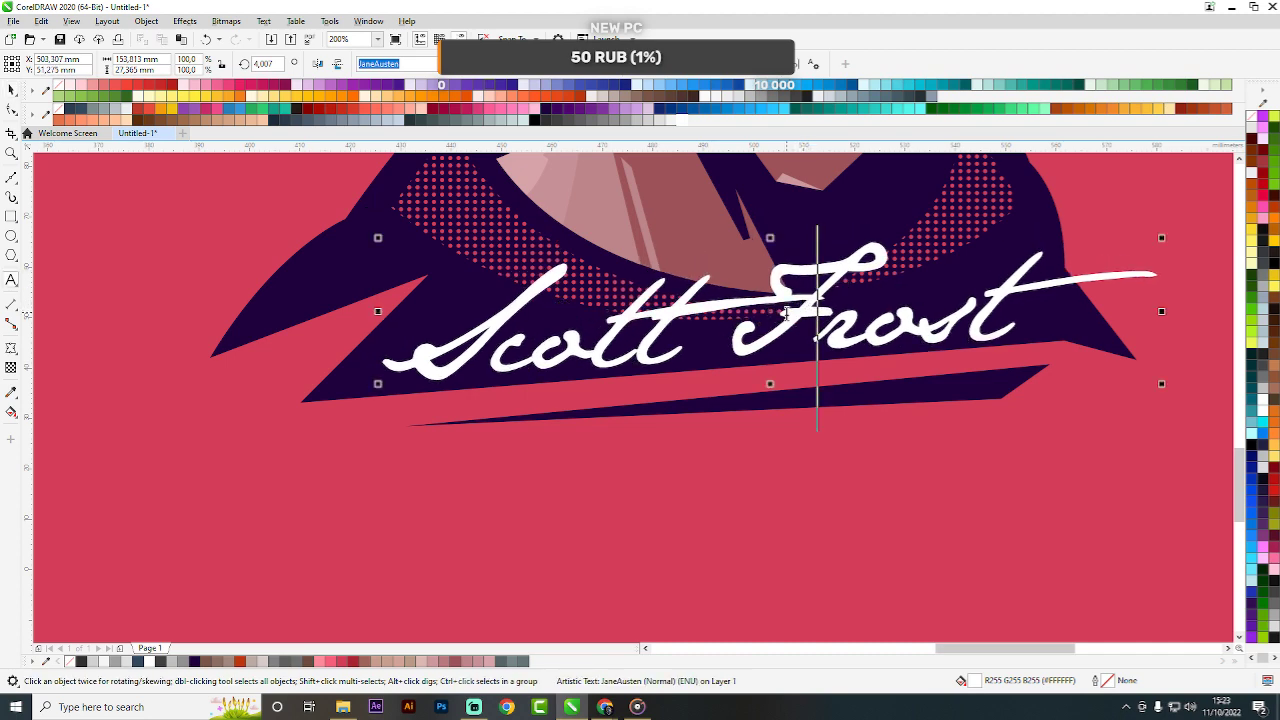
{"action": "left_click", "coordinate": [770, 310]}
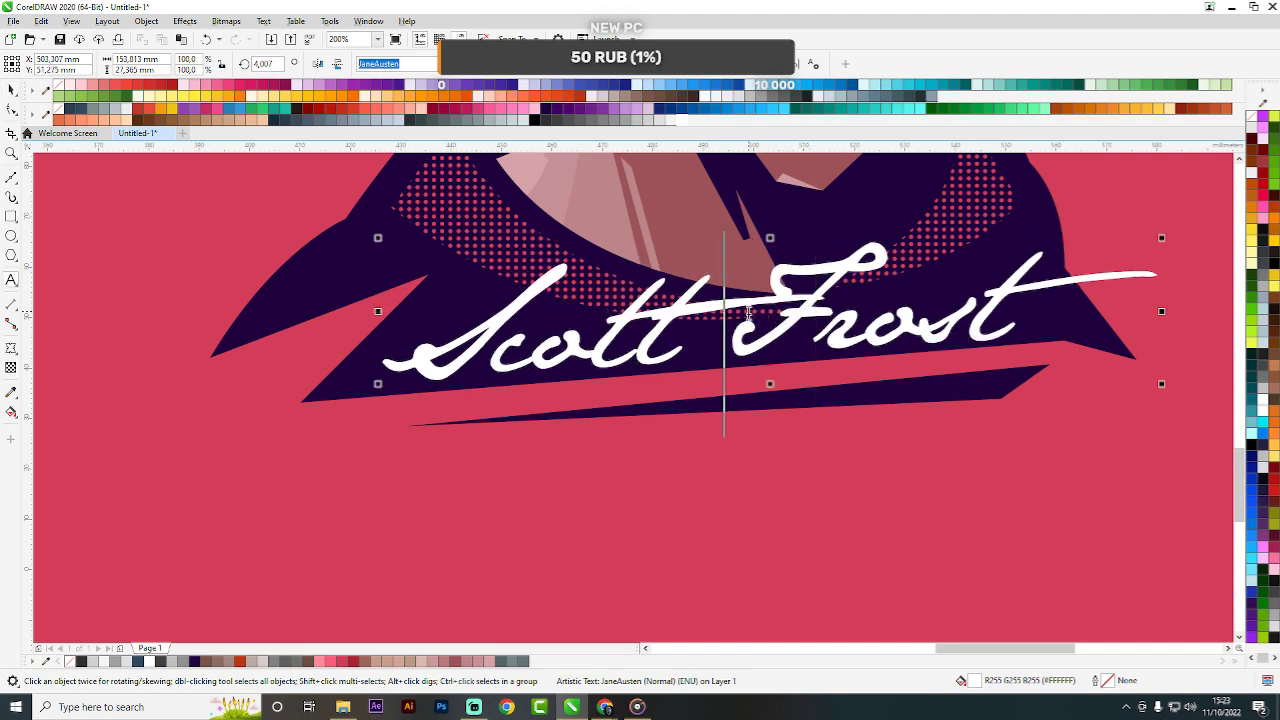
{"action": "key", "text": "BackSpace"}
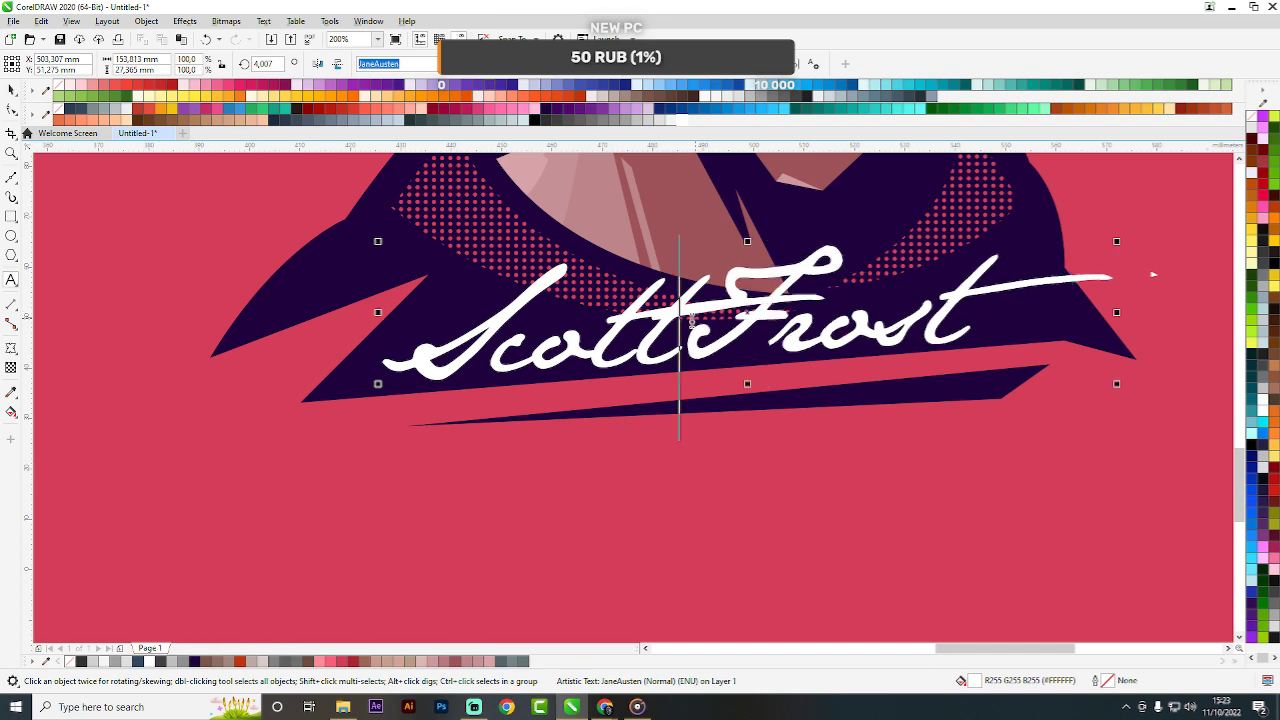
{"action": "scroll", "coordinate": [572, 360], "scroll_direction": "down", "scroll_amount": 4}
{"action": "left_click", "coordinate": [923, 419]}
{"action": "scroll", "coordinate": [544, 346], "scroll_direction": "up", "scroll_amount": 3}
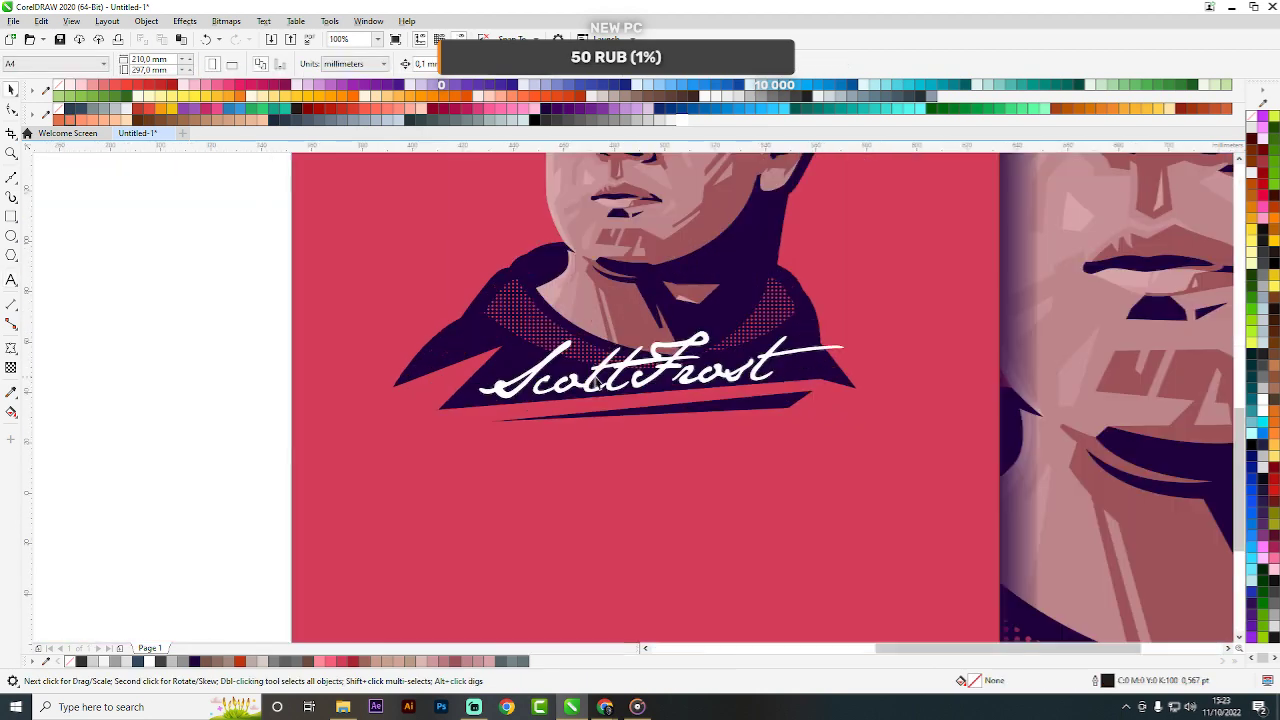
Shift the joined title slightly left on the hoodie and deselect it.
{"action": "left_click_drag", "start_coordinate": [594, 383], "coordinate": [588, 385]}
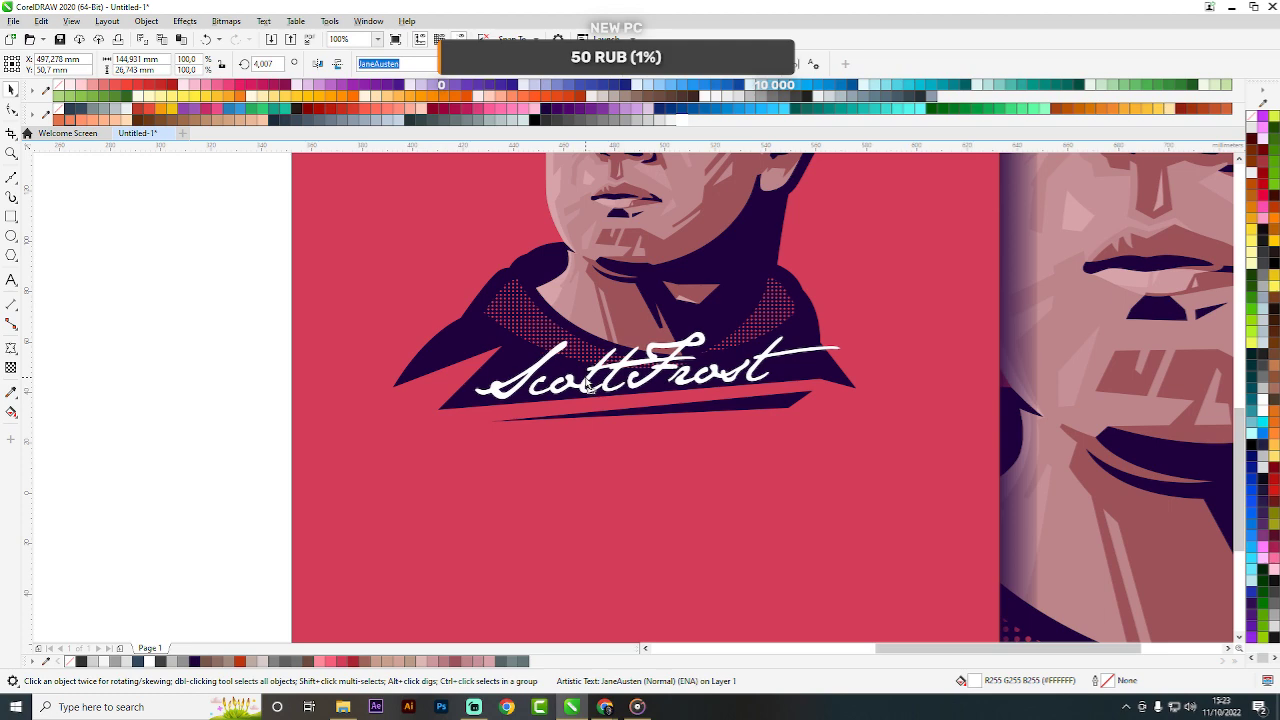
{"action": "scroll", "coordinate": [588, 385], "scroll_direction": "down", "scroll_amount": 6}
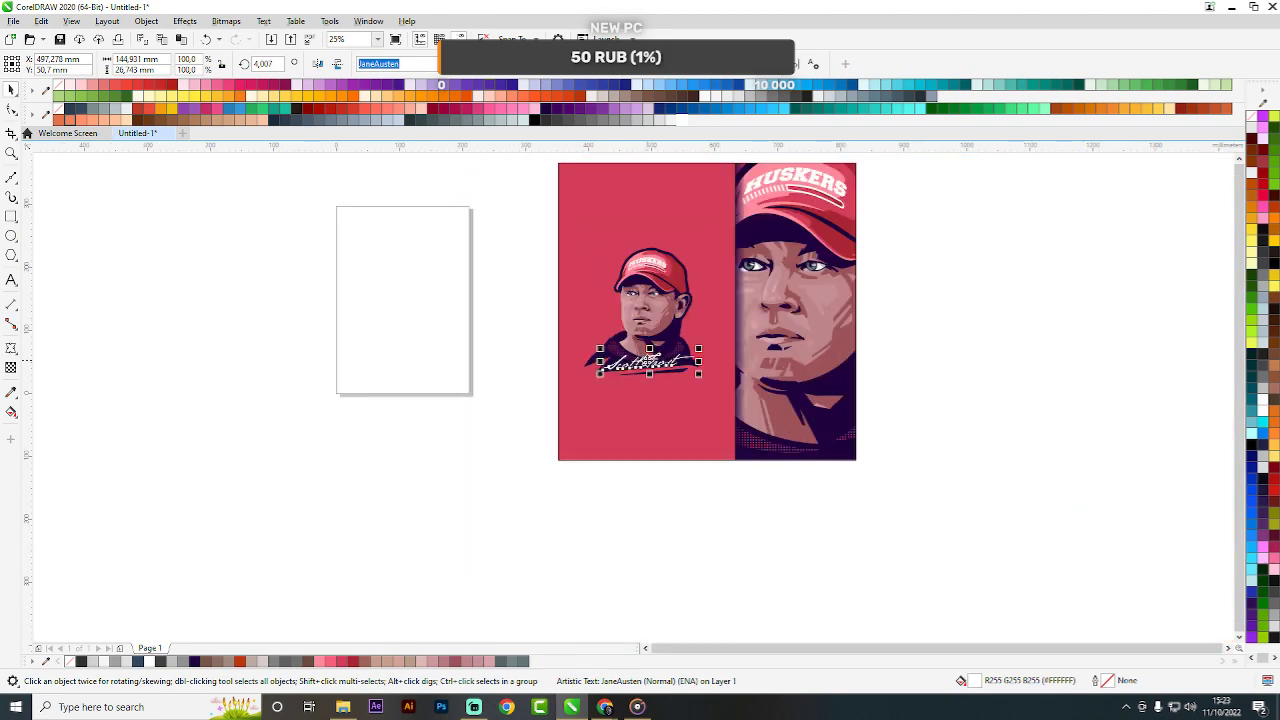
{"action": "left_click", "coordinate": [975, 430]}
{"action": "scroll", "coordinate": [660, 318], "scroll_direction": "up", "scroll_amount": 2}
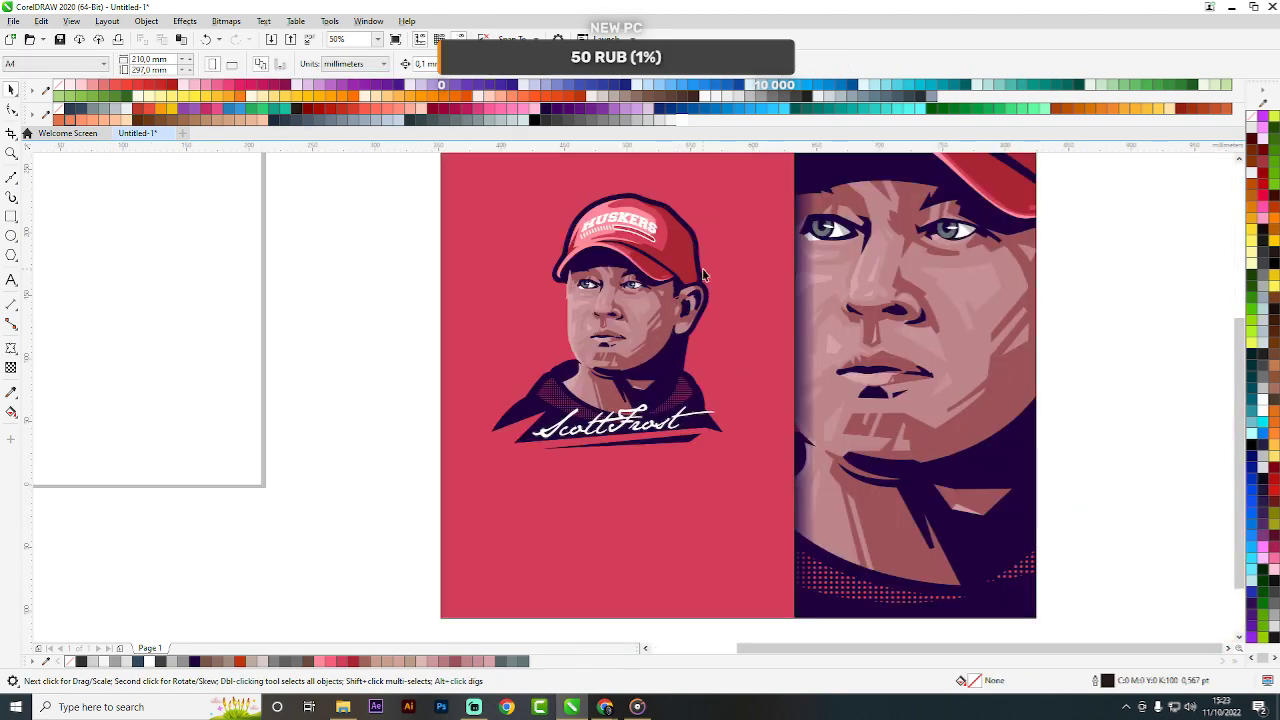
{"action": "scroll", "coordinate": [705, 268], "scroll_direction": "down", "scroll_amount": 4}
{"action": "scroll", "coordinate": [762, 285], "scroll_direction": "up", "scroll_amount": 3}
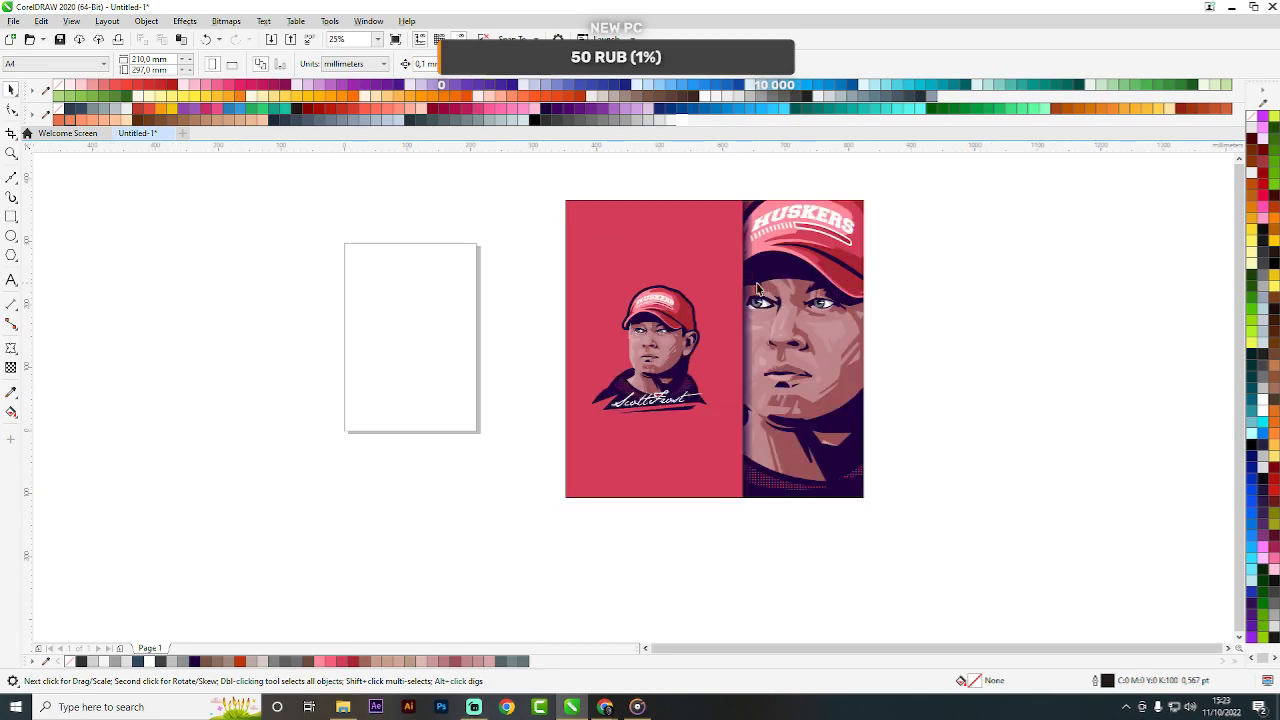
Fill the crimson background panel behind the small portrait with the hoodie's dark purple and deselect it.
{"action": "left_click_drag", "start_coordinate": [735, 285], "coordinate": [515, 267]}
{"action": "key", "text": "Delete"}
{"action": "left_click", "coordinate": [700, 286]}
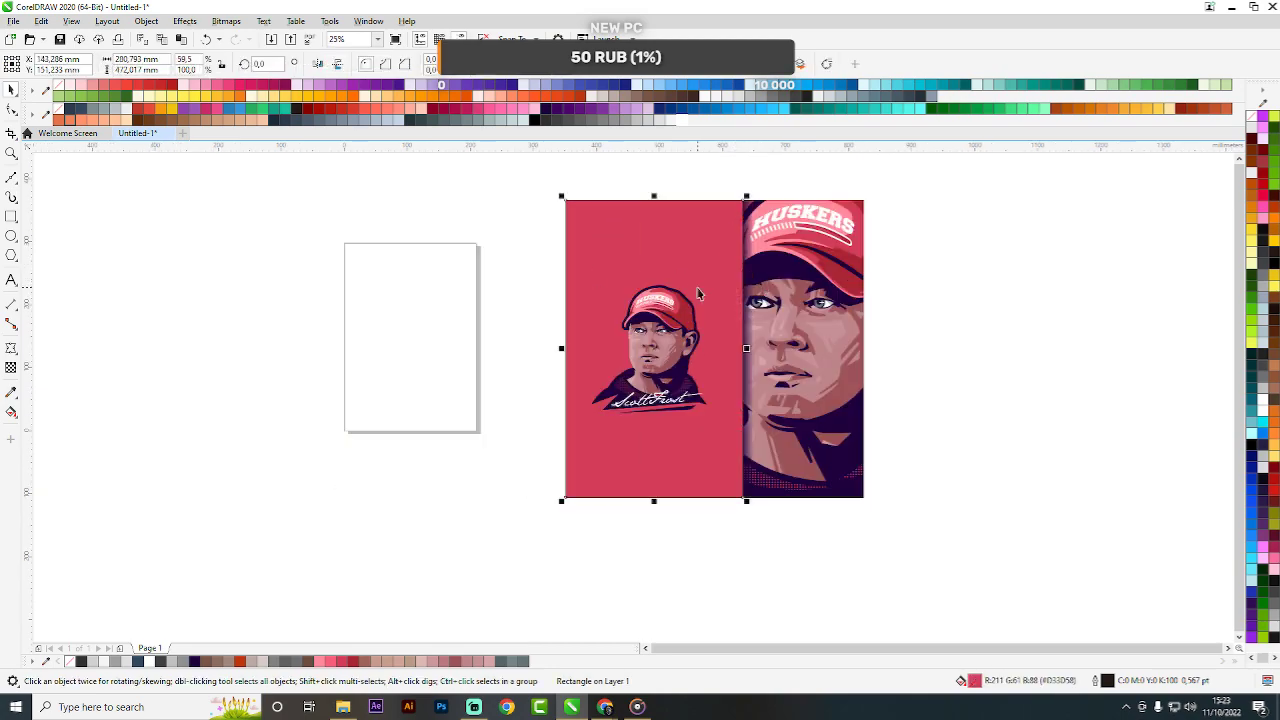
{"action": "scroll", "coordinate": [734, 263], "scroll_direction": "up", "scroll_amount": 5}
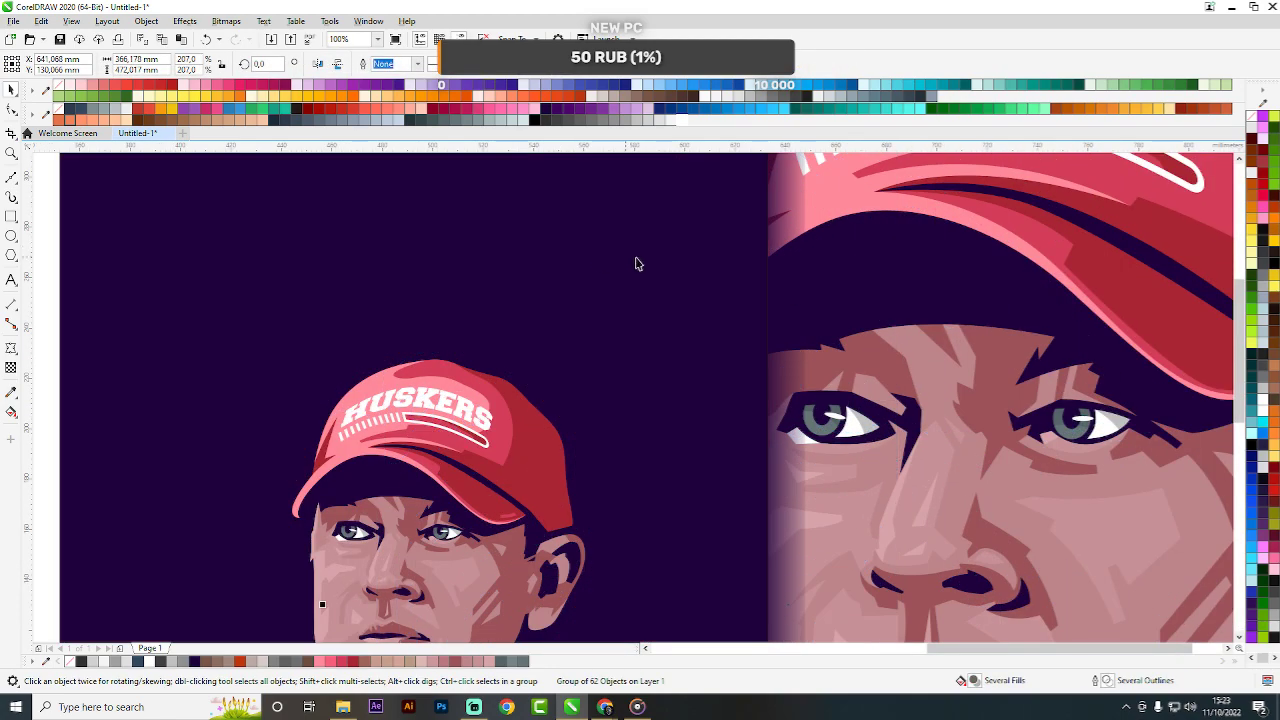
{"action": "scroll", "coordinate": [634, 263], "scroll_direction": "down", "scroll_amount": 5}
{"action": "left_click", "coordinate": [909, 303]}
{"action": "scroll", "coordinate": [686, 338], "scroll_direction": "up", "scroll_amount": 2}
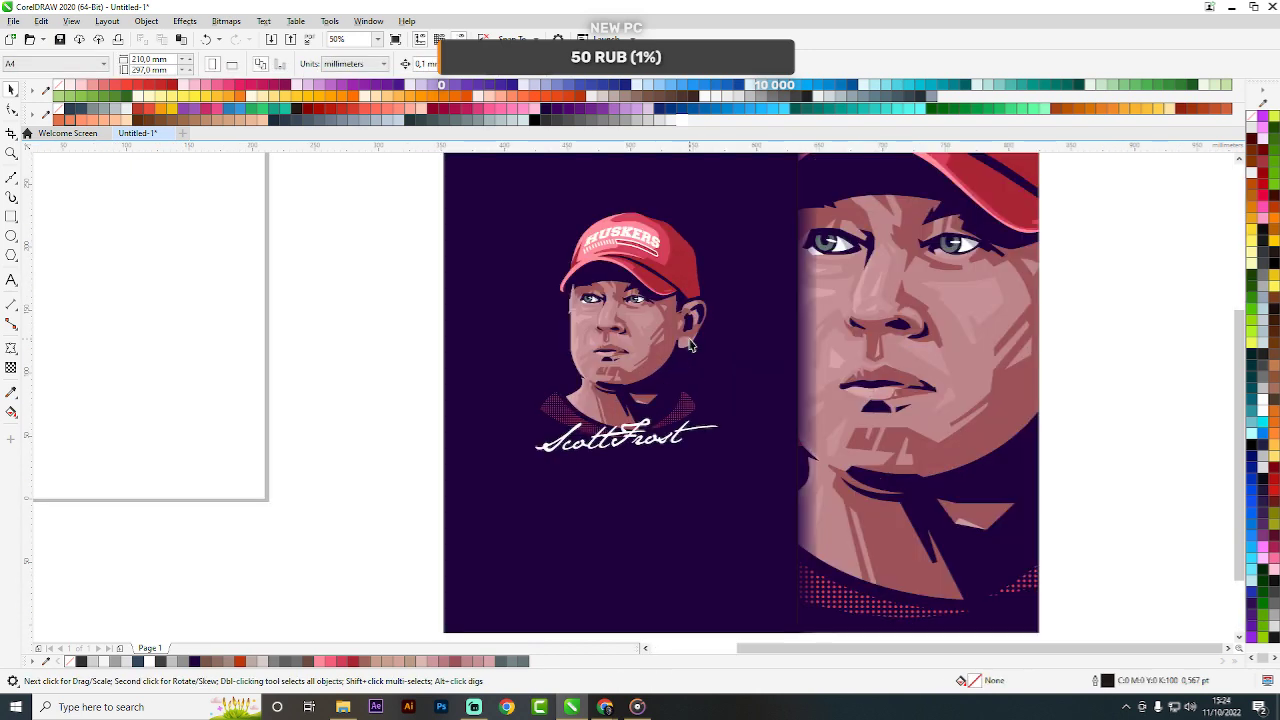
{"action": "scroll", "coordinate": [751, 335], "scroll_direction": "down", "scroll_amount": 2}
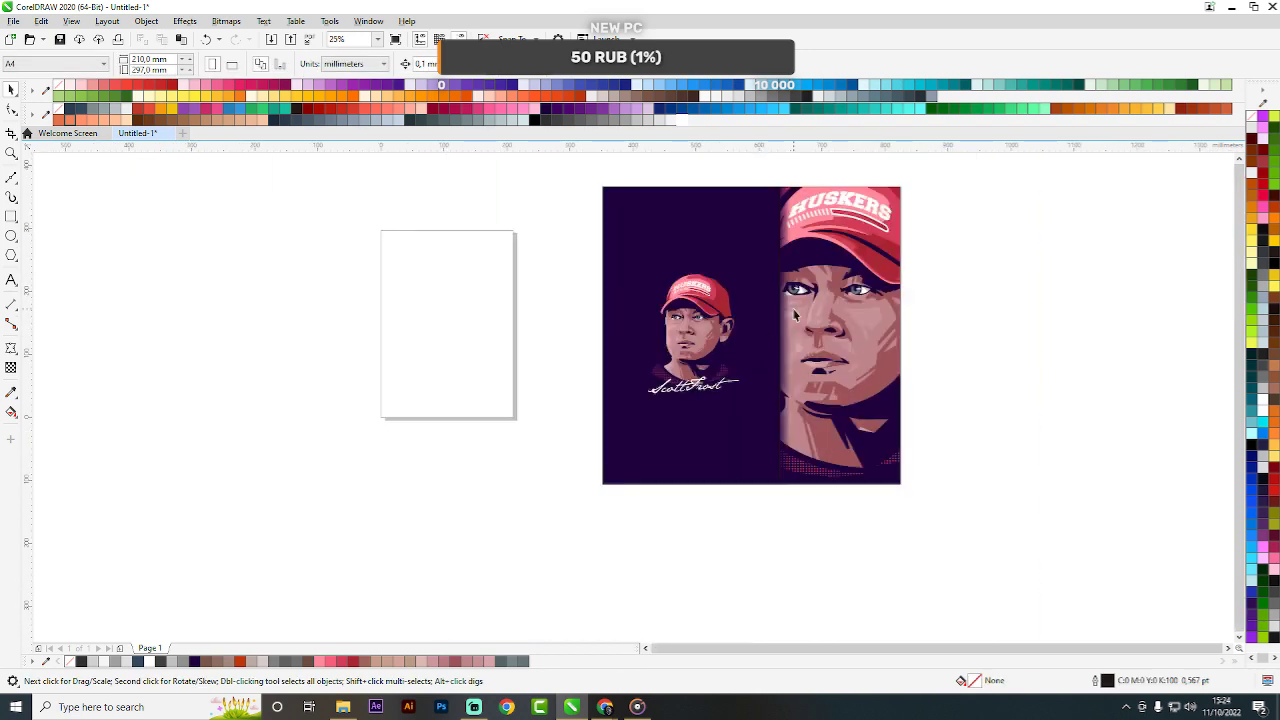
{"action": "left_click", "coordinate": [786, 307]}
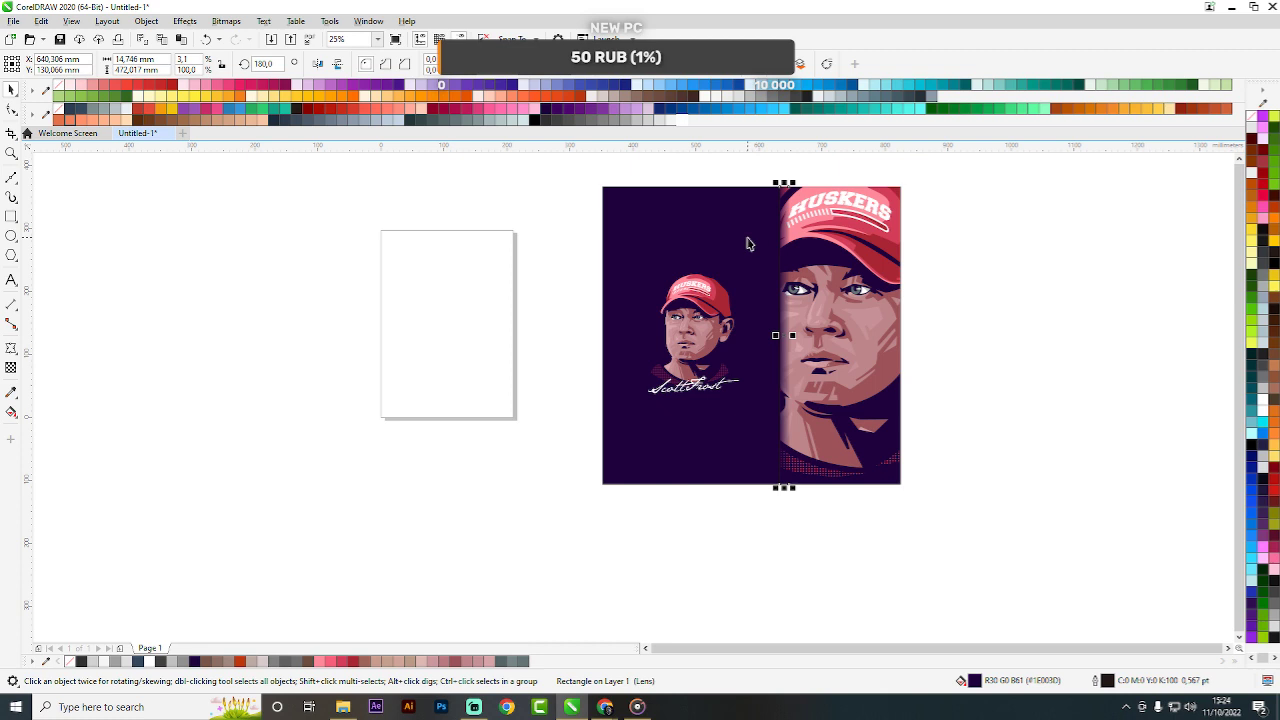
{"action": "key", "text": "Escape"}
{"action": "key", "text": "ctrl+z"}
Group the small cap portrait with its script title.
{"action": "left_click", "coordinate": [998, 273]}
{"action": "scroll", "coordinate": [617, 328], "scroll_direction": "down", "scroll_amount": 1}
{"action": "scroll", "coordinate": [621, 267], "scroll_direction": "up", "scroll_amount": 1}
{"action": "mouse_move", "coordinate": [535, 208]}
{"action": "left_mouse_down"}
{"action": "mouse_move", "coordinate": [994, 551]}
{"action": "mouse_move", "coordinate": [886, 543]}
{"action": "mouse_move", "coordinate": [847, 507]}
{"action": "left_mouse_up"}
{"action": "key", "text": "ctrl+g"}
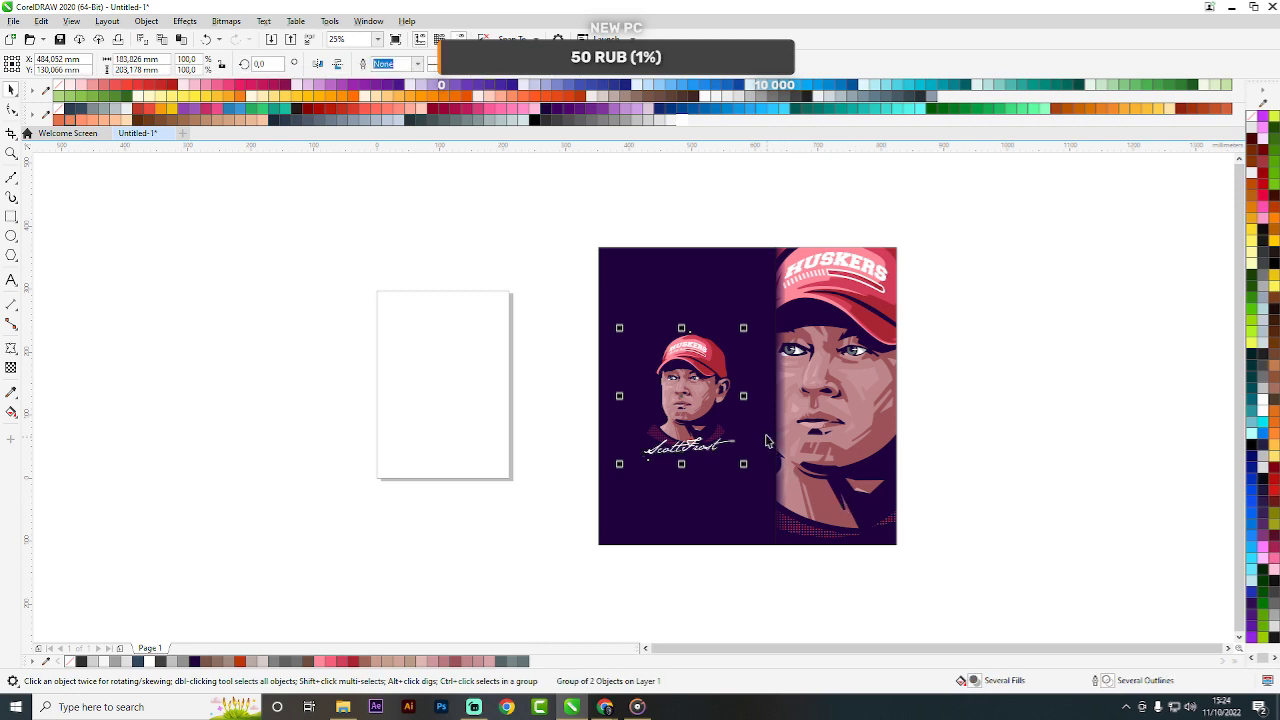
Centre the grouped portrait and title horizontally on the dark purple panel and deselect them.
{"action": "left_click", "coordinate": [729, 272], "text": "shift"}
{"action": "key", "text": "c"}
{"action": "left_click", "coordinate": [1016, 285]}
Group the whole square composition, scale it down to about 339 mm per side and move it closer to the page.
{"action": "left_click_drag", "start_coordinate": [1002, 206], "coordinate": [384, 617]}
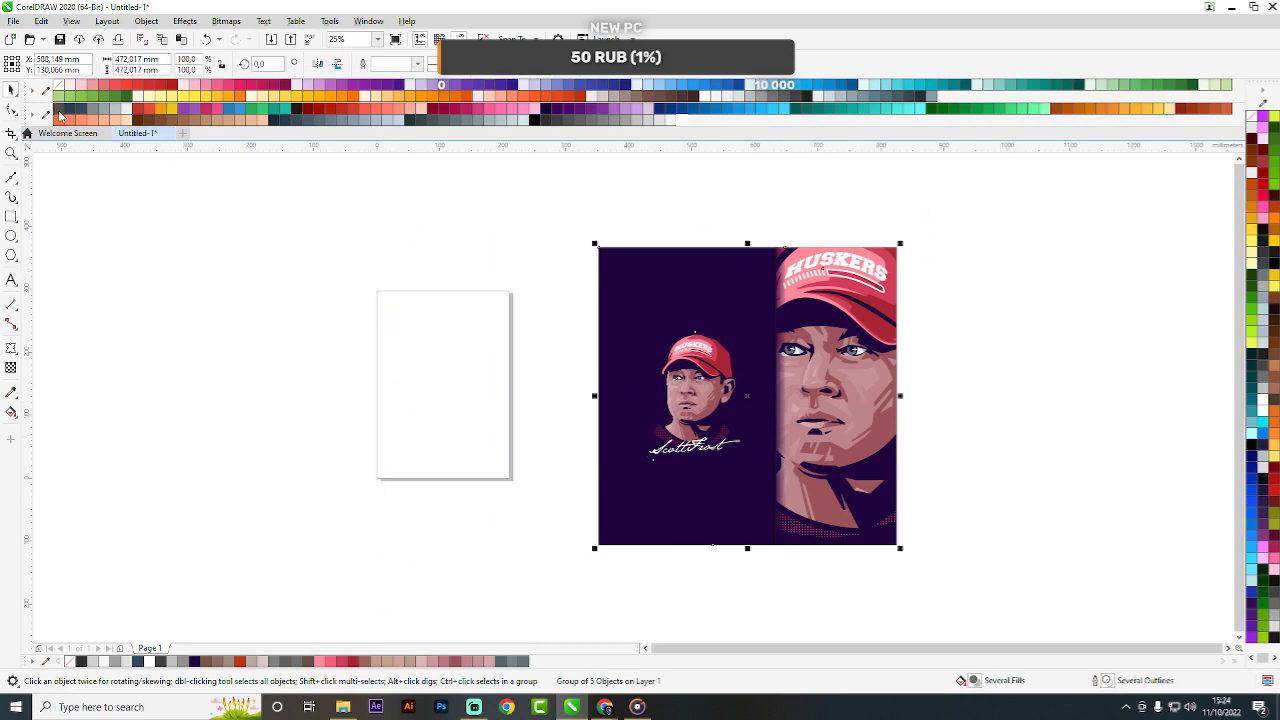
{"action": "left_click_drag", "start_coordinate": [900, 548], "coordinate": [857, 506]}
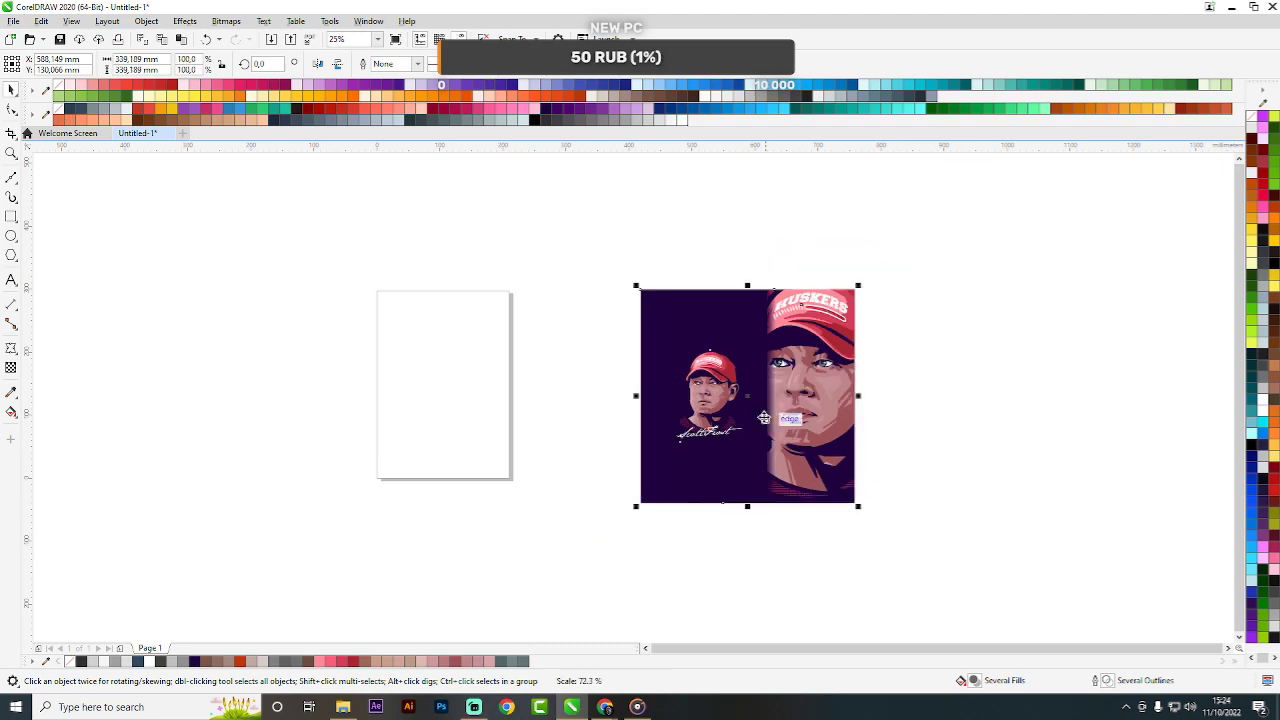
{"action": "left_click_drag", "start_coordinate": [764, 417], "coordinate": [665, 408]}
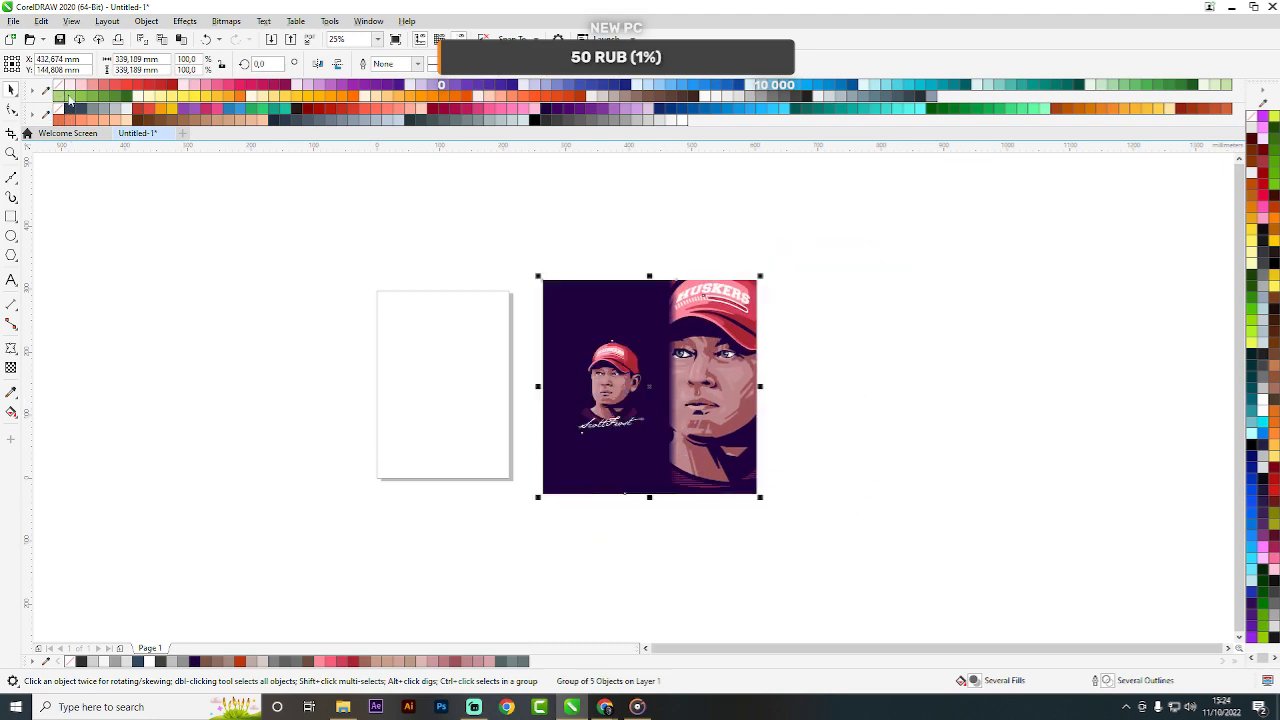
{"action": "key", "text": "ctrl+e"}
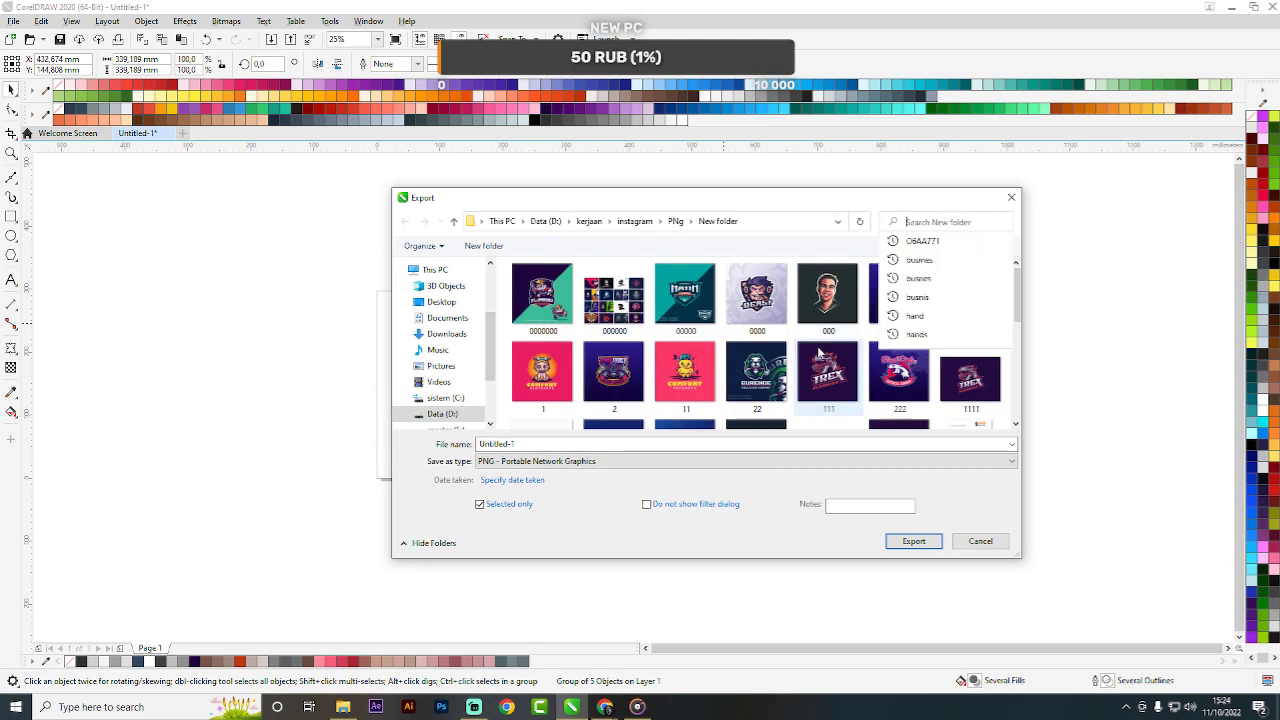
{"action": "scroll", "coordinate": [801, 361], "scroll_direction": "down", "scroll_amount": 2}
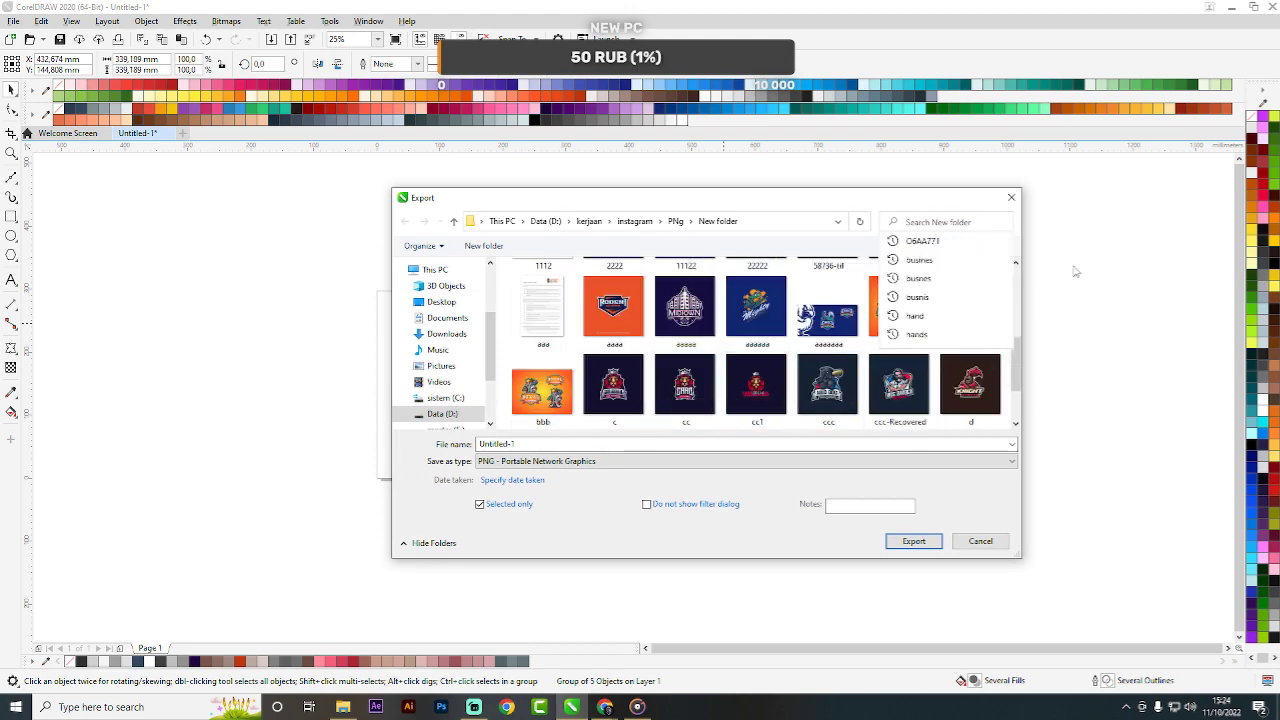
{"action": "scroll", "coordinate": [770, 393], "scroll_direction": "up", "scroll_amount": 3}
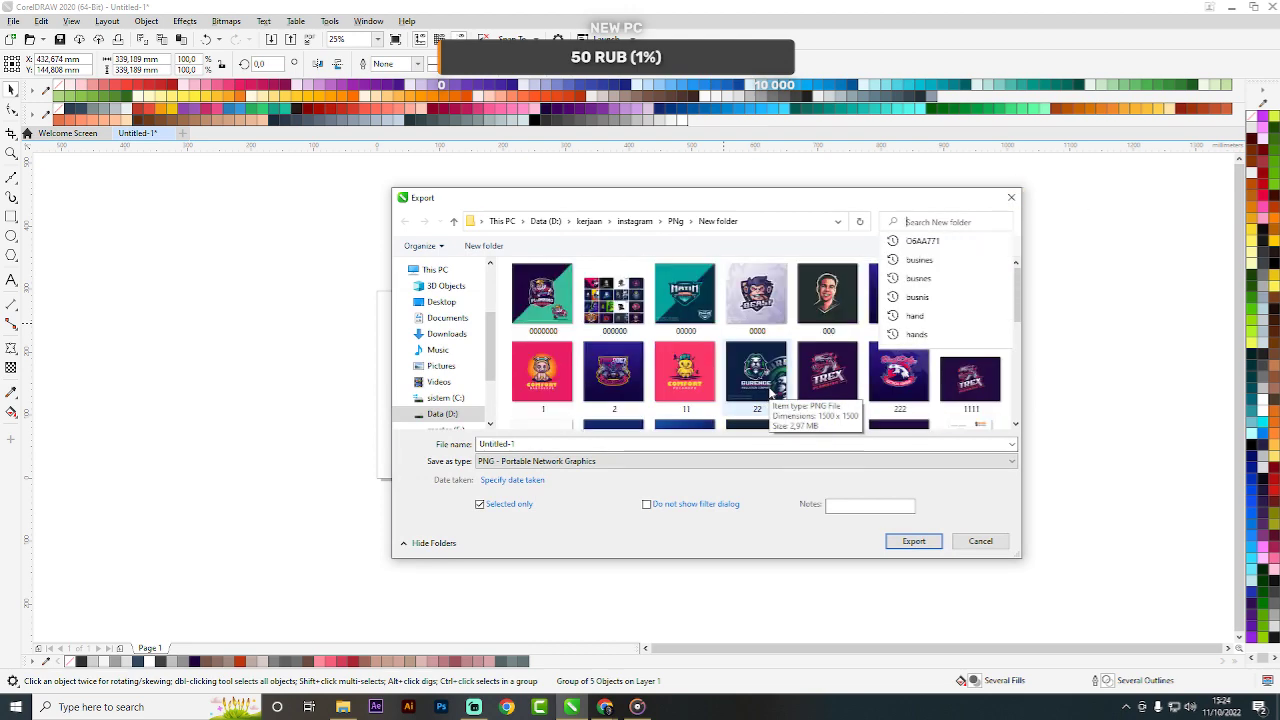
{"action": "left_click", "coordinate": [808, 296]}
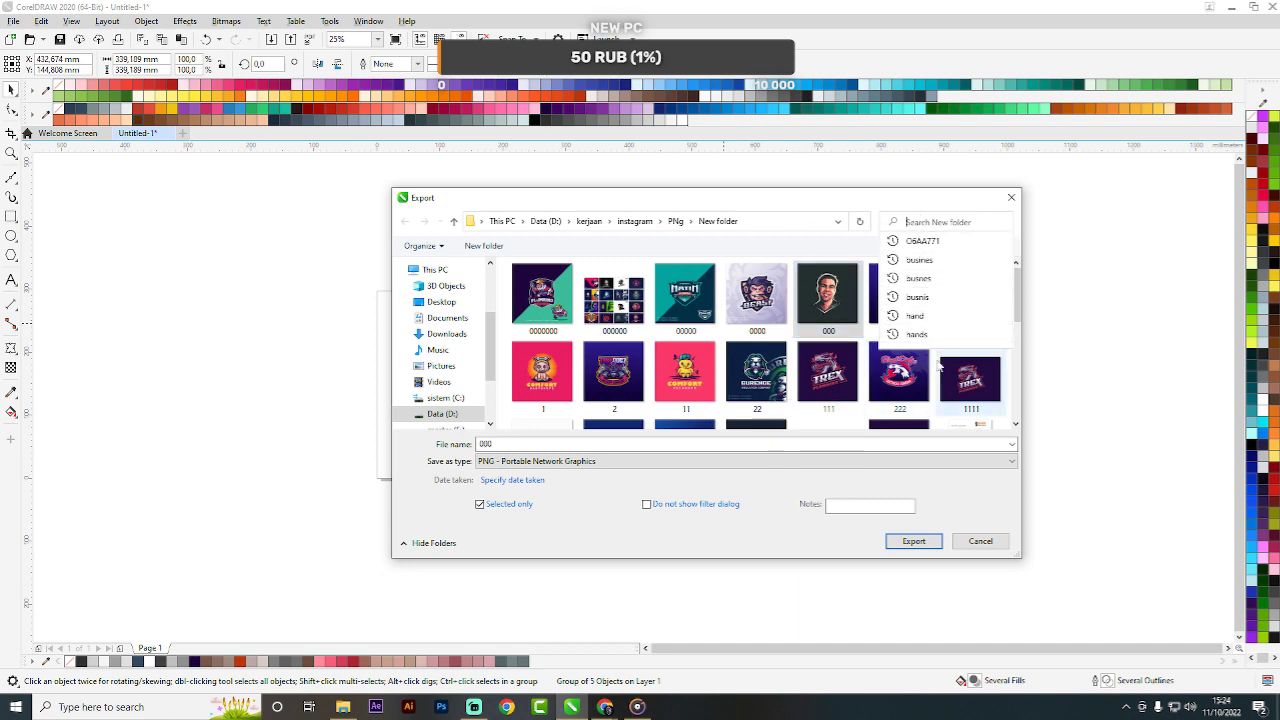
{"action": "left_click", "coordinate": [968, 302]}
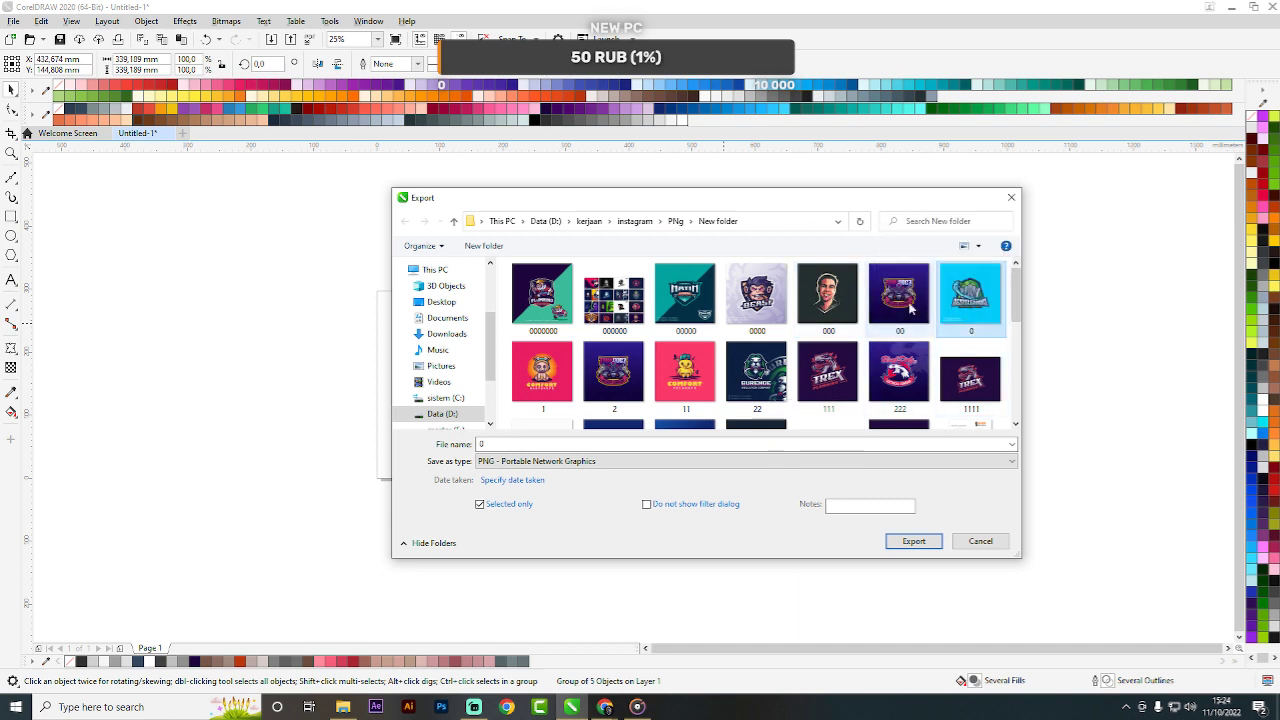
{"action": "left_click", "coordinate": [898, 375]}
{"action": "scroll", "coordinate": [818, 385], "scroll_direction": "down", "scroll_amount": 3}
{"action": "scroll", "coordinate": [818, 385], "scroll_direction": "up", "scroll_amount": 3}
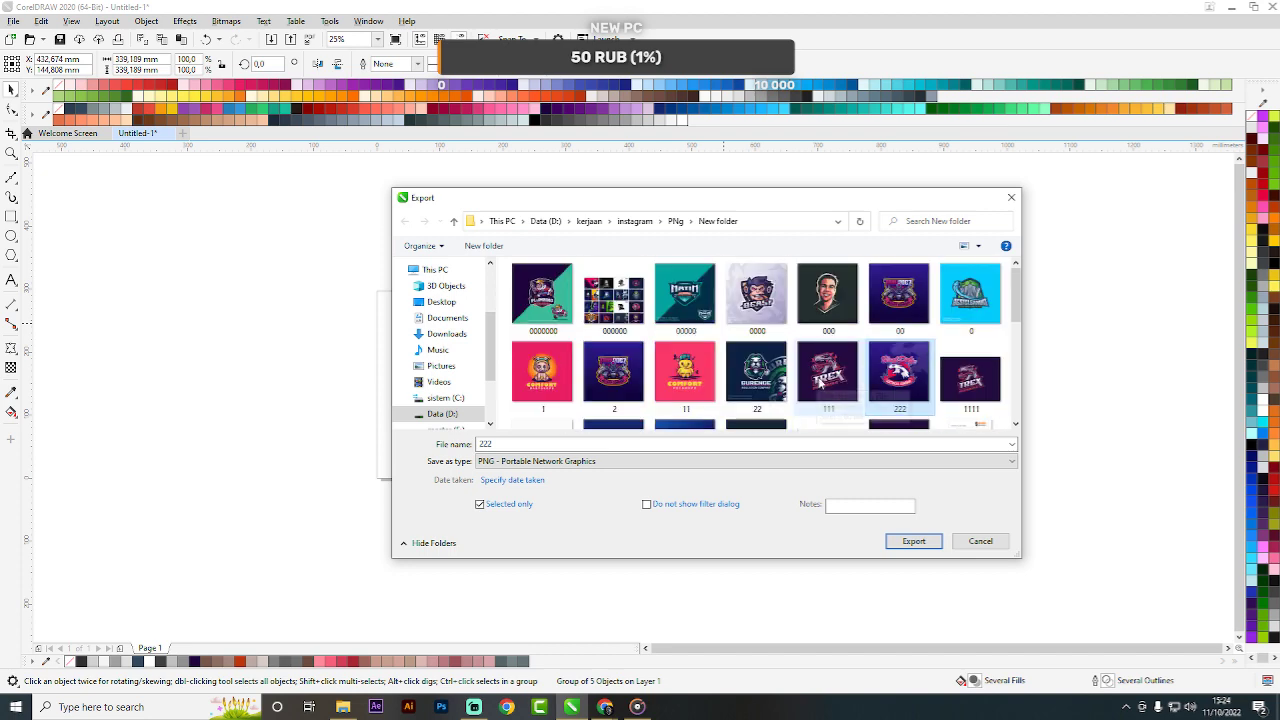
{"action": "left_click", "coordinate": [970, 378]}
{"action": "left_click", "coordinate": [933, 538]}
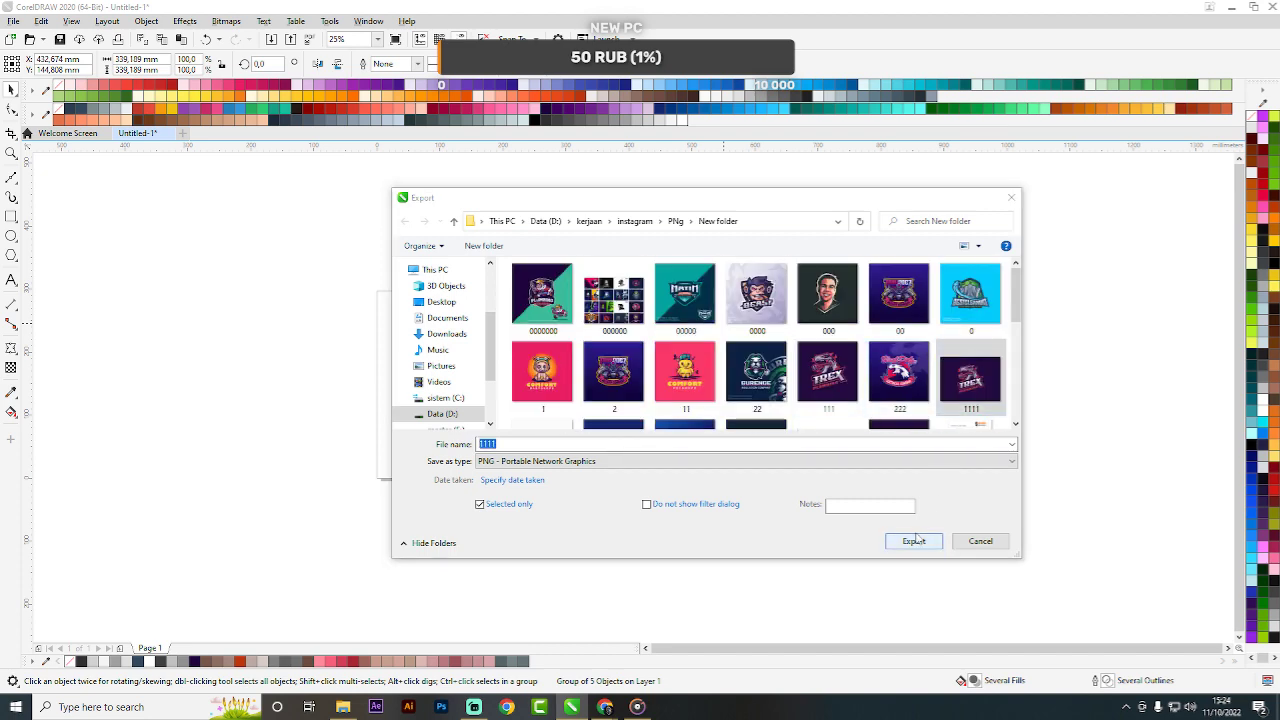
{"action": "left_click", "coordinate": [681, 357]}
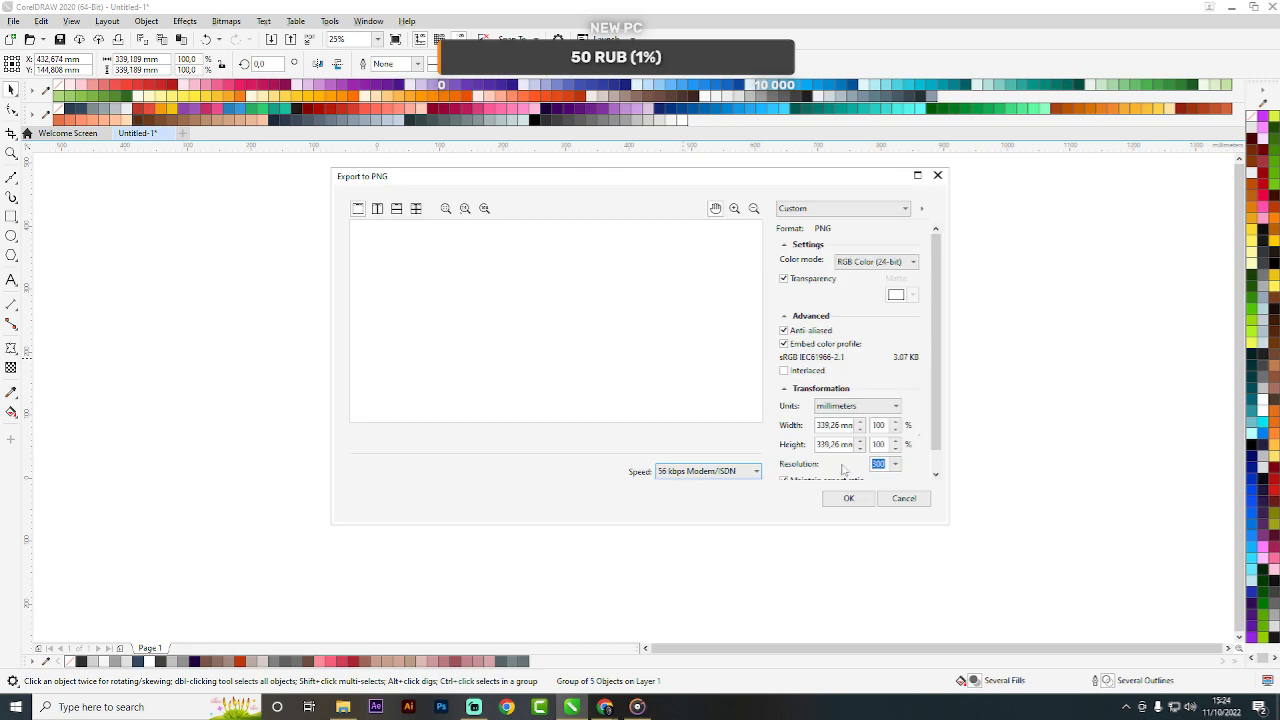
{"action": "left_click", "coordinate": [848, 407]}
{"action": "left_click", "coordinate": [840, 458]}
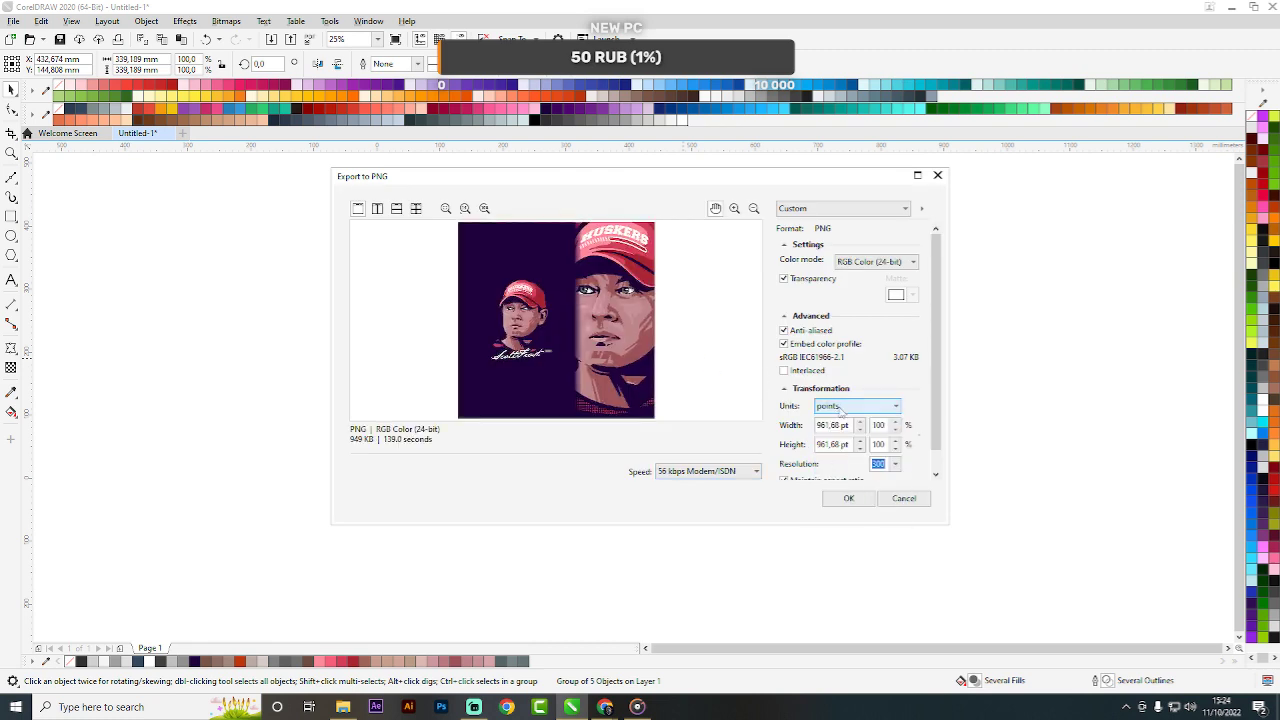
{"action": "left_click", "coordinate": [843, 408]}
{"action": "left_click", "coordinate": [840, 460]}
{"action": "left_click_drag", "start_coordinate": [835, 426], "coordinate": [801, 425]}
{"action": "left_click", "coordinate": [937, 175]}
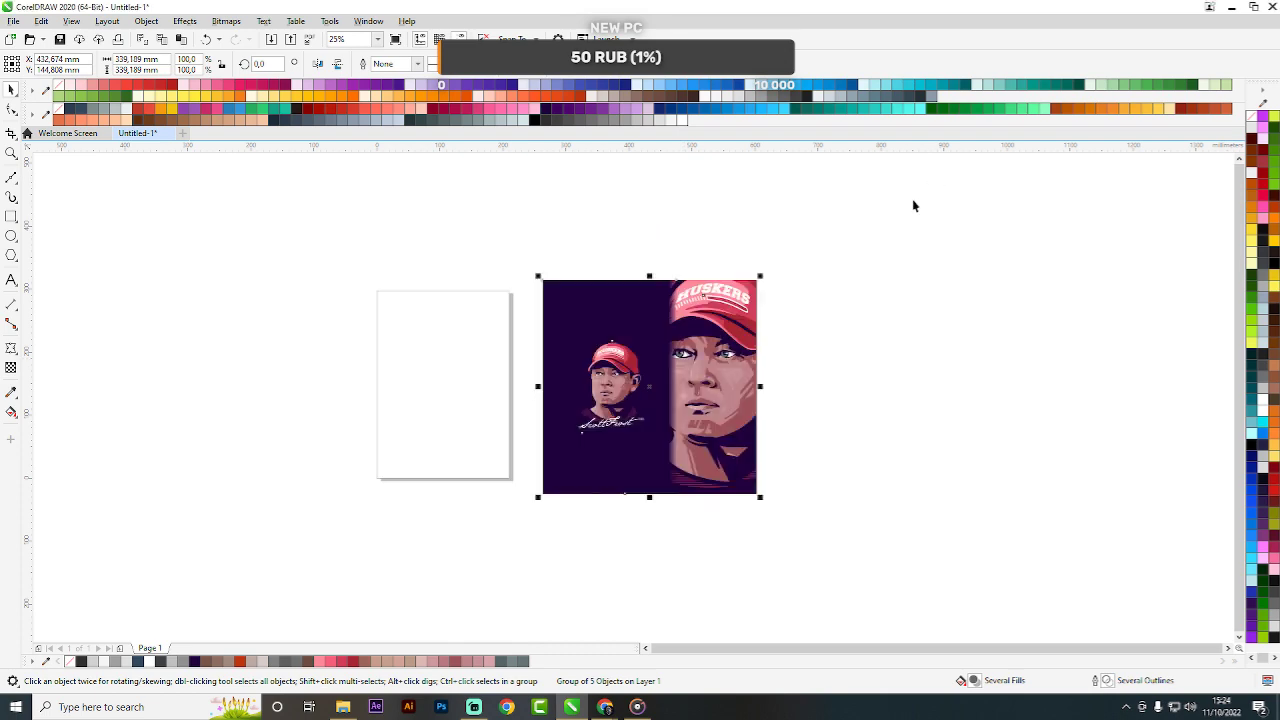
Move the grouped composition up by about 42 mm and slightly to the right on the canvas.
{"action": "scroll", "coordinate": [732, 295], "scroll_direction": "up", "scroll_amount": 2}
{"action": "scroll", "coordinate": [742, 240], "scroll_direction": "down", "scroll_amount": 1}
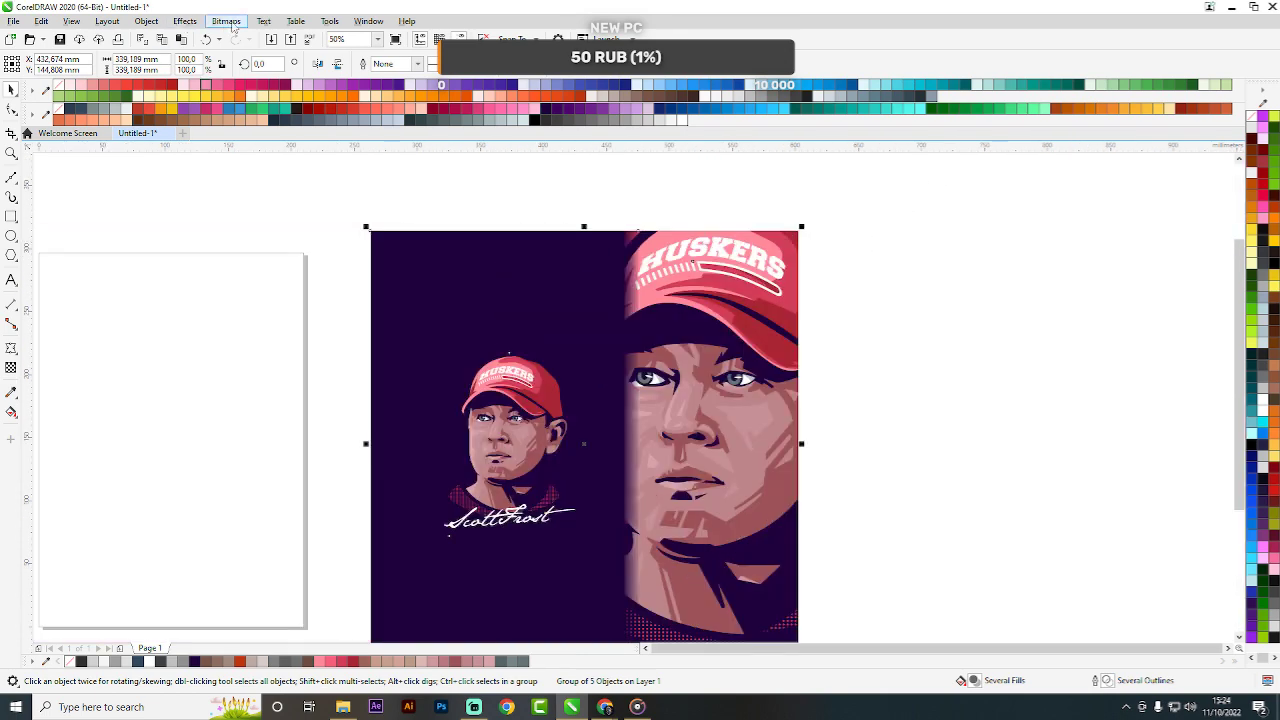
{"action": "left_click", "coordinate": [264, 22]}
{"action": "left_click", "coordinate": [1162, 420]}
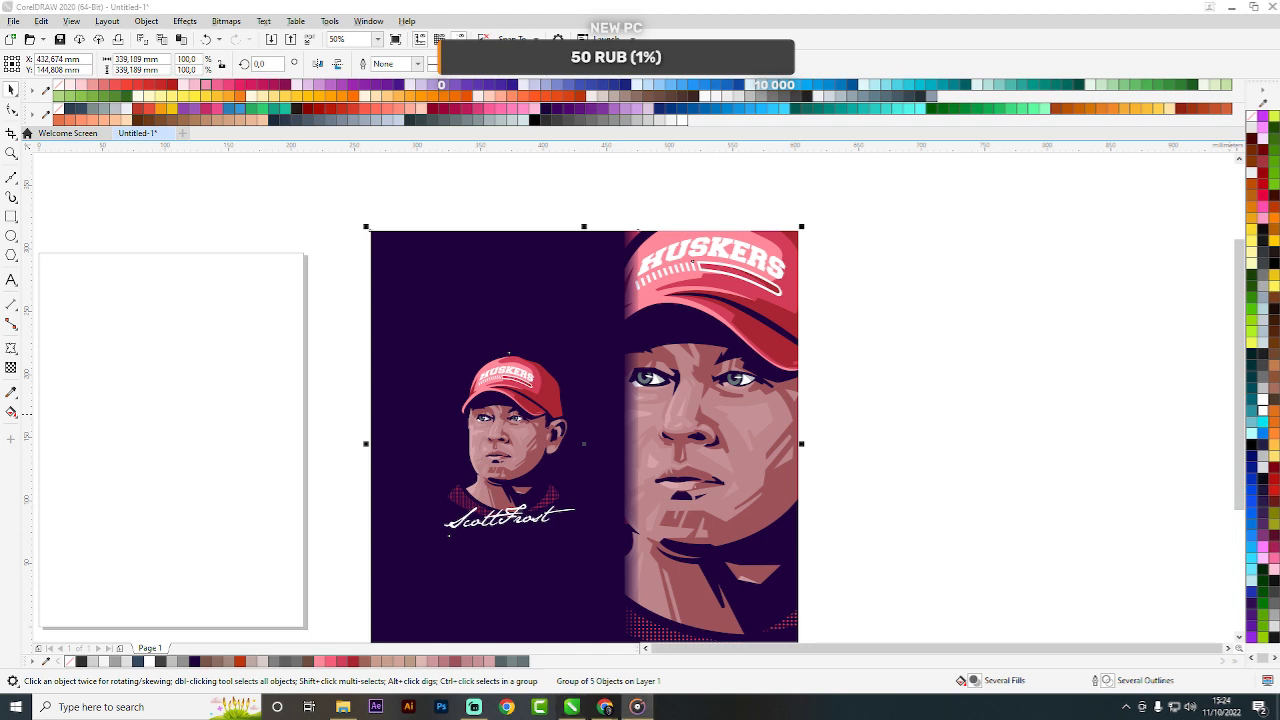
{"action": "left_click", "coordinate": [967, 428]}
{"action": "left_click_drag", "start_coordinate": [739, 433], "coordinate": [745, 379]}
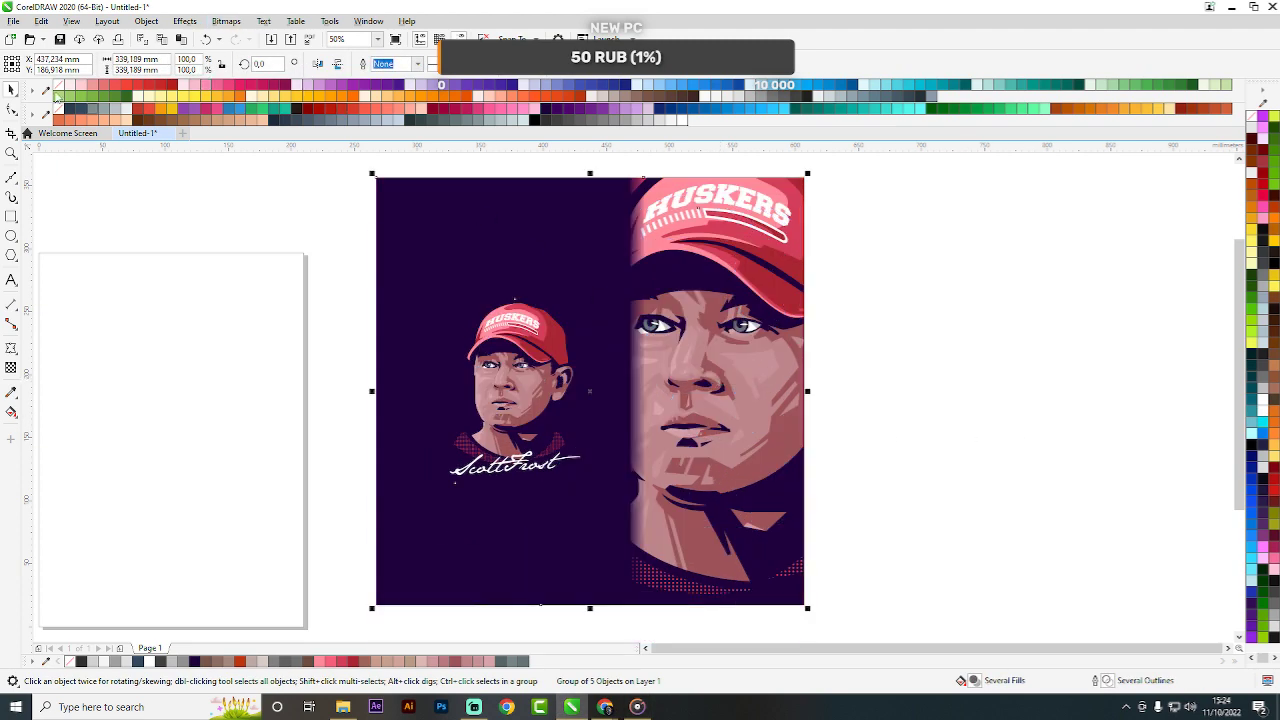
Convert the composition to a 300 dpi, 24-bit RGB bitmap with anti-aliasing and a transparent background.
{"action": "left_click", "coordinate": [226, 21]}
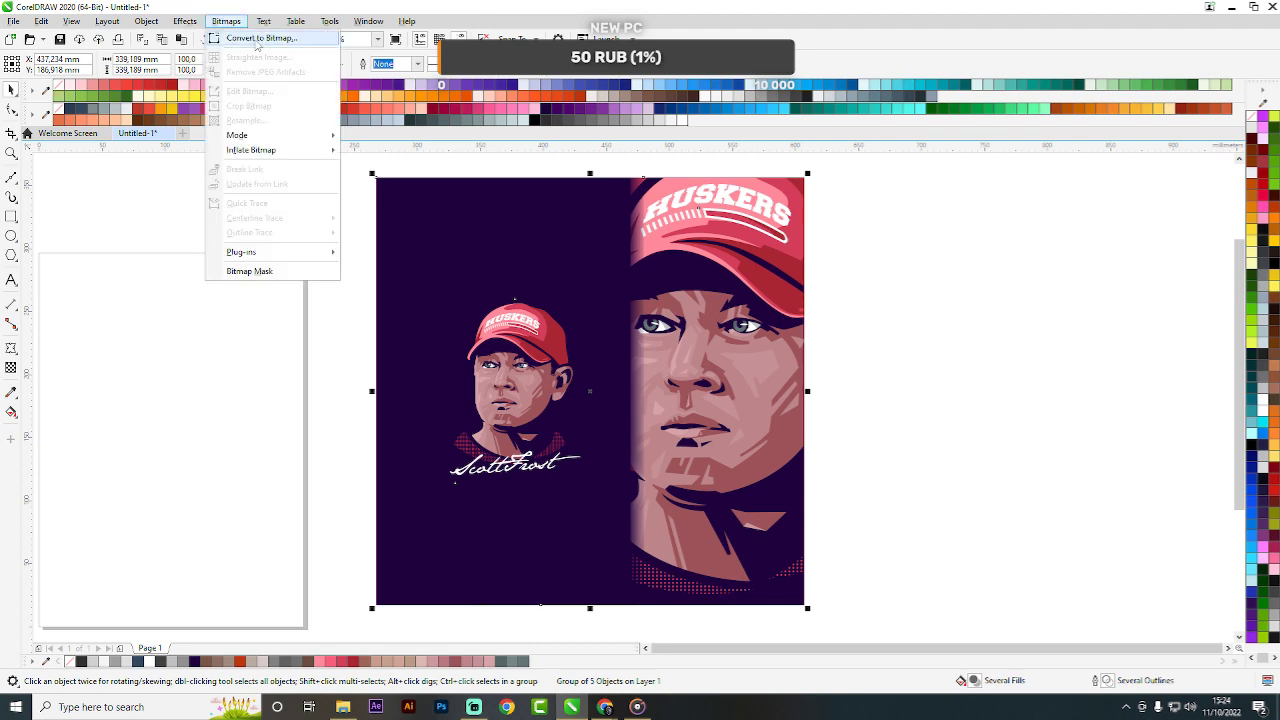
{"action": "left_click", "coordinate": [255, 37]}
{"action": "left_click", "coordinate": [668, 313]}
{"action": "left_click", "coordinate": [669, 370]}
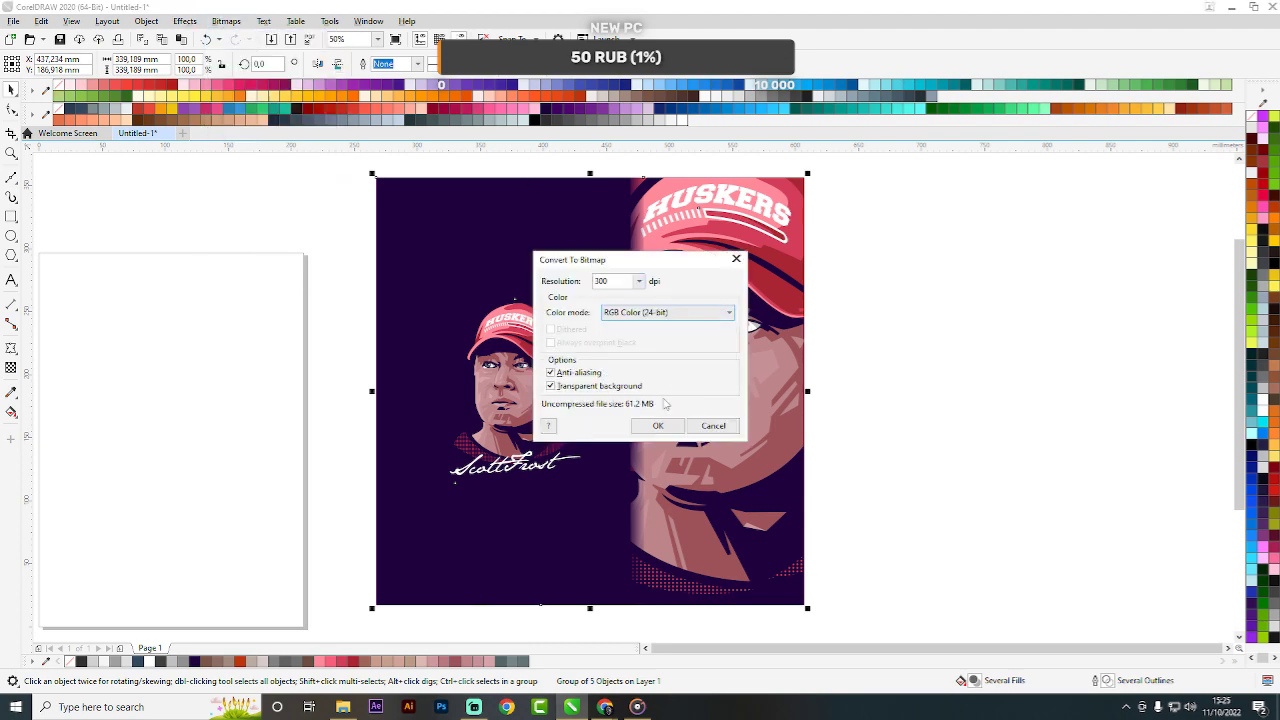
{"action": "left_click", "coordinate": [658, 425]}
Add Gaussian noise to the bitmap with level 45, density 58 and Intensity colour mode.
{"action": "left_click", "coordinate": [185, 21]}
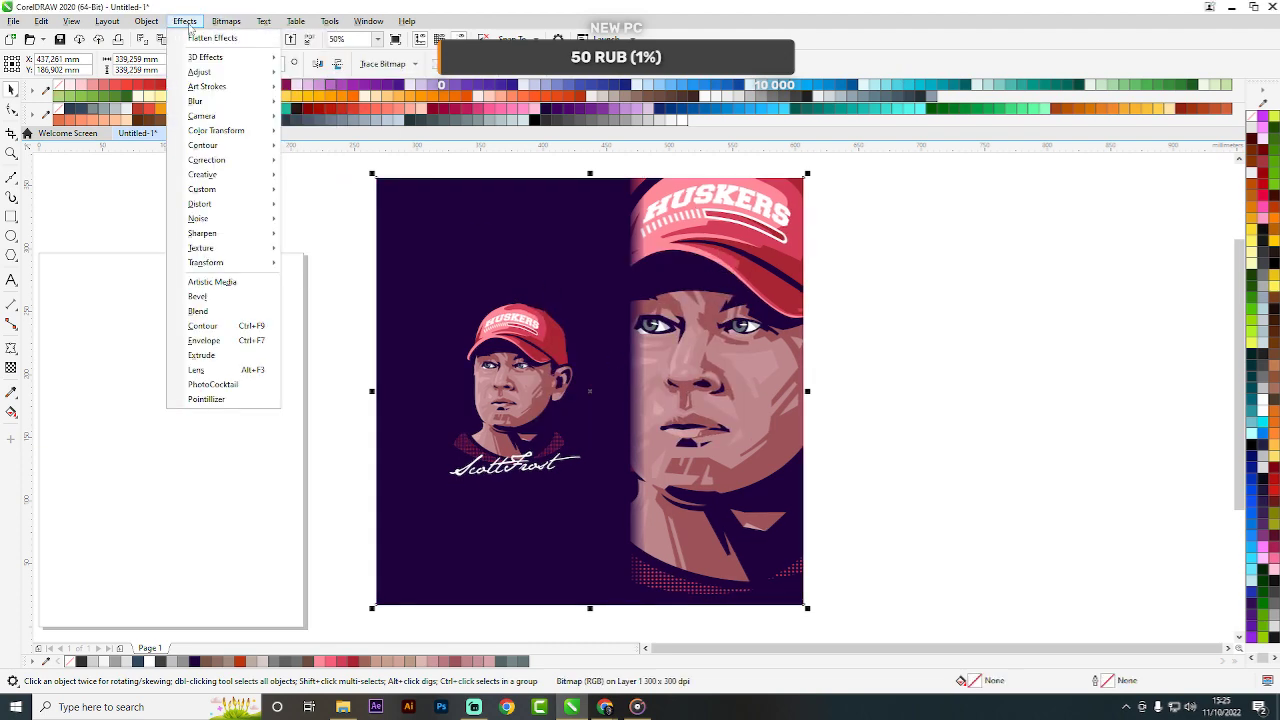
{"action": "mouse_move", "coordinate": [265, 218]}
{"action": "left_click", "coordinate": [305, 221]}
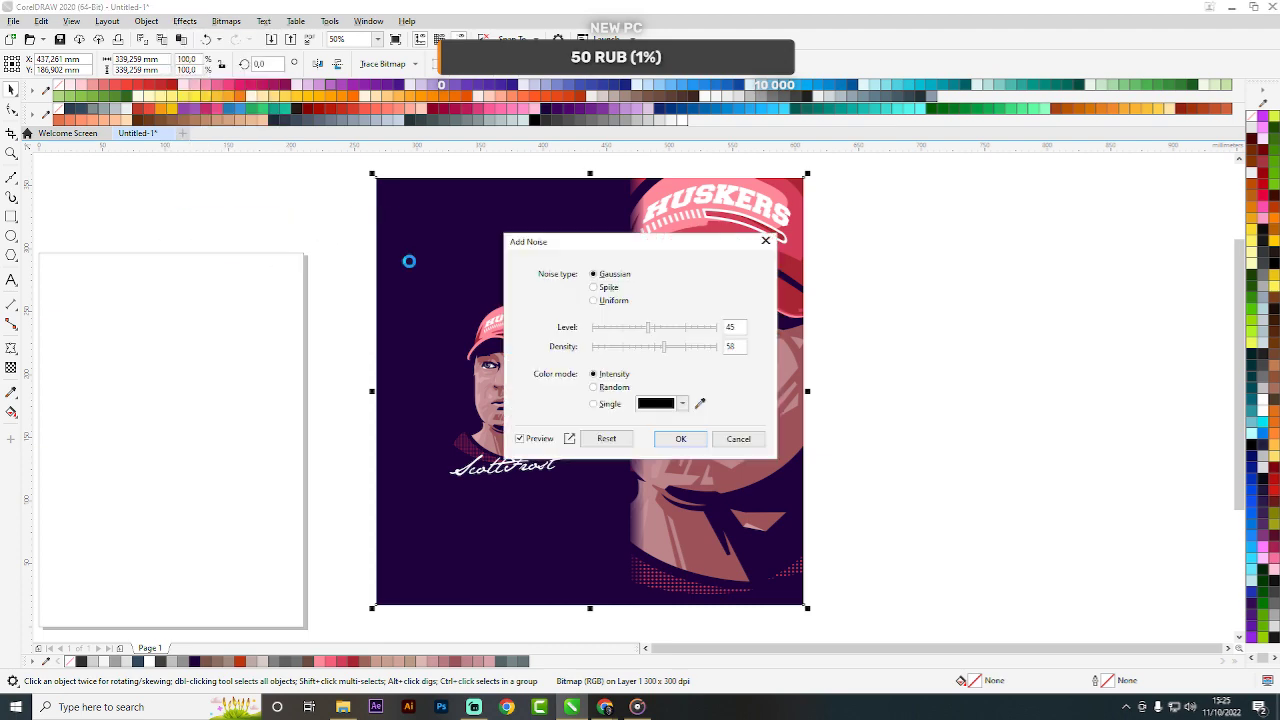
{"action": "left_click", "coordinate": [675, 437]}
{"action": "scroll", "coordinate": [623, 433], "scroll_direction": "up", "scroll_amount": 1}
{"action": "scroll", "coordinate": [624, 434], "scroll_direction": "up", "scroll_amount": 1}
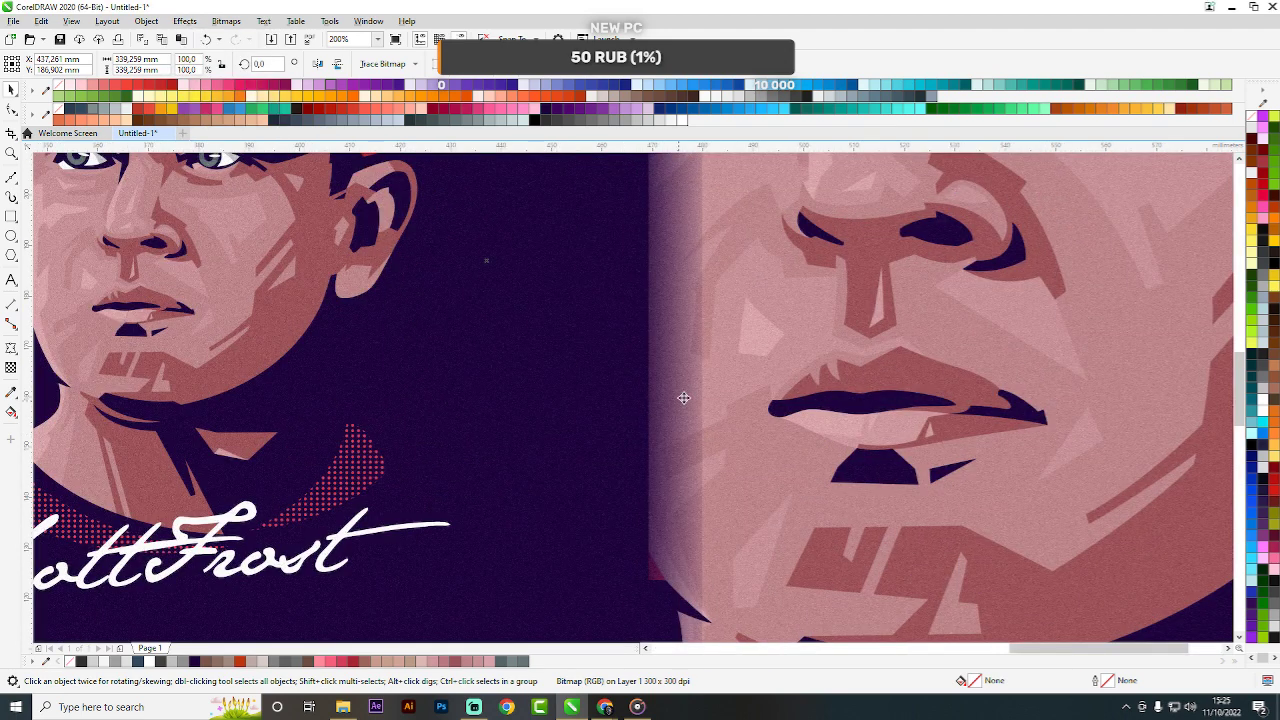
Export only the selected grainy bitmap as a PNG into New folder, replacing the existing file 1111.
{"action": "scroll", "coordinate": [690, 395], "scroll_direction": "down", "scroll_amount": 2}
{"action": "key", "text": "ctrl+e"}
{"action": "scroll", "coordinate": [928, 383], "scroll_direction": "down", "scroll_amount": 1}
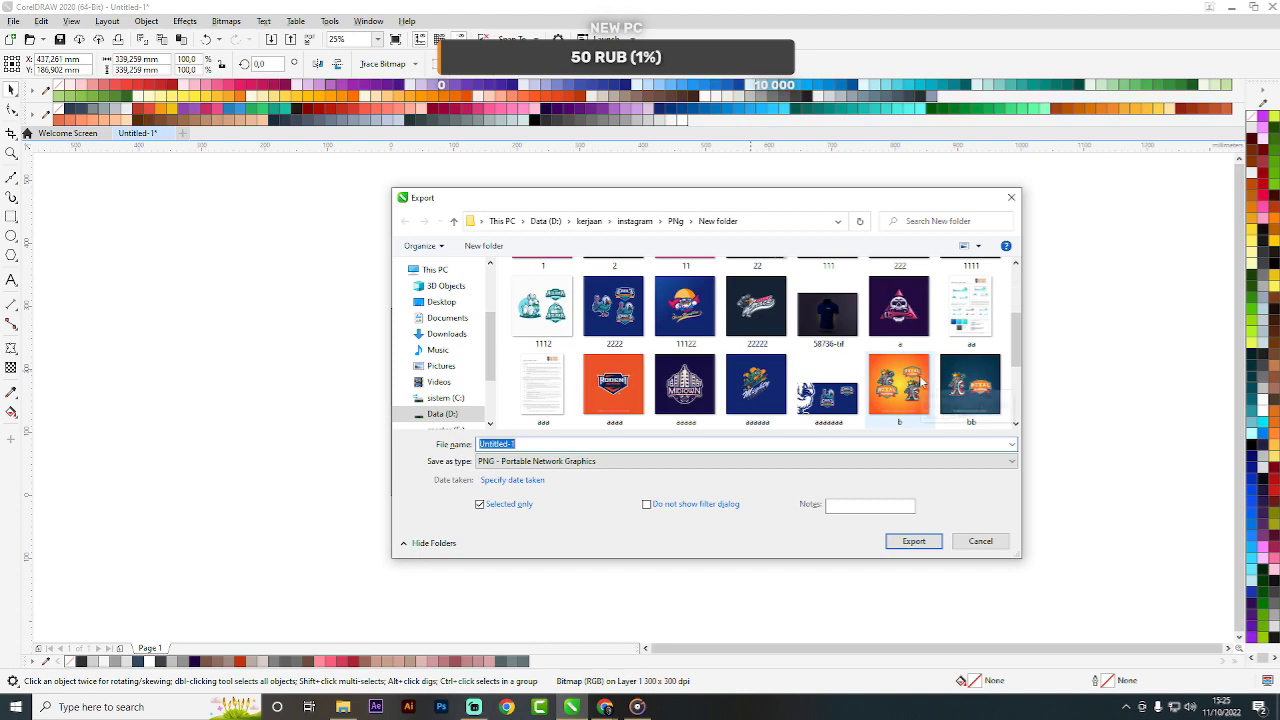
{"action": "scroll", "coordinate": [929, 383], "scroll_direction": "up", "scroll_amount": 2}
{"action": "left_click", "coordinate": [970, 378]}
{"action": "left_click", "coordinate": [912, 541]}
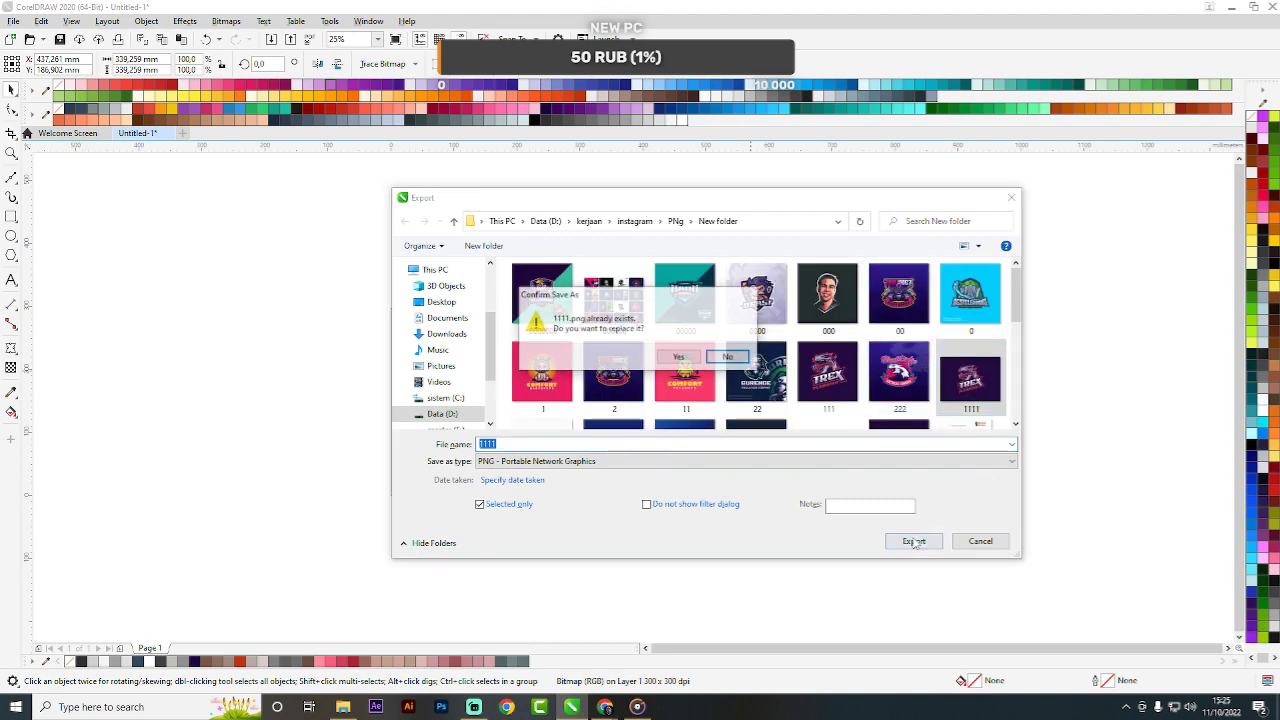
{"action": "left_click", "coordinate": [679, 357]}
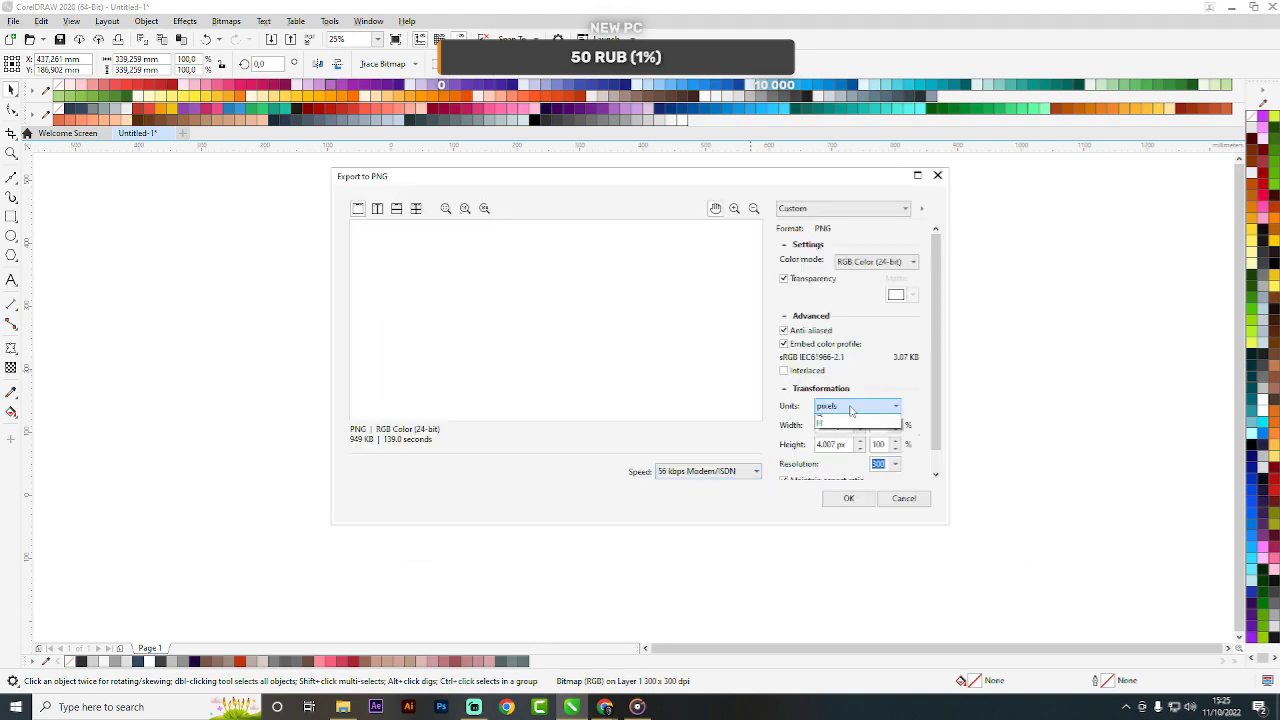
Set the PNG export size to 1500 px wide and 1500 px high at 300 dpi and complete the export.
{"action": "left_click", "coordinate": [855, 406]}
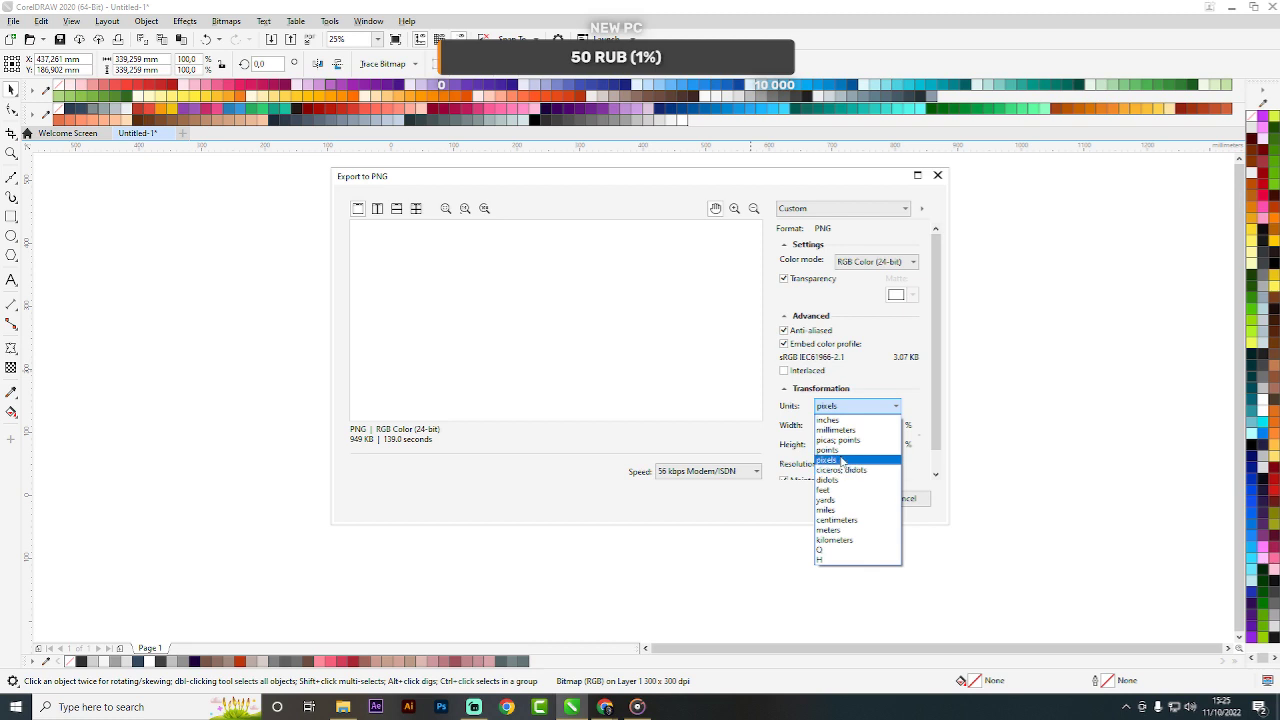
{"action": "left_click", "coordinate": [841, 460]}
{"action": "left_click_drag", "start_coordinate": [837, 425], "coordinate": [803, 423]}
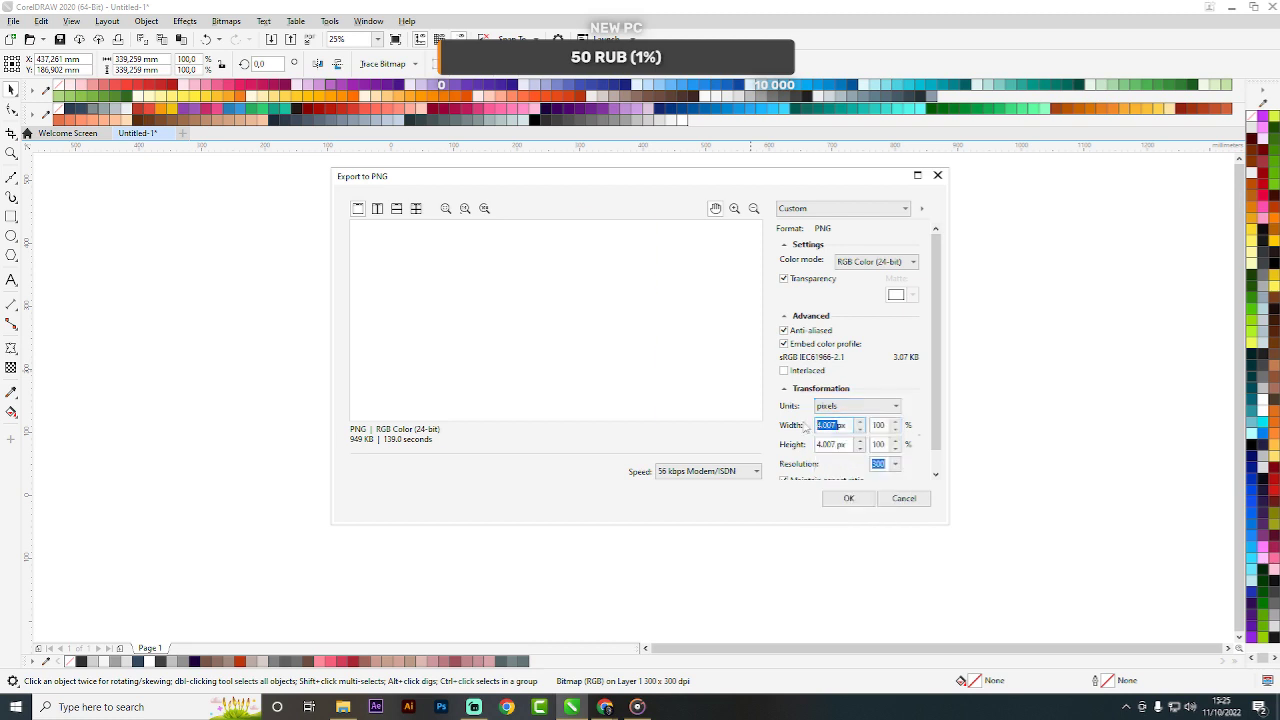
{"action": "type", "text": "15"}
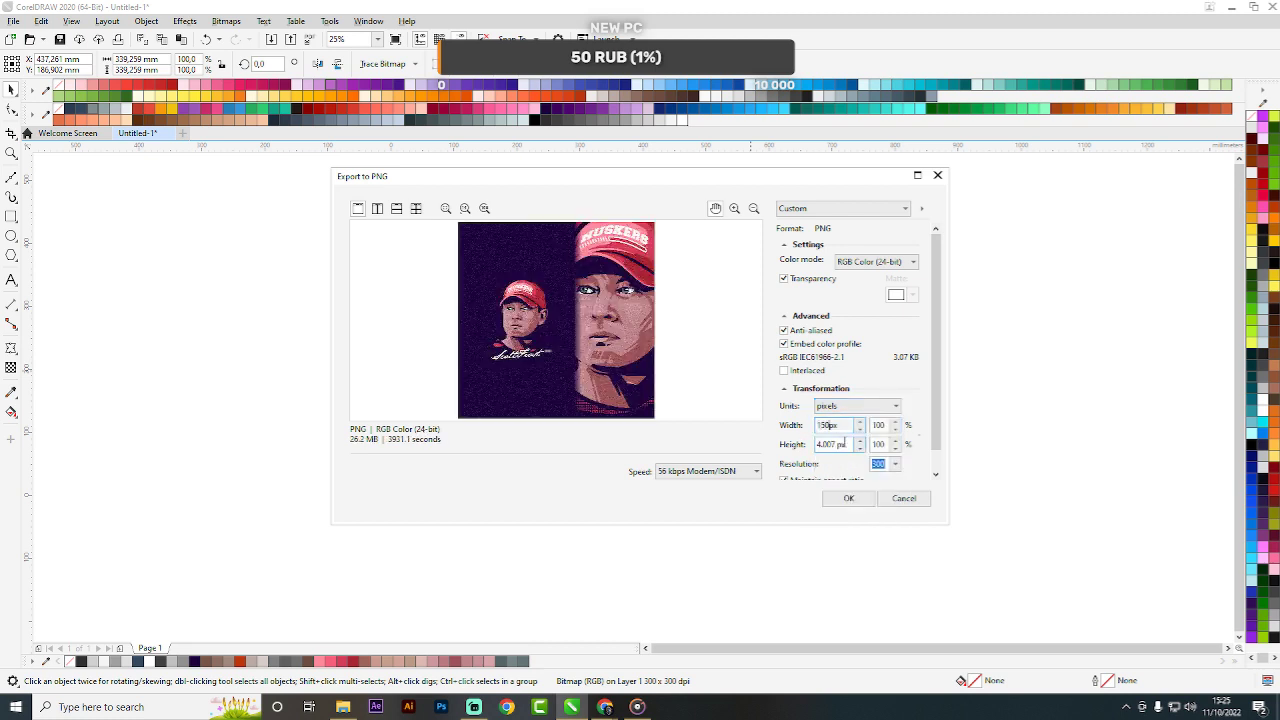
{"action": "left_click", "coordinate": [830, 444]}
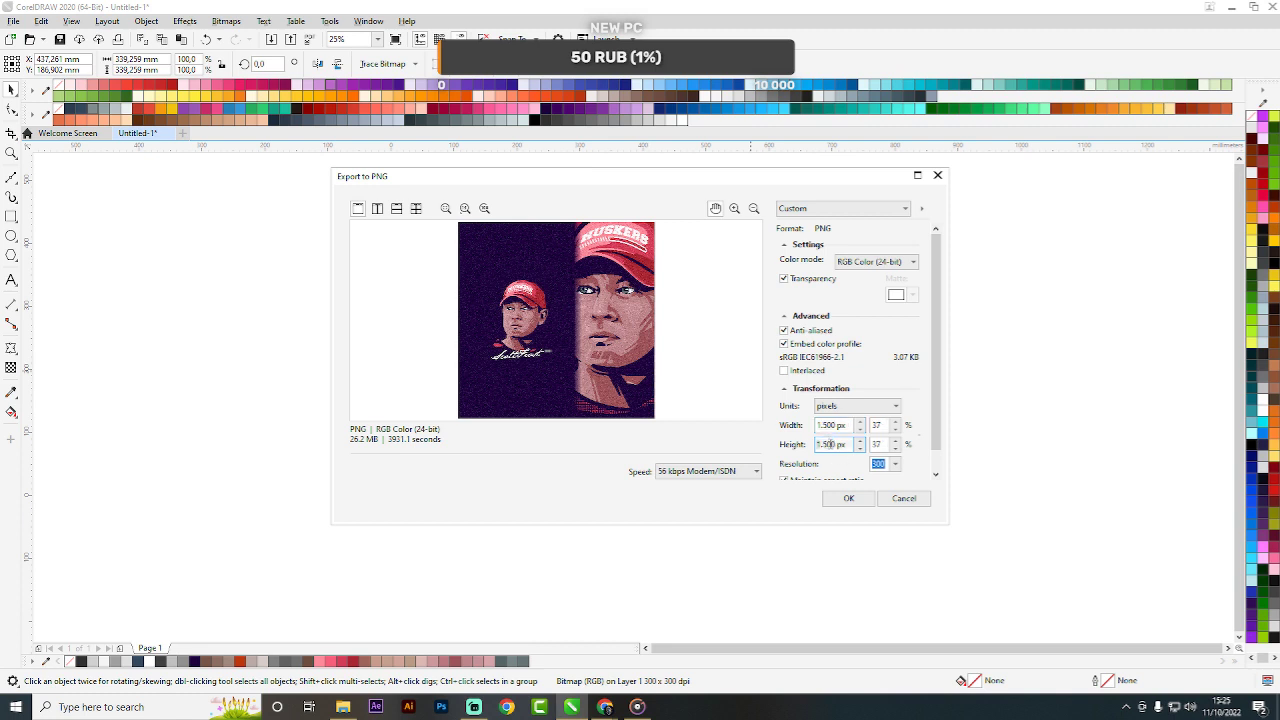
{"action": "left_click", "coordinate": [849, 499]}
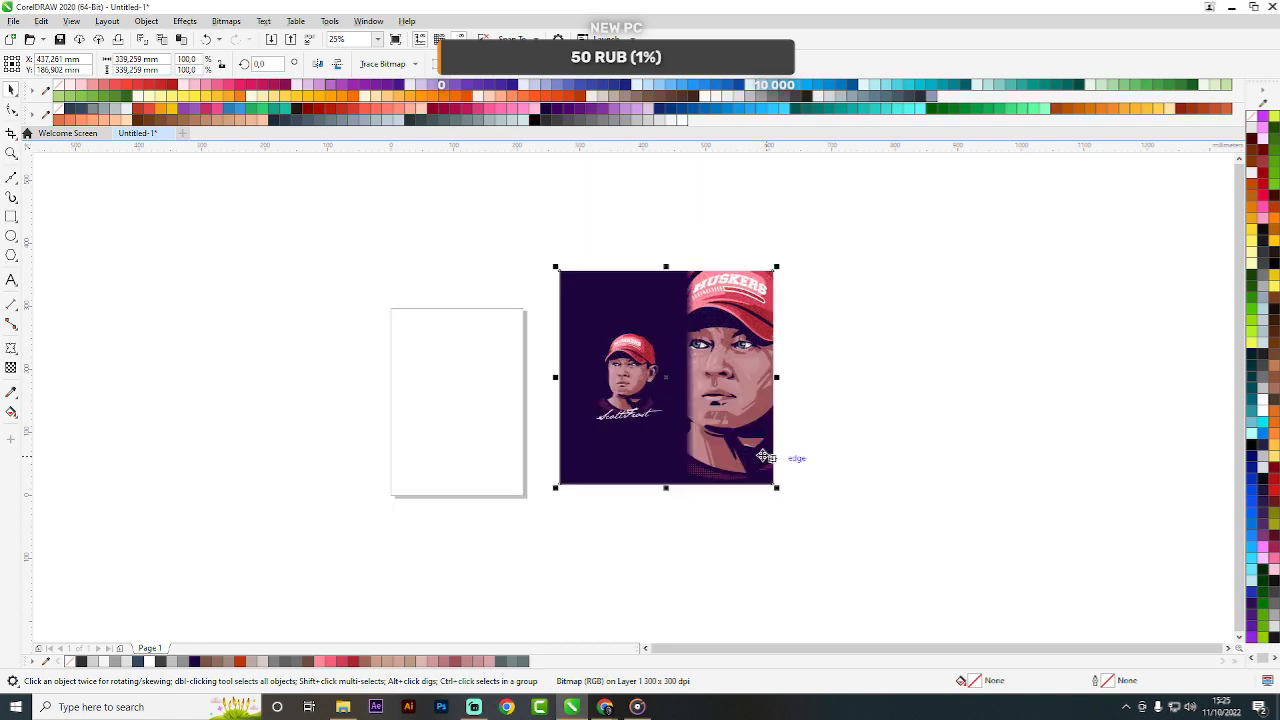
{"action": "left_click", "coordinate": [343, 707]}
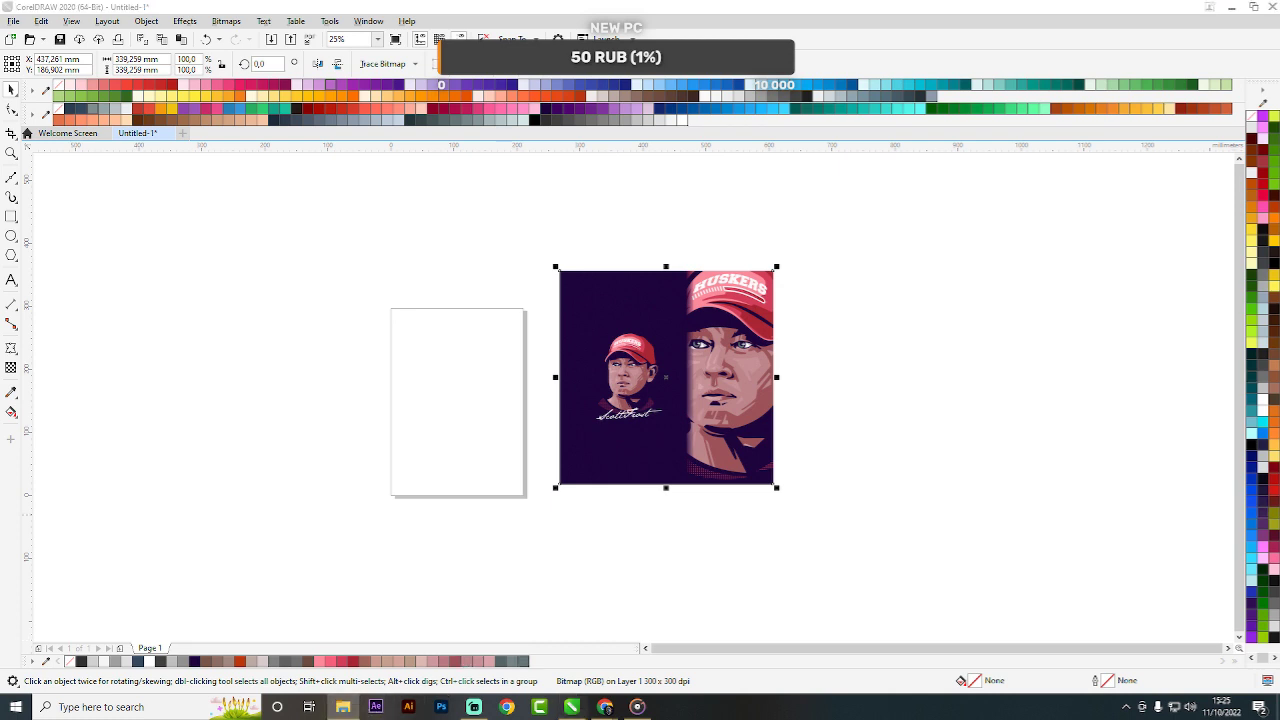
{"action": "left_click", "coordinate": [852, 381]}
{"action": "left_click", "coordinate": [677, 359]}
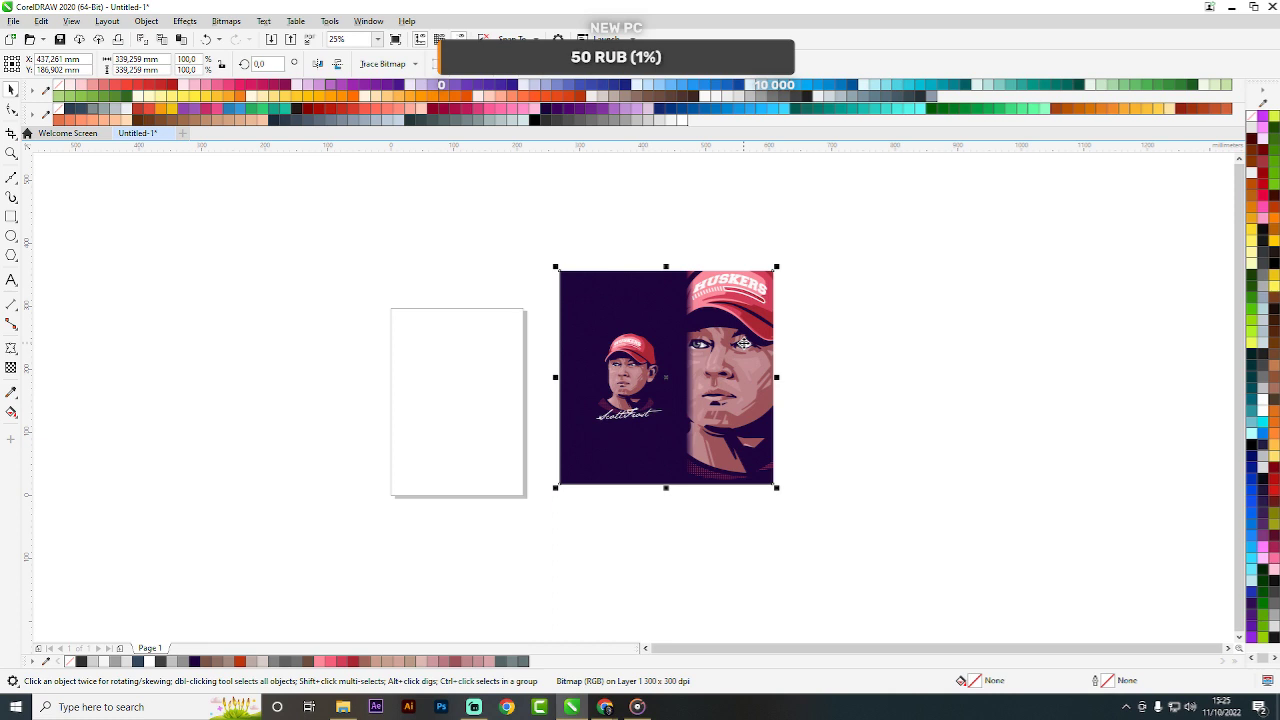
Undo the noise effect, bitmap conversion and grouping to return the composition to separate vector objects.
{"action": "left_click_drag", "start_coordinate": [744, 343], "coordinate": [678, 395]}
{"action": "left_click_drag", "start_coordinate": [625, 400], "coordinate": [812, 403]}
{"action": "key", "text": "ctrl+z"}
{"action": "key", "text": "ctrl+z"}
{"action": "left_click", "coordinate": [800, 390]}
{"action": "key", "text": "ctrl+z"}
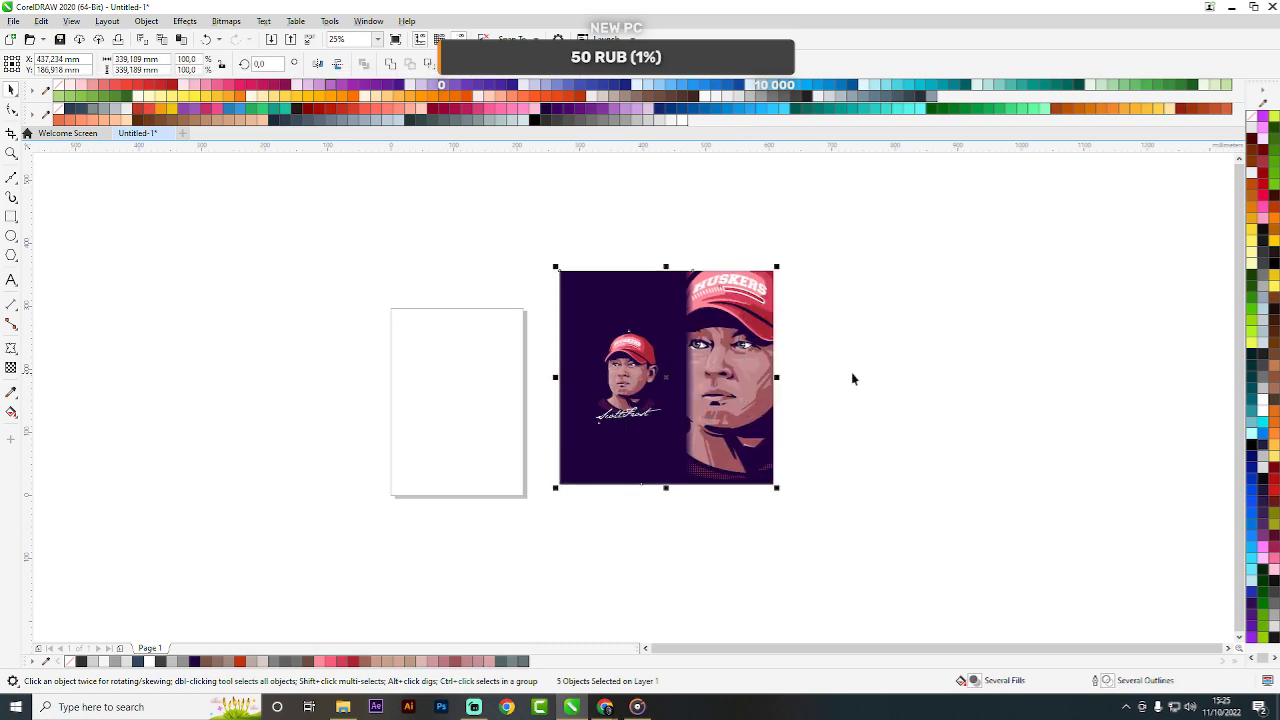
{"action": "left_click", "coordinate": [901, 390]}
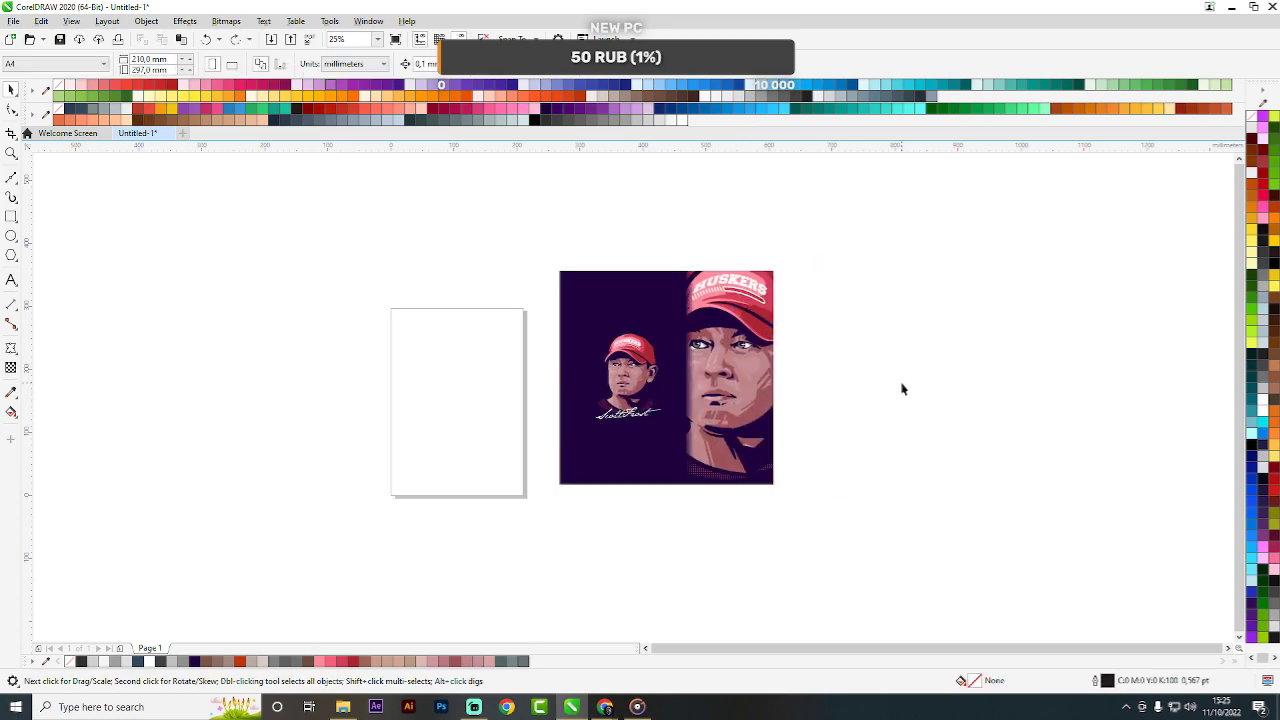
Save the drawing as a CDR file named Scott Frost in the folder D:\kerjaan\instagram\CDR.
{"action": "key", "text": "ctrl+s"}
{"action": "type", "text": "Scott Frost"}
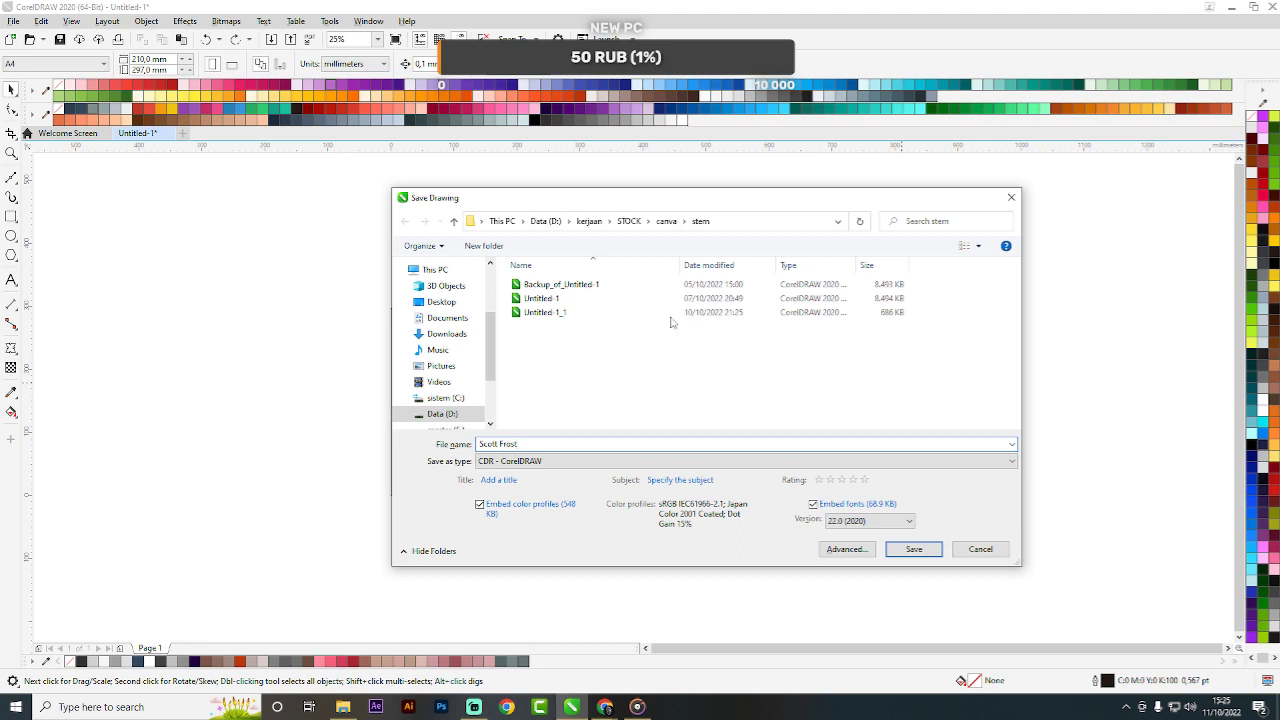
{"action": "left_click", "coordinate": [629, 221]}
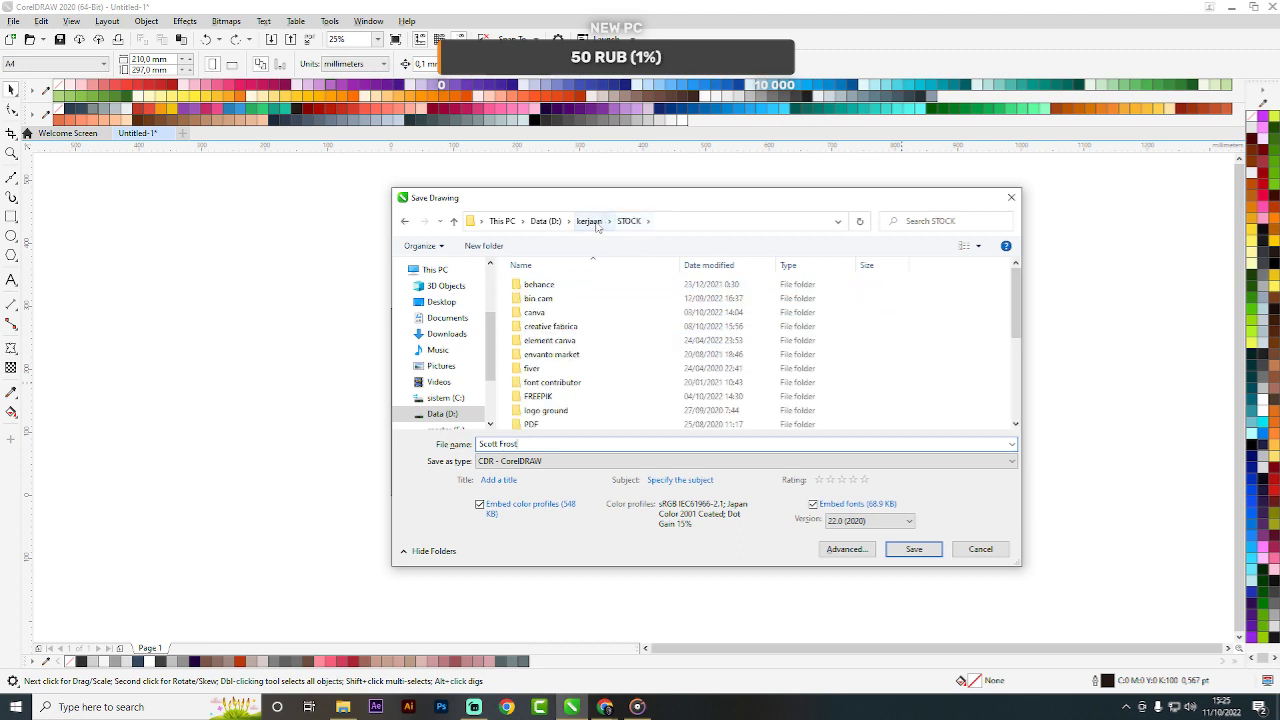
{"action": "left_click", "coordinate": [591, 221]}
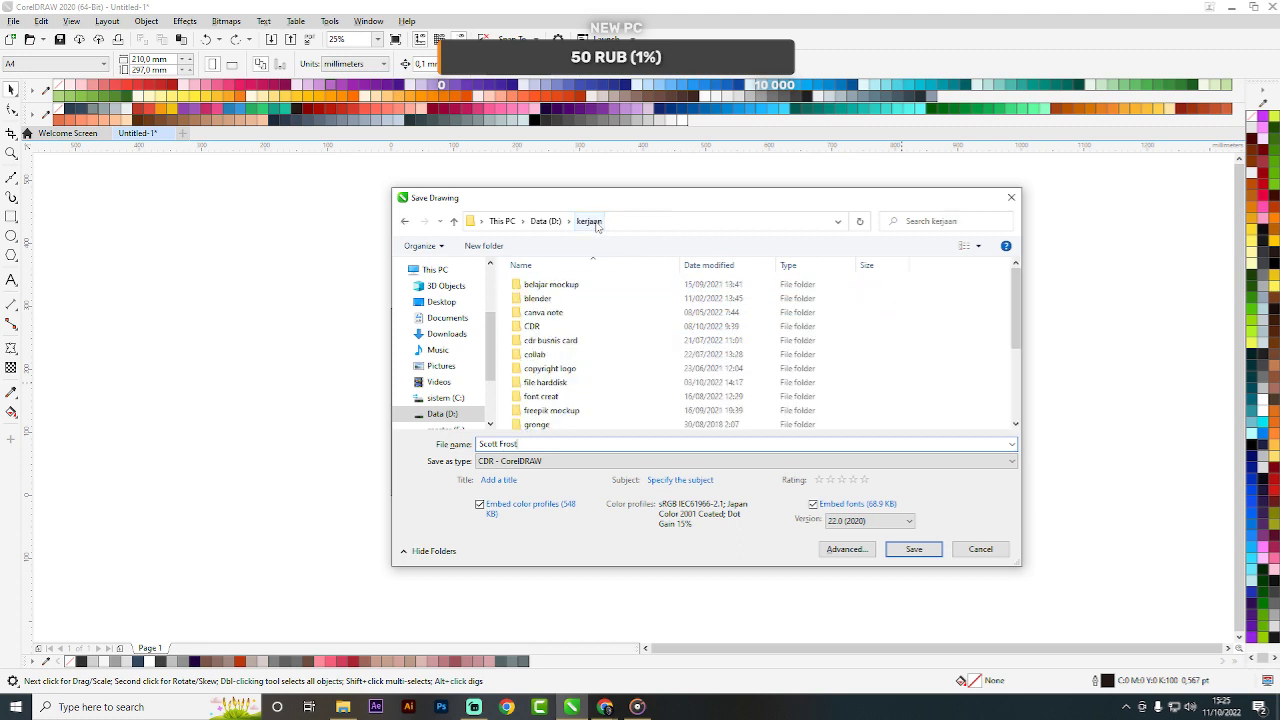
{"action": "left_click", "coordinate": [575, 326]}
{"action": "scroll", "coordinate": [593, 327], "scroll_direction": "down", "scroll_amount": 1}
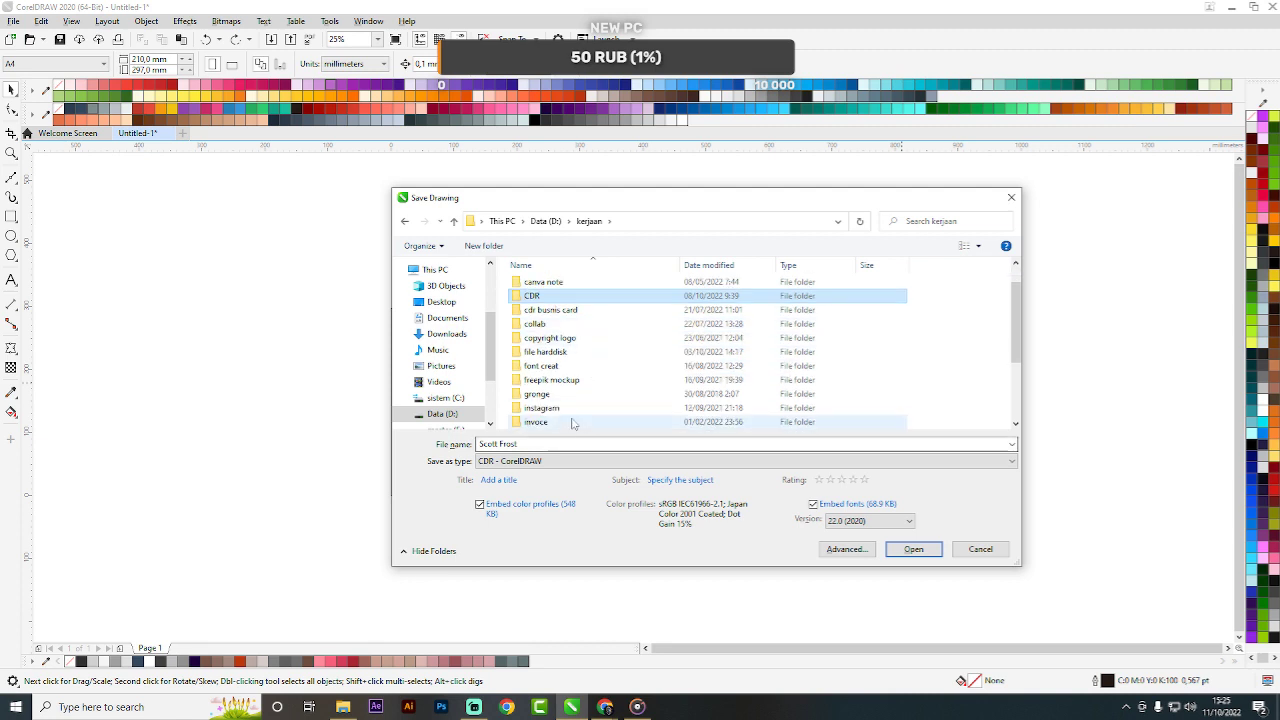
{"action": "double_click", "coordinate": [571, 408]}
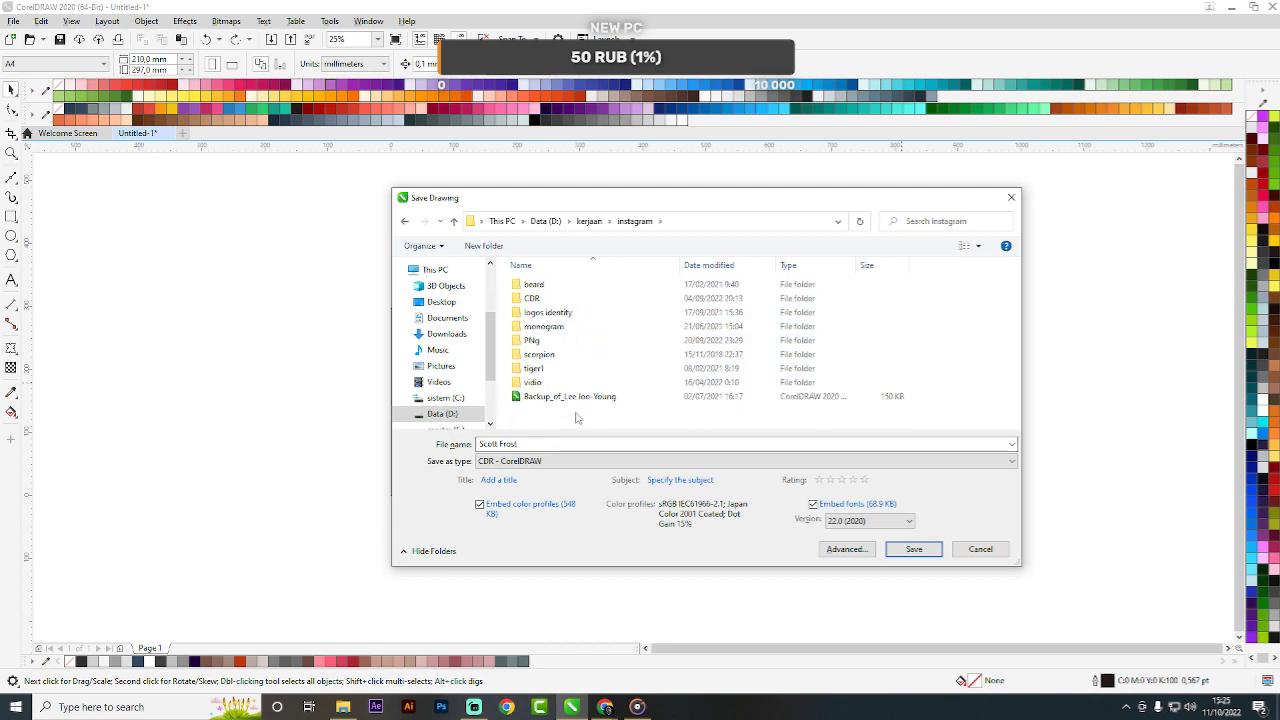
{"action": "key", "text": "BackSpace"}
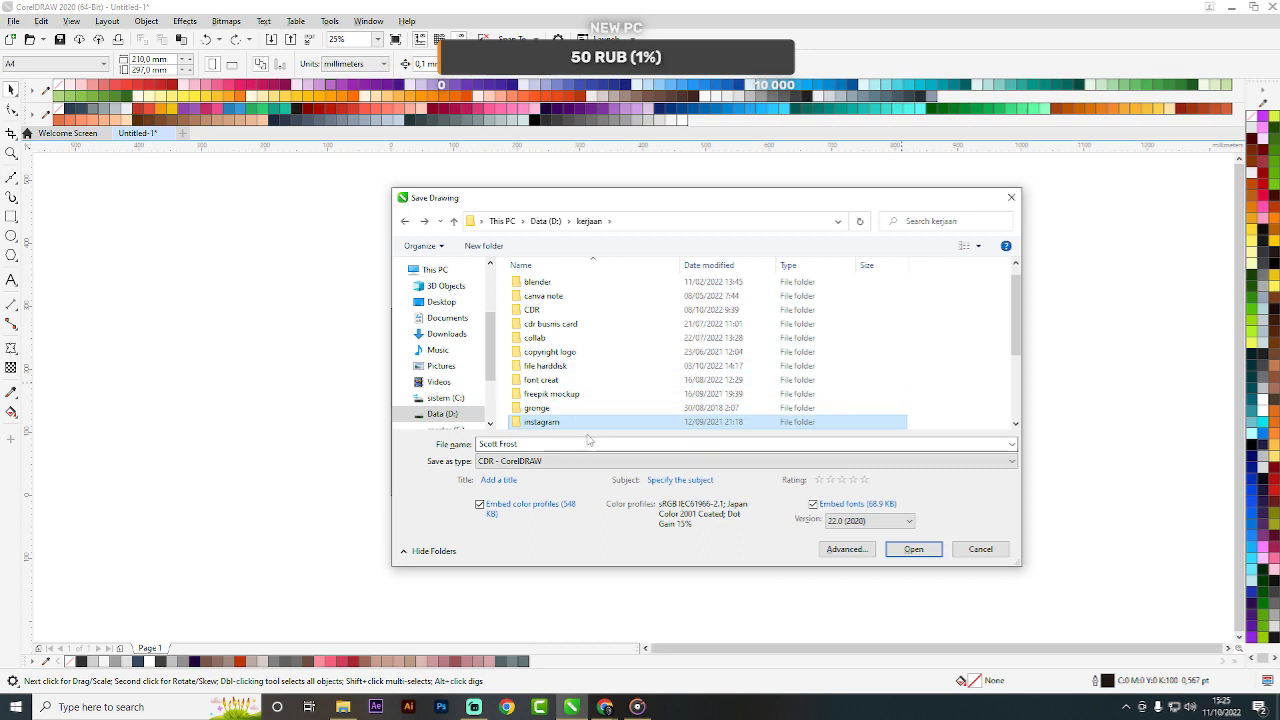
{"action": "double_click", "coordinate": [588, 423]}
{"action": "double_click", "coordinate": [580, 299]}
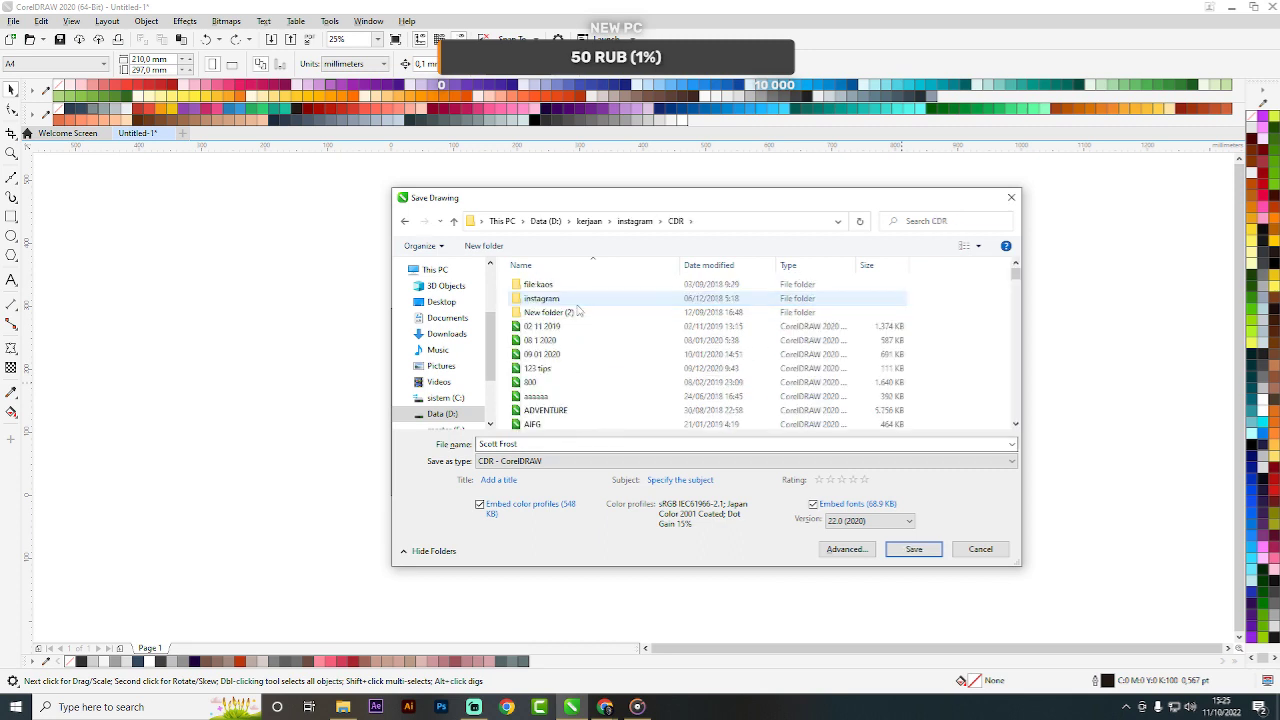
{"action": "left_click", "coordinate": [913, 549]}
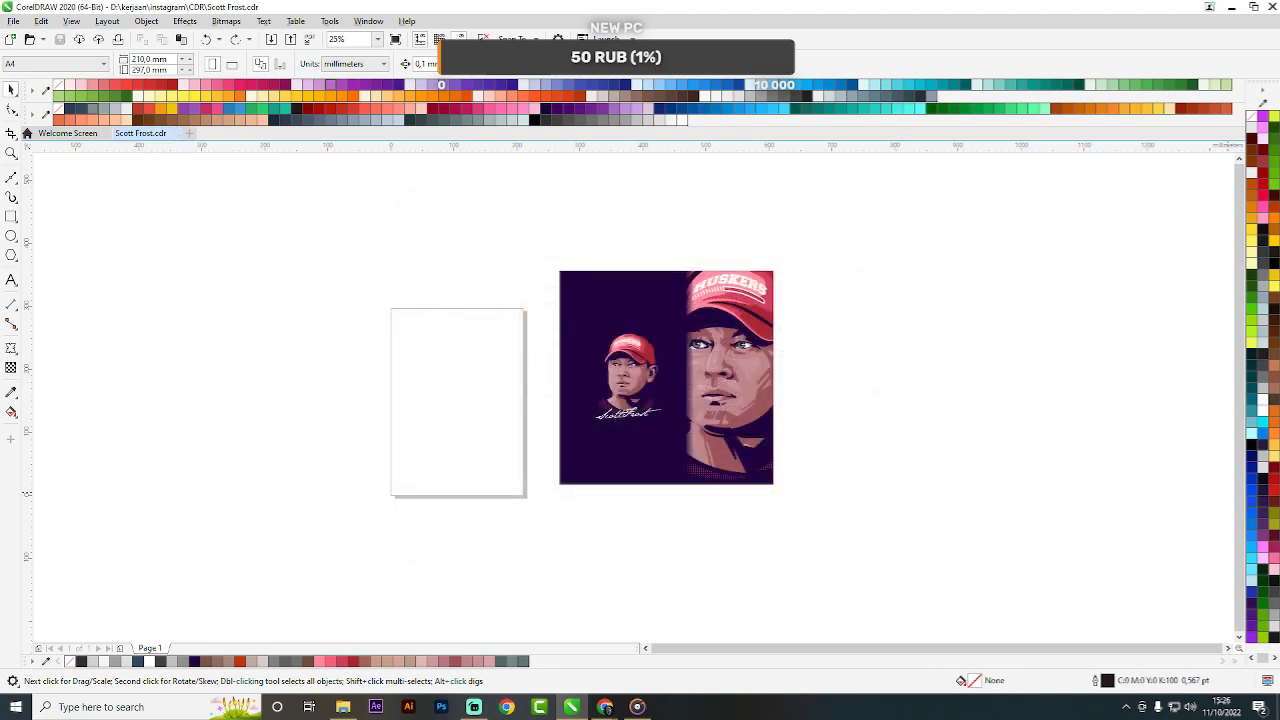
{"action": "key", "text": "alt+Tab"}
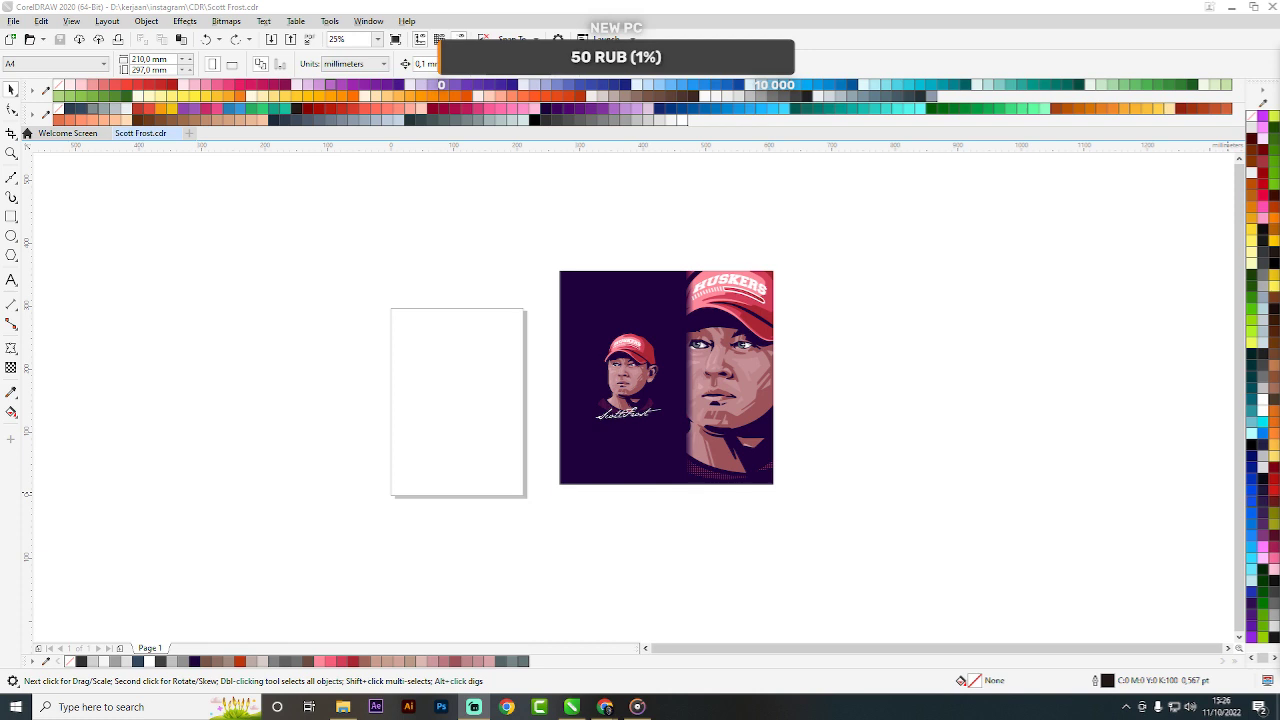
{"action": "scroll", "coordinate": [655, 417], "scroll_direction": "up", "scroll_amount": 1}
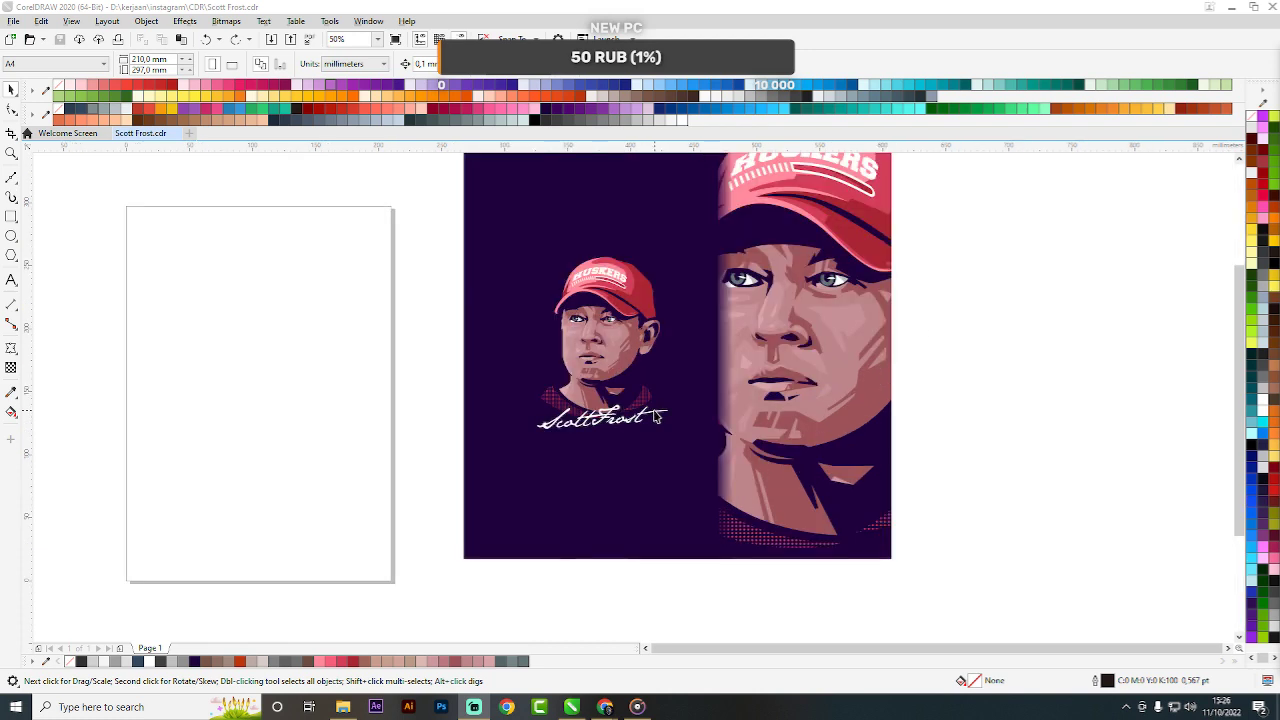
{"action": "scroll", "coordinate": [740, 385], "scroll_direction": "down", "scroll_amount": 1}
{"action": "scroll", "coordinate": [754, 353], "scroll_direction": "up", "scroll_amount": 1}
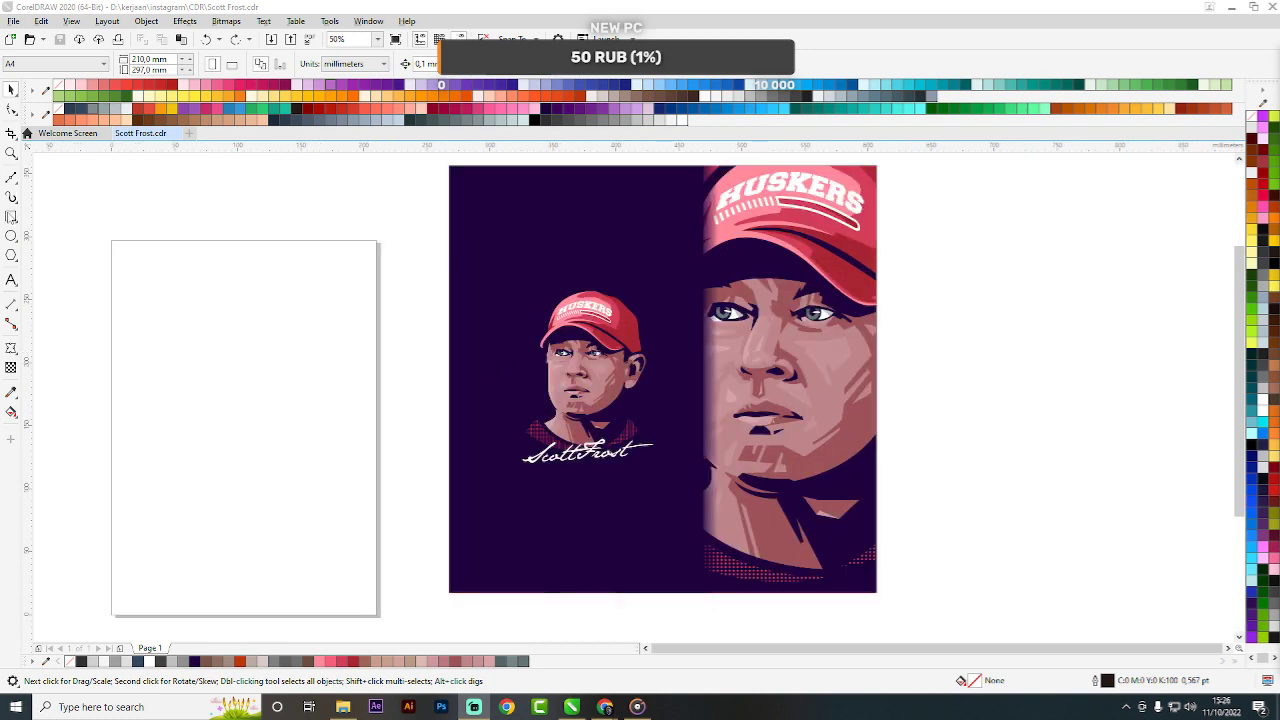
{"action": "key", "text": "F6"}
{"action": "scroll", "coordinate": [545, 386], "scroll_direction": "down", "scroll_amount": 1}
{"action": "left_click_drag", "start_coordinate": [323, 218], "coordinate": [772, 408]}
{"action": "key", "text": "Delete"}
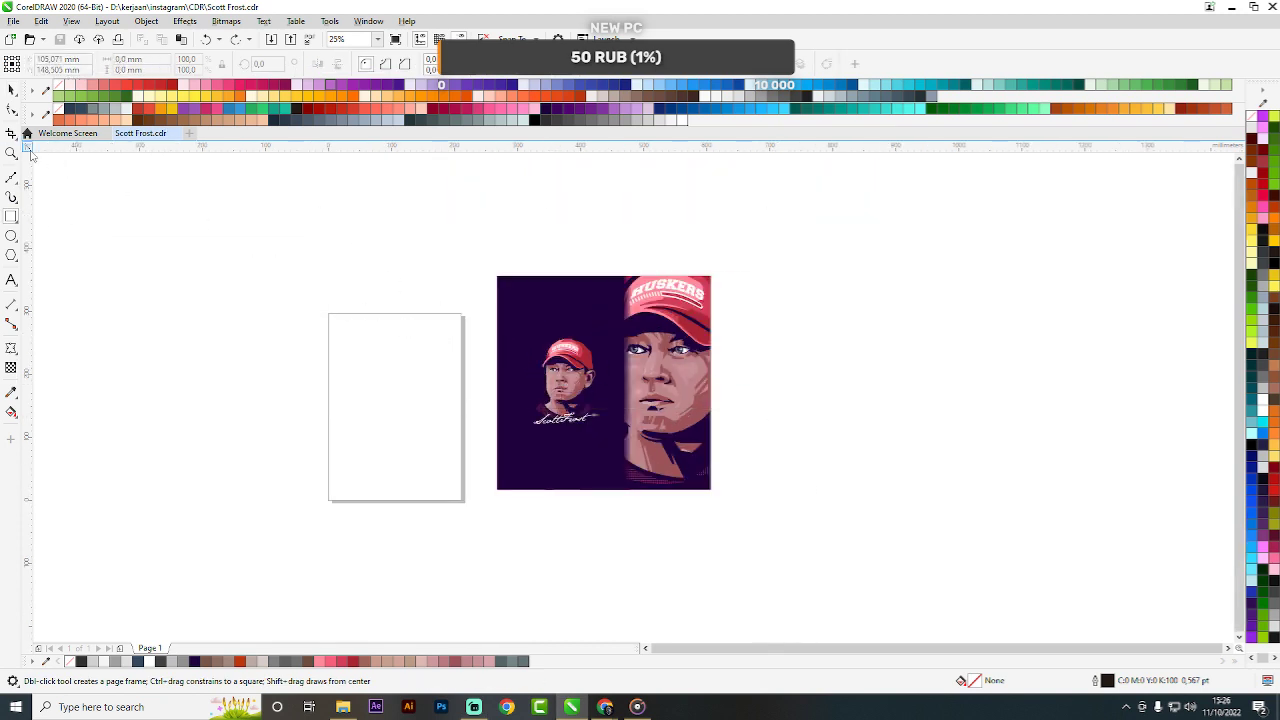
Draw a wide rectangle about 1963 mm by 912 mm enclosing the page and the square composition.
{"action": "left_click_drag", "start_coordinate": [40, 158], "coordinate": [1063, 654]}
{"action": "scroll", "coordinate": [986, 537], "scroll_direction": "down", "scroll_amount": 1}
{"action": "scroll", "coordinate": [782, 451], "scroll_direction": "up", "scroll_amount": 2}
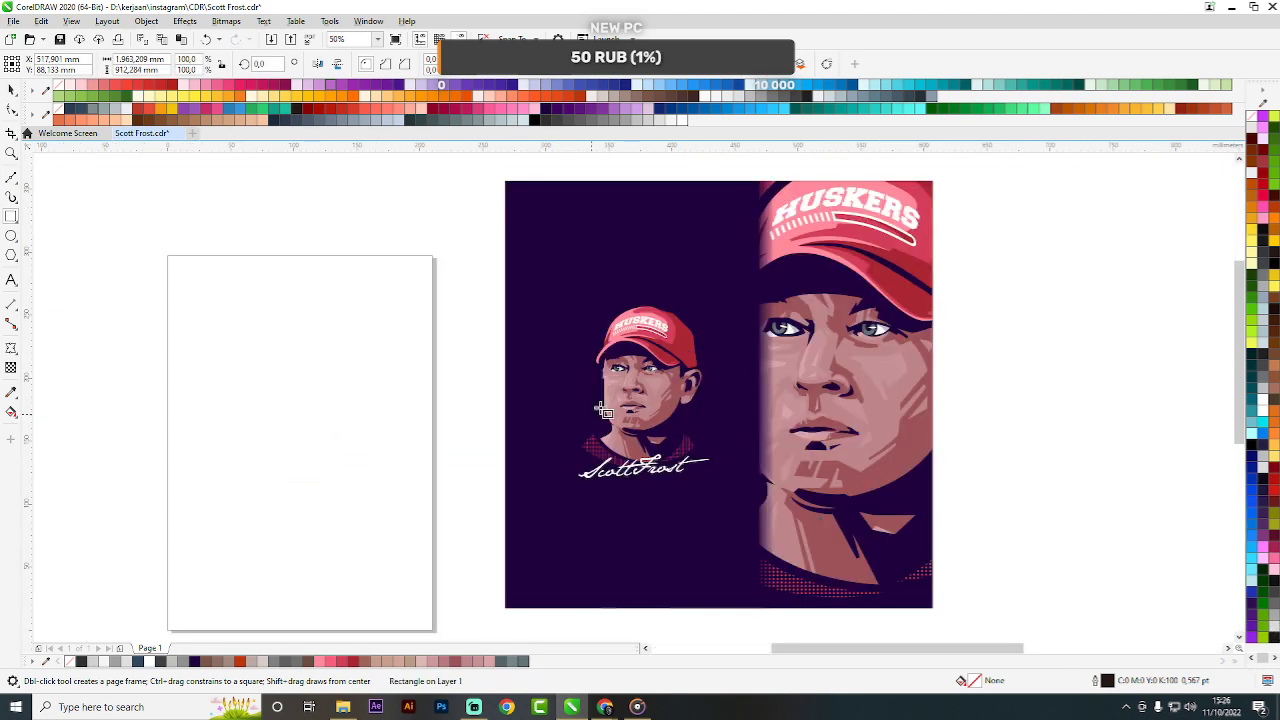
Scale the five objects of the square composition up to about 711 mm per side inside the wide rectangle.
{"action": "scroll", "coordinate": [630, 370], "scroll_direction": "down", "scroll_amount": 1}
{"action": "scroll", "coordinate": [640, 395], "scroll_direction": "down", "scroll_amount": 1}
{"action": "left_click_drag", "start_coordinate": [589, 286], "coordinate": [740, 474]}
{"action": "scroll", "coordinate": [635, 400], "scroll_direction": "up", "scroll_amount": 1}
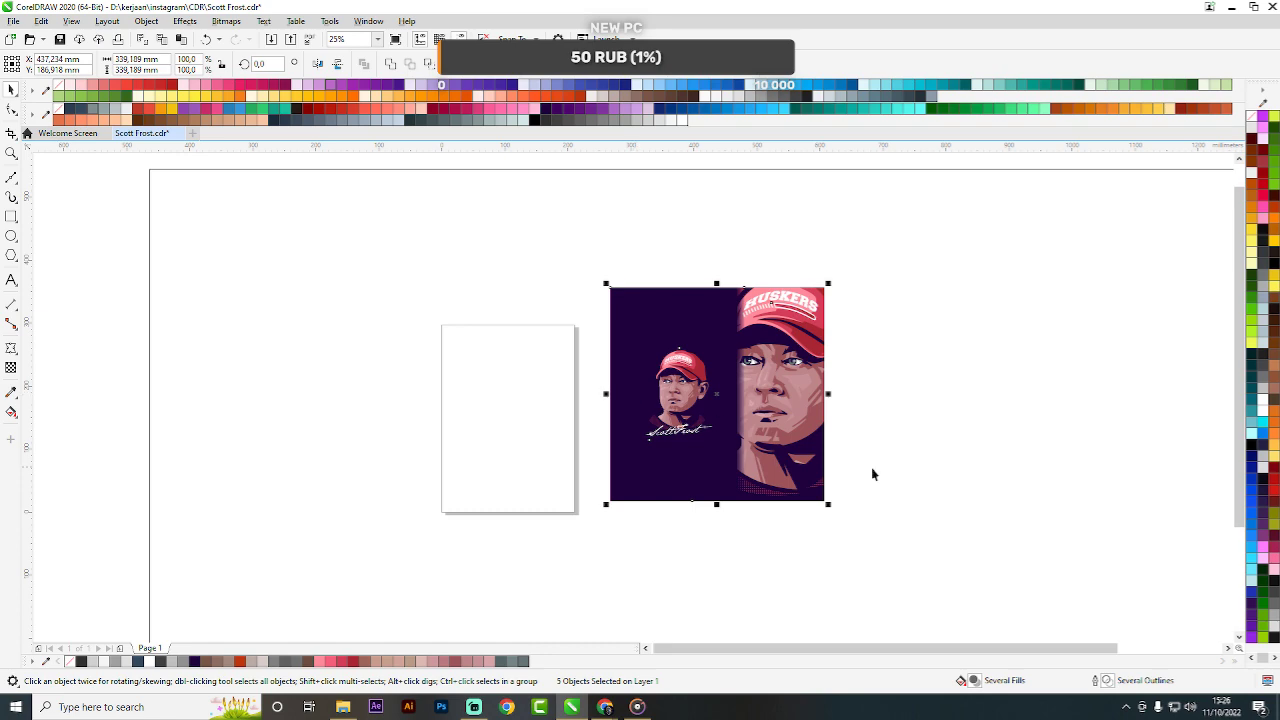
{"action": "left_click_drag", "start_coordinate": [829, 502], "coordinate": [997, 623]}
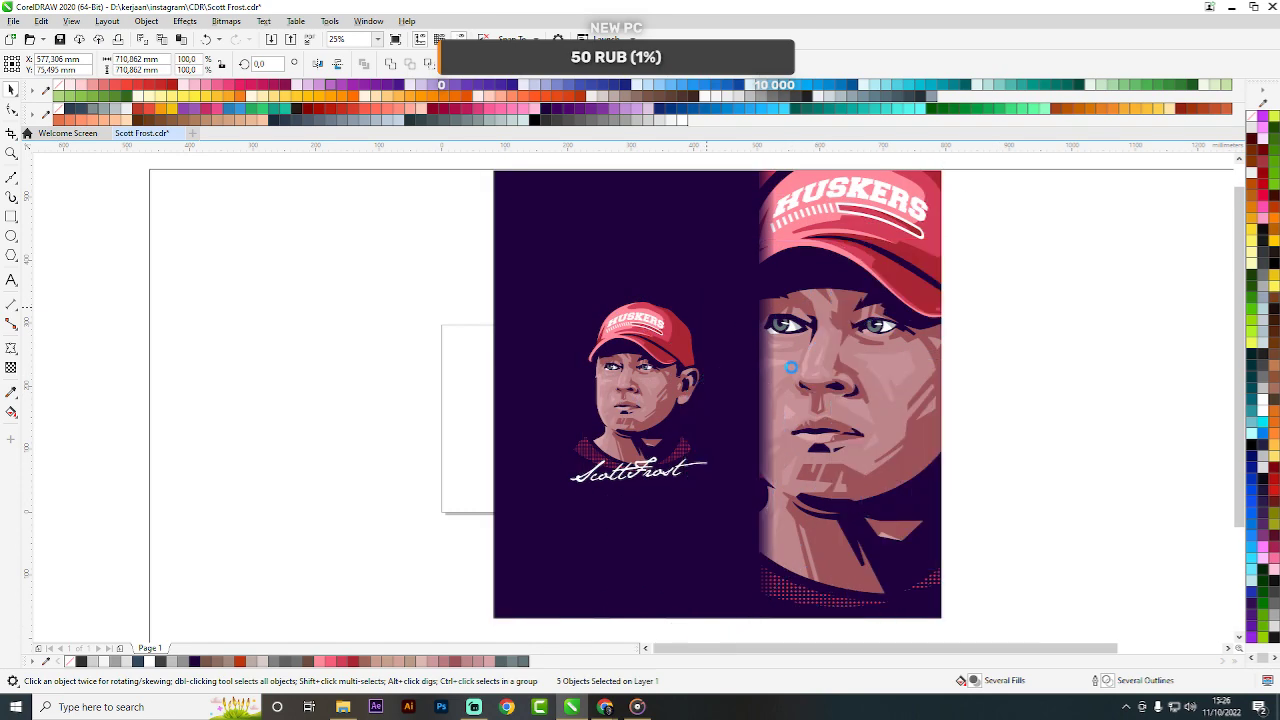
{"action": "scroll", "coordinate": [729, 298], "scroll_direction": "down", "scroll_amount": 1}
{"action": "left_click", "coordinate": [350, 252]}
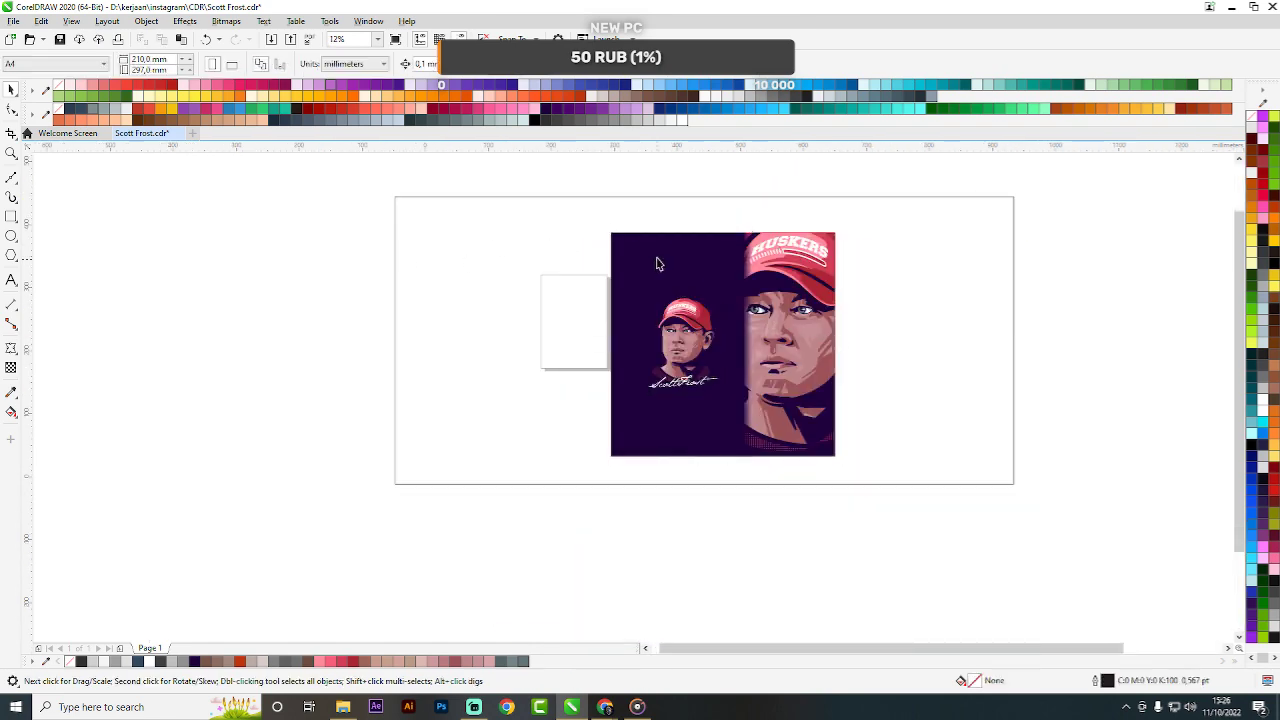
Copy the dark purple panel's fill R30 G0 B61 and missing outline to the wide rectangle.
{"action": "scroll", "coordinate": [655, 260], "scroll_direction": "up", "scroll_amount": 1}
{"action": "left_click_drag", "start_coordinate": [655, 260], "coordinate": [443, 208]}
{"action": "scroll", "coordinate": [676, 262], "scroll_direction": "down", "scroll_amount": 1}
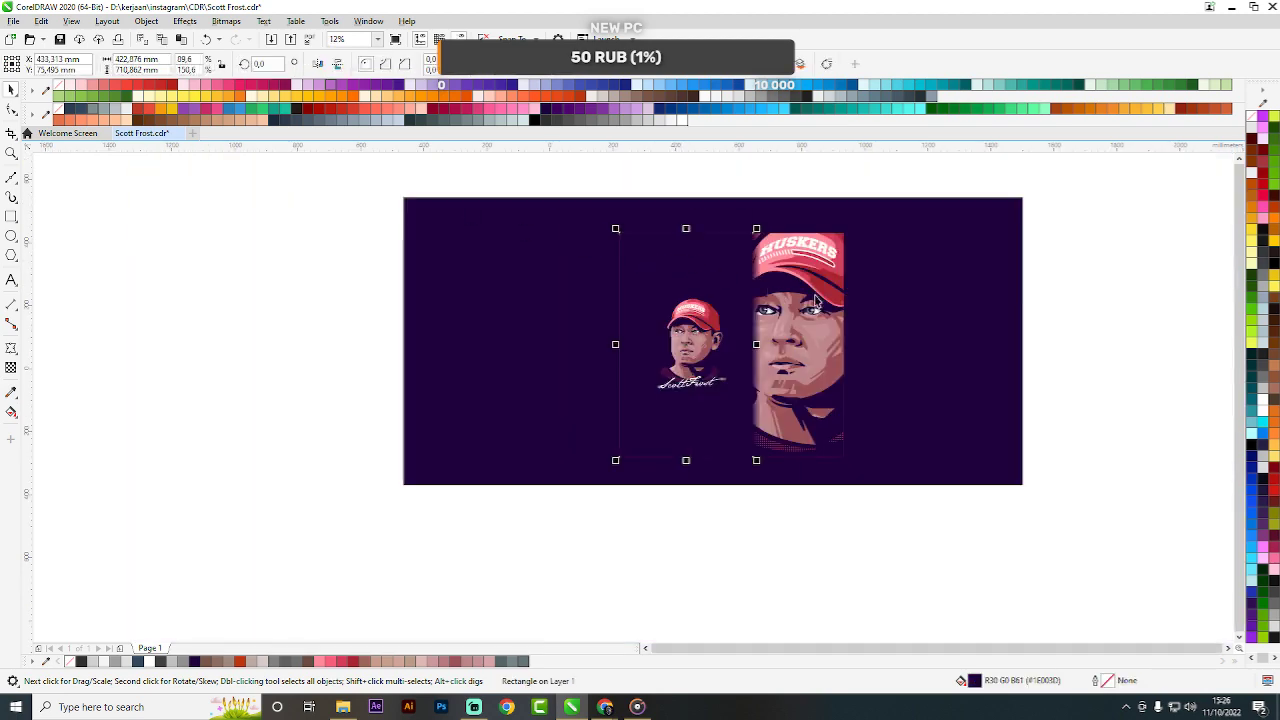
{"action": "left_click_drag", "start_coordinate": [682, 260], "coordinate": [610, 314]}
{"action": "key", "text": "ctrl+z"}
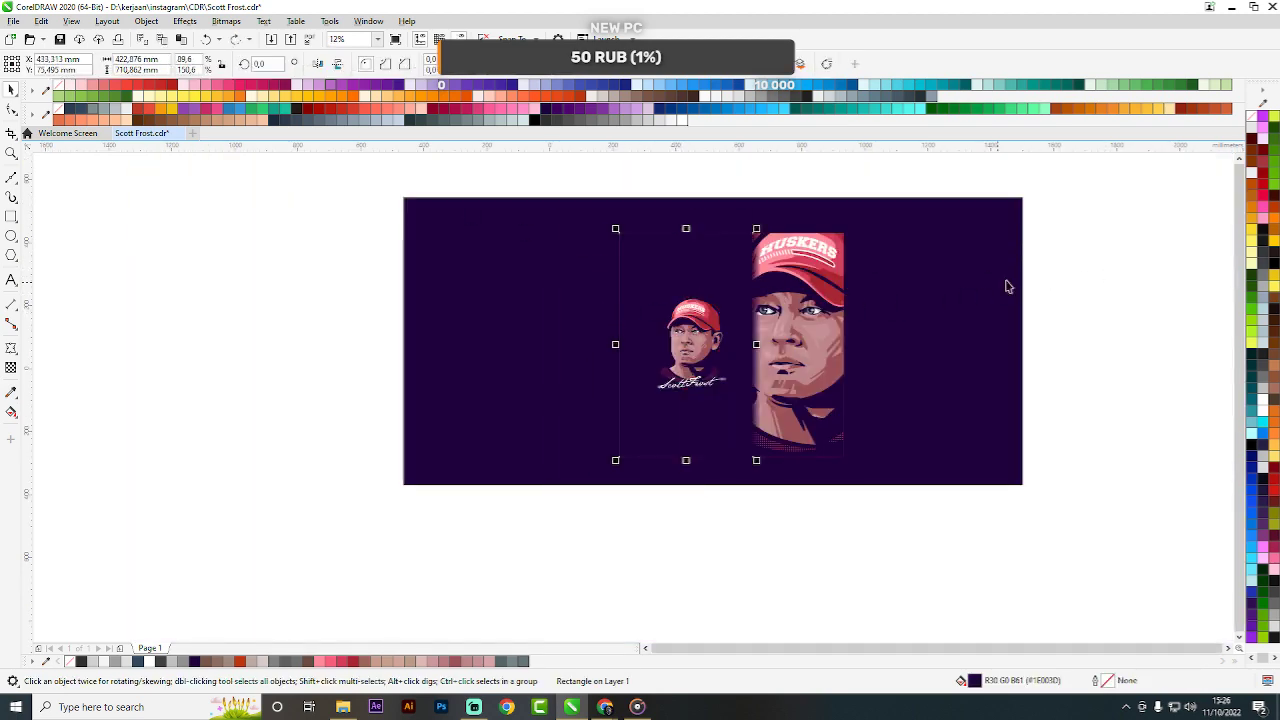
Delete the dark purple panel behind the small portrait and copy the square's crimson fill R211 G61 B88 to the wide rectangle.
{"action": "left_click", "coordinate": [1100, 254]}
{"action": "scroll", "coordinate": [722, 290], "scroll_direction": "up", "scroll_amount": 1}
{"action": "left_click", "coordinate": [645, 240]}
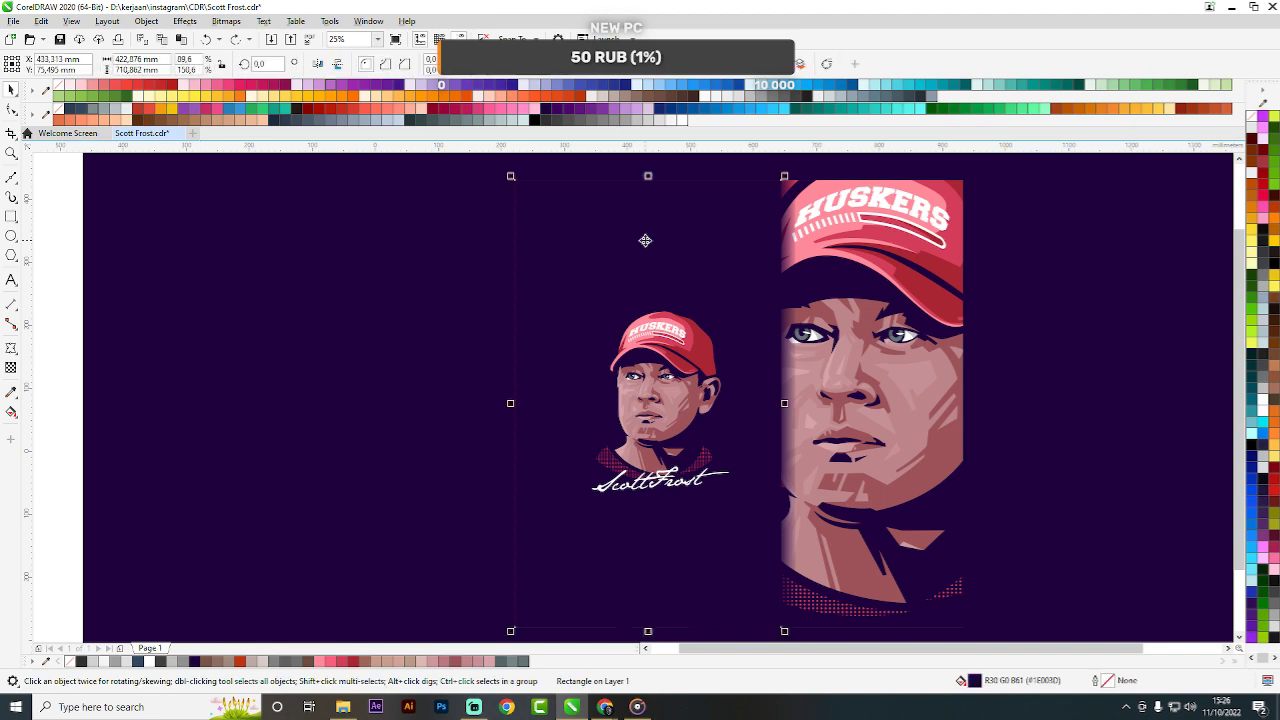
{"action": "key", "text": "Delete"}
{"action": "left_click_drag", "start_coordinate": [569, 260], "coordinate": [289, 245]}
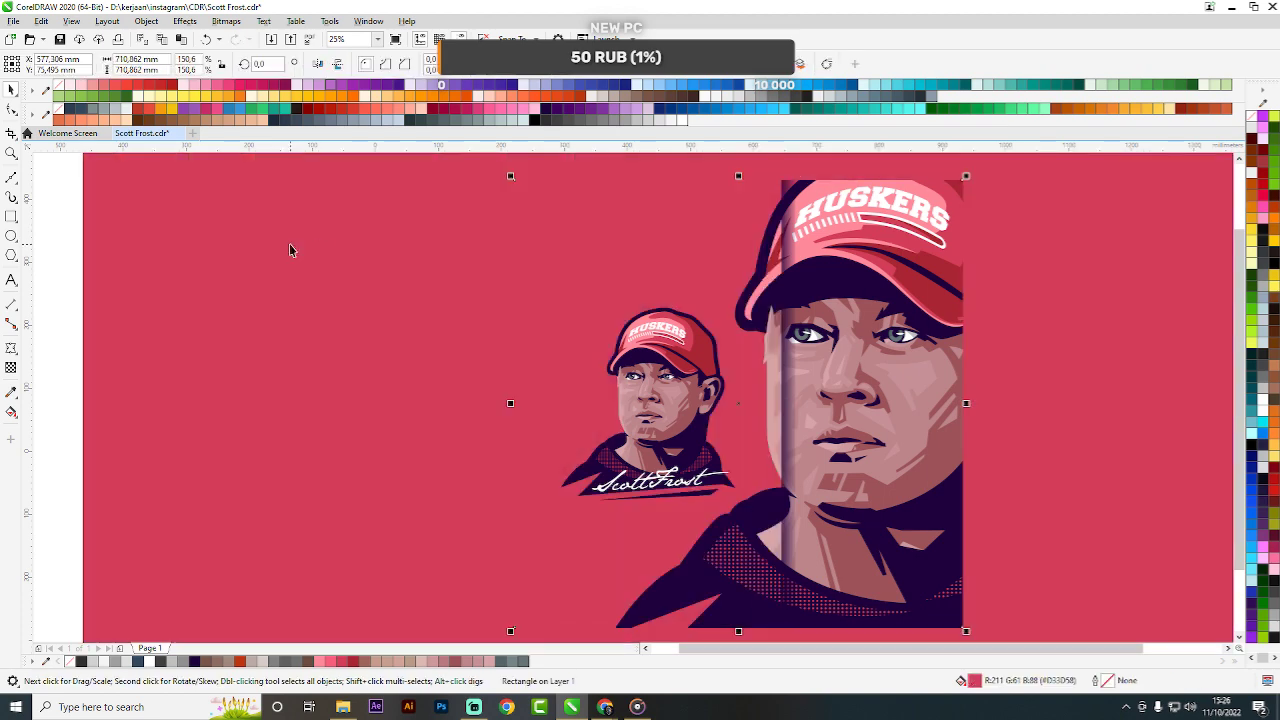
Remove the faded gradient strip over the large face and move the large portrait to the right side of the wide rectangle.
{"action": "scroll", "coordinate": [637, 310], "scroll_direction": "down", "scroll_amount": 1}
{"action": "scroll", "coordinate": [666, 338], "scroll_direction": "up", "scroll_amount": 1}
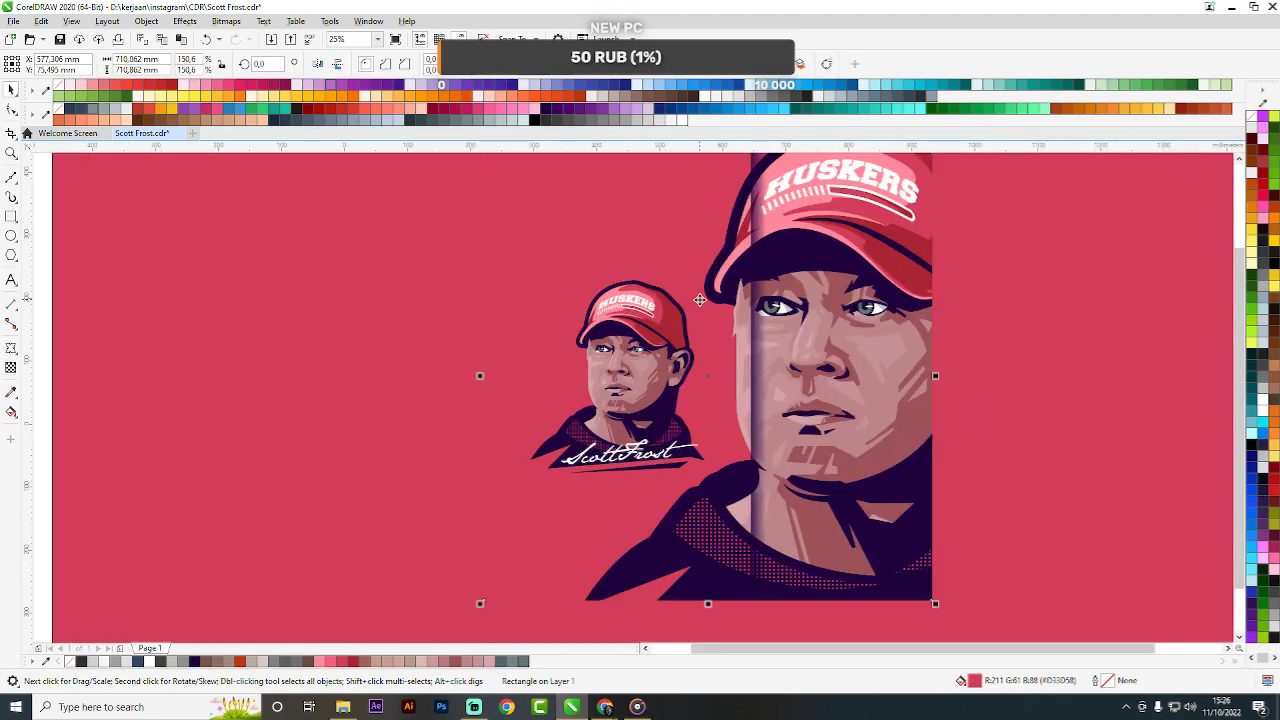
{"action": "left_click", "coordinate": [759, 320]}
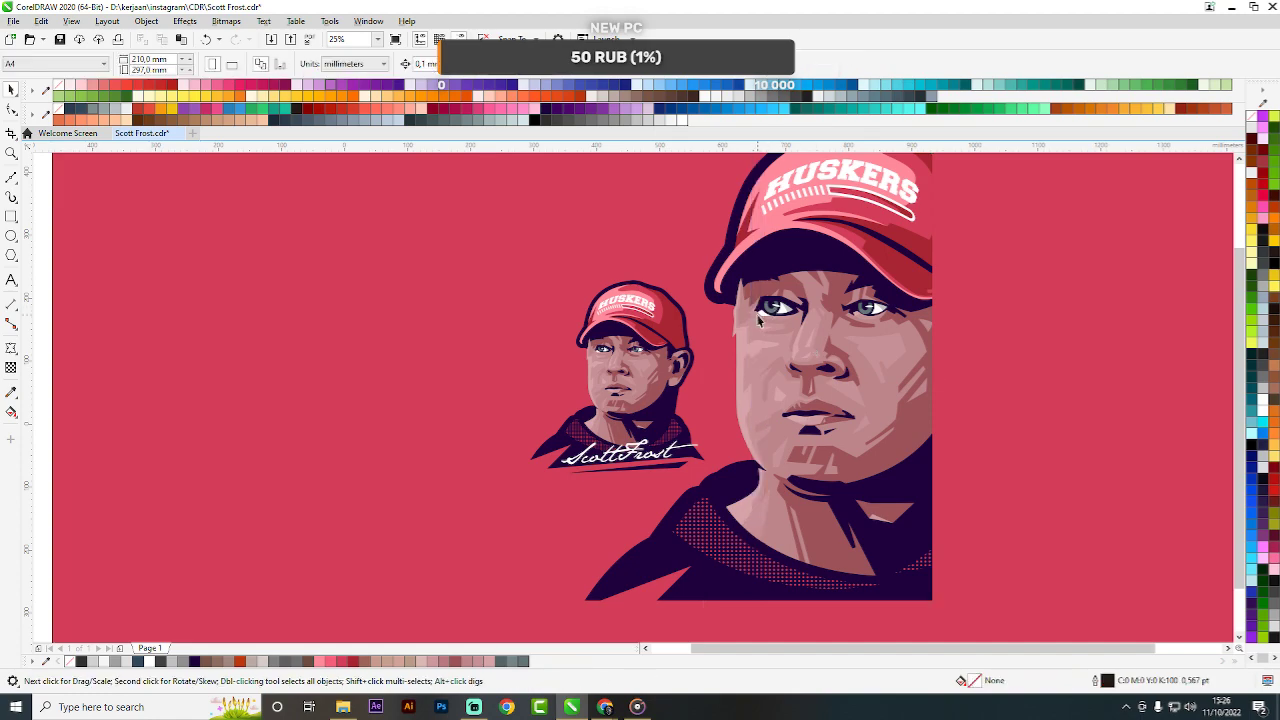
{"action": "left_click_drag", "start_coordinate": [759, 320], "coordinate": [1141, 305]}
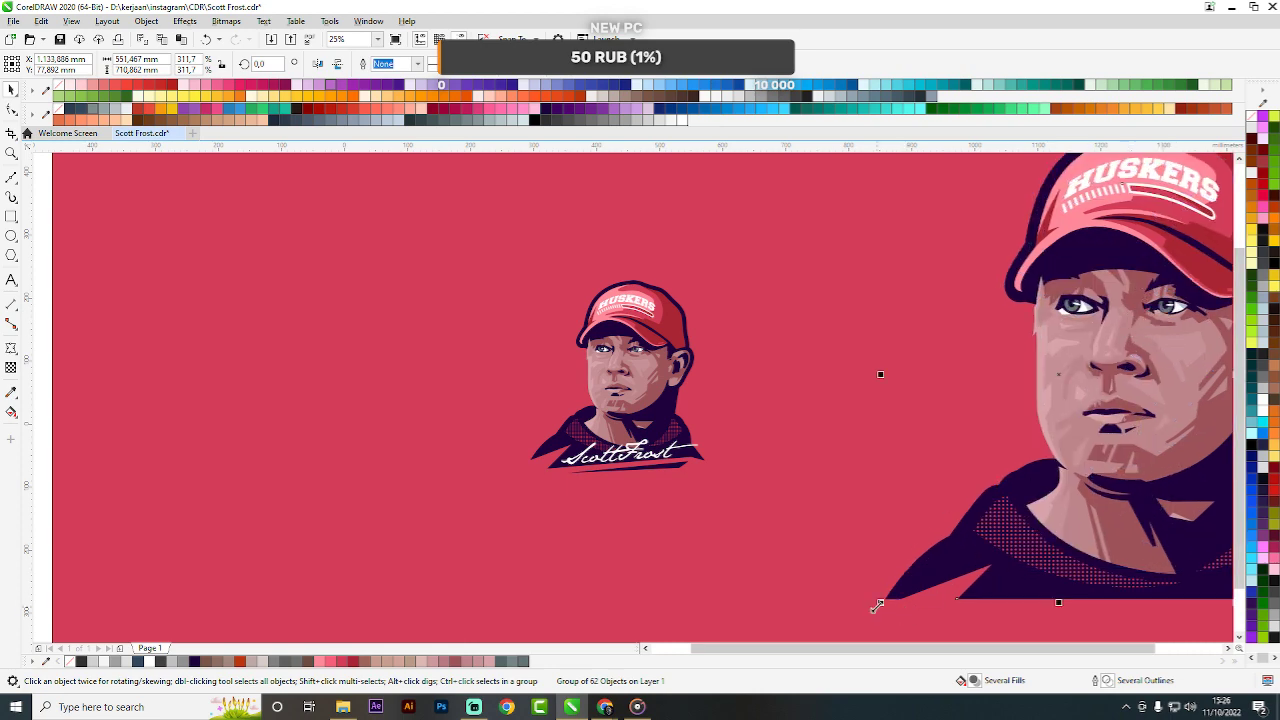
Enlarge the large cap portrait proportionally to about 622 by 801 mm in the wide banner.
{"action": "left_click_drag", "start_coordinate": [877, 605], "coordinate": [829, 521]}
{"action": "scroll", "coordinate": [942, 408], "scroll_direction": "down", "scroll_amount": 2}
{"action": "scroll", "coordinate": [1063, 353], "scroll_direction": "up", "scroll_amount": 2}
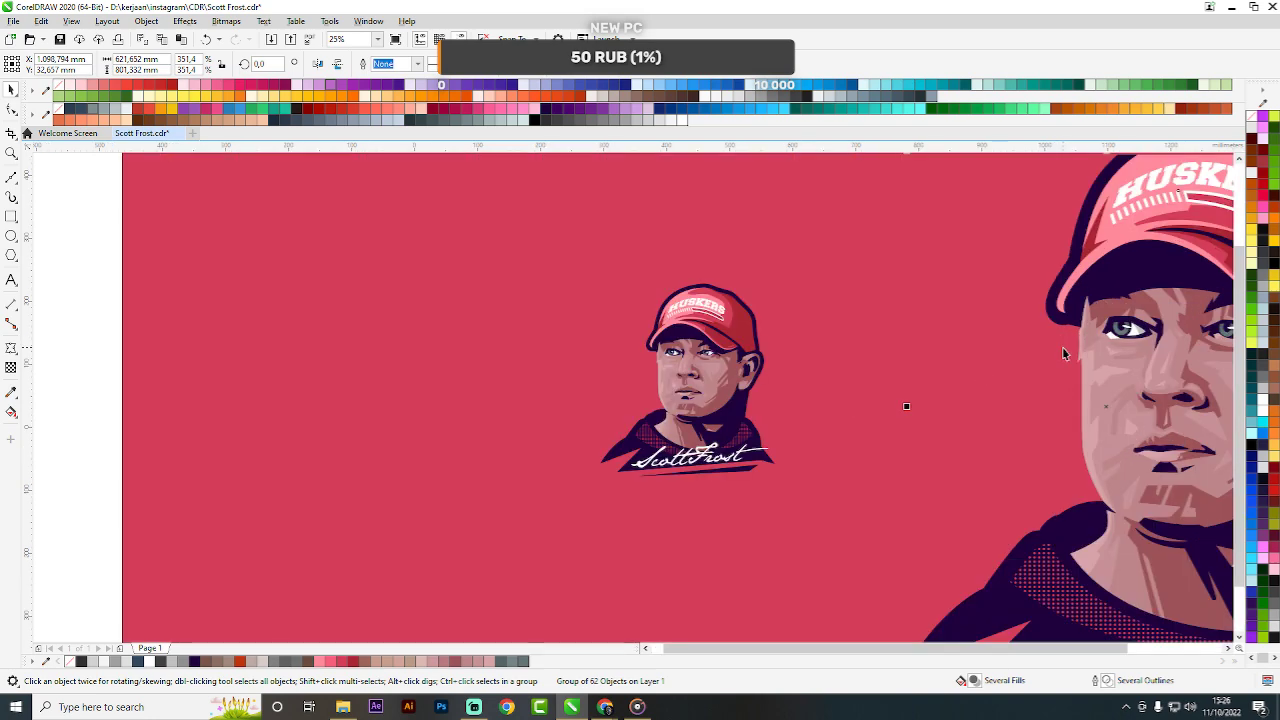
Move the small signed portrait group to the right within the crimson banner, centred at about X 530 mm, Y 65 mm.
{"action": "left_click", "coordinate": [756, 372]}
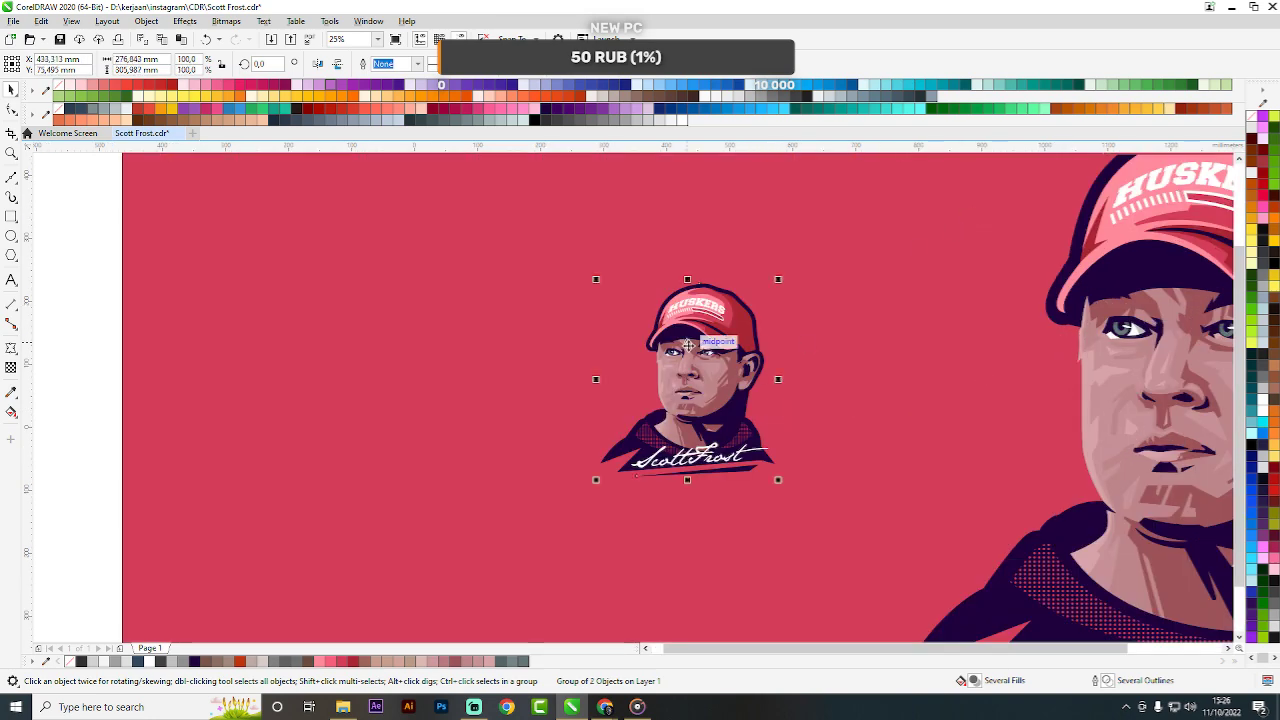
{"action": "scroll", "coordinate": [403, 336], "scroll_direction": "down", "scroll_amount": 2}
{"action": "scroll", "coordinate": [554, 342], "scroll_direction": "up", "scroll_amount": 2}
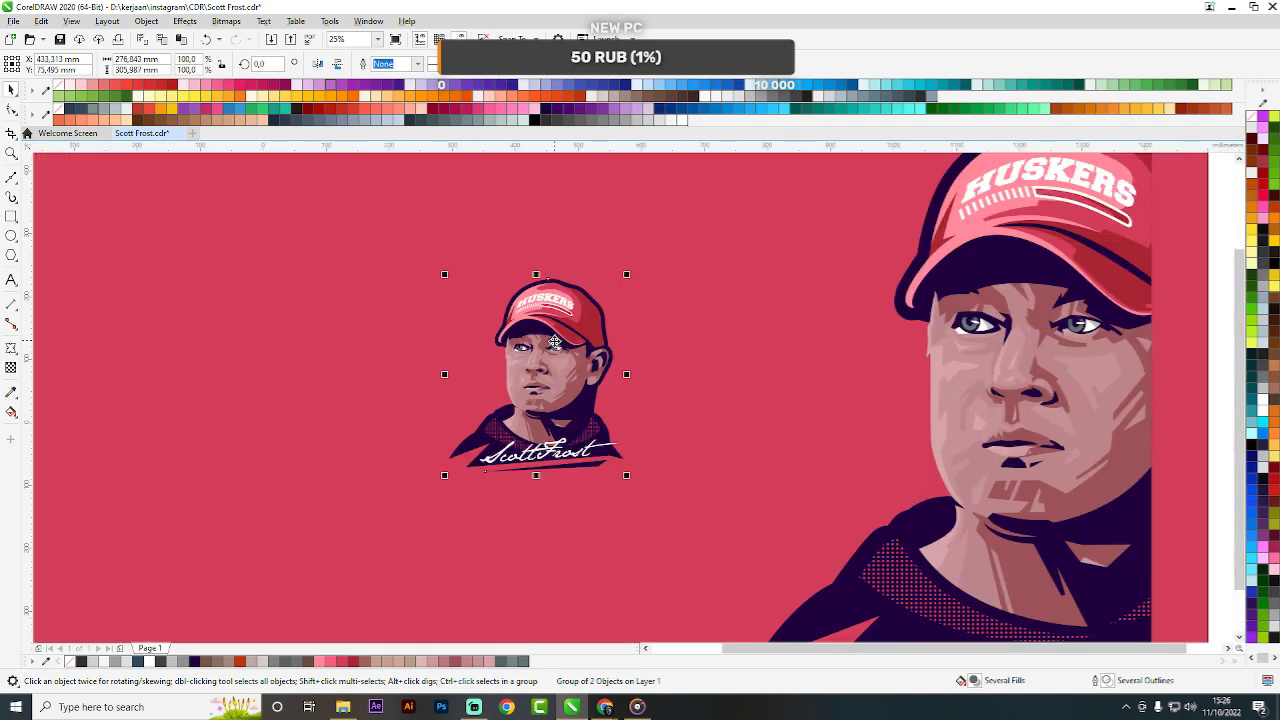
{"action": "scroll", "coordinate": [823, 354], "scroll_direction": "down", "scroll_amount": 2}
{"action": "scroll", "coordinate": [823, 354], "scroll_direction": "up", "scroll_amount": 2}
{"action": "scroll", "coordinate": [823, 354], "scroll_direction": "down", "scroll_amount": 2}
{"action": "scroll", "coordinate": [823, 354], "scroll_direction": "up", "scroll_amount": 3}
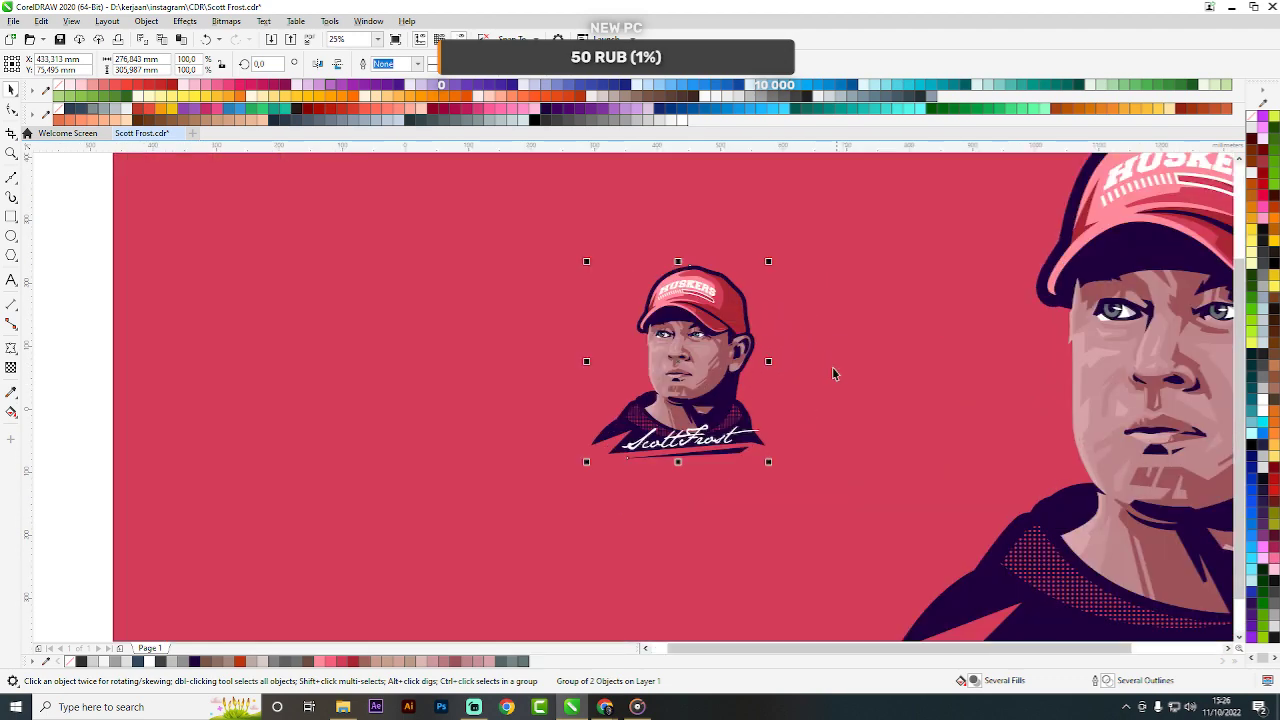
{"action": "scroll", "coordinate": [683, 357], "scroll_direction": "down", "scroll_amount": 1}
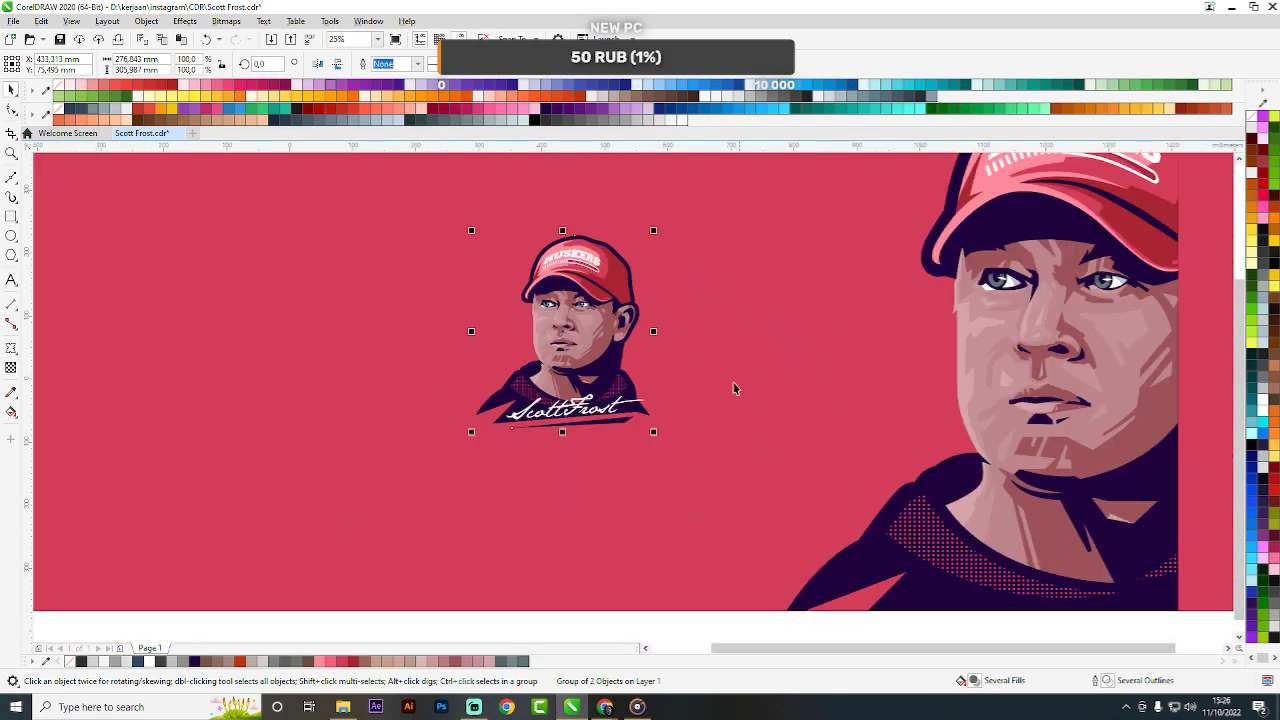
{"action": "left_click_drag", "start_coordinate": [610, 362], "coordinate": [672, 369]}
Shift the large portrait right and slightly up, centring it at about X 1196 mm, Y 49 mm.
{"action": "left_click_drag", "start_coordinate": [1035, 365], "coordinate": [1094, 366]}
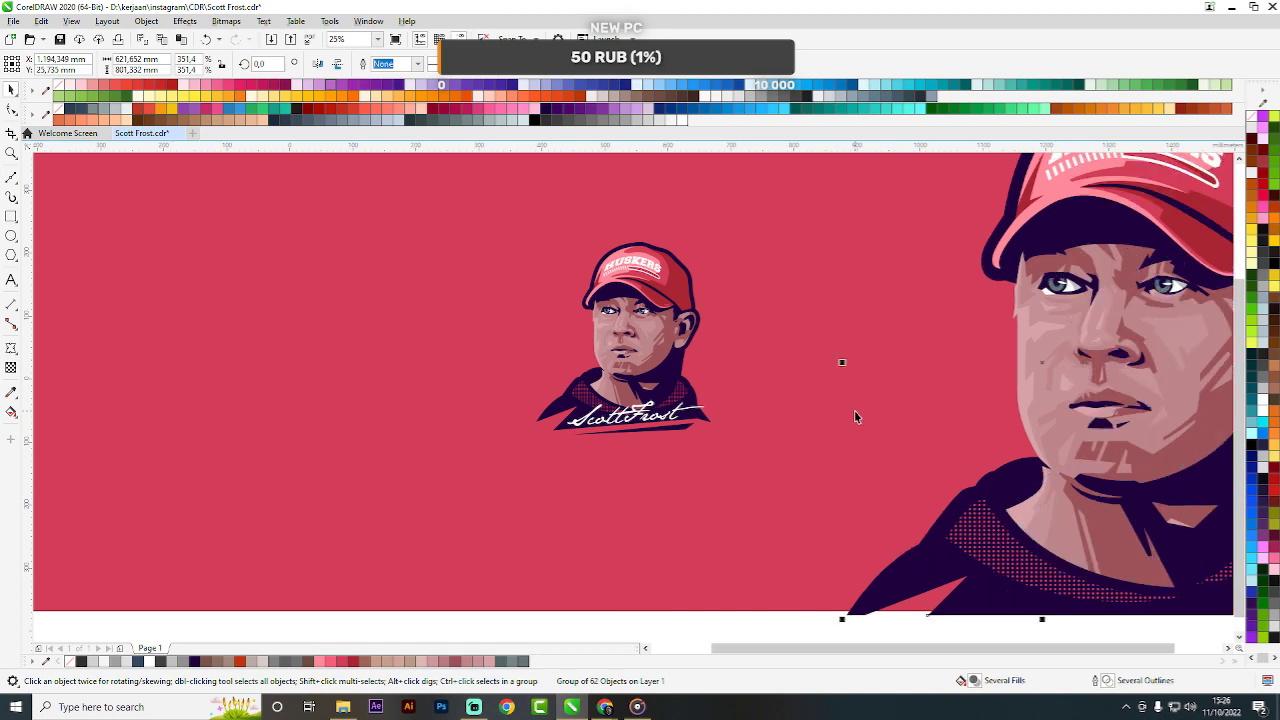
{"action": "scroll", "coordinate": [855, 417], "scroll_direction": "down", "scroll_amount": 1}
{"action": "scroll", "coordinate": [837, 351], "scroll_direction": "up", "scroll_amount": 1}
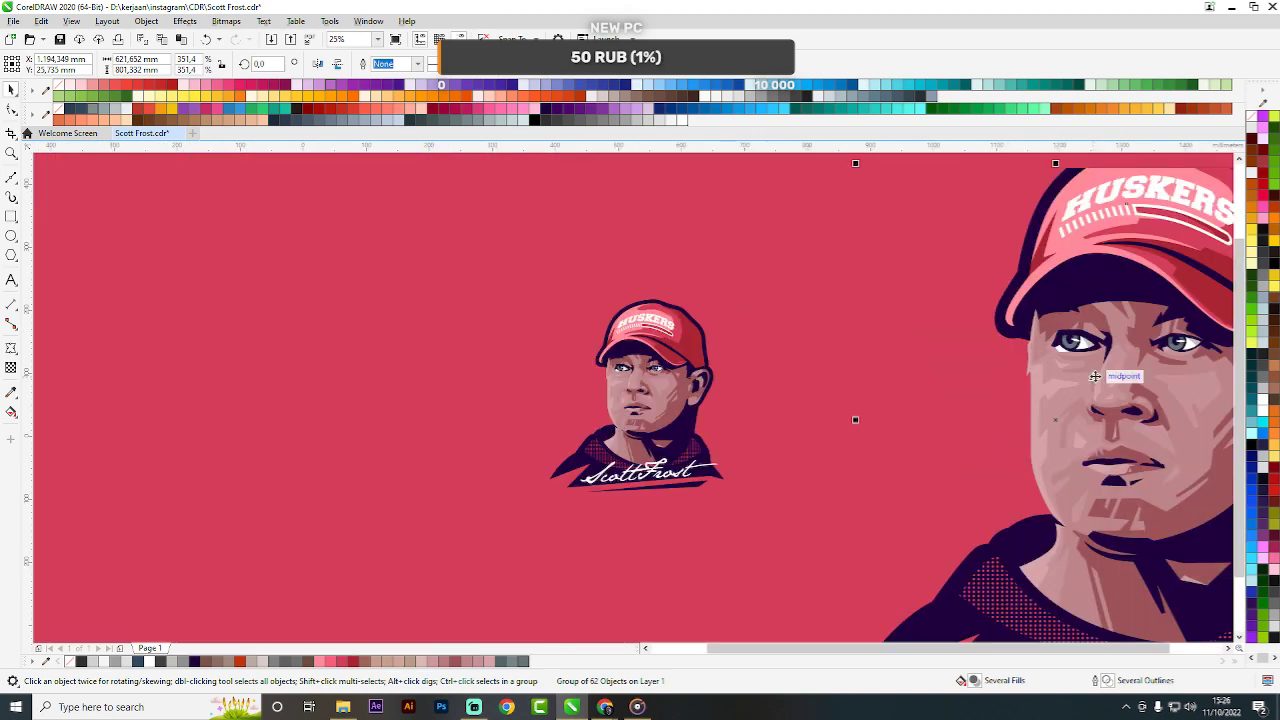
{"action": "left_click_drag", "start_coordinate": [1148, 396], "coordinate": [1149, 381]}
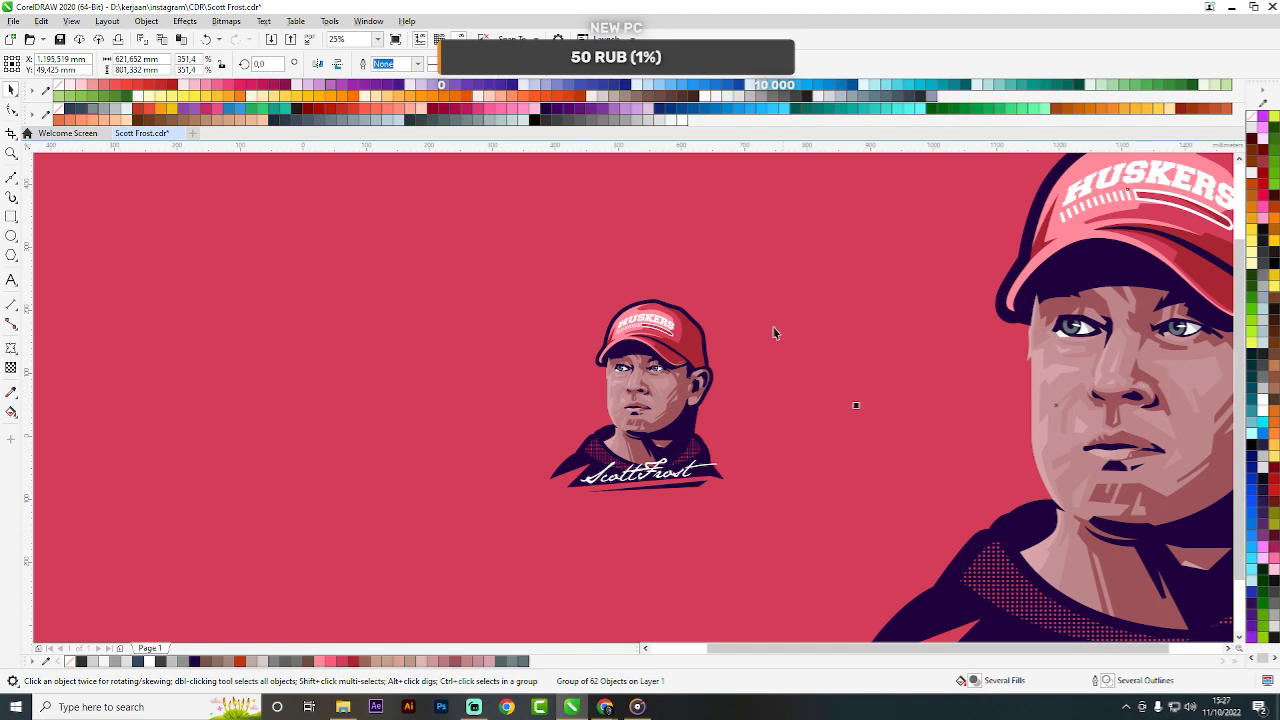
Enlarge the small signed portrait group proportionally around its centre to about 1.7 times its size.
{"action": "left_click", "coordinate": [750, 301]}
{"action": "left_click", "coordinate": [650, 475]}
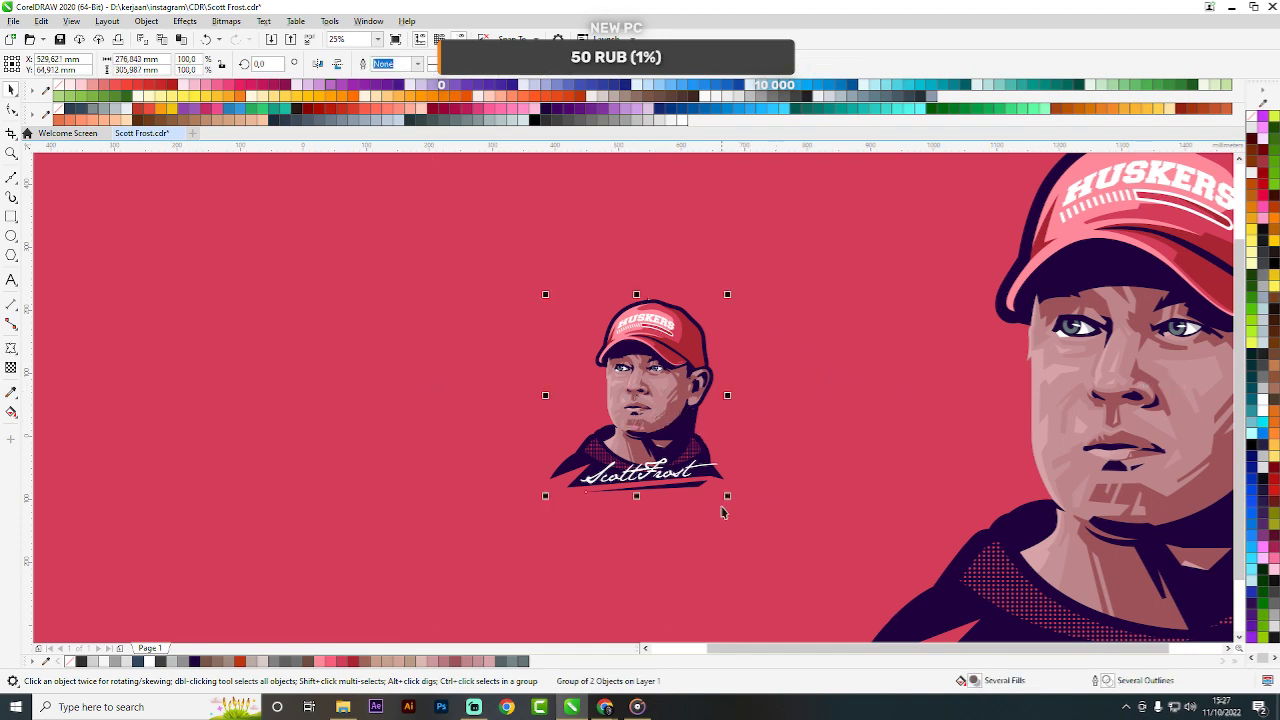
{"action": "left_click_drag", "start_coordinate": [724, 506], "coordinate": [800, 570]}
{"action": "left_click", "coordinate": [938, 380]}
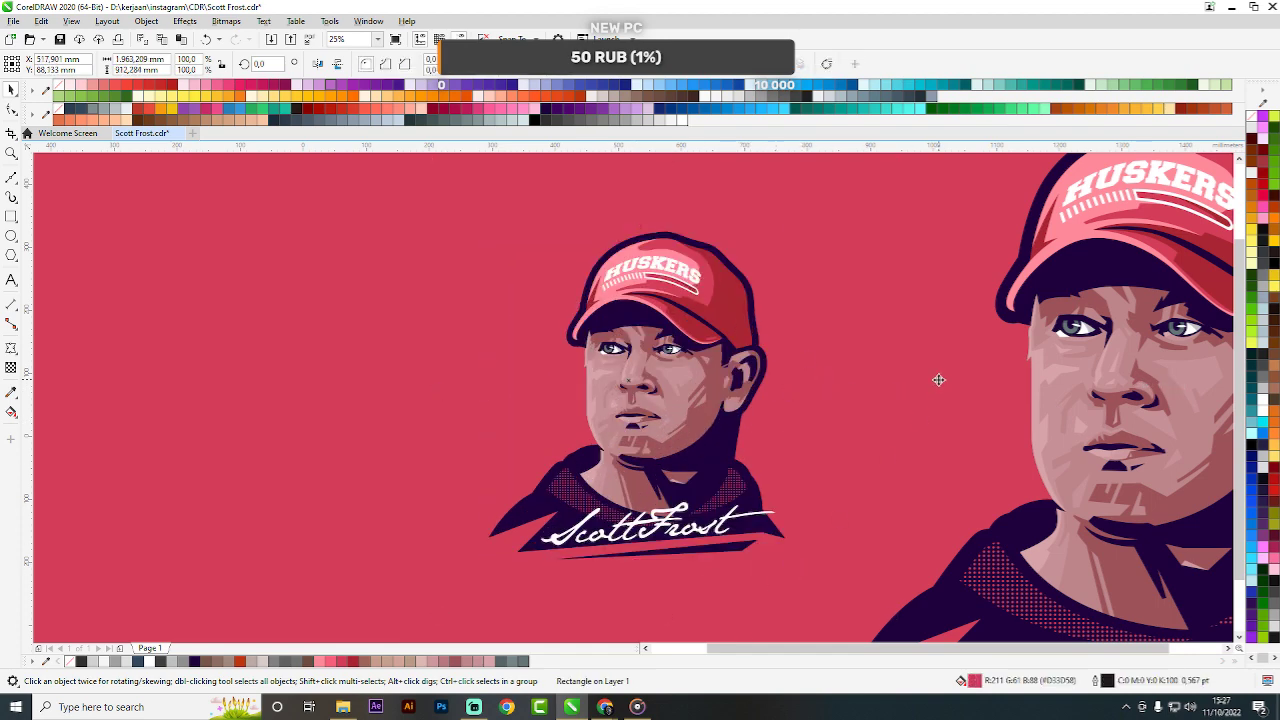